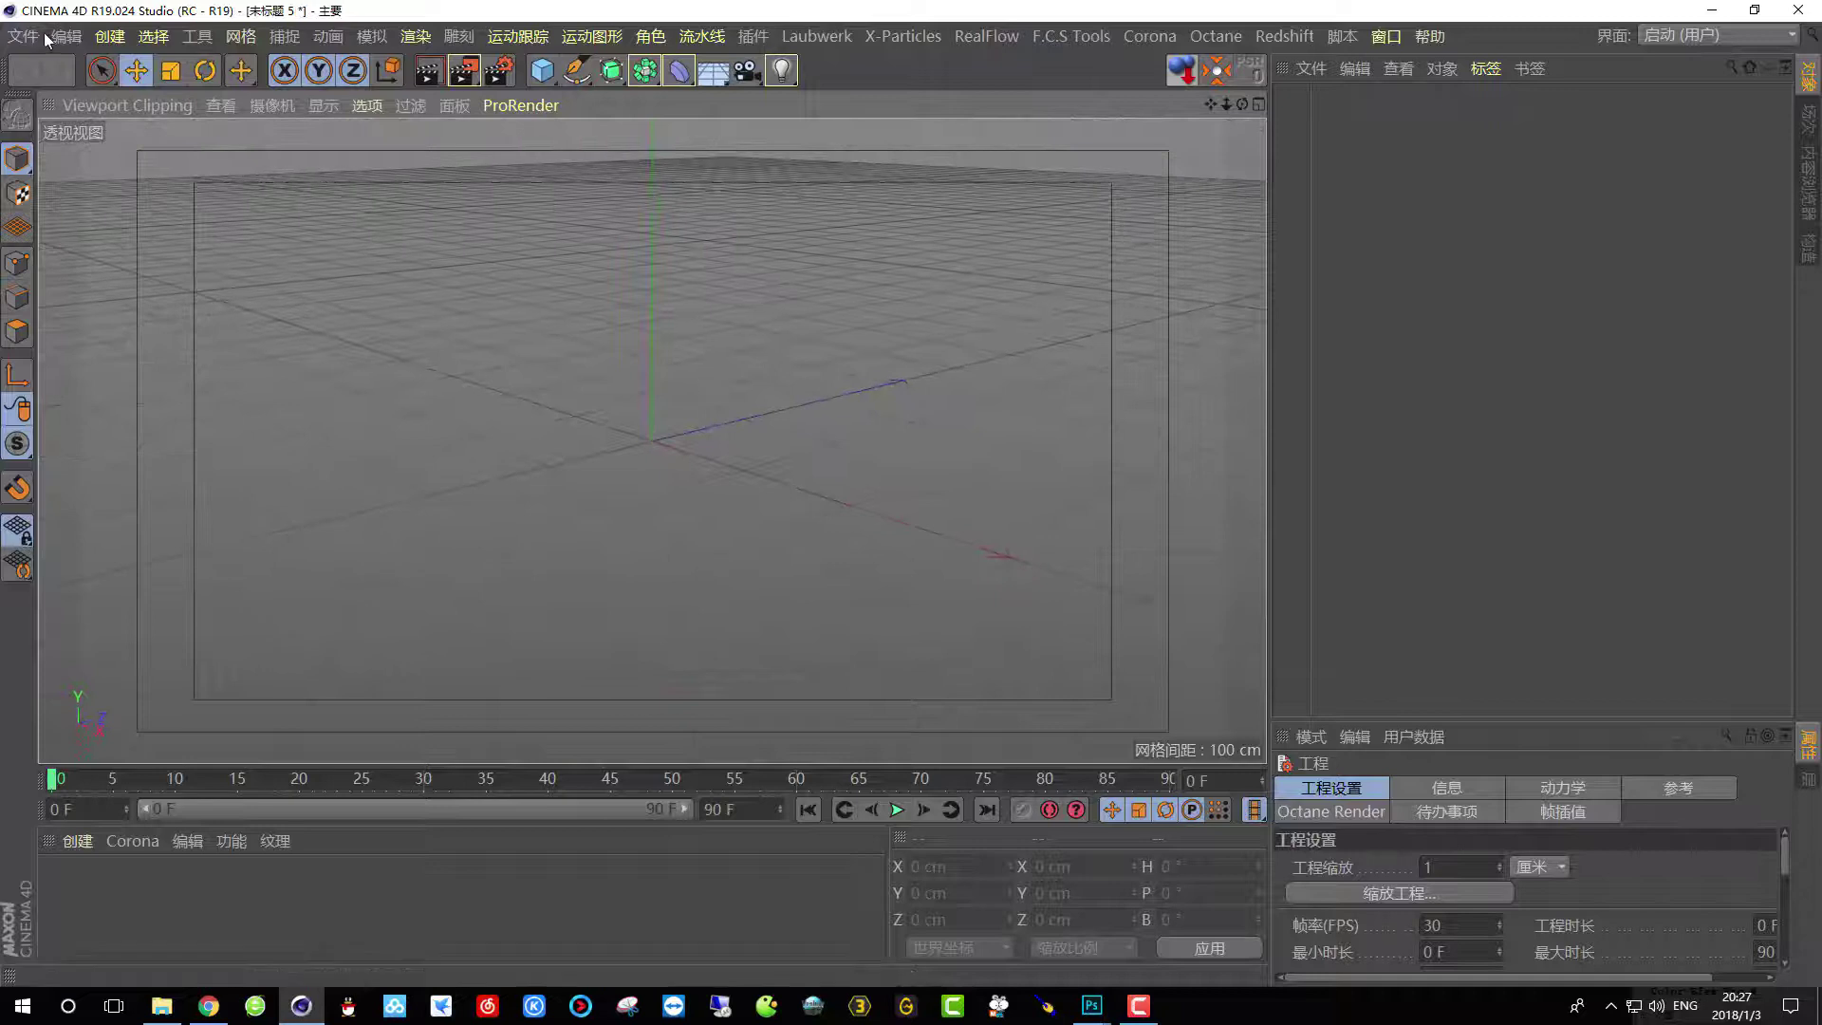
Open the scene file "iqimlik kutisi" (C4D) from the modelling folder.
left_click(47, 98)
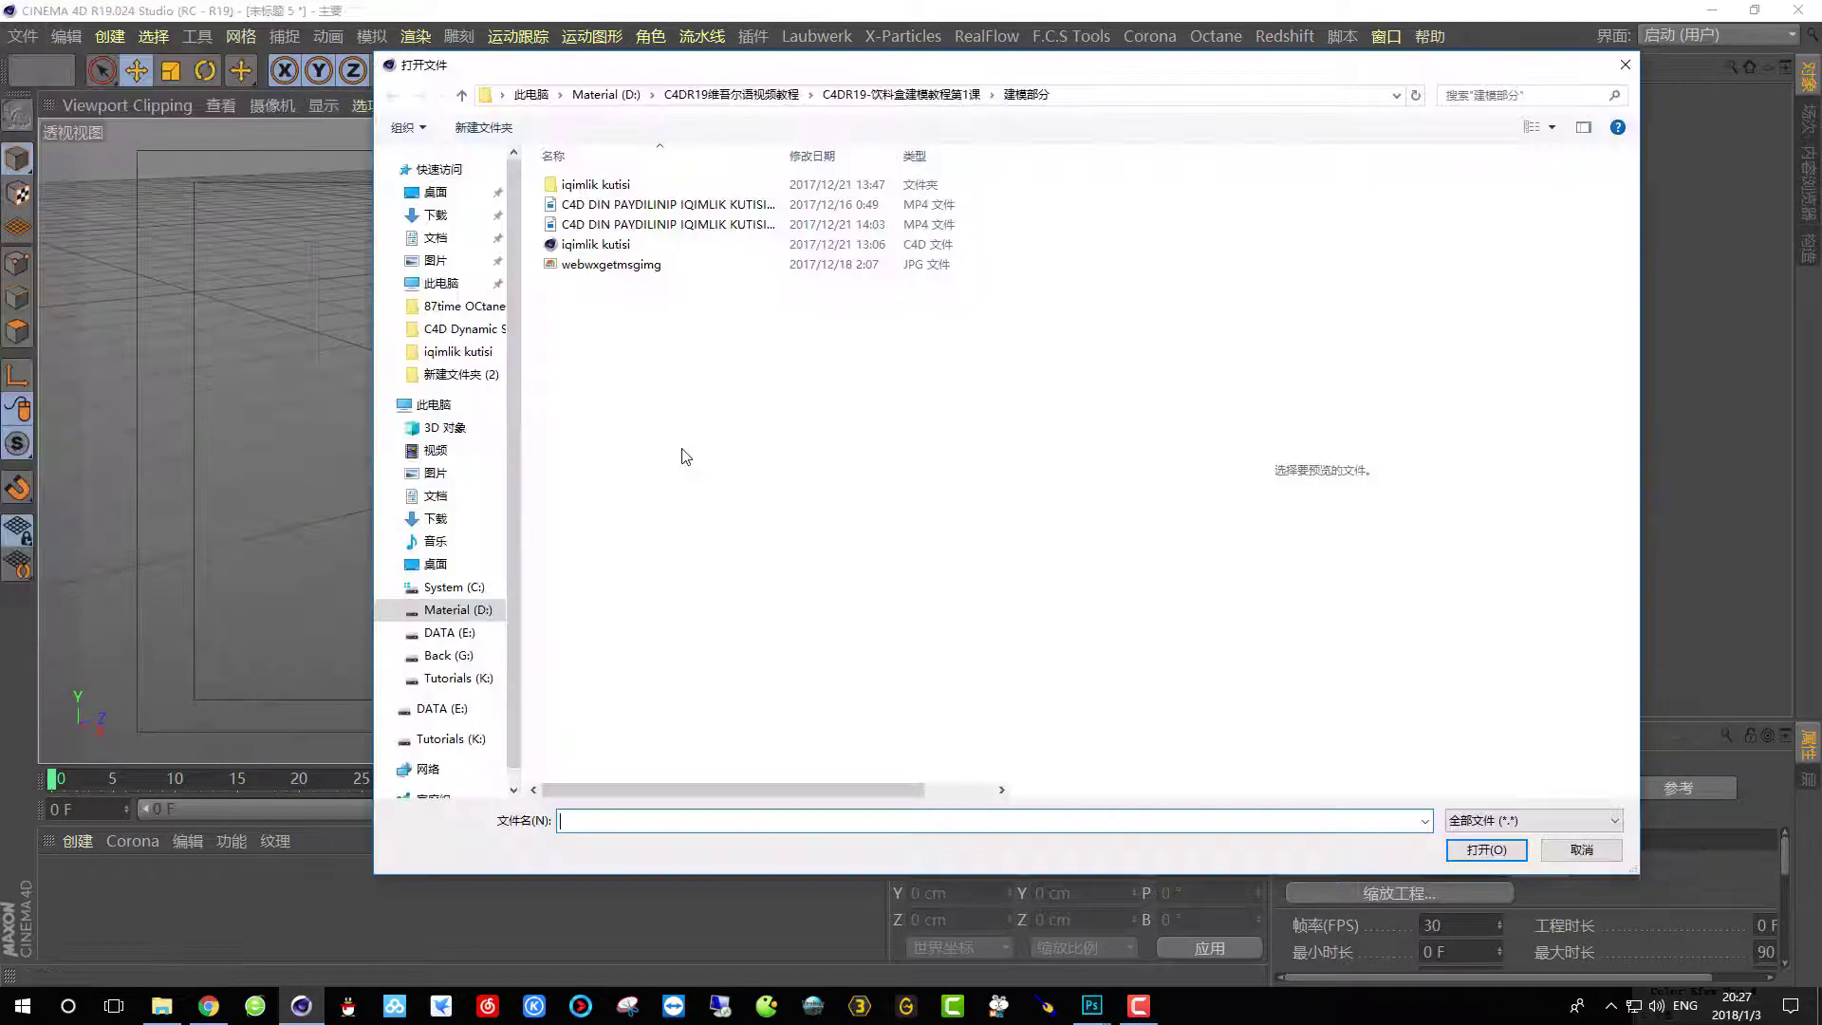
left_click(596, 244)
left_click(1510, 850)
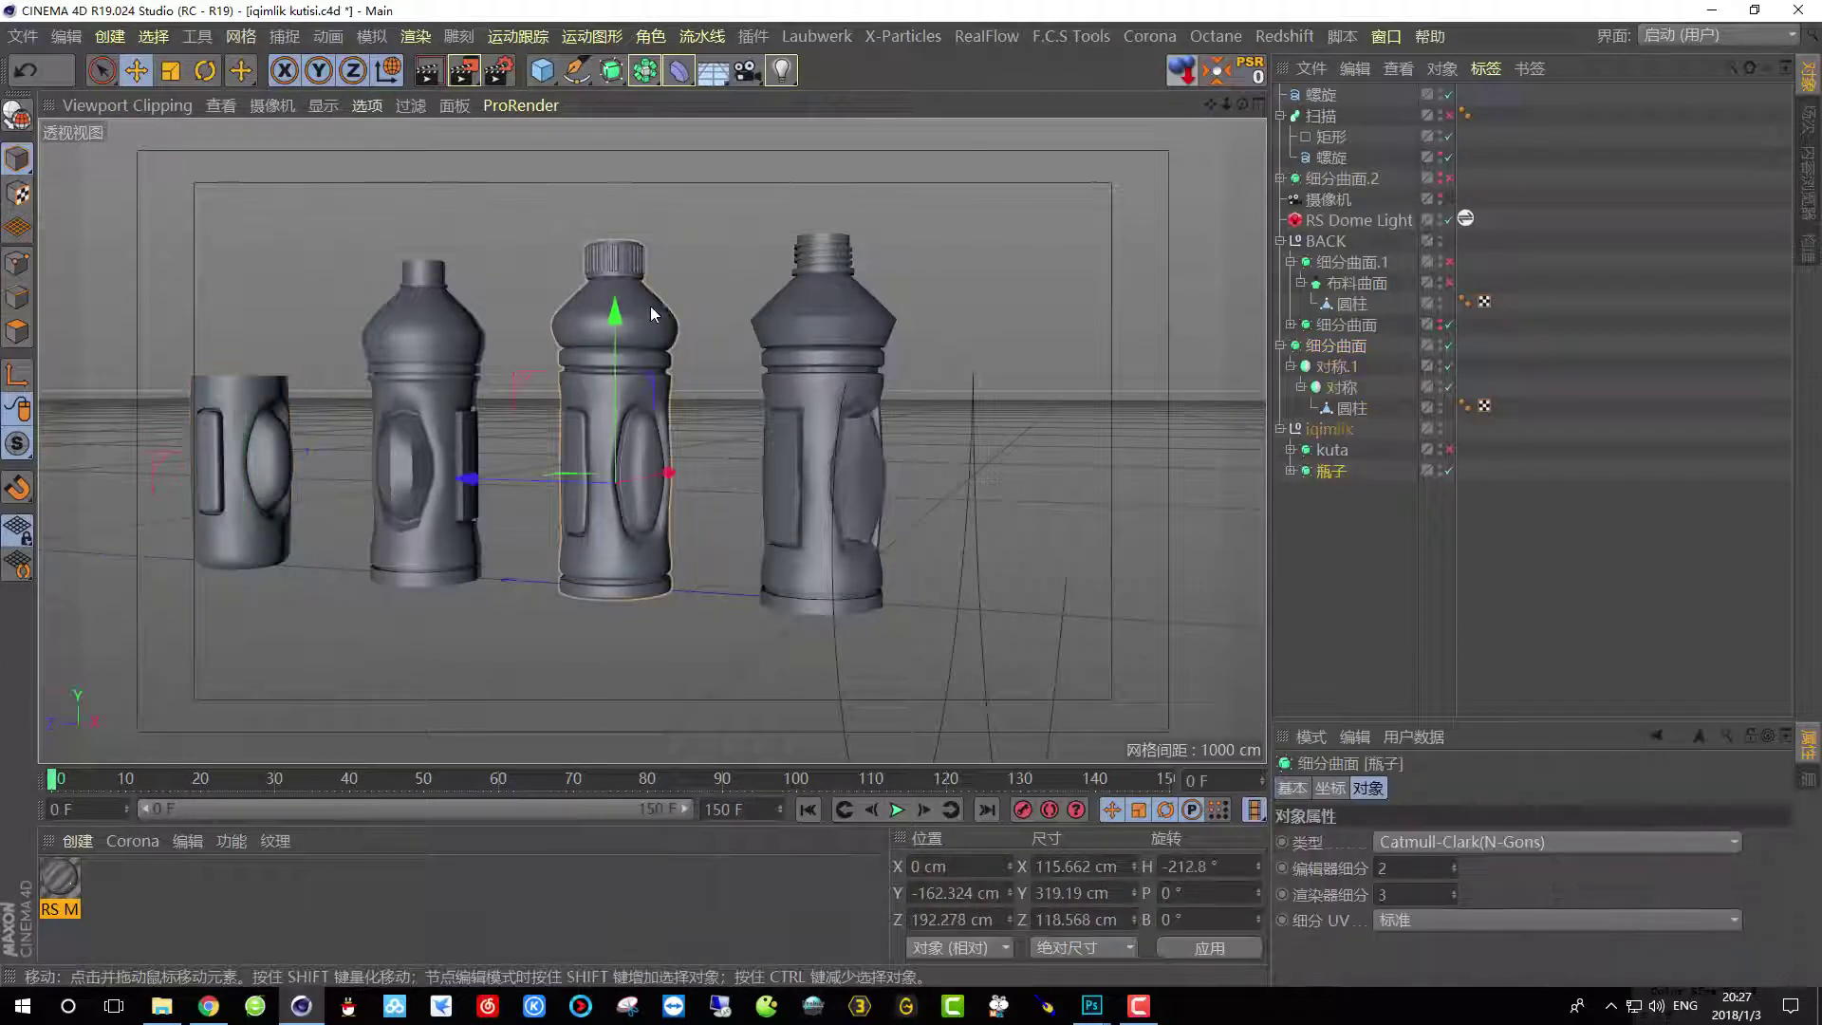
Check the children of 细分曲面.2, then collapse the BACK, 细分曲面 and iqimlik hierarchies in the object list.
left_click(1280, 179)
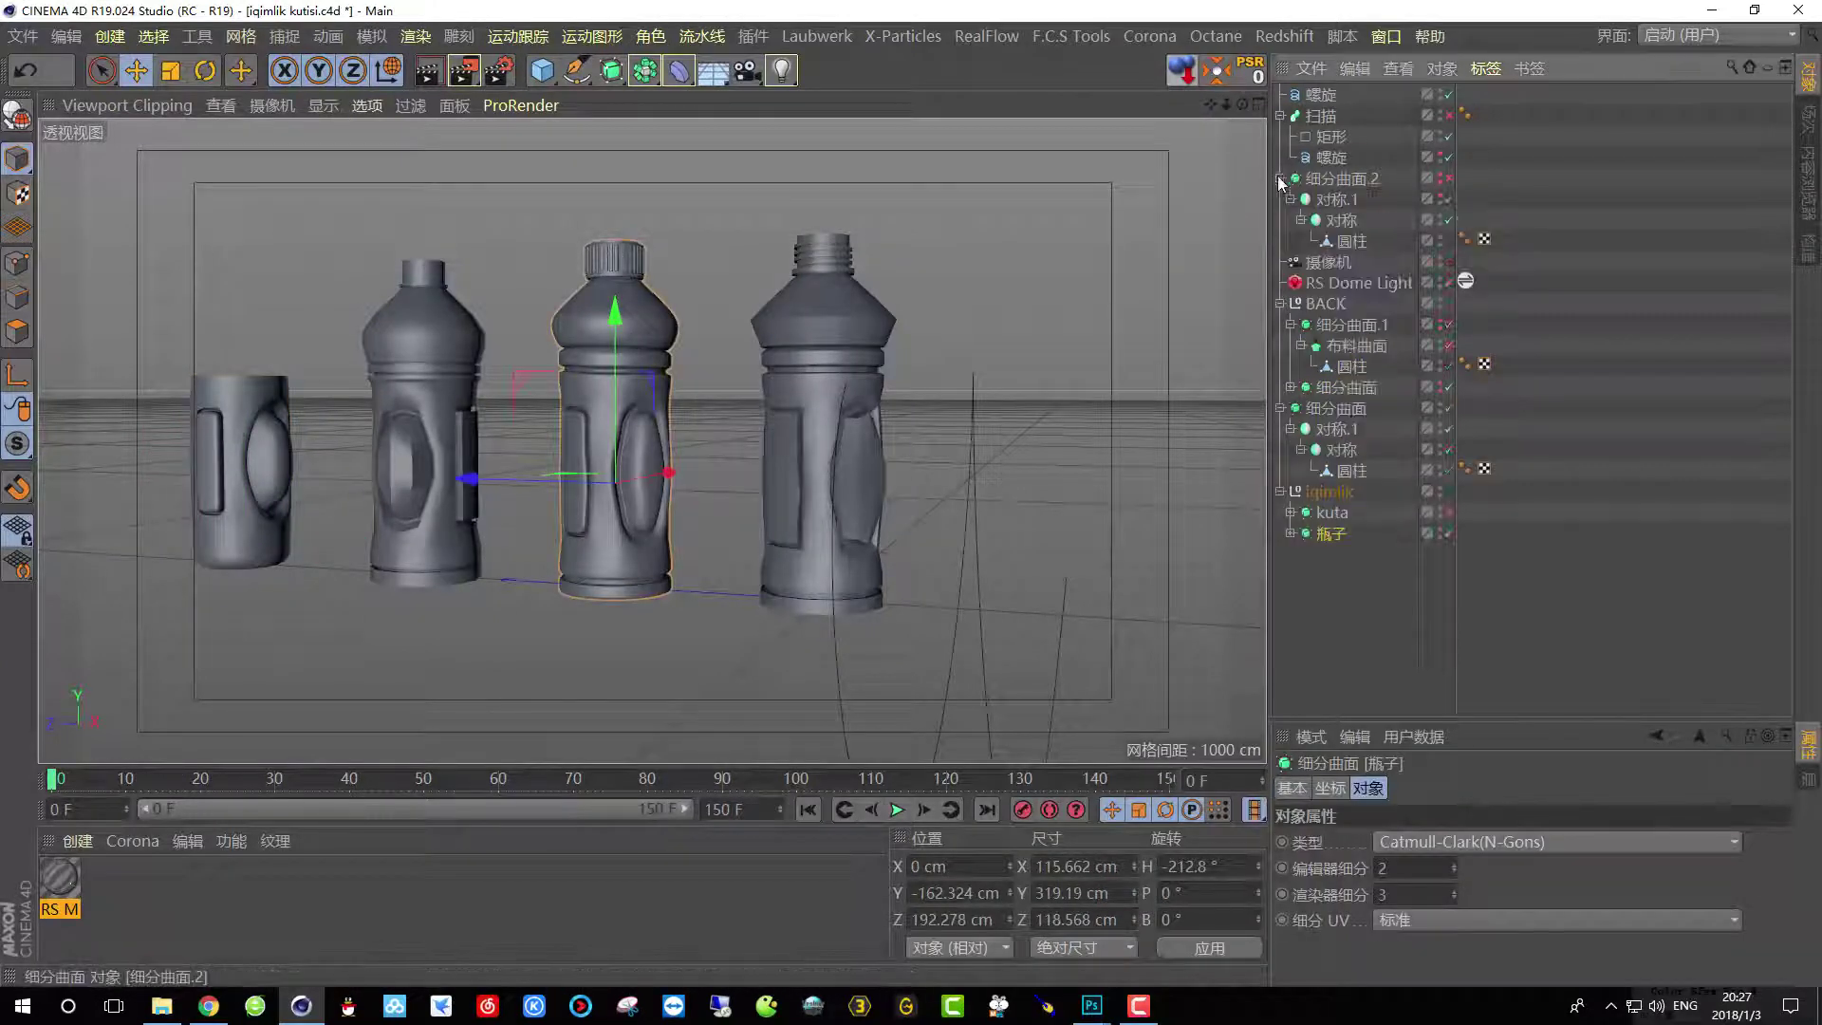
left_click(1281, 179)
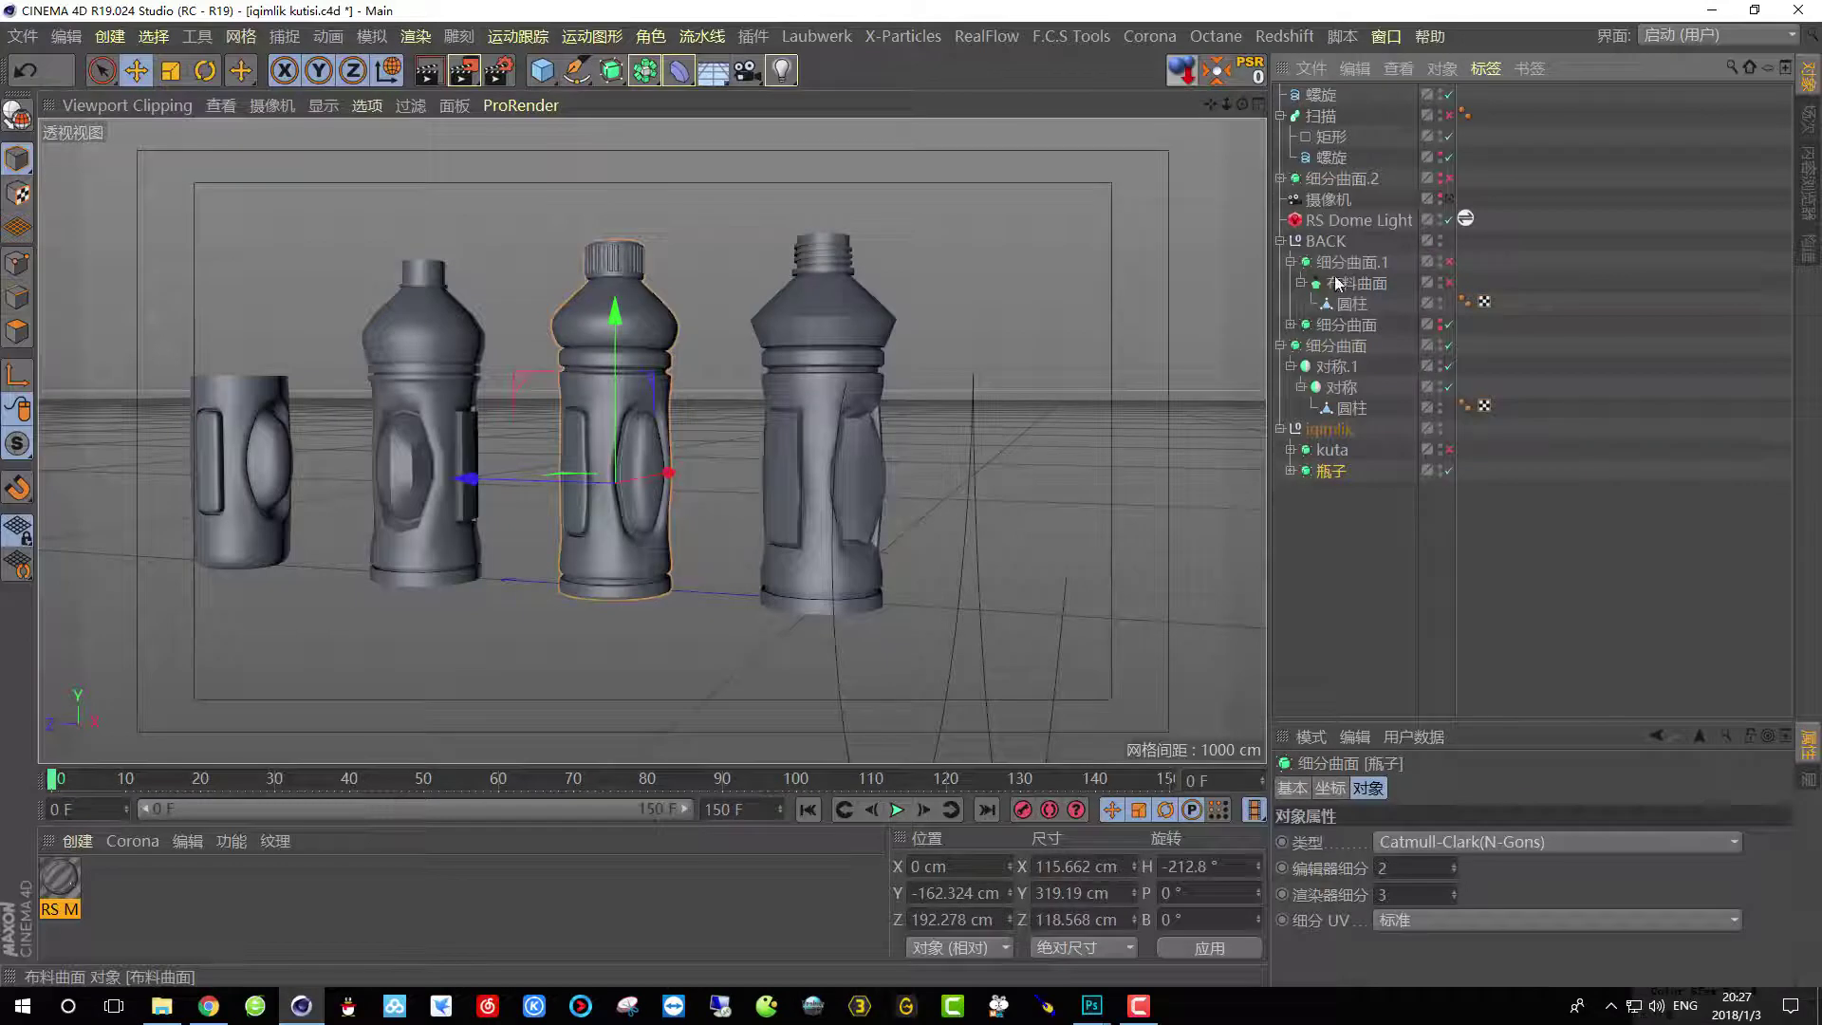
left_click(1280, 242)
left_click(1280, 262)
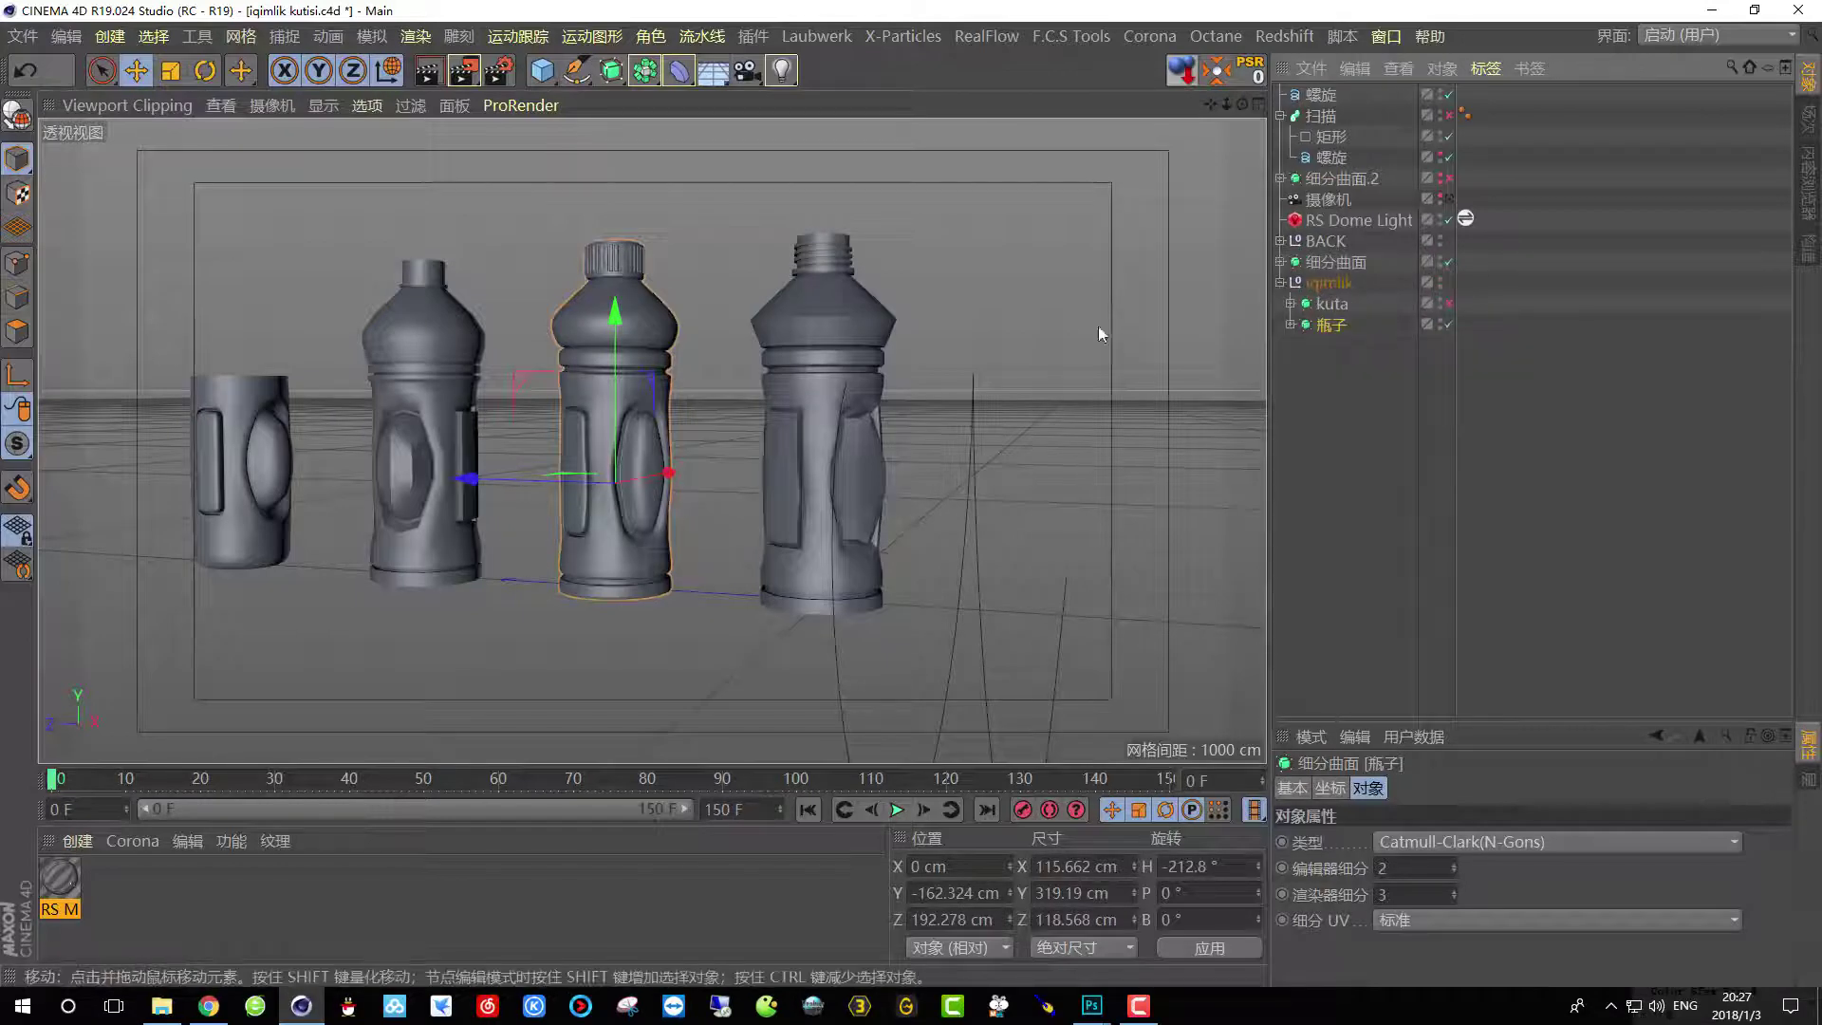
left_click(1281, 283)
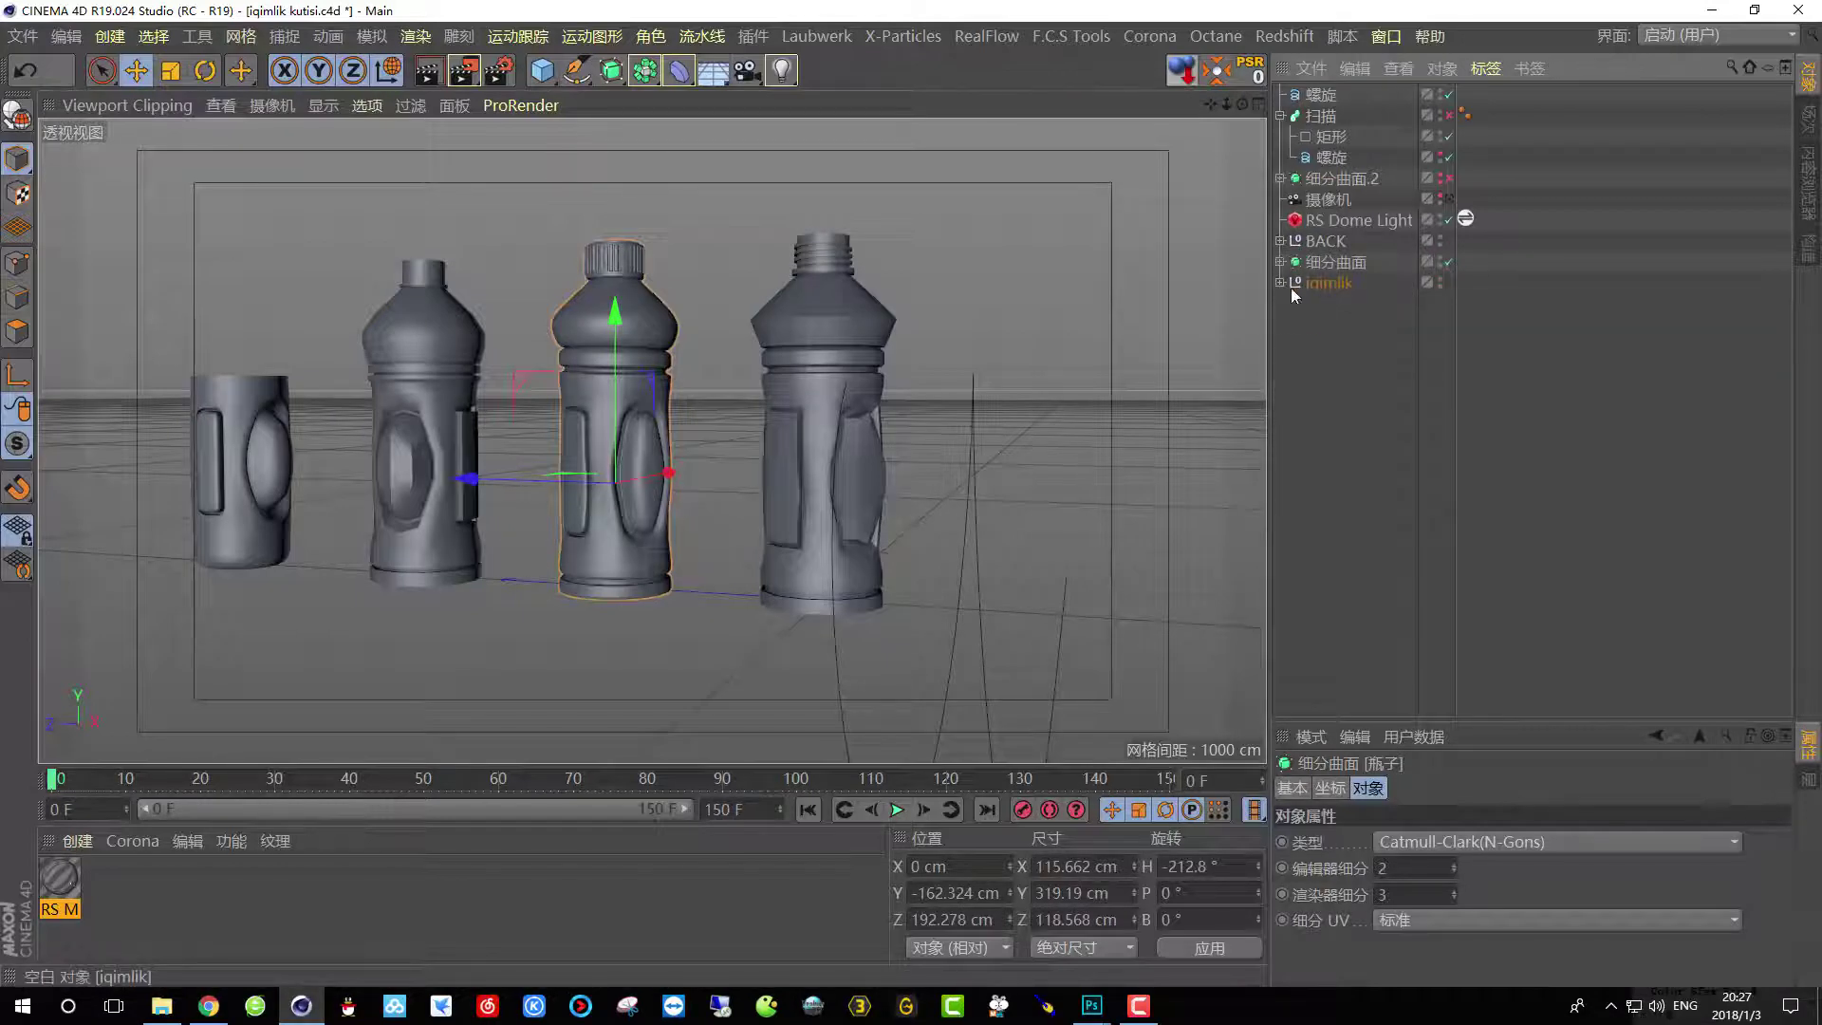
Take the kuta object out of the iqimlik group and place it directly above the group at the top level.
left_click(1318, 285)
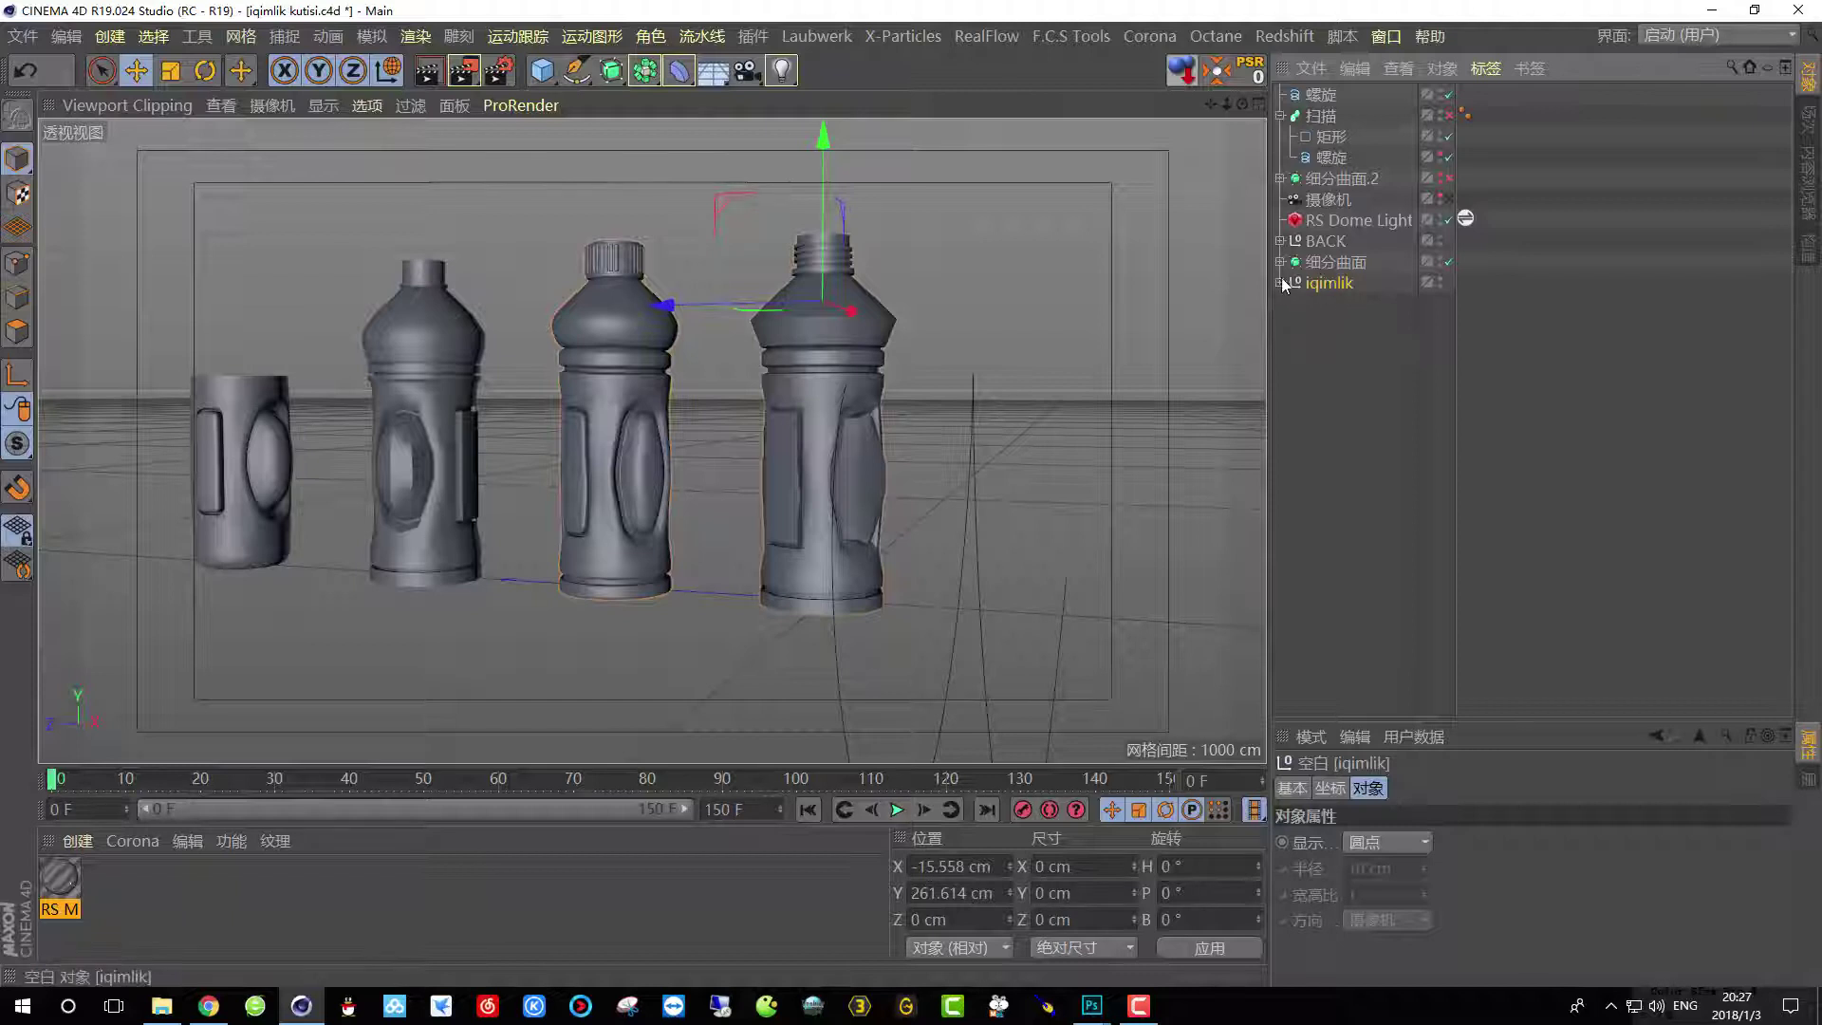
left_click(1280, 283)
left_click(1329, 306)
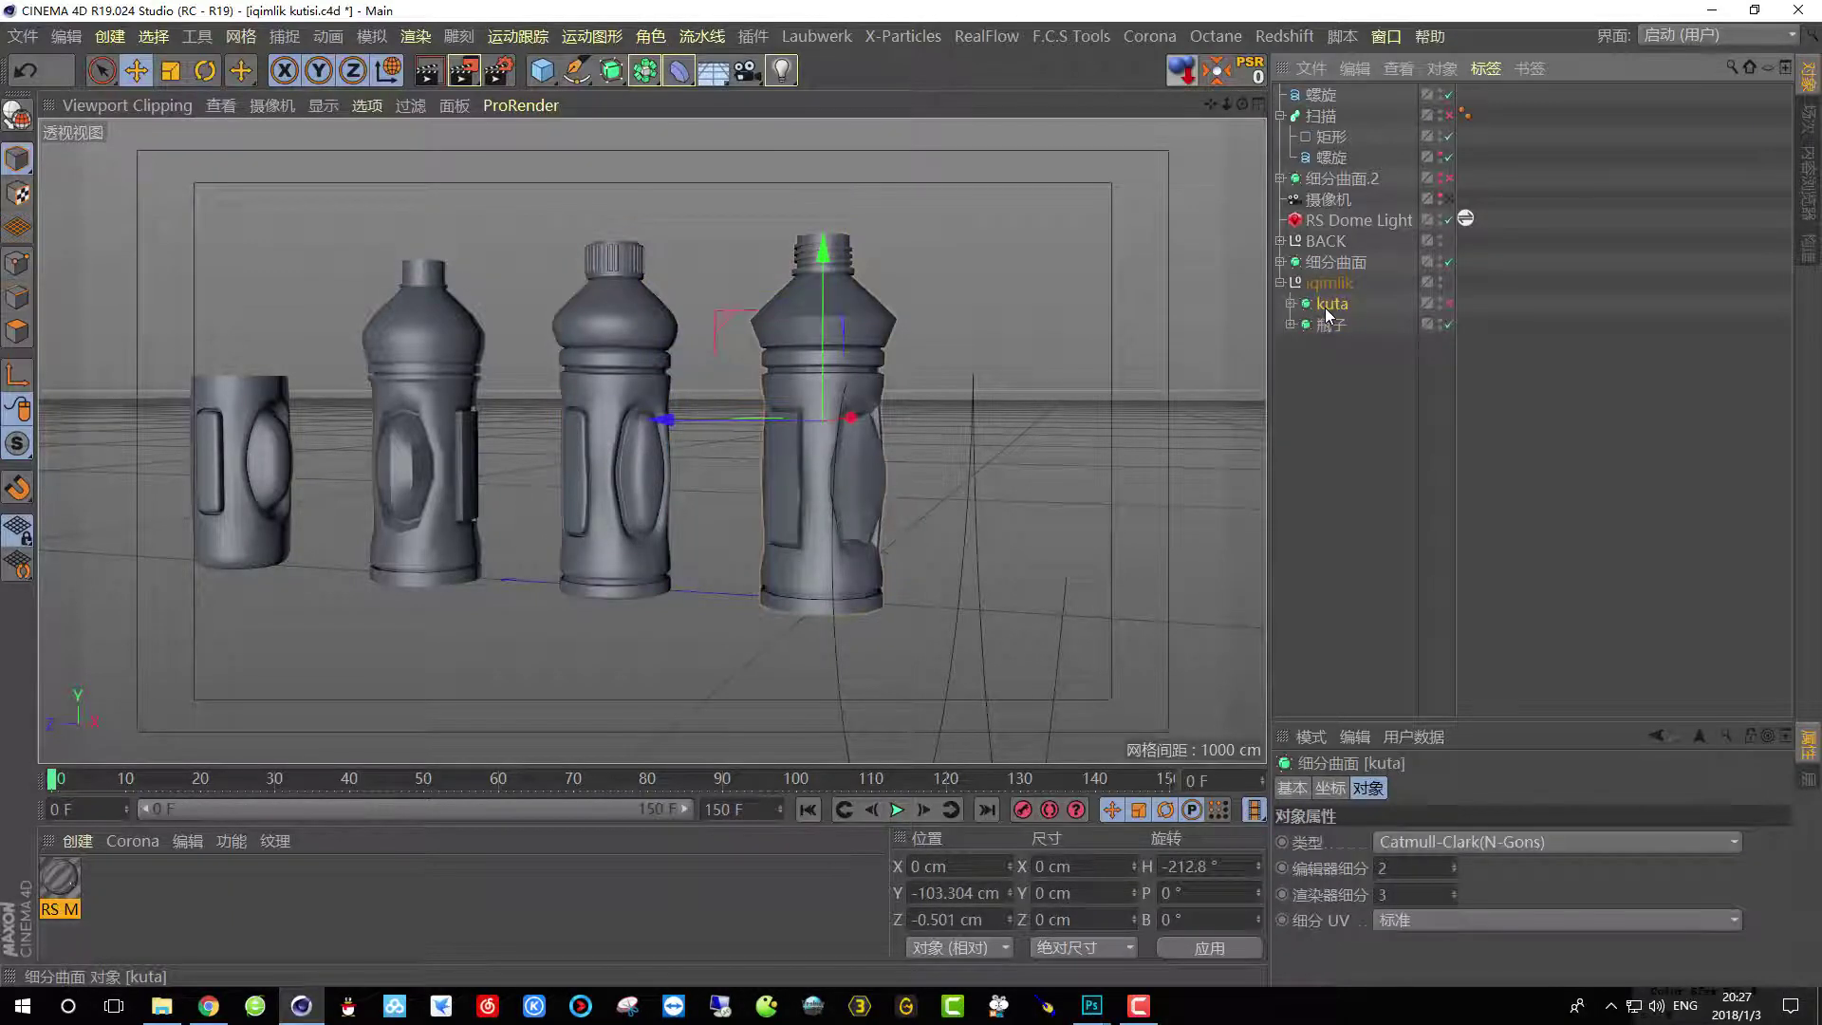
left_click_drag(1329, 309, 1317, 273)
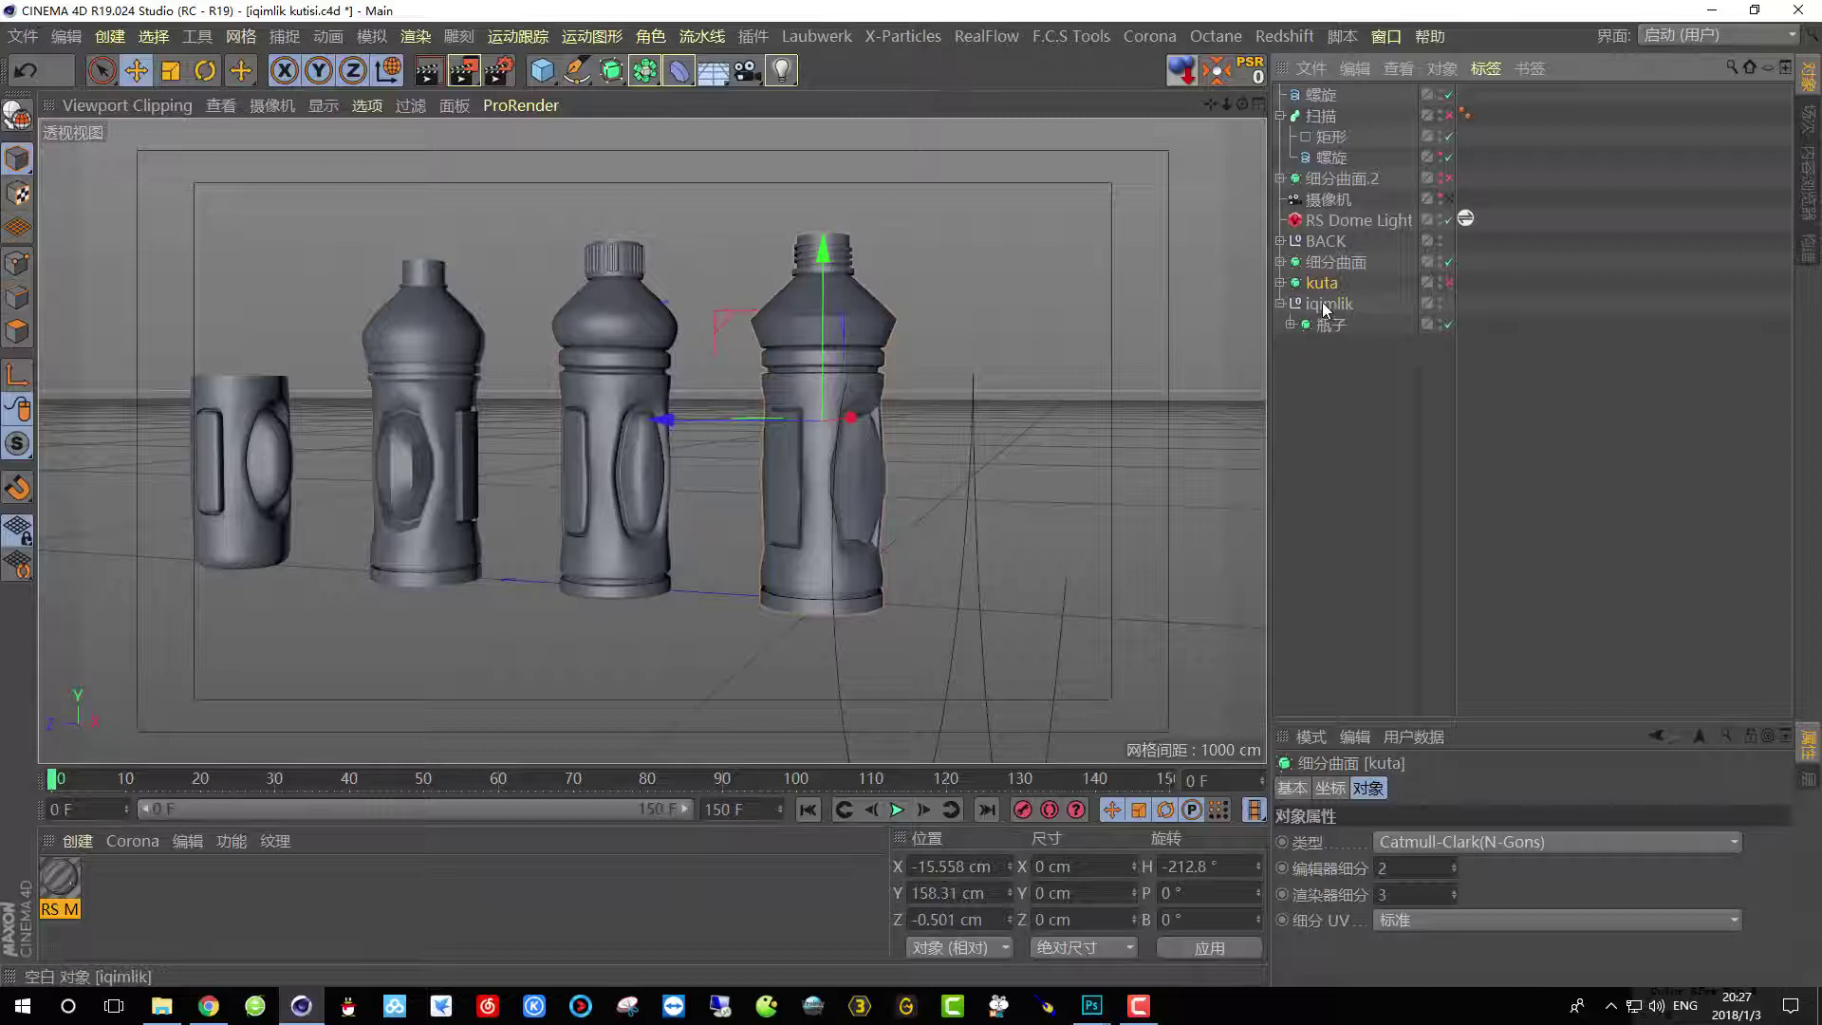
Try moving the iqimlik bottle group sideways in the viewport and undo the move.
left_click(1323, 302)
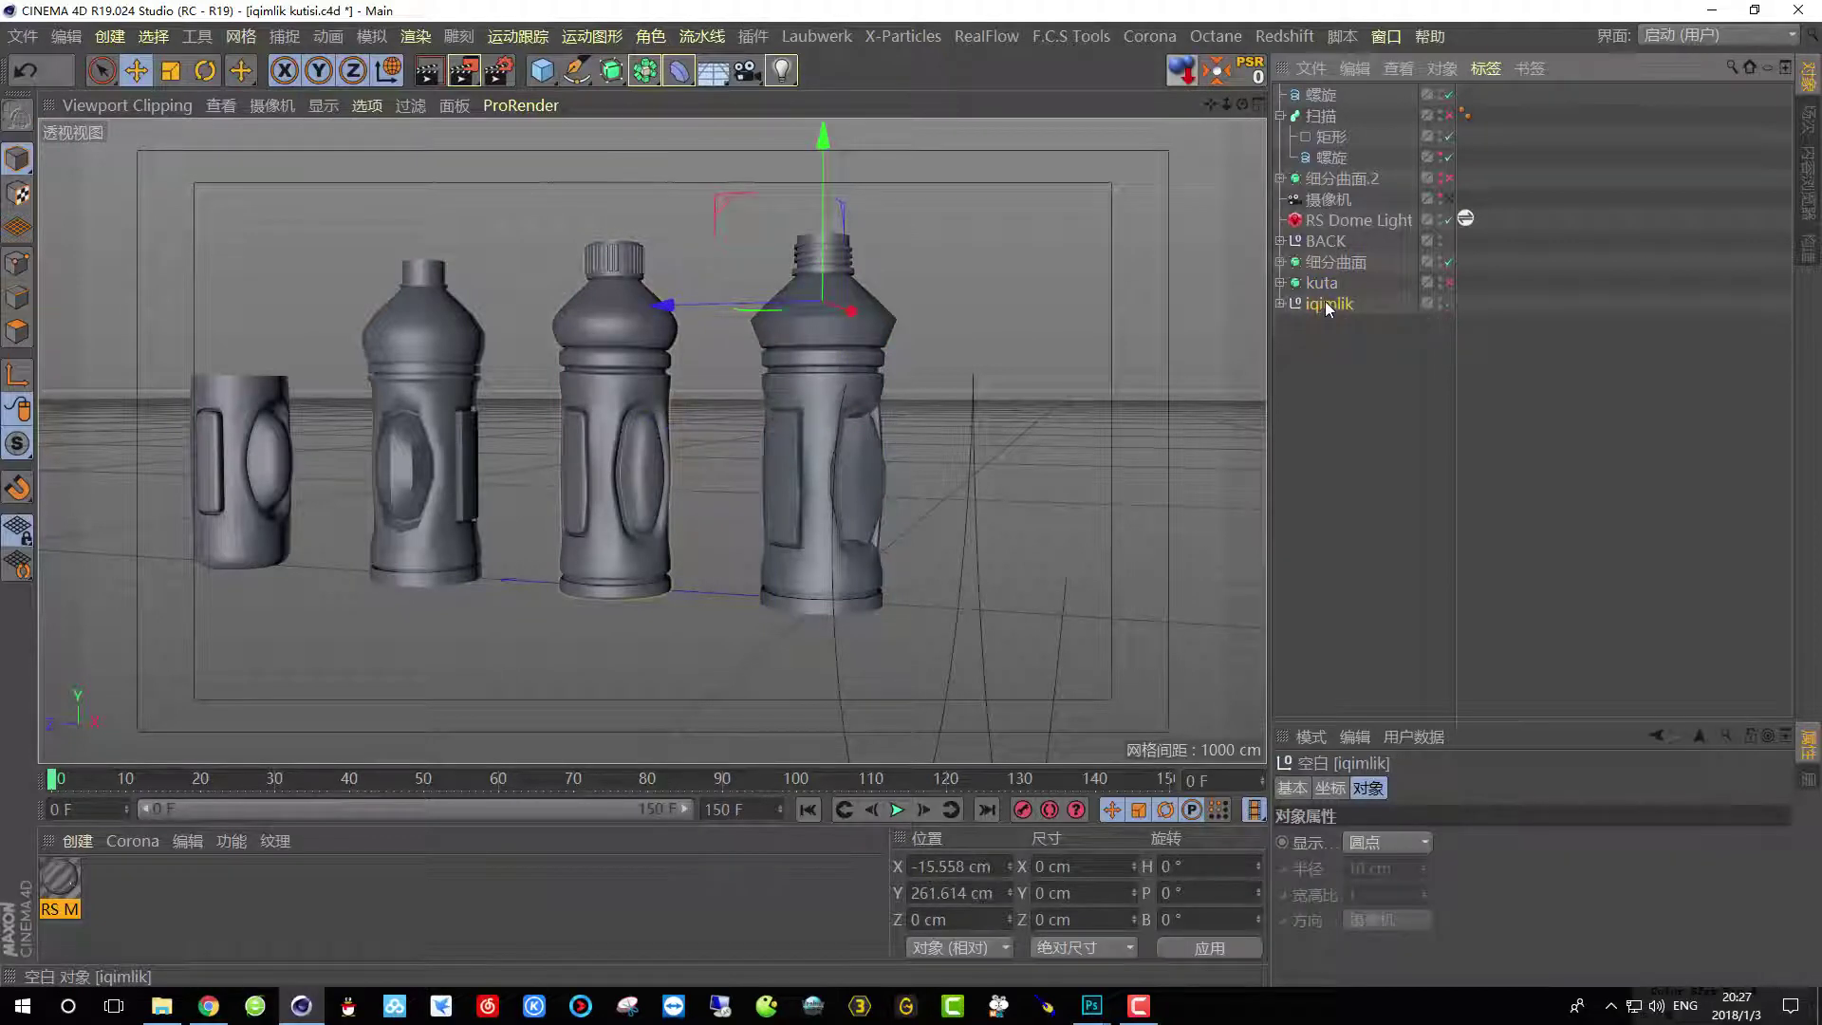
left_click_drag(720, 307, 1180, 328)
key("ctrl+z")
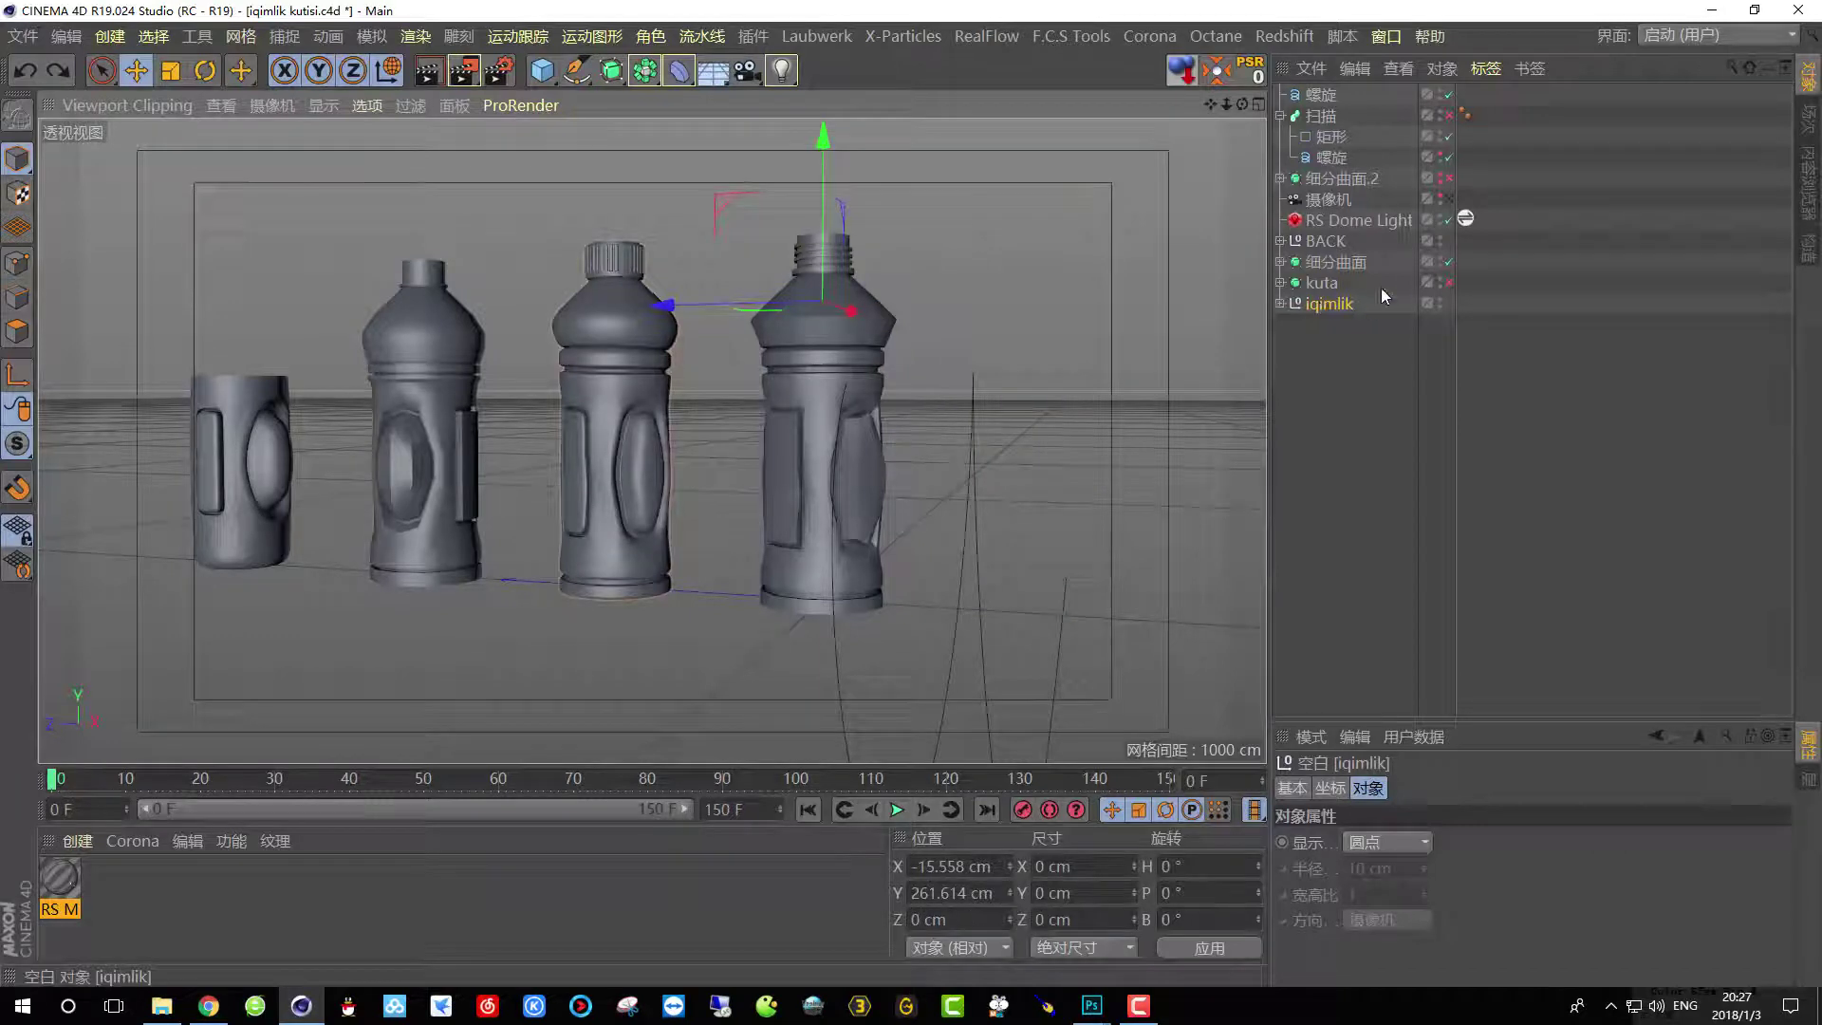
Delete every object in the scene except the iqimlik group.
left_click(1429, 283)
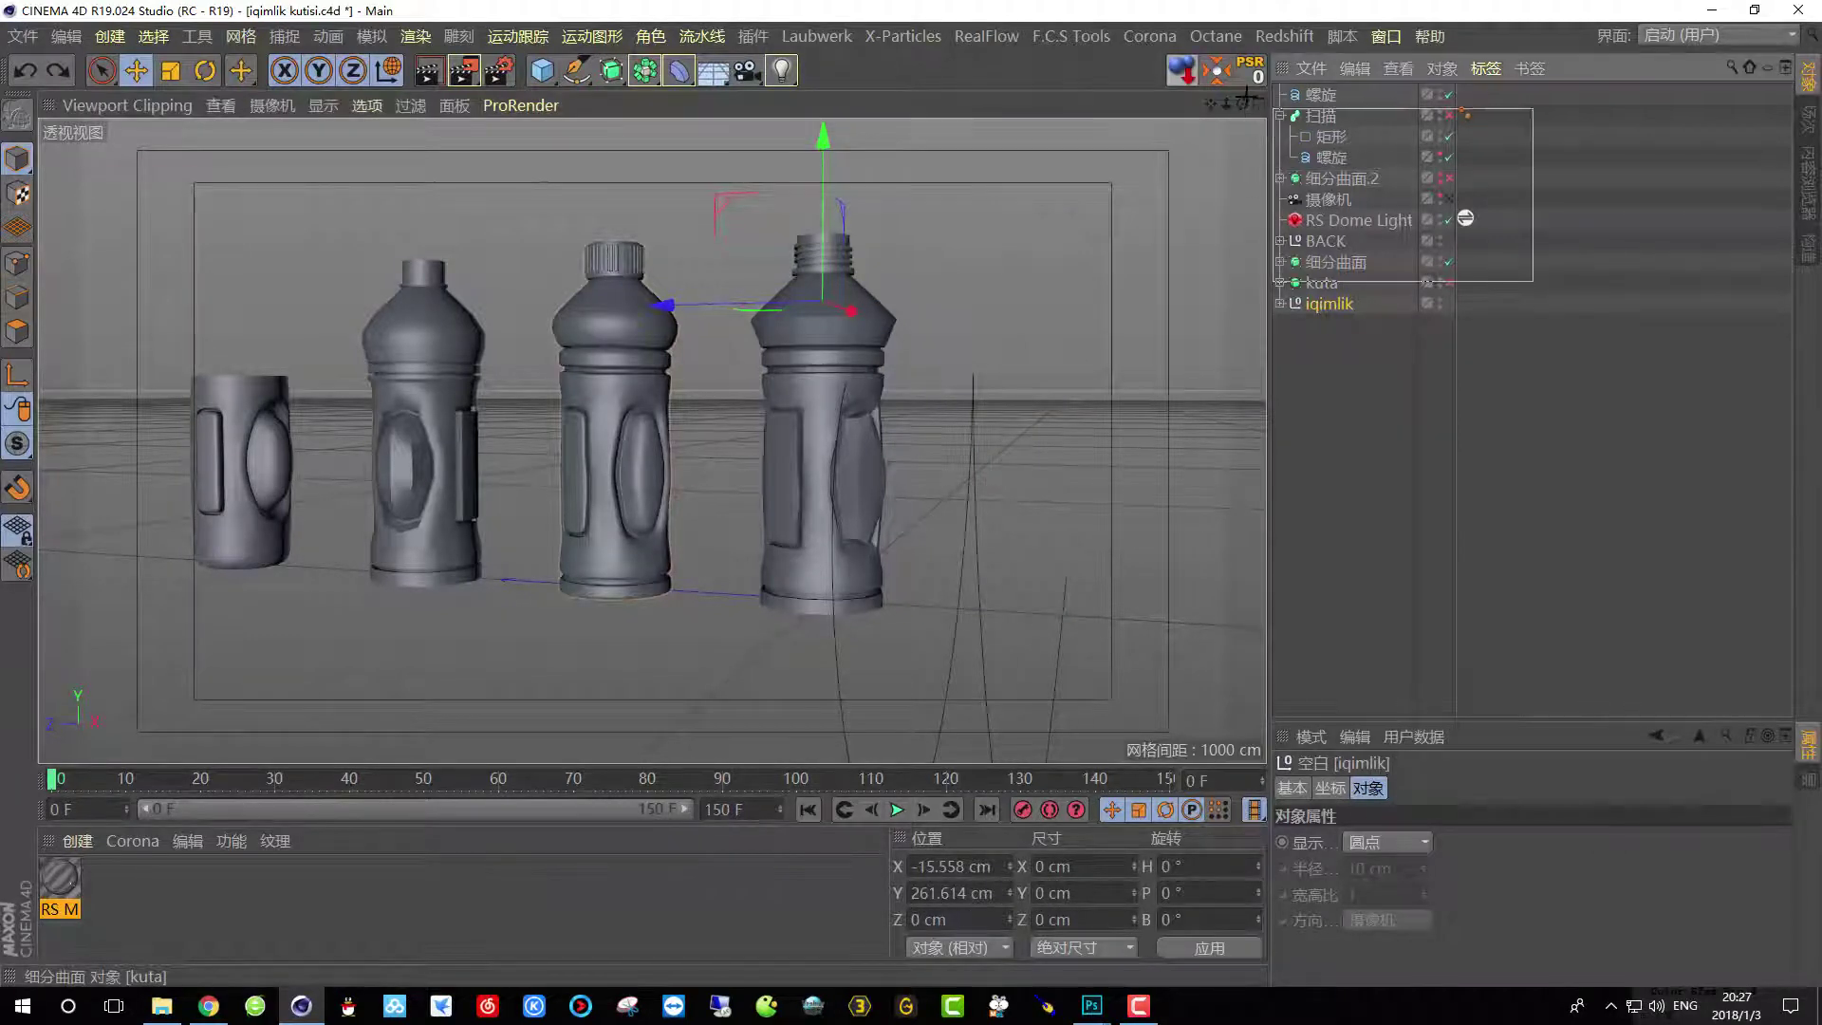
left_click_drag(1274, 108, 1281, 95)
key("Delete")
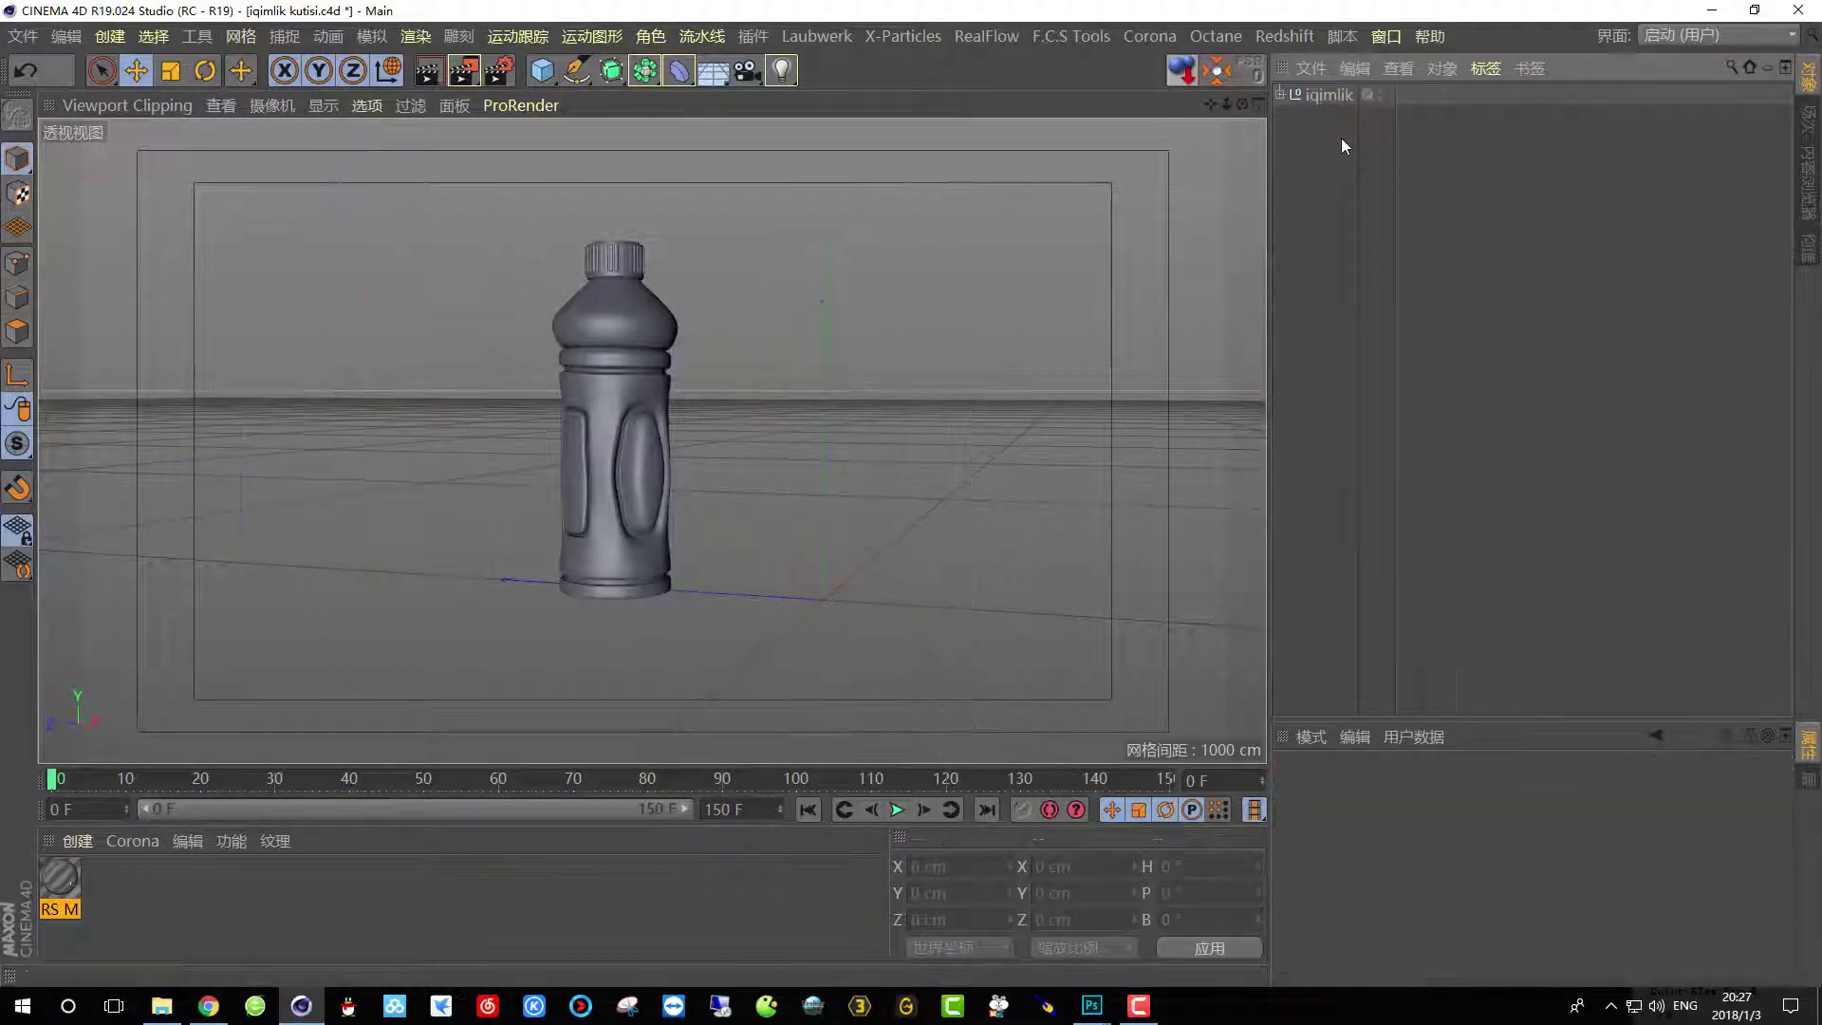
Centre the iqimlik group's axis on the bottle and move the group to X 0 and Z 0.
left_click(1328, 95)
left_click_drag(788, 255, 846, 226, "alt")
left_click(1216, 74)
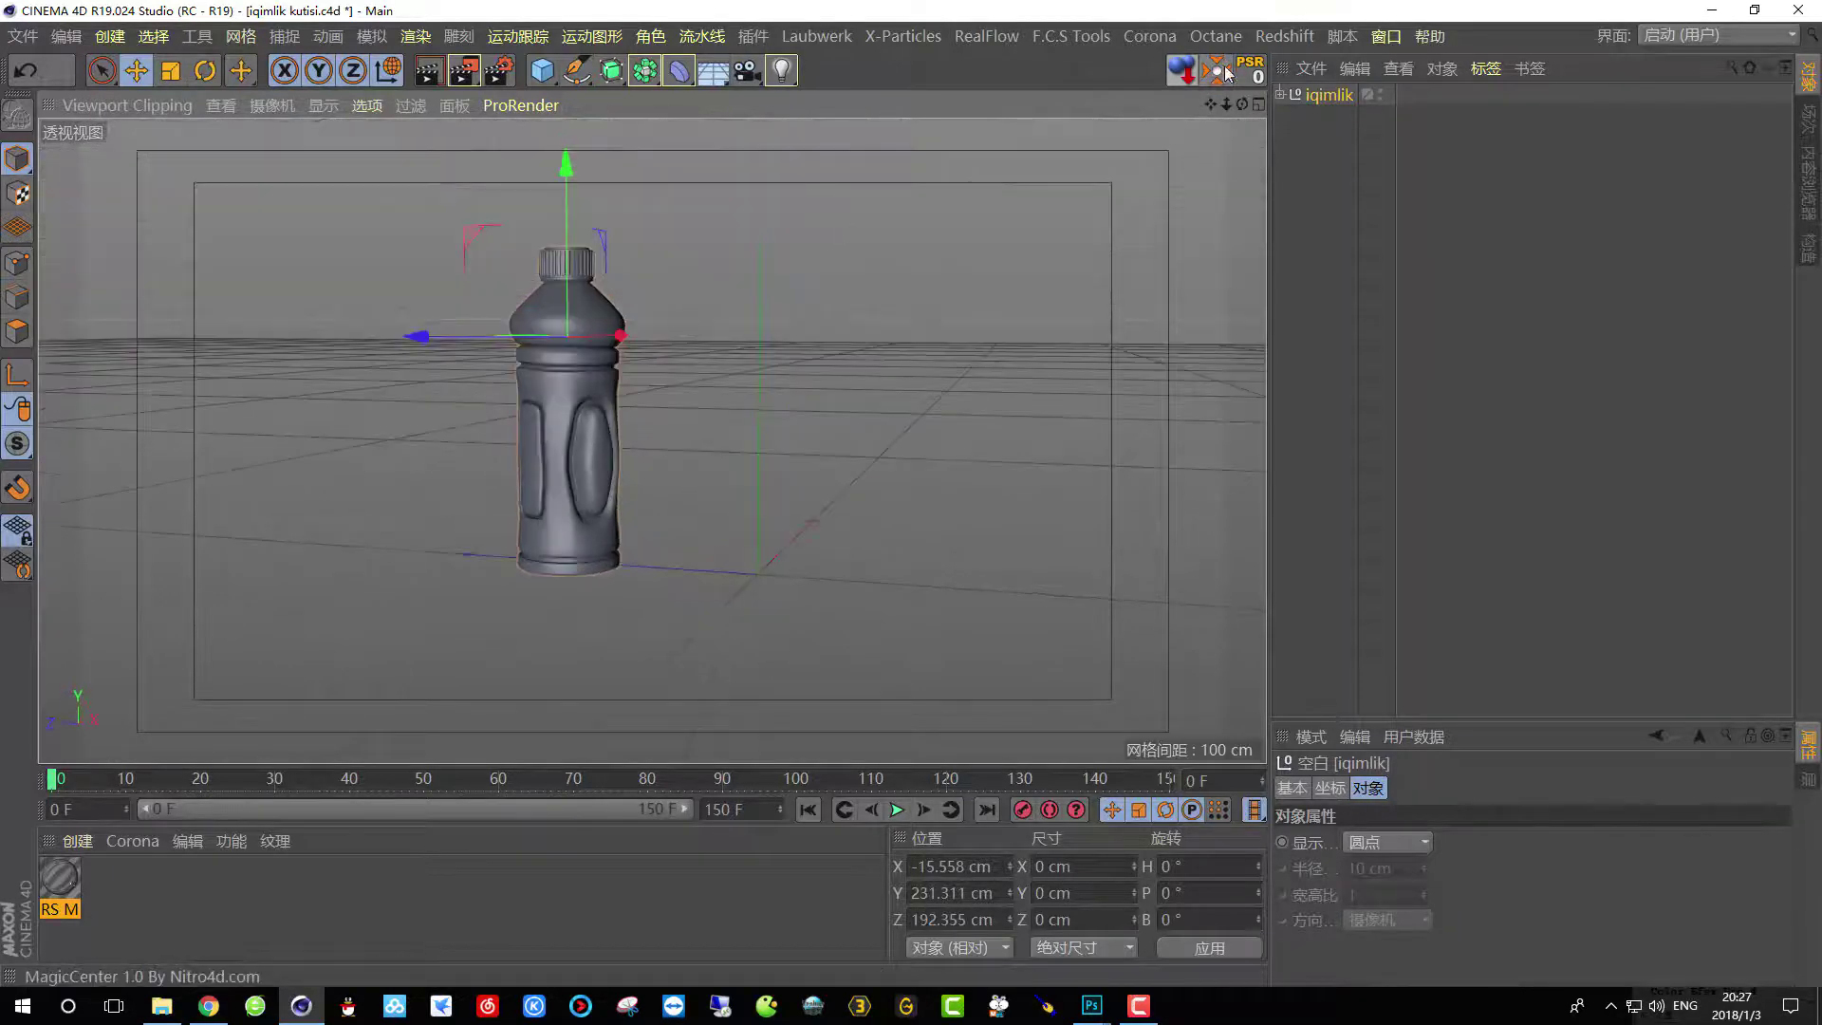
left_click_drag(646, 243, 680, 462, "alt")
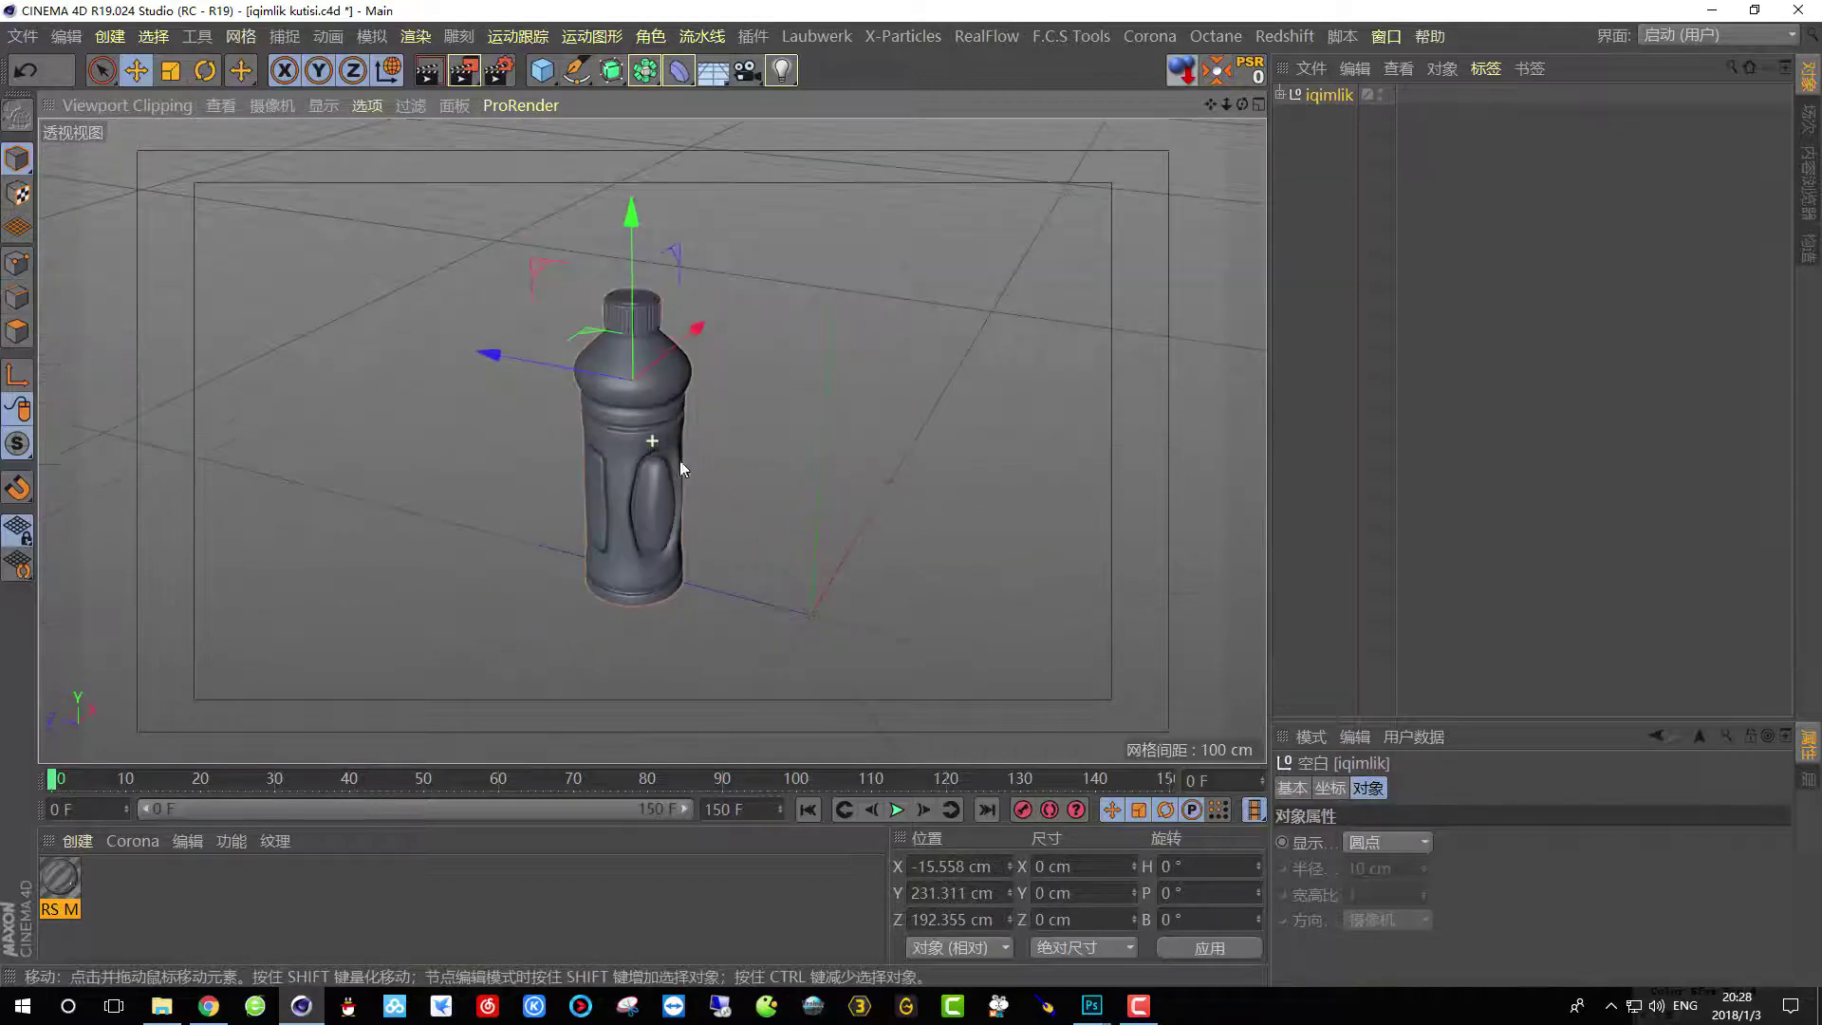
left_click(1253, 72)
left_click_drag(892, 532, 874, 374, "alt")
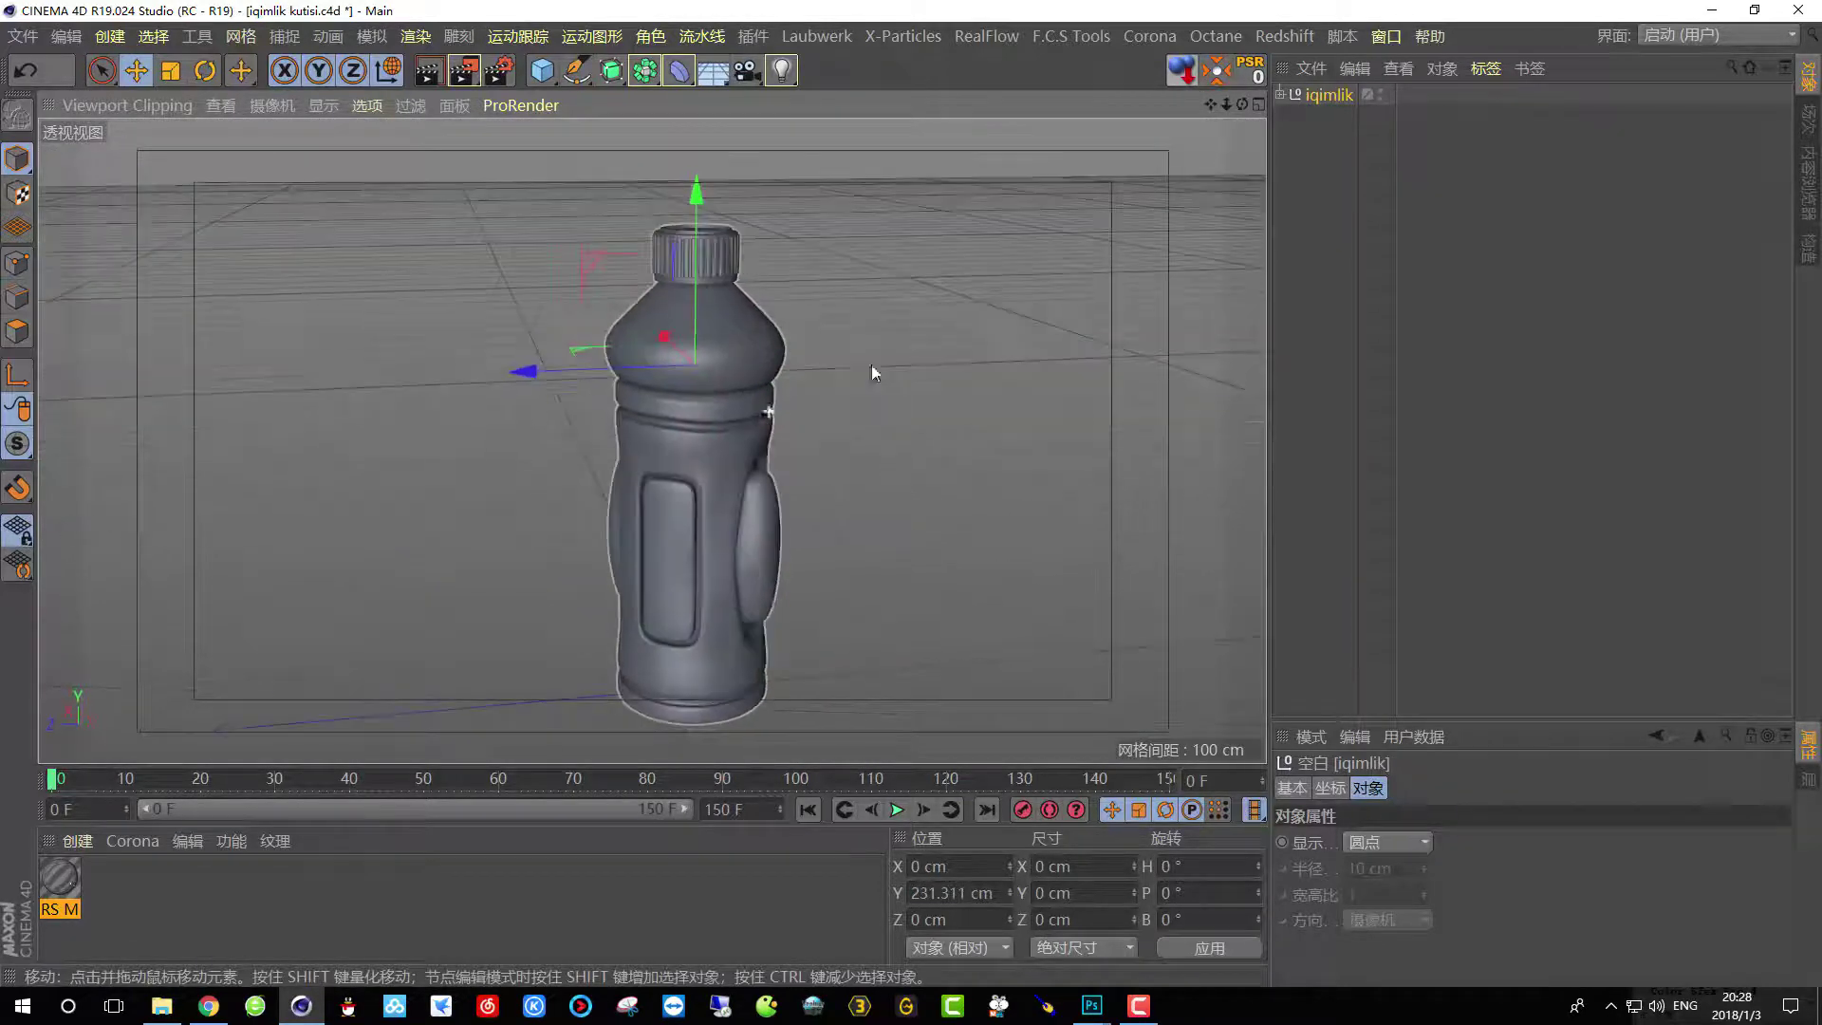
Delete the RS Material from the scene's materials.
left_click_drag(1187, 156, 634, 479, "alt")
left_click(60, 878)
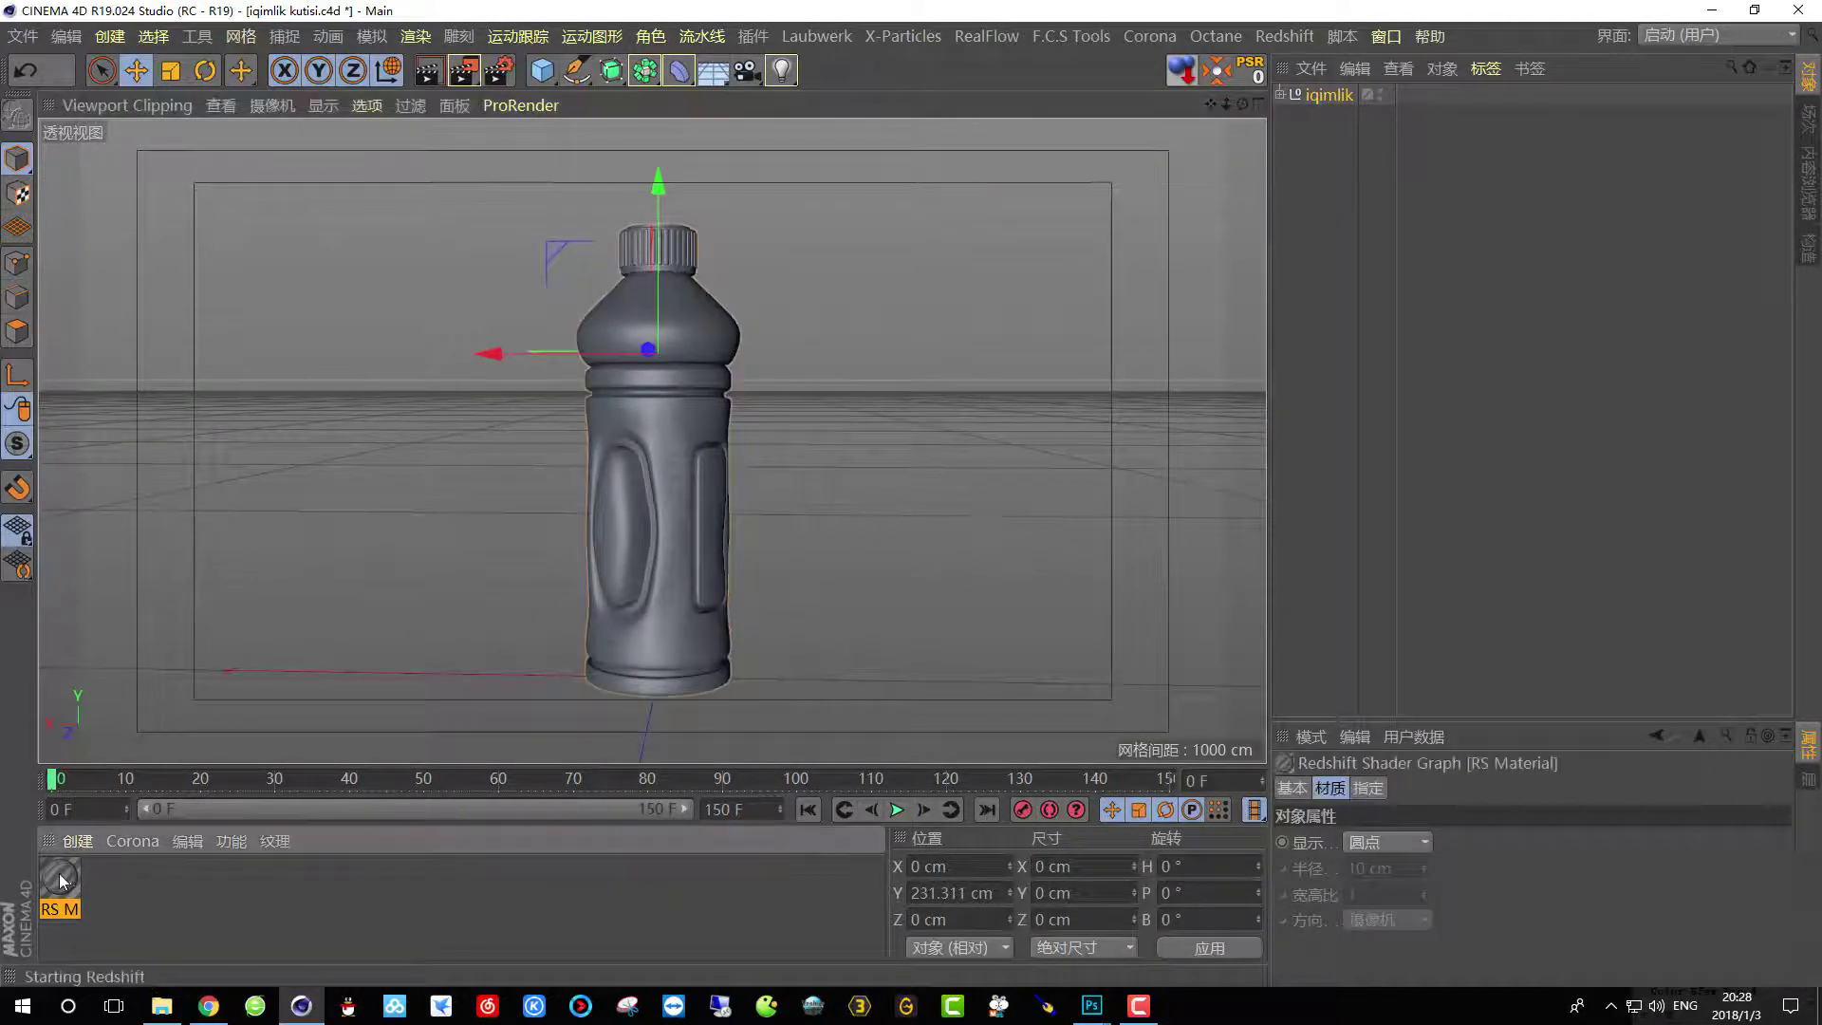
key("Delete")
Add a floor plane under the bottle, about 1292 cm long and offset about 46 cm along X.
left_click_drag(377, 575, 649, 399, "alt")
middle_click_drag(654, 392, 658, 369, "alt")
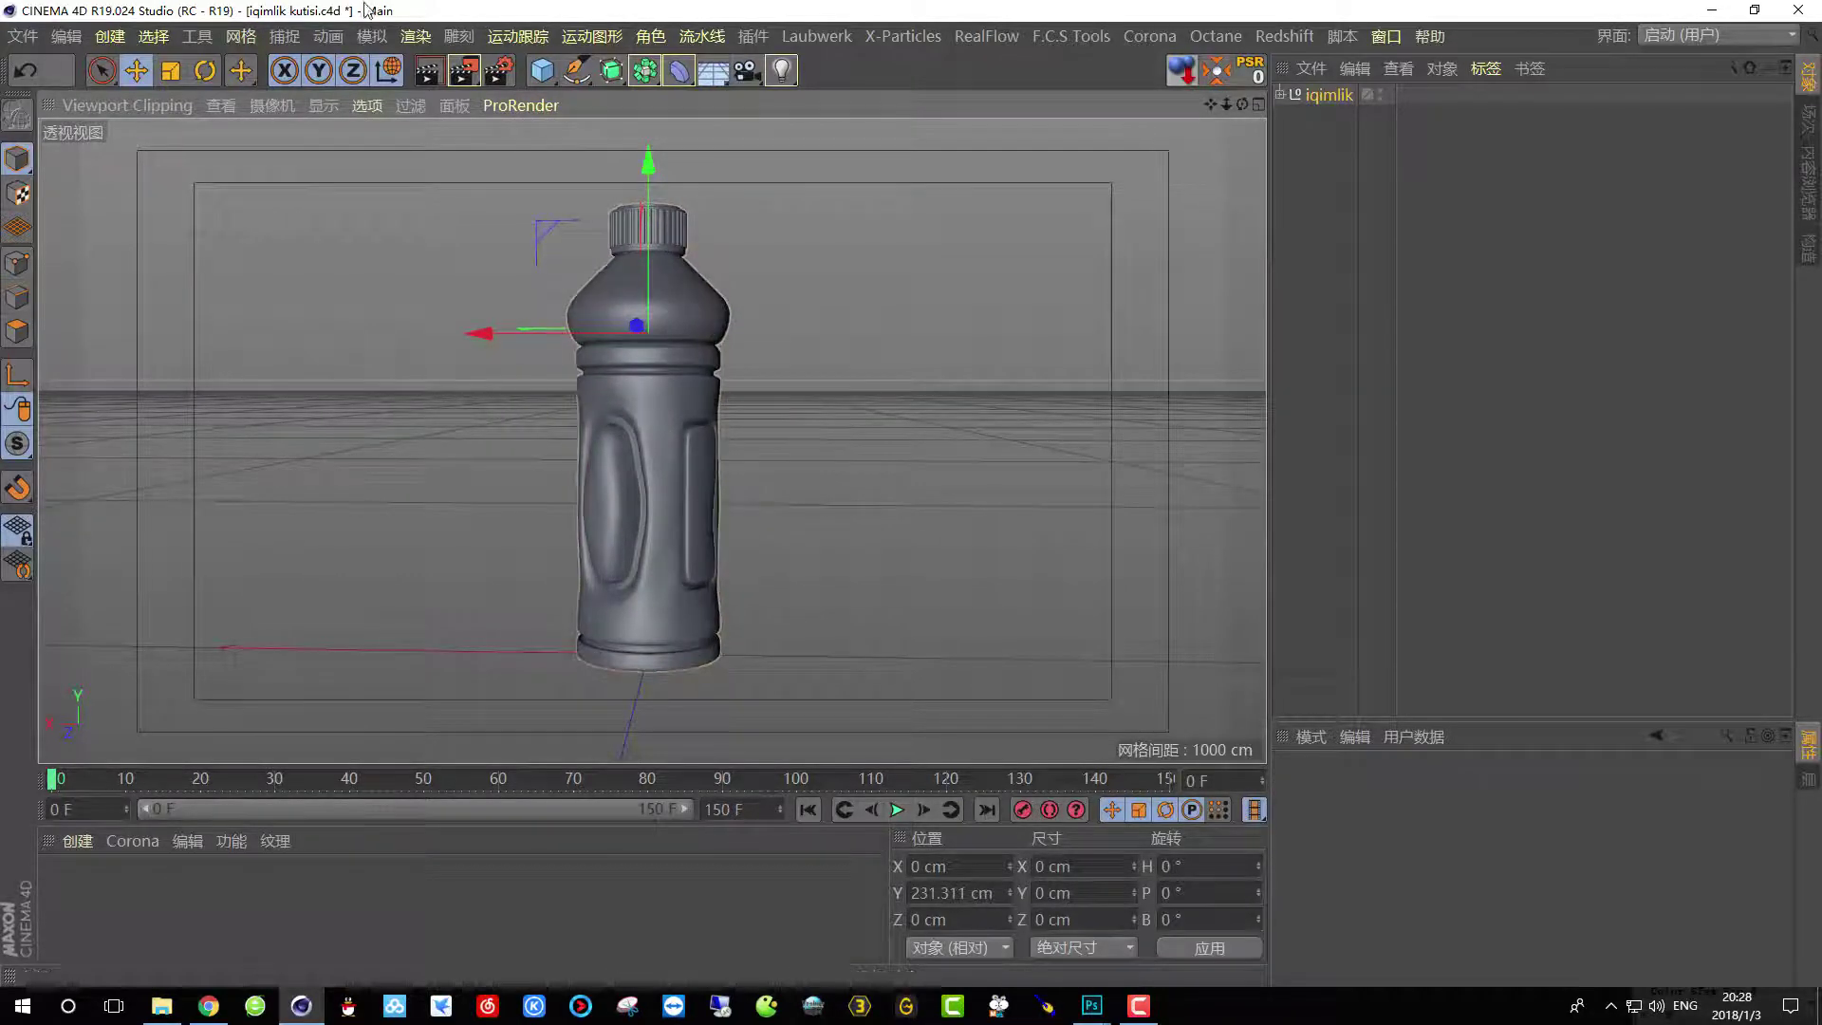
left_click(541, 70)
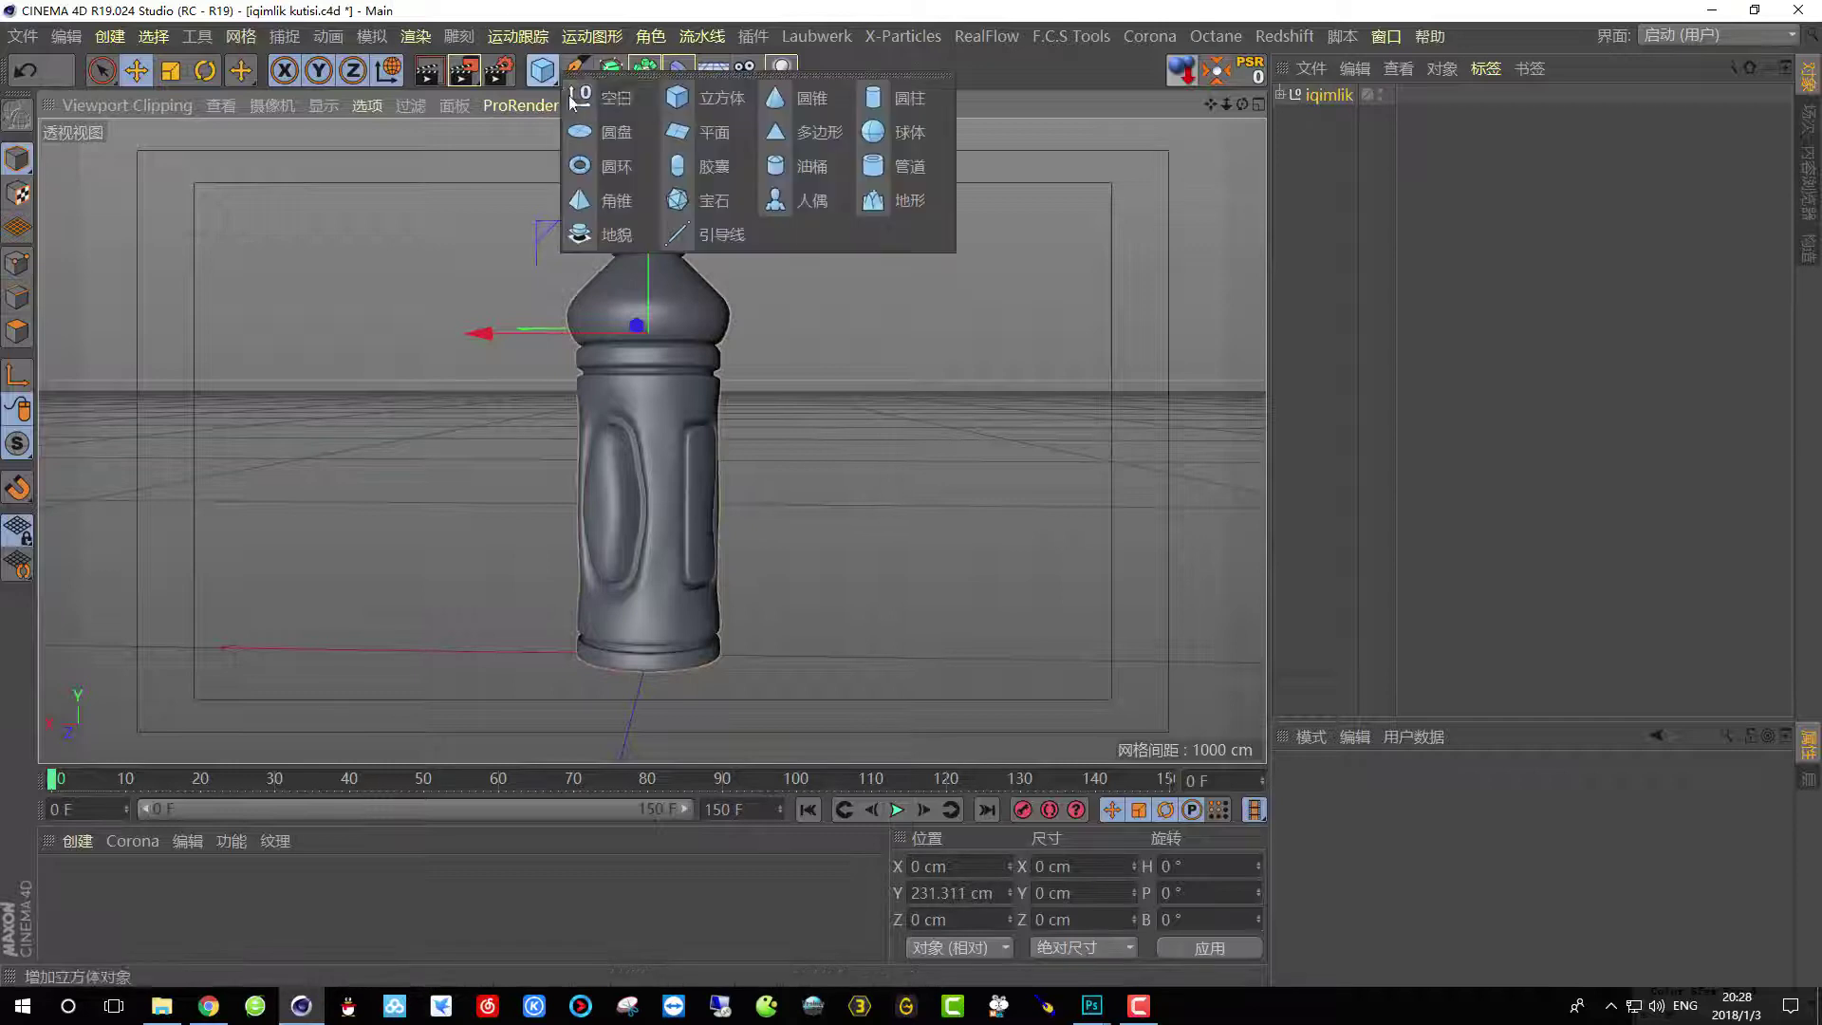
left_click(716, 133)
left_click_drag(675, 522, 38, 598, "alt")
left_click_drag(1034, 454, 724, 598, "alt")
left_click_drag(685, 510, 1390, 225)
Add a standard camera to the scene and look through it.
left_click_drag(651, 231, 797, 436, "alt")
left_click(782, 69)
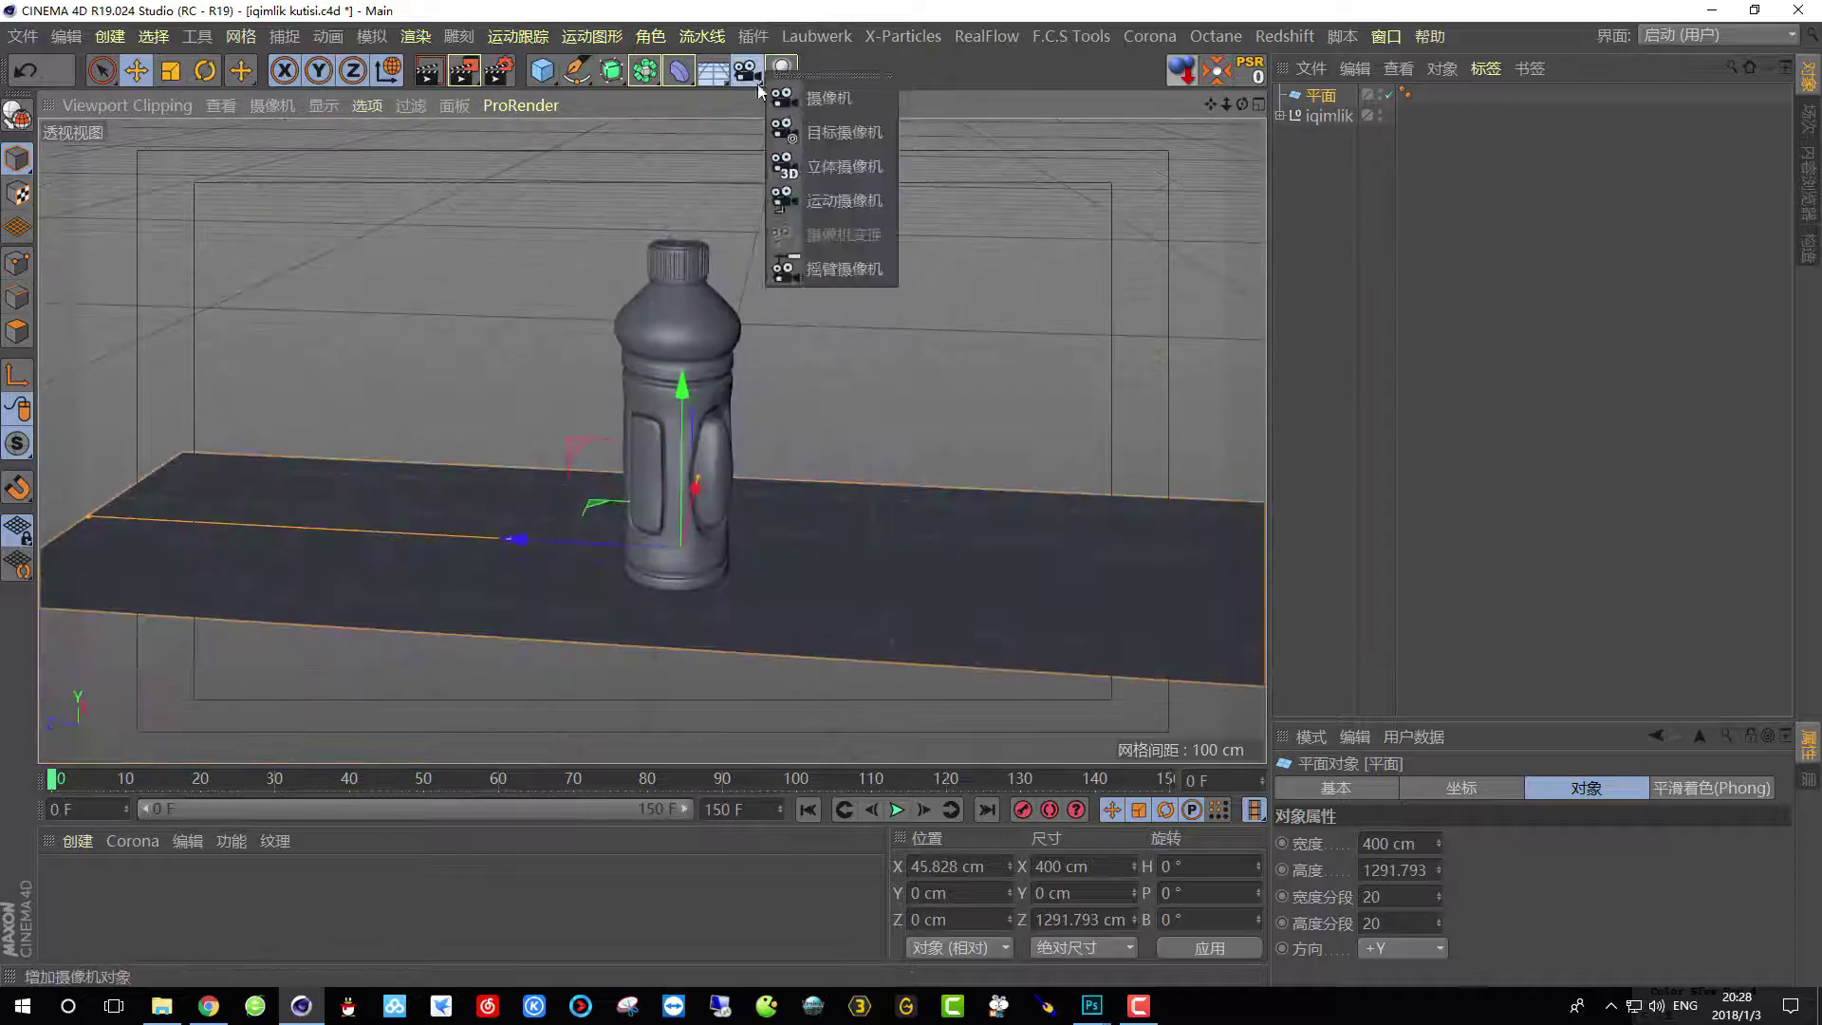
left_click(826, 99)
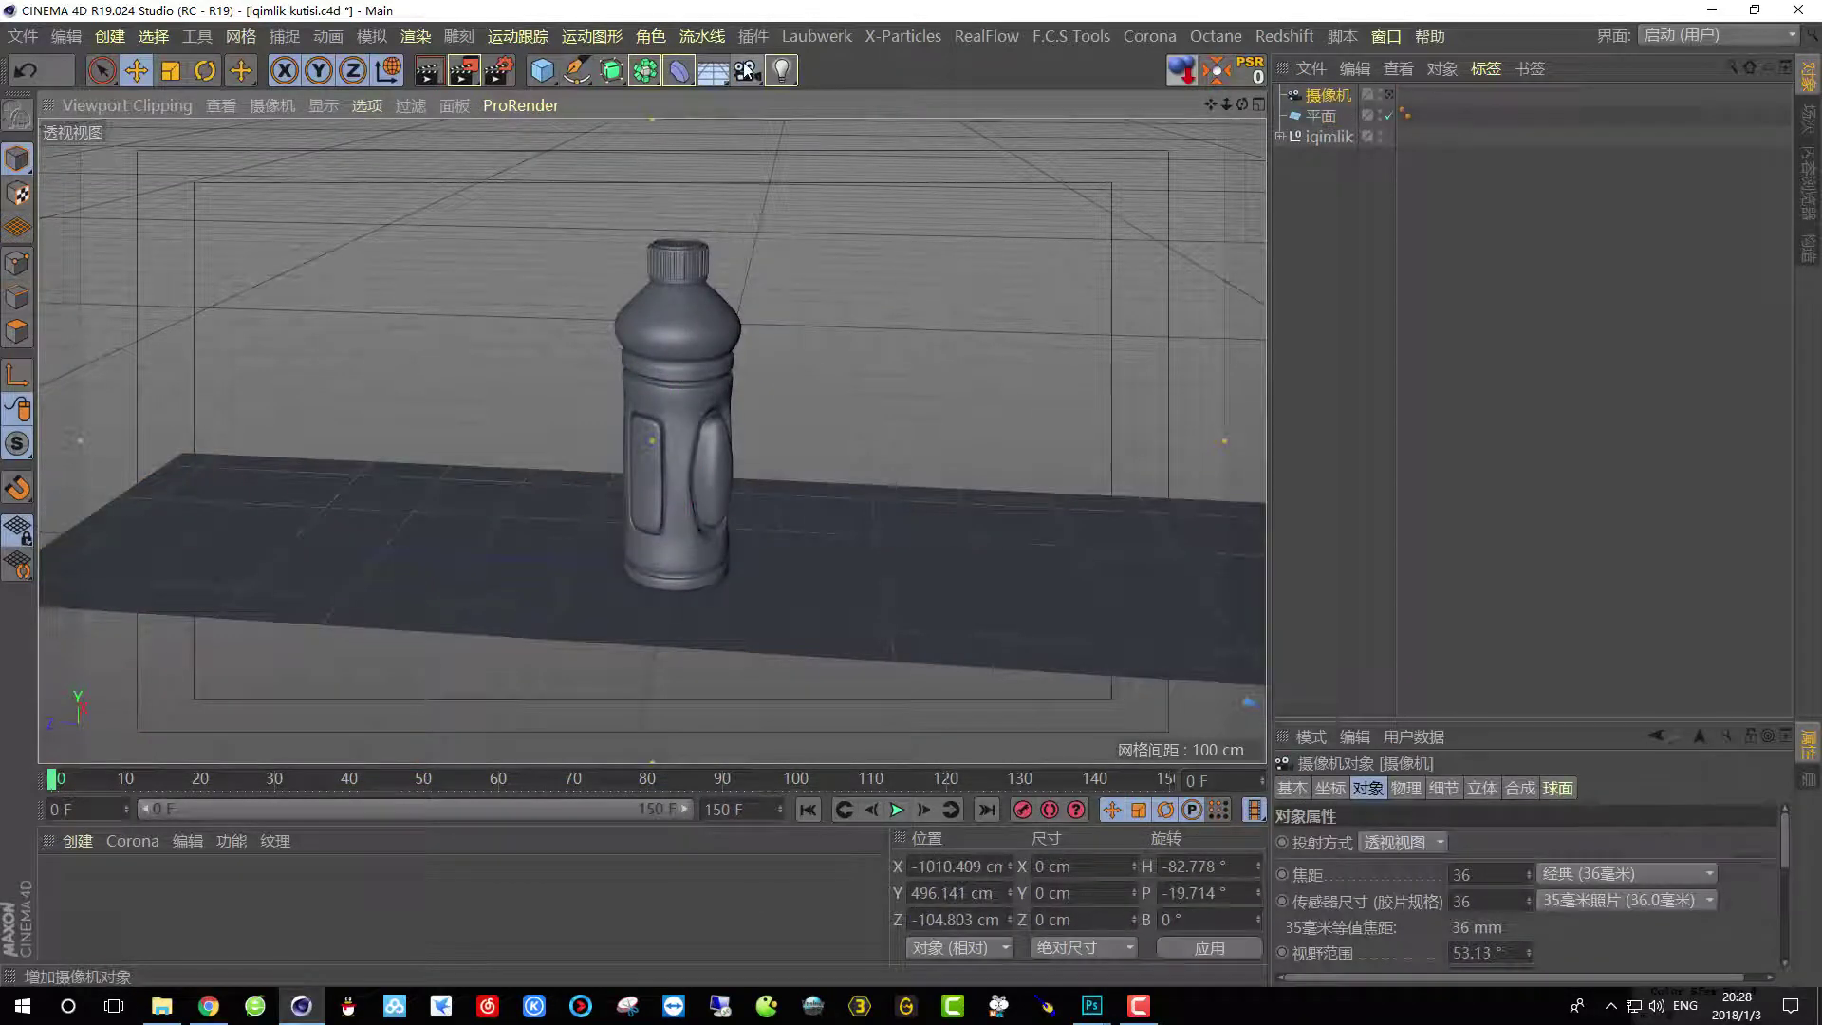
left_click(746, 73)
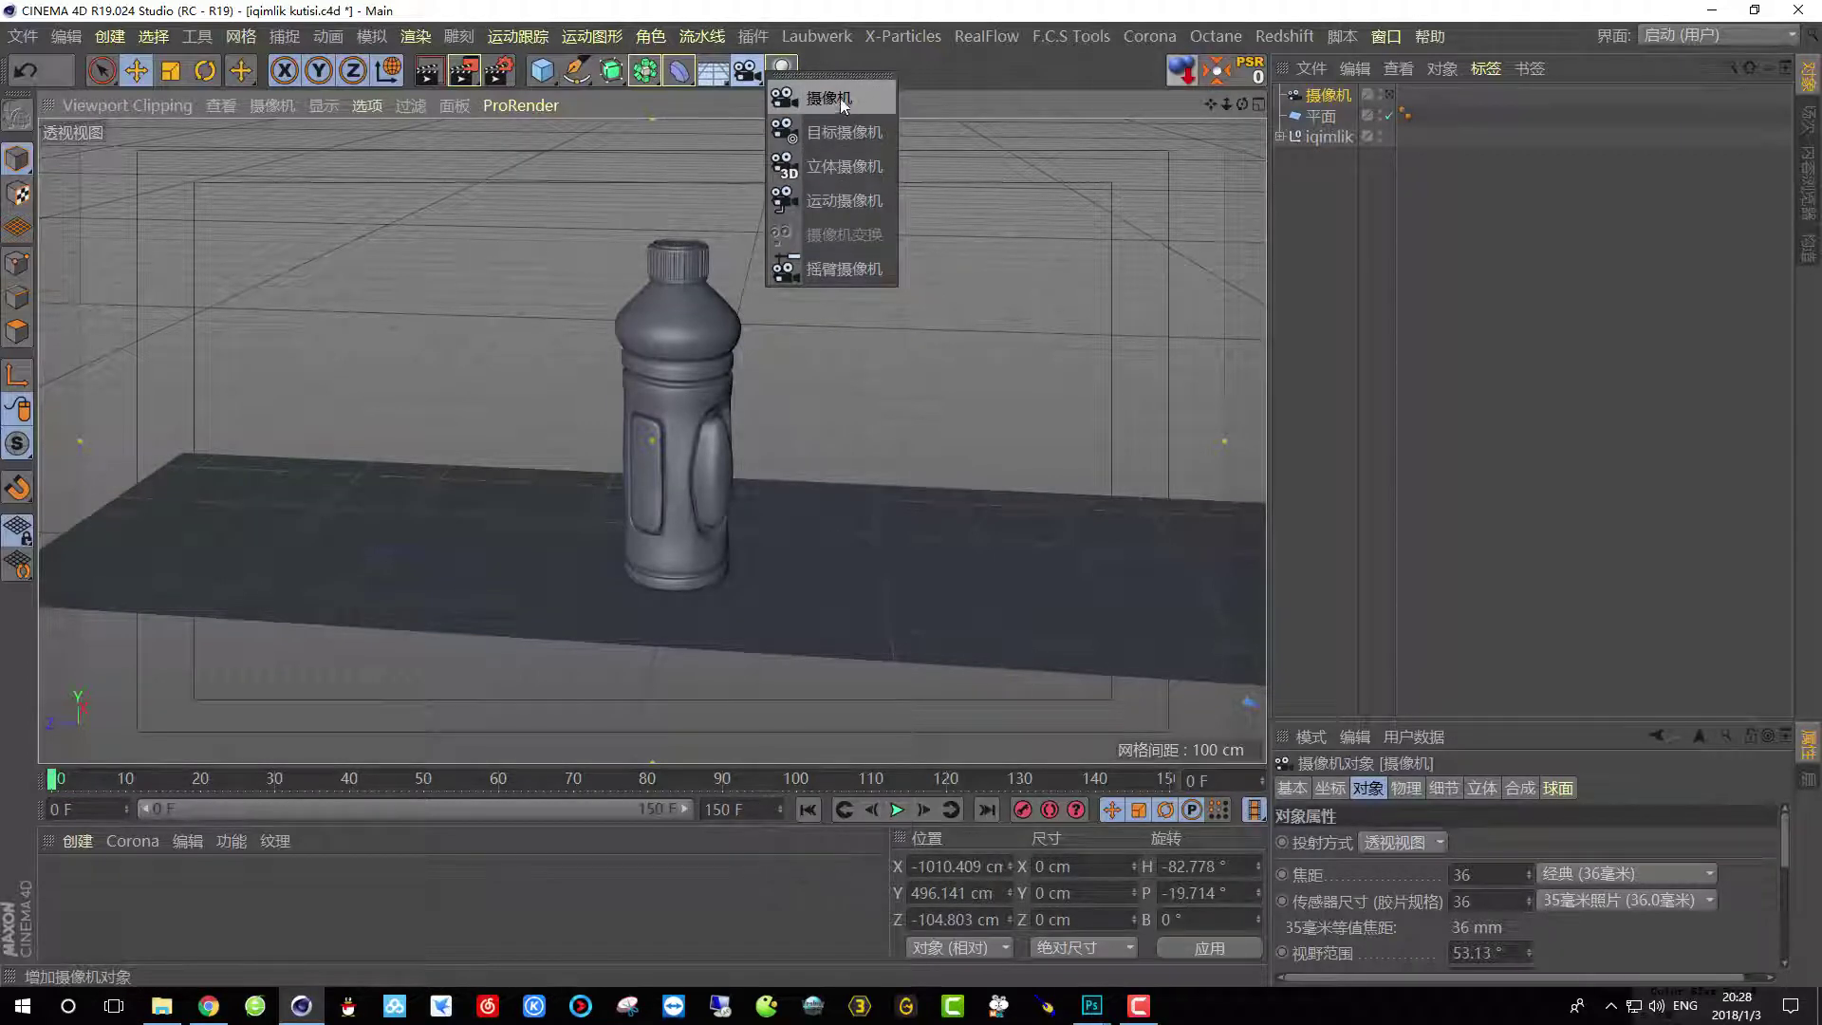
left_click(1393, 97)
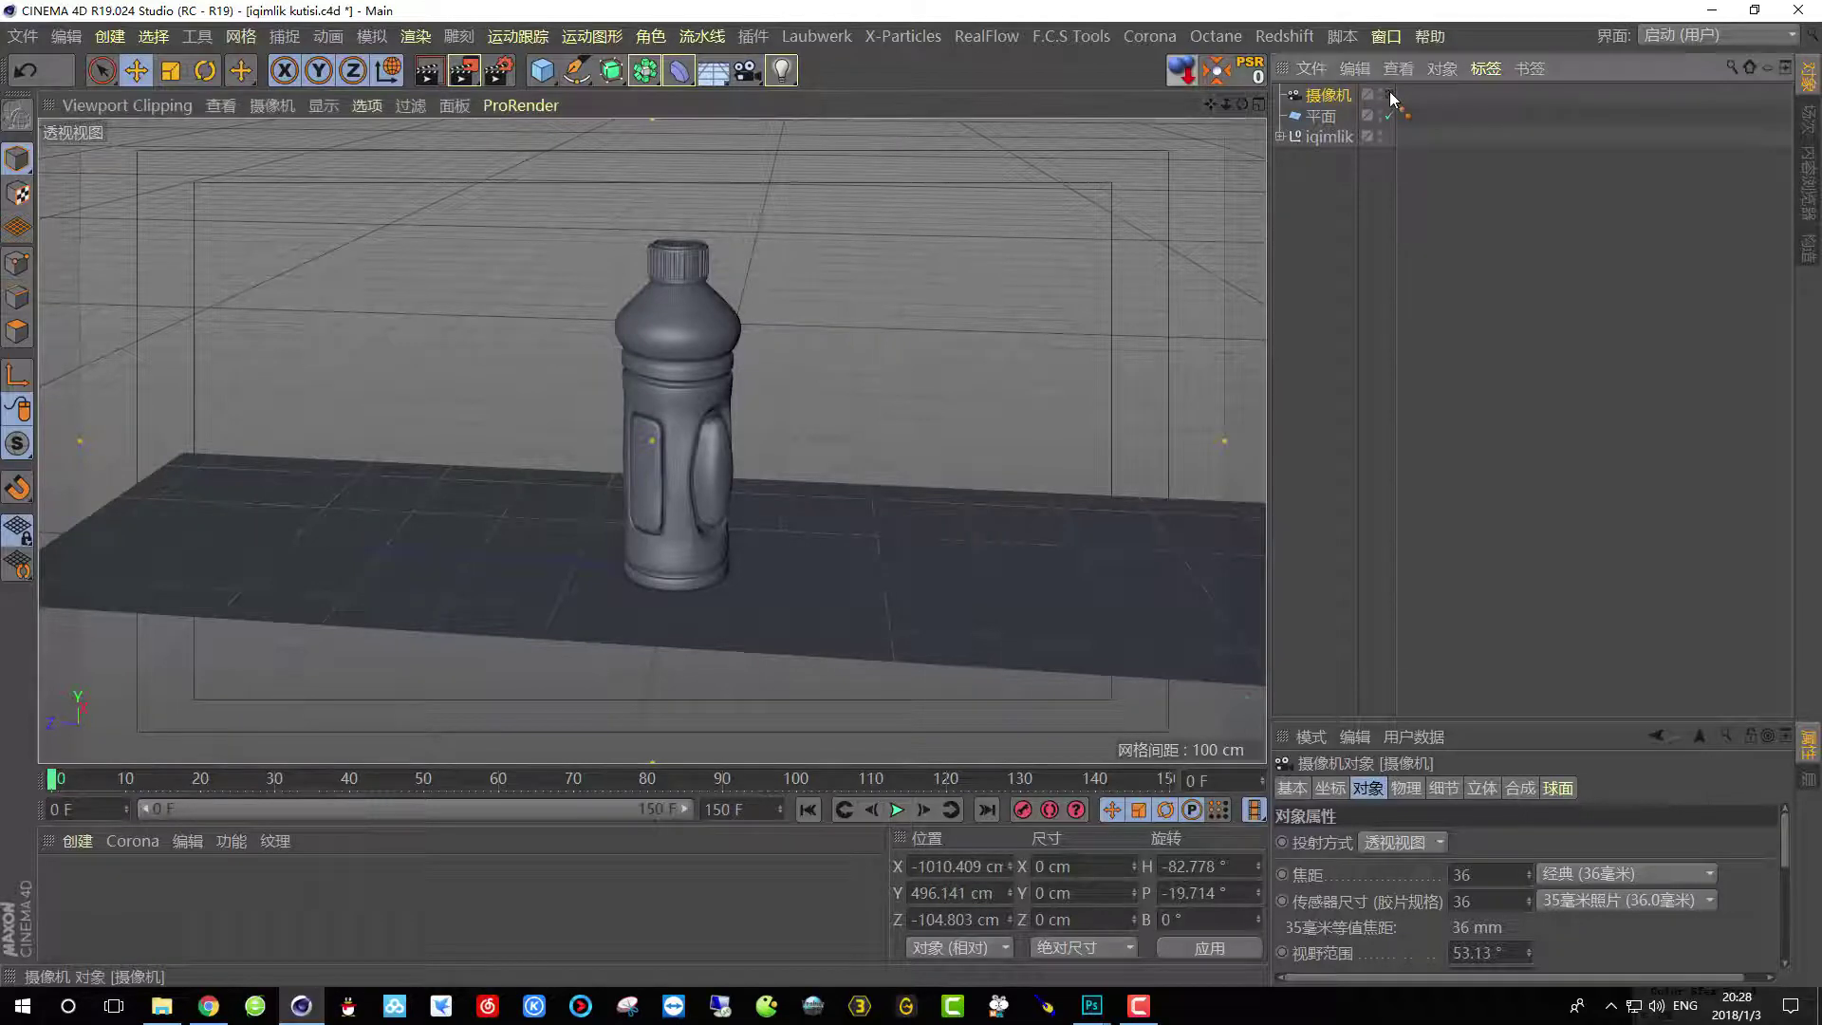
Frame the bottle from a low angle through the camera and adjust the camera's distance.
left_click_drag(718, 353, 738, 304)
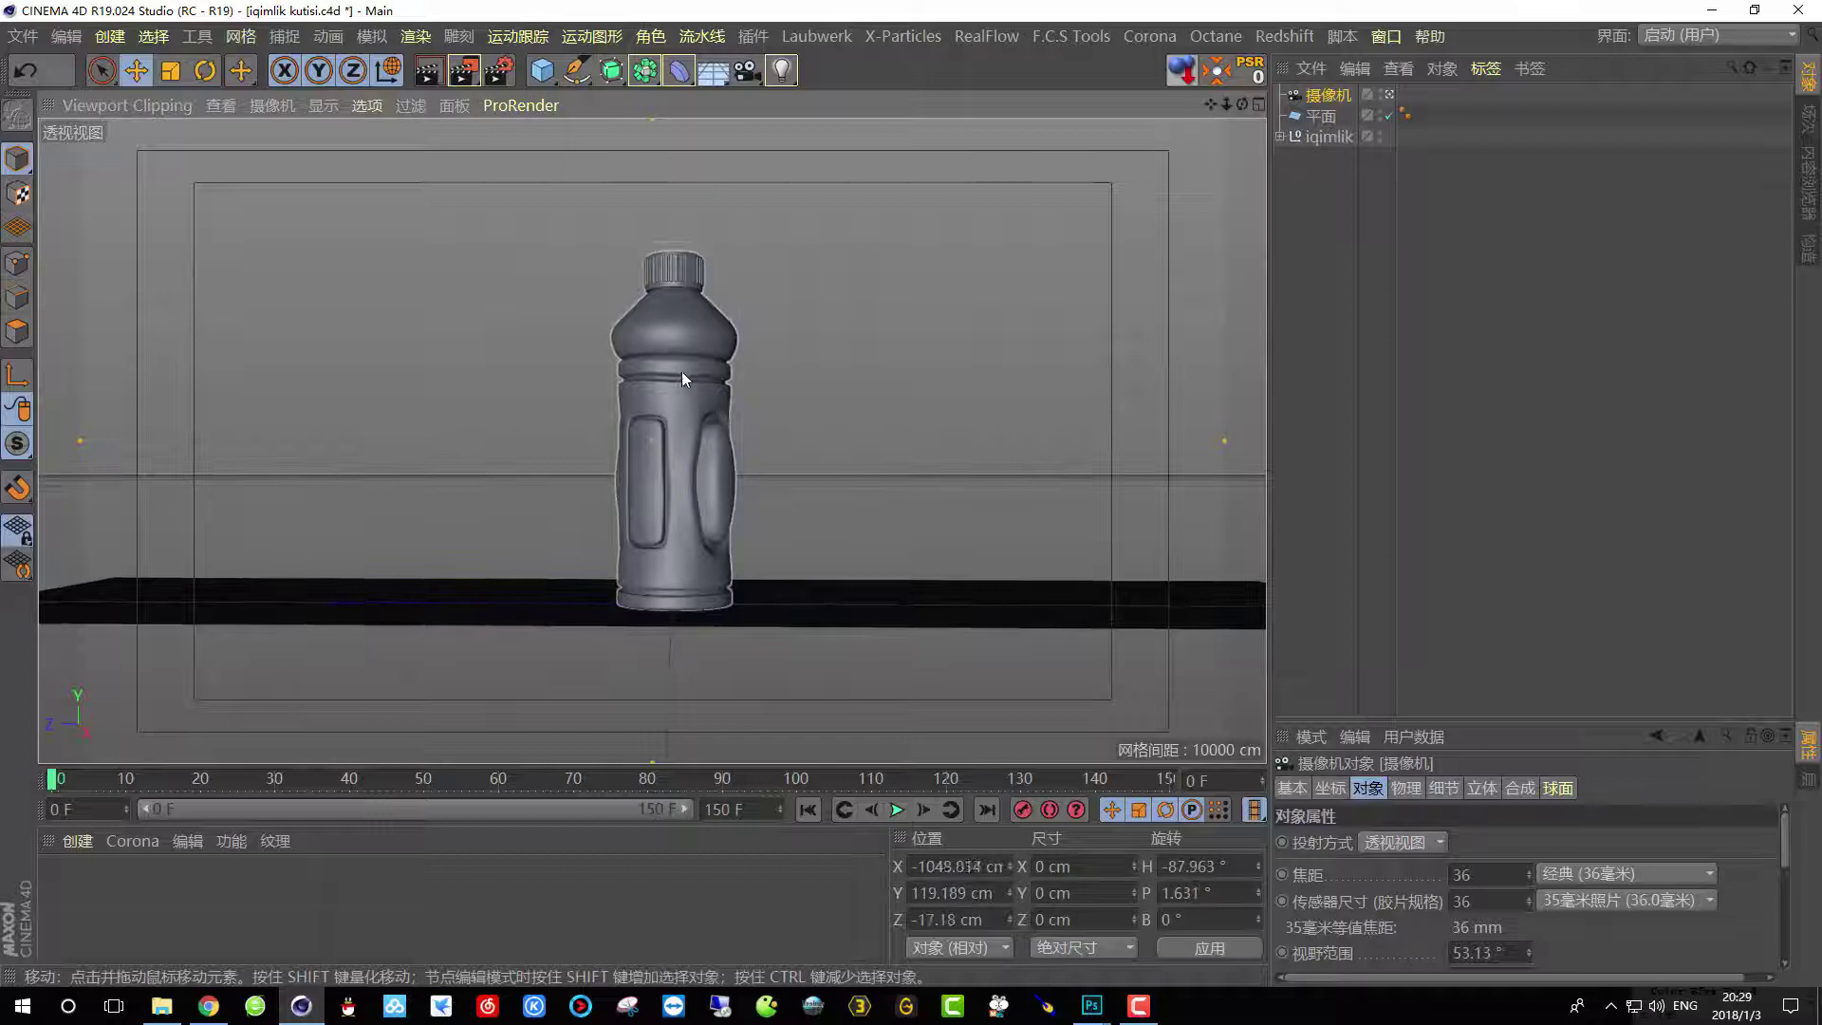
scroll(686, 367, "up", 2)
scroll(680, 367, "up", 3)
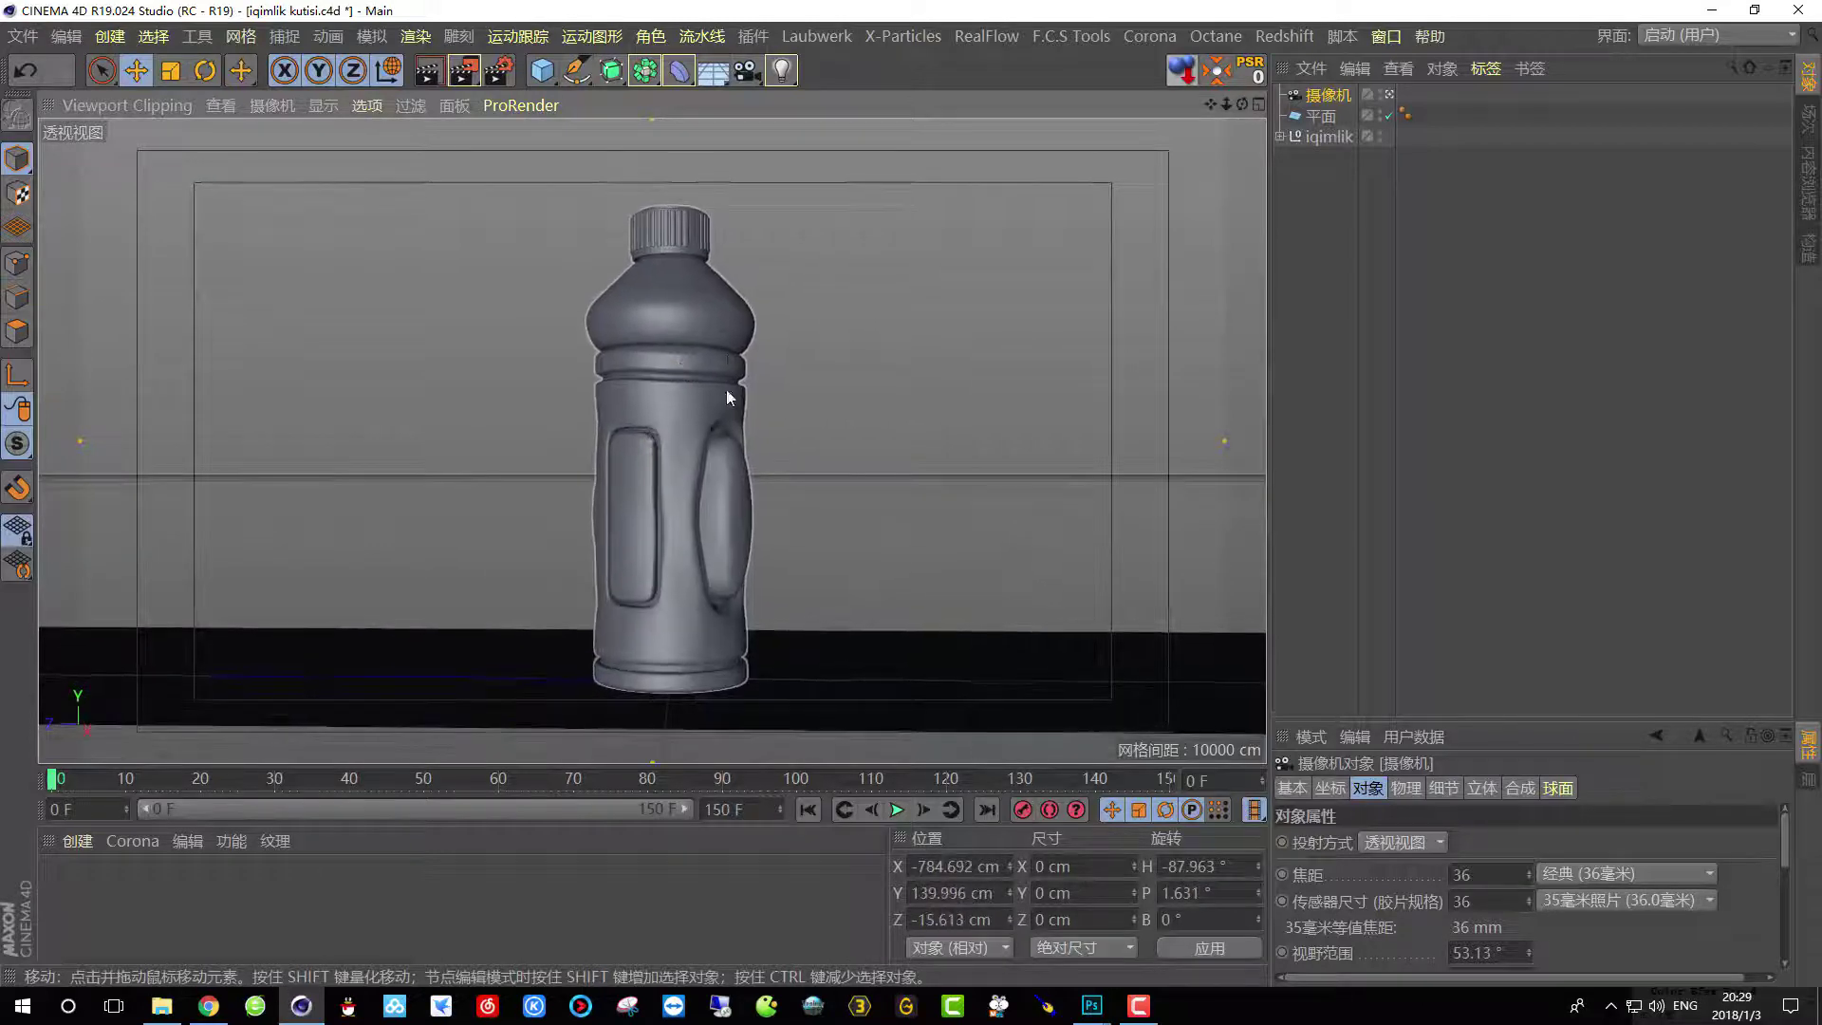
scroll(687, 323, "down", 1)
scroll(691, 327, "up", 2)
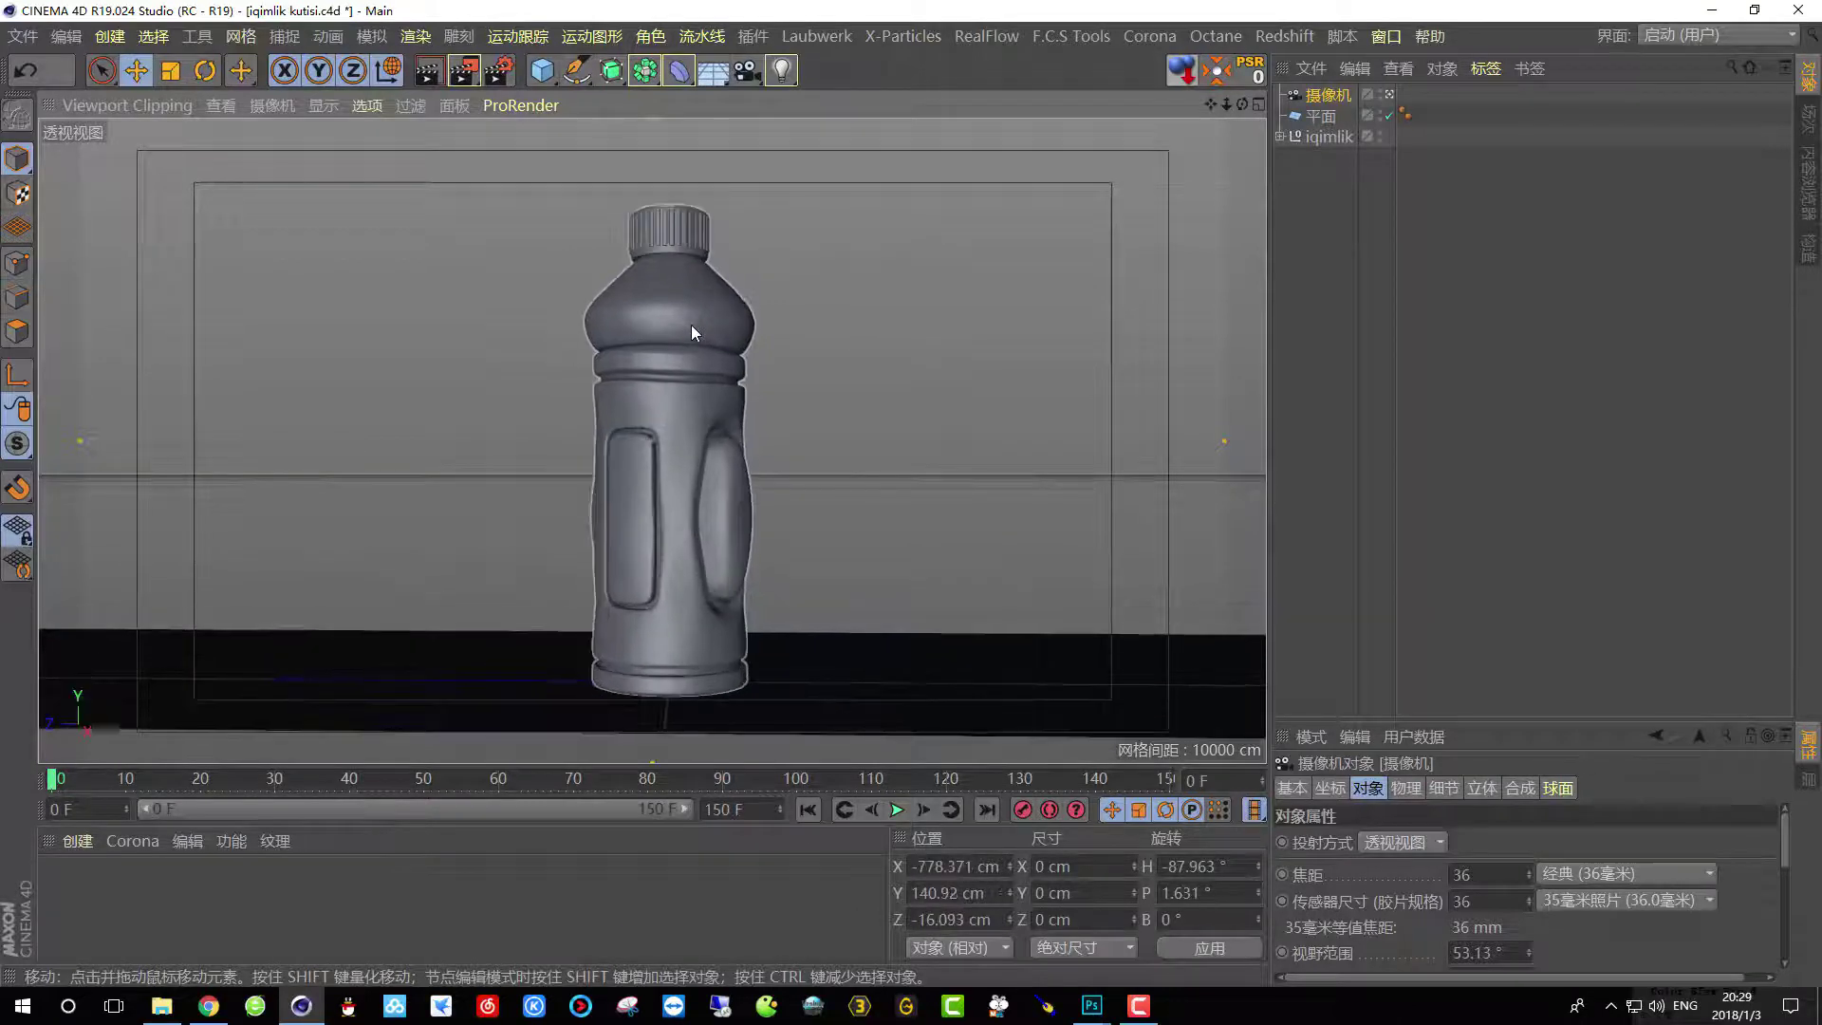
scroll(691, 324, "down", 2)
scroll(690, 325, "up", 1)
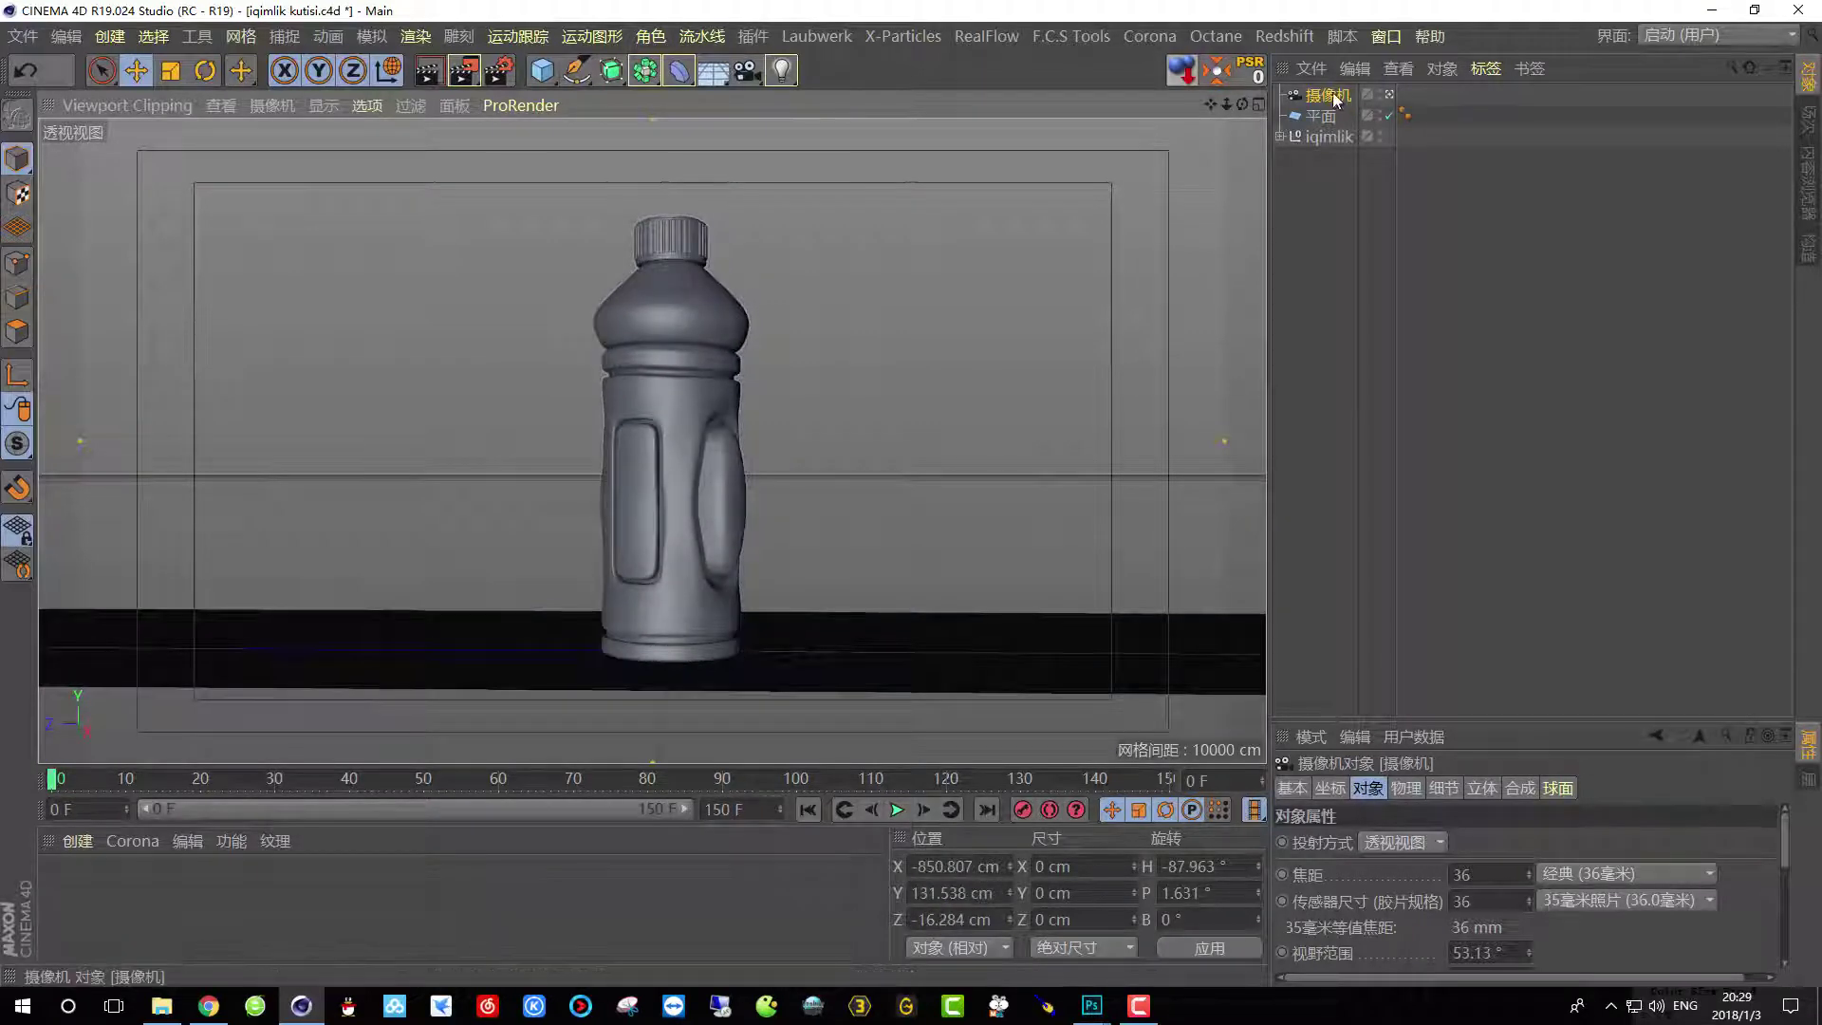
Reset the camera's position on X, Y and Z to 0 cm and its heading and pitch to 0°.
left_click_drag(1419, 718, 1421, 376)
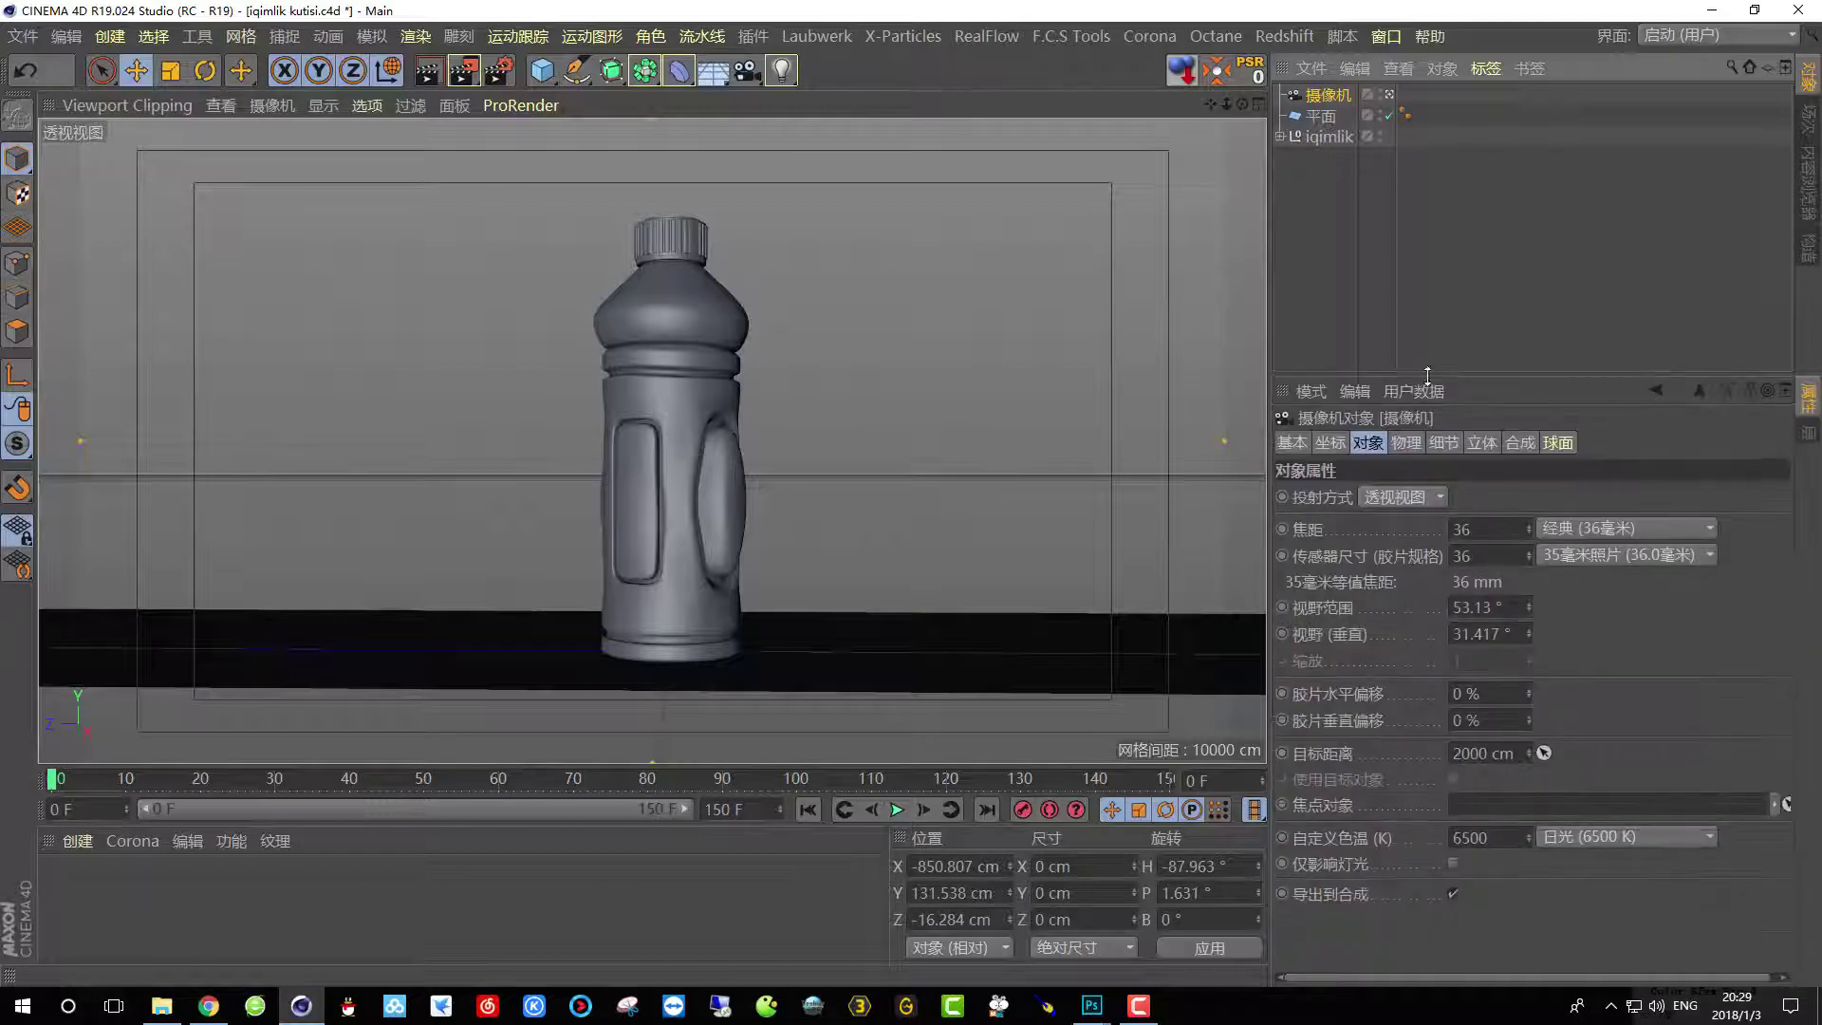
left_click(1334, 443)
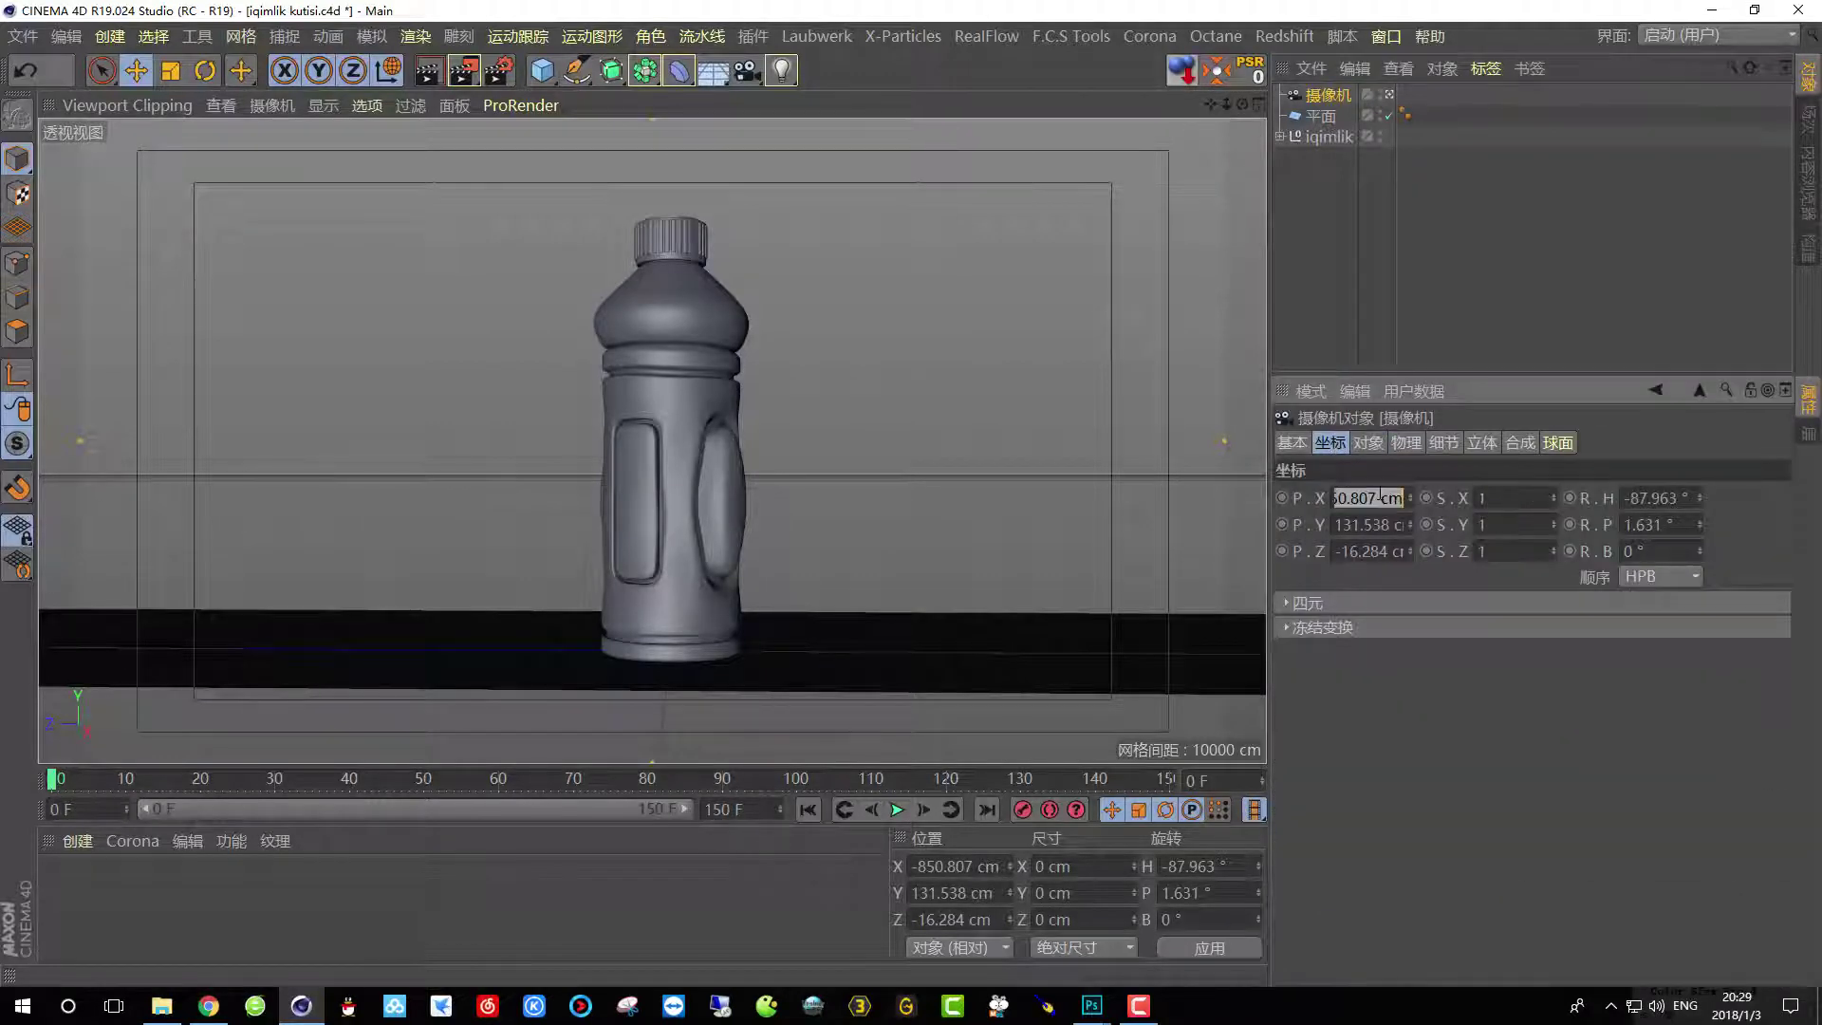
double_click(1381, 525)
type("0")
key("Tab")
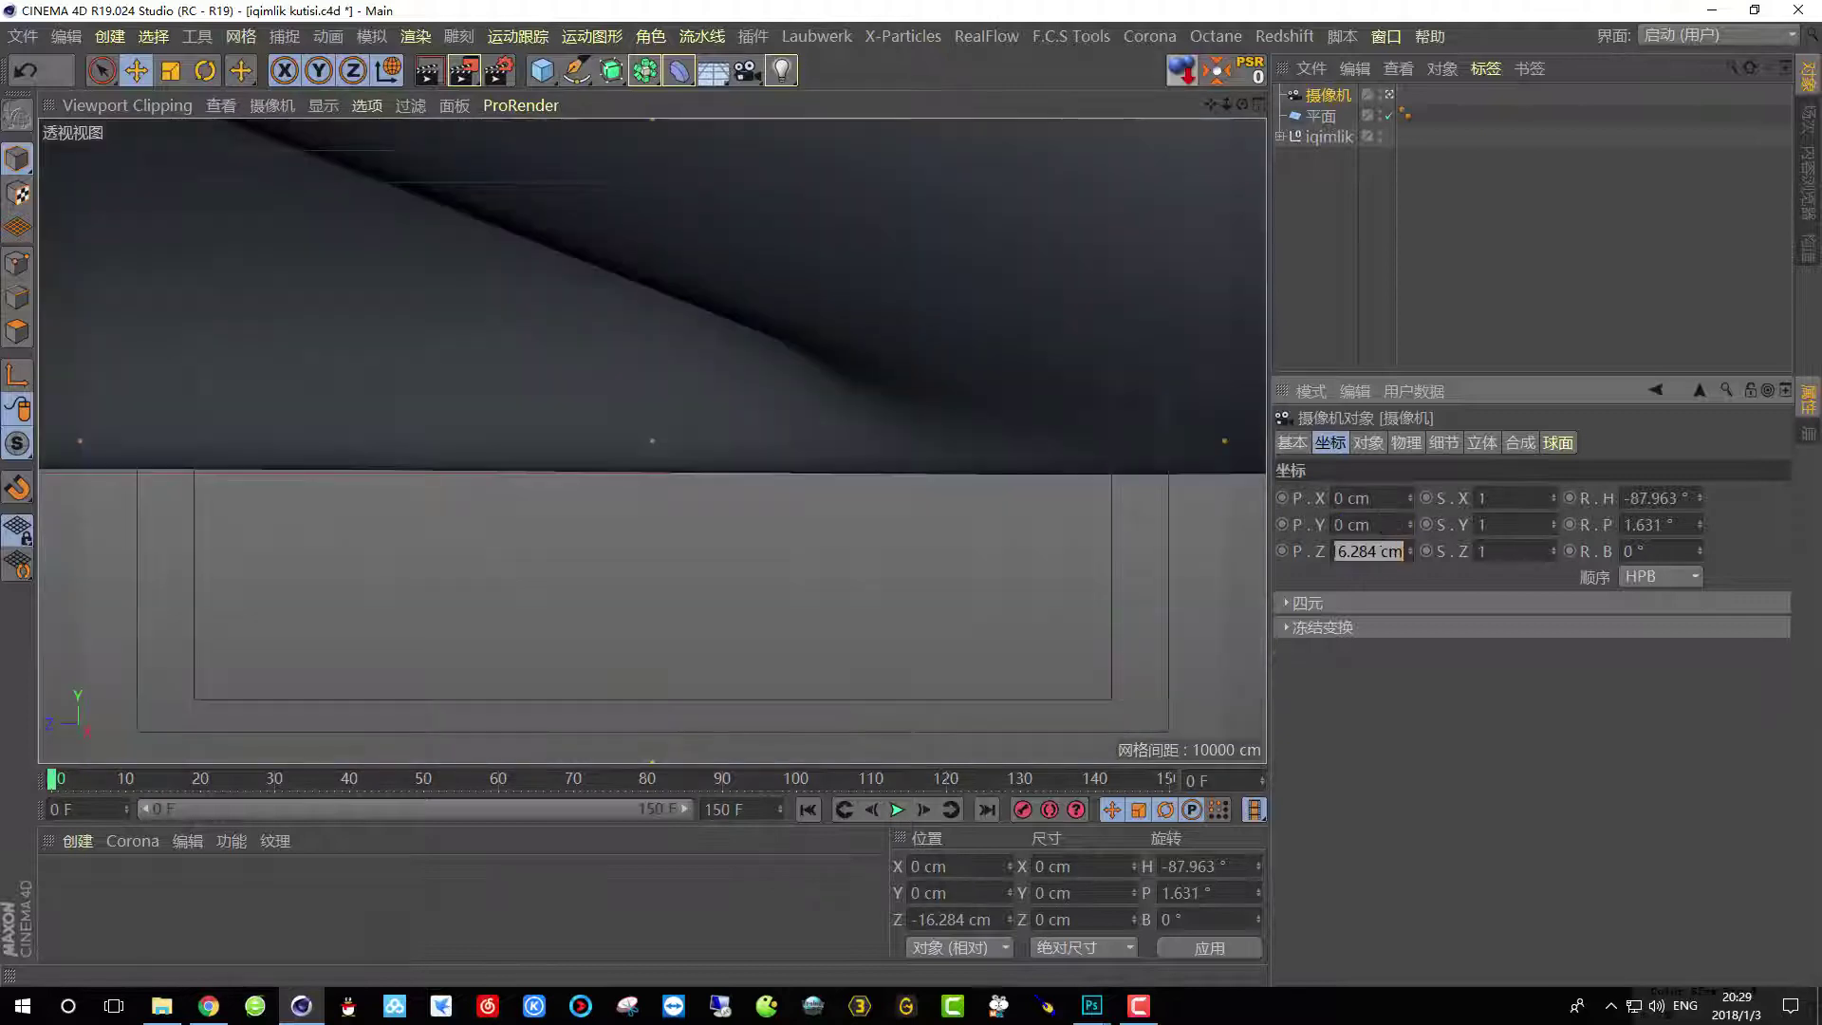
type("0")
left_click(1635, 496)
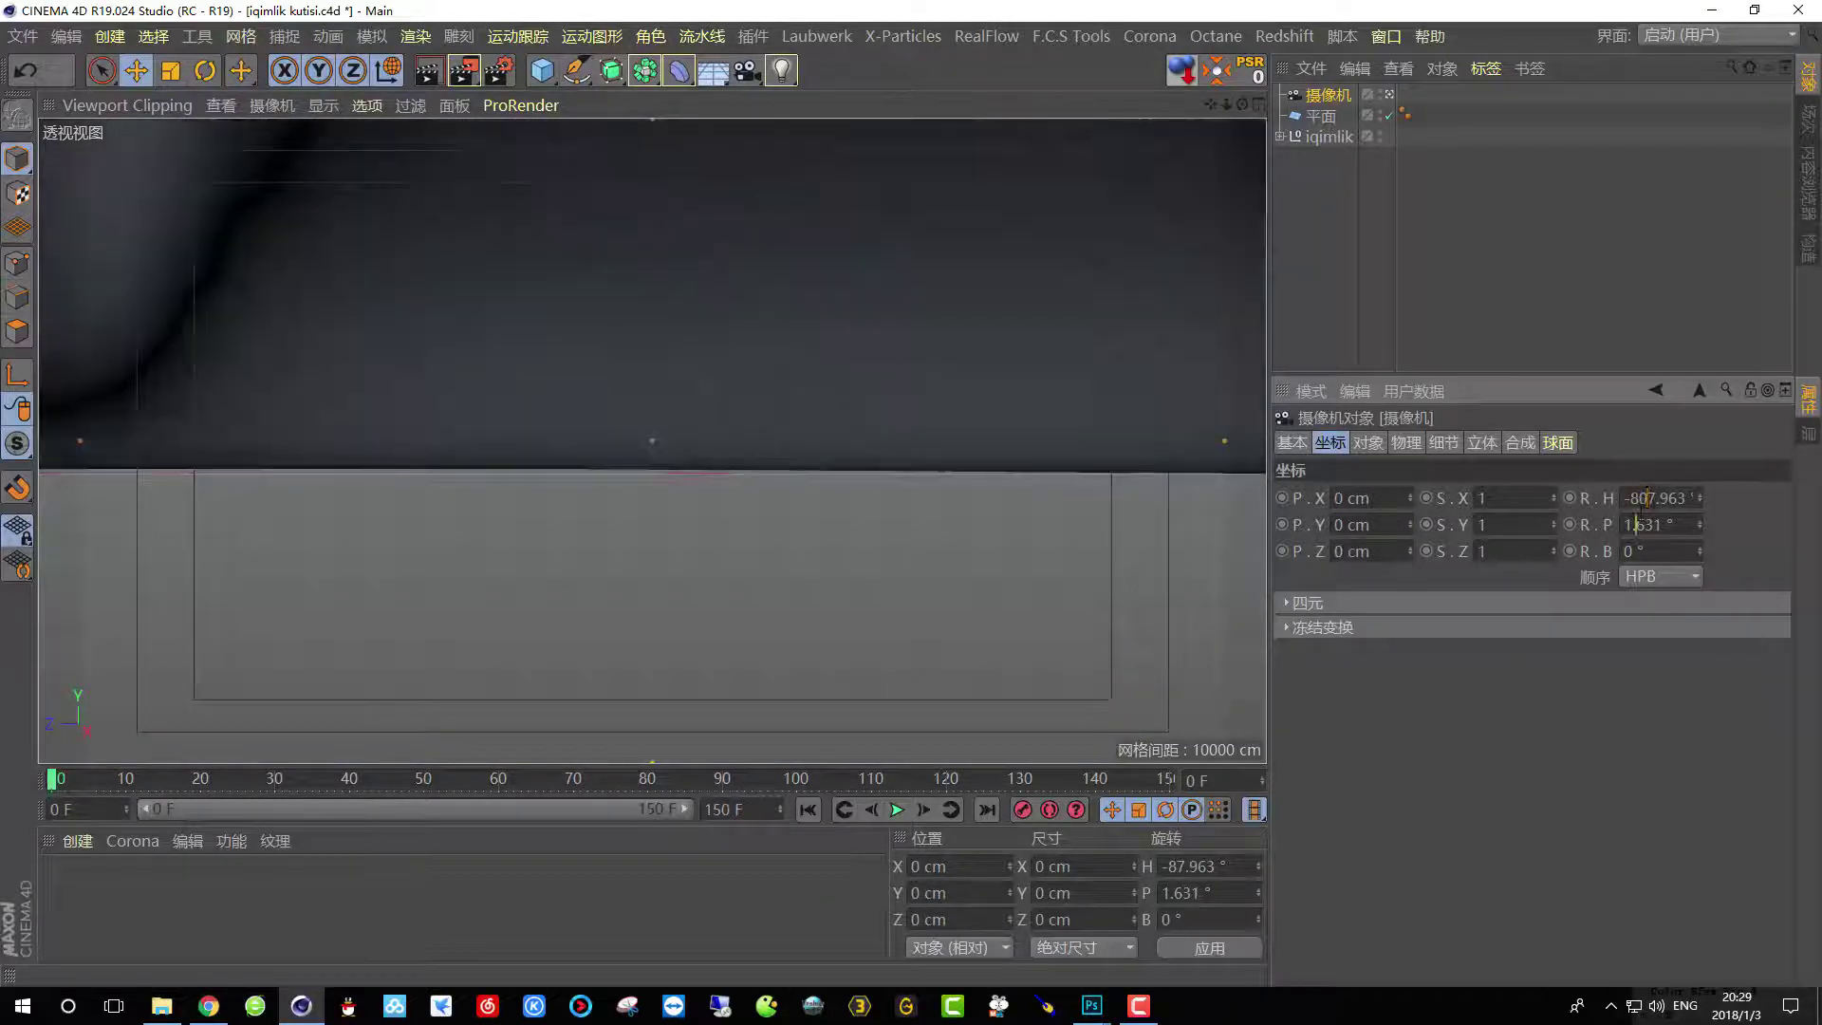
type("0")
key("Return")
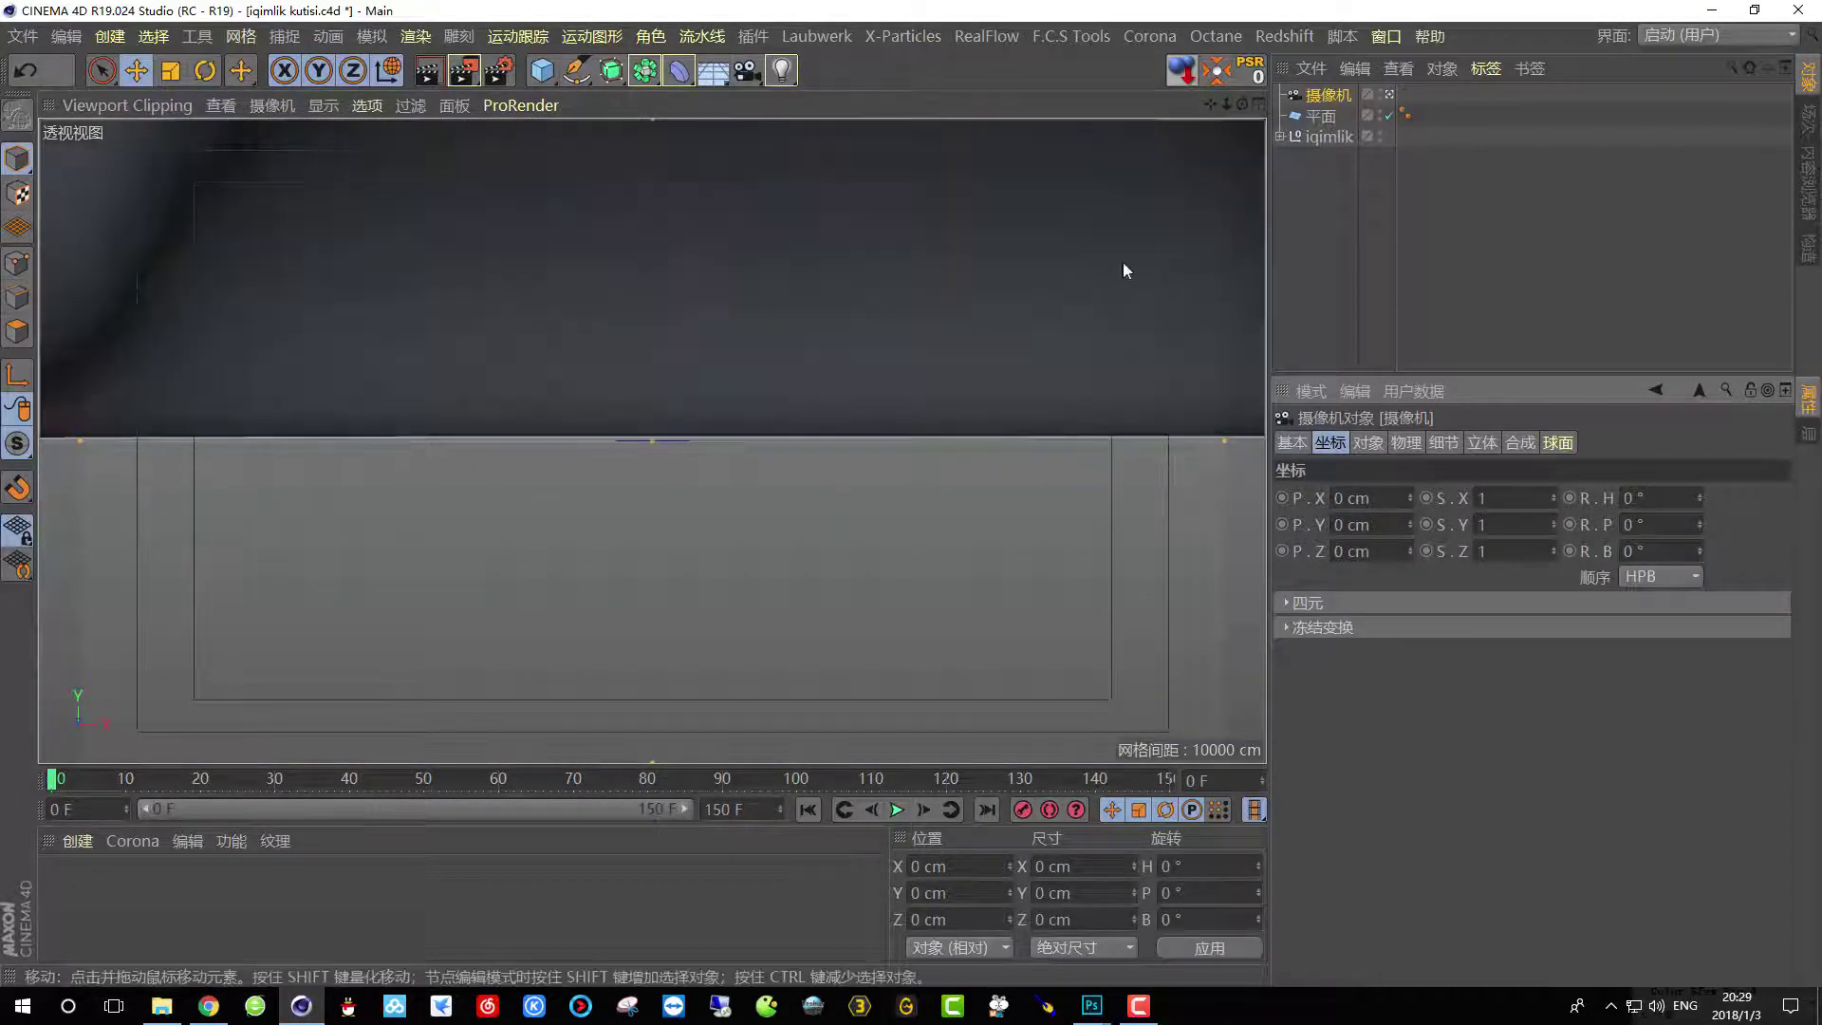
Pull the camera back to about -1320 cm on Z and raise it to frame the whole bottle.
left_click_drag(1226, 104, 1151, 106)
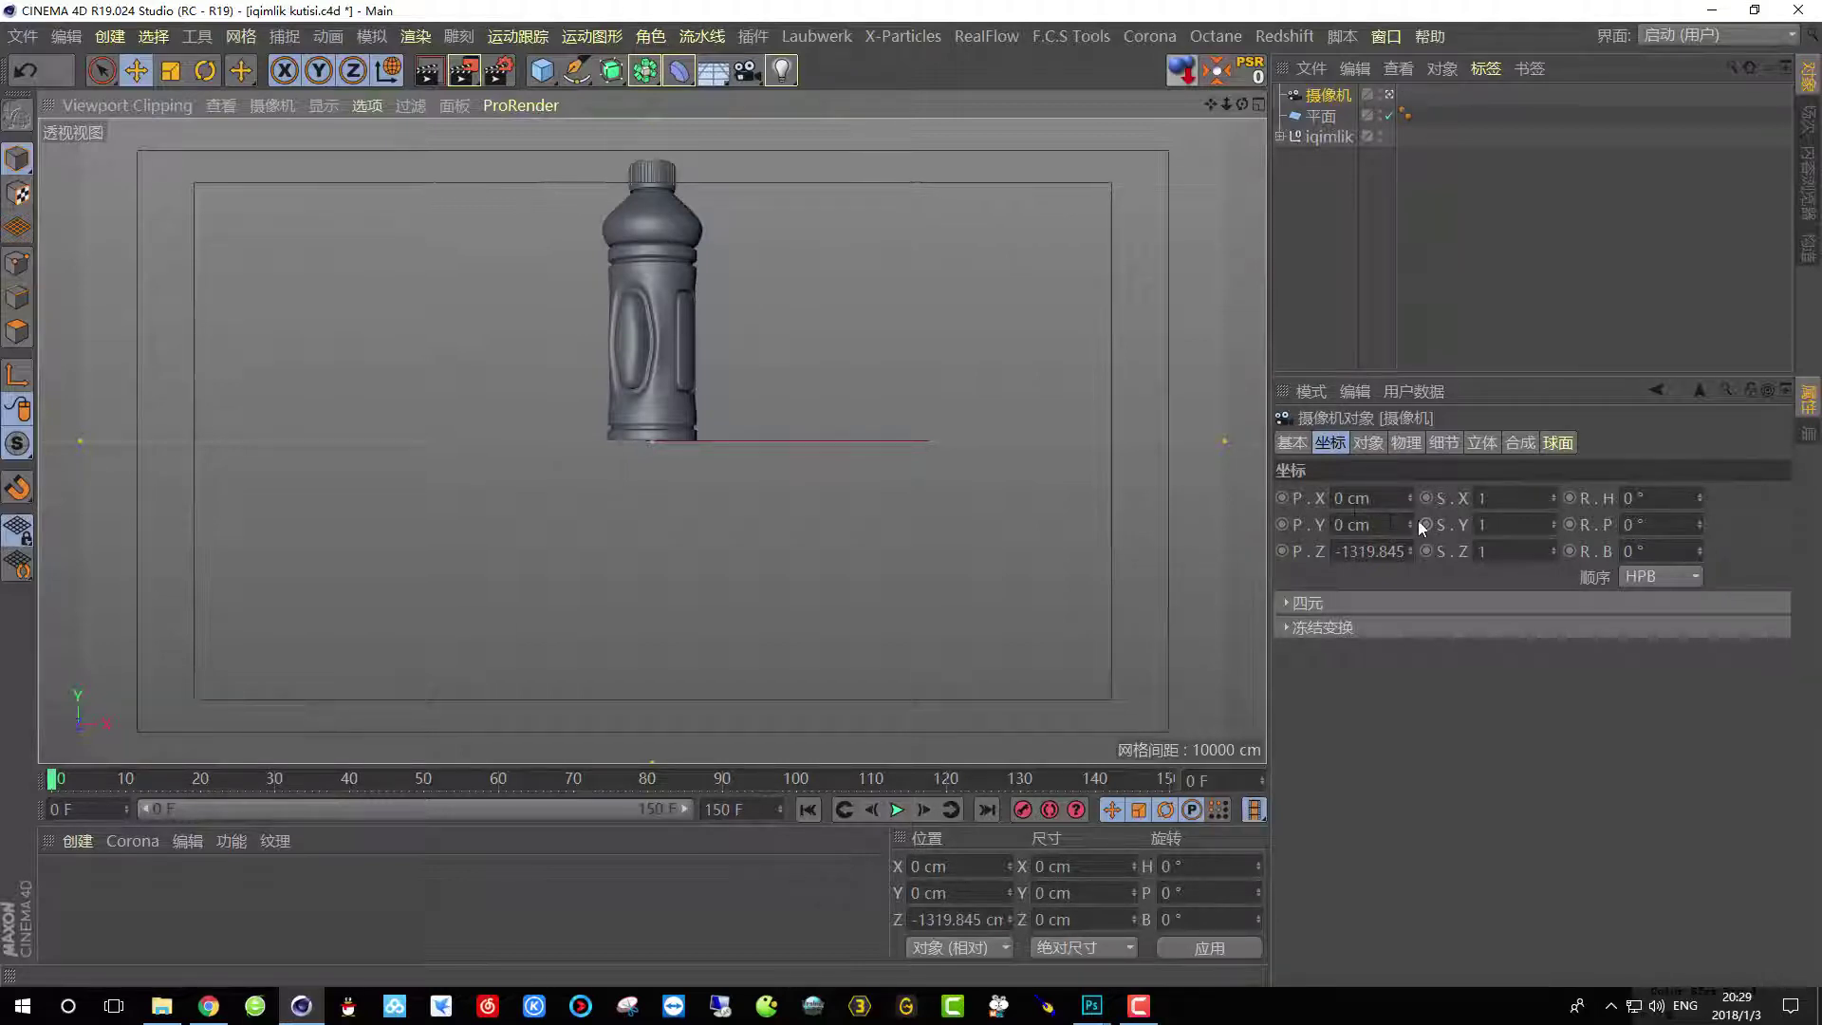
mouse_move(1410, 525)
left_mouse_down()
mouse_move(1409, 479)
mouse_move(1409, 496)
left_mouse_up()
Rotate the floor plane's heading to 90° so its long side runs across the camera view.
left_click(1320, 116)
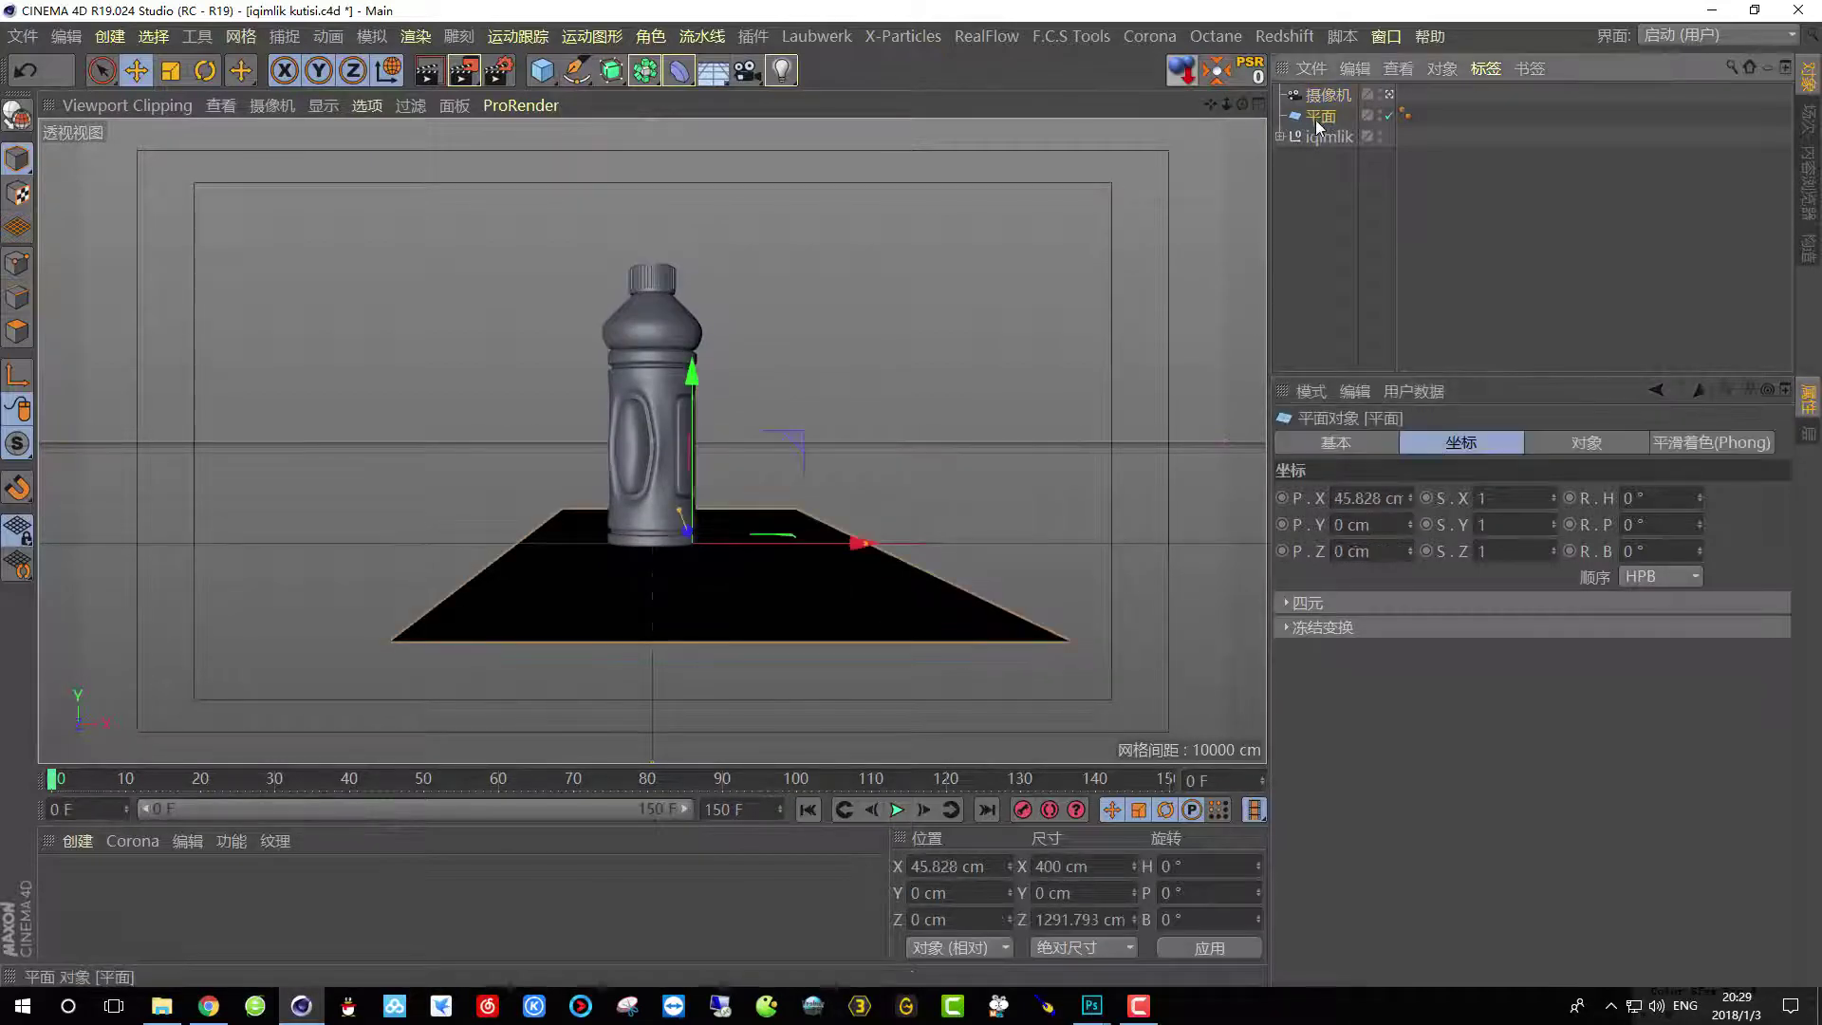
key("r")
left_click_drag(714, 556, 828, 566)
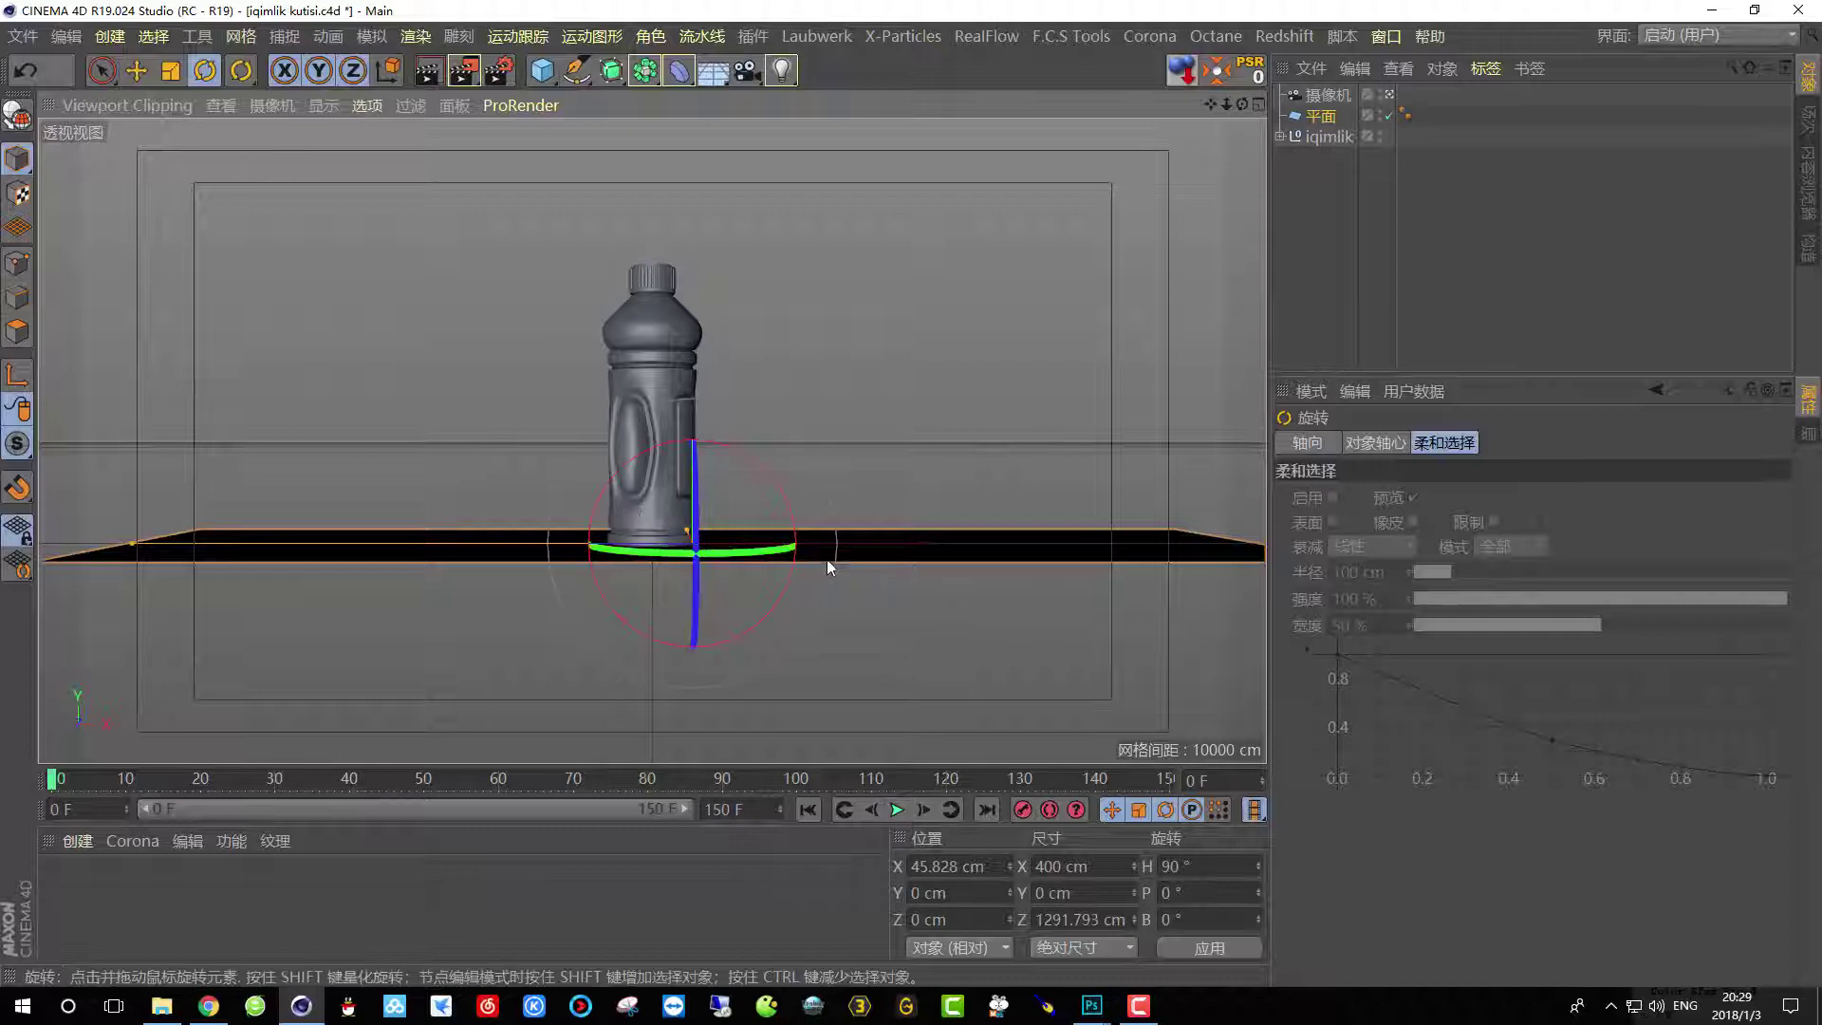
Look through the camera, move it closer to about -738 cm on Z and raise it to 151 cm on Y.
left_click(1329, 95)
left_click(1388, 94)
scroll(652, 441, "up", 5)
scroll(652, 441, "up", 2)
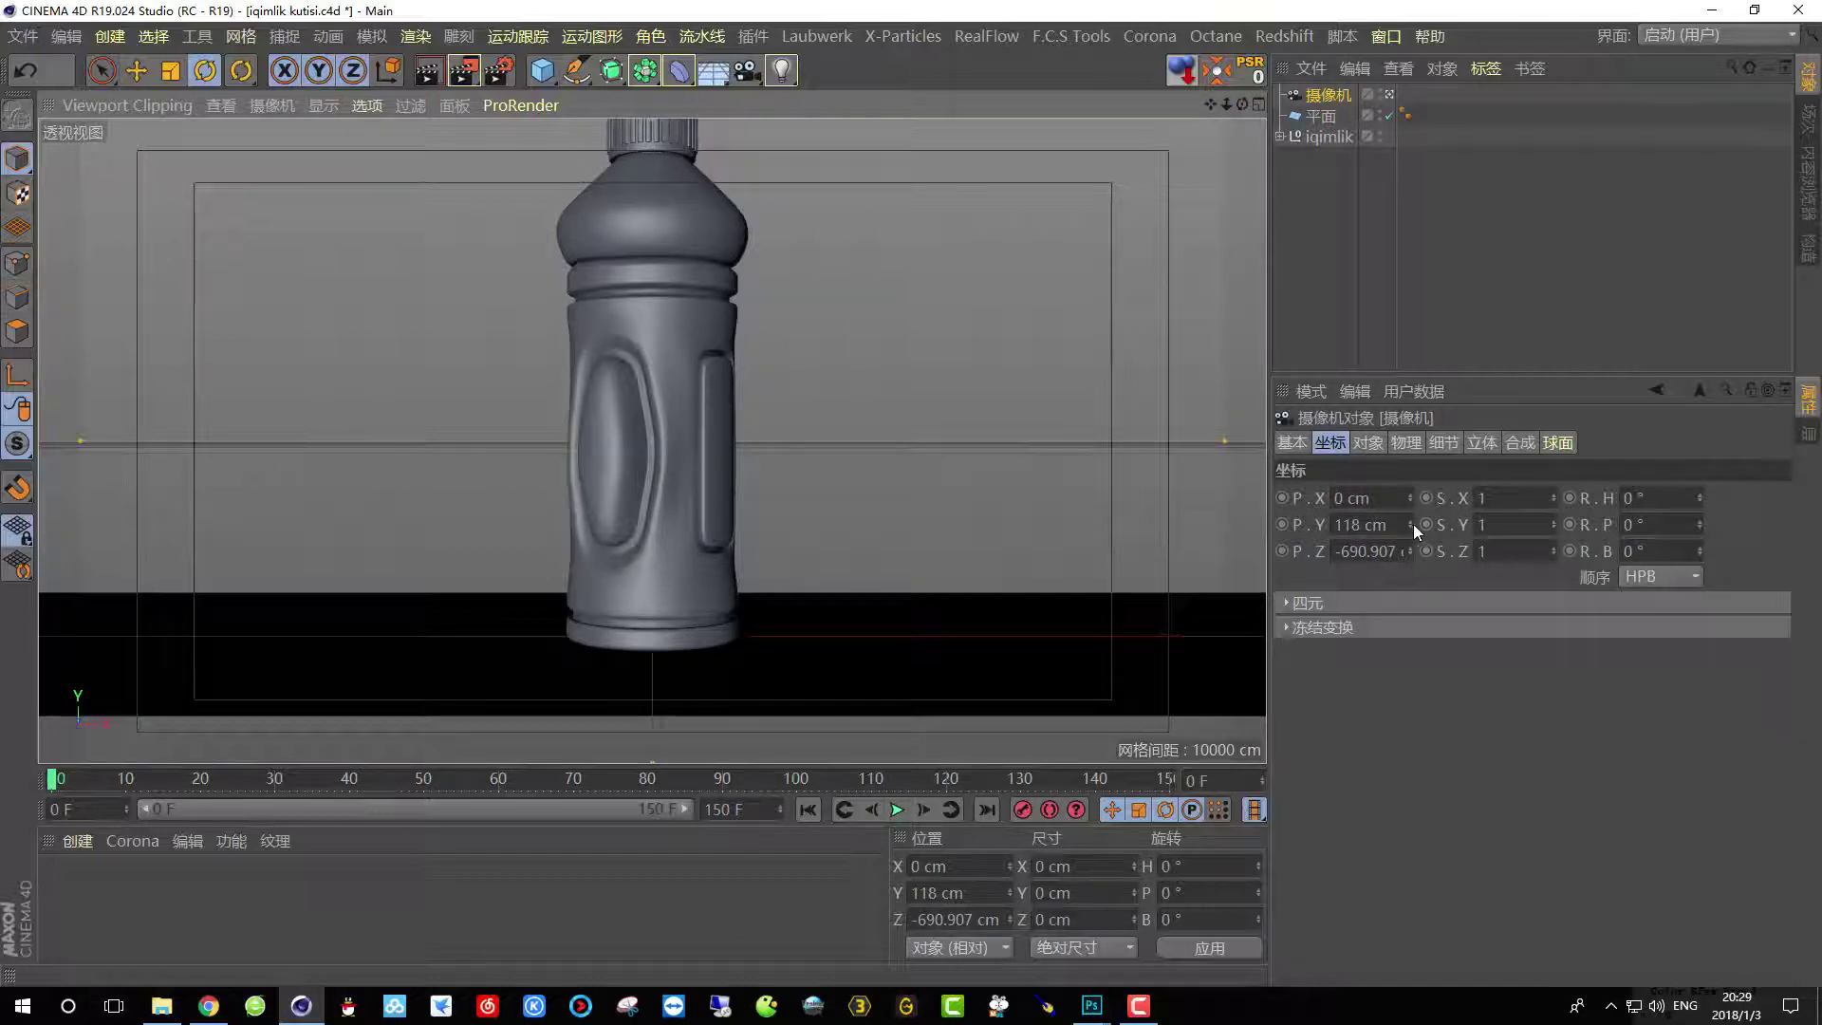
left_click_drag(1410, 524, 1410, 493)
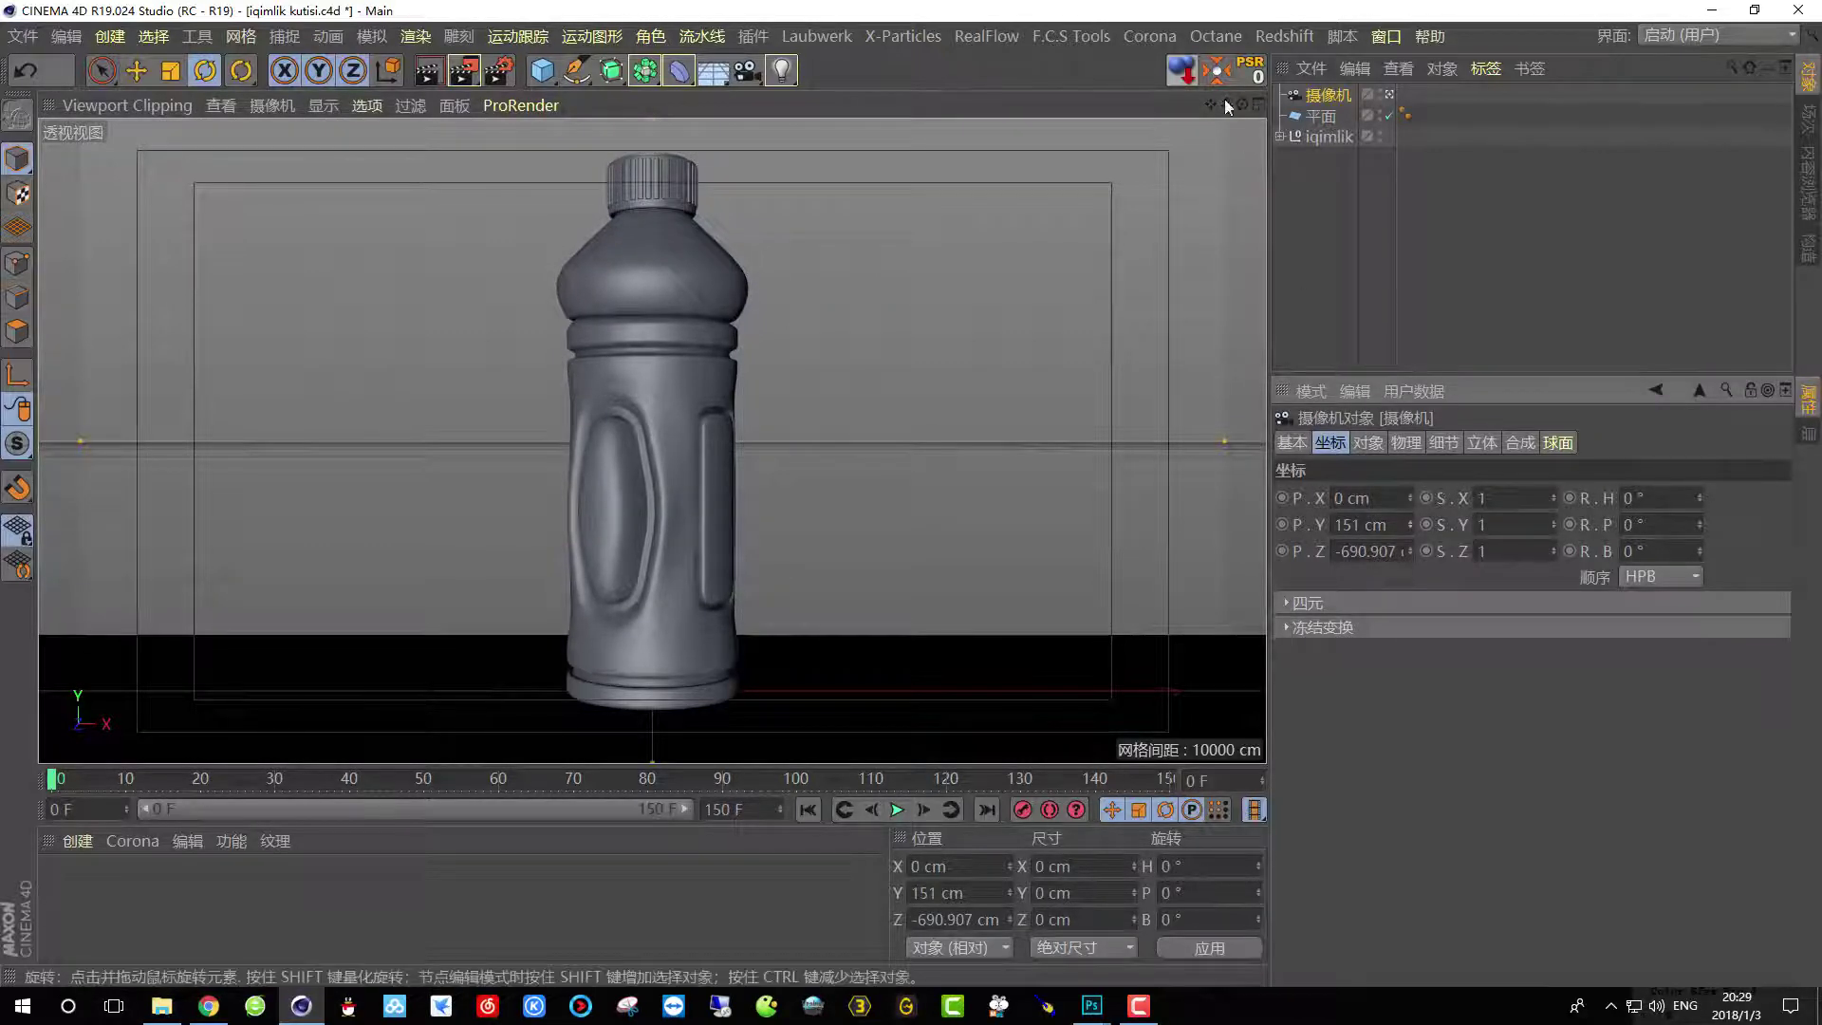
scroll(652, 441, "down", 2)
scroll(652, 441, "up", 1)
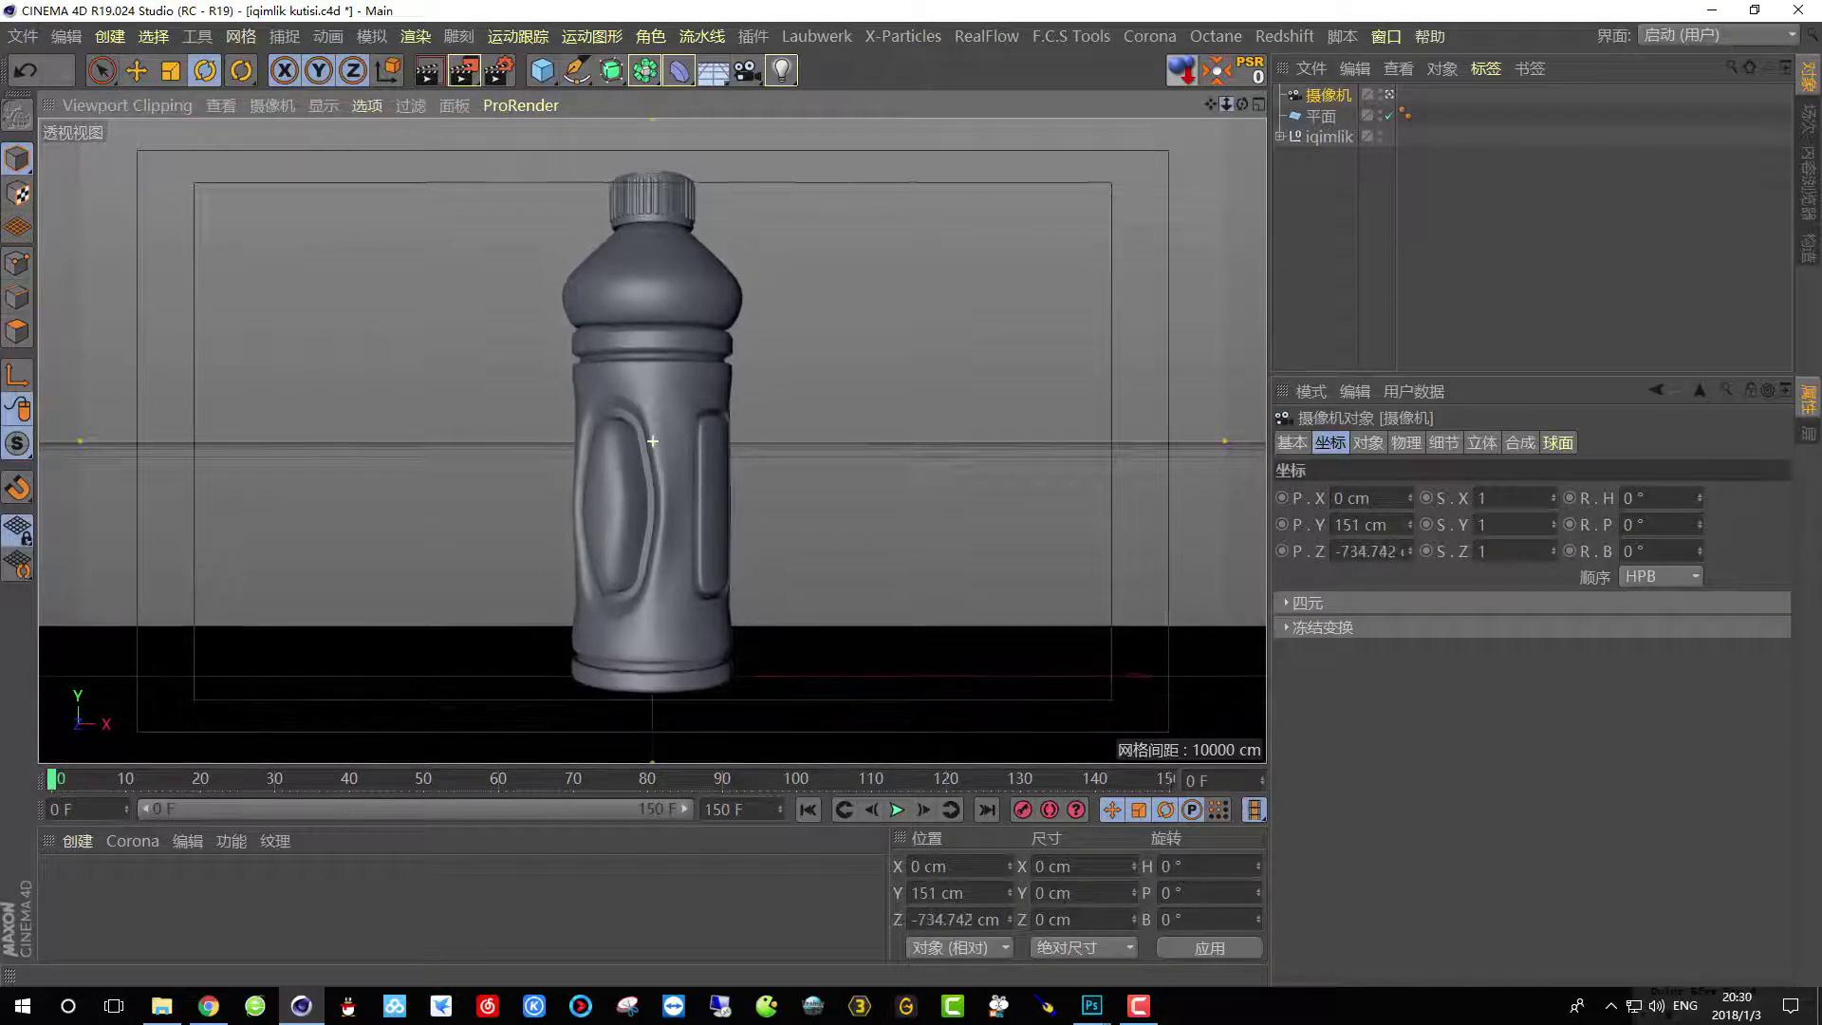
scroll(652, 441, "down", 1)
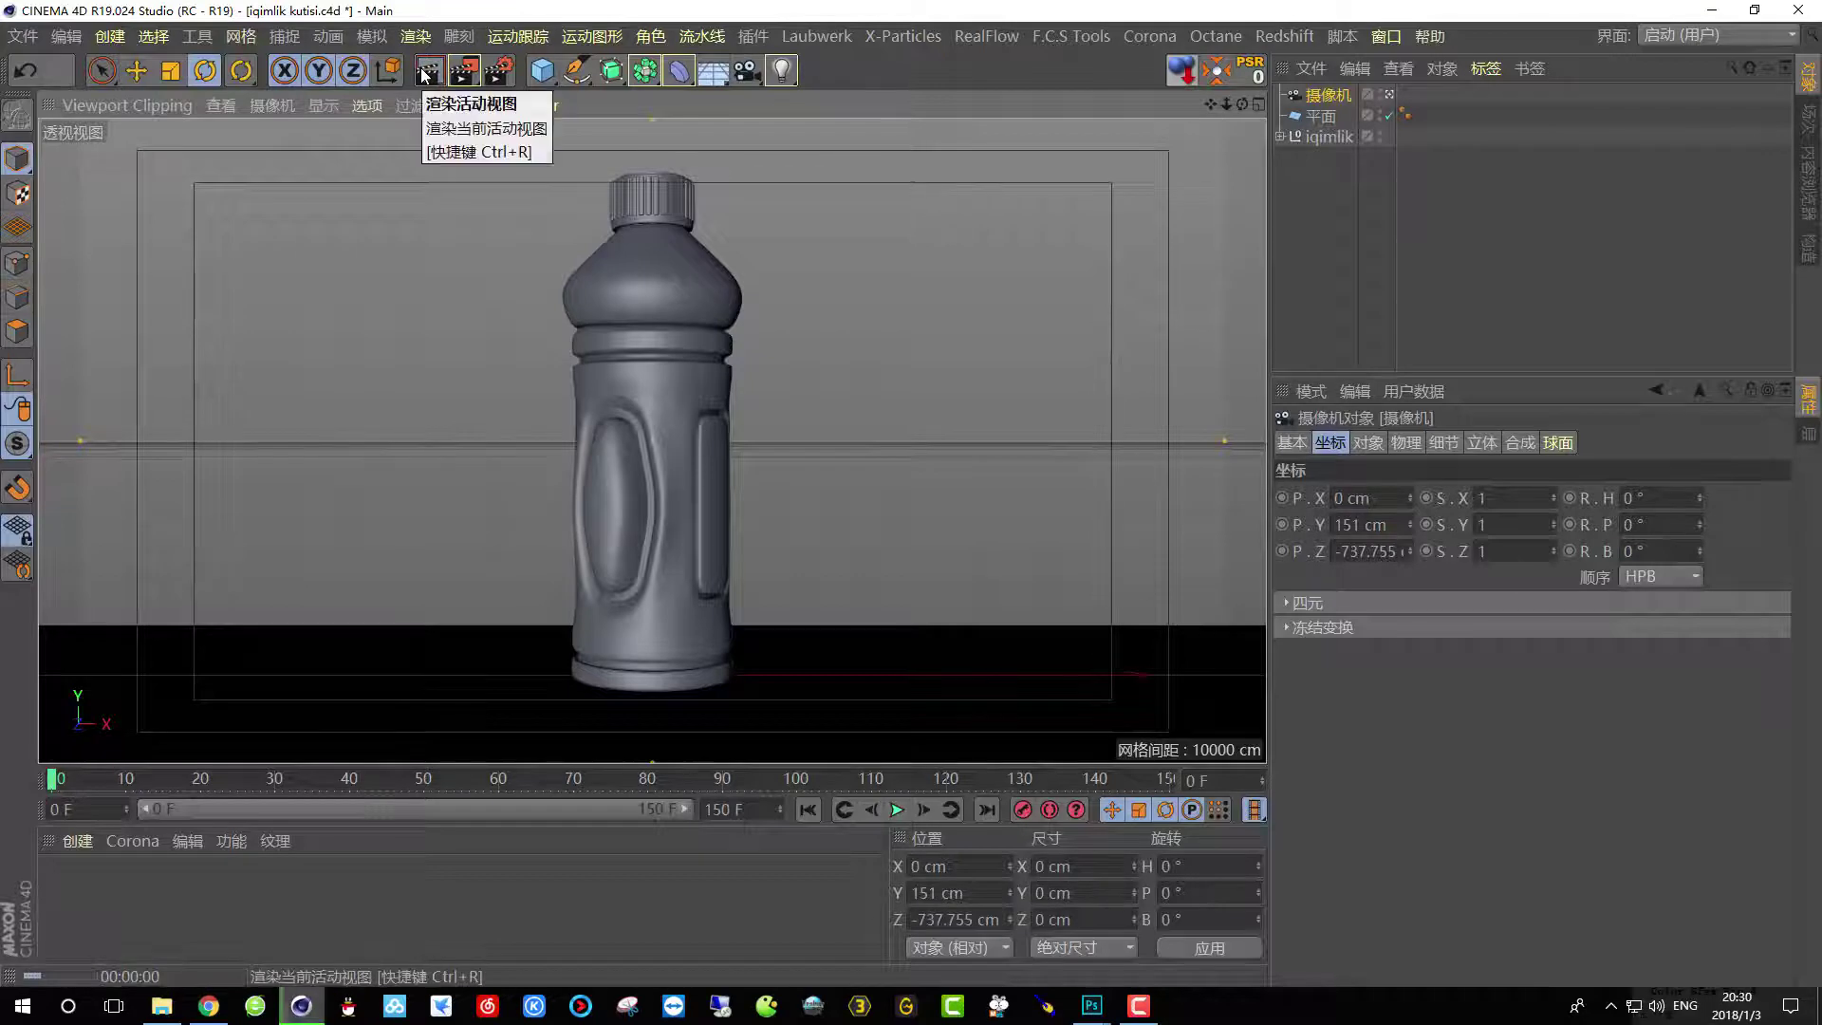
Render a preview of the bottle through the camera.
left_click(427, 72)
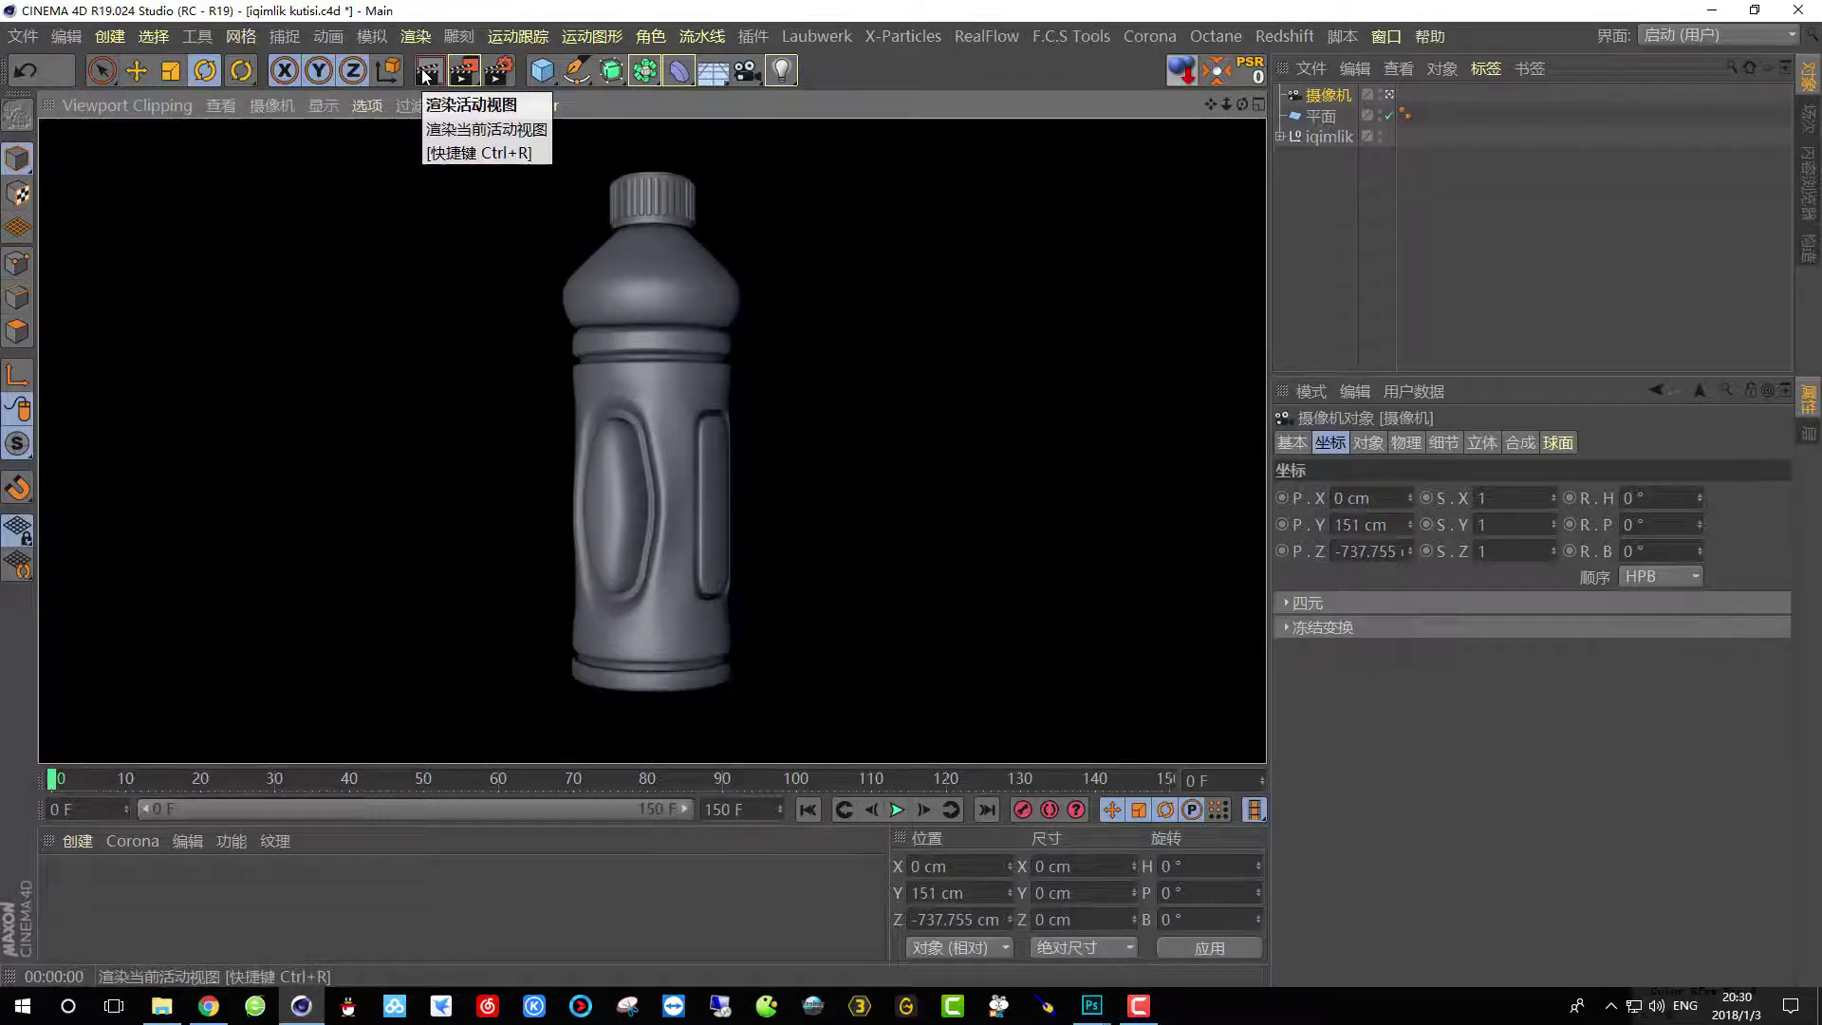
left_click(657, 271)
left_click(896, 301)
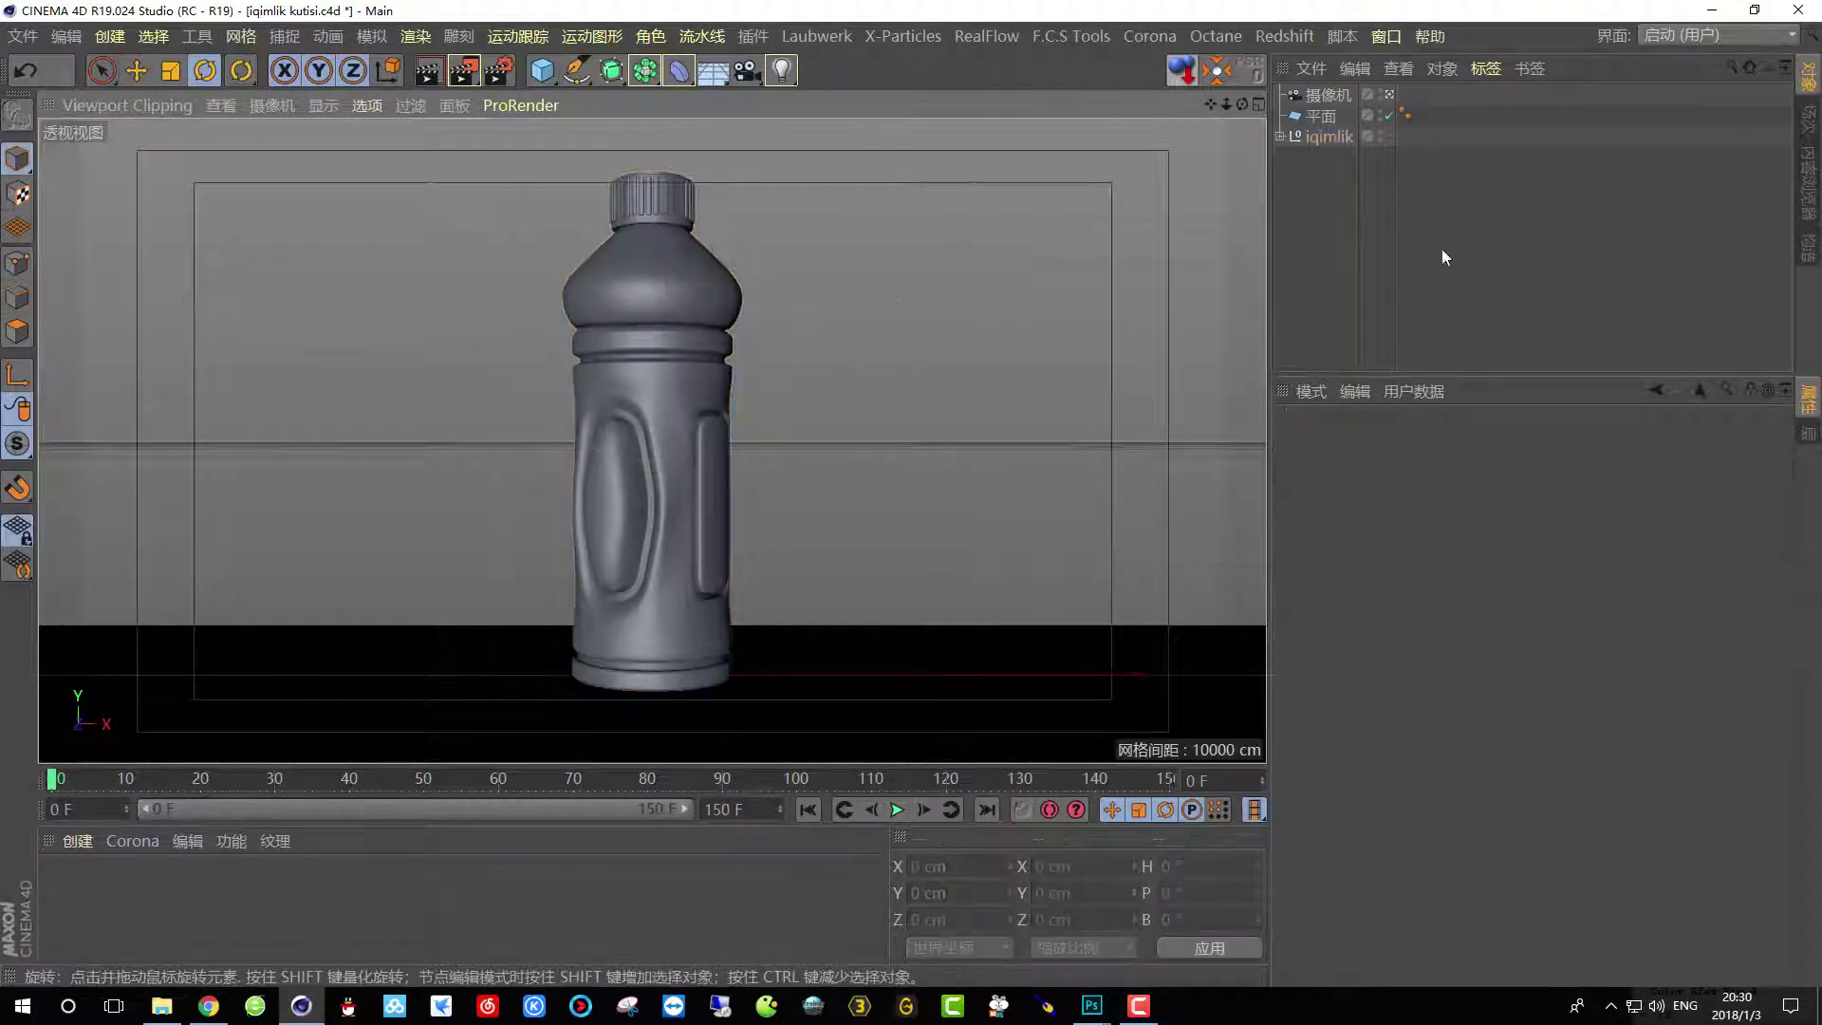
Inspect the bottle and floor plane from outside the camera and return to the camera view.
left_click(1327, 96)
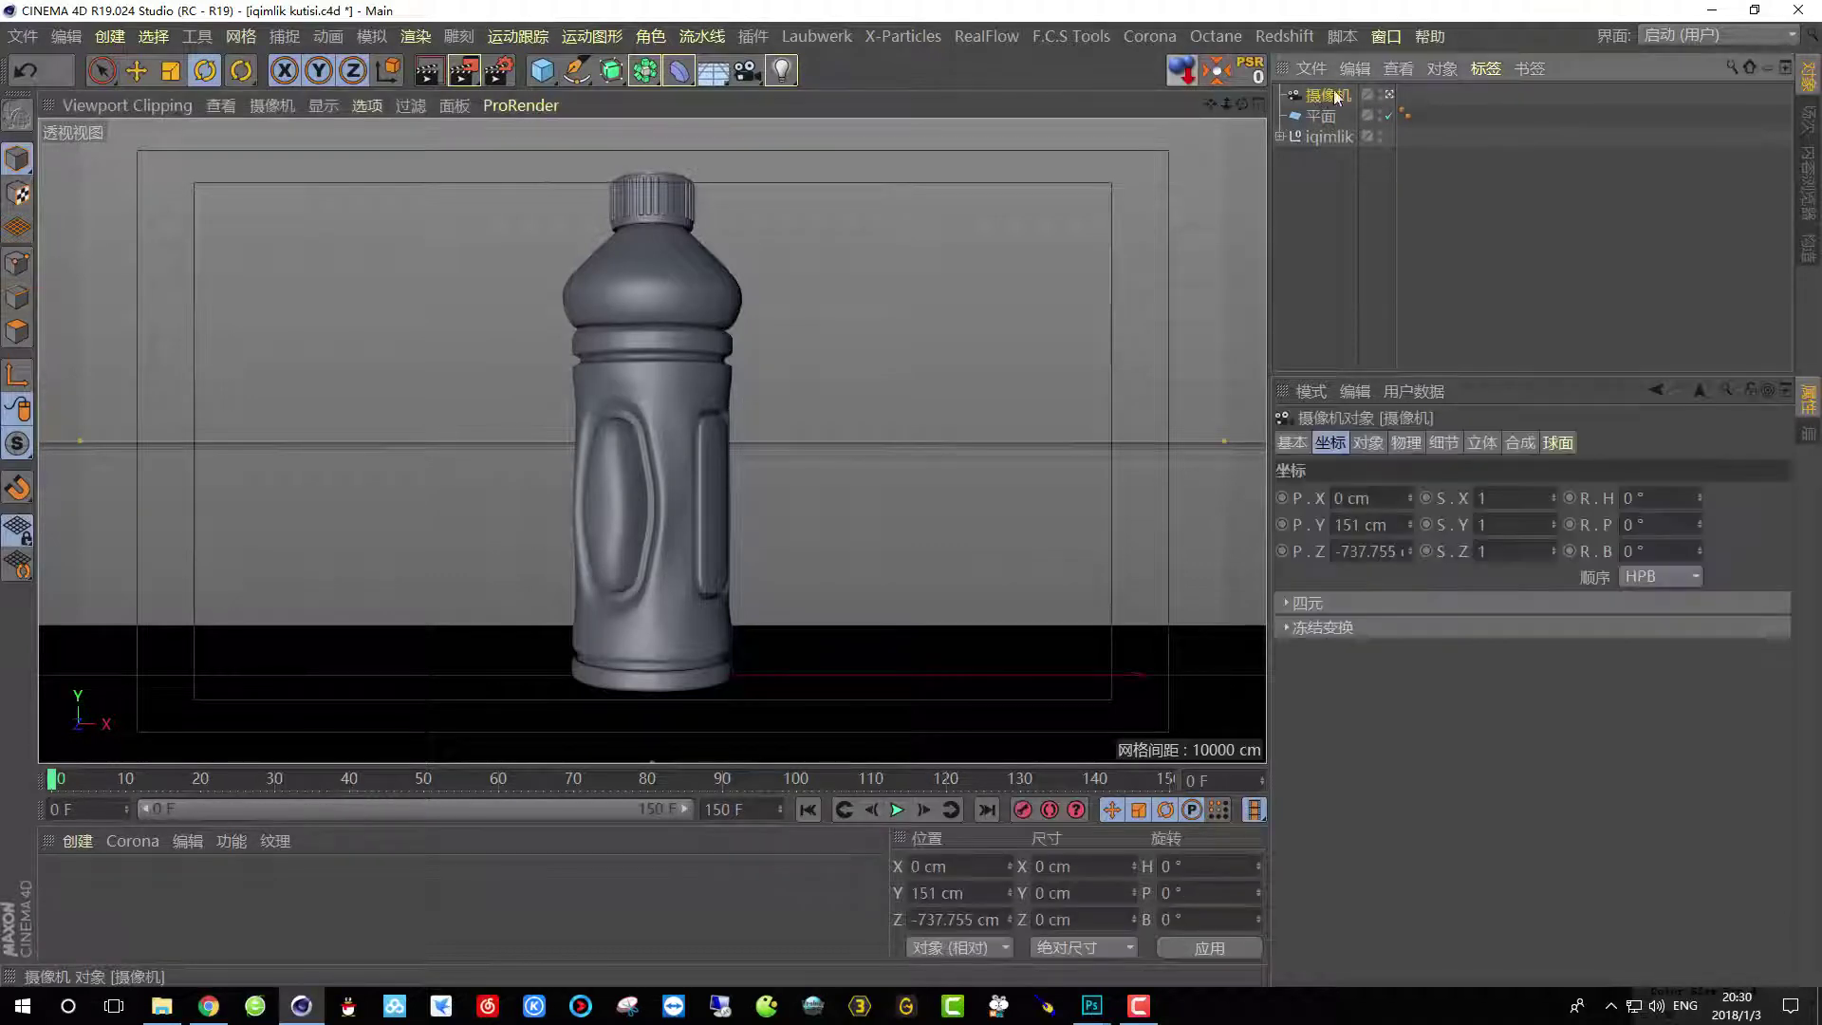
left_click(1389, 96)
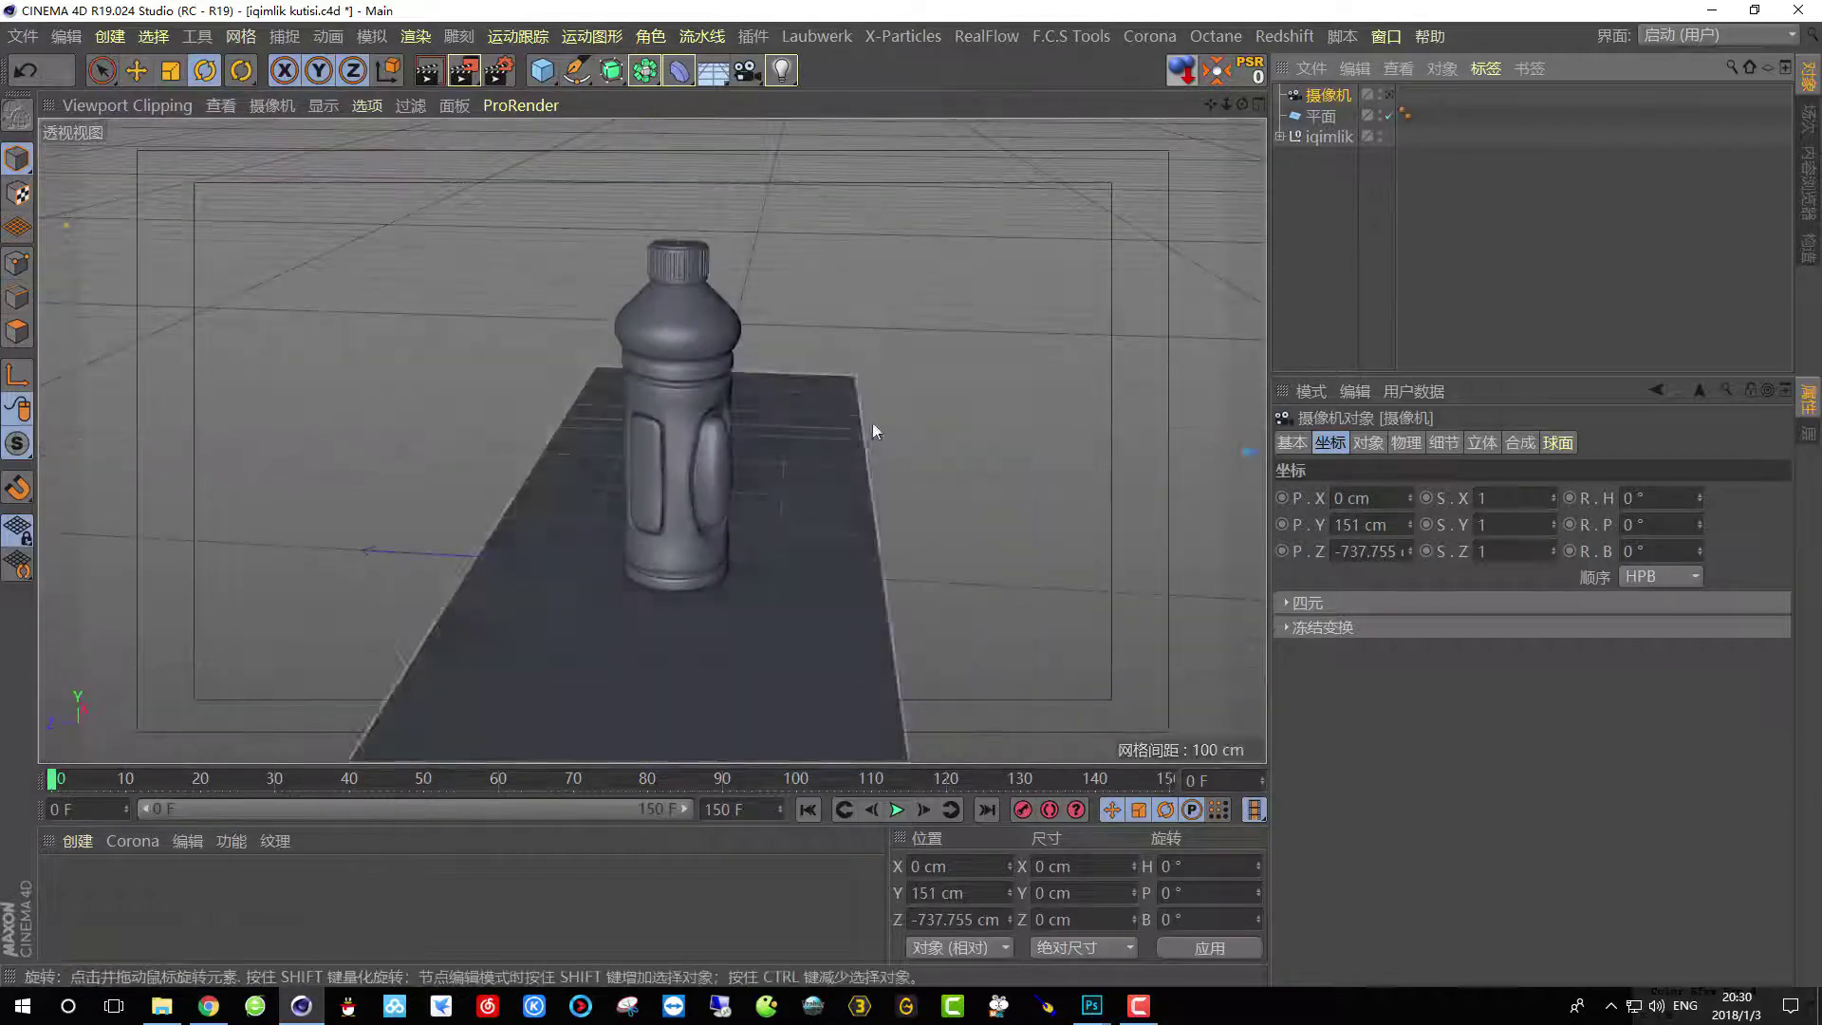
left_click_drag(796, 380, 607, 513, "alt")
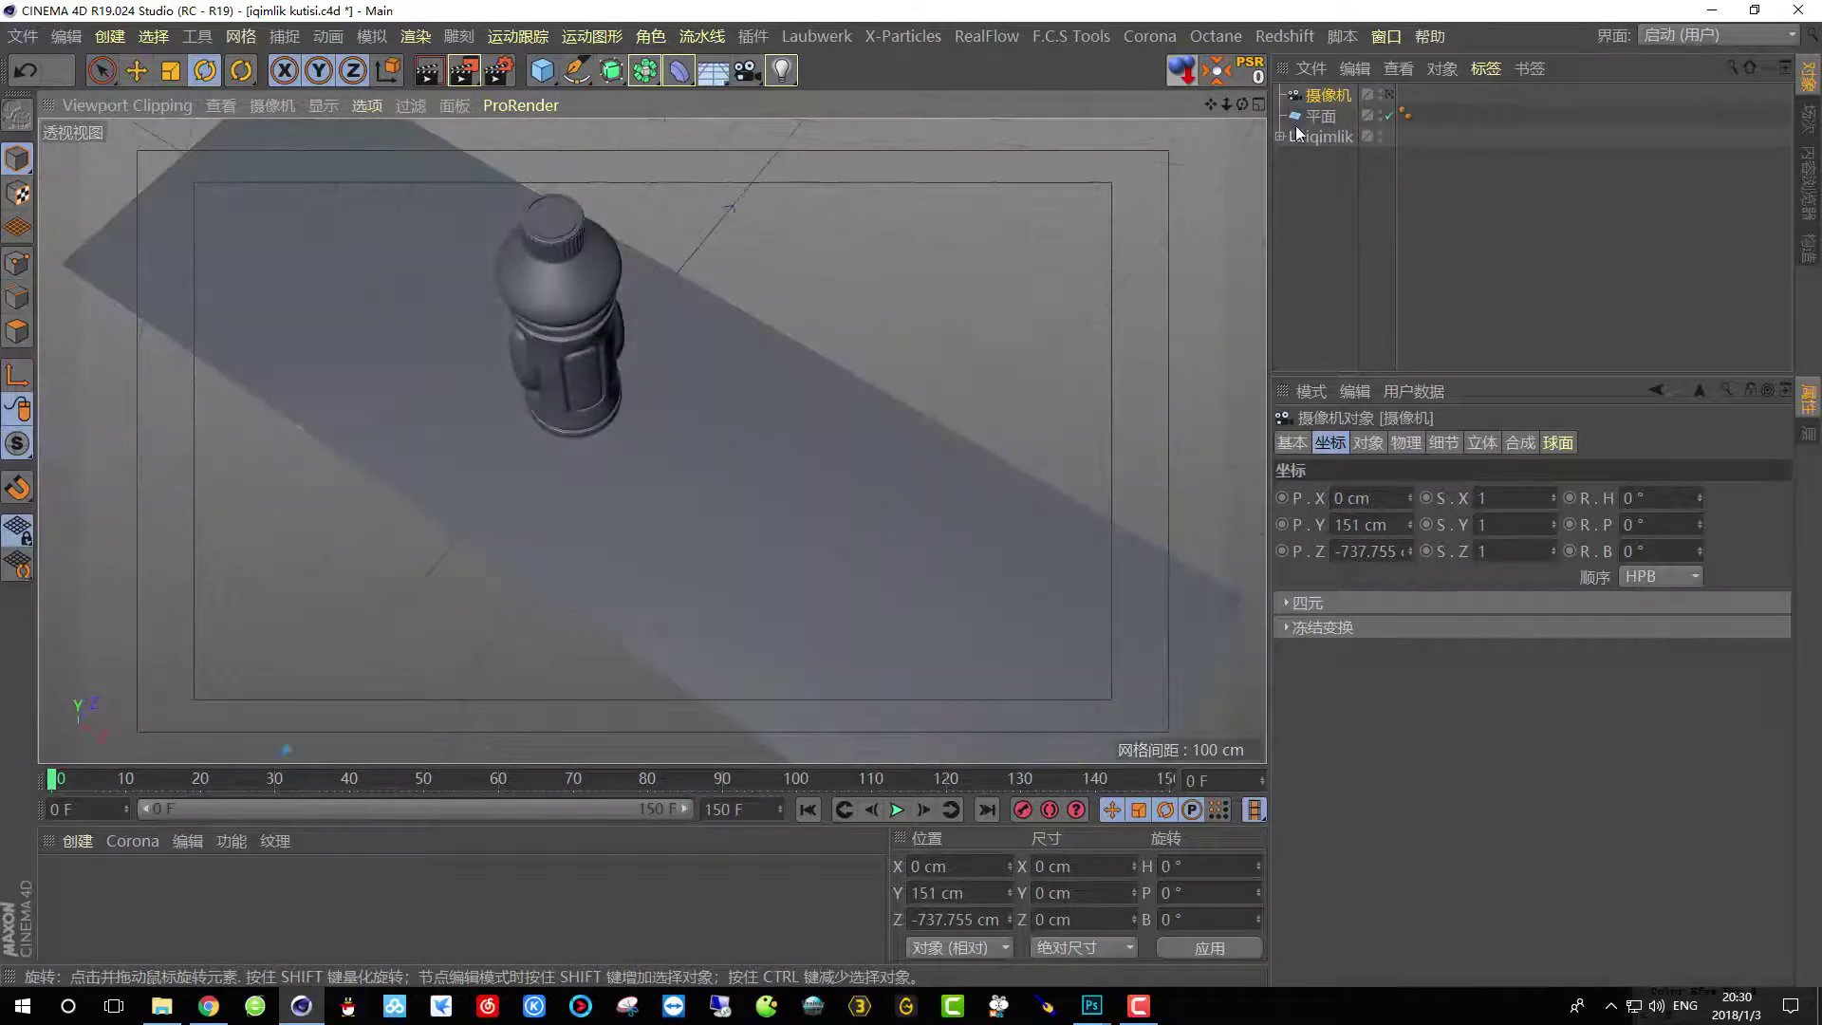
left_click(1389, 96)
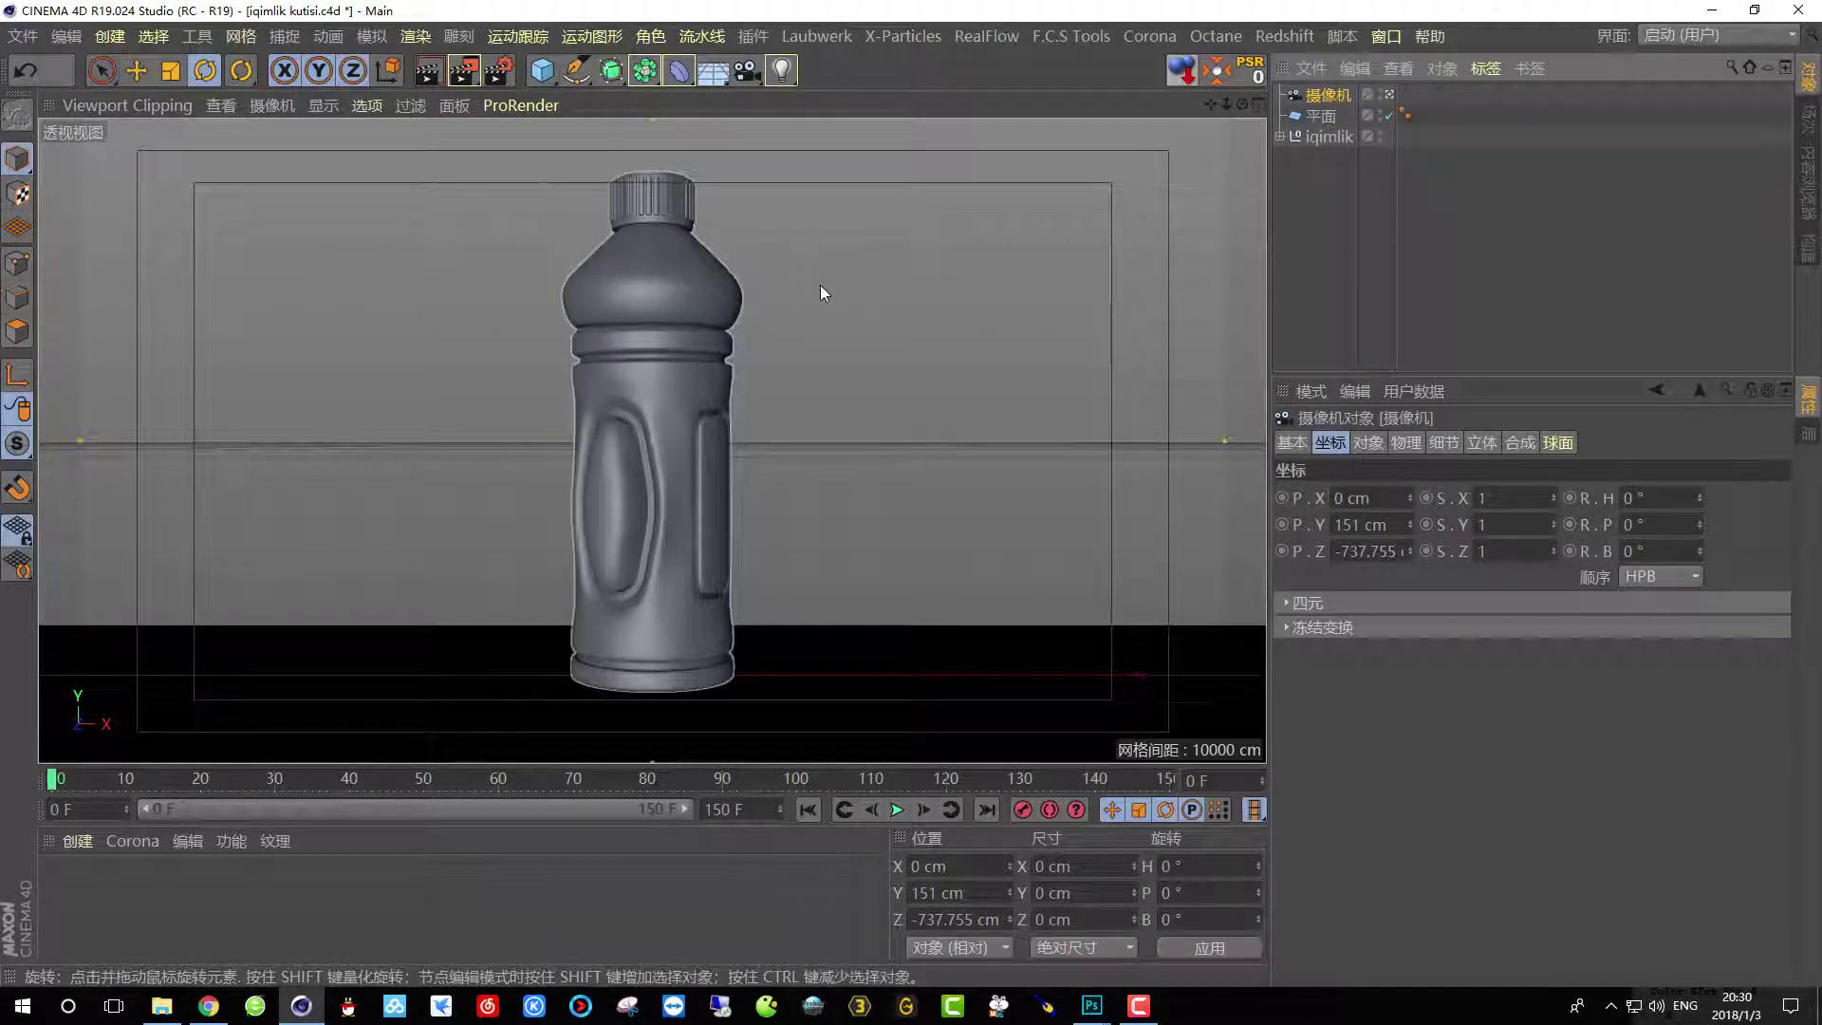
Raise the bottle cap object egzi to about 74.3 cm on Y and return to the camera view.
left_click(1389, 95)
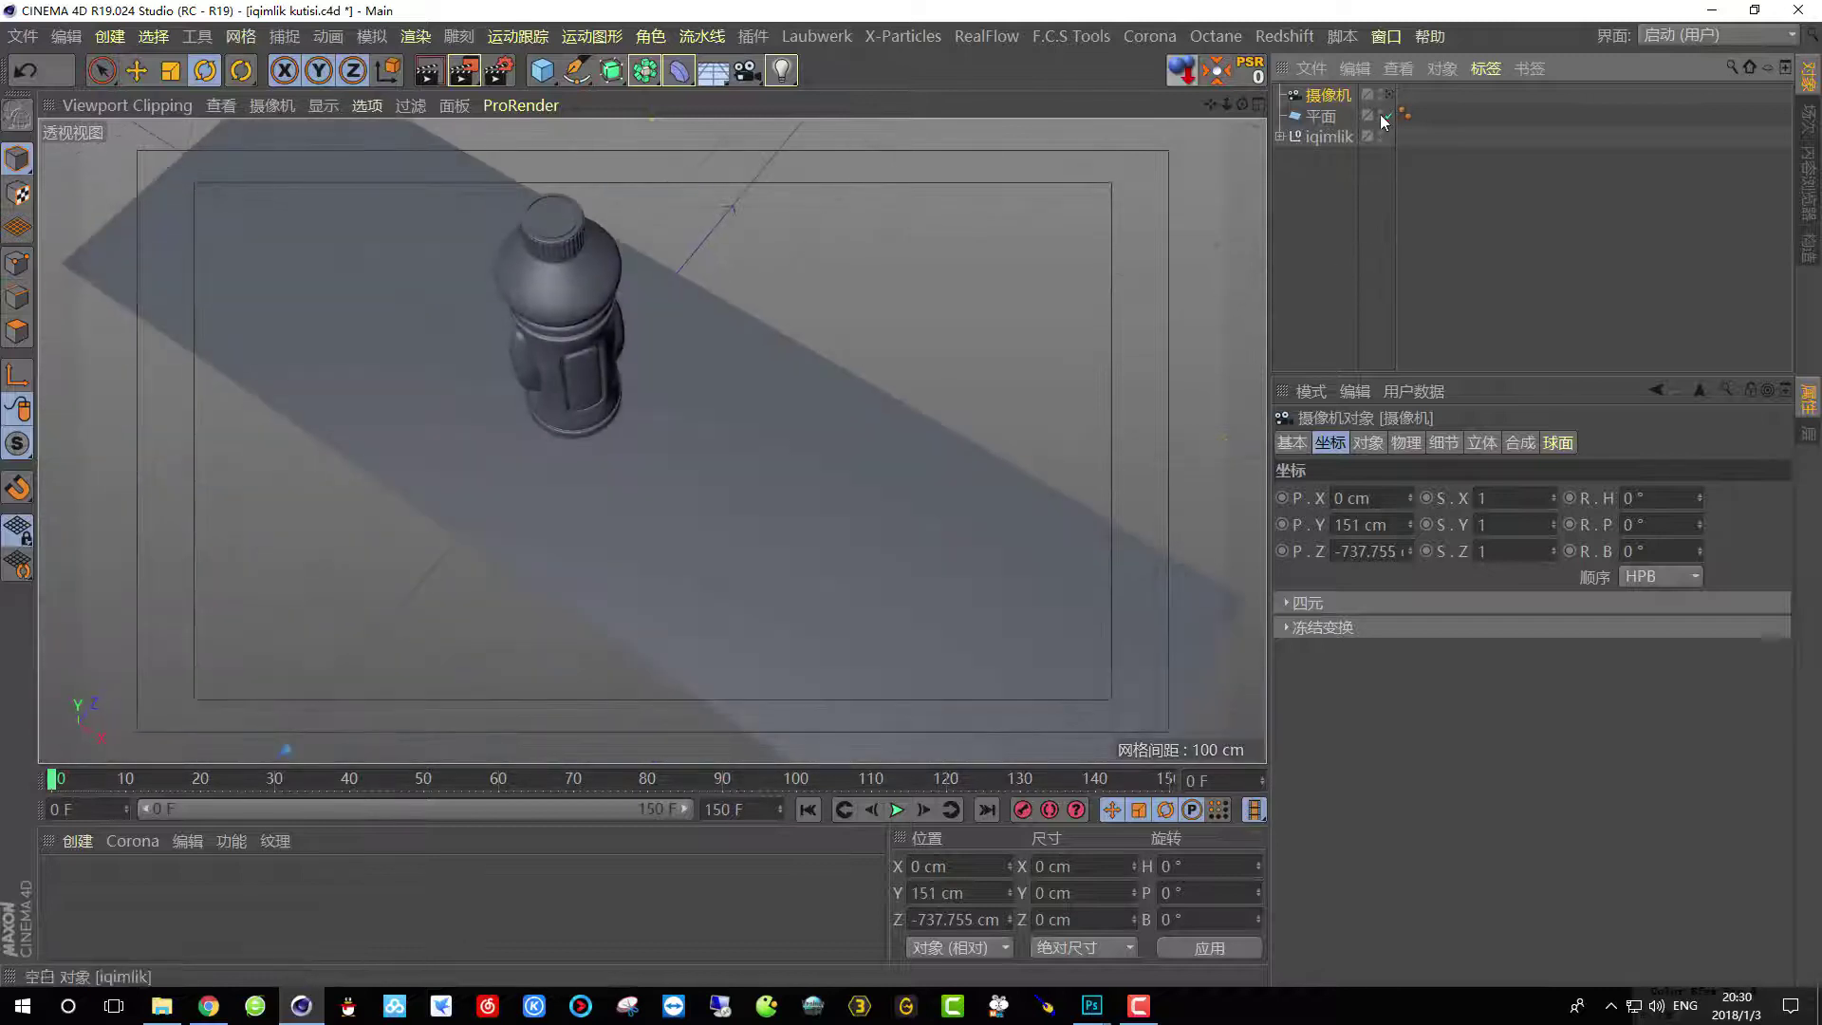
left_click_drag(718, 432, 680, 459, "alt")
scroll(568, 280, "up", 4)
scroll(638, 434, "up", 6)
left_click_drag(612, 383, 807, 417, "alt")
left_click(1281, 148)
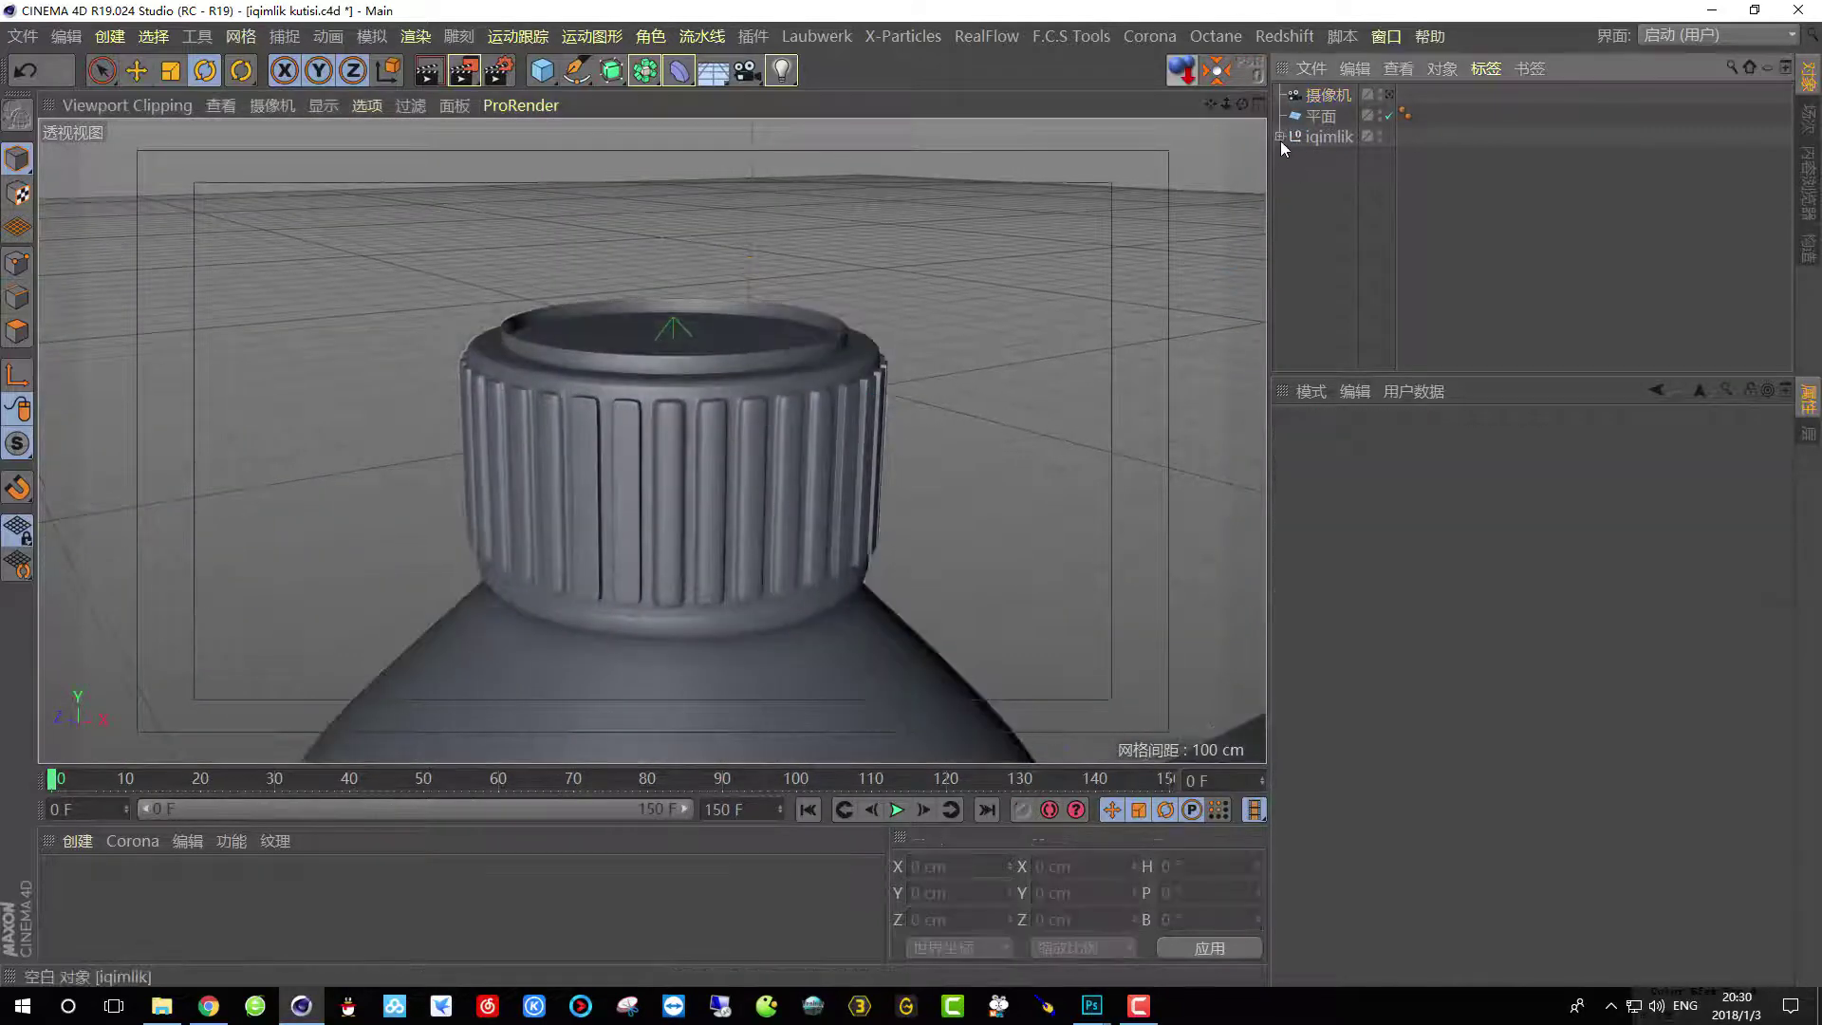
left_click(1281, 137)
left_click(1300, 140)
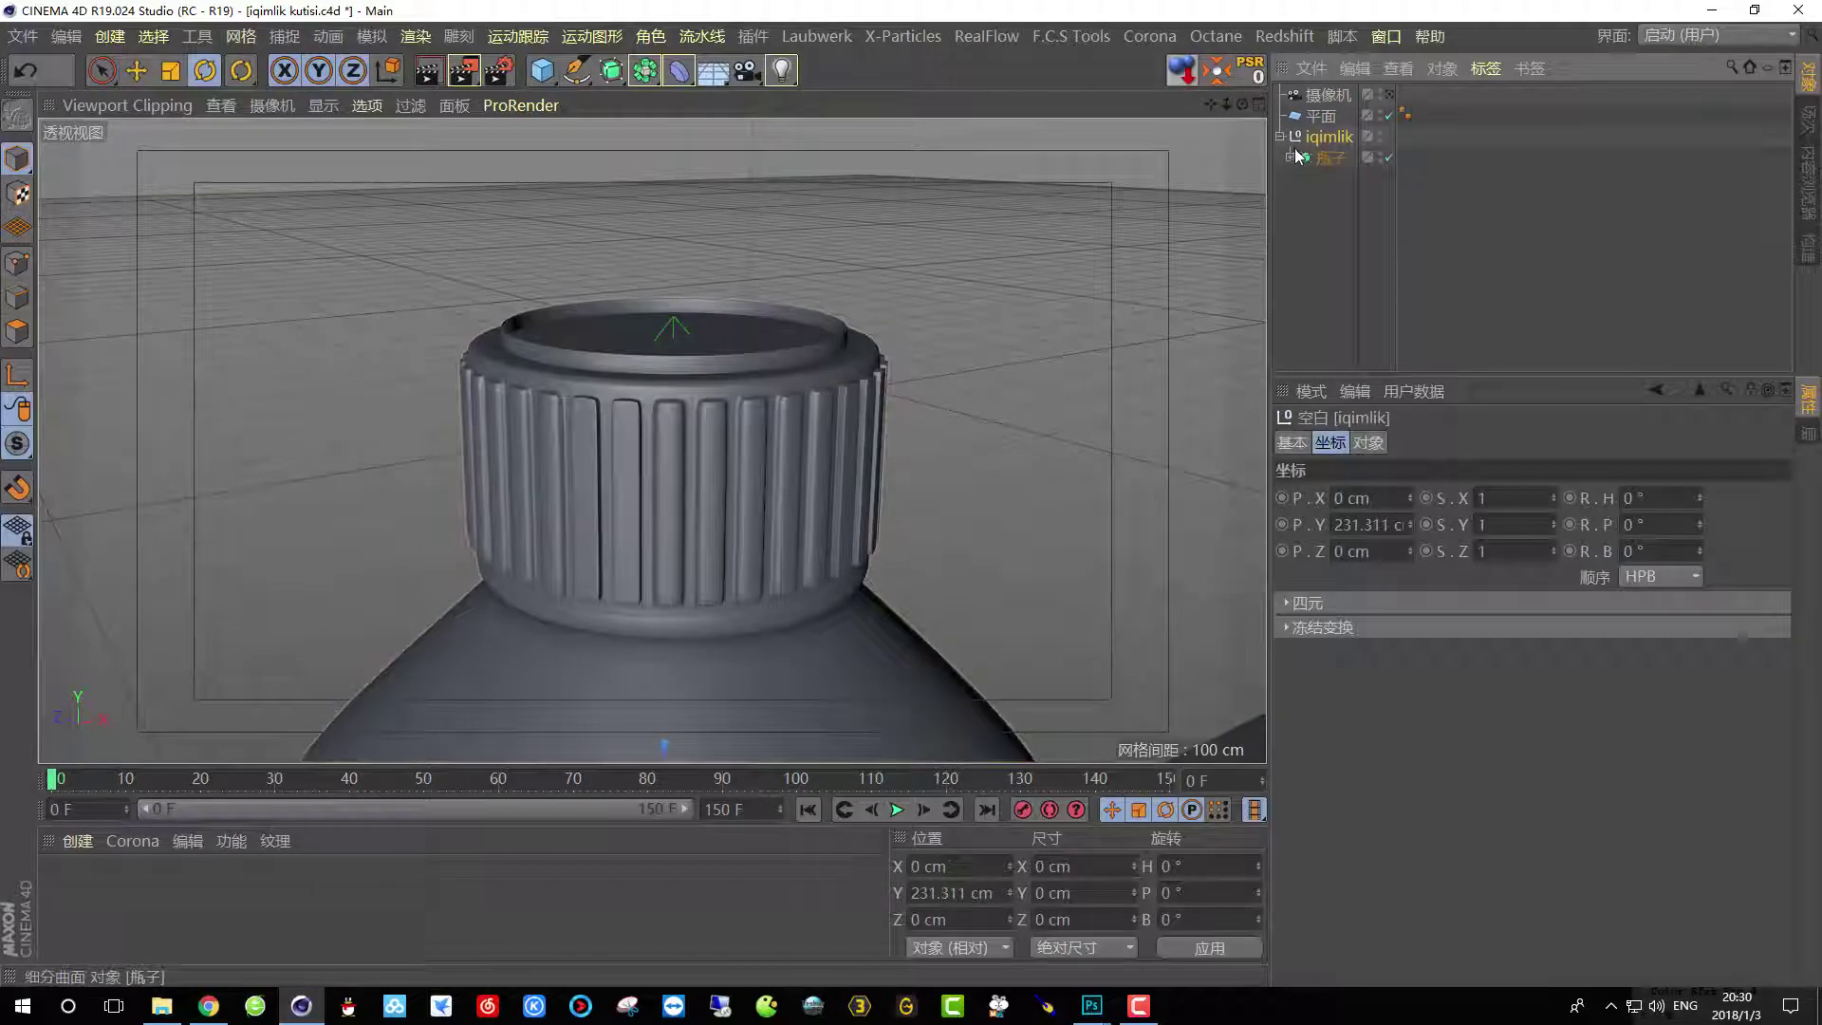
left_click(1338, 202)
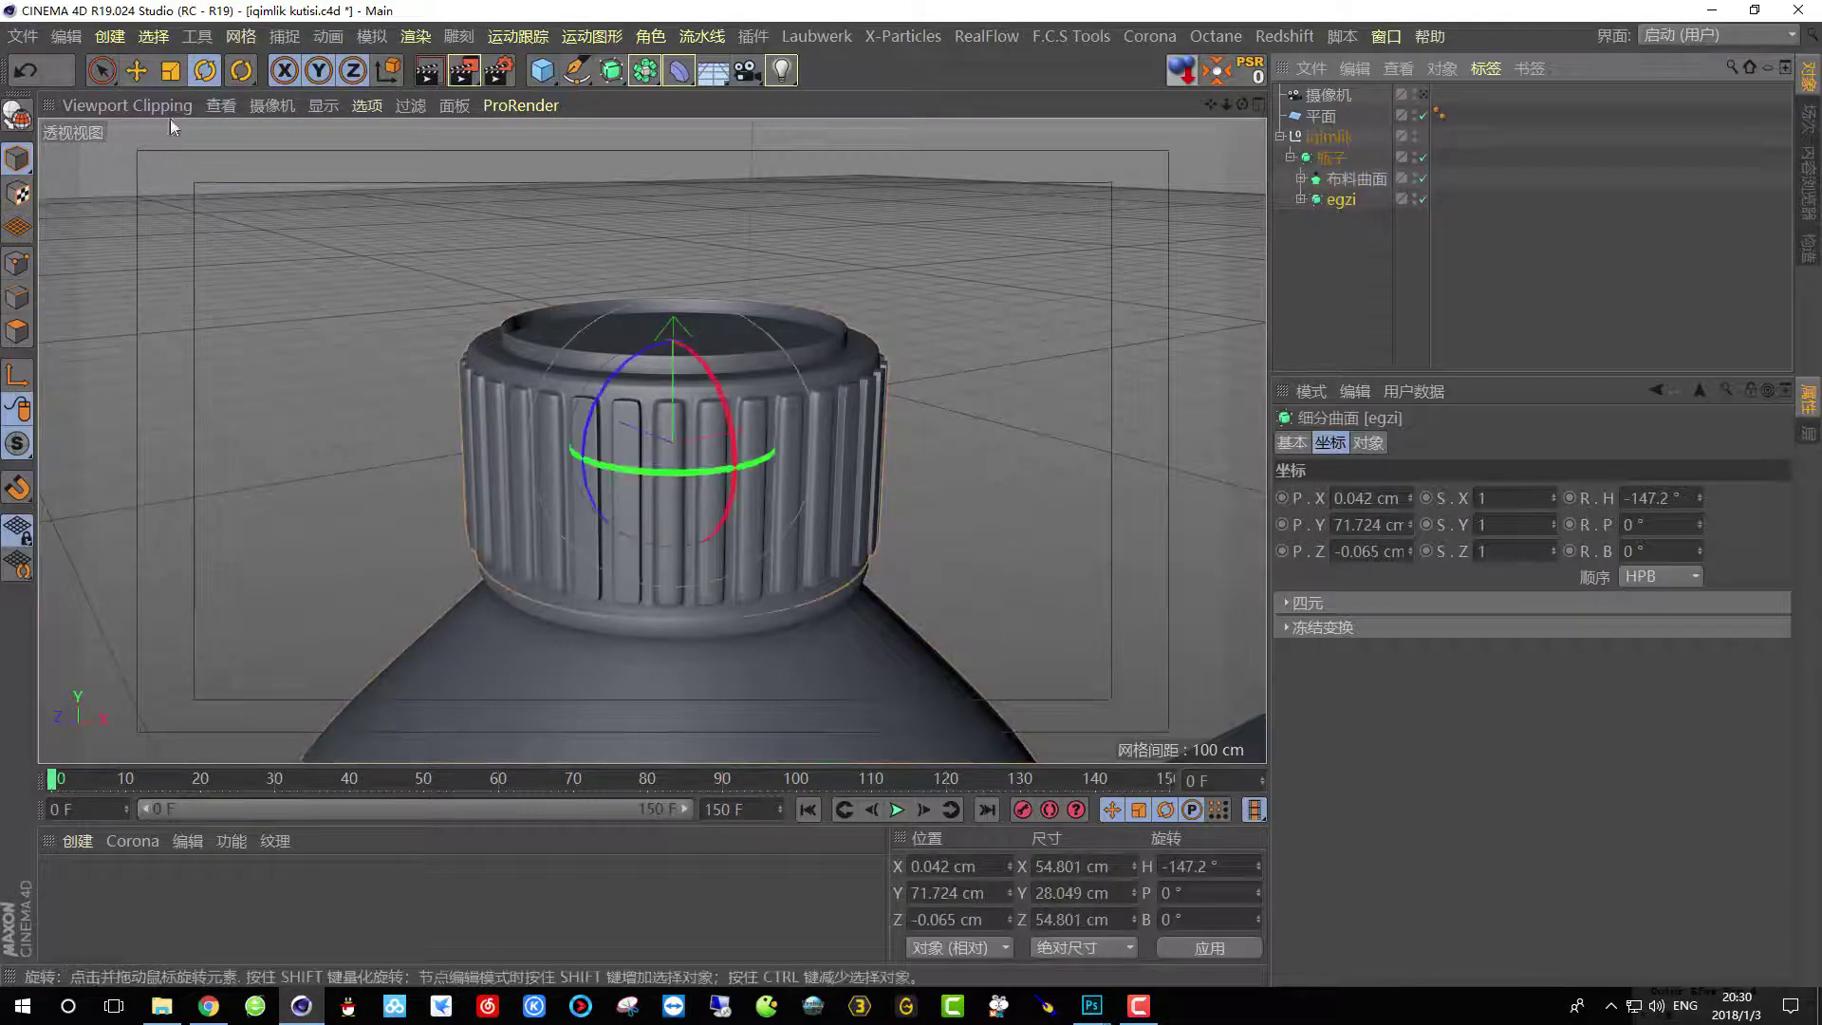
left_click(135, 70)
left_click_drag(676, 287, 658, 266)
left_click_drag(689, 333, 699, 399, "alt")
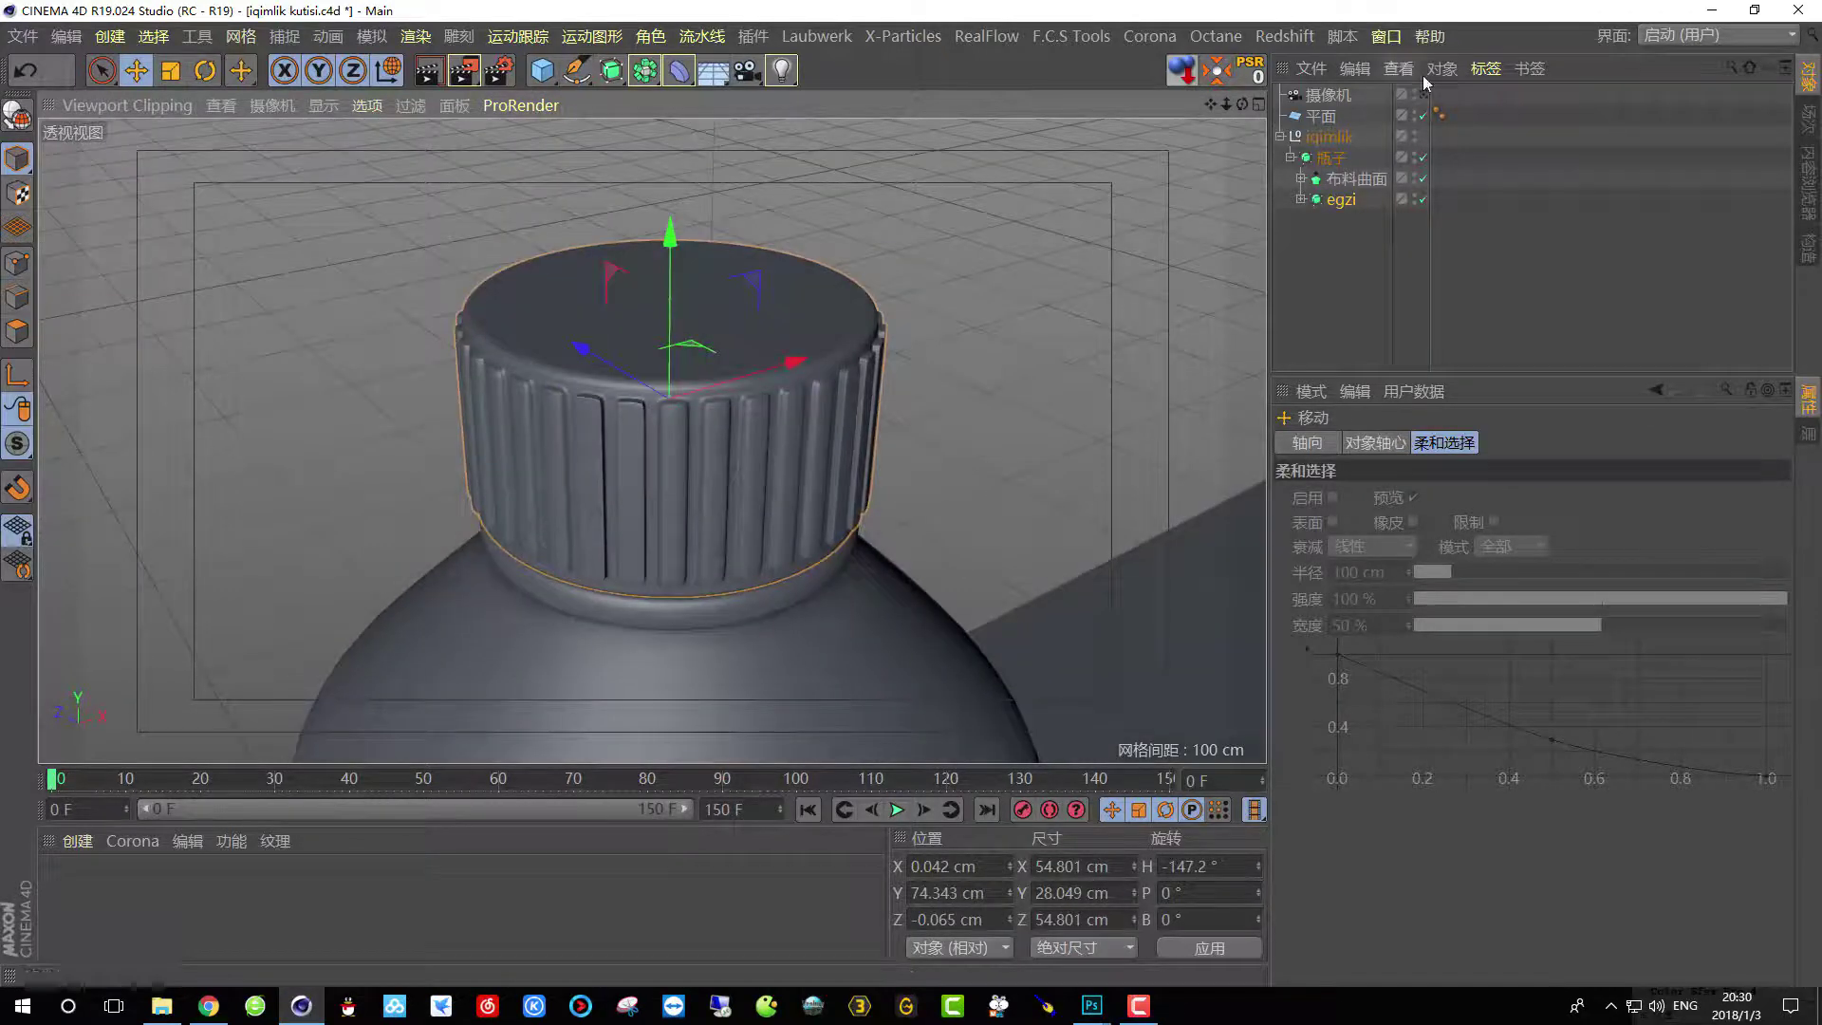
left_click(1424, 96)
left_click(843, 382)
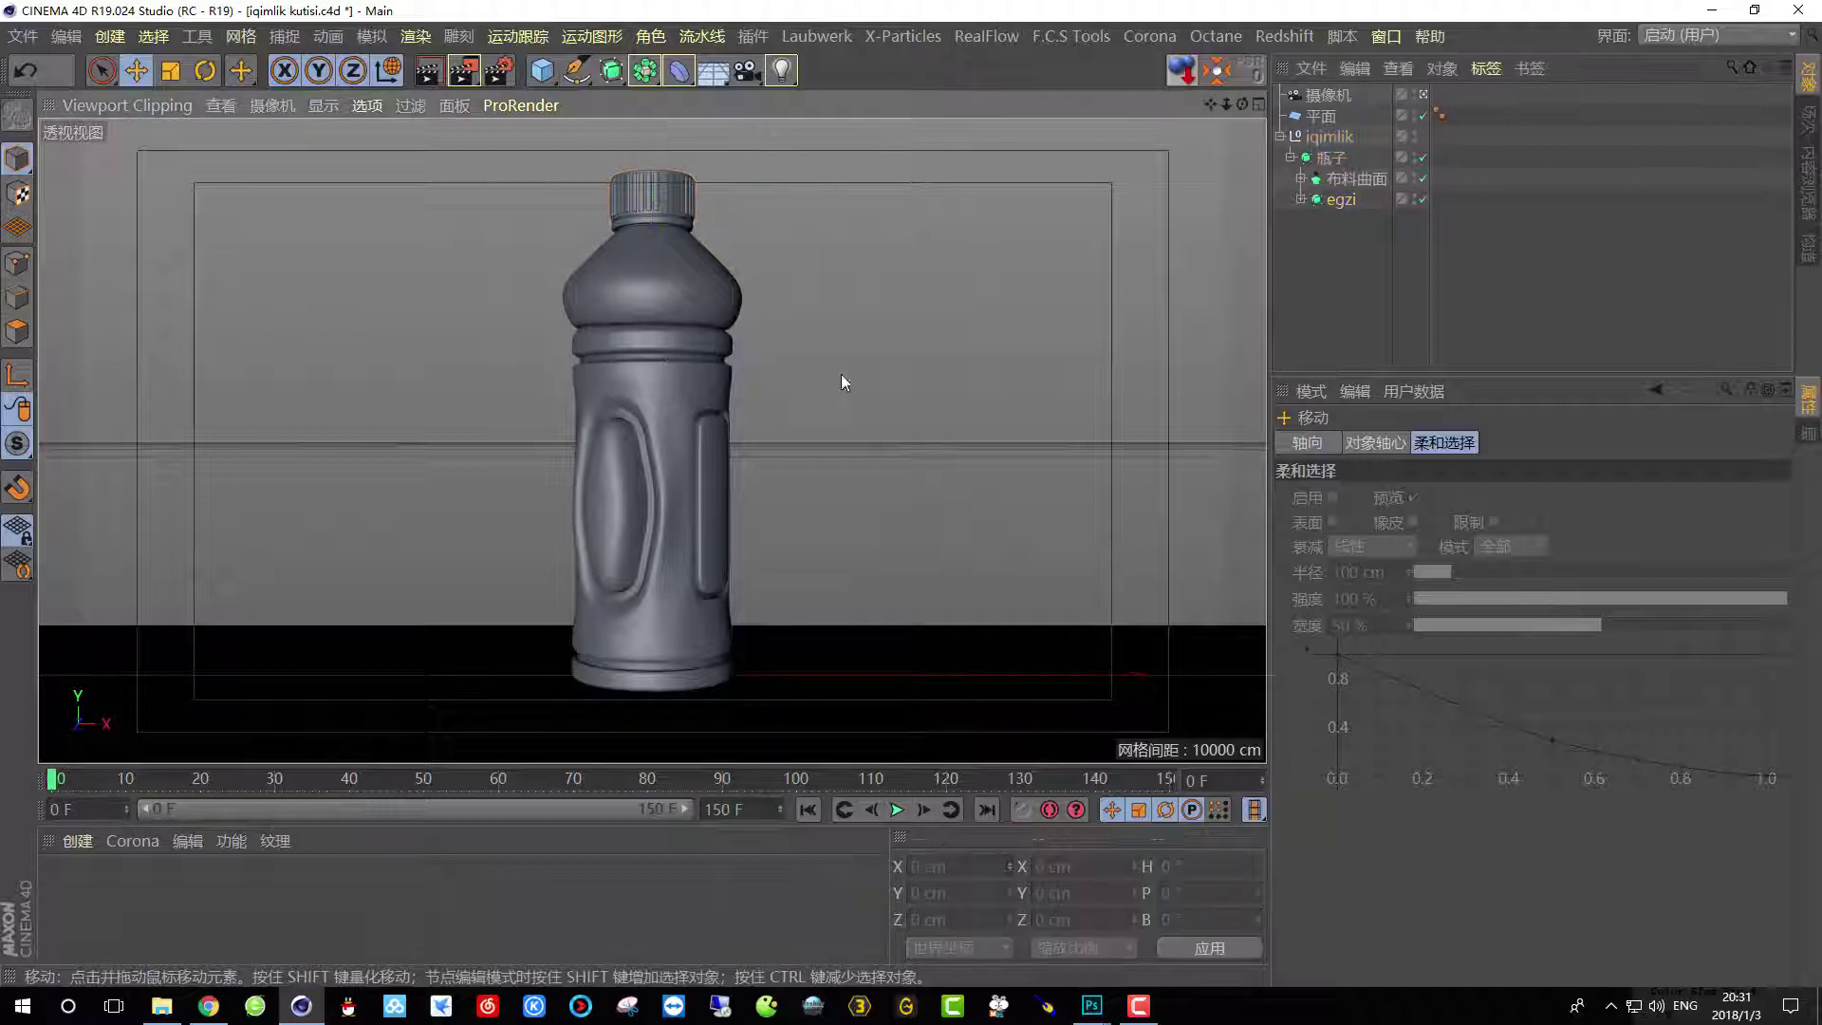
Duplicate the iqimlik bottle group once, undoing any extra copy.
left_click(1279, 137)
left_click(1318, 137)
left_click_drag(1313, 169, 1314, 168, "ctrl")
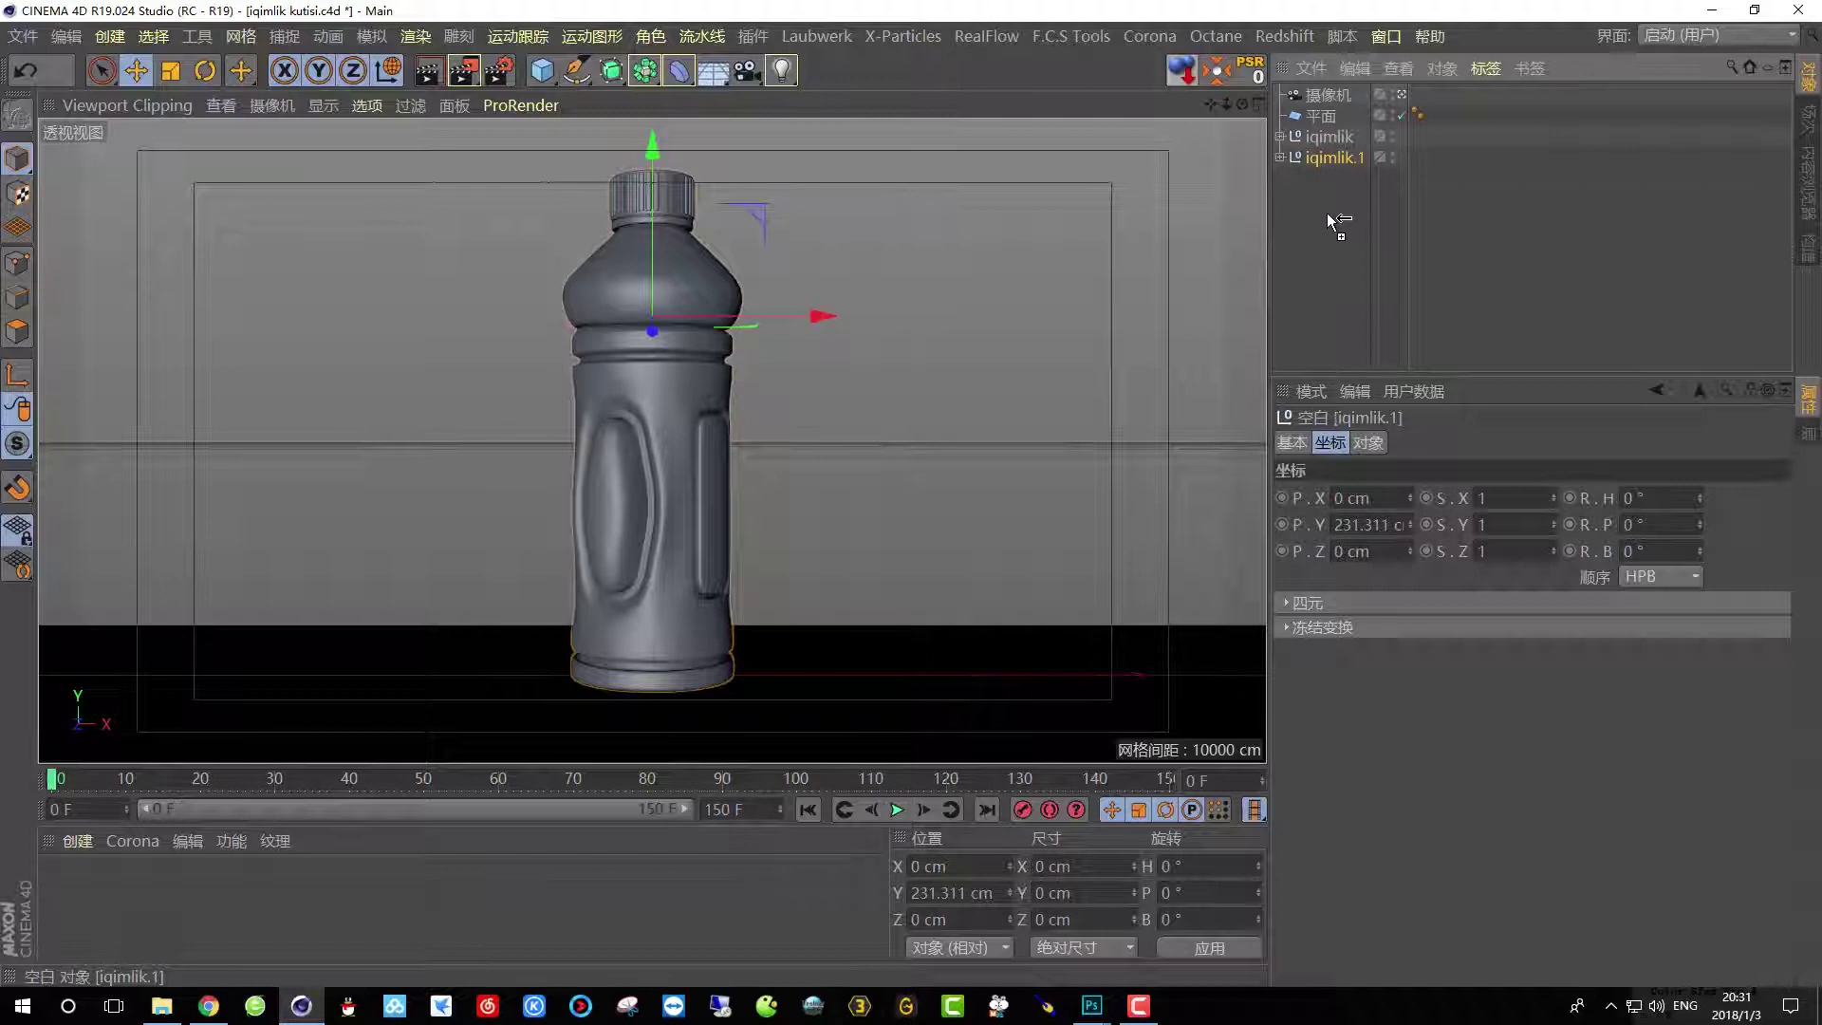
left_click_drag(1328, 213, 1332, 213, "ctrl")
key("ctrl+z")
Convert the original iqimlik group and all its bottle and cap child objects to editable polygons.
left_click(1279, 136)
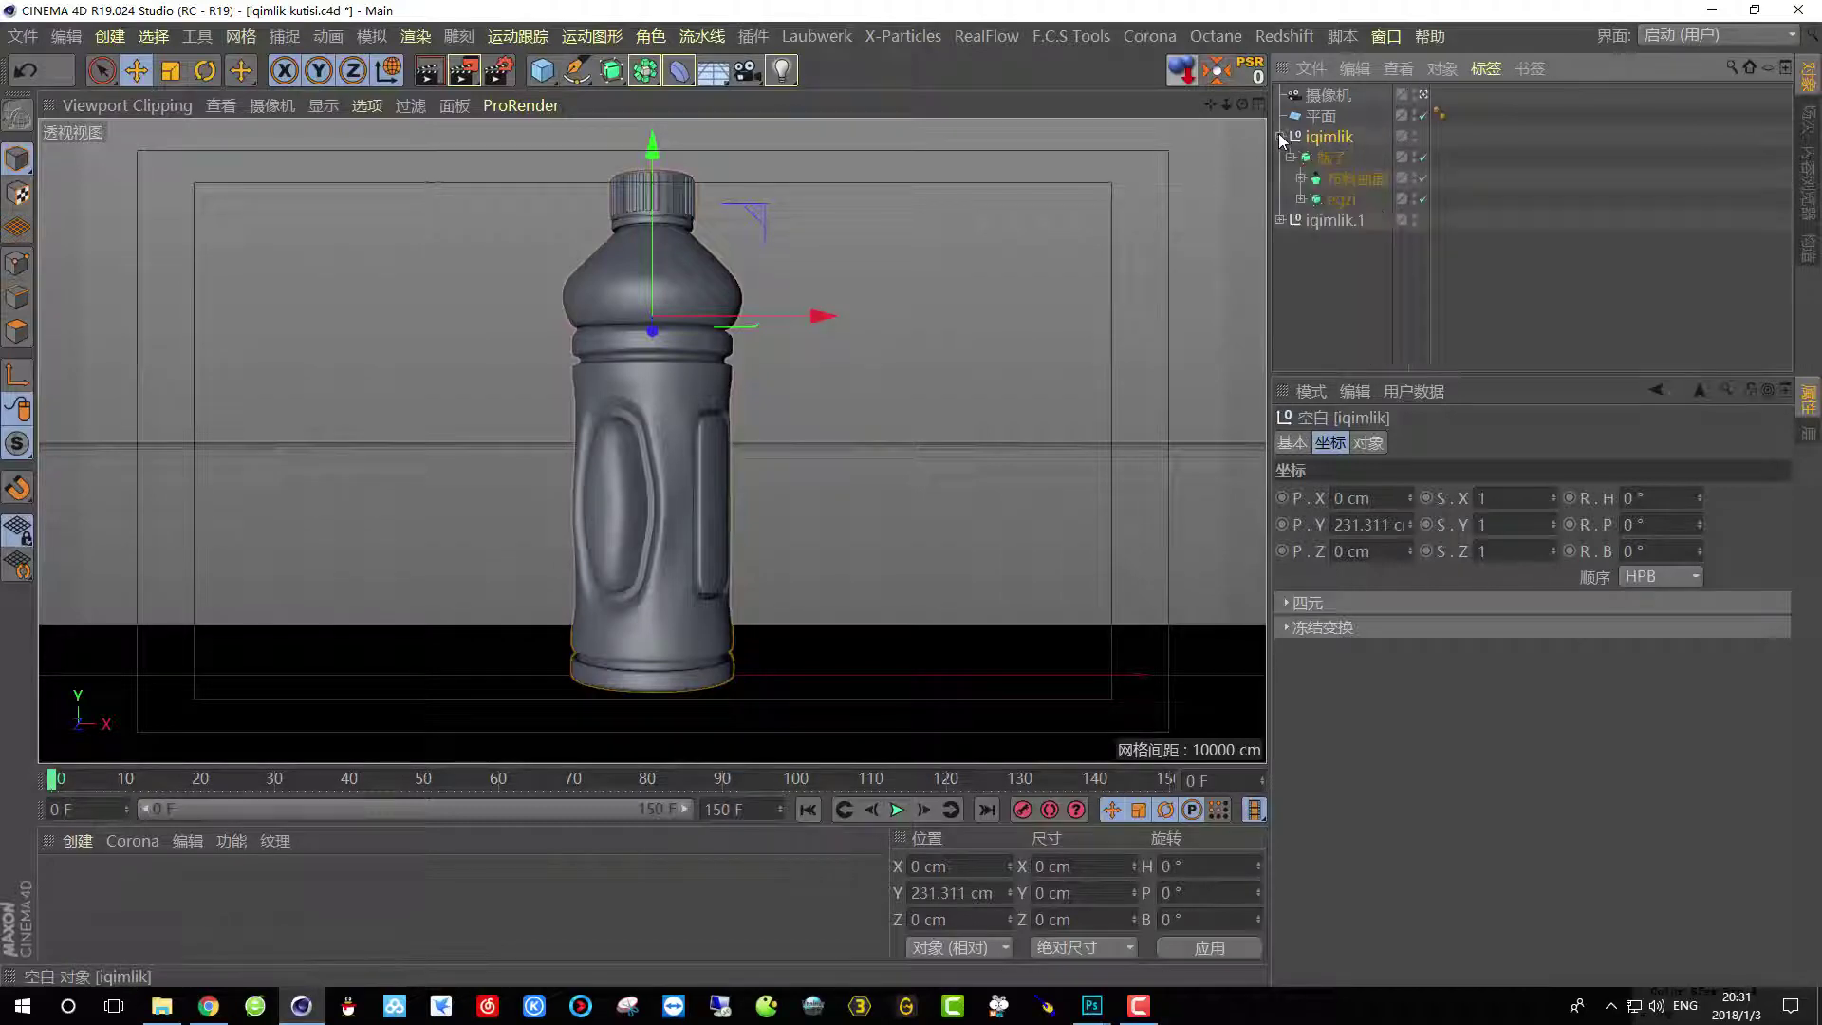
left_click_drag(1465, 202, 1303, 135)
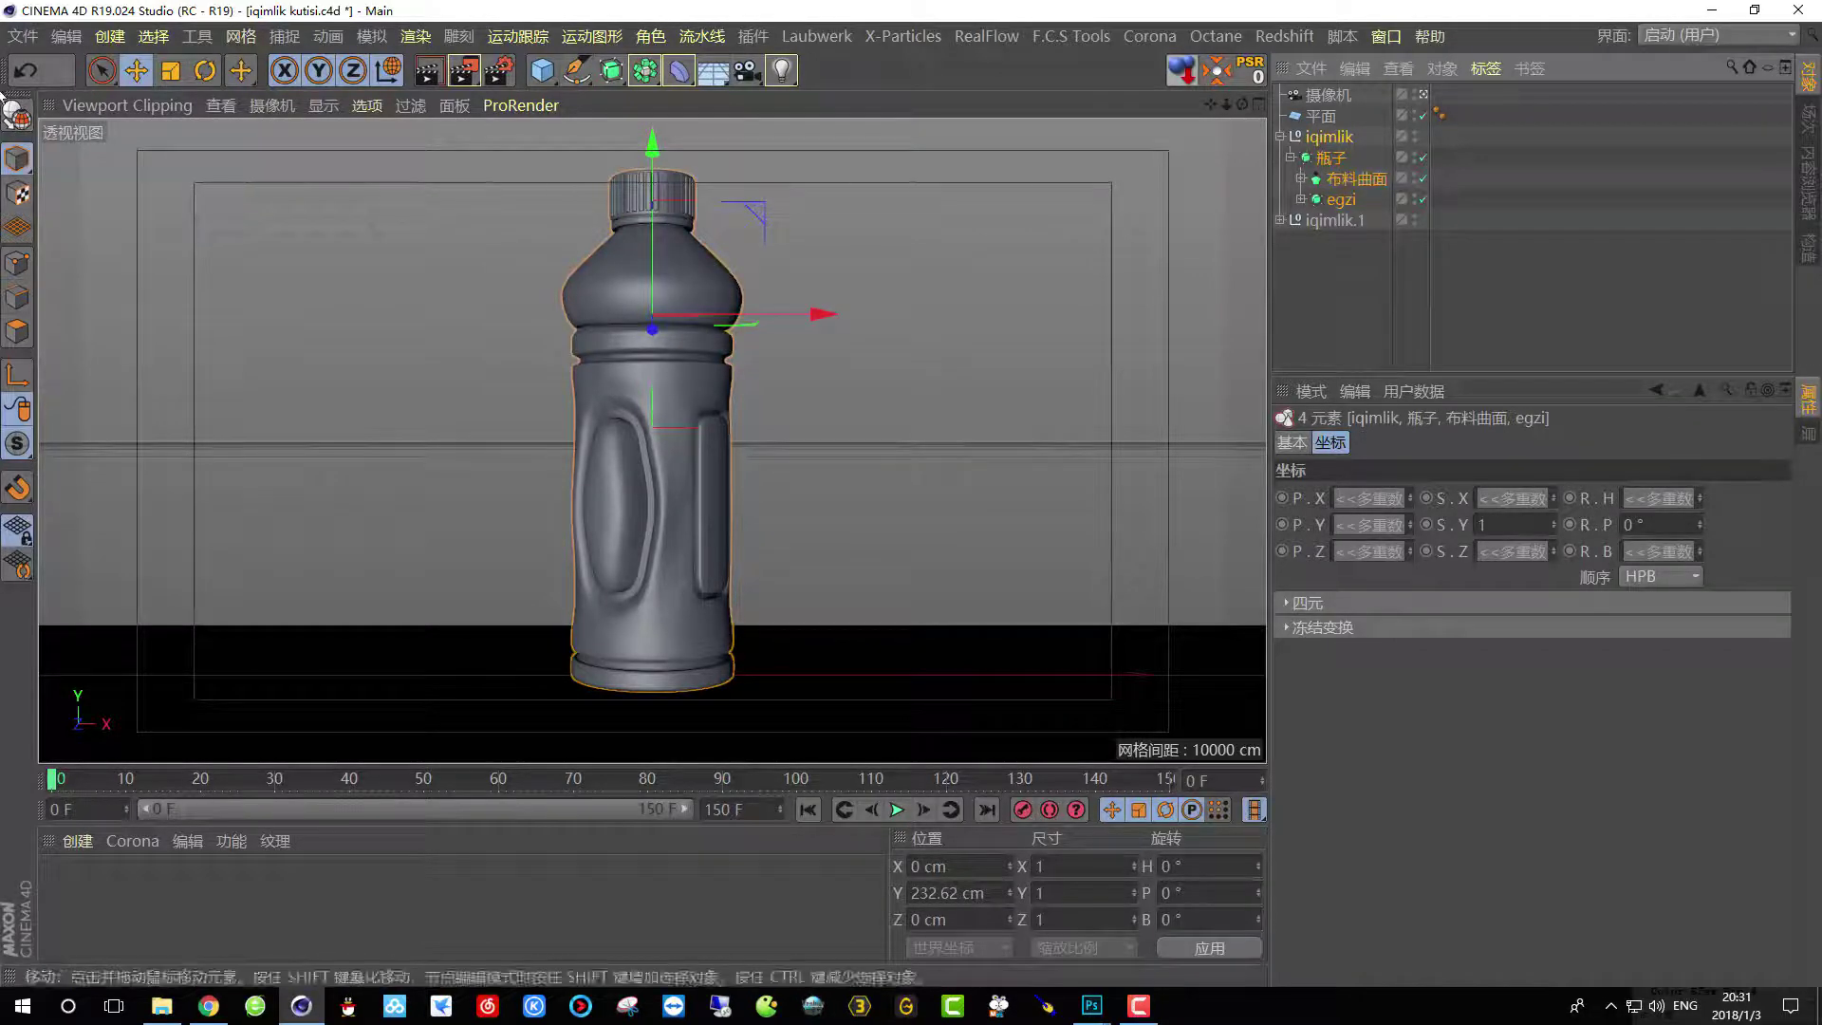
left_click(15, 116)
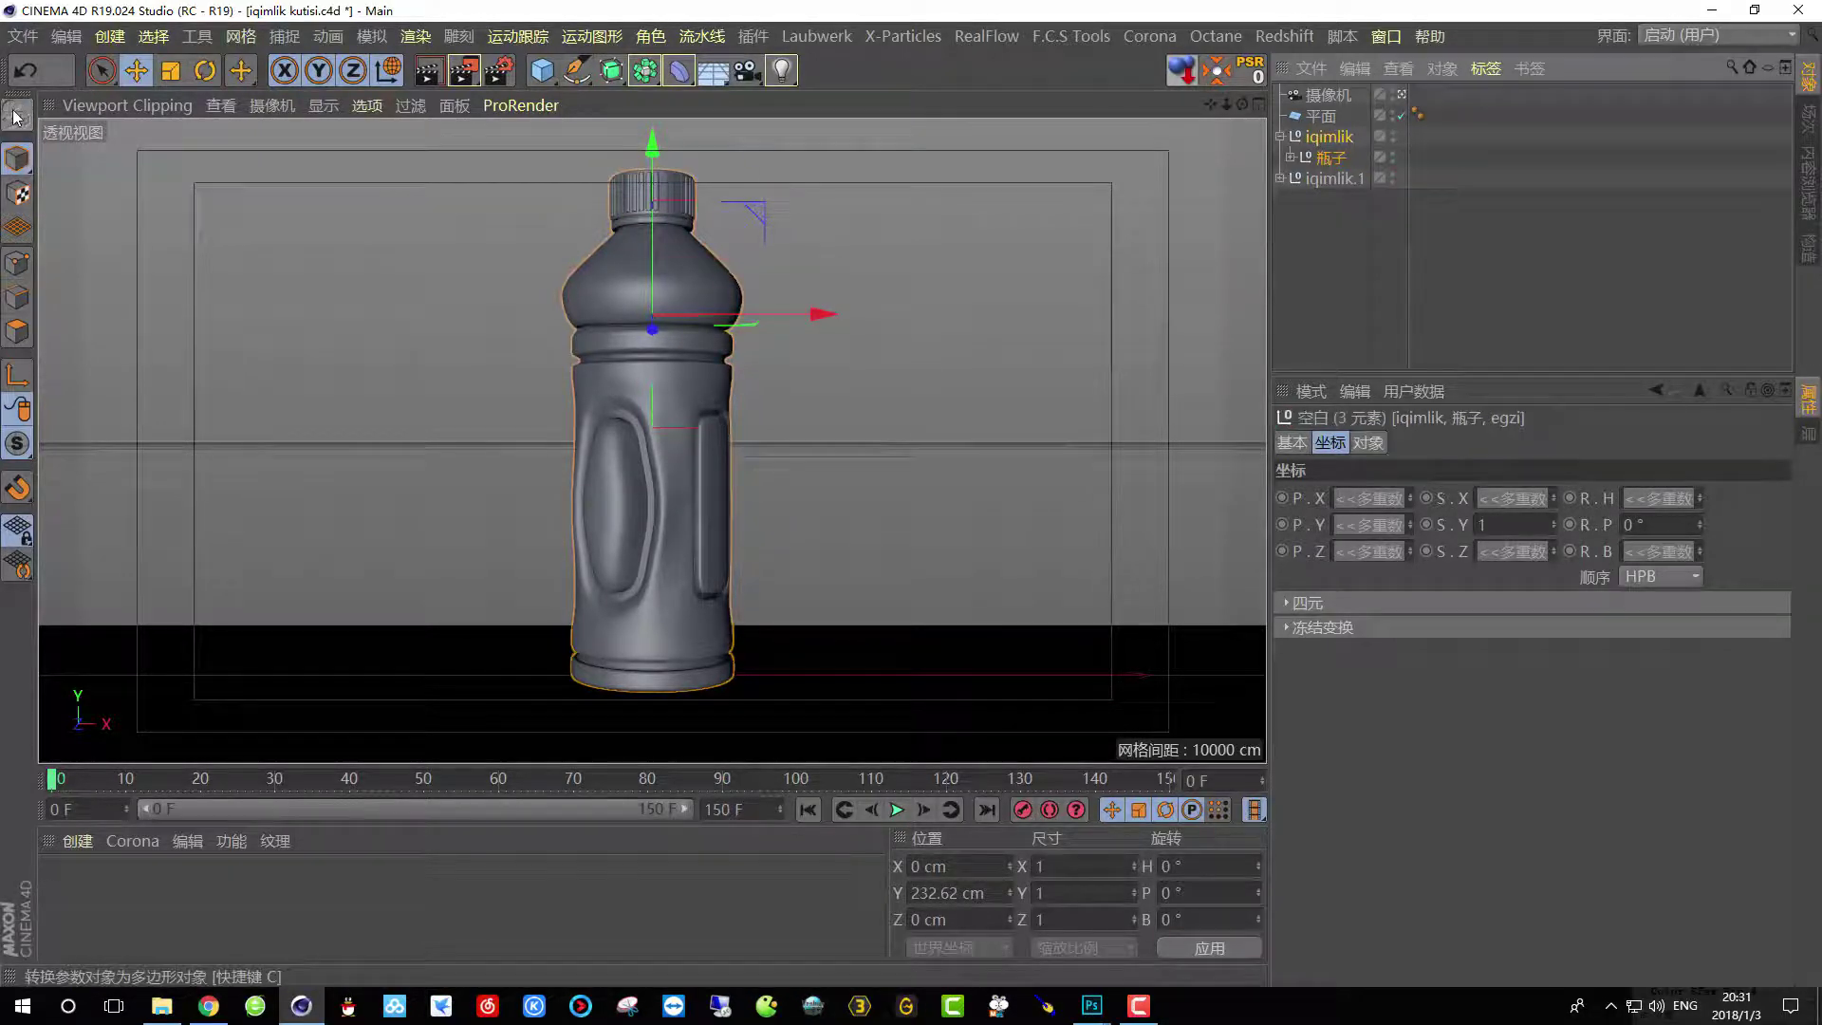
Merge the bottle body and cap objects inside iqimlik into a single mesh with Connect Objects + Delete.
left_click(1290, 157)
left_click(1301, 197)
left_click(1299, 178)
left_click_drag(1536, 241, 1293, 154)
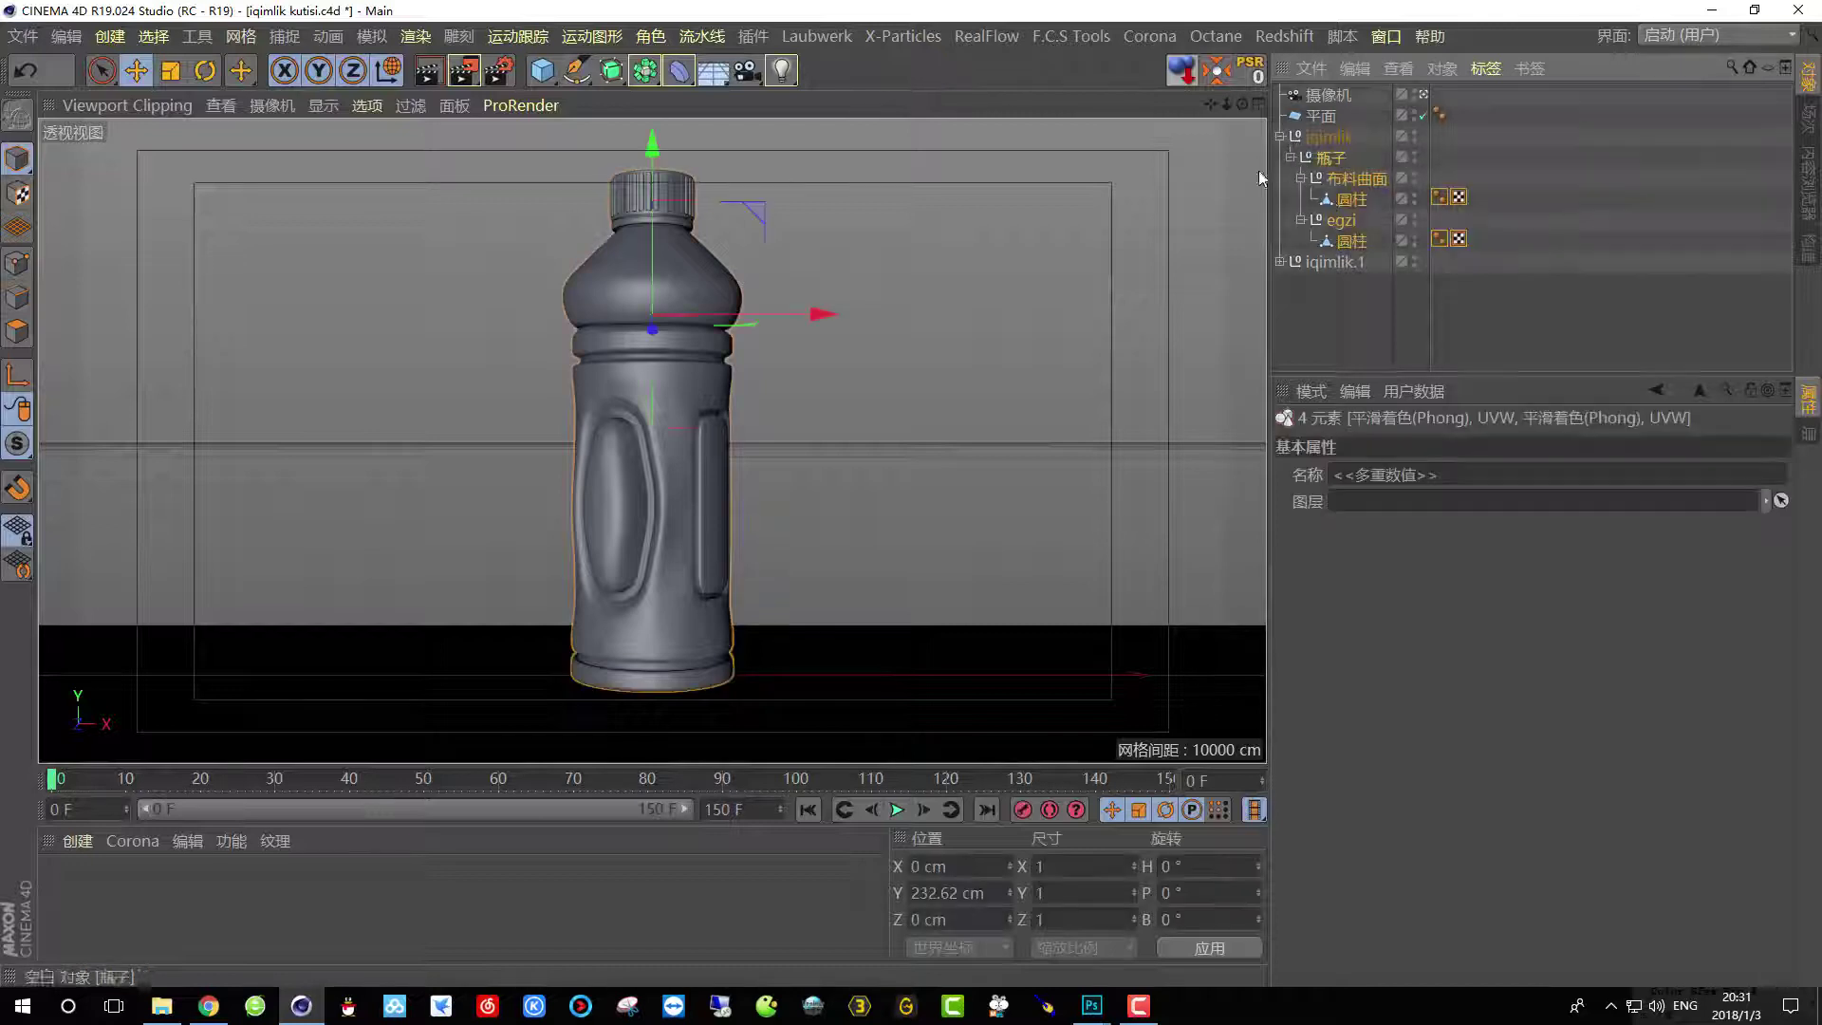
right_click(1354, 185)
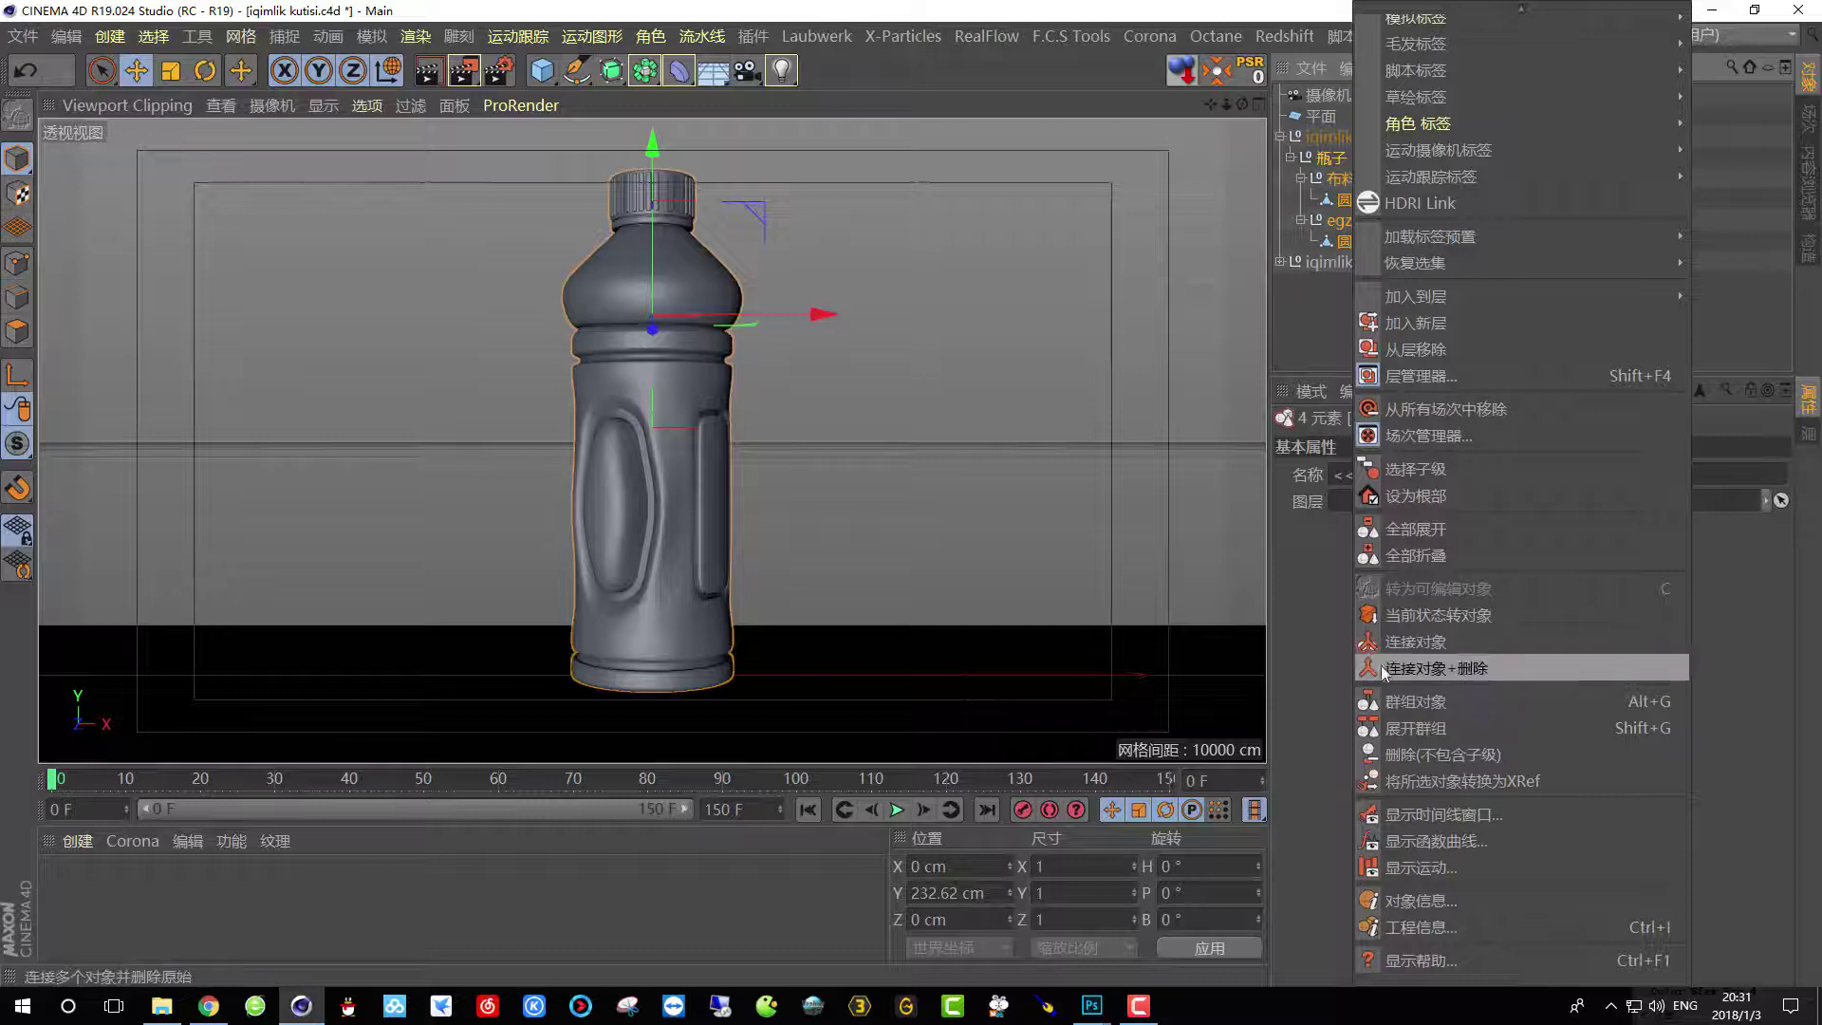
left_click(1540, 672)
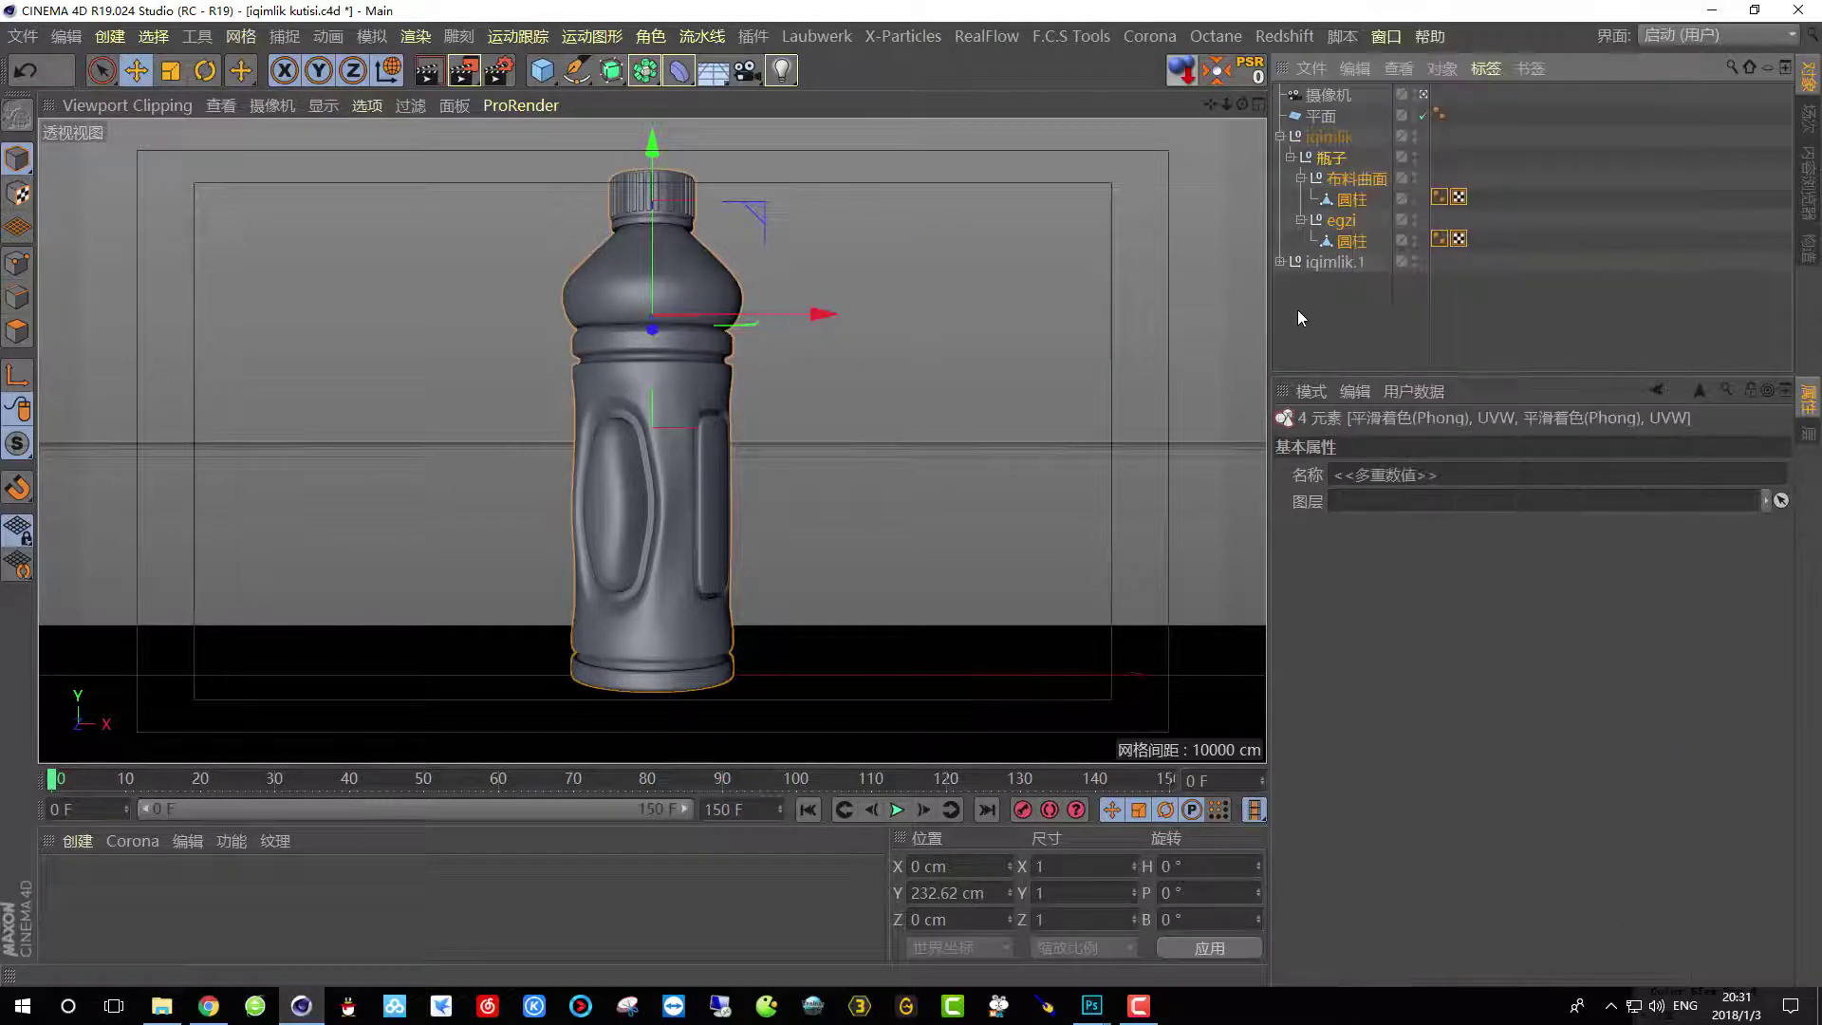
left_click(1440, 70)
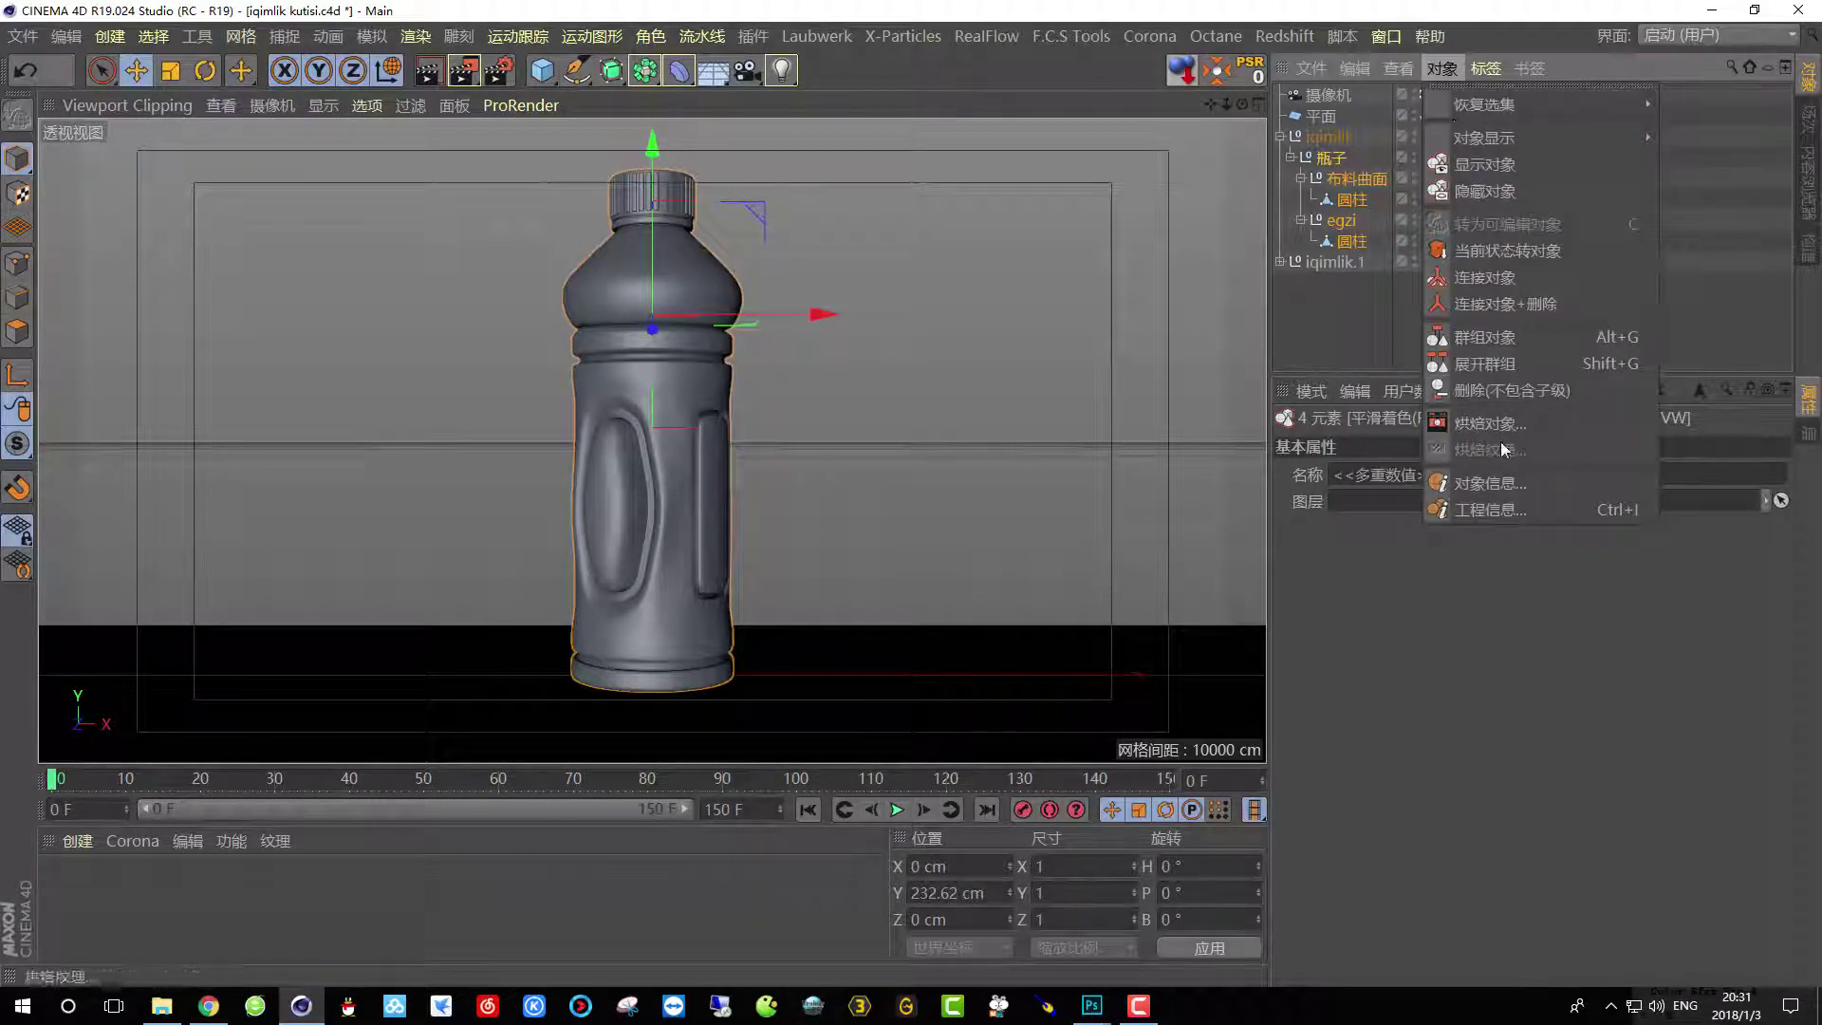
left_click(1521, 300)
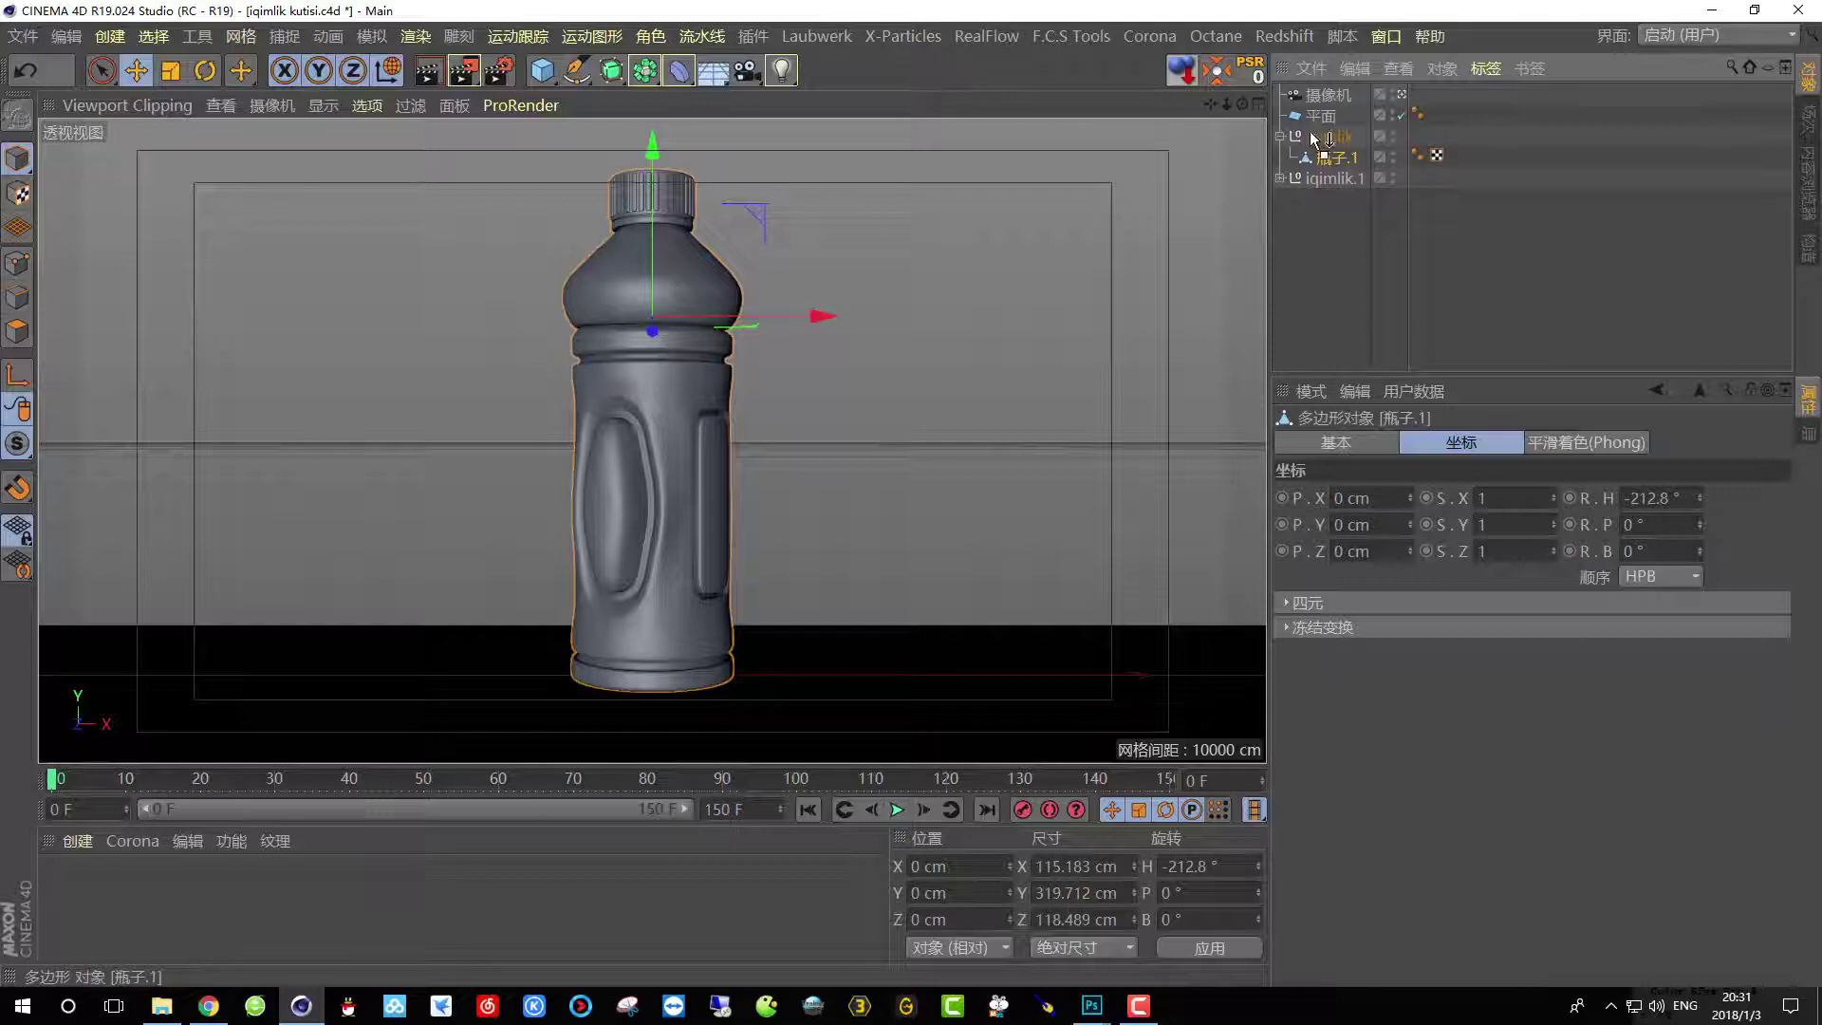
Move the merged bottle out of the iqimlik group, delete the emptied group and hide the iqimlik.1 copy.
left_click_drag(1310, 133, 1311, 135)
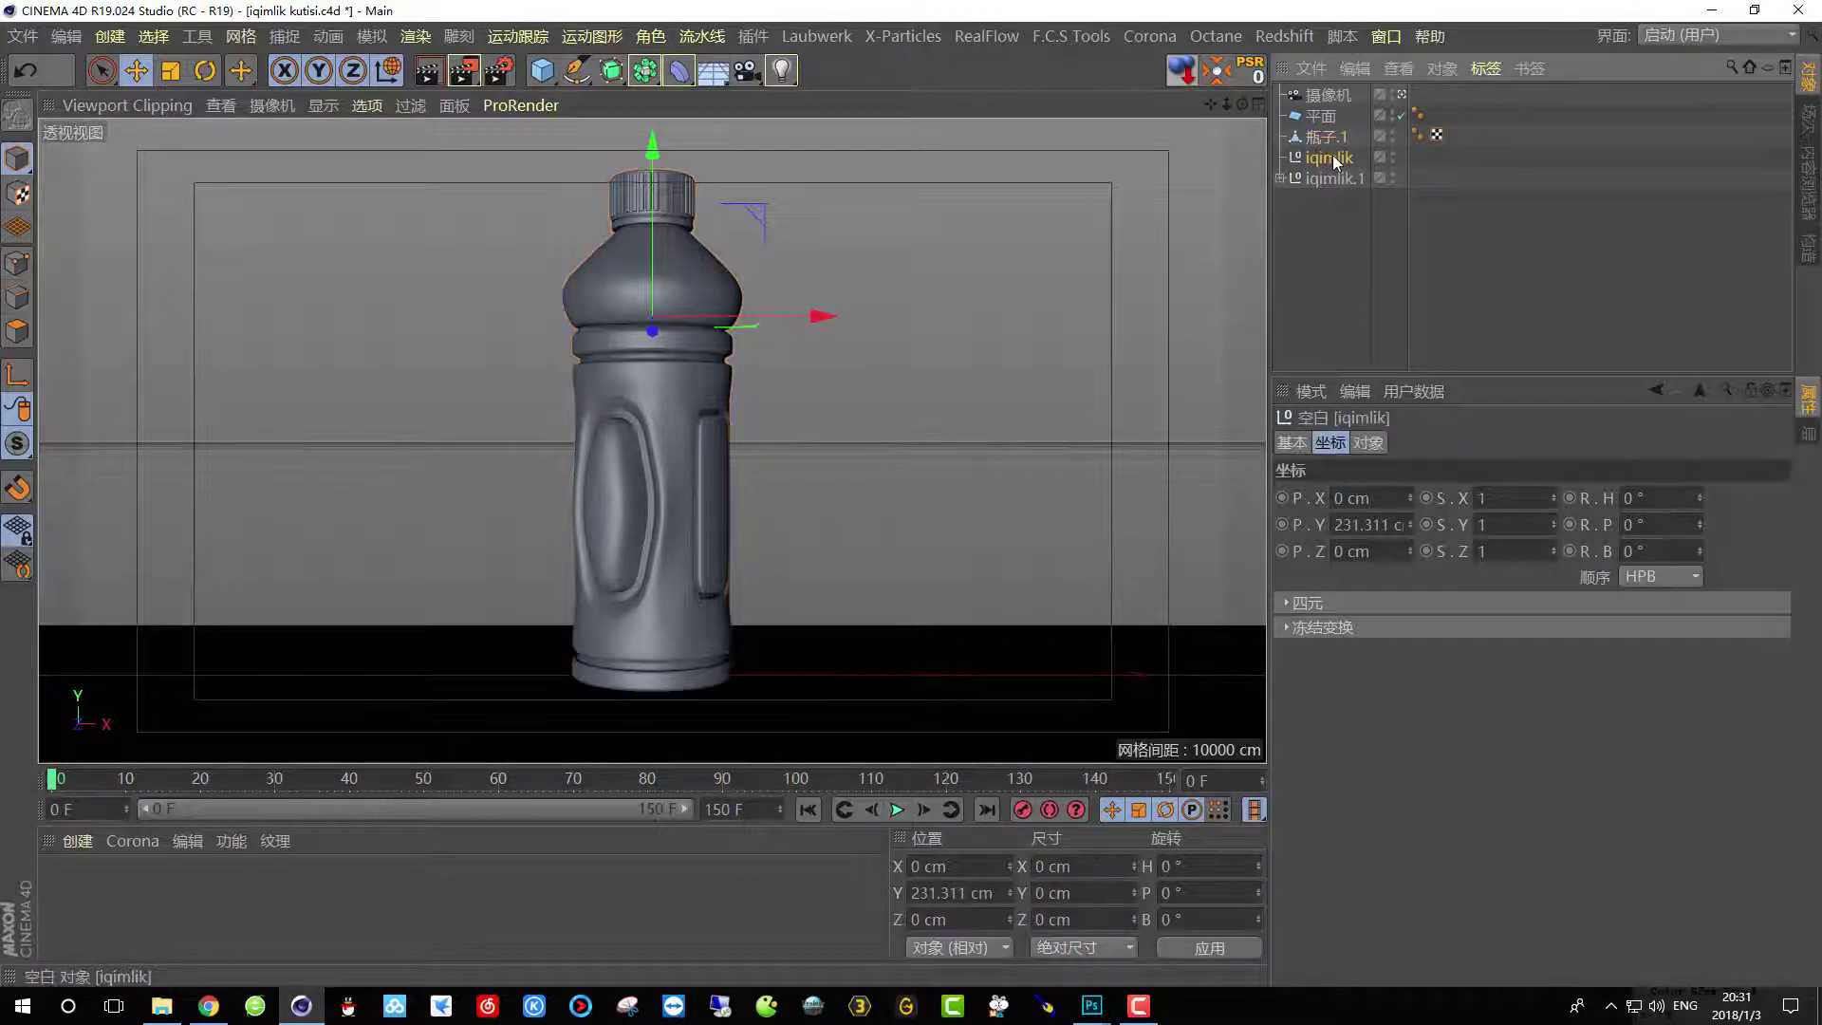
left_click(1323, 134)
left_click(1330, 158)
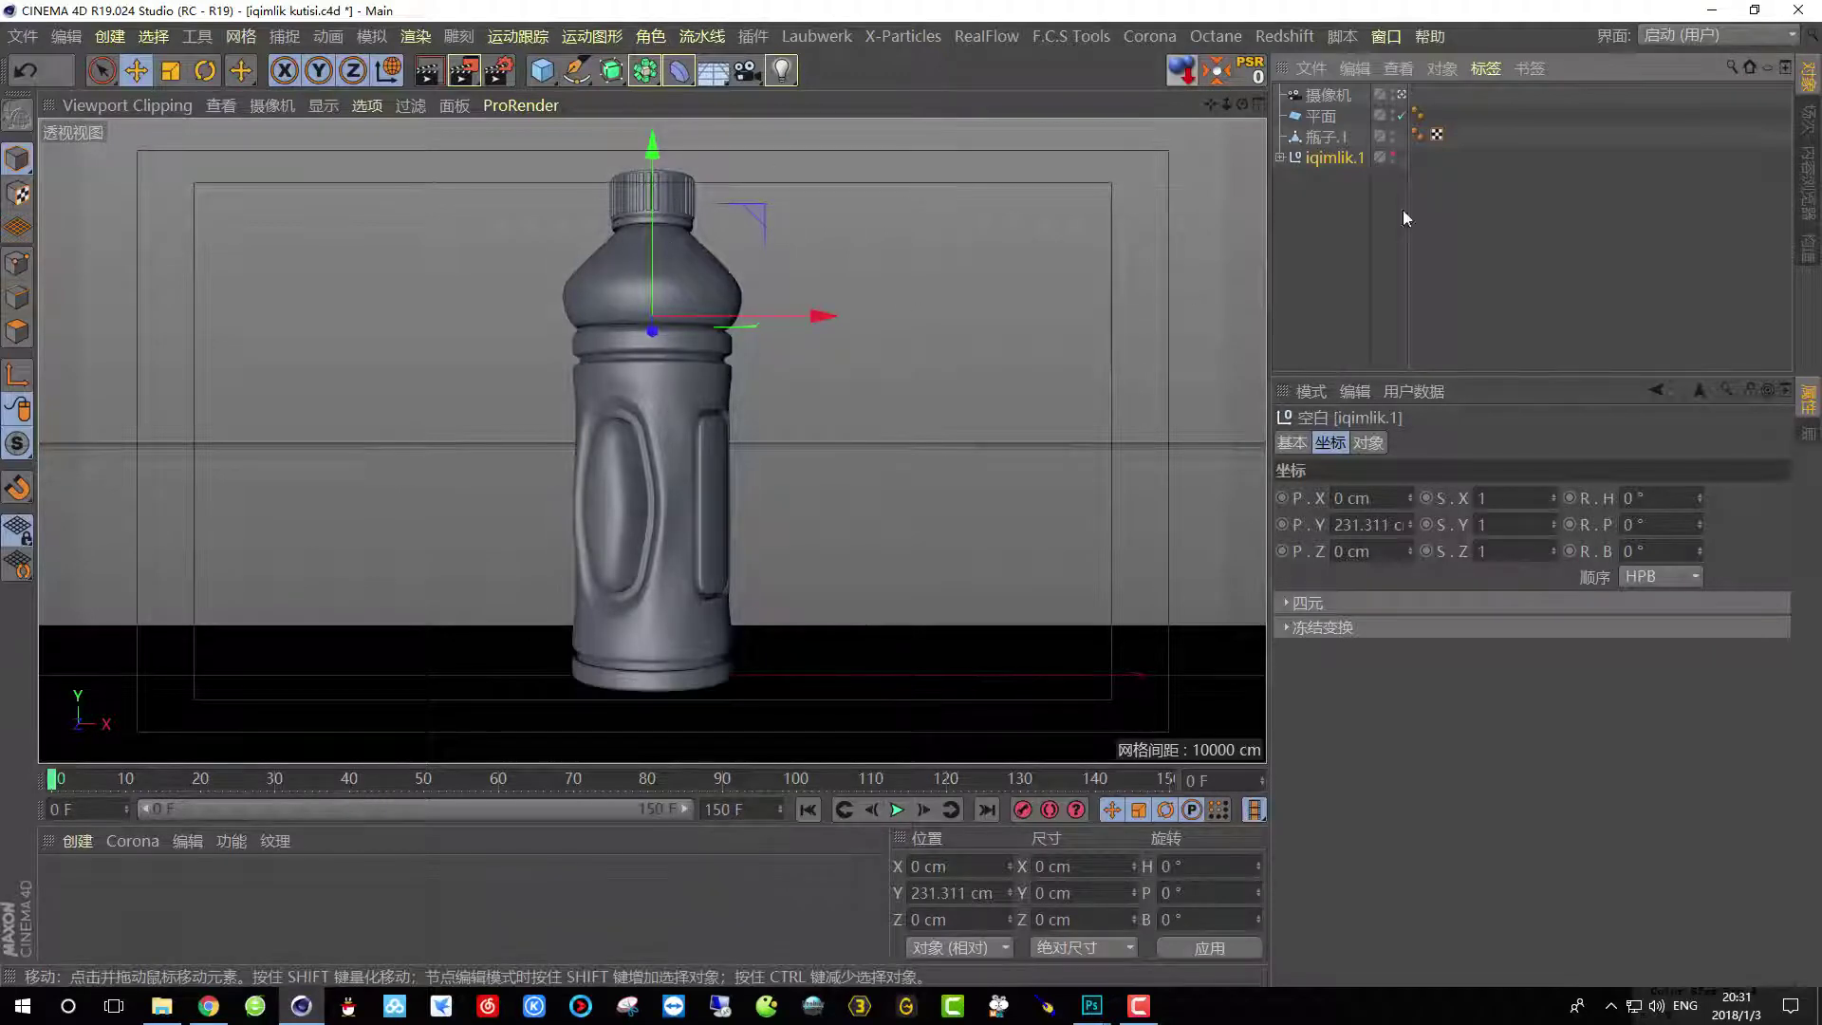
Leave the camera view and show the merged bottle in the front view with point editing active.
left_click(1403, 96)
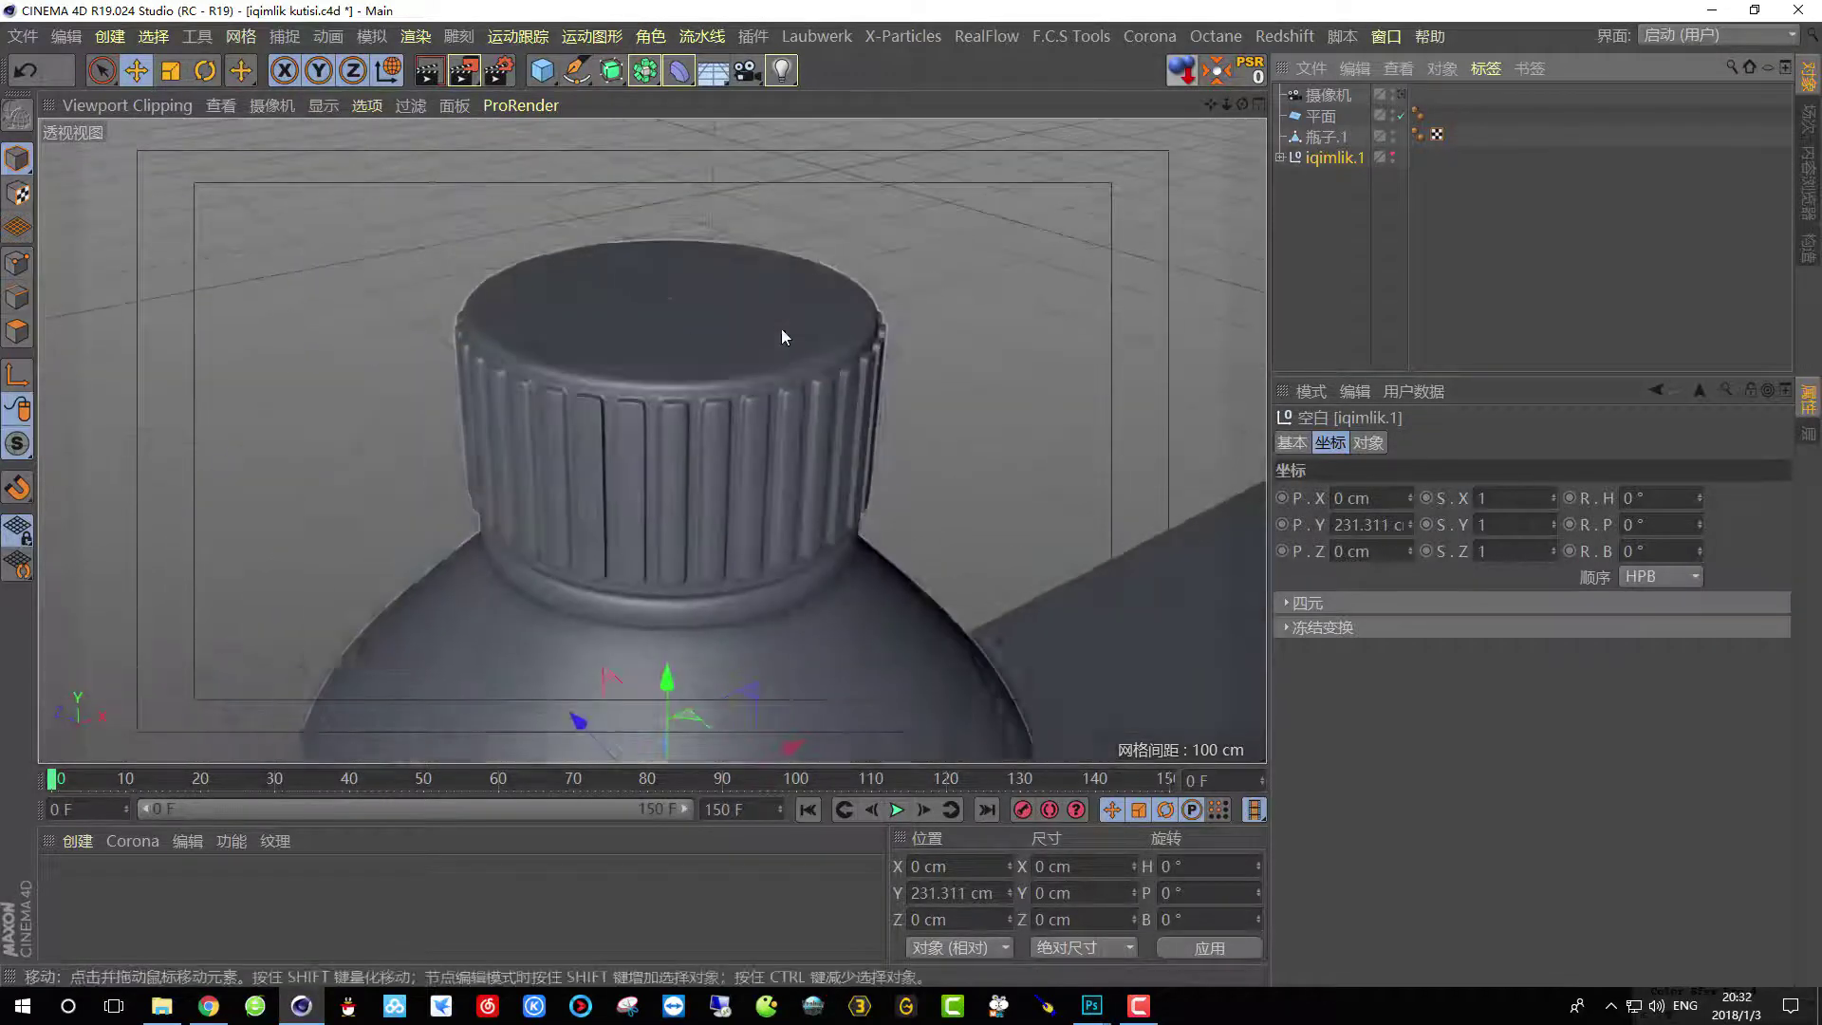
scroll(732, 361, "down", 9)
left_click_drag(756, 395, 1218, 182, "alt")
left_click(1317, 139)
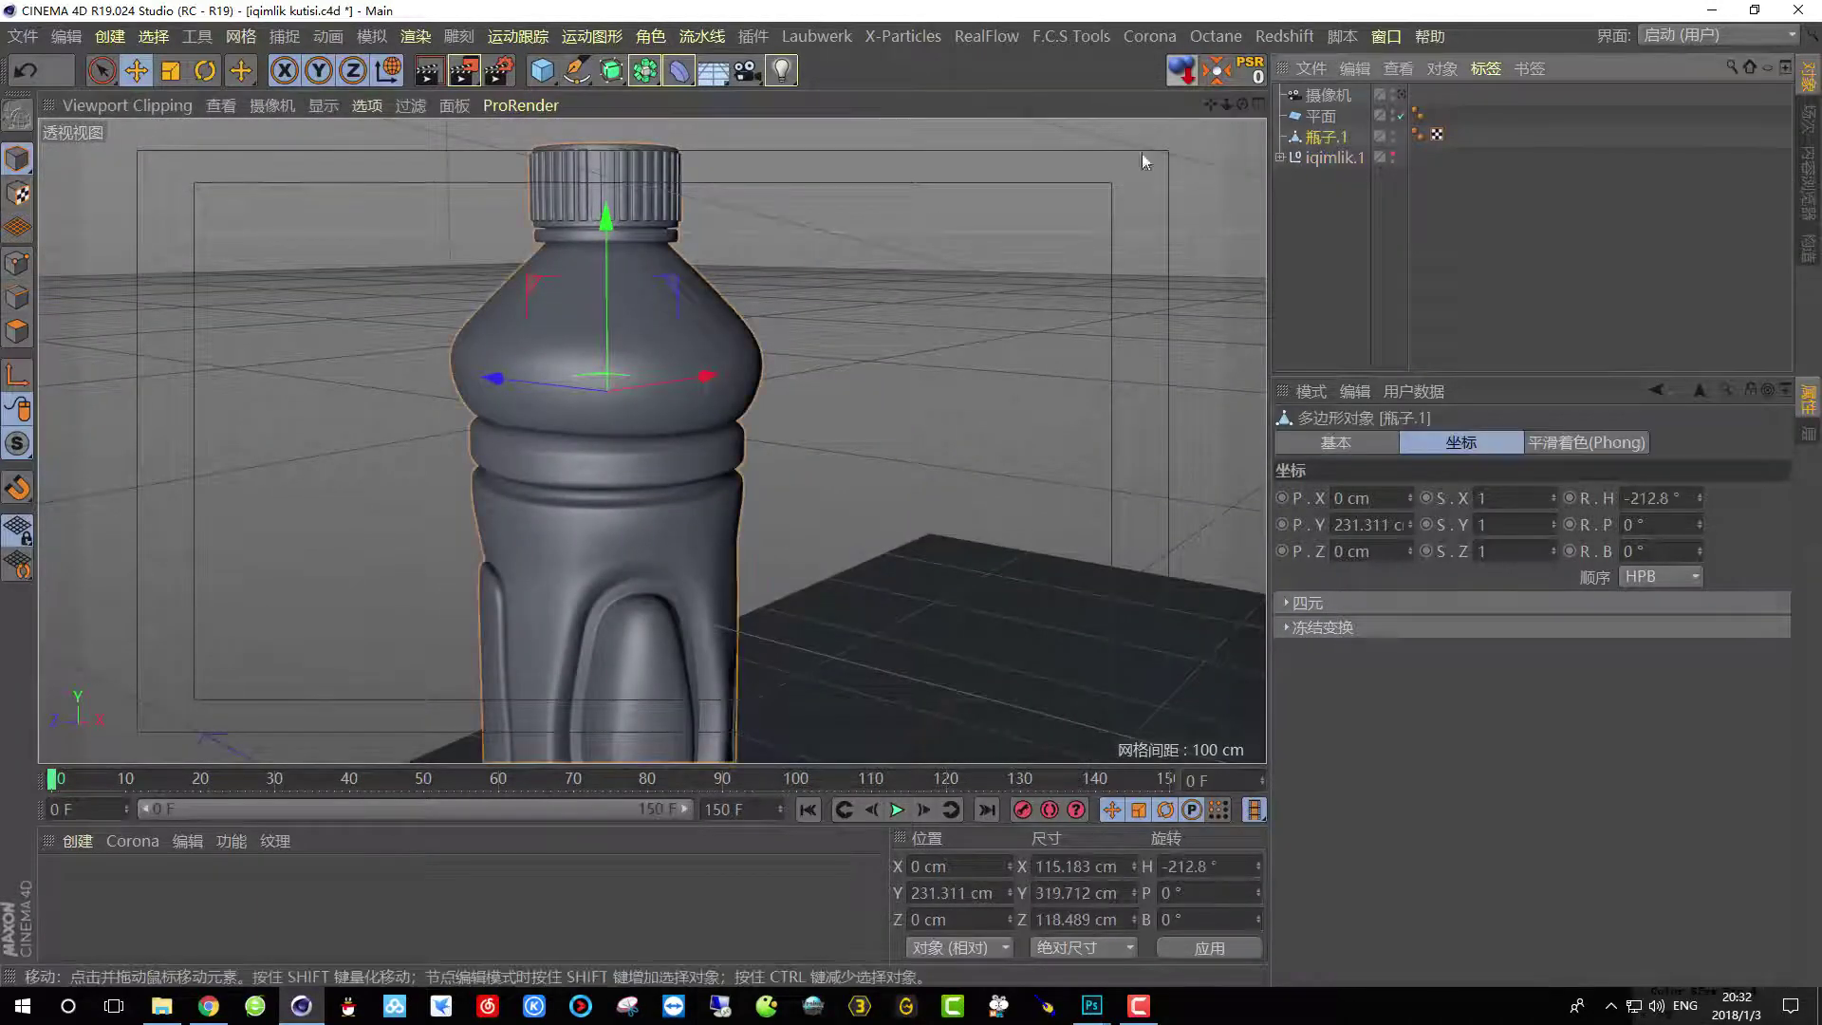
middle_click(853, 464)
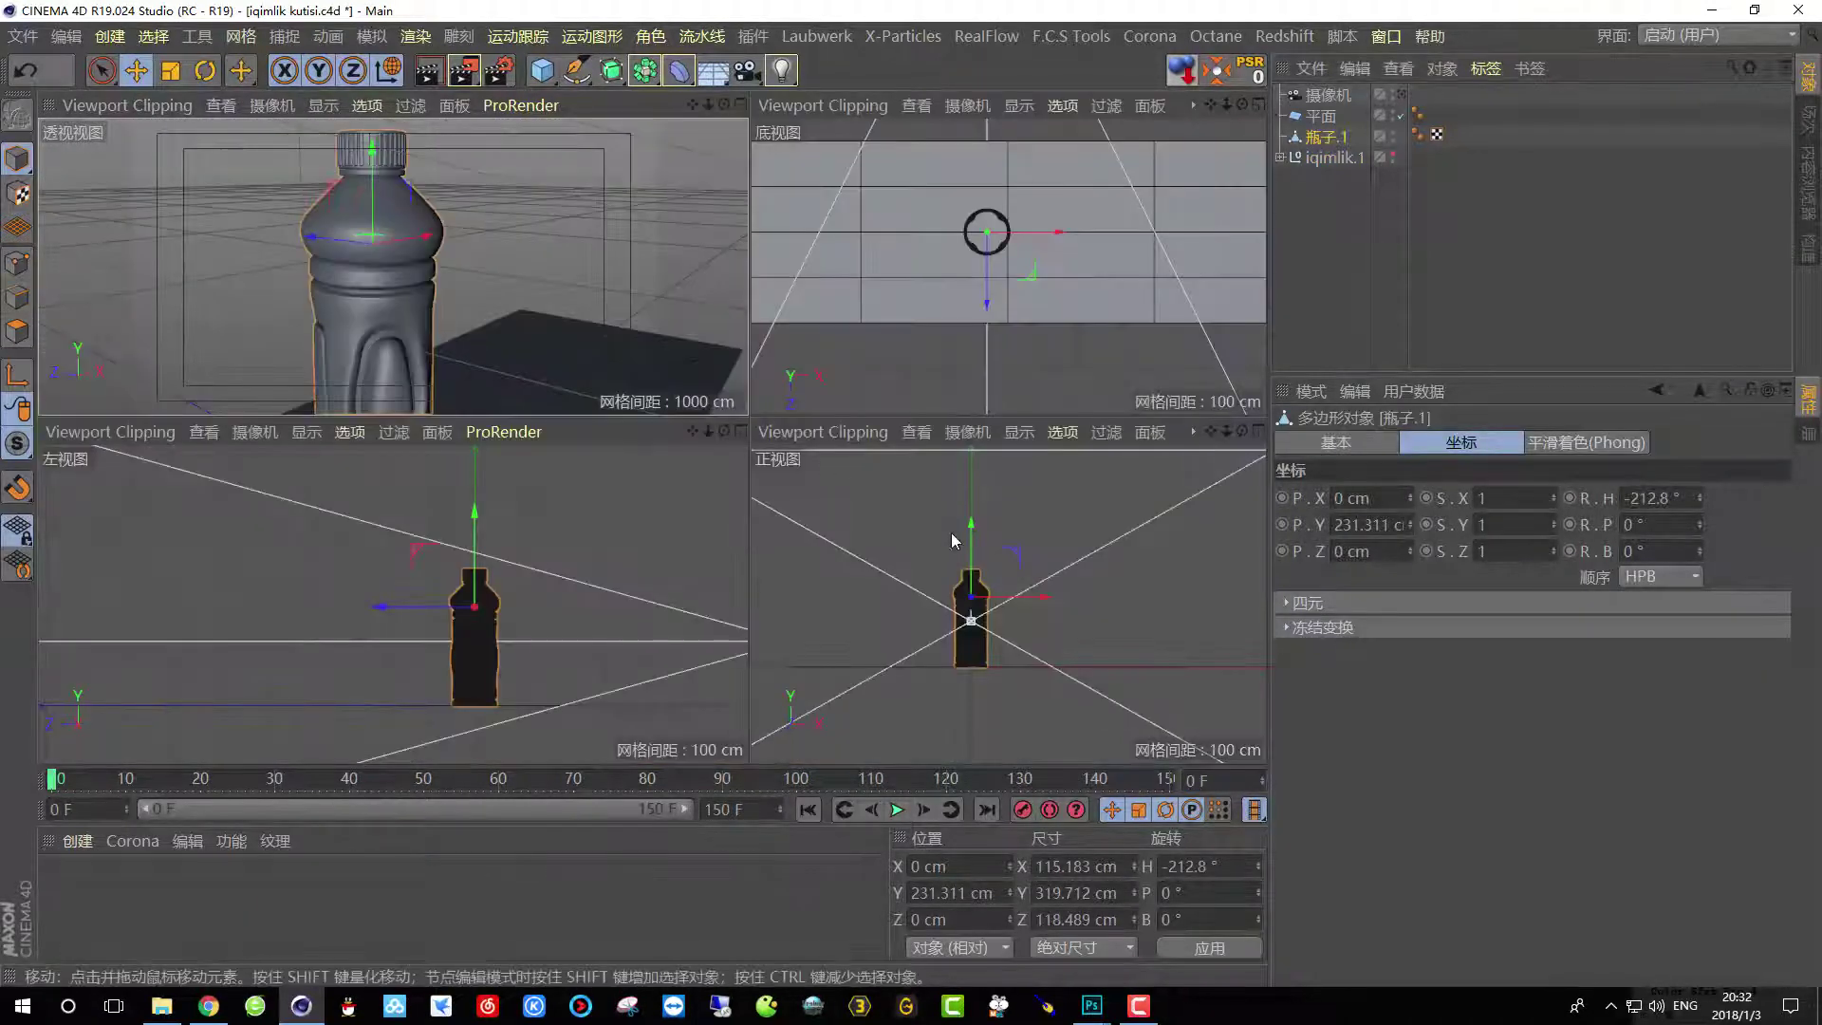
middle_click(827, 465)
scroll(484, 486, "up", 5)
scroll(695, 375, "down", 3)
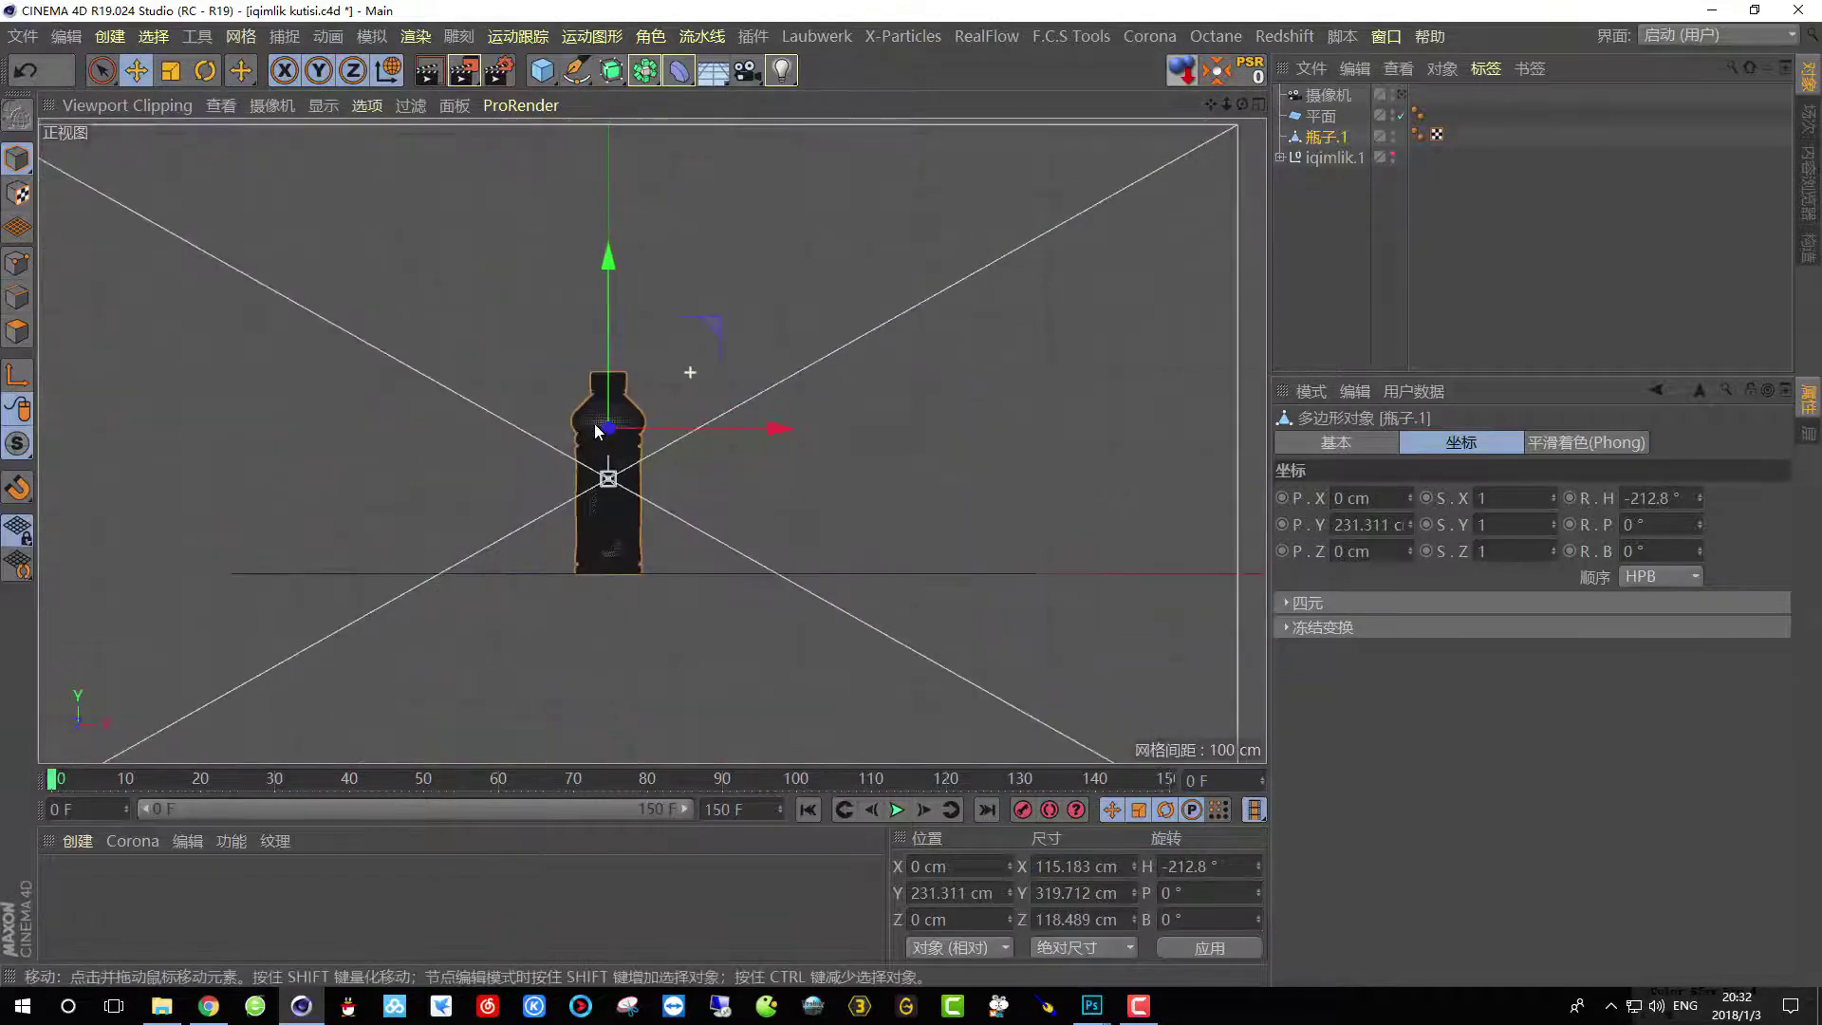
scroll(750, 337, "up", 3)
left_click(17, 264)
Delete all points of the cap, neck and upper shoulder of the merged bottle, using a rectangle selection.
scroll(655, 216, "down", 4)
scroll(476, 339, "up", 5)
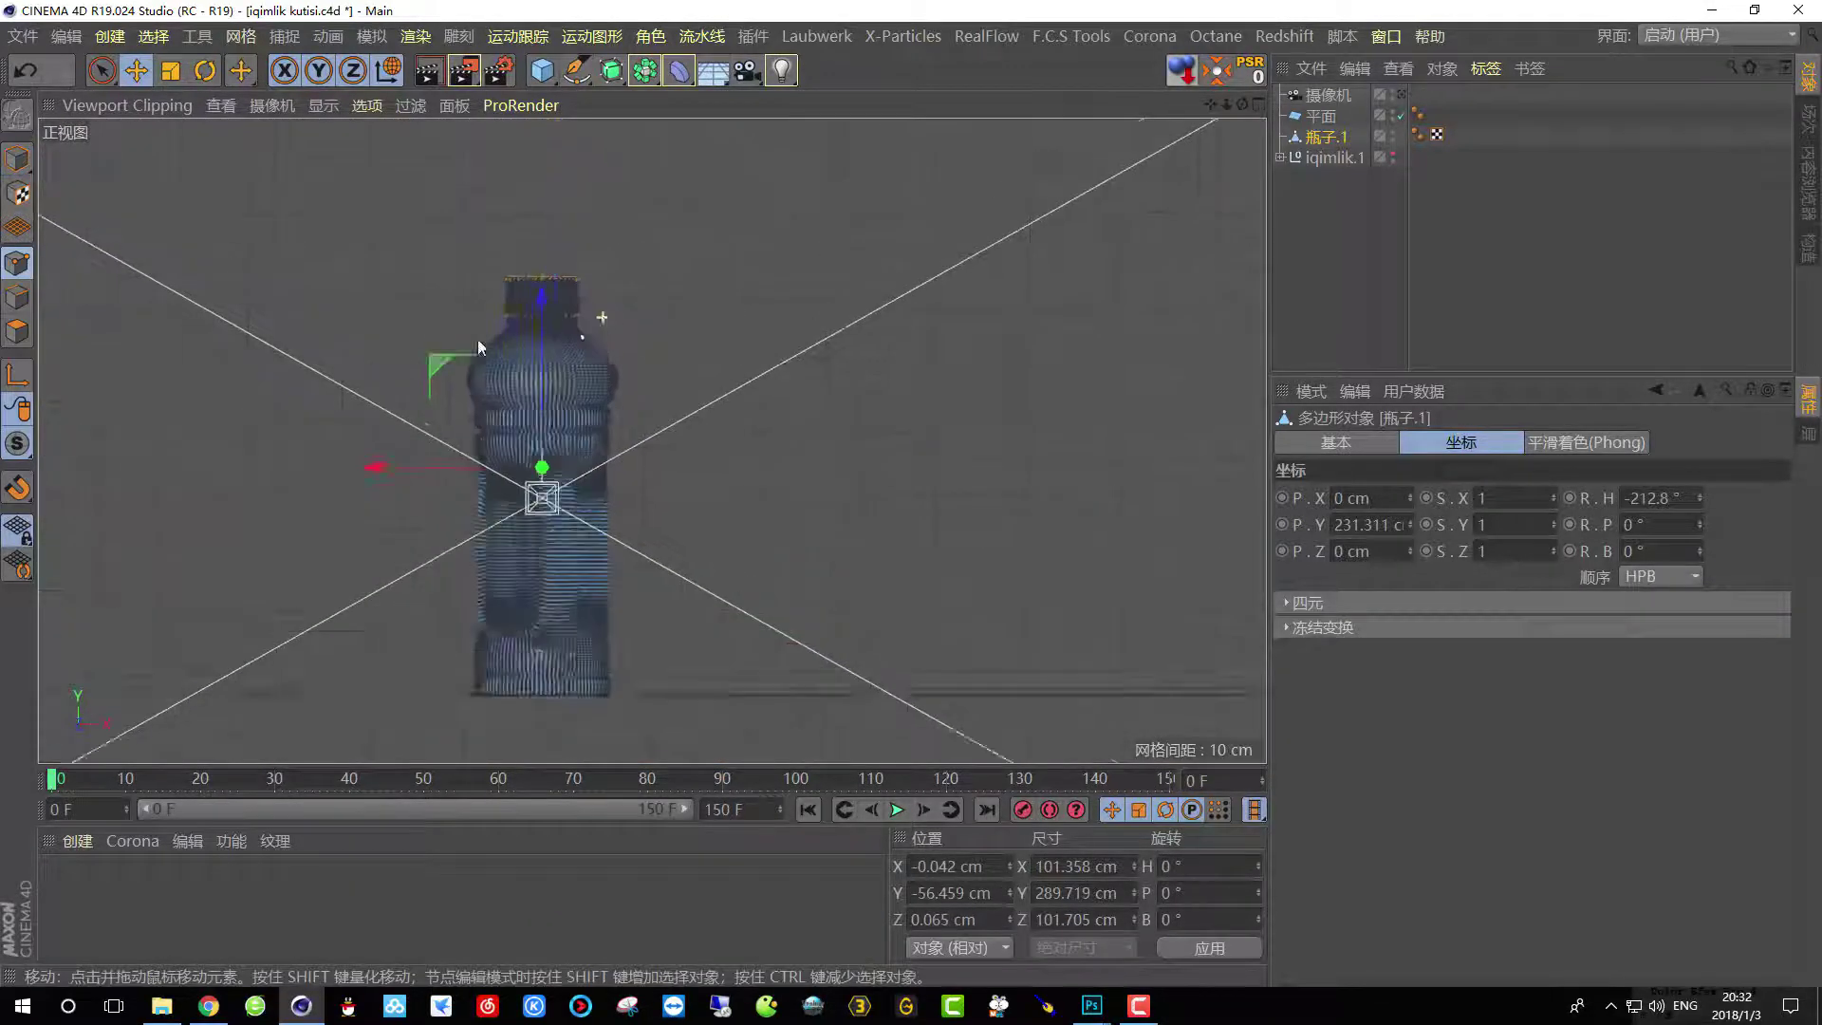
scroll(659, 339, "up", 4)
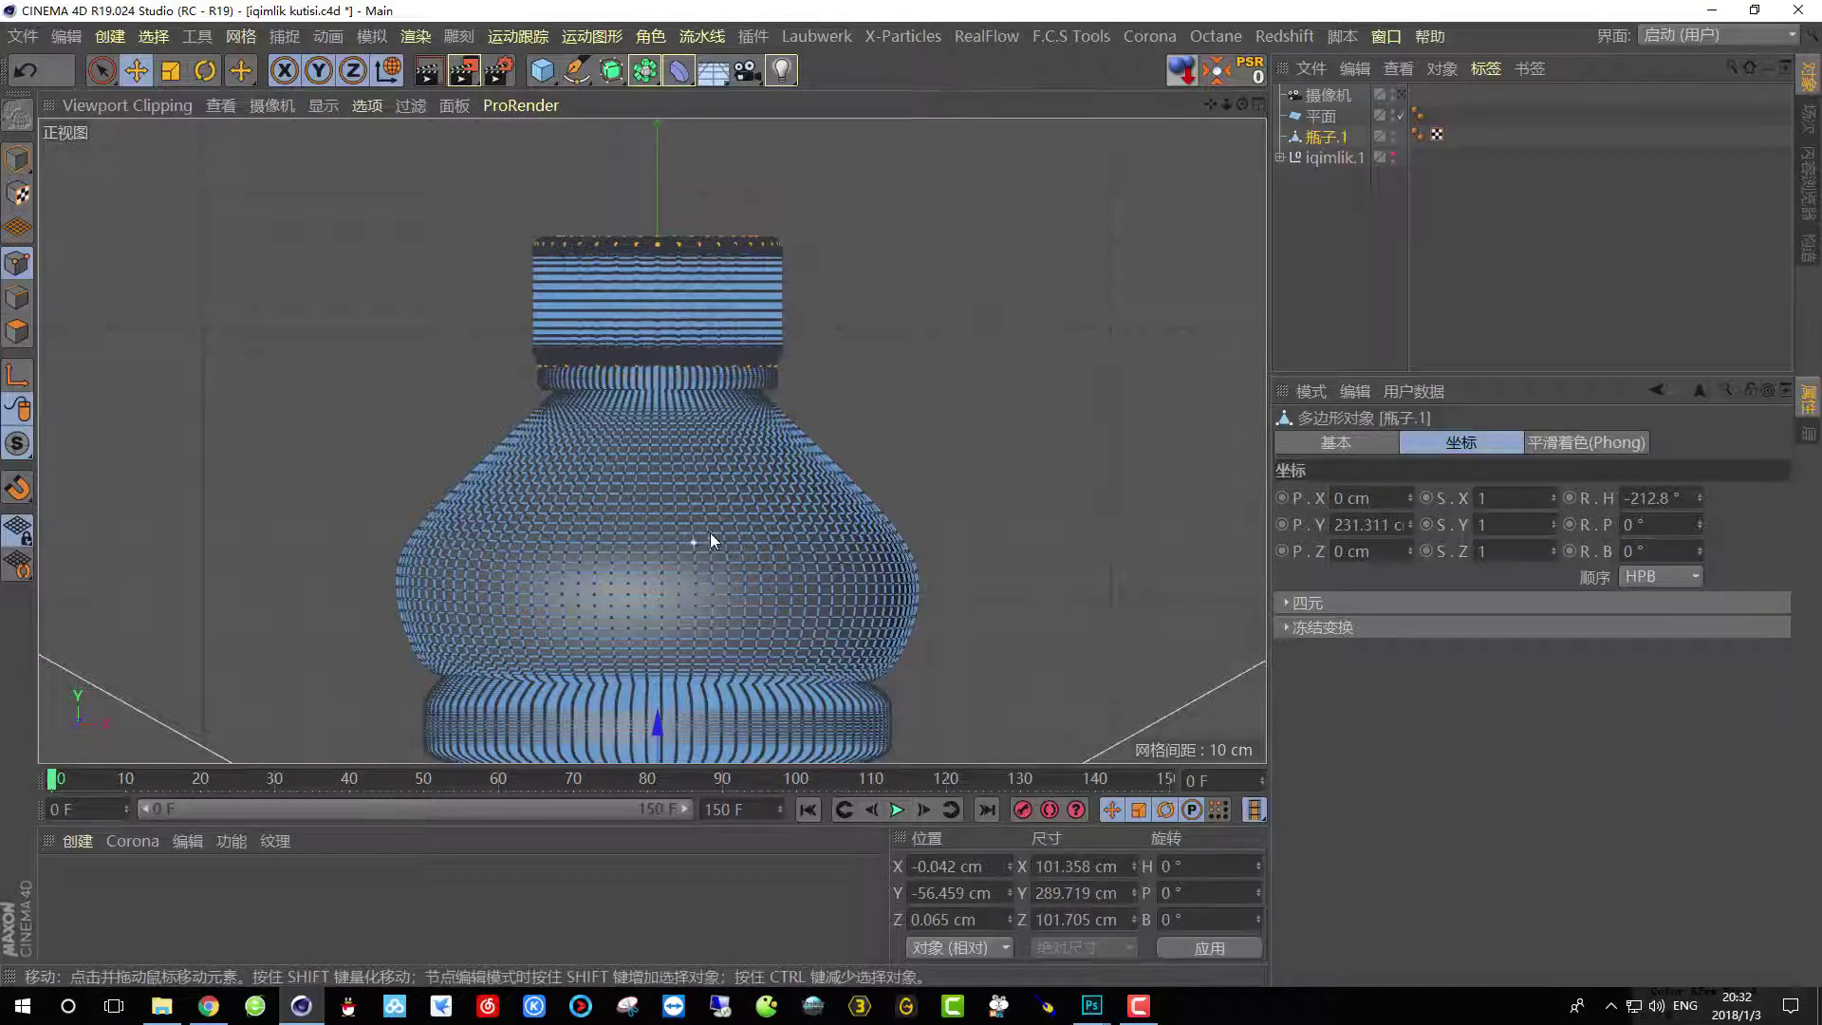
left_click_drag(105, 72, 205, 140)
left_click_drag(376, 176, 982, 461)
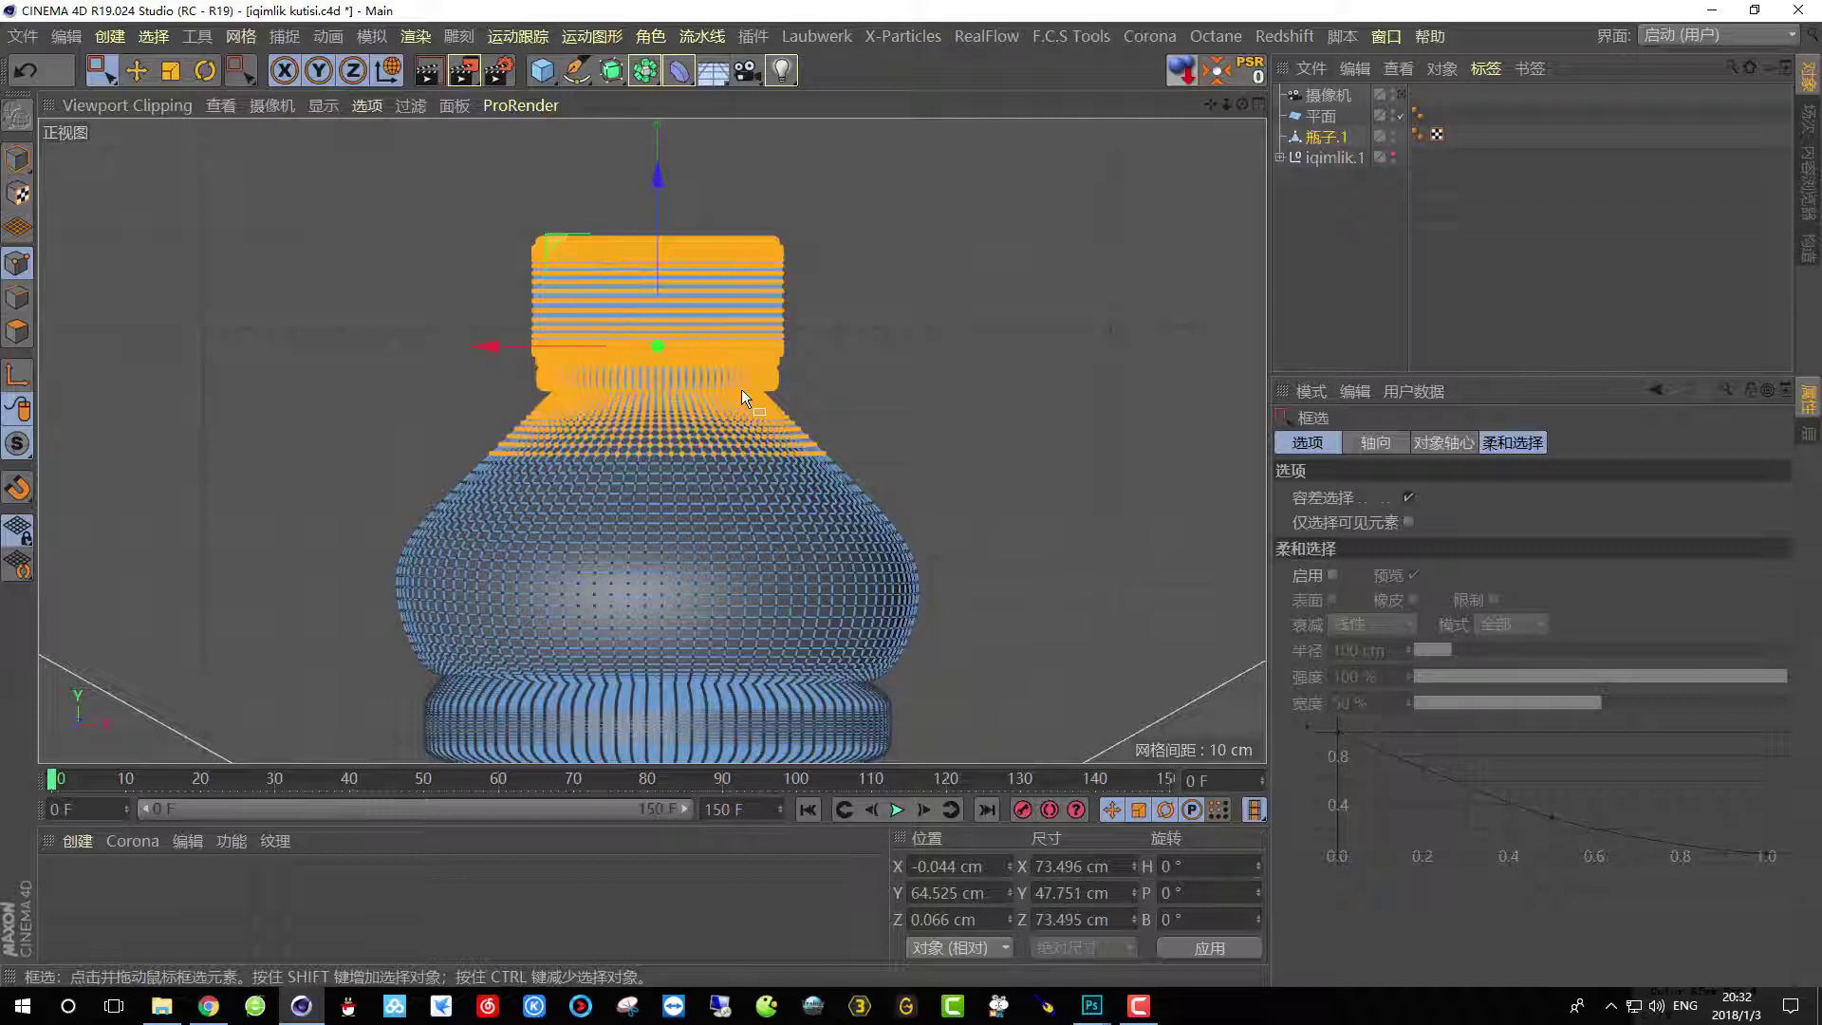
key("Delete")
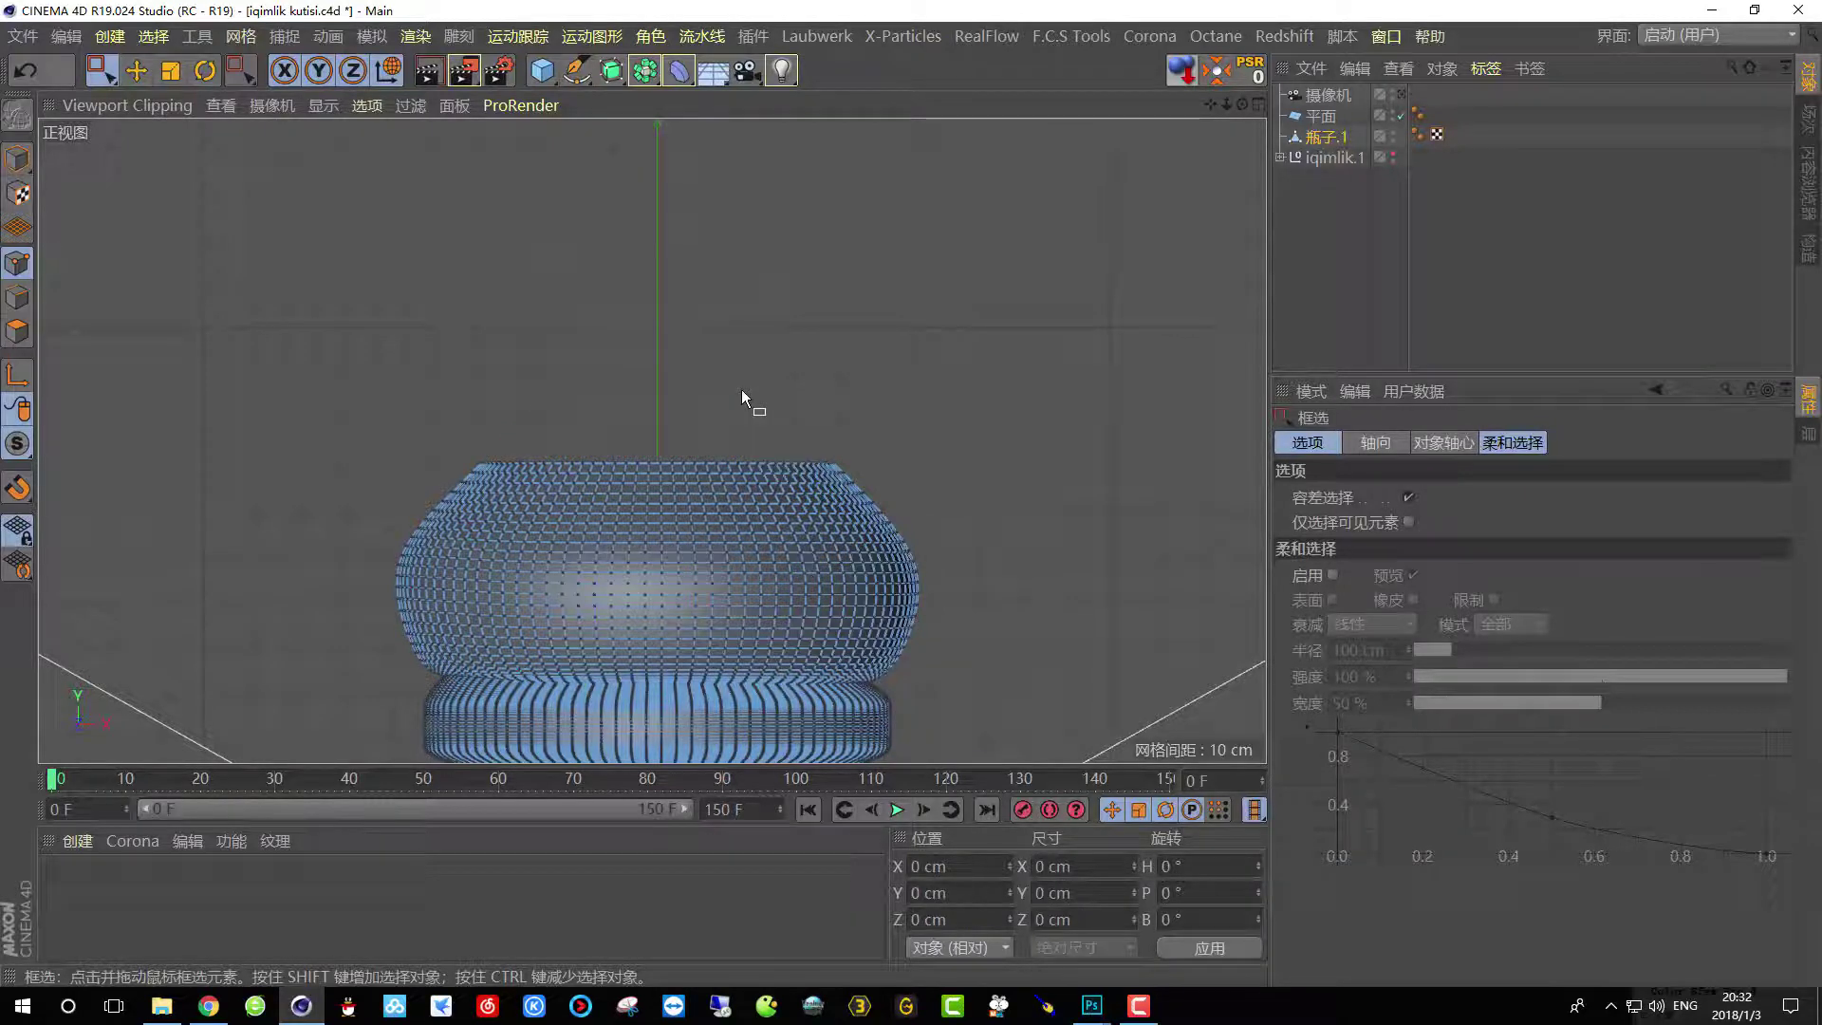
Select a patch of polygons on the cut bottle's inner wall with Live Selection and extend it with Select Connected.
middle_click(706, 146)
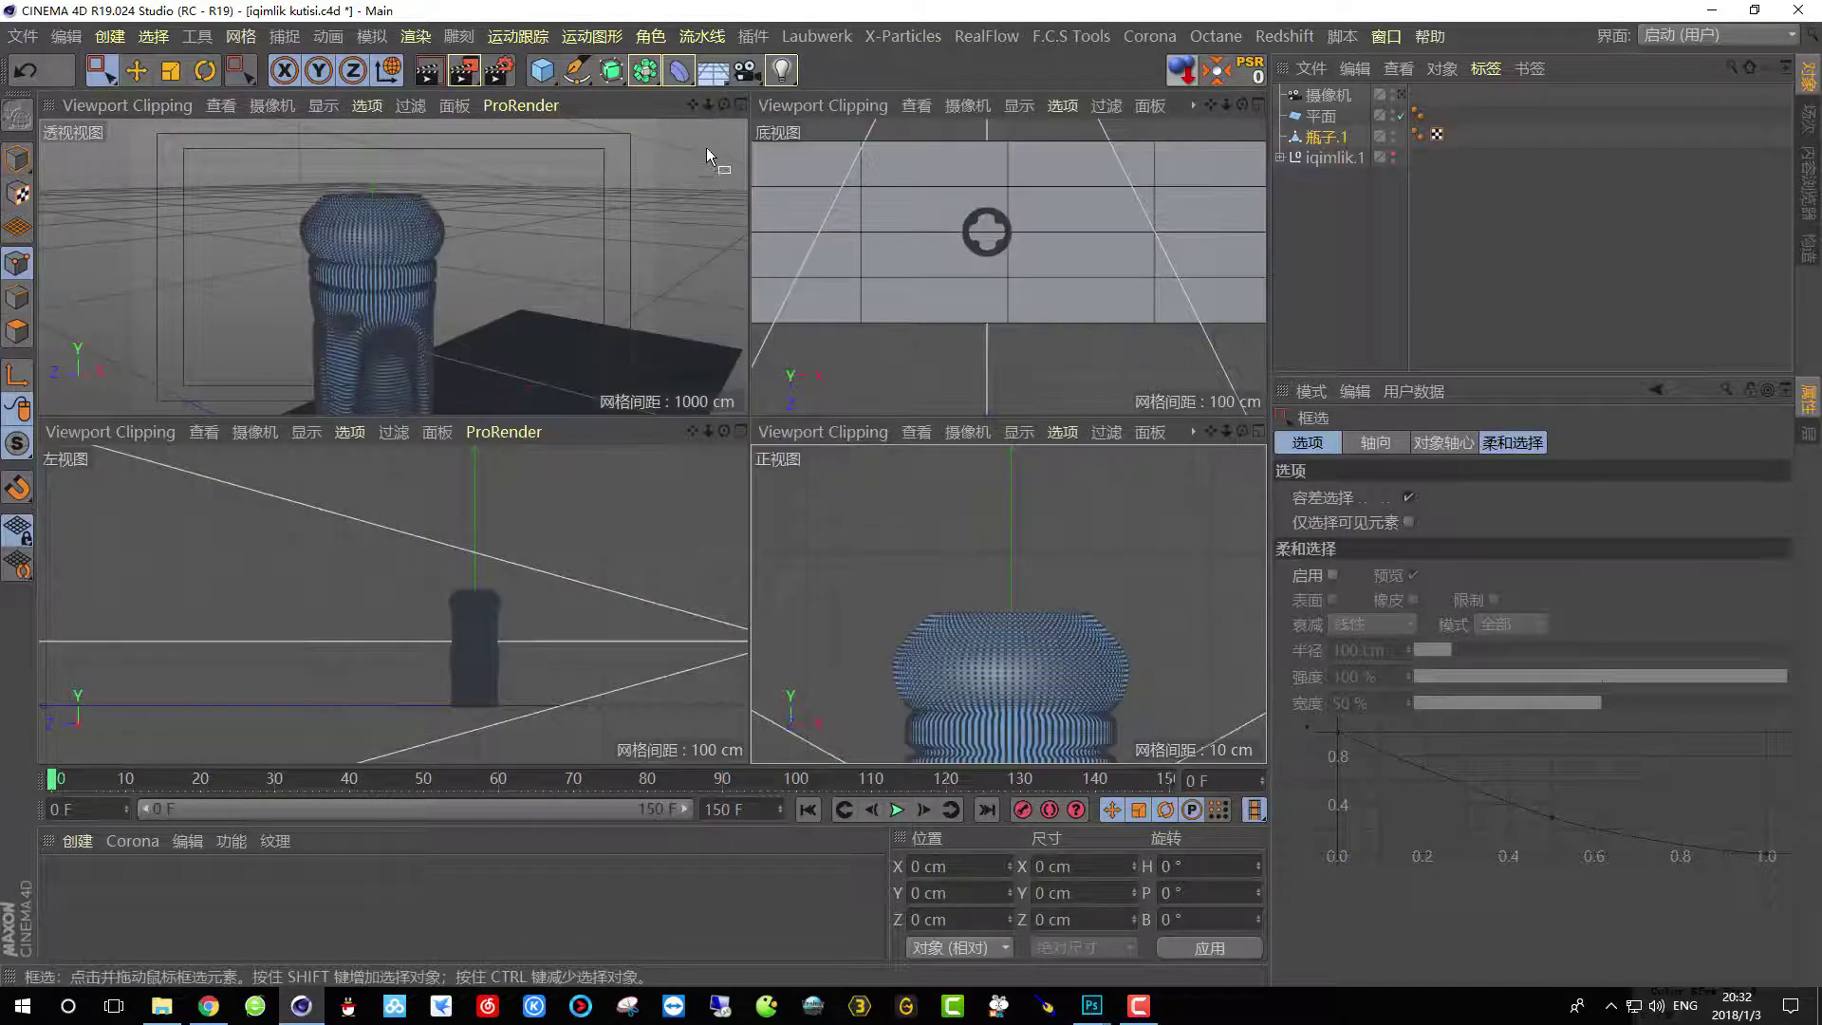
middle_click(741, 100)
scroll(622, 227, "up", 5)
left_click_drag(635, 317, 596, 282, "alt")
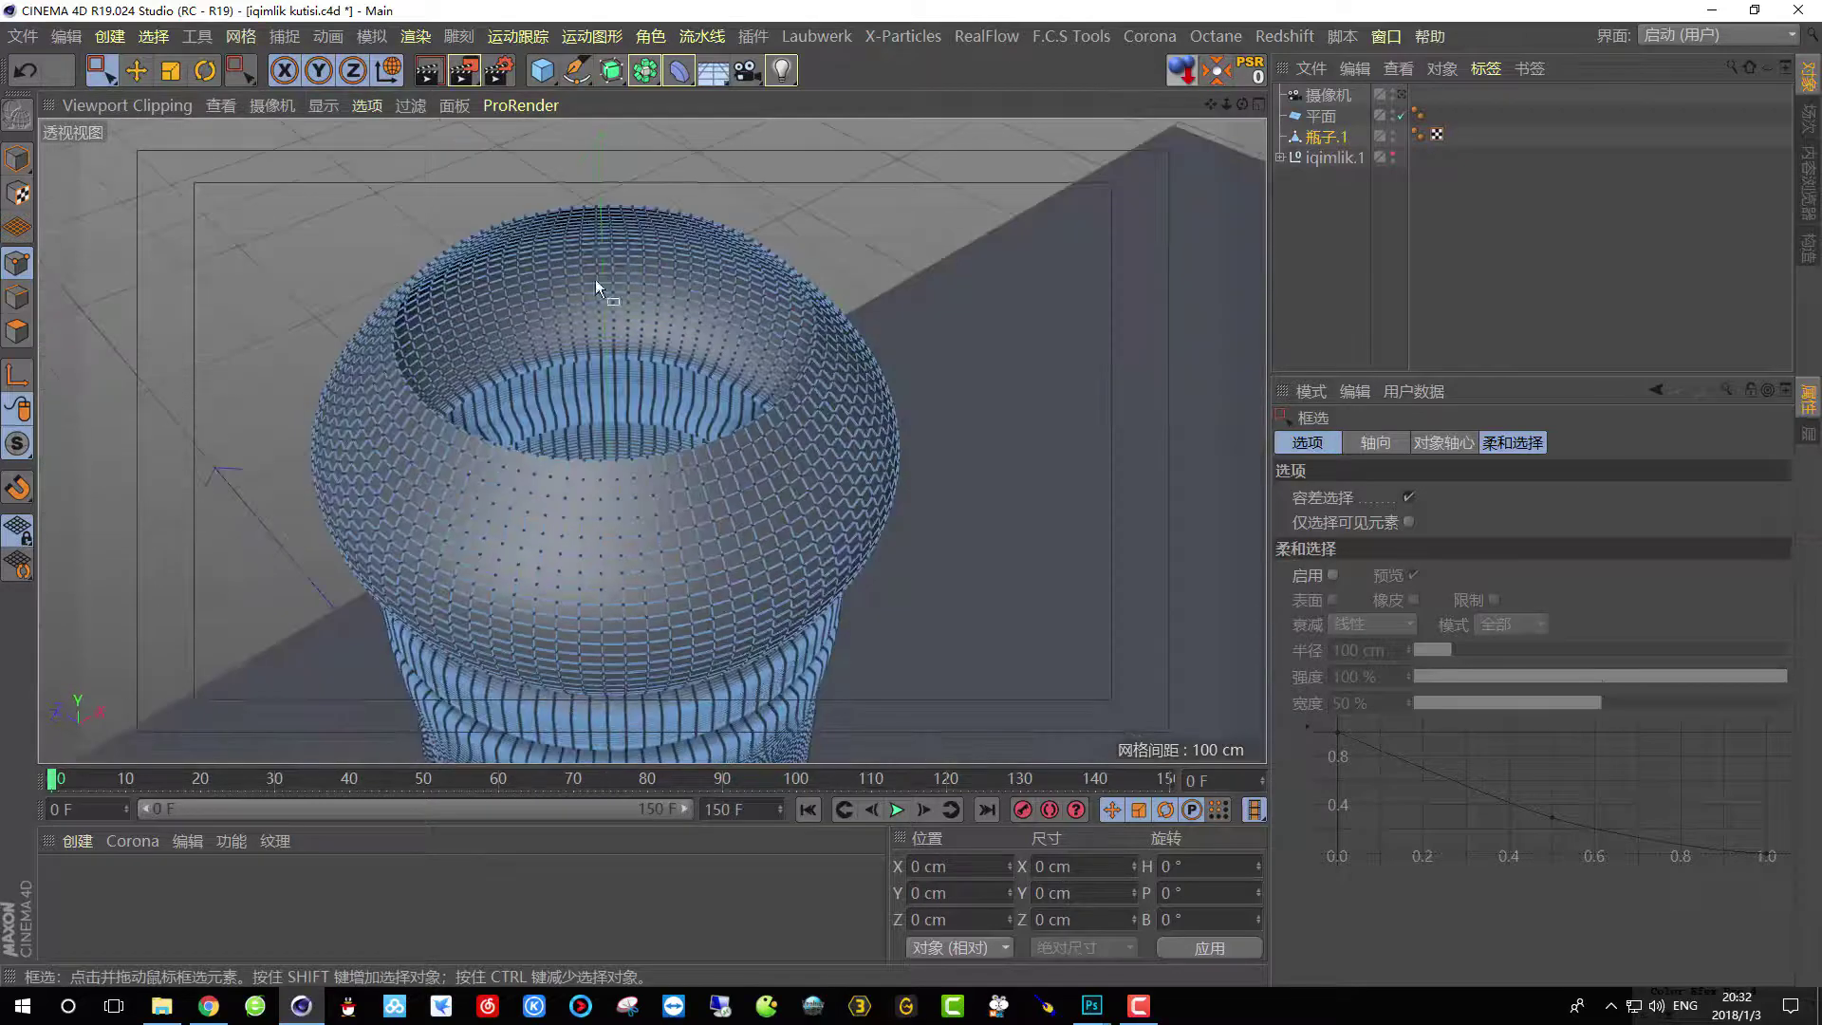
scroll(479, 379, "up", 4)
scroll(390, 397, "up", 4)
scroll(442, 357, "down", 2)
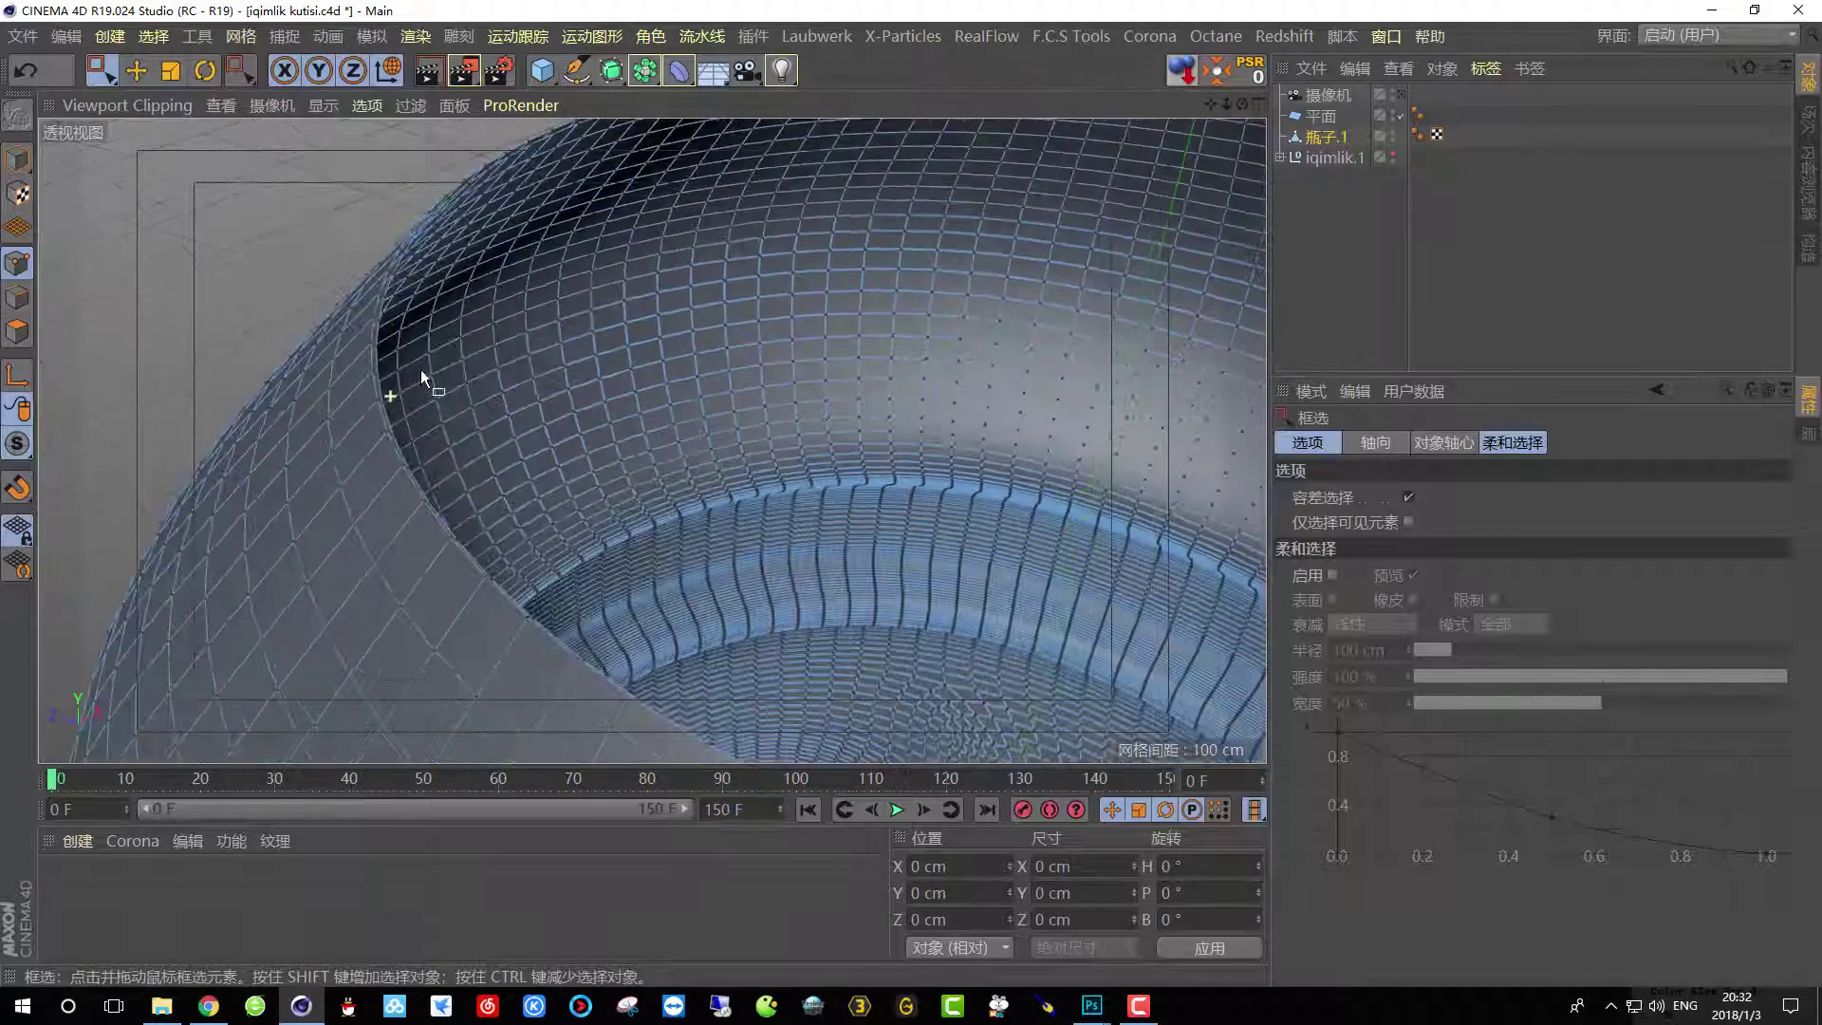
scroll(397, 383, "up", 2)
scroll(384, 381, "up", 2)
left_click(99, 69)
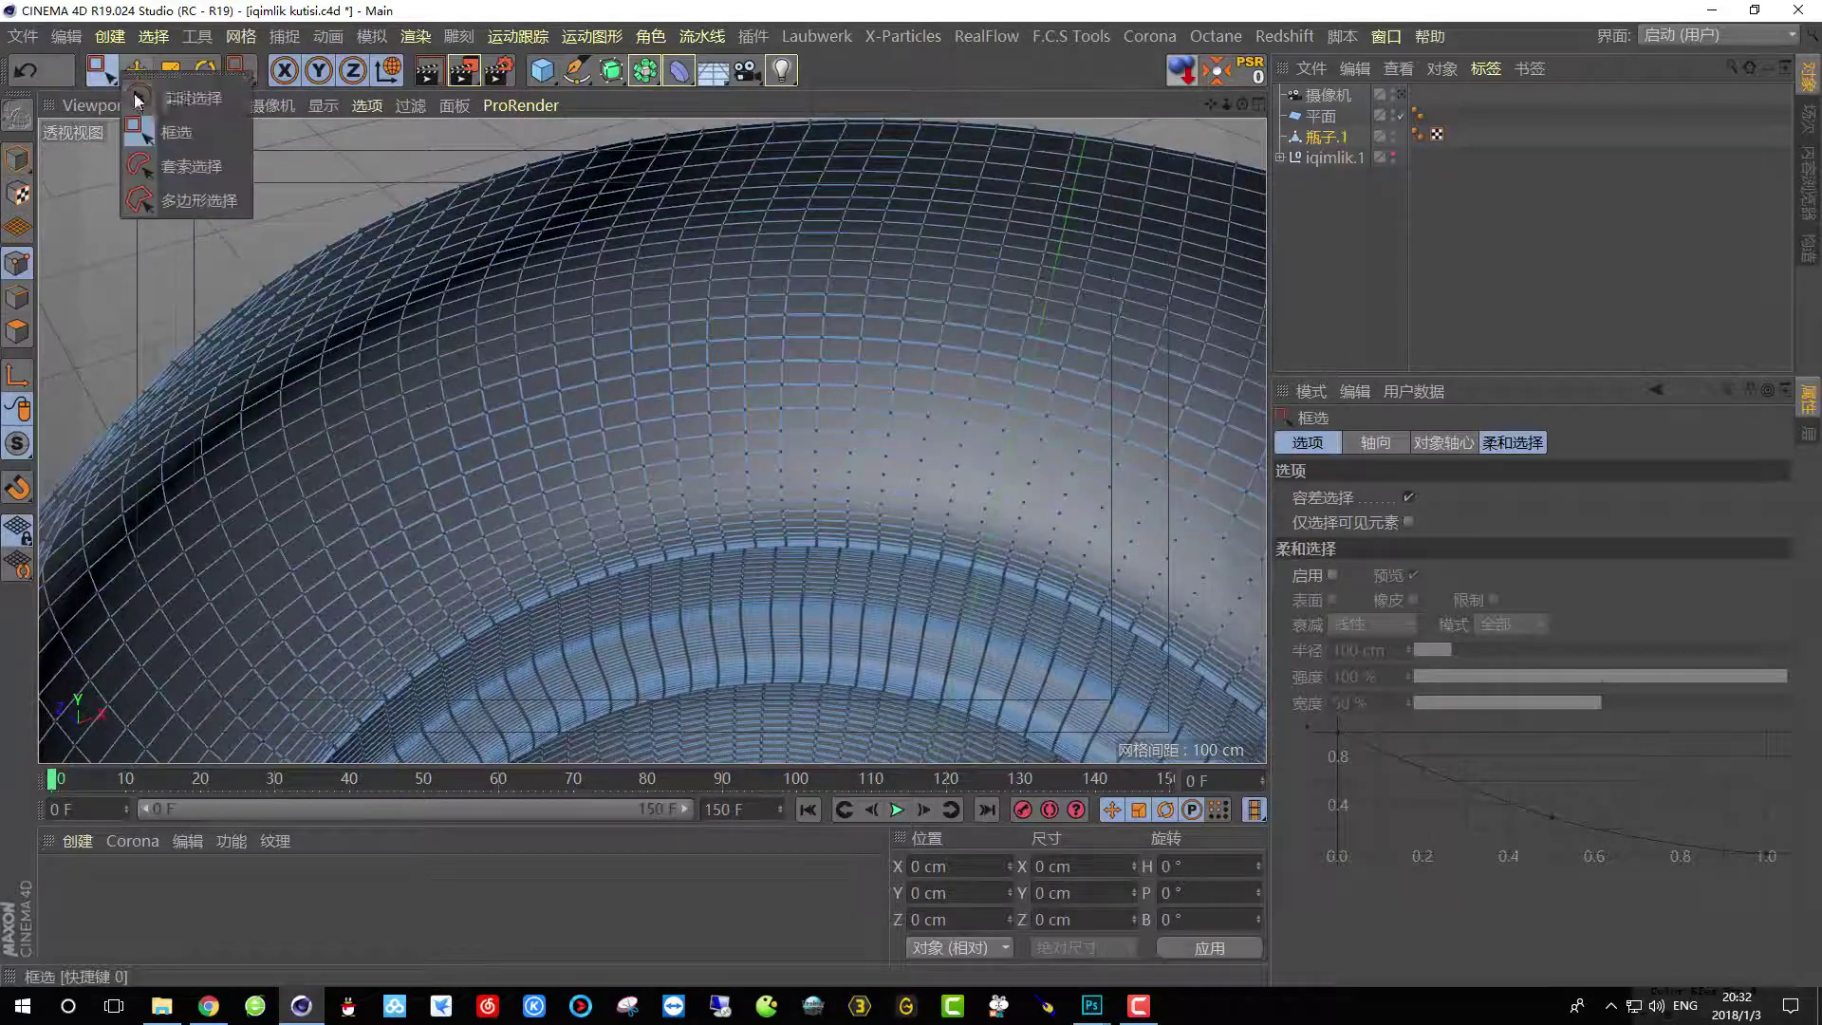
left_click(168, 99)
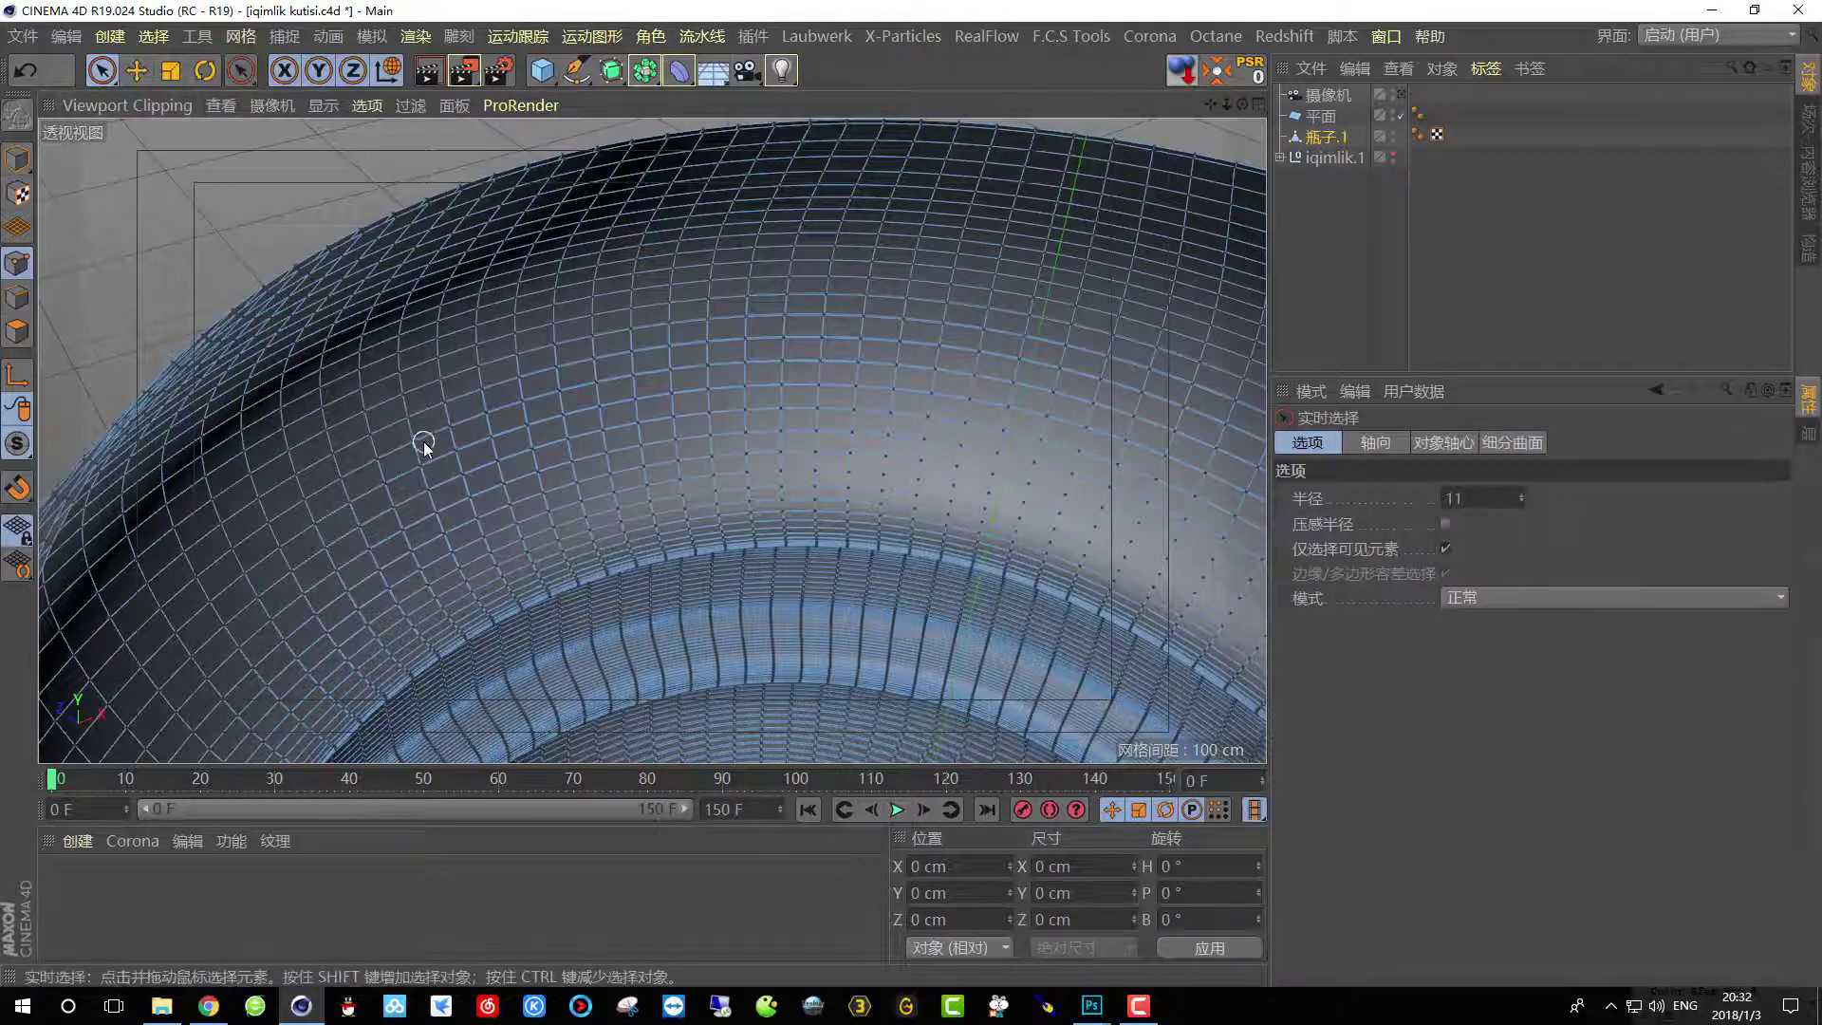
left_click_drag(564, 414, 618, 420)
left_click(19, 330)
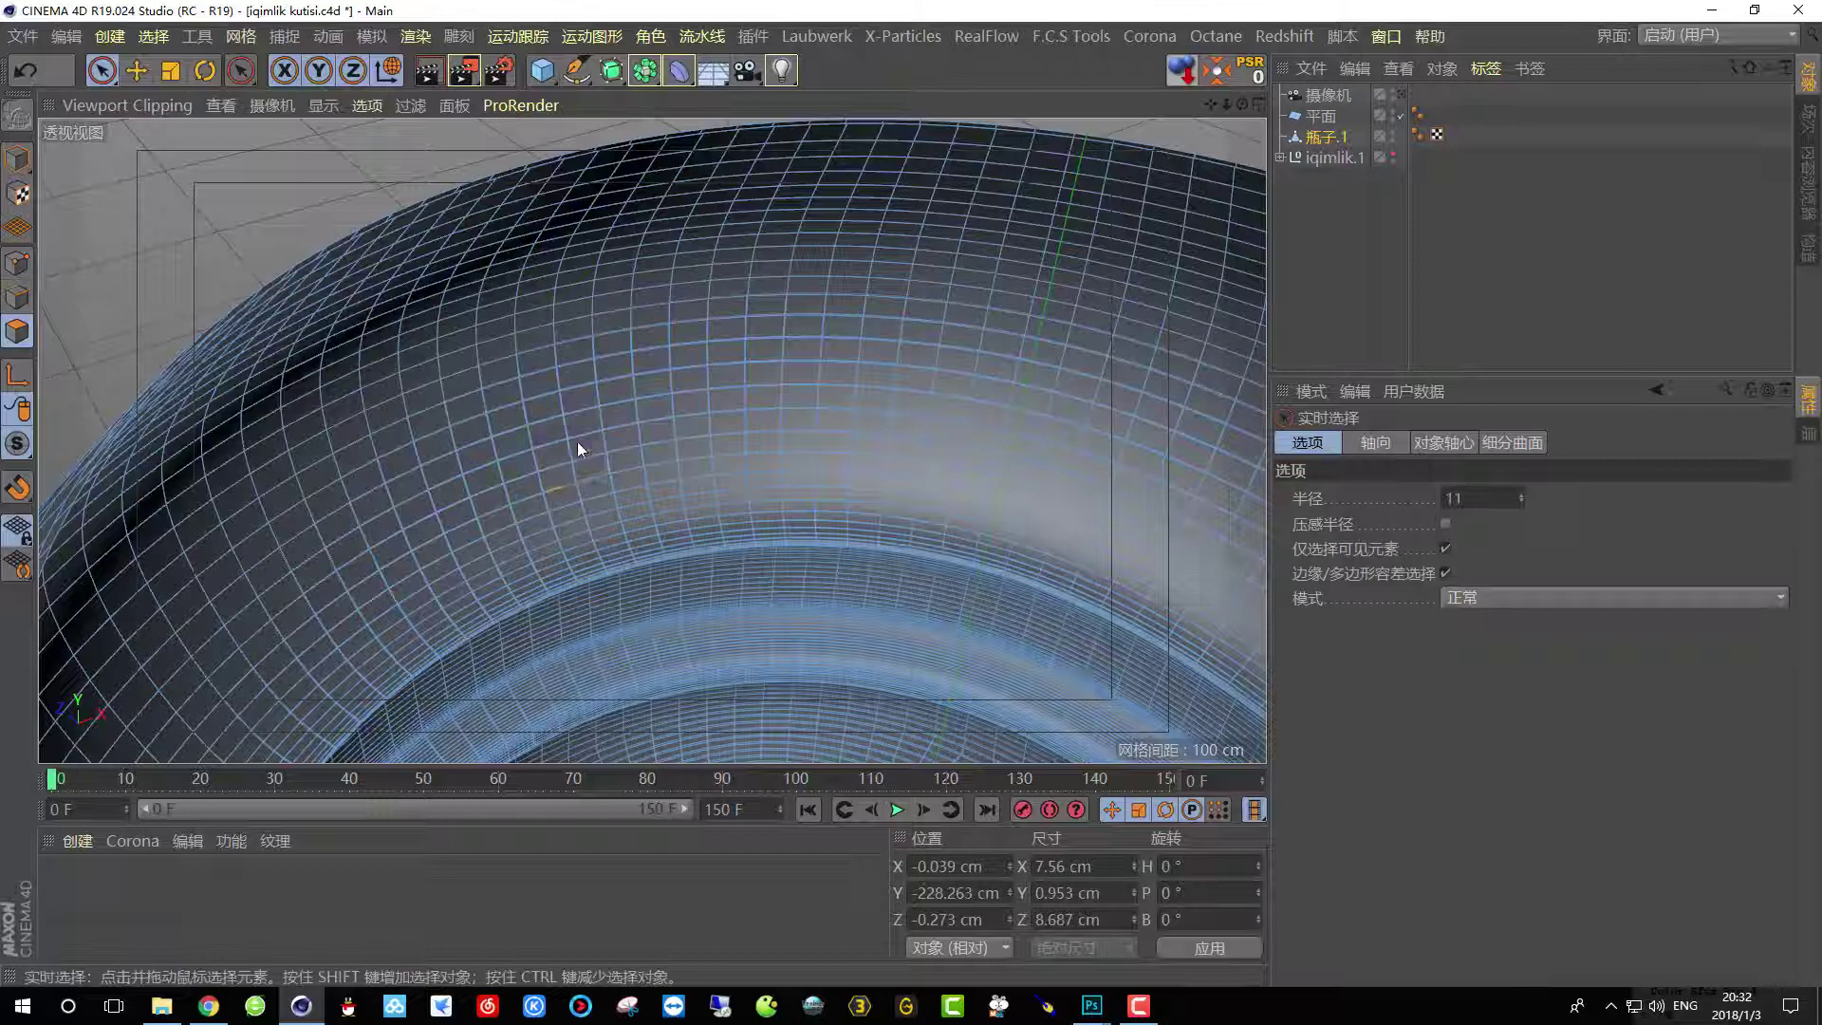
left_click(573, 396, "shift")
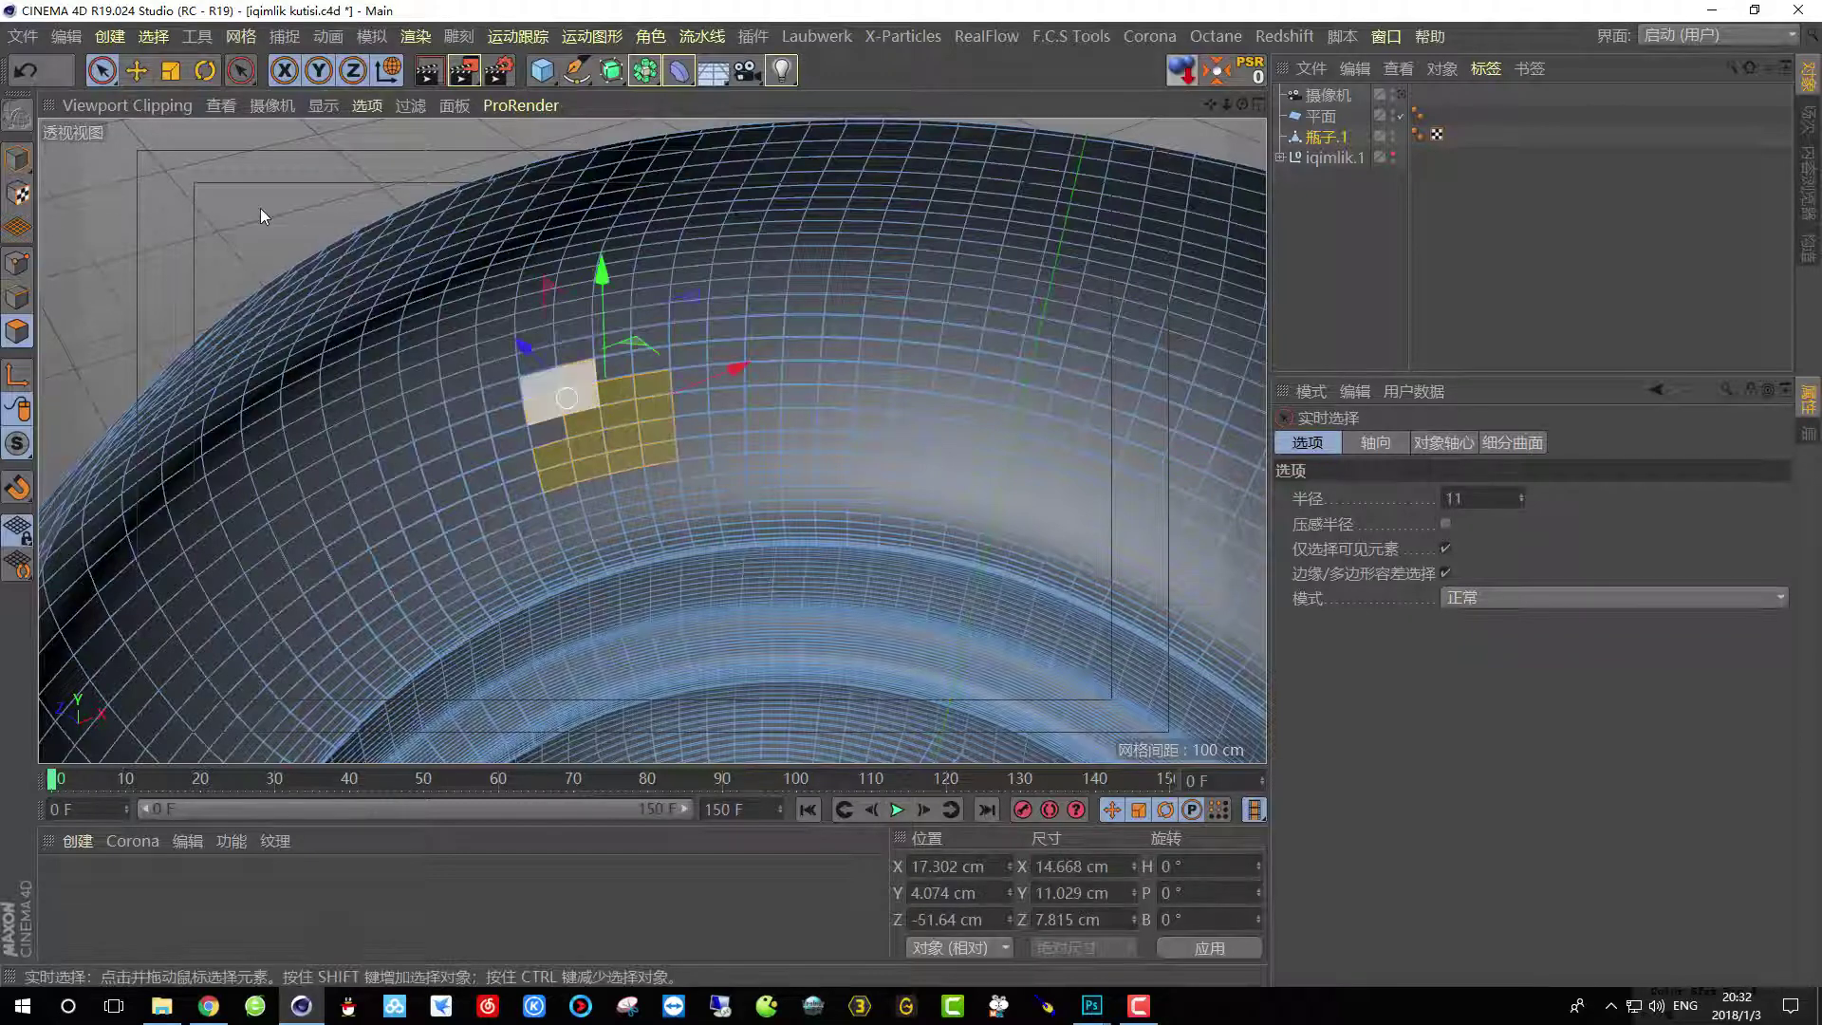
left_click(153, 37)
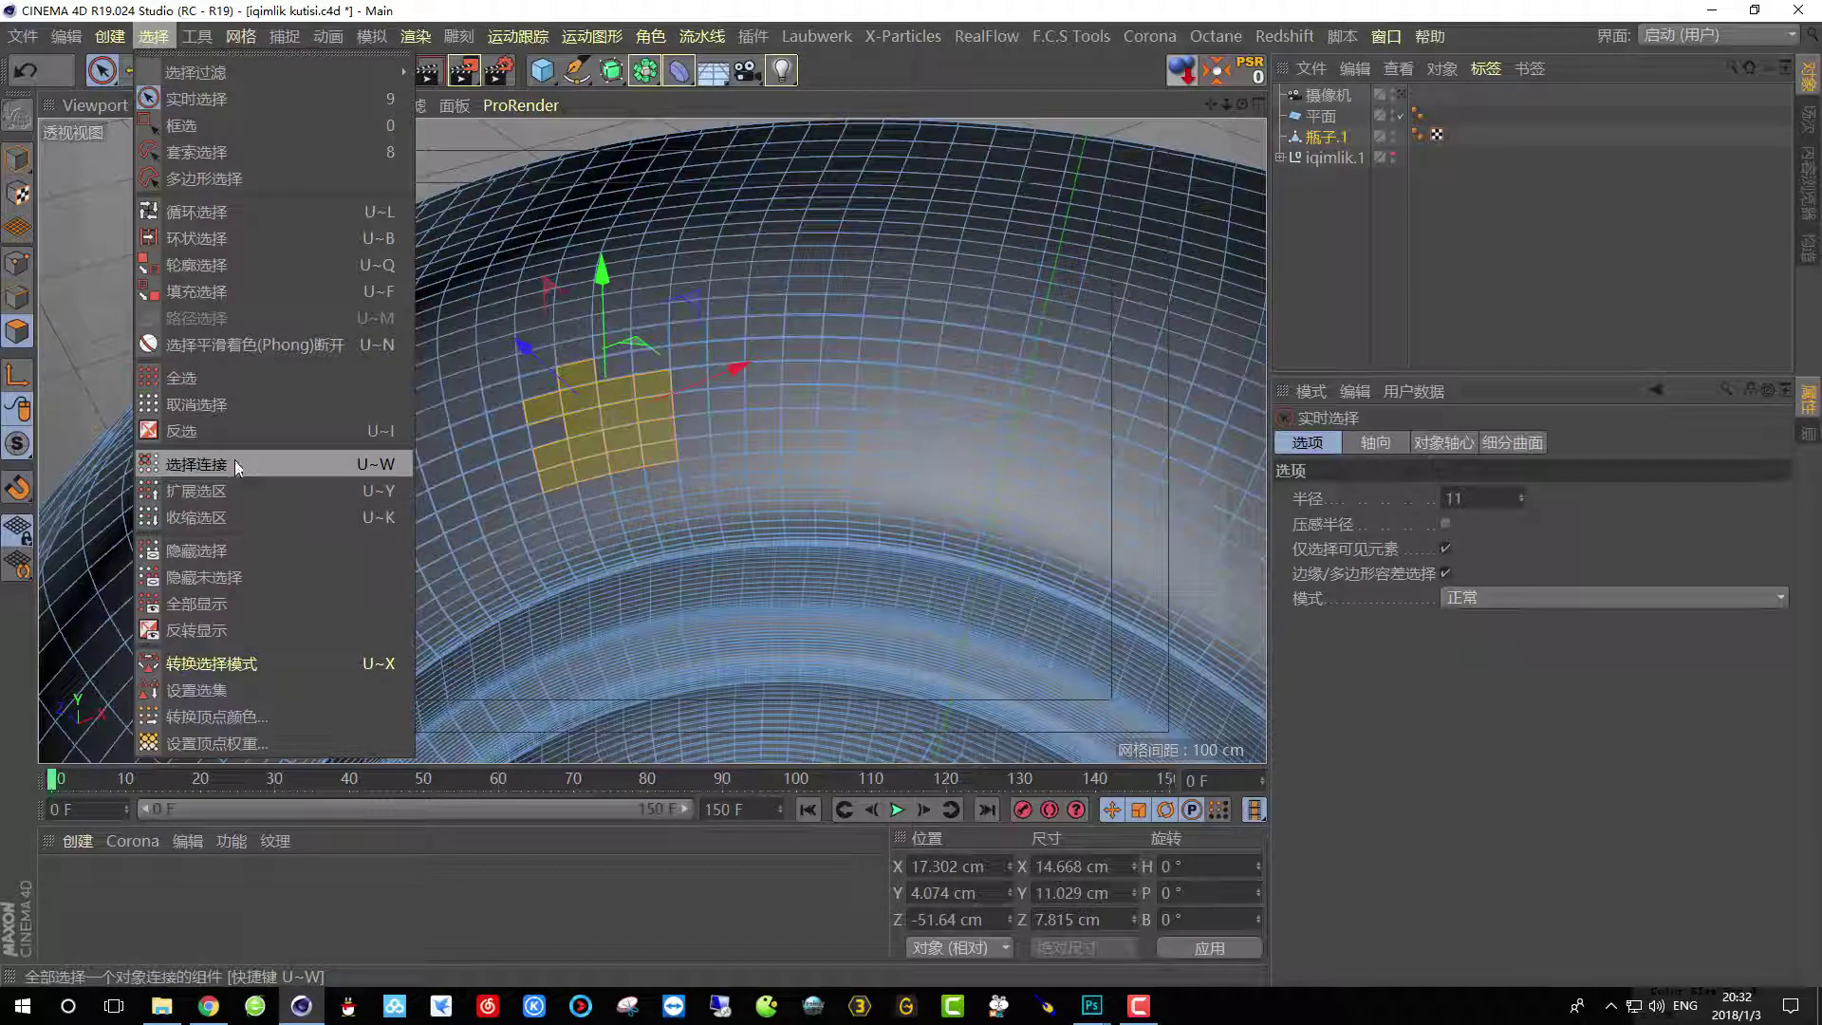
left_click(196, 464)
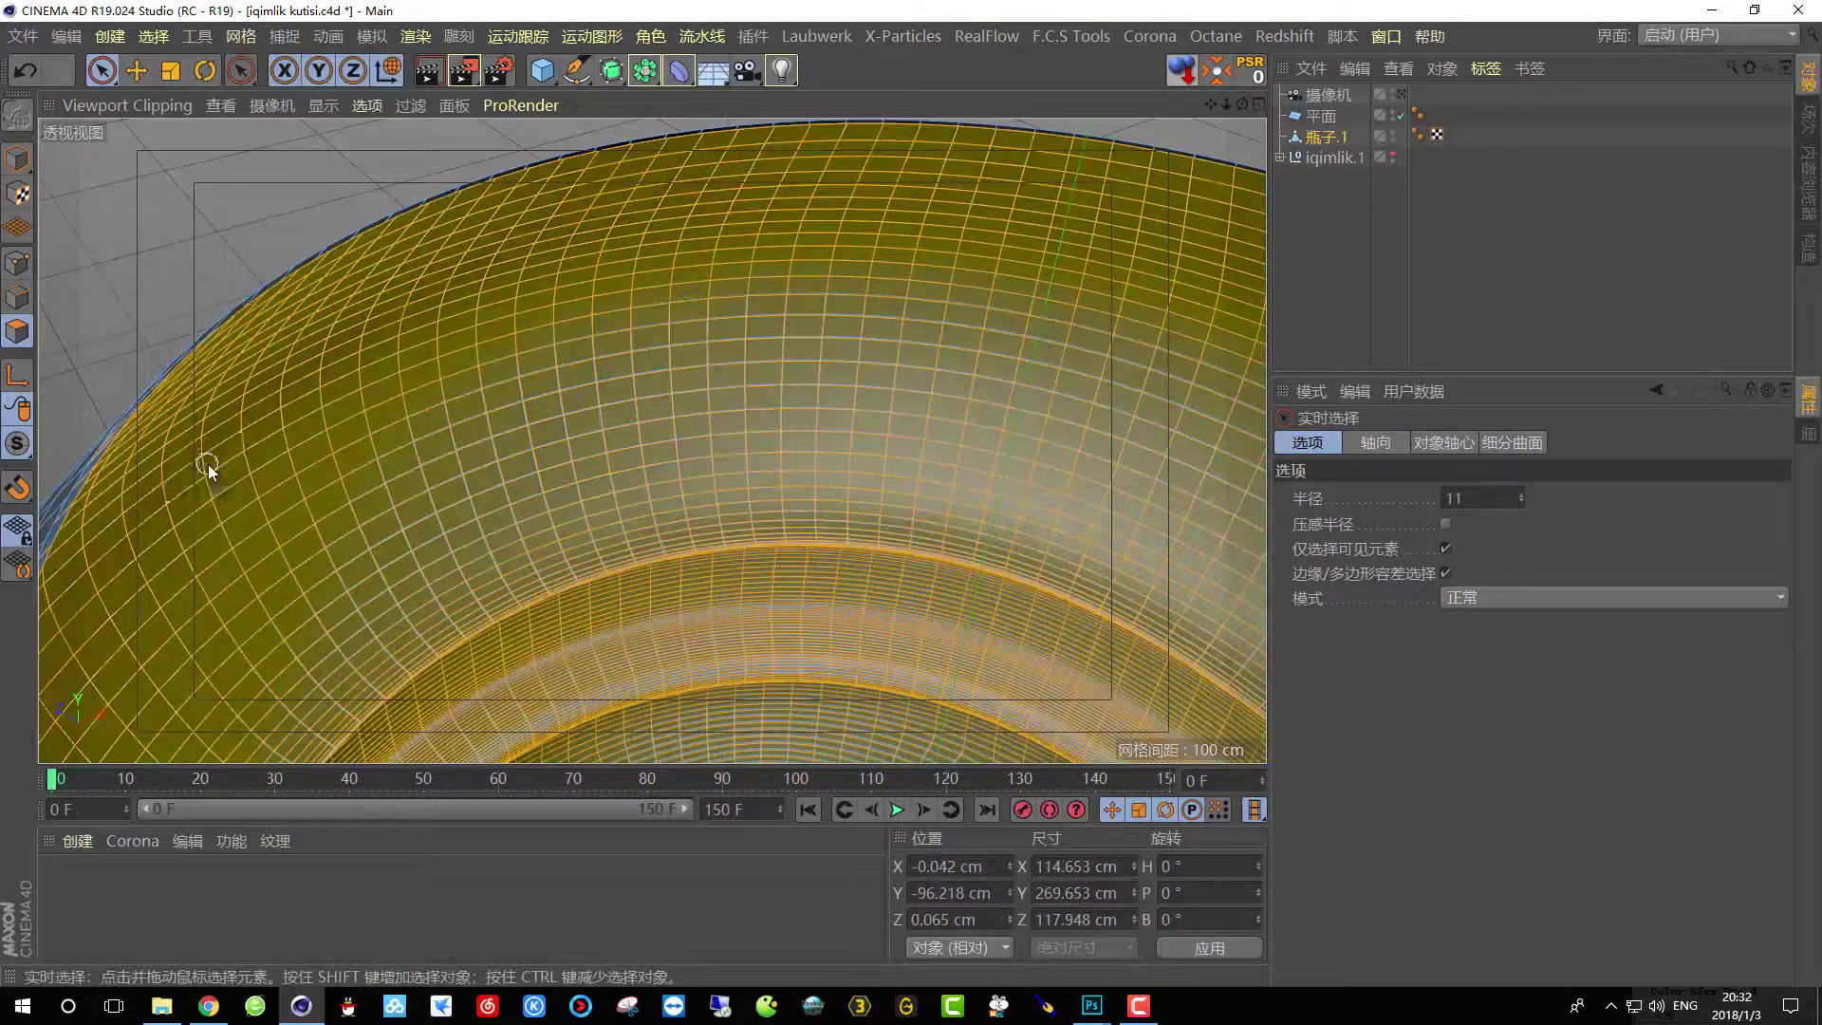
Examine the selected inner surface and the rim of the cut bottle from several angles in the perspective view.
scroll(423, 399, "down", 6)
left_click_drag(503, 408, 521, 509, "alt")
scroll(521, 498, "up", 6)
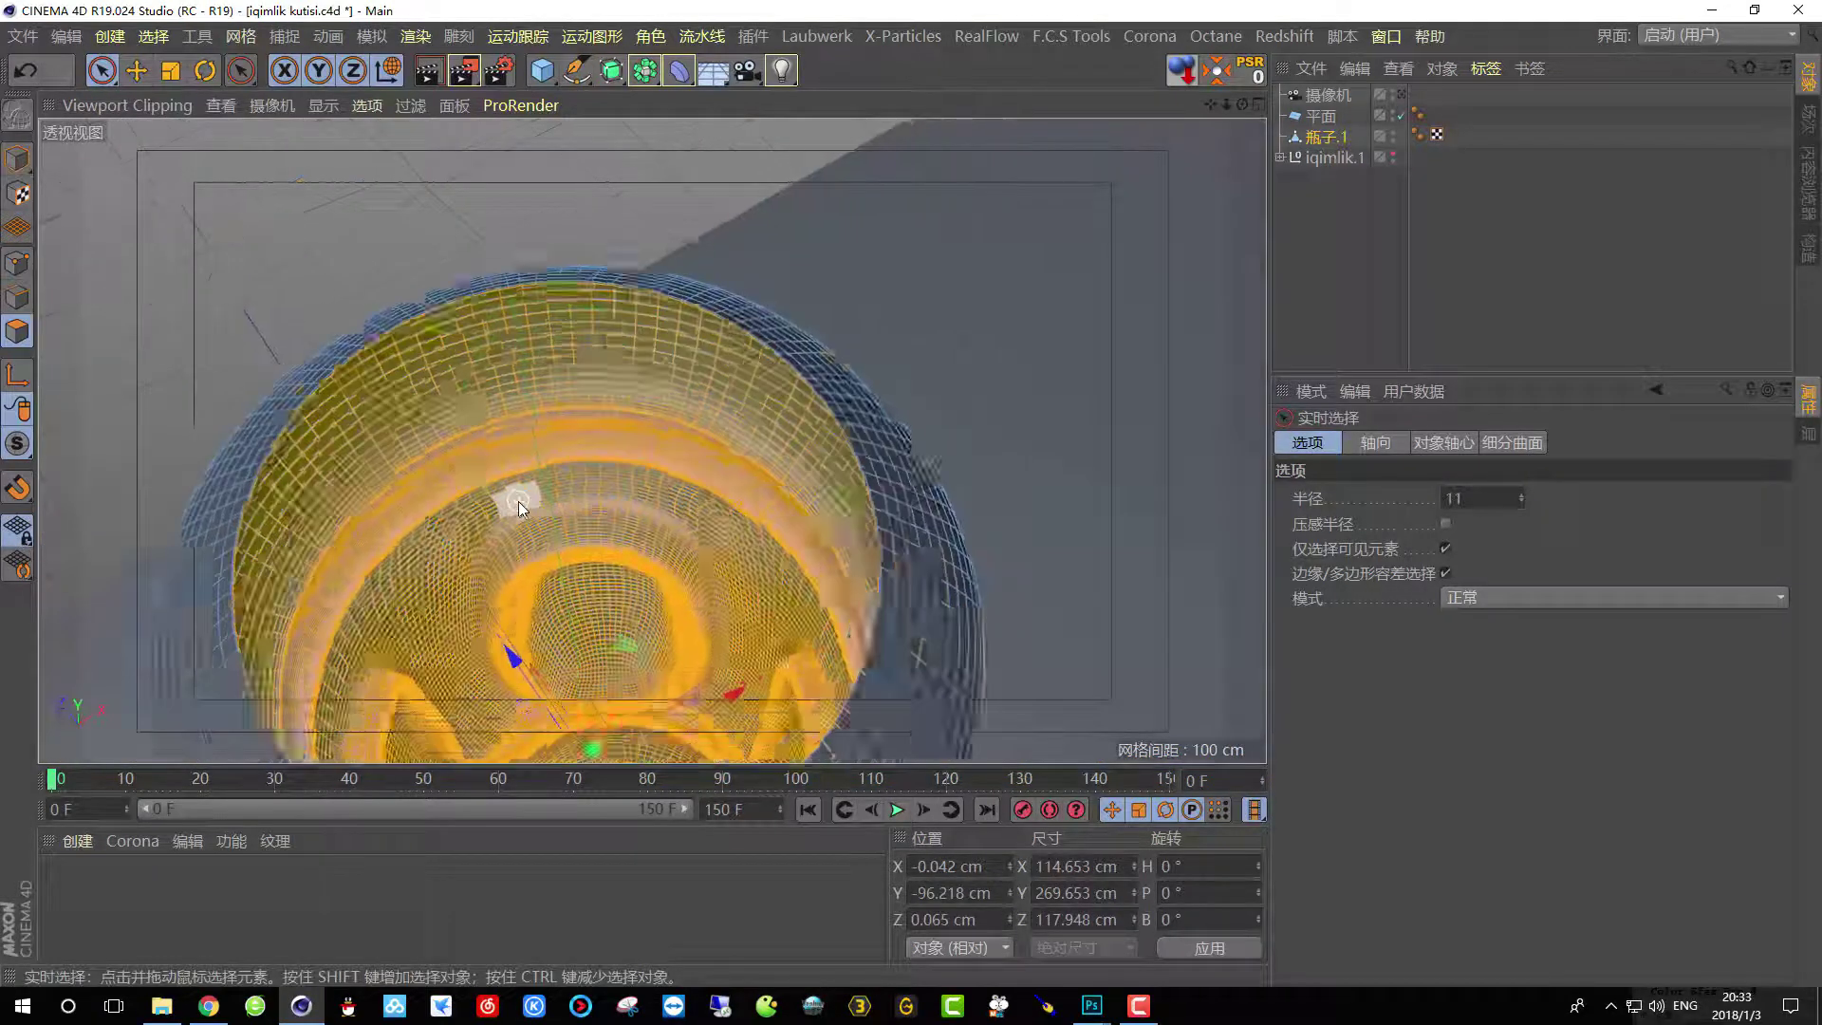
scroll(663, 395, "down", 5)
mouse_move(664, 416)
left_mouse_down("alt")
mouse_move(809, 431)
mouse_move(785, 424)
left_mouse_up("alt")
scroll(785, 423, "up", 5)
scroll(1037, 491, "up", 8)
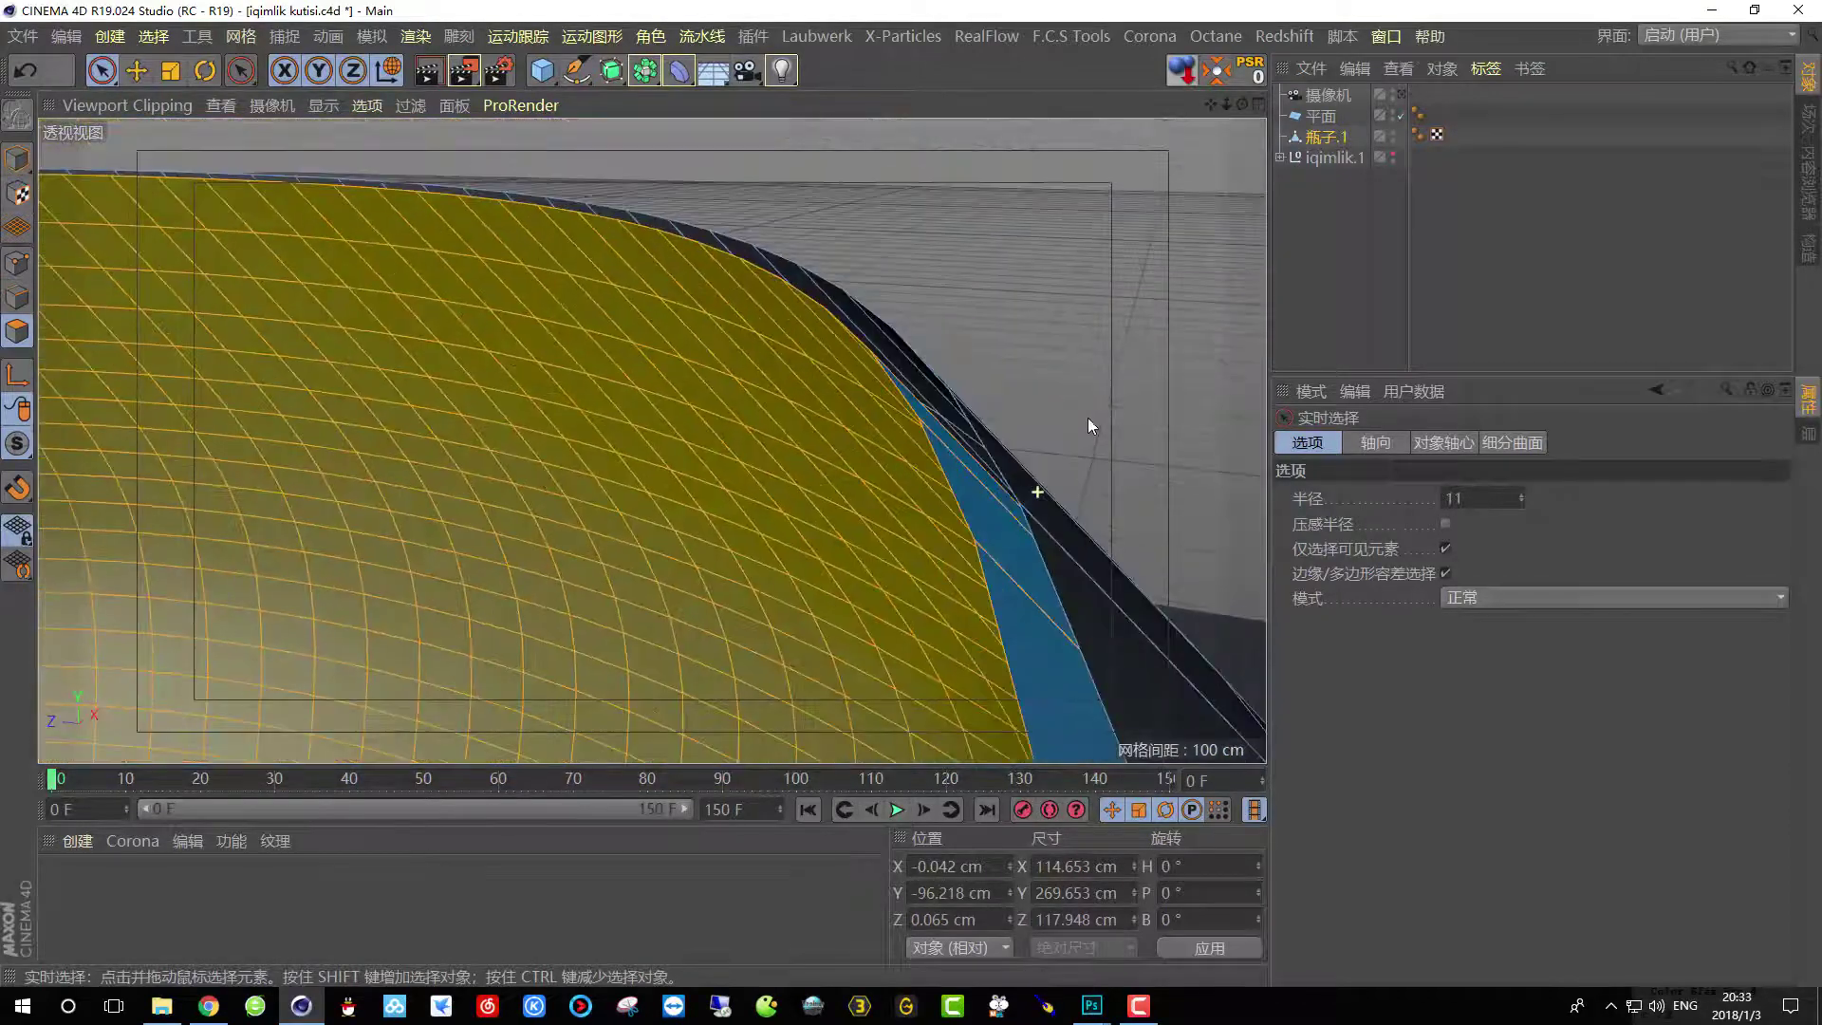
mouse_move(1087, 417)
left_mouse_down("alt")
mouse_move(1082, 396)
mouse_move(1037, 462)
mouse_move(412, 383)
left_mouse_up("alt")
scroll(765, 423, "down", 6)
scroll(476, 351, "up", 3)
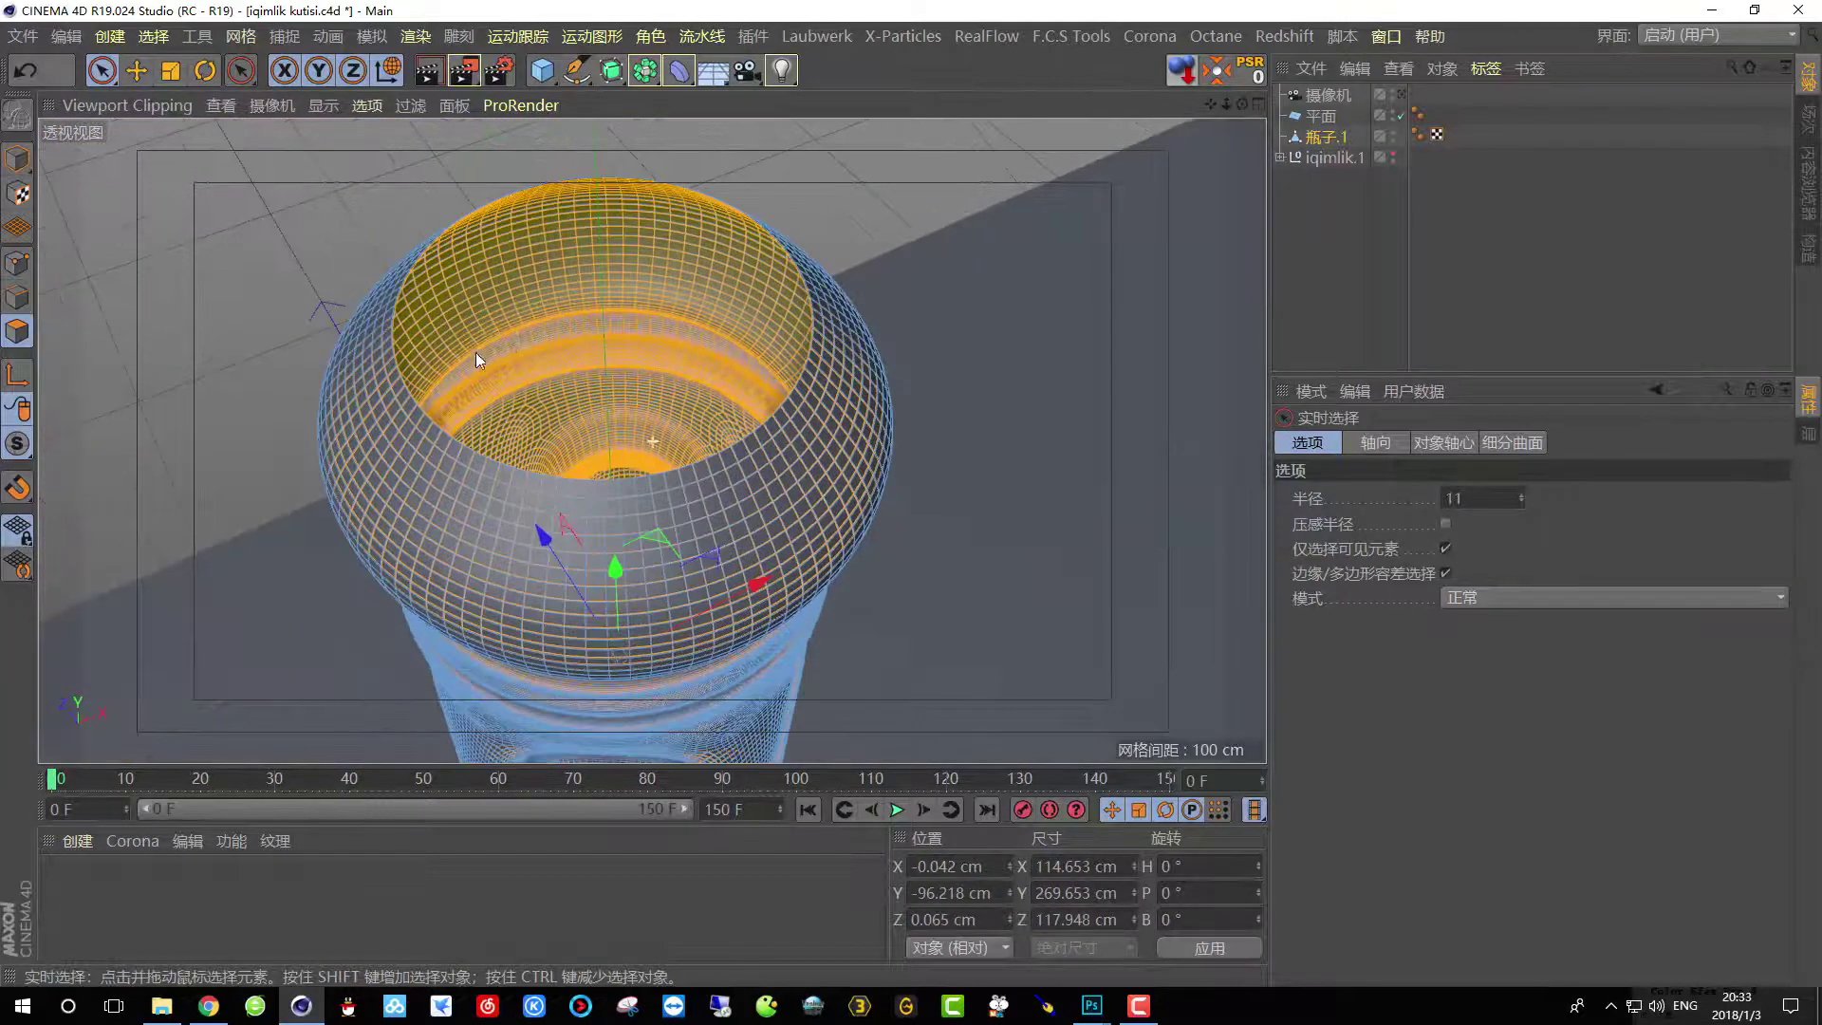
scroll(507, 339, "up", 2)
scroll(664, 353, "down", 3)
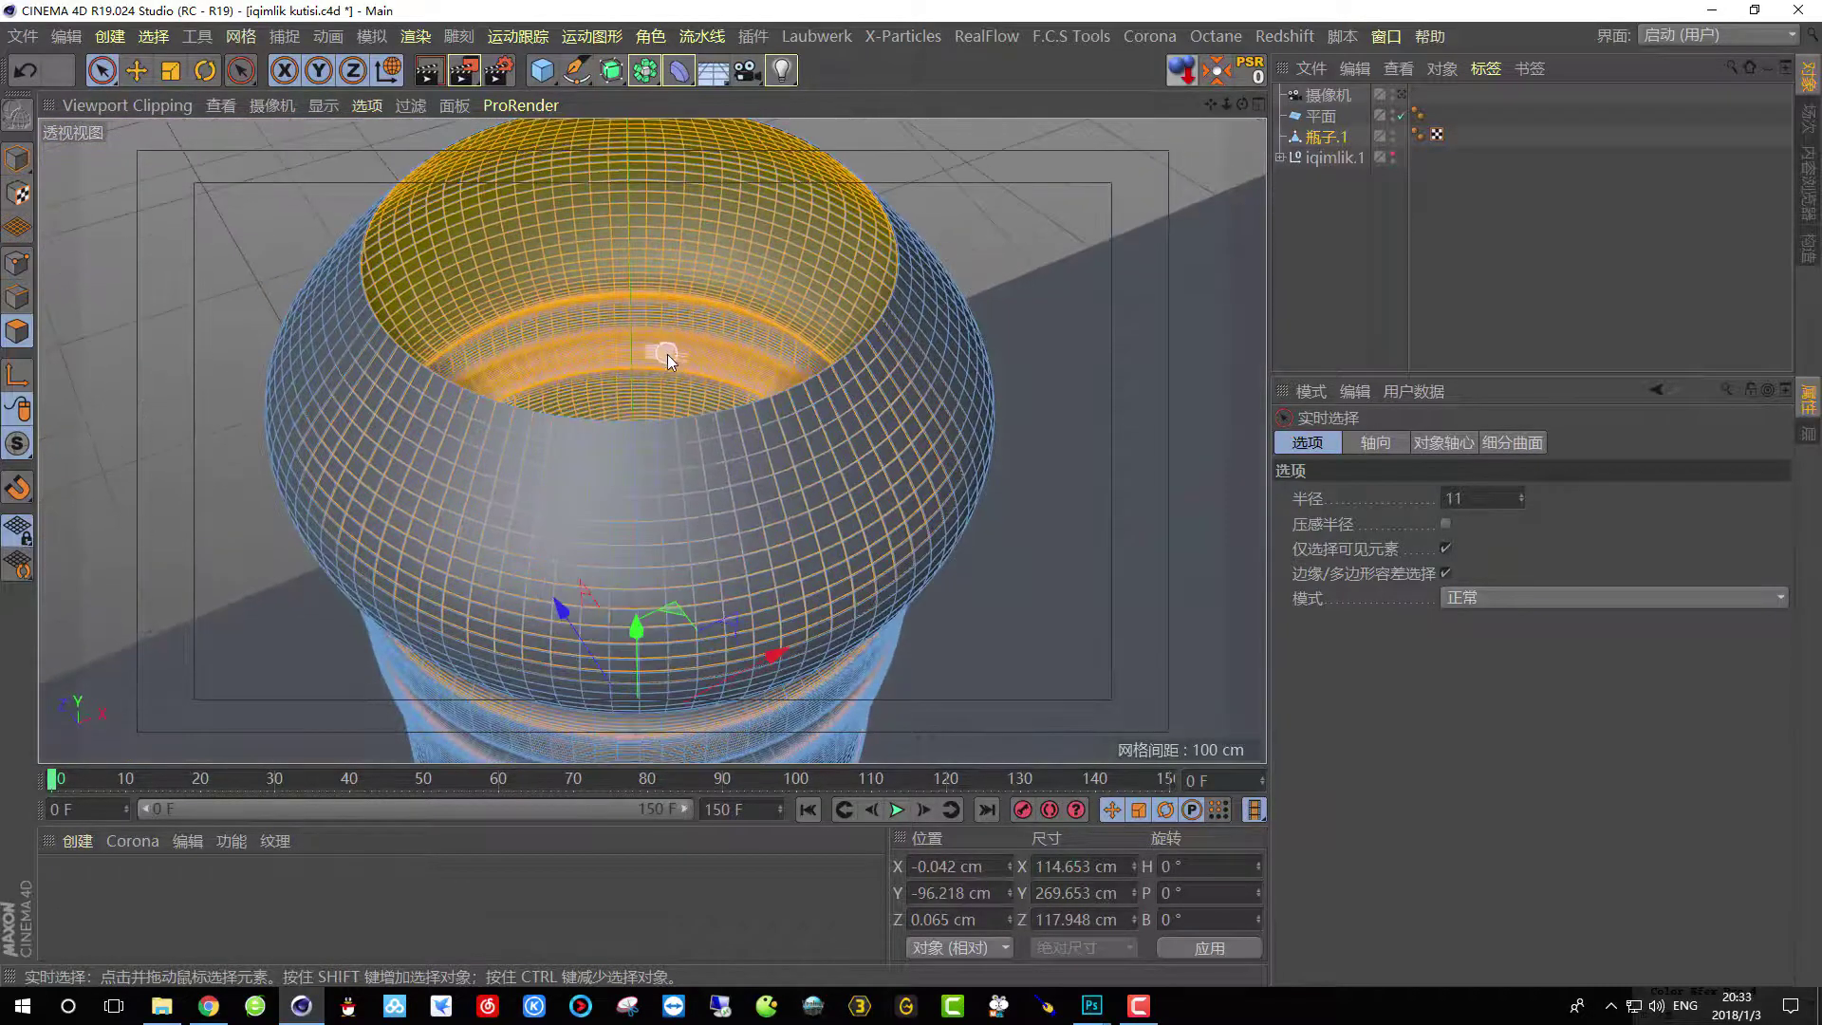
scroll(672, 385, "down", 3)
scroll(680, 370, "up", 2)
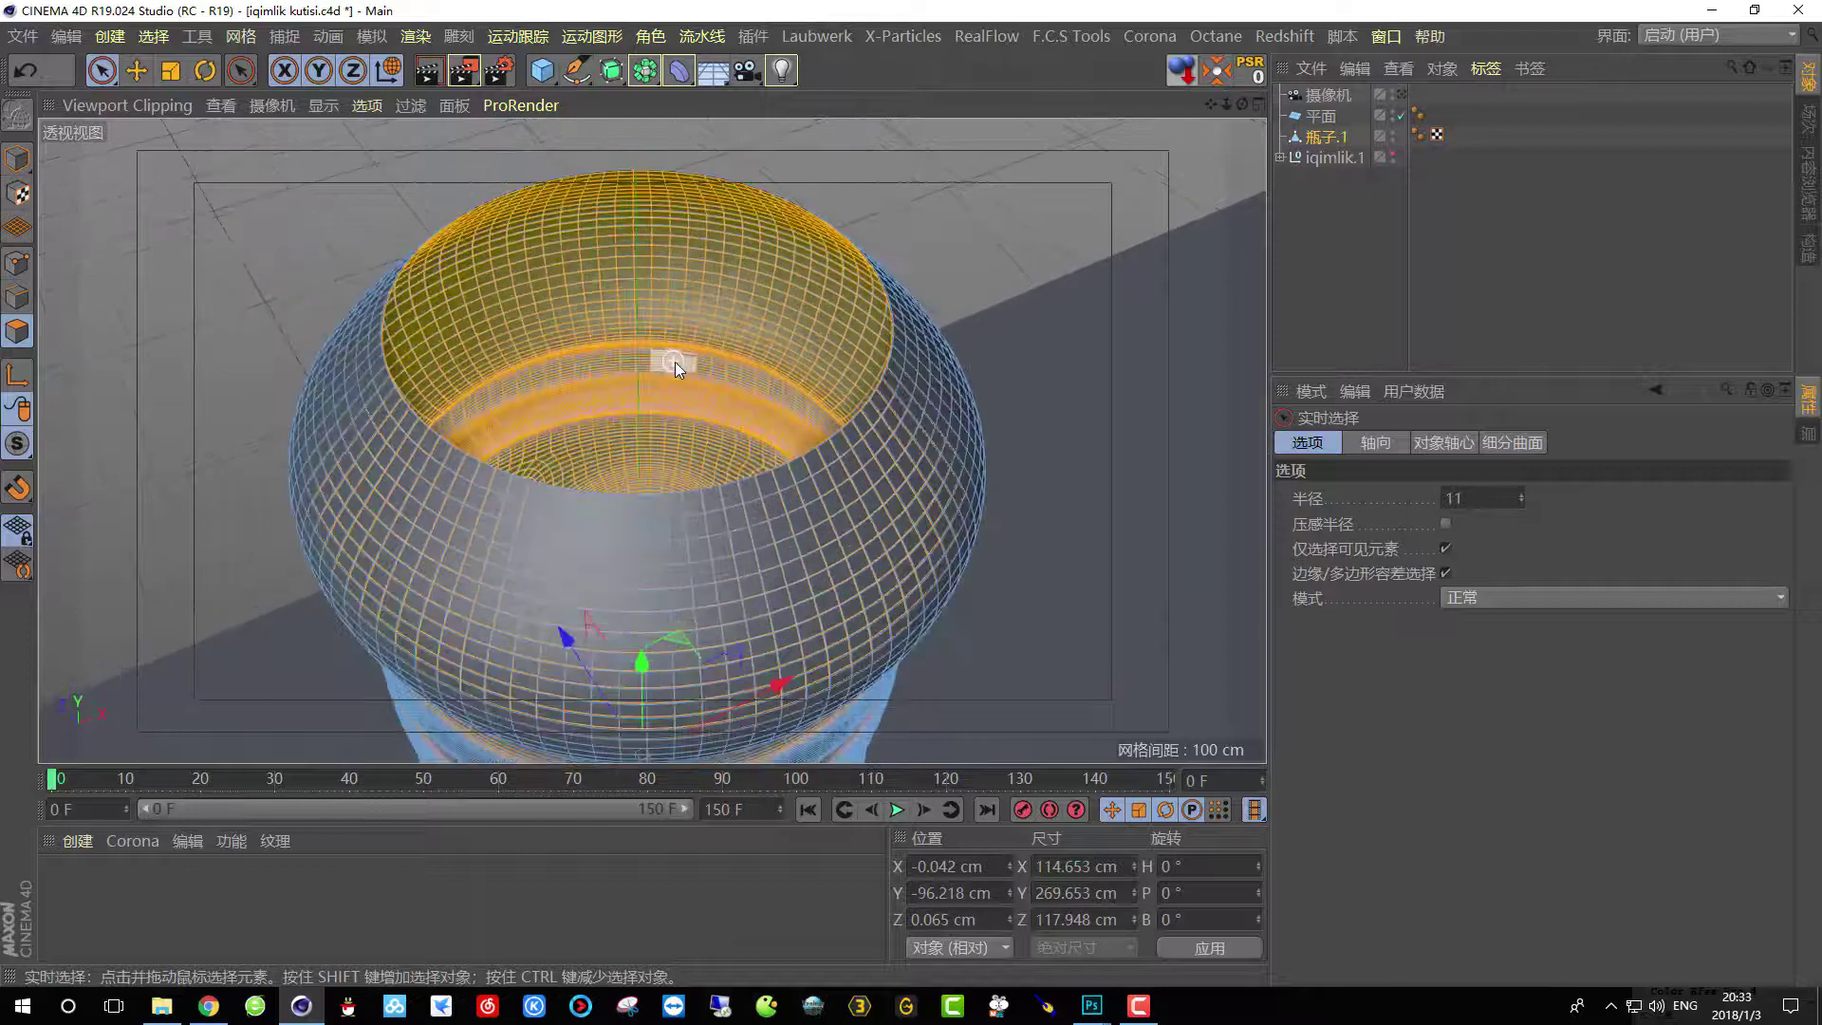
Split the selected inner surface into its own object and delete the original 瓶子.1.
right_click(914, 244)
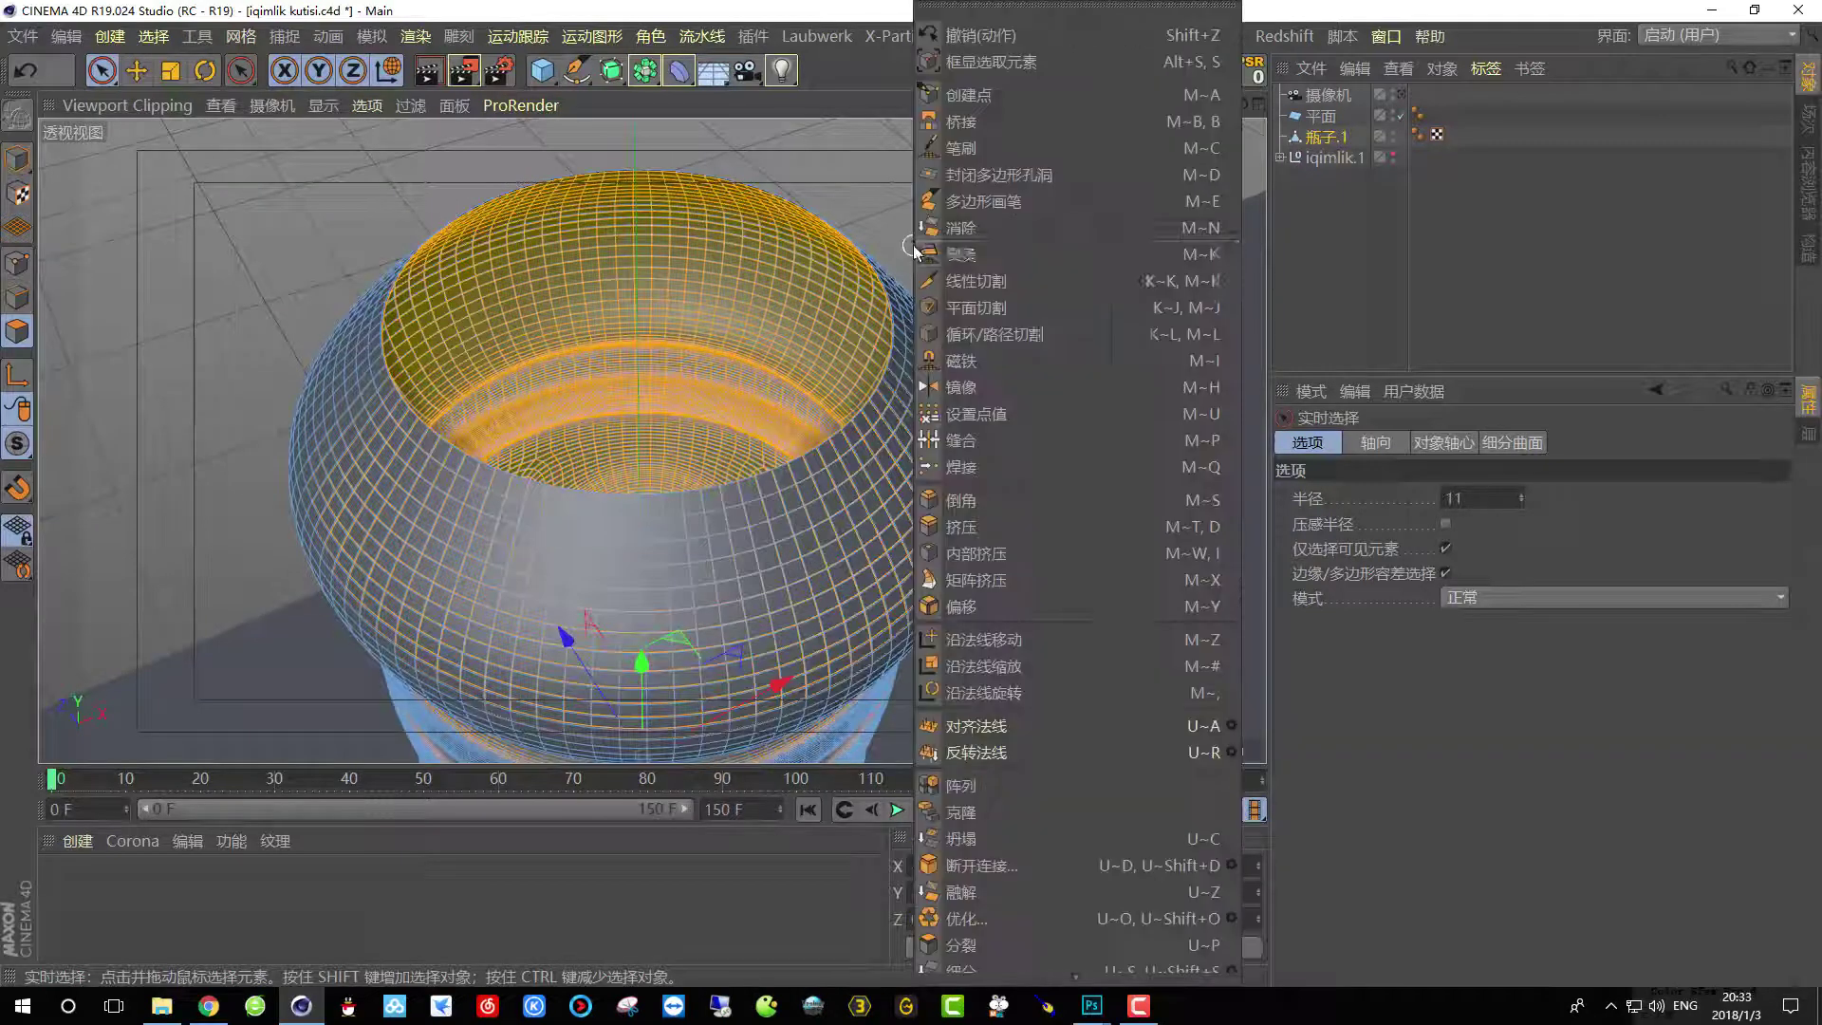
left_click(992, 945)
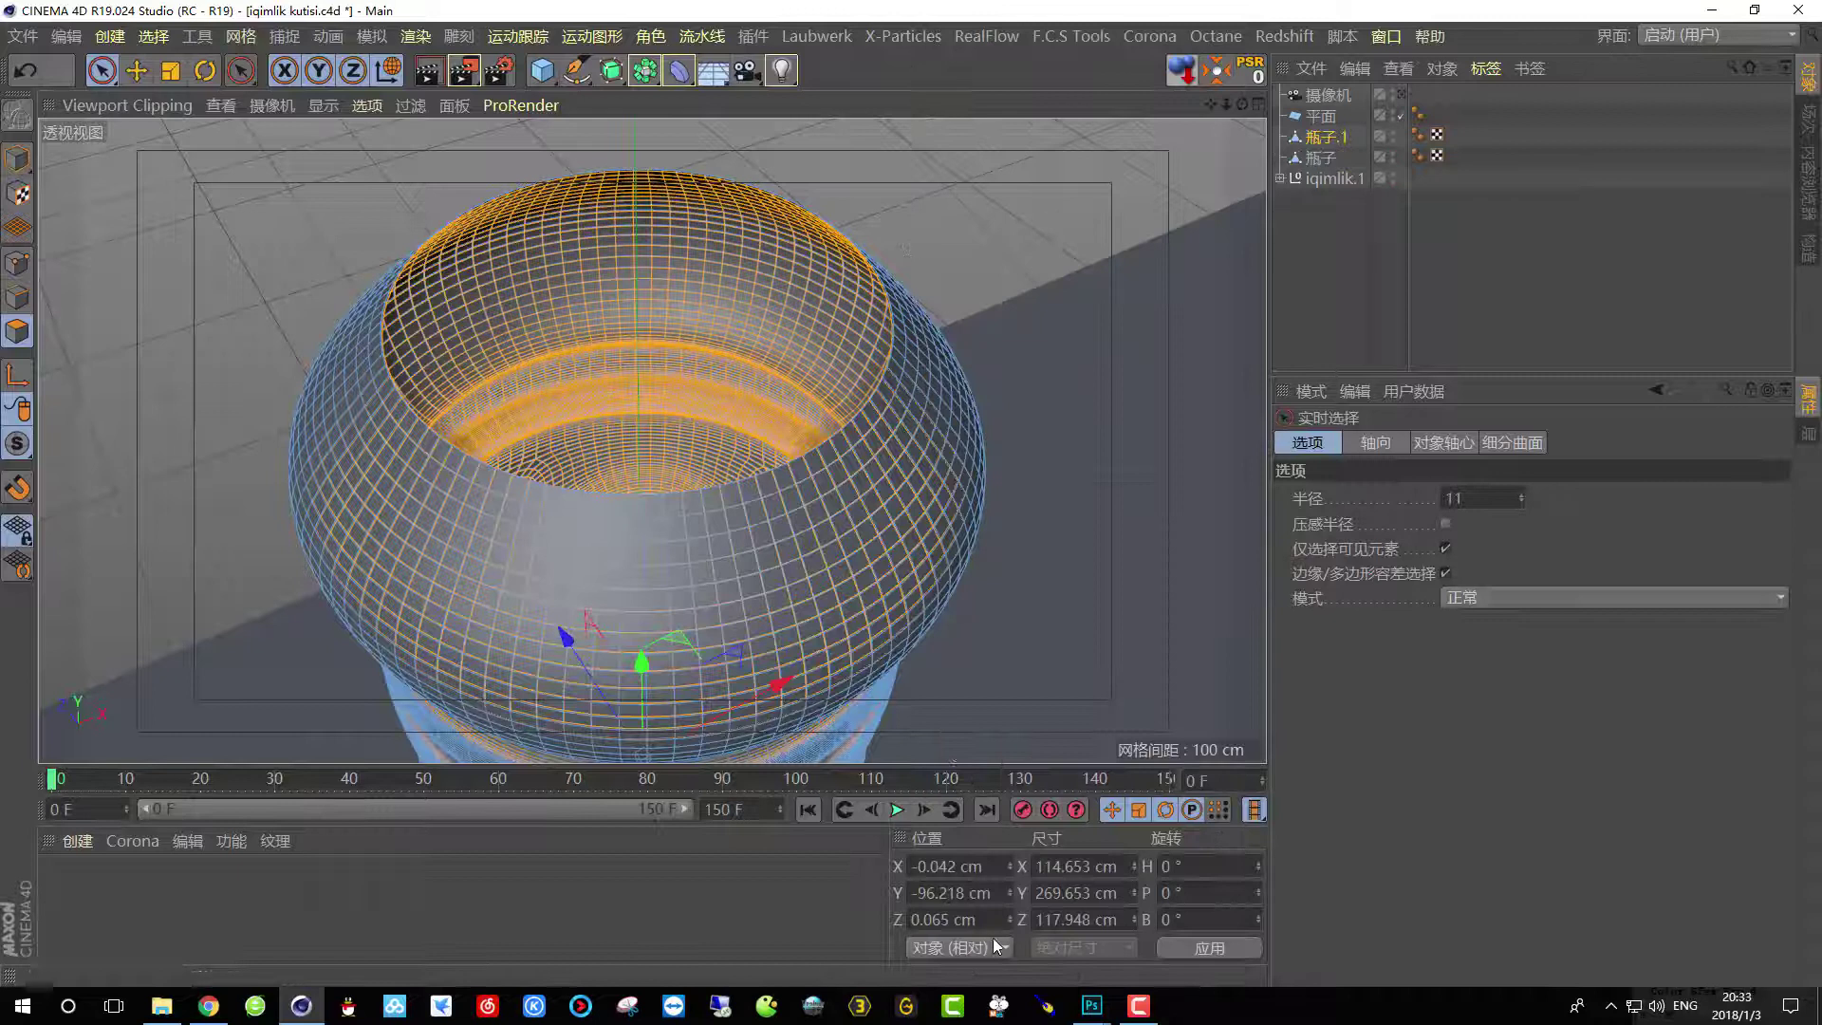
left_click(1321, 158)
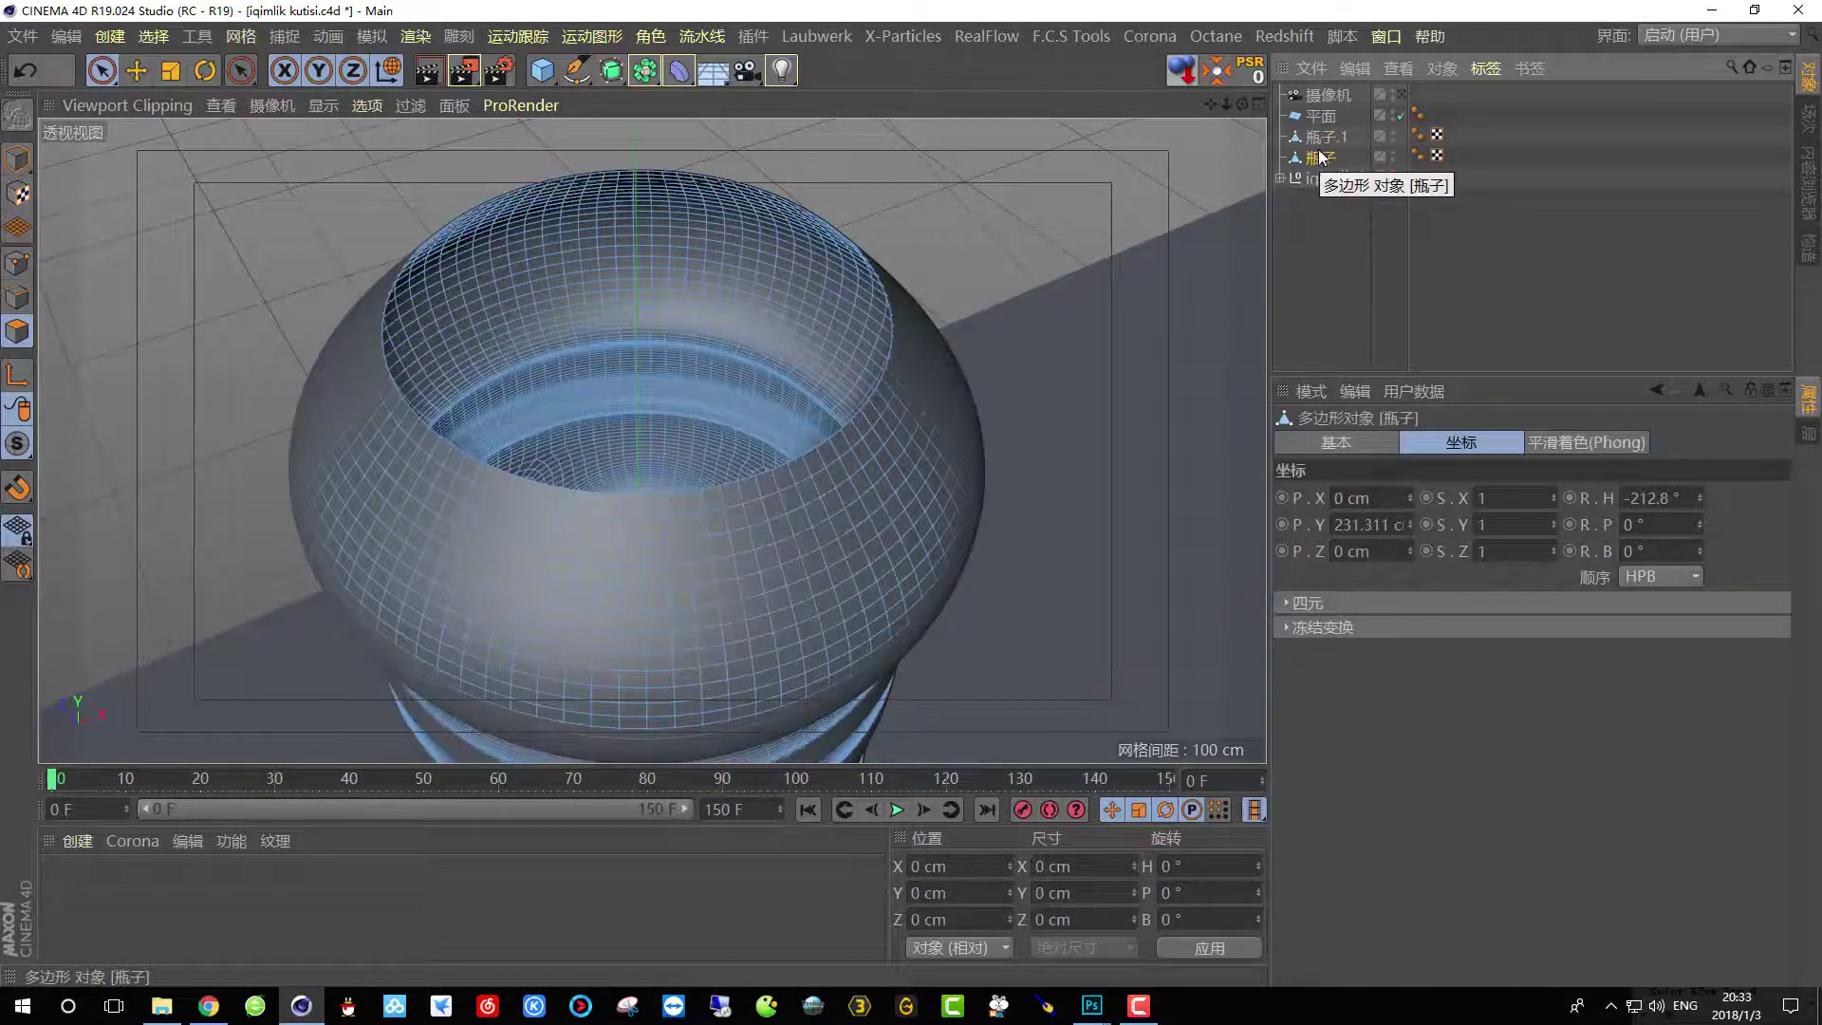
left_click(1321, 138)
key("Delete")
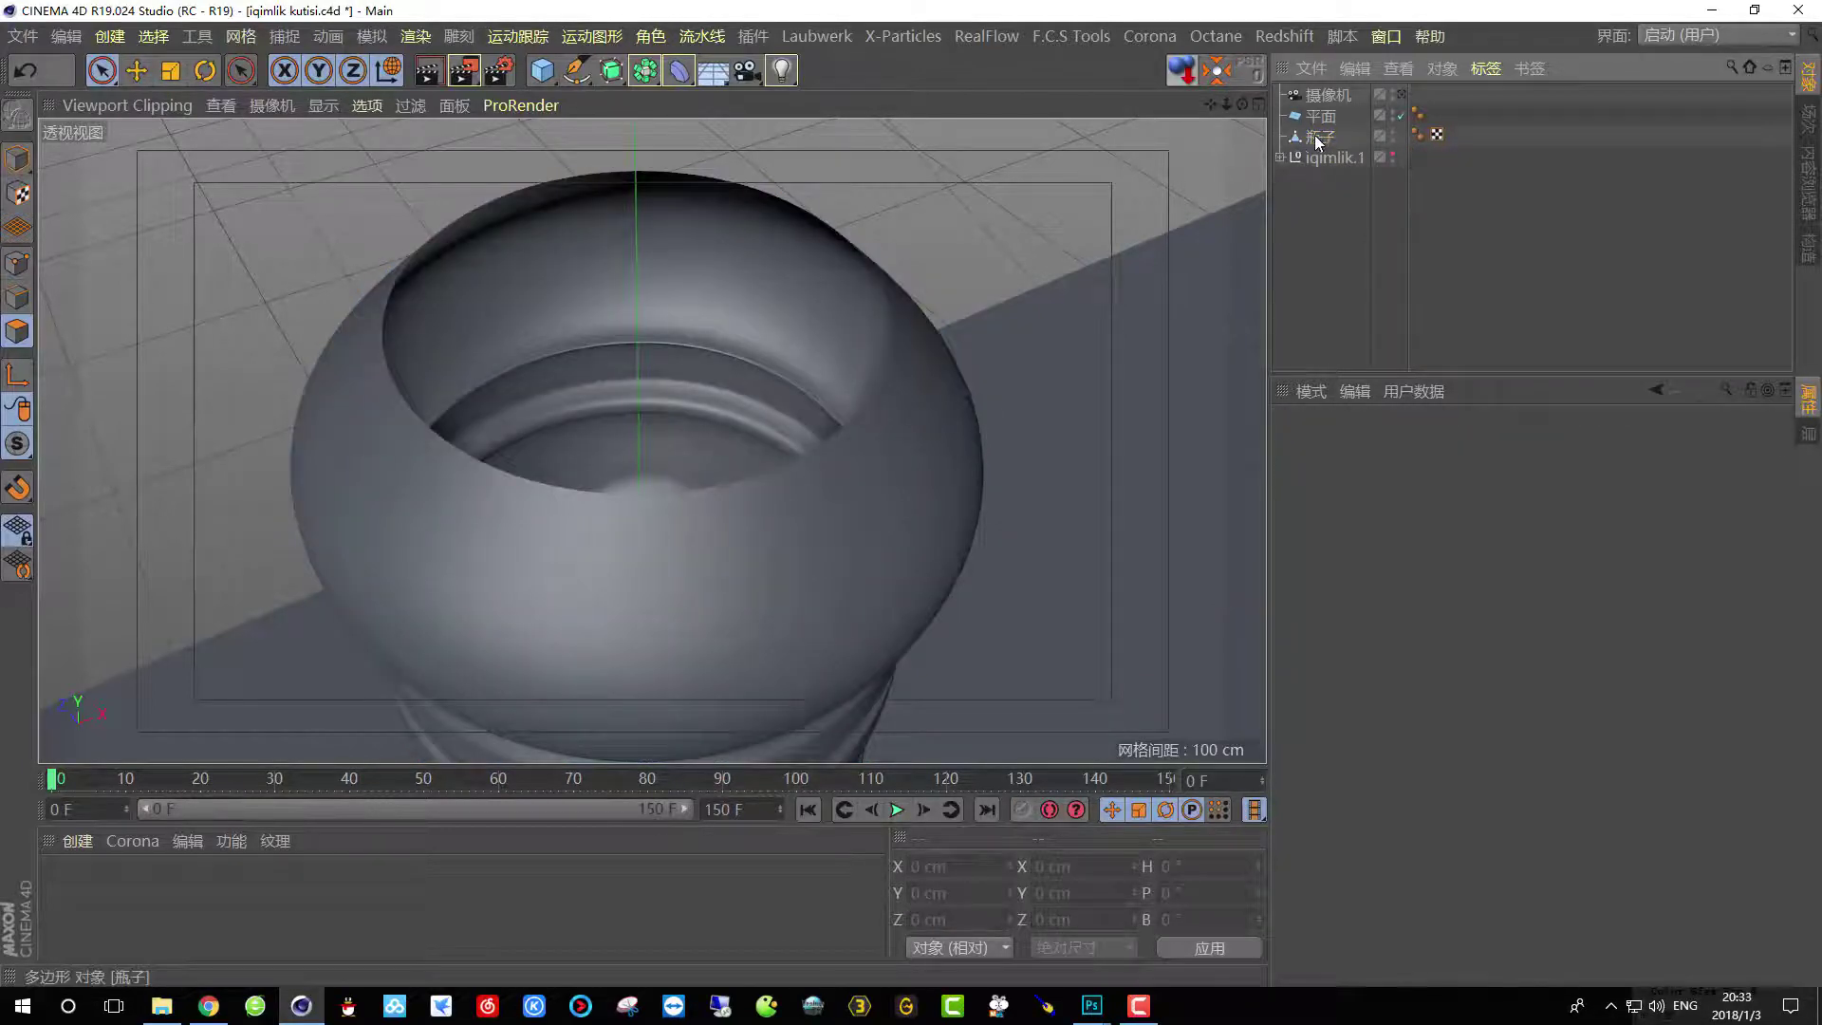
Select the split-off 瓶子 shell and make the hidden iqimlik.1 bottle visible in the viewport.
left_click(1316, 138)
scroll(895, 372, "up", 6)
left_click_drag(1021, 481, 940, 446, "alt")
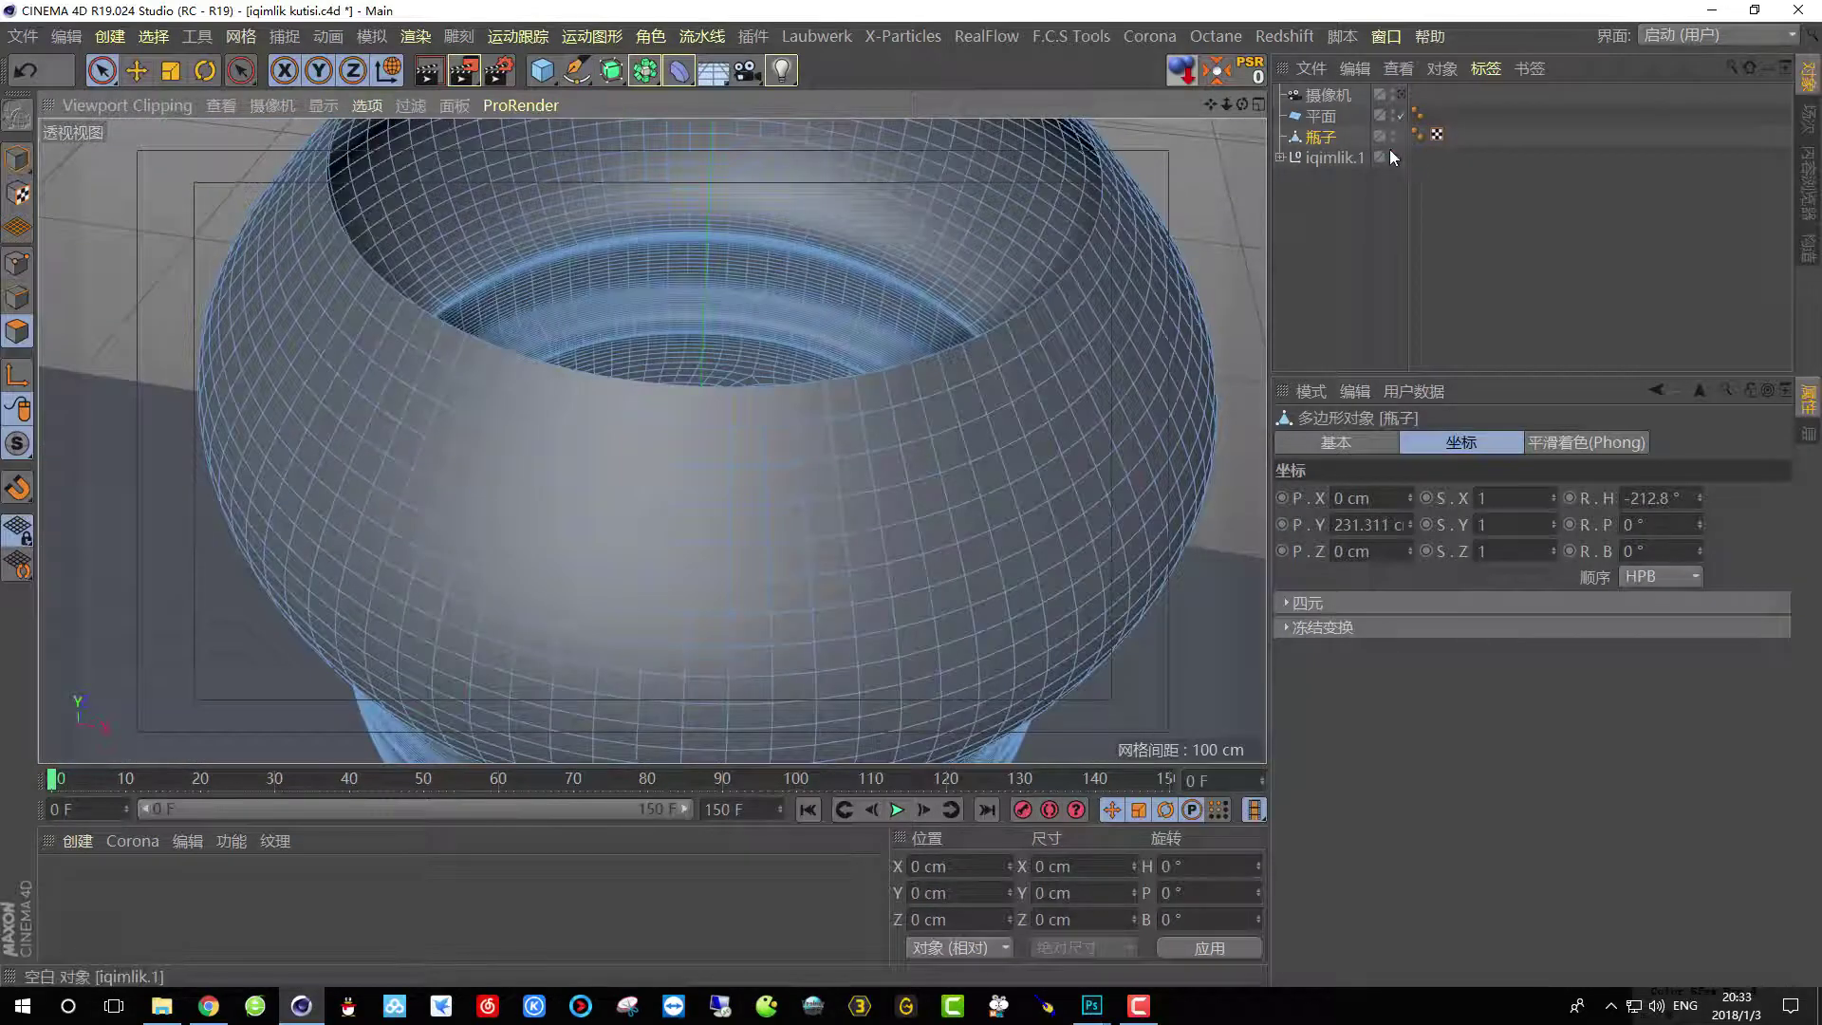
left_click(1391, 152)
Compare the 瓶子 shell with the outline of the complete bottle in the perspective and front views.
scroll(812, 391, "down", 5)
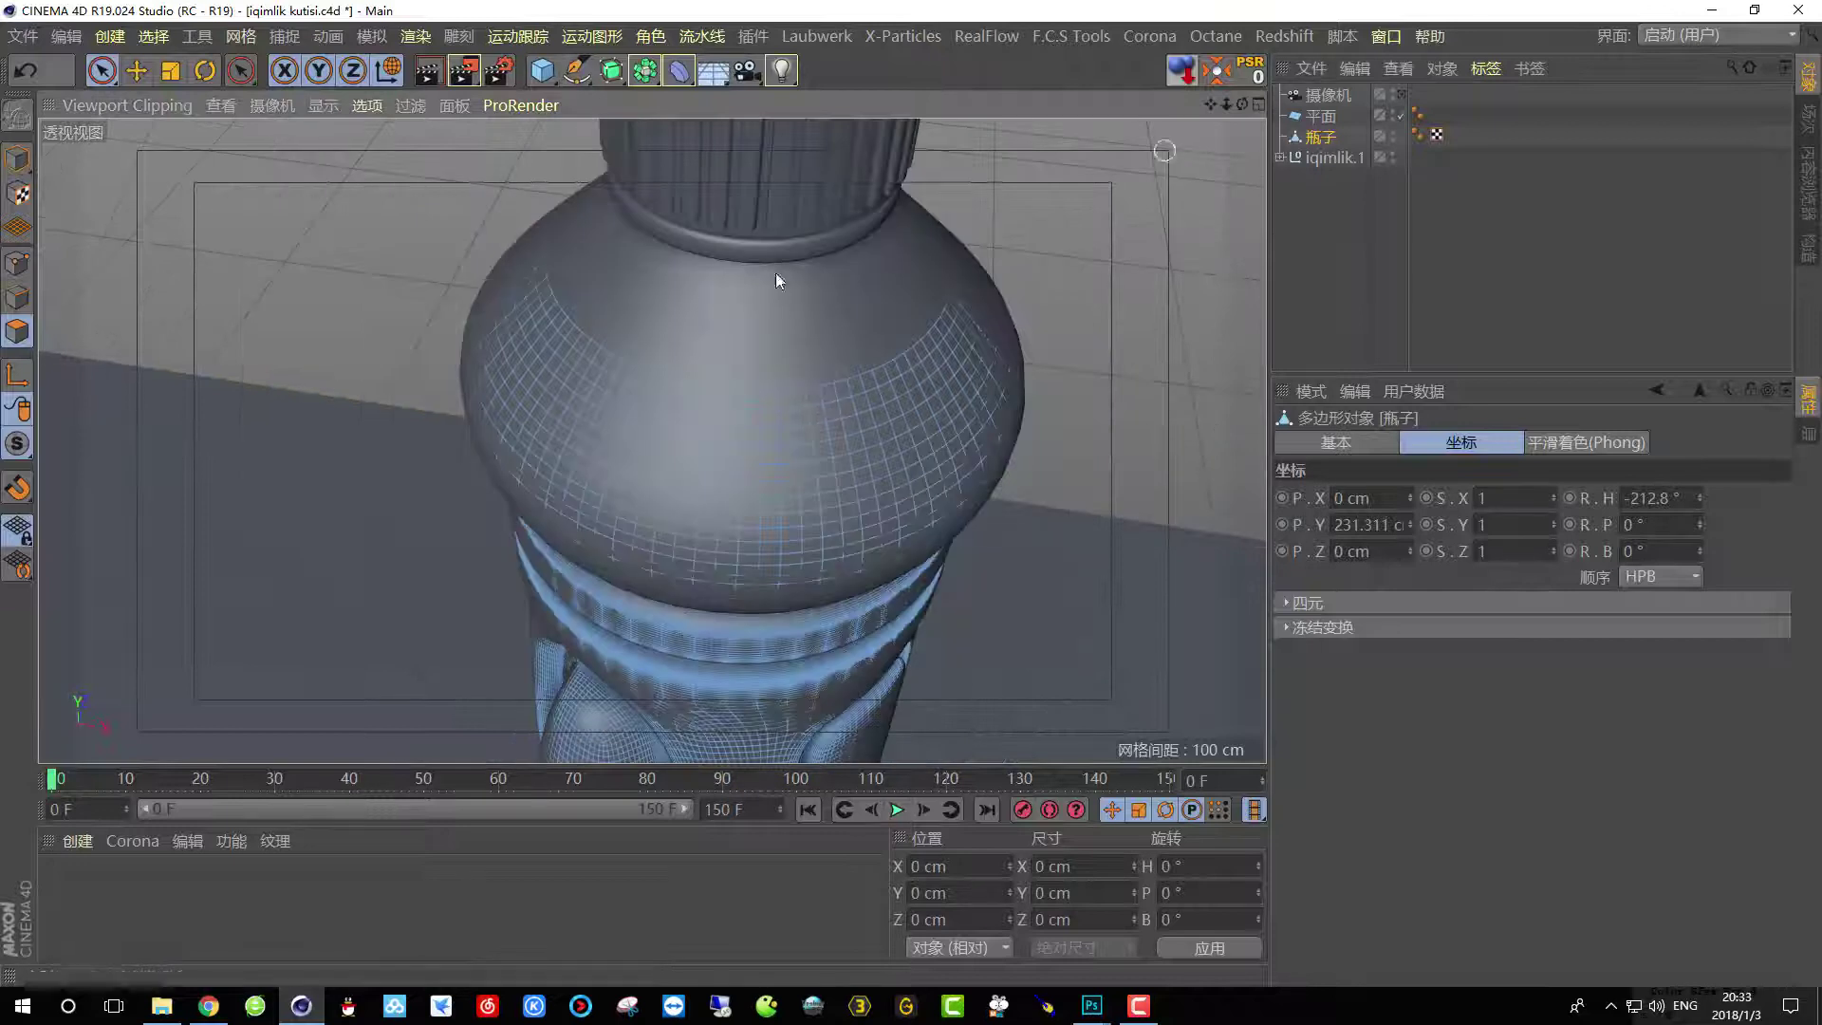
scroll(692, 423, "down", 4)
mouse_move(692, 424)
left_mouse_down("alt")
mouse_move(940, 297)
mouse_move(1189, 272)
mouse_move(685, 418)
left_mouse_up("alt")
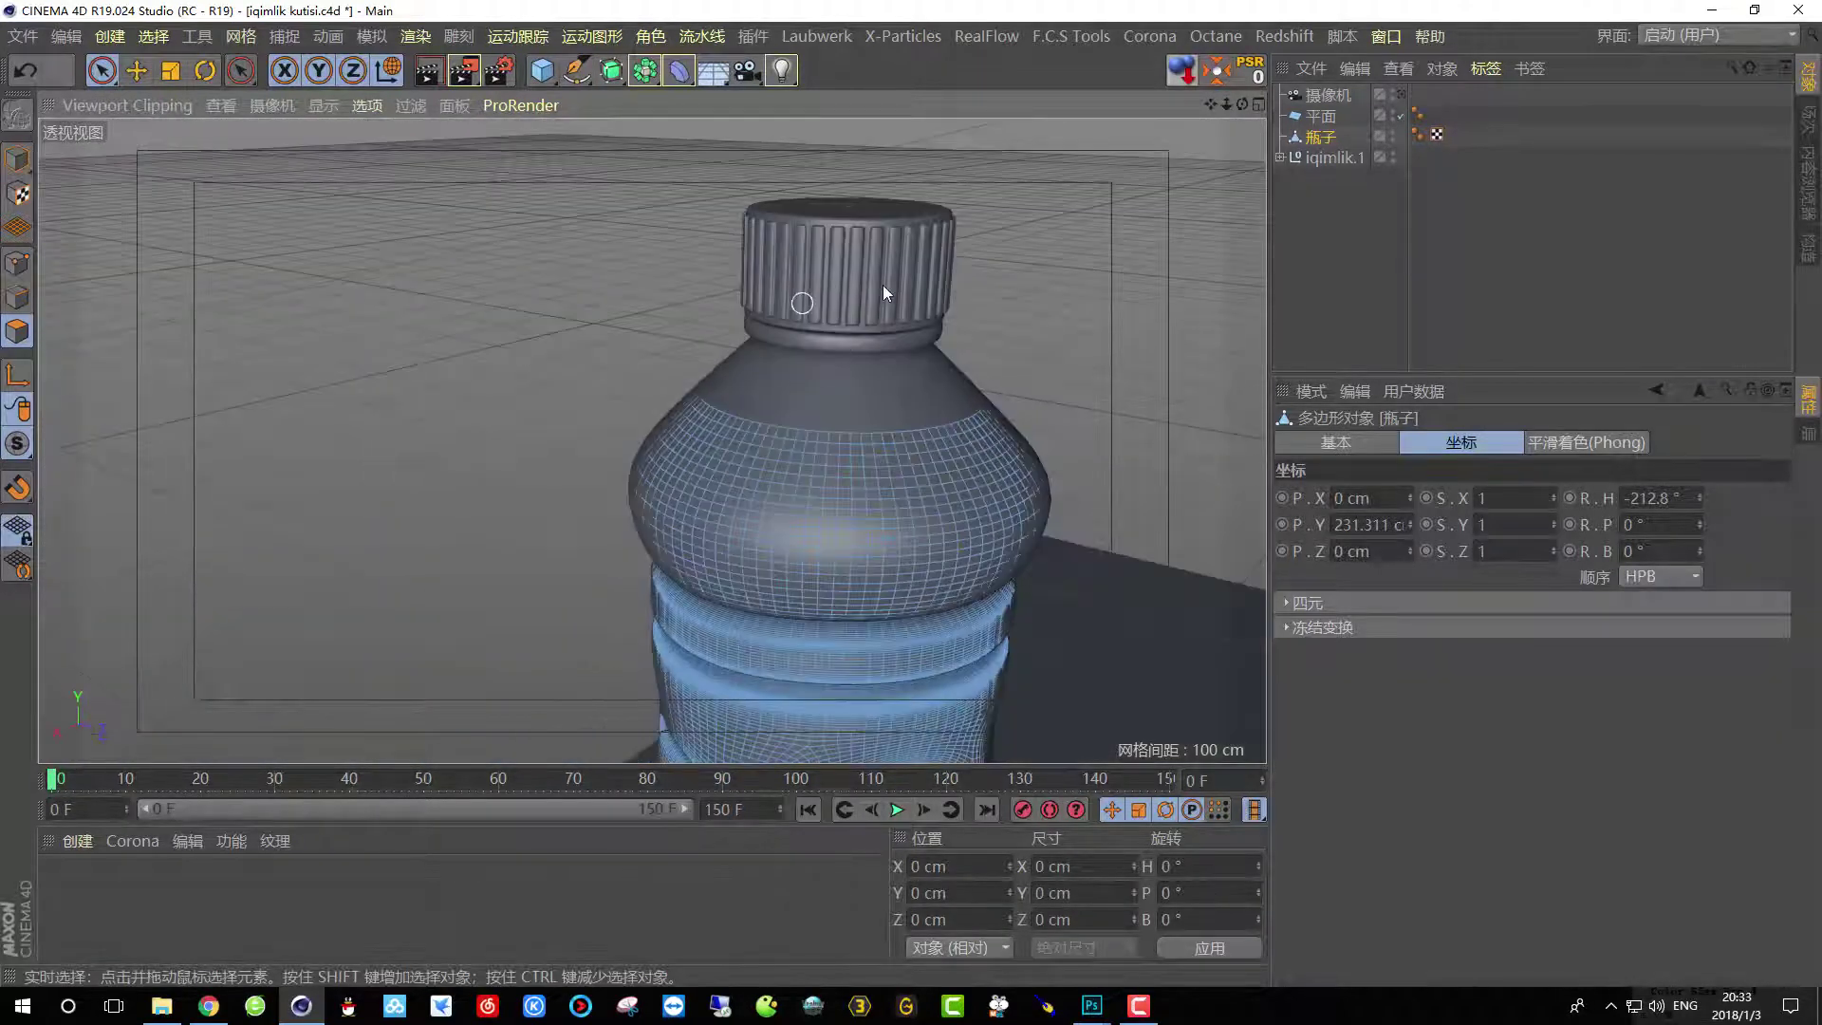
left_click(1258, 107)
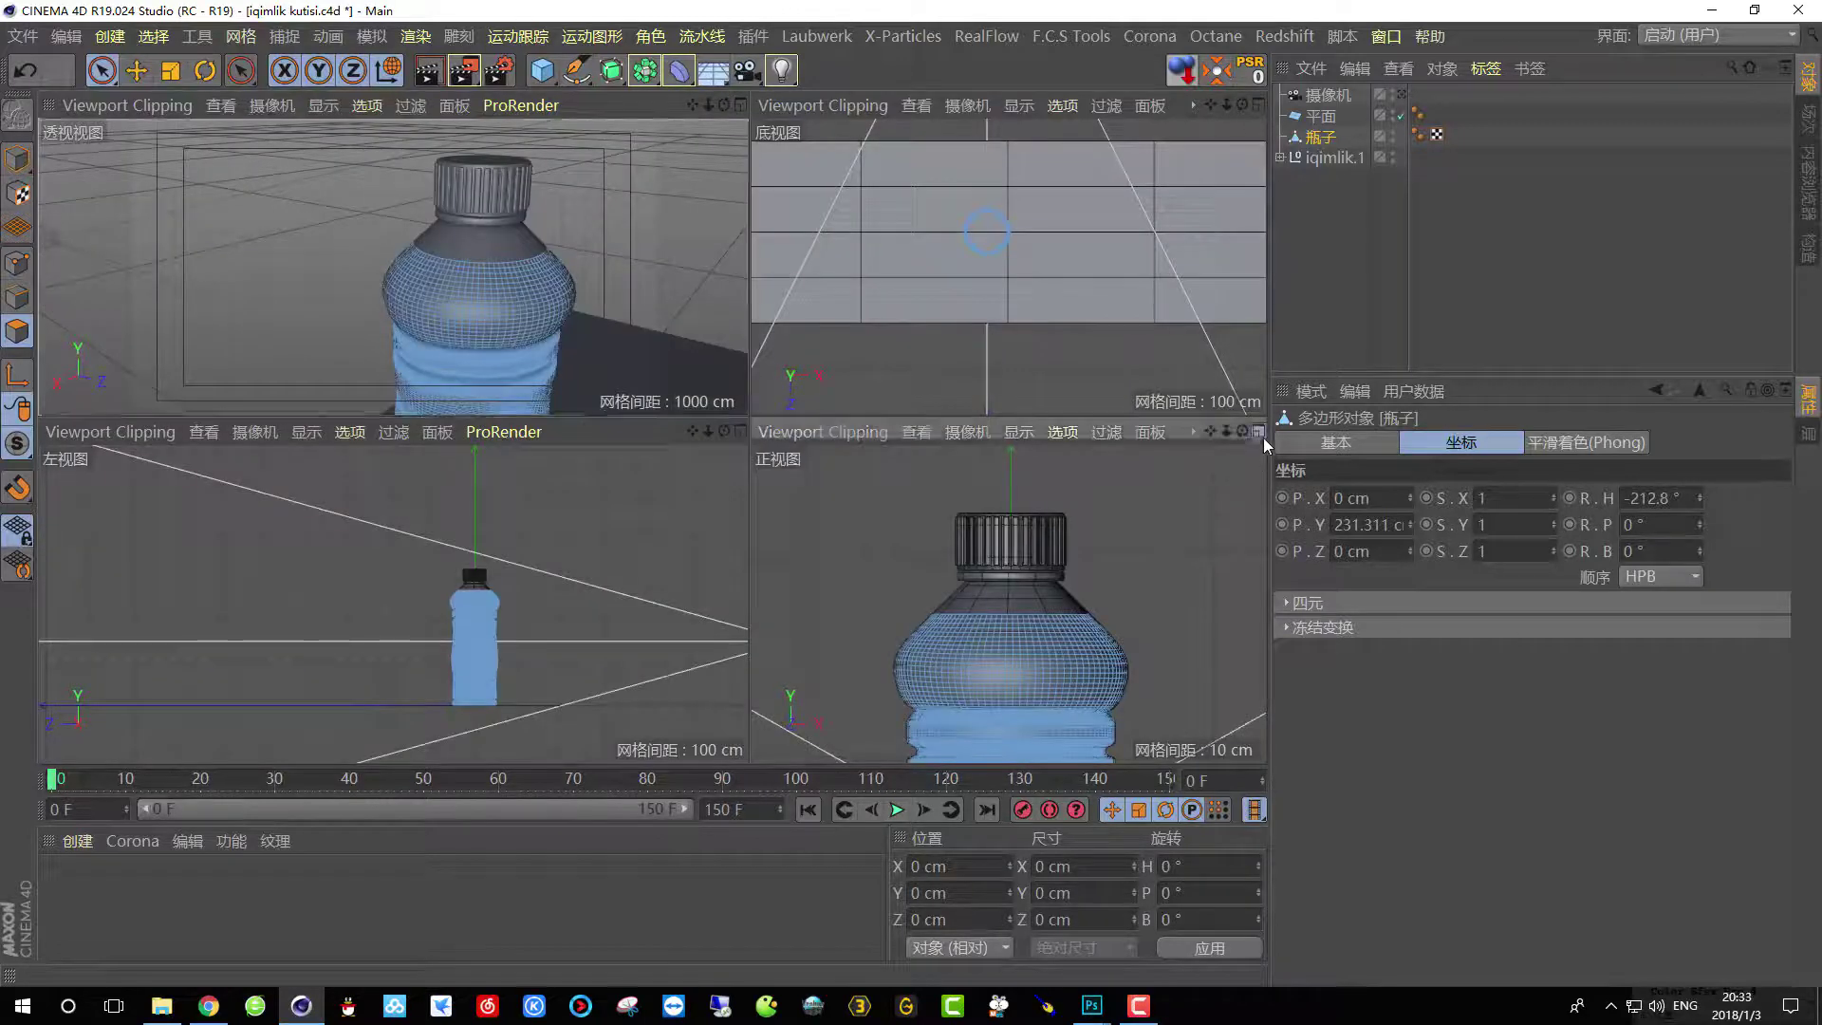
left_click(1258, 432)
scroll(732, 549, "up", 6)
scroll(804, 462, "down", 5)
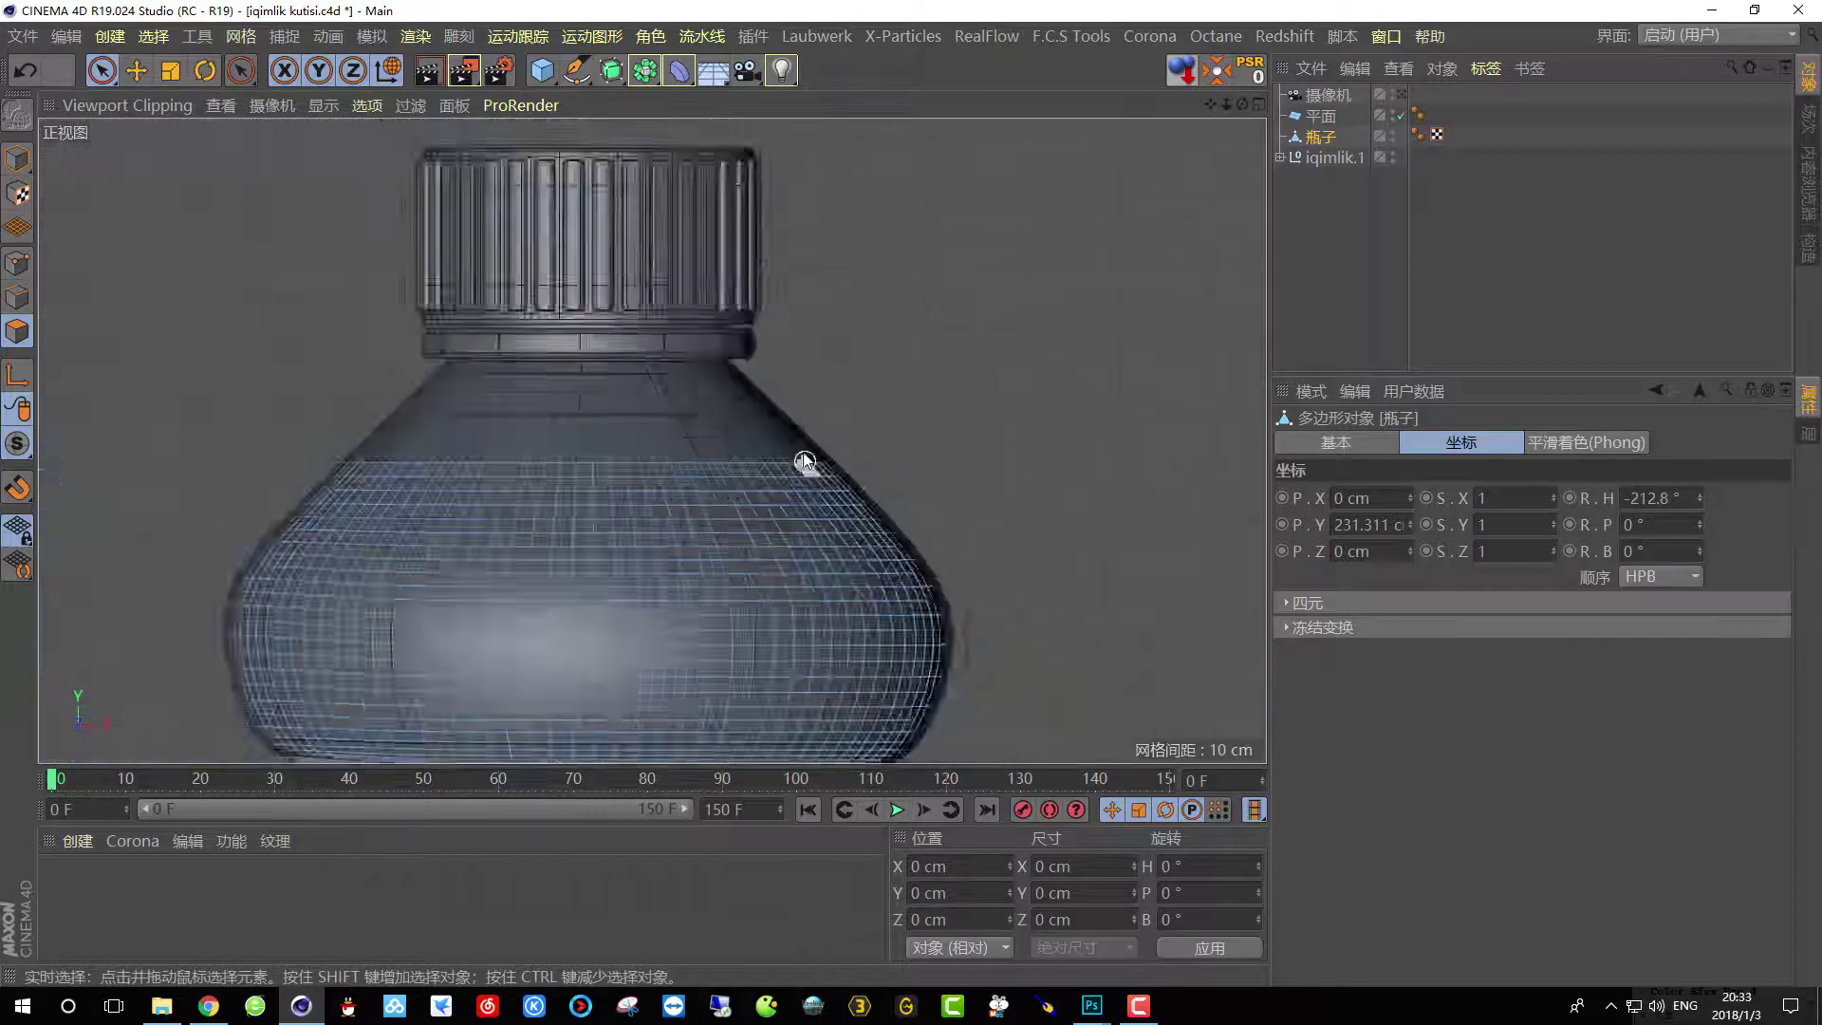
scroll(753, 511, "down", 2)
scroll(805, 447, "up", 7)
left_click(1318, 155)
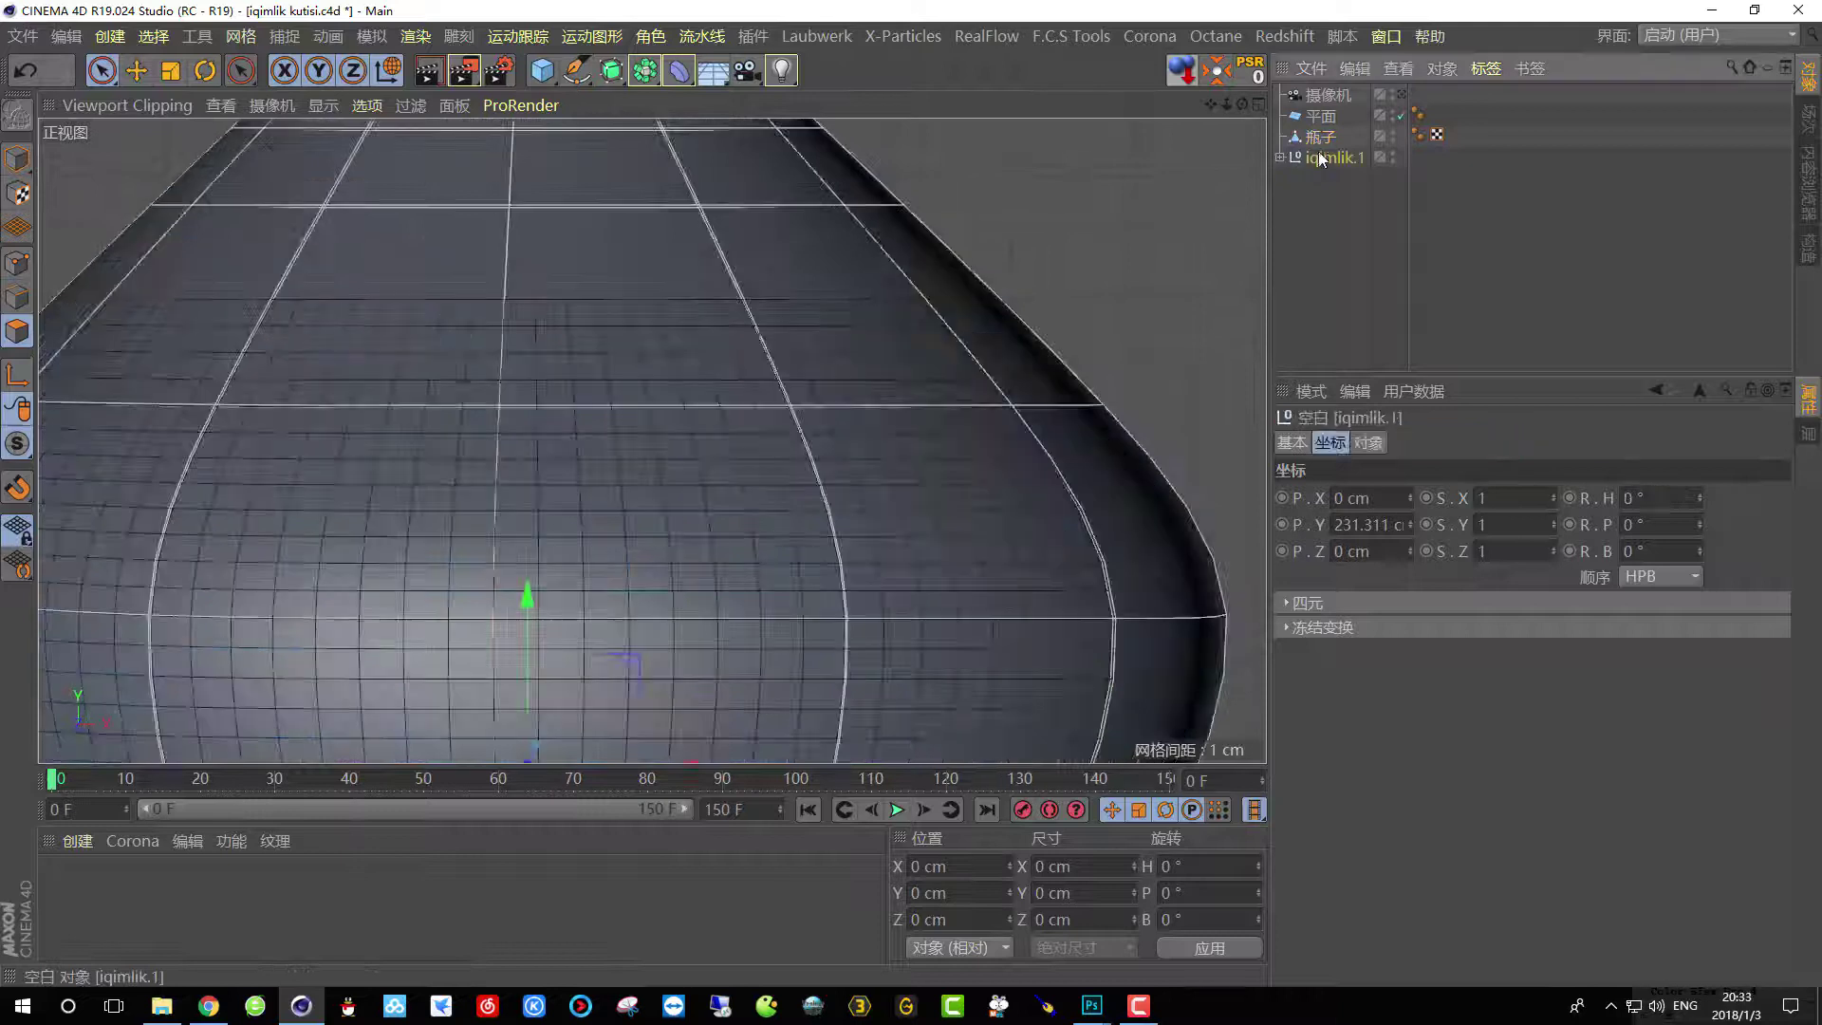
left_click(1318, 138)
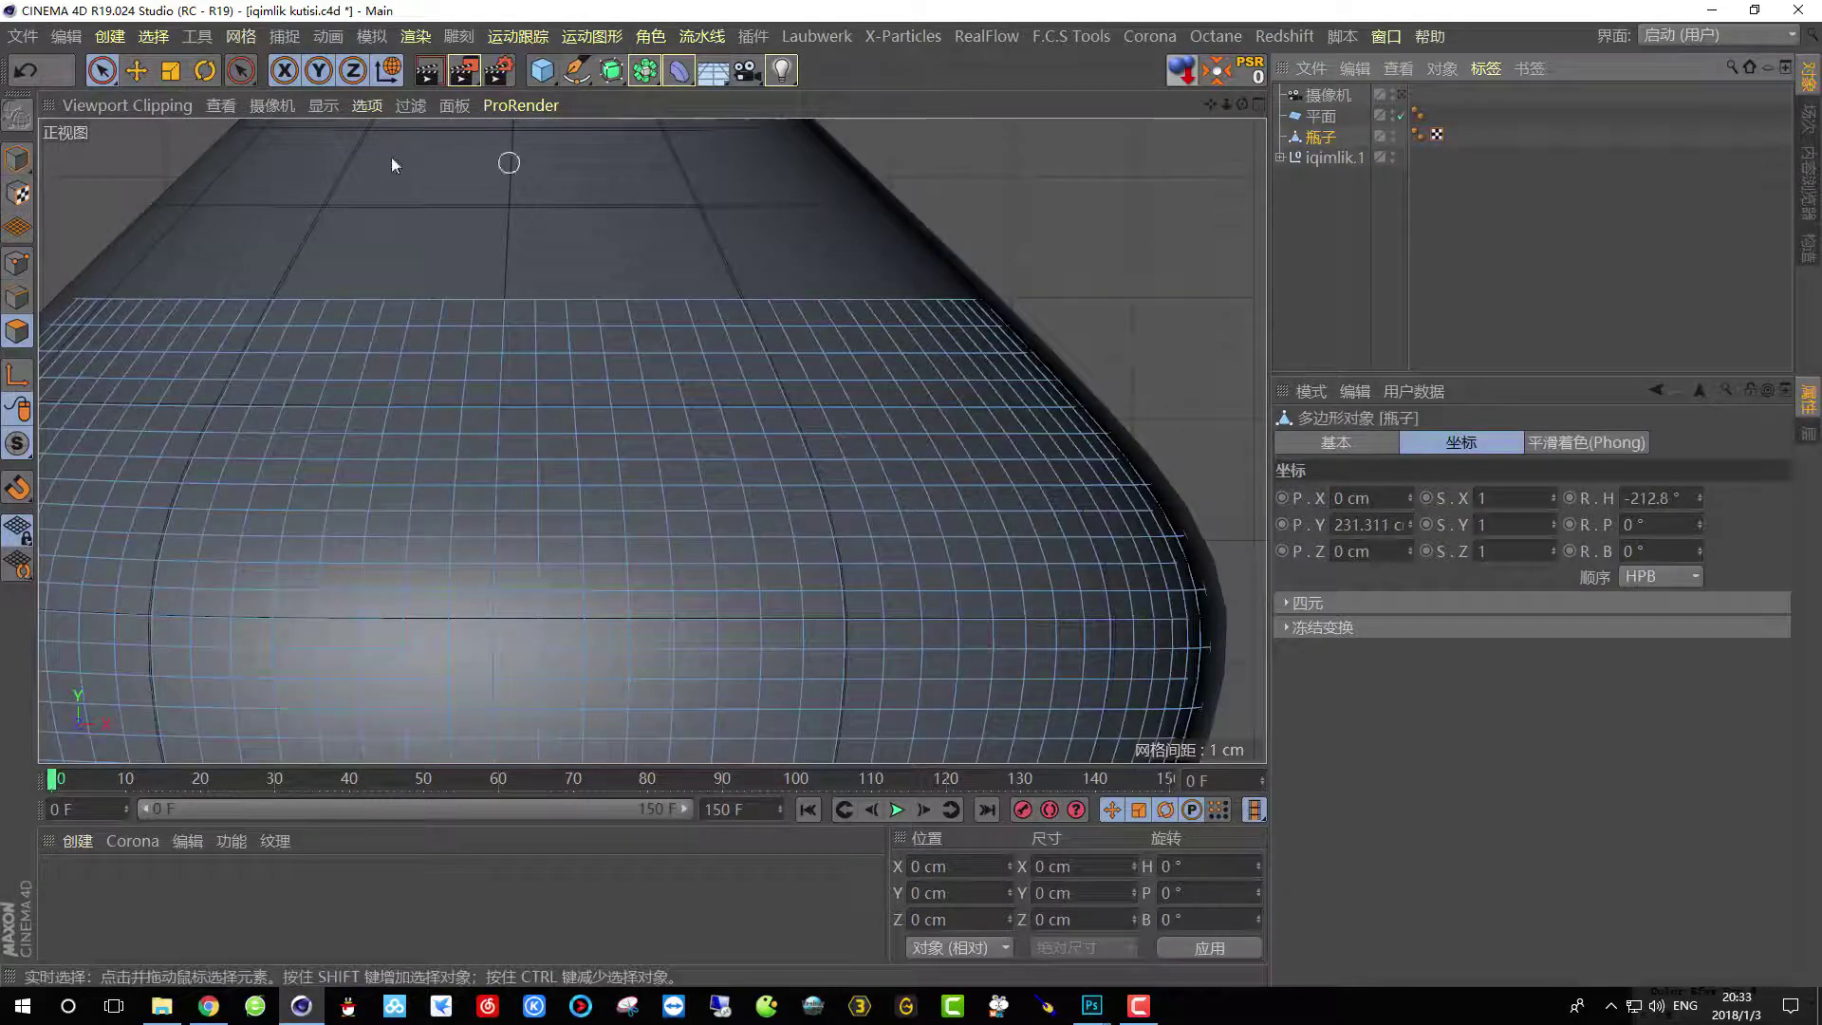
scroll(882, 313, "down", 5)
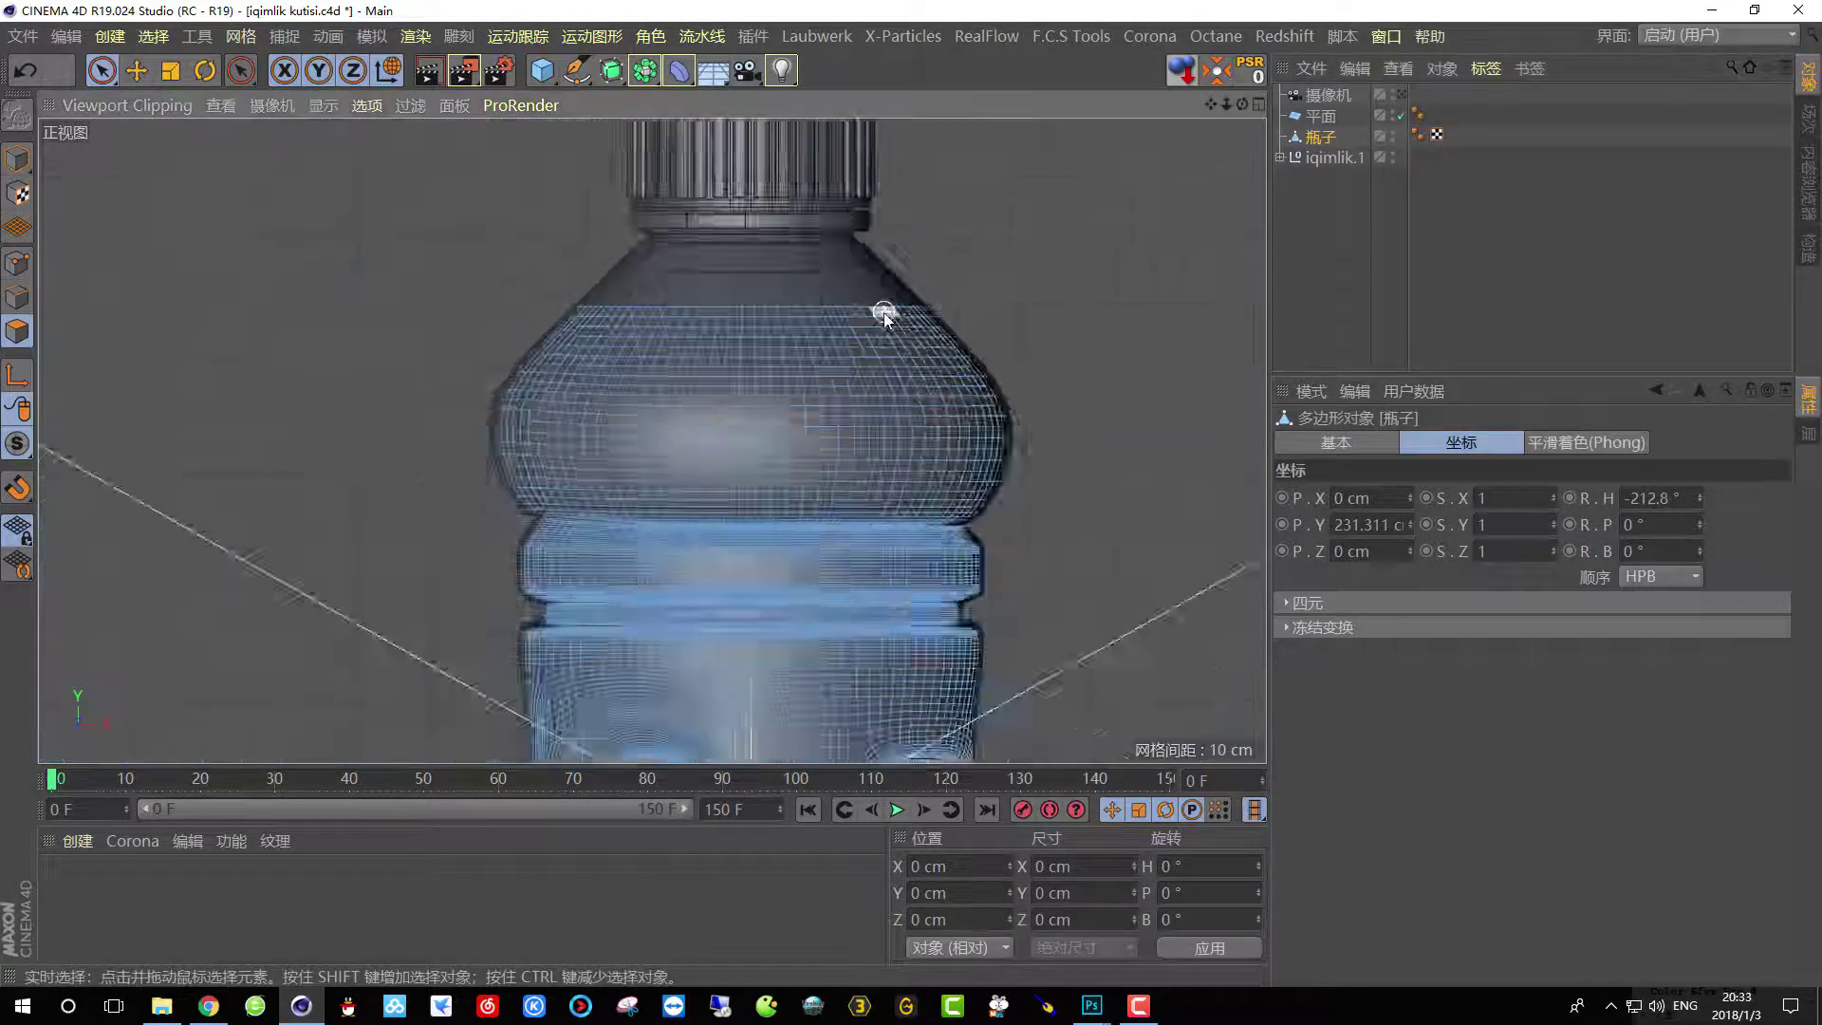
scroll(884, 316, "down", 3)
scroll(868, 533, "up", 10)
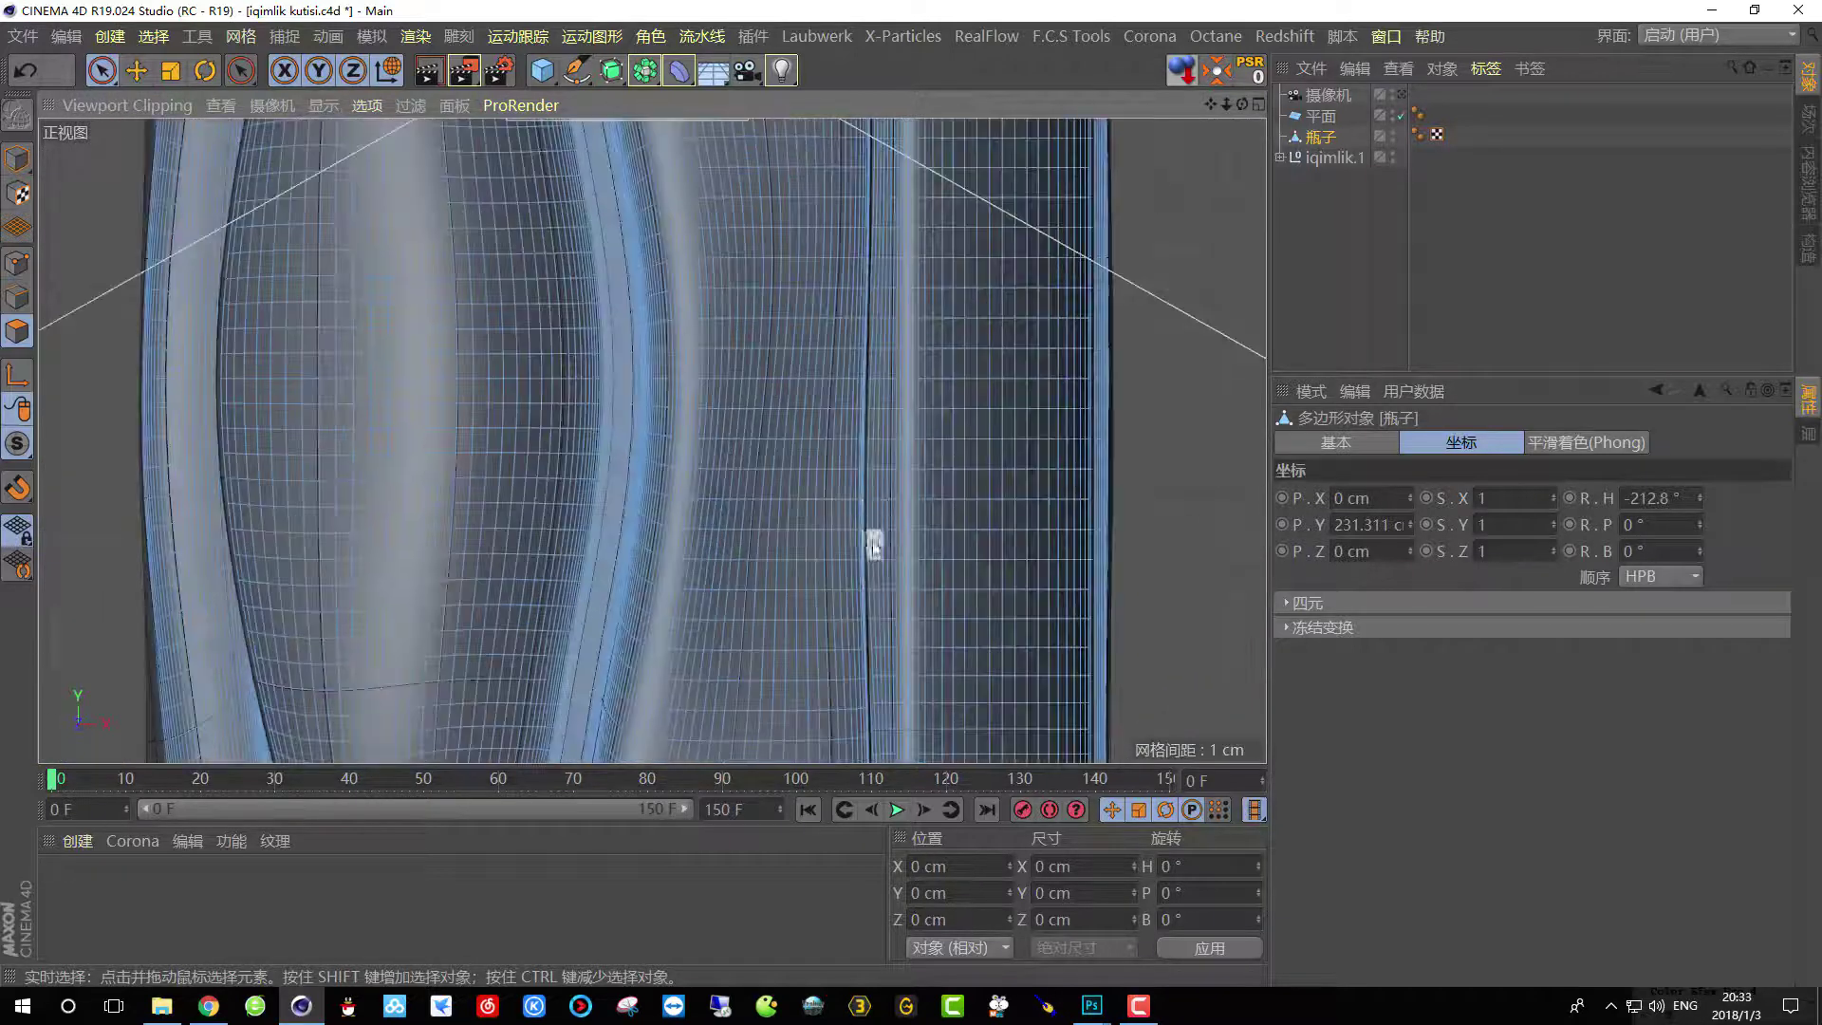
scroll(874, 543, "down", 5)
scroll(699, 191, "up", 6)
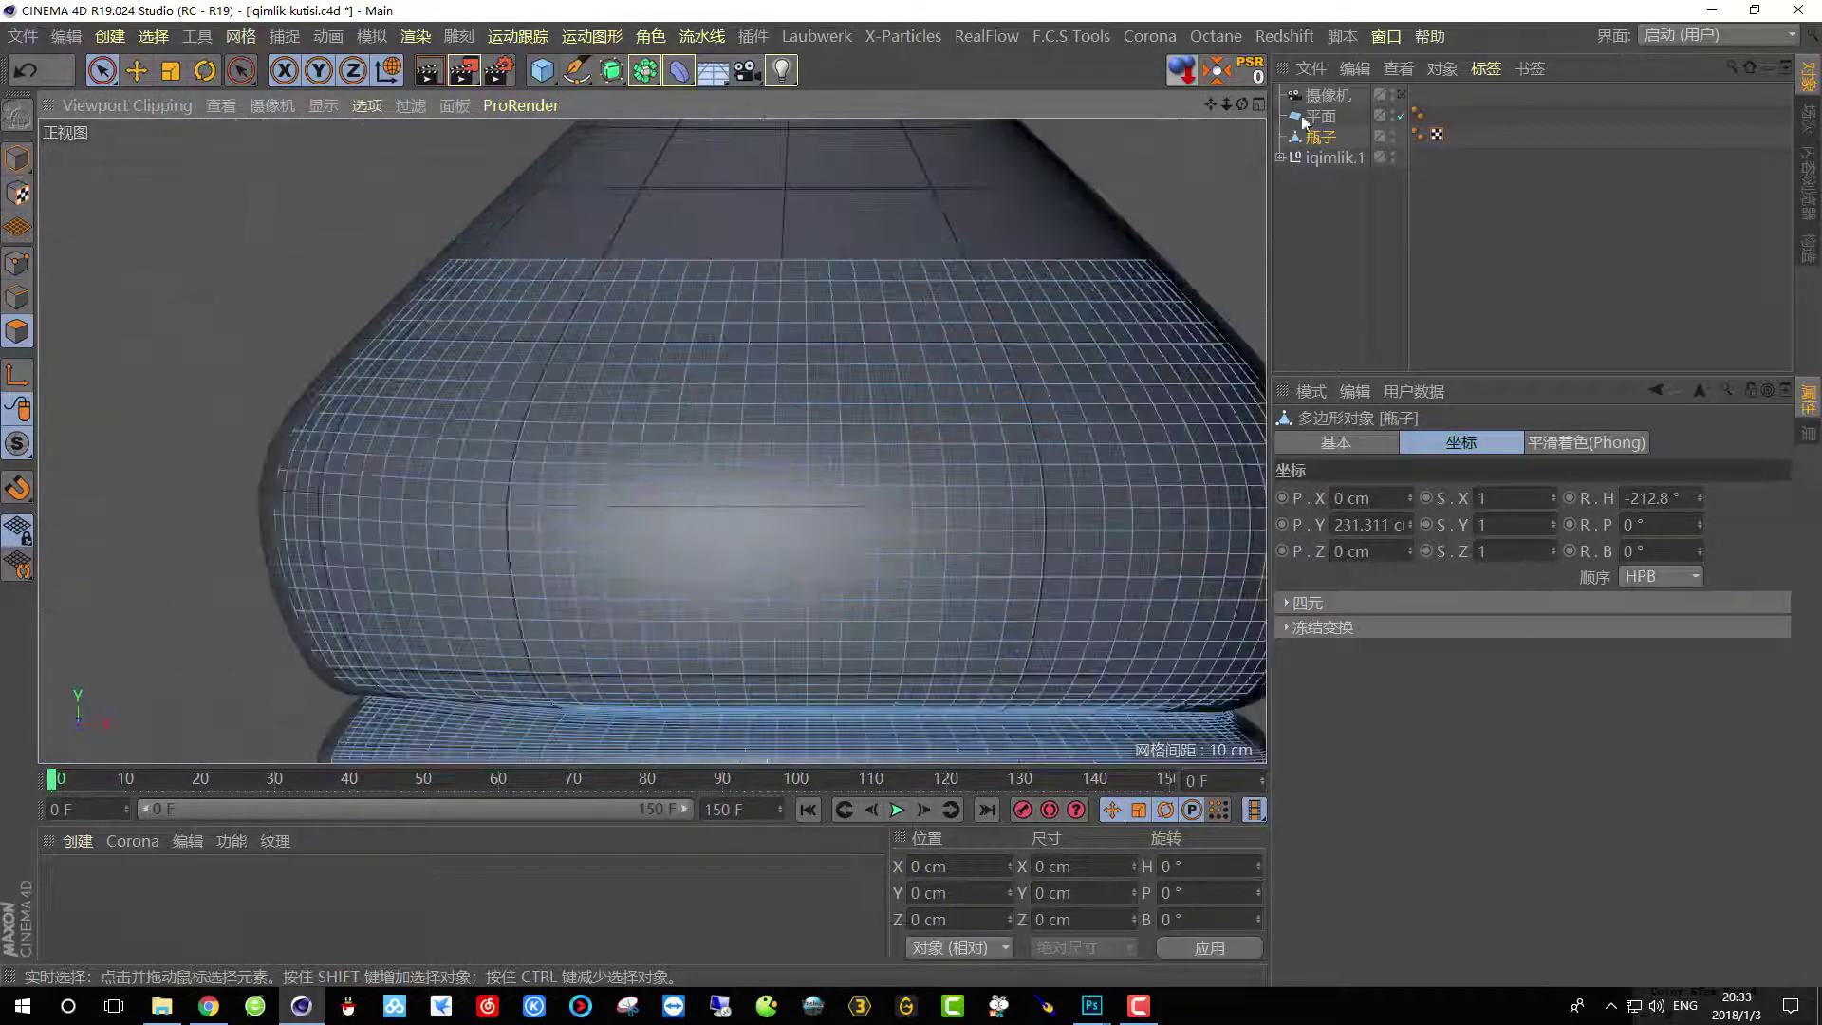
Scale the 瓶子 shell in model mode with the Y axis locked, to about 113.7 cm in X and 117 cm in Z.
left_click(14, 161)
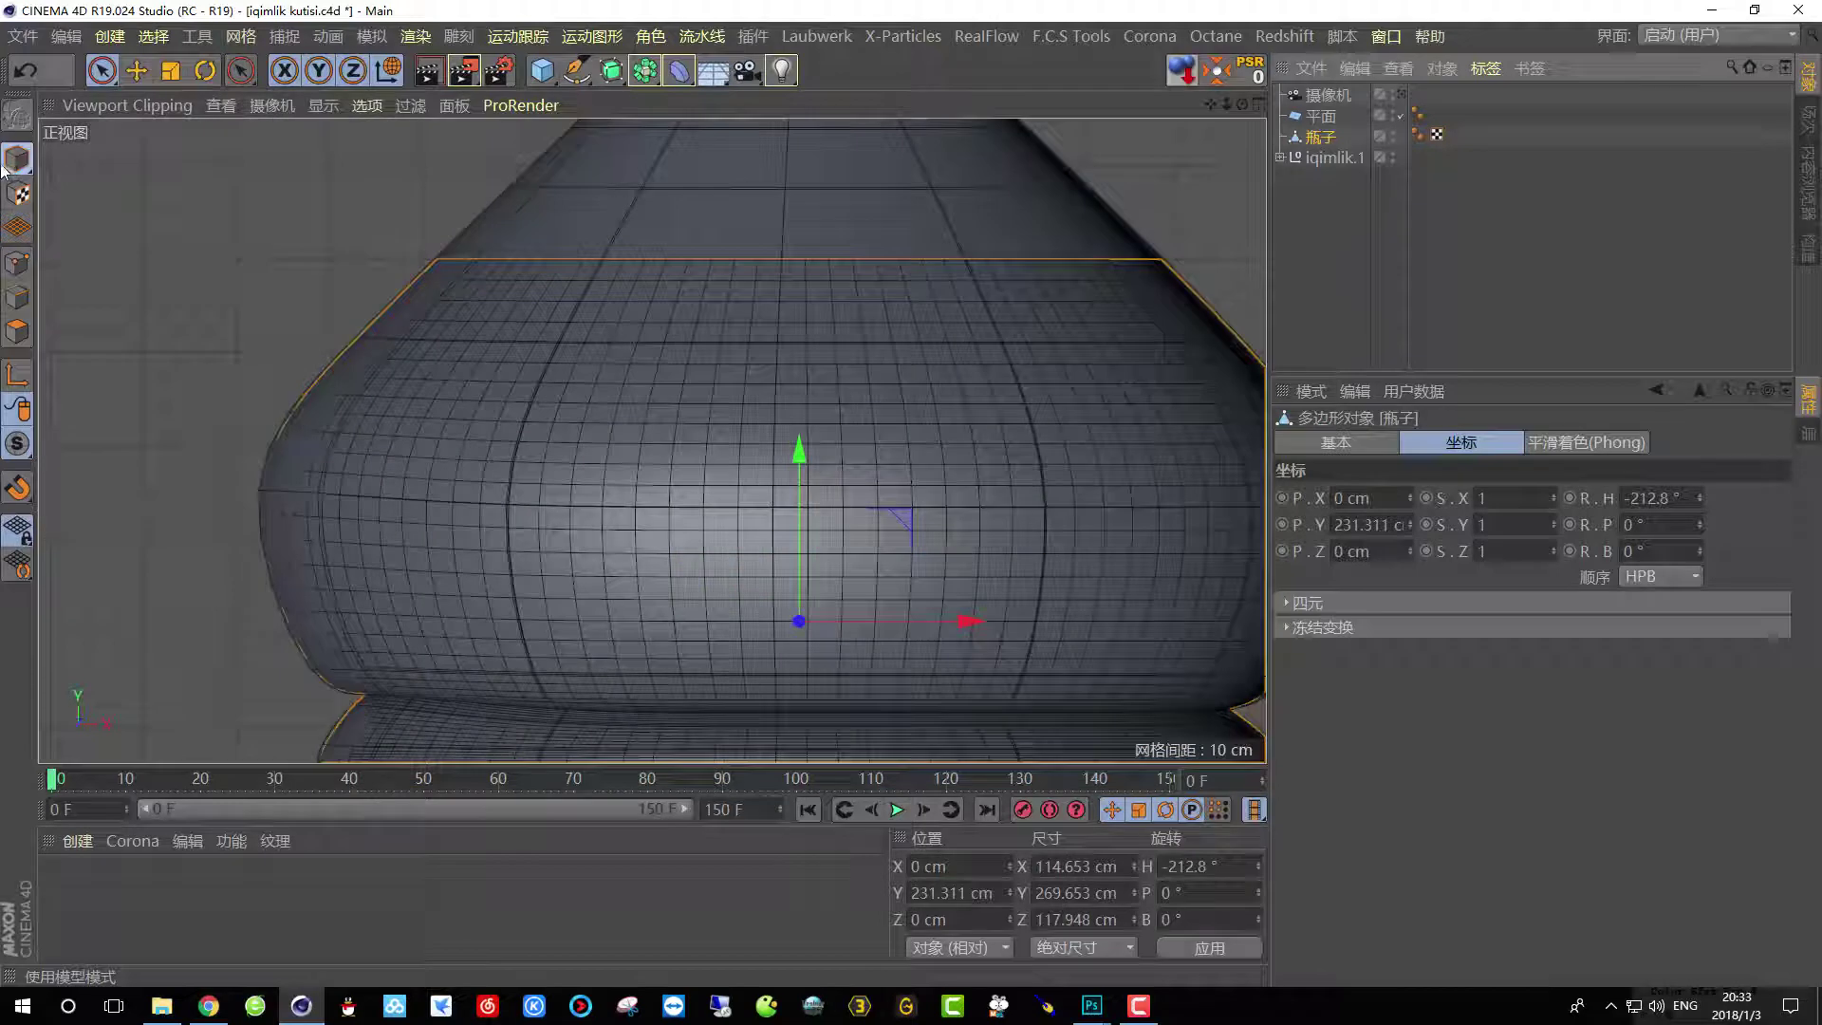
left_click(170, 70)
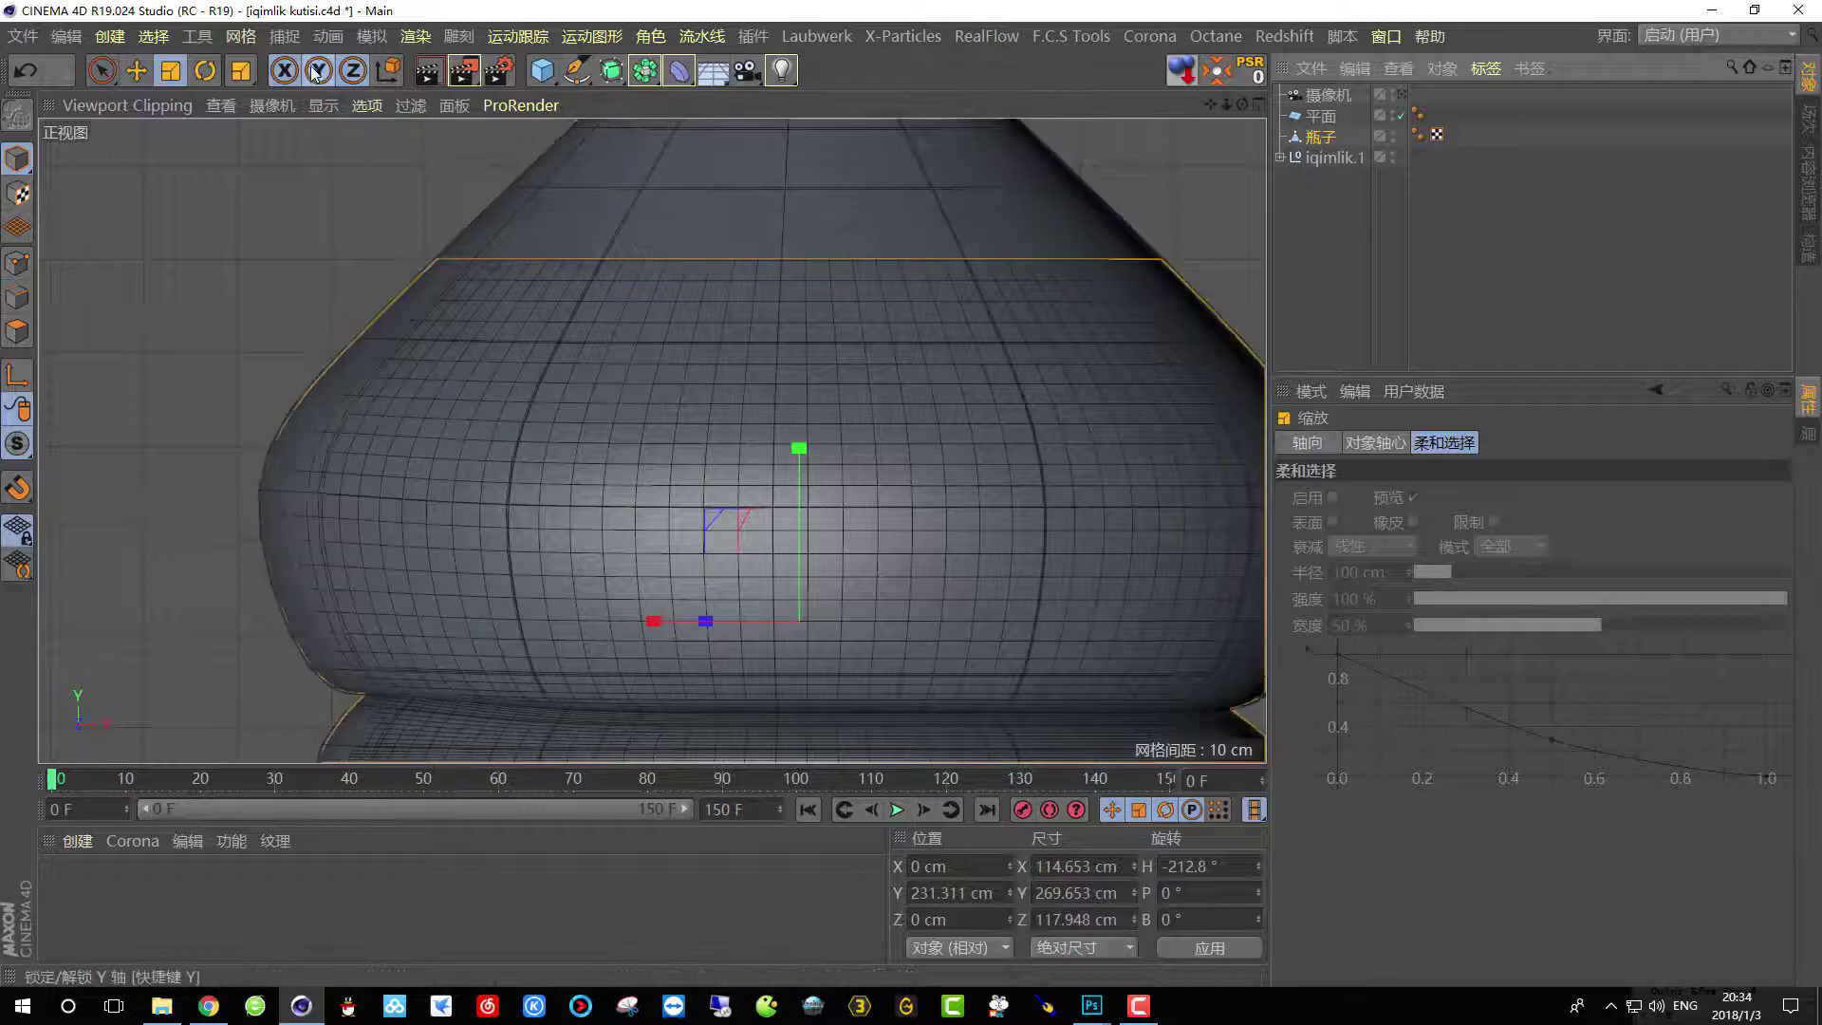
scroll(1018, 282, "up", 1)
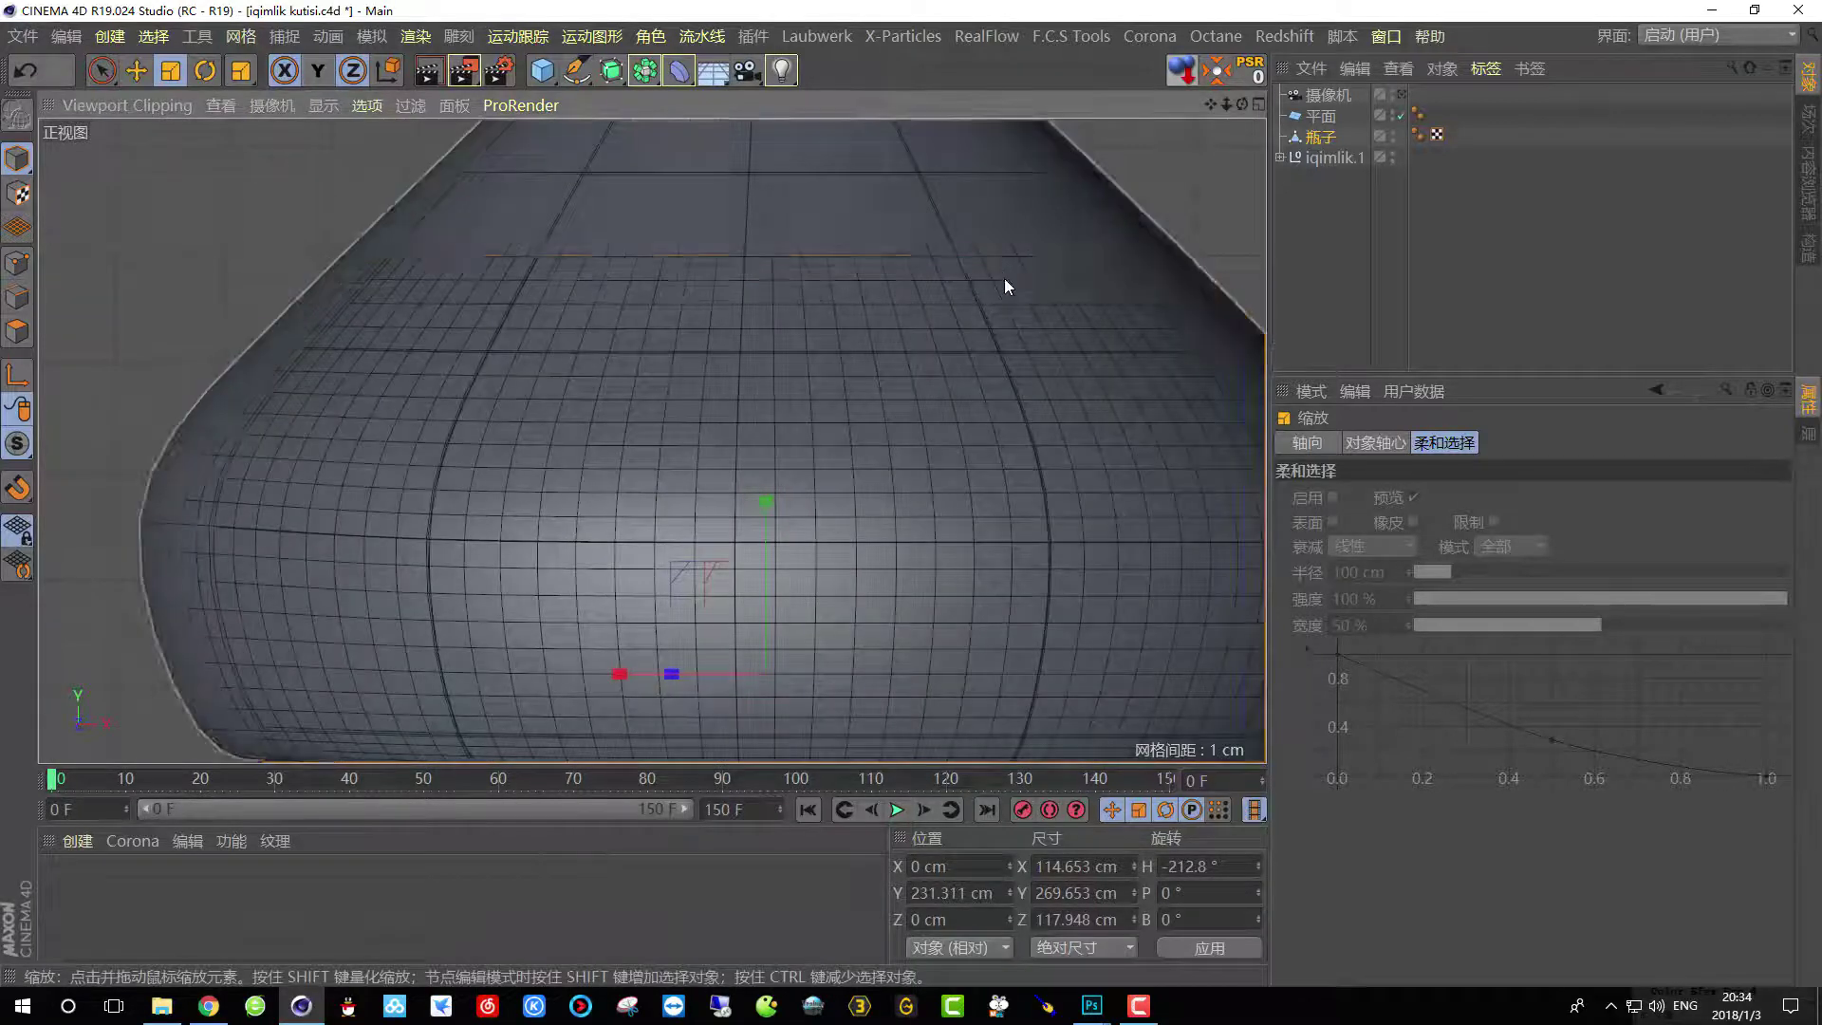
scroll(1008, 285, "down", 4)
scroll(1050, 317, "up", 3)
left_click_drag(1076, 305, 1078, 299)
Select the iqimlik.1 bottle and switch the front view's display to lines (线条).
left_click(1258, 104)
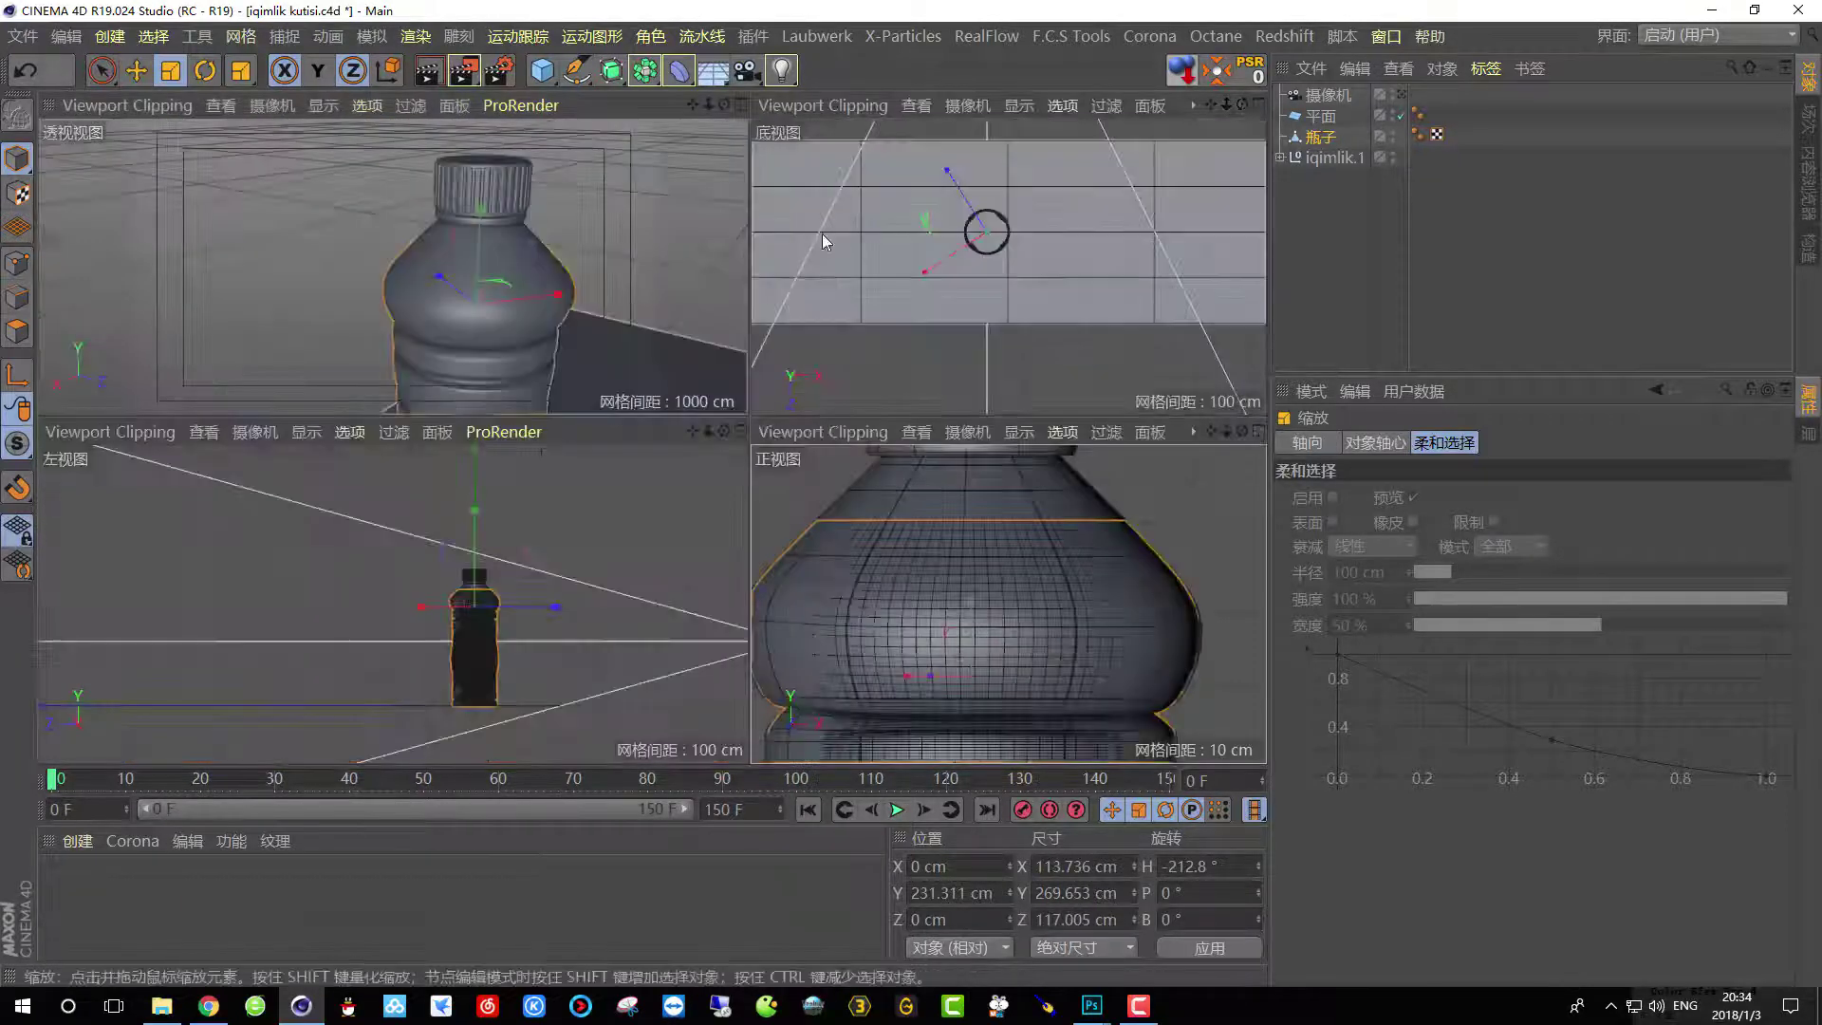
left_click(739, 104)
scroll(822, 409, "up", 4)
left_click_drag(855, 442, 858, 408, "alt")
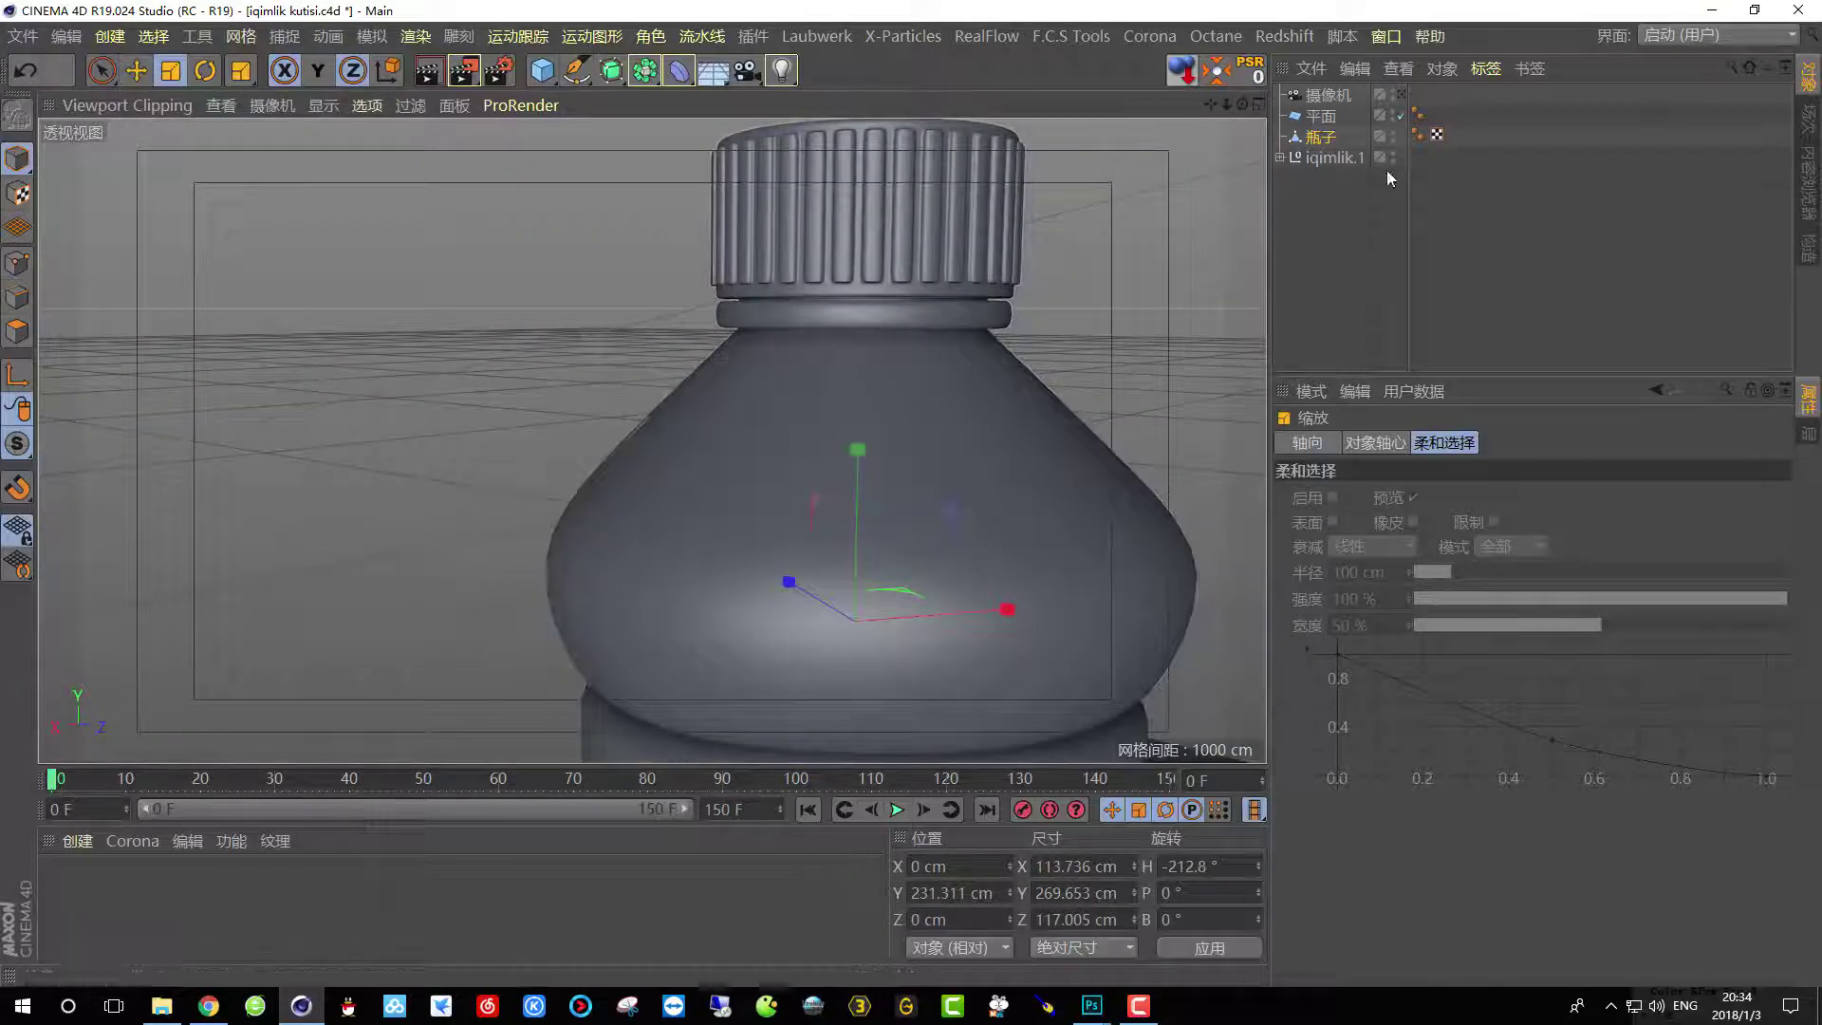
left_click(1310, 158)
scroll(953, 203, "down", 3)
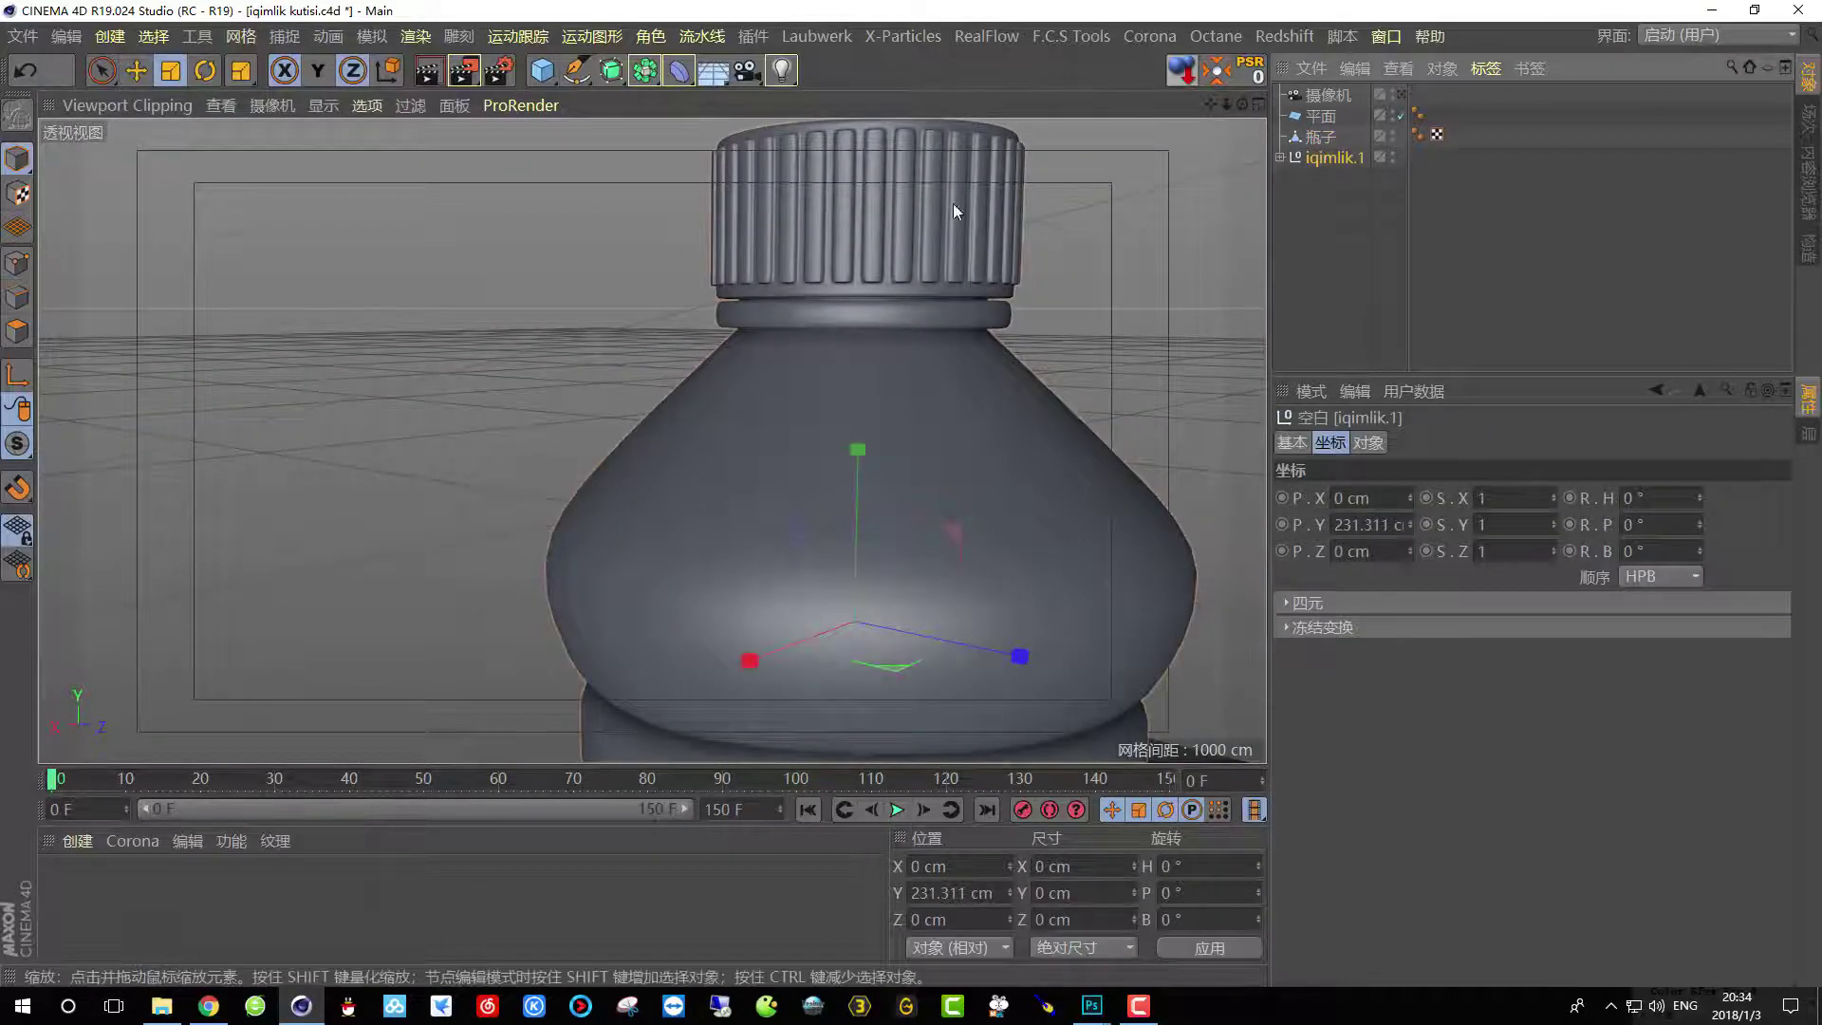
left_click(1258, 104)
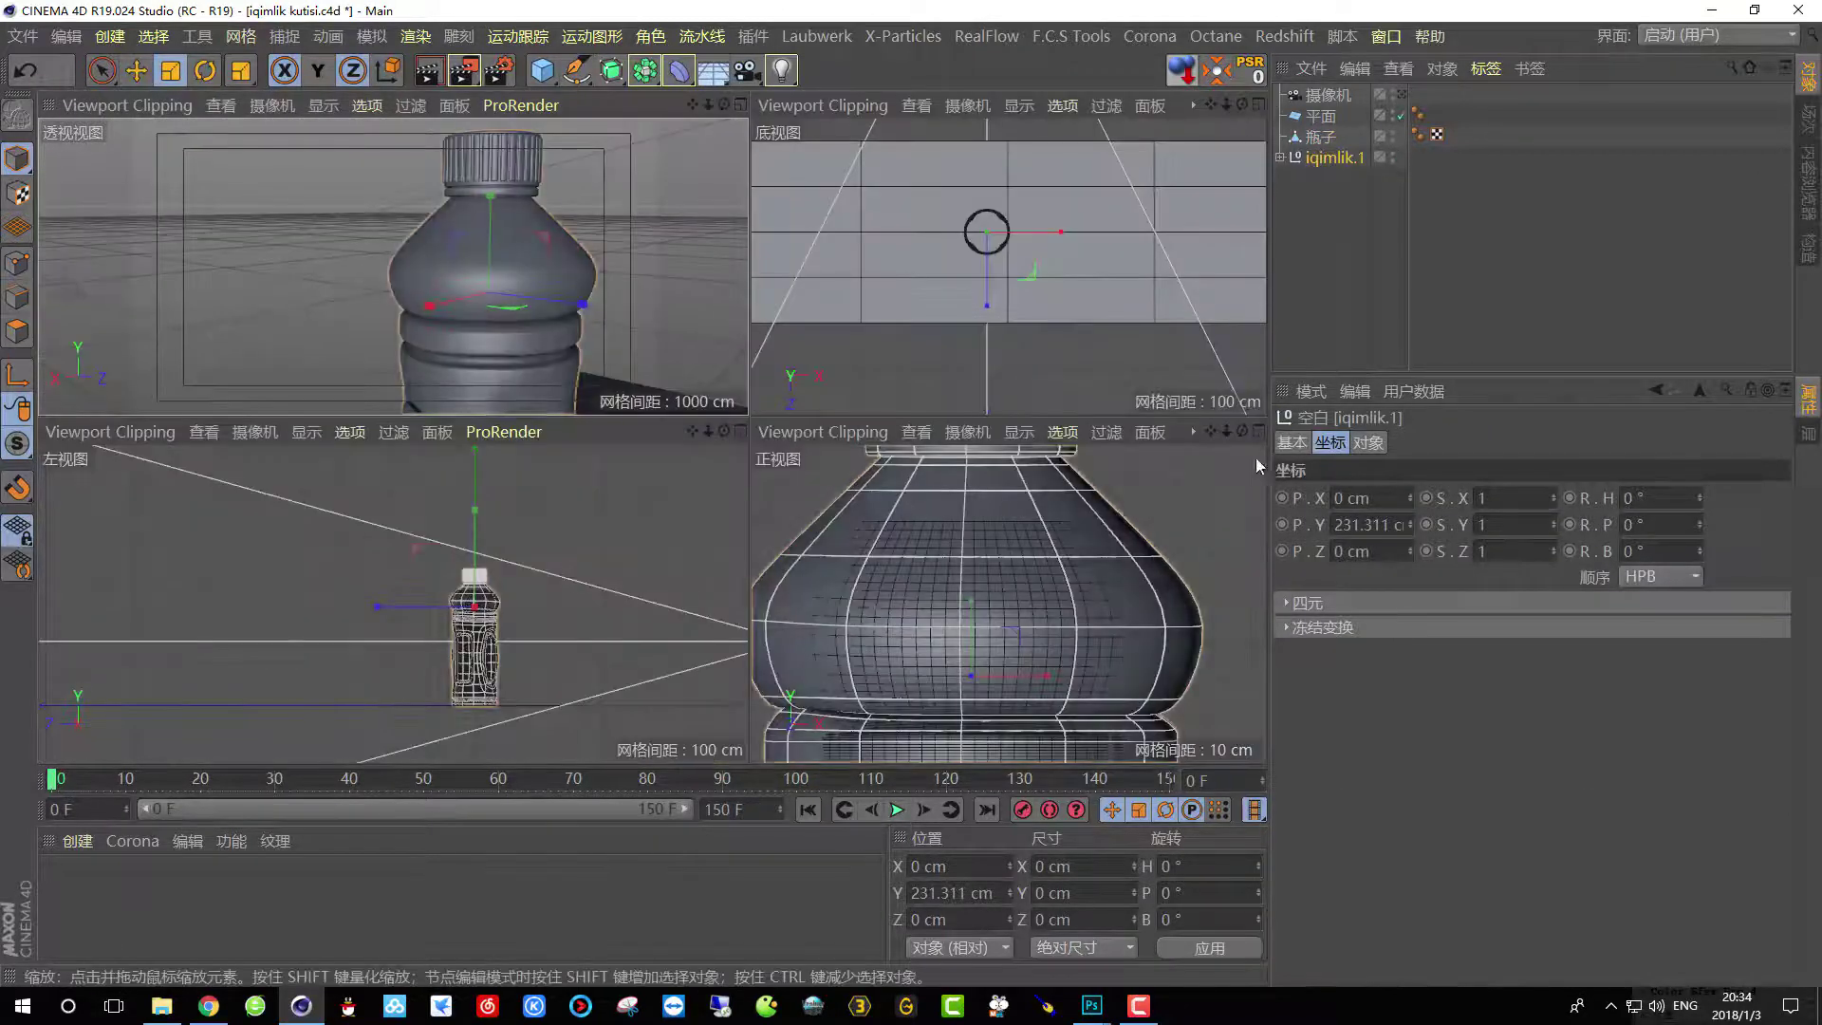
left_click(1258, 430)
scroll(818, 431, "down", 2)
scroll(300, 207, "up", 4)
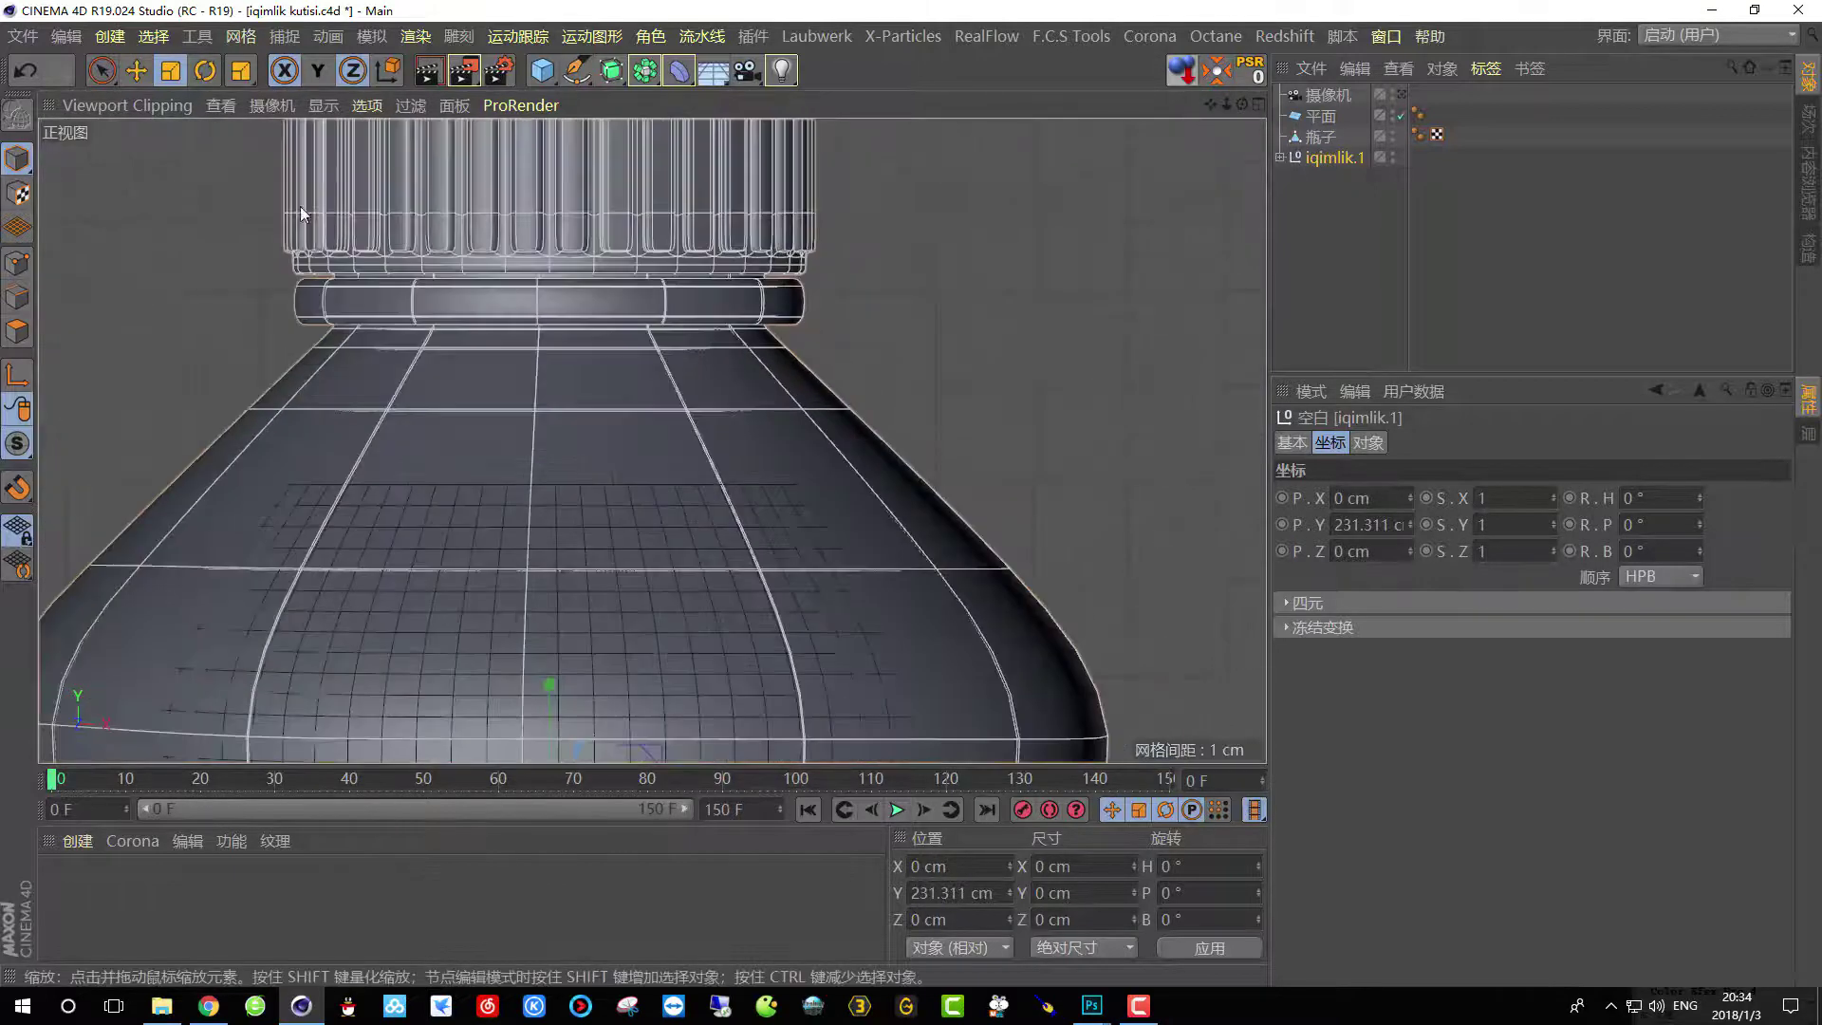
left_click(294, 102)
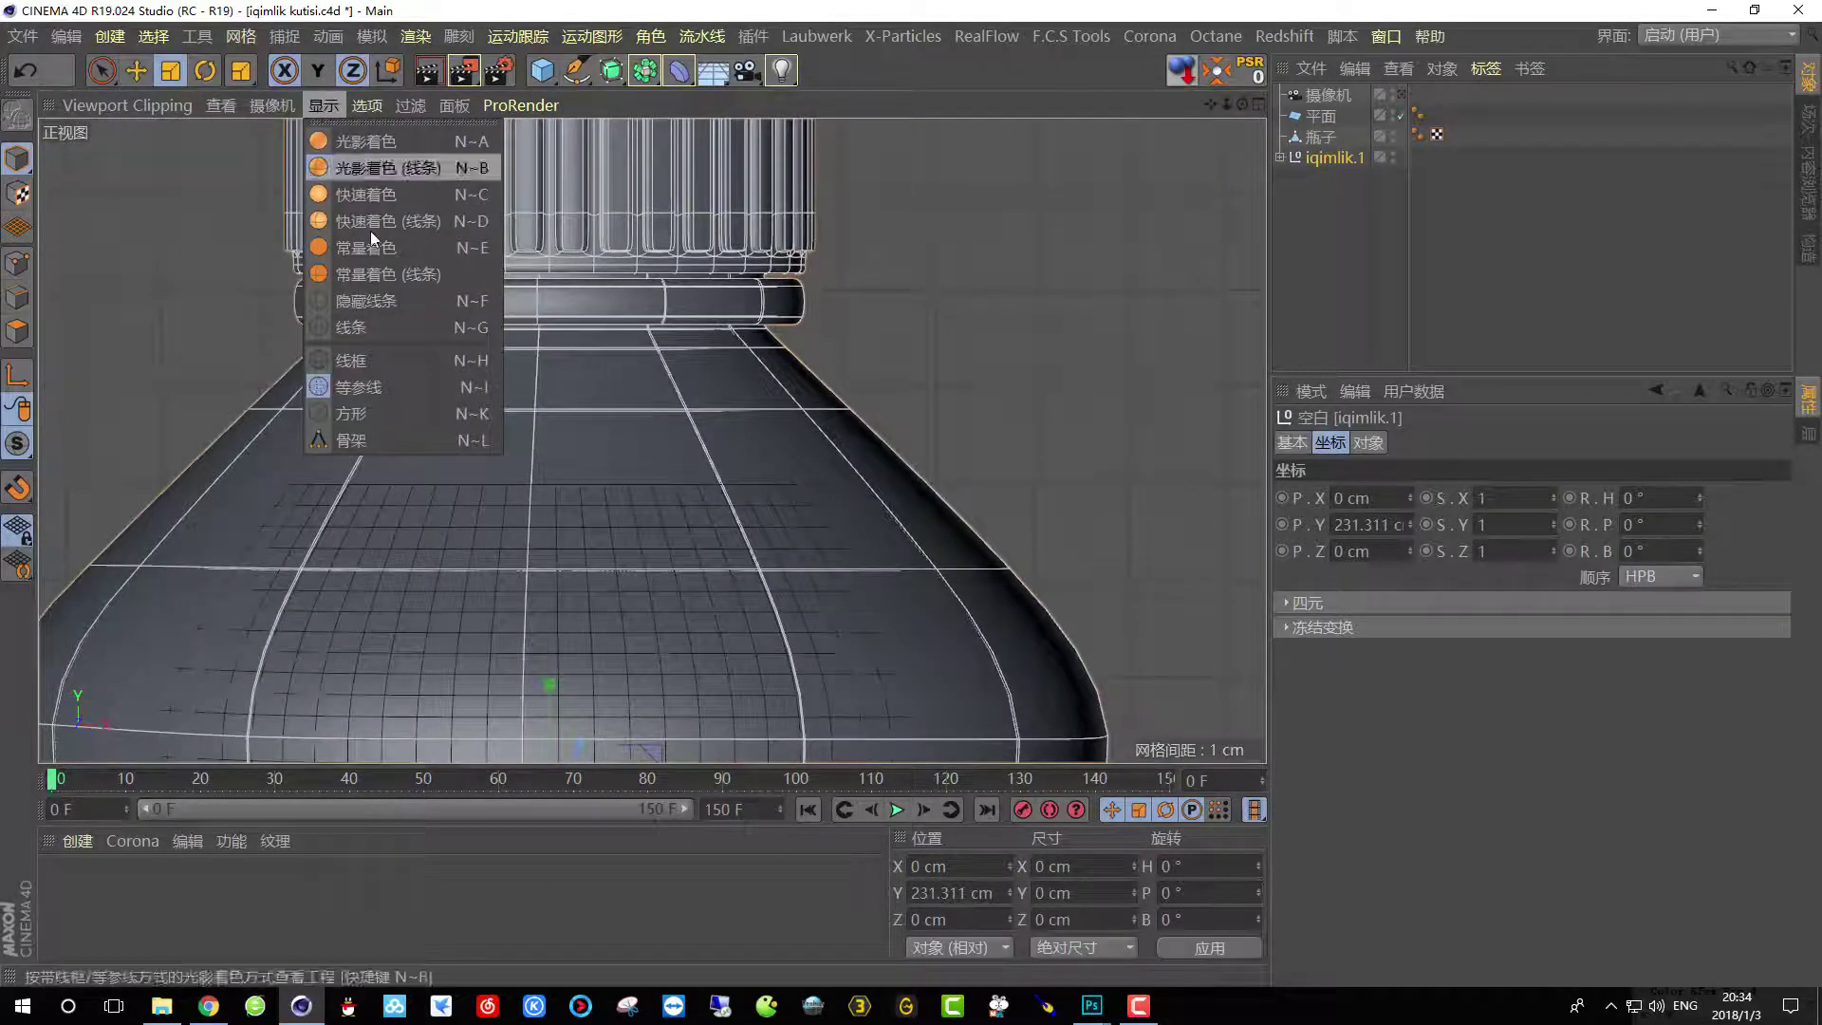
left_click(372, 326)
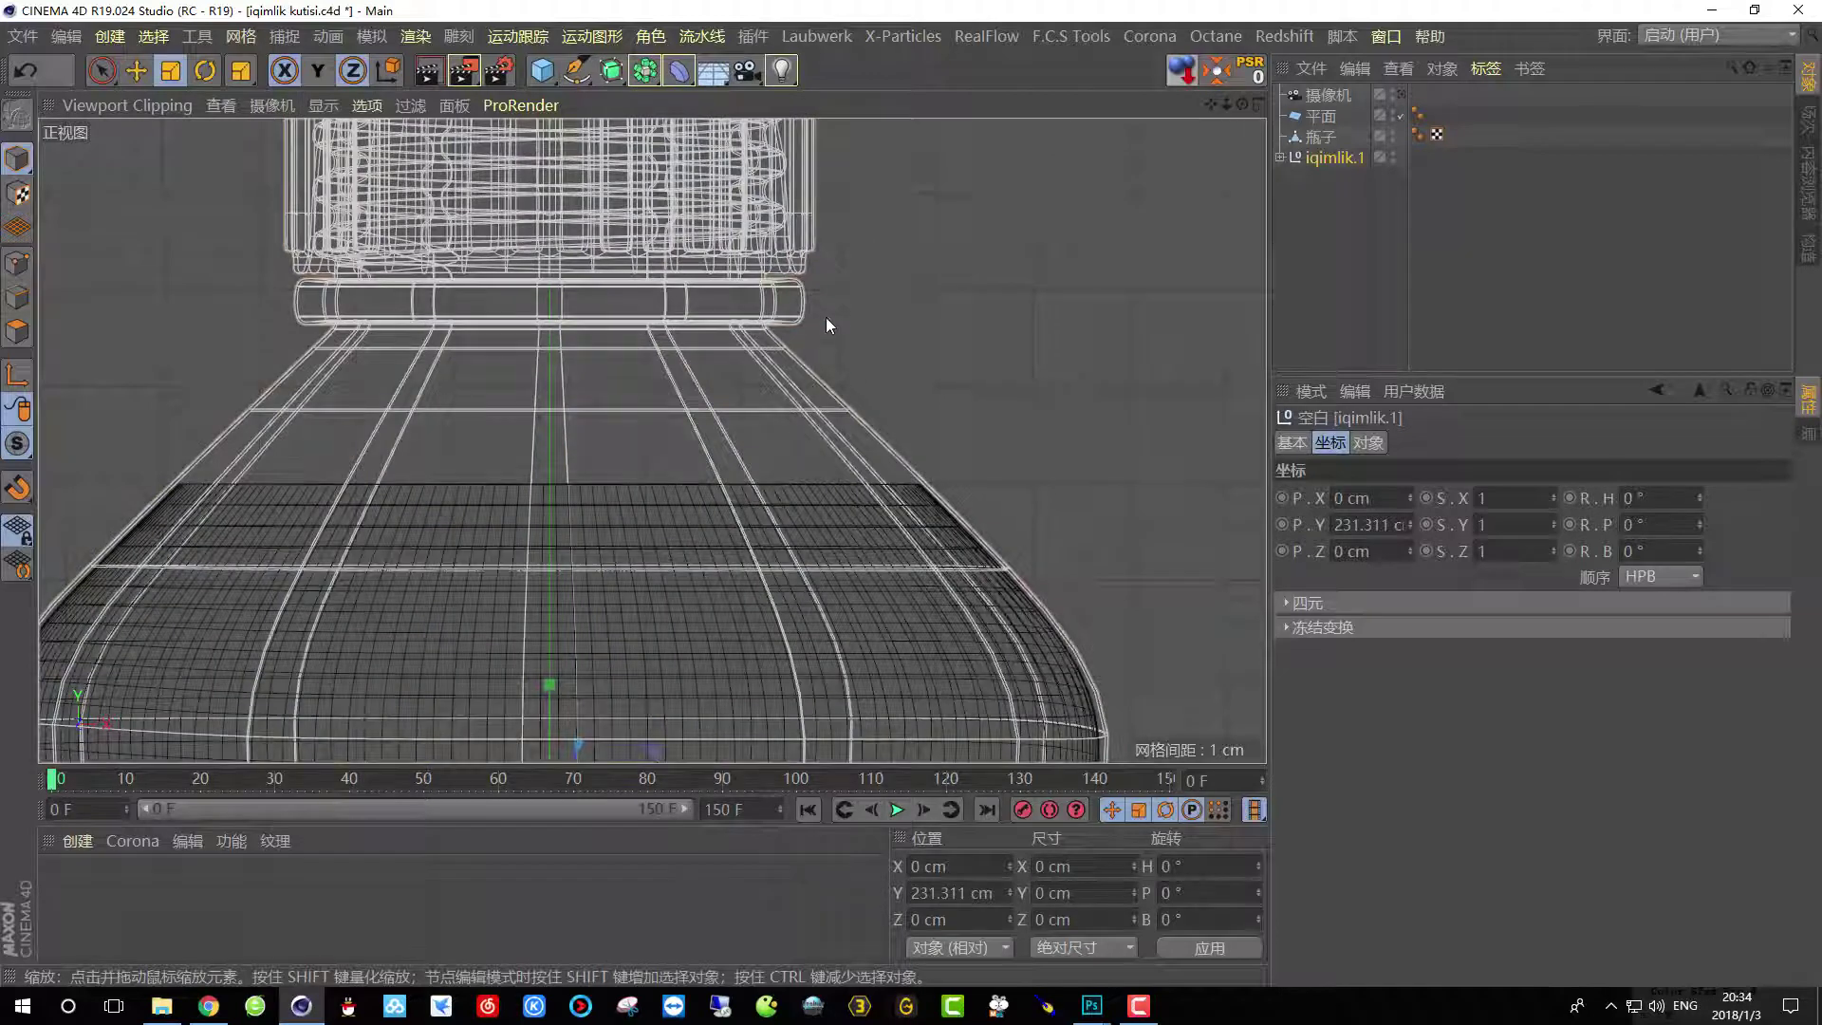
Scale the 瓶子 shell to fit just inside the bottle outline, to about 114.1 cm in X and 117.4 cm in Z.
left_click(1313, 139)
scroll(1044, 481, "up", 10)
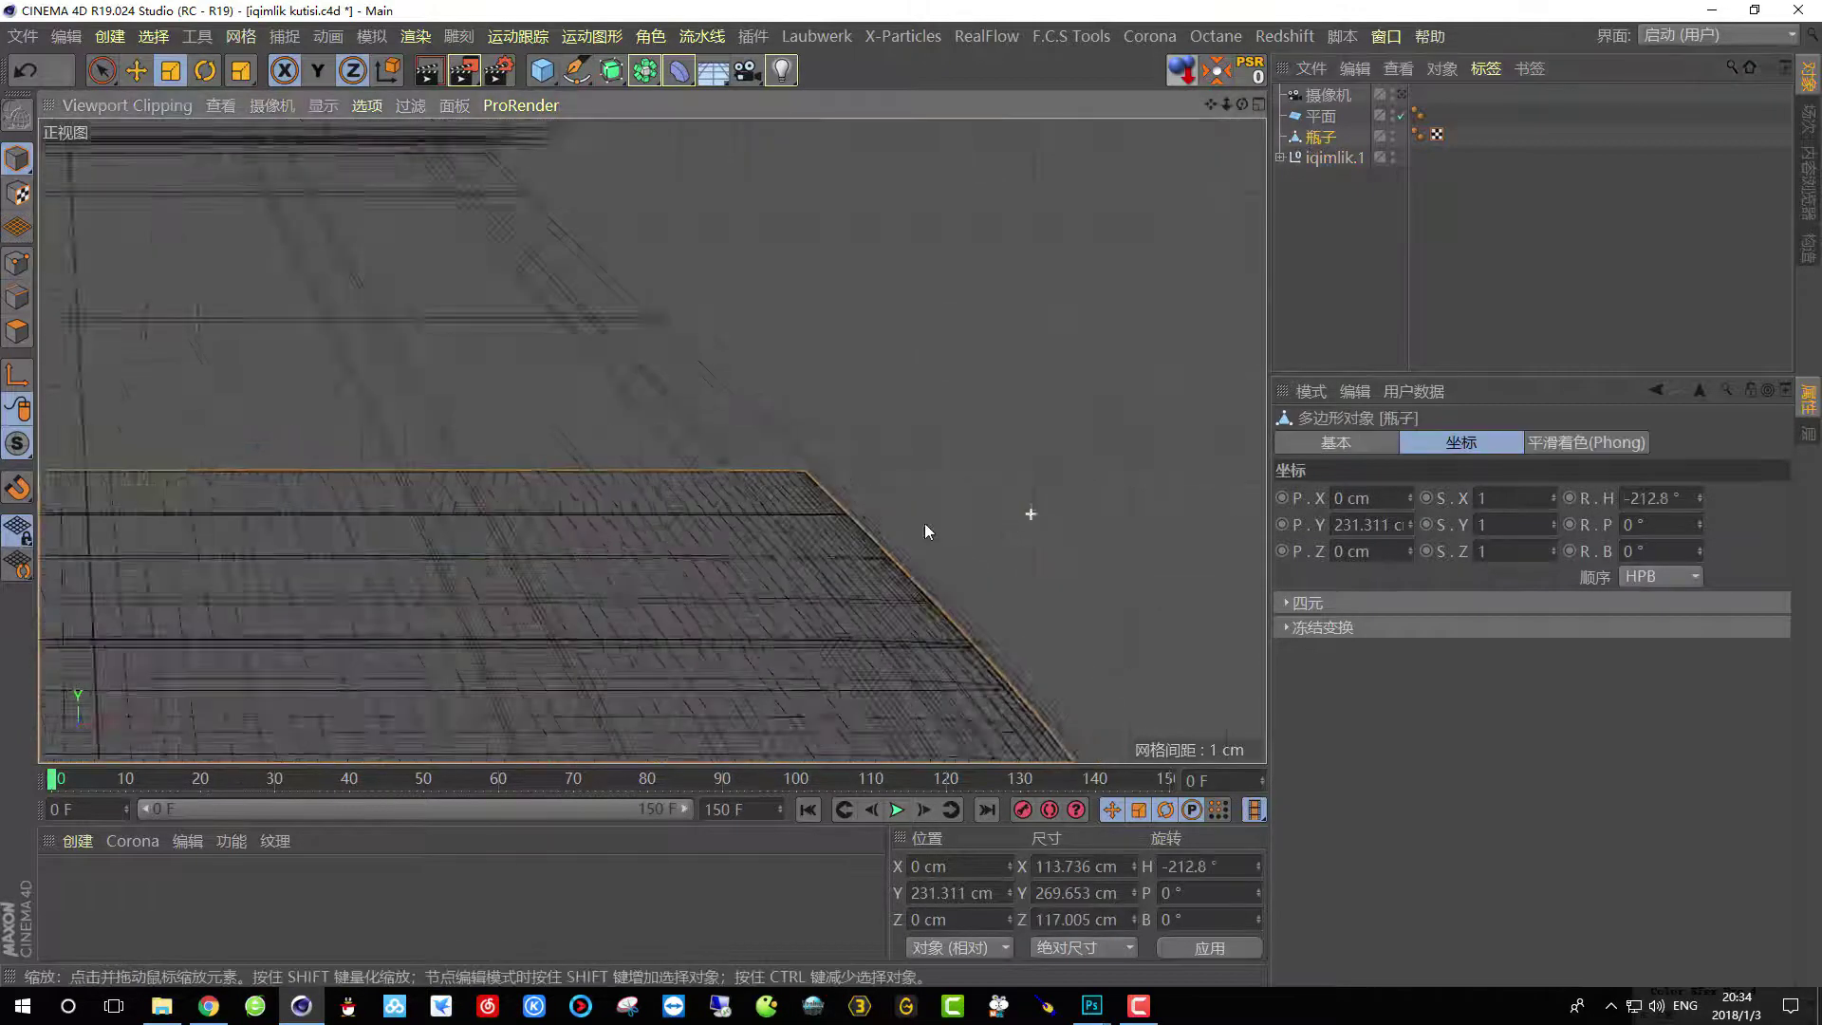
left_click(1325, 162)
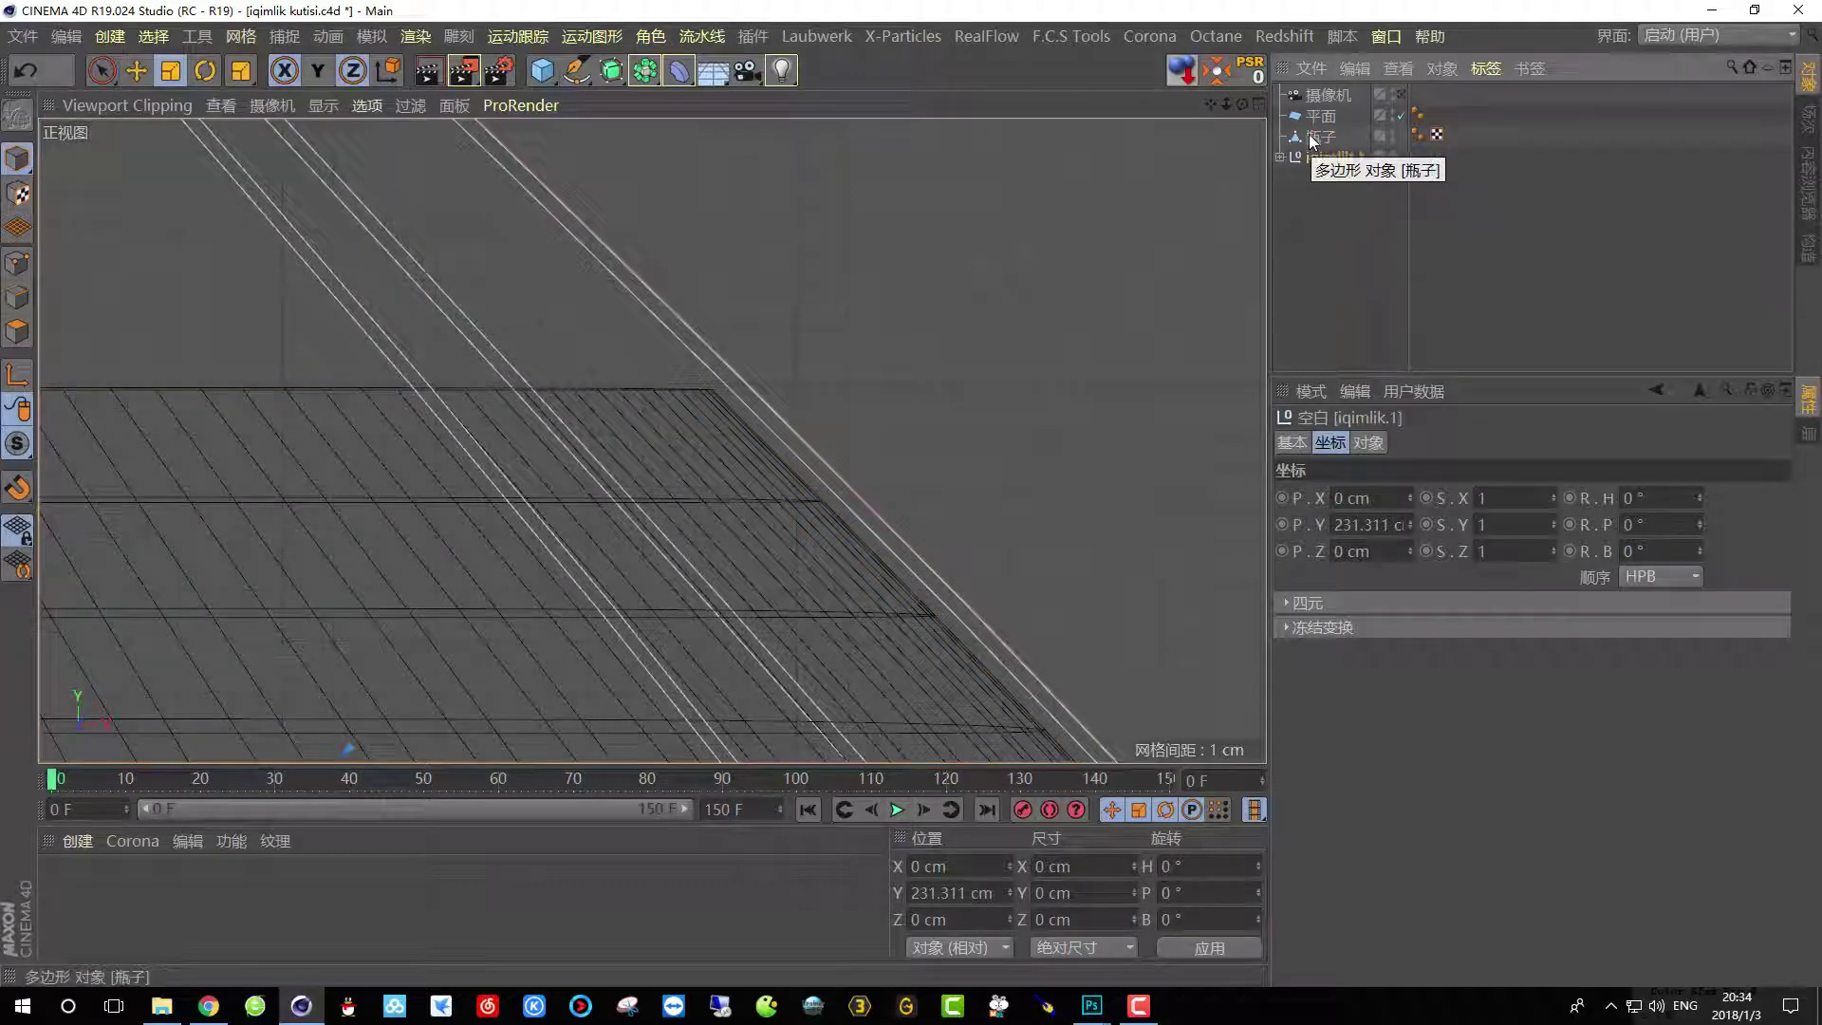
left_click(1313, 139)
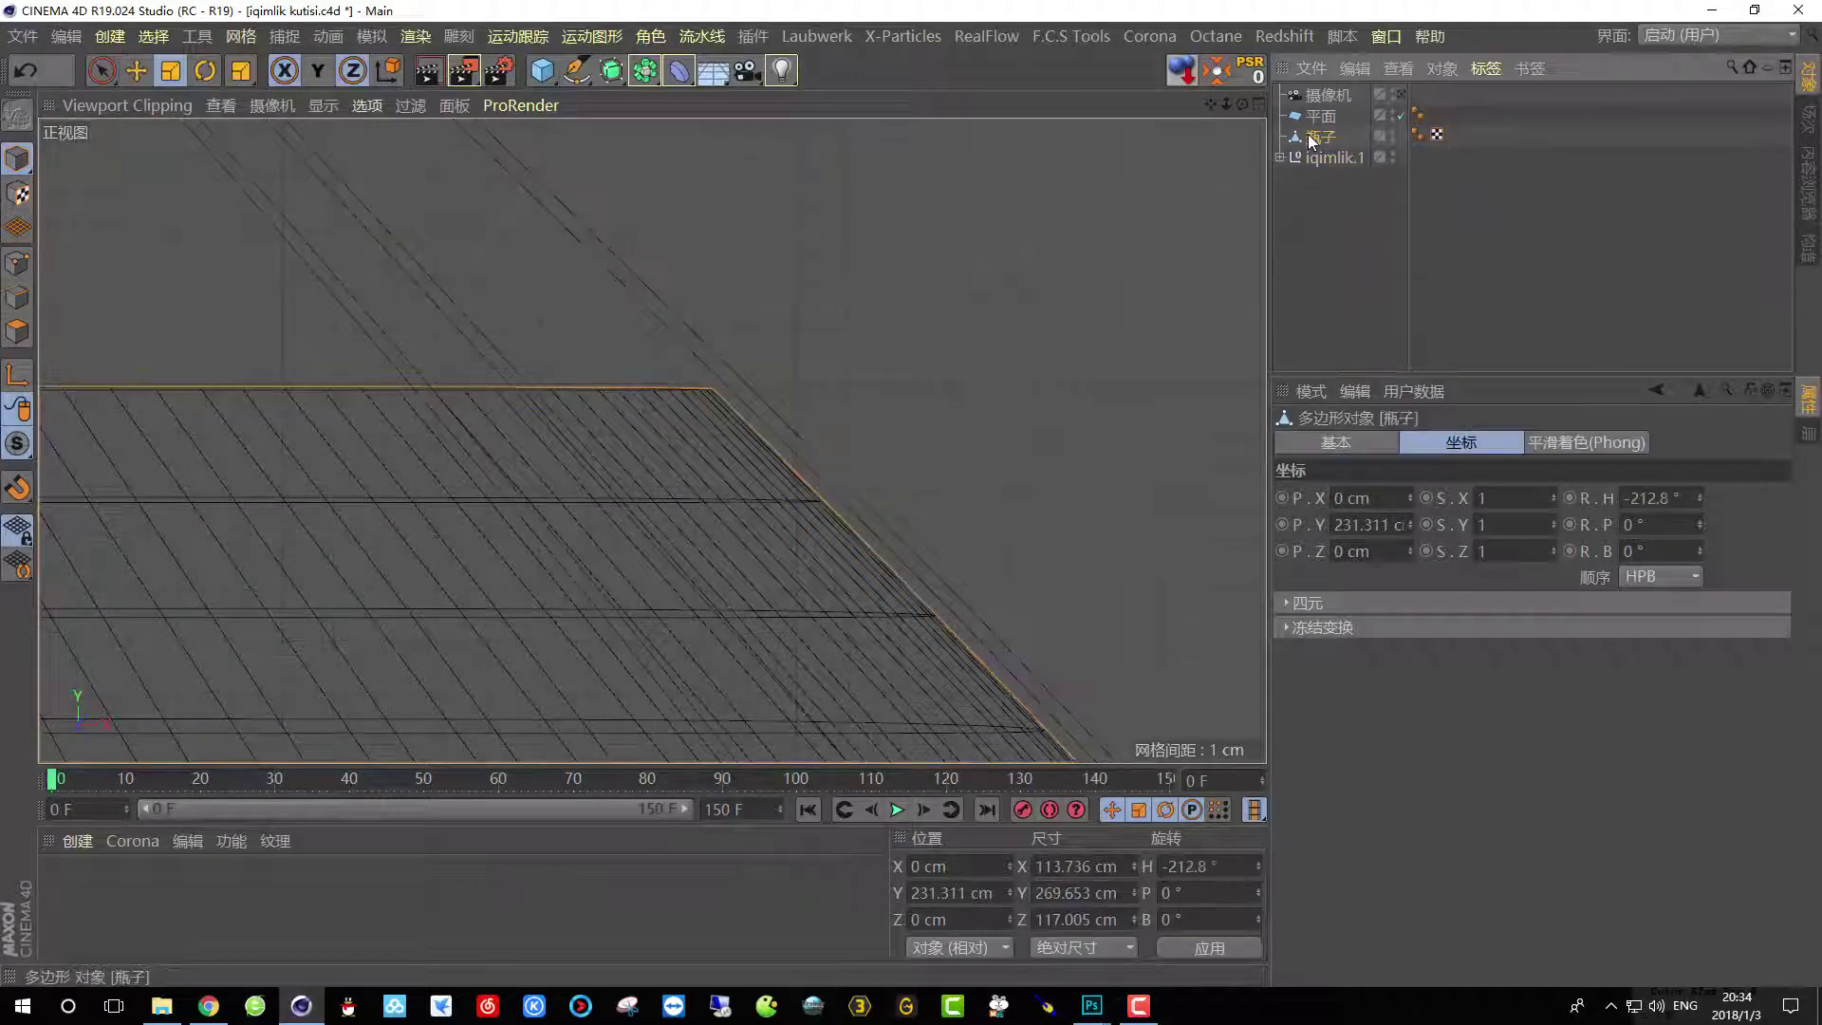
left_click(169, 72)
left_click_drag(406, 271, 419, 270)
key("ctrl+z")
scroll(419, 270, "down", 15)
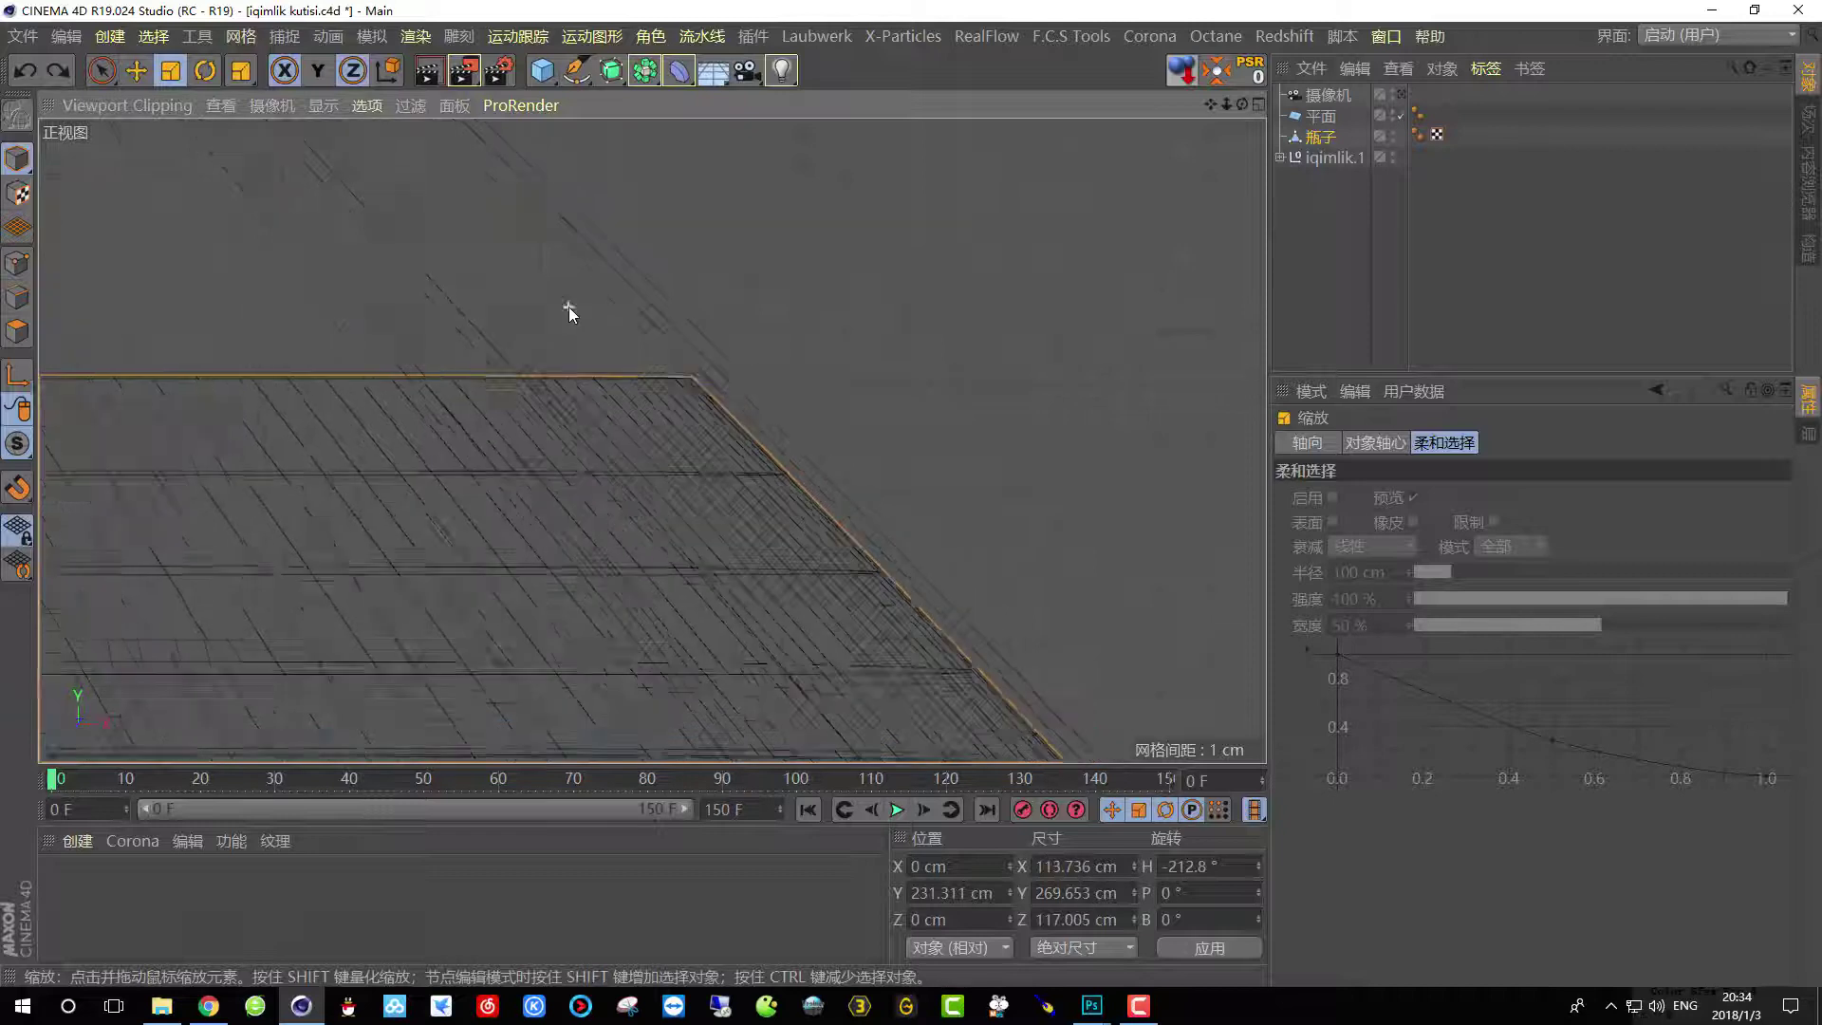
scroll(771, 474, "up", 3)
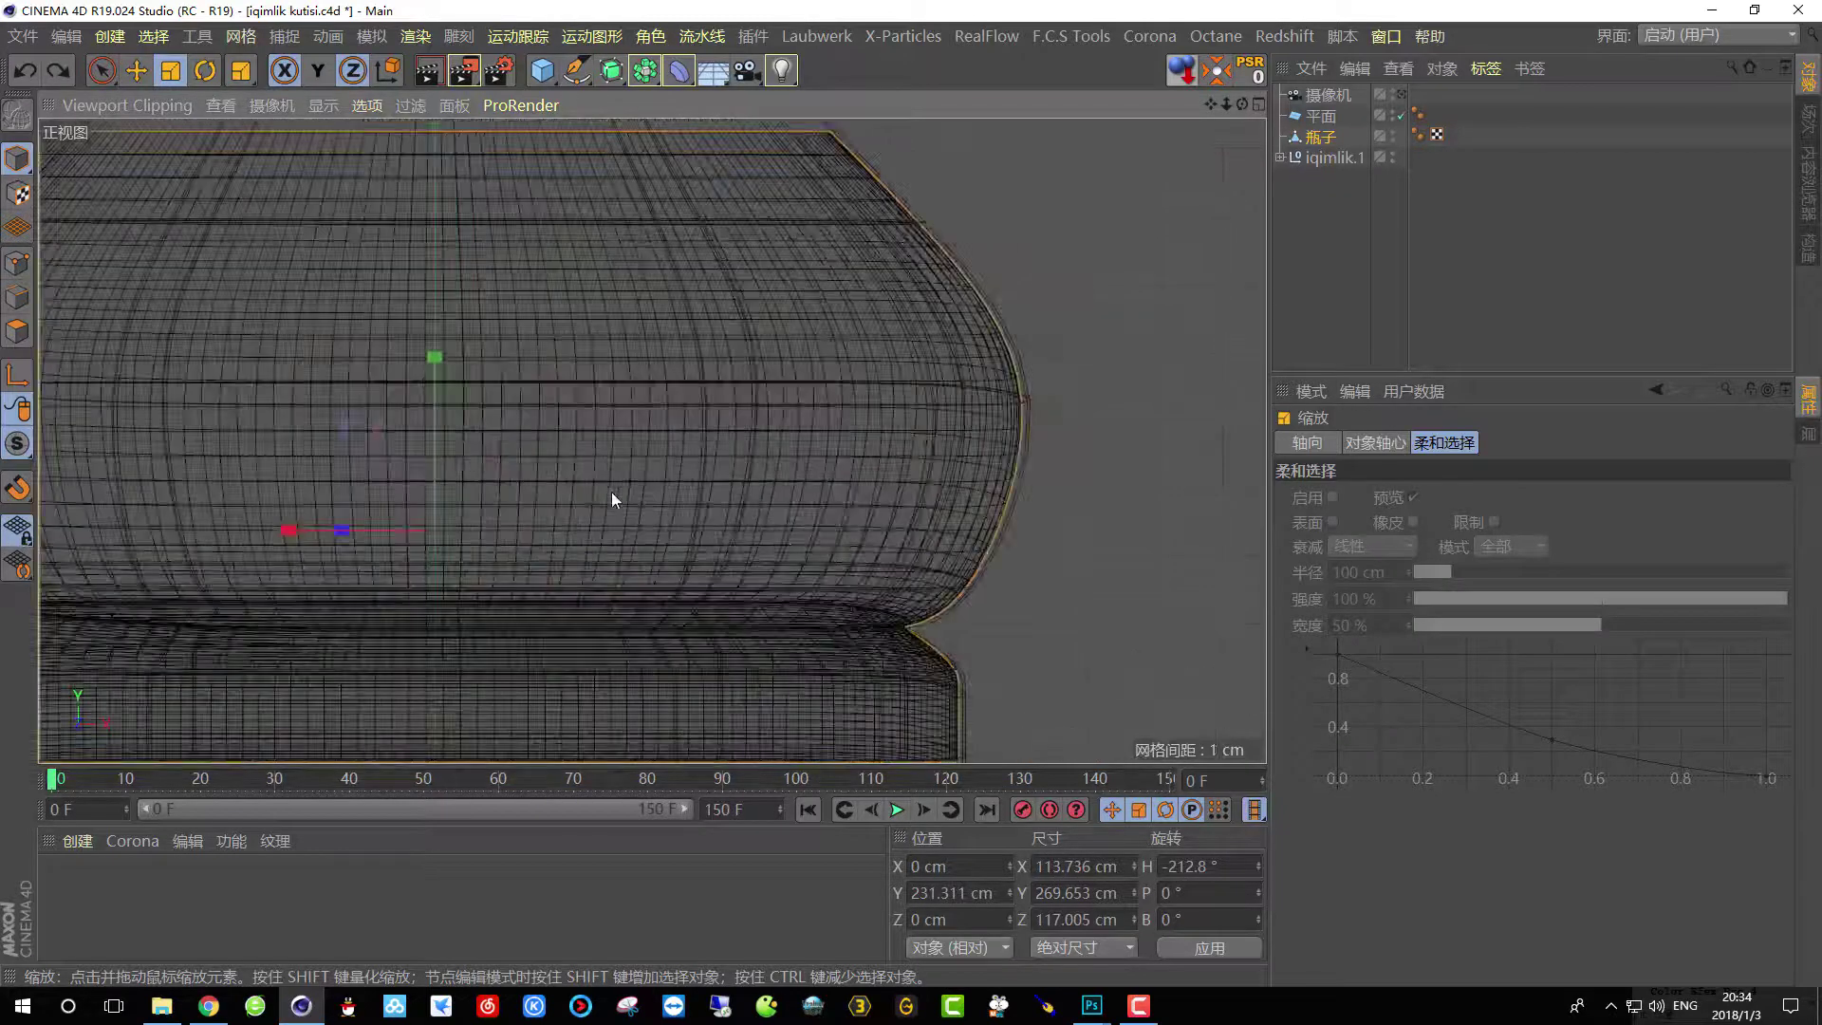
scroll(867, 541, "up", 5)
left_click_drag(809, 500, 806, 494)
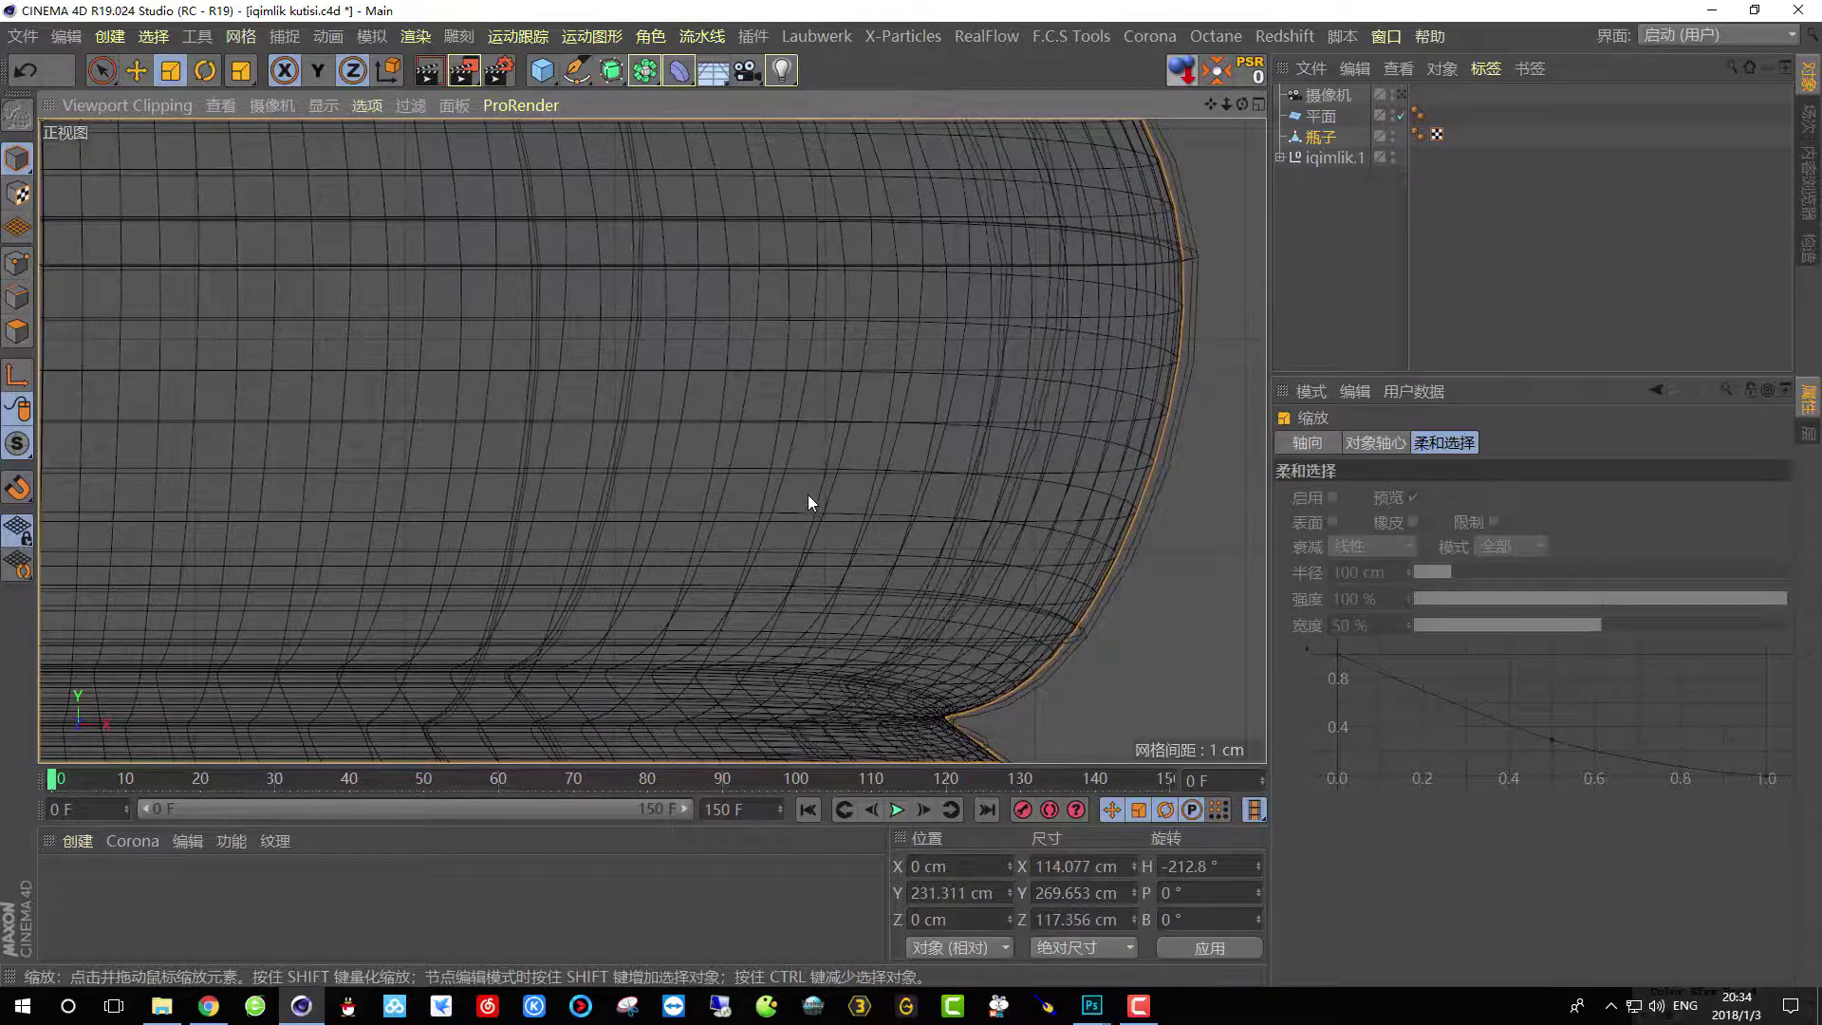
Examine the gap between the 瓶子 shell and the bottle along the shoulder, grooves and base in the front view.
scroll(806, 494, "down", 3)
scroll(871, 537, "up", 3)
scroll(909, 558, "down", 2)
scroll(964, 613, "up", 2)
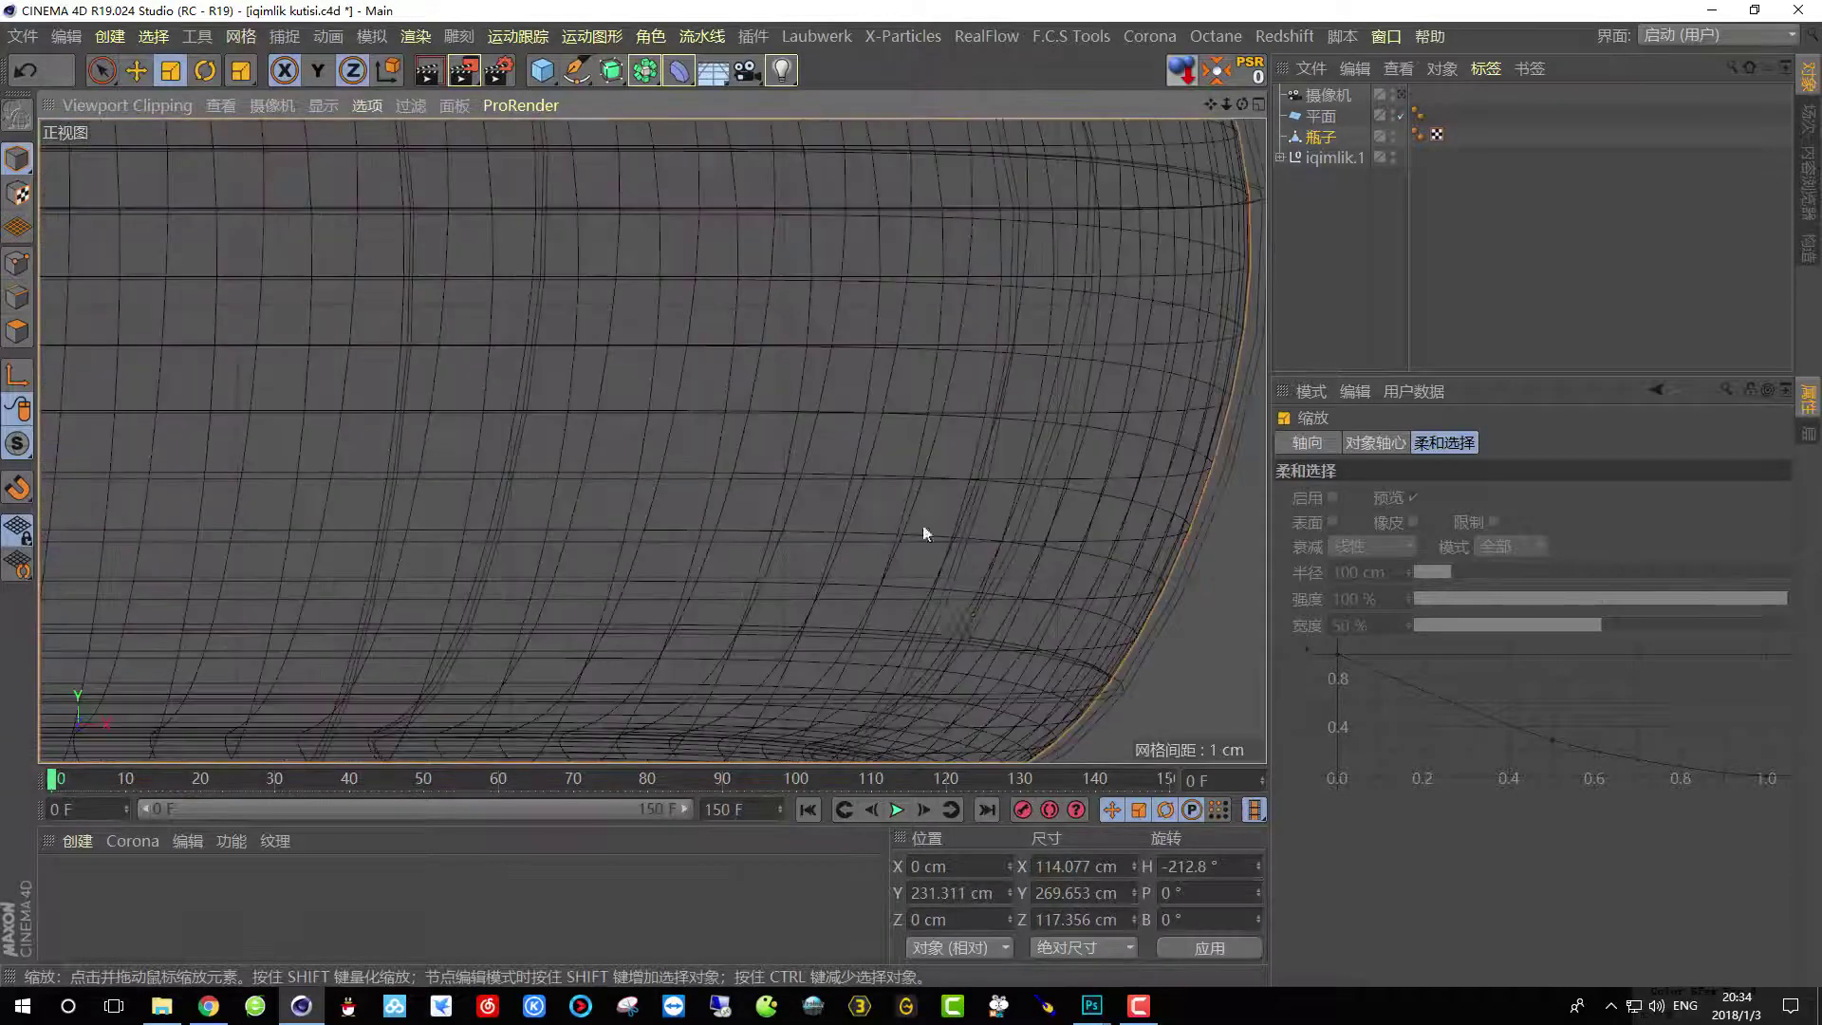
scroll(978, 569, "down", 2)
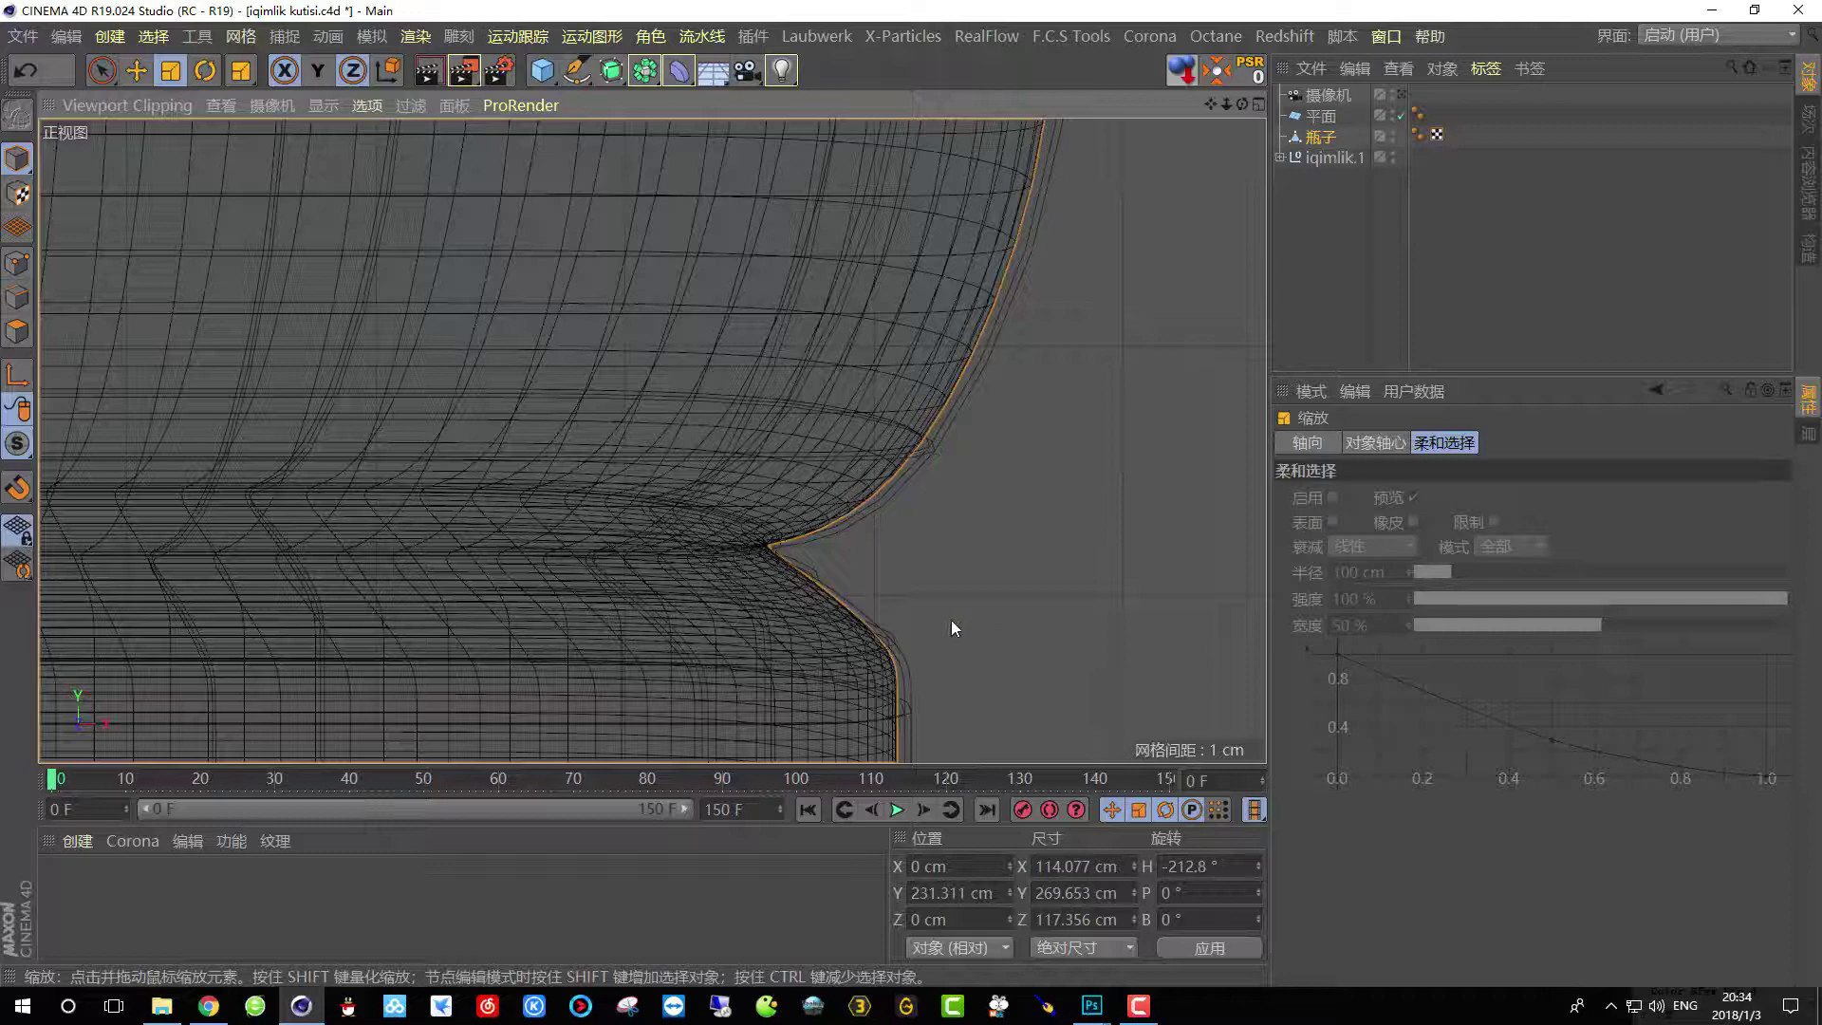
scroll(950, 619, "down", 2)
scroll(572, 612, "down", 2)
scroll(190, 674, "up", 4)
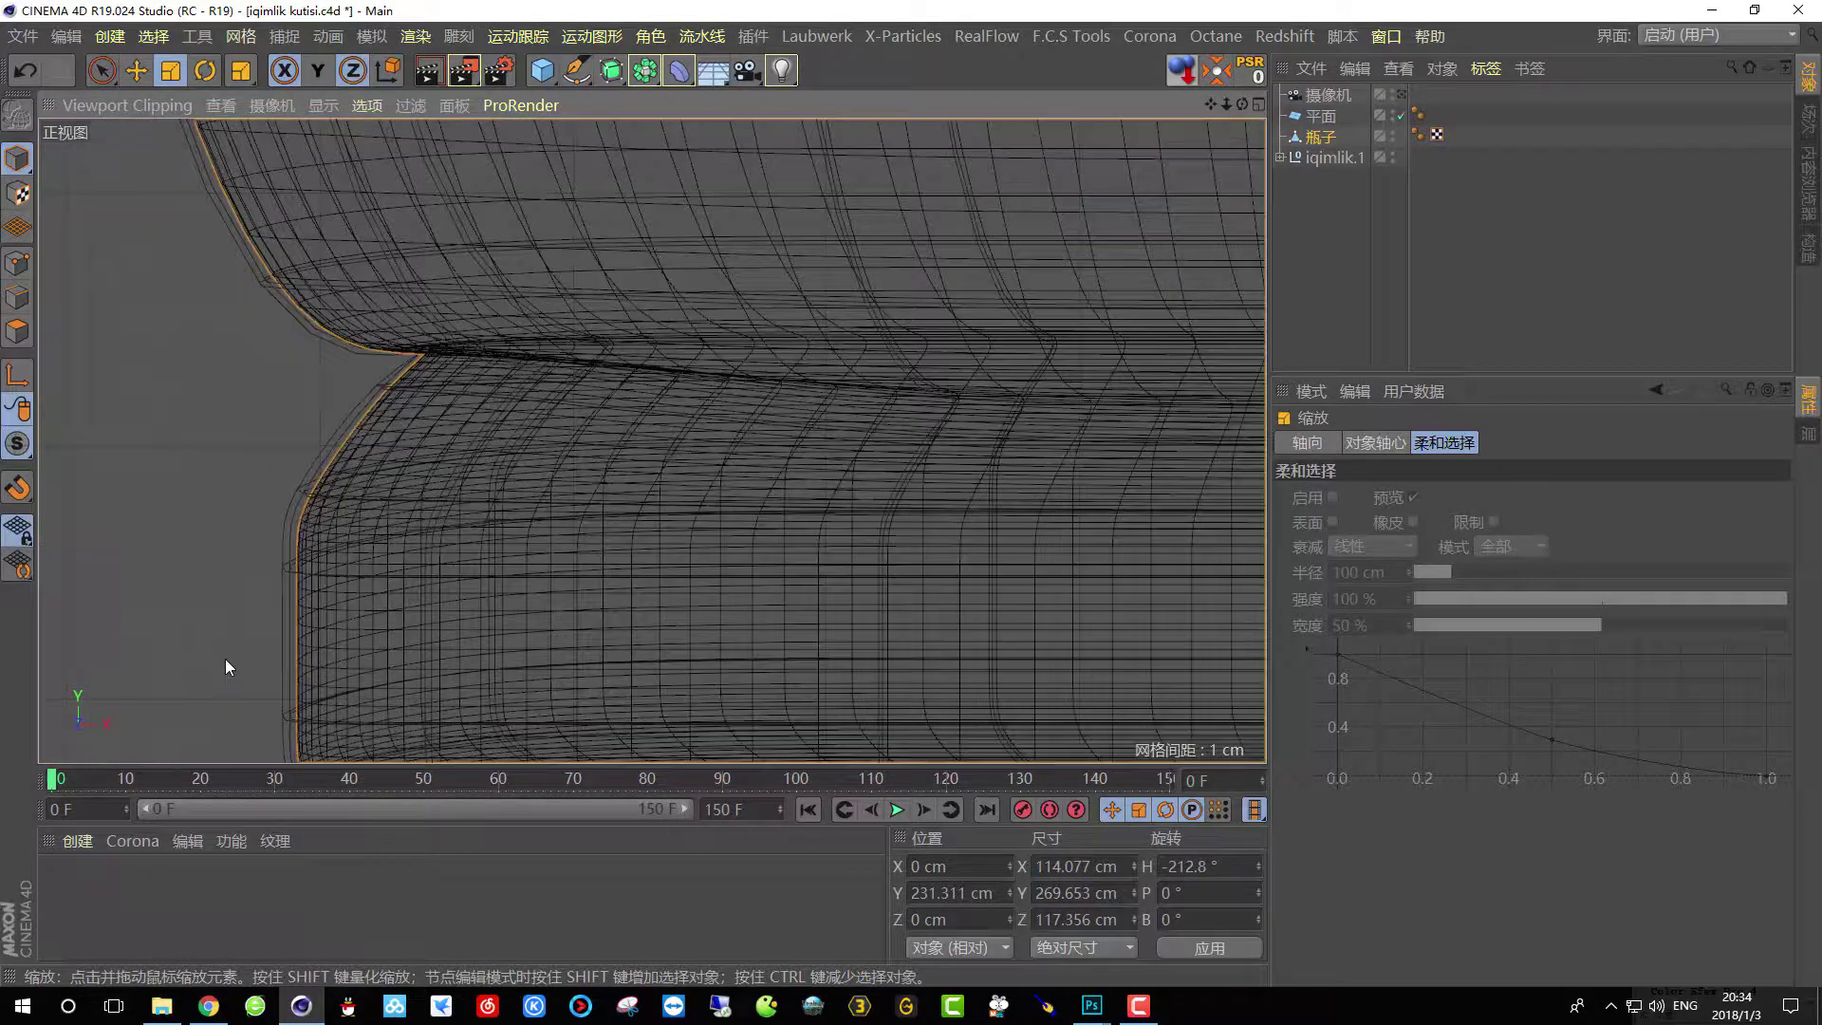
scroll(221, 657, "down", 8)
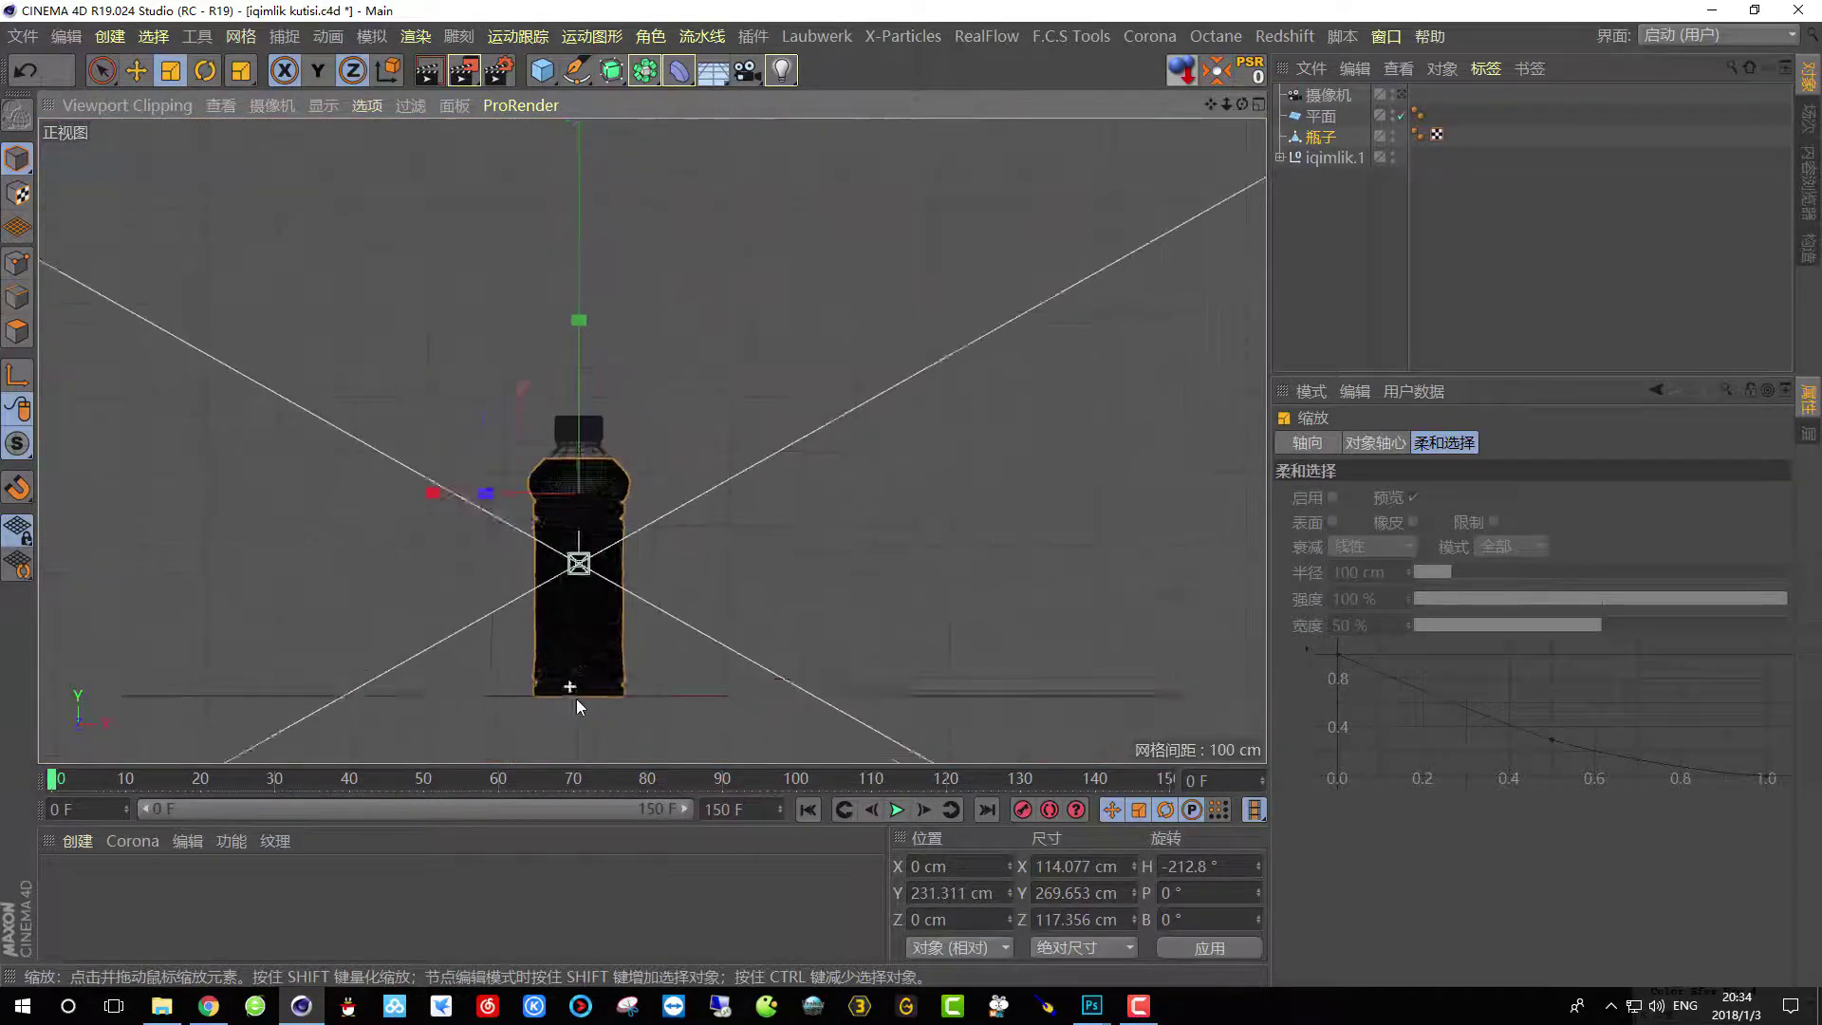
scroll(577, 699, "up", 5)
scroll(655, 645, "down", 4)
scroll(657, 640, "up", 5)
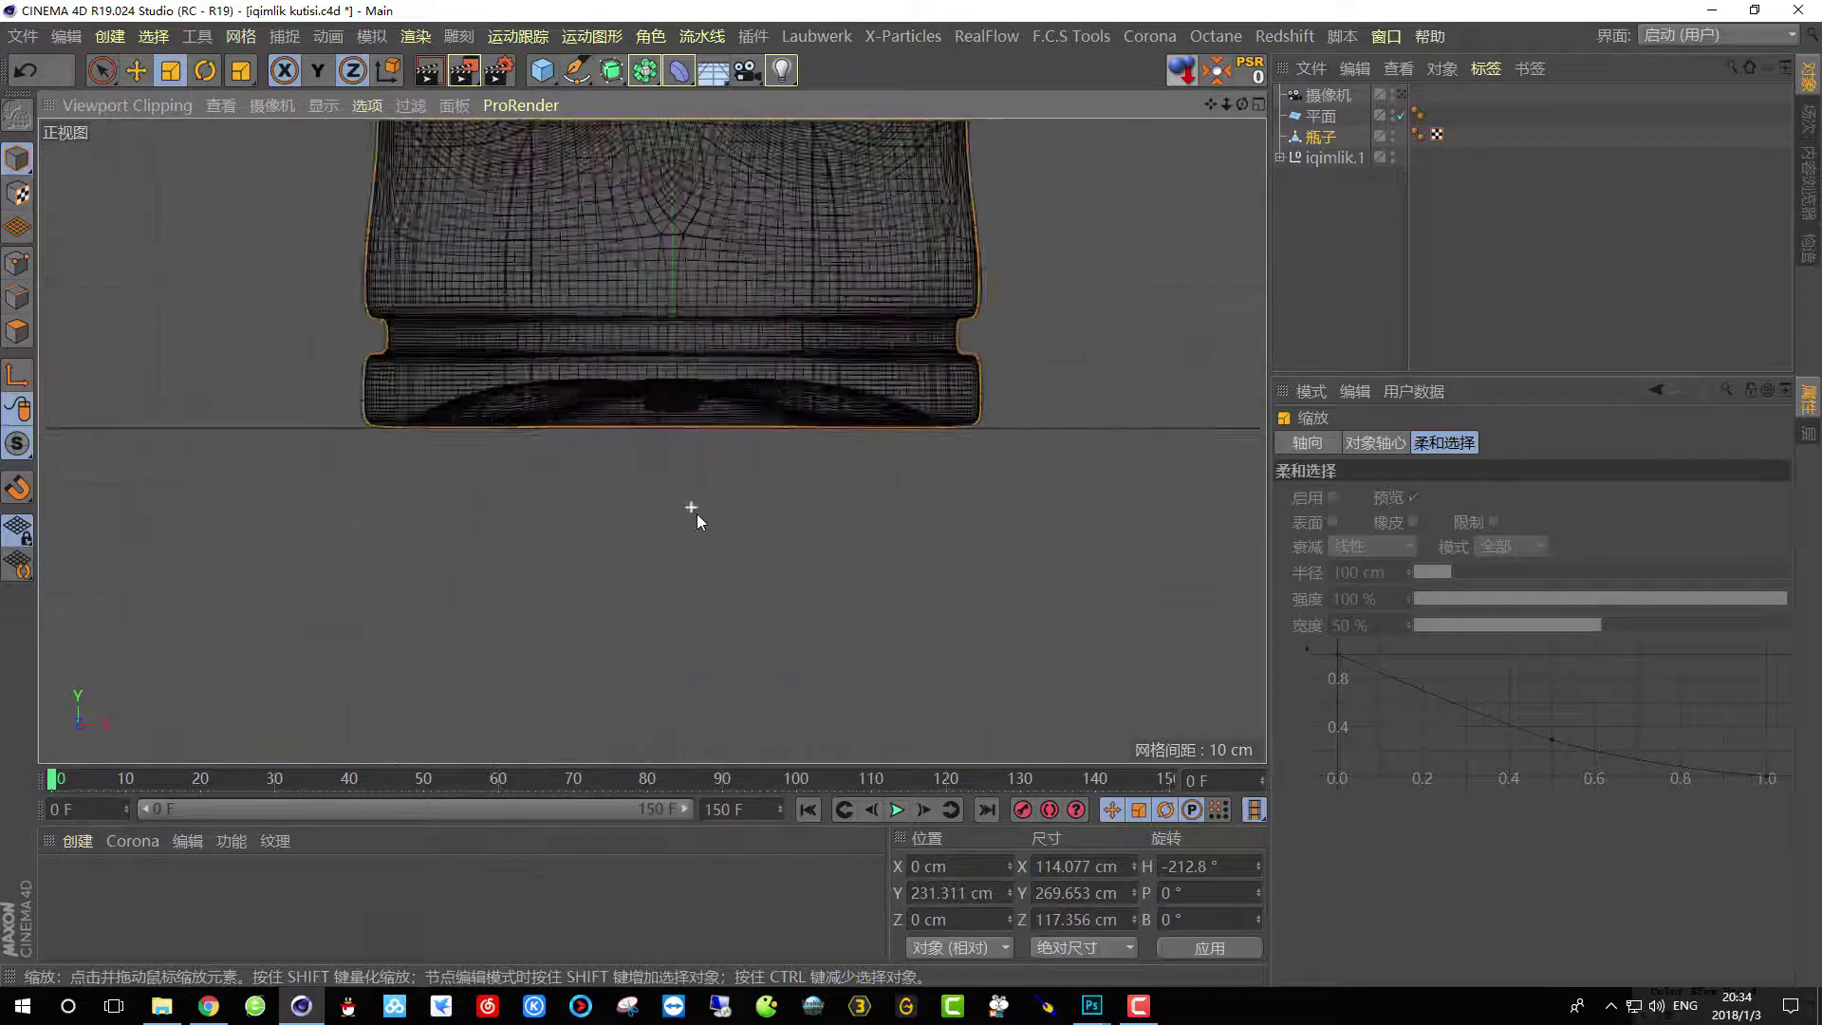
scroll(685, 432, "up", 3)
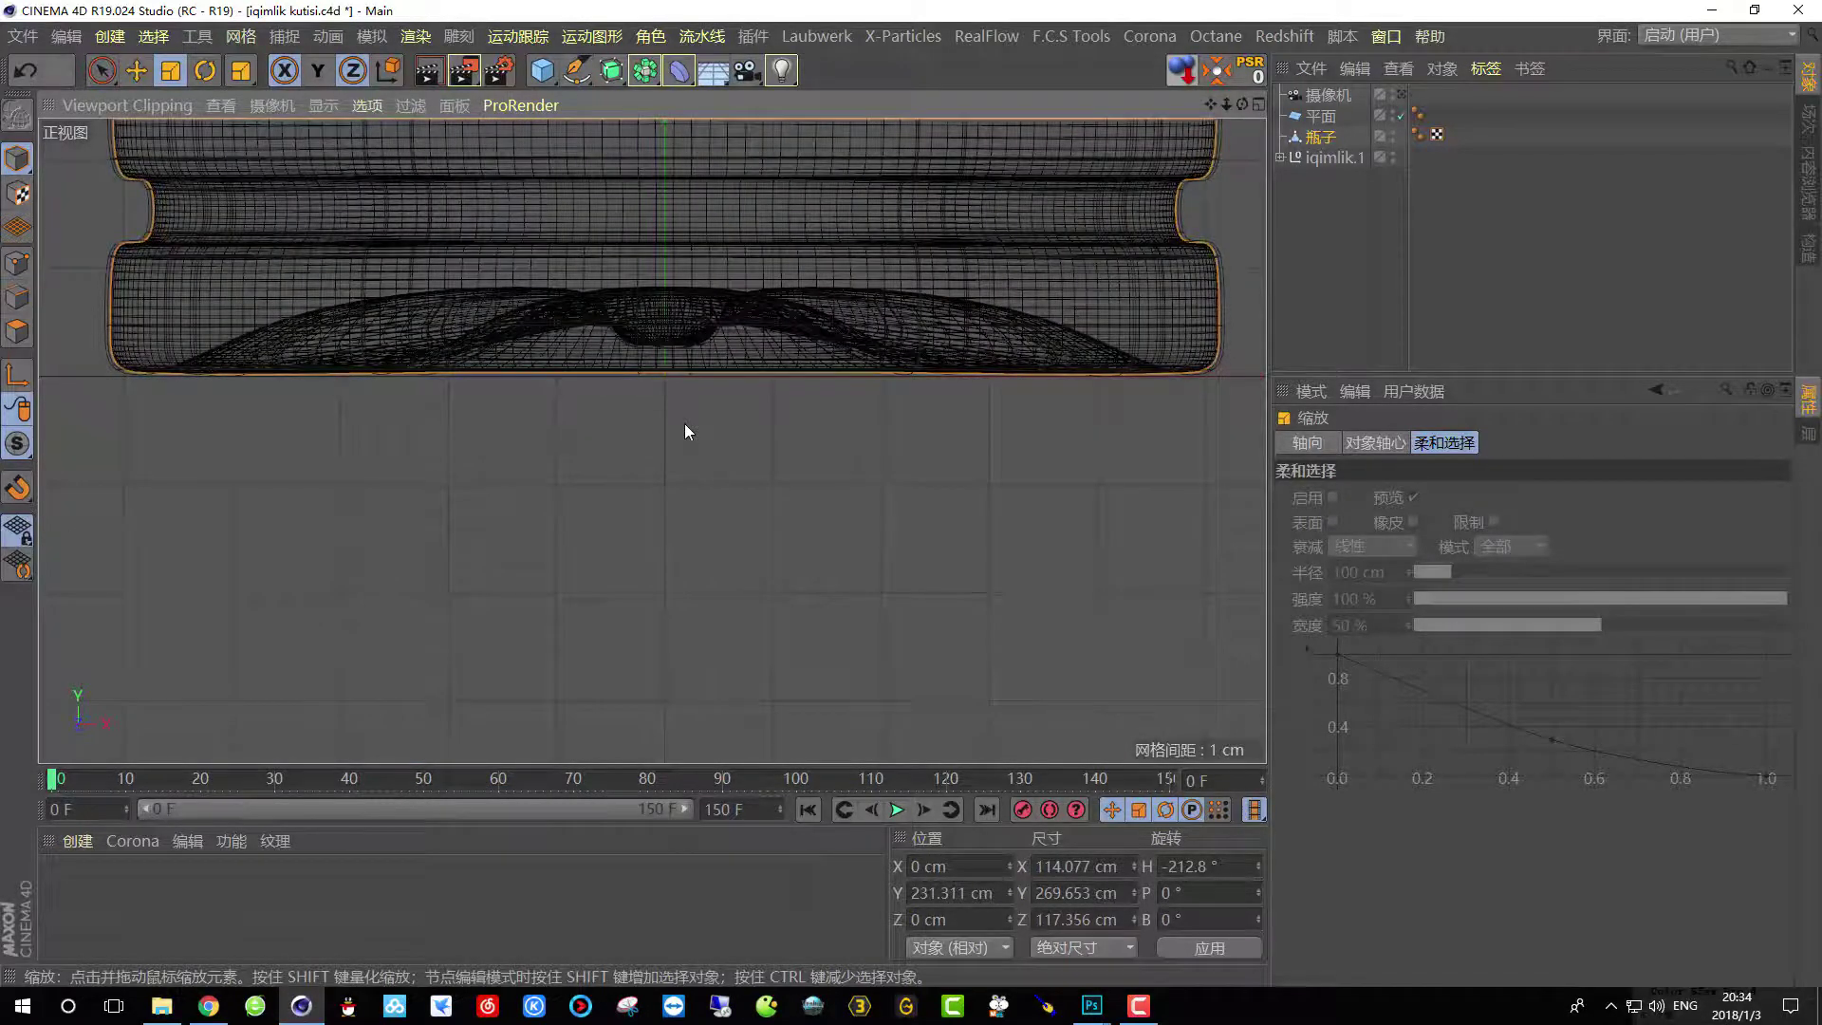
scroll(688, 432, "down", 3)
scroll(711, 204, "up", 2)
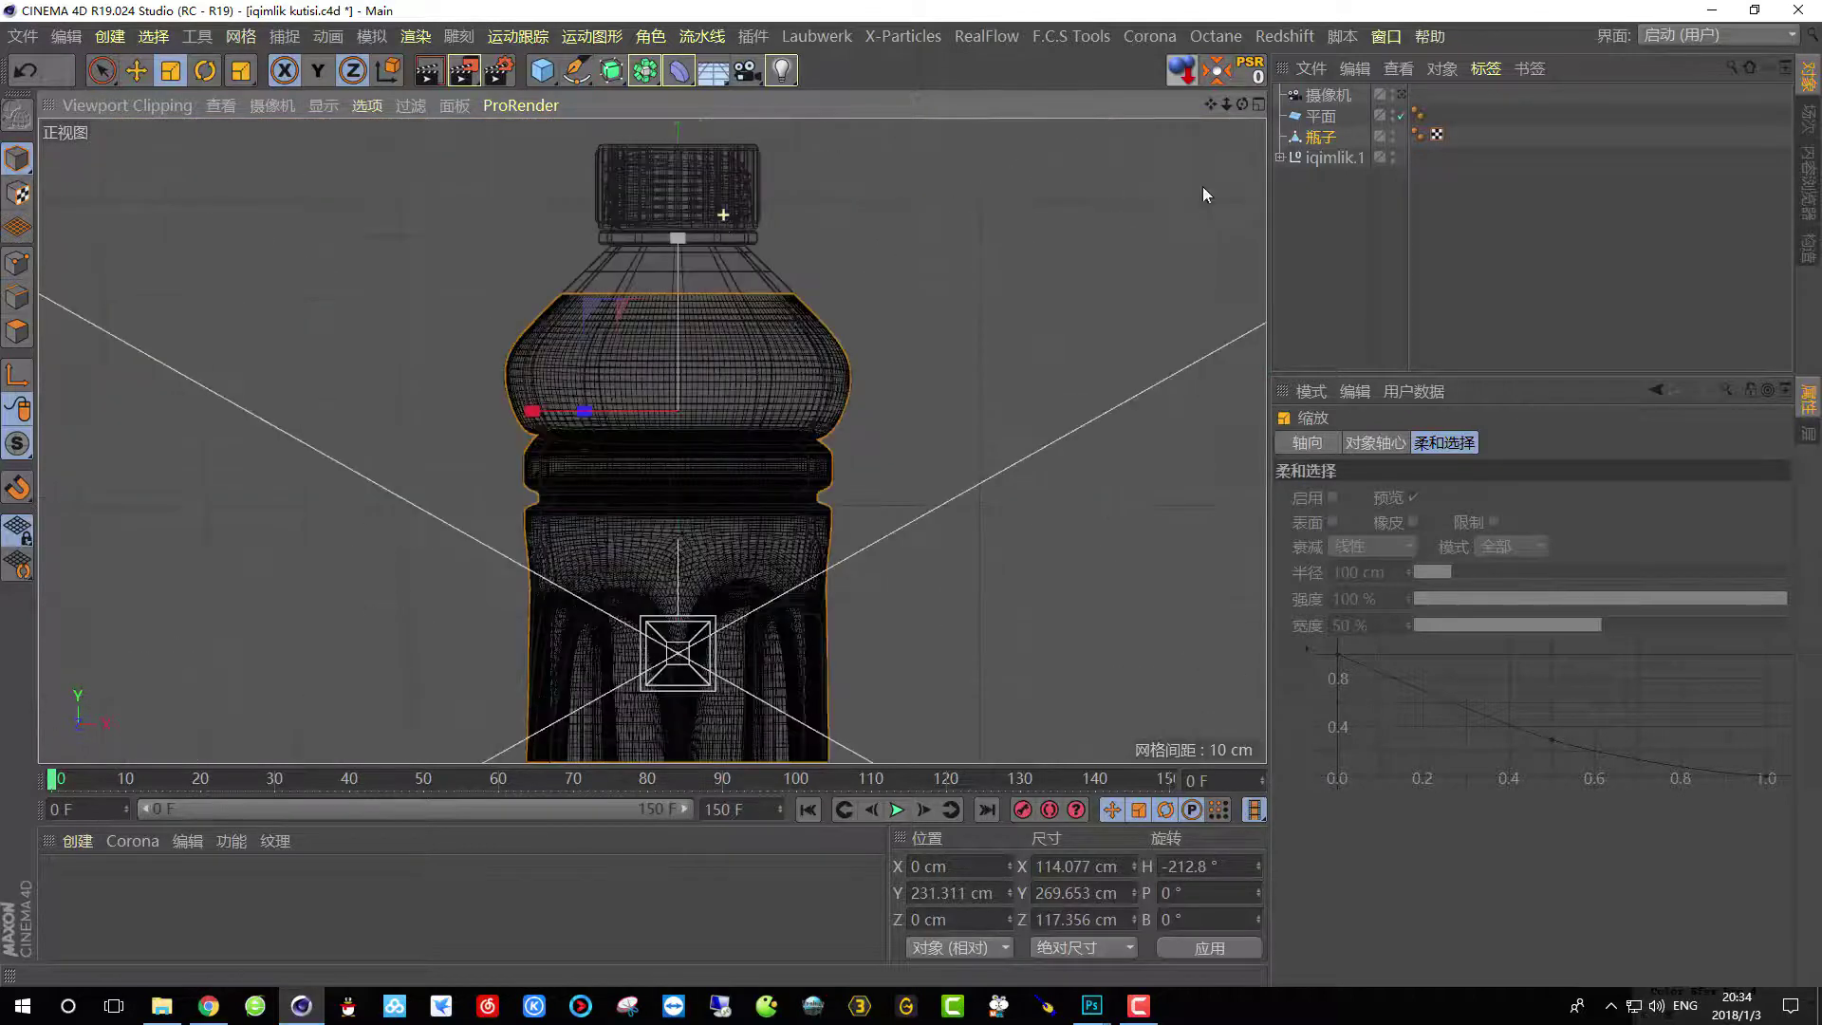
Return to the perspective view, look through the 摄像机 camera and deselect all objects.
left_click(1259, 103)
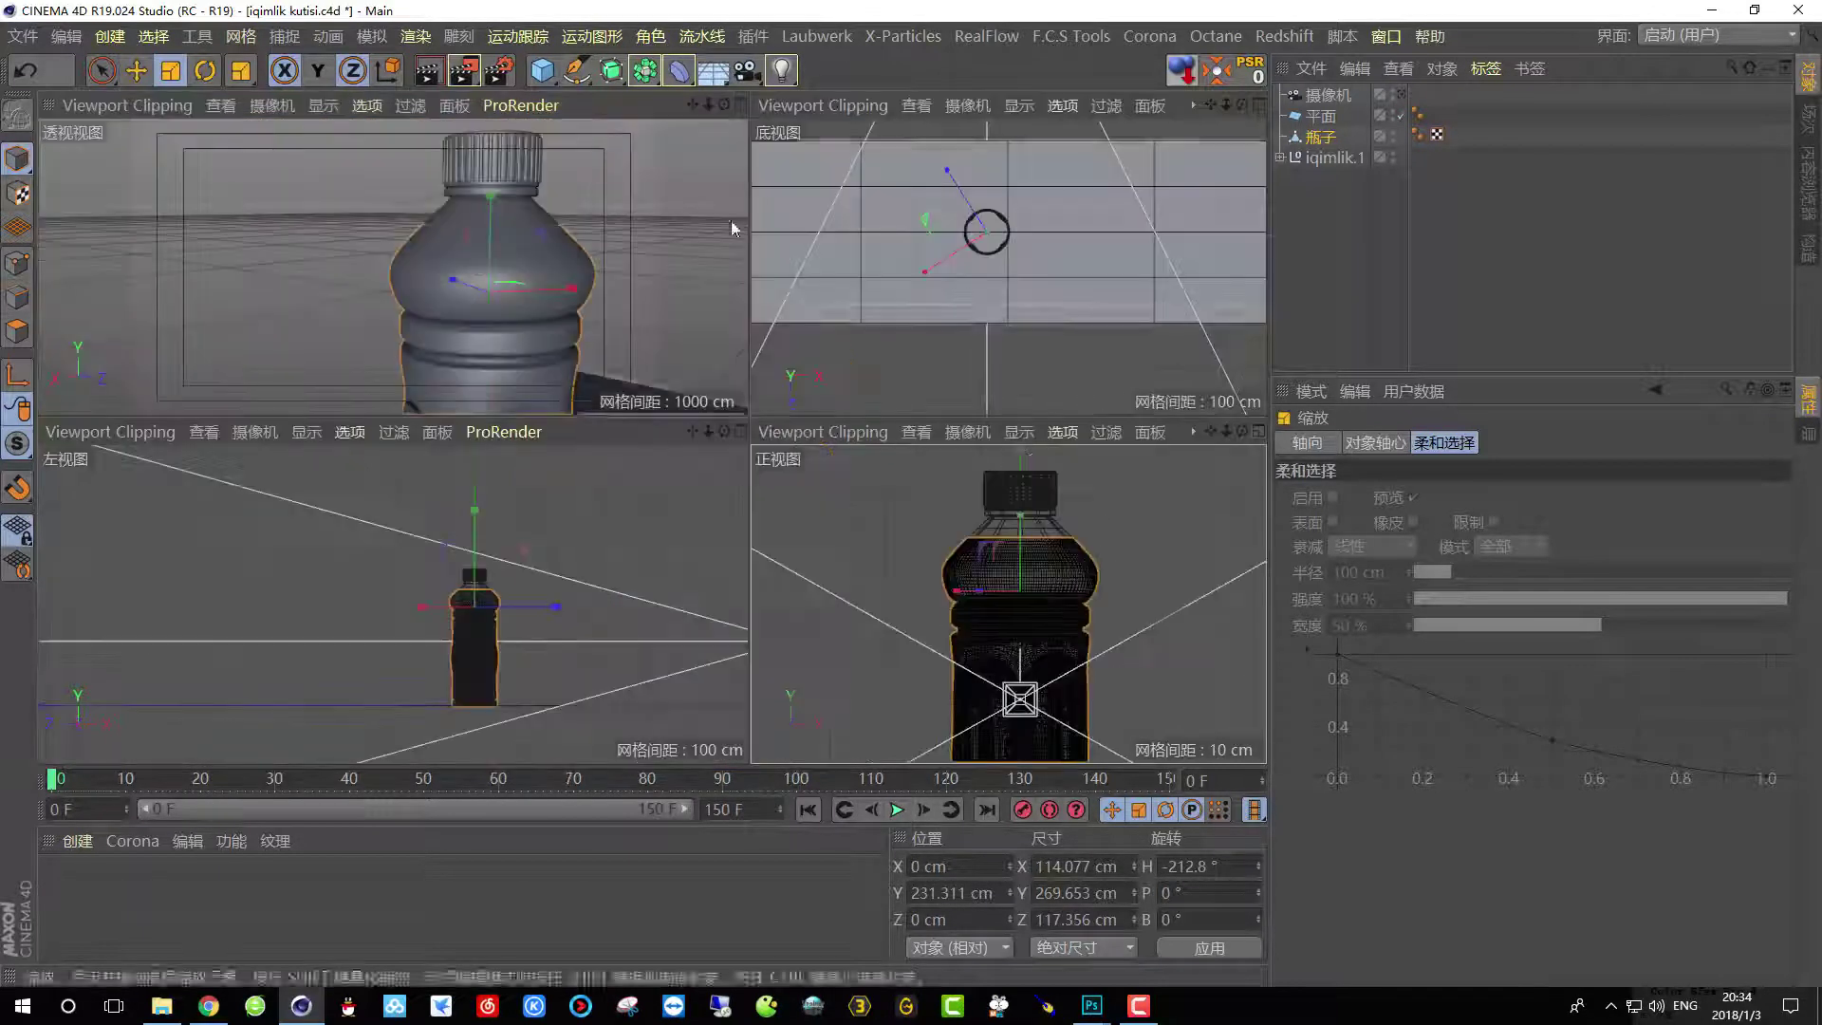
middle_click(589, 311)
left_click_drag(588, 311, 947, 435, "alt")
left_click(1402, 95)
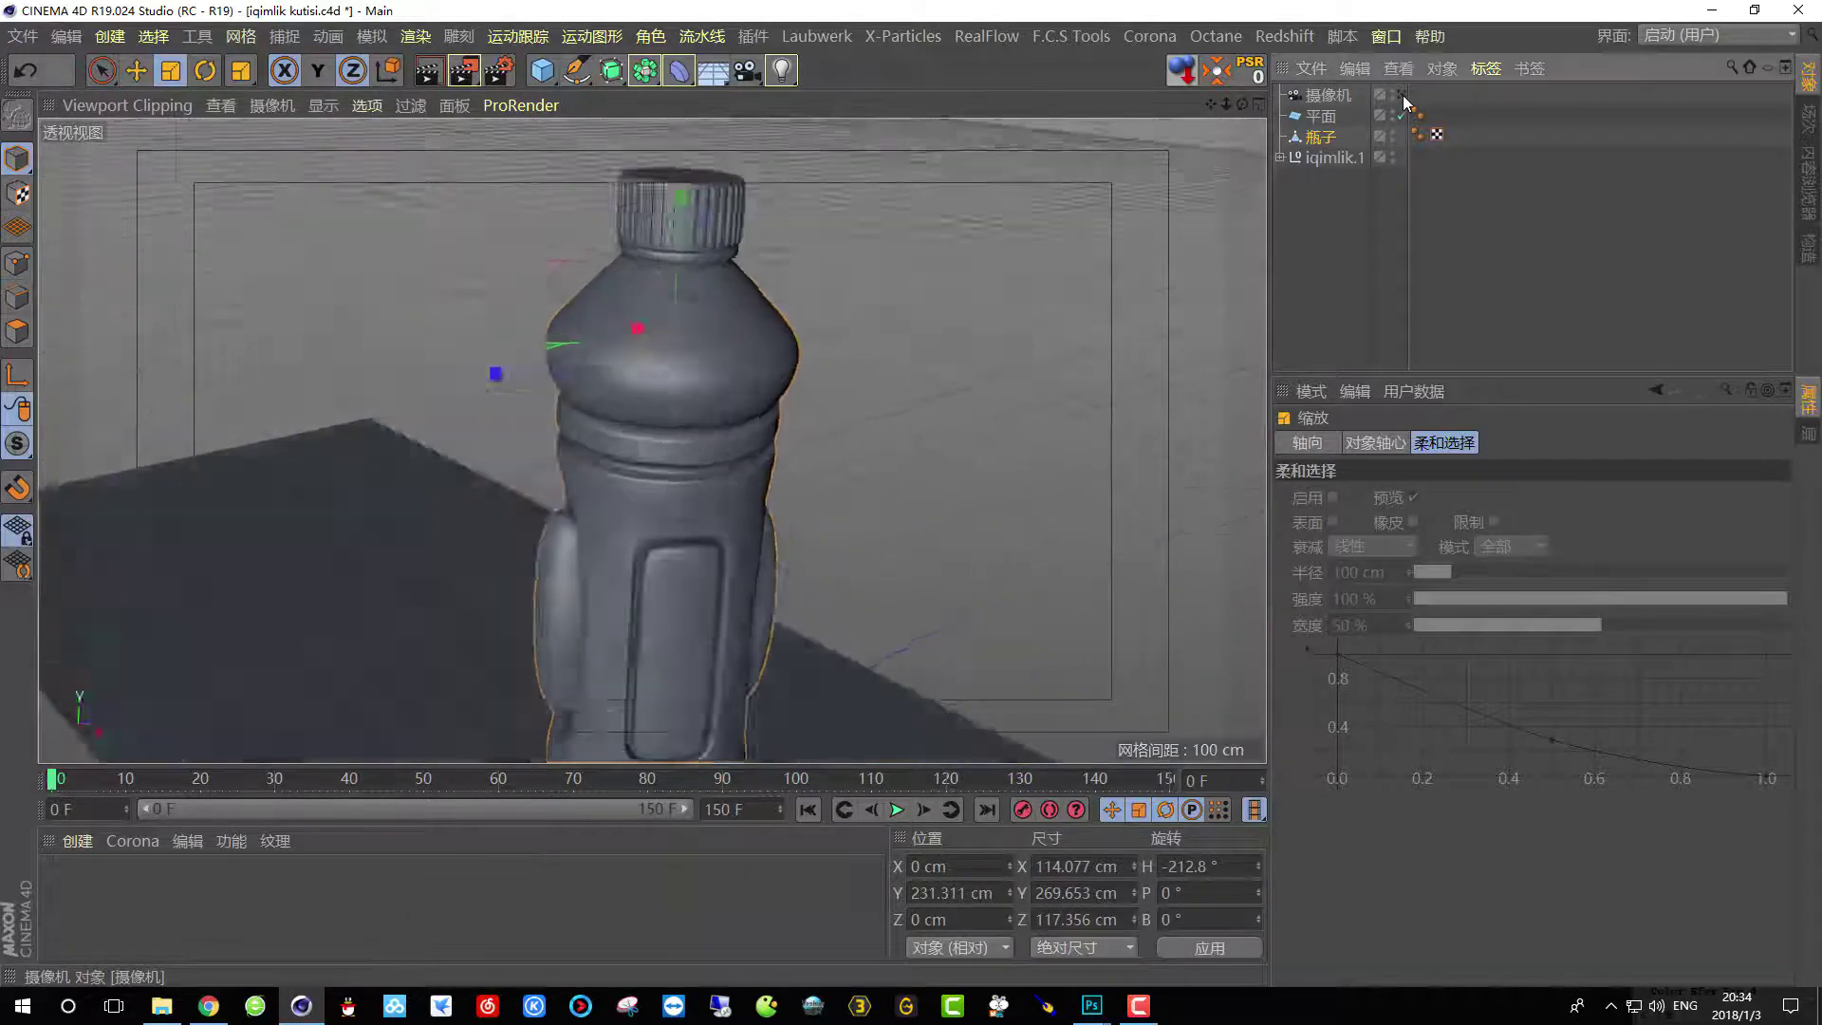
left_click(1327, 95)
left_click(970, 395)
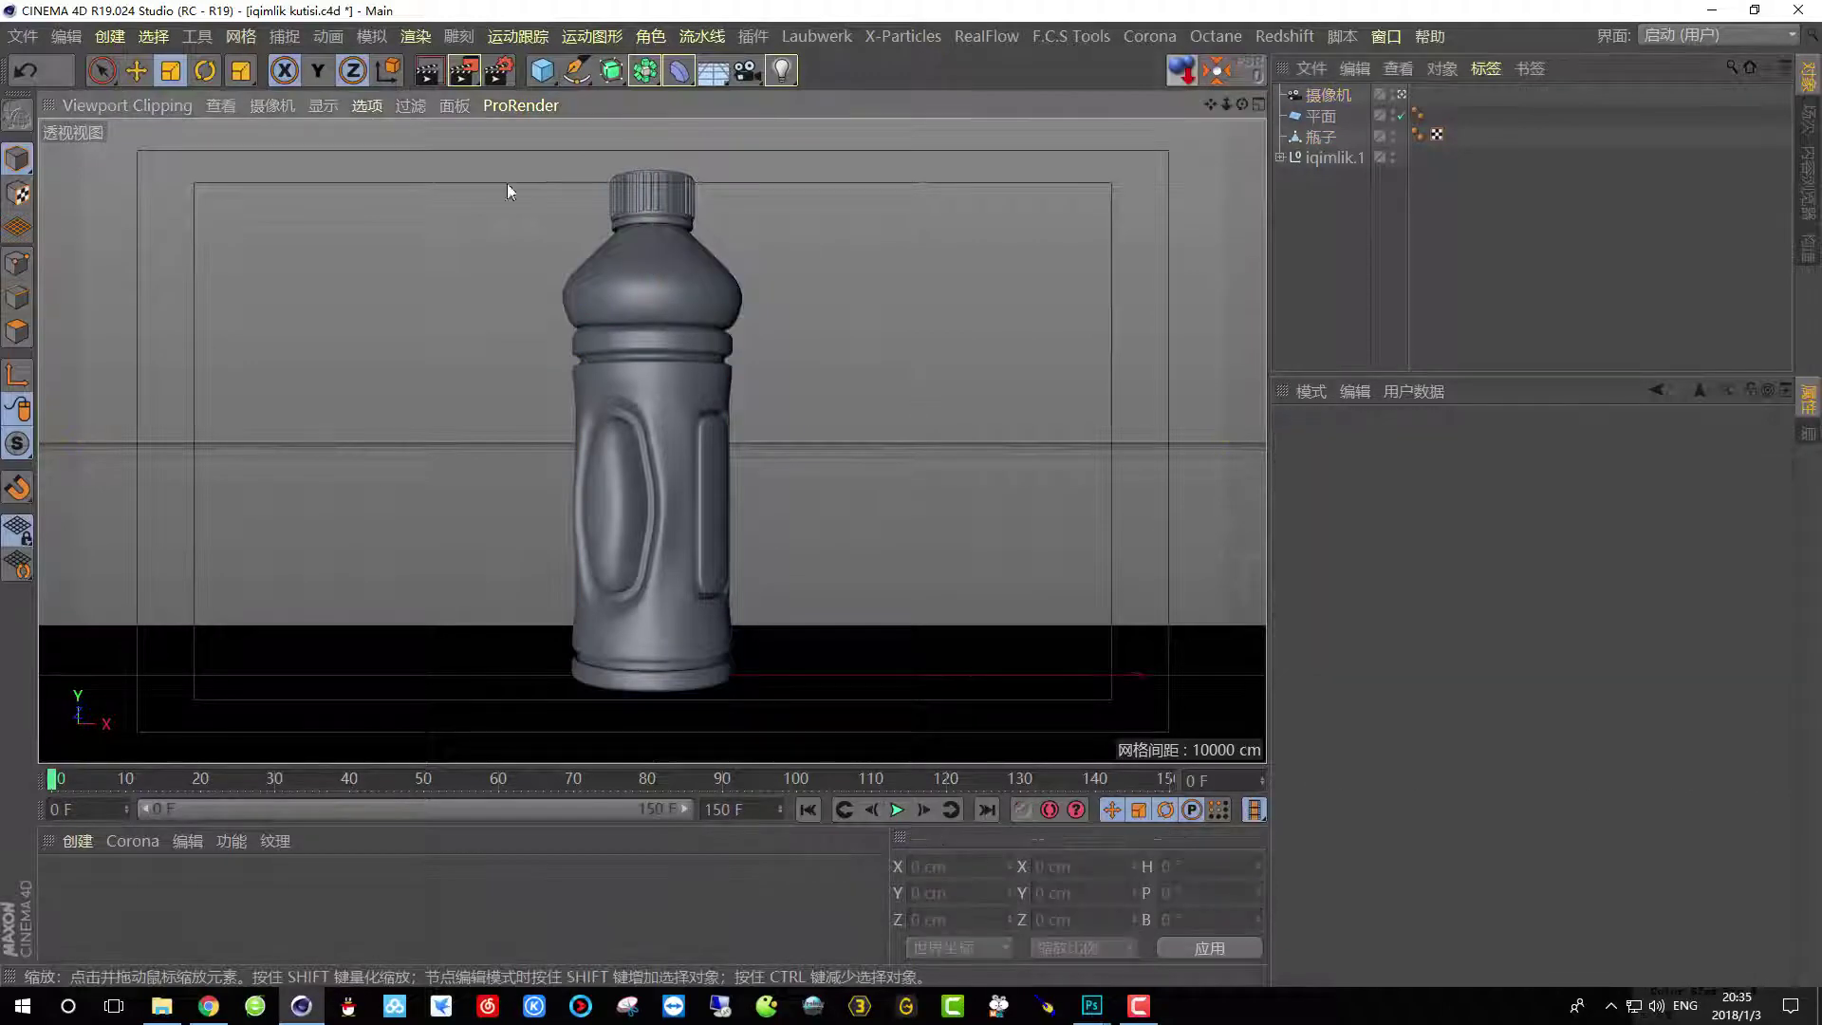
Render a preview of the bottle in the camera view, then return to the normal shaded view.
left_click(429, 69)
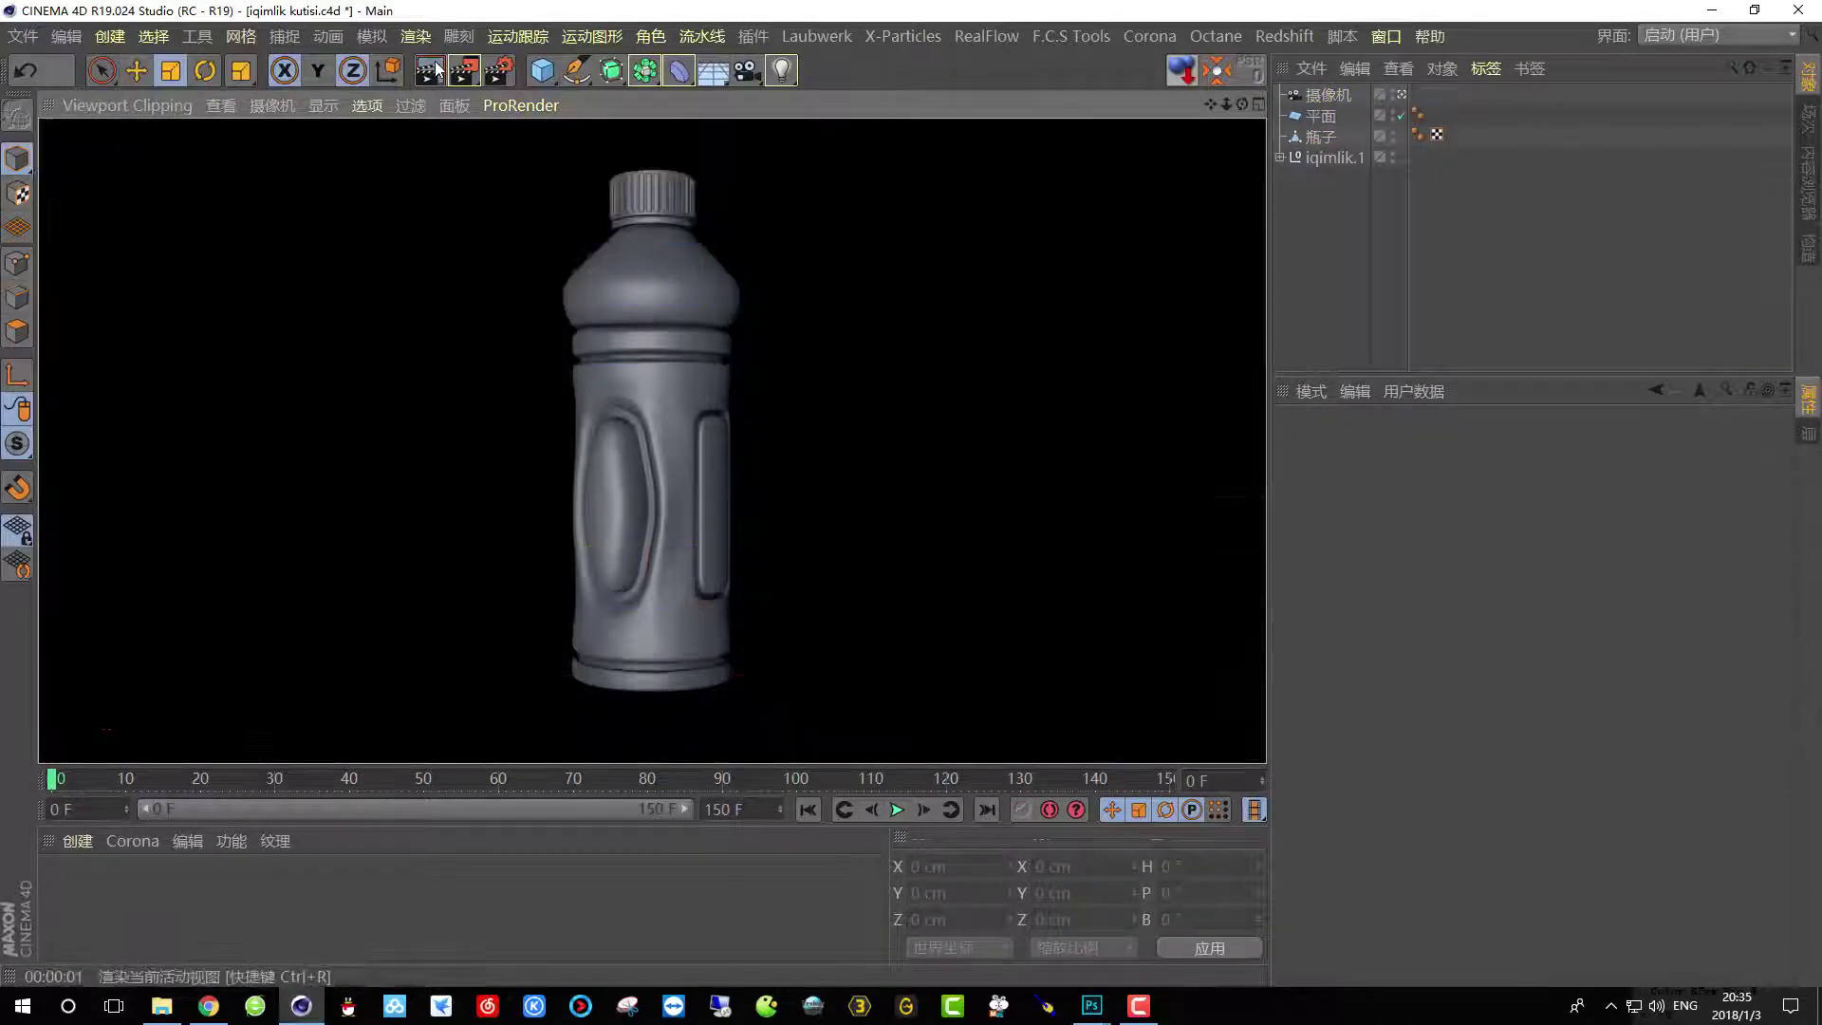
left_click(698, 241)
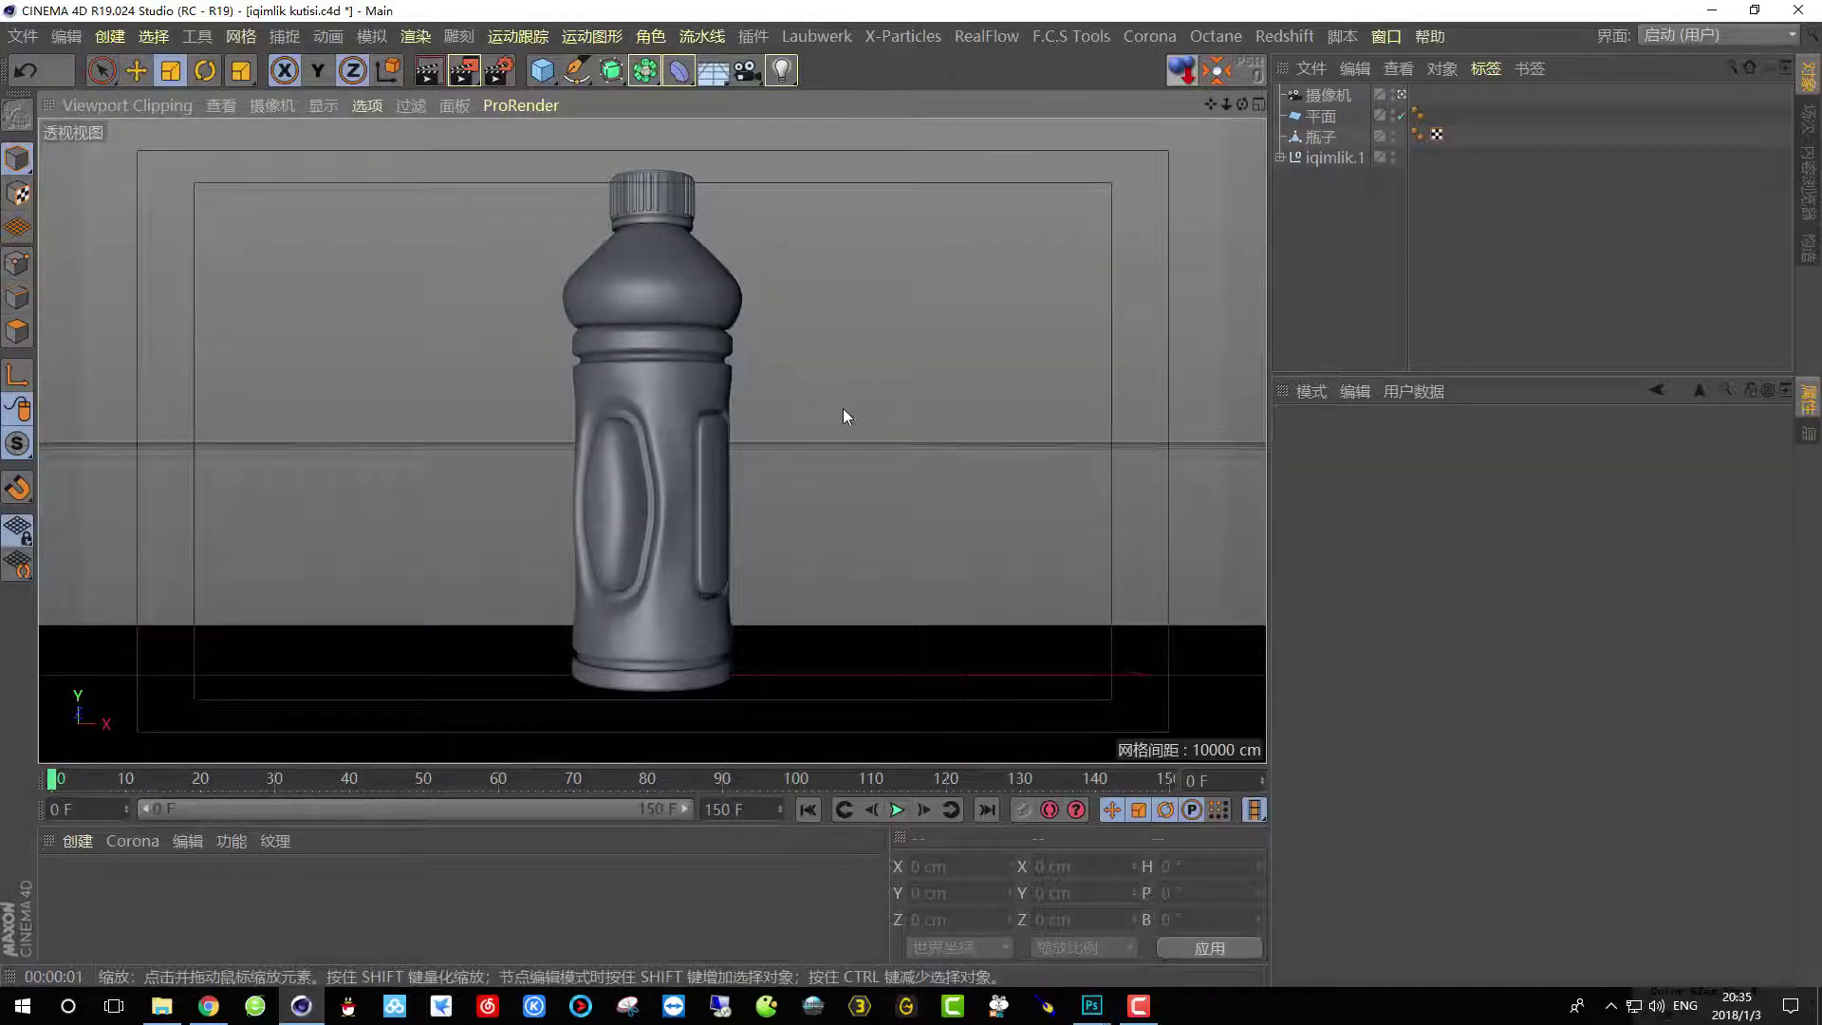
left_click_drag(708, 464, 765, 516)
left_click(927, 651)
left_click(909, 481)
Add a standard light (灯光) and move it to about X 127.7 cm and Y 343.4 cm, above and beside the bottle.
left_click(787, 71)
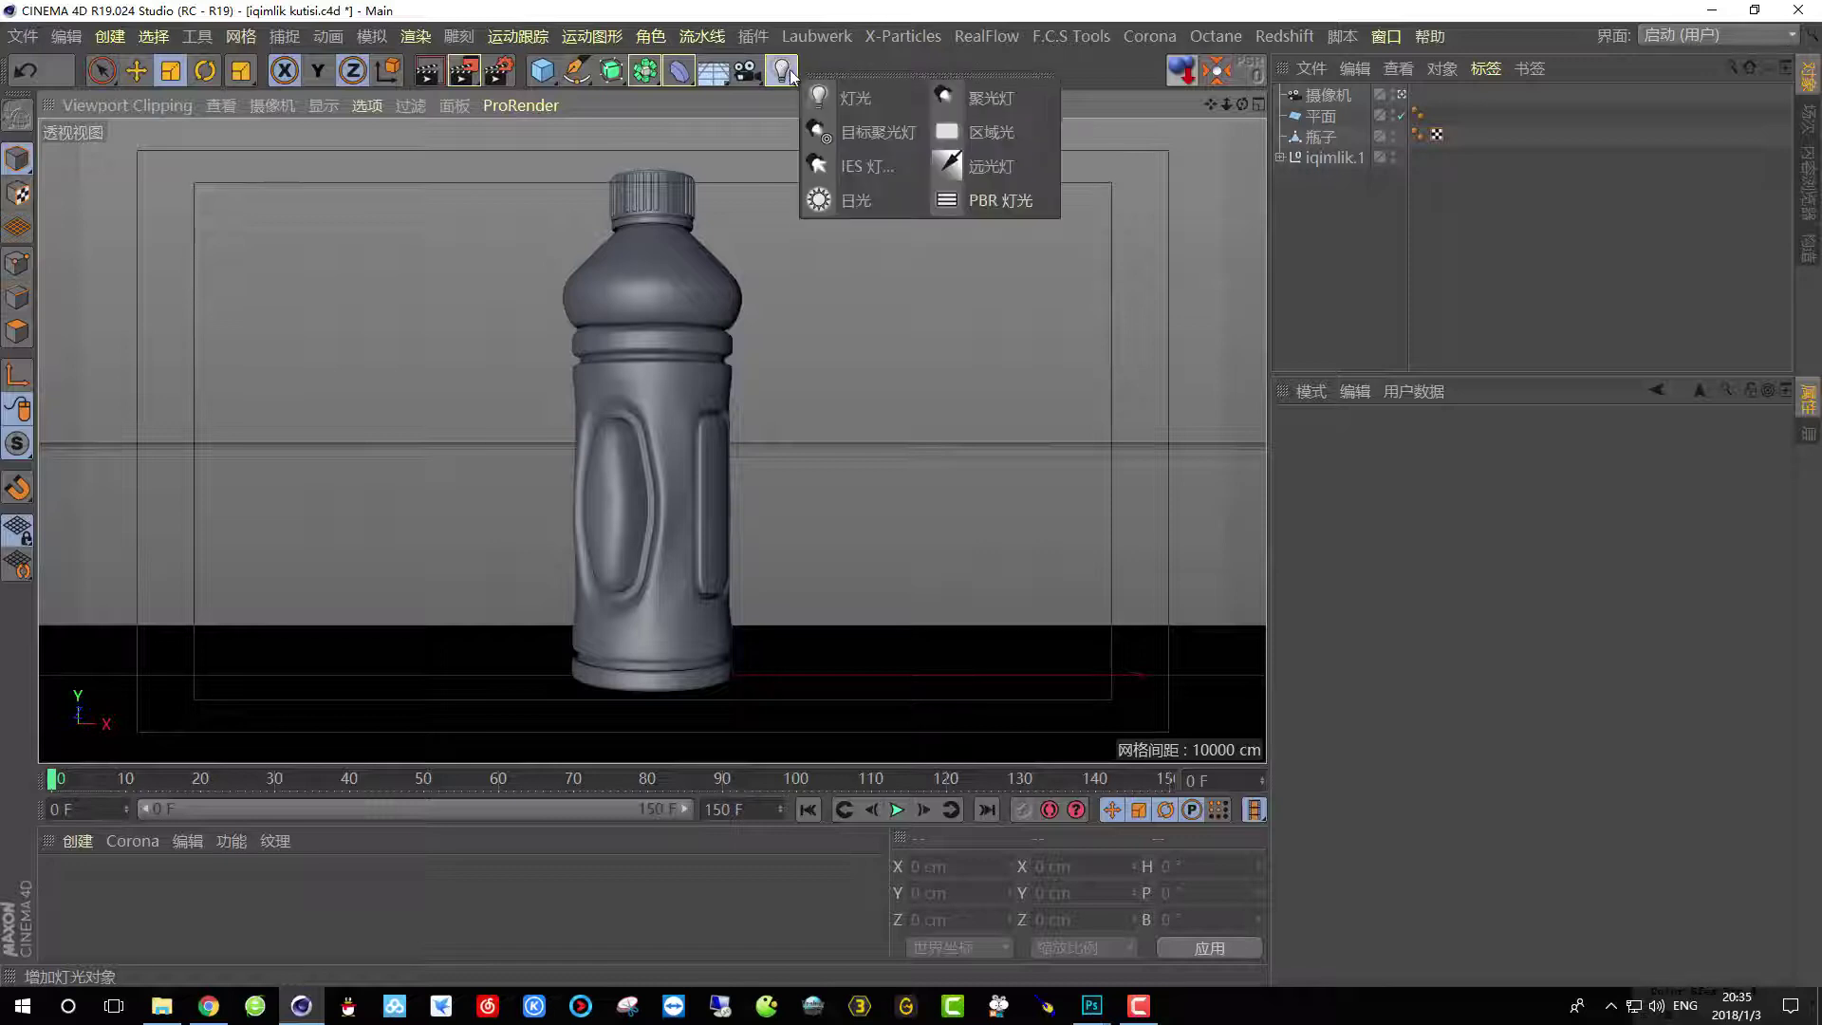
left_click(857, 95)
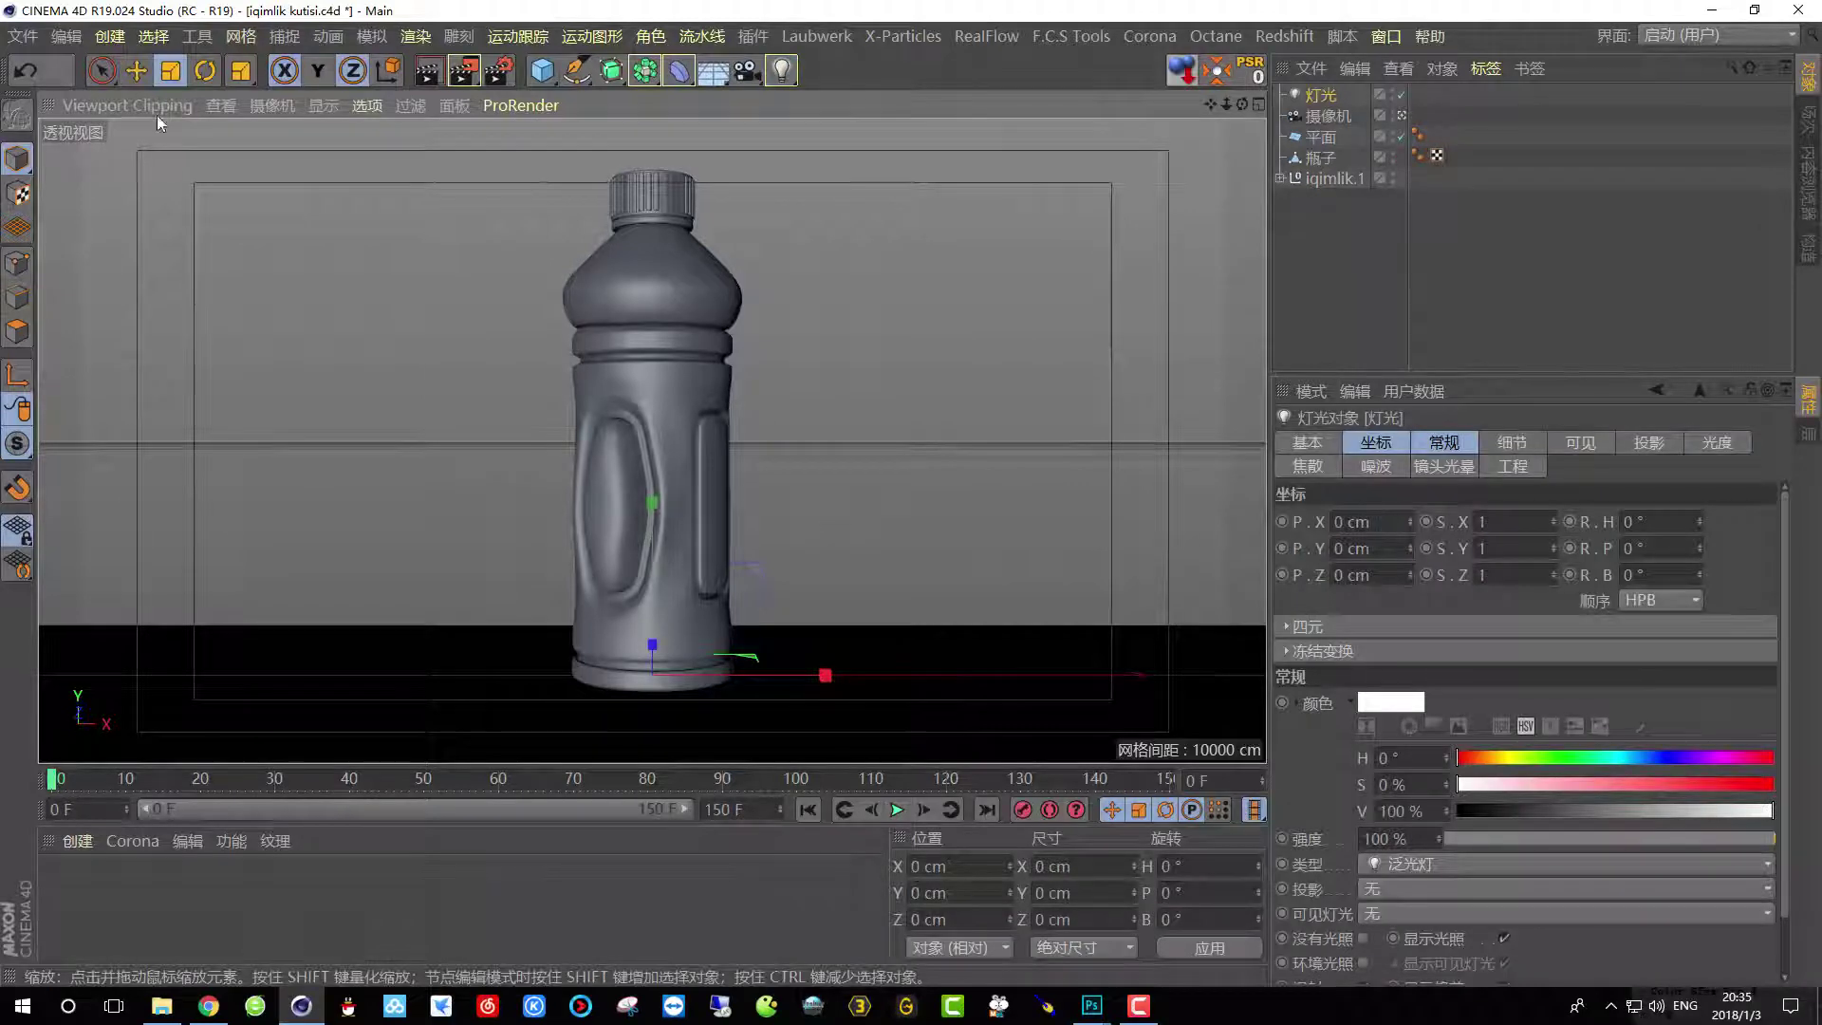
key("e")
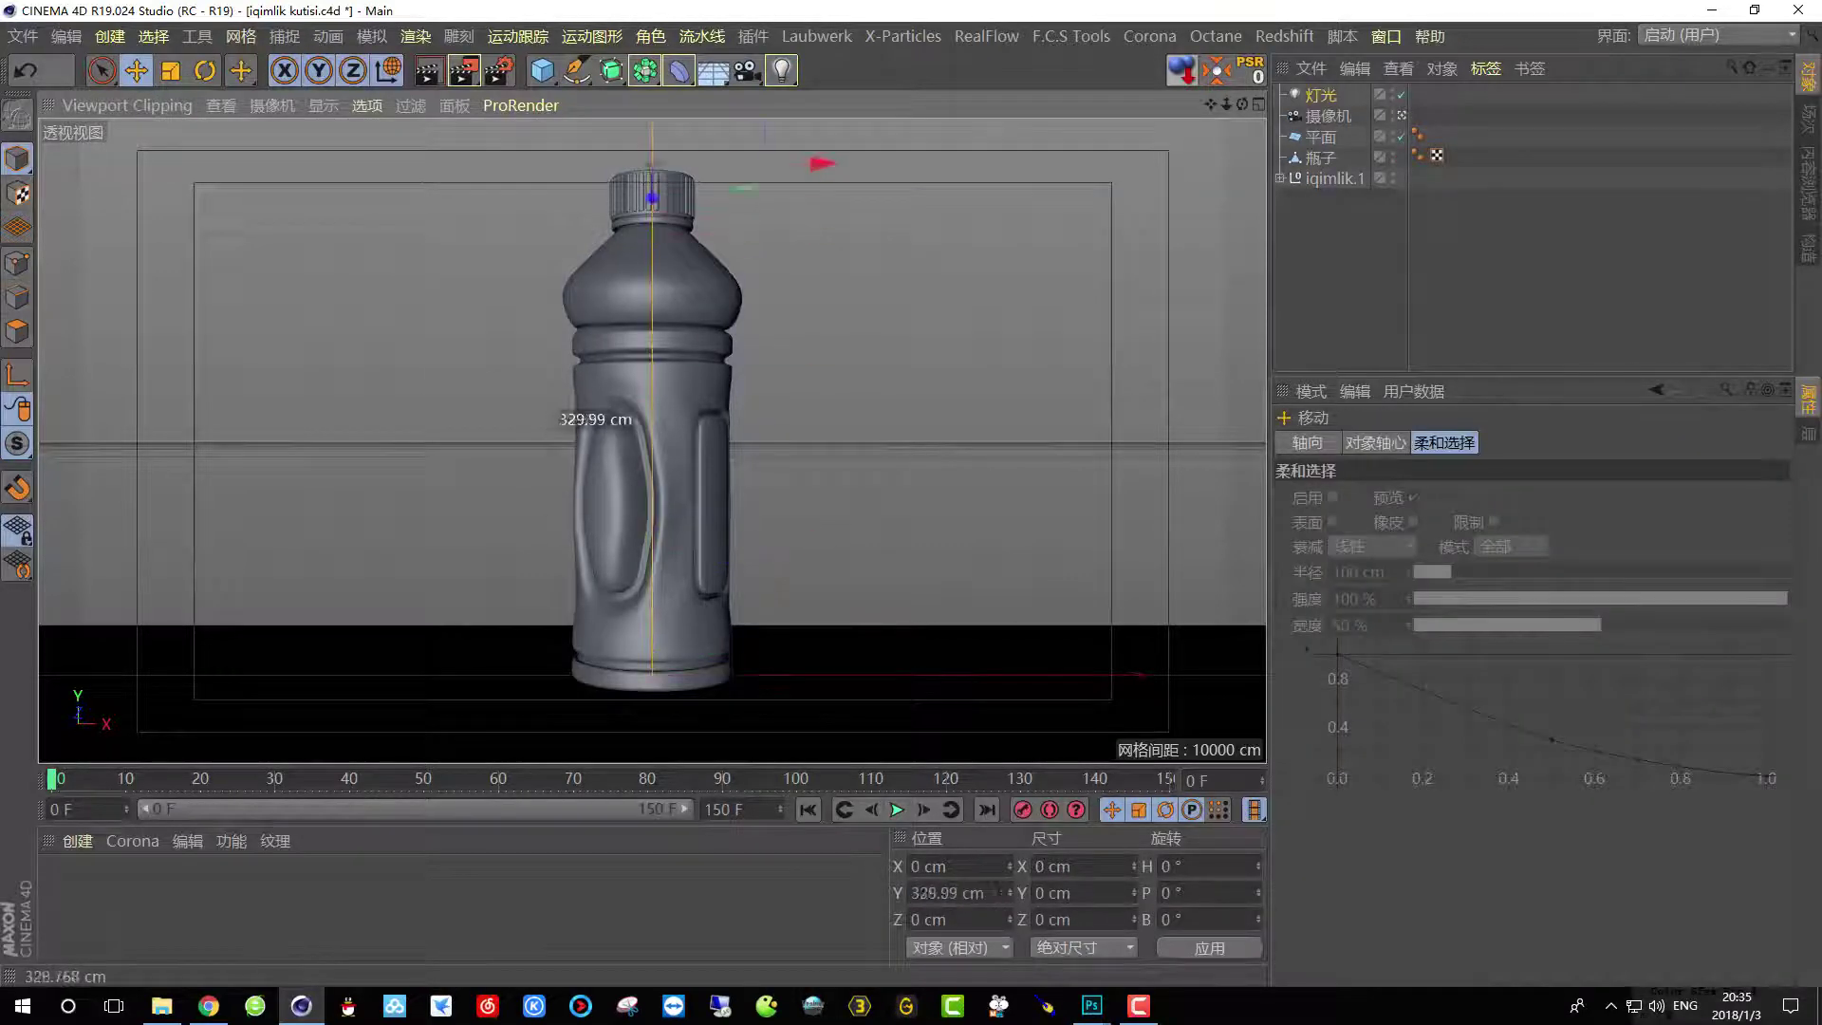
left_click_drag(652, 147, 652, 142)
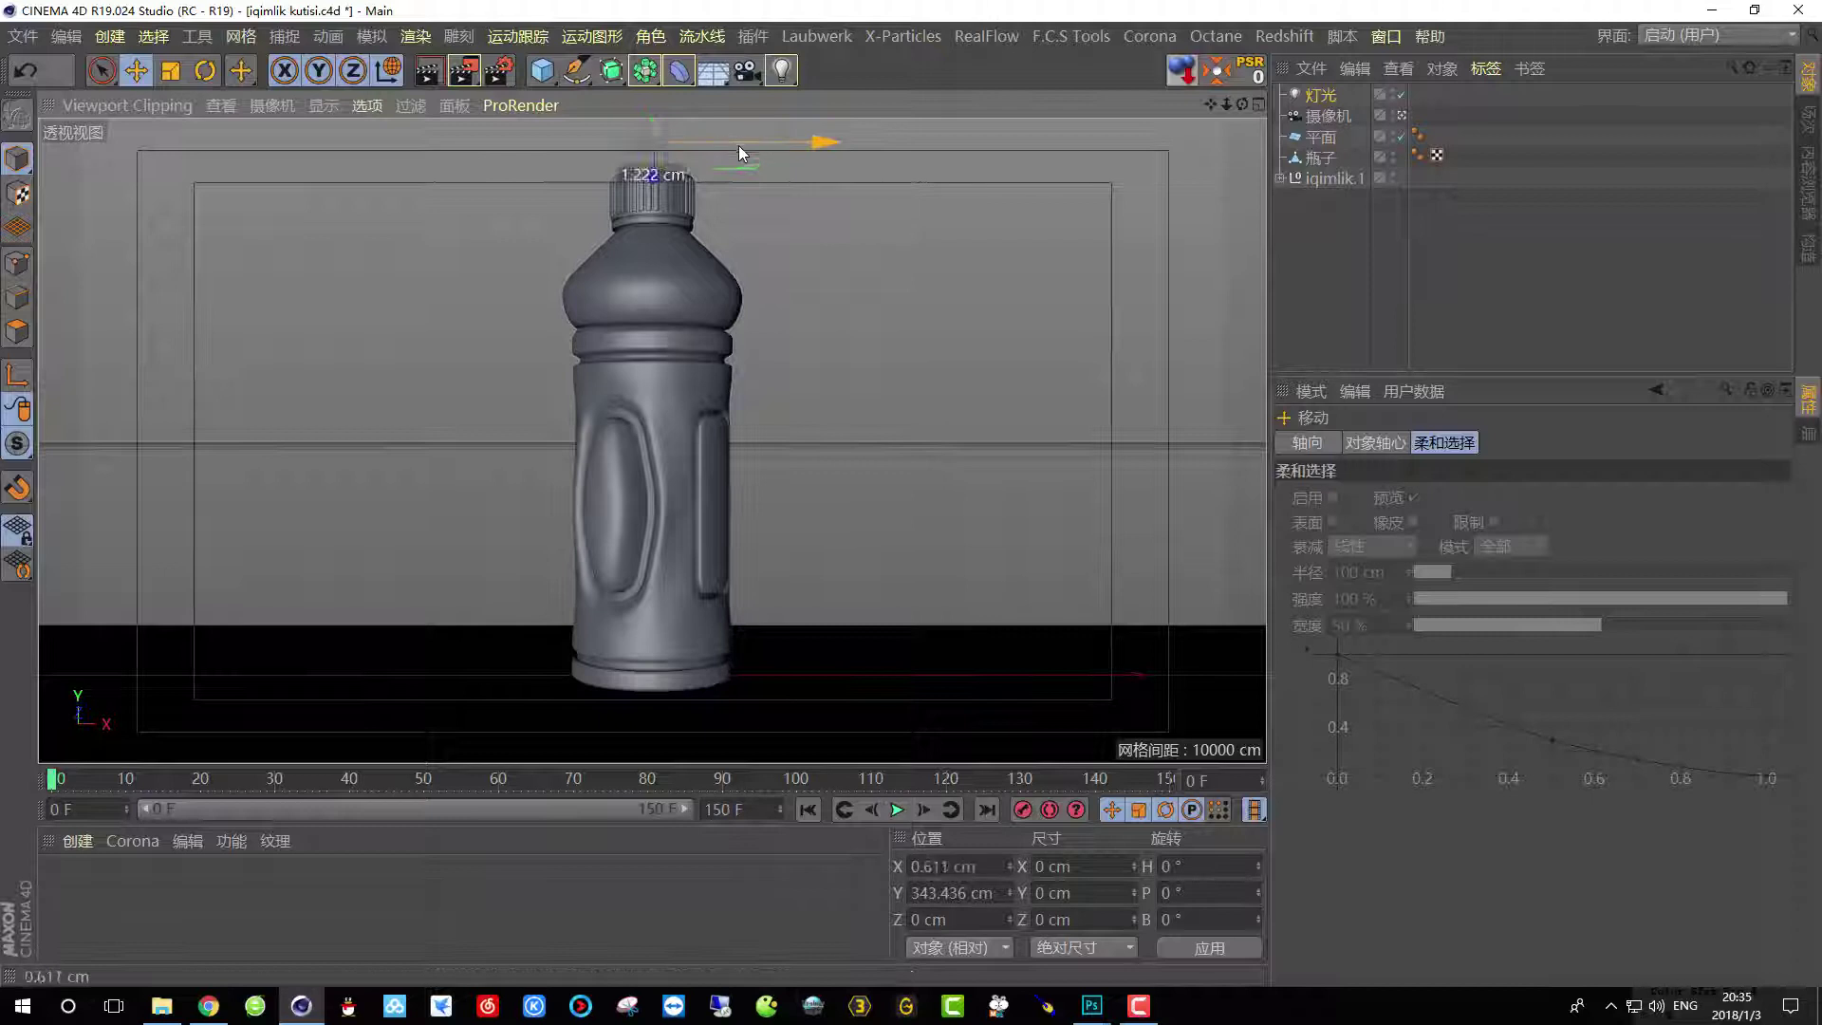
left_click_drag(919, 169, 921, 173)
Set the light's falloff (衰减) to inverse square, 平方倒数 (物理精度).
left_click(1302, 100)
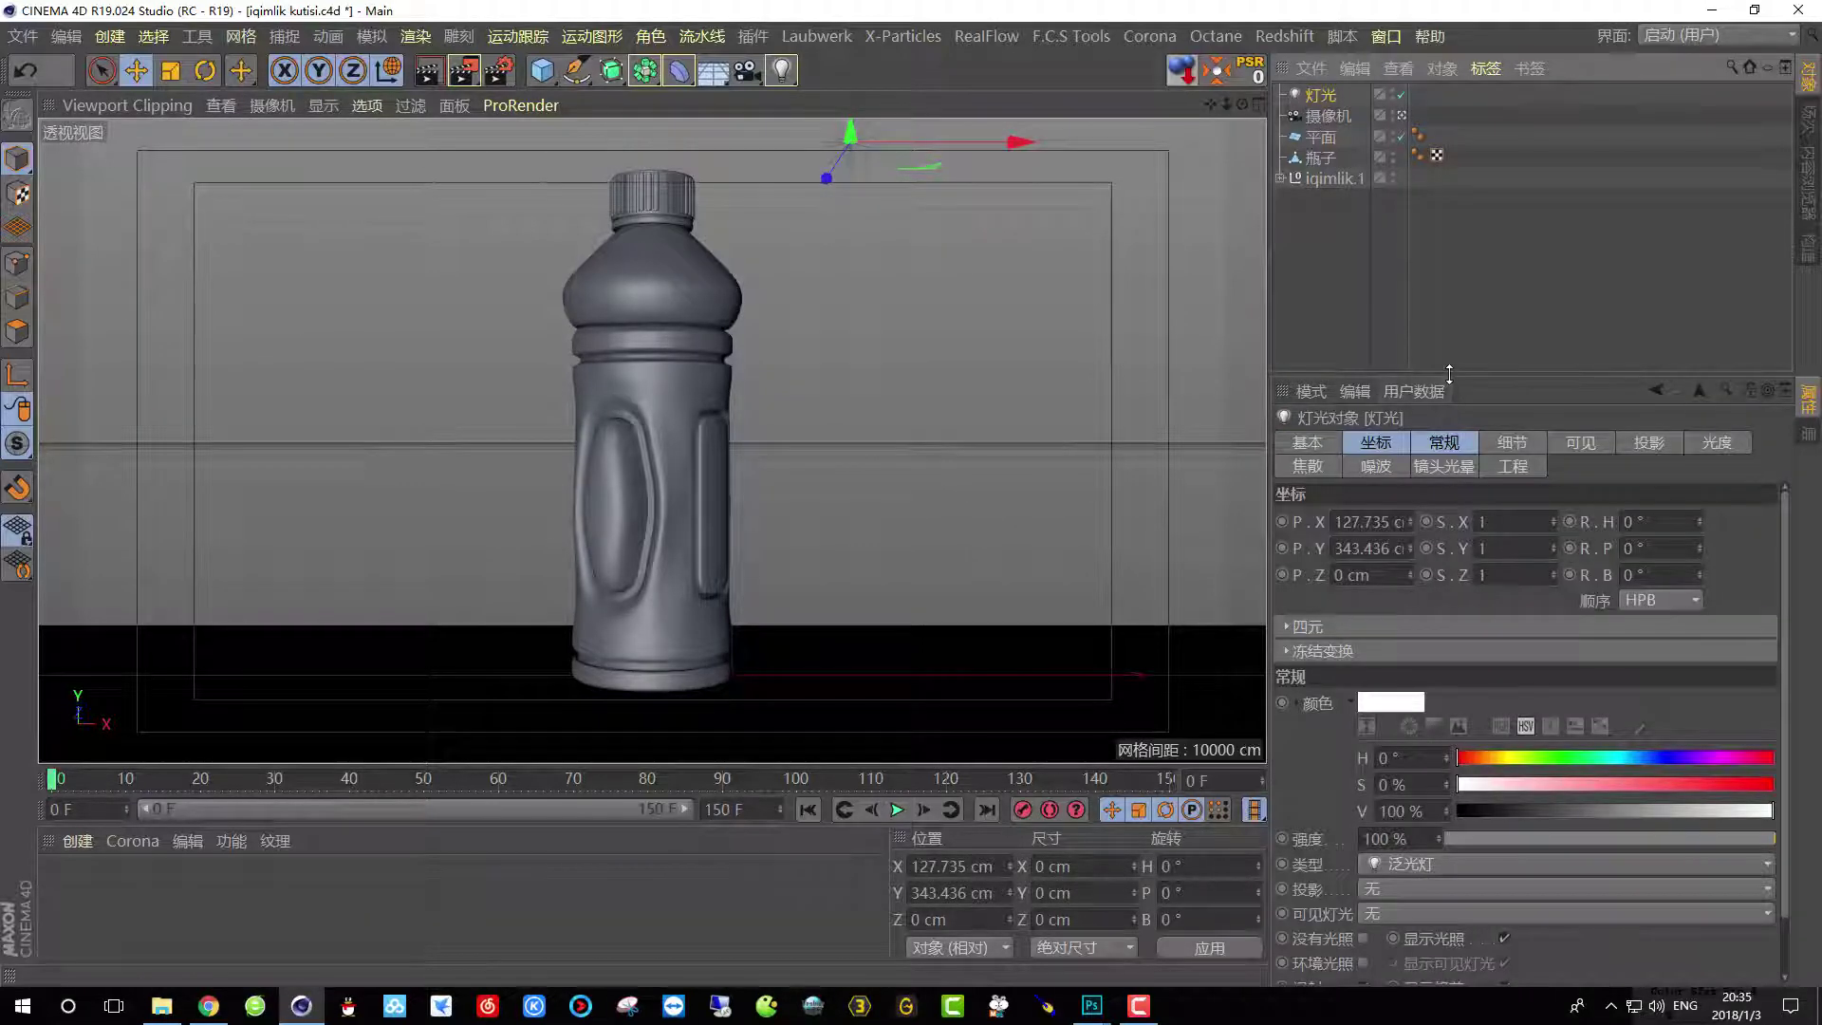
left_click_drag(1450, 379, 1452, 258)
left_click(1570, 321)
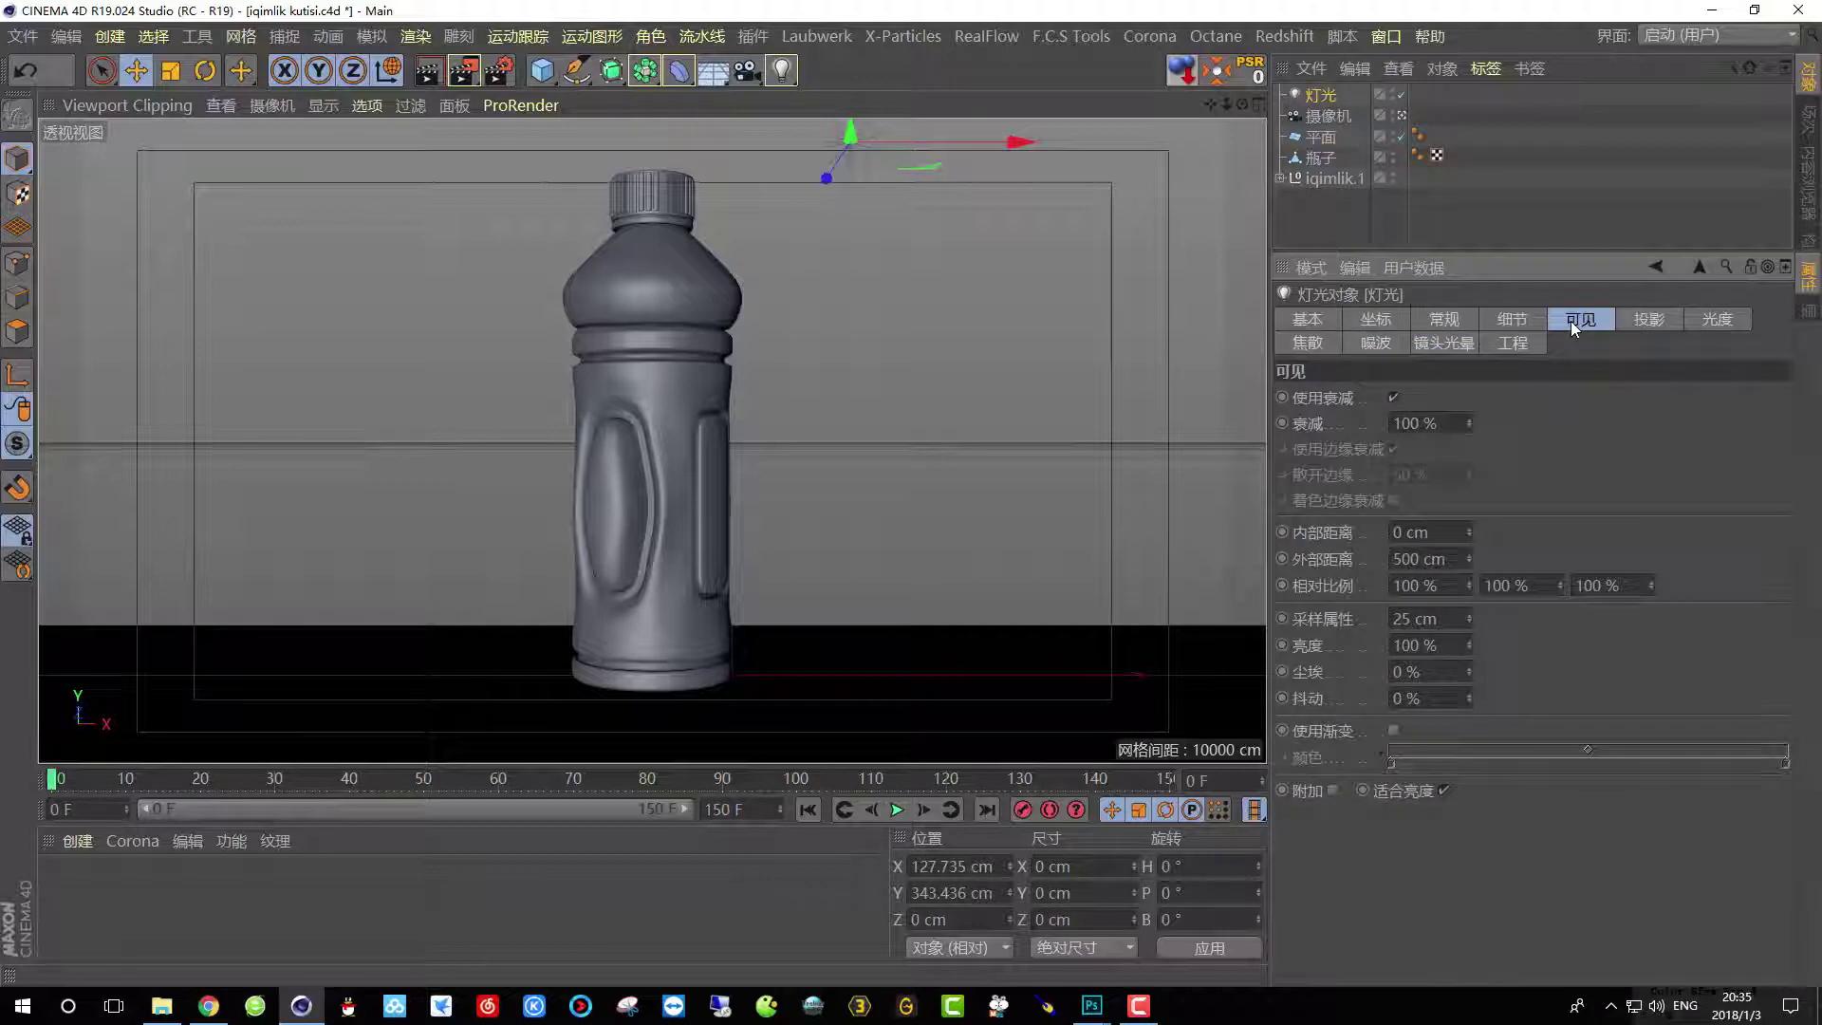
left_click(1513, 319)
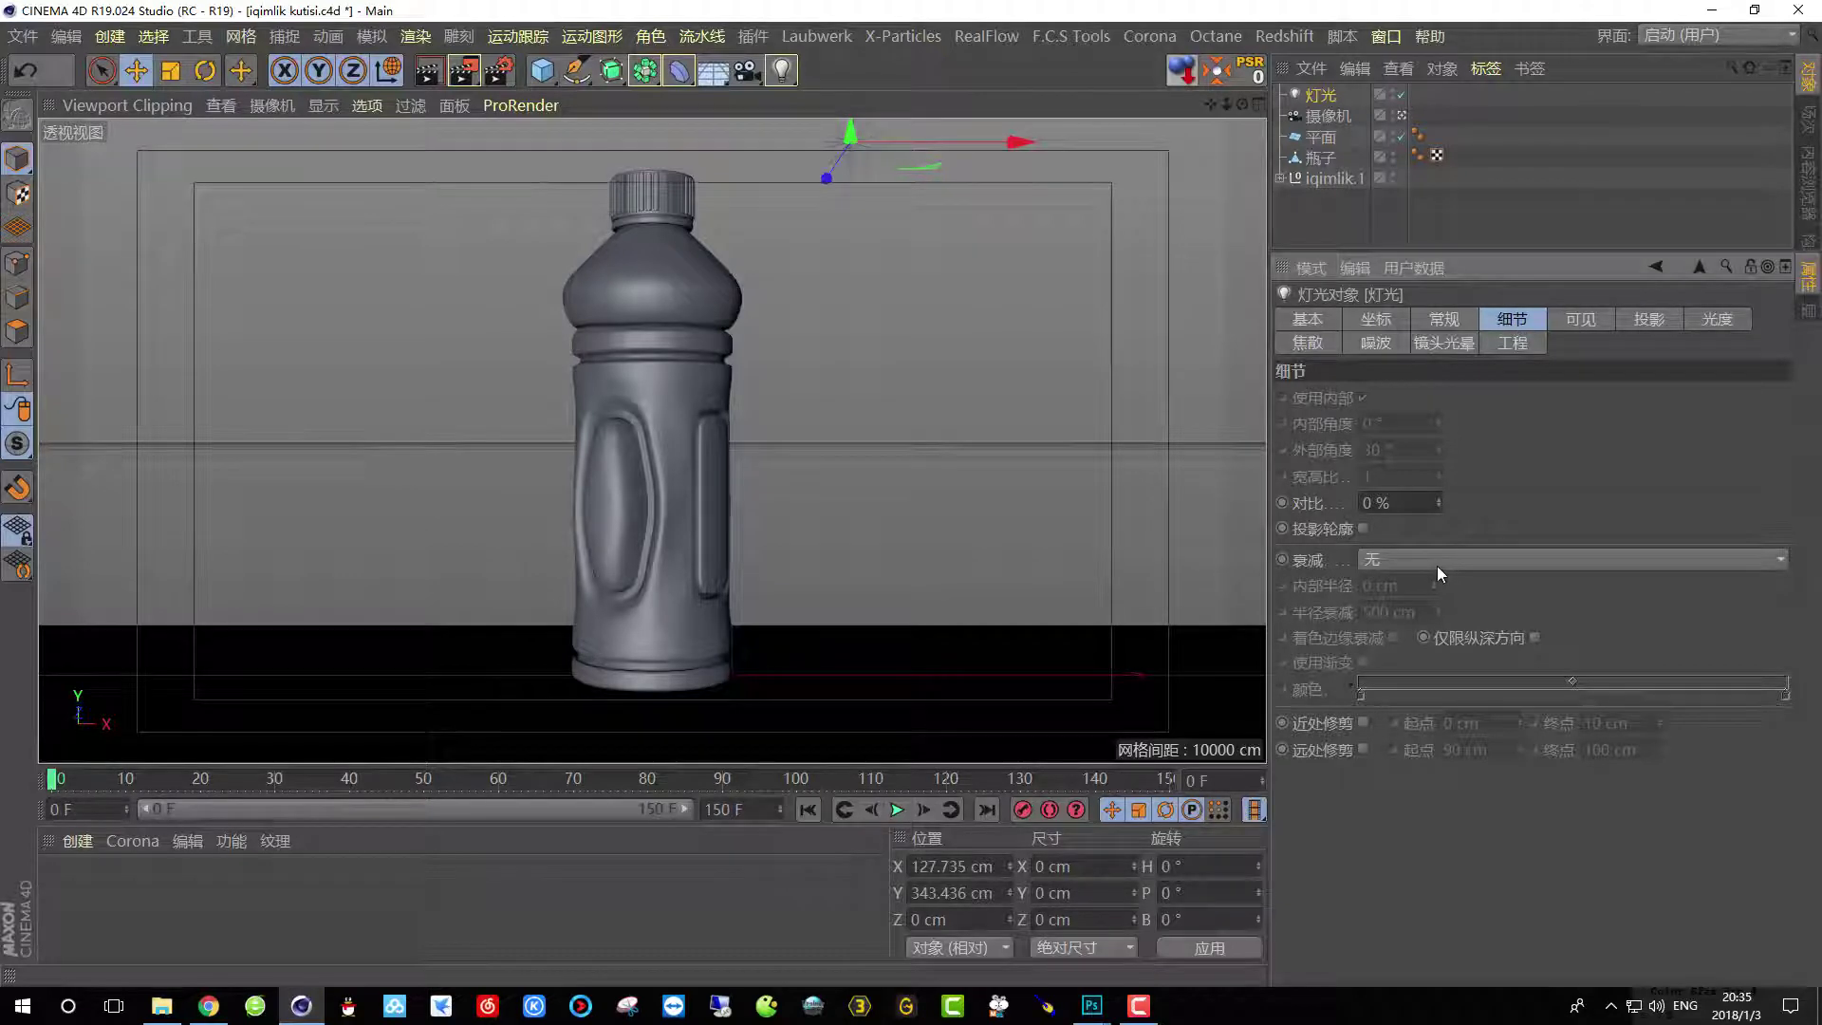
left_click(1410, 556)
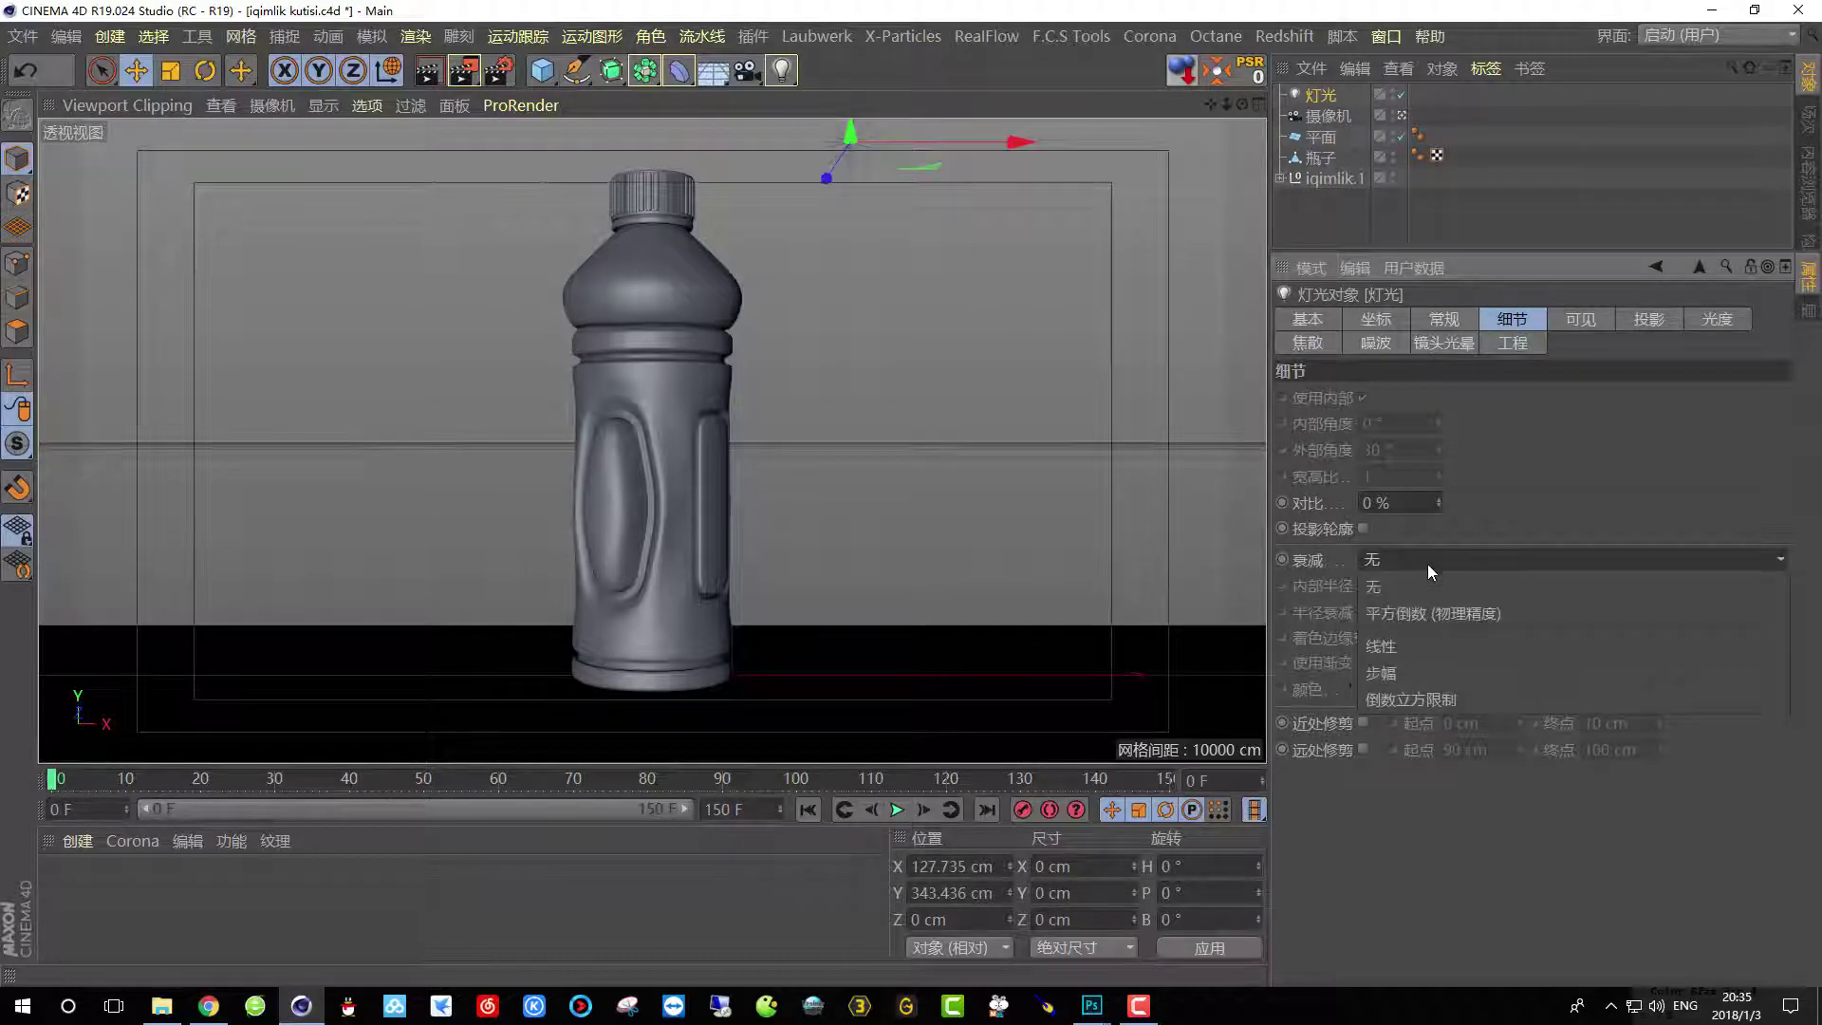
left_click(1444, 615)
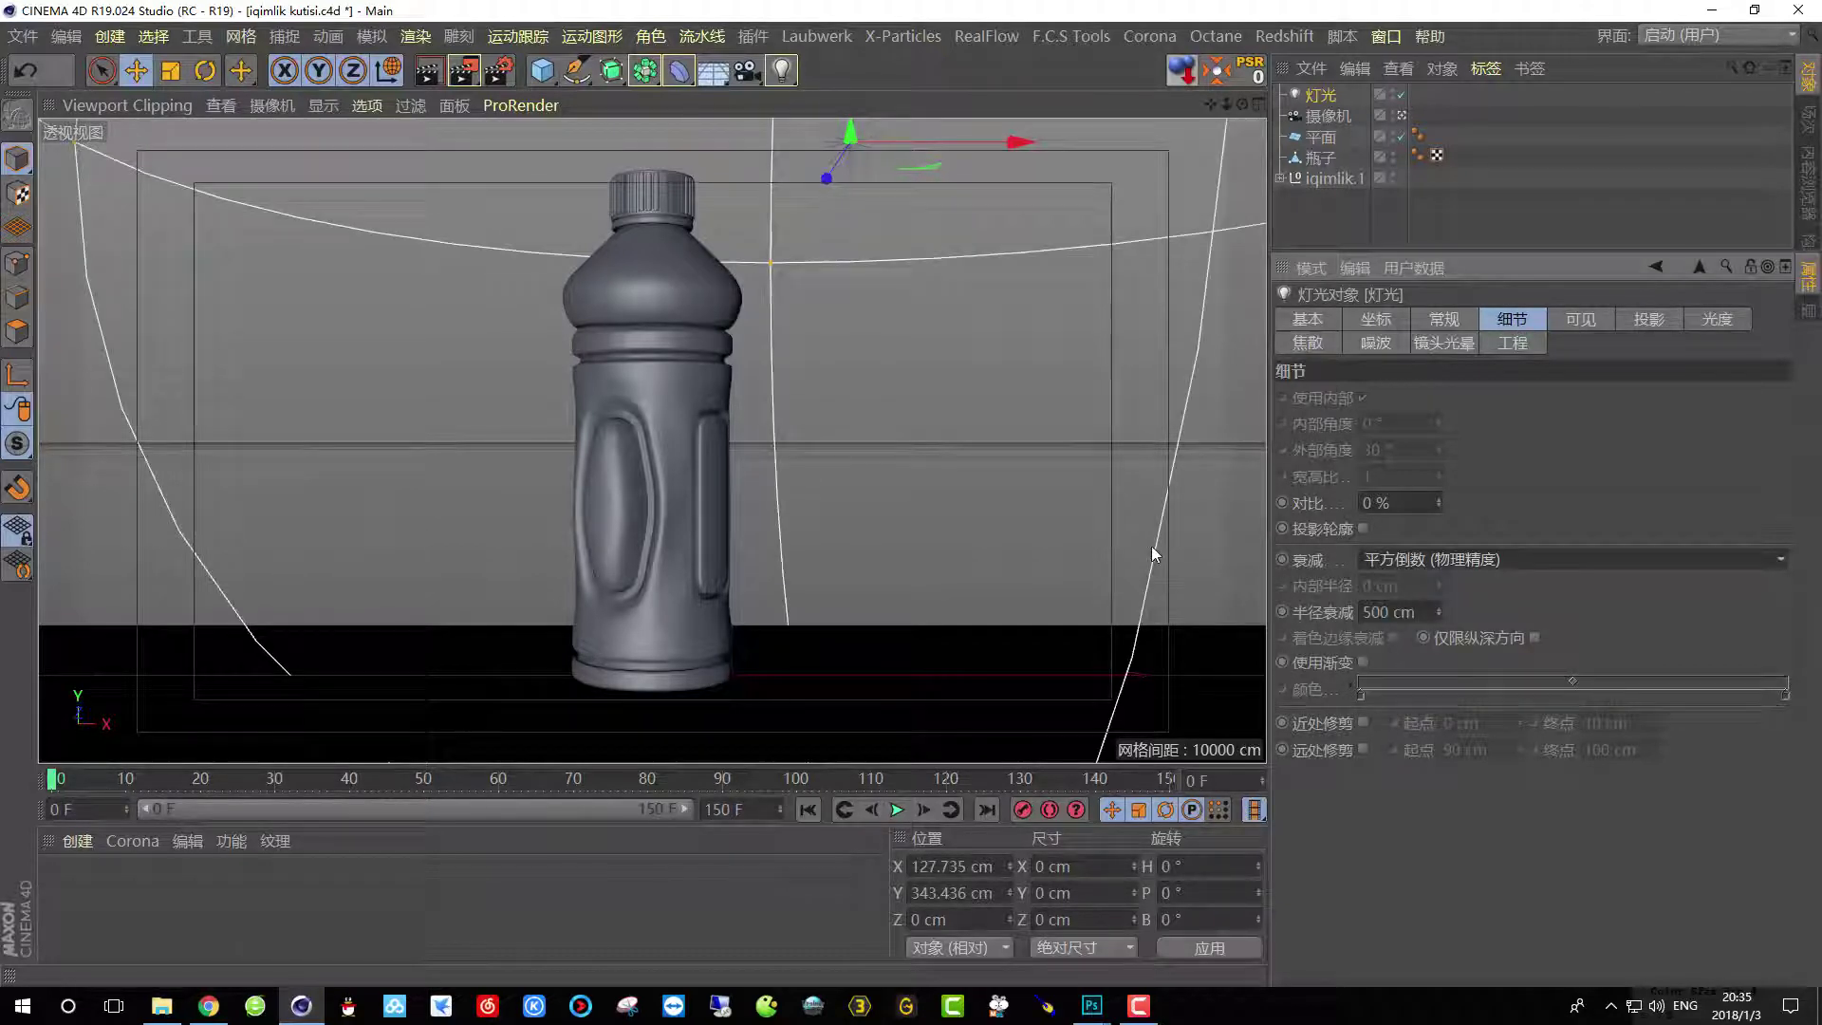
Leave the camera view and enlarge the light's falloff radius (半径衰减) to about 1048.6 cm.
left_click(1401, 116)
scroll(755, 484, "down", 5)
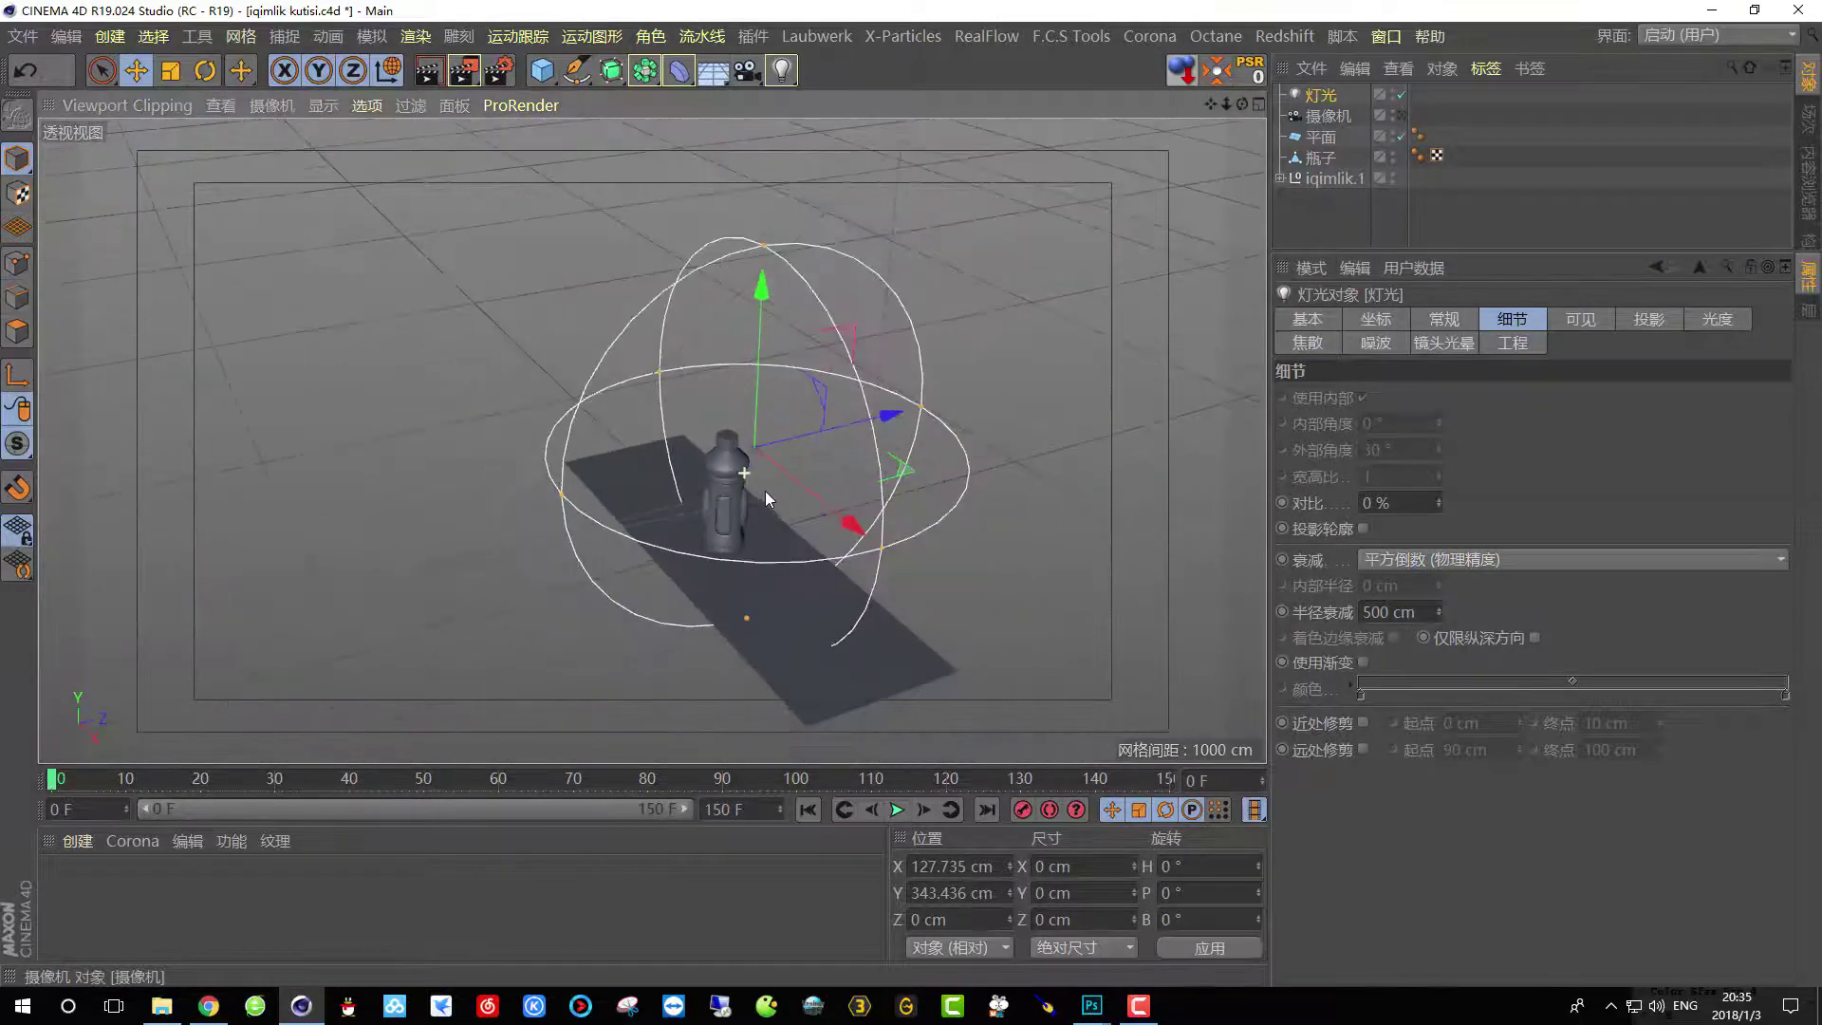
middle_click_drag(908, 443, 702, 399, "alt")
left_click_drag(743, 398, 948, 493)
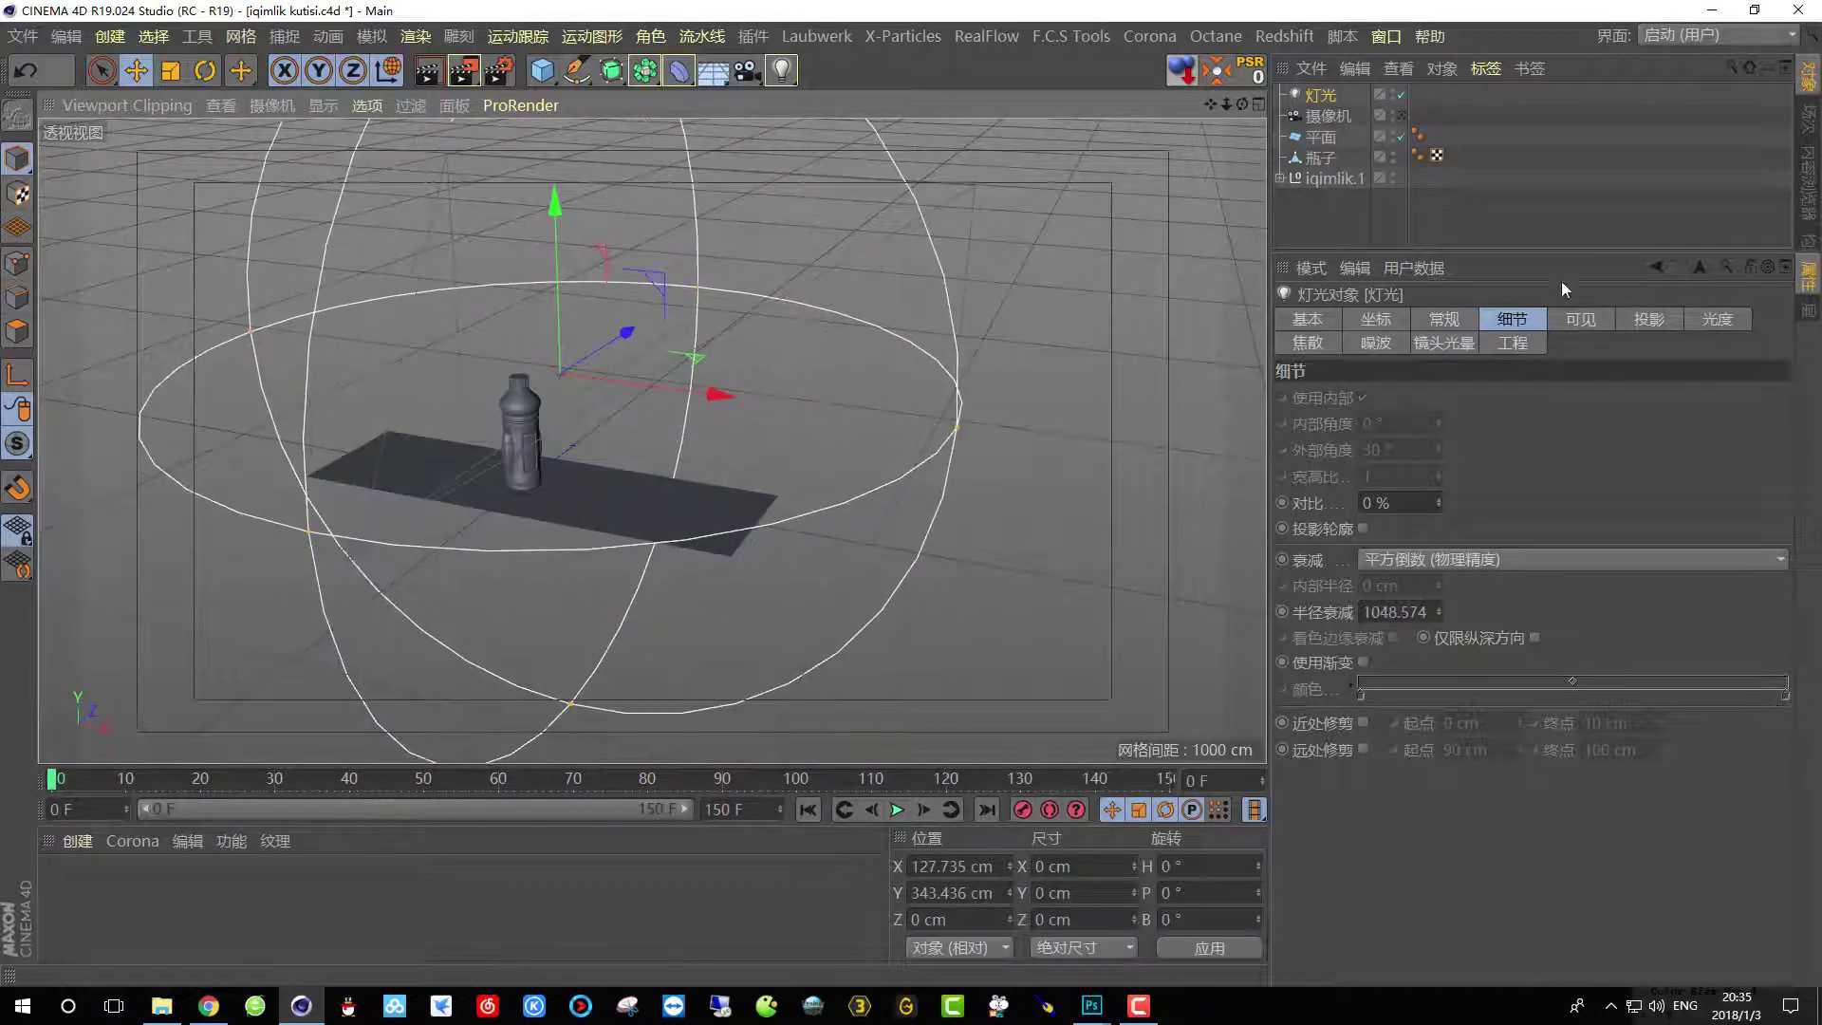
Change the light's type to area light (区域光) and rotate it to a heading of 90°.
left_click(1443, 320)
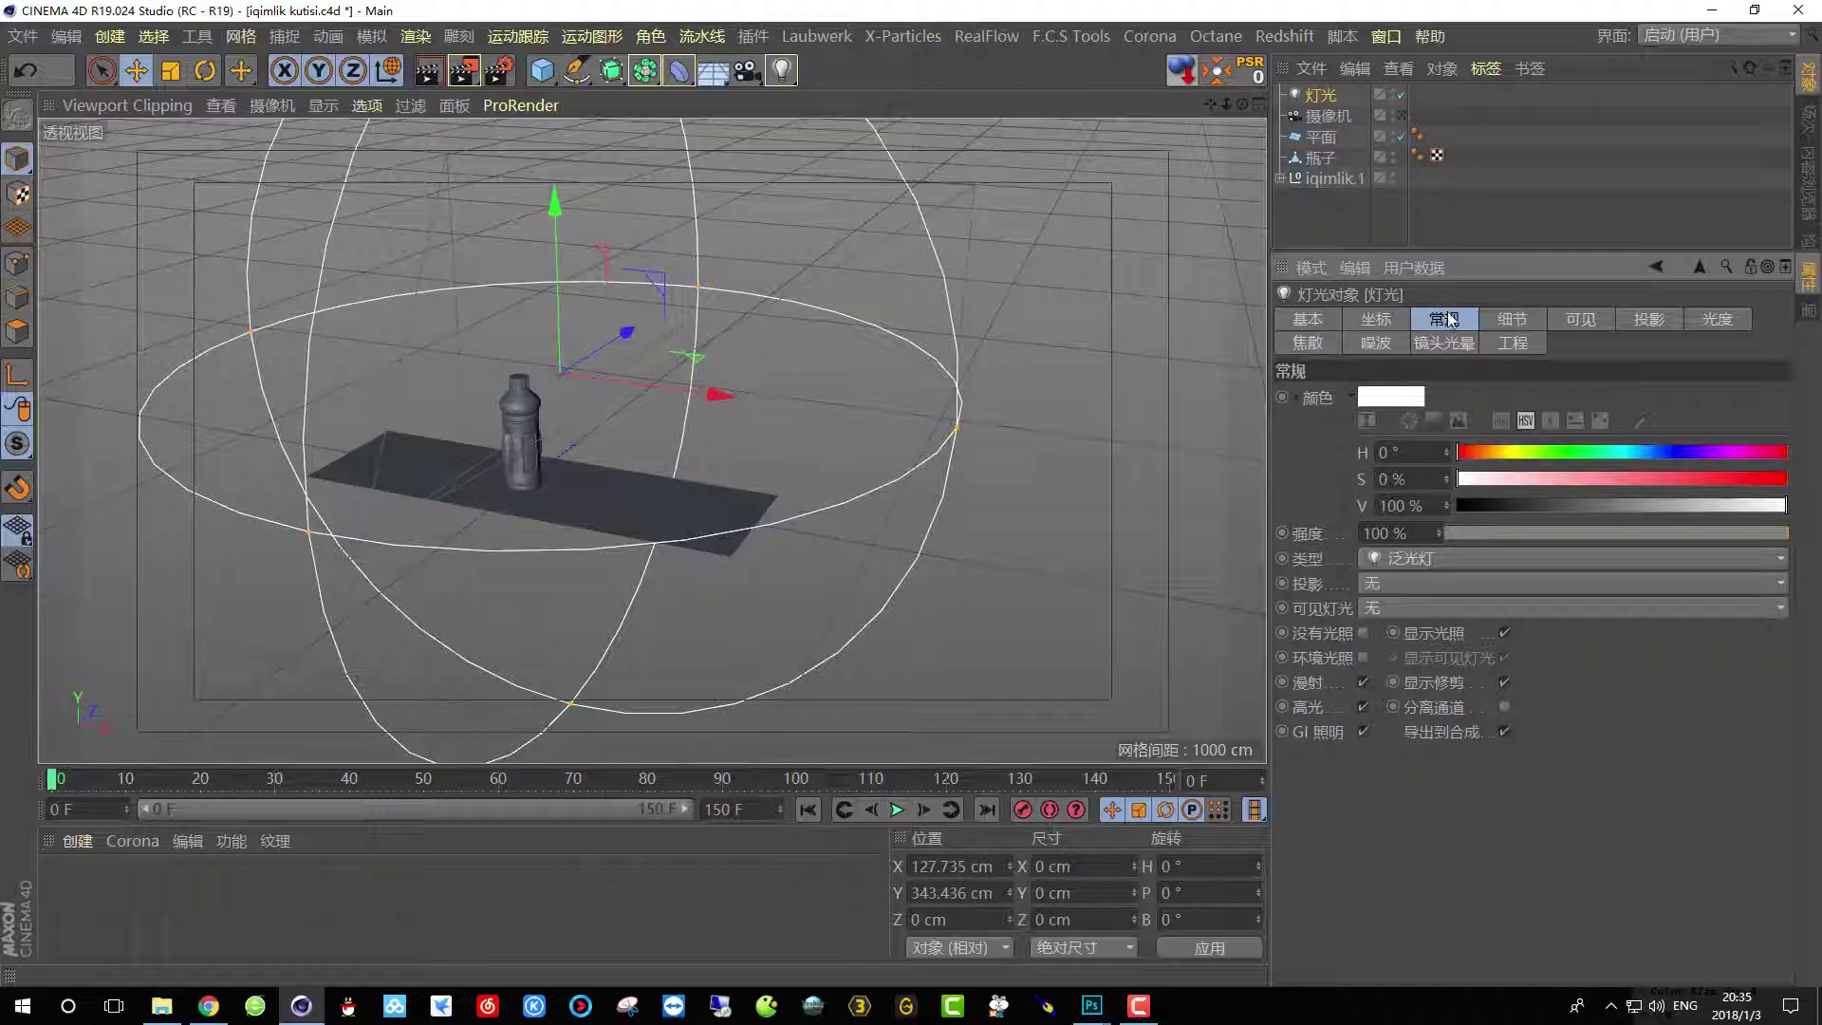
left_click(1414, 563)
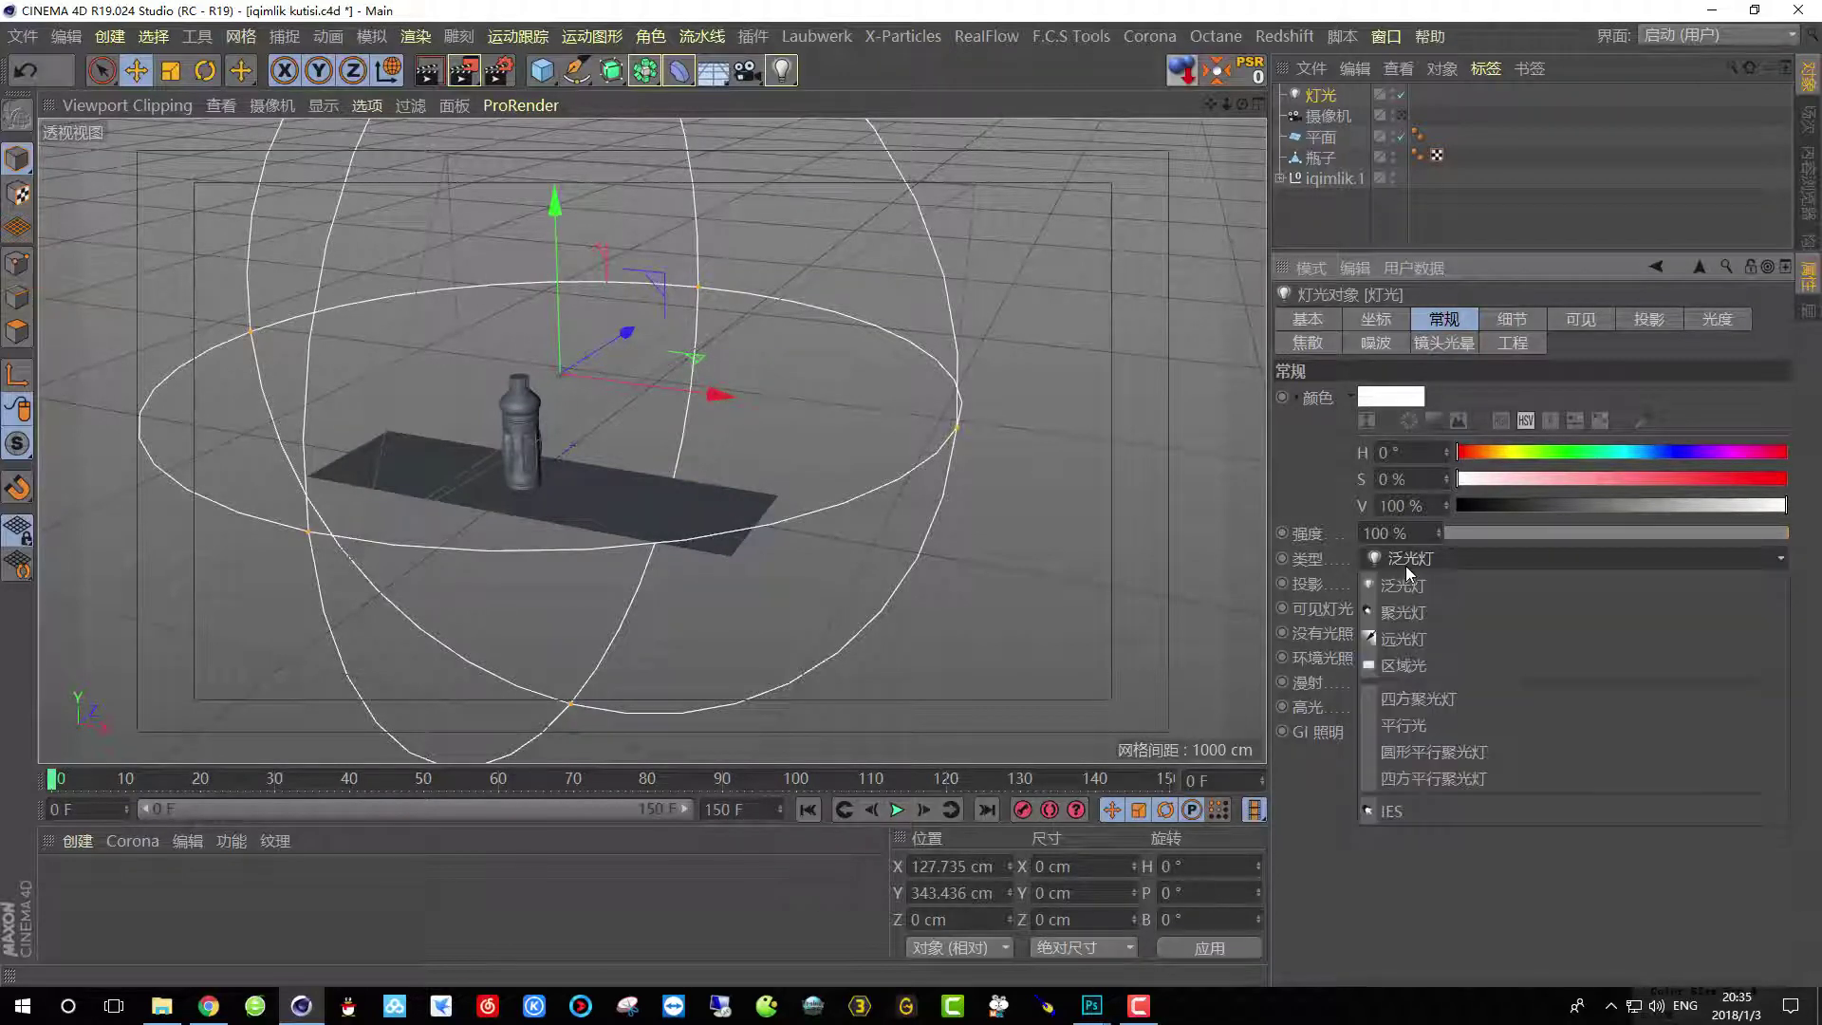
left_click(1437, 662)
left_click_drag(773, 327, 665, 531, "alt")
left_click(205, 70)
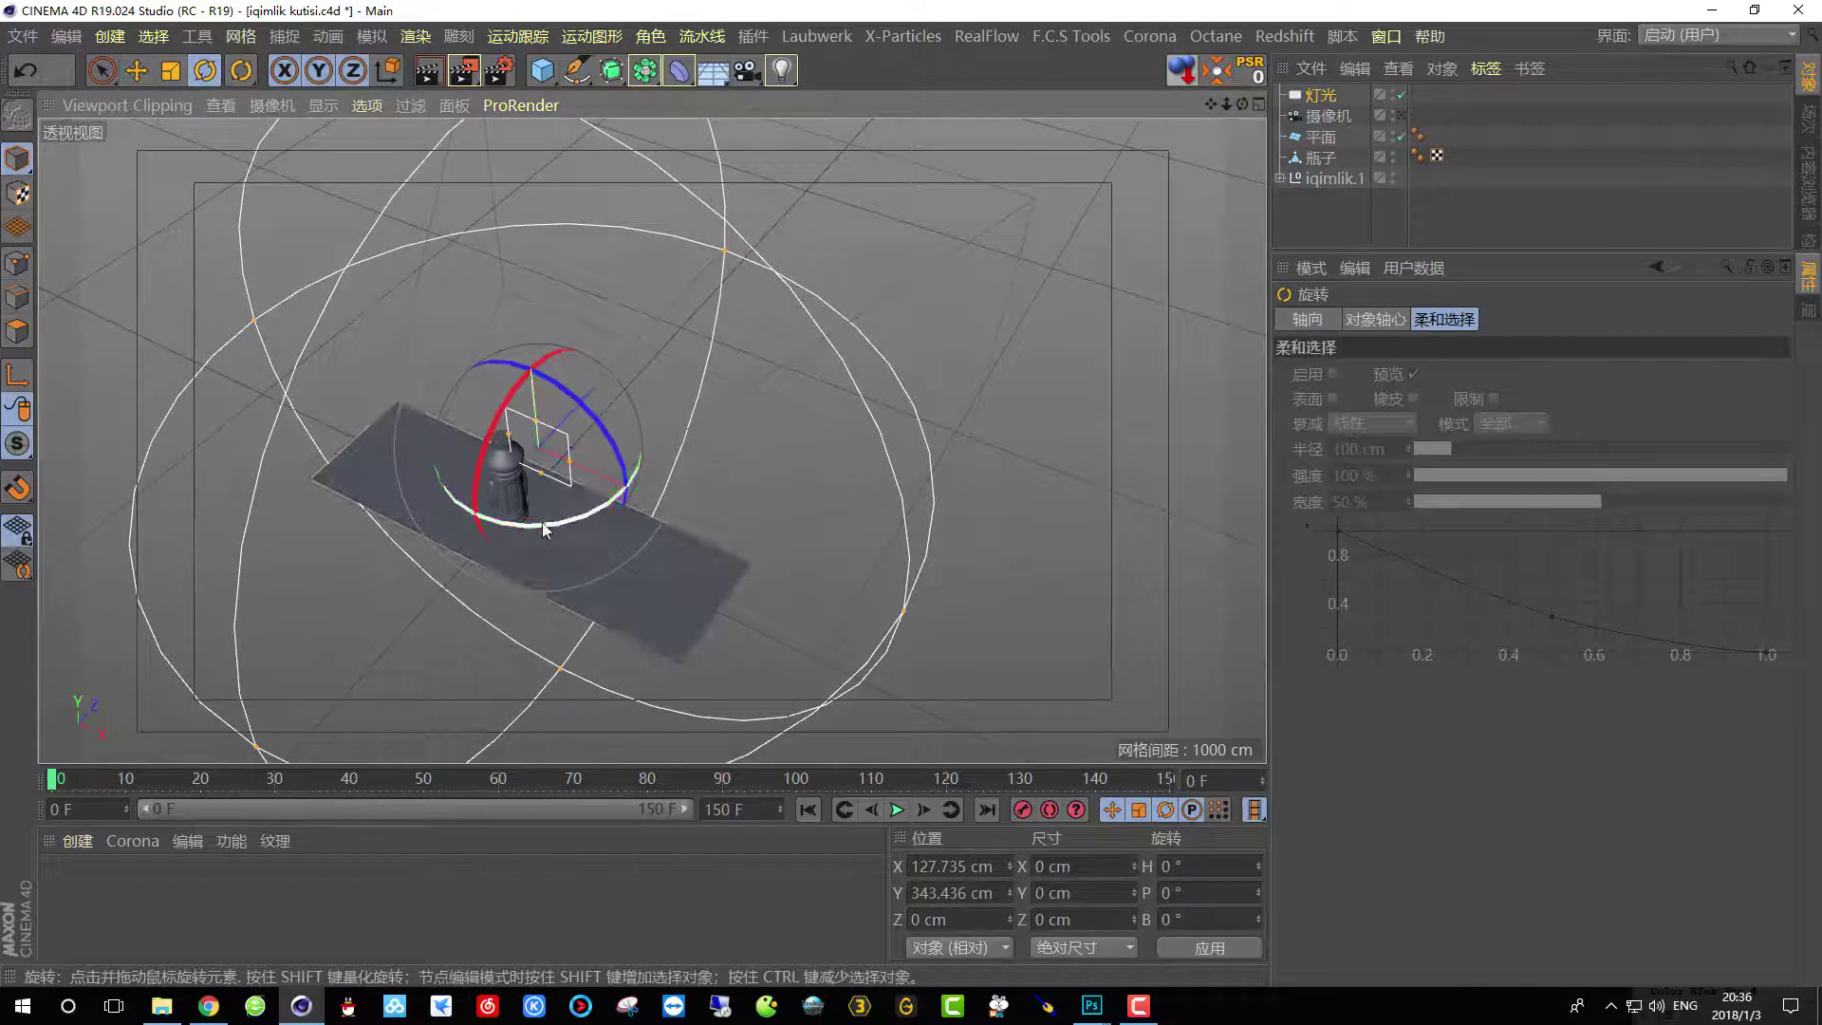
left_click_drag(533, 520, 645, 442)
left_click_drag(533, 300, 446, 219, "alt")
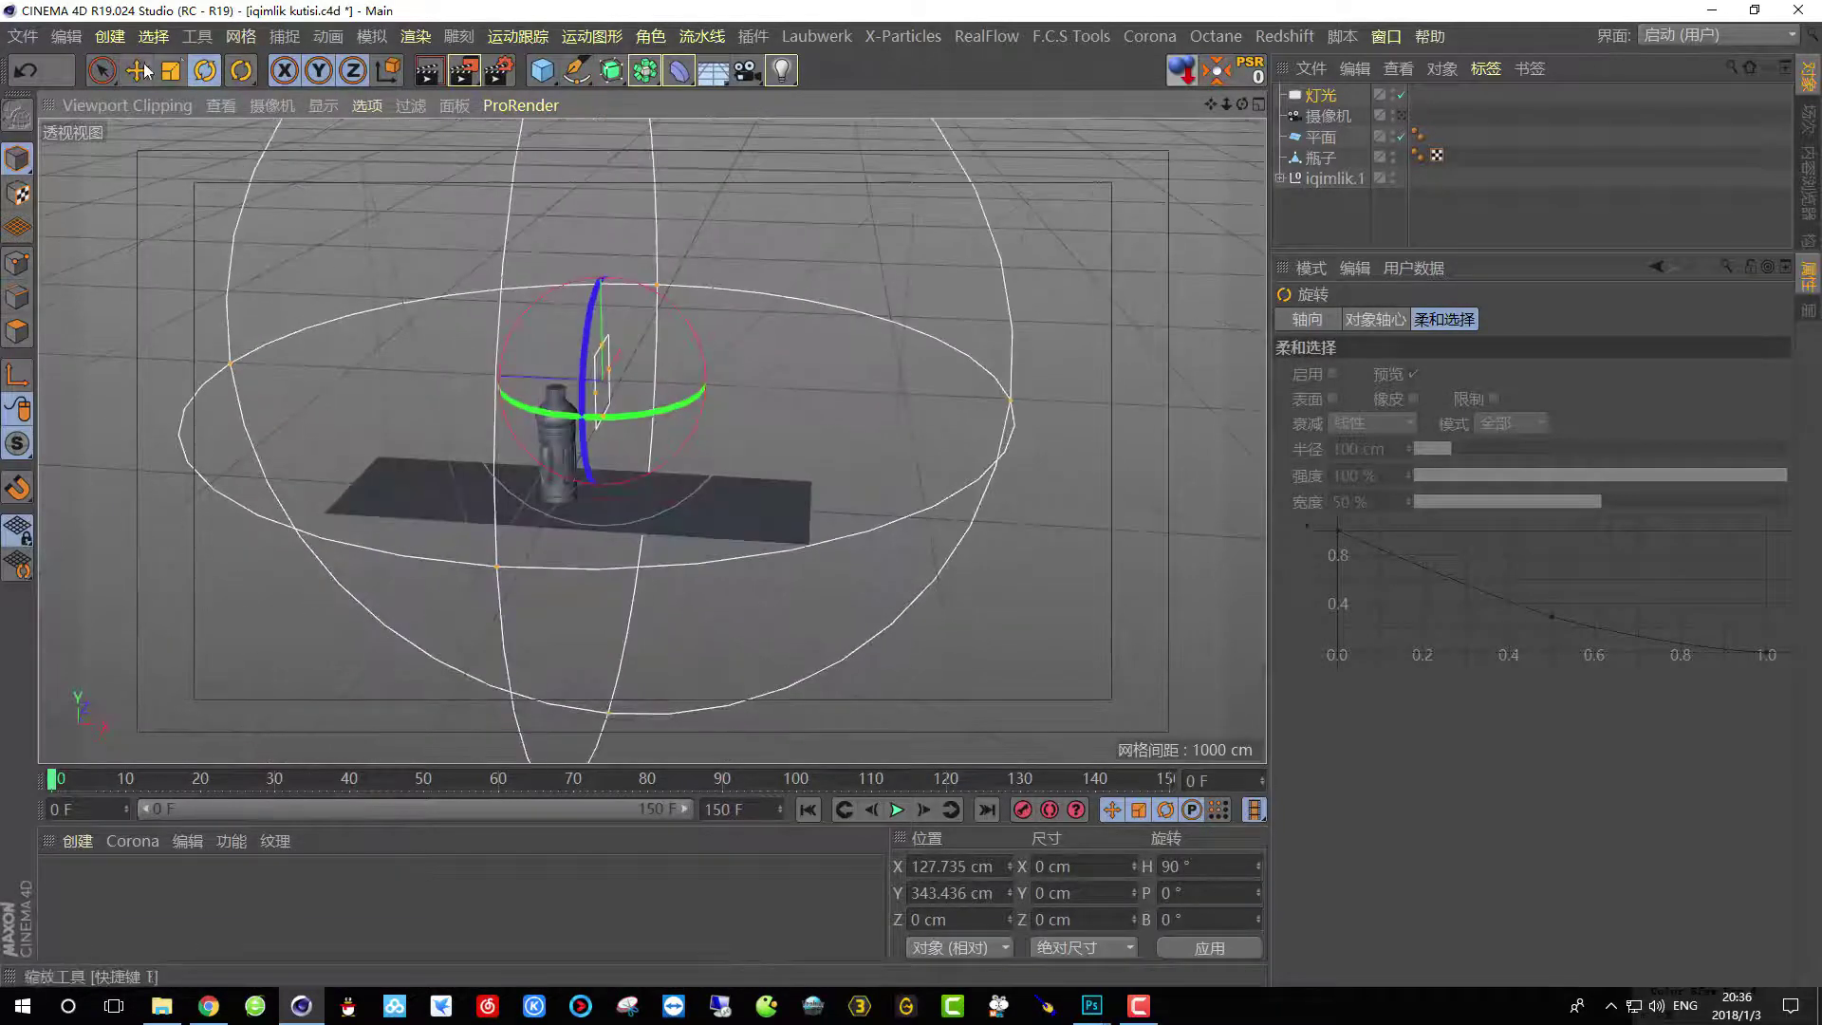
Move the area light out to one side of the bottle, to about X 701 cm and Z 113.5 cm.
left_click(136, 70)
left_click_drag(677, 394, 897, 404)
left_click_drag(899, 340, 780, 511, "alt")
left_click(735, 484)
key("ctrl+z")
left_click_drag(595, 602, 573, 594)
key("ctrl+z")
left_click(1320, 95)
left_click_drag(640, 346, 1150, 205)
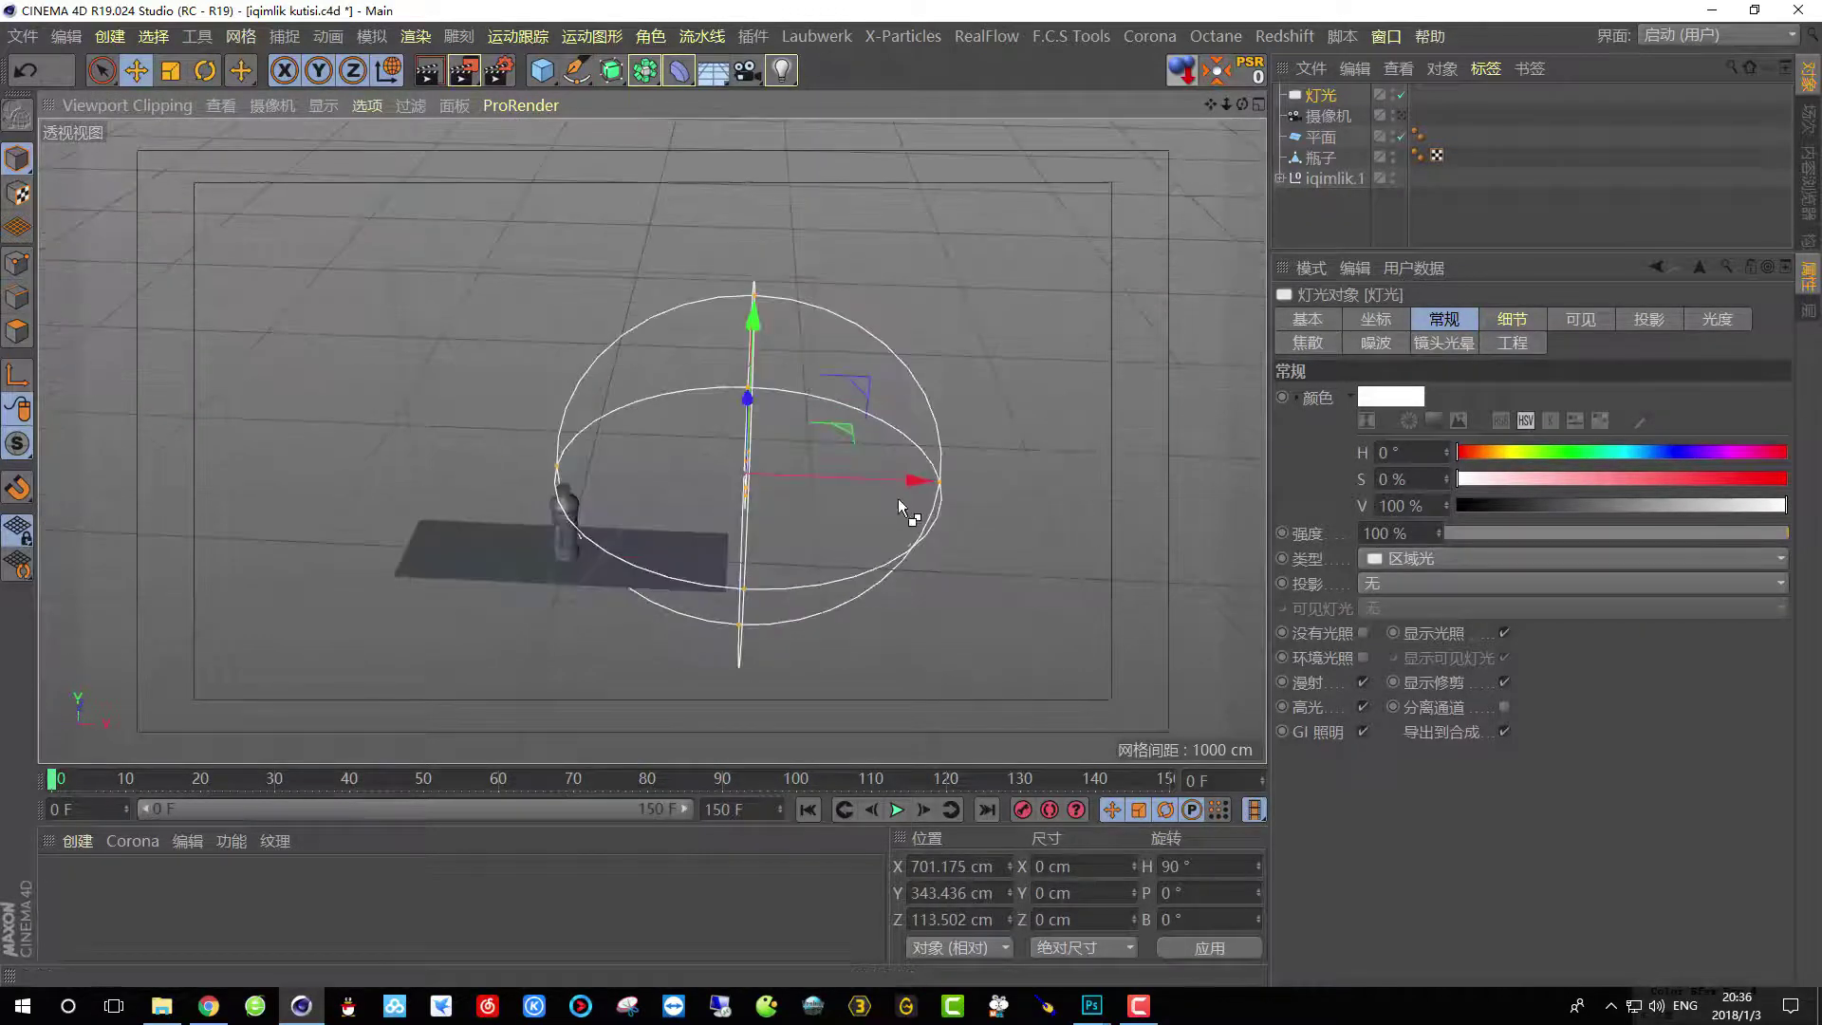
Duplicate the area light to the opposite side of the bottle at about X -806 cm and rotate the copy to a 0° heading.
left_click_drag(913, 480, 596, 533, "ctrl")
left_click(206, 70)
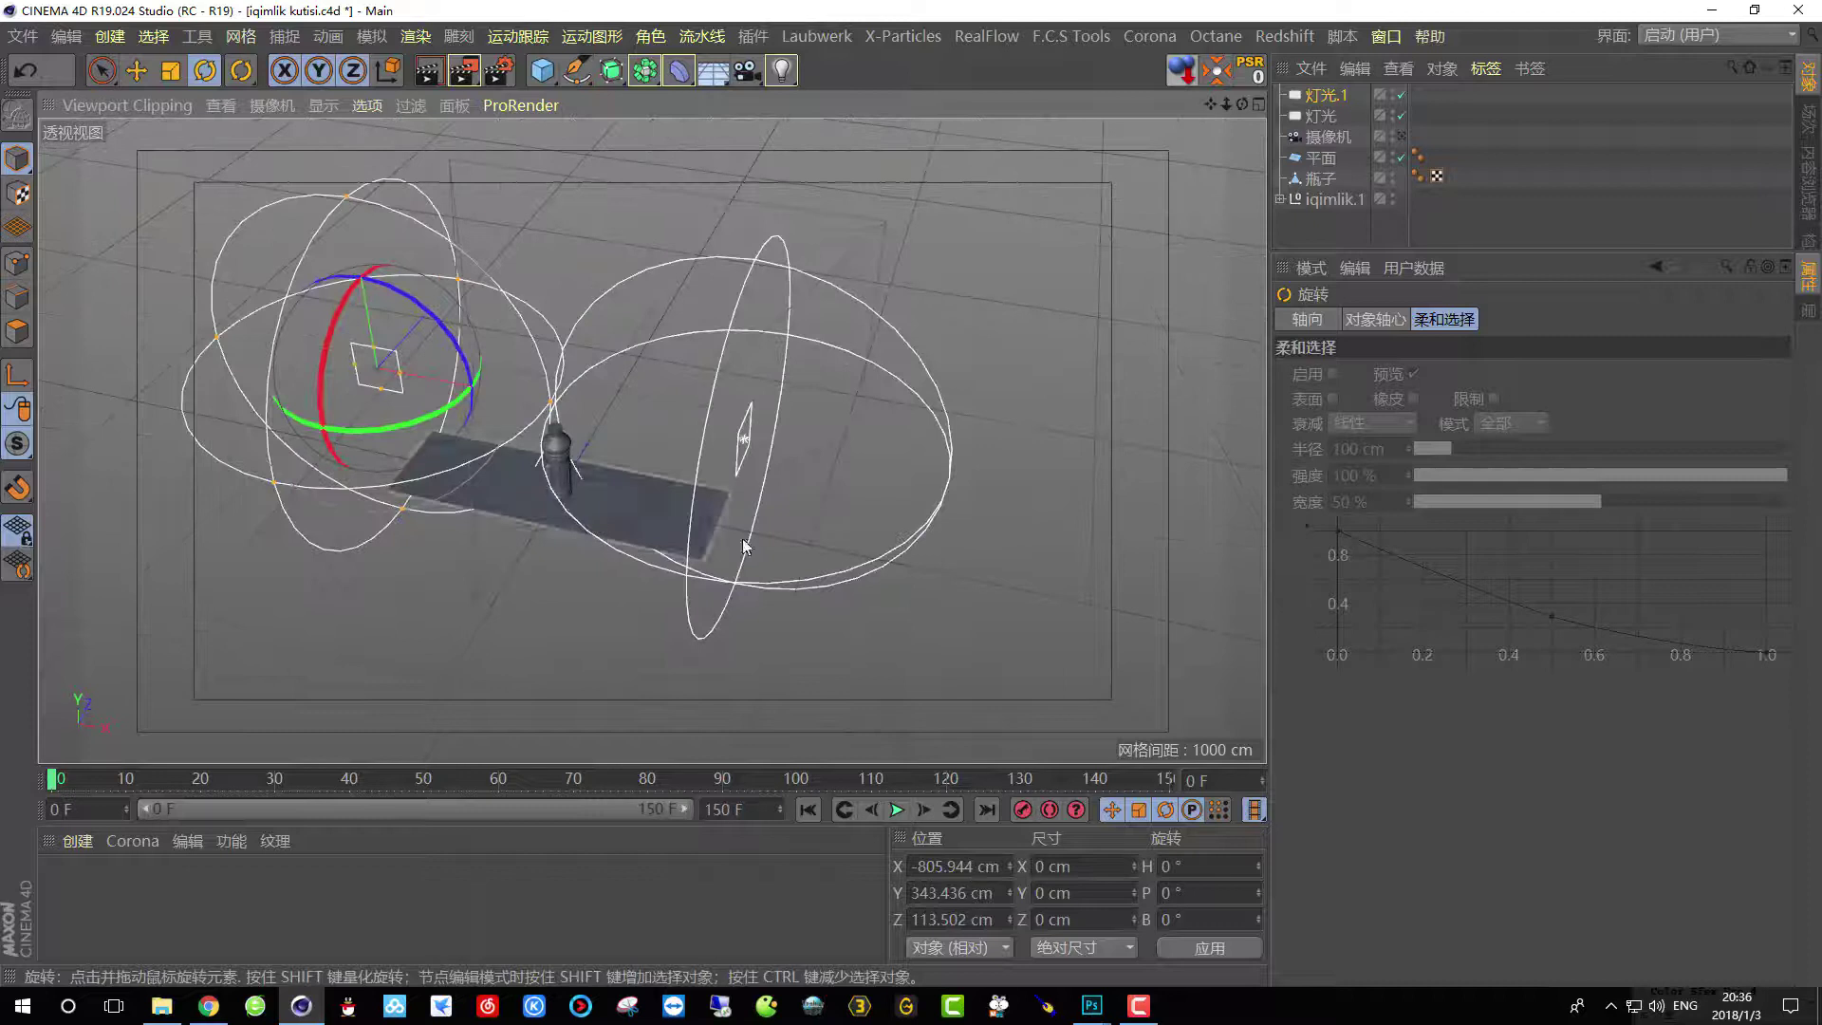
left_click(913, 546)
left_click_drag(816, 493, 1319, 88)
Duplicate 灯光.1 and move the copy above and in front of the bottle, to about X 235, Y 1173 and Z -982 cm.
left_click(1324, 96)
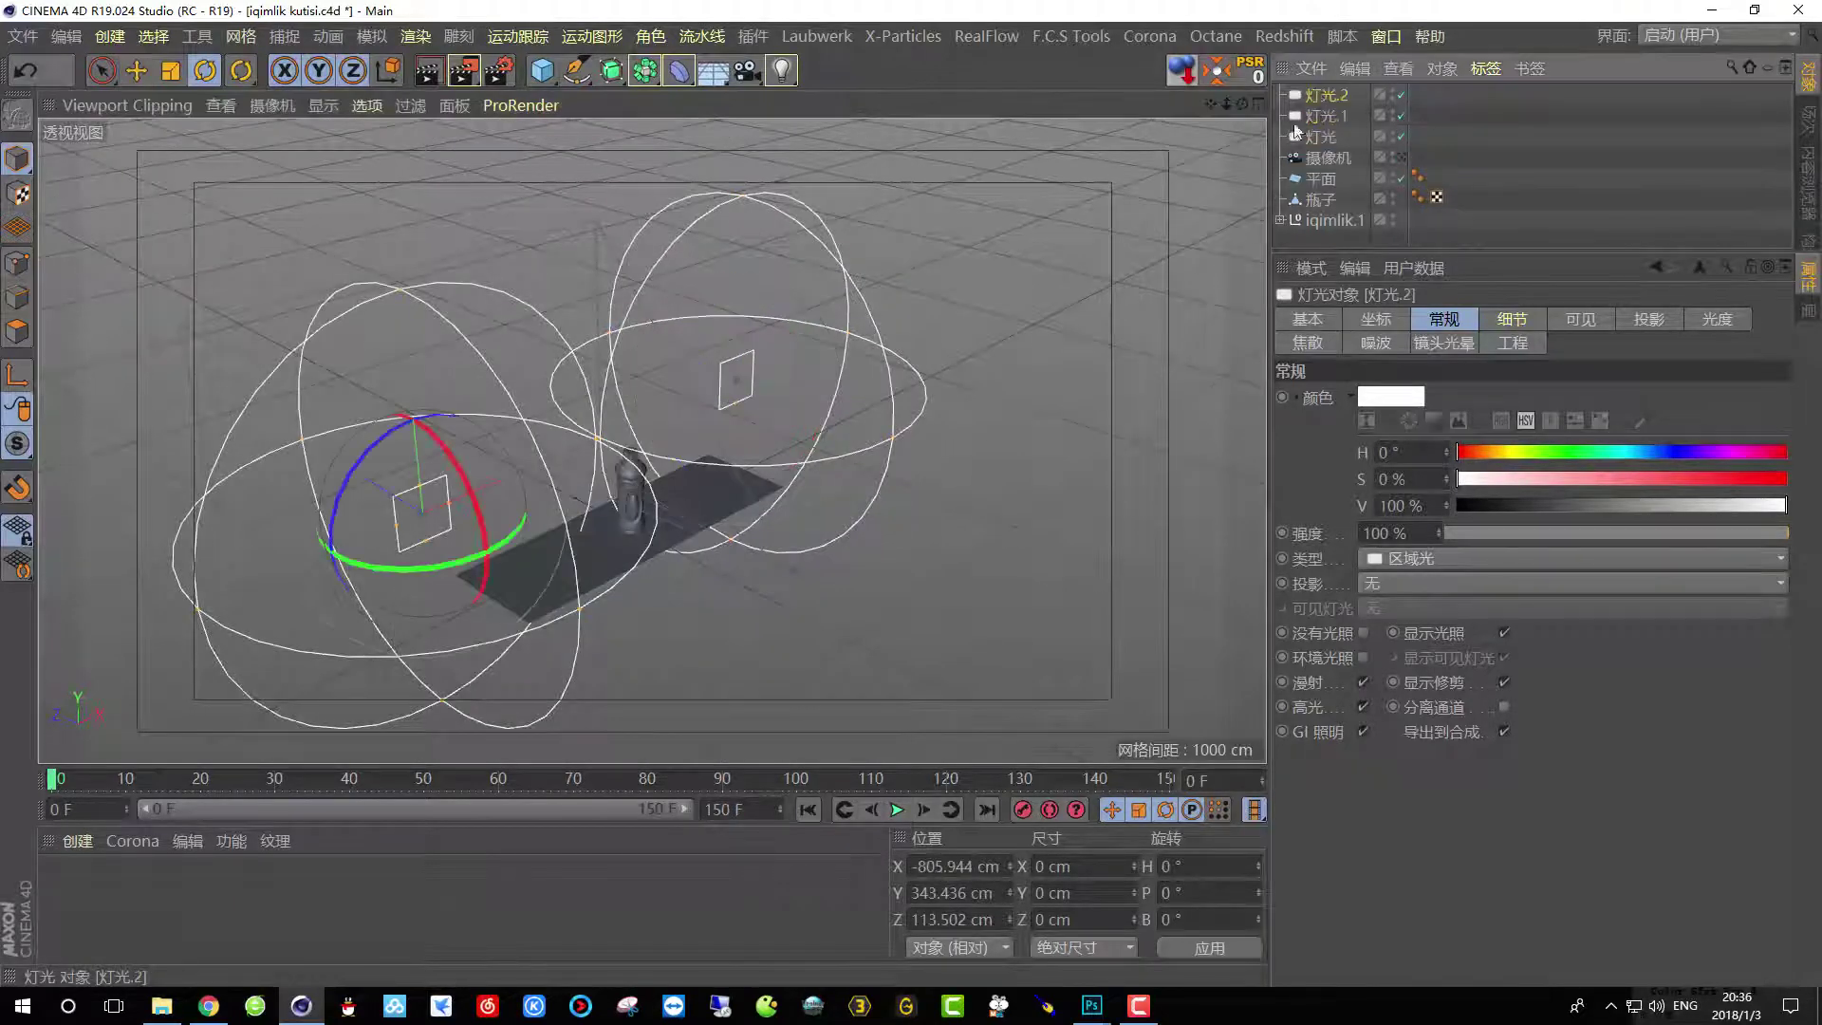
key("e")
left_click_drag(351, 467, 831, 425)
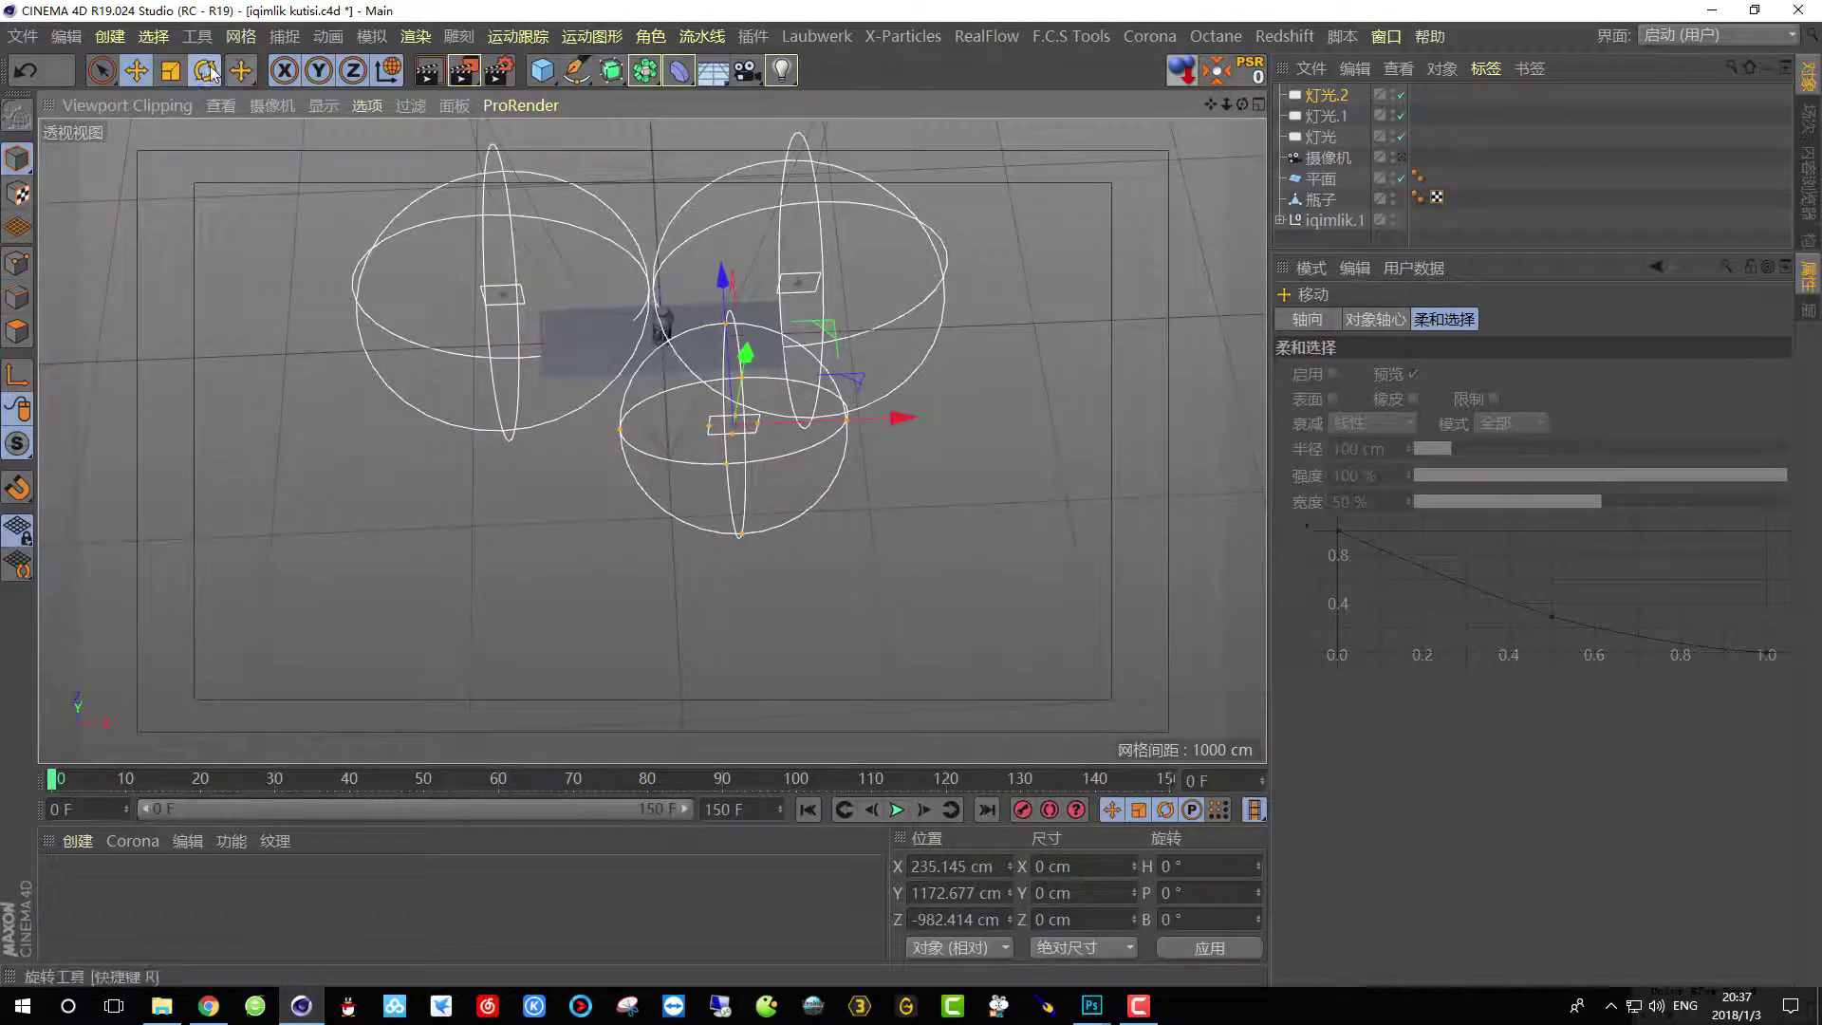
Tilt 灯光.2 toward the bottle with about H 19.6° and P -42.6°, and move it to about X 334.6, Y 857.1, Z -598.3 cm.
key("r")
left_click_drag(663, 504, 681, 366, "alt")
left_click_drag(655, 448, 952, 349)
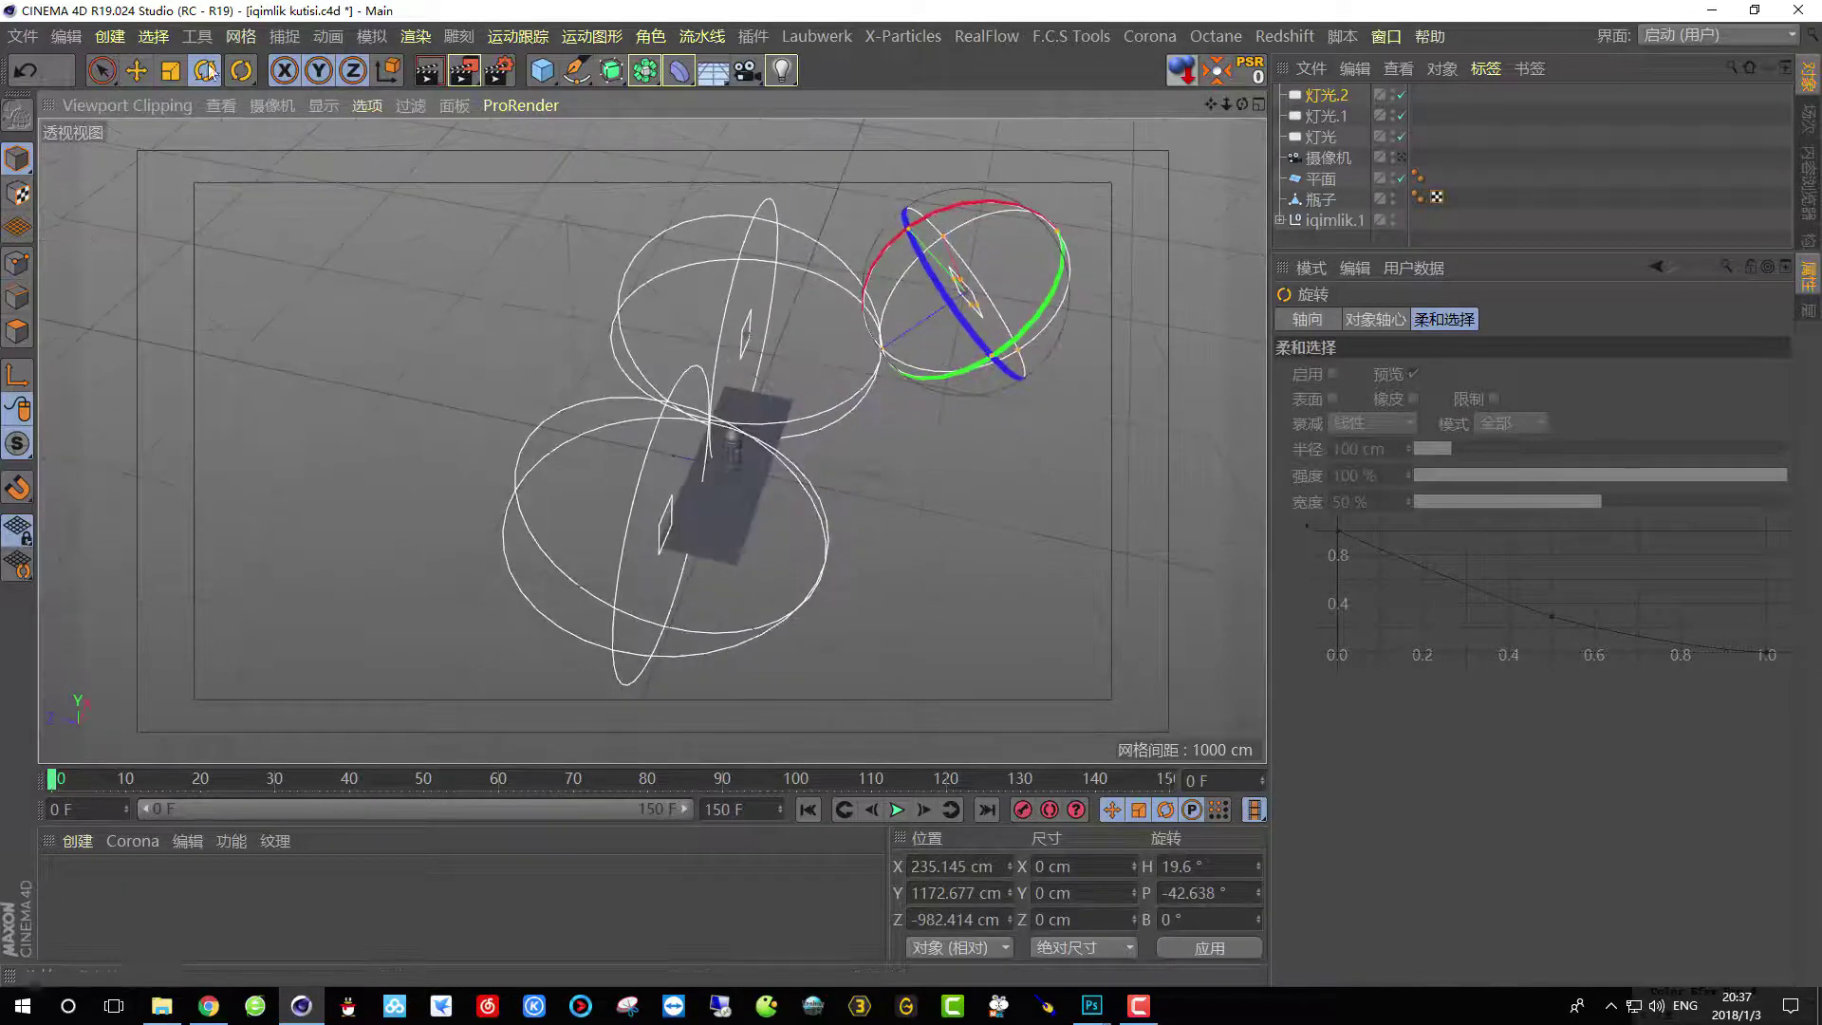
left_click(136, 70)
left_click_drag(817, 398, 536, 503, "alt")
left_click_drag(491, 553, 505, 550, "alt")
left_click_drag(625, 512, 740, 447)
Render a preview of the lit bottle through 摄像机, then leave the camera view.
left_click(1402, 158)
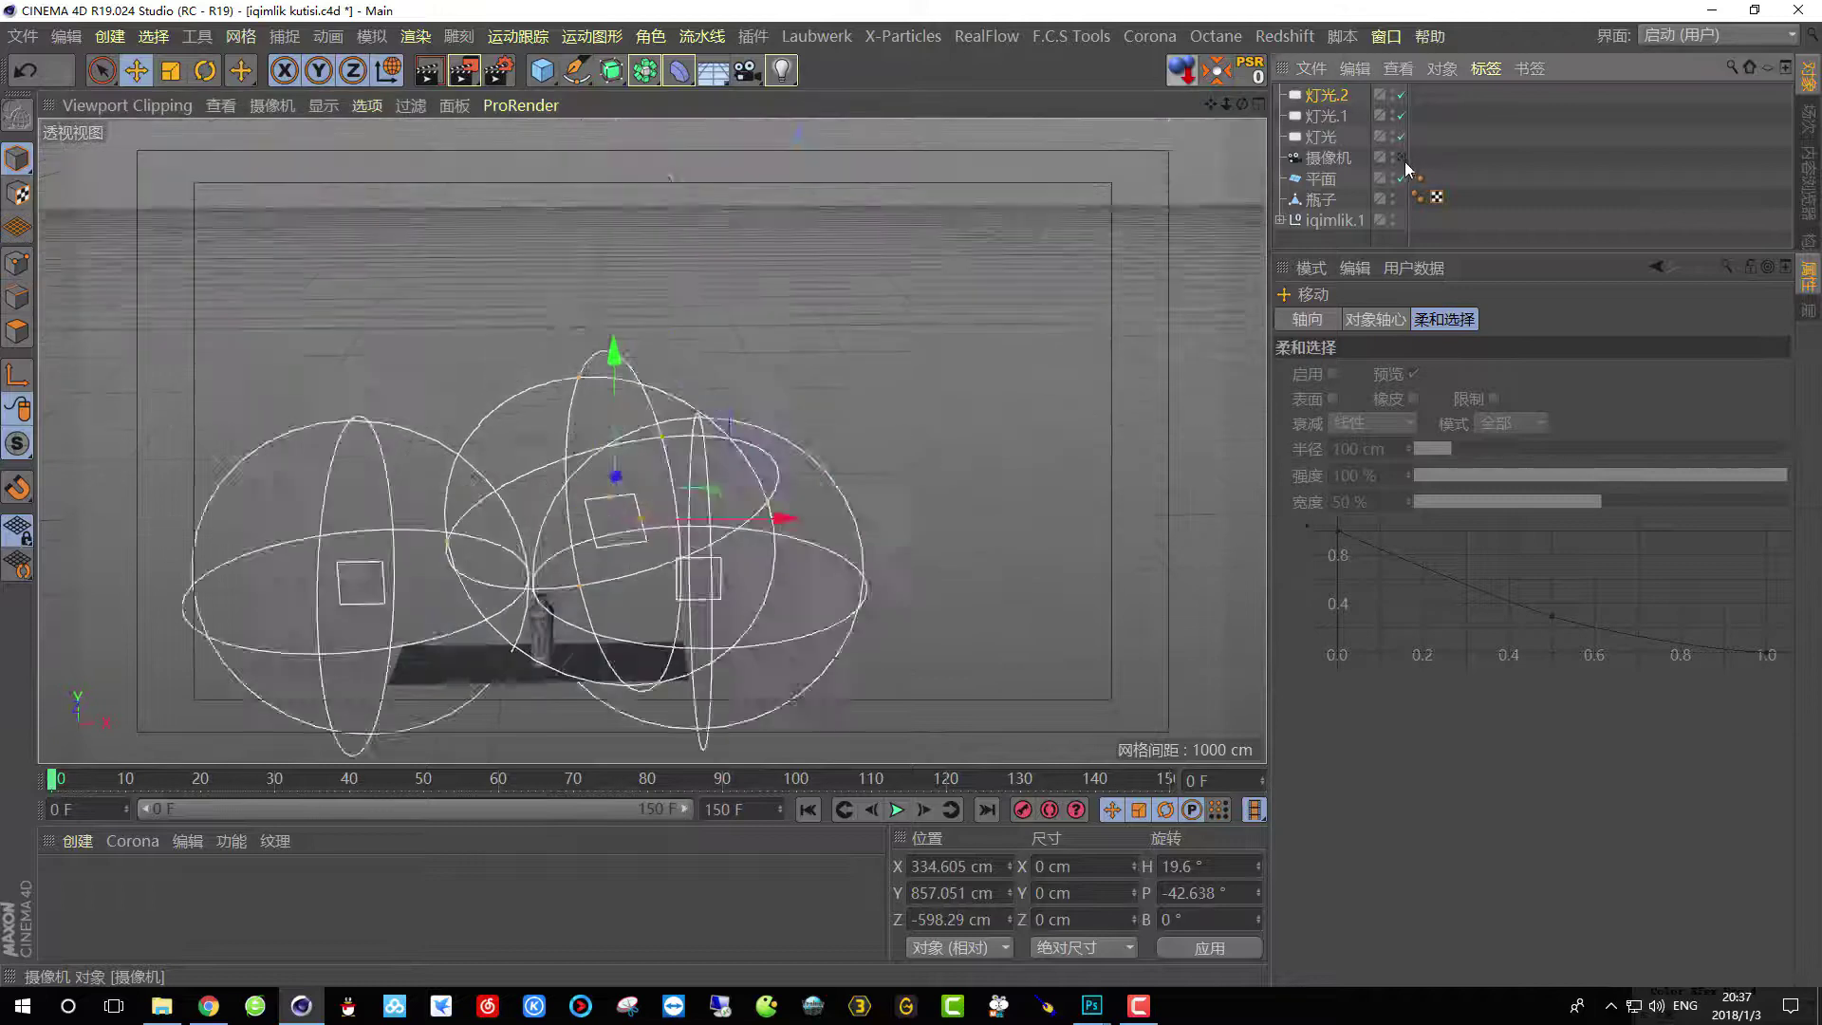
left_click(427, 70)
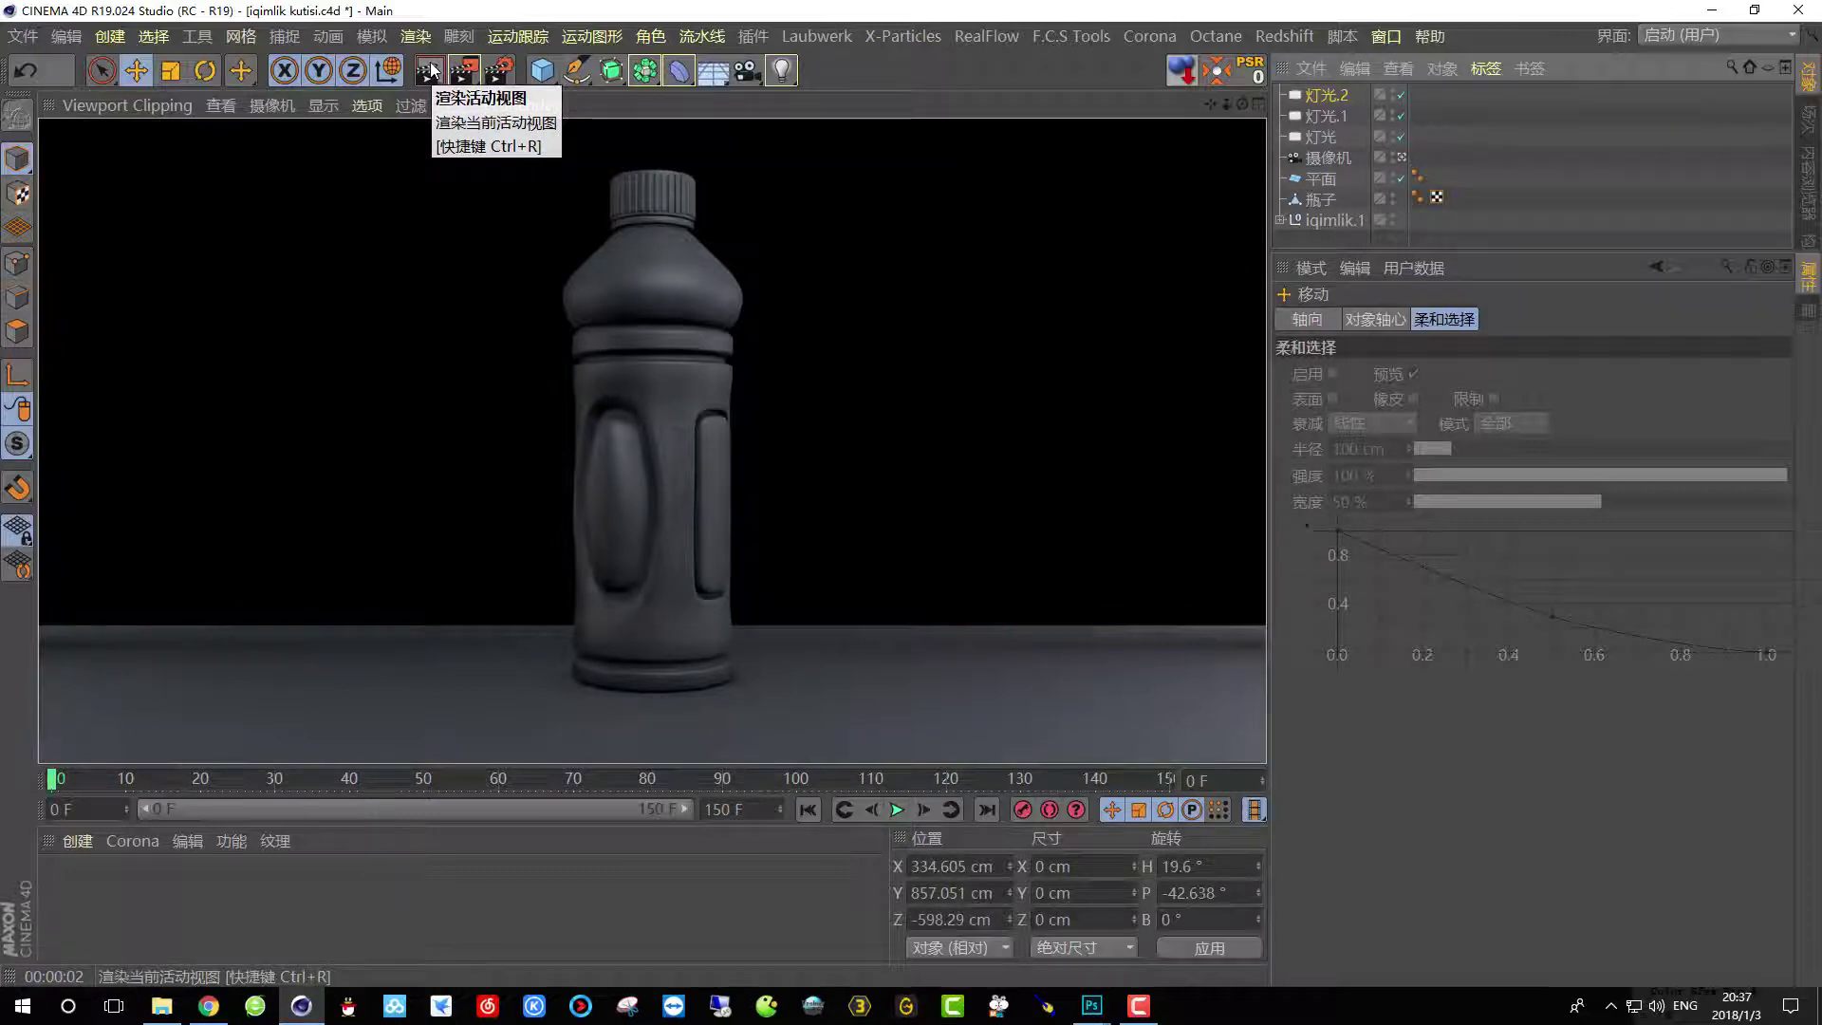
left_click(1401, 157)
Select both side lights, 灯光 and 灯光.1, and move them together along Z to about 216.3 cm.
left_click_drag(537, 383, 482, 549, "alt")
right_click_drag(483, 542, 997, 351, "alt")
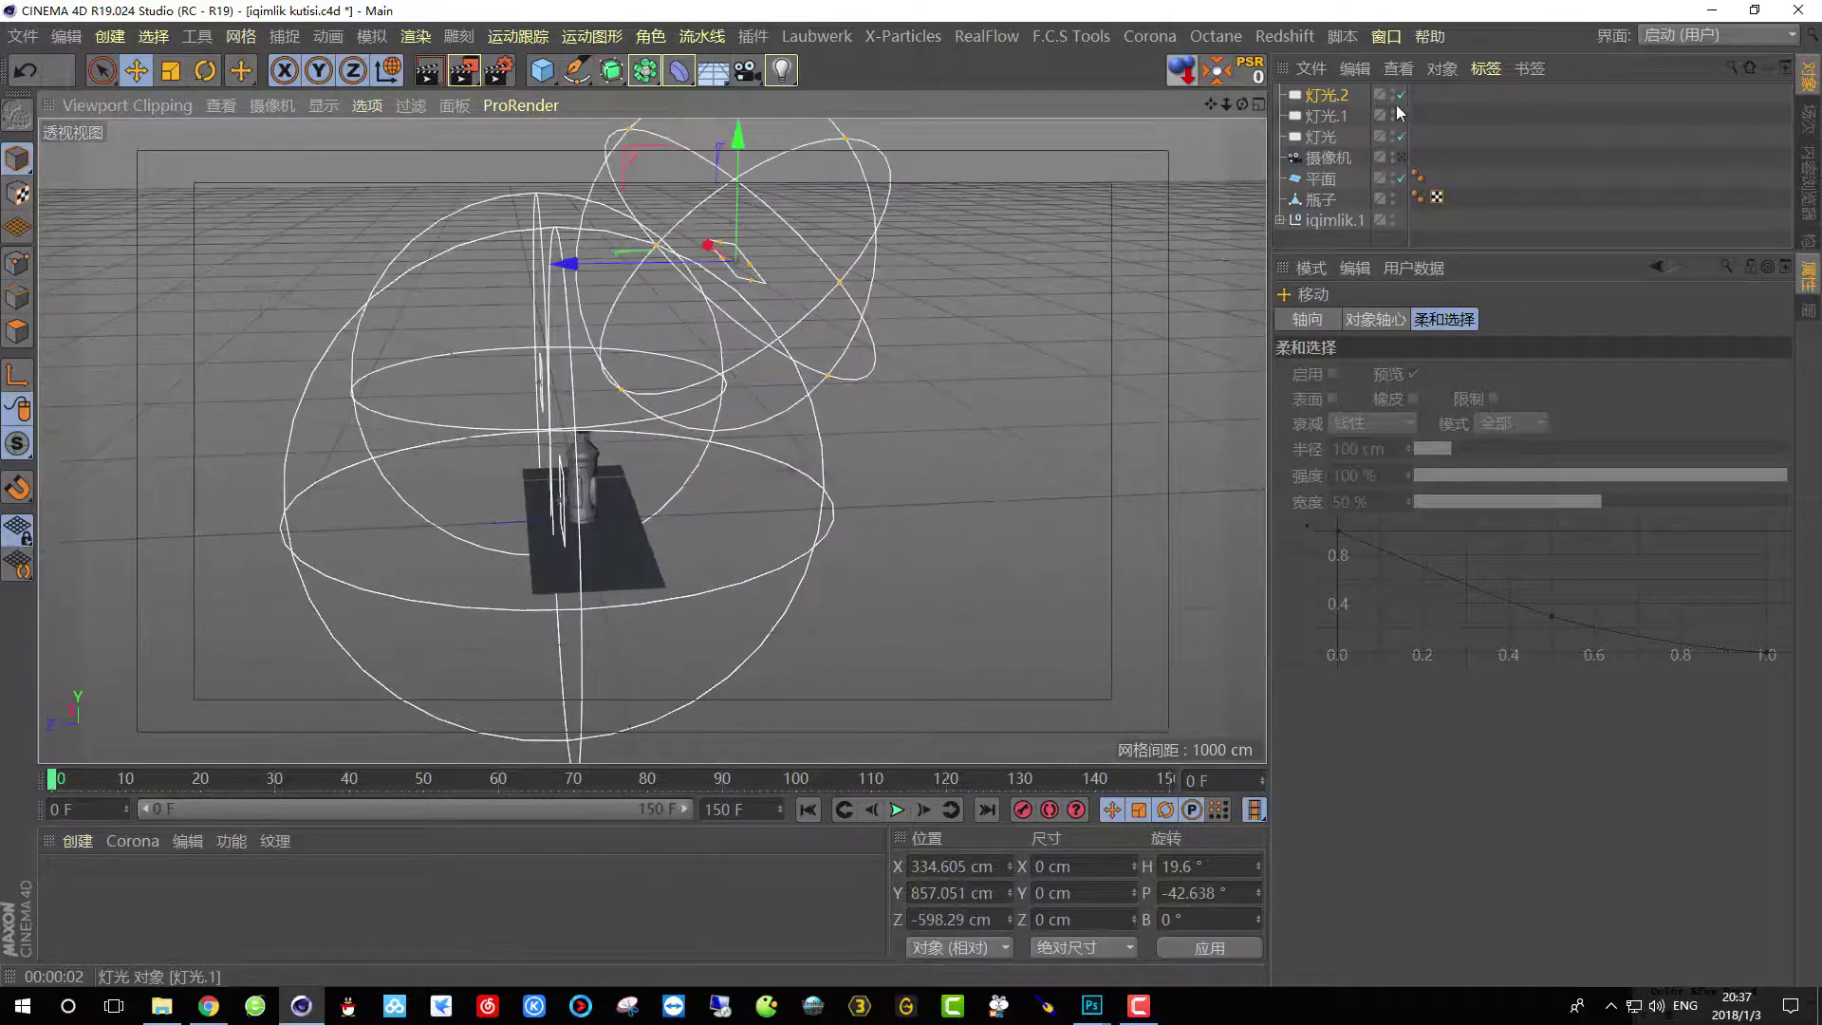
left_click(1324, 115)
left_click(1320, 136, "shift")
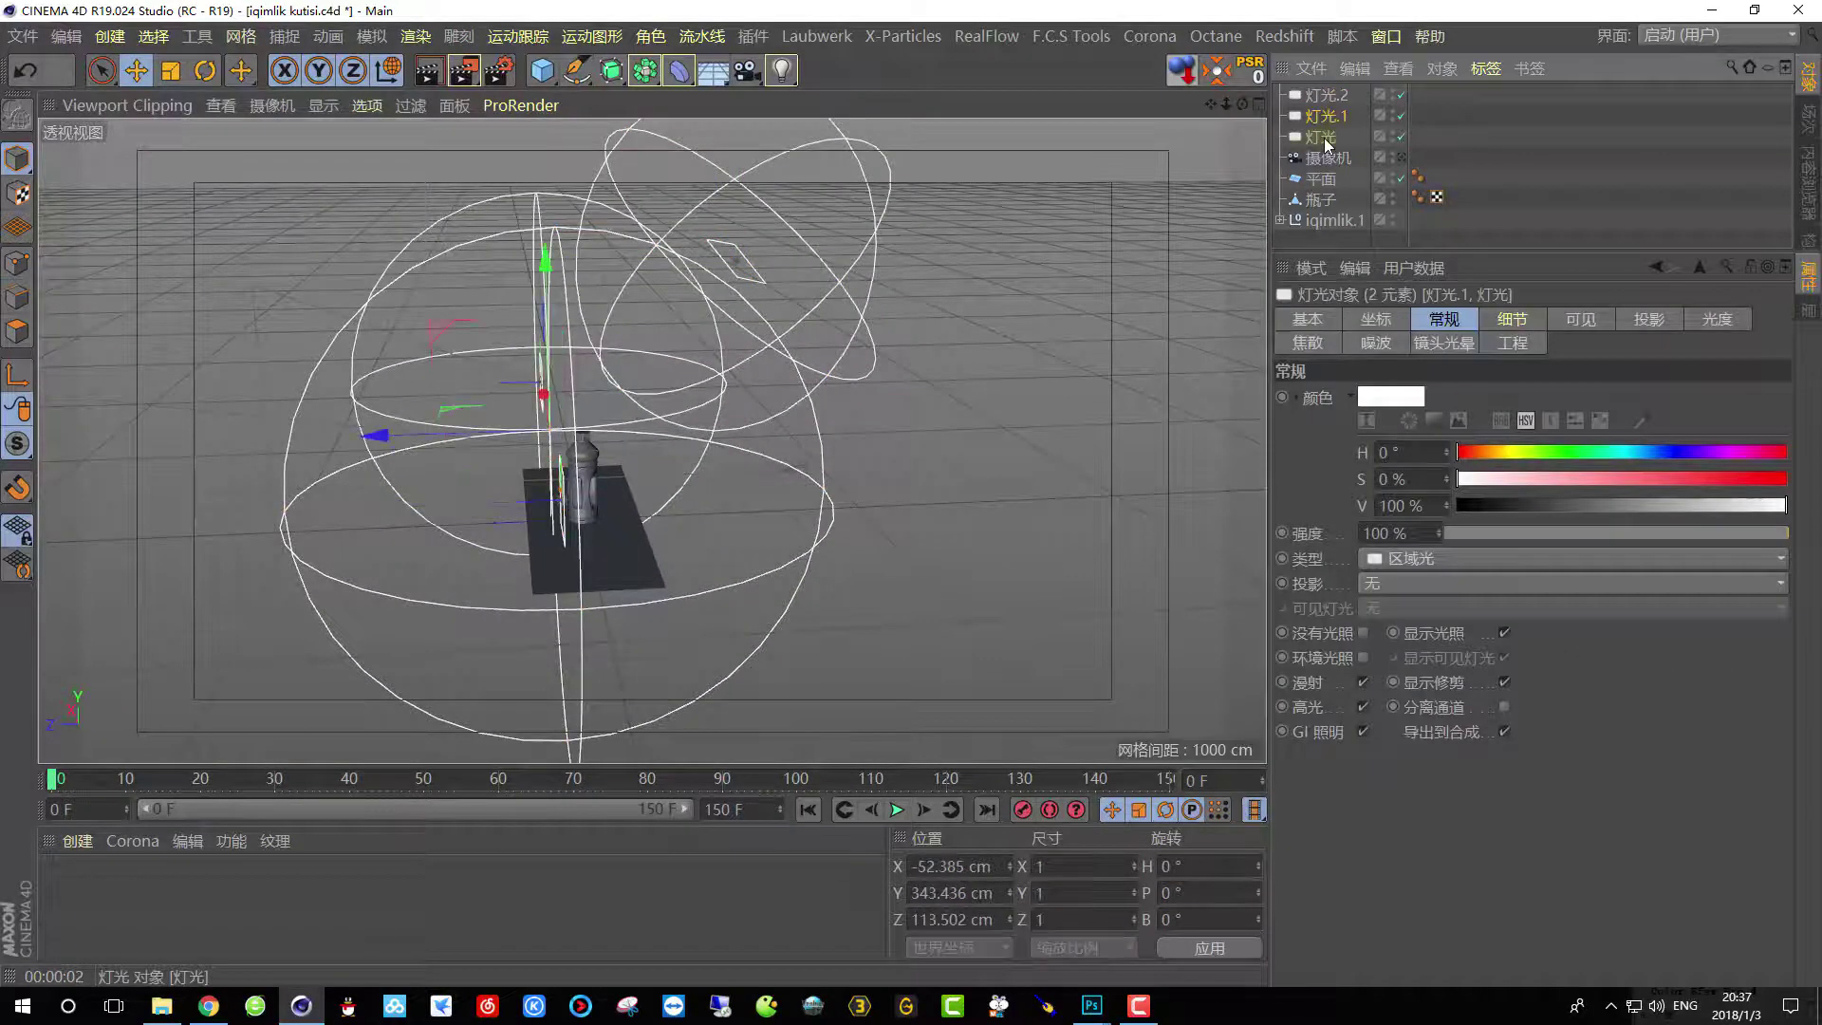
left_click_drag(846, 297, 680, 364, "alt")
left_click_drag(500, 329, 501, 380)
Render the camera view again with the moved side lights, enlarge the object list area, and return to the shaded view.
left_click(1402, 158)
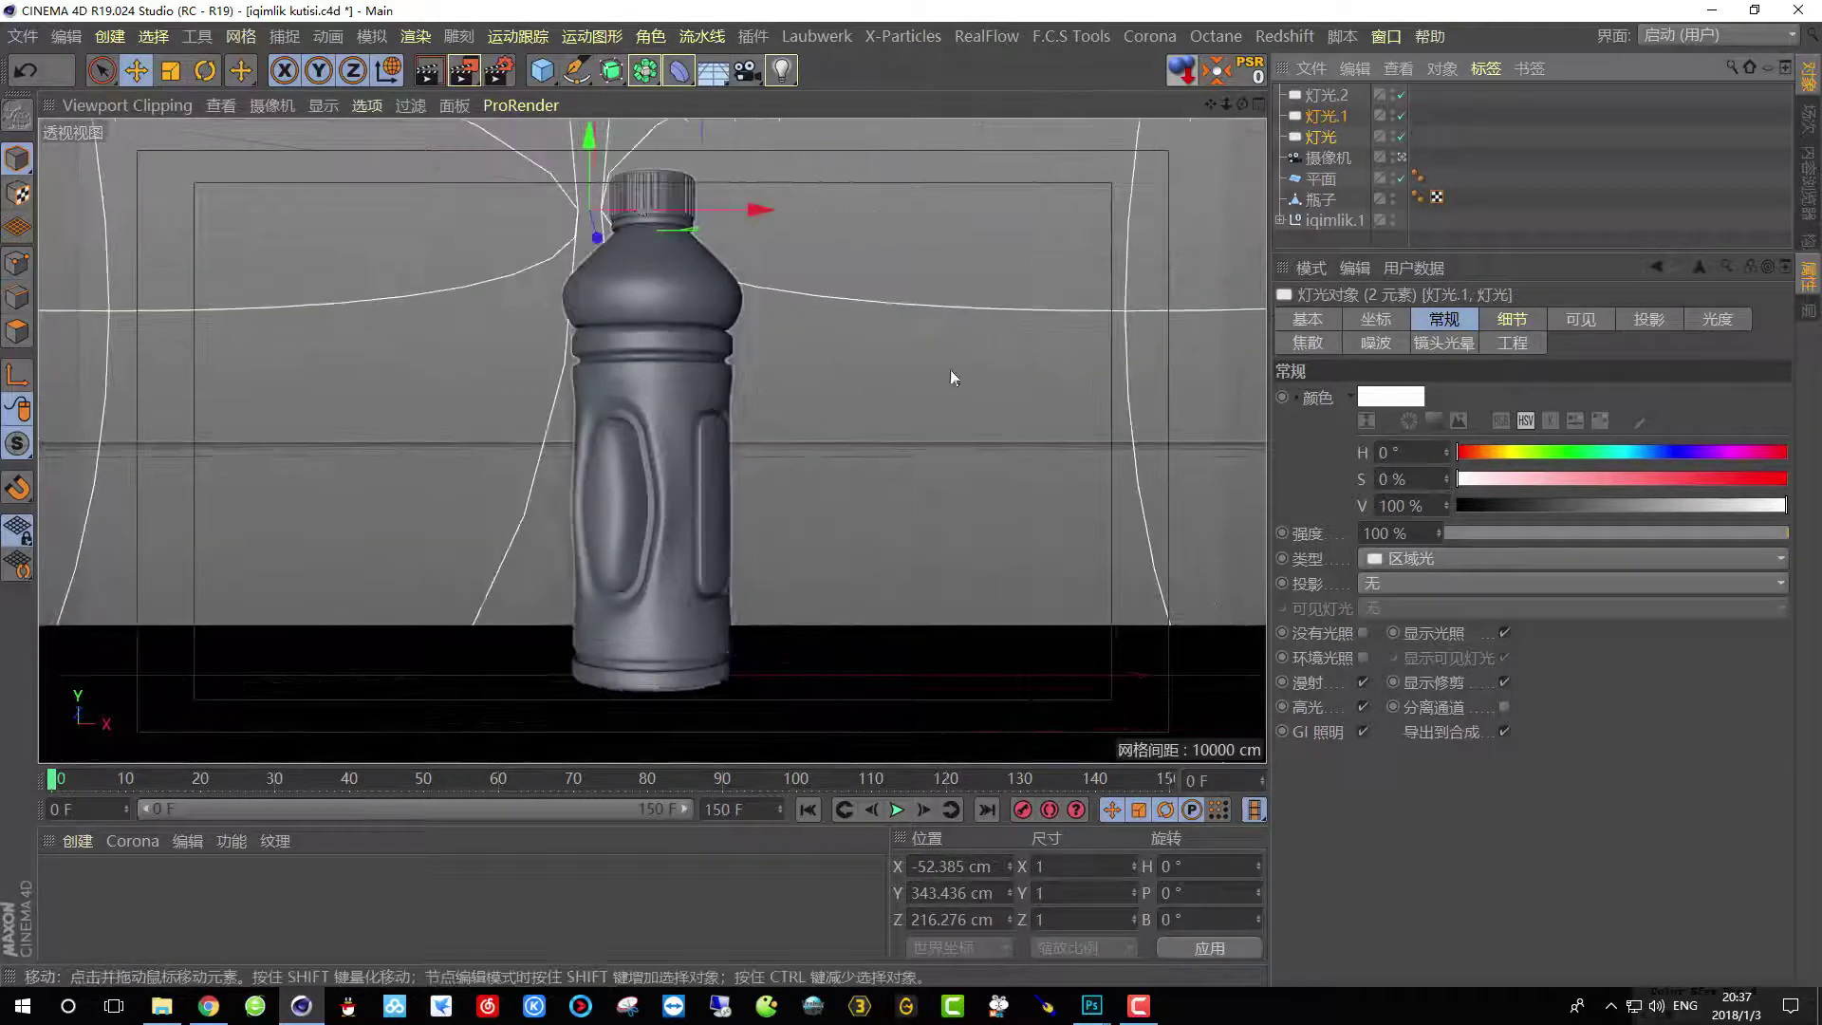
left_click(428, 70)
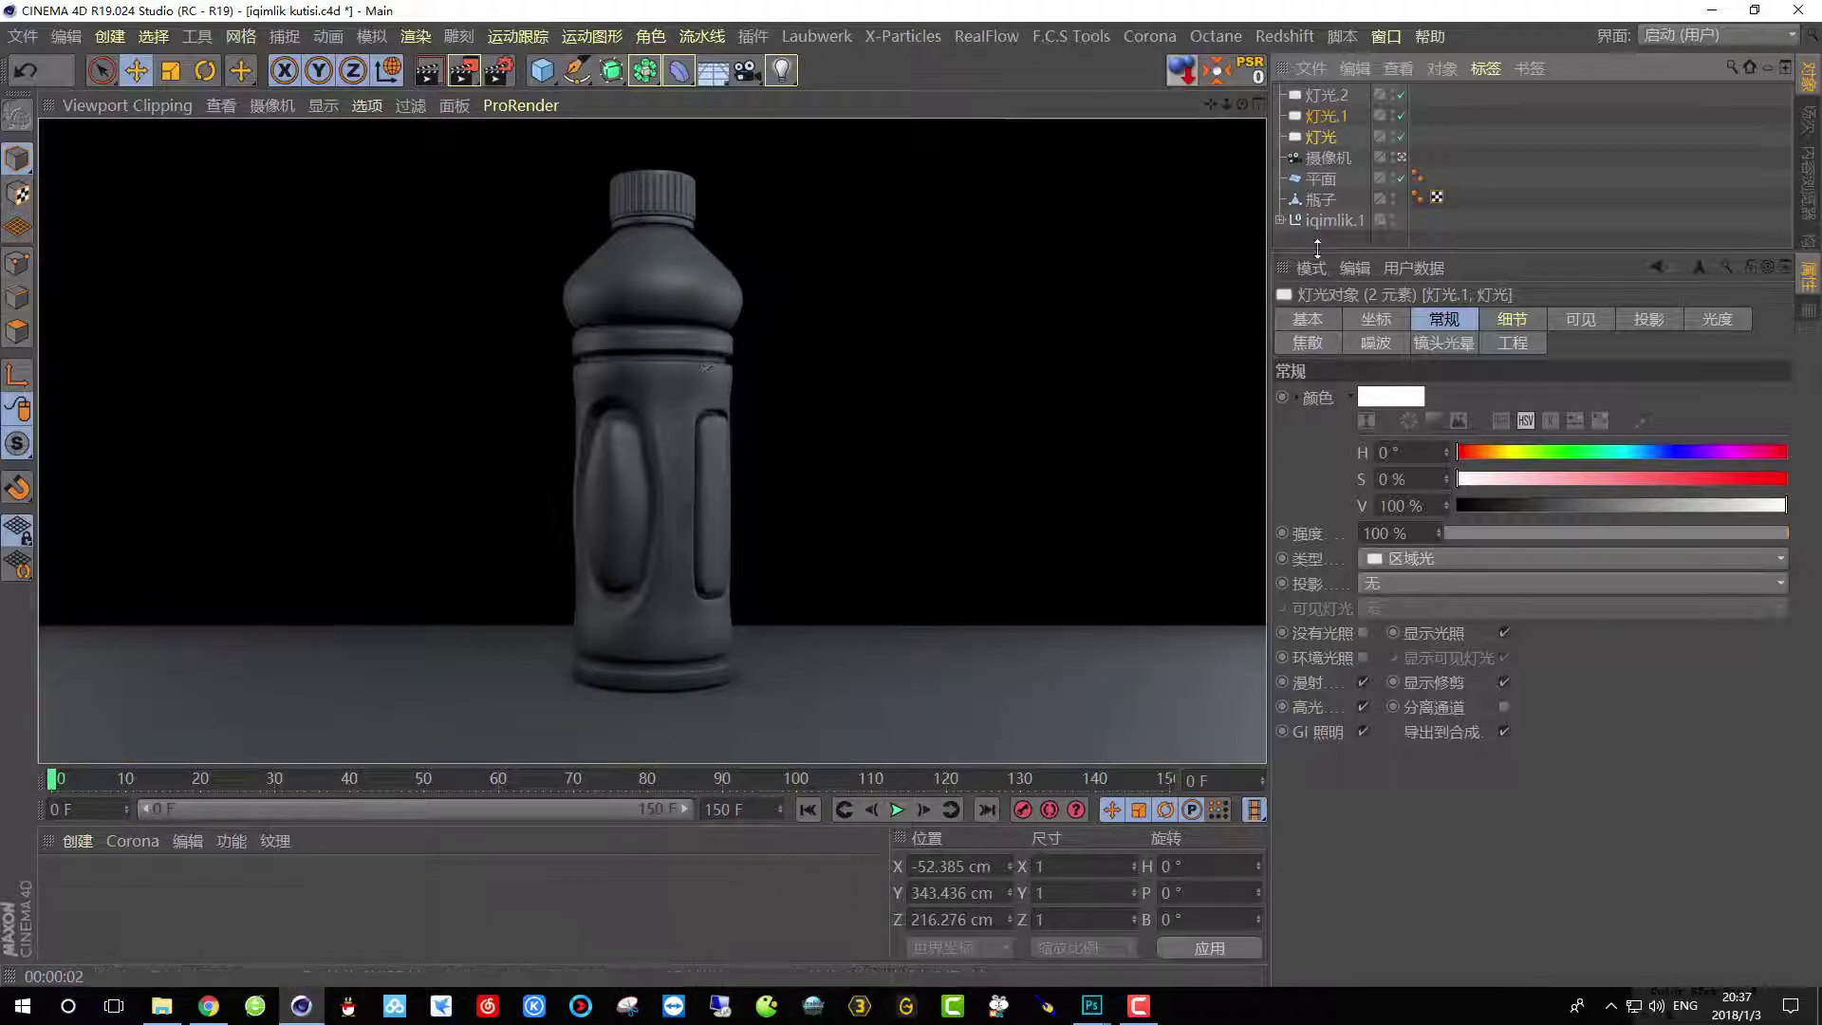
left_click_drag(1327, 250, 1328, 326)
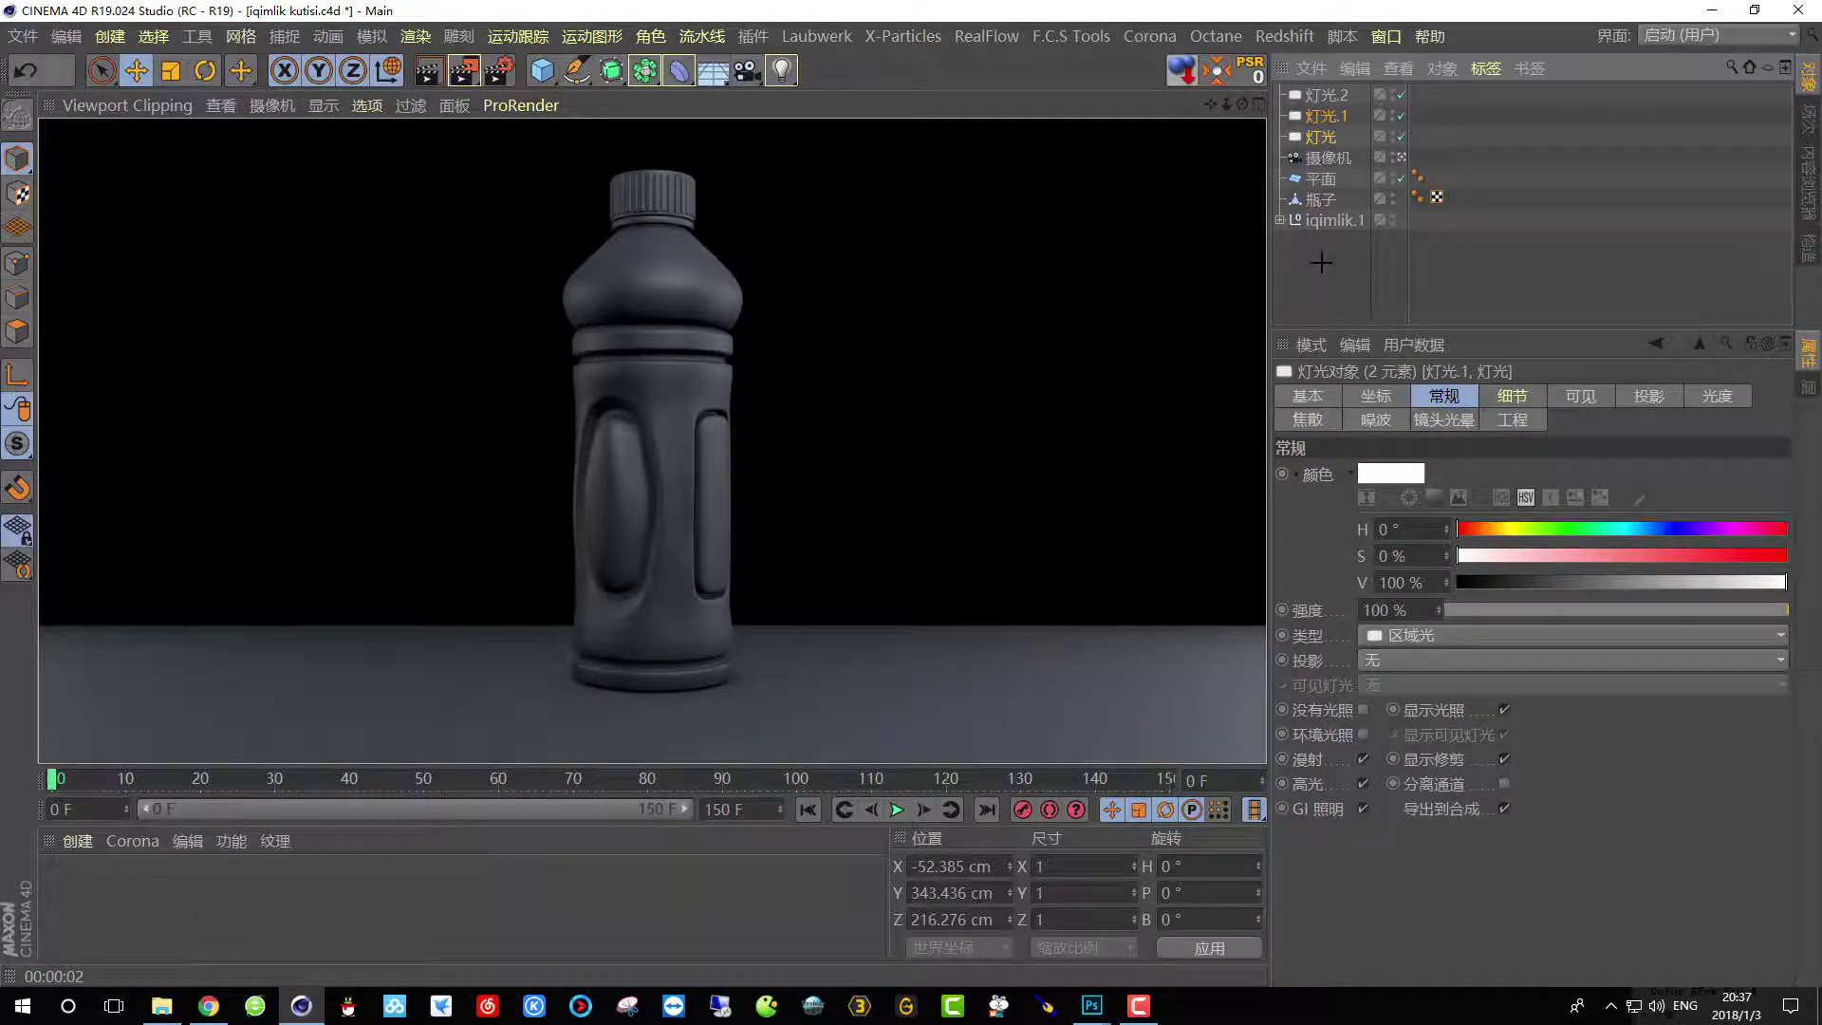
left_click(590, 314)
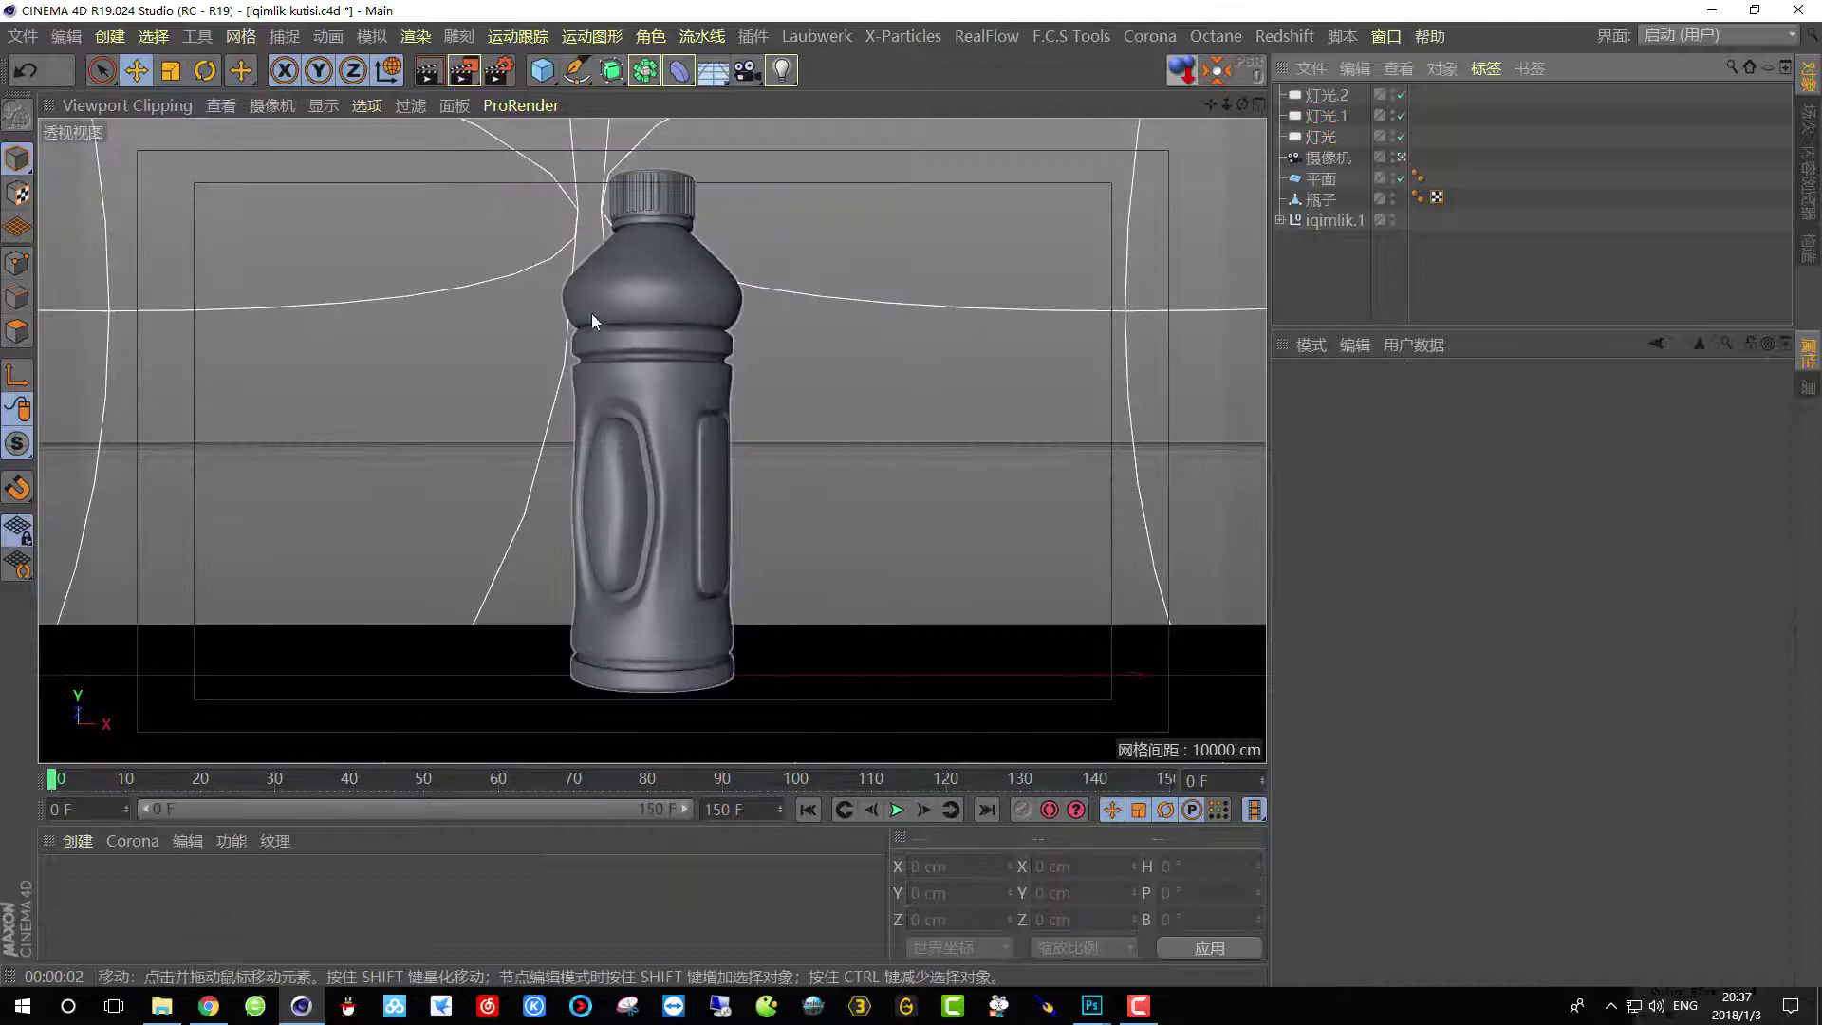
Check the contents of the iqimlik.1 group and rename the separate 瓶子 polygon object as su.
left_click(1323, 222)
left_click(1281, 219)
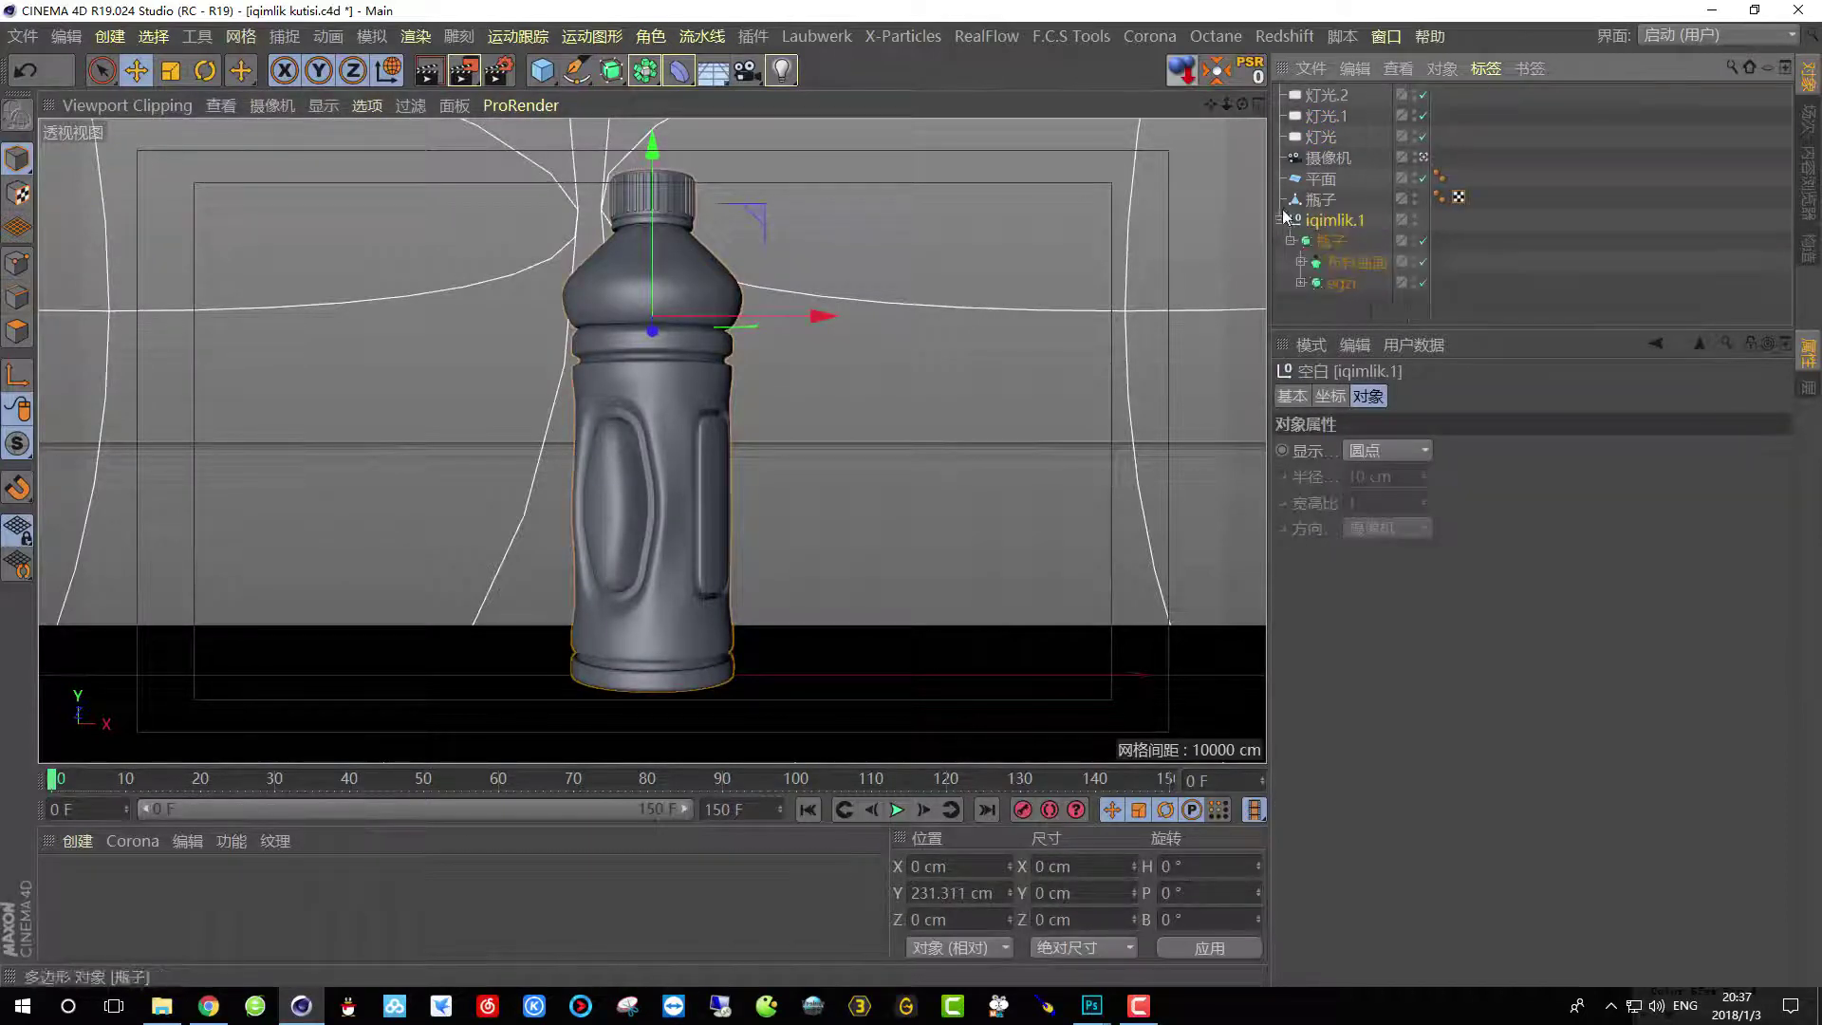
left_click(1334, 293)
left_click(1282, 219)
left_click(1324, 201)
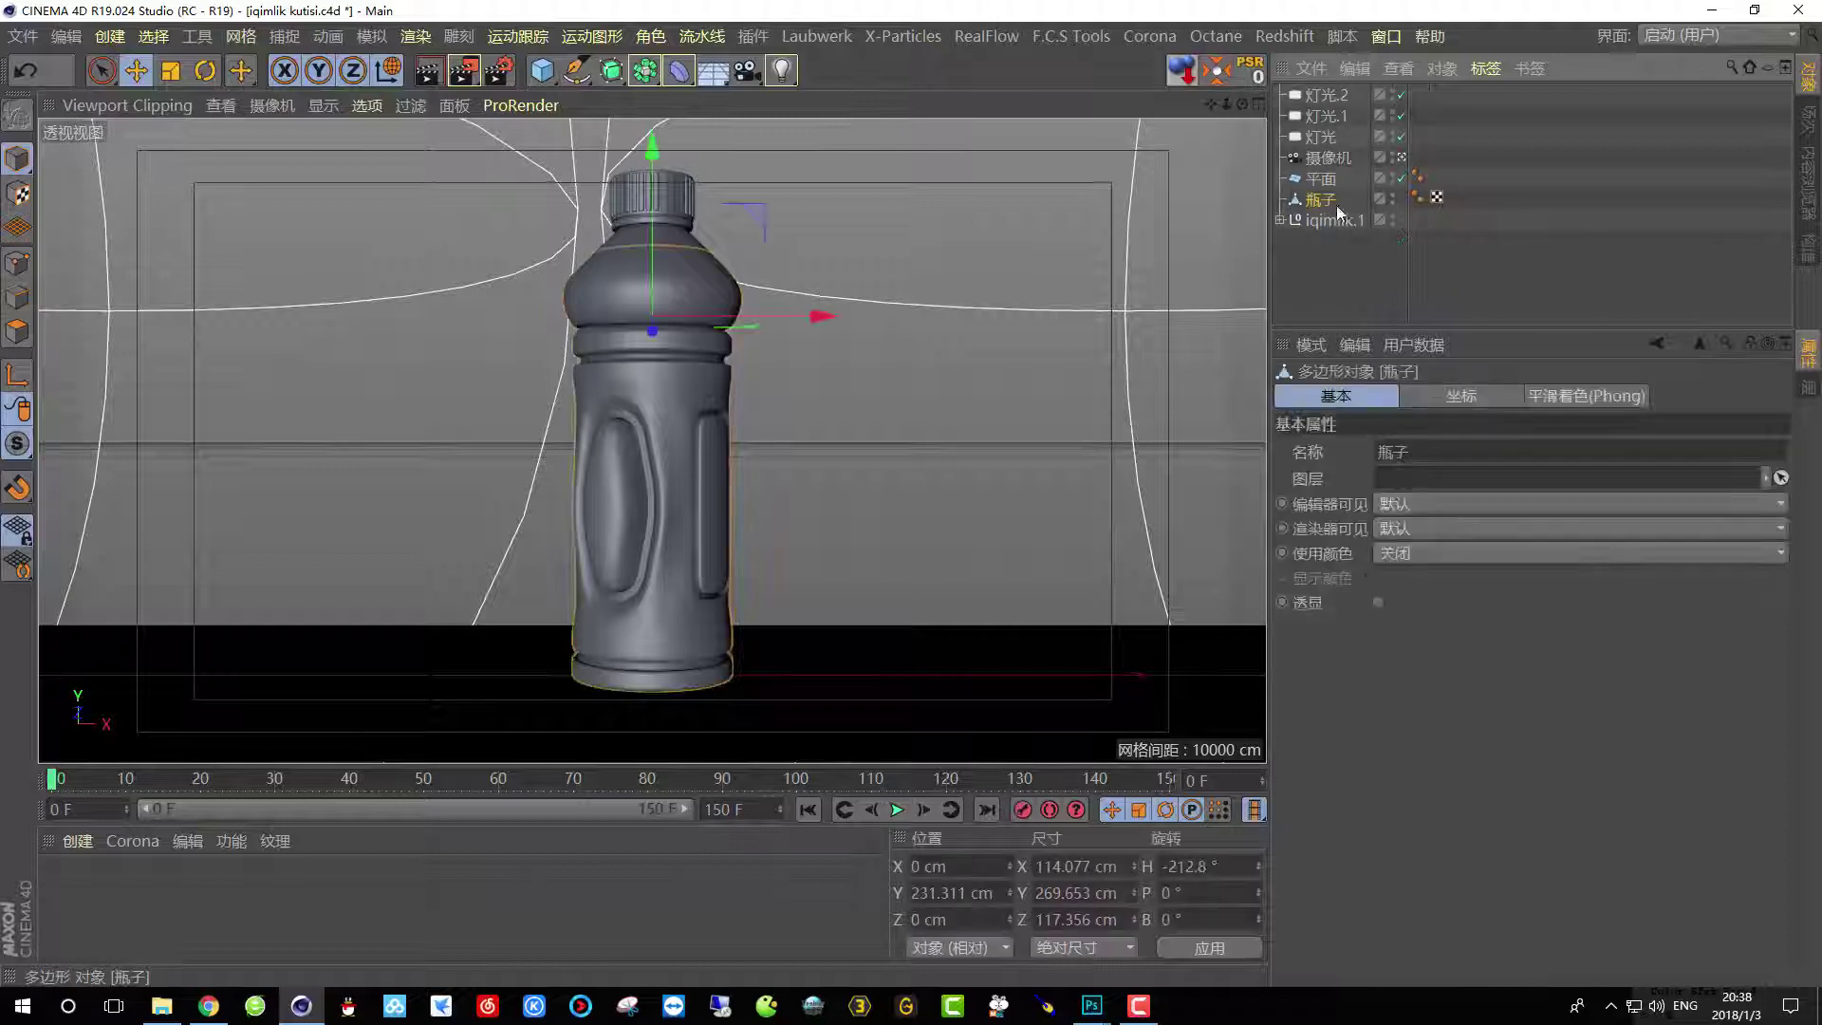
double_click(1348, 200)
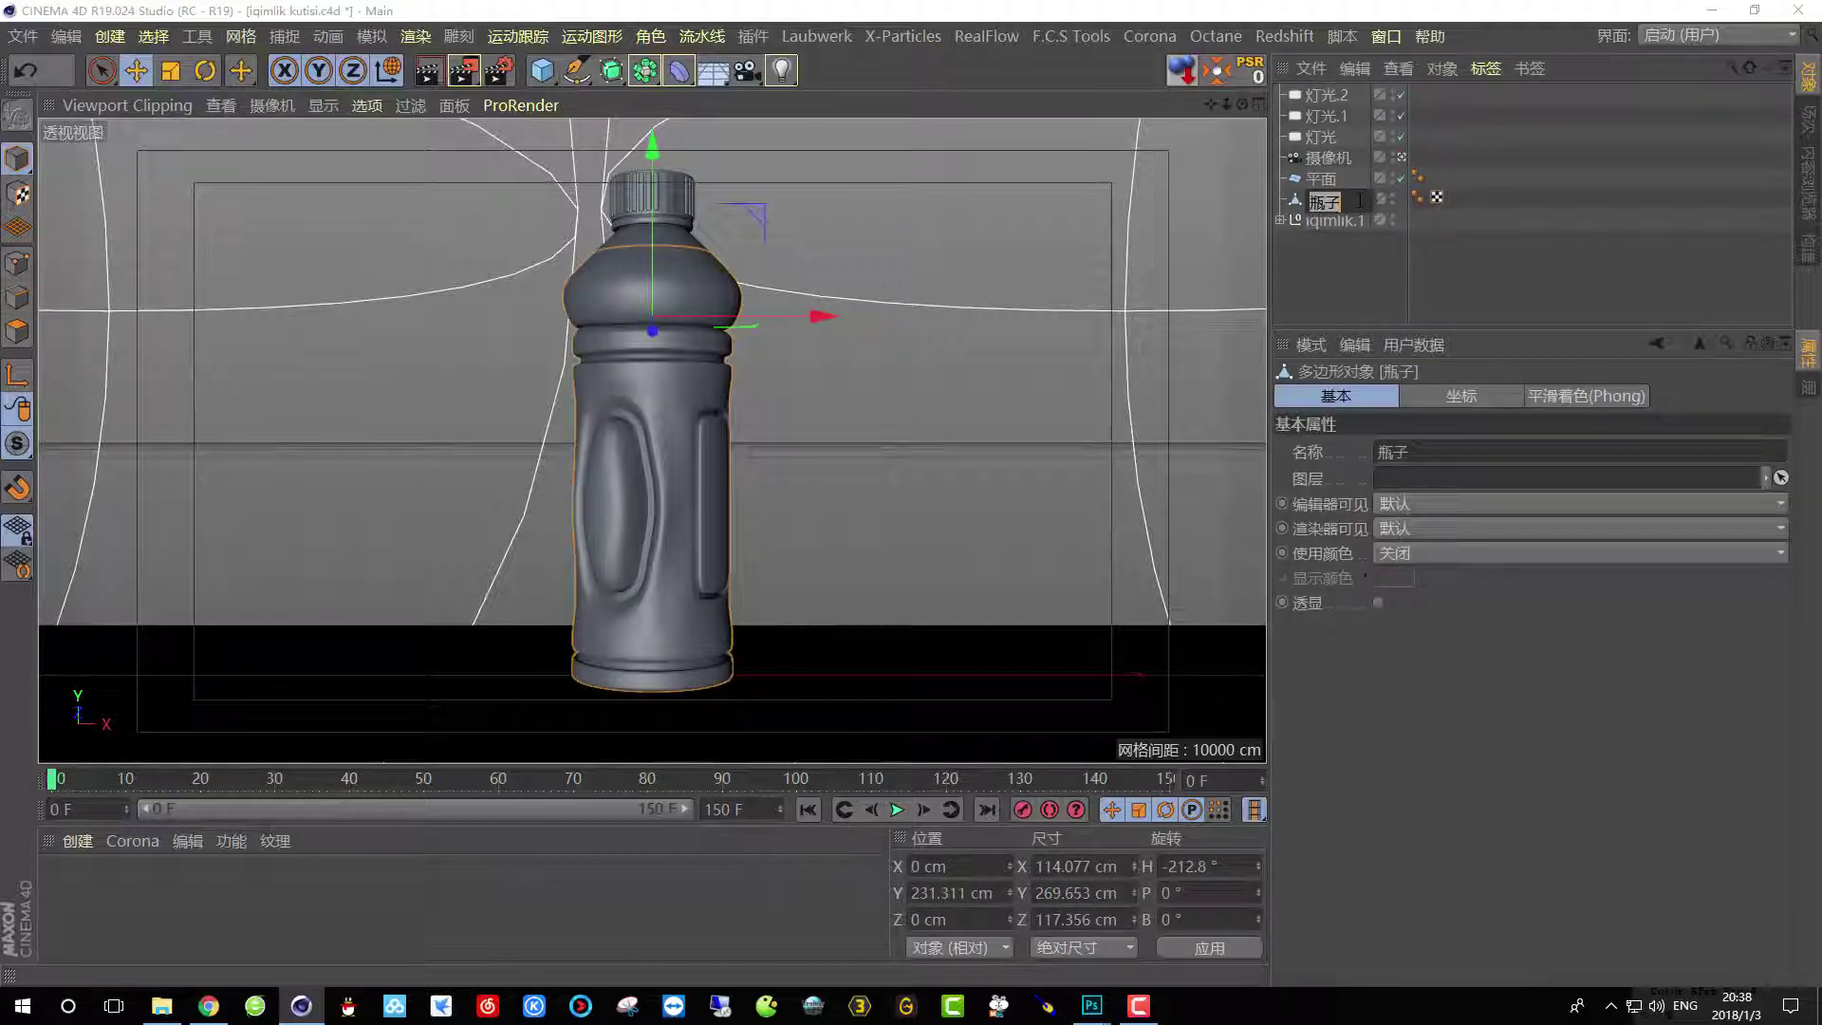
type("su")
key("Return")
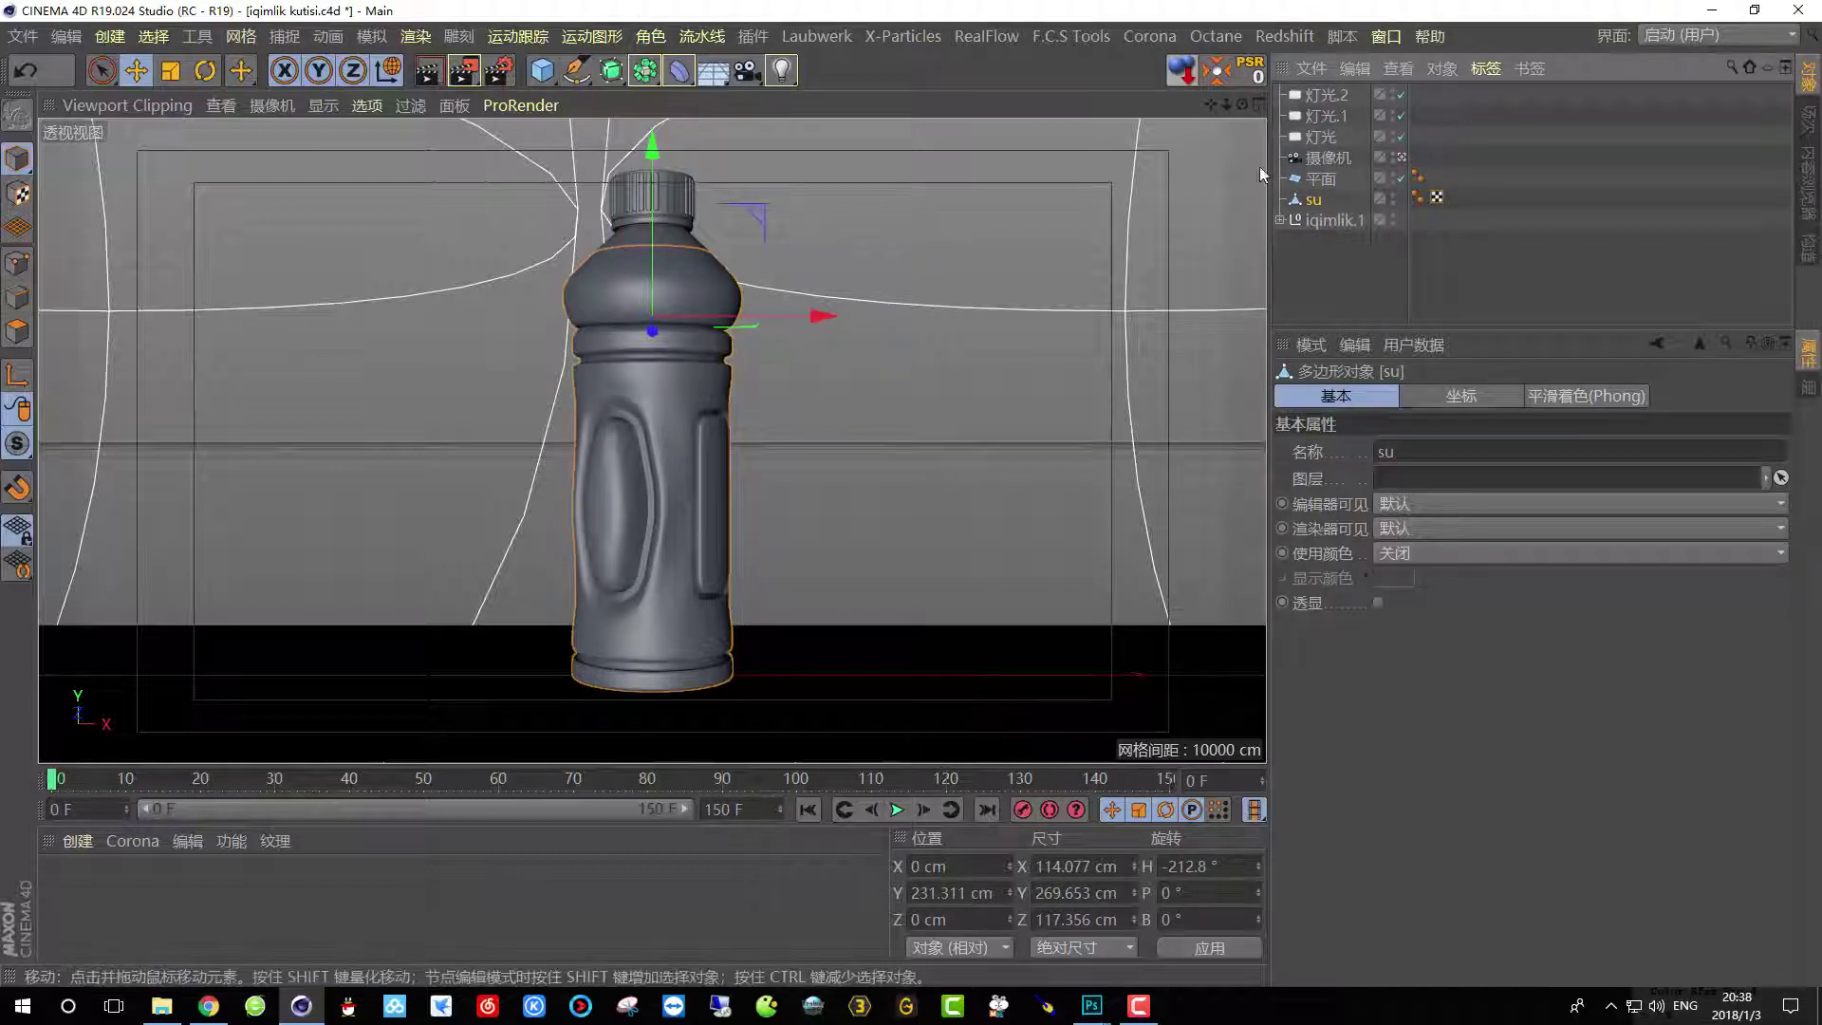
Examine the bottle's shoulder up close outside the camera view, then return to the camera view and select the iqimlik.1 group.
left_click(1402, 158)
left_click_drag(795, 378, 776, 408, "alt")
scroll(596, 429, "up", 5)
scroll(596, 427, "up", 8)
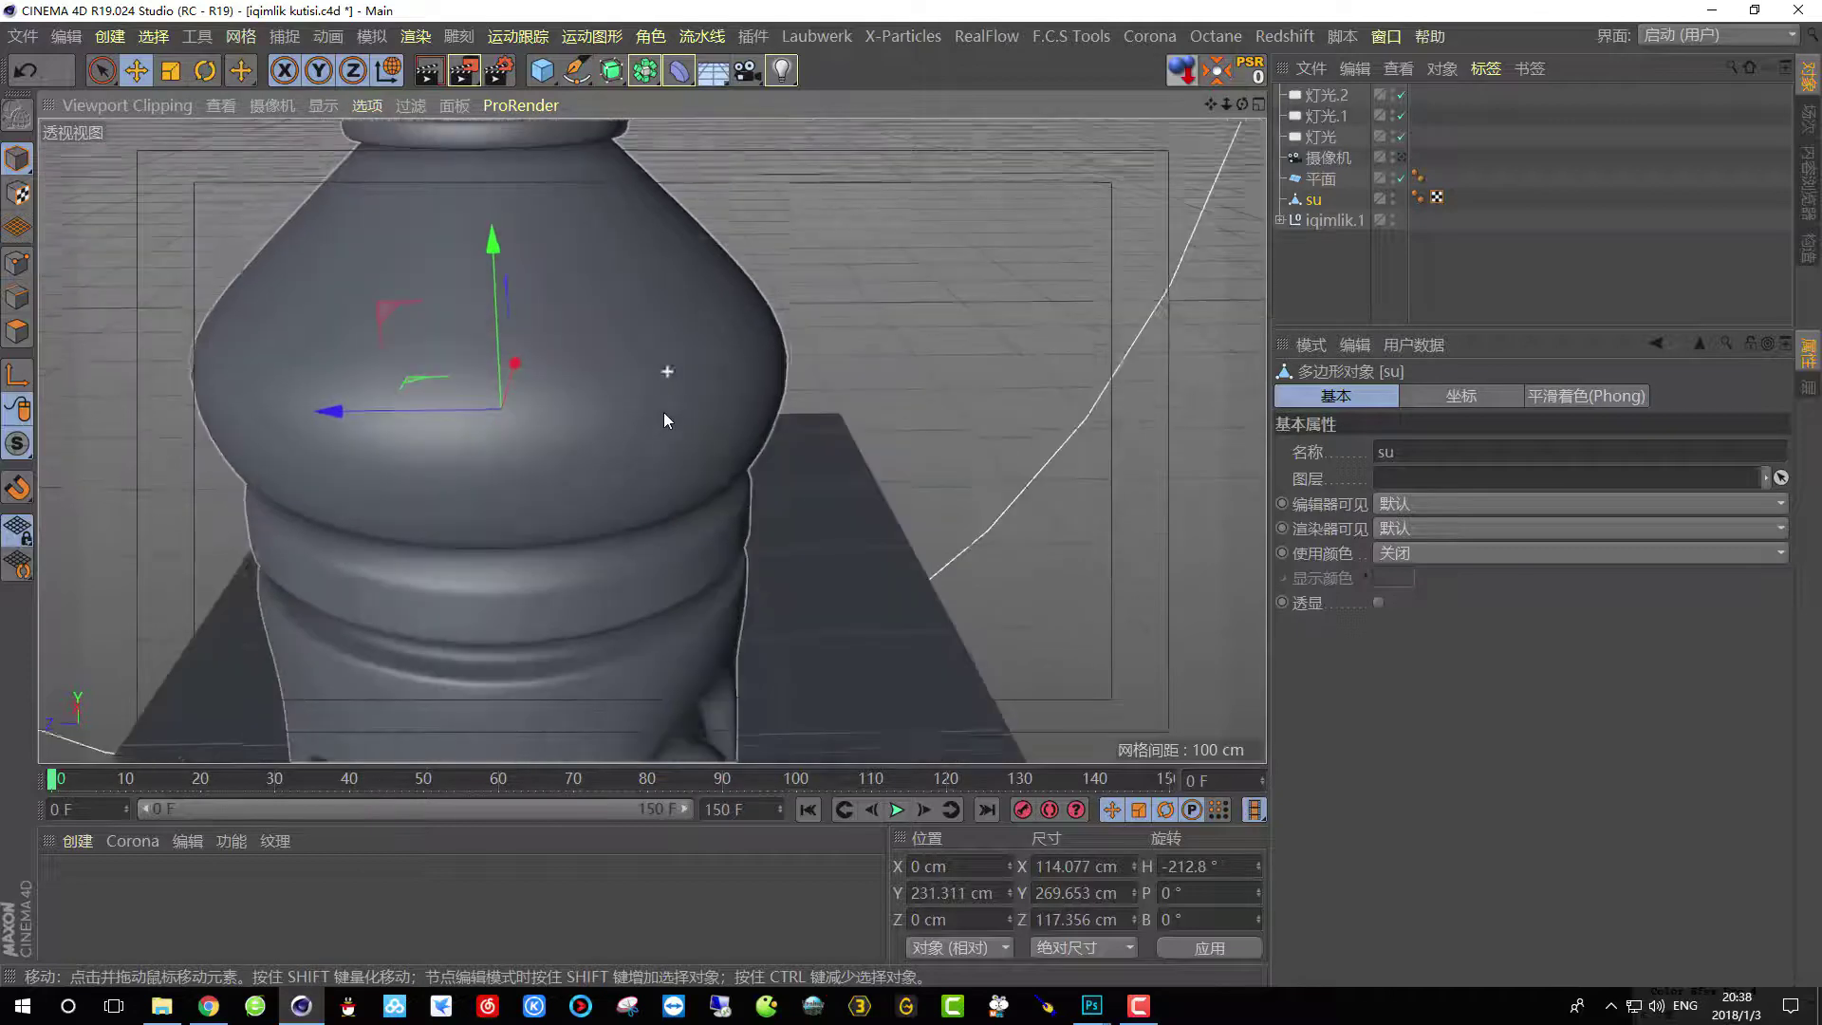
left_click_drag(663, 412, 663, 327, "alt")
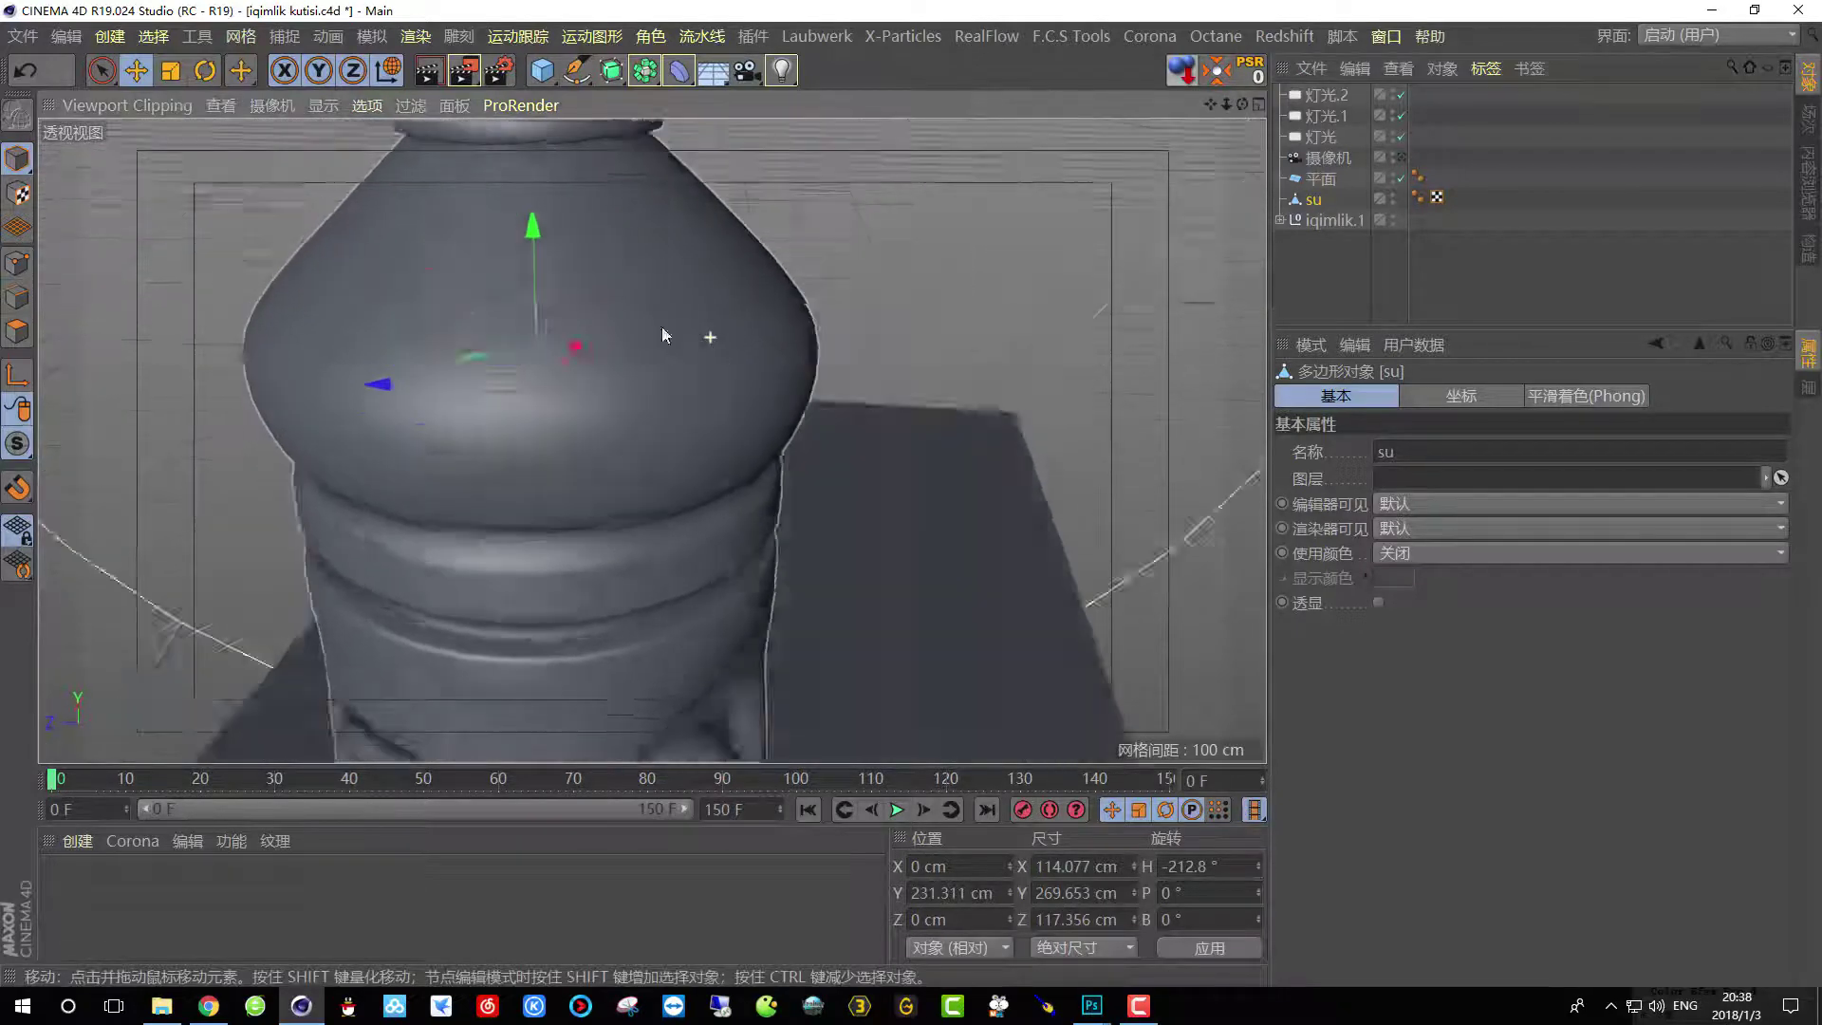
scroll(662, 326, "down", 10)
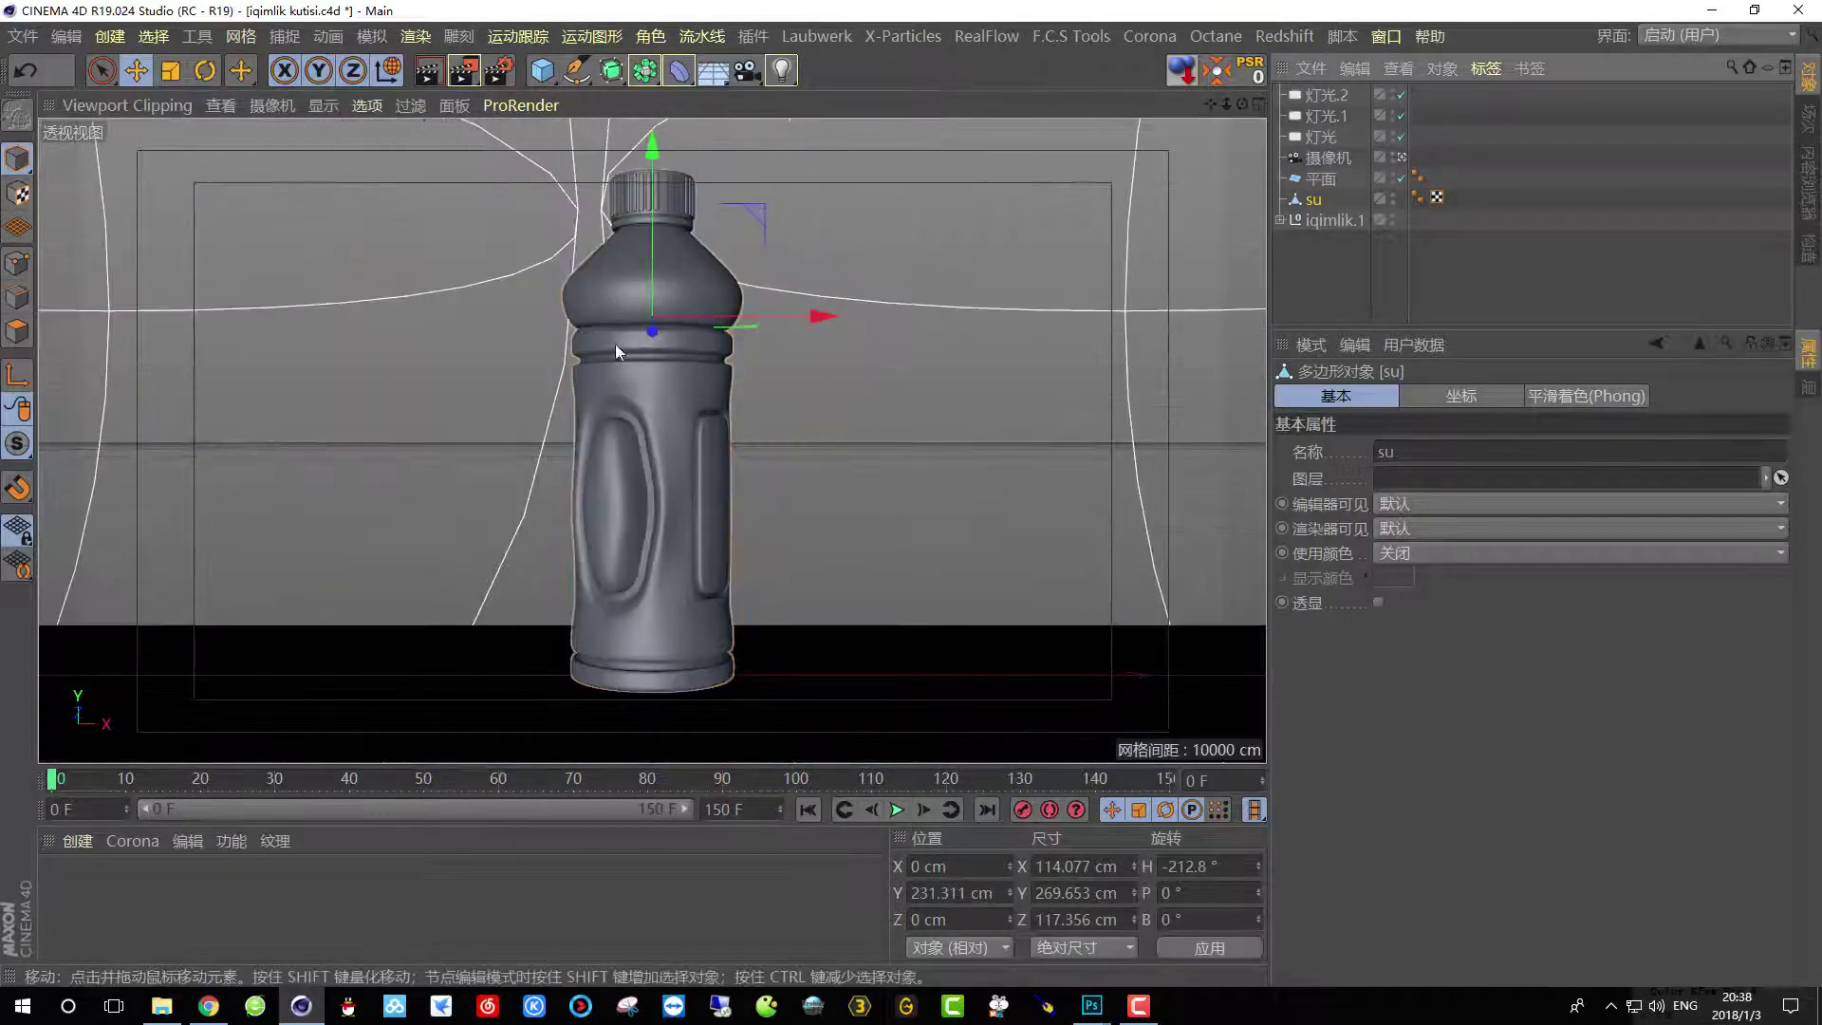
left_click(1314, 220)
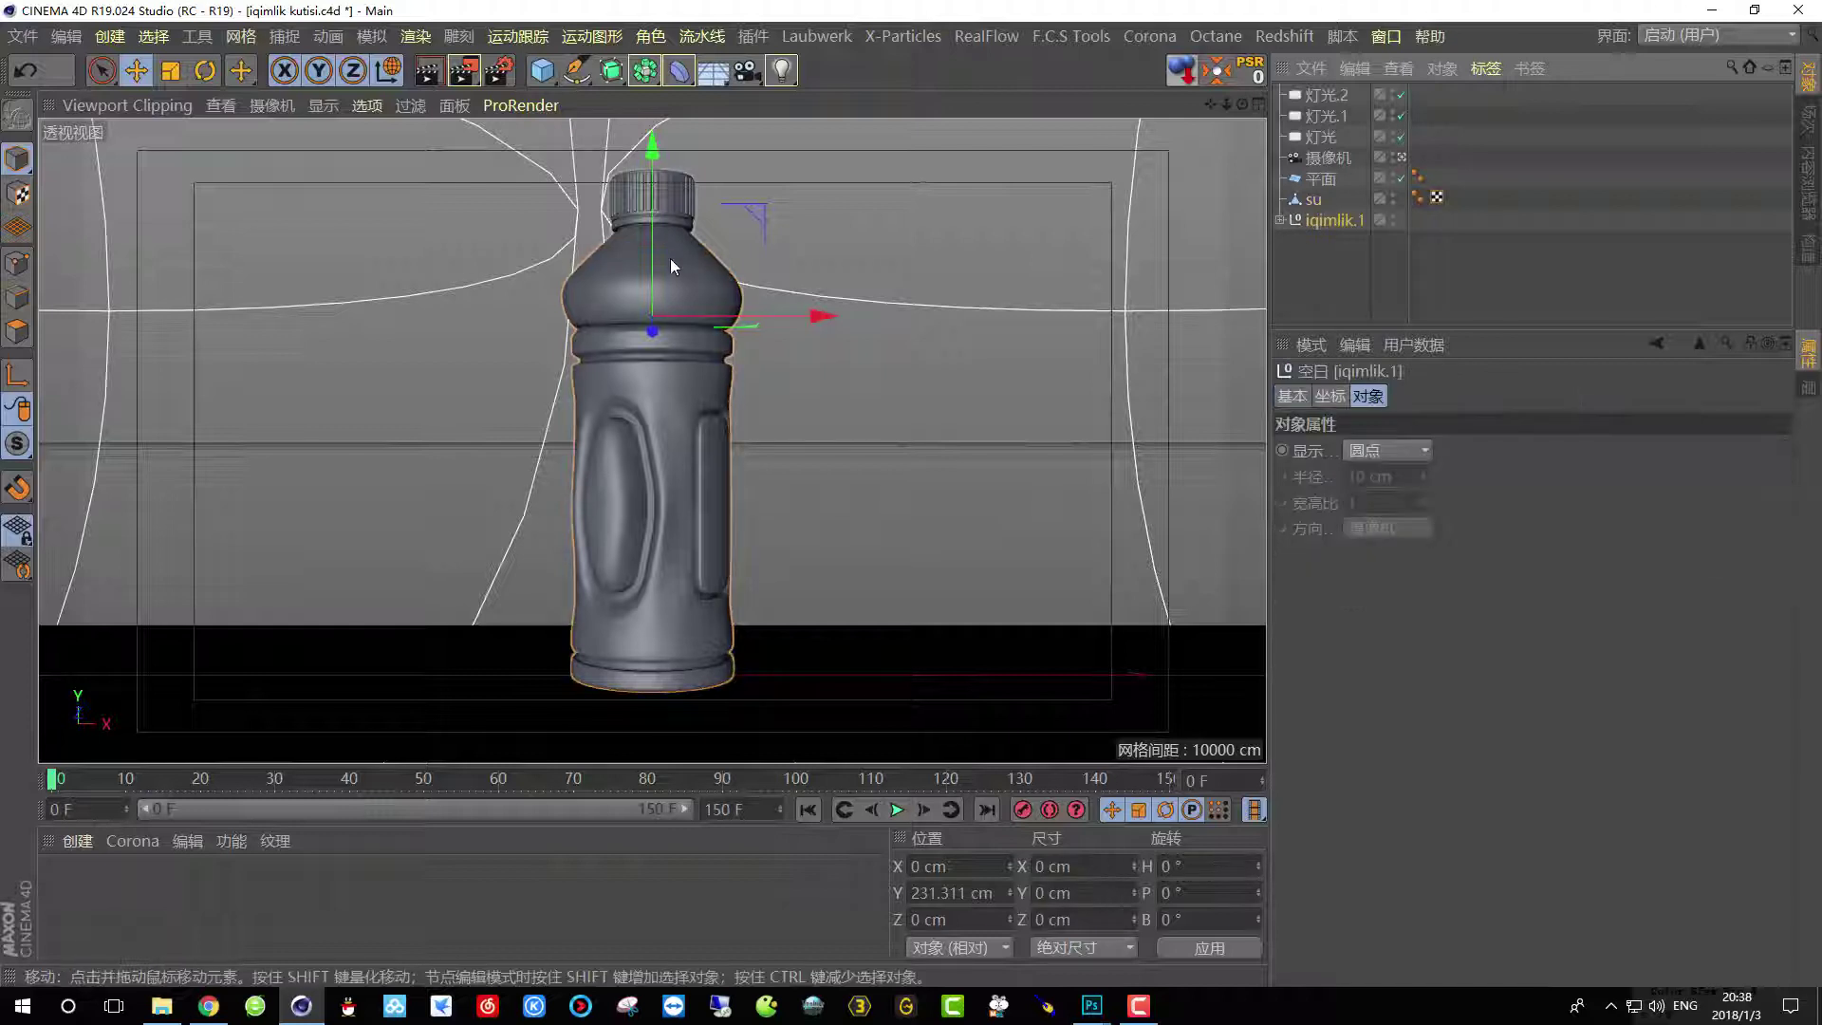
left_click(1340, 266)
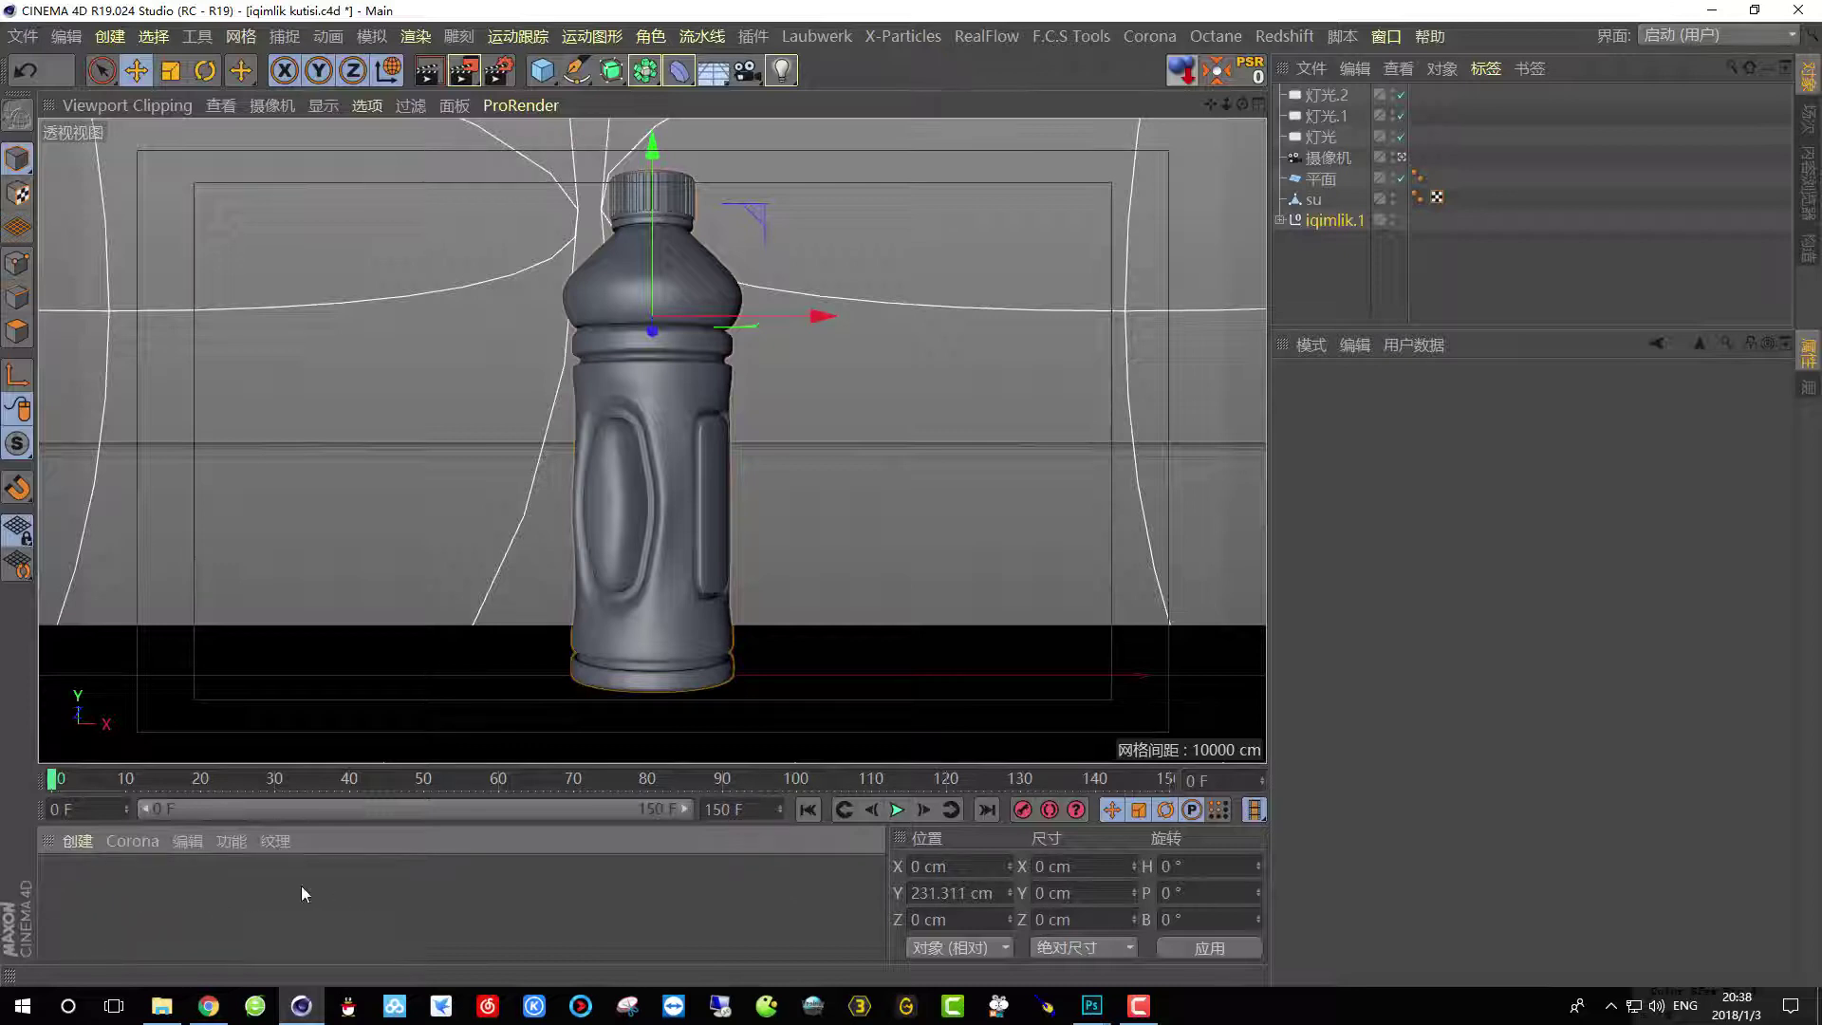
Create new standard materials (新材质) and delete the surplus one so that a single material is kept.
left_click(77, 843)
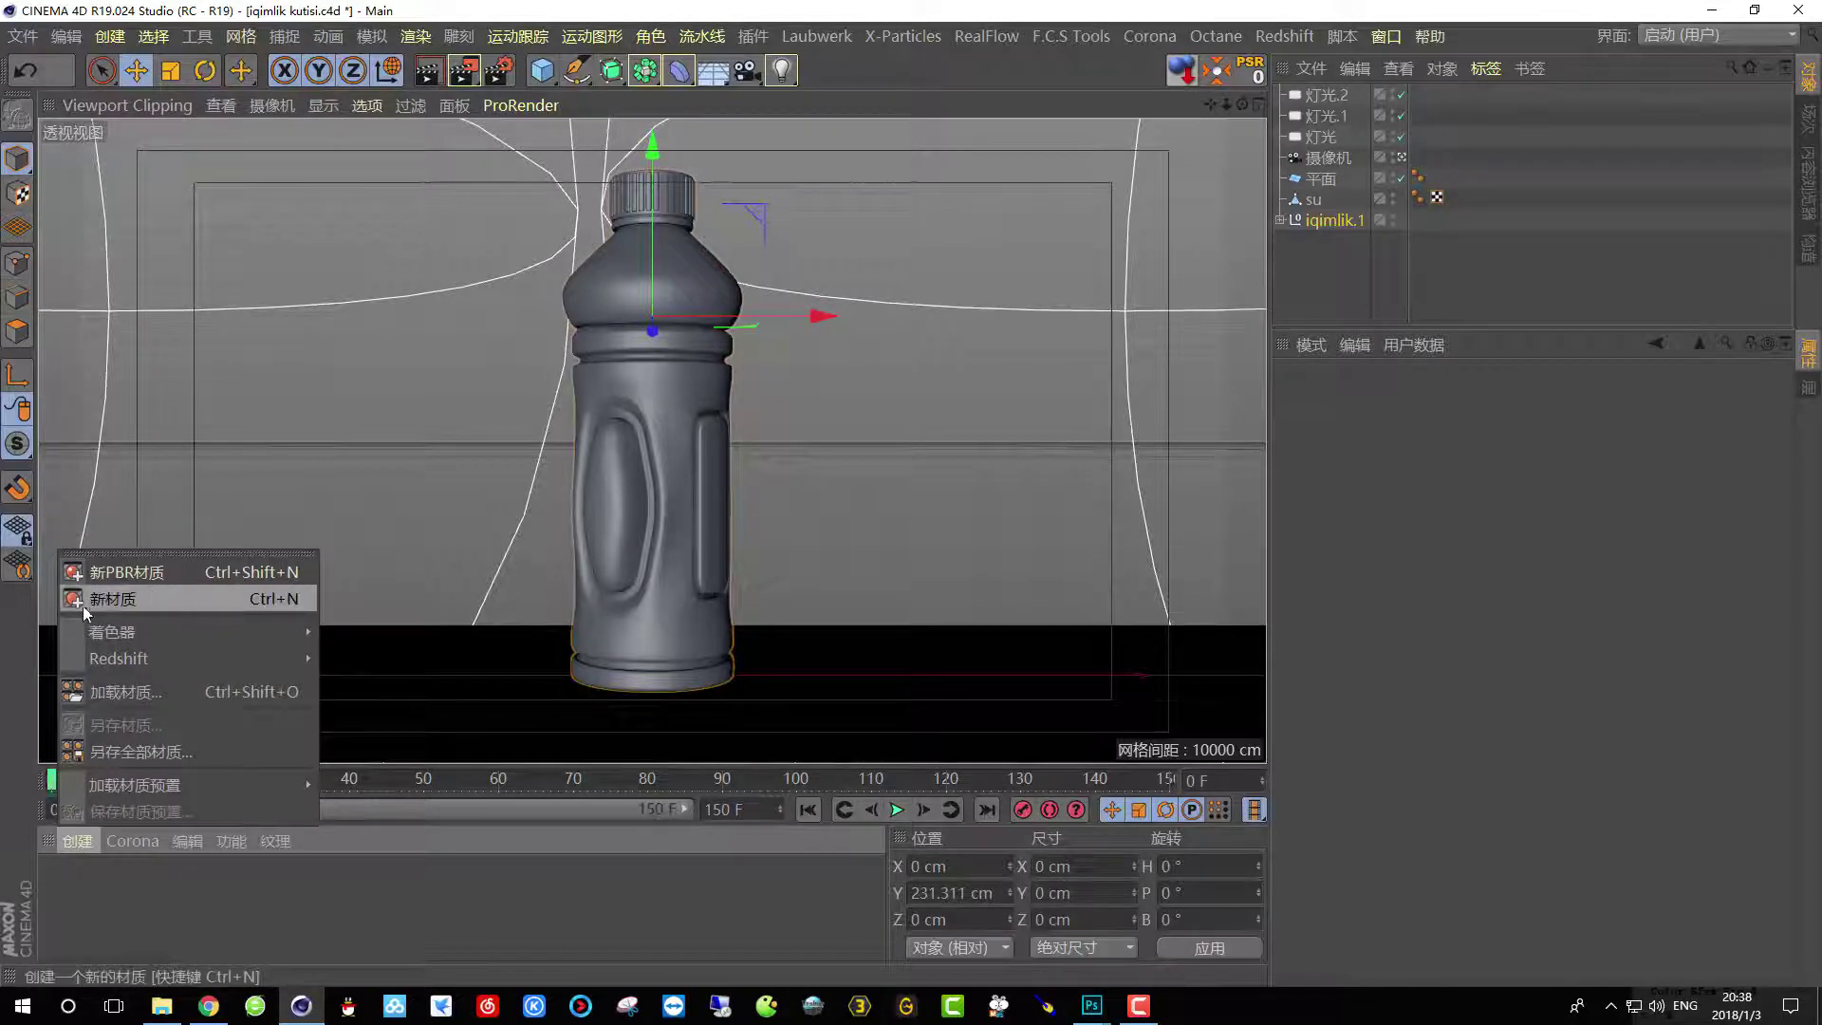
left_click(117, 600)
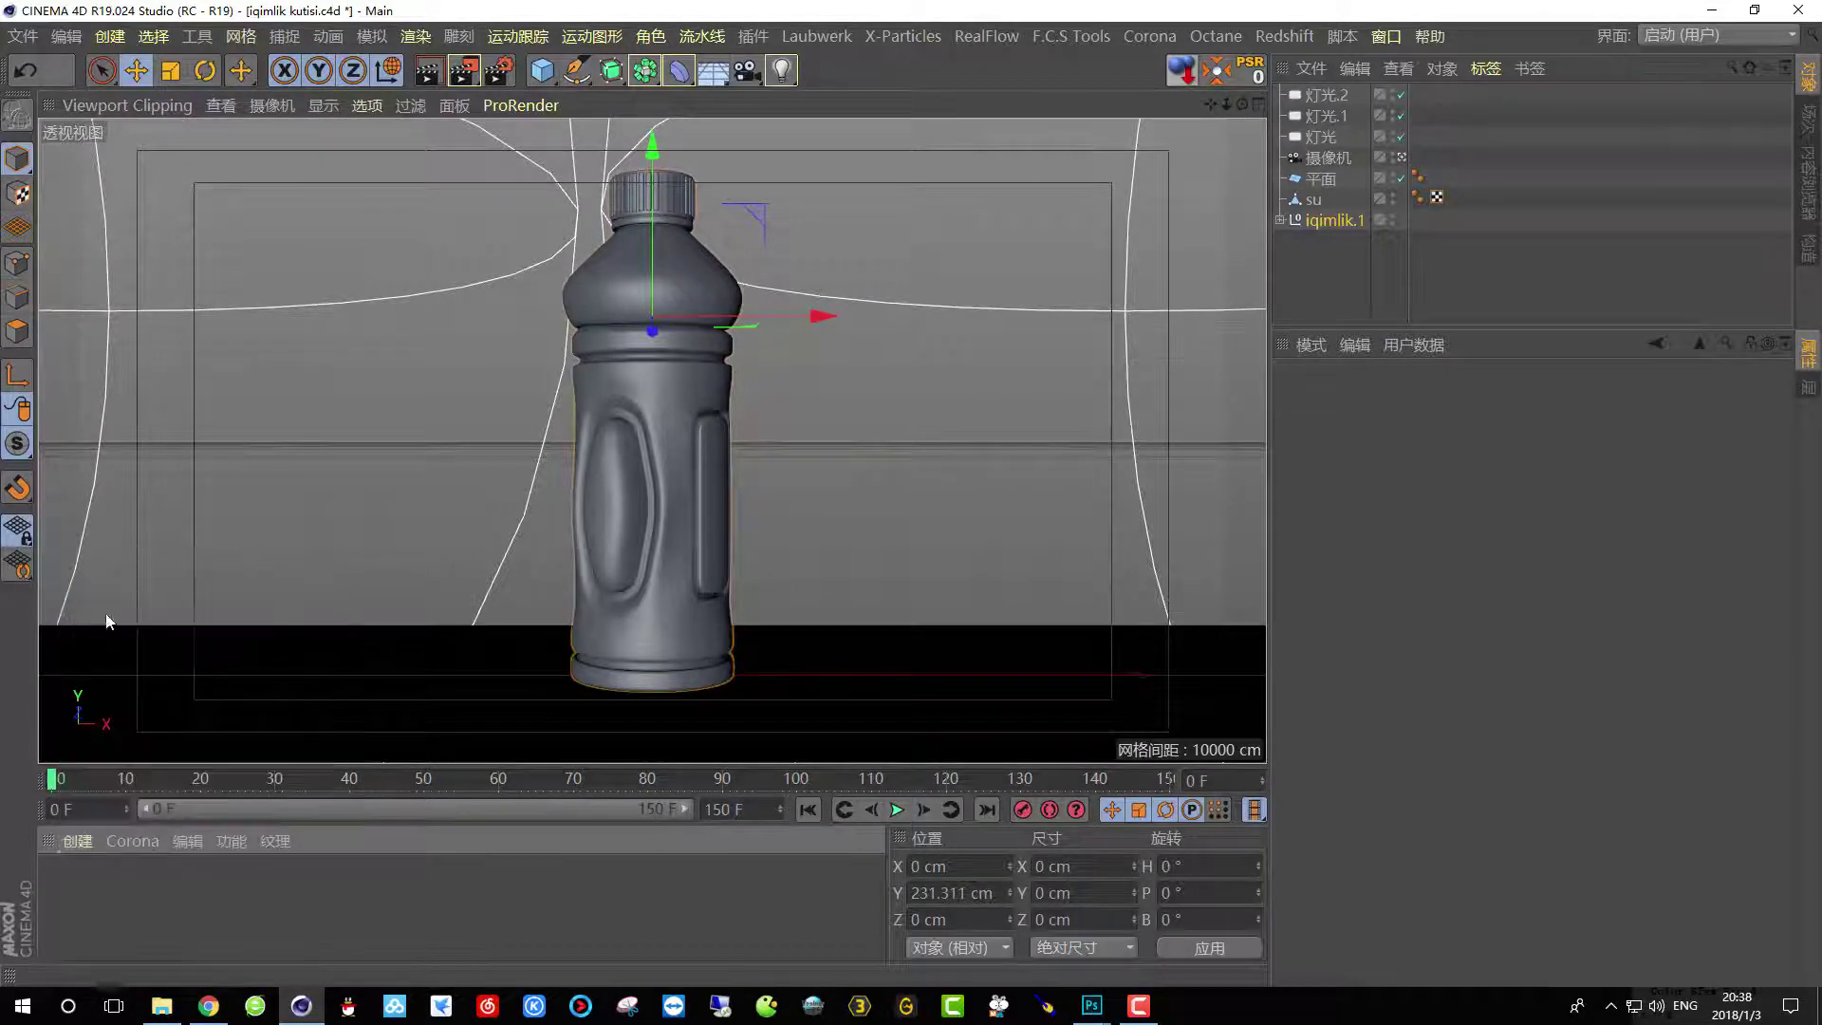
double_click(151, 902)
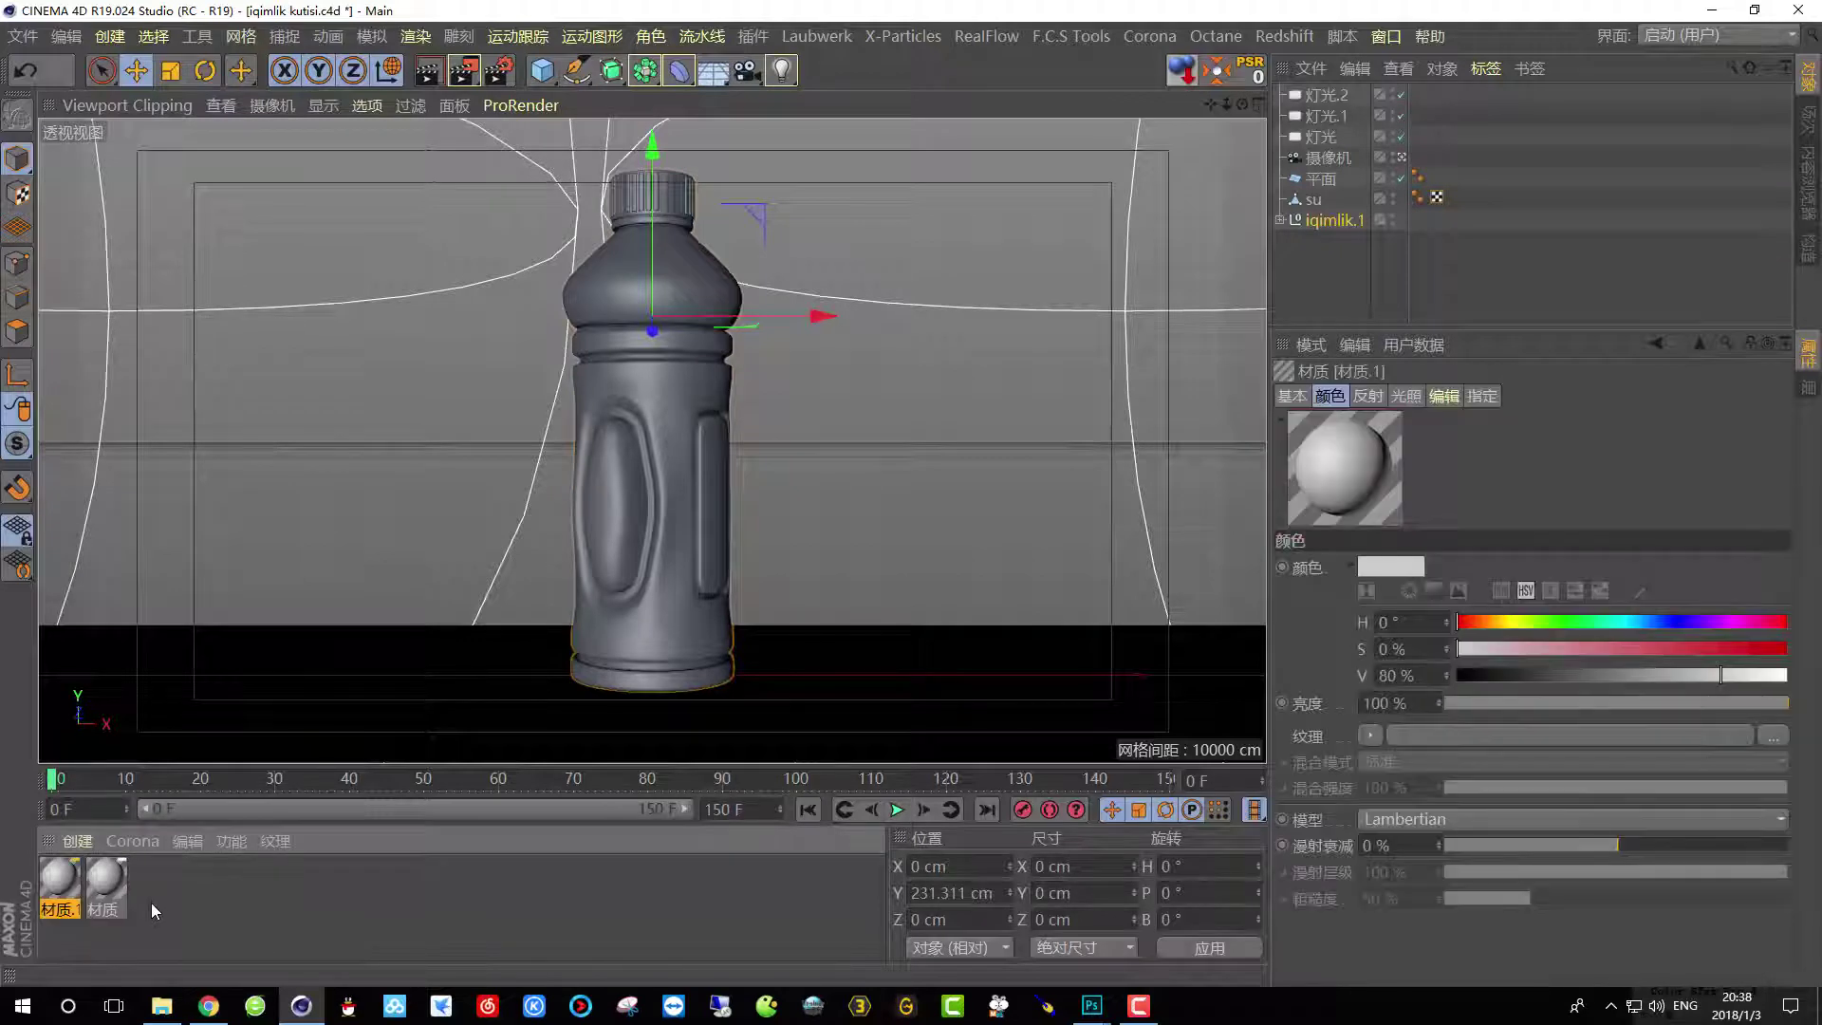
key("Delete")
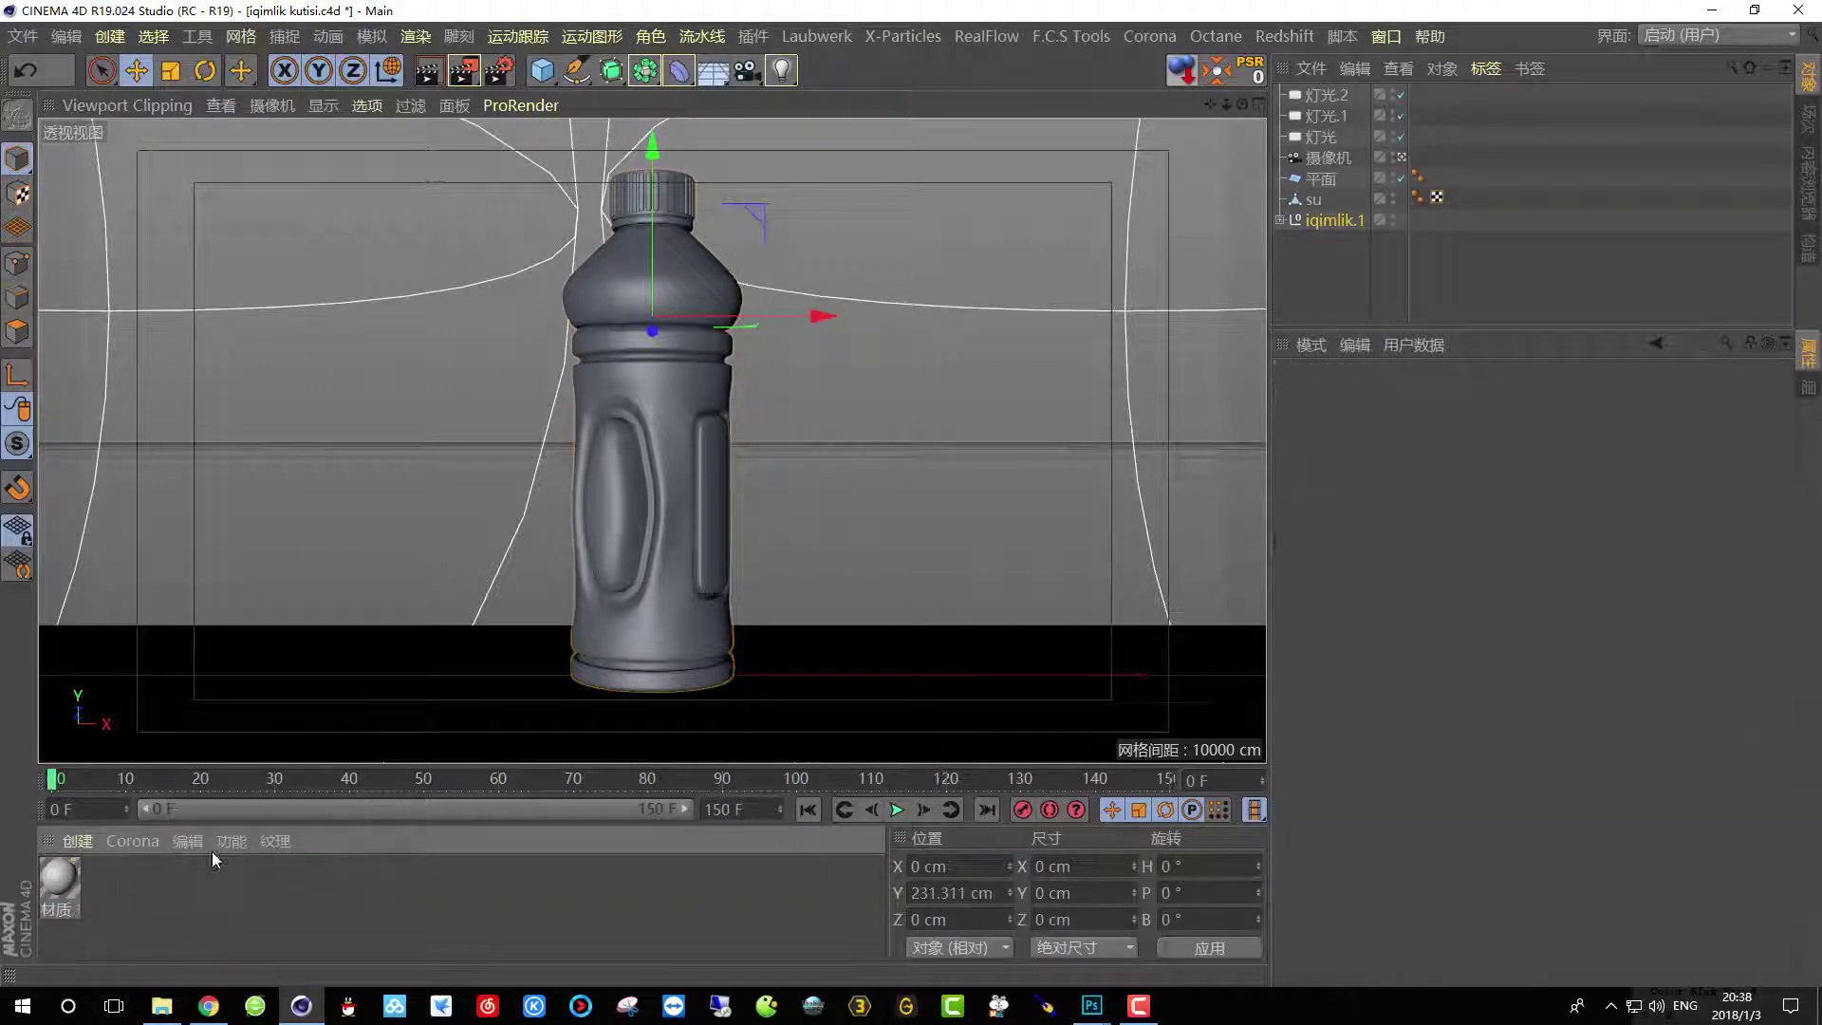
Open the remaining material for editing, then resize its editor window and move it clear of the bottle.
double_click(58, 877)
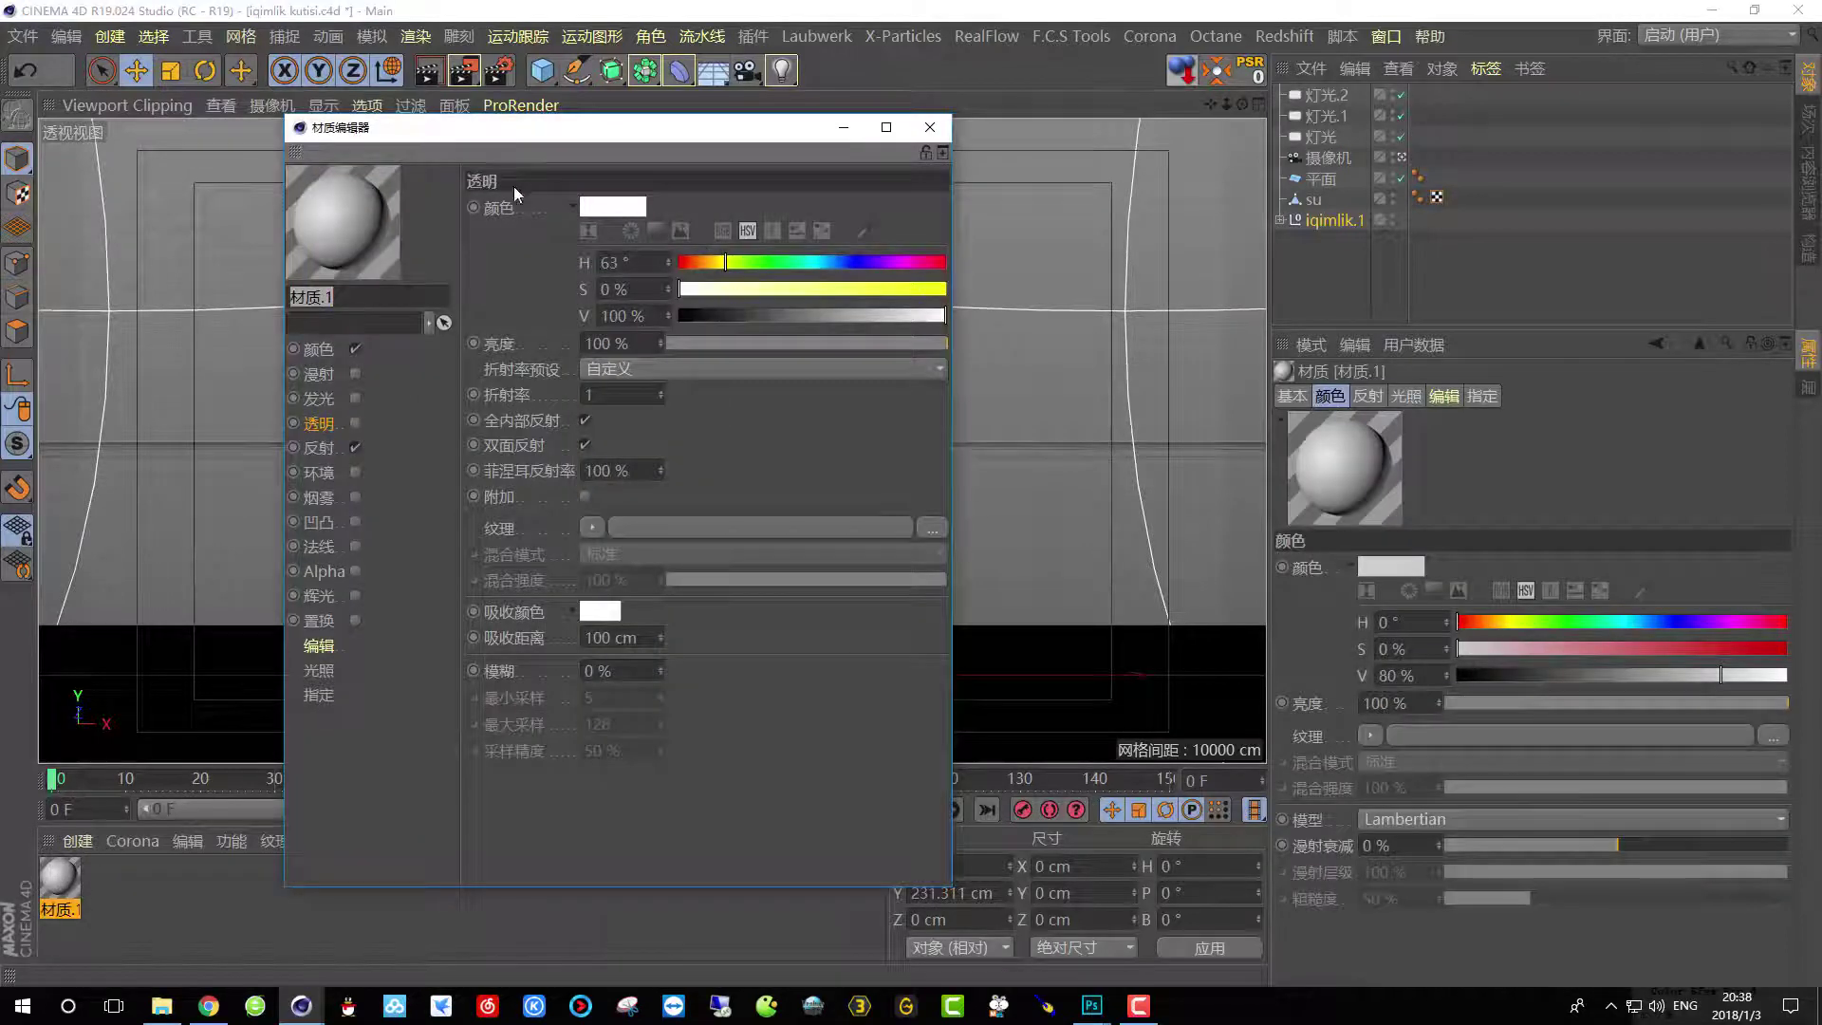
left_click_drag(771, 128, 1372, 69)
left_click_drag(1549, 832, 1590, 895)
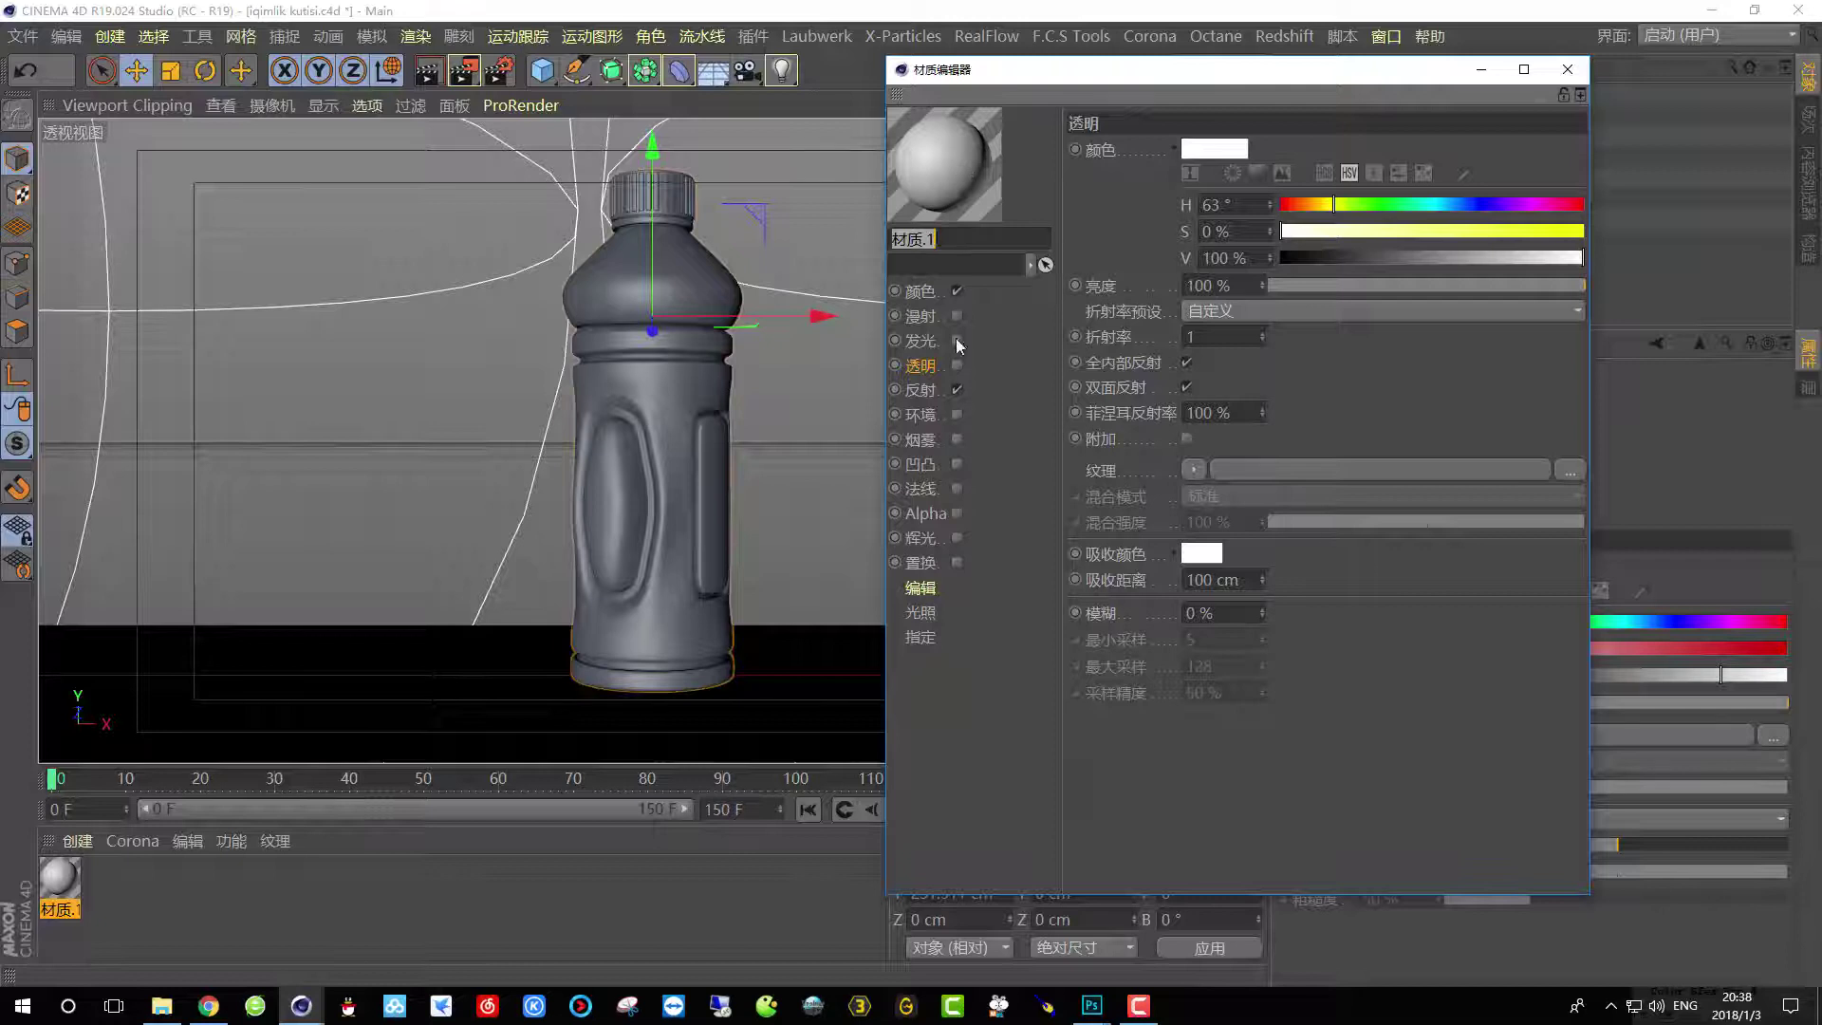
left_click_drag(1049, 77, 1102, 74)
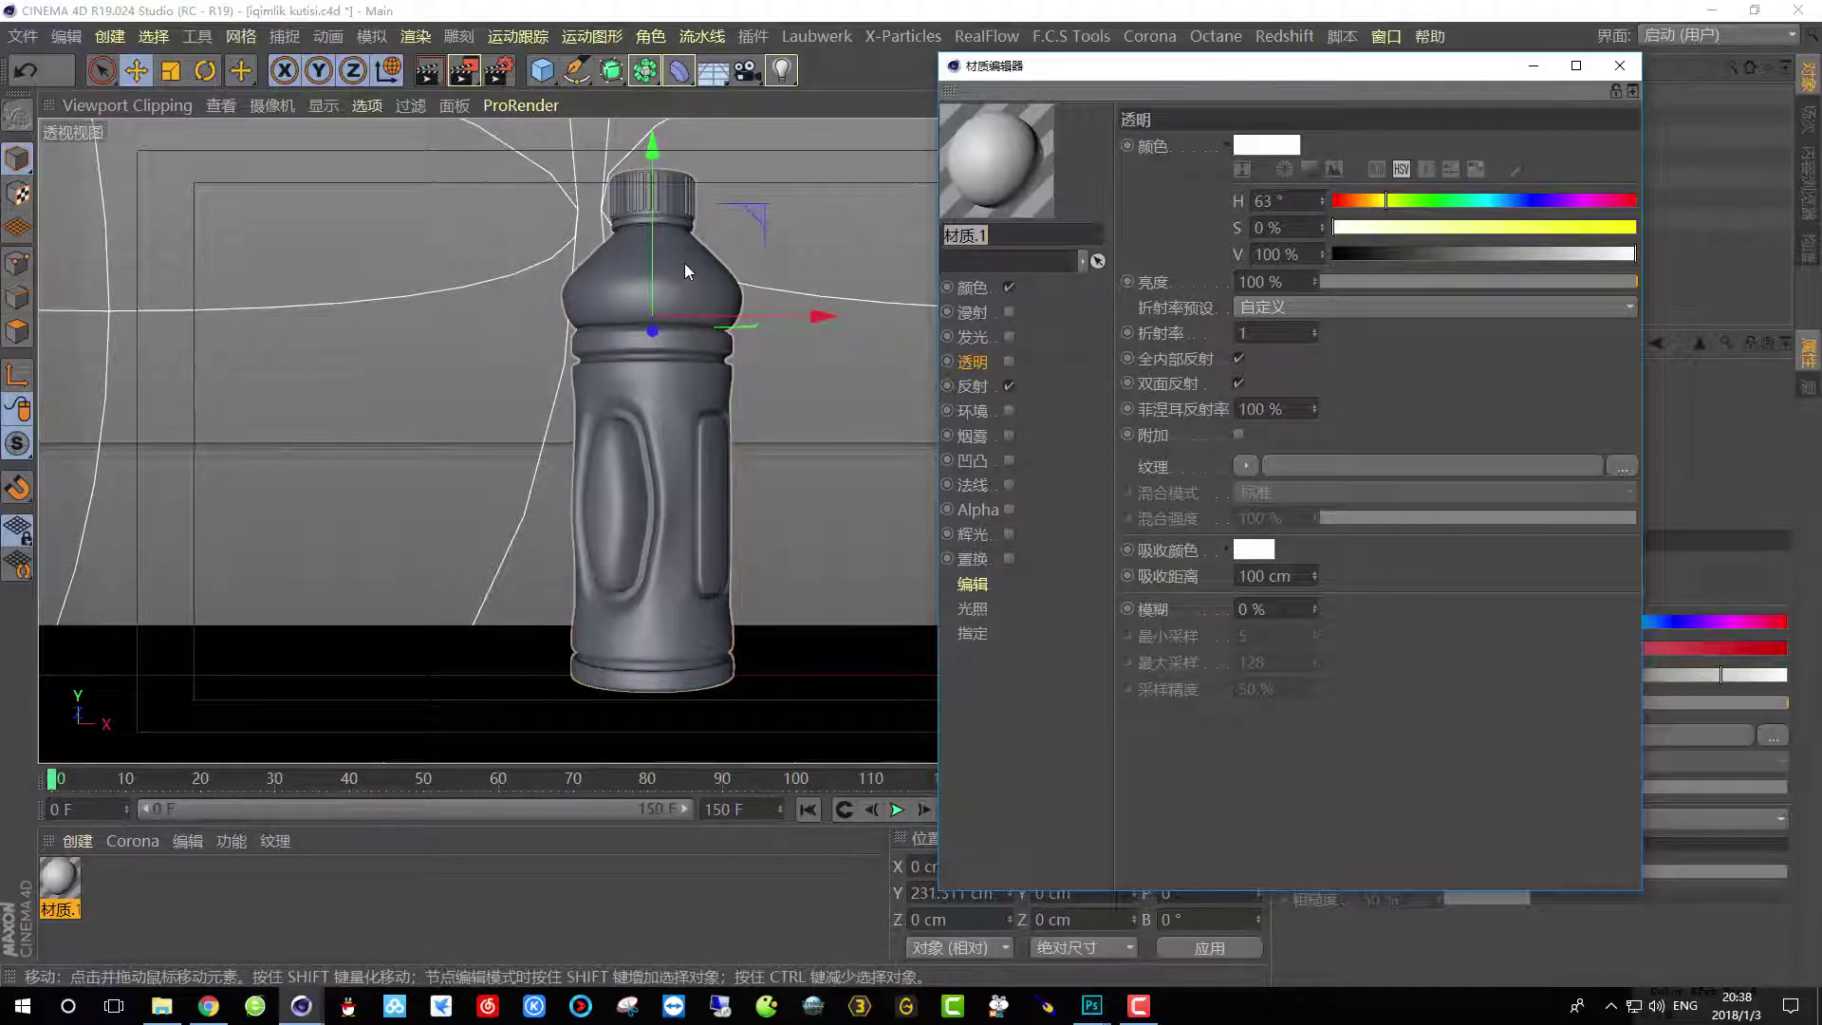
Turn off the 颜色 and 反射 channels of 材质.1 and enable only its 透明 channel.
left_click(977, 287)
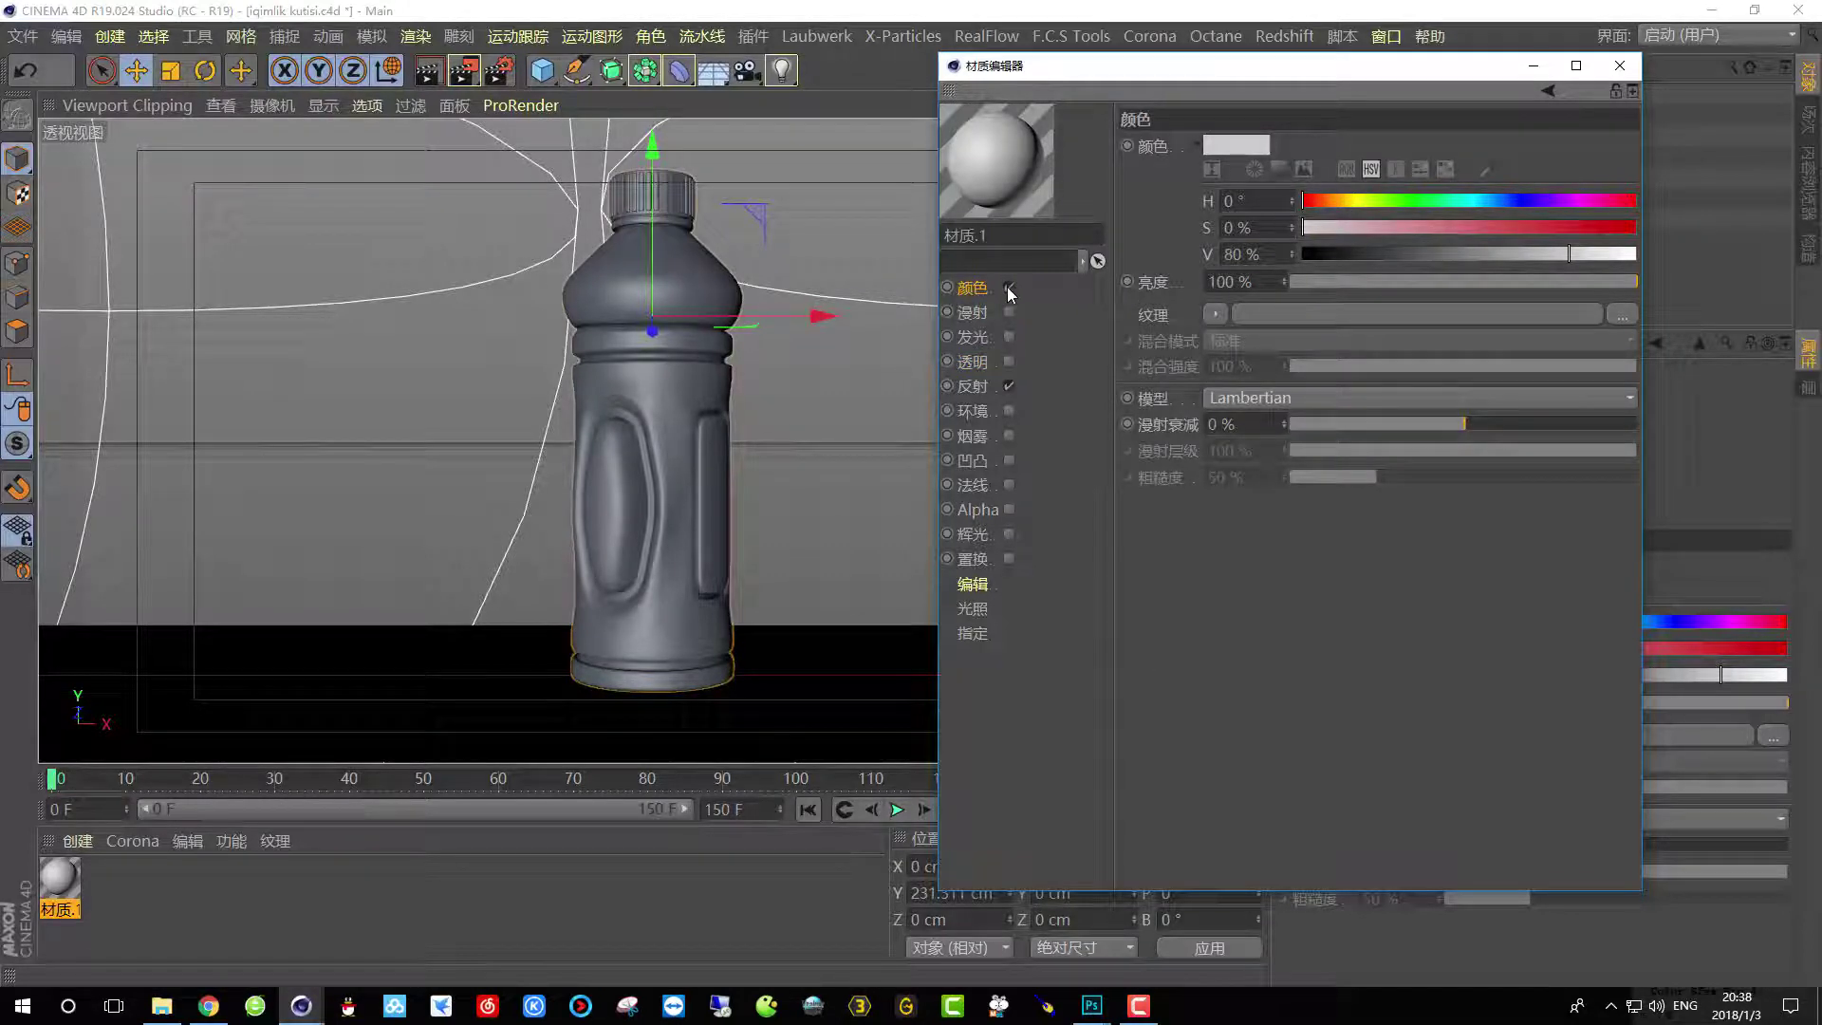
left_click(1009, 286)
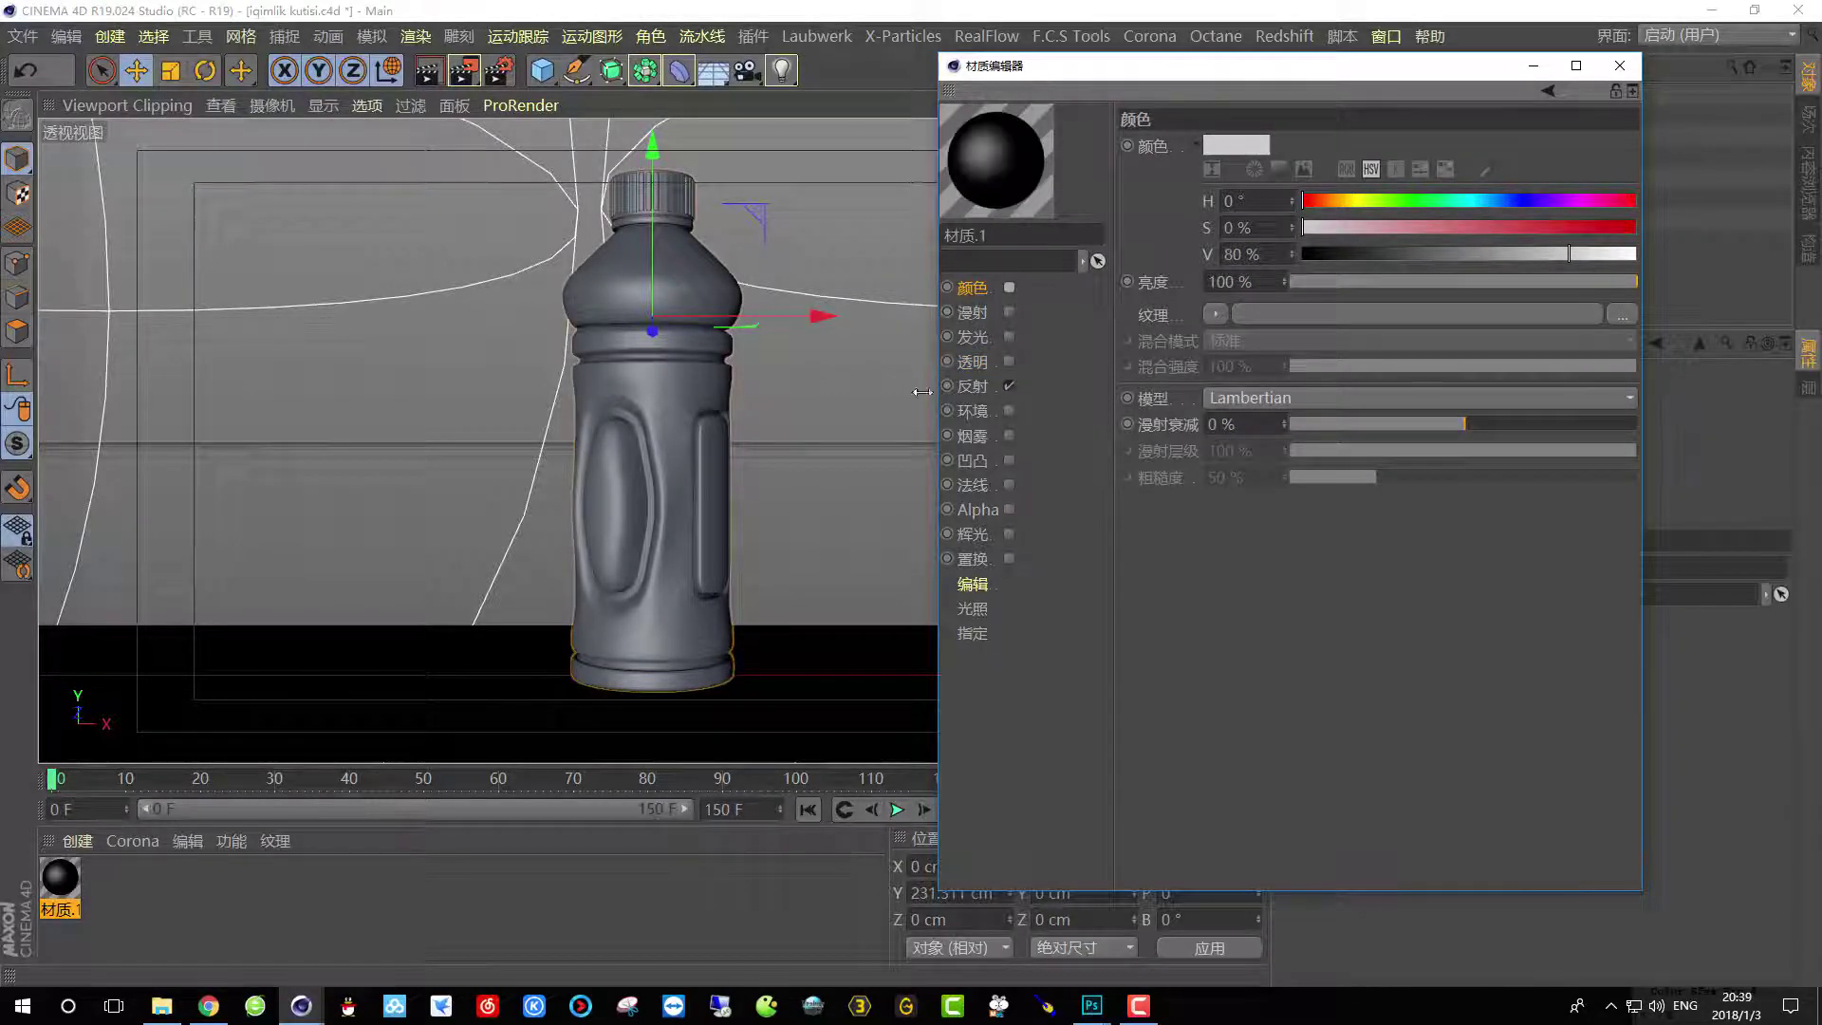
left_click(1008, 386)
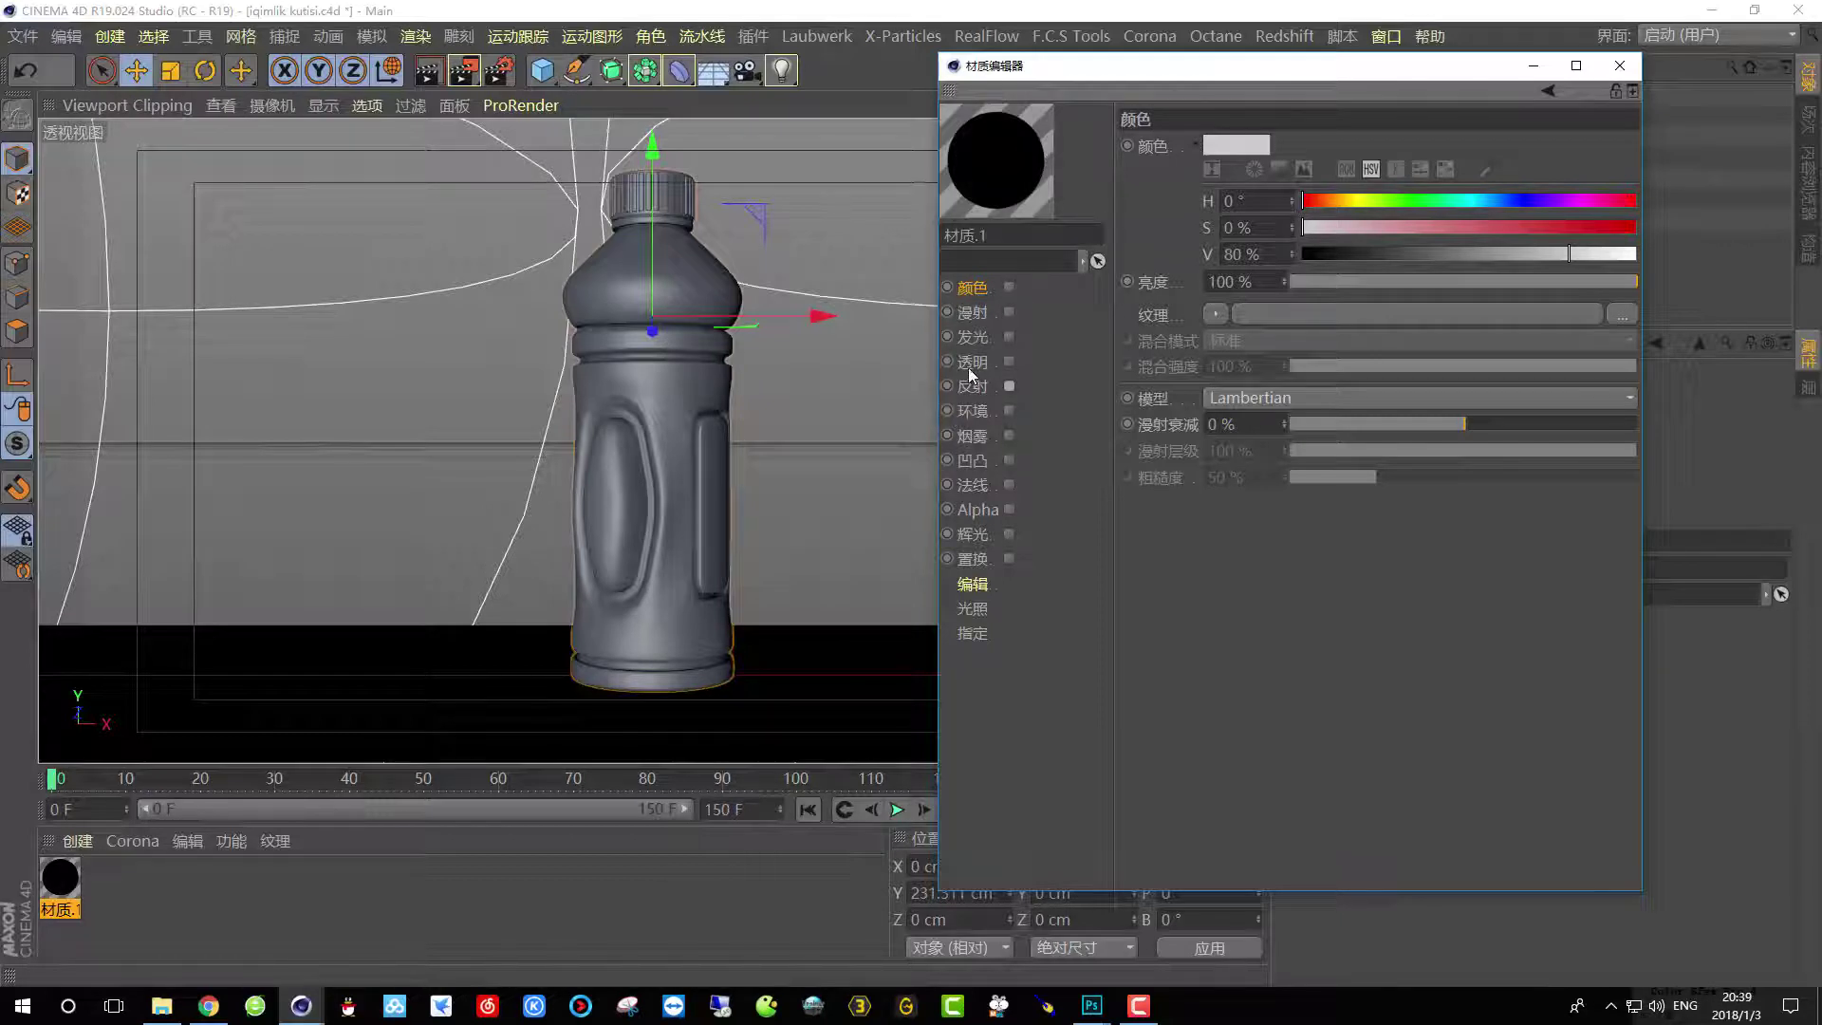
left_click(1009, 361)
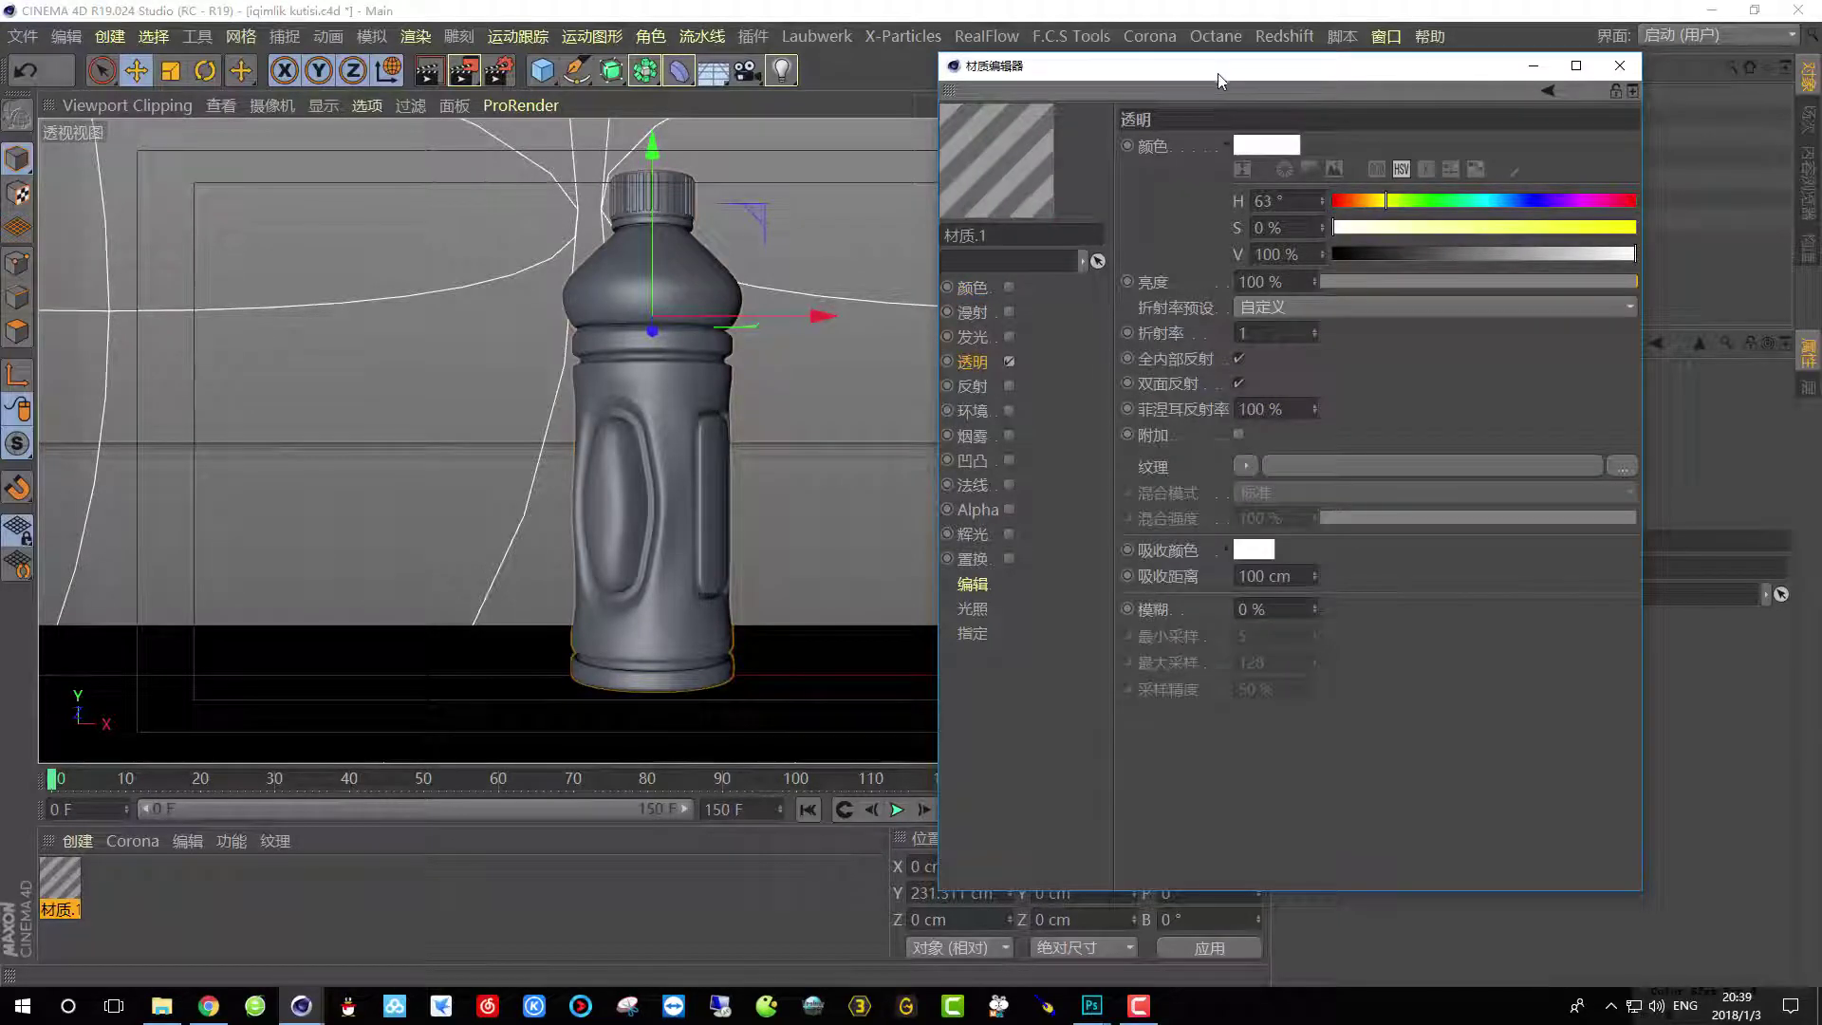
left_click_drag(1216, 66, 1181, 58)
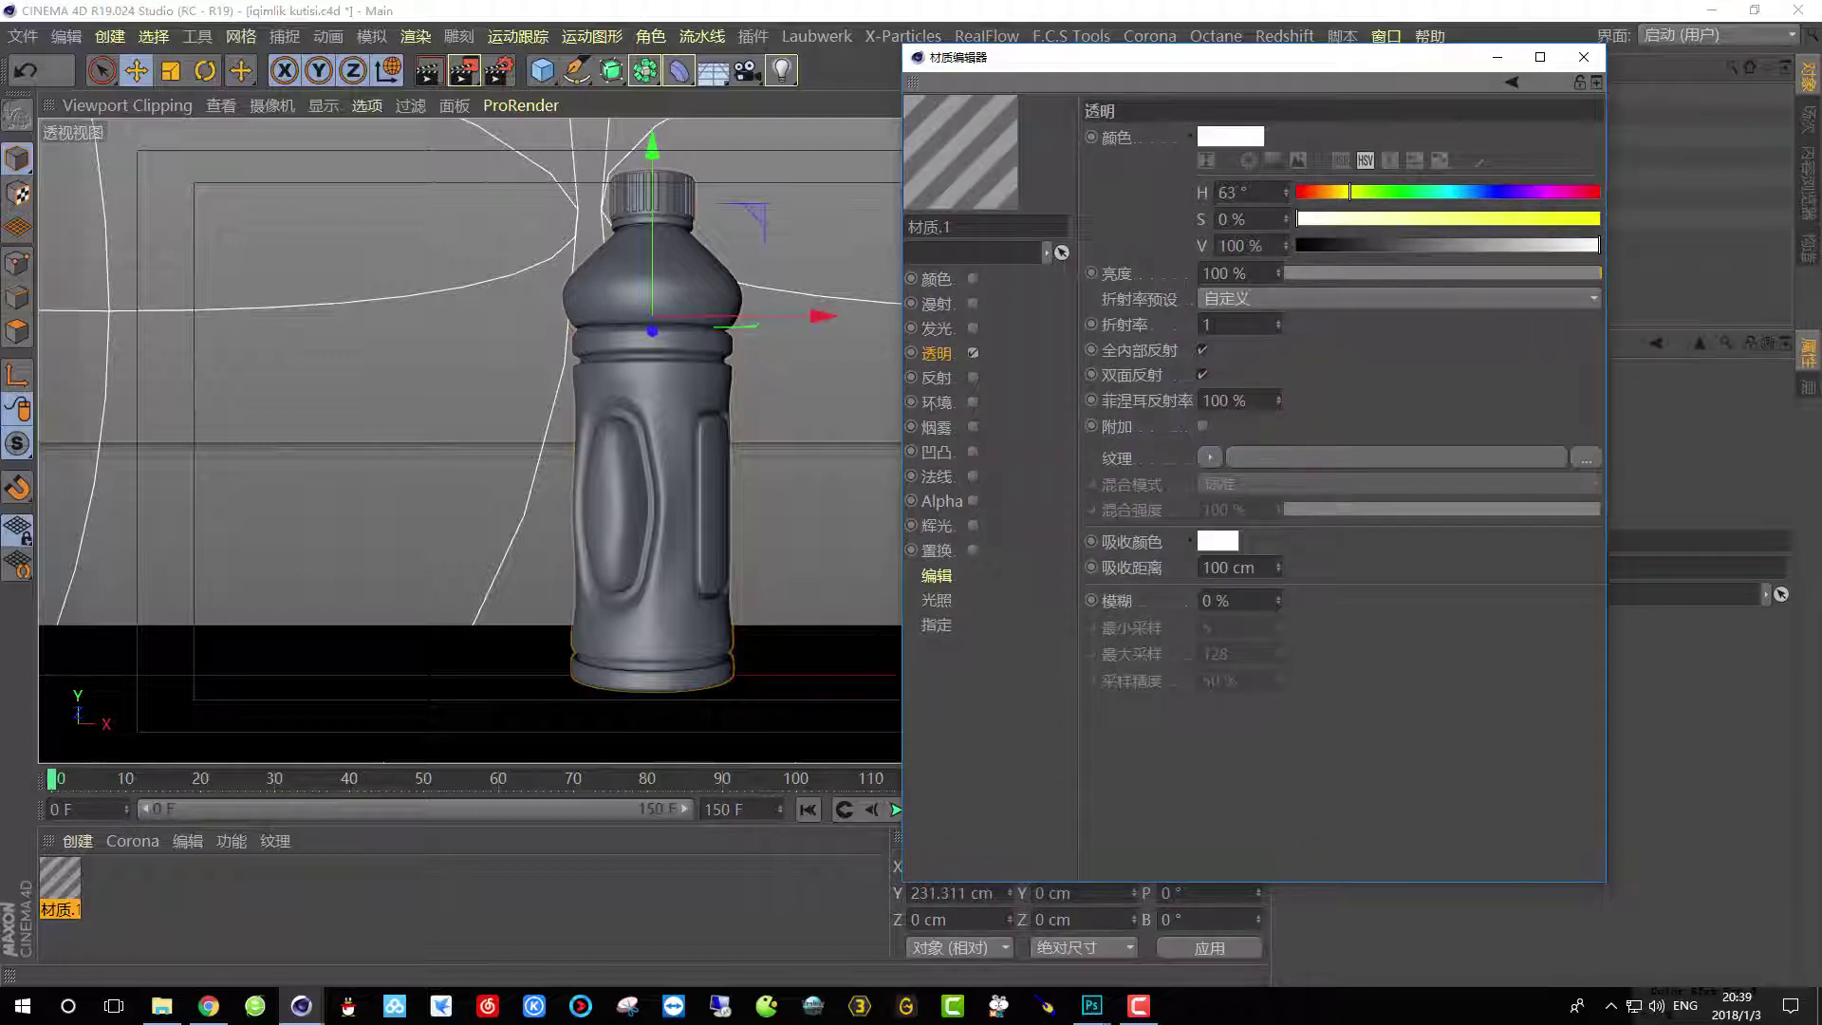
Set the refraction index of 材质.1's transparency to 1.333, the value for water.
double_click(1212, 323)
double_click(1244, 328)
type("1.333")
key("Return")
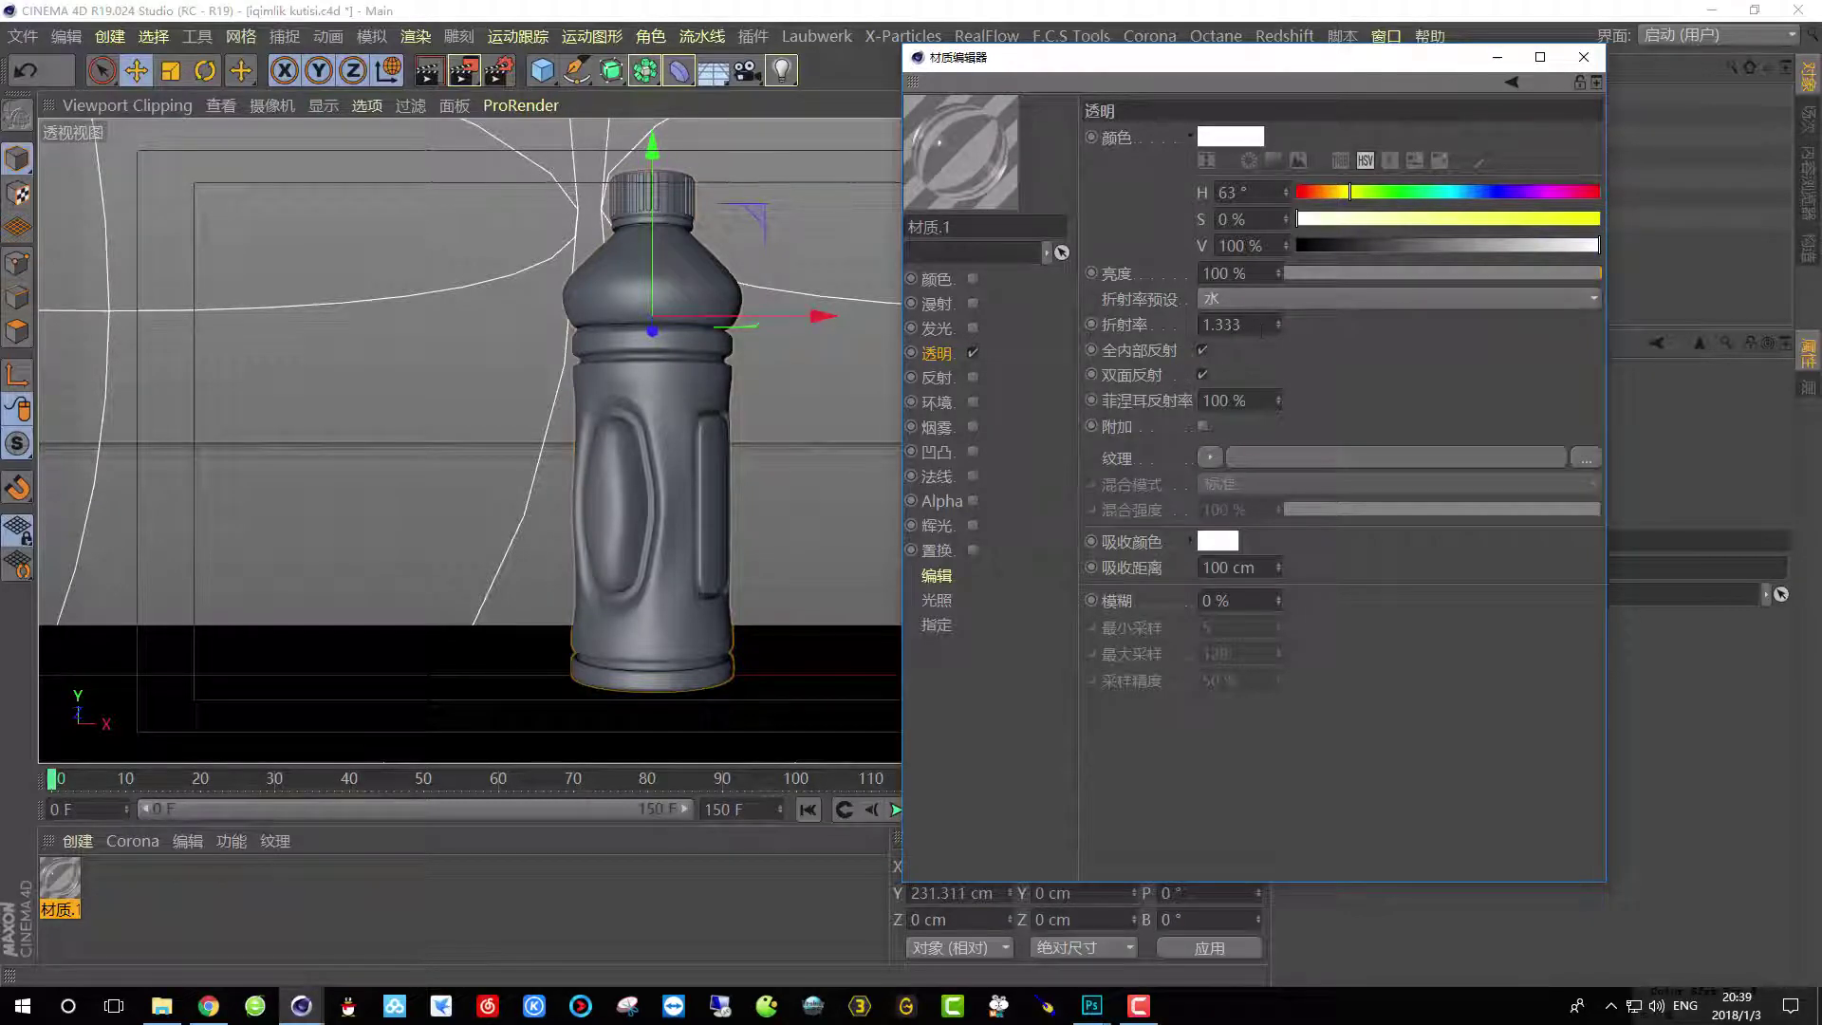
left_click(1264, 323)
left_click(1253, 325)
left_click_drag(1250, 325, 1163, 342)
left_click(1342, 372)
Set the transparency colour of 材质.1 to red with hue 7°, saturation 97 % and value 97 %.
left_click(1594, 194)
left_click(1302, 191)
left_click(1590, 219)
left_click(1588, 249)
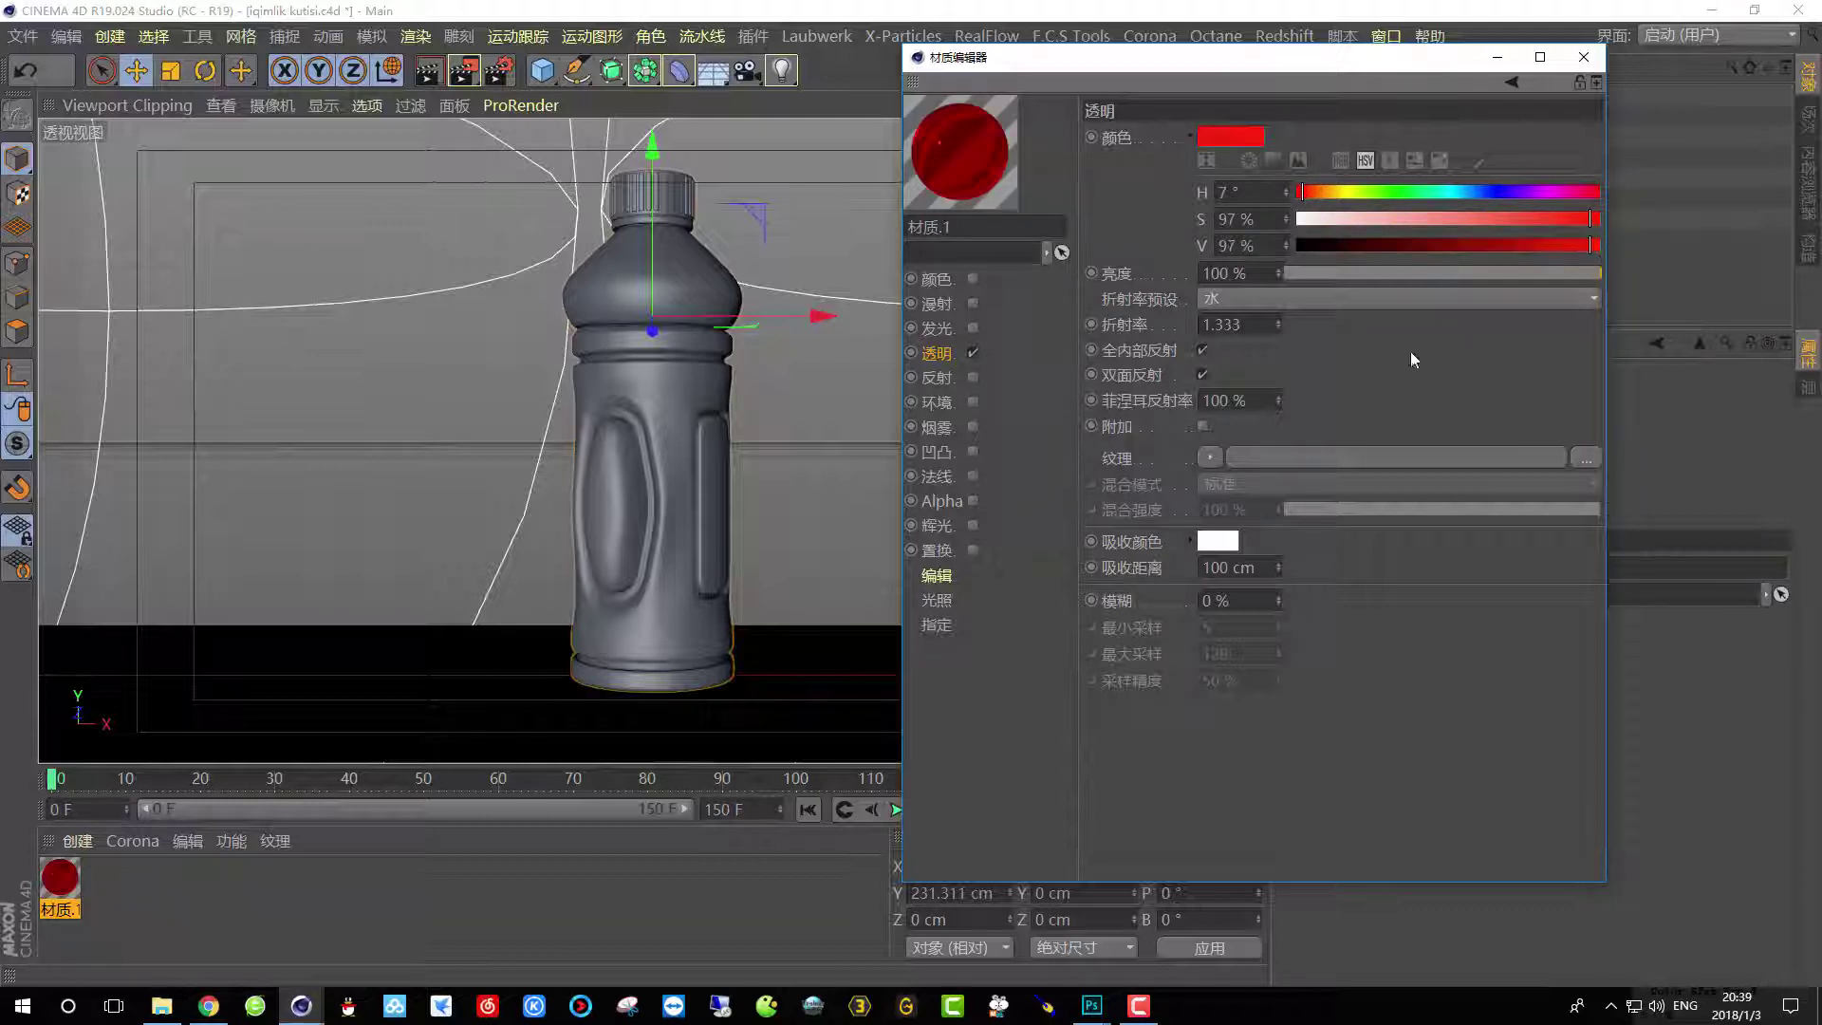
Set the absorption colour (吸收颜色) of 材质.1 to red with hue 0° and saturation 92 %.
left_click(1211, 543)
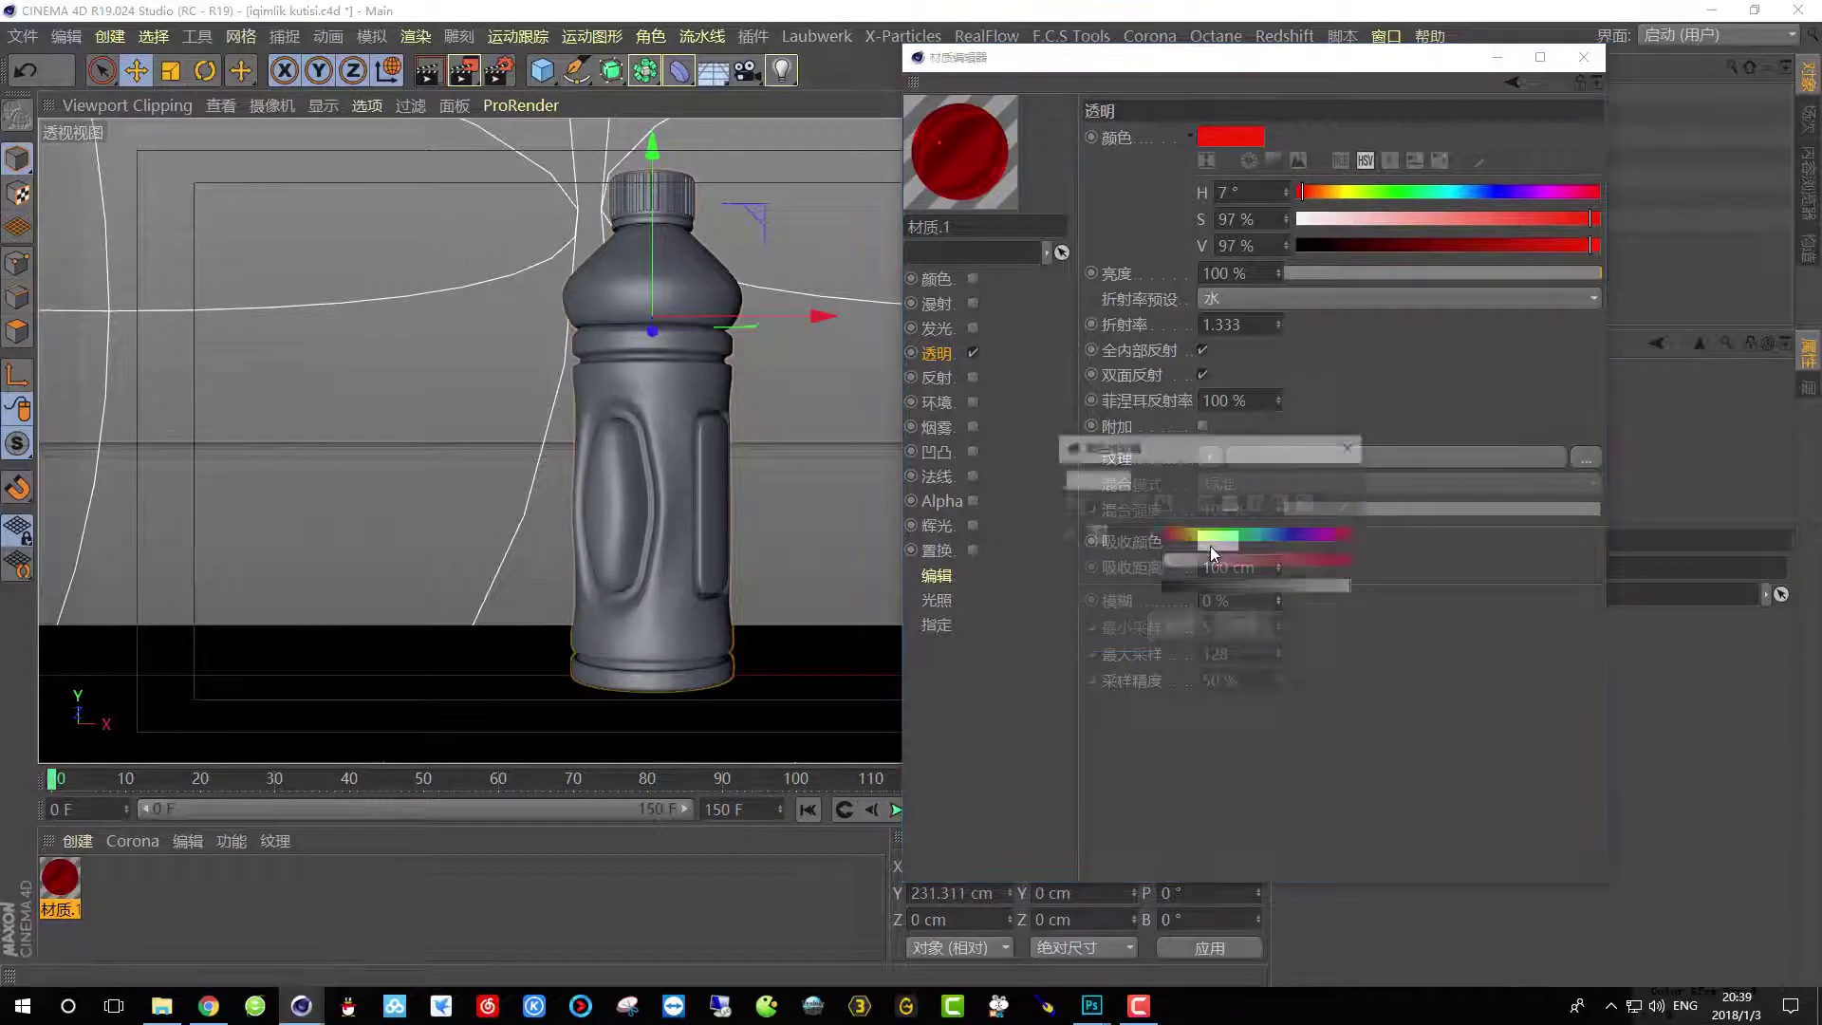
left_click(1341, 558)
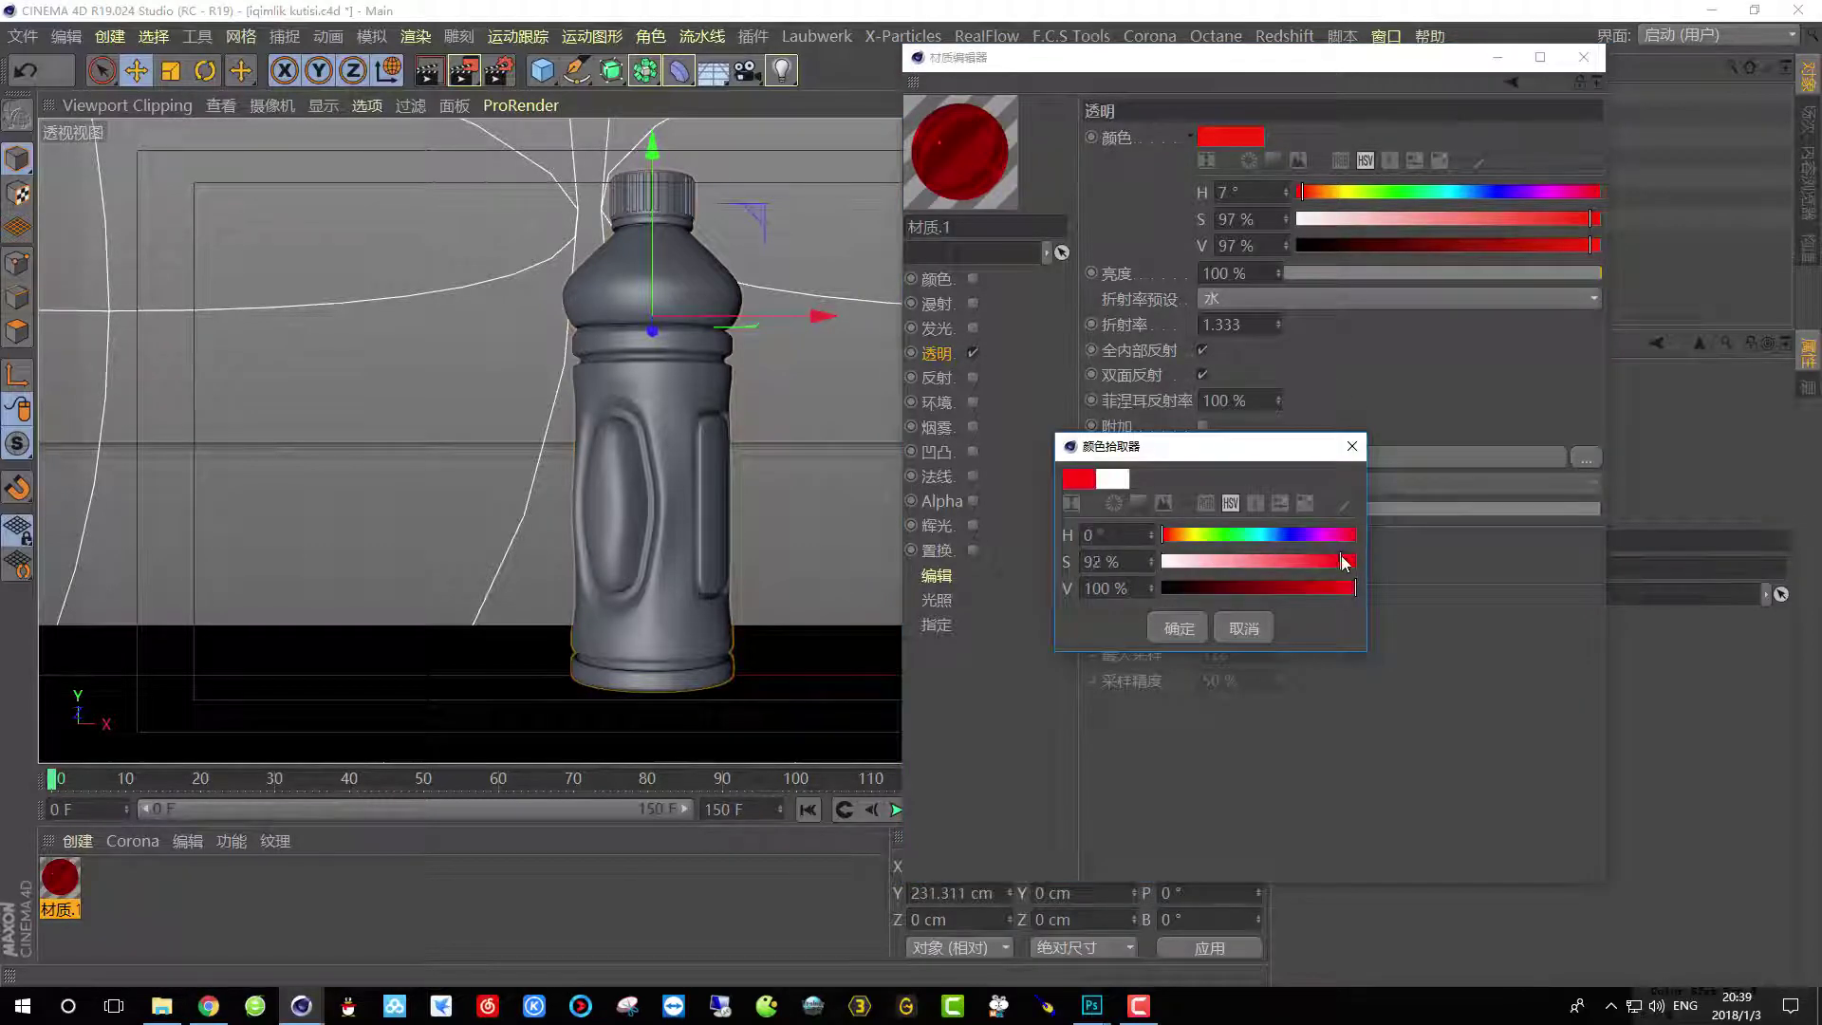
left_click(1353, 589)
left_click(1179, 628)
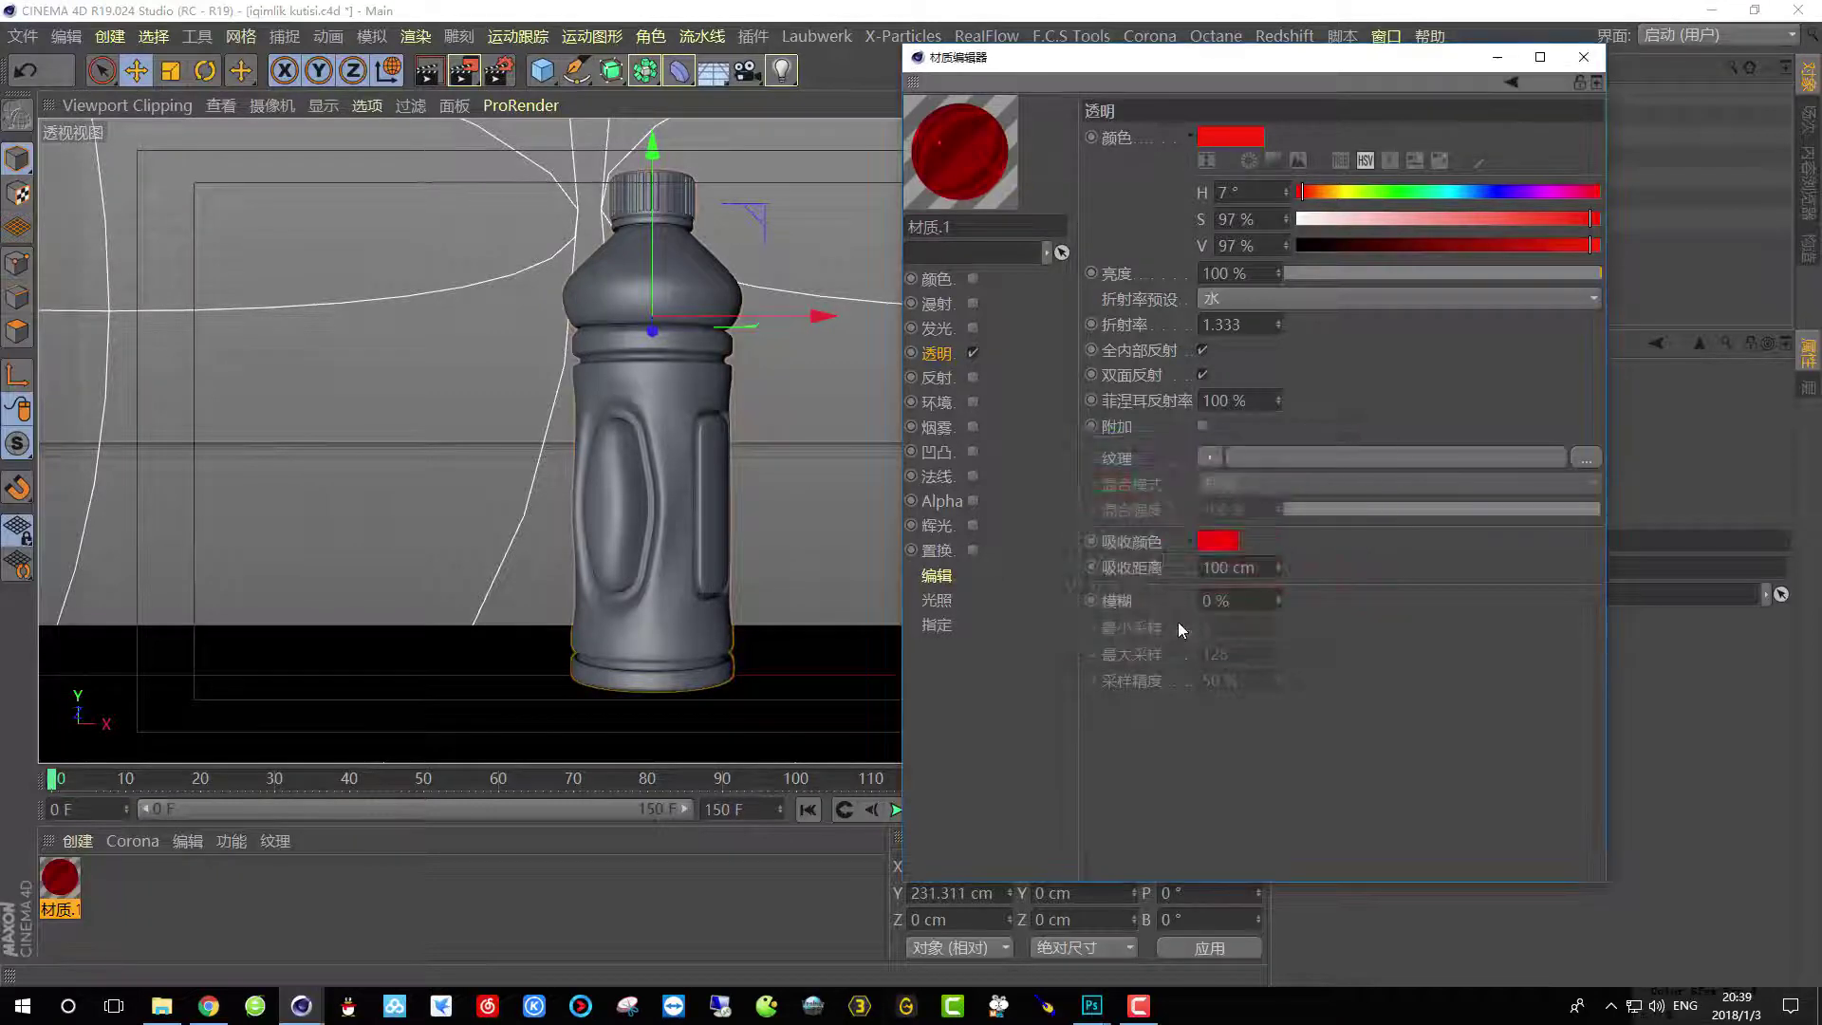
Try an absorption distance of 7 cm for 材质.1, settle on 15 cm and close the material editor.
left_click(1237, 568)
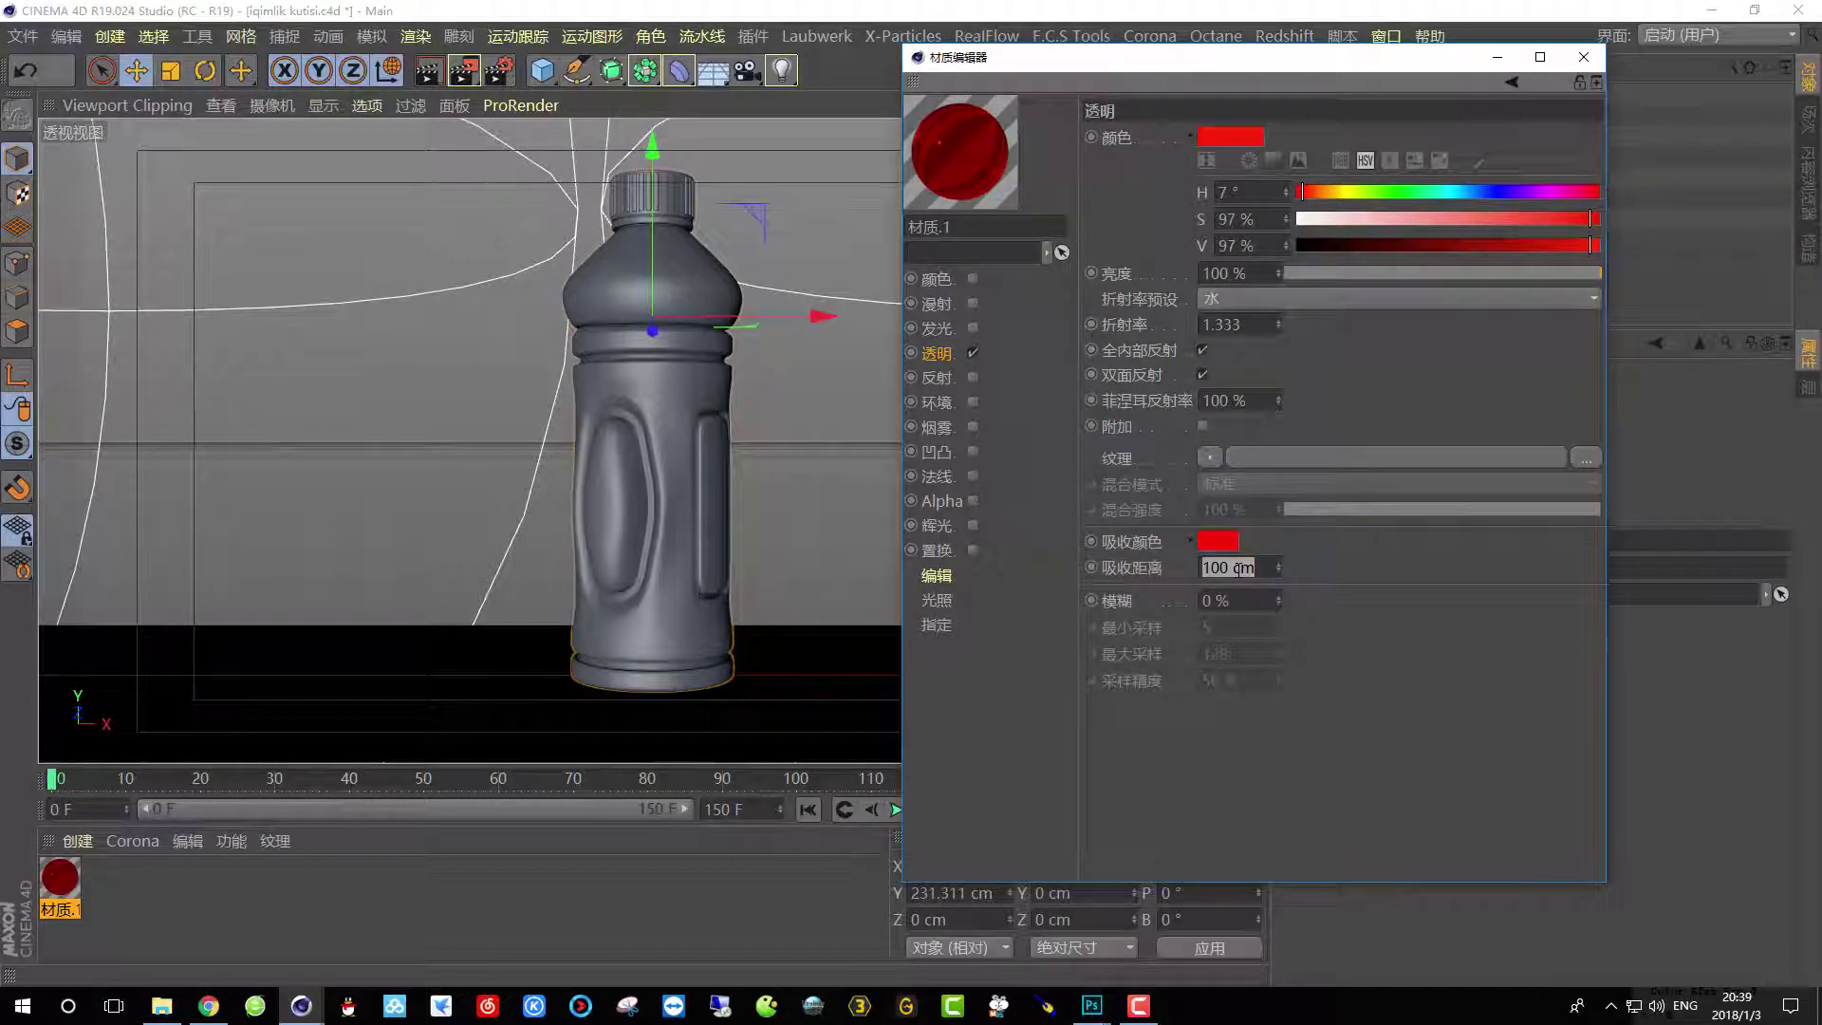
type("7")
key("Return")
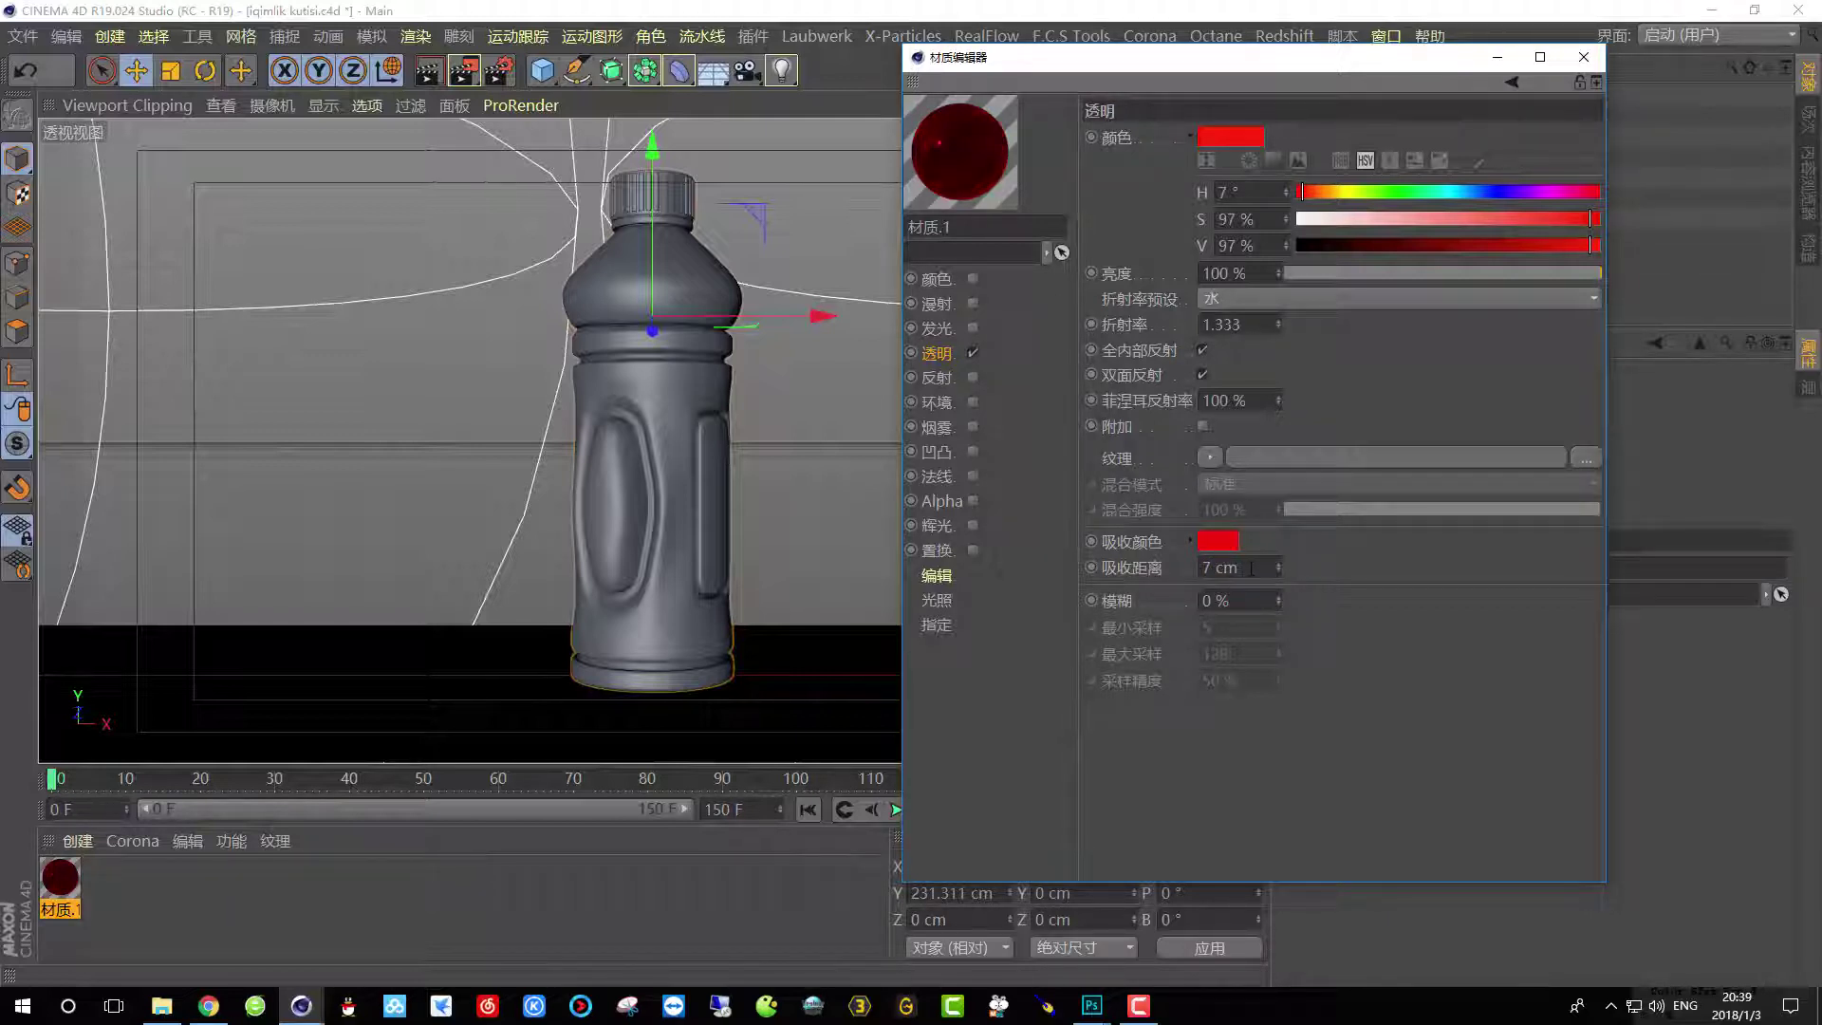
left_click(1251, 566)
type("15")
key("Return")
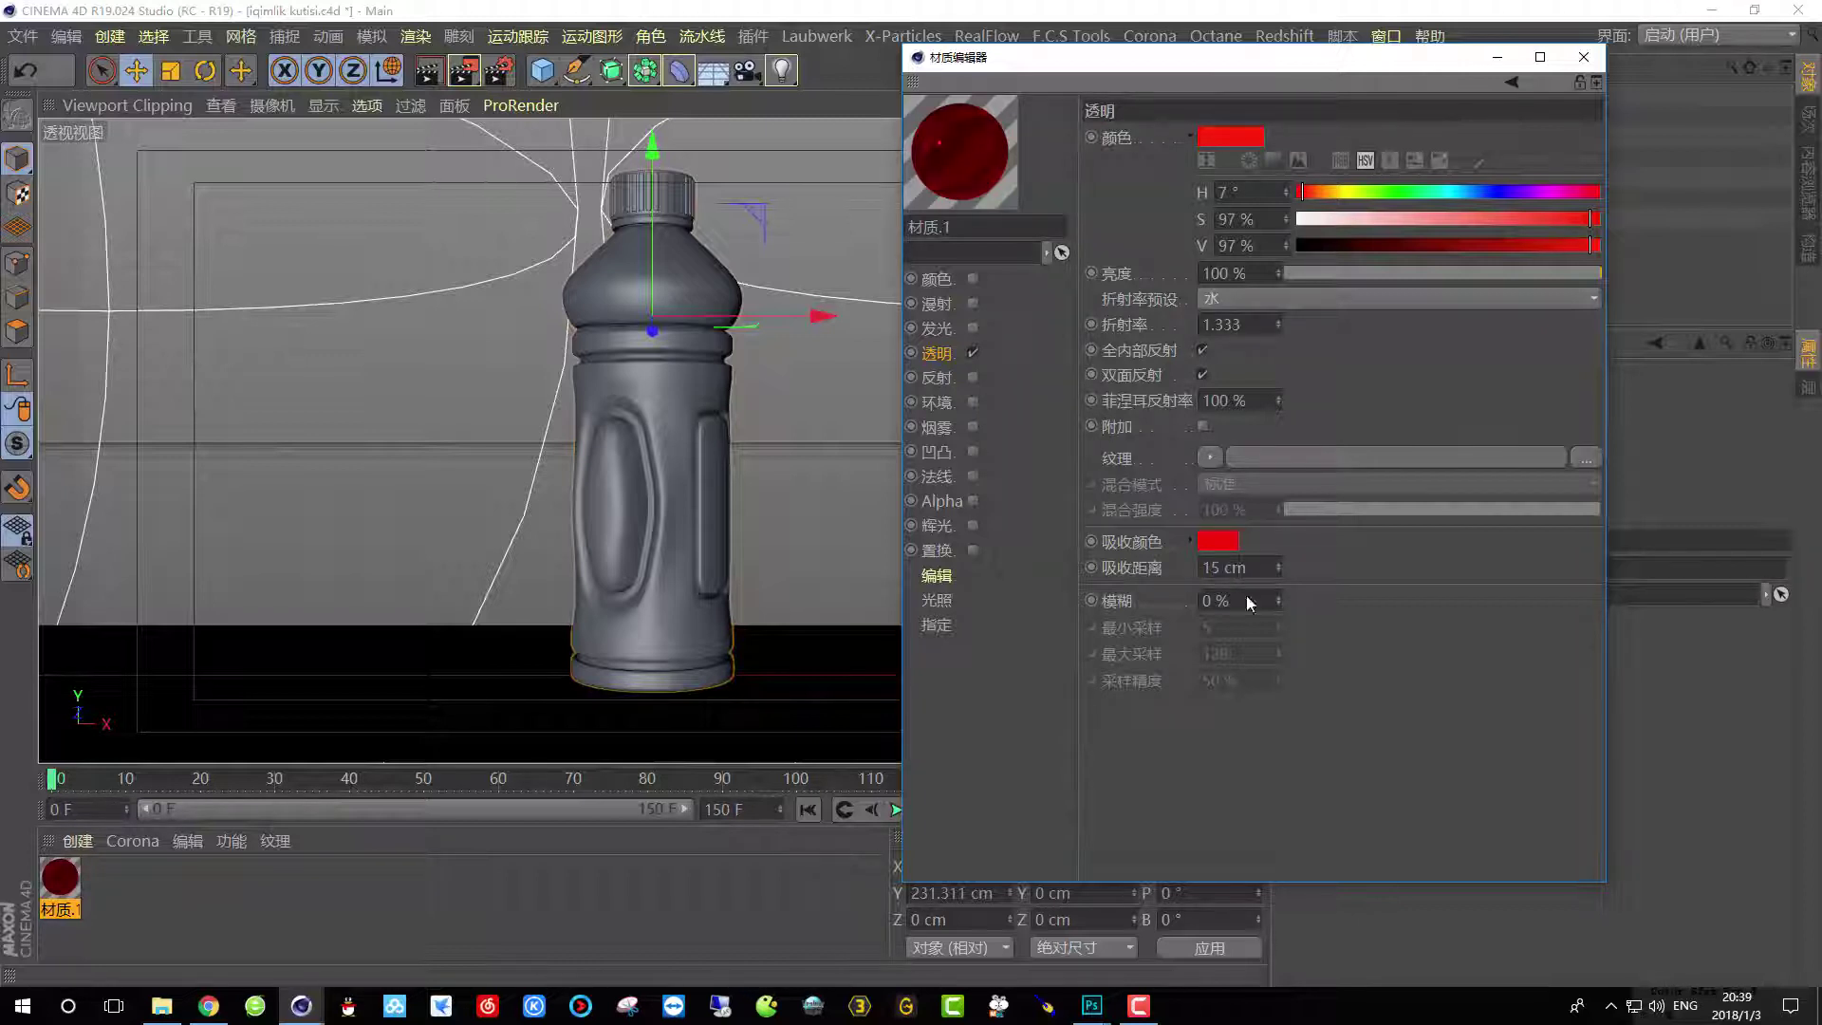
left_click(1583, 58)
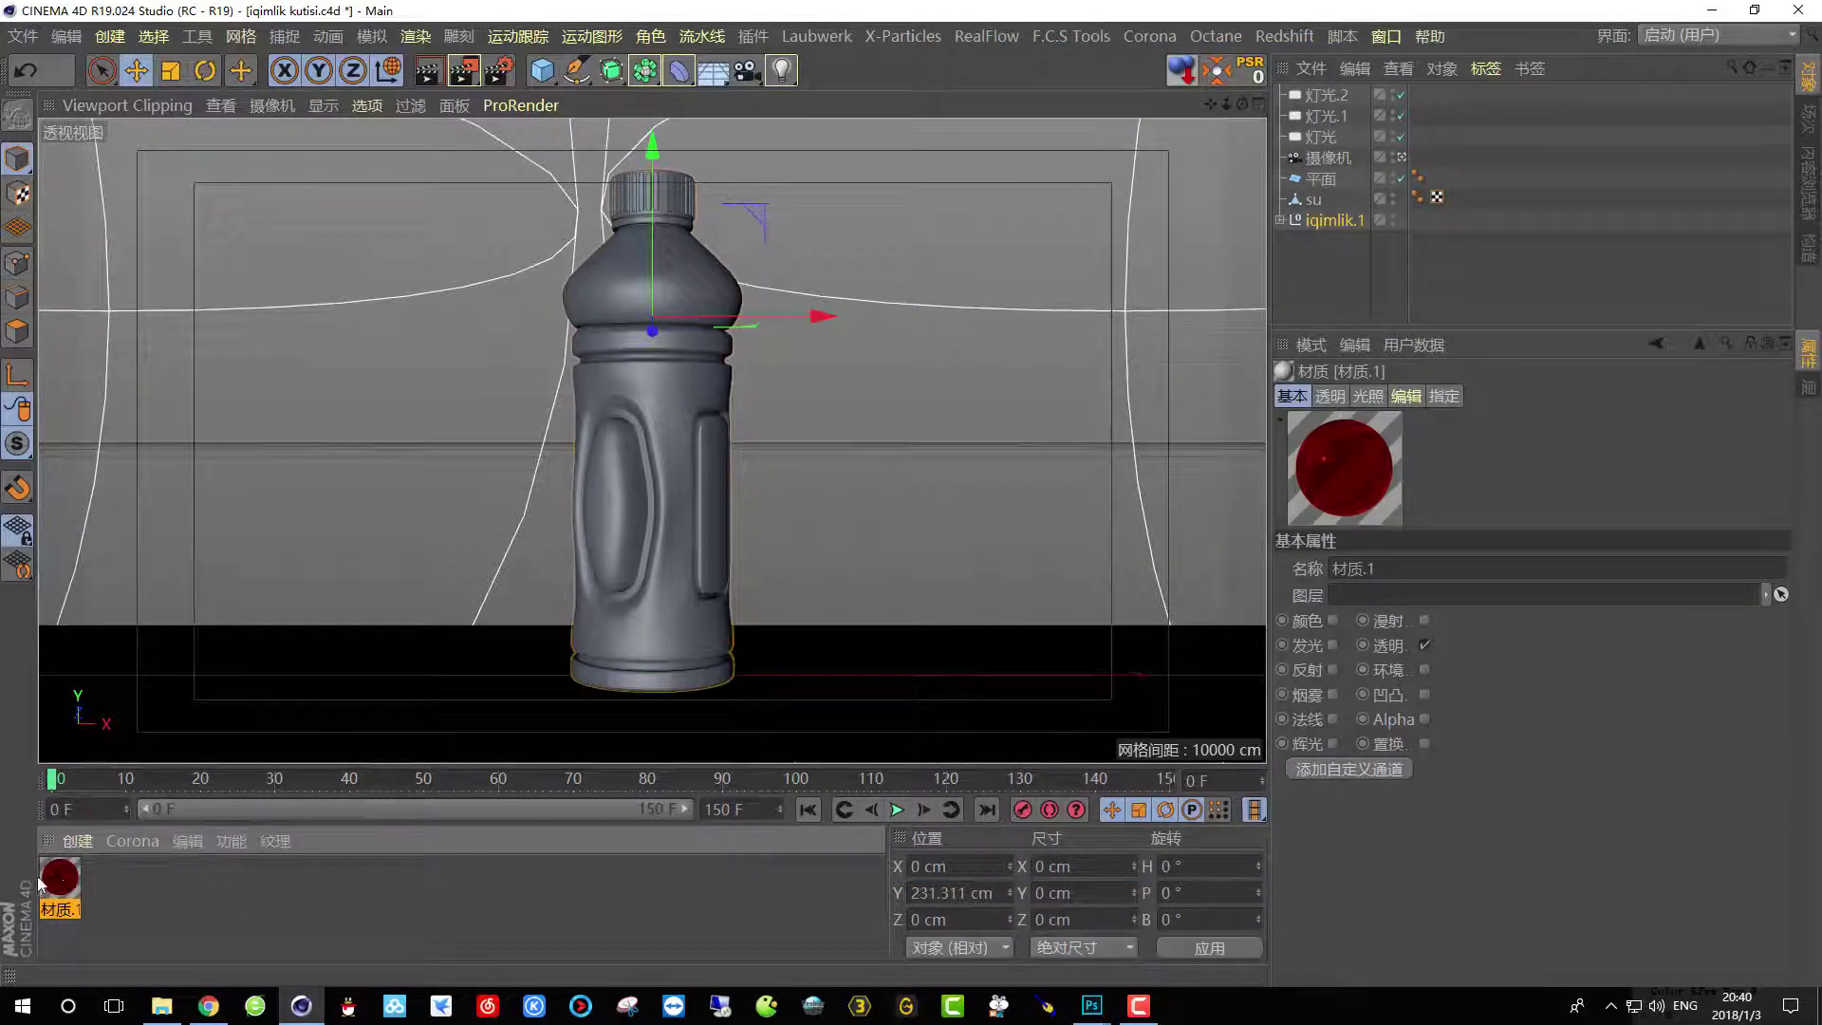
Select the bottle, create a second standard material and open it for editing clear of the bottle.
left_click_drag(63, 879, 606, 438)
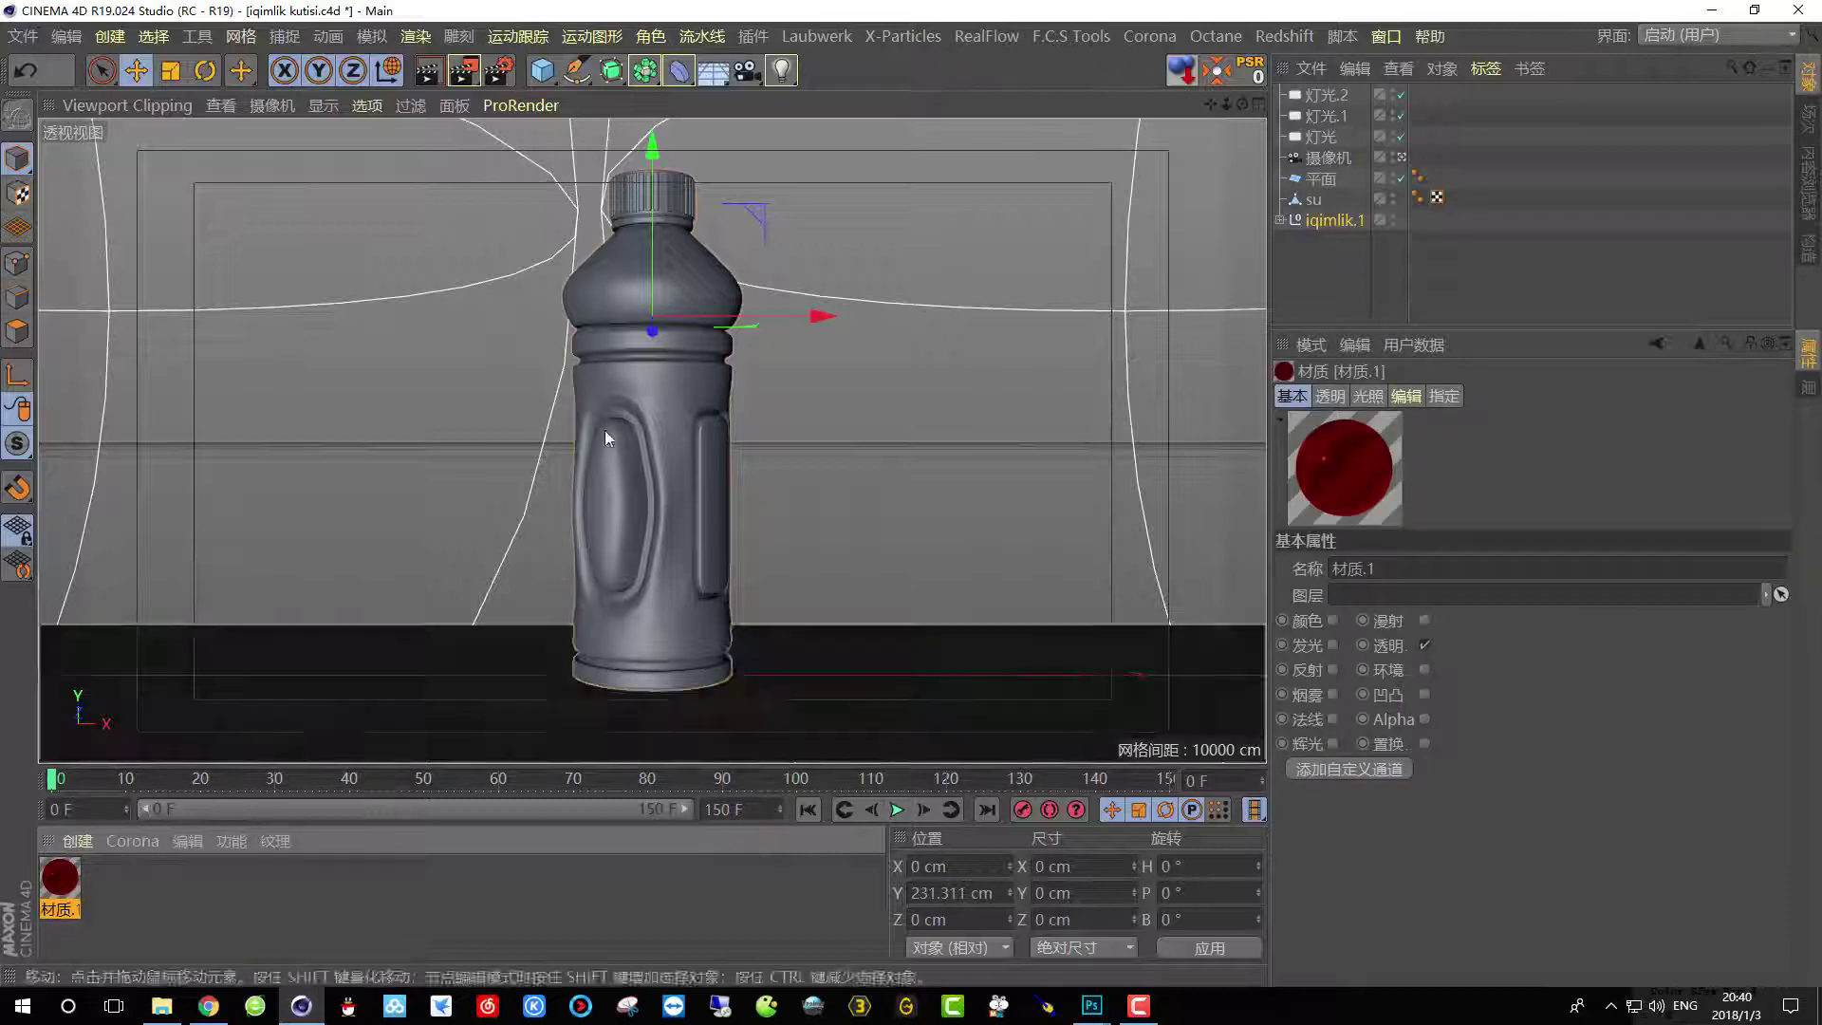
left_click(624, 256)
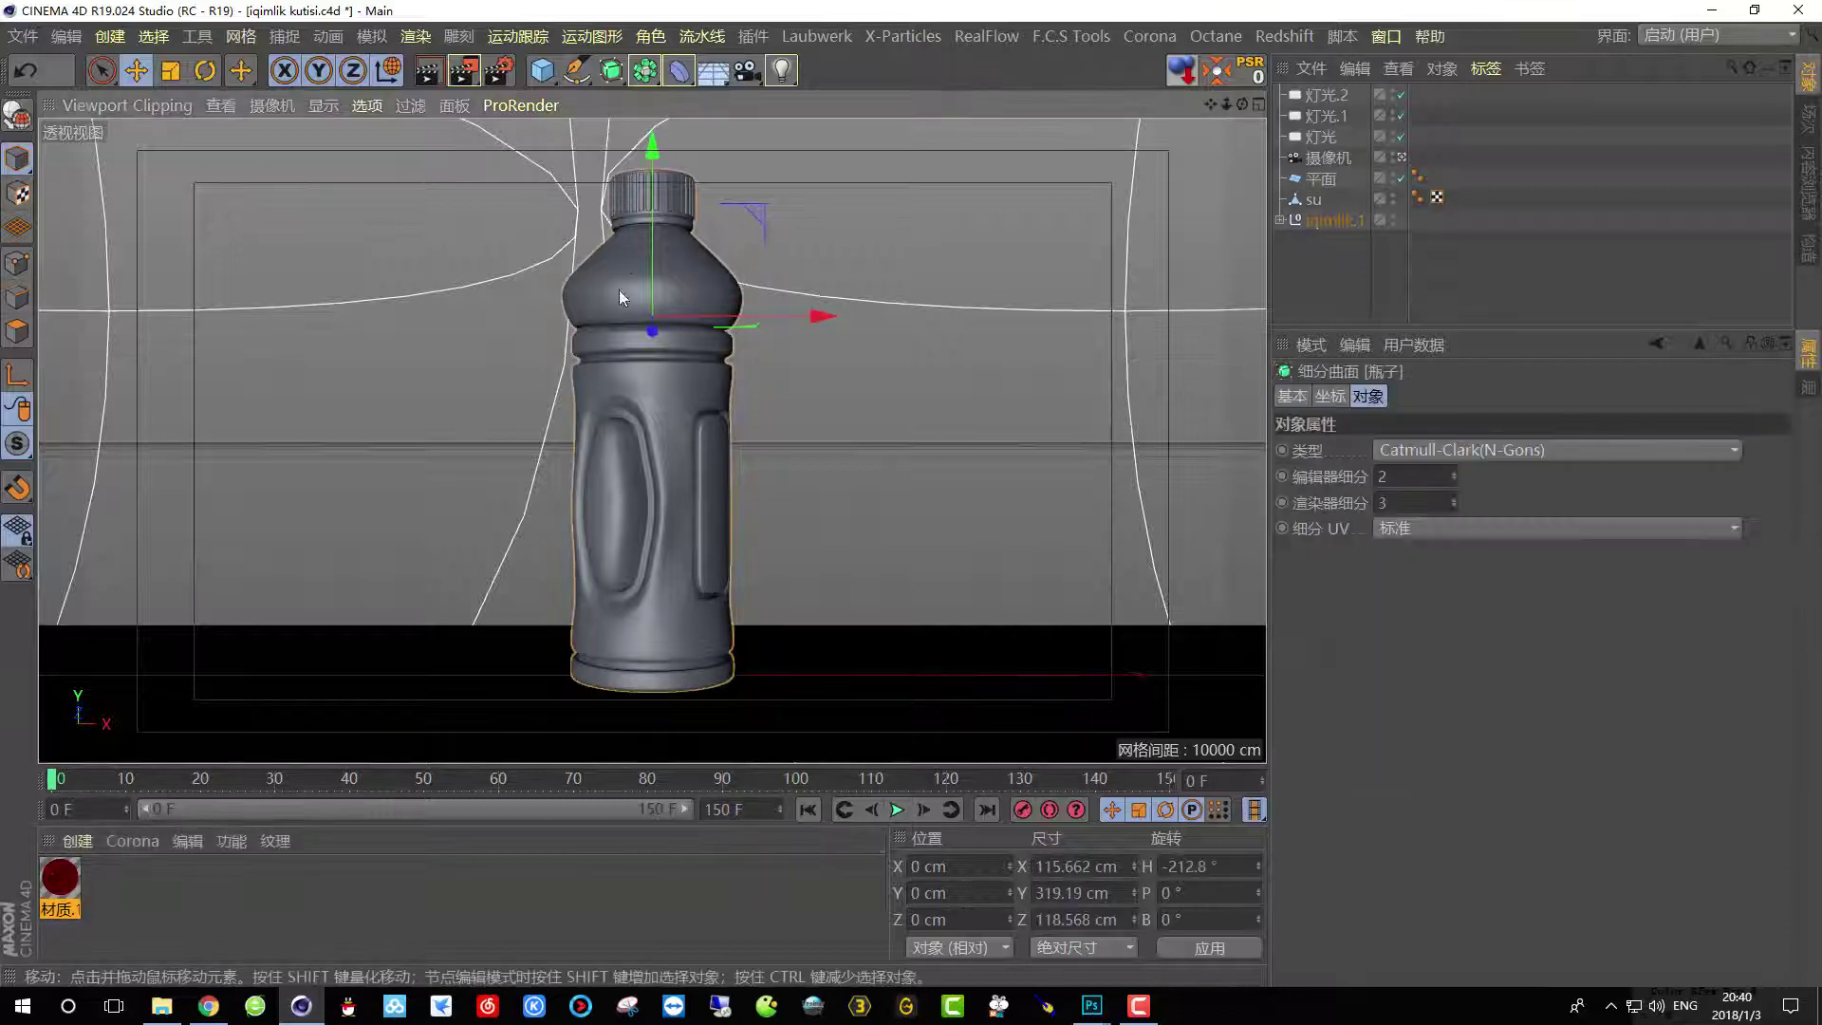
left_click(219, 926)
double_click(145, 892)
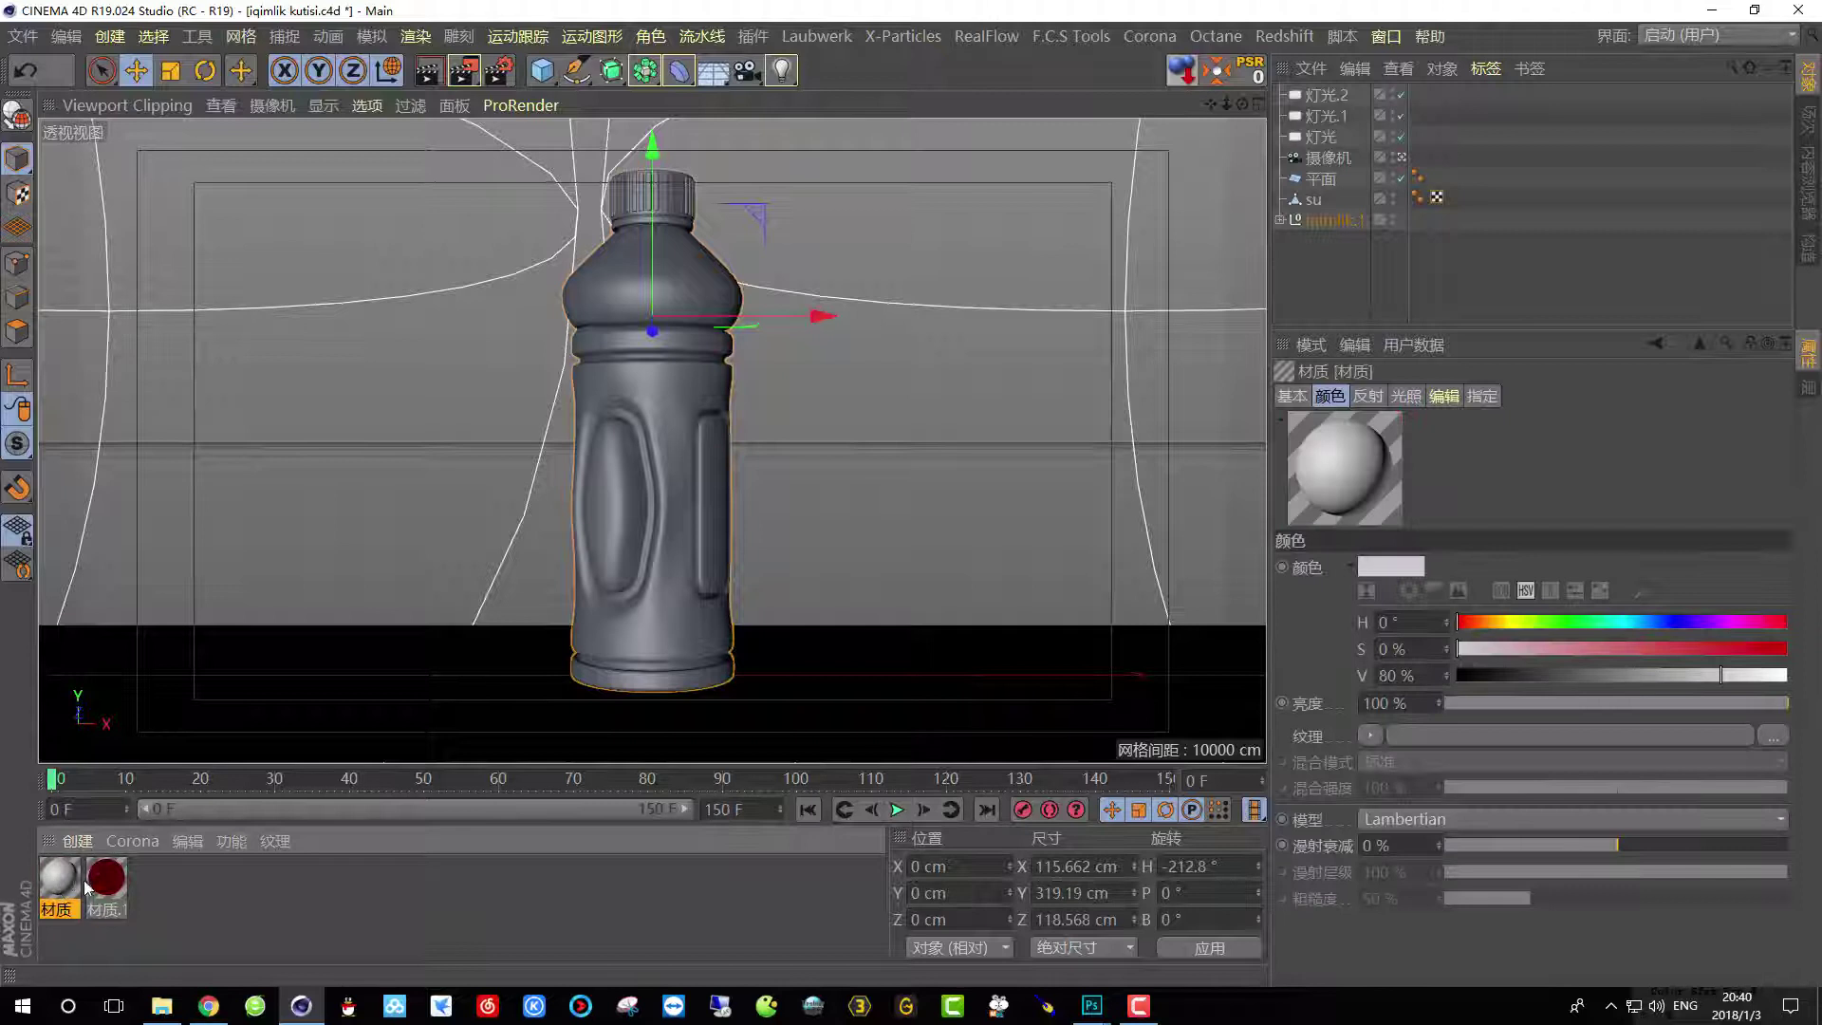
double_click(60, 878)
left_click_drag(529, 131, 1037, 69)
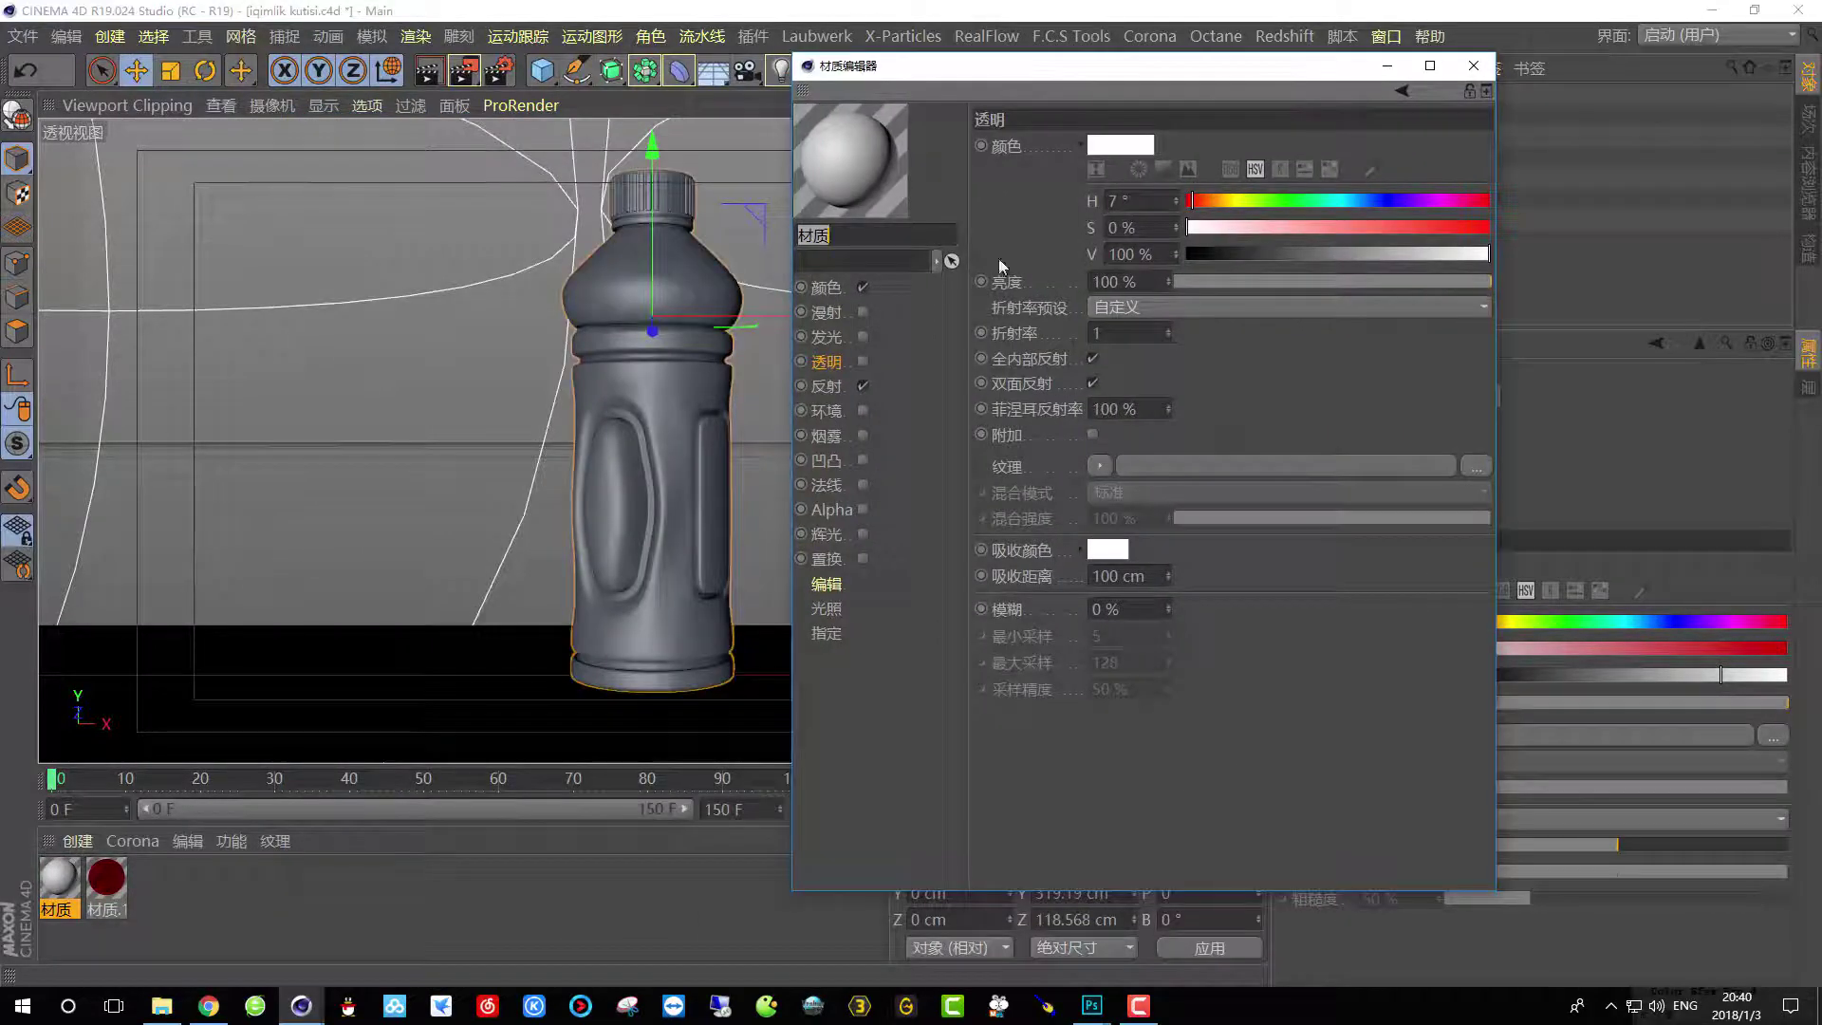
Turn off the new material's 颜色 and 反射 channels and enable its 透明 channel.
left_click(863, 288)
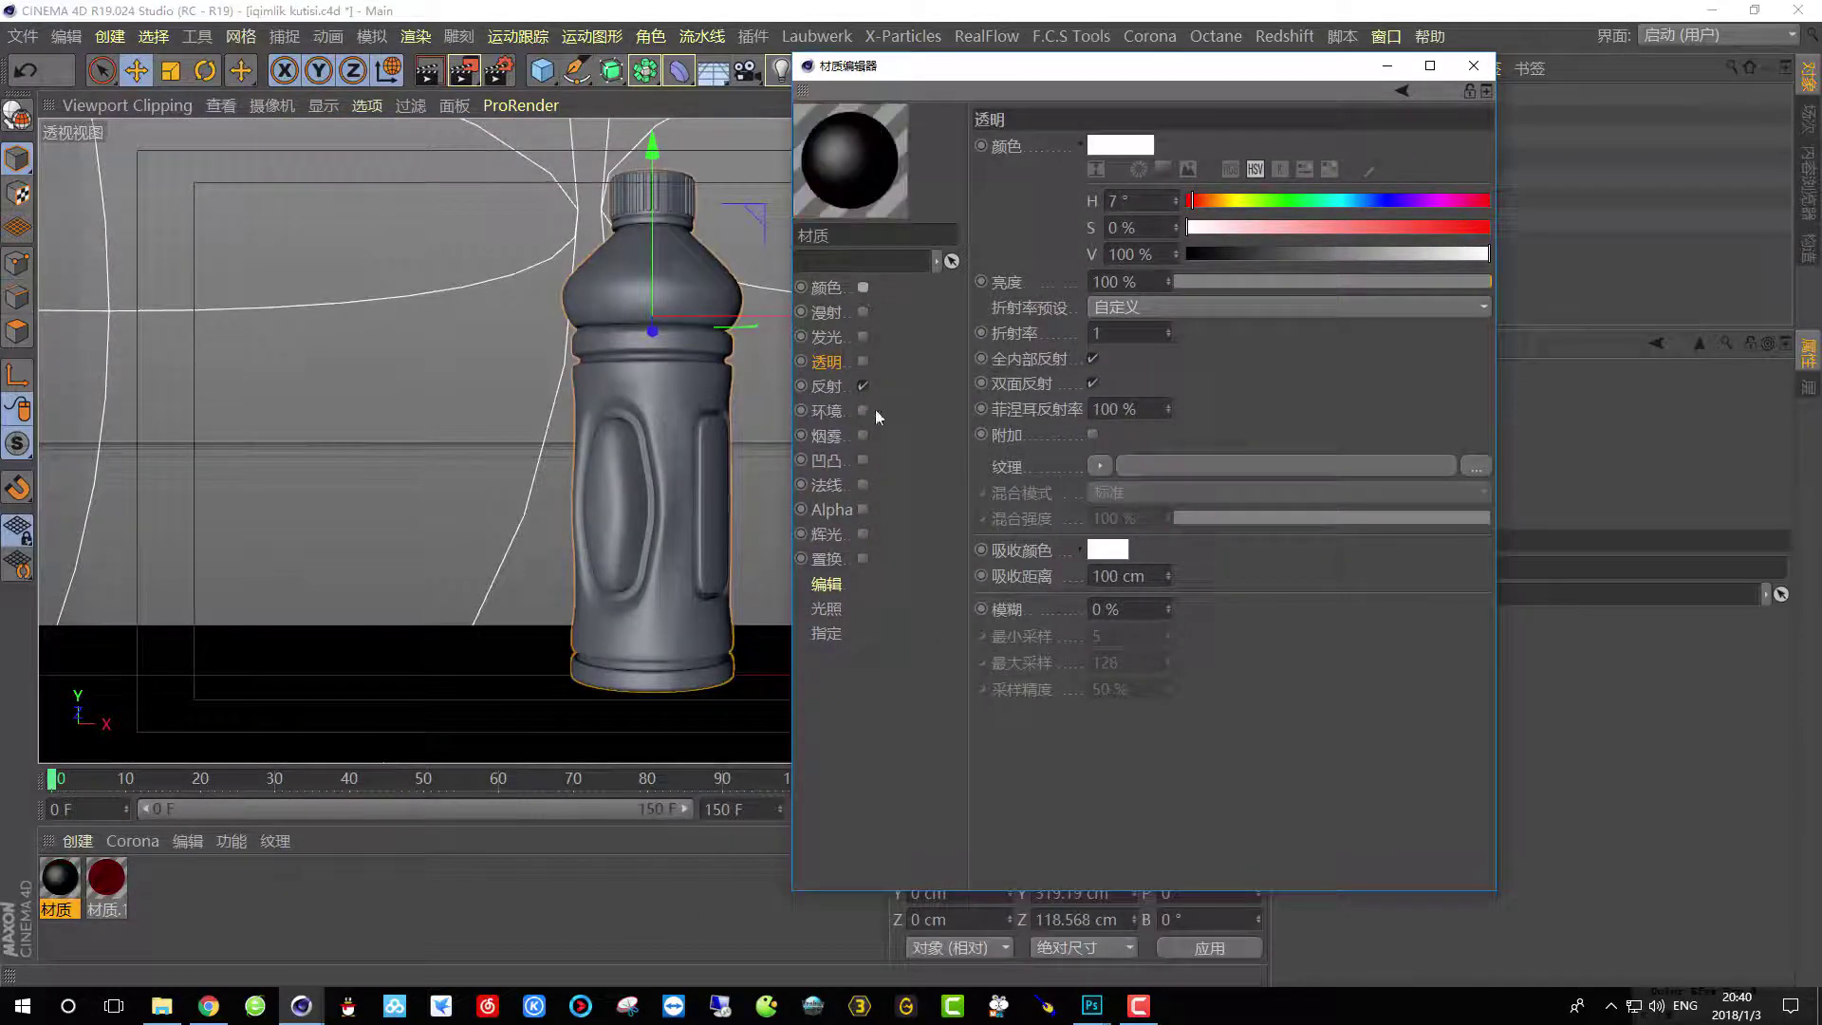
left_click(862, 386)
left_click(863, 362)
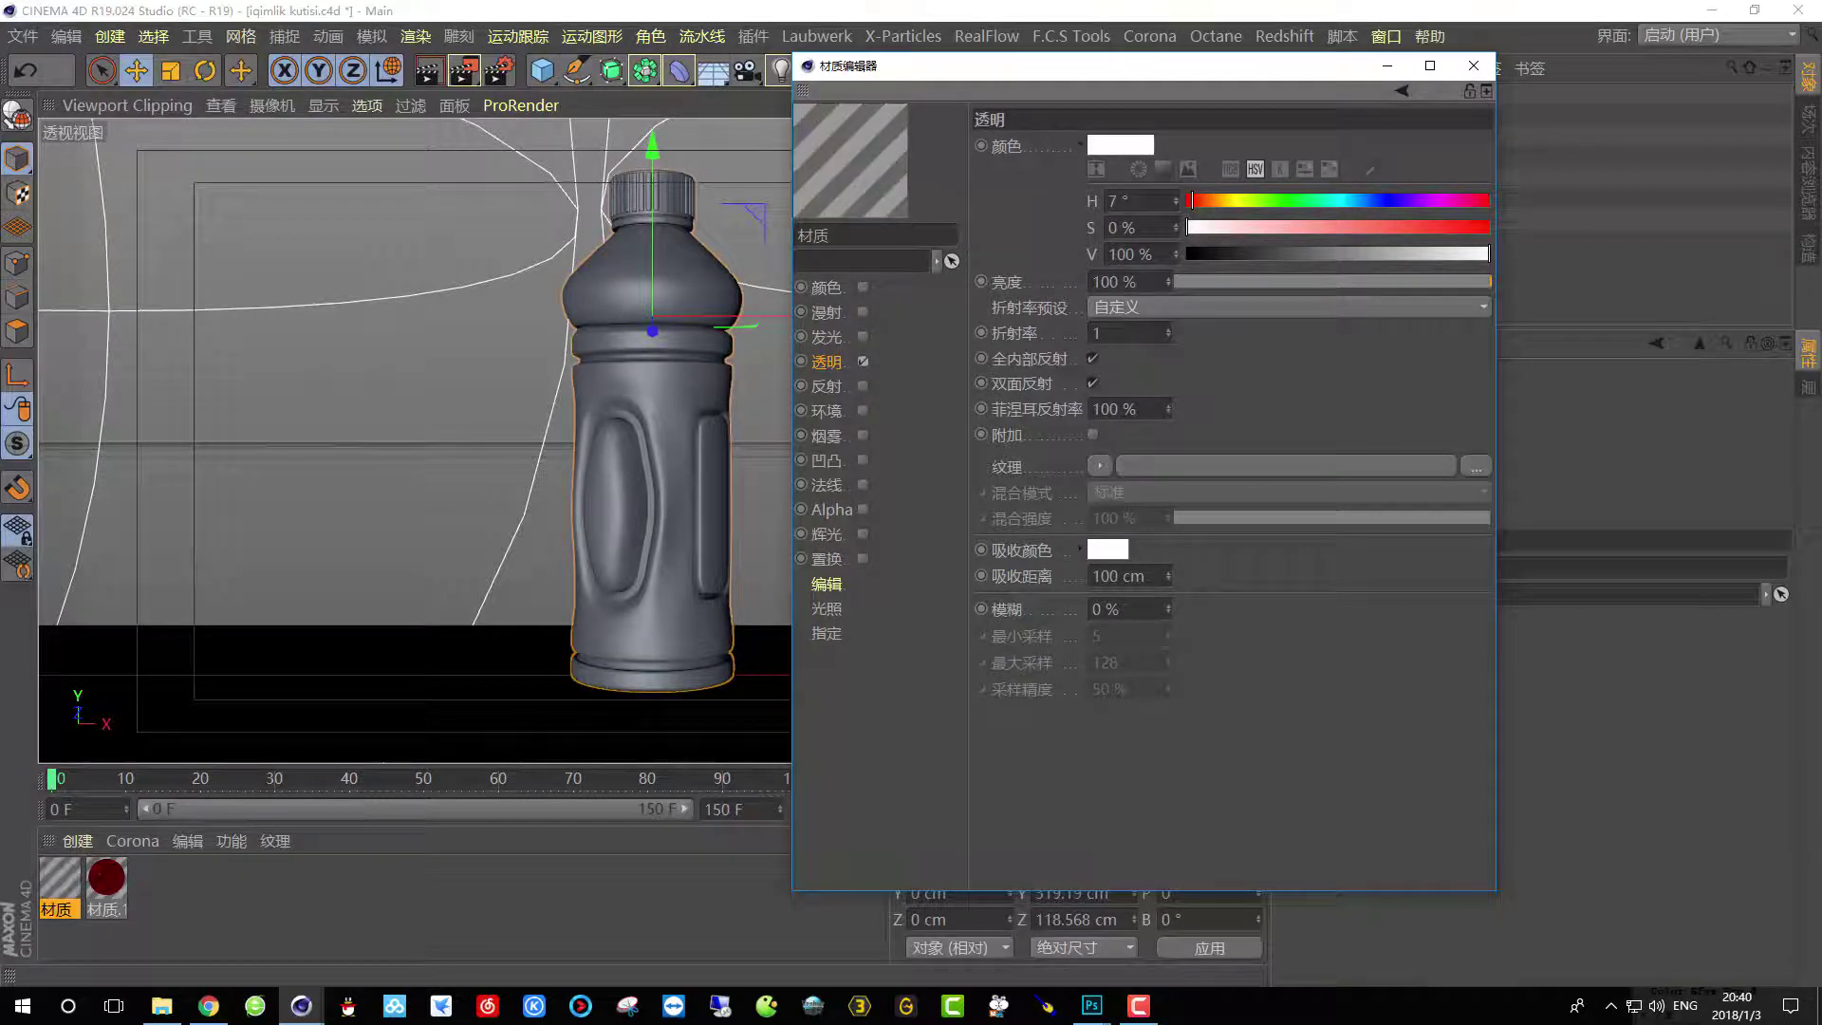
Choose the 塑料（PET） refraction preset for the clear material, edit its refraction index and close the material editor.
left_click(1136, 307)
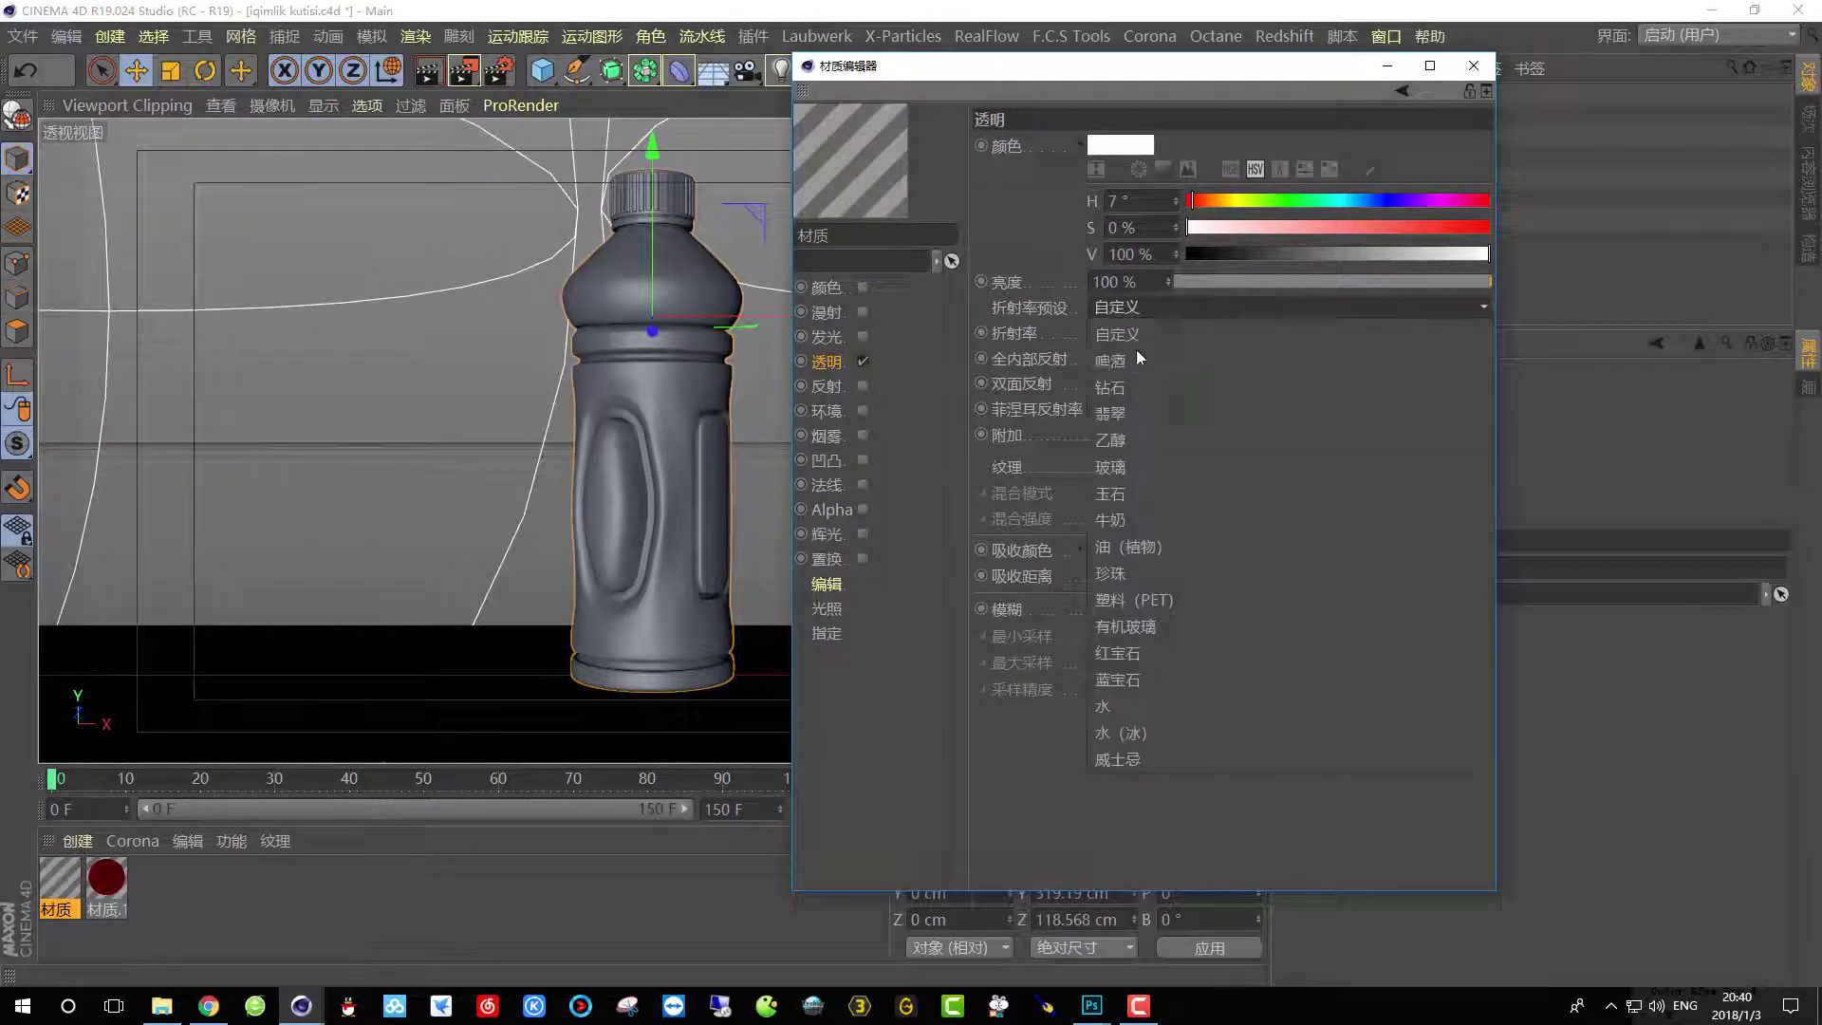
left_click(1120, 600)
left_click_drag(1132, 334, 1113, 338)
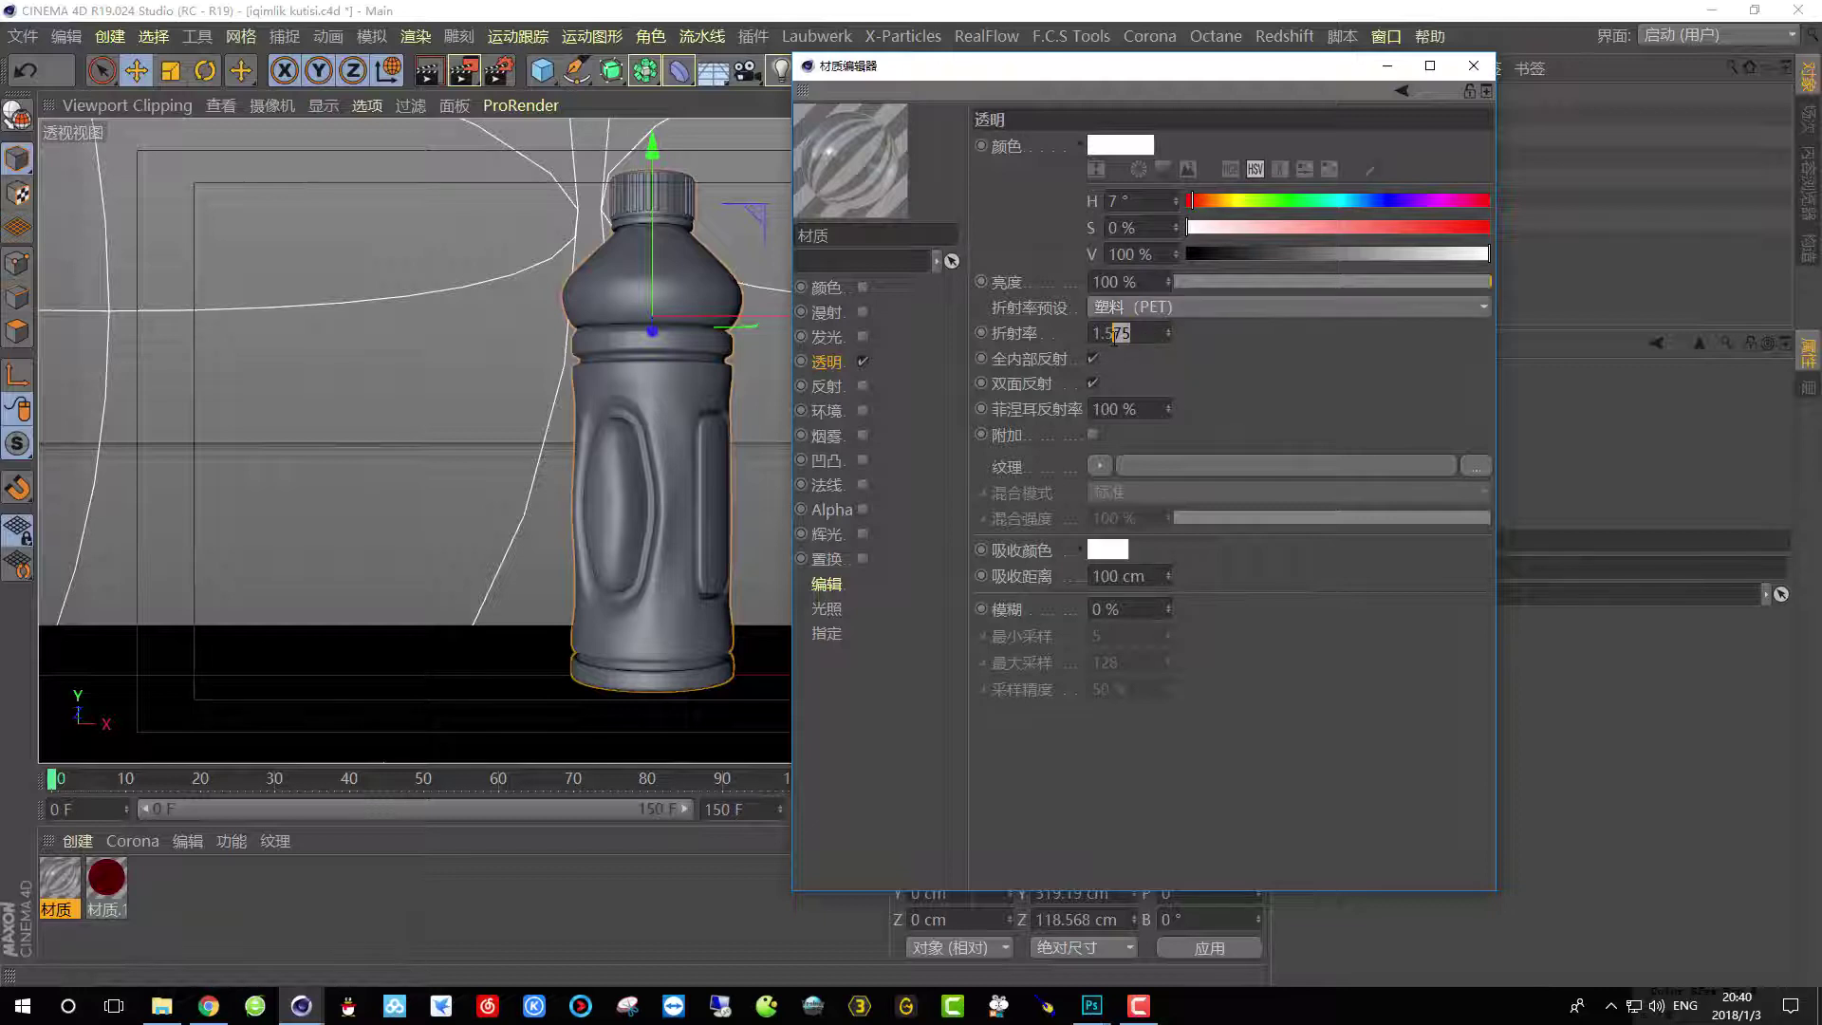
key("Right")
left_click_drag(1132, 333, 984, 359)
type("1.5675")
key("BackSpace")
key("BackSpace")
key("BackSpace")
key("Return")
left_click(1476, 67)
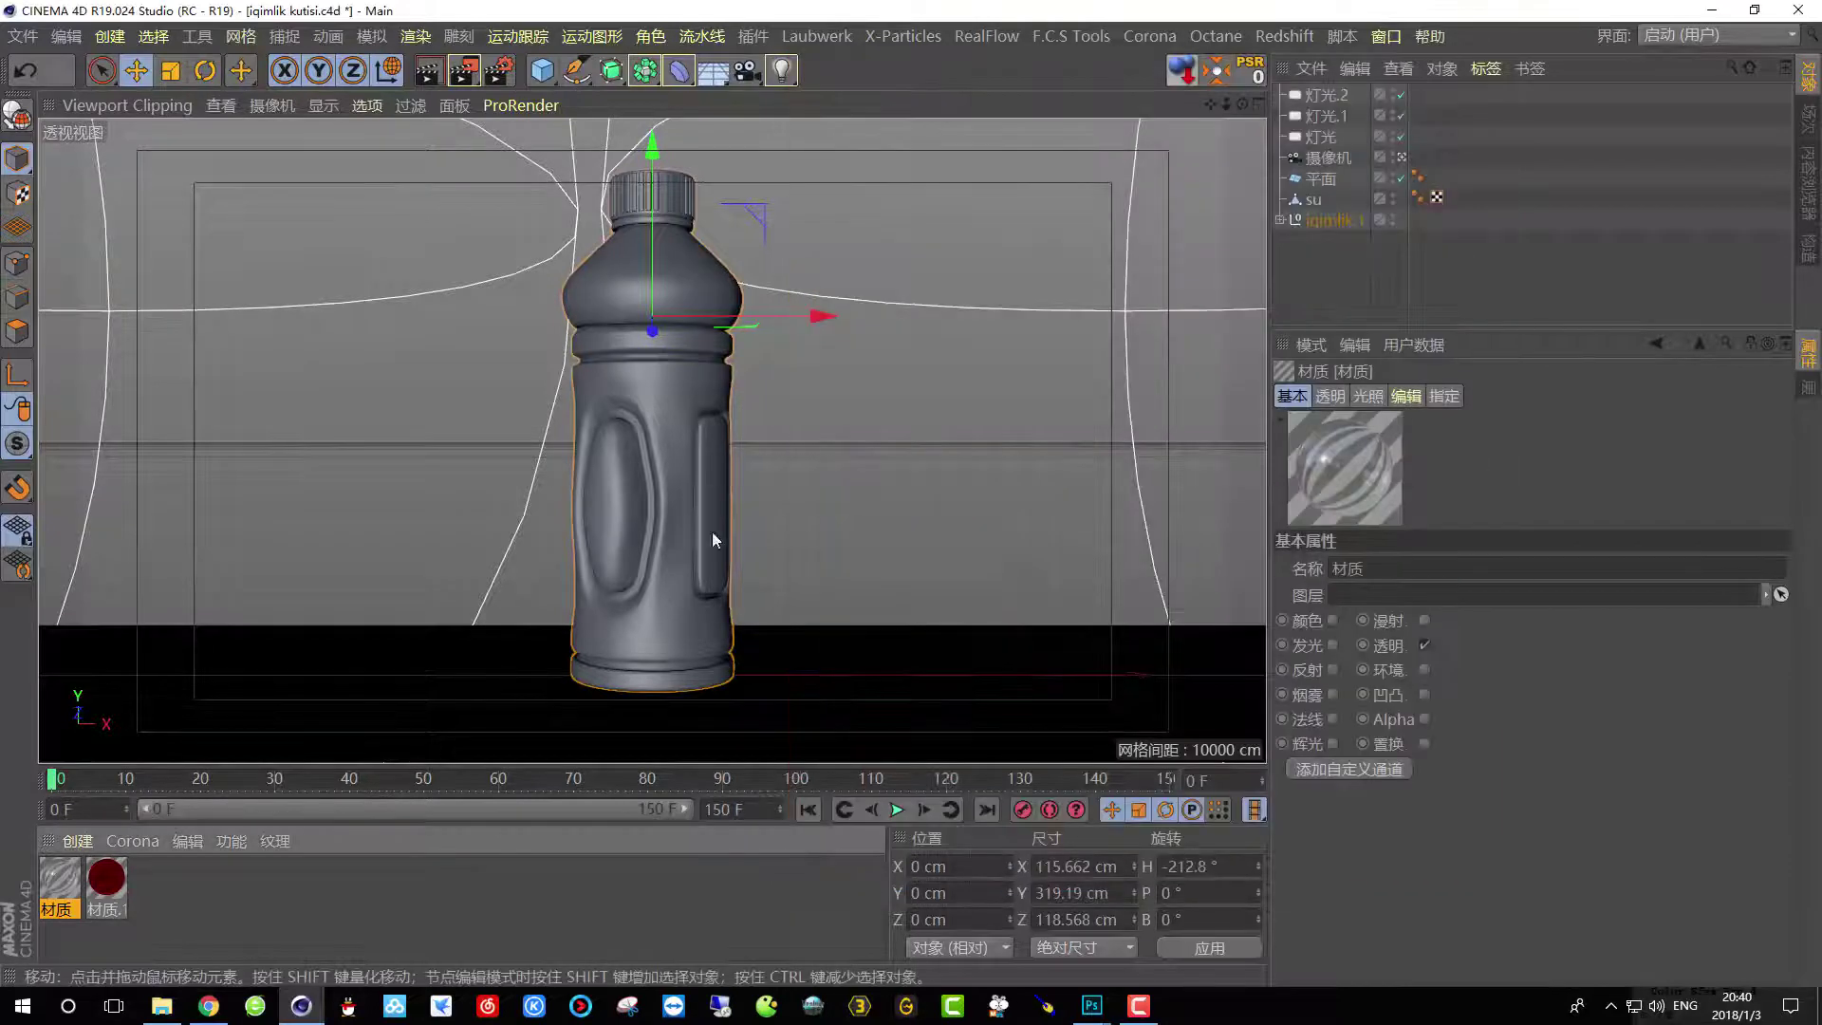
Expand the iqimlik.1 group and apply the clear plastic material to the 布料曲面 object inside 瓶子.
left_click(595, 264)
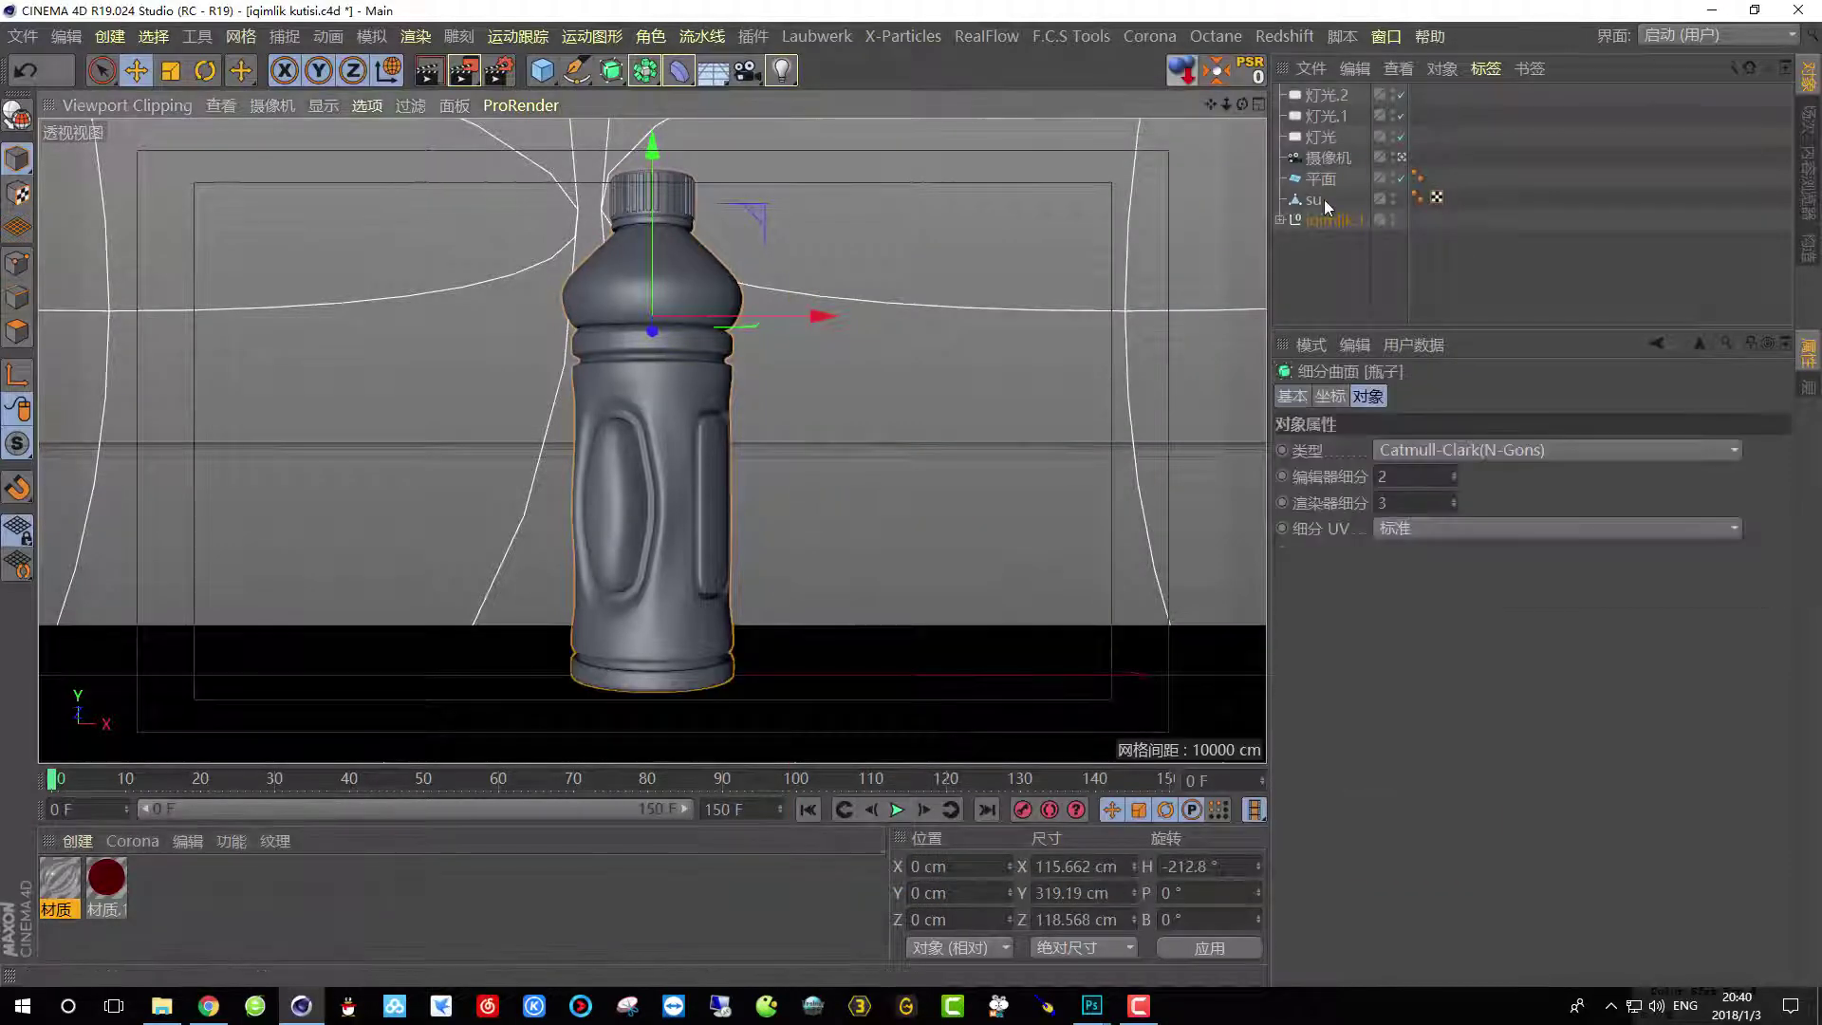
left_click(1279, 219)
left_click_drag(1467, 333, 1467, 503)
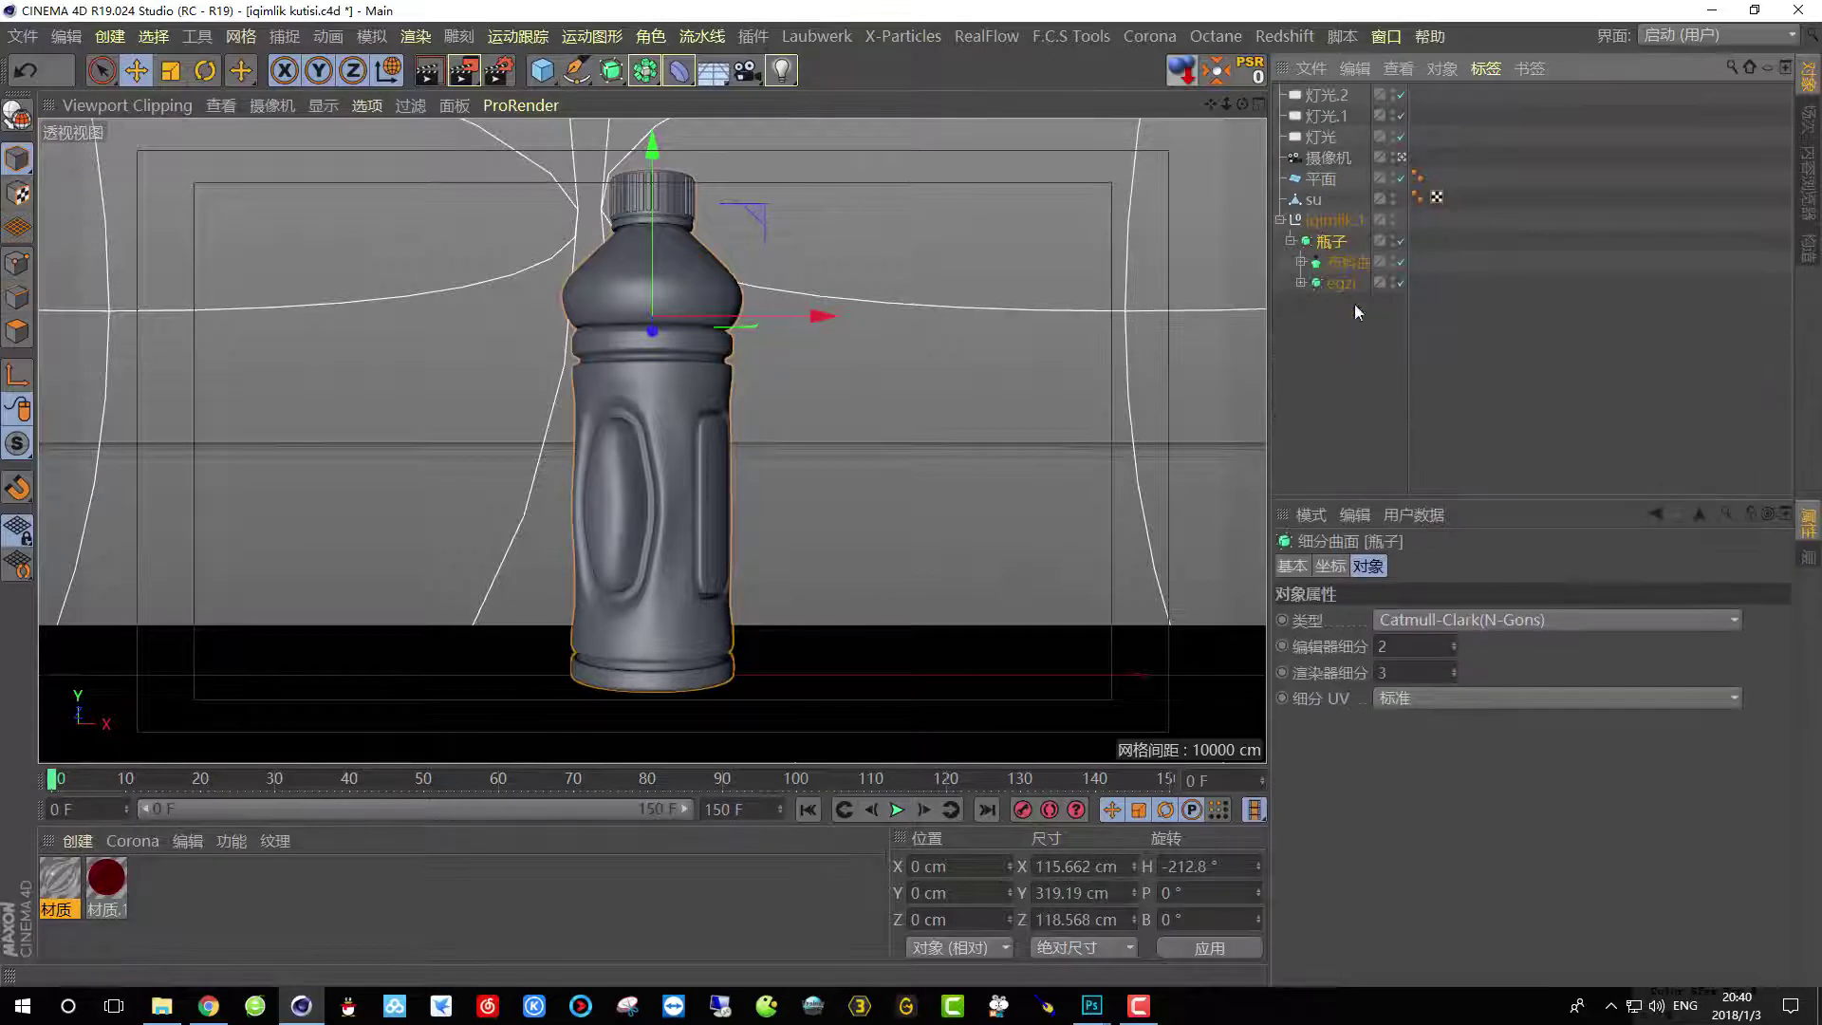
left_click(1347, 262)
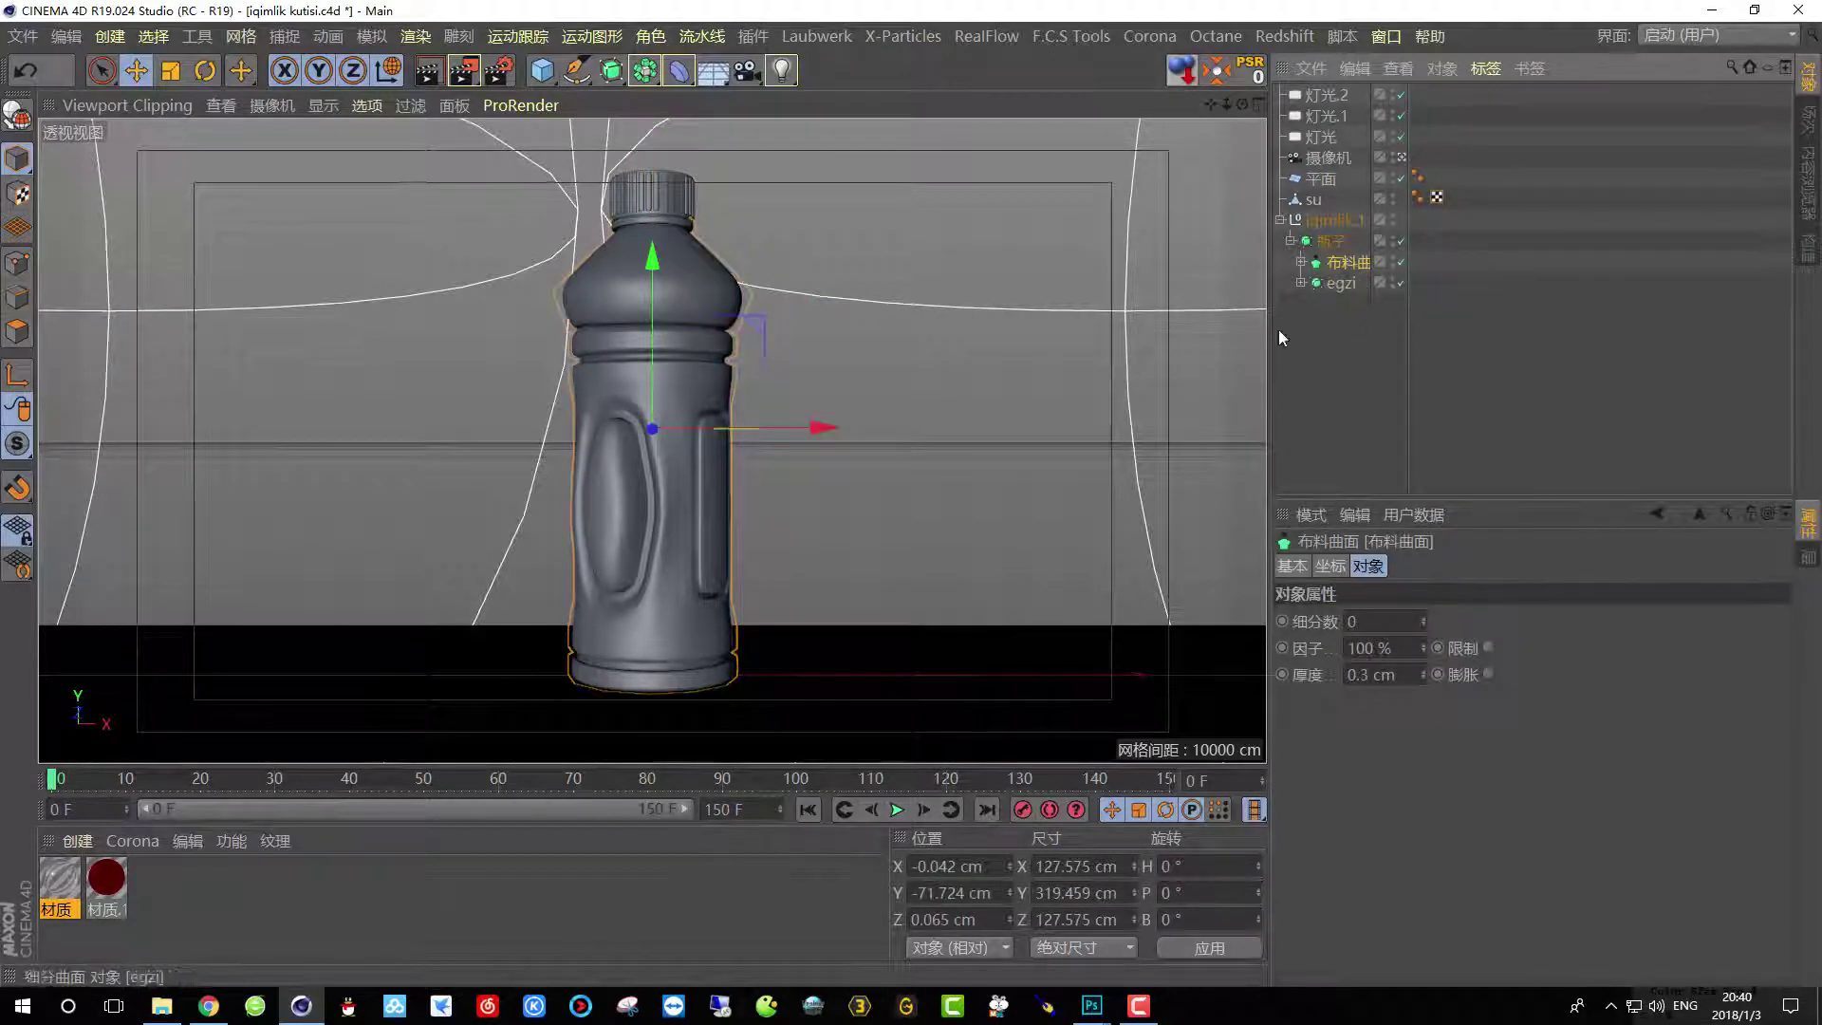
left_click_drag(59, 883, 1374, 268)
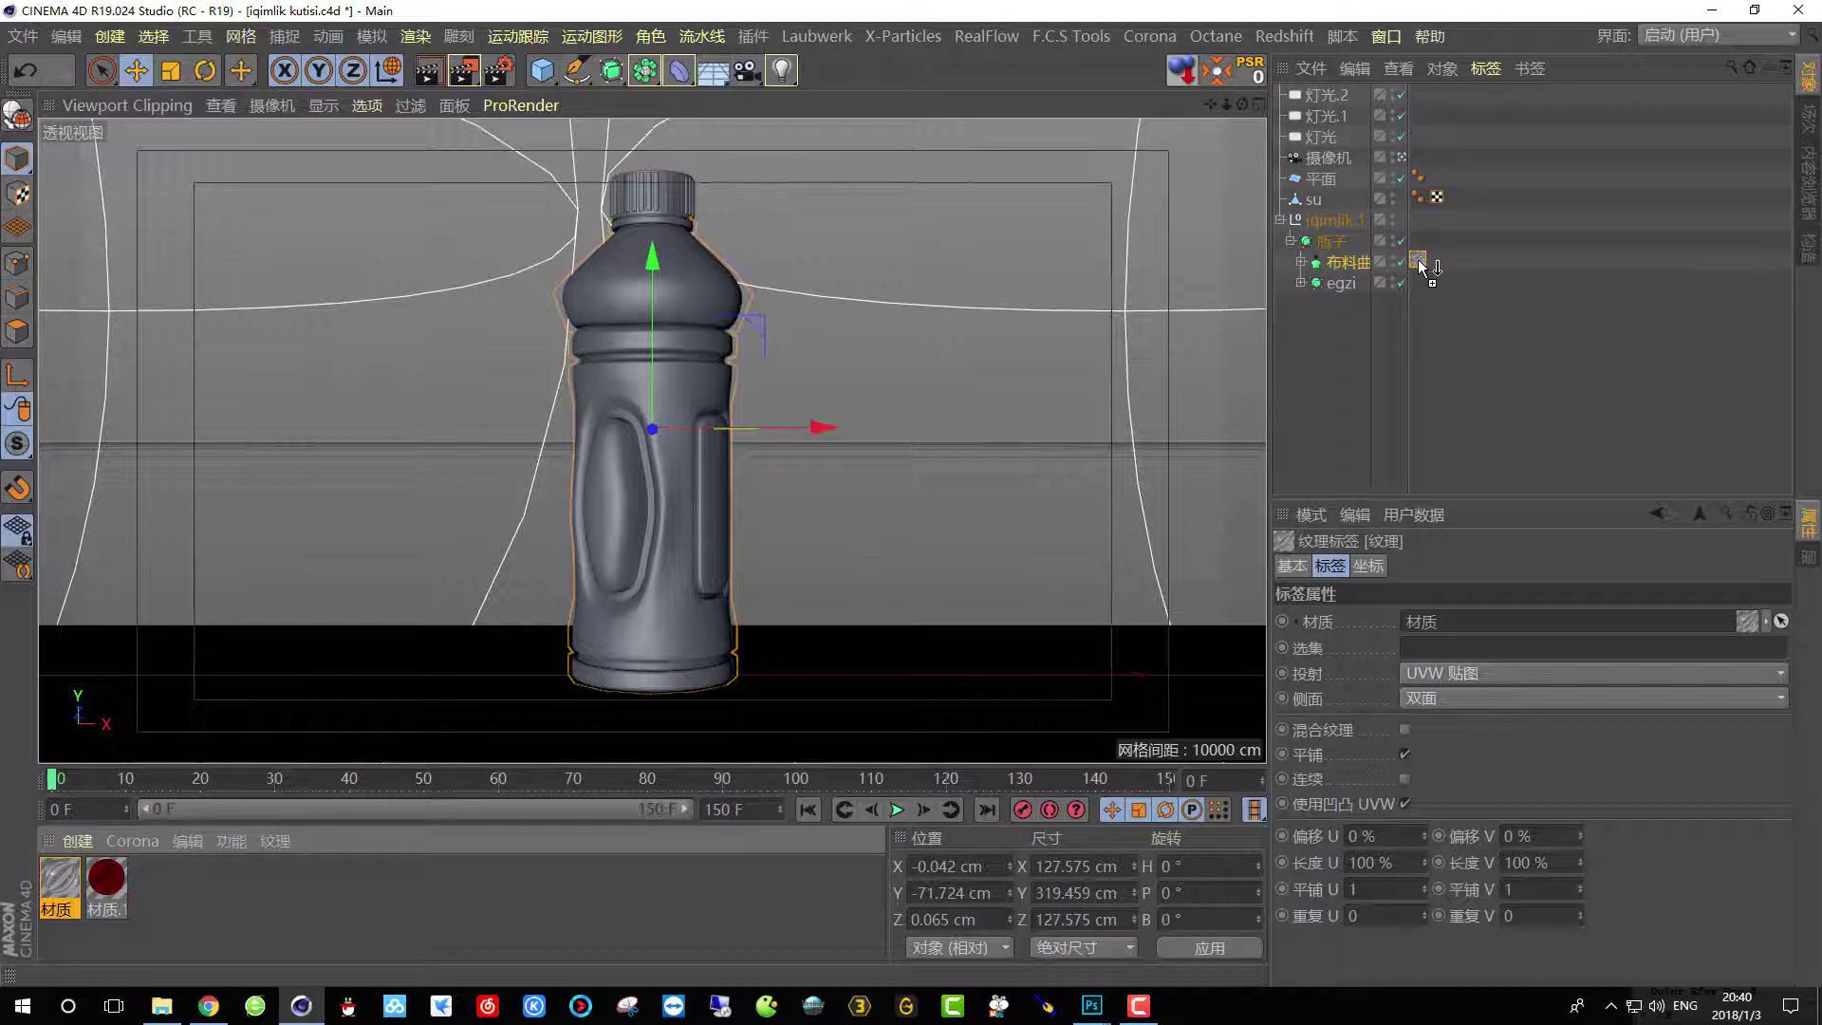
Apply the red 材质.1 material to the su object and render a preview of the camera view.
left_click(99, 877)
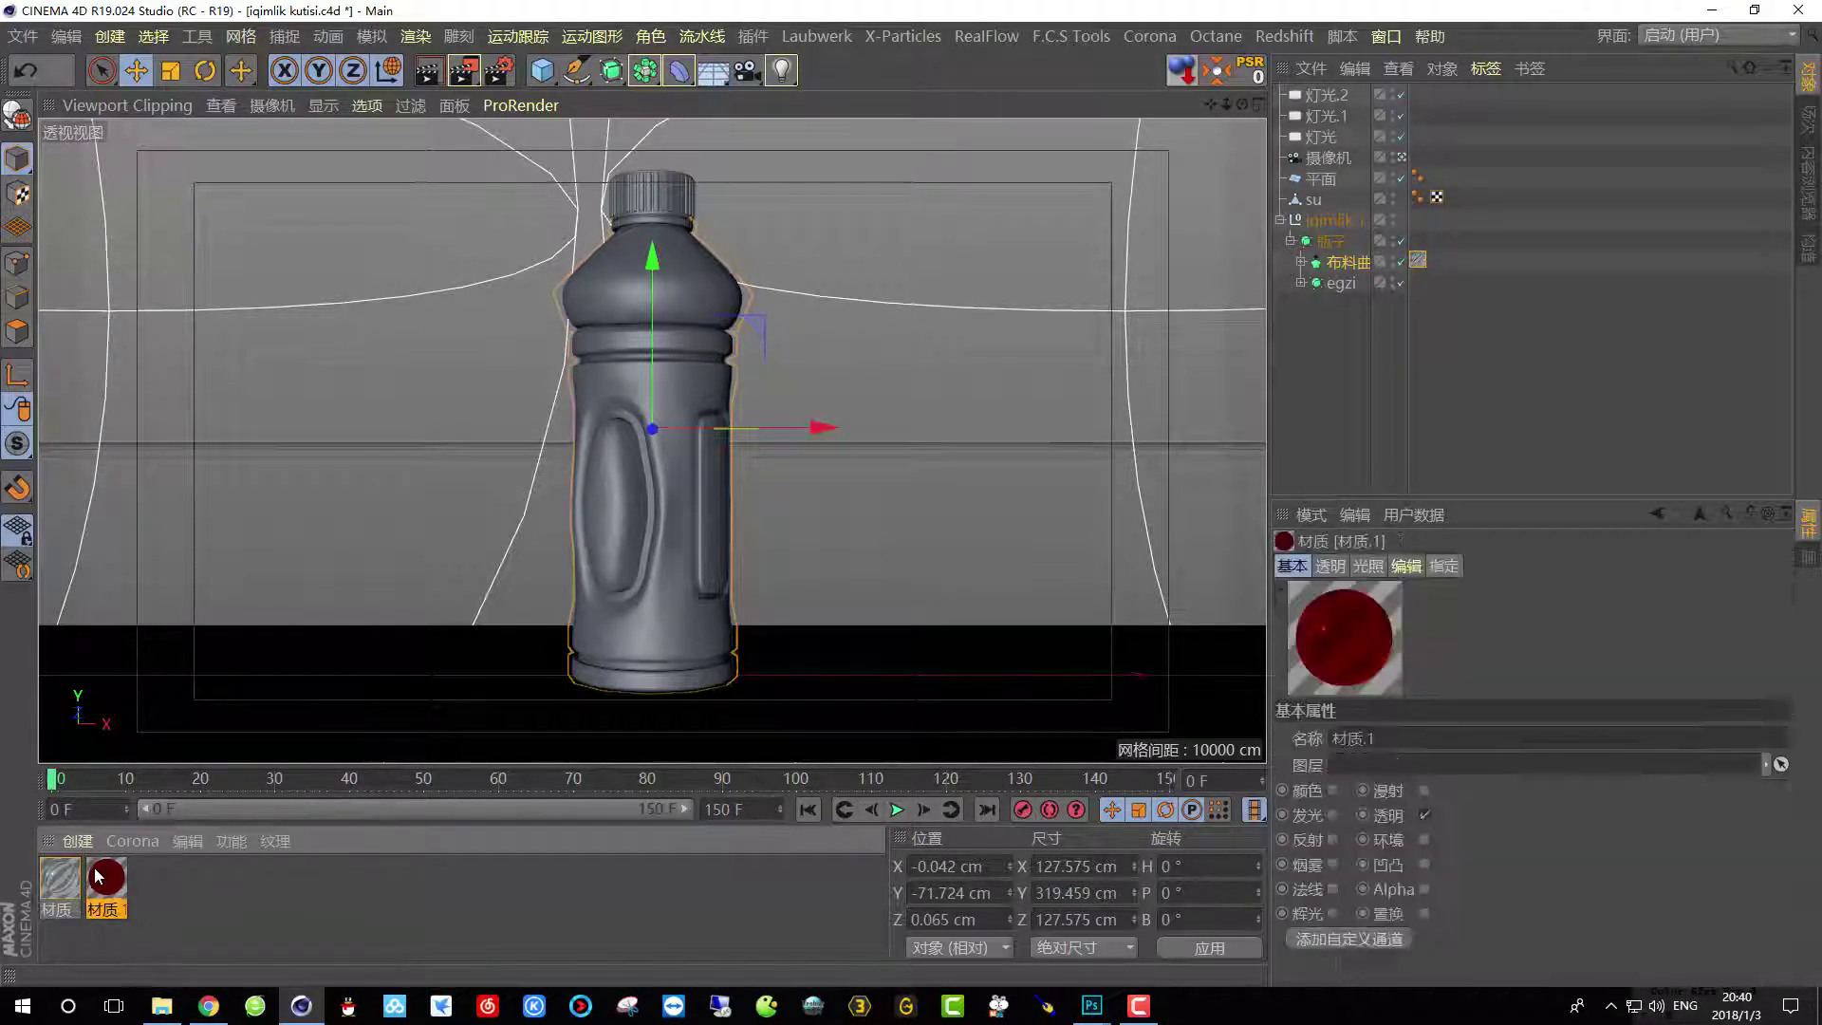
left_click(1311, 200)
left_click_drag(123, 881, 1313, 201)
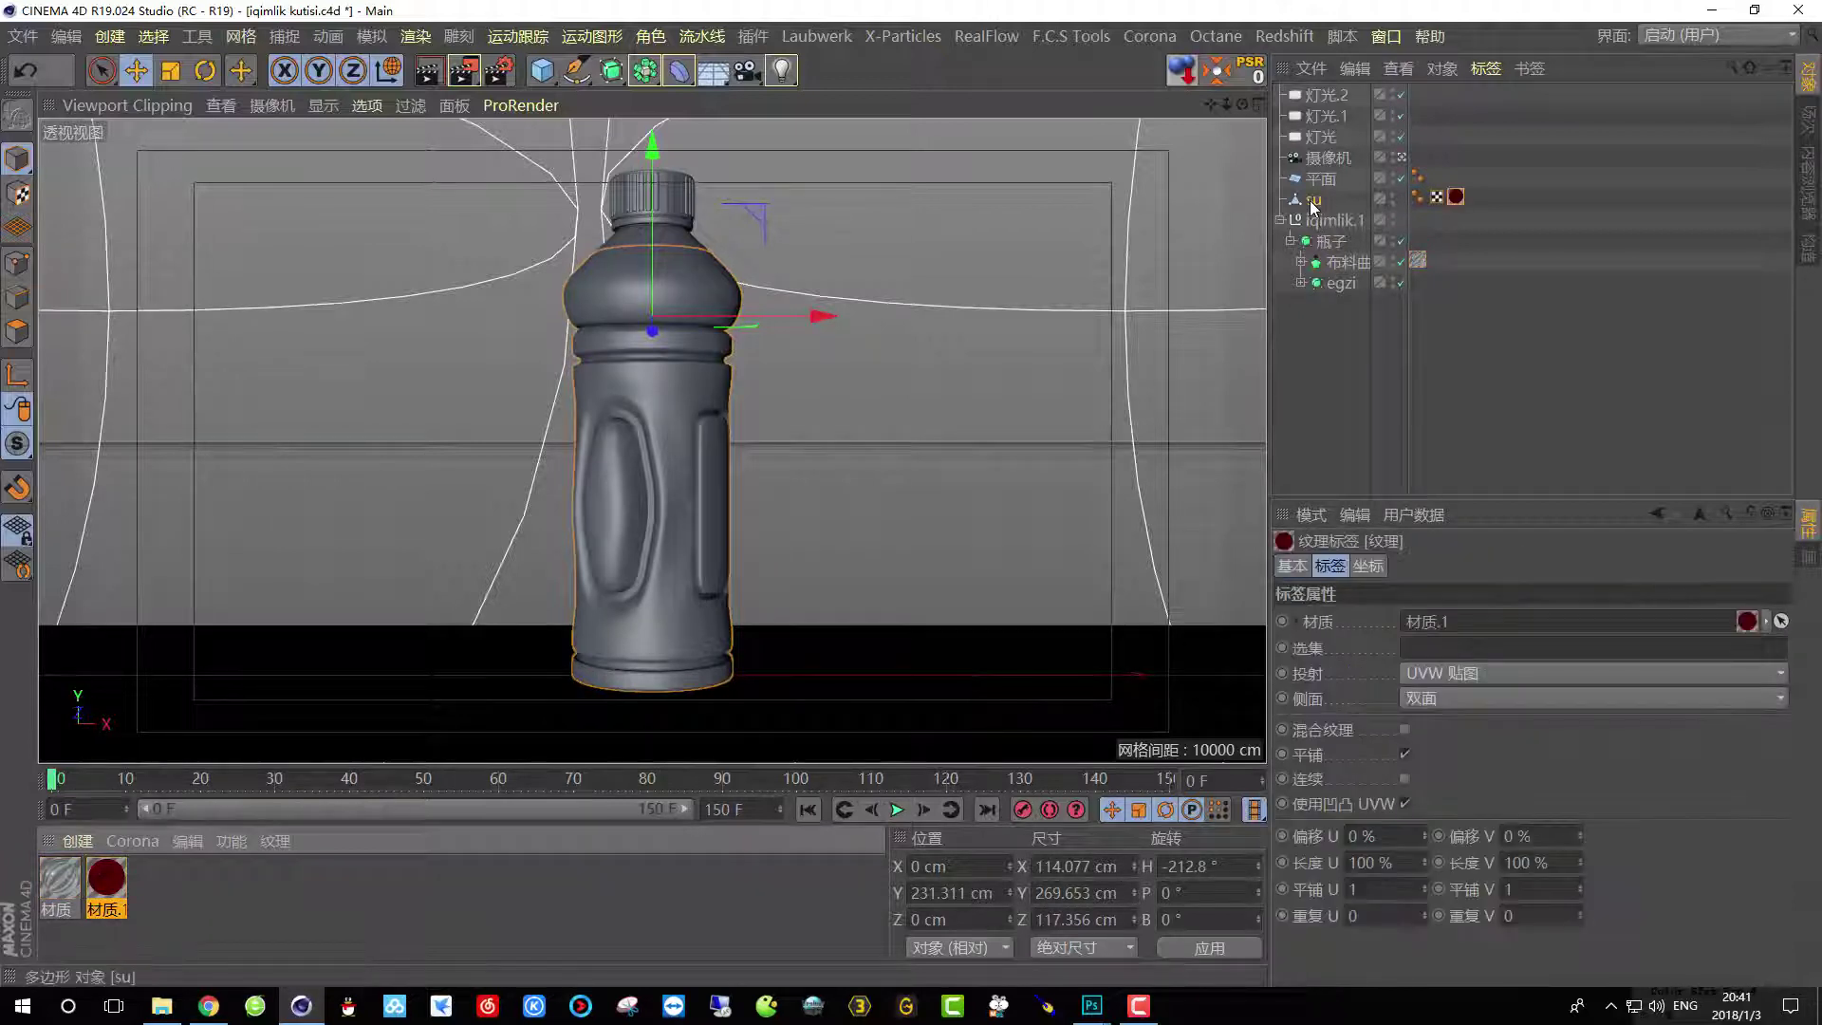
left_click(430, 70)
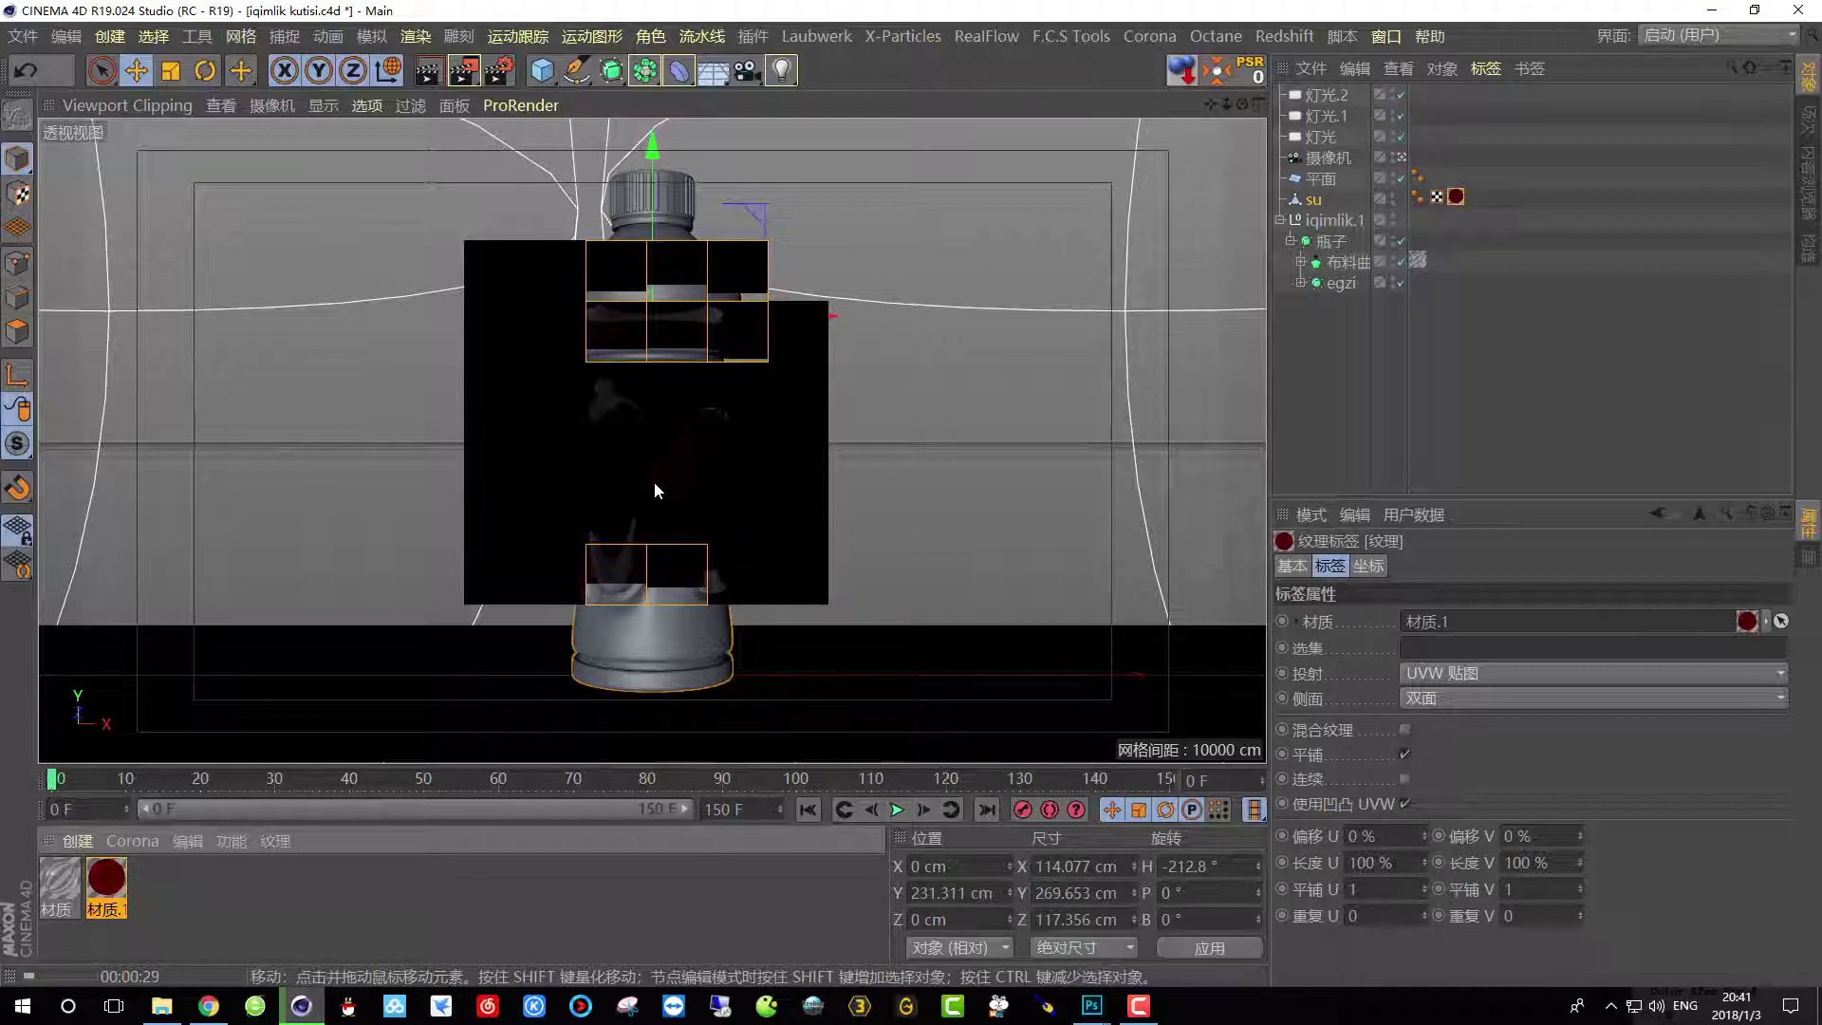
Adjust the area lights around the bottle outside the camera view, select 灯光.2 and return to the camera view.
left_click(1401, 157)
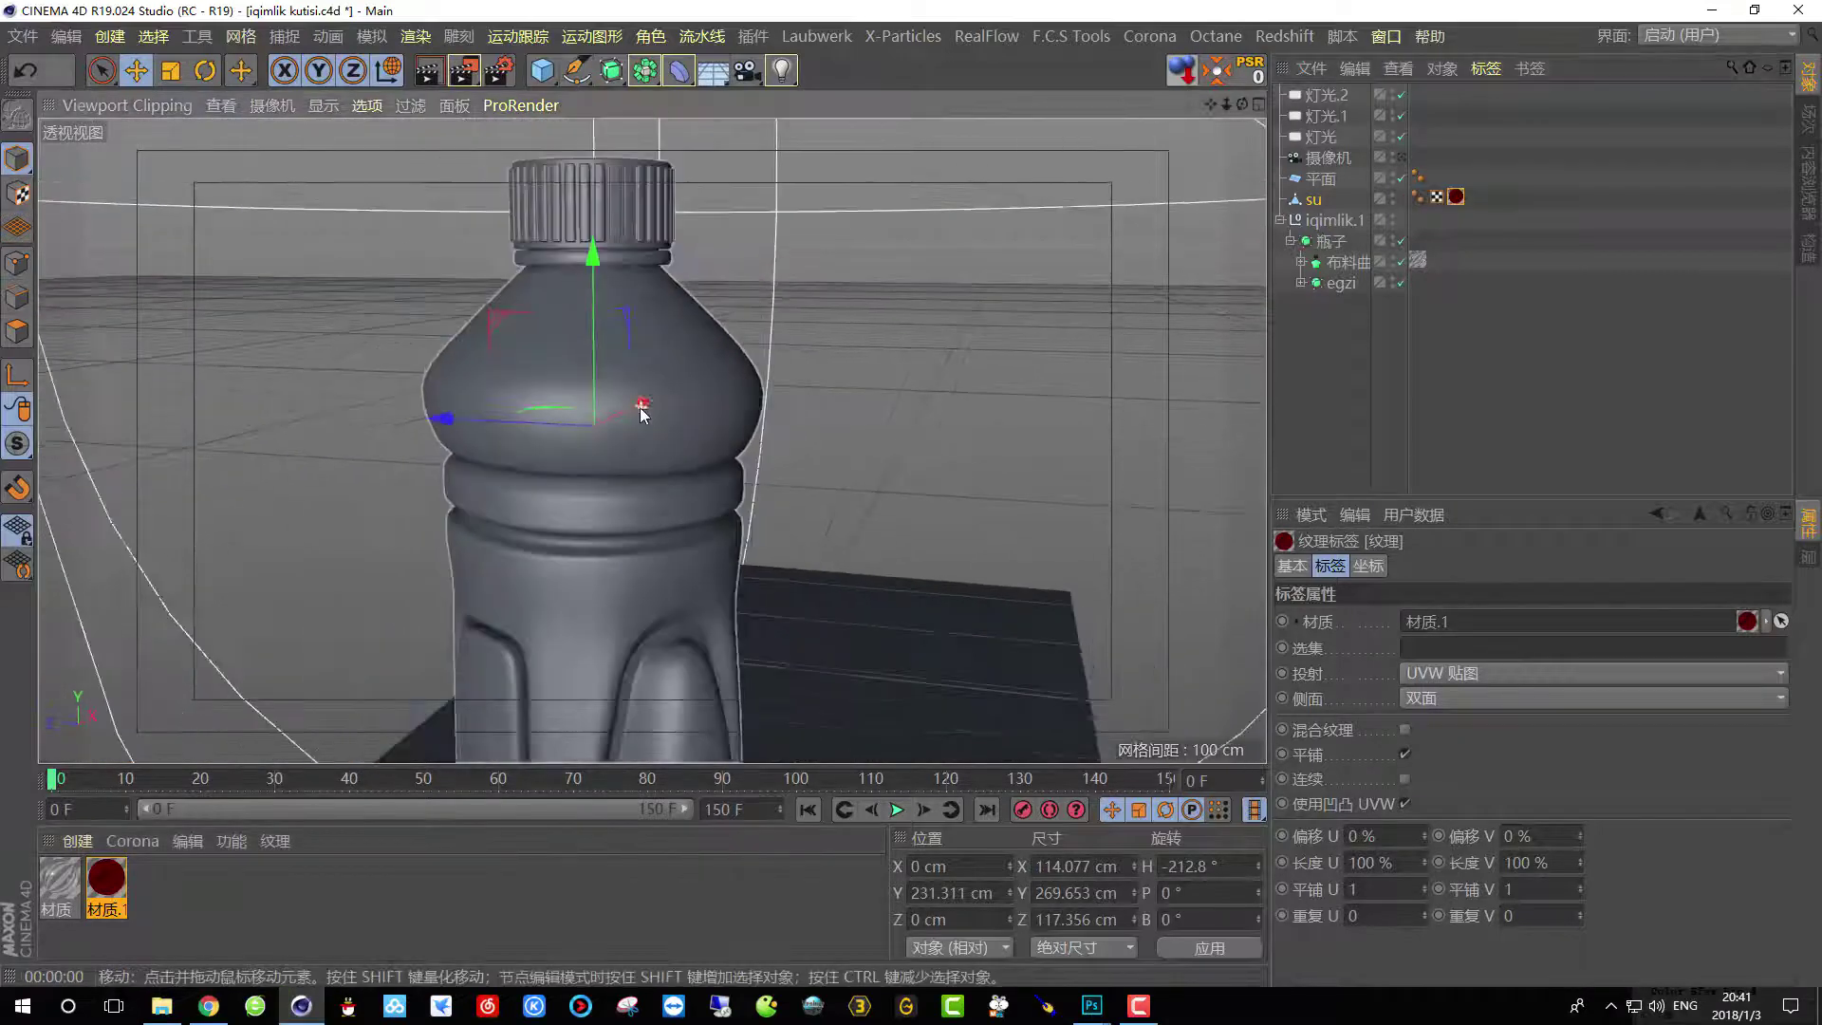
scroll(636, 410, "down", 10)
left_click_drag(615, 416, 698, 343, "alt")
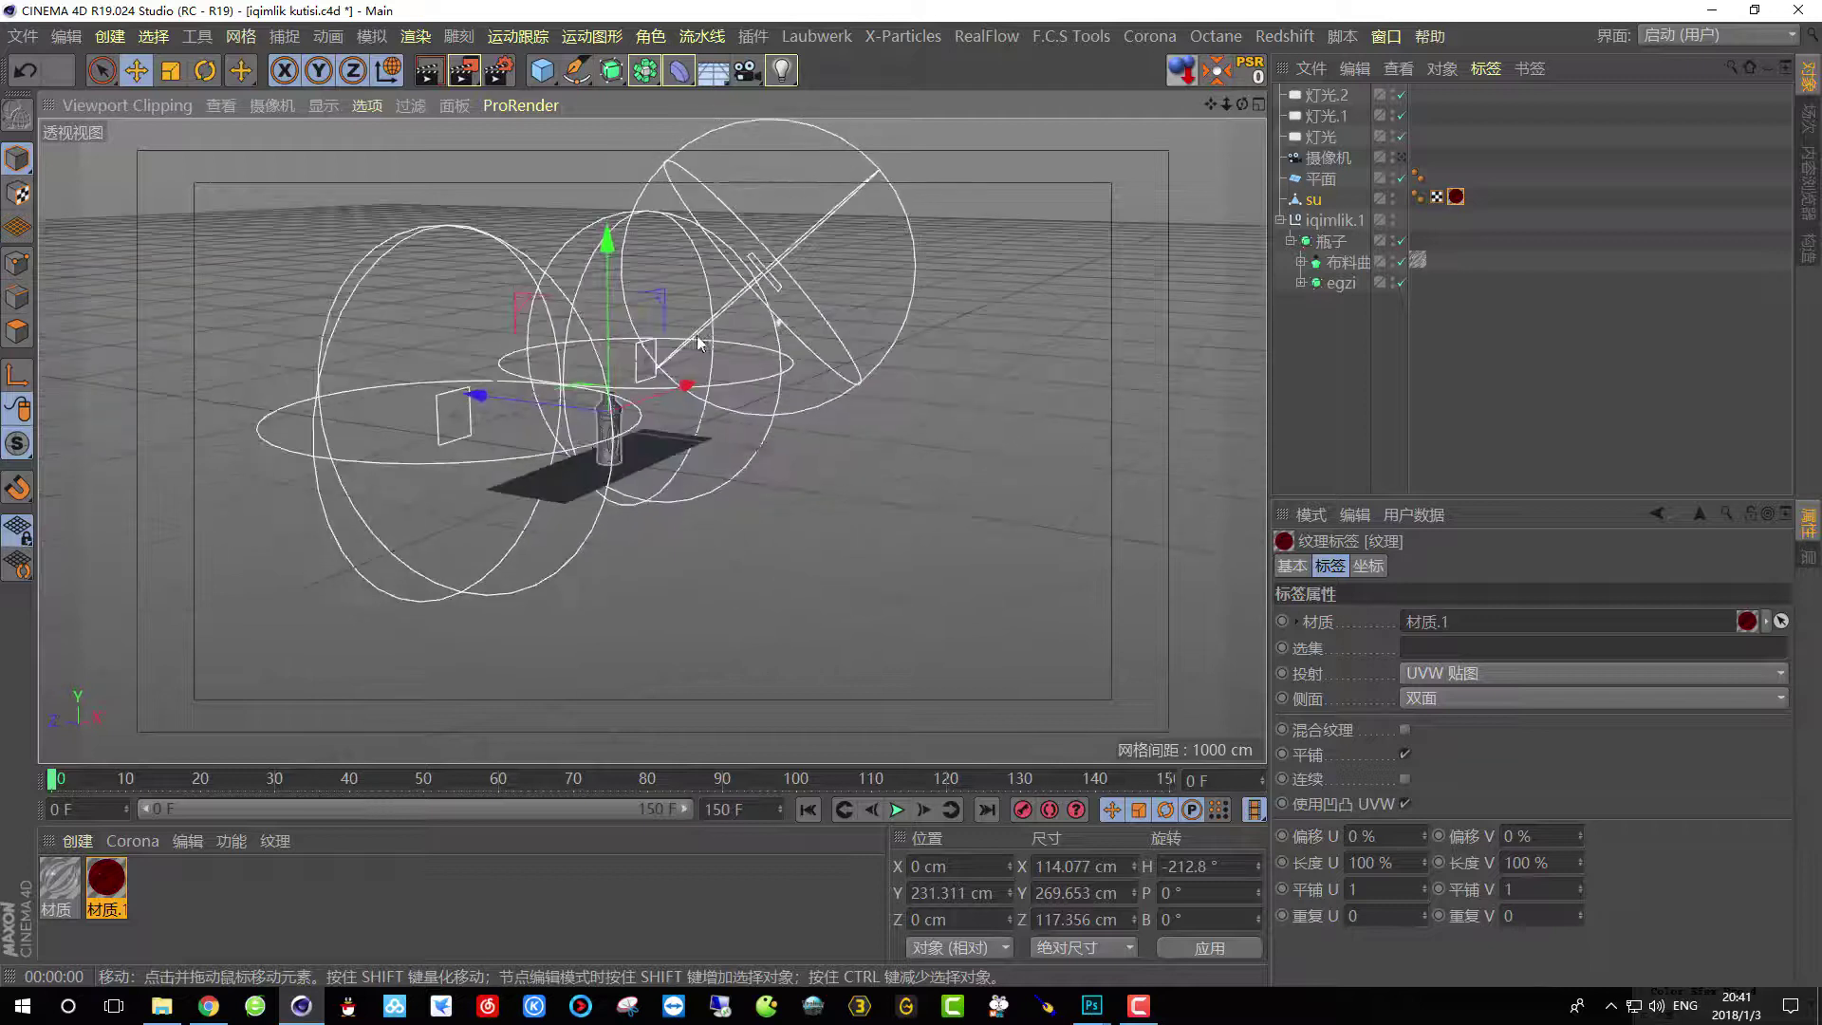
left_click(553, 456)
left_click_drag(621, 446, 755, 470)
left_click(758, 446)
left_click_drag(781, 375, 765, 430)
left_click(798, 429)
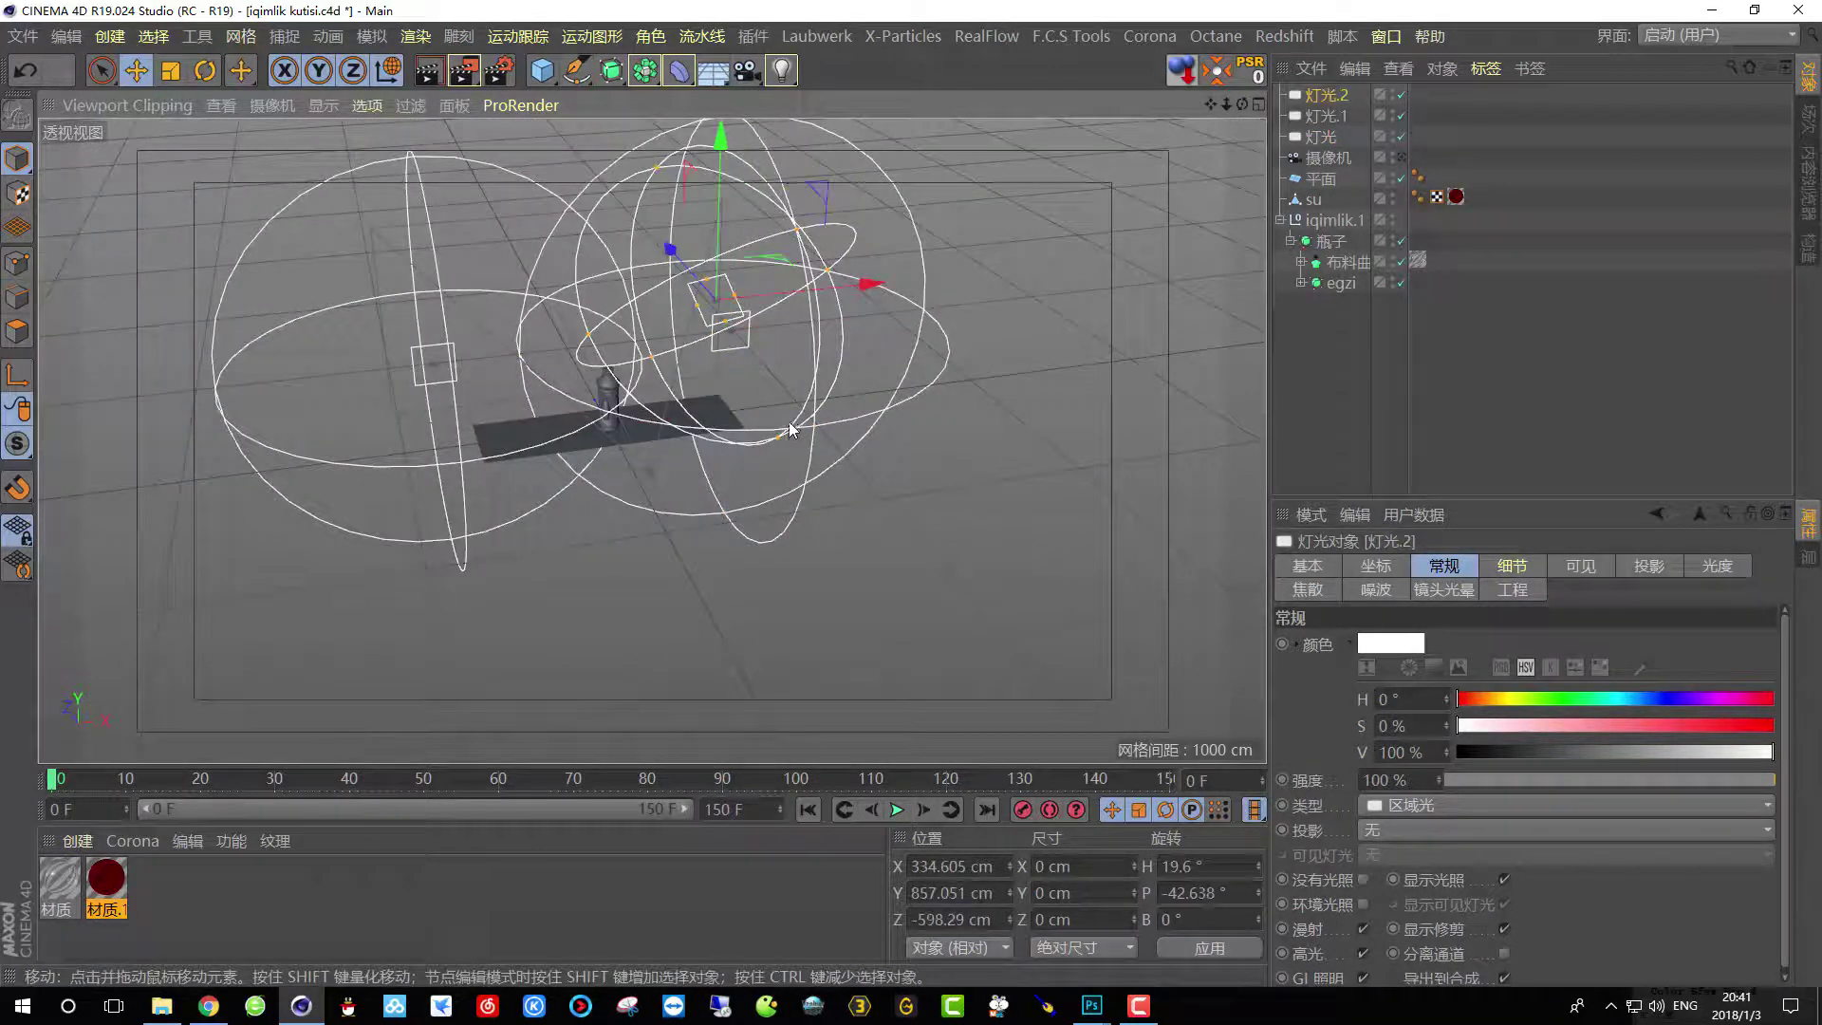
left_click(1402, 157)
Render the camera view again to check the lighting, stop the preview and clear the selection.
left_click(428, 72)
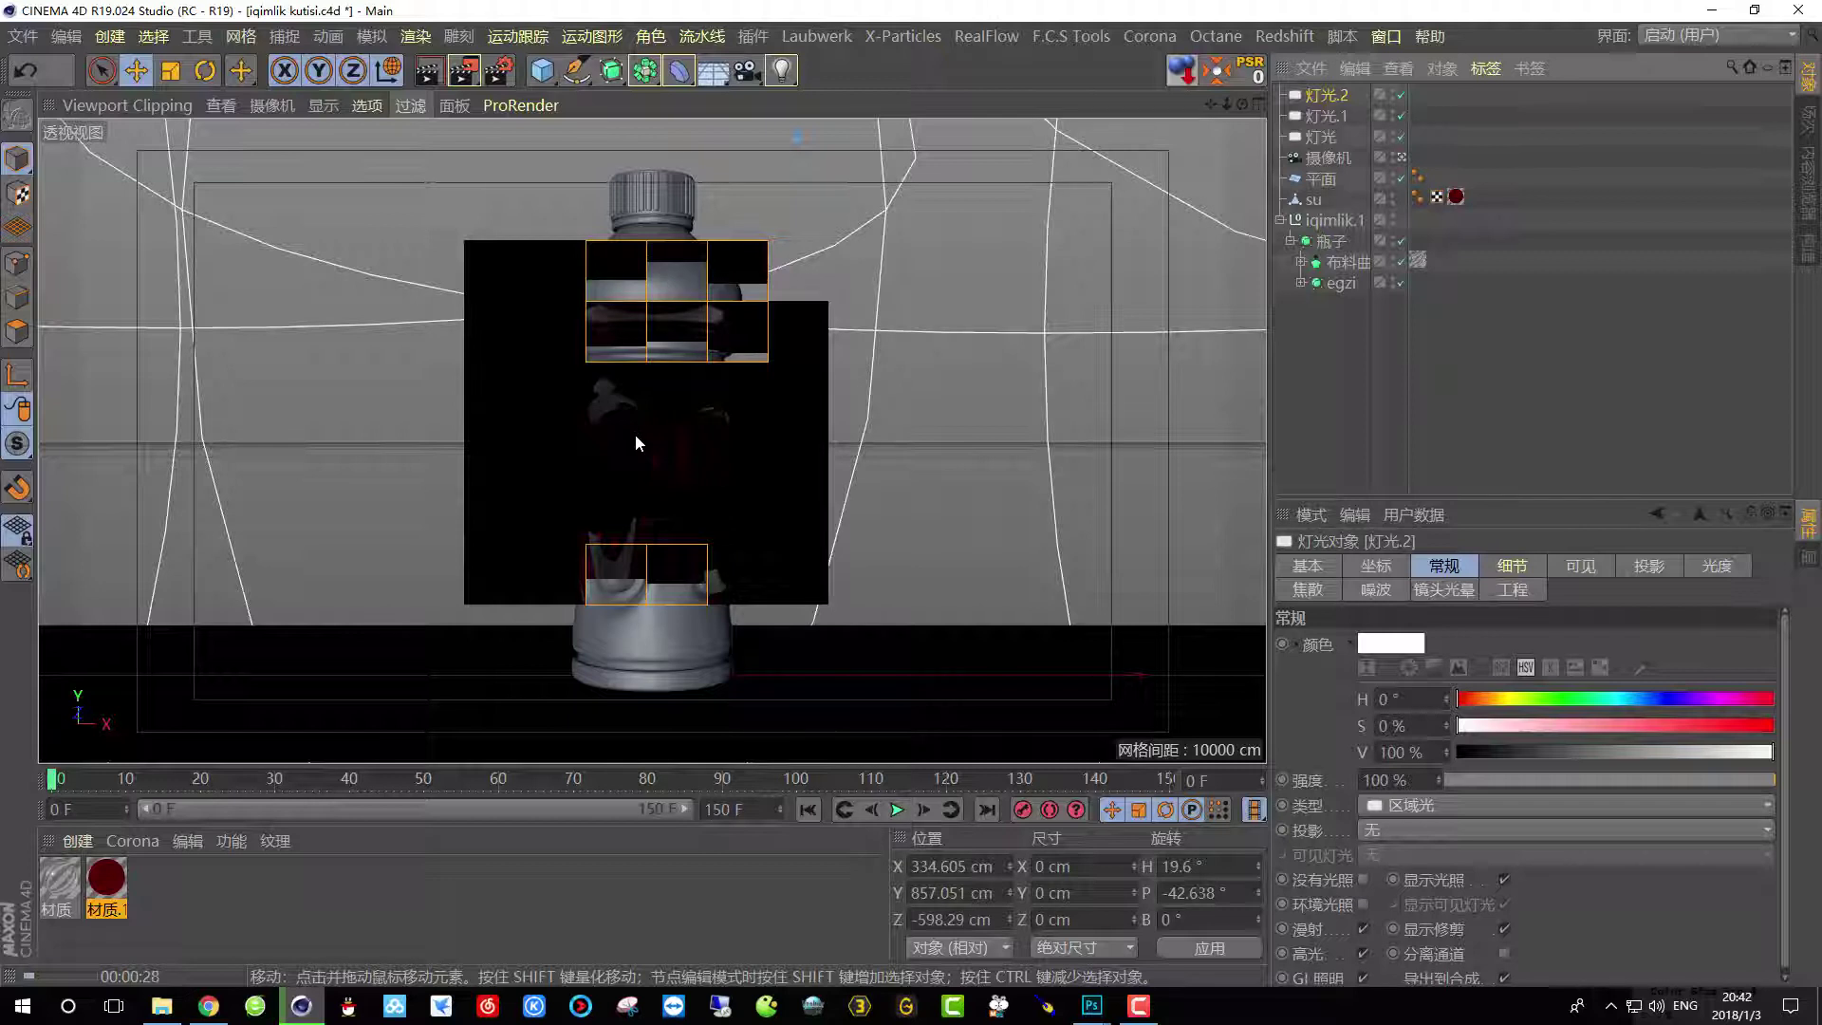
left_click(692, 396)
left_click(1346, 355)
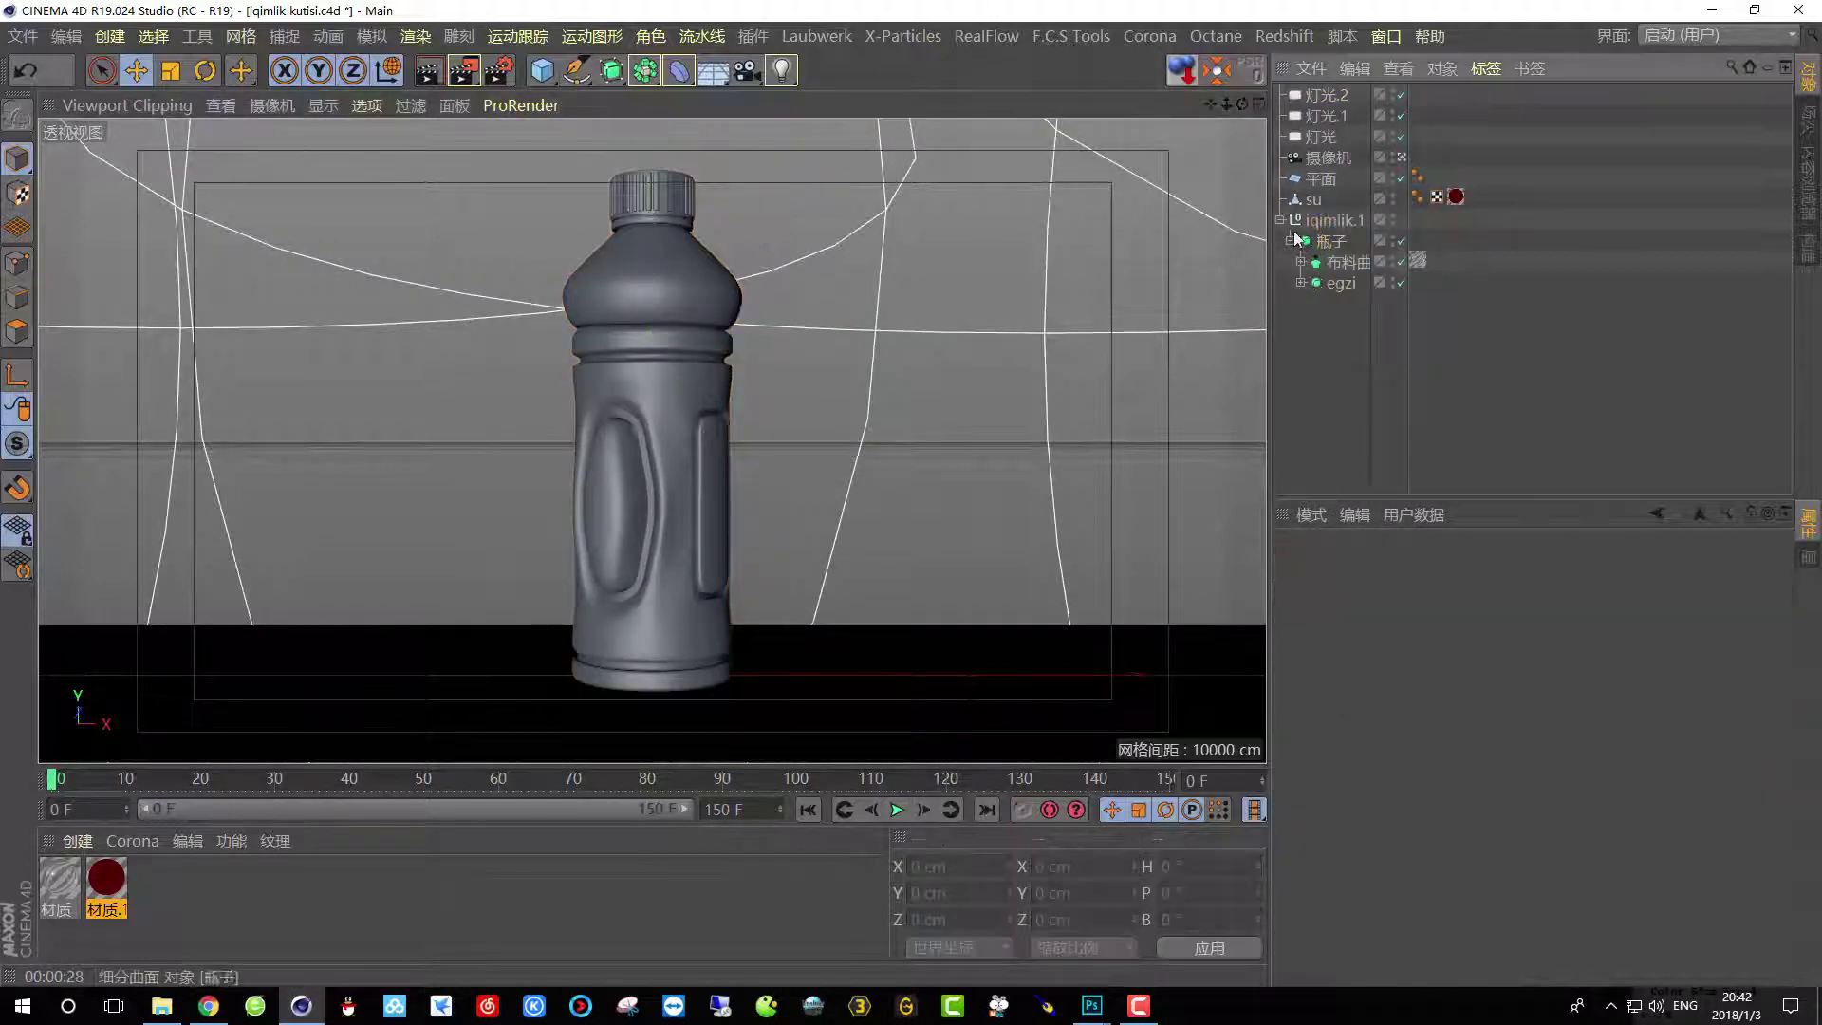
Collapse the iqimlik.1 group and add a Sky object to the scene.
left_click(1280, 219)
left_click(710, 76)
left_click(710, 76)
left_click(710, 76)
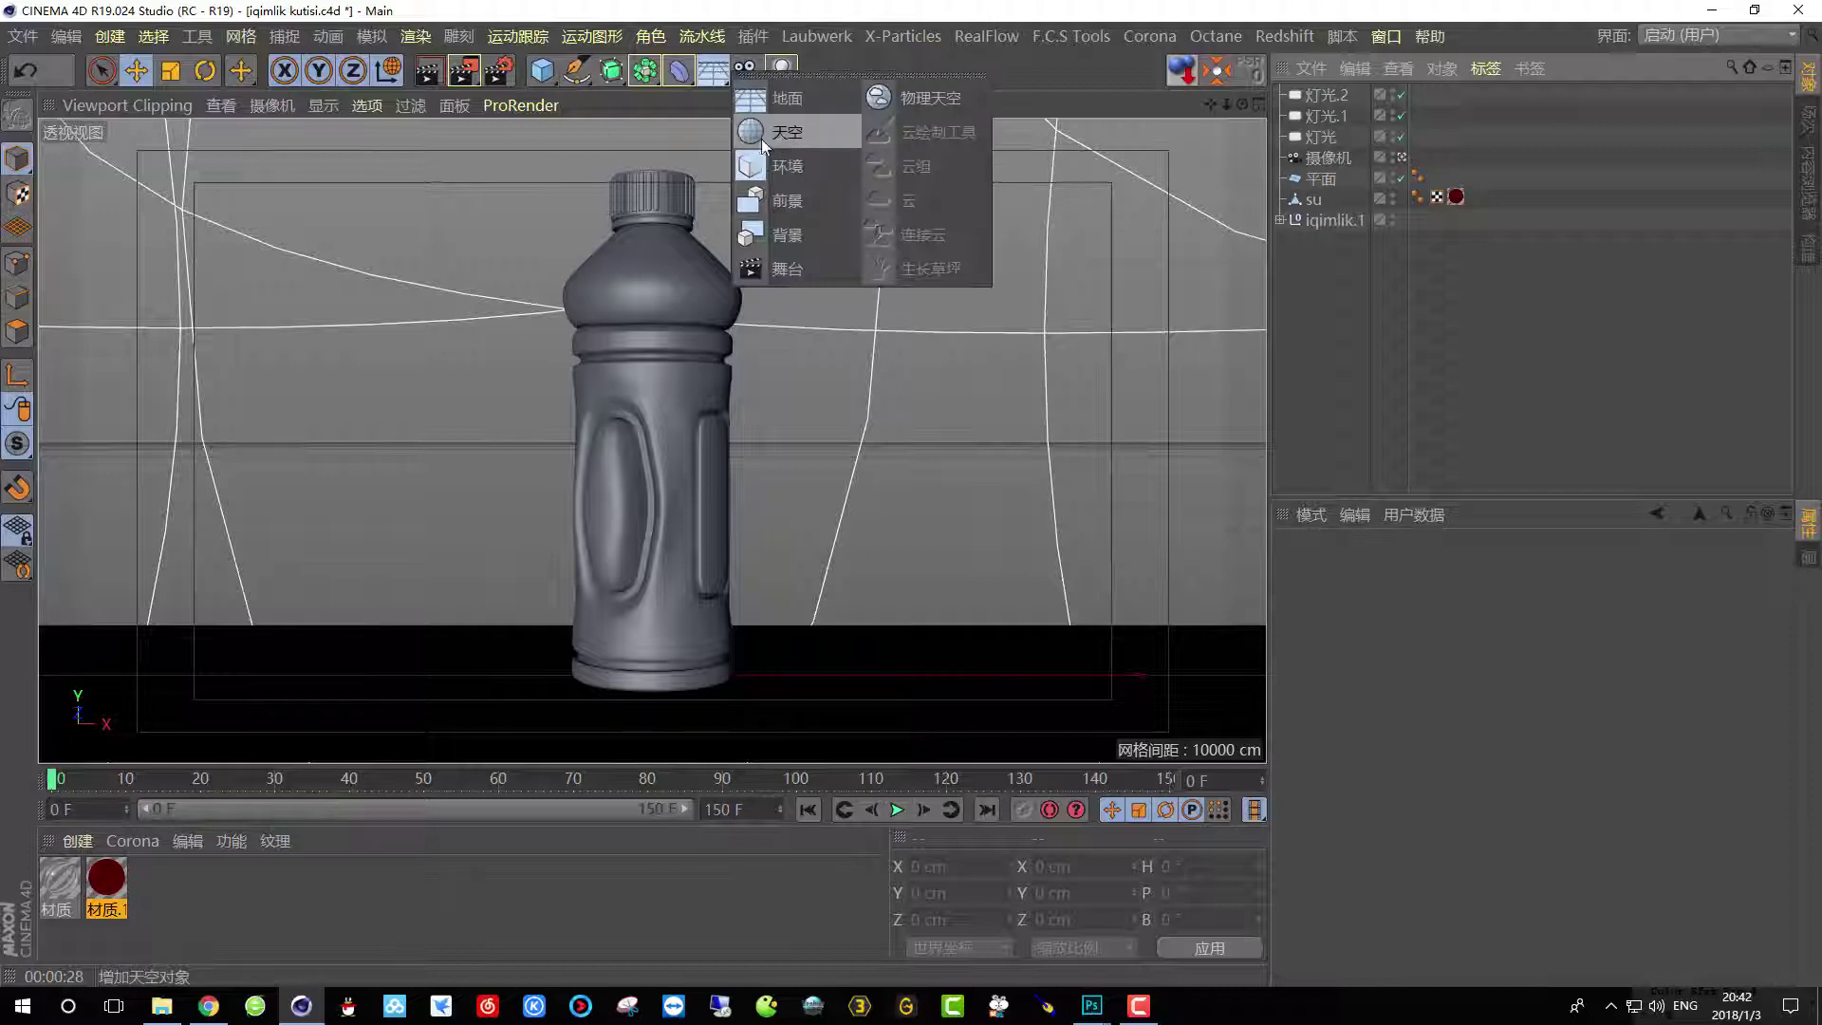
left_click(800, 133)
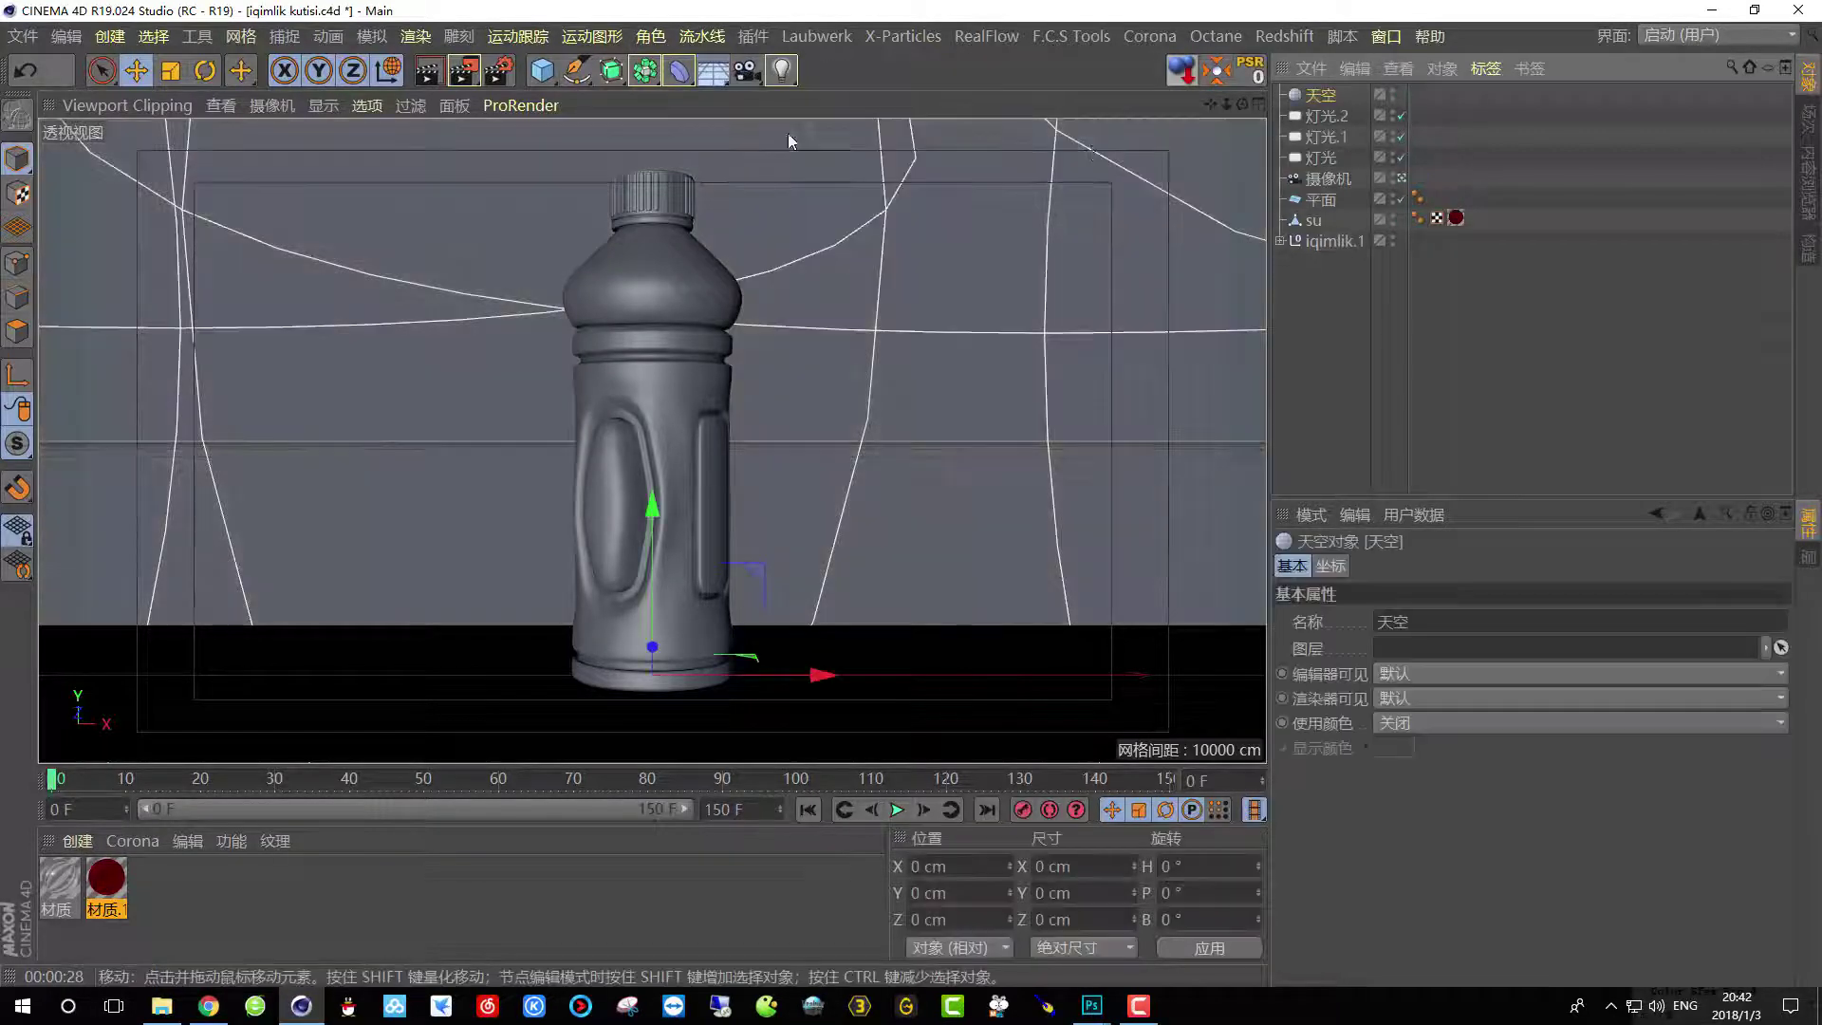
Create a new material, 材质.2, with the color and reflection channels disabled and luminance (发光) enabled.
left_click(319, 907)
double_click(318, 900)
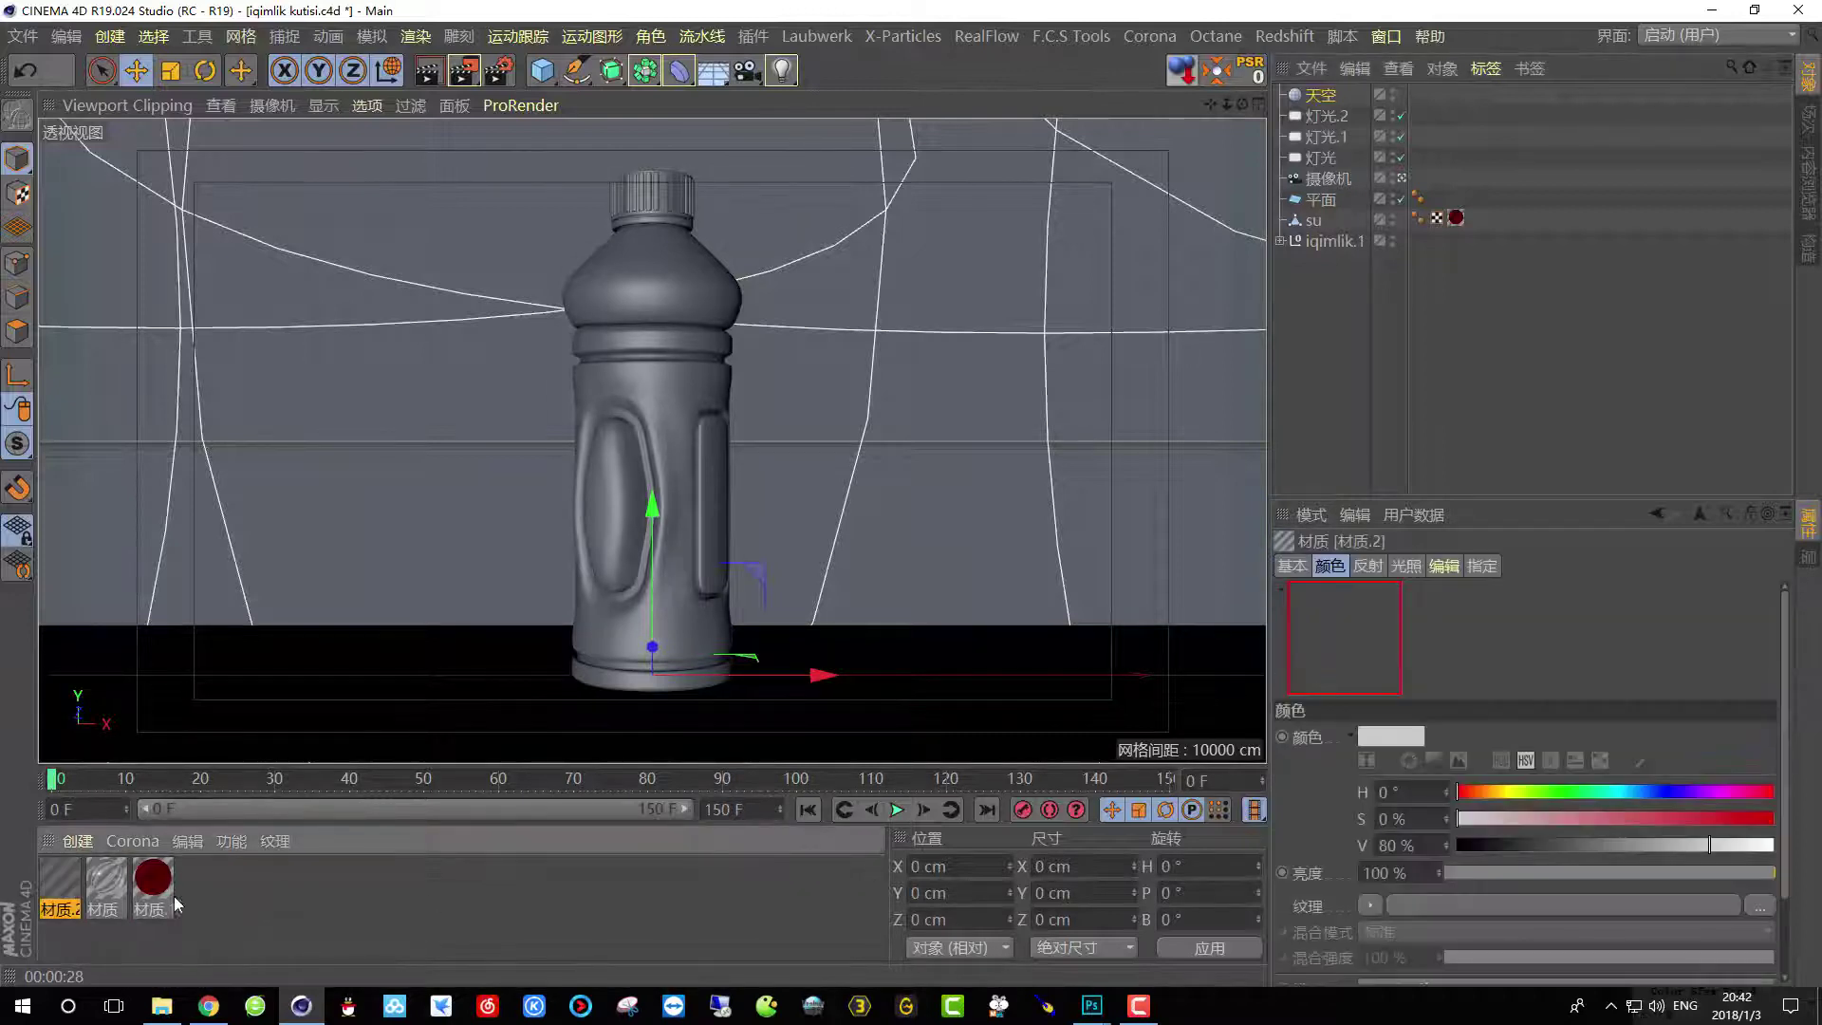
double_click(57, 880)
left_click(350, 424)
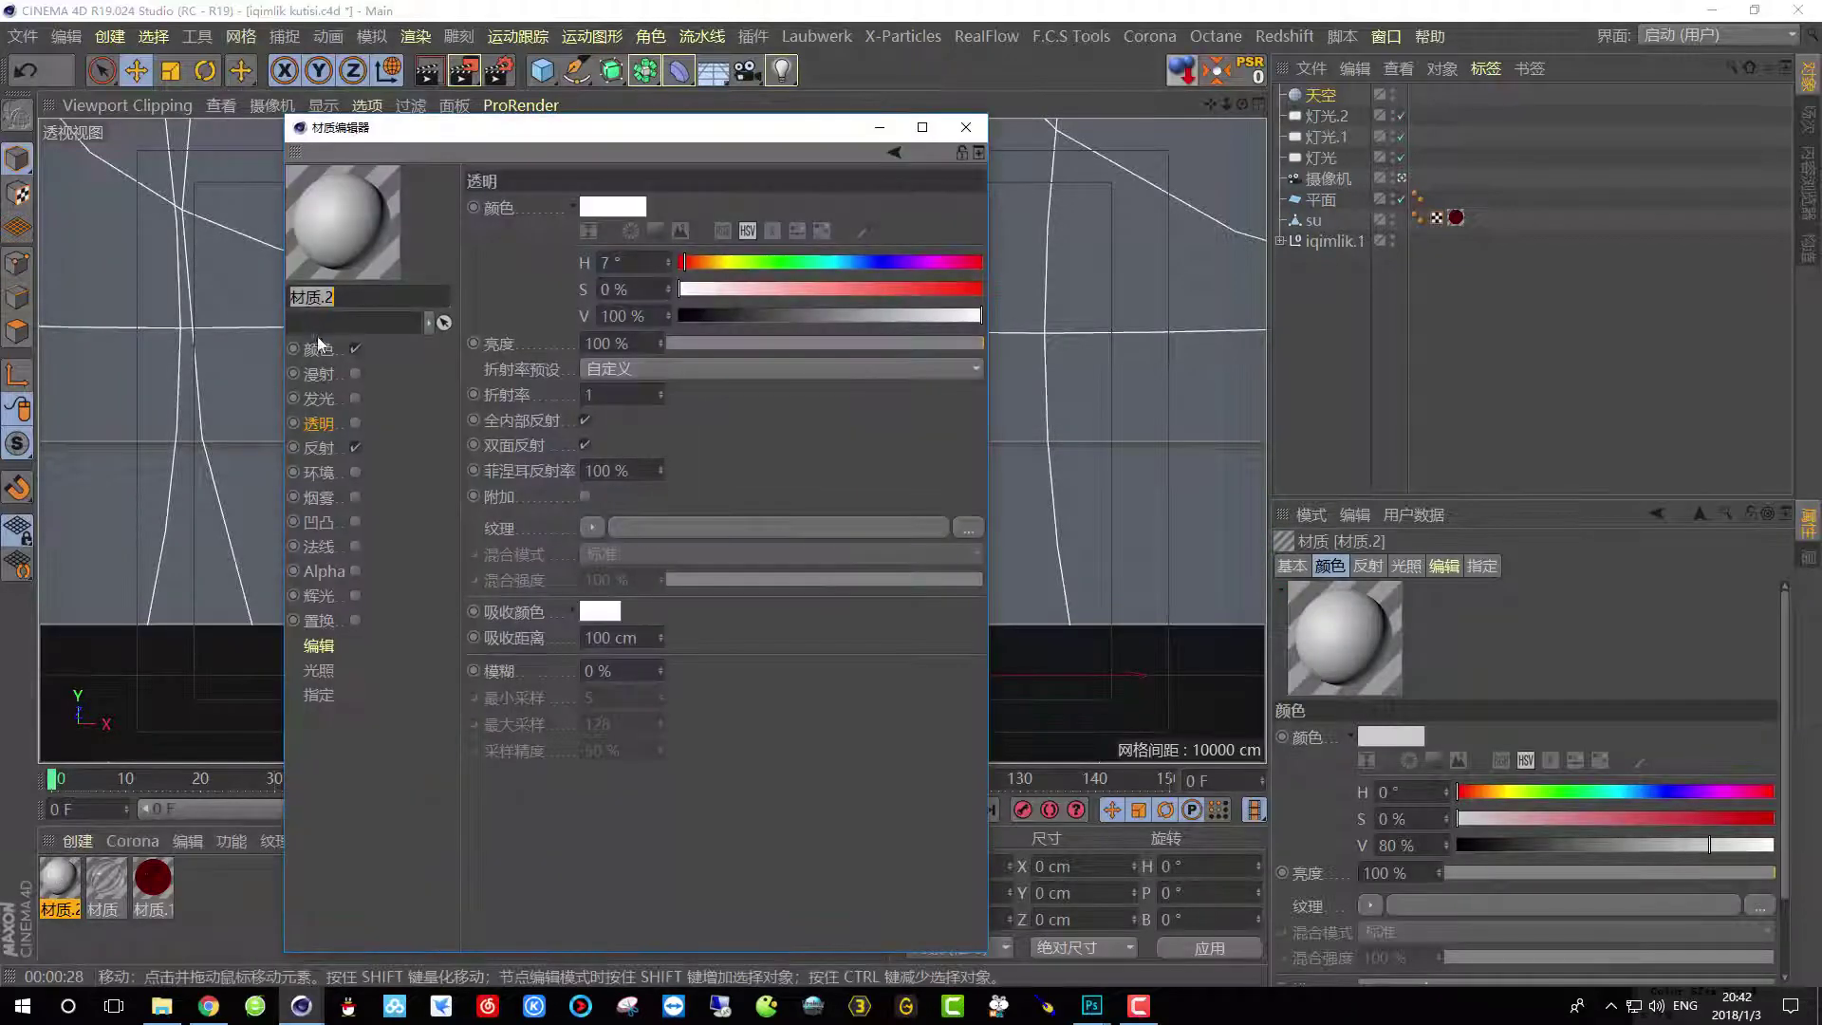
left_click(355, 447)
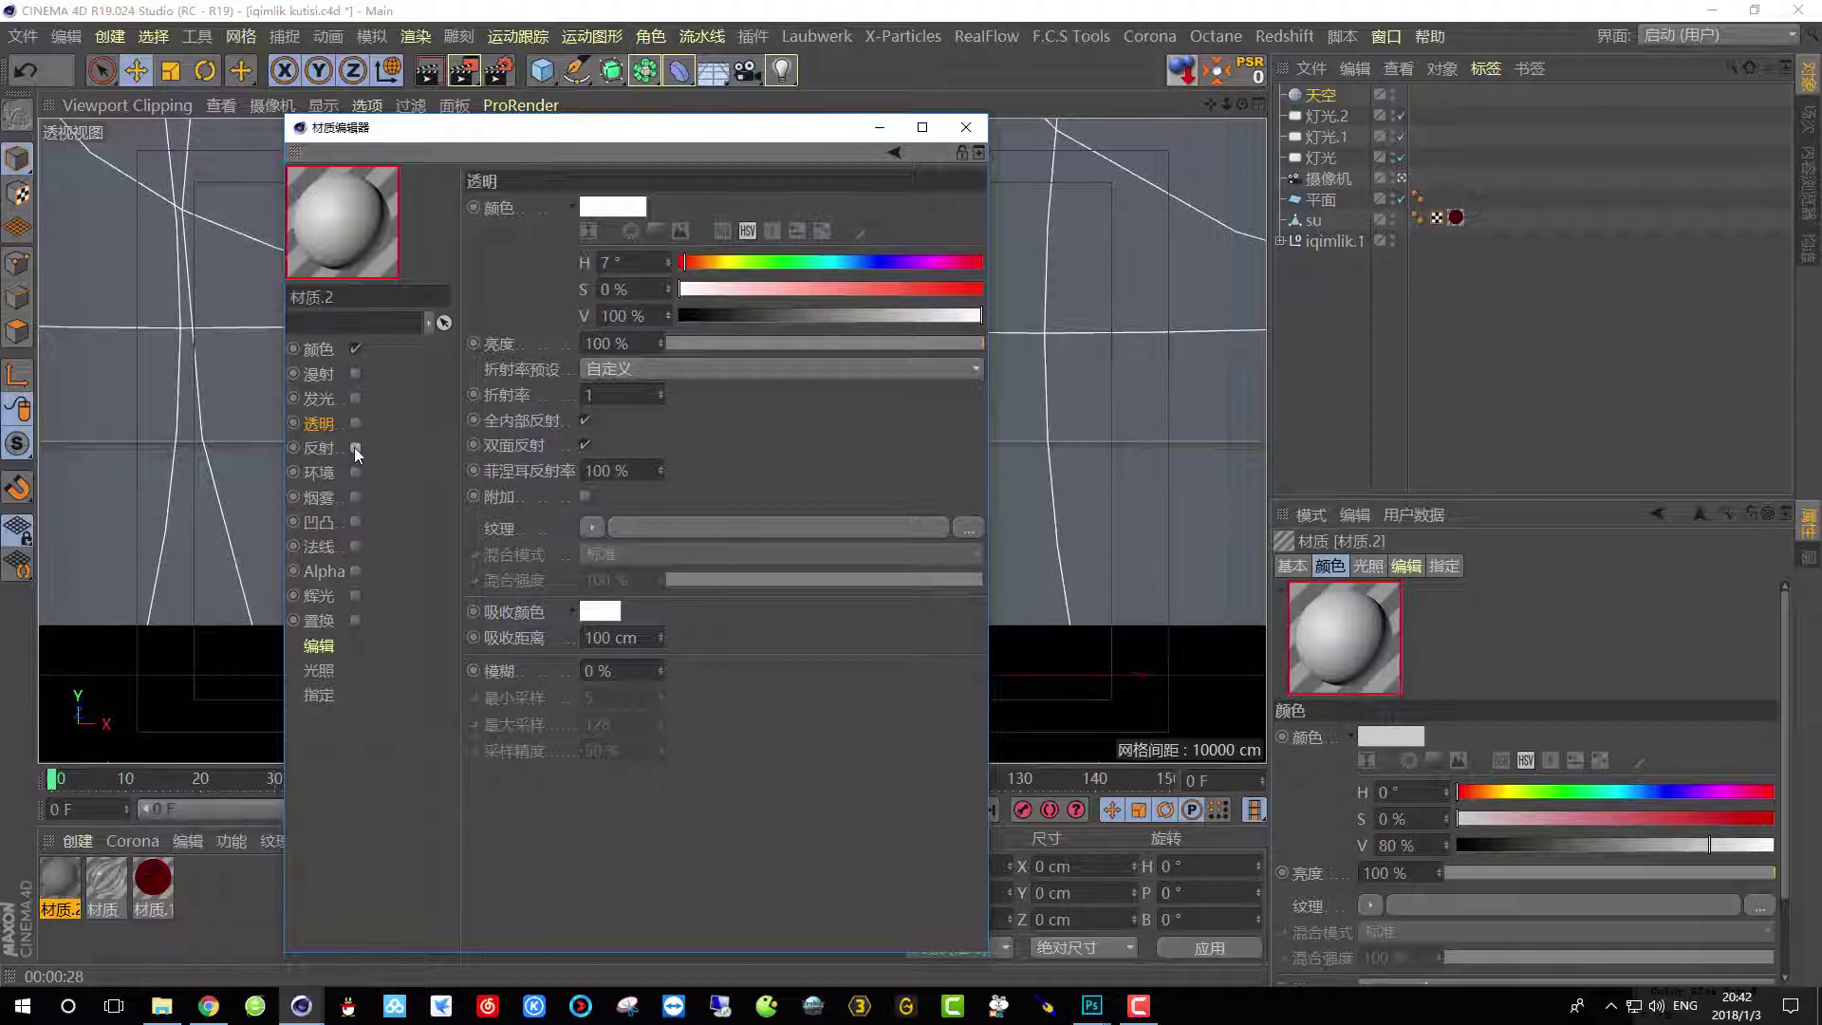
left_click(355, 349)
left_click(319, 402)
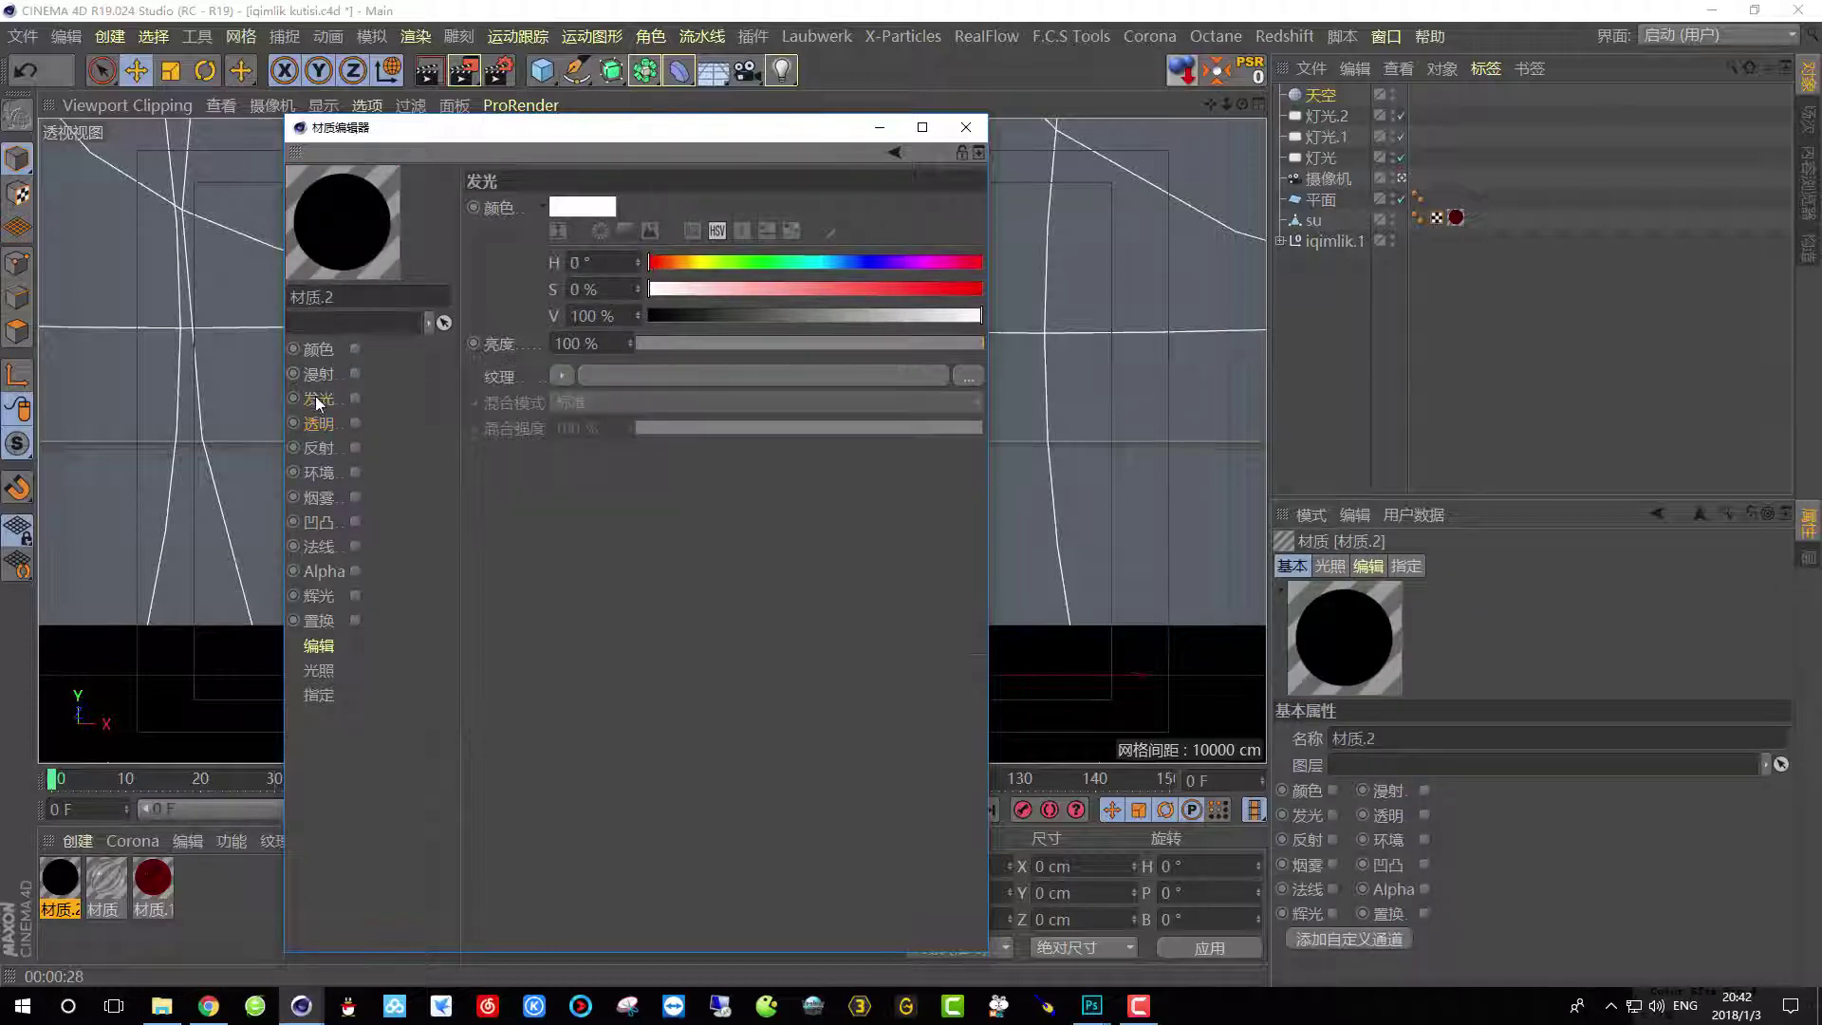
left_click(355, 399)
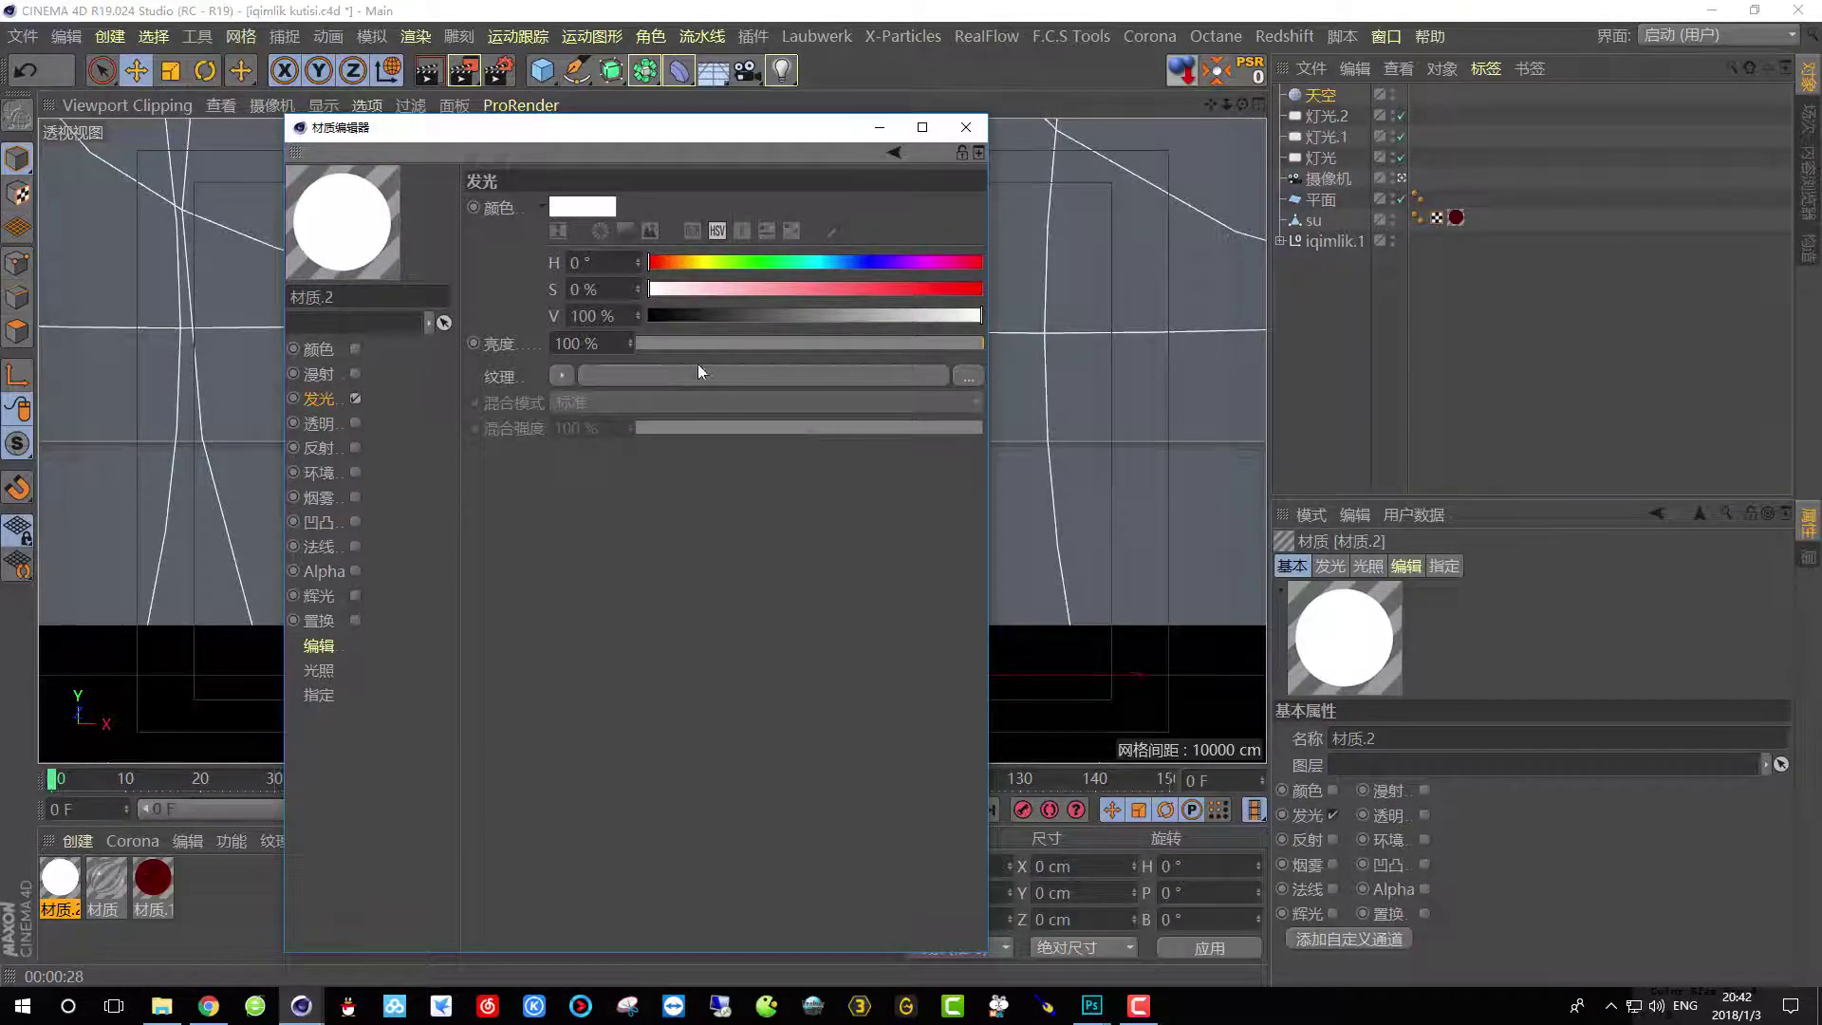
Open the content browser beside the material editor and look through the 87time HDR presets for an environment image.
left_click_drag(731, 135, 514, 82)
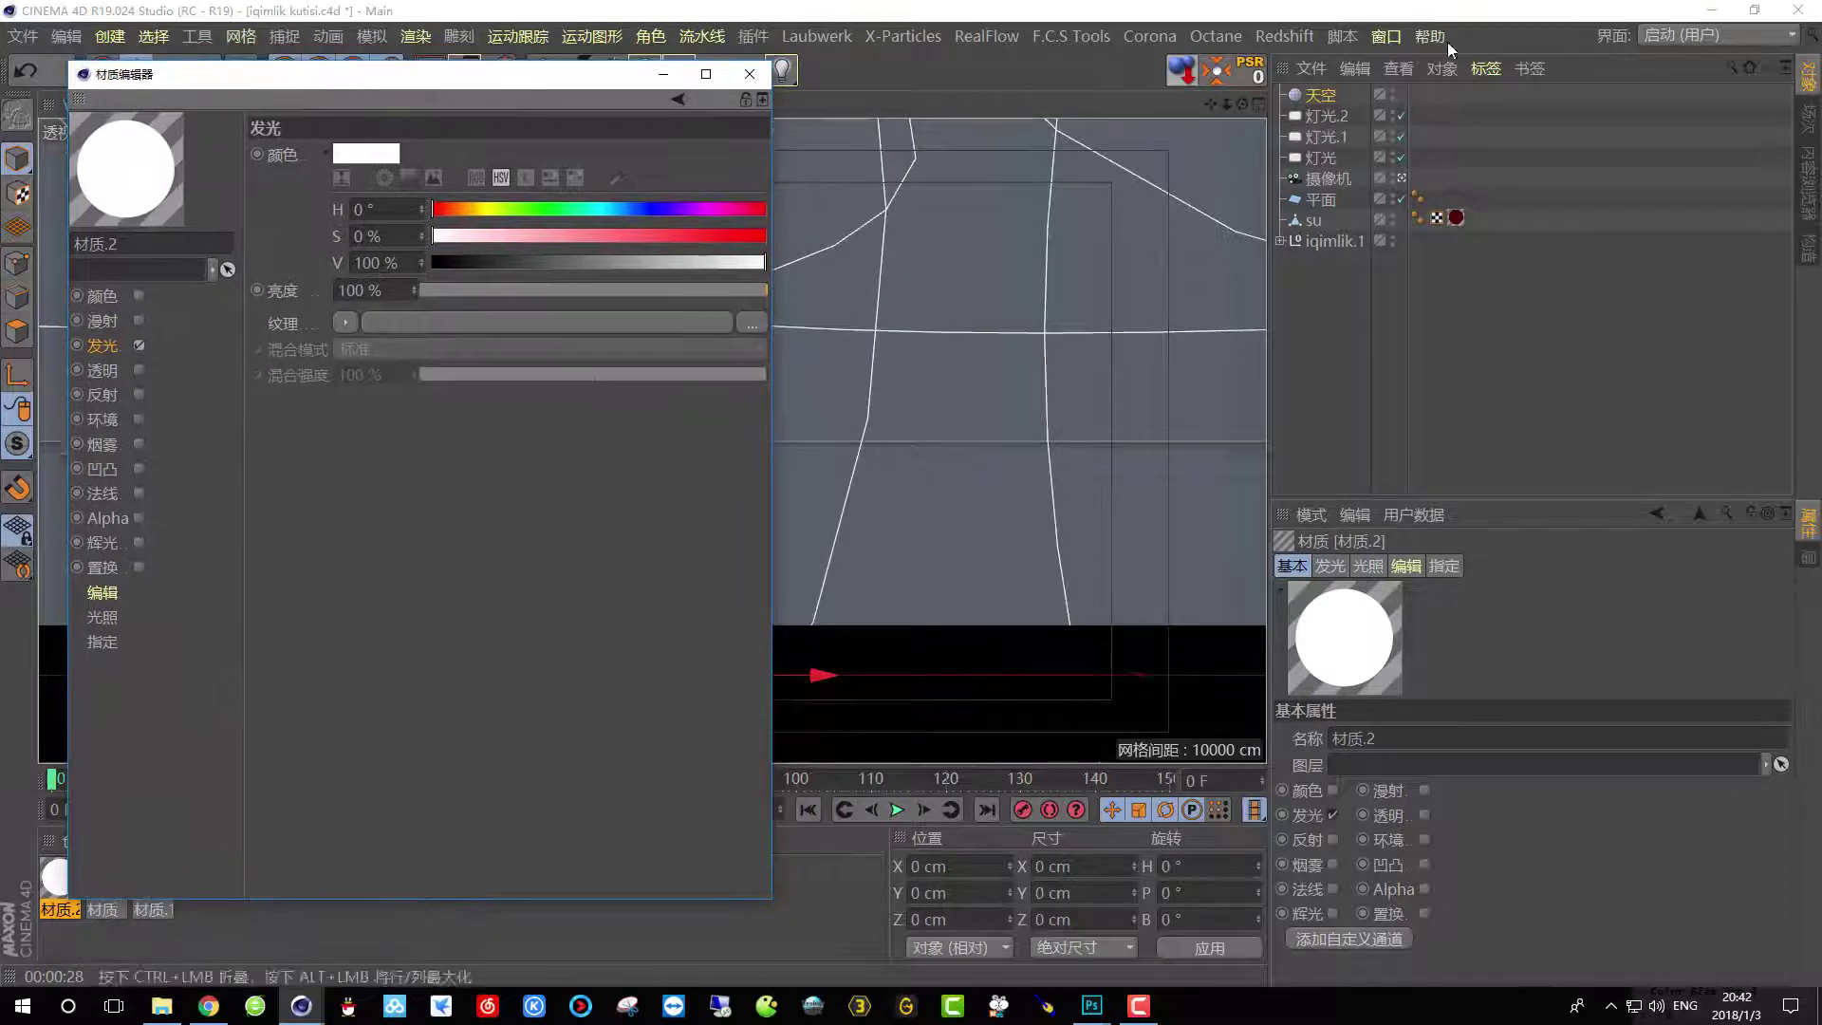
left_click(1383, 35)
left_click(1432, 161)
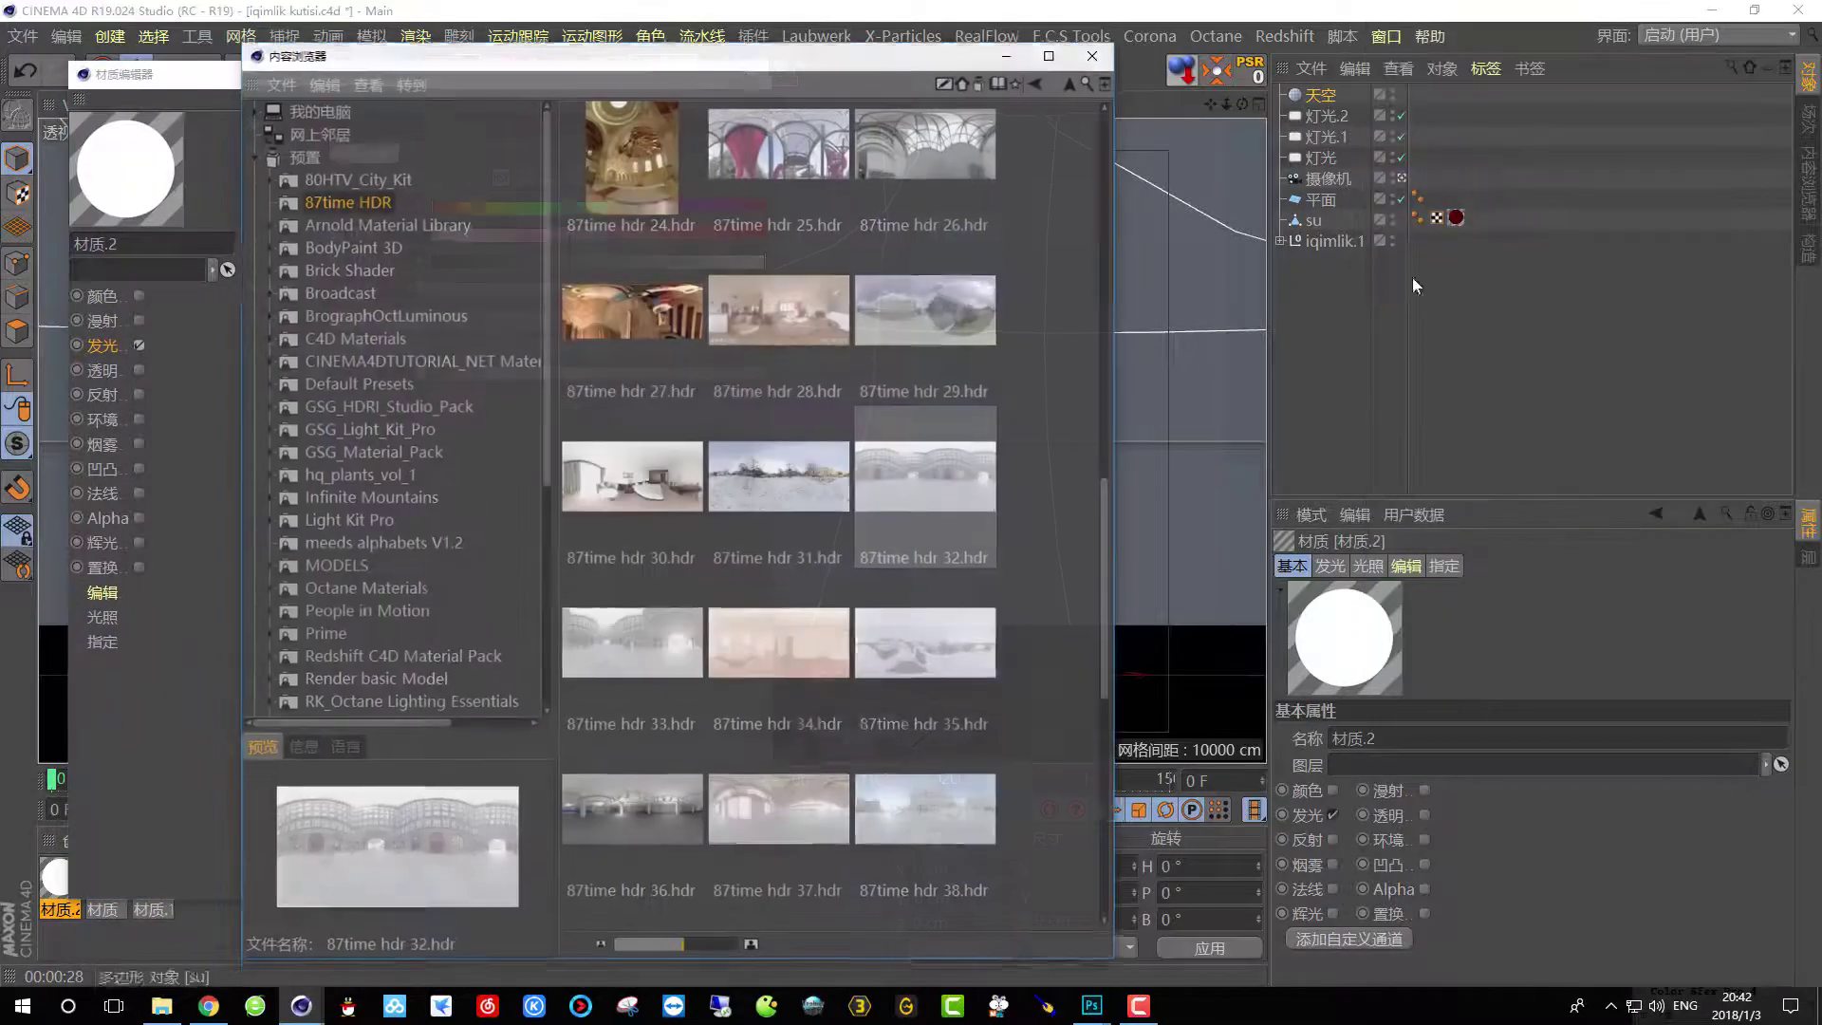
left_click_drag(669, 63, 1235, 37)
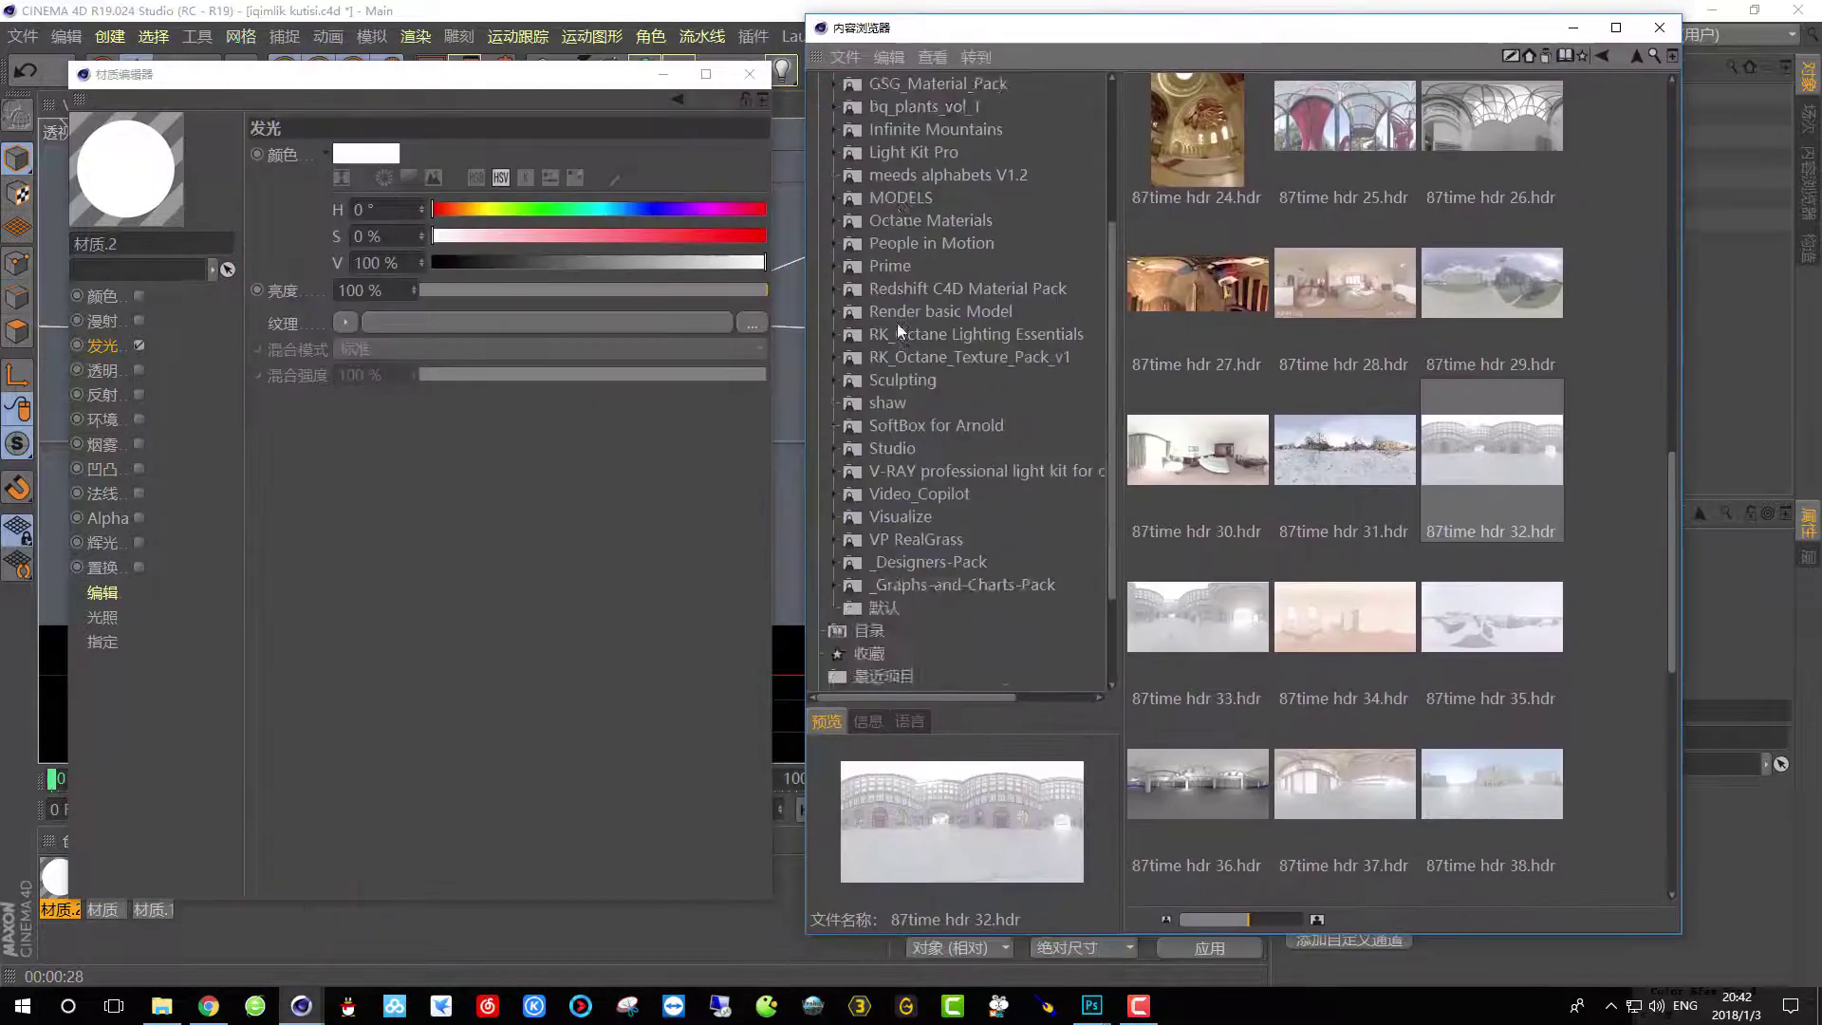
scroll(1342, 334, "down", 3)
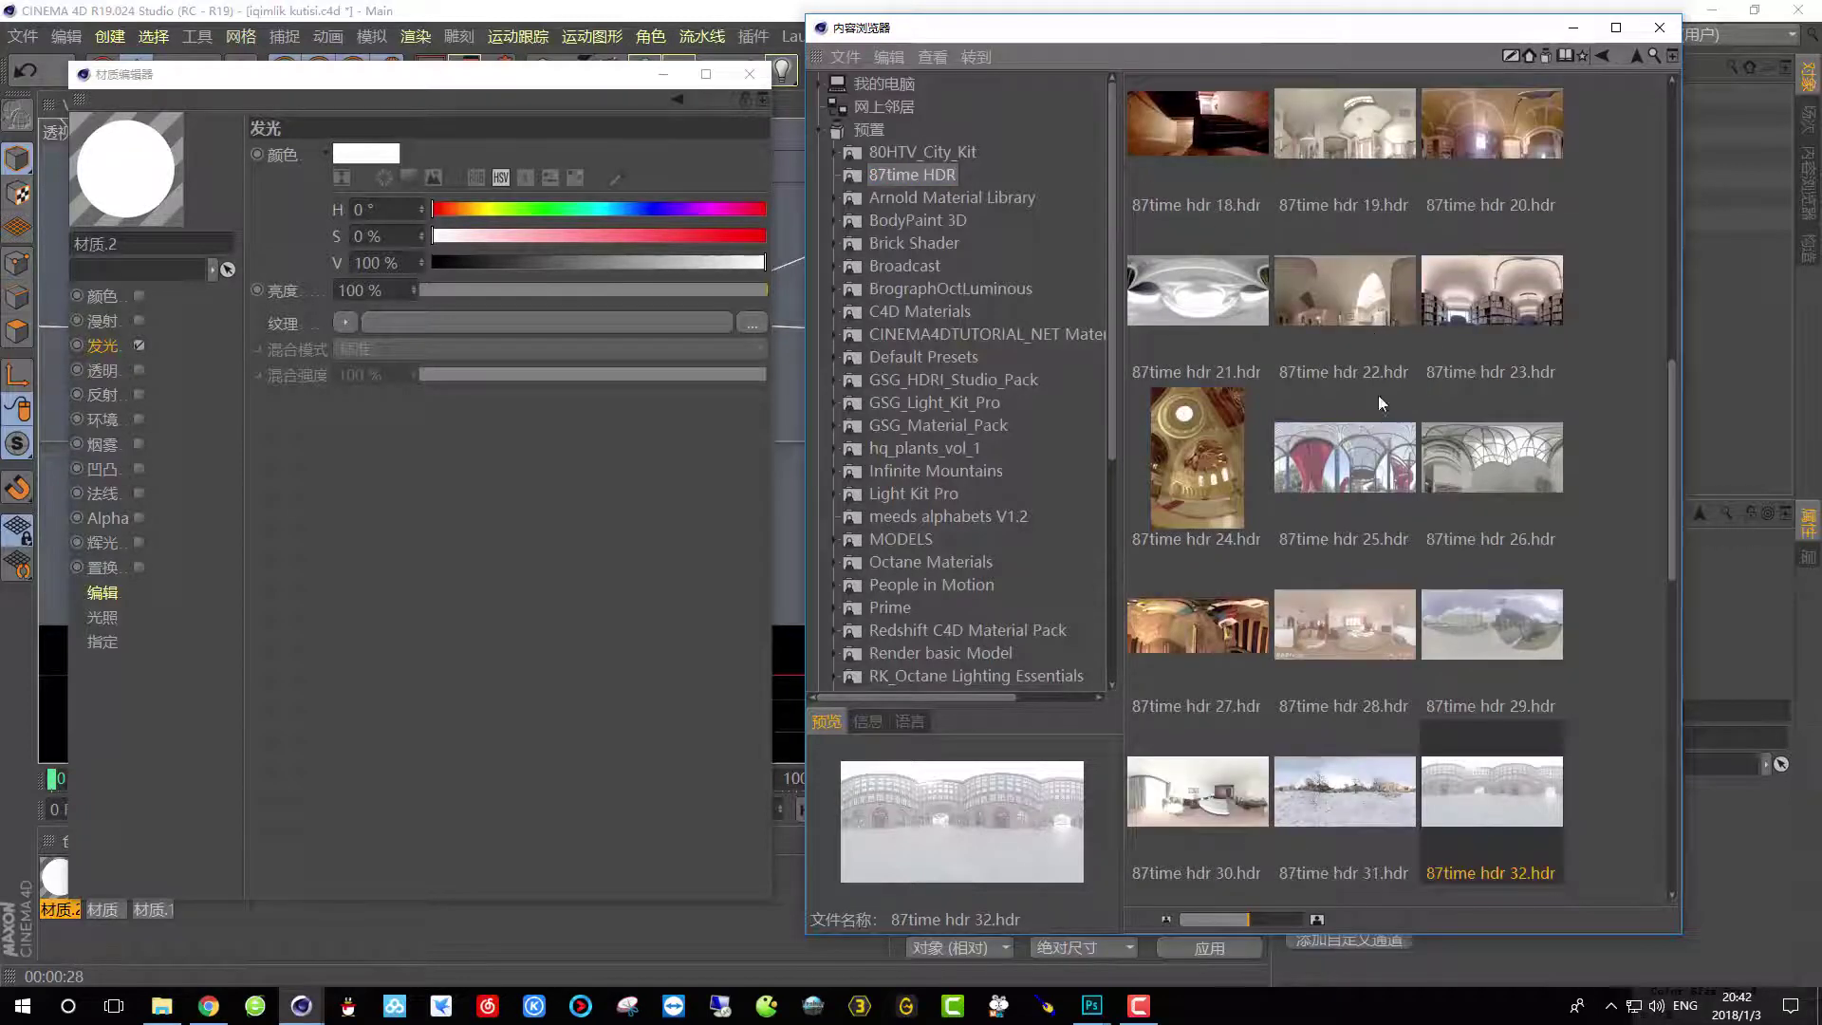
scroll(1359, 582, "up", 3)
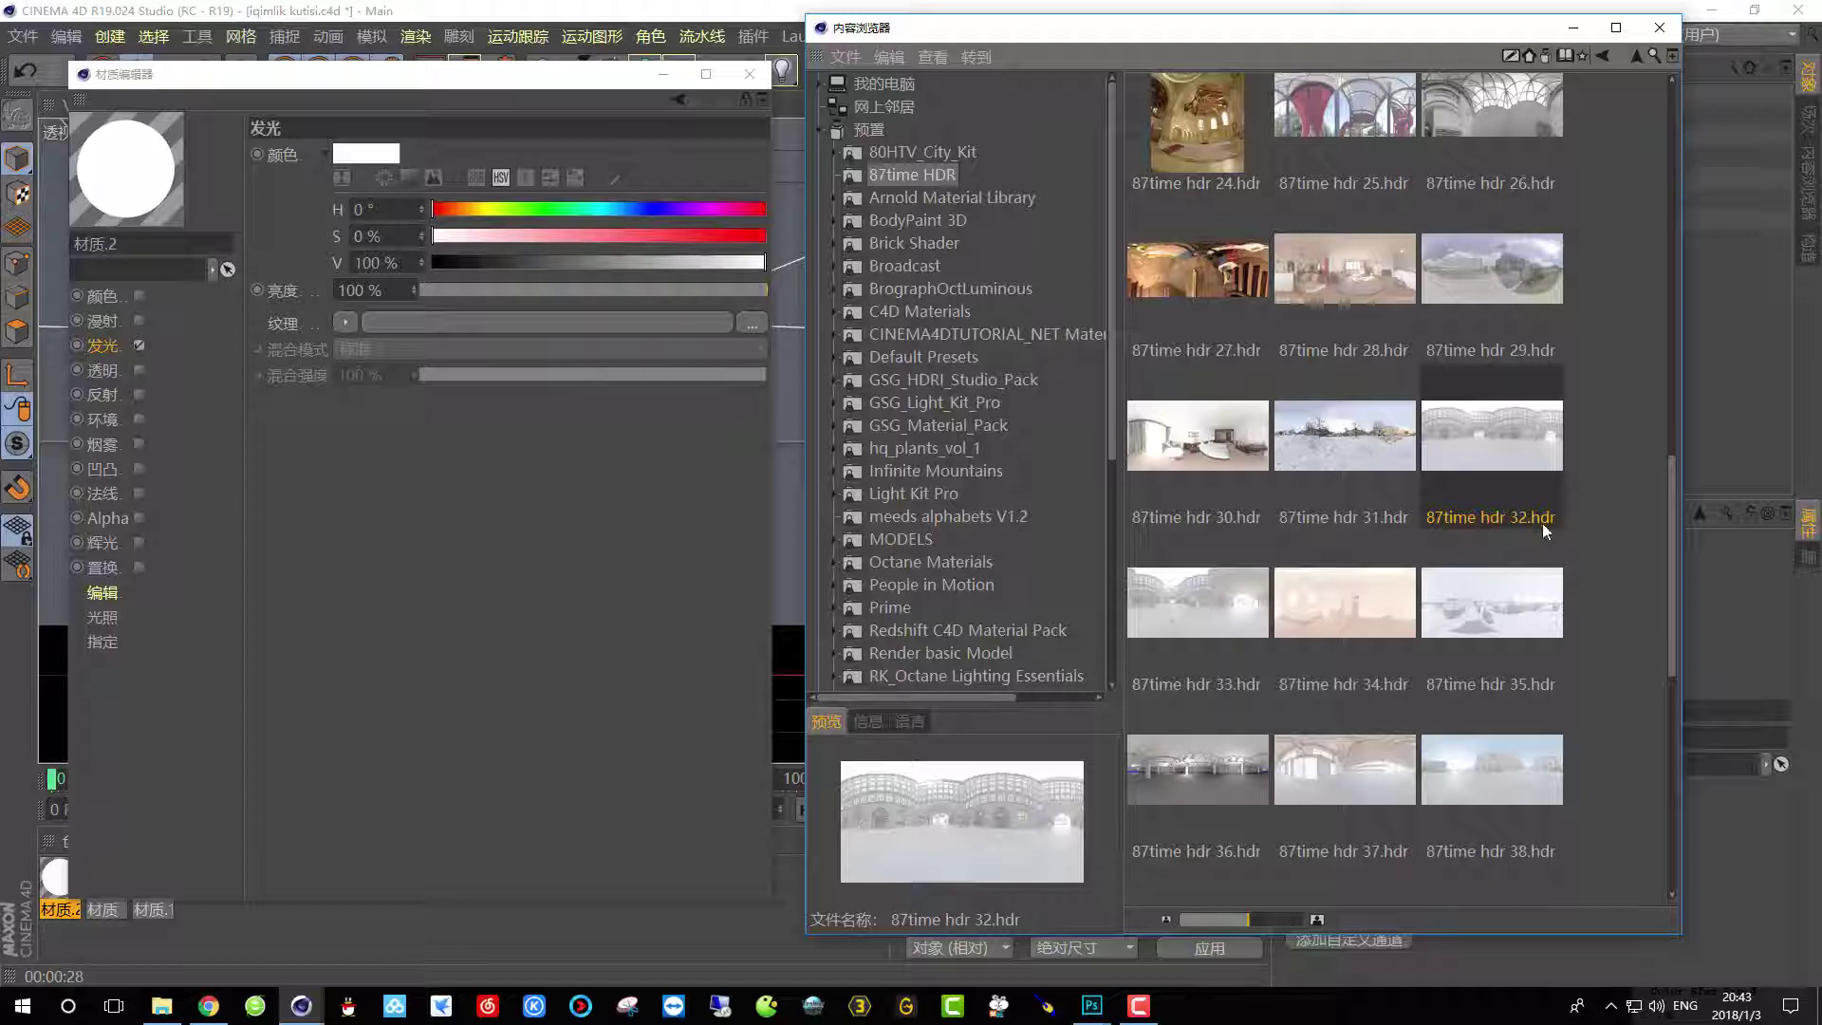
scroll(1356, 516, "down", 7)
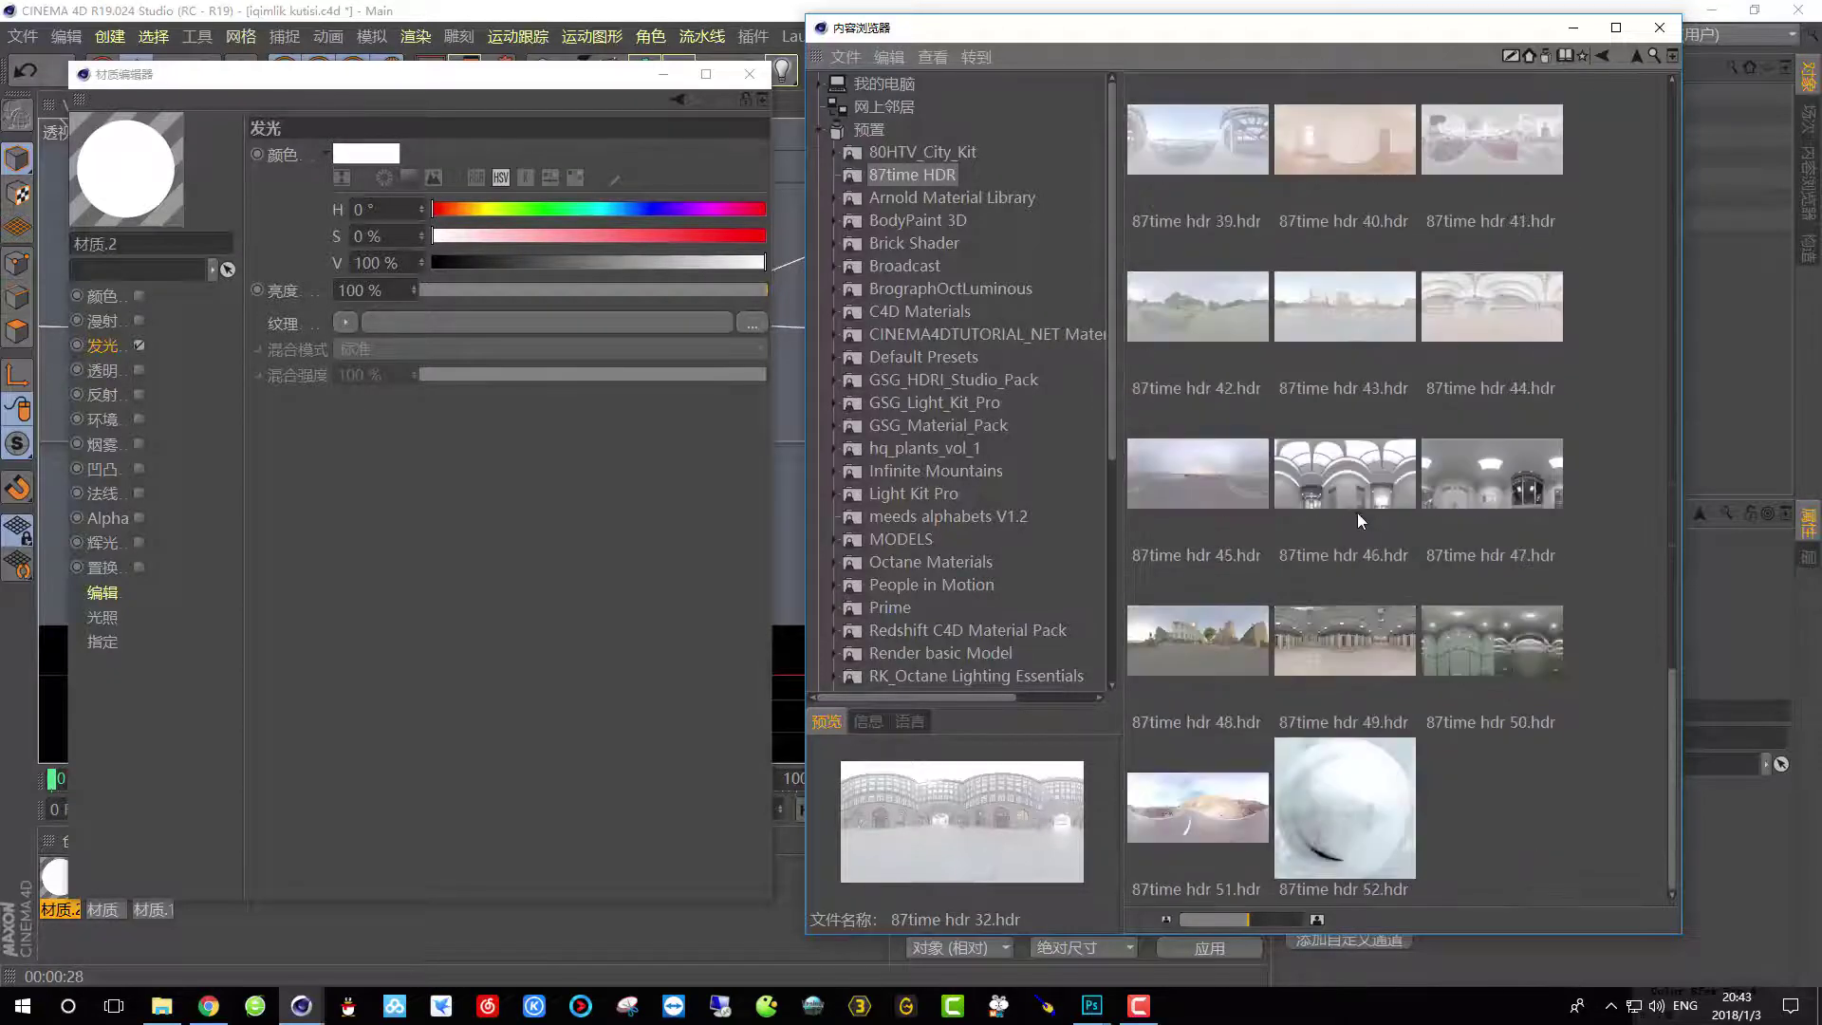
scroll(1357, 511, "up", 15)
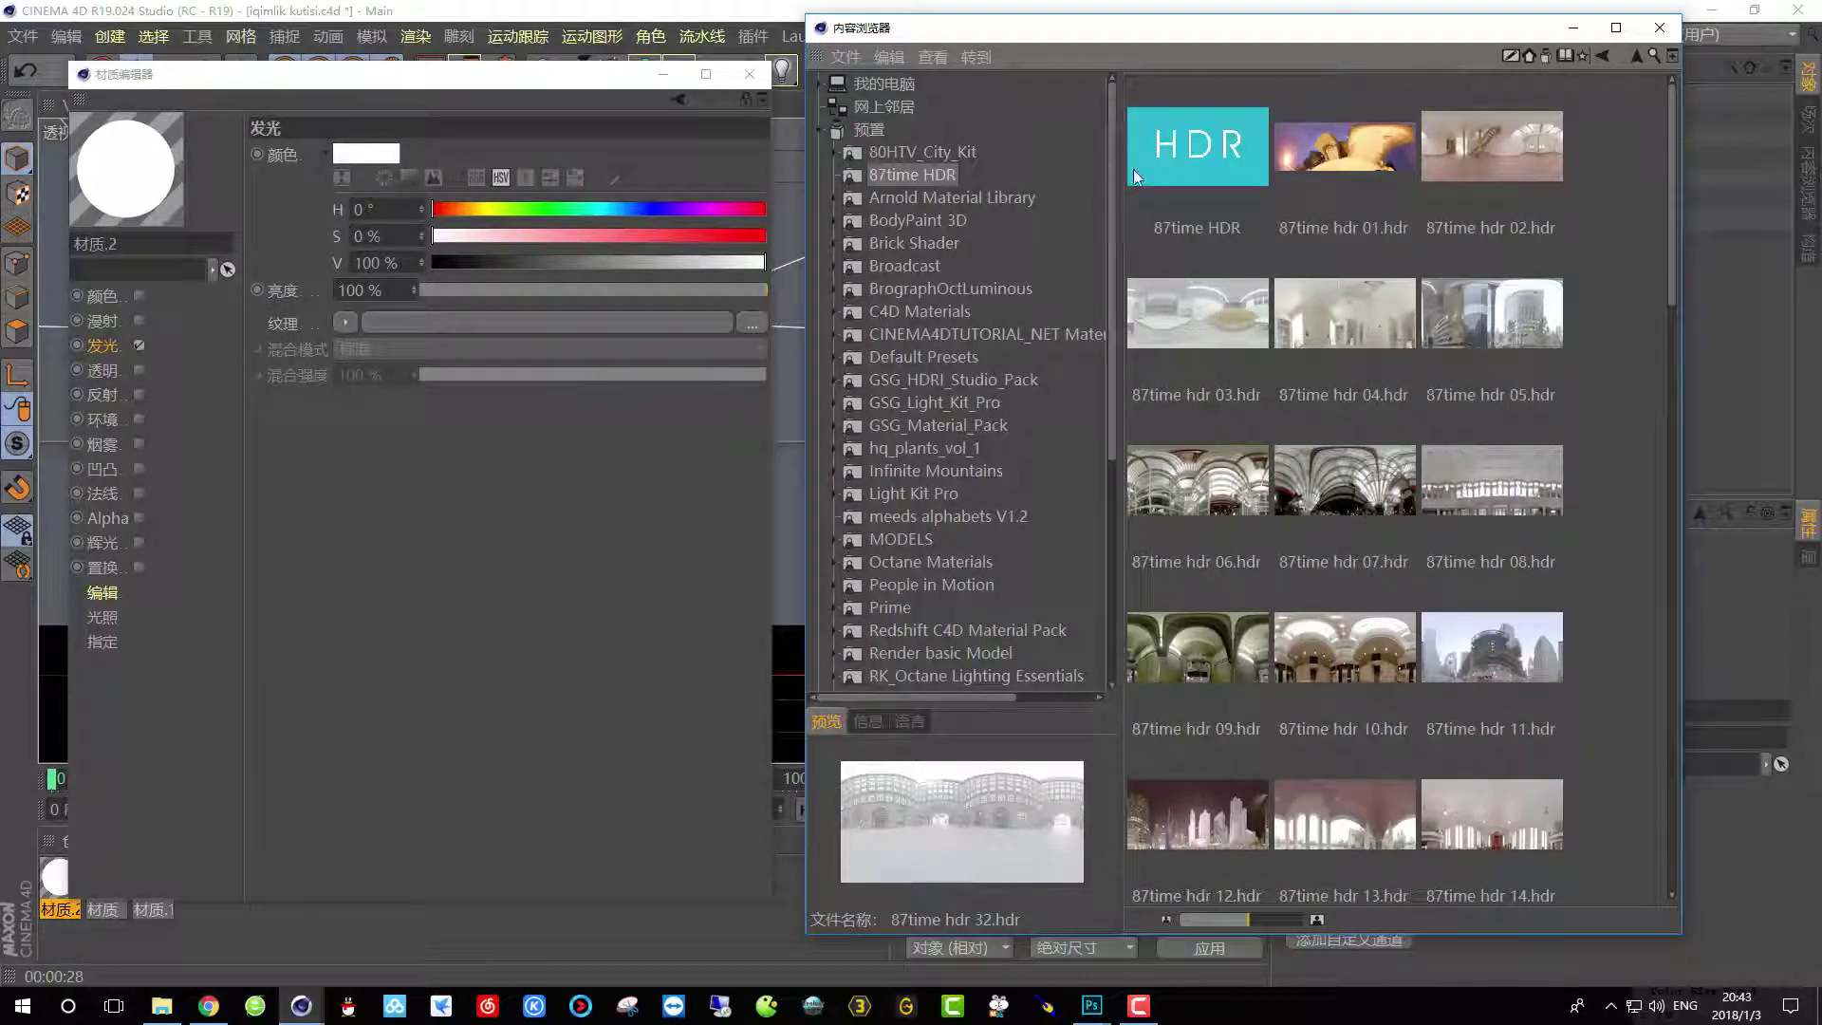
Check the preset libraries for environment images, including the 3D Objects and Materials folders in Prime.
left_click(935, 150)
left_click(987, 174)
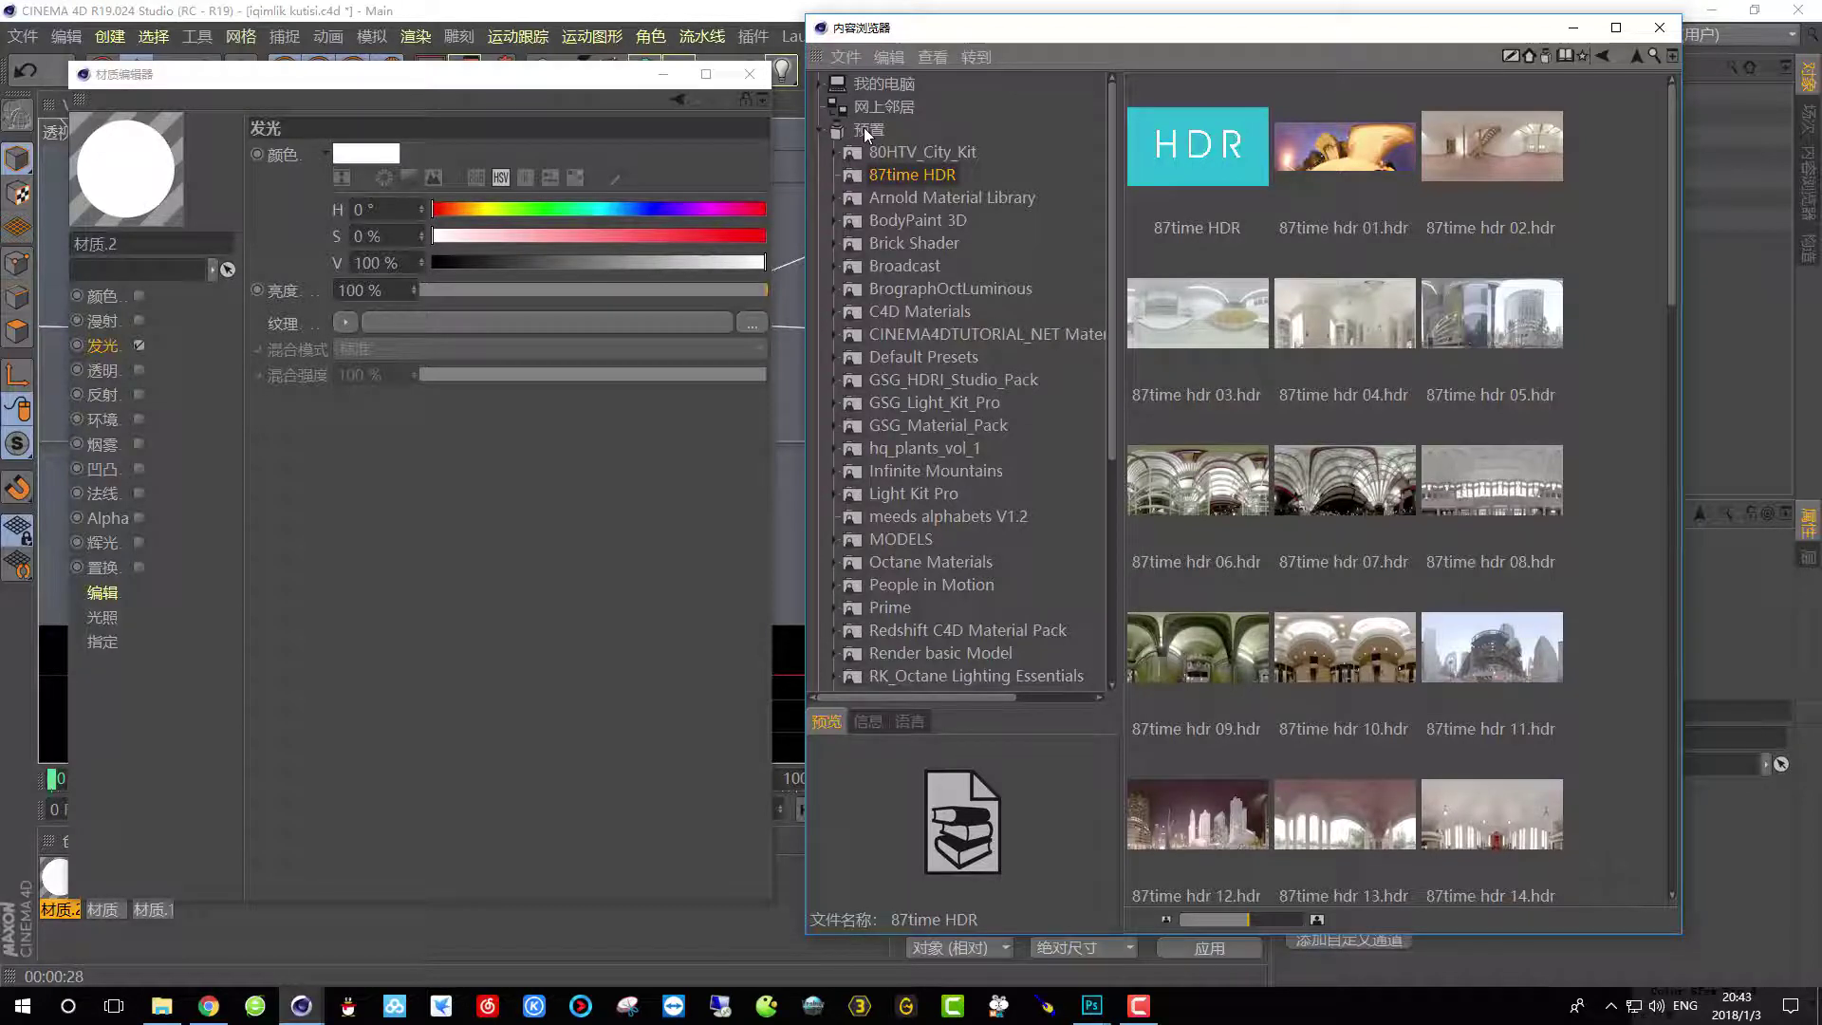
scroll(911, 395, "down", 5)
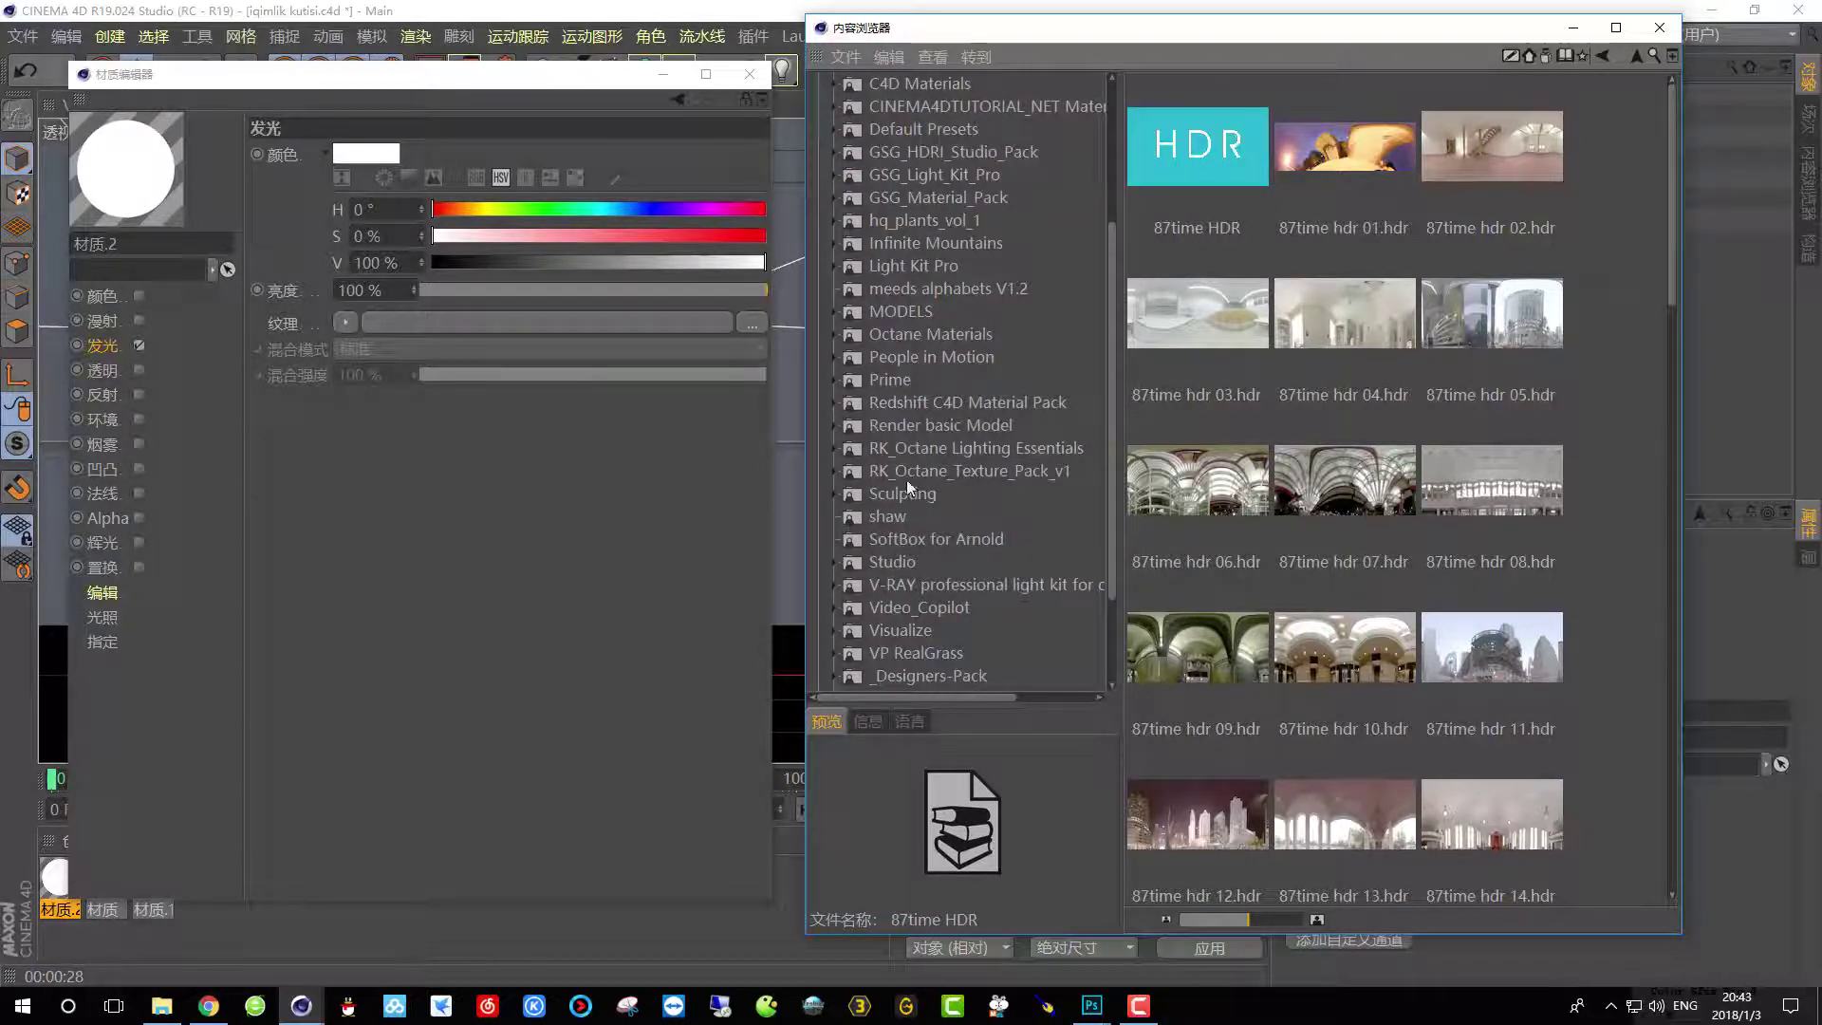
left_click(893, 382)
left_click(835, 381)
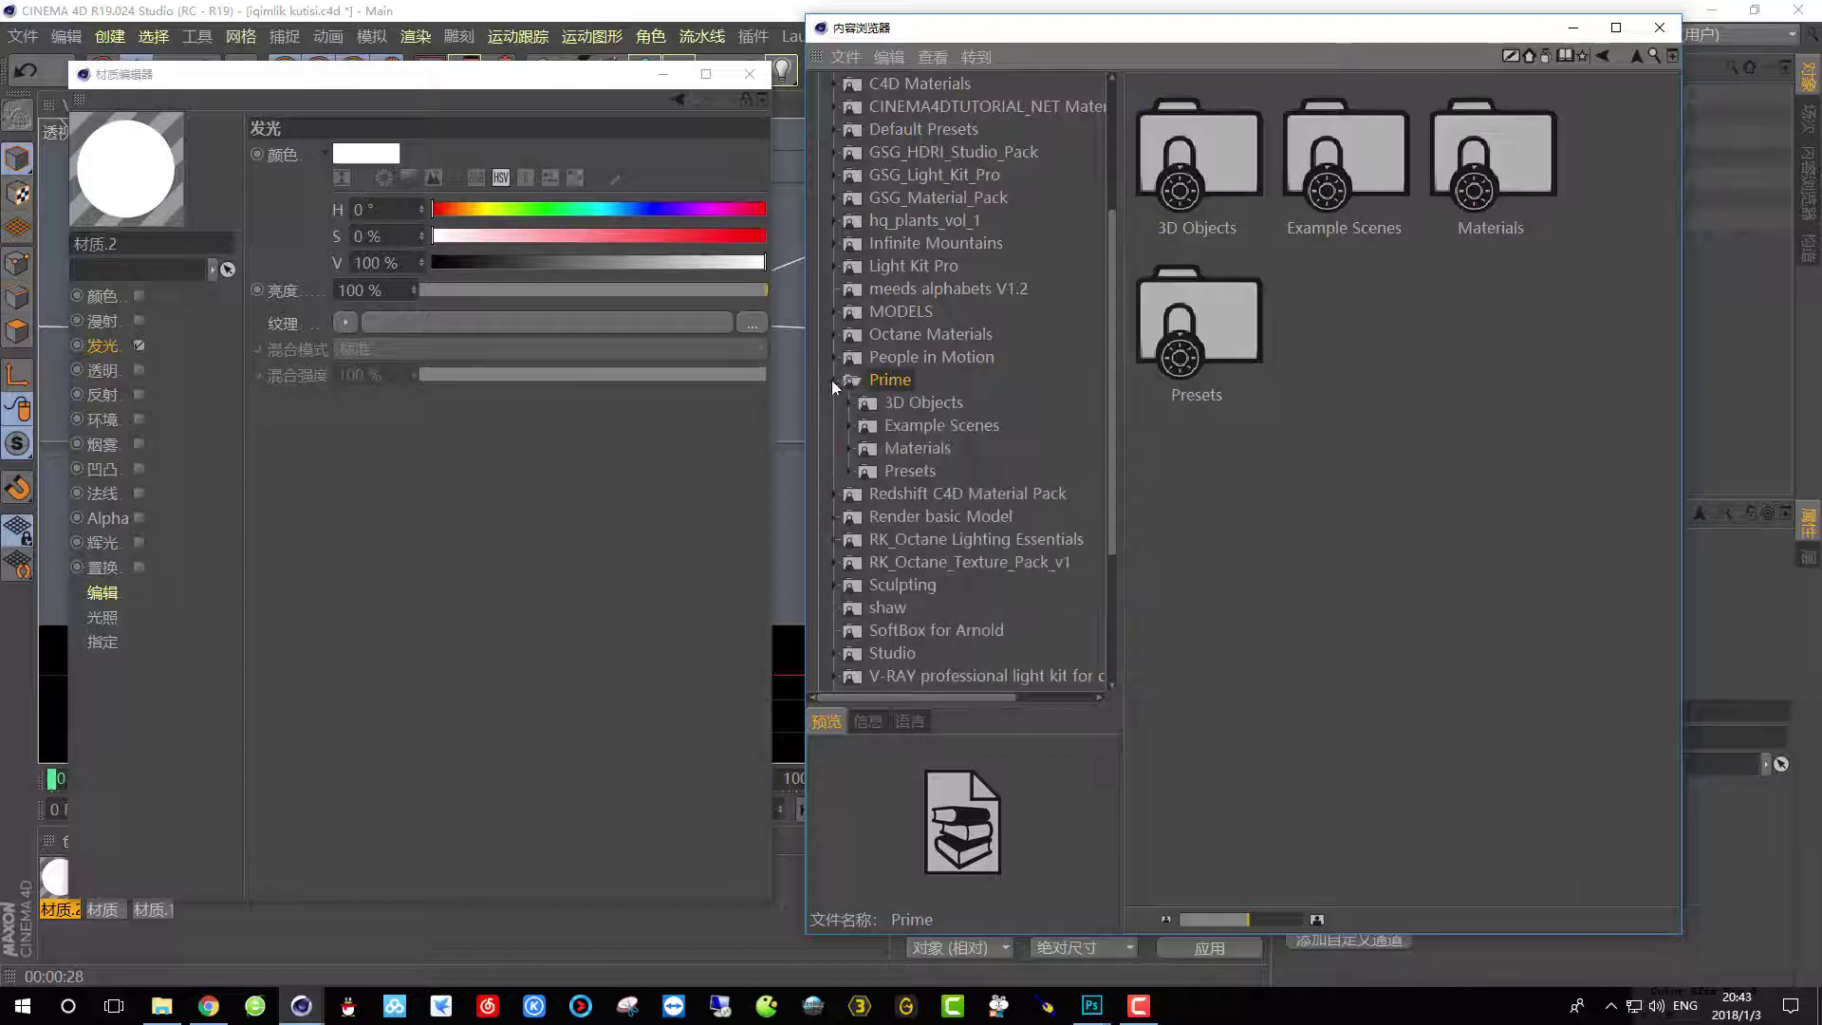
left_click(923, 402)
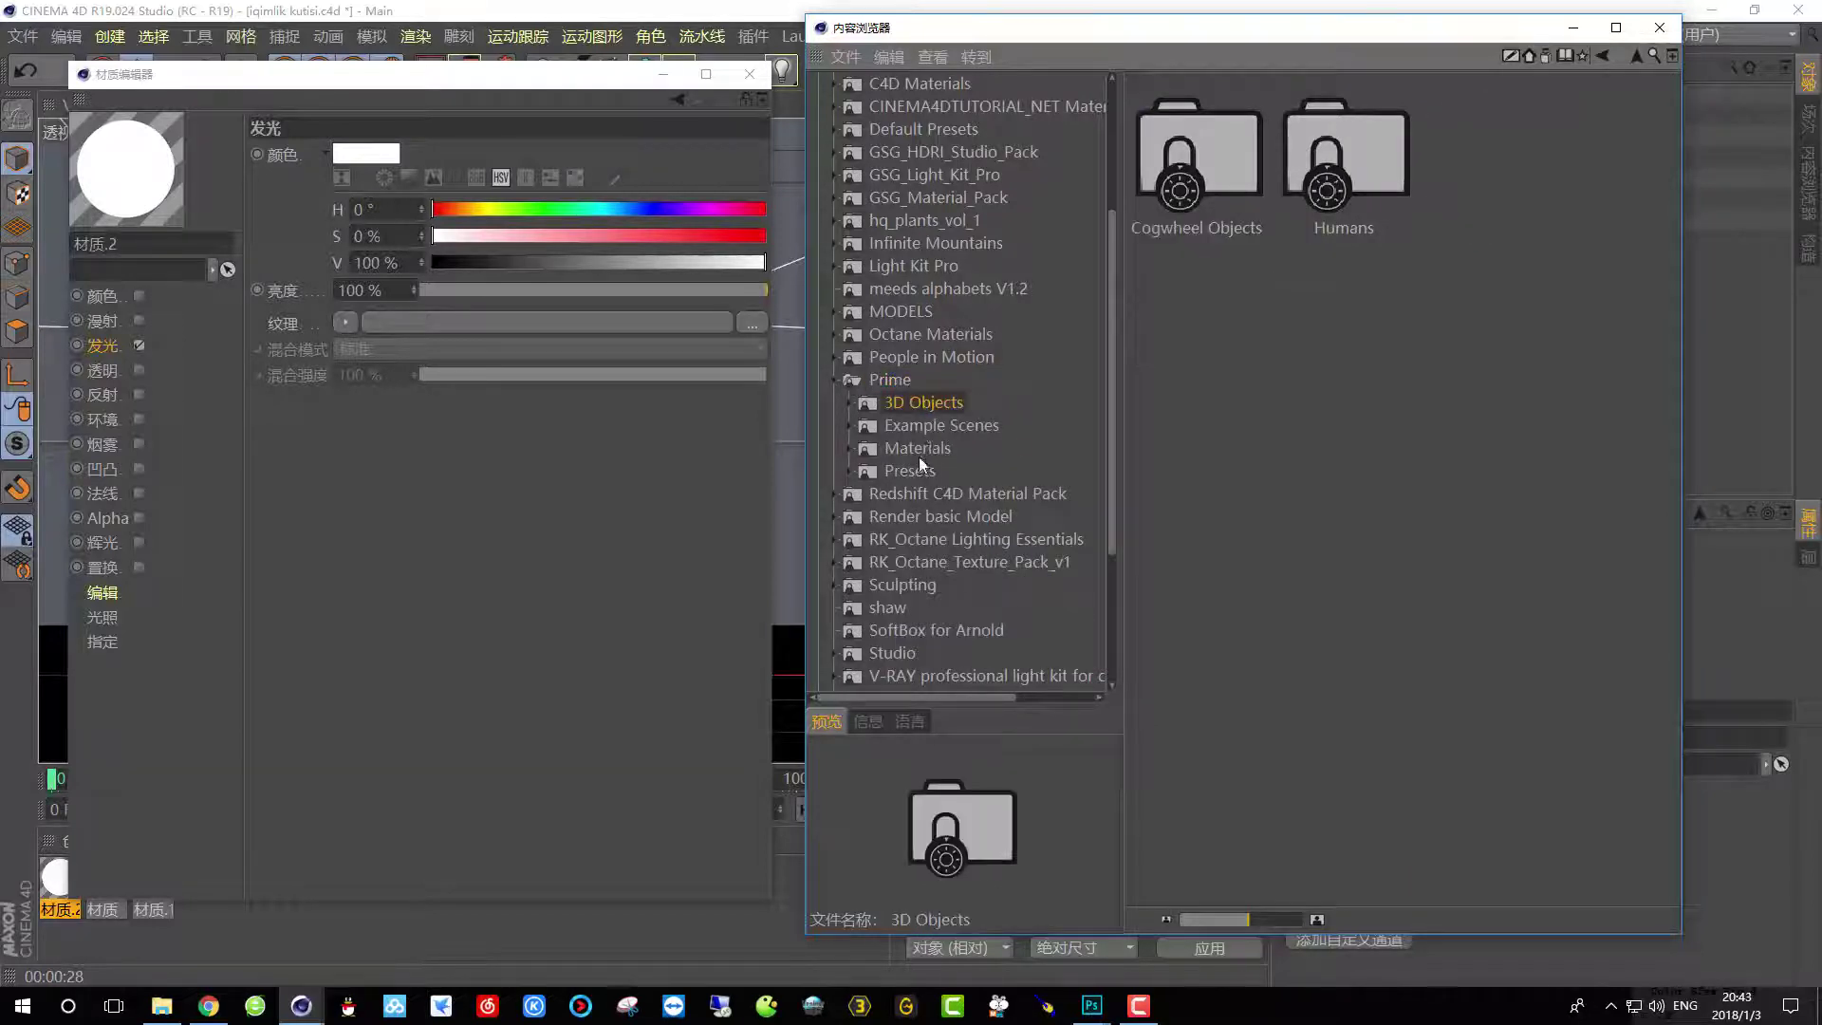
left_click(906, 452)
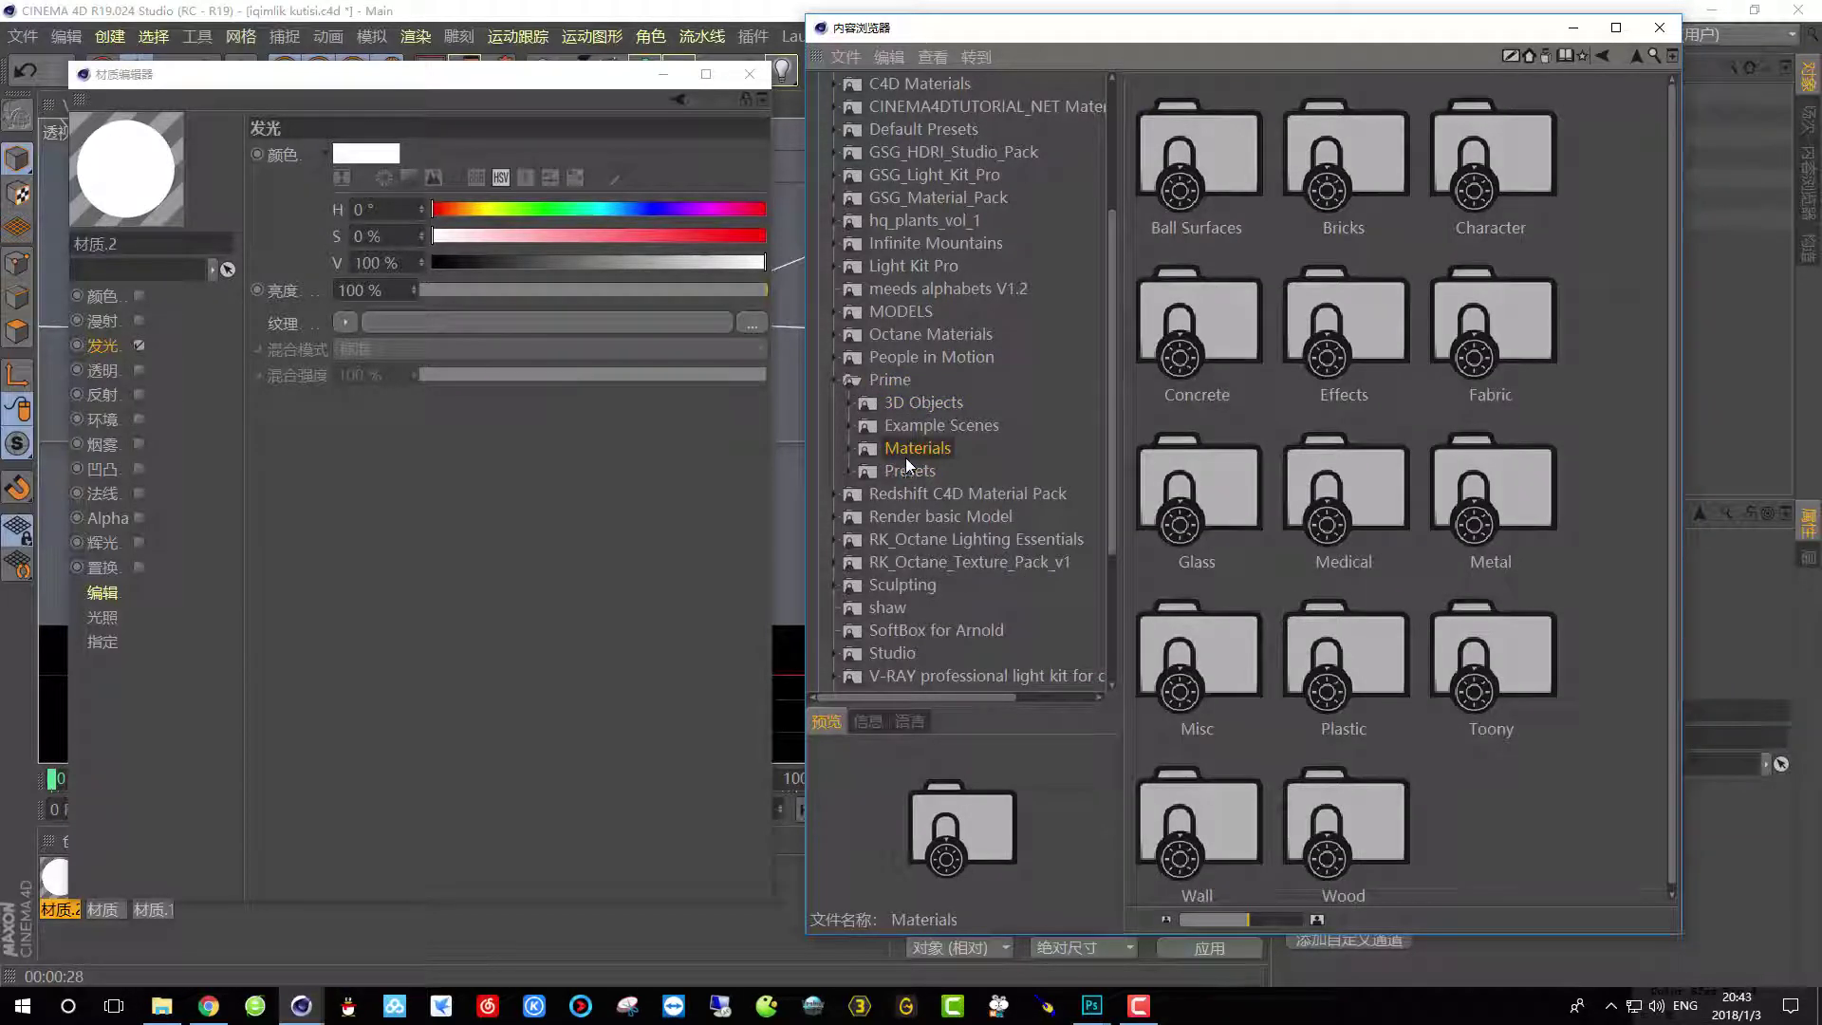
left_click(844, 379)
scroll(858, 208, "up", 4)
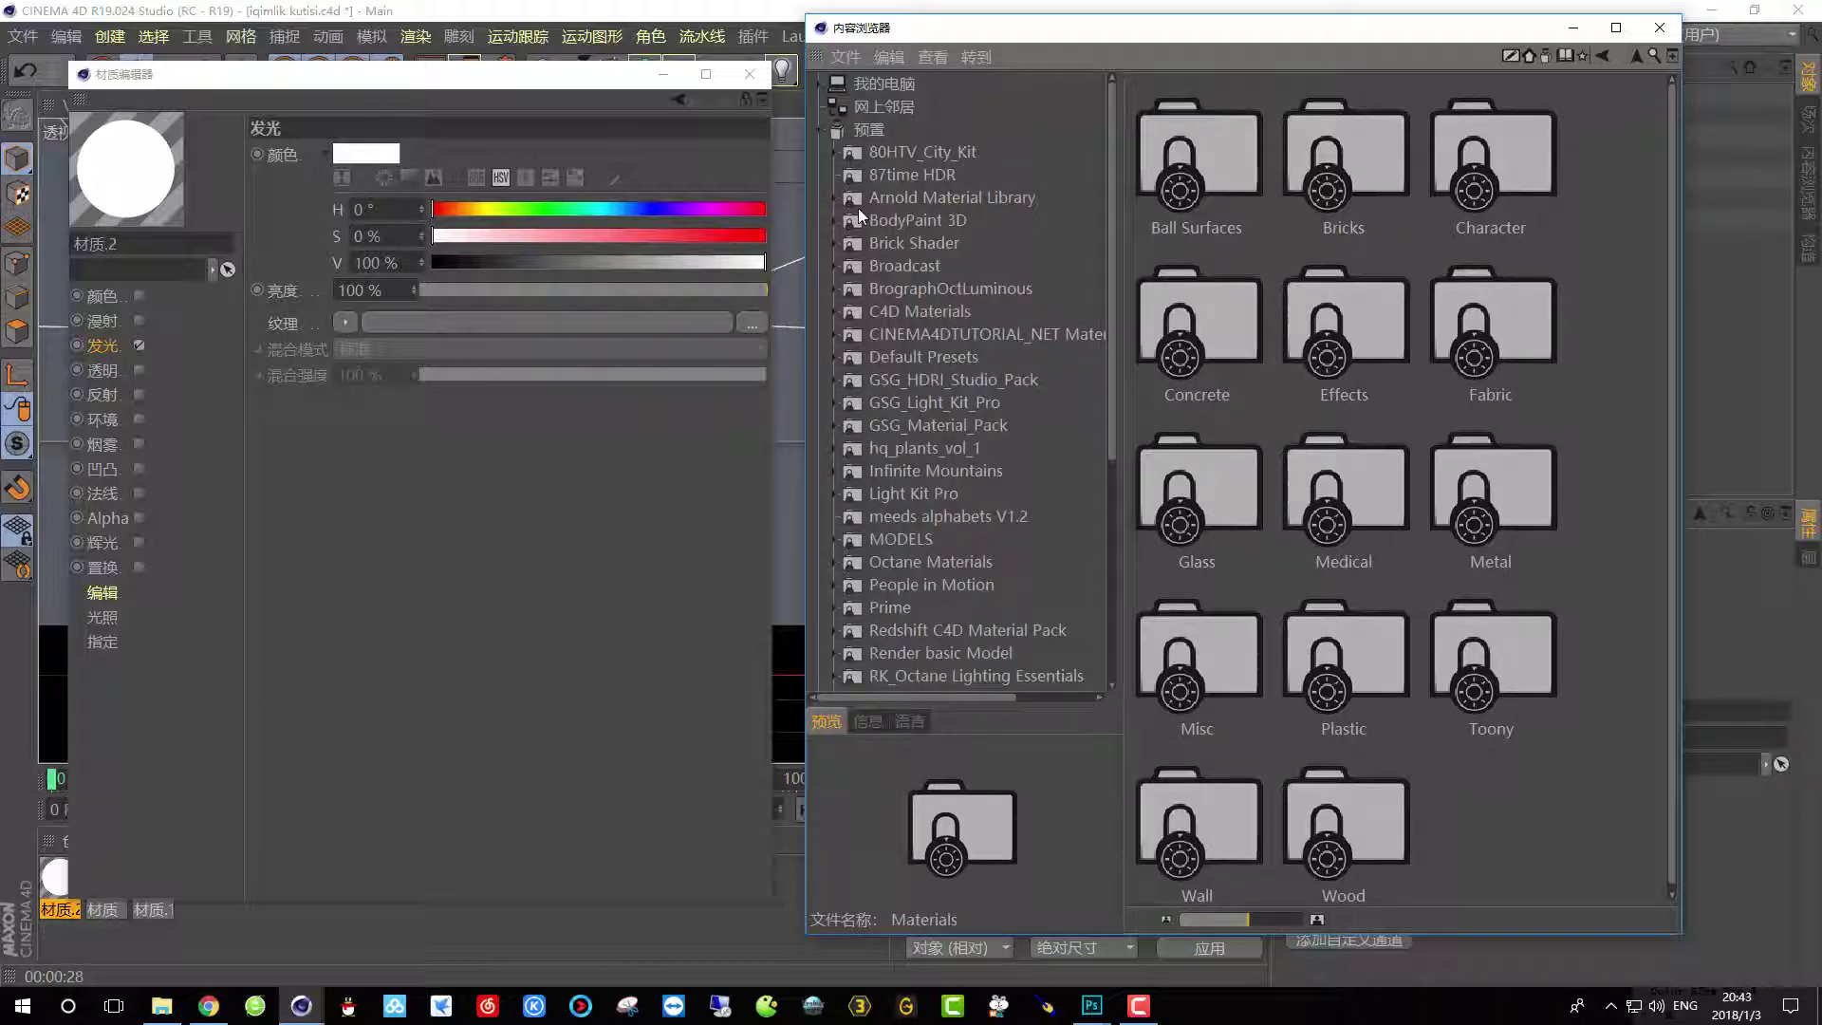
Search the presets for "hdr", look through the matching images and close the content browser.
left_click(1651, 57)
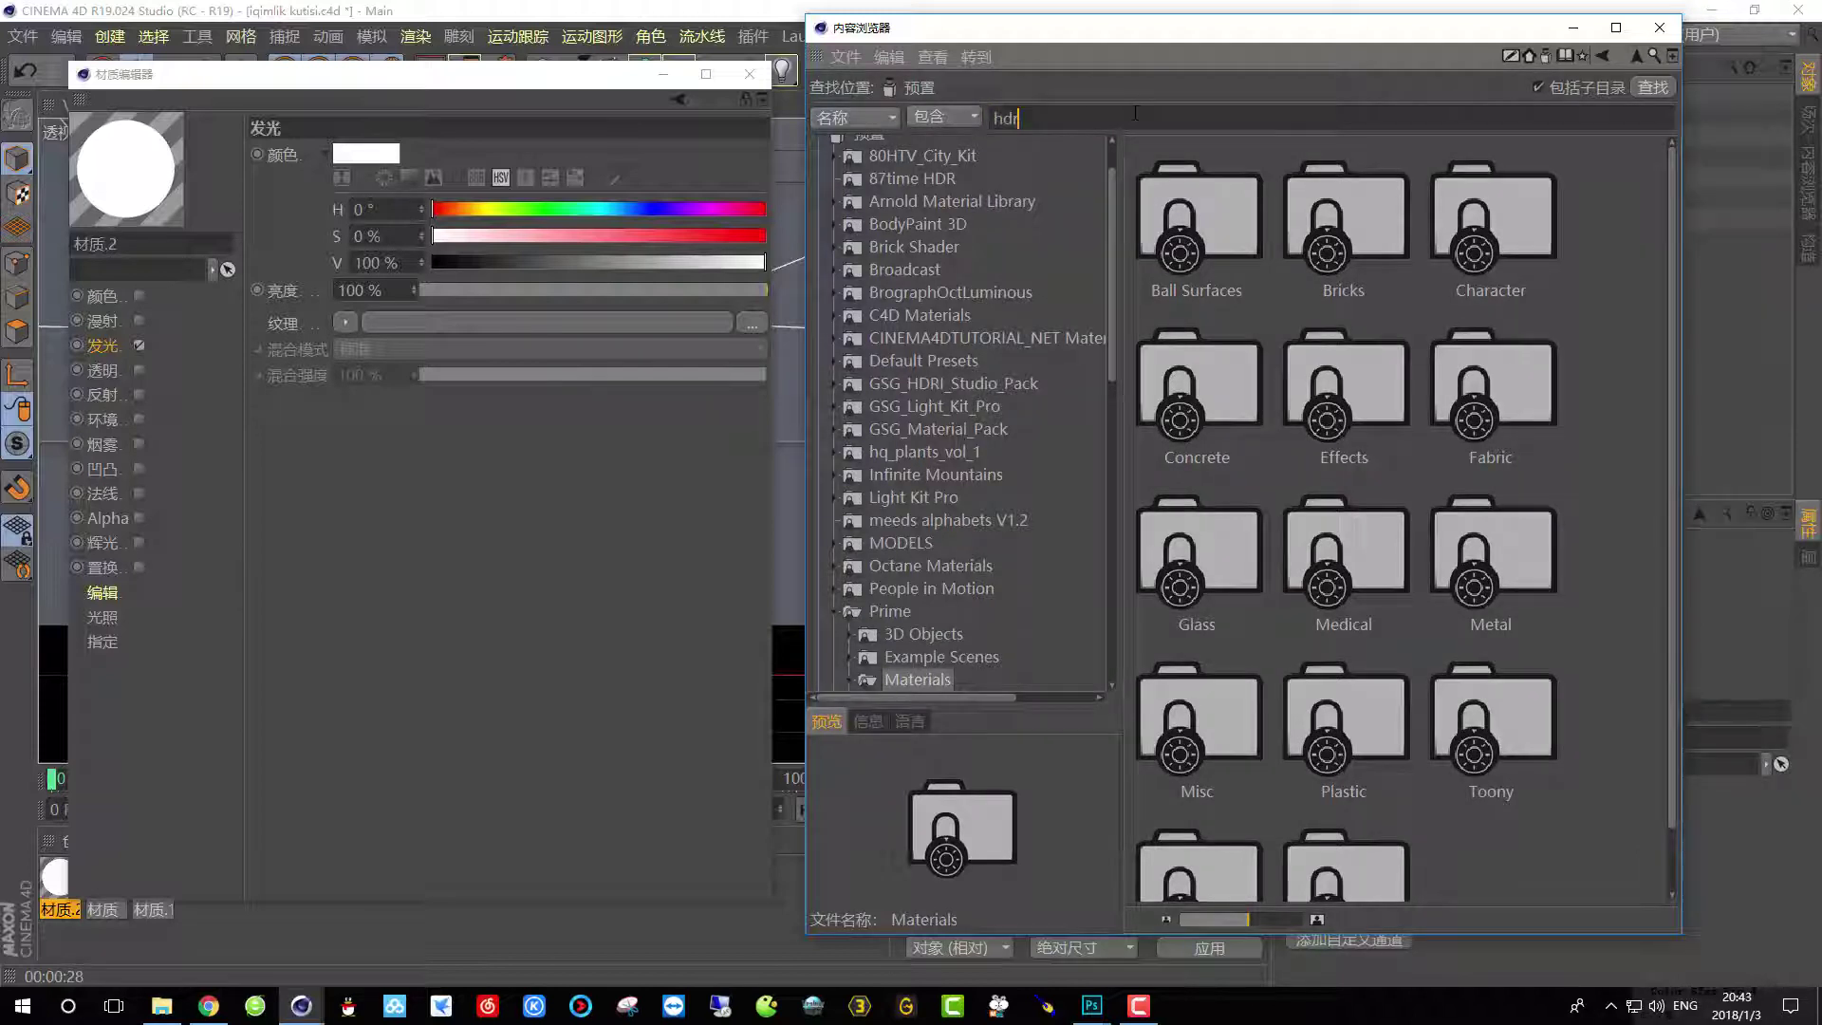
key("Return")
scroll(1386, 356, "down", 5)
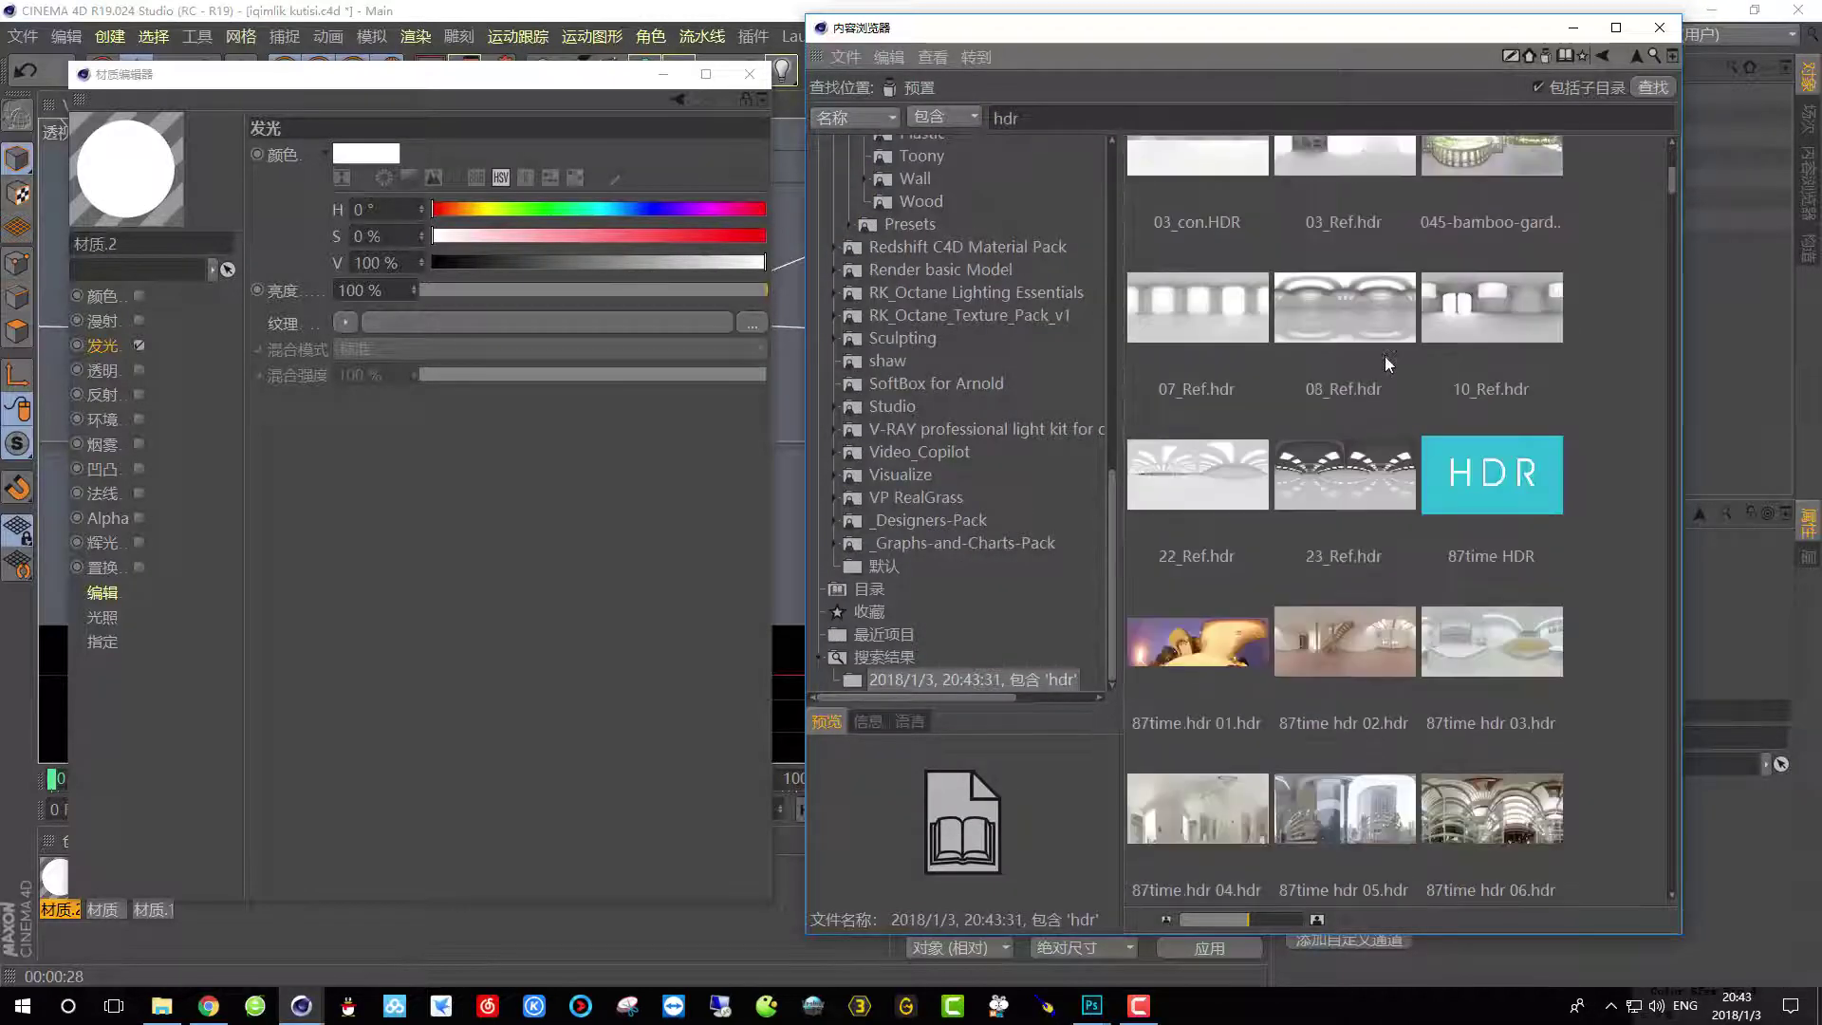
scroll(1385, 355, "down", 5)
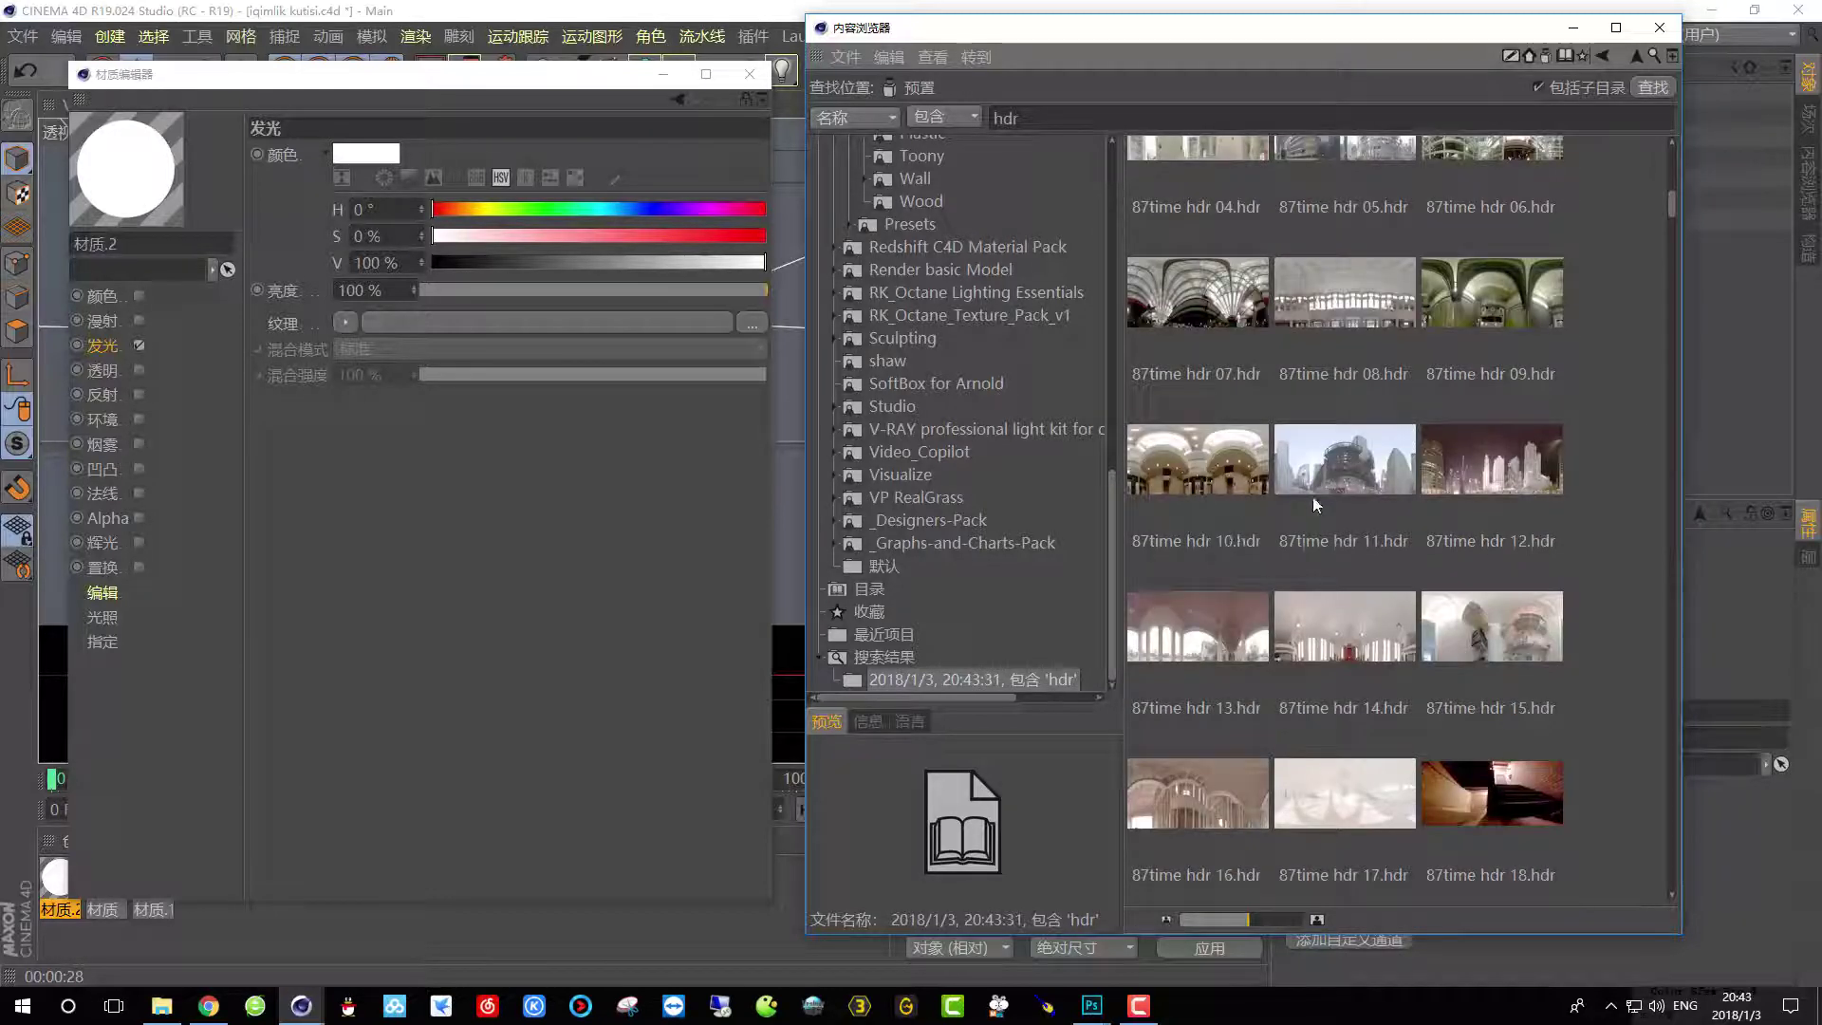
scroll(1312, 493, "down", 10)
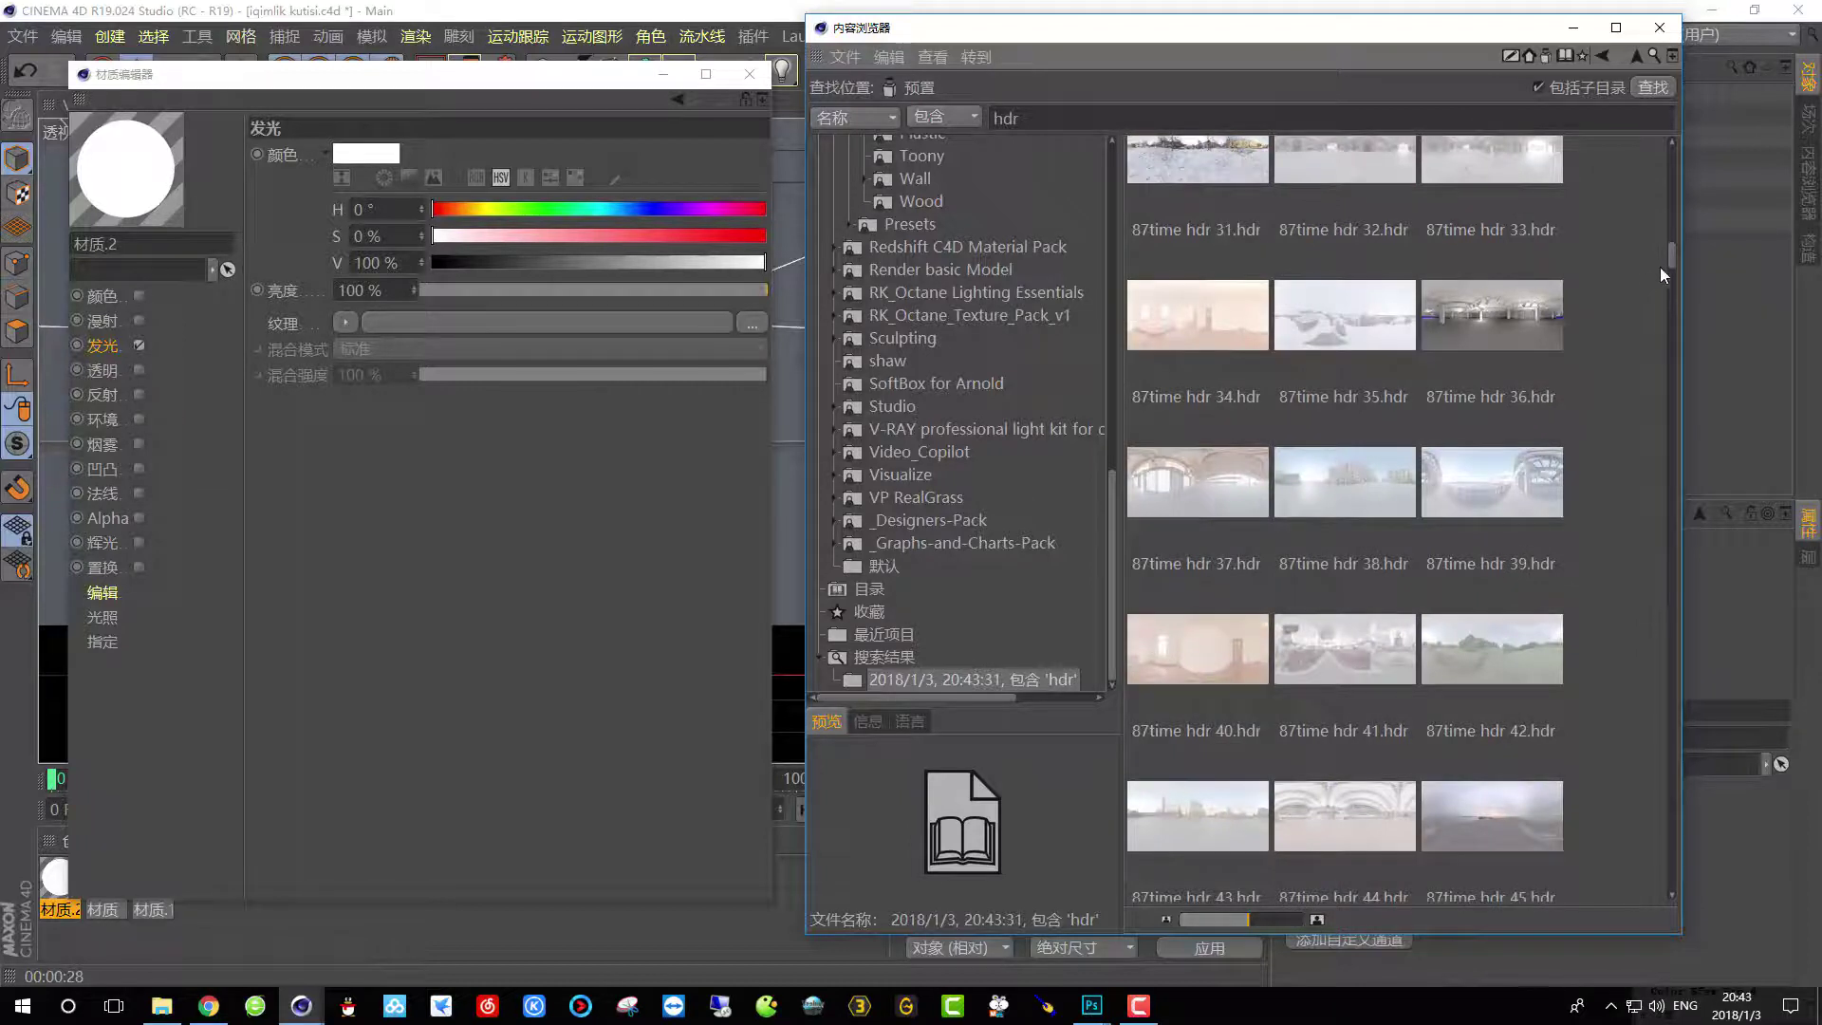
mouse_move(1670, 268)
left_mouse_down()
mouse_move(1670, 311)
mouse_move(1662, 281)
left_mouse_up()
scroll(1663, 281, "down", 1)
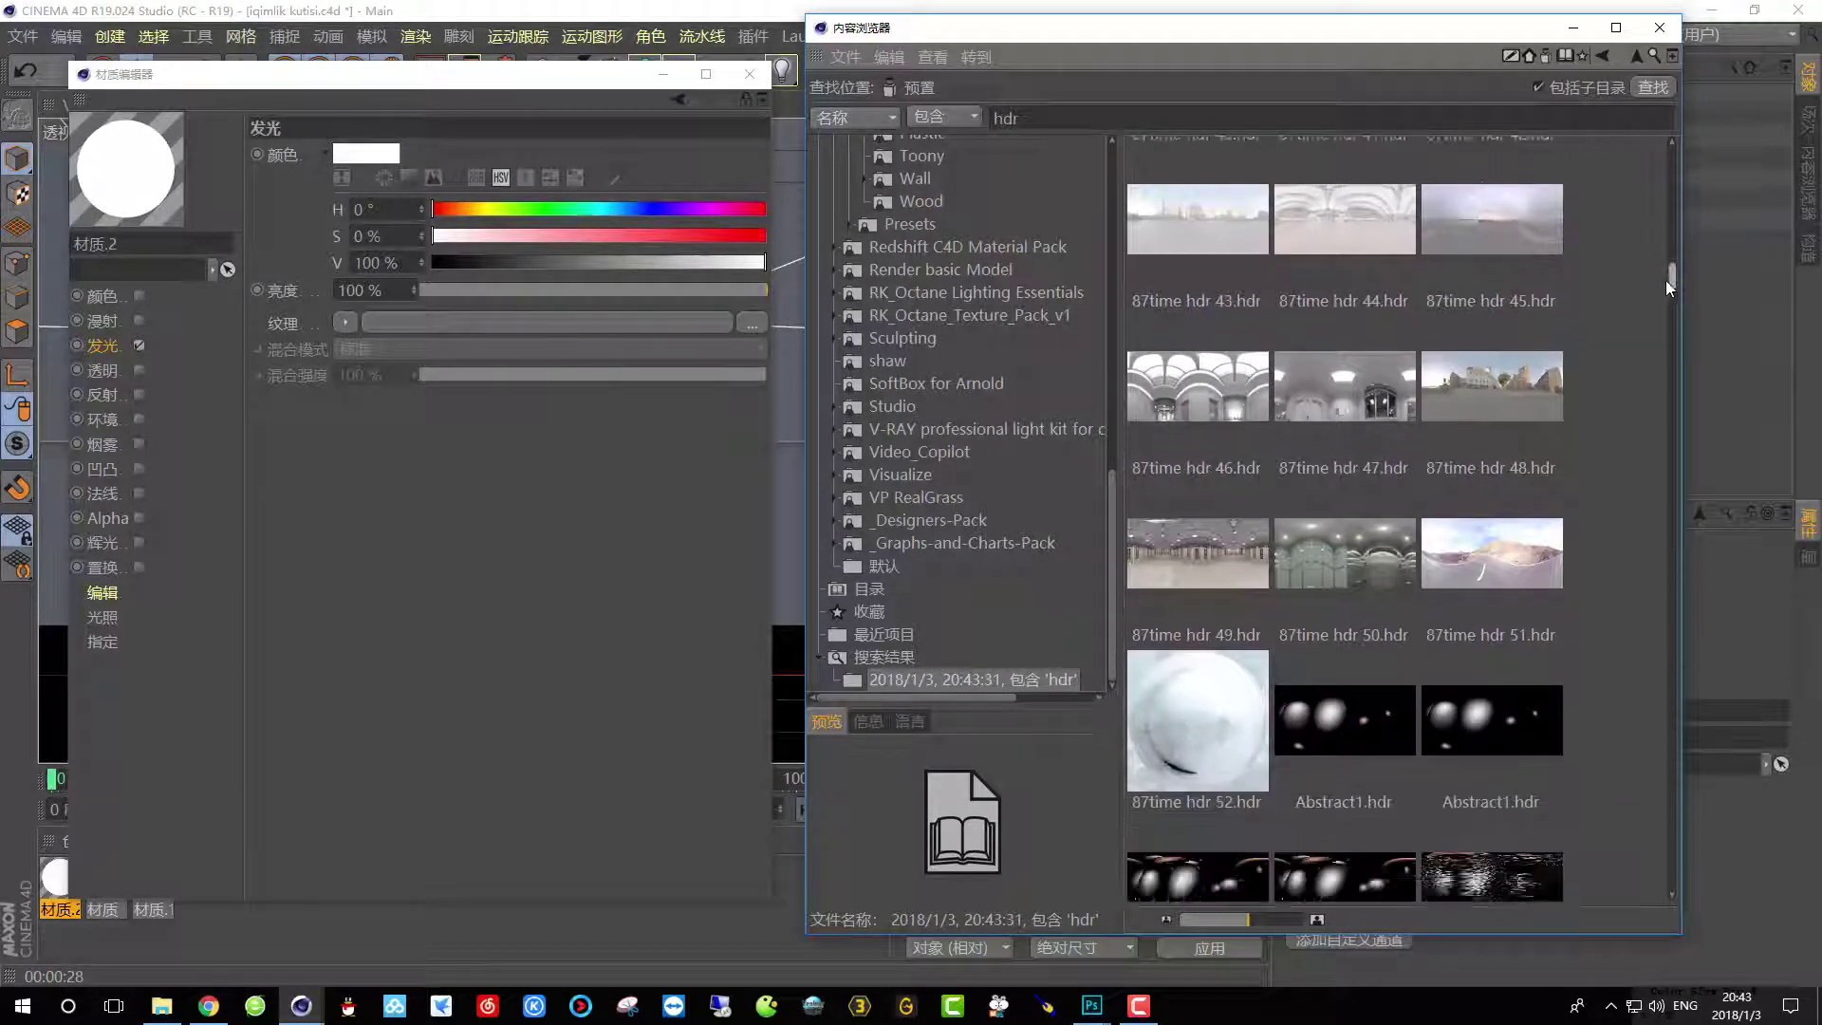
mouse_move(1667, 283)
left_mouse_down()
mouse_move(1636, 902)
mouse_move(1589, 164)
left_mouse_up()
left_click(1663, 28)
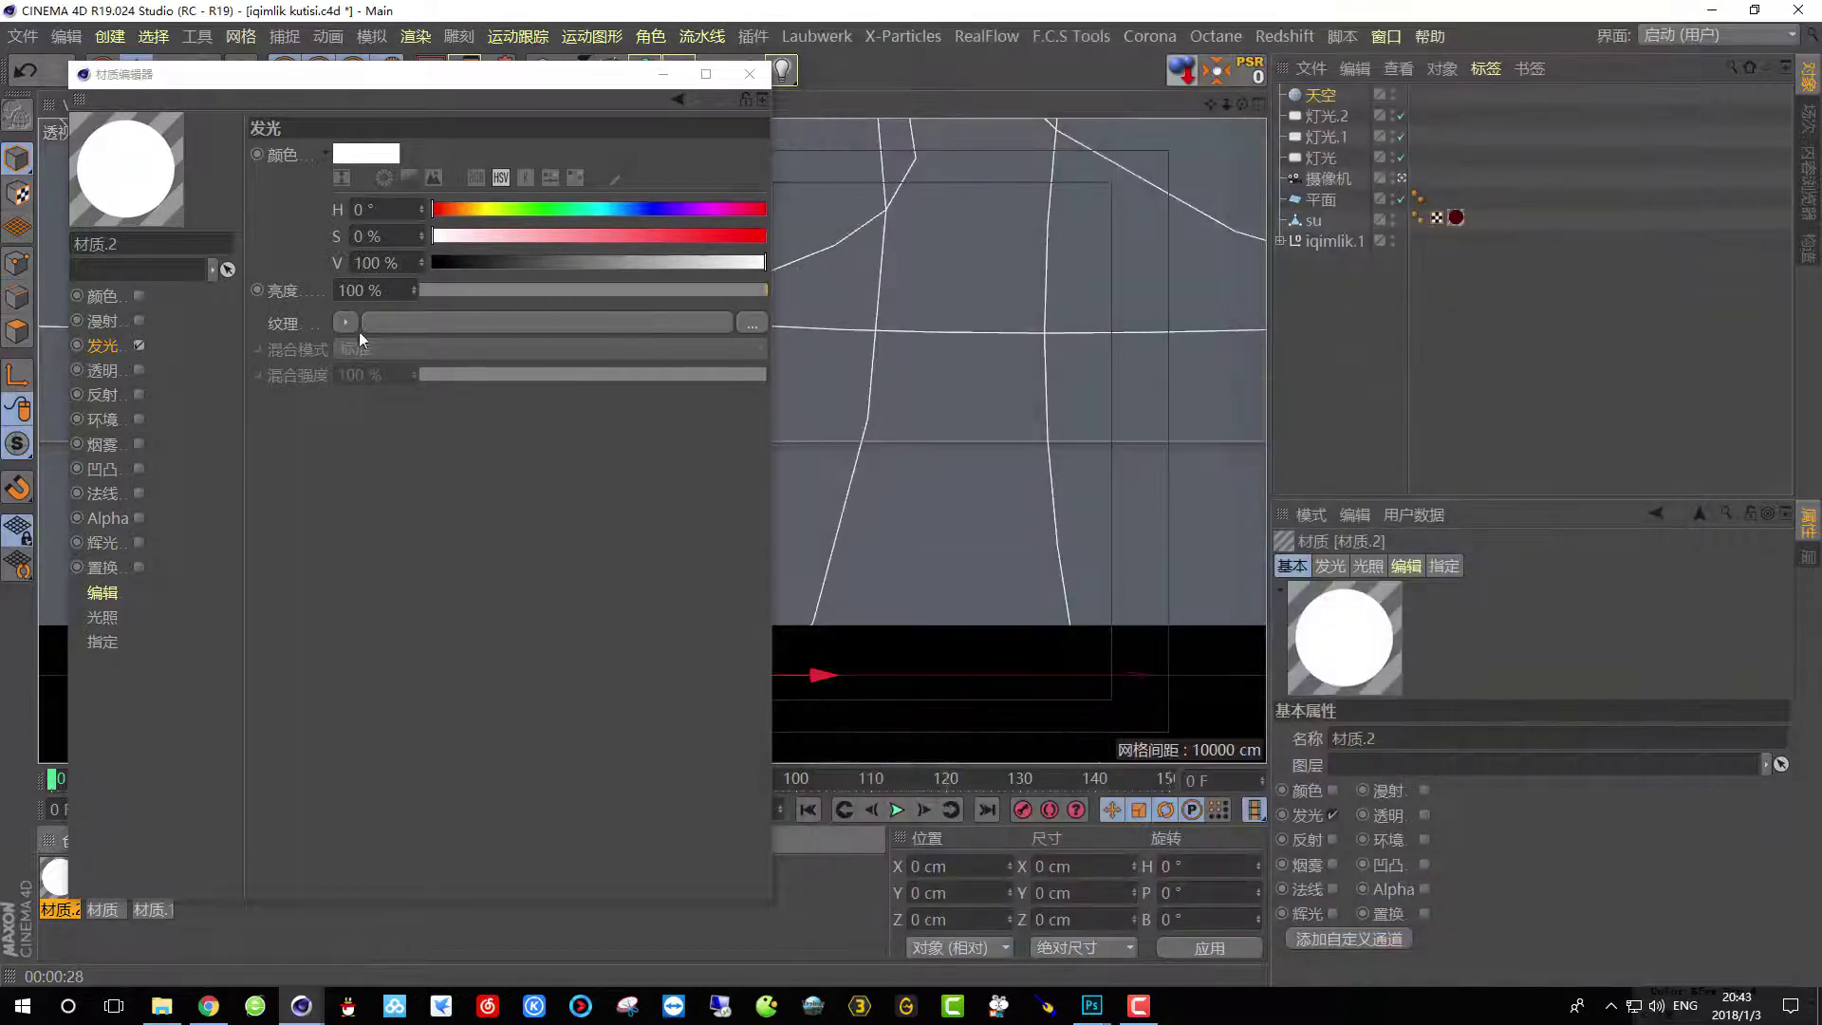
Load Three_Softboxes_Studio1 from D:\C4D练习作品\iqimlik kutisi\tex as the luminance texture of 材质.2, without copying it to the project folder.
left_click(751, 325)
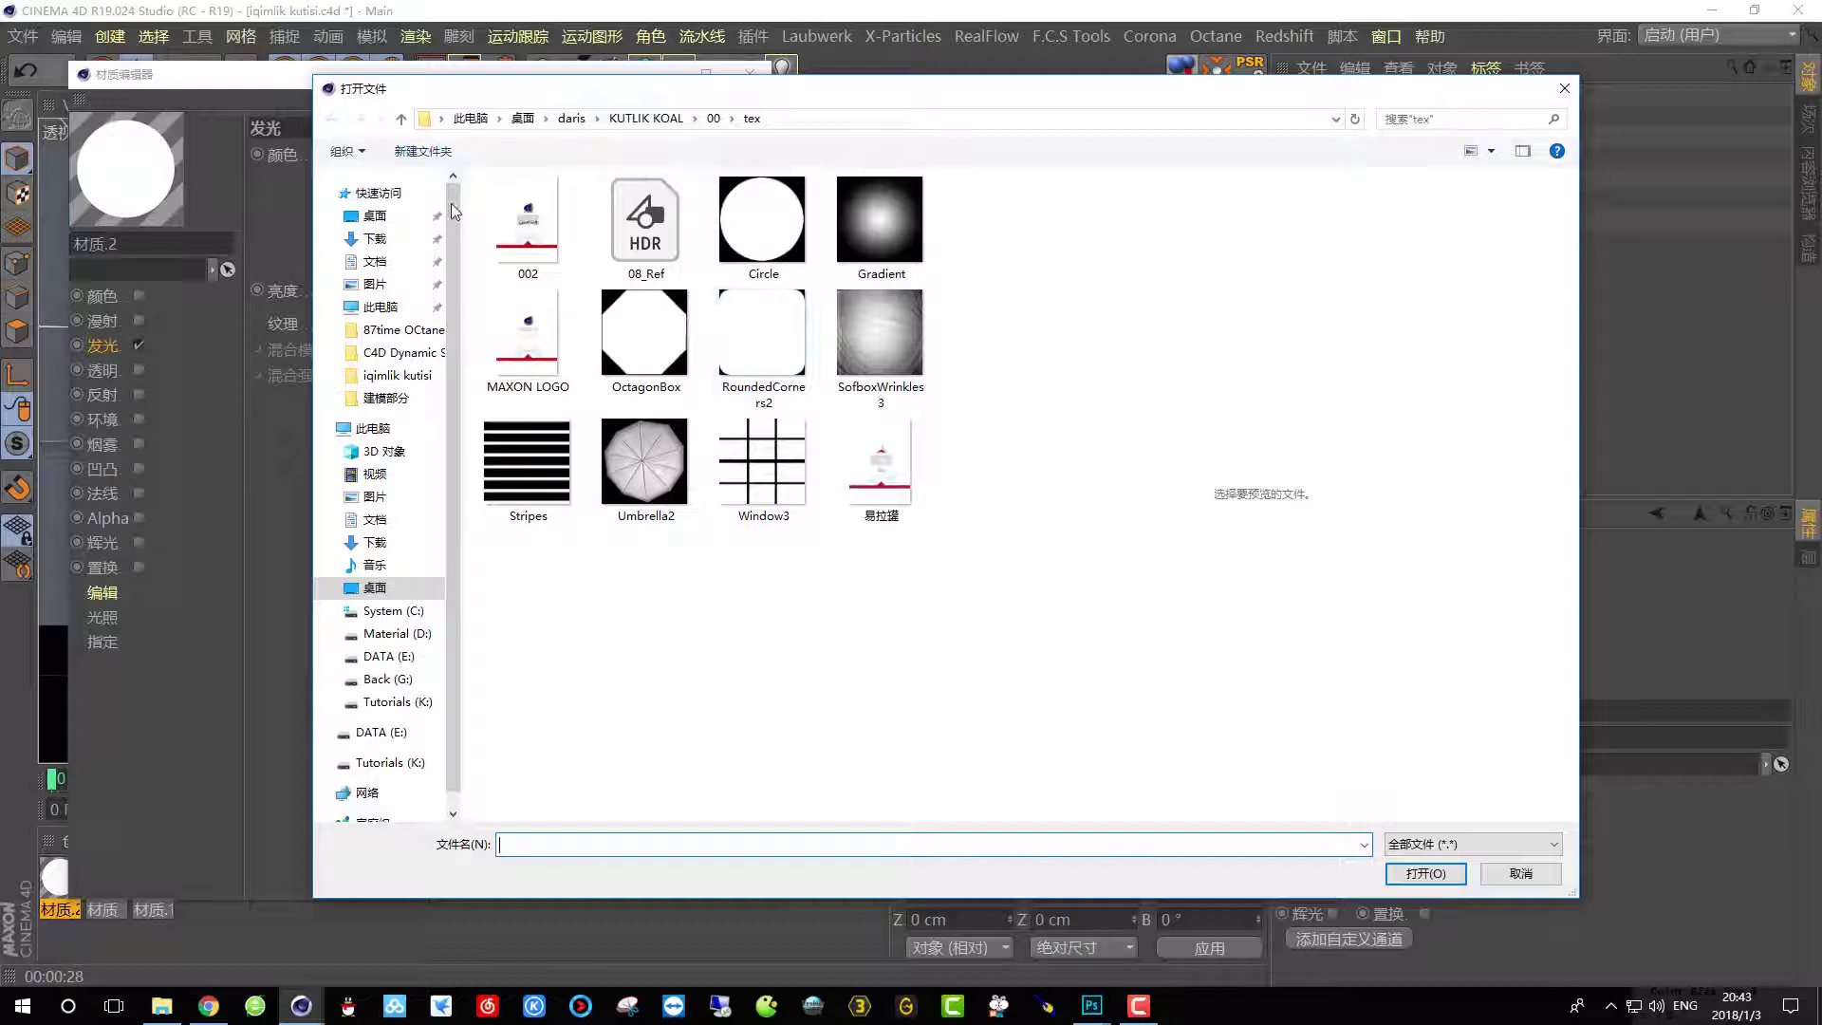
left_click(408, 636)
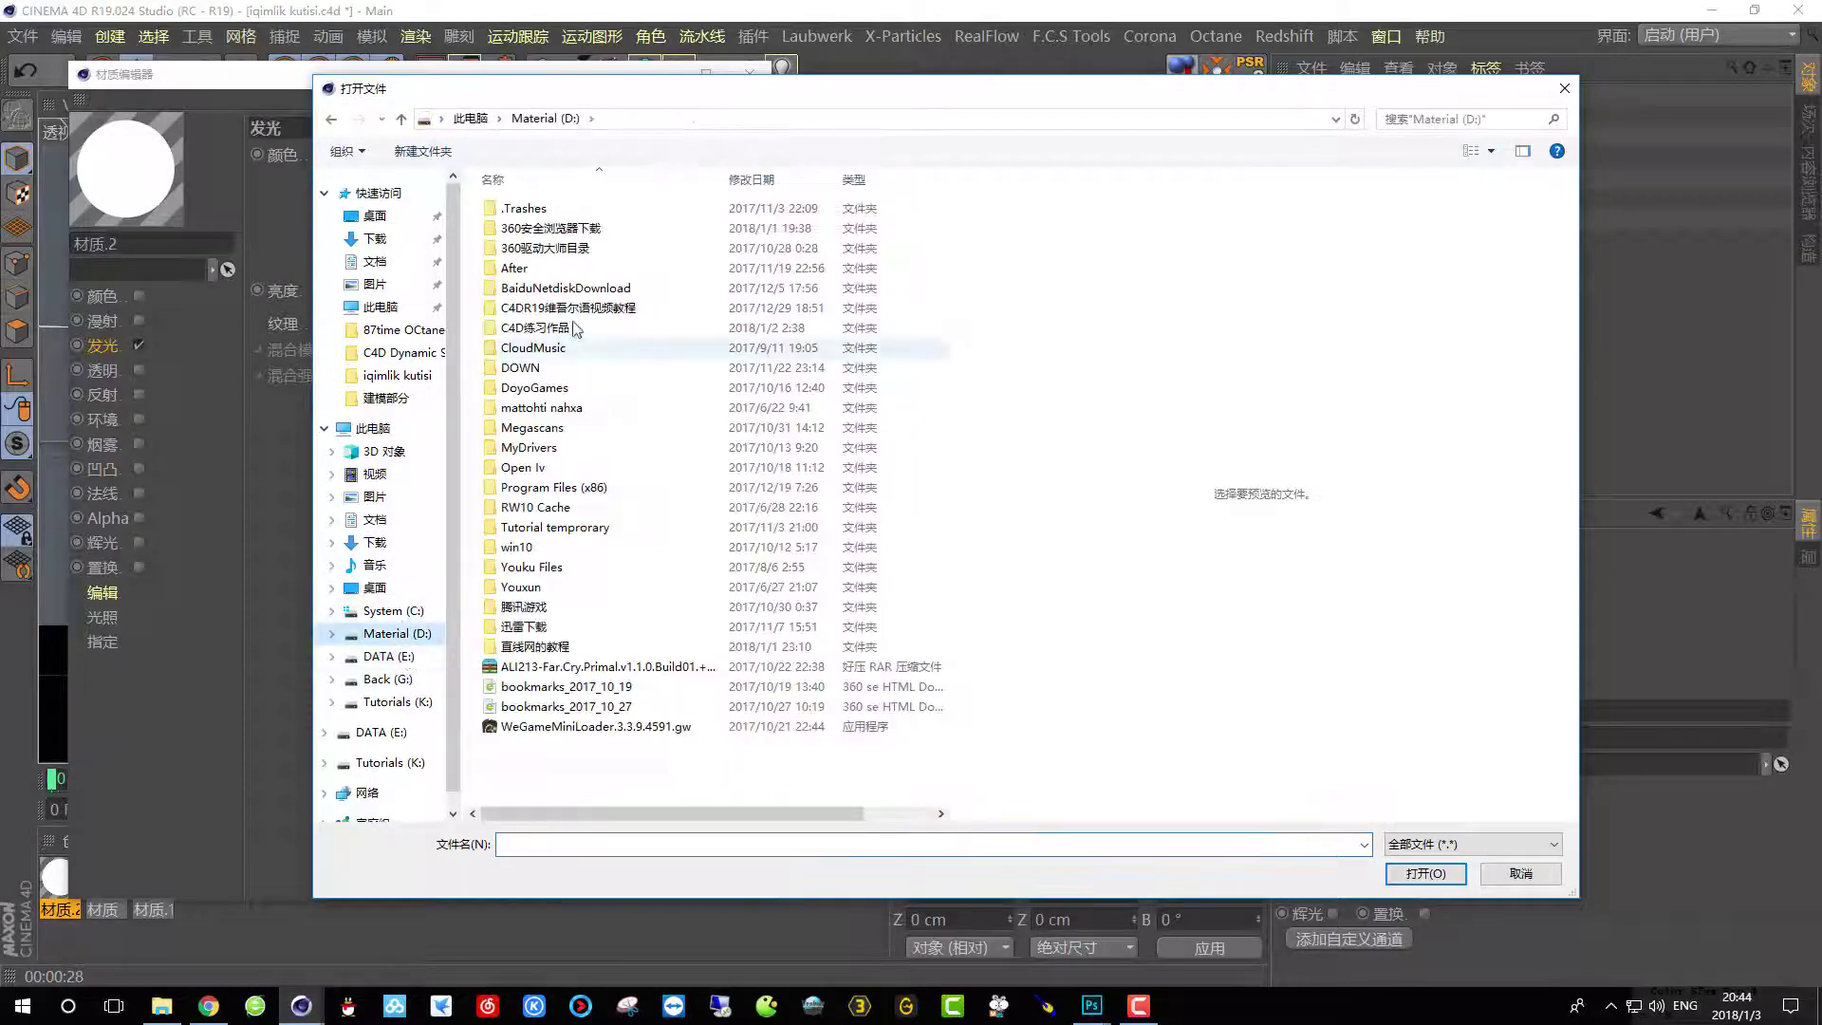
double_click(652, 311)
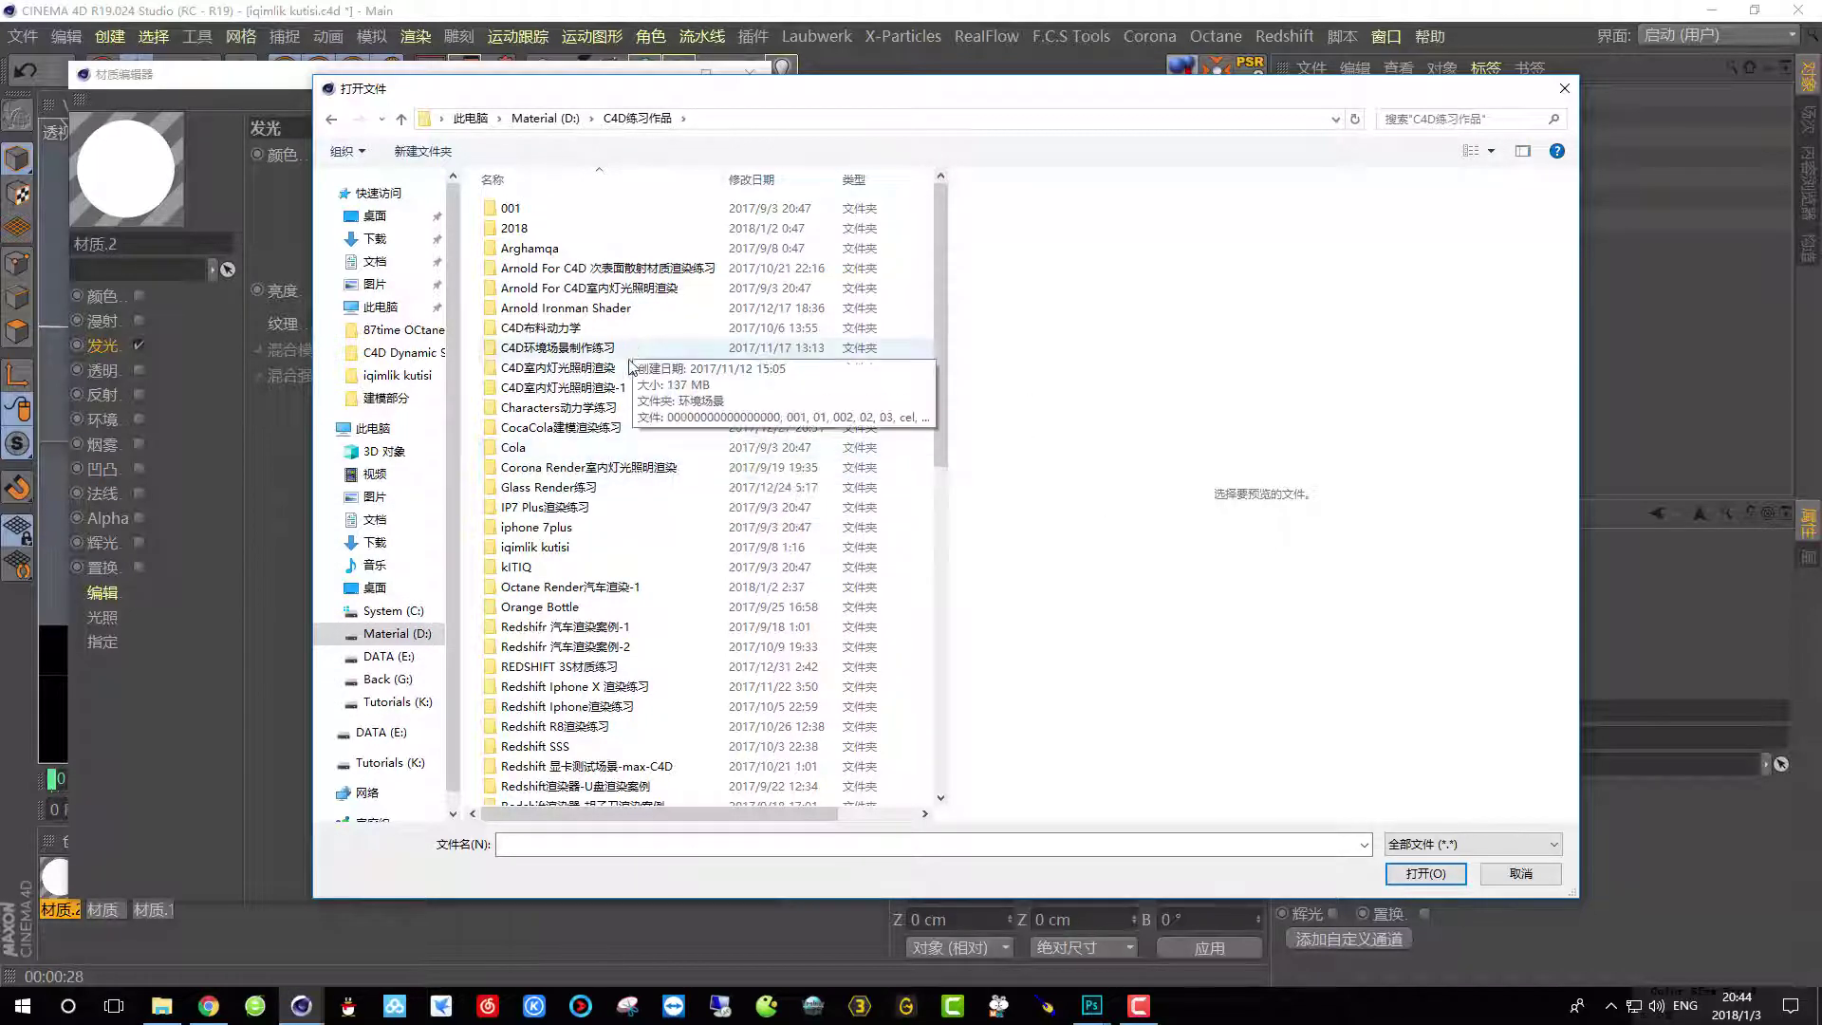
double_click(555, 547)
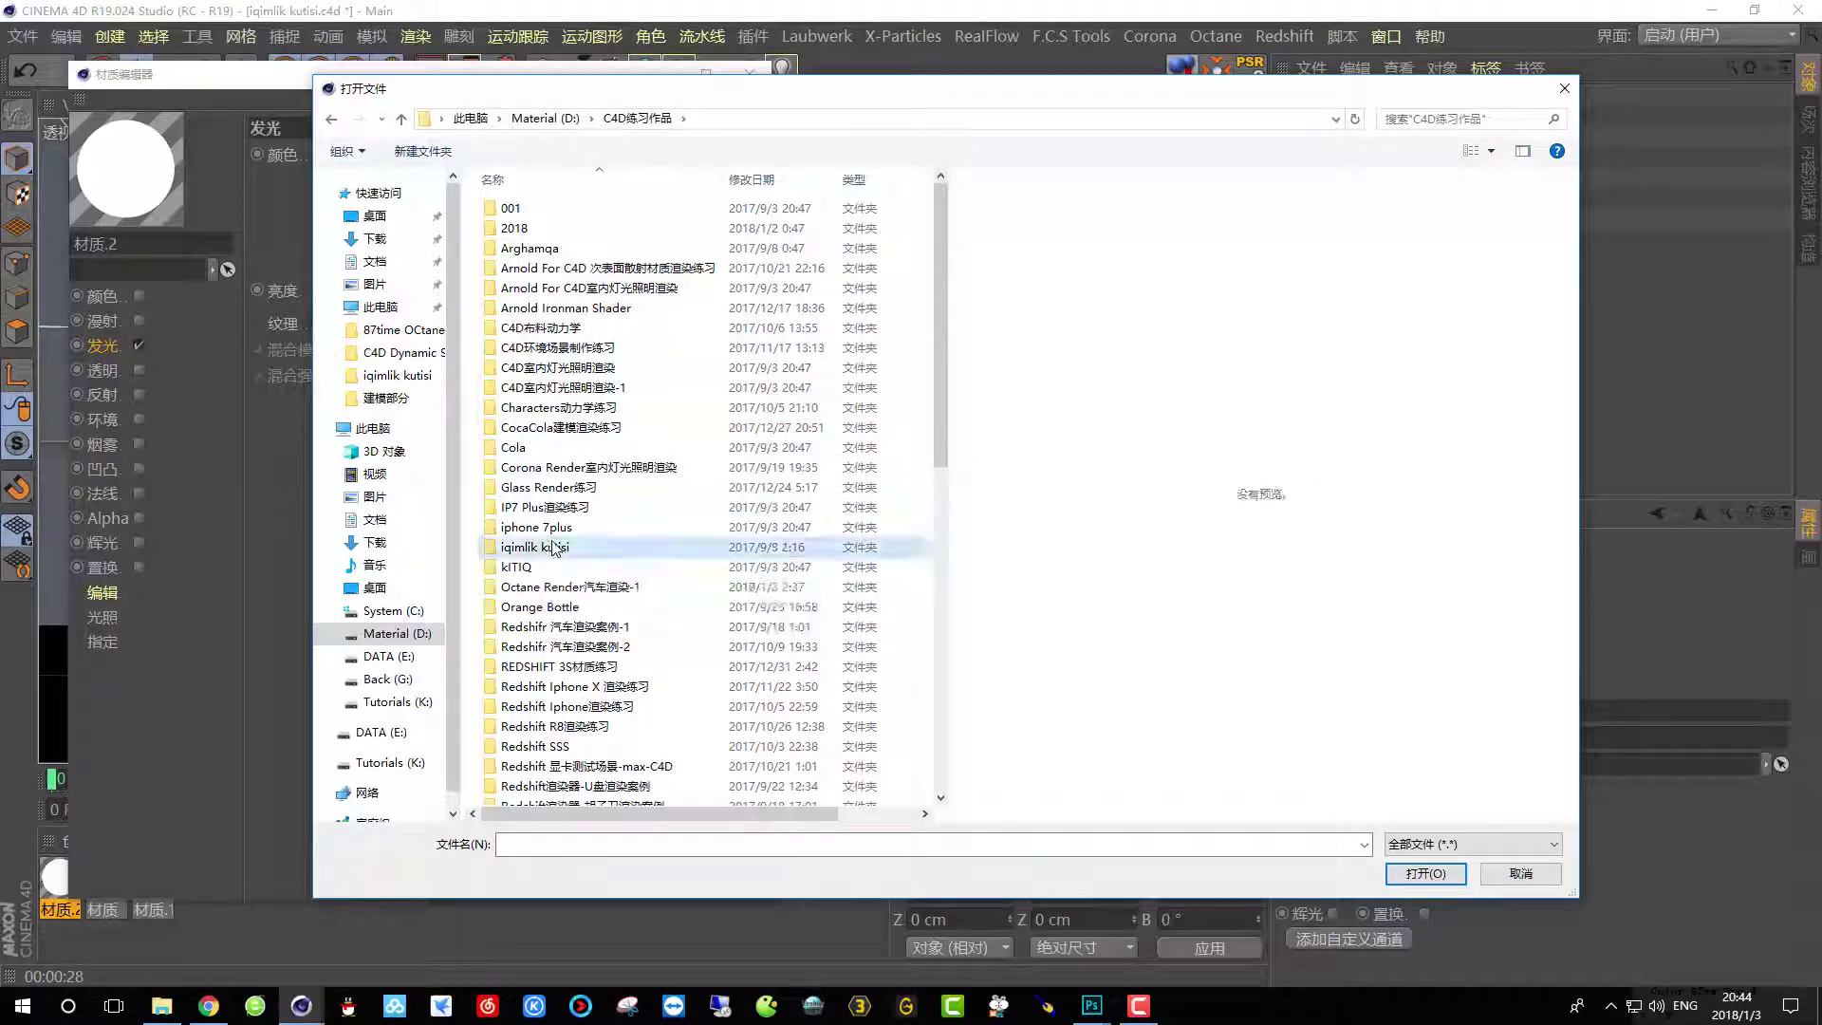
double_click(654, 230)
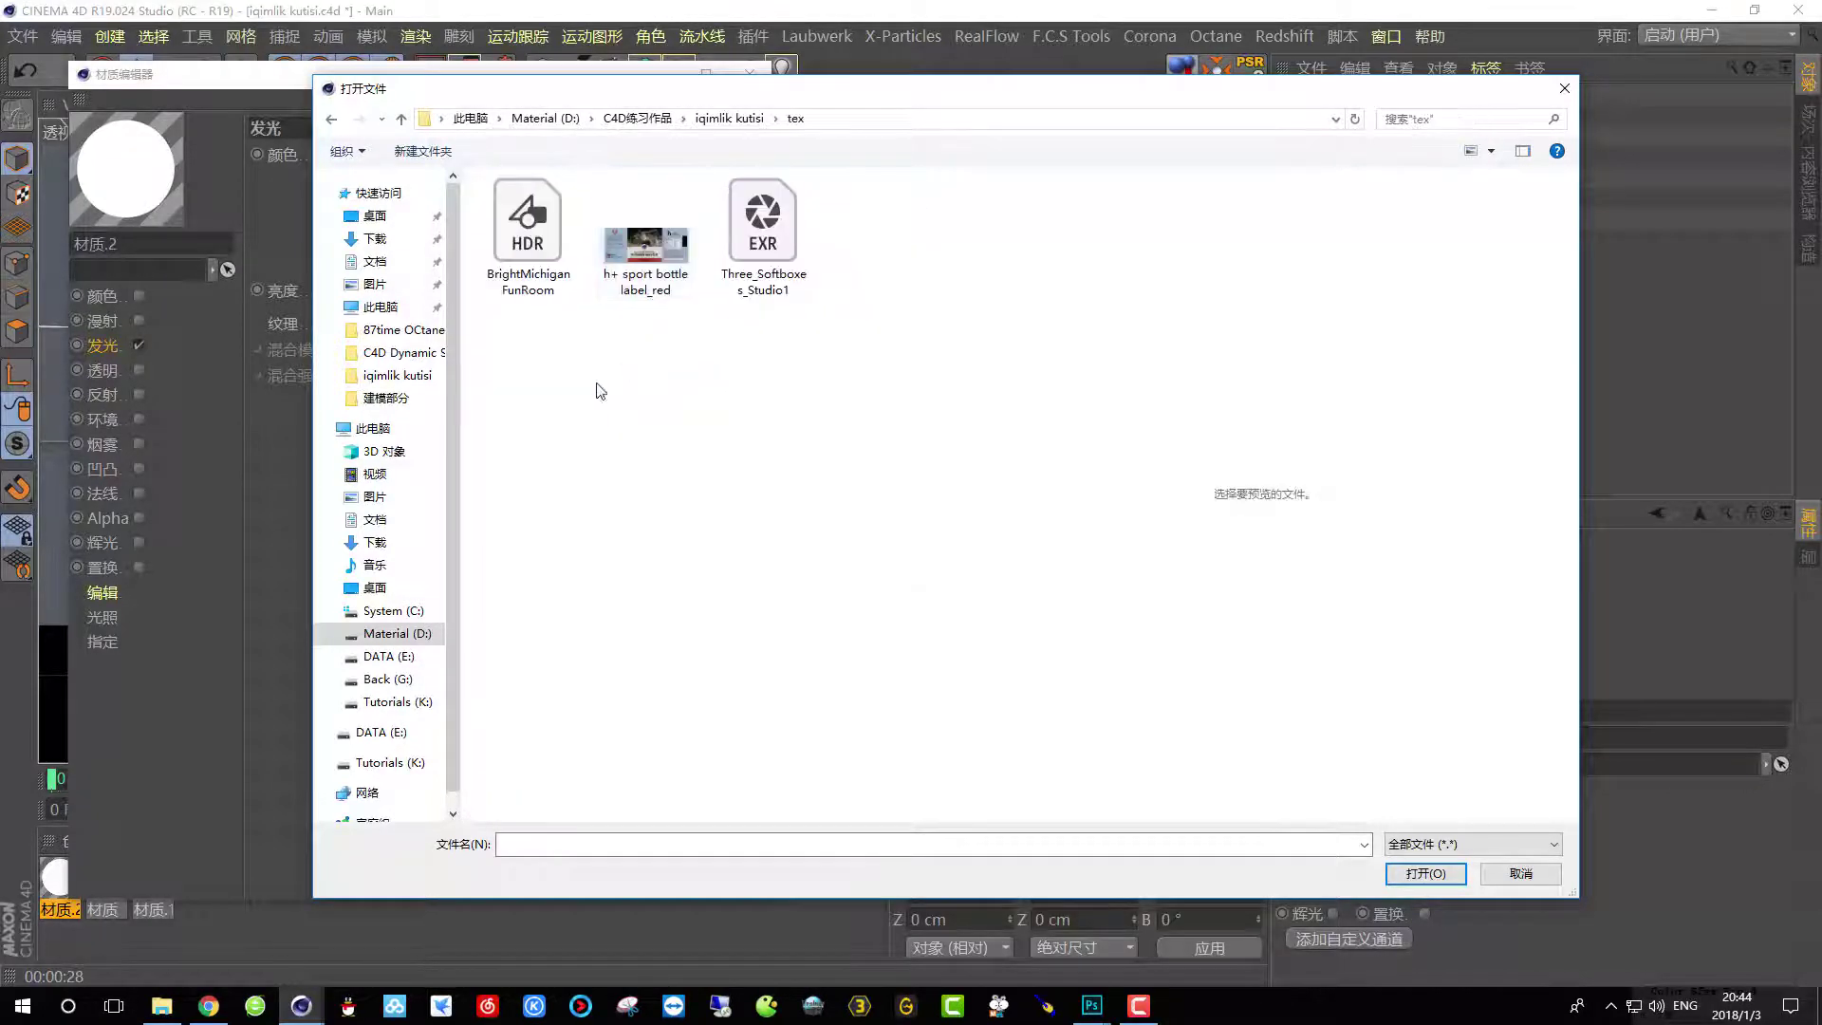
left_click(757, 233)
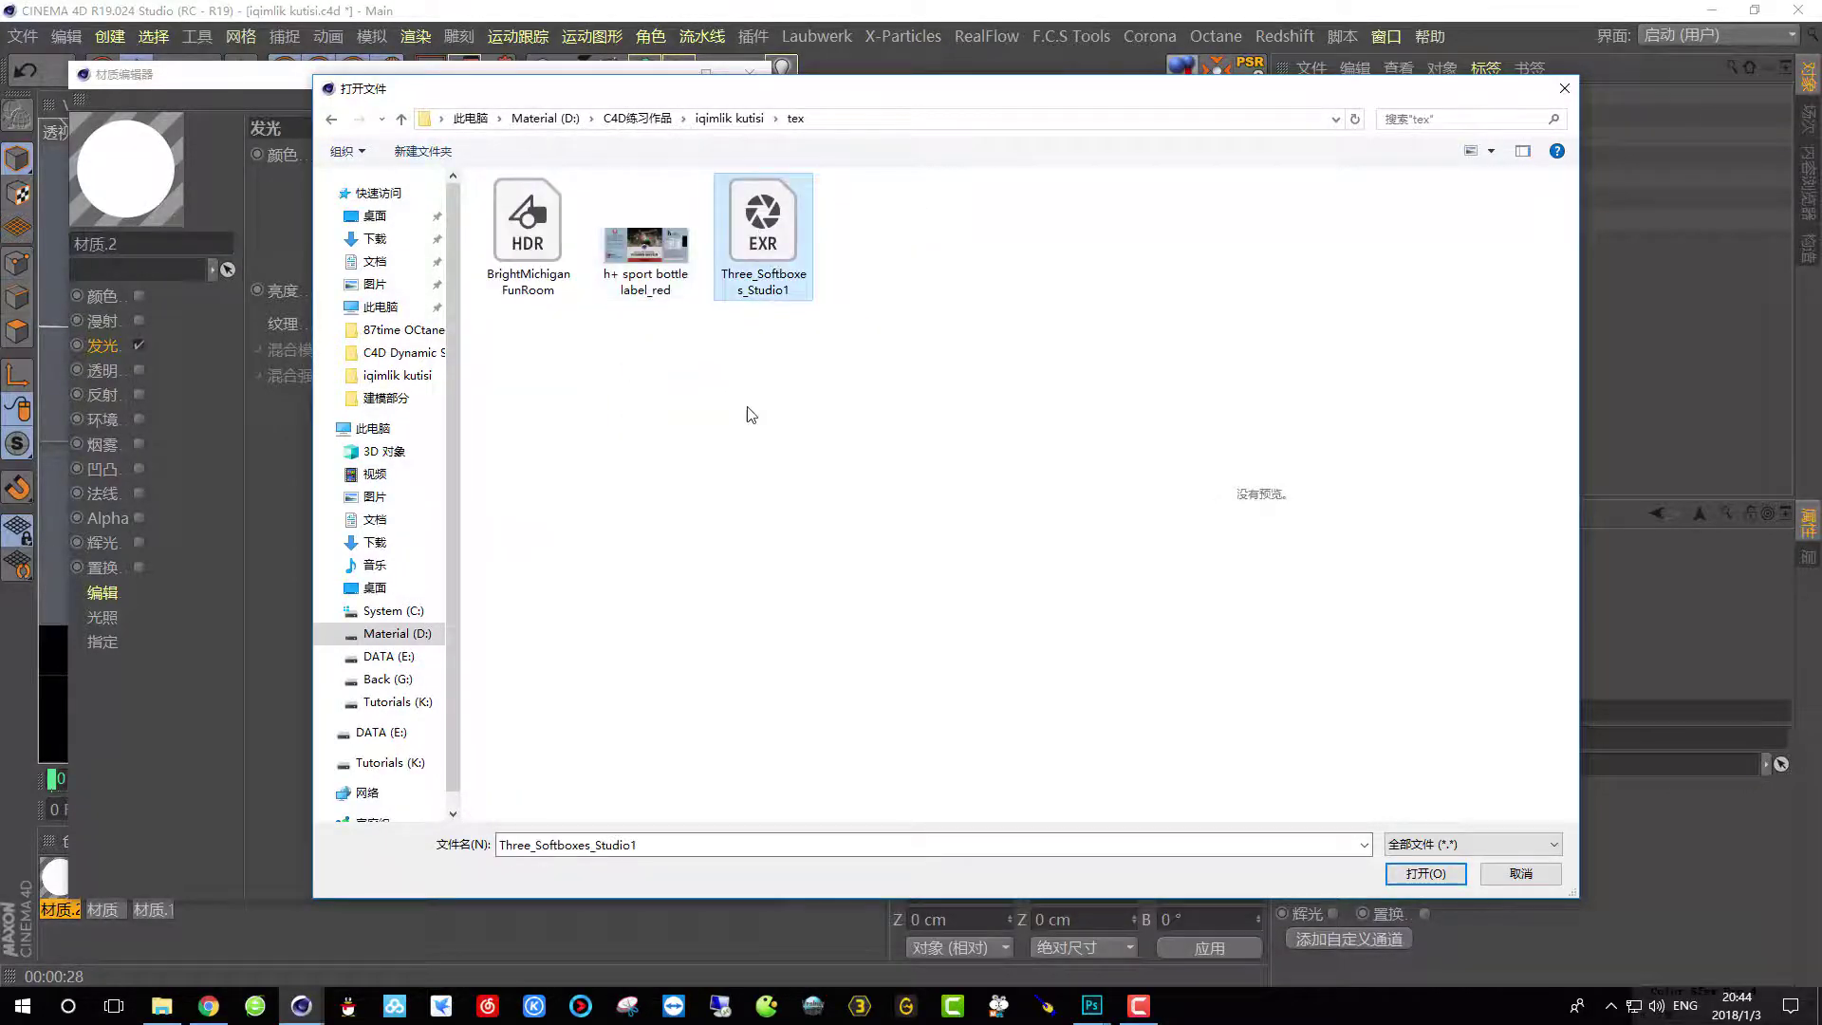
left_click(1414, 873)
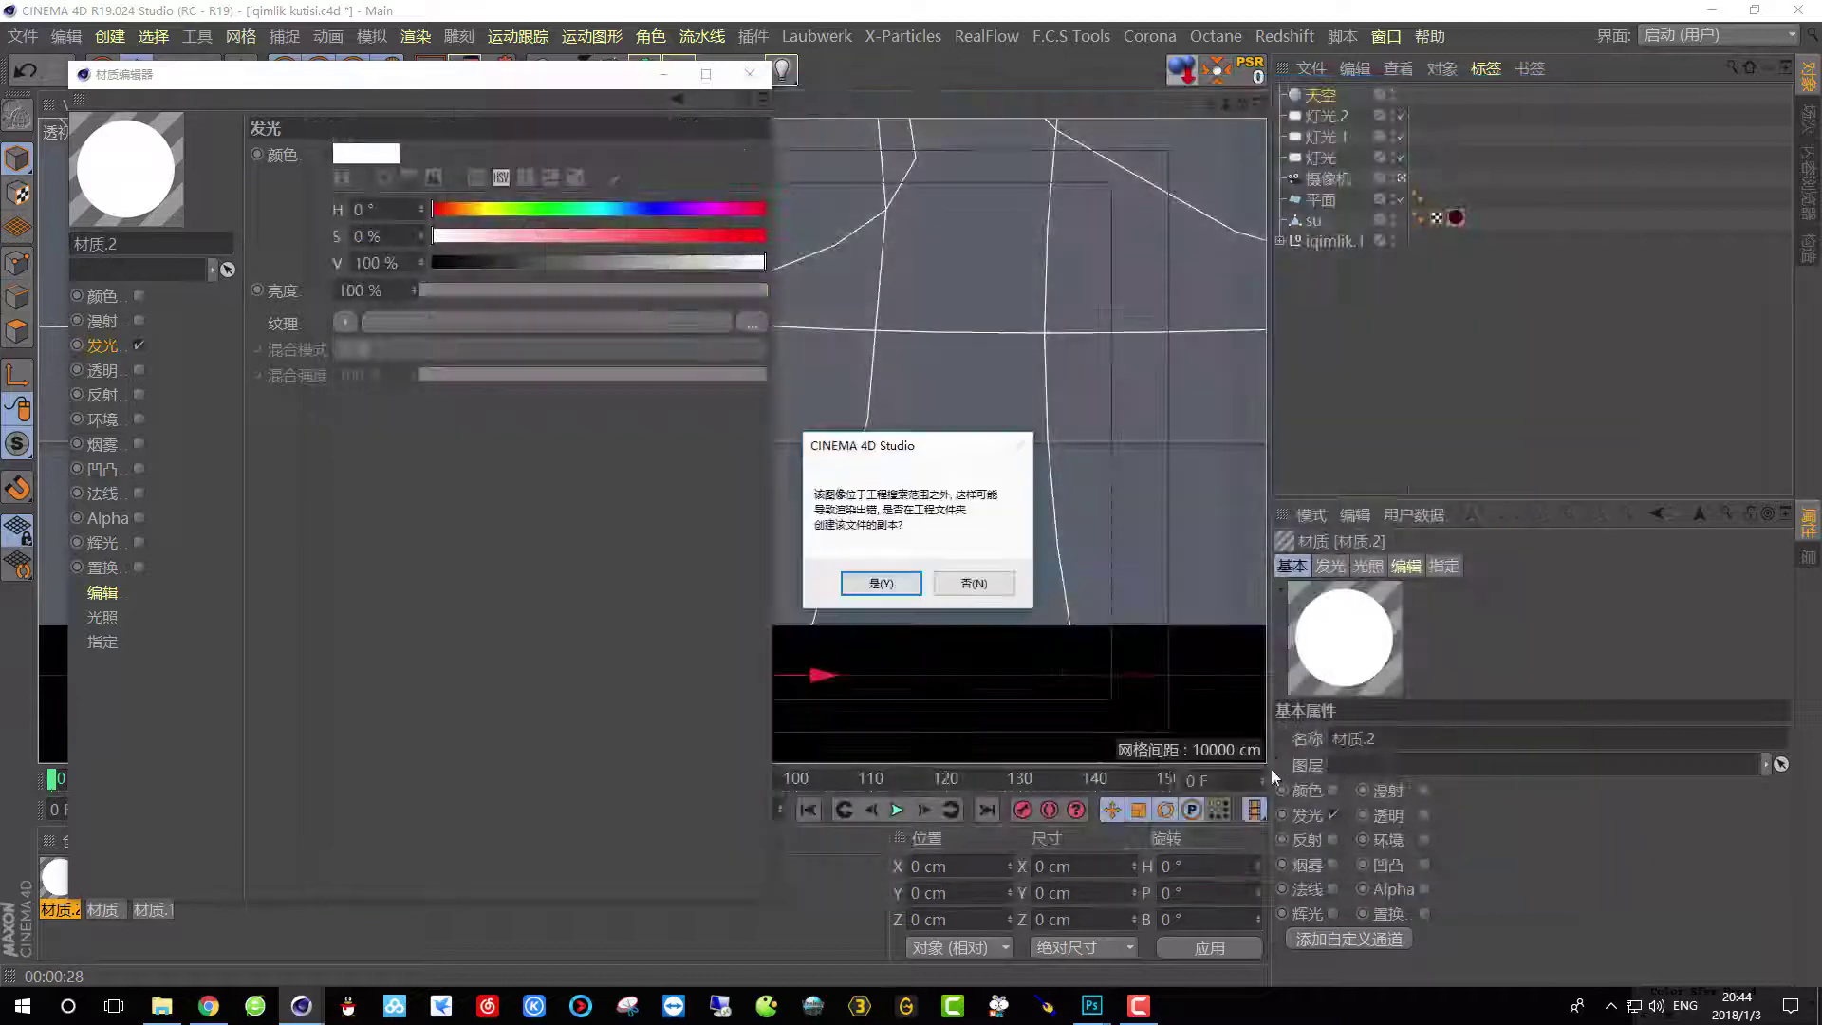
left_click(969, 586)
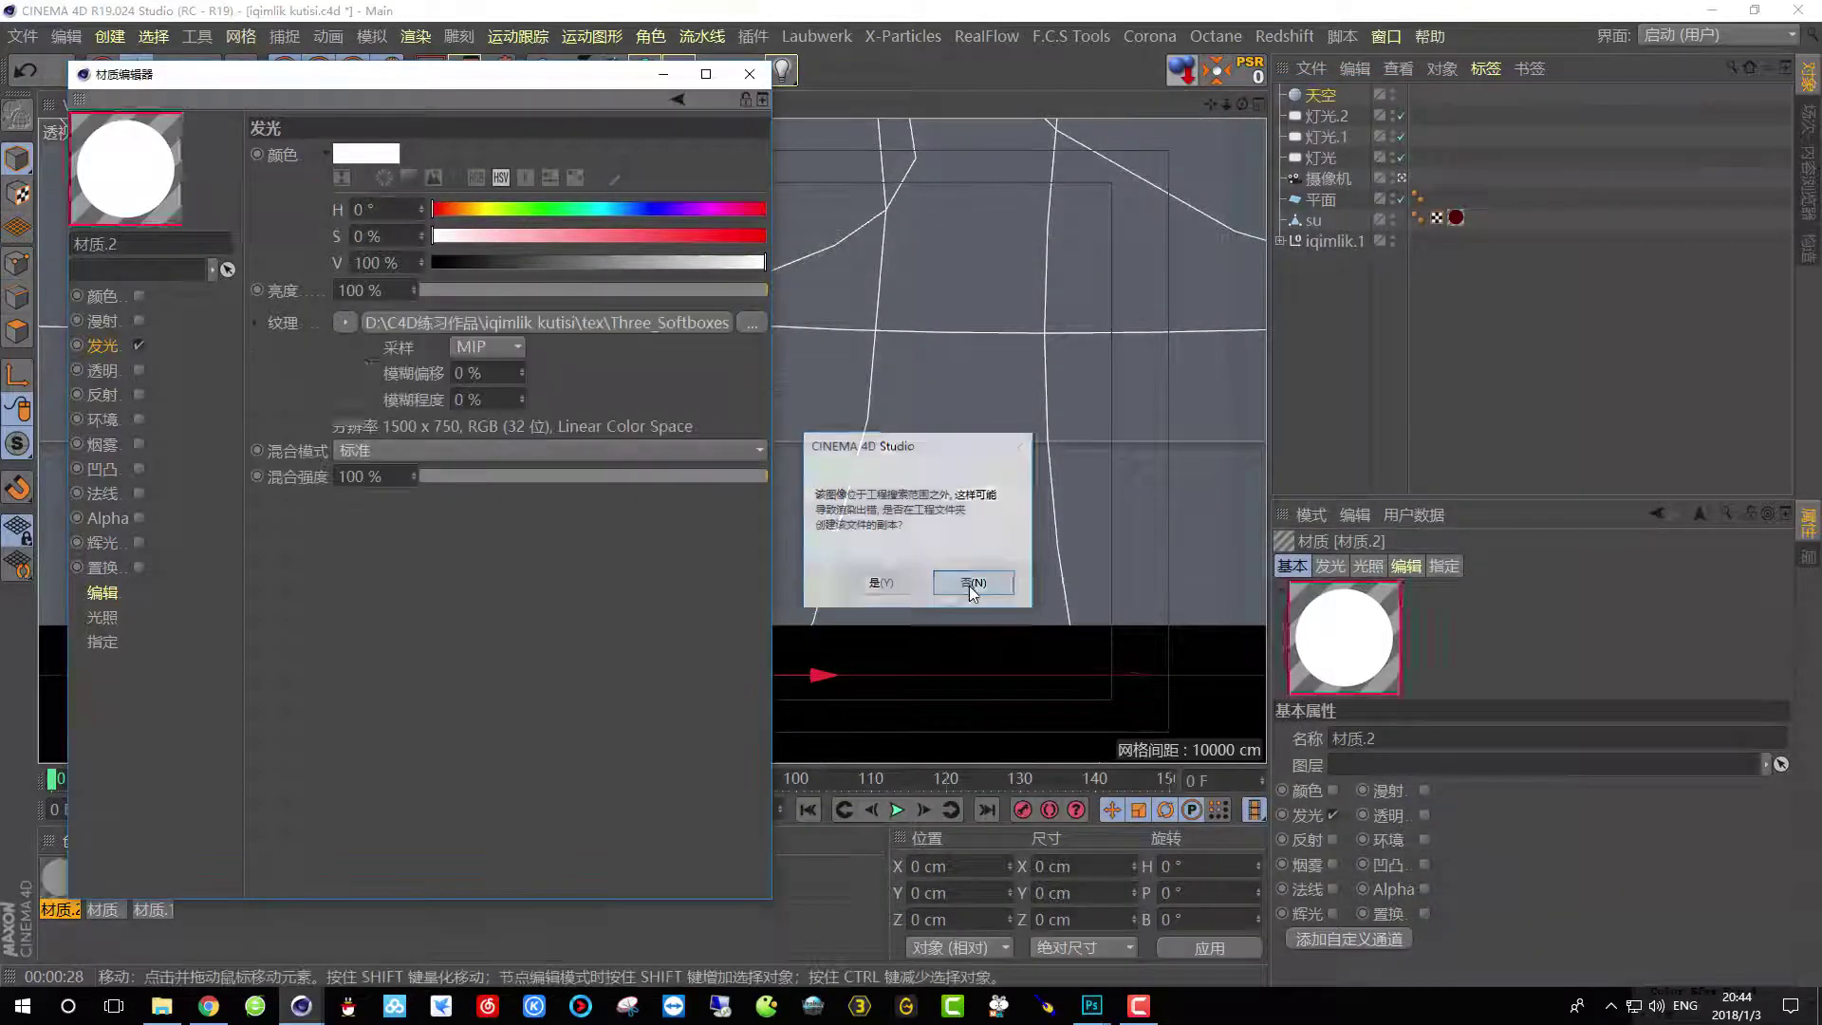
Replace the luminance texture of 材质.2 with the BrightMichigan HDR image, without copying it to the project folder.
left_click(750, 322)
left_click(1423, 736)
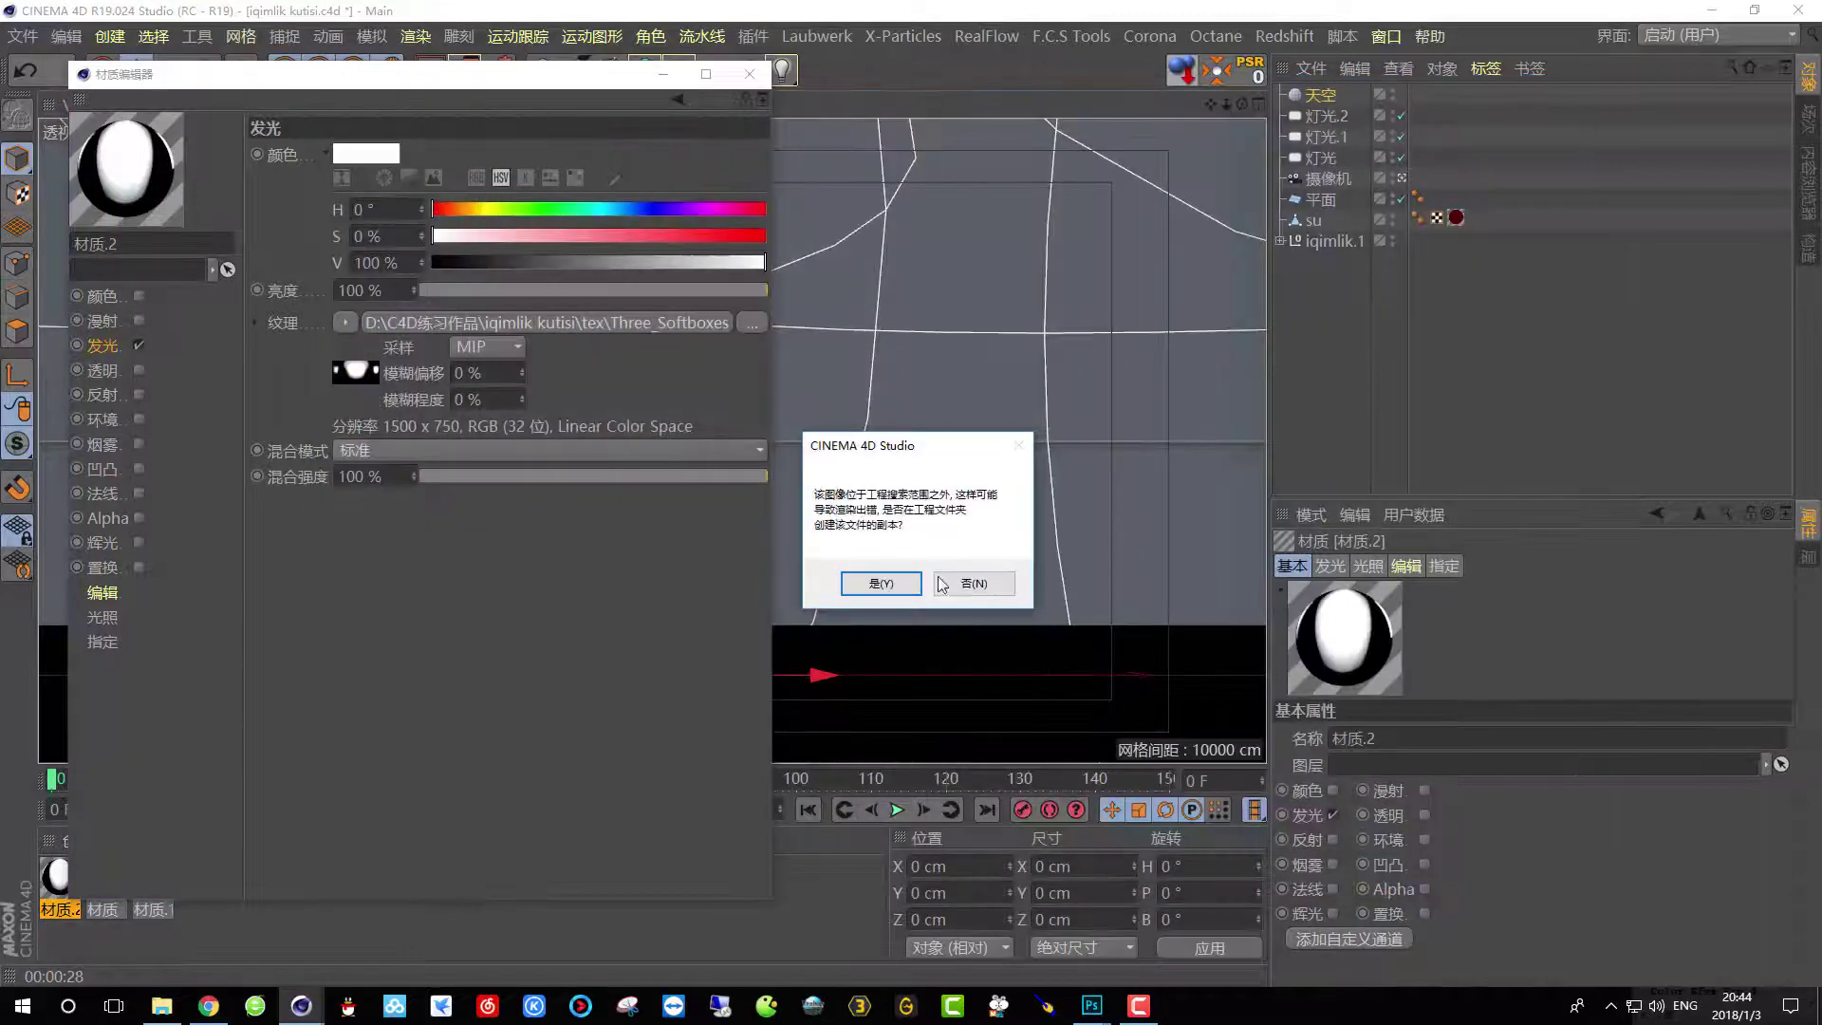
left_click(941, 583)
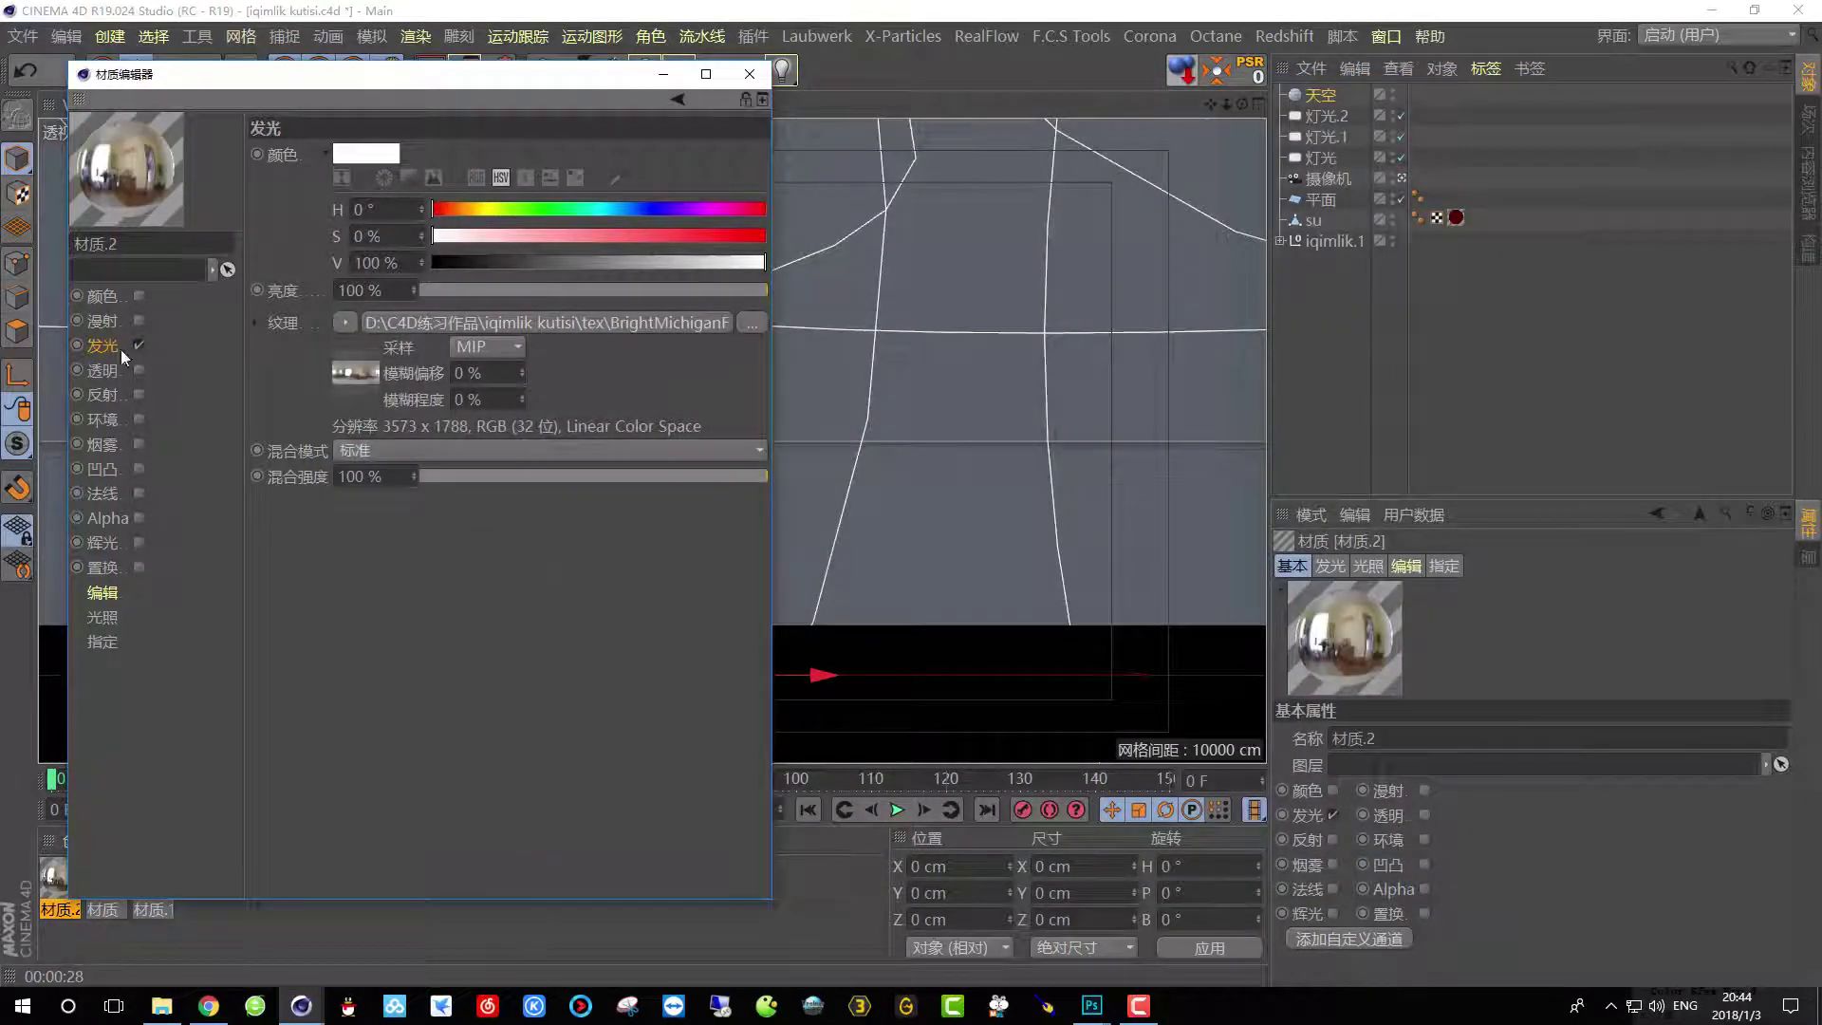
Close the material editor, apply 材质.2 to the sky object and render the active view.
left_click(748, 74)
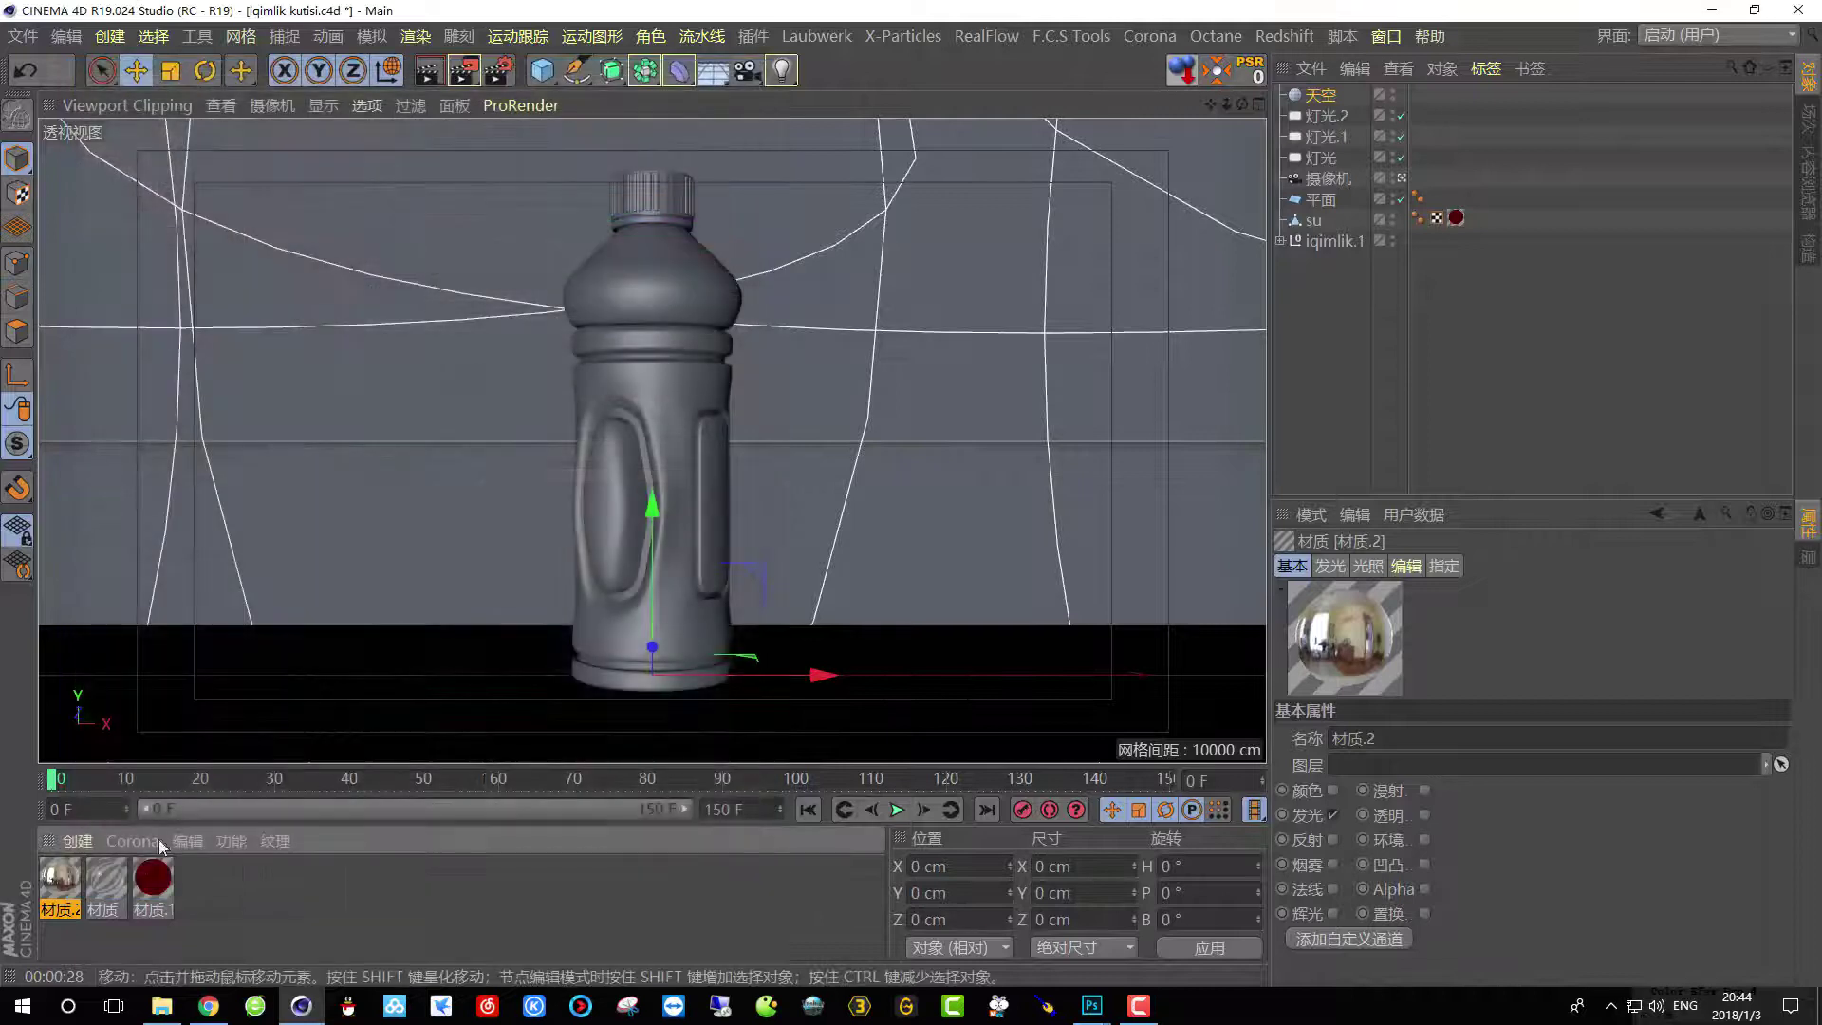
left_click_drag(1319, 95, 1321, 95)
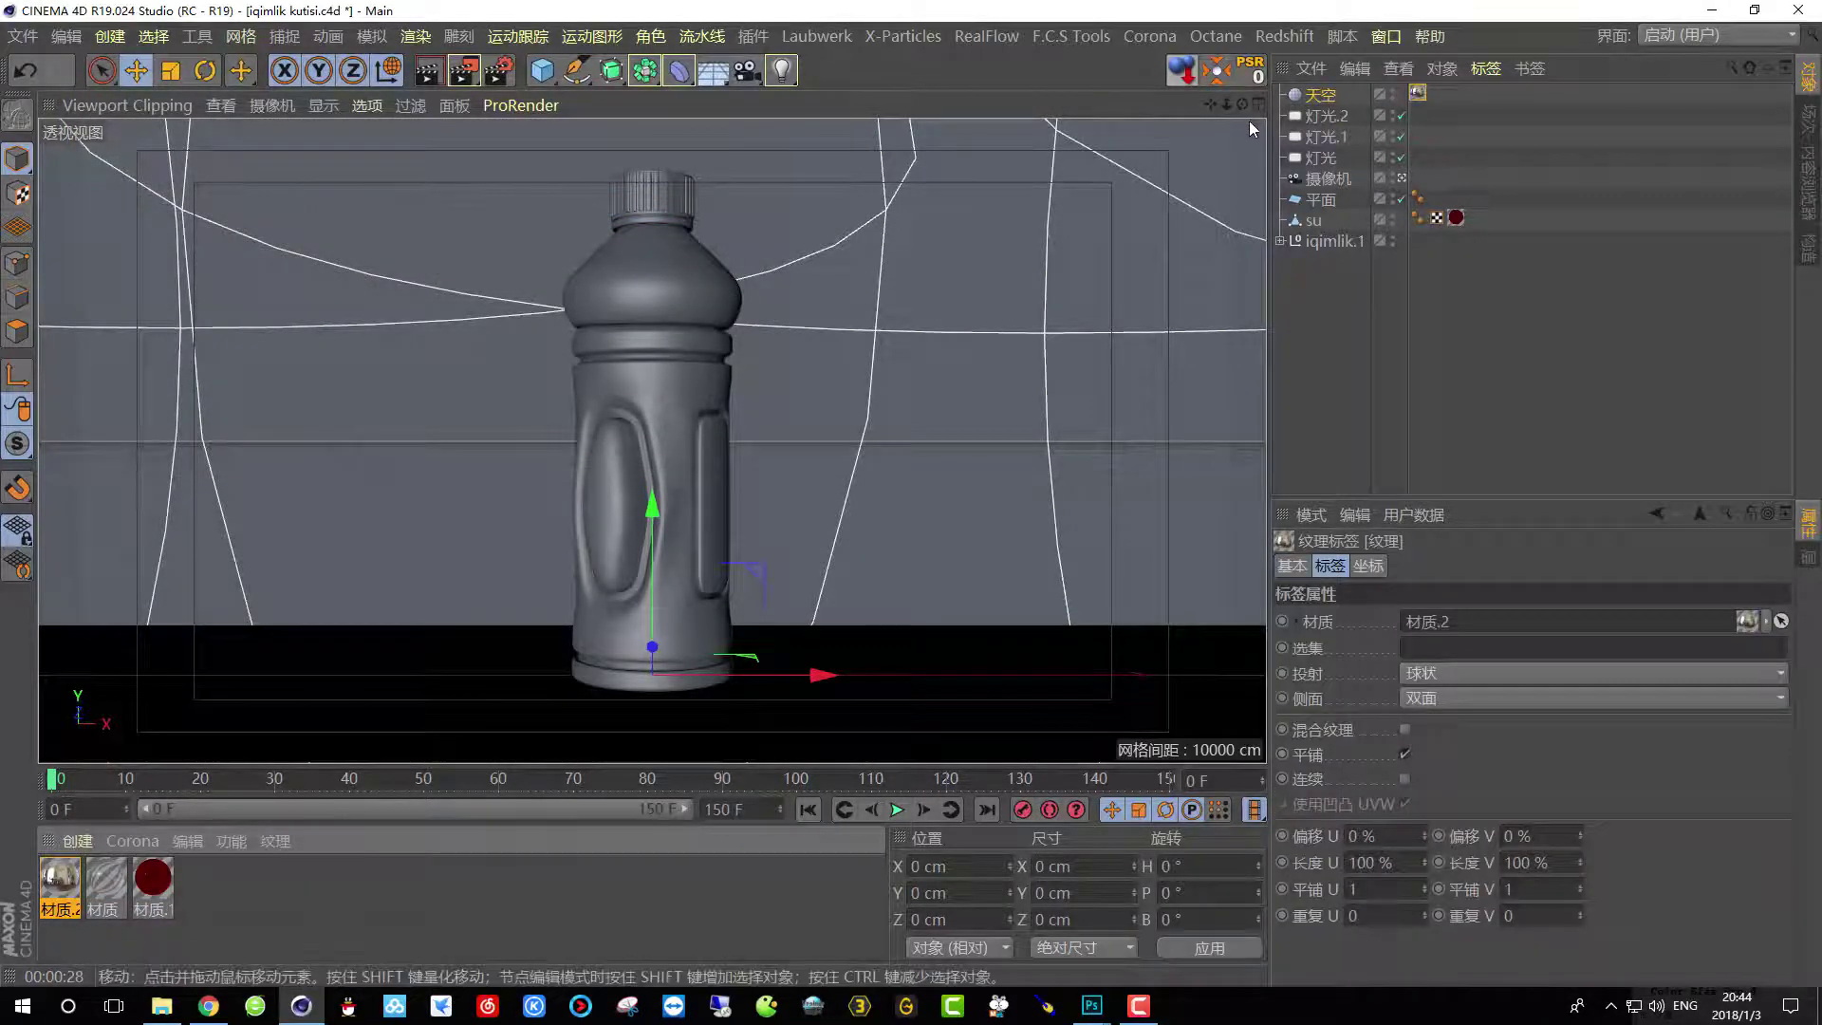
left_click(434, 68)
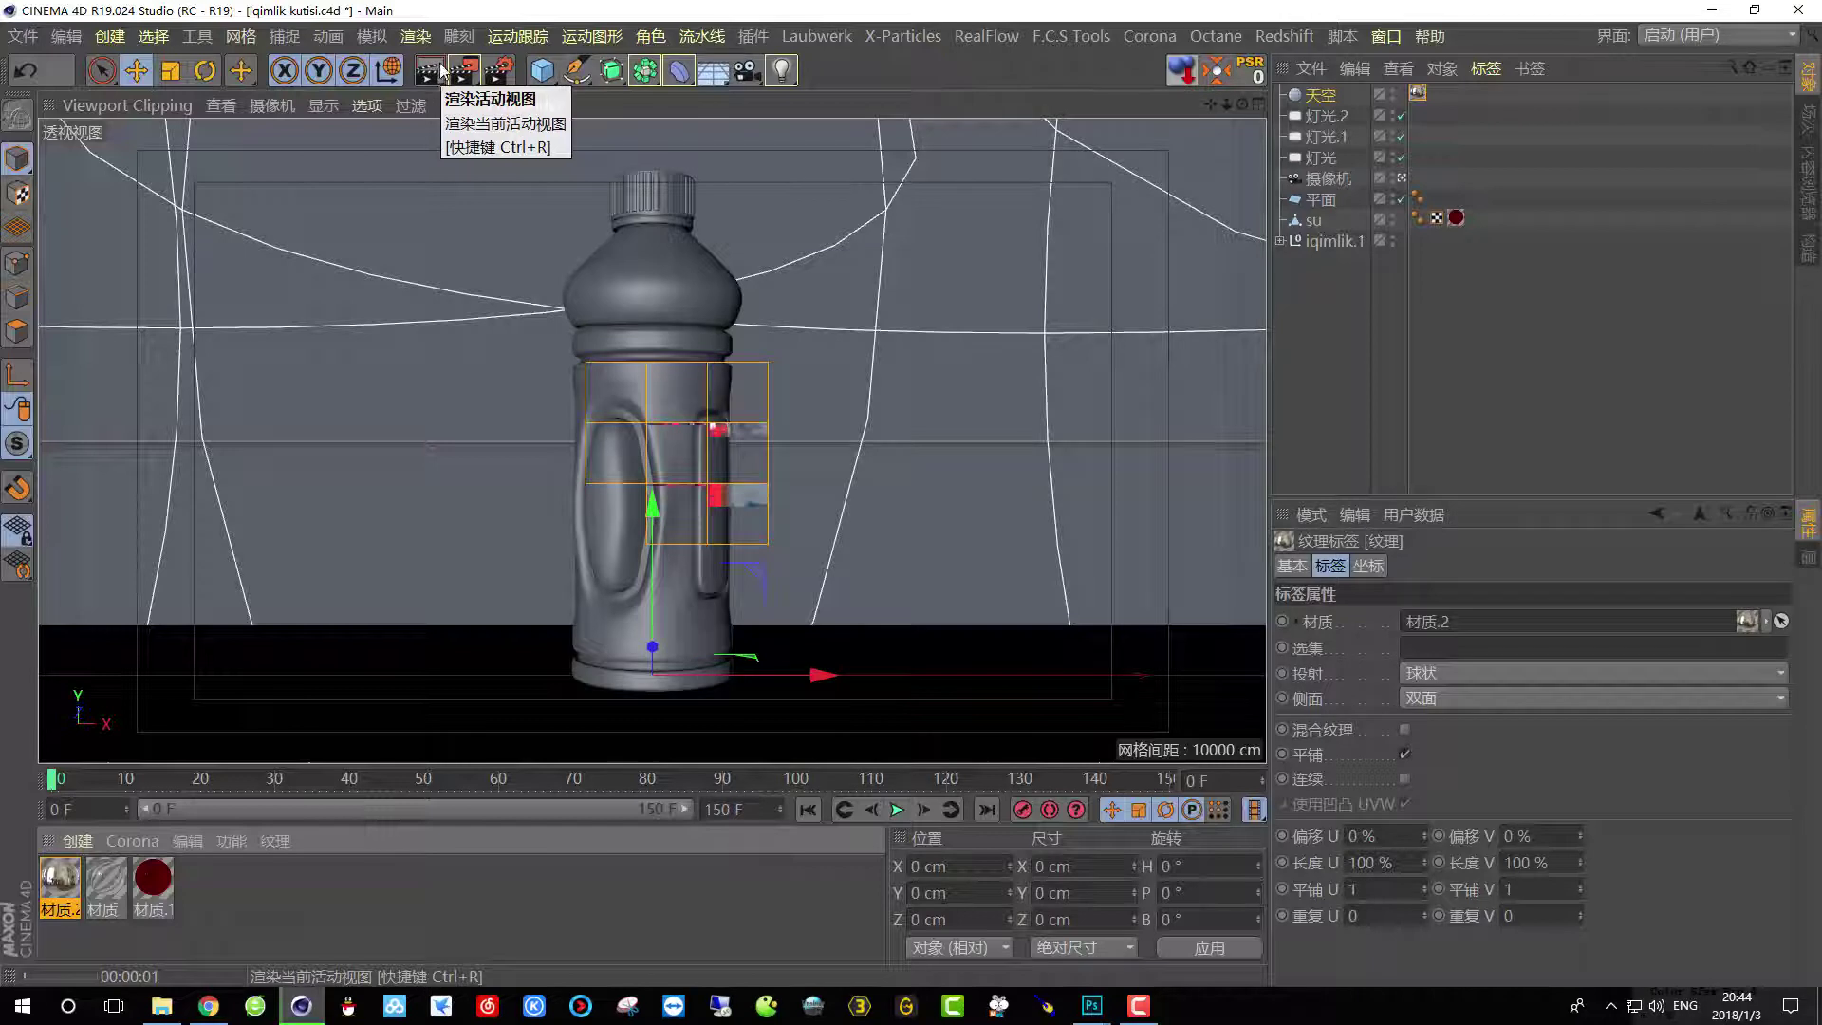
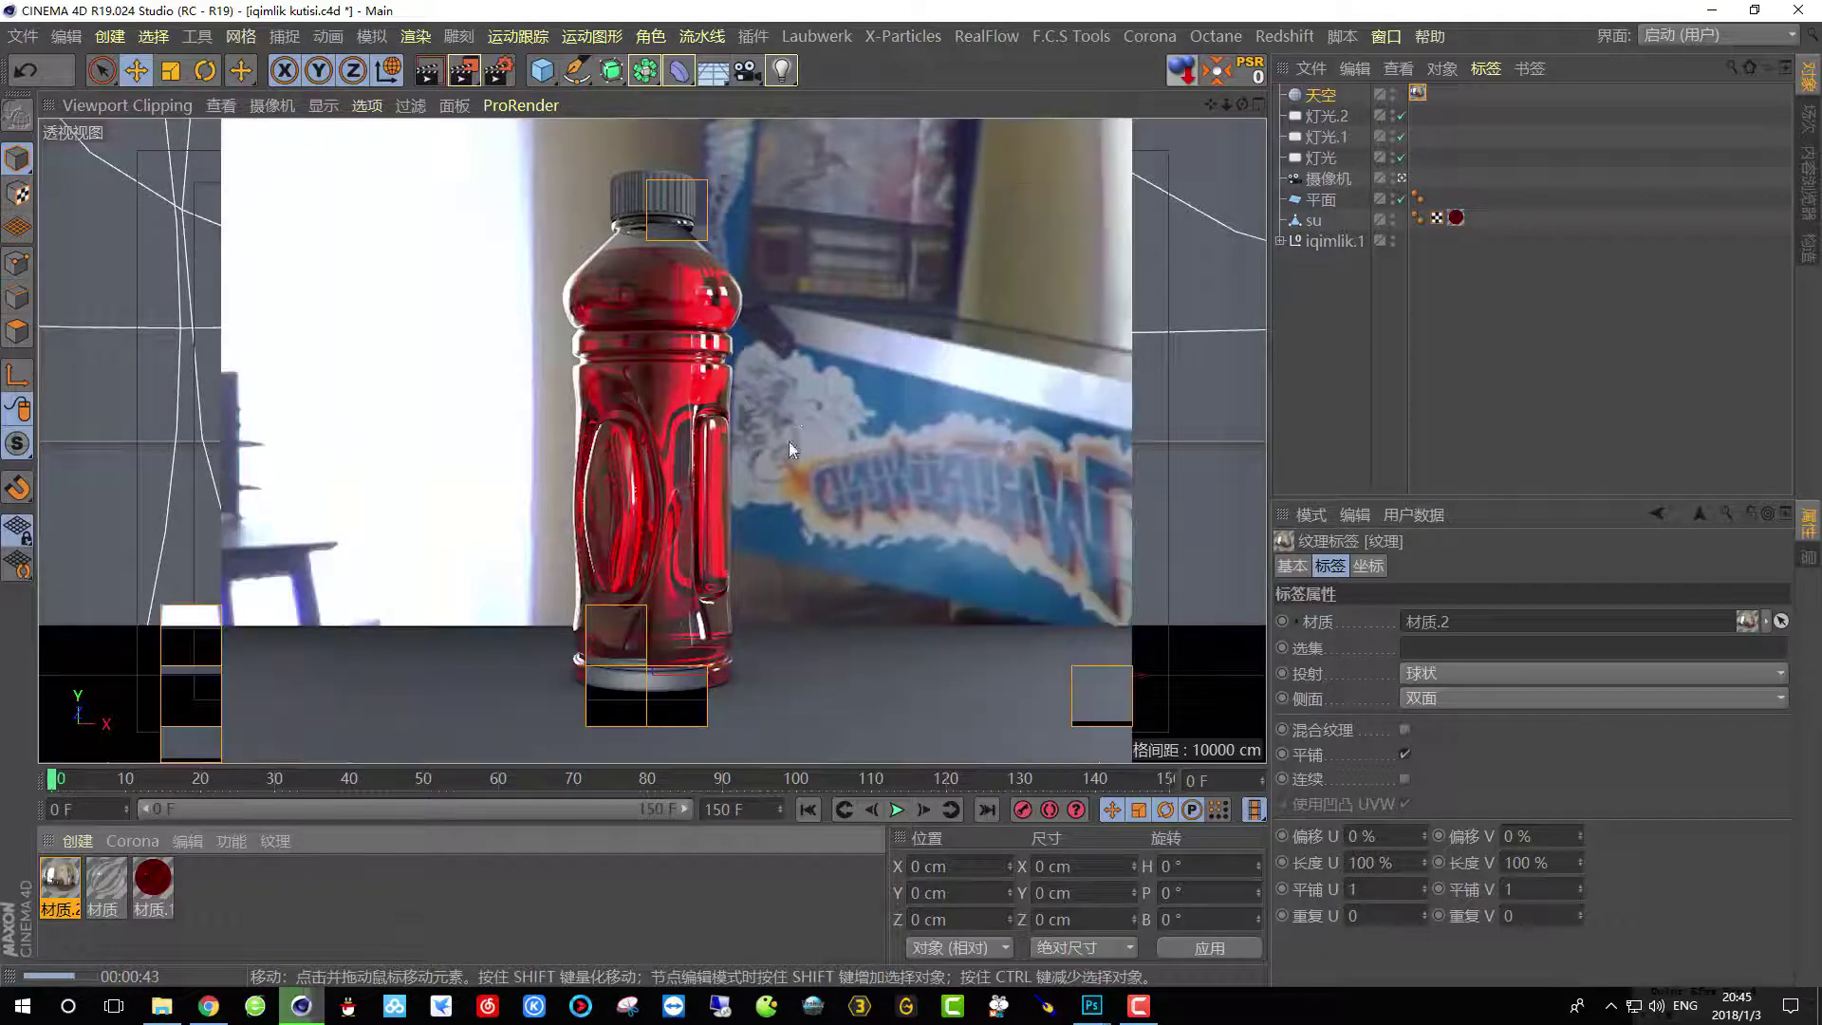
Rotate the sky around its vertical axis to a heading of about -55°.
left_click(1370, 93)
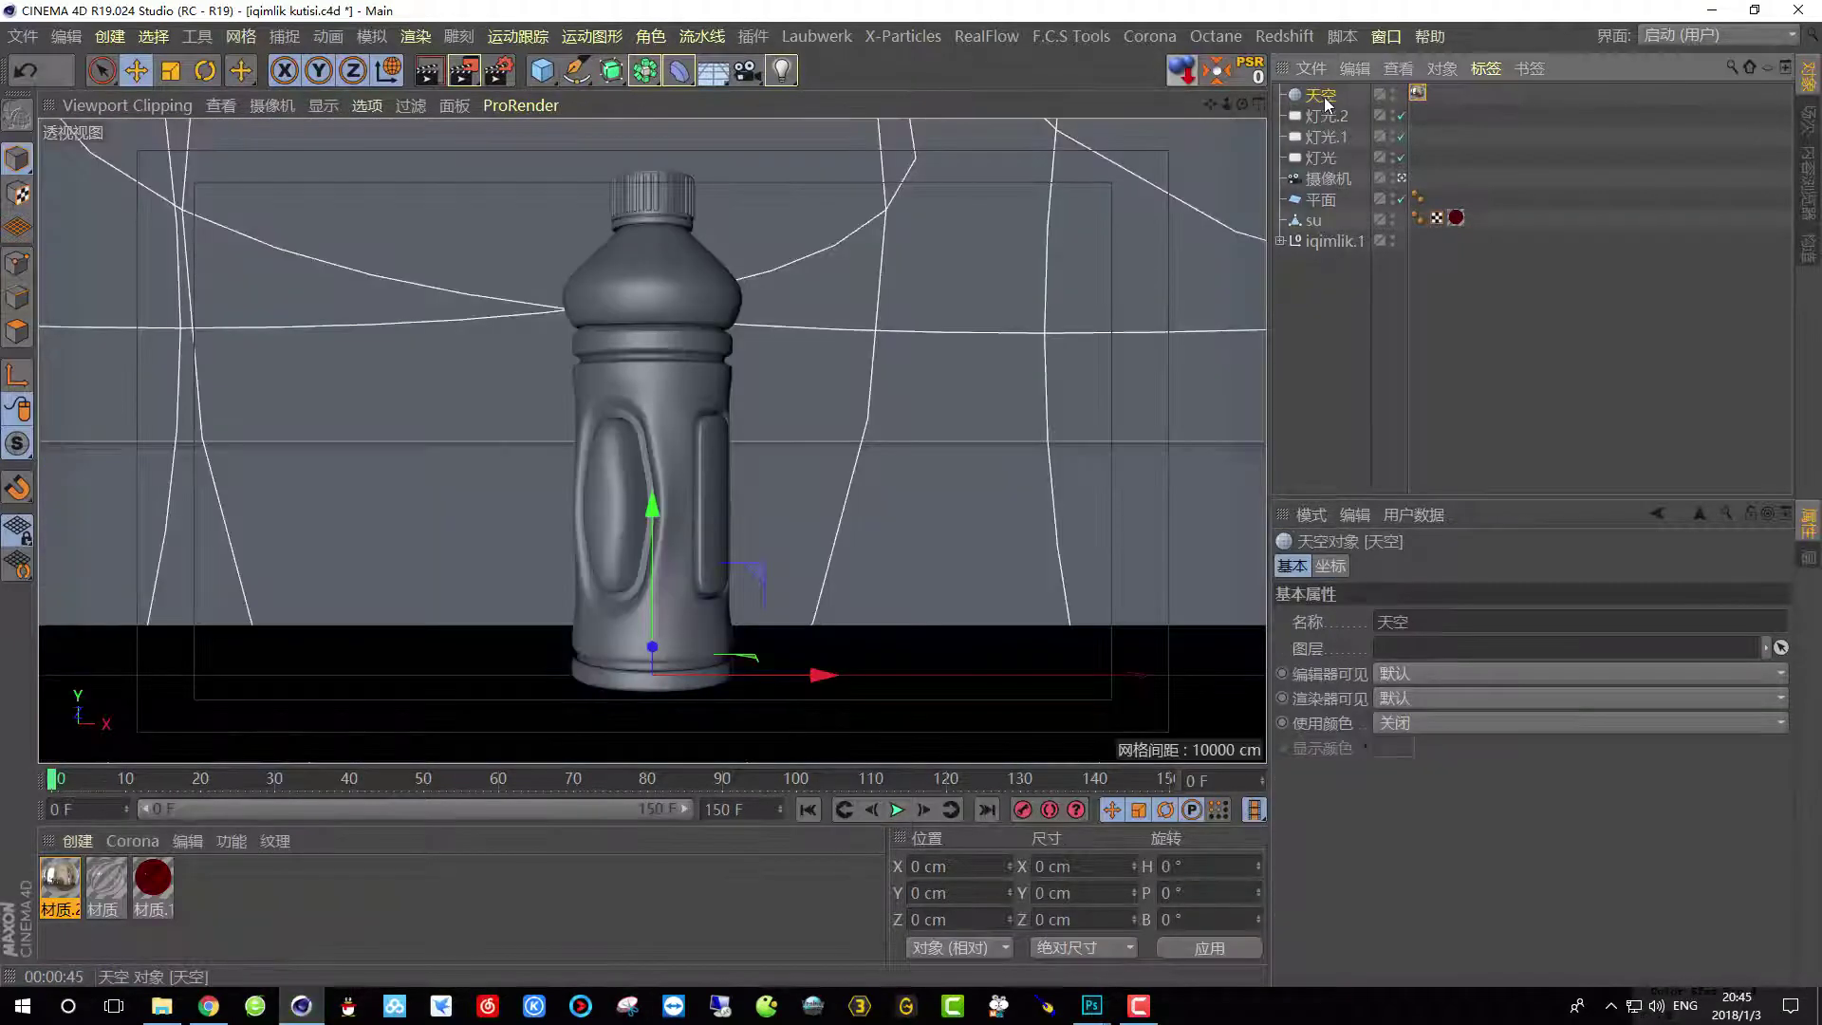
left_click(208, 74)
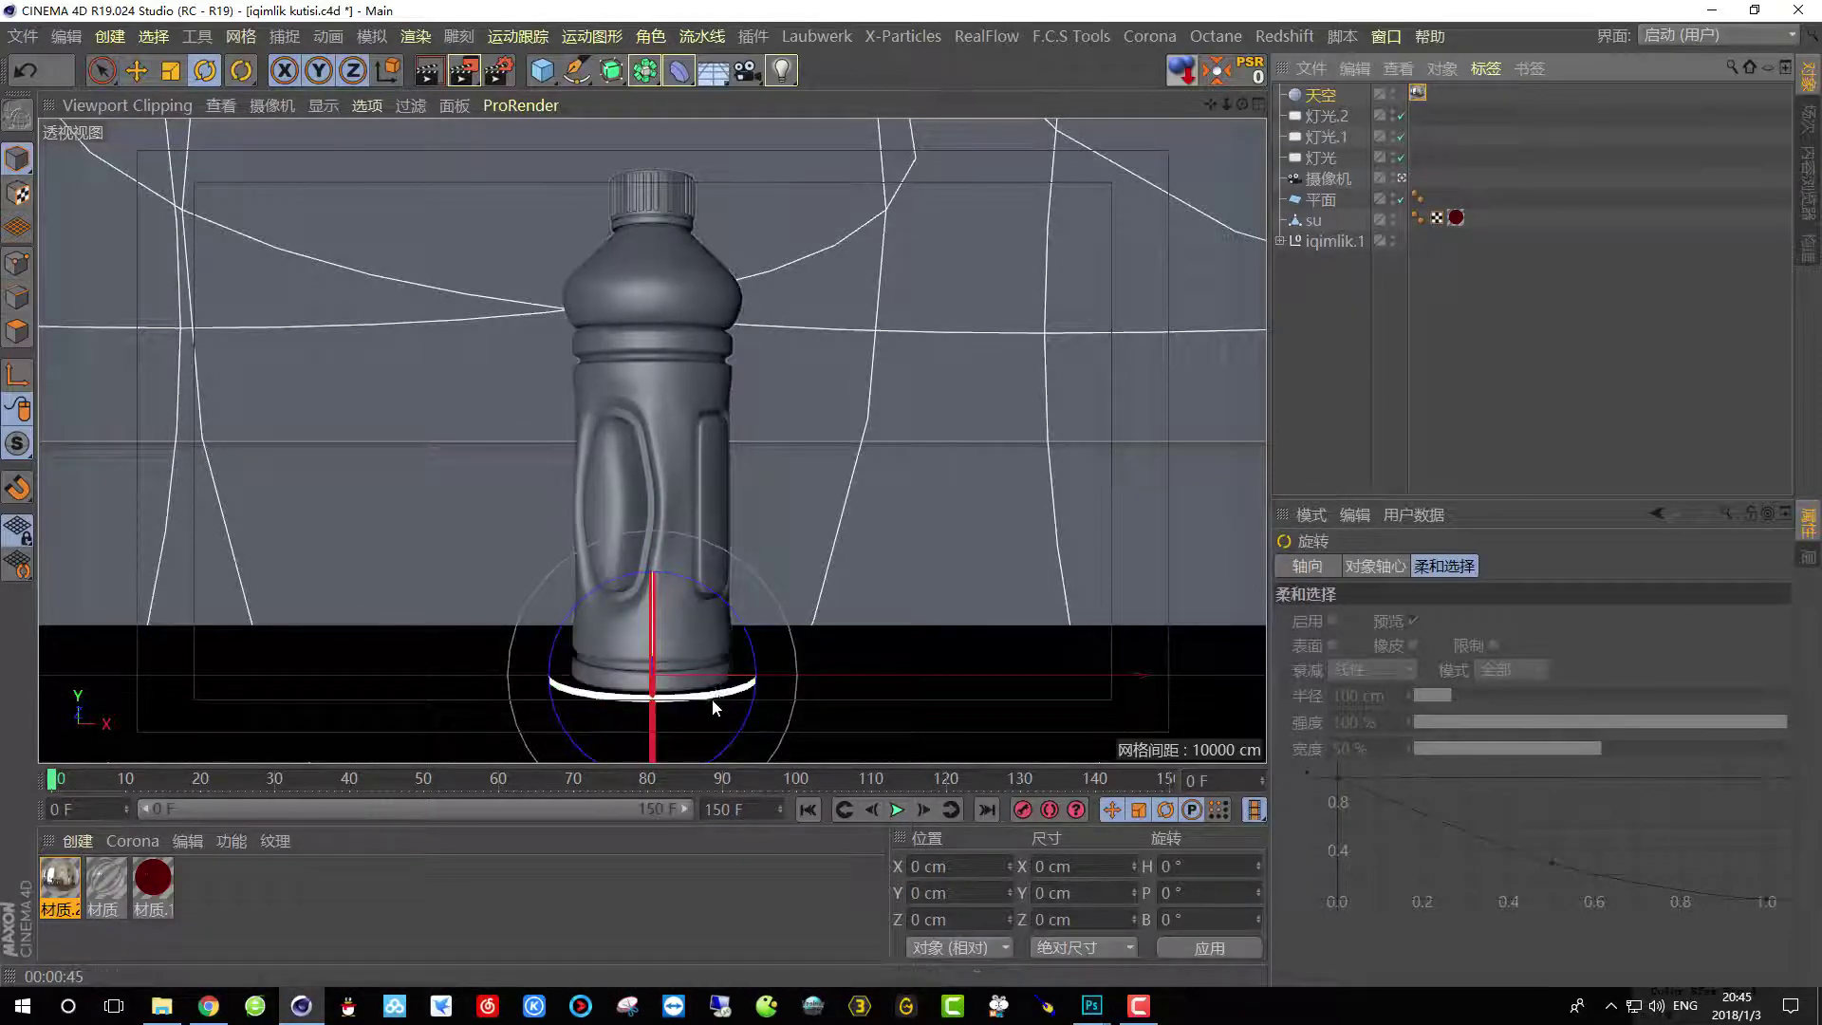
left_click_drag(724, 699, 618, 707)
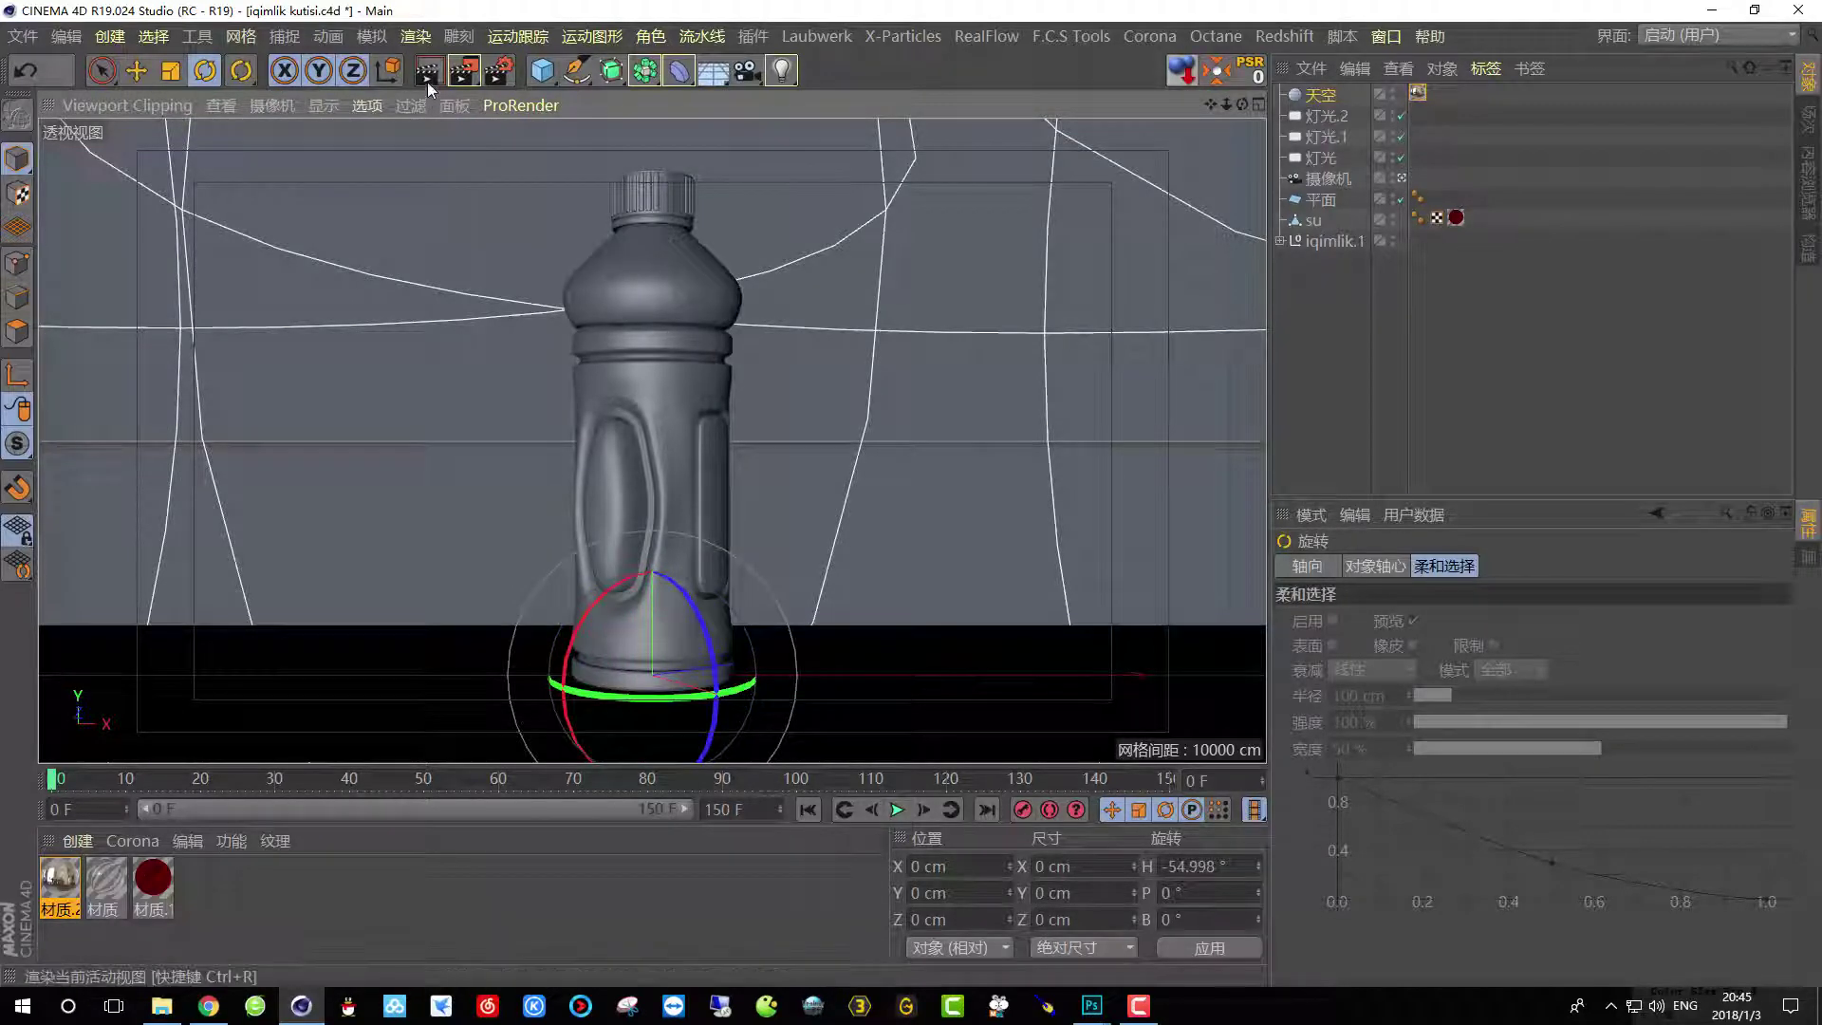
Turn on texture display in the viewport so the sky's HDR image is shown behind the bottle.
left_click(333, 106)
left_click(342, 105)
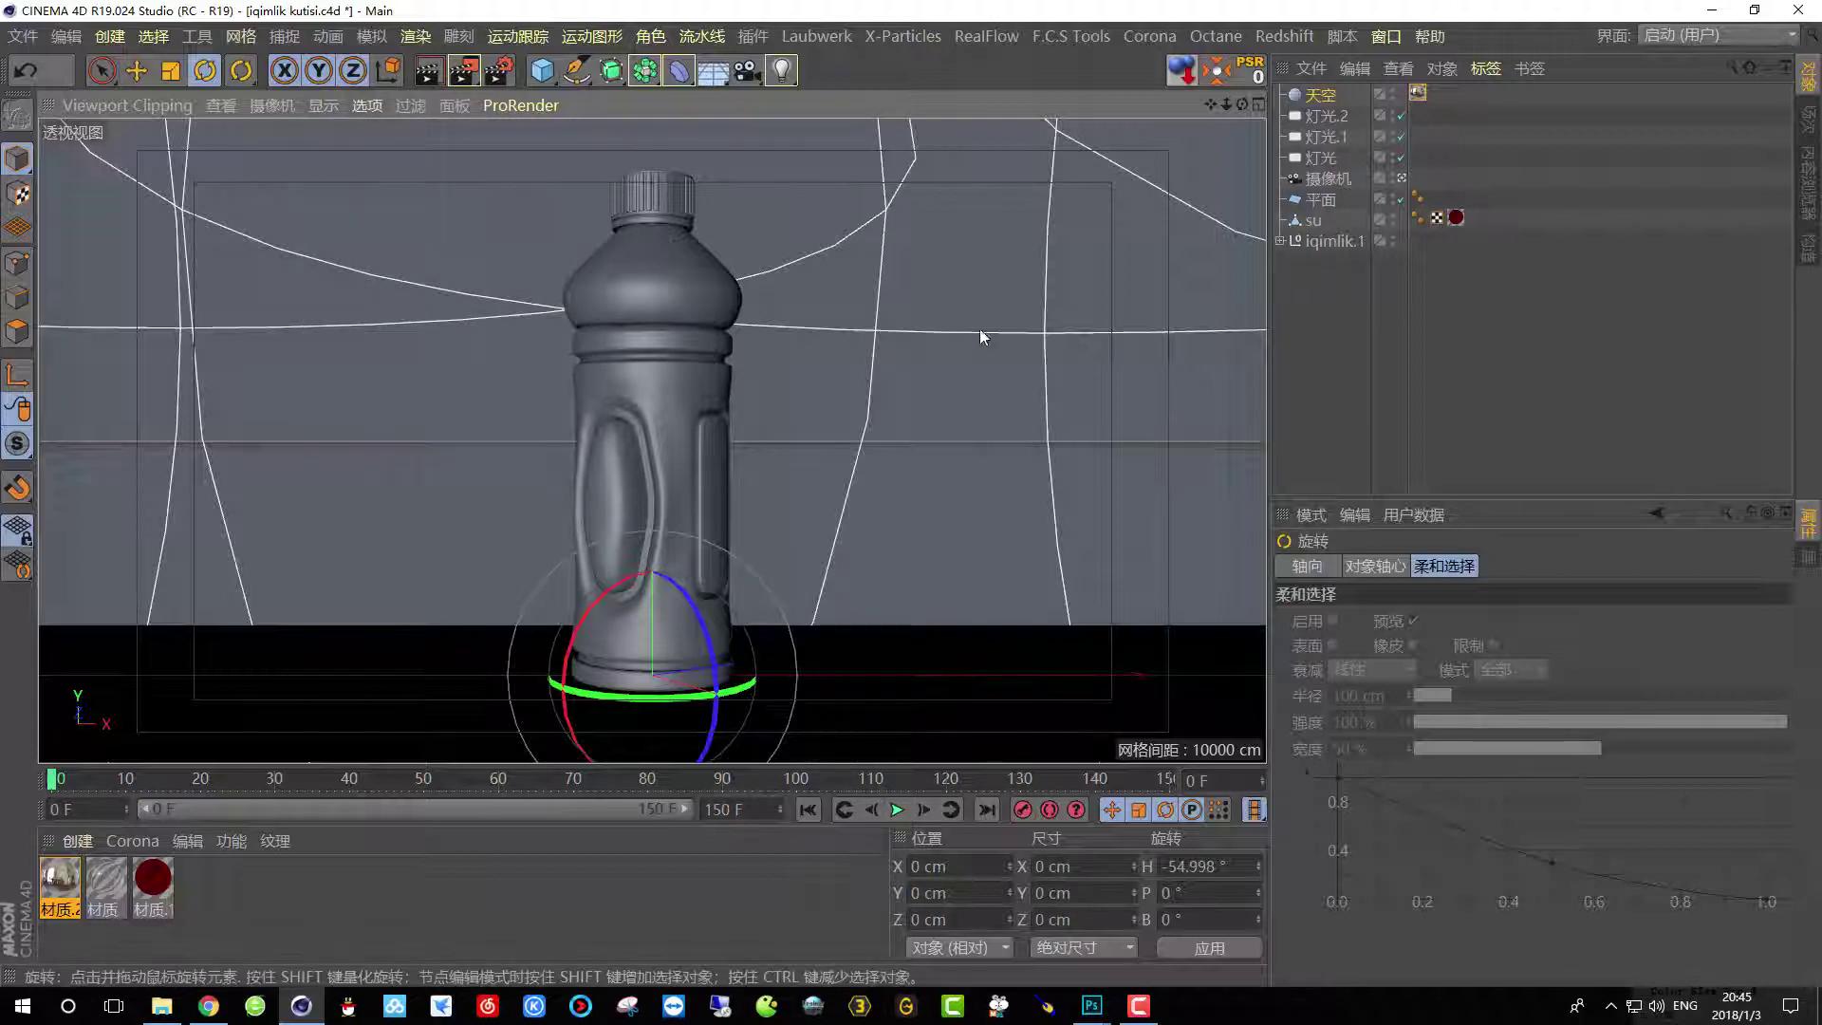
left_click(366, 107)
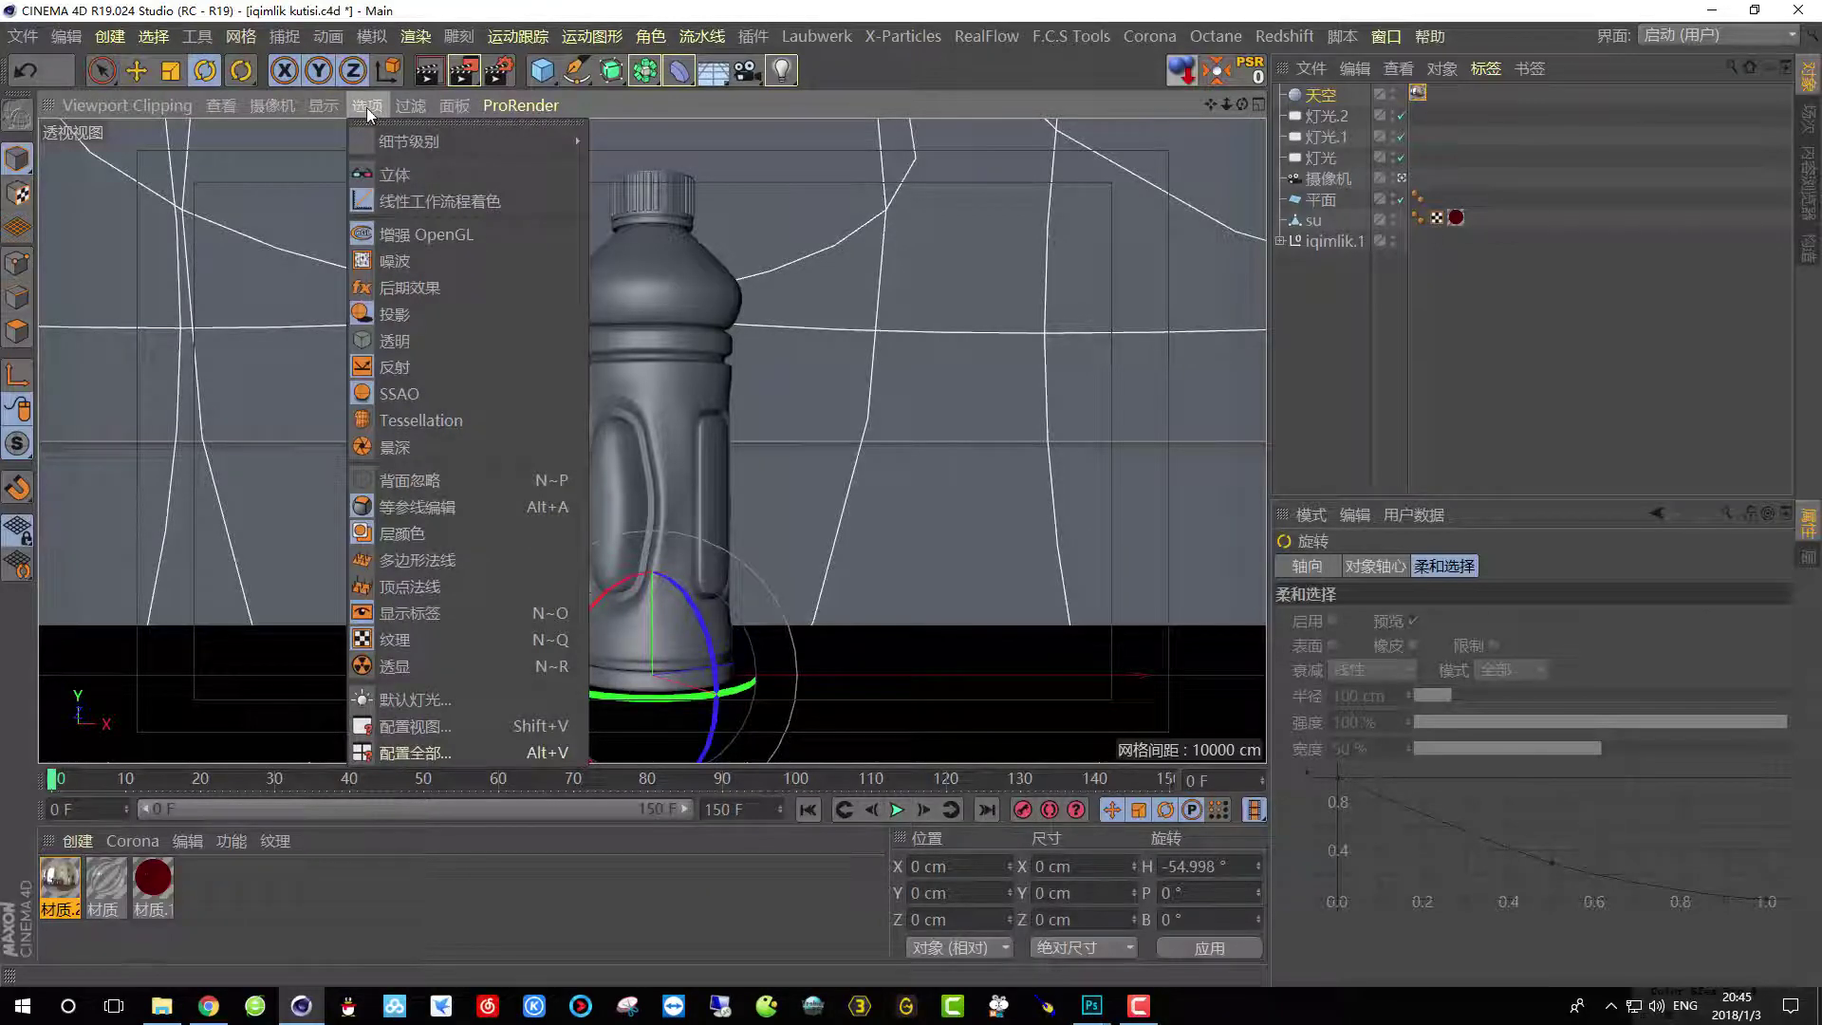
left_click(408, 534)
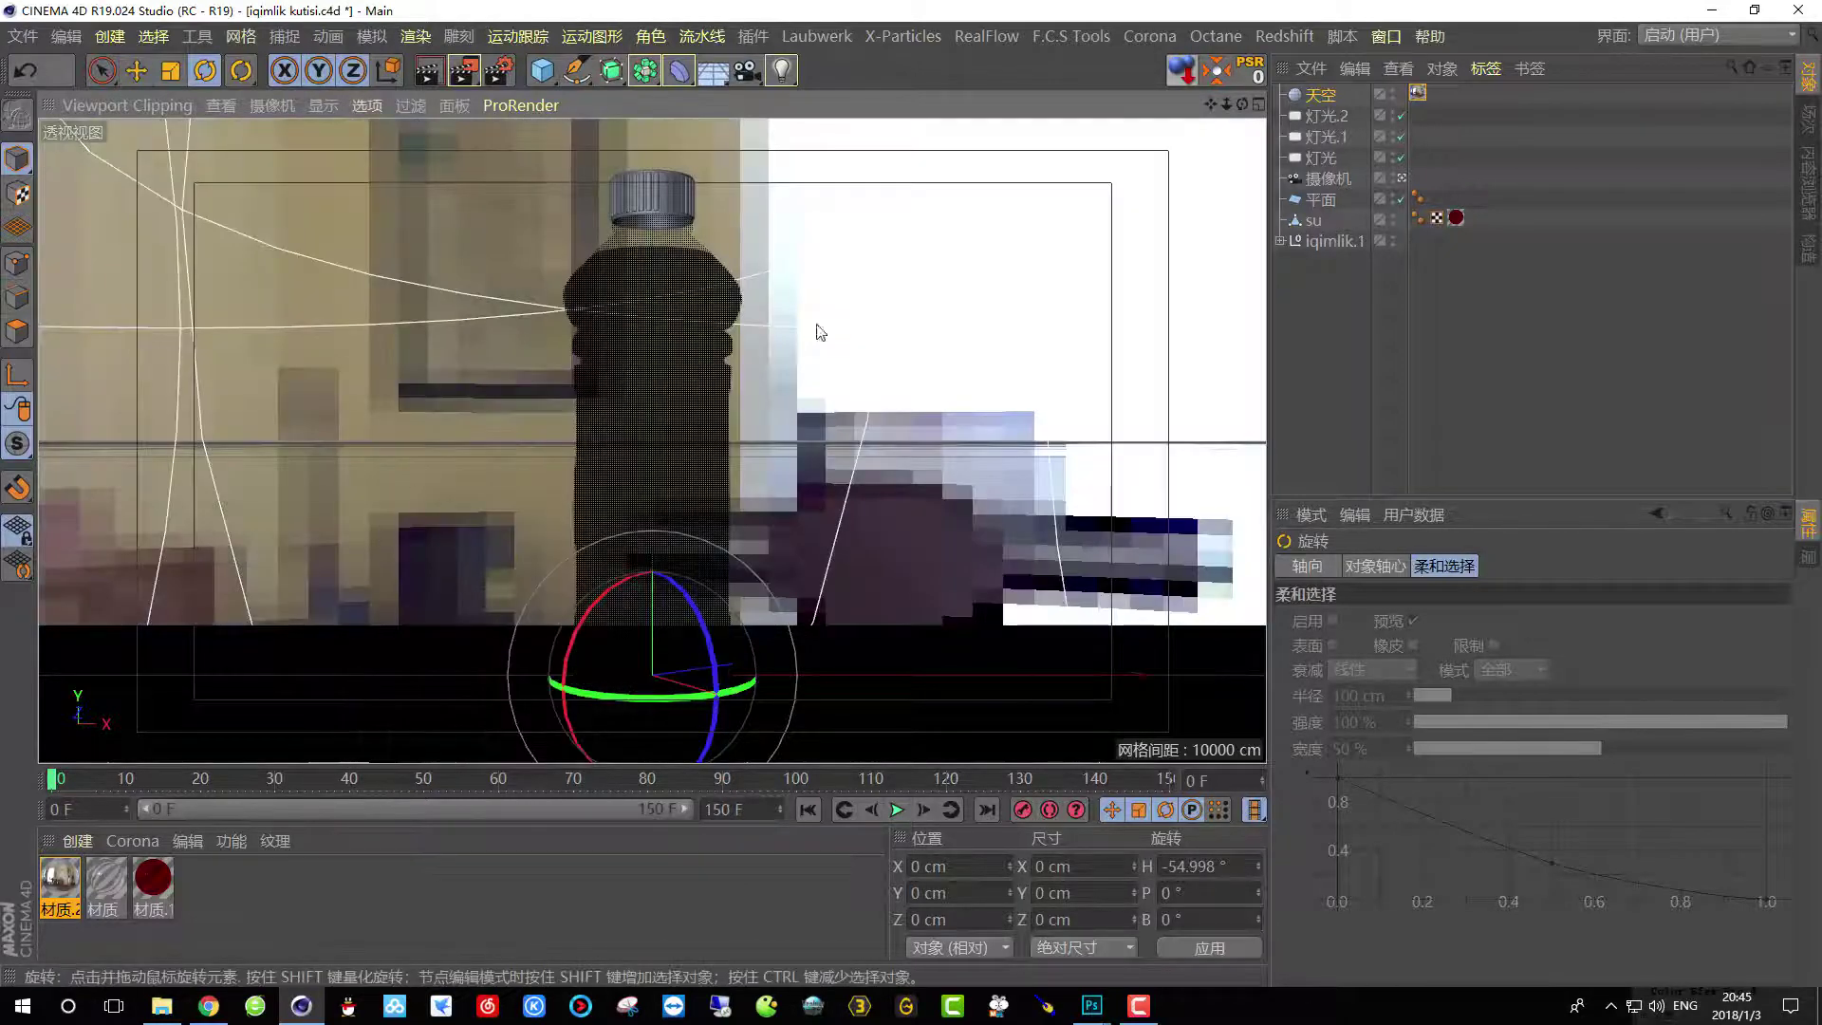
Rotate the sky further to a heading of about -83° and render a region over the bottle's upper part.
mouse_move(664, 699)
left_mouse_down()
mouse_move(609, 702)
mouse_move(629, 700)
left_mouse_up()
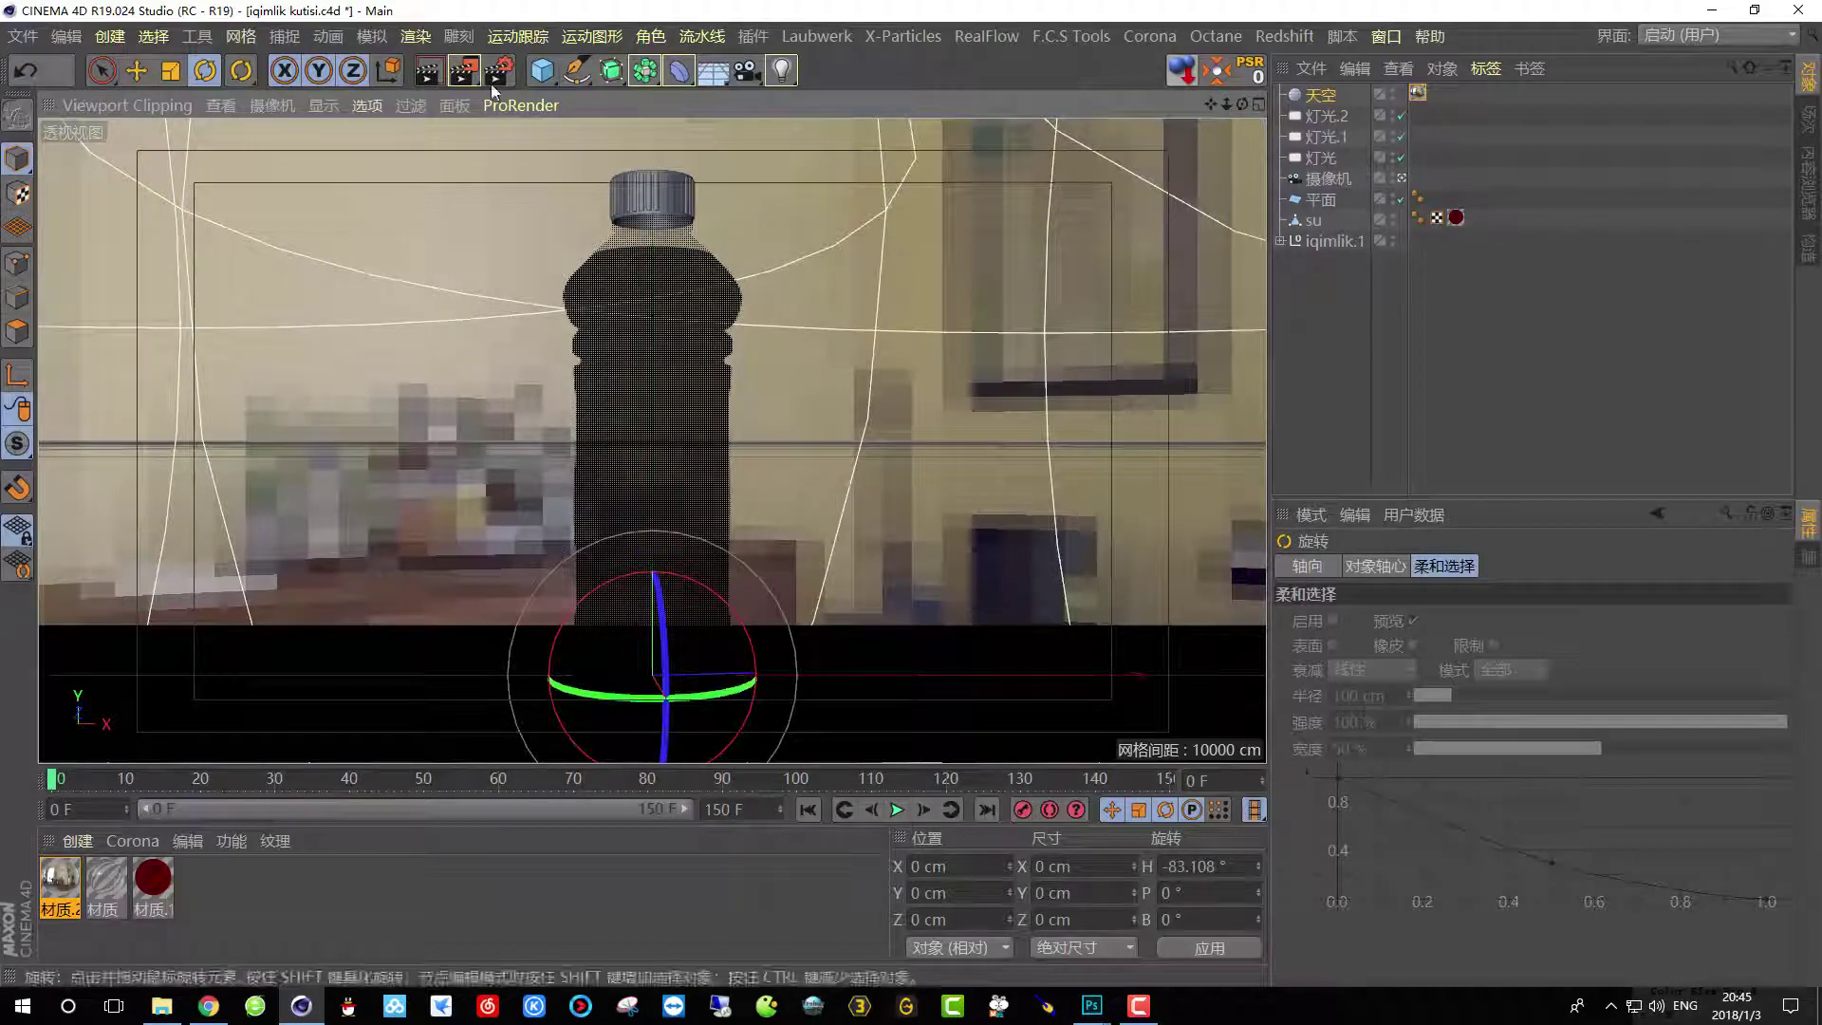
left_click(465, 73)
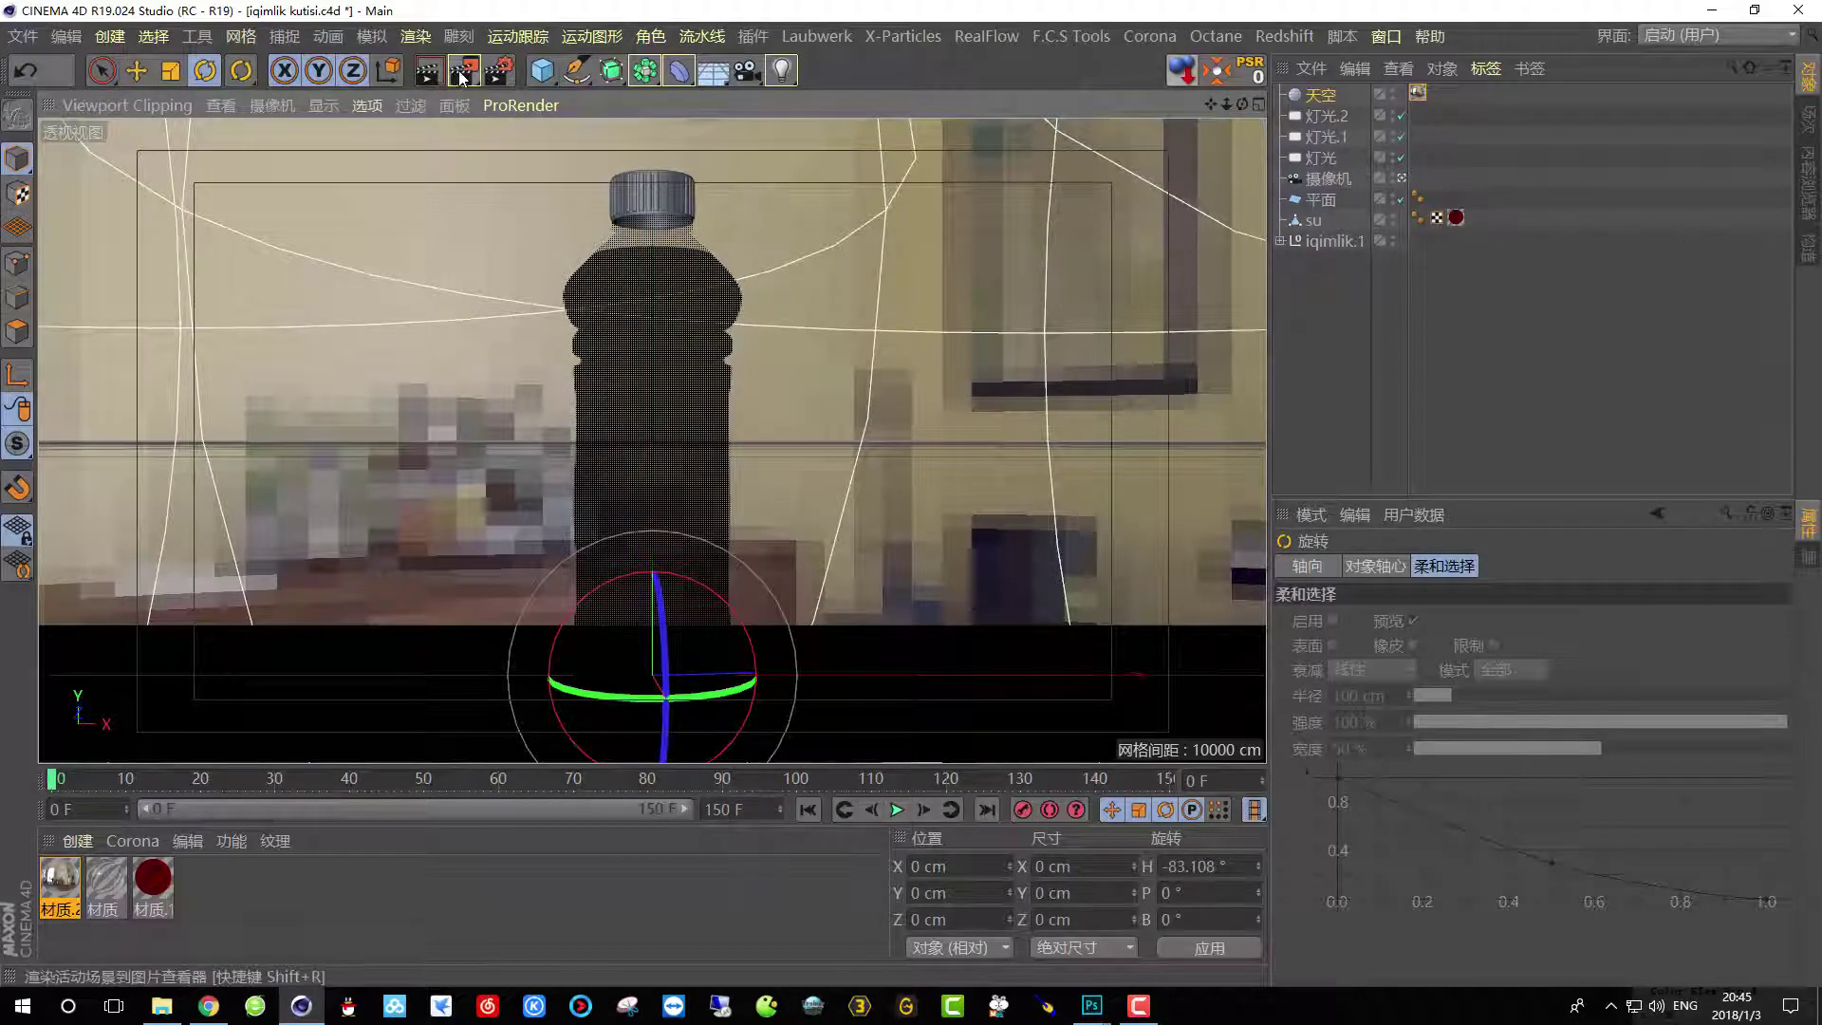
left_click_drag(465, 76, 754, 401)
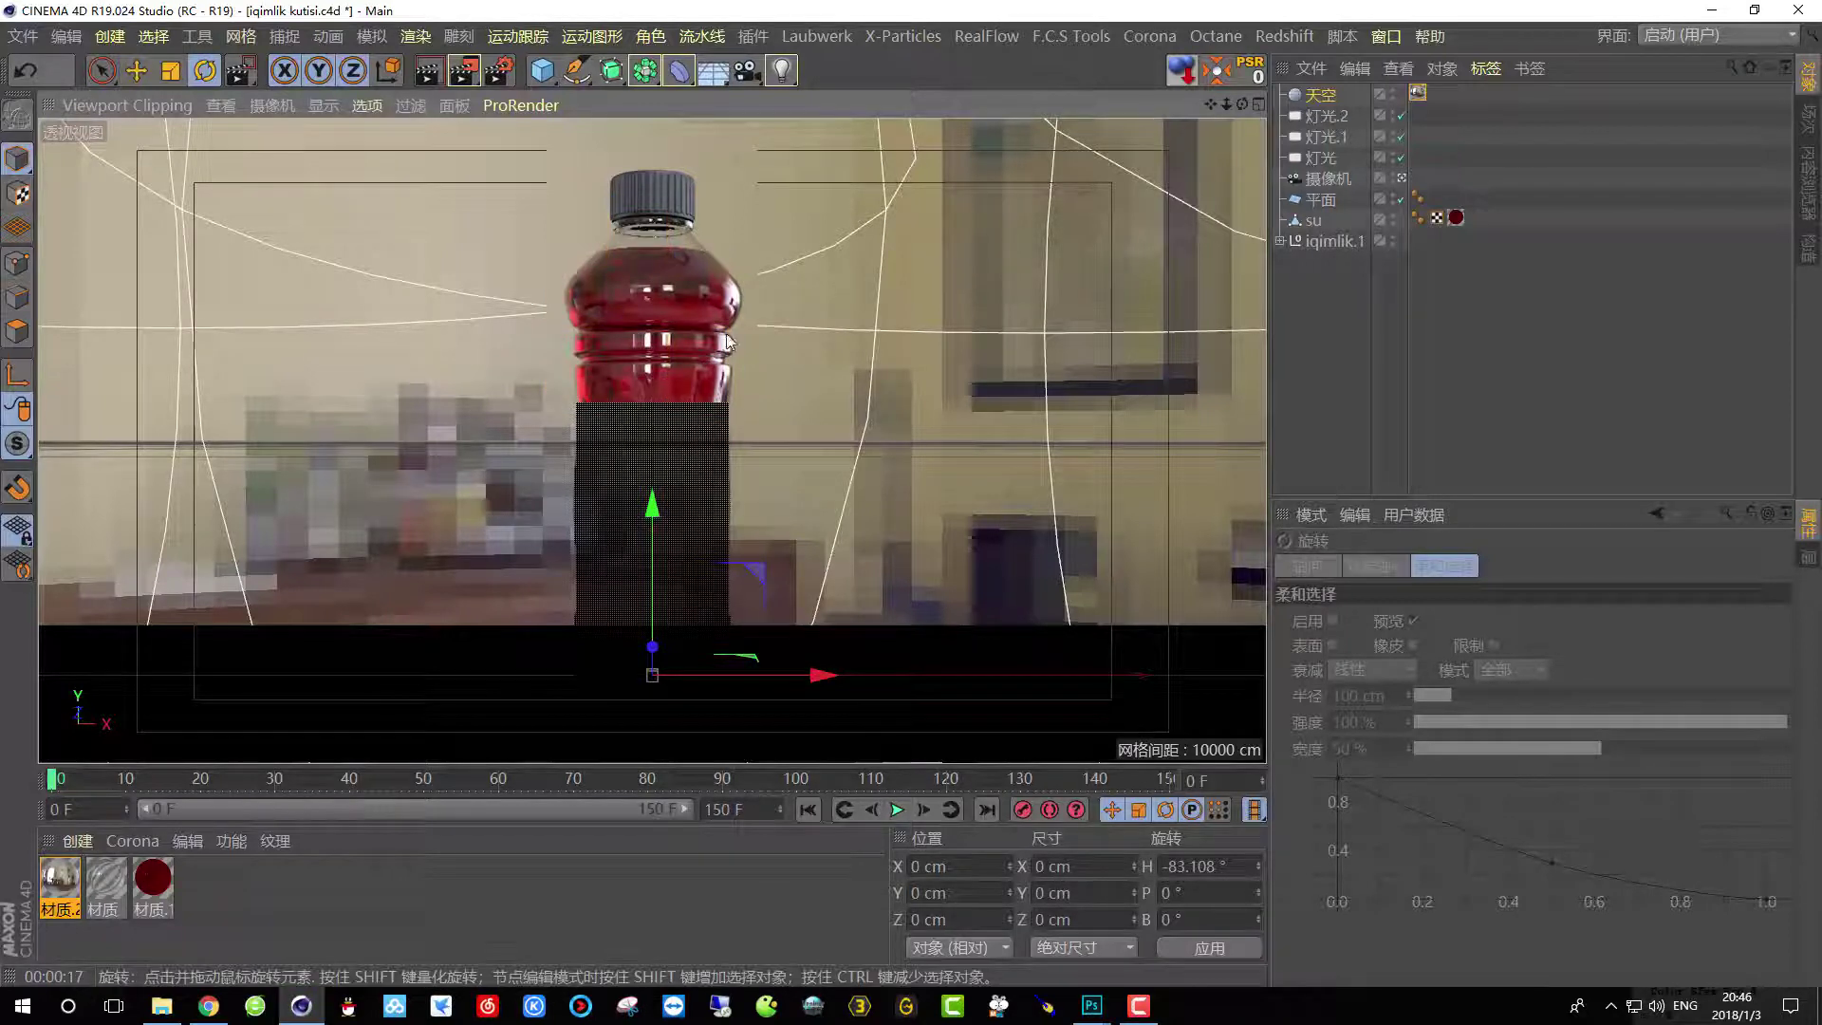
left_click(691, 289)
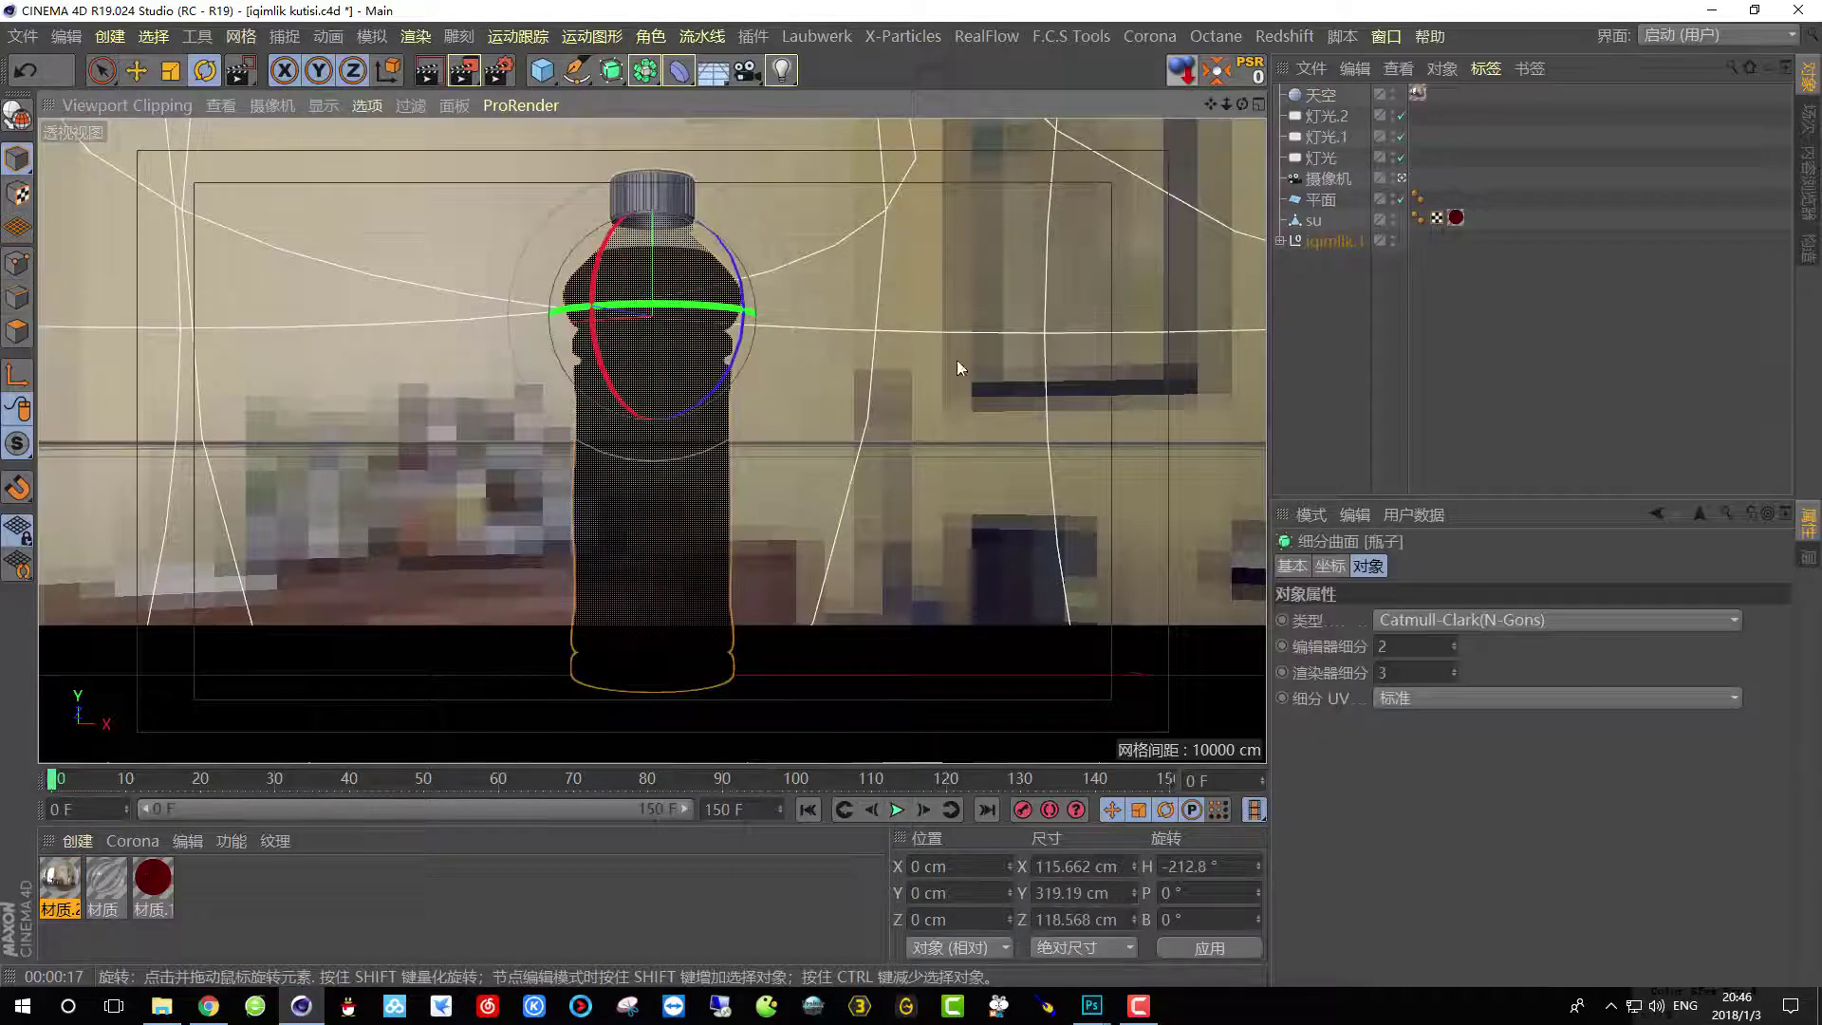
Leave the camera view to identify the area lights and set the intensity of 灯光.1 to 75%.
left_click(1323, 116)
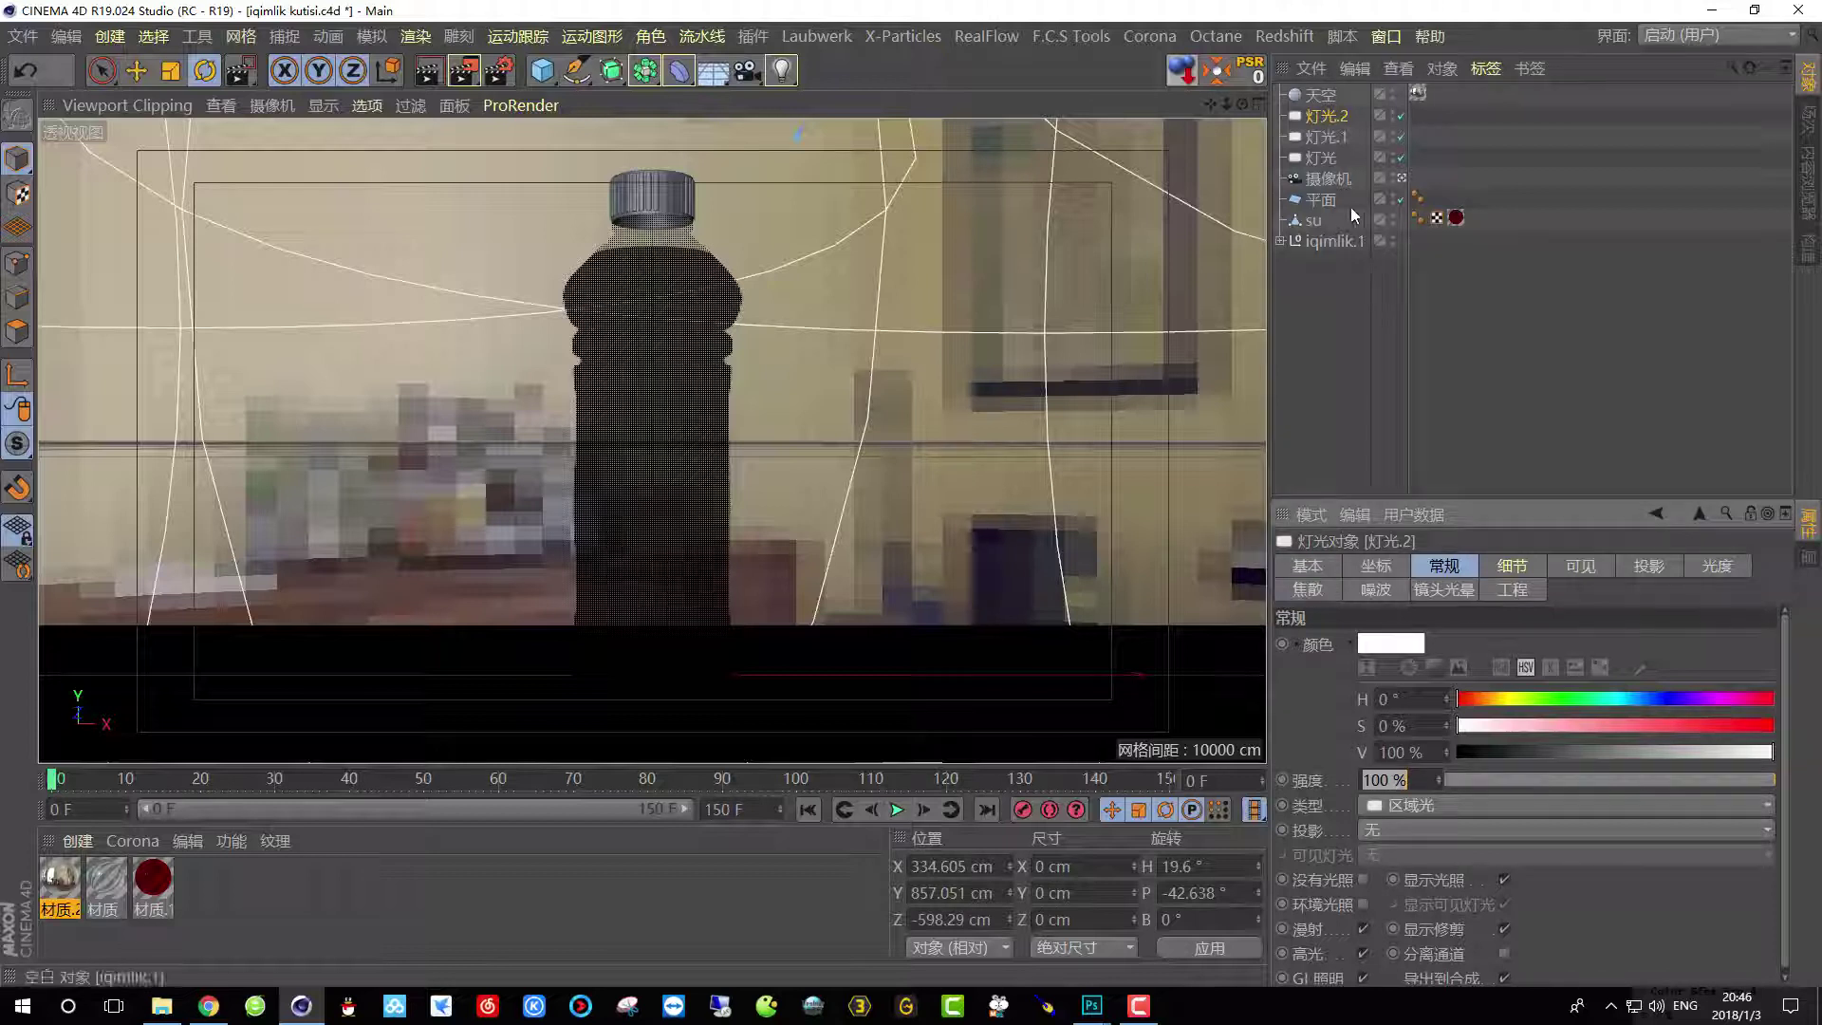
left_click(1323, 140)
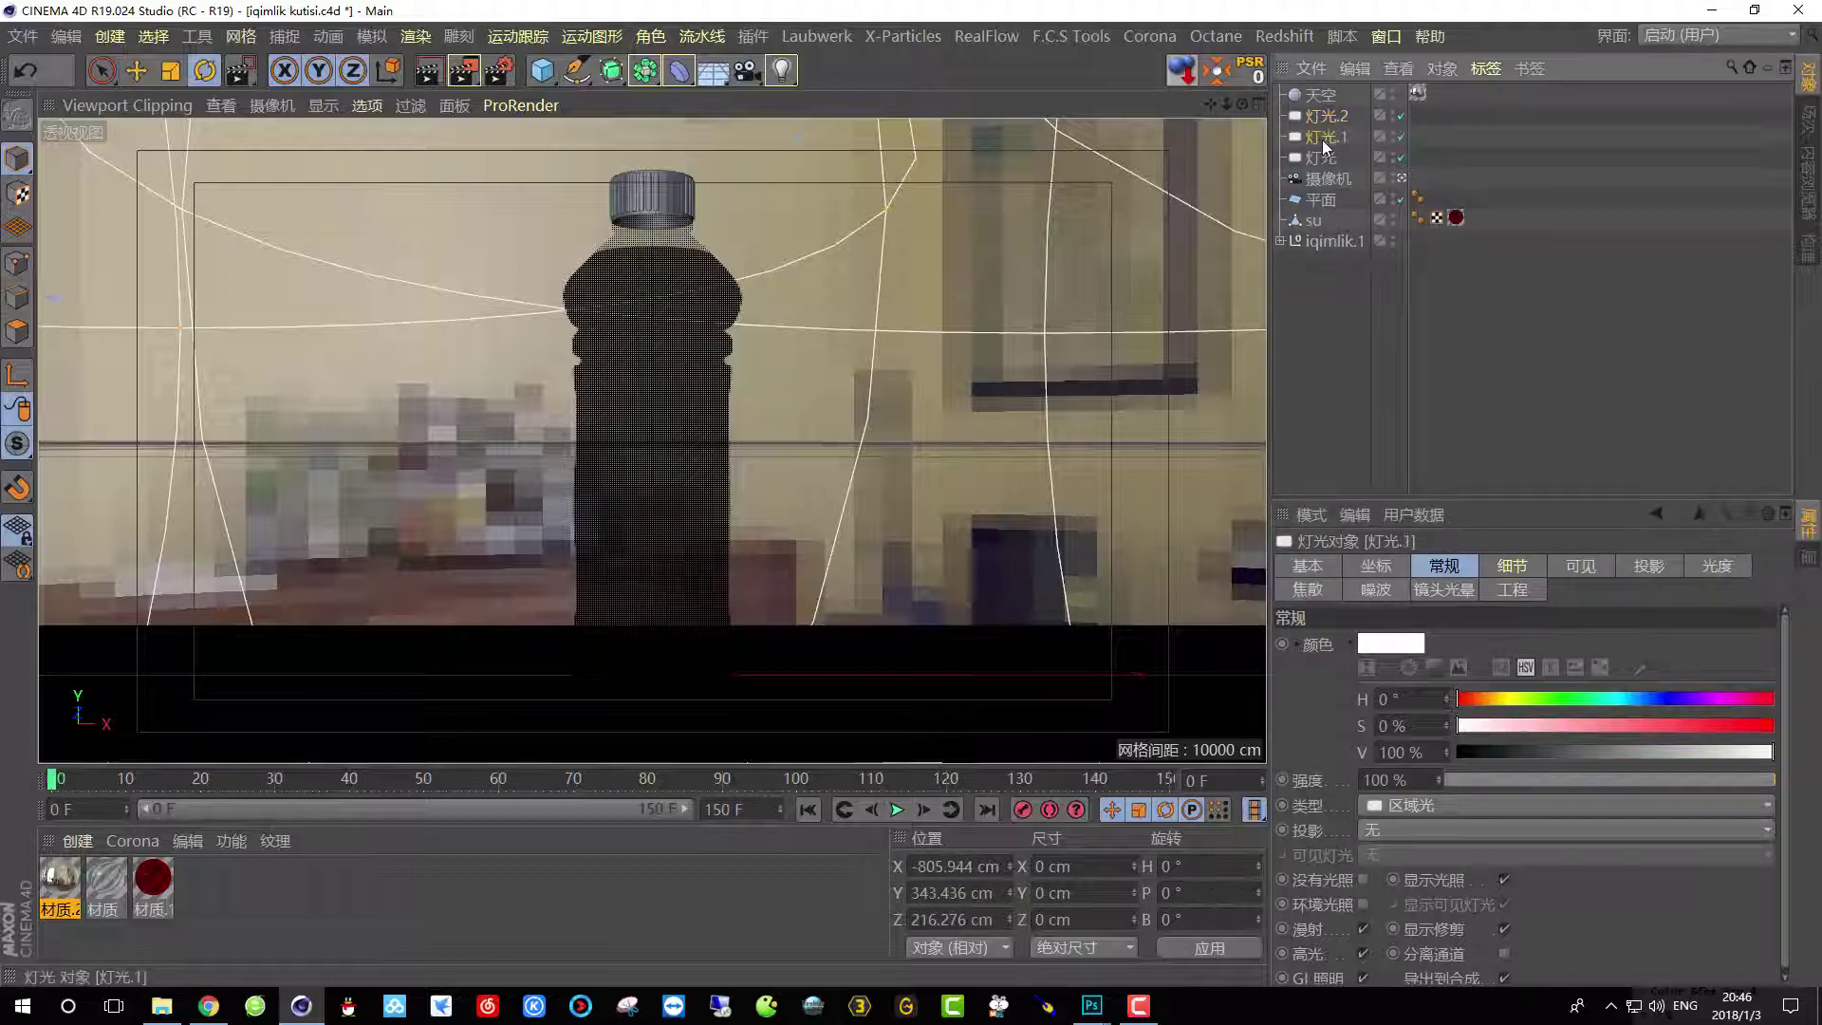
left_click(1401, 178)
left_click_drag(569, 494, 450, 563, "alt")
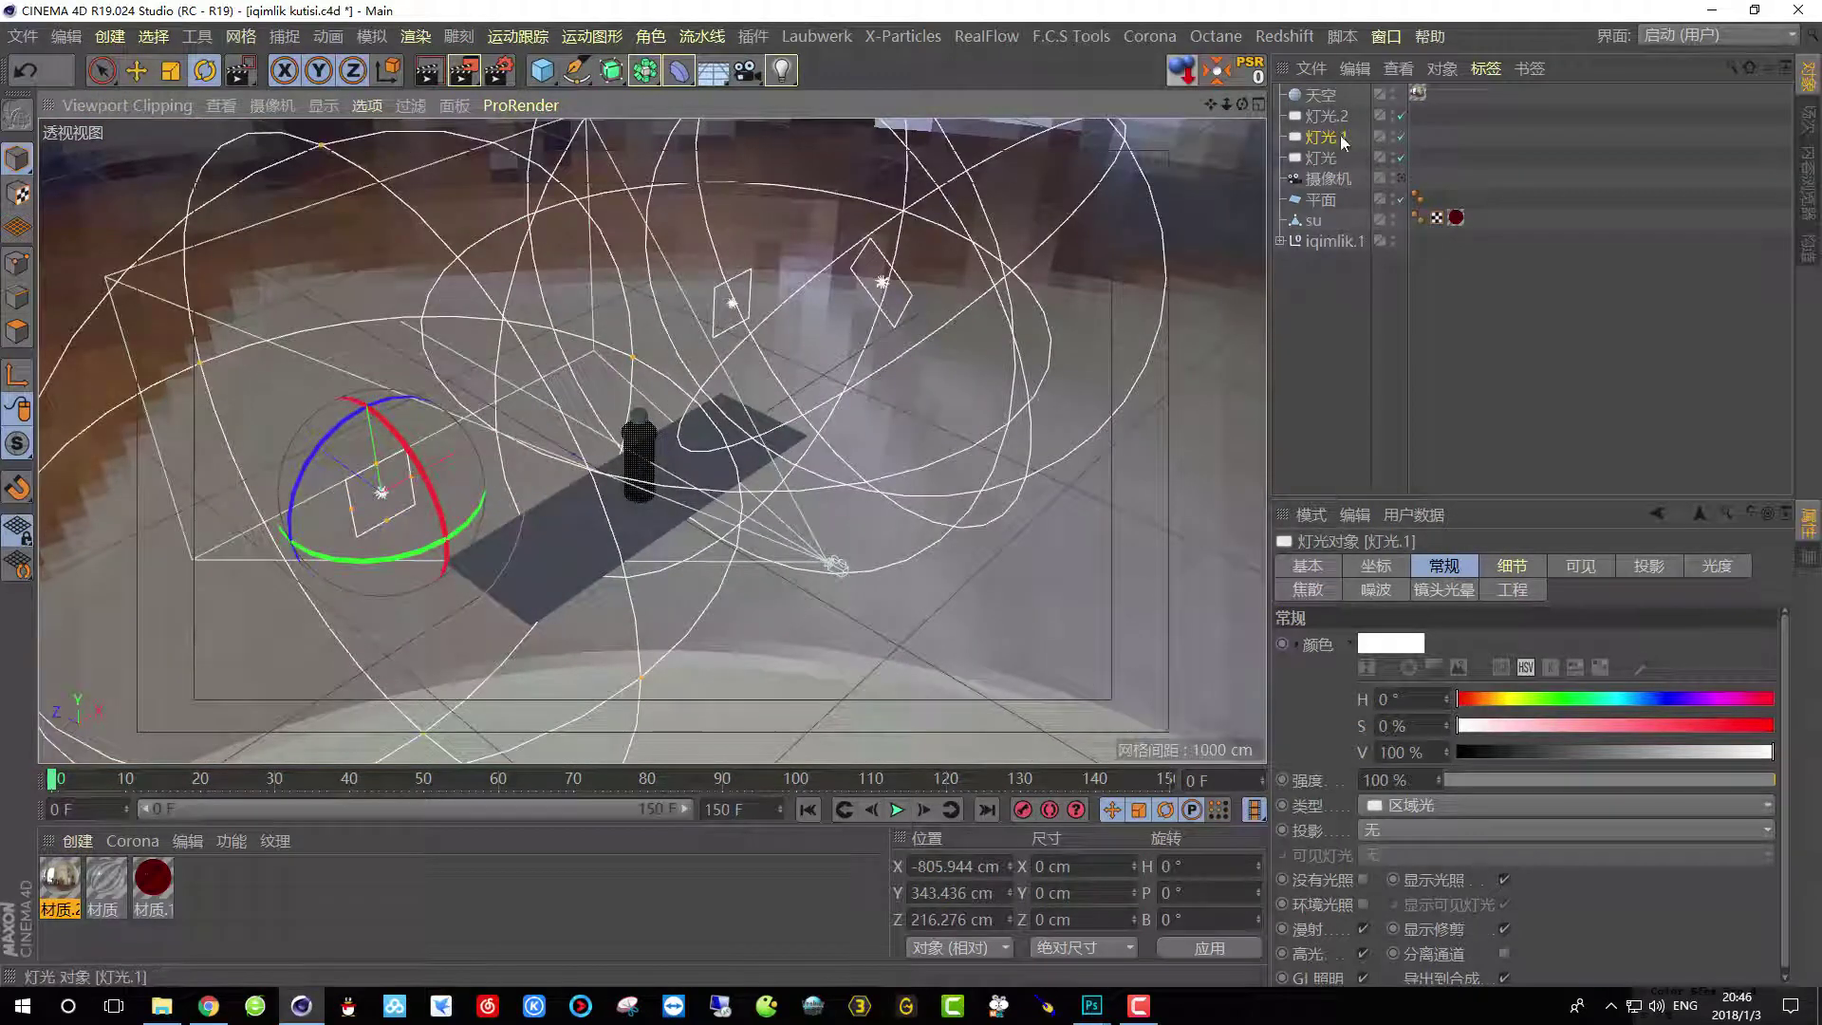
left_click(1314, 159)
left_click(1321, 157)
left_click(1326, 138)
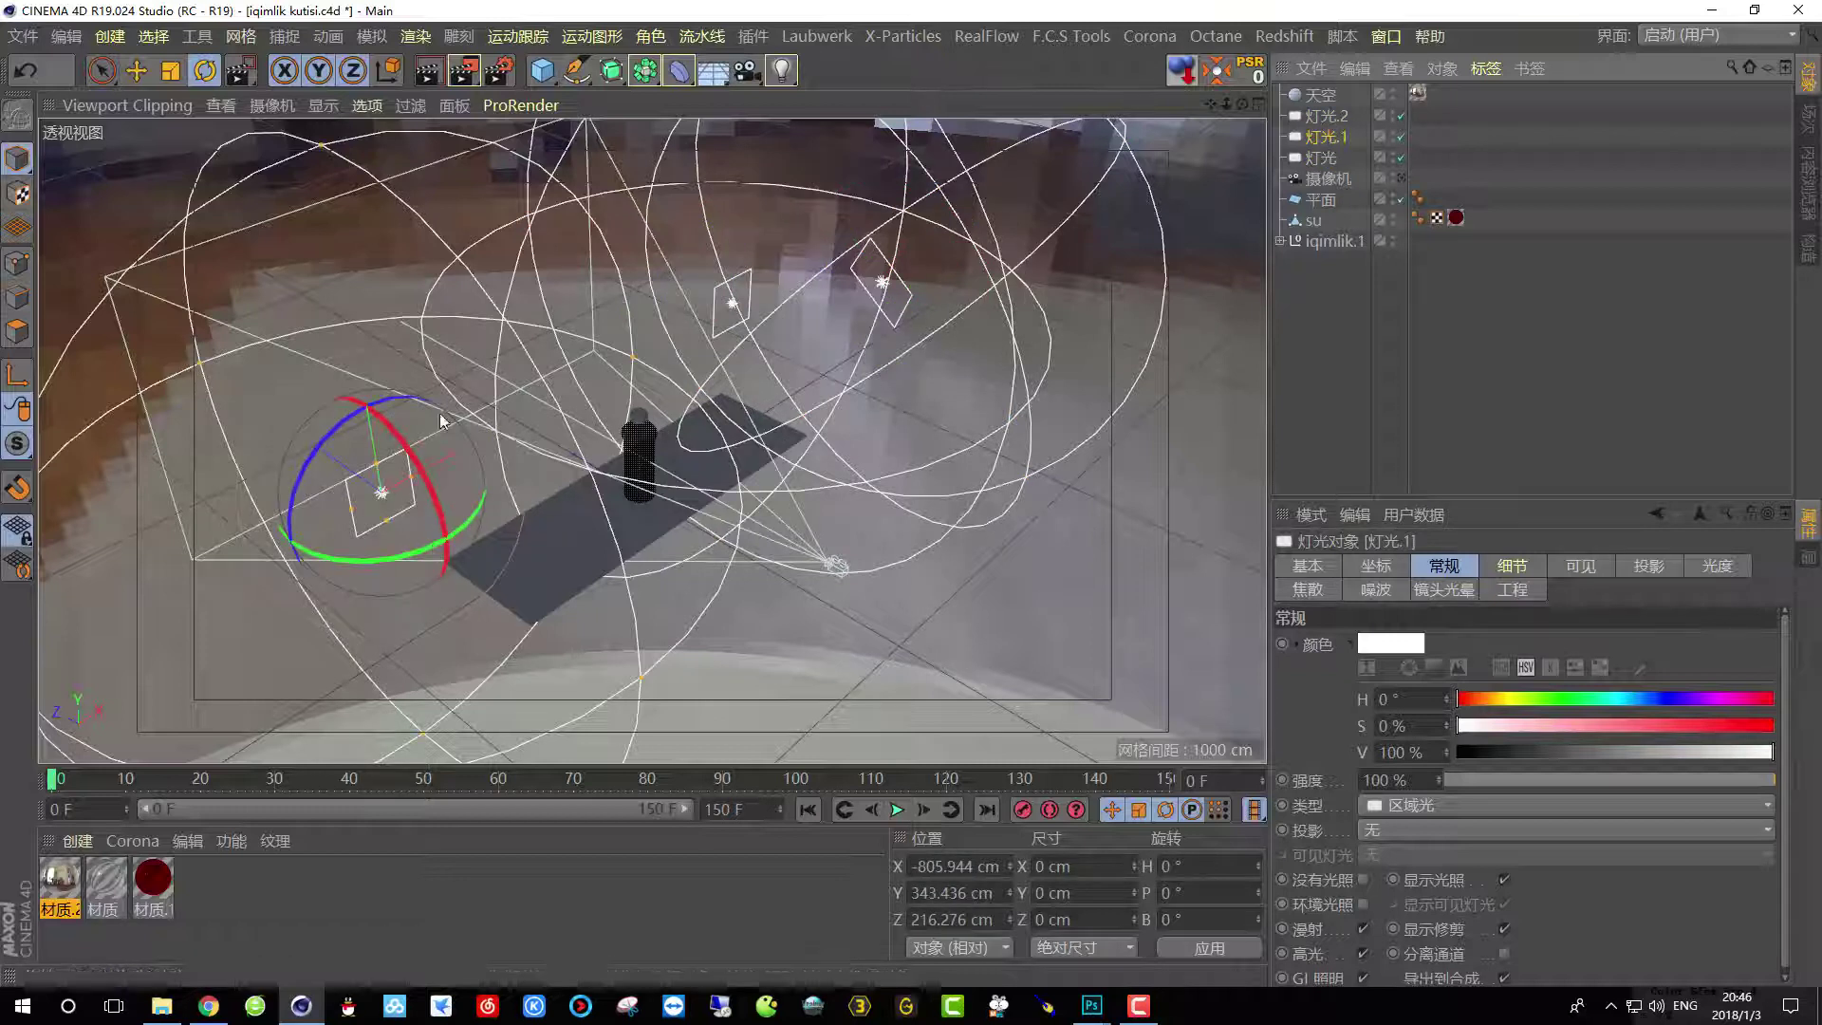
left_click(1393, 779)
type("75")
key("Return")
Set the intensity of the area light 灯光 to 120%.
left_click(1321, 157)
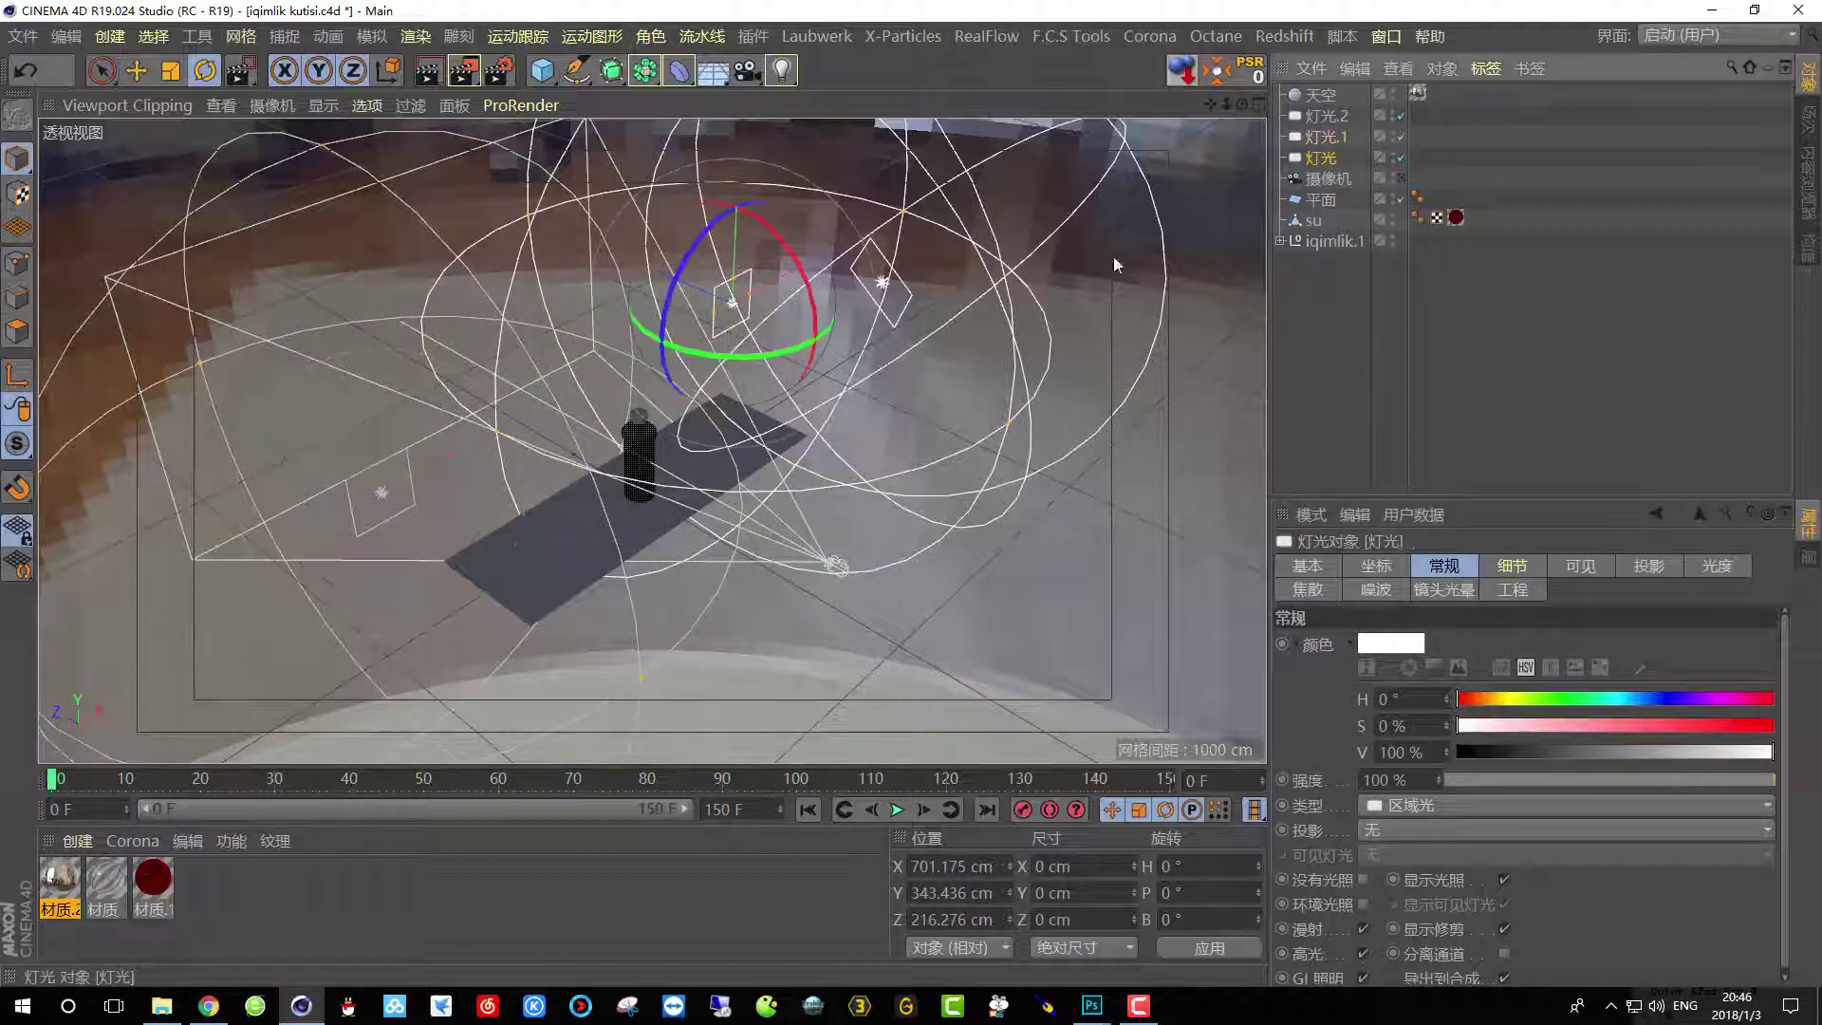
left_click(1394, 781)
type("1")
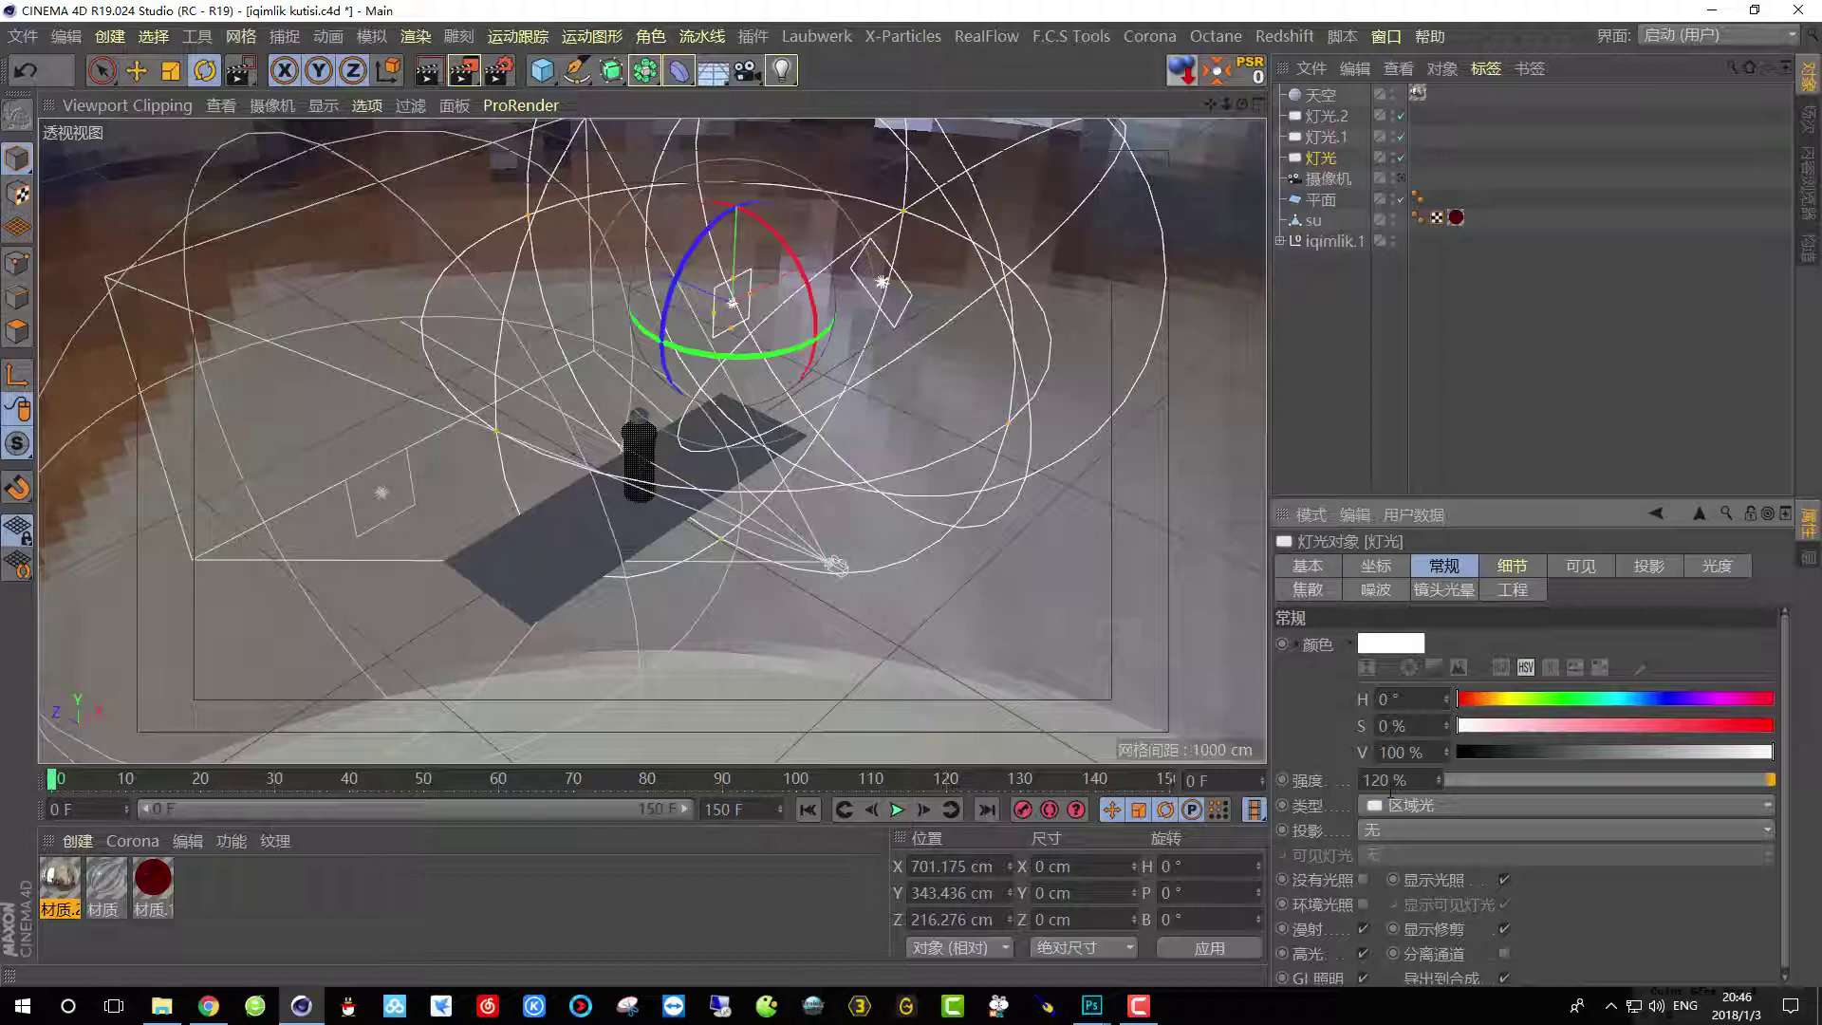
Return to the camera view and render a region enclosing the whole bottle.
left_click(1402, 179)
left_click(464, 70)
left_click(555, 98)
left_click_drag(529, 141, 776, 731)
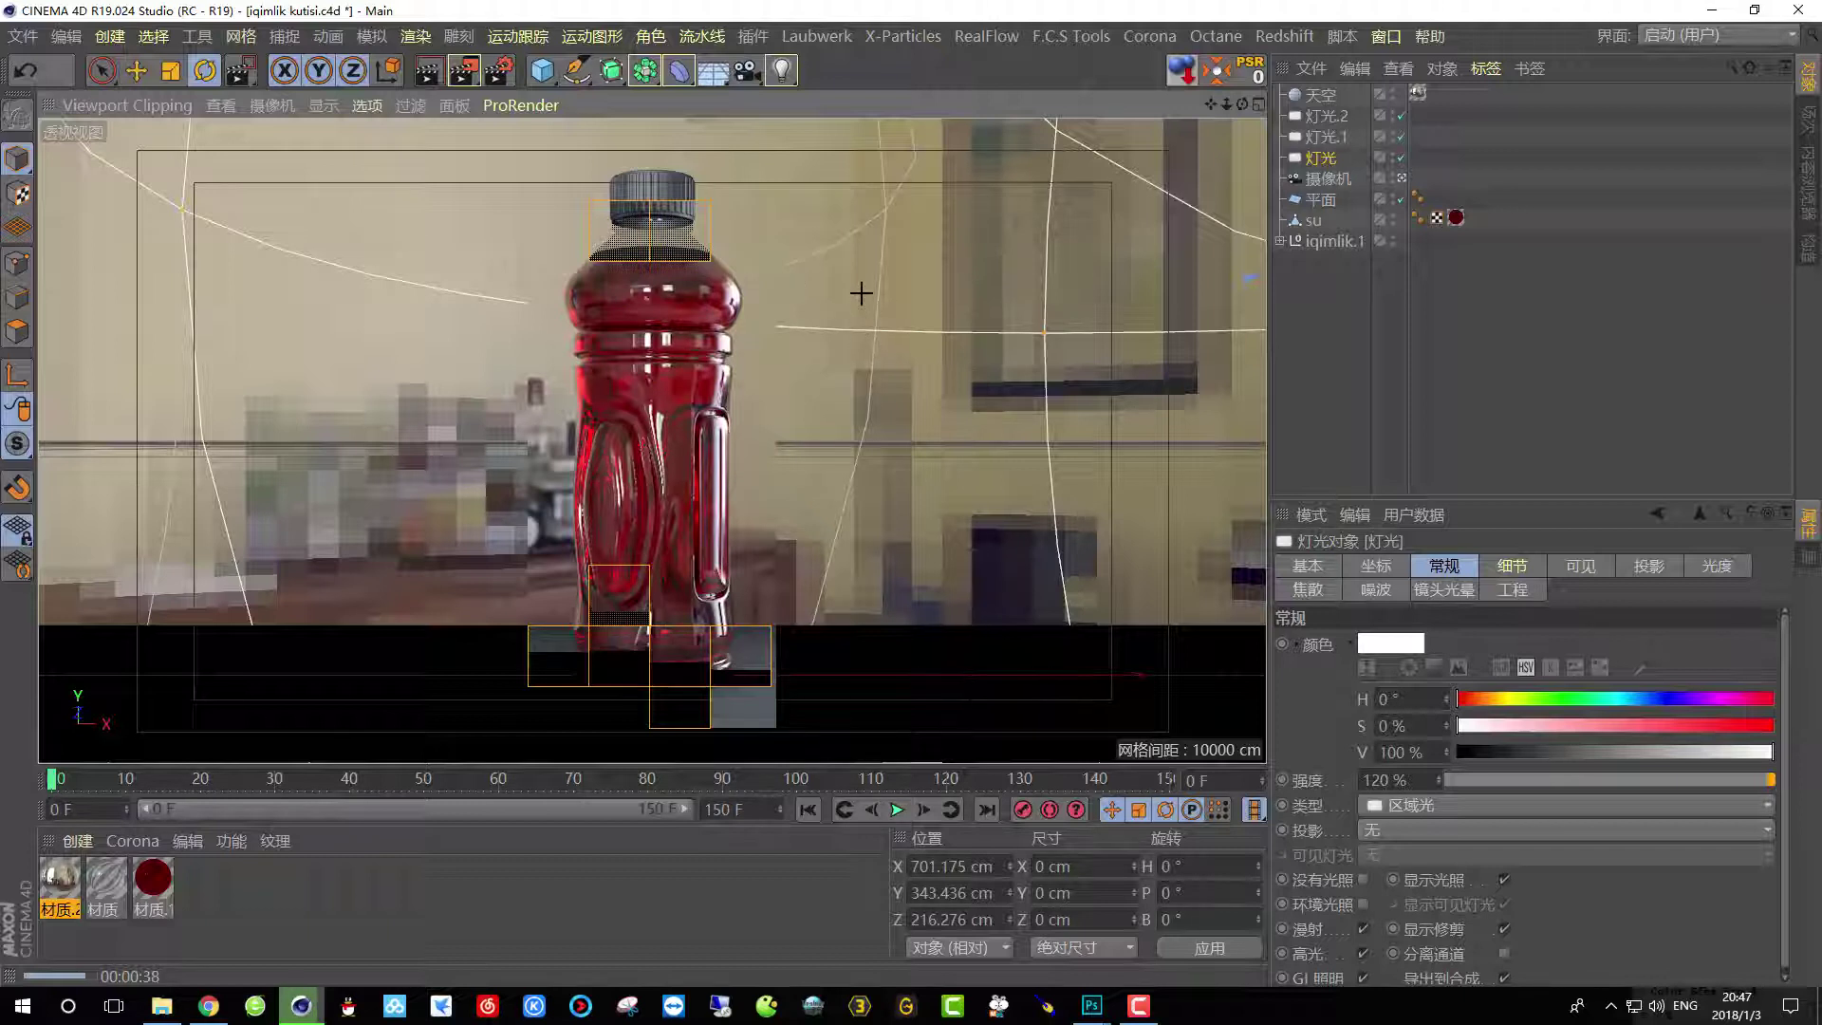
left_click(861, 294)
Add a Compositing tag (合成) to the sky object.
left_click(1317, 97)
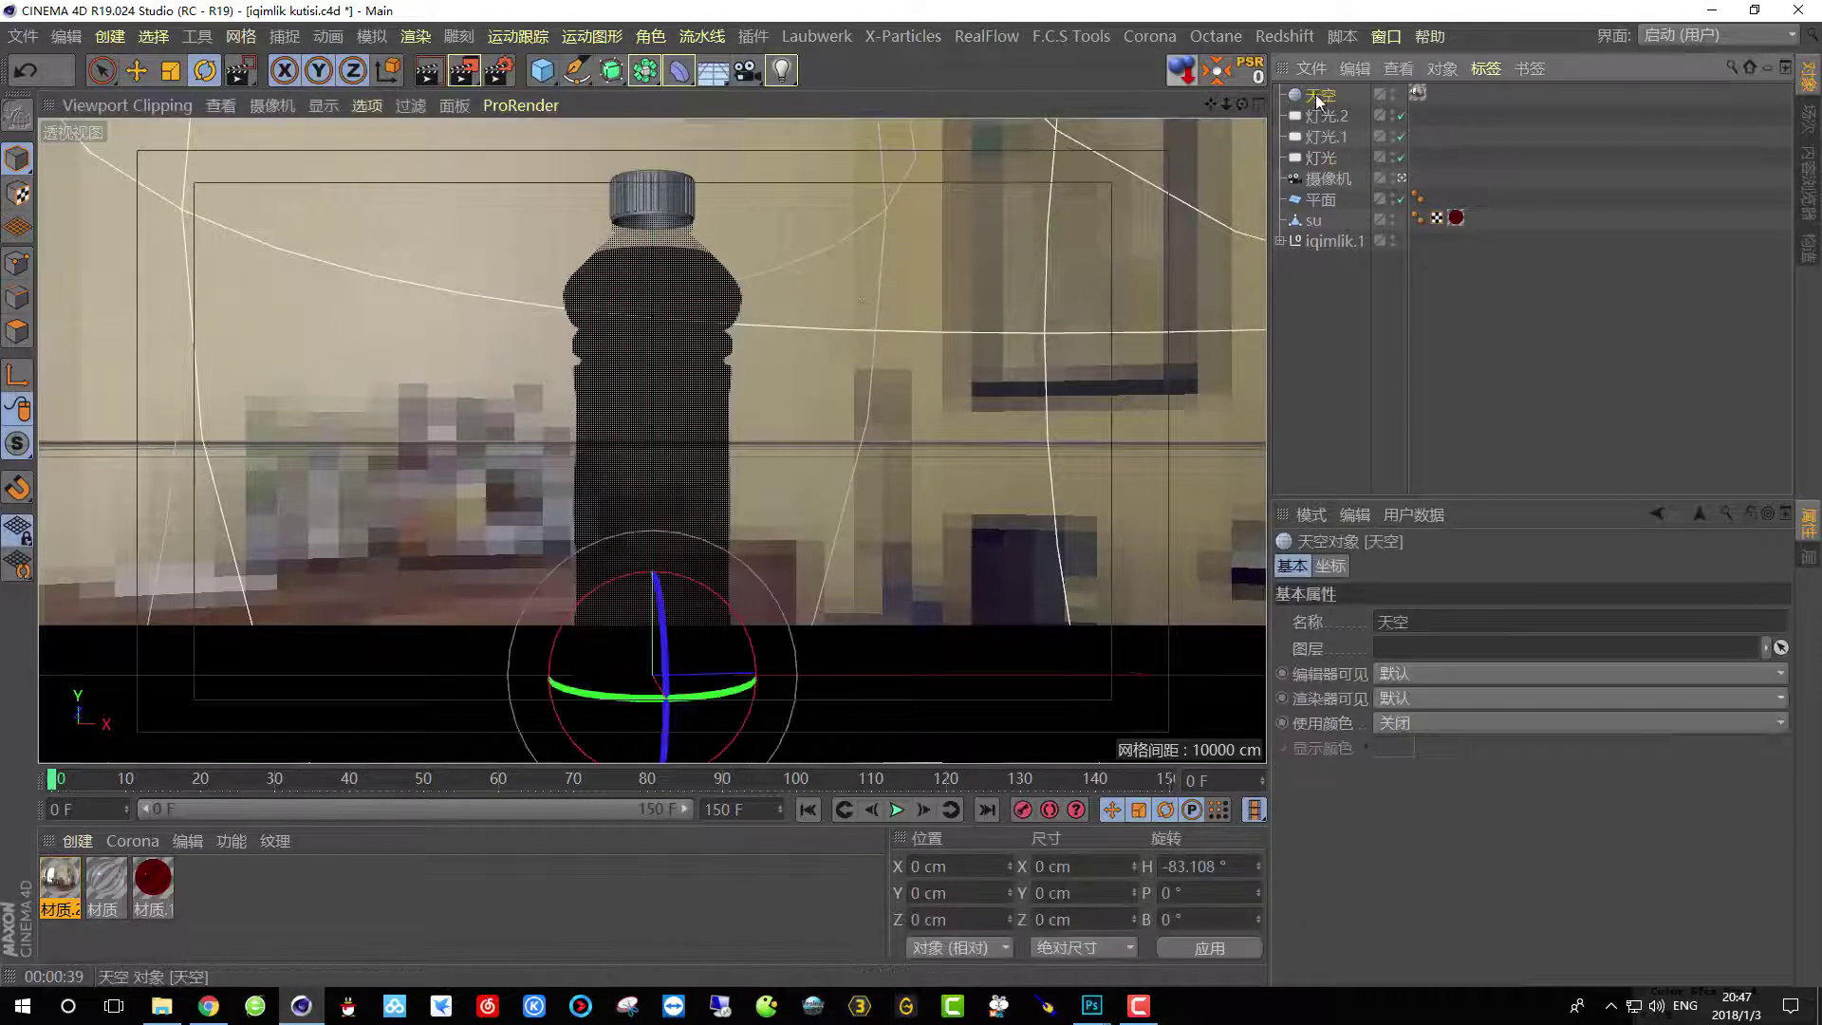
right_click(1319, 98)
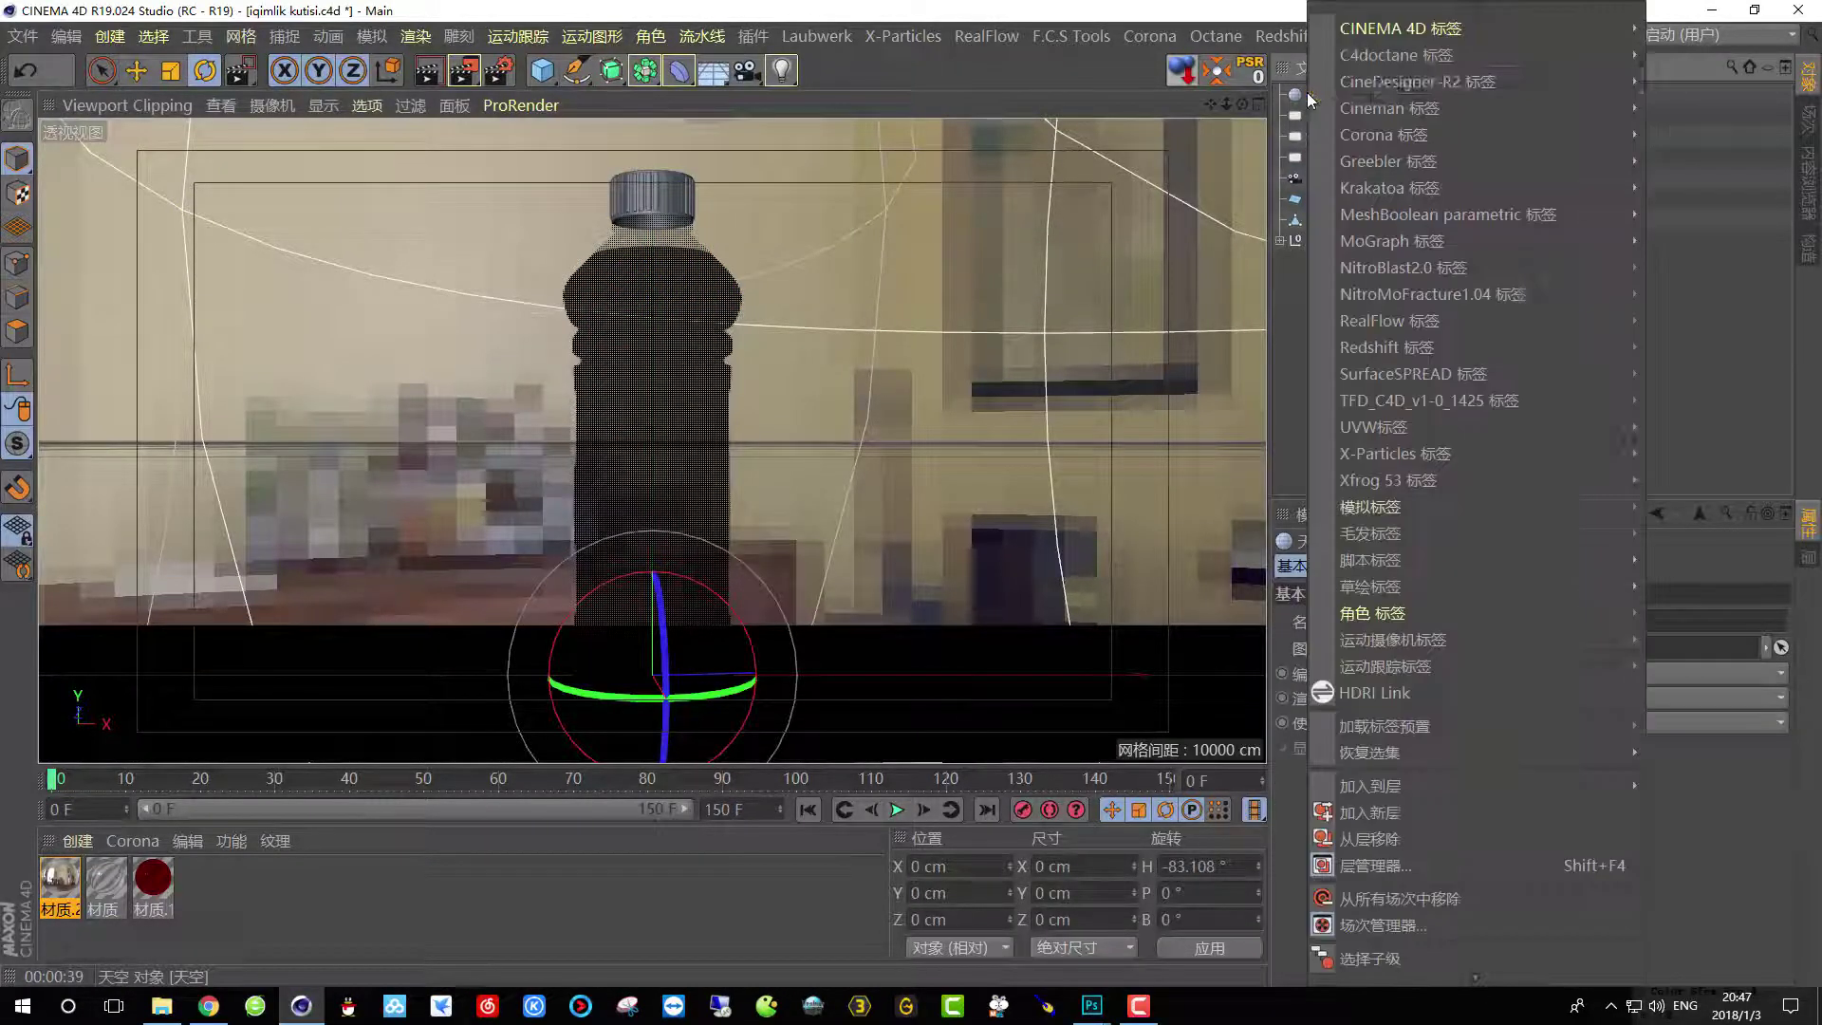
mouse_move(1354, 35)
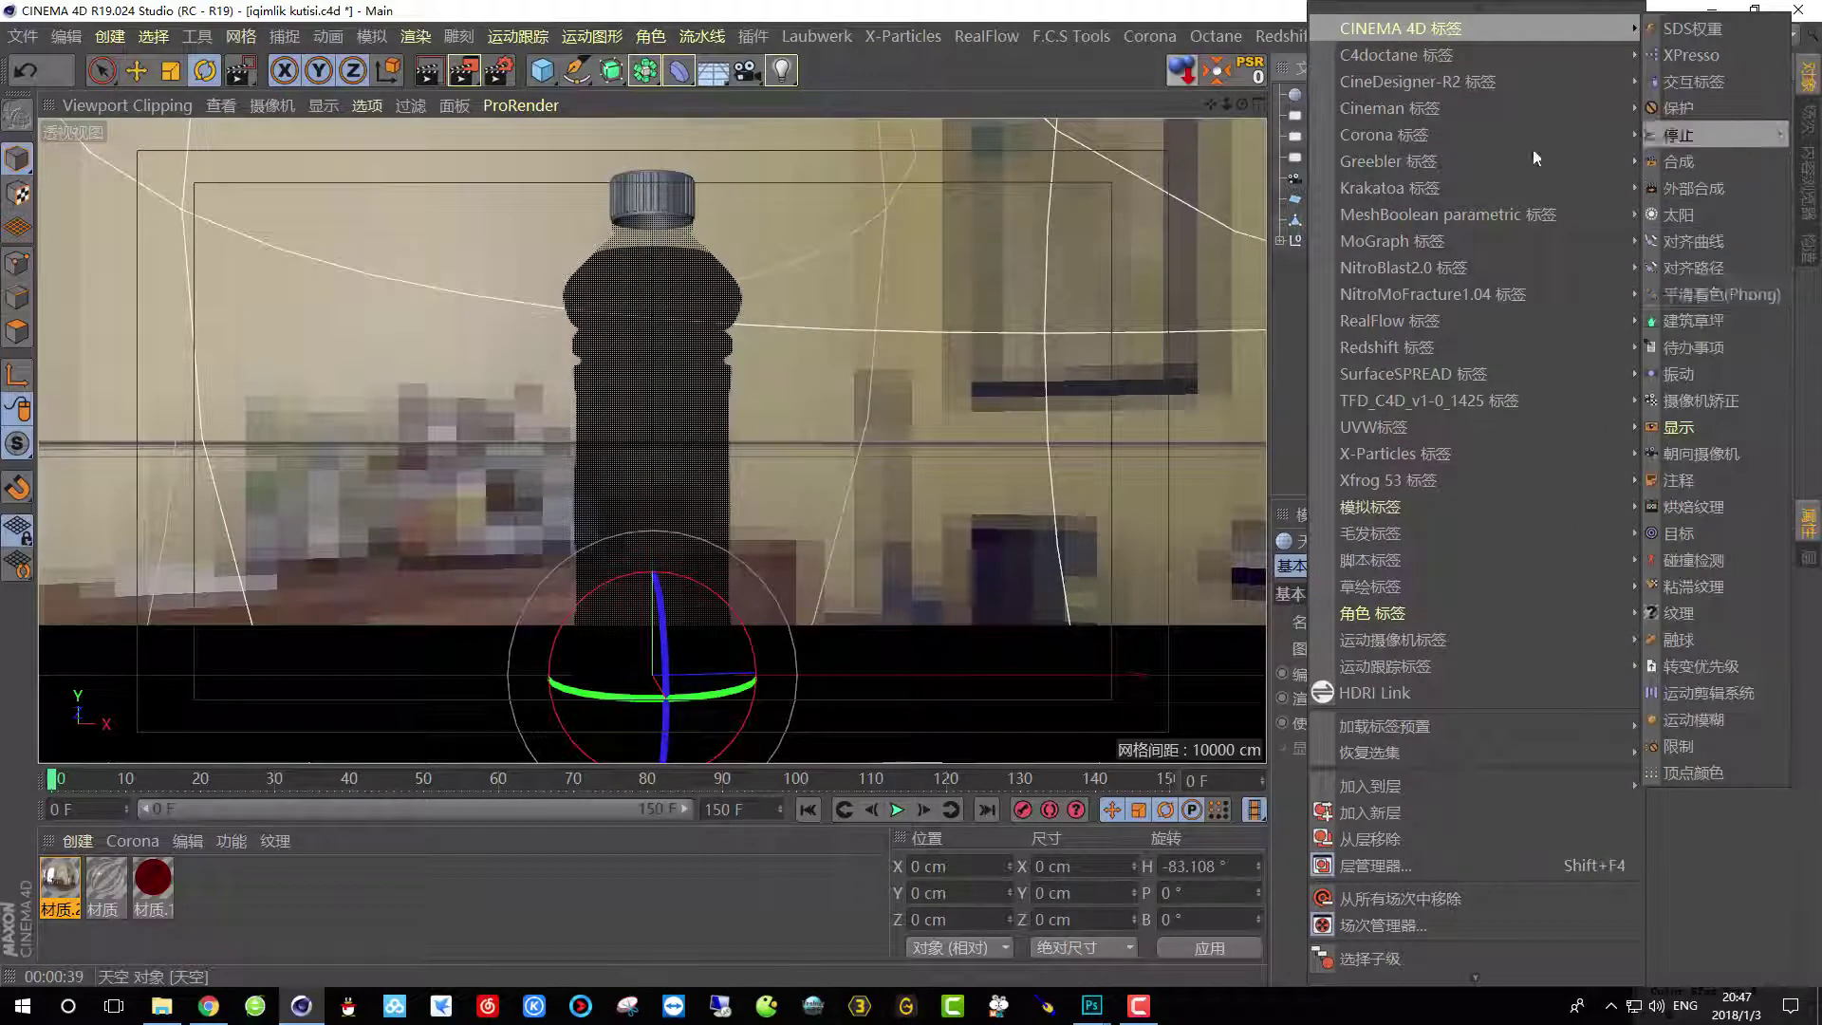
left_click(1295, 343)
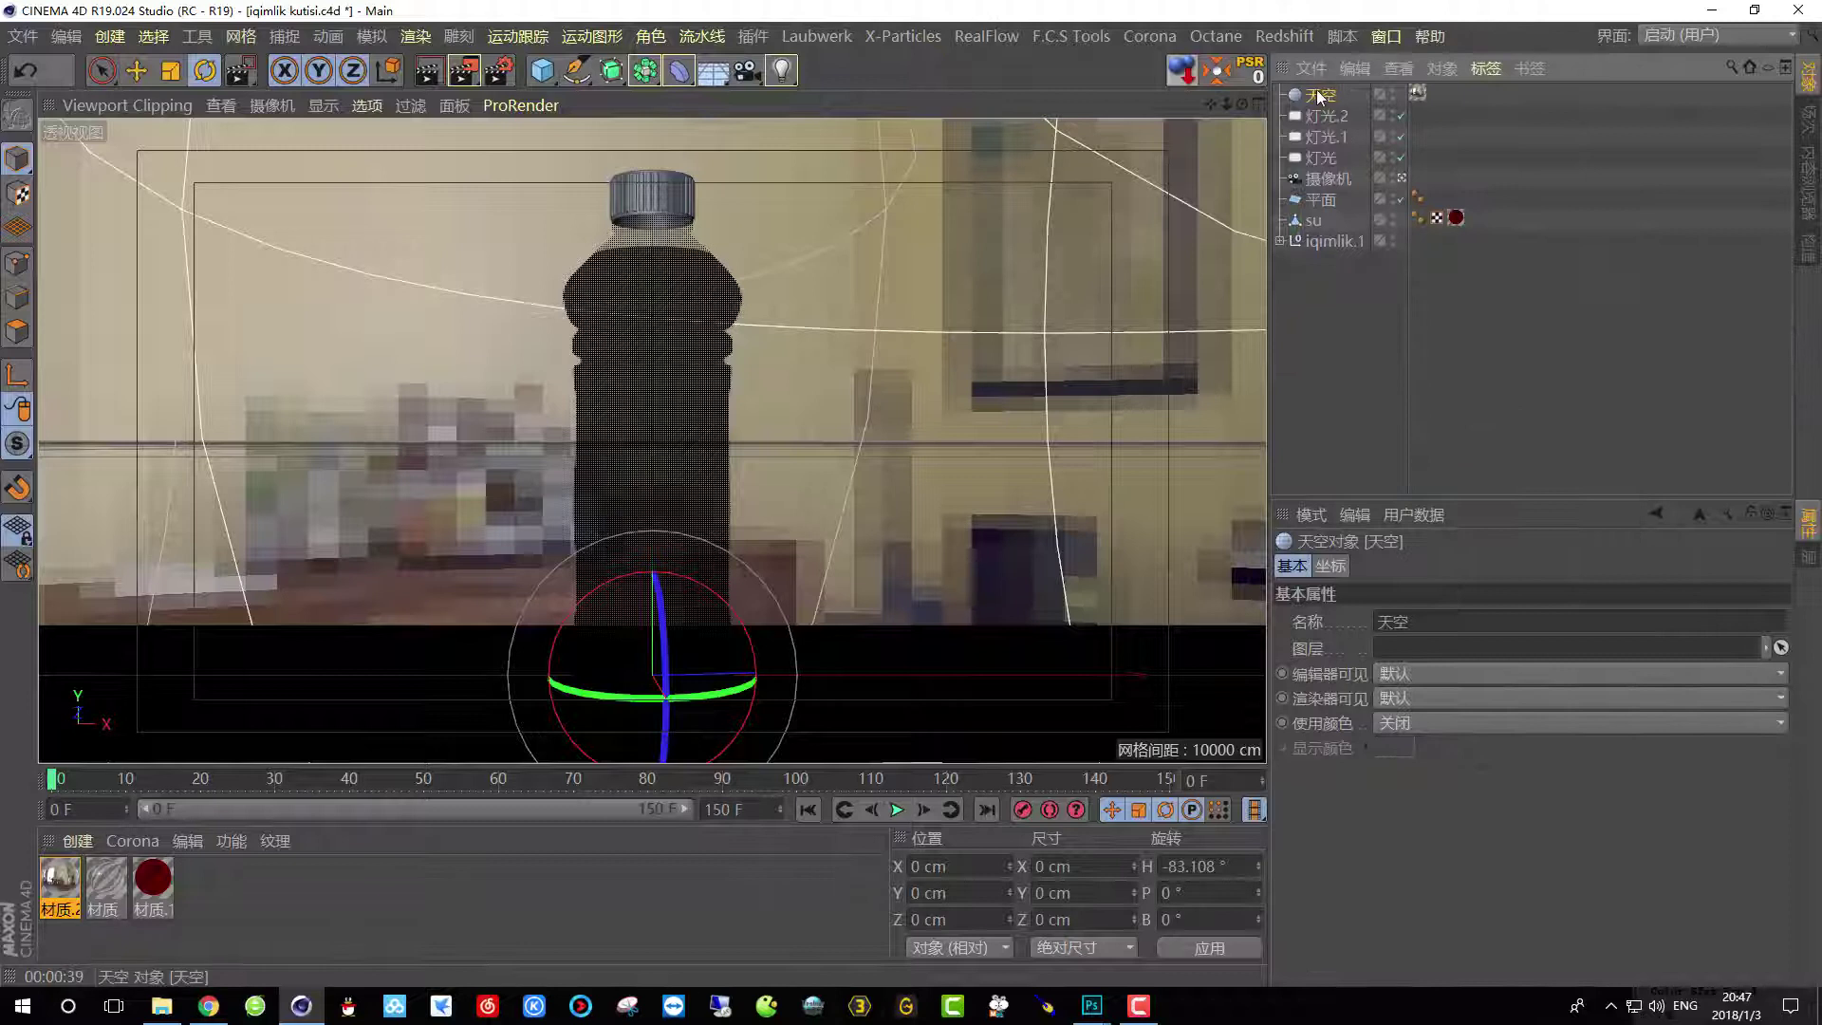
left_click(1486, 68)
mouse_move(1488, 69)
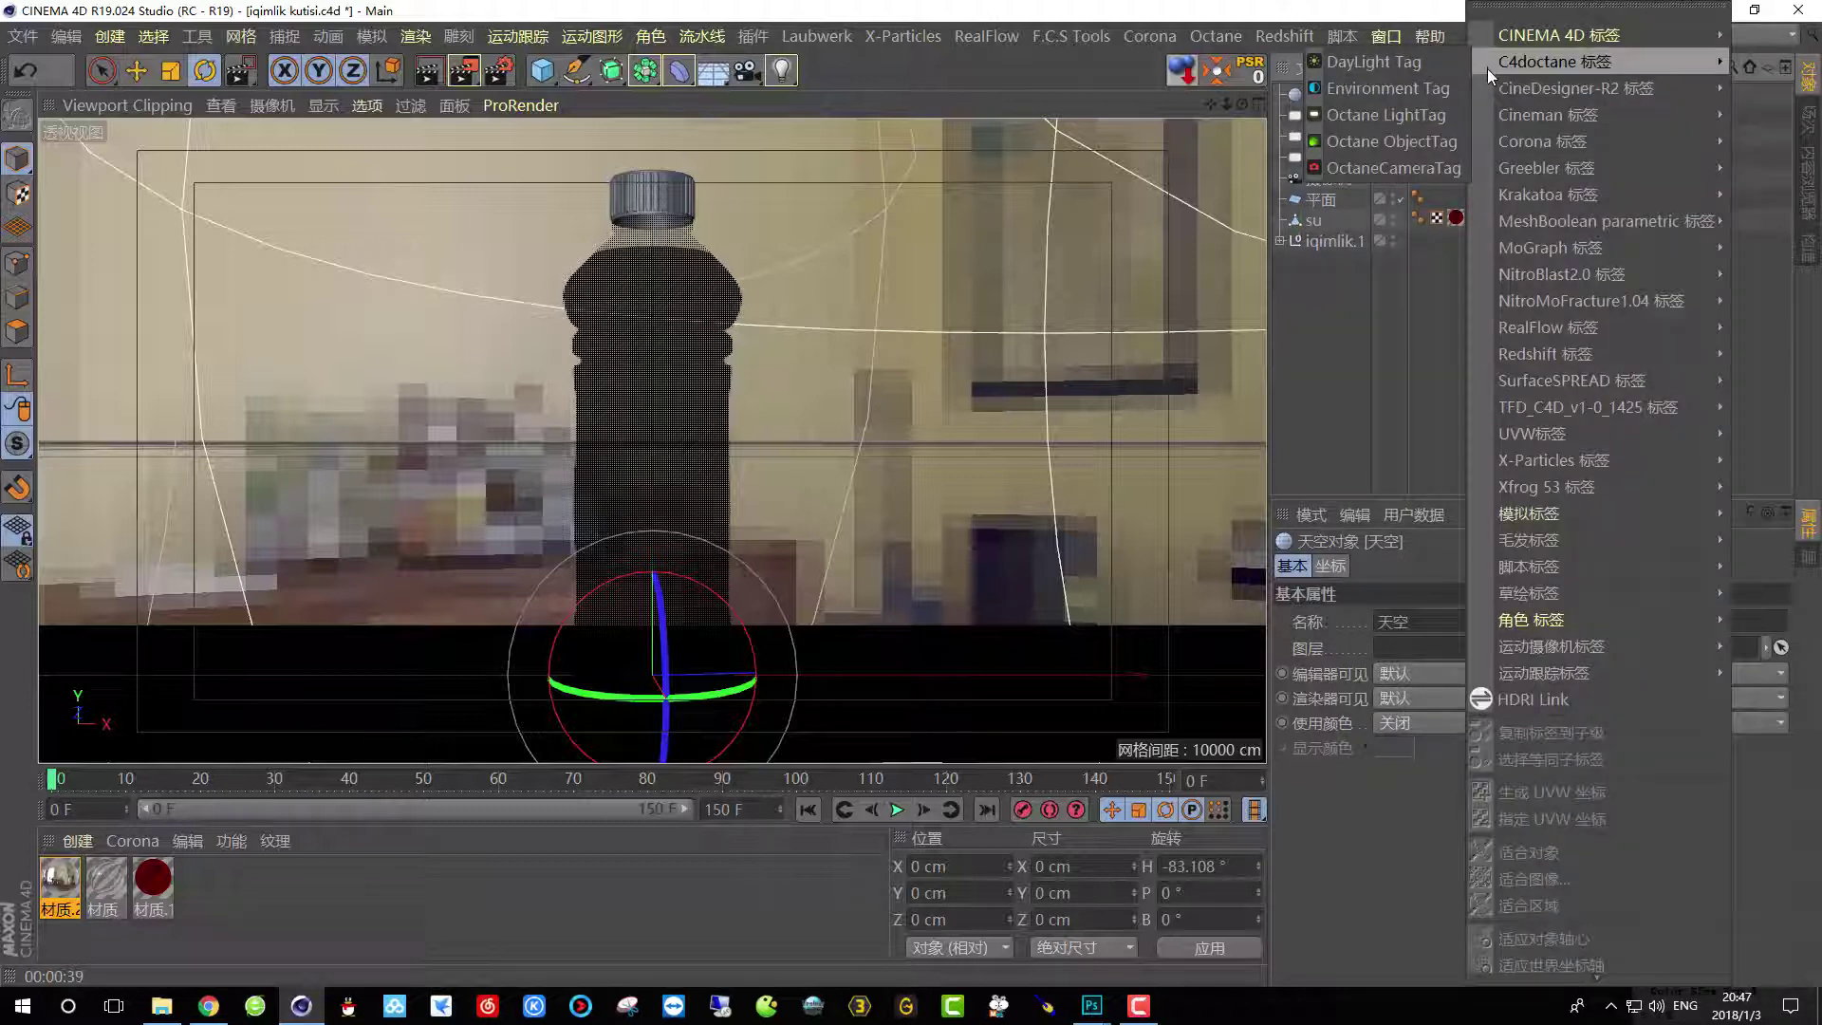
mouse_move(1557, 42)
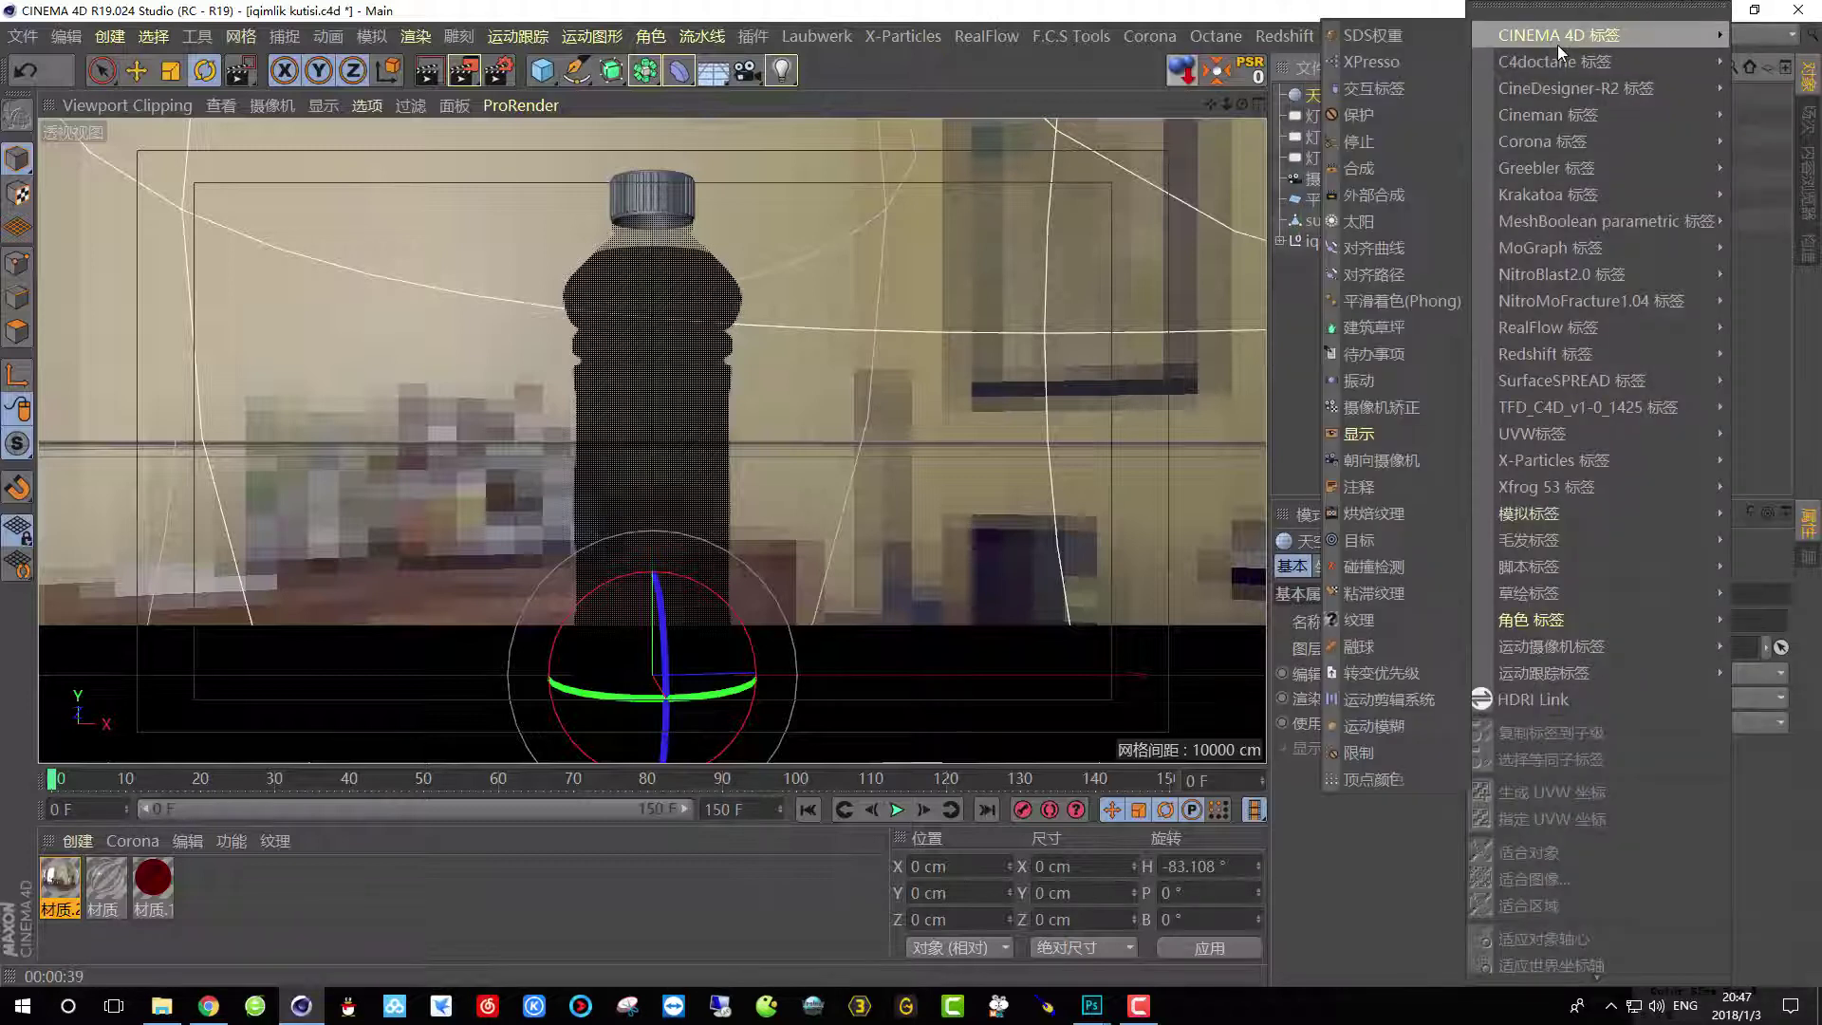
left_click(1352, 176)
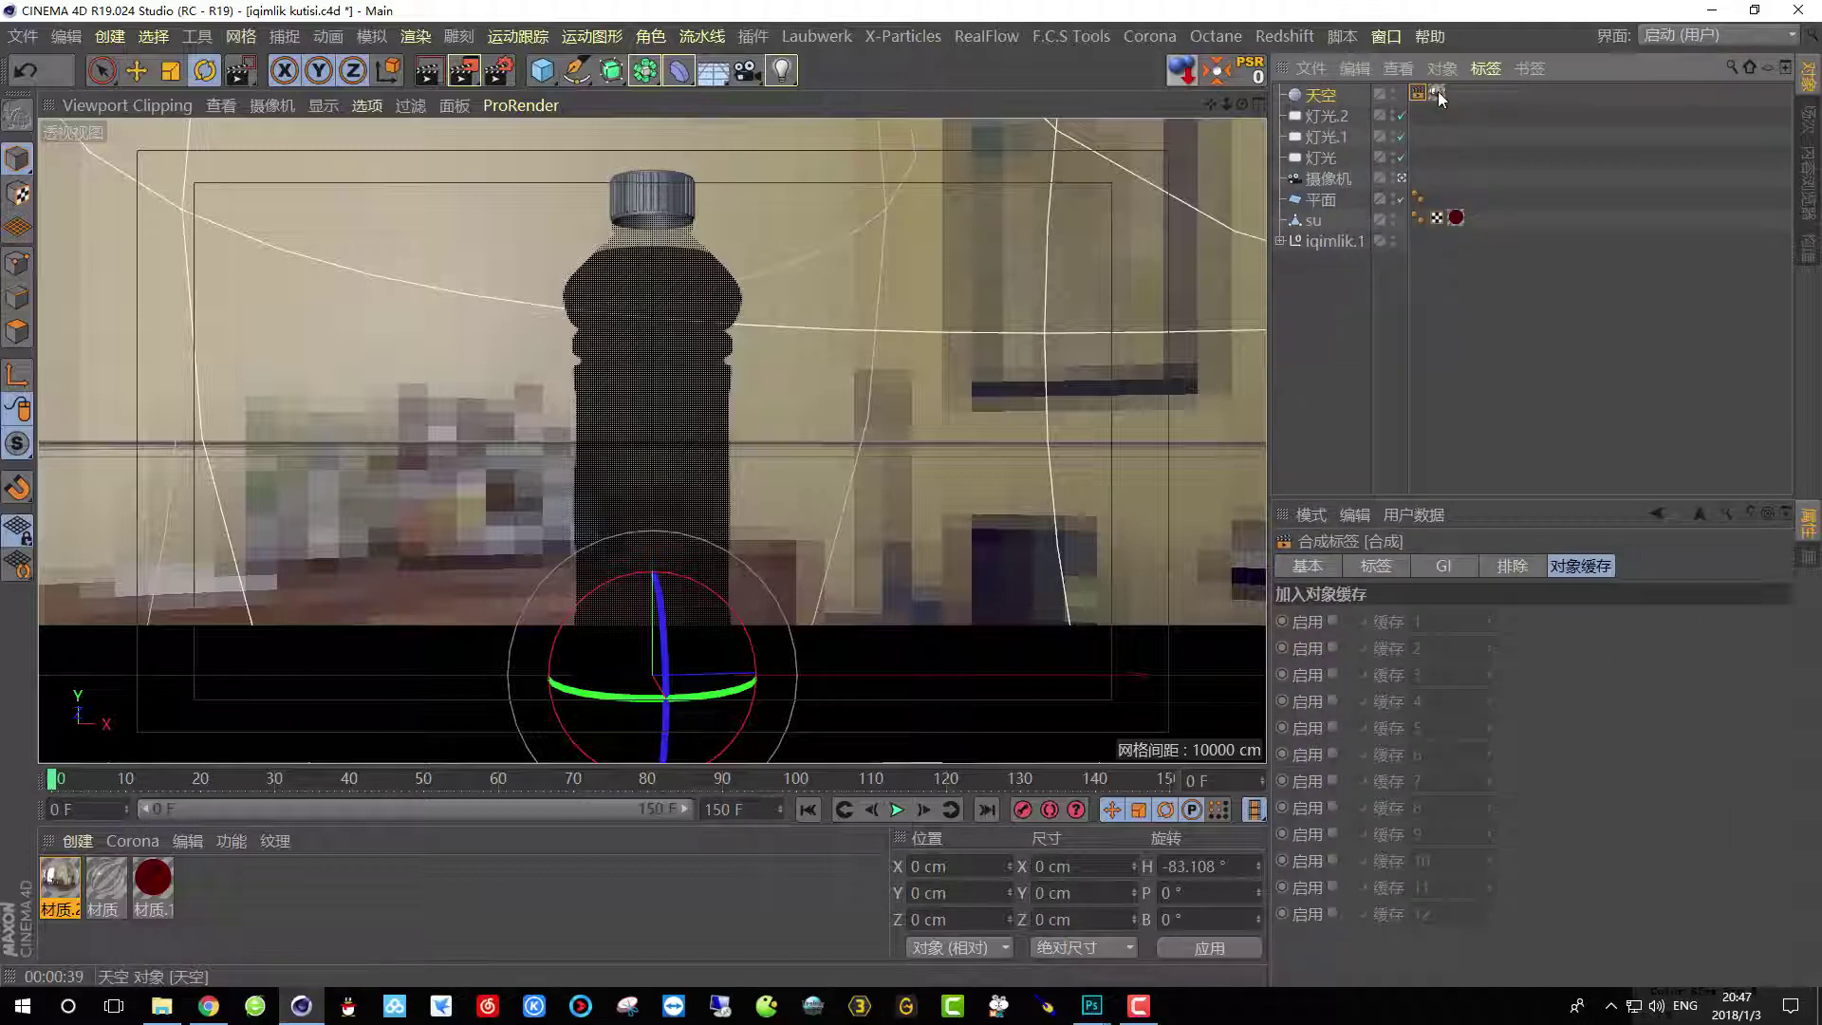
Turn off camera visibility (摄像机可见) in the sky's Compositing tag.
left_click(1367, 570)
left_click(1436, 567)
left_click(1378, 567)
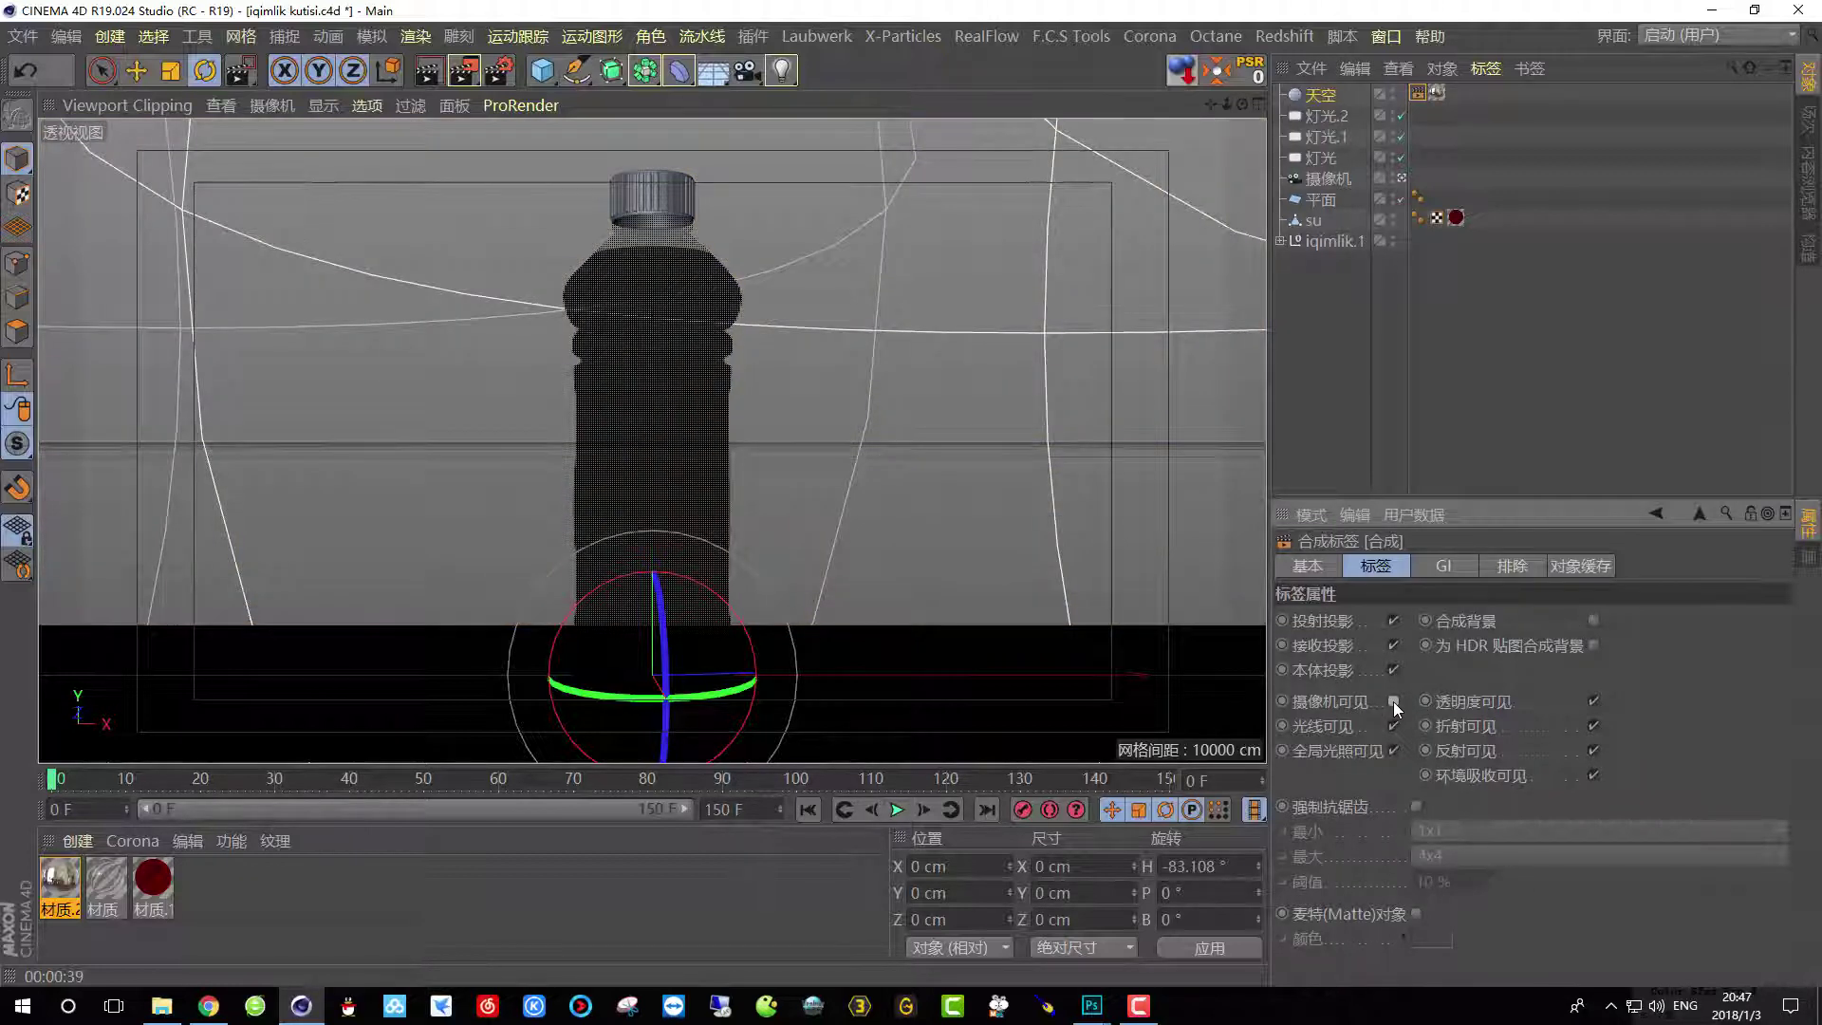
Render a test region along the bottle's edge and another around the bottle cap.
left_click_drag(464, 72, 523, 101)
left_click_drag(711, 228, 834, 476)
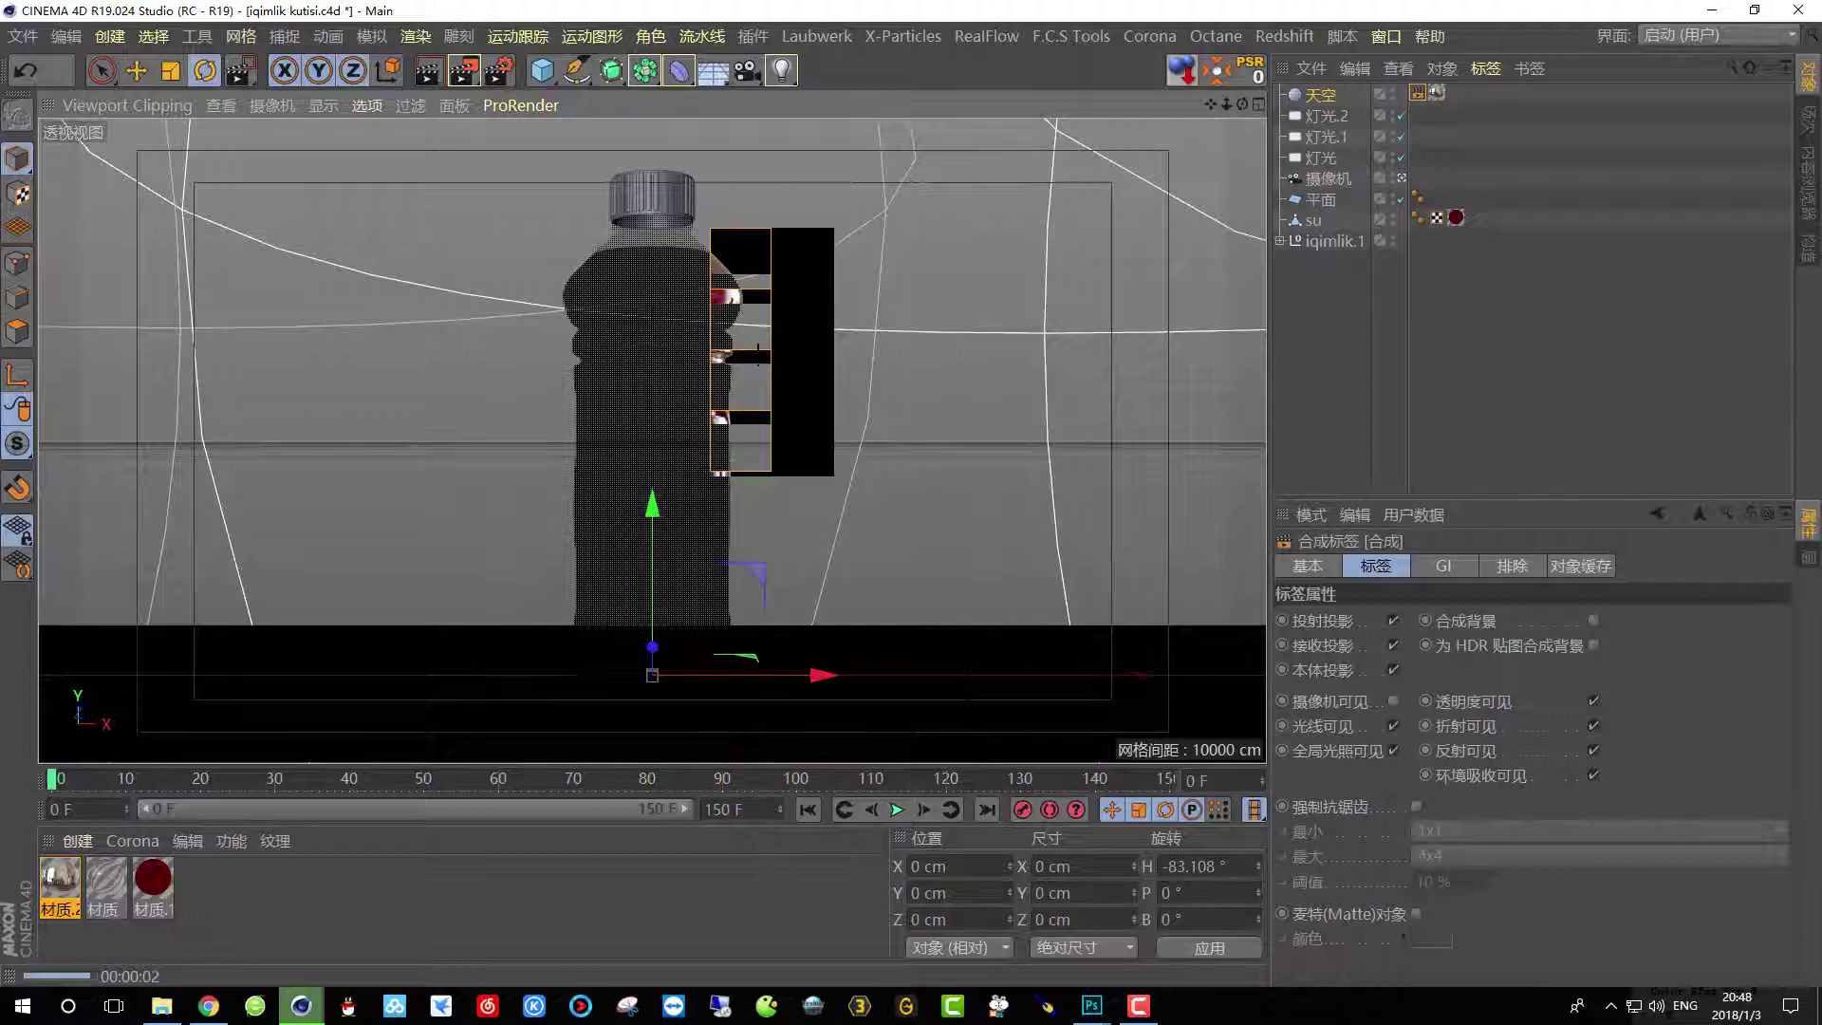
left_click(770, 446)
left_click(464, 71)
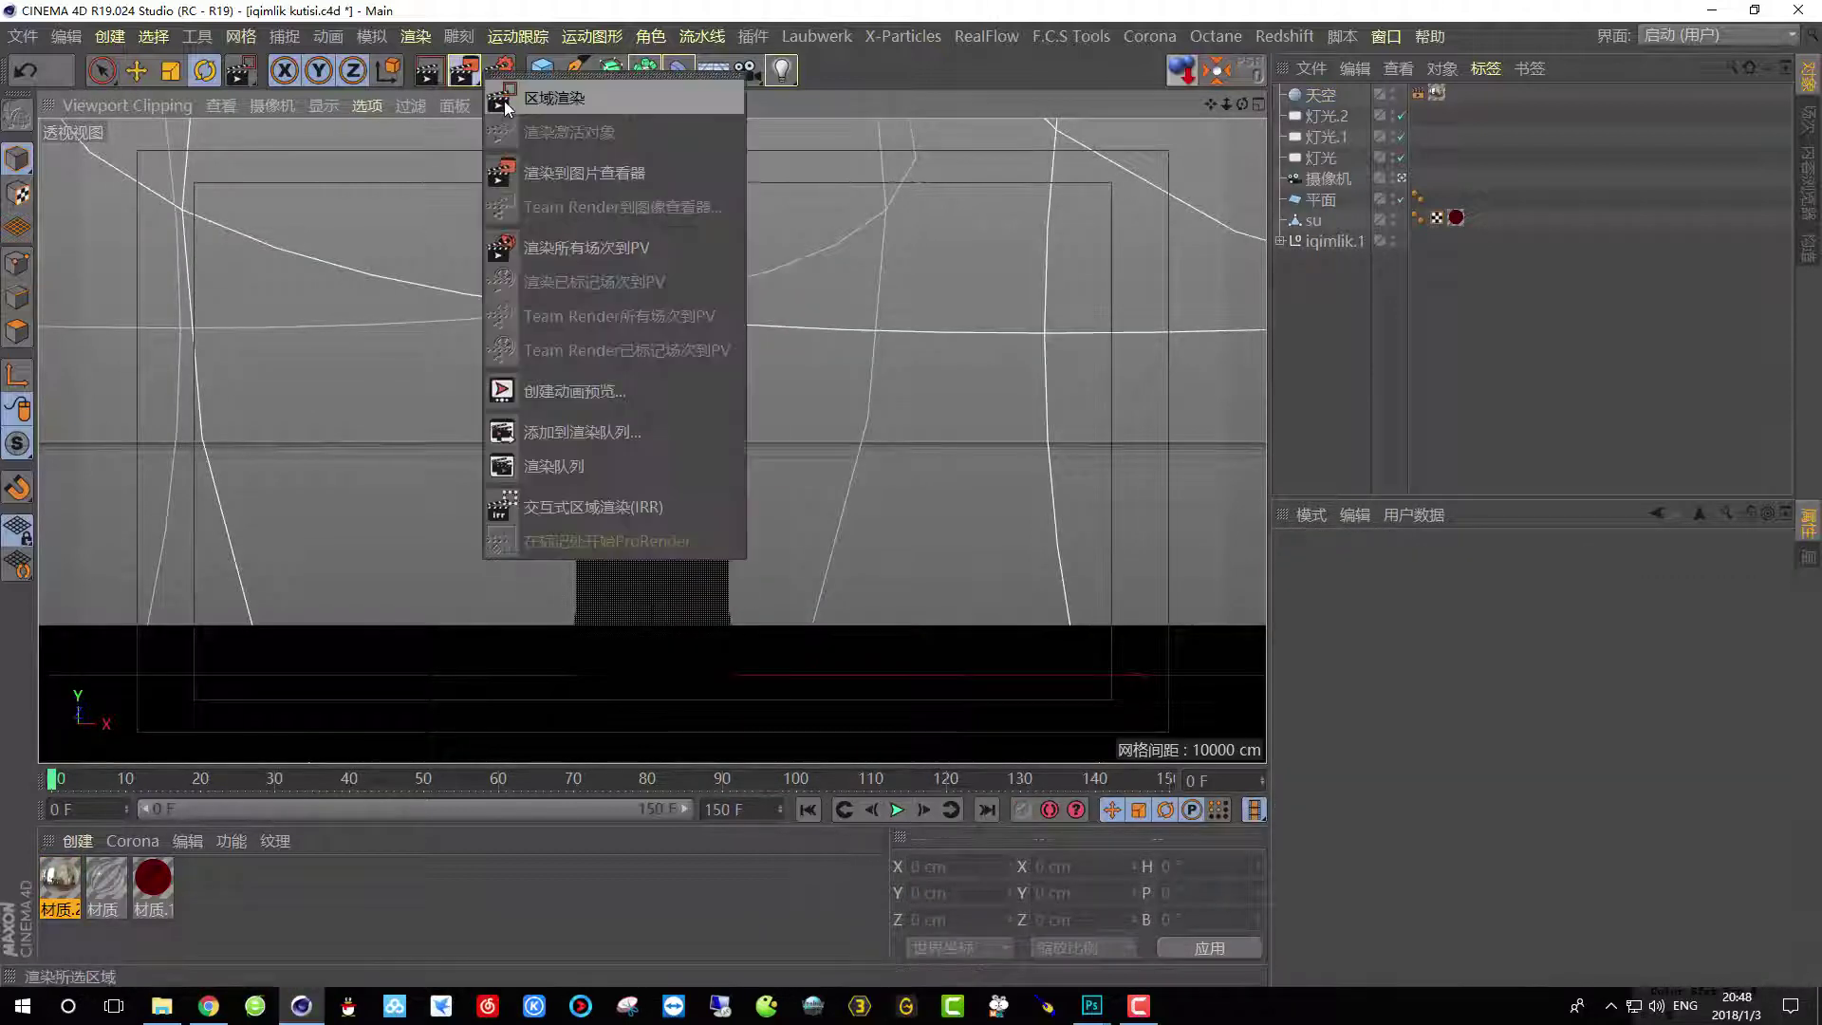
left_click(569, 142)
left_click_drag(570, 136, 744, 244)
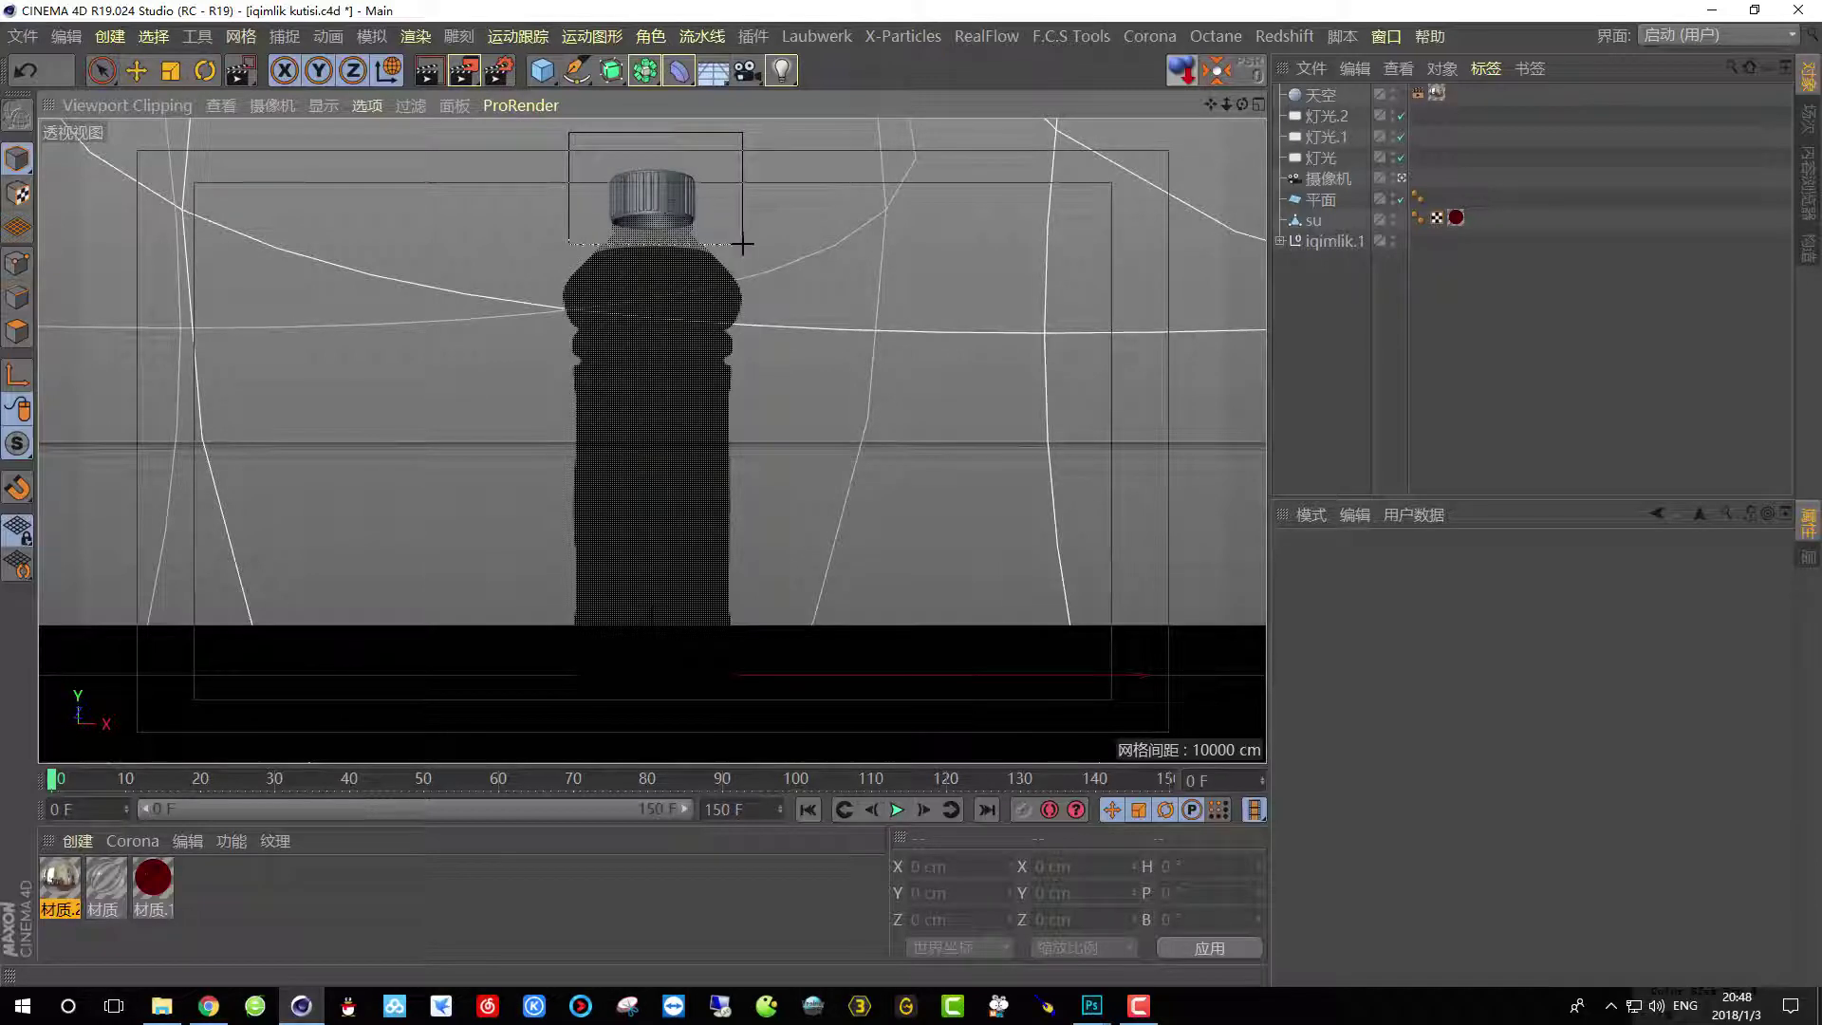
Create a new material, apply it to the bottle cap and open it in the material editor.
double_click(228, 886)
left_click_drag(65, 877, 630, 197)
double_click(57, 875)
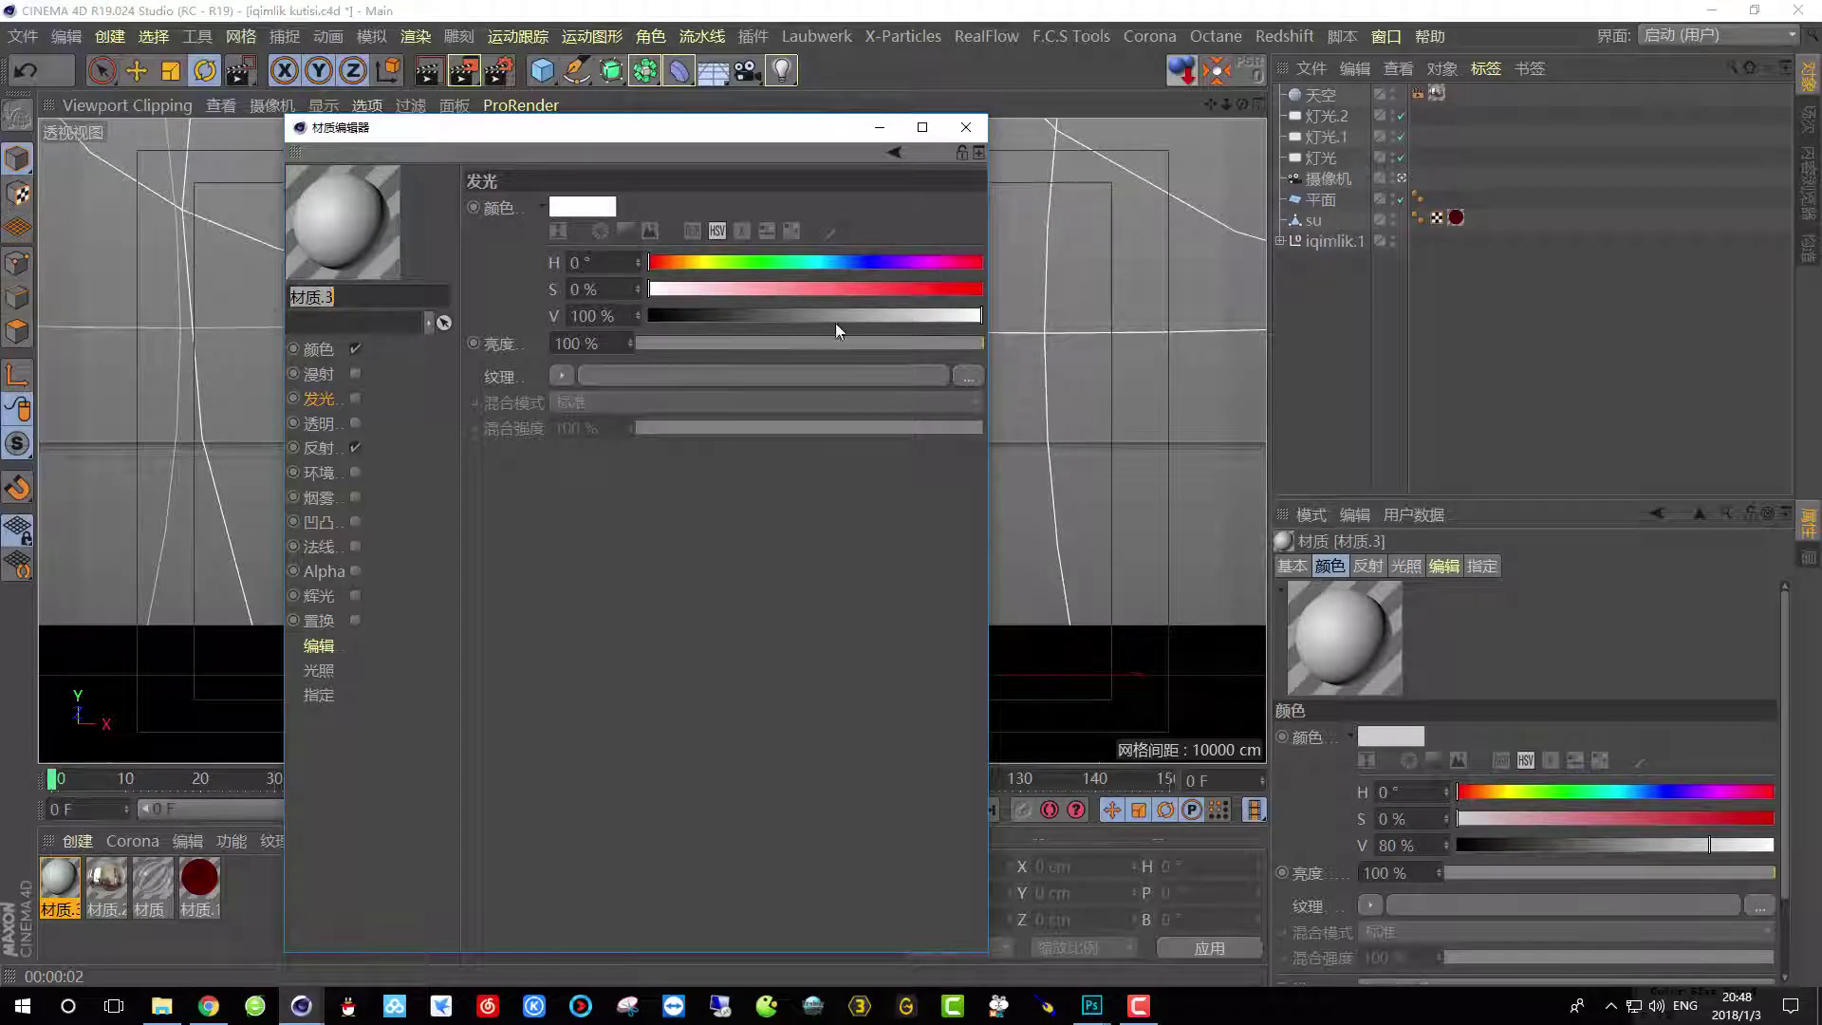
Brighten the cap material's base colour by setting its V value to 93%.
left_click(953, 316)
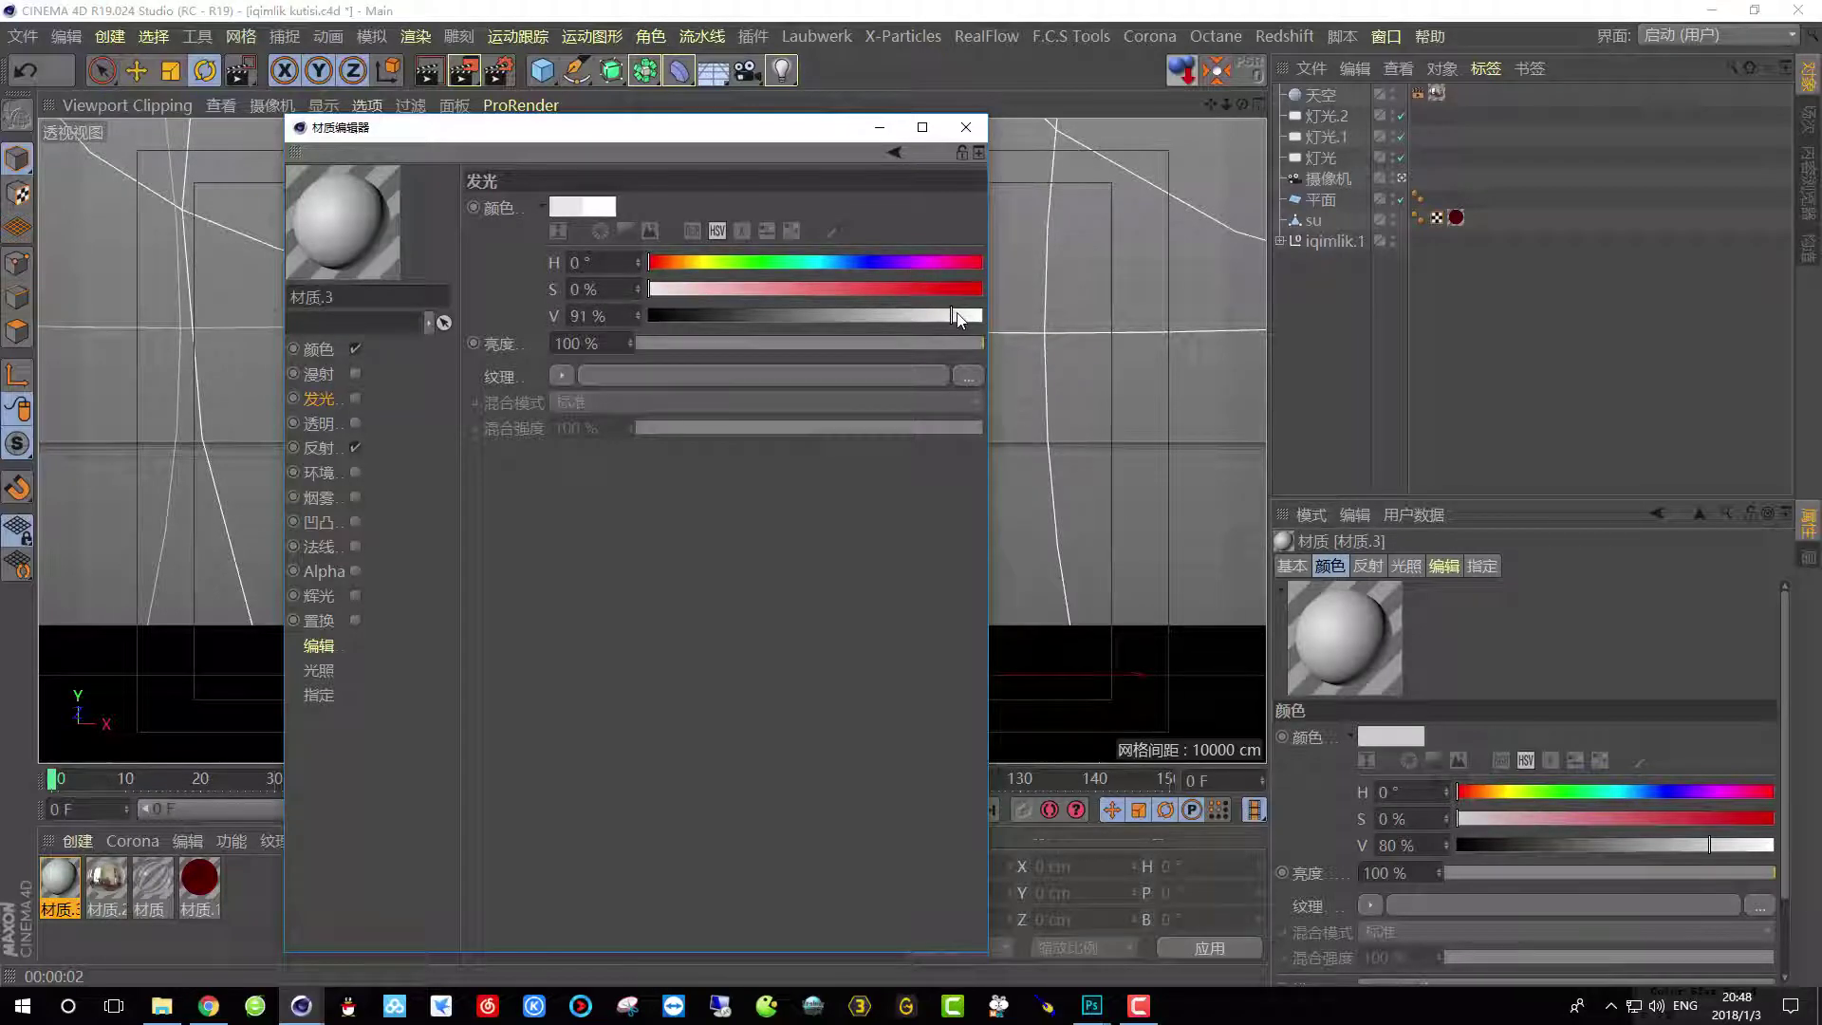
left_click(330, 350)
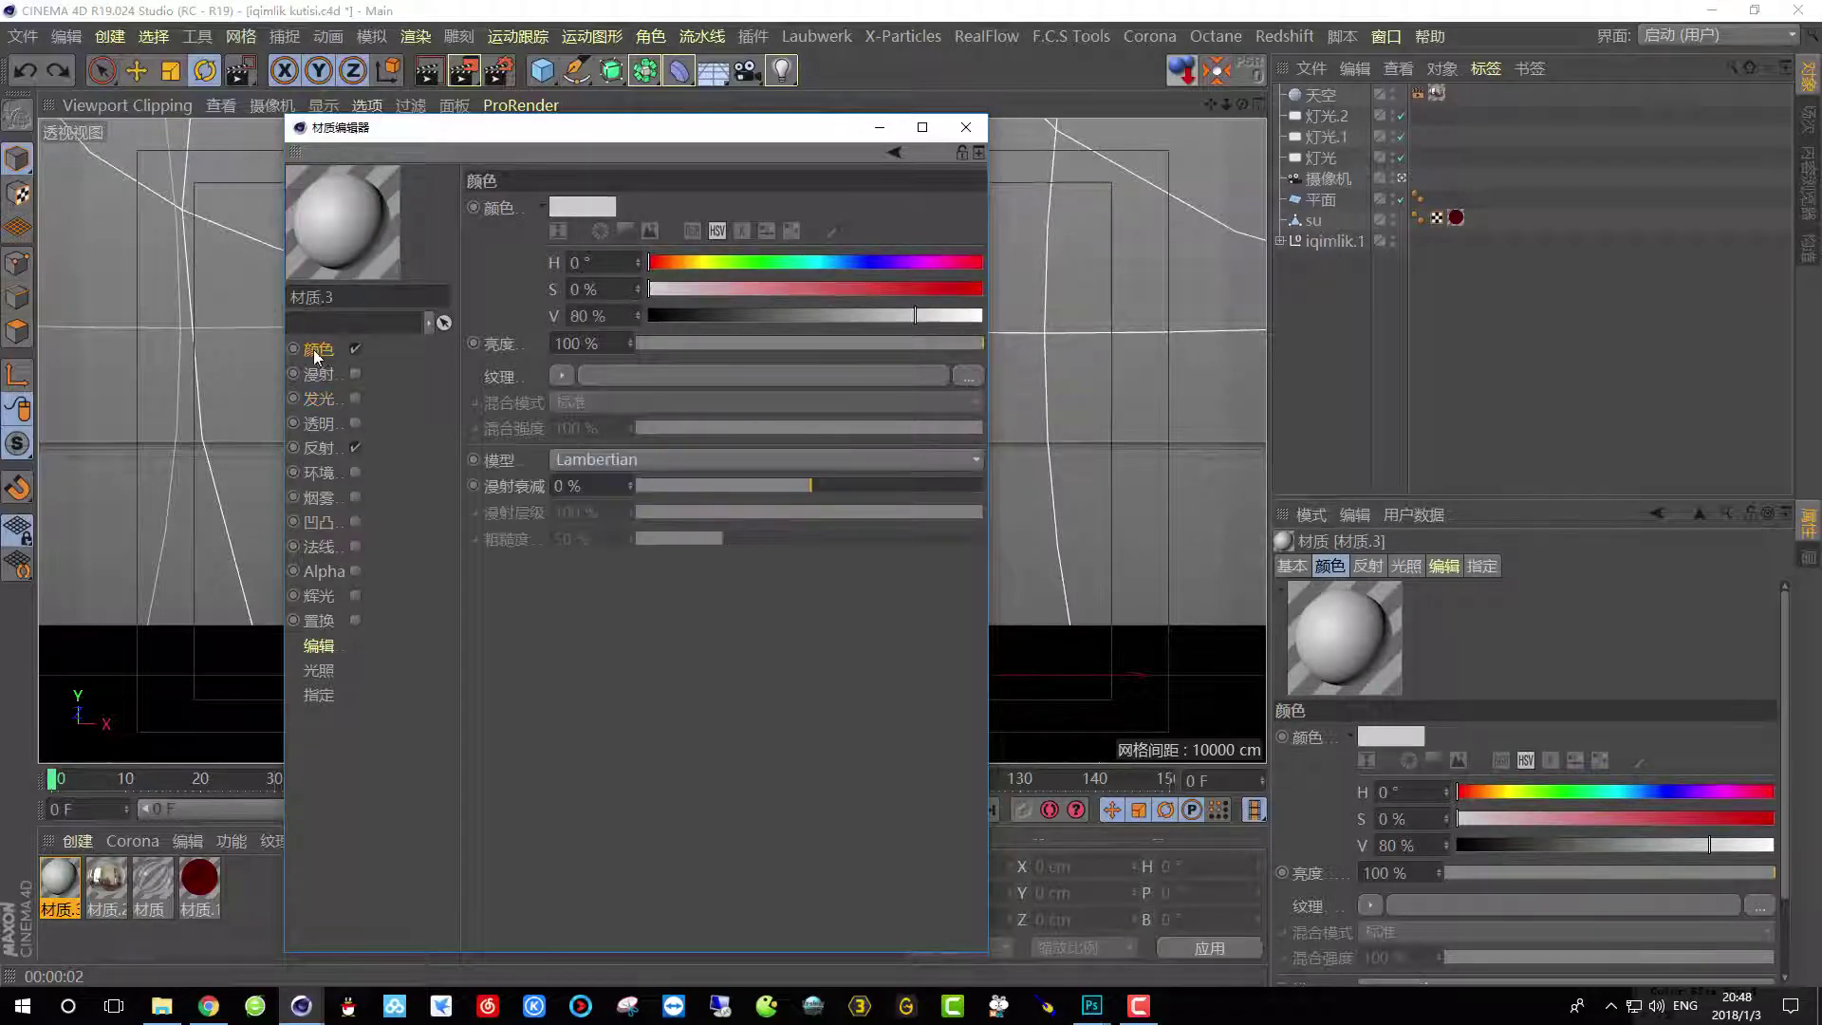
left_click(955, 315)
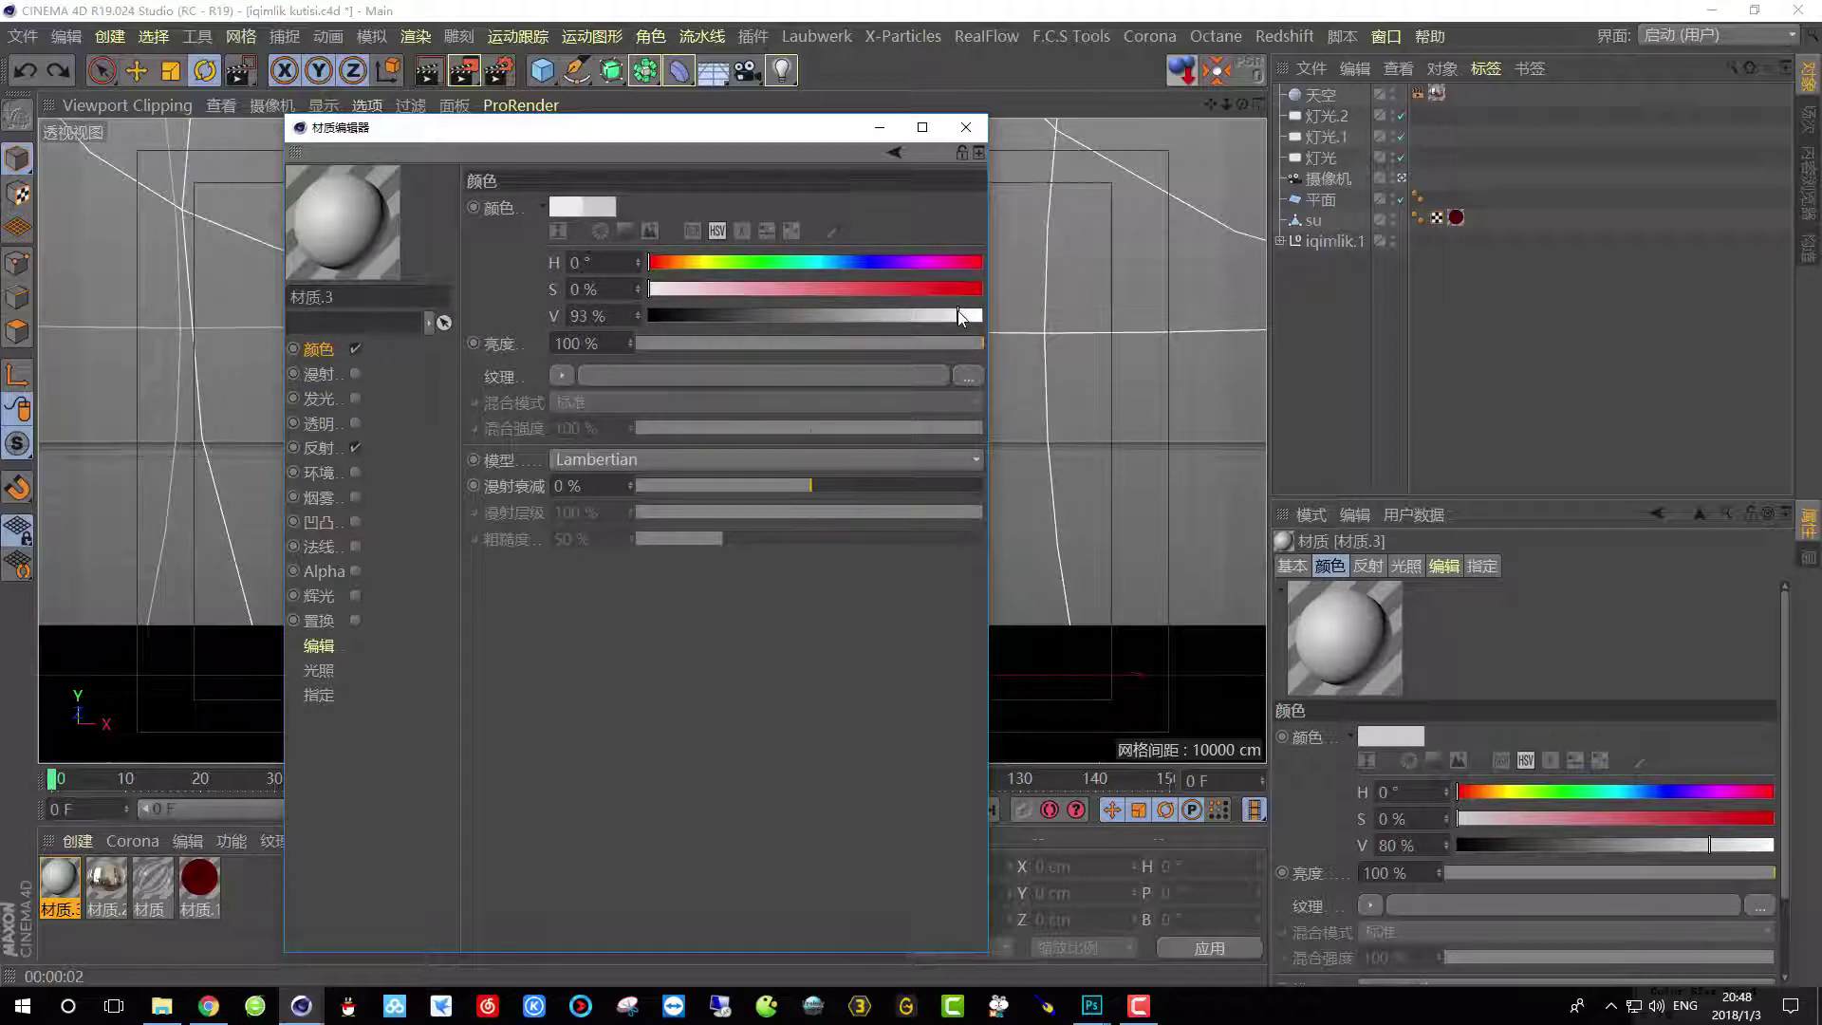
Add a GGX layer to the cap material's reflectance channel (反射).
left_click(316, 449)
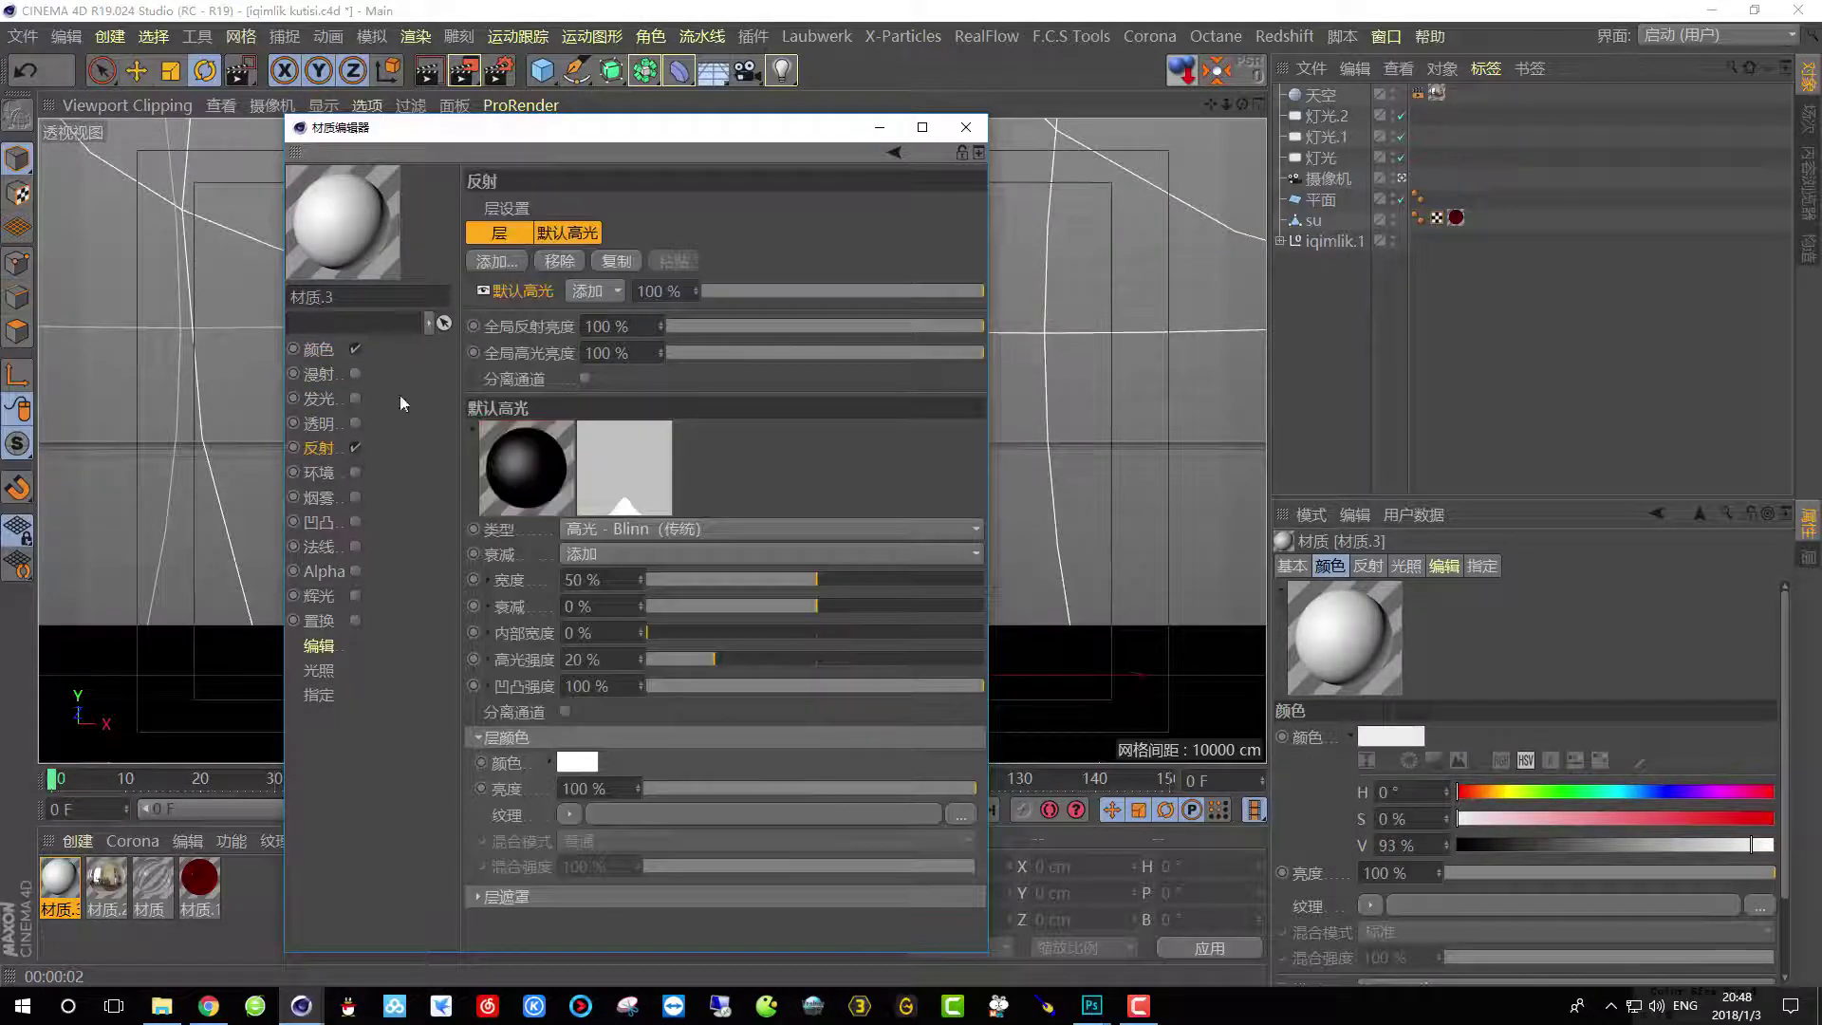
left_click(490, 263)
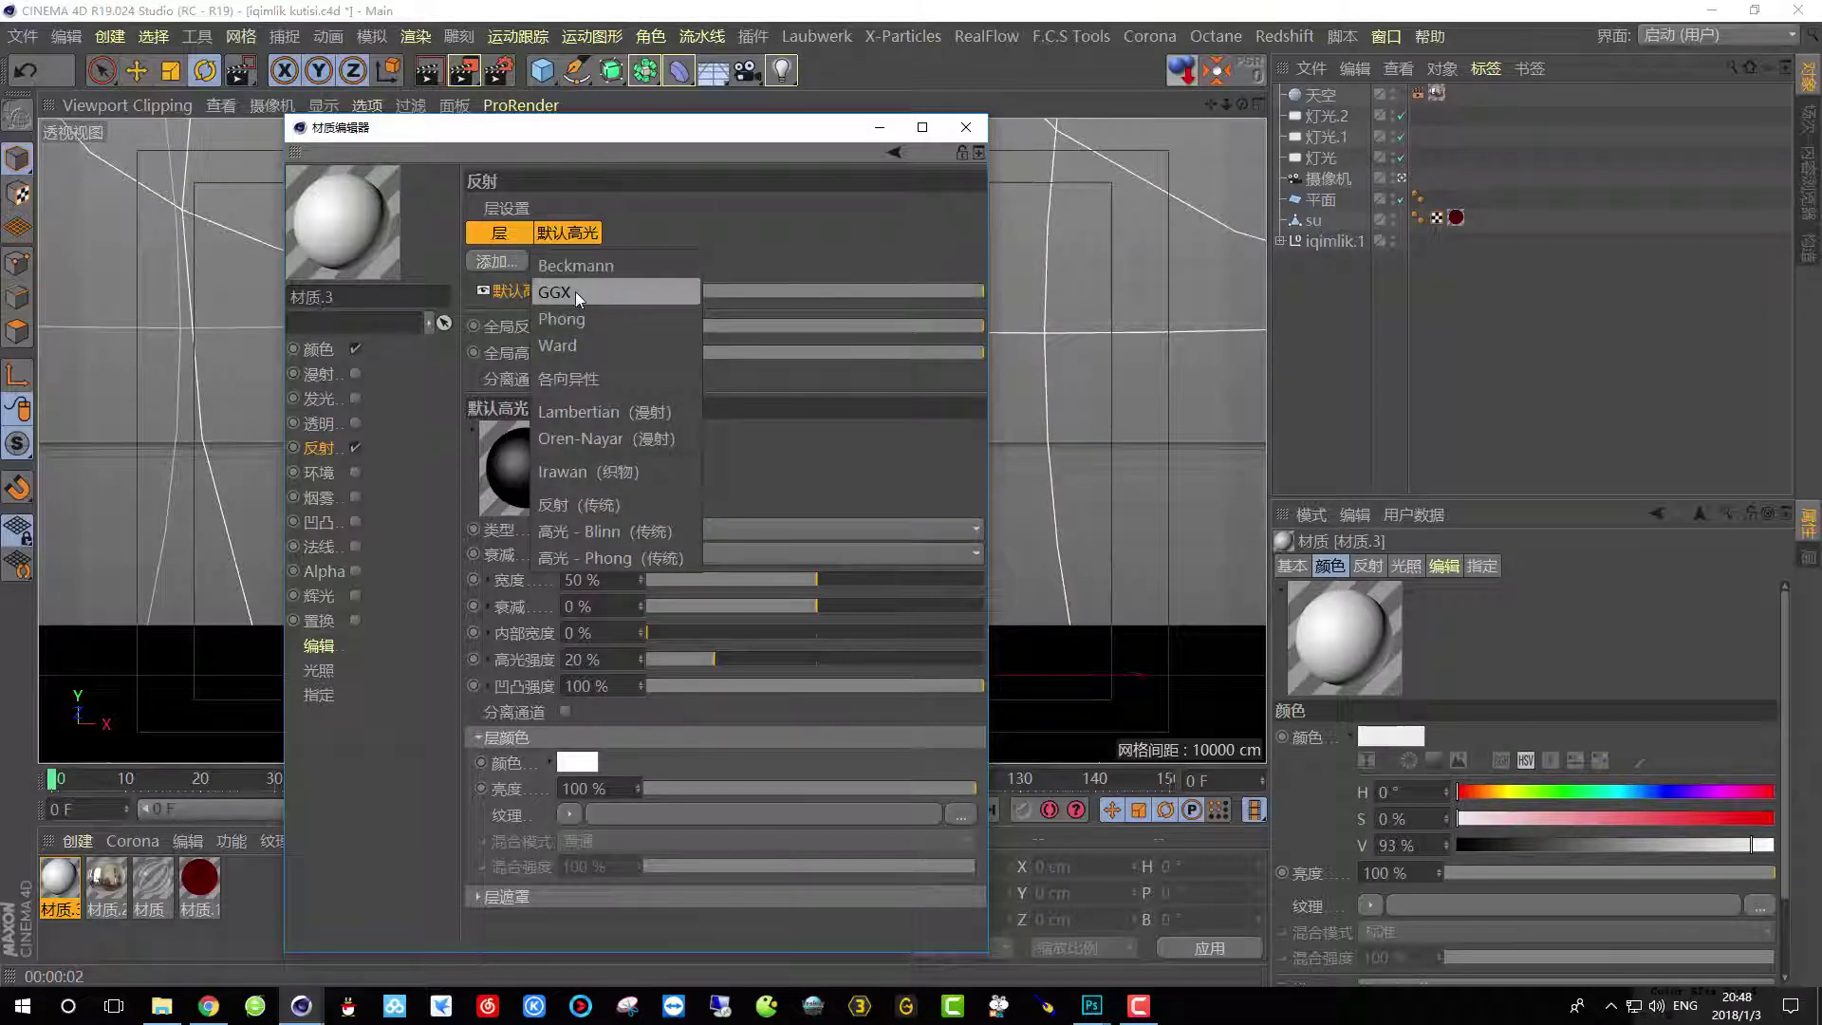
left_click(575, 292)
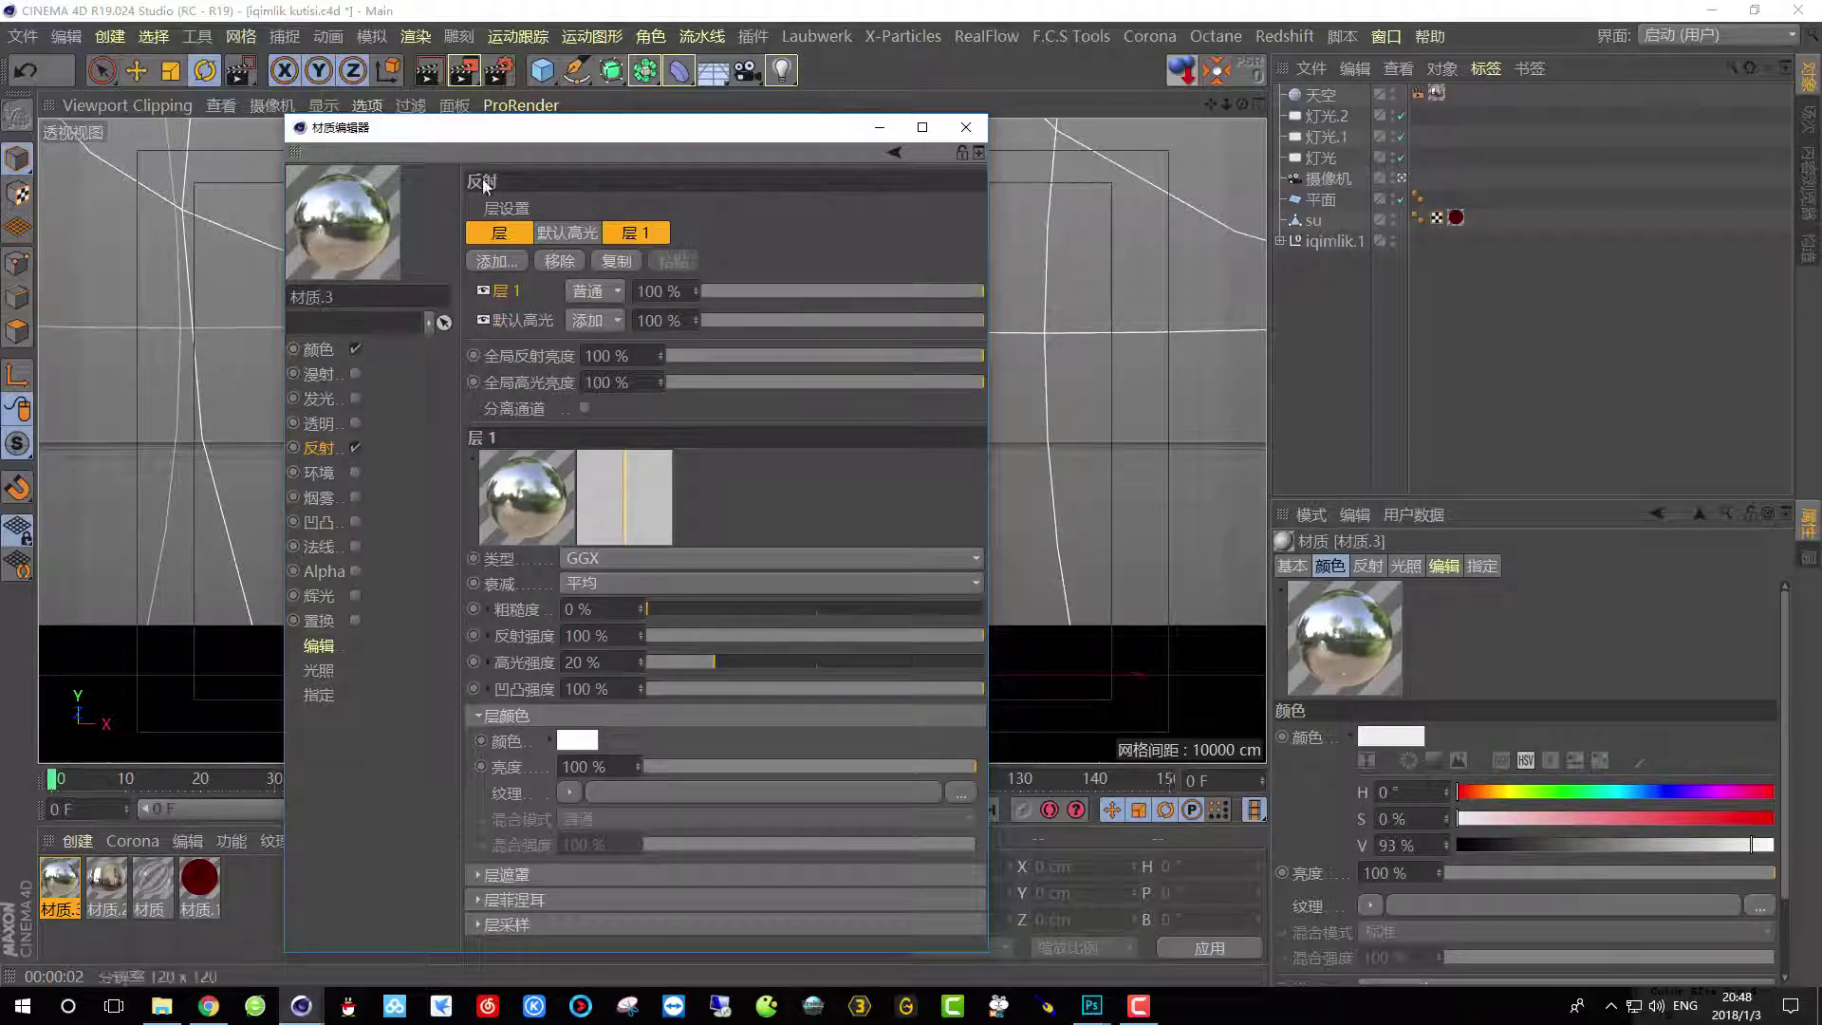
Uncover the bottle cap in the viewport and render a test region around it.
left_click_drag(608, 127, 918, 362)
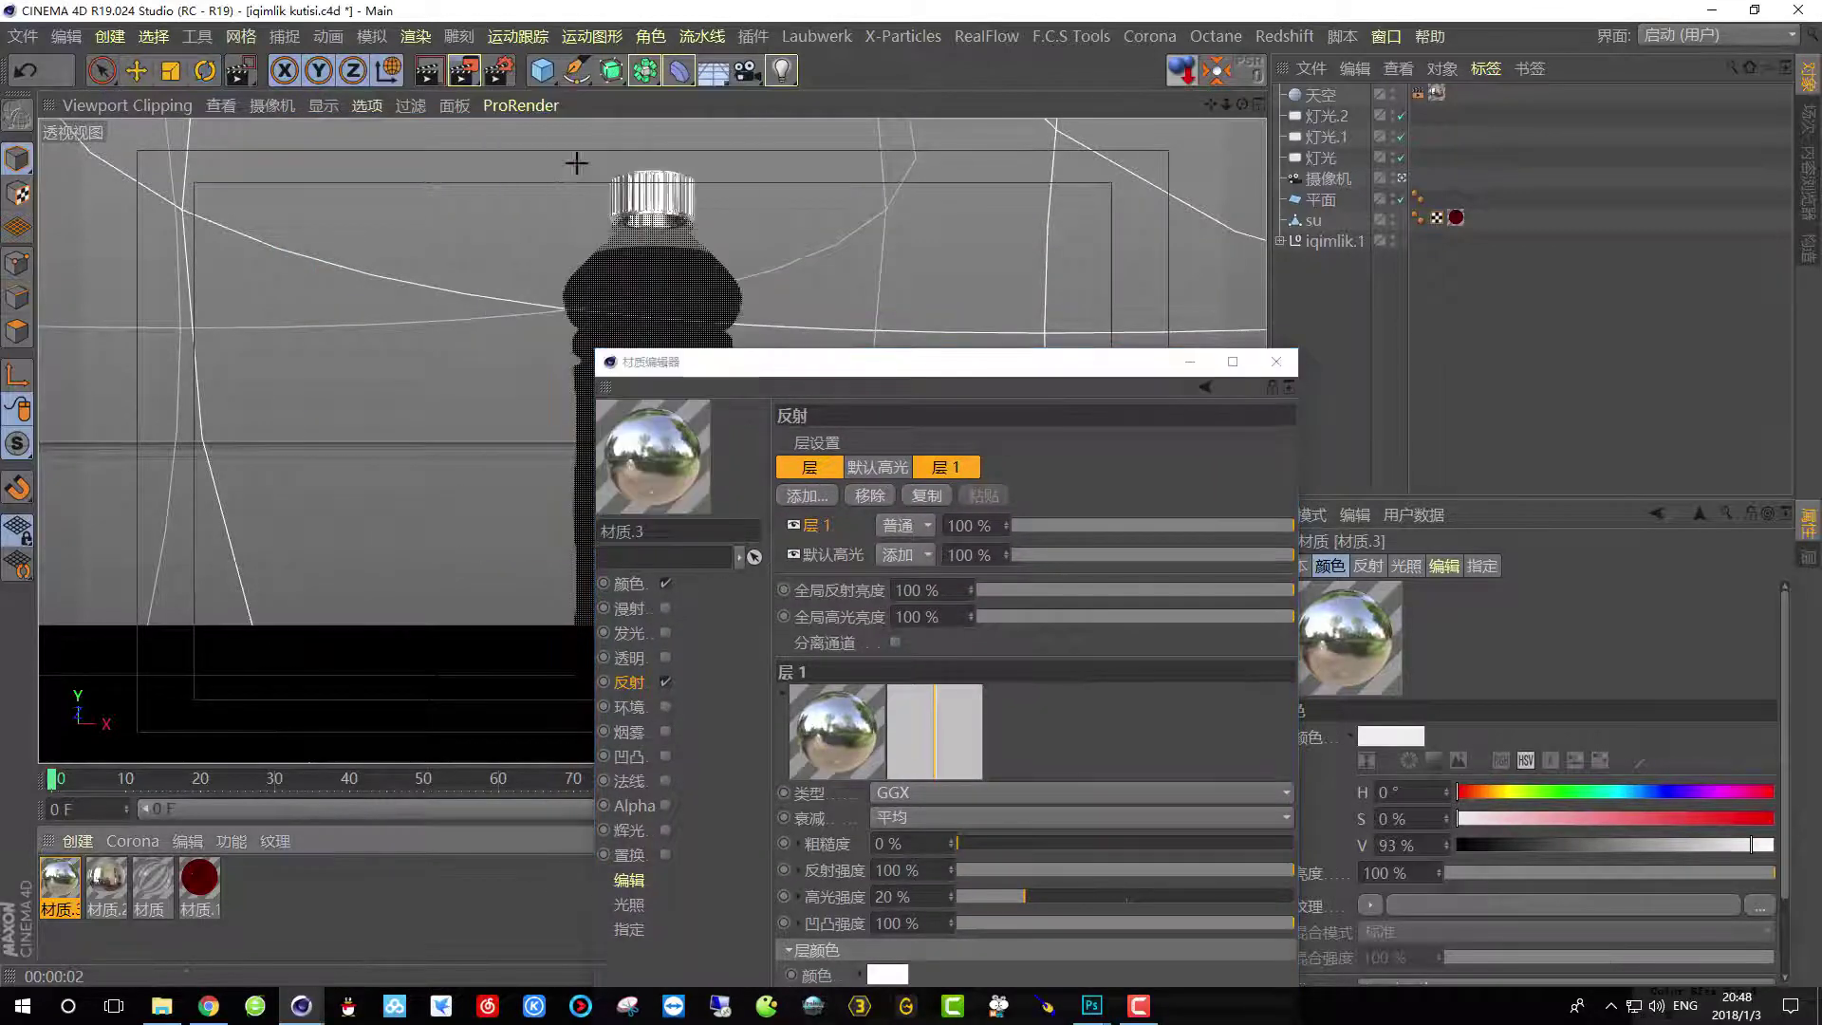
left_click_drag(582, 169, 730, 241)
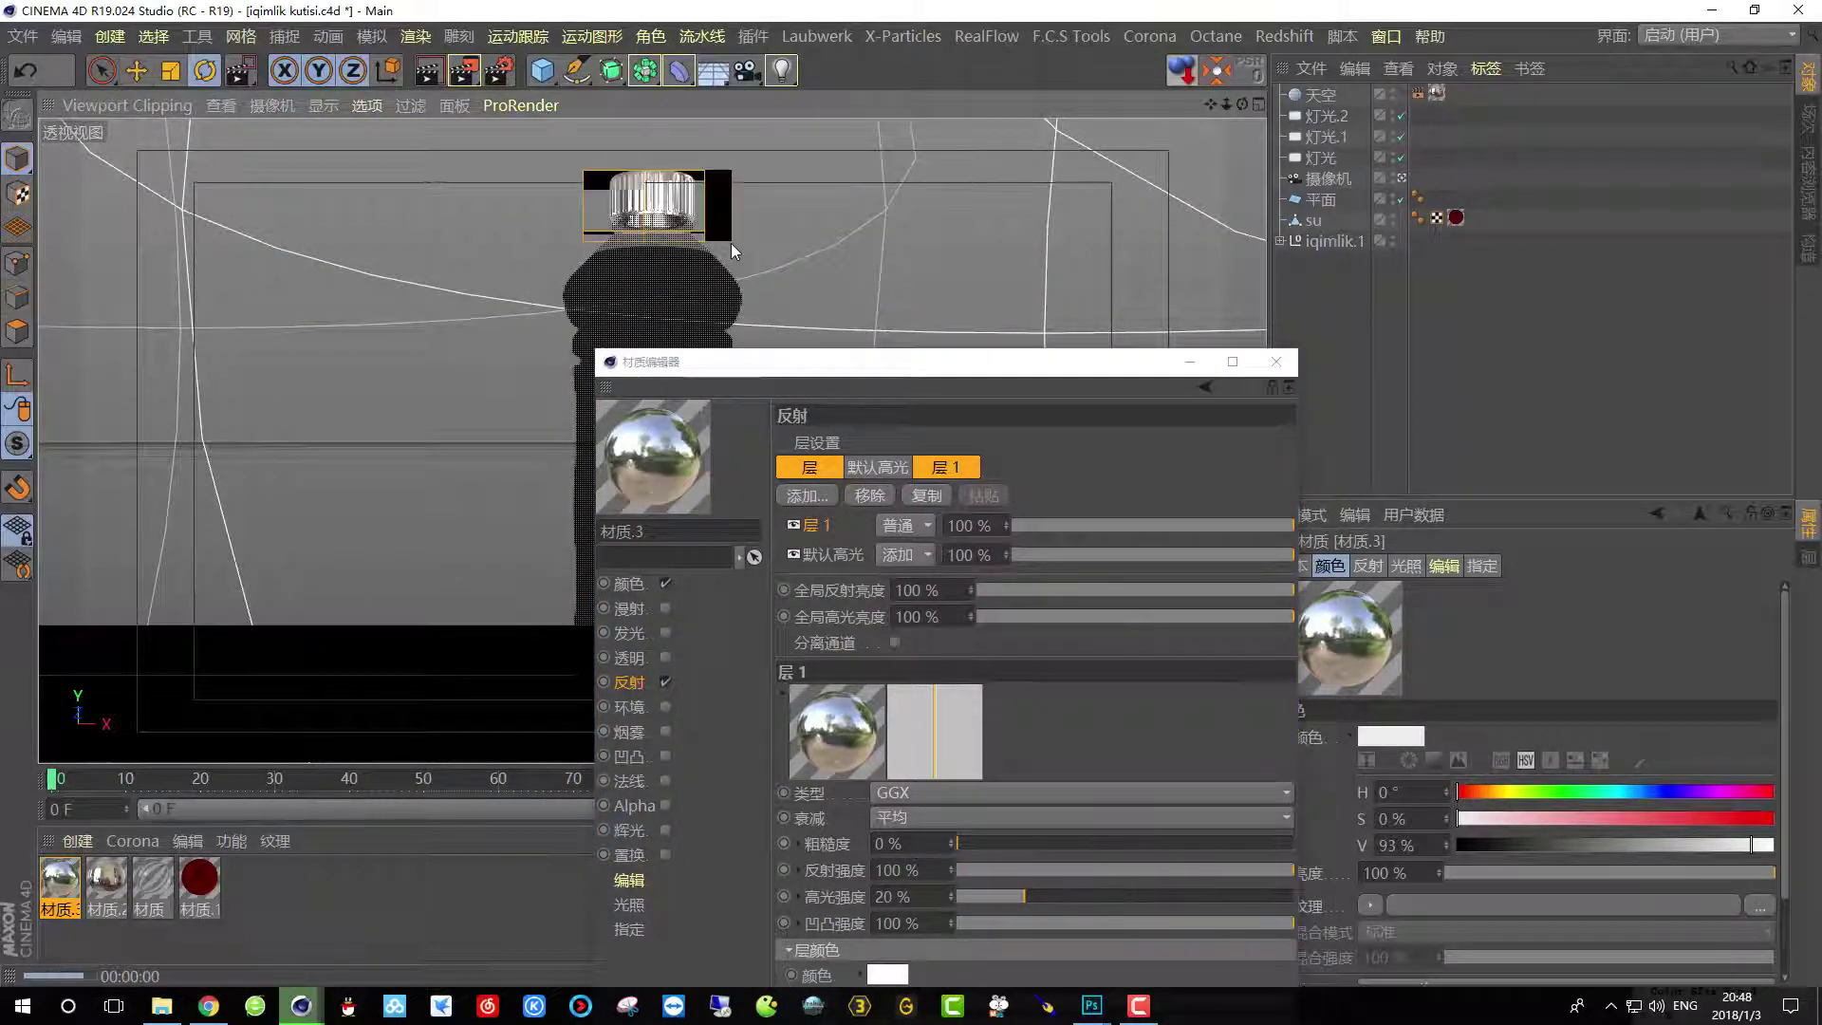
left_click(892, 364)
left_click_drag(892, 364, 1077, 88)
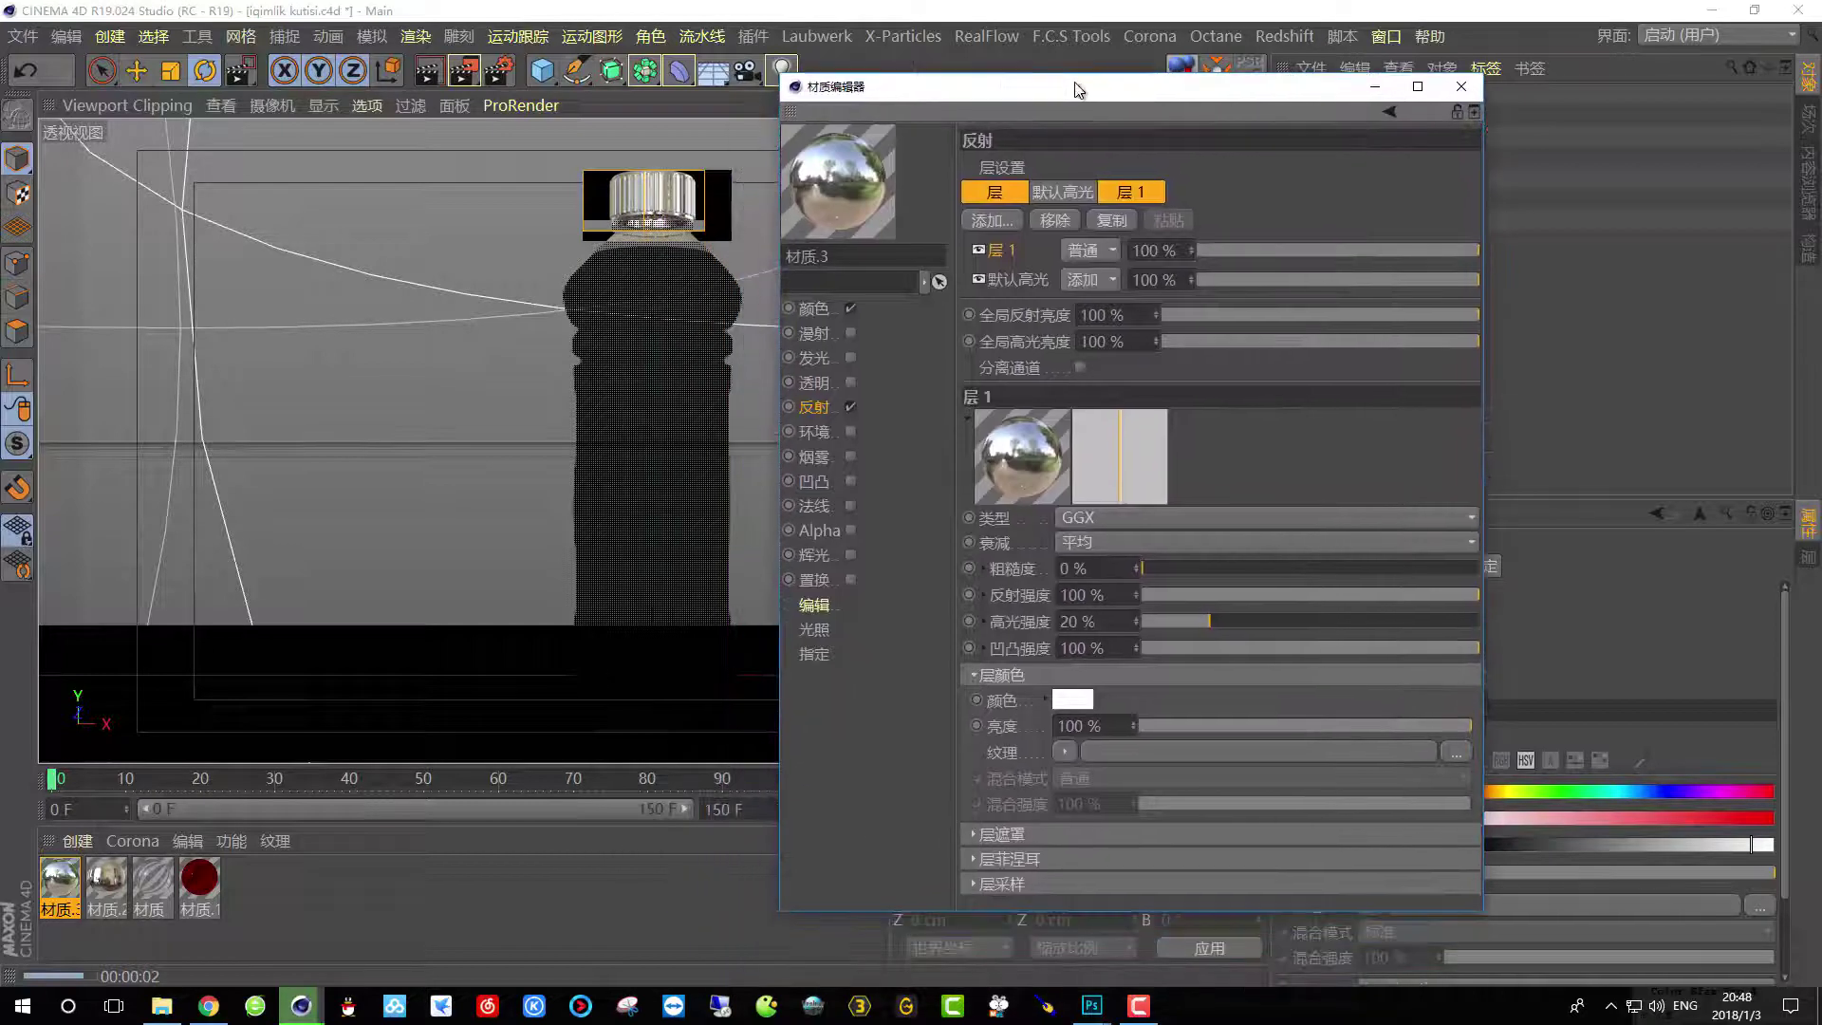
Set the GGX layer's colour brightness (亮度) to 51% and its roughness (粗糙度) to 9%.
left_click(1310, 729)
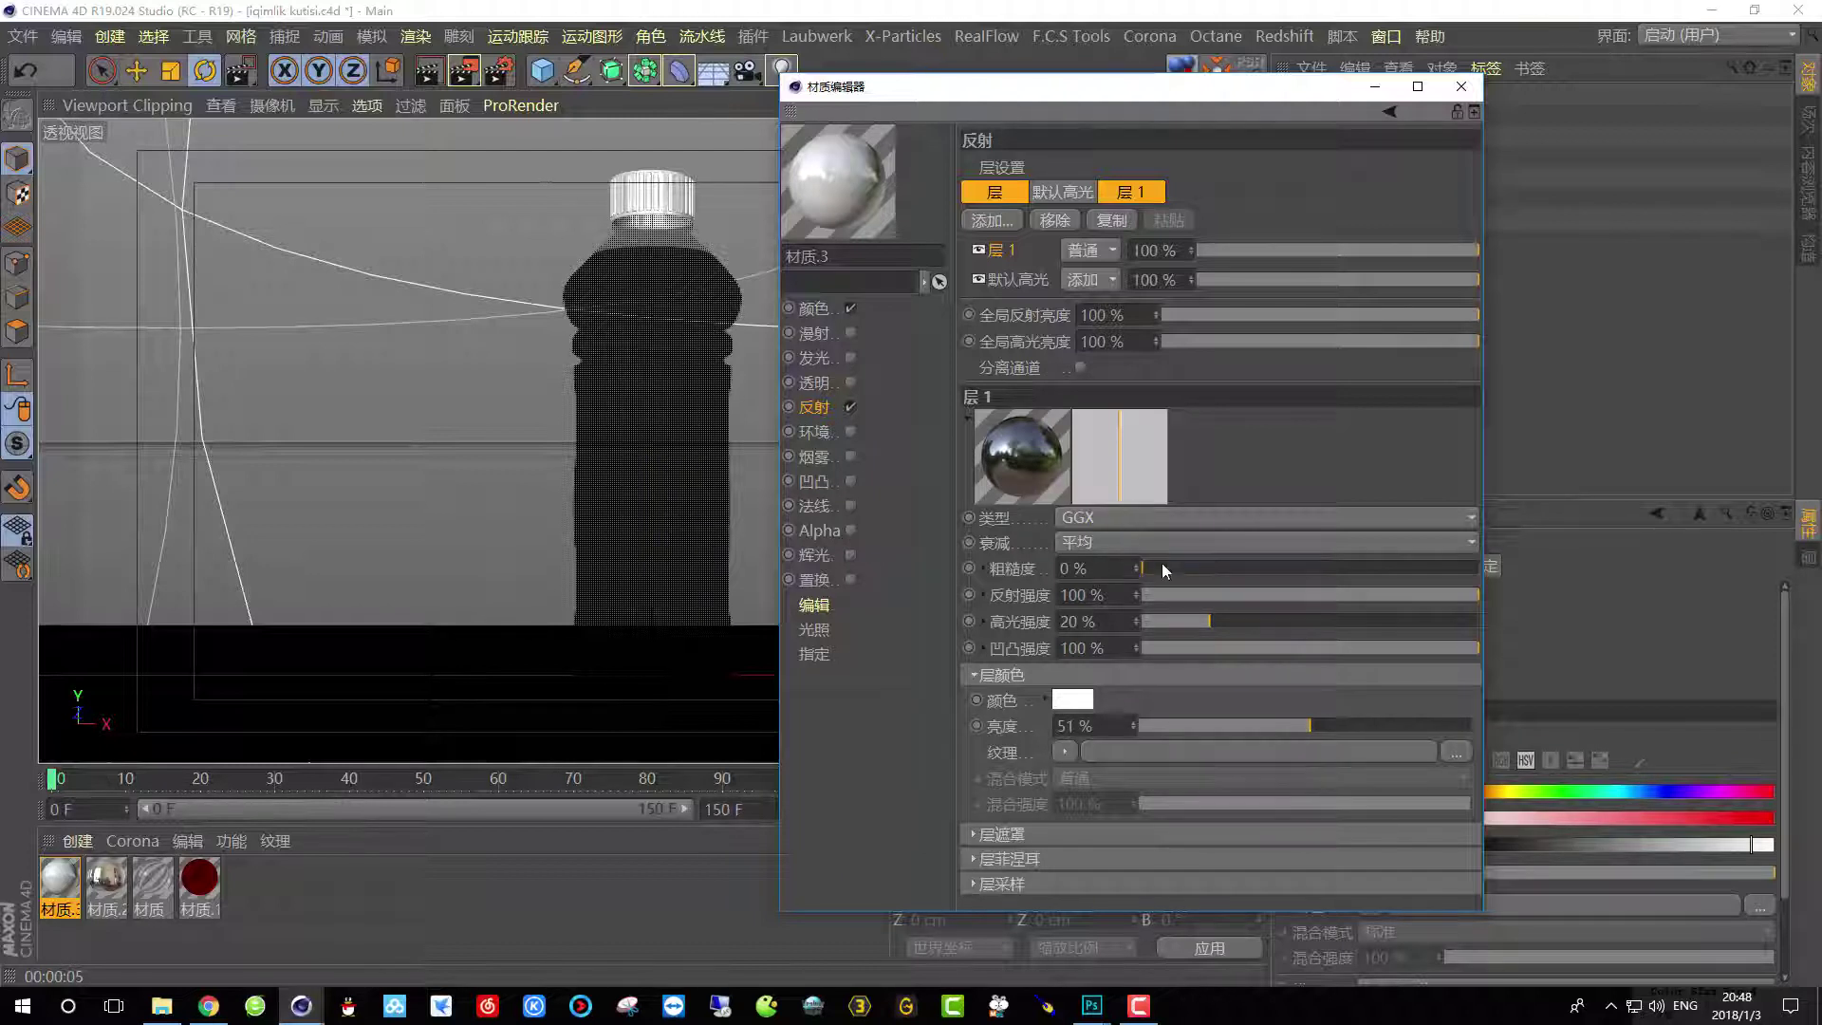
left_click_drag(1165, 566, 1175, 565)
Open the cap material's preview in a separate window, enlarge it and place it beside the material editor.
right_click(838, 180)
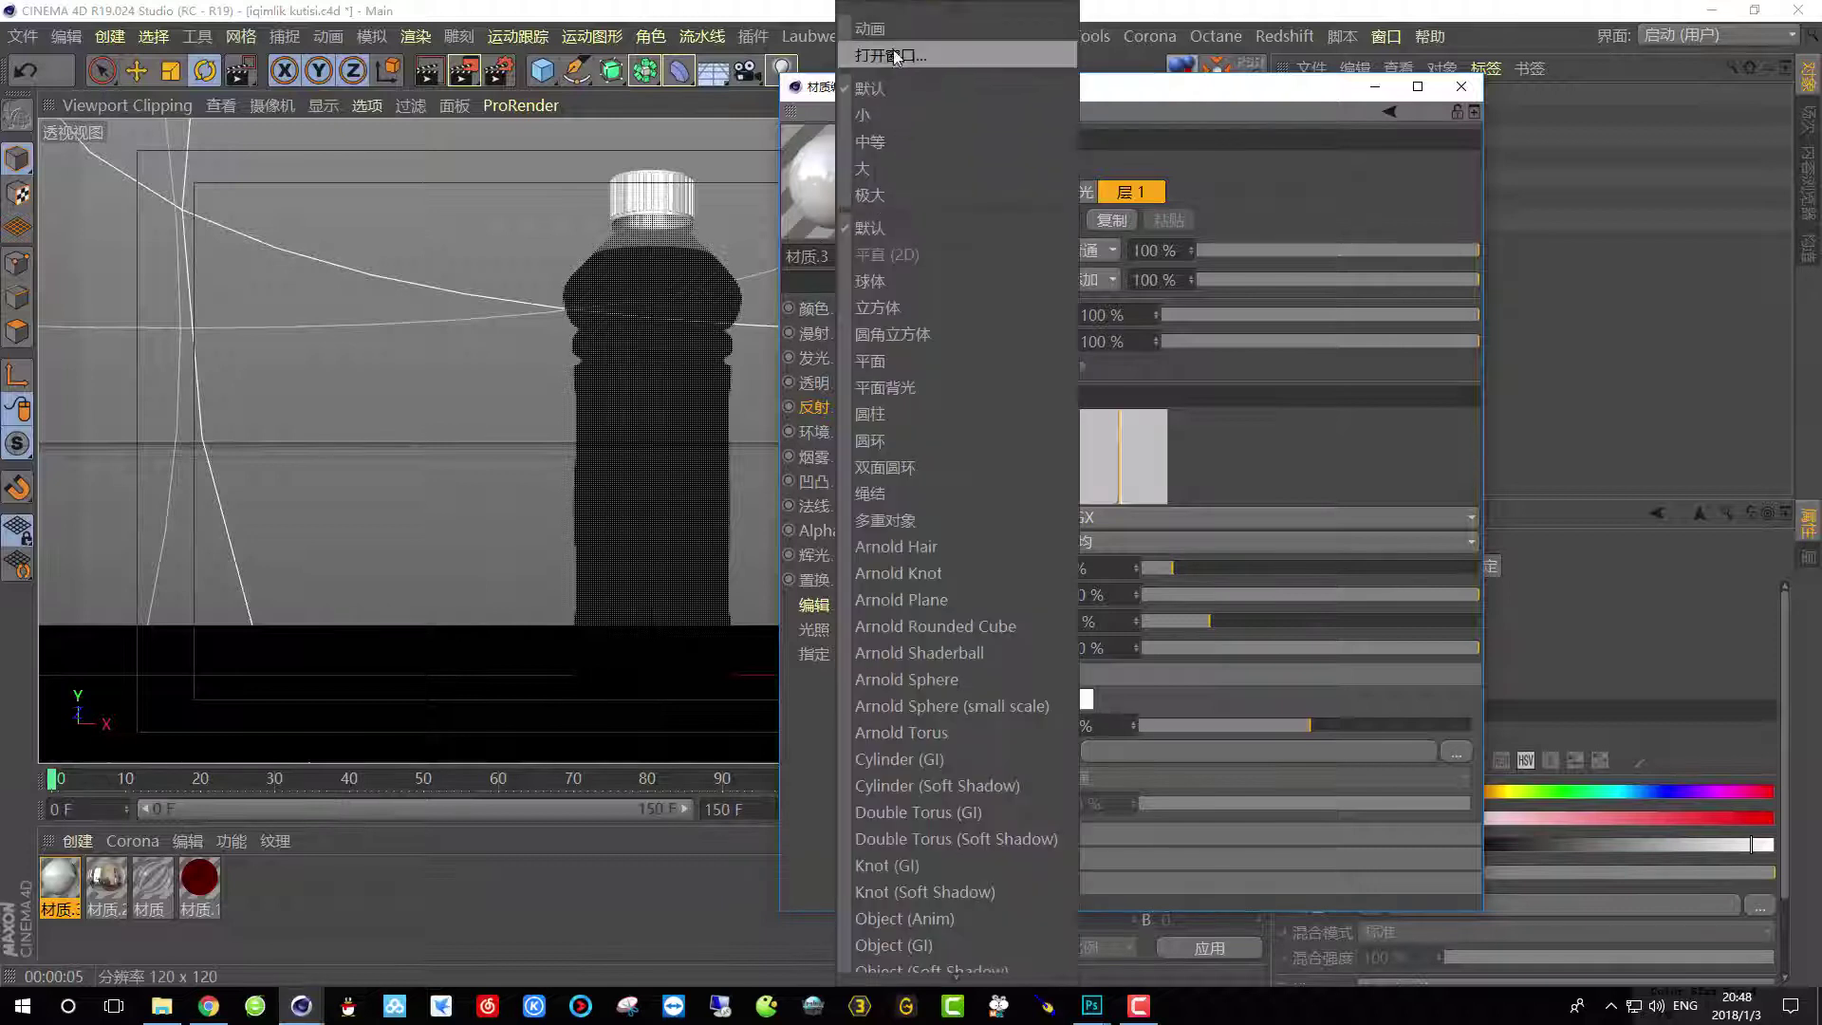
left_click(867, 92)
right_click(838, 180)
left_click(877, 57)
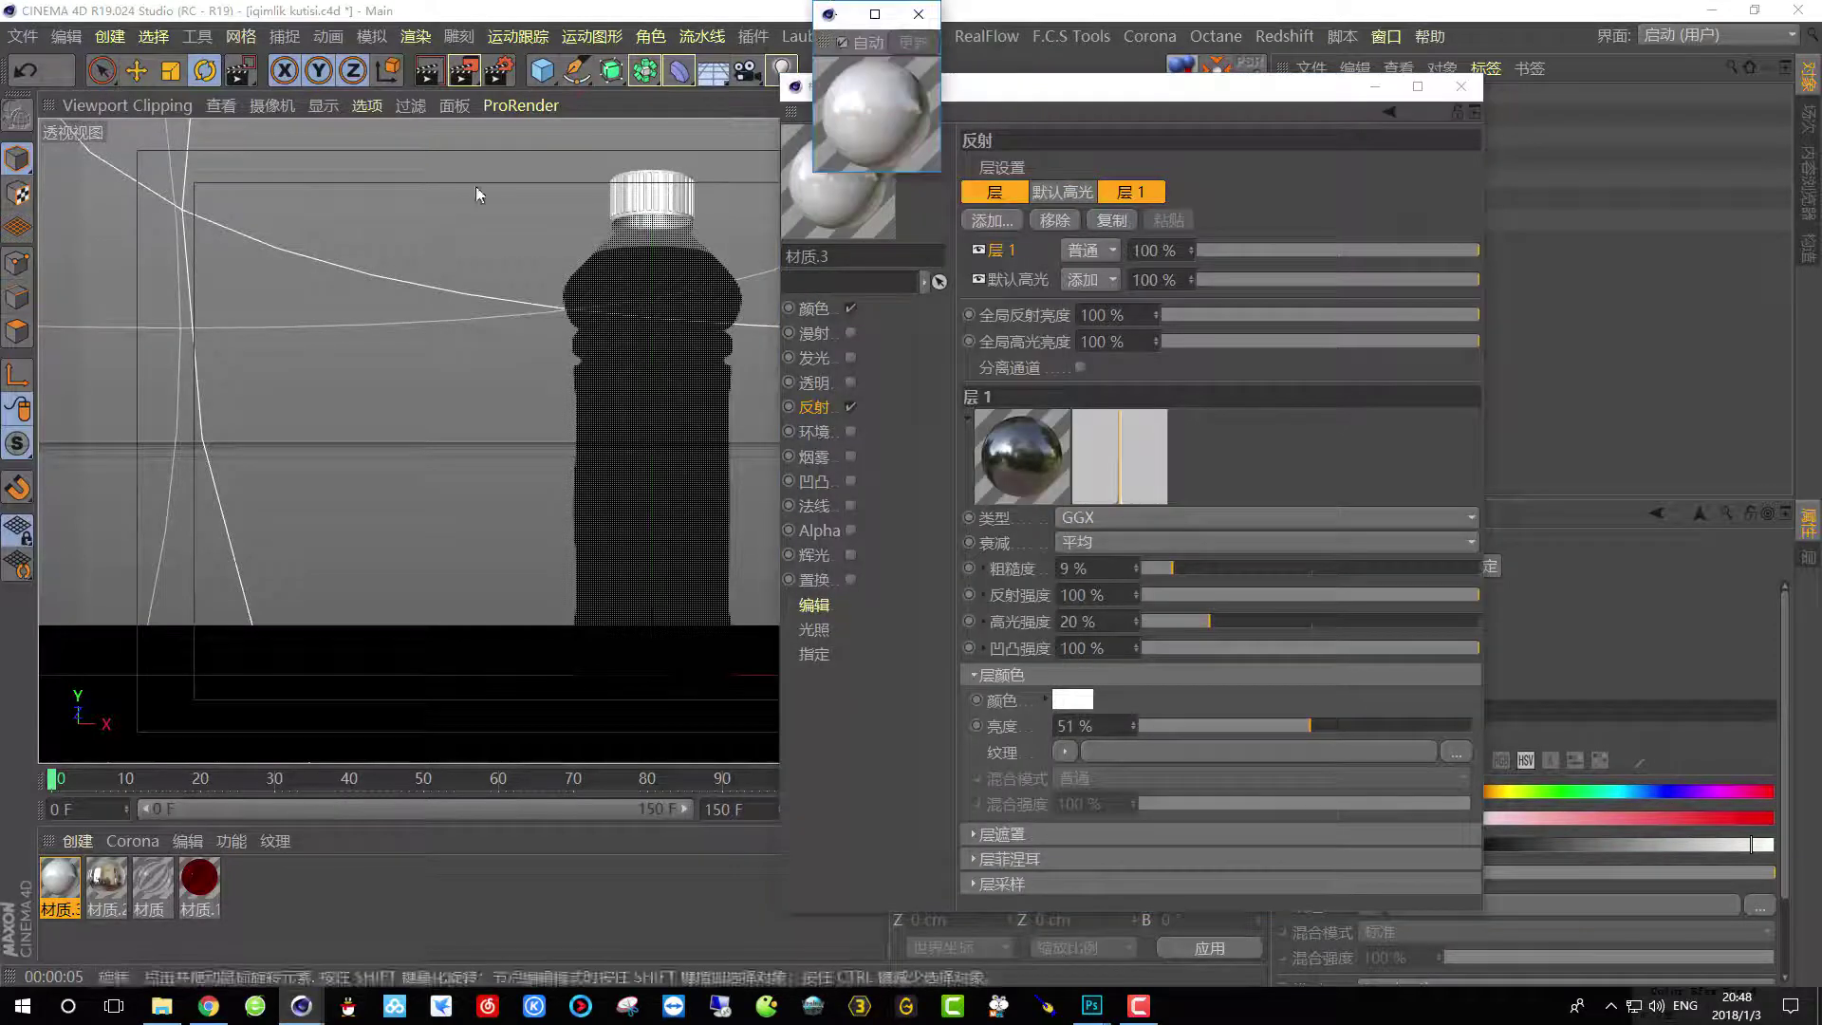
left_click_drag(798, 169, 443, 574)
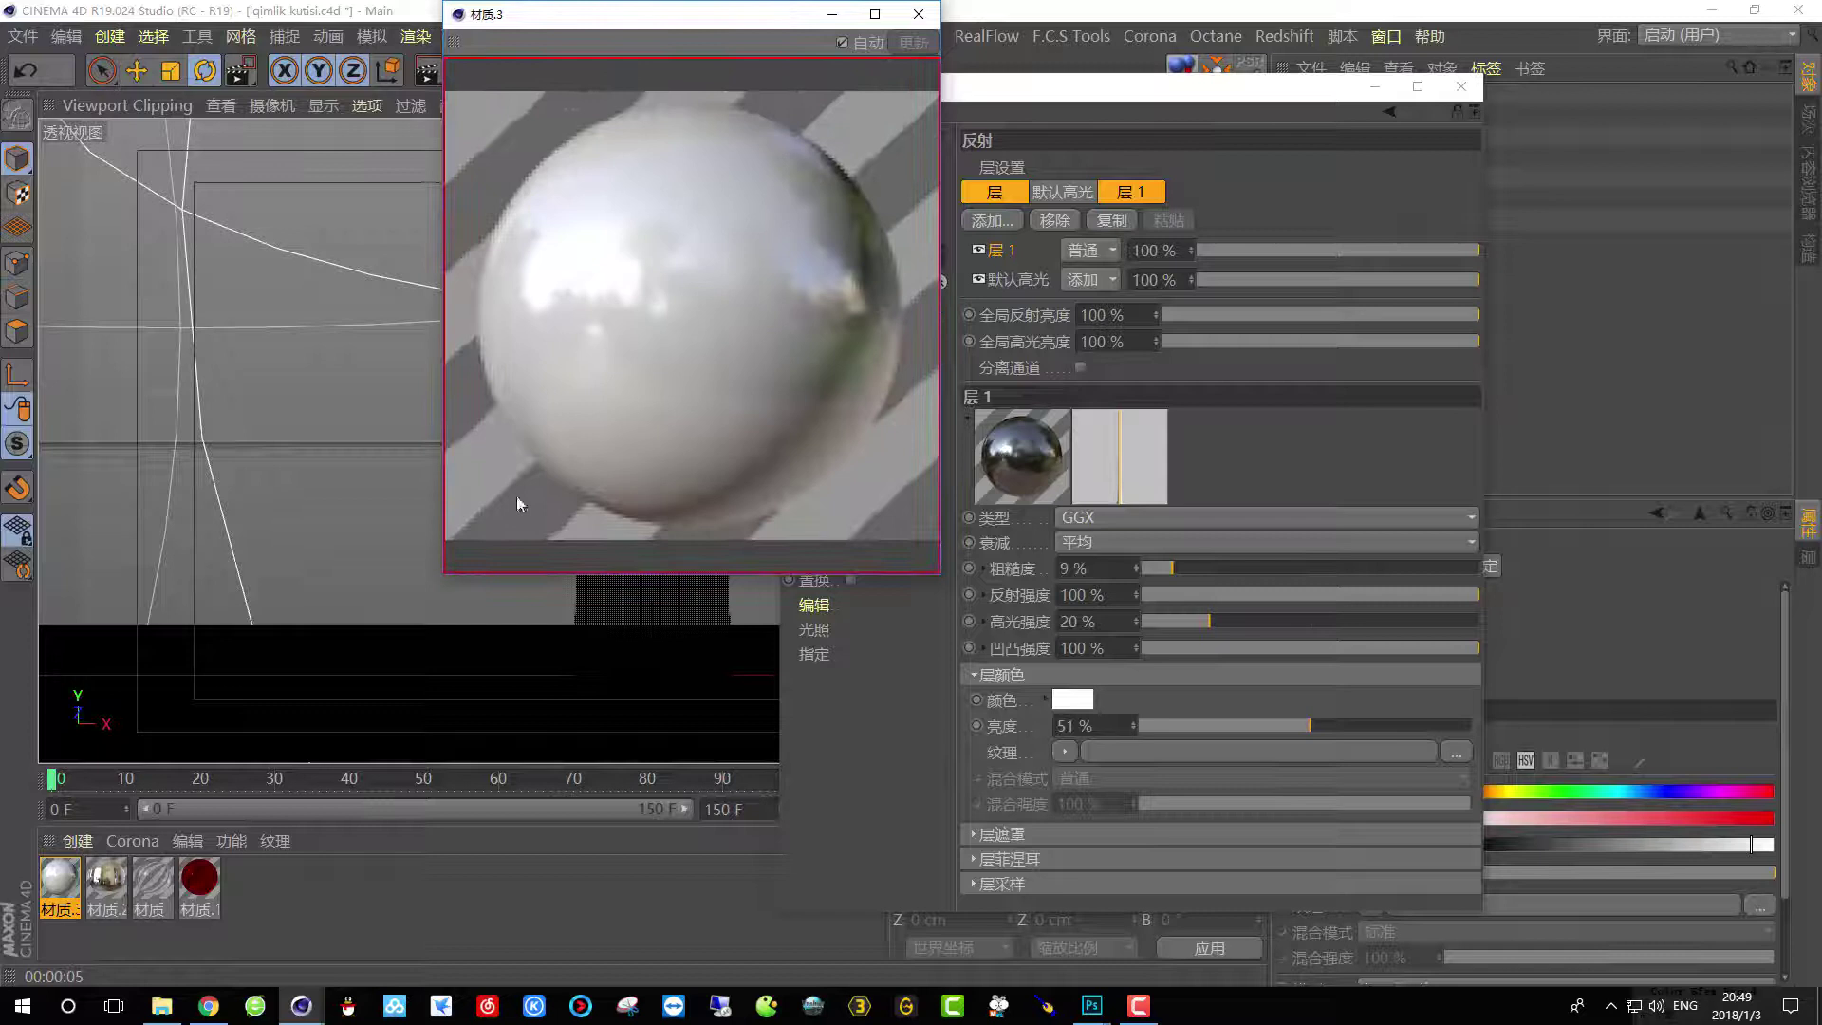
left_click_drag(733, 31, 492, 143)
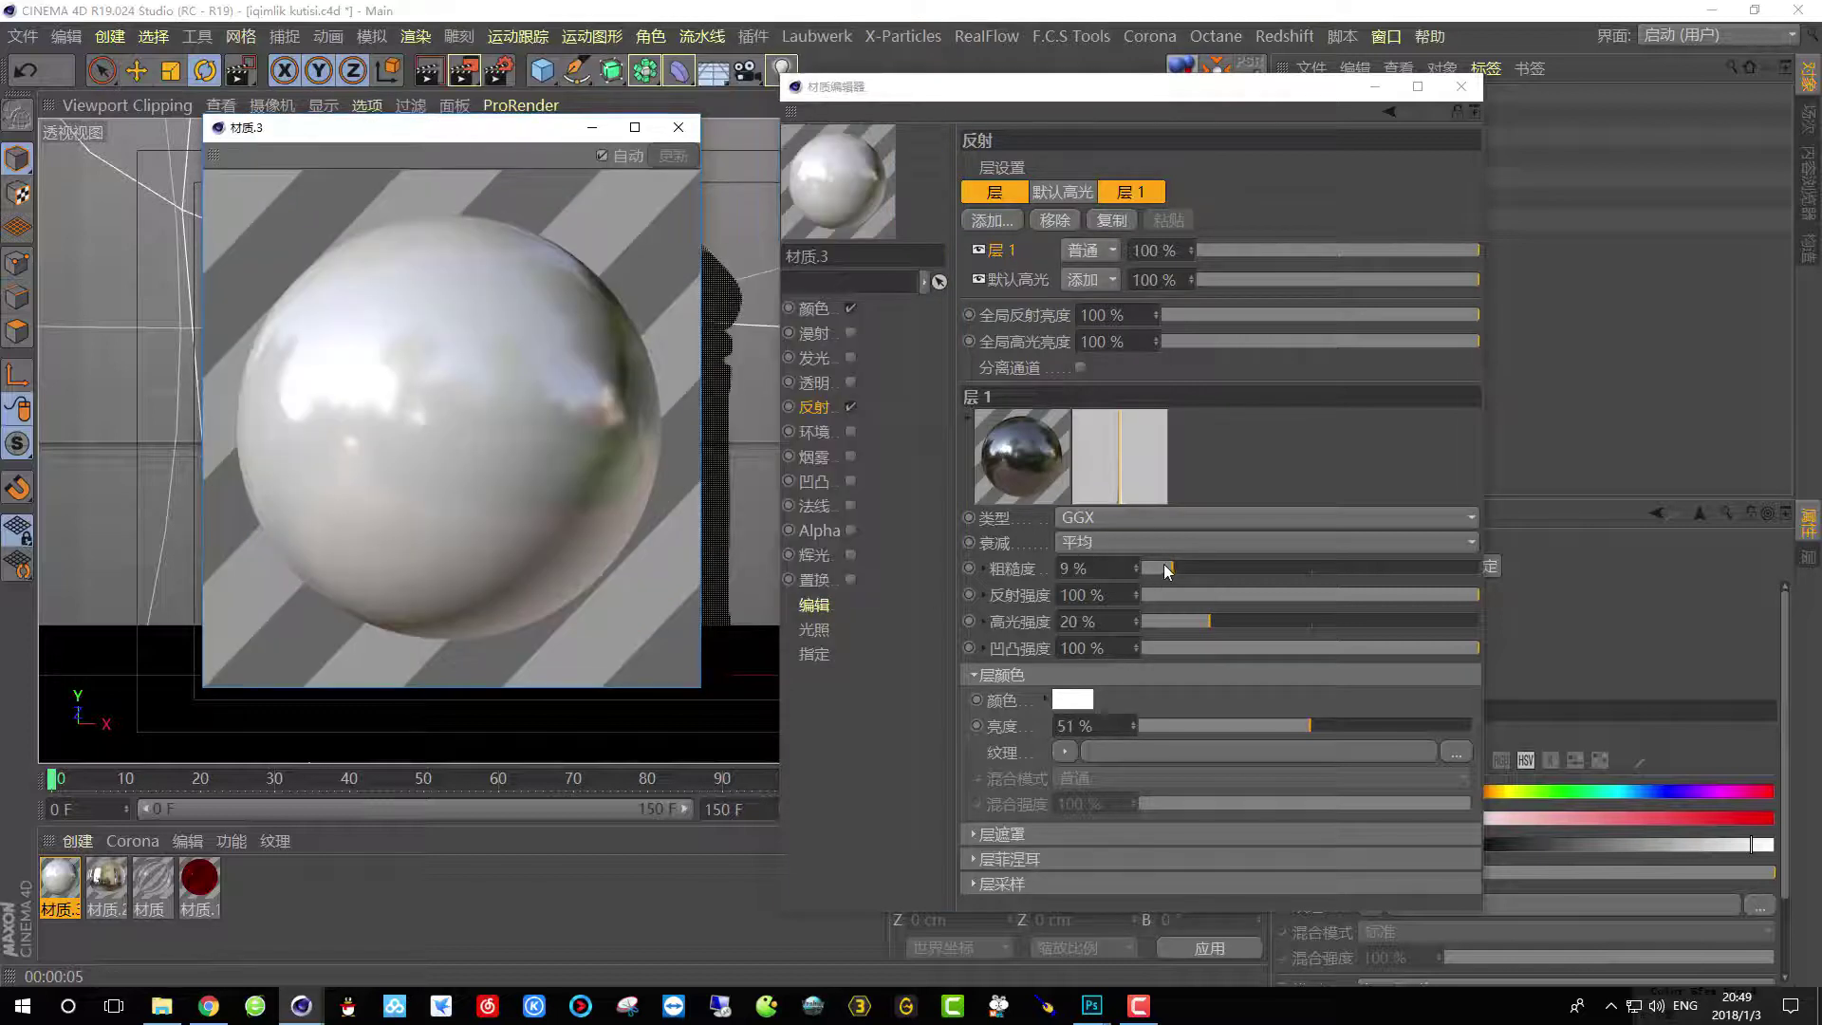
Set the GGX layer's roughness to 12% and layer strength to 68%, and render a test region around the cap.
left_click_drag(1167, 571, 1039, 560)
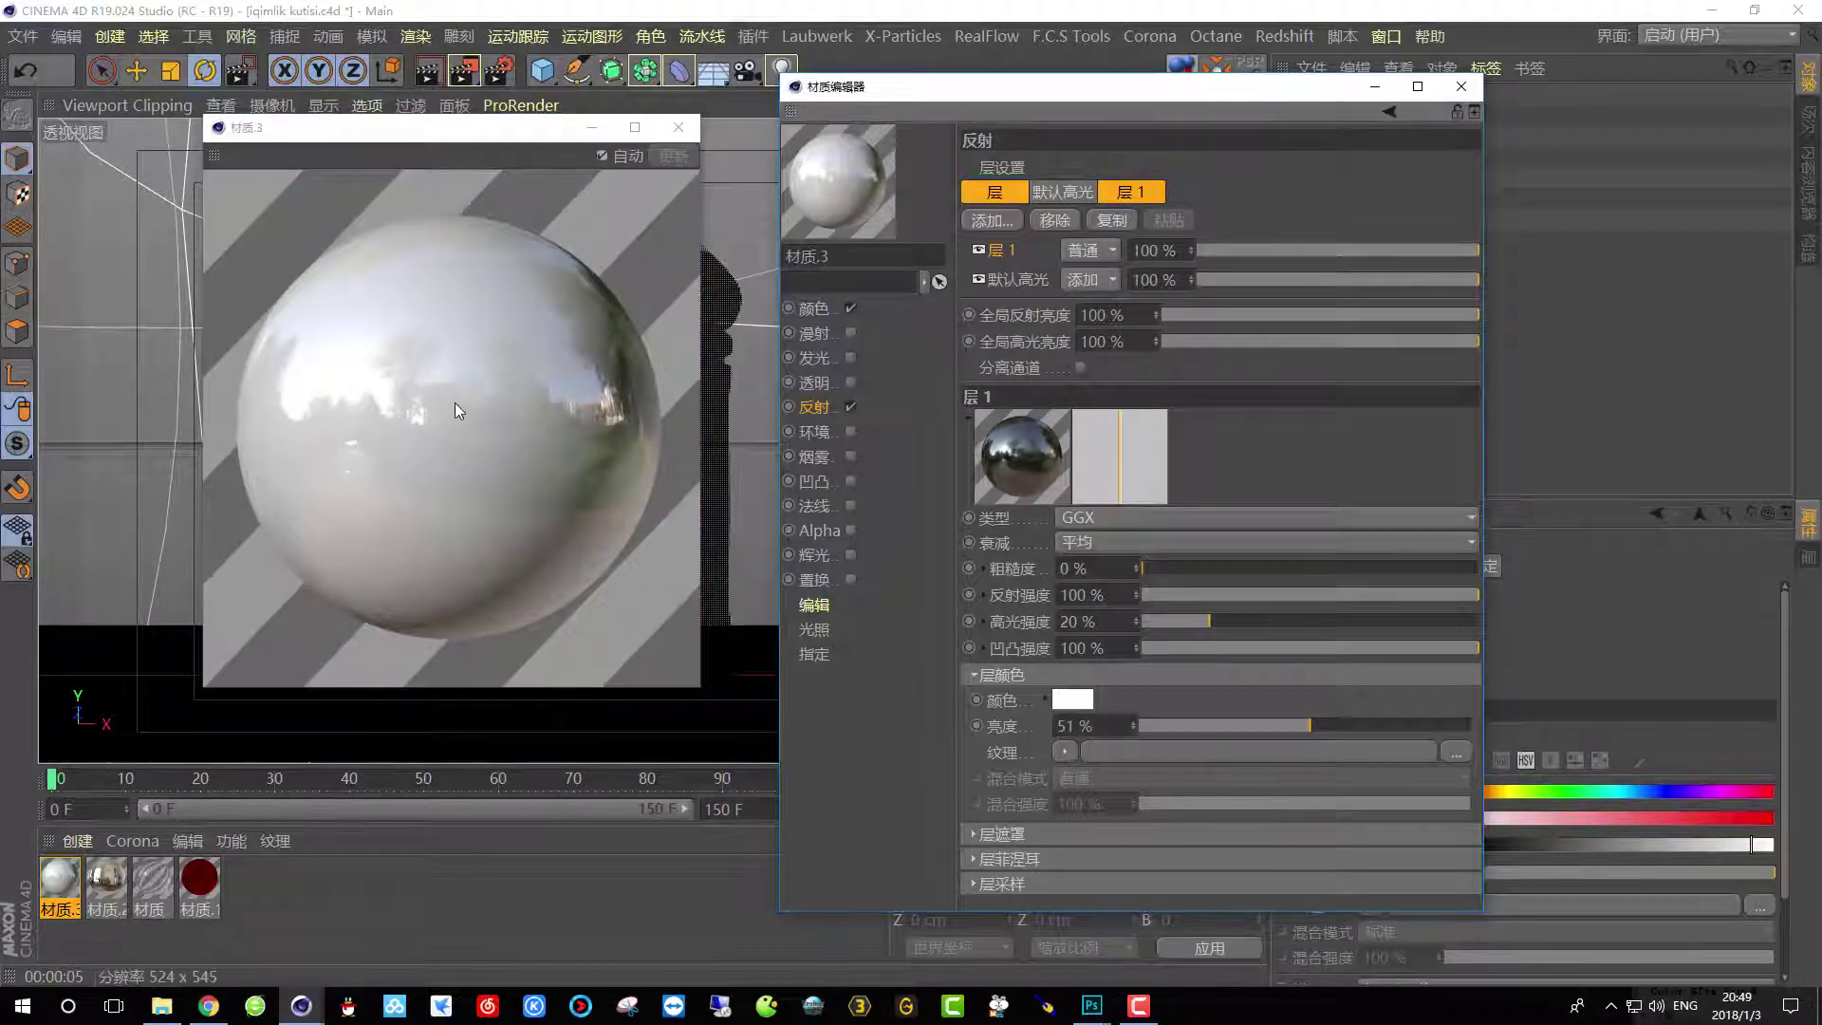
left_click_drag(1177, 566, 1183, 566)
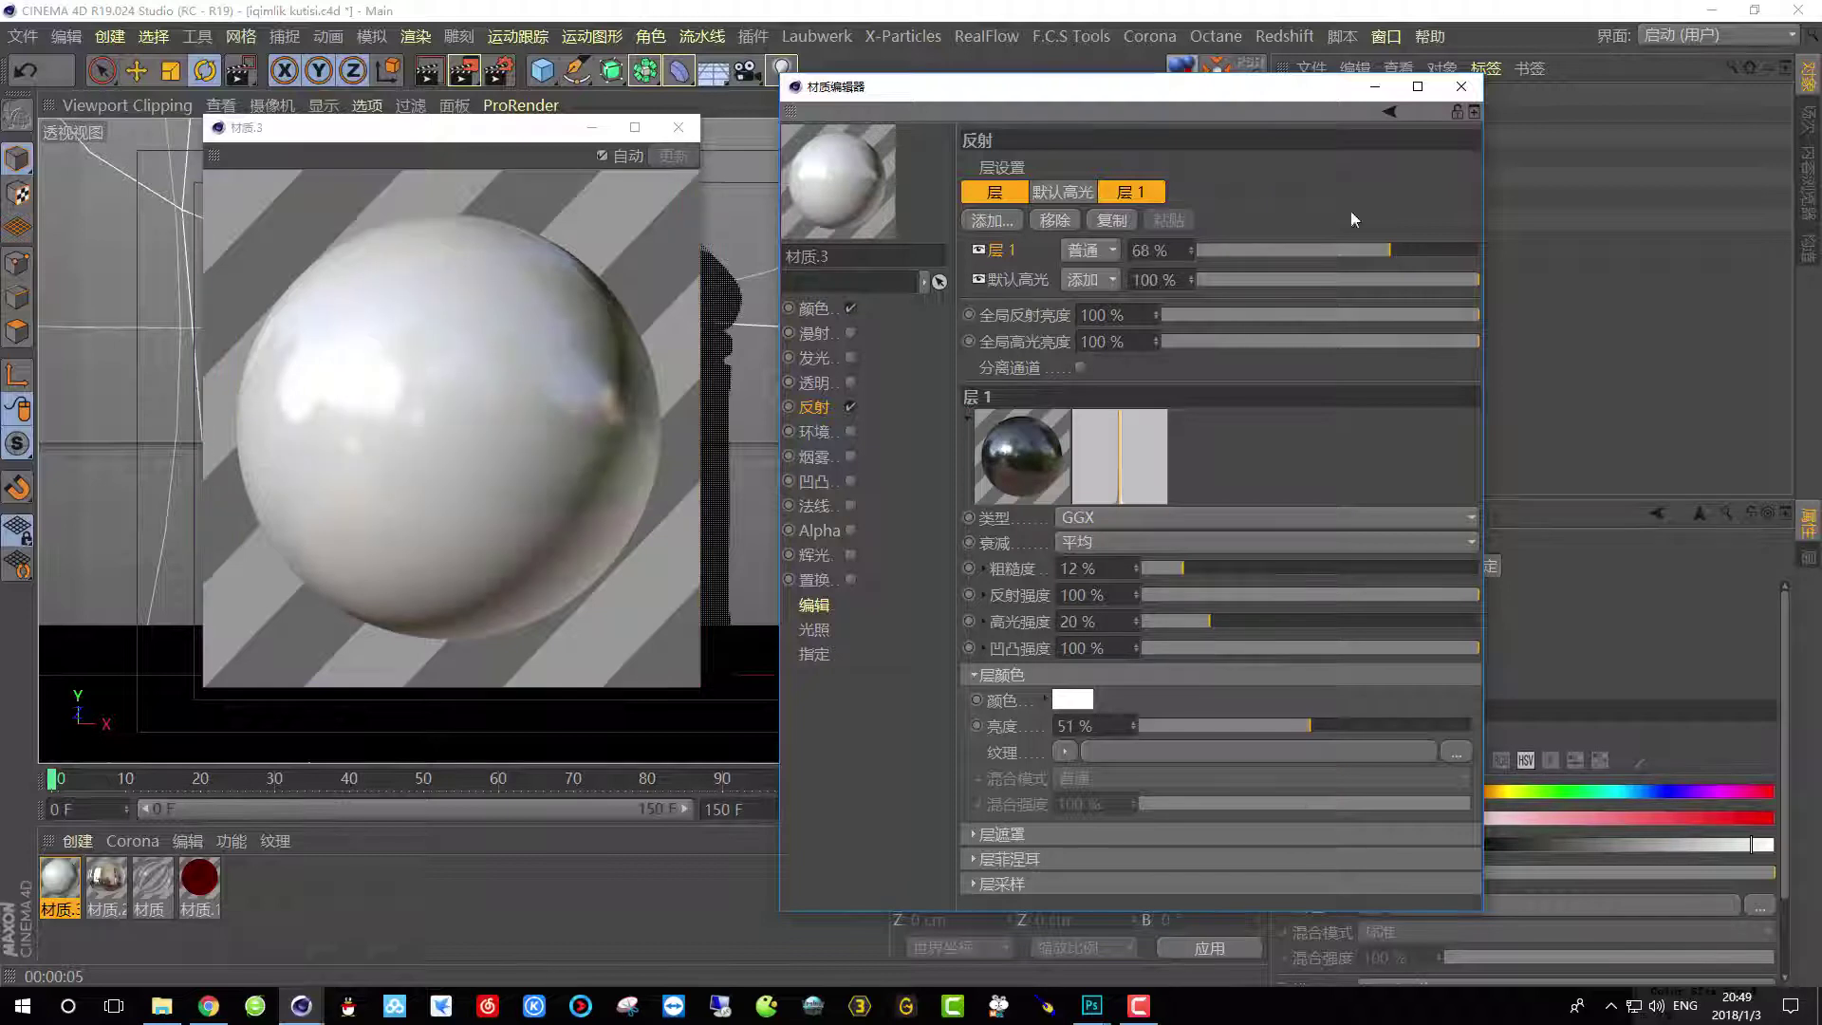
left_click(1461, 85)
left_click(679, 127)
left_click_drag(465, 71, 733, 239)
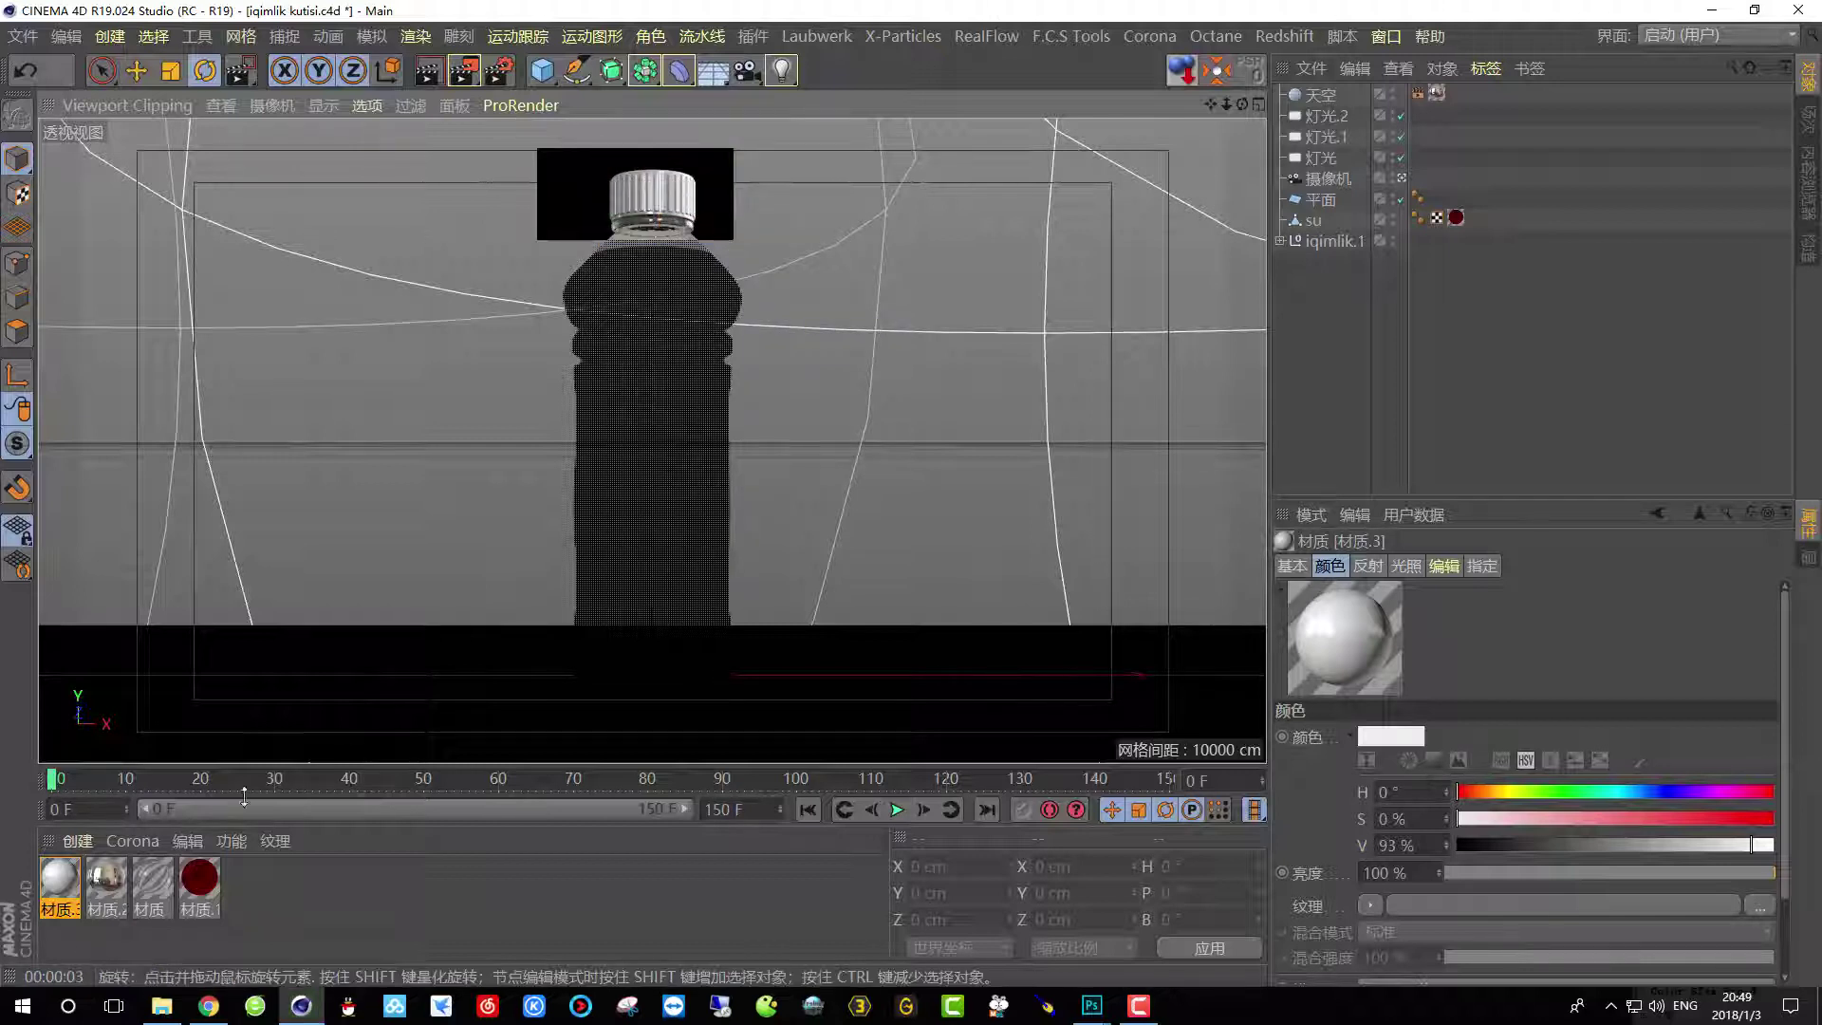
Reopen the cap material and raise its base colour's V value to 100%.
double_click(52, 887)
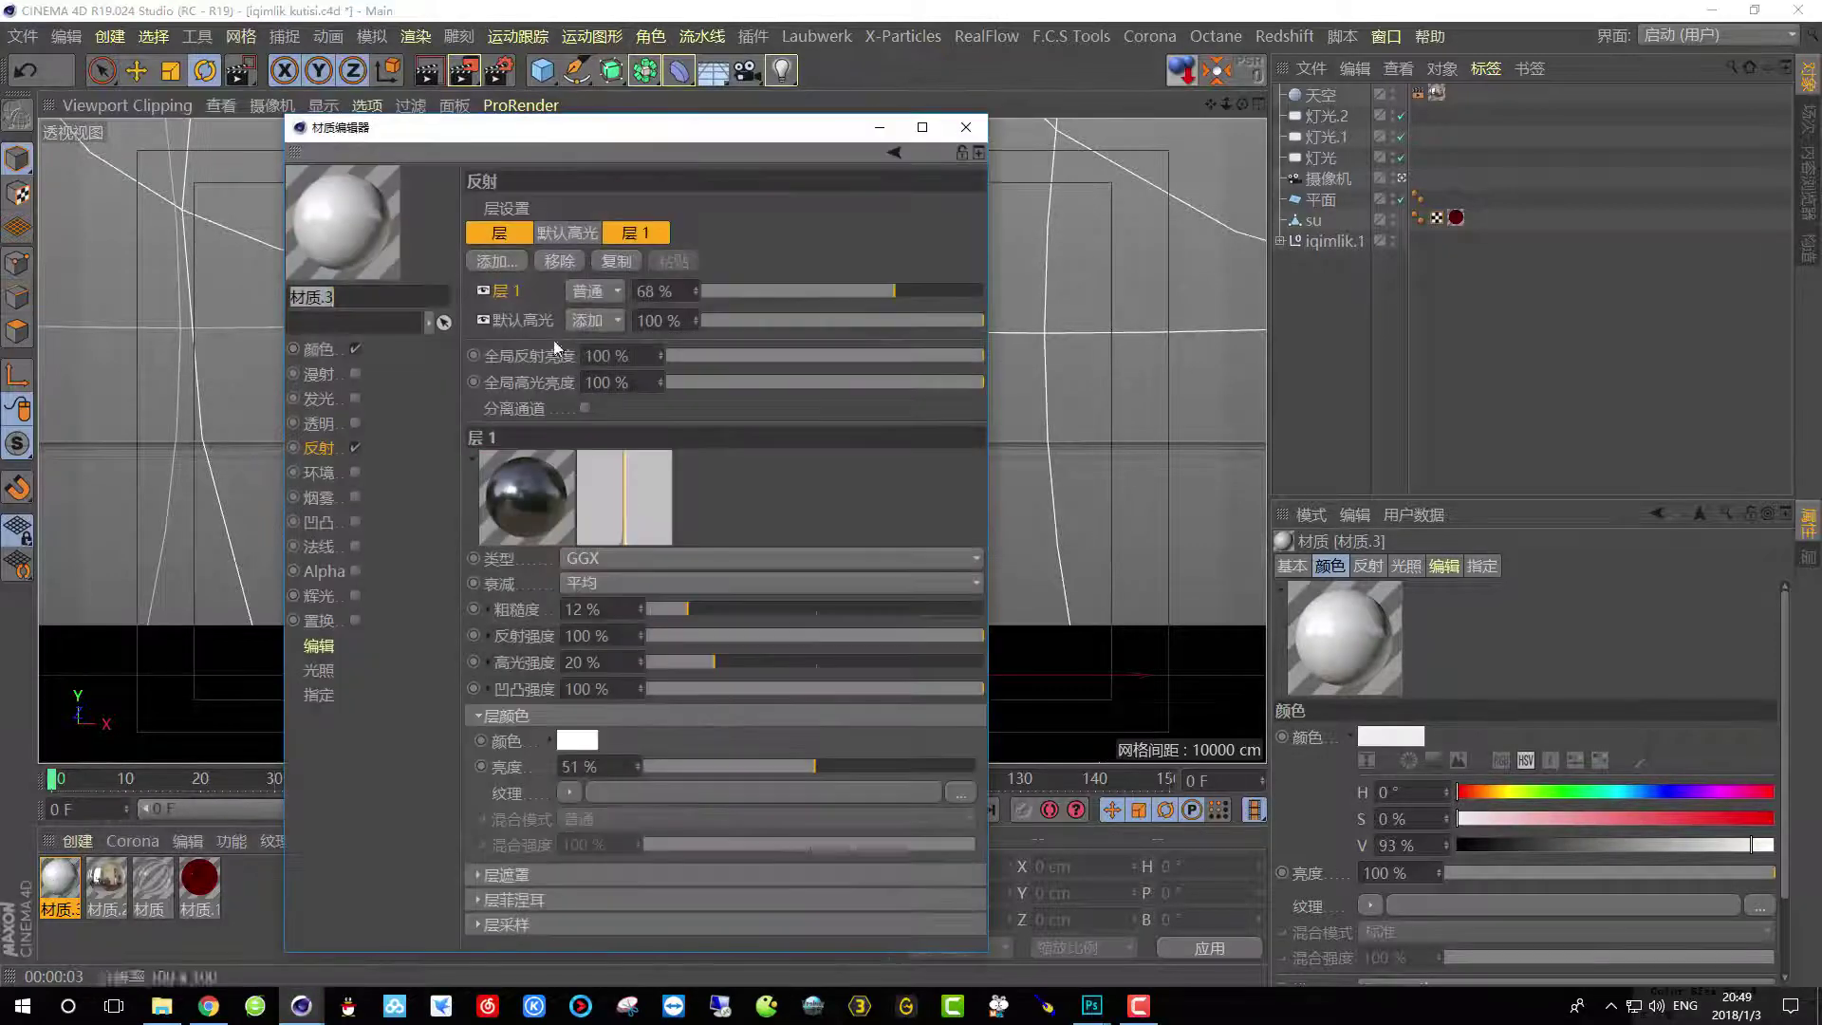
left_click(318, 348)
left_click_drag(979, 322, 991, 322)
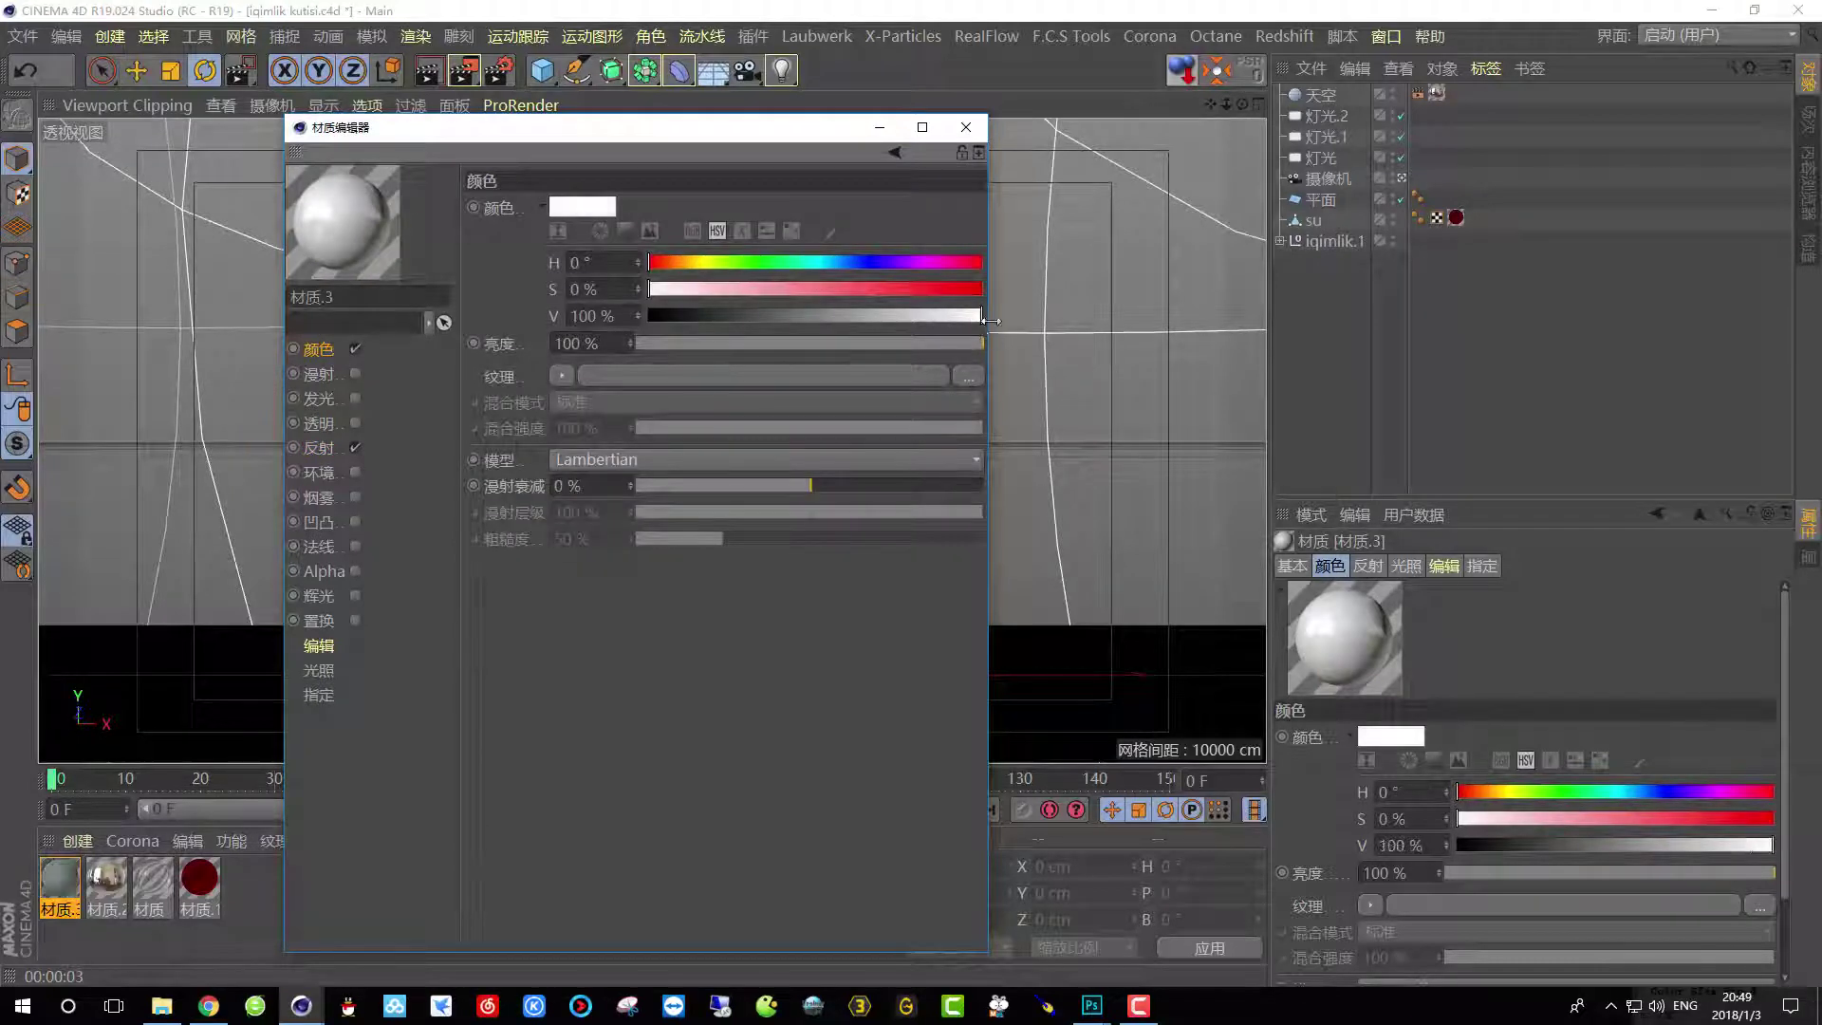
left_click(965, 126)
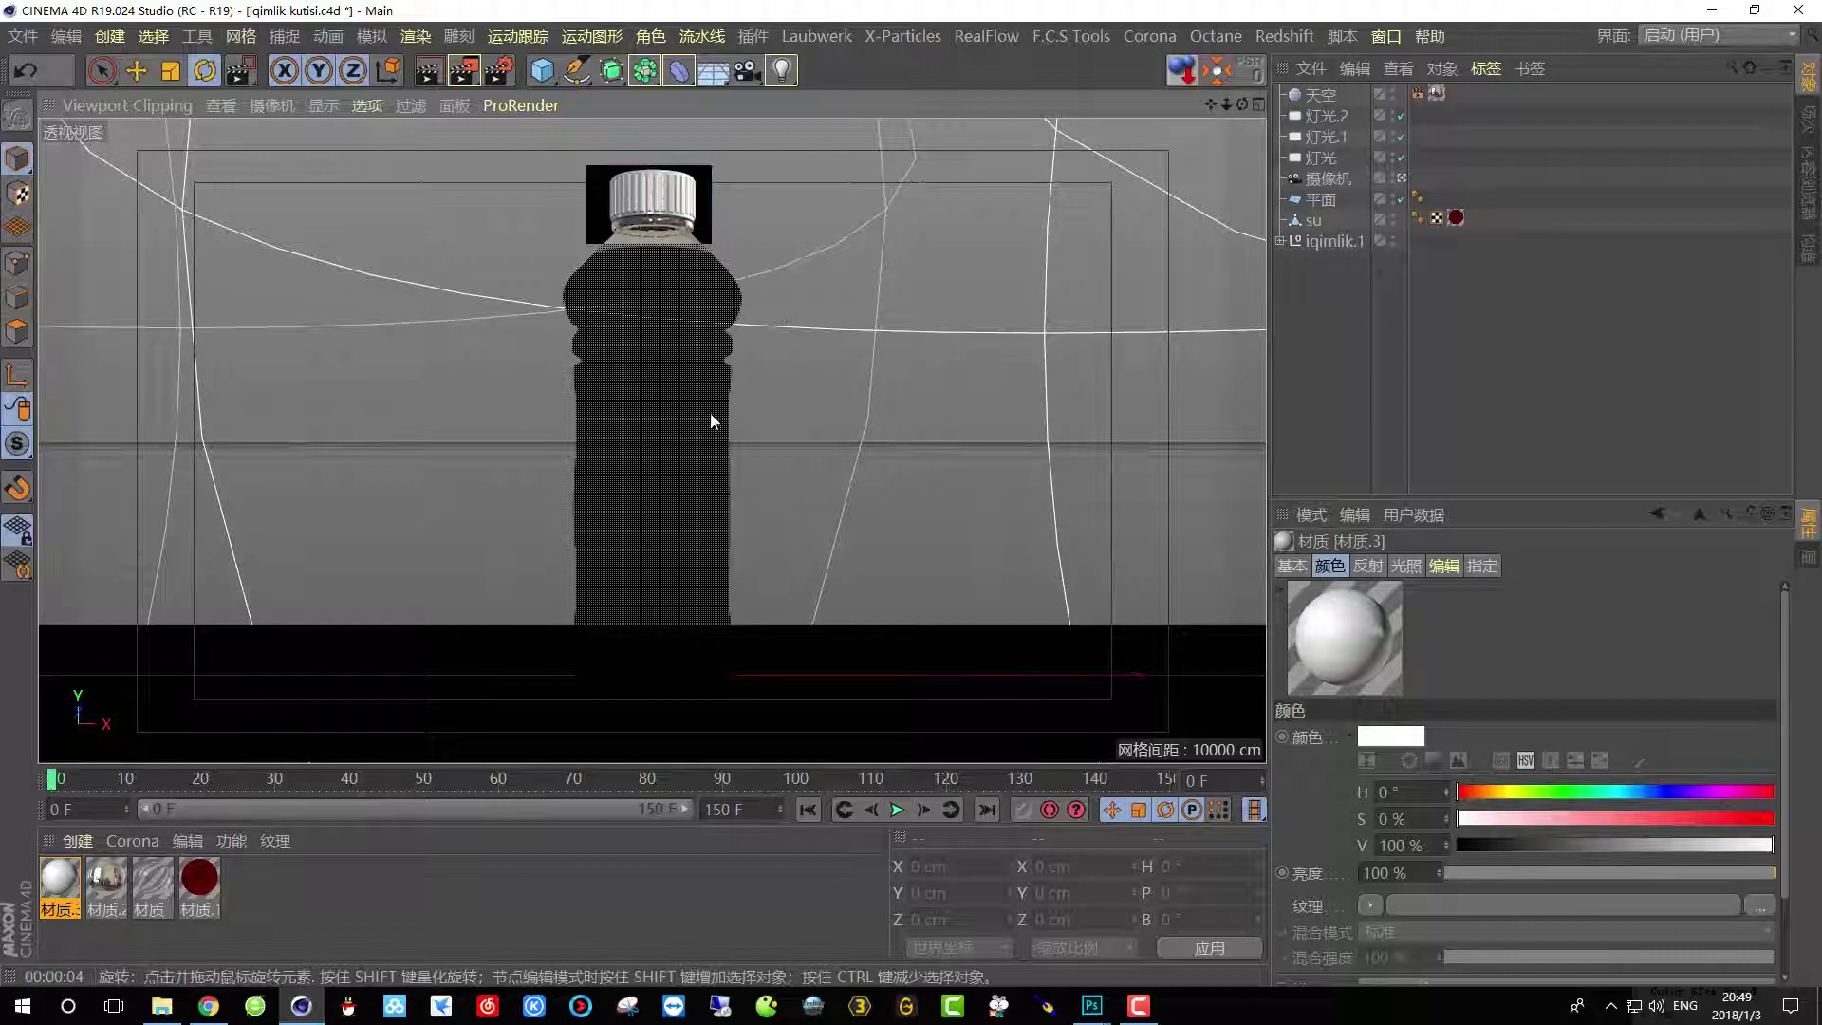
left_click(698, 386)
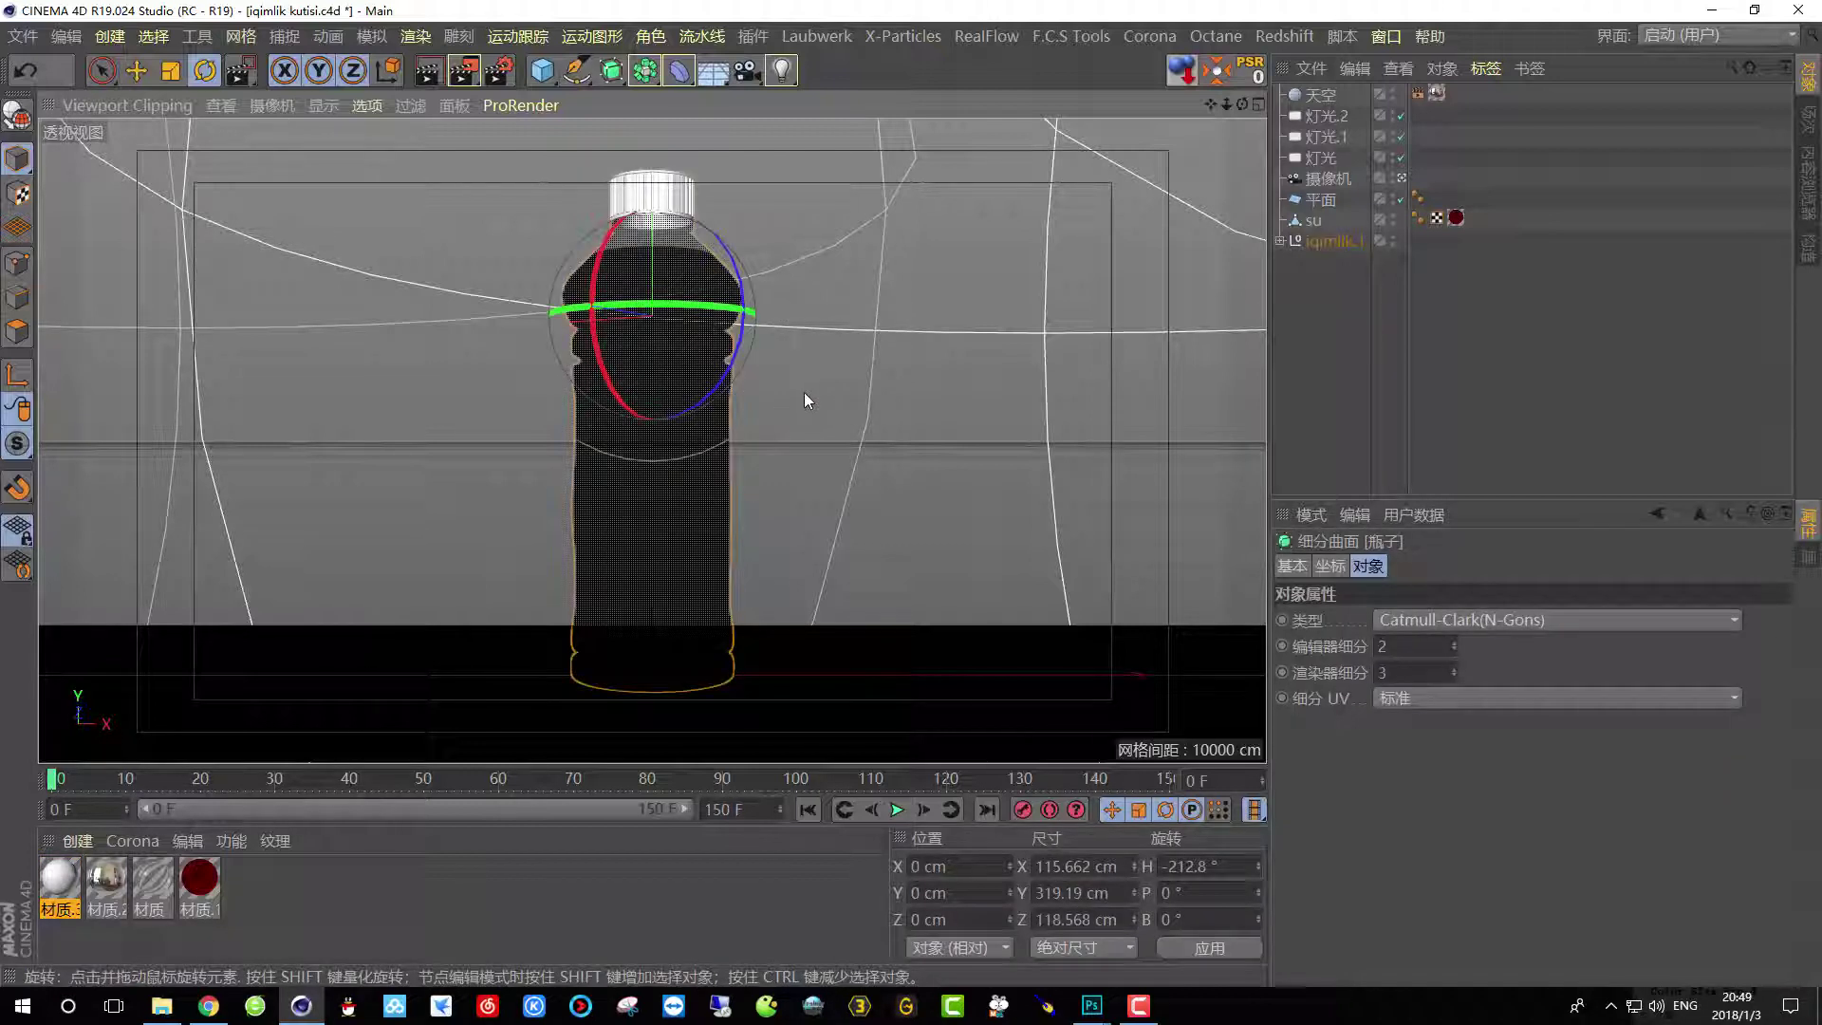
left_click(1095, 501)
left_click(463, 69)
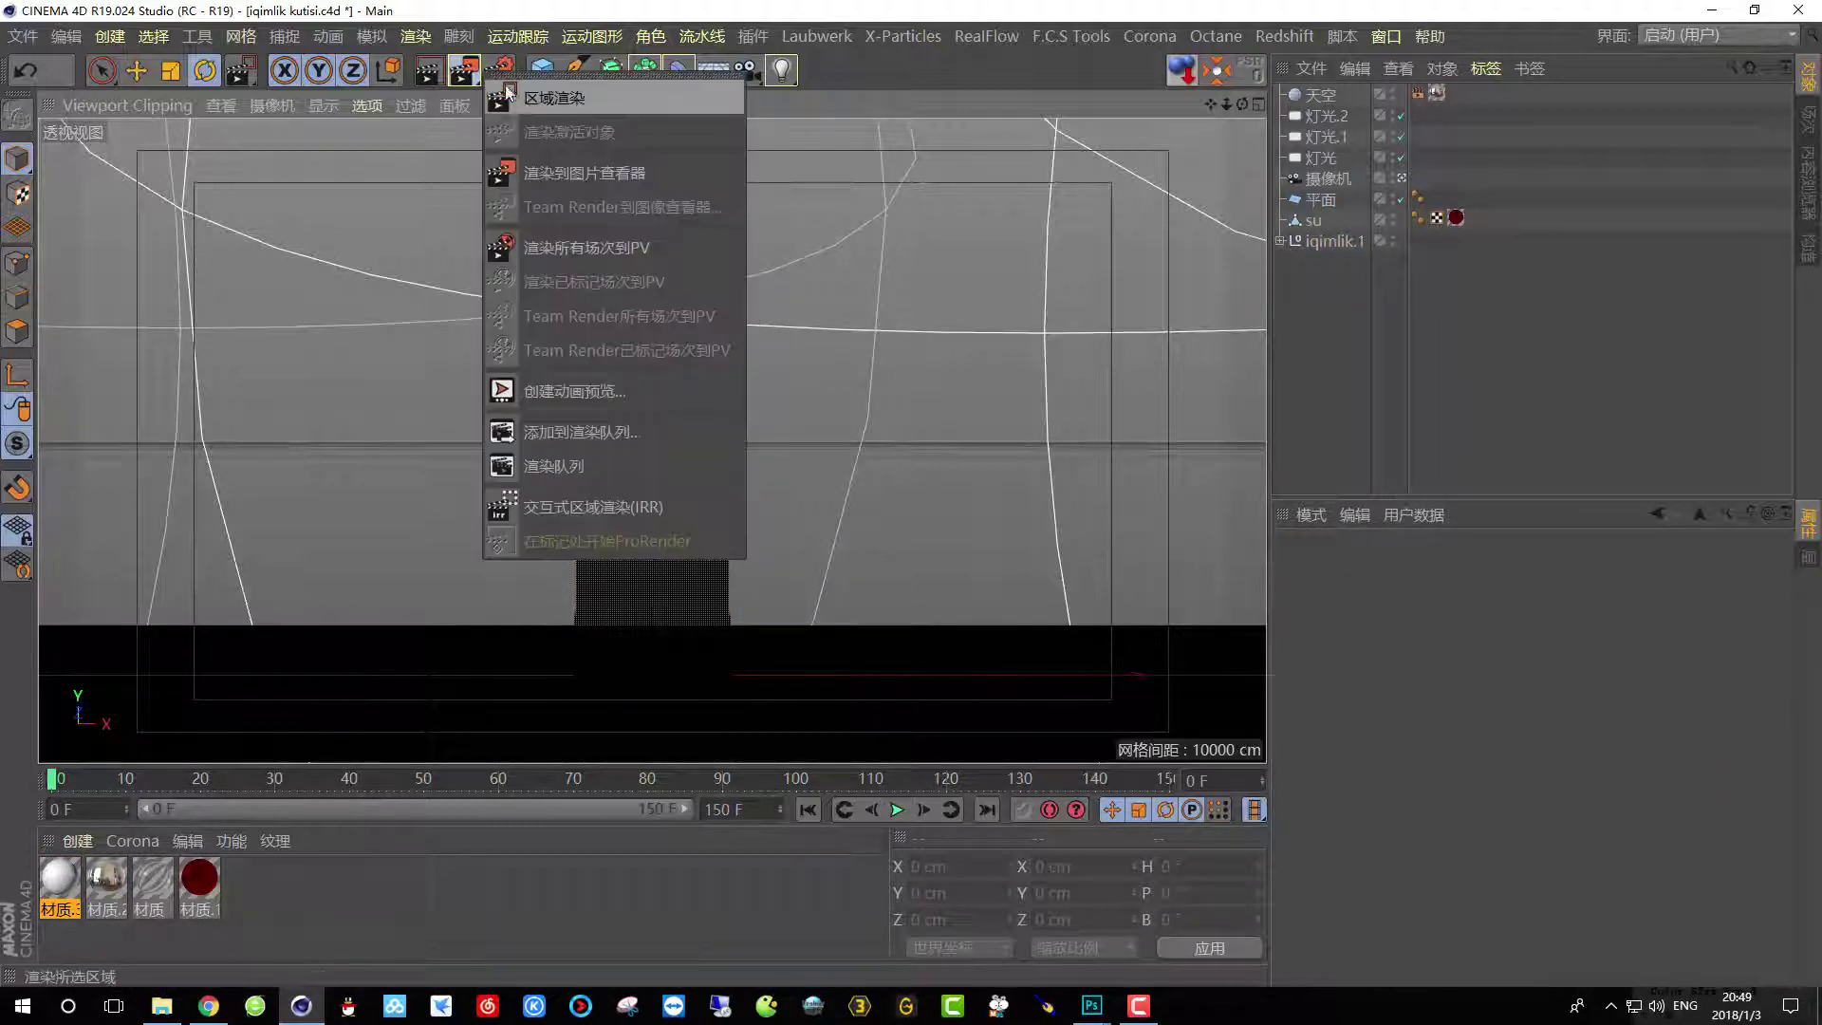
left_click_drag(596, 590, 140, 808)
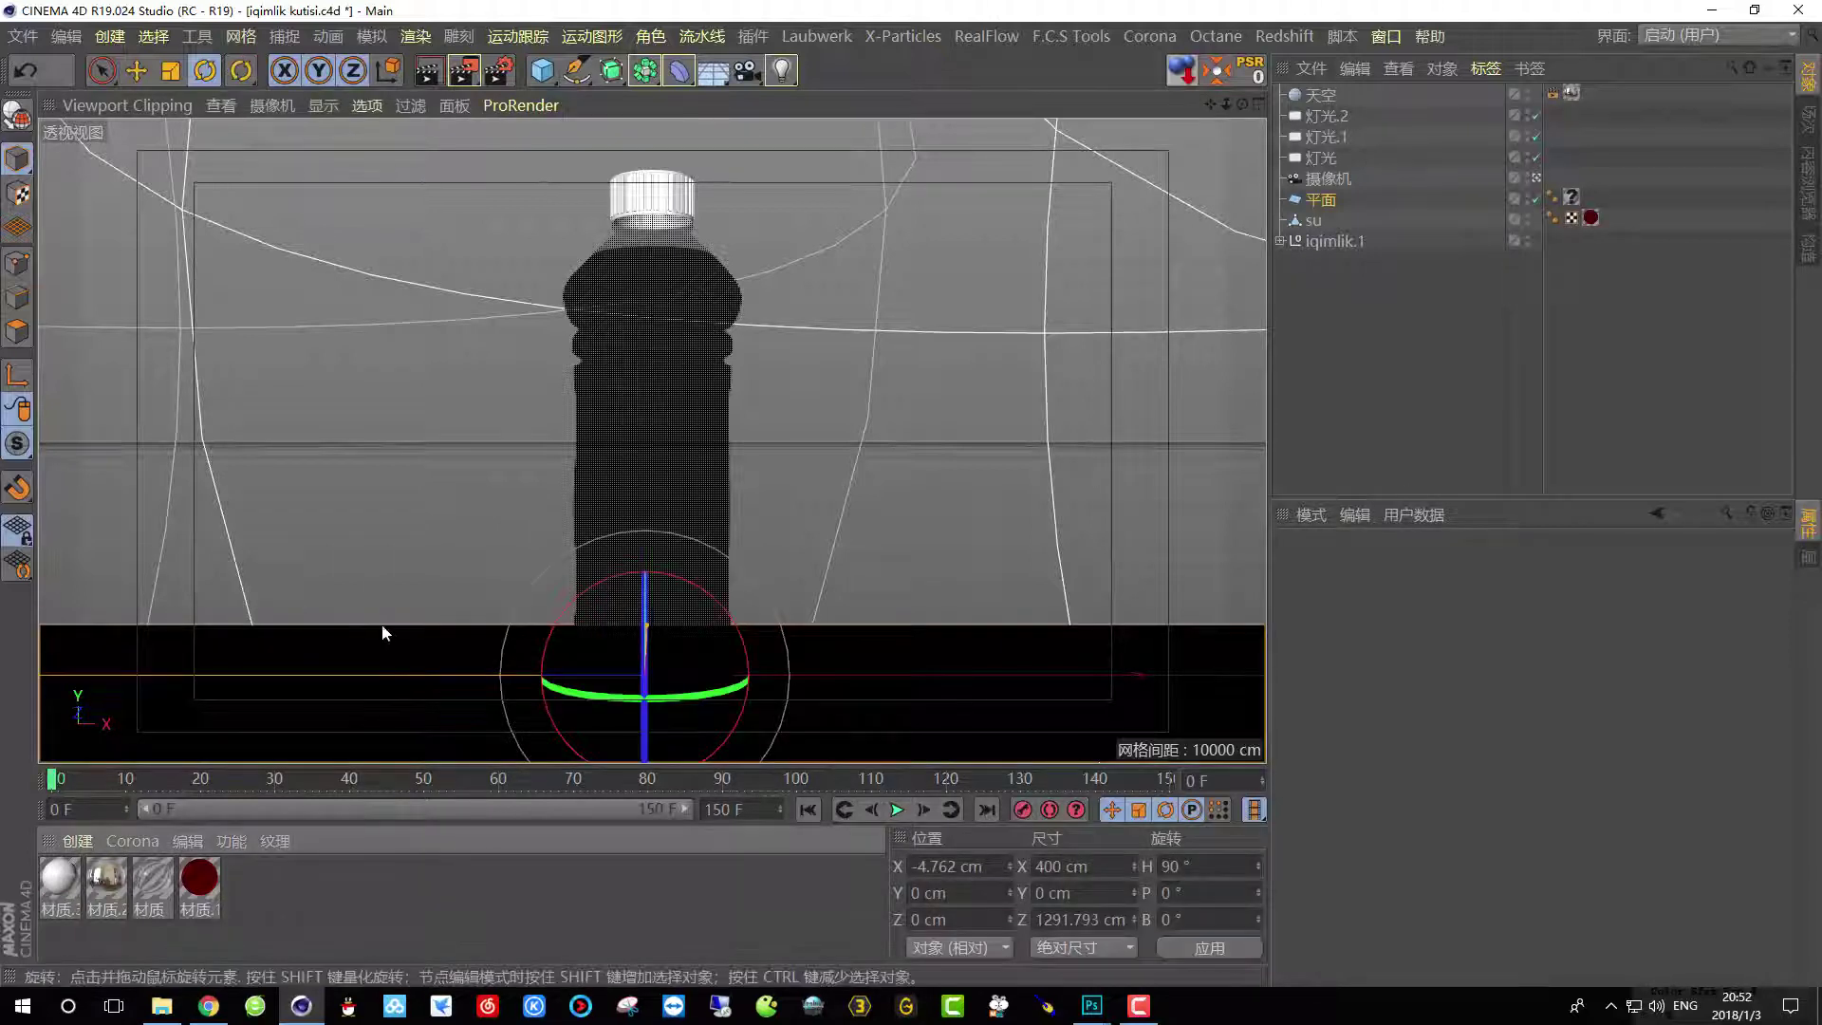
Create another new material and open it in the material editor.
double_click(285, 881)
double_click(59, 874)
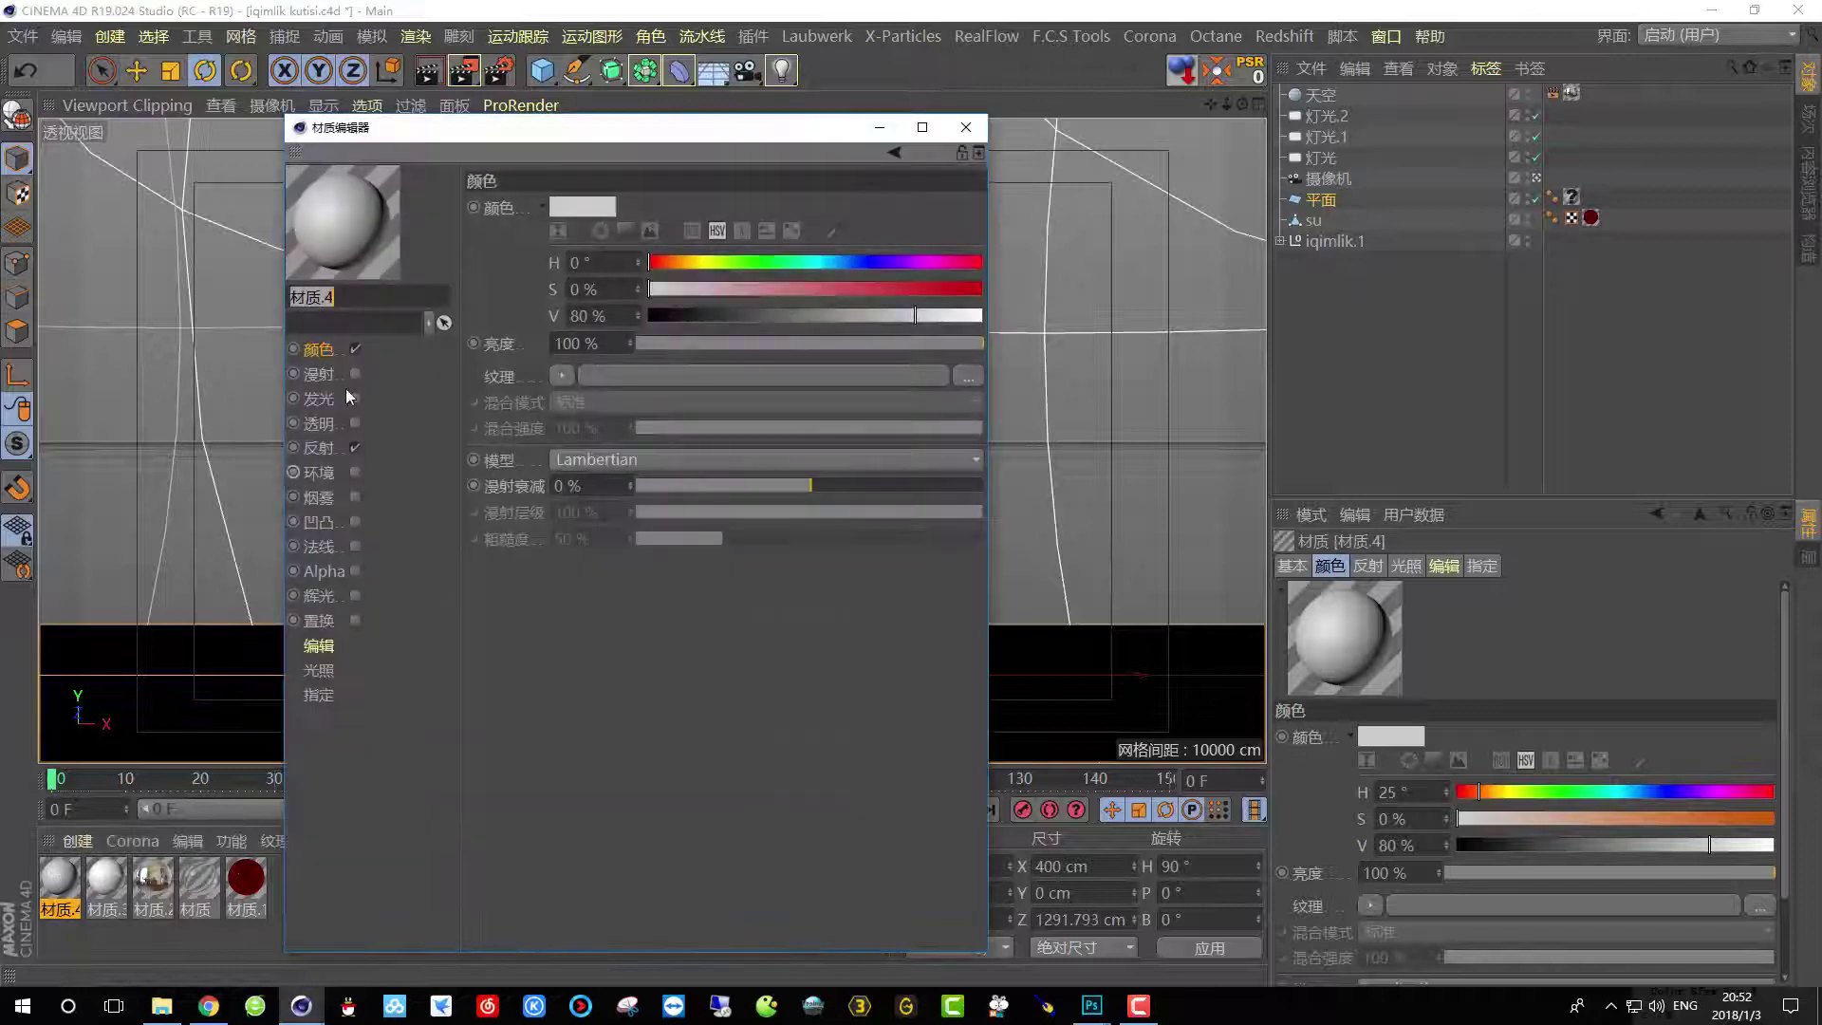
left_click(970, 379)
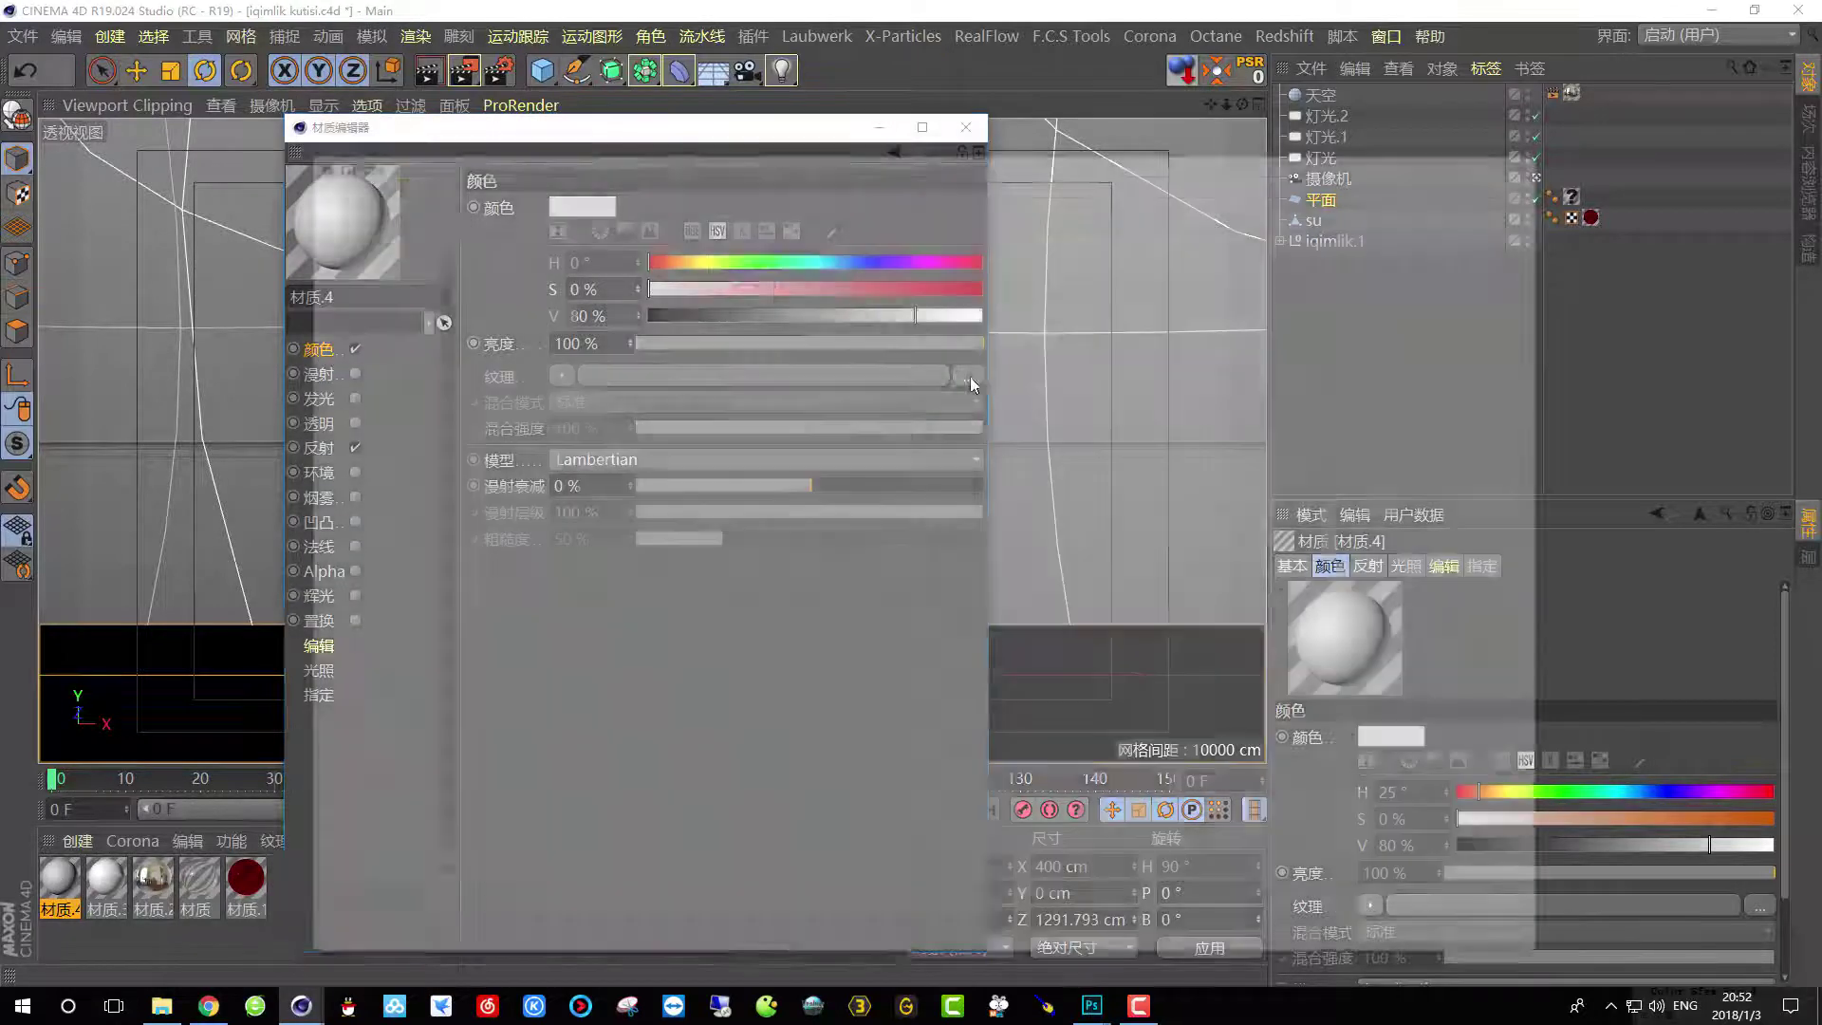
left_click(1544, 157)
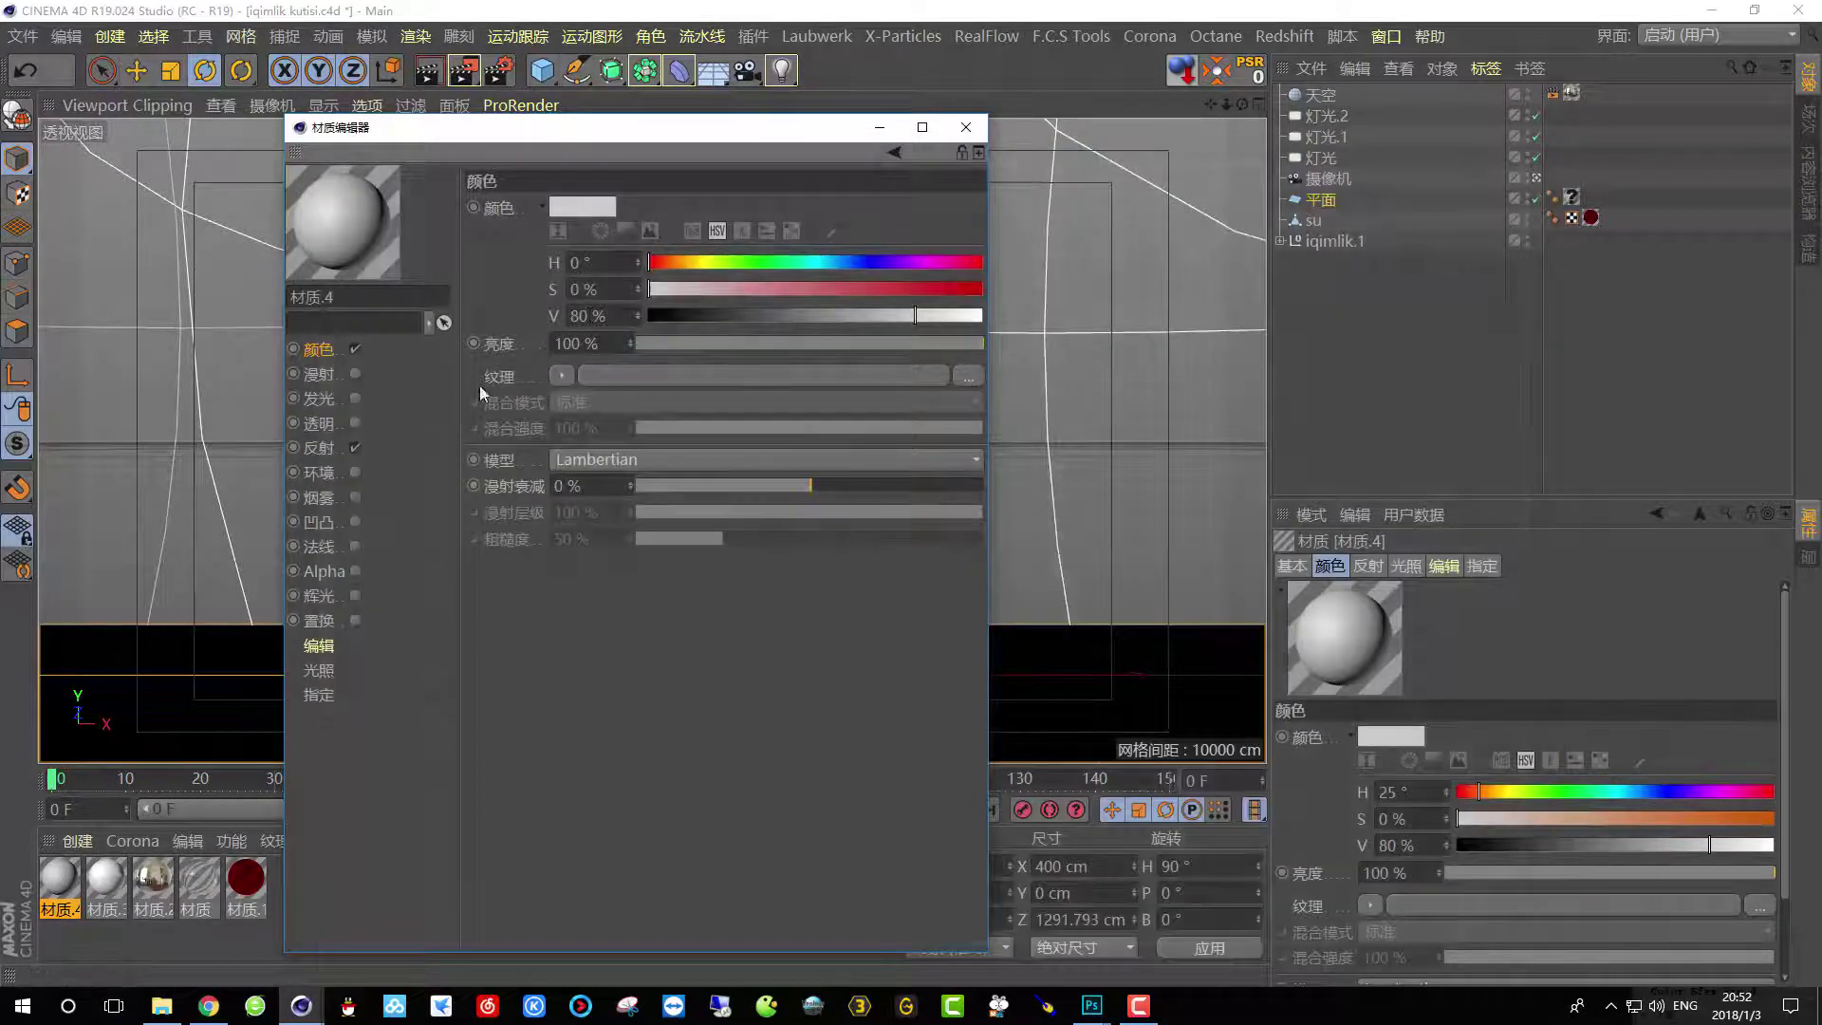
Browse to the desktop for the new material's colour texture and open the parquet2 image in the photo viewer.
left_click(969, 377)
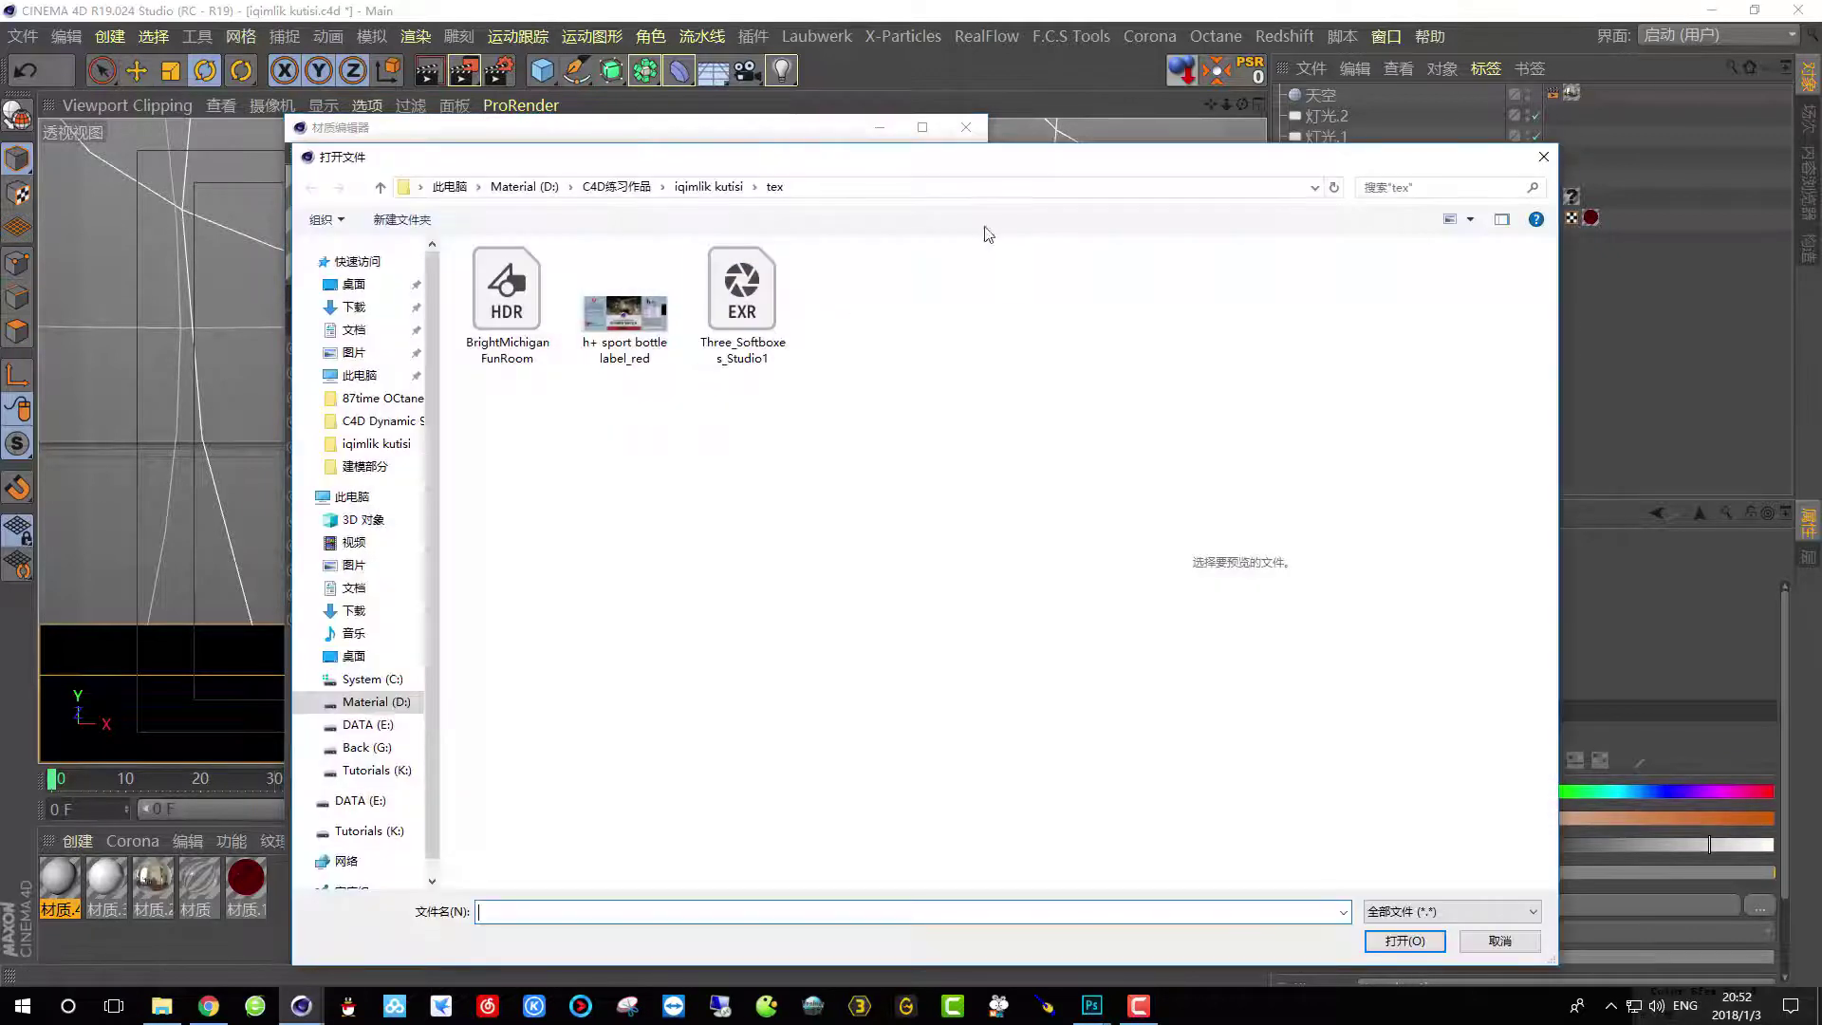
left_click_drag(984, 169, 1024, 67)
left_click(394, 180)
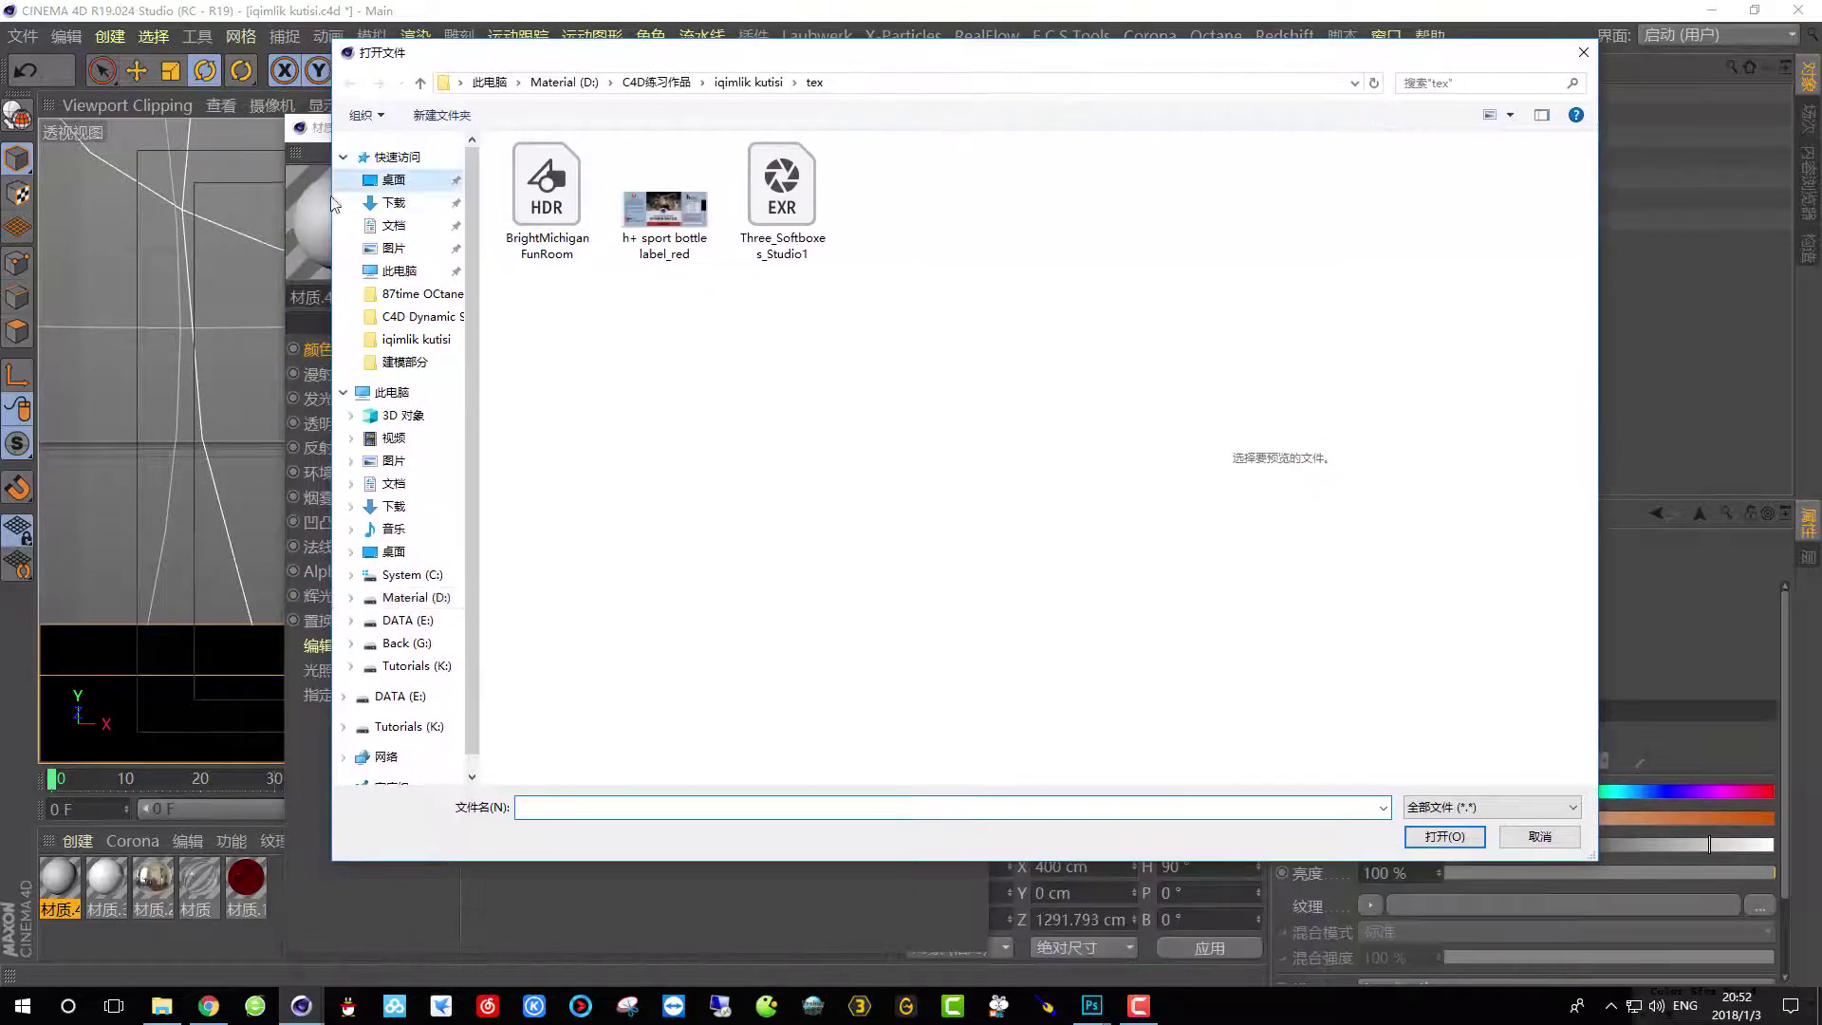
left_click(608, 395)
right_click(605, 396)
left_click(664, 395)
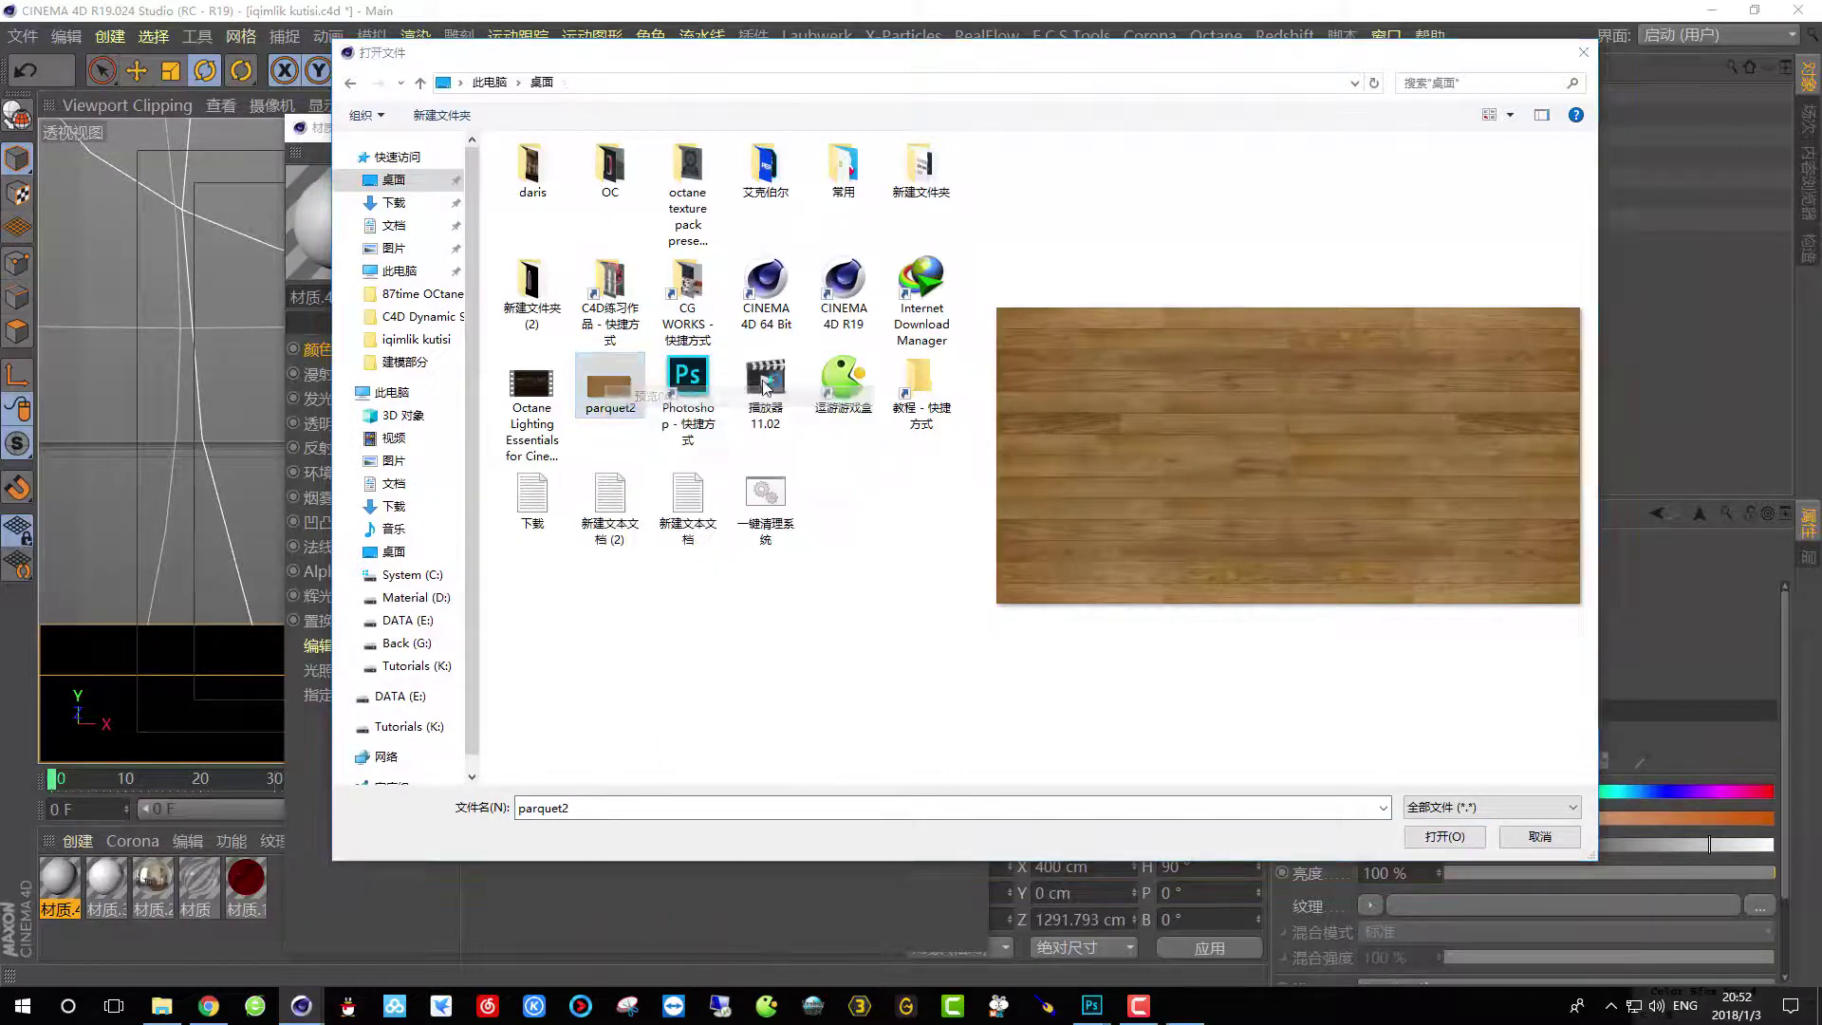
Examine the plank pattern and grain of the parquet2 image, and close the viewer, file browser and material editor.
scroll(1017, 423, "up", 5)
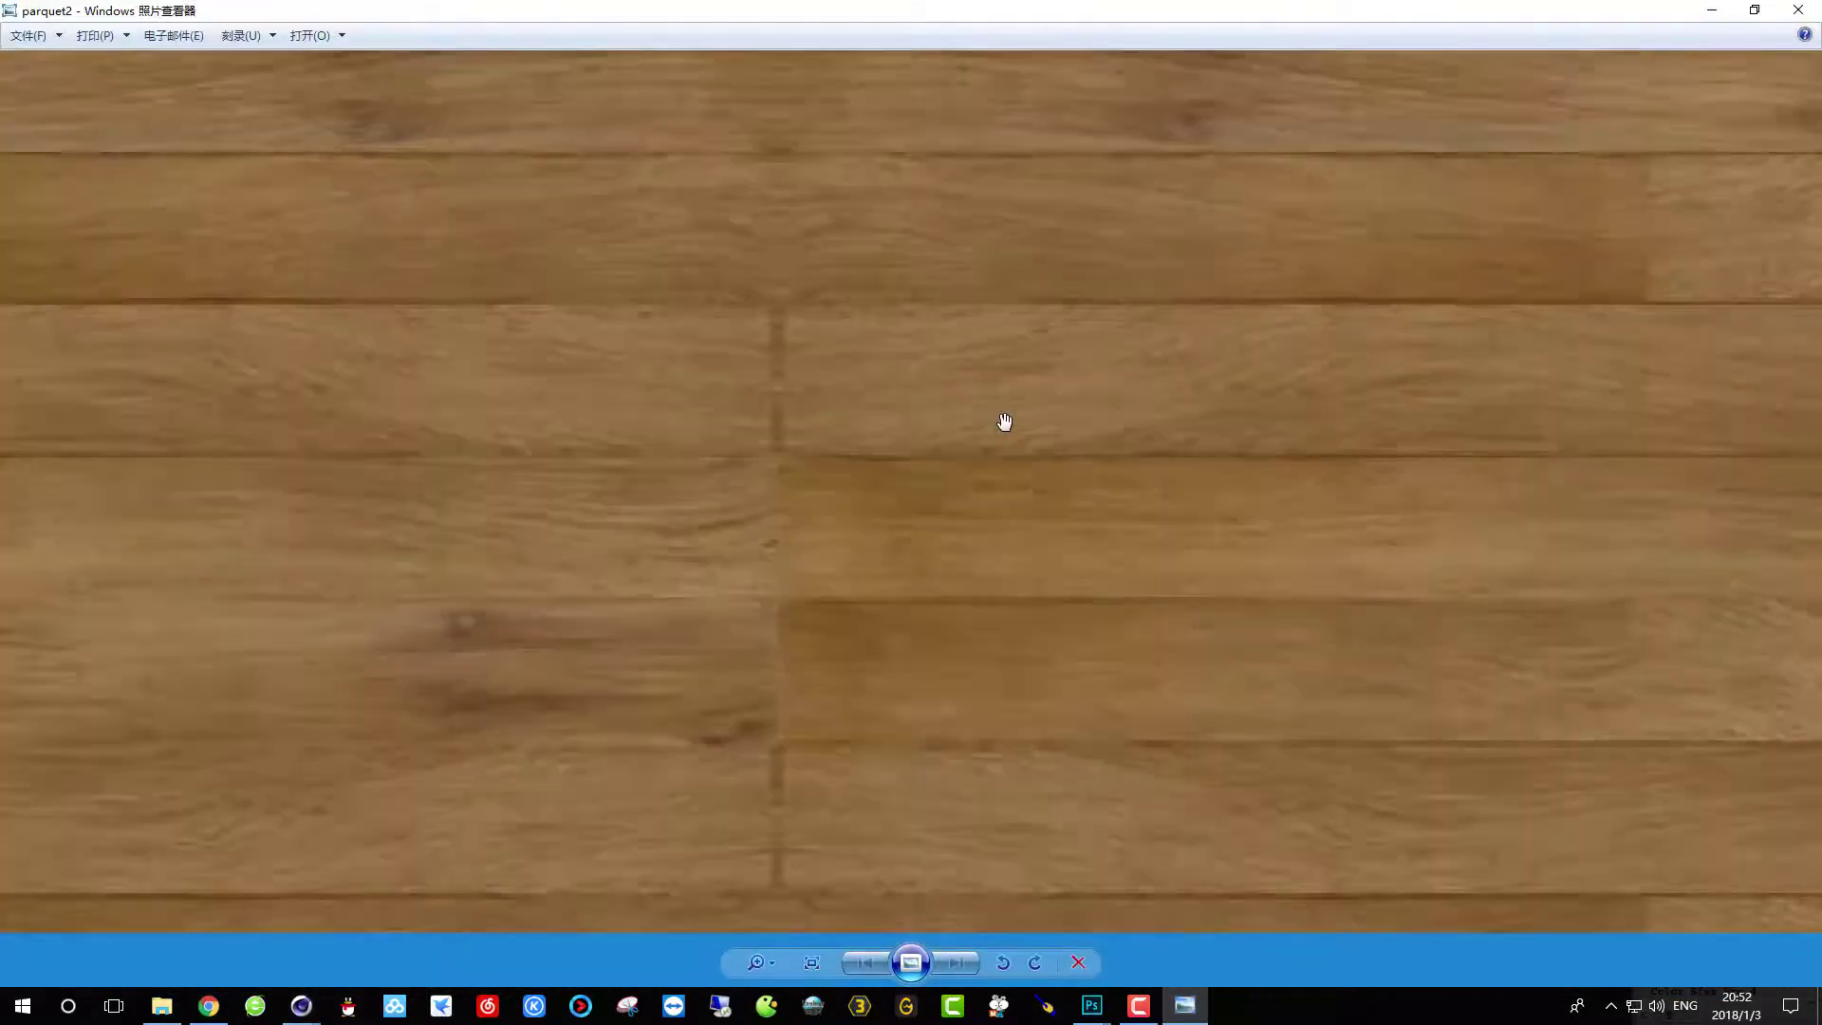
scroll(1004, 419, "down", 4)
scroll(1006, 417, "up", 3)
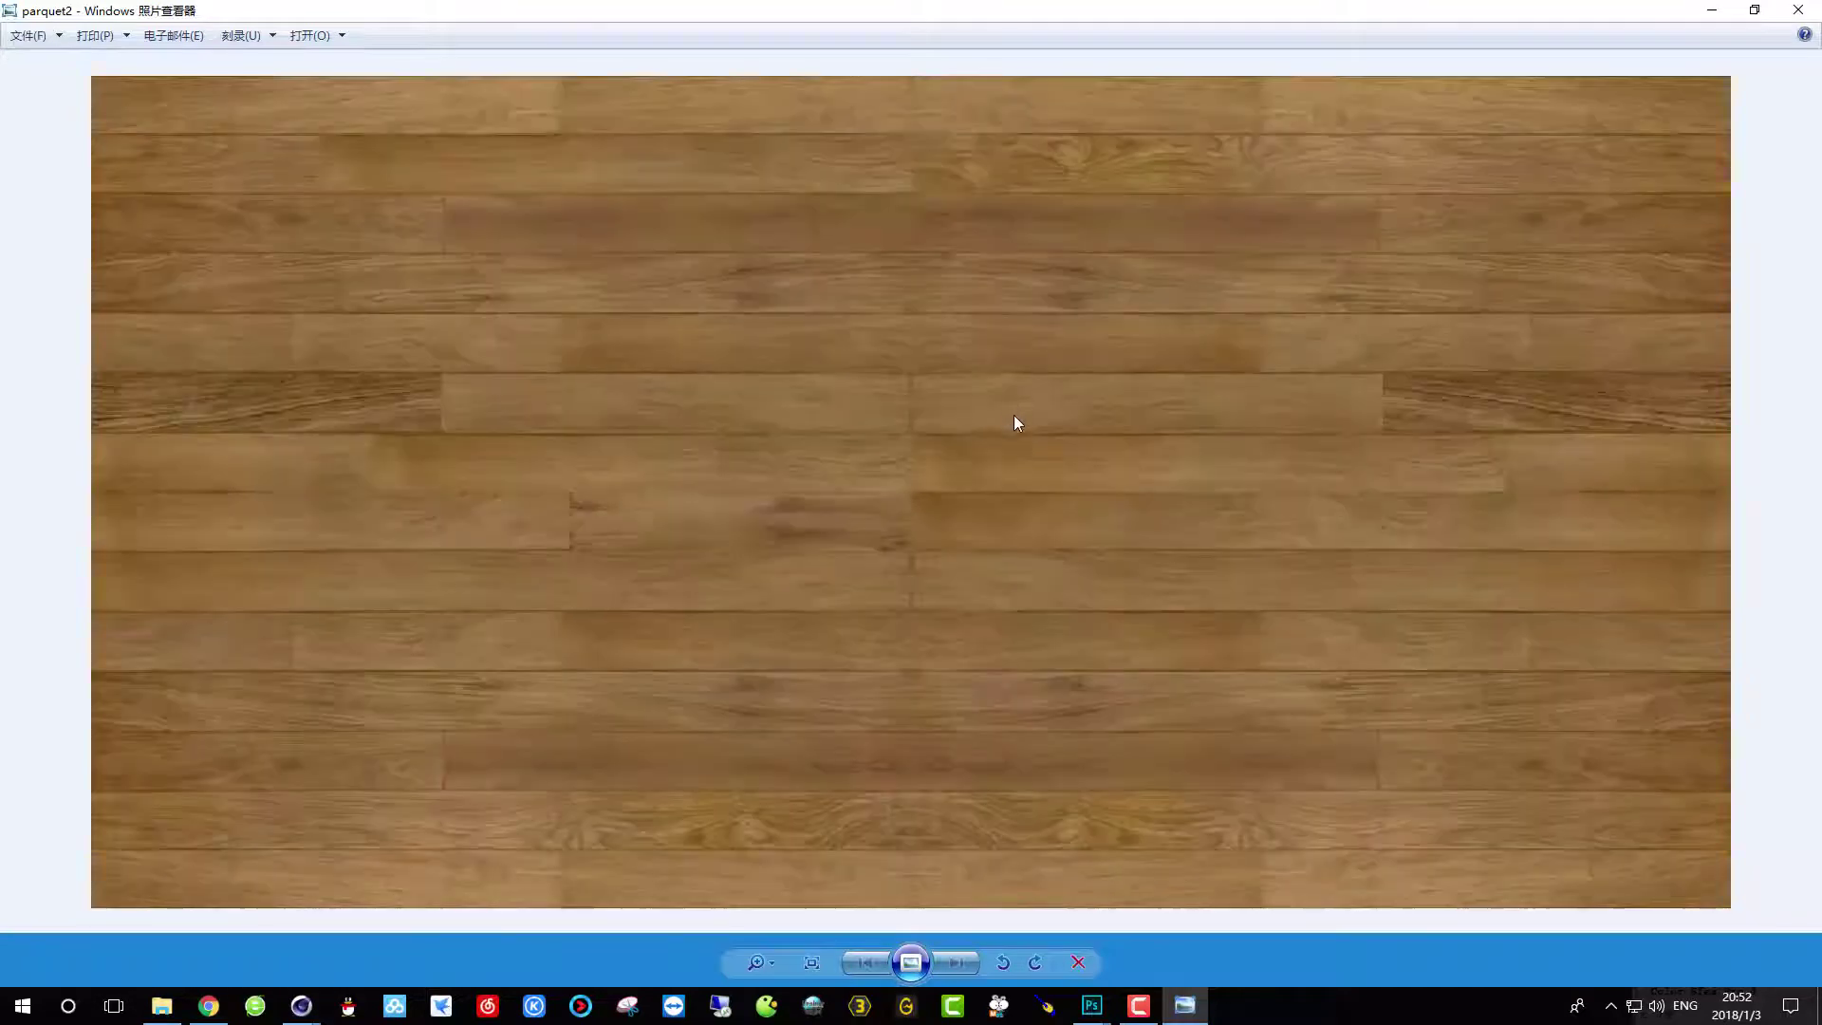
scroll(1014, 418, "down", 3)
scroll(1014, 415, "up", 3)
scroll(1001, 431, "down", 2)
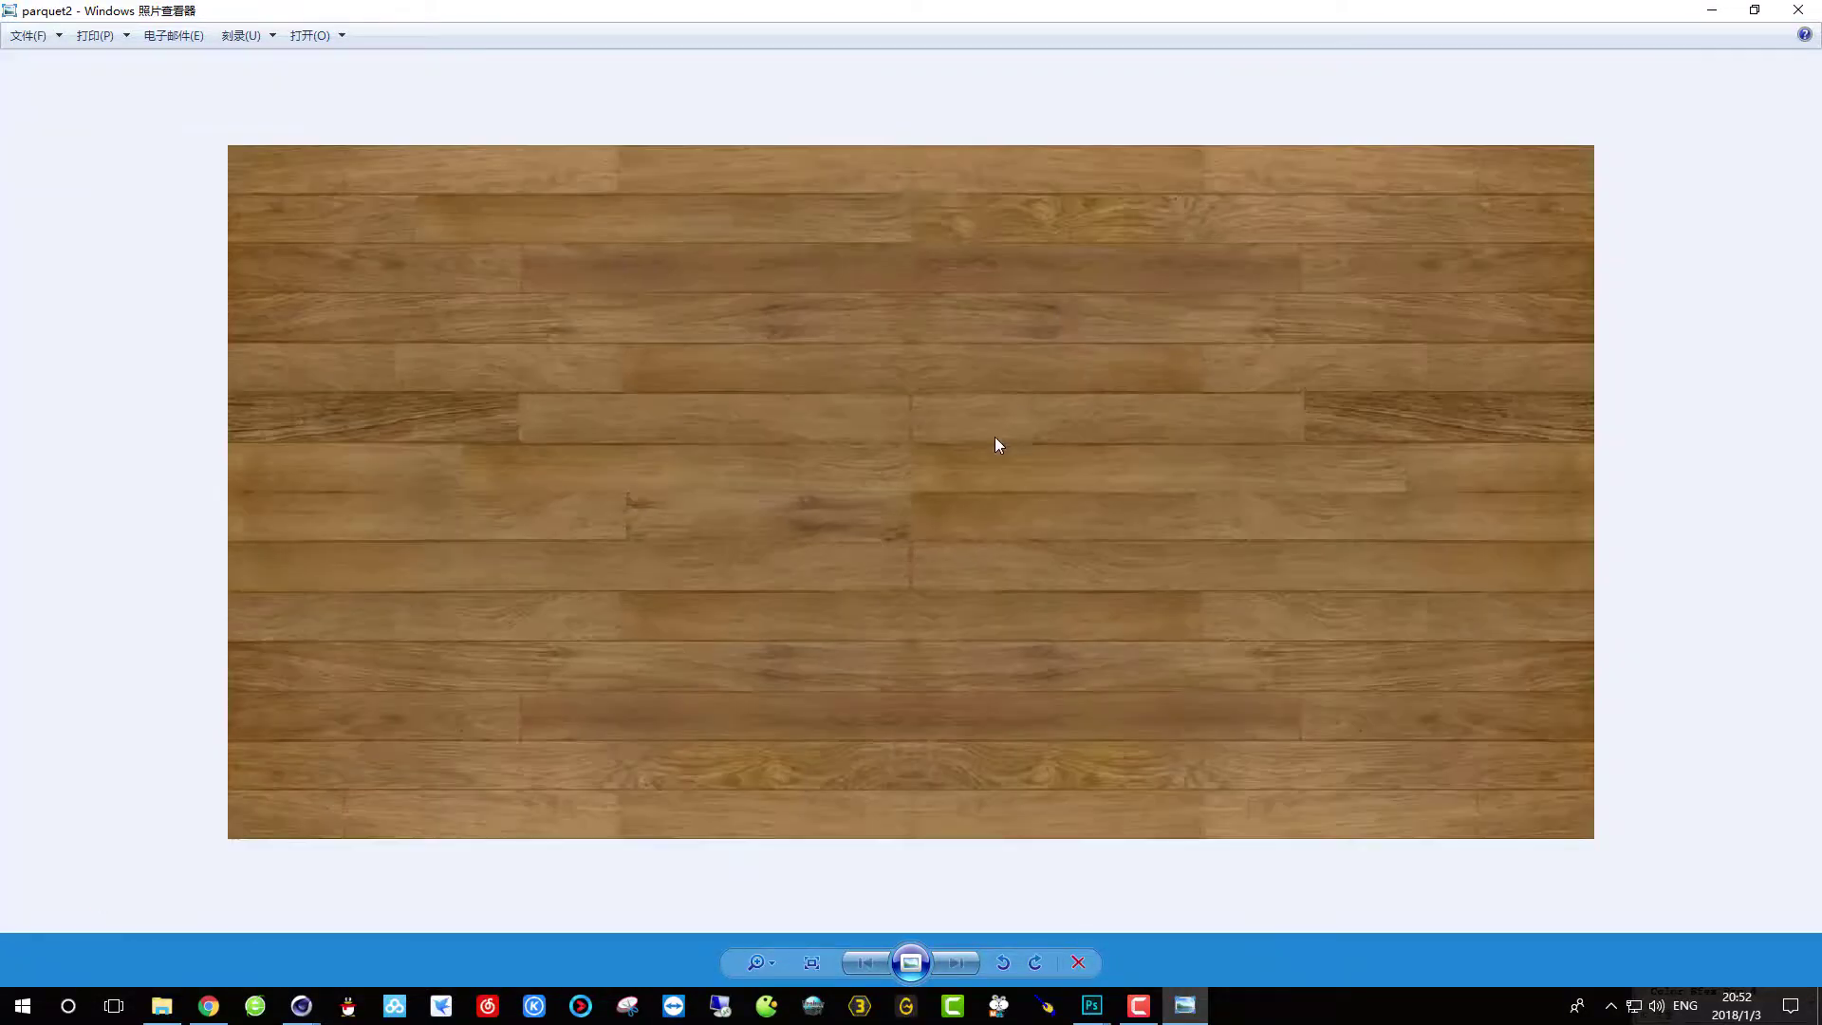
left_click(1797, 14)
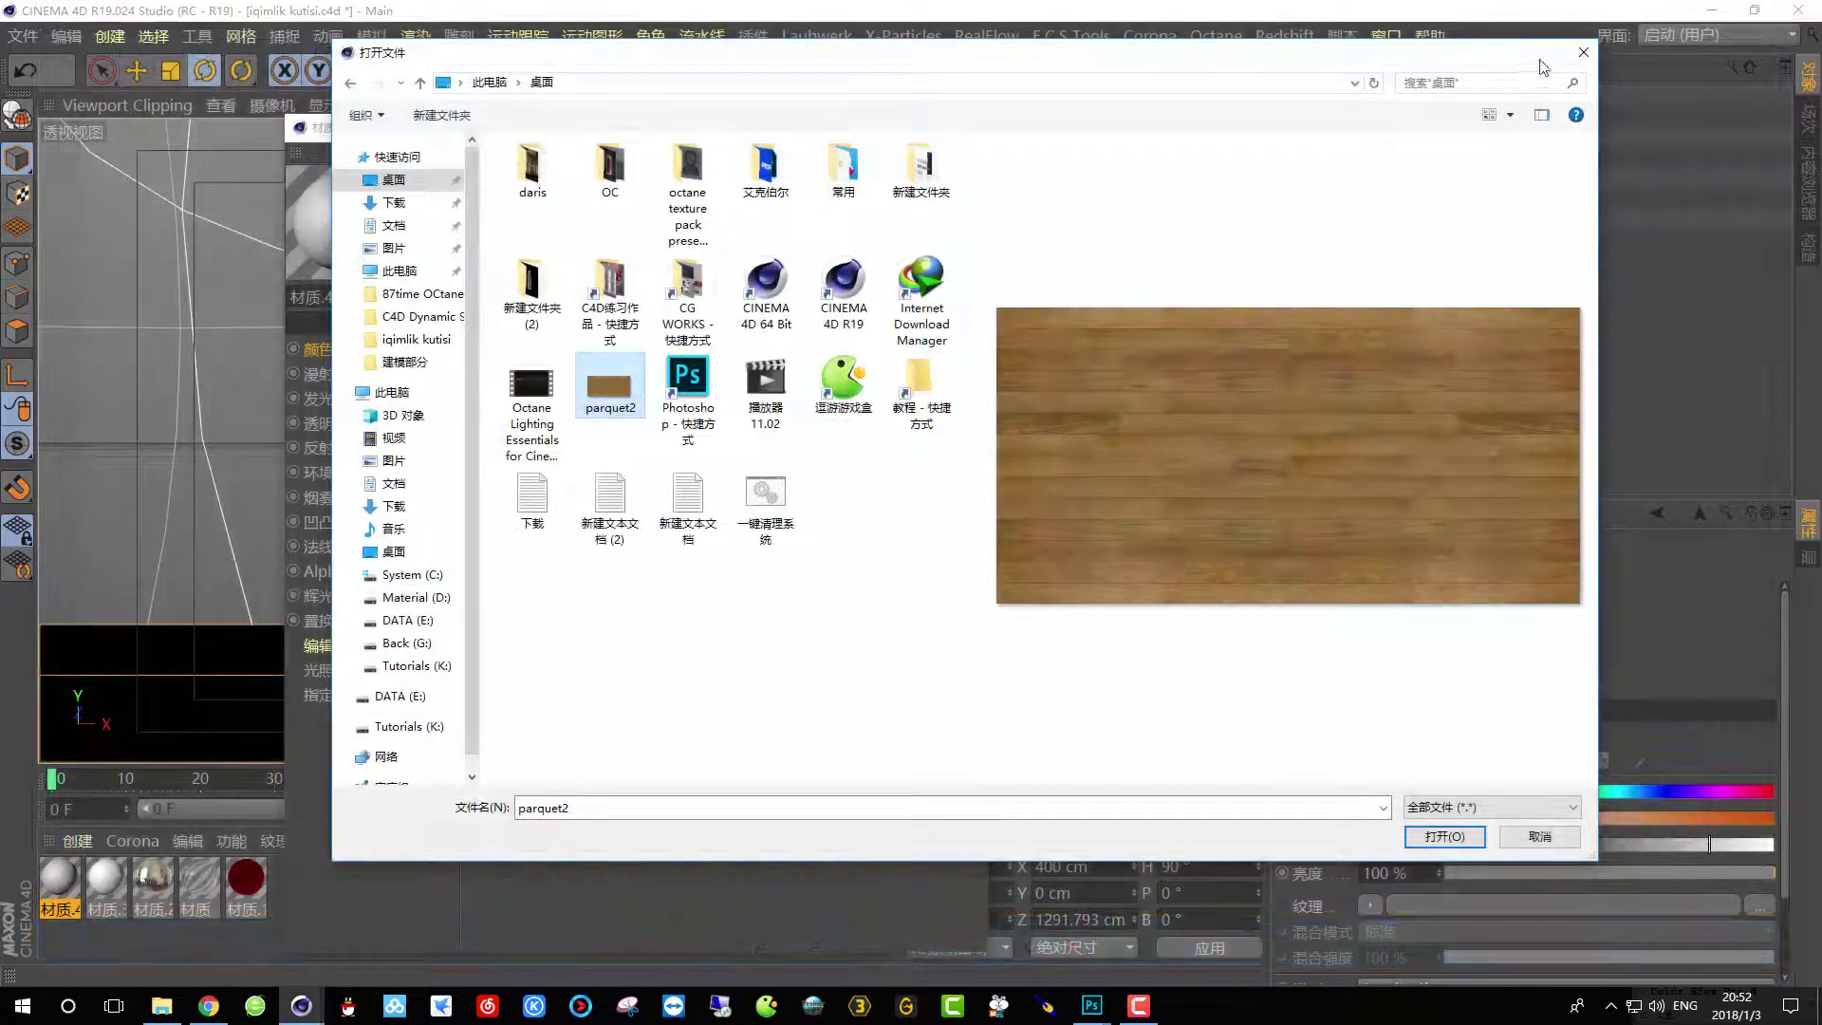
left_click(1585, 27)
left_click(966, 128)
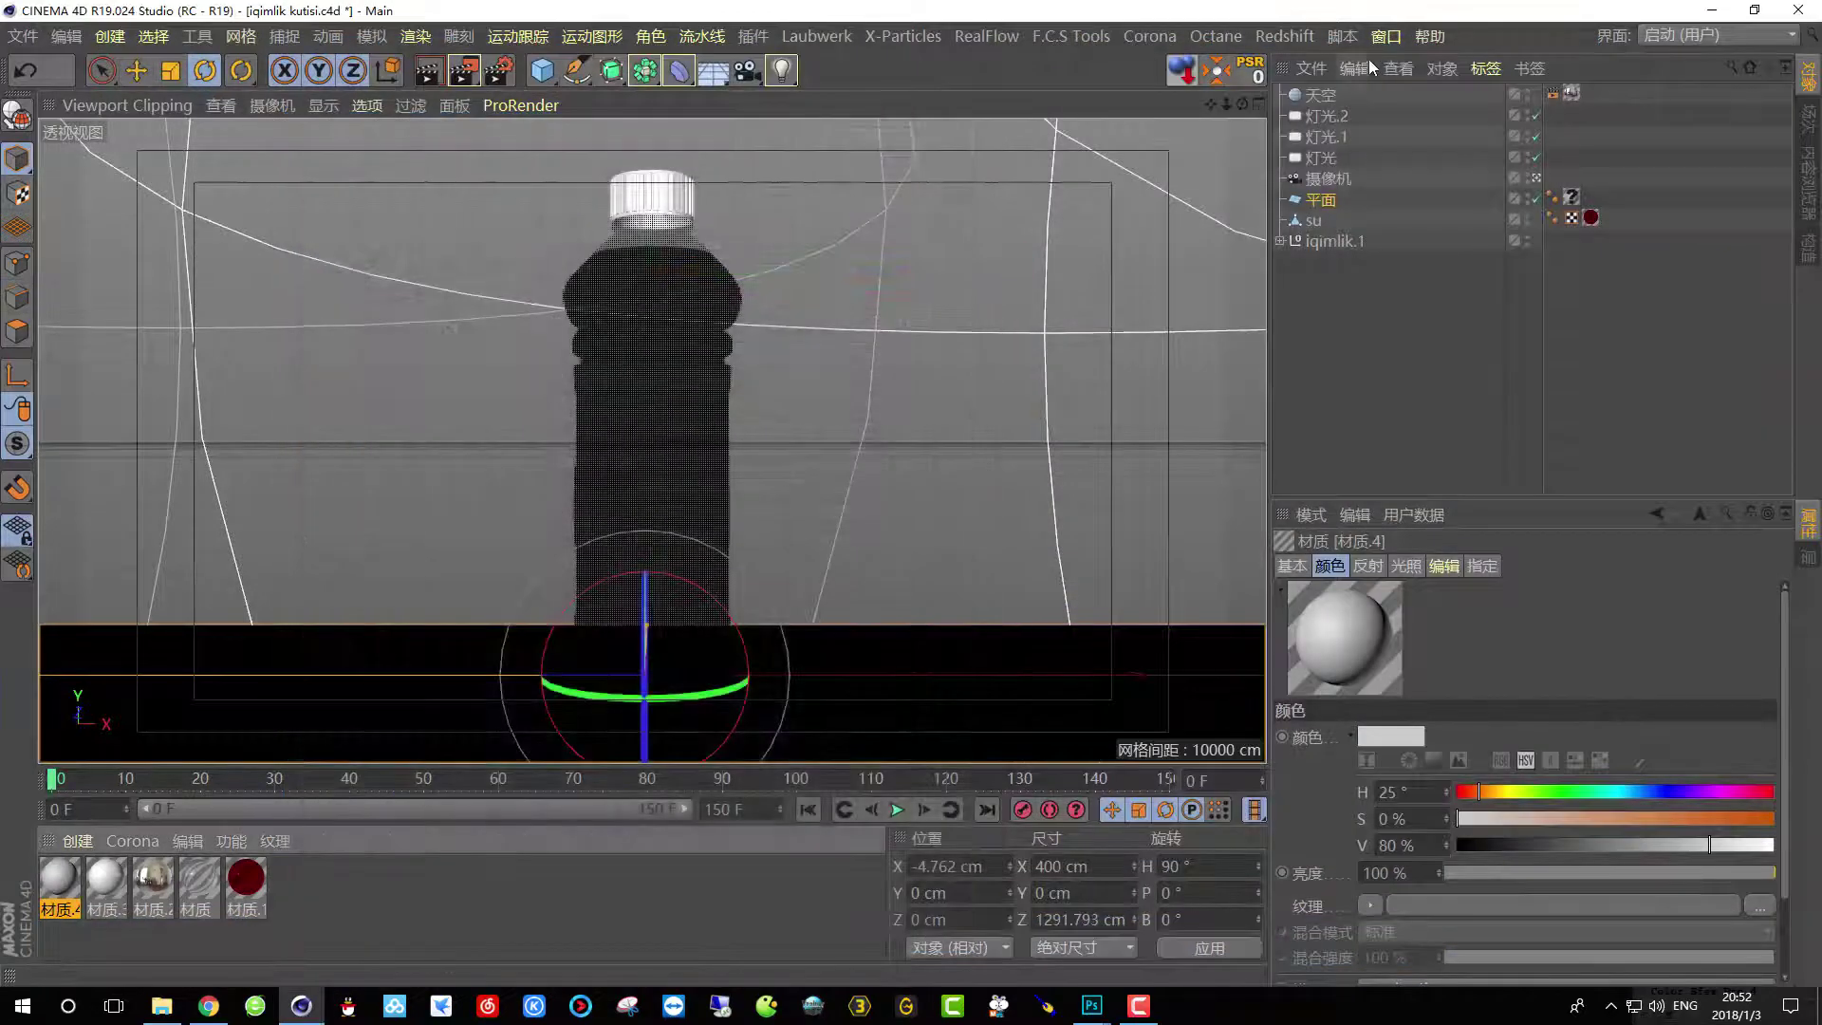
Open the content browser, search the presets for "wood", and look through the resulting wood materials and textures.
left_click(1386, 36)
left_click(1442, 165)
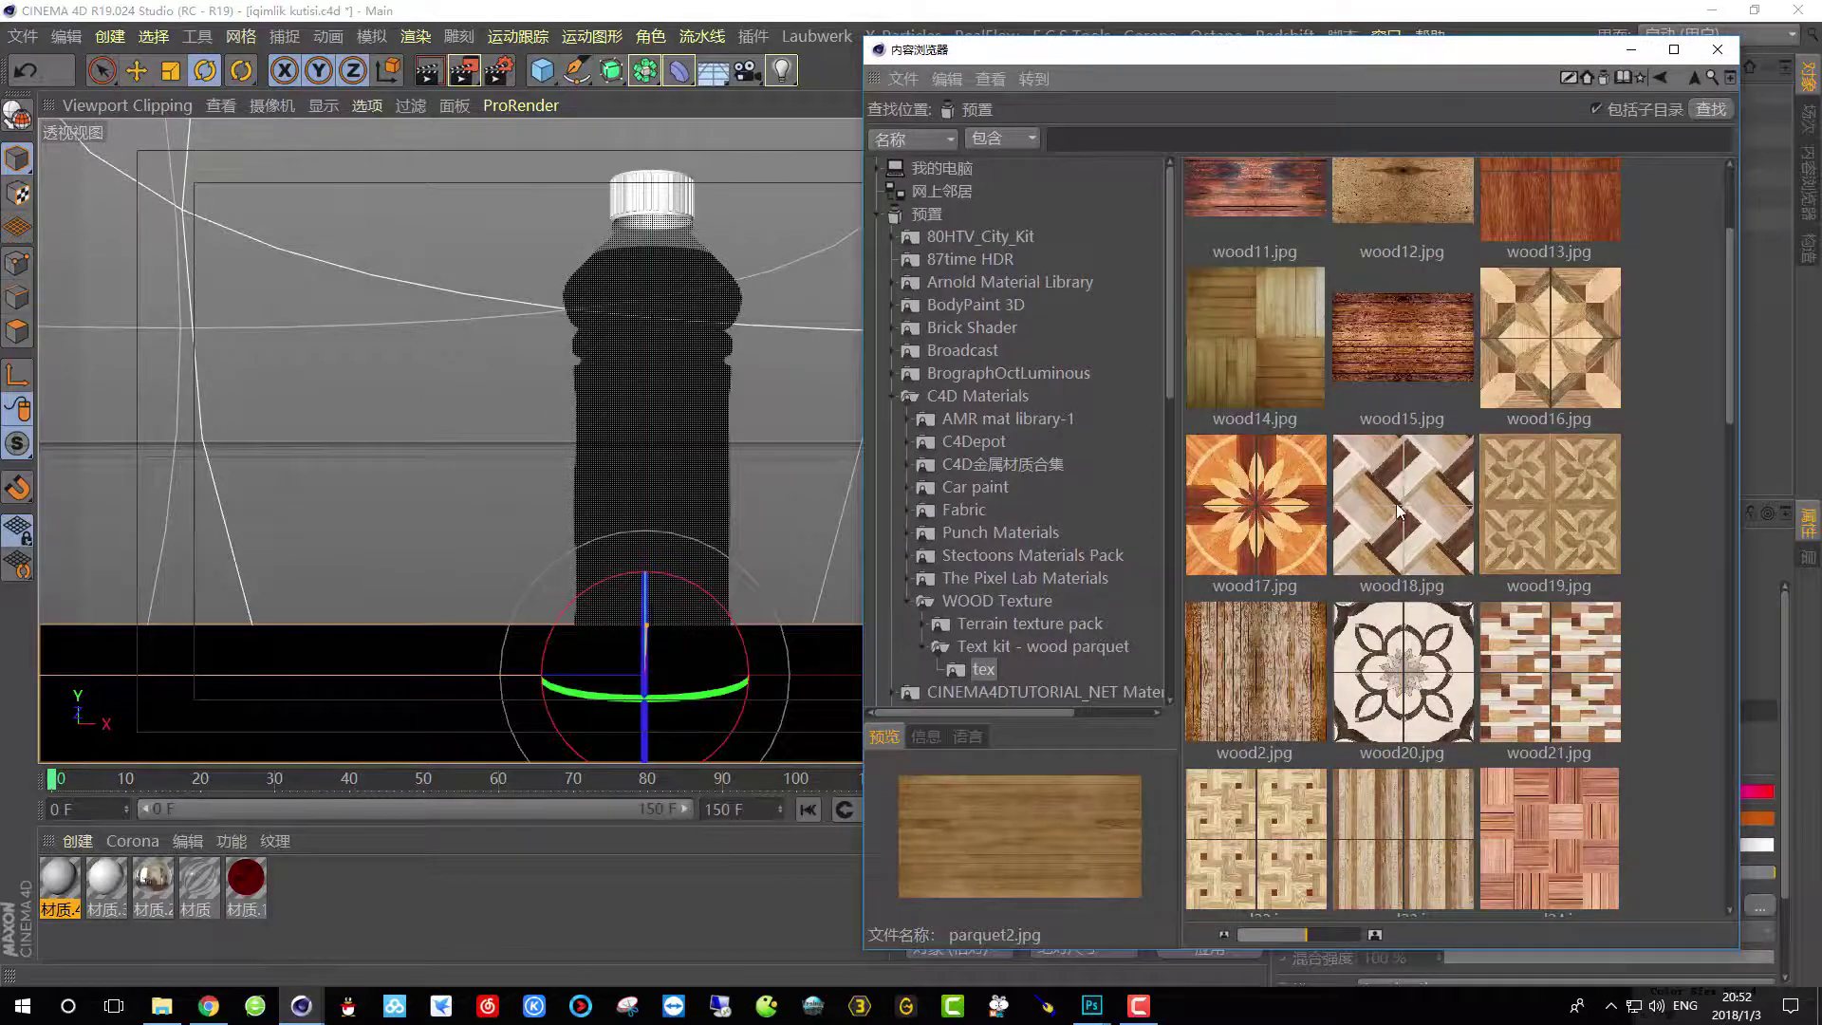
left_click(1129, 140)
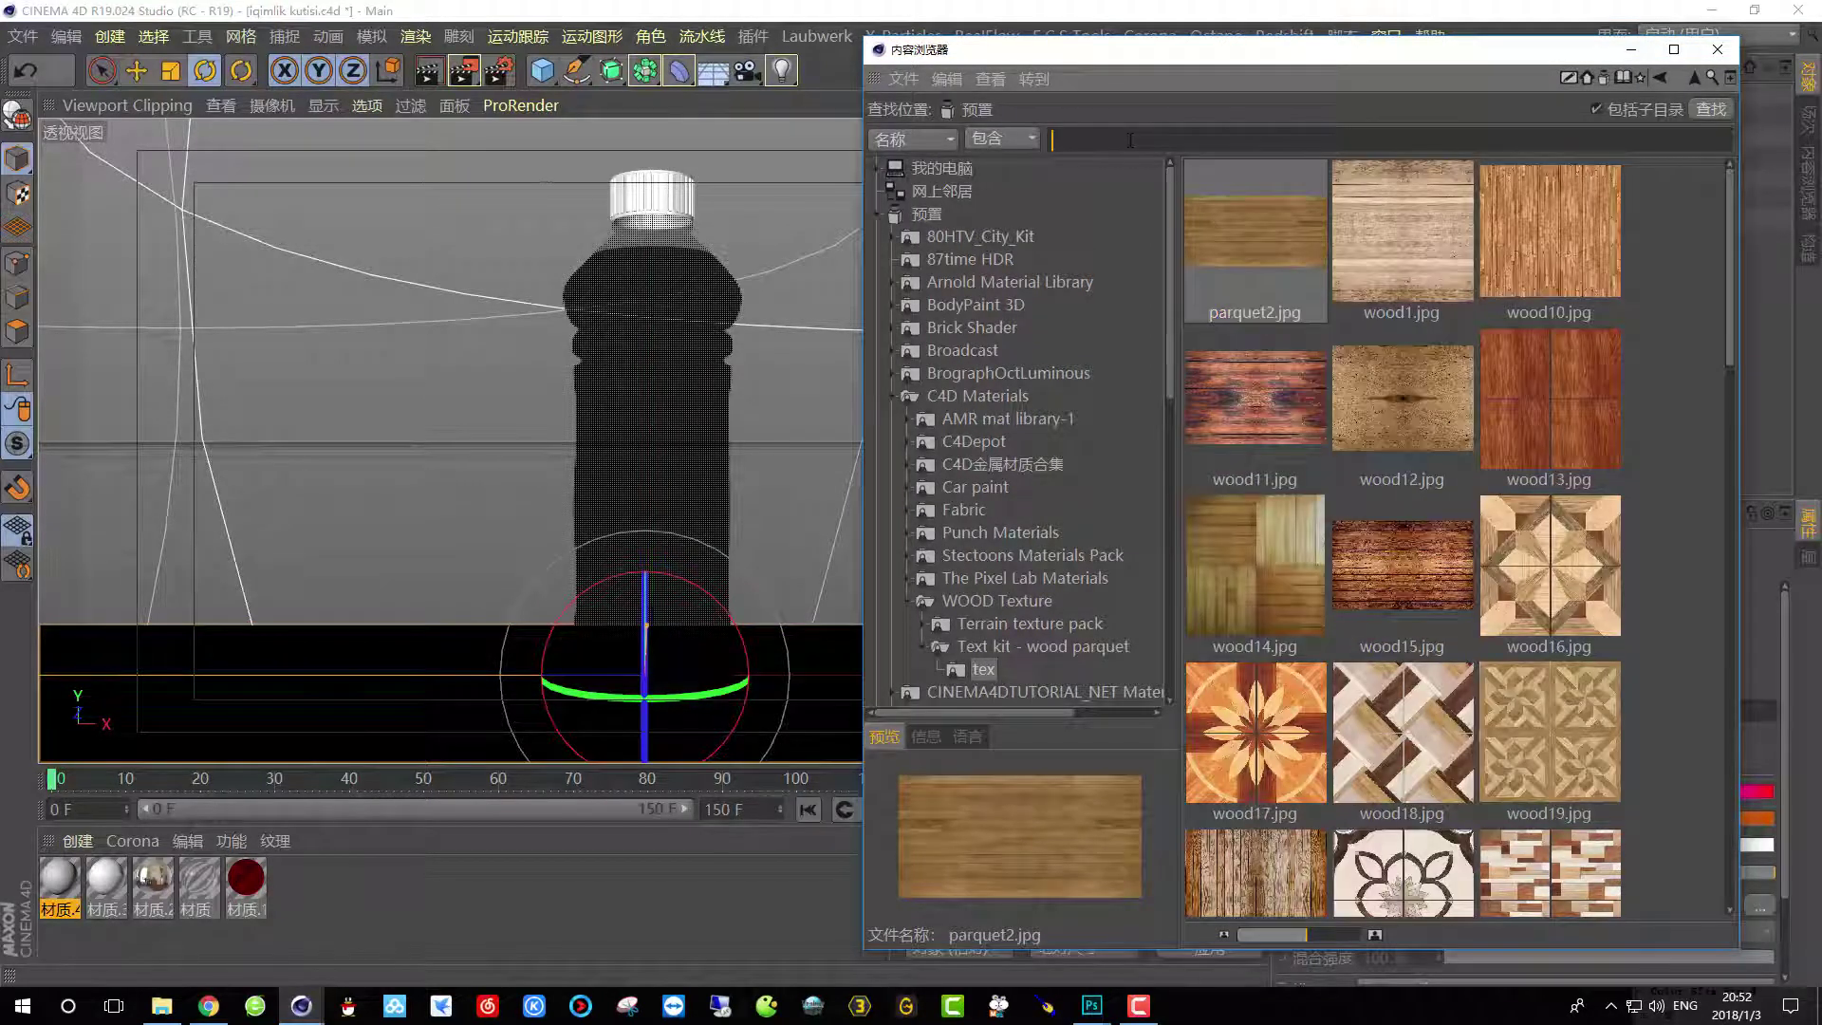
type("wood")
key("Return")
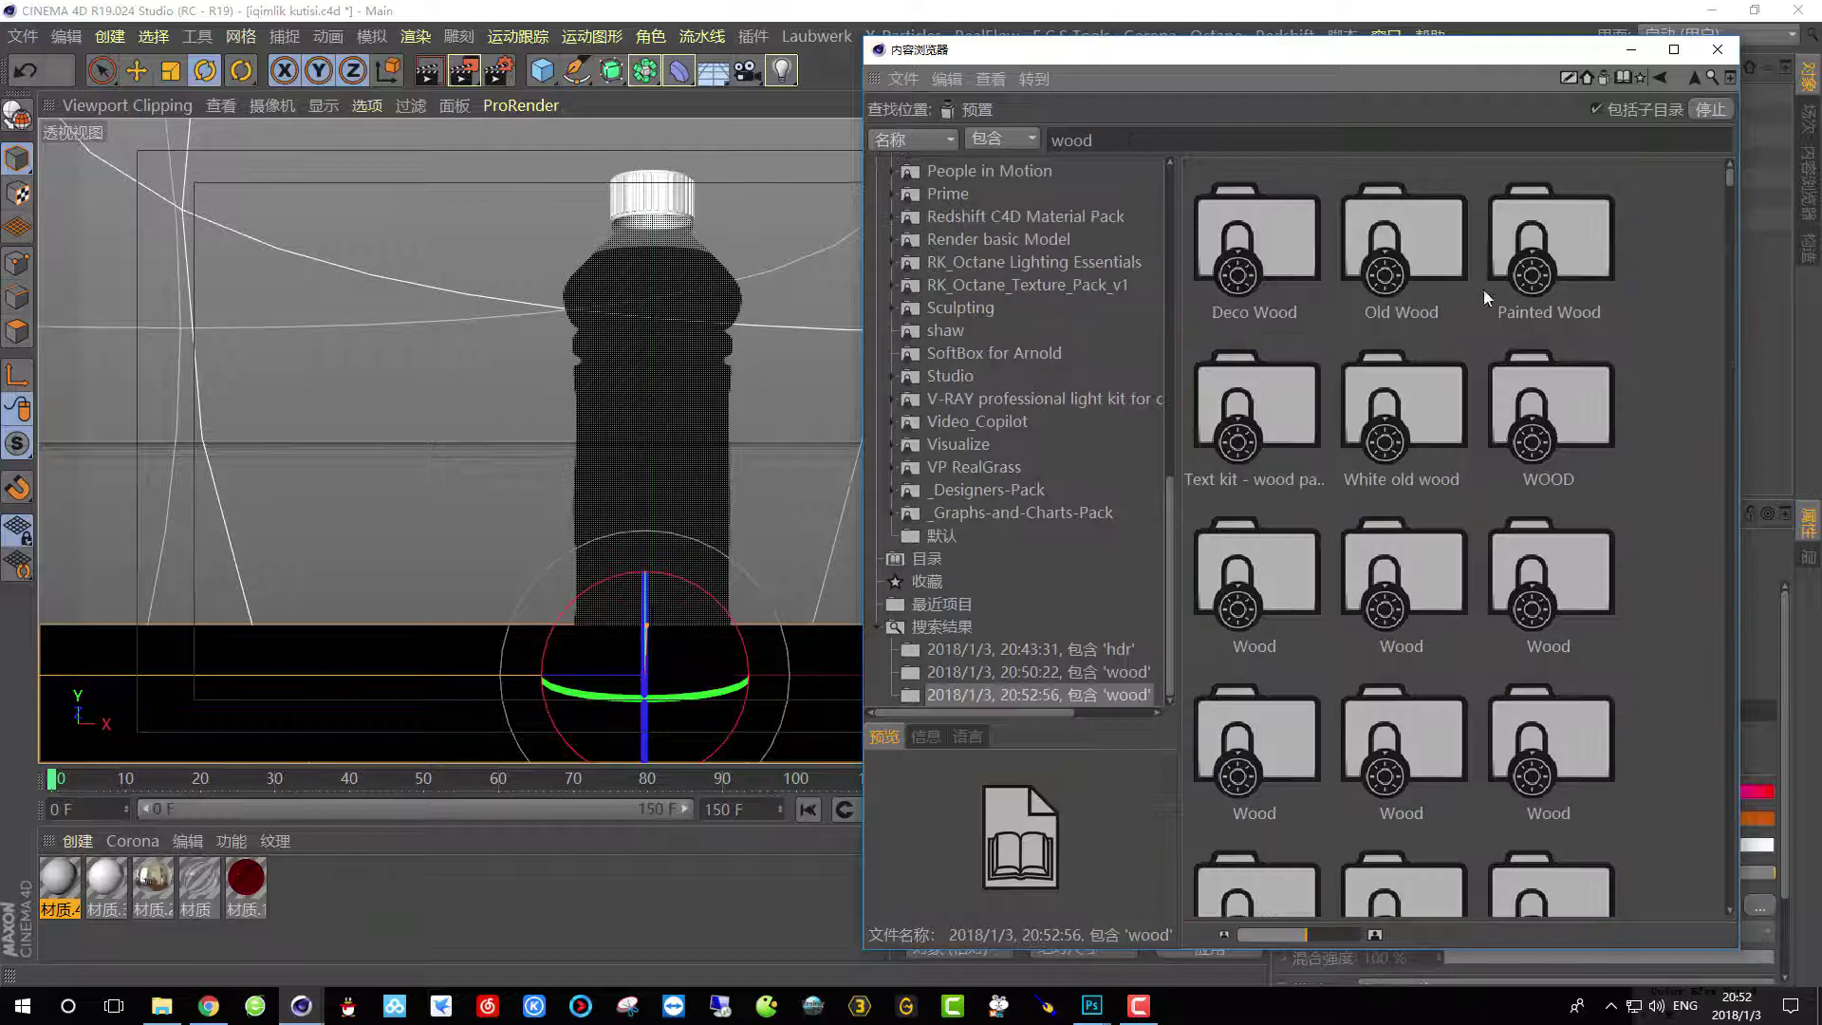
scroll(1420, 365, "down", 10)
scroll(1420, 374, "down", 10)
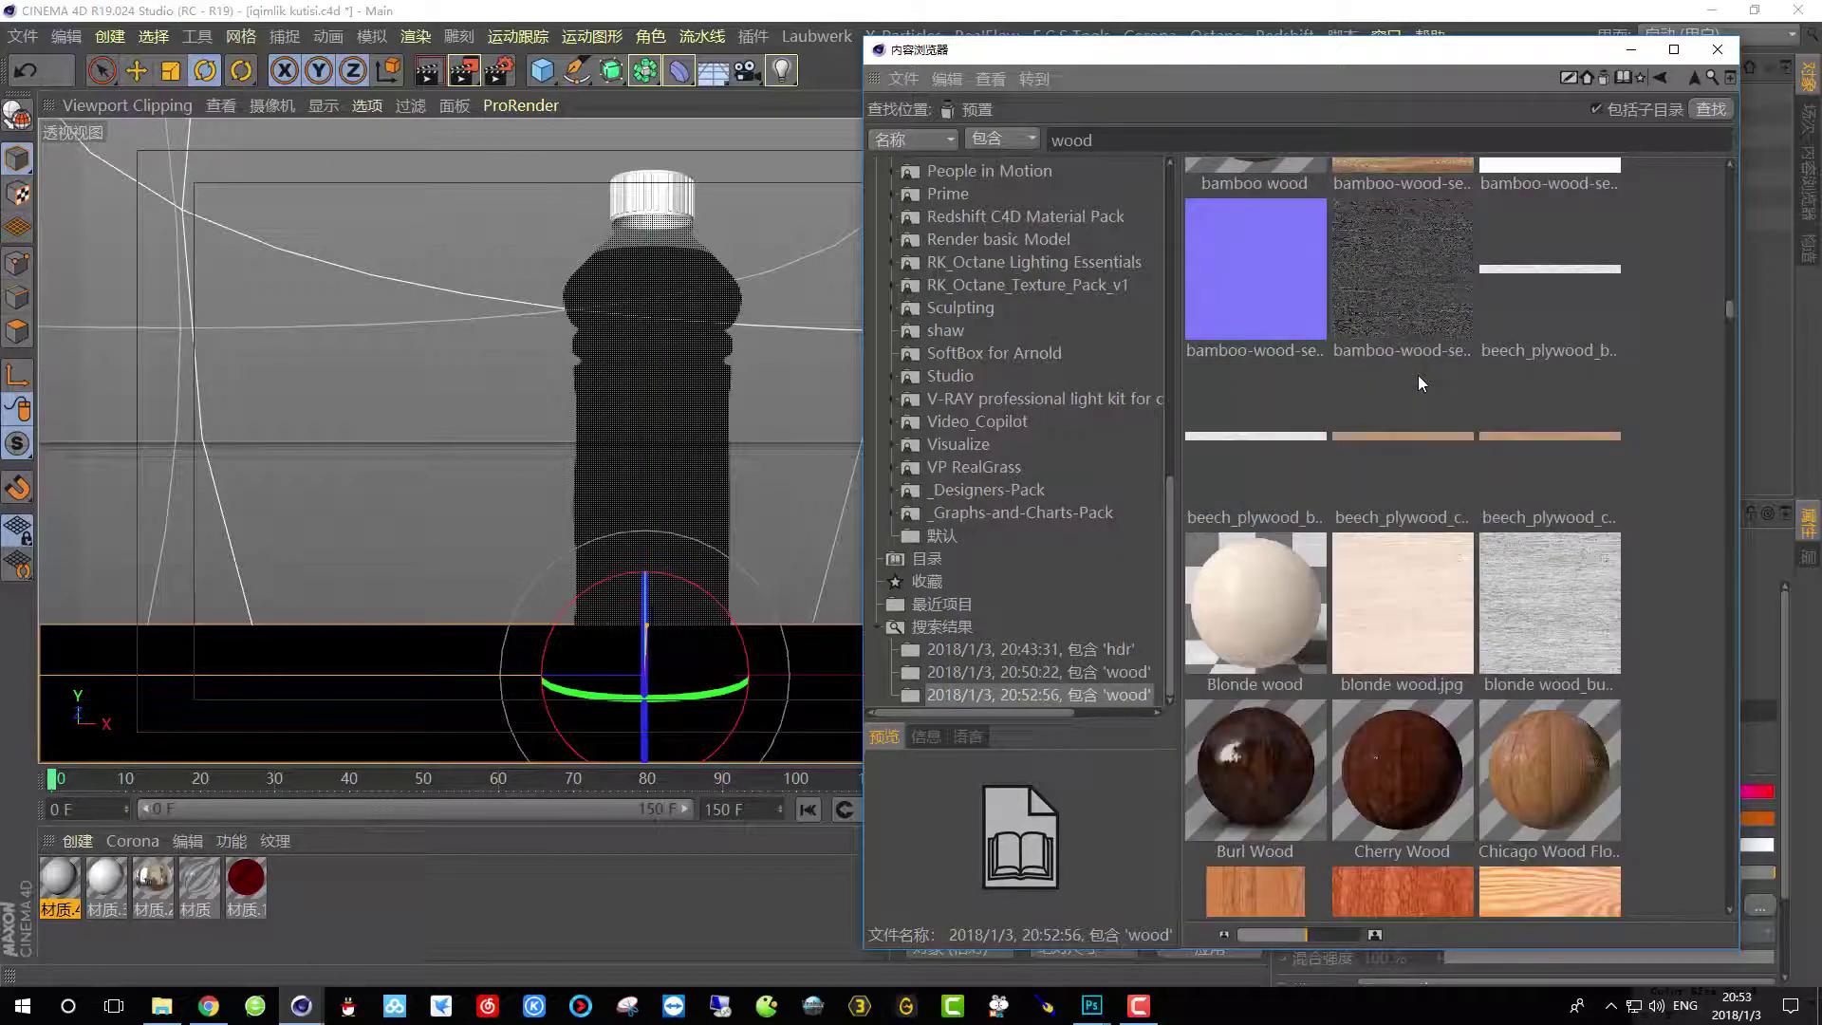
scroll(1418, 374, "down", 4)
Browse the Studio and Prime preset libraries and examine the wood materials in Prime's Materials > Wood folder.
left_click(949, 376)
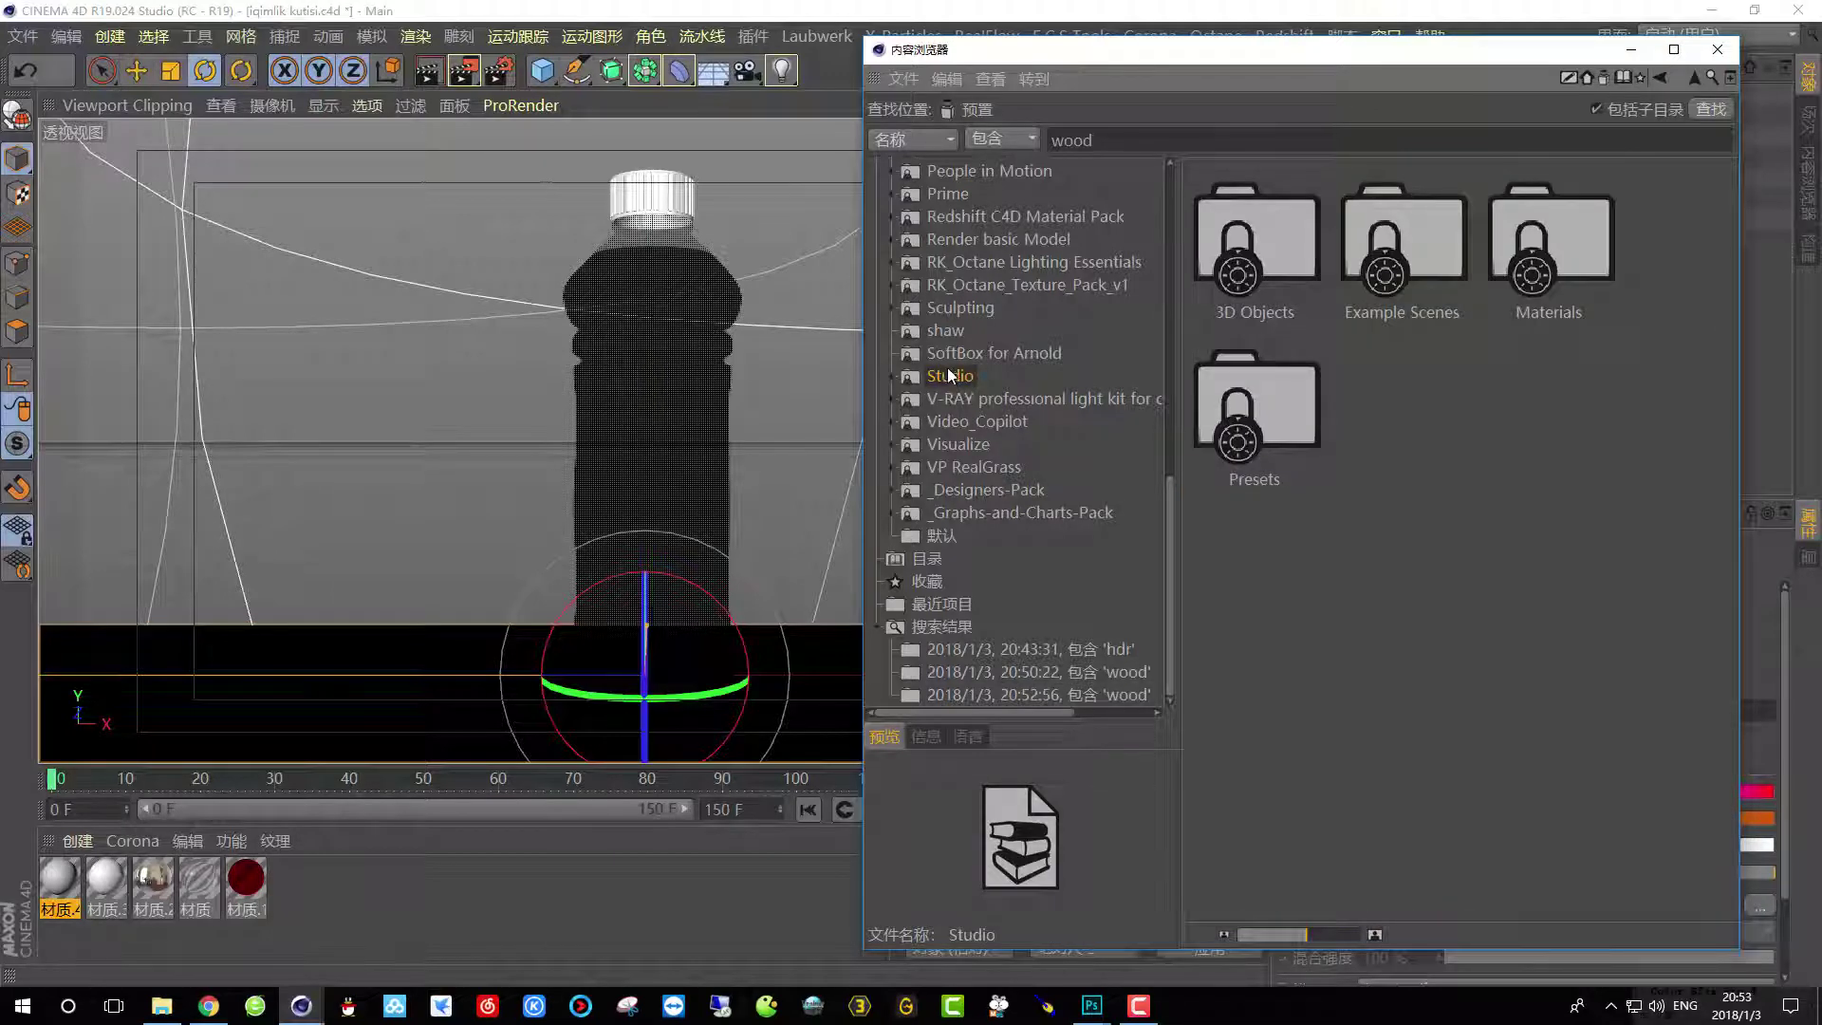
double_click(1568, 207)
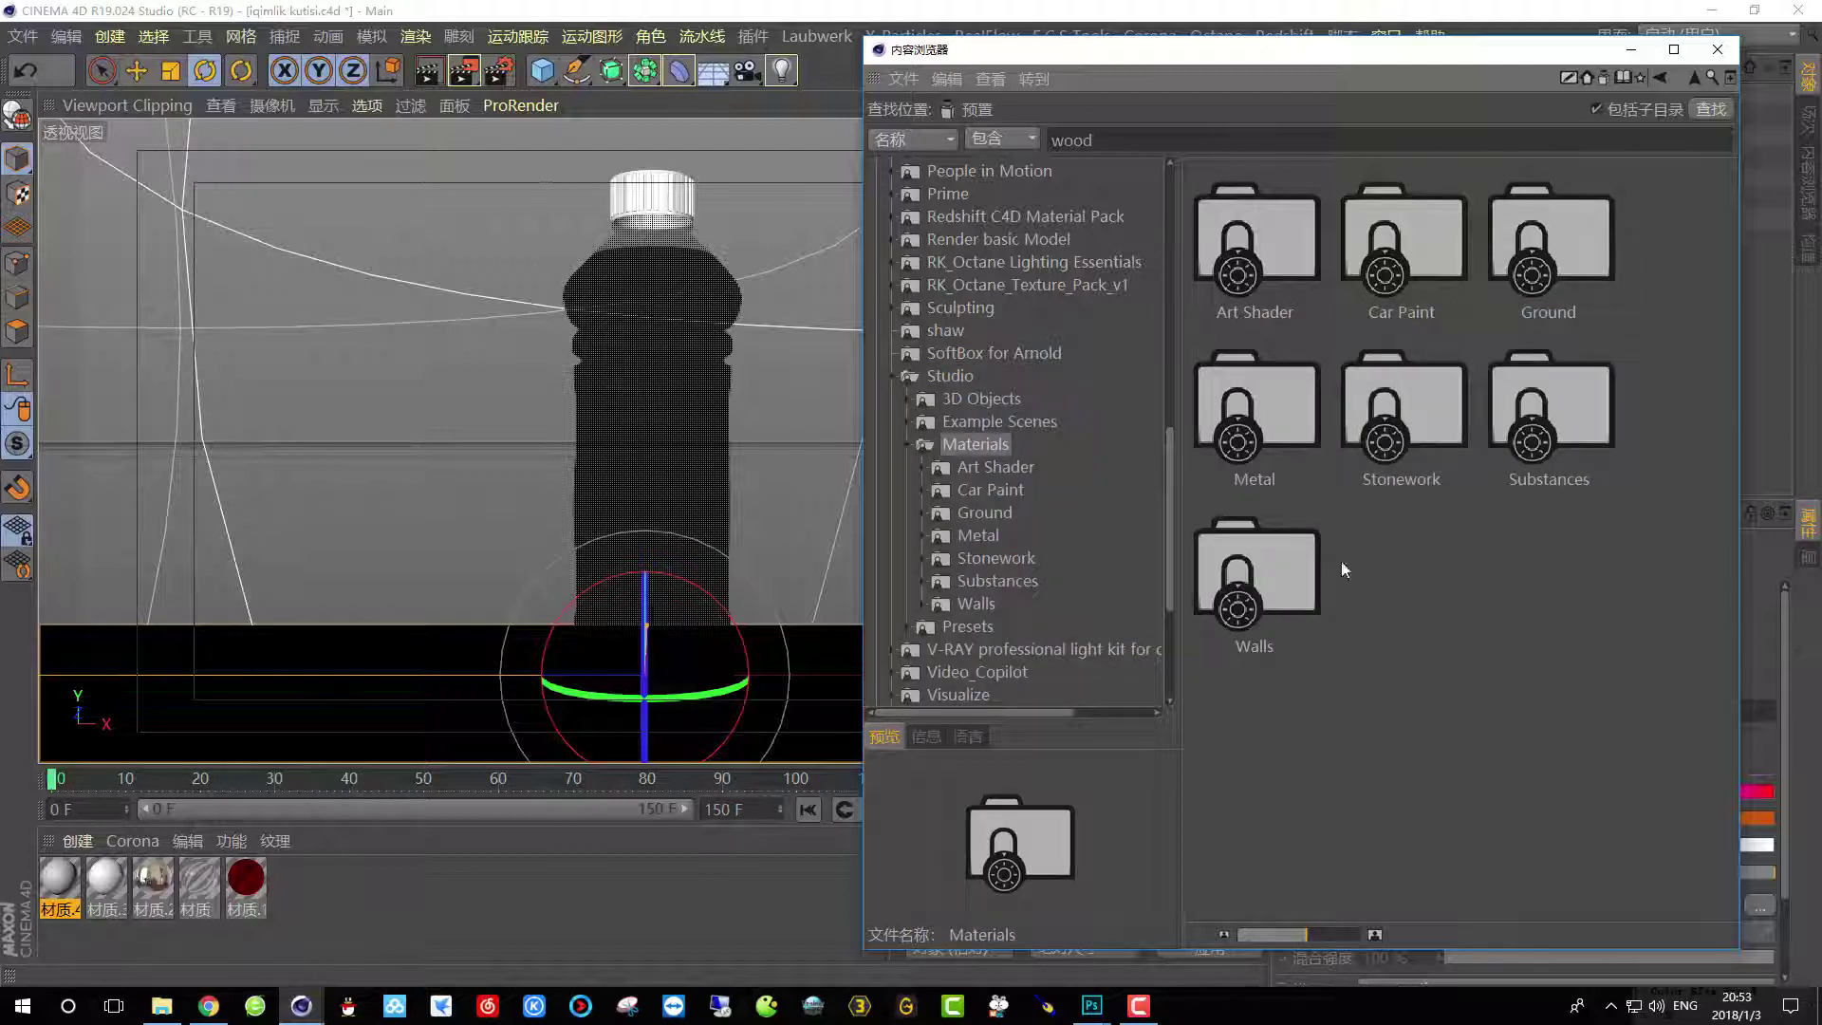
left_click(892, 375)
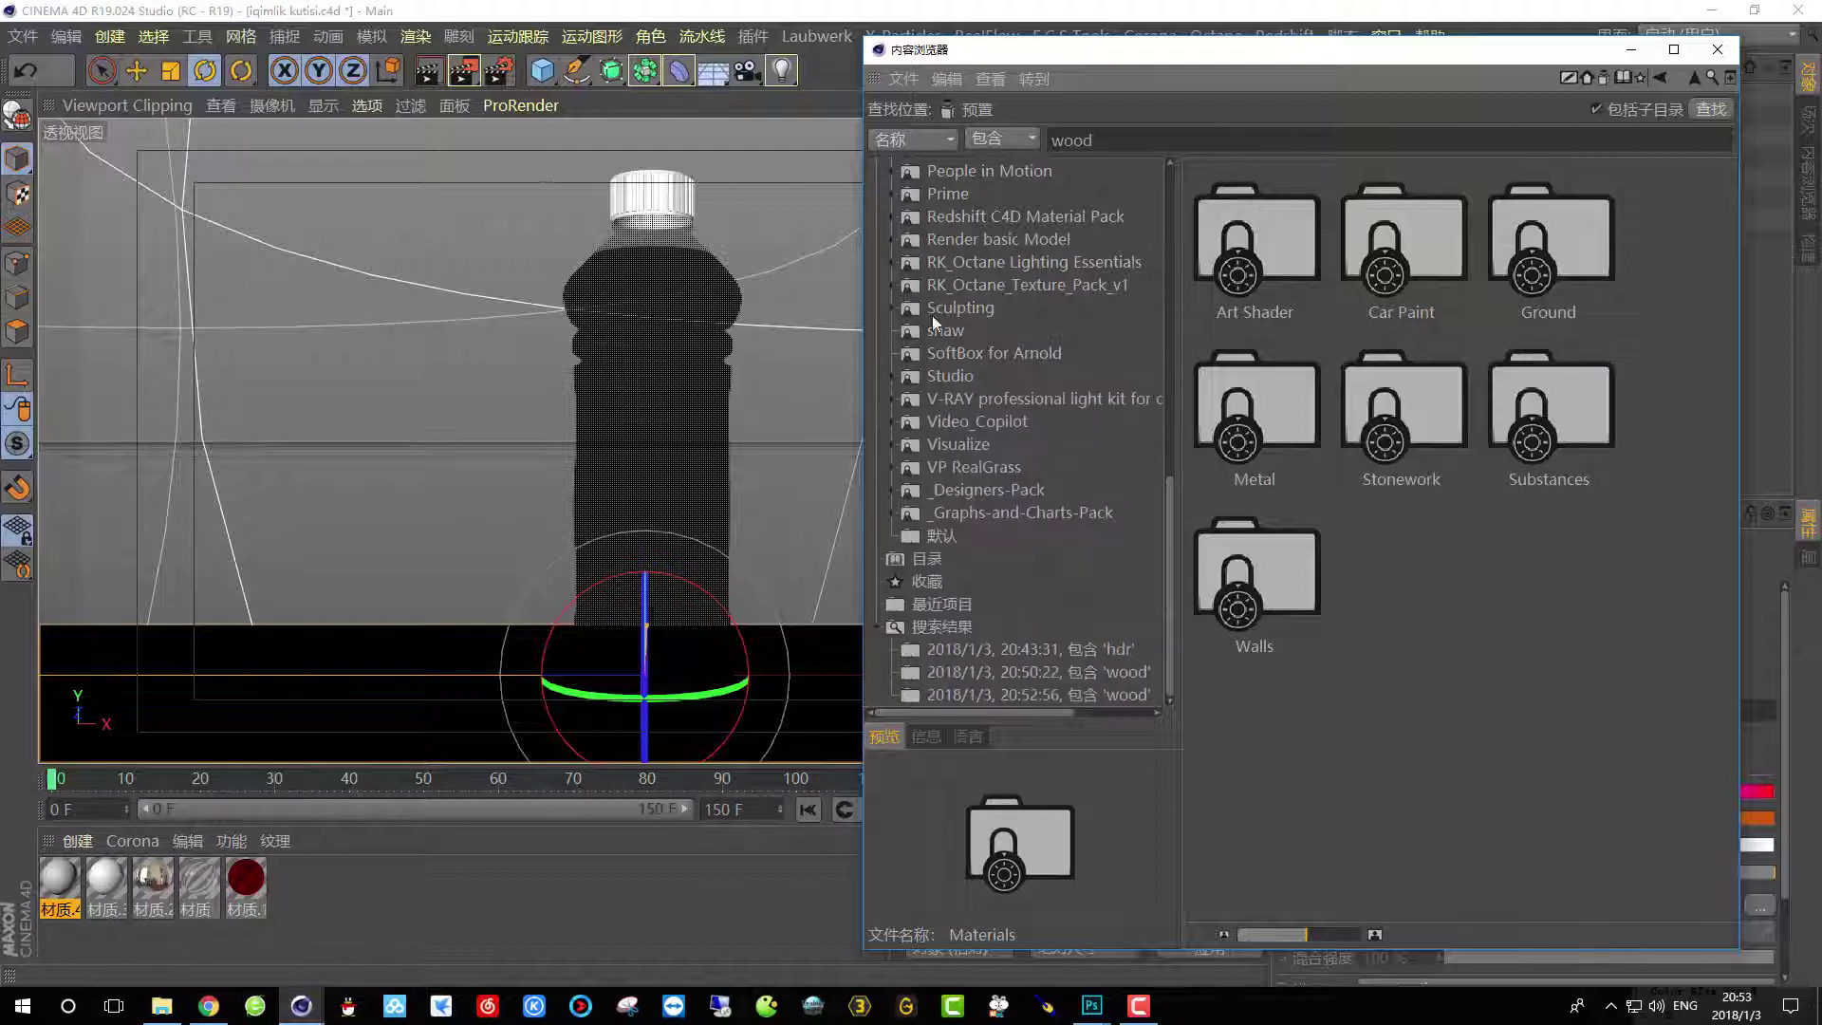
left_click(936, 305)
left_click(892, 307)
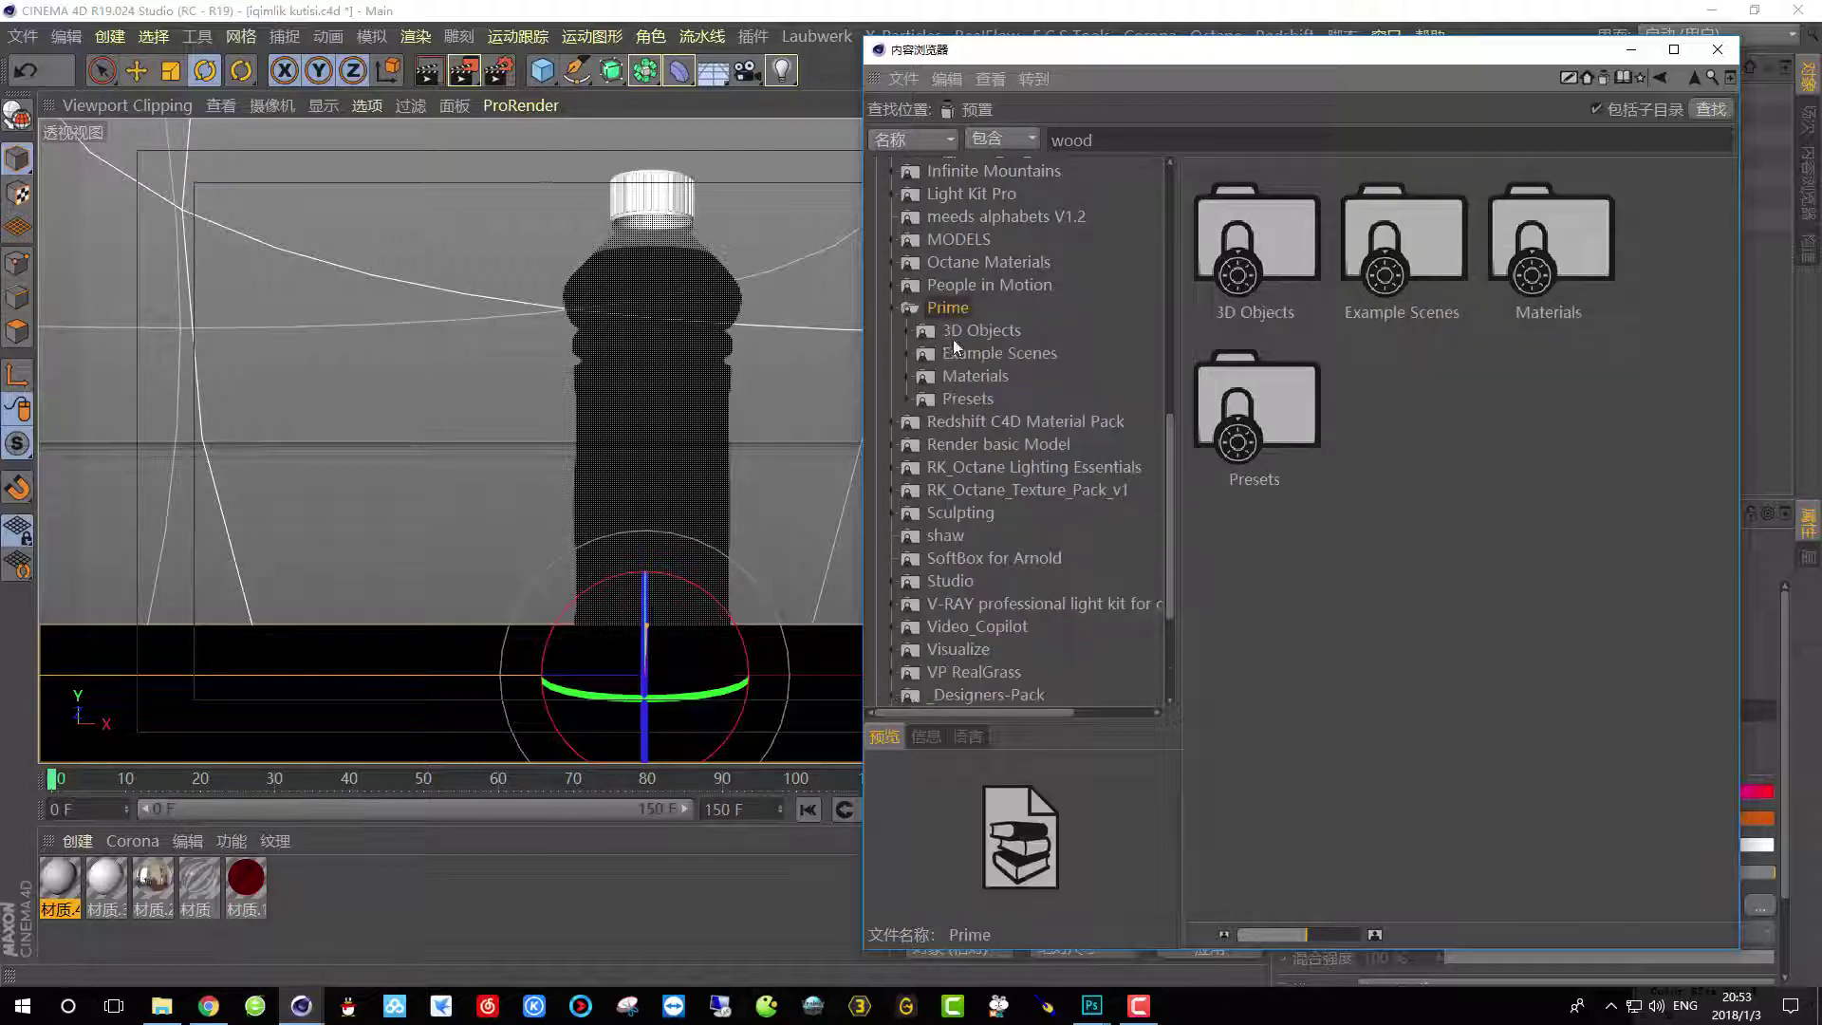
left_click(964, 375)
scroll(1342, 407, "down", 1)
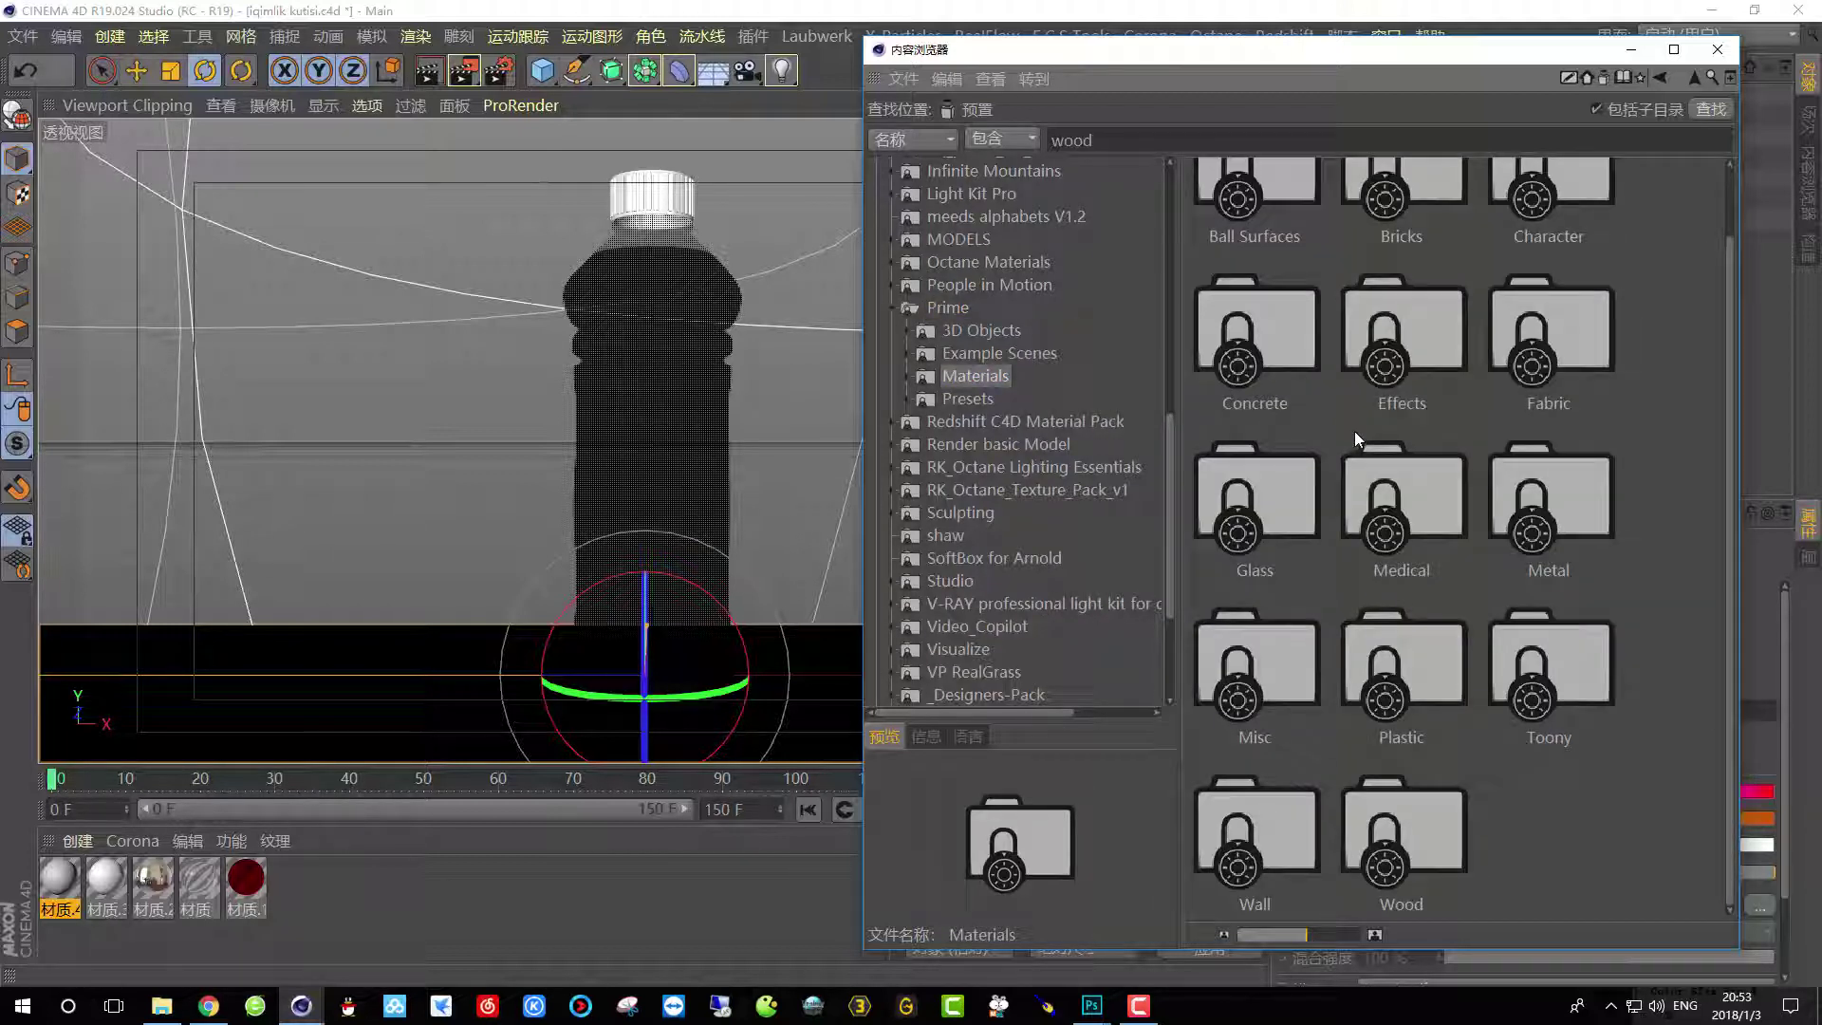
double_click(1405, 857)
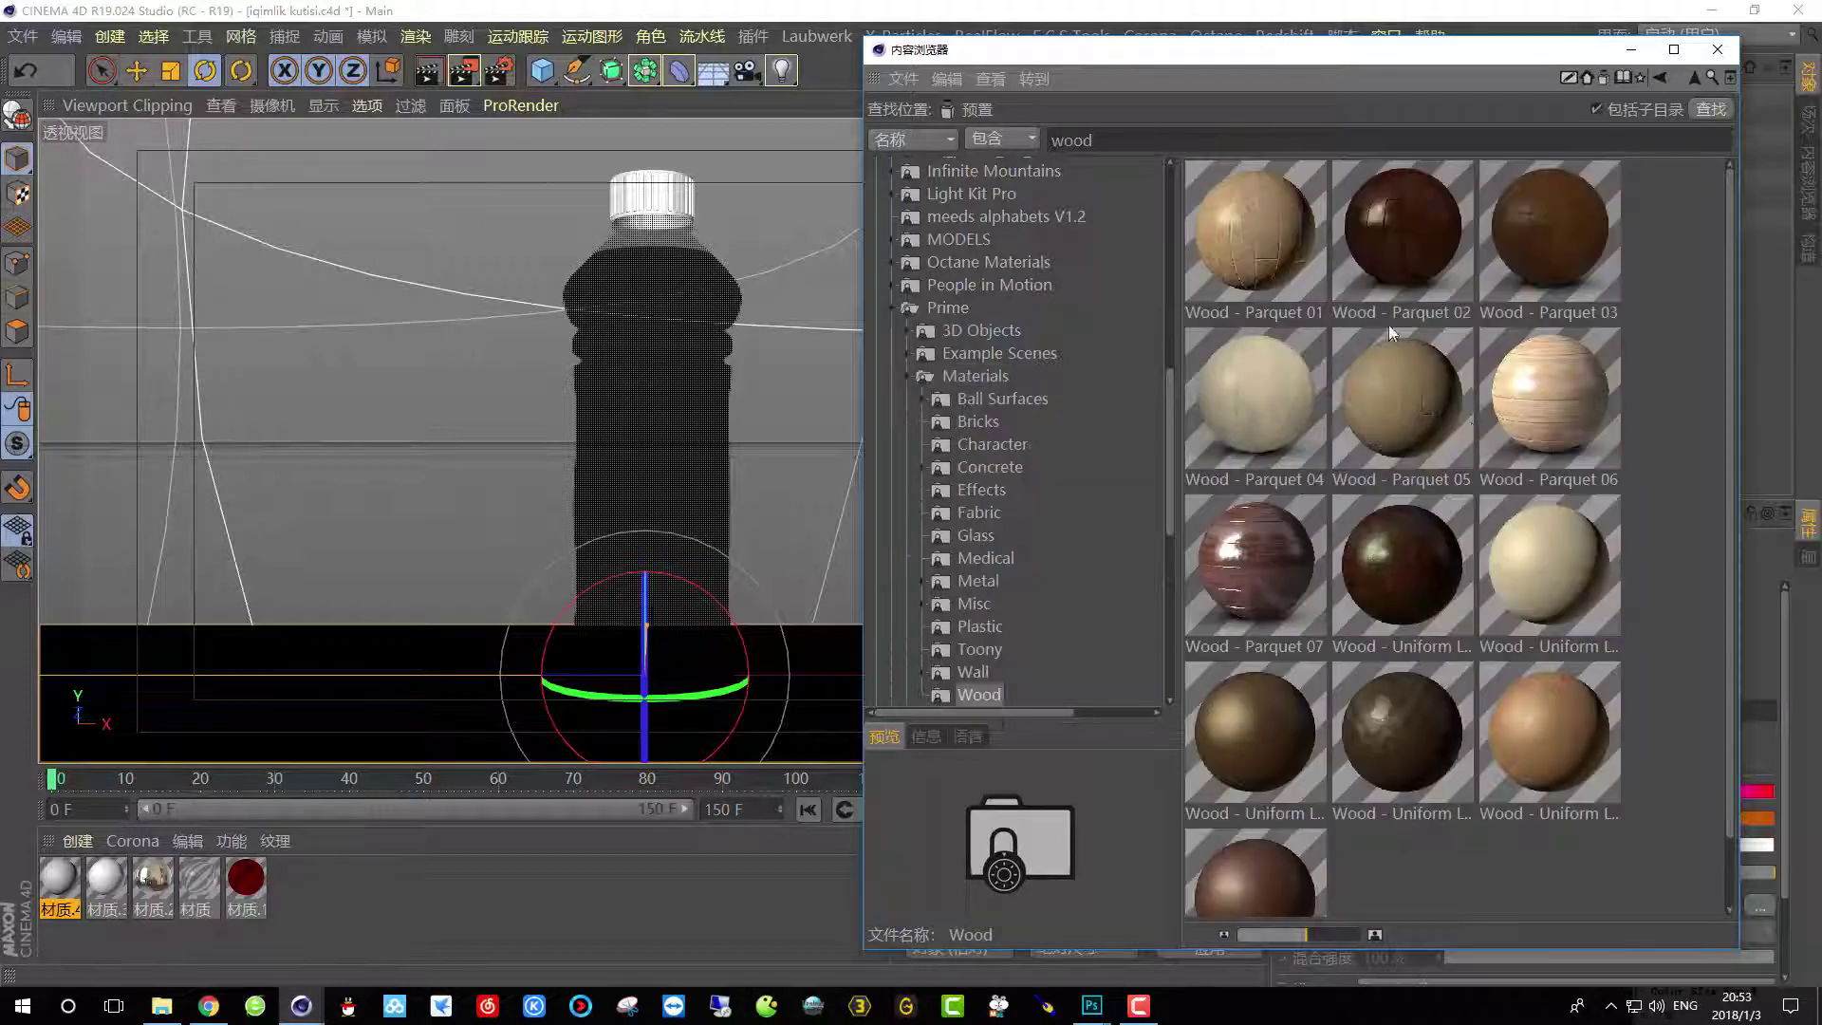
scroll(1319, 357, "down", 1)
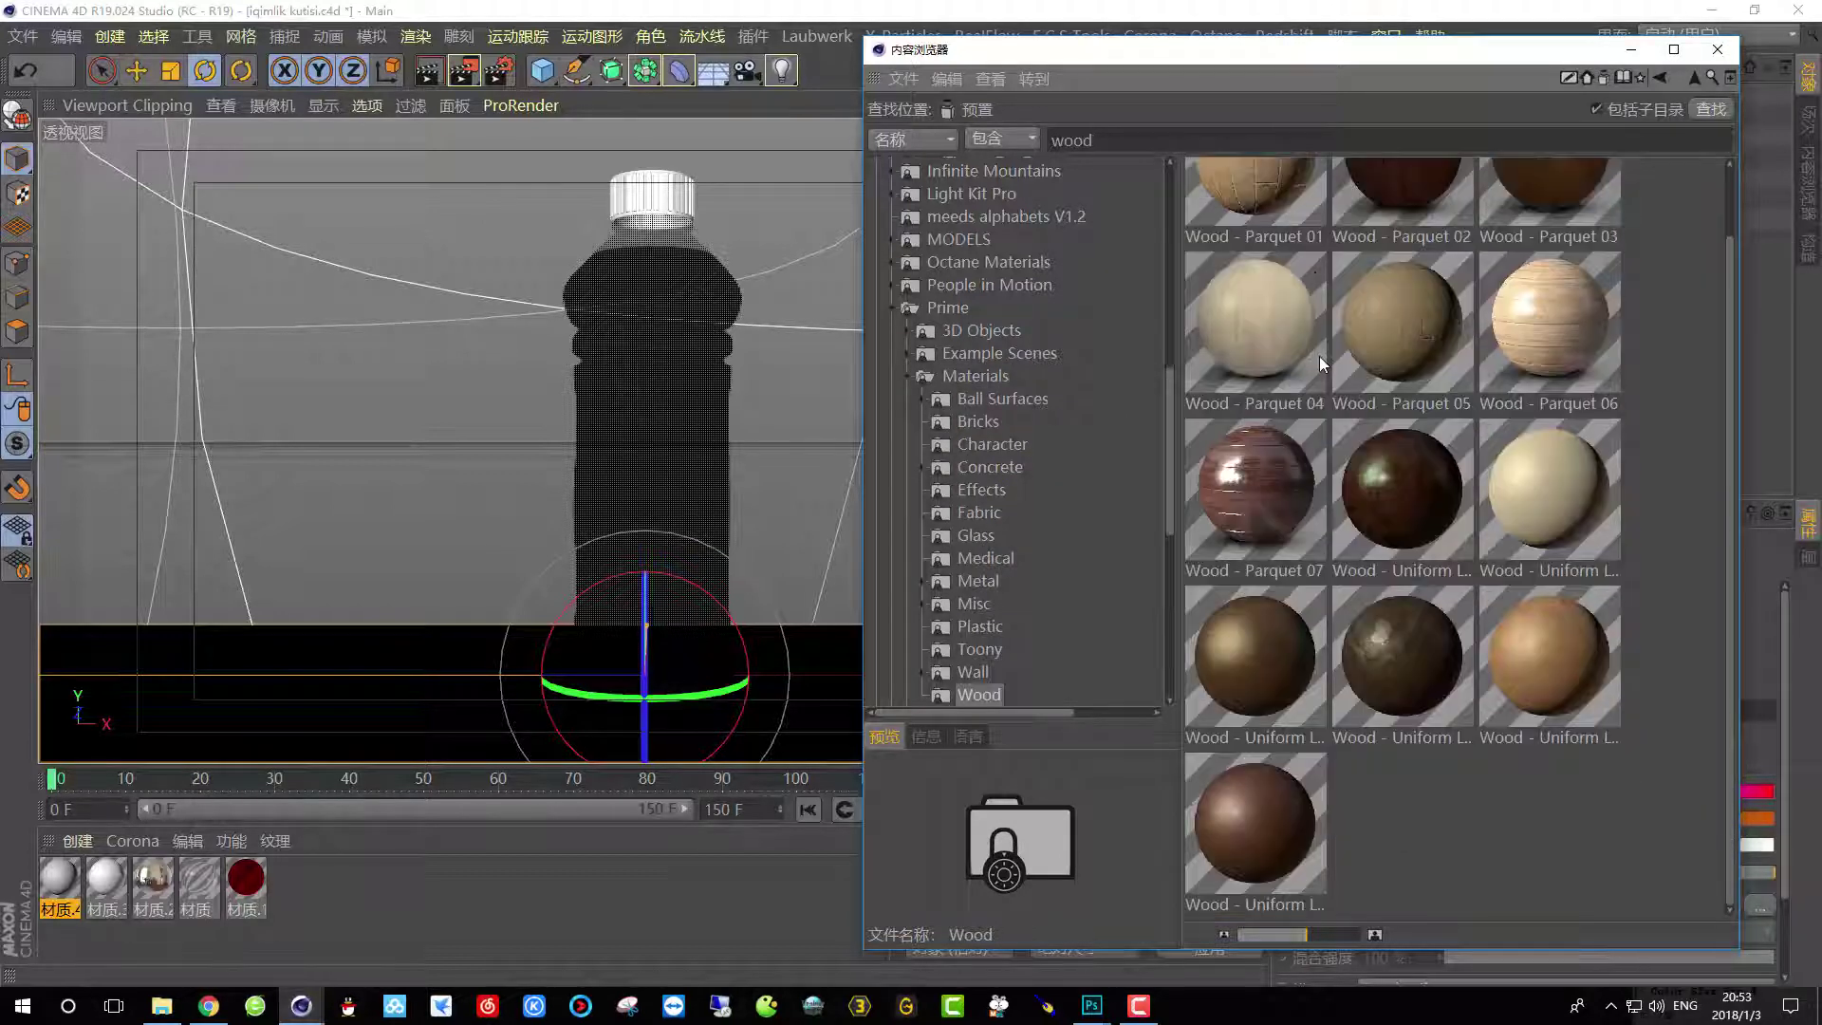
scroll(1319, 361, "up", 1)
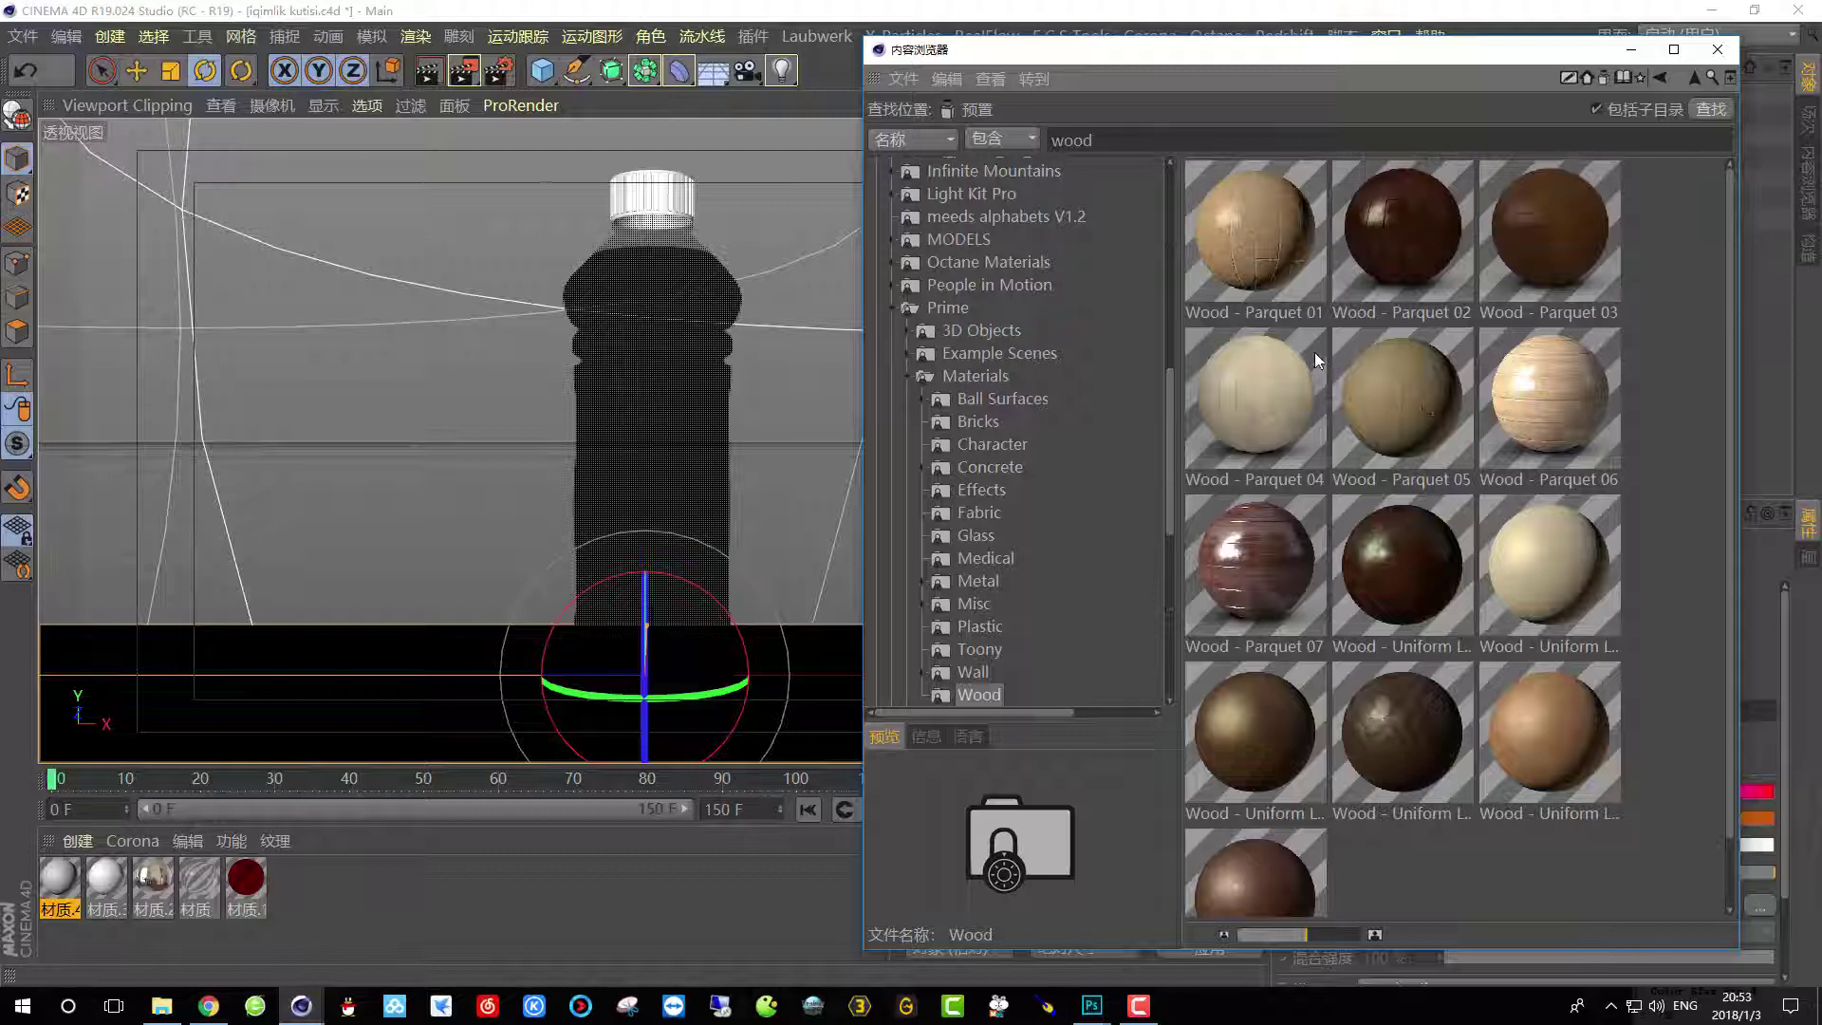
Add the Wood - Uniform Lacquered 05 preset to the scene's materials and close the content browser.
left_click_drag(1534, 737, 632, 902)
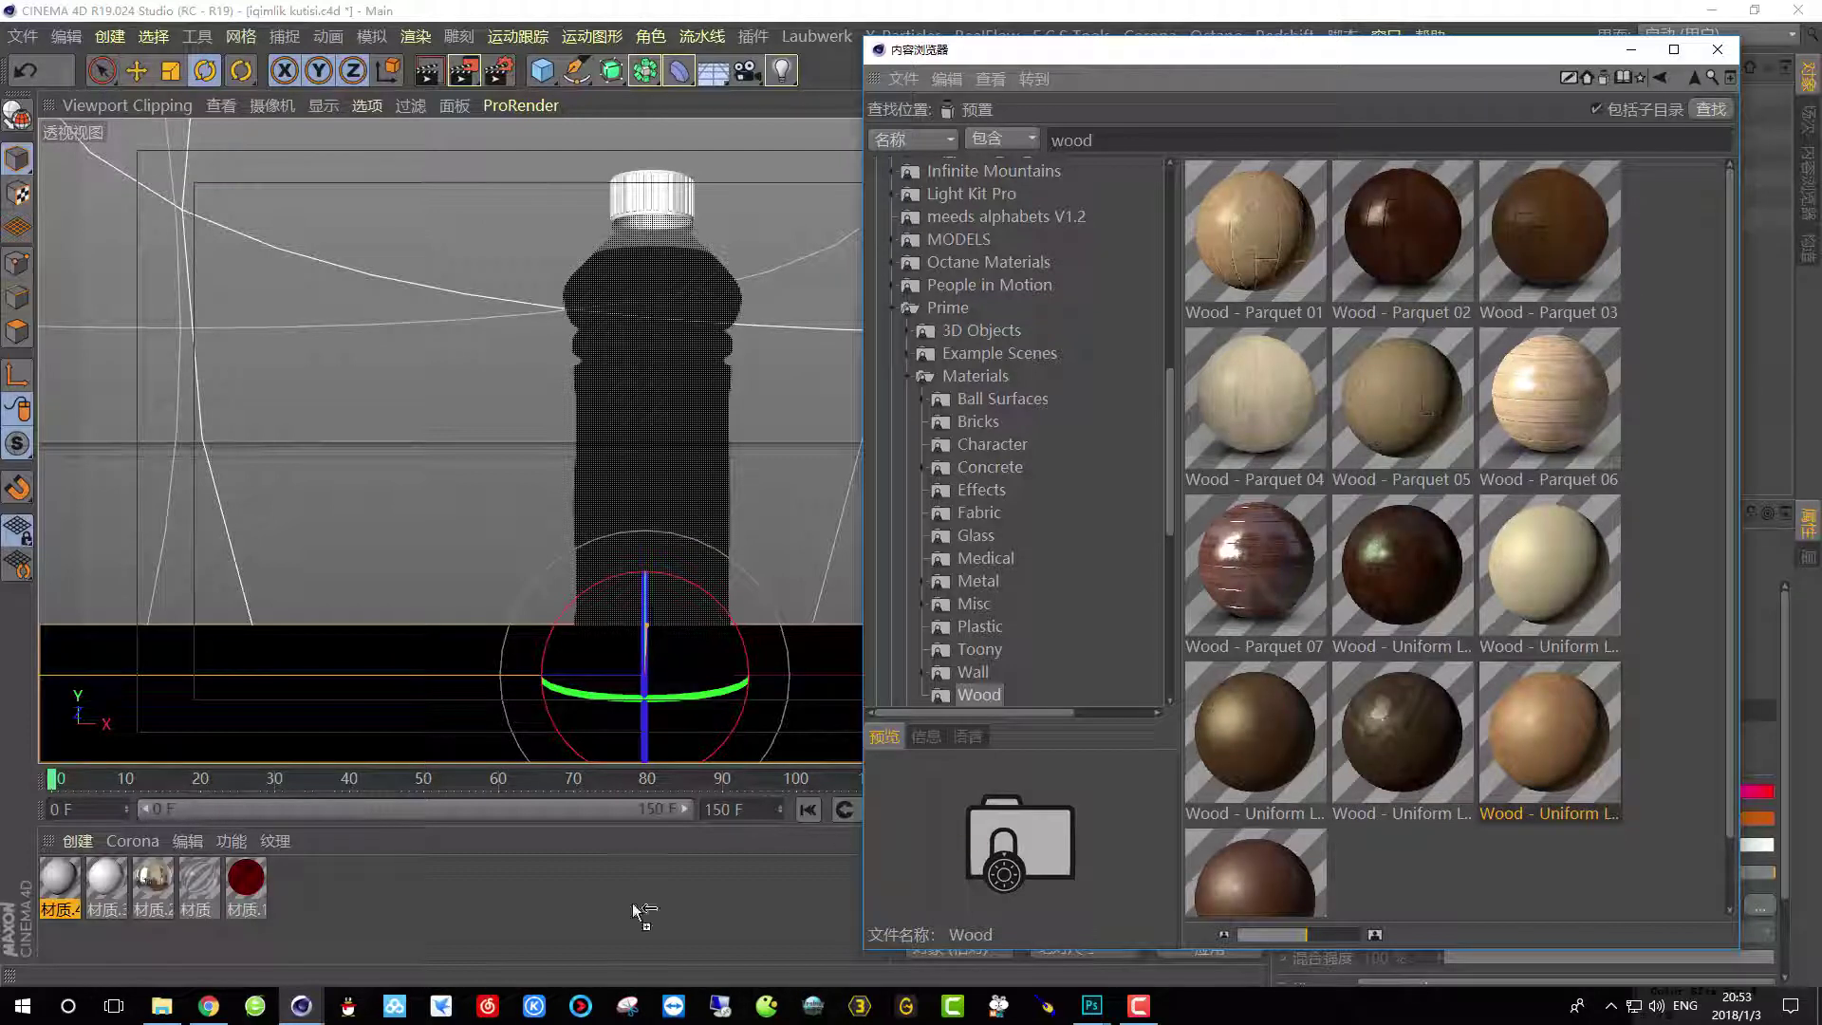
left_click_drag(336, 886, 341, 888)
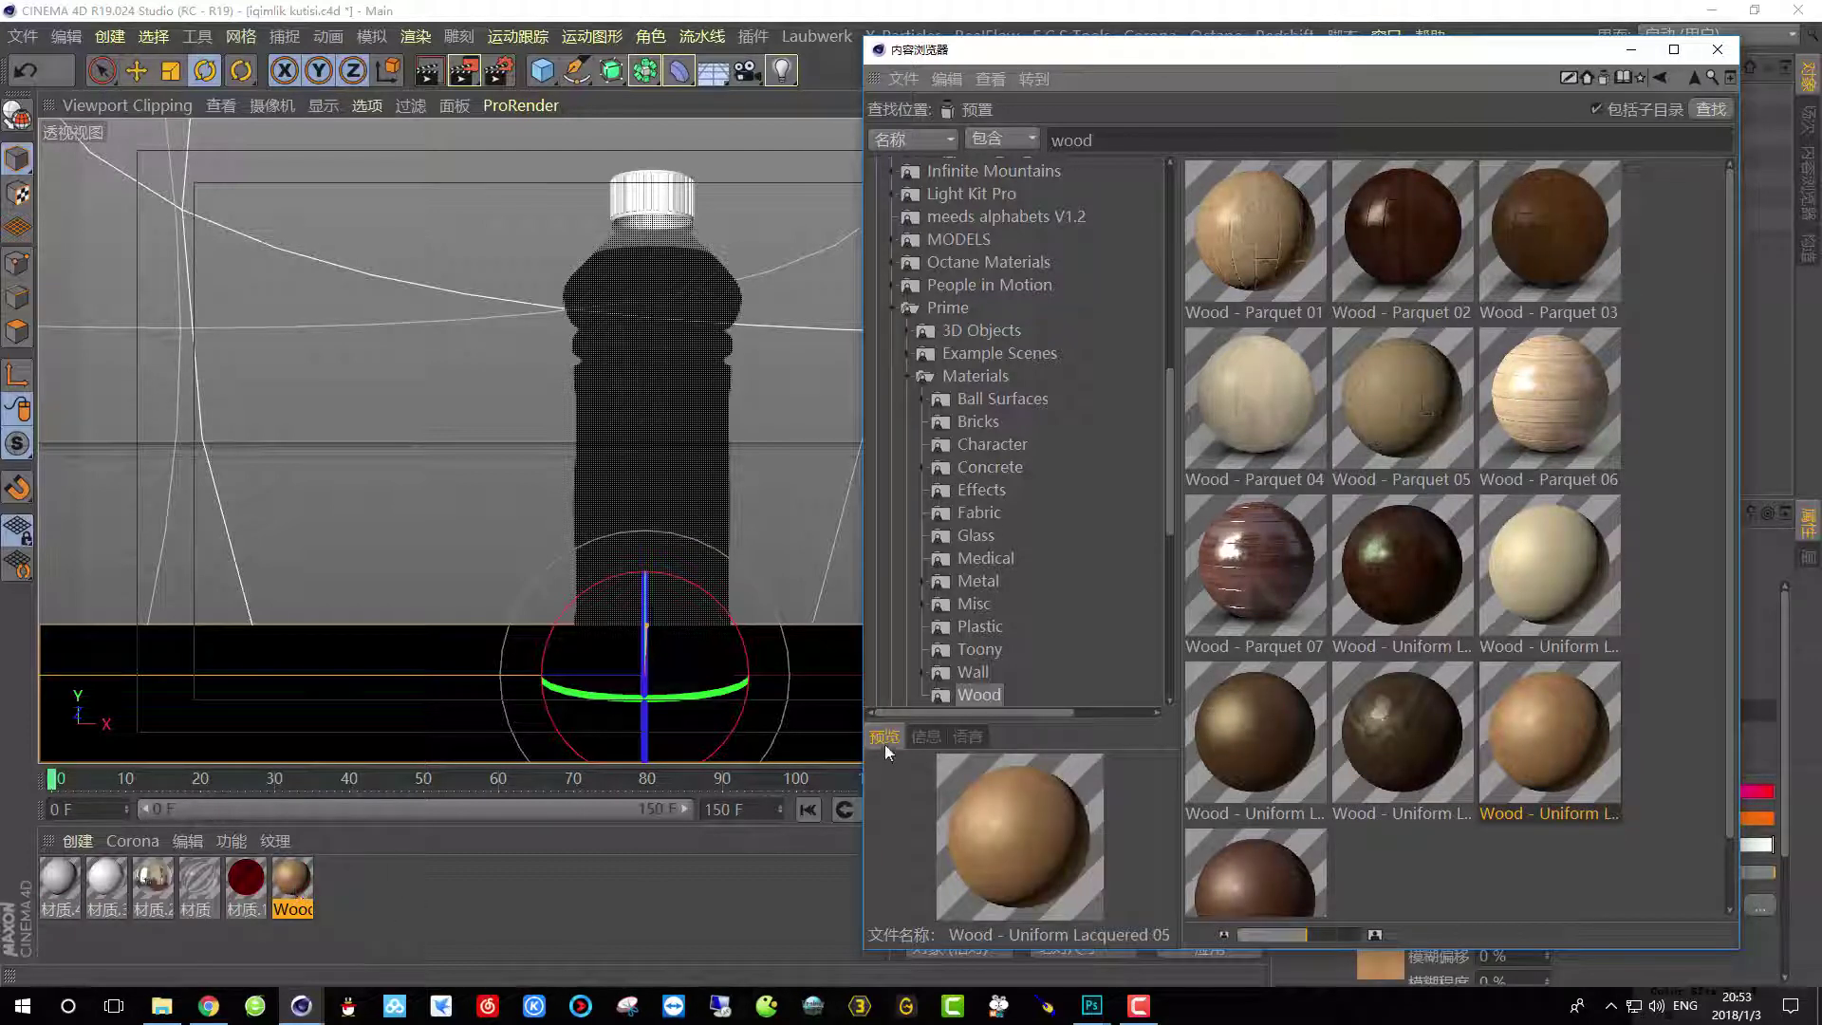
left_click(893, 308)
left_click(1717, 49)
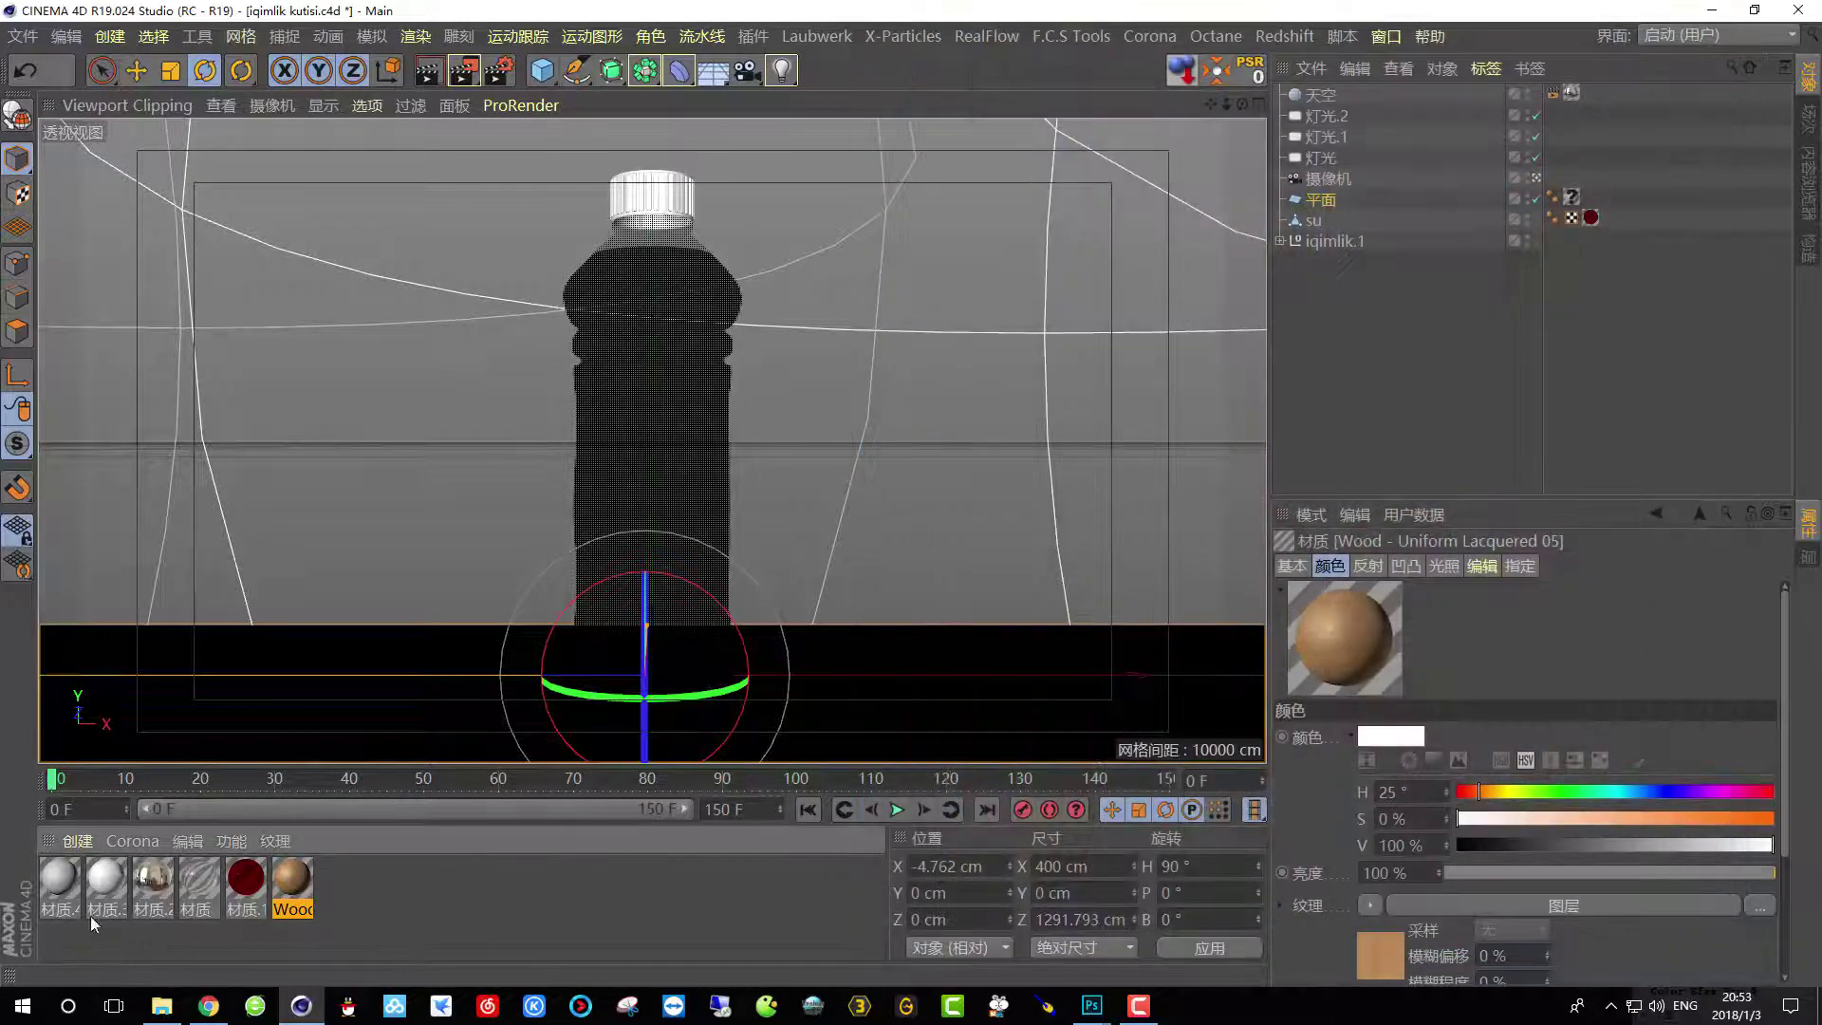
Load parquet2 from the desktop as the colour texture of 材质.4, without copying it to the project folder, and close the material editor.
double_click(60, 881)
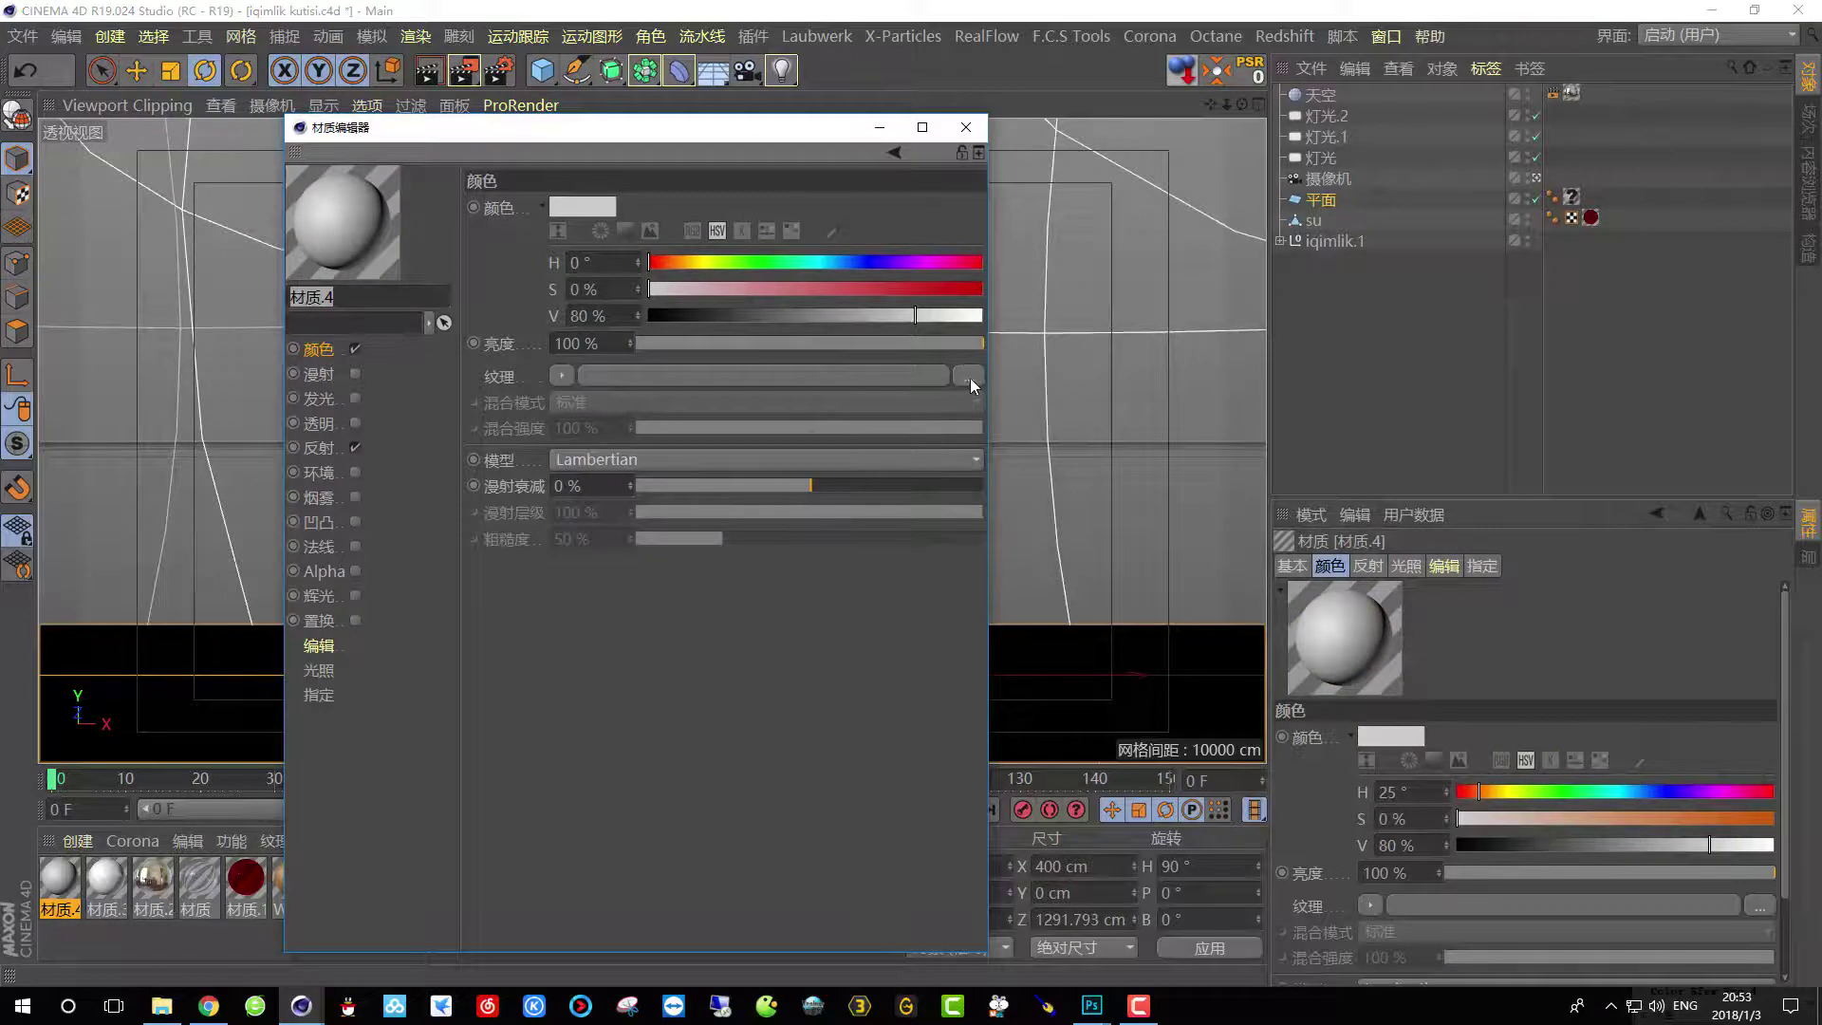
left_click(969, 378)
left_click(394, 179)
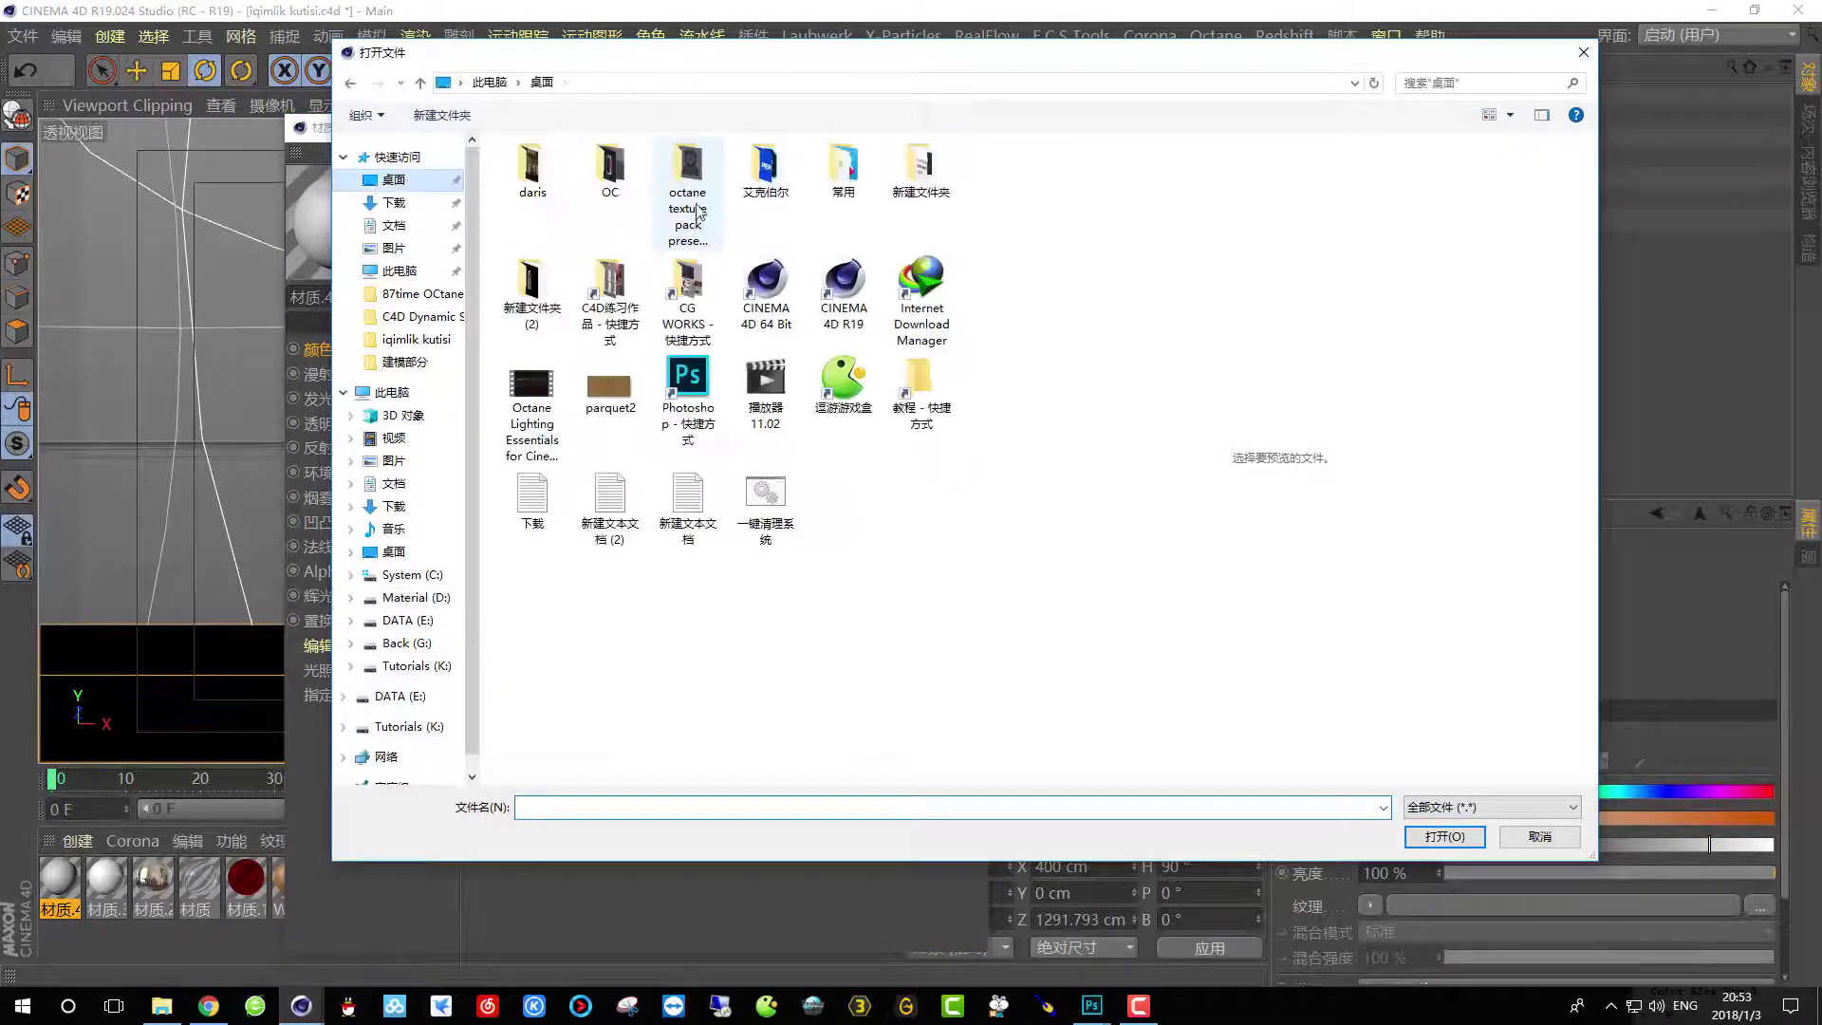
left_click(585, 398)
left_click(1444, 836)
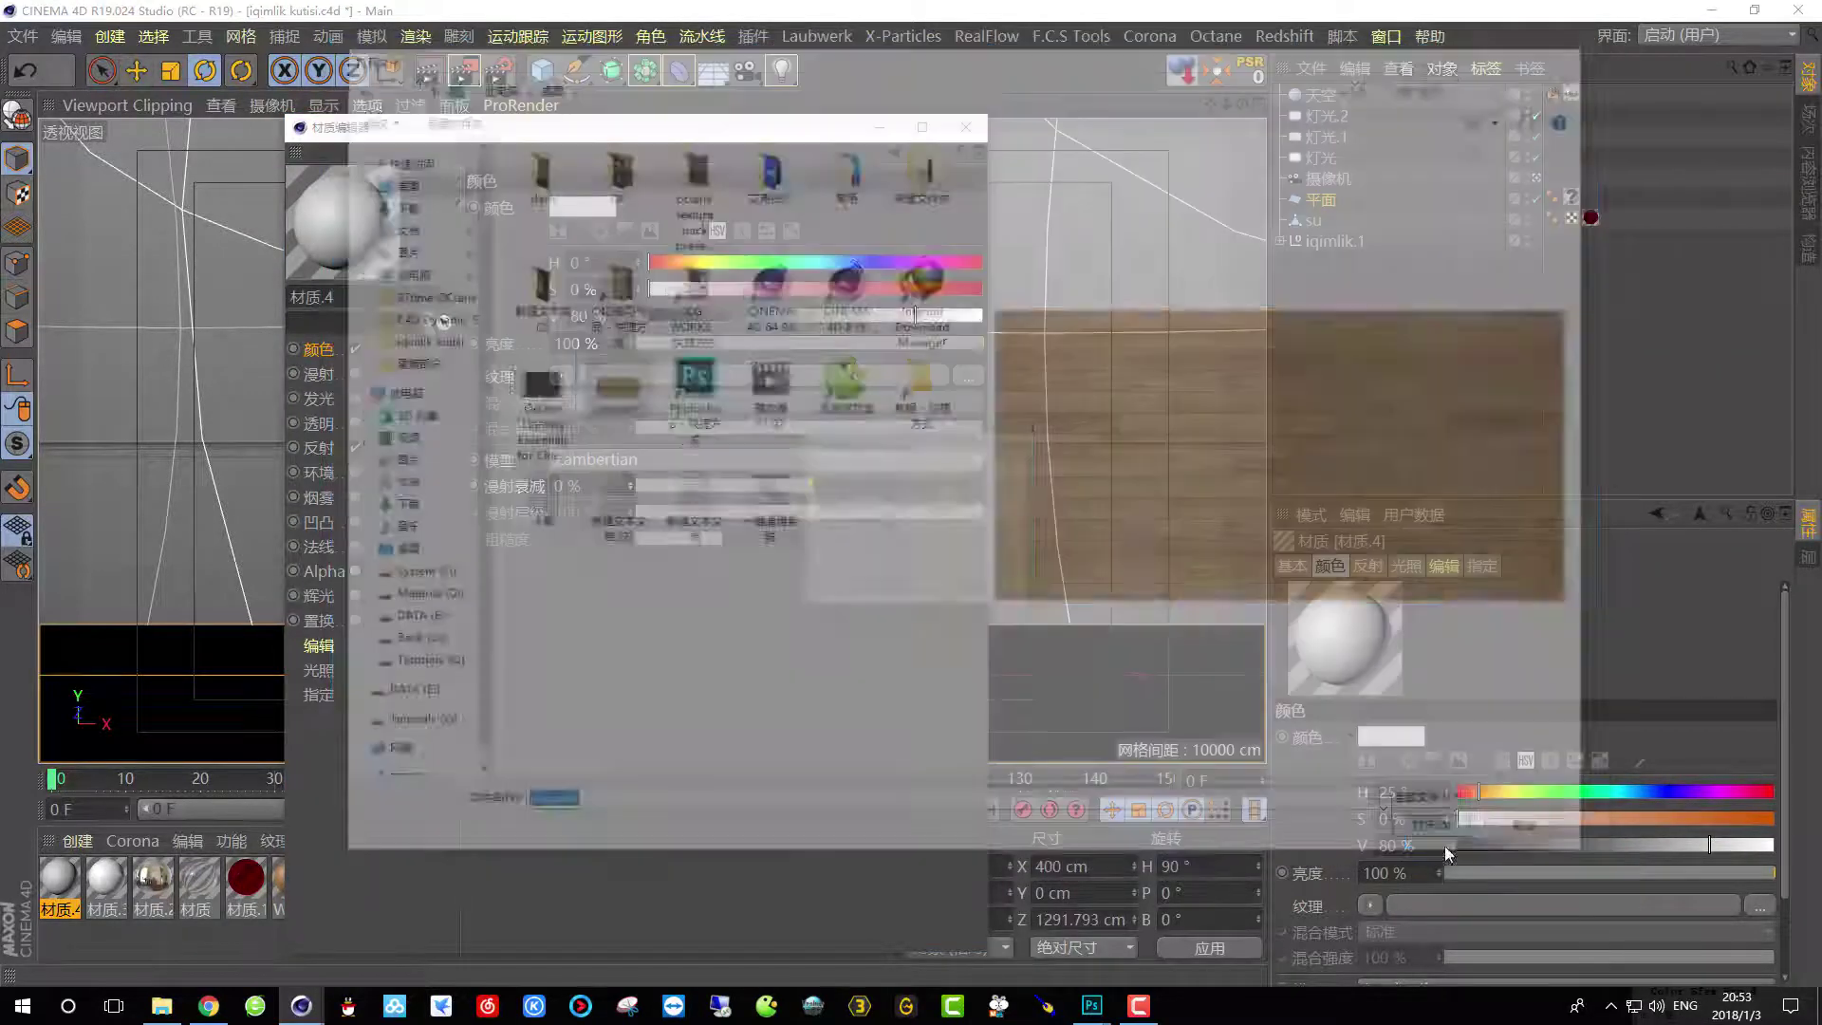
left_click(968, 581)
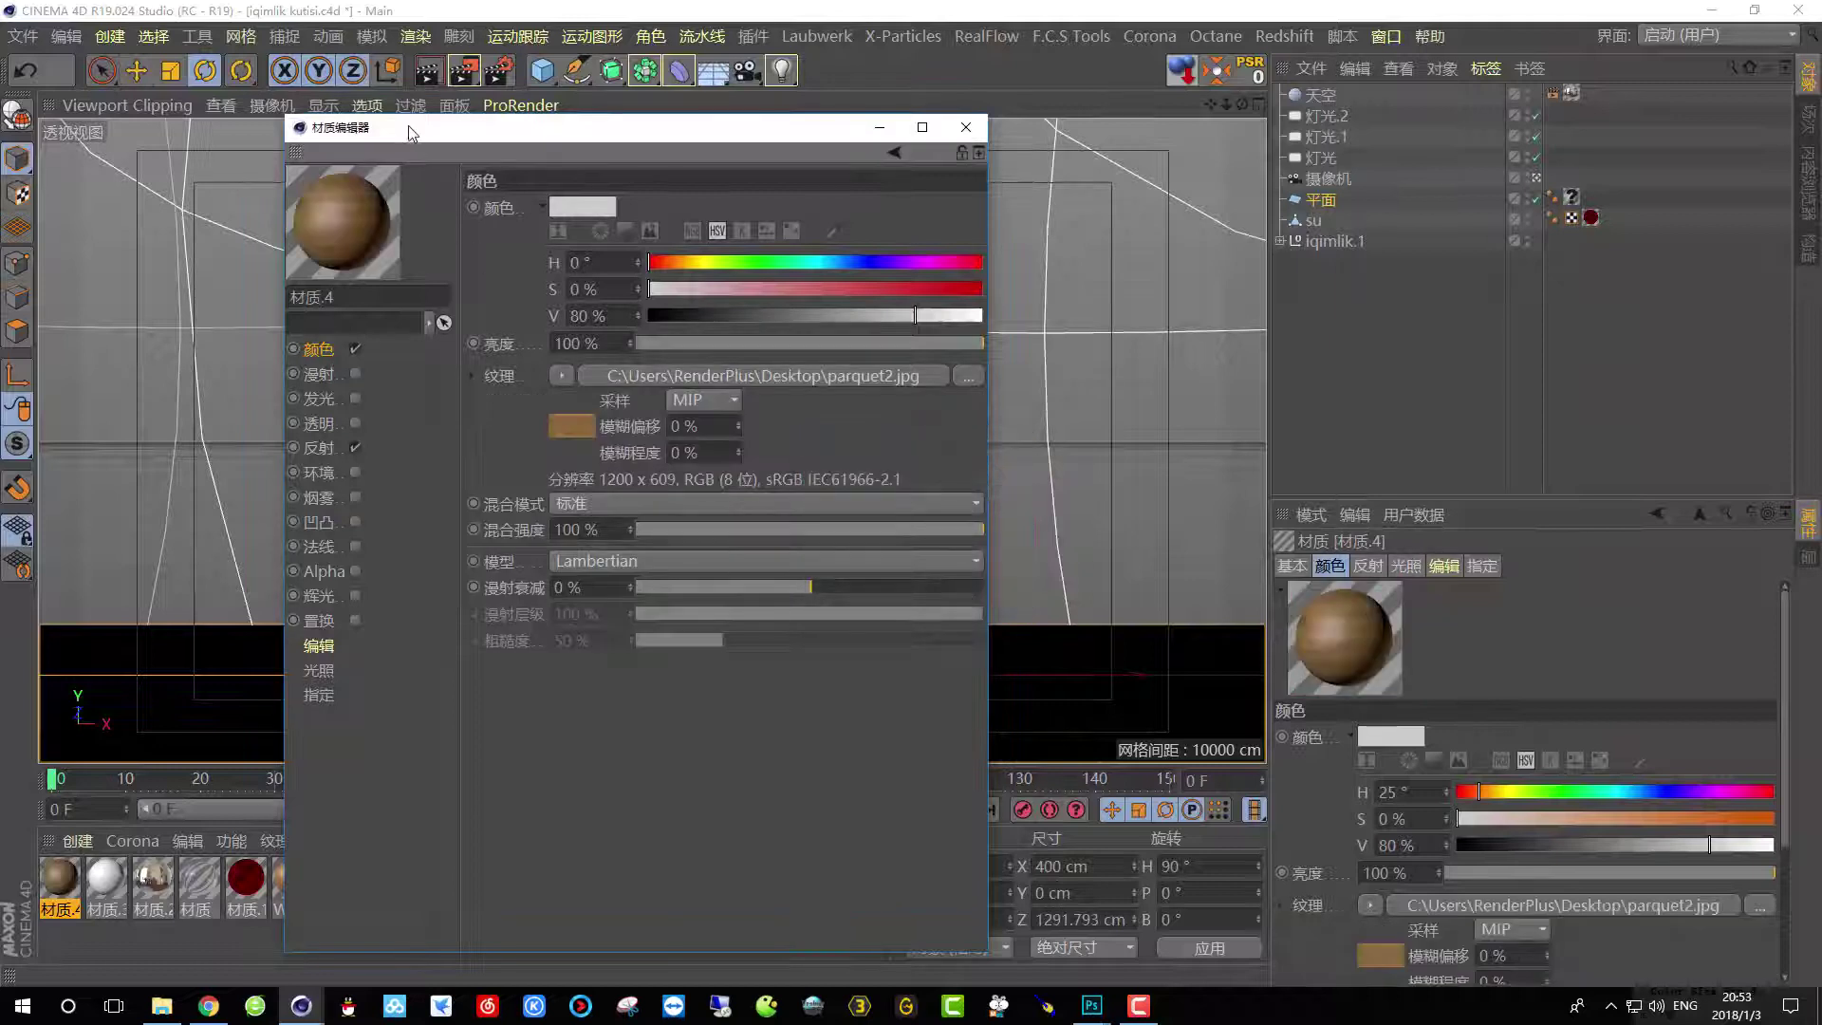
left_click_drag(411, 133, 636, 353)
left_click(1195, 339)
Render a region around the bottle's base and replace the floor plane's material with the parquet material 材质.4.
left_click(464, 69)
left_click(531, 114)
left_click_drag(204, 513, 592, 762)
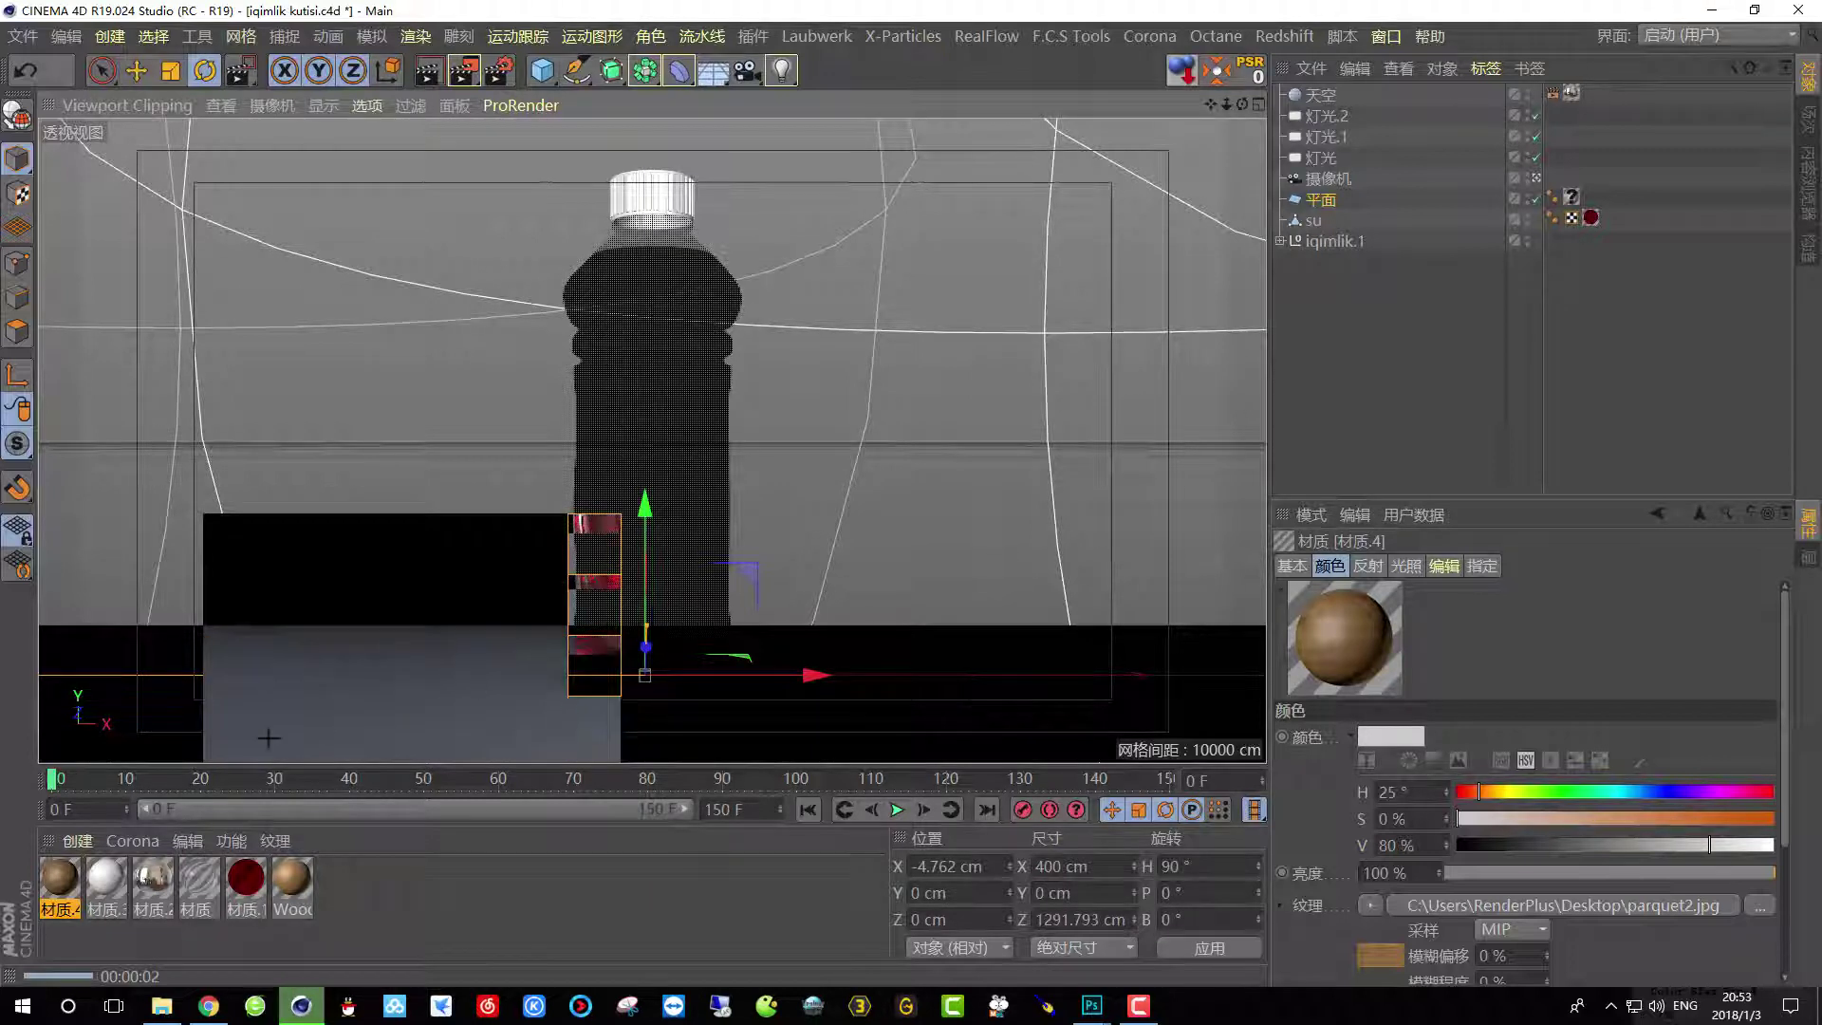
left_click_drag(59, 887, 1571, 200)
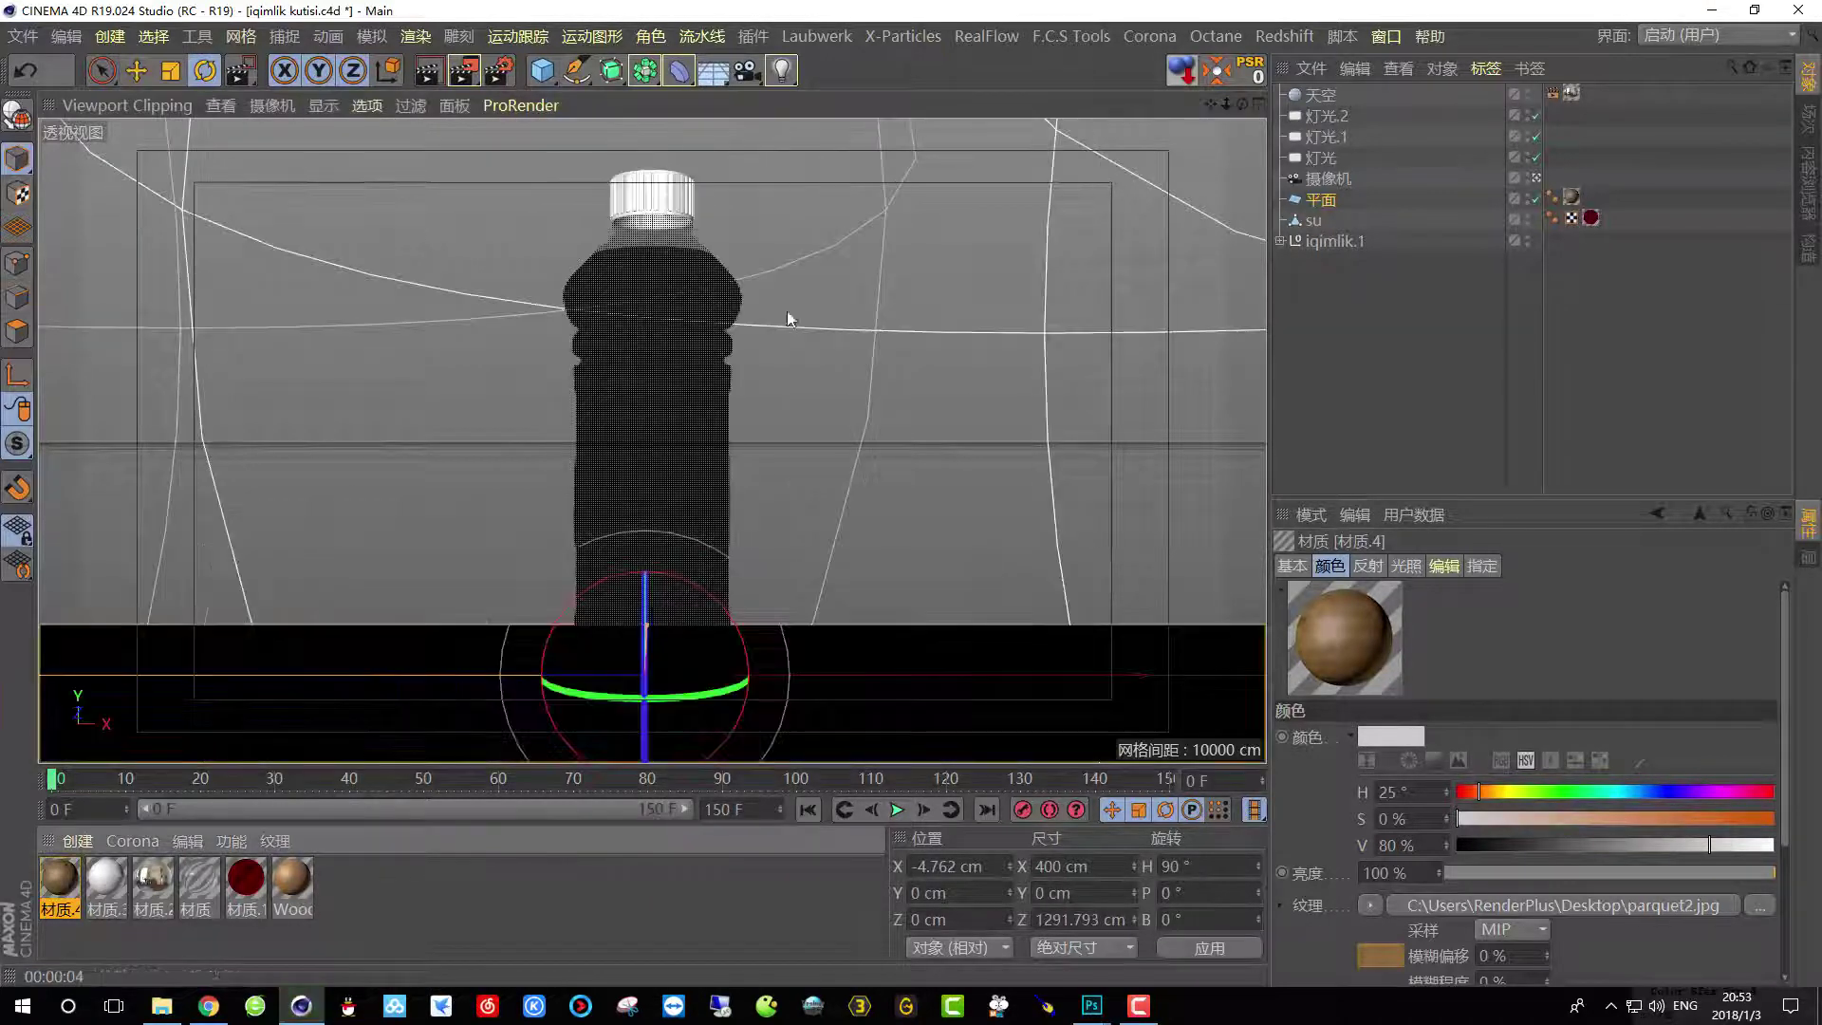
Render a small region of the floor beside the bottle to check the parquet texture.
left_click(361, 105)
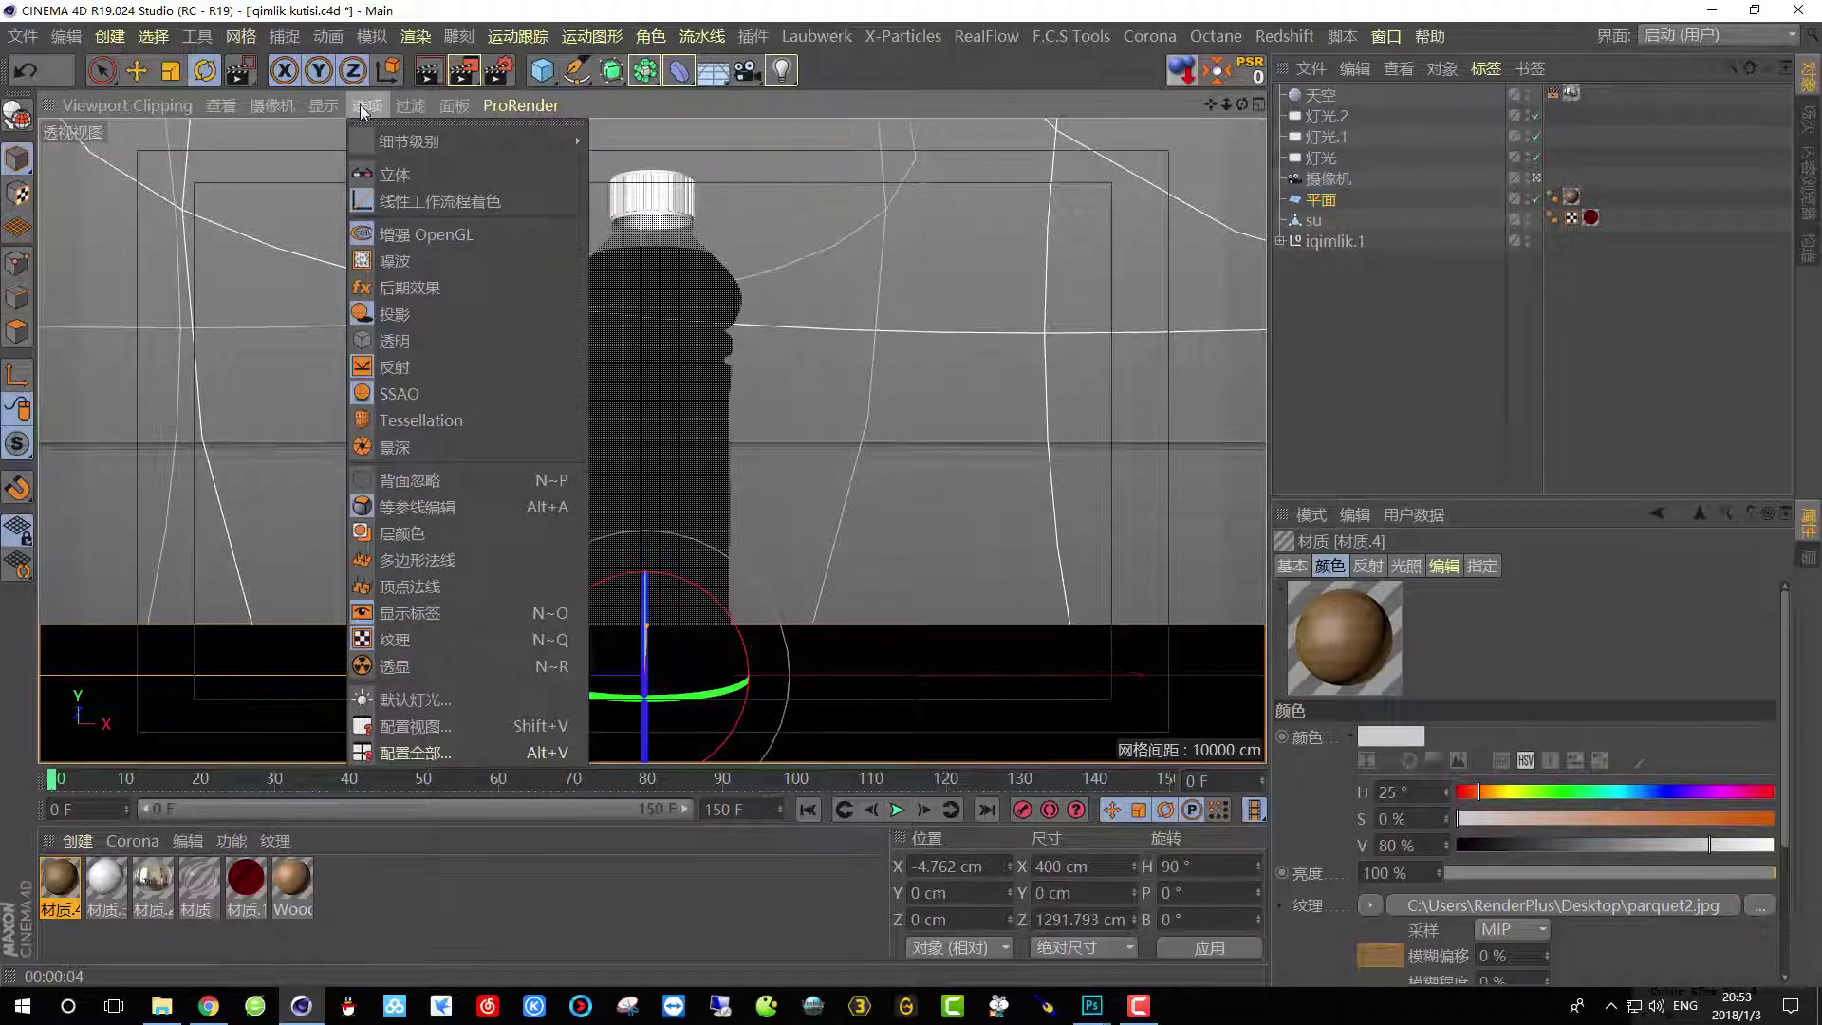
left_click(782, 539)
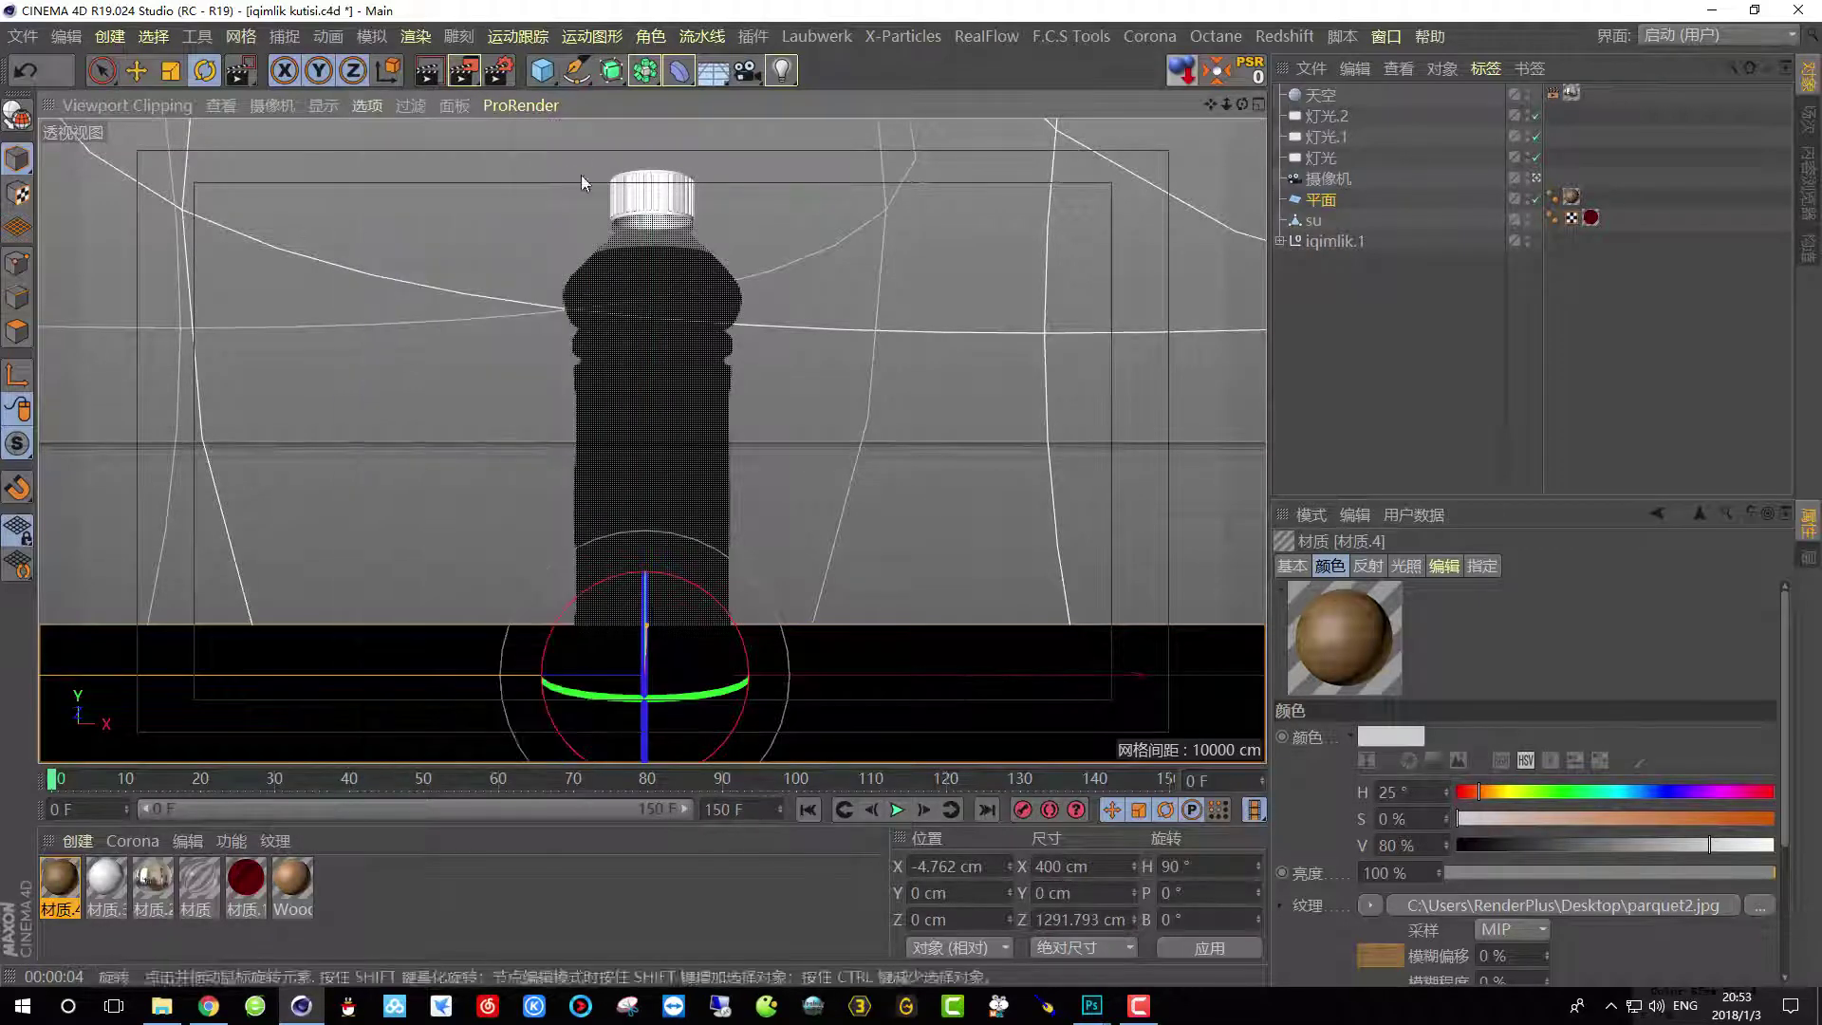
key("e")
left_click_drag(822, 596, 1061, 750)
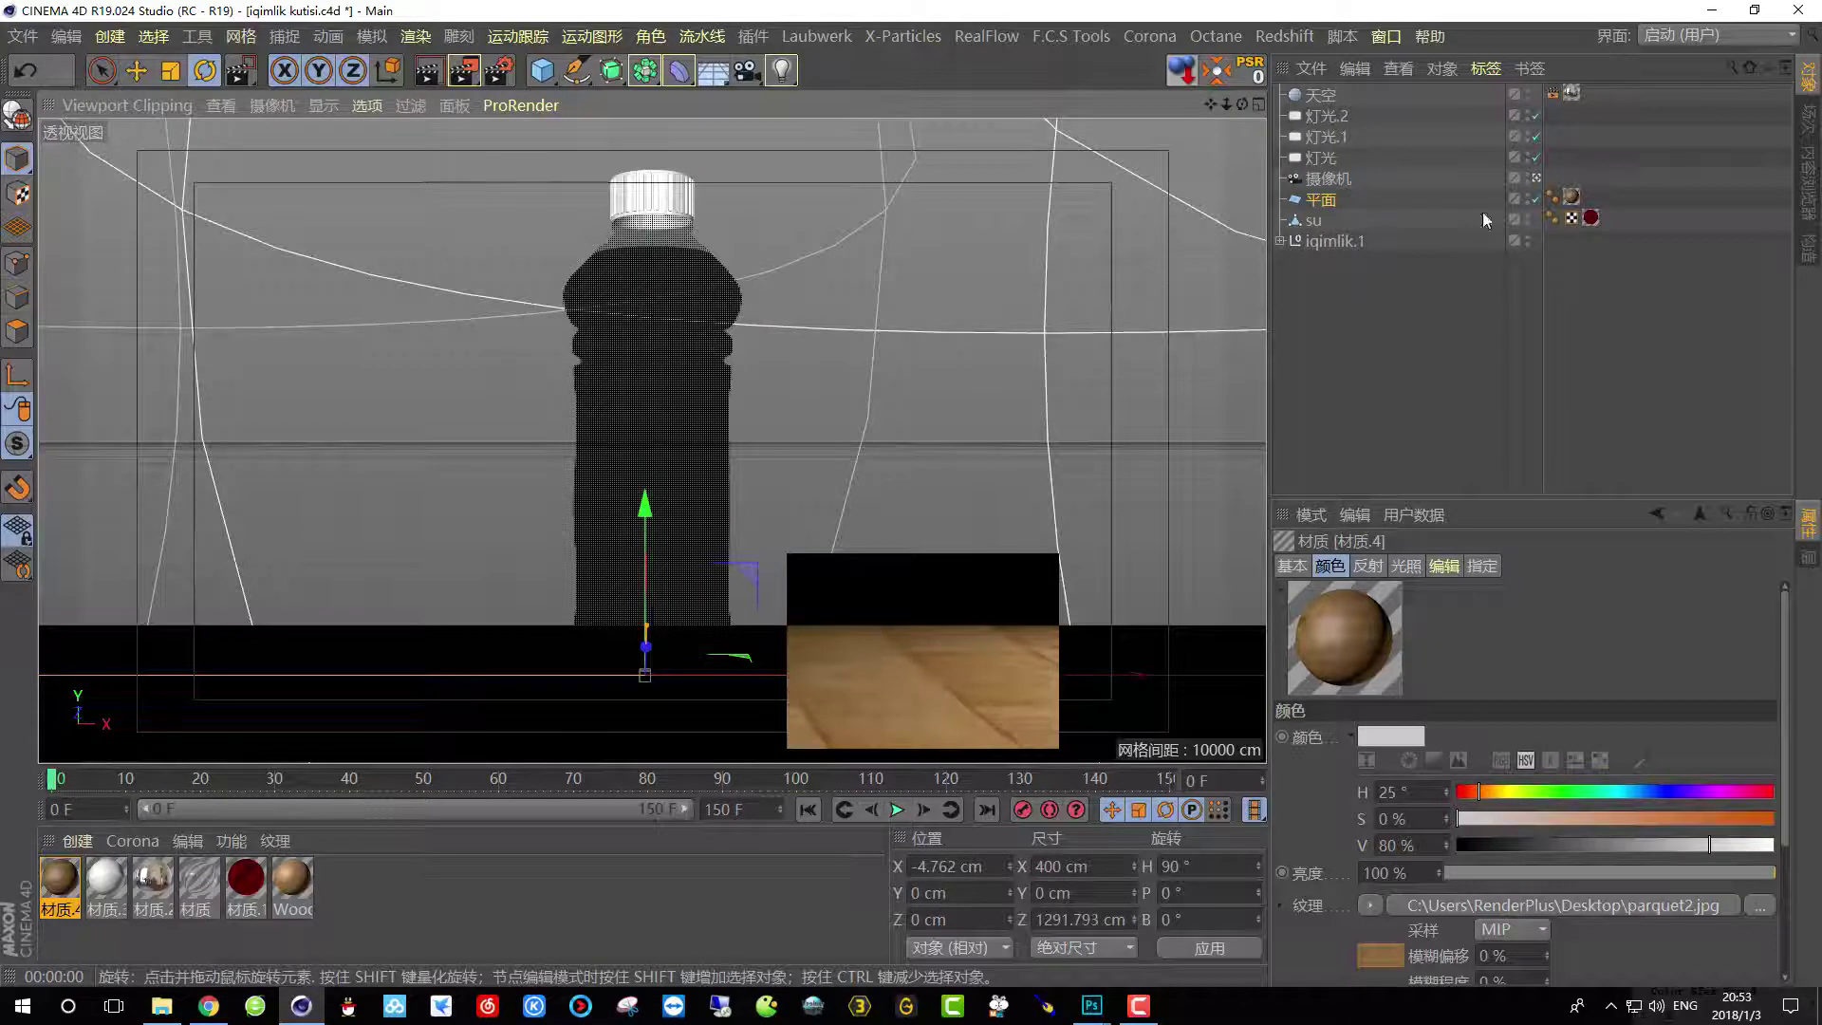
Leave the camera view and set the projection of the floor plane's texture tag to cubic (立方体).
left_click(1538, 181)
key("r")
left_click_drag(654, 446, 626, 342, "alt")
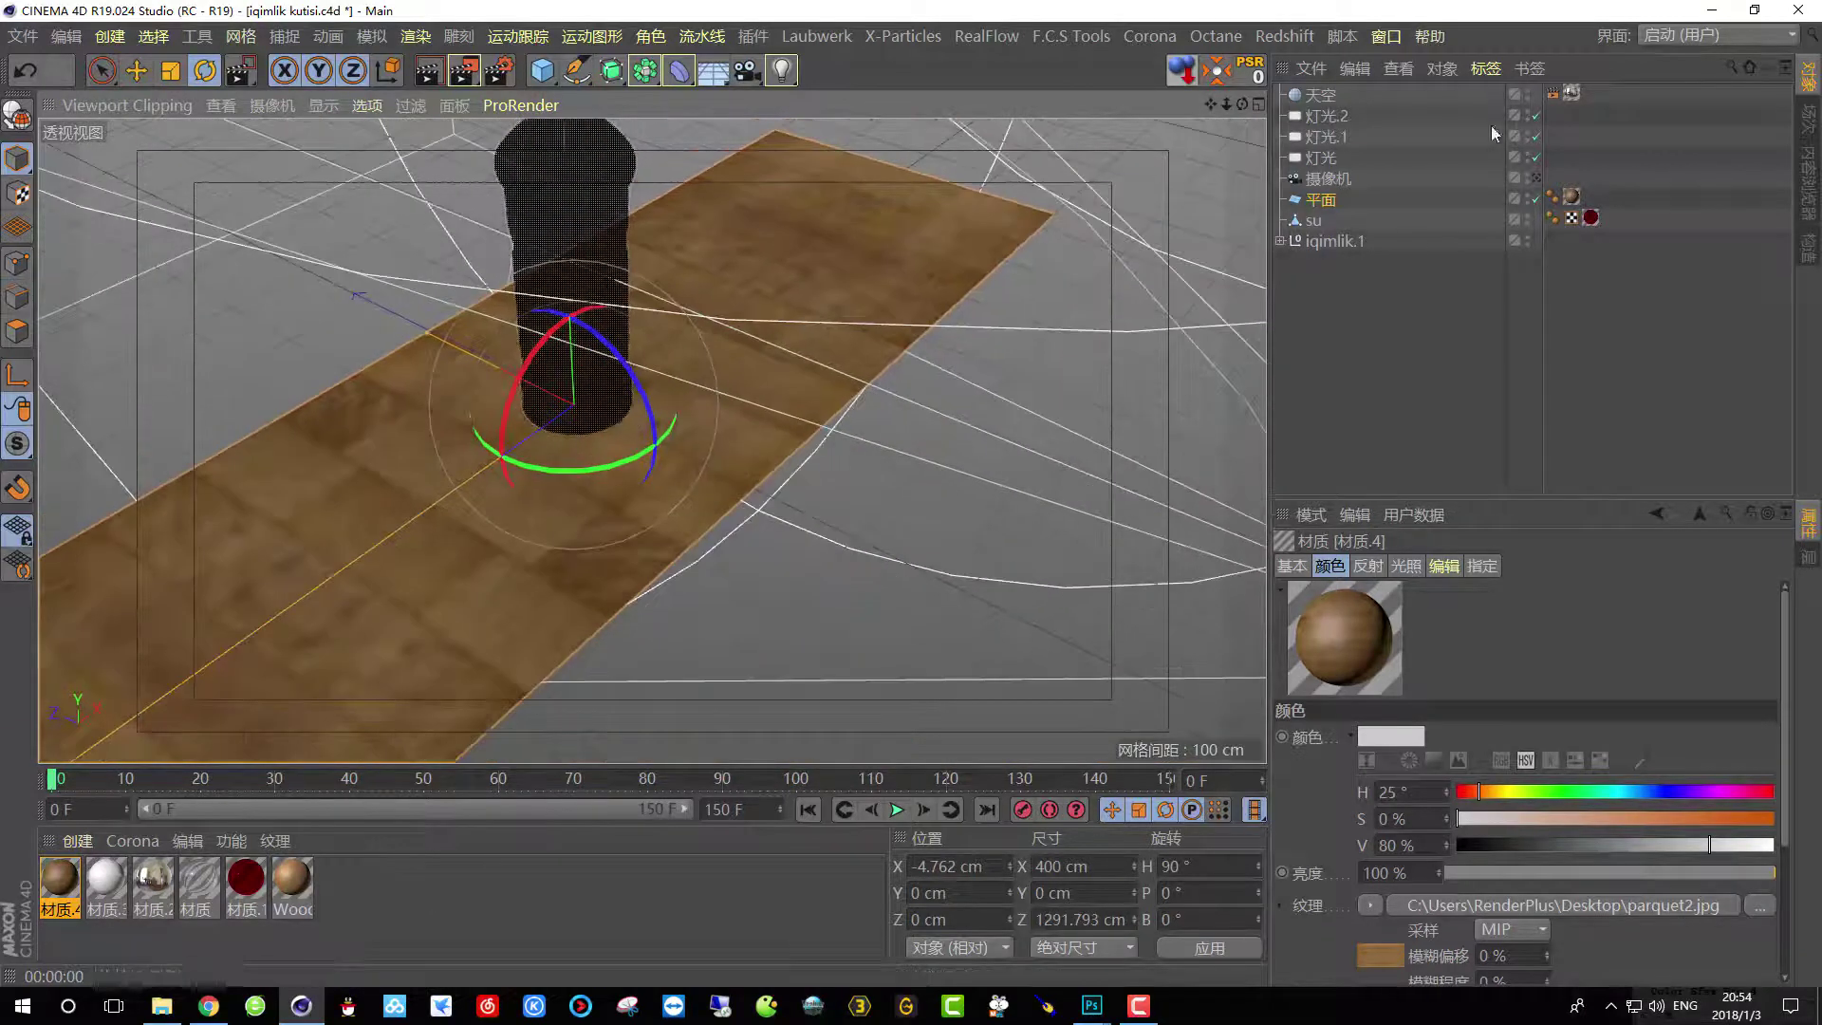
left_click(1571, 196)
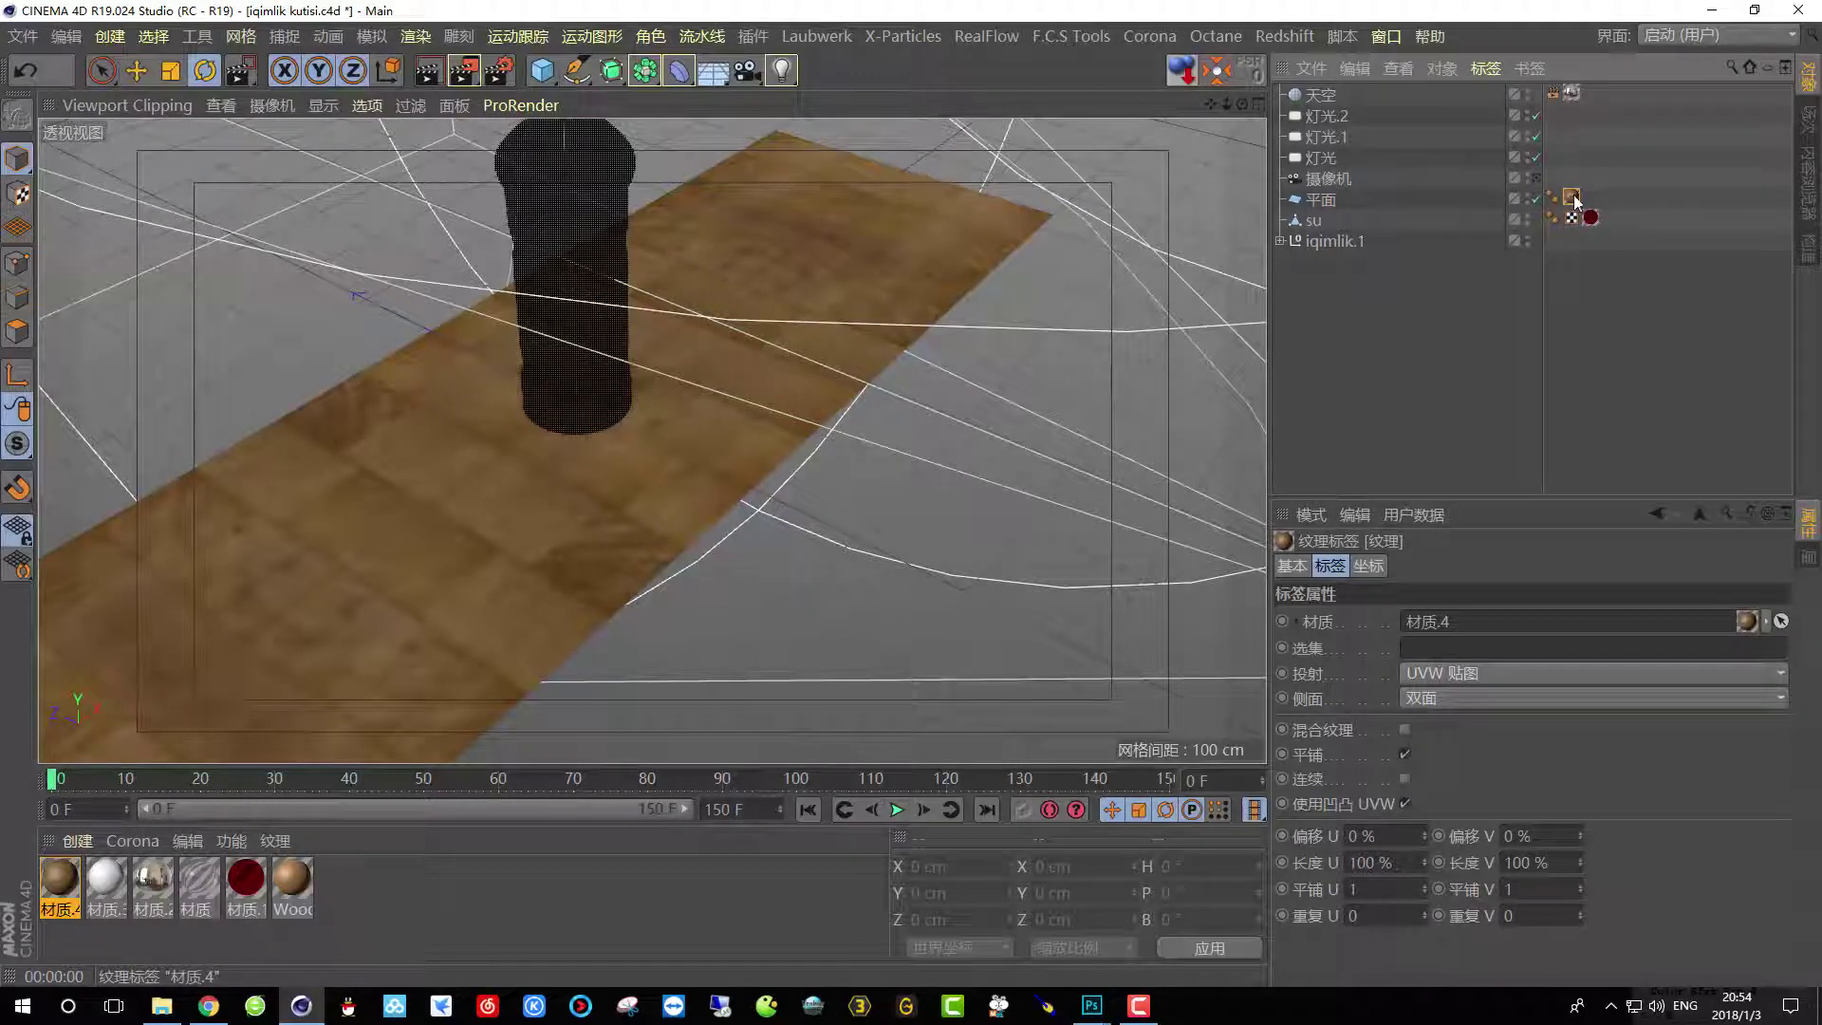
left_click(1438, 672)
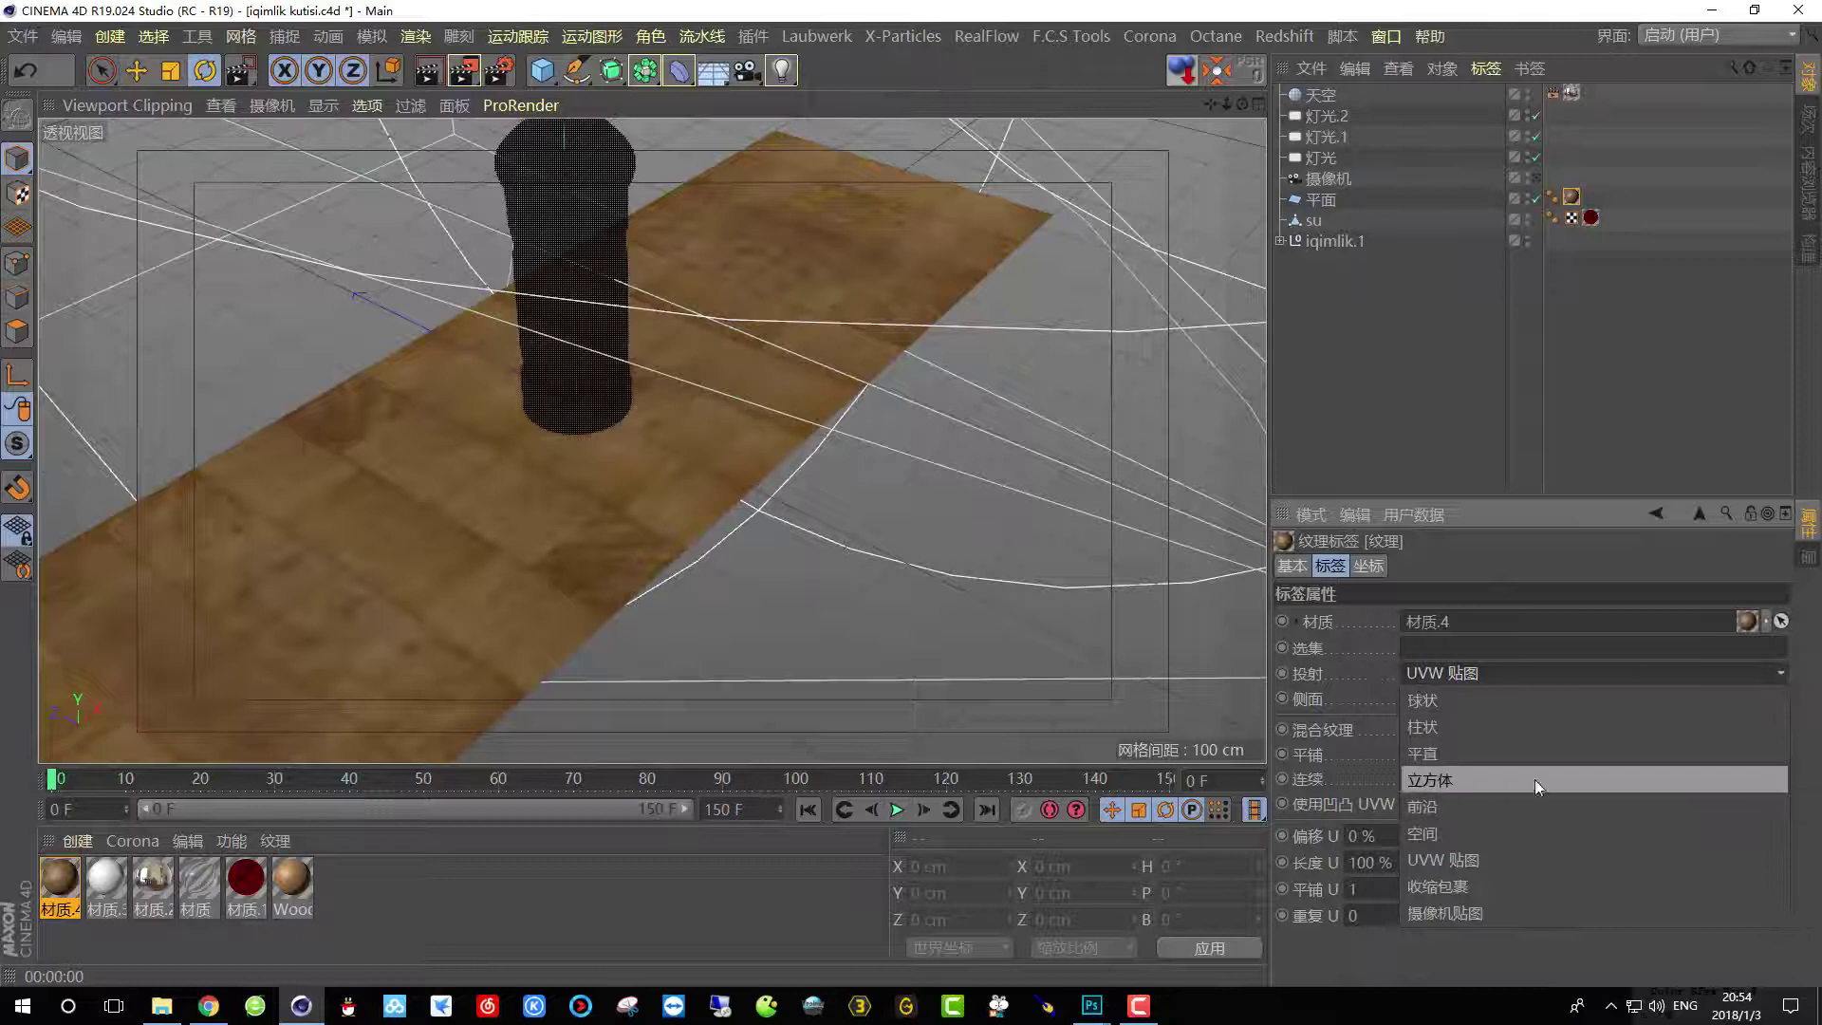
left_click(1411, 782)
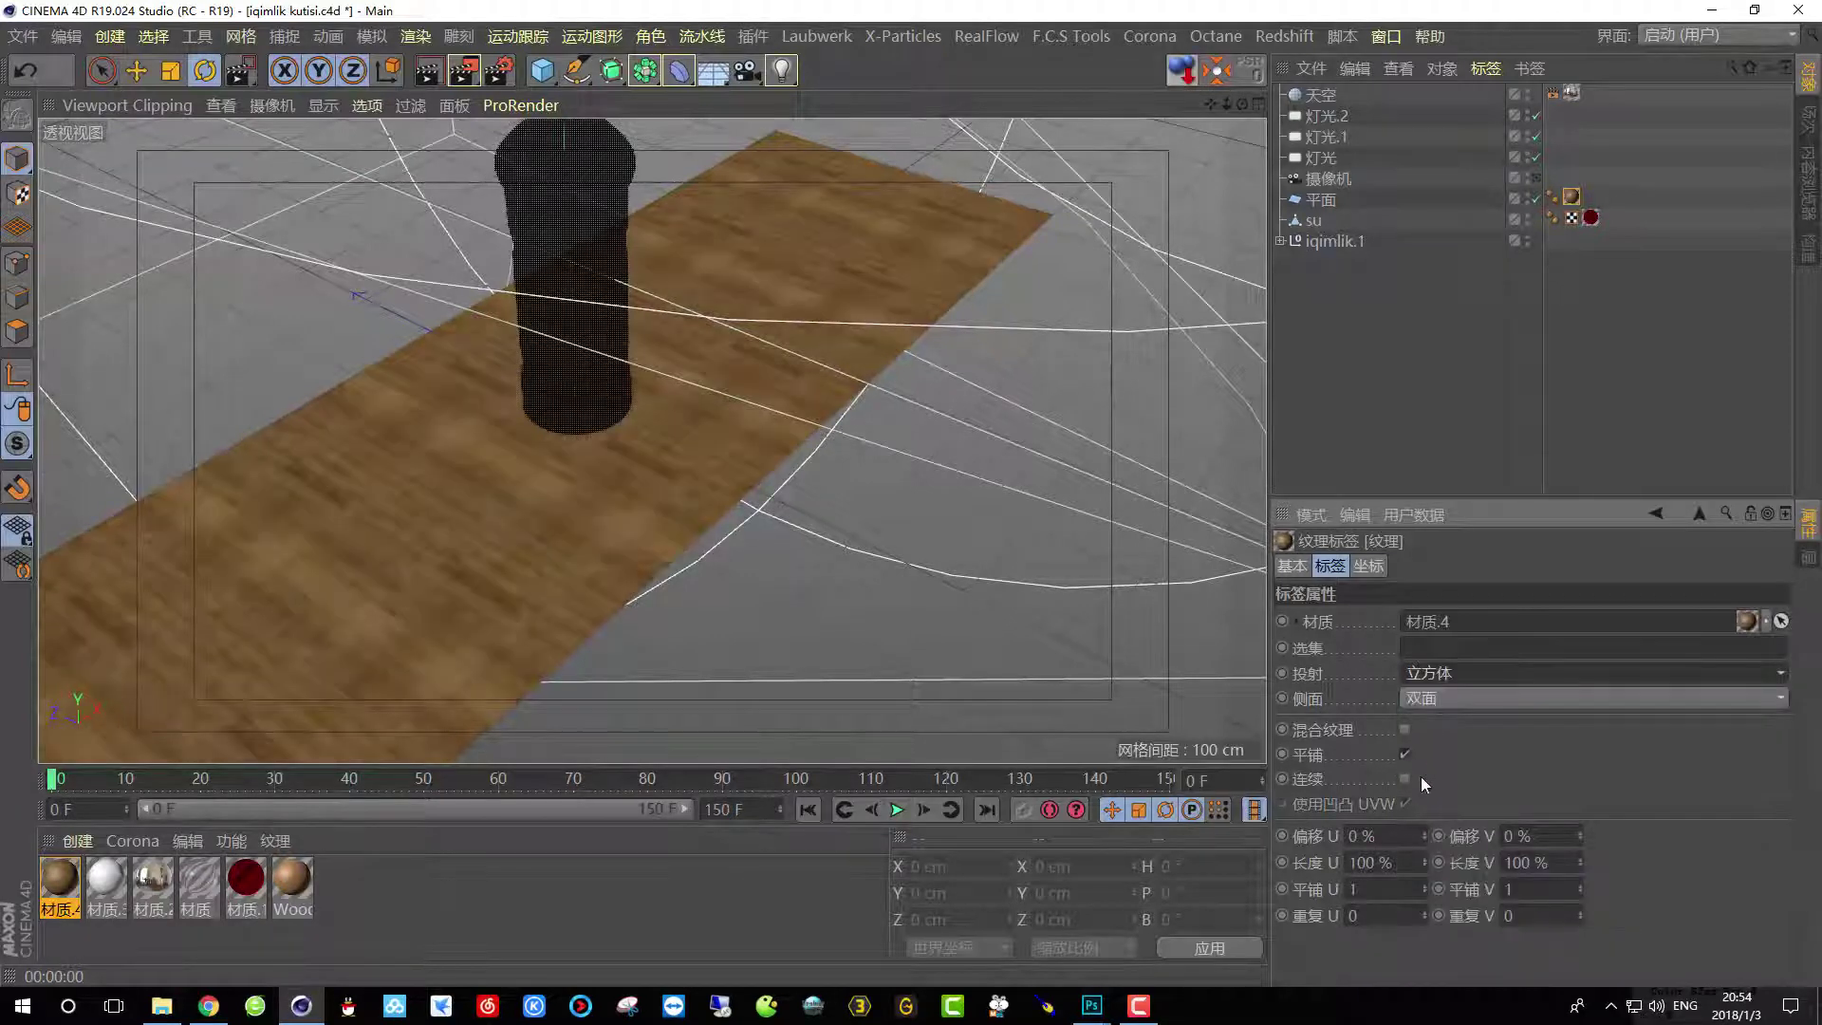
Inspect the parquet planks around the bottle's base, and enable texture mode with axis modification.
scroll(558, 426, "up", 8)
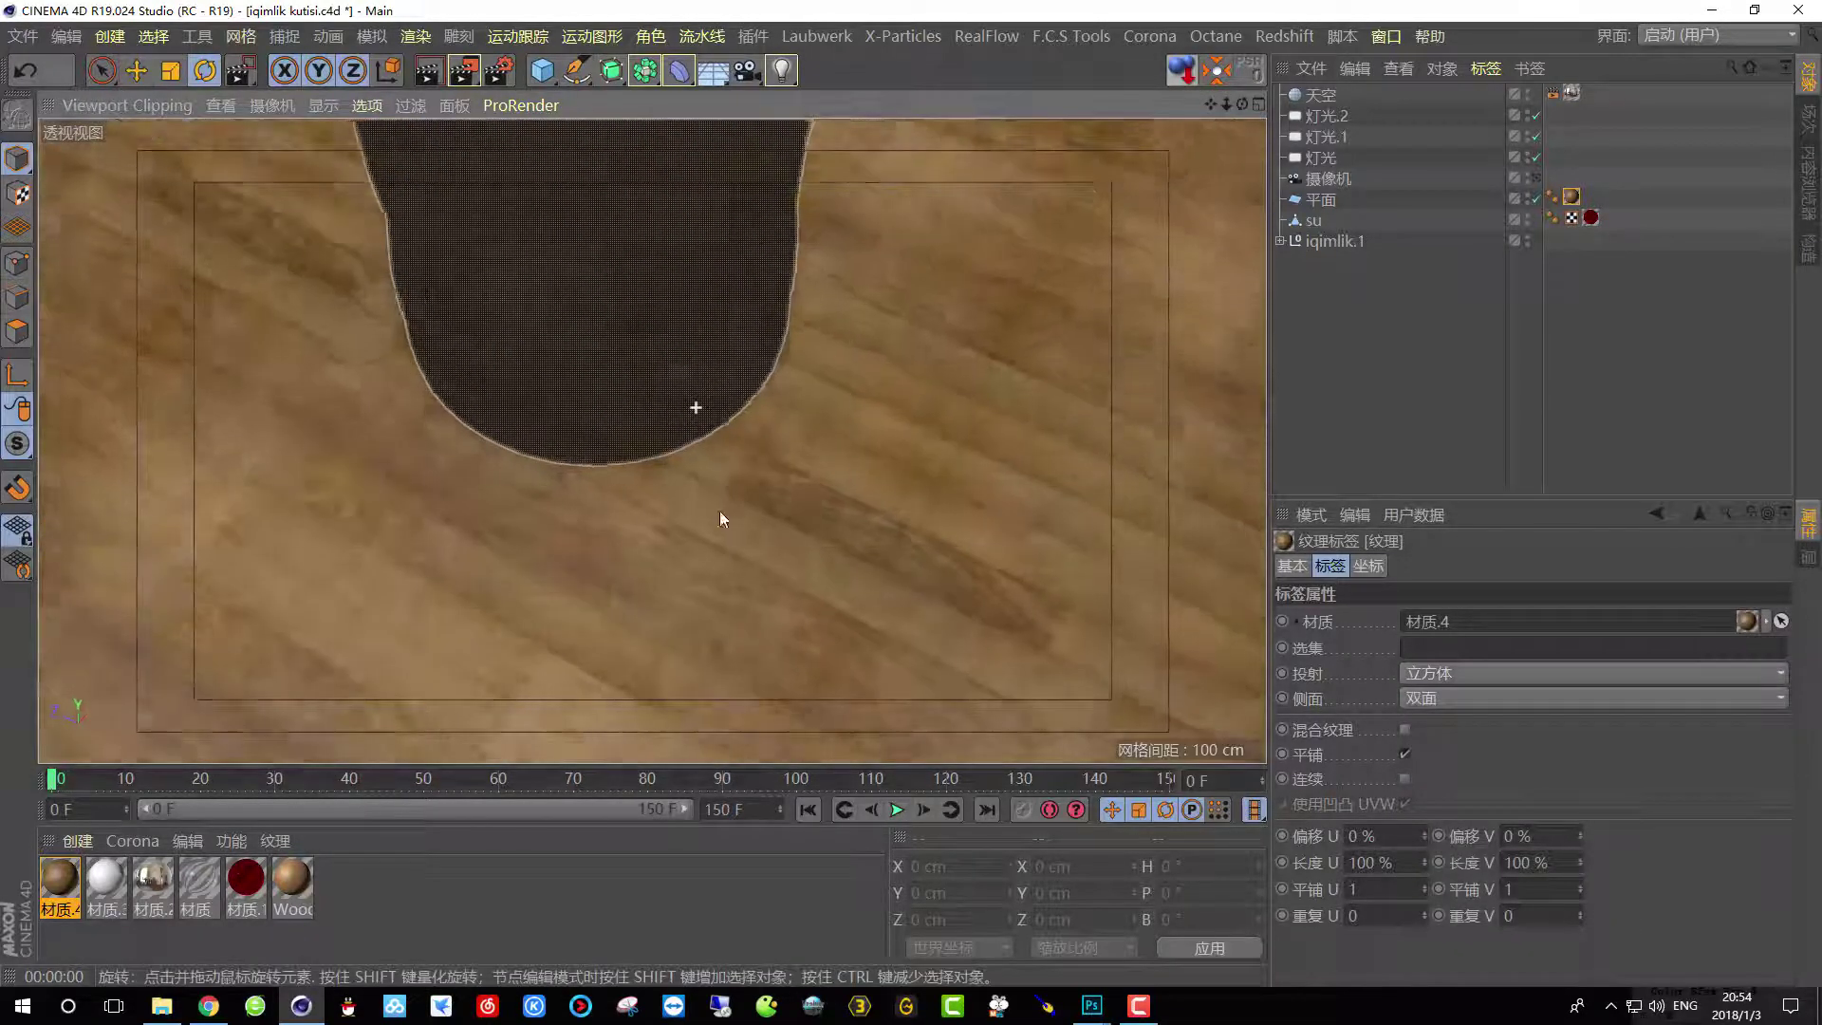
left_click_drag(719, 511, 822, 498, "alt")
scroll(767, 494, "up", 5)
left_click_drag(602, 447, 689, 488, "alt")
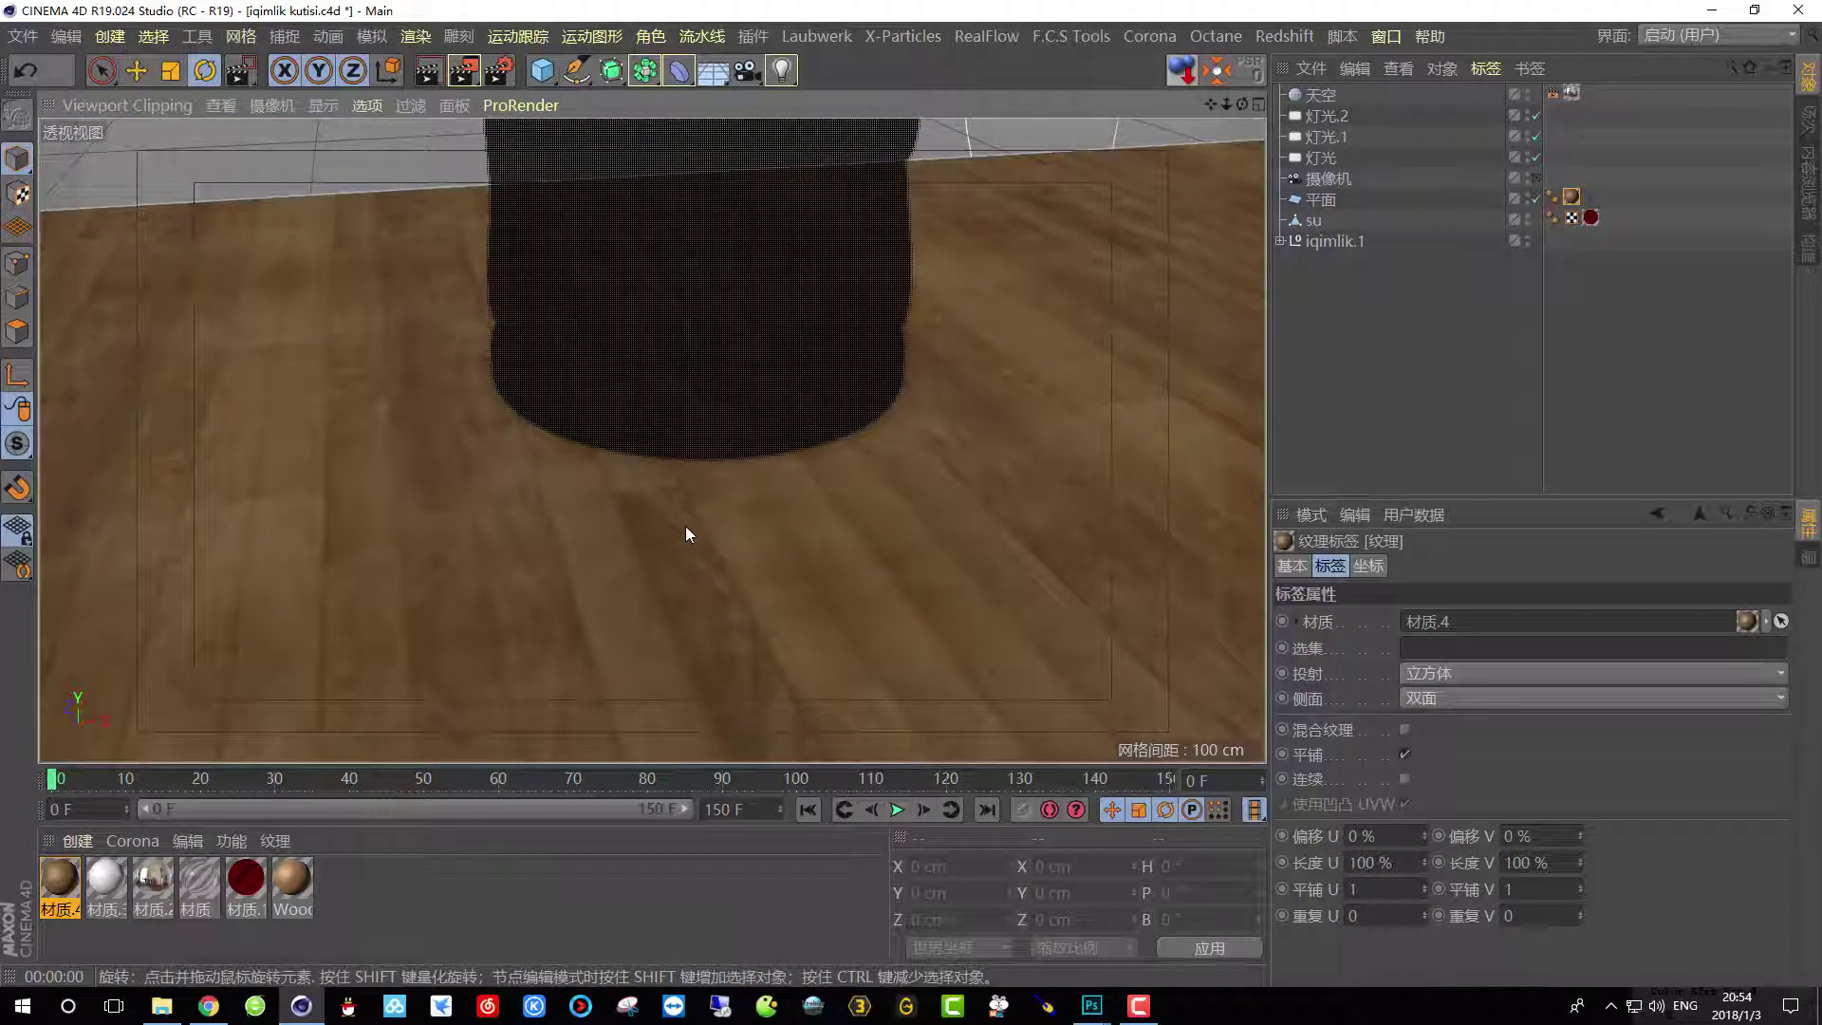
scroll(464, 459, "down", 3)
left_click_drag(464, 460, 152, 275, "alt")
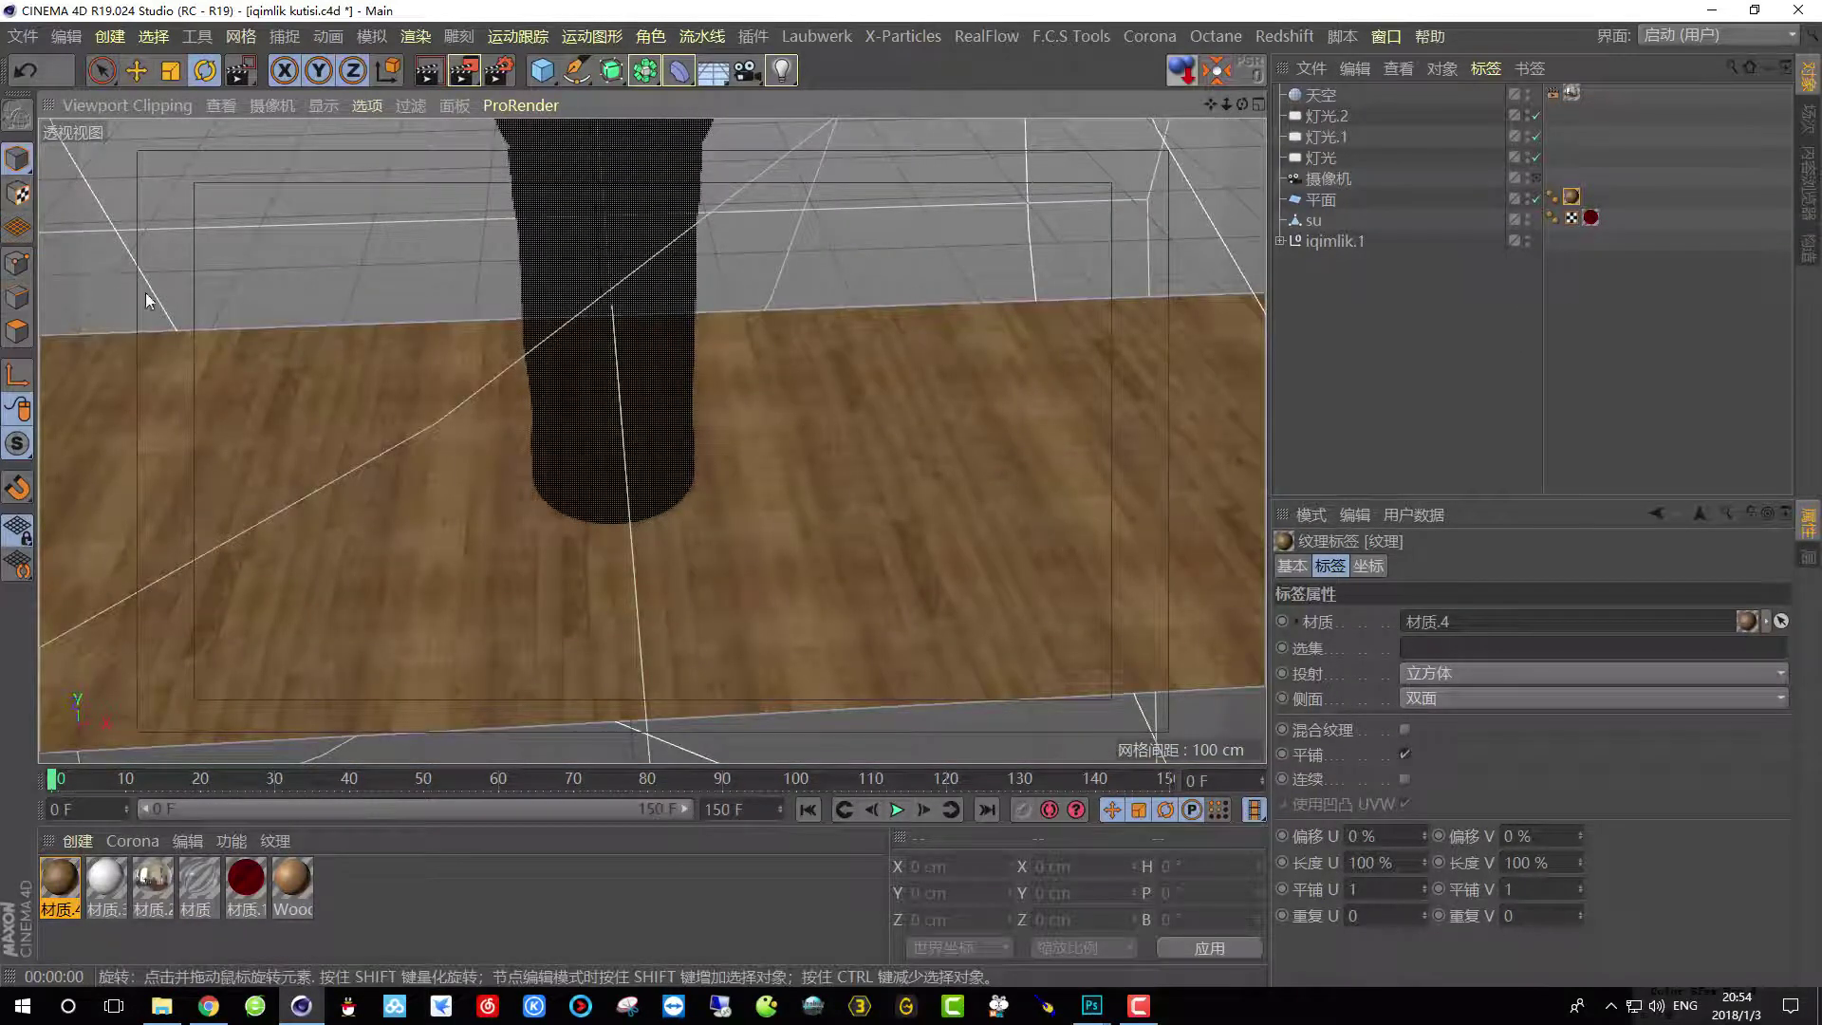
left_click(24, 193)
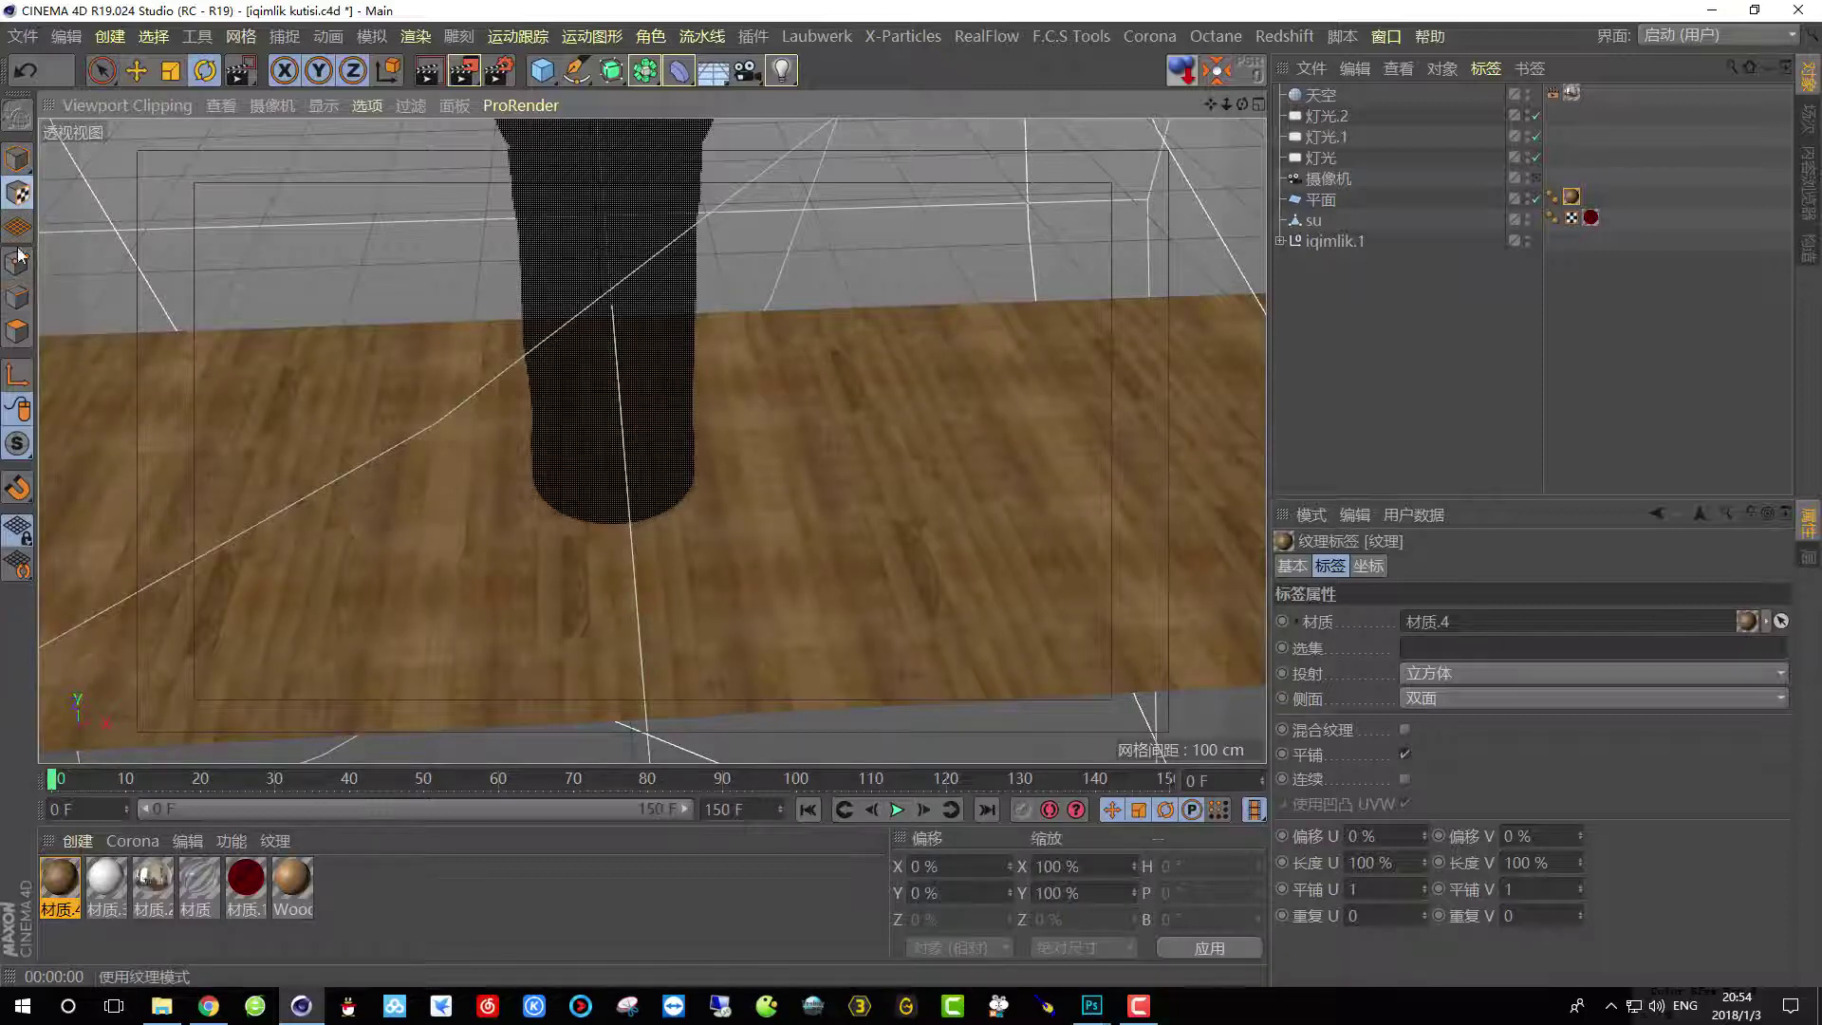
left_click(16, 373)
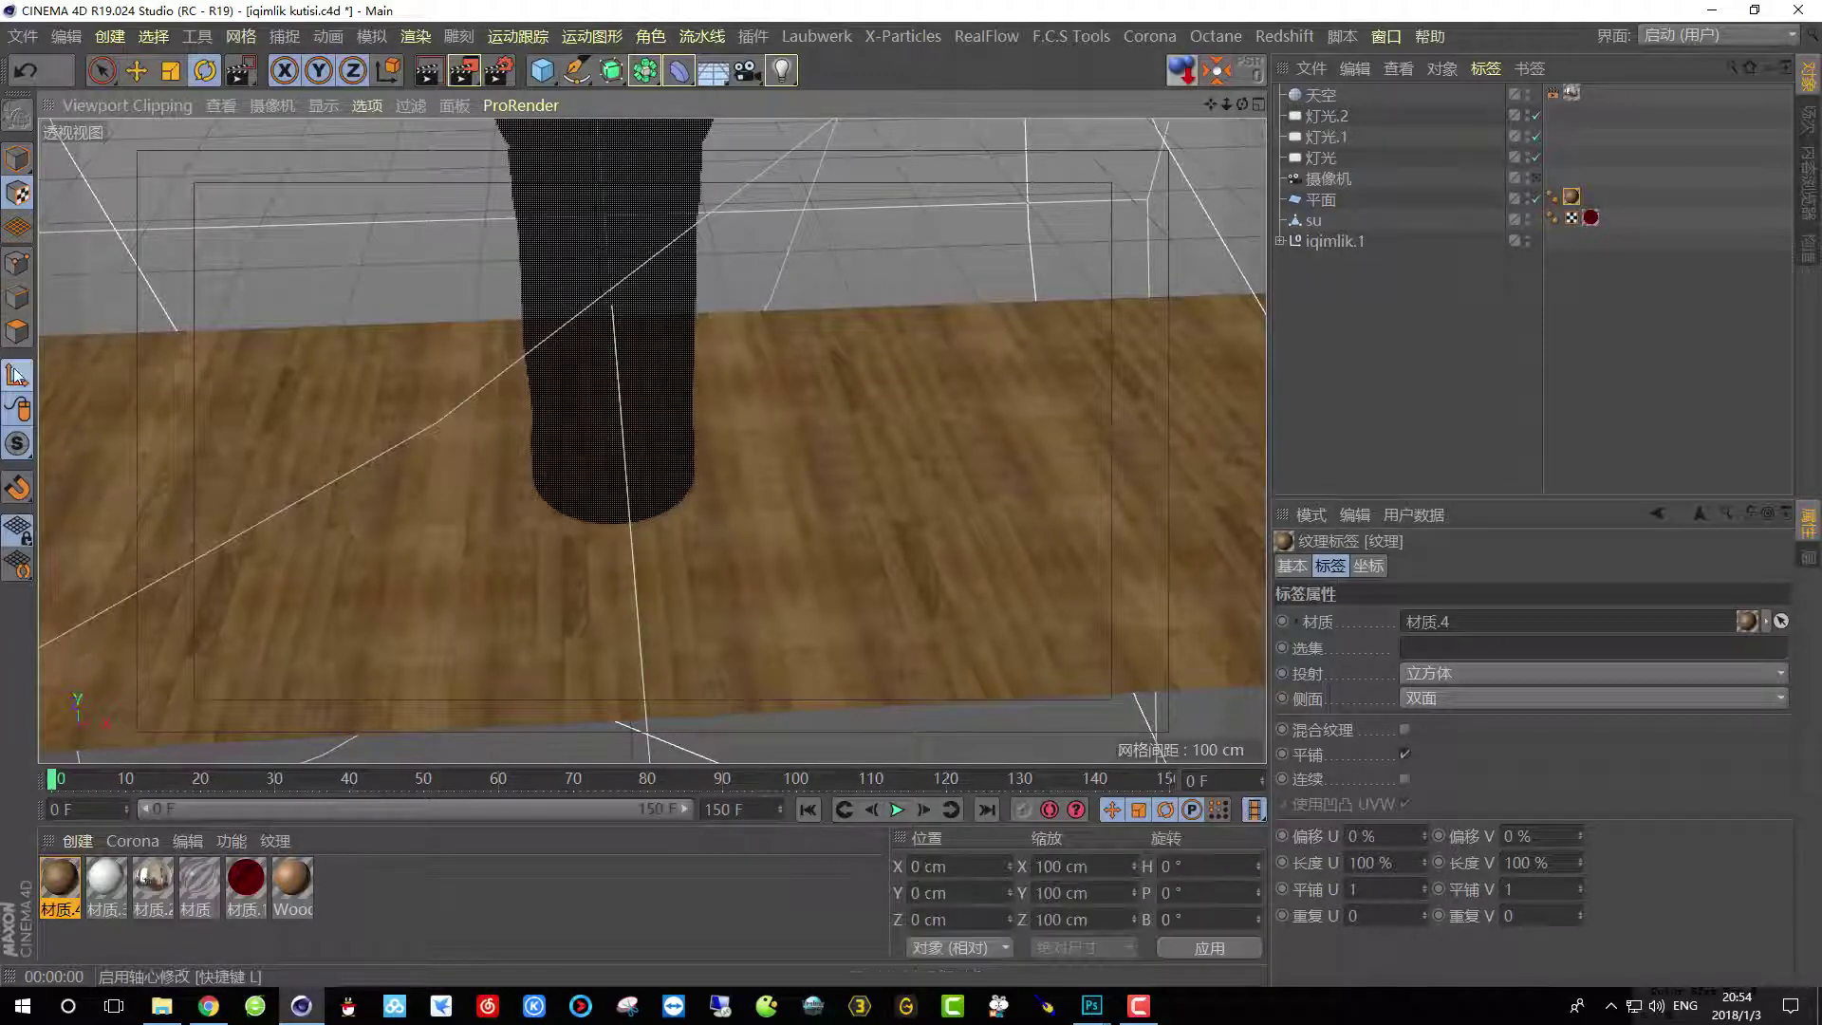
Activate the Scale tool and select the floor plane to display its cubic texture projection cage around the bottle's base.
left_click_drag(325, 405, 570, 380, "alt")
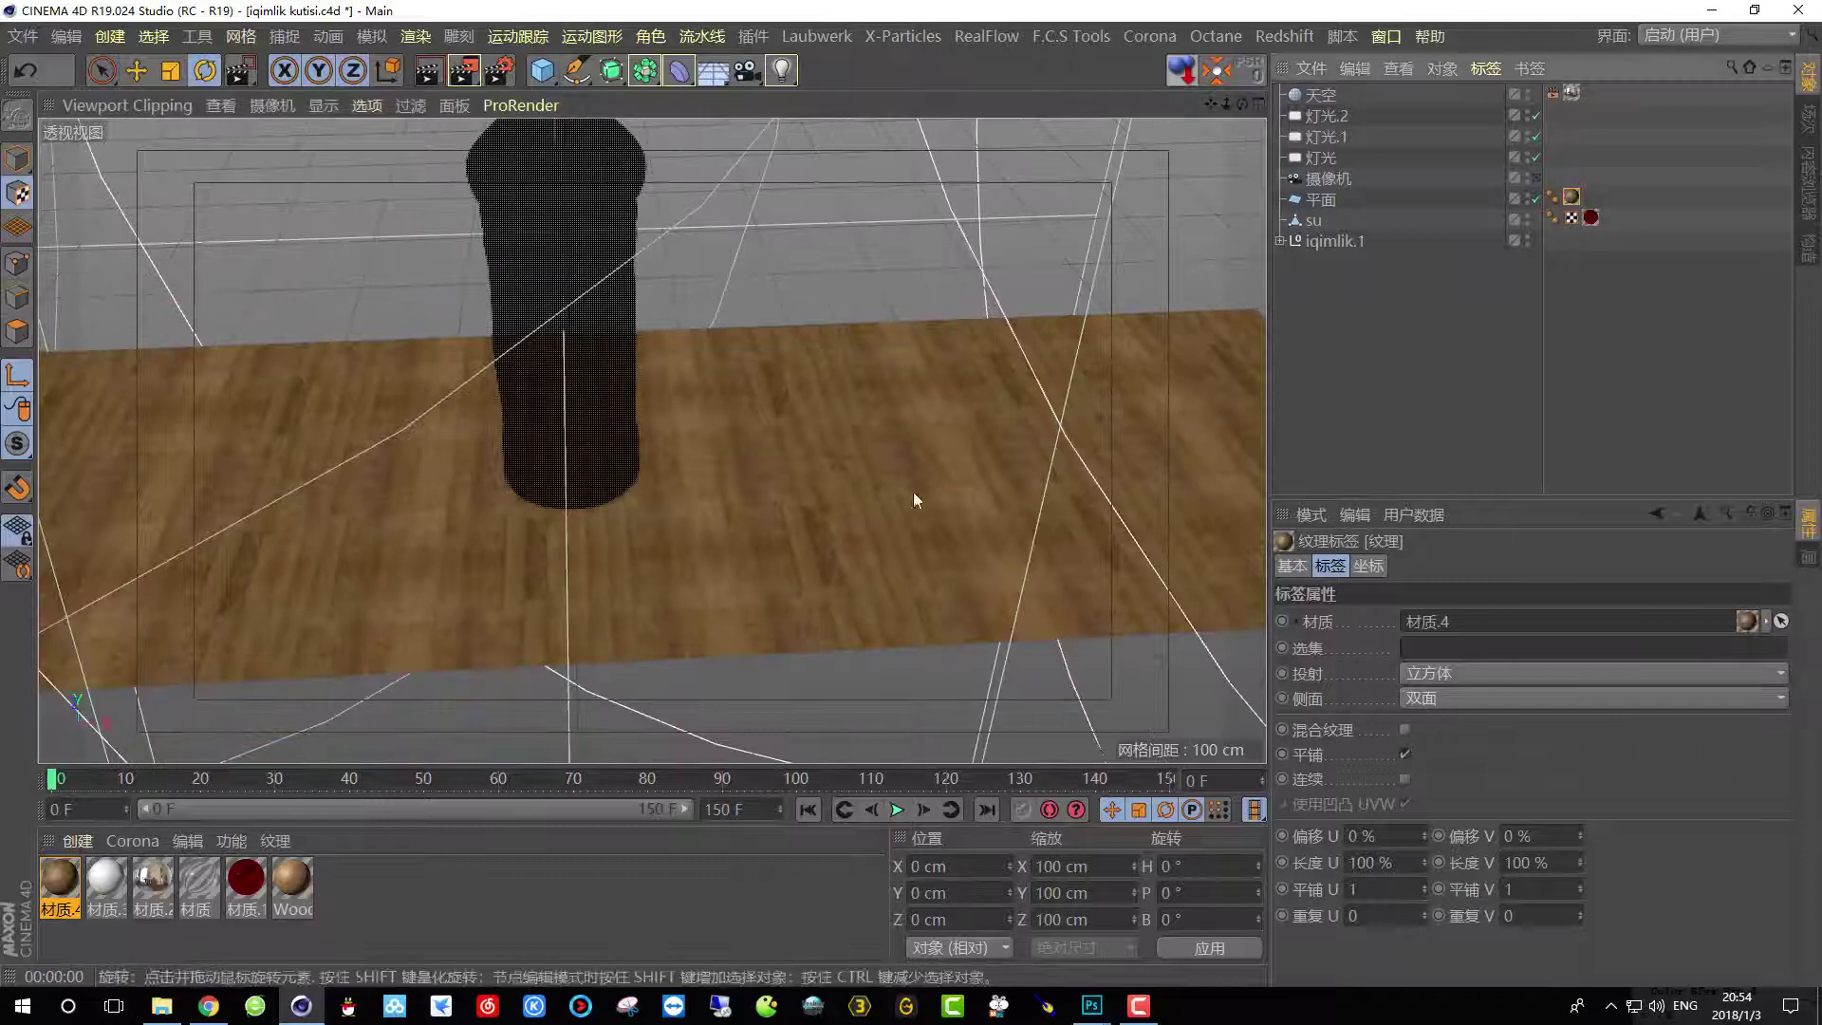
left_click_drag(913, 491, 1091, 465, "alt")
left_click(205, 70)
scroll(667, 374, "down", 10)
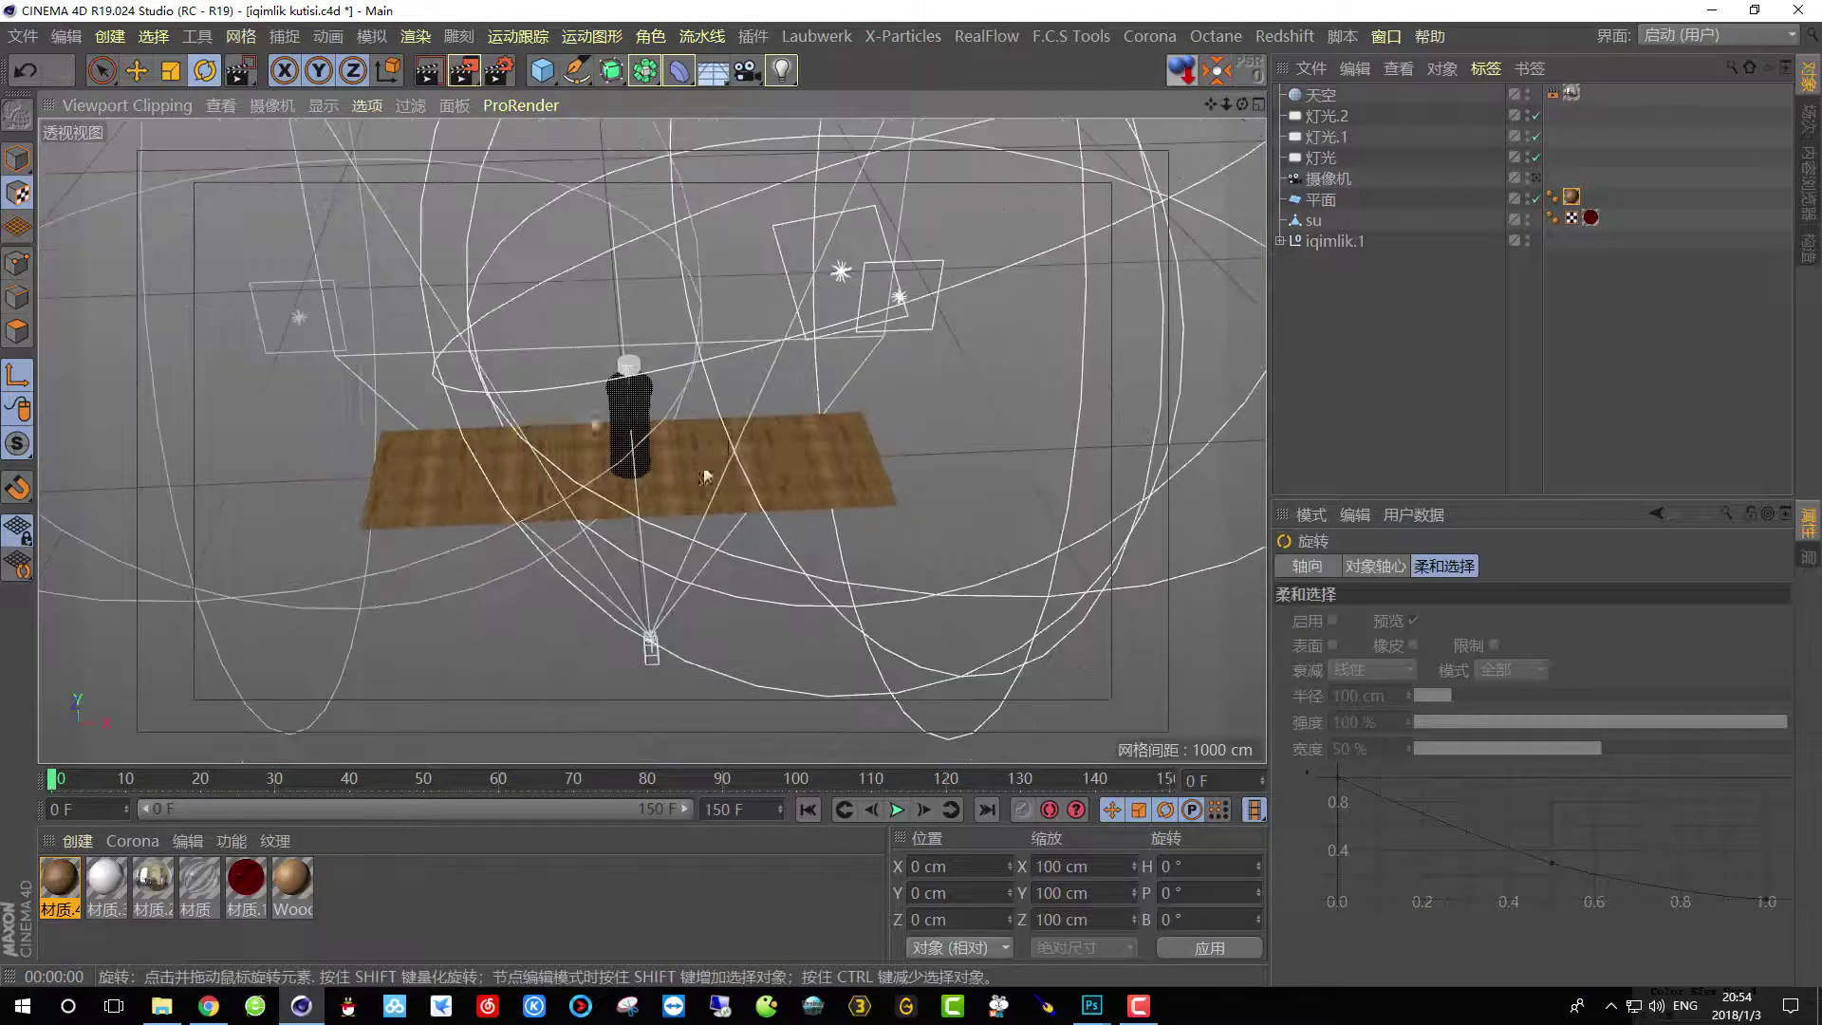
left_click(137, 72)
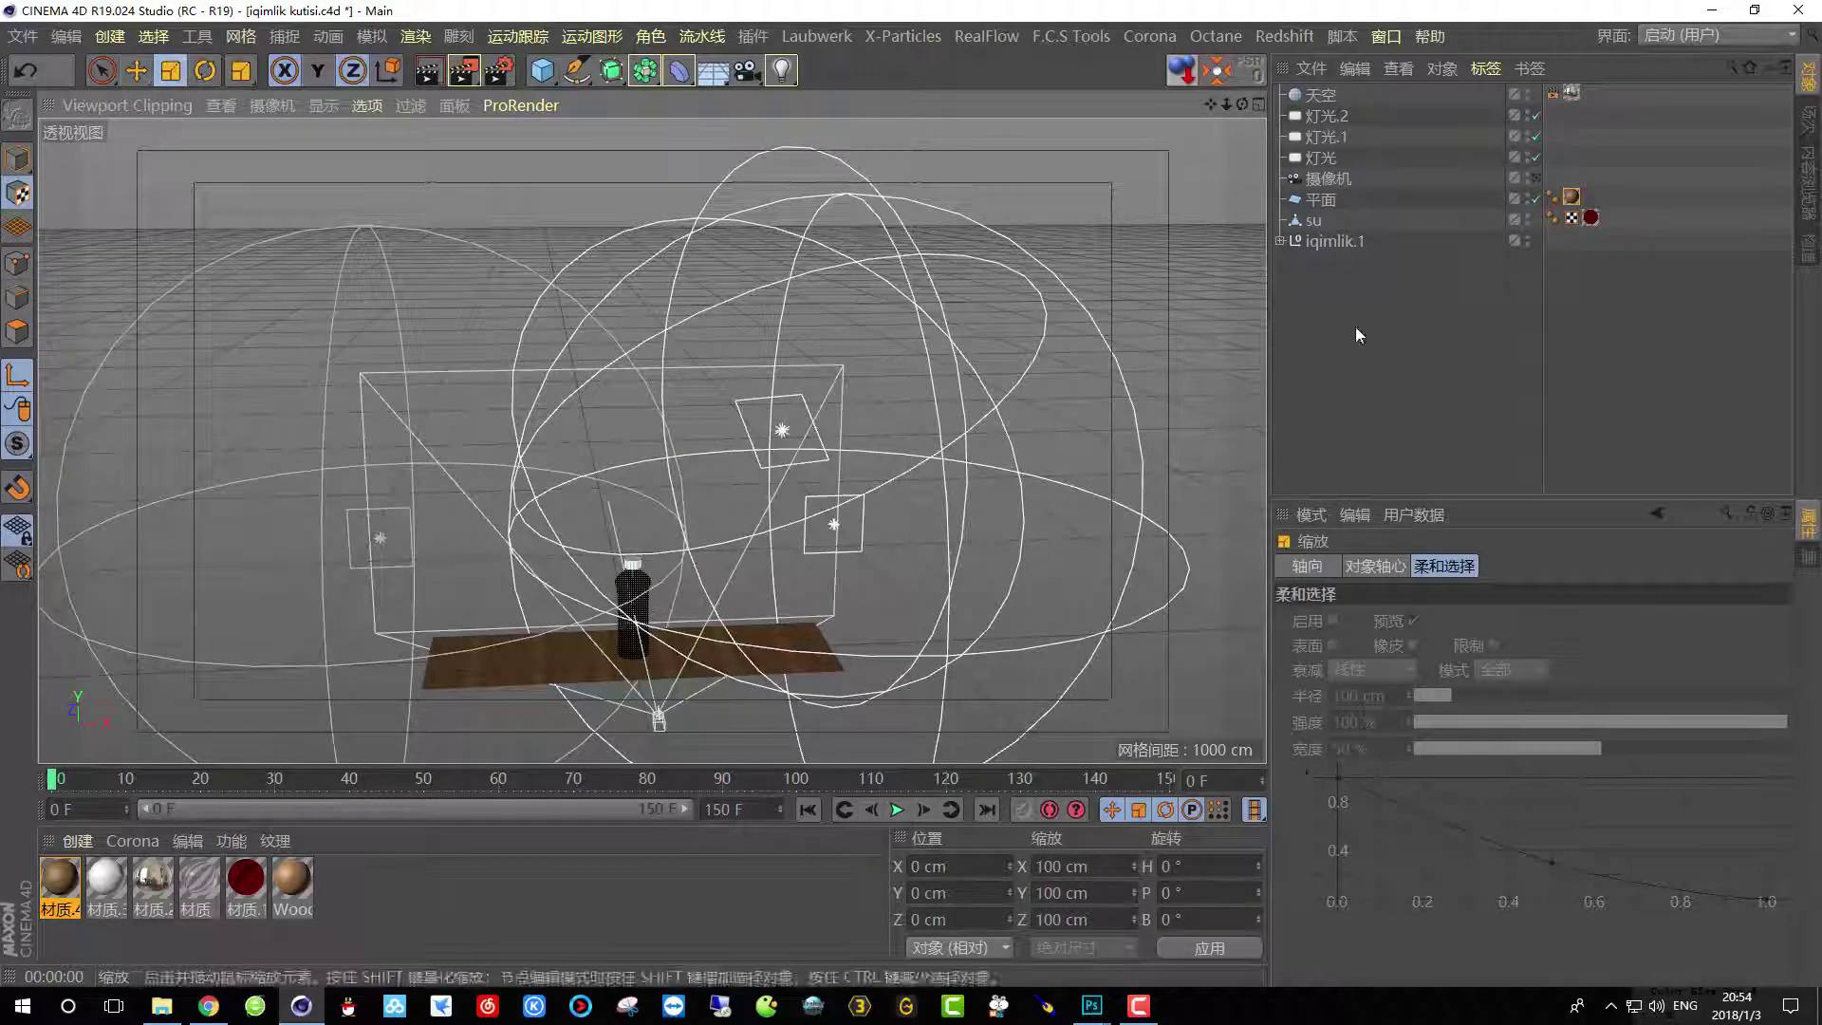
left_click(1319, 201)
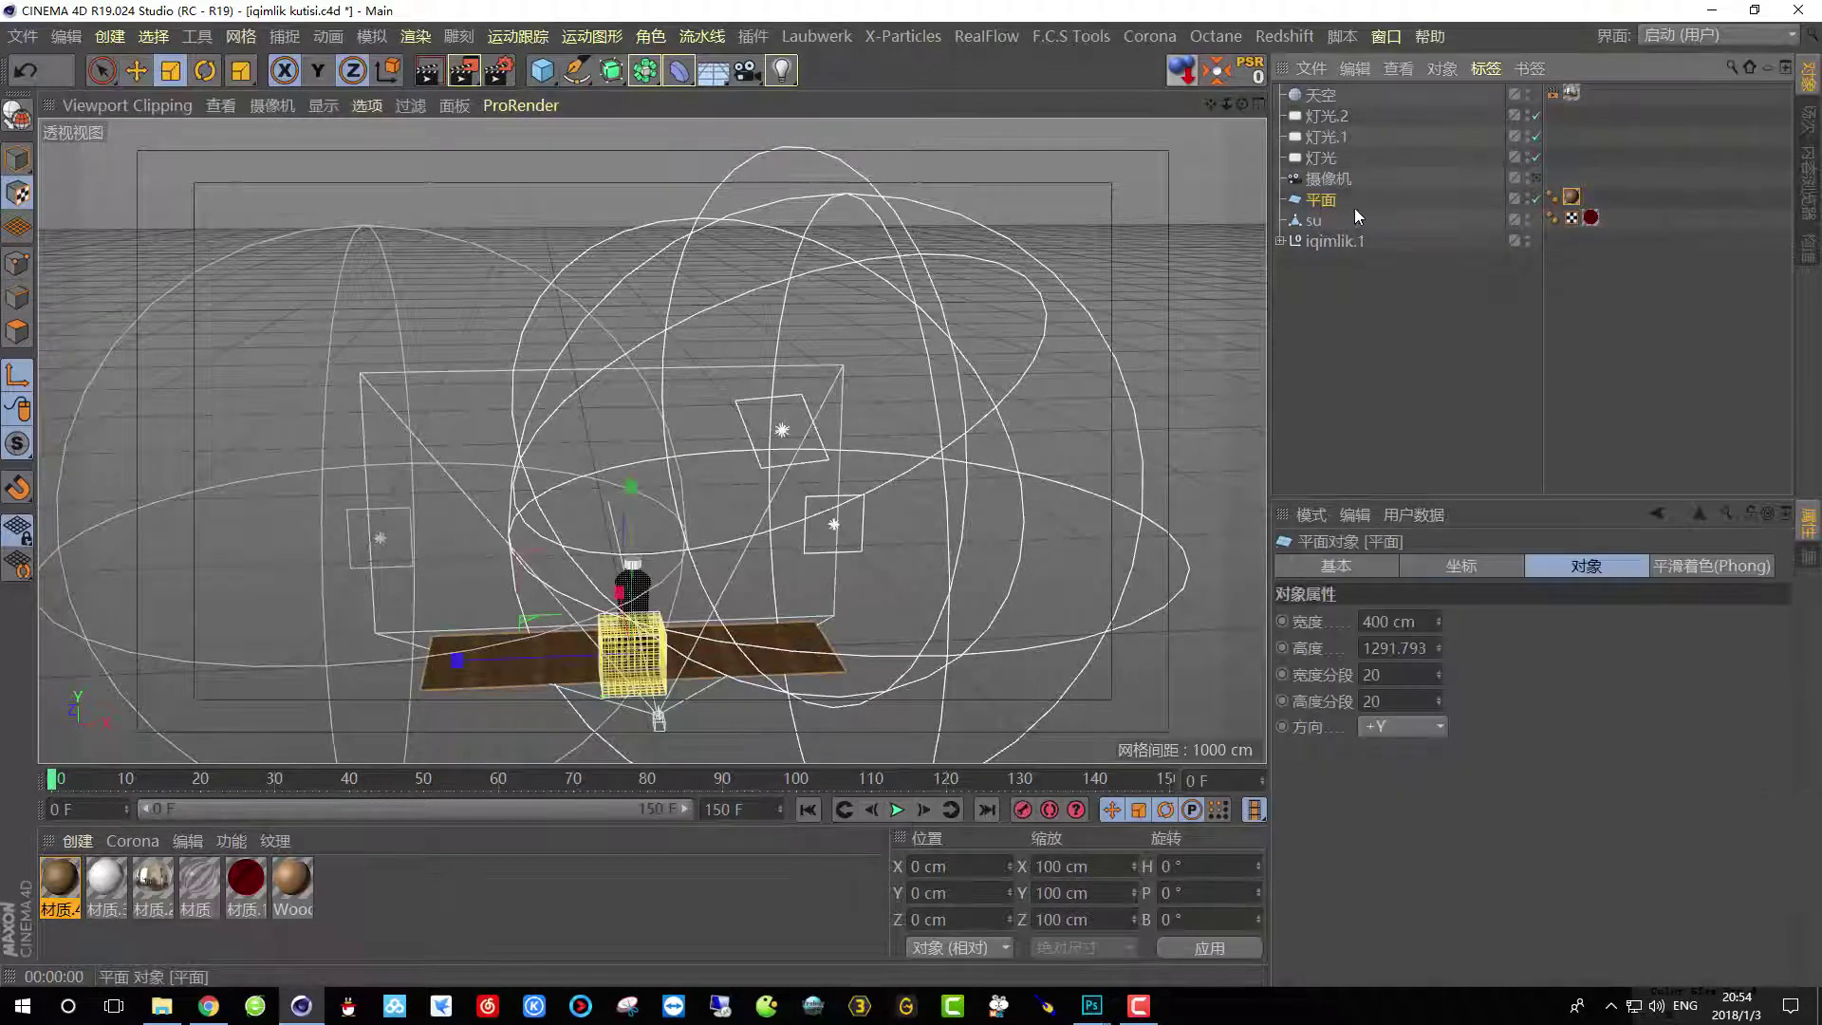
scroll(626, 607, "up", 6)
left_click_drag(626, 607, 665, 494, "alt")
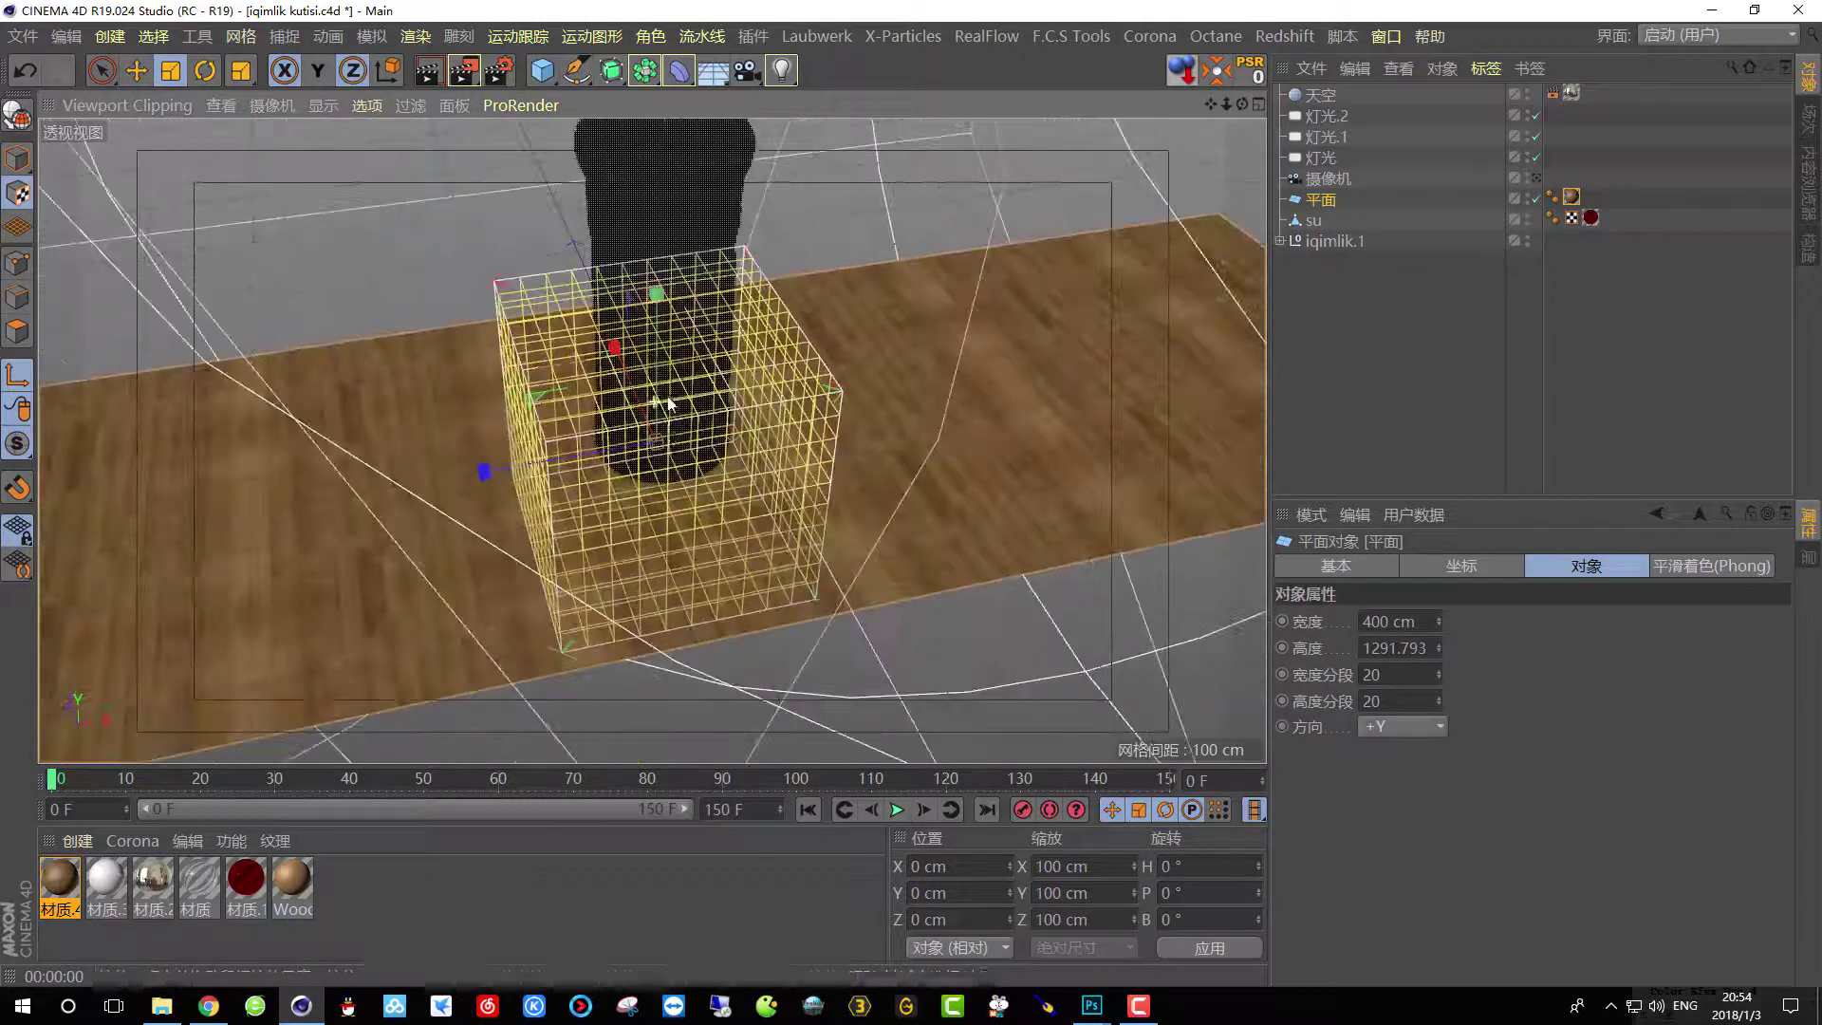
Rotate the wood texture projection on the floor plane to a heading of 90°, and return to model mode.
left_click(205, 70)
left_click_drag(579, 491, 726, 493)
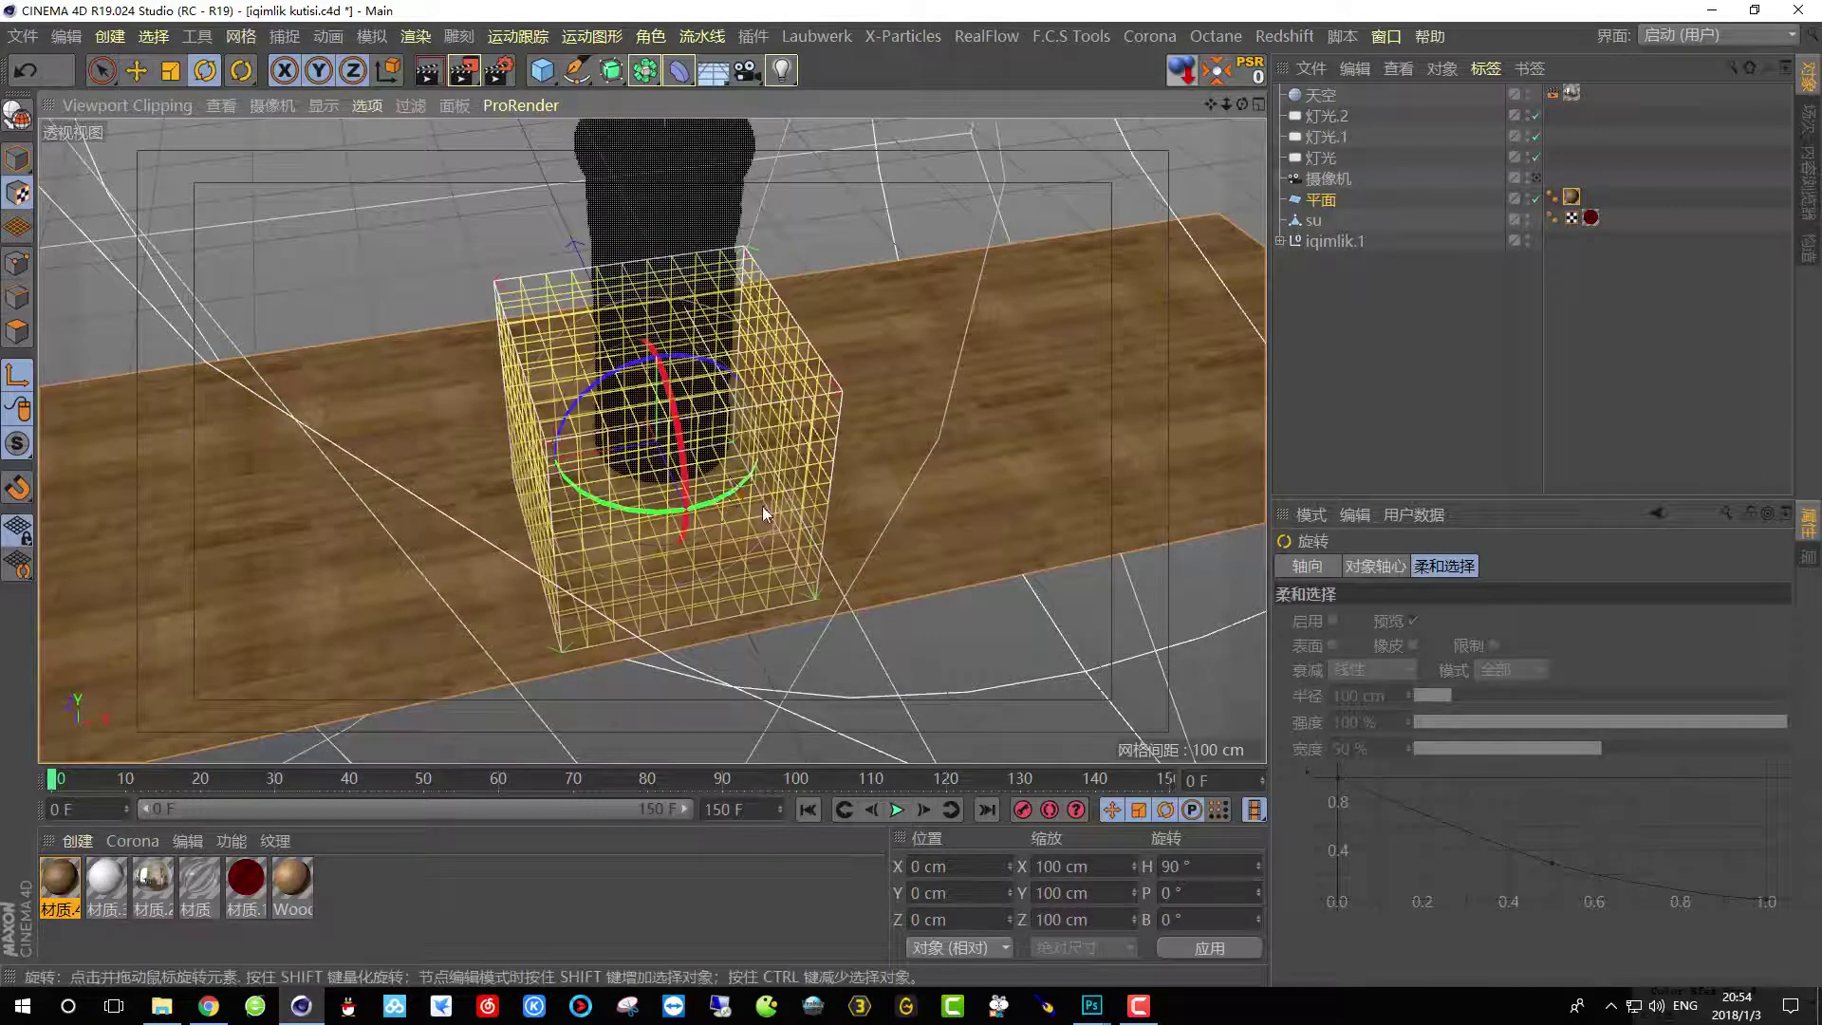
left_click(17, 375)
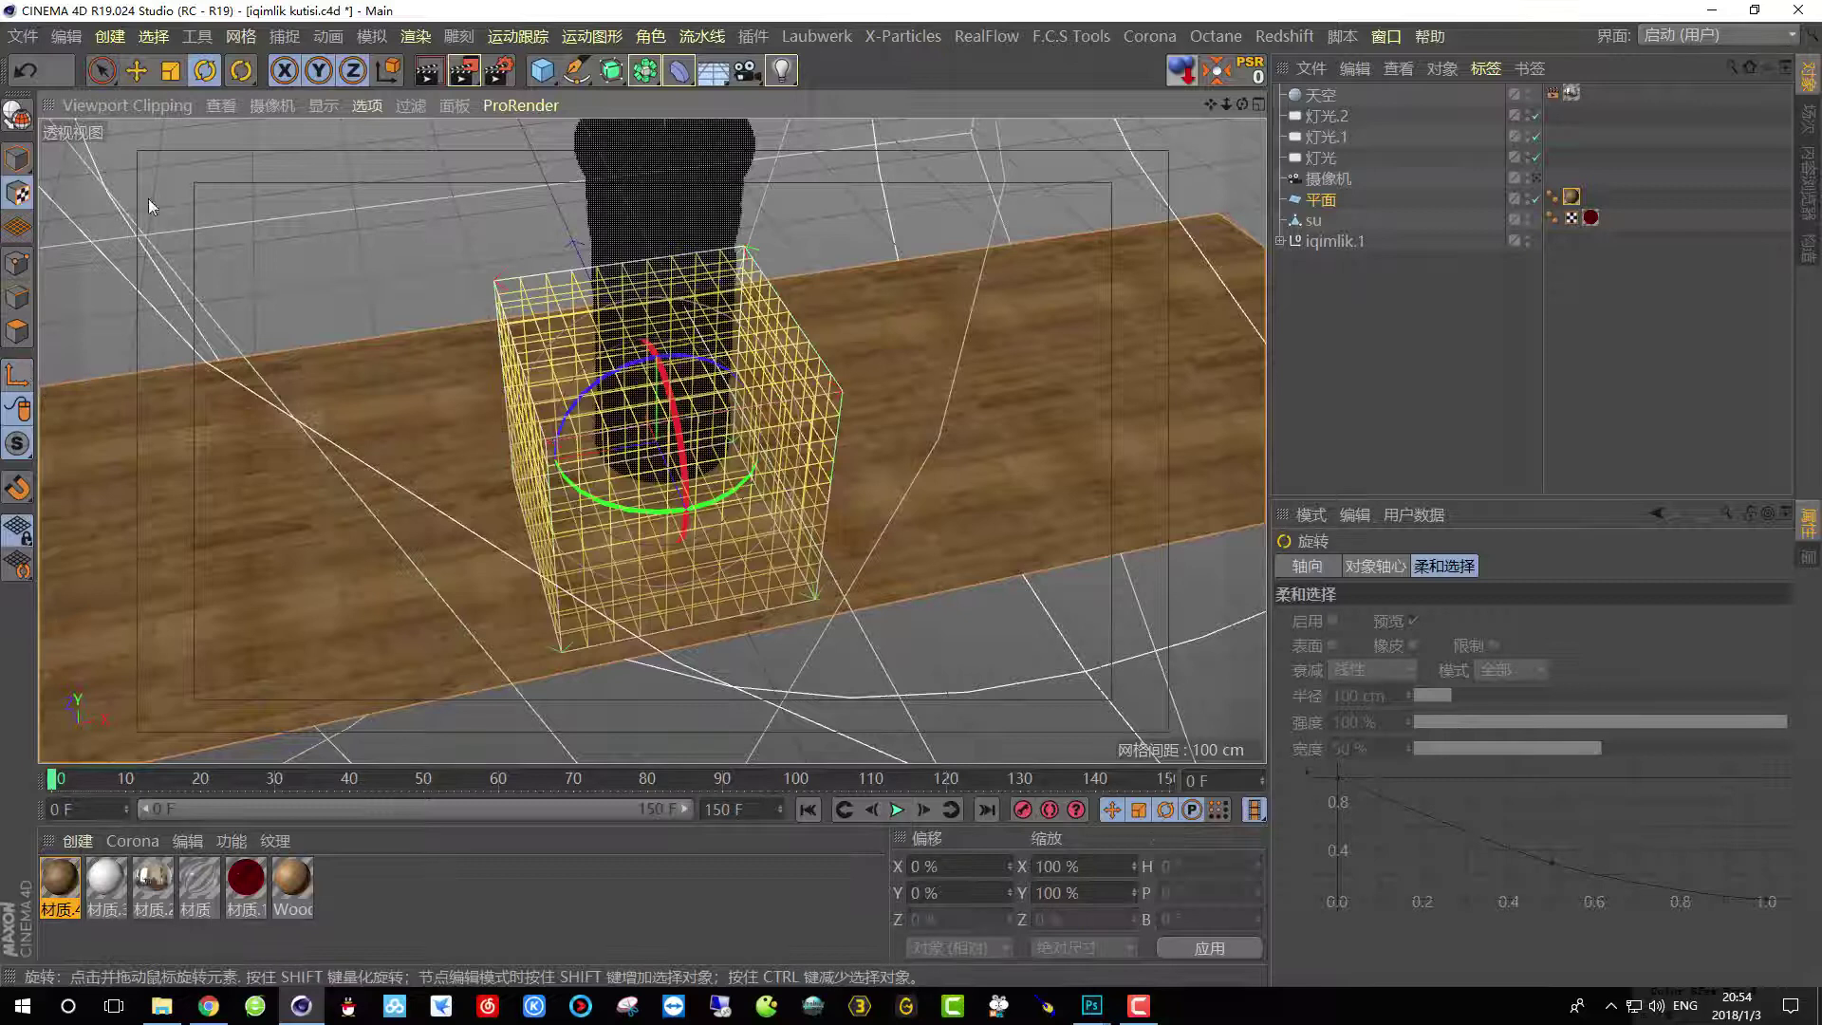
left_click(16, 160)
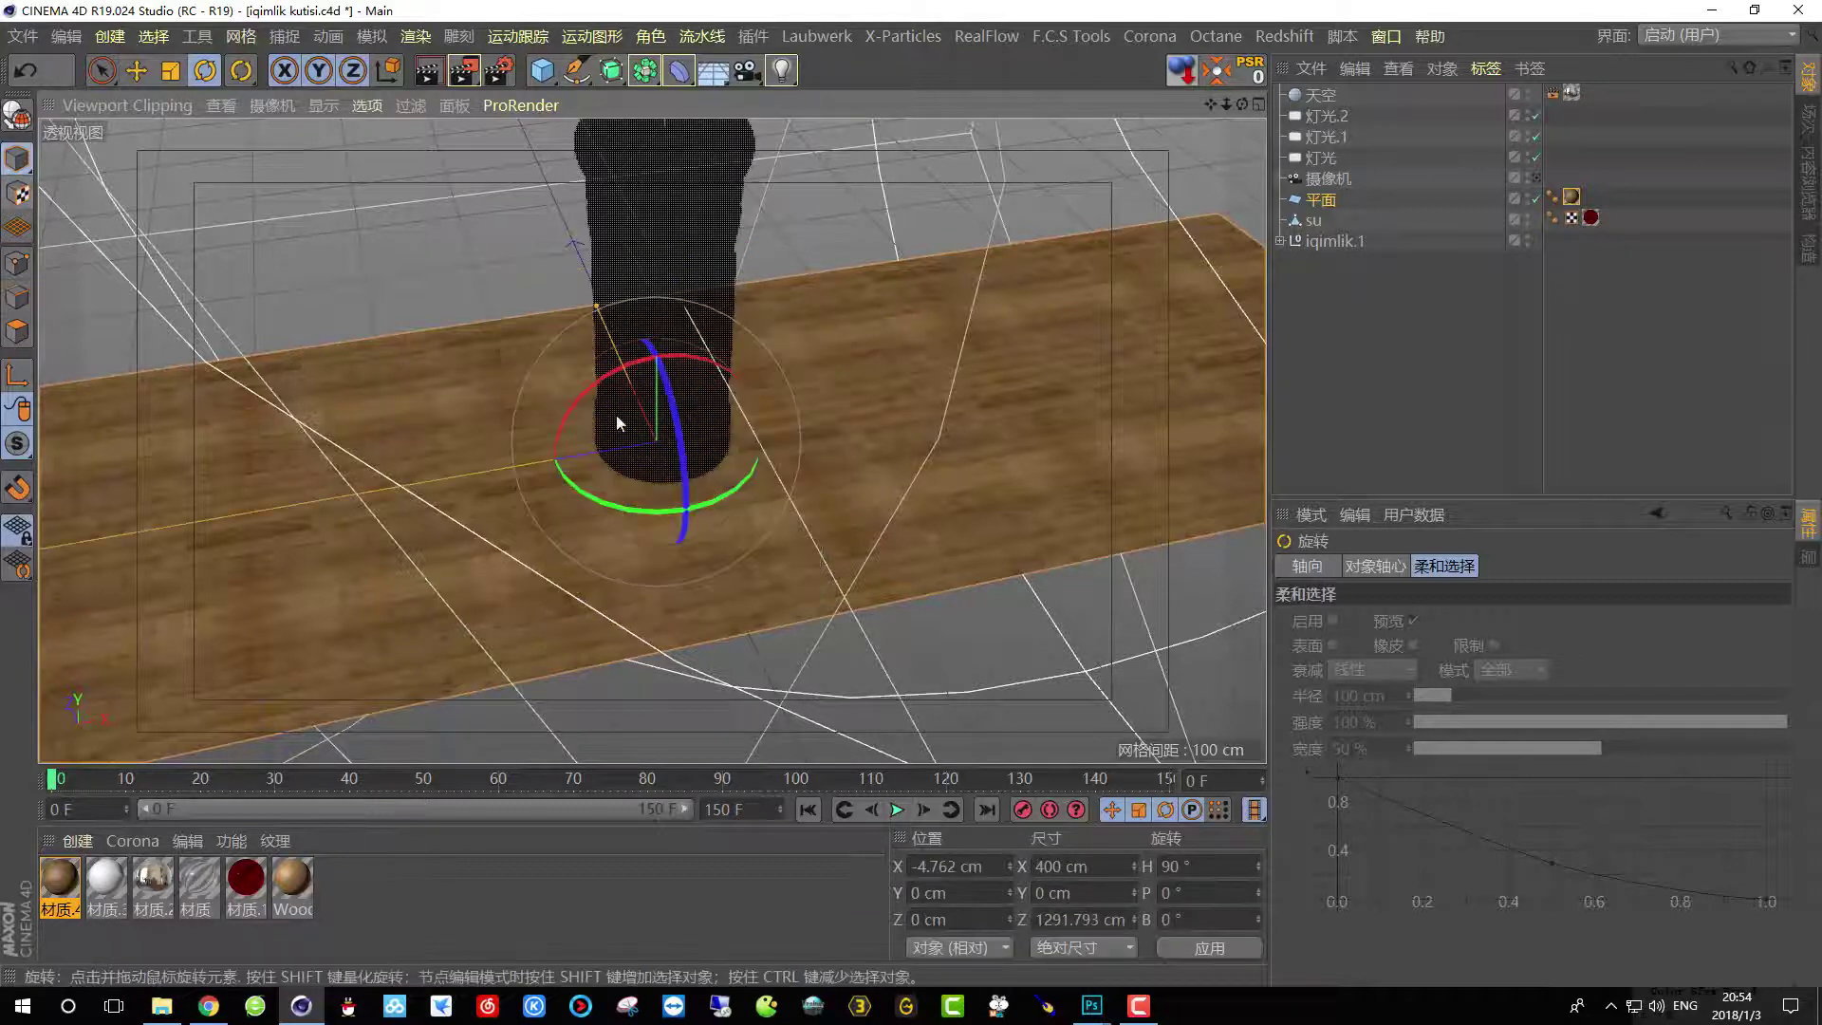
Test-render a region beside the bottle's lower half through the scene camera to check the wood grain.
left_click(1536, 178)
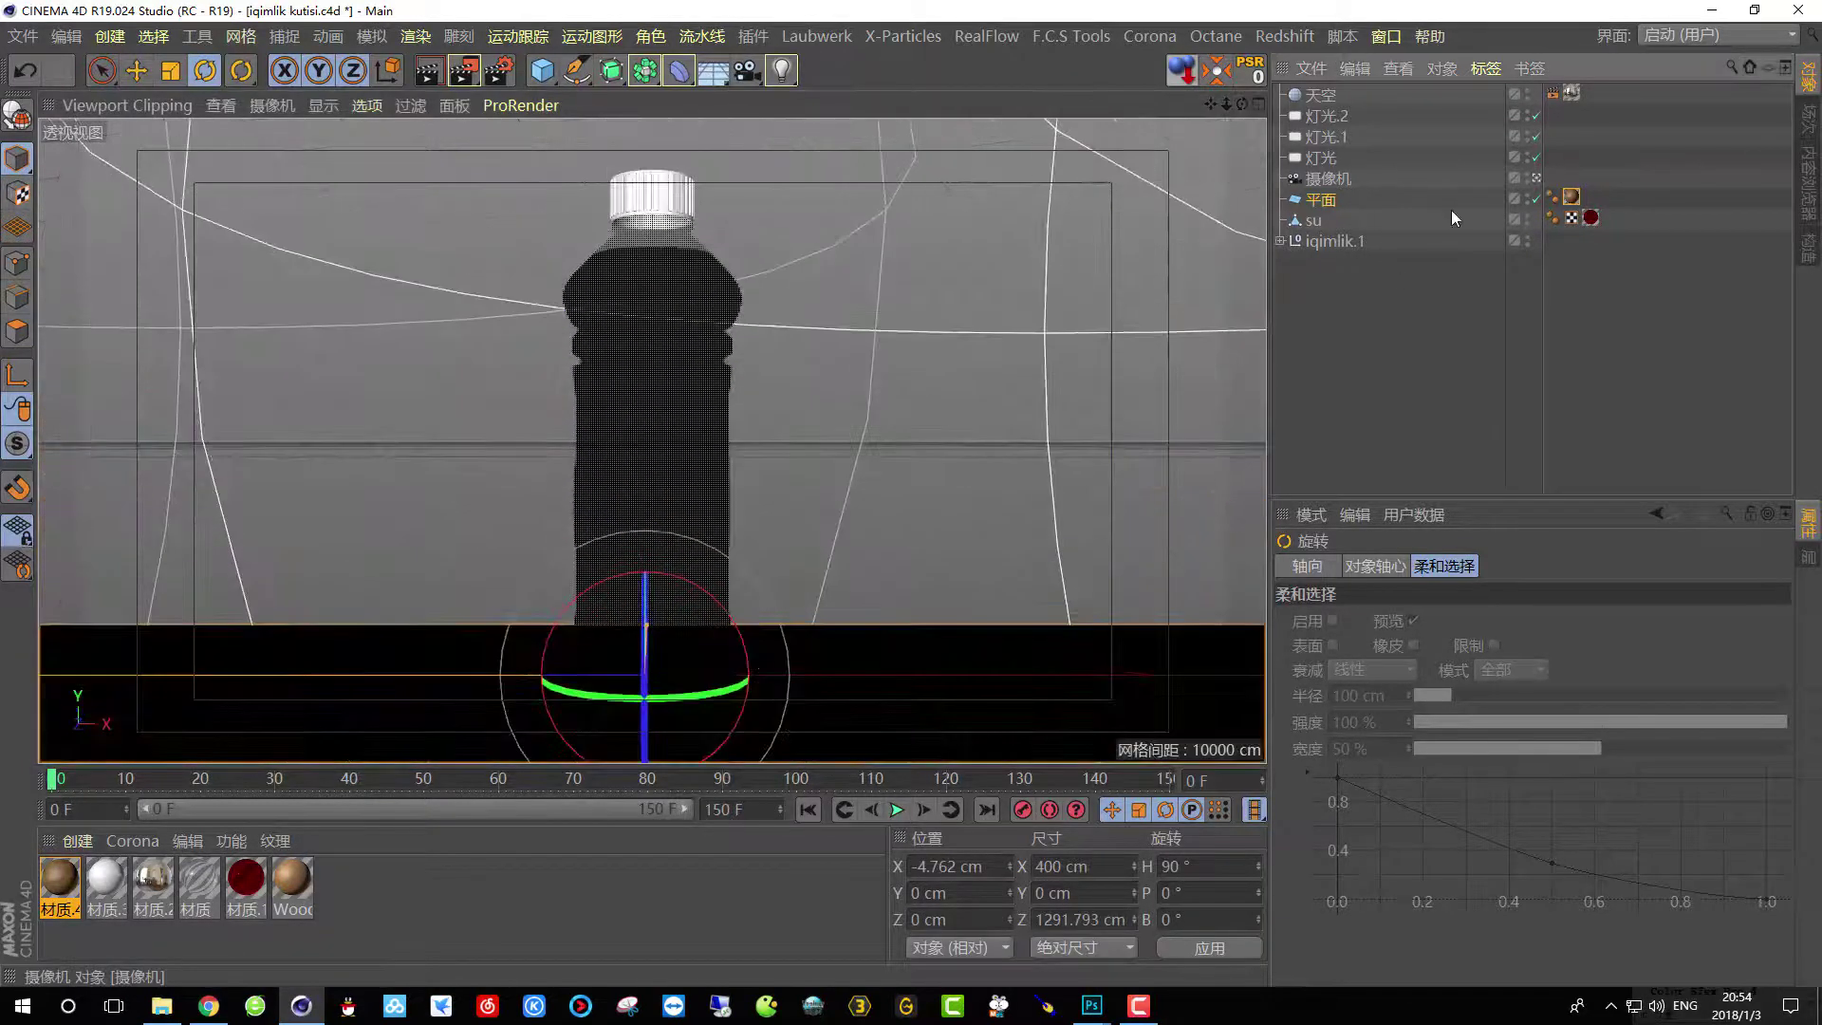
left_click(501, 69)
left_click(513, 97)
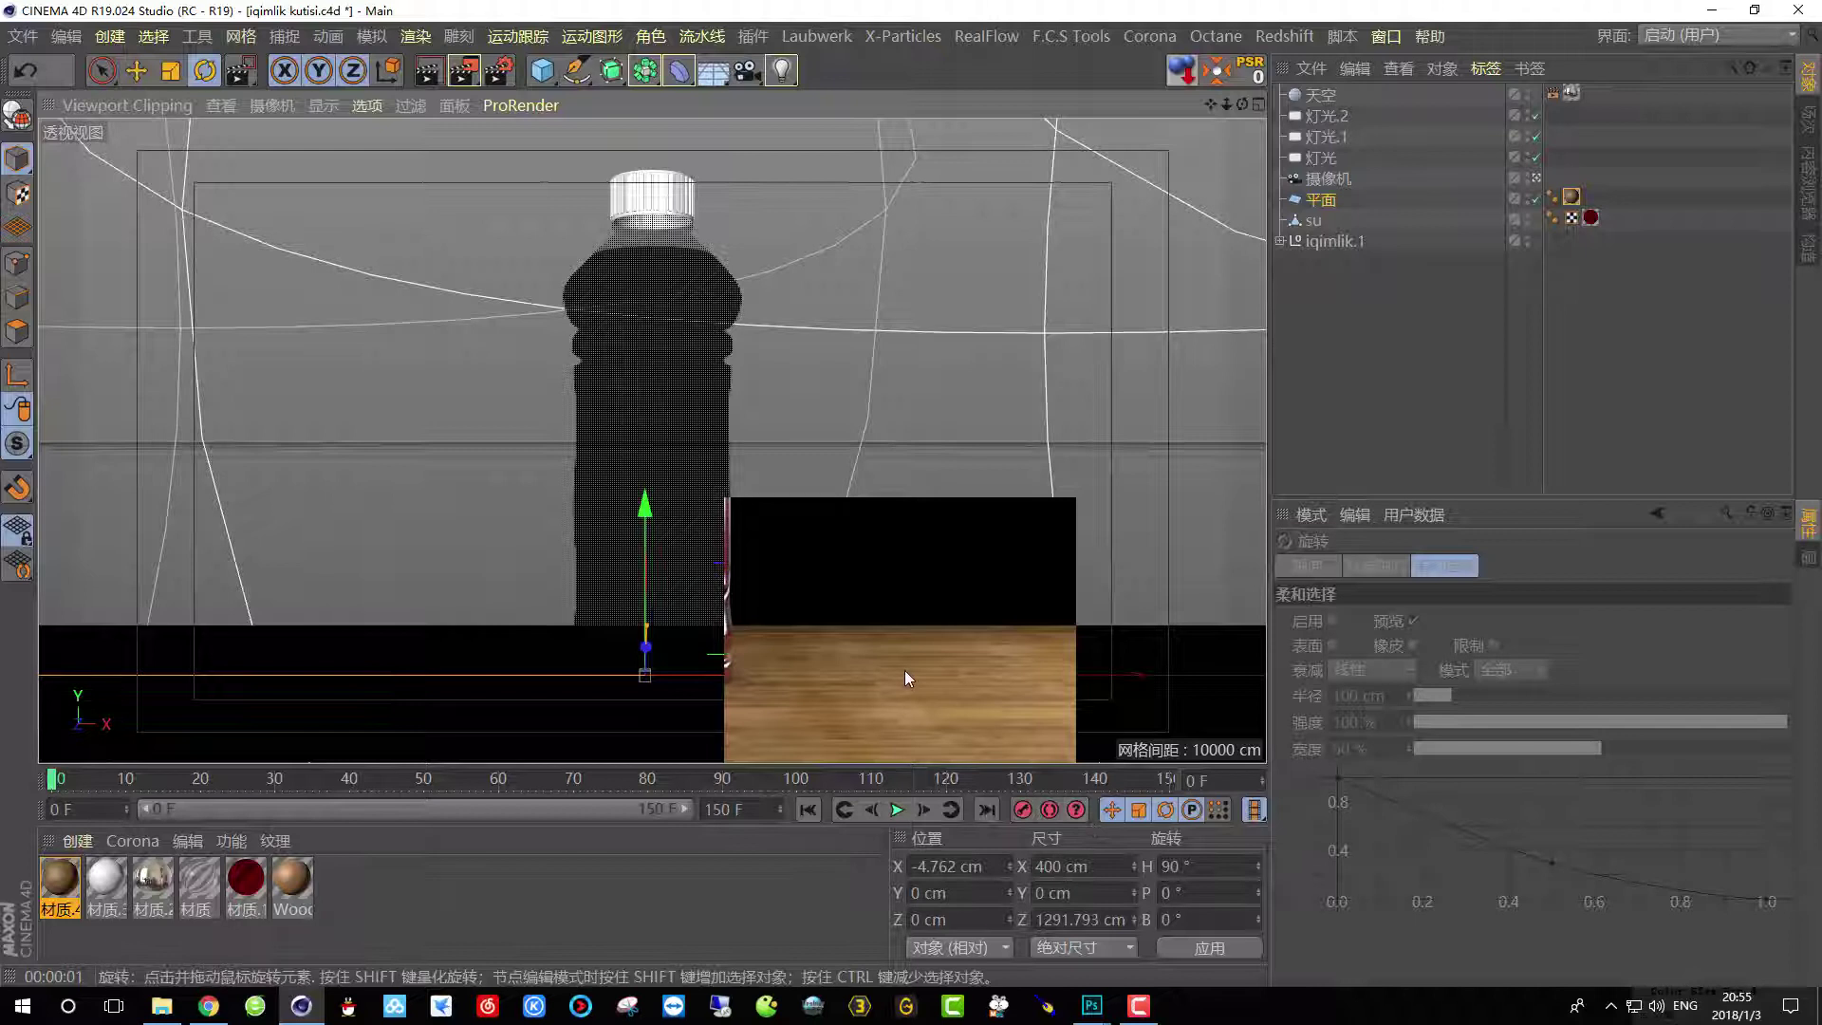
Outside the camera view, narrow the floor plane to about 244 cm wide and shift it to about 39 cm along Z.
left_click(1536, 177)
left_click_drag(778, 408, 446, 482, "alt")
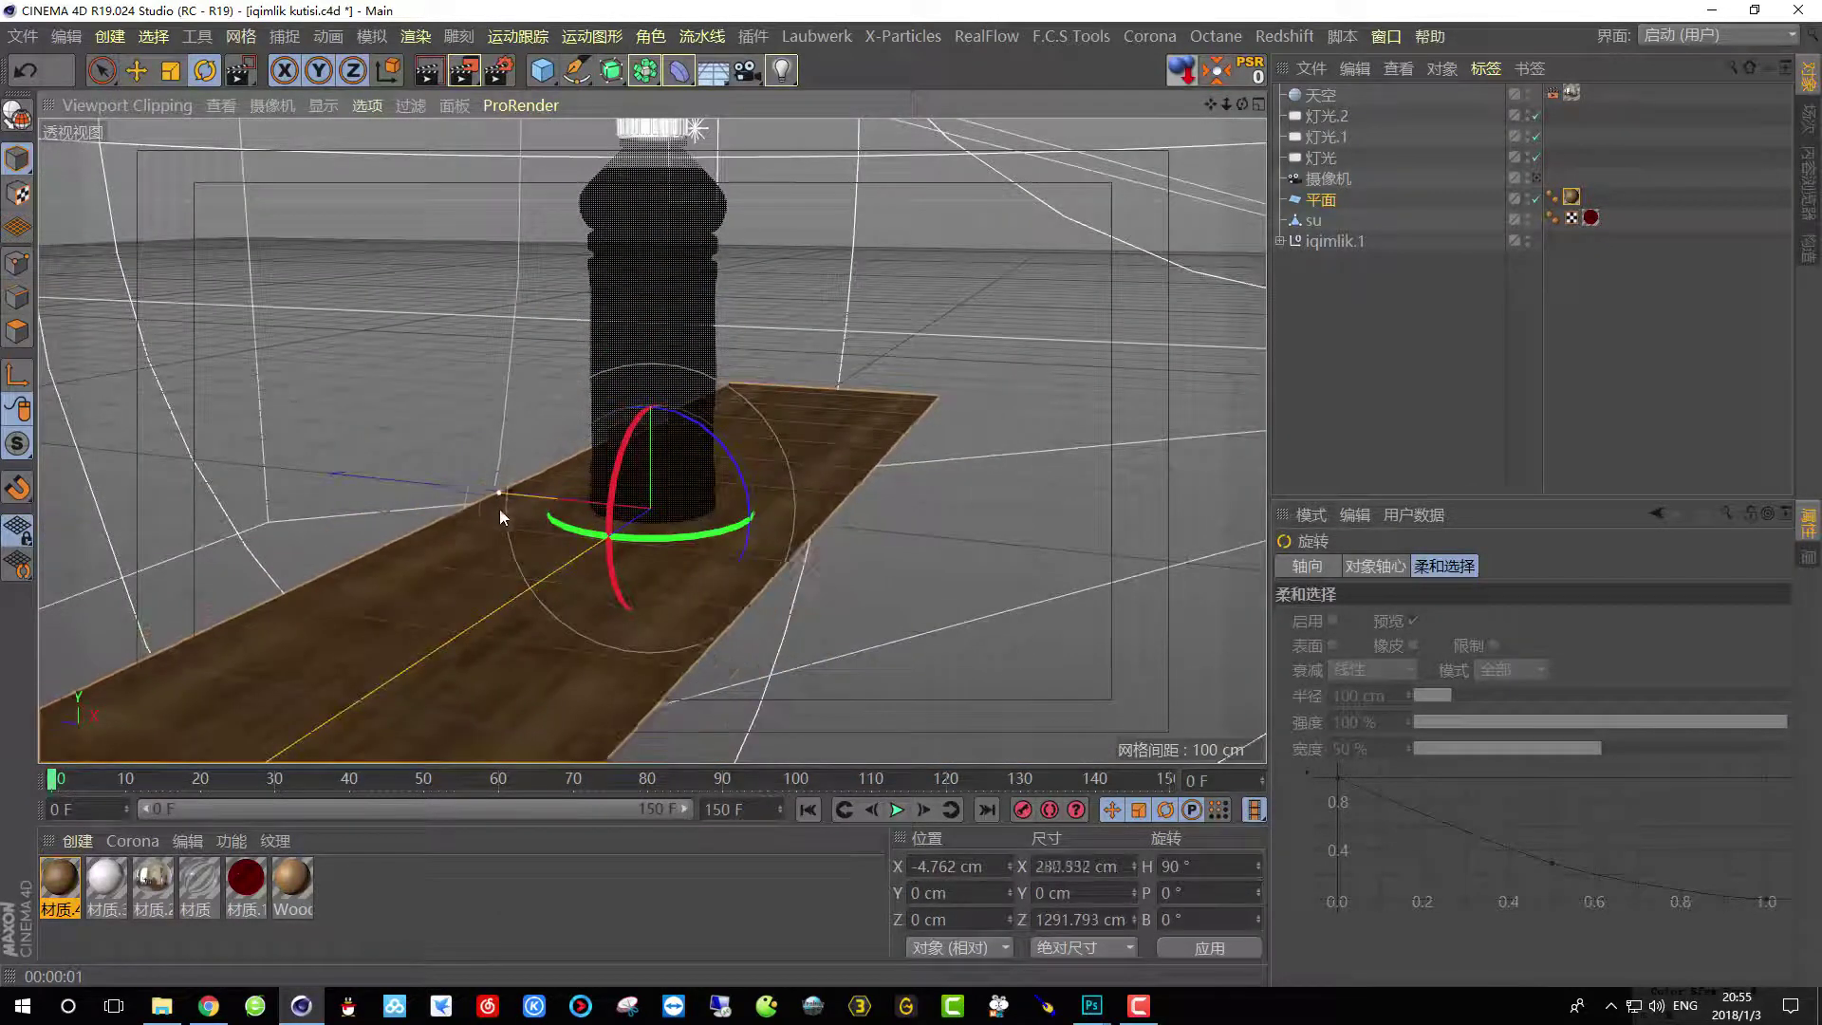
left_click(143, 74)
left_click_drag(544, 504, 500, 495)
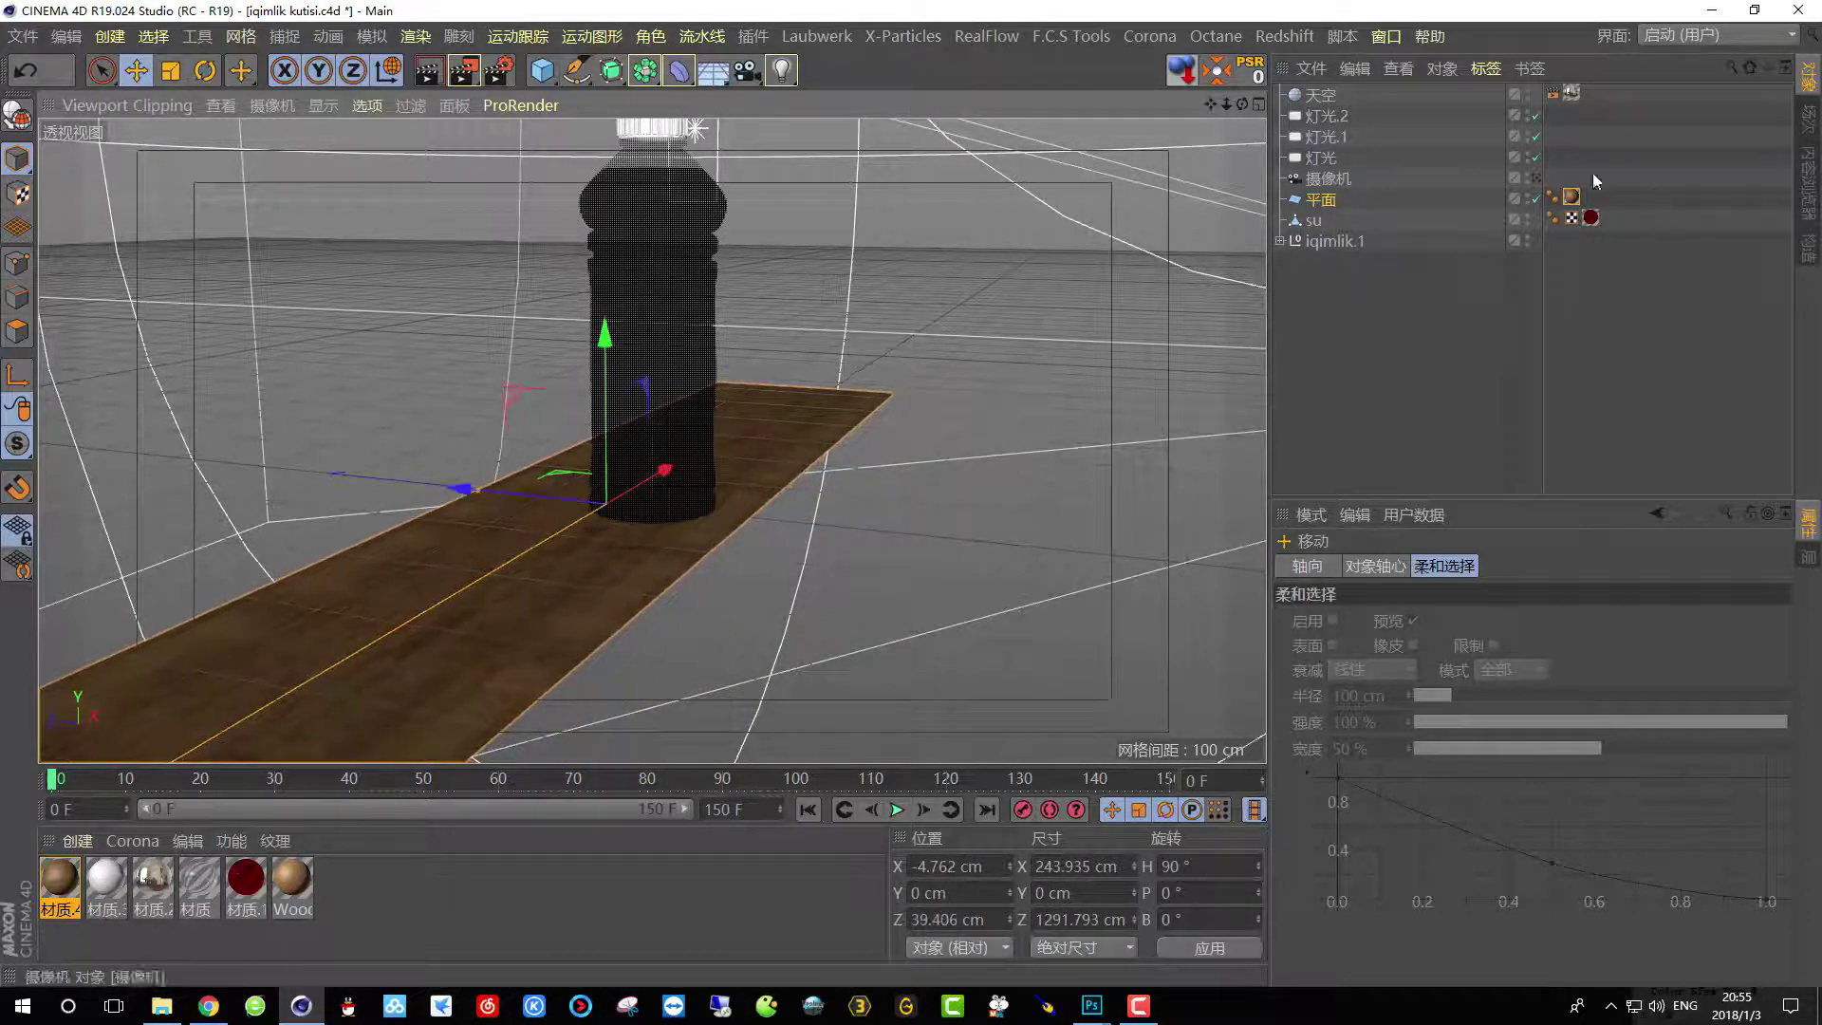
Test-render a region over the narrowed plane and its front edge through the scene camera.
left_click(1537, 178)
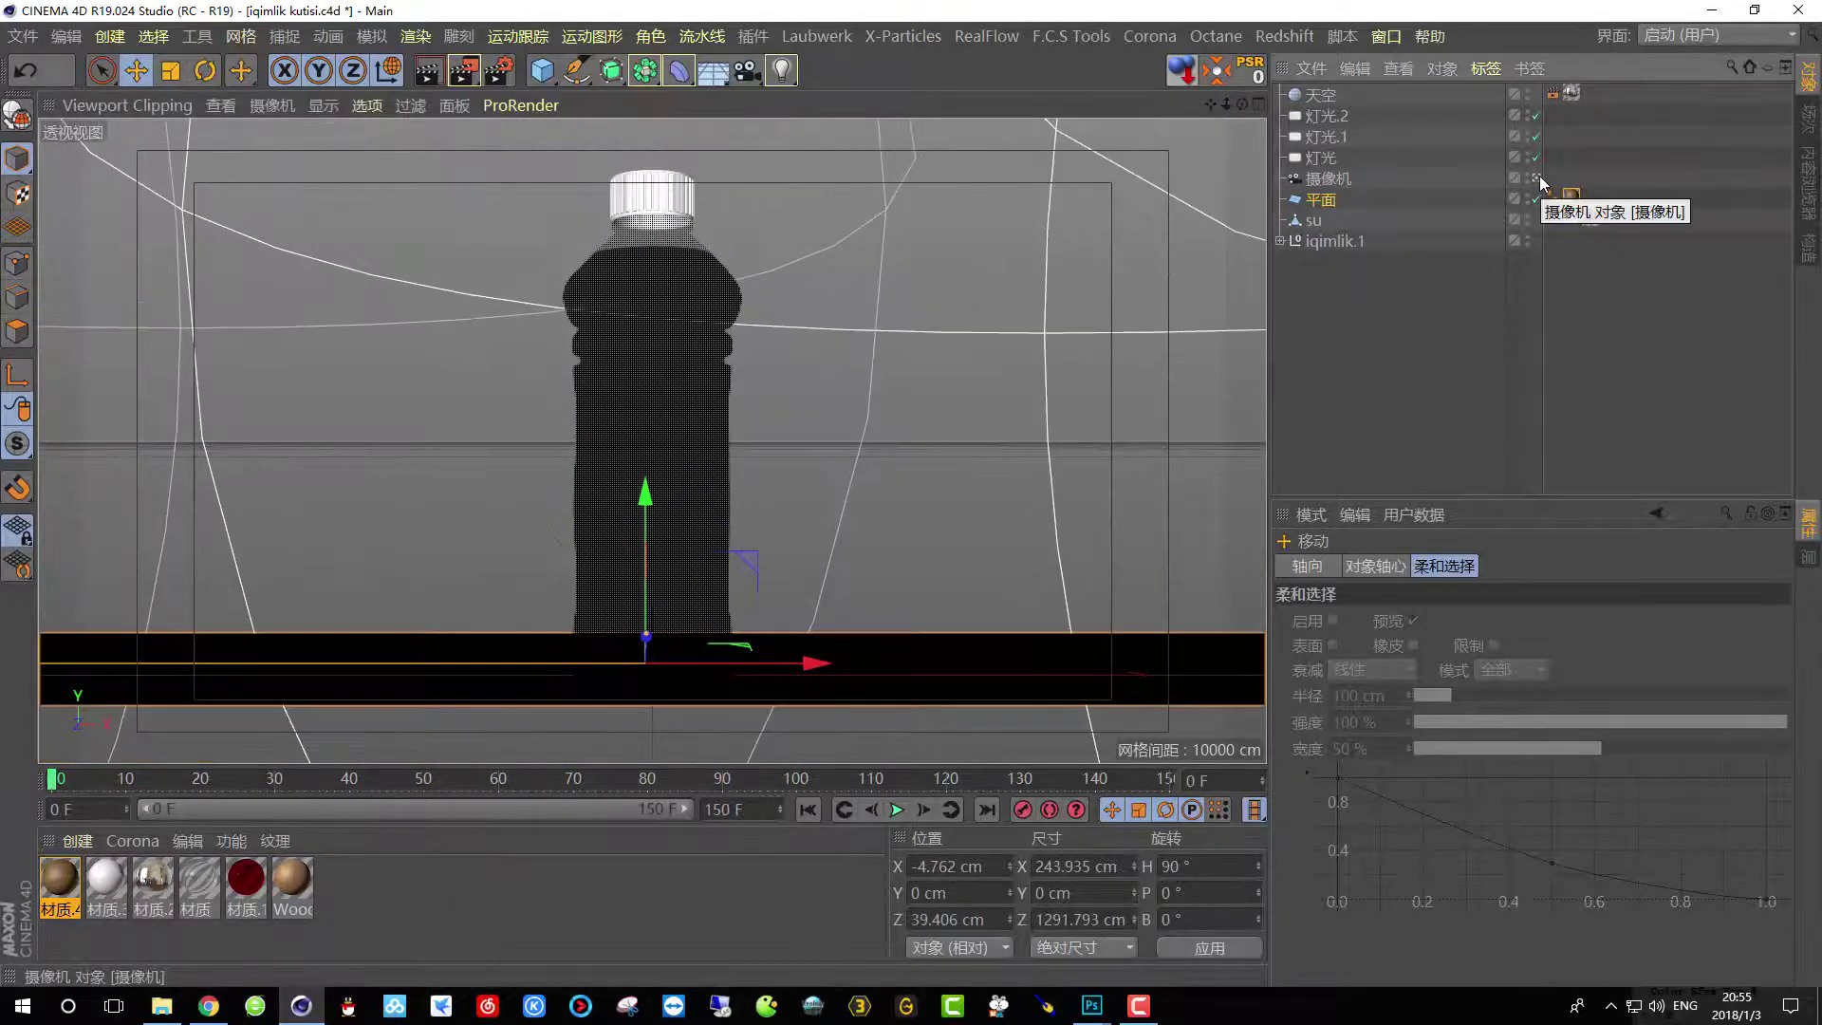
left_click_drag(464, 70, 517, 81)
left_click_drag(766, 515, 1012, 769)
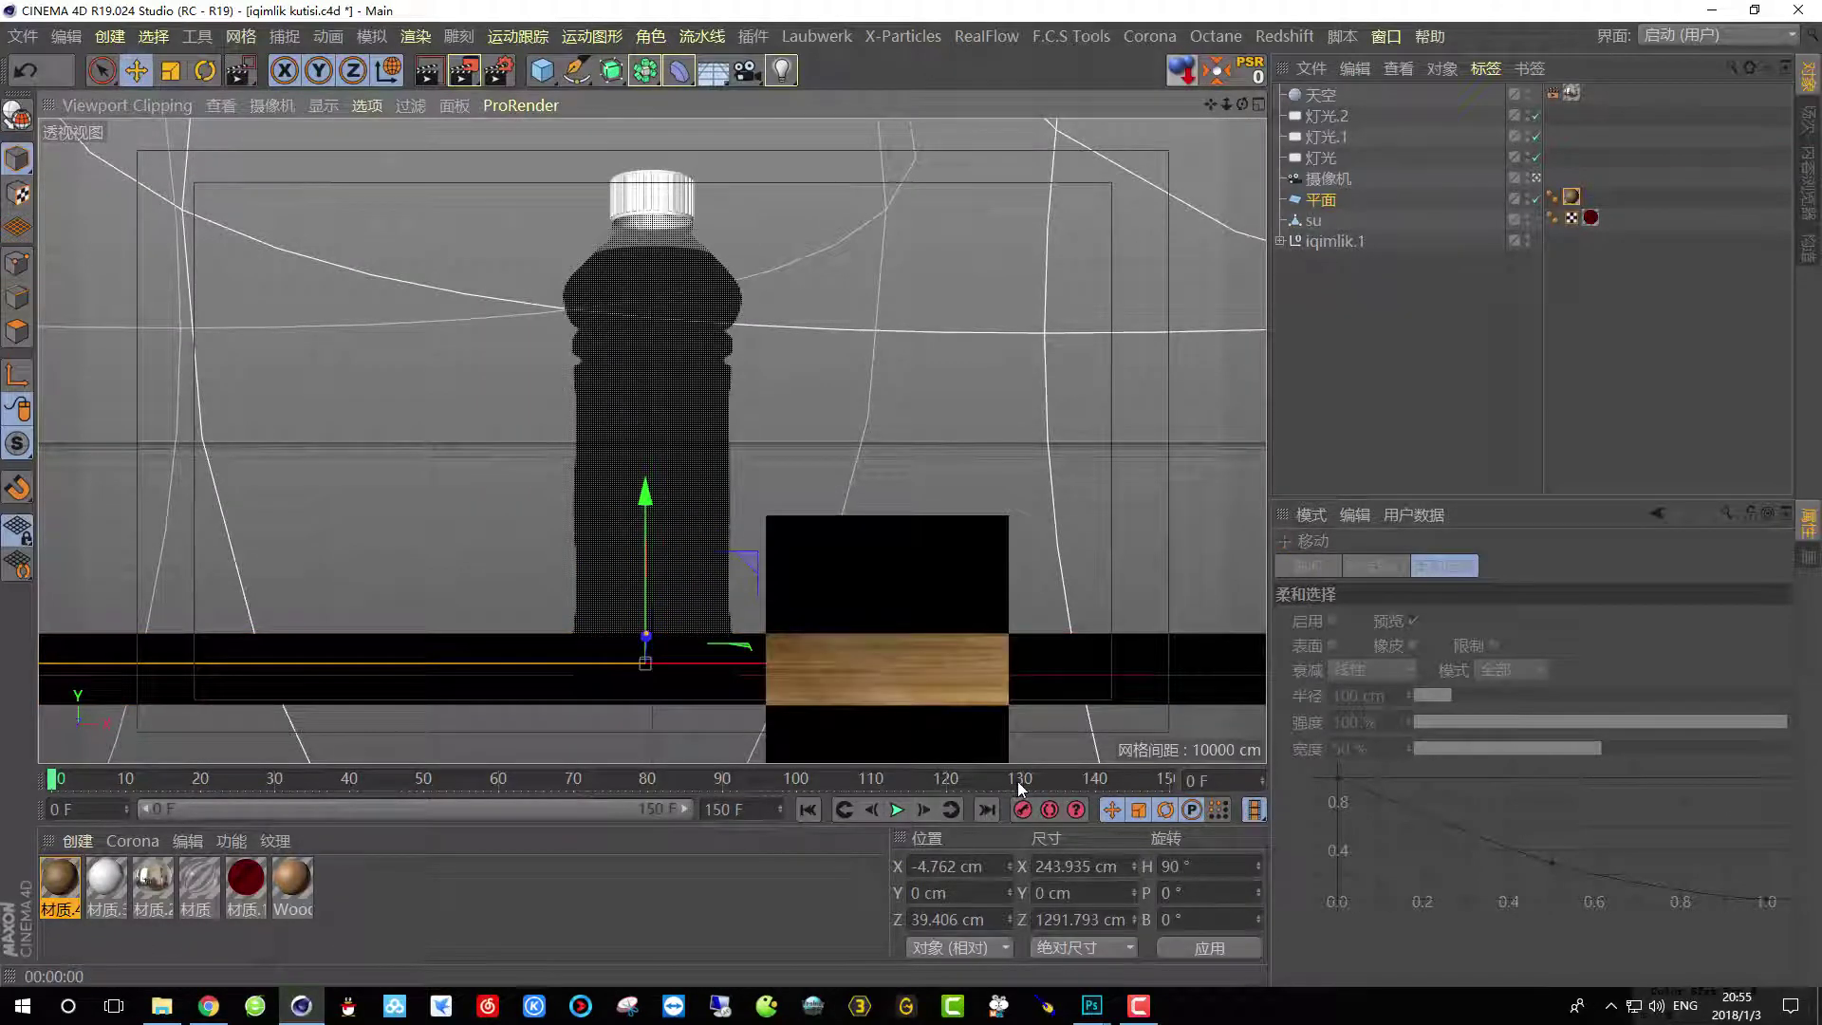
left_click(944, 691)
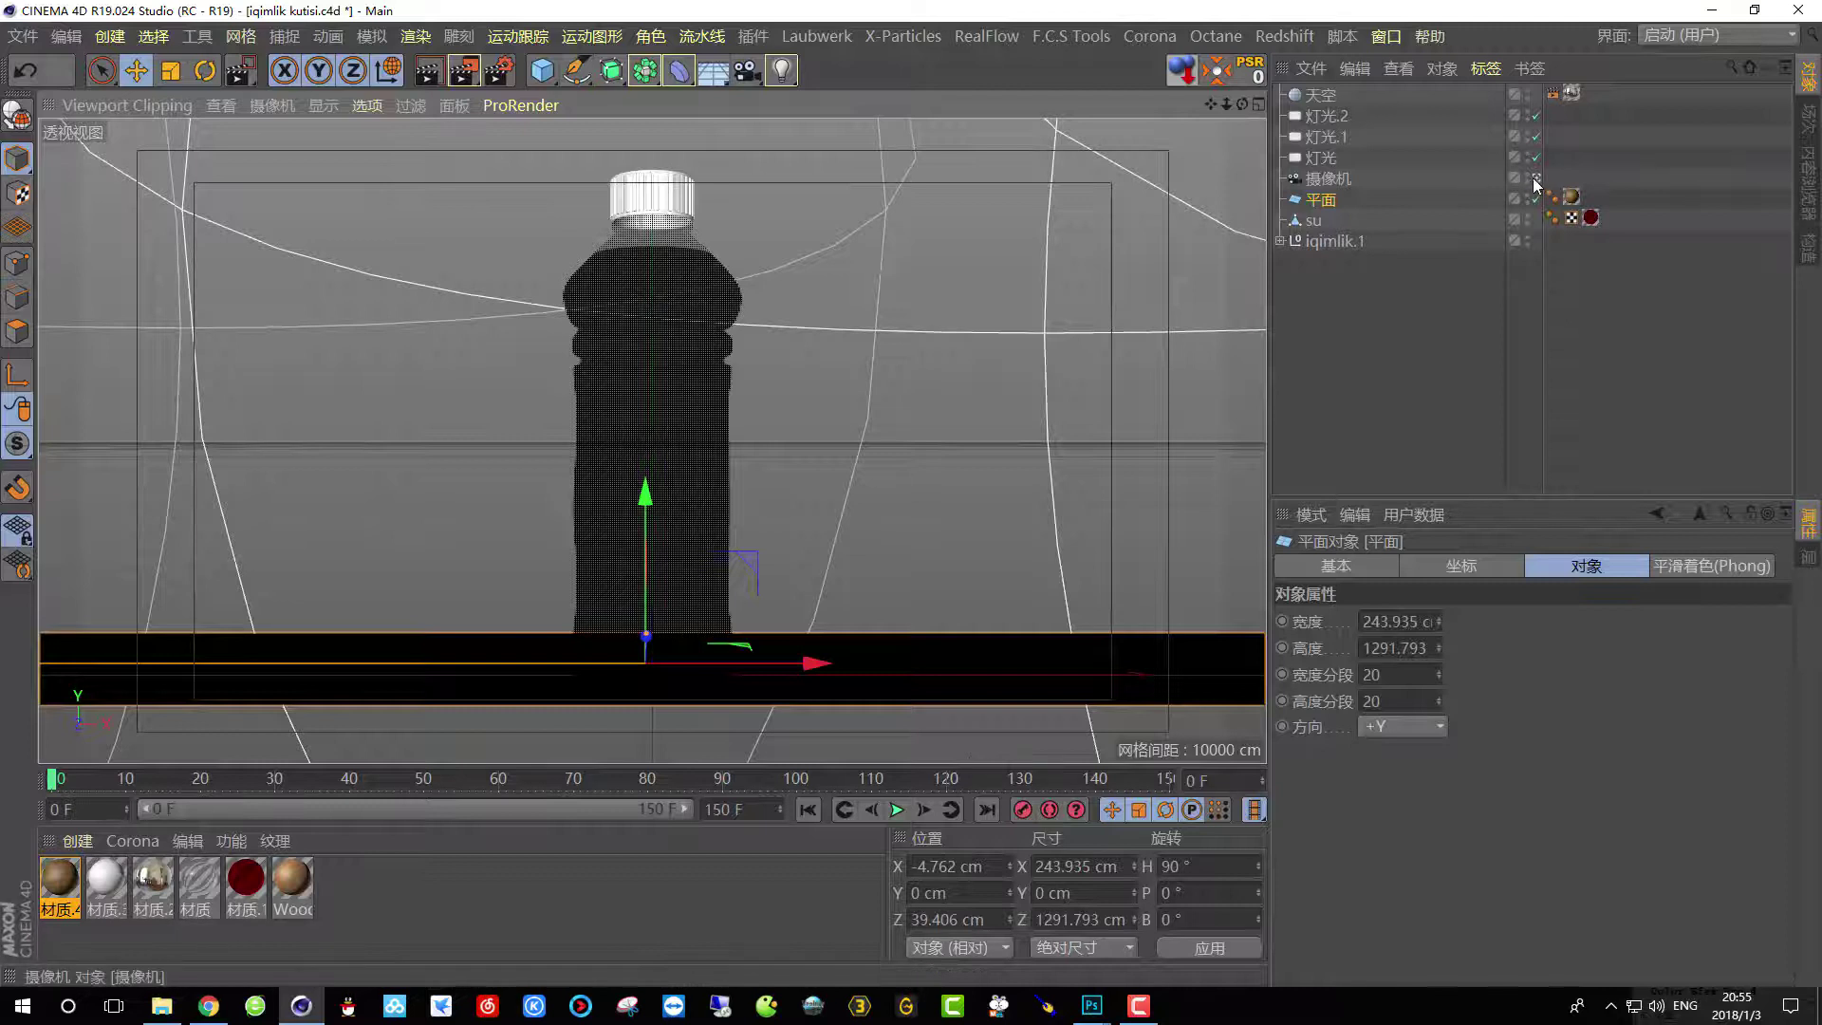
Shift the floor plane to about 4.8 cm along Z and widen it to about 544 cm.
left_click(1535, 178)
left_click_drag(482, 494, 549, 501)
left_click(1535, 179)
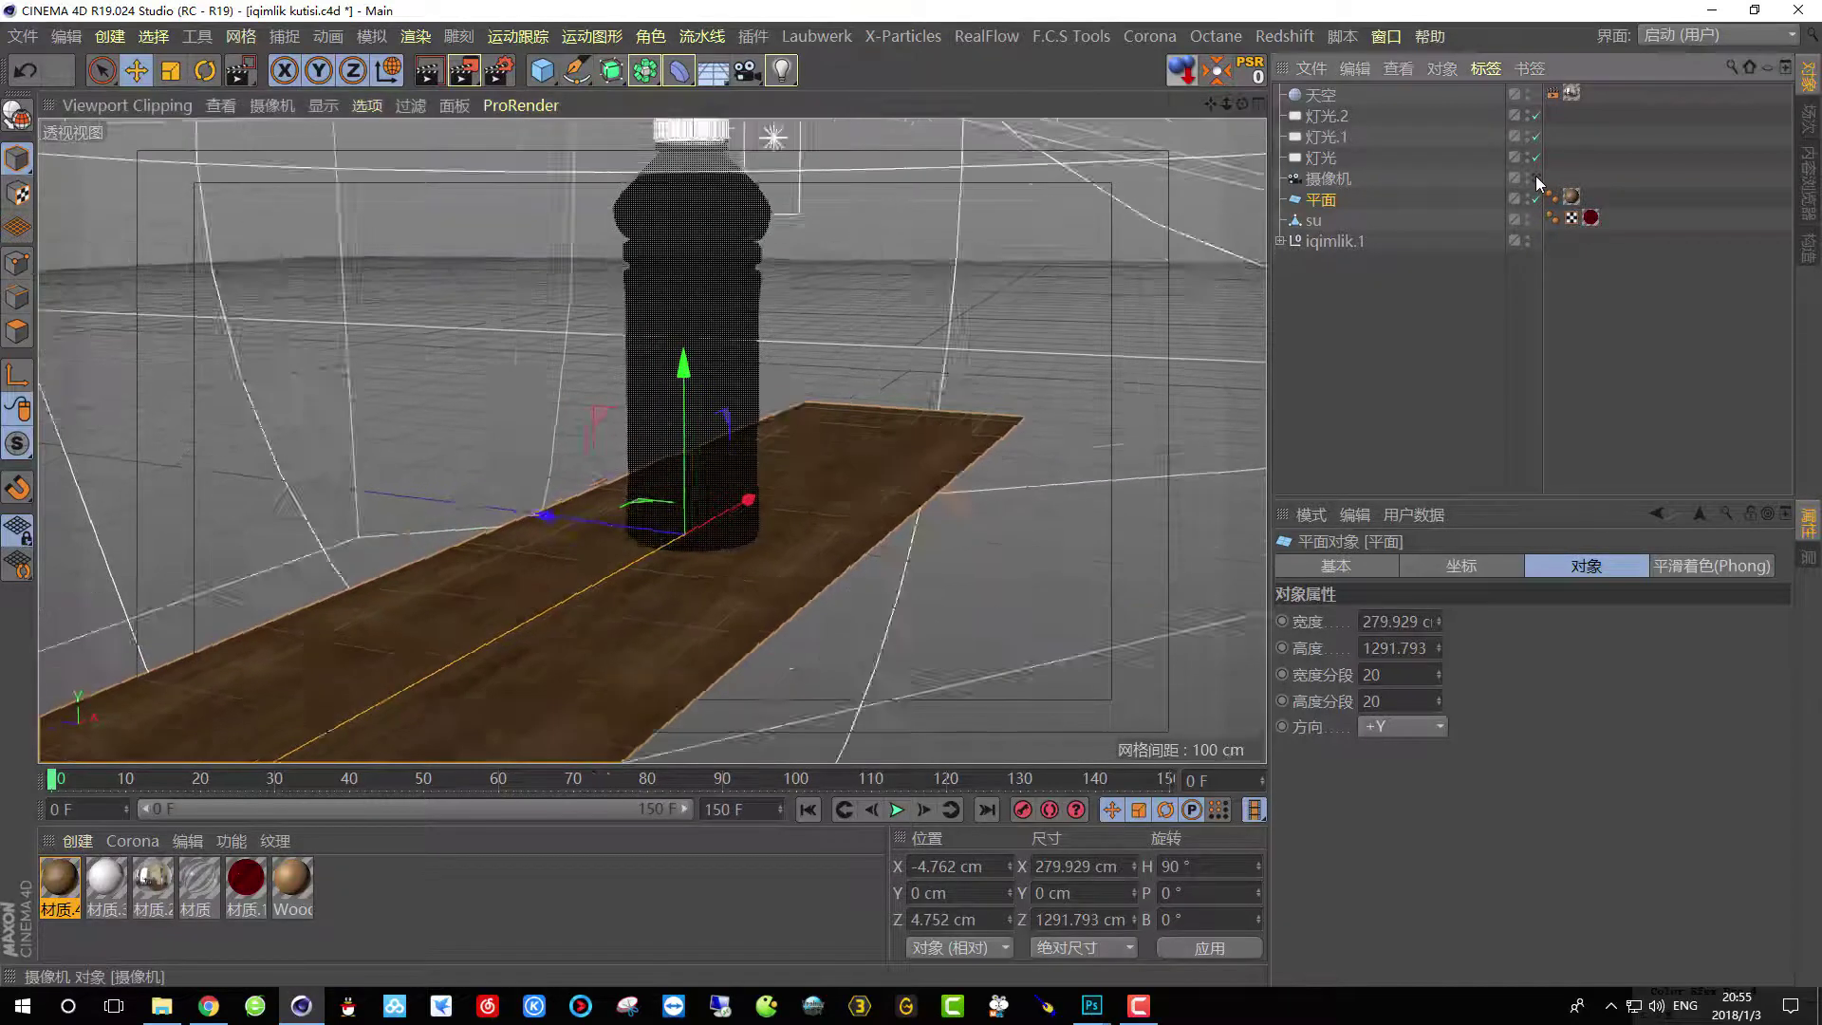
left_click(1534, 179)
left_click_drag(648, 648, 670, 611)
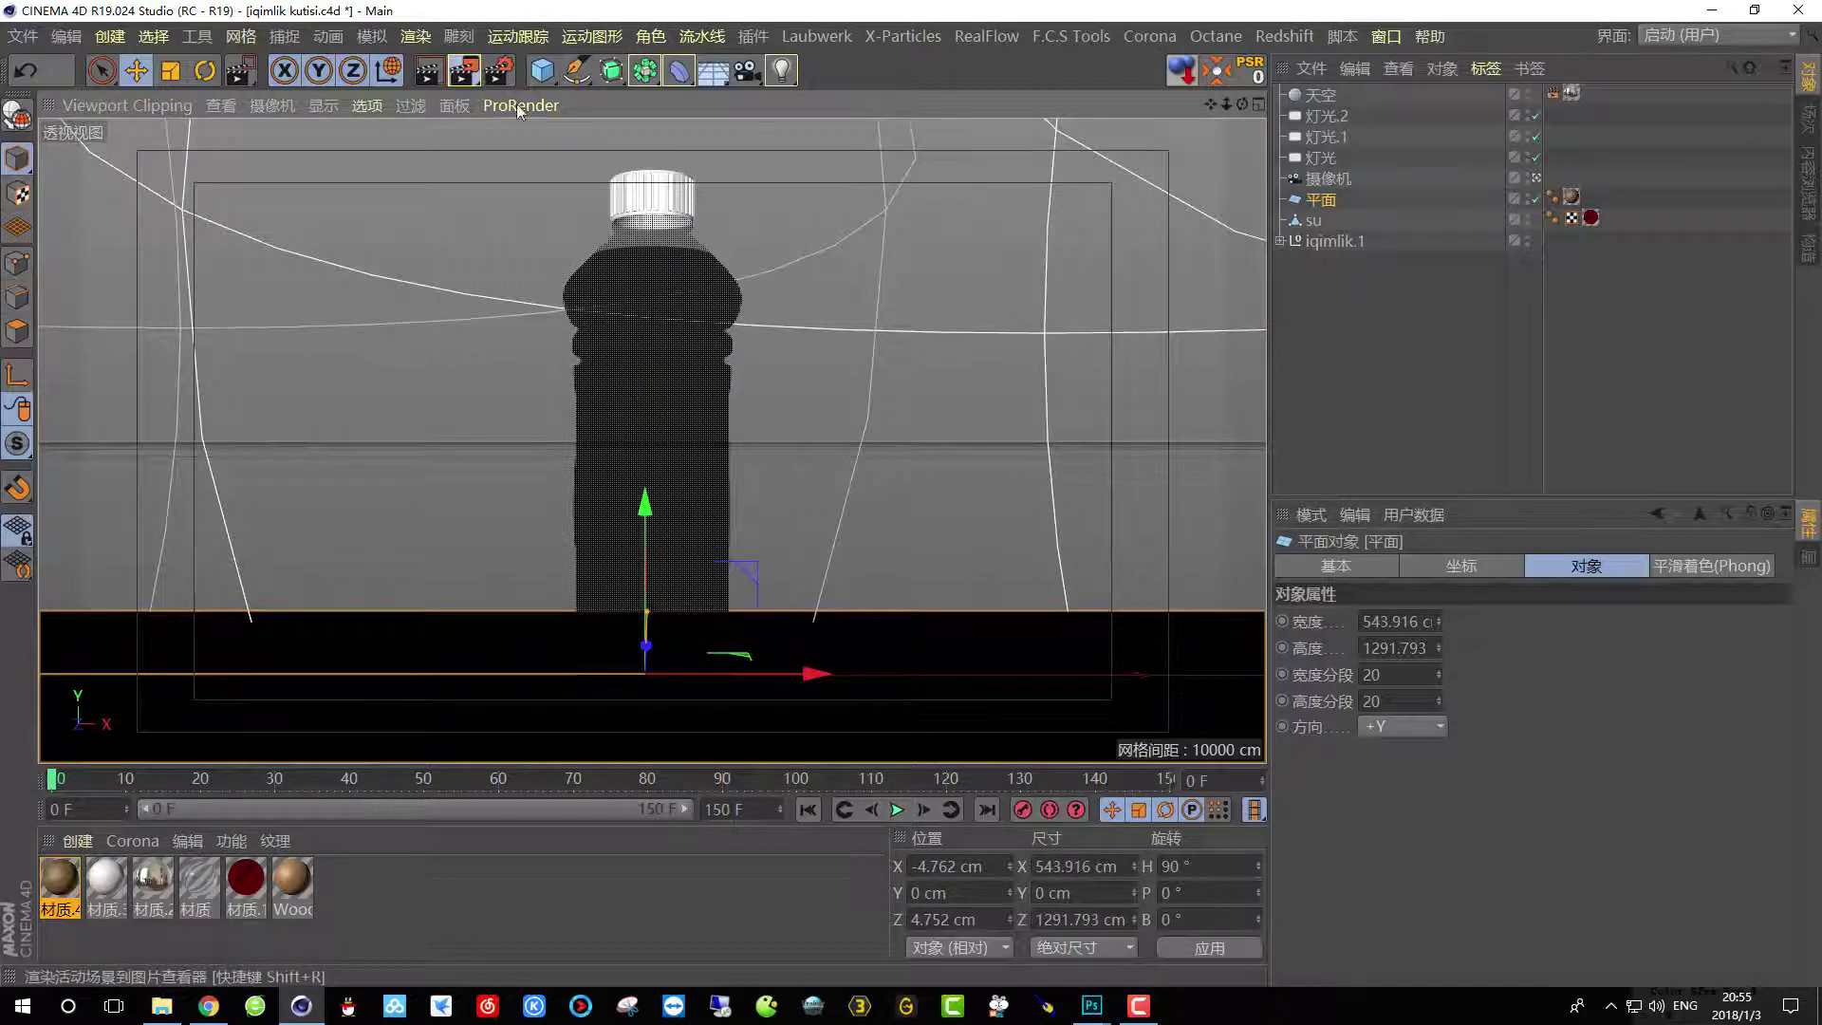
Test-render a region of the widened wood plane that includes the bottle's left edge.
left_click_drag(518, 106, 522, 105)
left_click_drag(253, 451, 617, 782)
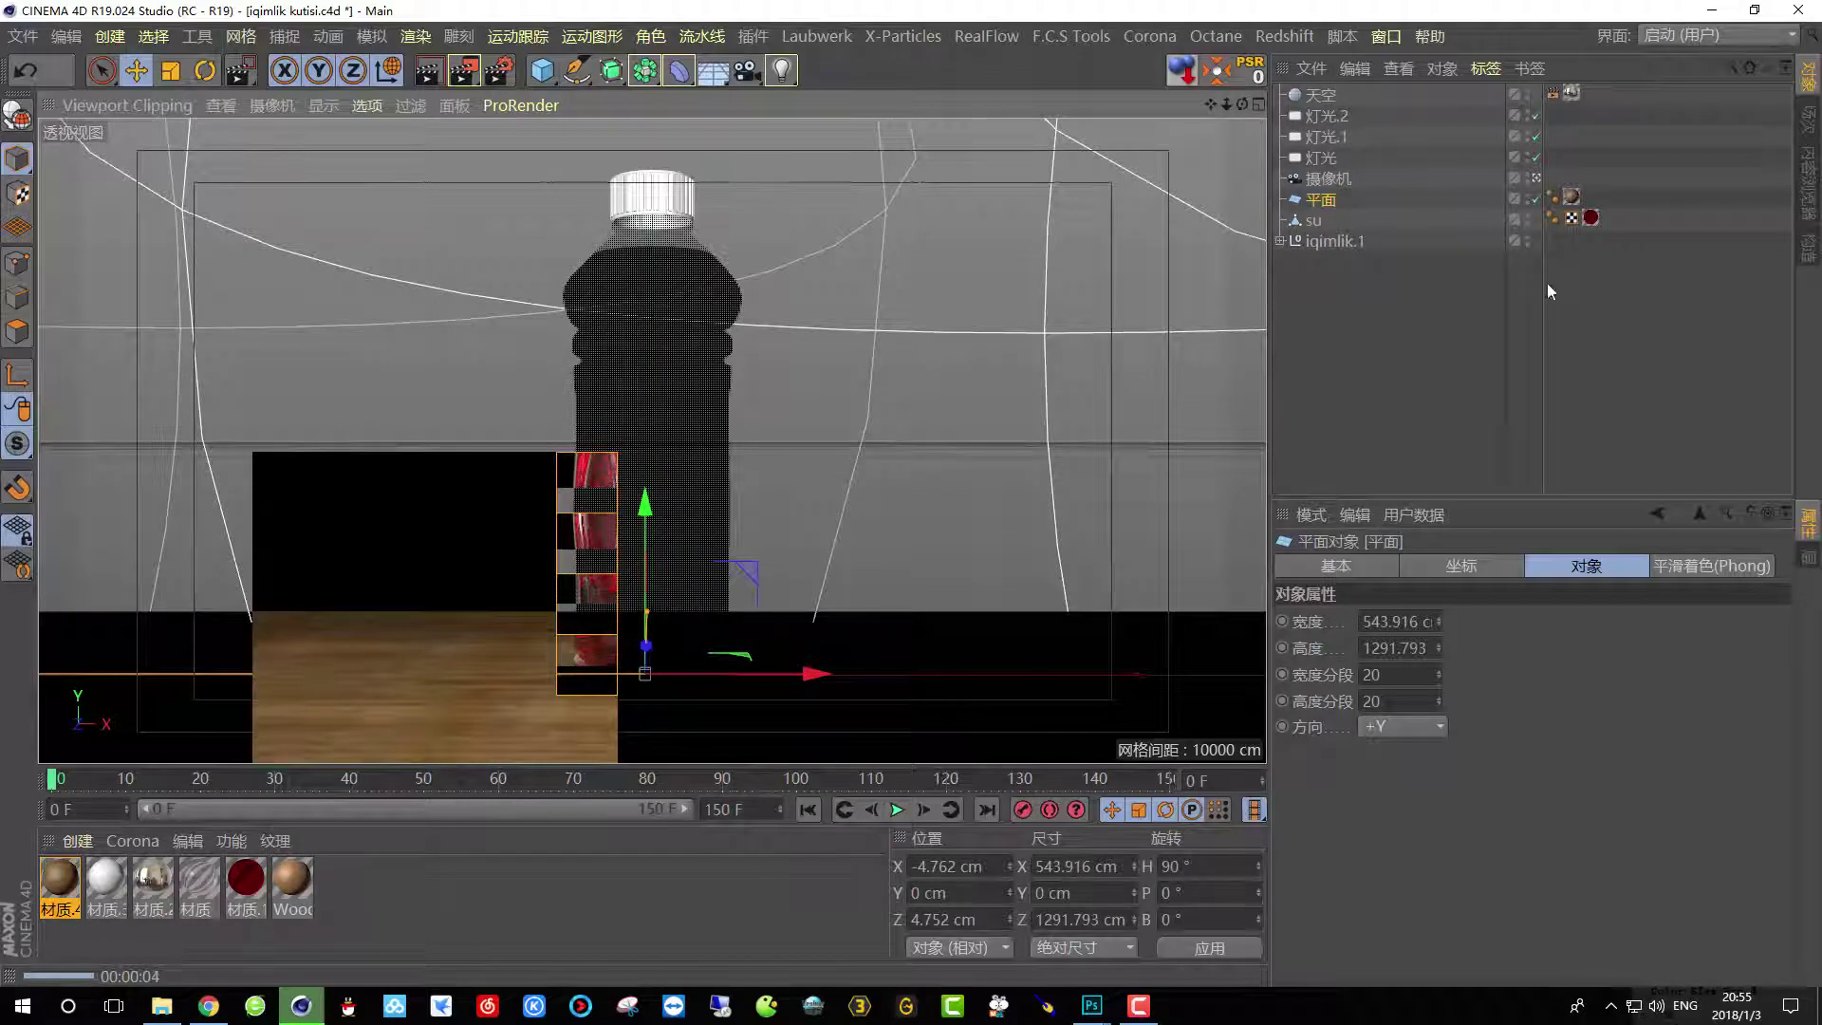
left_click_drag(665, 427, 589, 380, "alt")
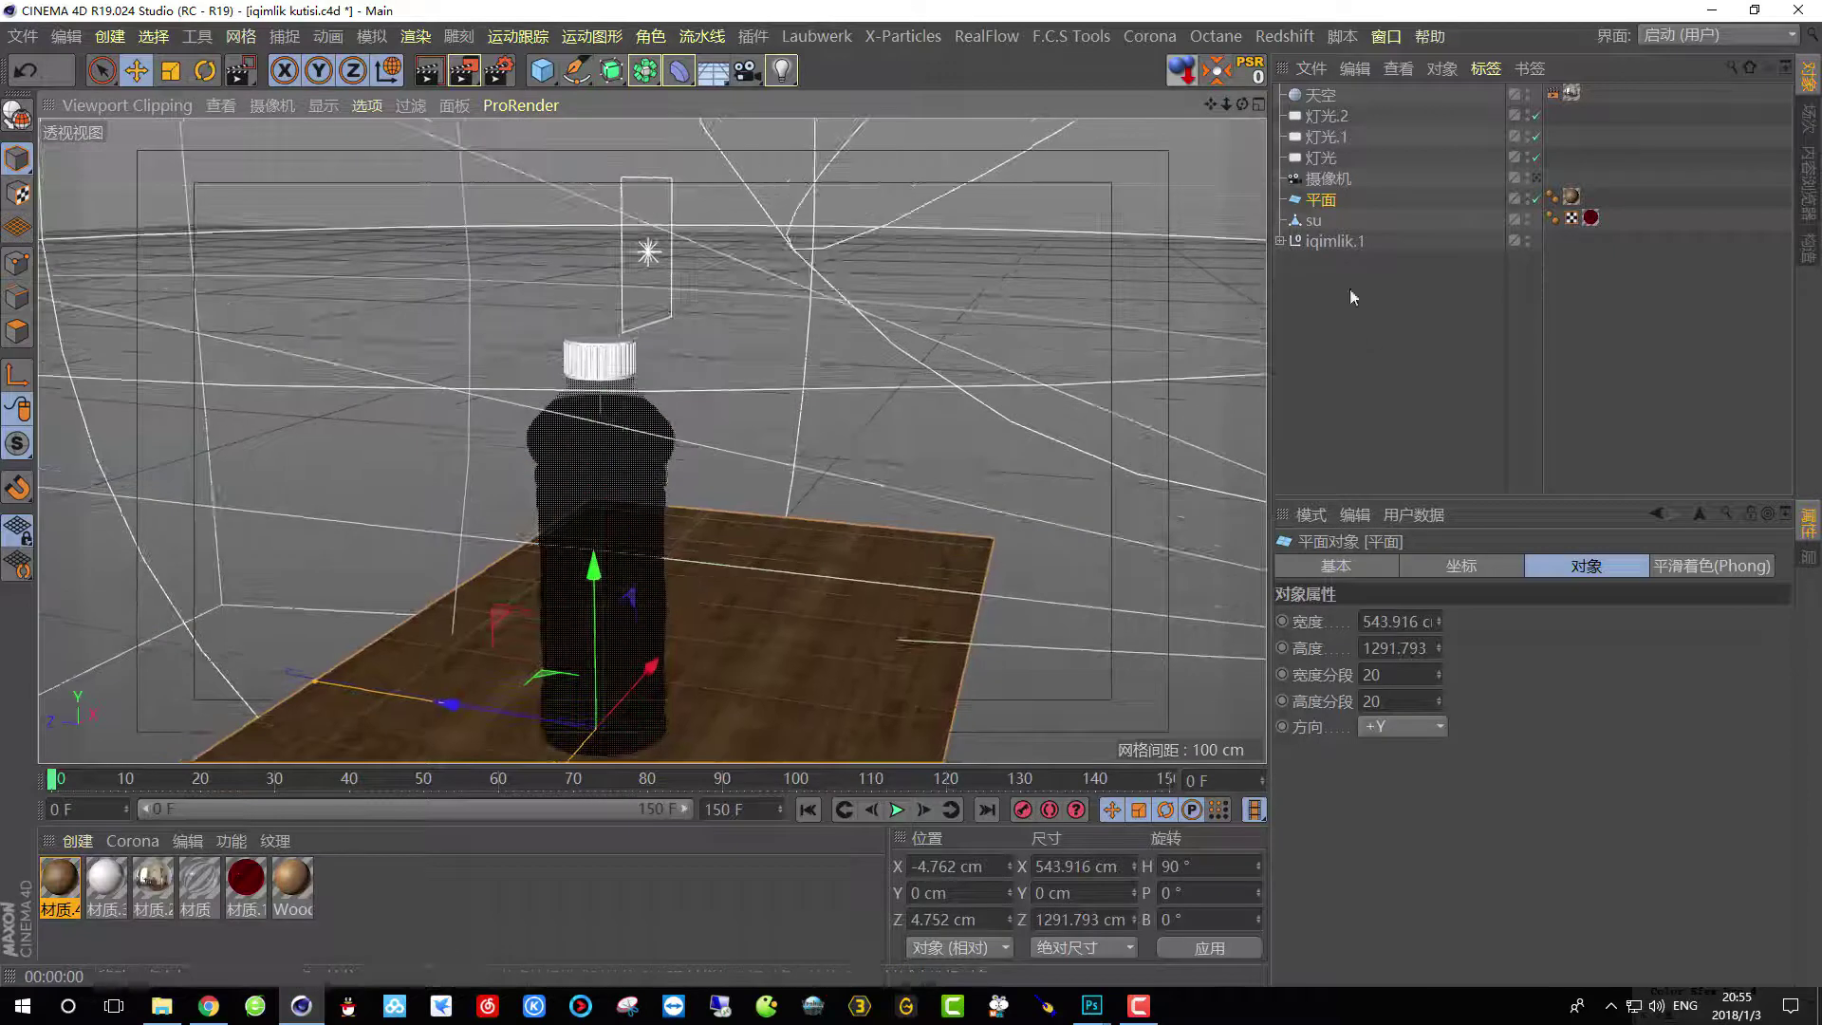
left_click(1334, 241)
left_click_drag(455, 444, 478, 449)
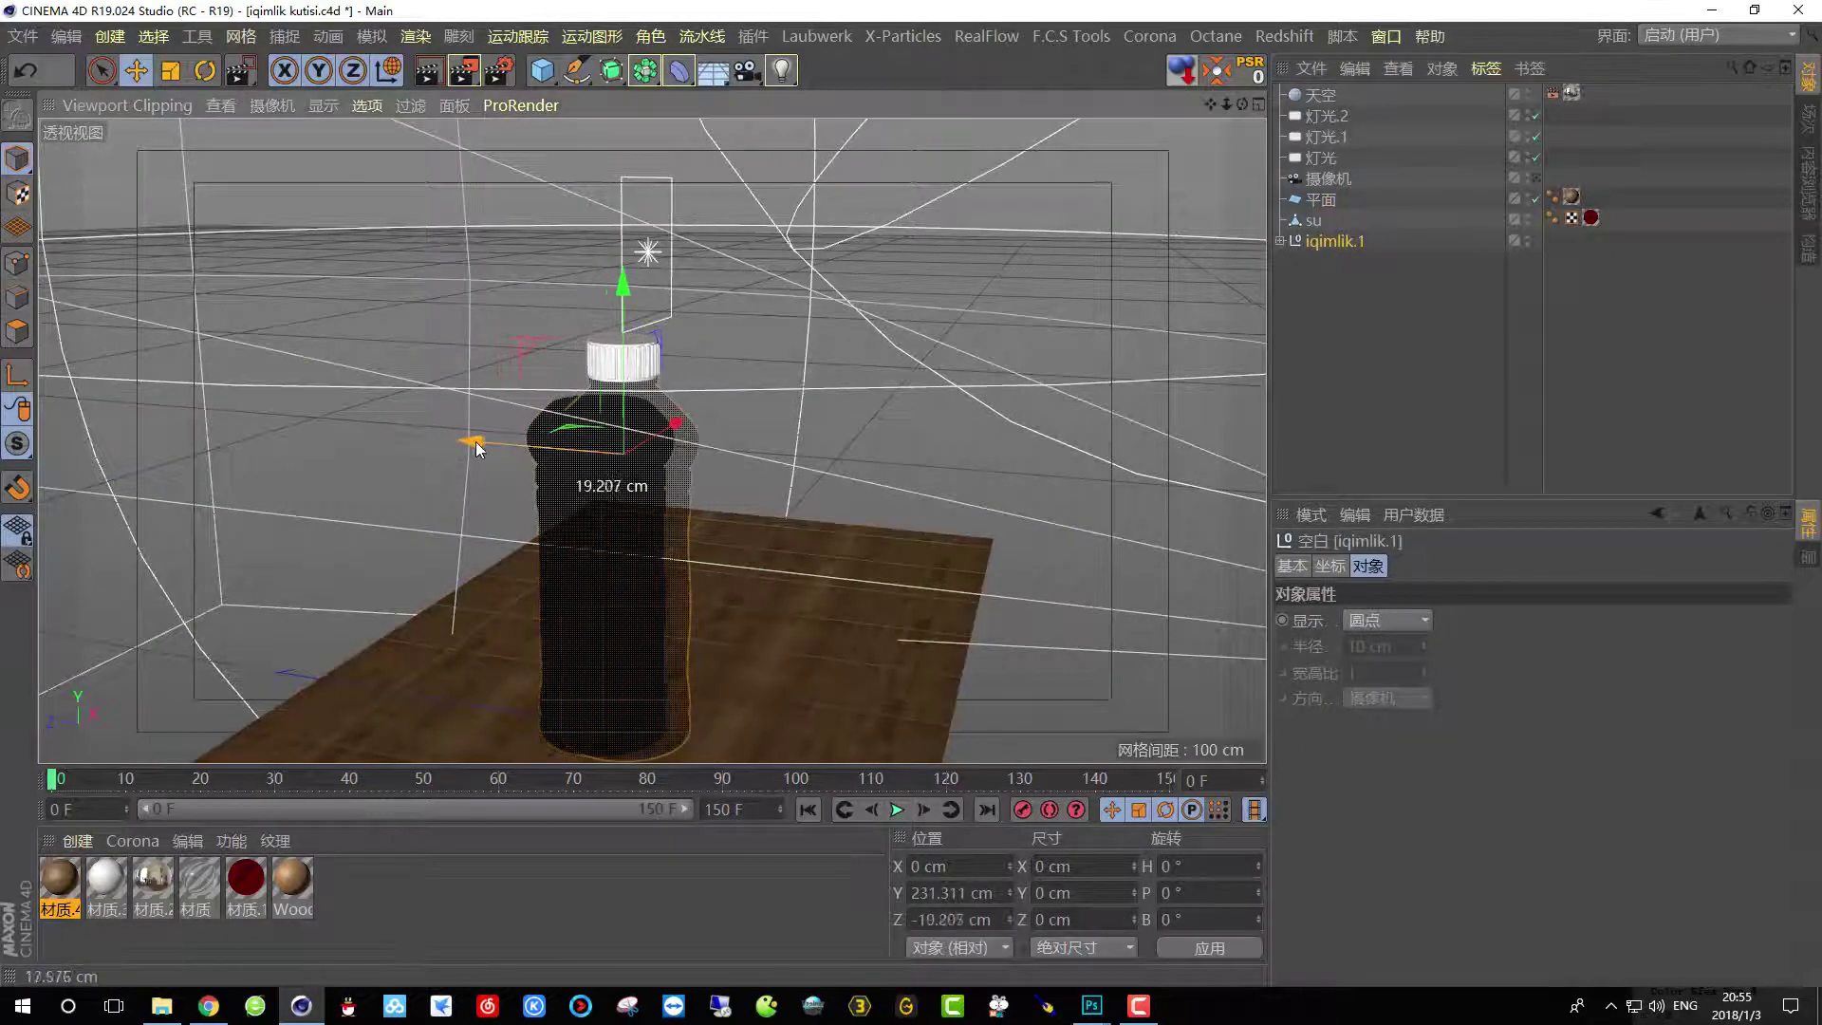
key("ctrl+z")
Move the su object and the iqimlik.1 bottle group together to about -58.5 cm along Z.
left_click_drag(1298, 293, 1317, 217)
left_click_drag(475, 444, 594, 498)
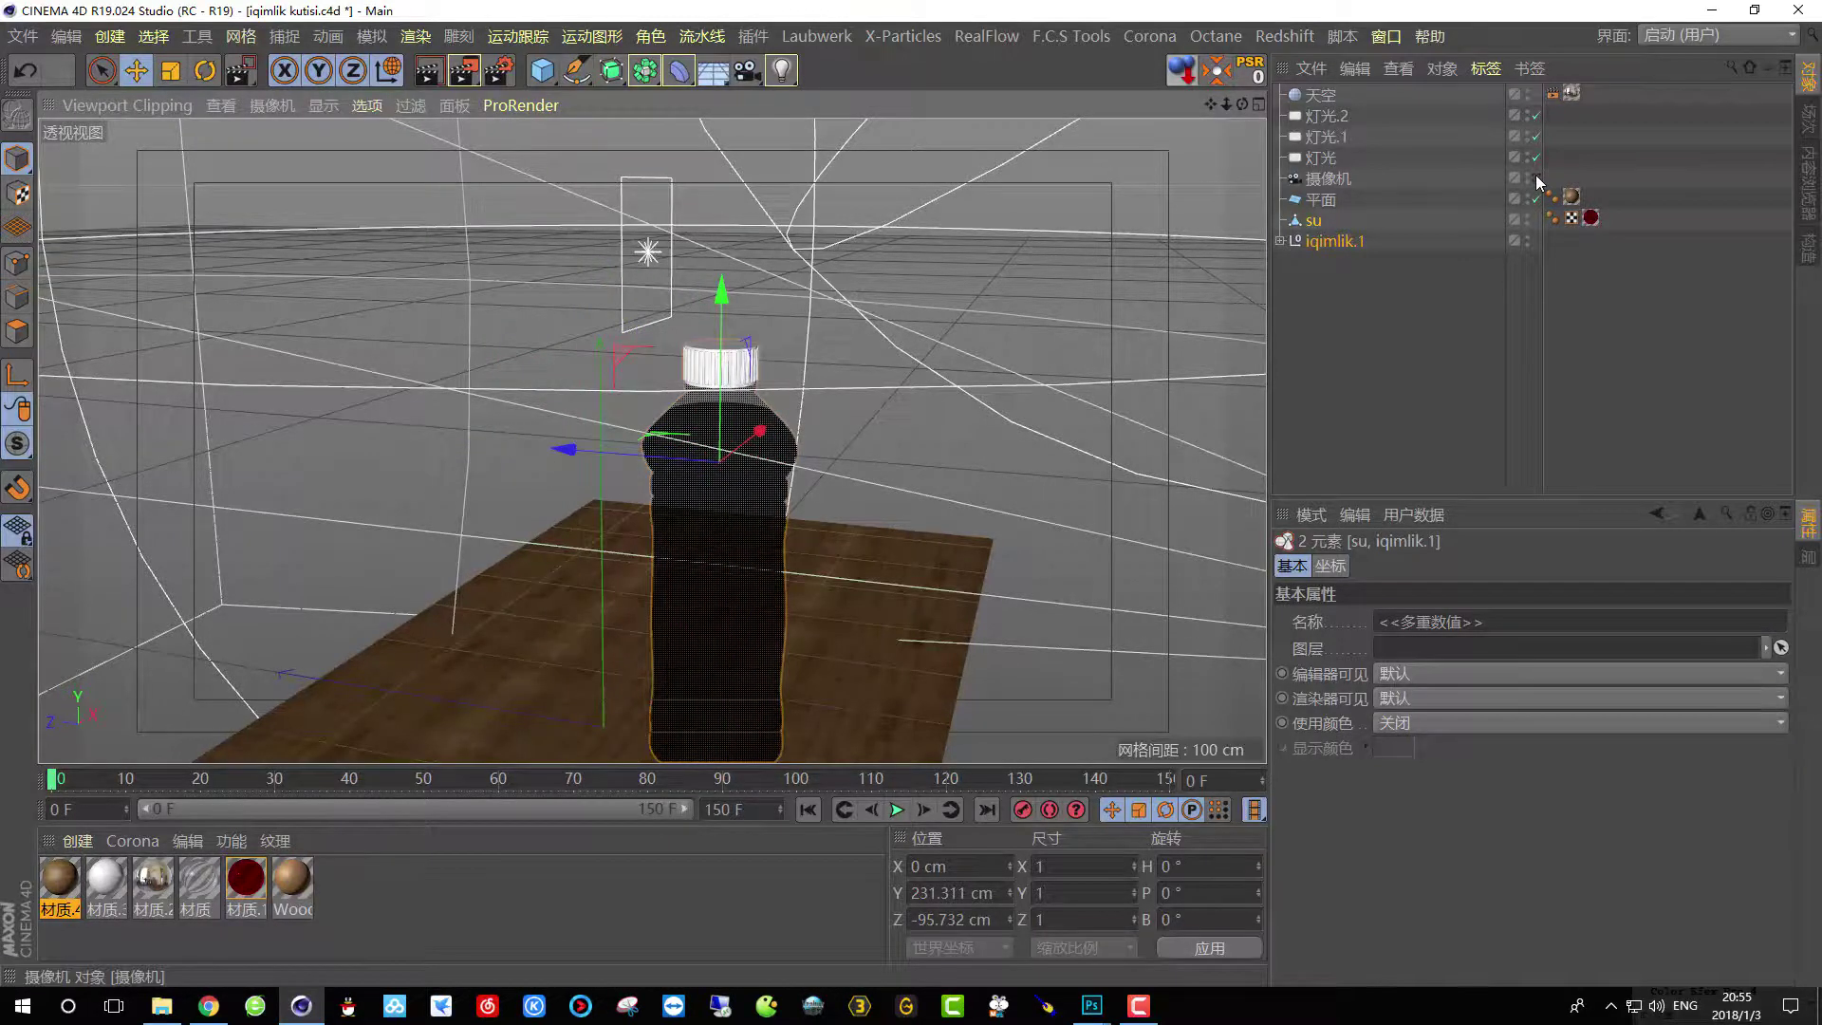
left_click(1537, 180)
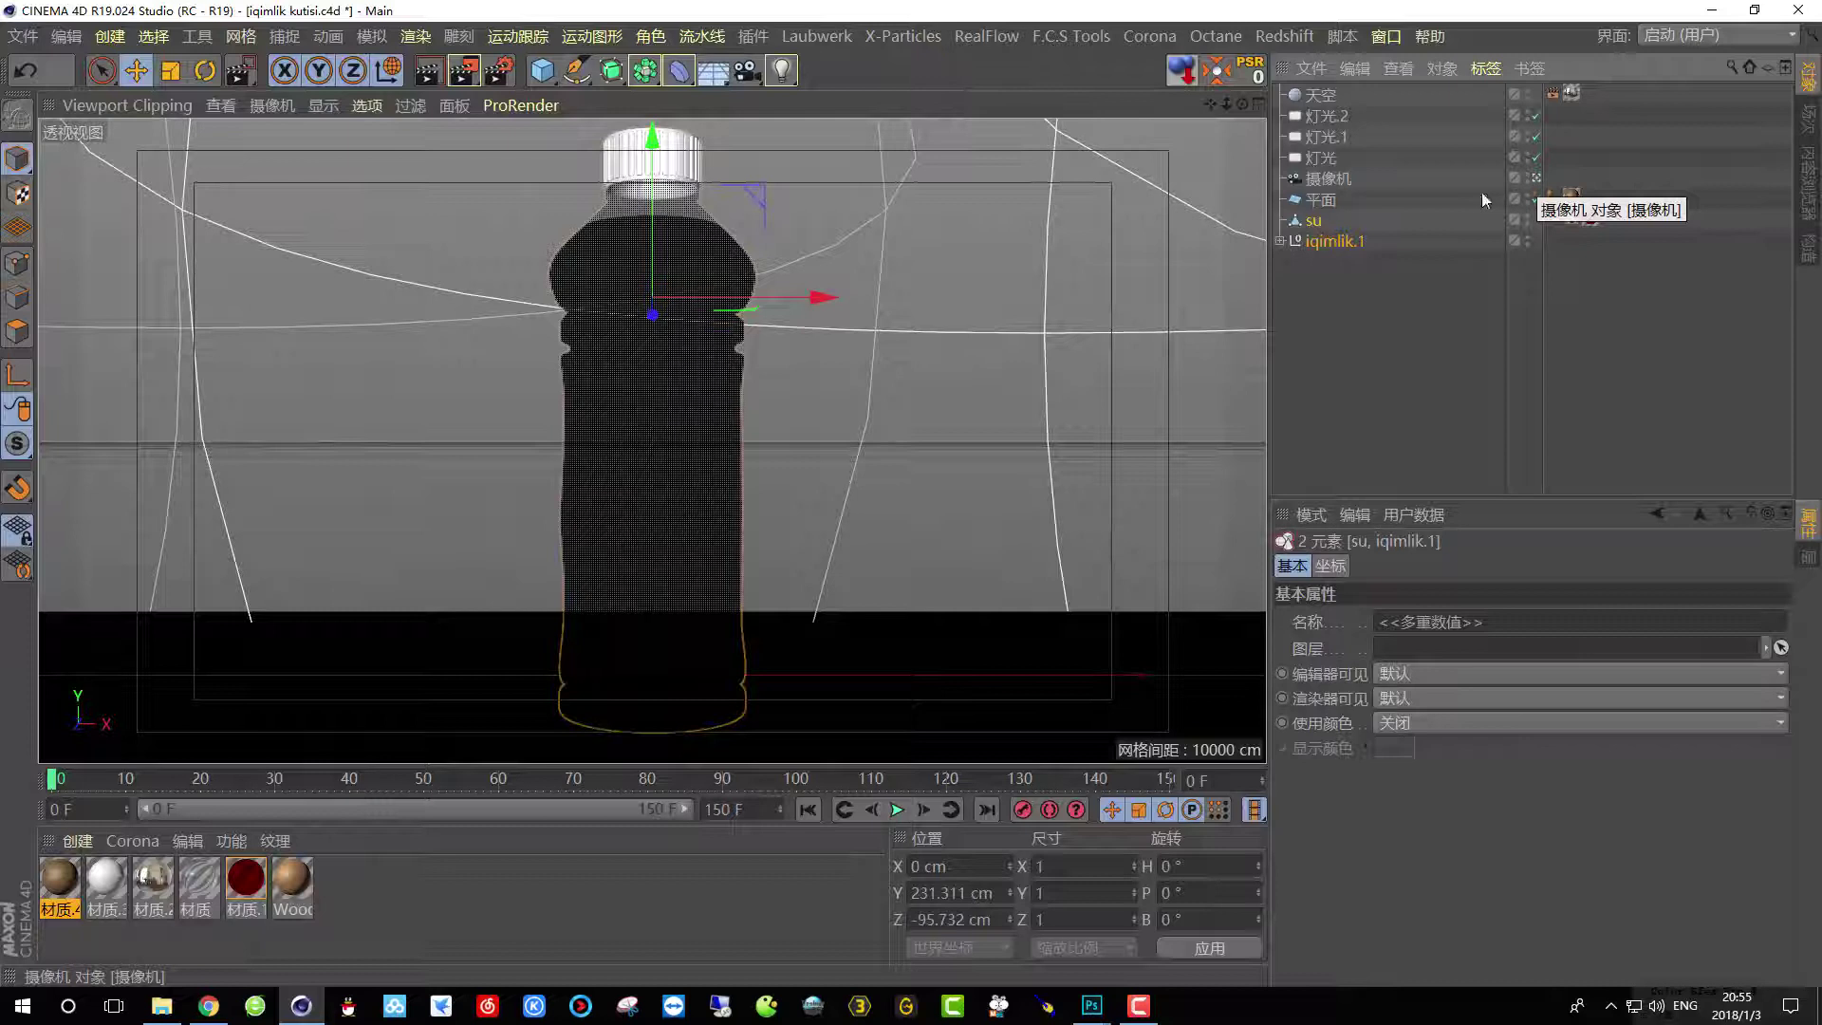
left_click_drag(652, 314, 612, 334)
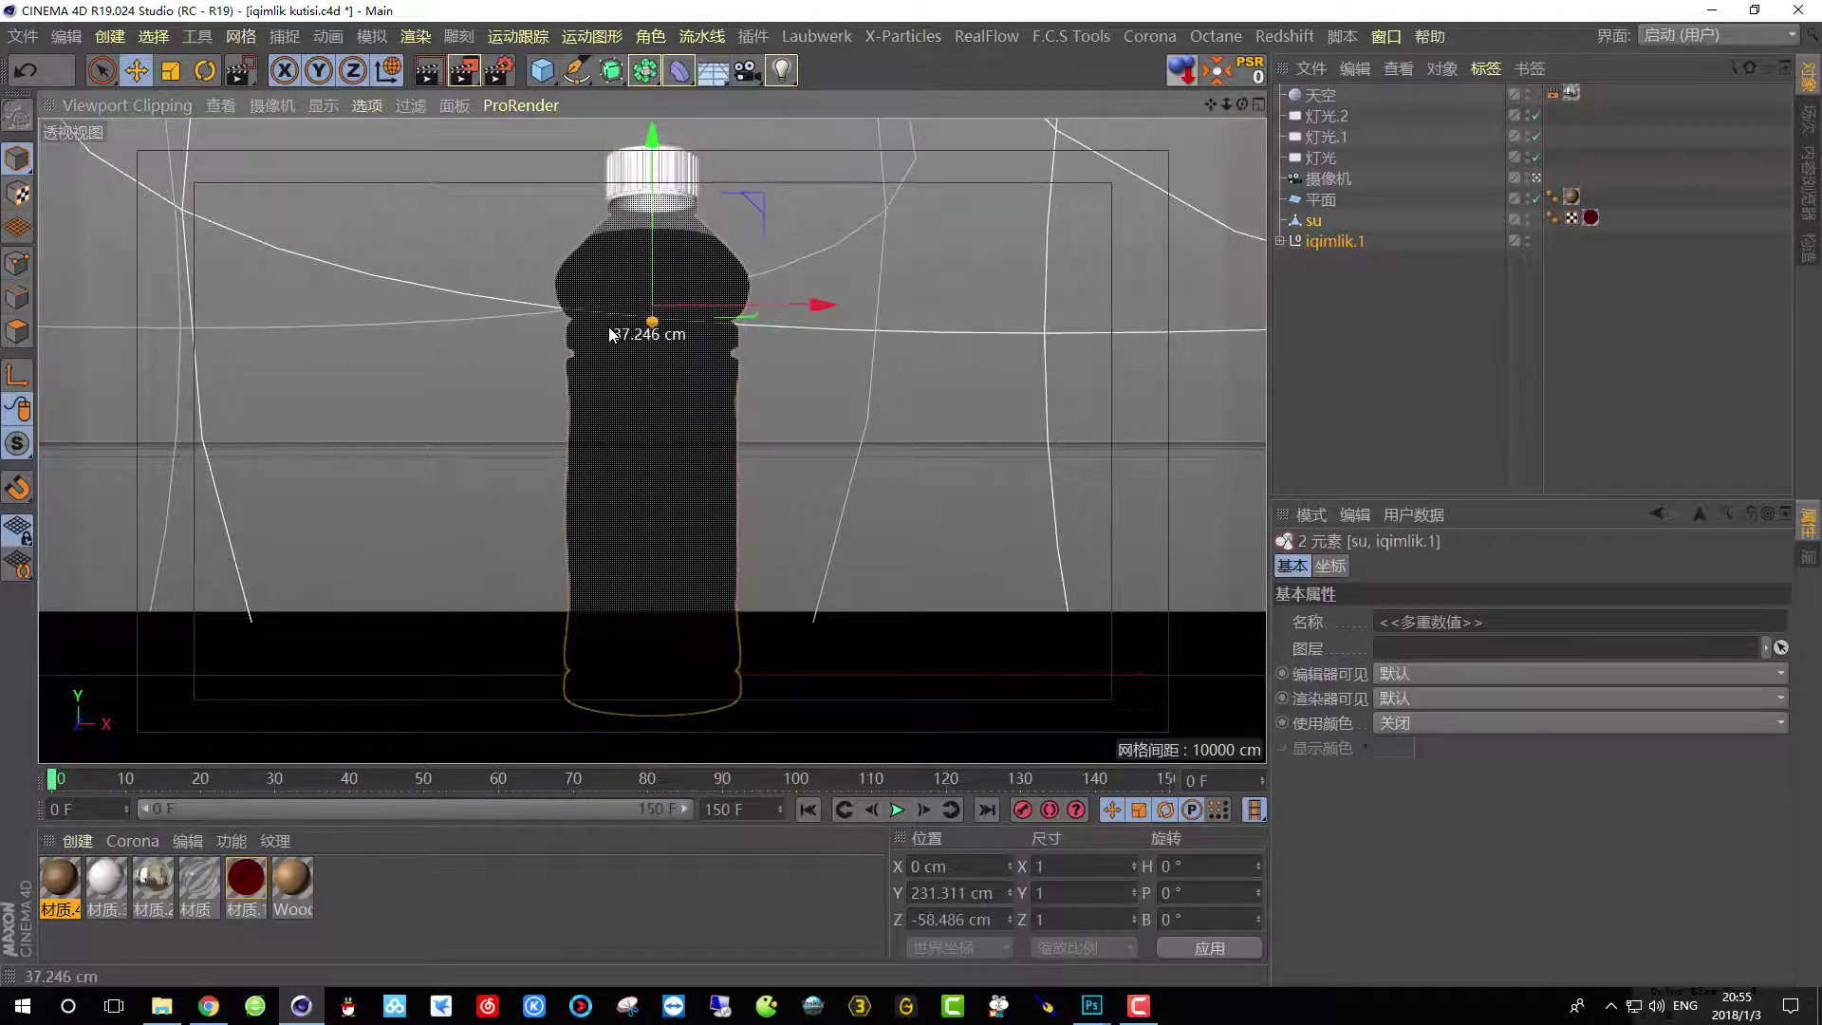
Render the camera view, including a wide region across the tabletop and the bottle's base.
left_click(428, 72)
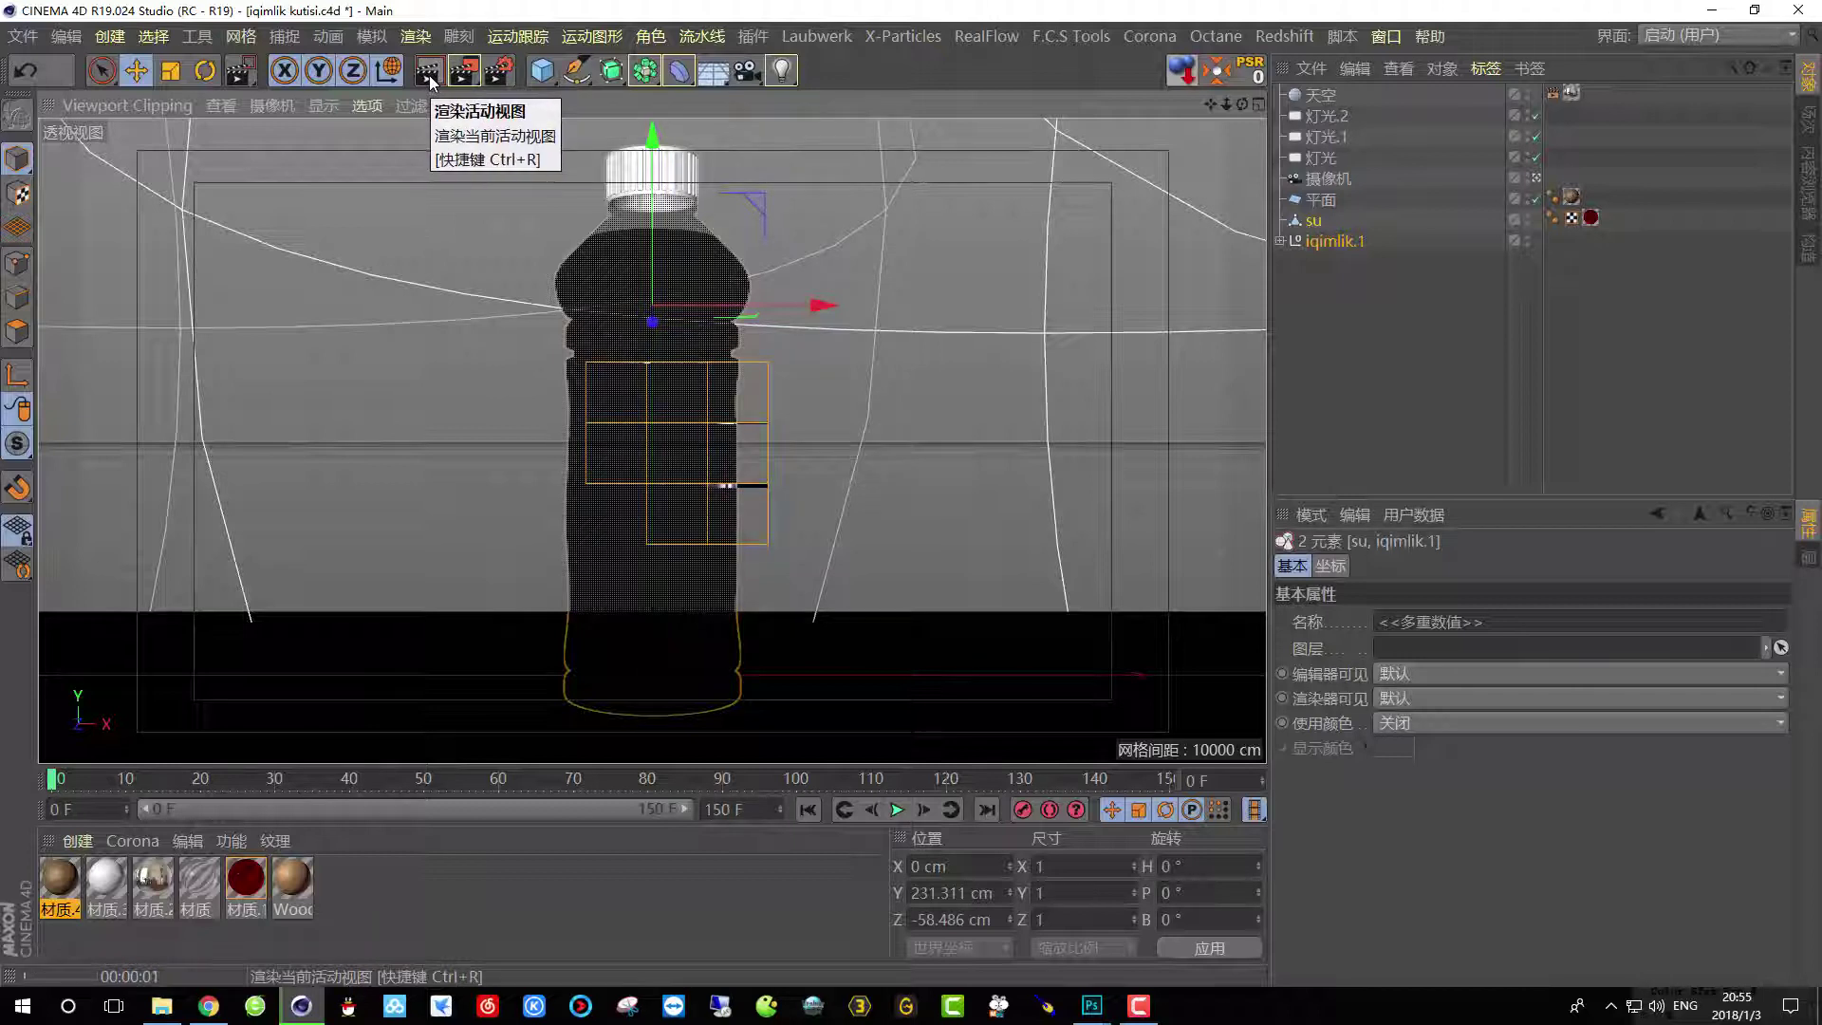
left_click(425, 243)
left_click_drag(133, 577, 1161, 764)
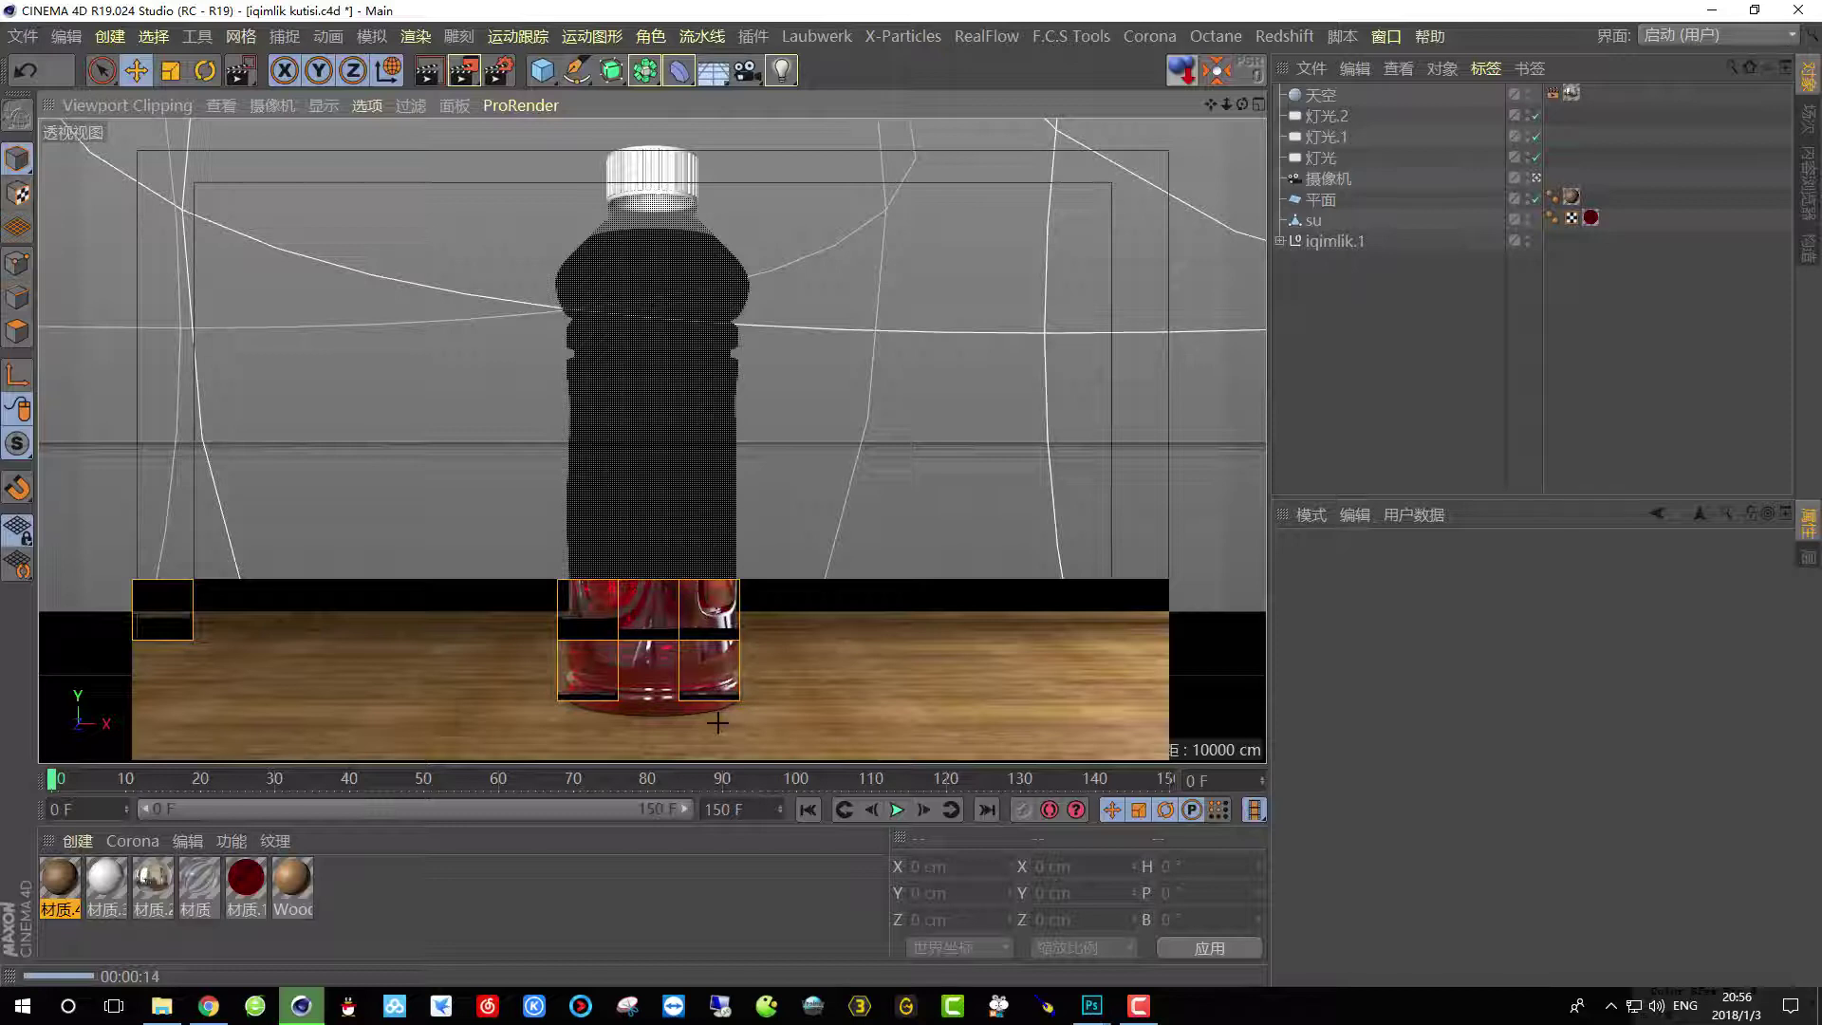
Move su and iqimlik.1 together to about -67.2 cm along Z and return to the scene camera's view.
left_click(1537, 178)
left_click(1333, 241)
left_click_drag(560, 447, 564, 448)
left_click(1333, 241)
left_click_drag(1309, 228, 1310, 221)
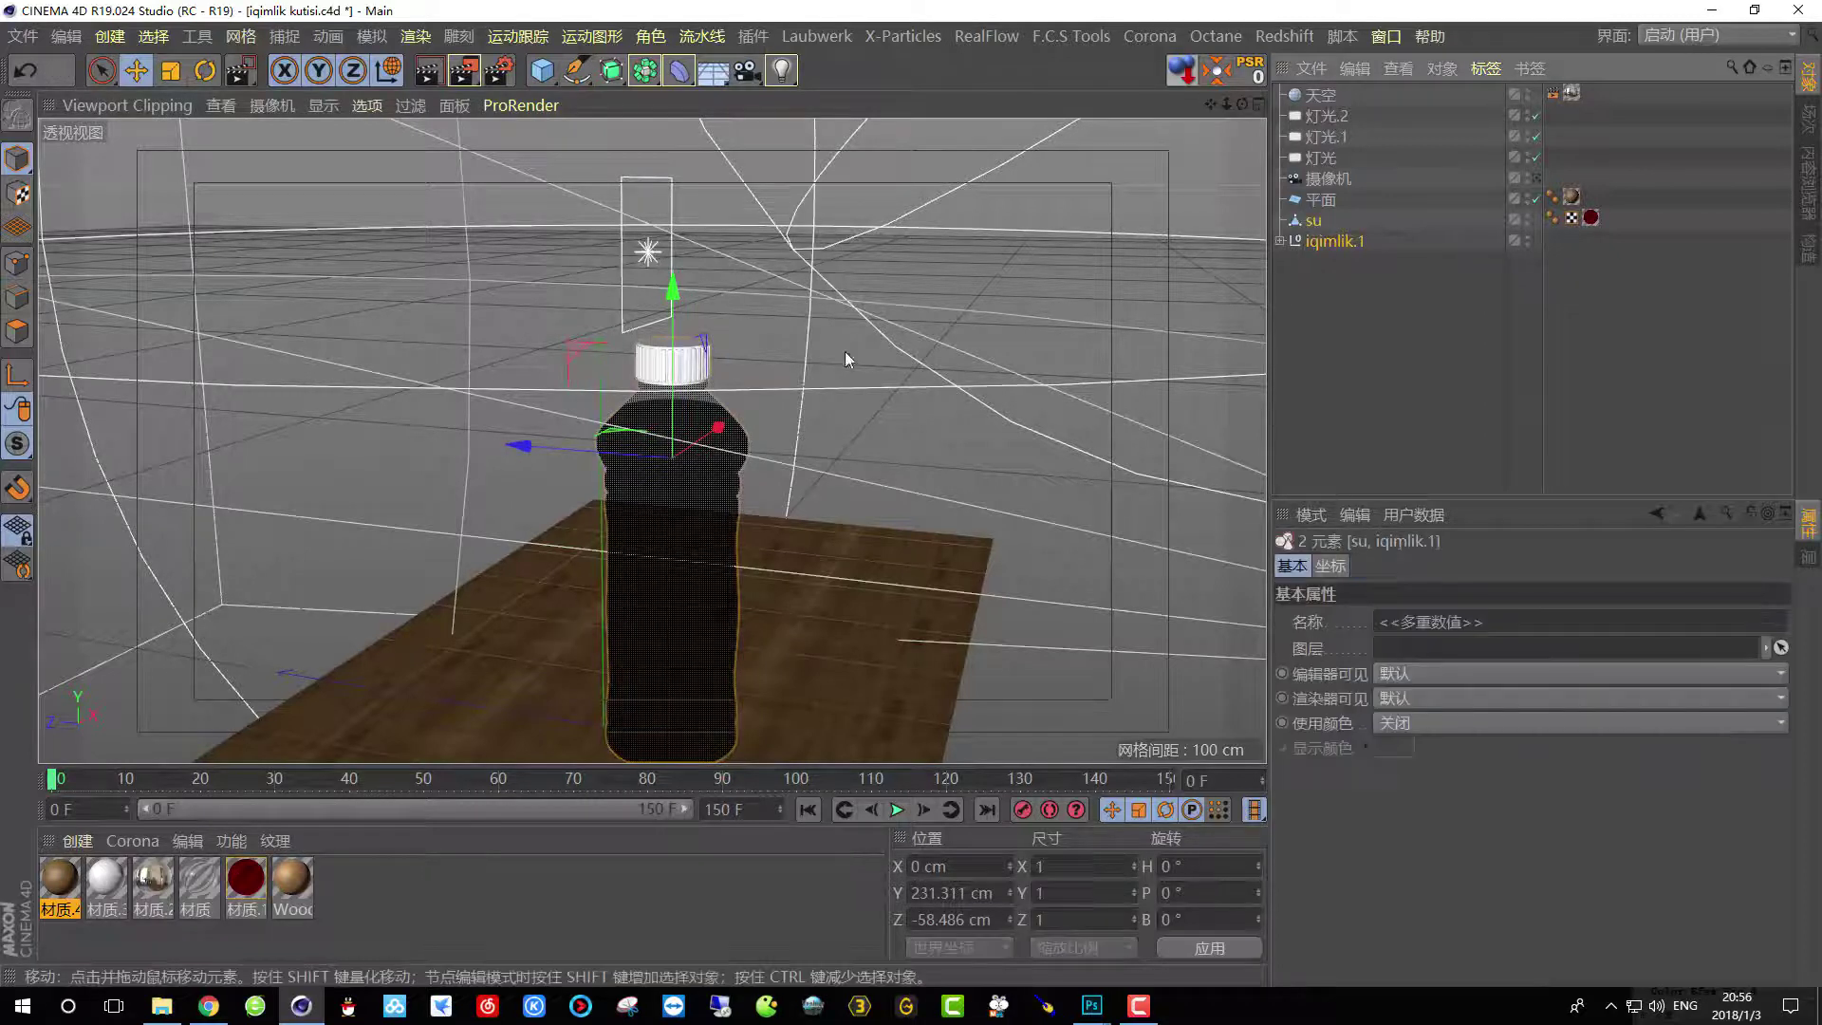
left_click_drag(544, 438, 530, 446)
key("ctrl+z")
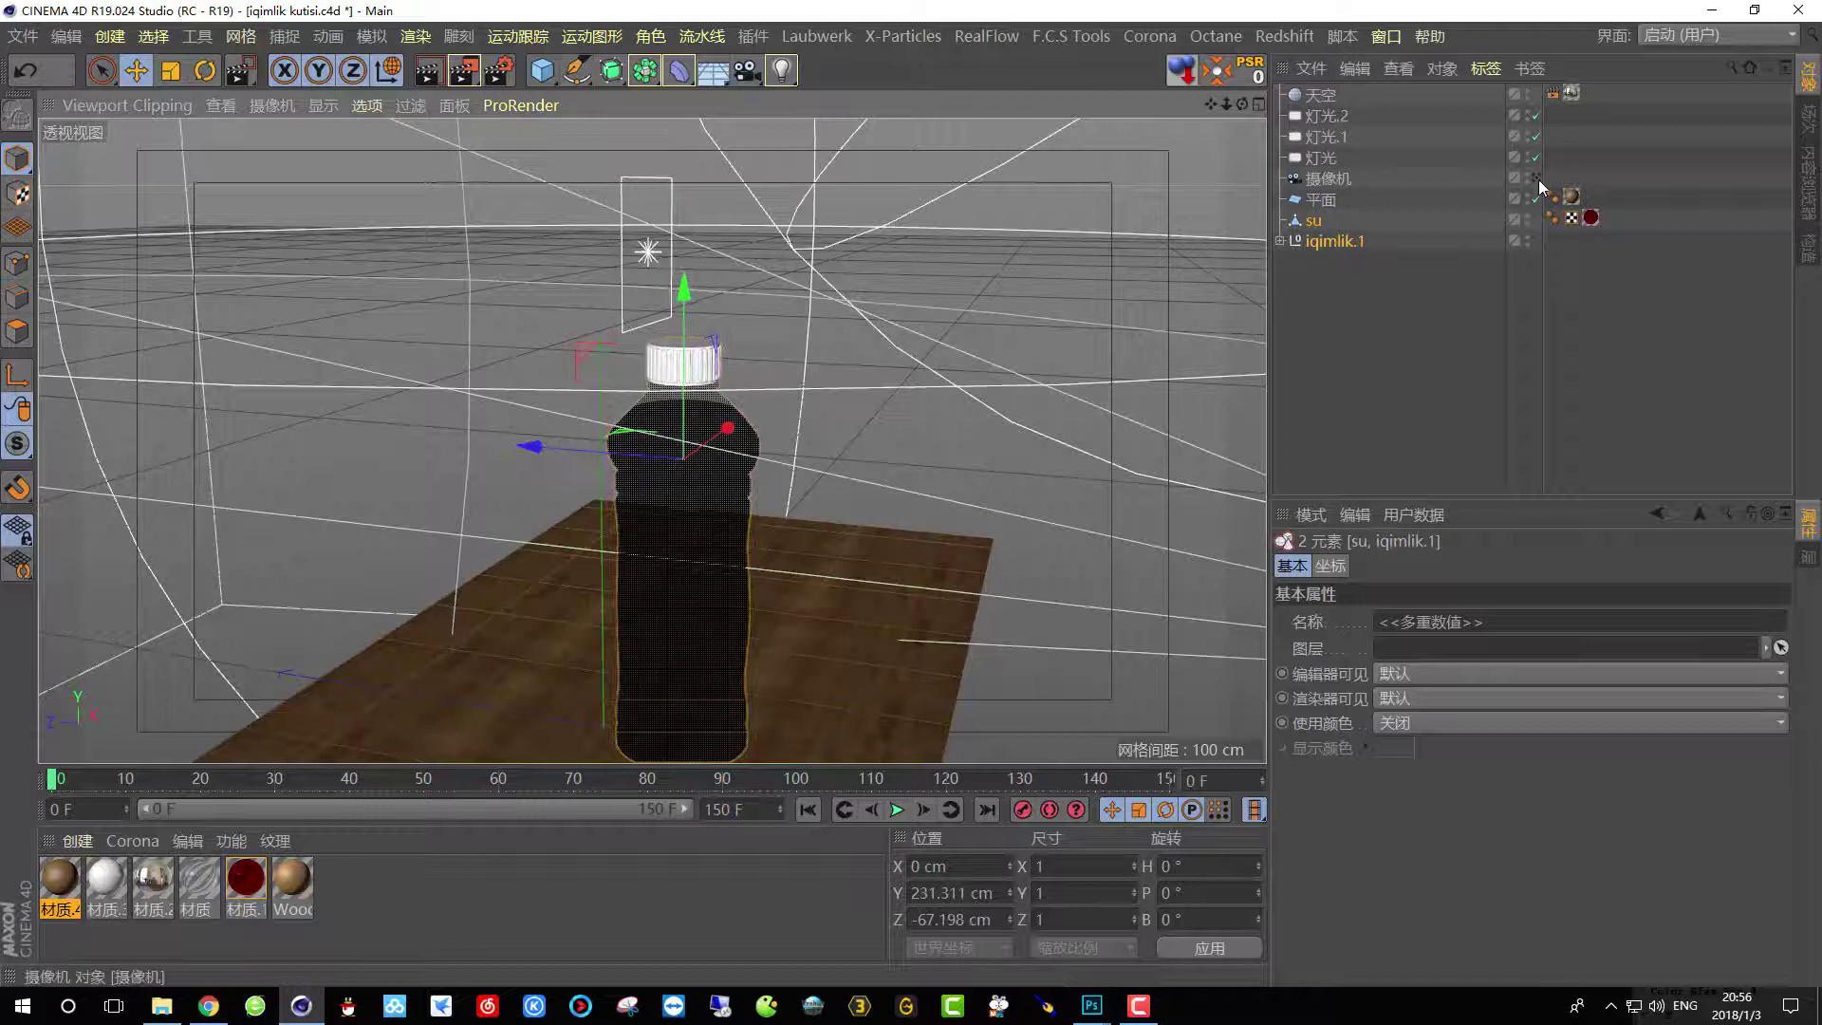
left_click(1538, 178)
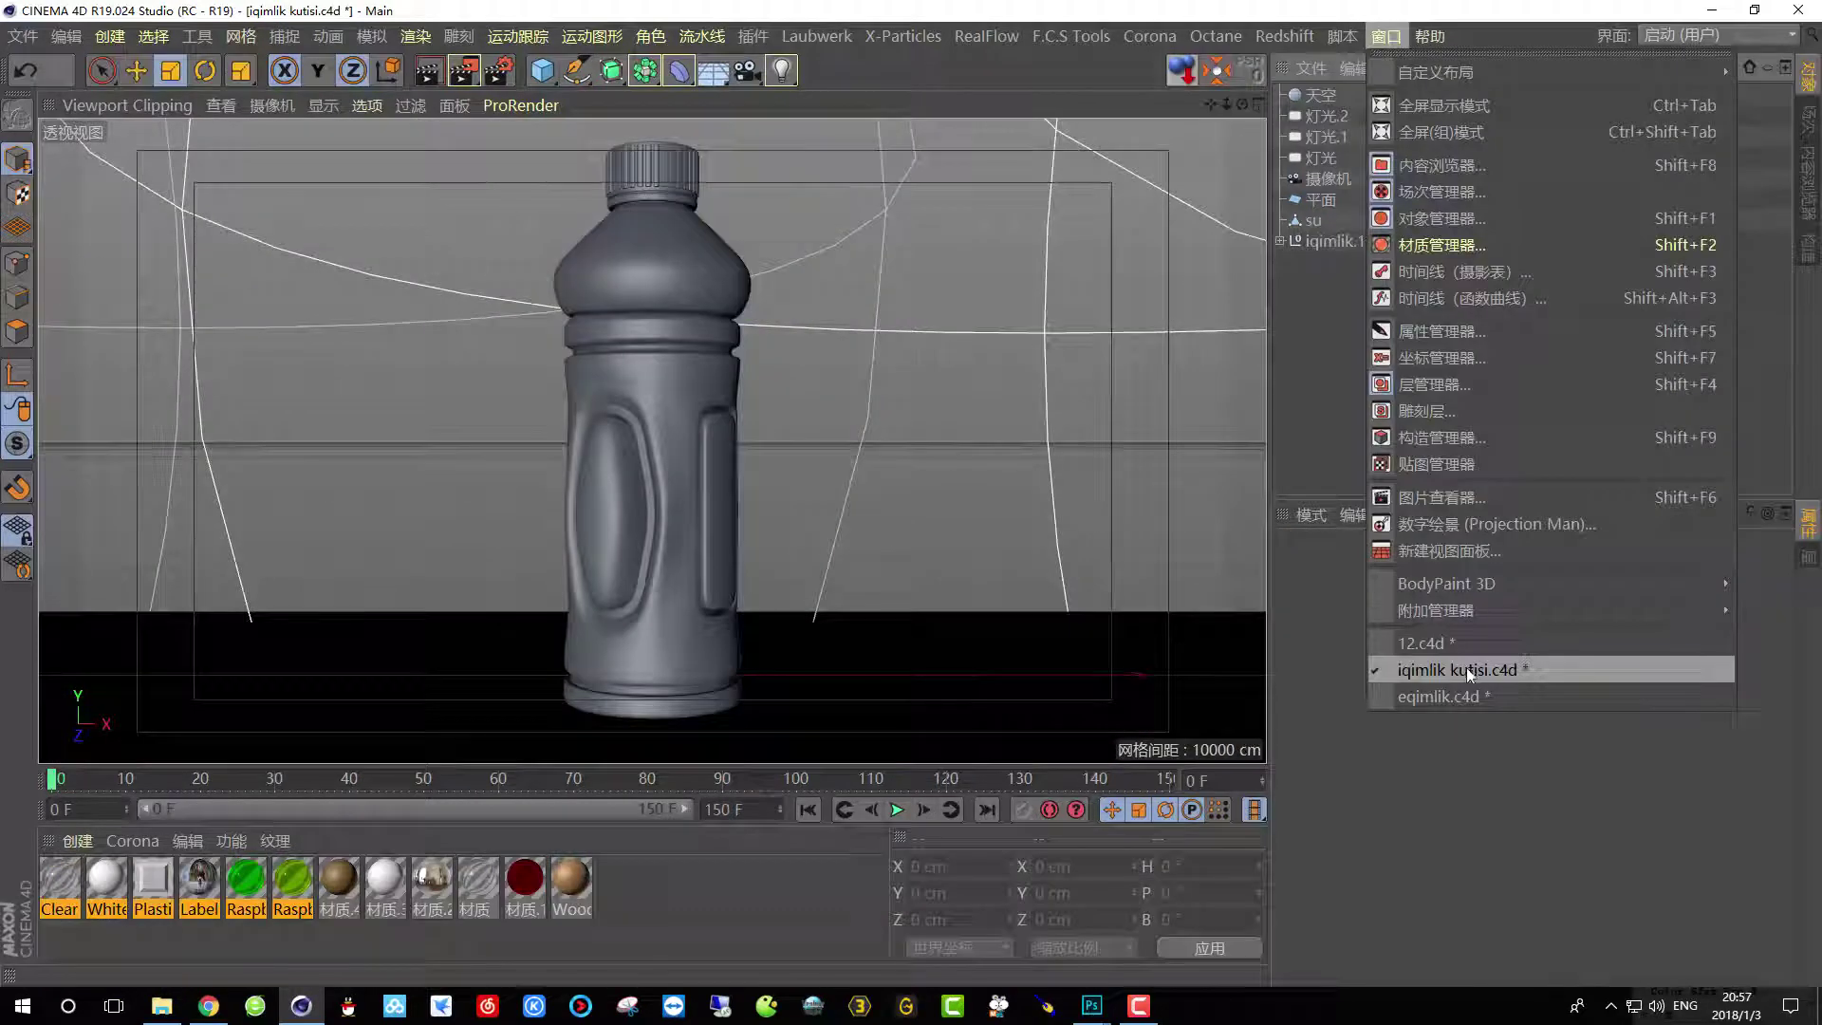
Copy the H+ Sports Drink and H+ Sports Drink.1 groups from eqimlik.c4d and paste them into iqimlik kutisi.c4d.
left_click(1466, 696)
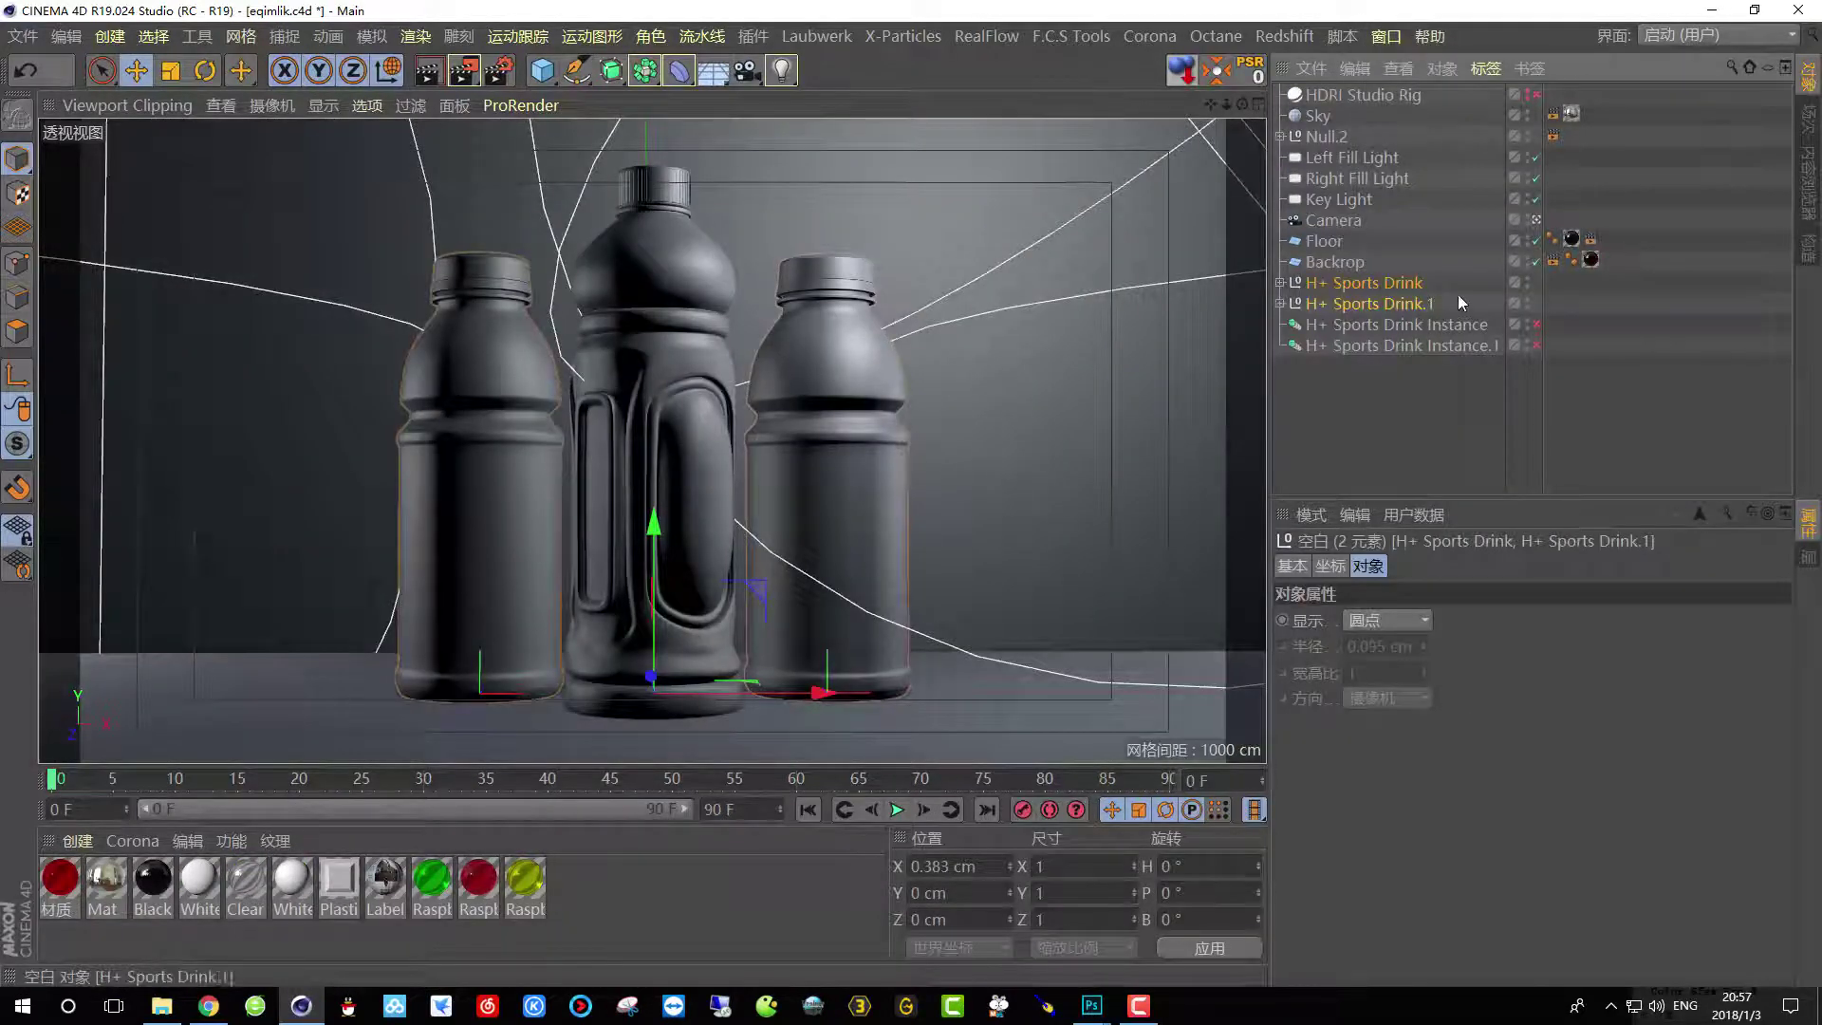
left_click(1435, 269)
left_click_drag(1457, 276, 1344, 301)
left_click(1395, 38)
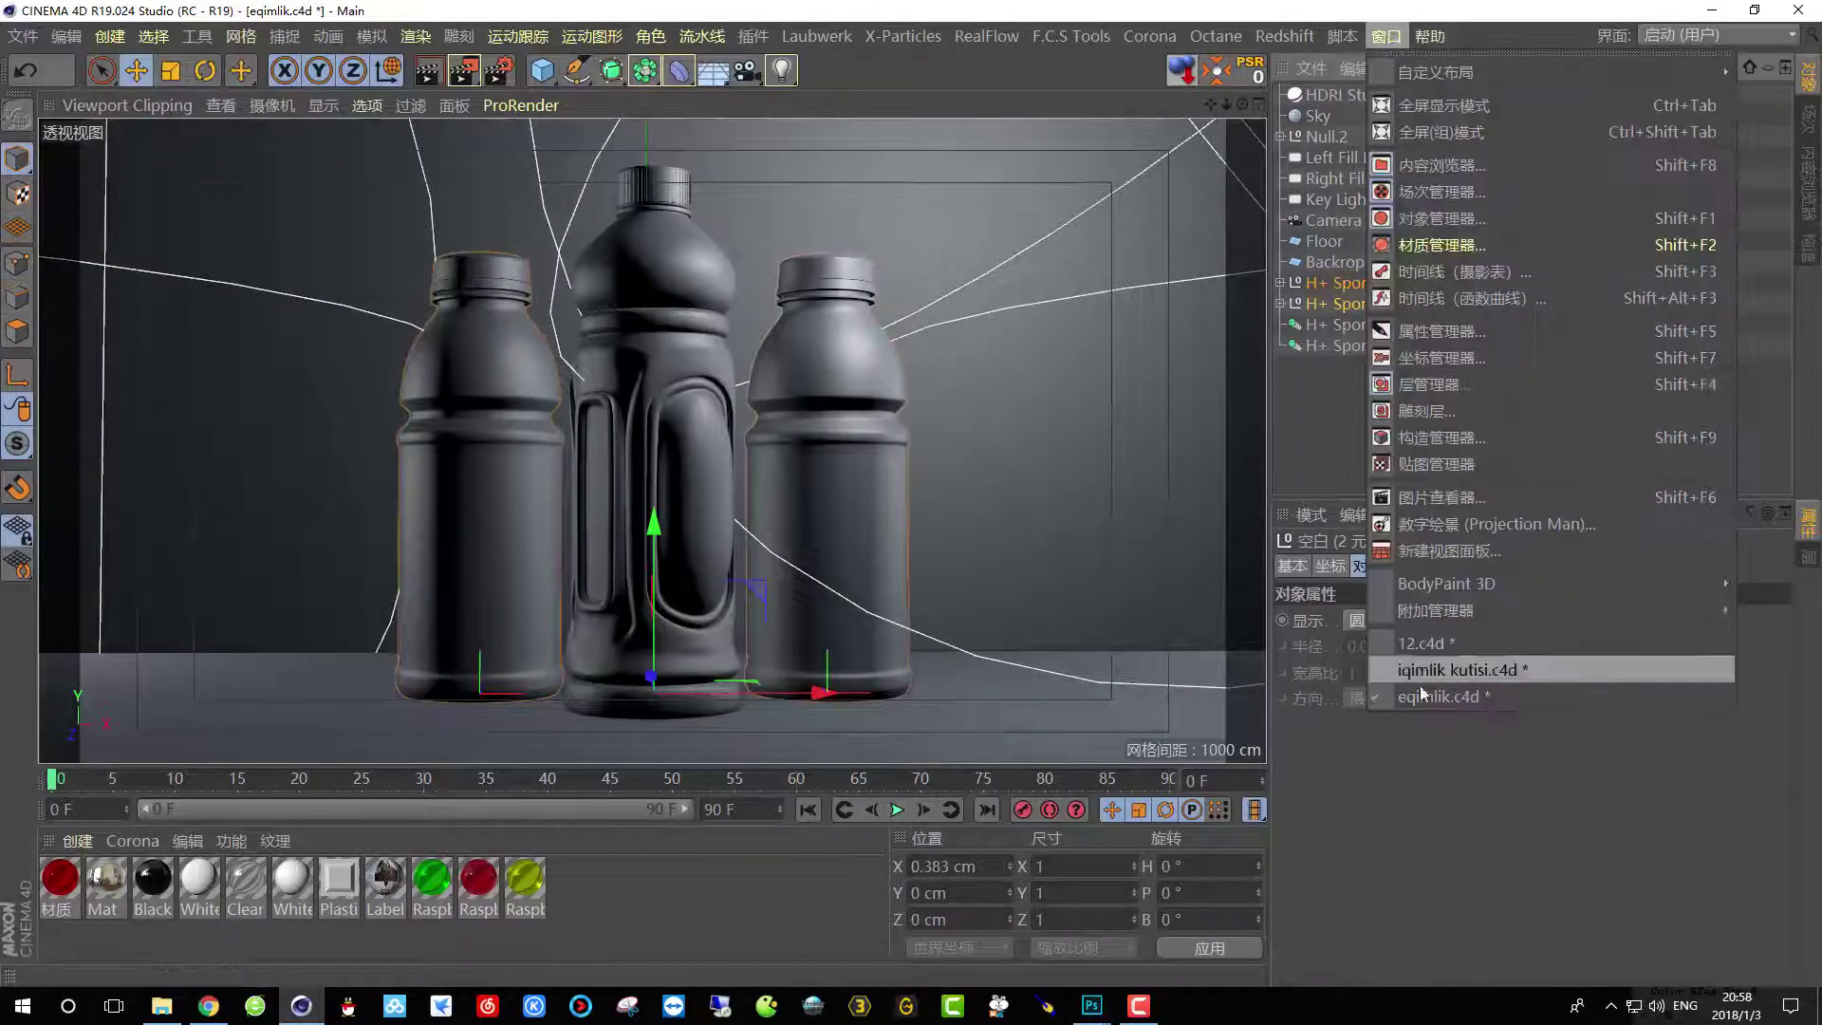
left_click(1404, 692)
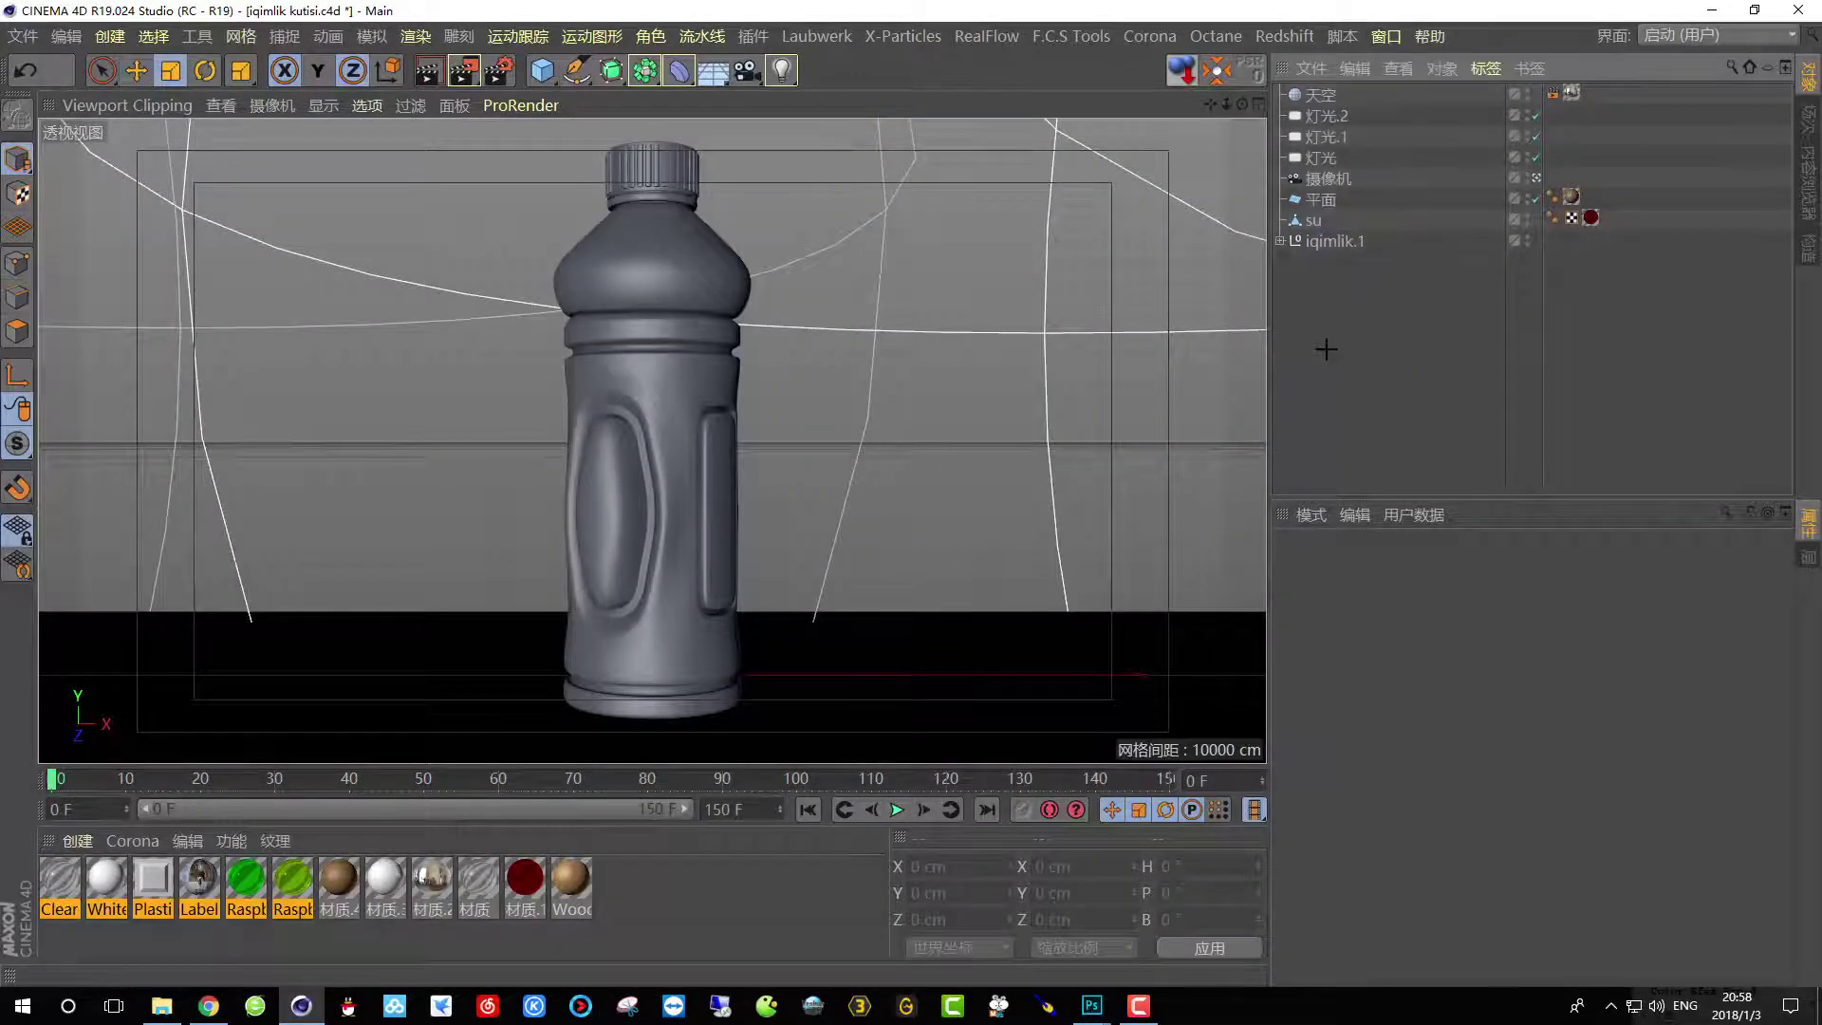
left_click(877, 601)
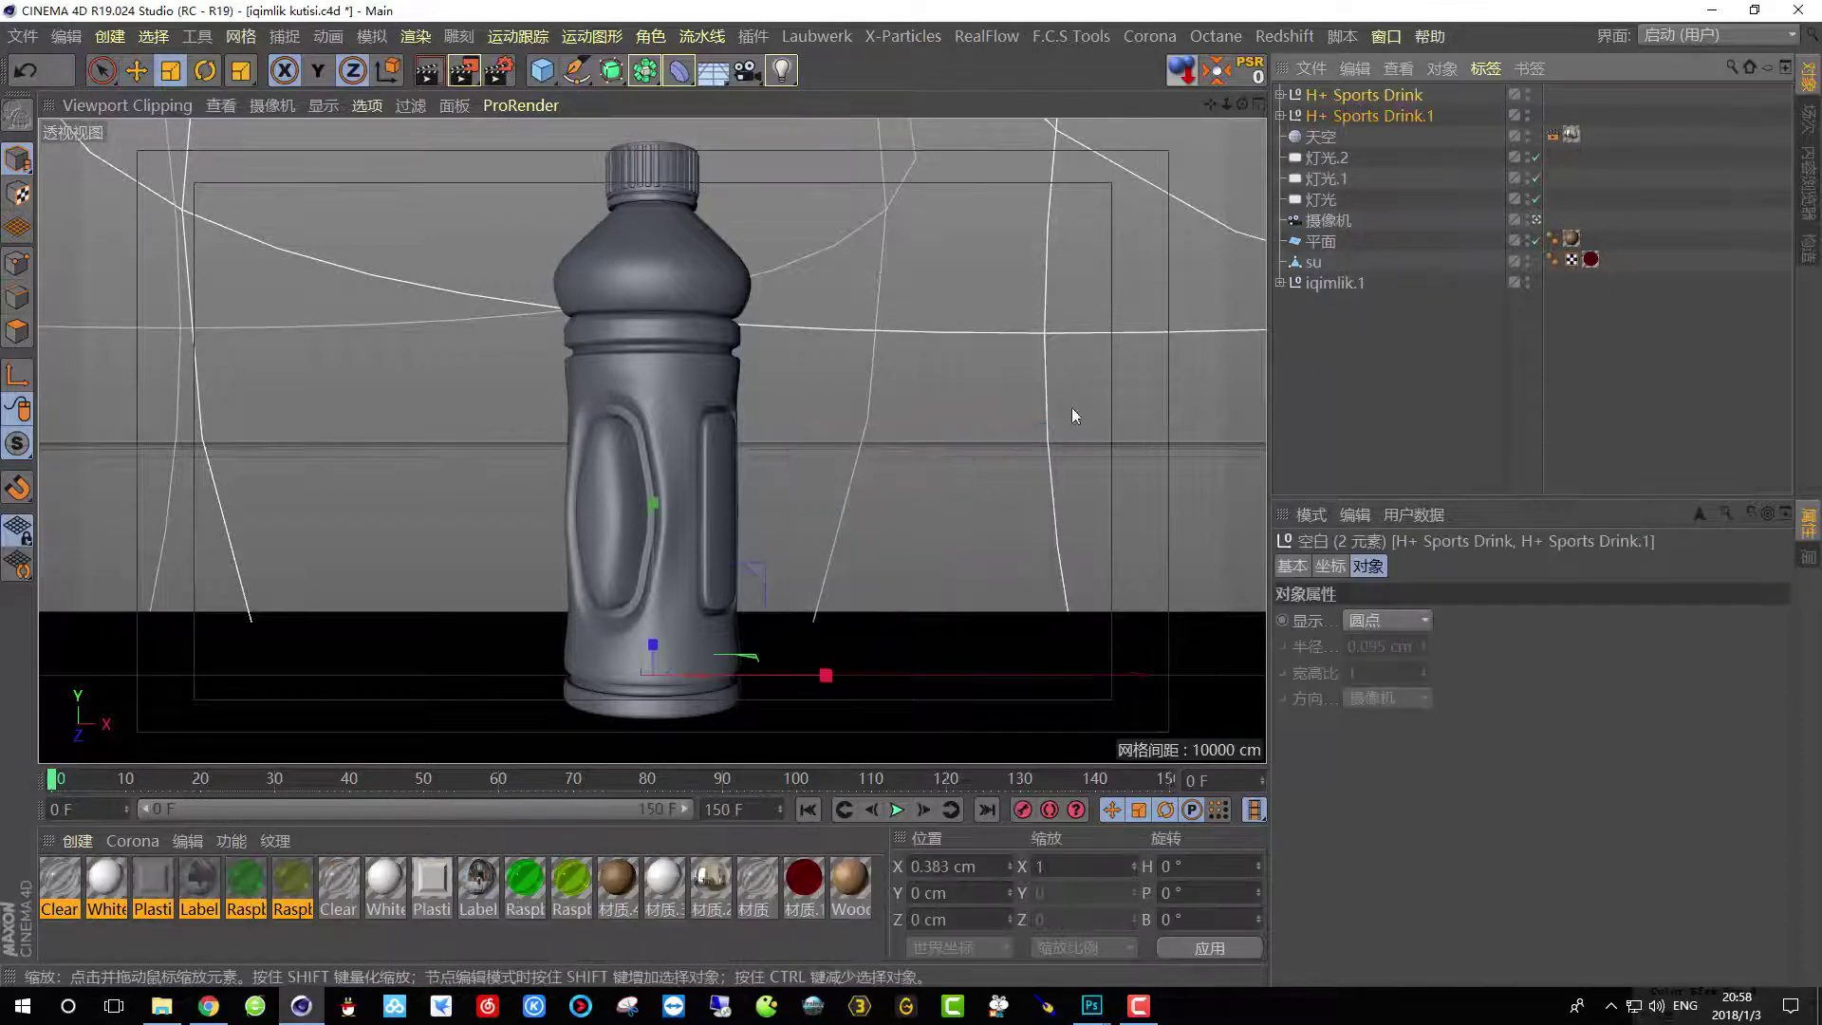
Unlock the Y axis and scale up both pasted sports drink groups in model mode to suit the main bottle.
left_click(319, 70)
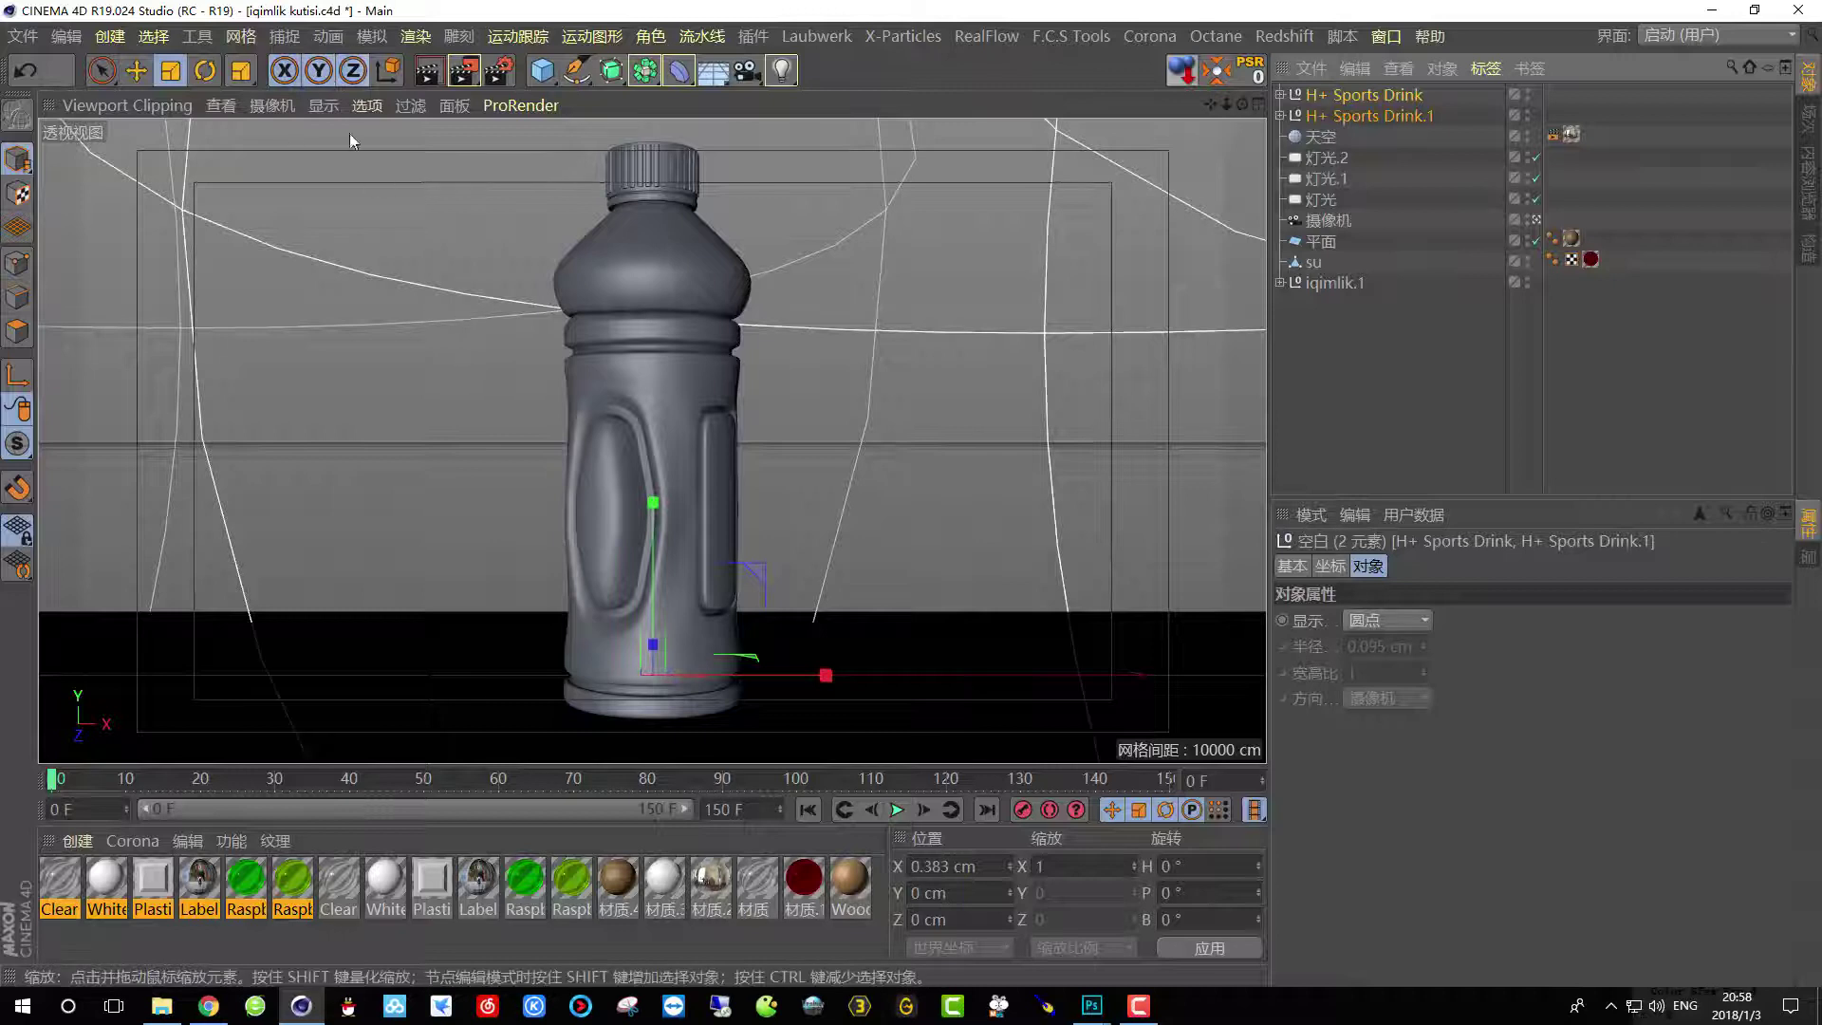
left_click(10, 161)
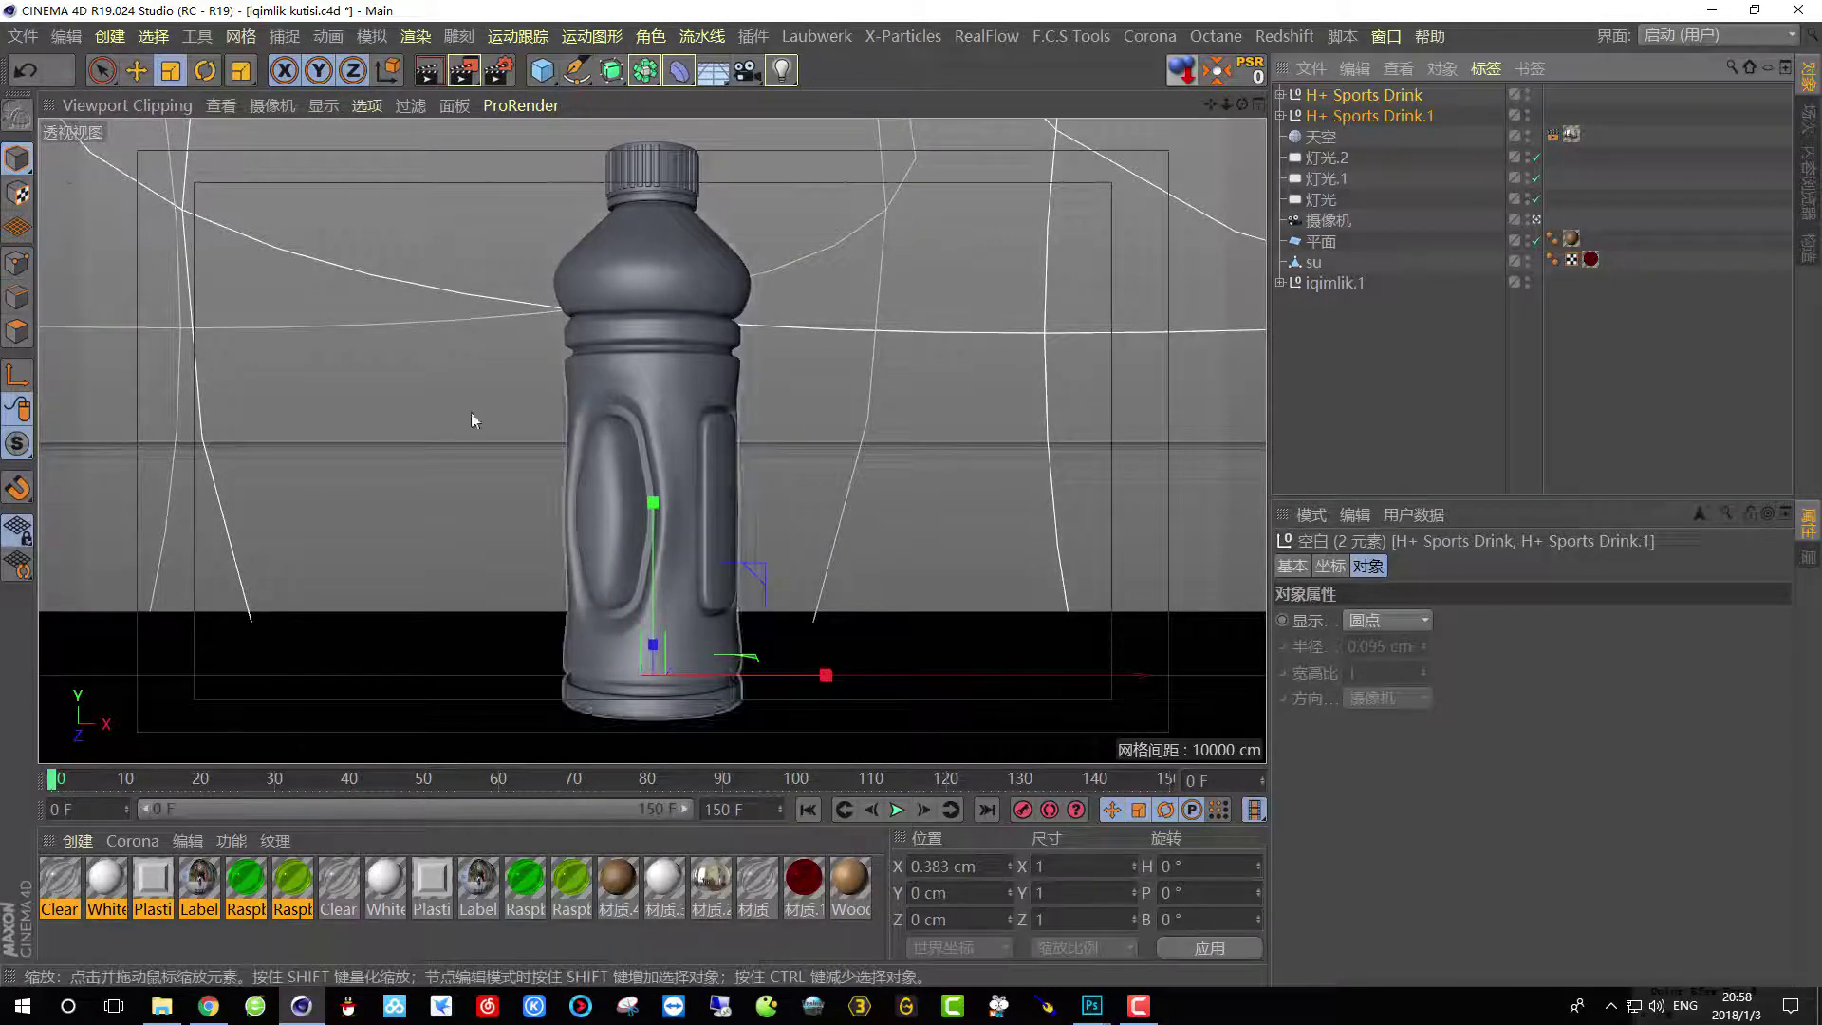
left_click_drag(474, 421, 577, 486)
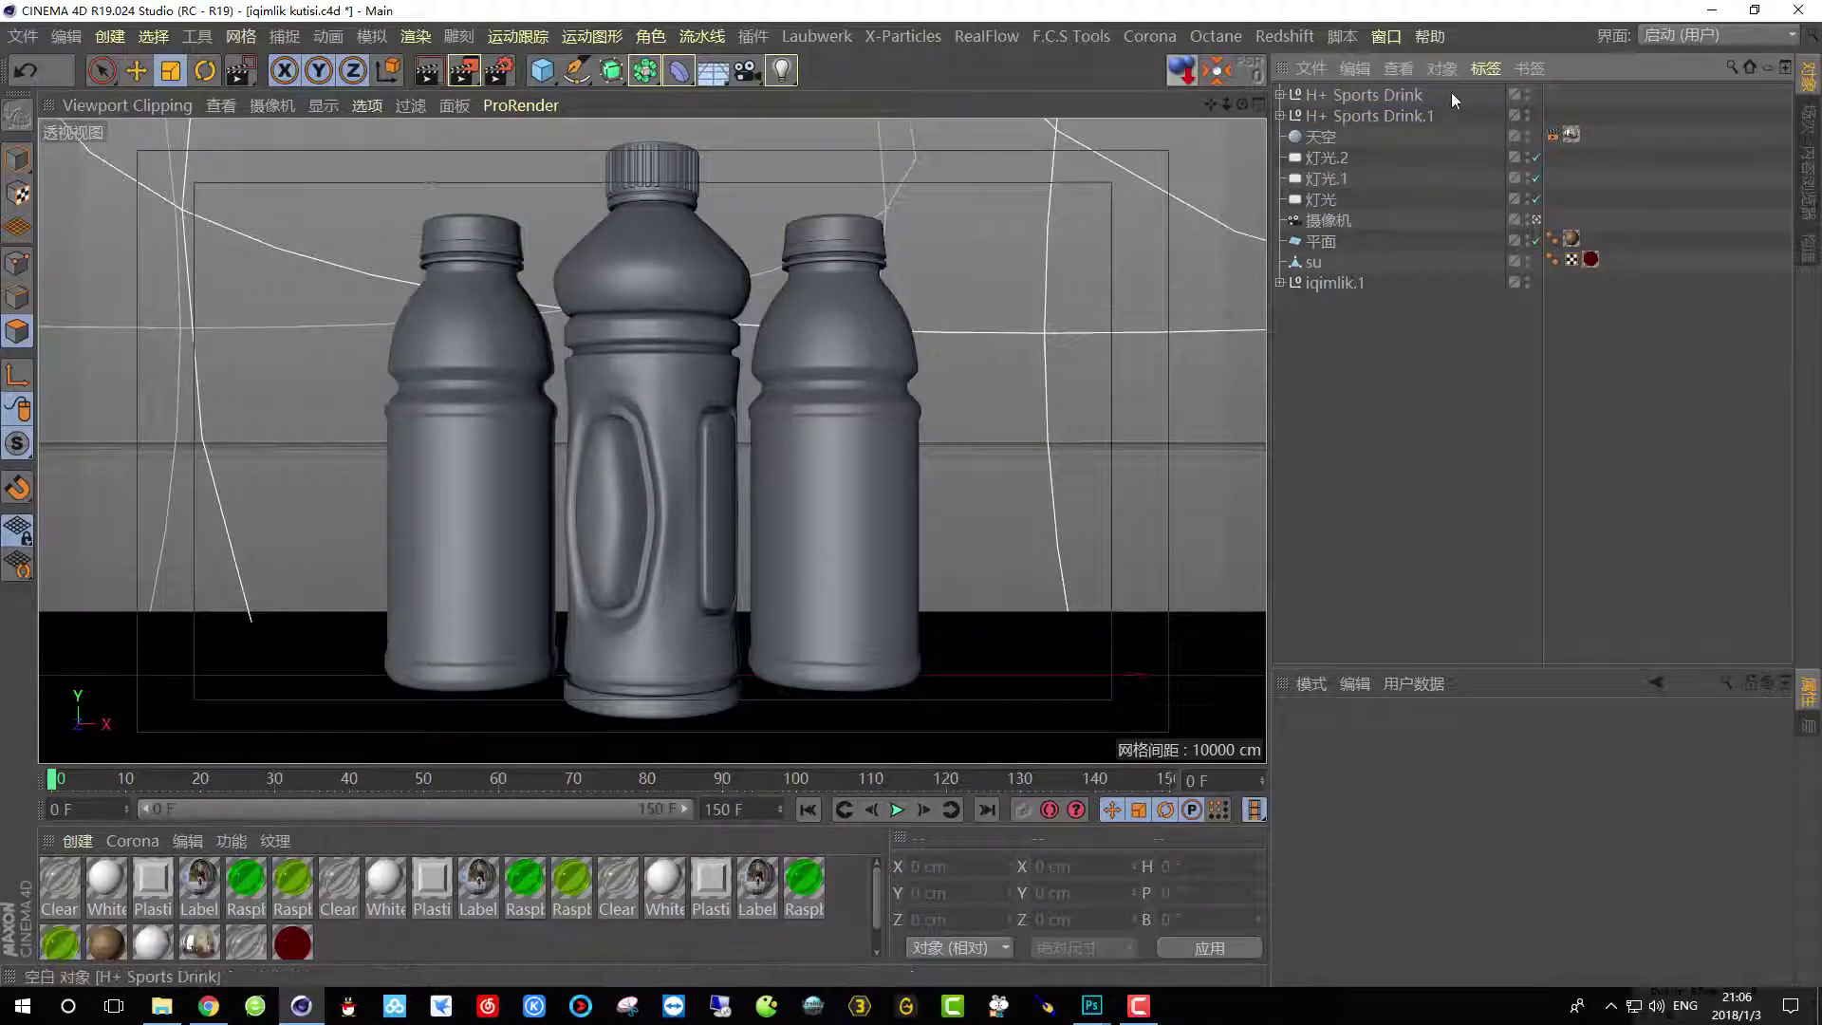
left_click_drag(1348, 92, 1363, 124)
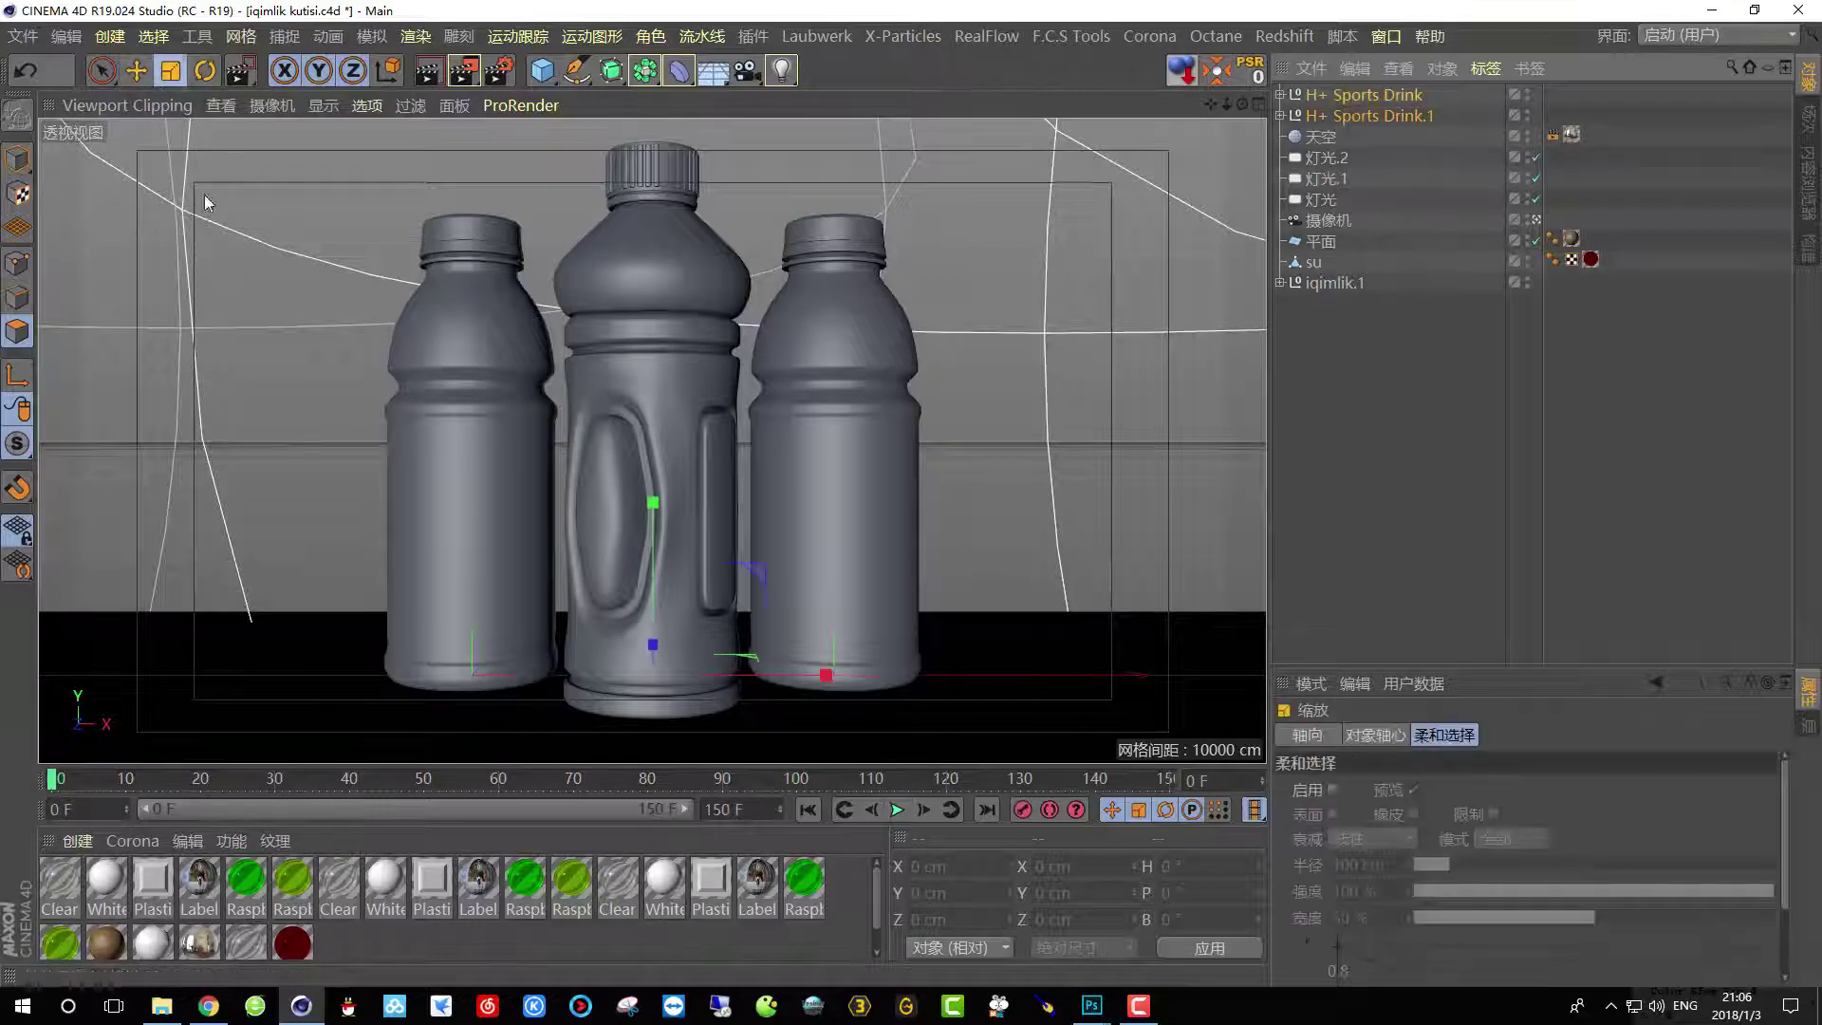
left_click_drag(527, 202, 517, 207)
key("ctrl+z")
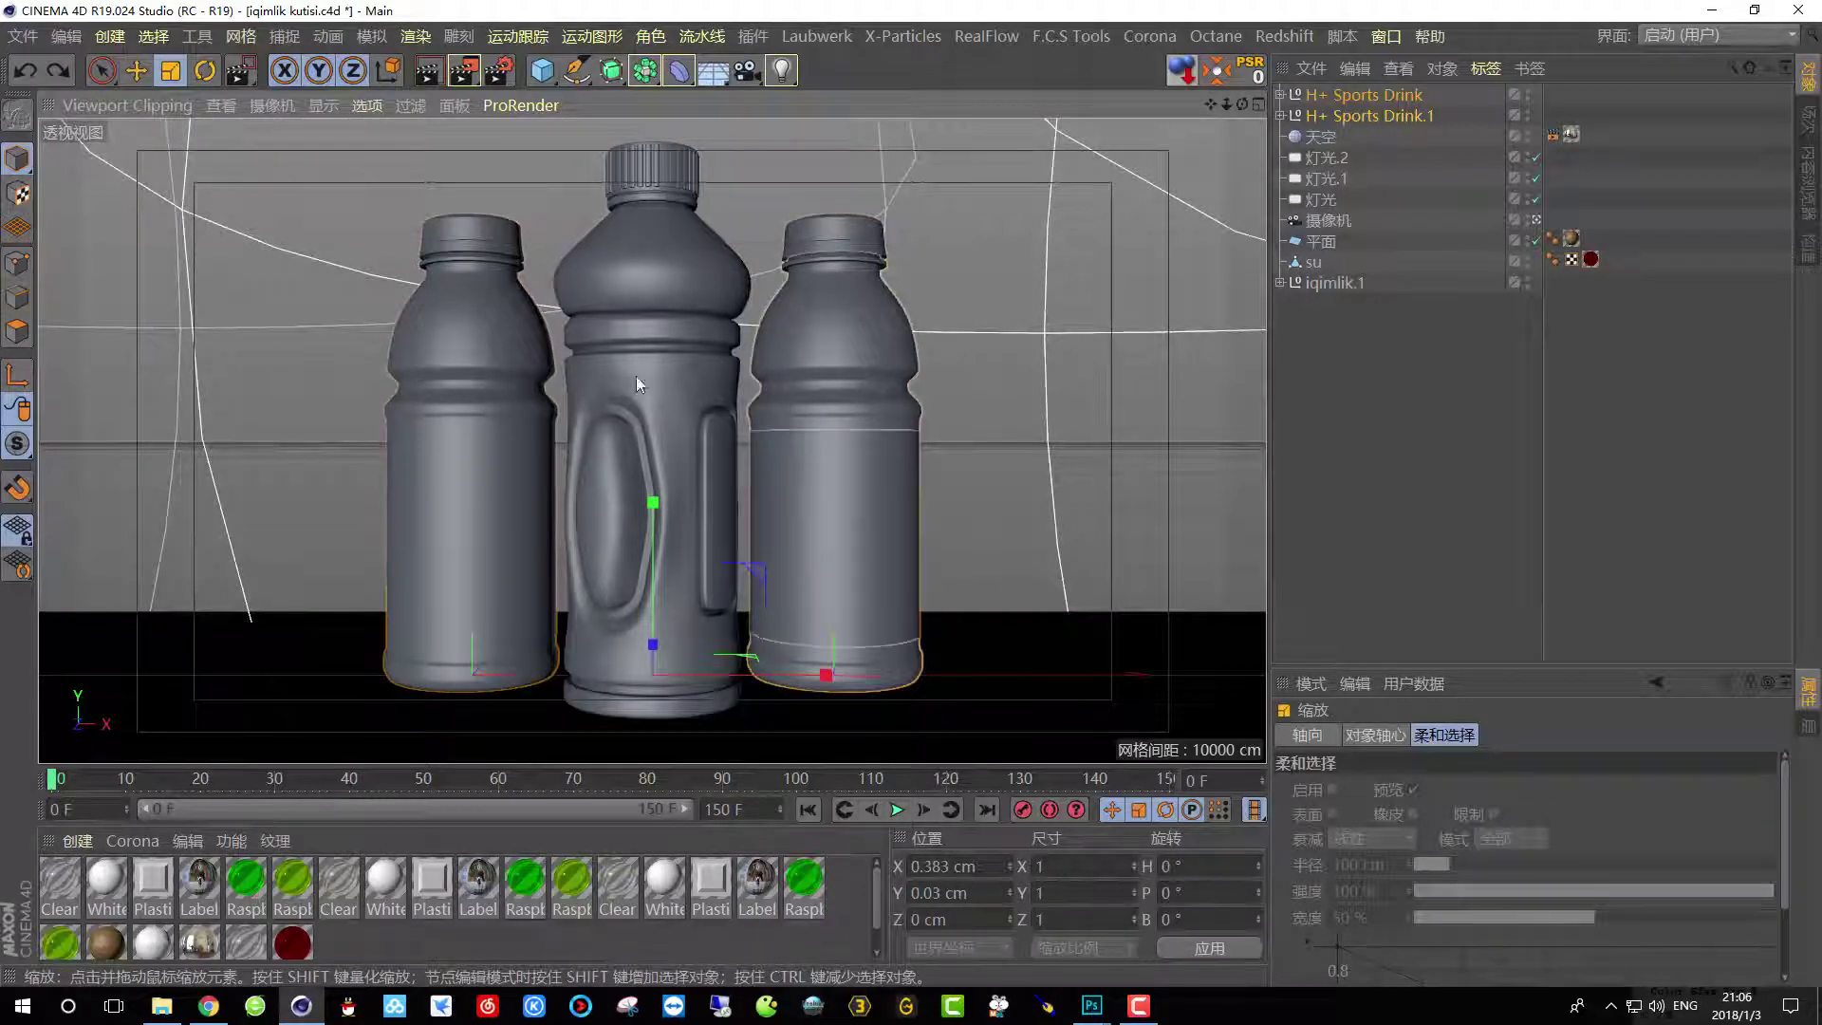
left_click(1314, 403)
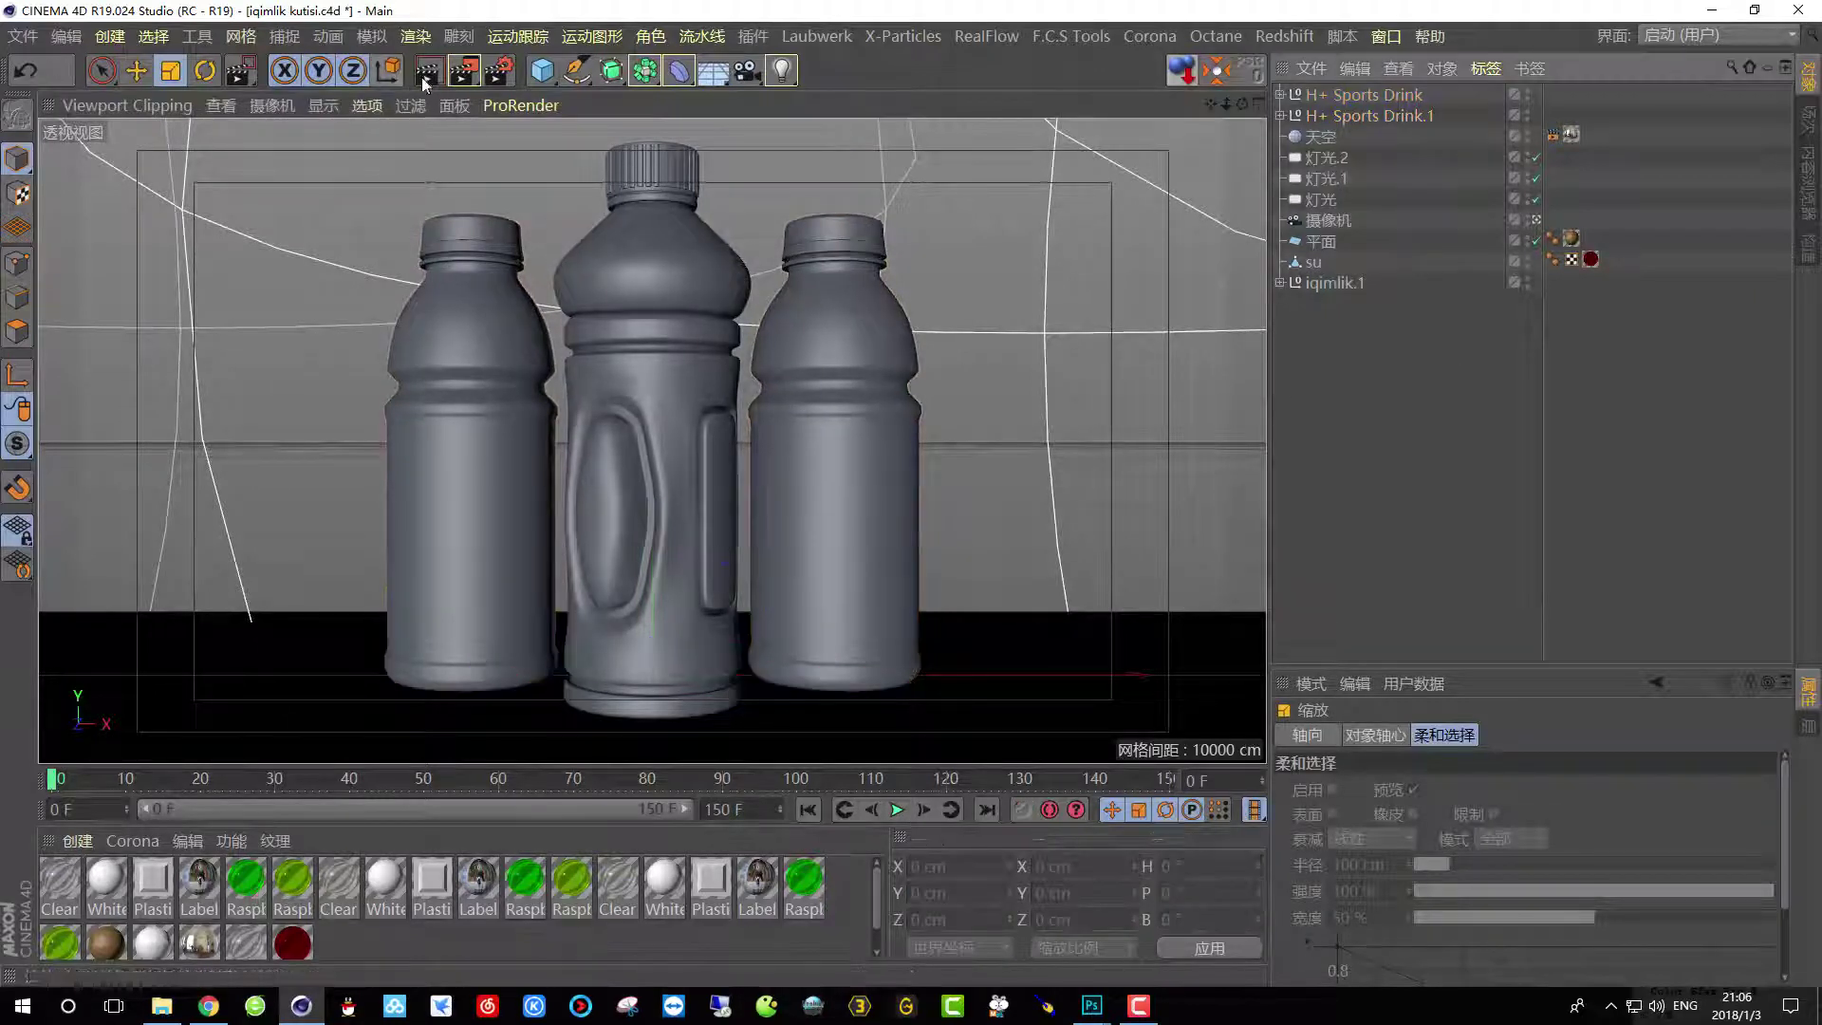
Test-render a region along the bases of the three bottles and the wood in front of them.
left_click(472, 76)
left_click(520, 98)
left_click_drag(215, 667, 1070, 758)
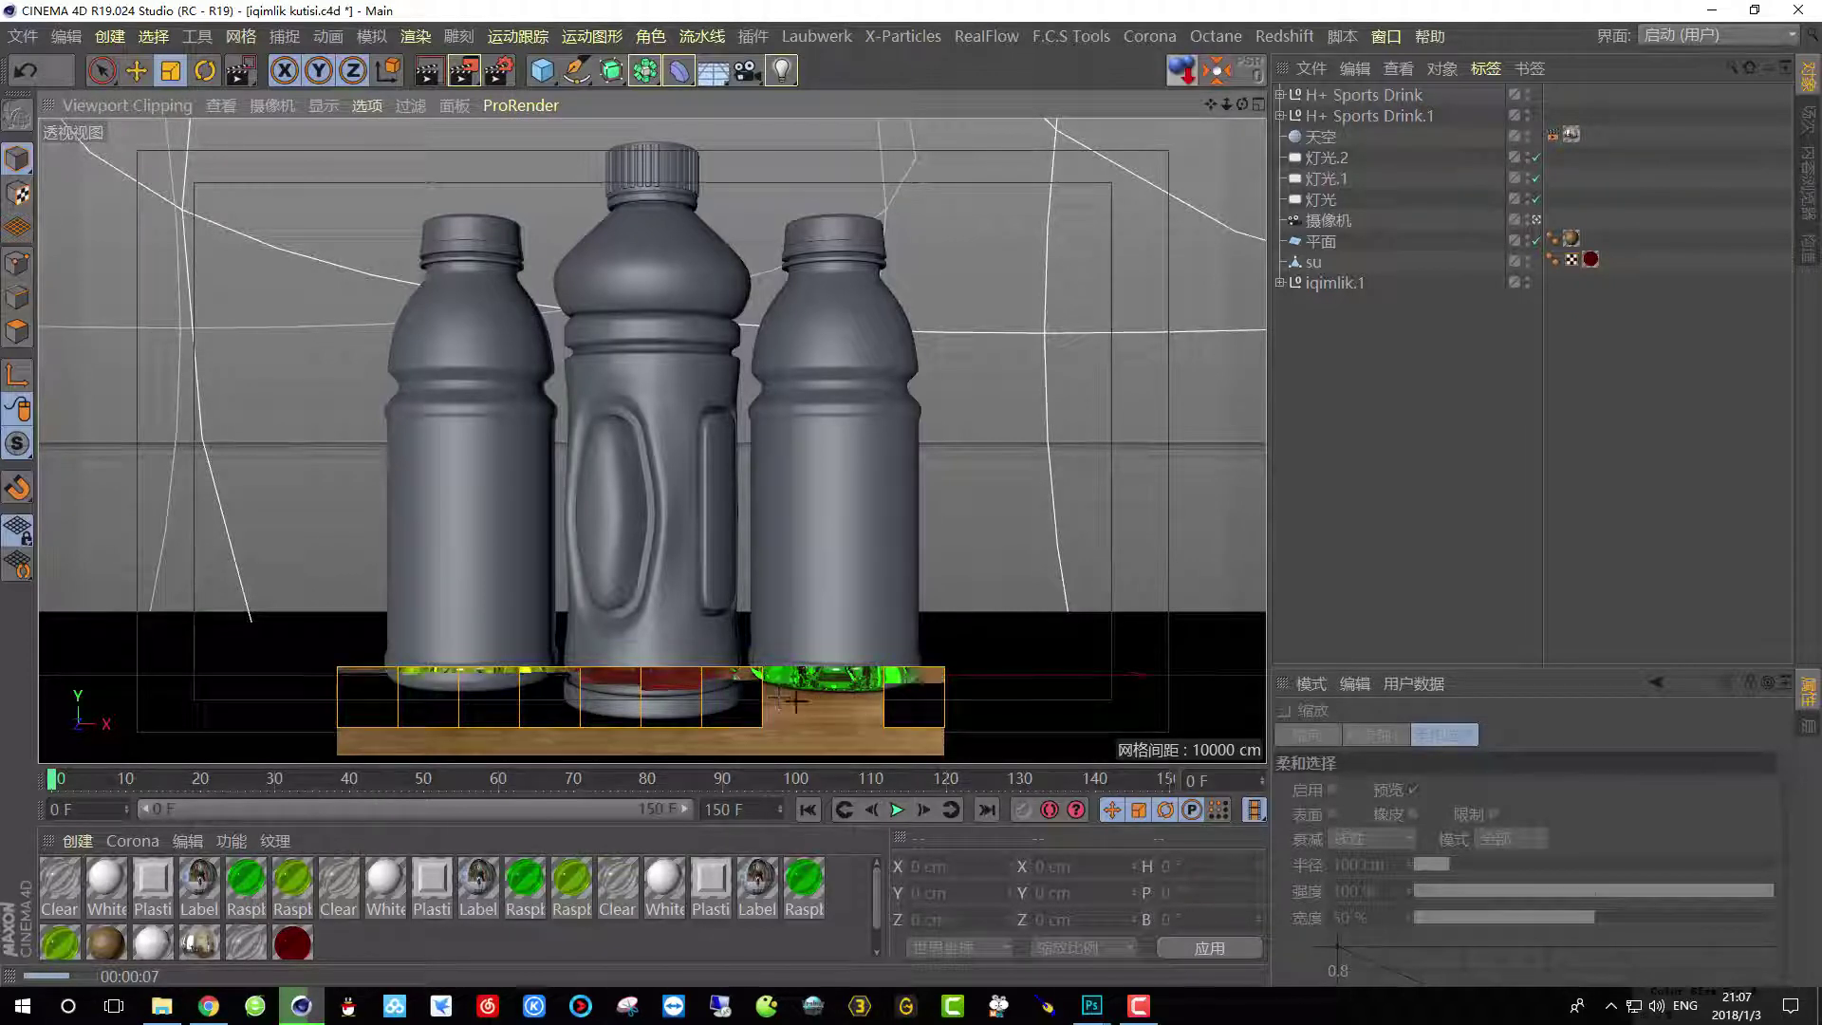
Add a GGX reflection layer to the wood material 材质.4.
double_click(108, 944)
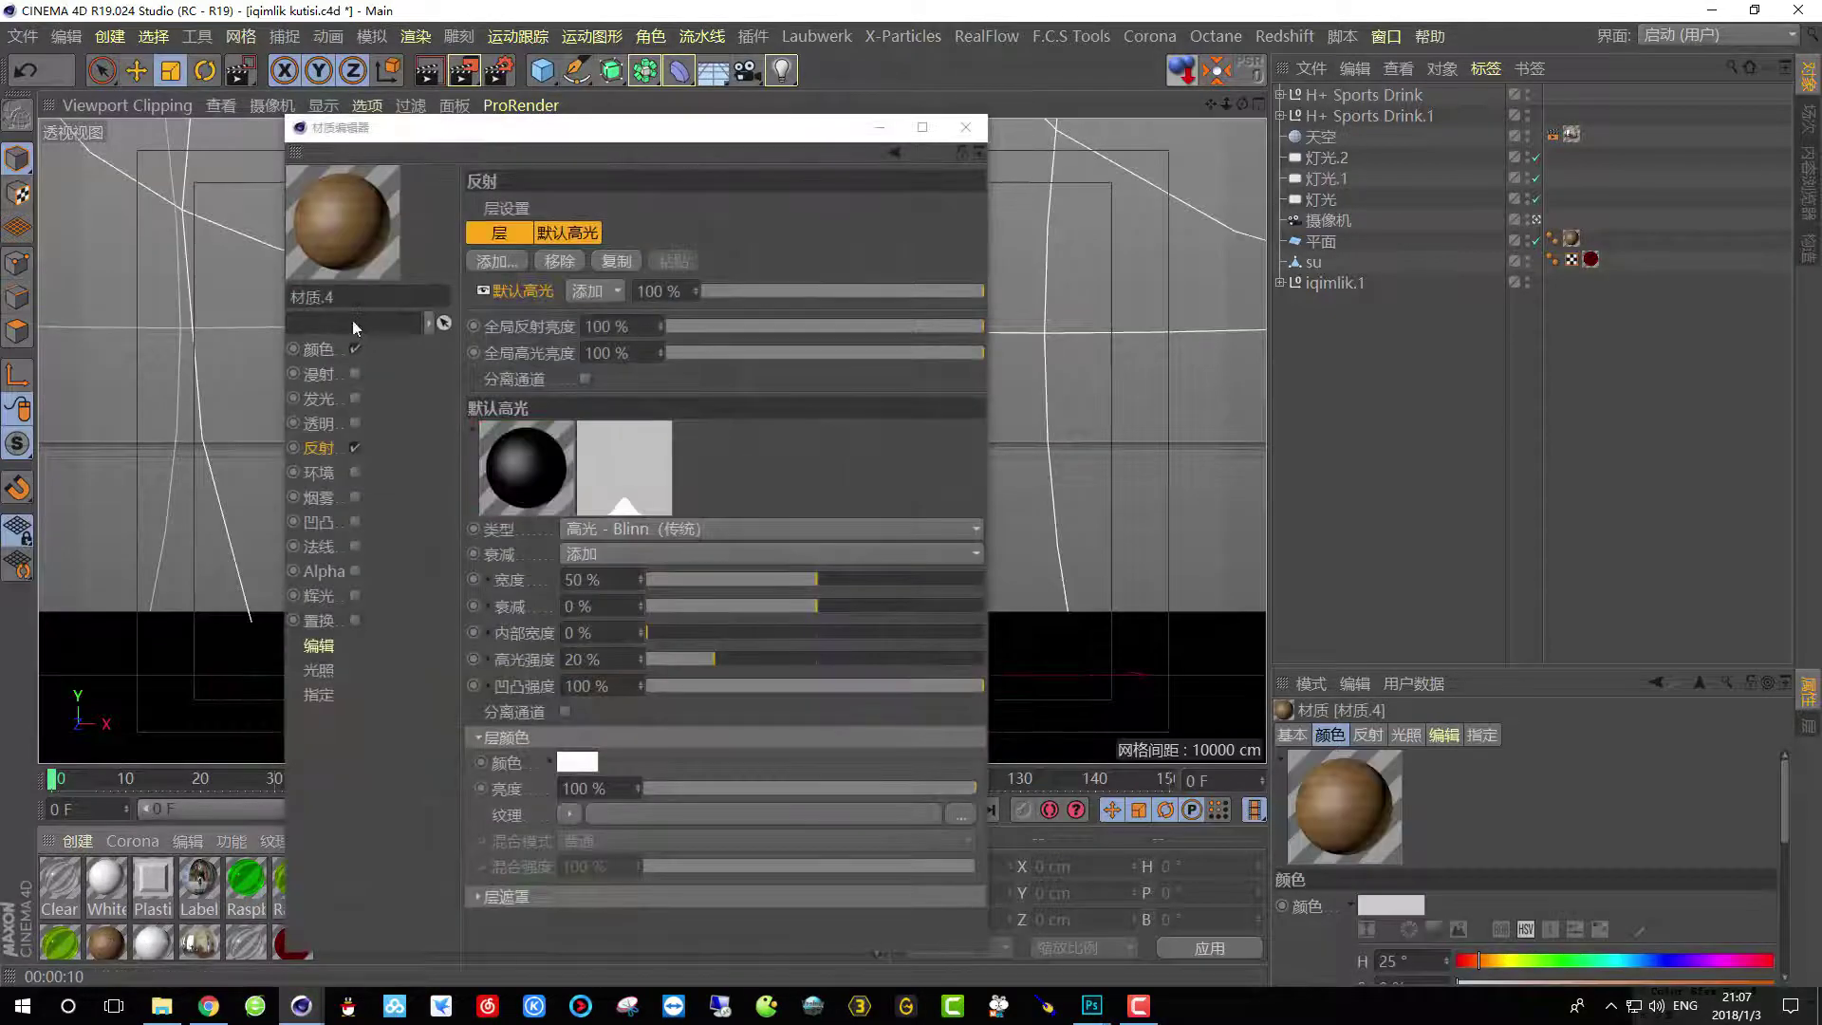
left_click(495, 262)
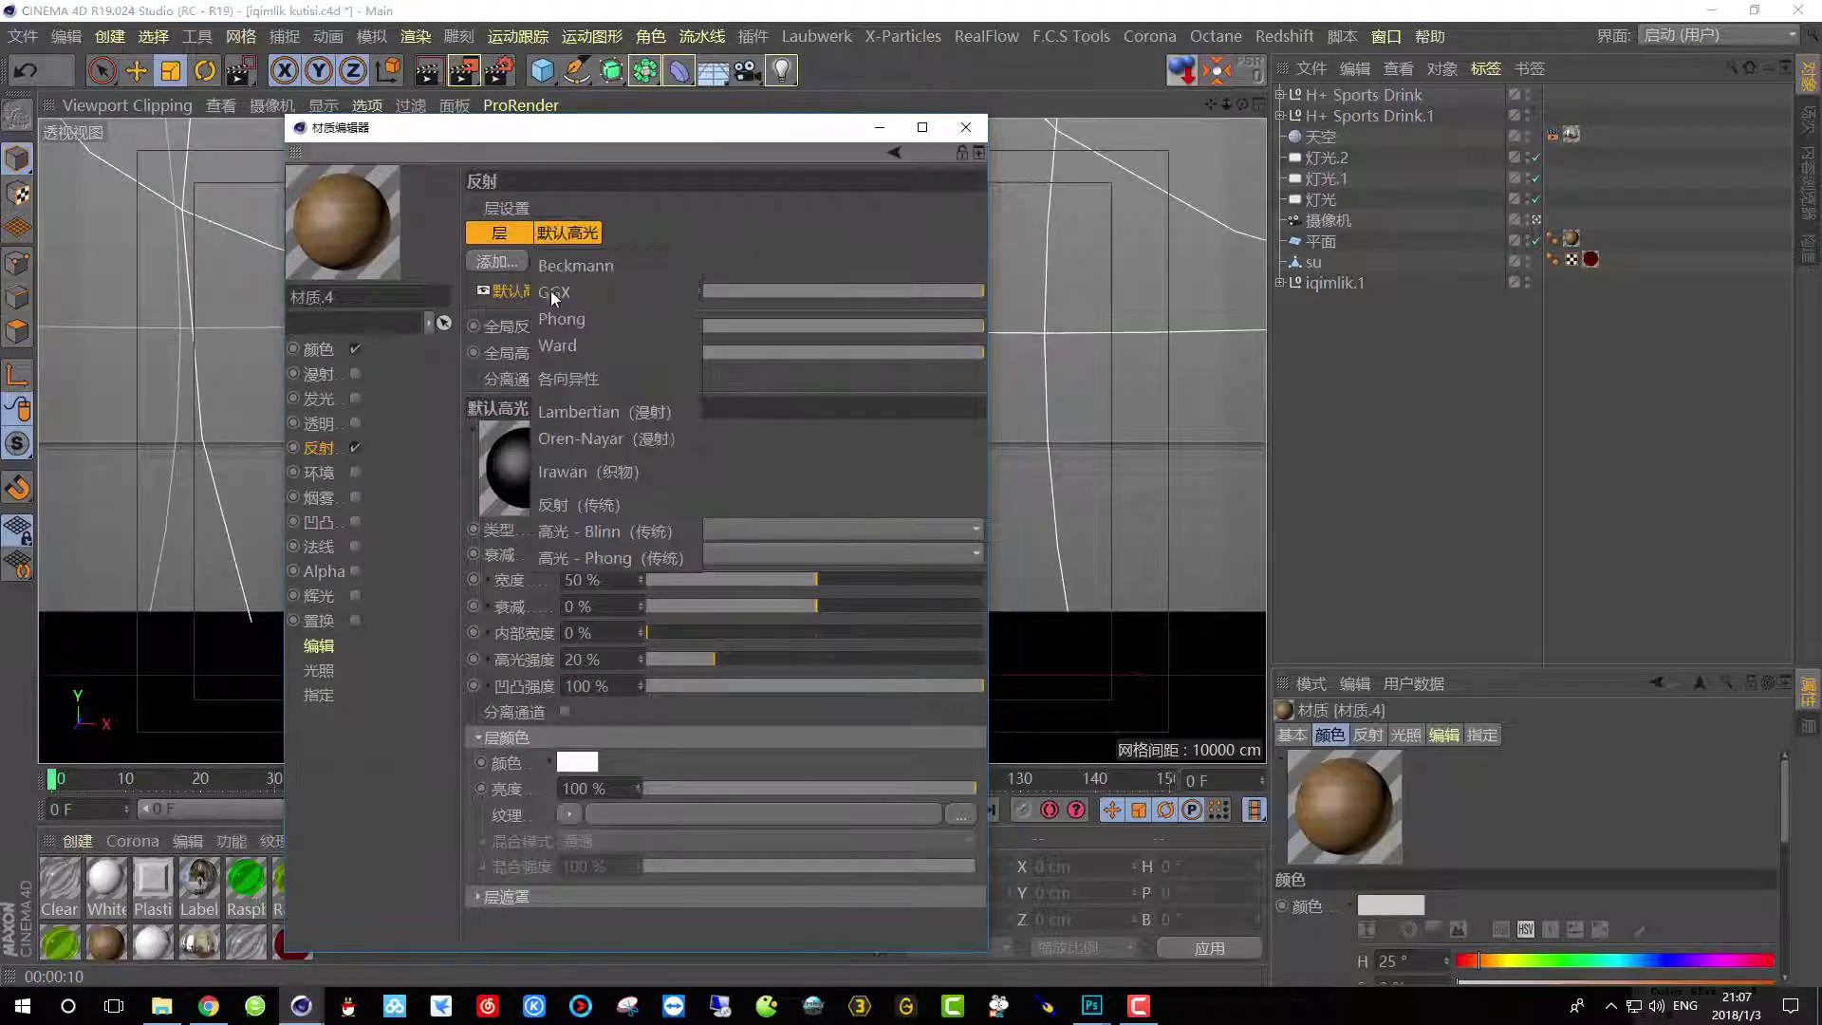
left_click(578, 287)
left_click_drag(502, 133, 1238, 48)
Test-render a region around the base of the green-yellow bottle beside the middle one, including the wood in front.
left_click_drag(484, 74, 501, 100)
left_click_drag(334, 687, 592, 746)
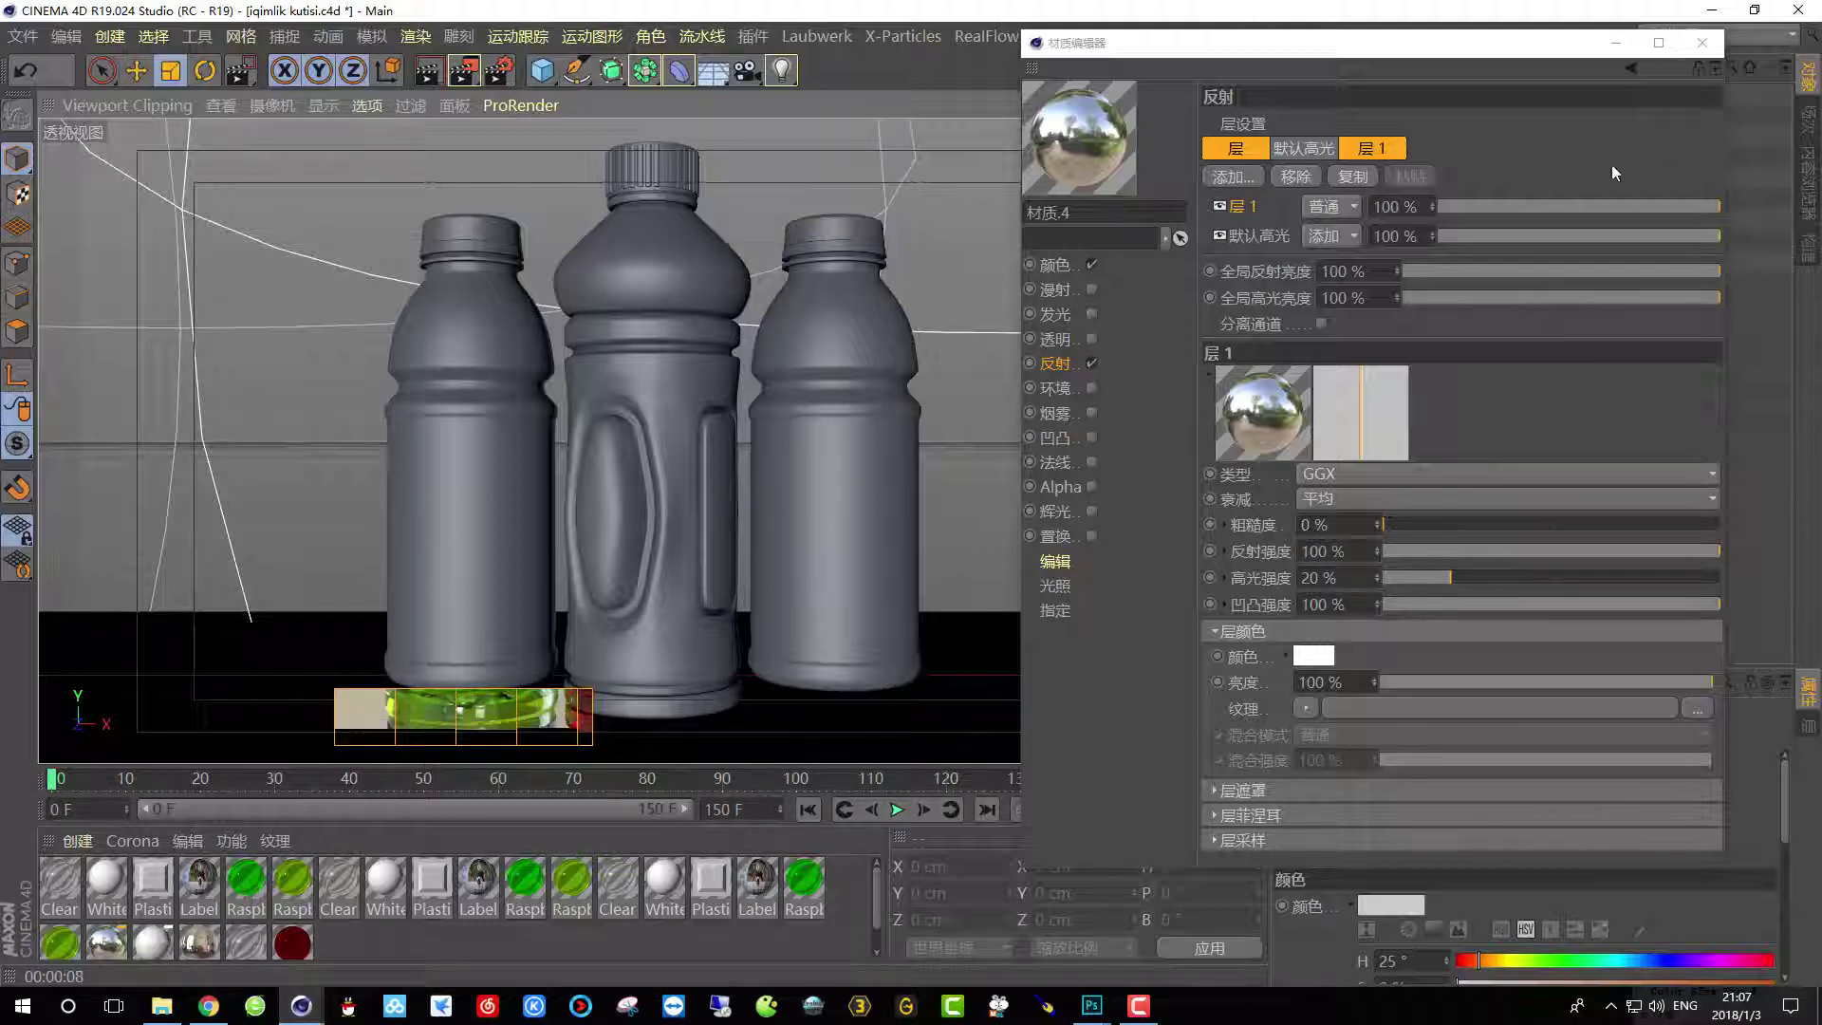
left_click_drag(1482, 45, 1452, 44)
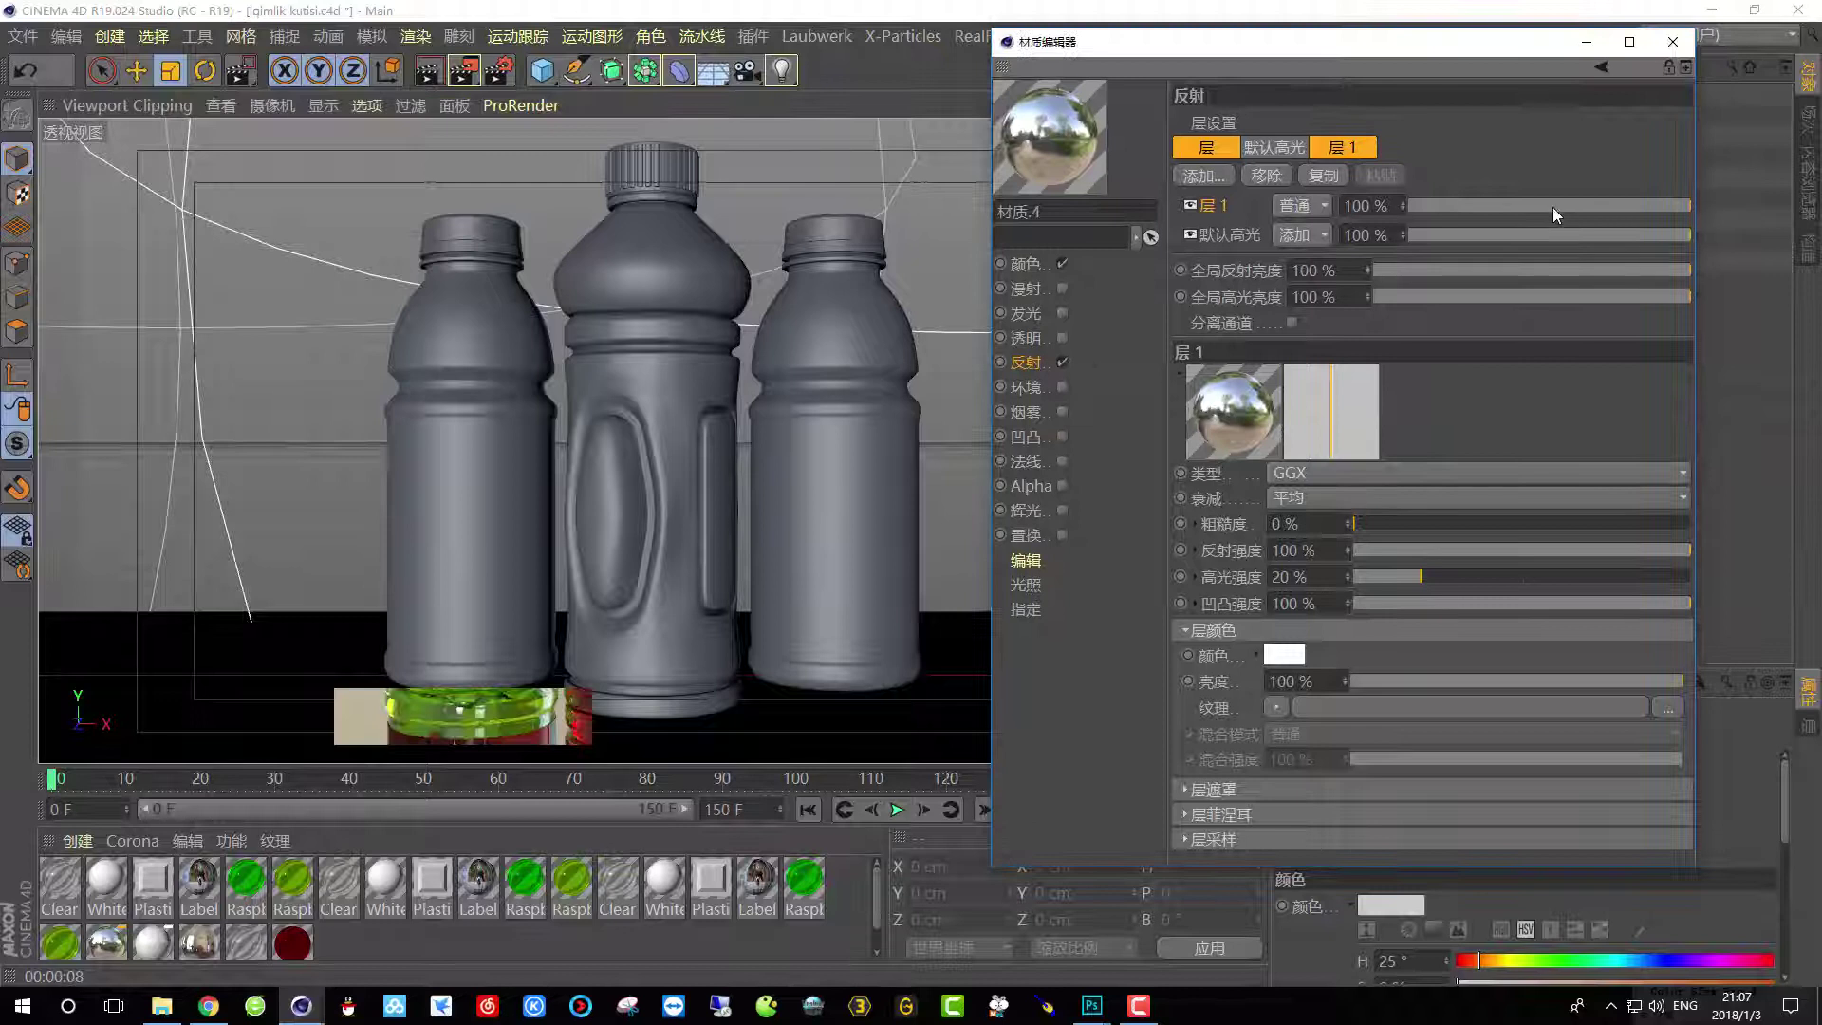
Set the wood's GGX reflection layer to 51% strength, 46% layer colour brightness and 22% roughness, and close the material editor.
left_click(1553, 207)
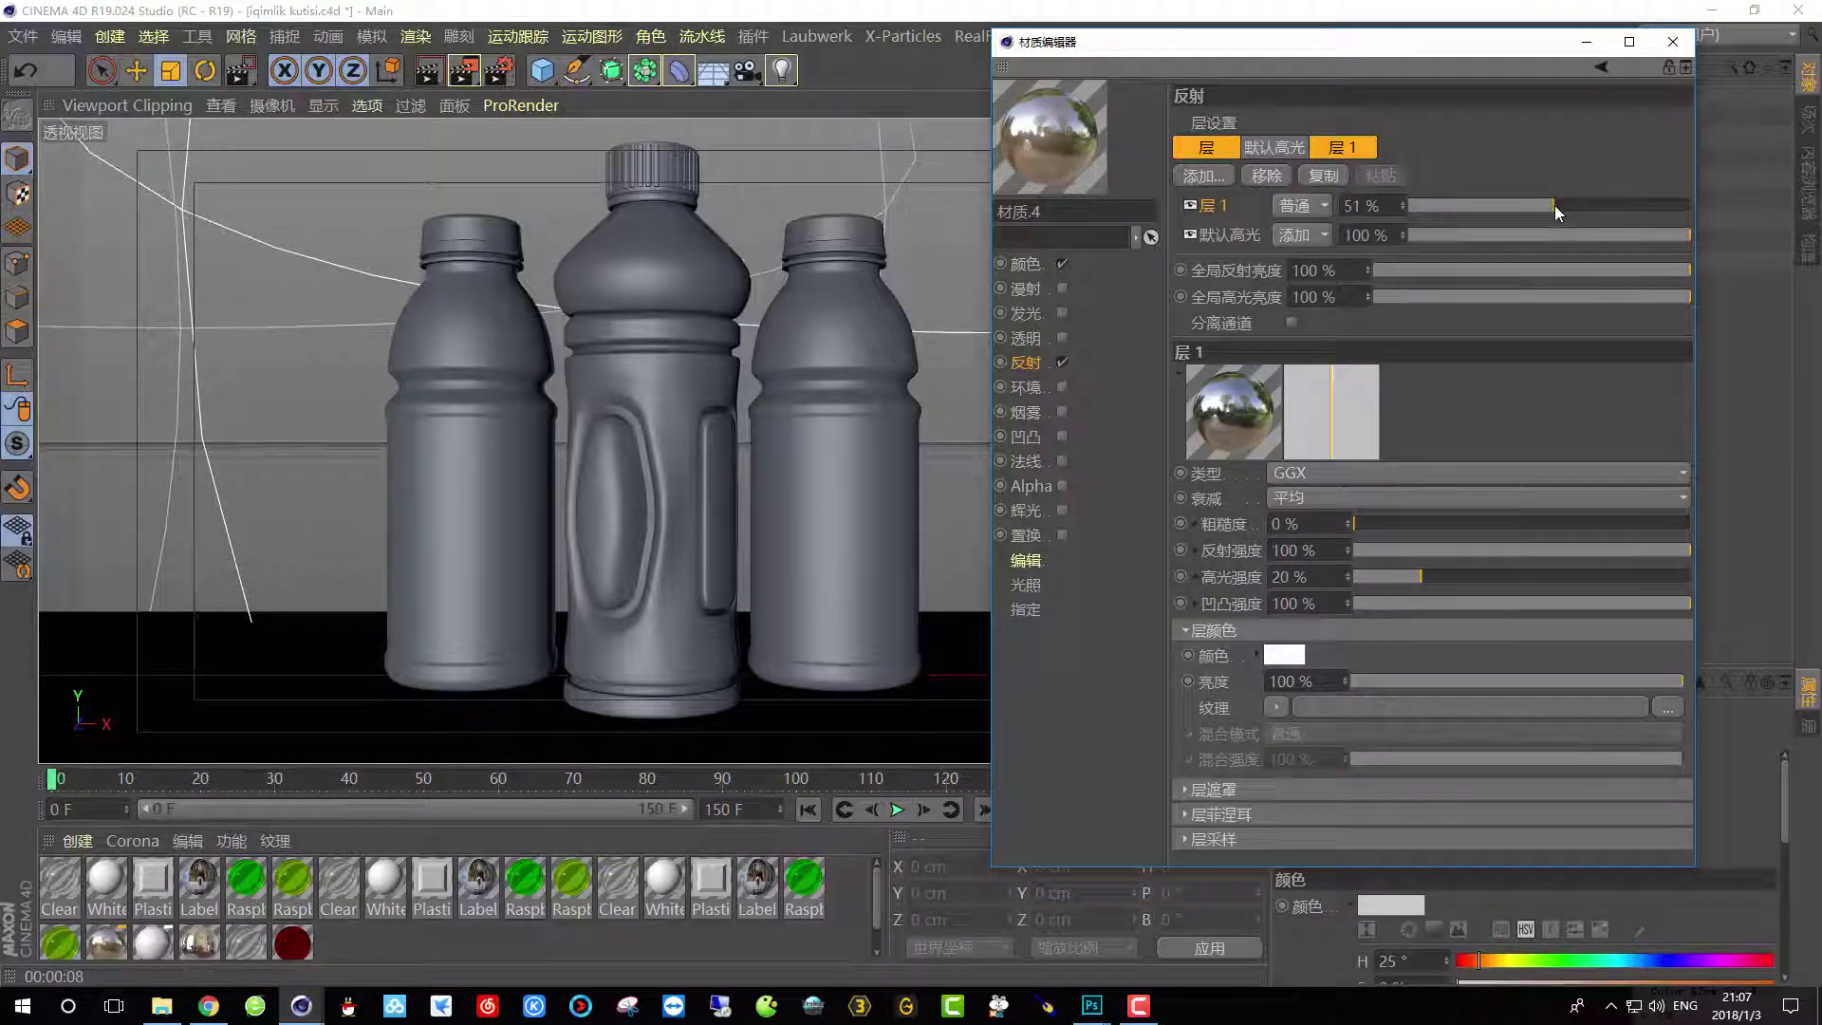
left_click_drag(1614, 678, 1521, 678)
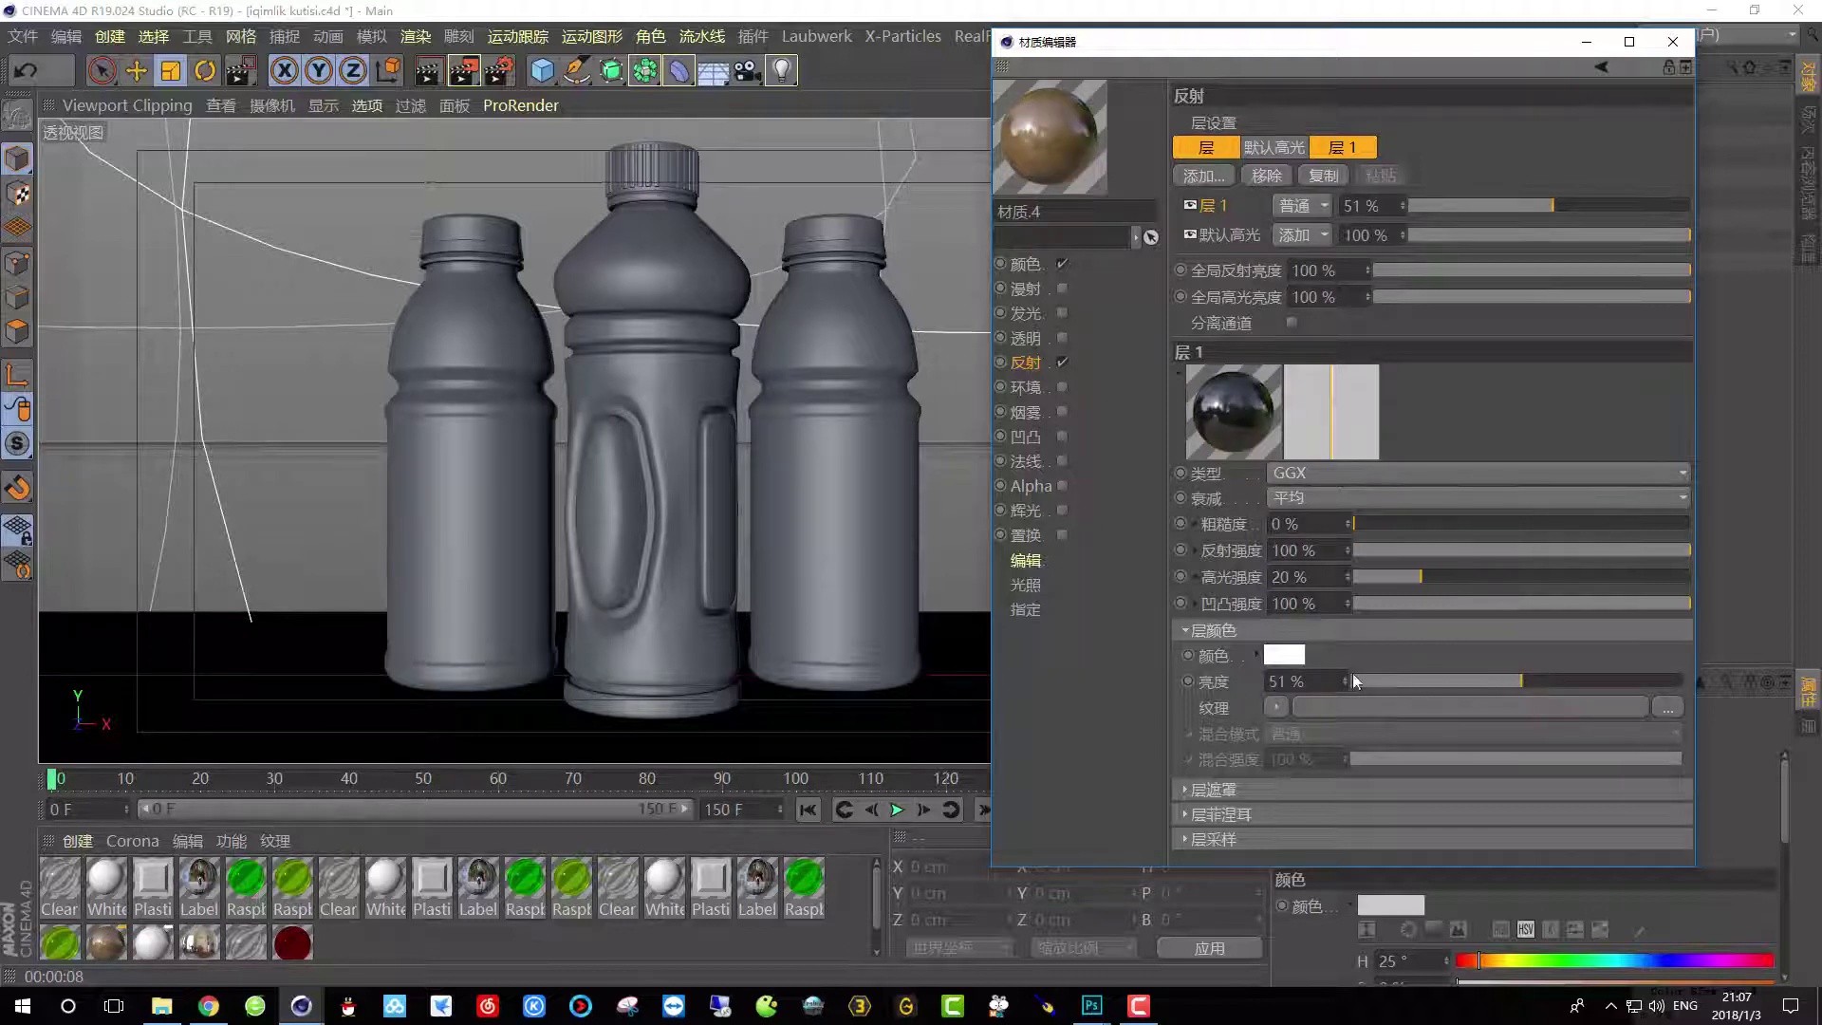
mouse_move(1517, 681)
left_mouse_down()
mouse_move(1482, 682)
mouse_move(1511, 679)
left_mouse_up()
left_click_drag(1382, 524, 1431, 522)
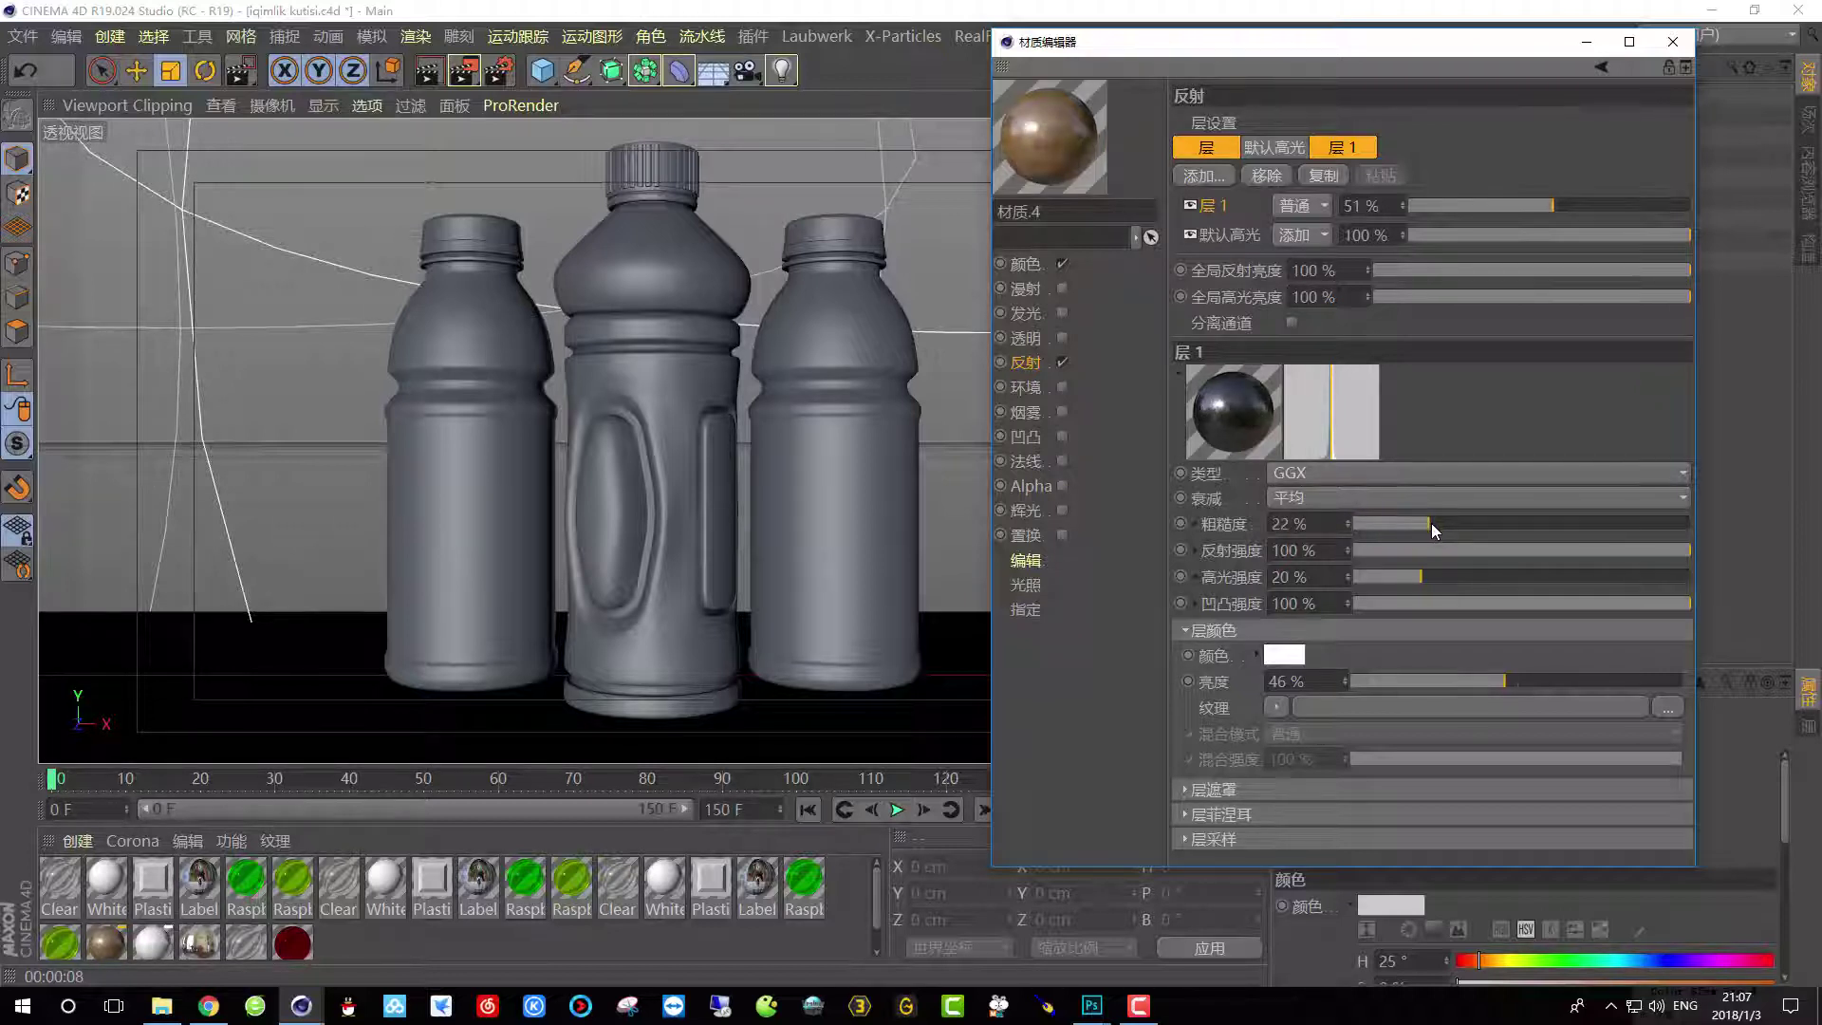
left_click(1673, 41)
Test-render regions covering the bases of the yellow and middle bottles and the wood in front of them.
left_click(468, 76)
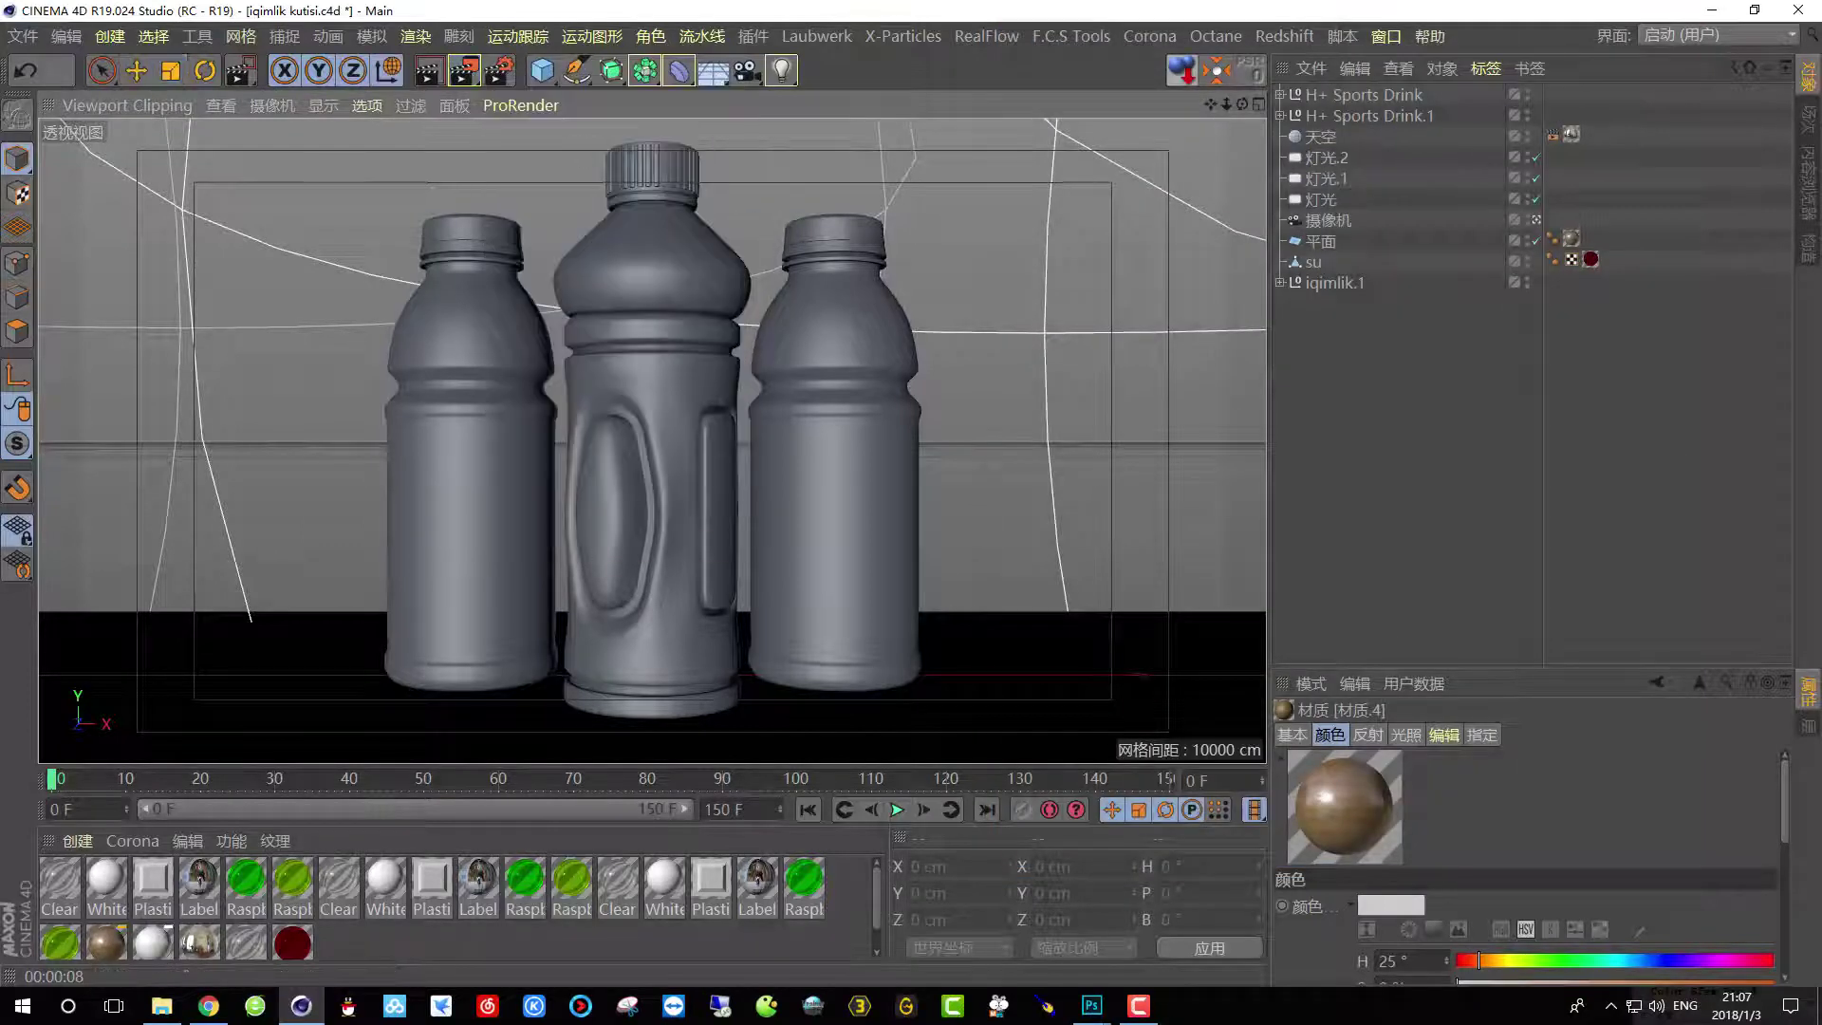
left_click_drag(601, 792, 607, 790)
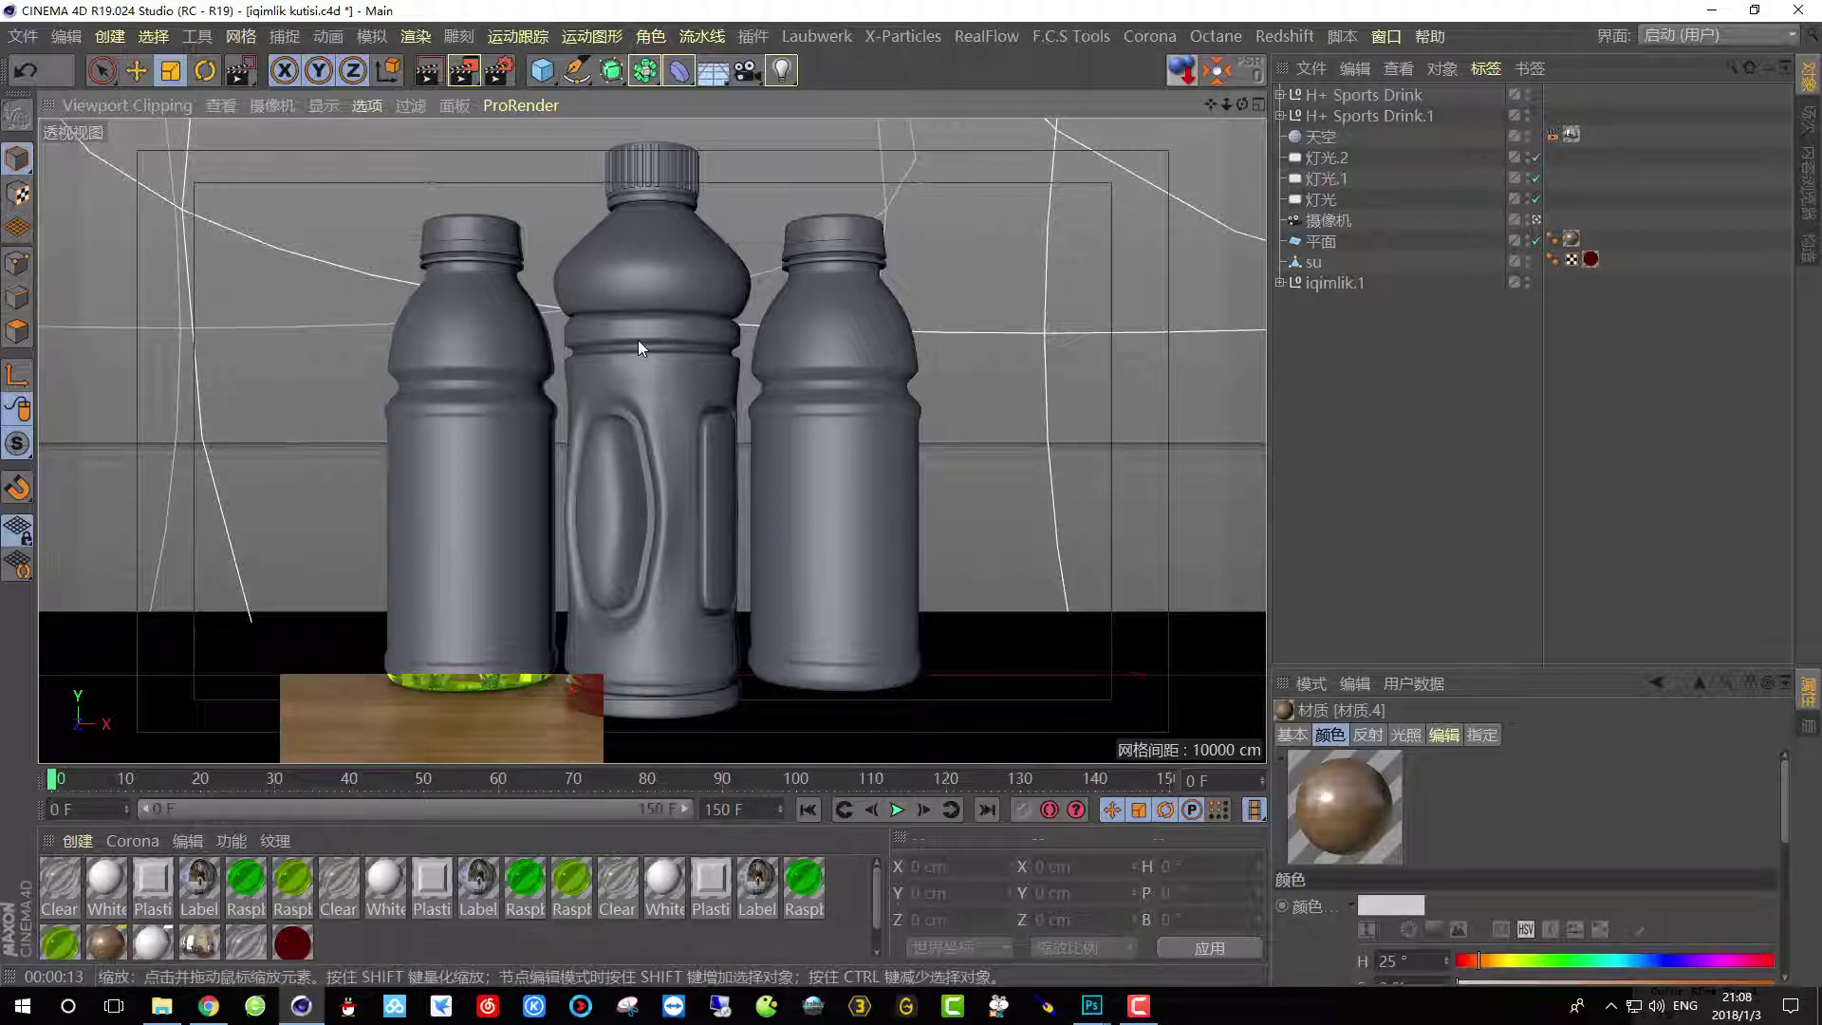
left_click_drag(482, 79, 513, 95)
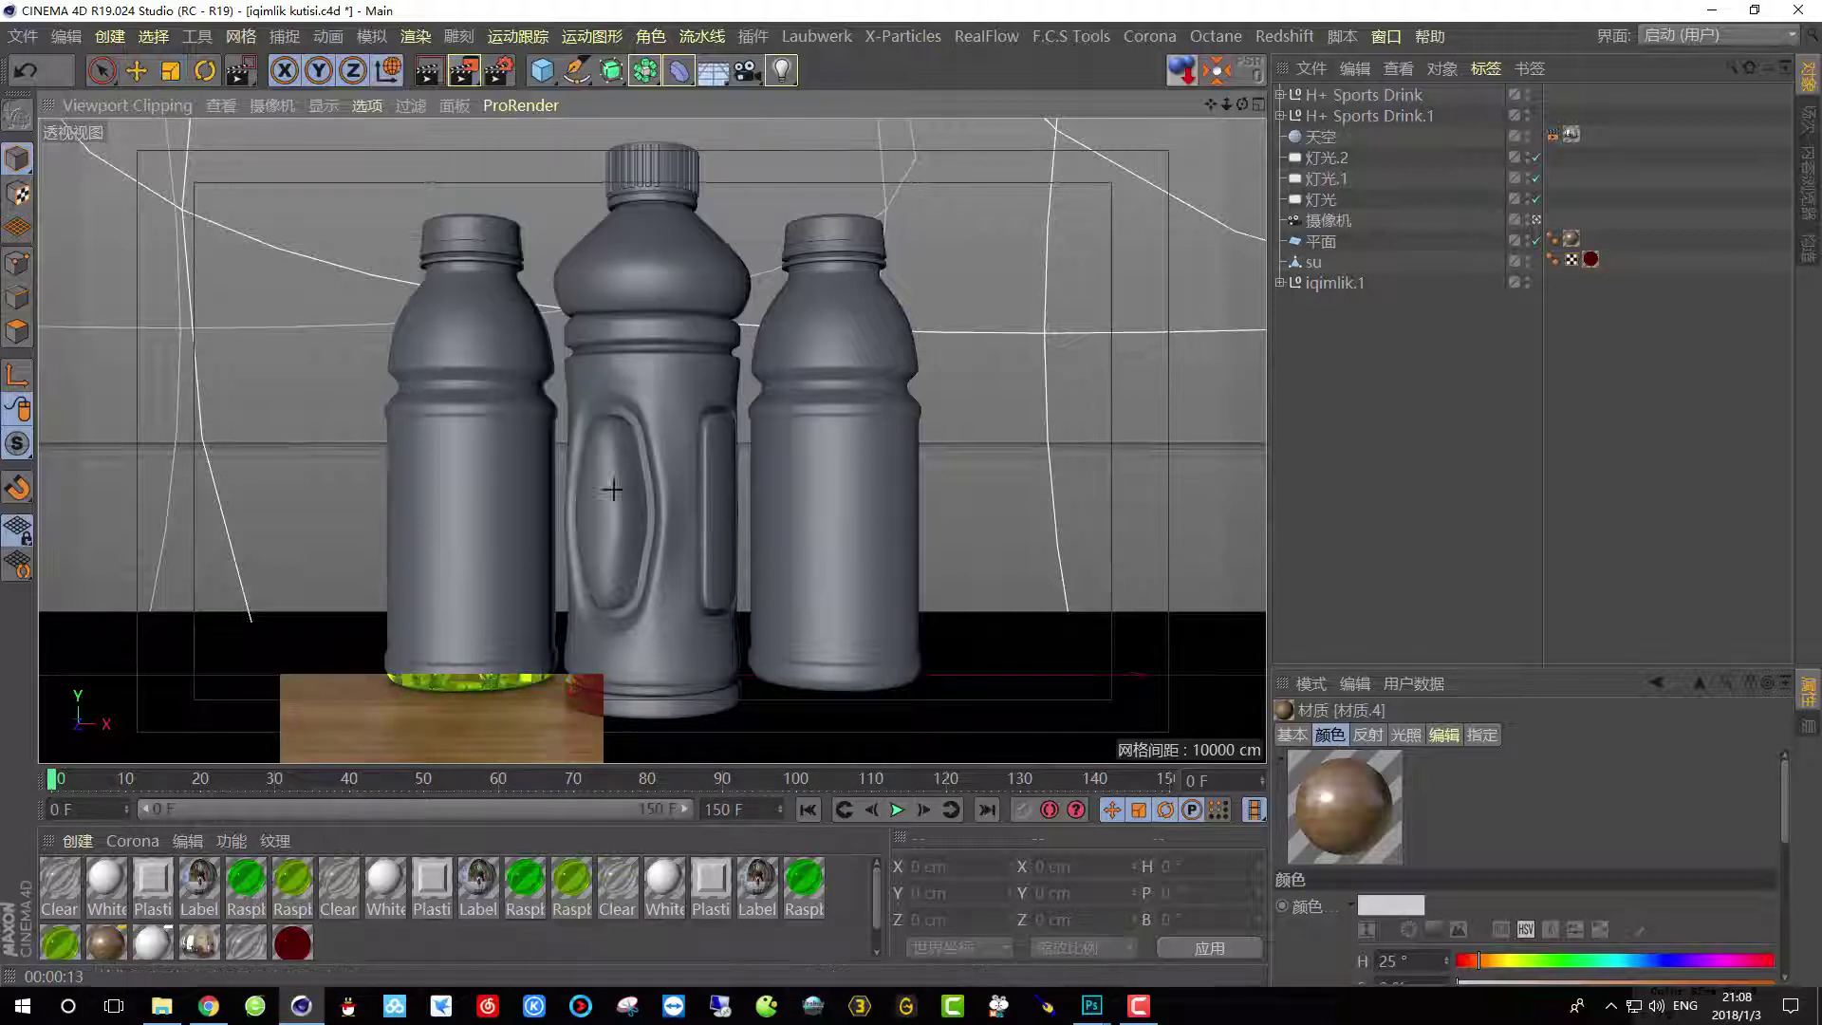
left_click_drag(525, 702, 785, 759)
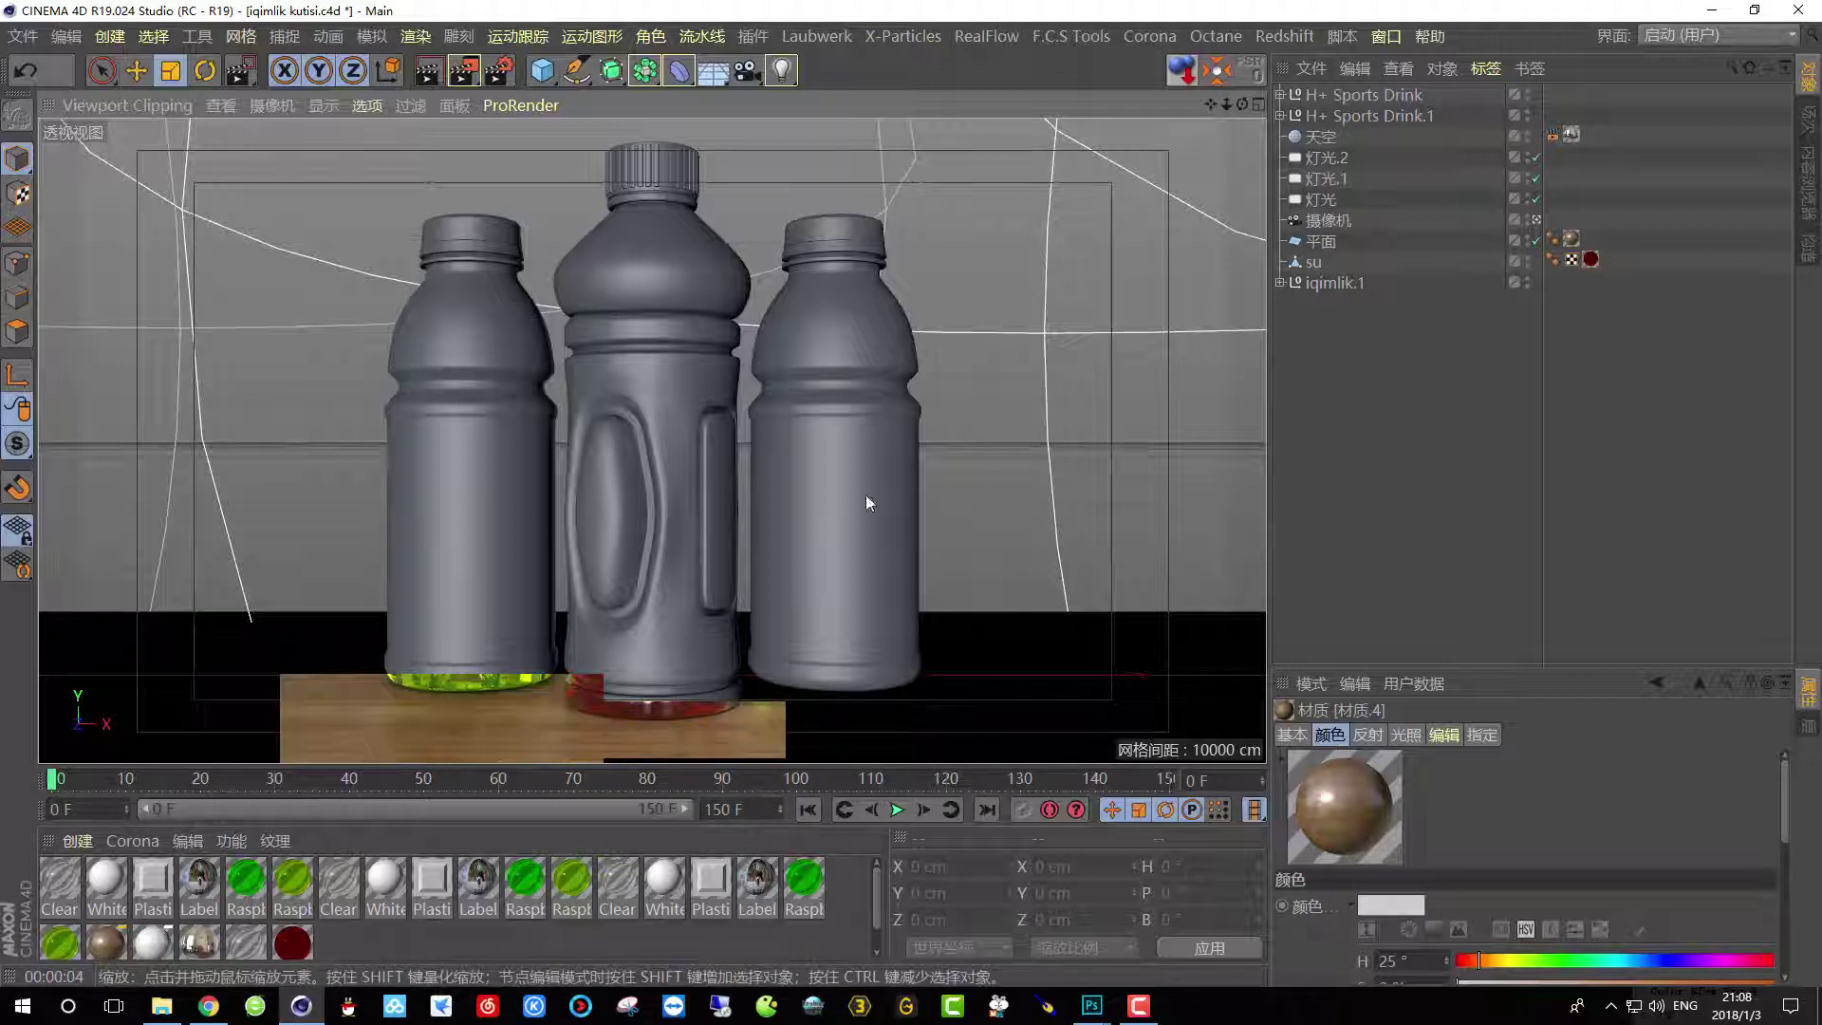
Test-render a region over the whole green bottle and another over the body of the yellow bottle.
left_click(464, 69)
left_click(532, 161)
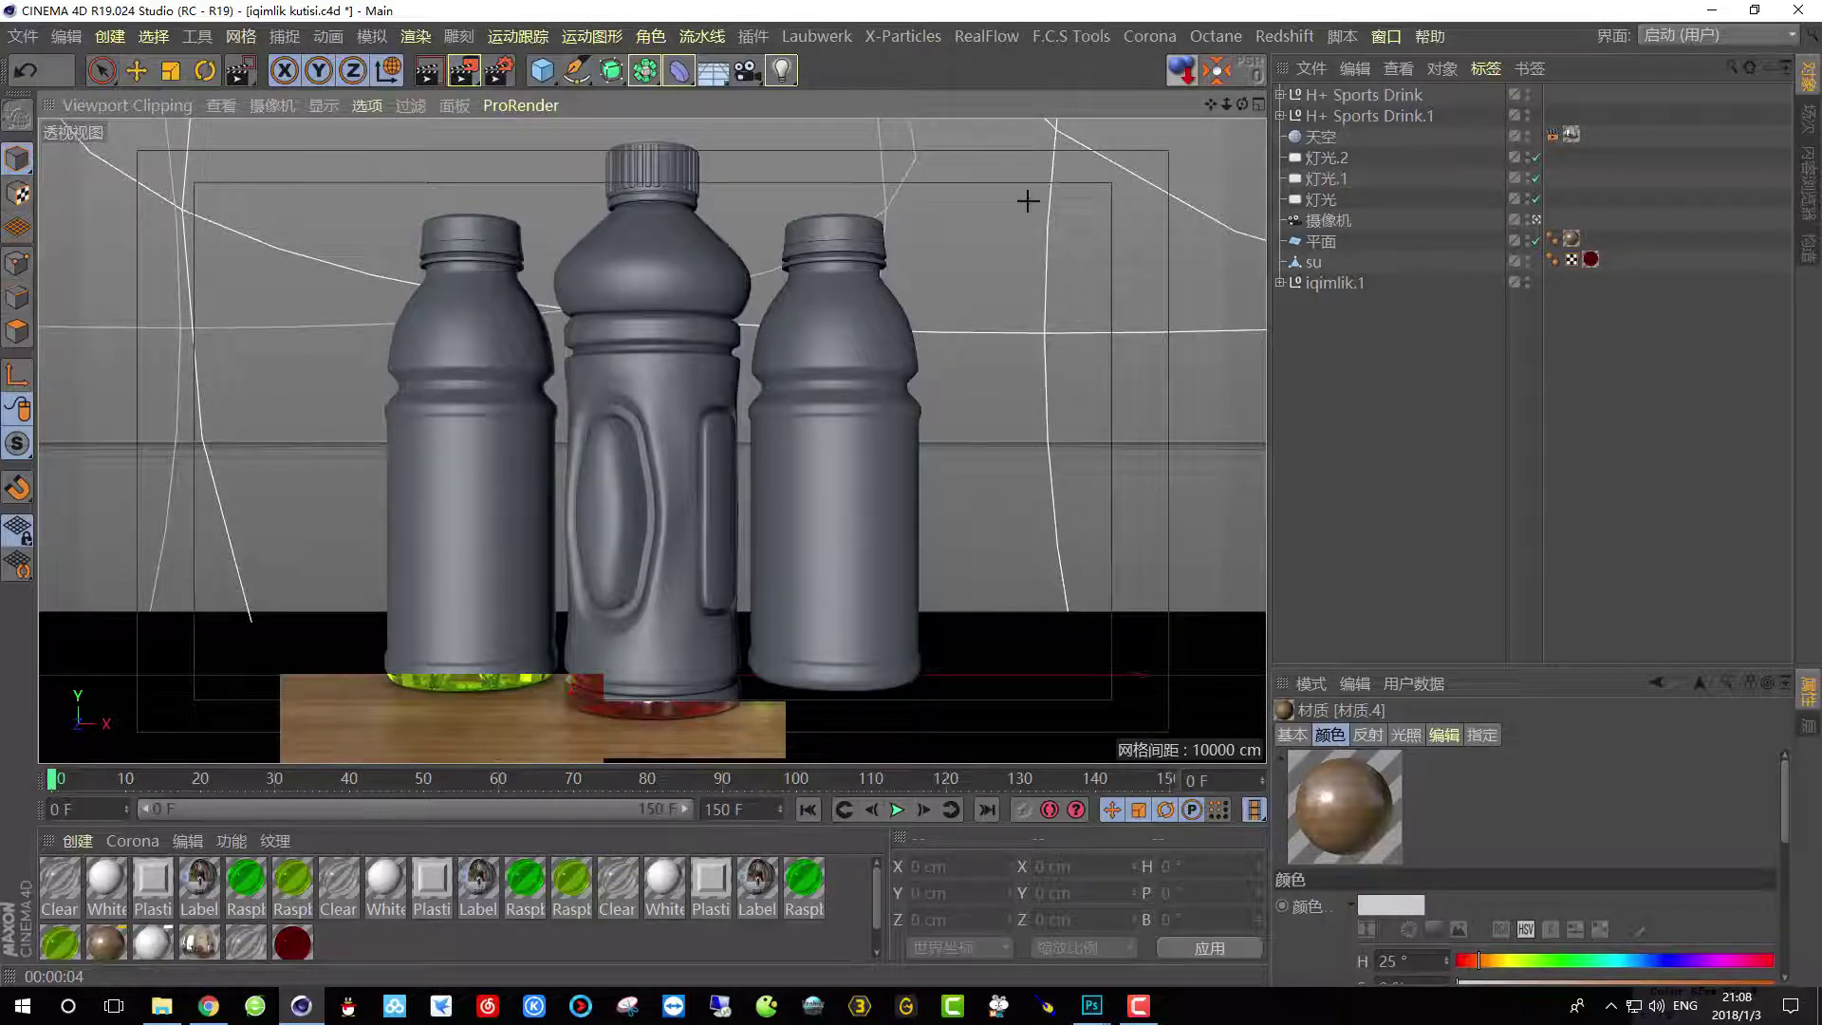
left_click_drag(975, 147, 747, 749)
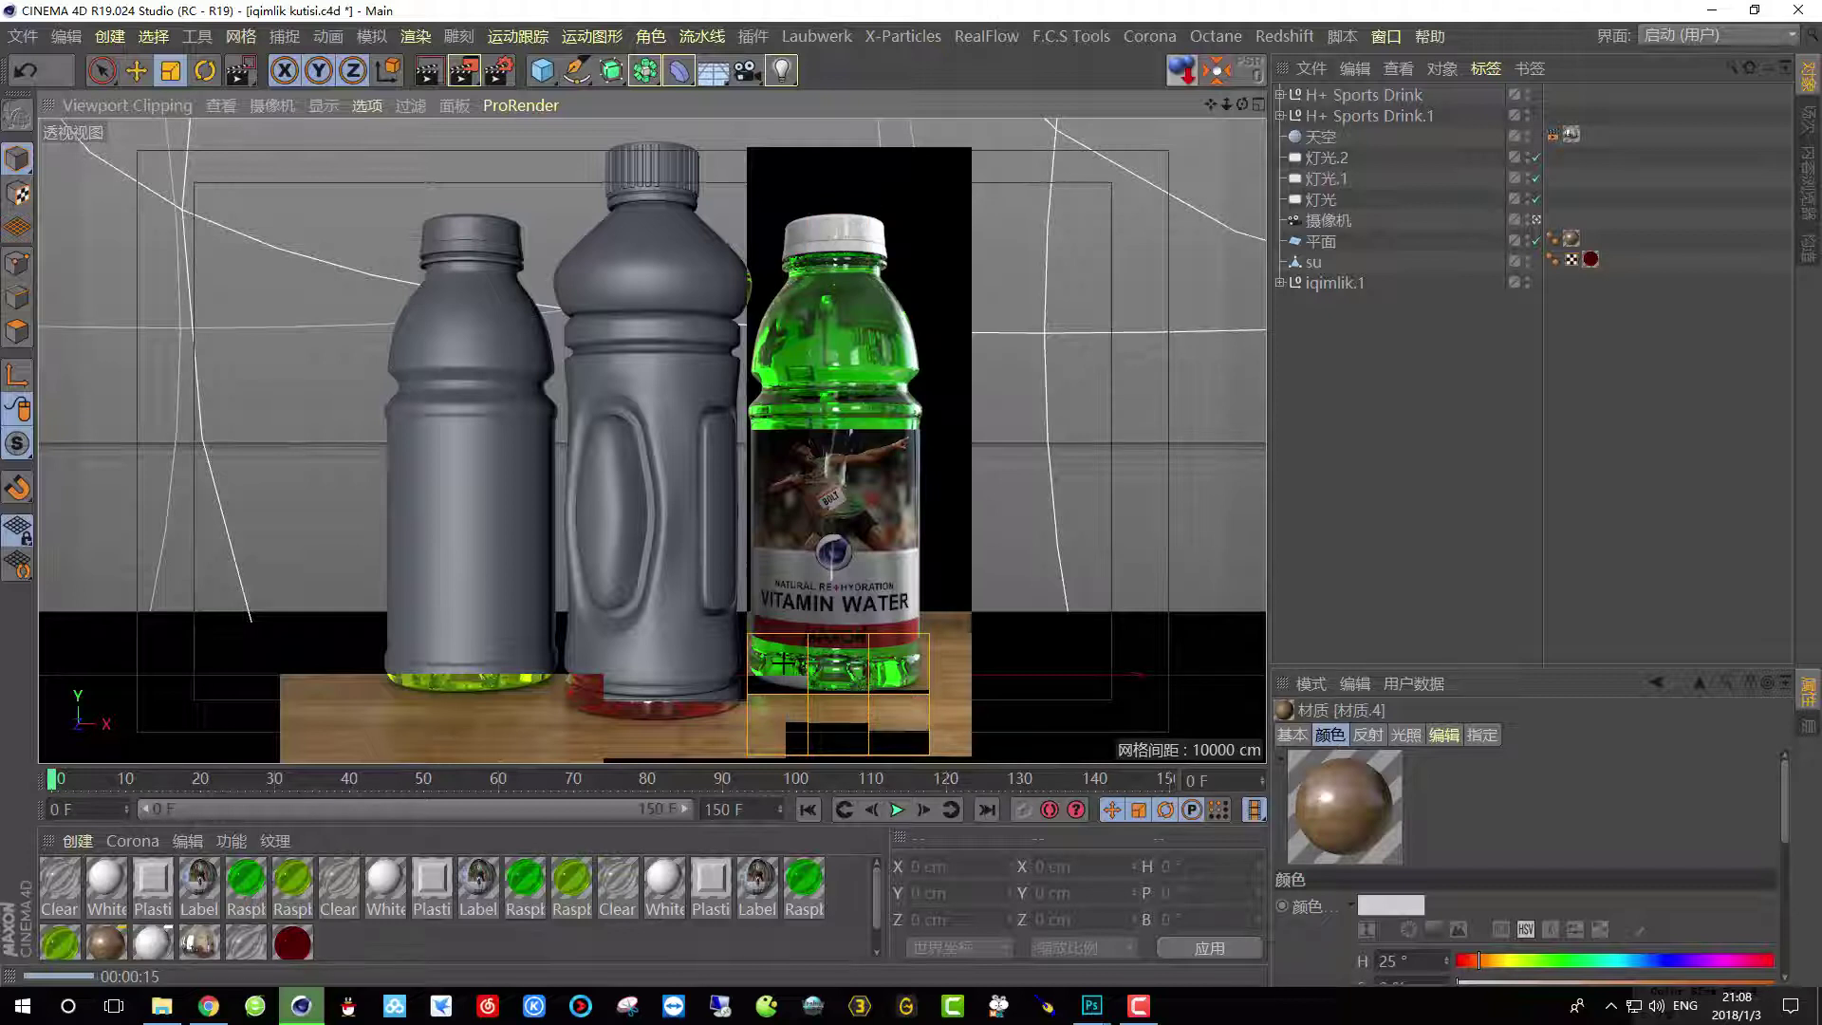
left_click_drag(464, 70, 532, 81)
left_click_drag(331, 385, 567, 567)
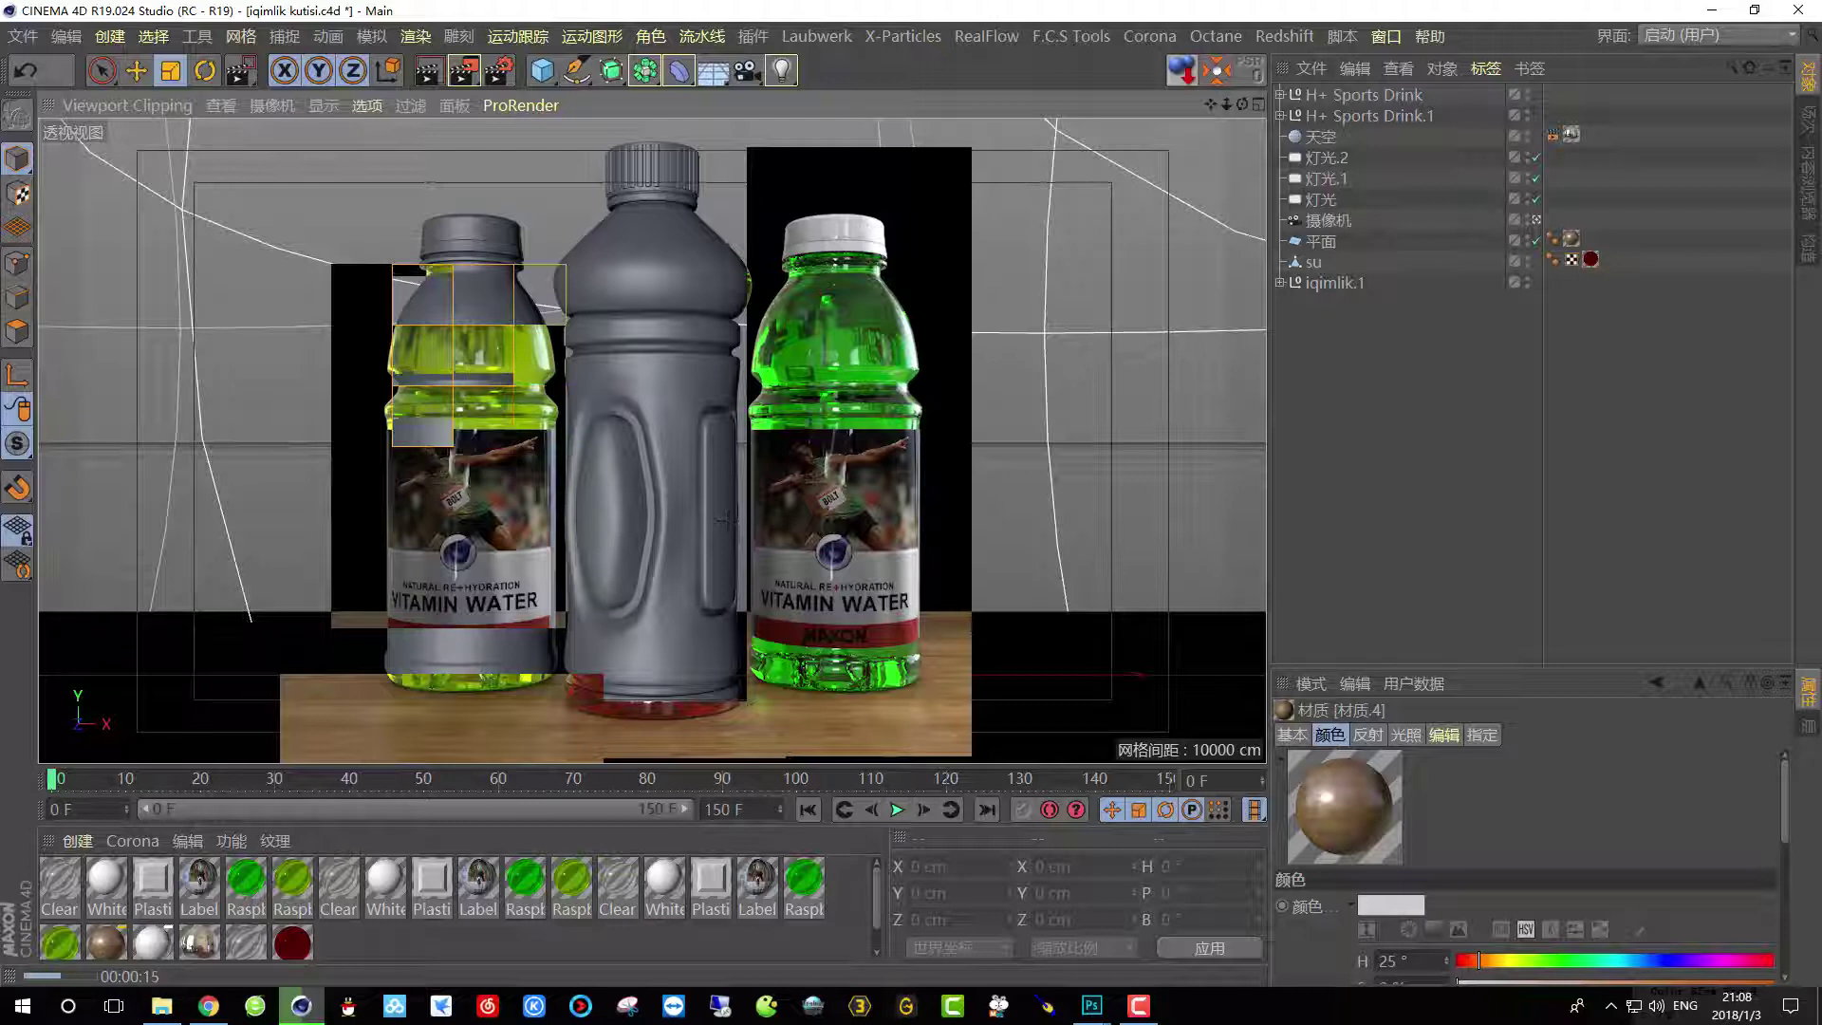
Set both the blur offset and the blur scale of the luminance texture in the sky's material 材质.2 to 5%.
left_click_drag(1473, 672, 1475, 438)
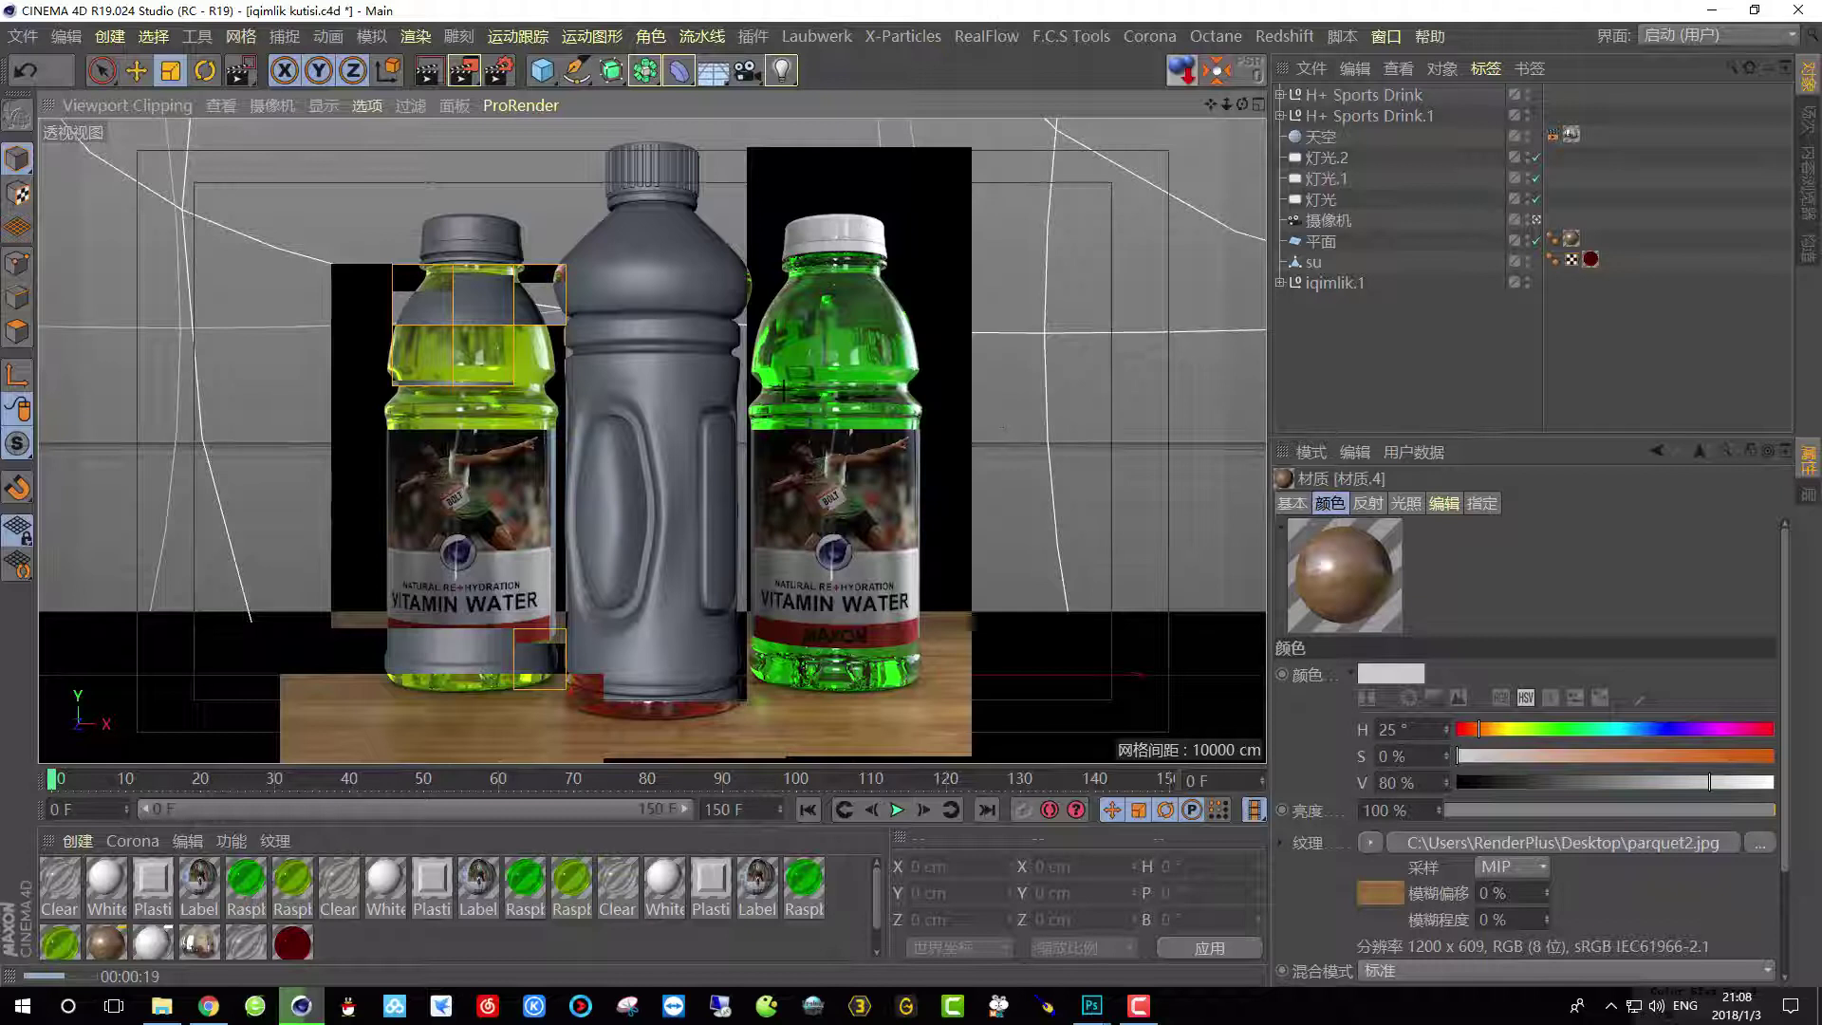
left_click(1319, 136)
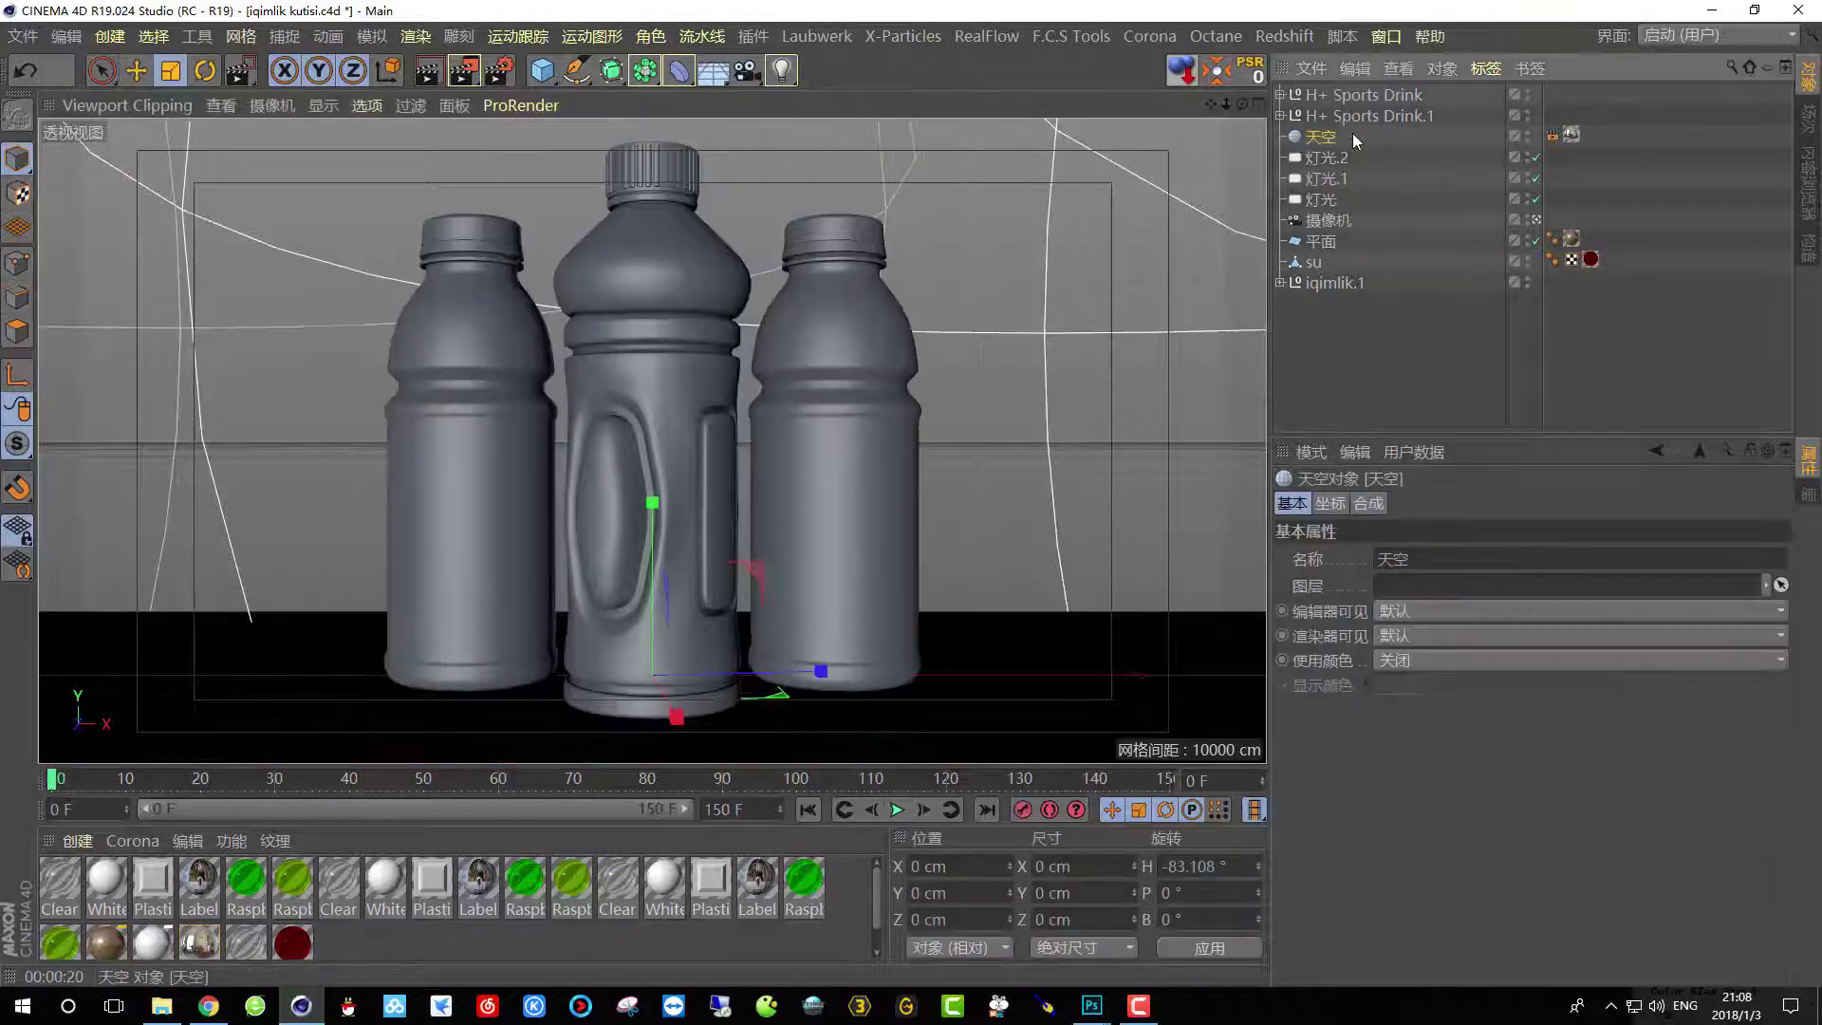
left_click(1572, 135)
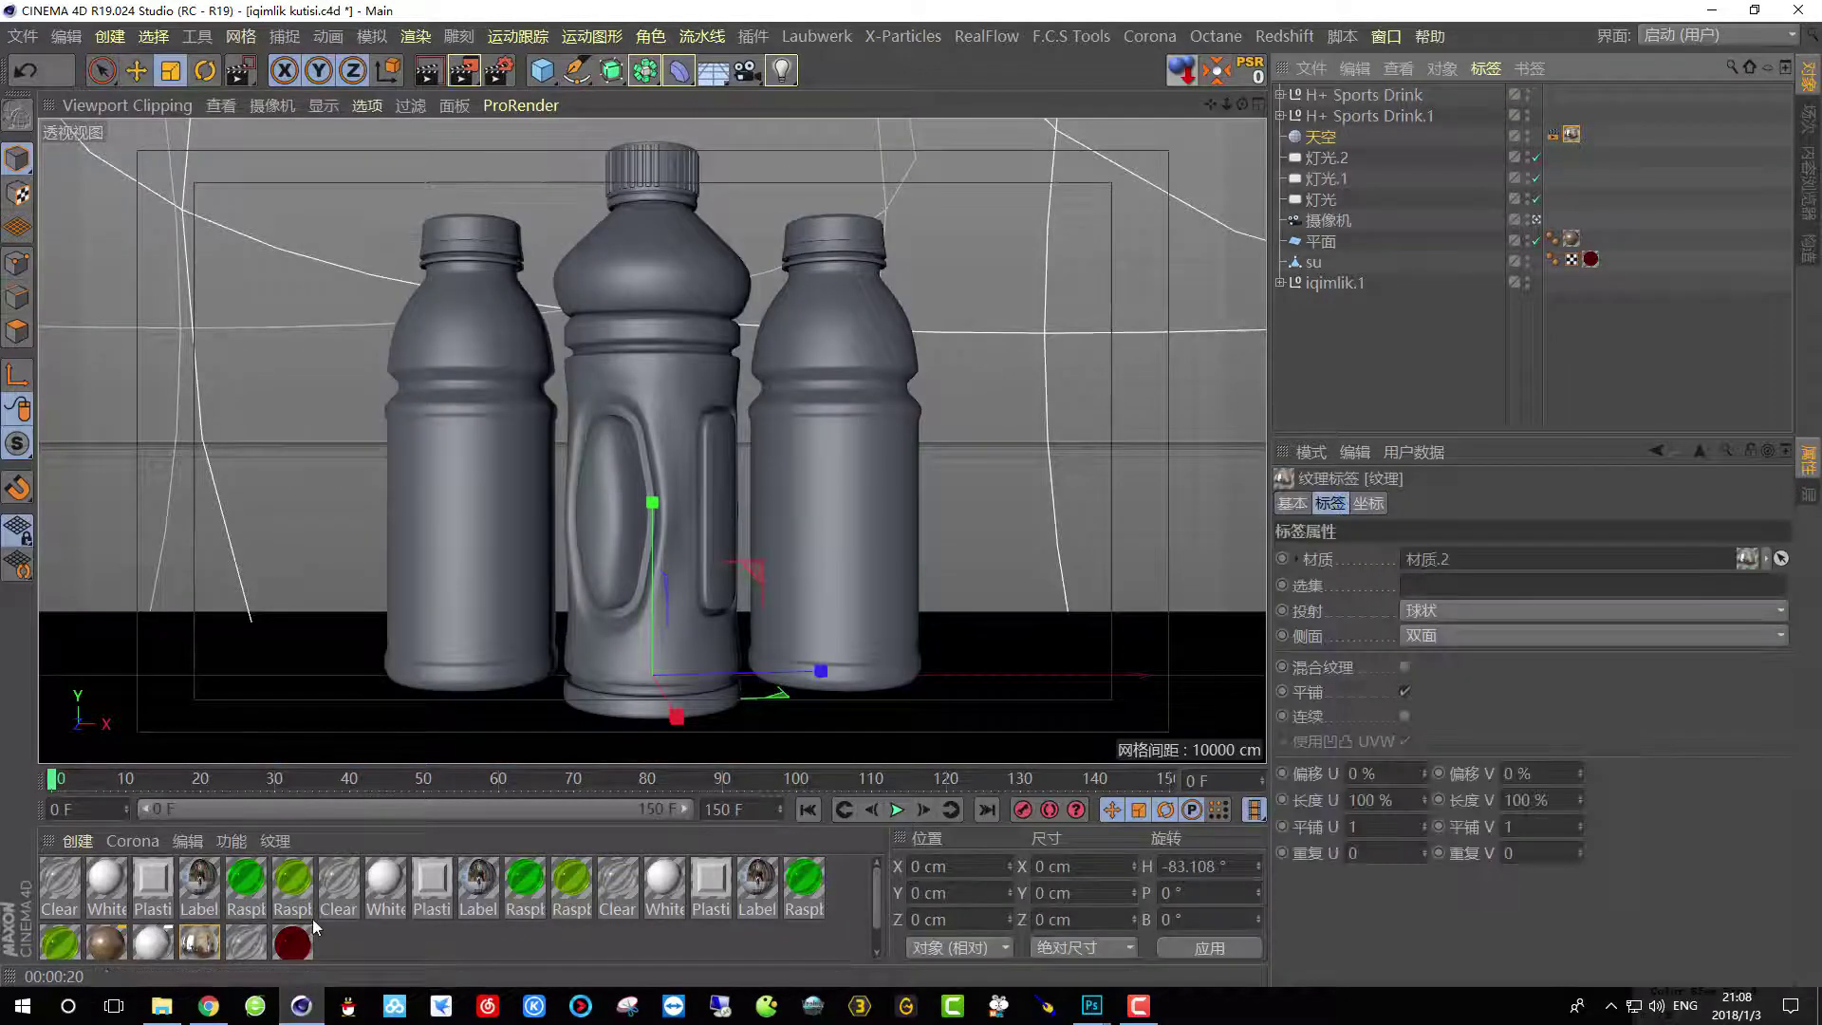
double_click(200, 943)
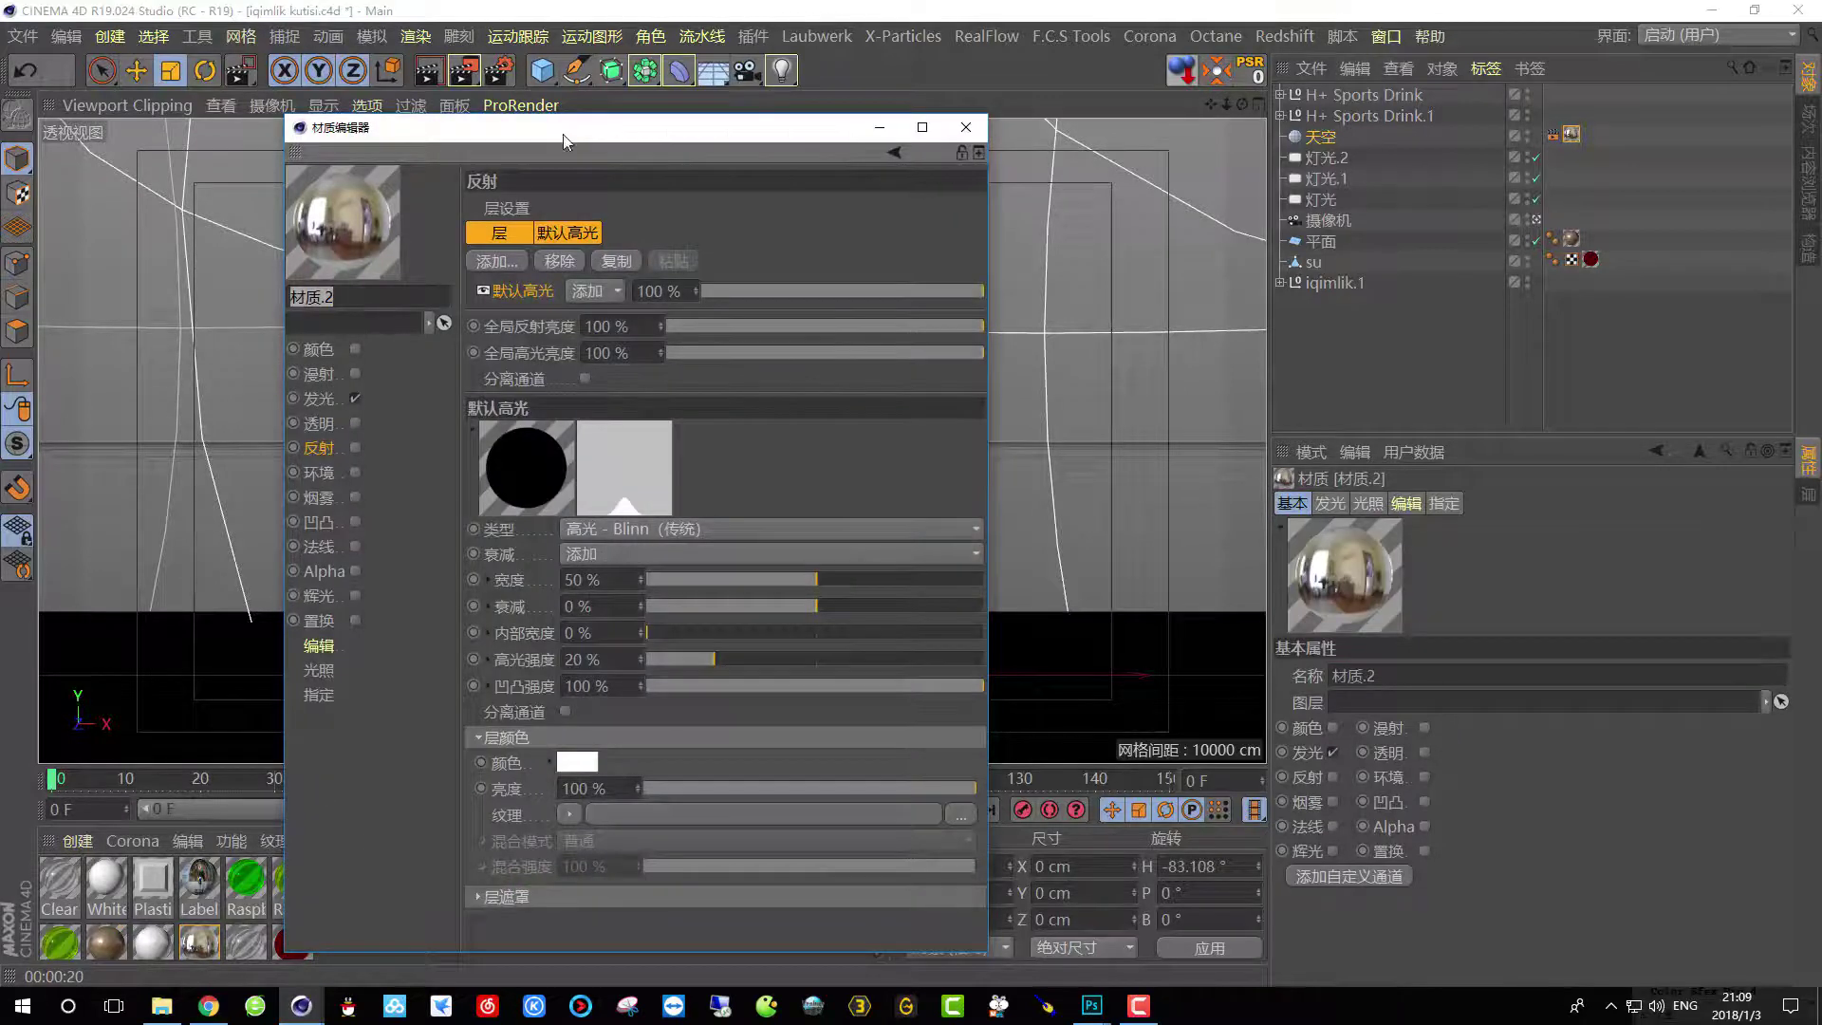
left_click_drag(563, 141, 1089, 106)
left_click(849, 368)
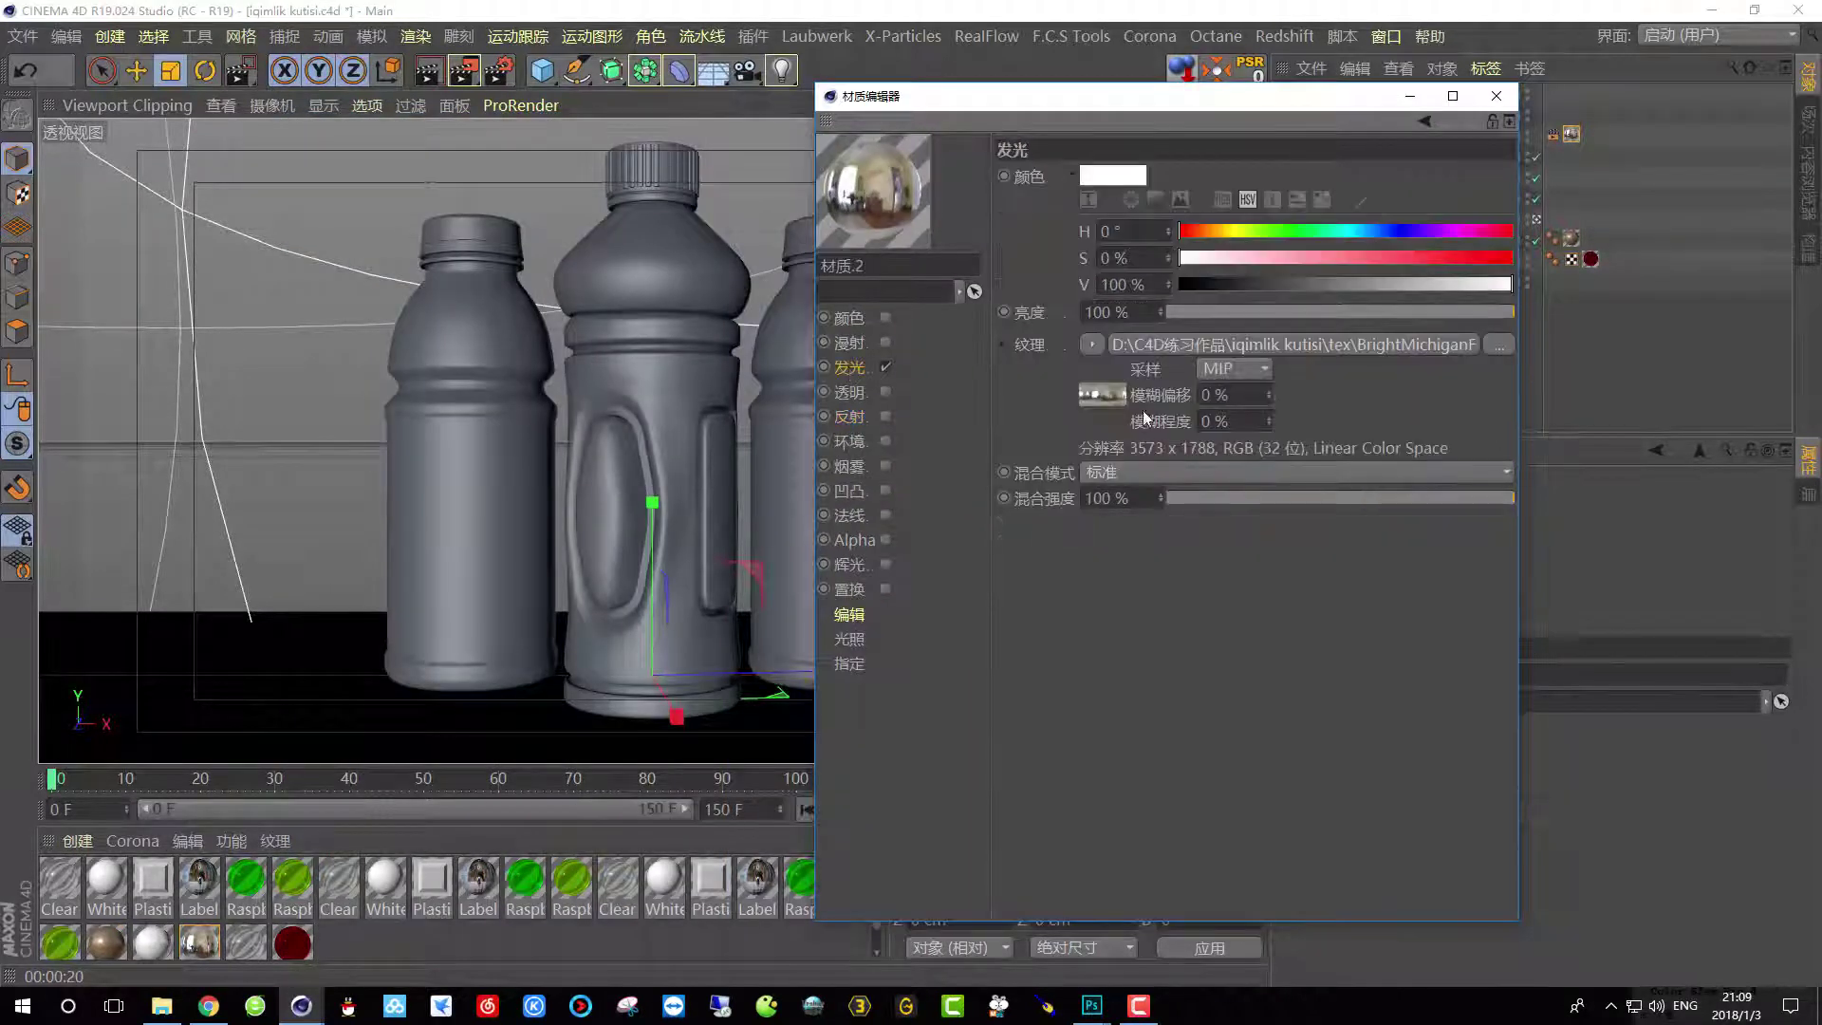
double_click(1231, 394)
type("5")
double_click(1233, 424)
type("5")
key("Return")
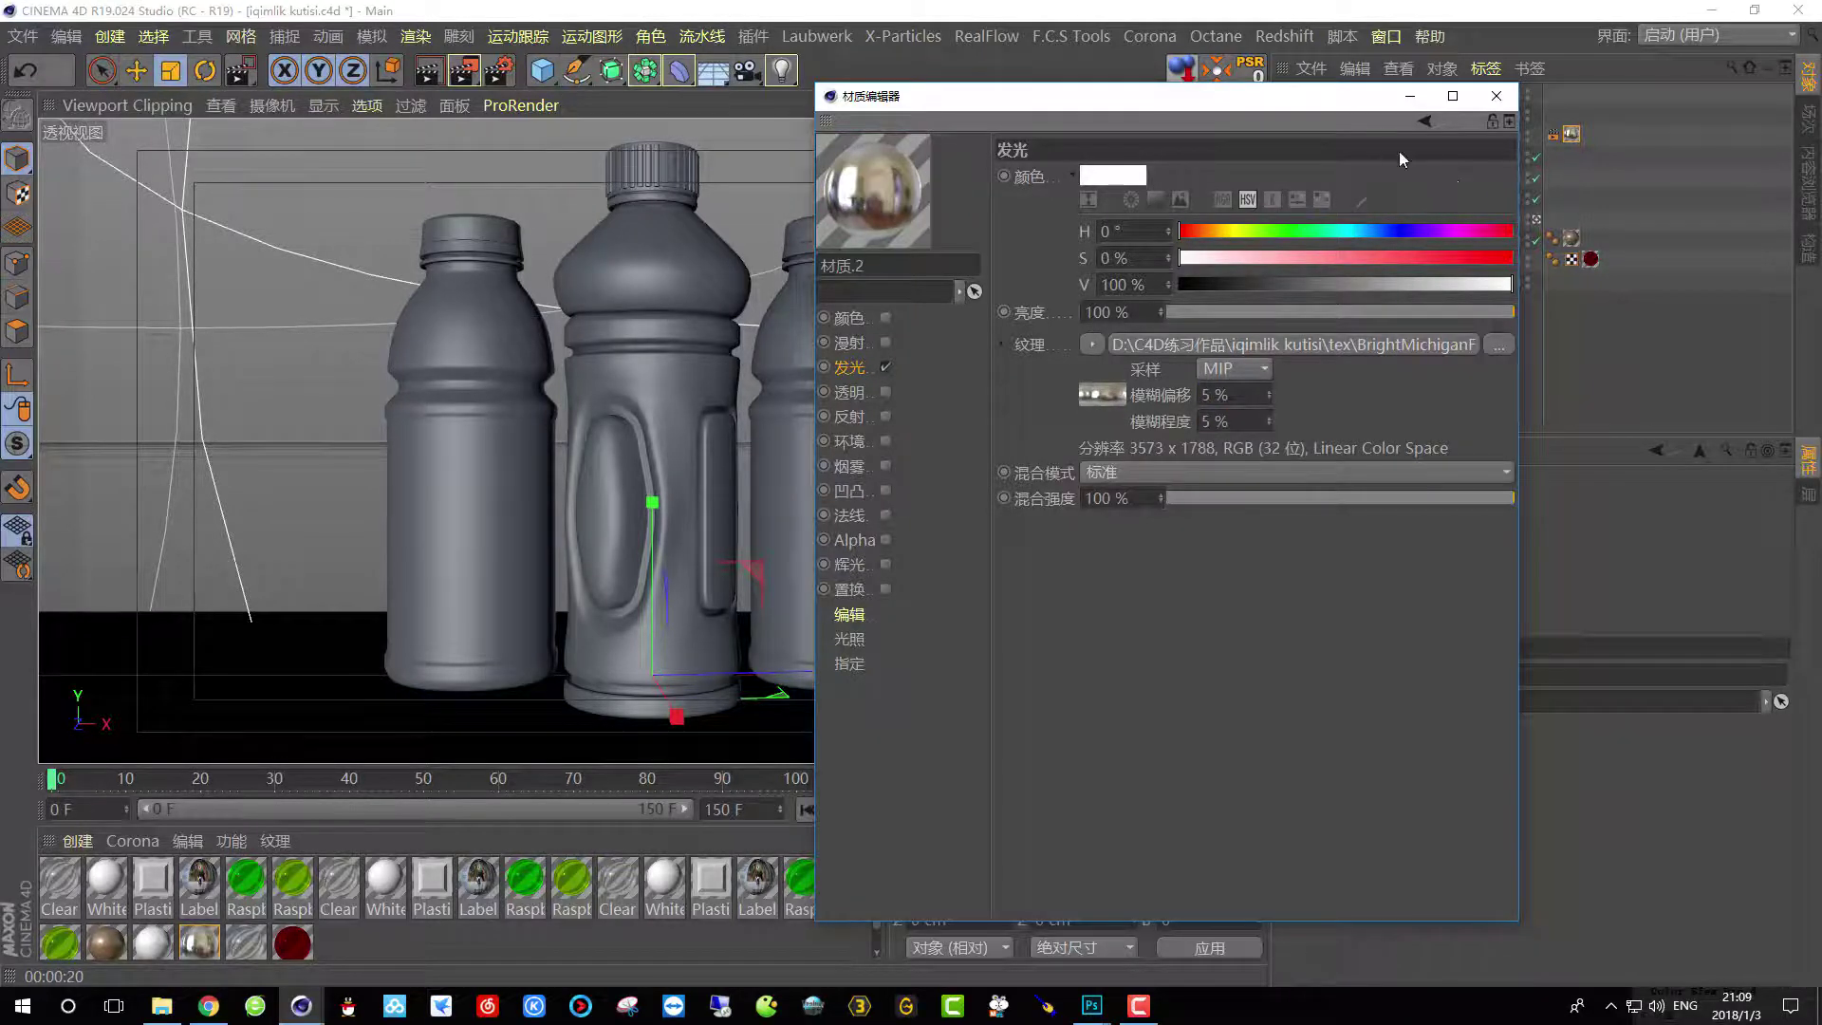
left_click(1496, 95)
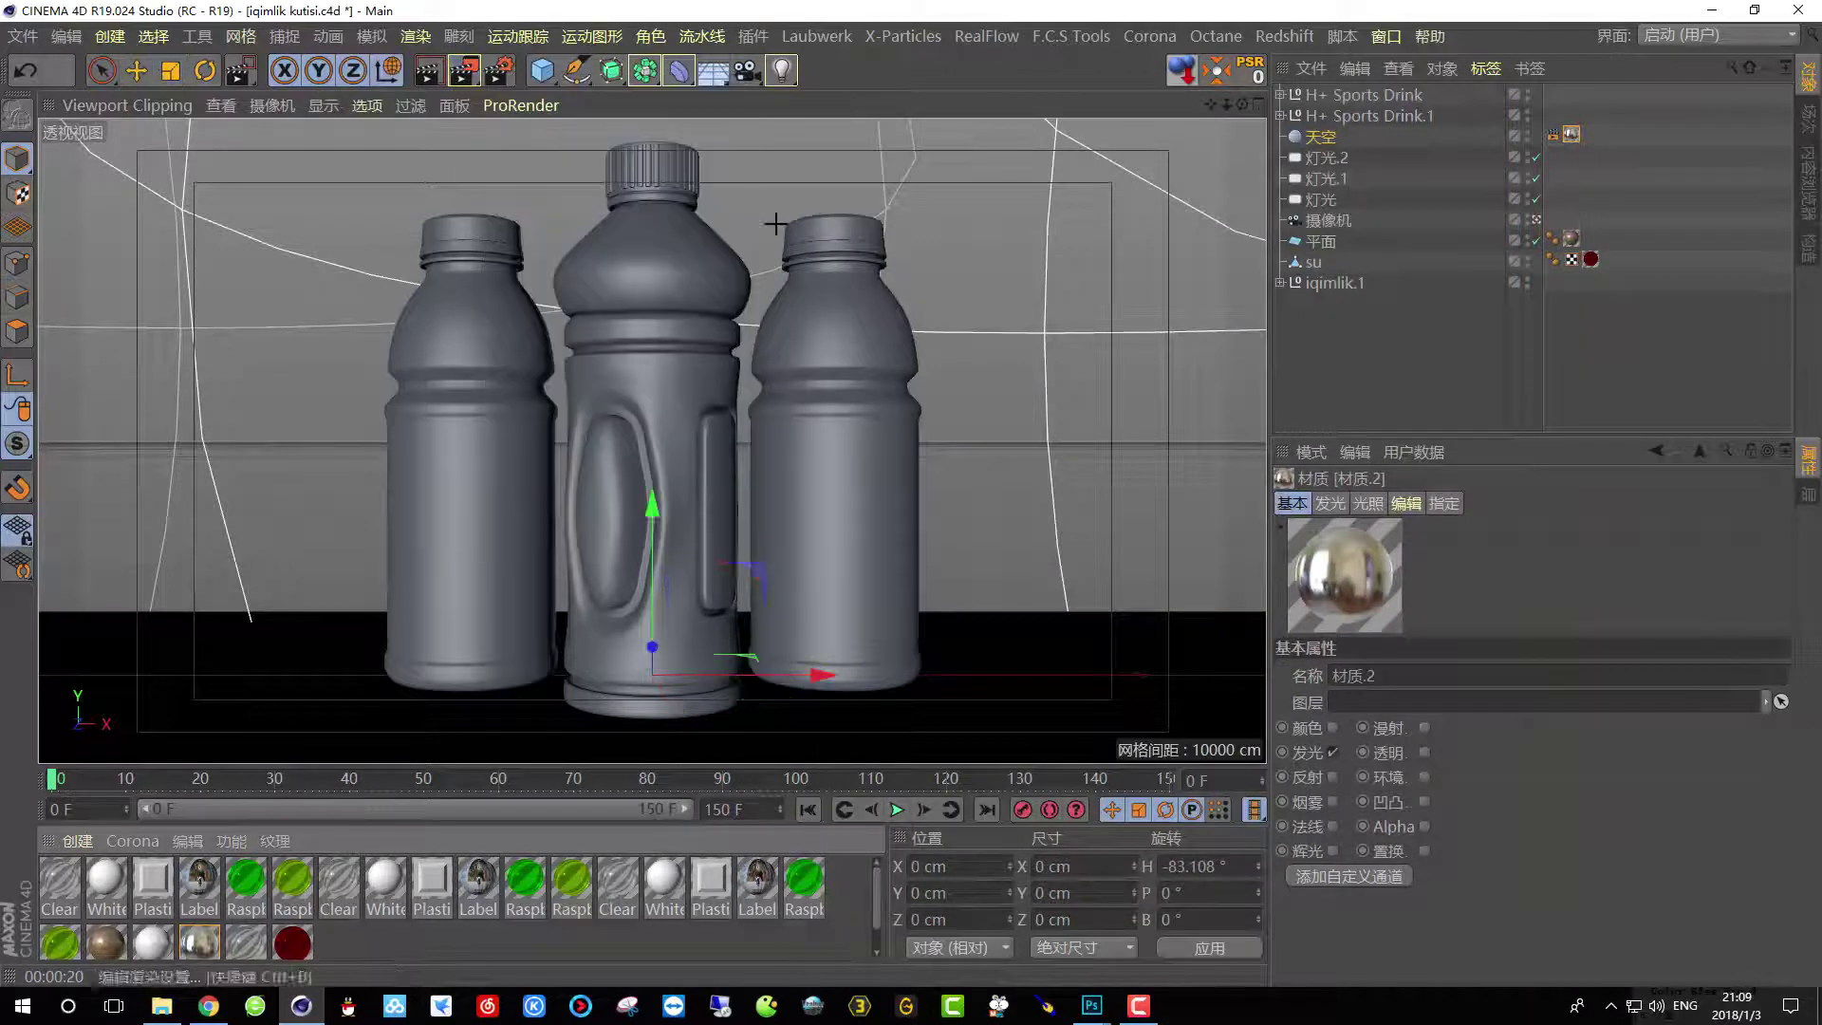
Test-render the upper half of the green bottle, the middle bottle's cap and the yellow bottle's label area.
key("alt+r")
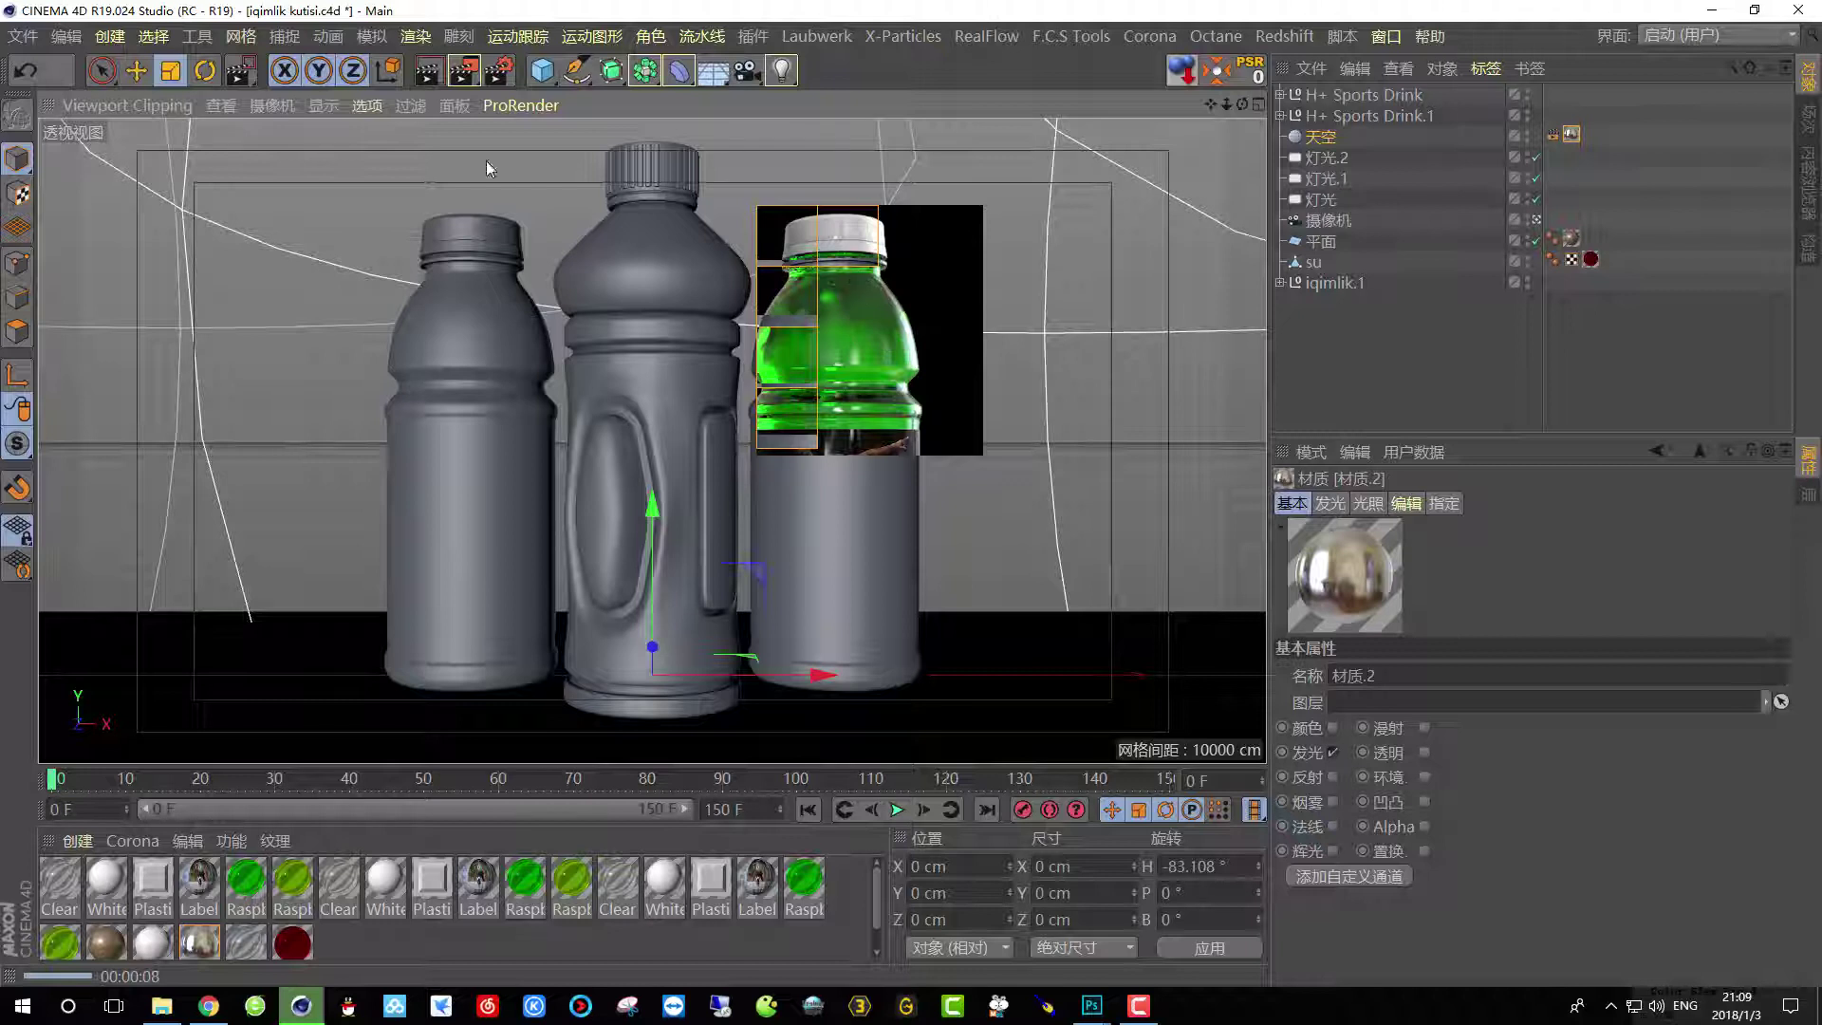
left_click(500, 70)
left_click(515, 95)
left_click_drag(579, 124, 724, 213)
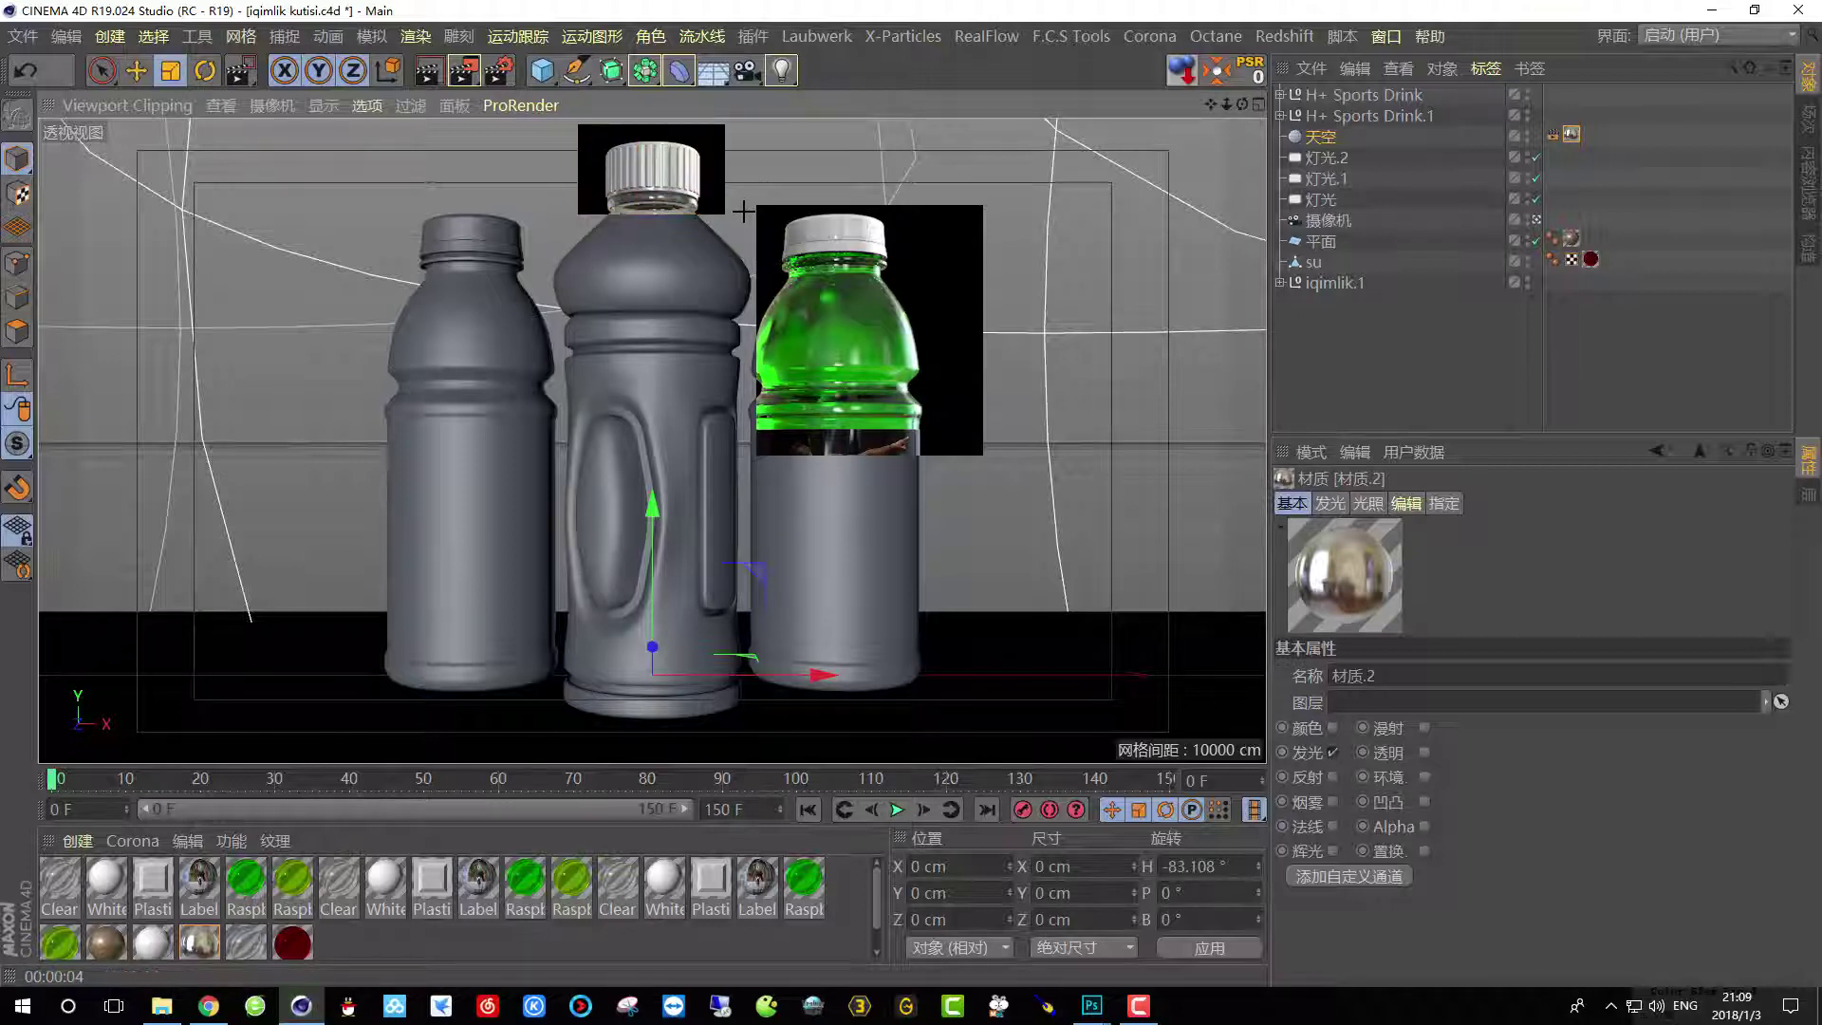
left_click_drag(463, 70, 512, 99)
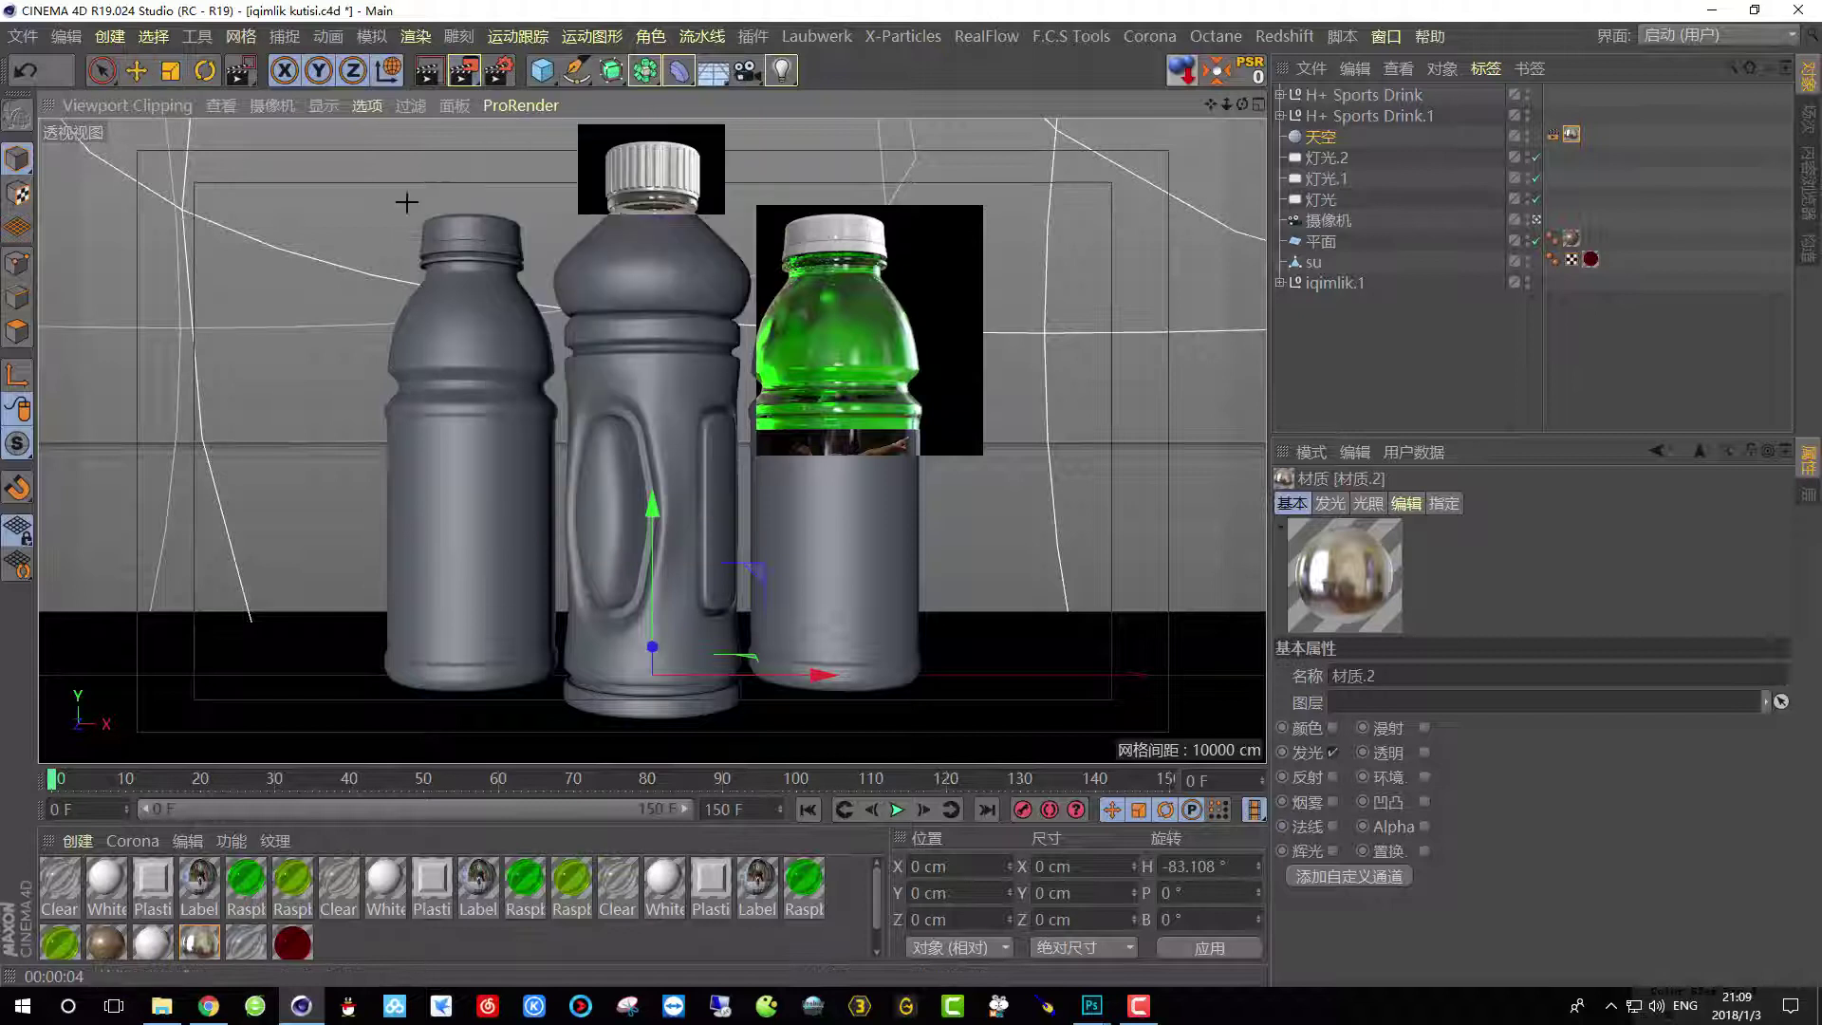
left_click_drag(422, 411, 576, 595)
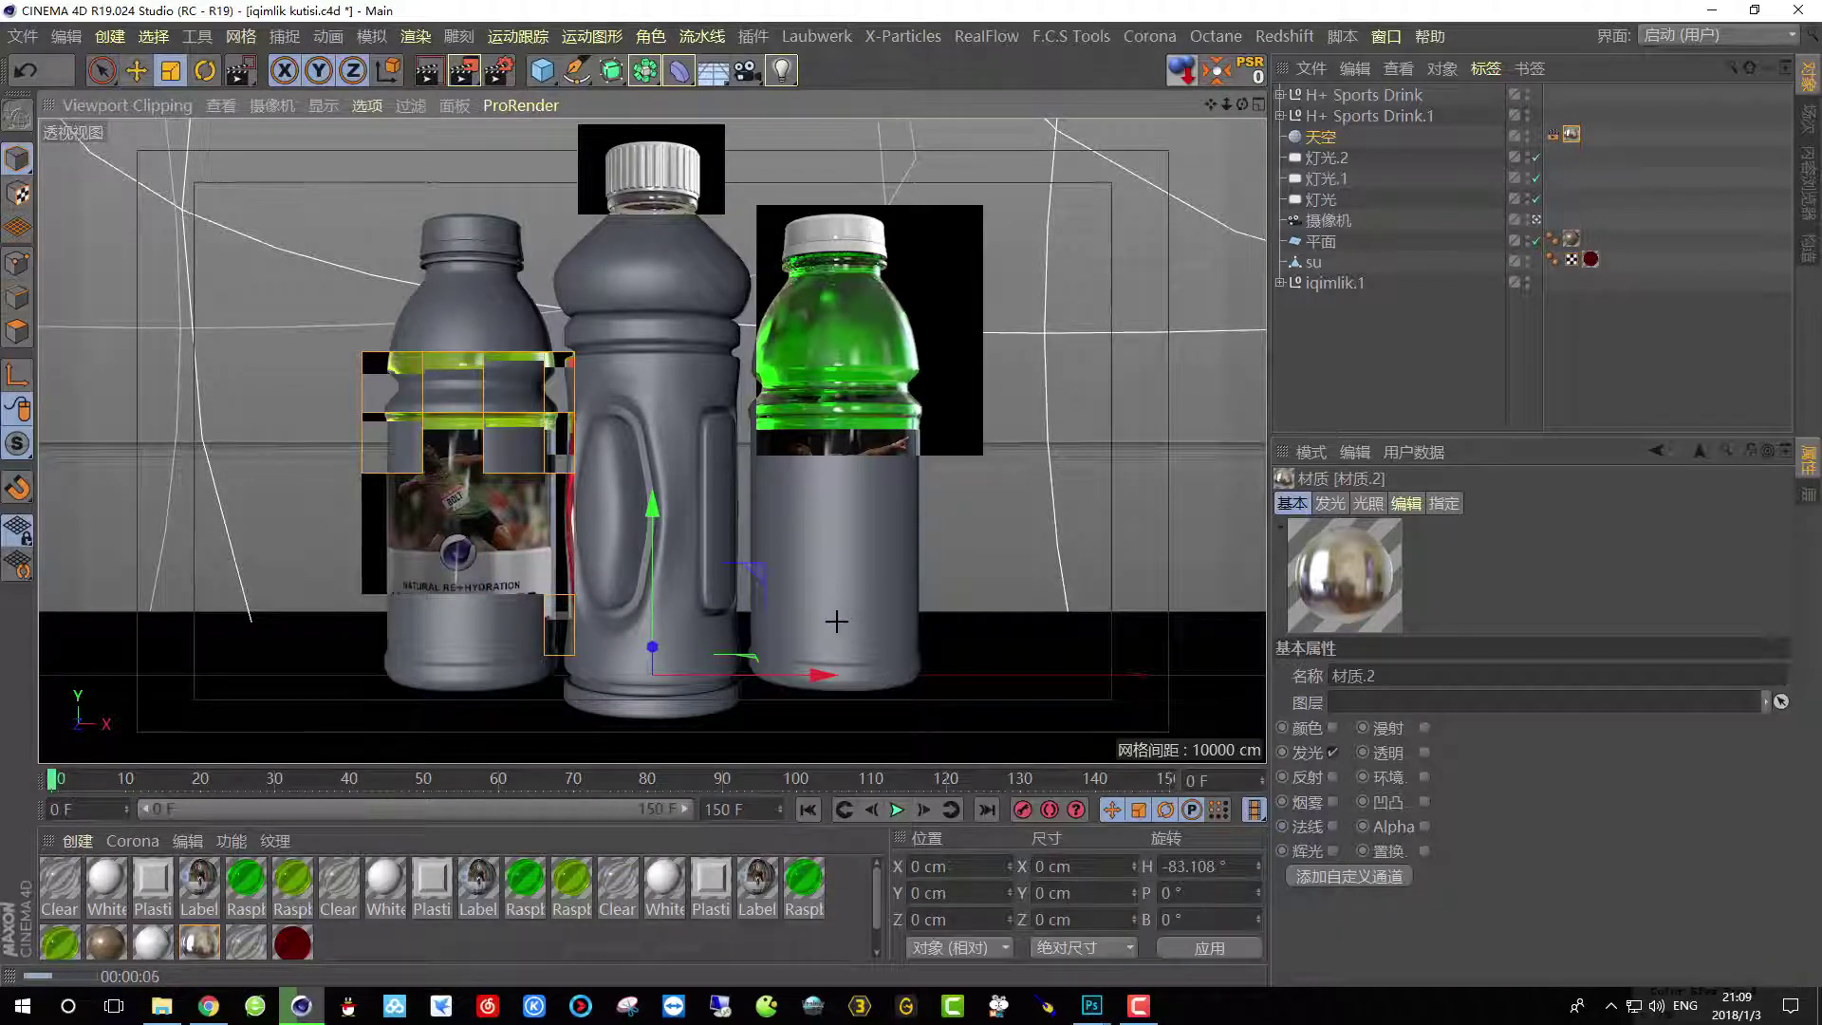
left_click(474, 299)
left_click(662, 252)
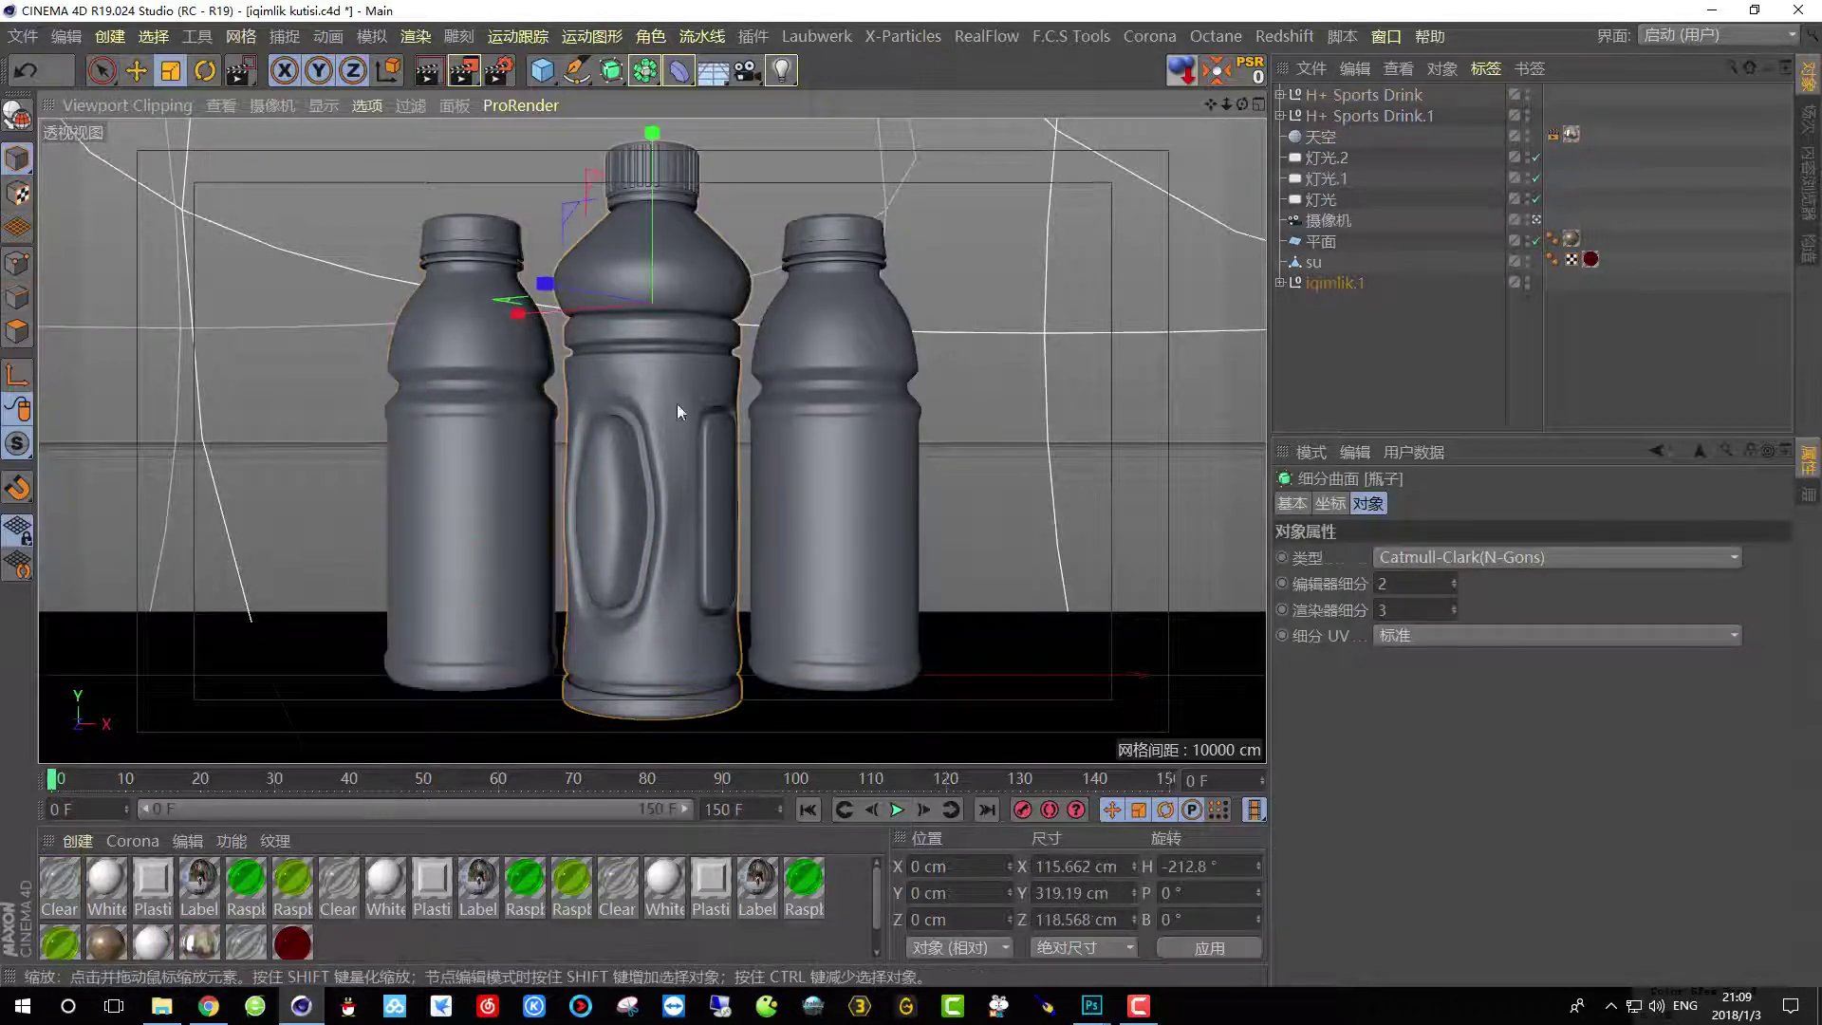
Review the output and multi-pass options in the render settings.
left_click(500, 74)
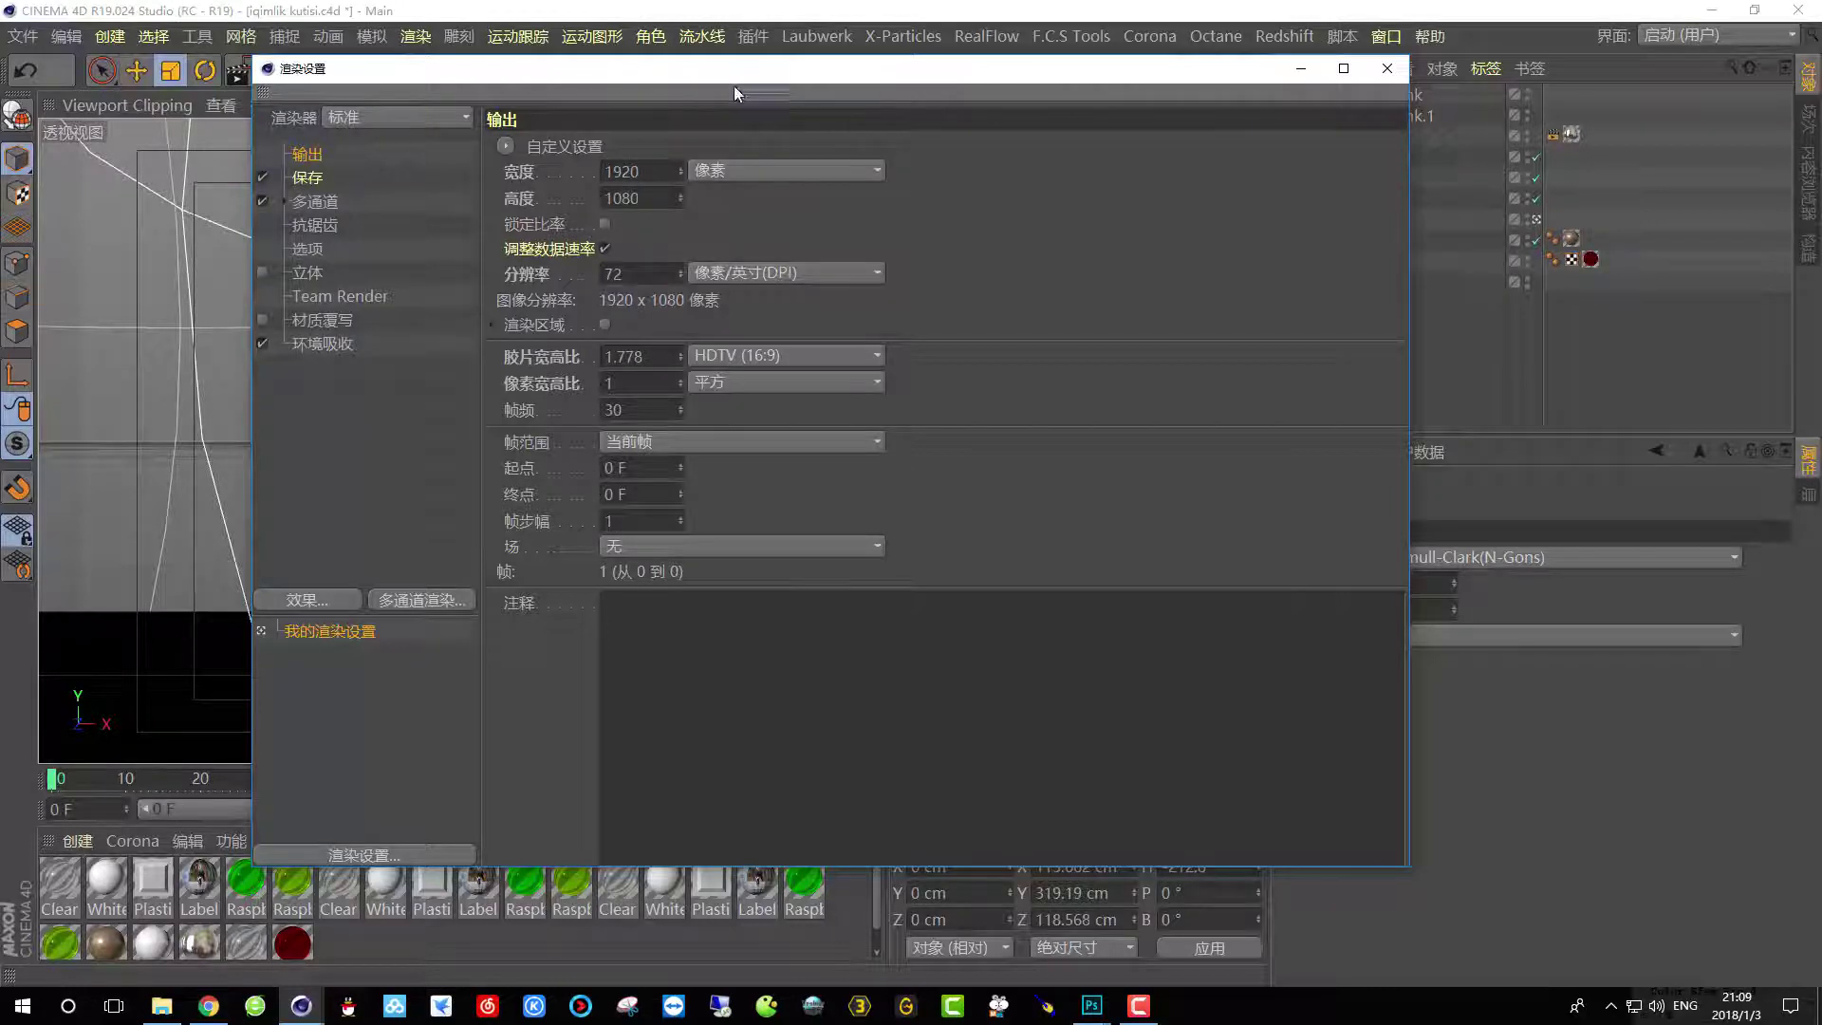
left_click_drag(733, 72, 755, 80)
double_click(638, 282)
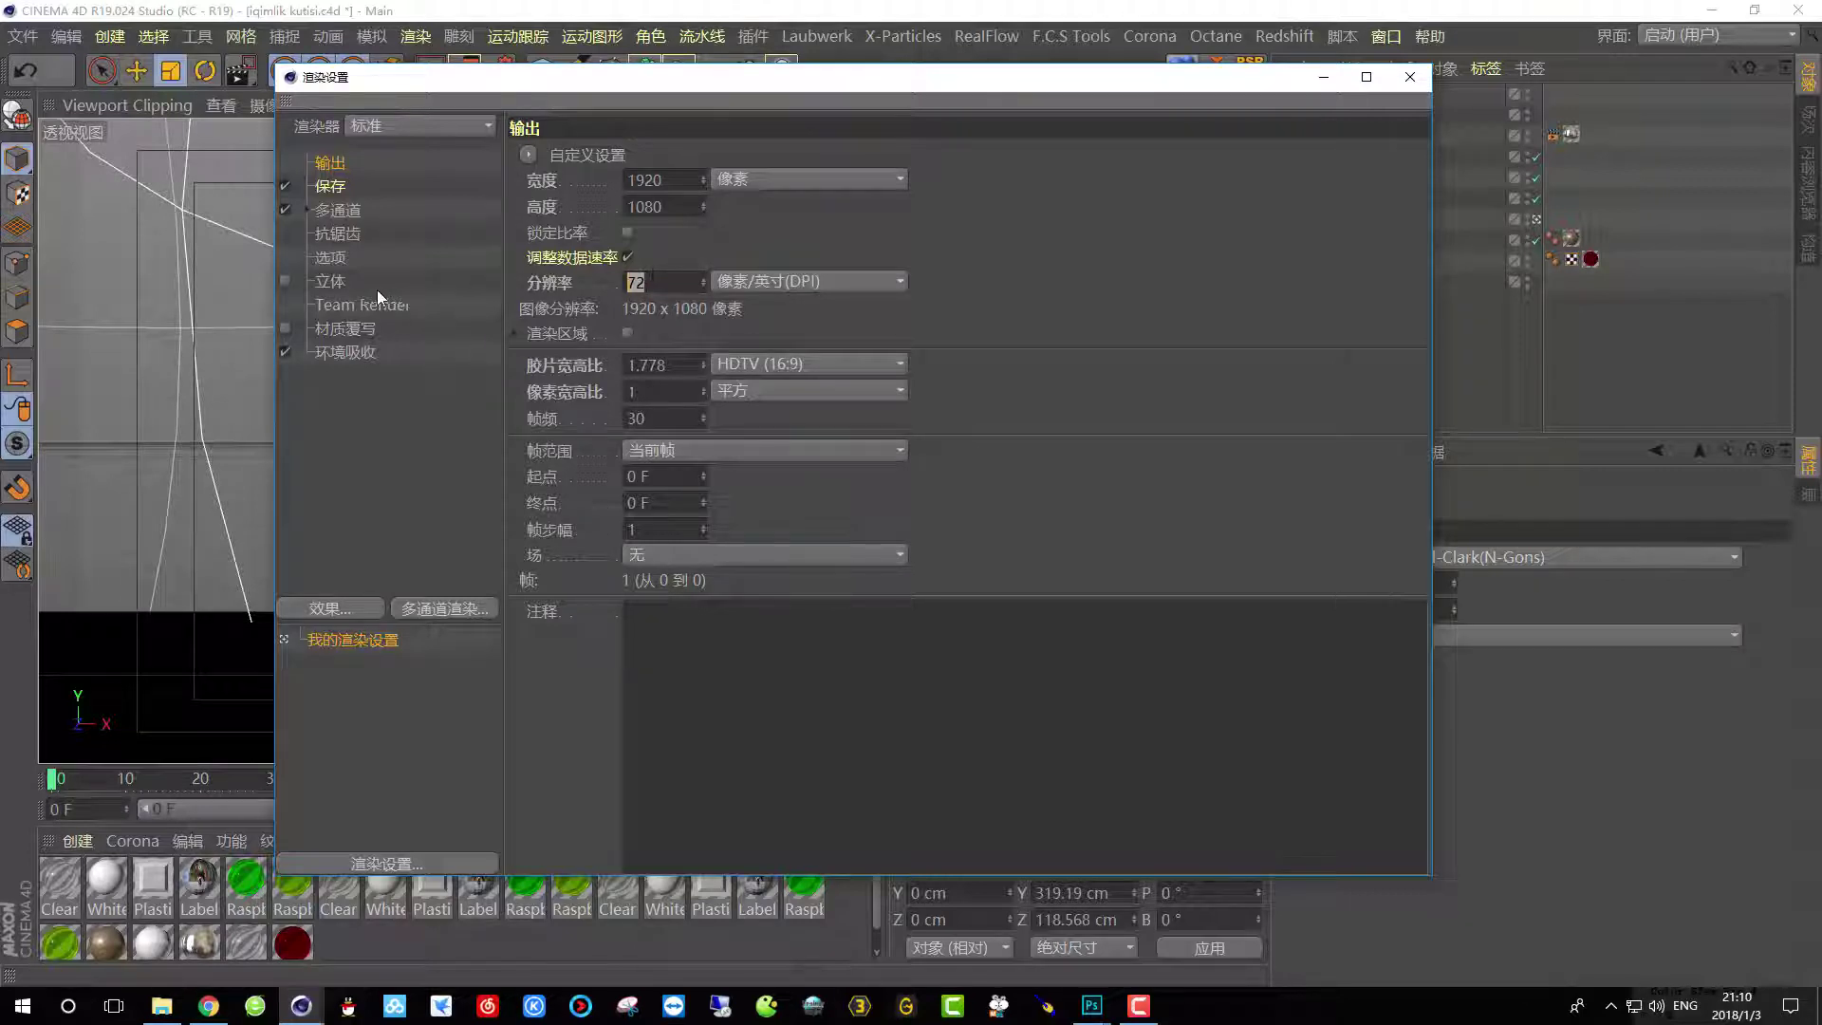
left_click(498, 204)
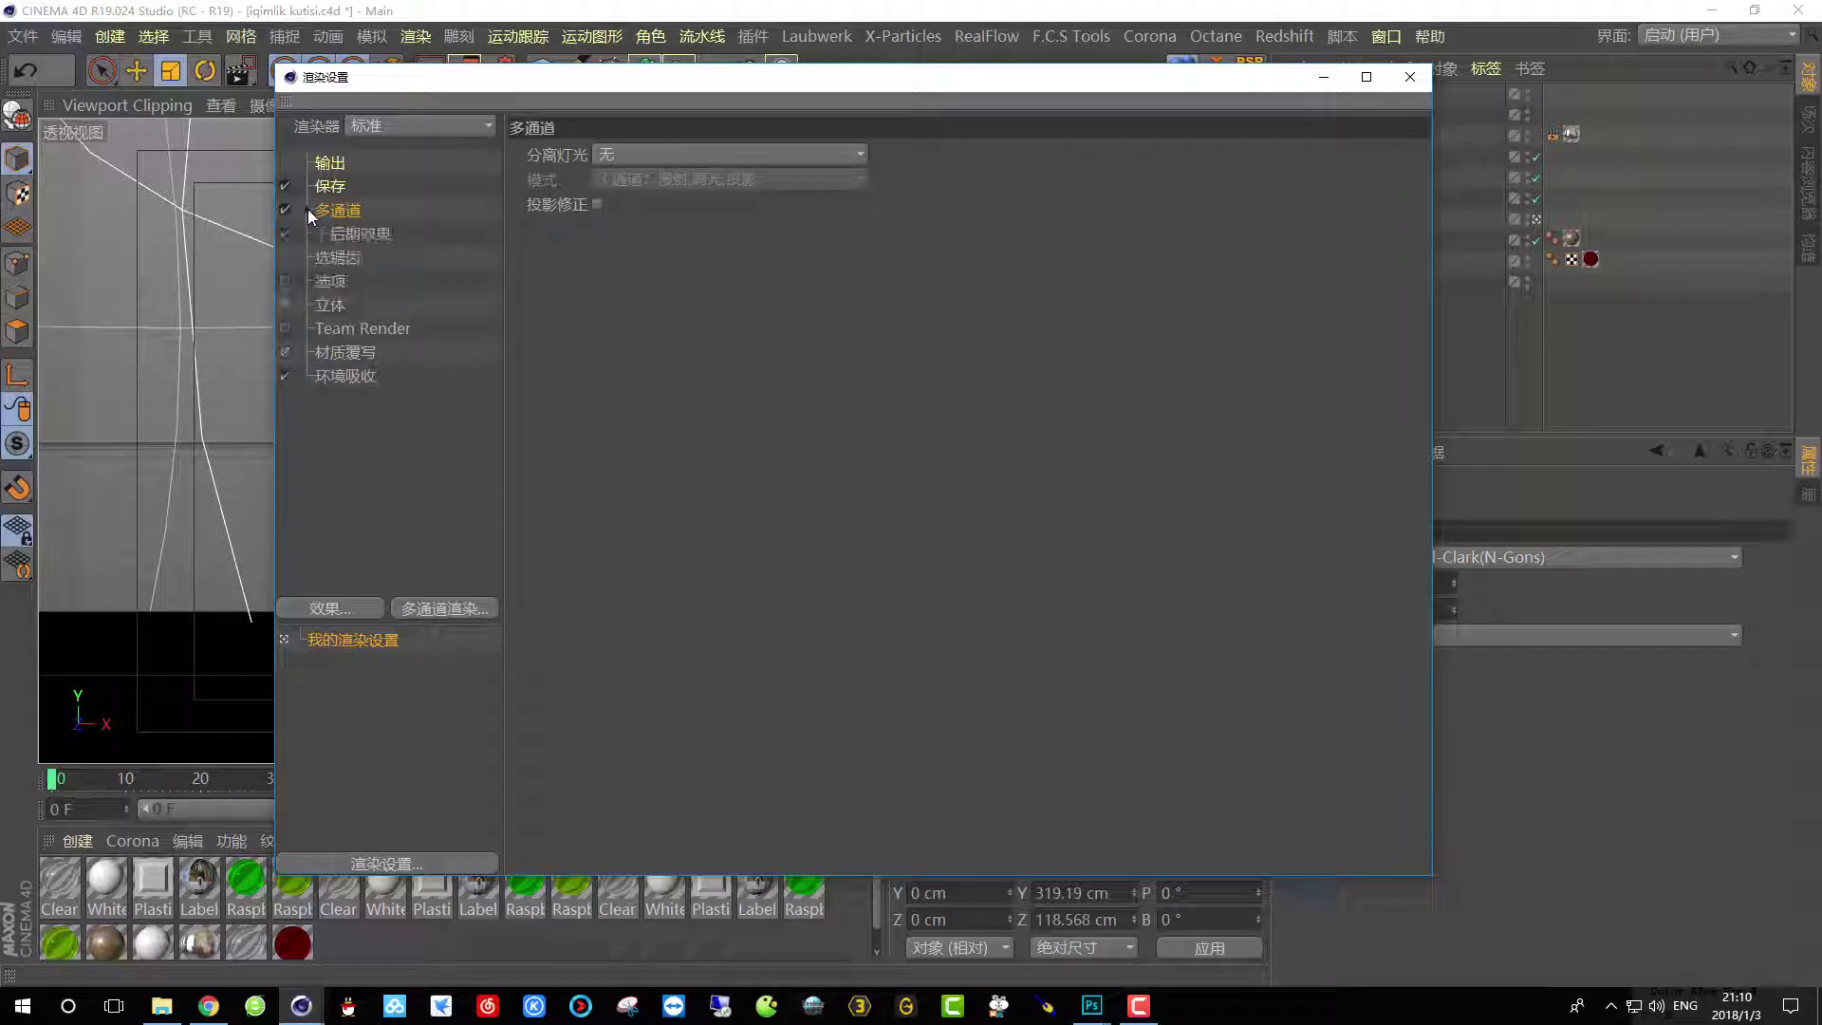
left_click_drag(627, 77, 732, 72)
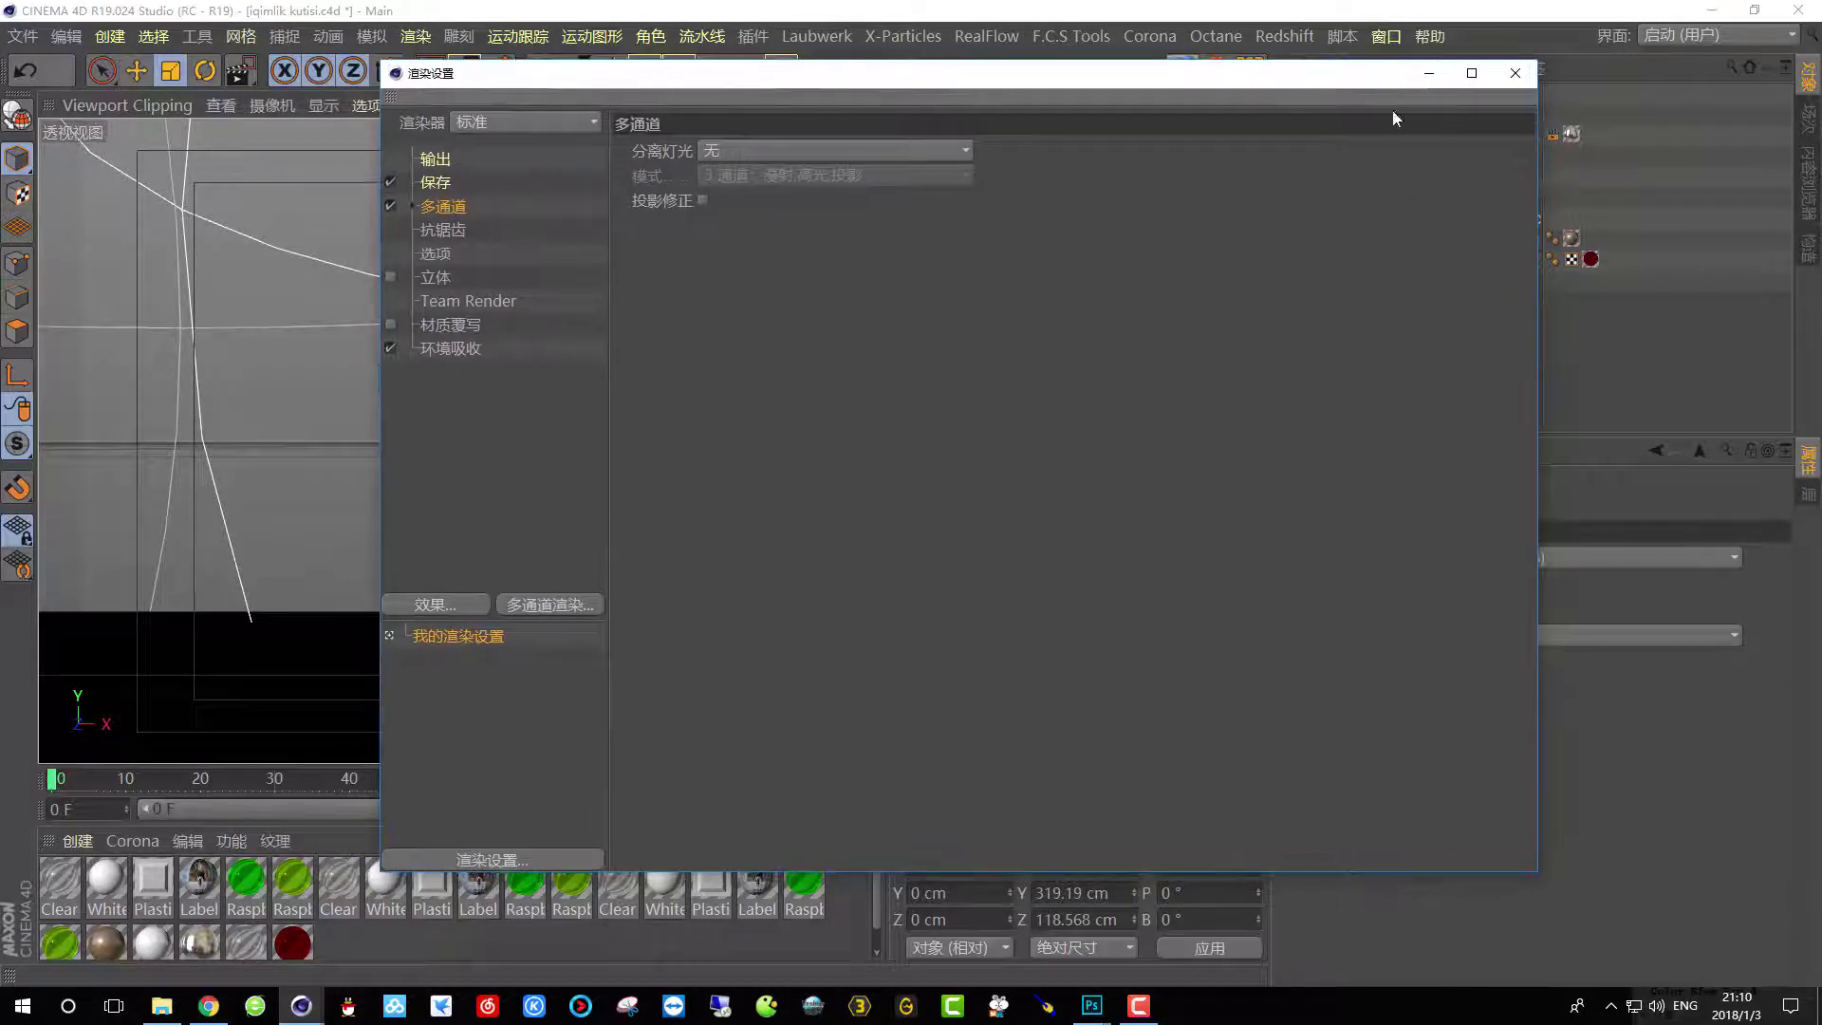
left_click(1514, 74)
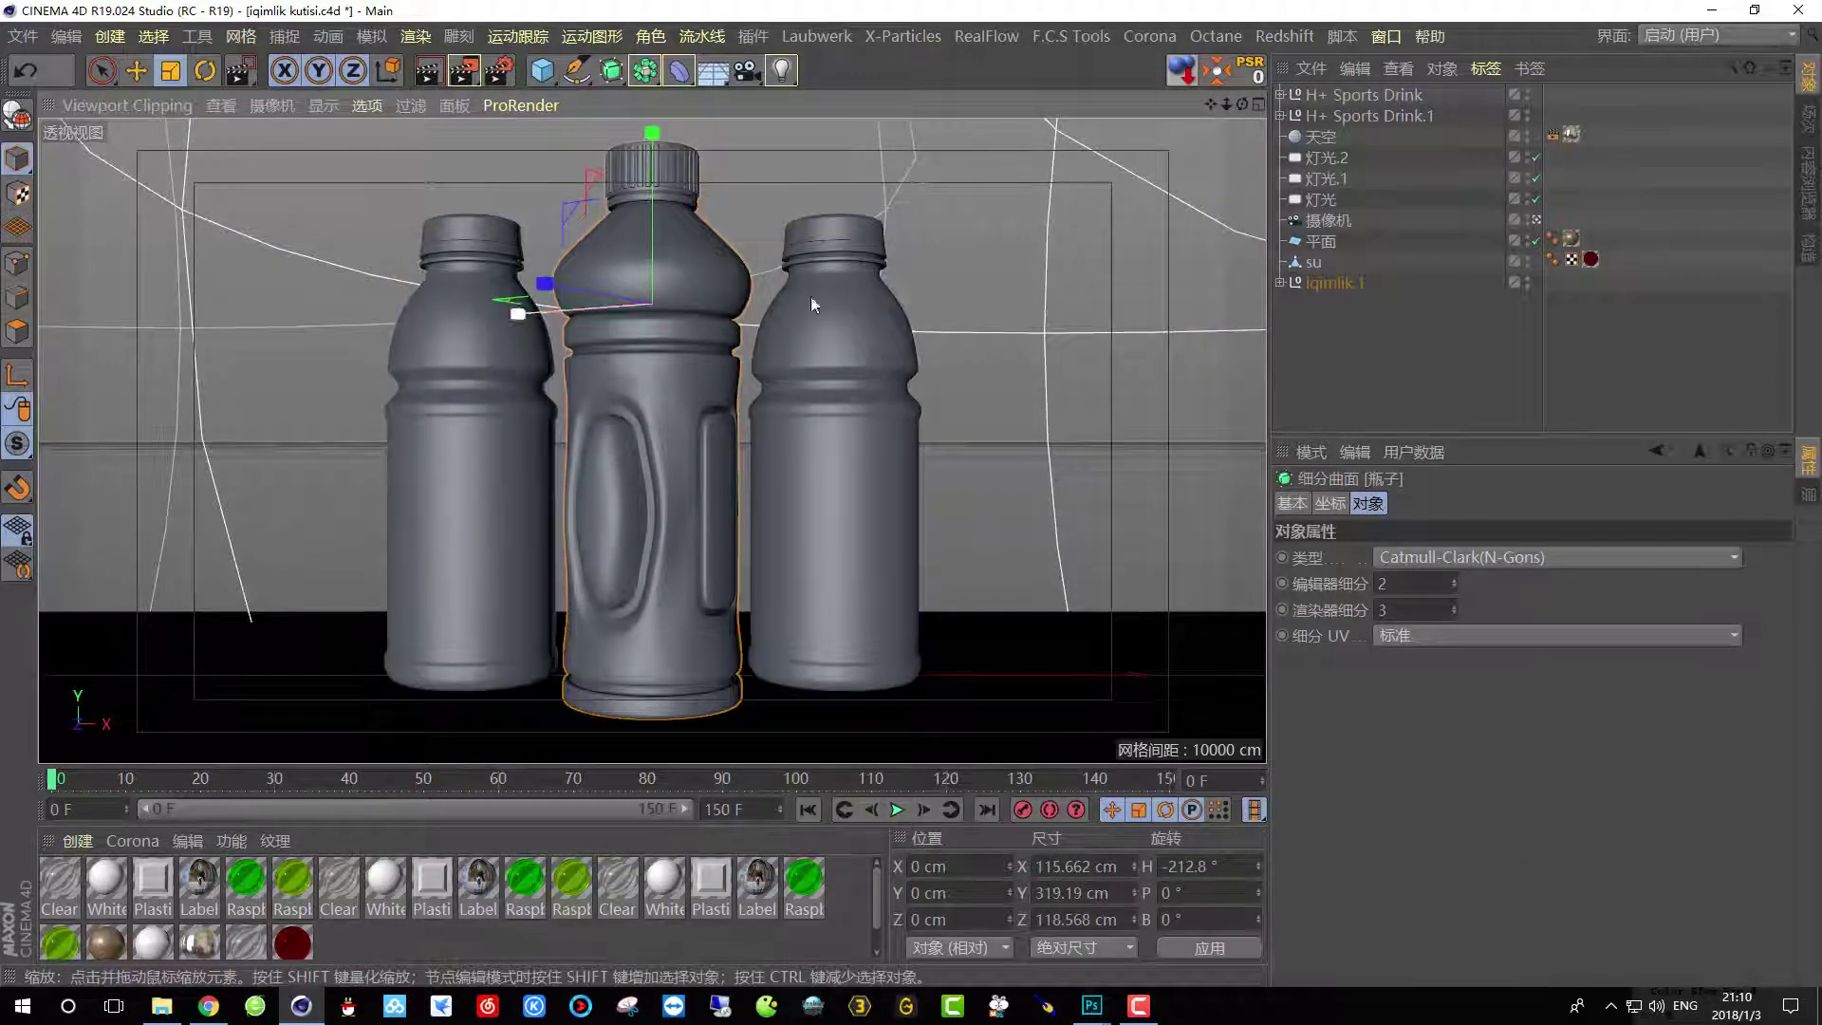
Render the full camera view to check all three bottles together on the wood.
left_click(428, 76)
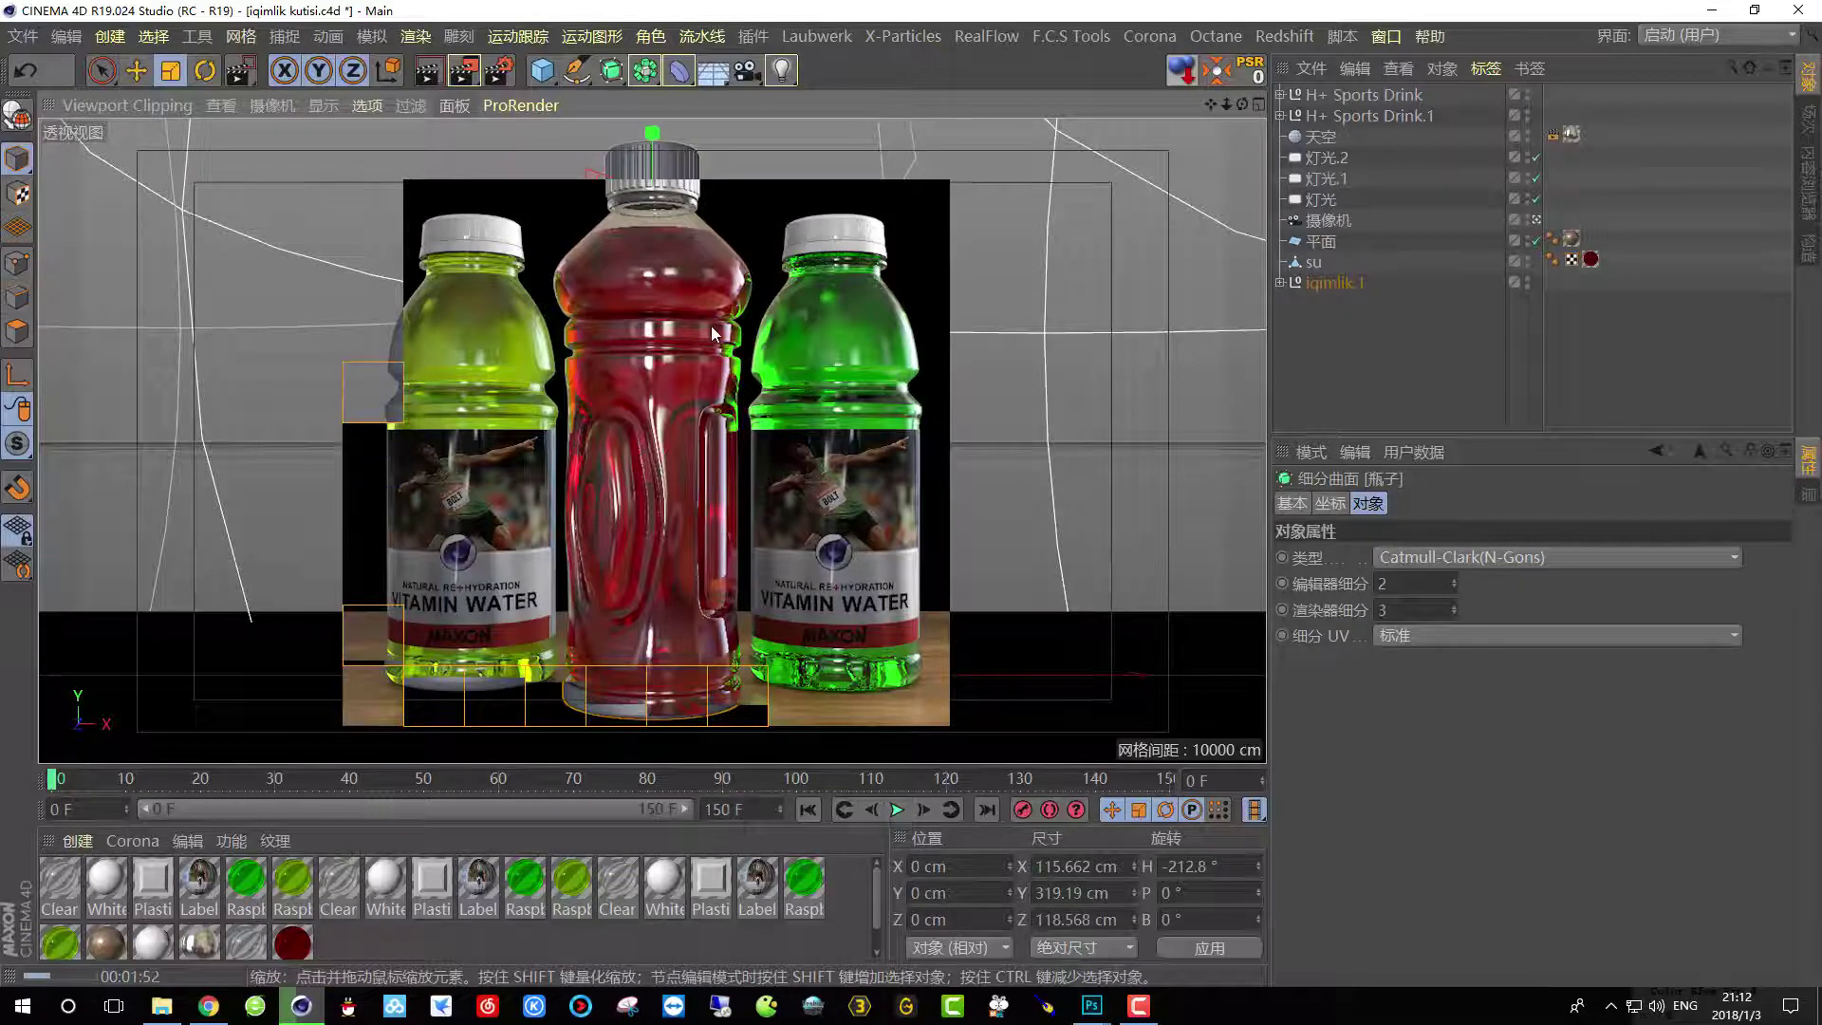
left_click(454, 315)
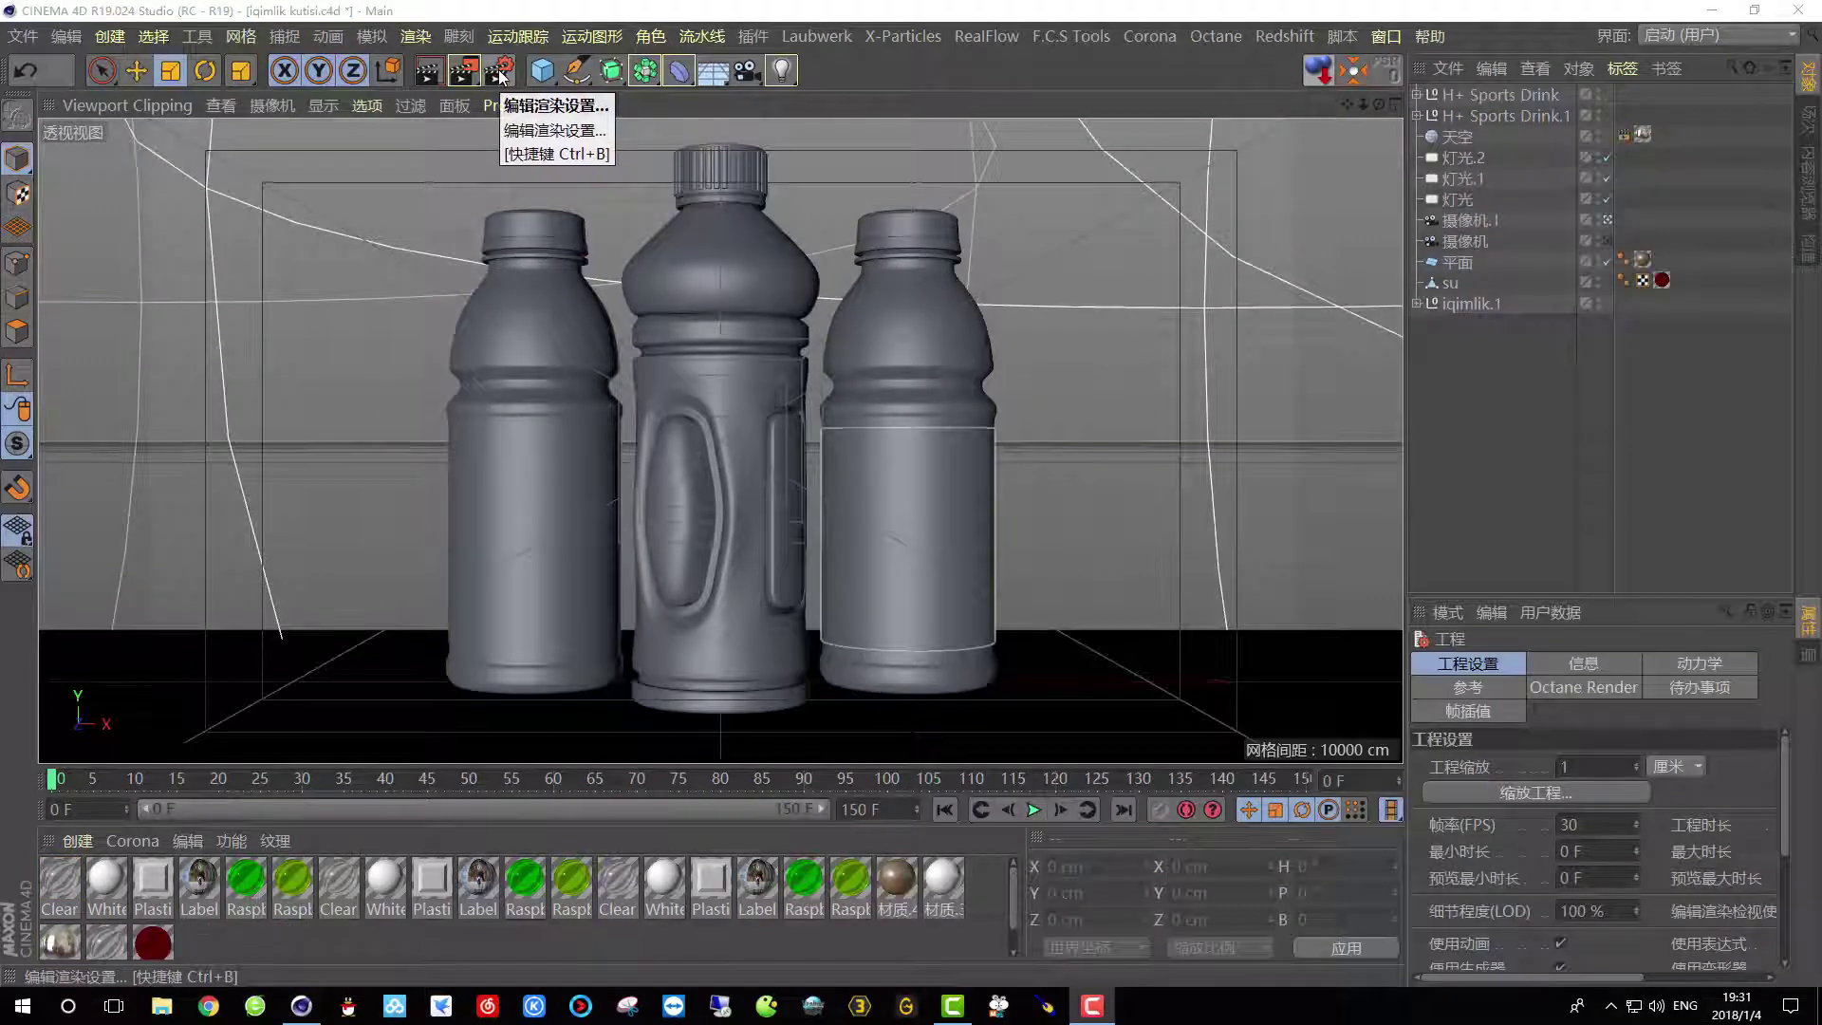
Open the render settings and add the 环境吸收 (ambient occlusion) and 全局光照 (global illumination) effects.
left_click(500, 74)
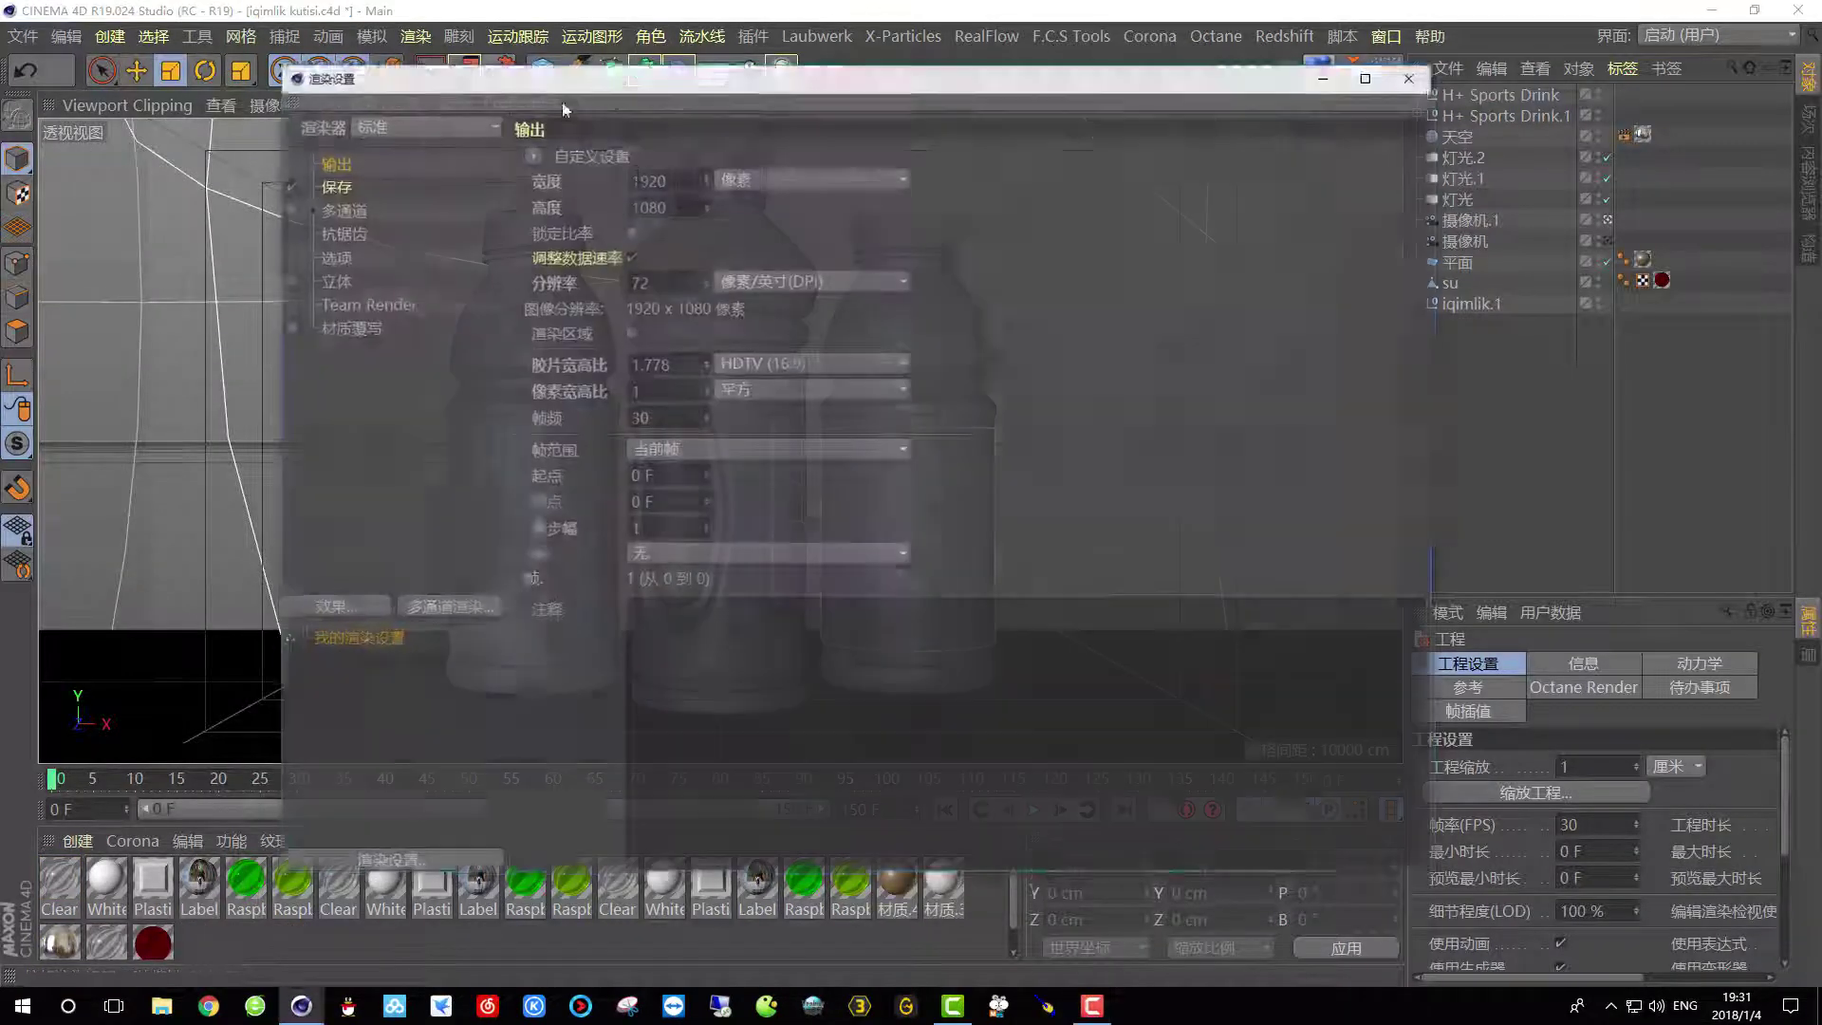
left_click_drag(800, 84, 798, 76)
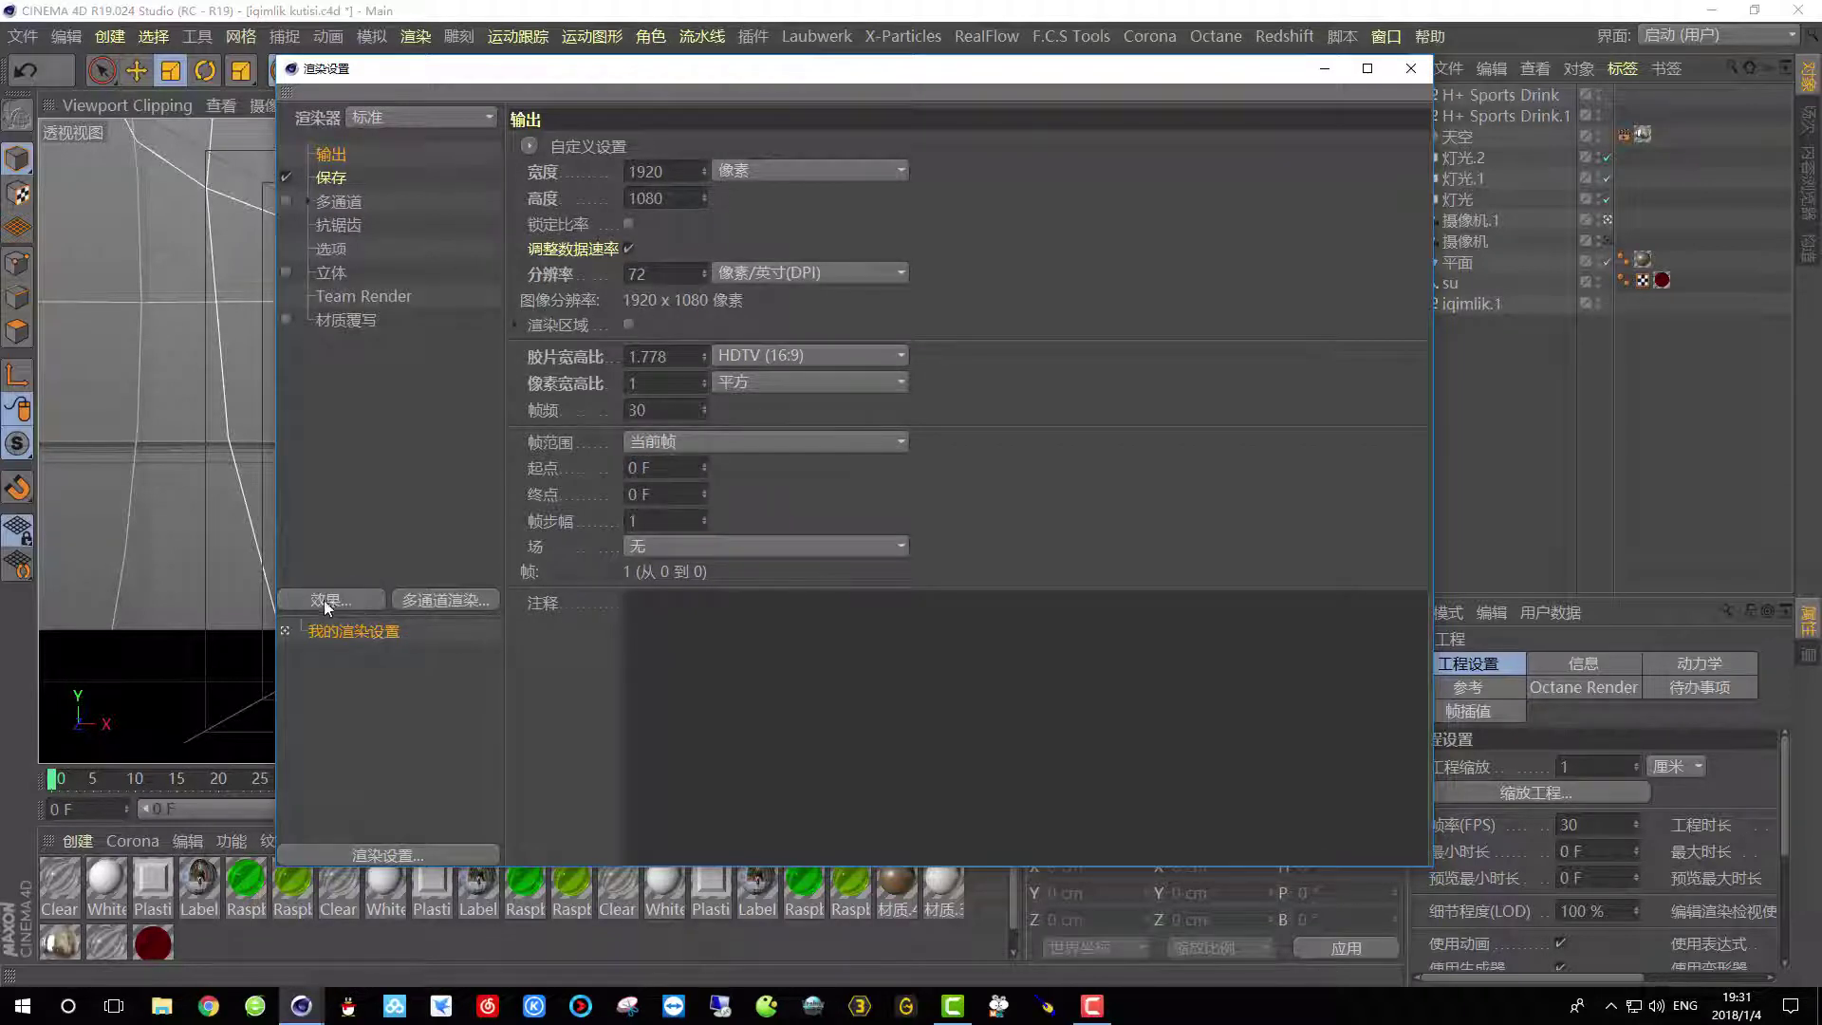
left_click(330, 601)
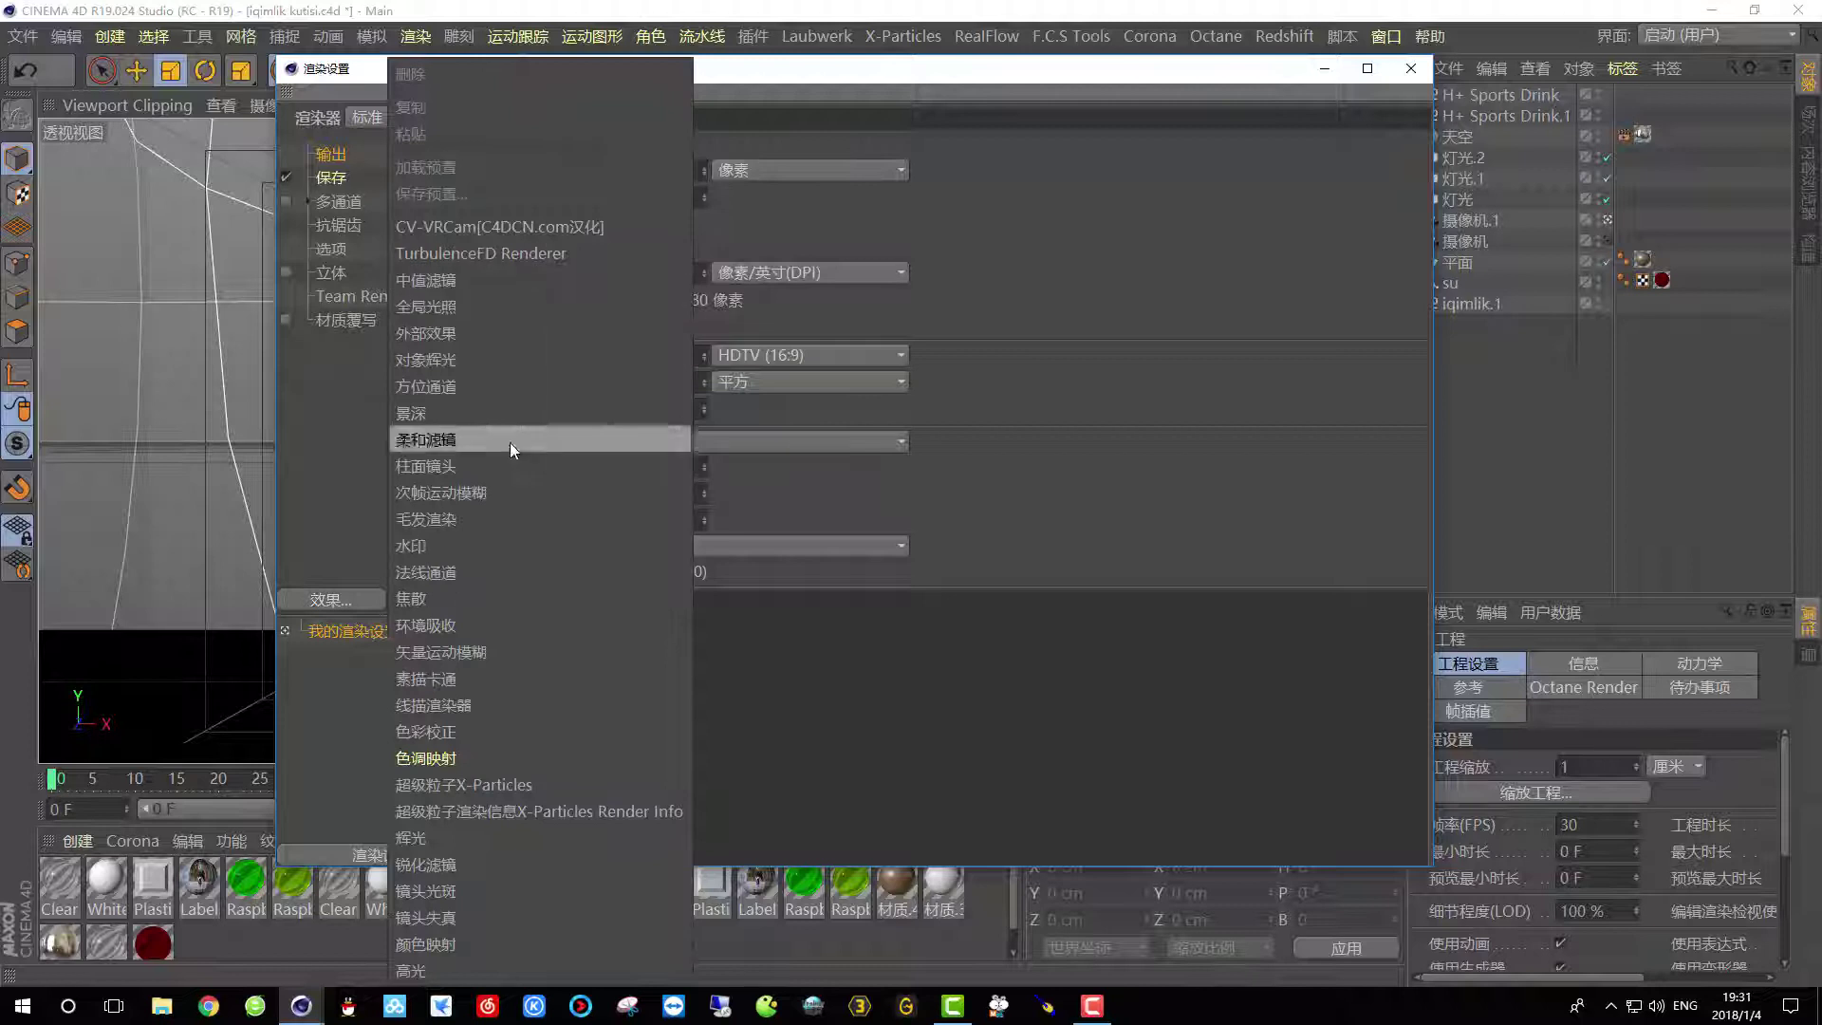
left_click(481, 634)
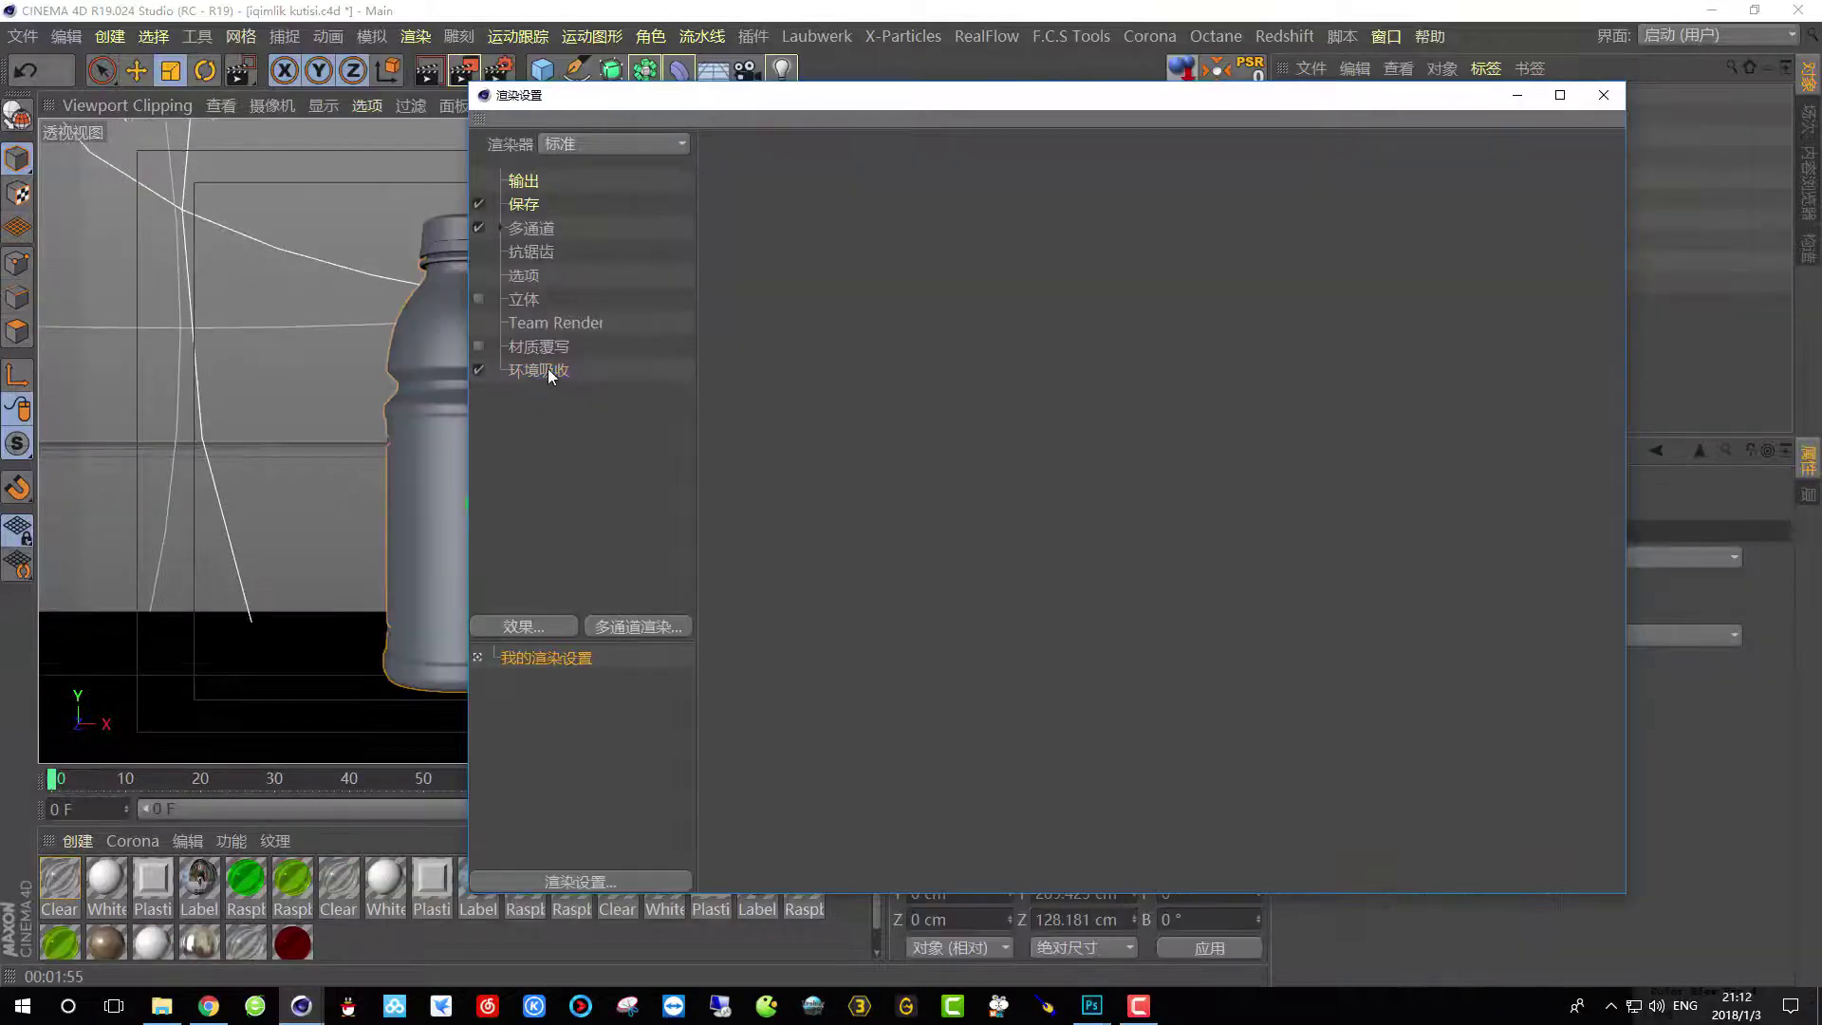
left_click(548, 370)
left_click(523, 626)
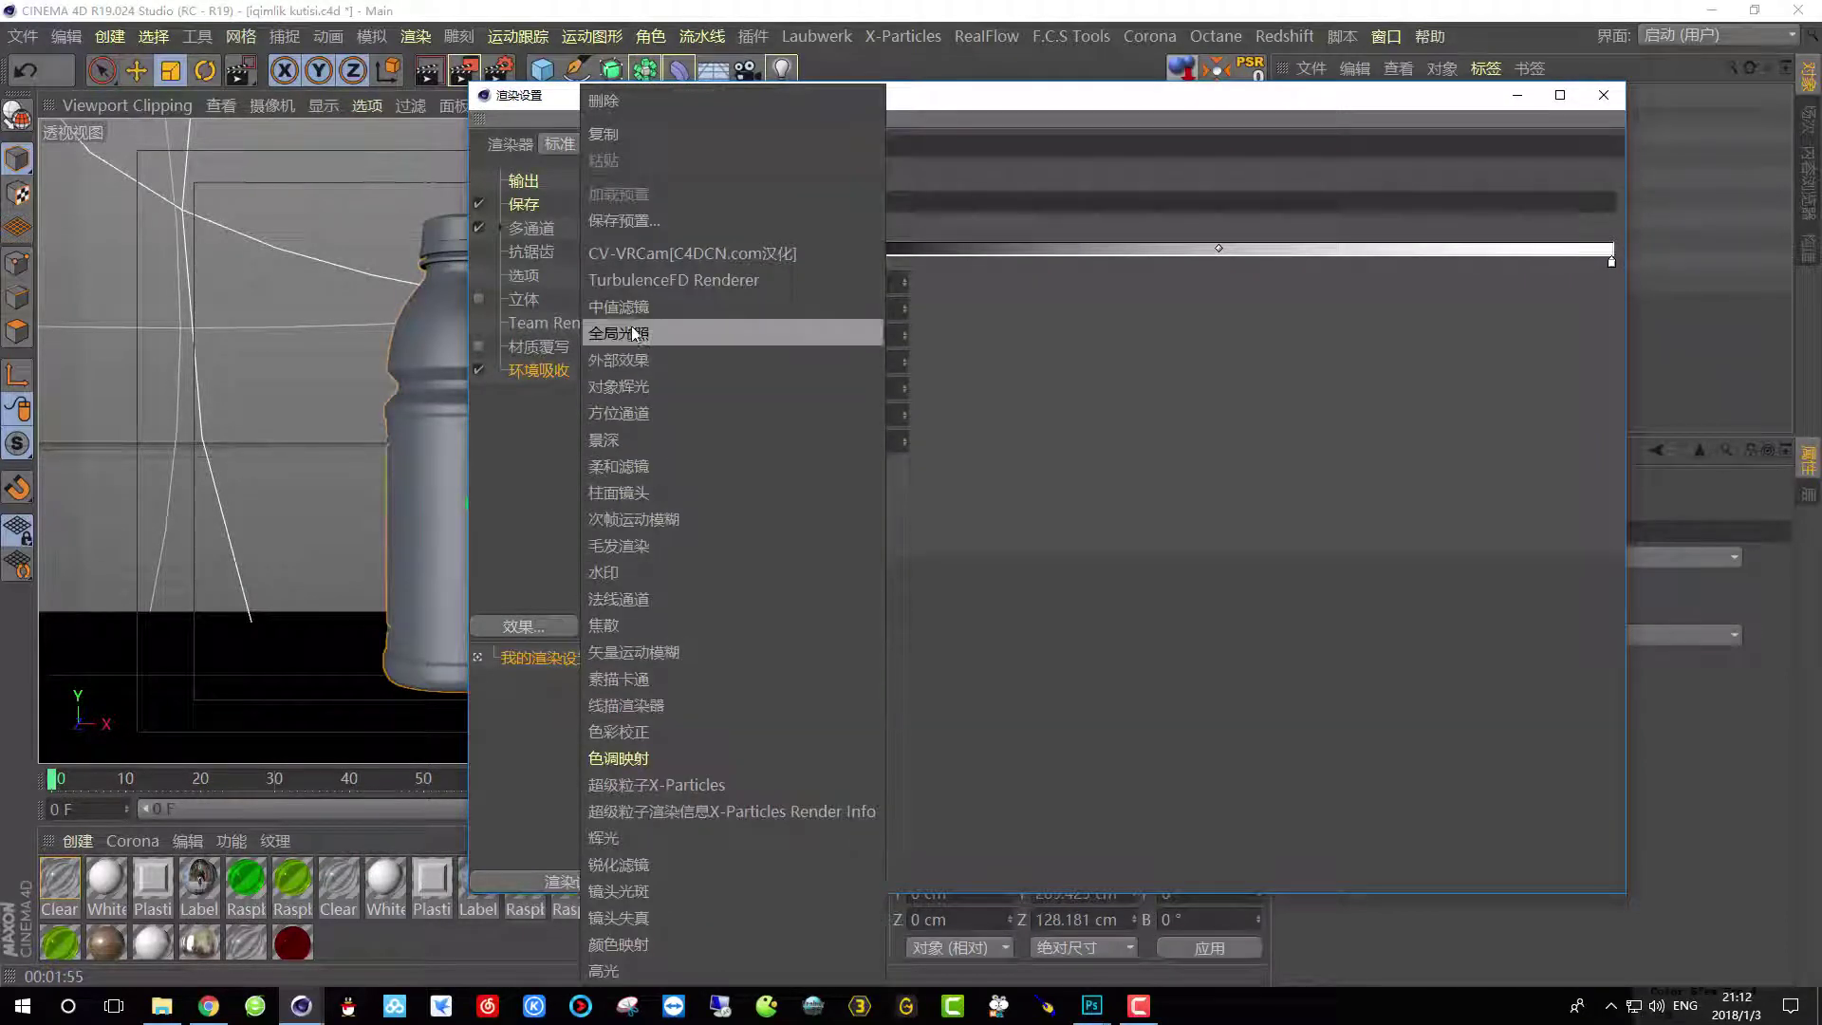
left_click(641, 334)
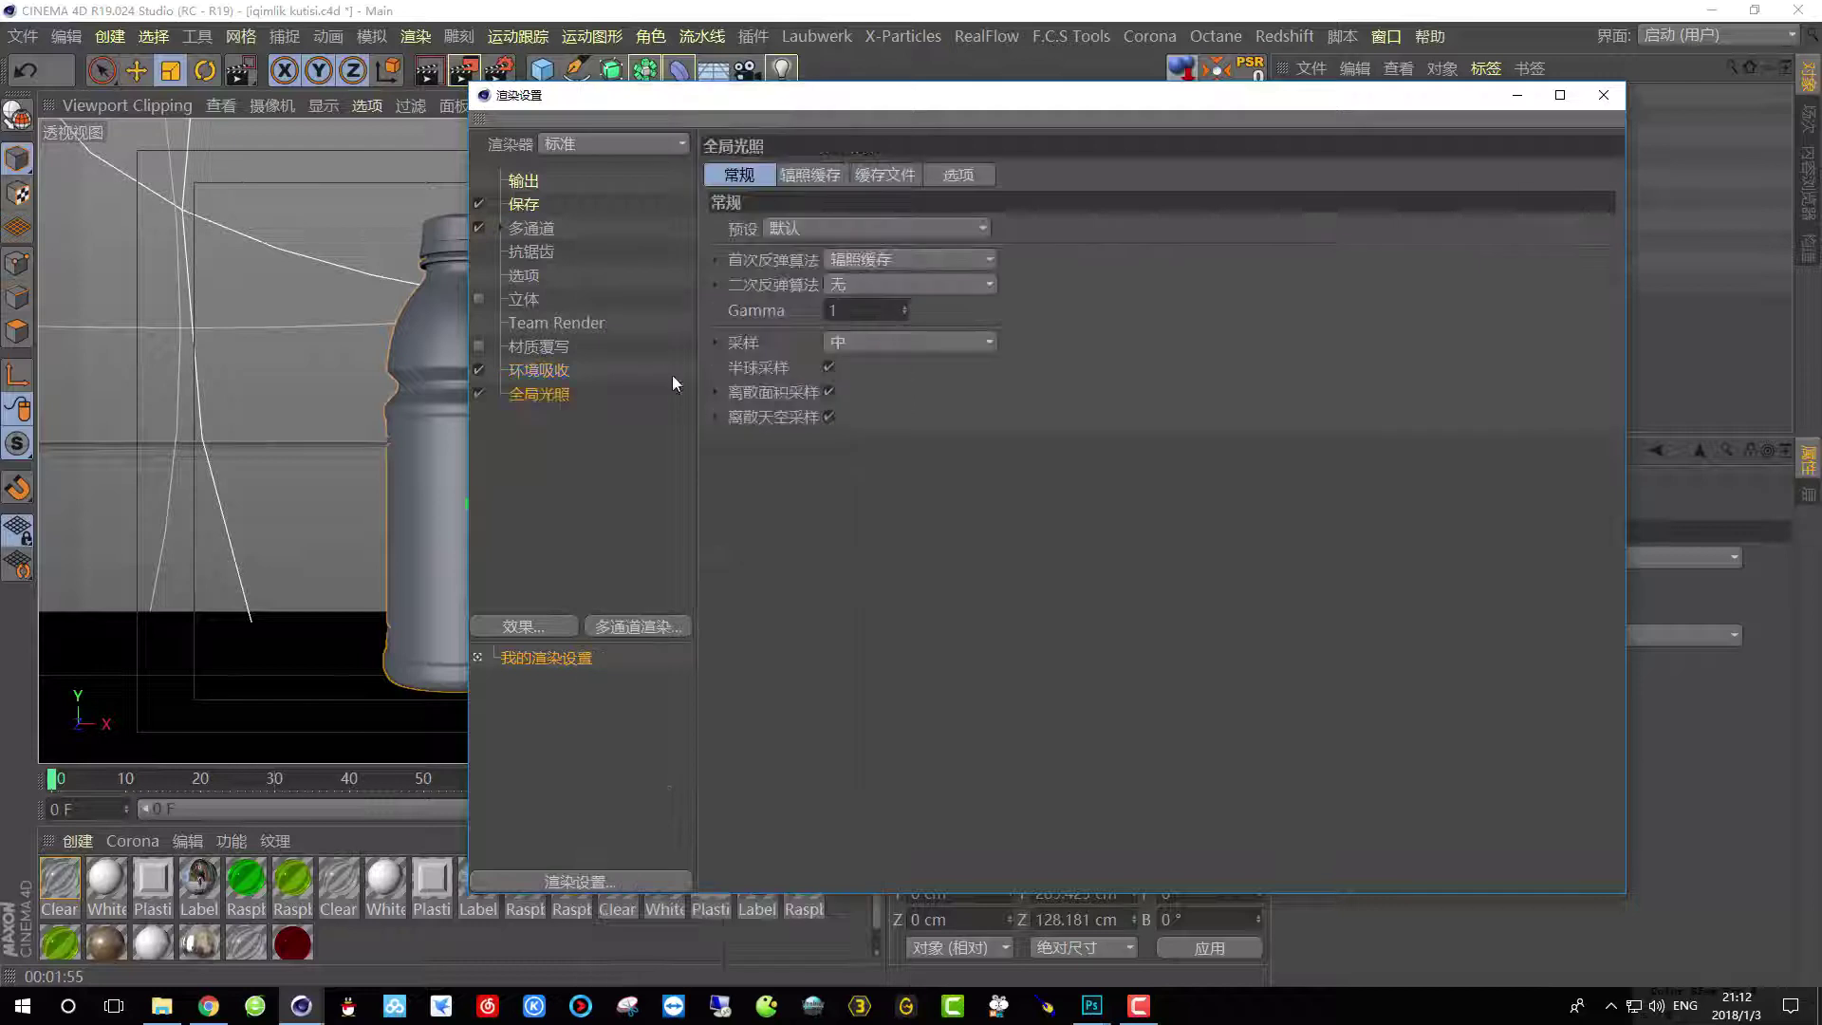
Set the renderer to 物理 (Physical) in the render settings.
left_click(578, 150)
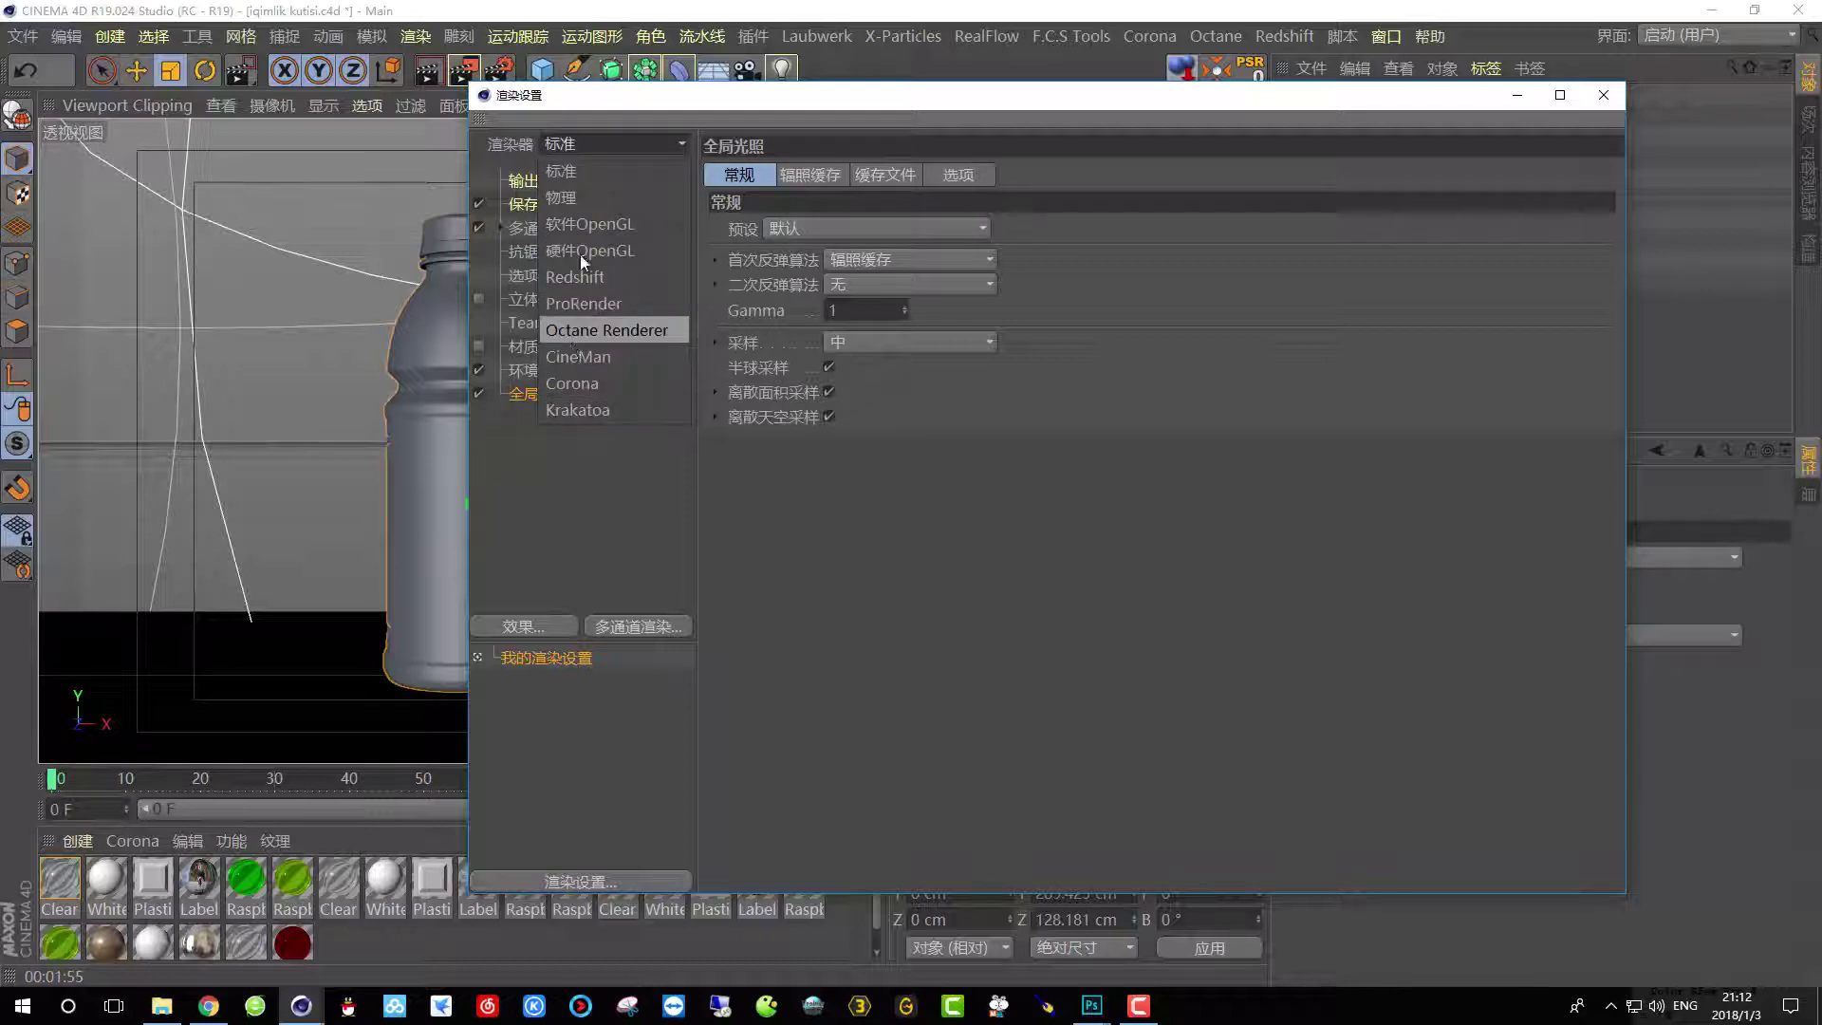
left_click(571, 200)
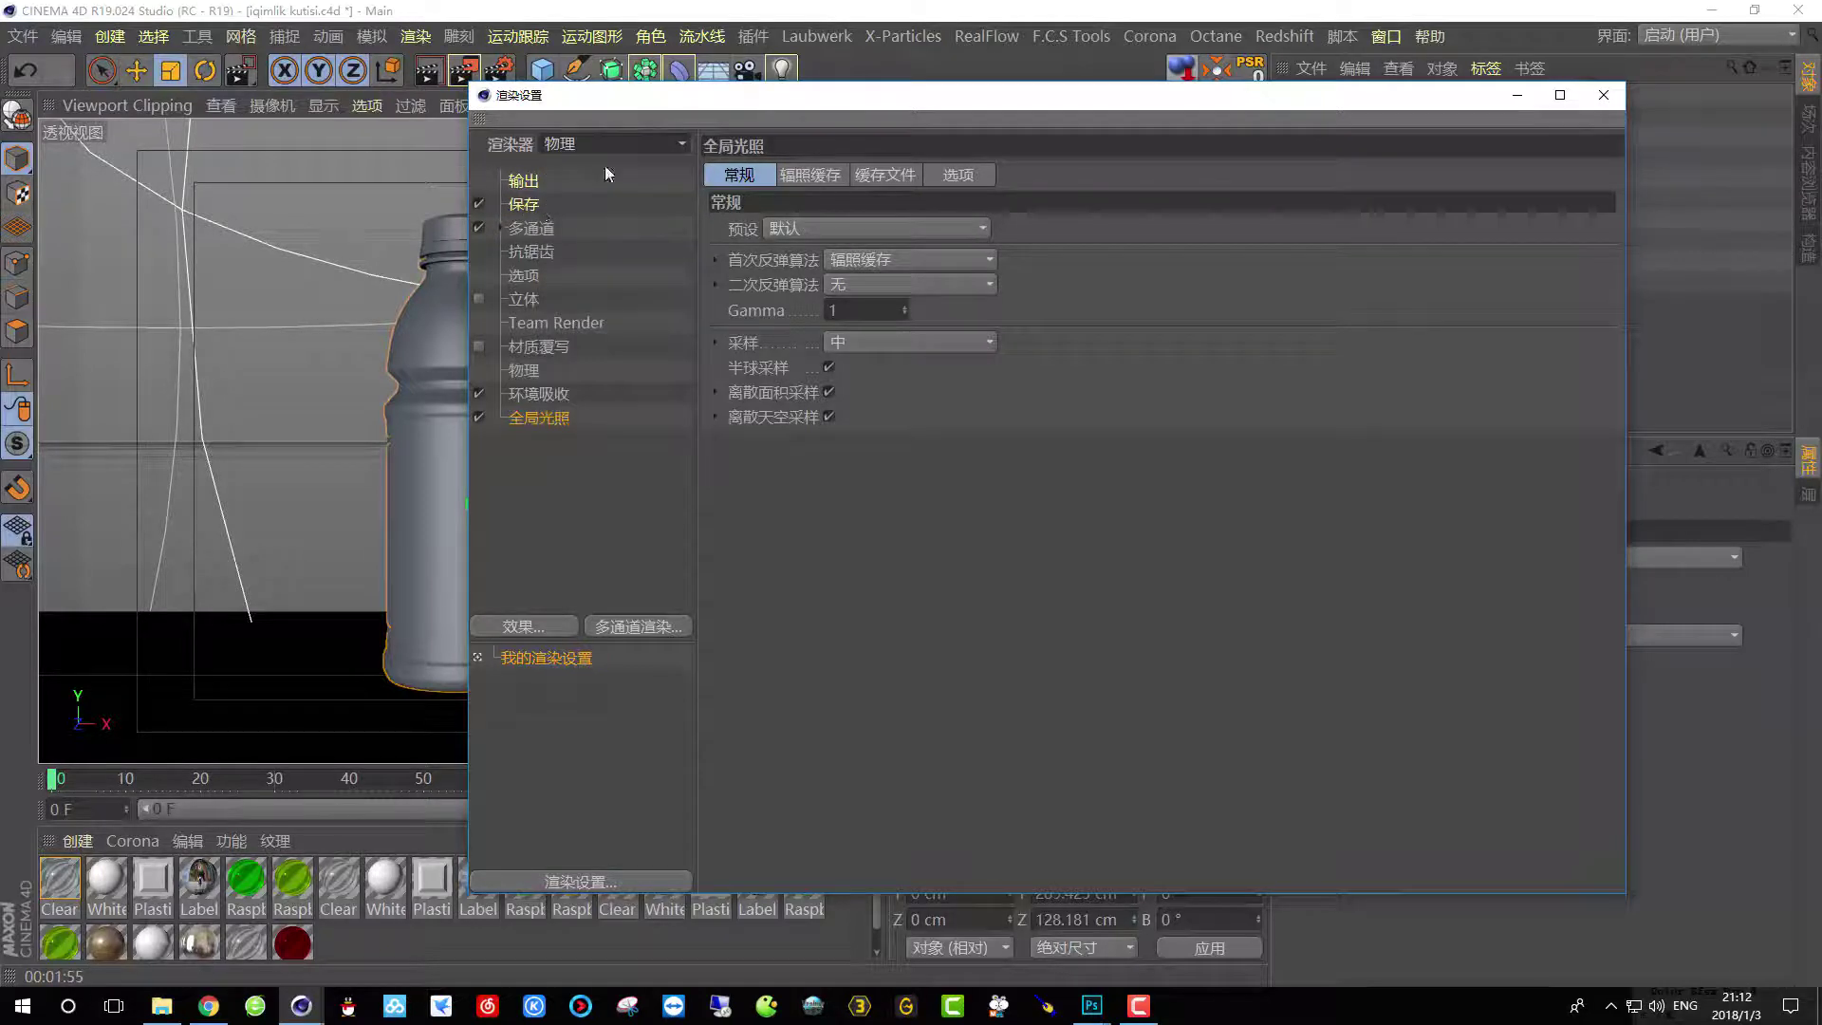
left_click(576, 142)
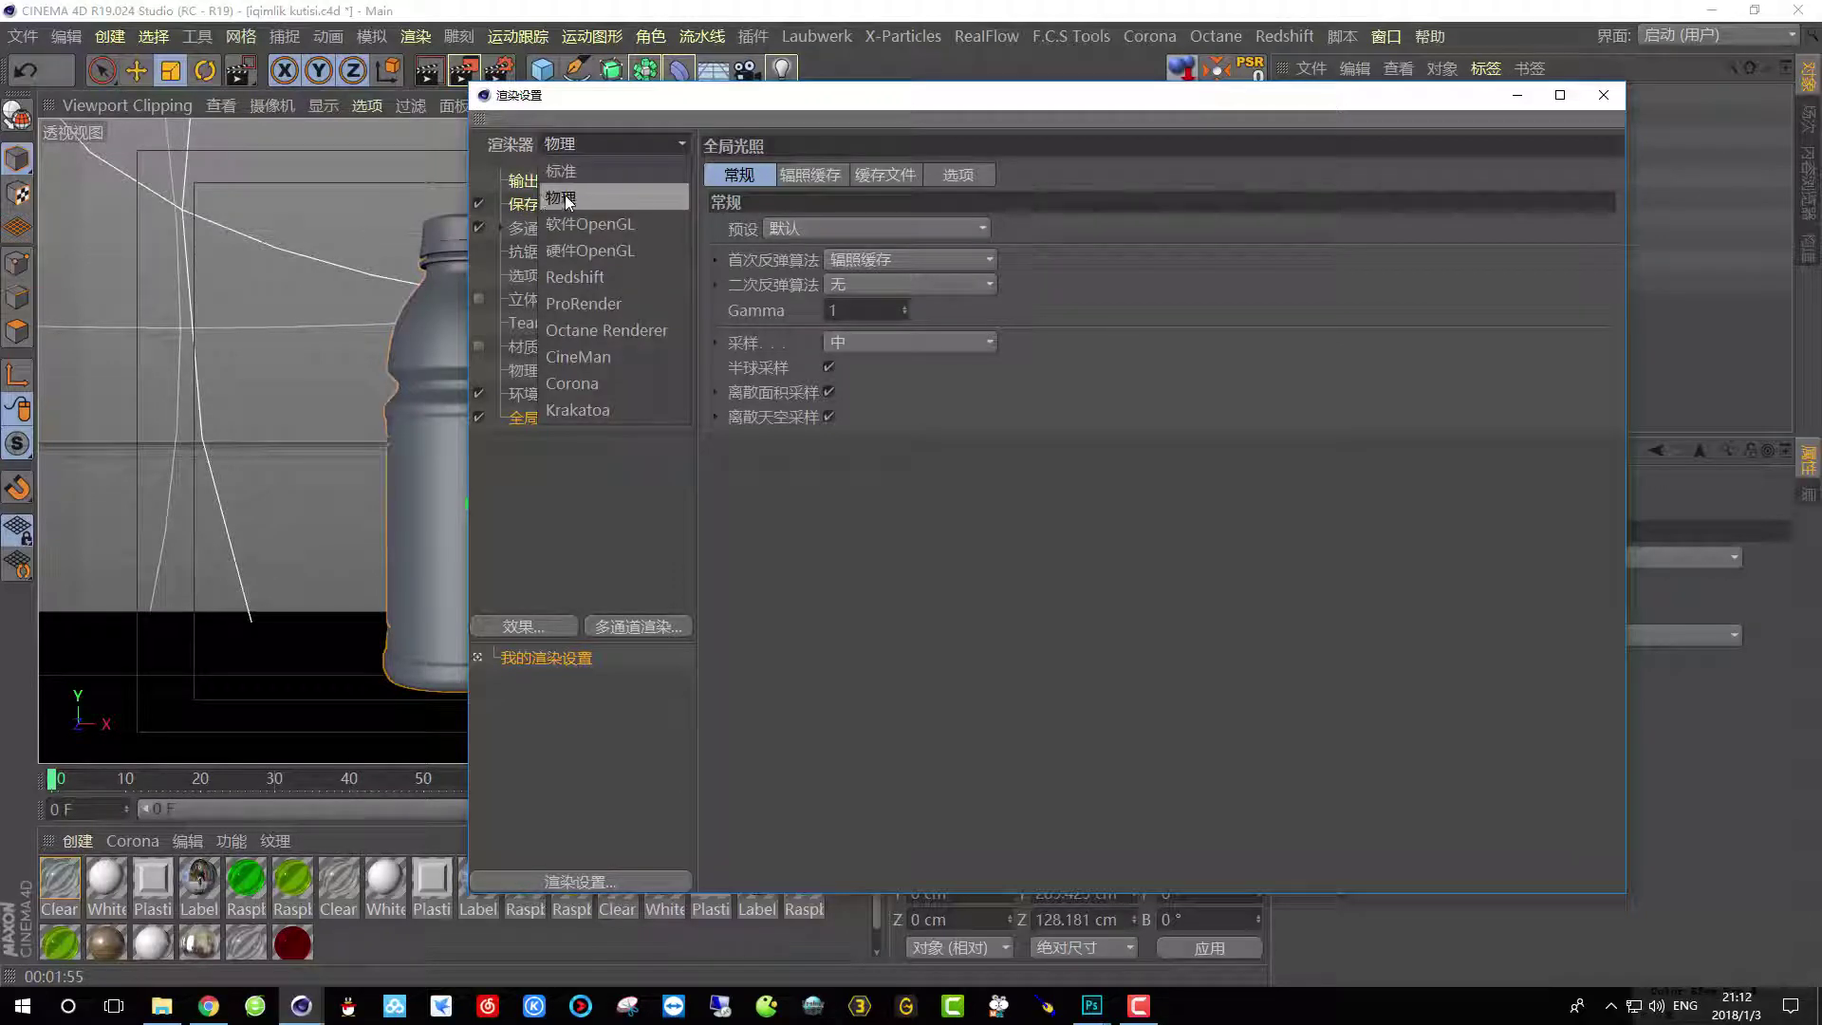
left_click(577, 196)
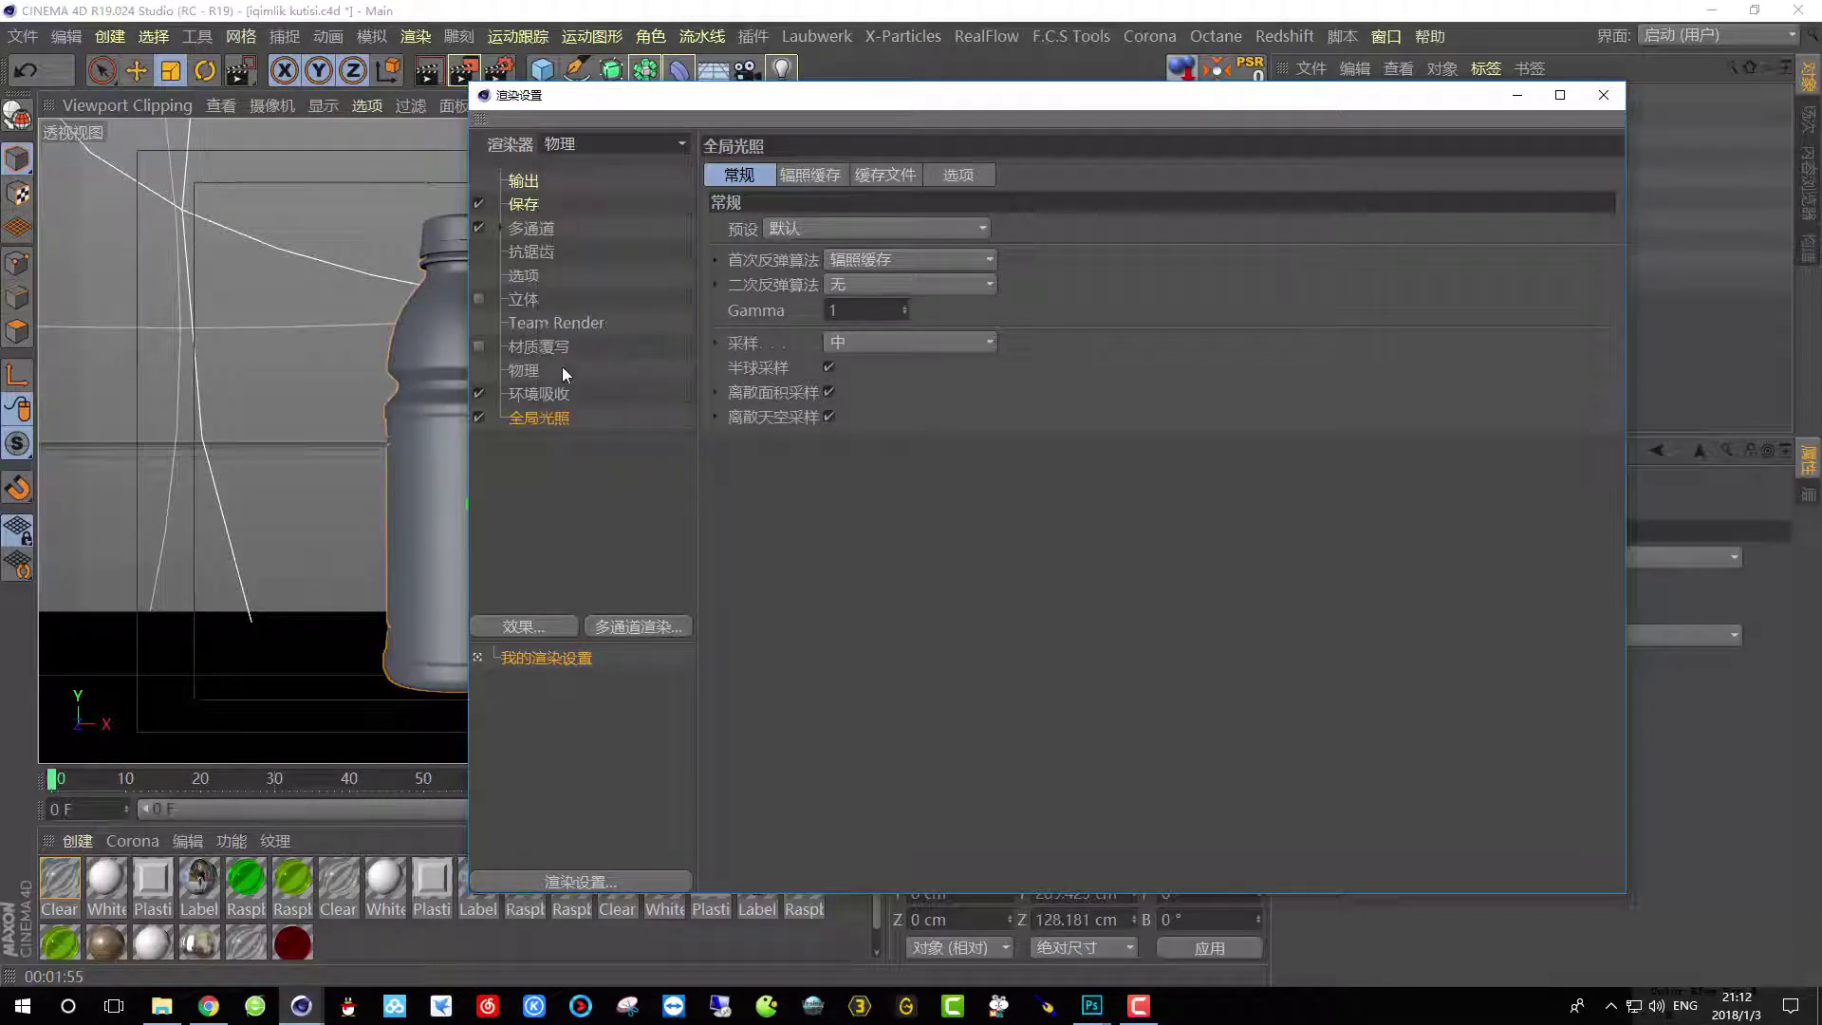
In the physical renderer's basic properties, keep the sampler on 自适应 (adaptive) and set the sampling quality to 中 (medium).
left_click(521, 372)
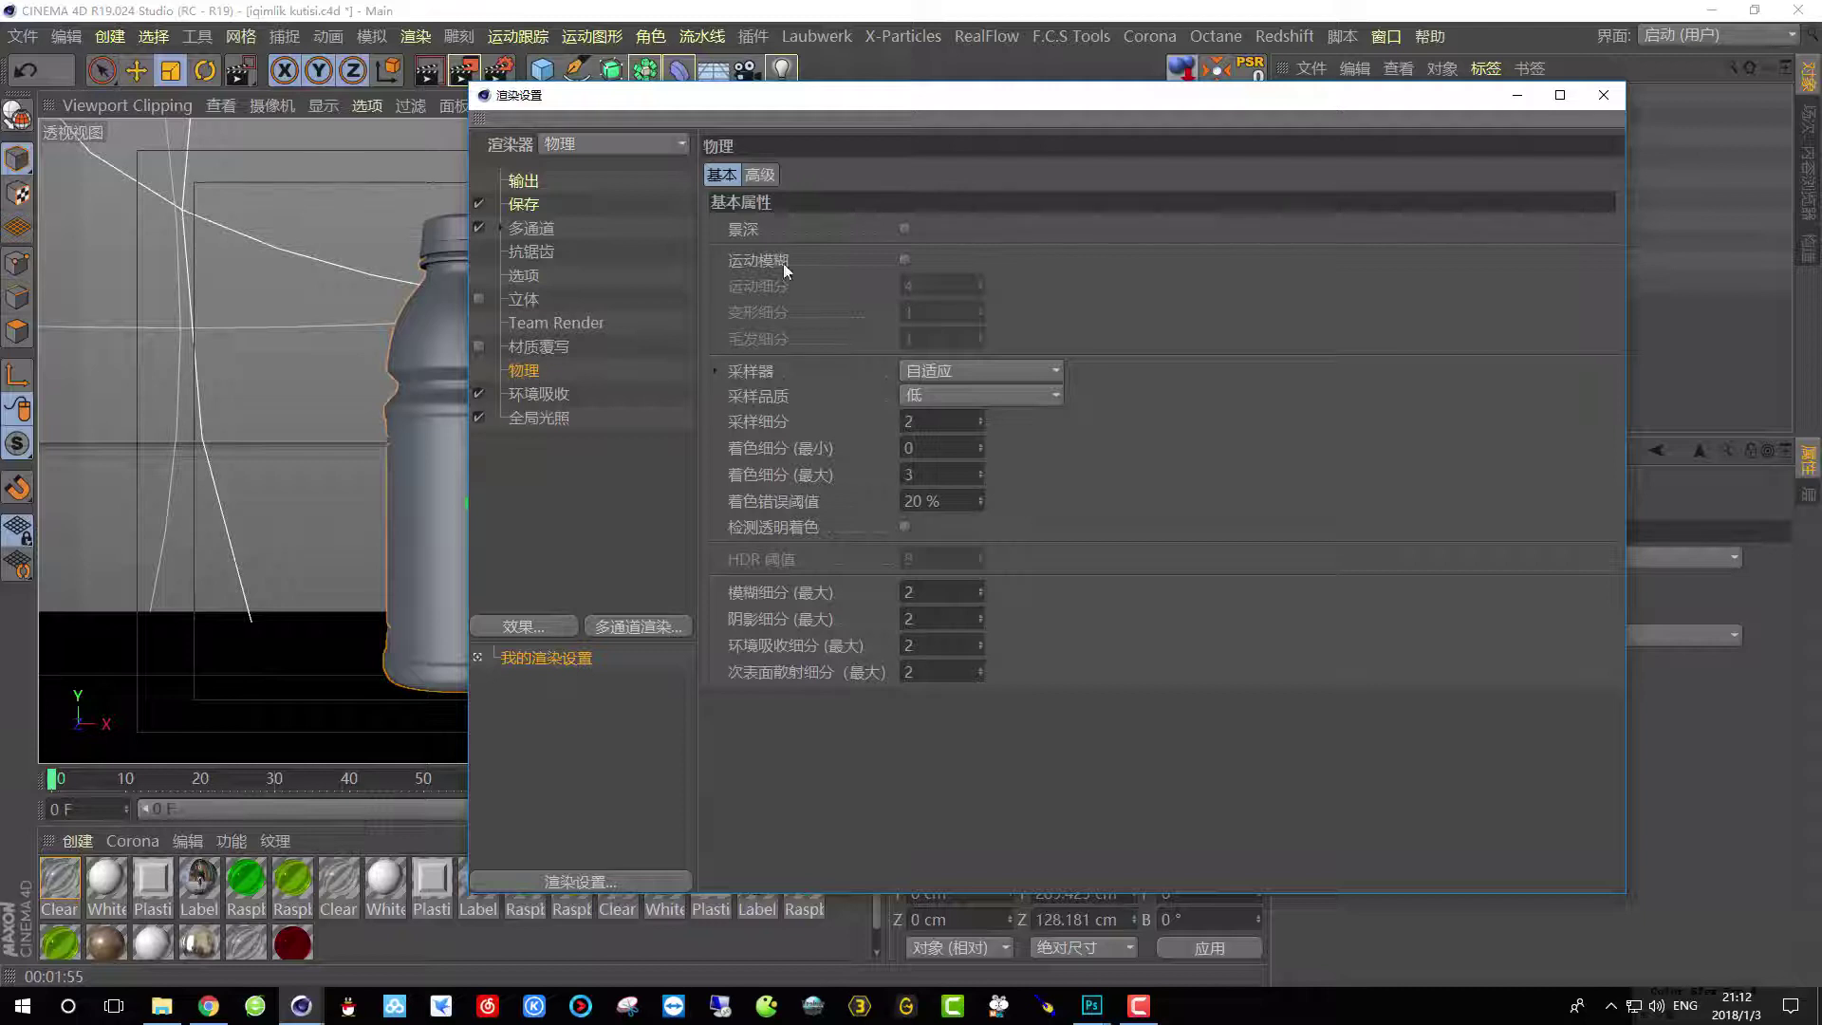
left_click(939, 371)
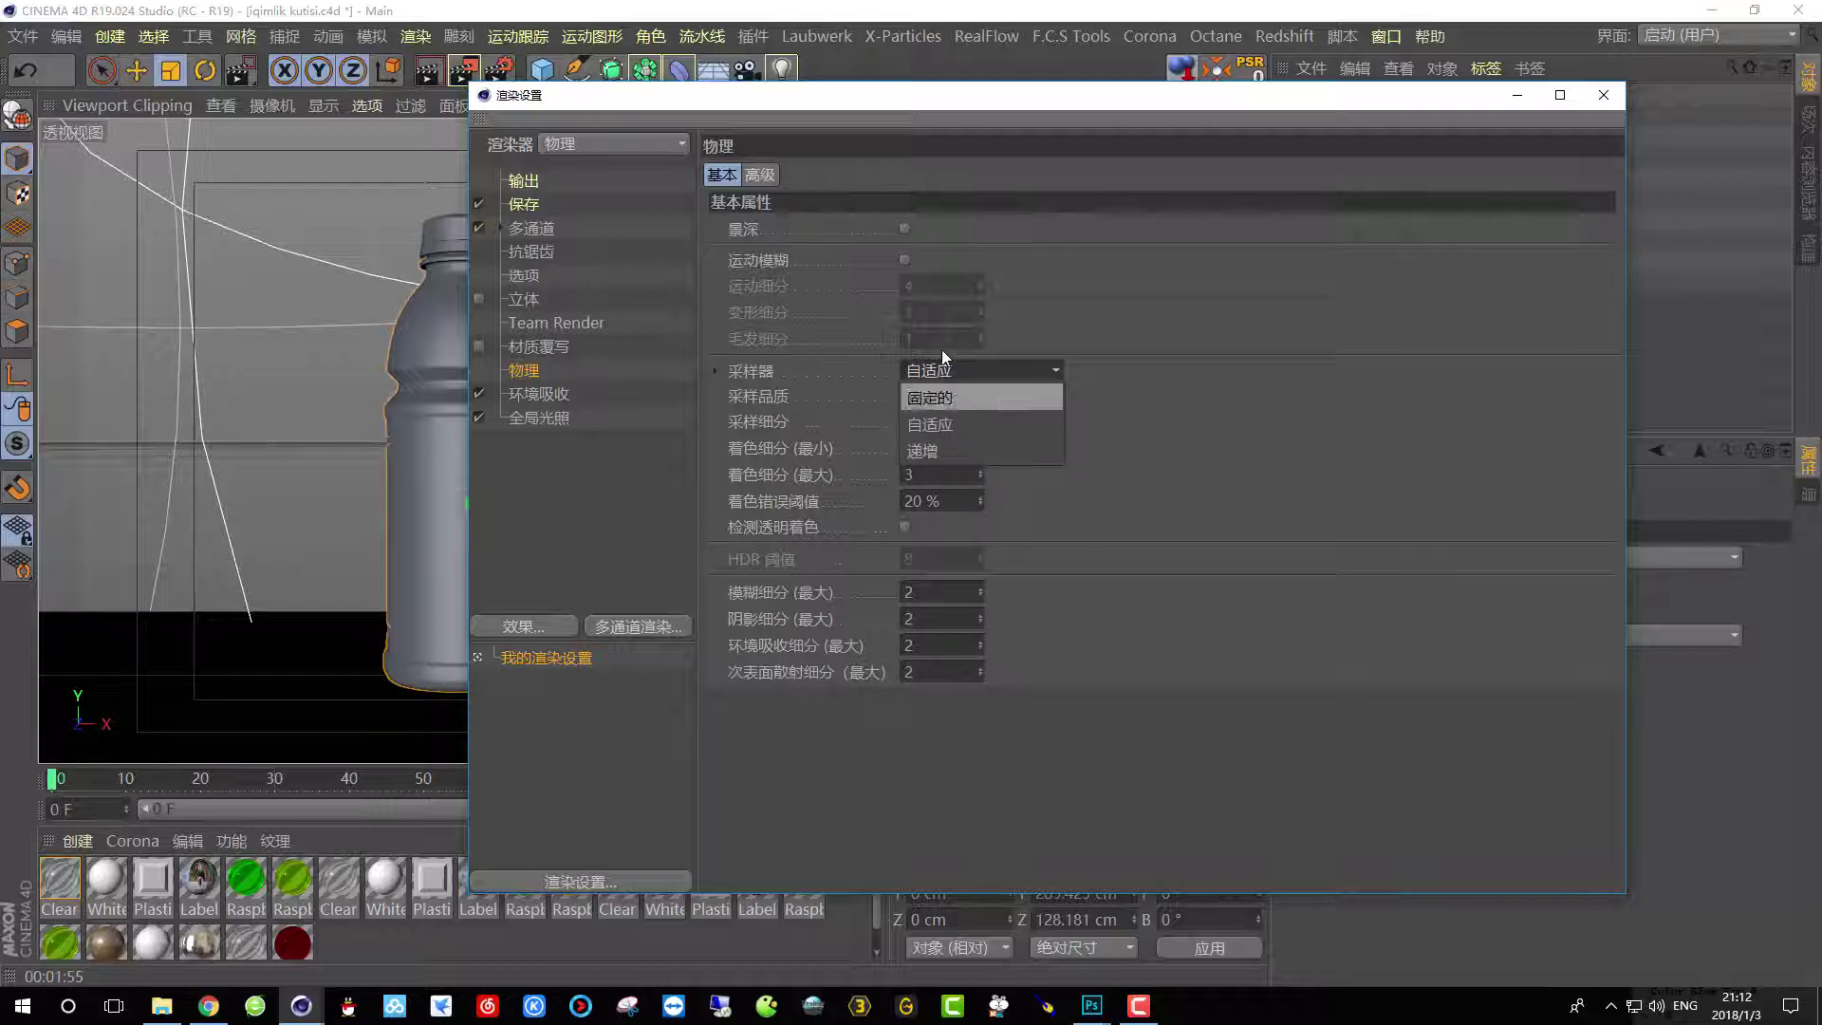
left_click(934, 425)
left_click(942, 393)
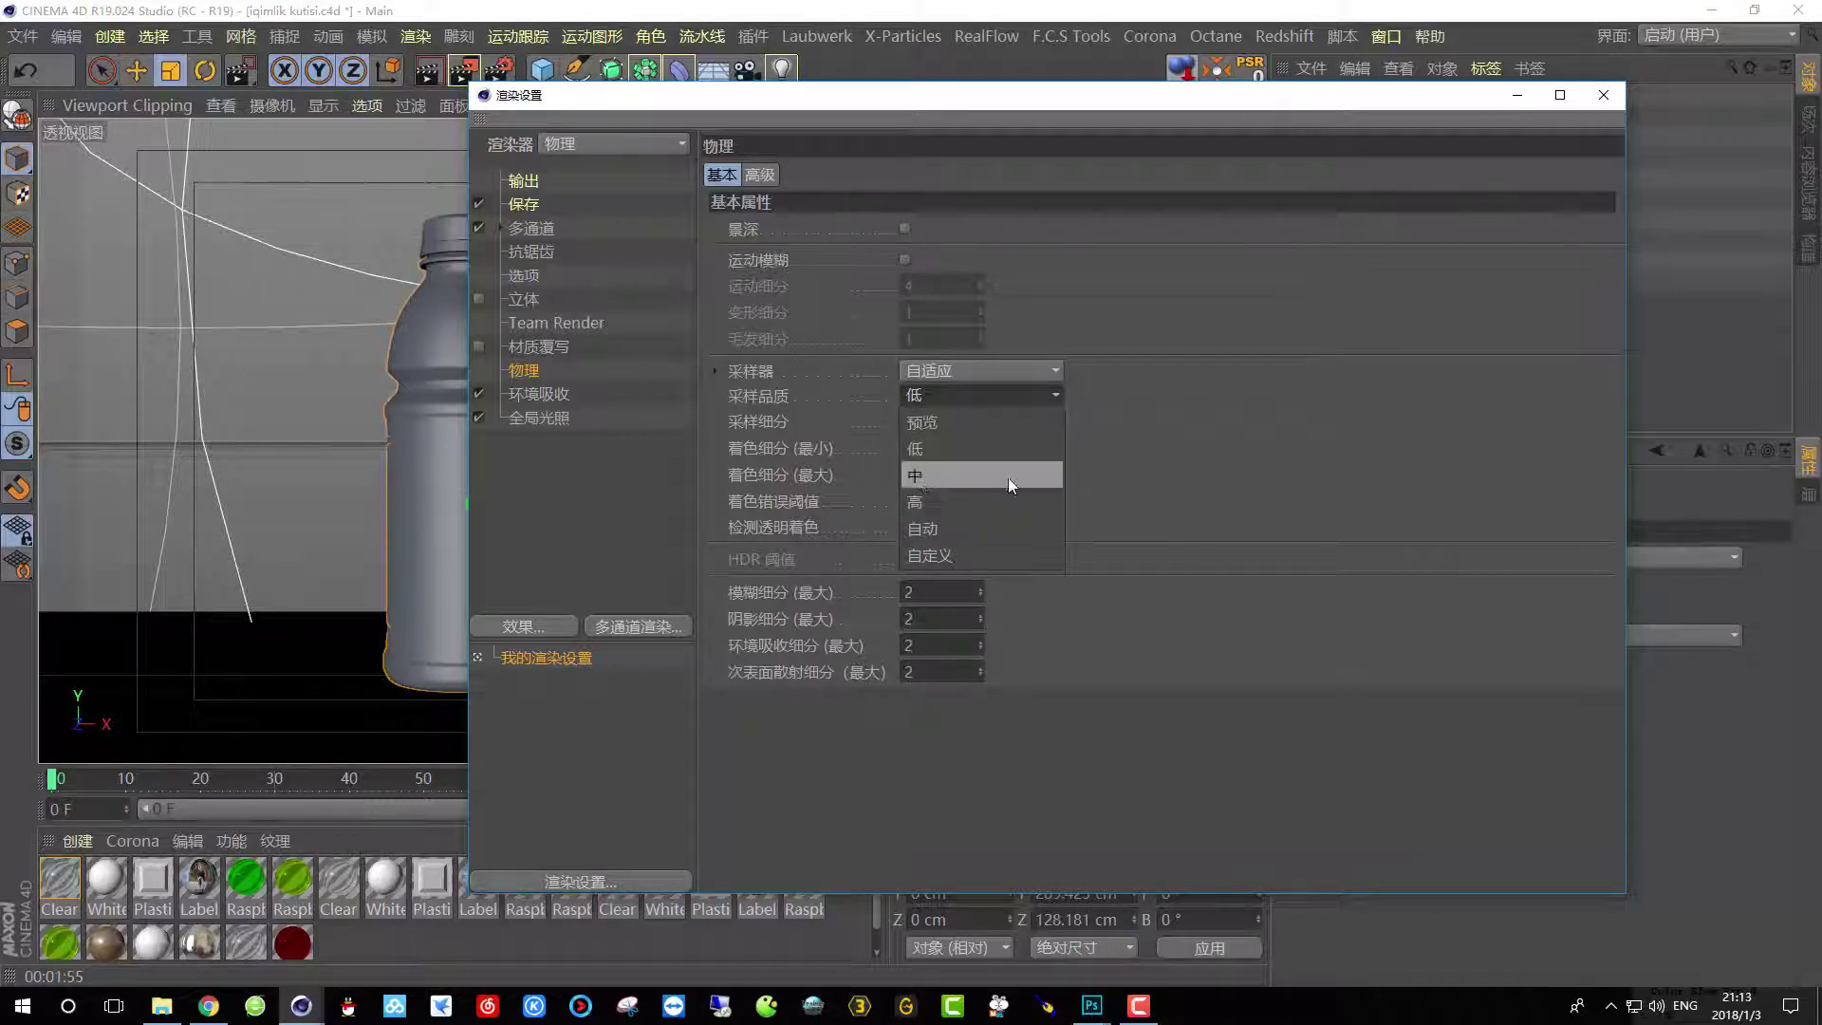
left_click(930, 477)
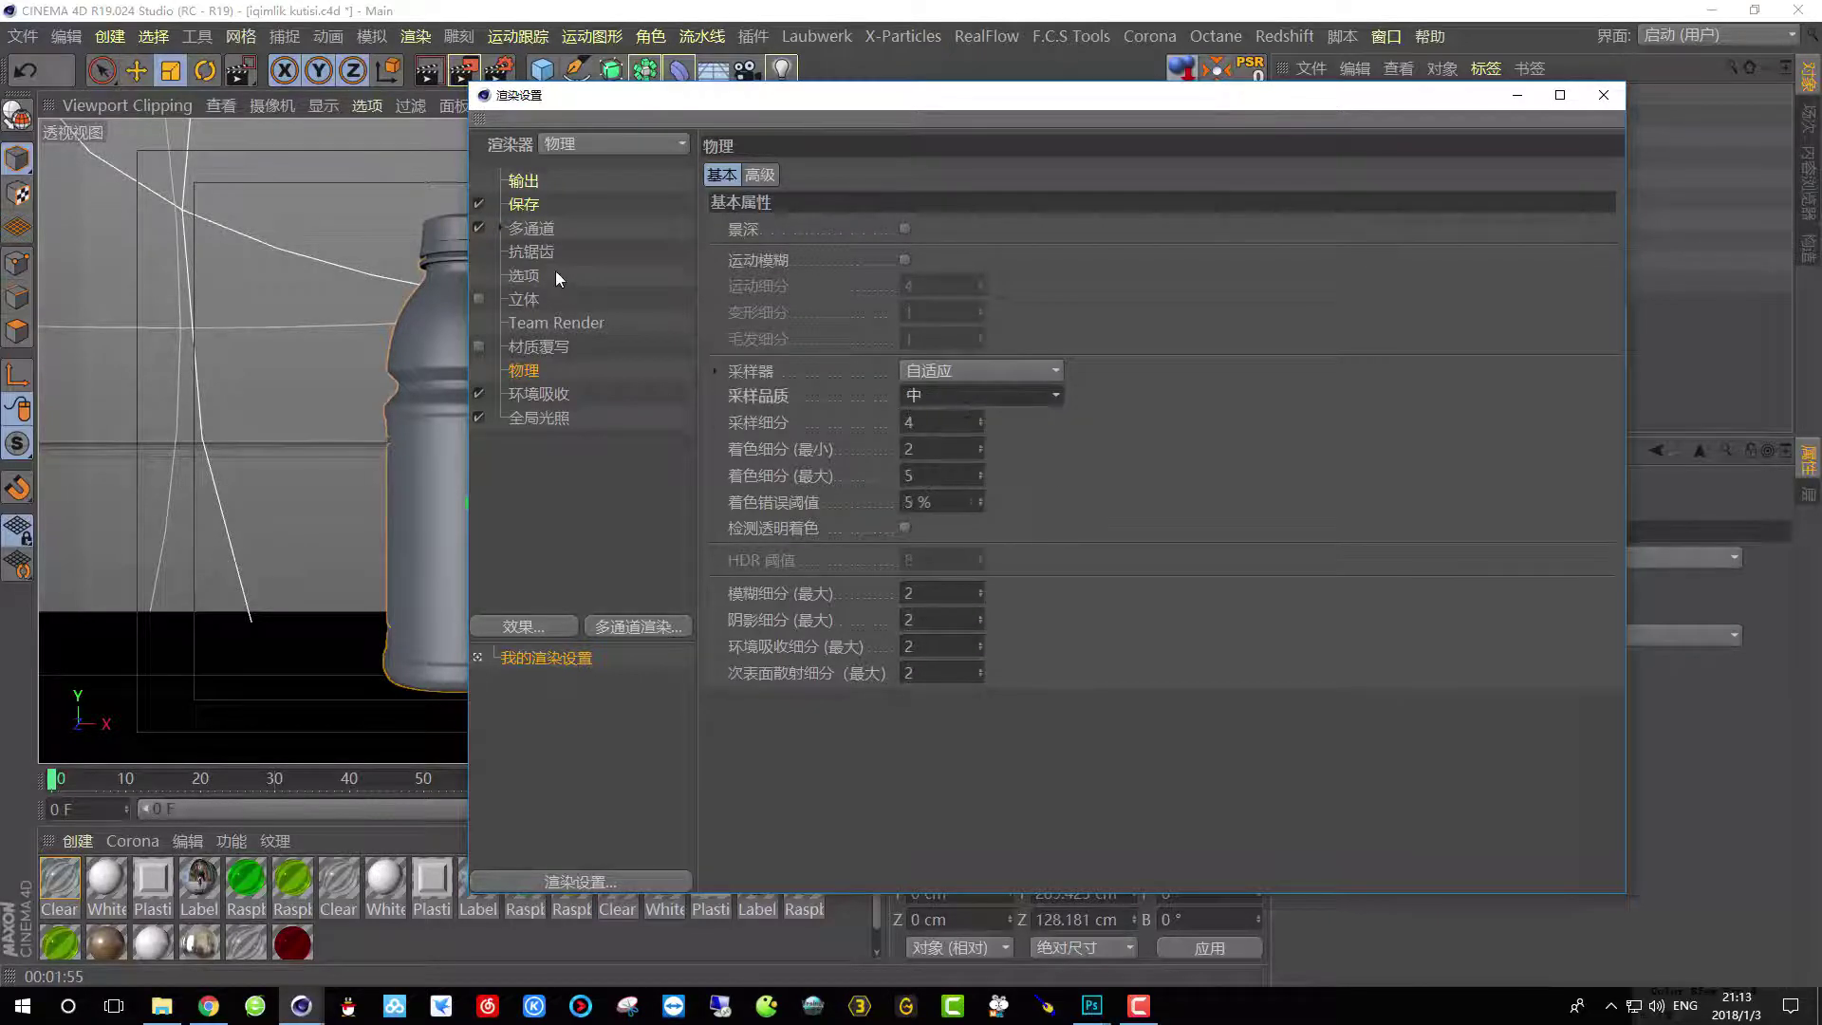
Try 准蒙特卡洛 (QMC) as the secondary bounce algorithm of the global illumination.
left_click(537, 418)
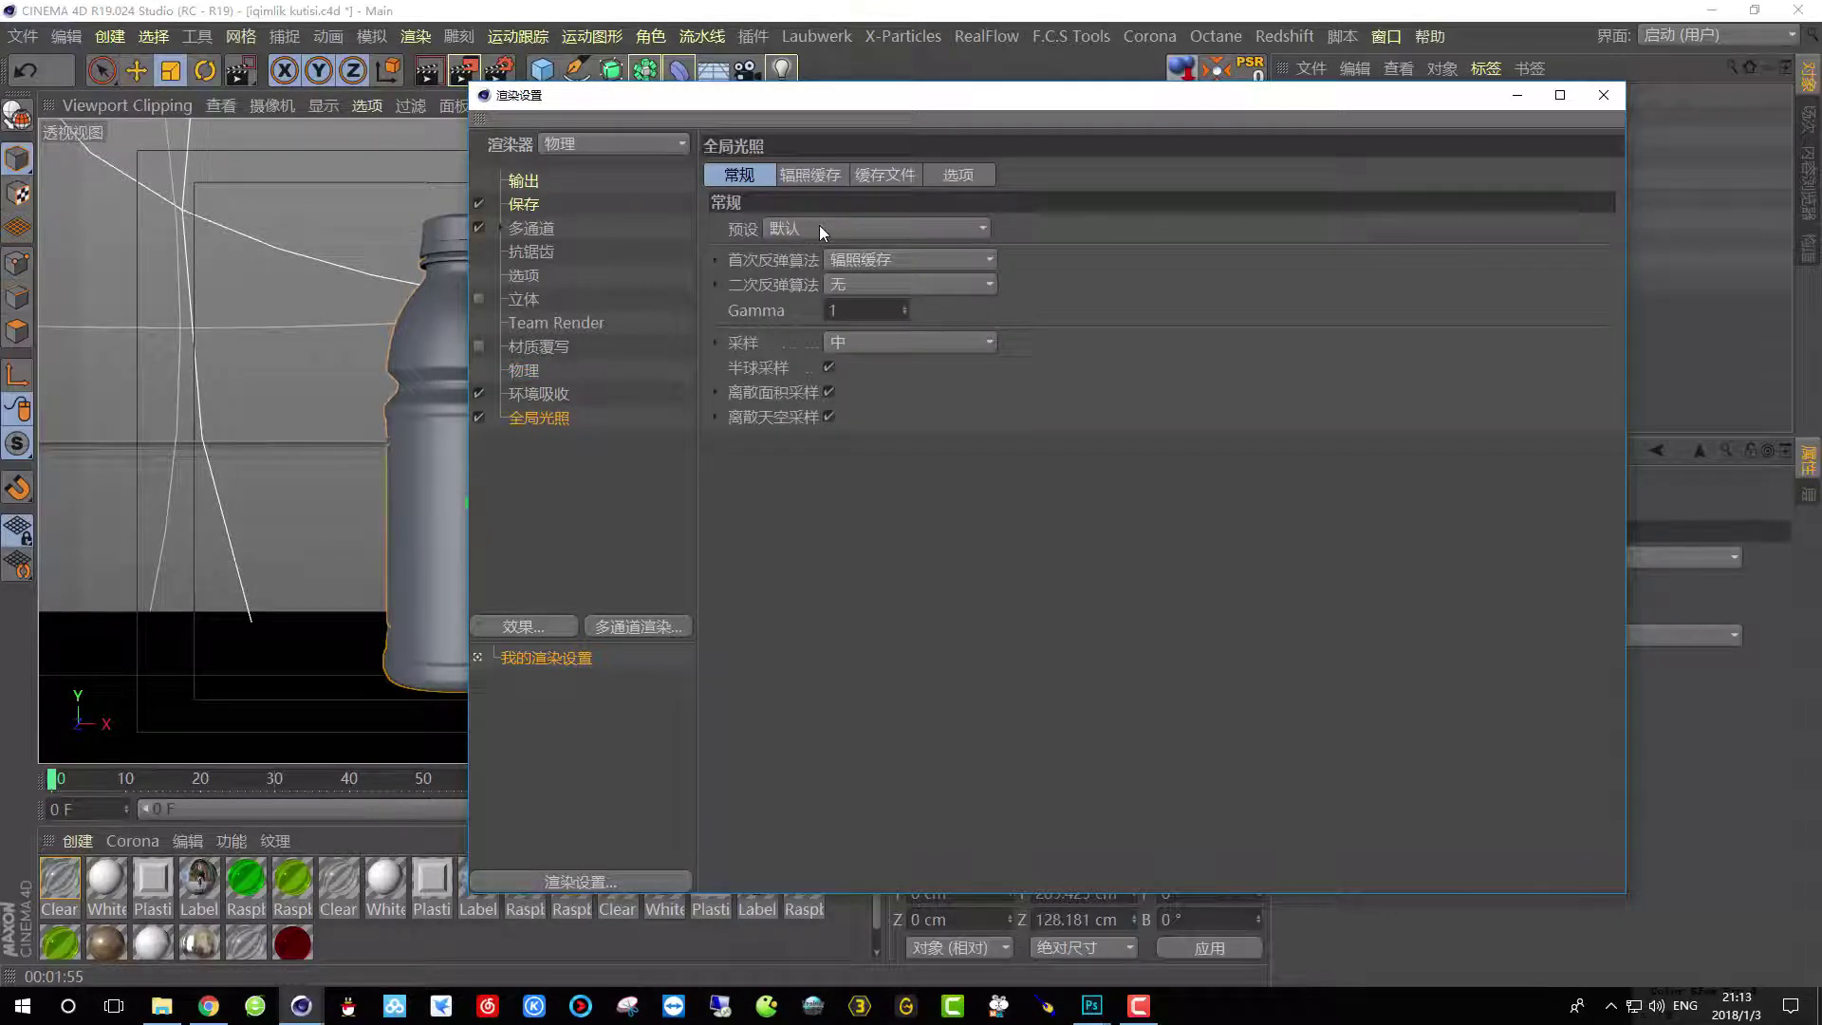
left_click(868, 290)
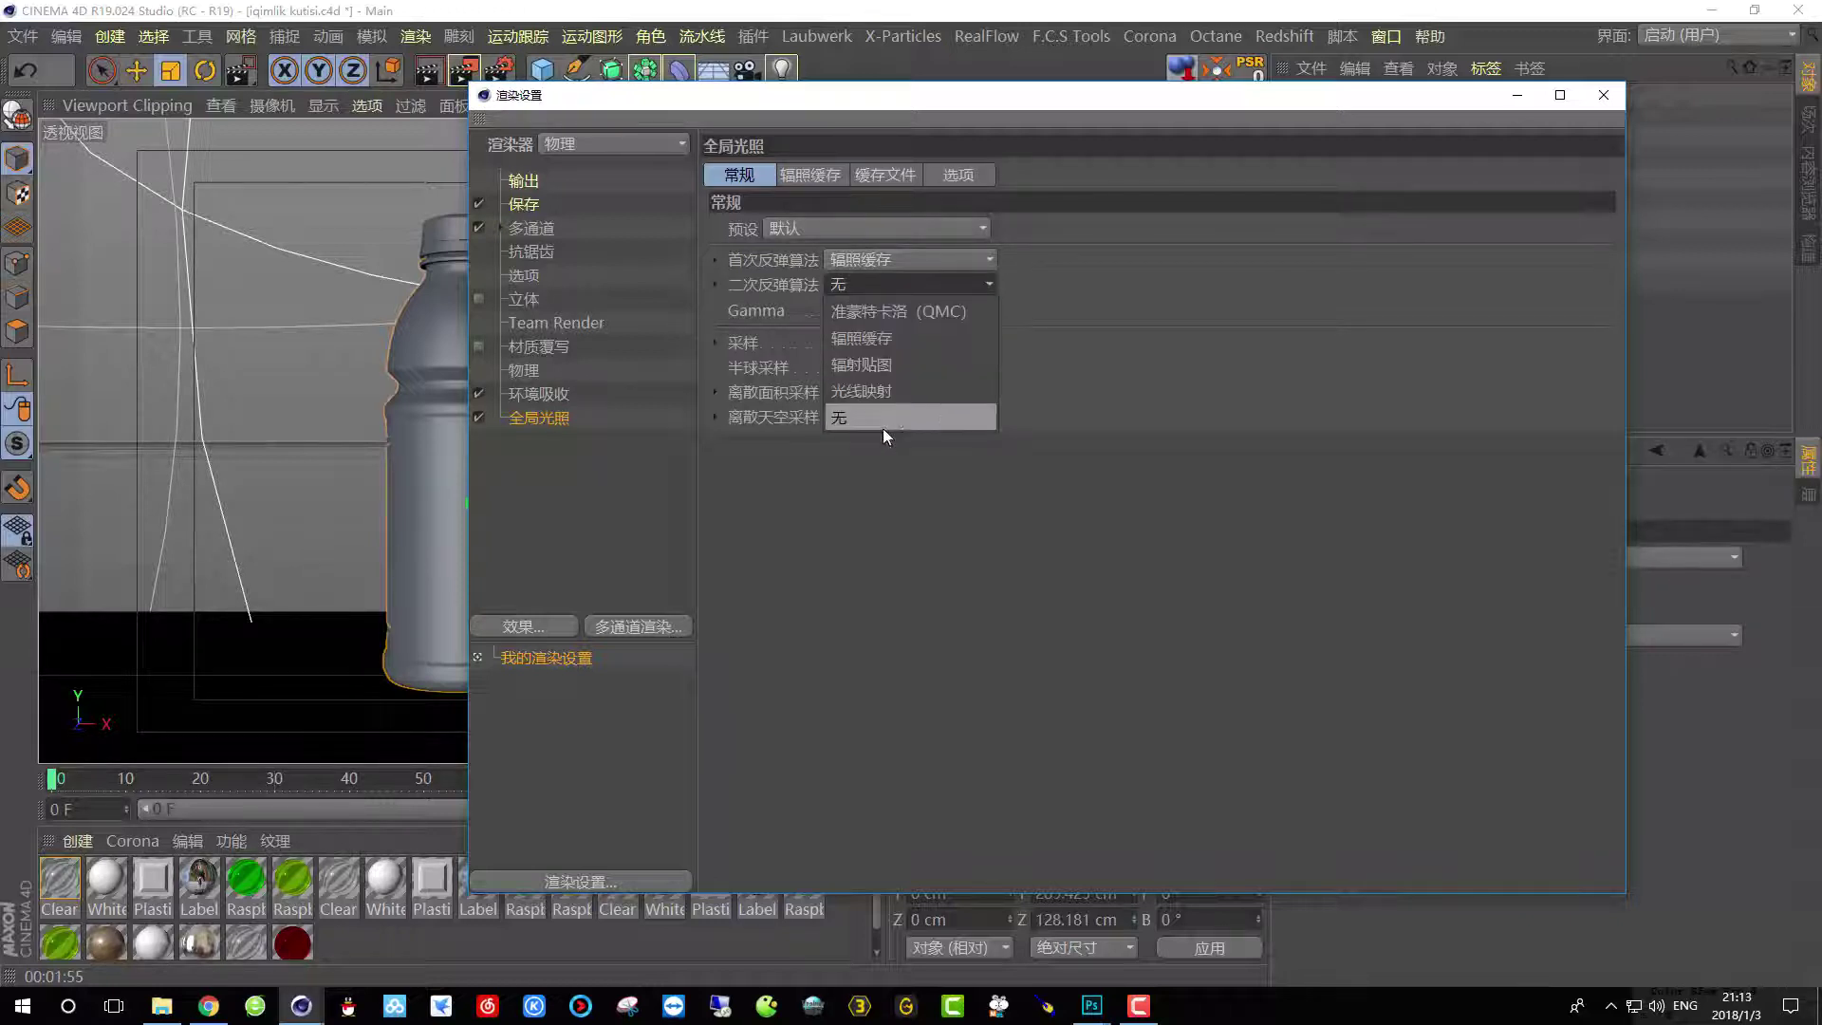
left_click(867, 282)
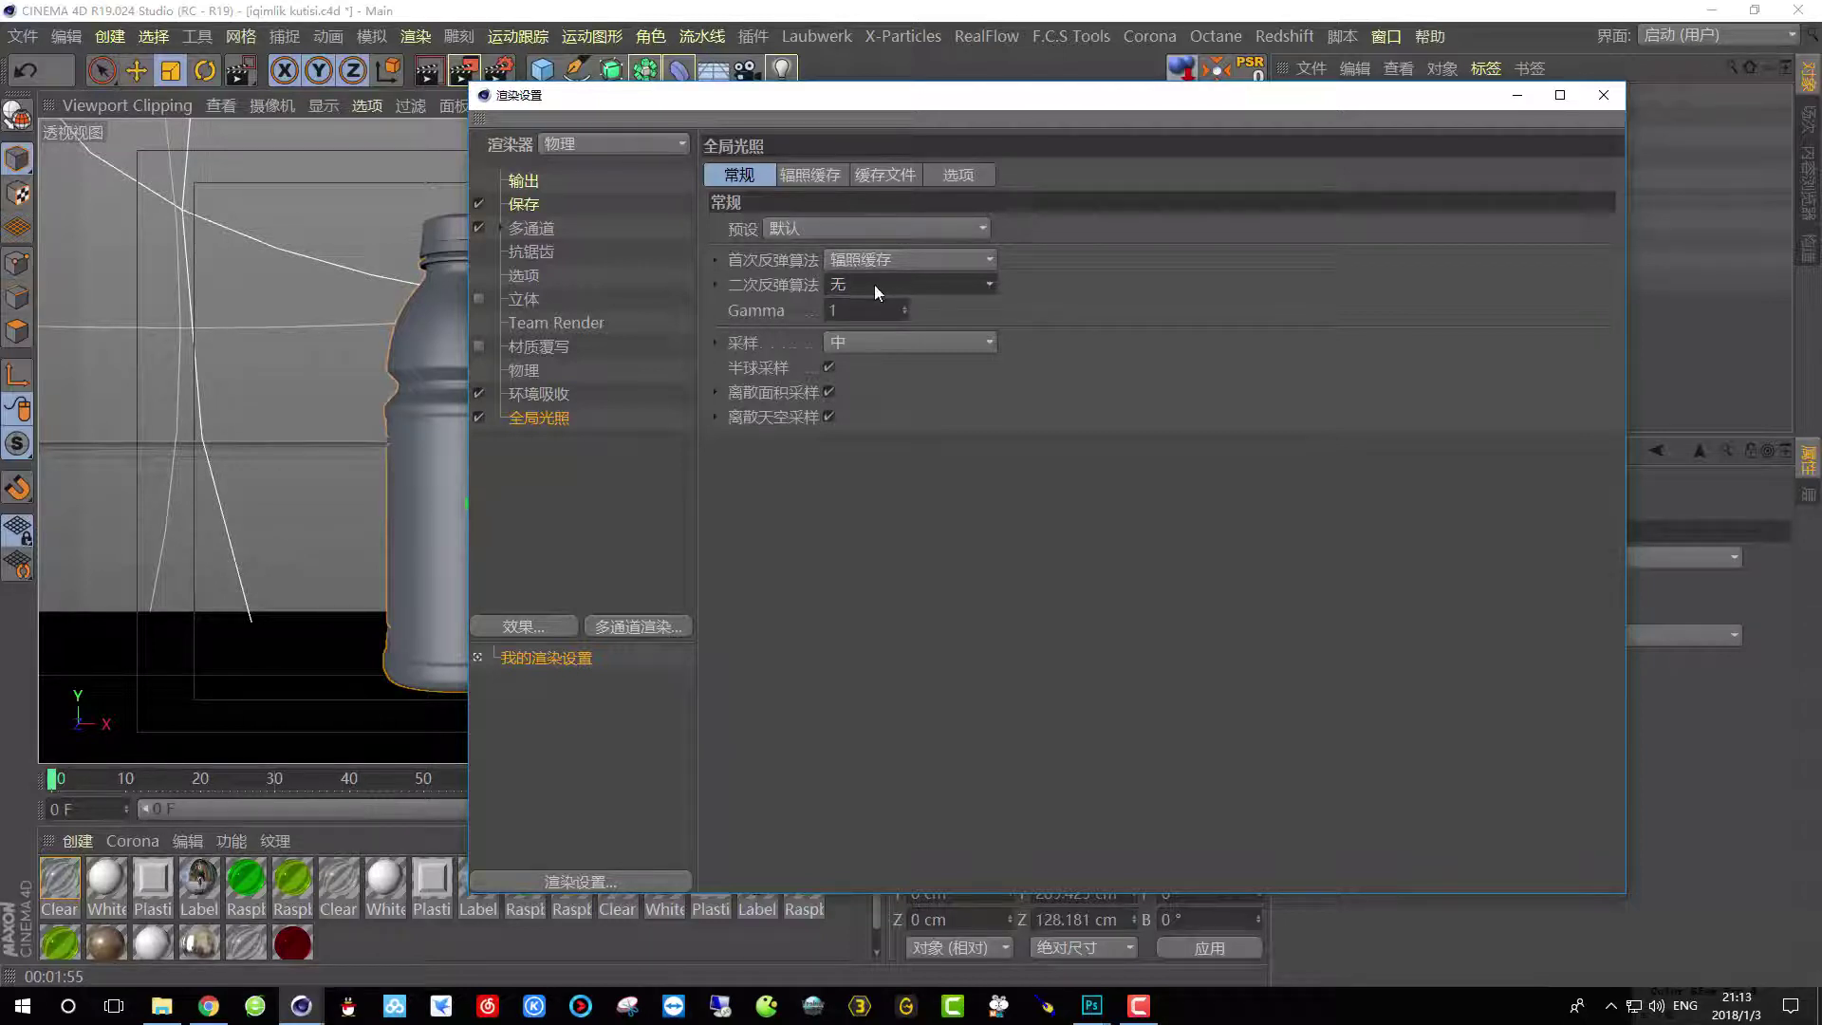
left_click(874, 285)
left_click(897, 313)
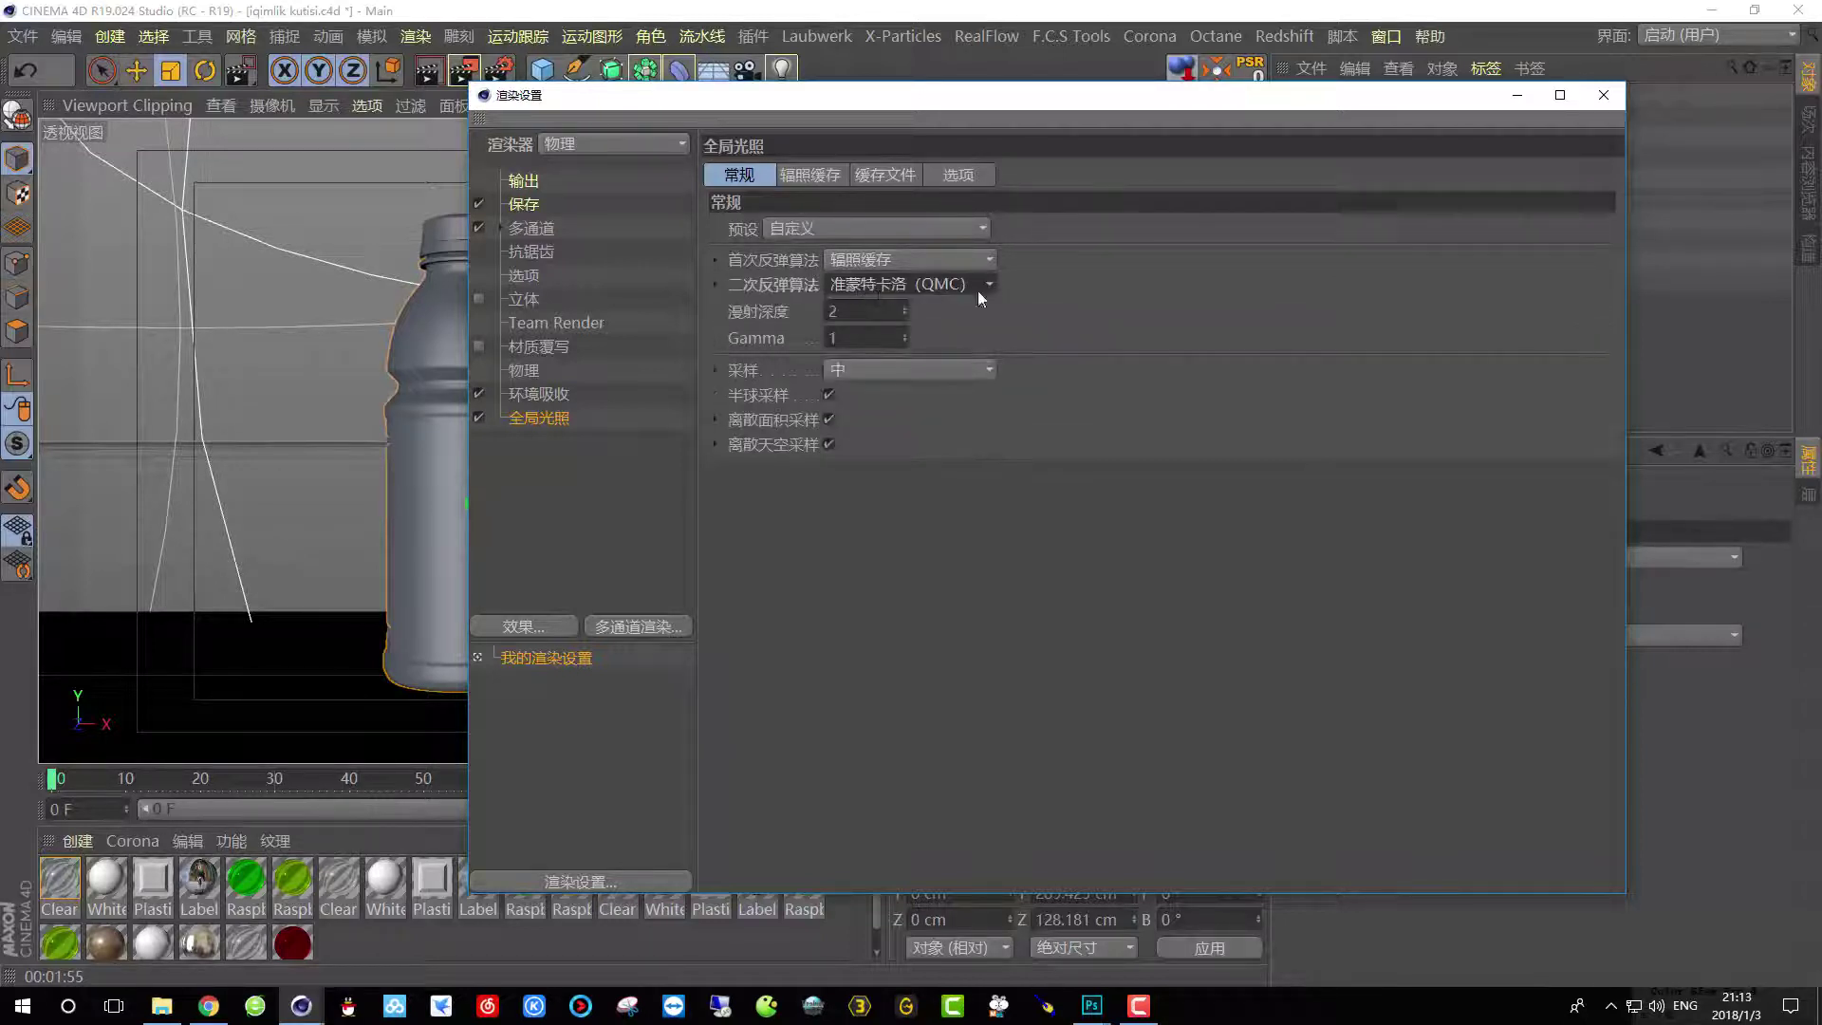
Set the global illumination's secondary bounce algorithm to 辐照缓存 (irradiance cache) and check the available presets.
left_click(871, 284)
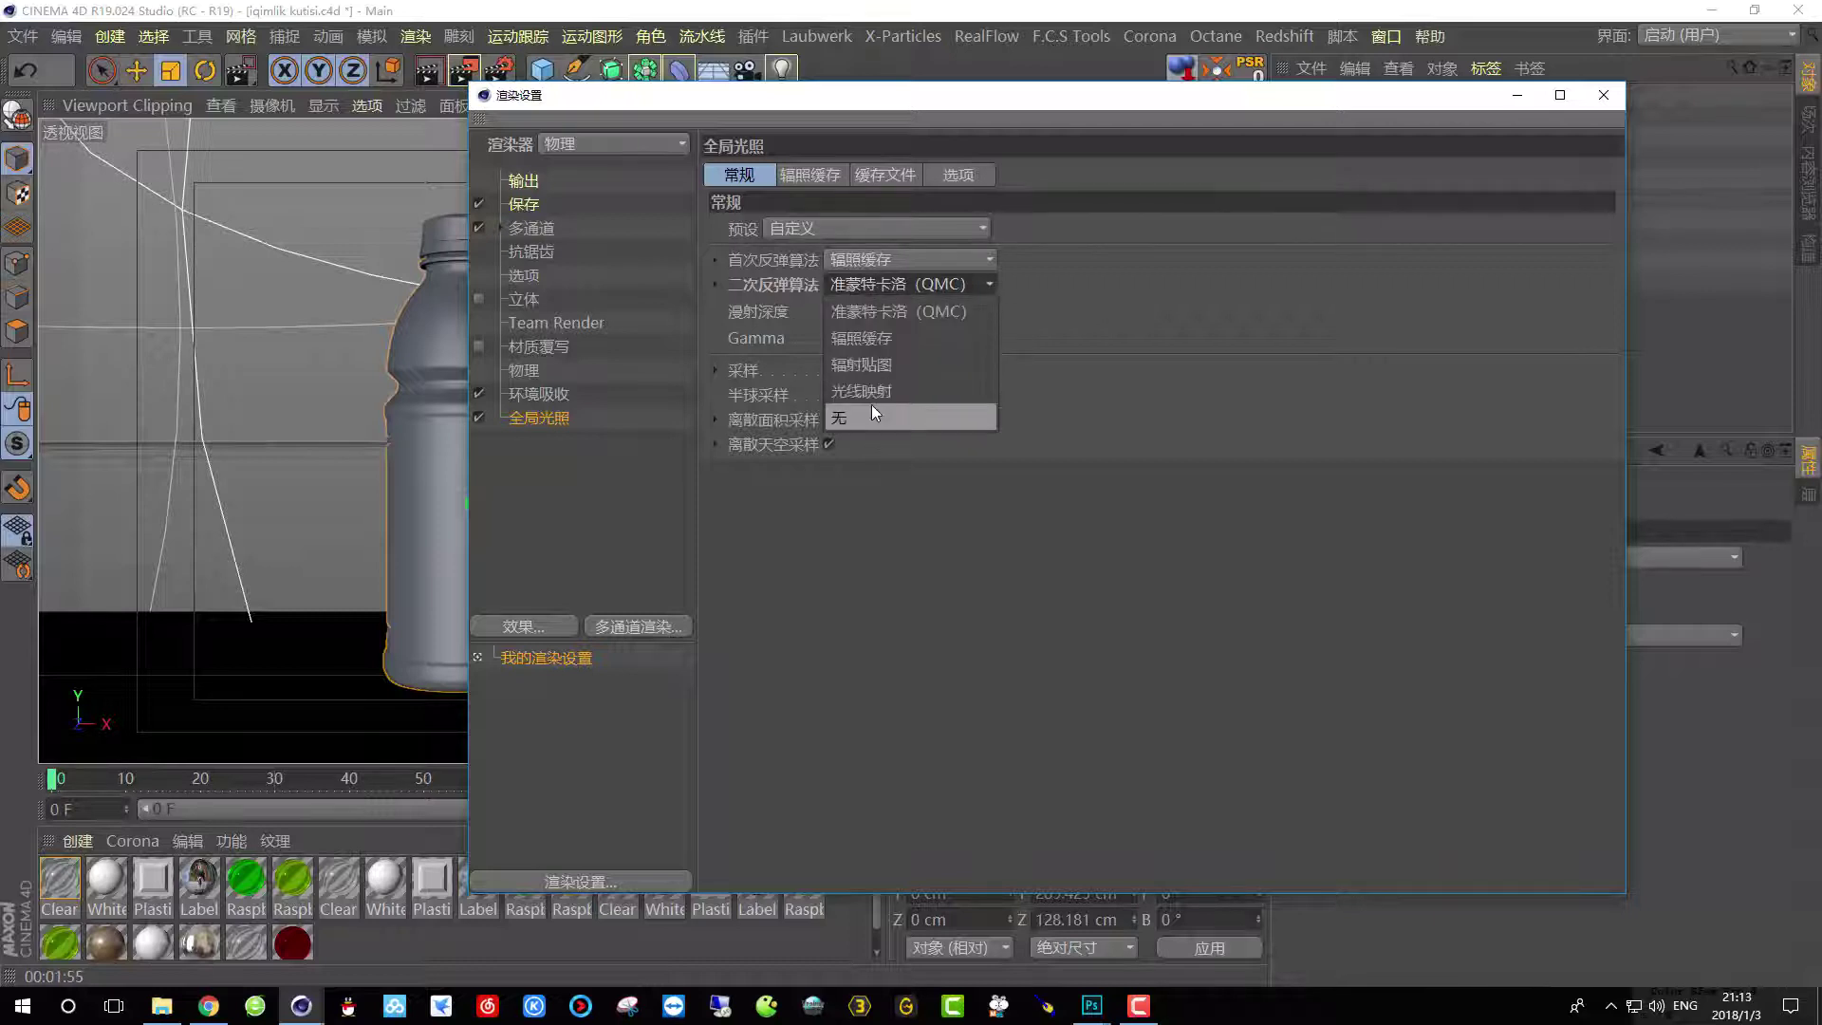
left_click(867, 338)
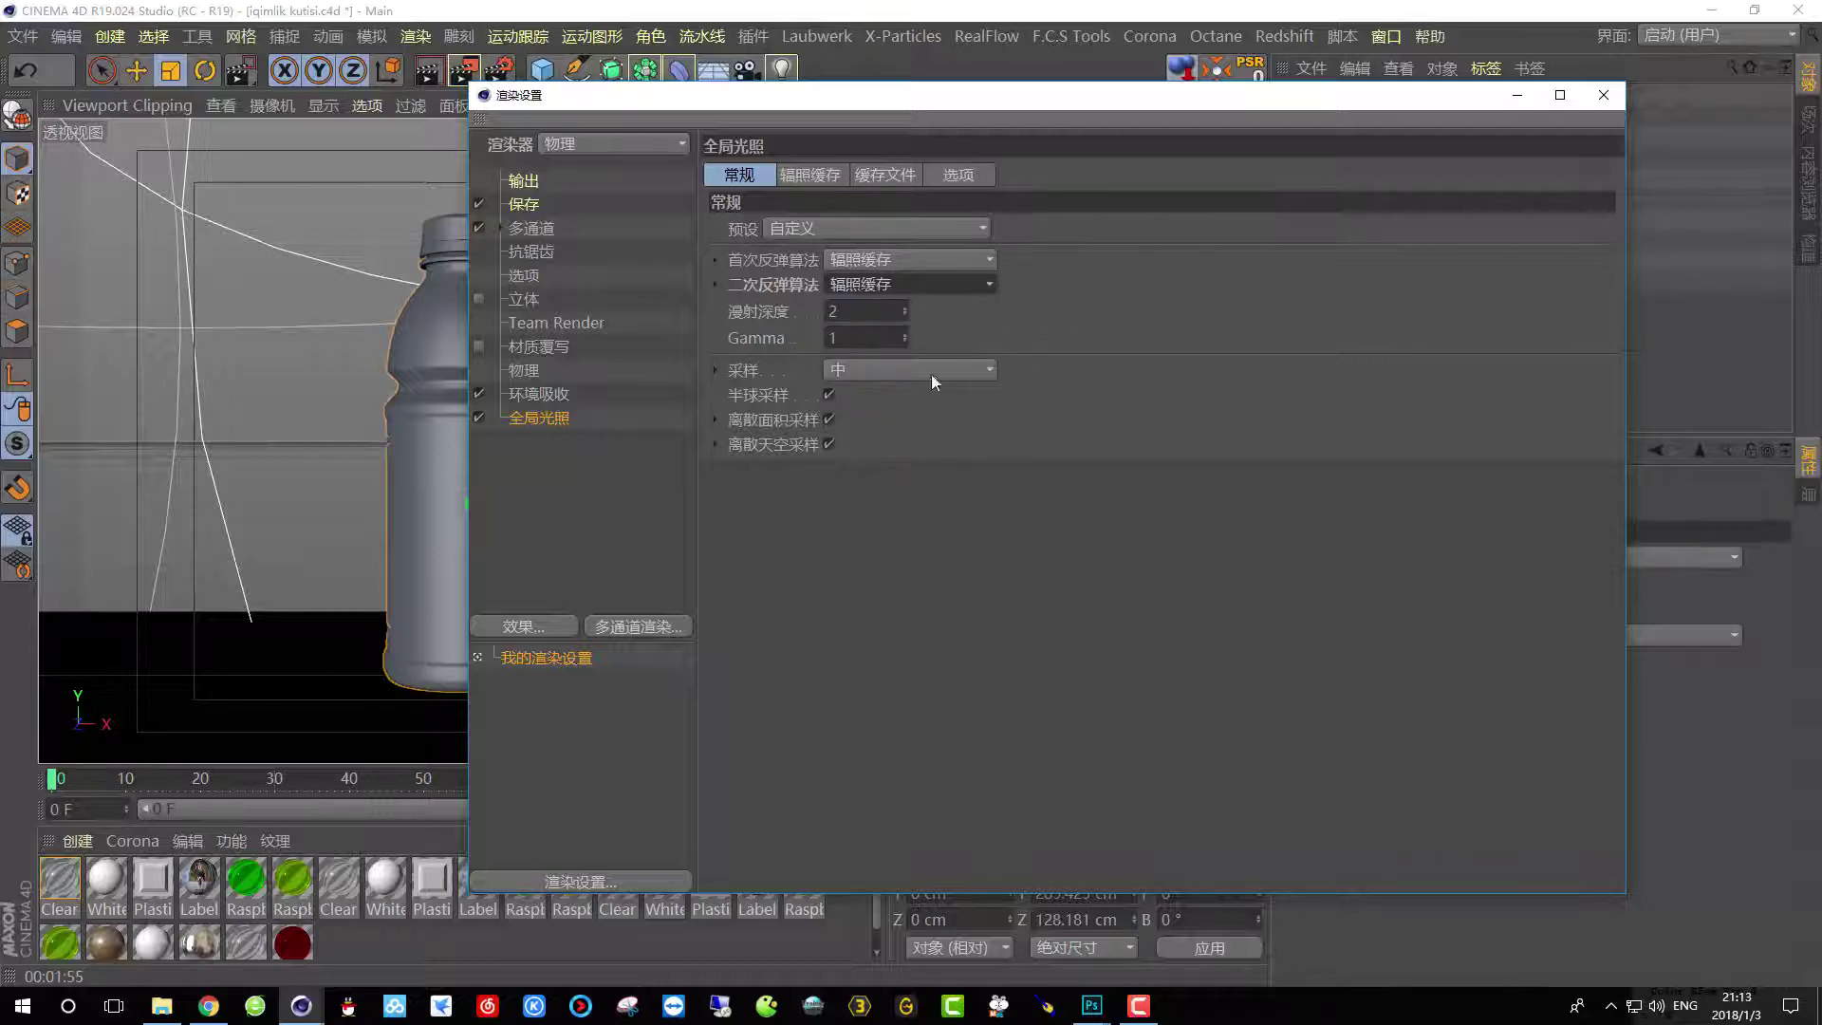
left_click(805, 229)
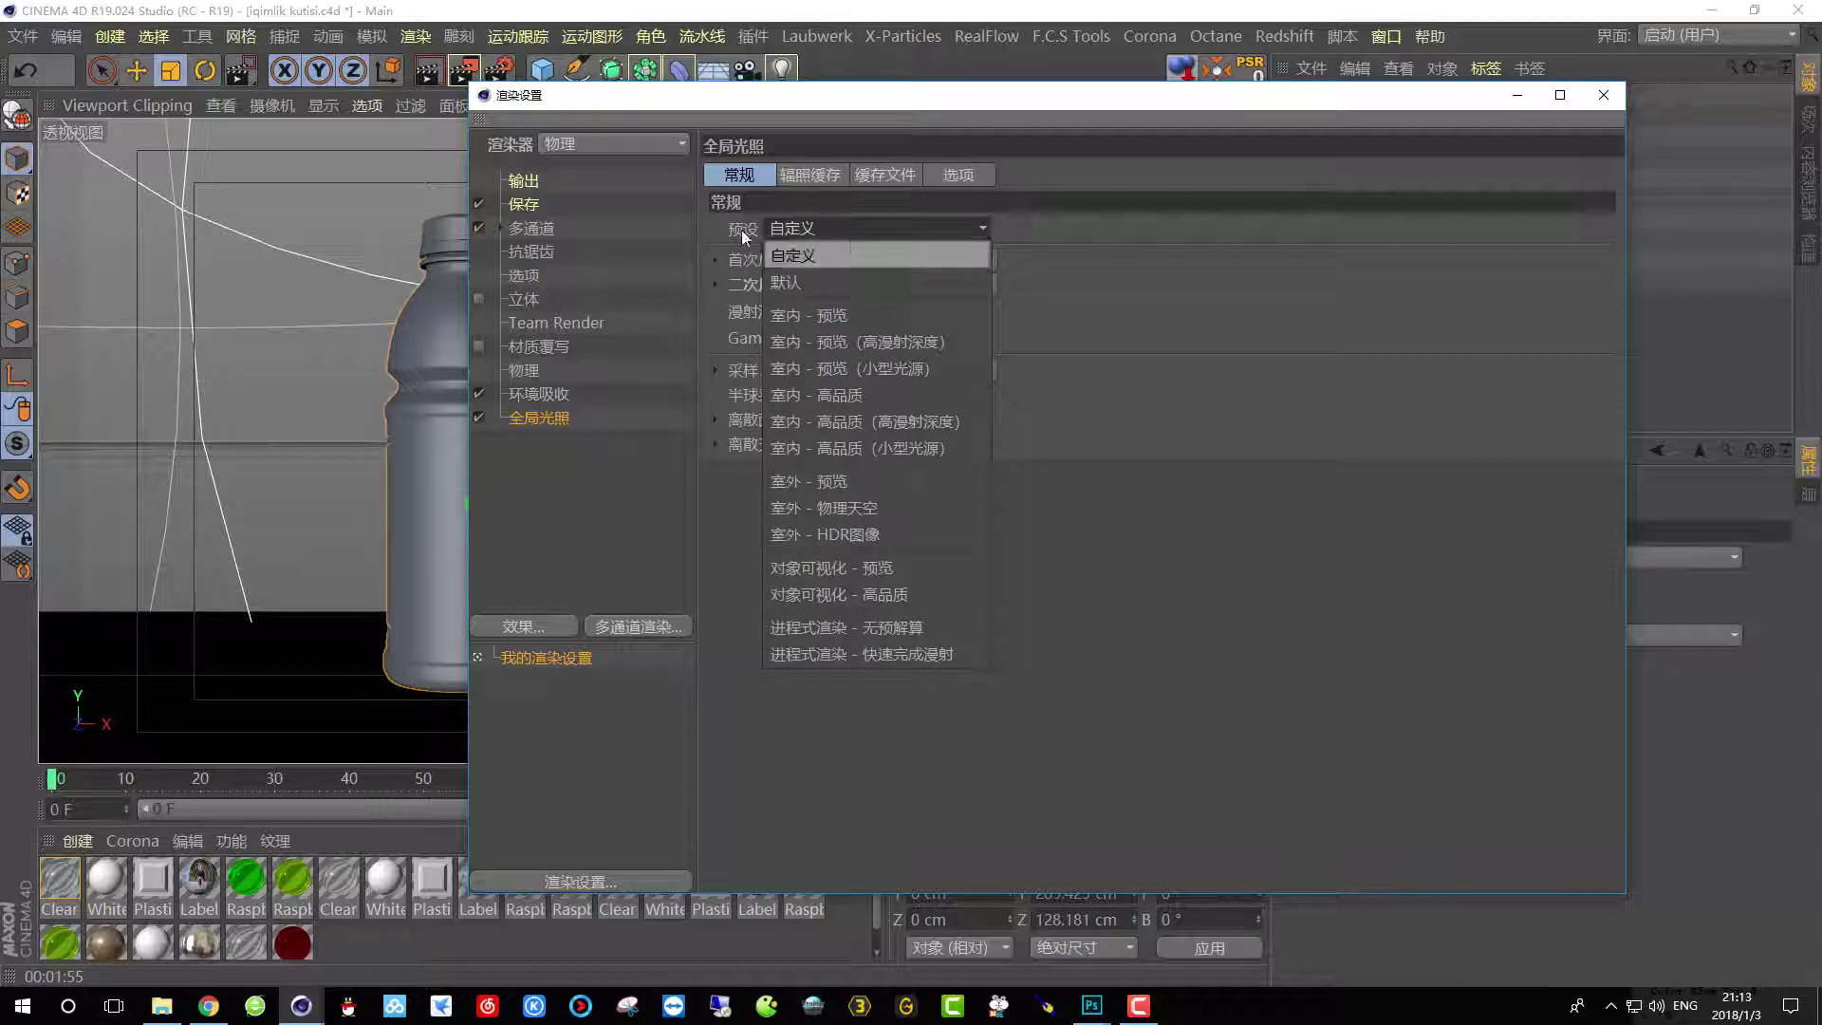
left_click(1088, 247)
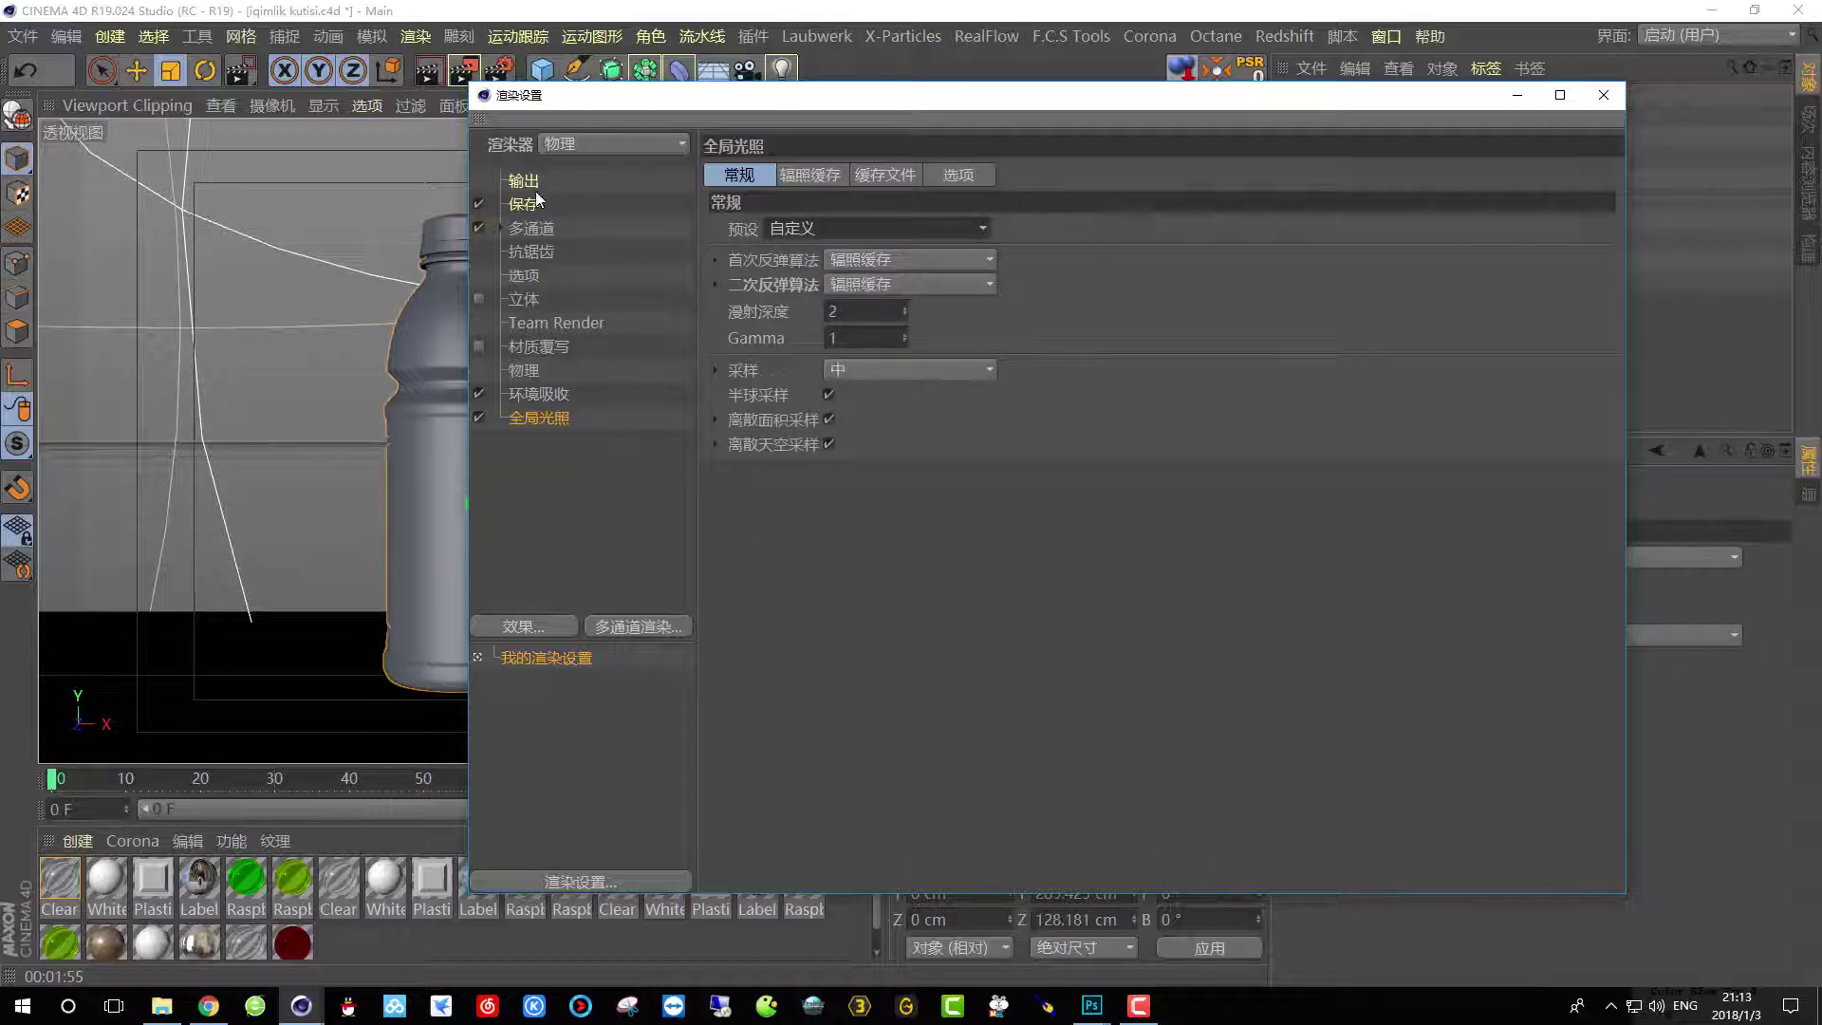
Expand the 多通道 (multi-pass) entry in the render settings, and switch to Photoshop to open Bottles.psd.
left_click(544, 228)
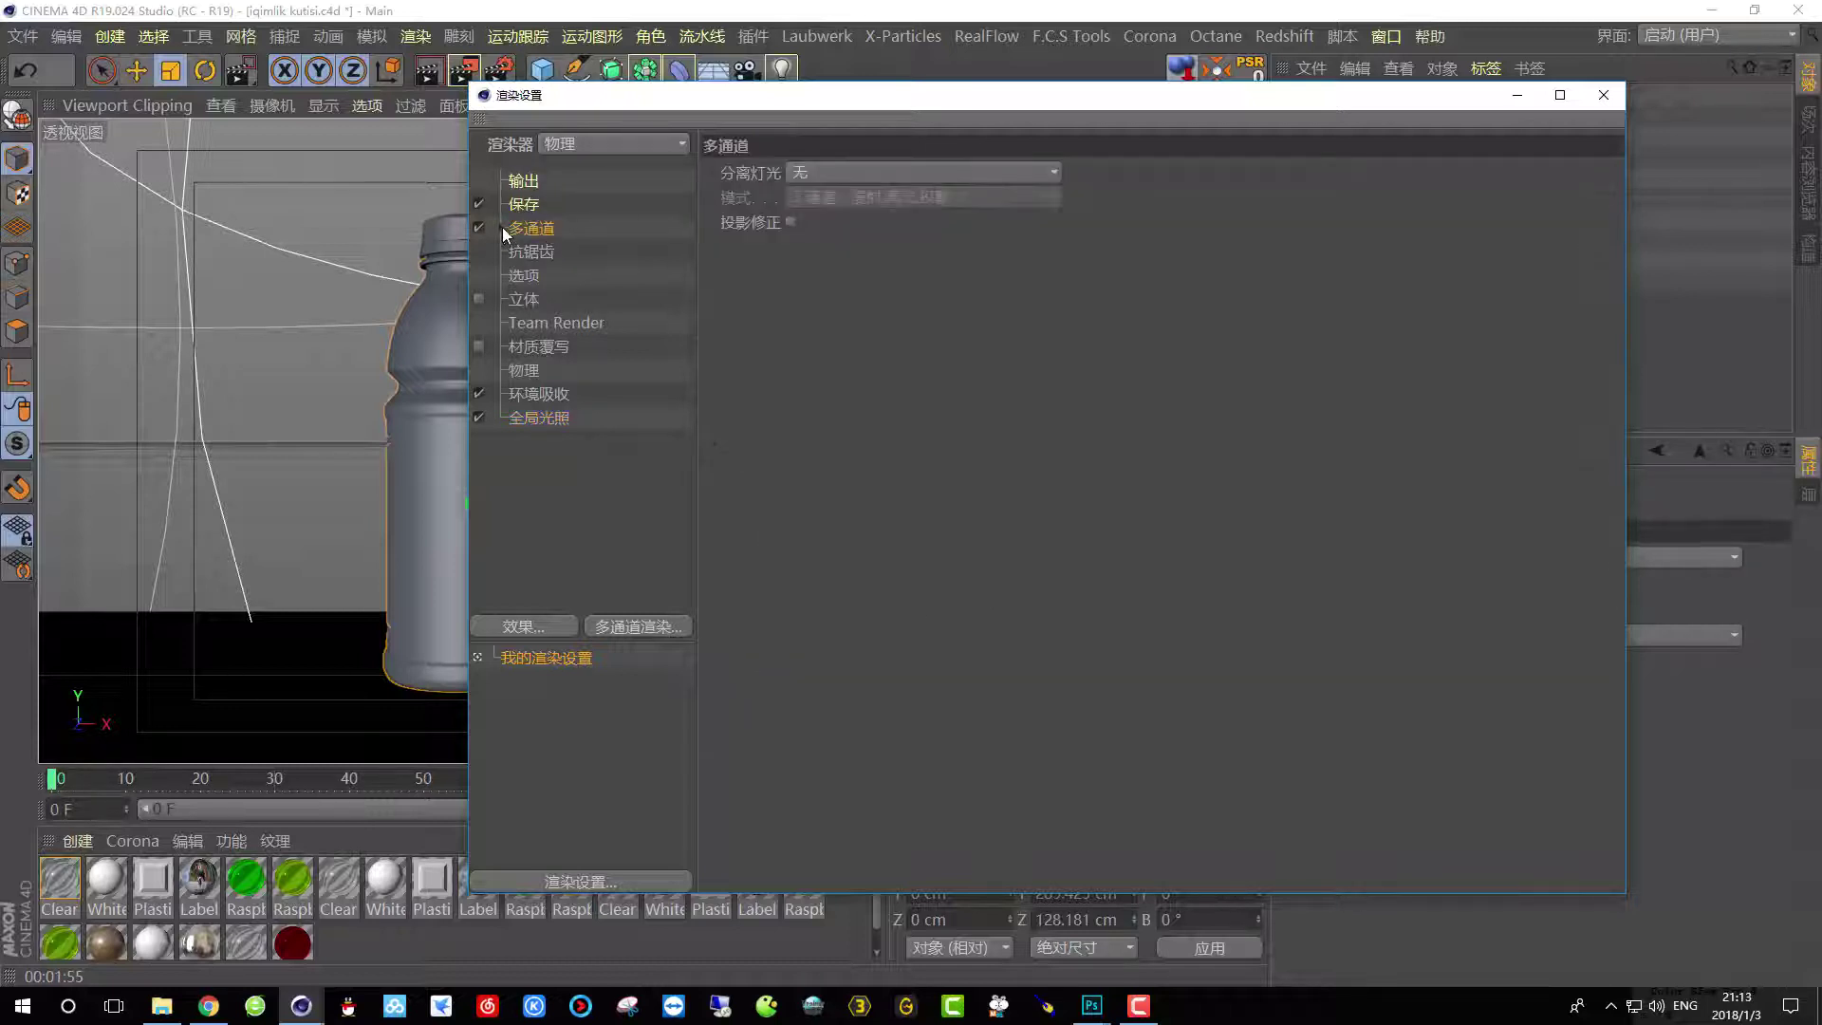
left_click(499, 227)
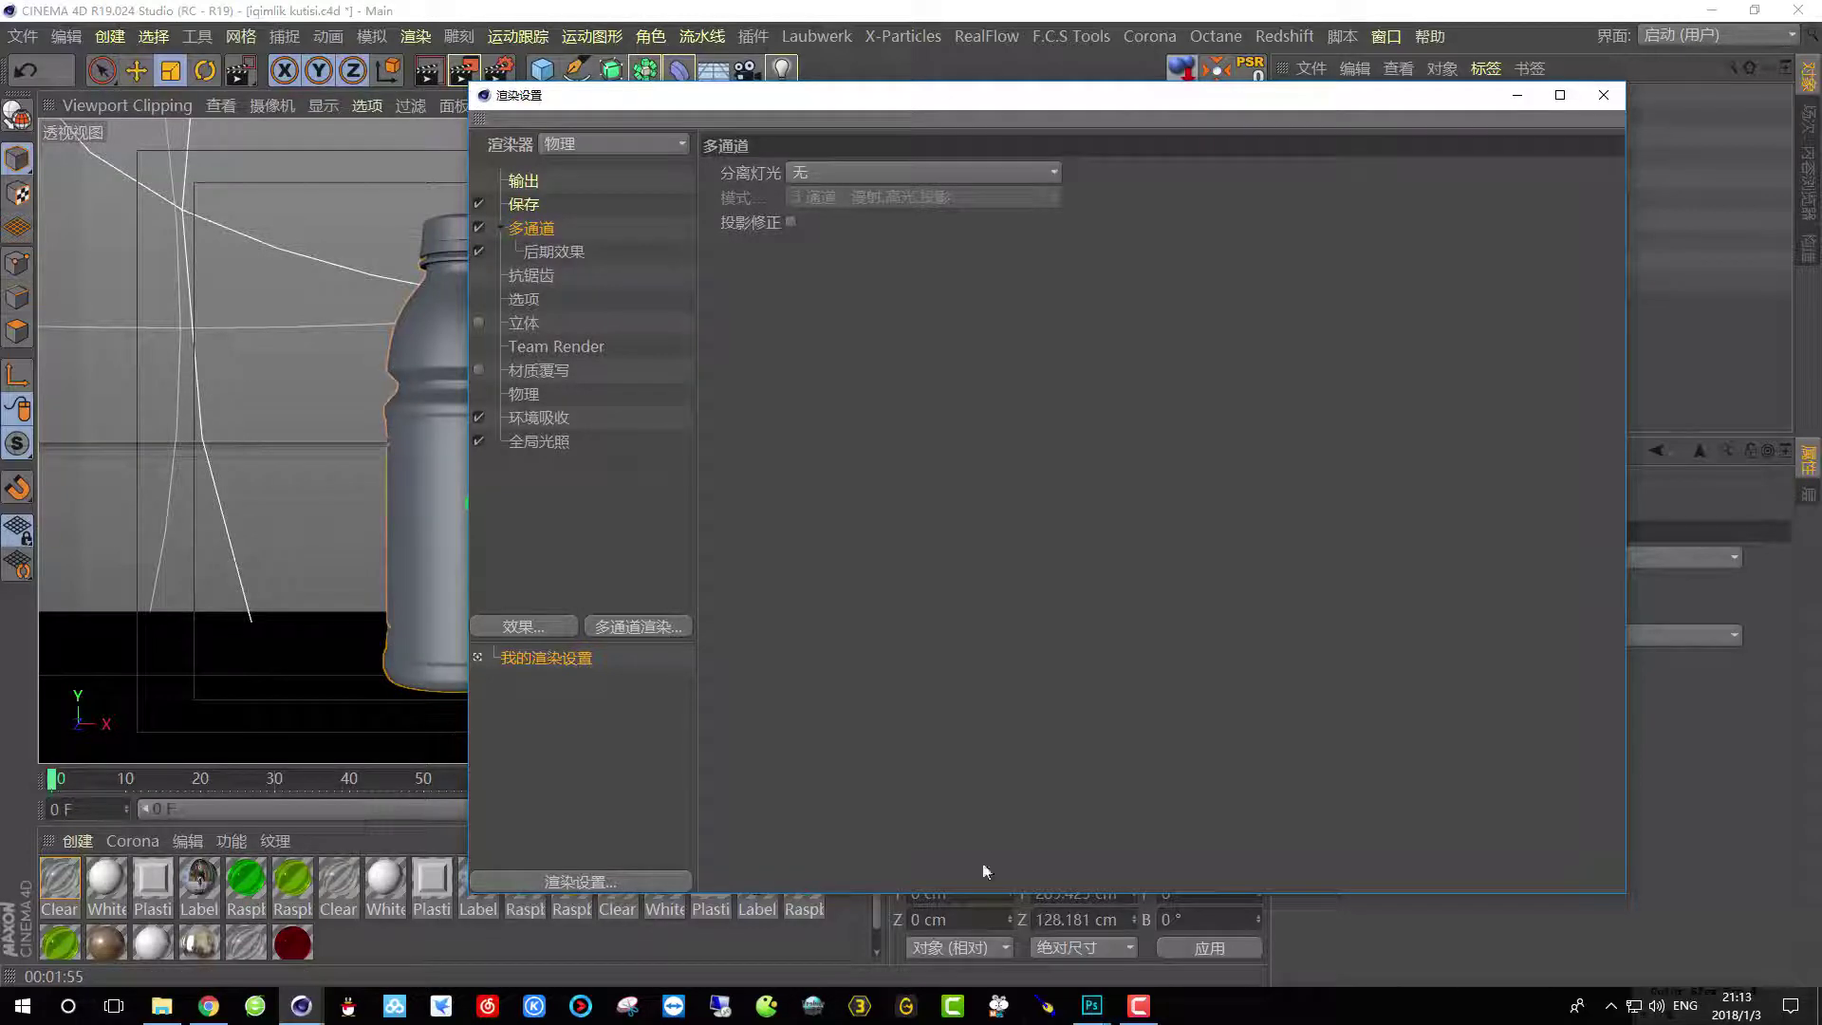
left_click(1093, 1018)
left_click(1063, 948)
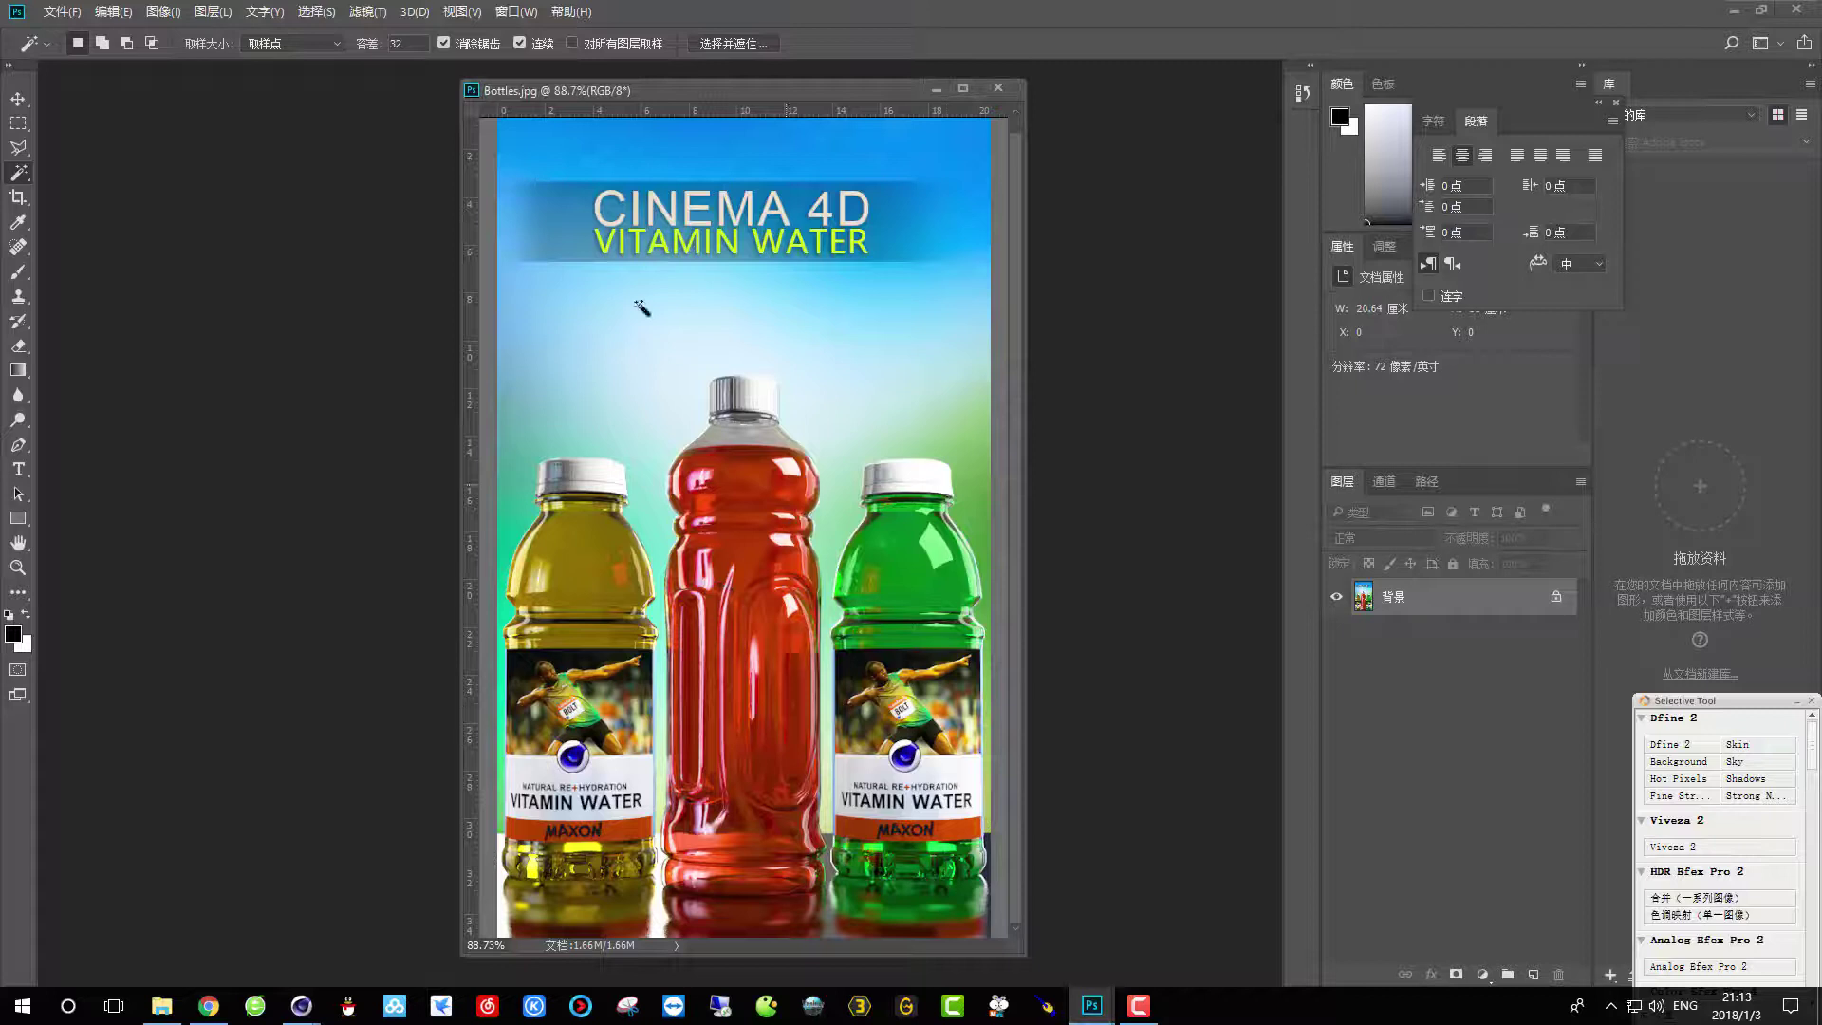
double_click(173, 188)
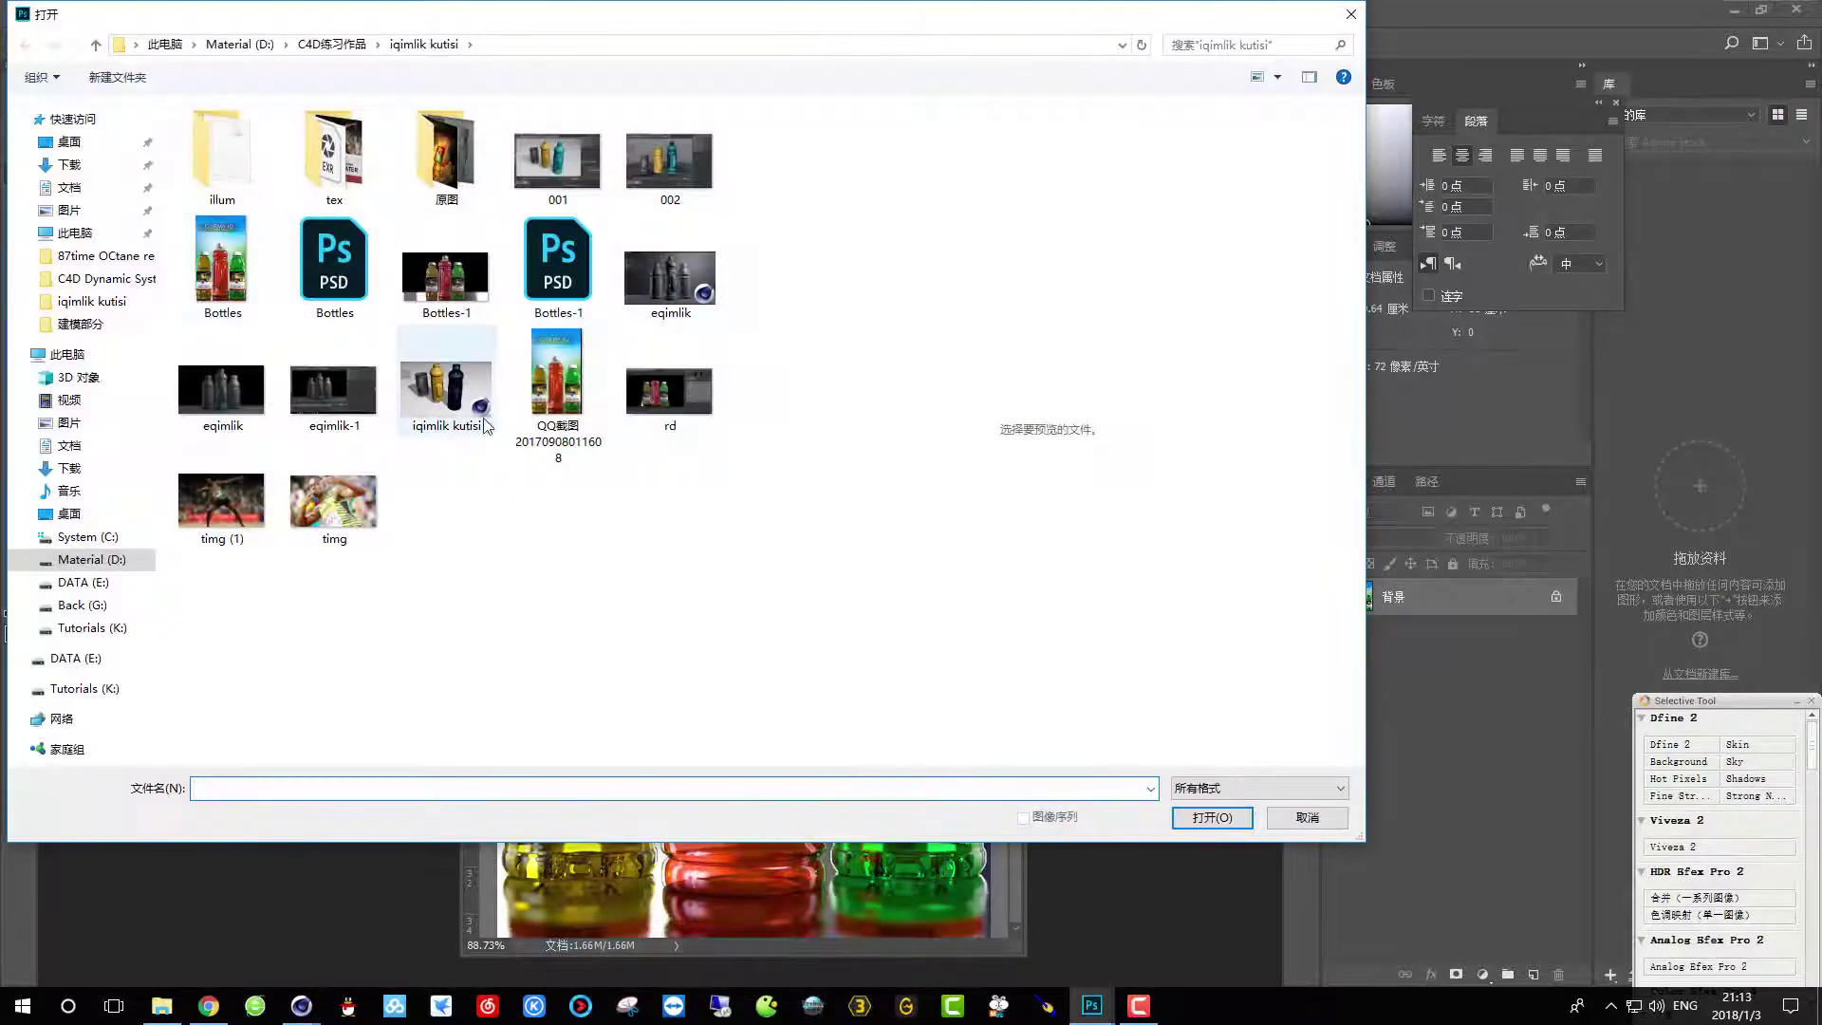
double_click(310, 259)
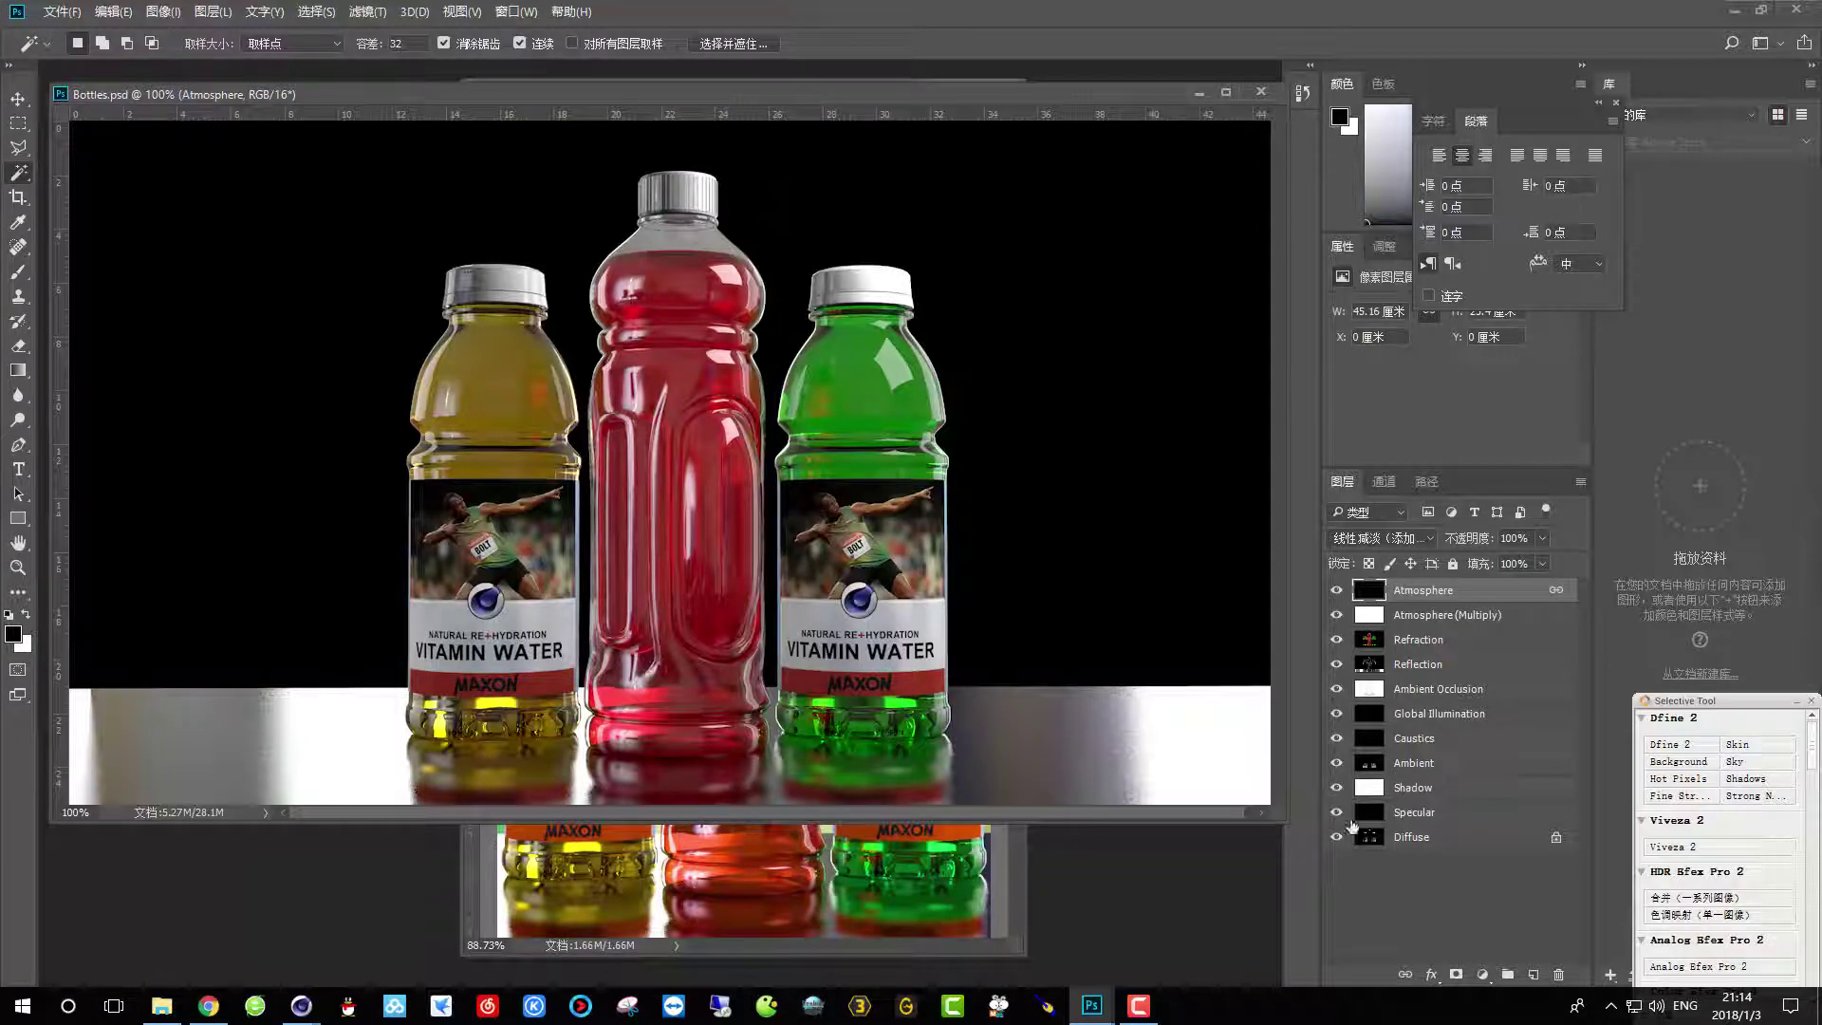
Toggle the visibility of the Reflection and Ambient Occlusion layers off and on, and close Bottles.psd without saving.
left_click(1336, 667)
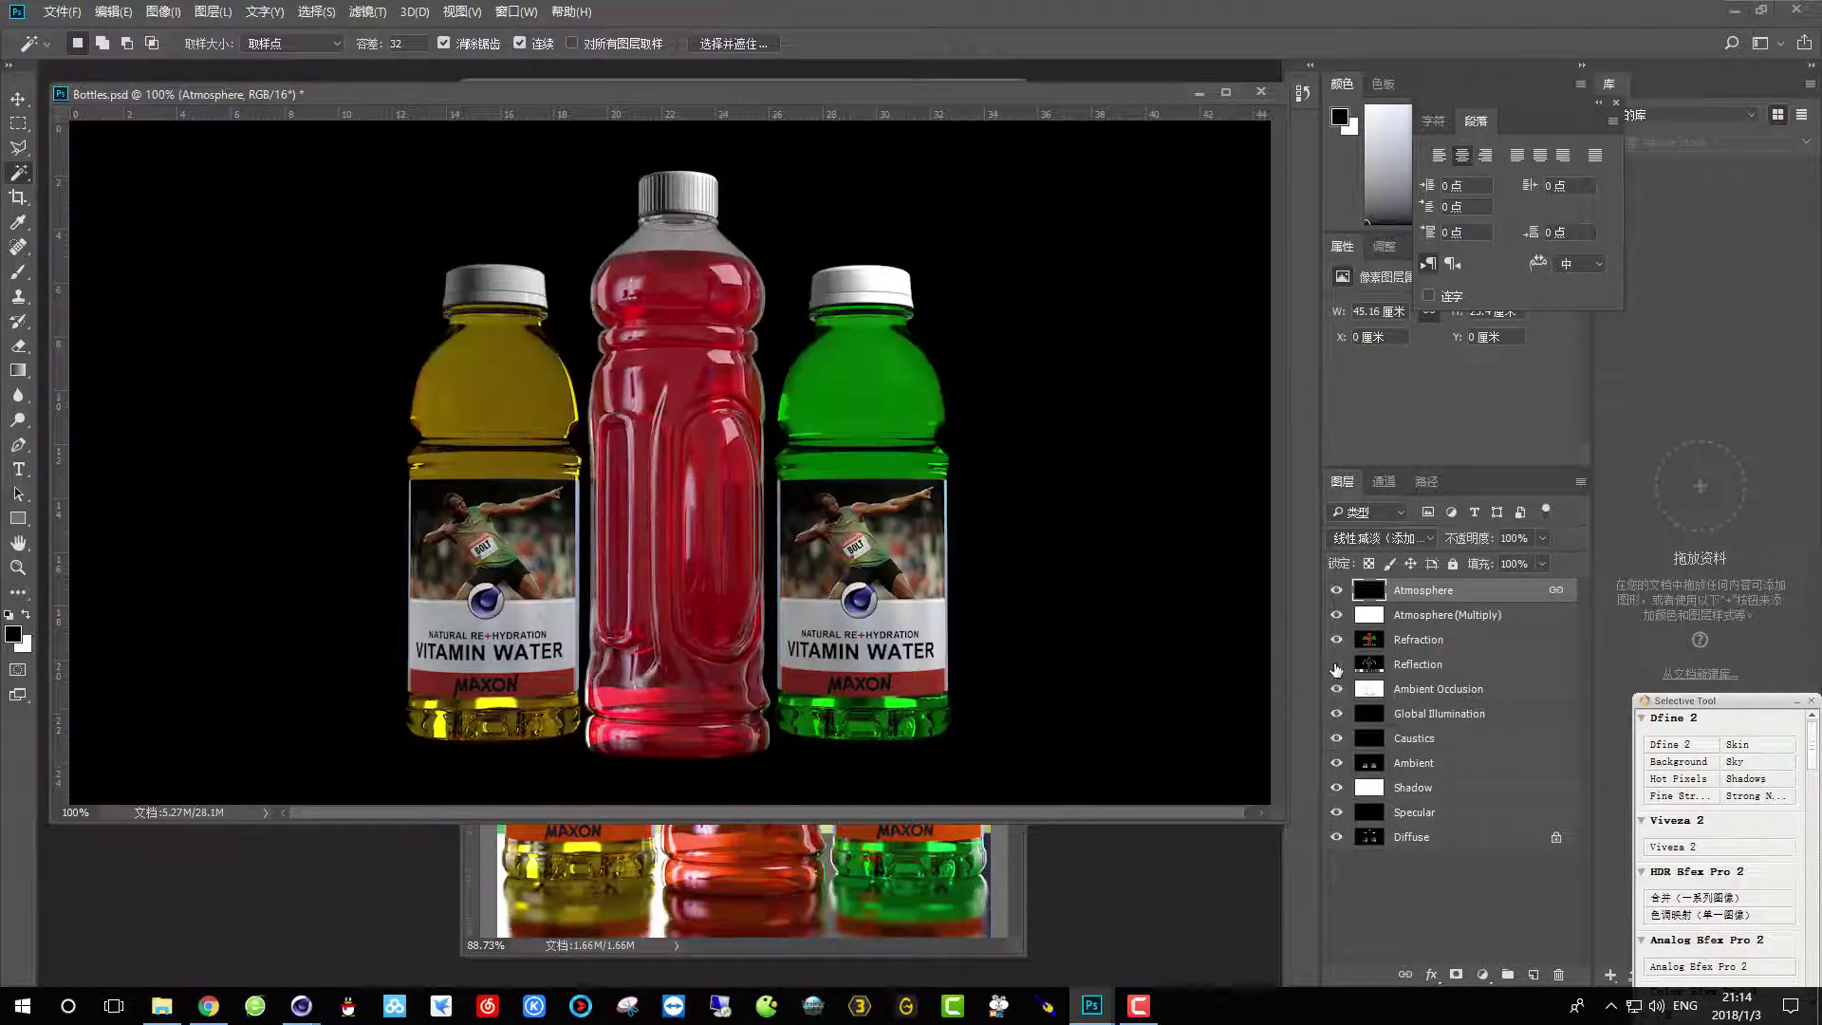
left_click(1337, 666)
left_click(1336, 690)
left_click(1336, 690)
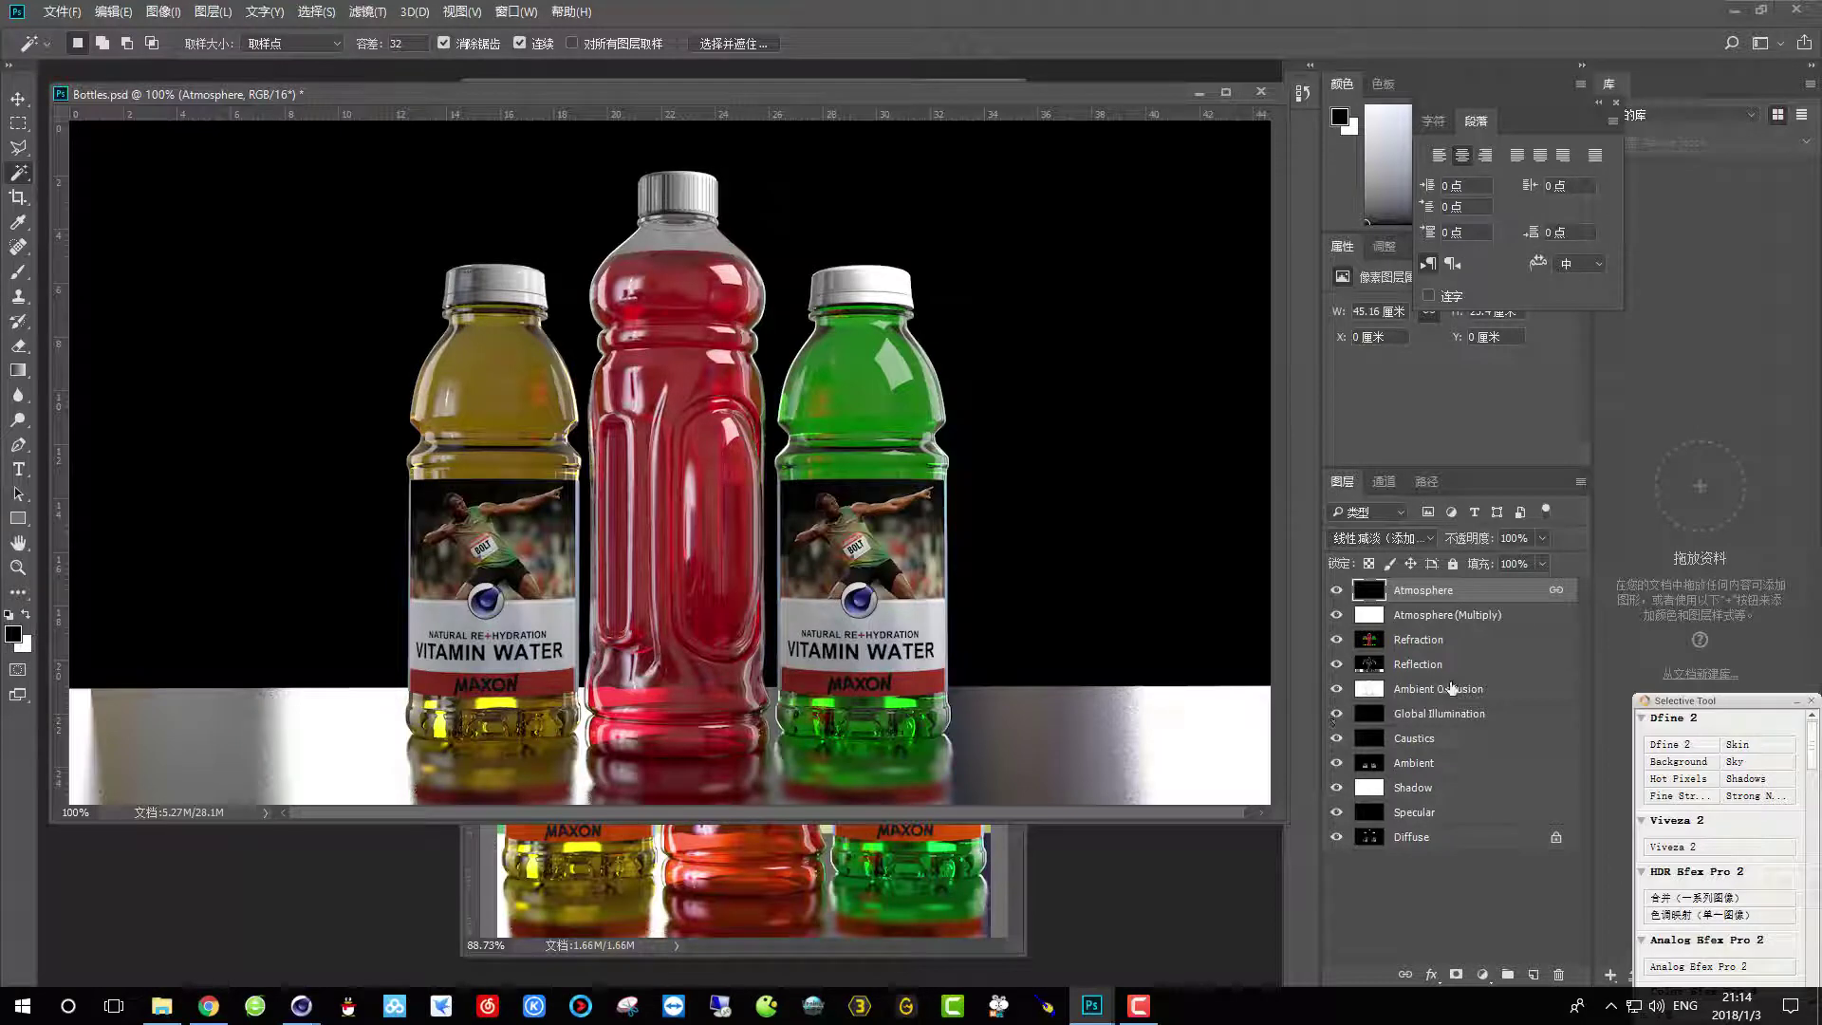
left_click(1261, 92)
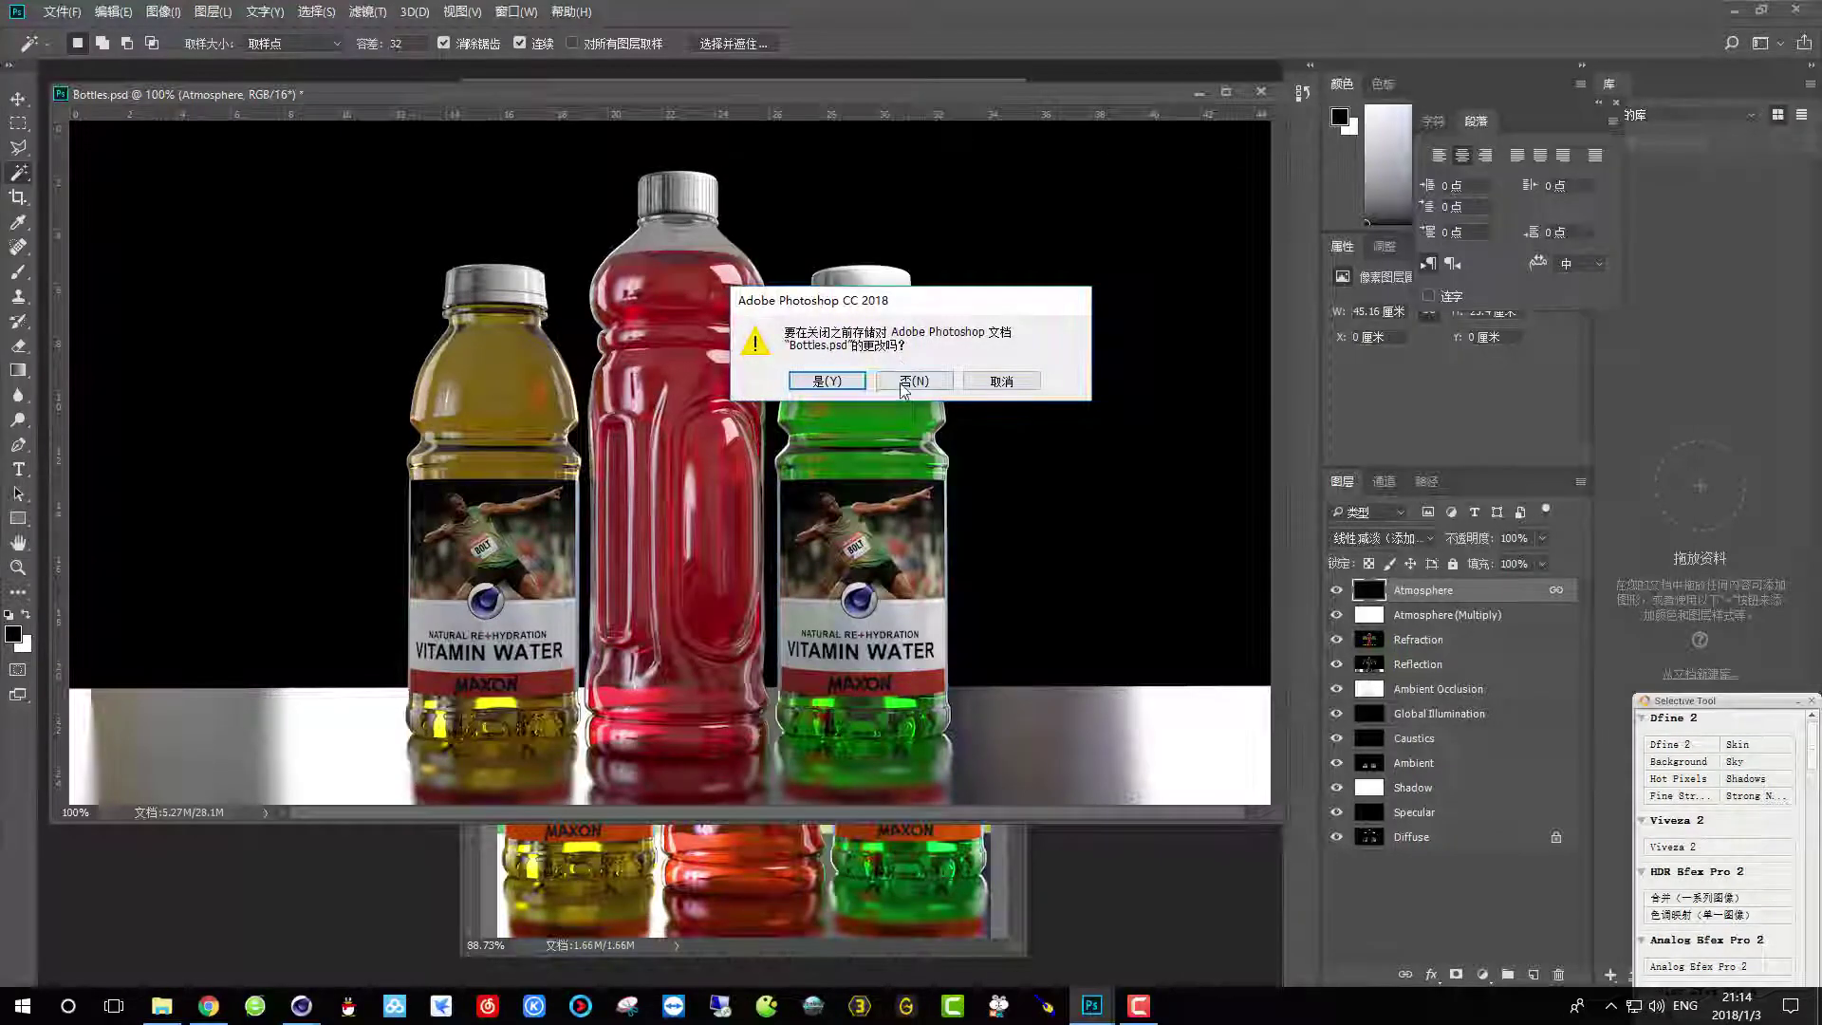
left_click(924, 393)
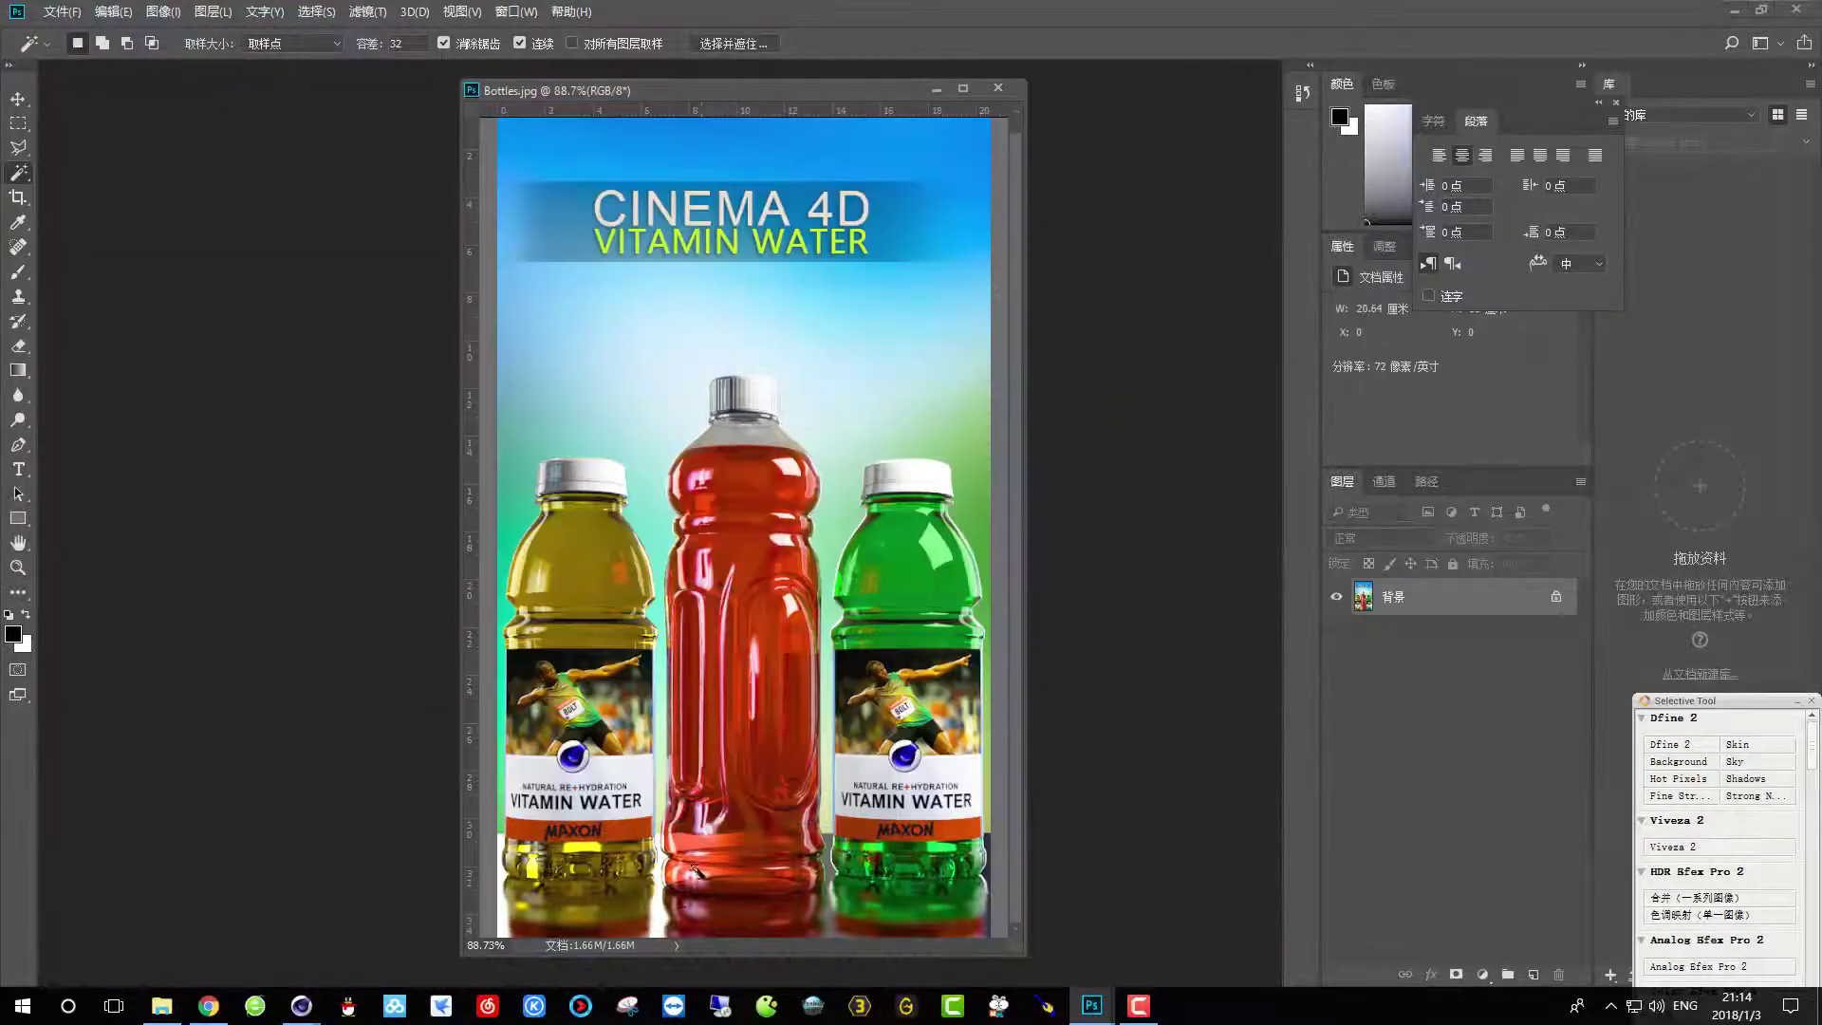
Switch back to Cinema 4D, add the image layers (增加图像图层) to the multi-pass rendering and select the 大气 pass.
left_click(317, 1014)
left_click(217, 925)
left_click_drag(765, 98, 782, 102)
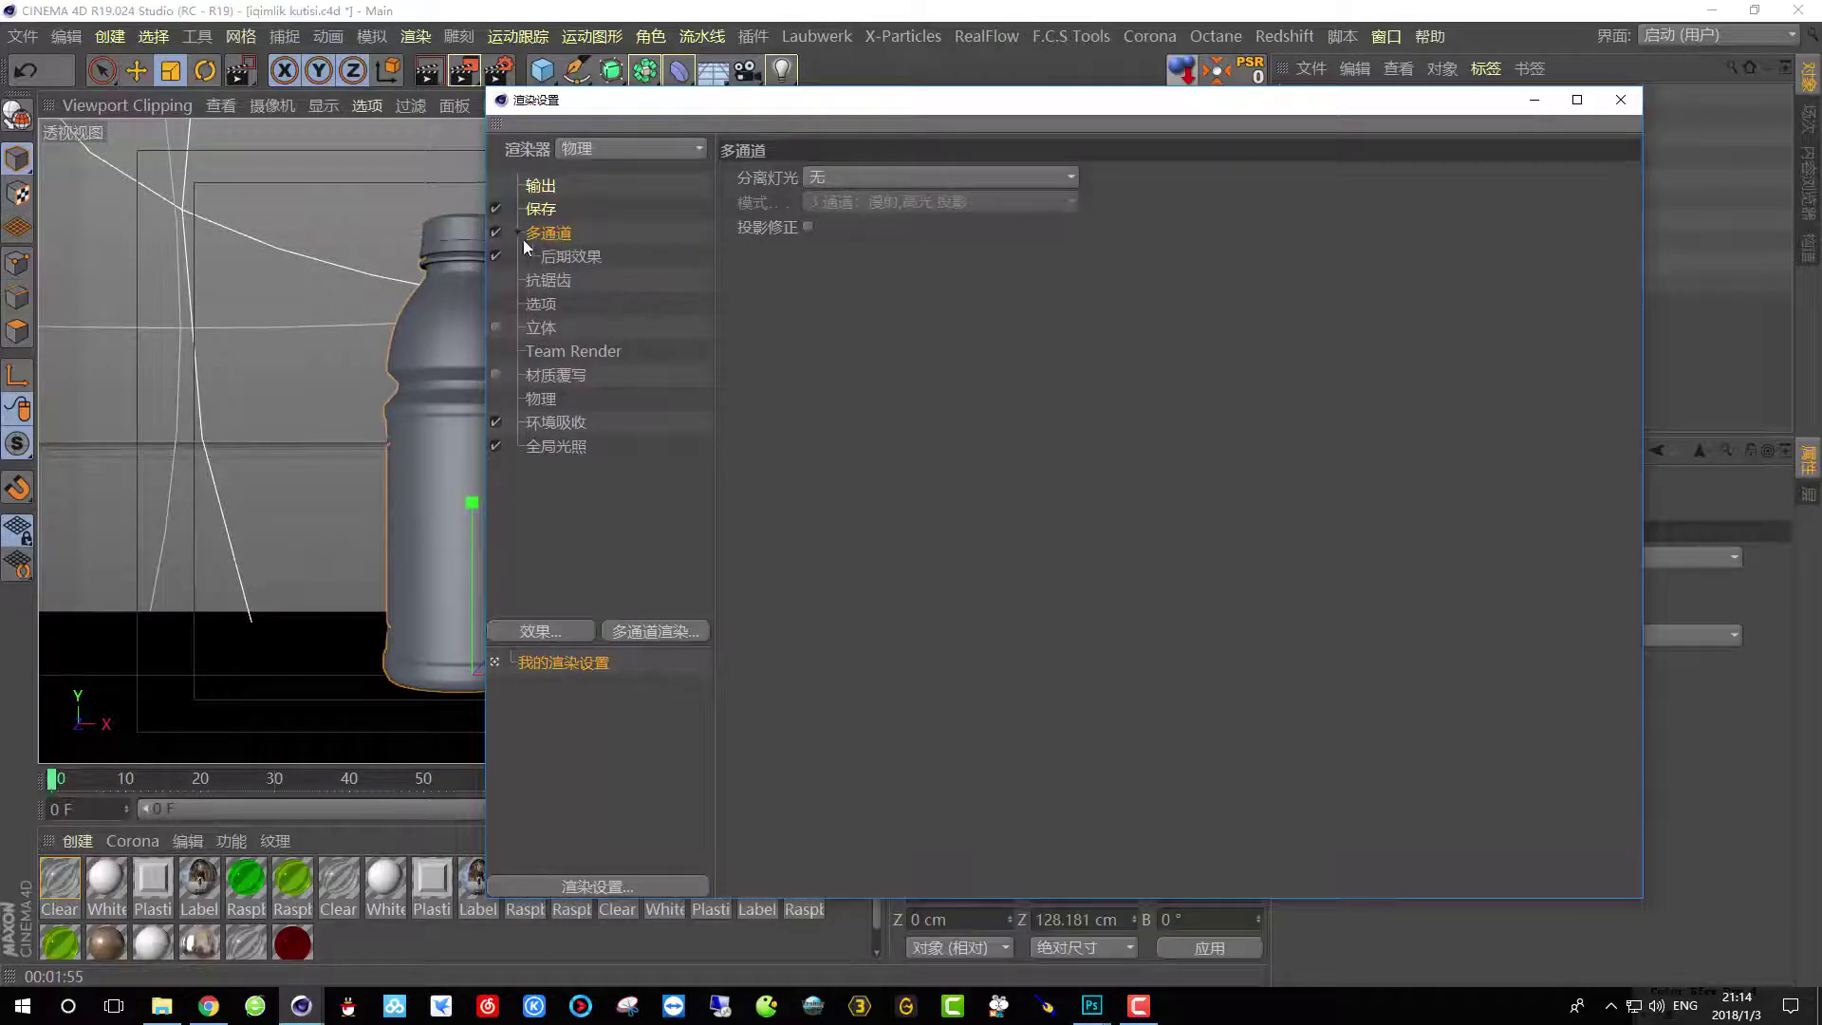
left_click(658, 629)
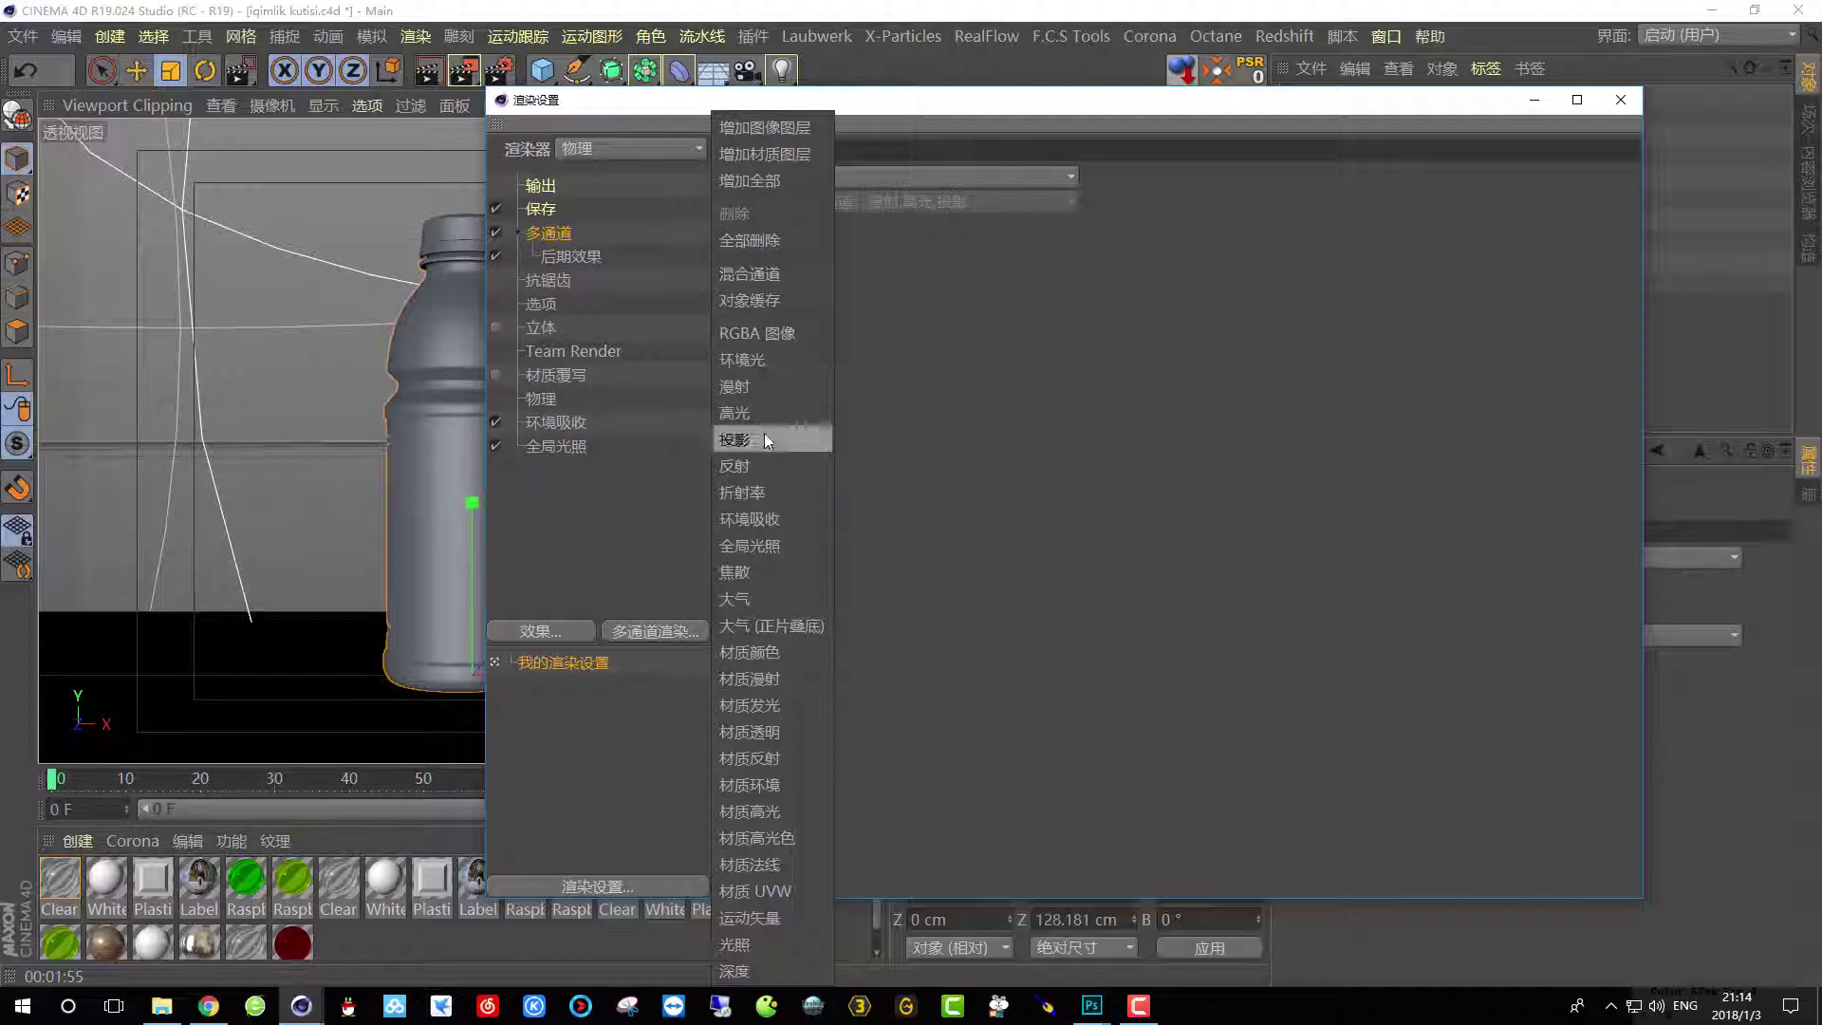
left_click(765, 127)
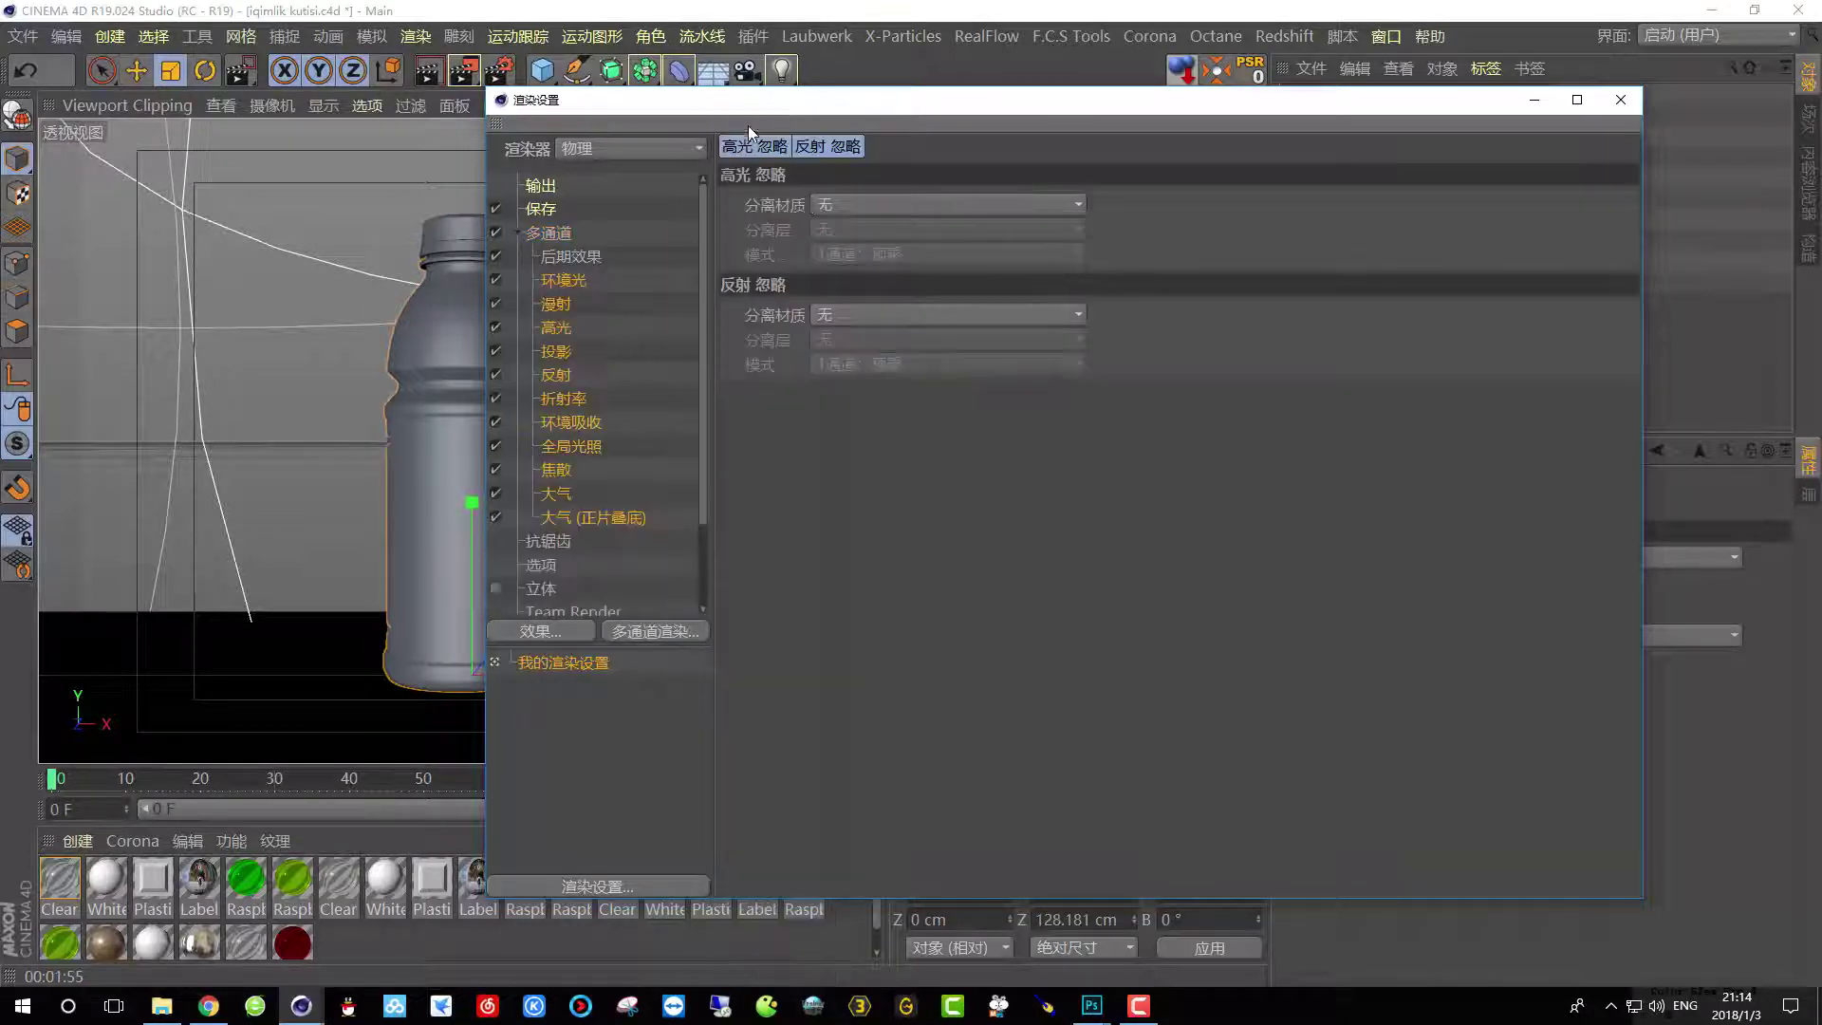
left_click(560, 495)
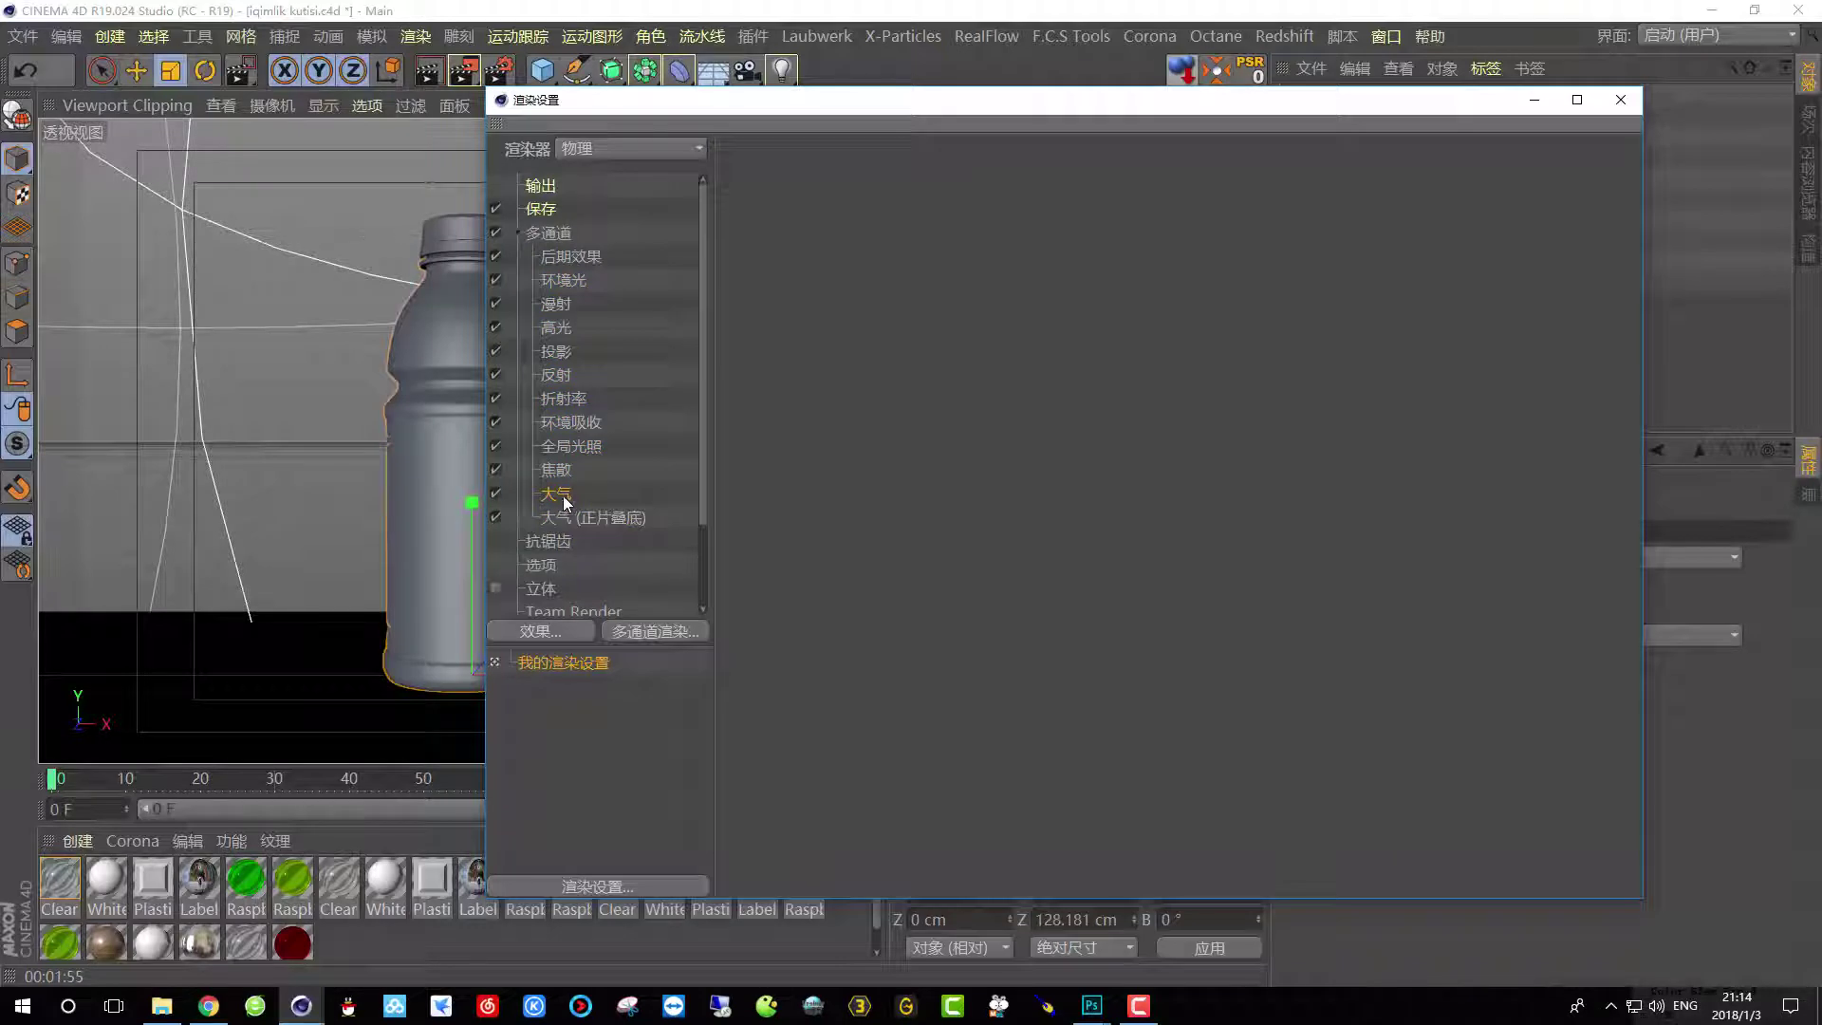
Remove the 大气 and 大气 (正片叠底) passes, and browse for the regular image's save path to the C4DR19-饮料盒建模教程第1课 folder on drive D.
key("Delete")
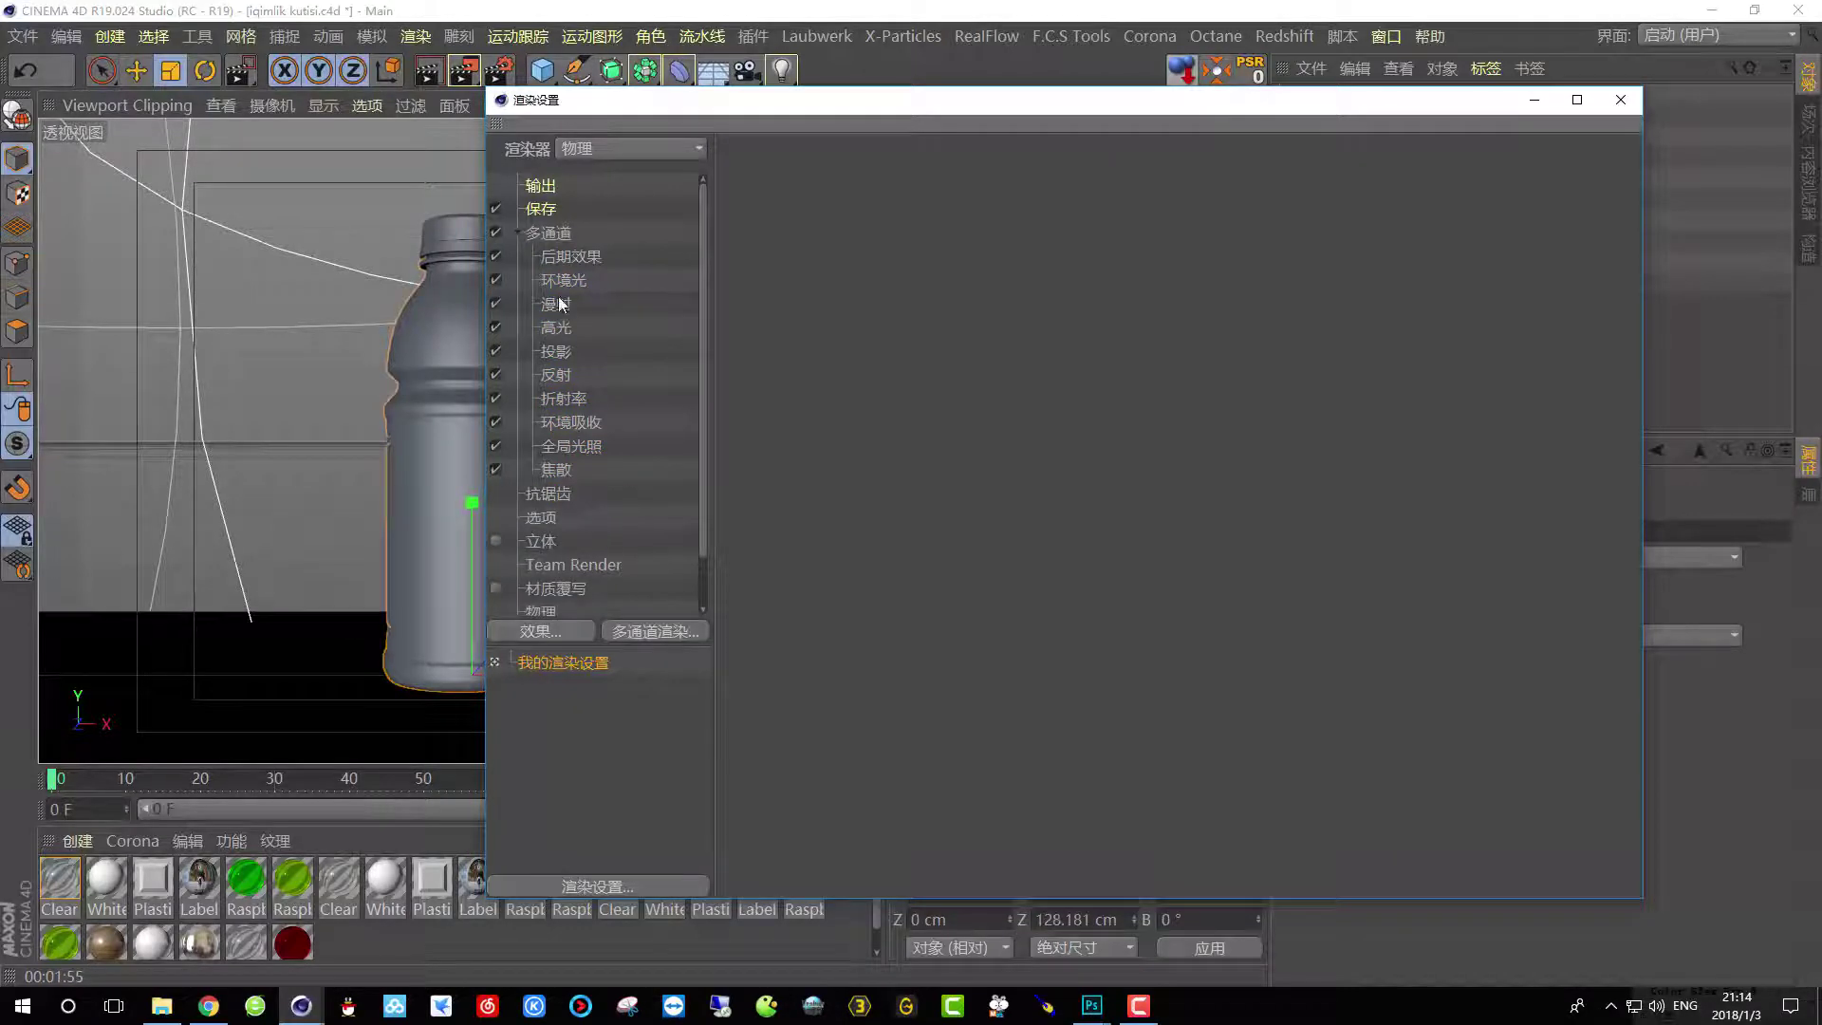
left_click(549, 188)
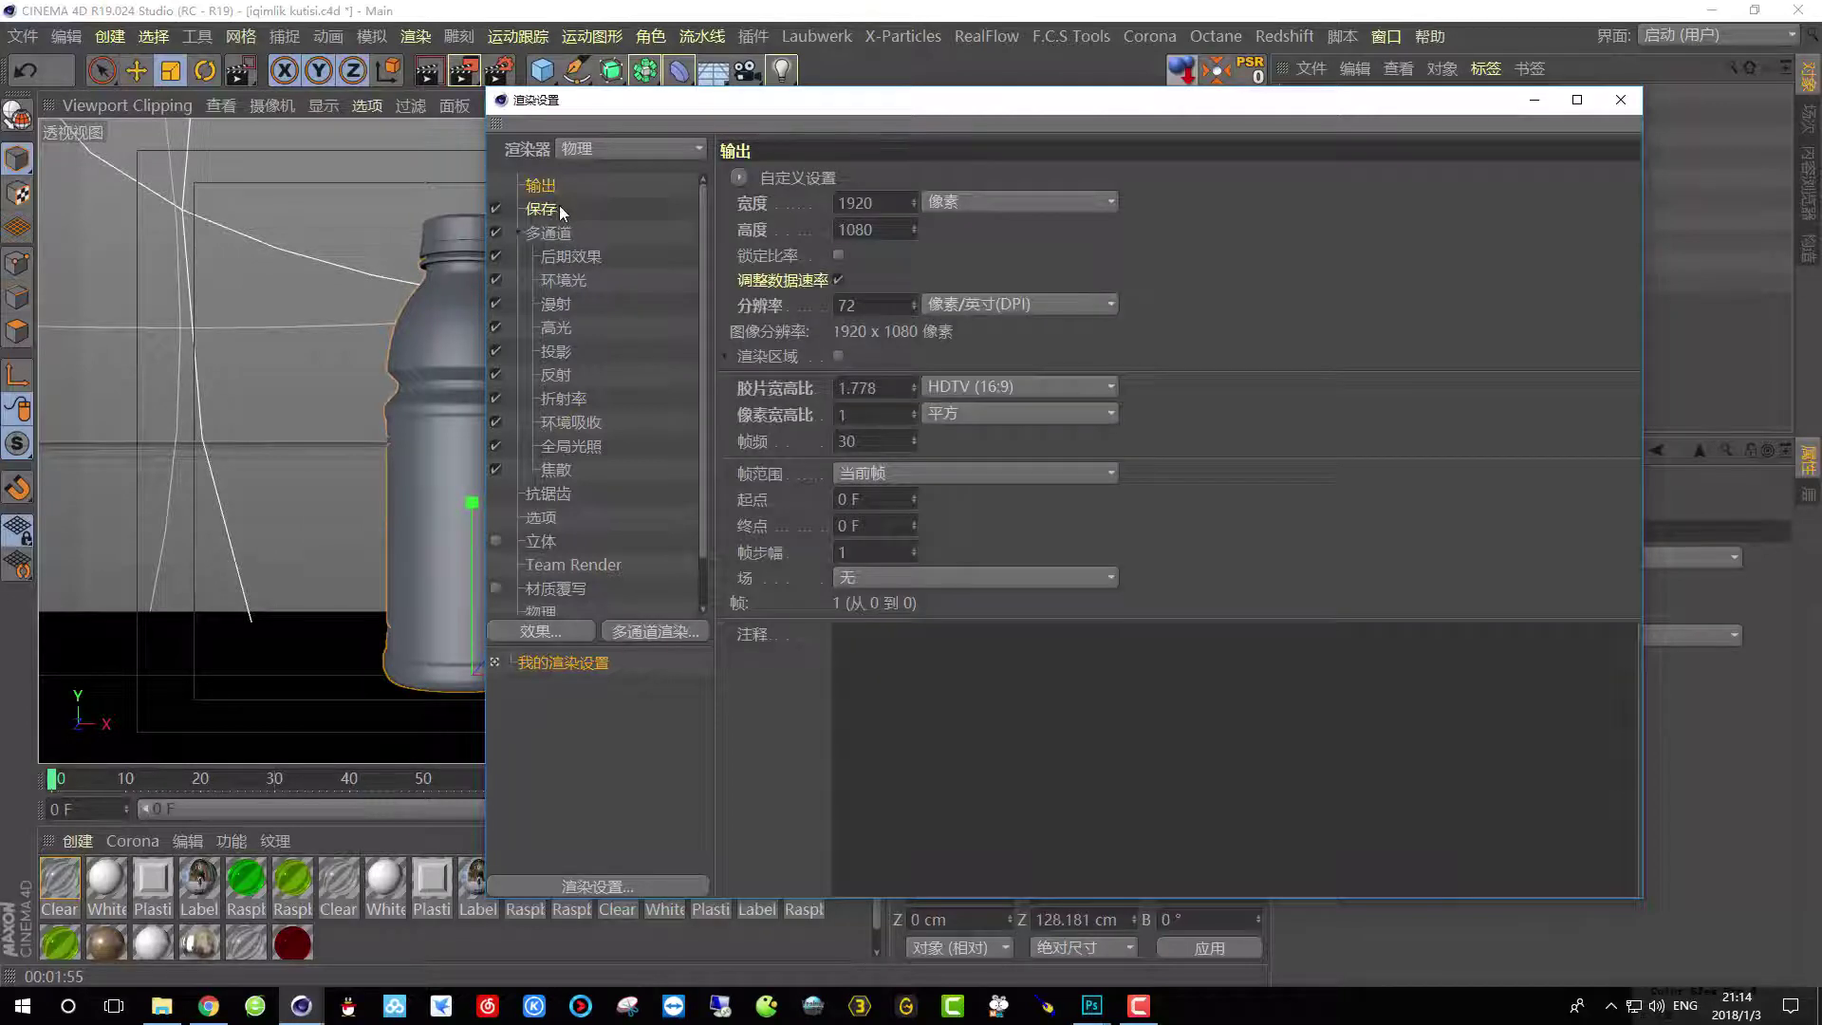
left_click(560, 205)
left_click(1595, 227)
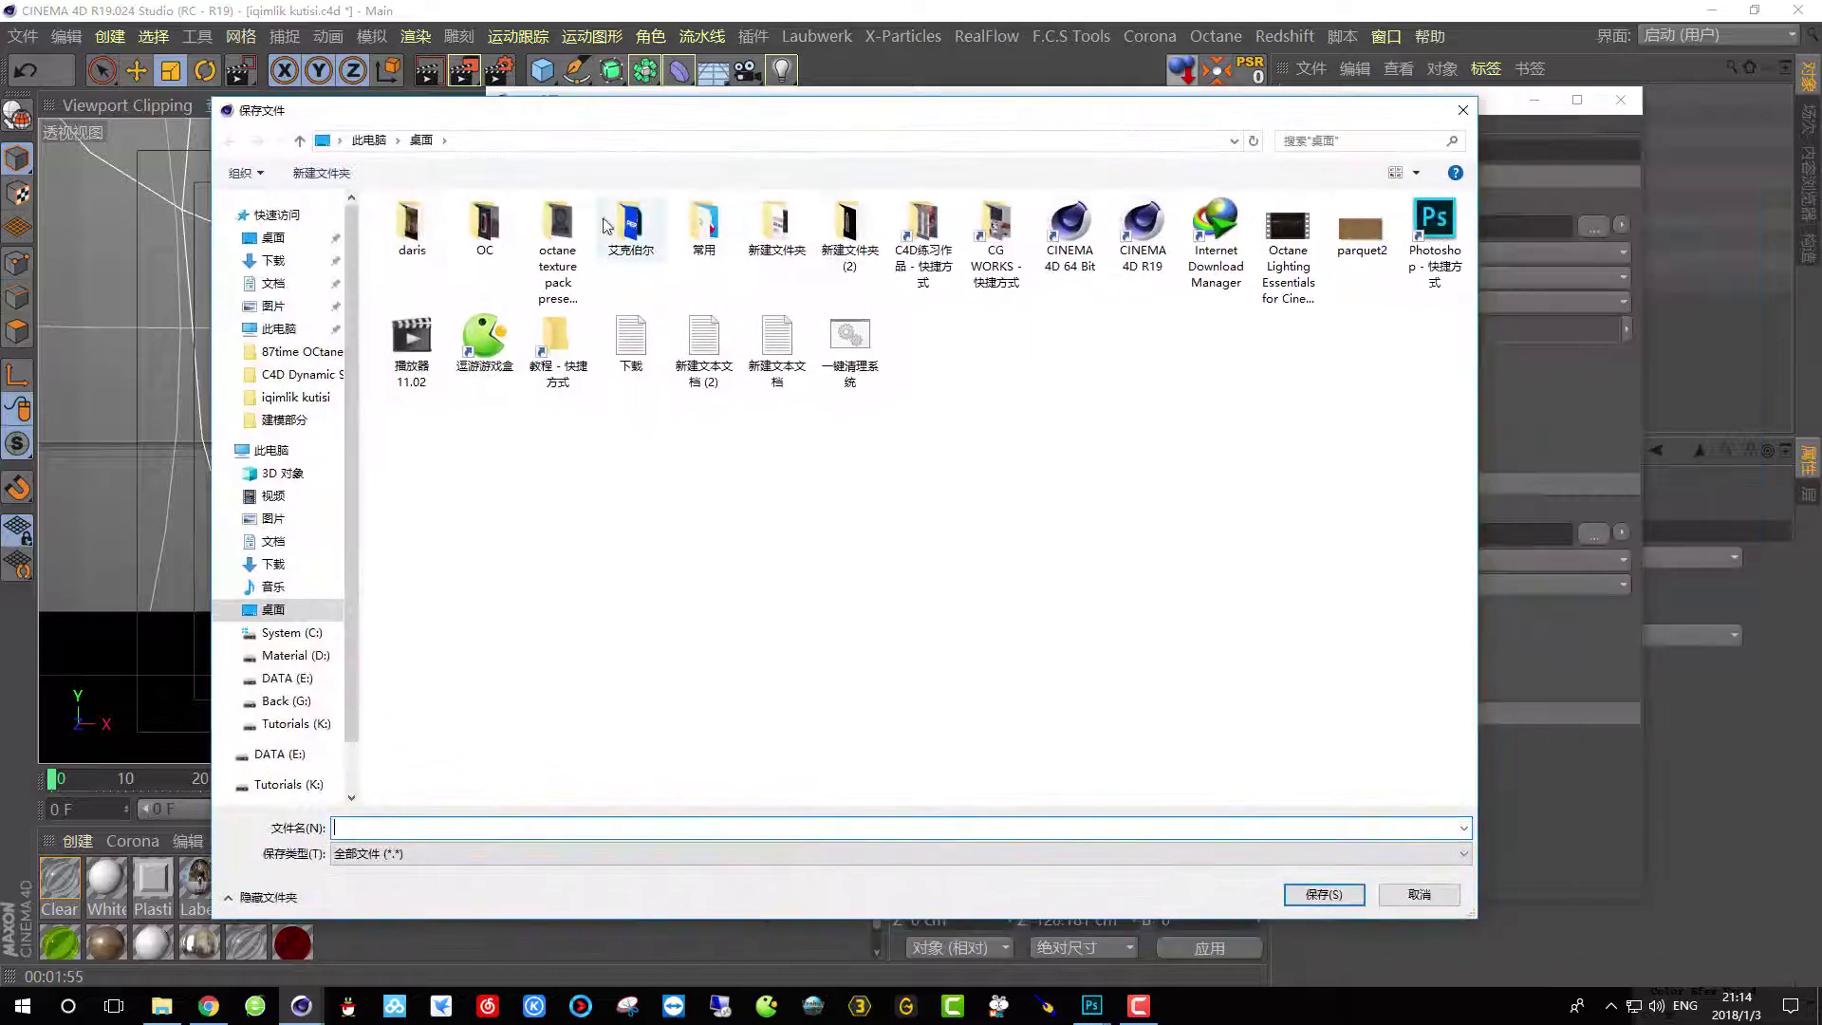
left_click(294, 657)
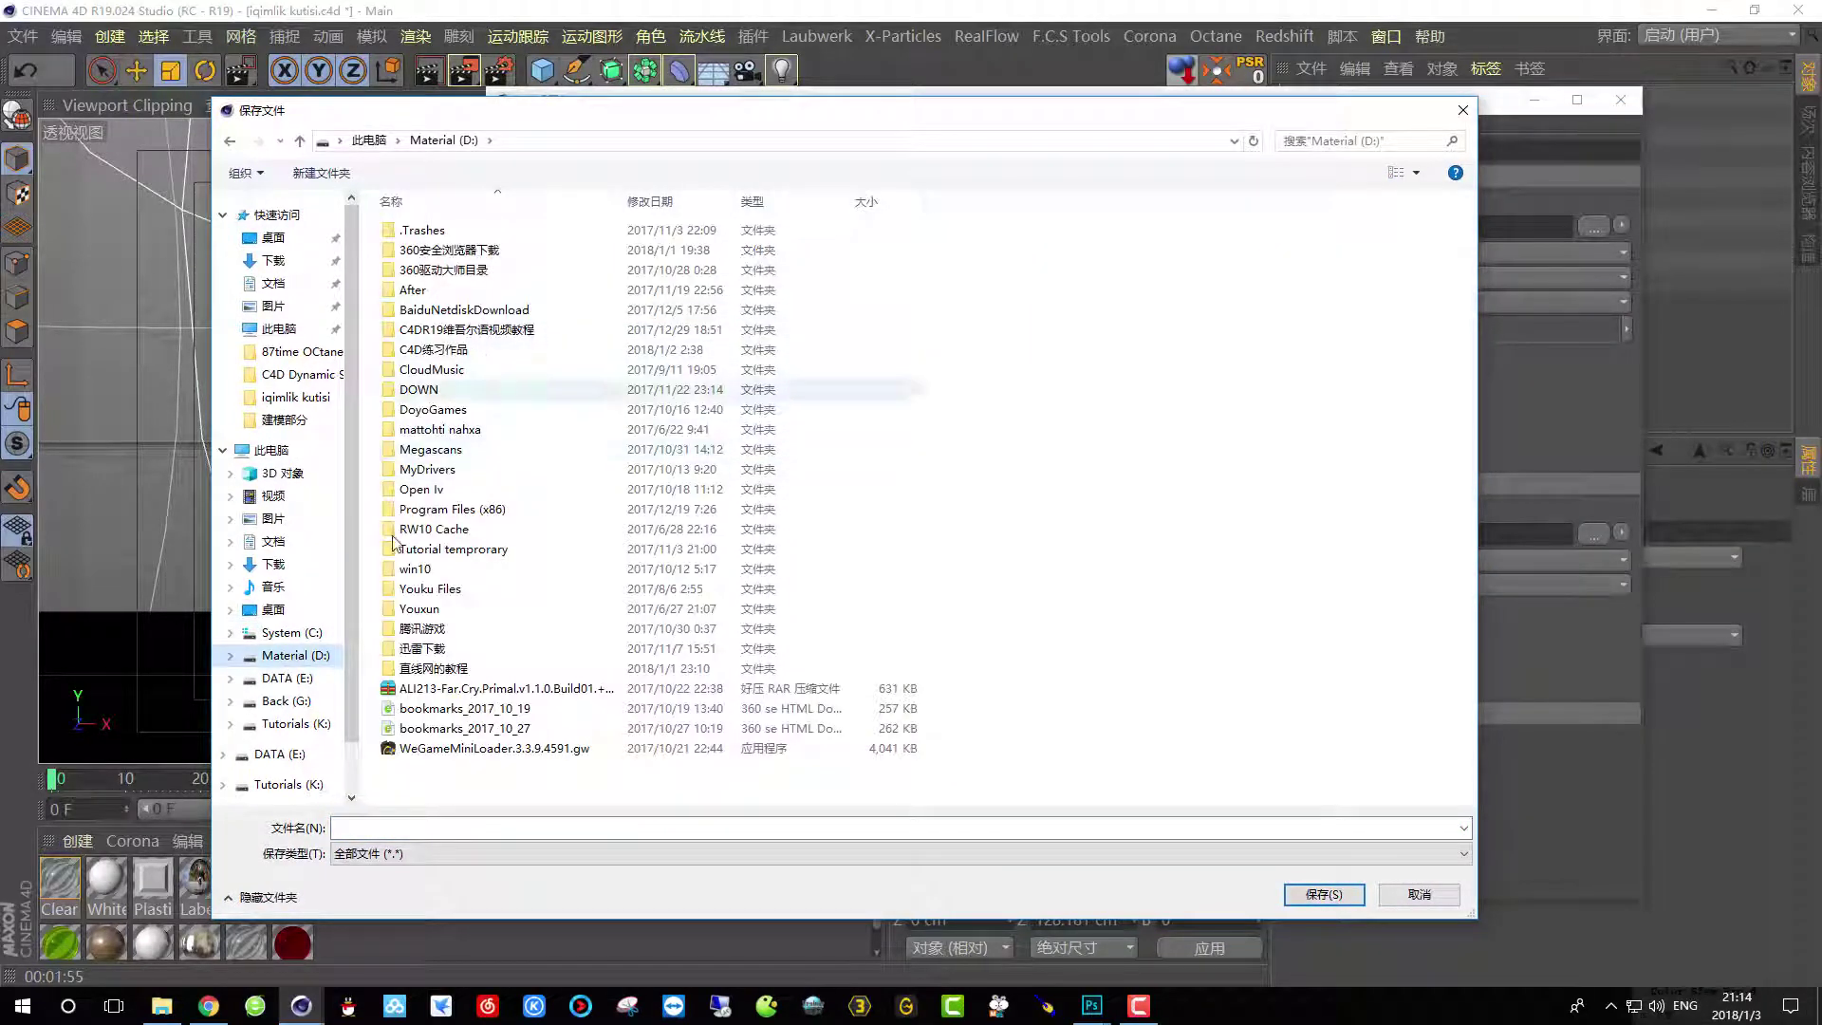
double_click(465, 330)
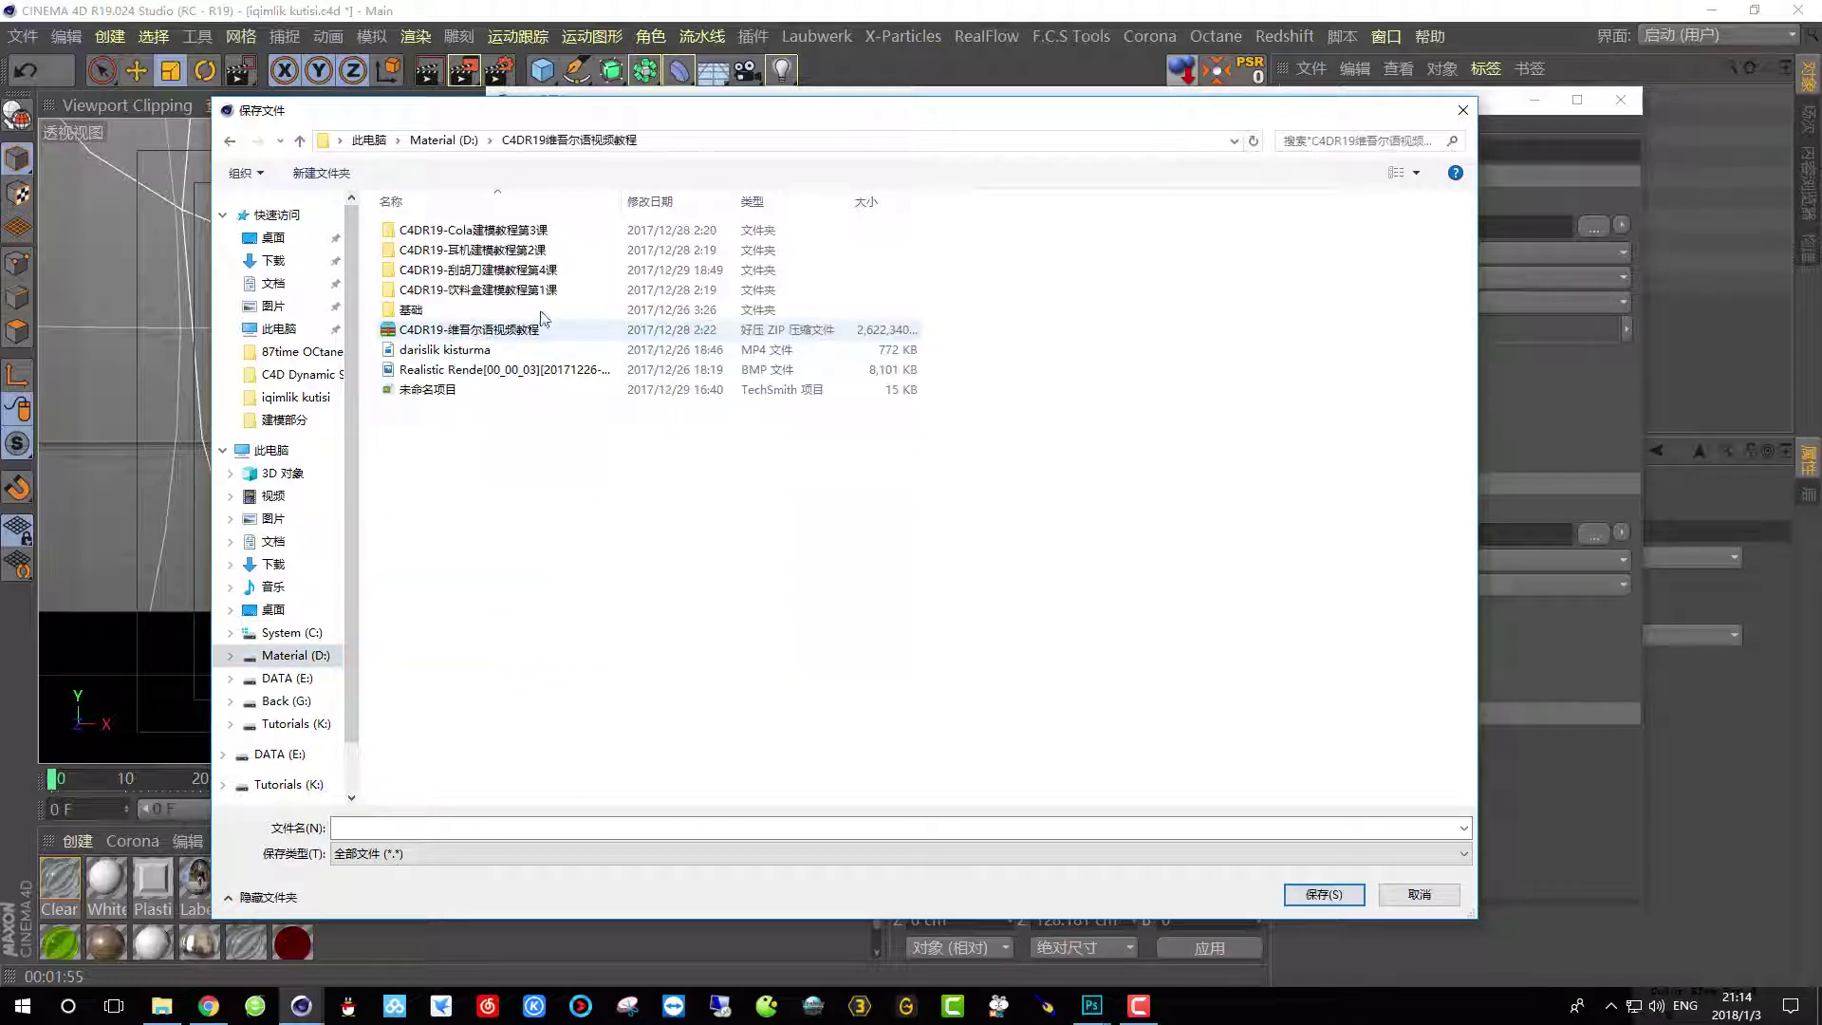
double_click(498, 289)
Create a new folder named 渲染部分 inside C4DR19-饮料盒建模教程第1课.
right_click(486, 370)
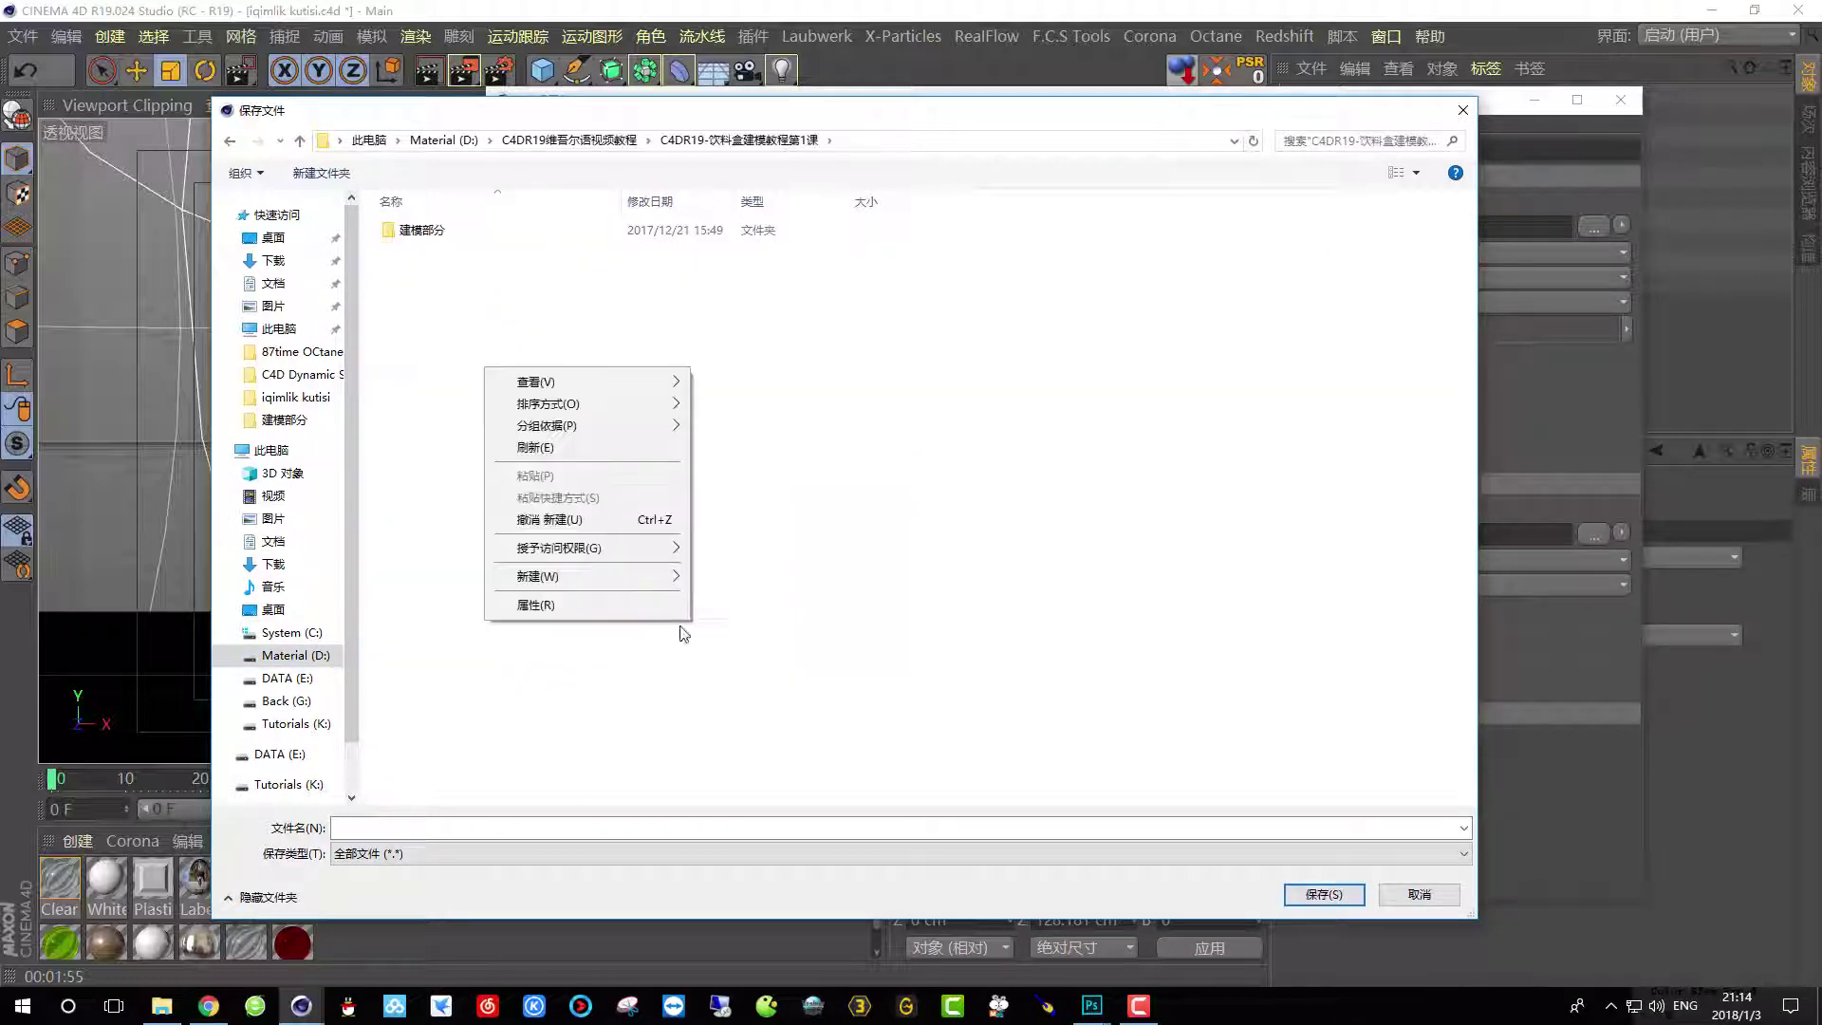
mouse_move(625, 581)
left_click(741, 577)
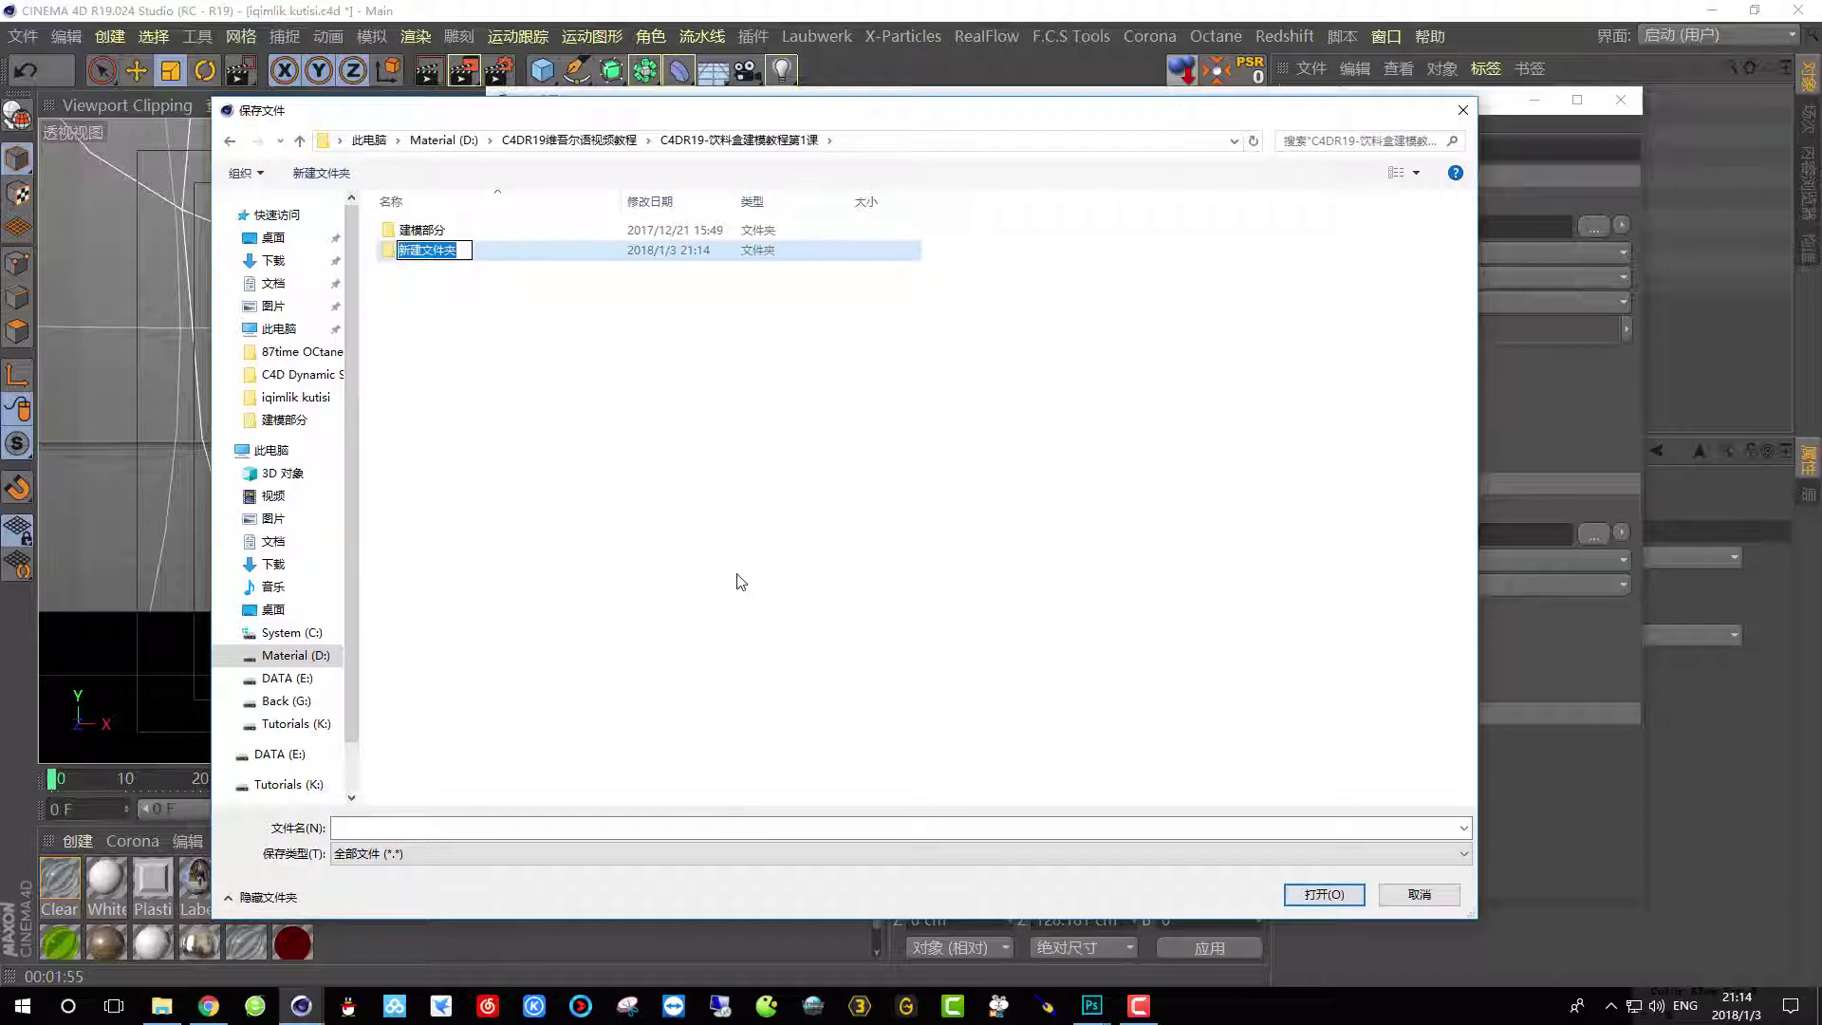
key("alt+shift")
type("xya")
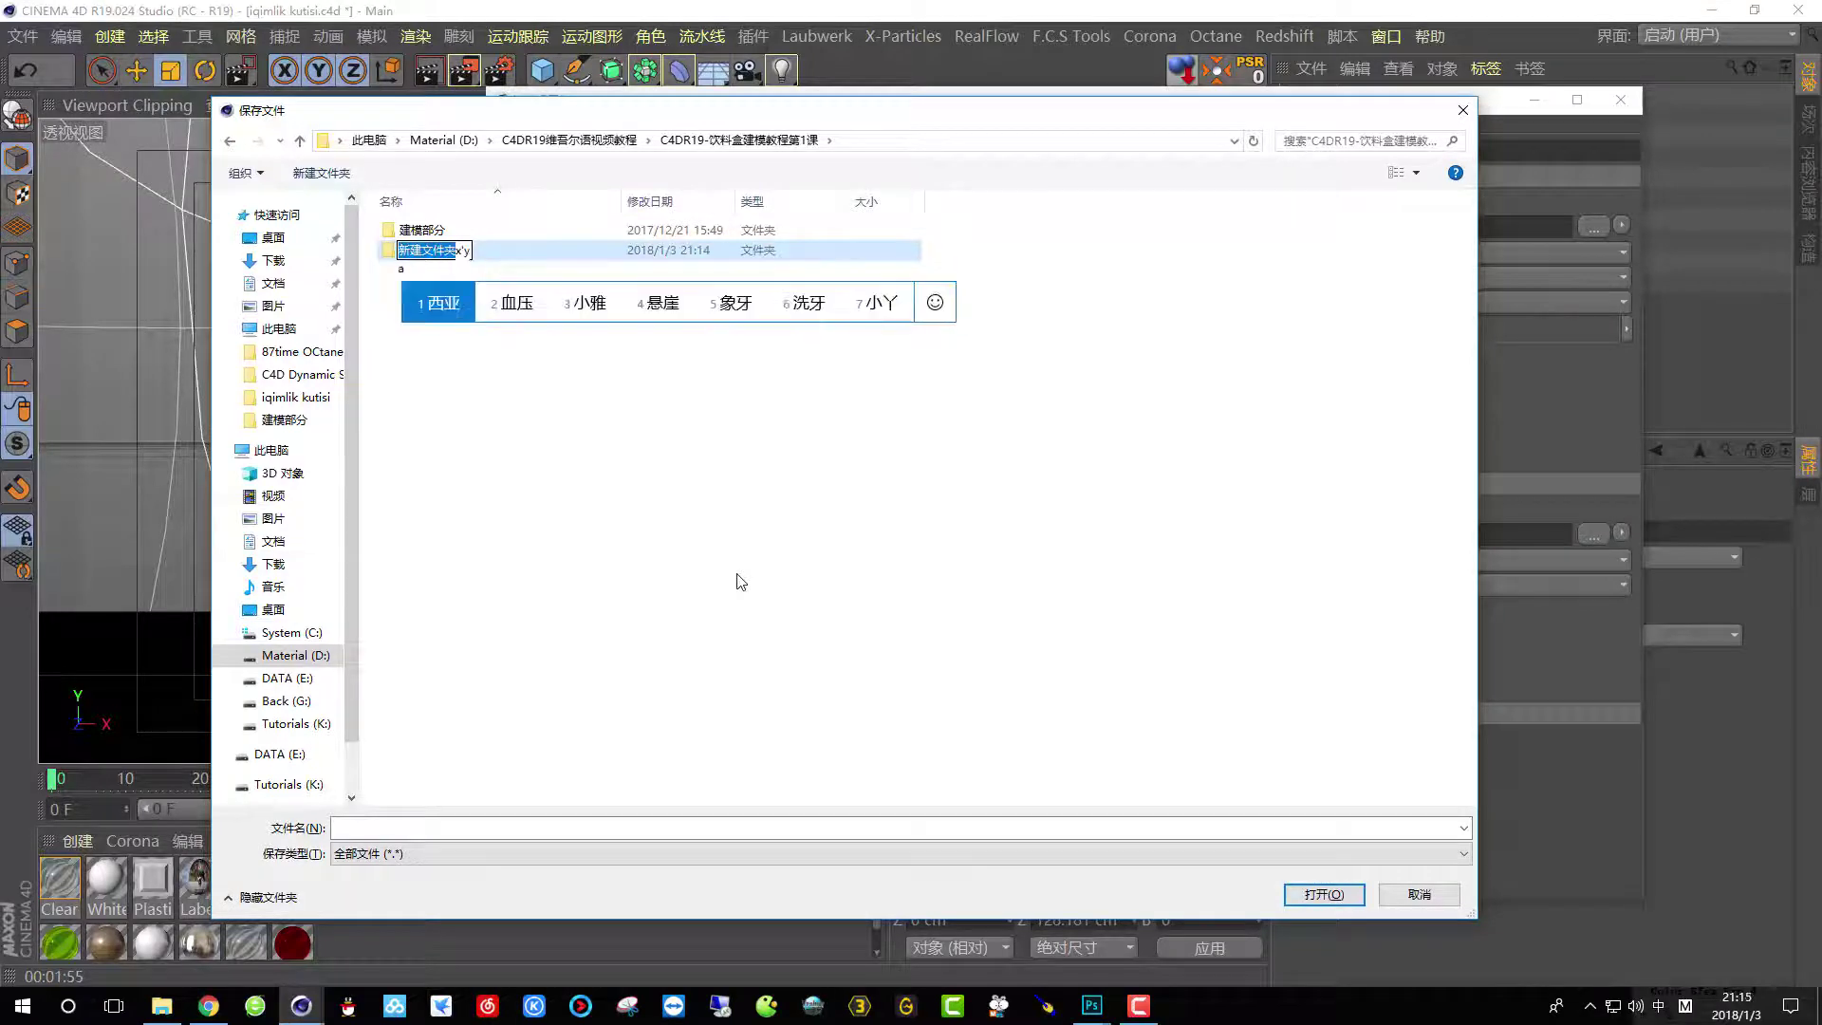
key("BackSpace")
key("BackSpace")
key("BackSpace")
key("BackSpace")
type("xua")
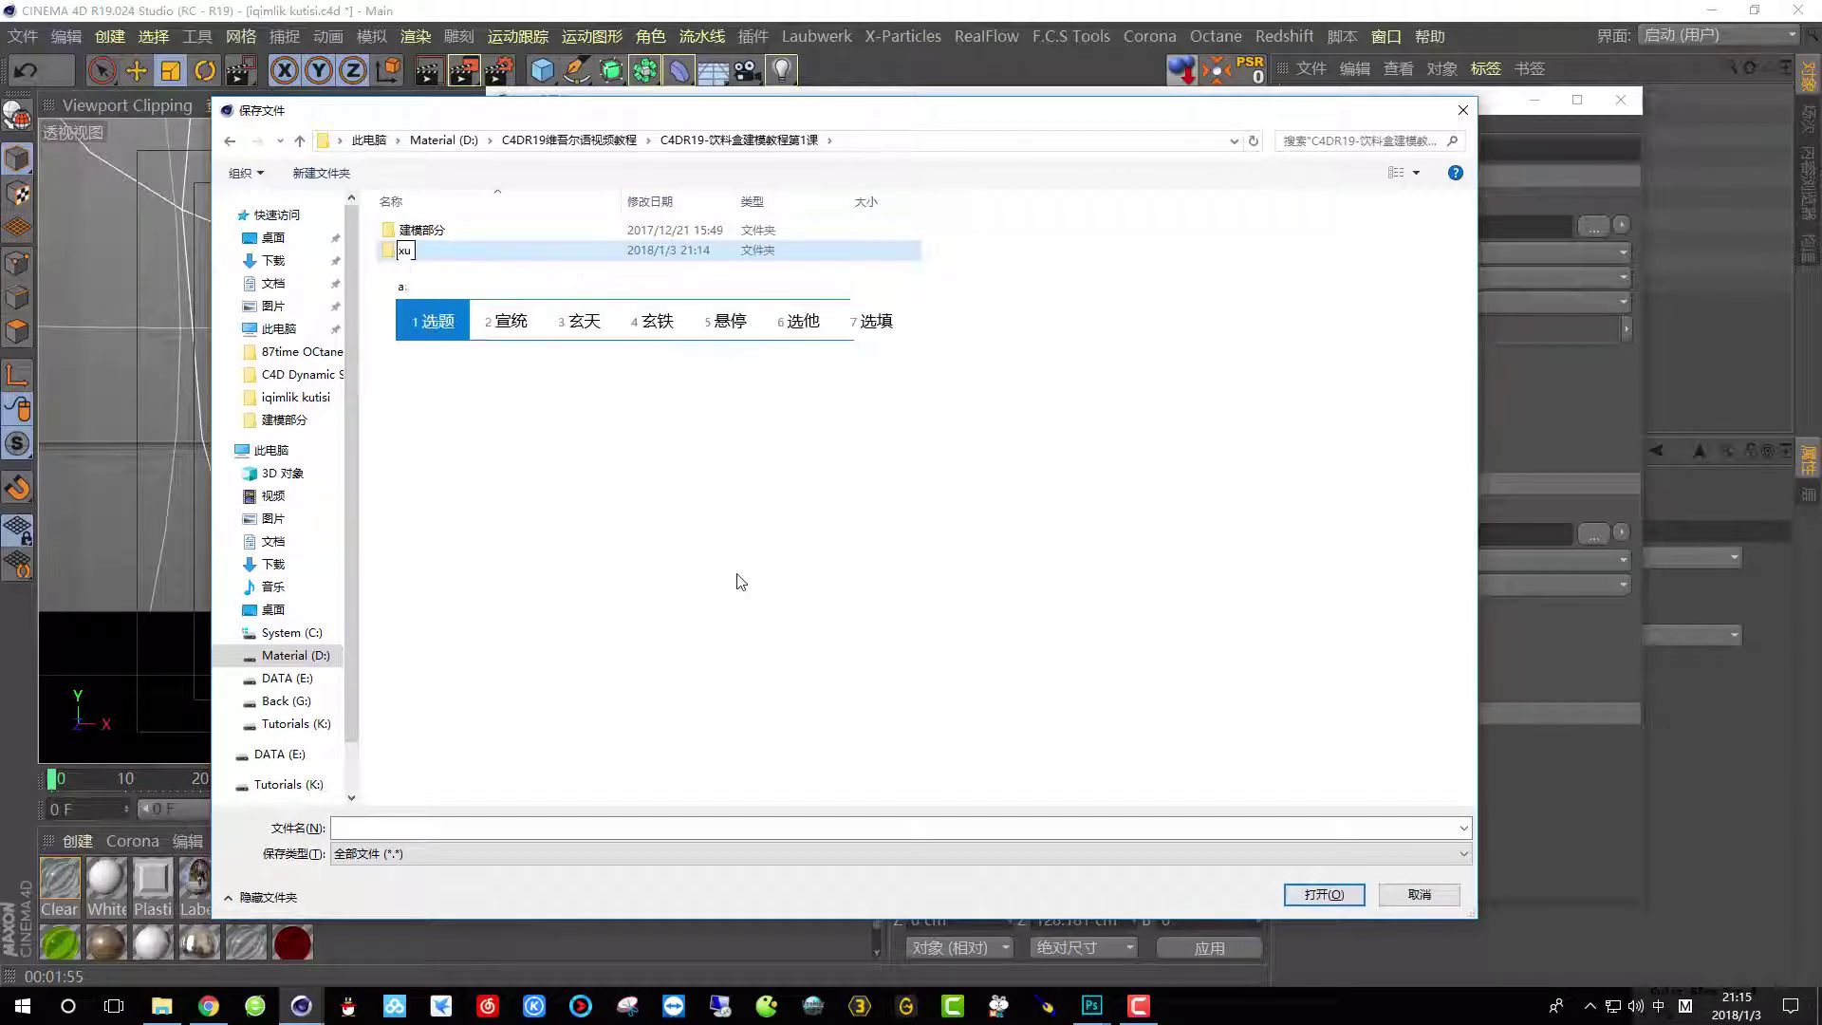
type("nranbufen")
key("space")
key("Return")
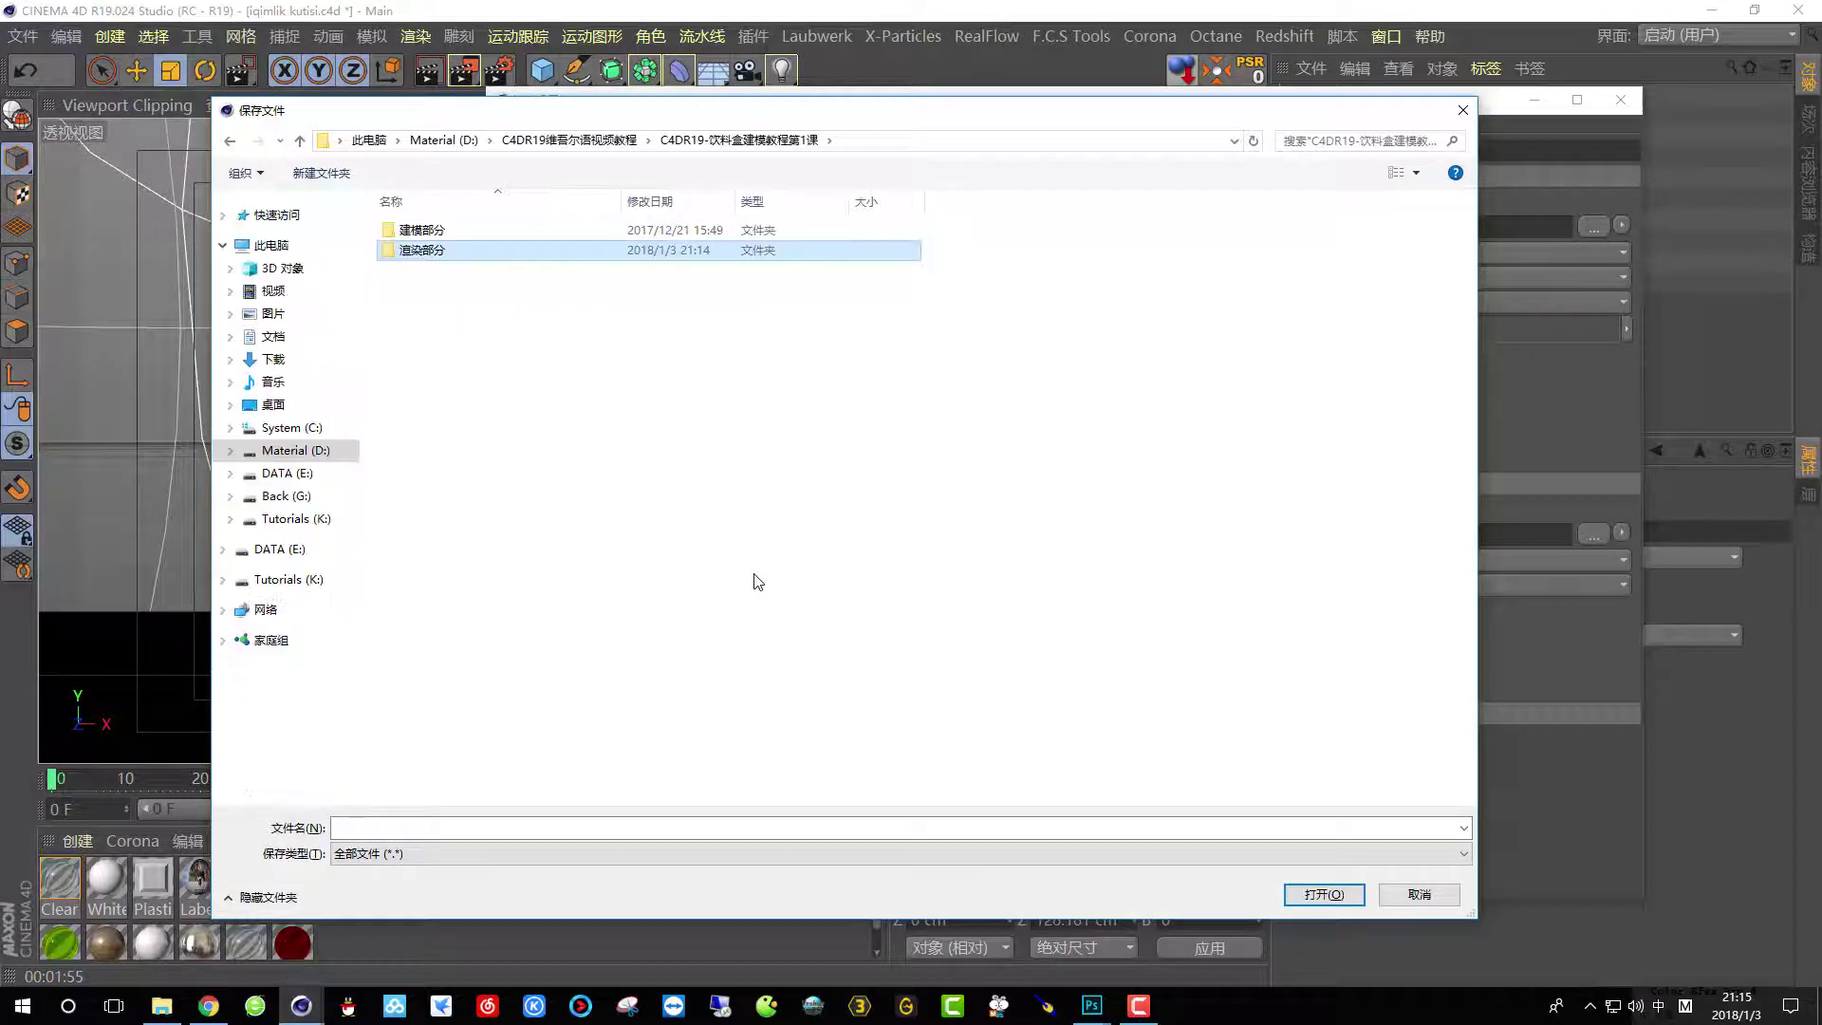
Set the regular image's save file to redndr-1 inside the 渲染部分 folder.
double_click(448, 249)
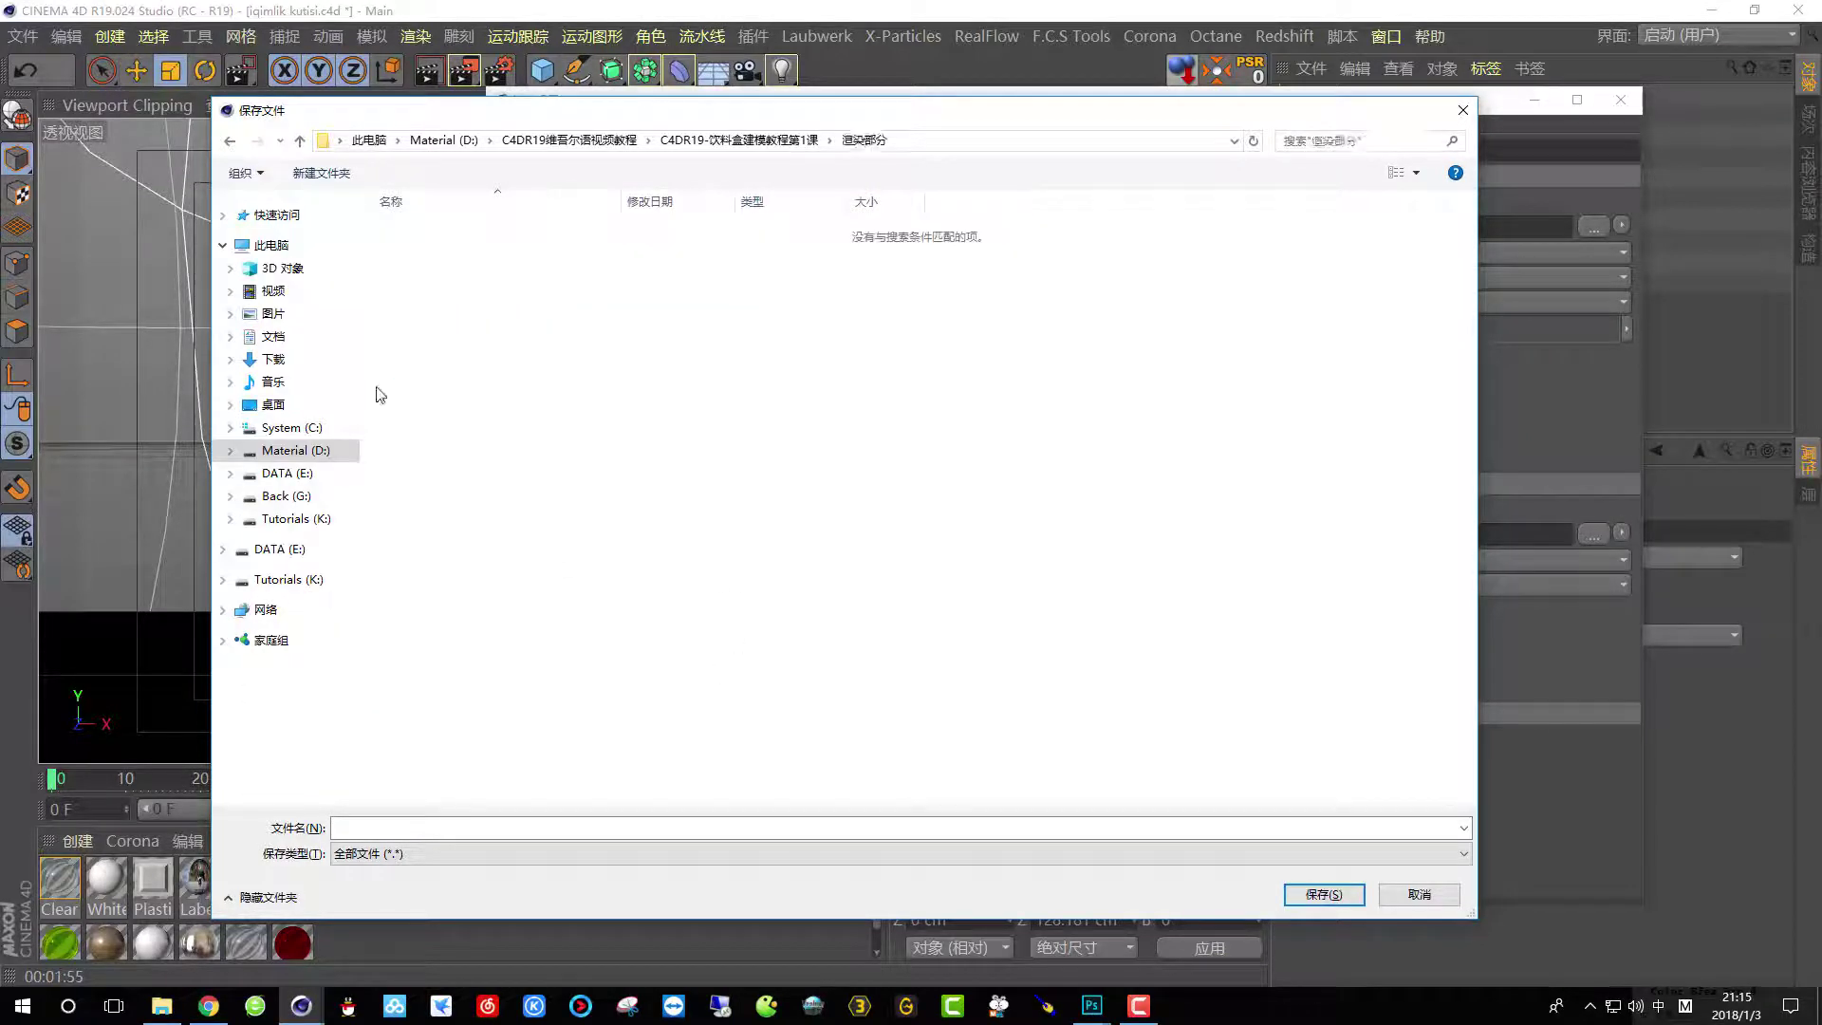
left_click(464, 828)
type("rendnr")
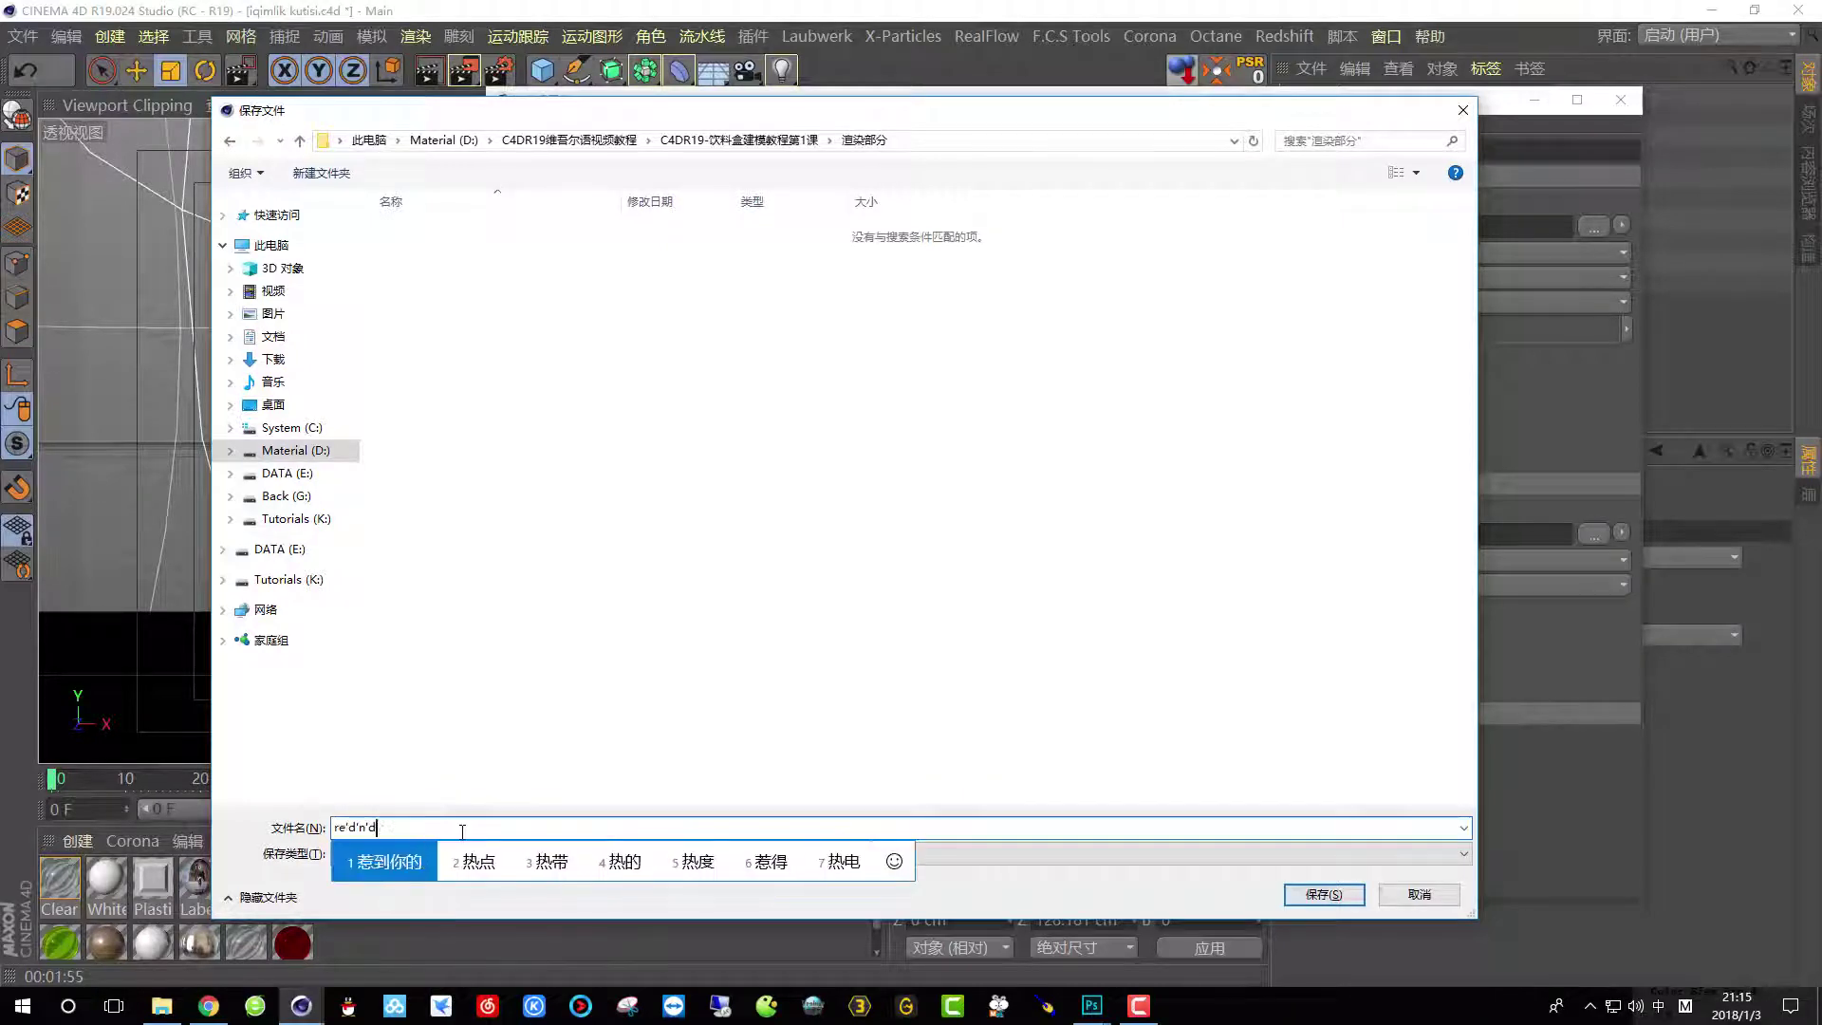
key("shift")
type("-1")
left_click(1324, 894)
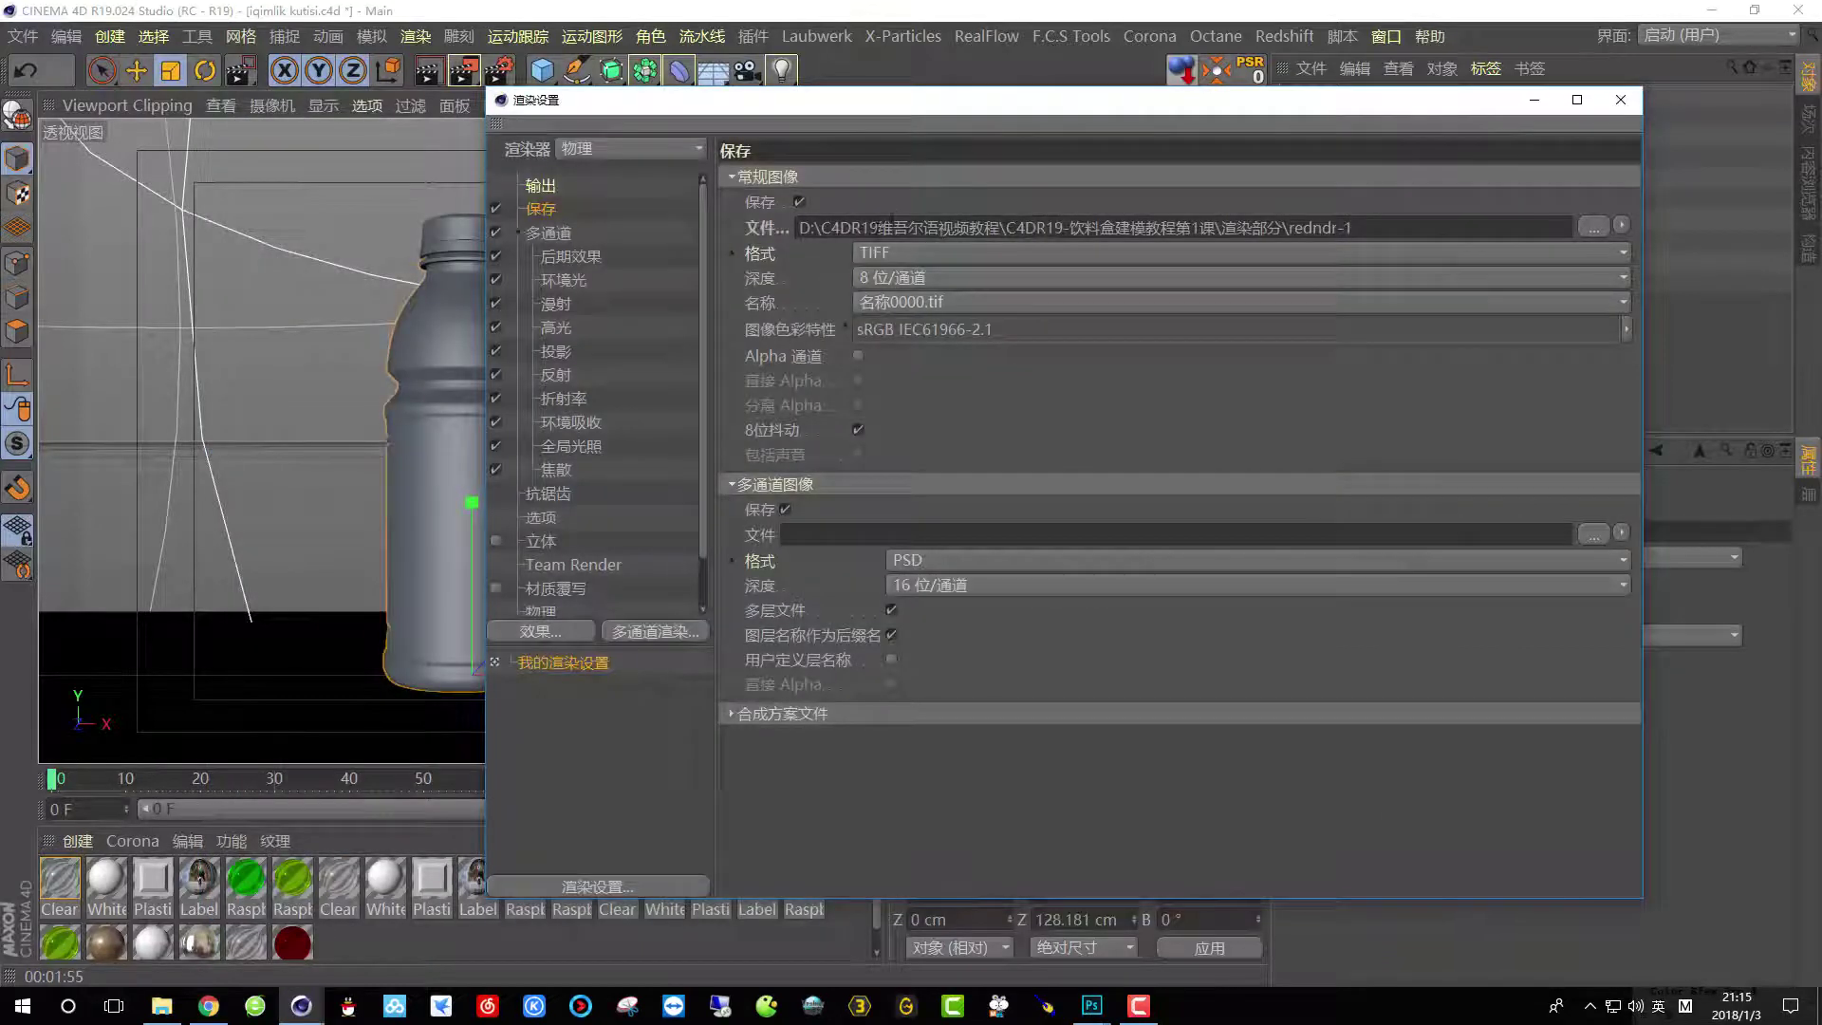
Set the regular image's format to PSD with 8 位/通道 depth and enable its Alpha channel.
left_click(898, 253)
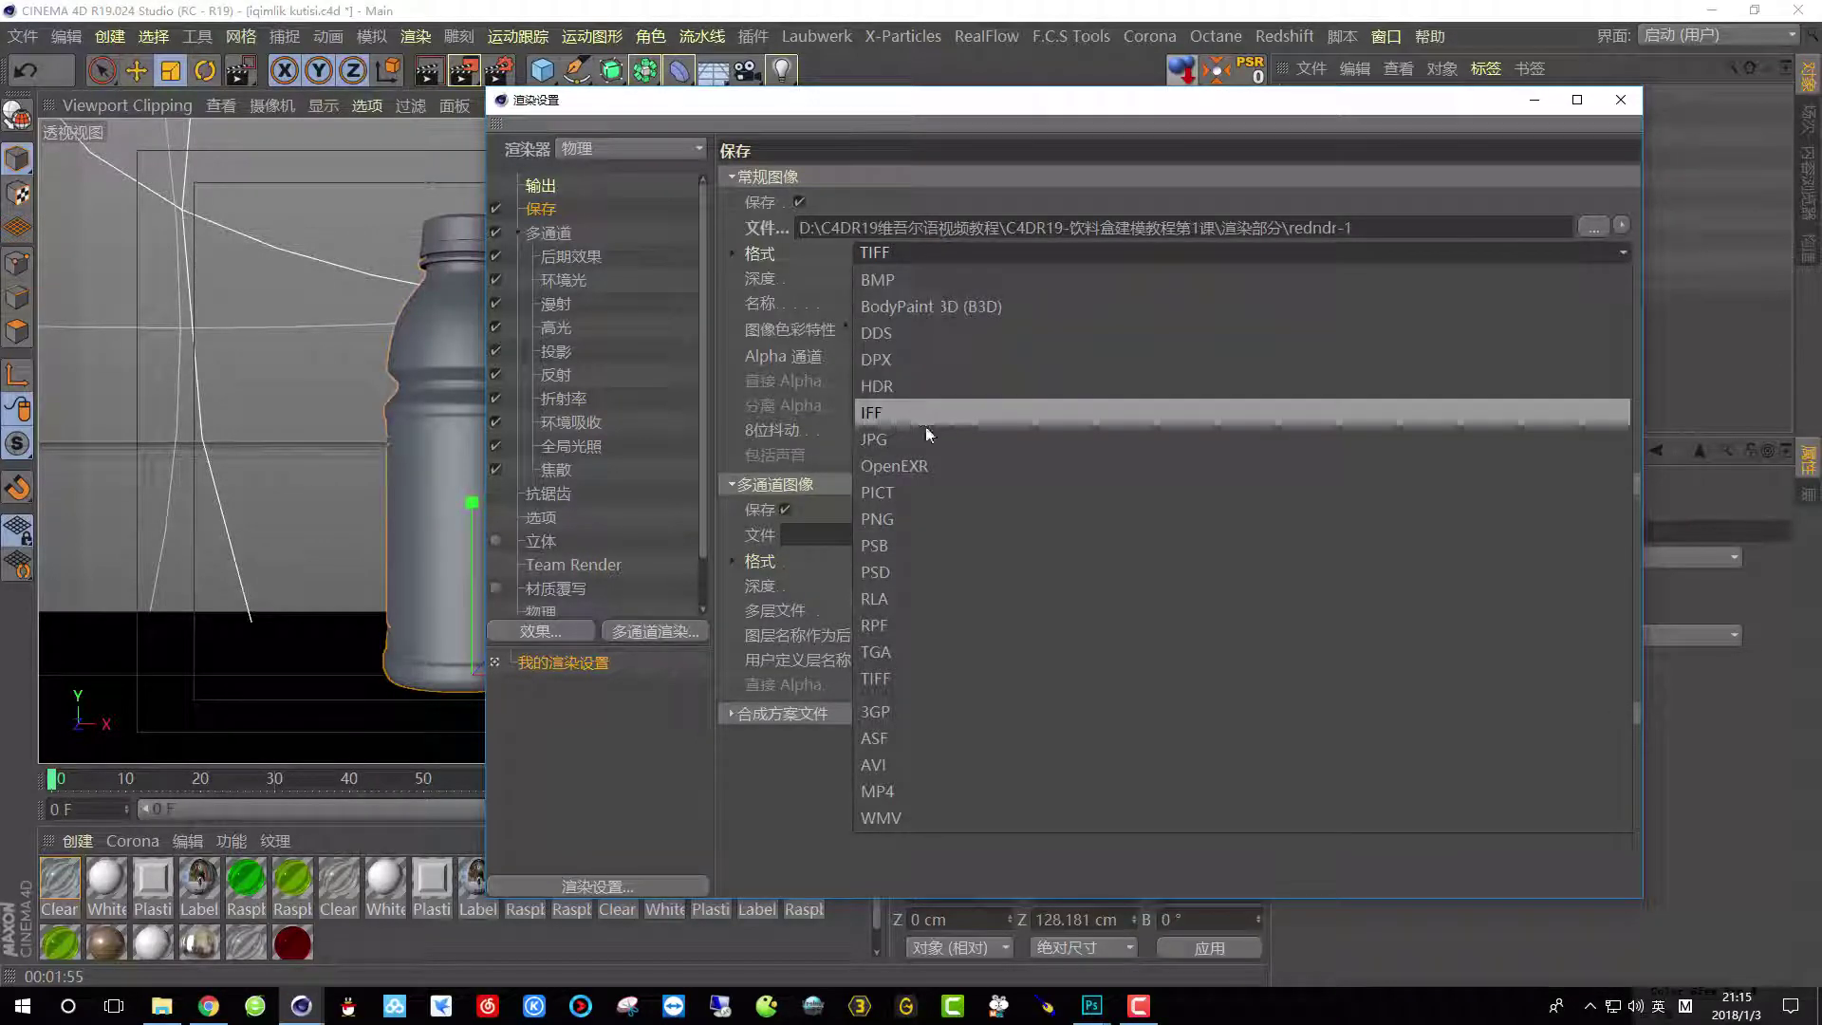
left_click(897, 566)
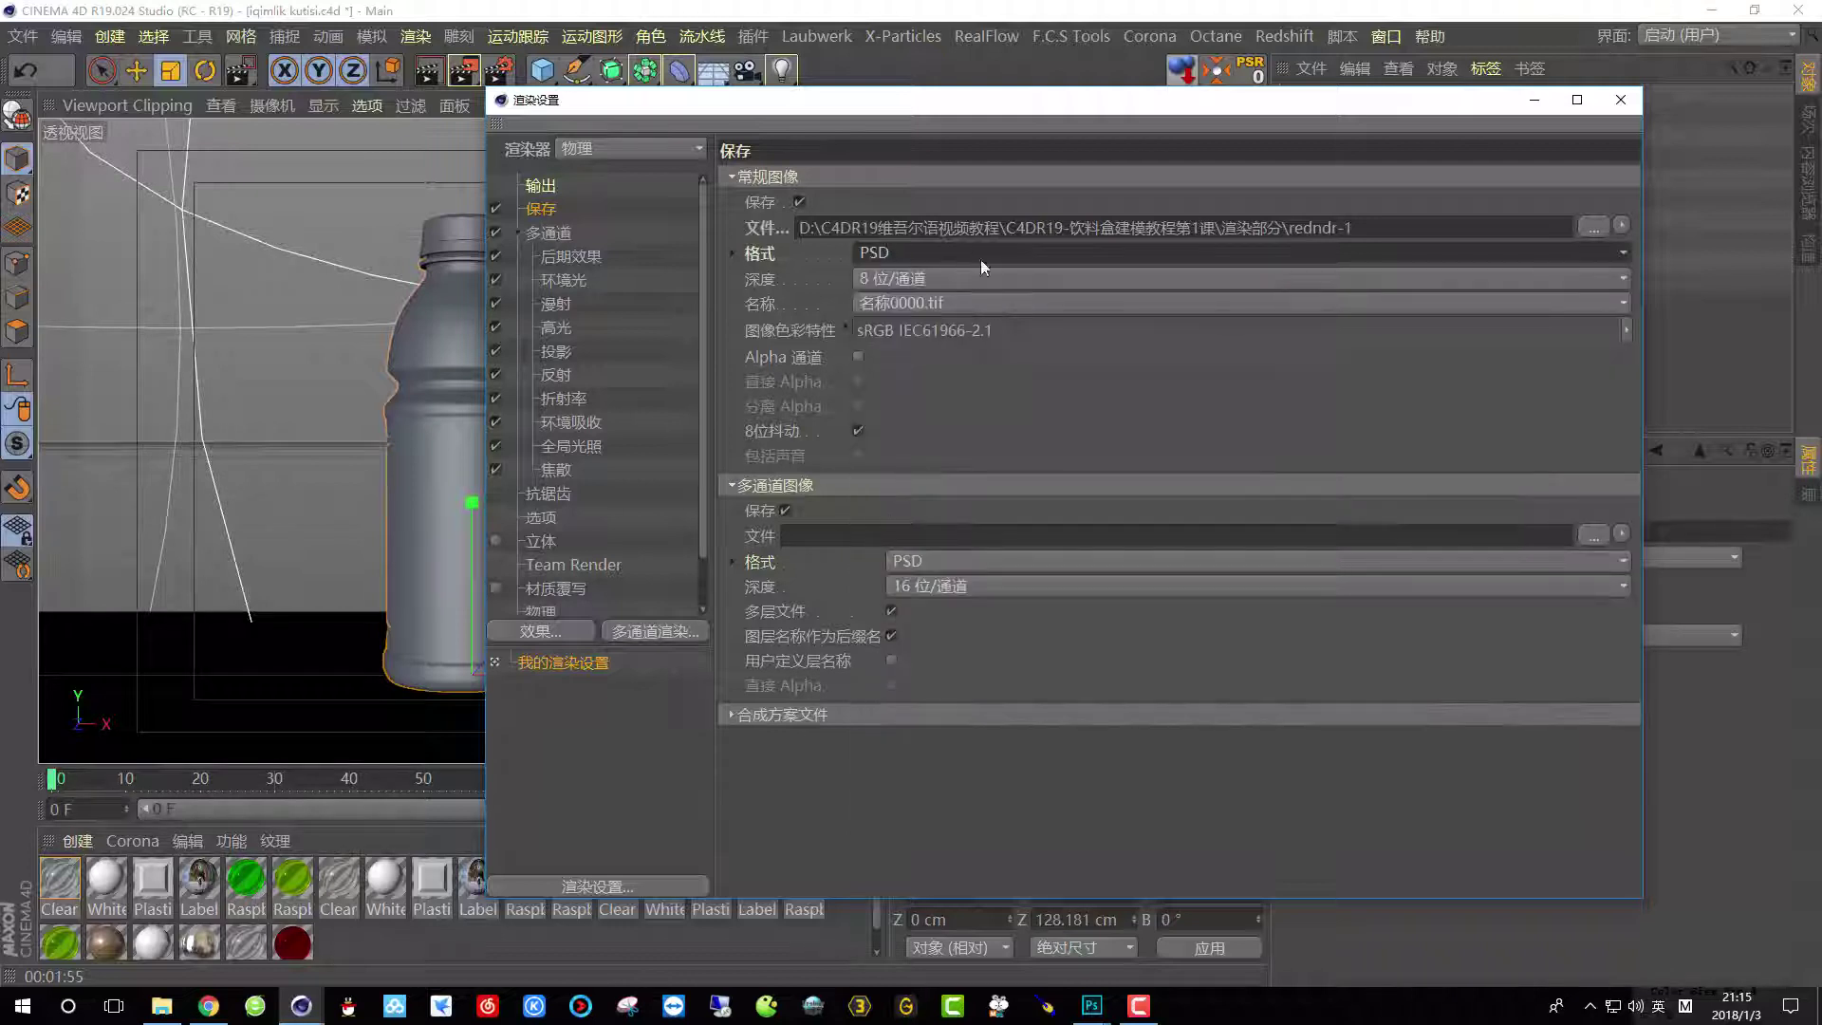
left_click(865, 277)
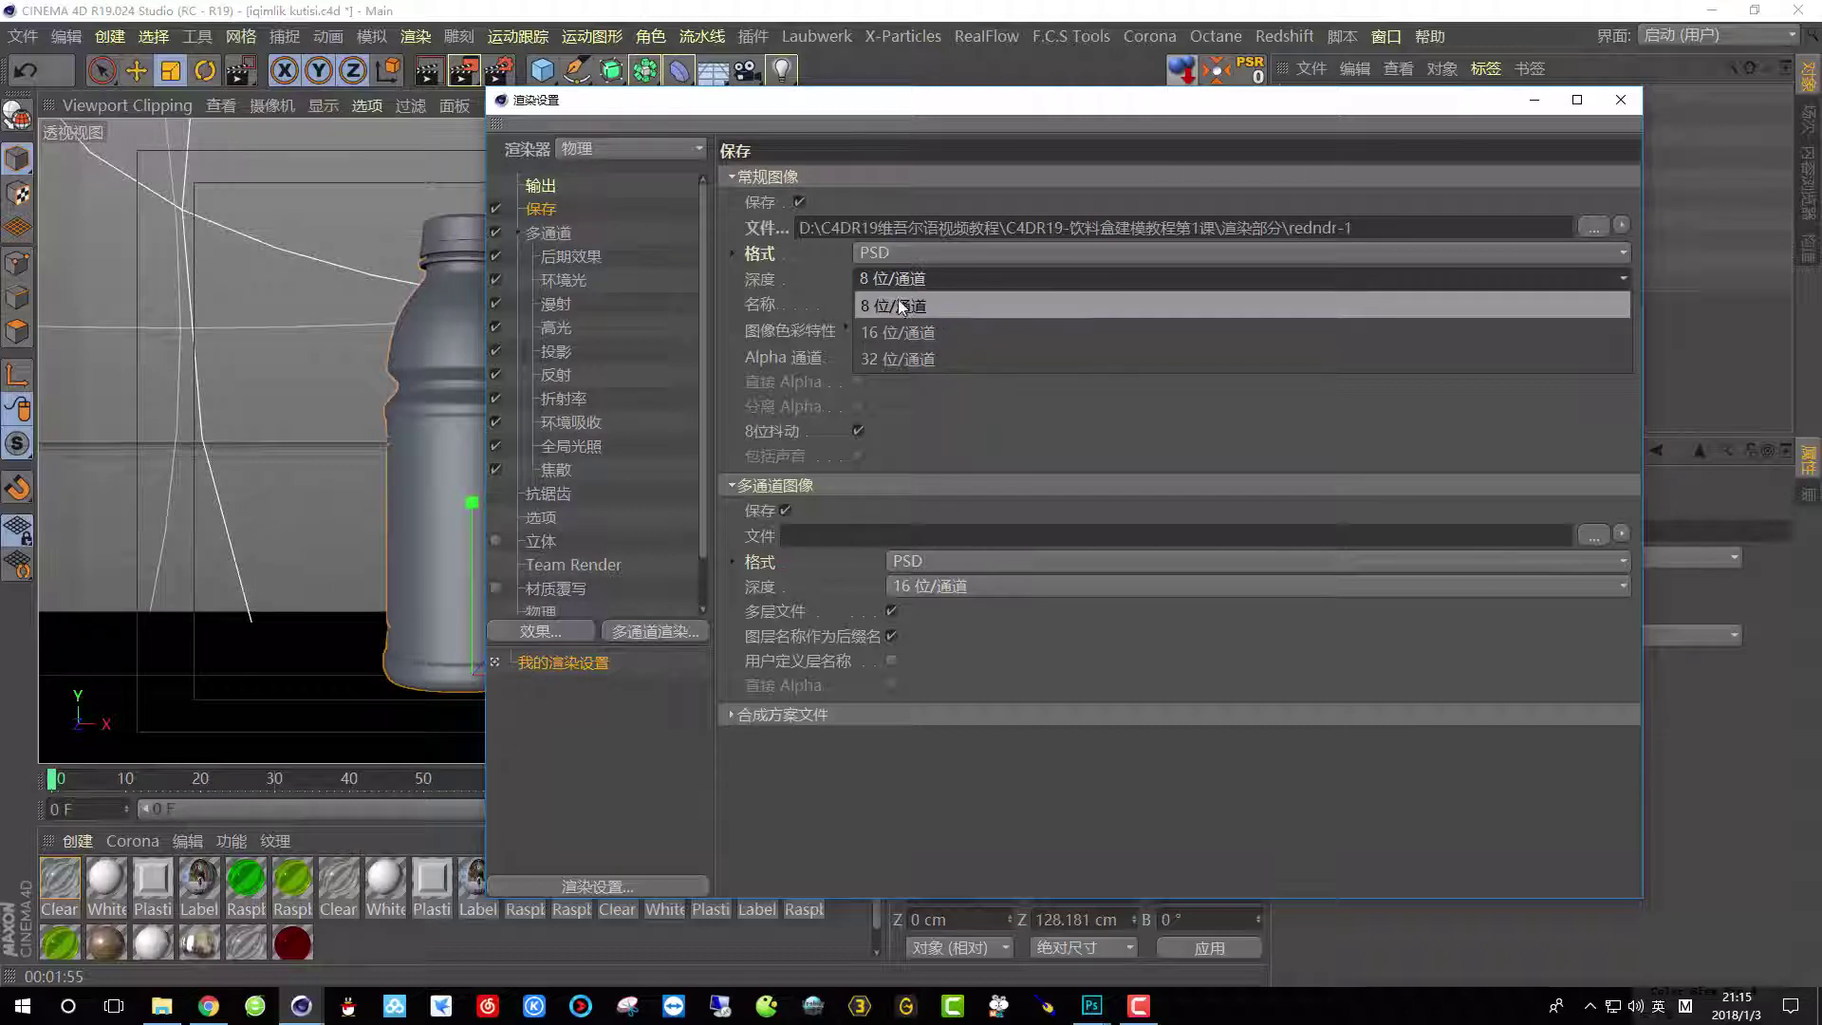
left_click(899, 306)
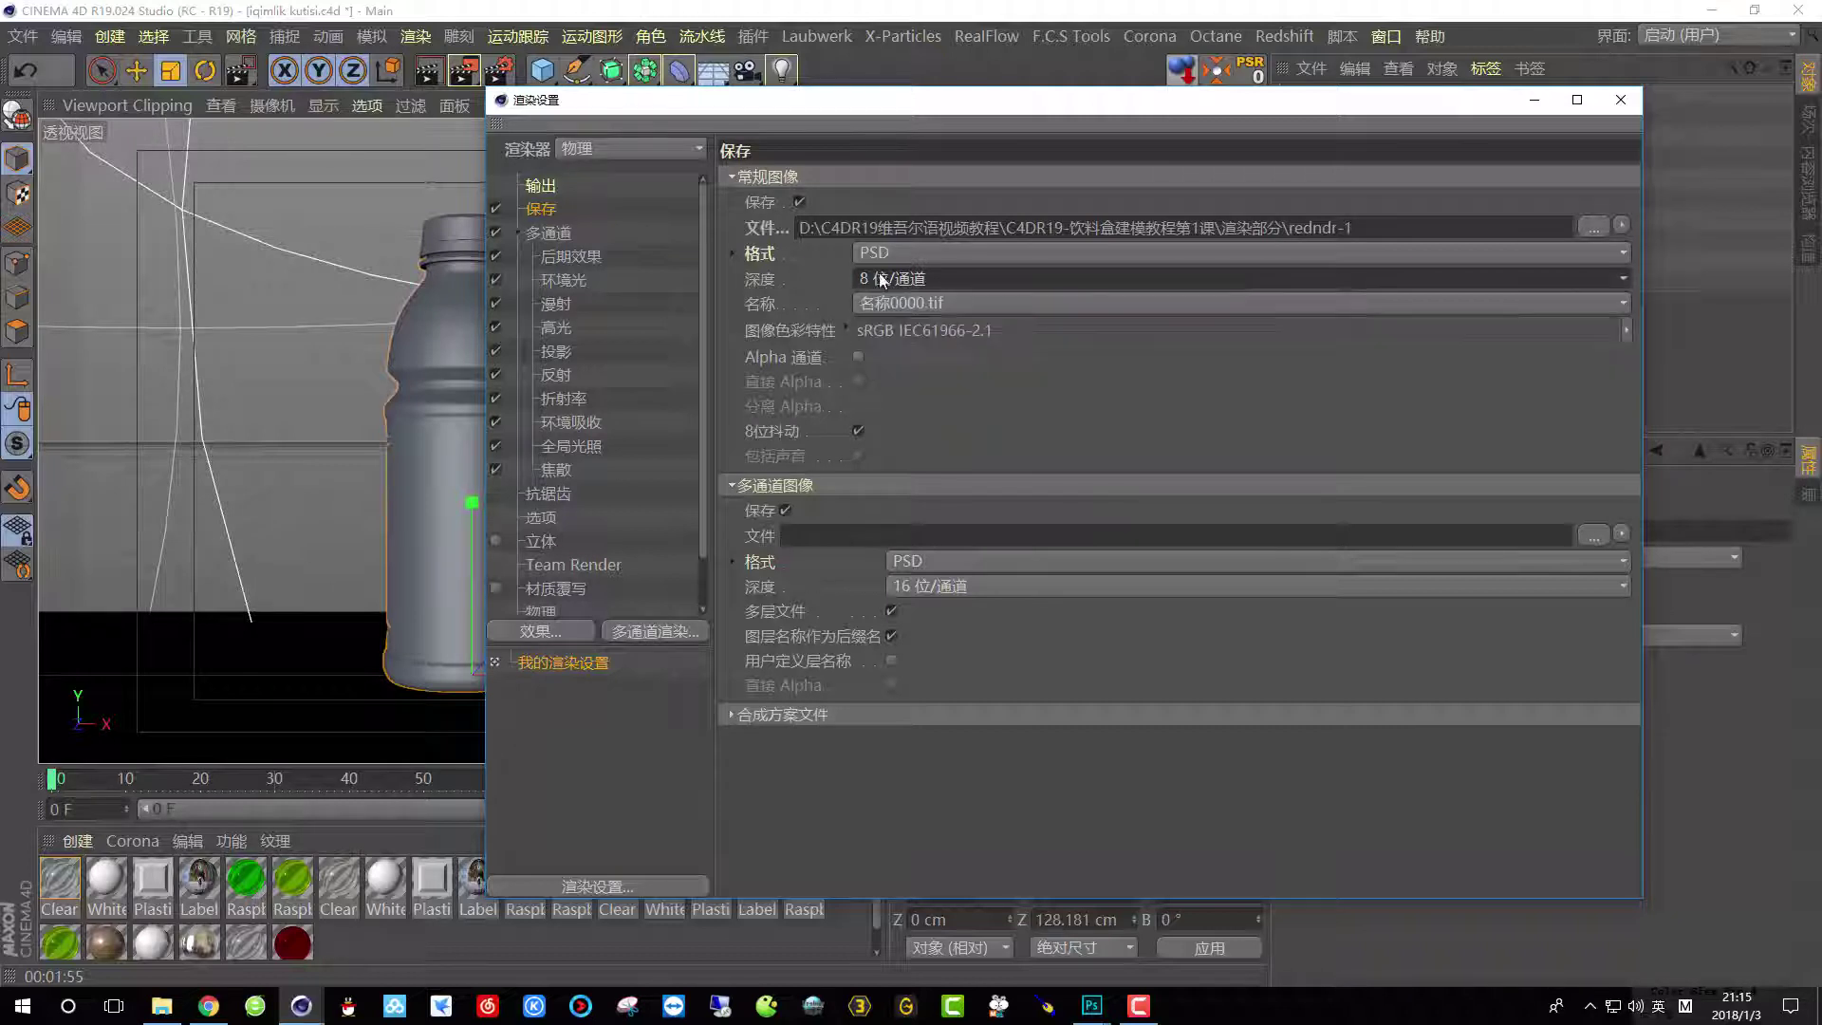
left_click(857, 357)
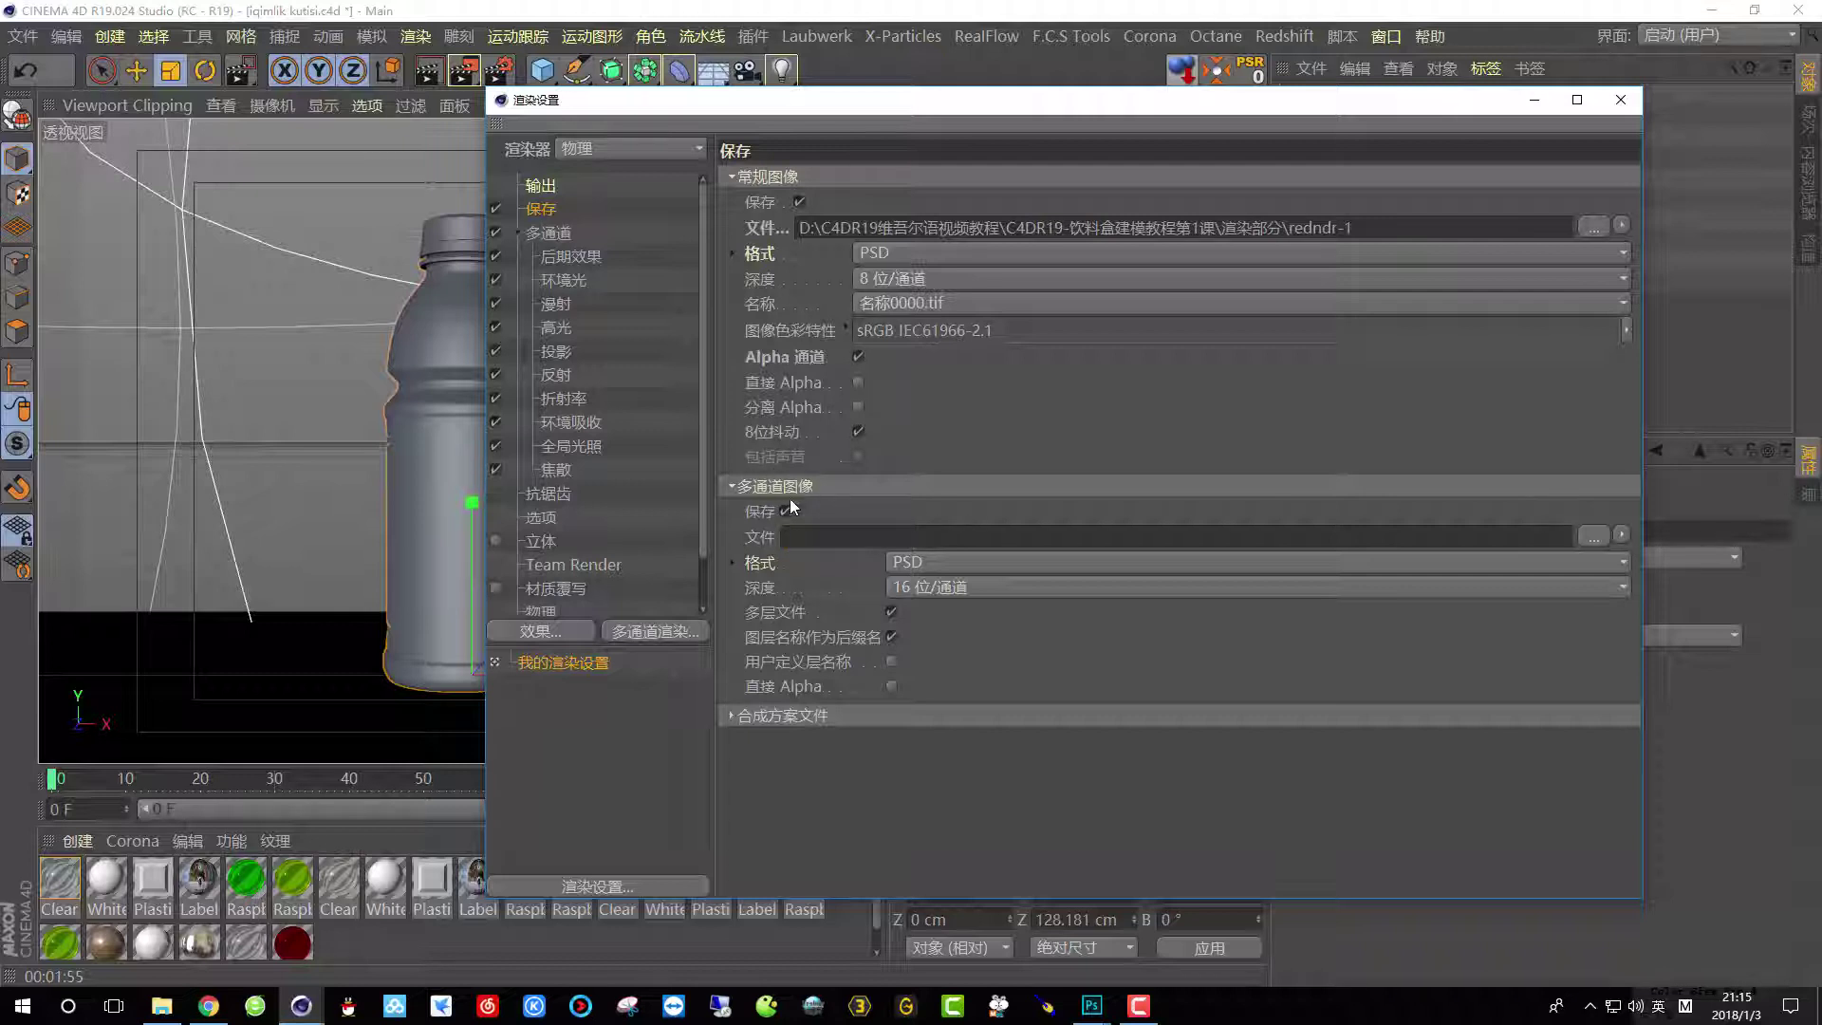
Set the multi-pass image's save file to 01 in the 渲染部分 folder, keeping the depth at 16 位/通道.
left_click(1602, 535)
type("01")
key("Return")
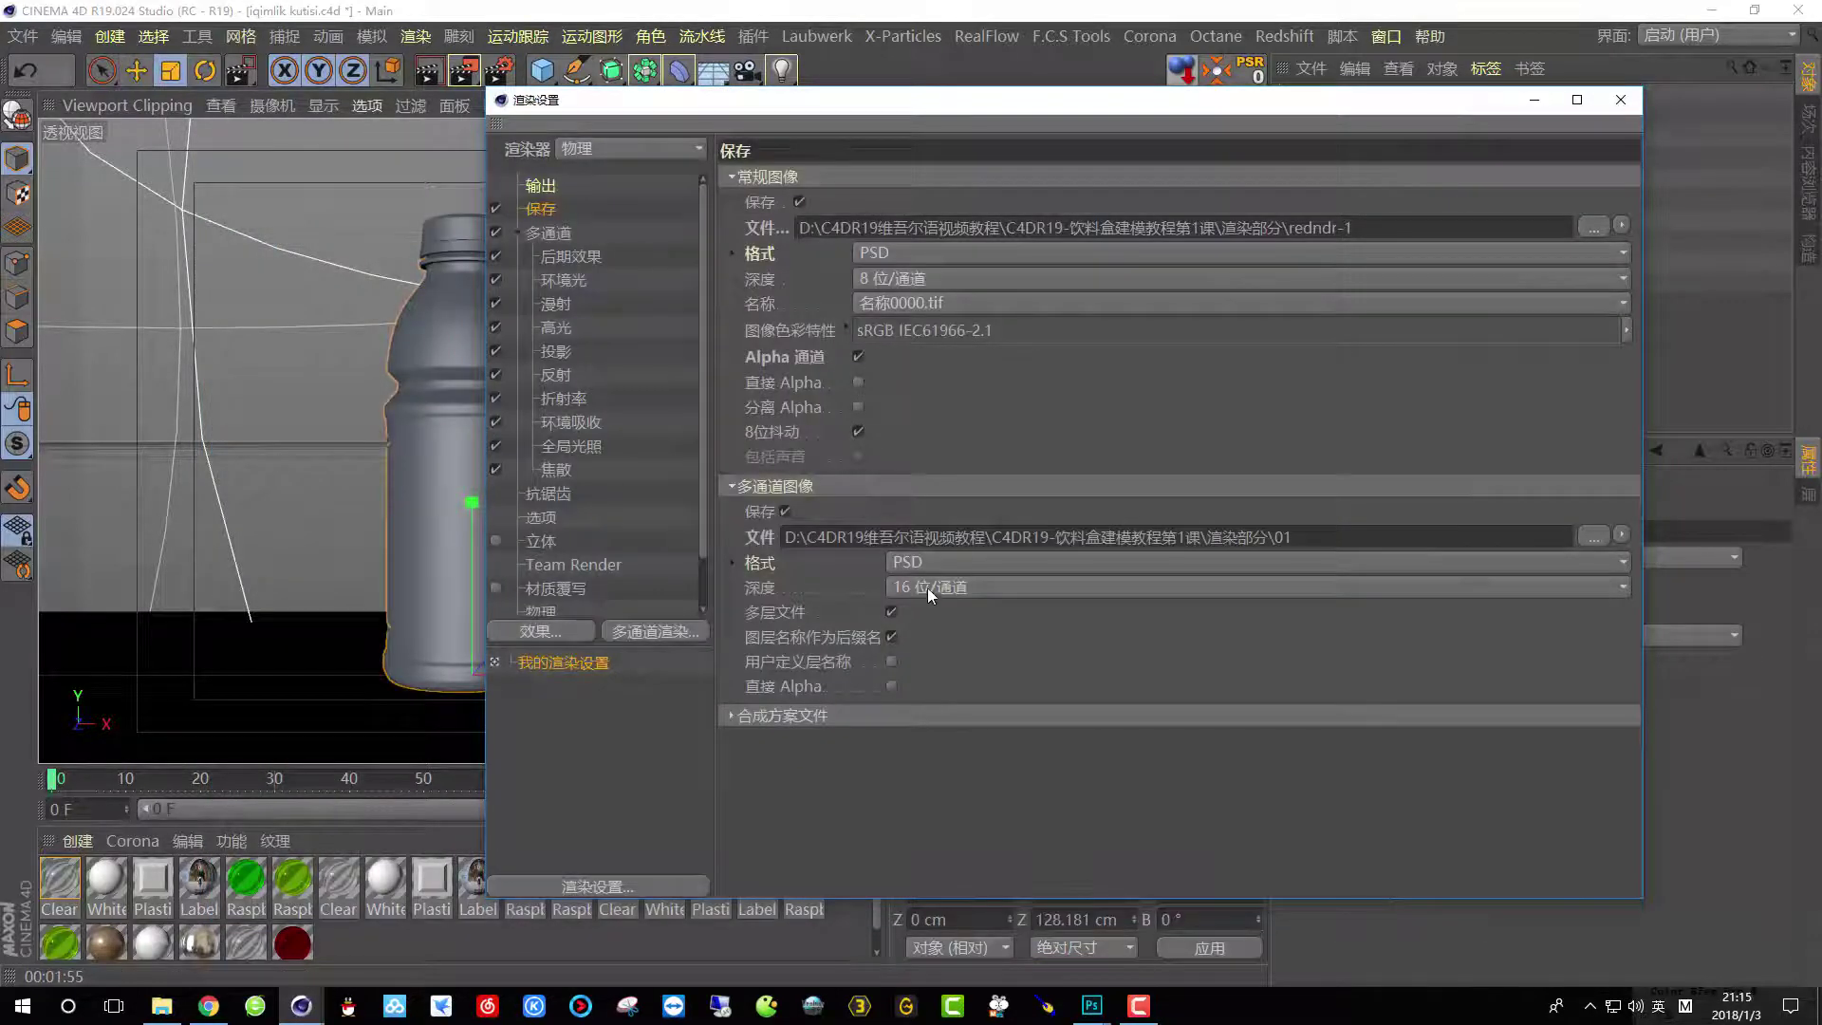
left_click(932, 585)
left_click(957, 590)
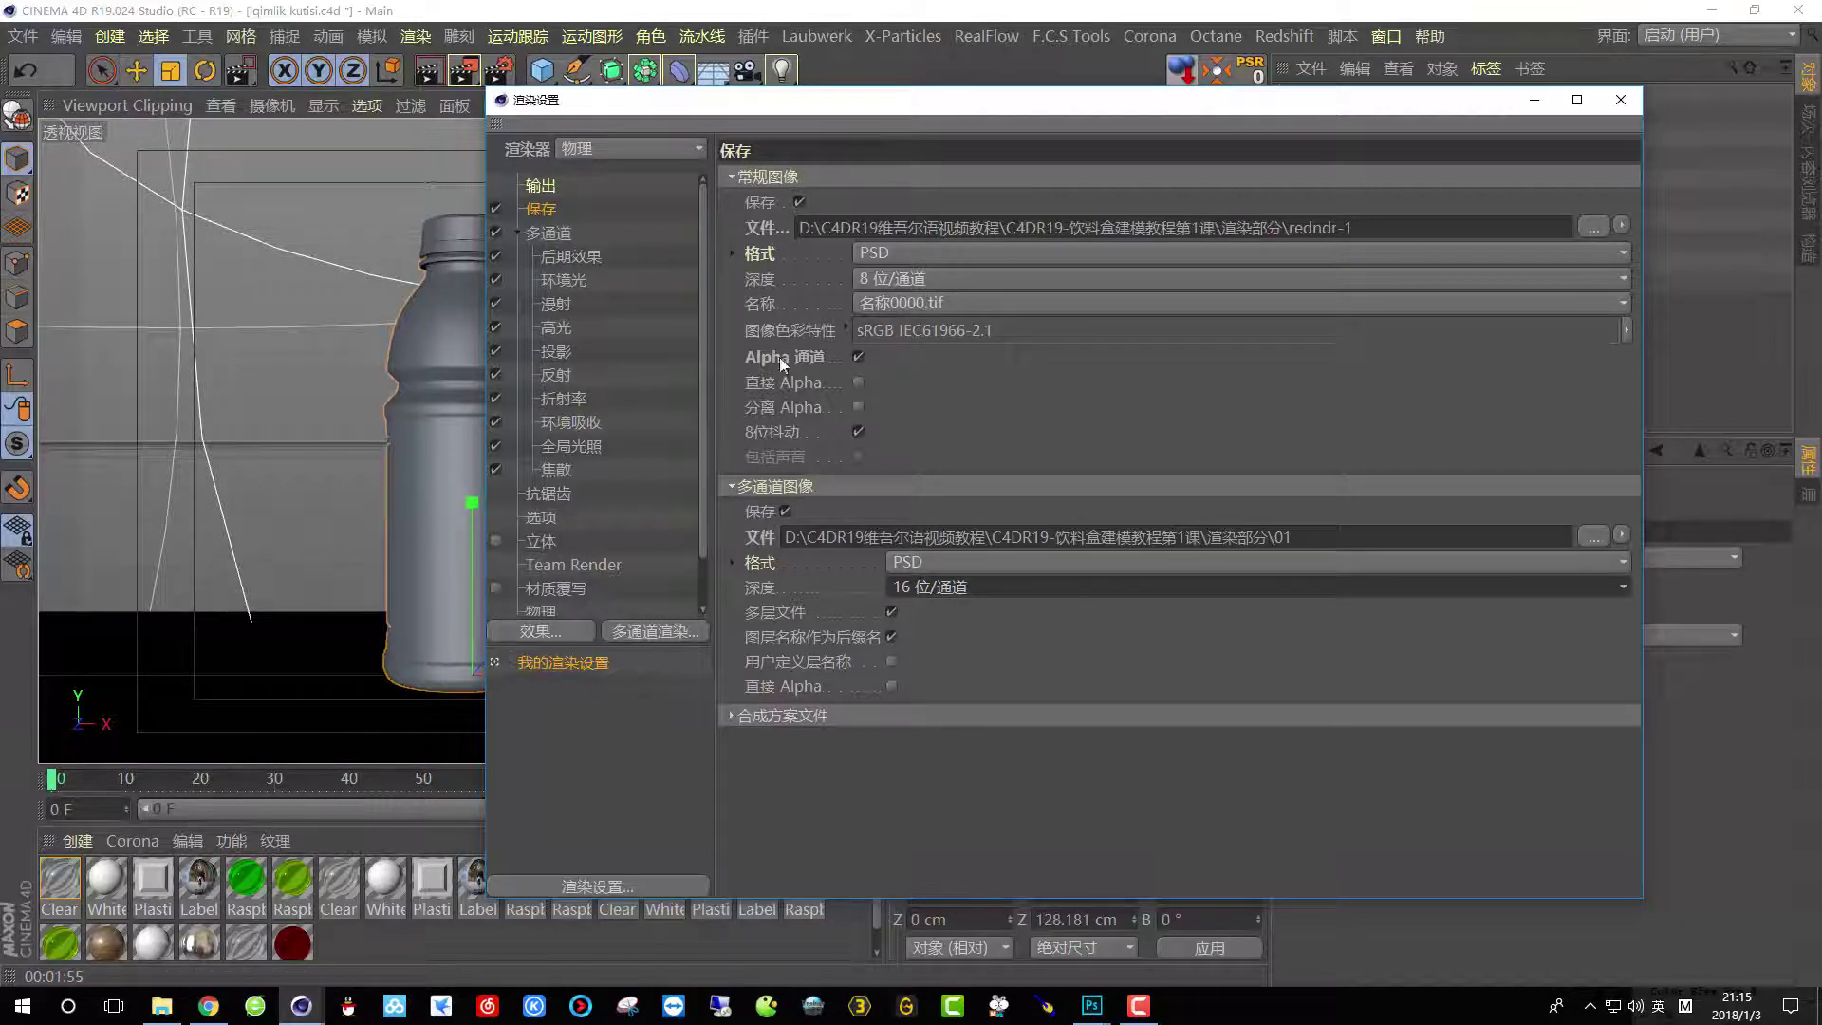
Collapse the multi-pass list, set the output size to 1280 pixels wide and 7020 pixels high, and close the render settings.
left_click(518, 232)
left_click(539, 186)
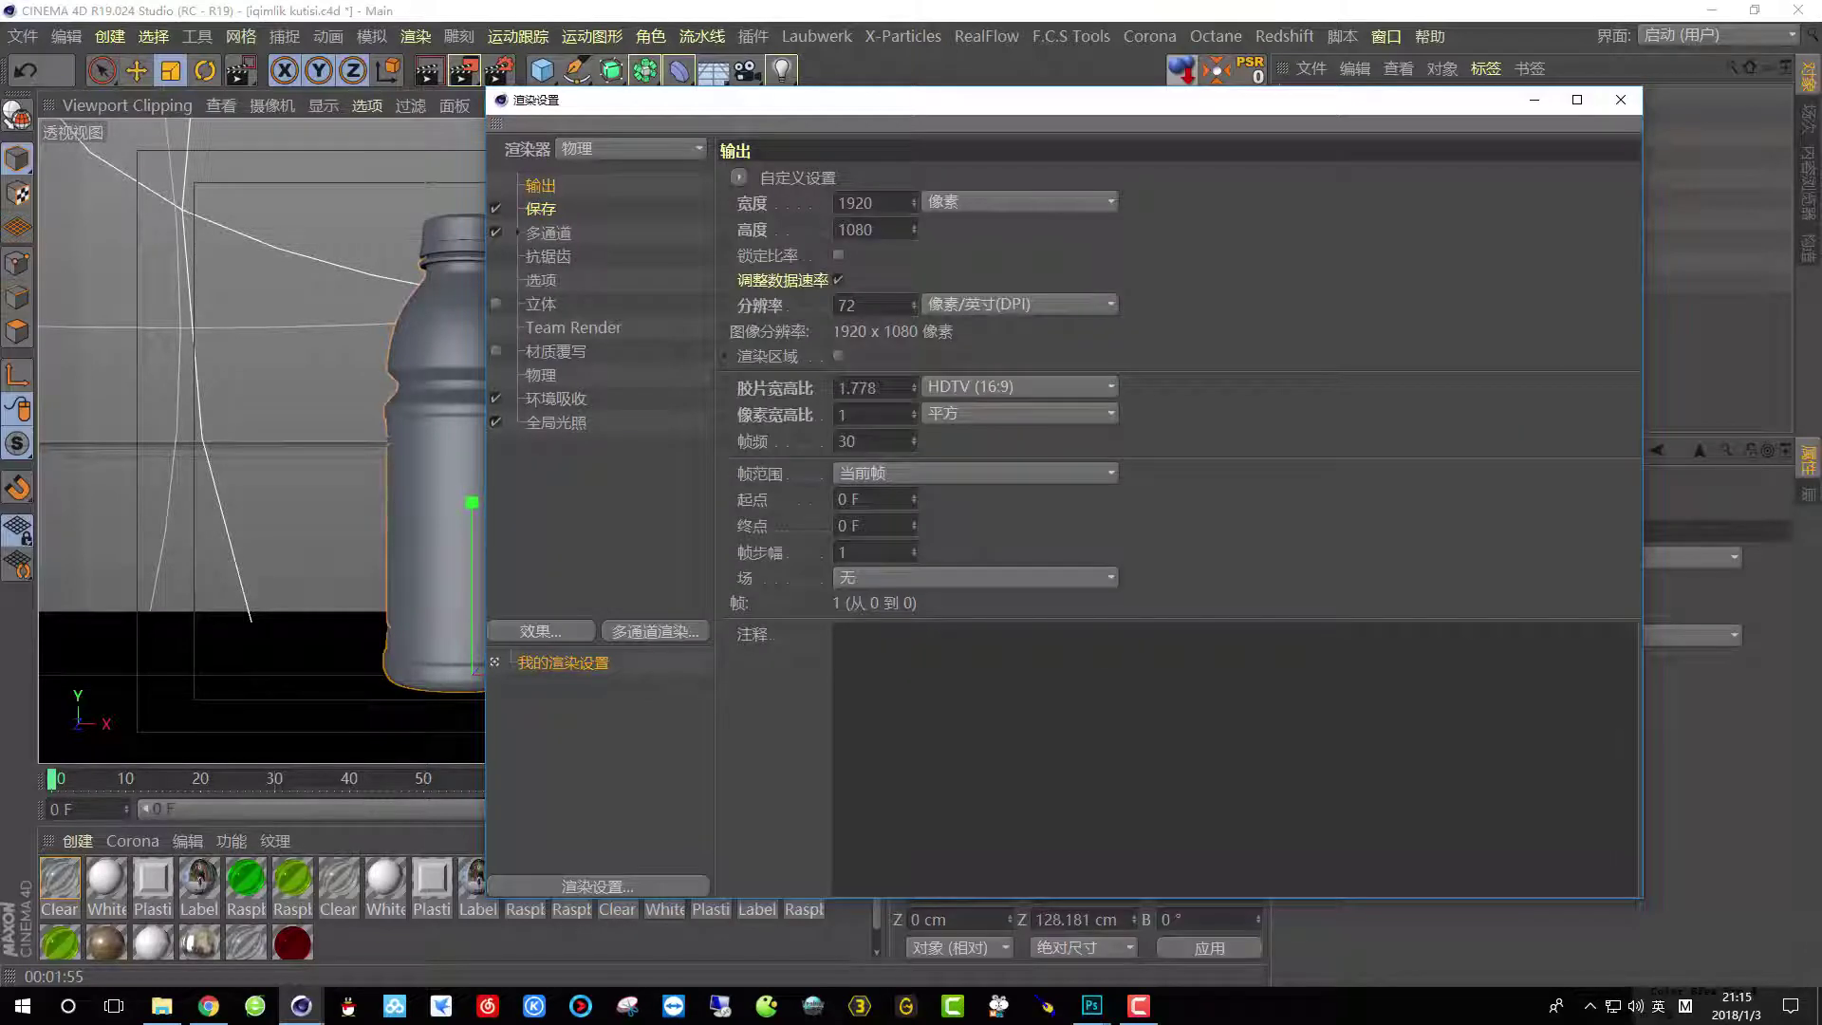
left_click_drag(847, 112, 1073, 127)
left_click(1106, 217)
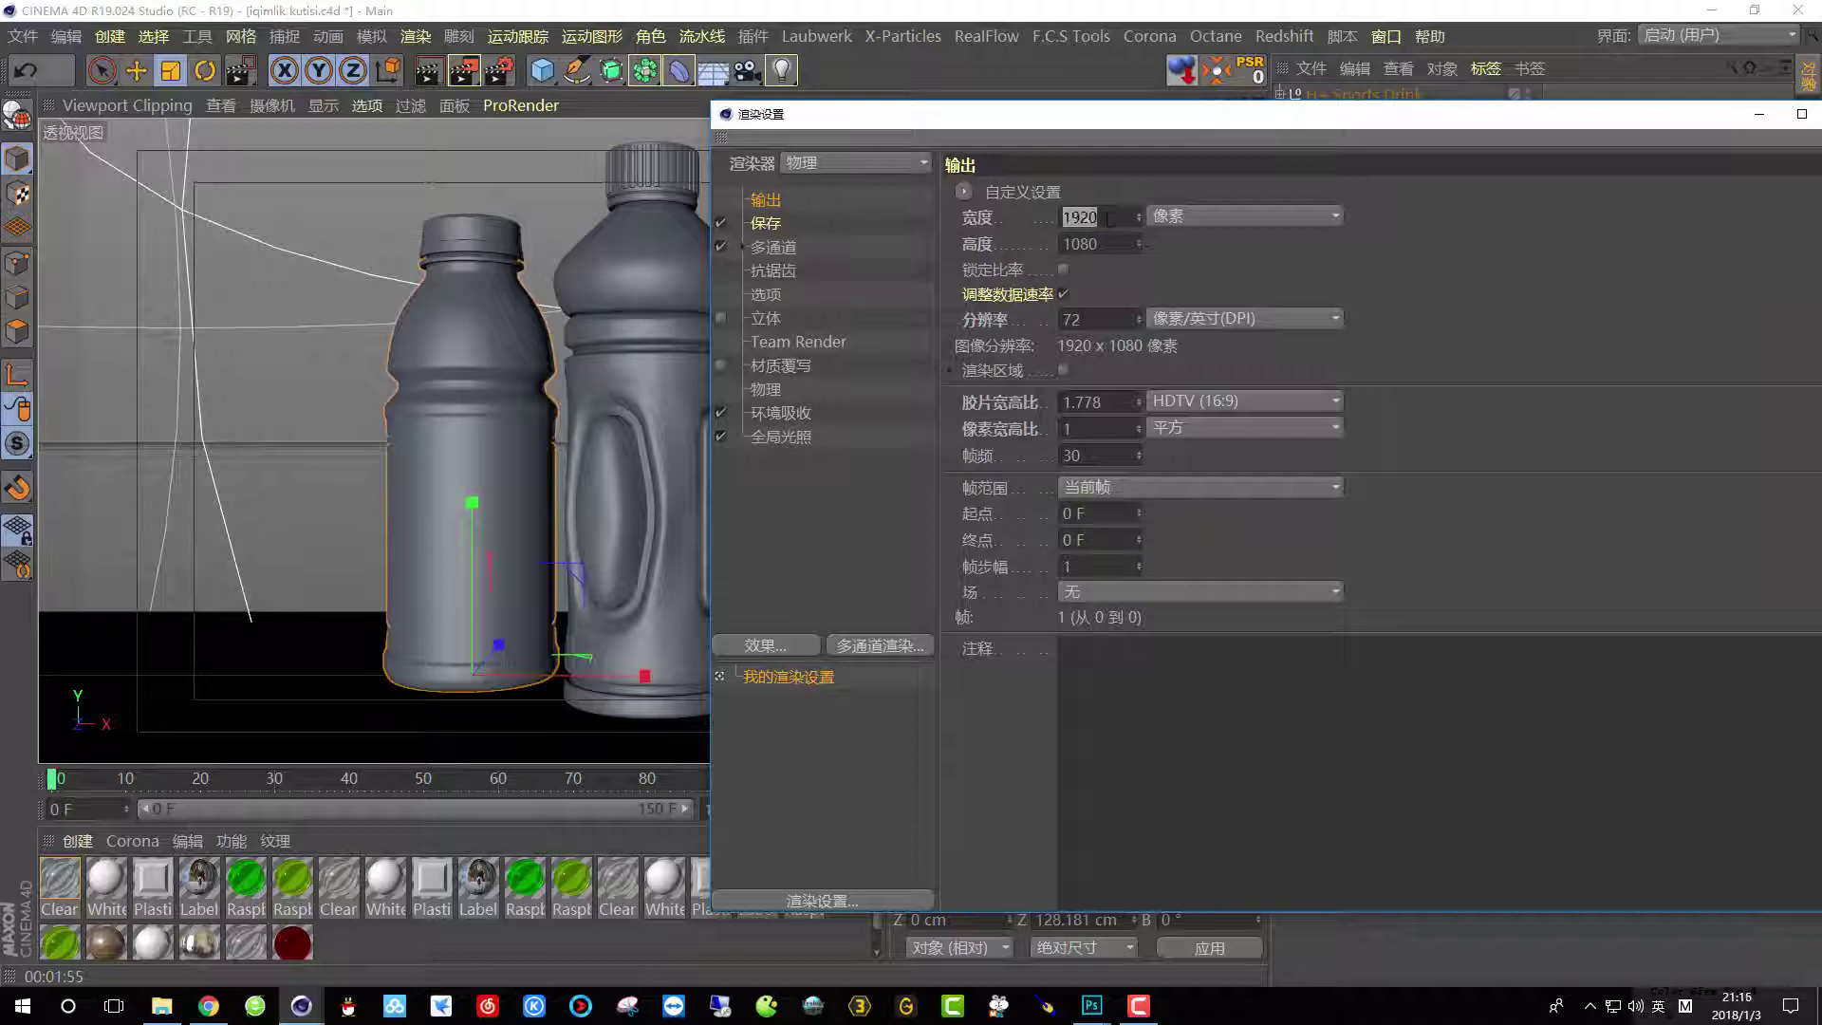
type("12")
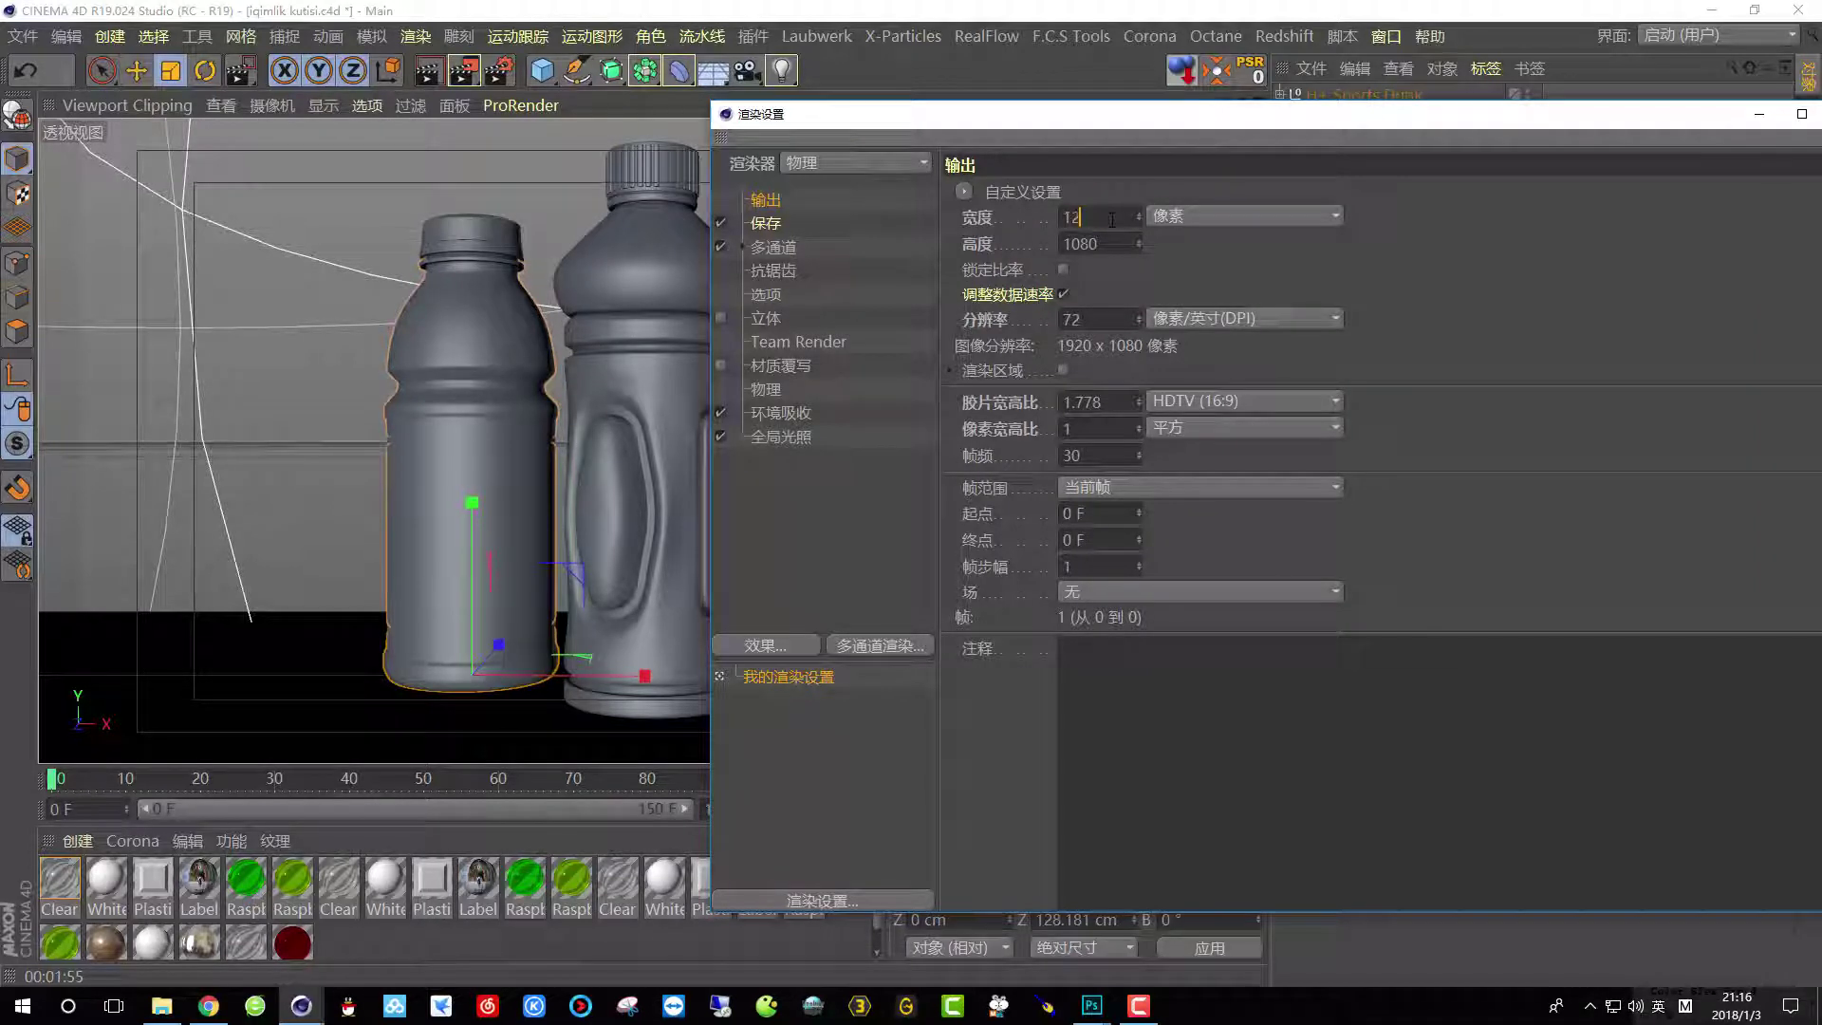
left_click(1120, 246)
type("7020")
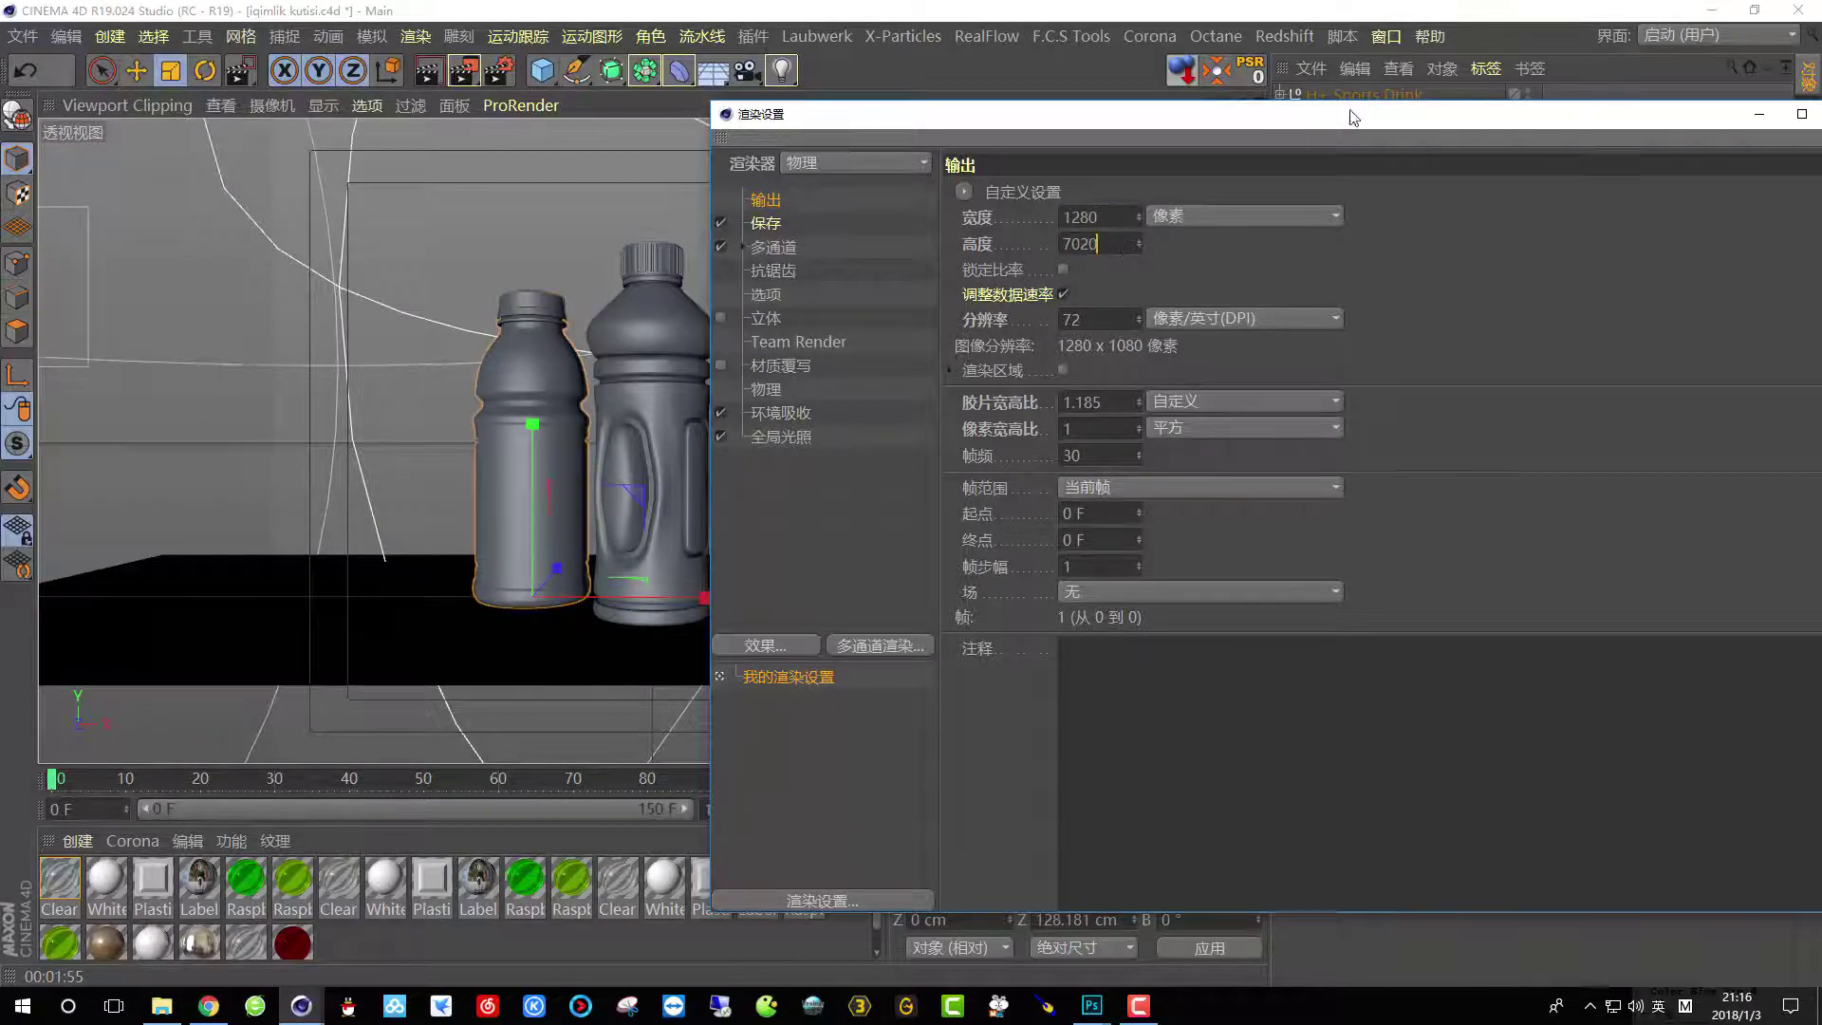
left_click_drag(1352, 118, 893, 86)
left_click(1393, 94)
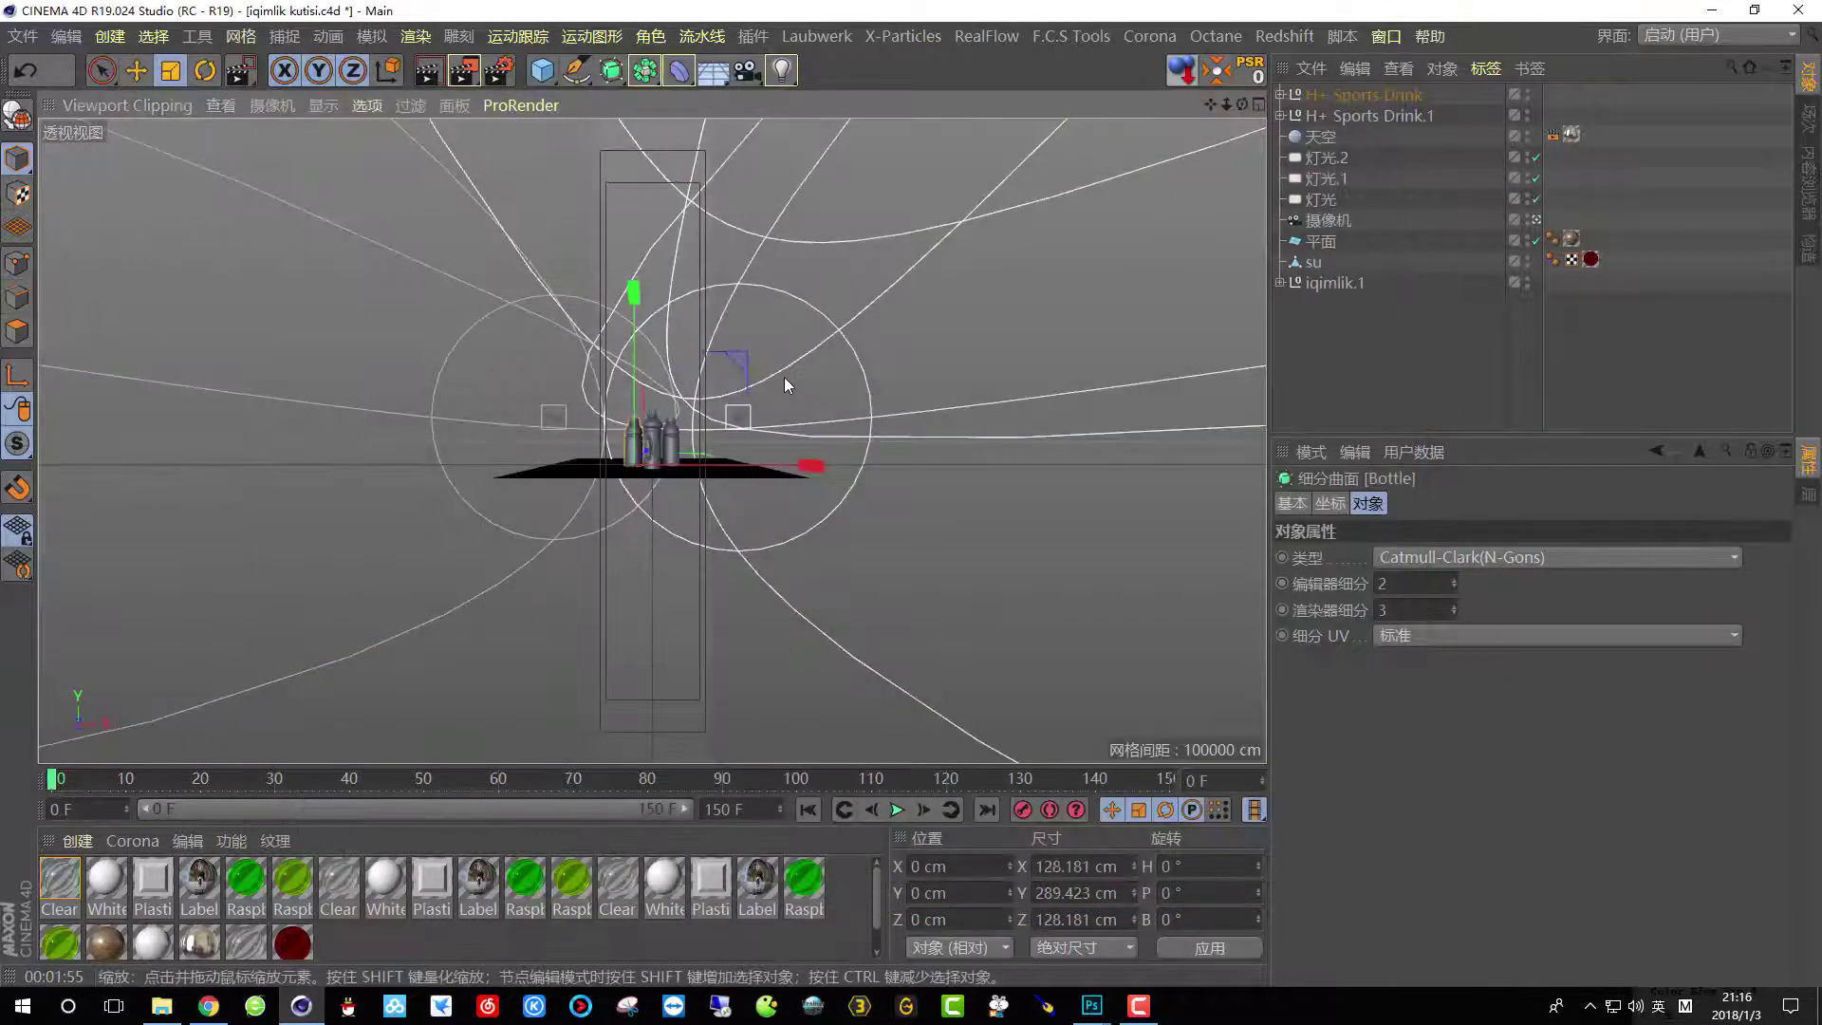
Reopen the render settings, set the output height to 720 pixels, and close them.
left_click(499, 69)
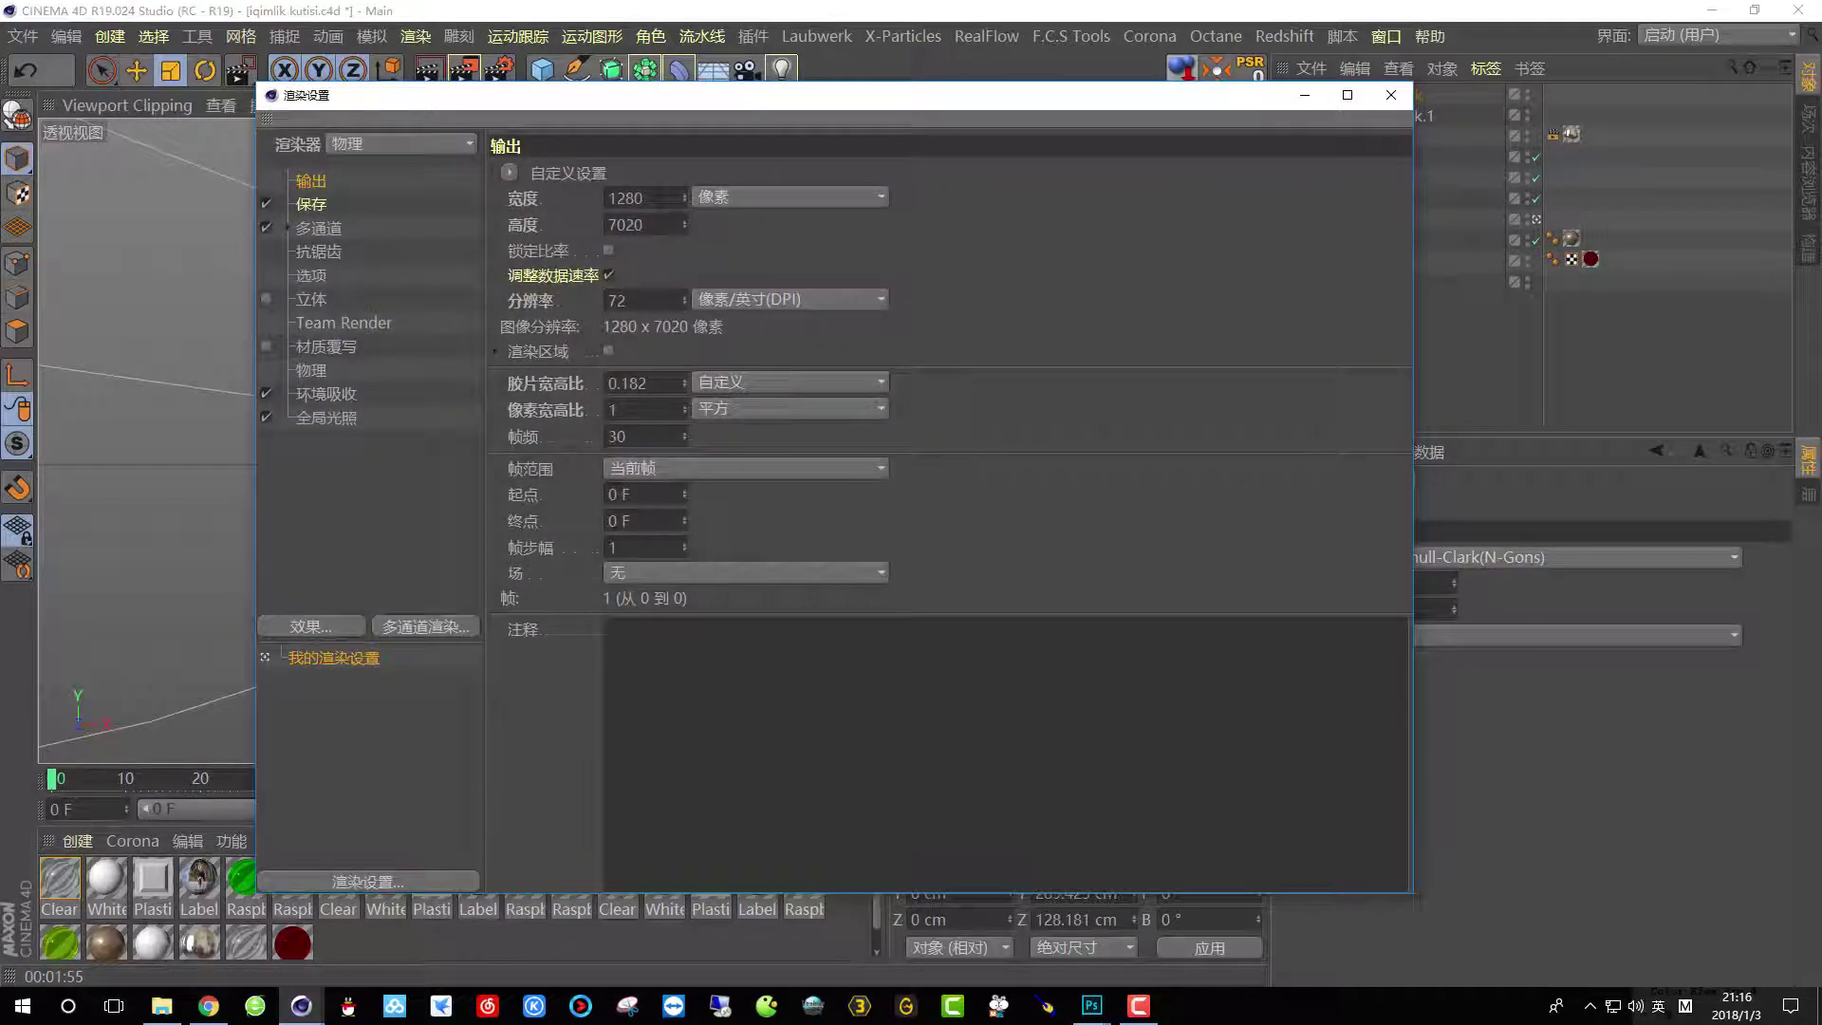
left_click(659, 215)
type("720")
key("Return")
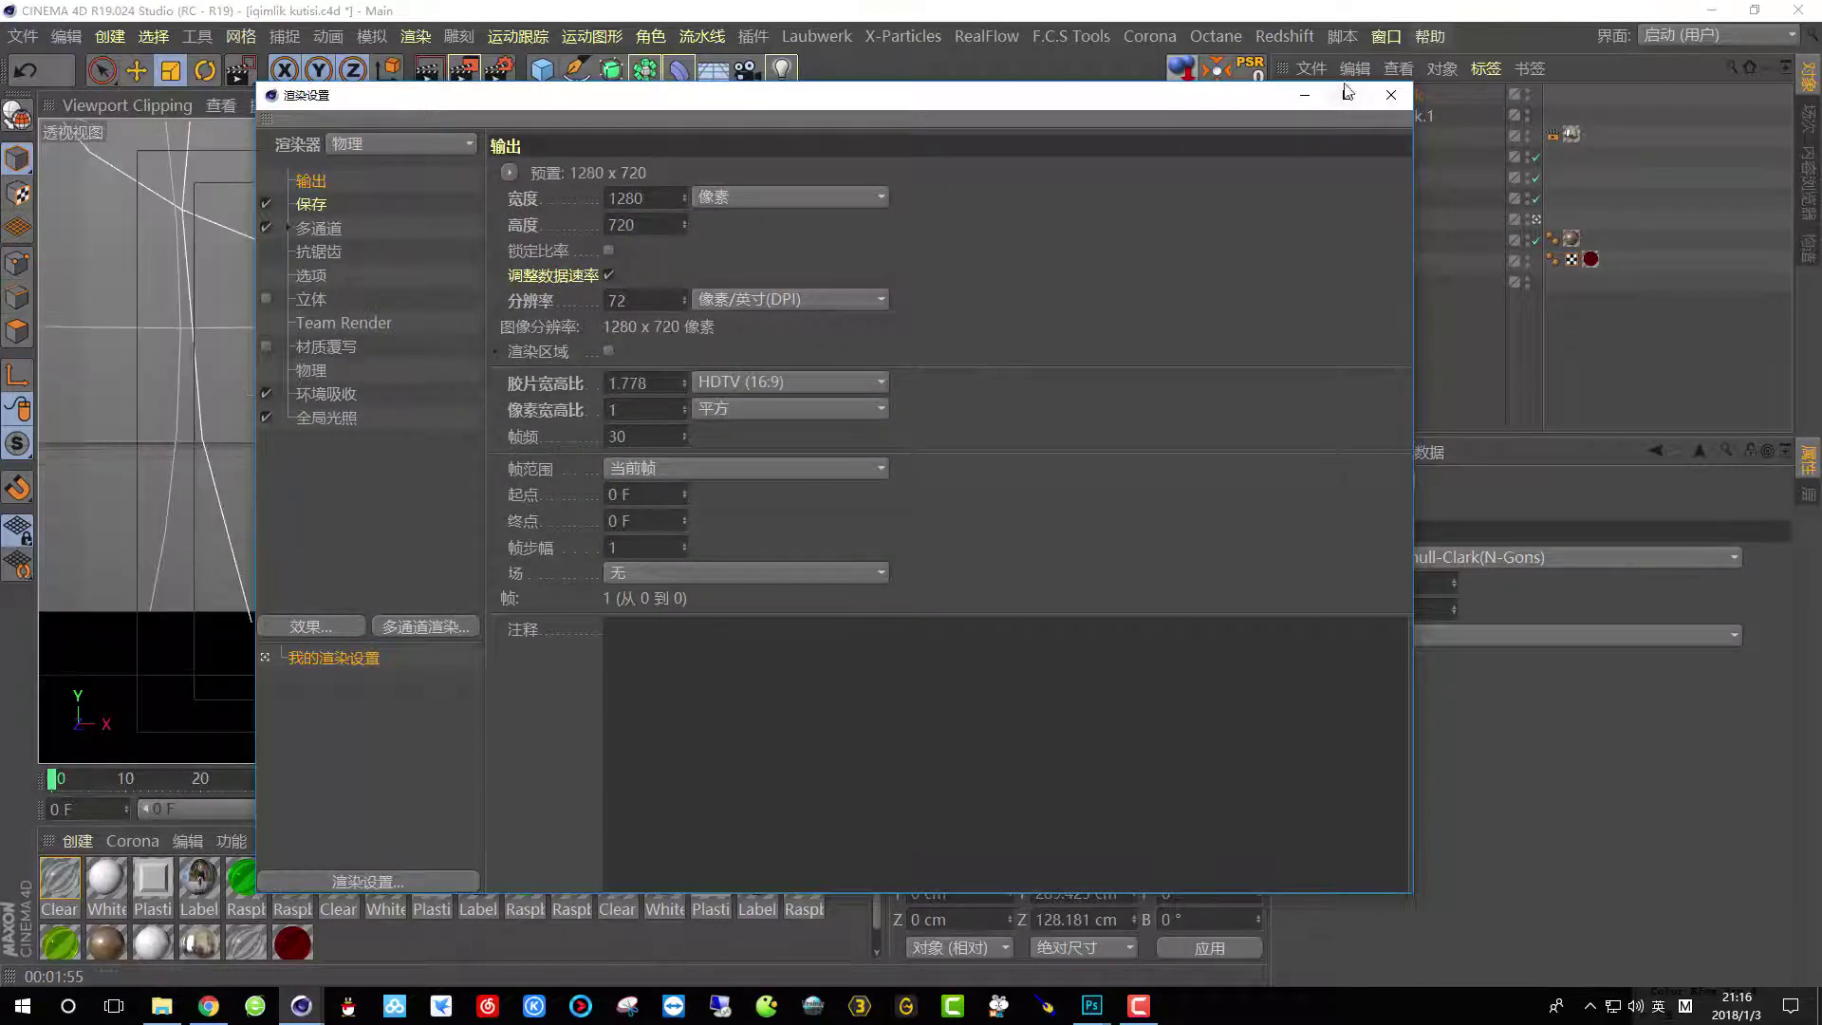
left_click(1391, 95)
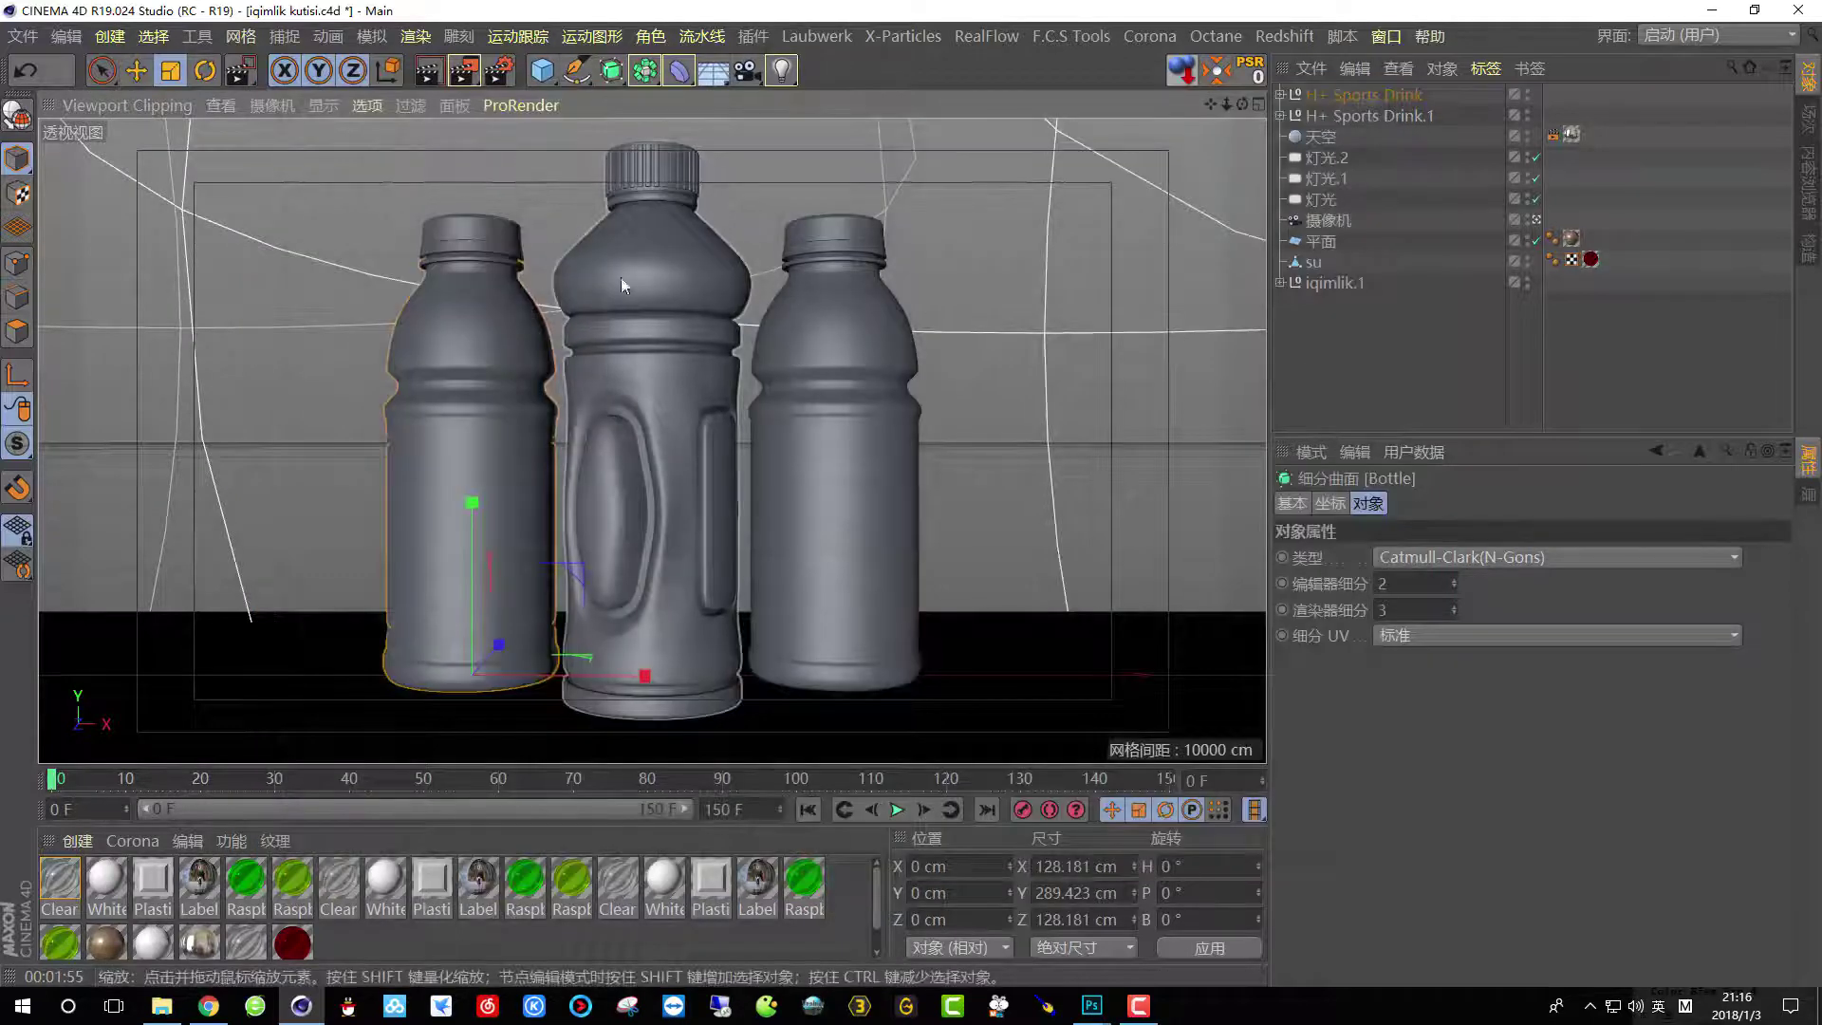
Try rendering the scene to the picture viewer, and stop the render while closing the viewer.
left_click(465, 73)
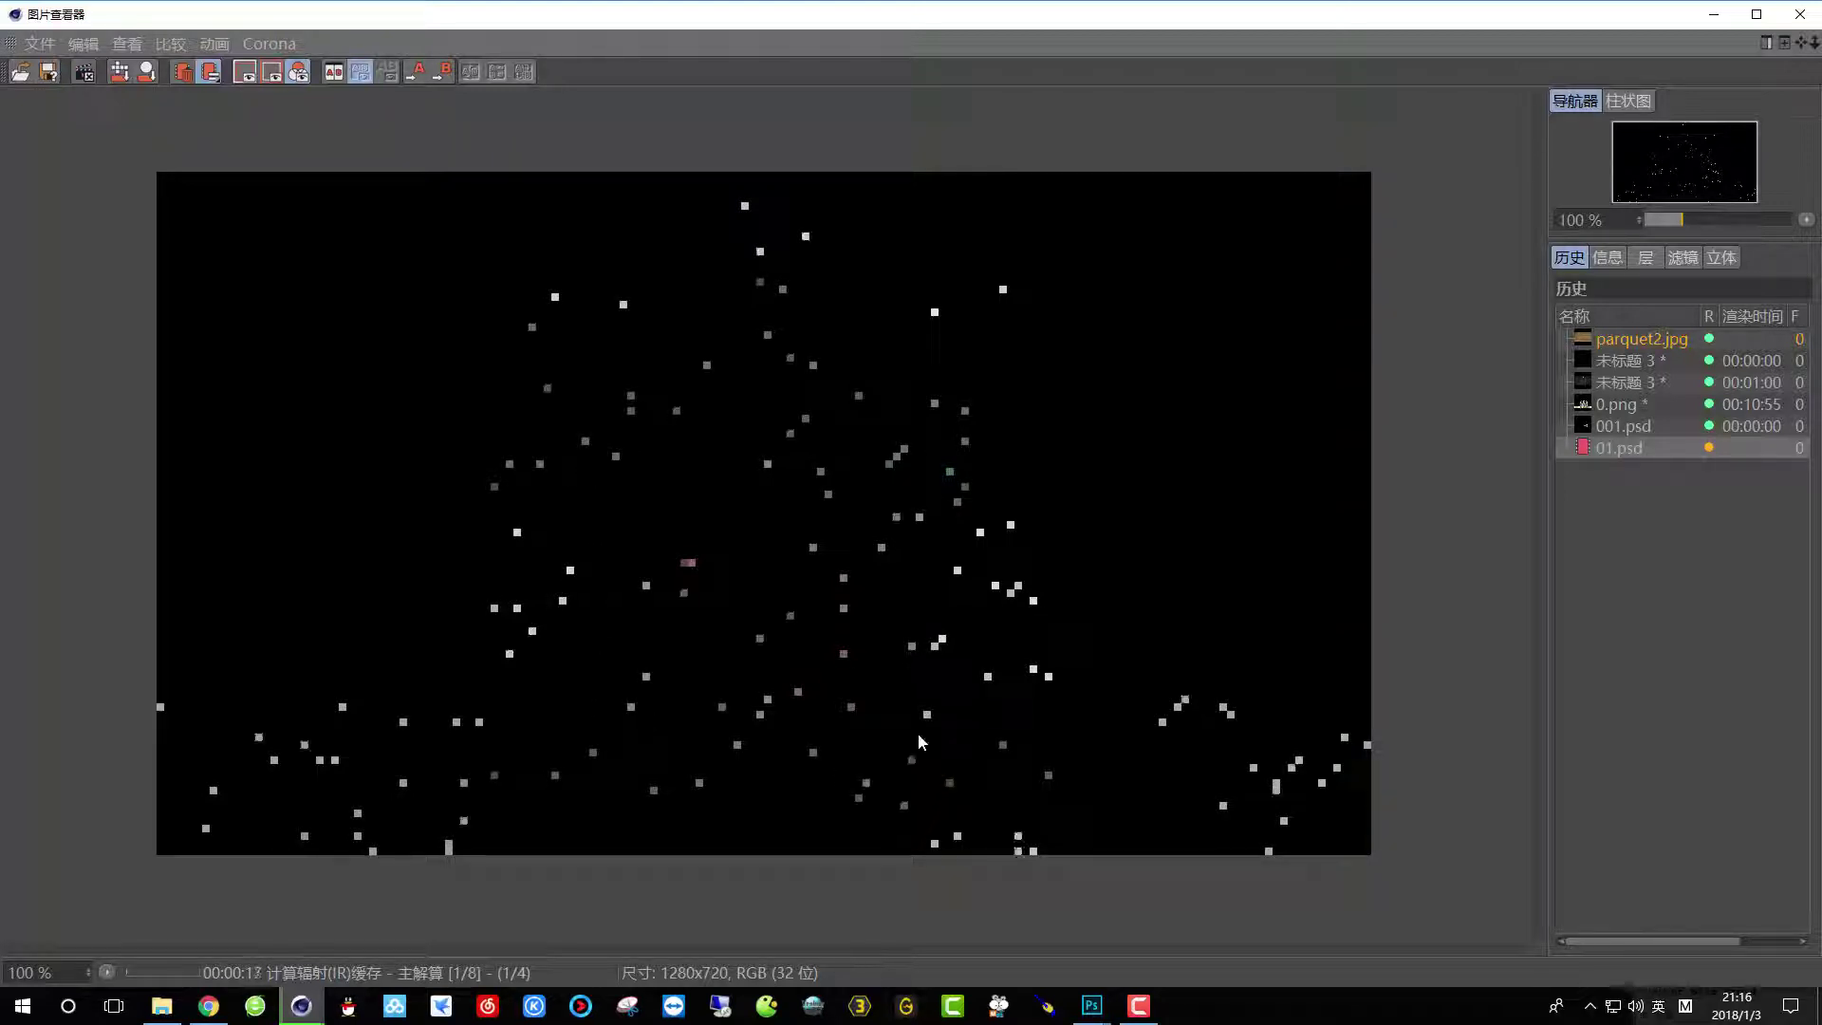
left_click(1800, 14)
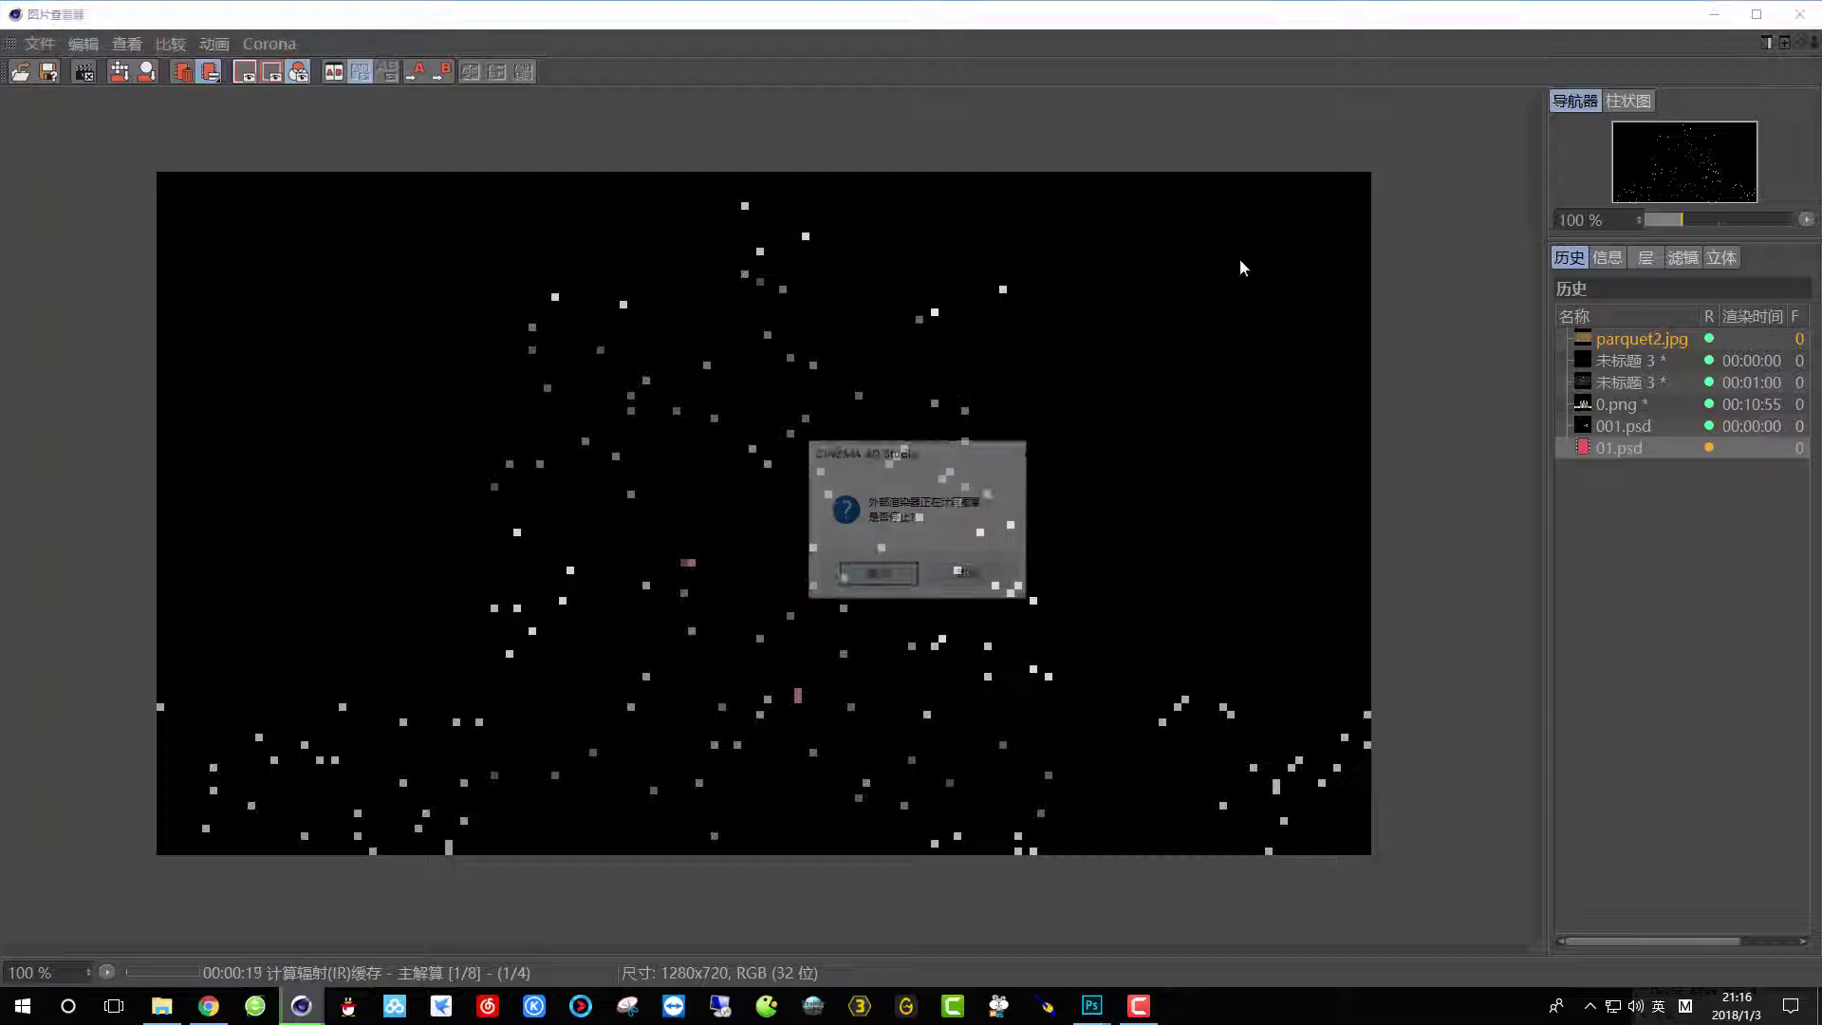
left_click(872, 577)
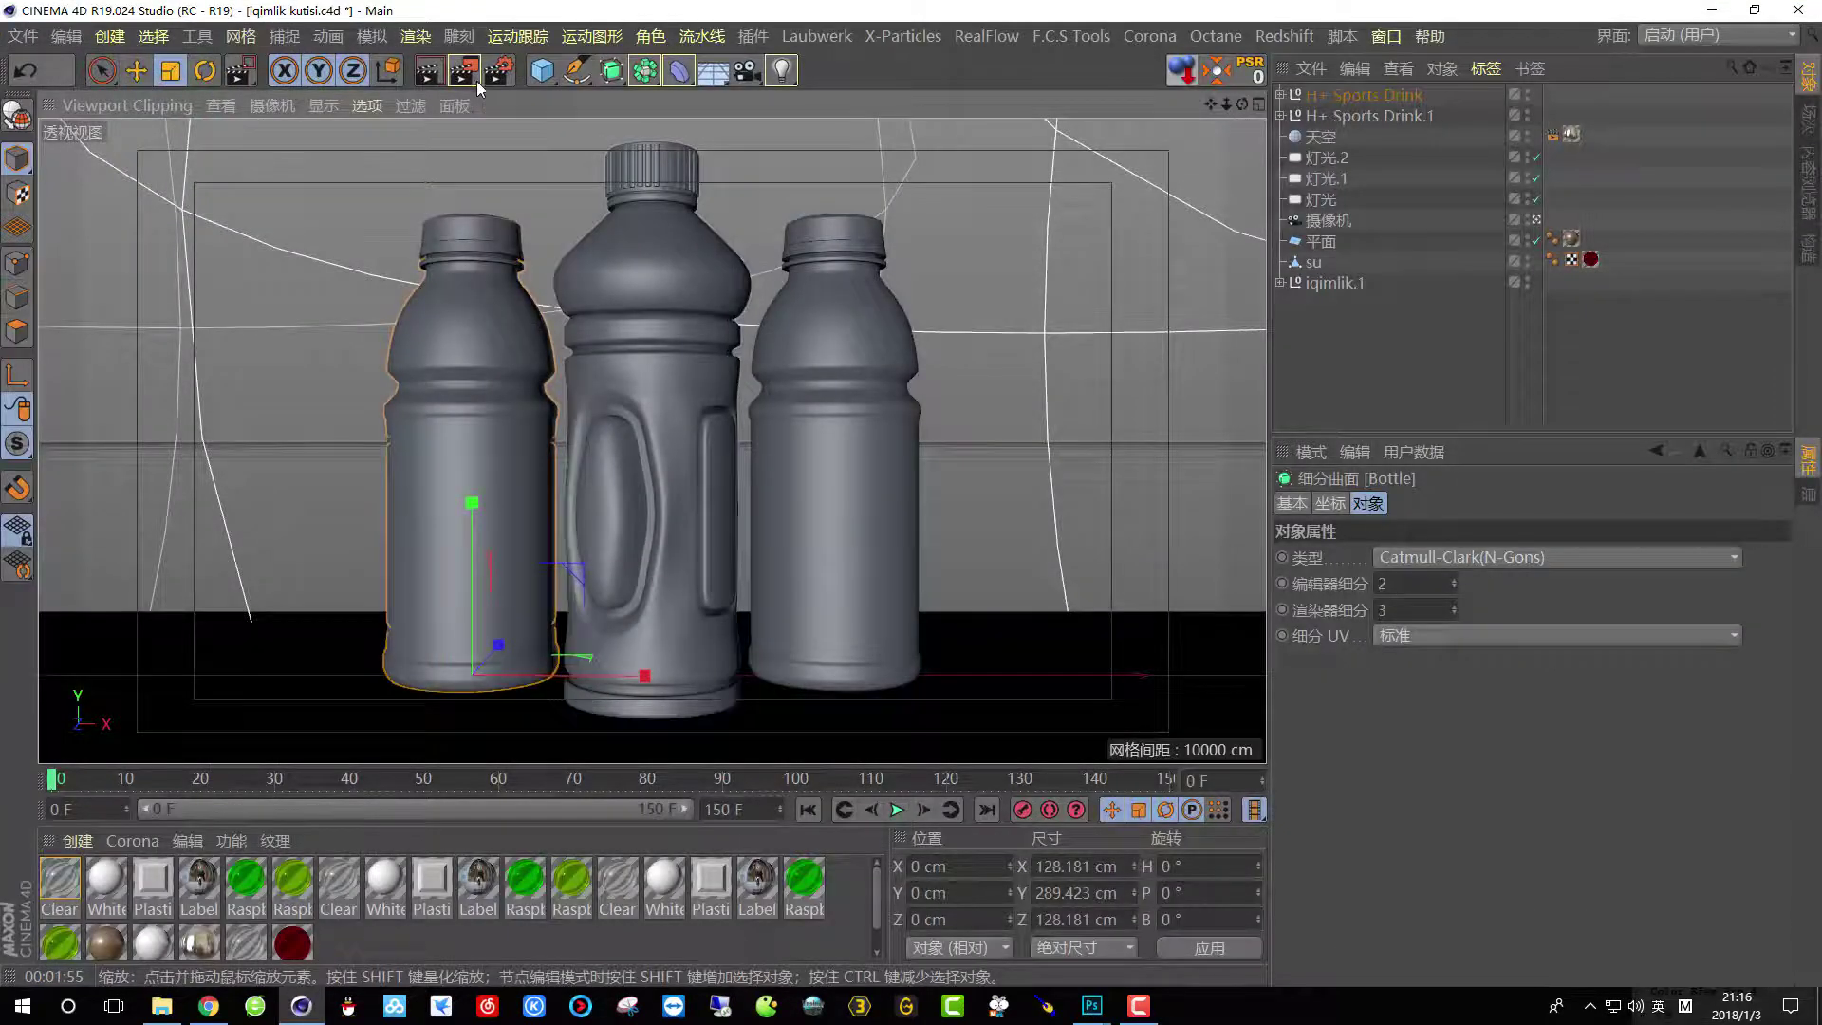
Switch the renderer from 物理 to 标准, check the 全局光照 settings, and close the render settings.
left_click(501, 78)
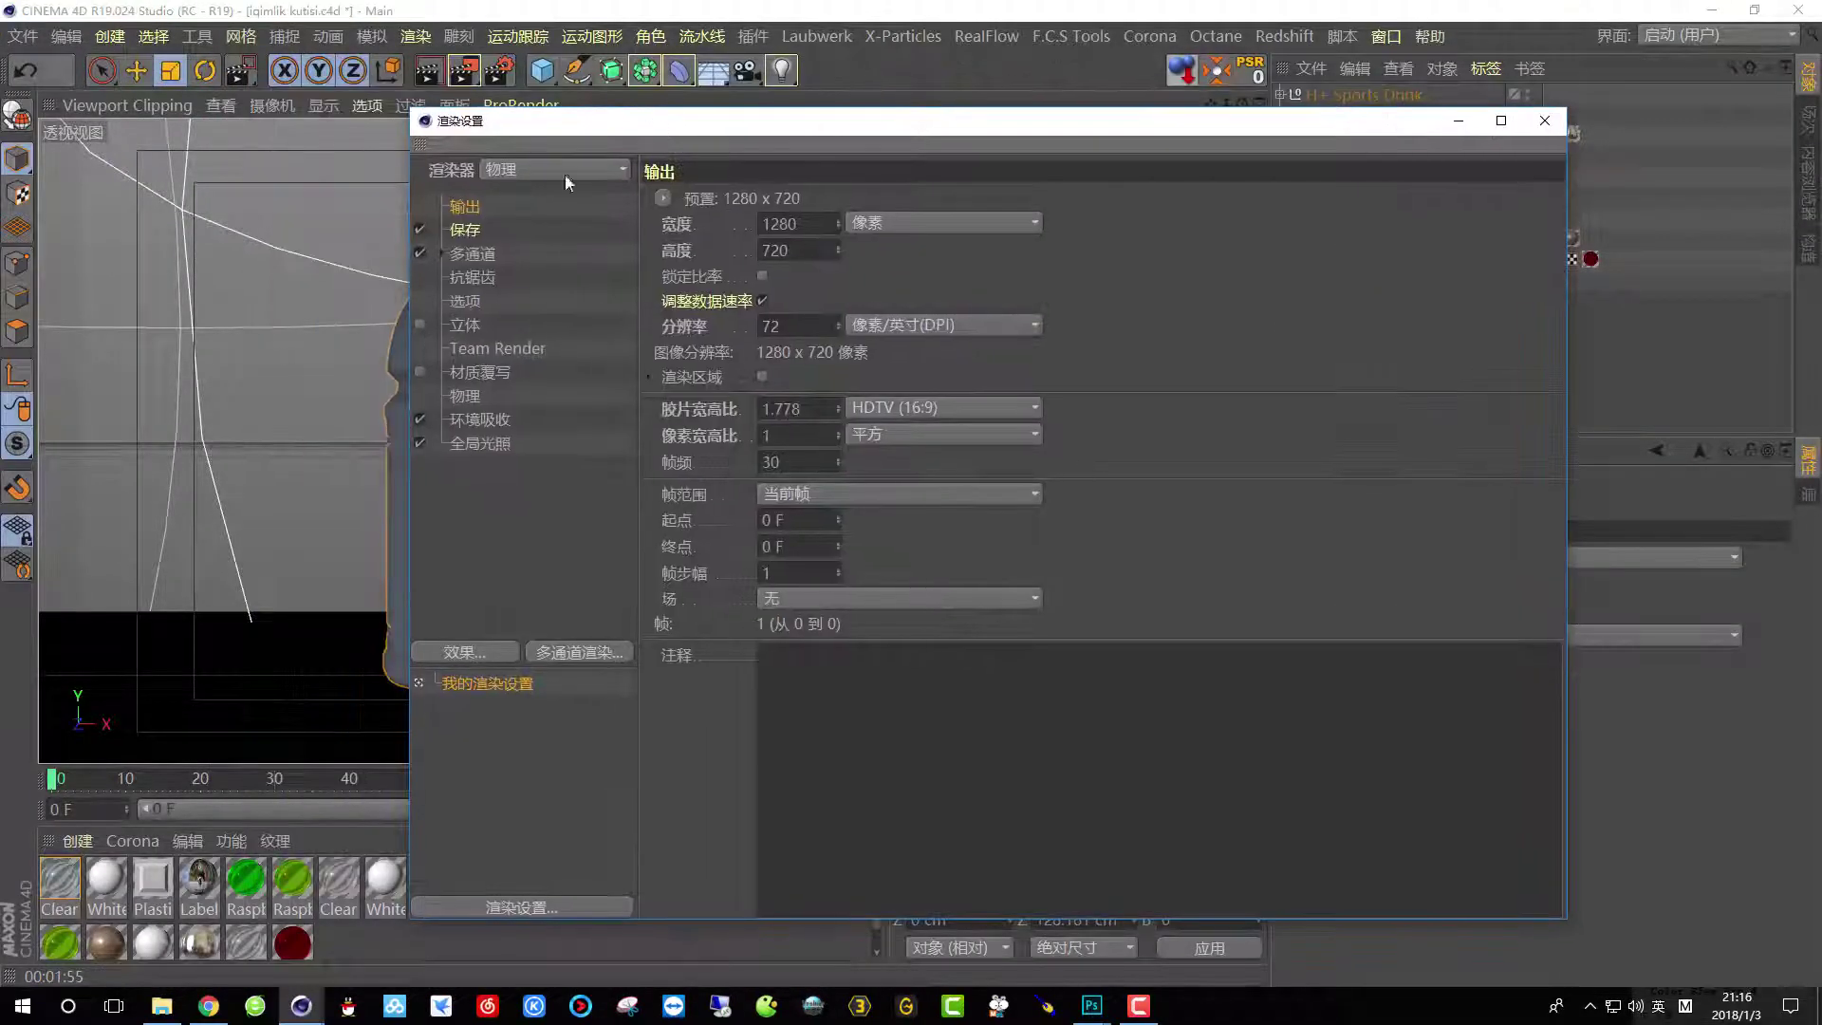
left_click(565, 176)
left_click(547, 193)
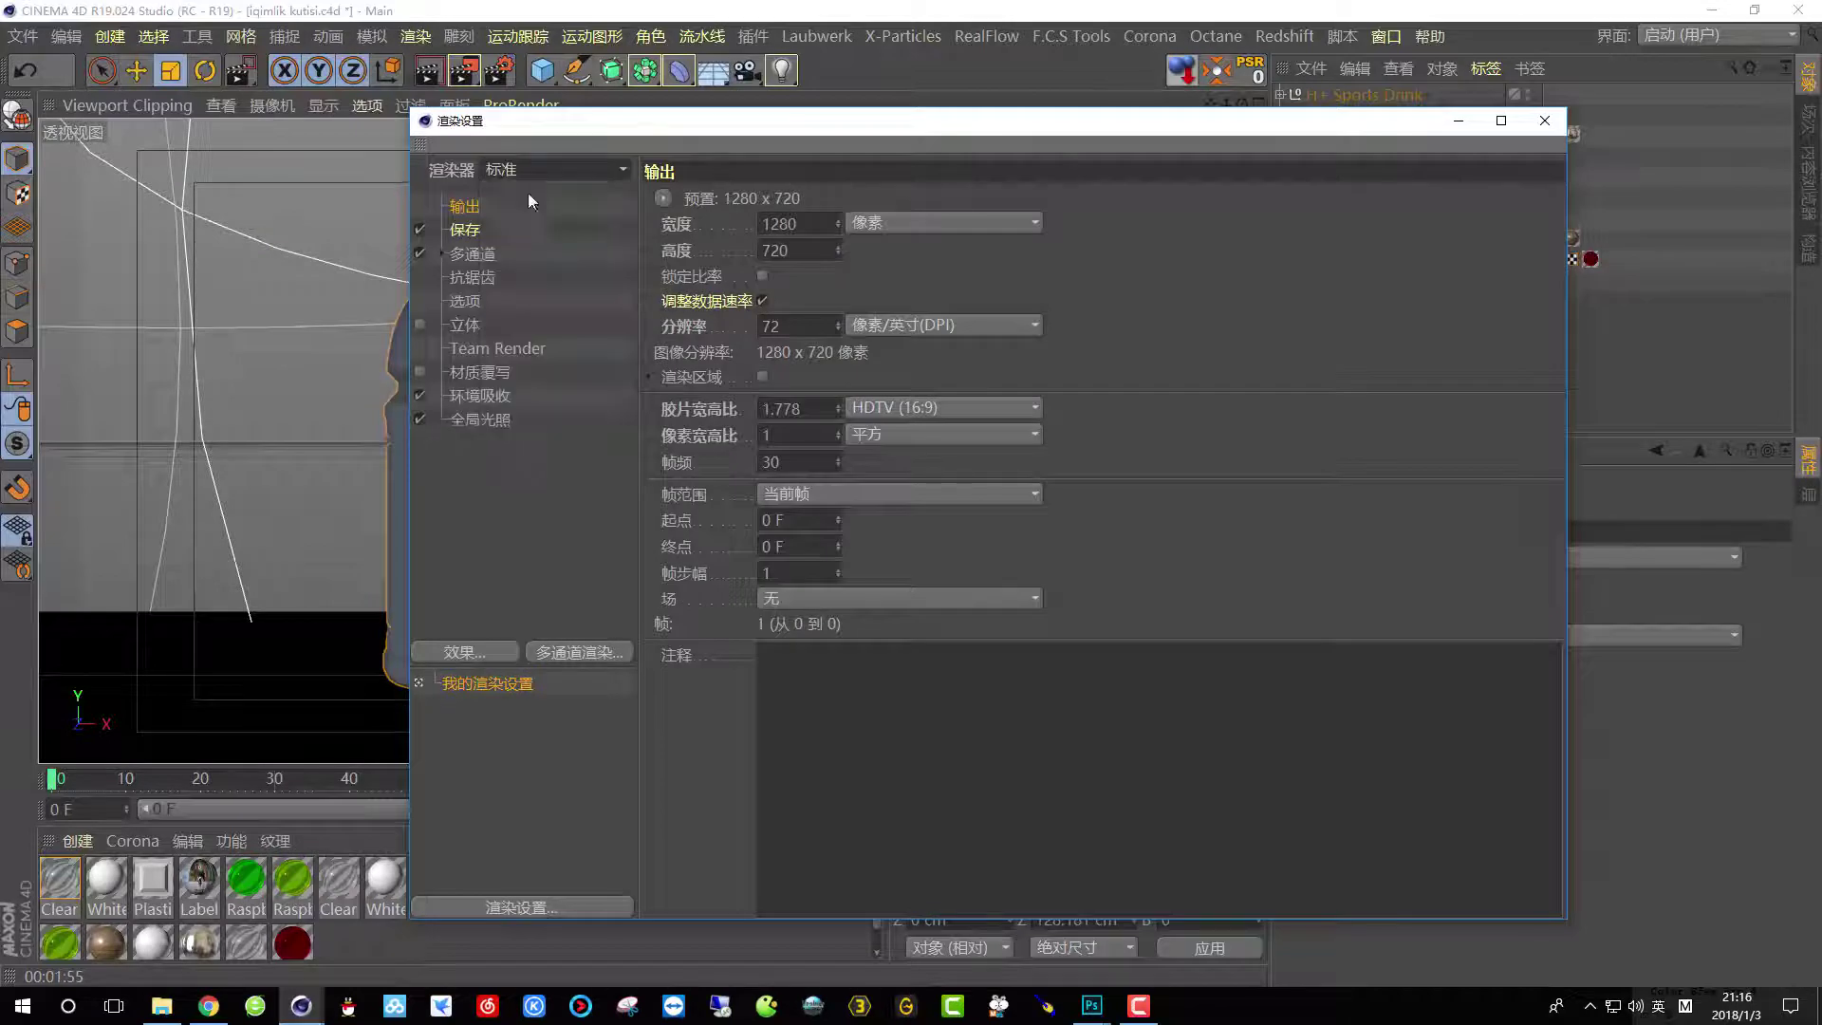
left_click(493, 420)
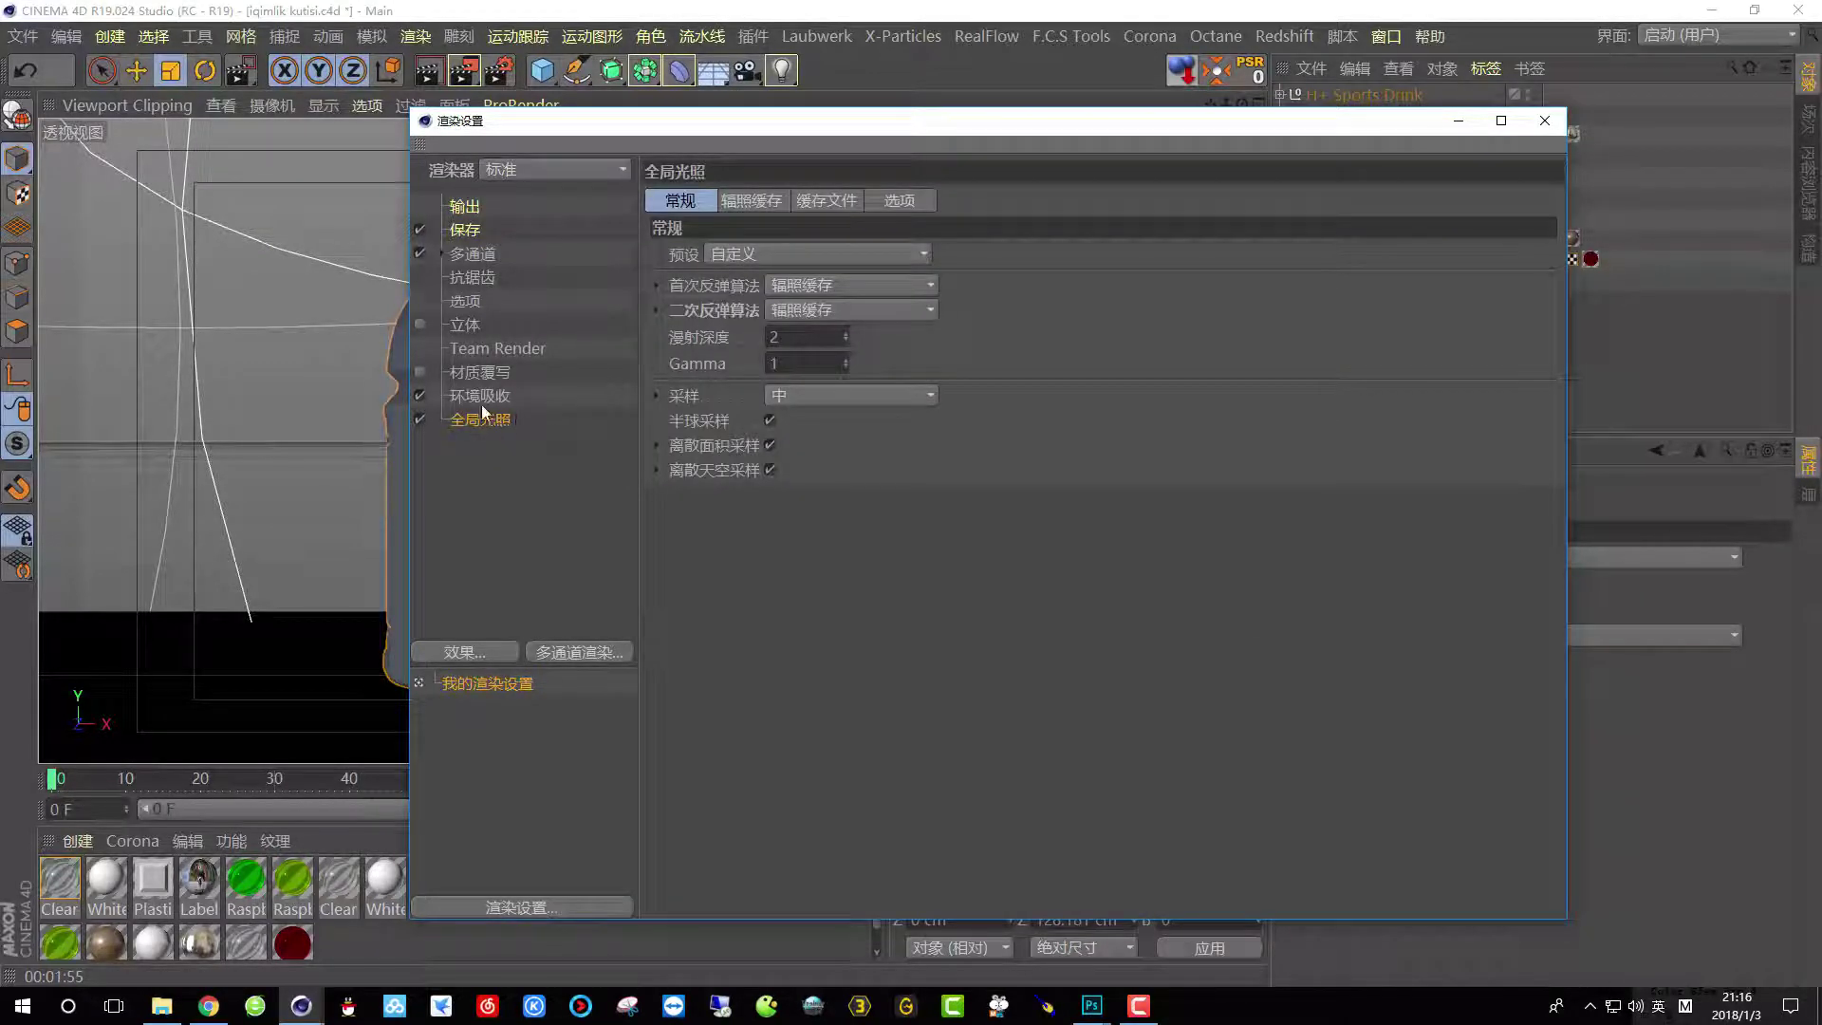
left_click(1545, 120)
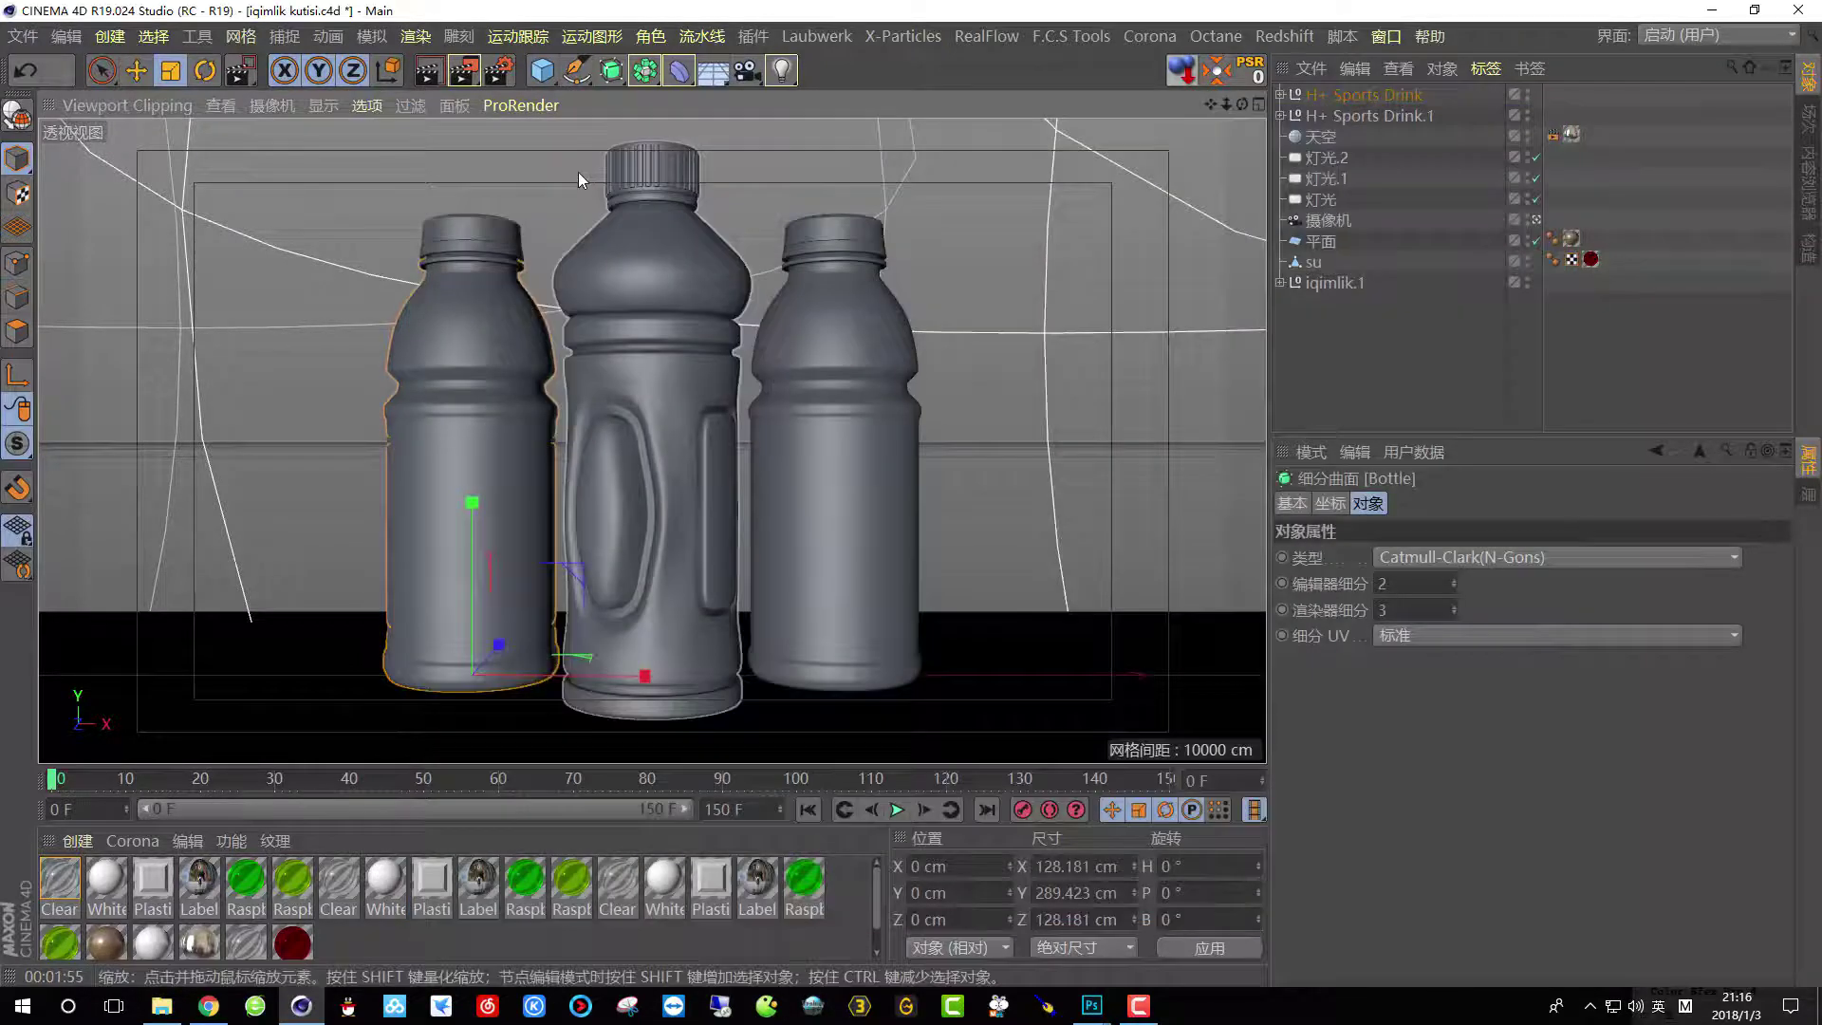
Try a render of the scene in the picture viewer with the 标准 renderer, and stop it.
left_click(463, 74)
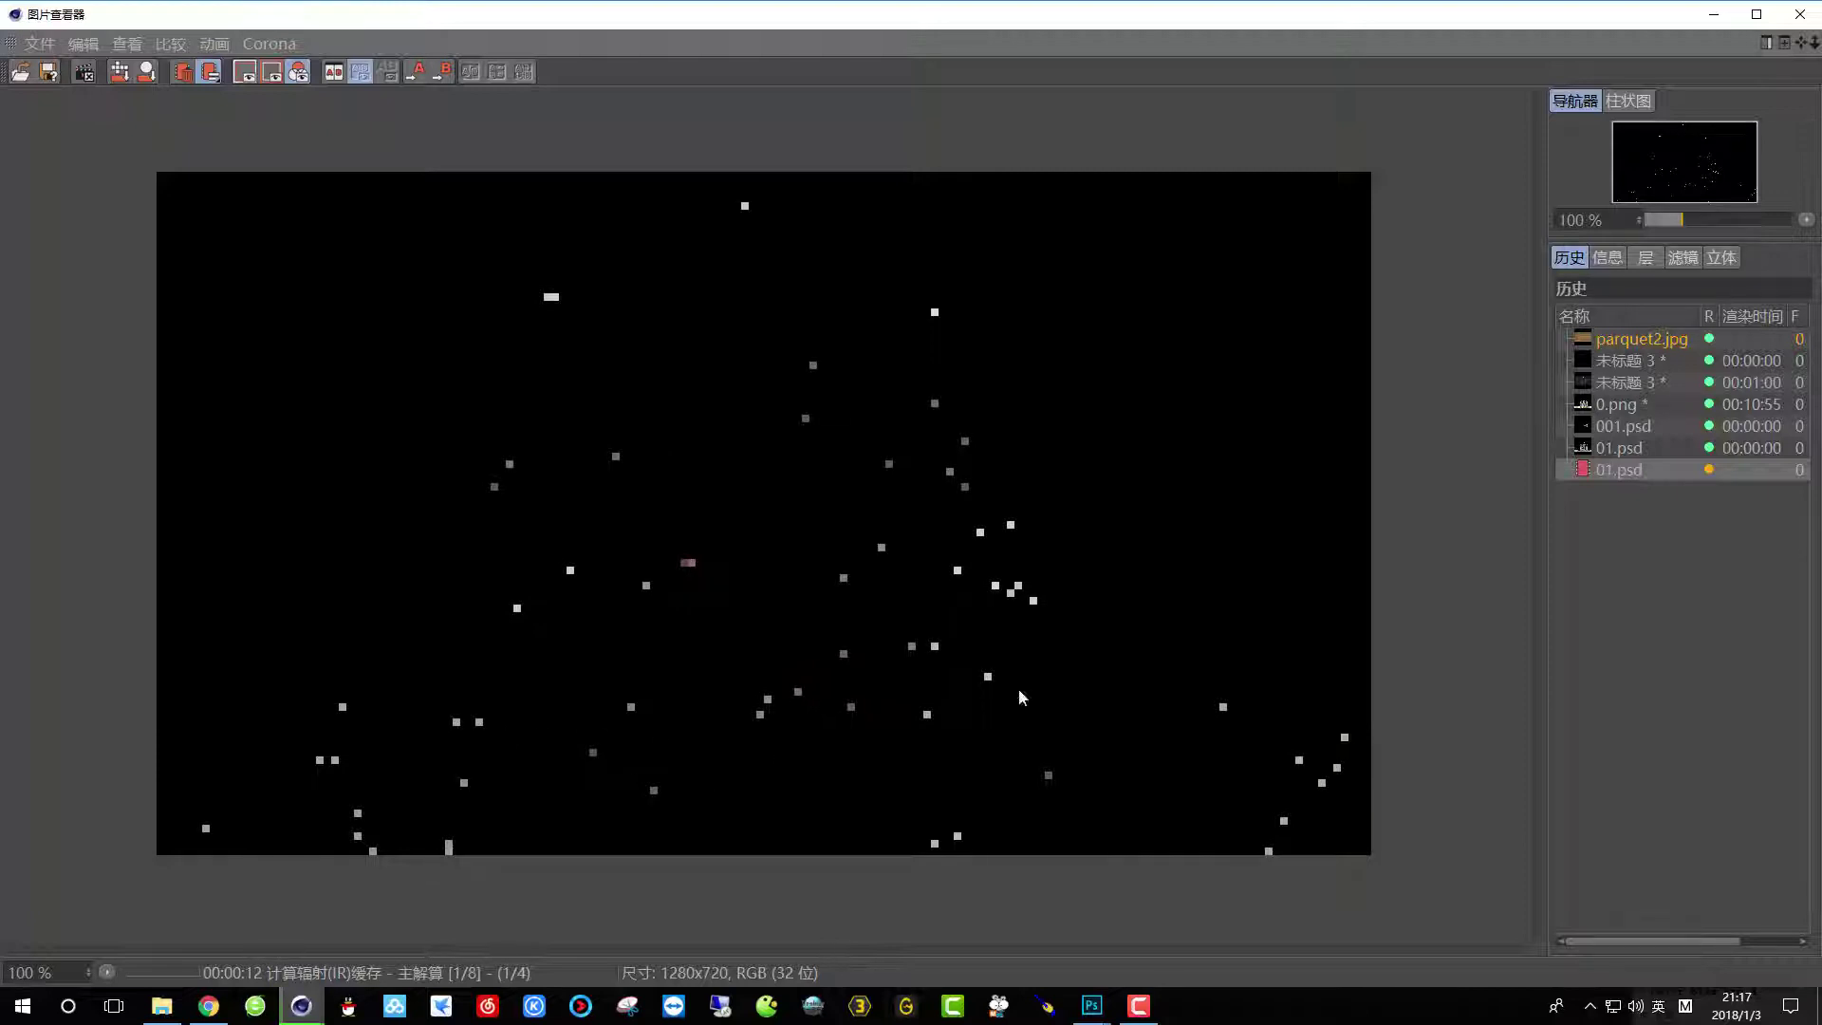
left_click(1800, 14)
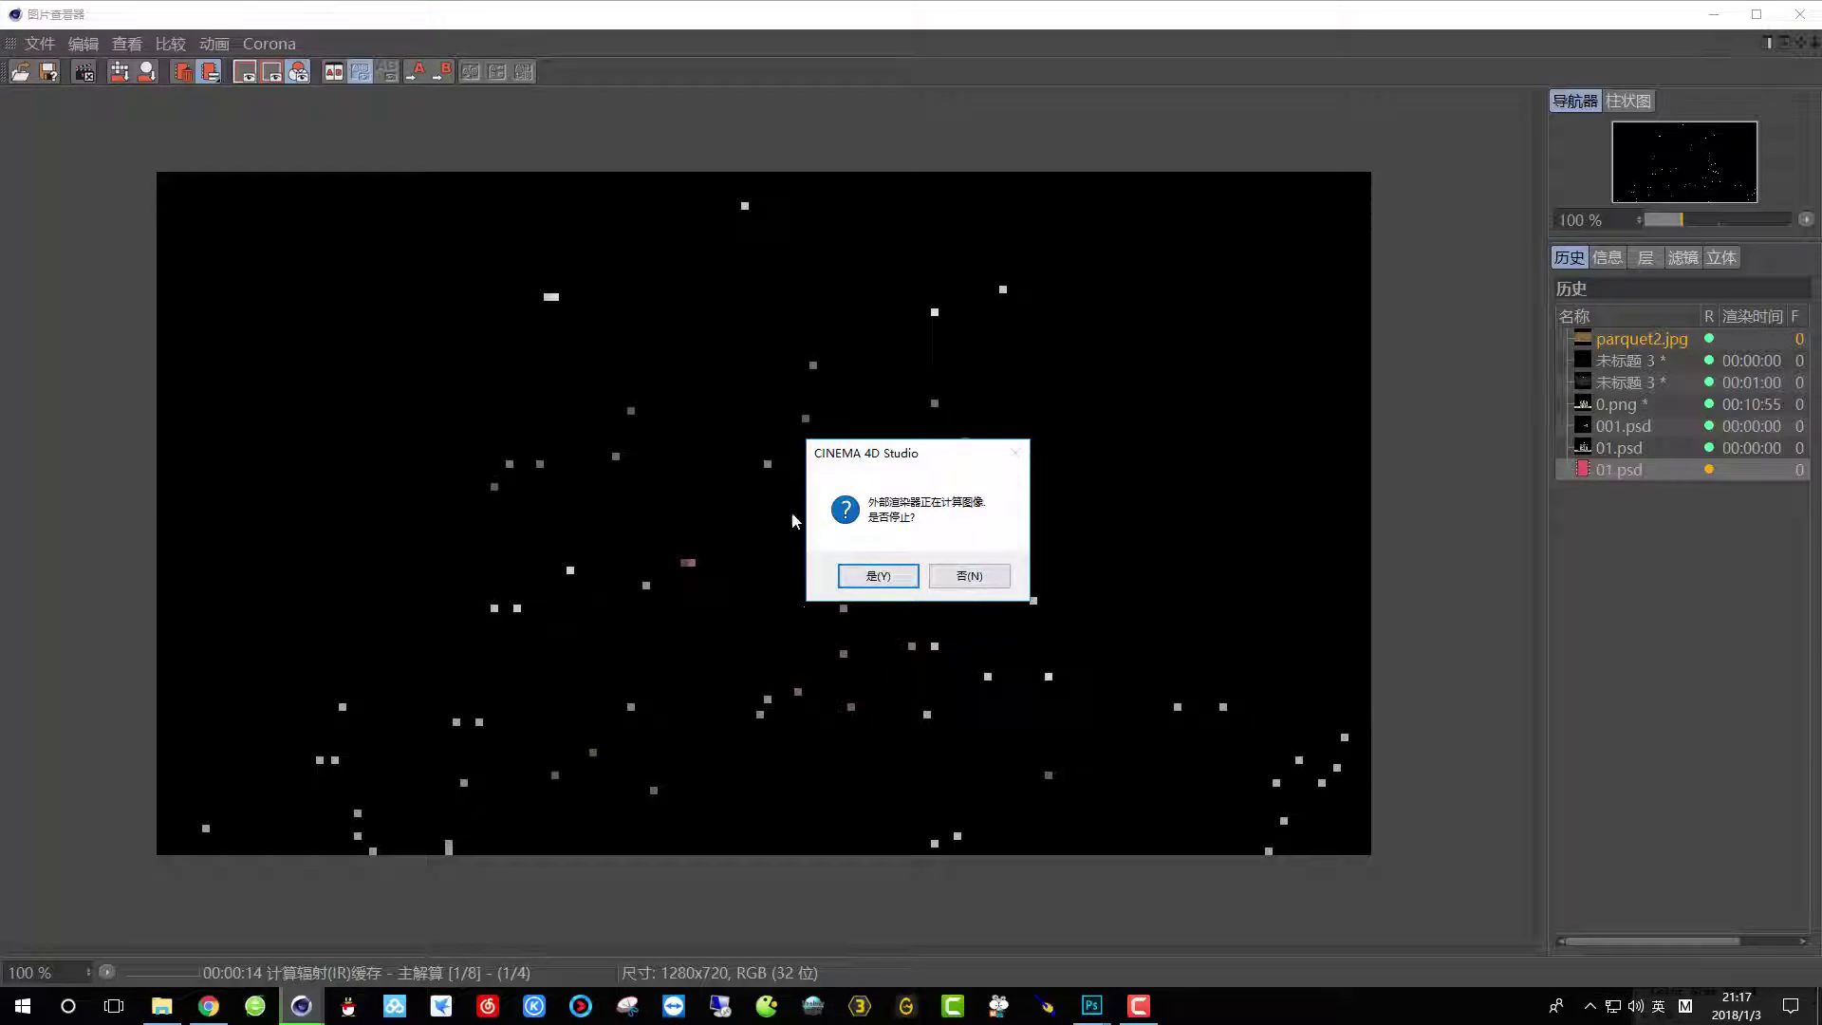
left_click(879, 587)
Set the 全局光照 irradiance cache record density to 低, adjust its 采样 level, and close the render settings.
left_click(498, 69)
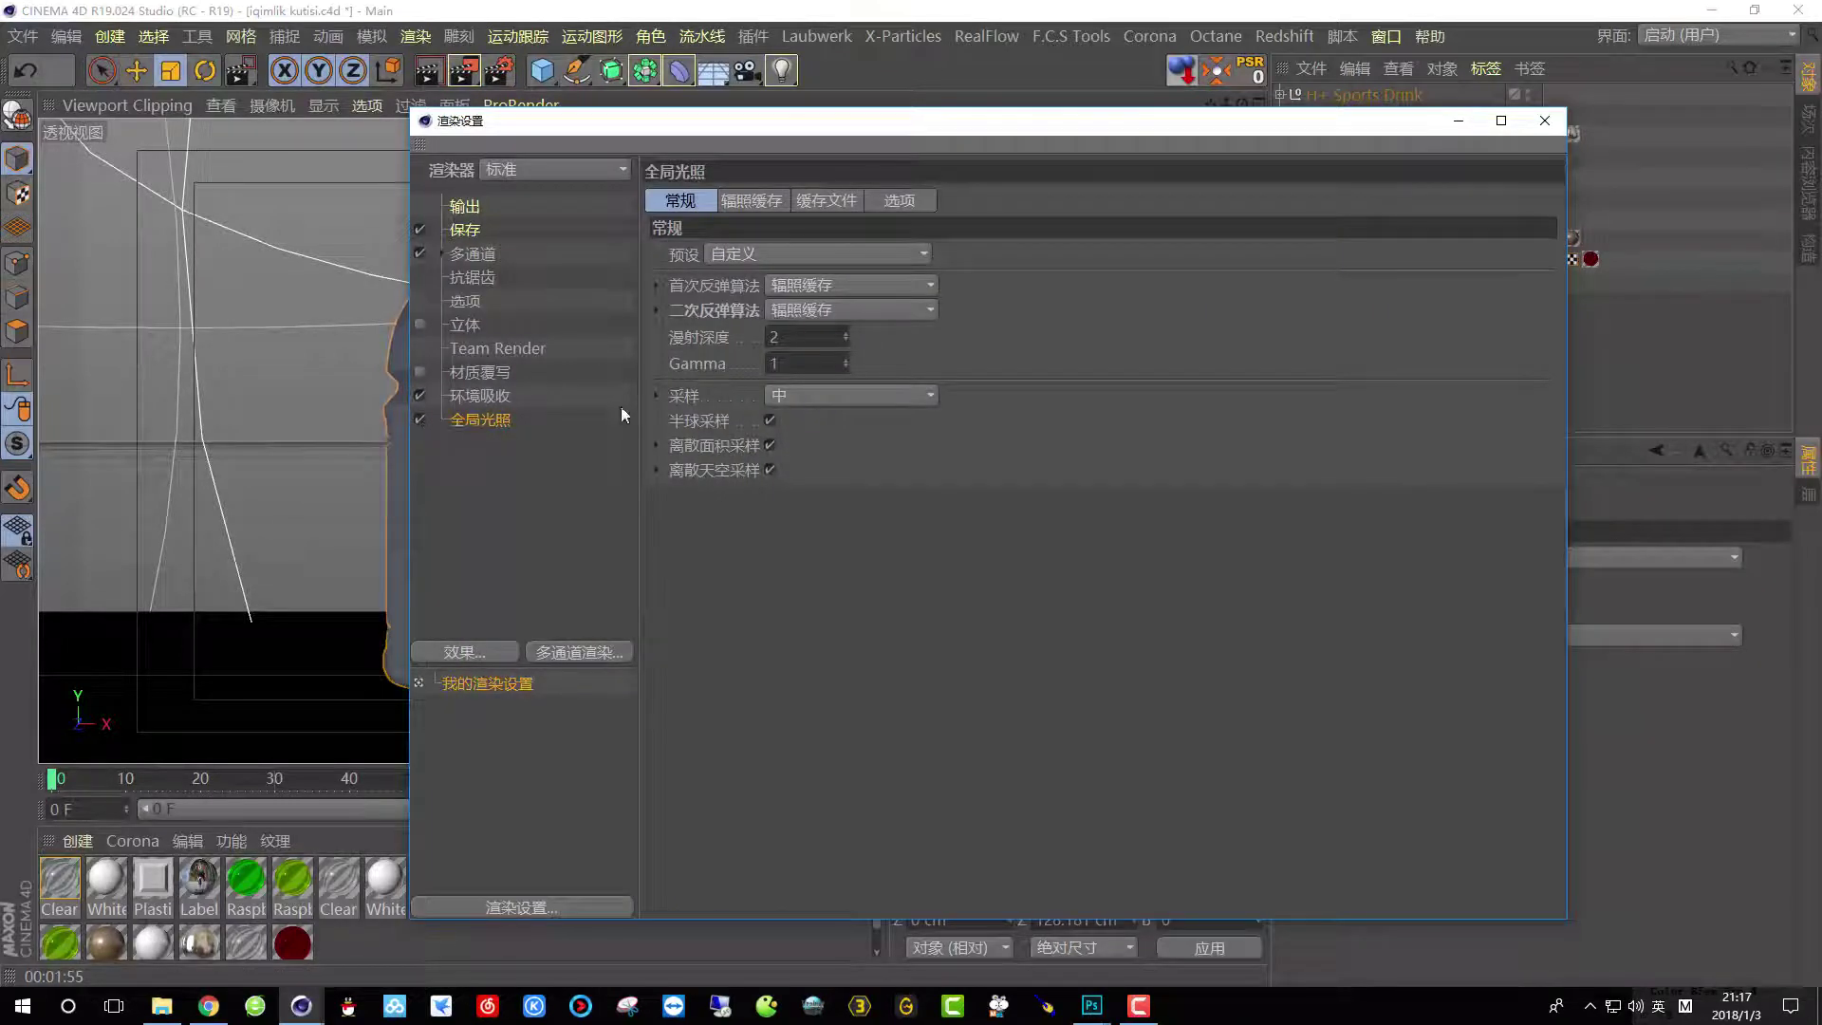
left_click(756, 200)
left_click(799, 254)
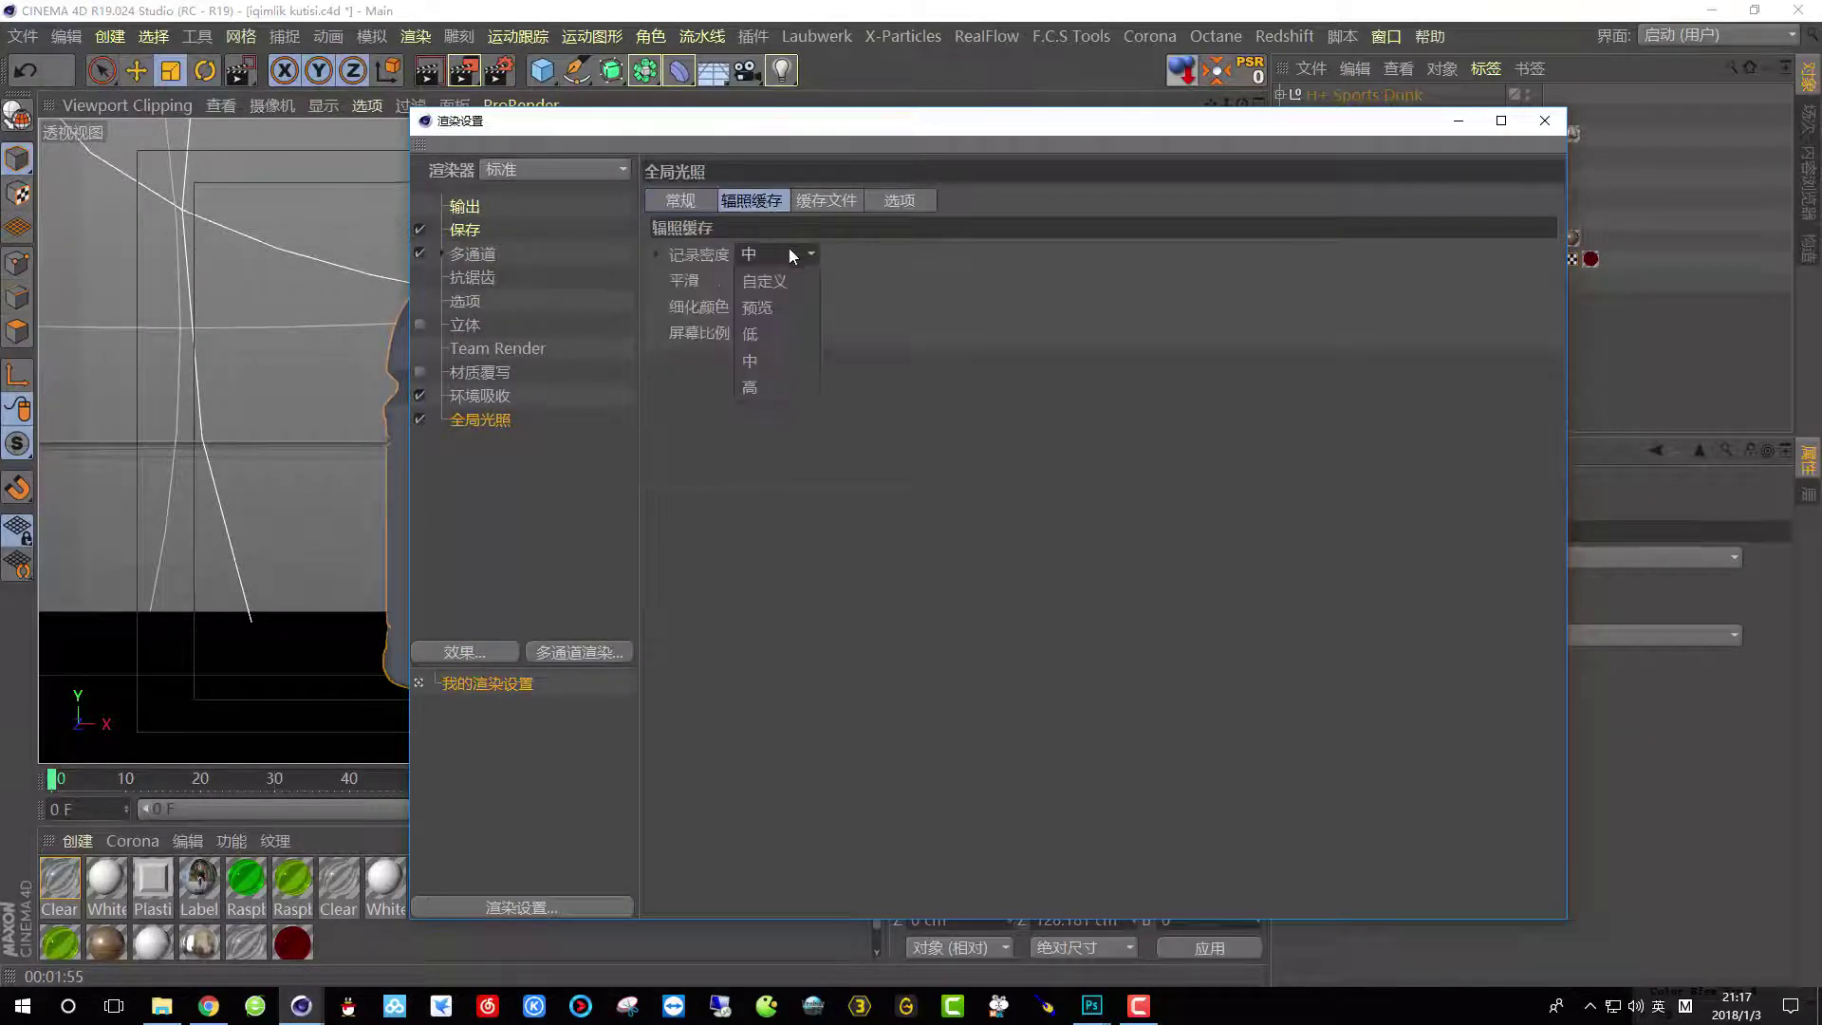
left_click(772, 313)
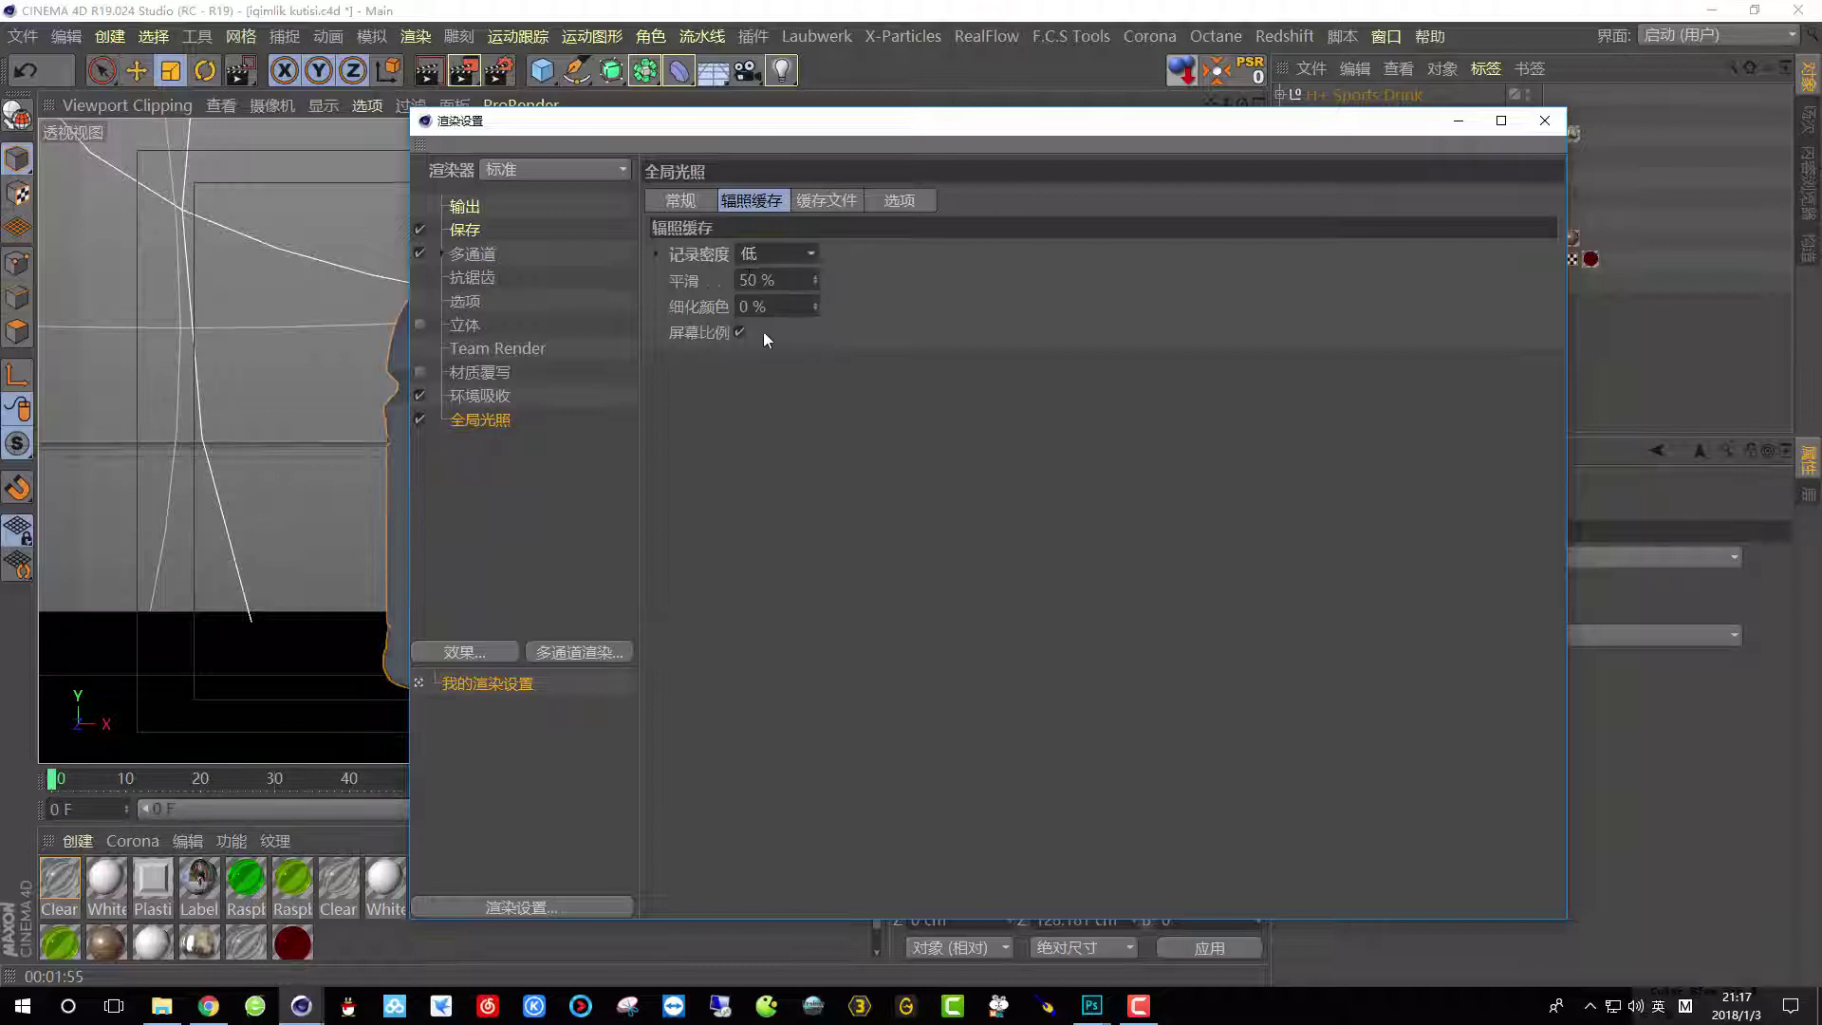
left_click(683, 195)
left_click(799, 397)
left_click(812, 462)
left_click(1545, 120)
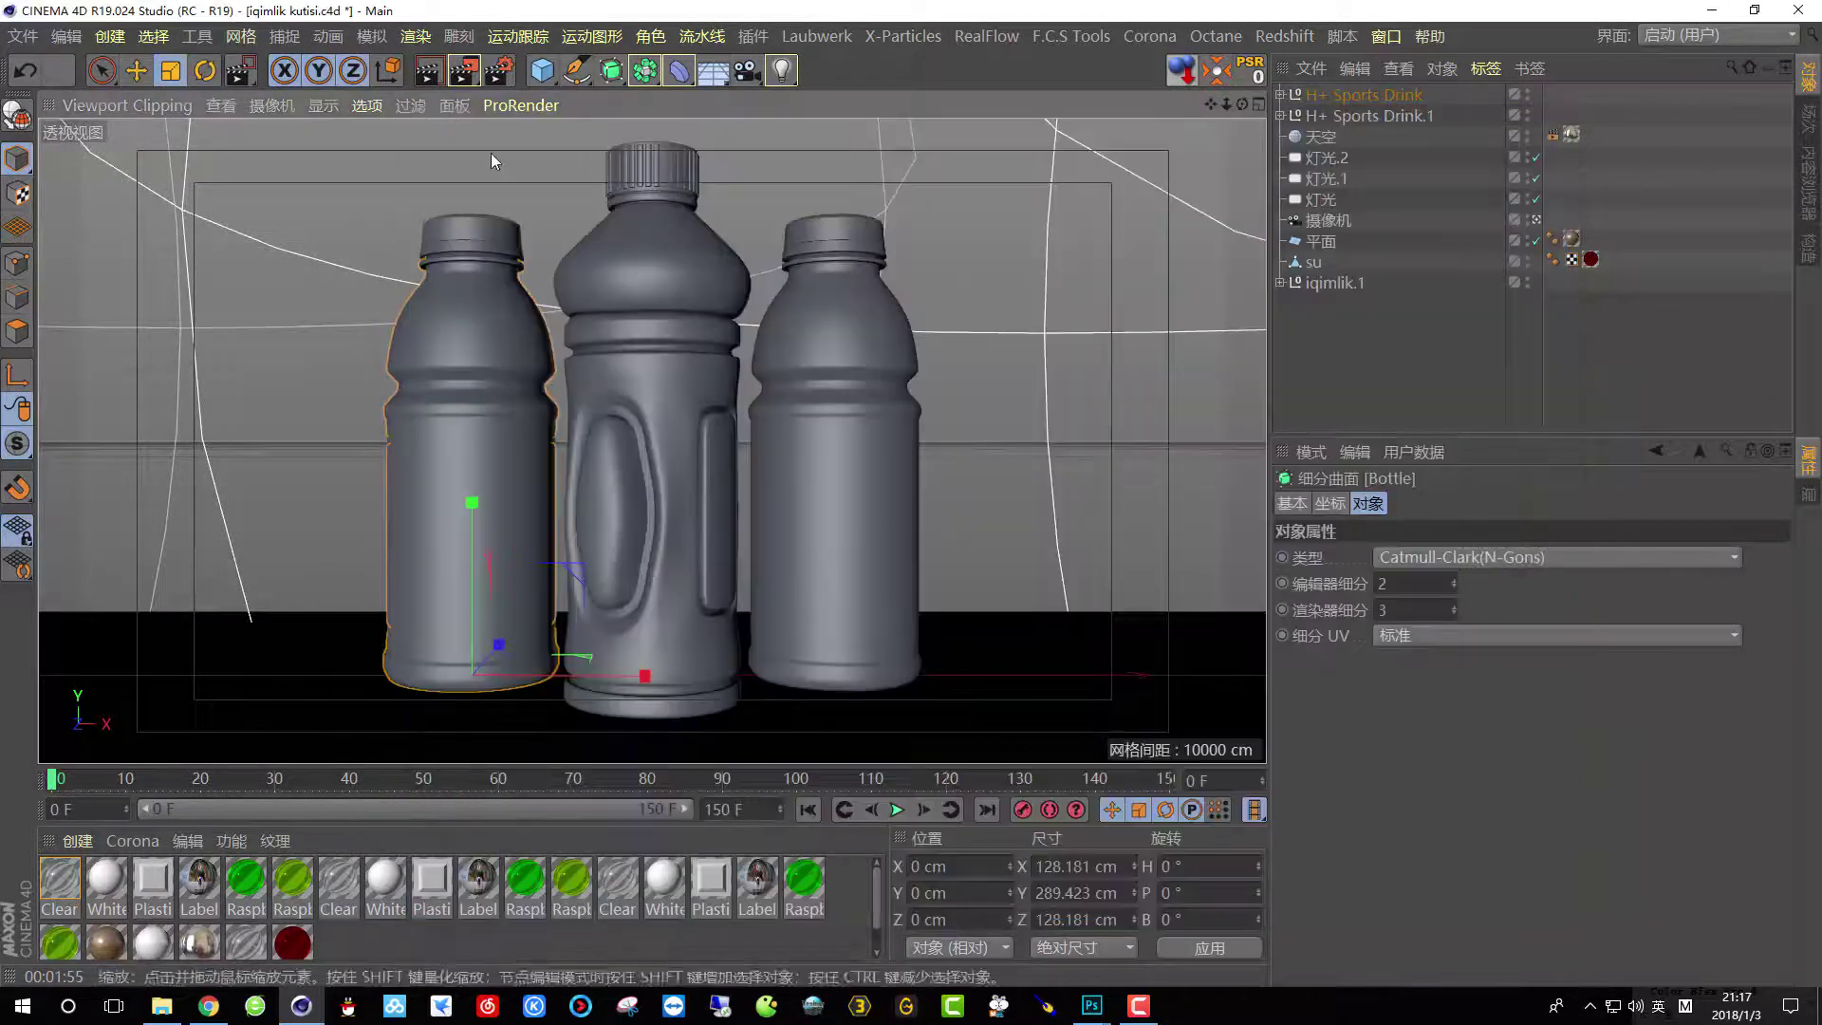
Test-render the scene with the reduced 全局光照 quality, and stop the render while closing the picture viewer.
left_click(465, 72)
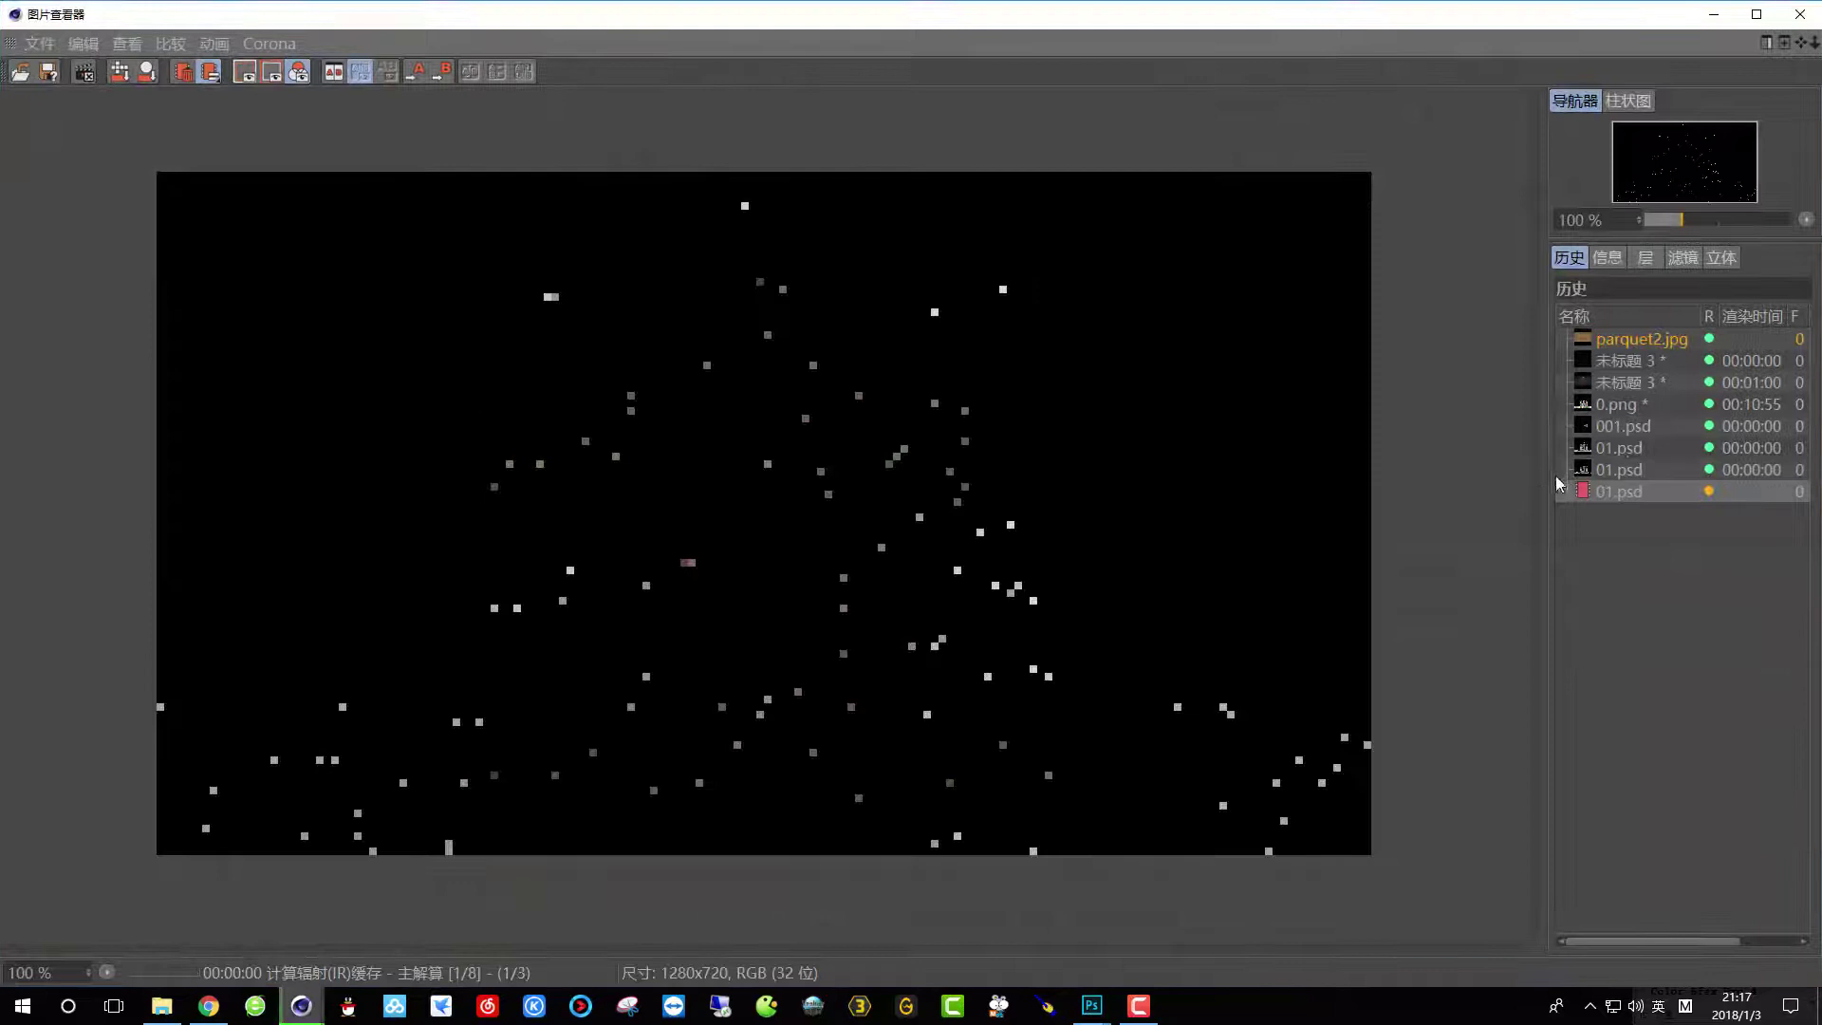
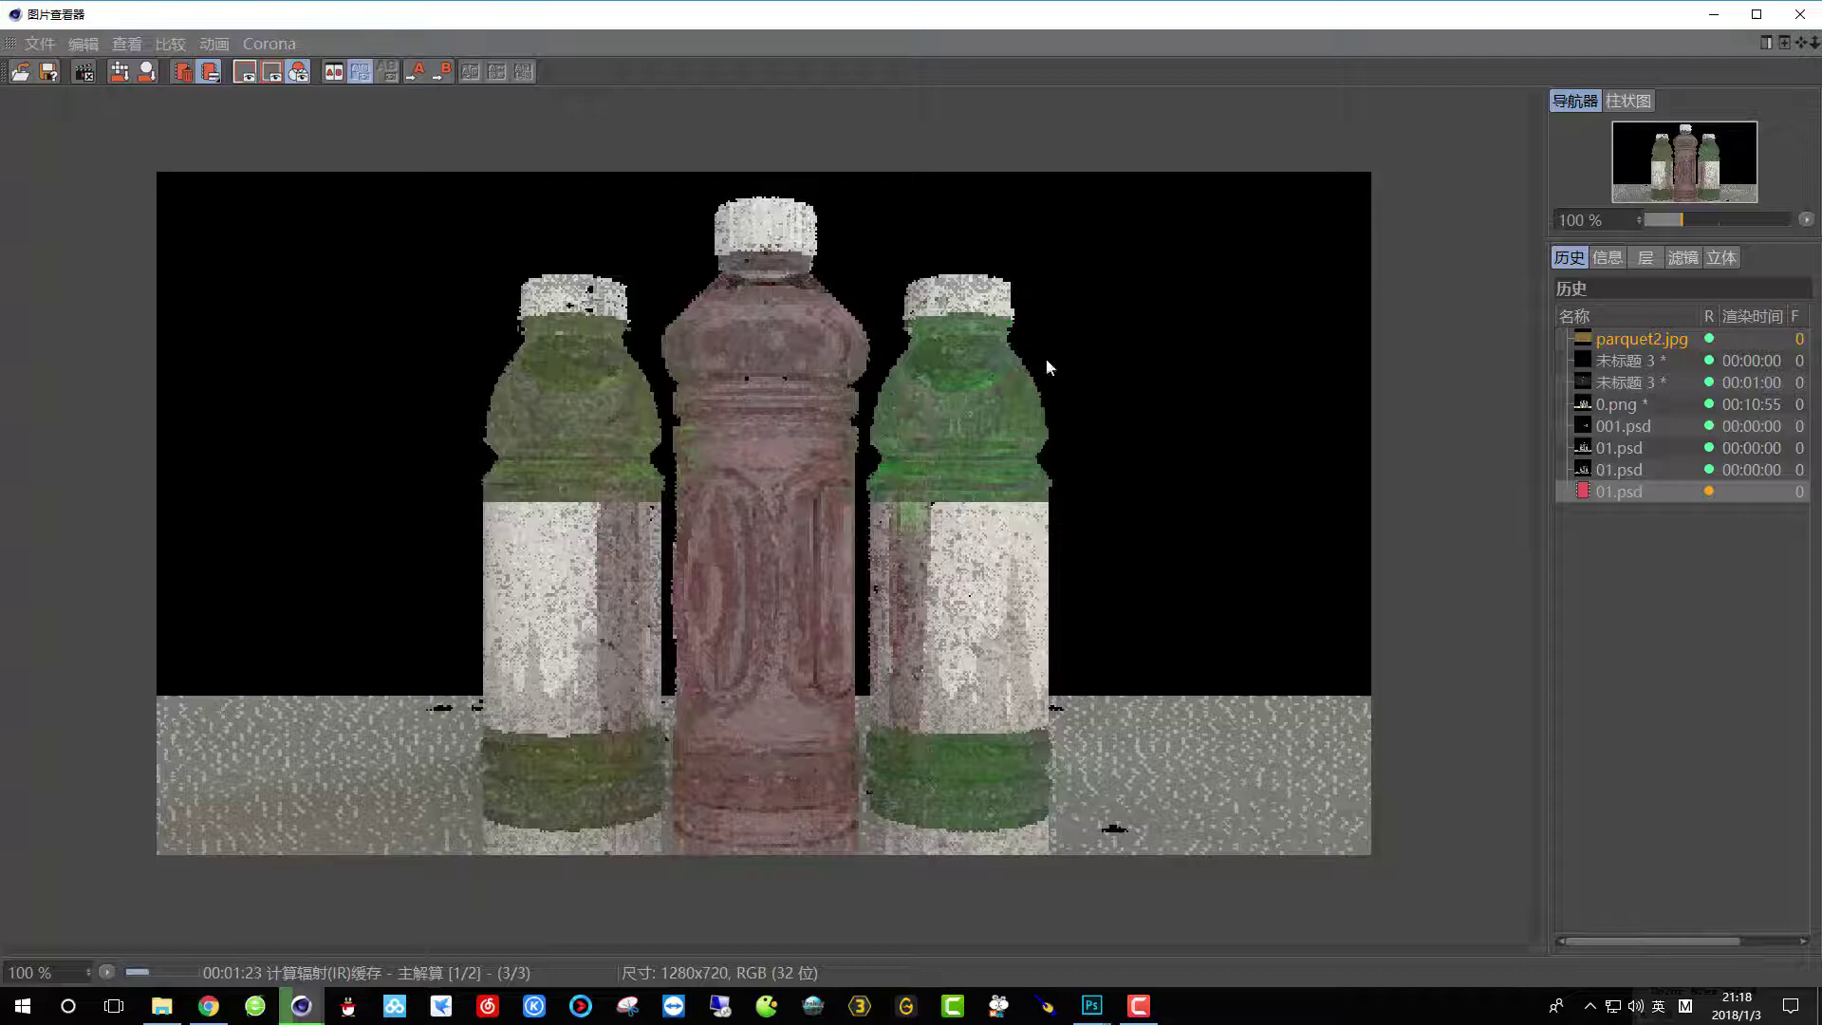
left_click(1800, 15)
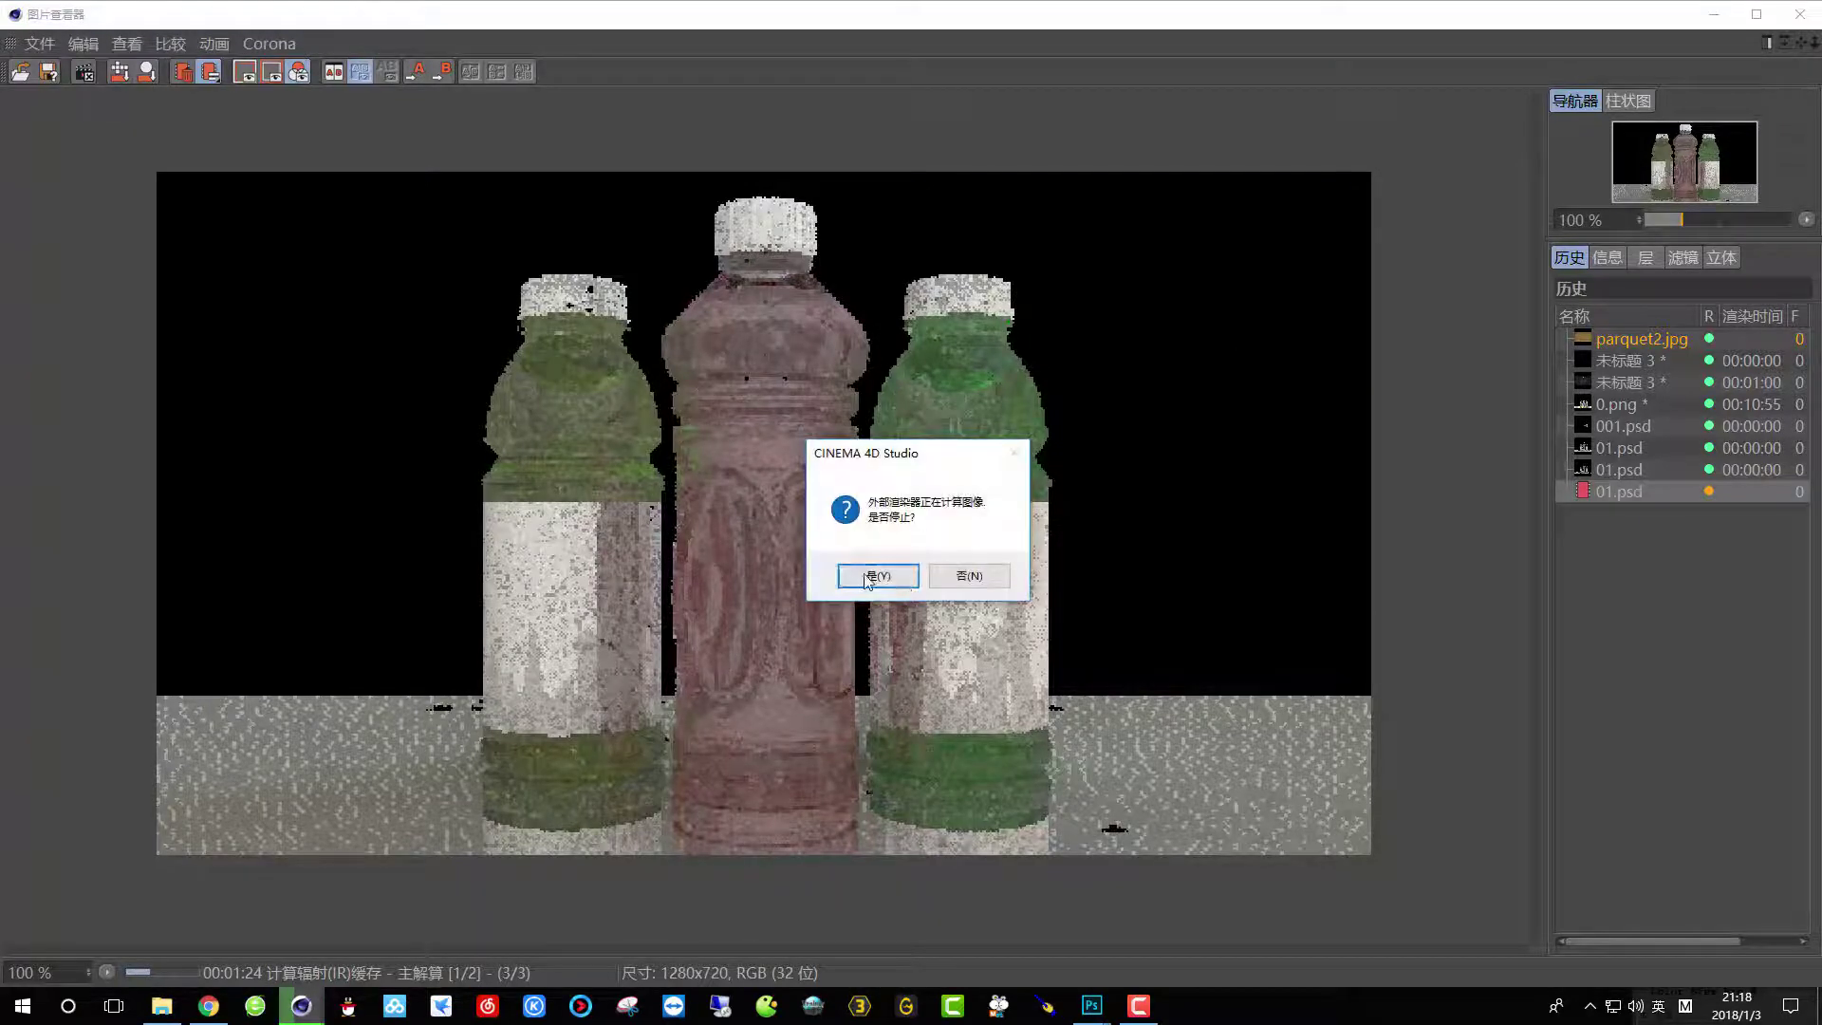
key("Return")
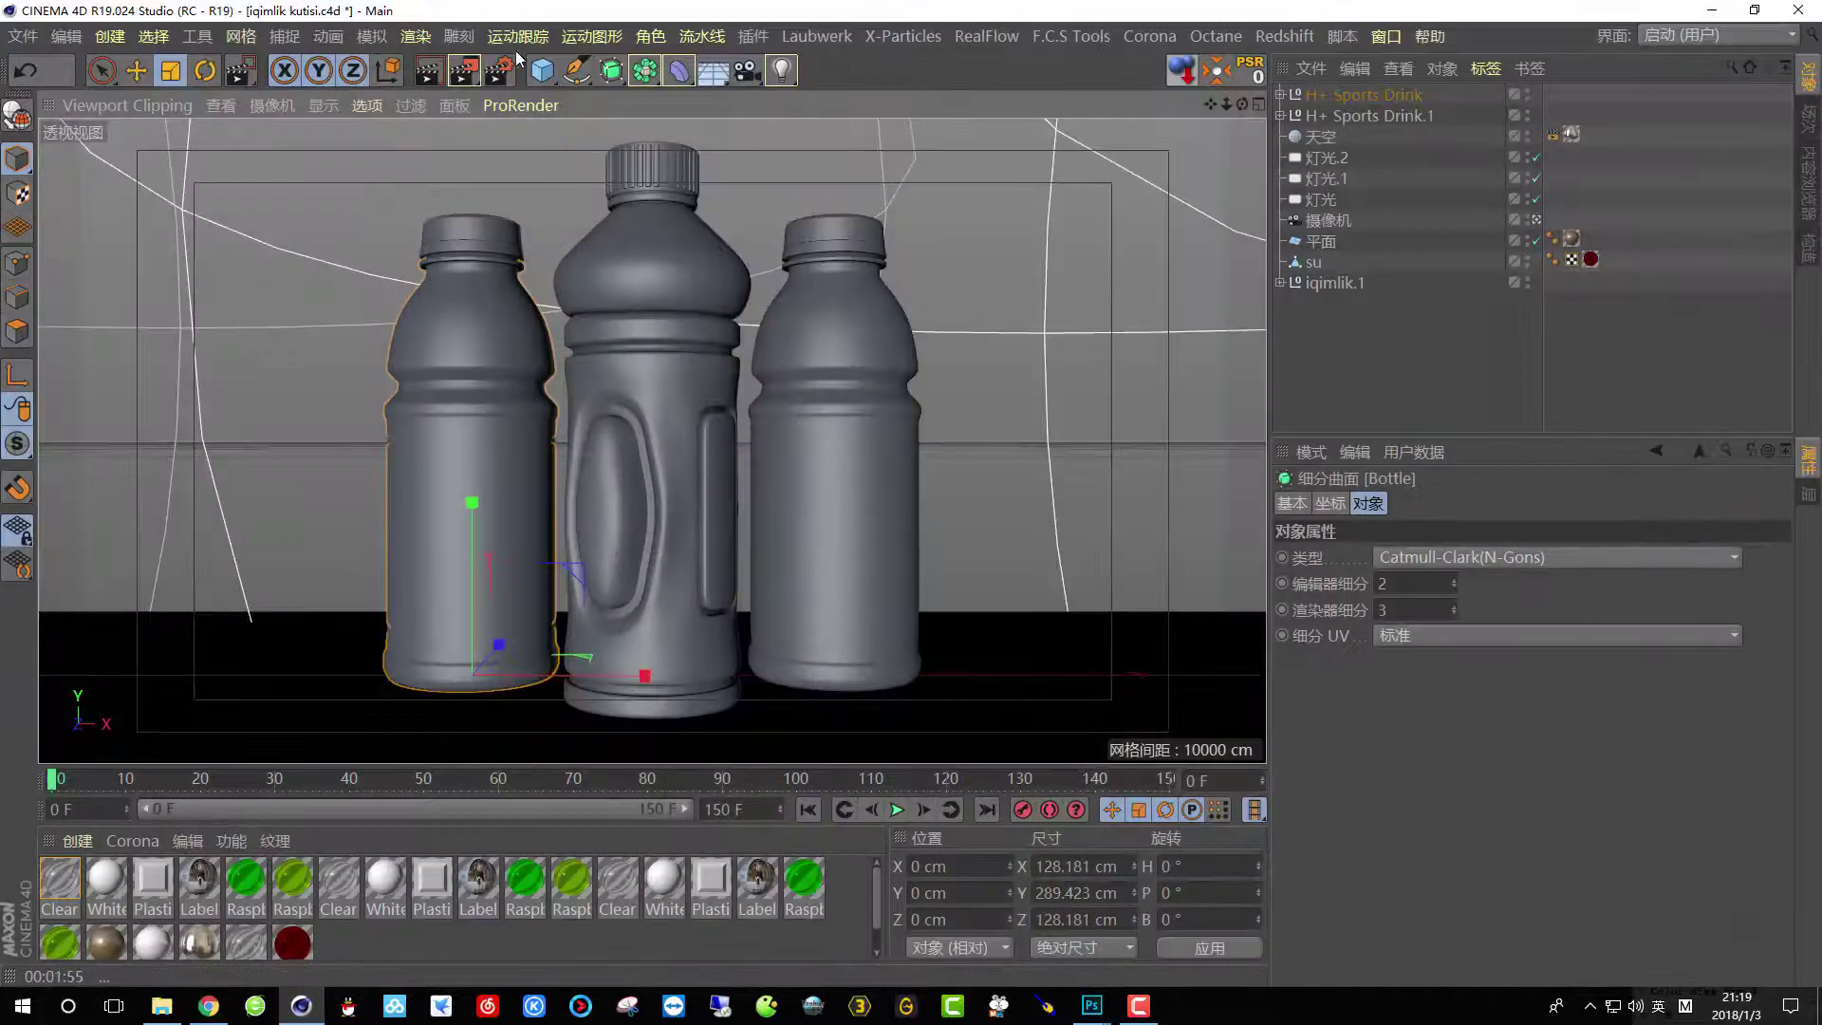
Set the render output size to 720 pixels wide and 576 pixels high, and close the render settings.
left_click(506, 65)
left_click(465, 205)
left_click(807, 230)
double_click(807, 231)
type("720")
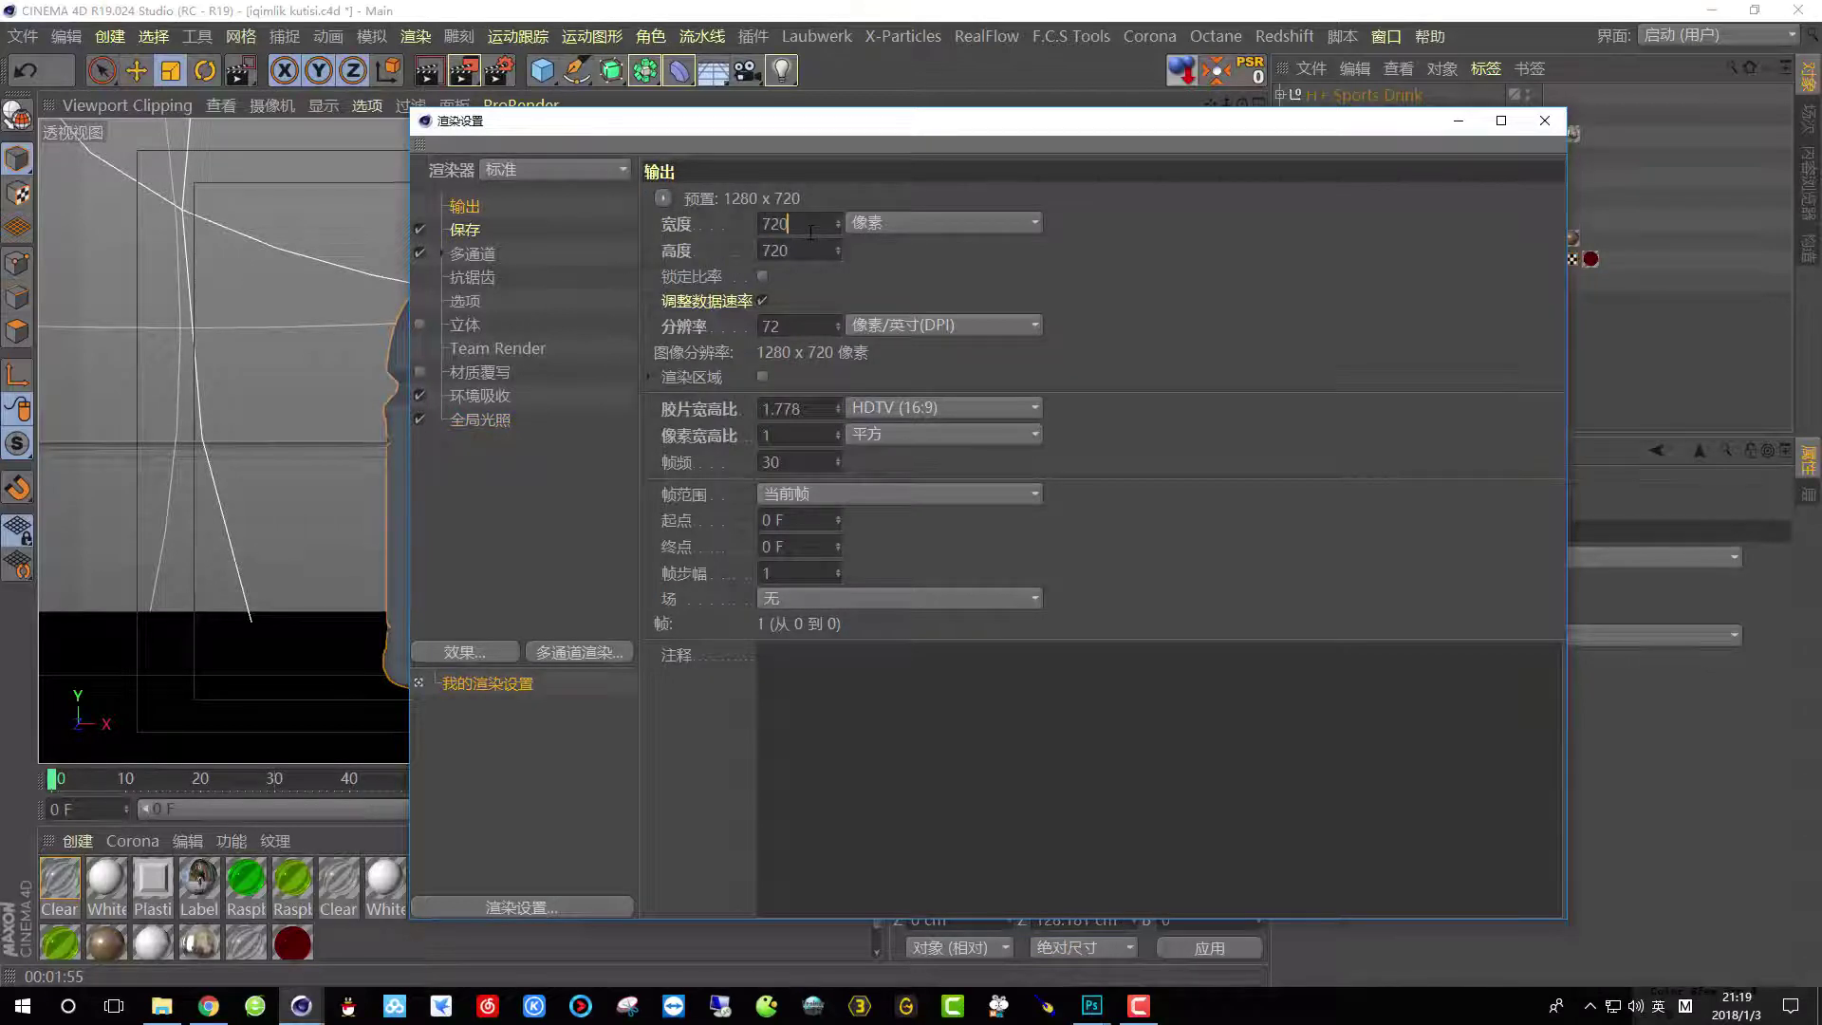
key("Return")
double_click(822, 255)
type("576")
key("Return")
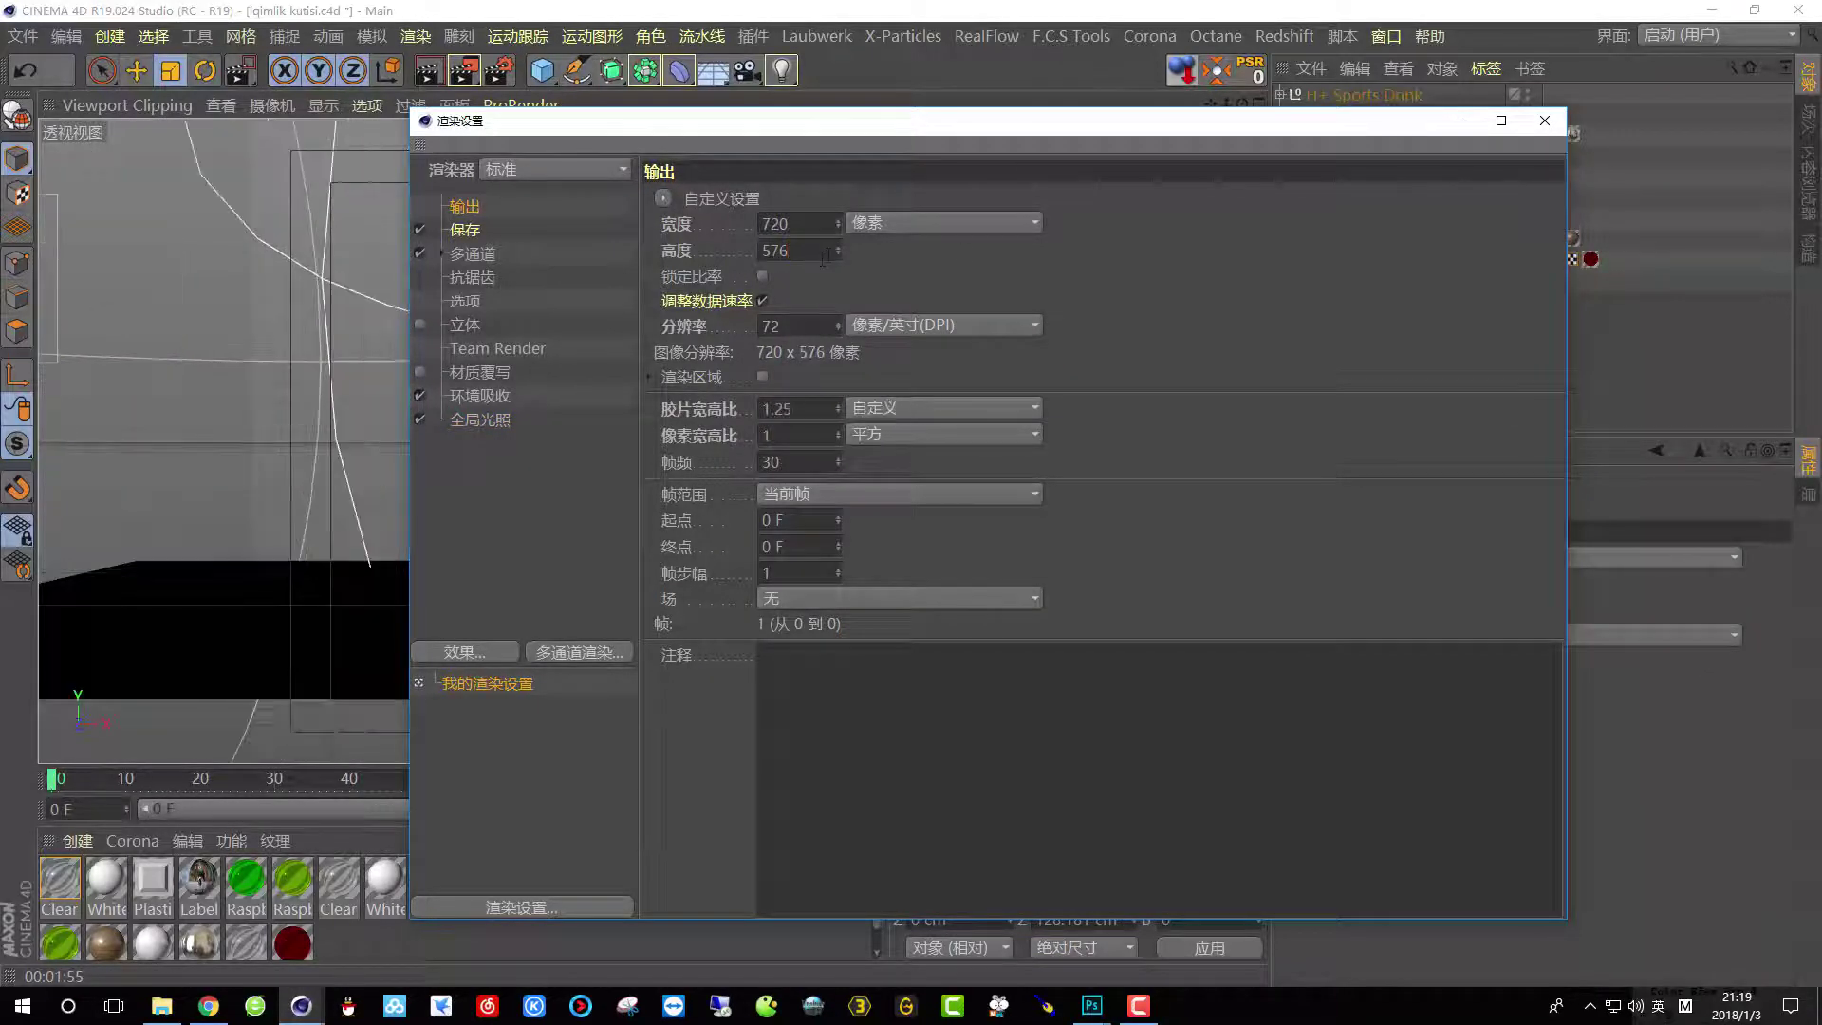
left_click(1545, 120)
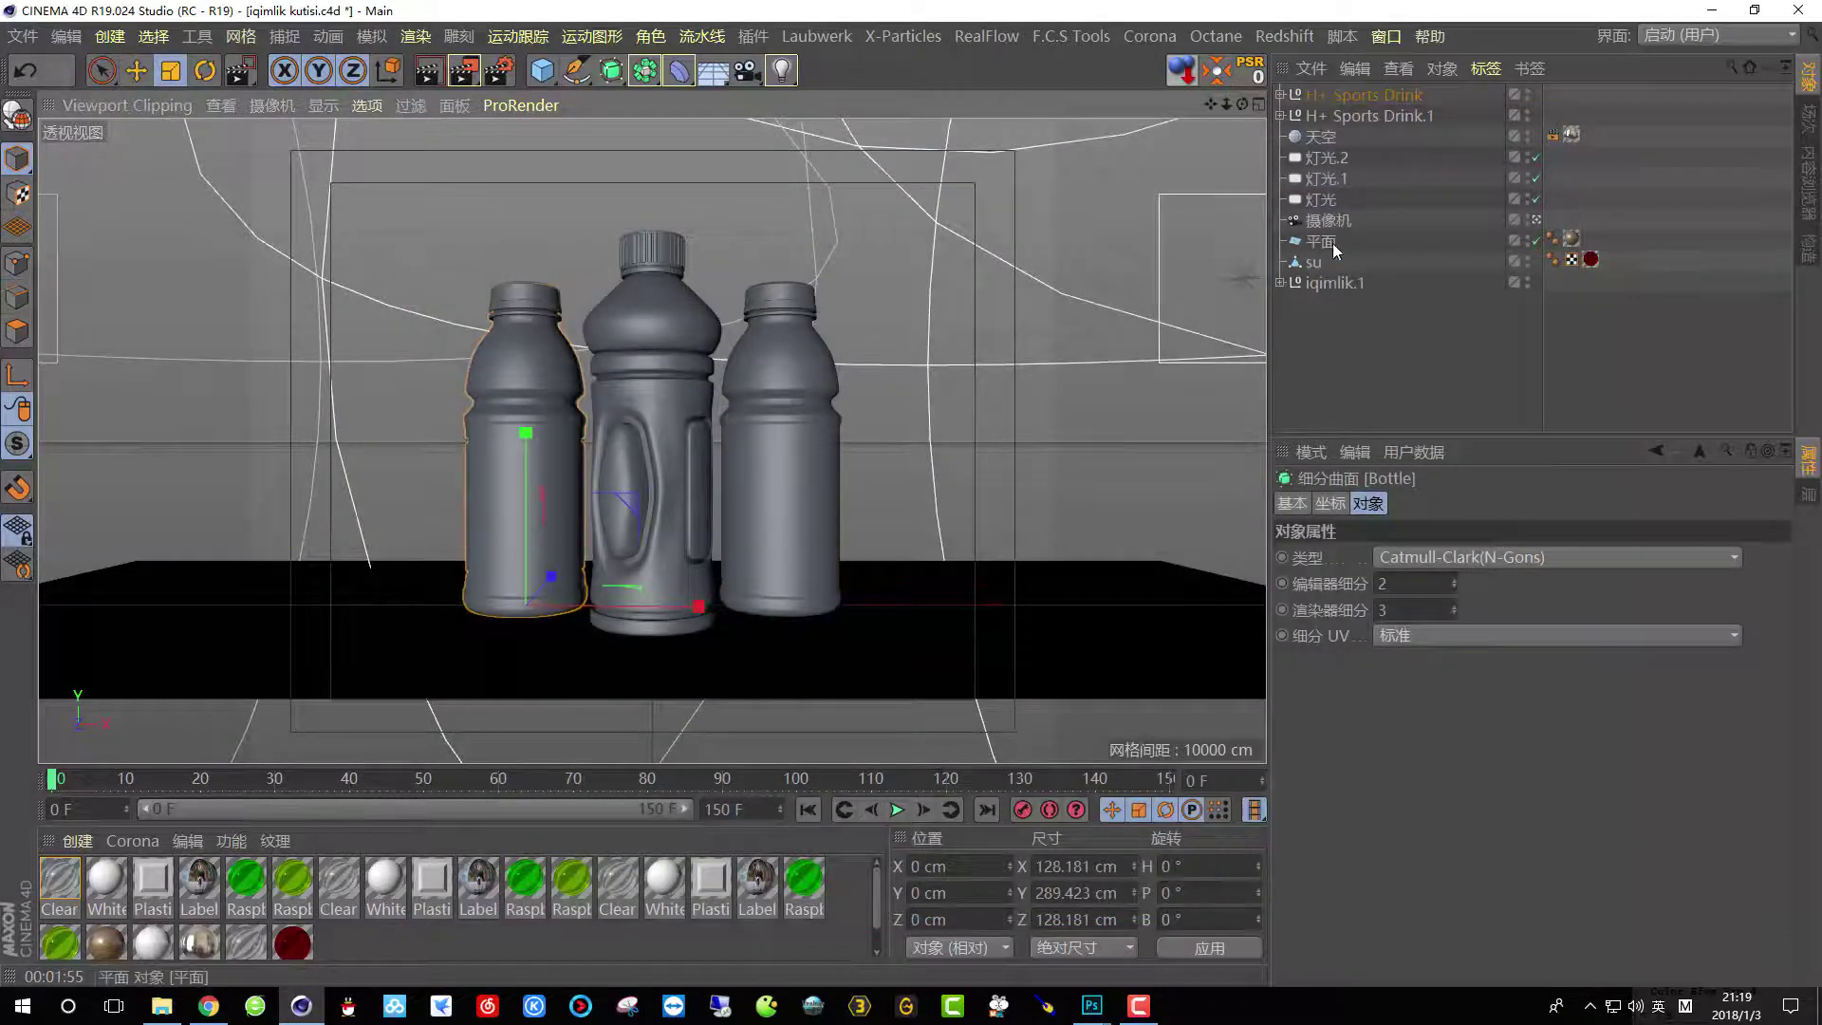
Duplicate the scene camera 摄像机, look through the copy, and move it closer to the bottles.
left_click_drag(1327, 228, 1324, 216, "ctrl")
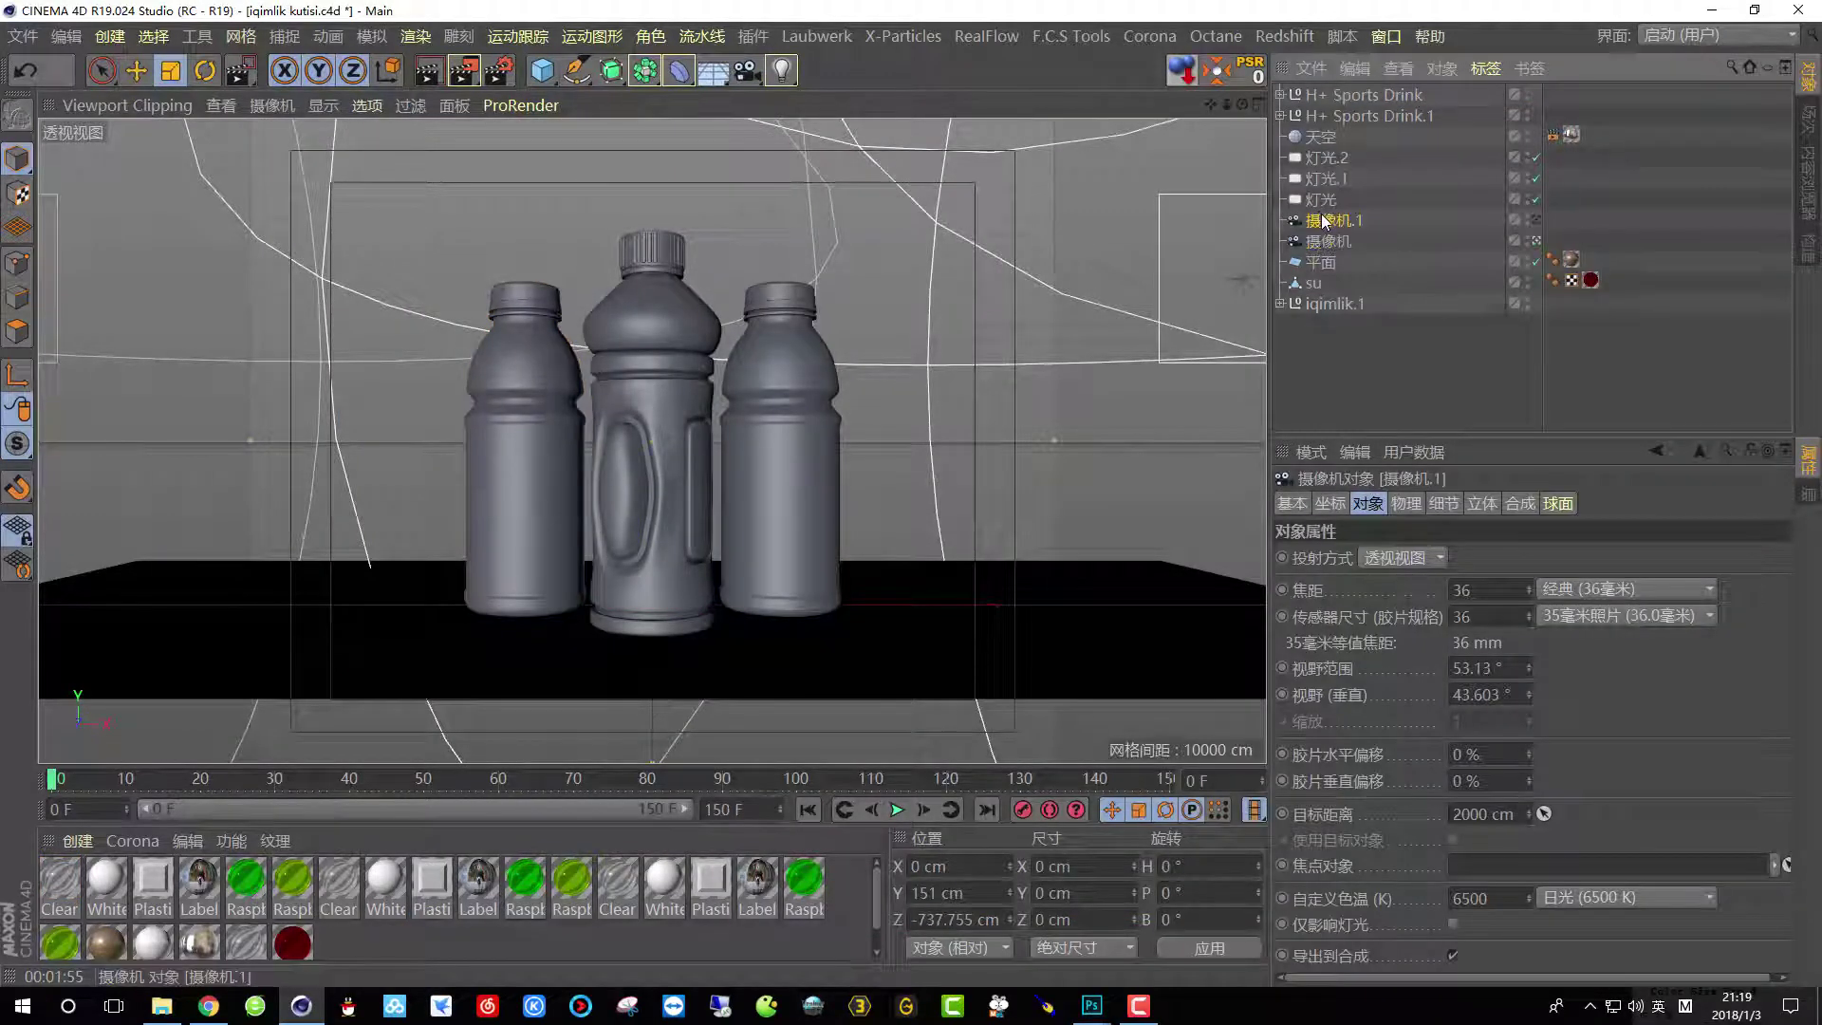
left_click(1535, 219)
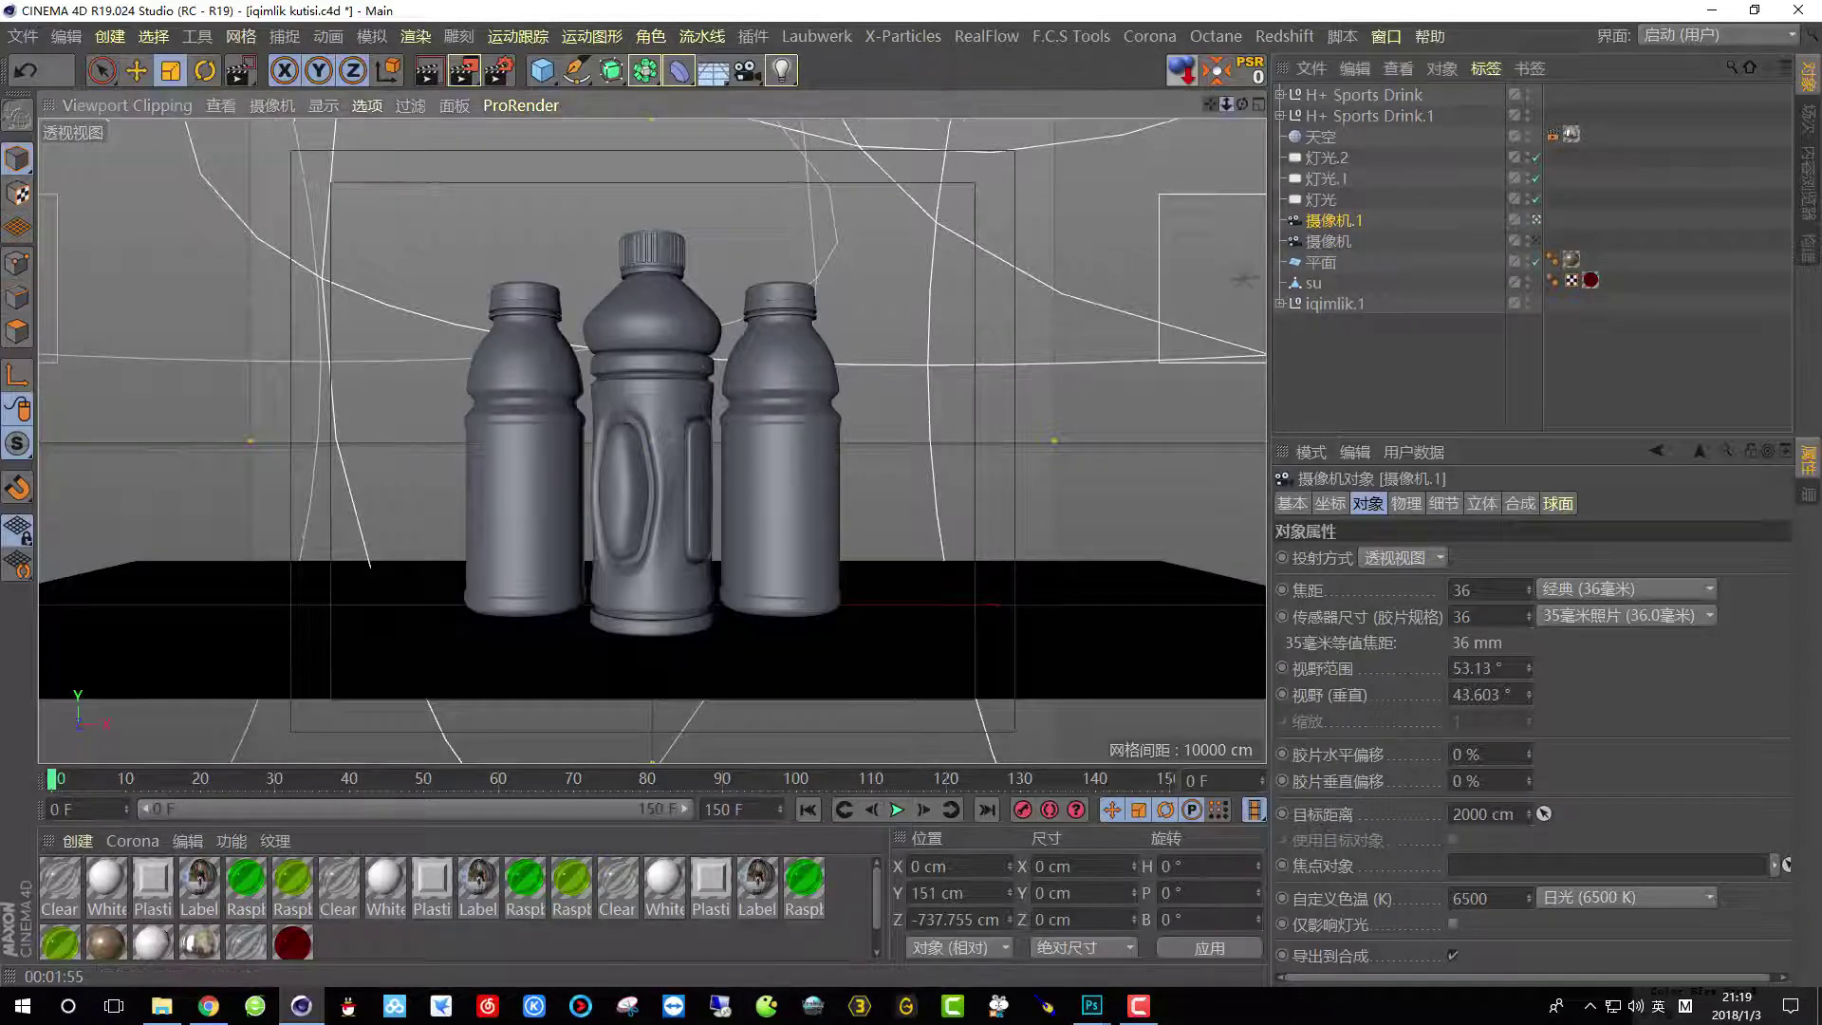
scroll(1238, 278, "up", 4)
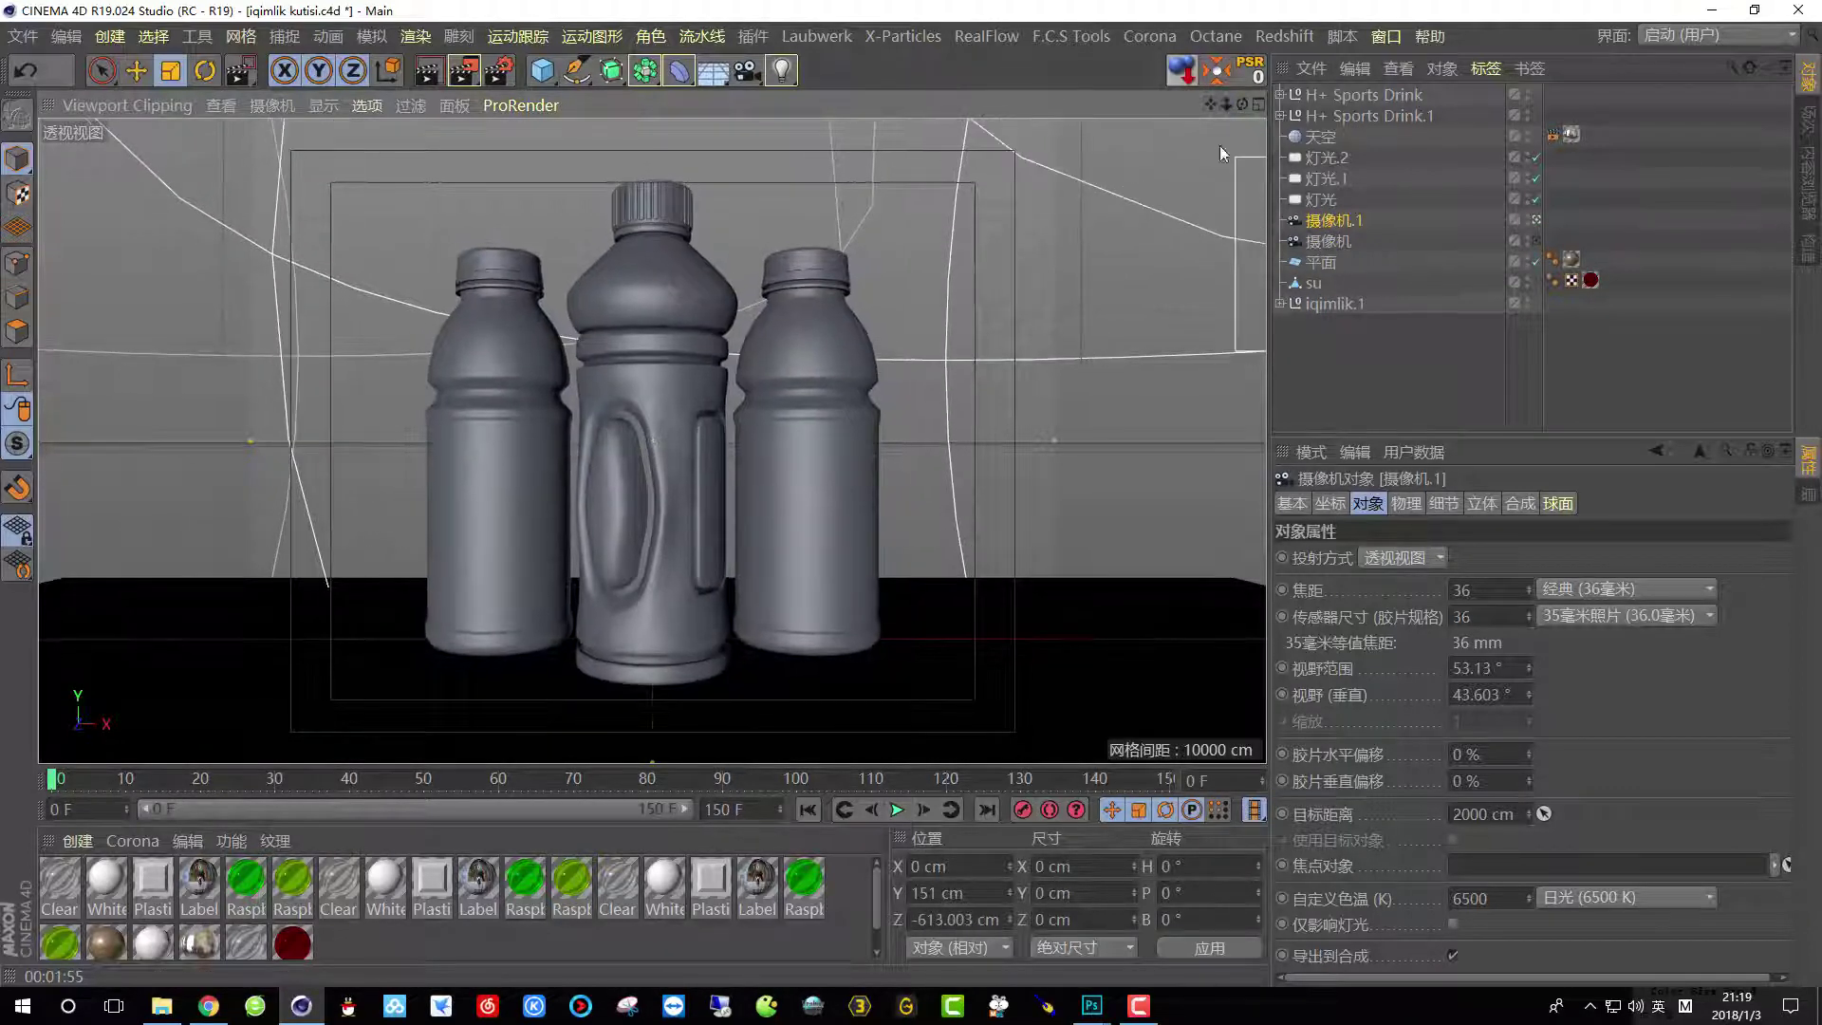
Set the duplicated camera's focal length to 50 mm and dolly it back to about Z -792 cm to frame the three bottles.
left_click(1508, 589)
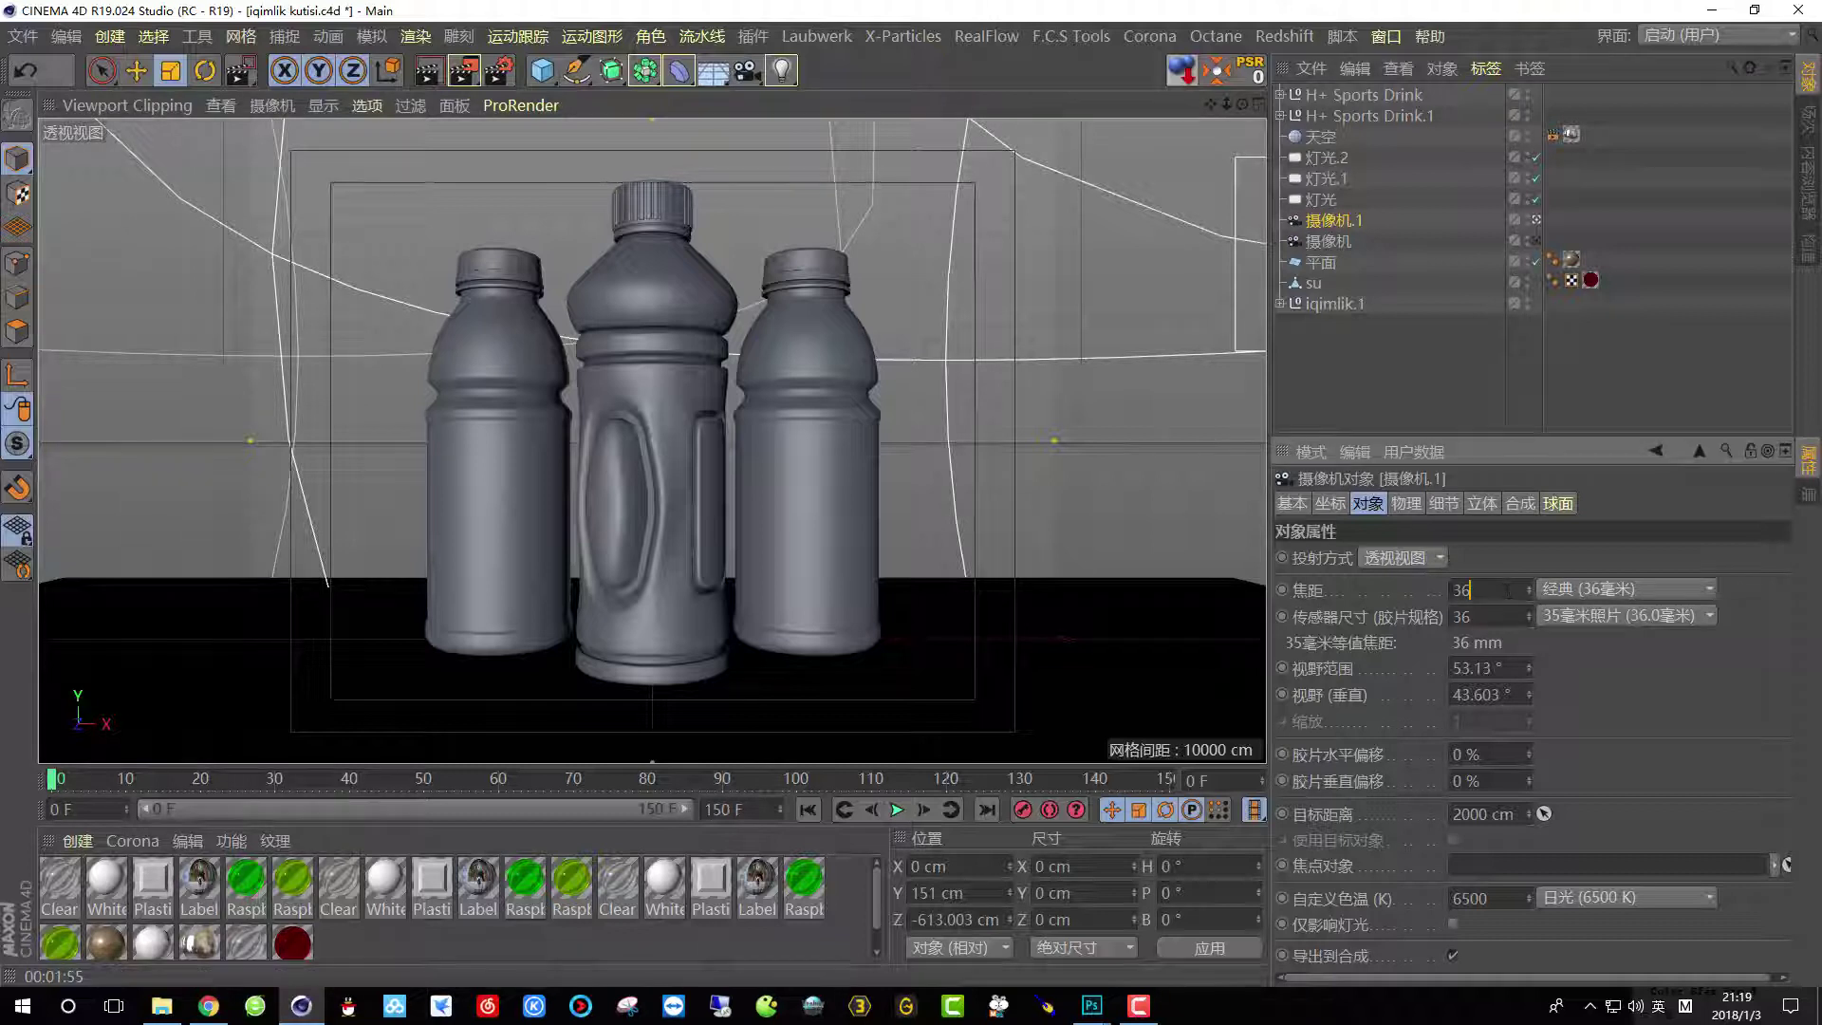
double_click(1475, 596)
type("50")
key("Return")
left_click_drag(1226, 104, 1165, 107)
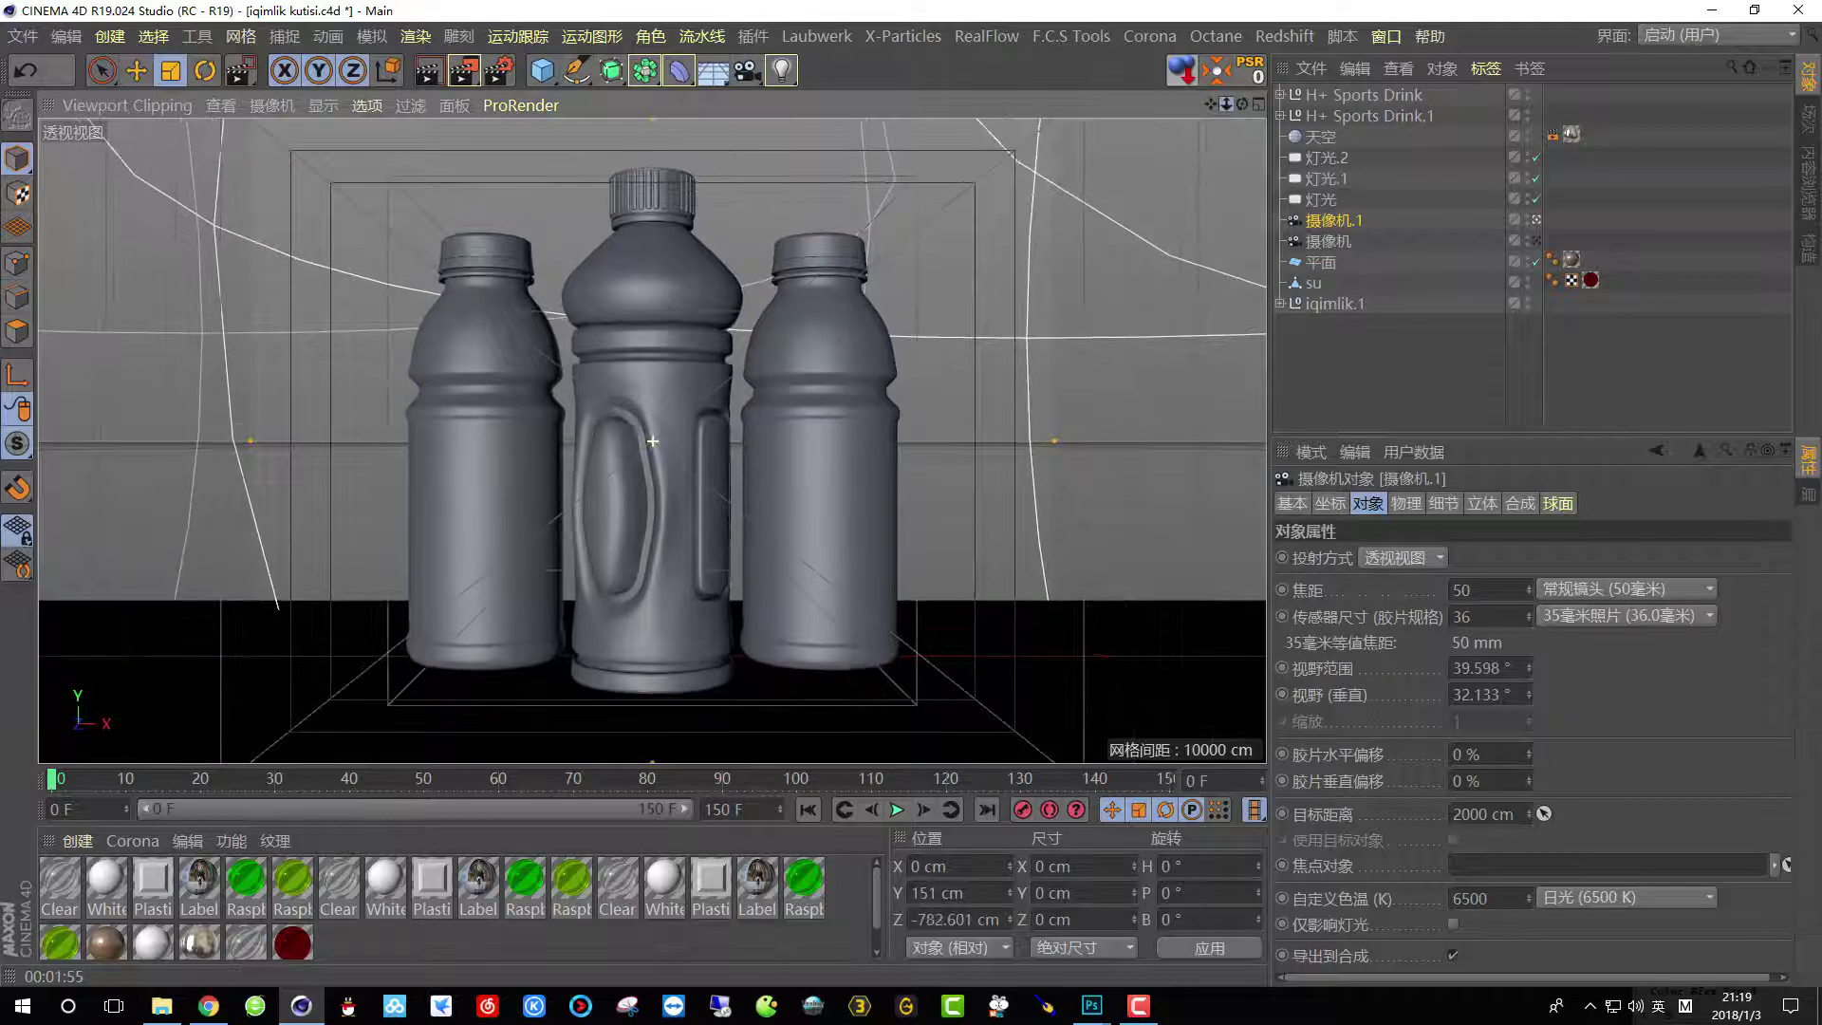
Render the scene to the picture viewer from the new camera, check the render history entries, and minimize the viewer.
left_click(463, 74)
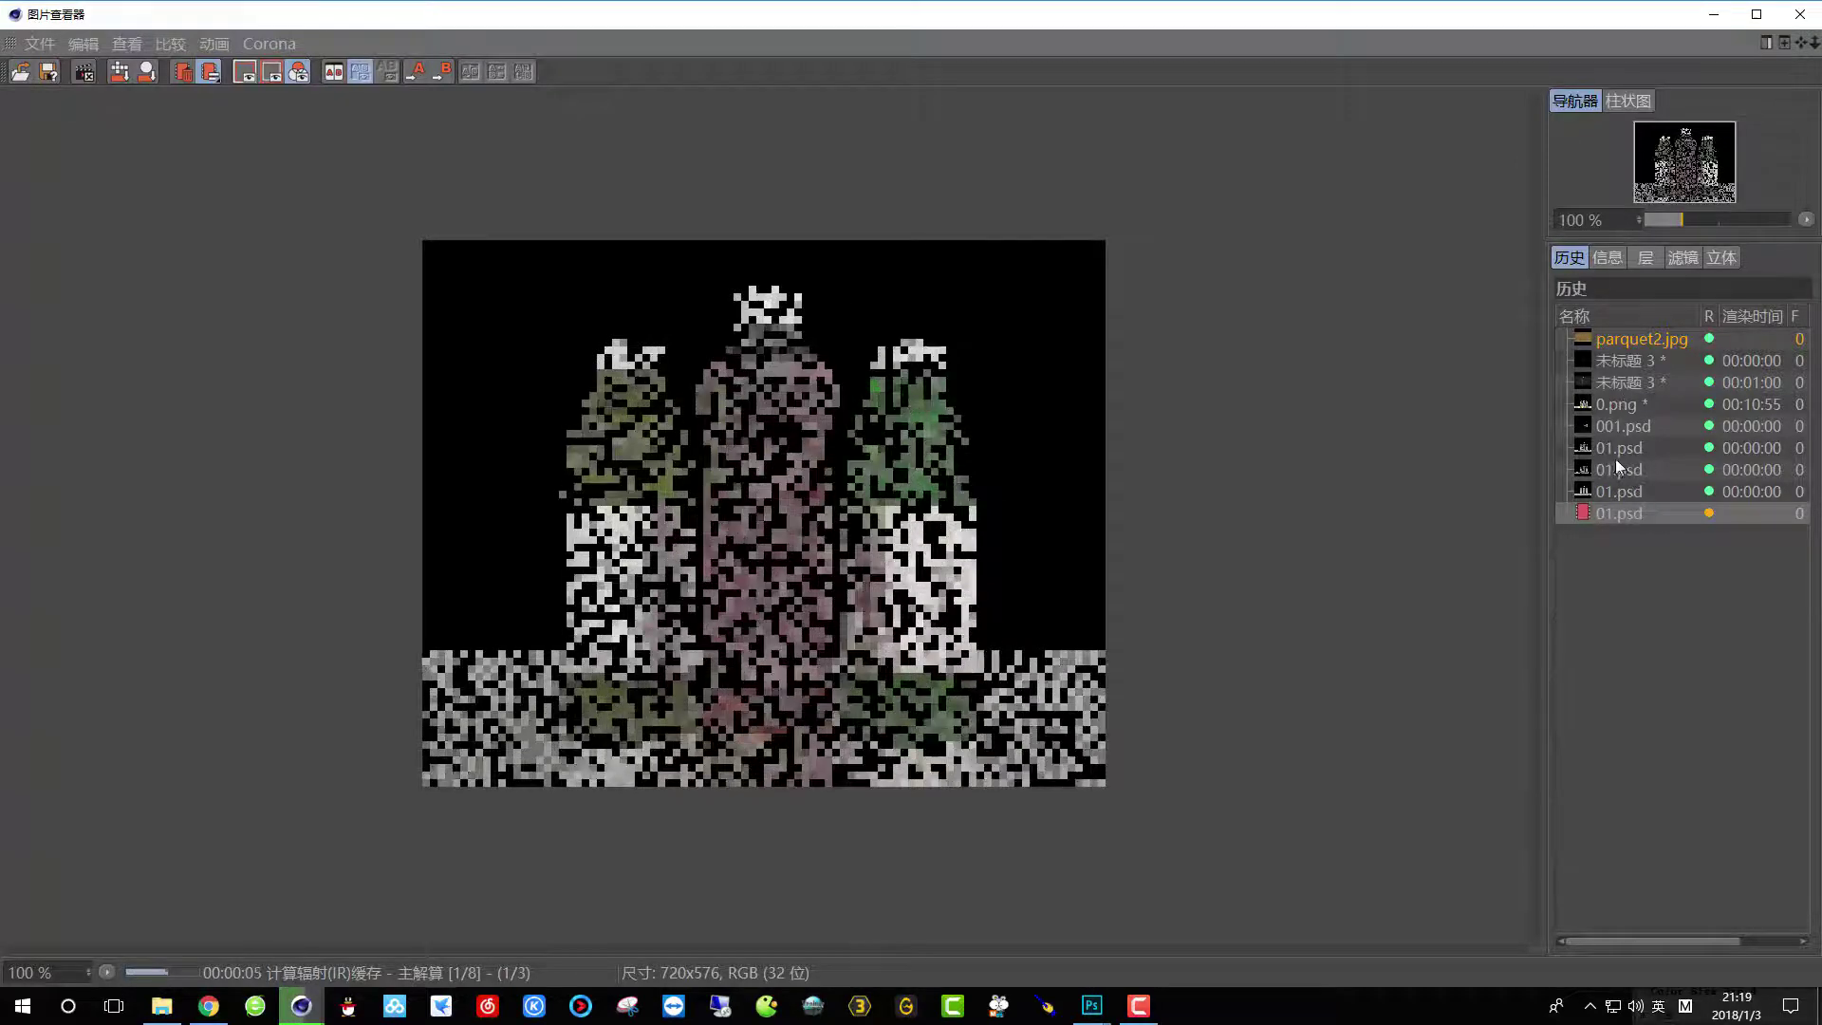
left_click(1623, 490)
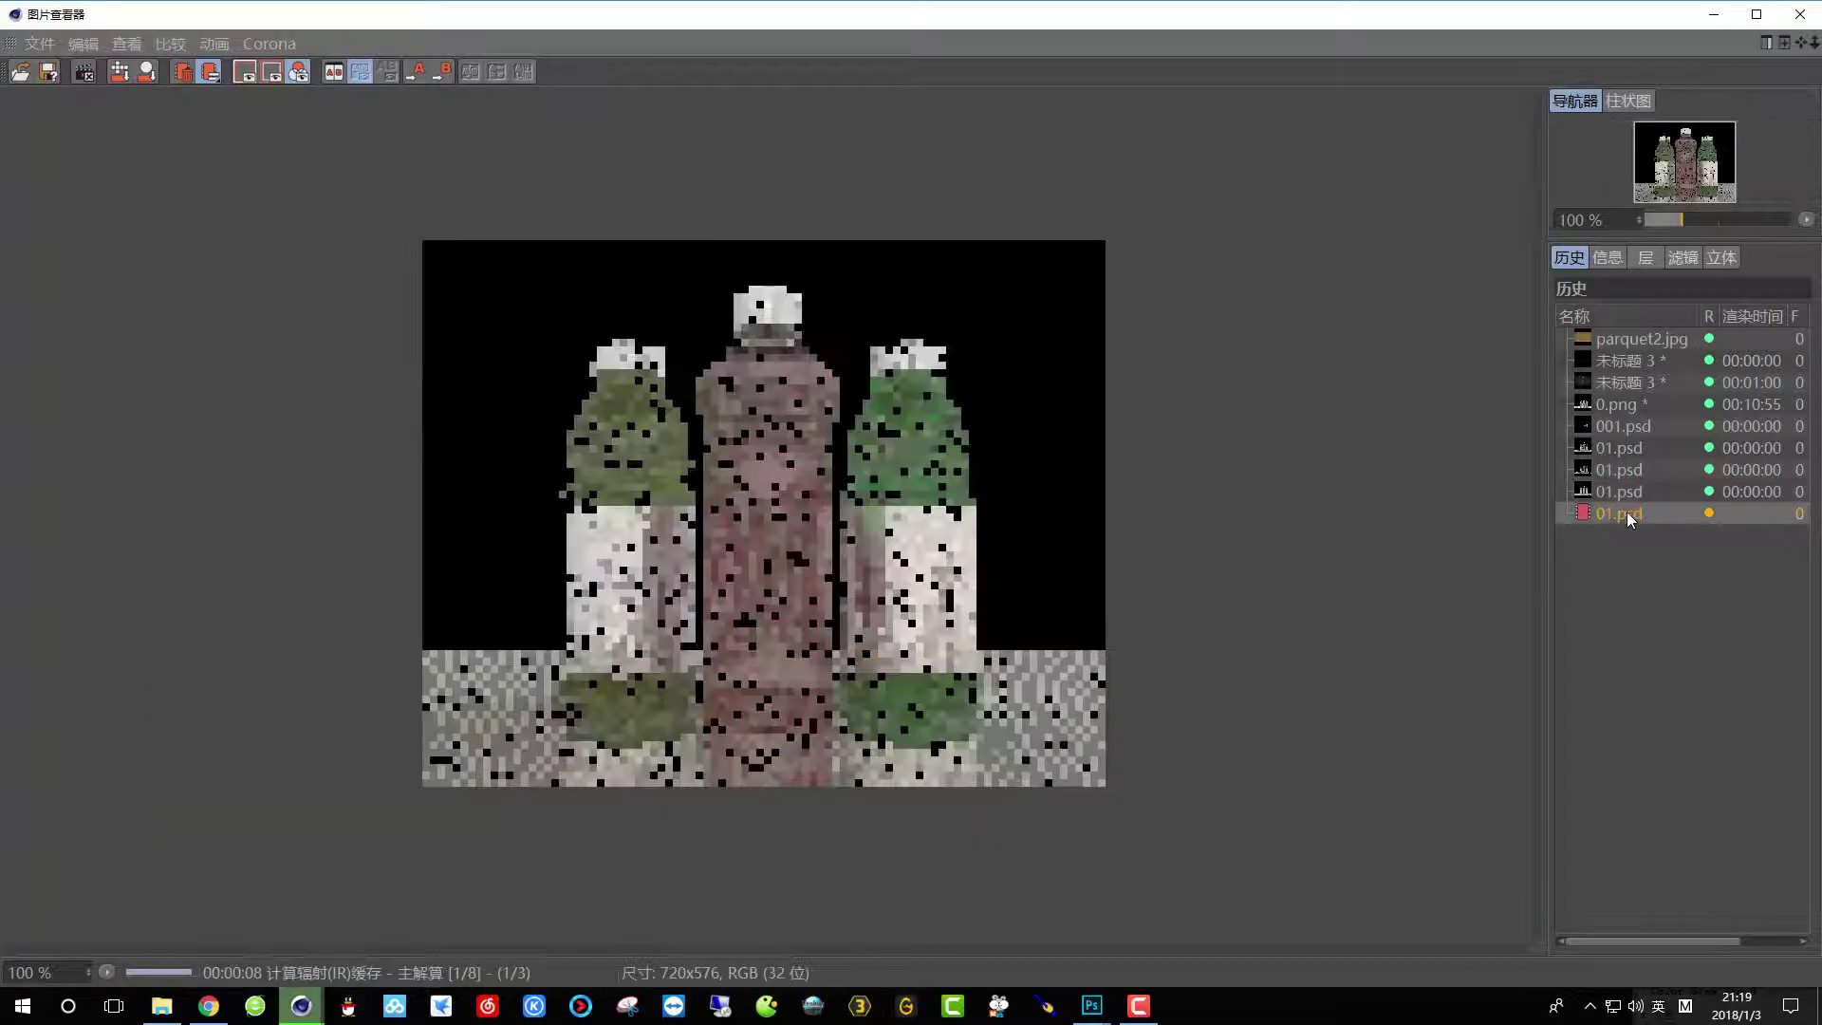
left_click(1630, 513)
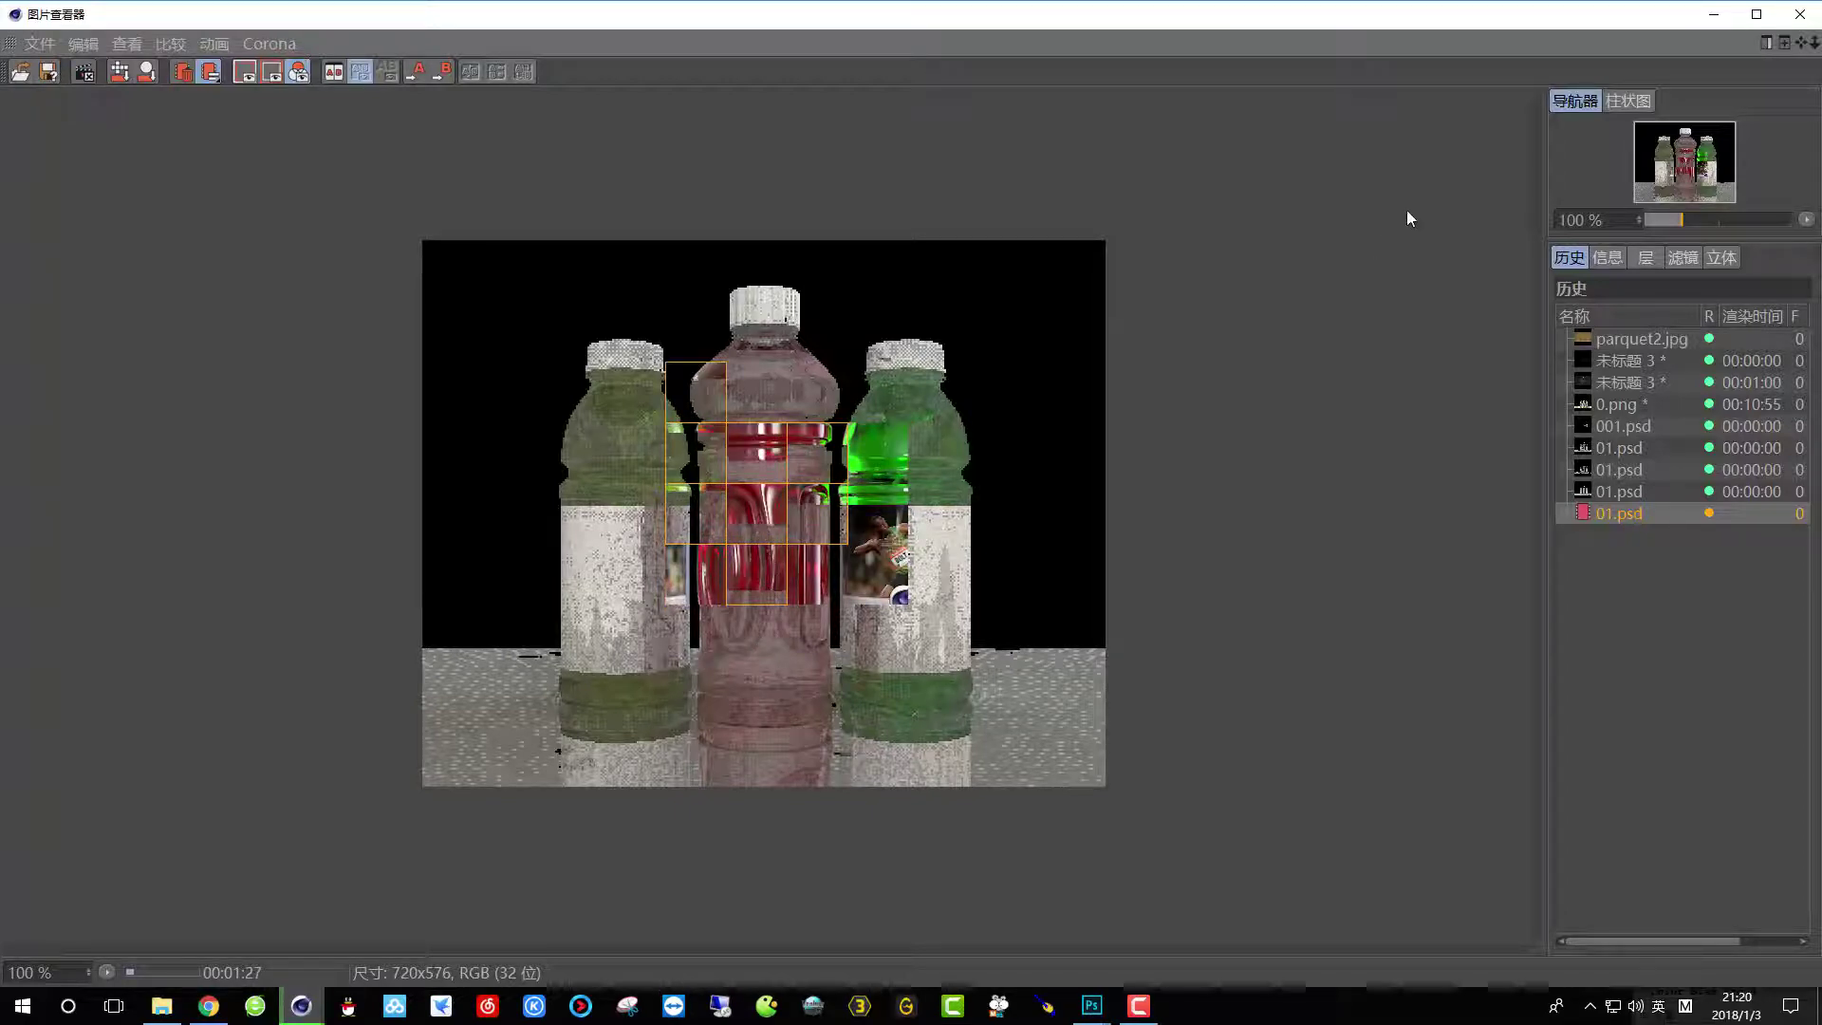
left_click(1708, 18)
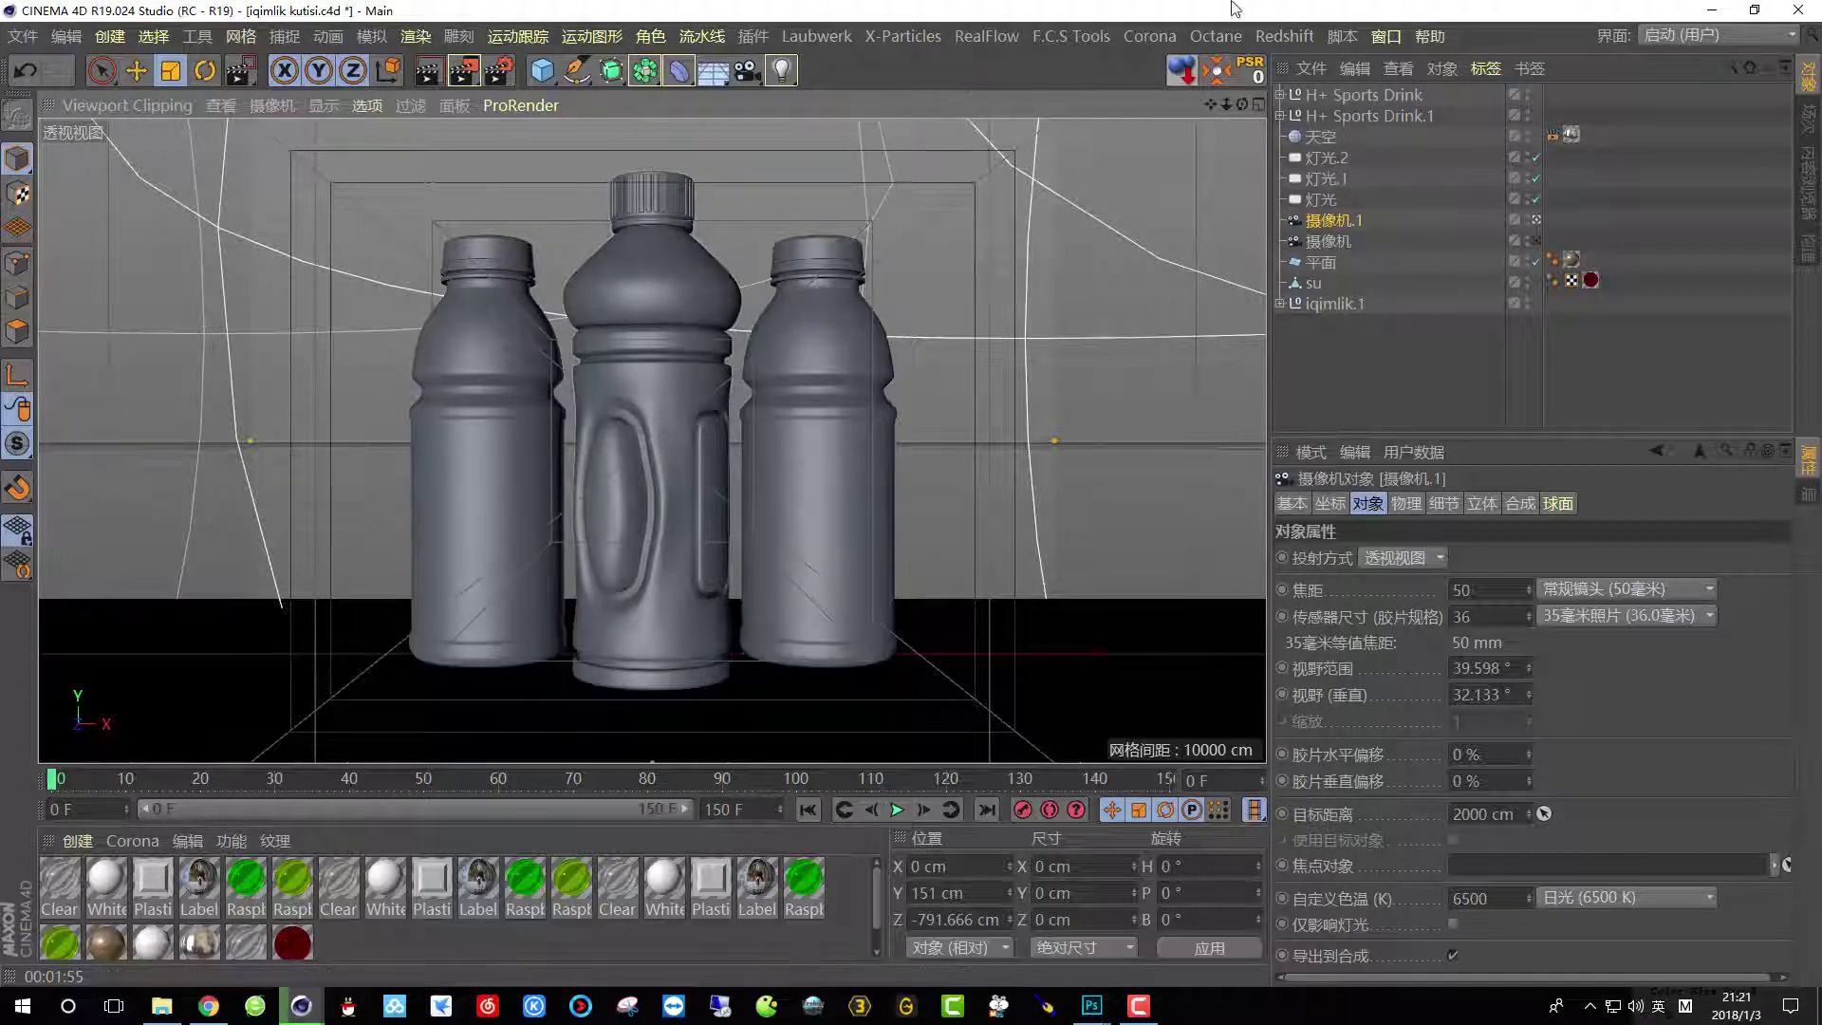
left_click(1130, 37)
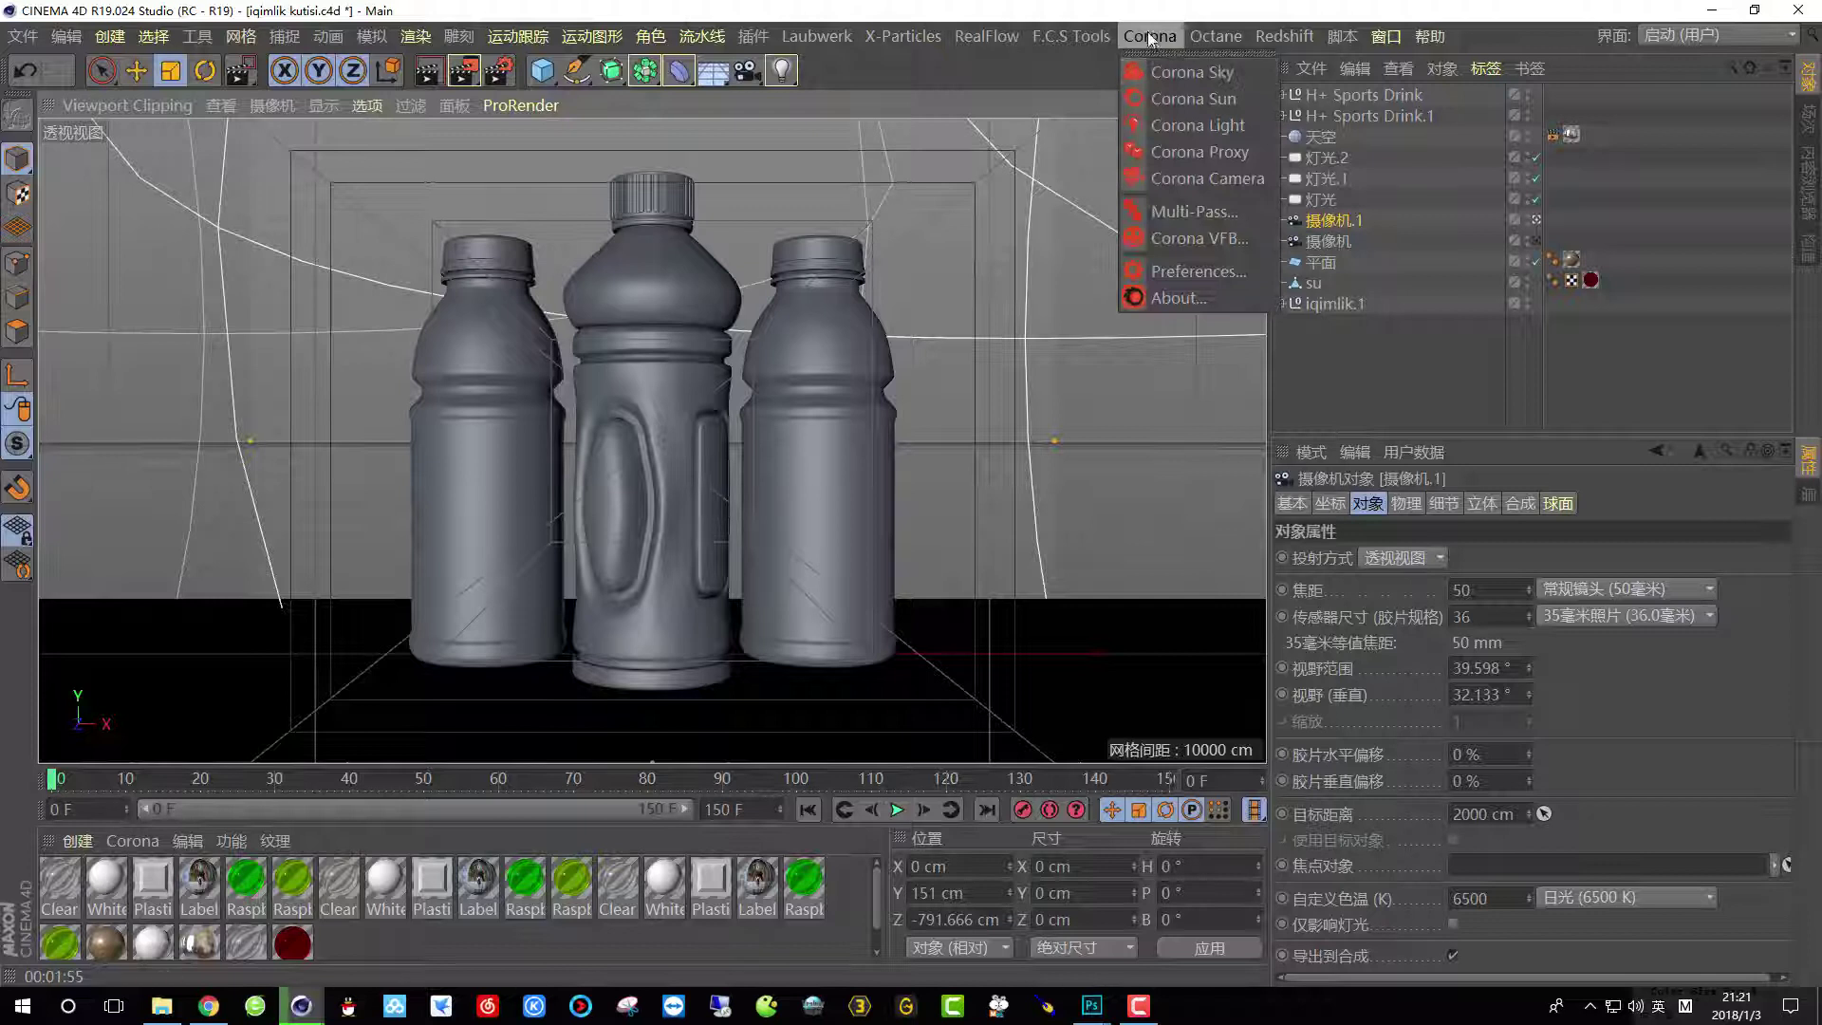
mouse_move(1209, 36)
mouse_move(1273, 38)
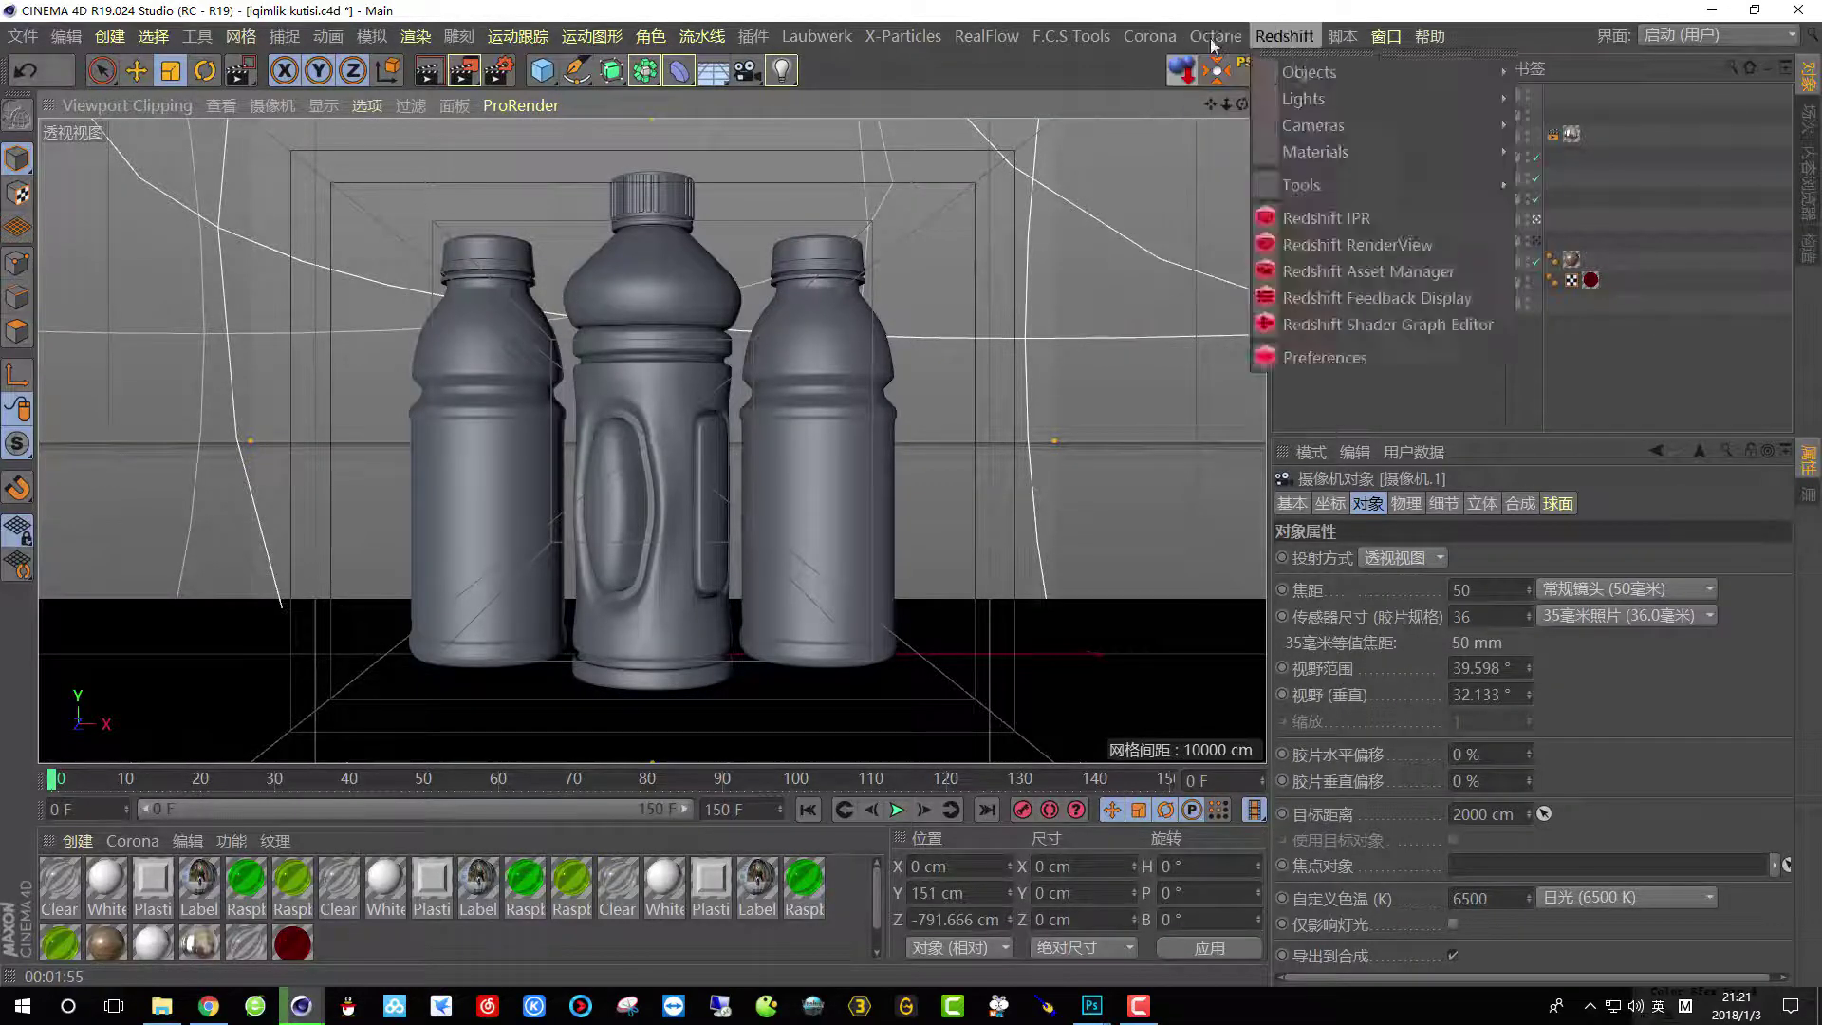
mouse_move(1145, 38)
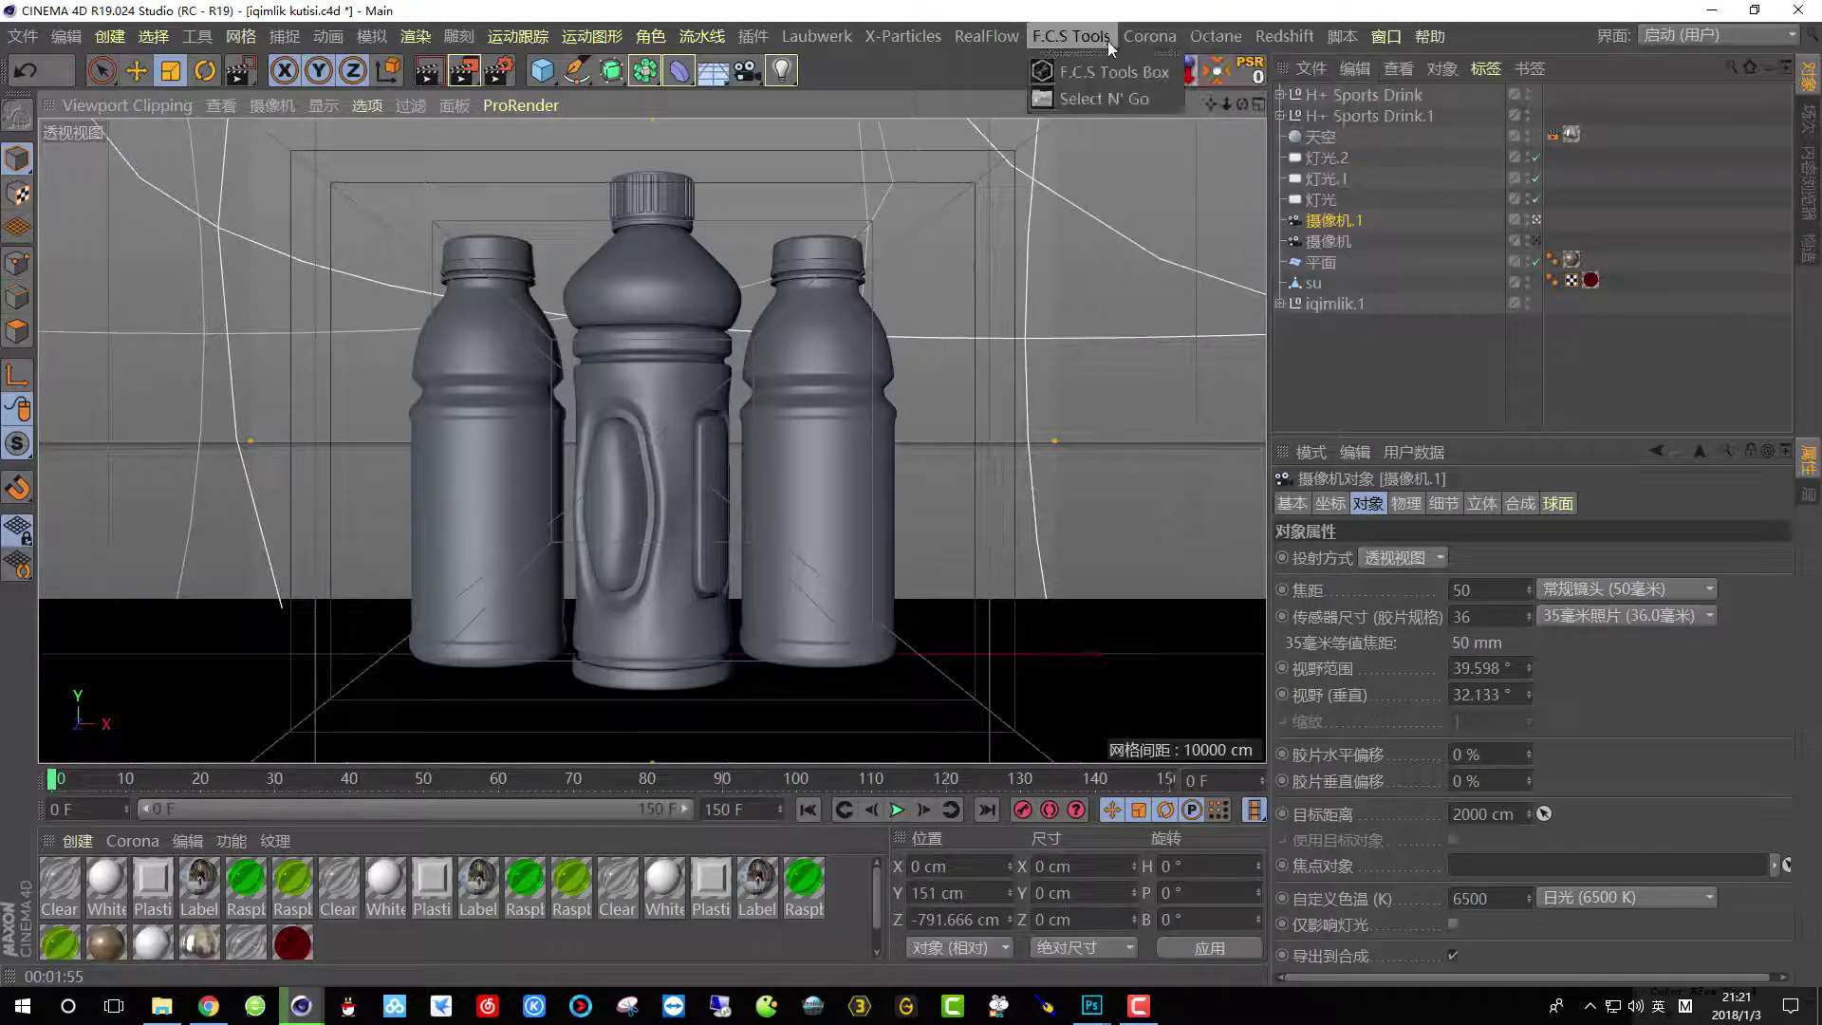
mouse_move(1342, 36)
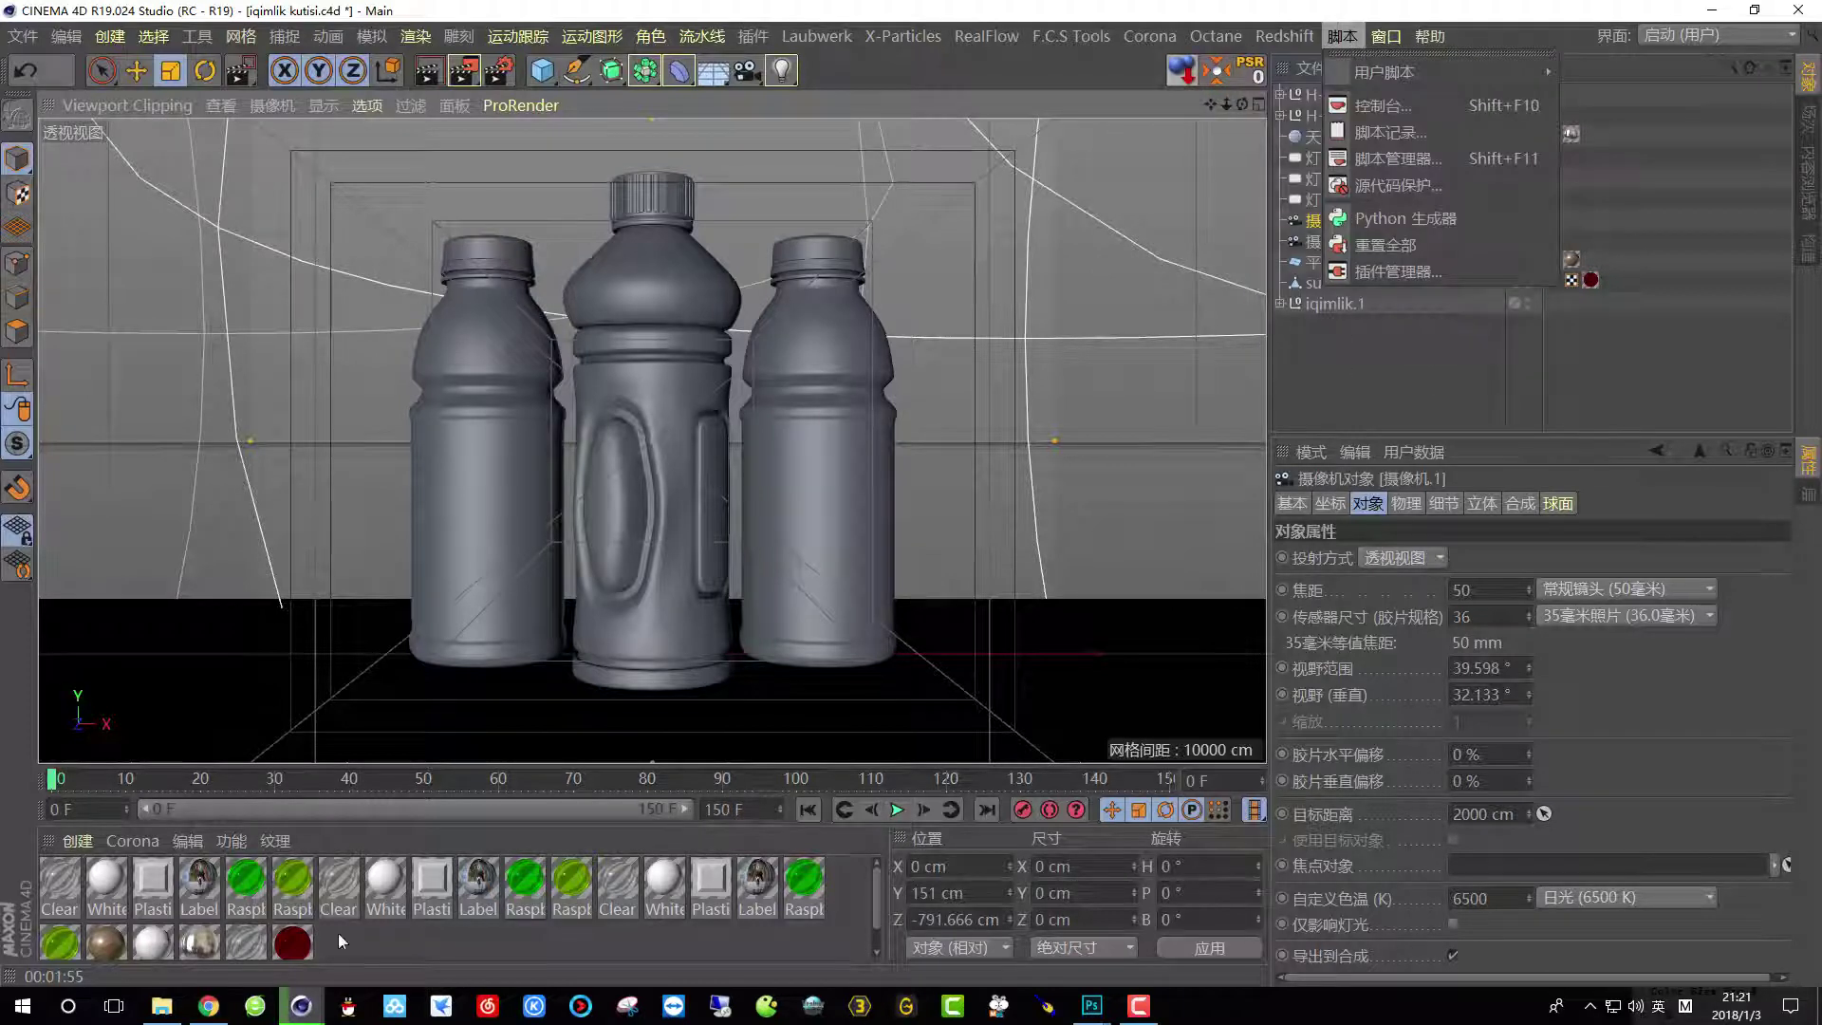
Bring back the picture viewer and go through the render's multi-pass layers from 折射率 down to 背景 and Alpha.
left_click(301, 1006)
left_click(392, 937)
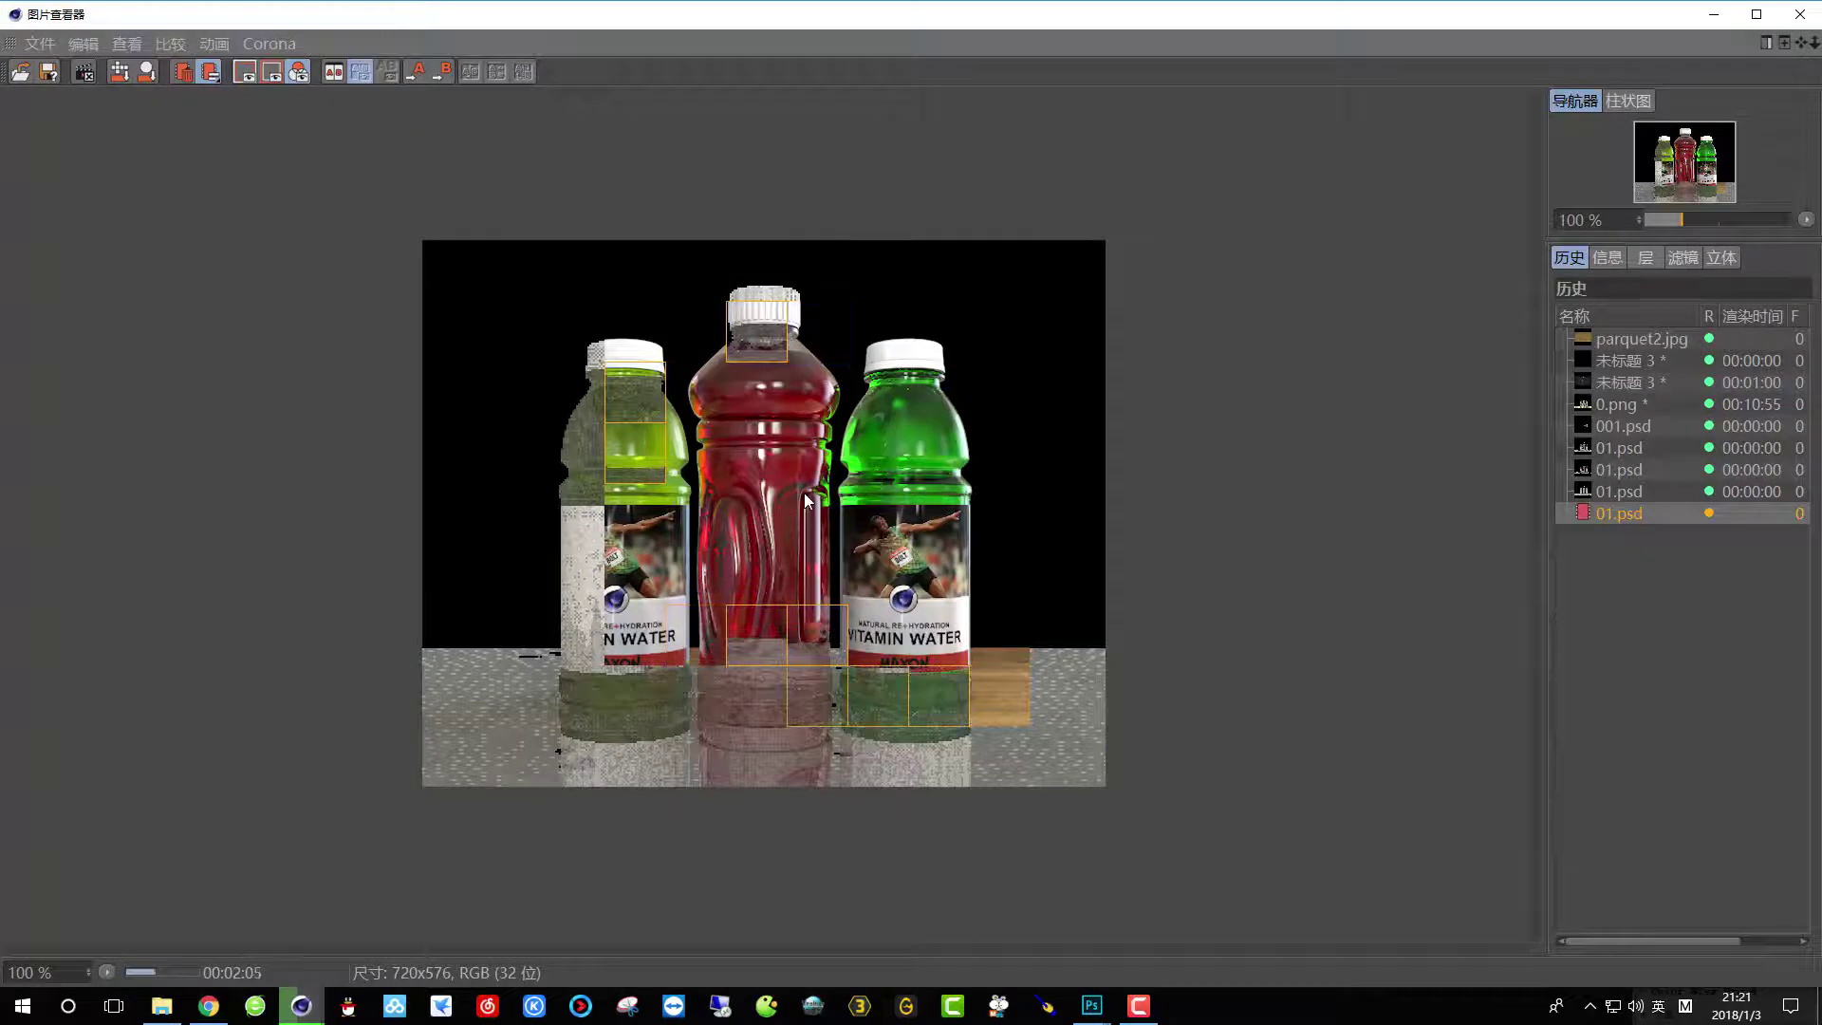
left_click(1642, 260)
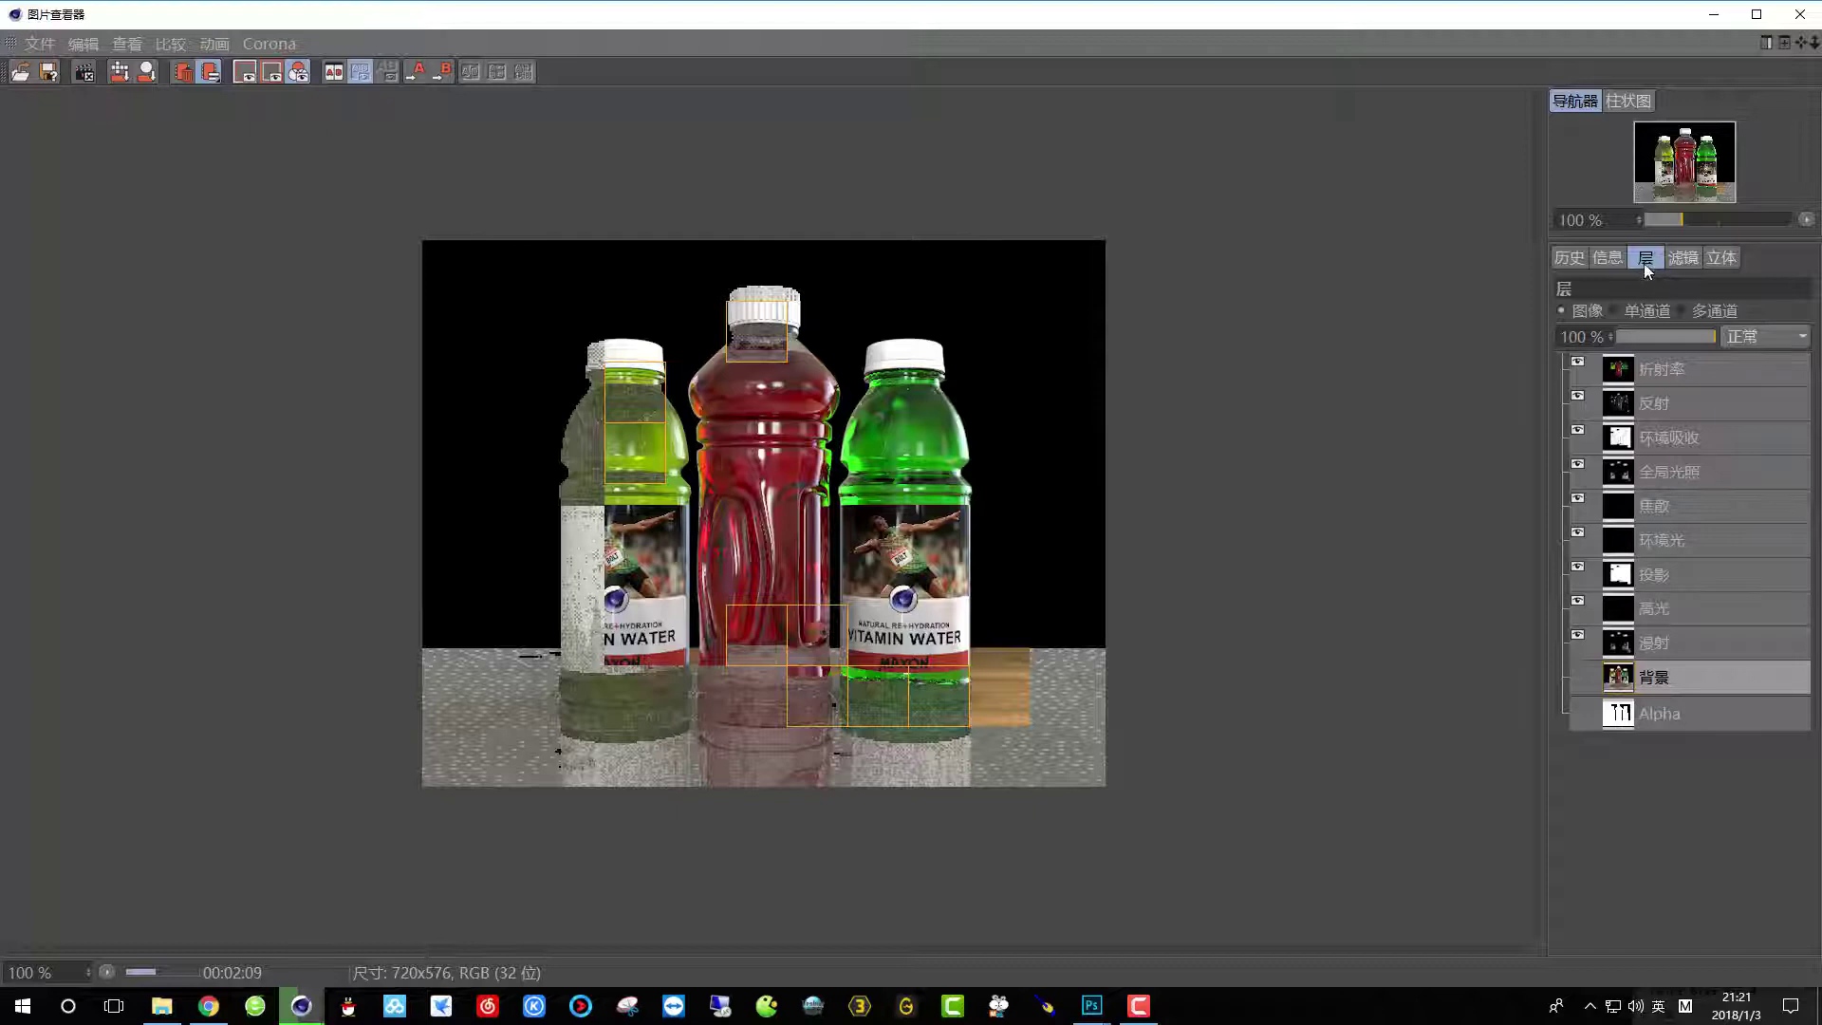
left_click(1678, 613)
left_click(1677, 571)
left_click(1673, 474)
left_click(1667, 372)
left_click(1672, 440)
left_click(1673, 508)
left_click(1656, 478)
left_click(1660, 541)
left_click(1662, 577)
left_click(1665, 605)
left_click(1658, 645)
left_click(1656, 678)
left_click(1653, 717)
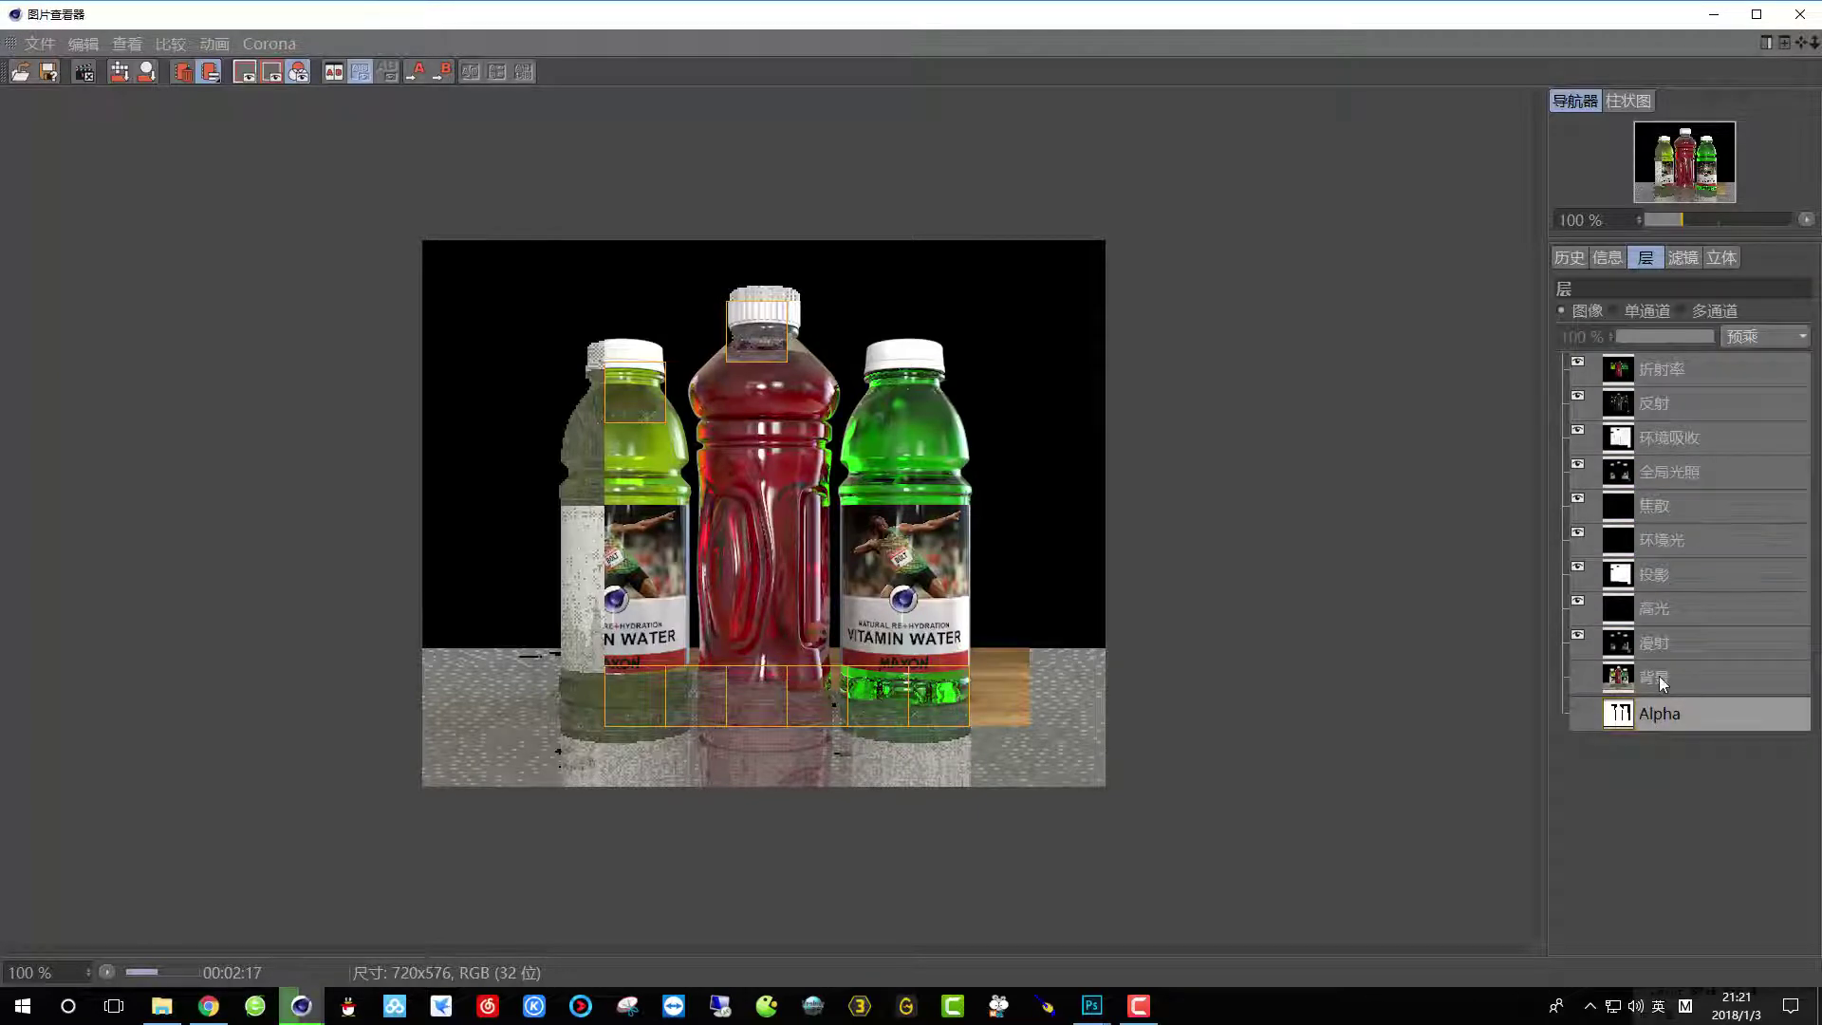
View the 折射率, 反射, 背景, Alpha and 投影 passes individually in 单通道 mode, and return to the full 图像 view.
left_click(1656, 677)
left_click(1663, 376)
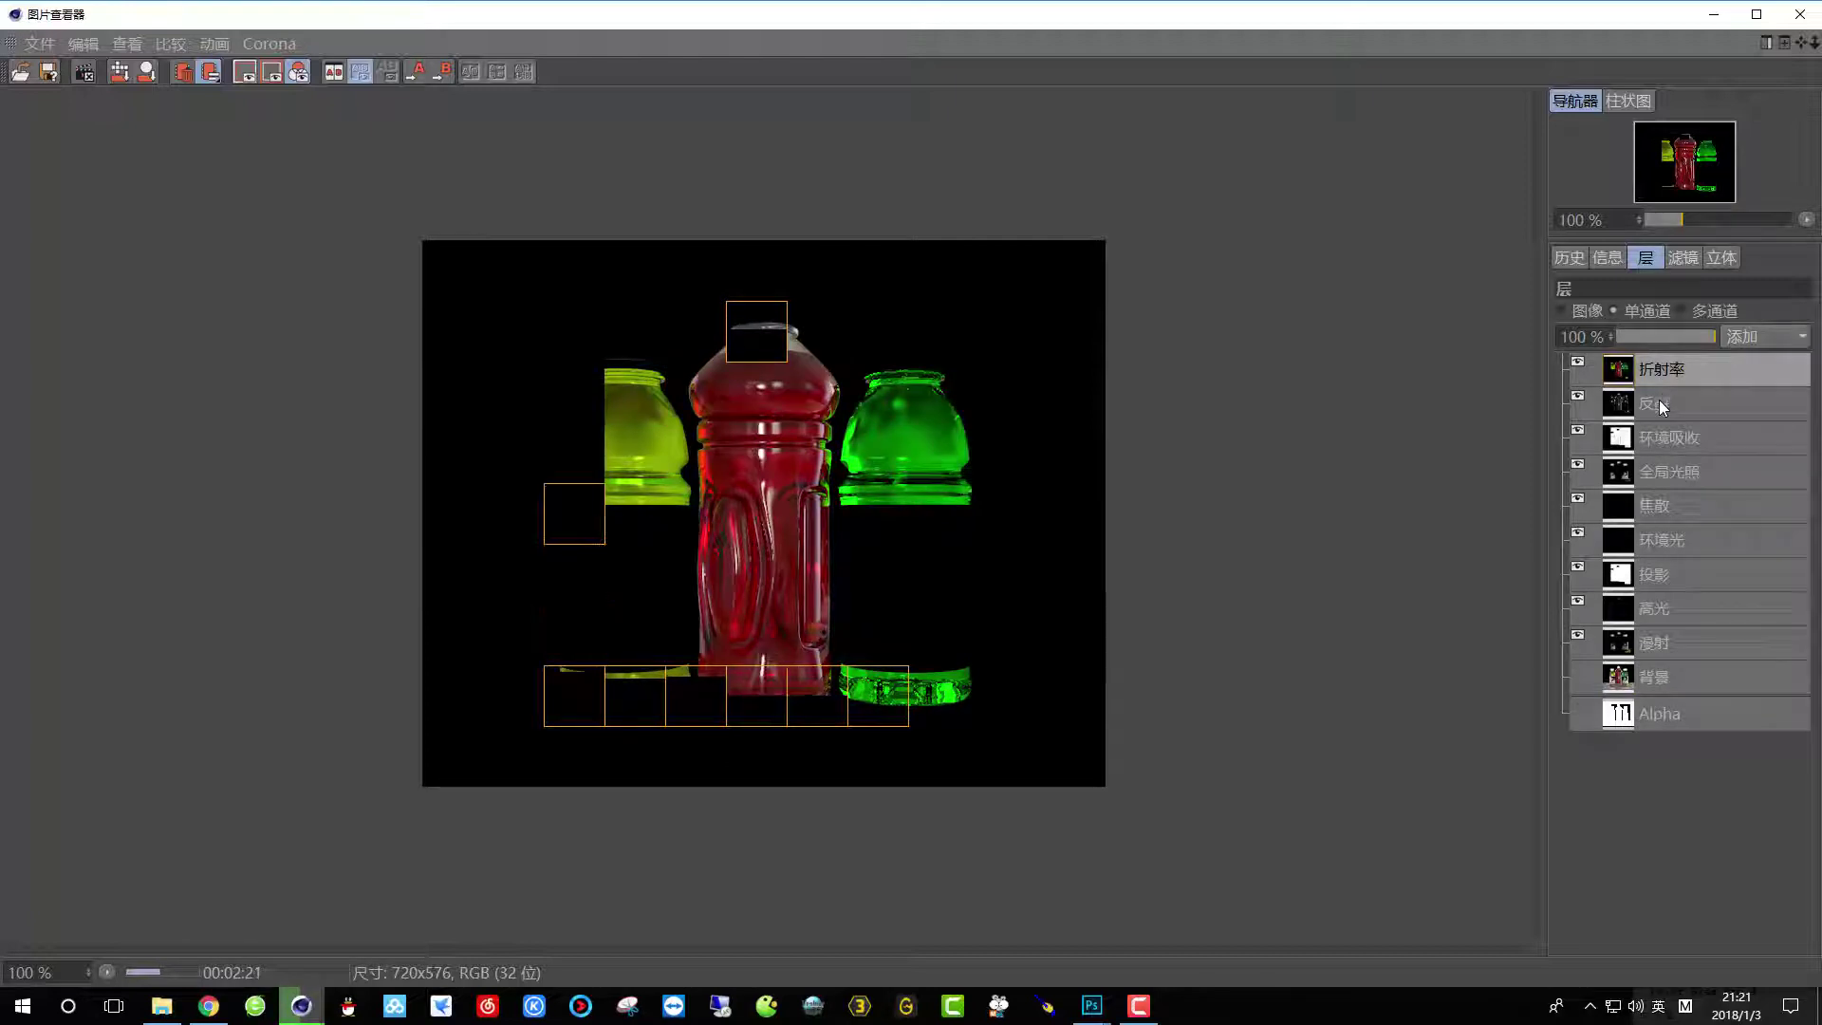
left_click(1659, 400)
left_click(1656, 678)
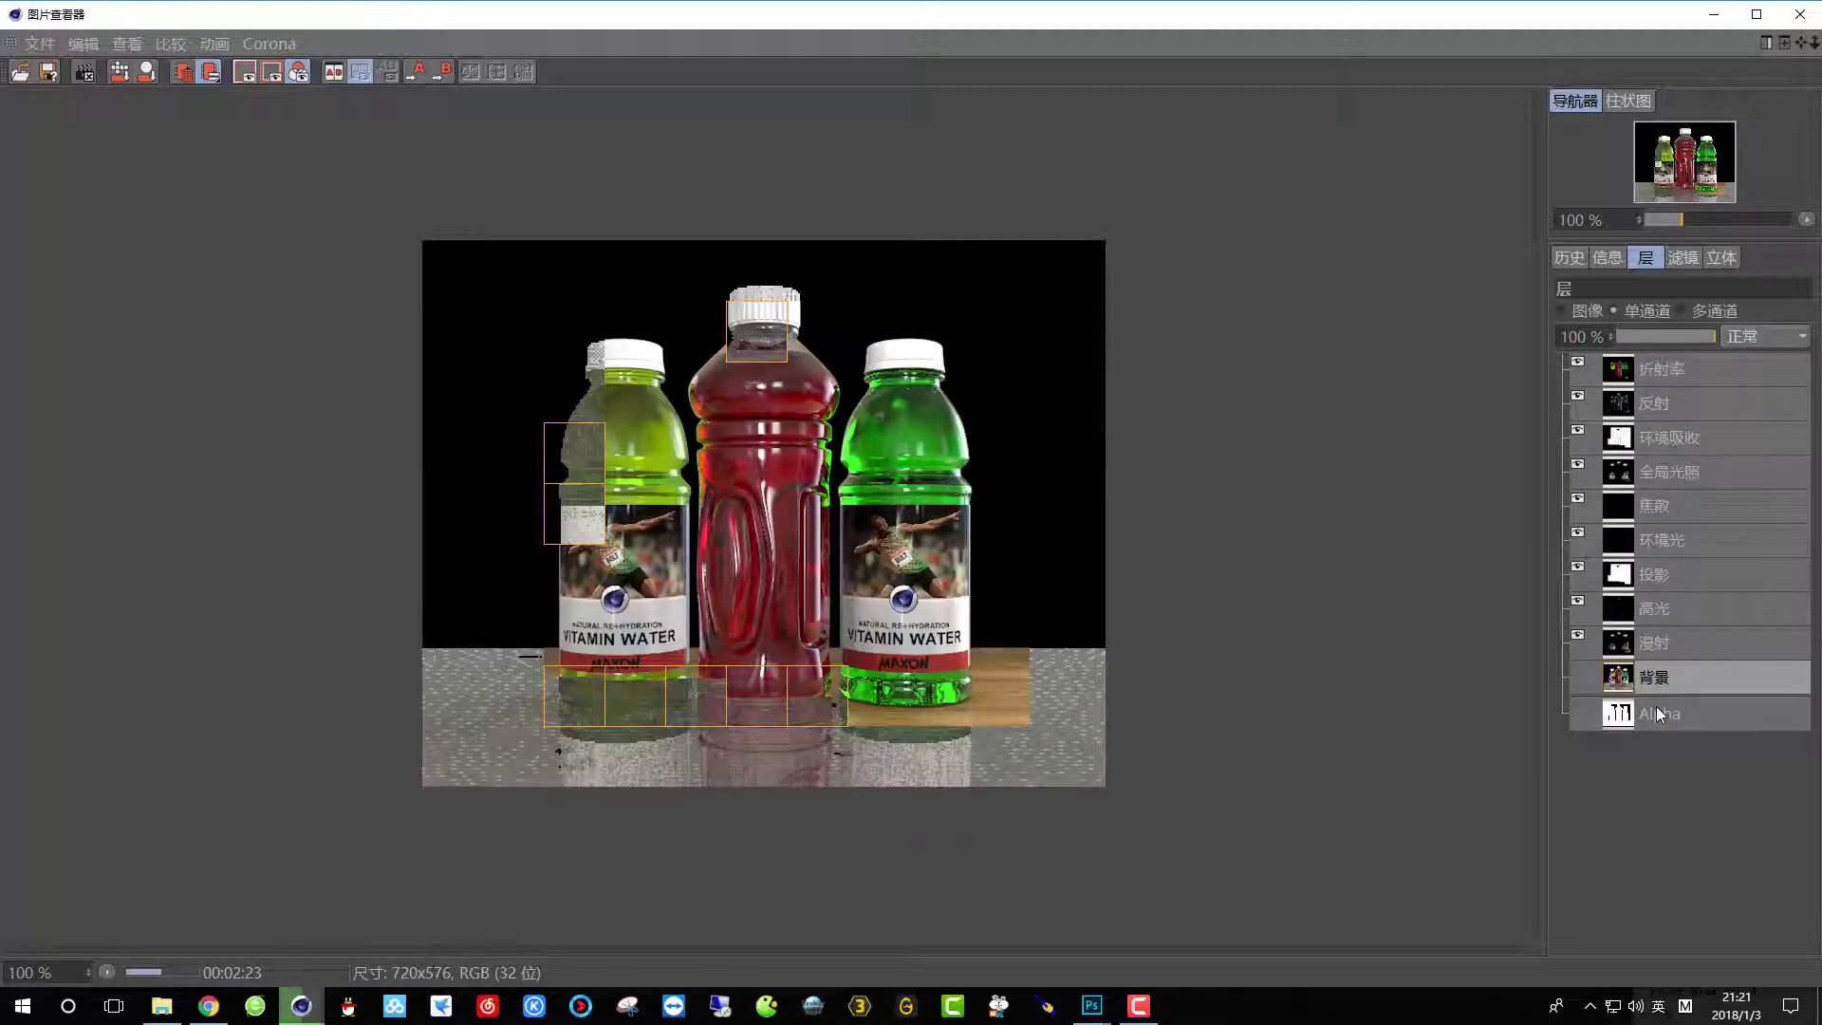
left_click(1677, 713)
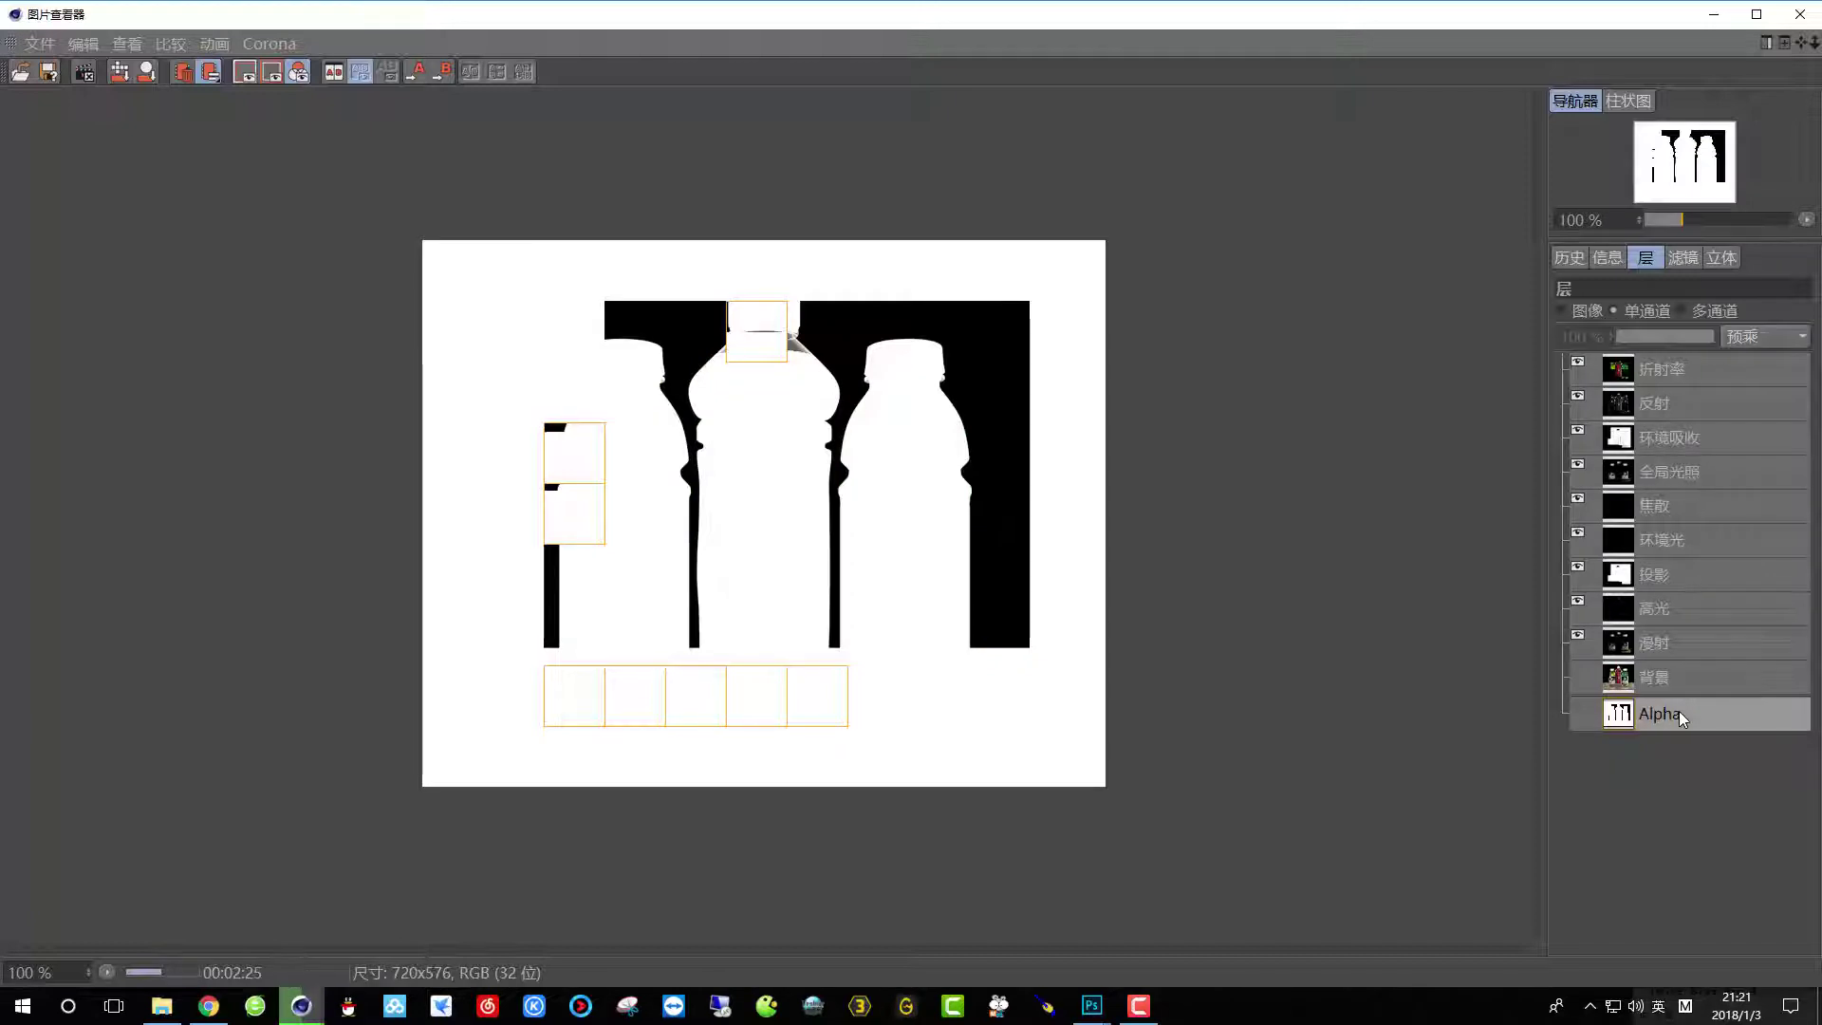
left_click(1653, 575)
left_click(1656, 372)
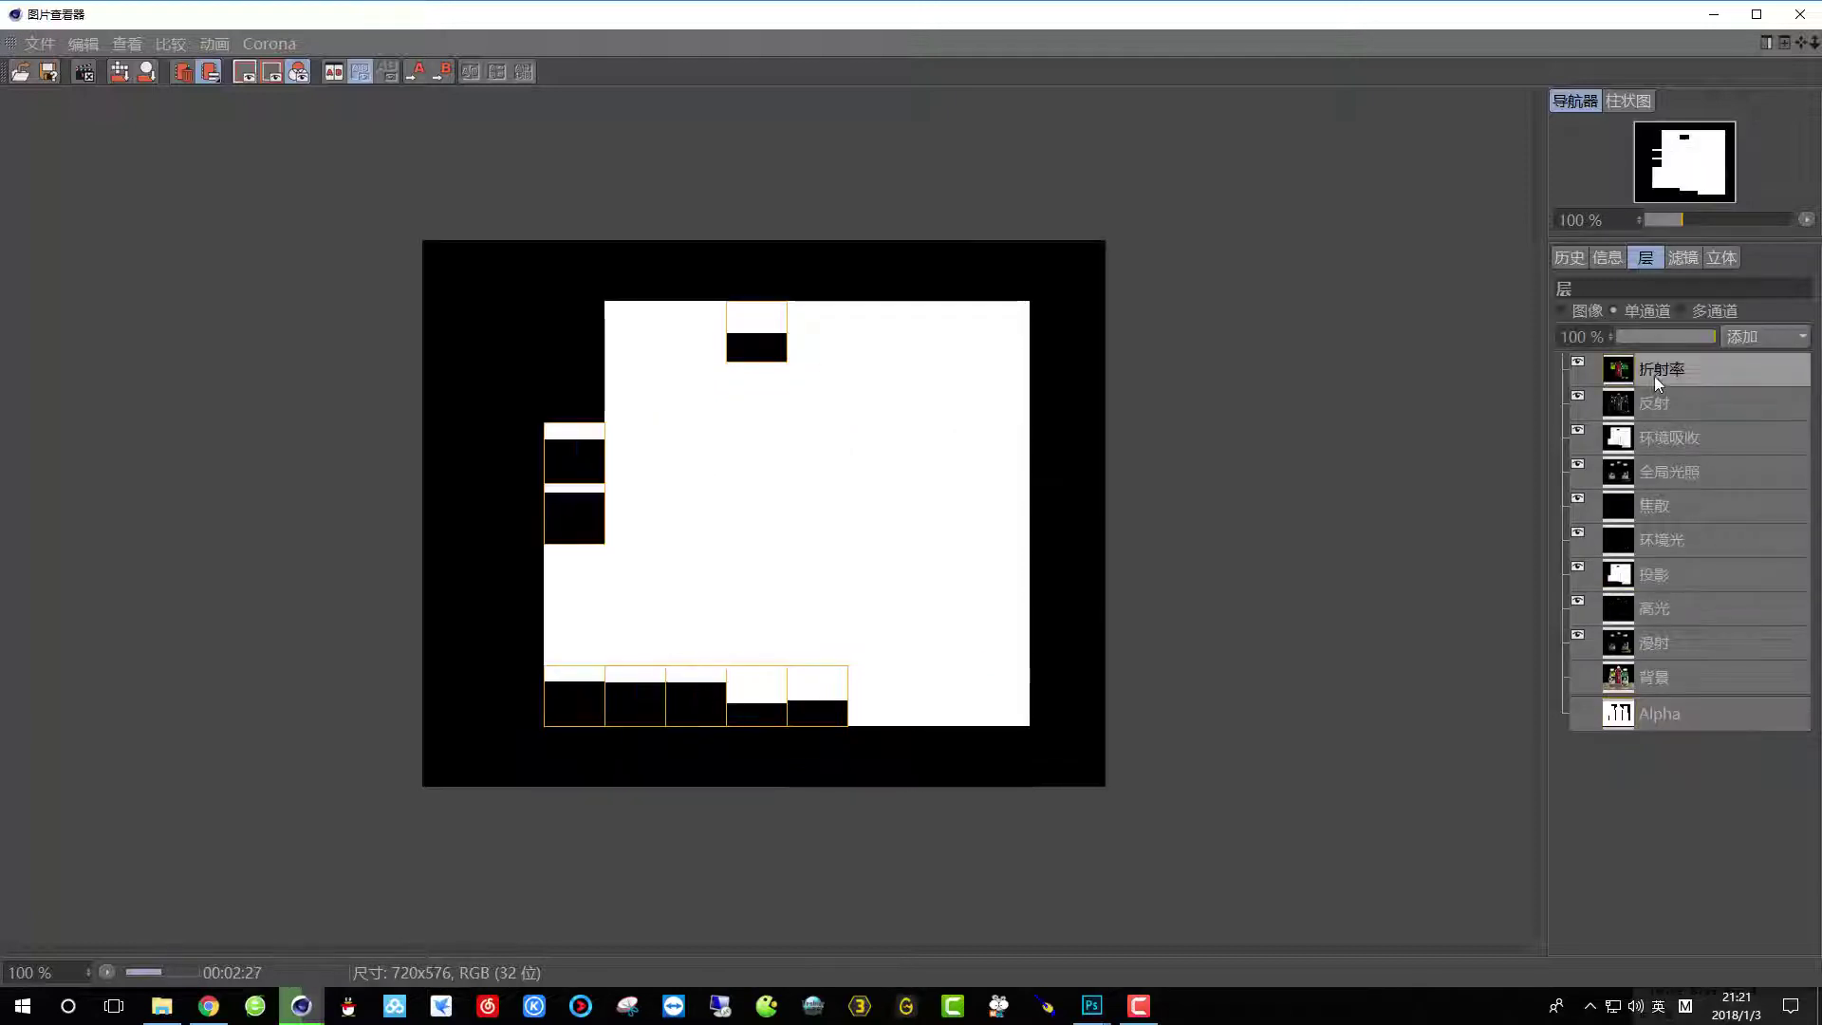
left_click(1581, 310)
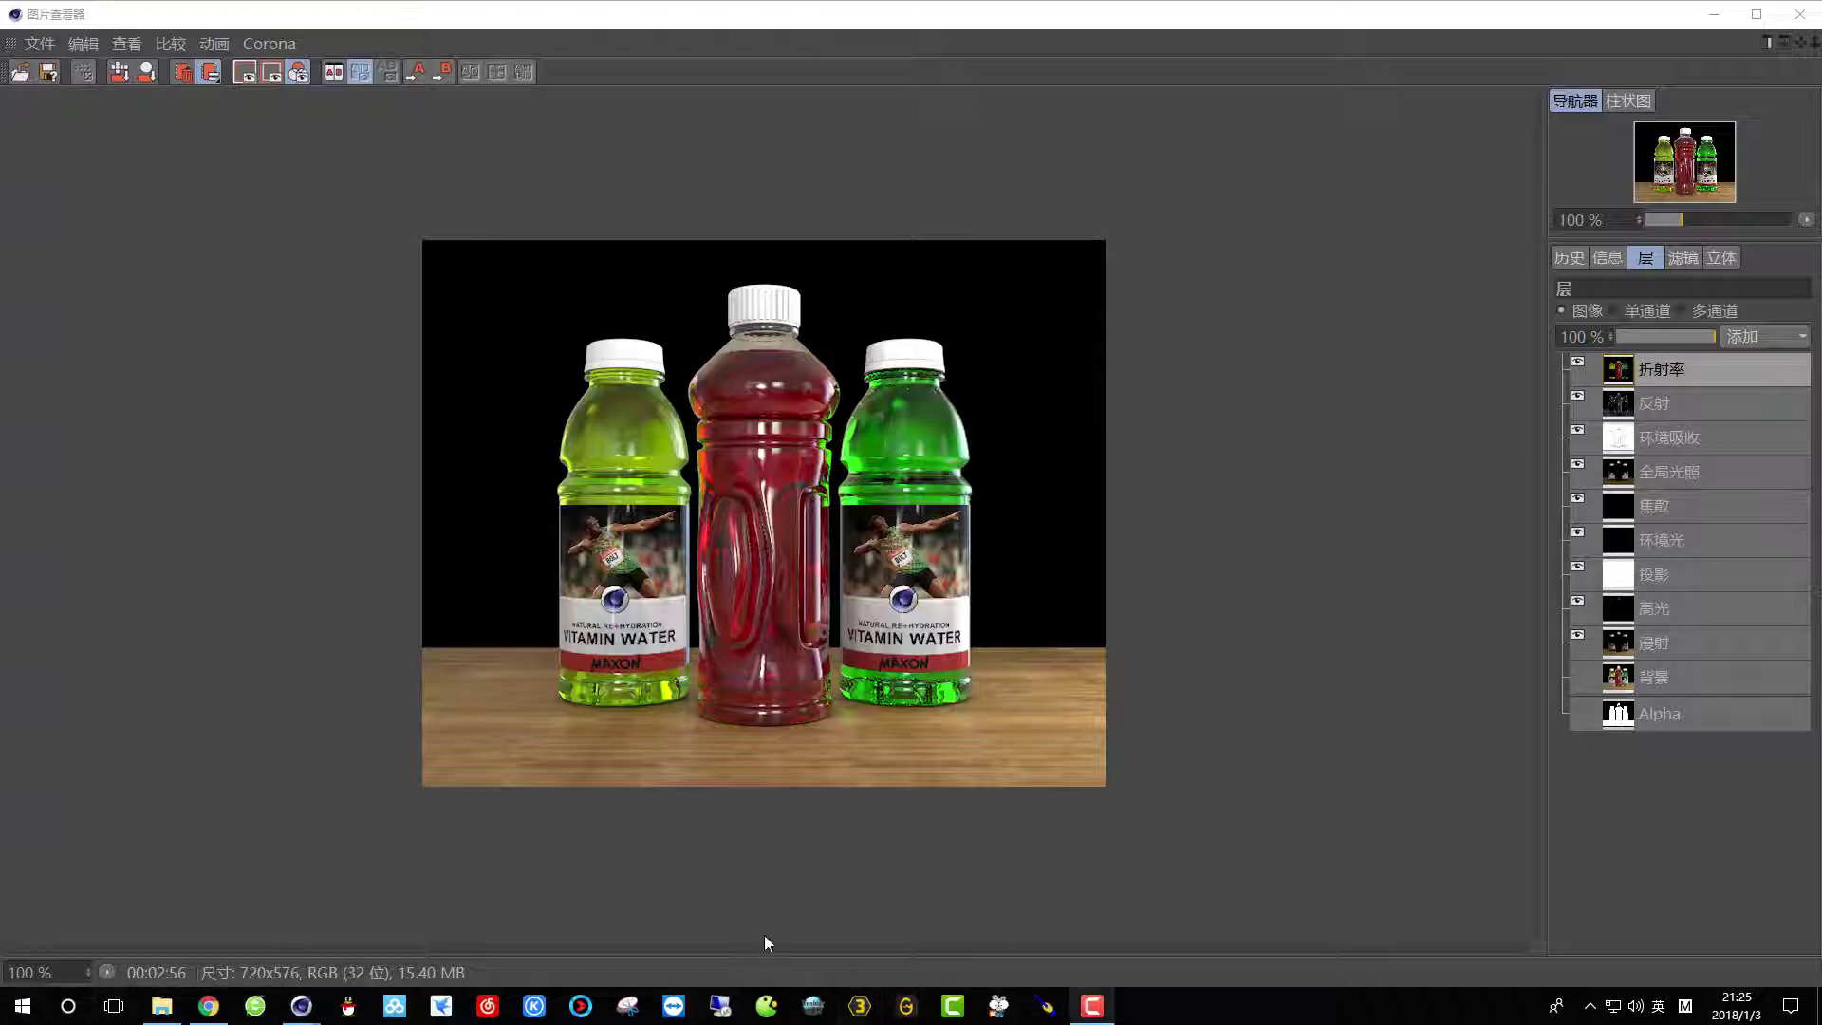
Minimize the picture viewer and Cinema 4D, and switch to Photoshop.
left_click(1711, 20)
left_click(1711, 14)
double_click(180, 417)
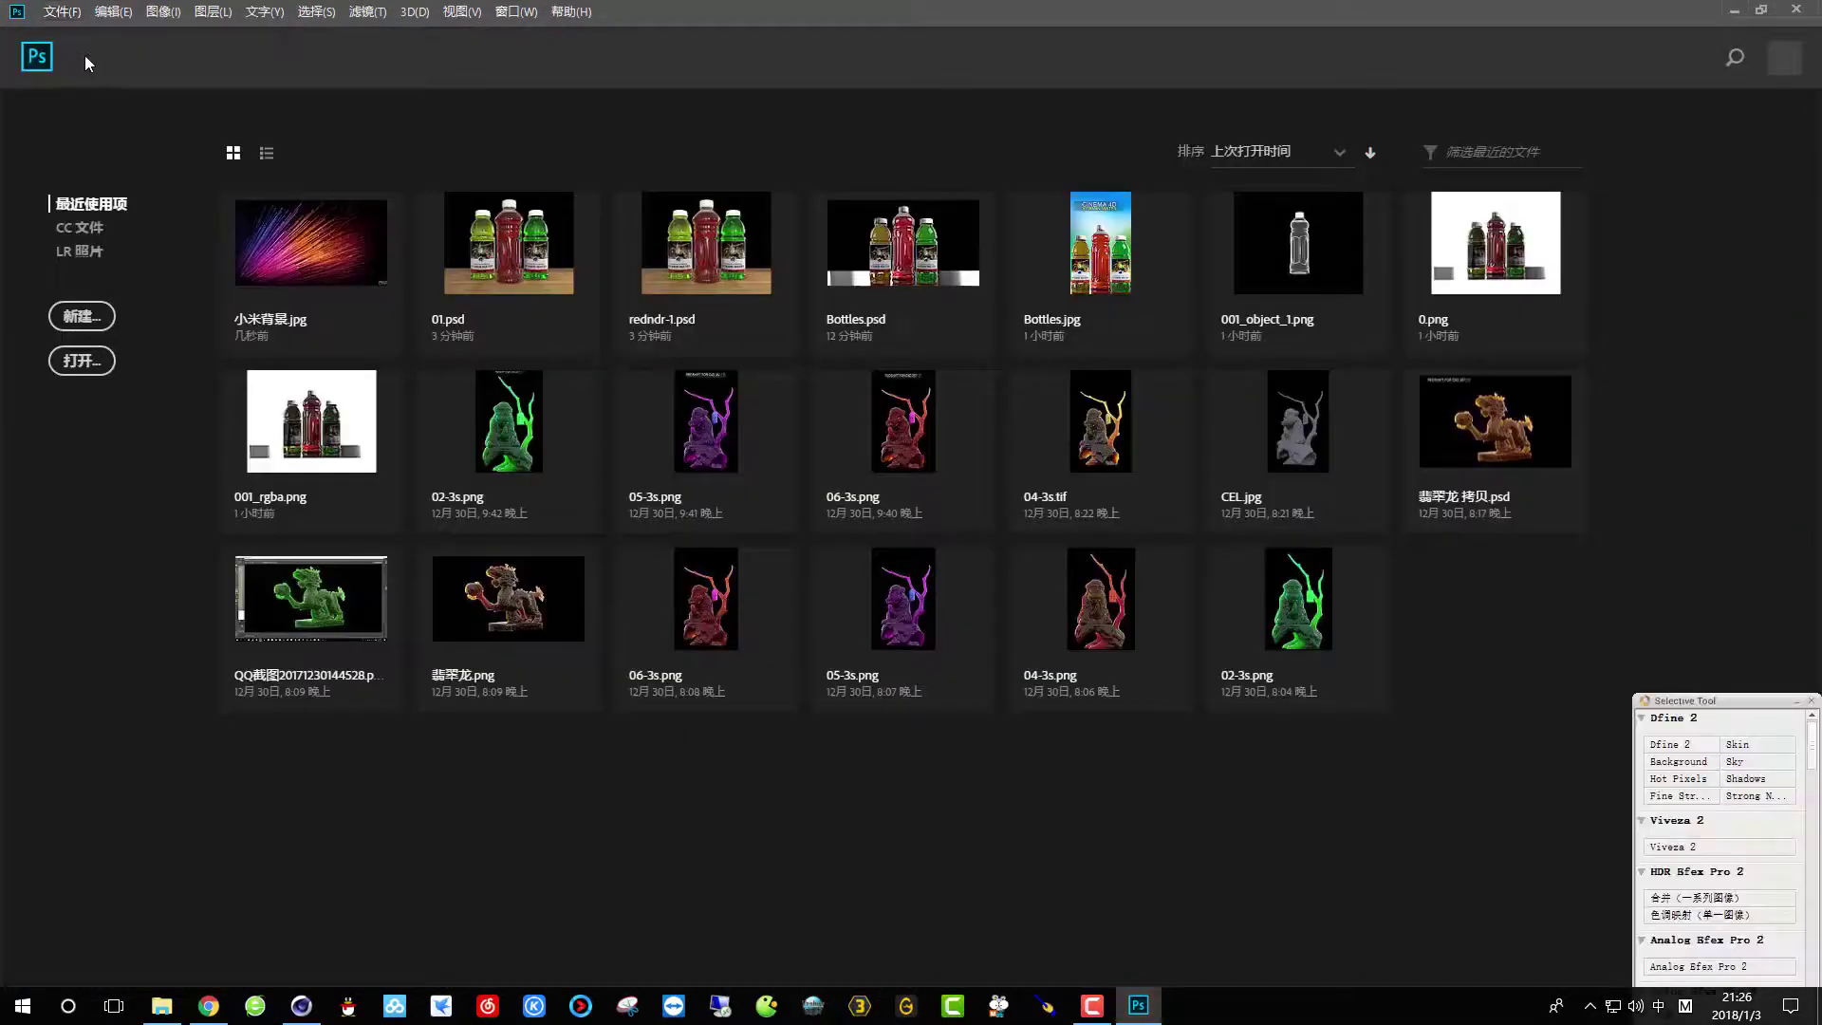
Open redndr-1.psd from the 渲染部分 folder of the C4DR19-饮料盒建模教程第1课 project on drive D.
left_click(81, 360)
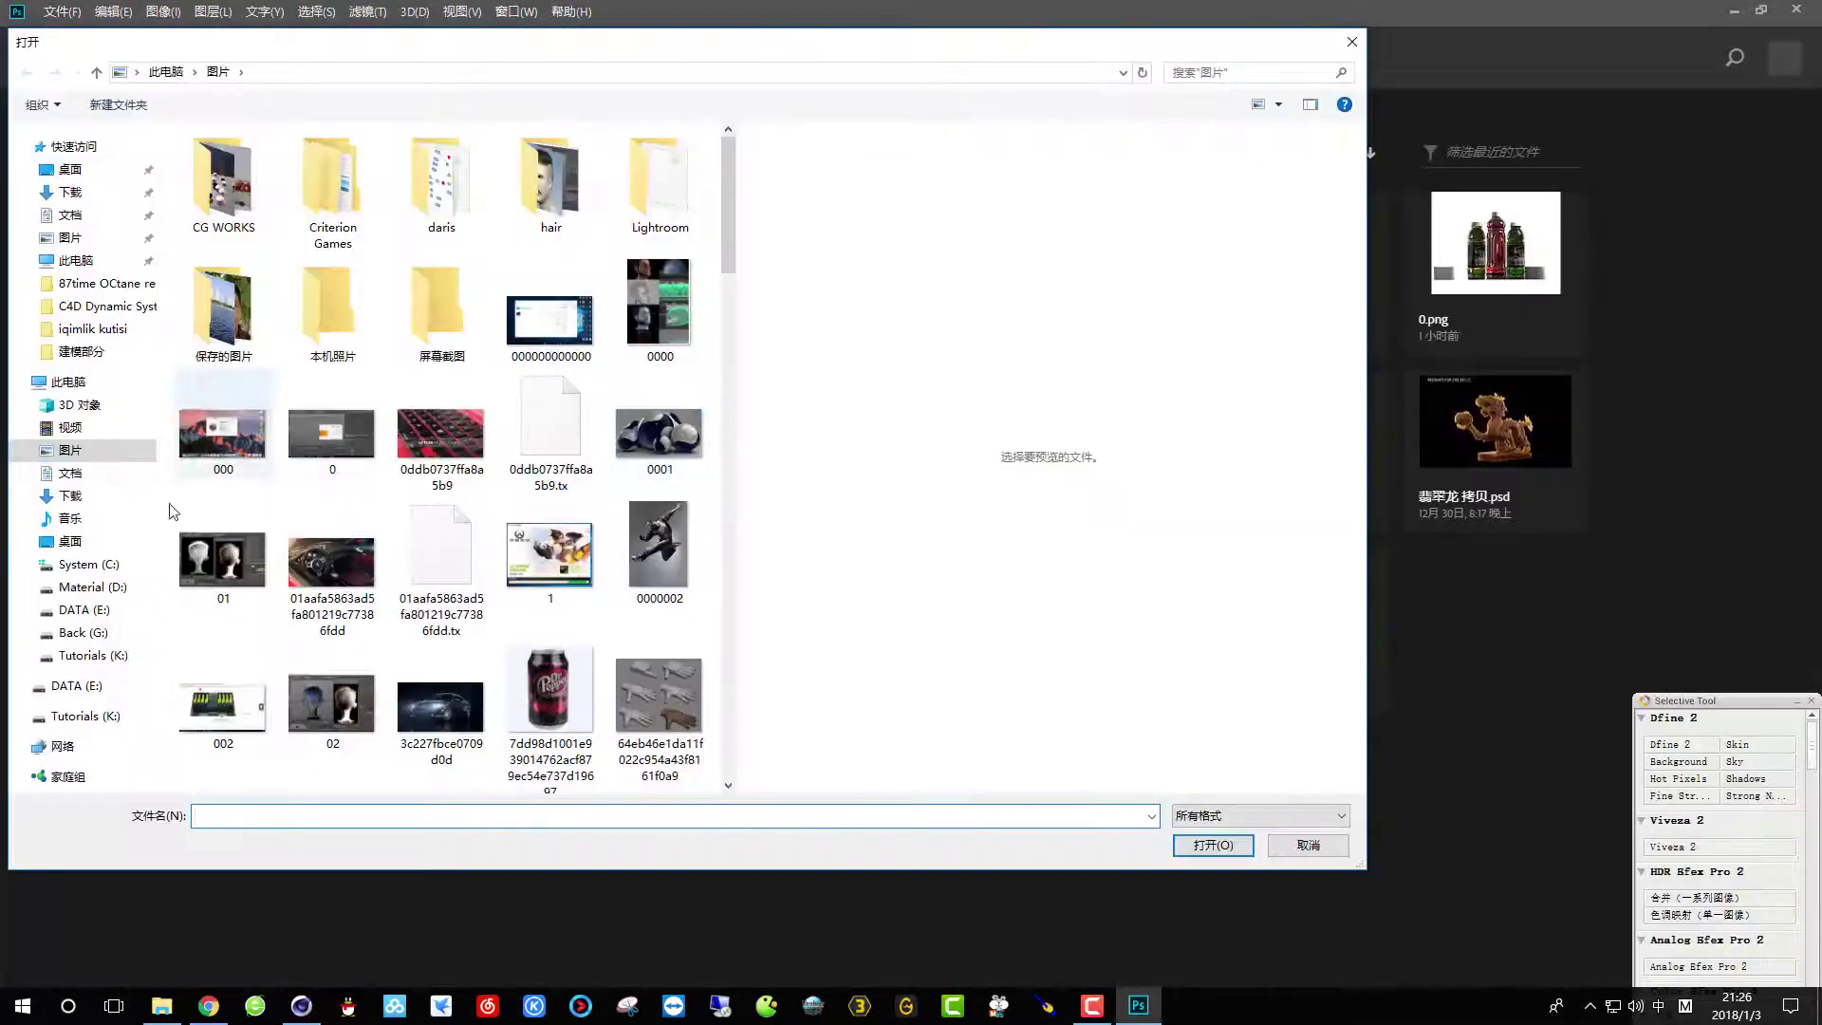
left_click(93, 587)
double_click(336, 261)
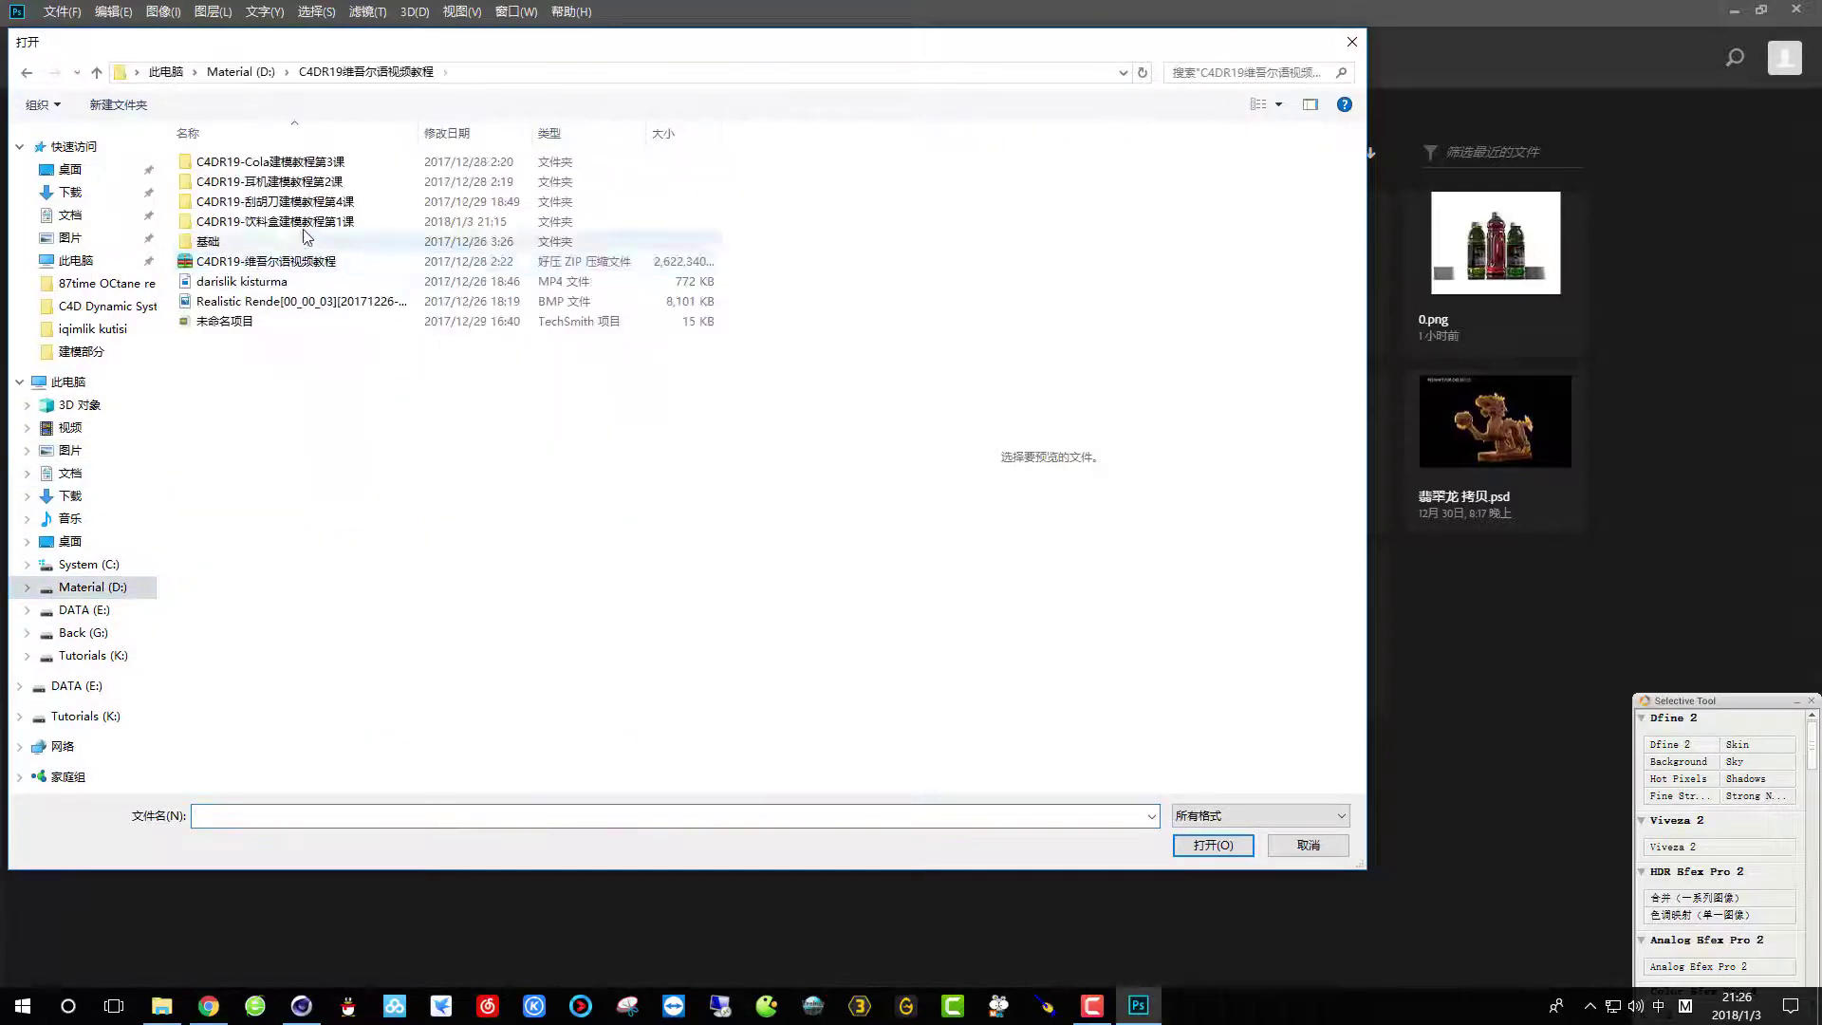
double_click(289, 237)
double_click(253, 182)
left_click(334, 173)
left_click(1198, 841)
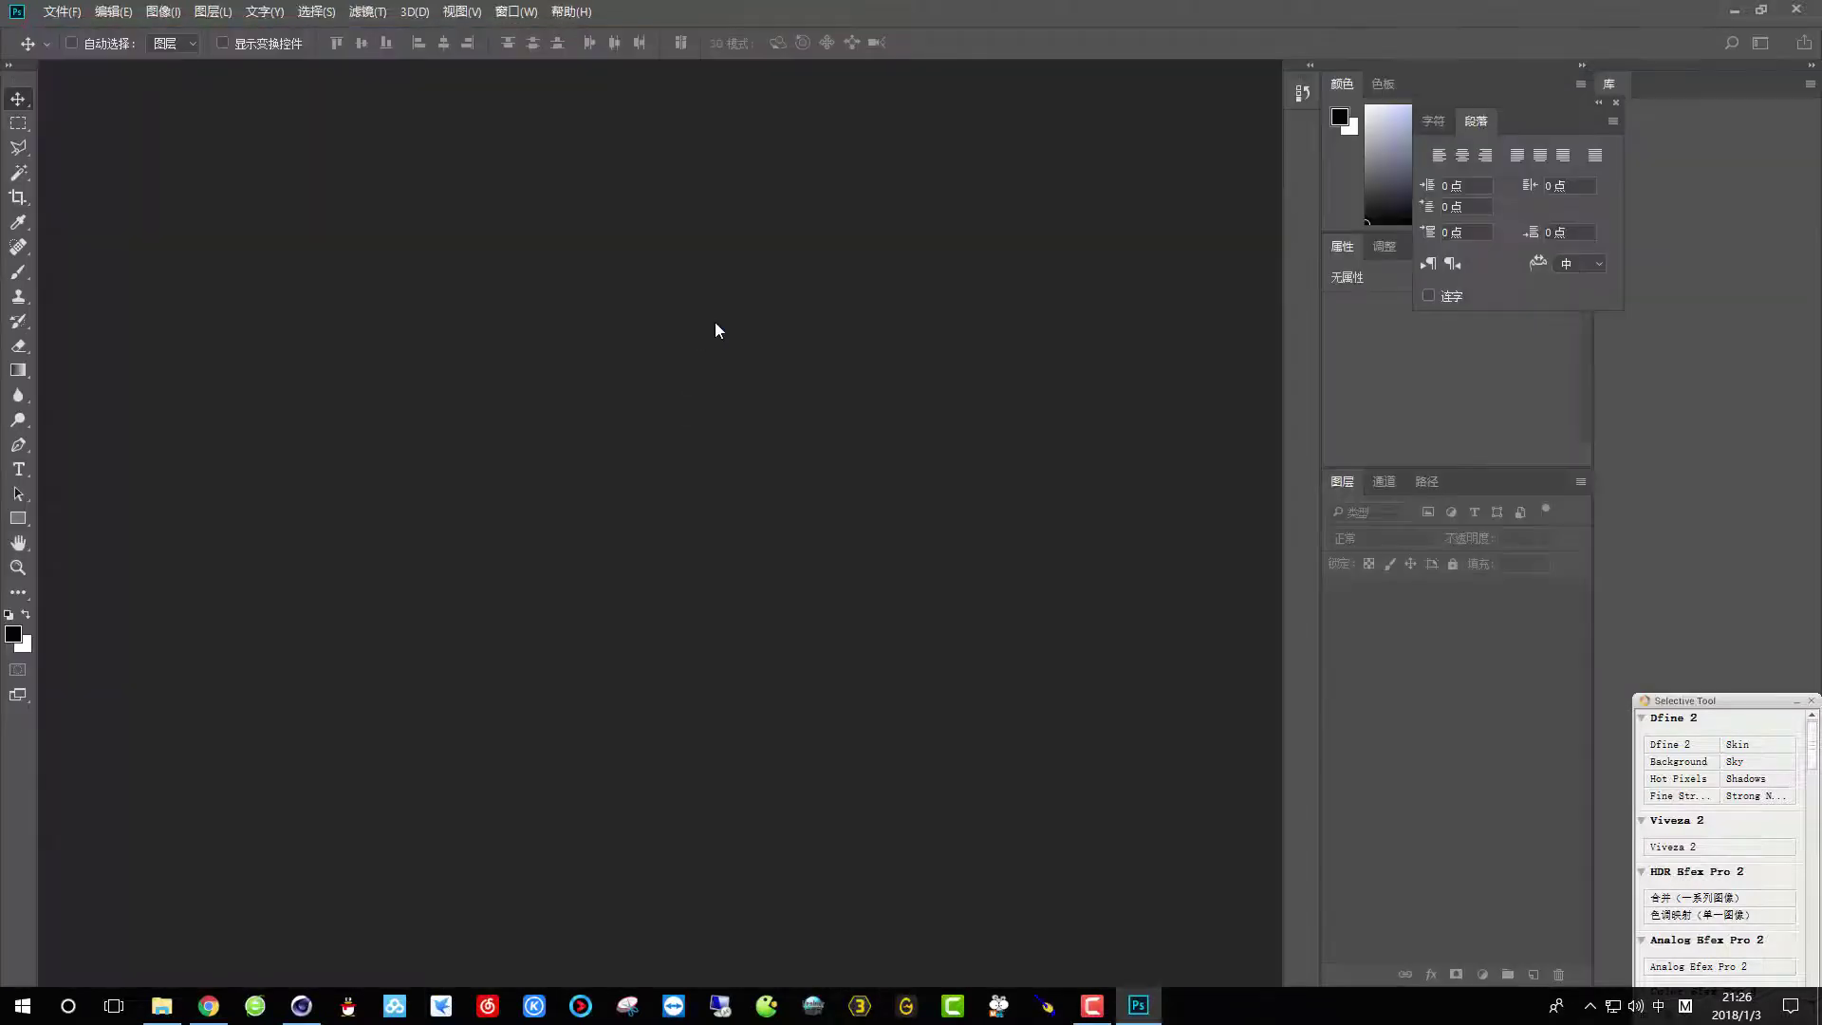
Check the channels of redndr-1.psd, then reposition and enlarge its document window around the image.
left_click(1391, 488)
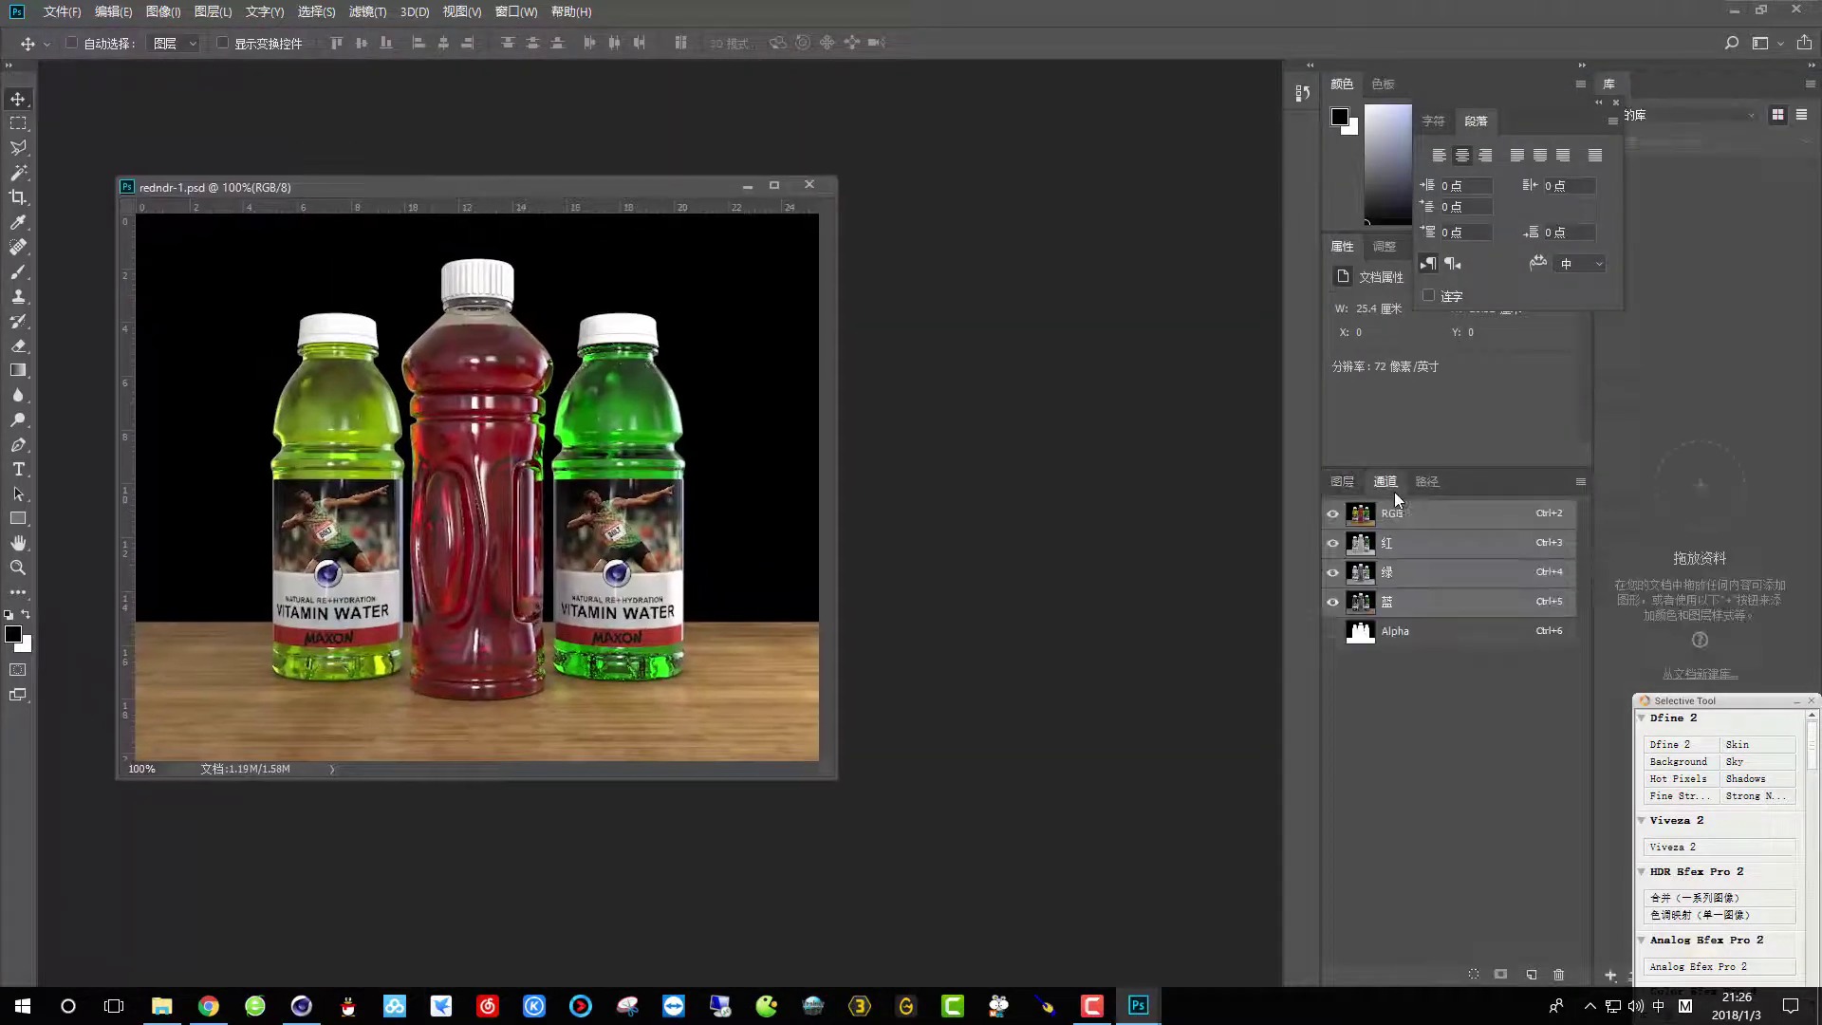
left_click_drag(577, 187, 761, 165)
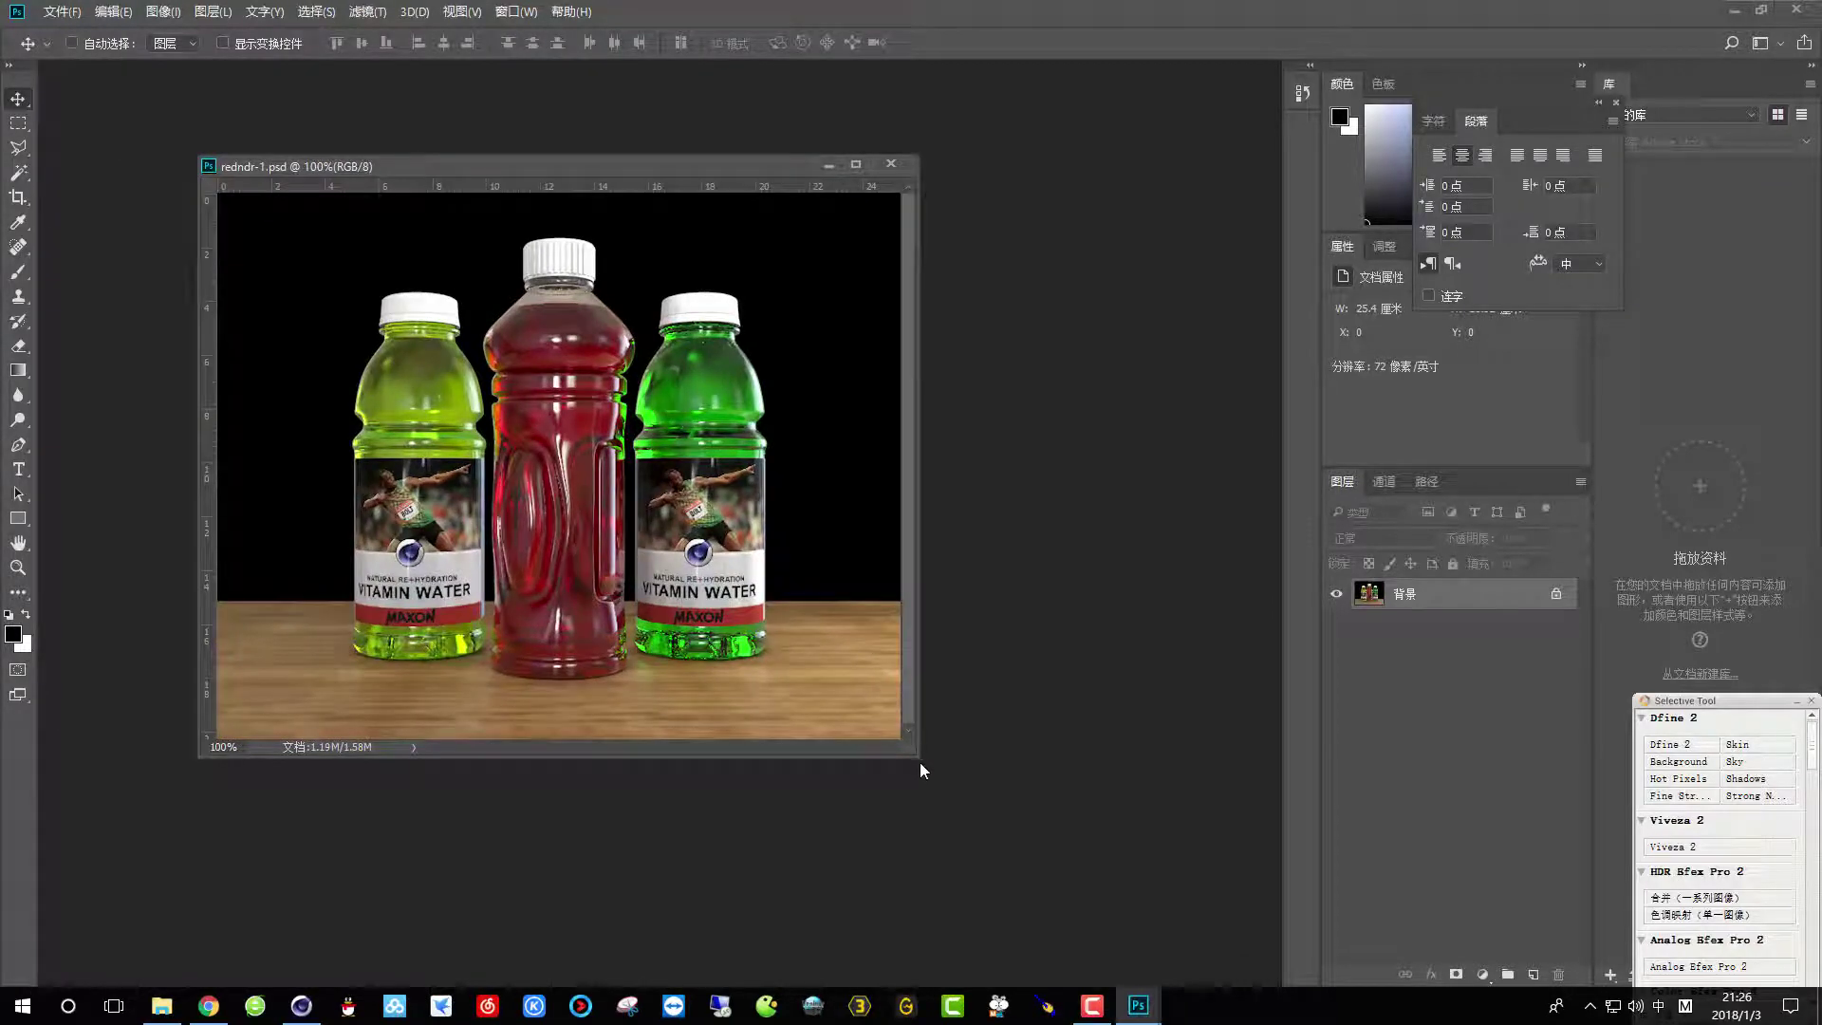
left_click_drag(916, 757, 1013, 931)
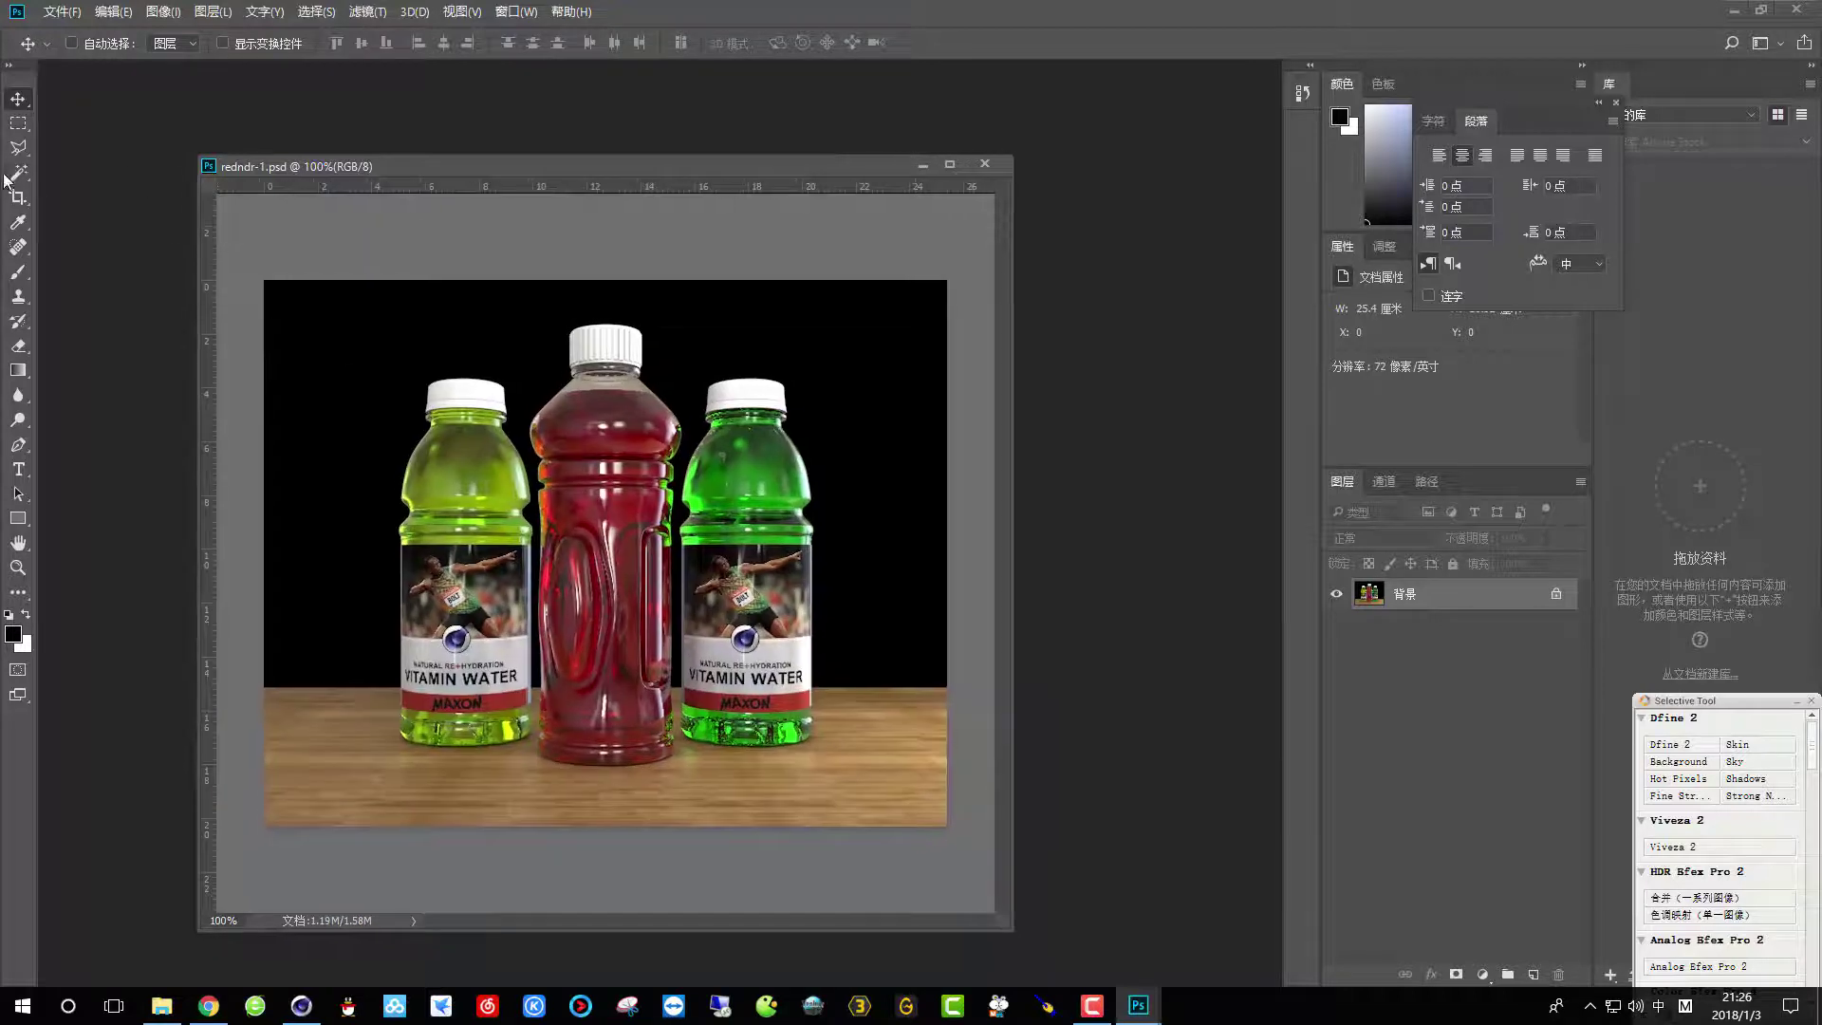
Display the Alpha channel on its own and load it as a selection.
left_click(1384, 482)
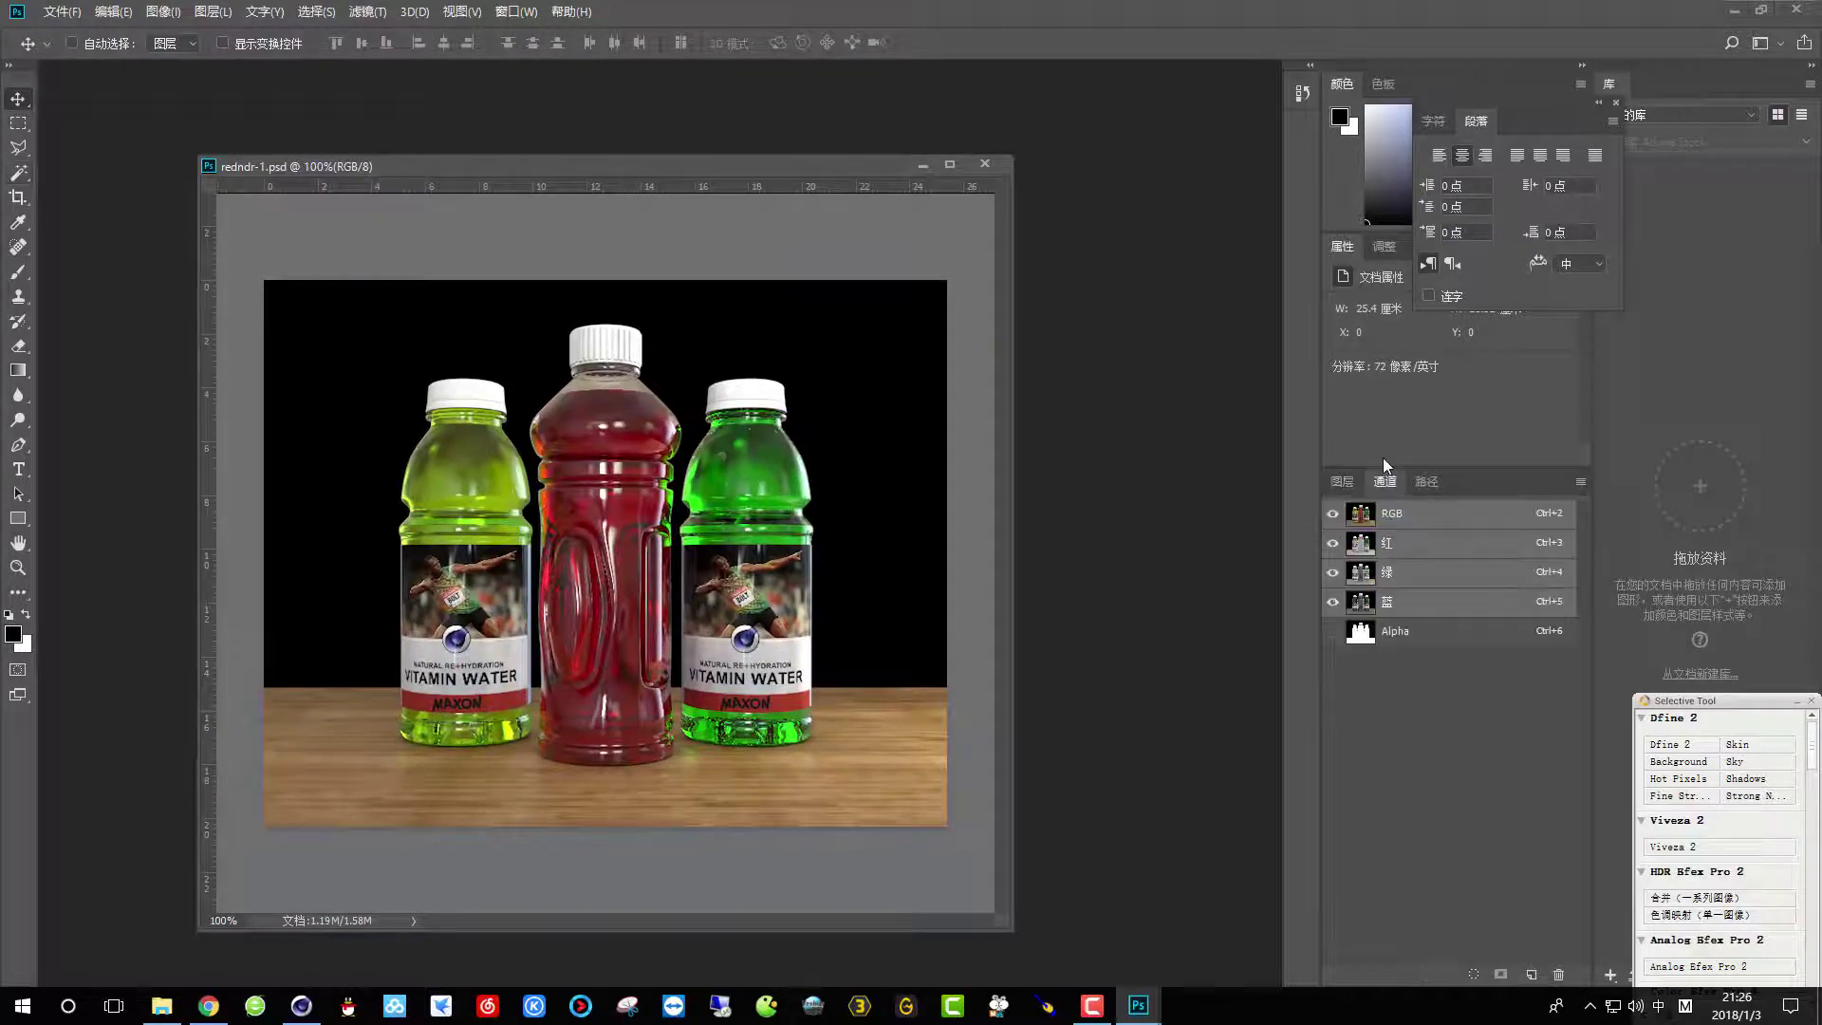
left_click(1400, 608)
left_click(1390, 634)
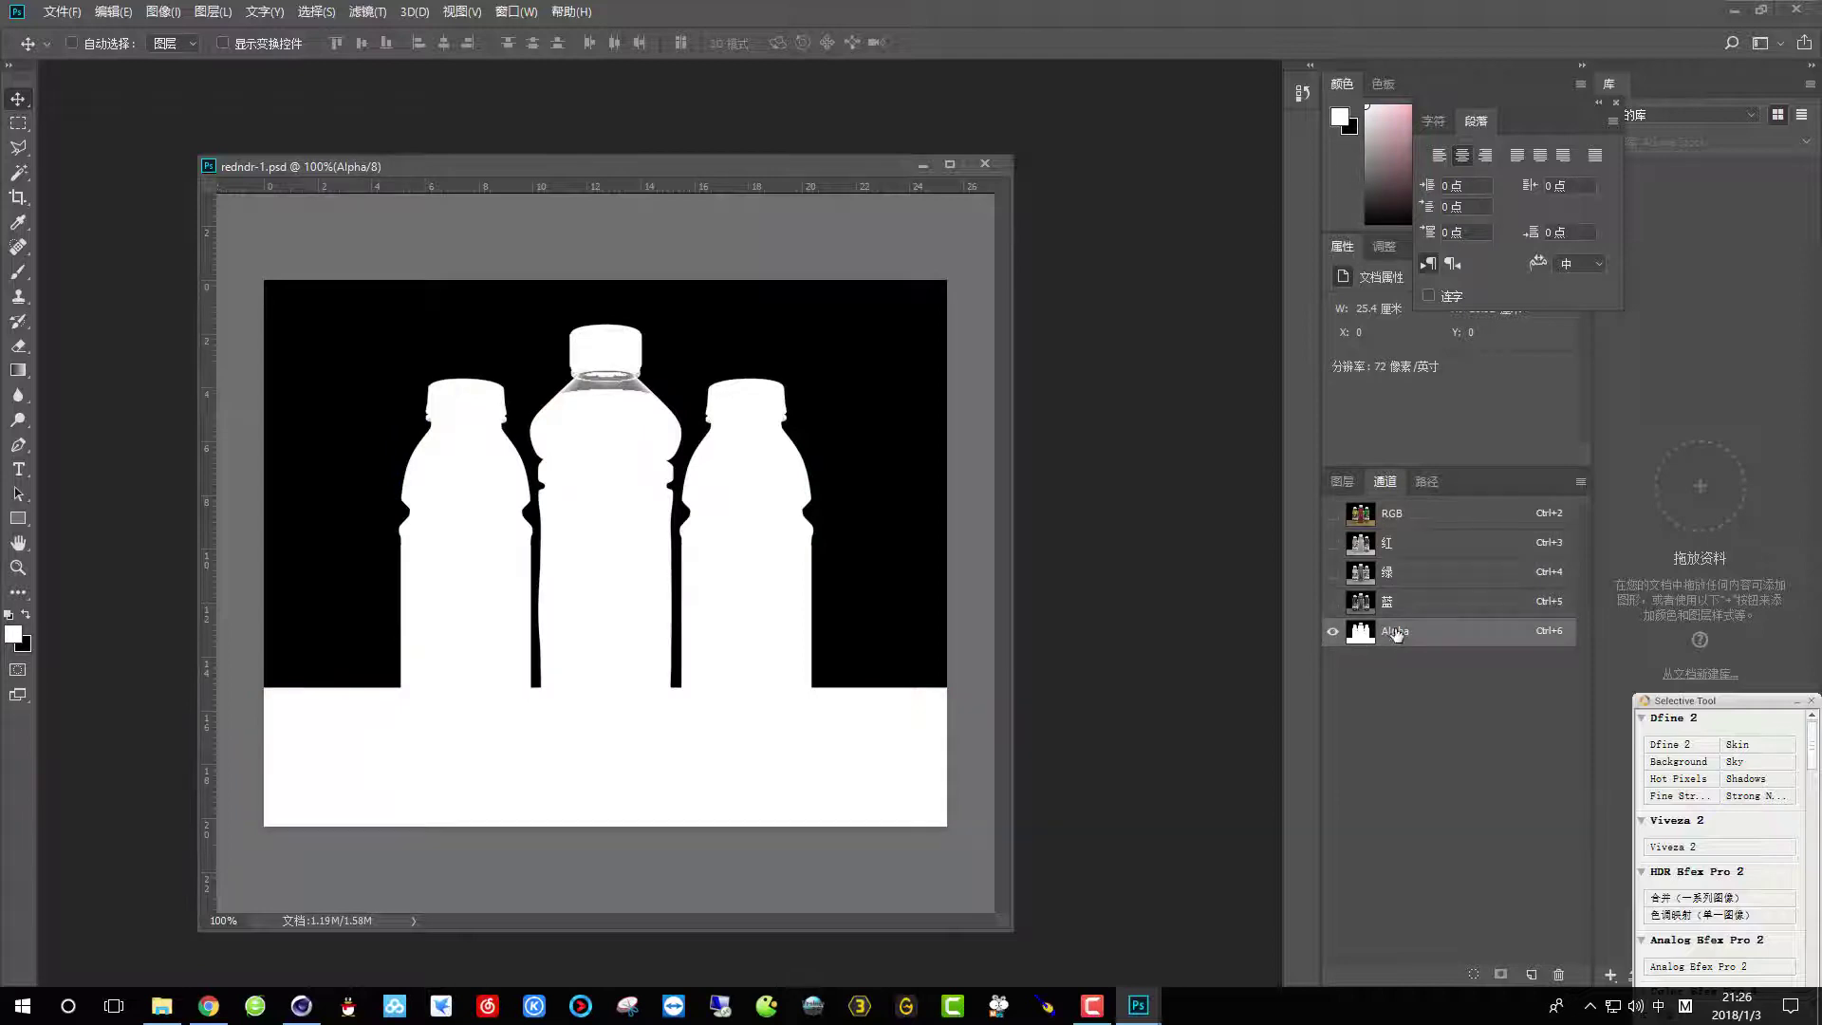
left_click(1361, 631, "ctrl")
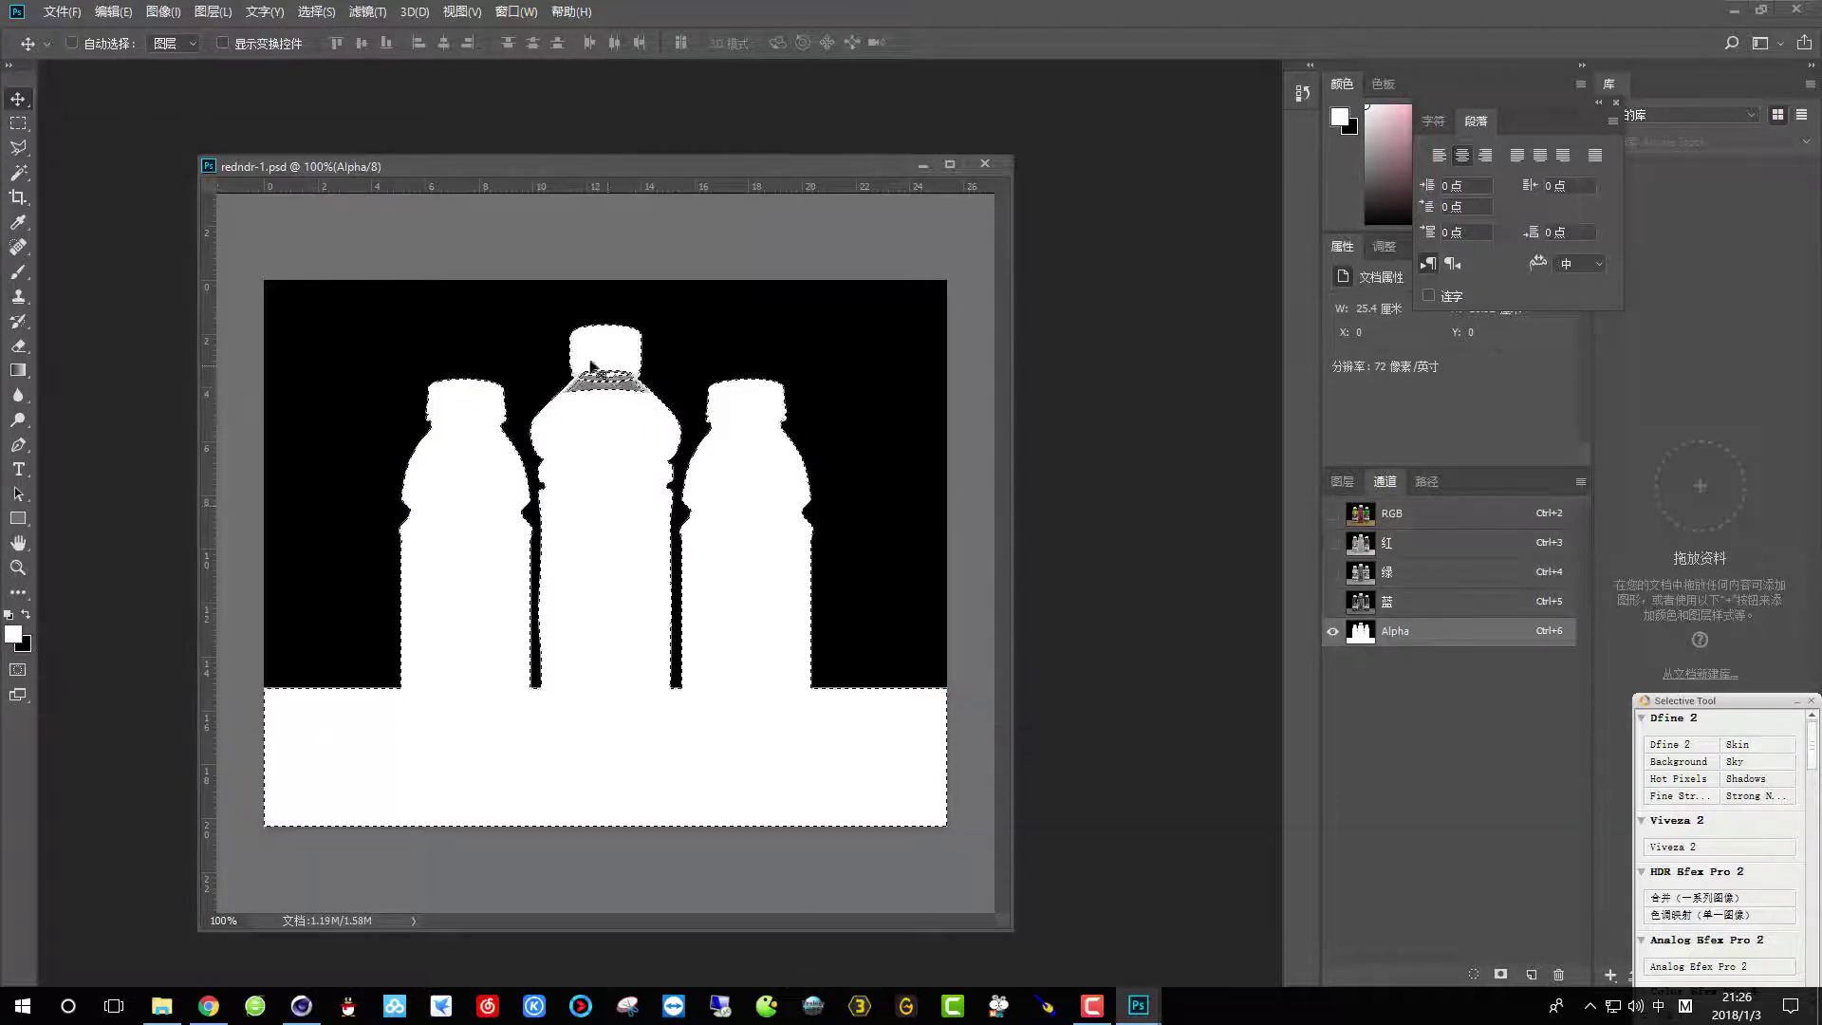
Add the semi-transparent neck area of the middle bottle to the selection with the Polygonal Lasso tool.
scroll(629, 301, "up", 6, "alt")
scroll(627, 296, "up", 1, "alt")
left_click(26, 149)
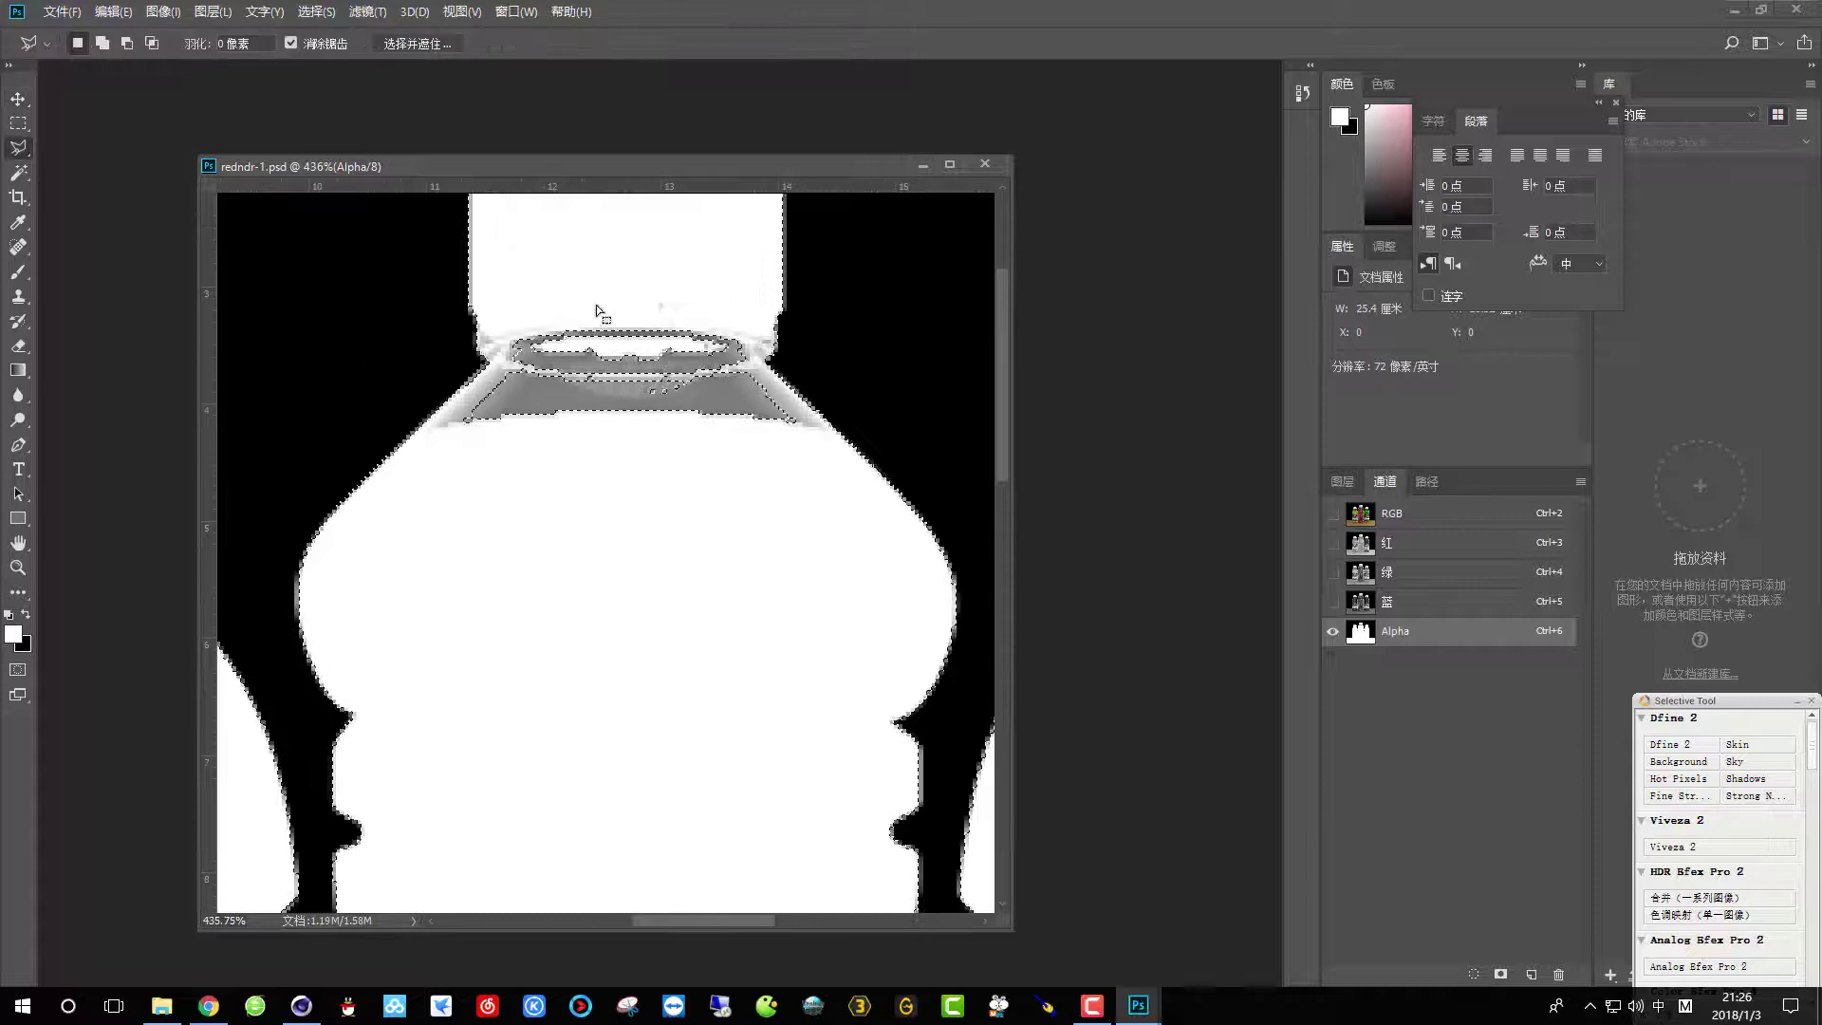
left_click_drag(510, 283, 463, 400)
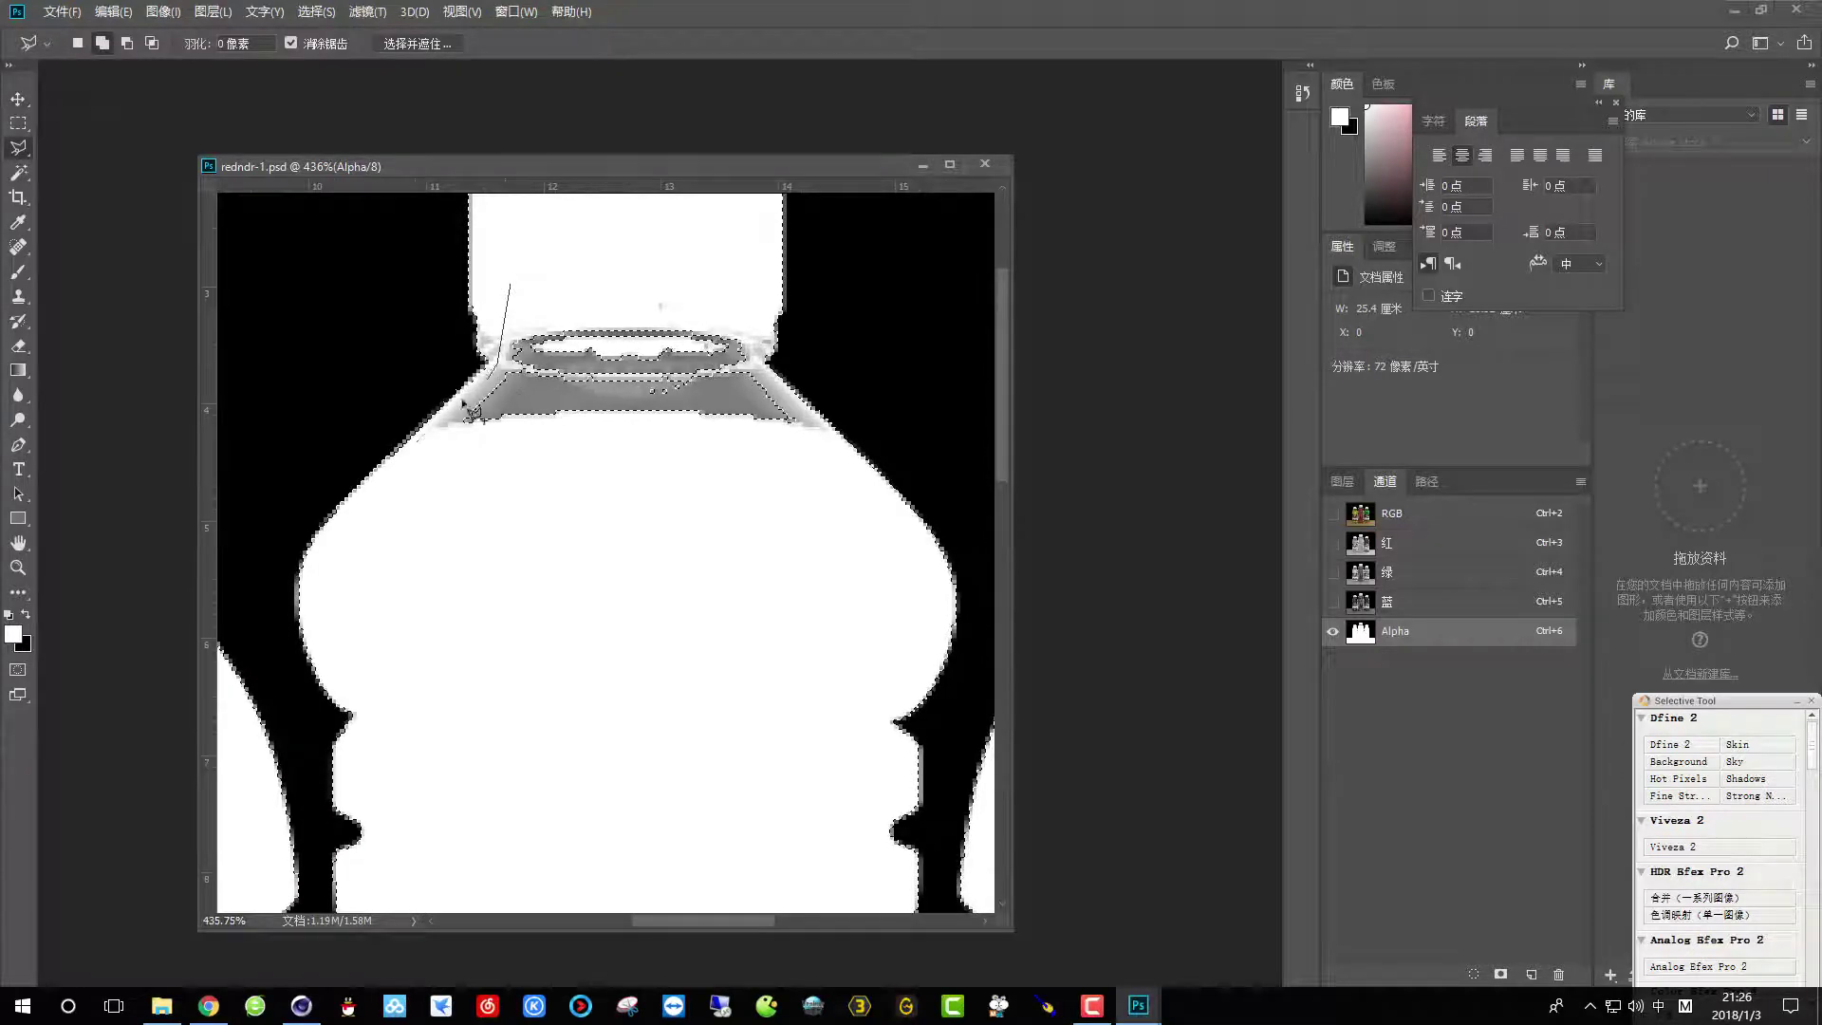
left_click(423, 463)
left_click(750, 365)
left_click(749, 320)
left_click(511, 291)
key("alt+Delete")
scroll(550, 413, "down", 5, "alt")
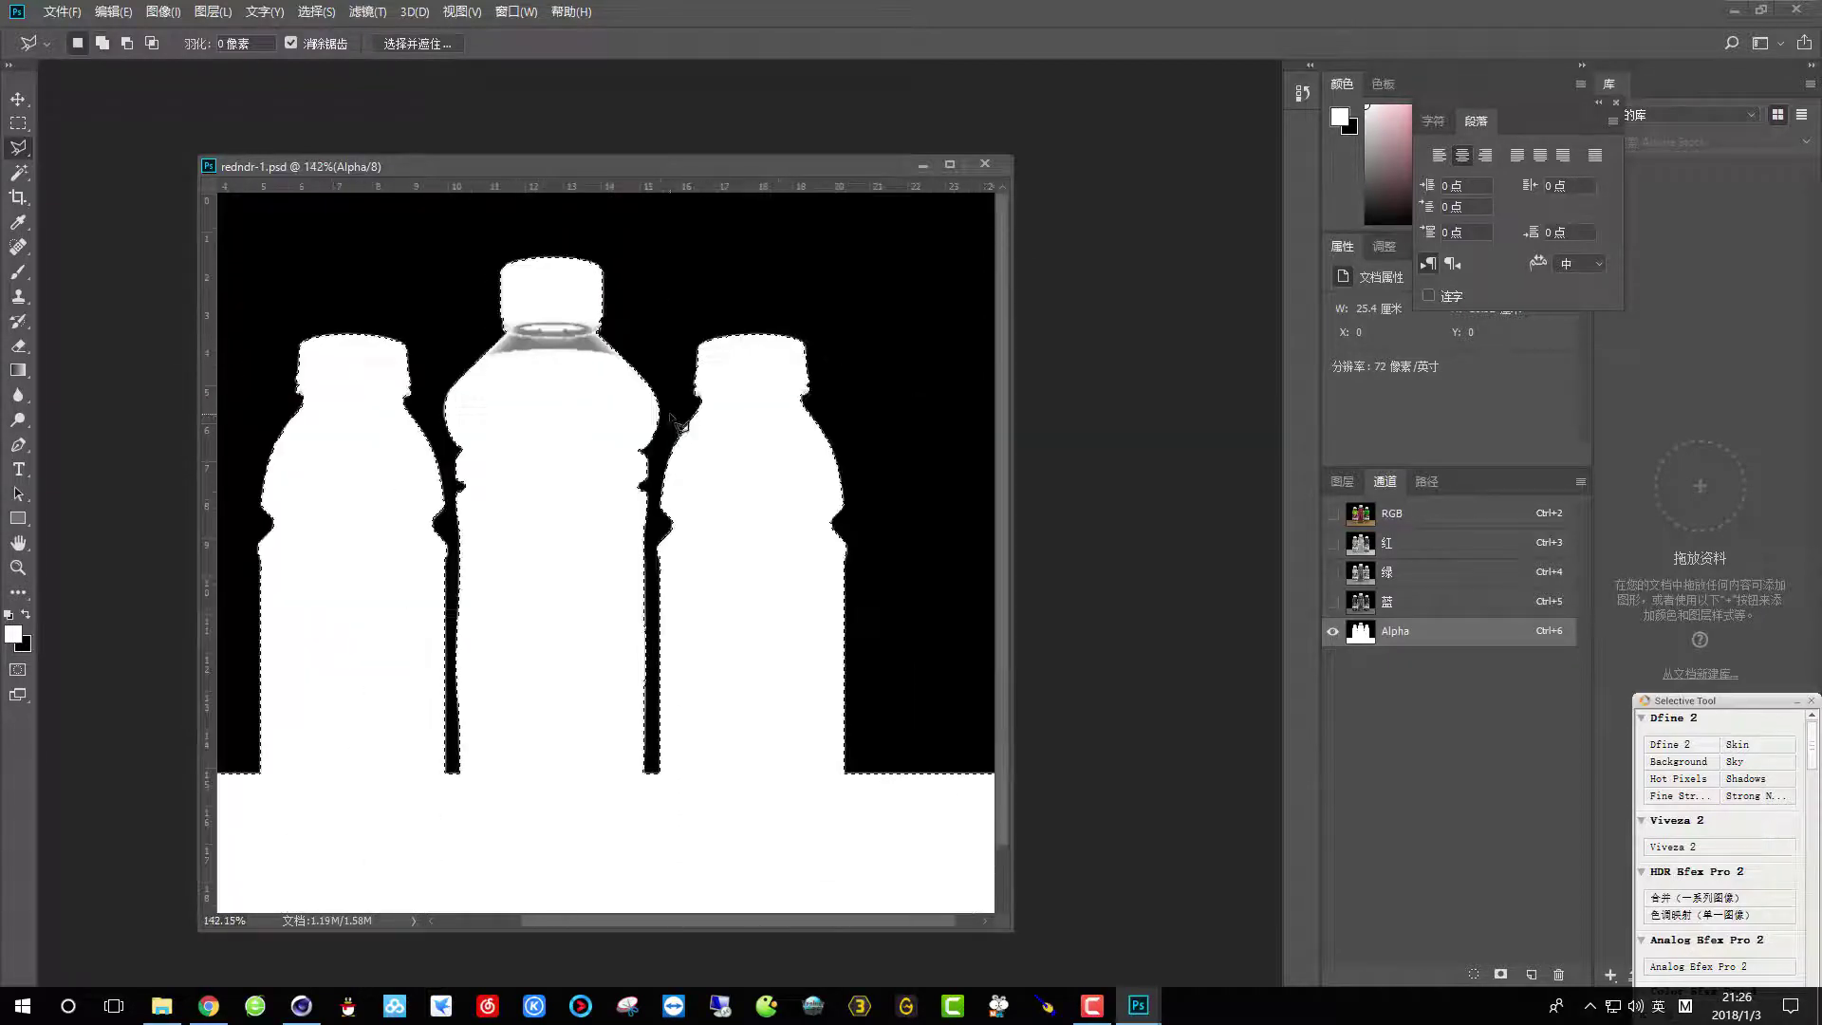
scroll(676, 422, "down", 1, "alt")
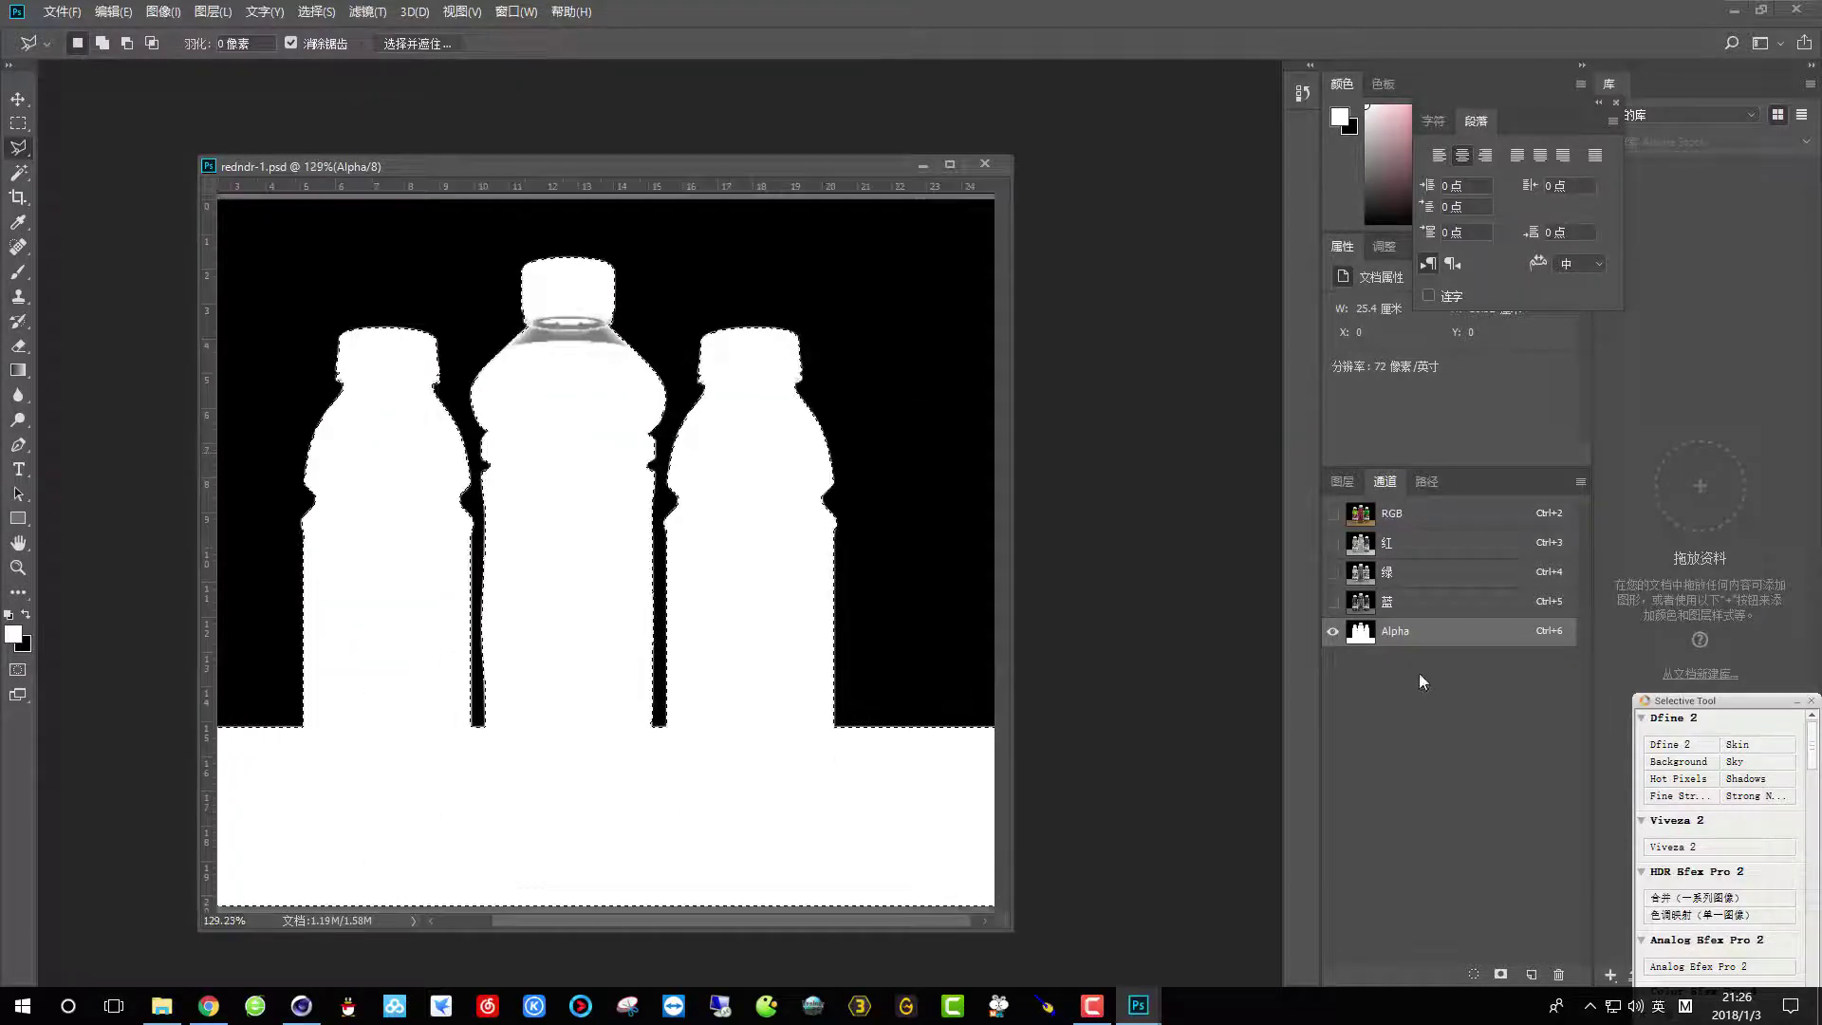
Convert the background to a normal layer, invert the selection, delete the black backdrop and deselect.
left_click(1342, 482)
double_click(1405, 595)
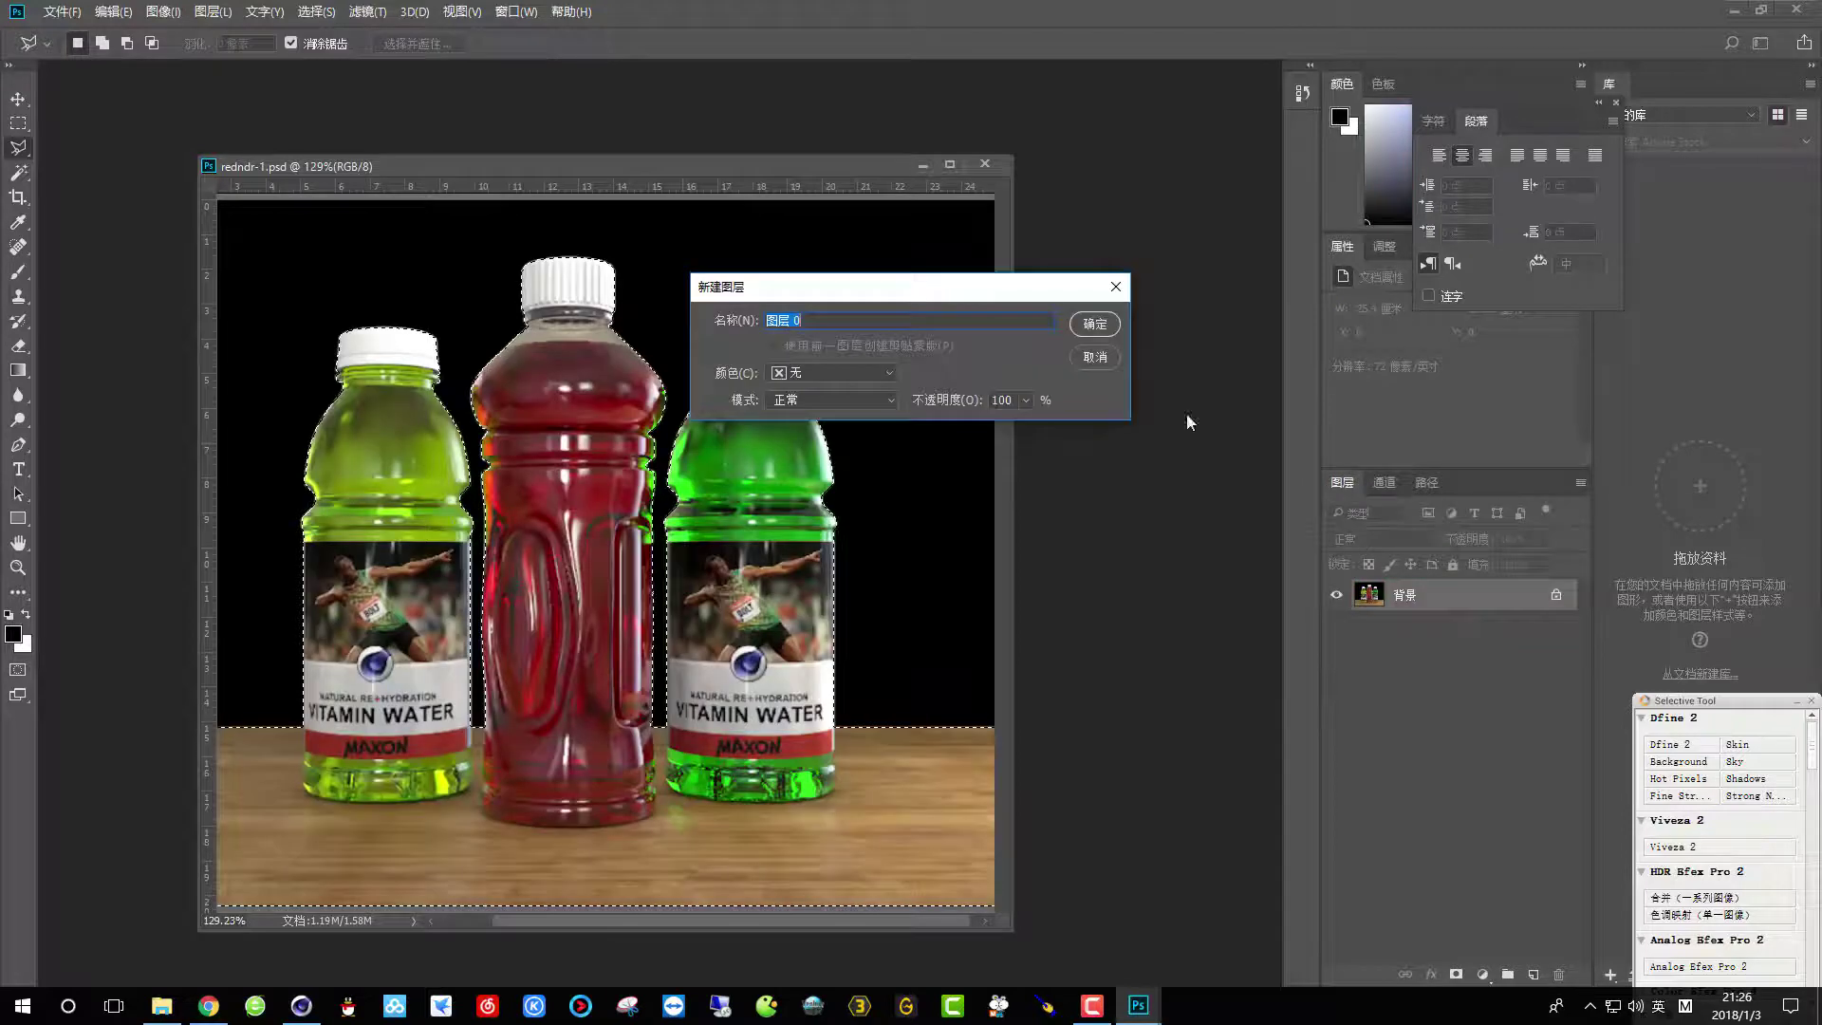
left_click(1095, 324)
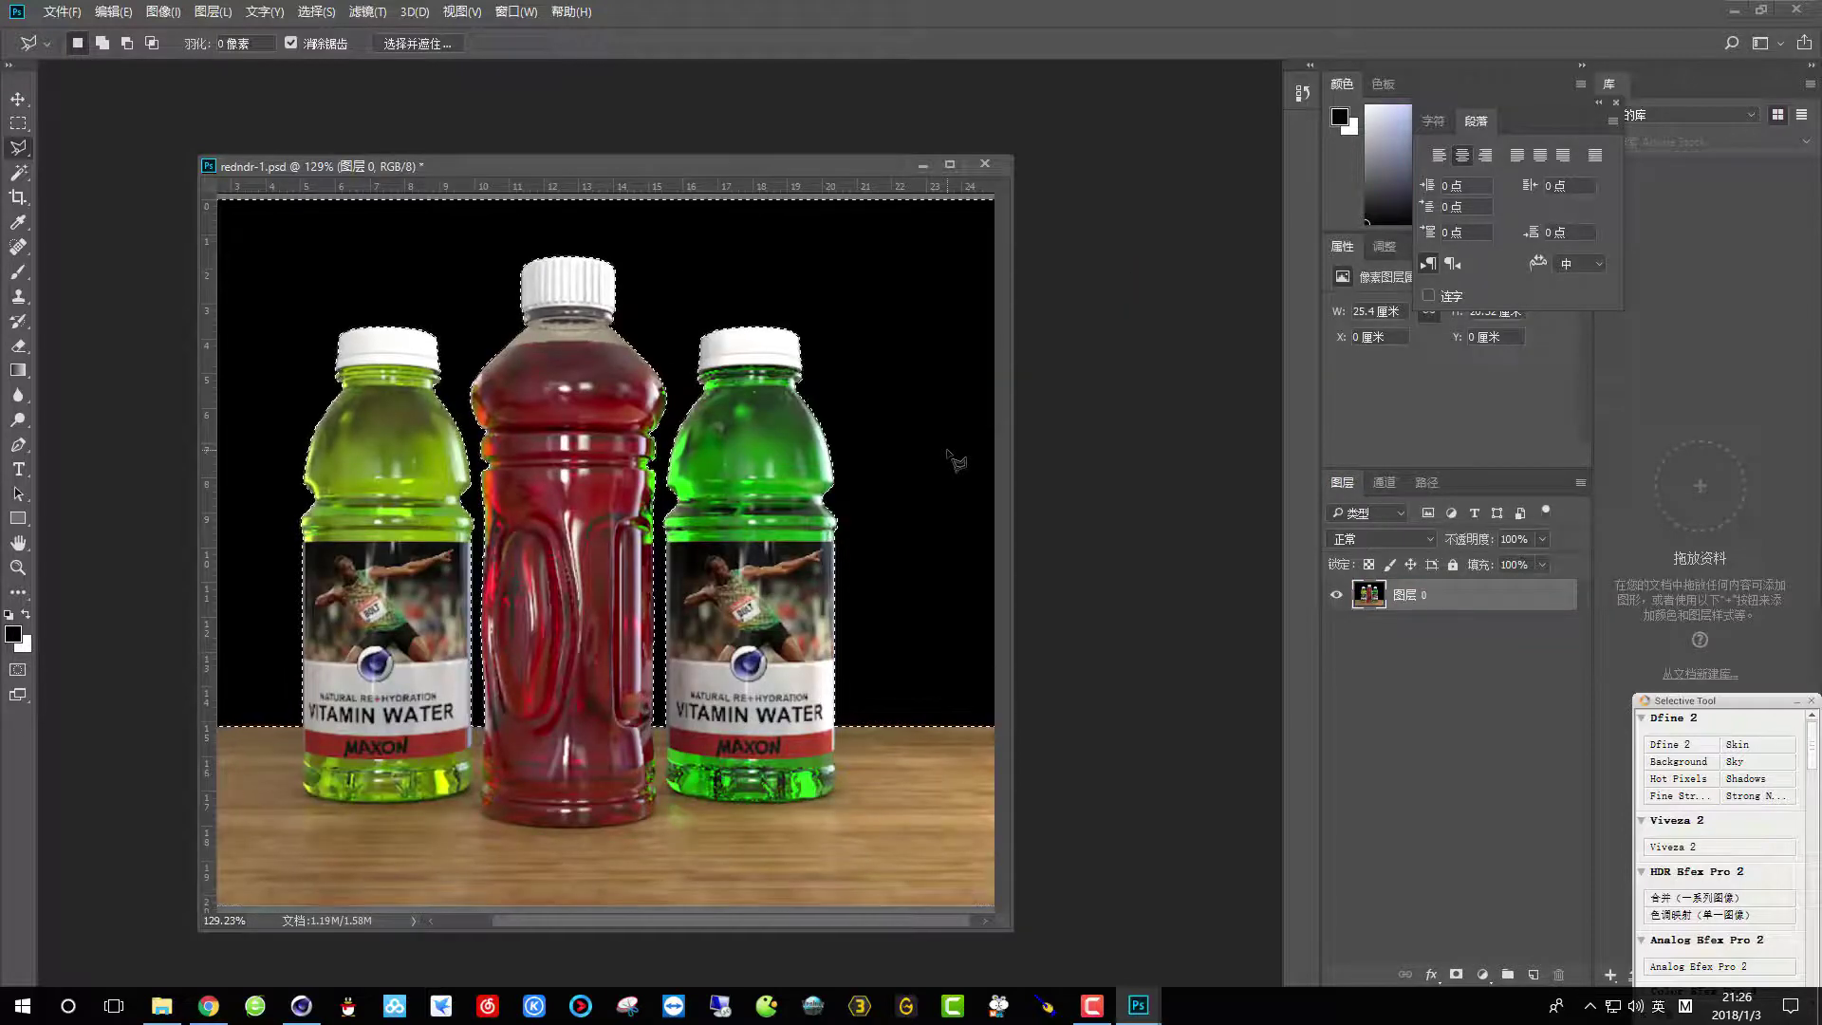
key("Delete")
key("ctrl+d")
scroll(634, 520, "down", 4, "alt")
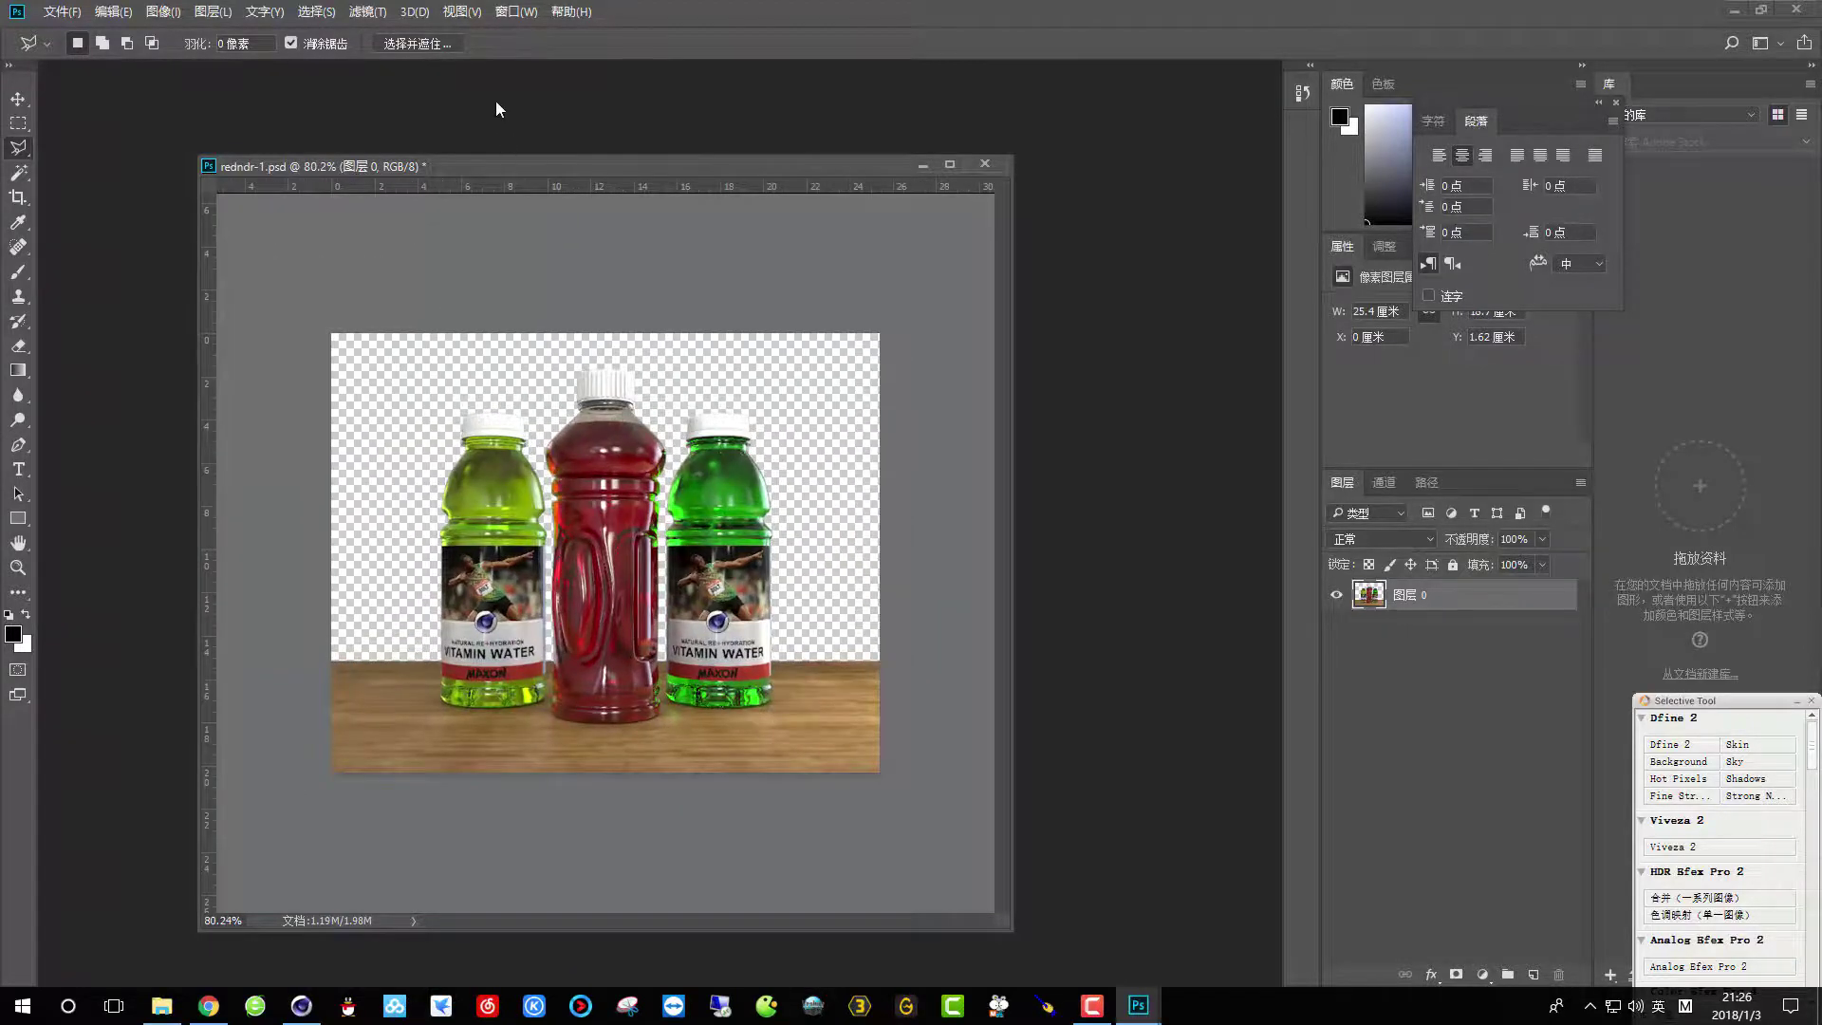
Browse for a backdrop picture to open, going to the 风景图片 folder on drive DATA (E:).
key("ctrl+o")
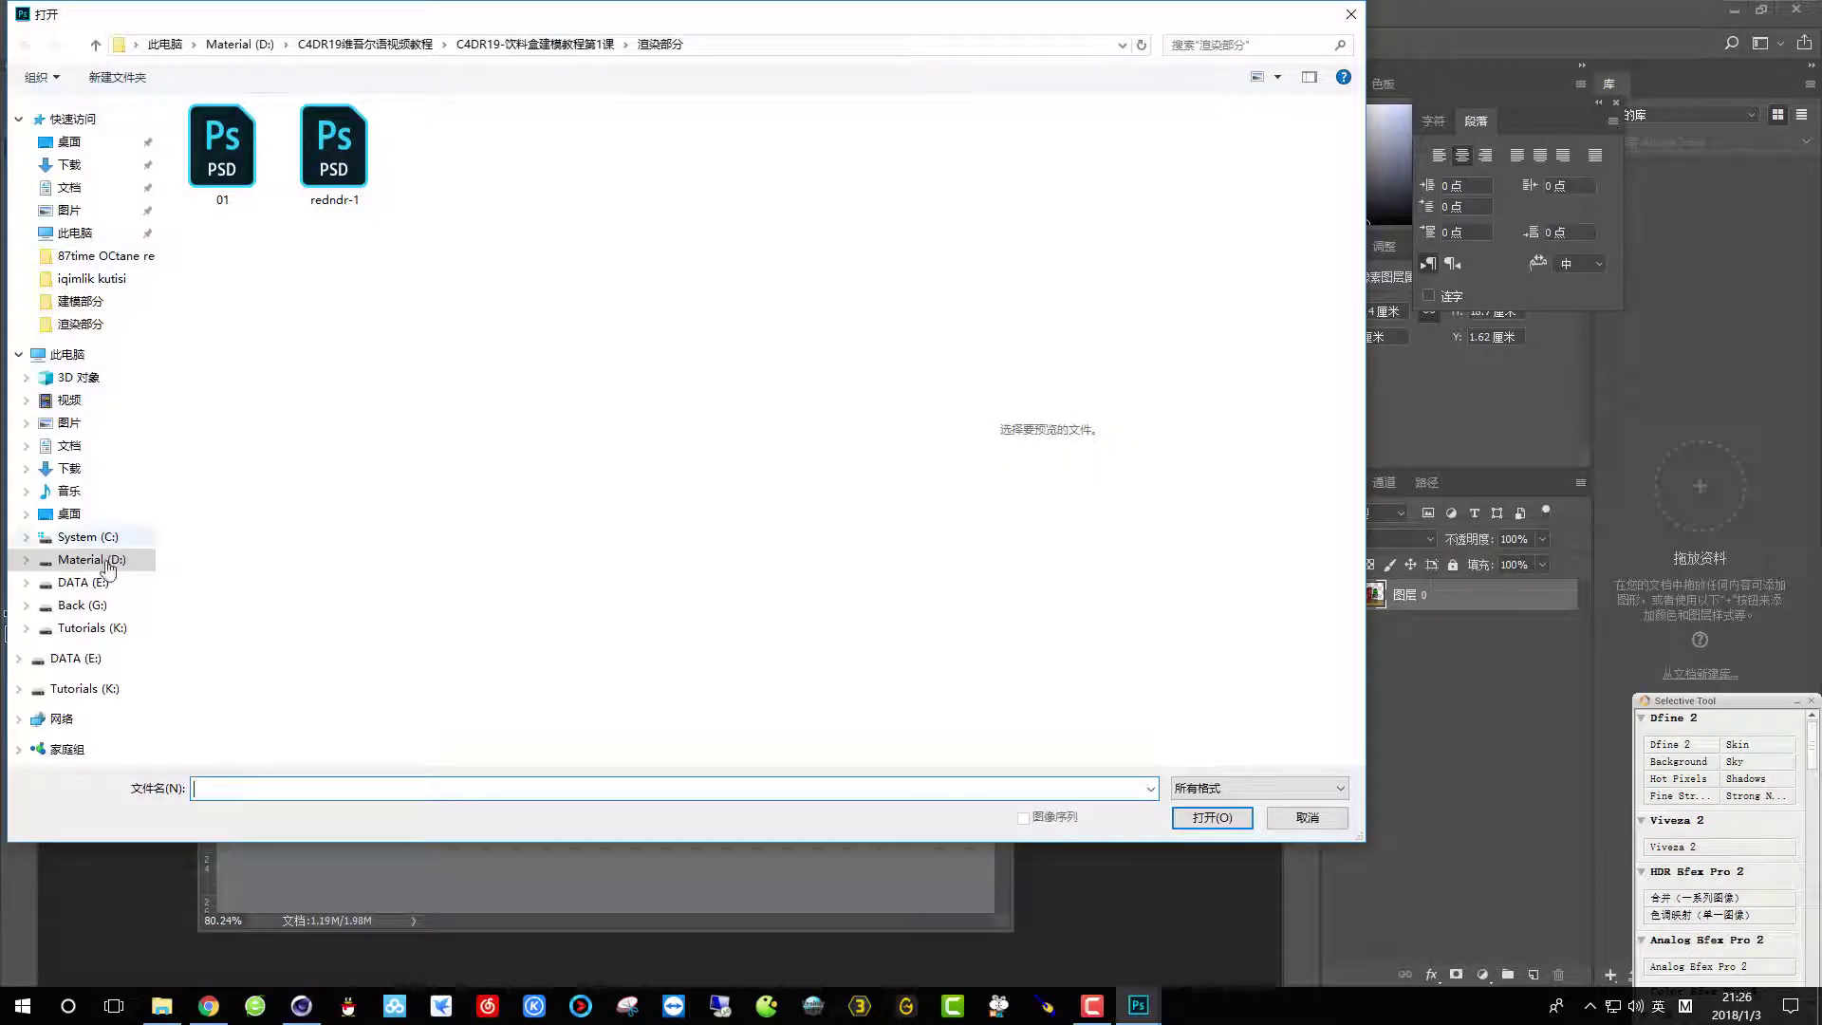
left_click(95, 562)
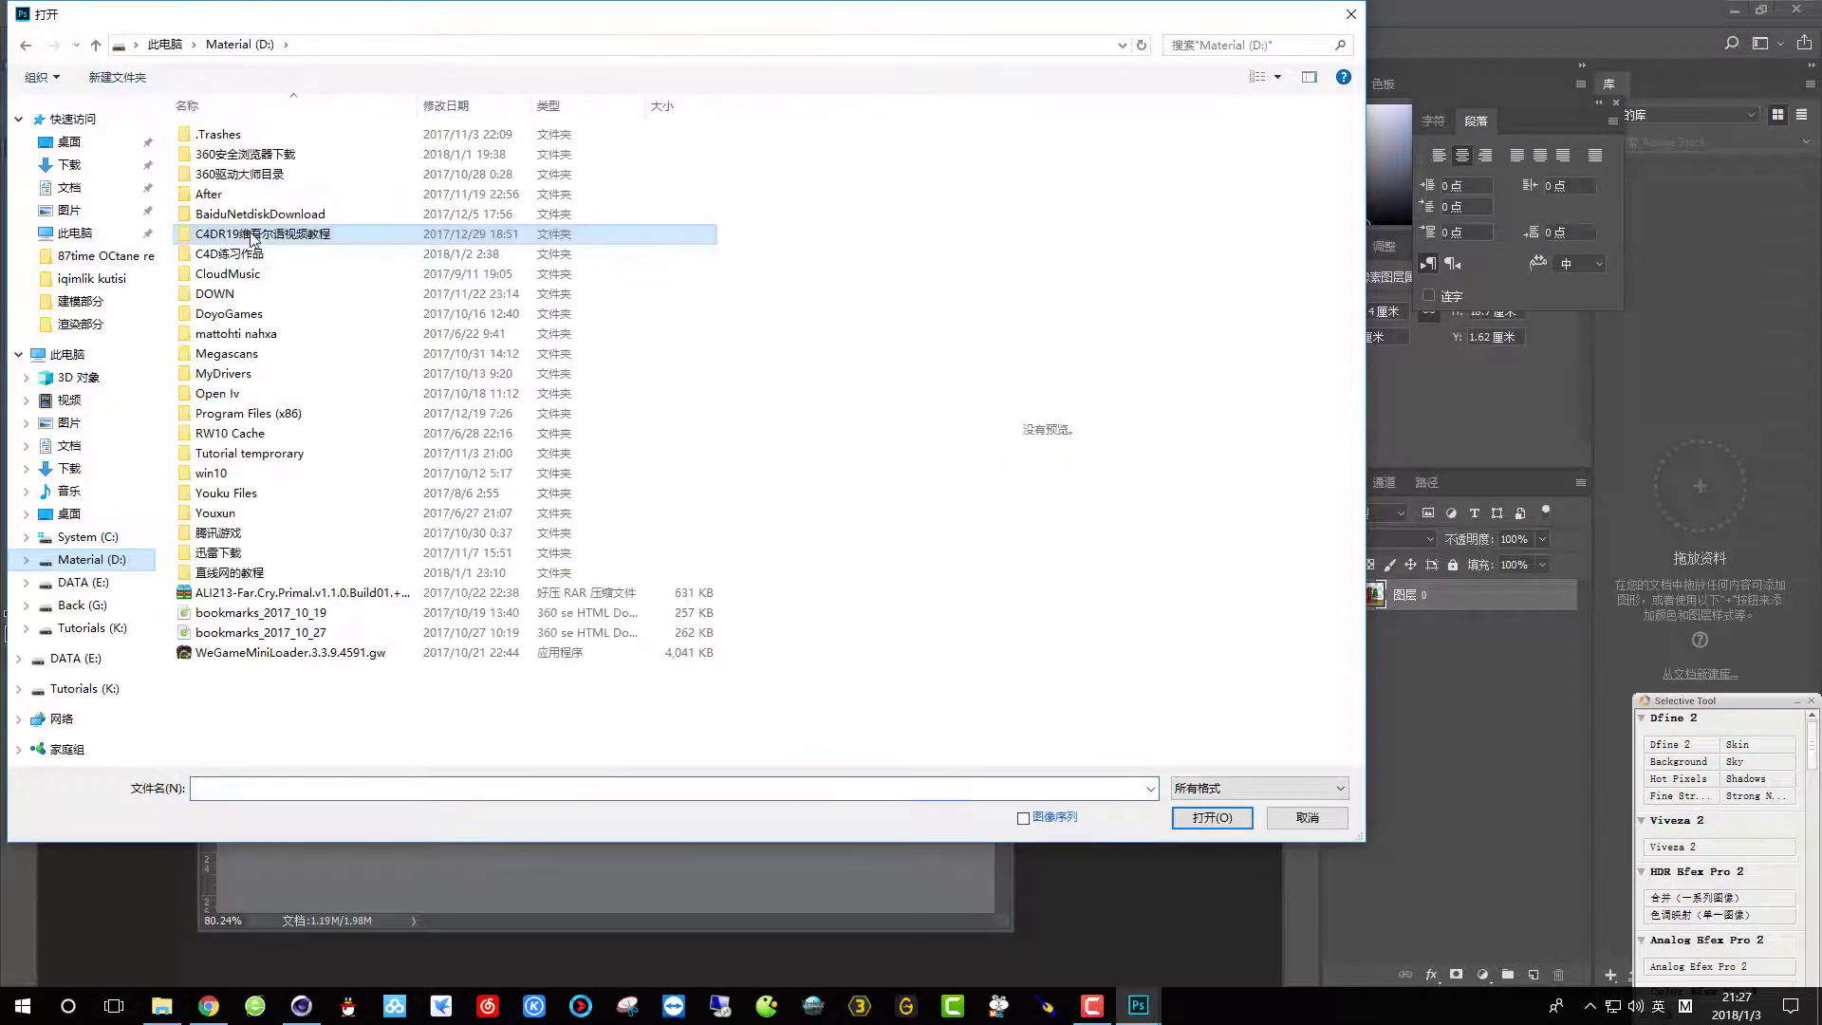
left_click(66, 427)
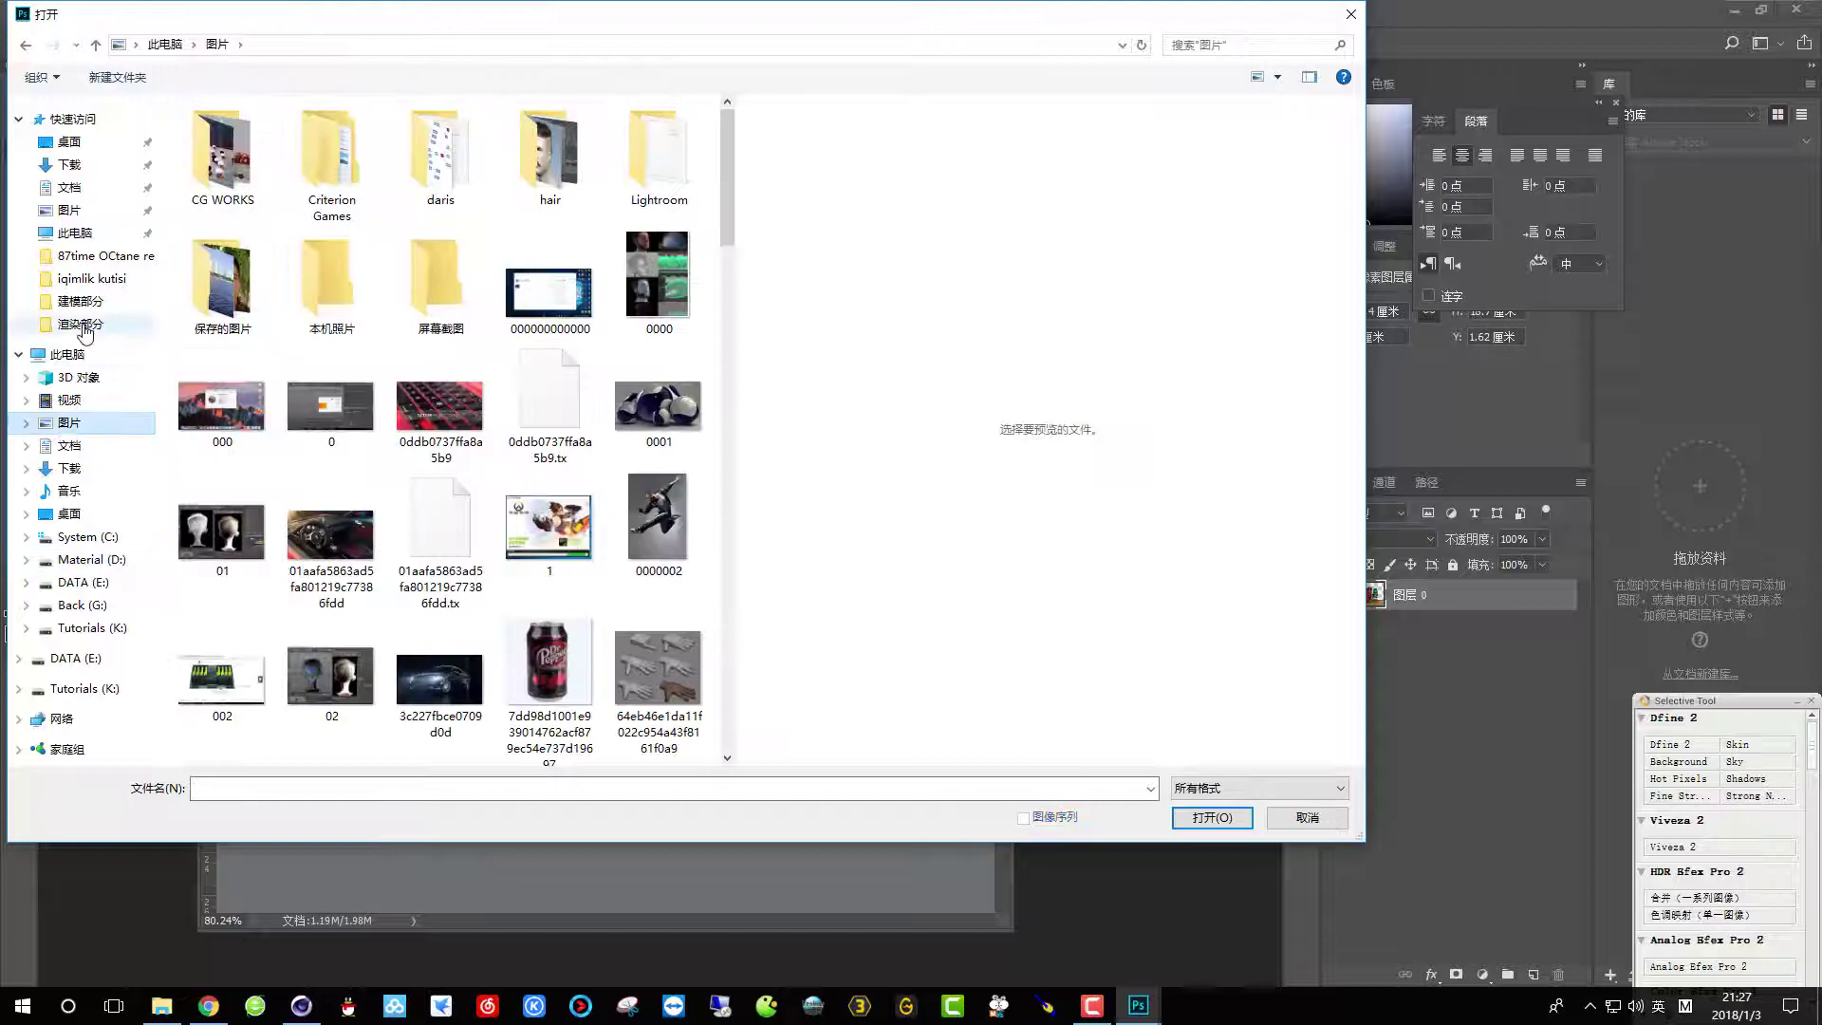
left_click(90, 559)
double_click(262, 316)
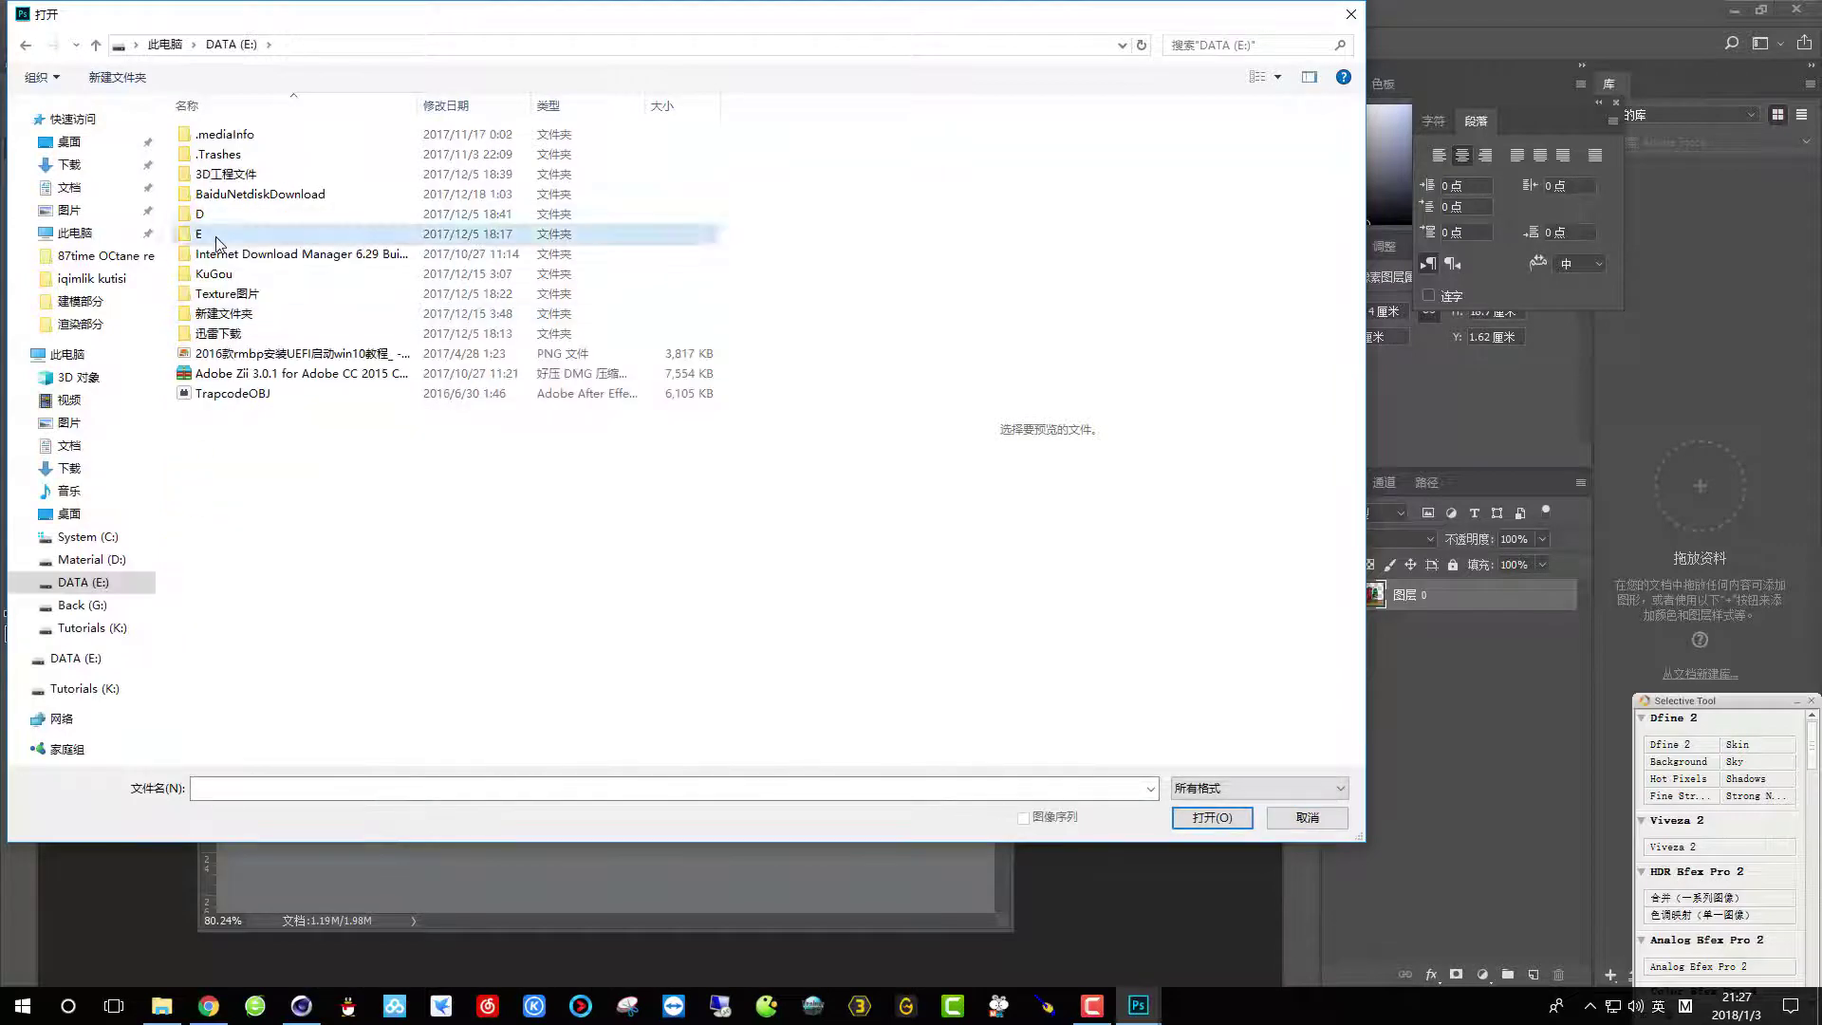
double_click(252, 234)
double_click(254, 253)
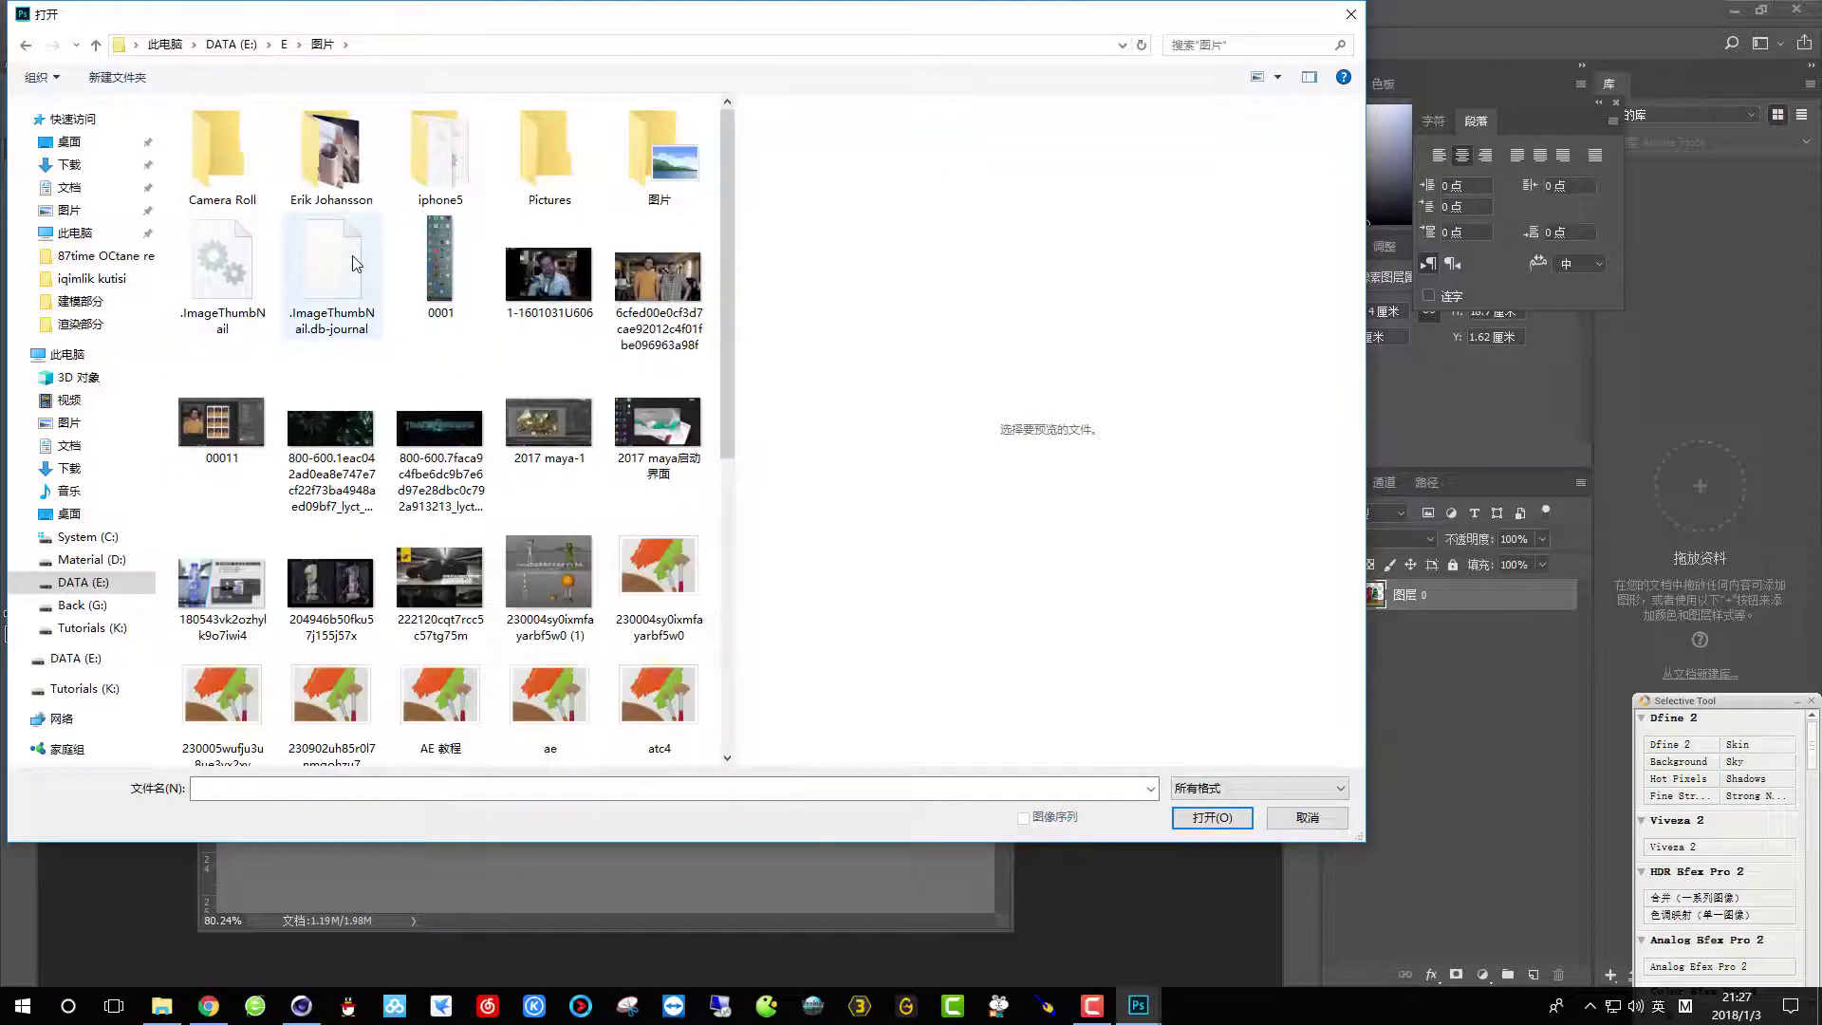
key("BackSpace")
double_click(237, 238)
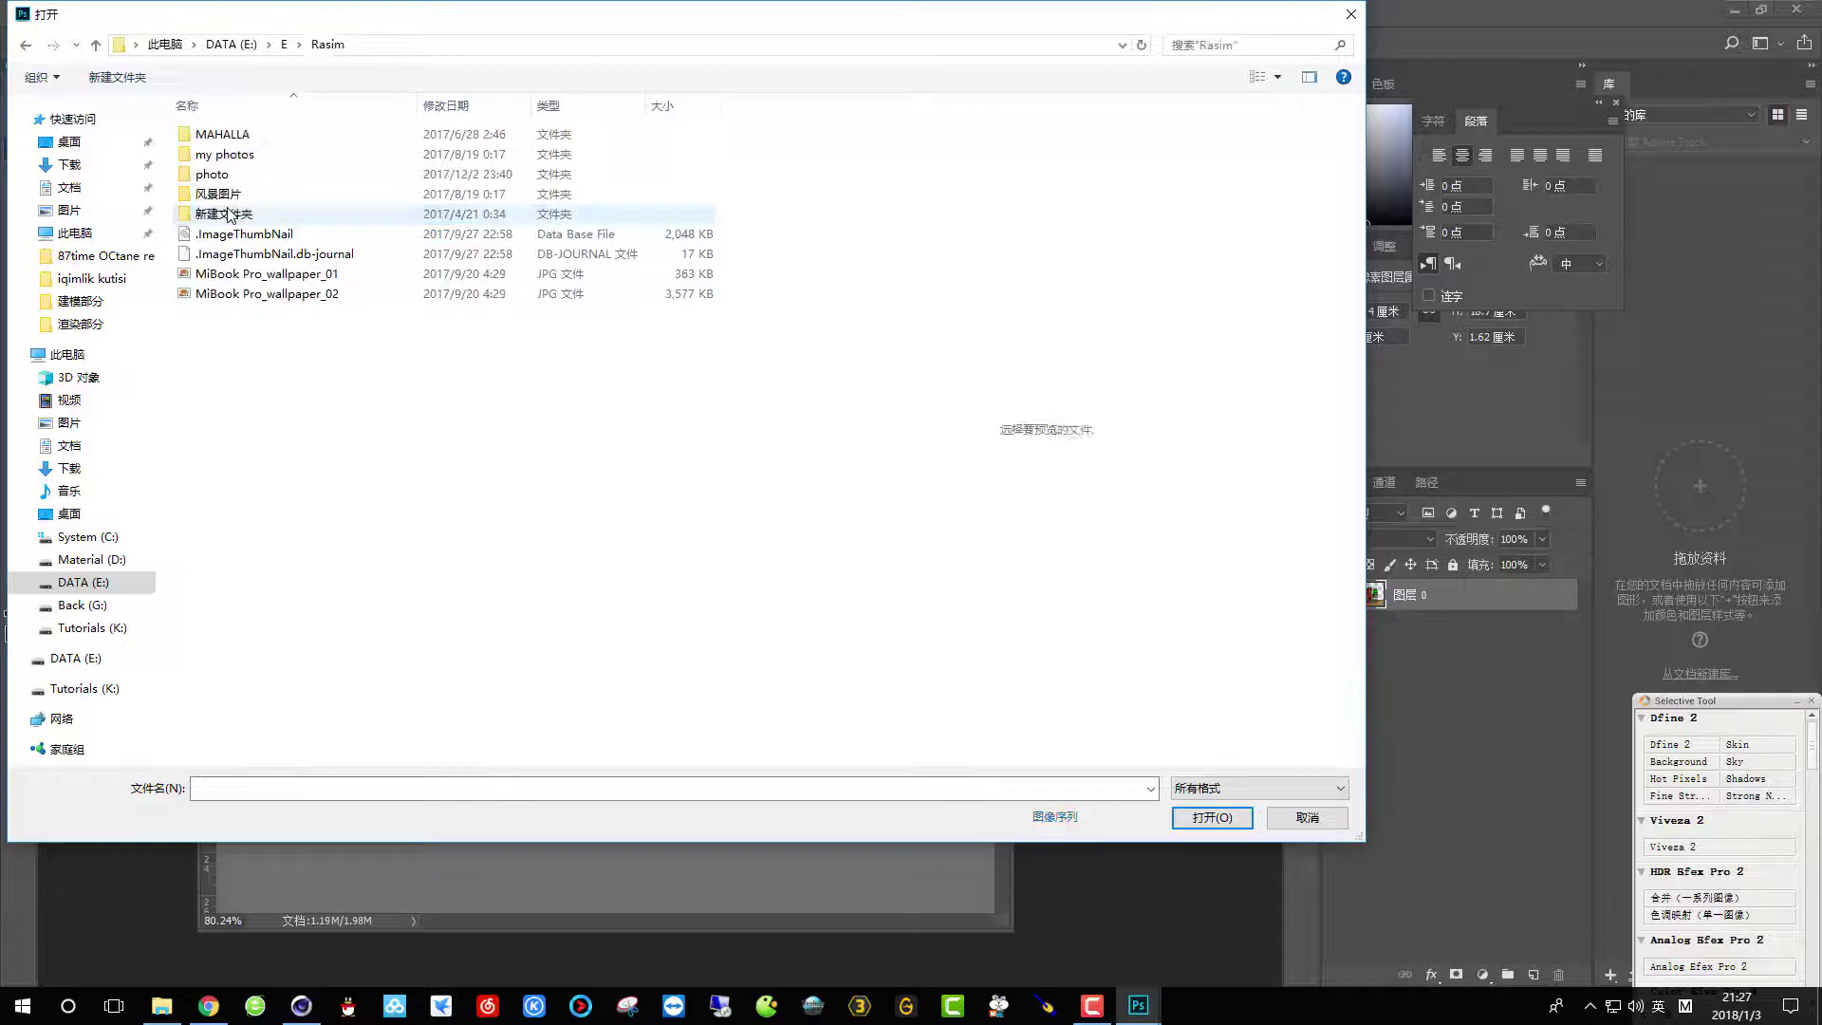
double_click(228, 194)
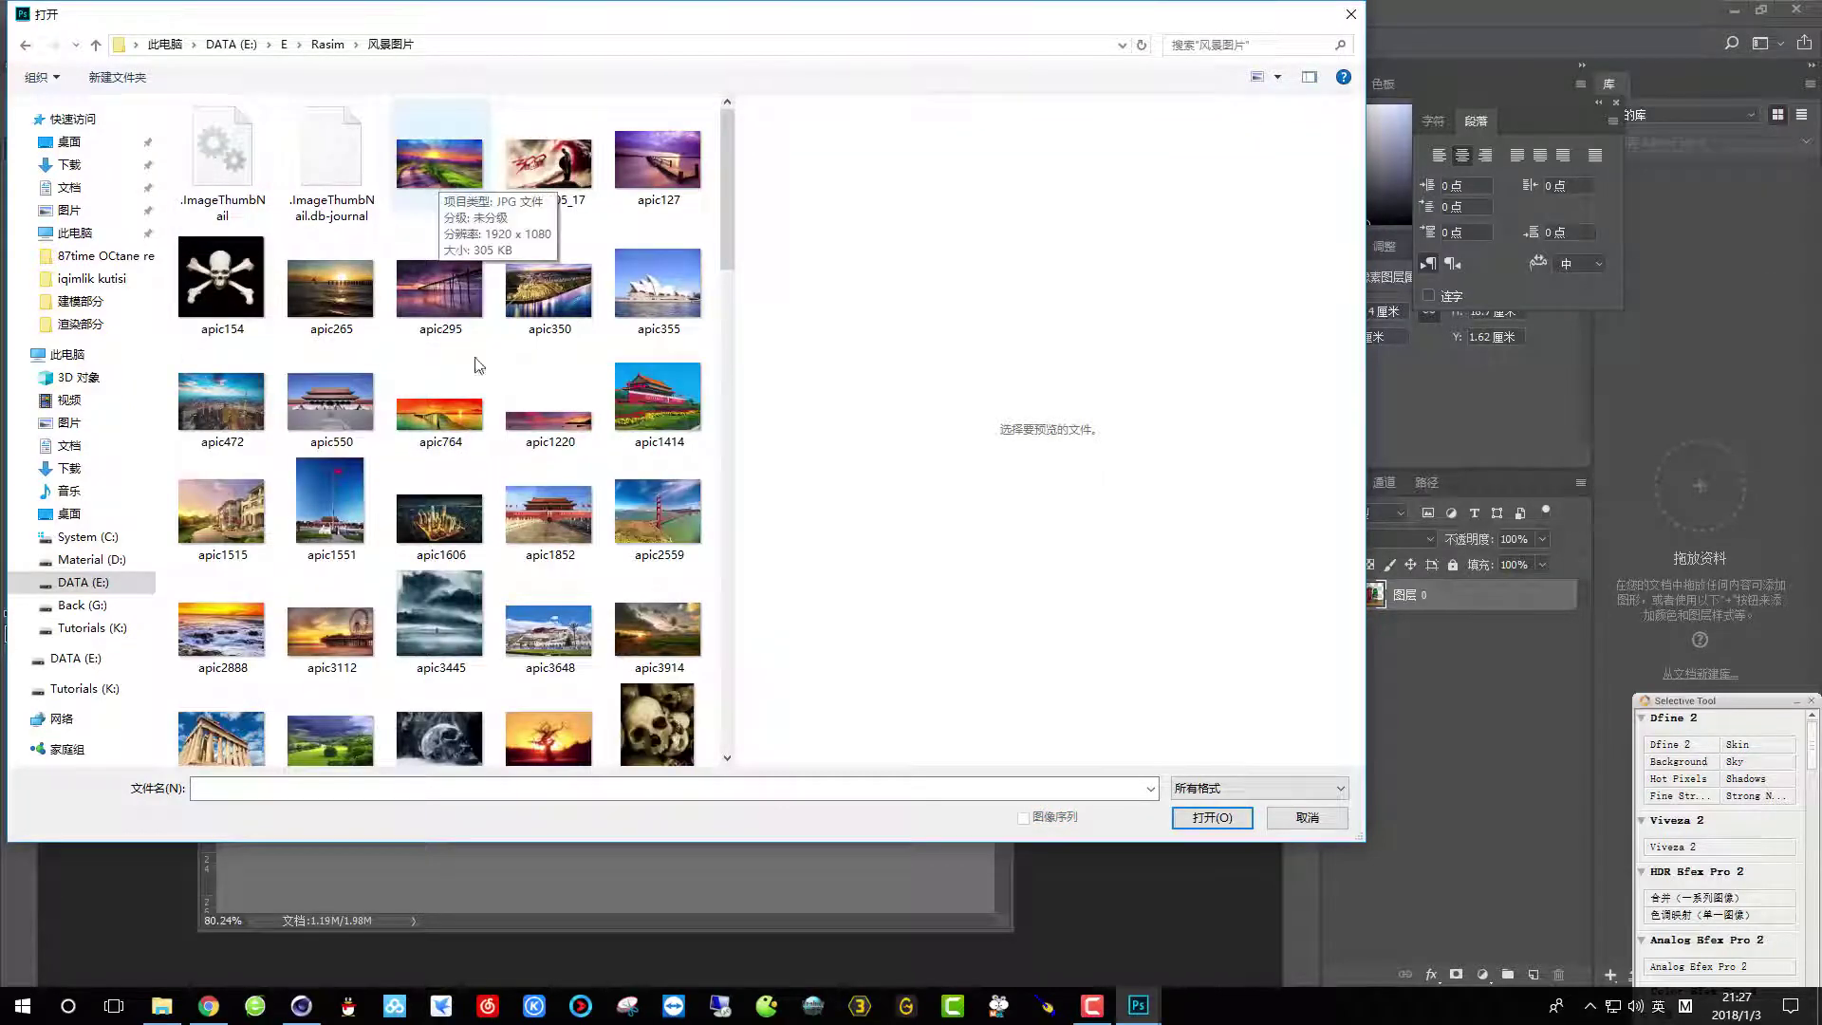
Preview the landscape pictures pic2275, pic2172 and pic3584, and open pic3584.
scroll(479, 365, "down", 10)
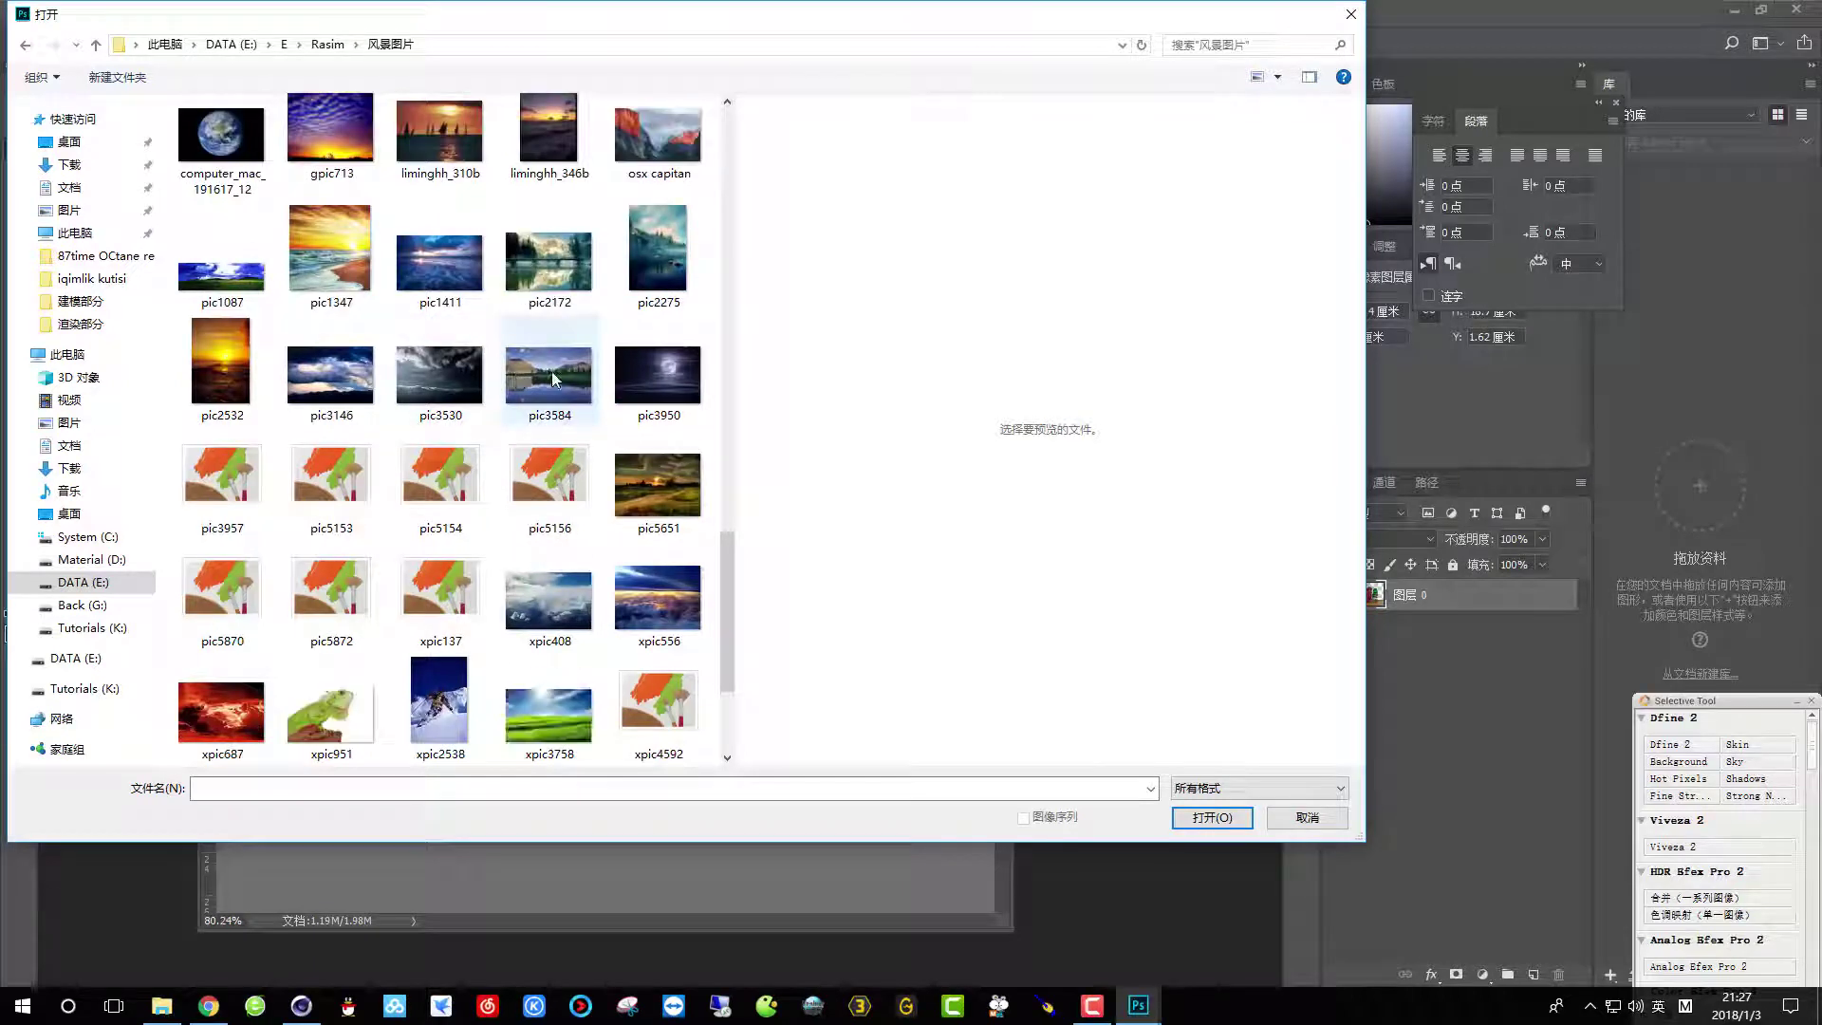
left_click(674, 237)
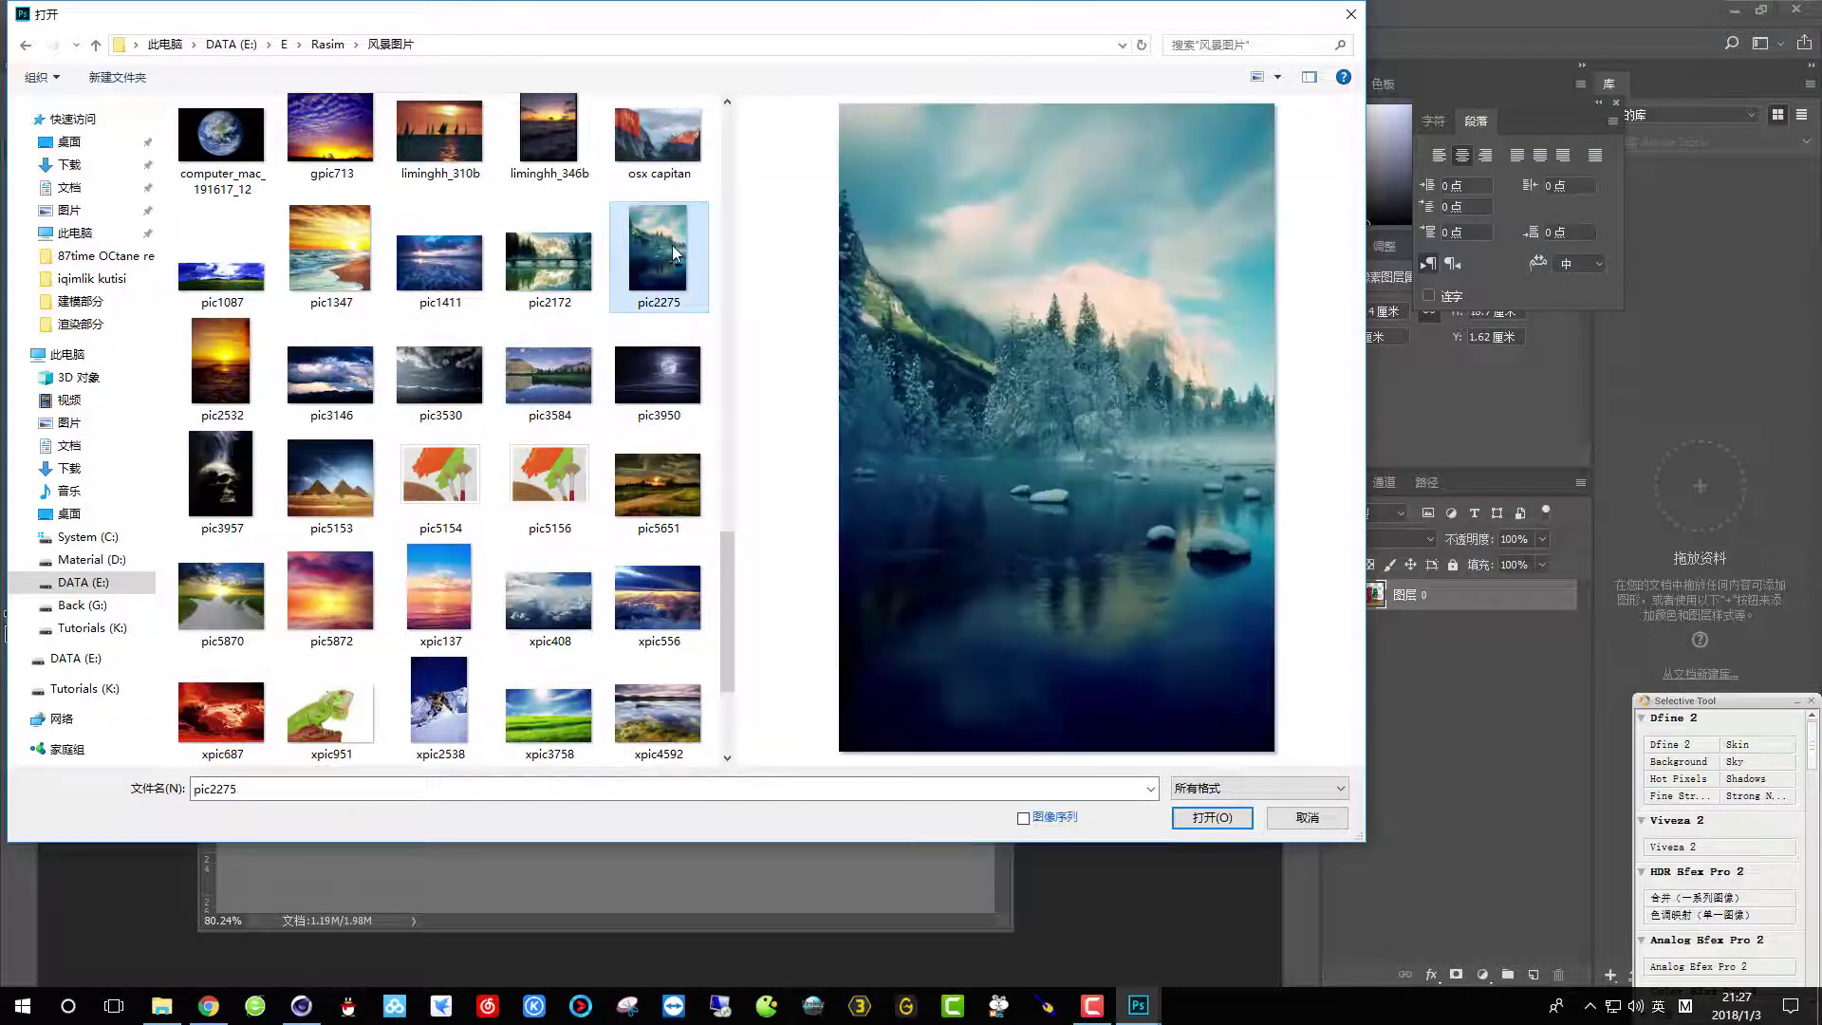
left_click(586, 259)
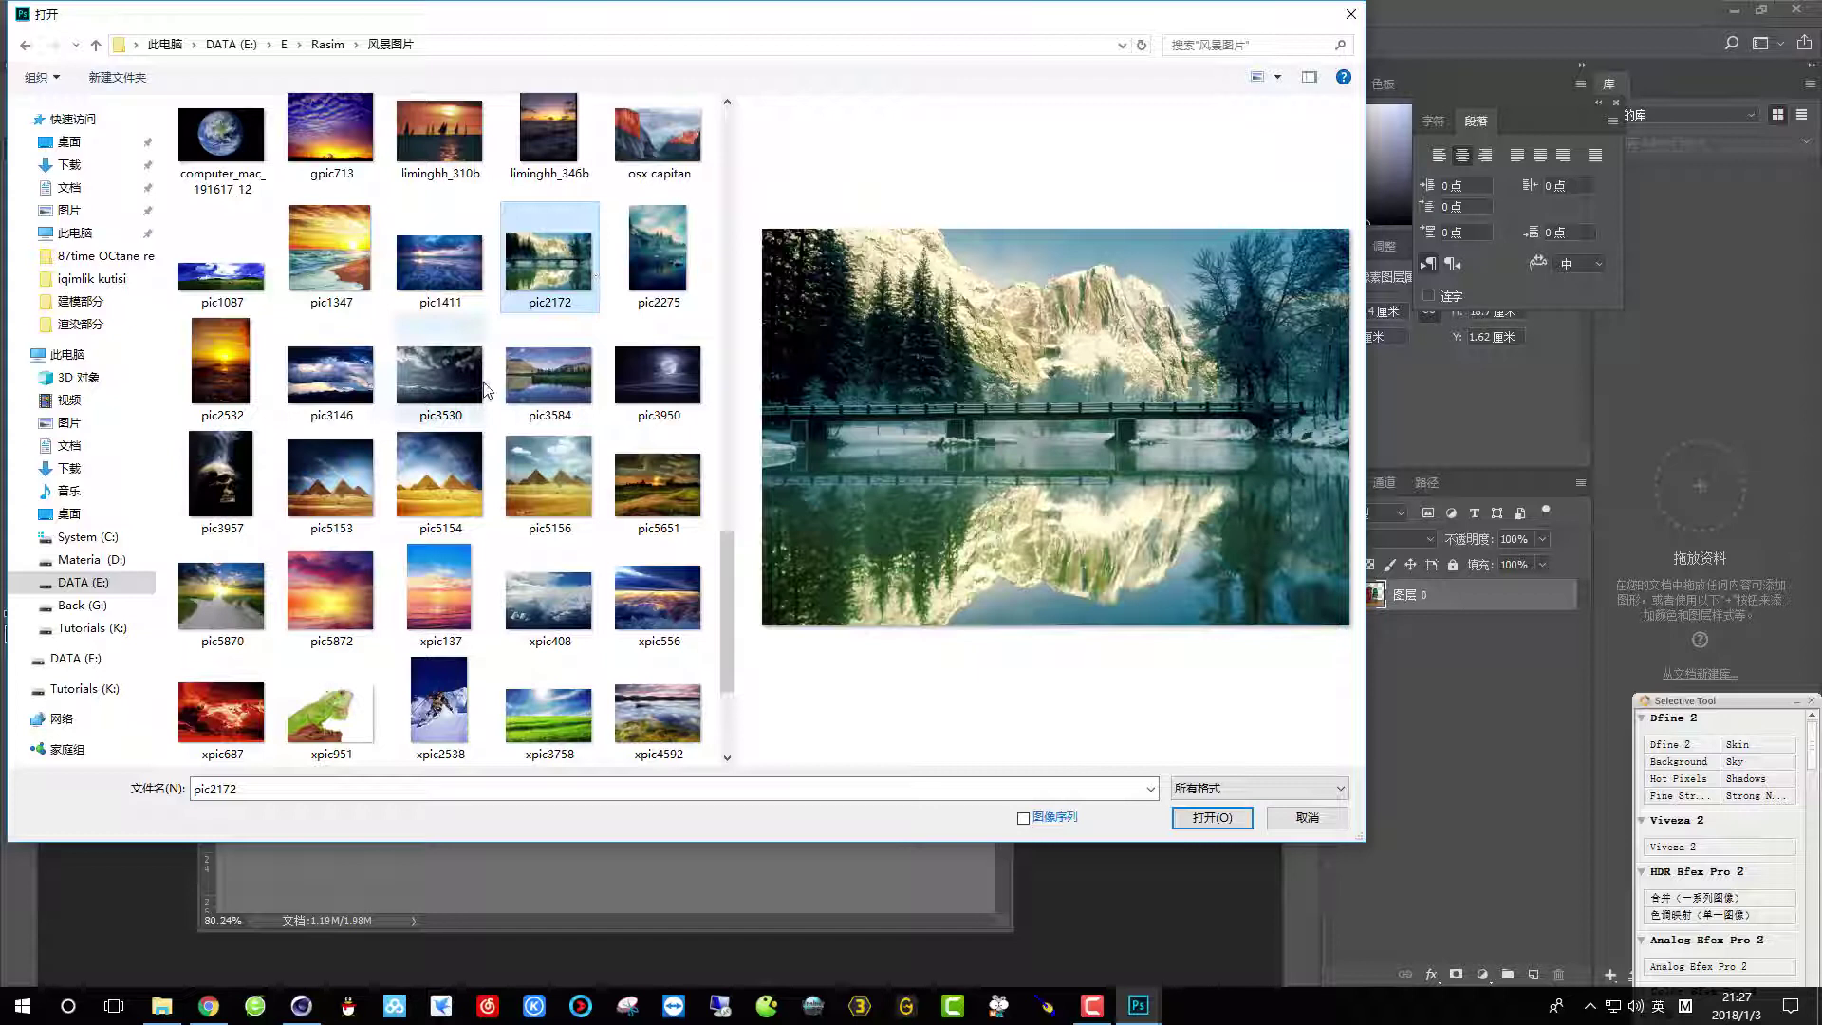
left_click(557, 376)
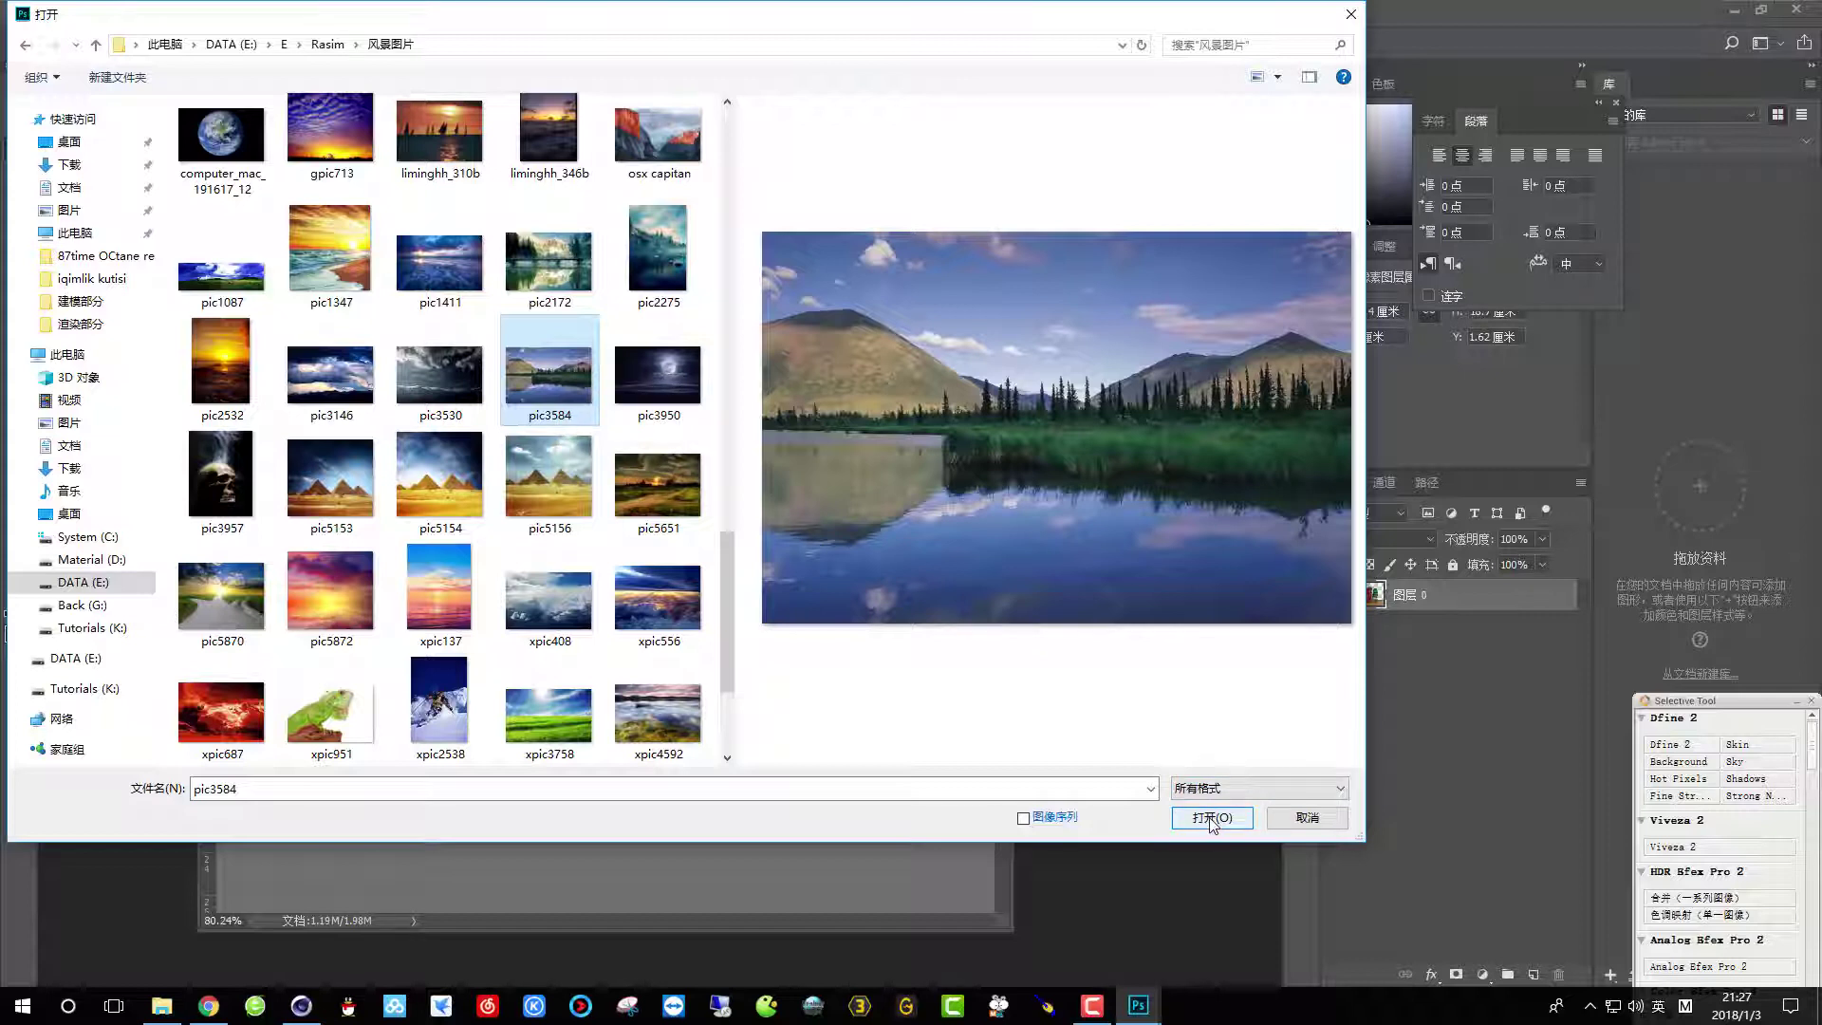
scroll(589, 589, "down", 2)
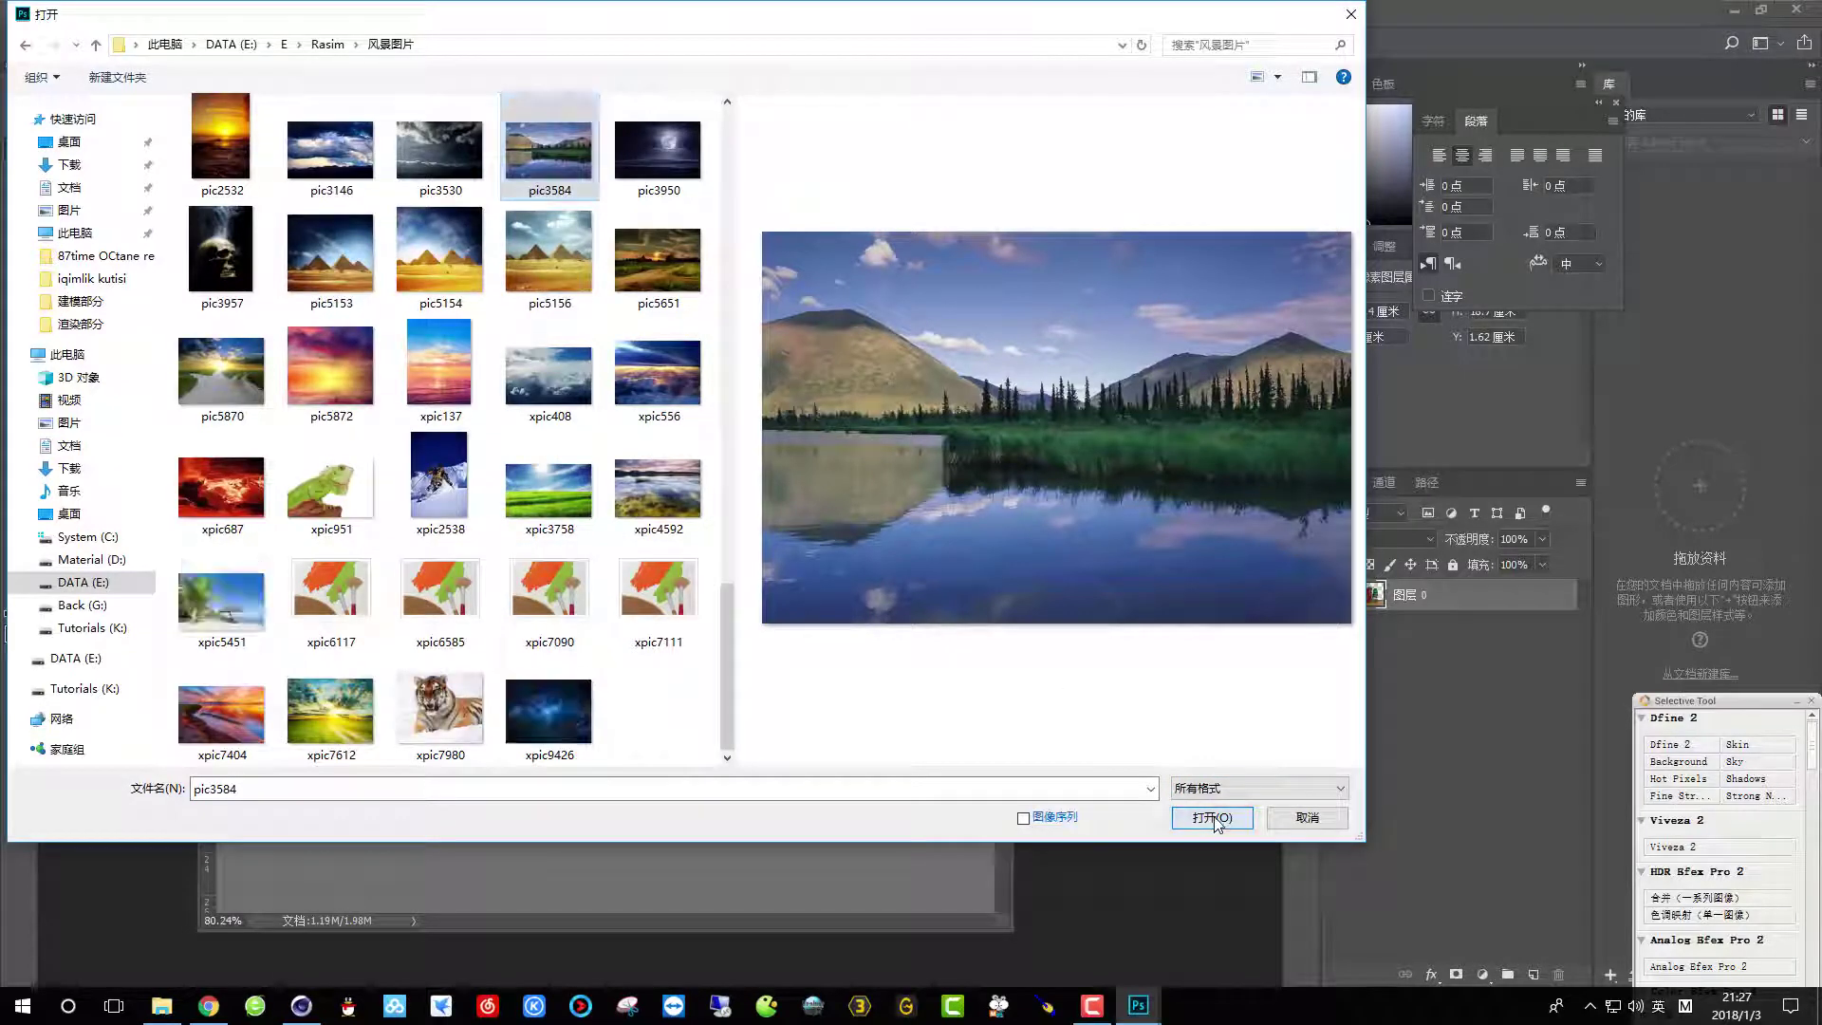
left_click(1217, 822)
Copy the landscape into redndr-1.psd, close pic3584.jpg, and place the landscape layer below the bottle layer.
left_click_drag(663, 89, 890, 135)
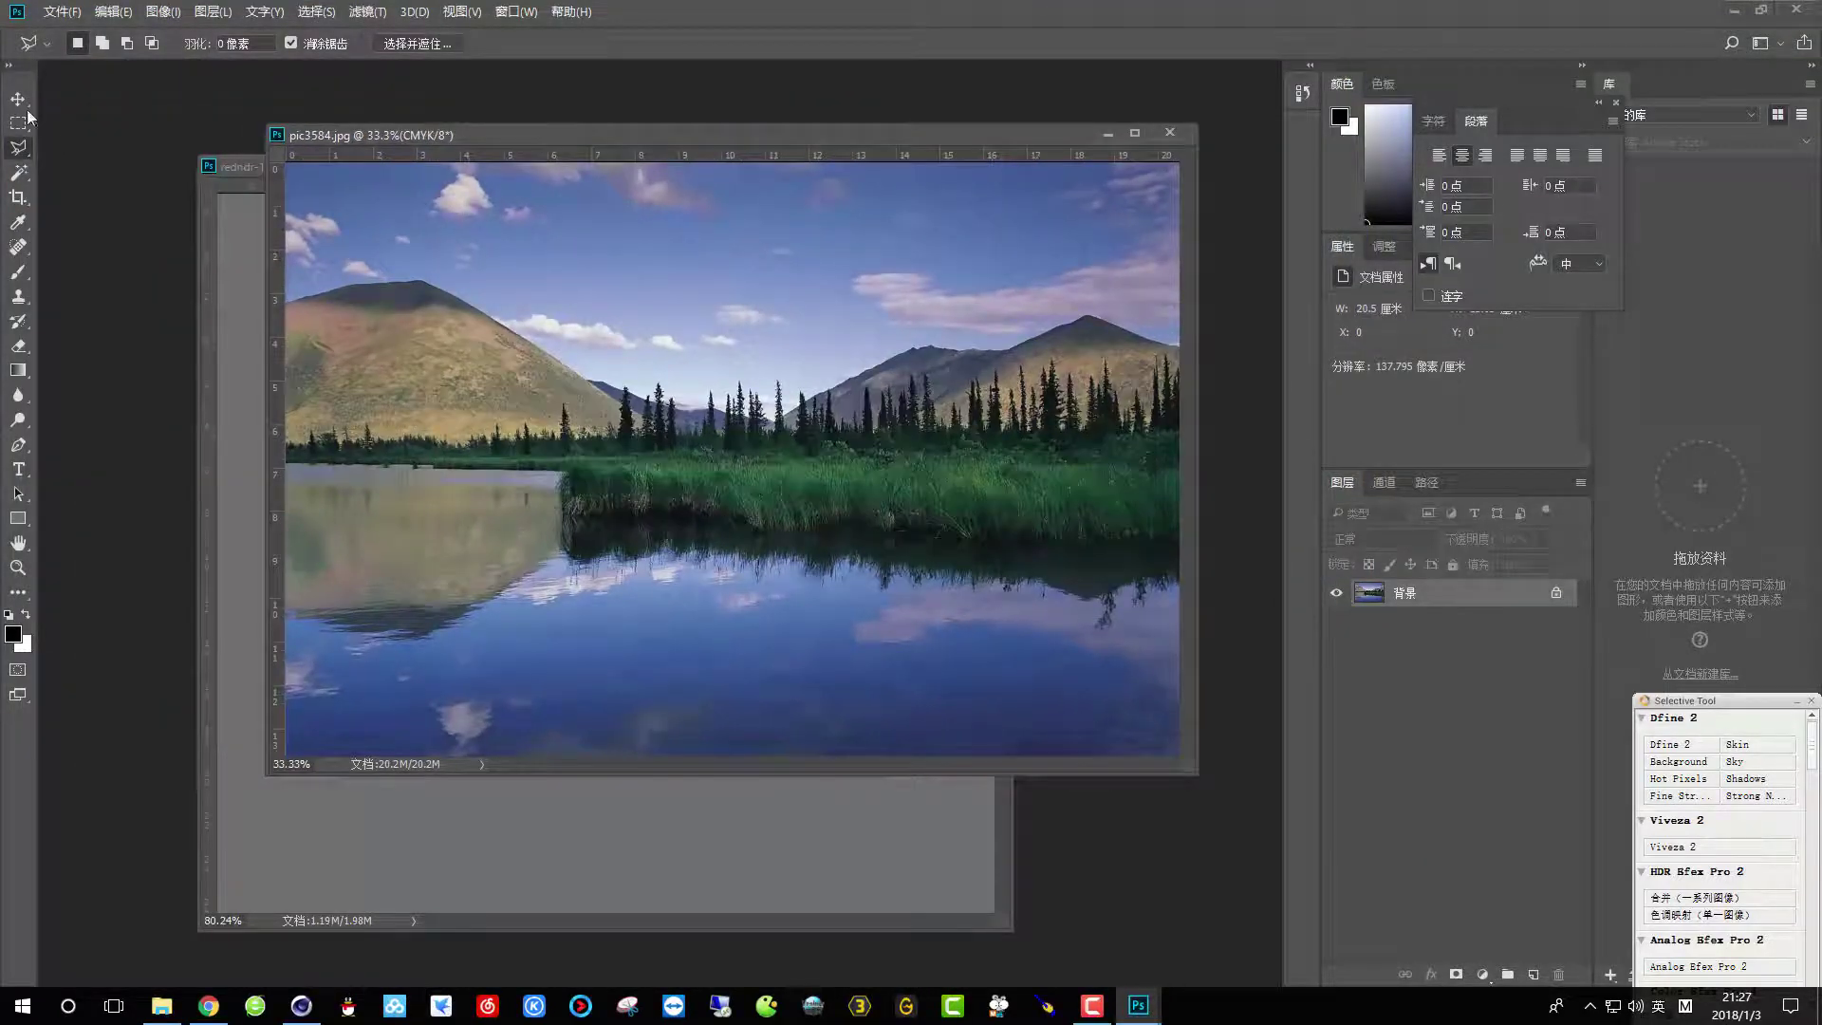
key("v")
left_click_drag(556, 133, 928, 137)
left_click_drag(1016, 271, 586, 469)
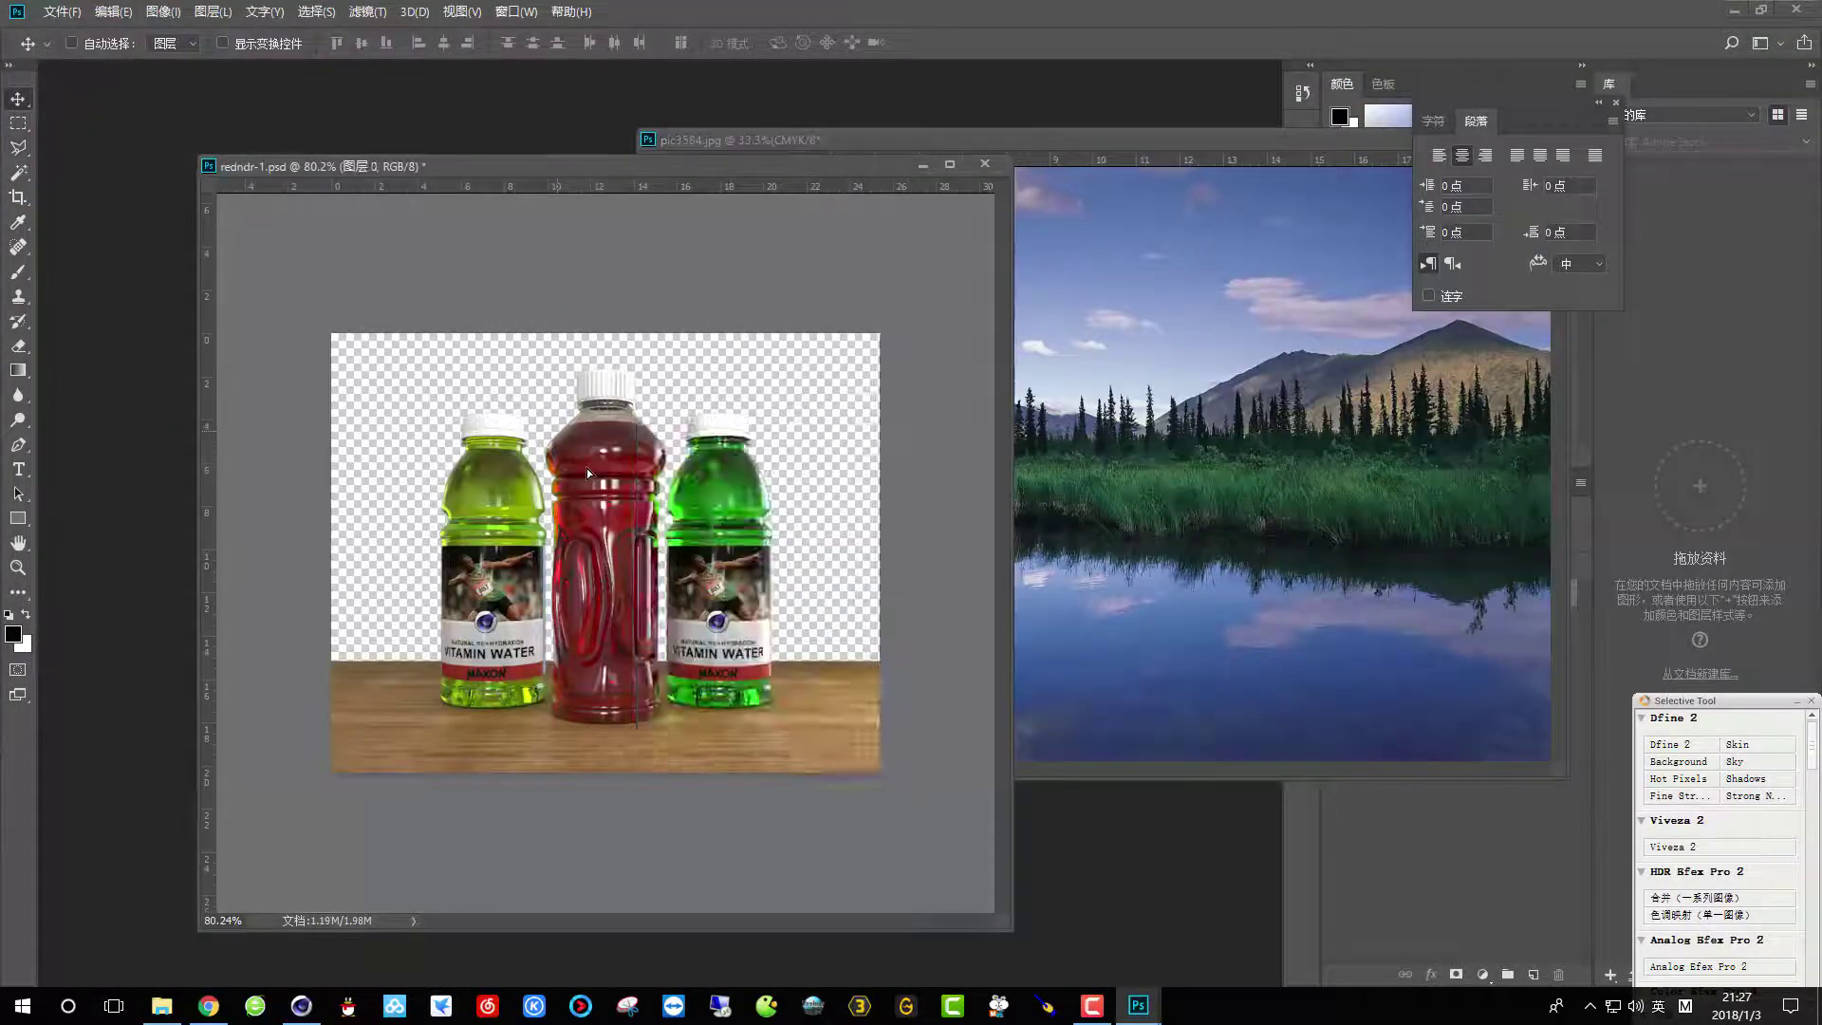
left_click_drag(1276, 144, 1038, 215)
key("ctrl+w")
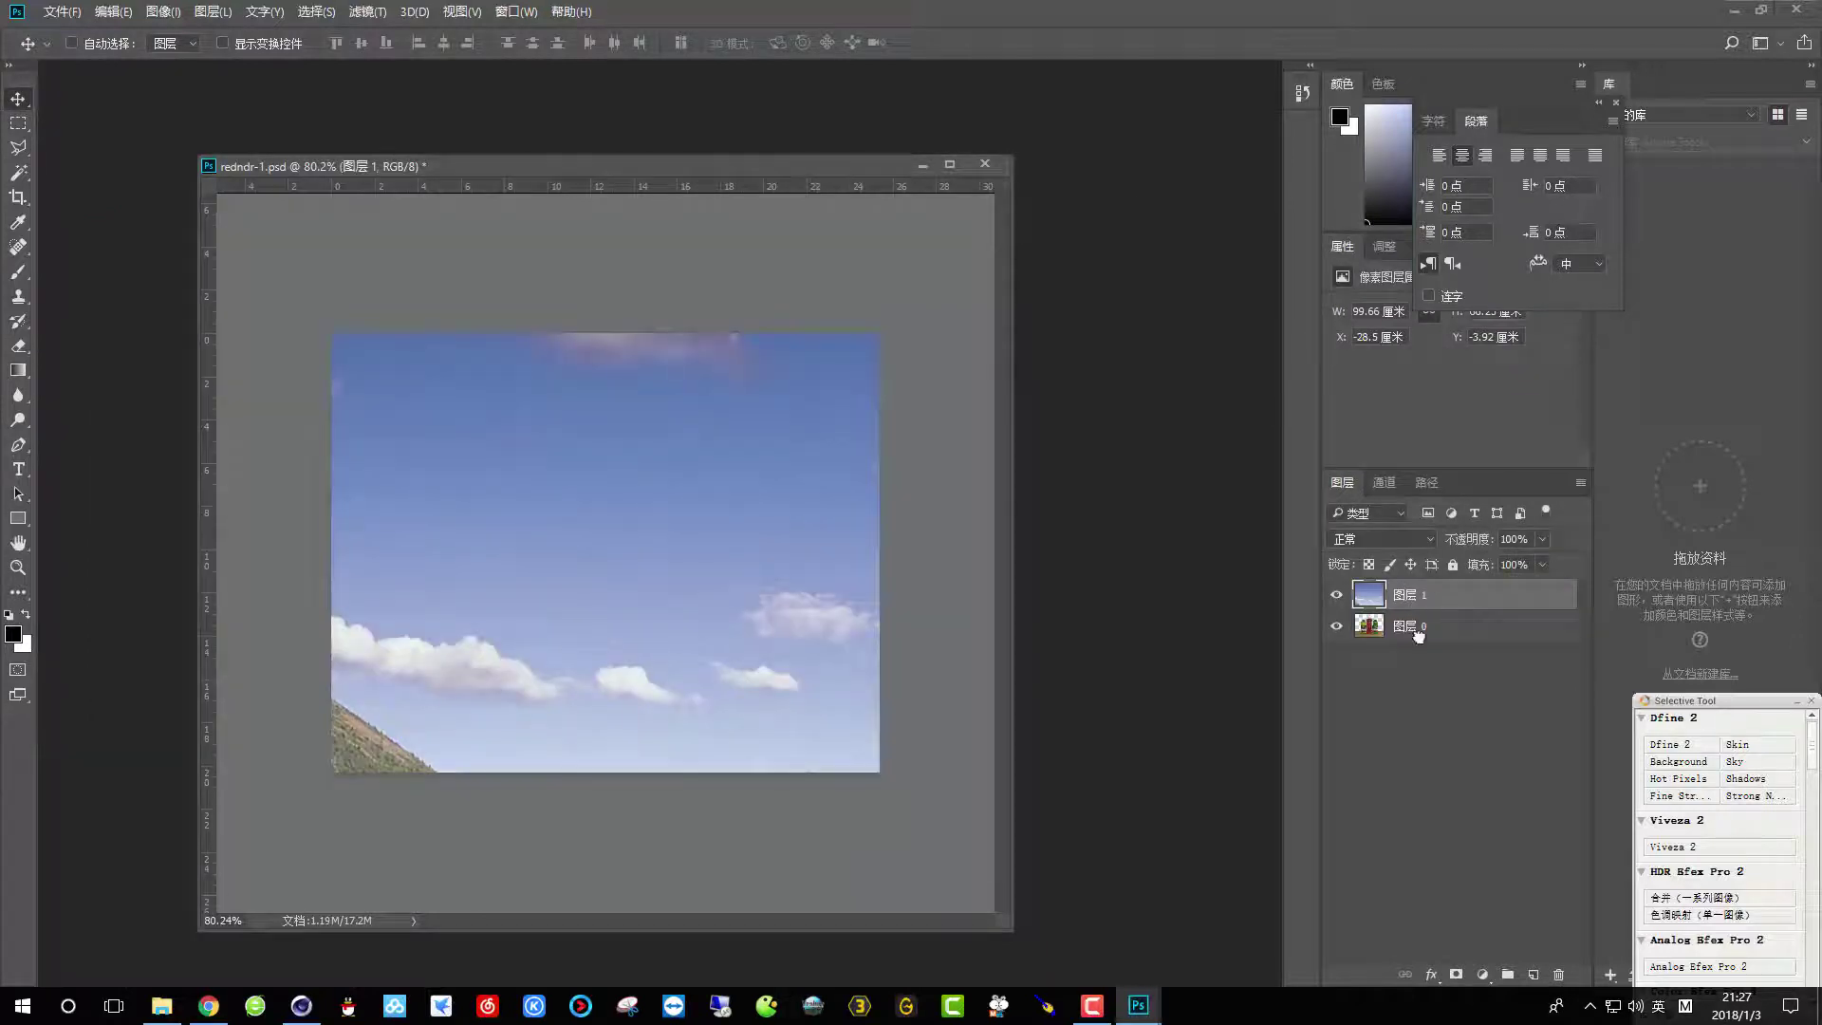
left_click_drag(1418, 634, 1420, 675)
Scale the landscape layer down to about 37 cm wide and position it behind the bottles.
scroll(394, 275, "down", 3, "alt")
left_click(259, 44)
scroll(850, 484, "down", 4, "alt")
left_click_drag(941, 472, 772, 582)
left_click_drag(673, 625, 631, 524)
scroll(630, 512, "up", 3, "alt")
key("Return")
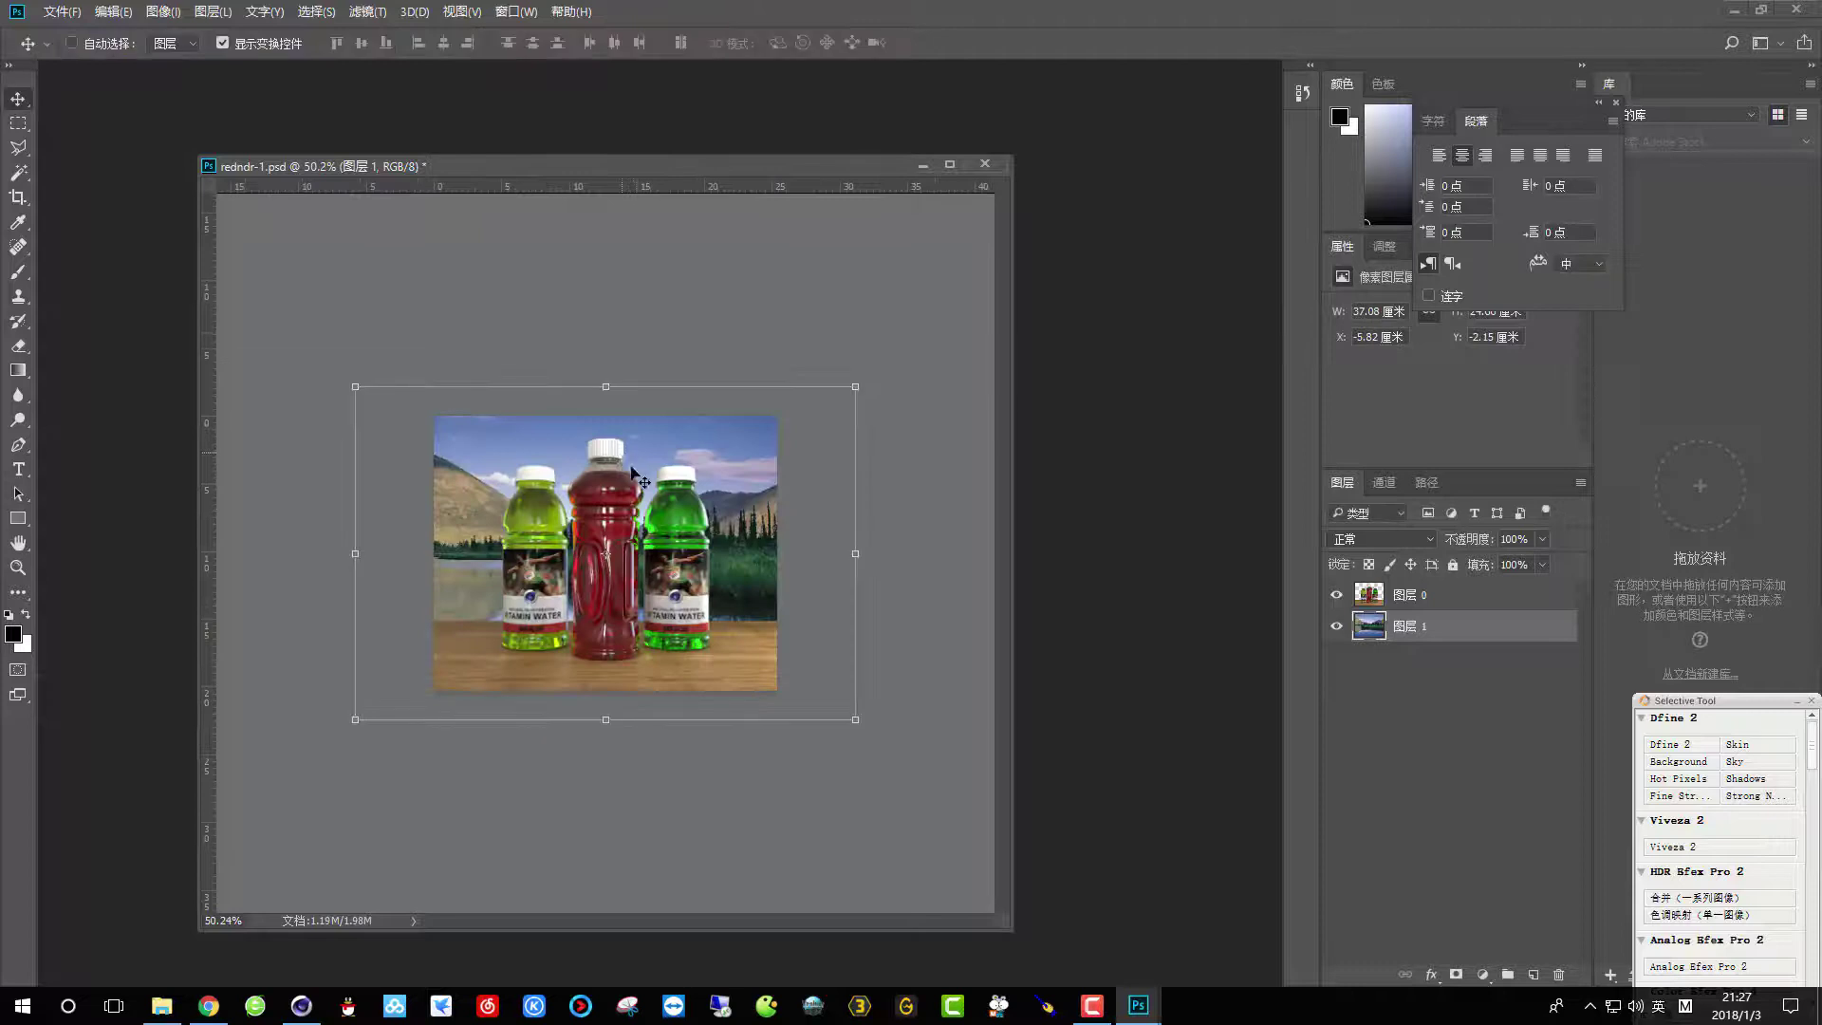
Extend the canvas upward above the bottles with the Crop tool to make a portrait format.
scroll(629, 465, "up", 1, "alt")
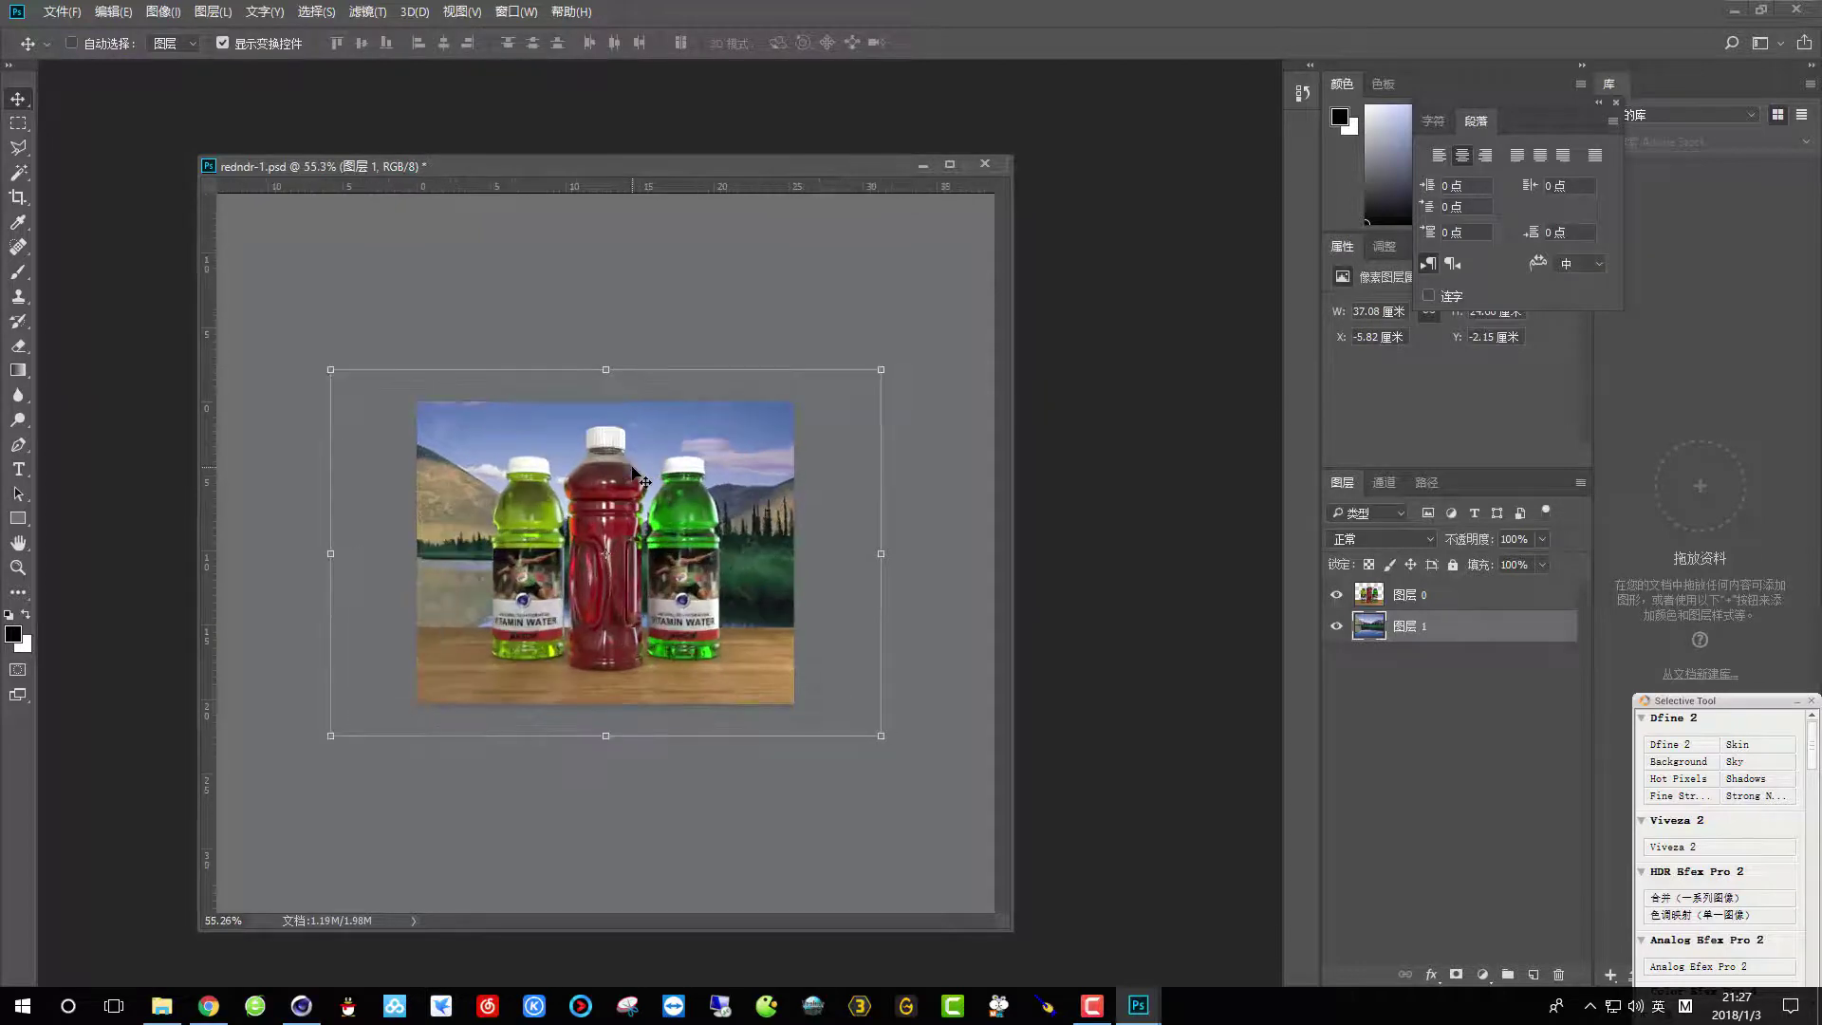
left_click(21, 197)
left_click_drag(612, 400, 618, 284)
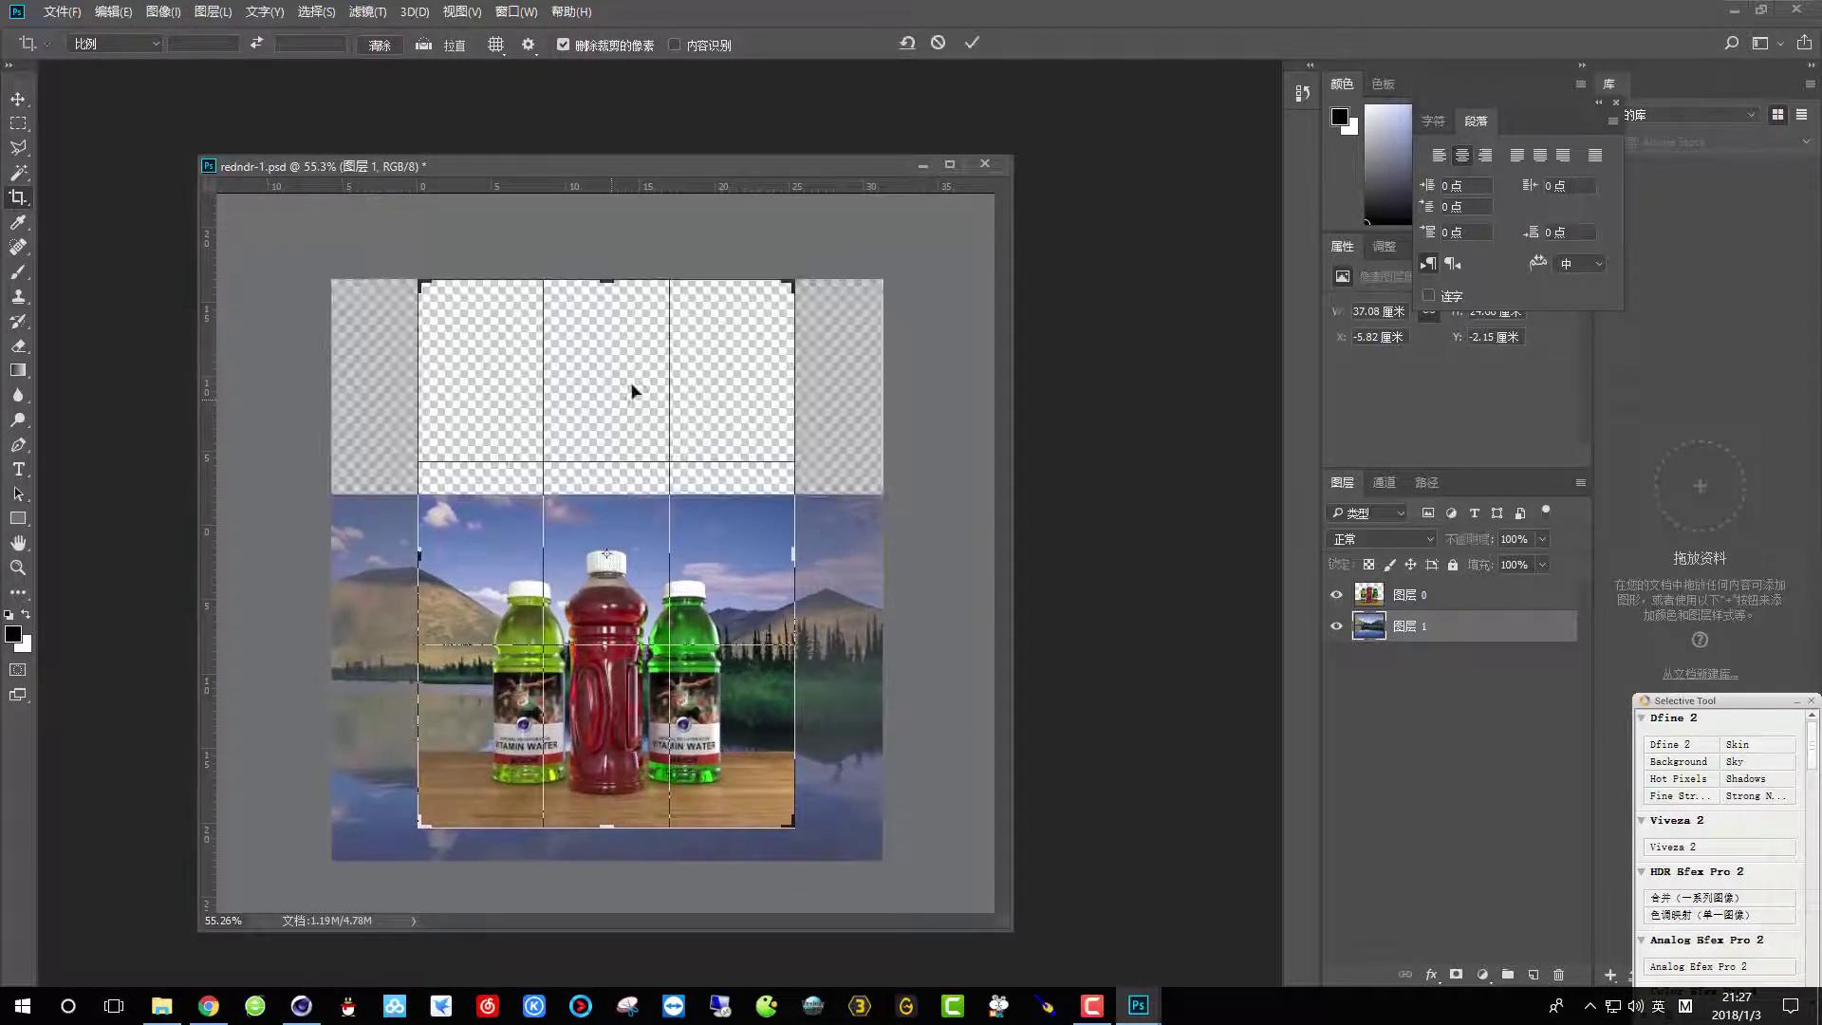
key("Return")
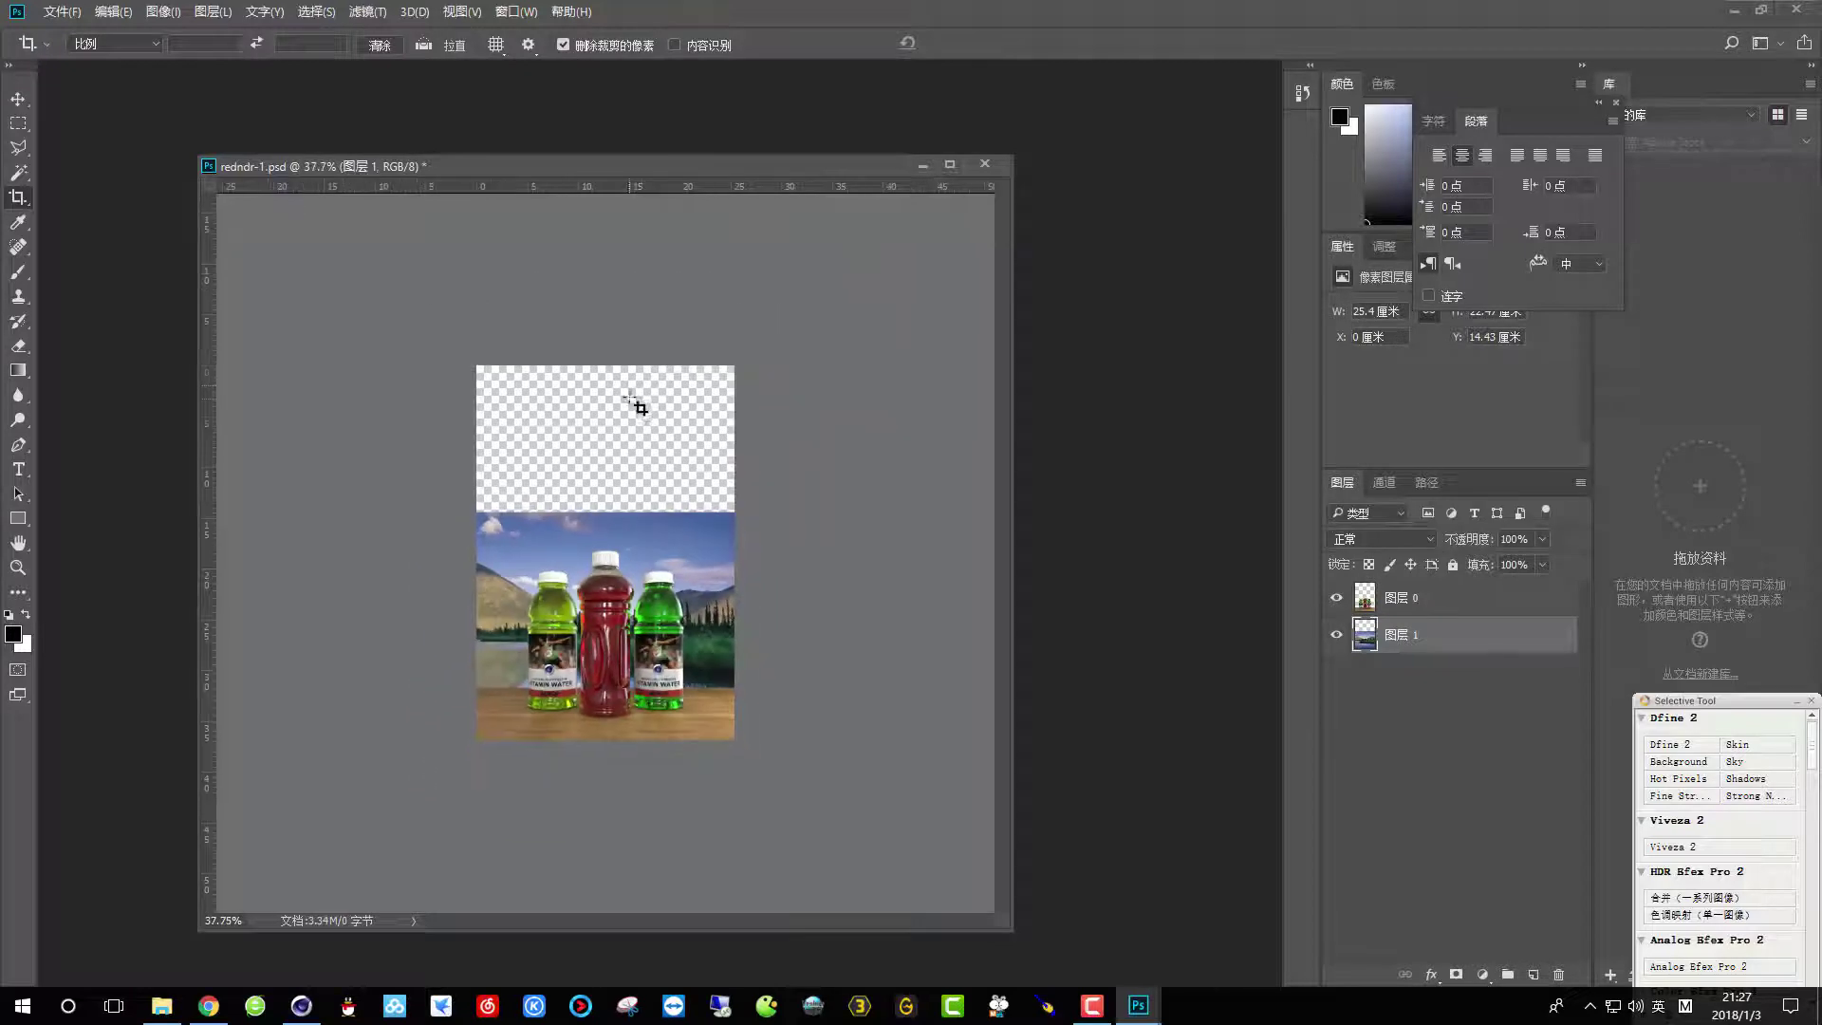
Delete the landscape layer behind the bottles.
key("v")
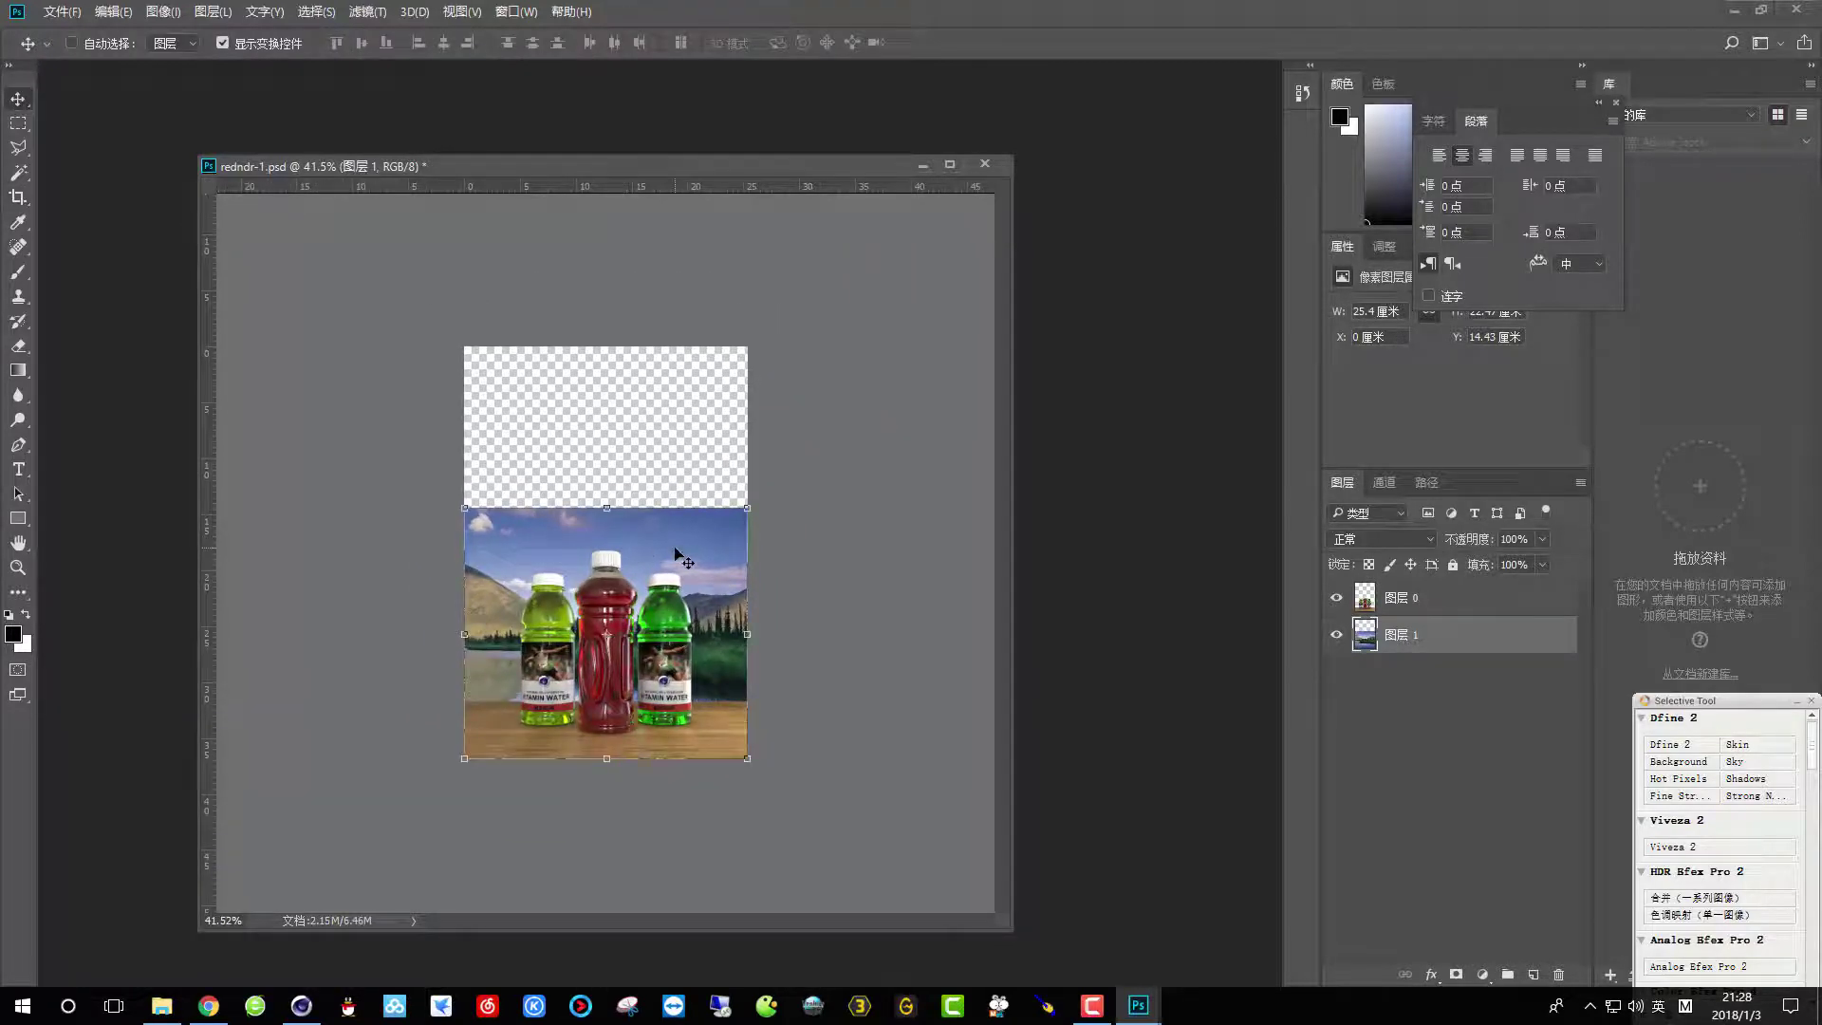
key("Delete")
key("ctrl+plus")
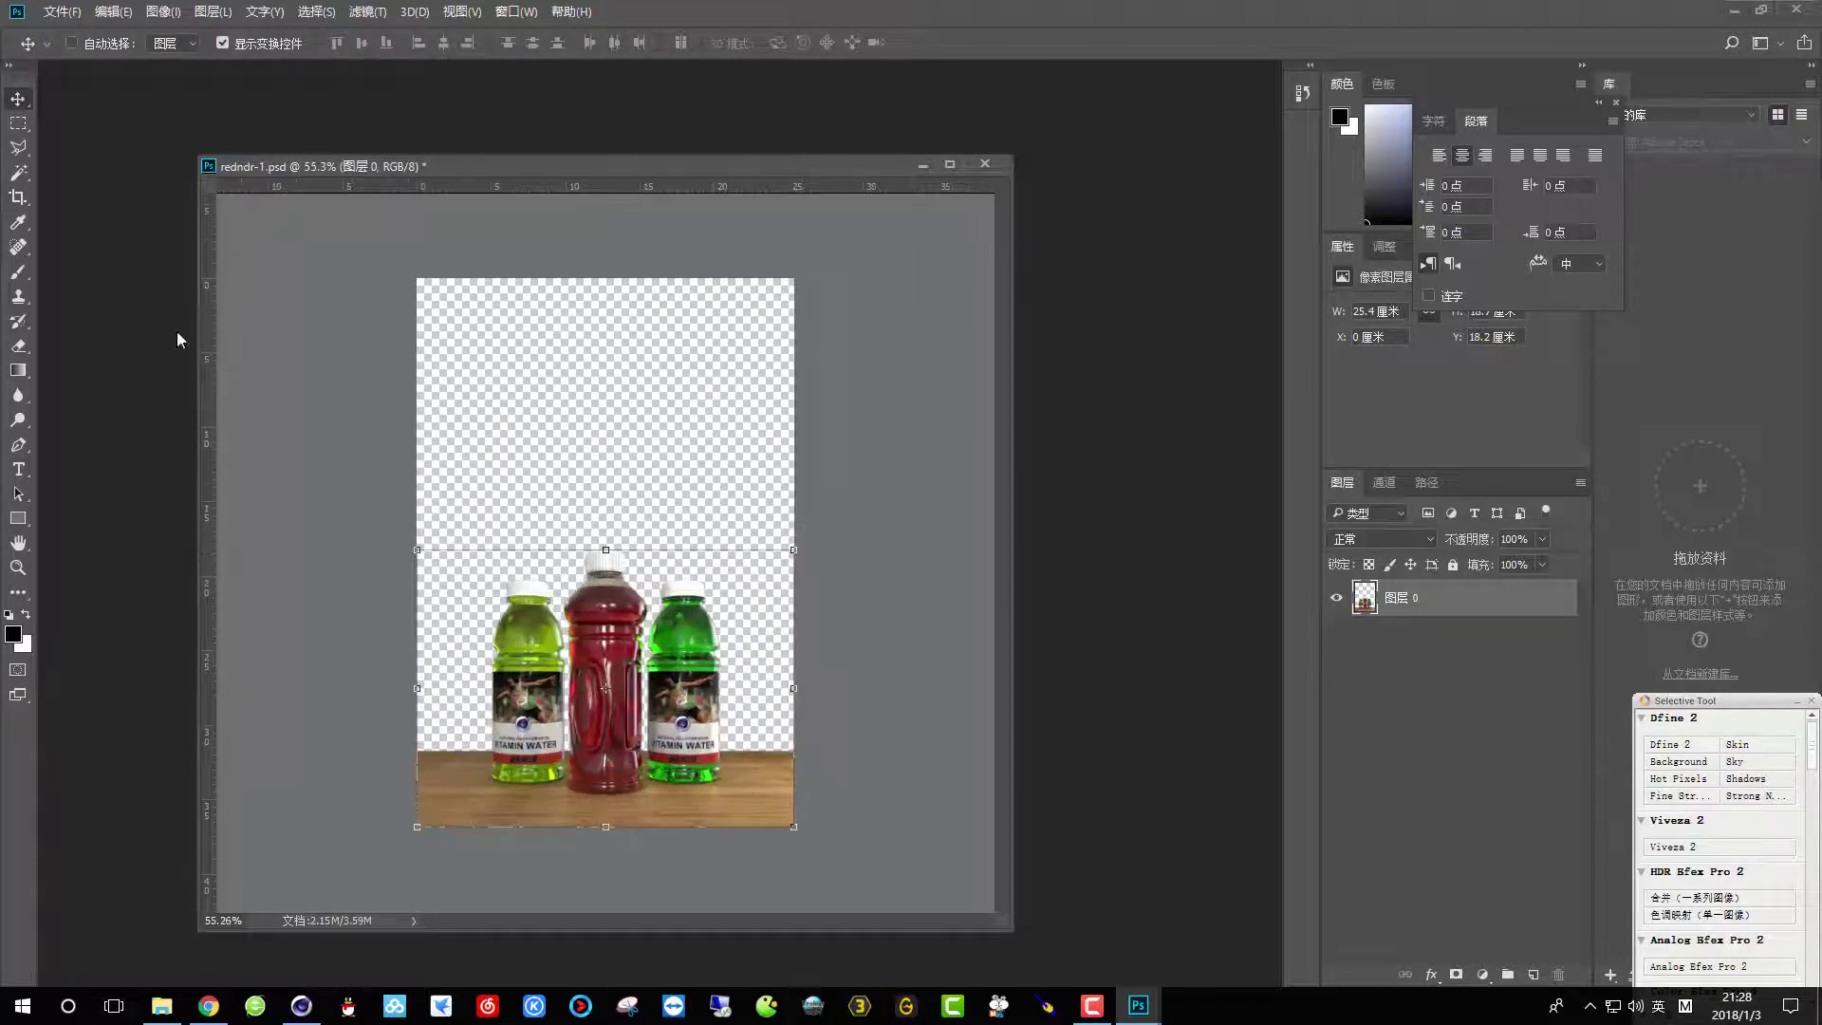
Crop the canvas tighter around the three bottles on all four sides, to about 18 cm wide.
key("c")
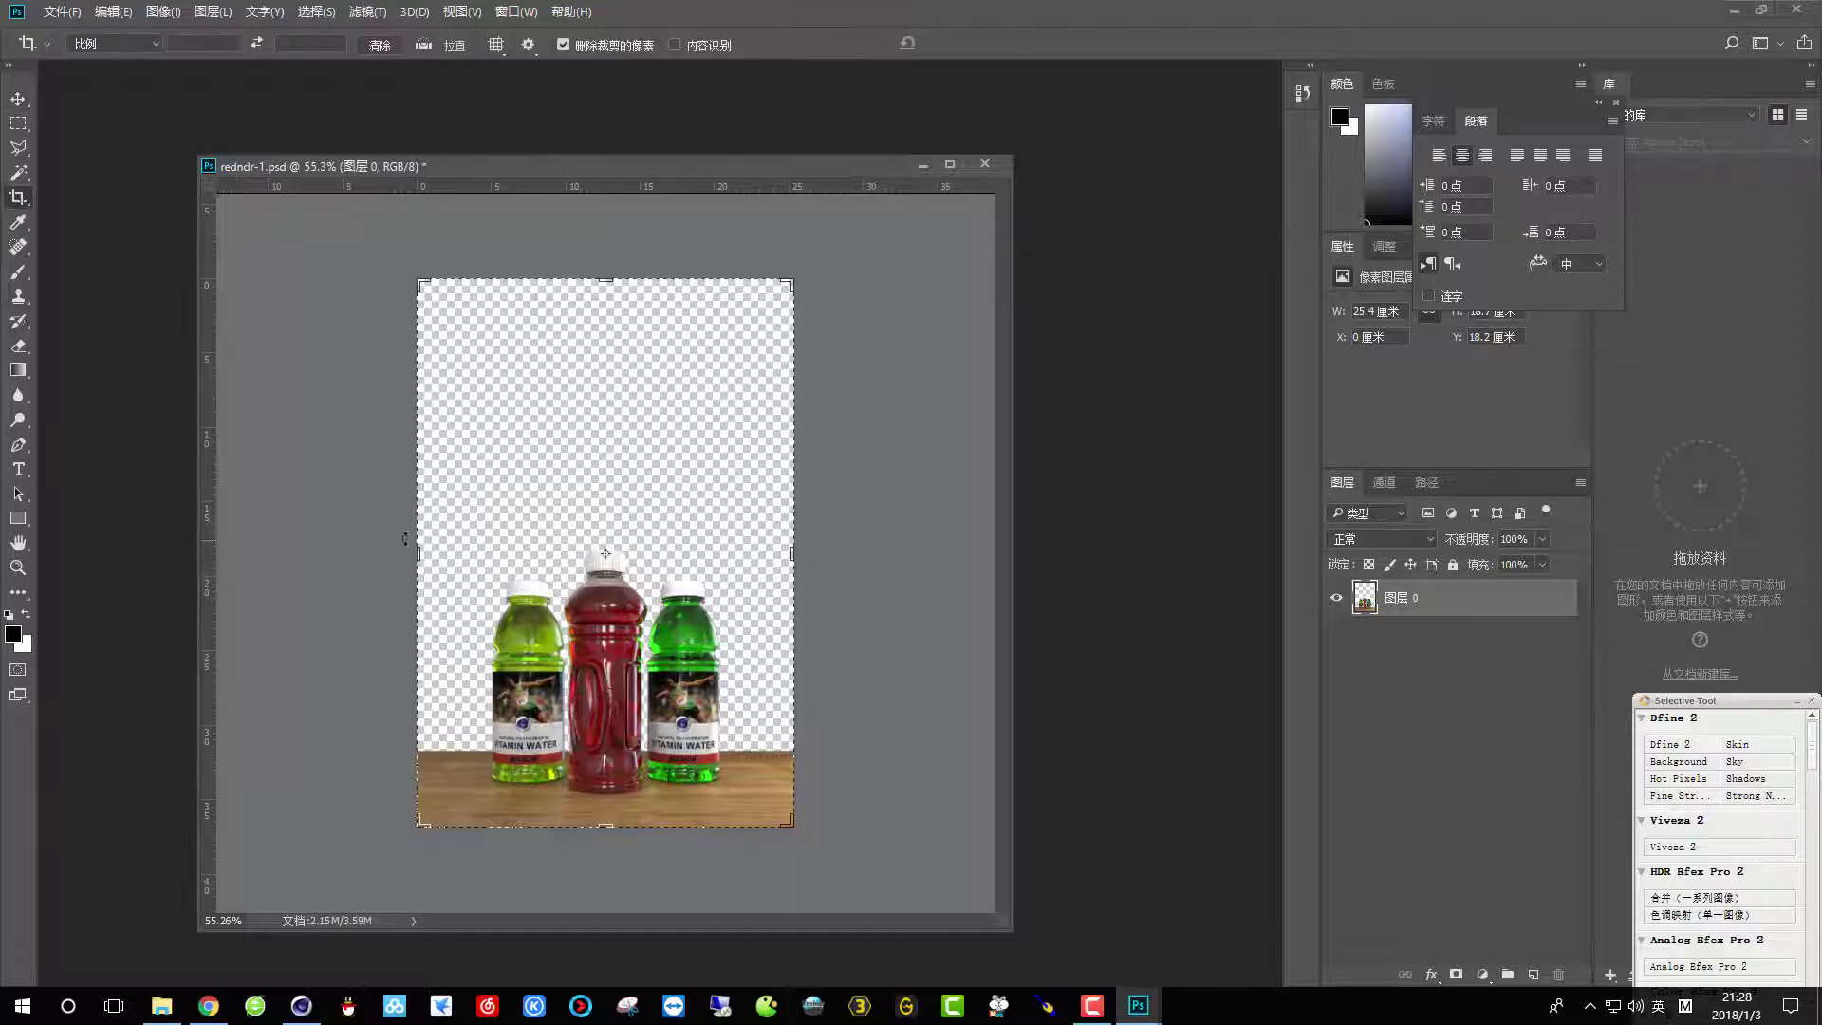
mouse_move(415, 549)
left_mouse_down()
mouse_move(429, 531)
mouse_move(441, 549)
left_mouse_up()
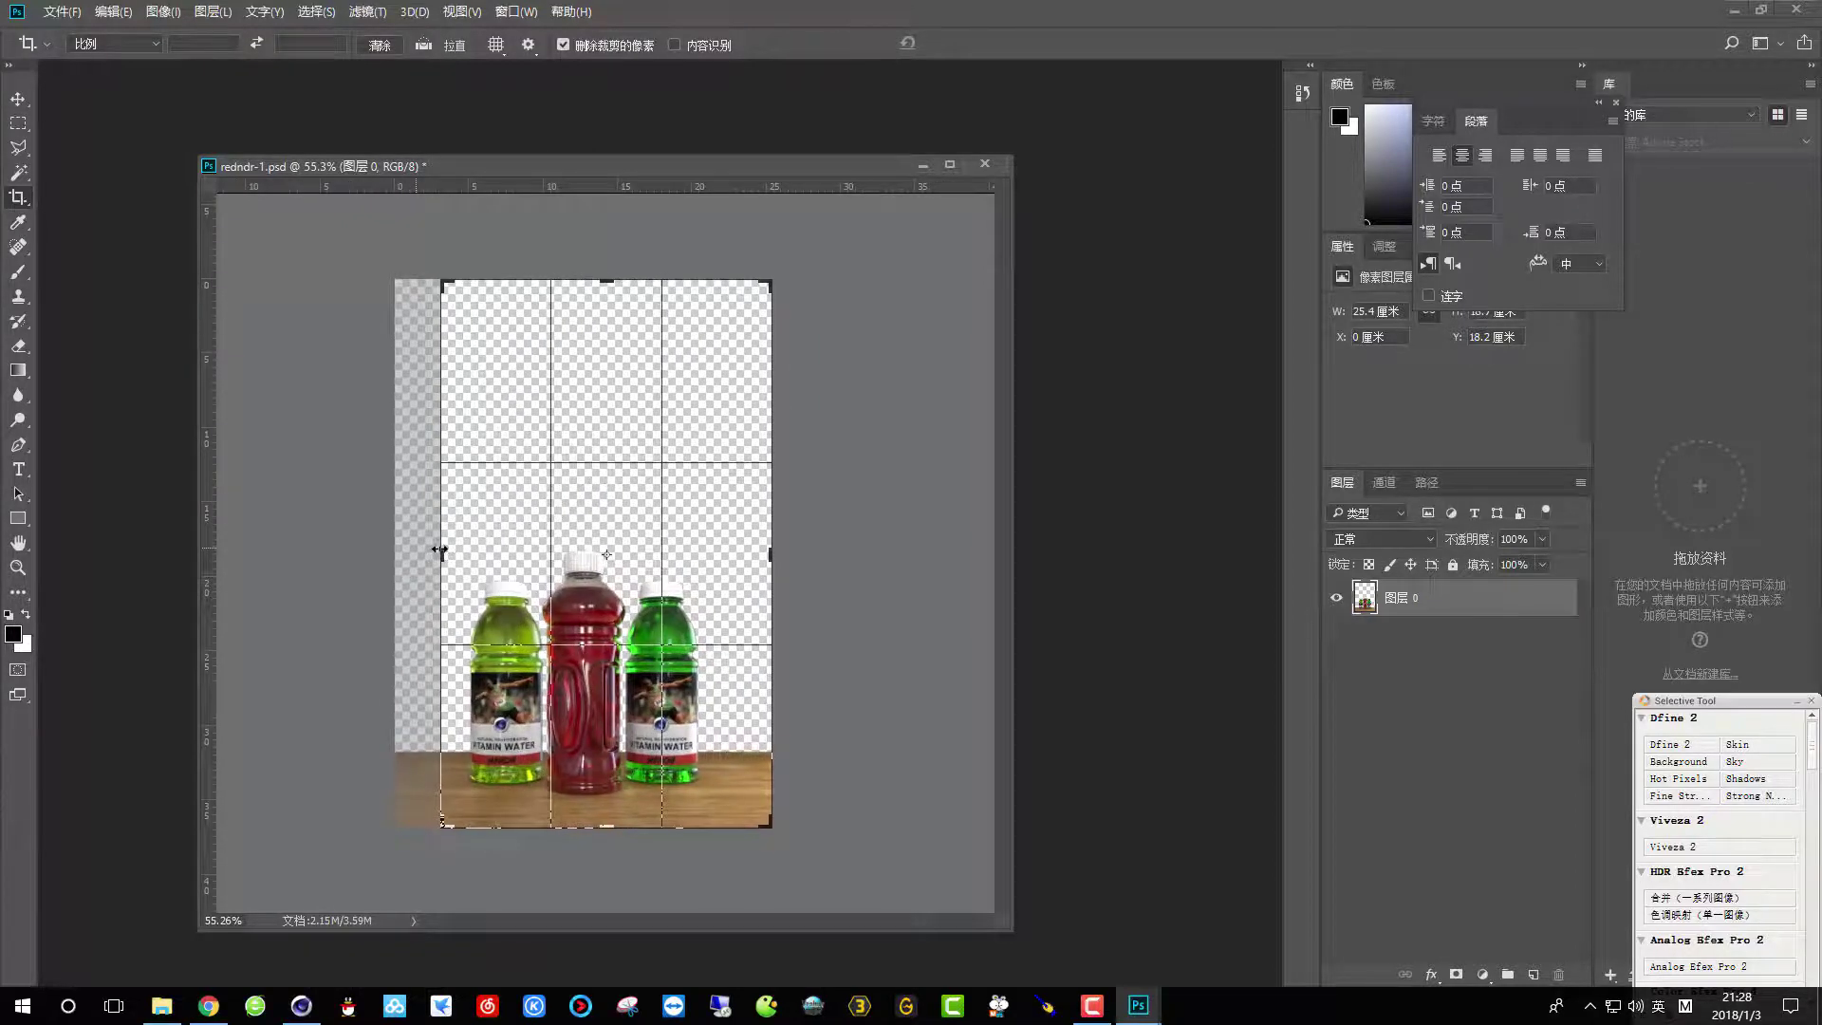
left_click_drag(774, 568, 754, 548)
left_click_drag(607, 822, 601, 817)
left_click_drag(462, 557, 465, 558)
left_click_drag(742, 551, 736, 520)
left_click_drag(613, 288, 612, 346)
key("Return")
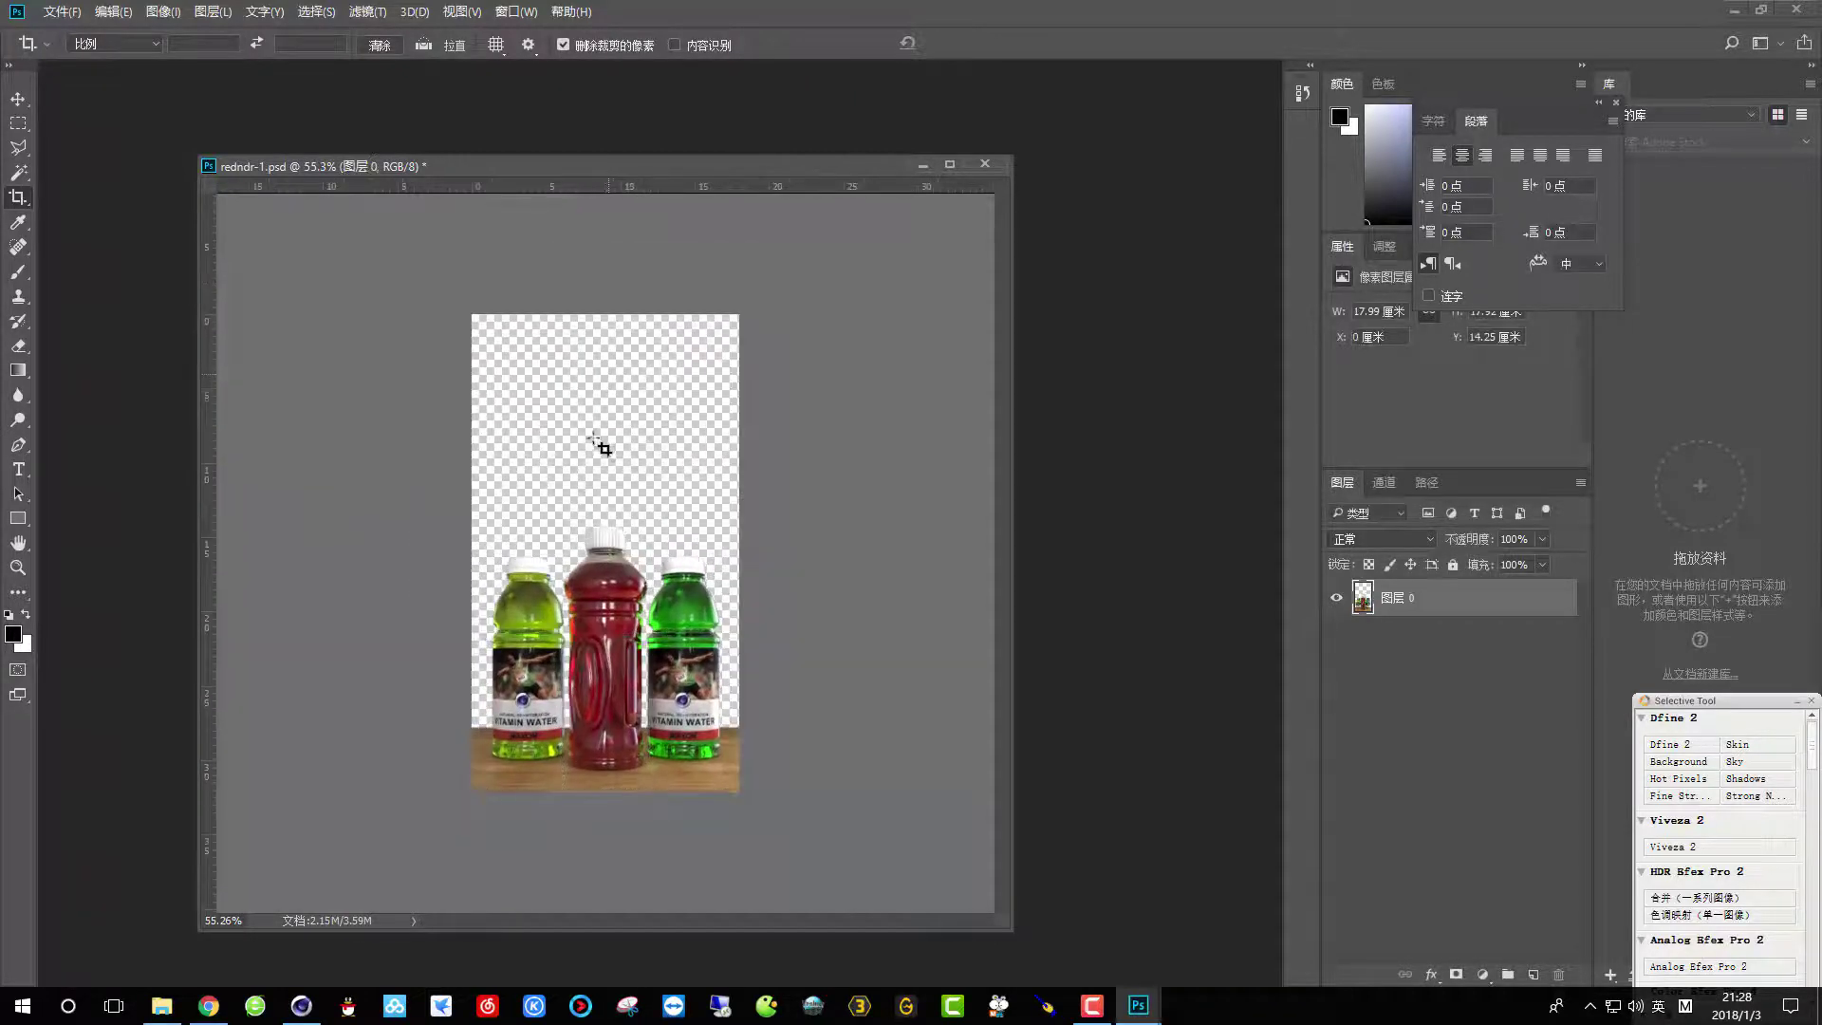
Open the landscape picture pic3584 from the 风景图片 folder.
key("ctrl+o")
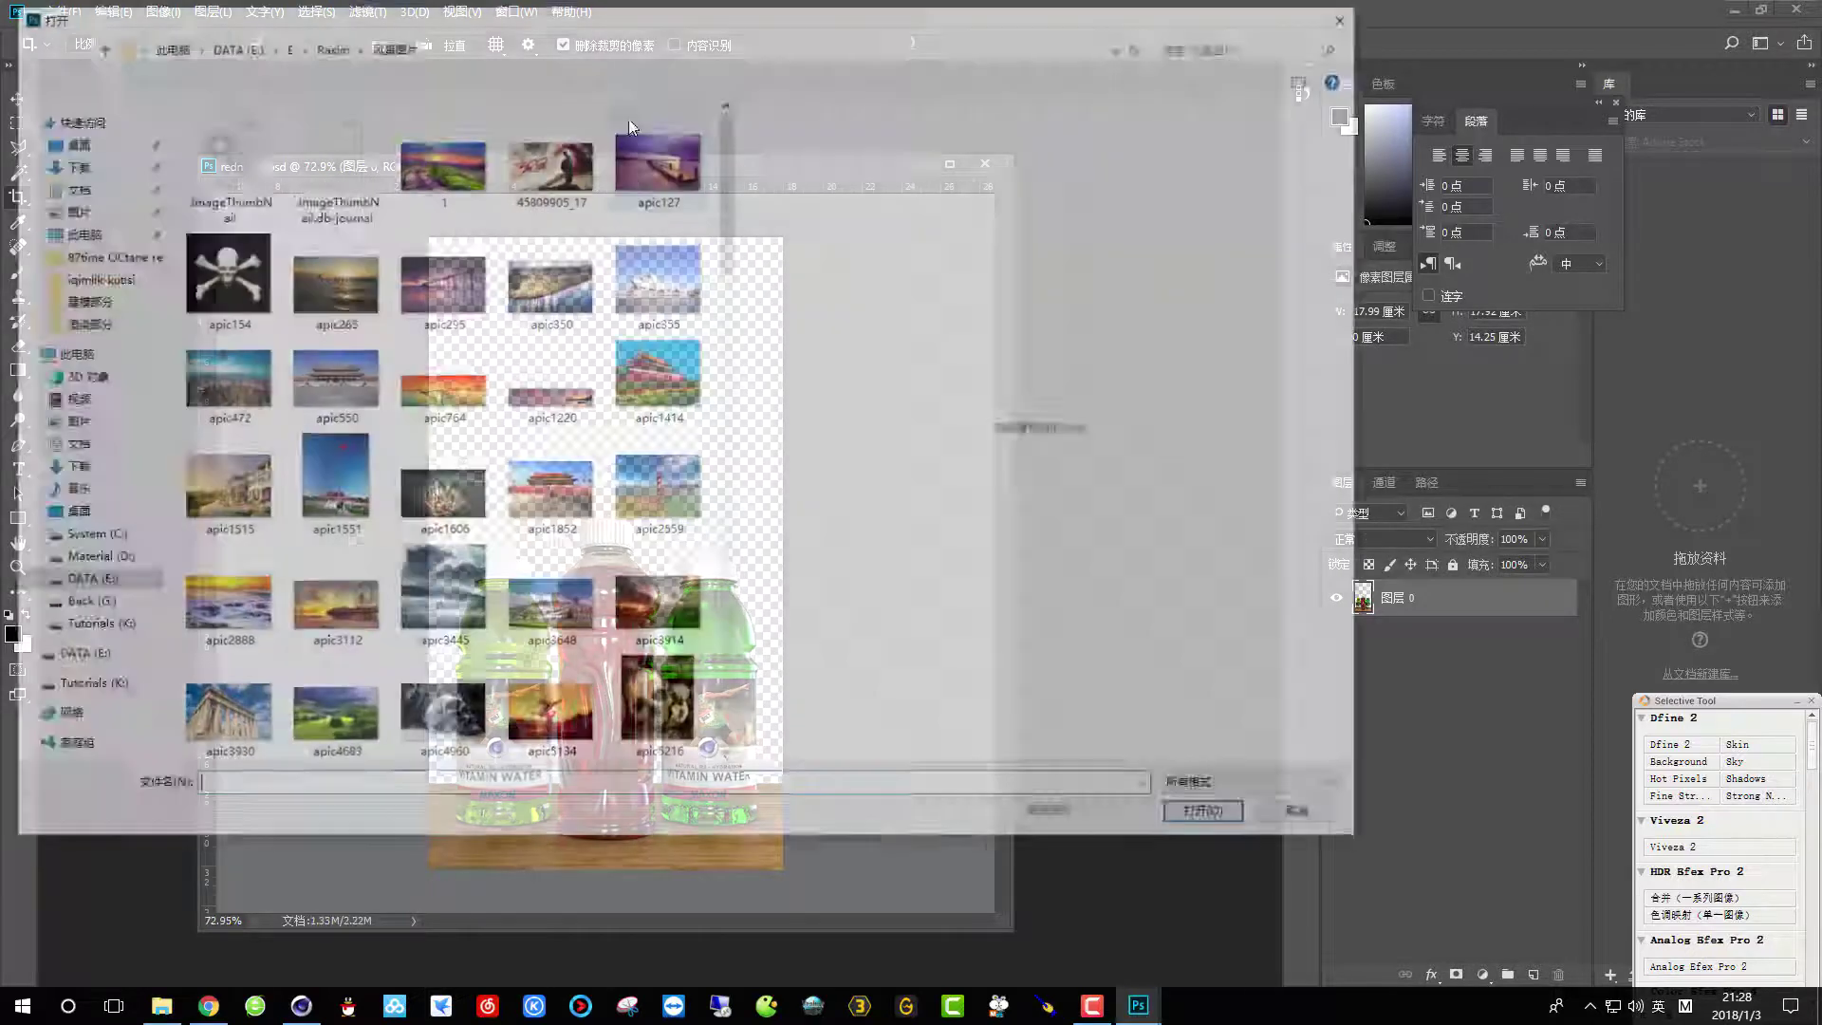
scroll(583, 431, "down", 5)
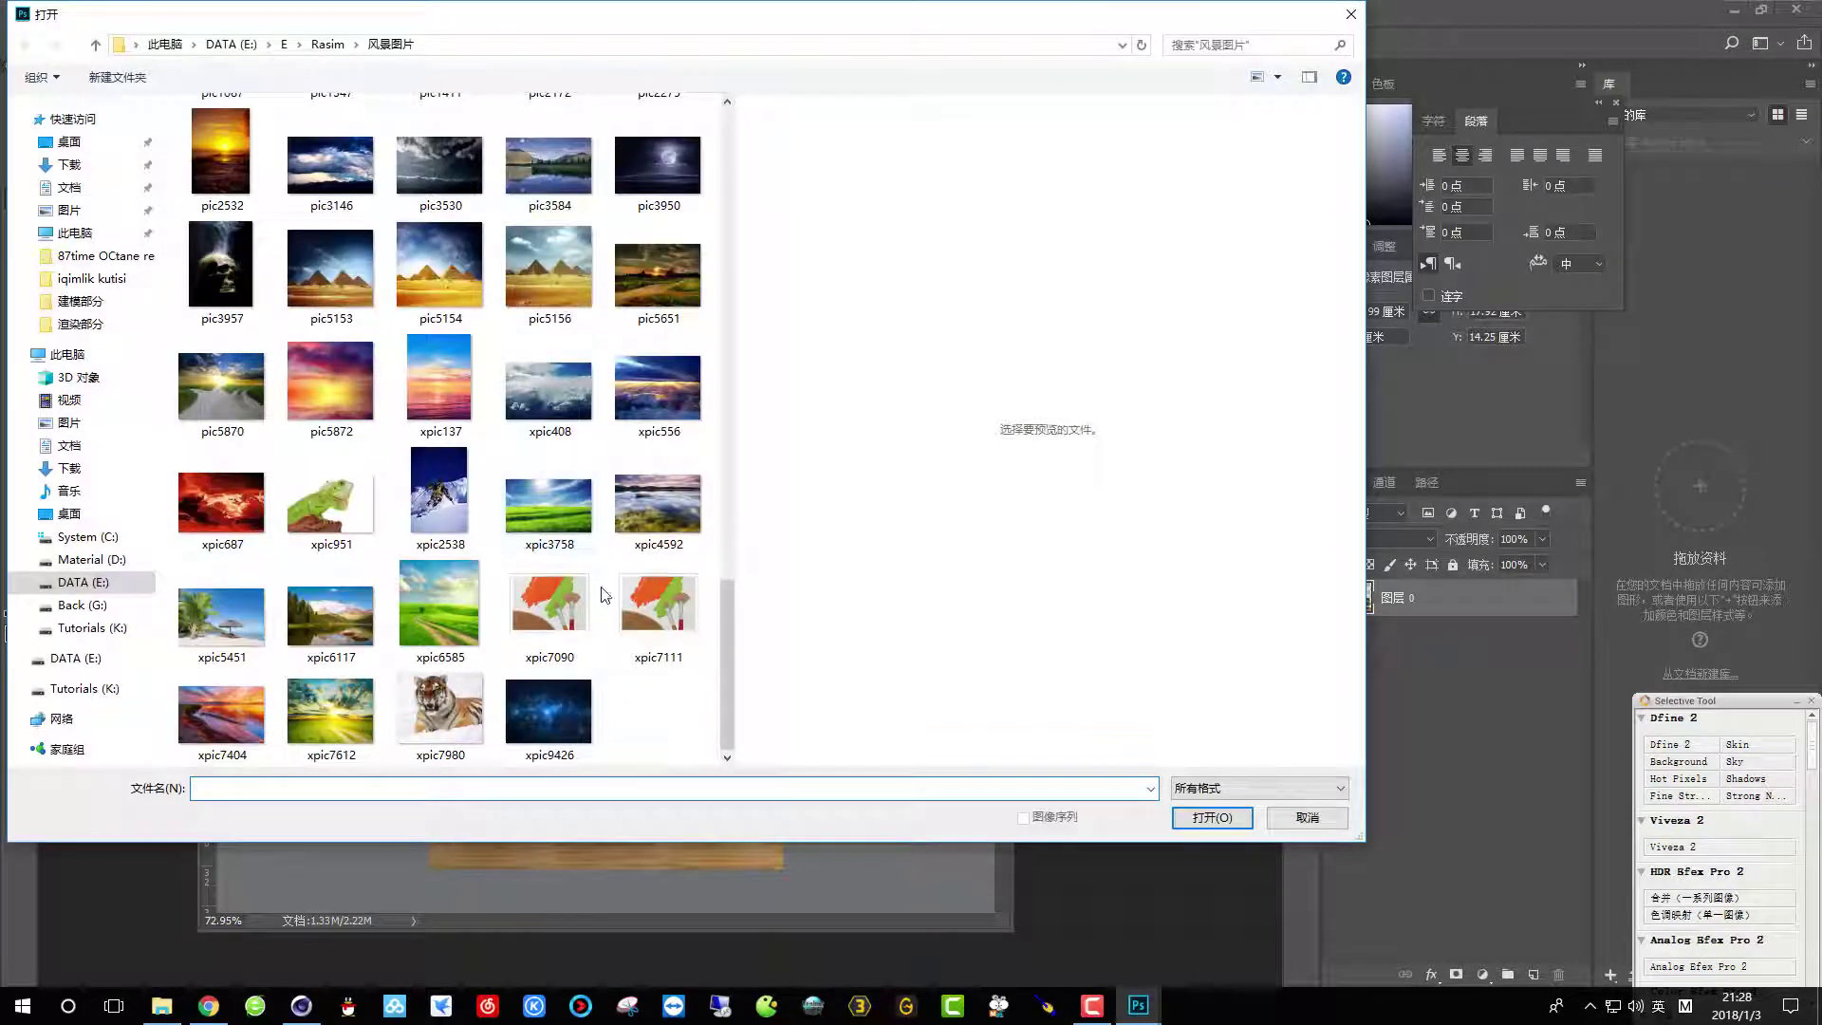
scroll(574, 412, "up", 3)
left_click(566, 393)
double_click(548, 517)
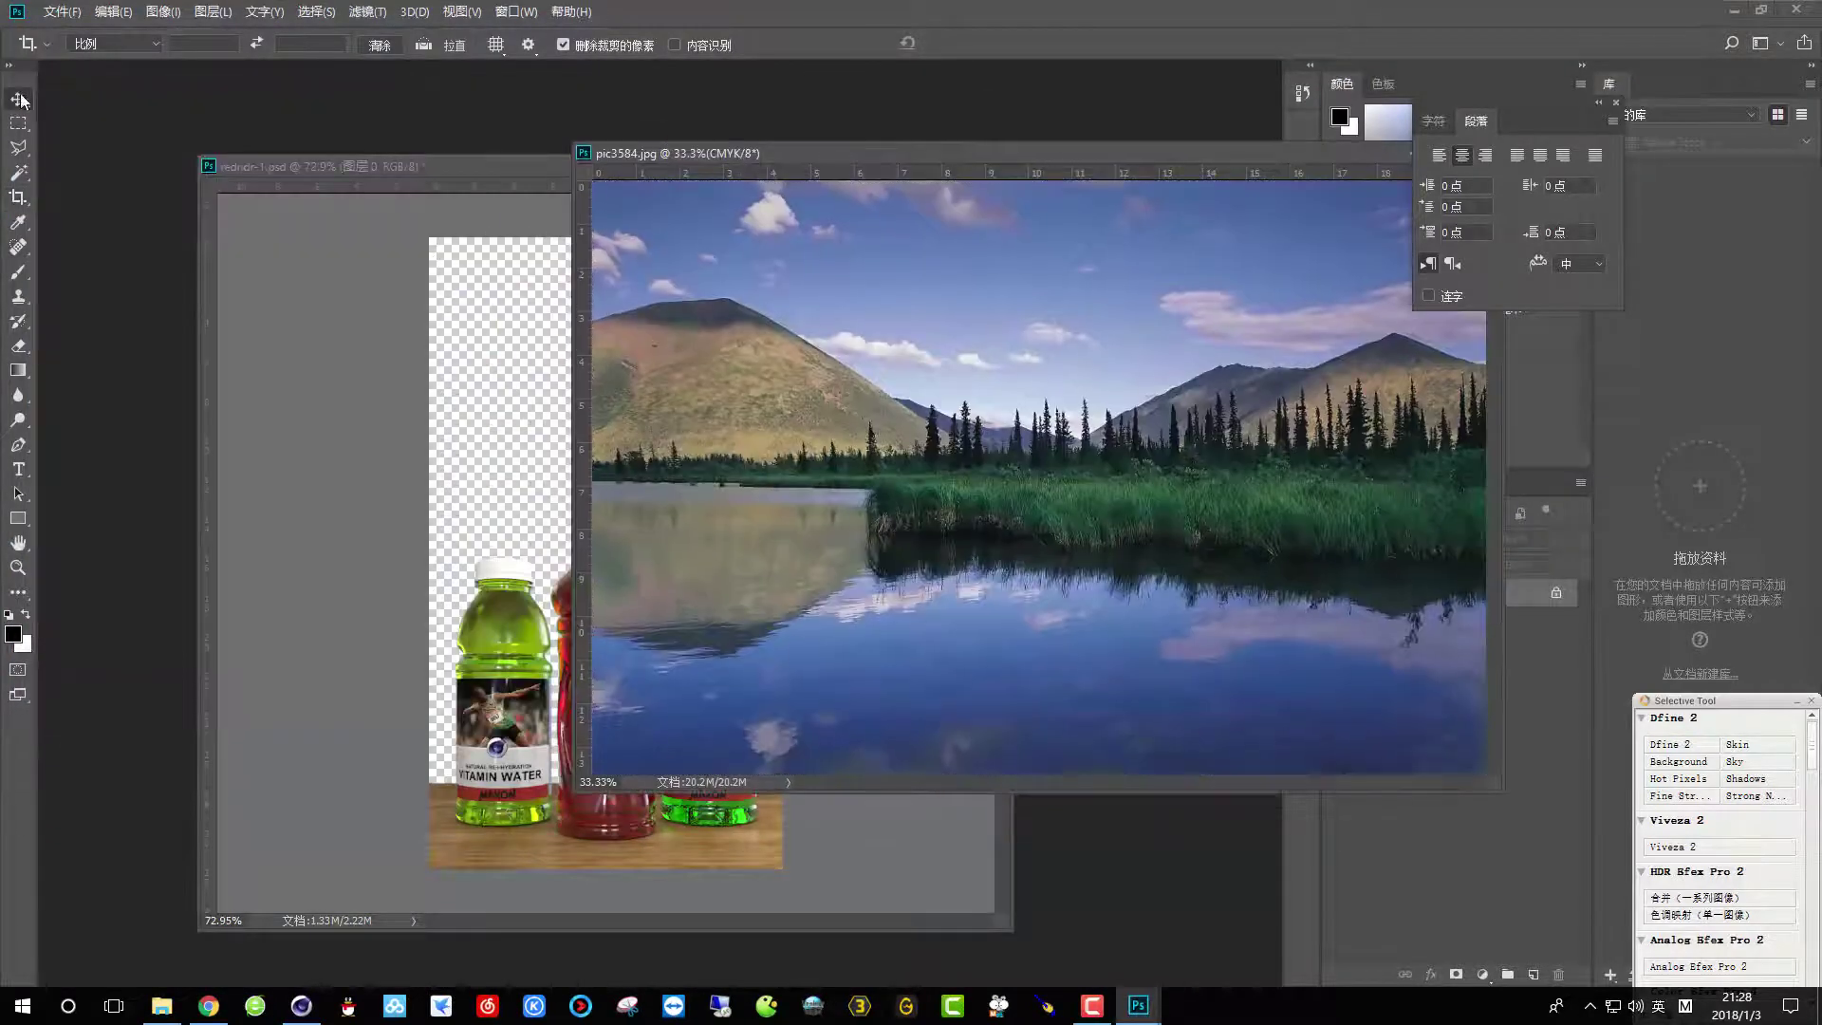
Copy the landscape into redndr-1.psd, close pic3584.jpg, and place the new layer below the cropped bottle layer.
left_click(18, 98)
left_click_drag(712, 406, 596, 459)
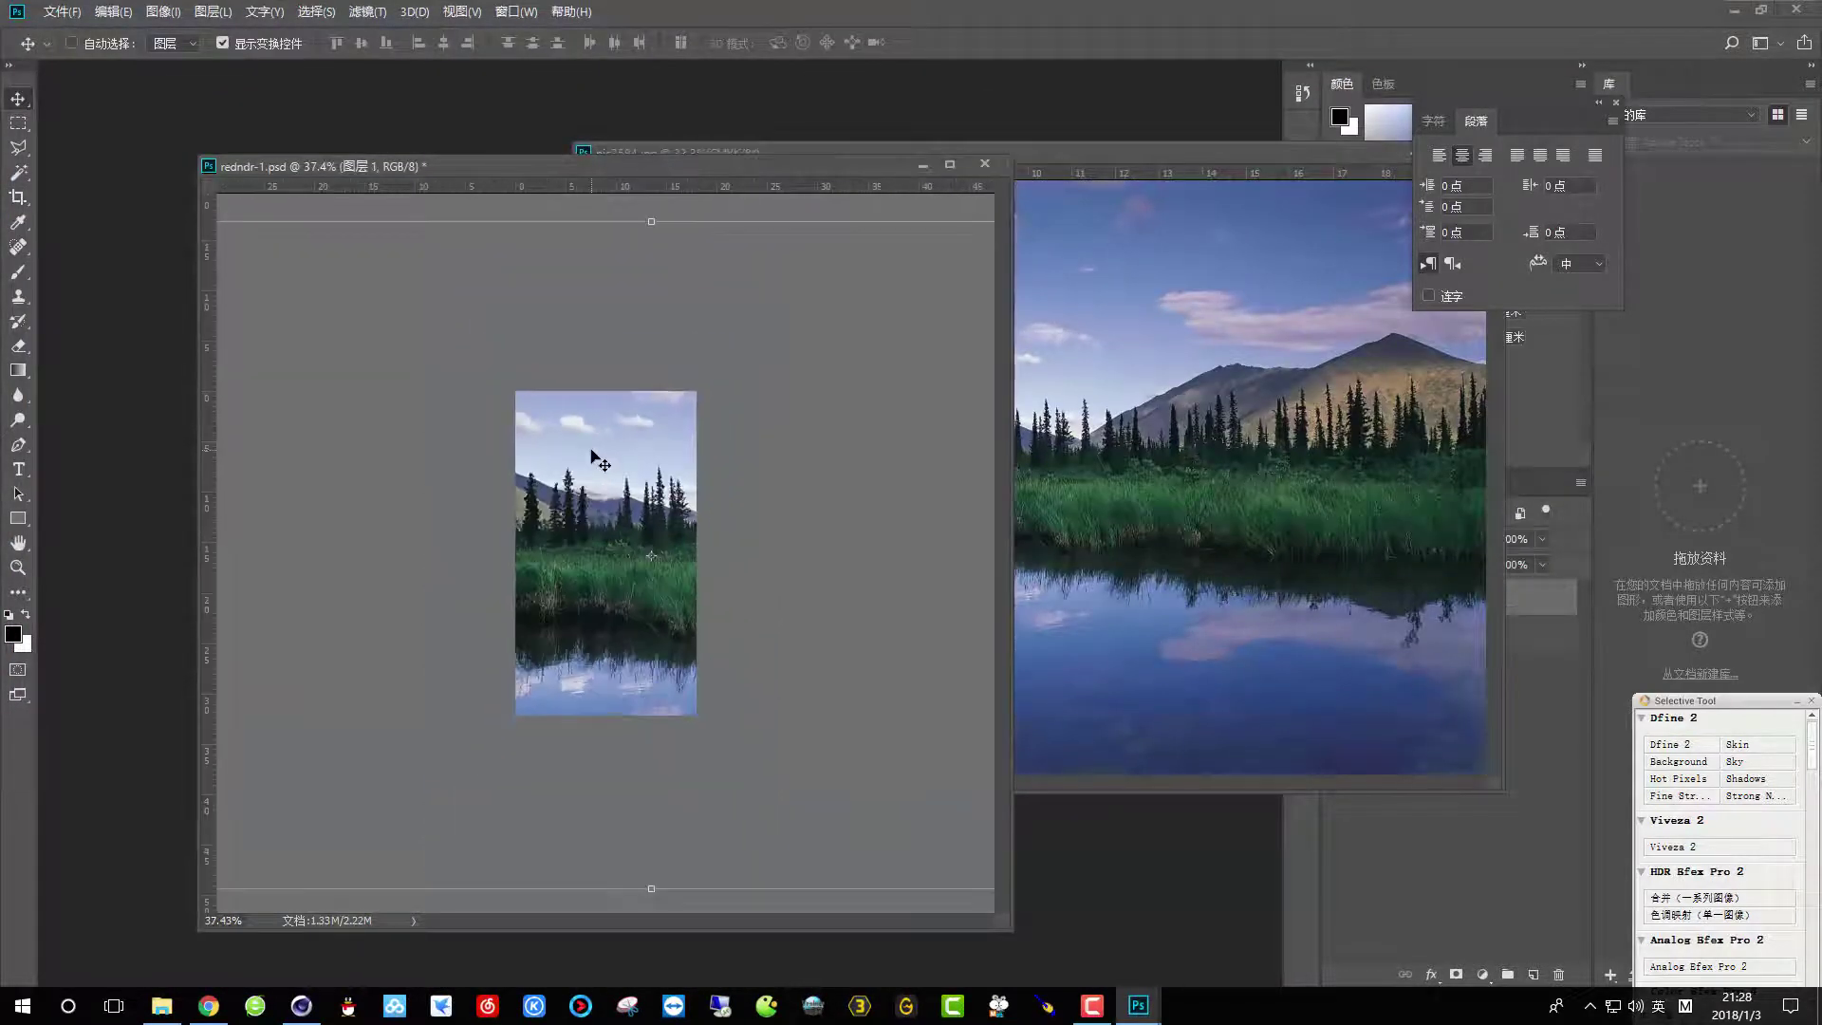
left_click_drag(1329, 167, 960, 215)
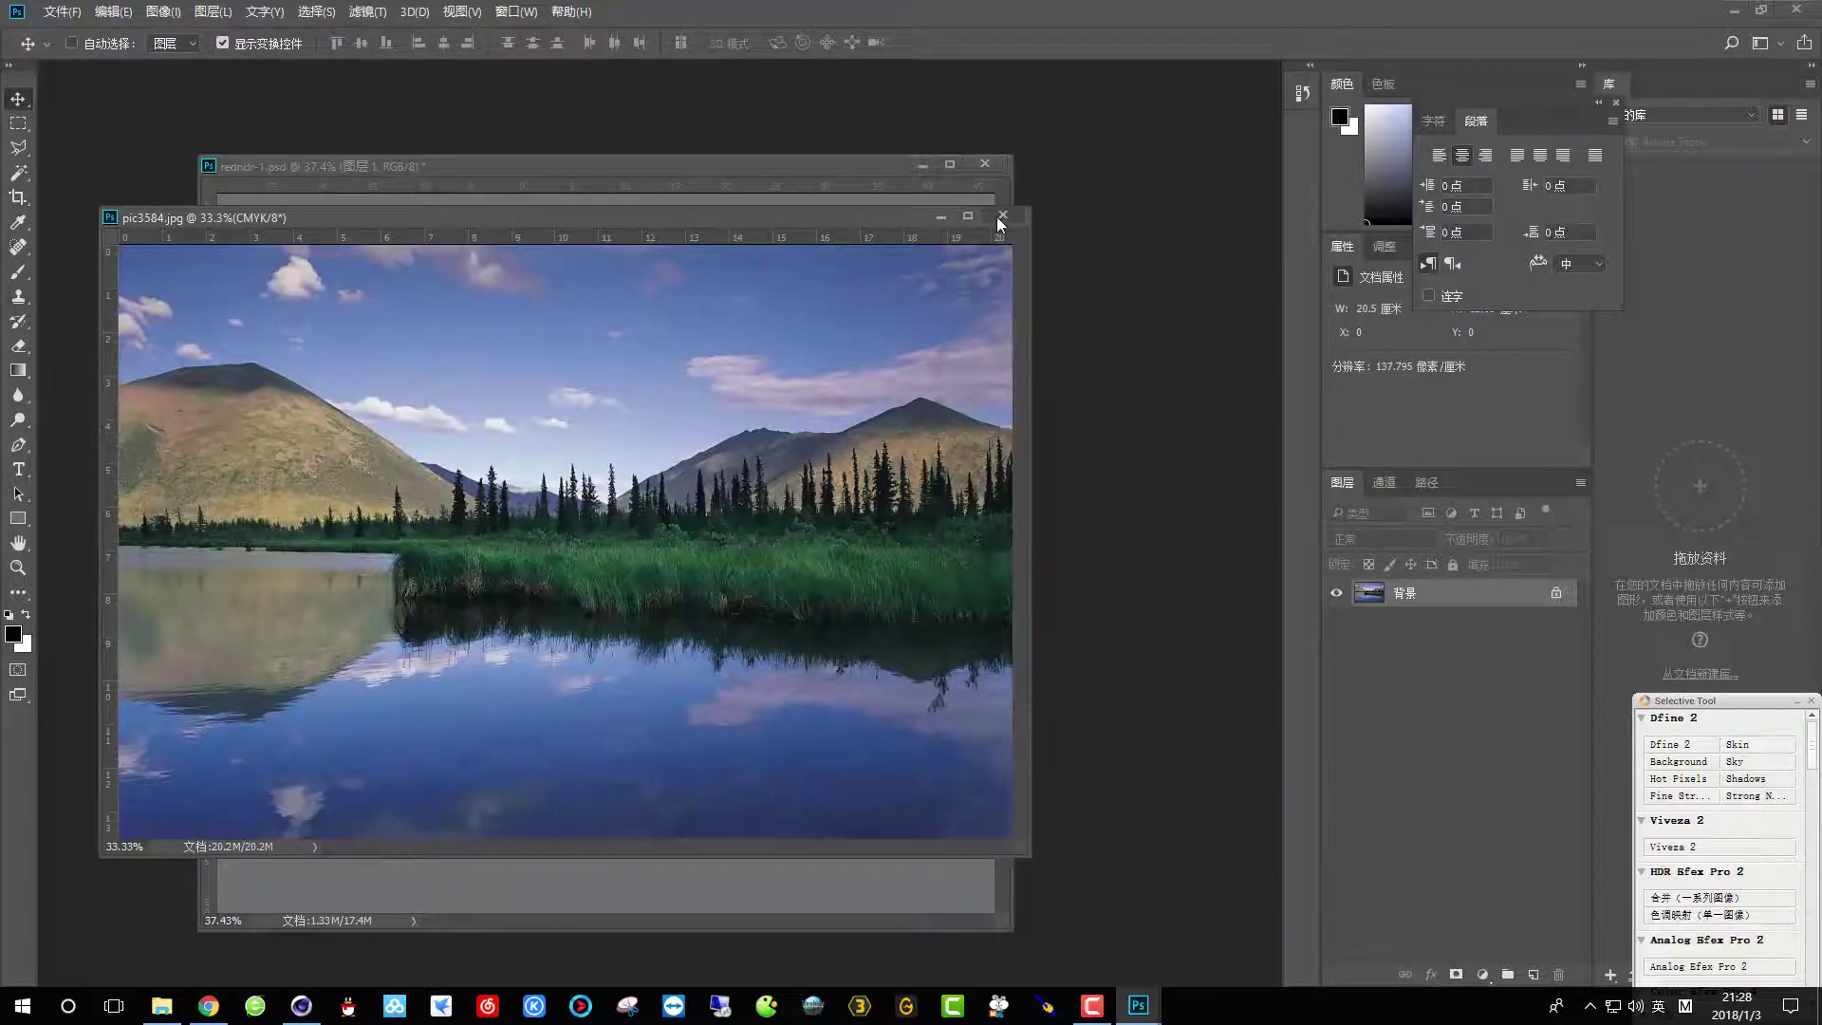
left_click(997, 216)
left_click_drag(1414, 615, 1416, 655)
Scale the landscape layer to about 45 cm wide and position it so the mountains and sky fill the area behind the bottles.
scroll(757, 509, "up", 2, "alt")
scroll(703, 493, "down", 4, "alt")
left_click_drag(854, 406, 557, 459, "alt+shift")
scroll(676, 530, "up", 4, "alt")
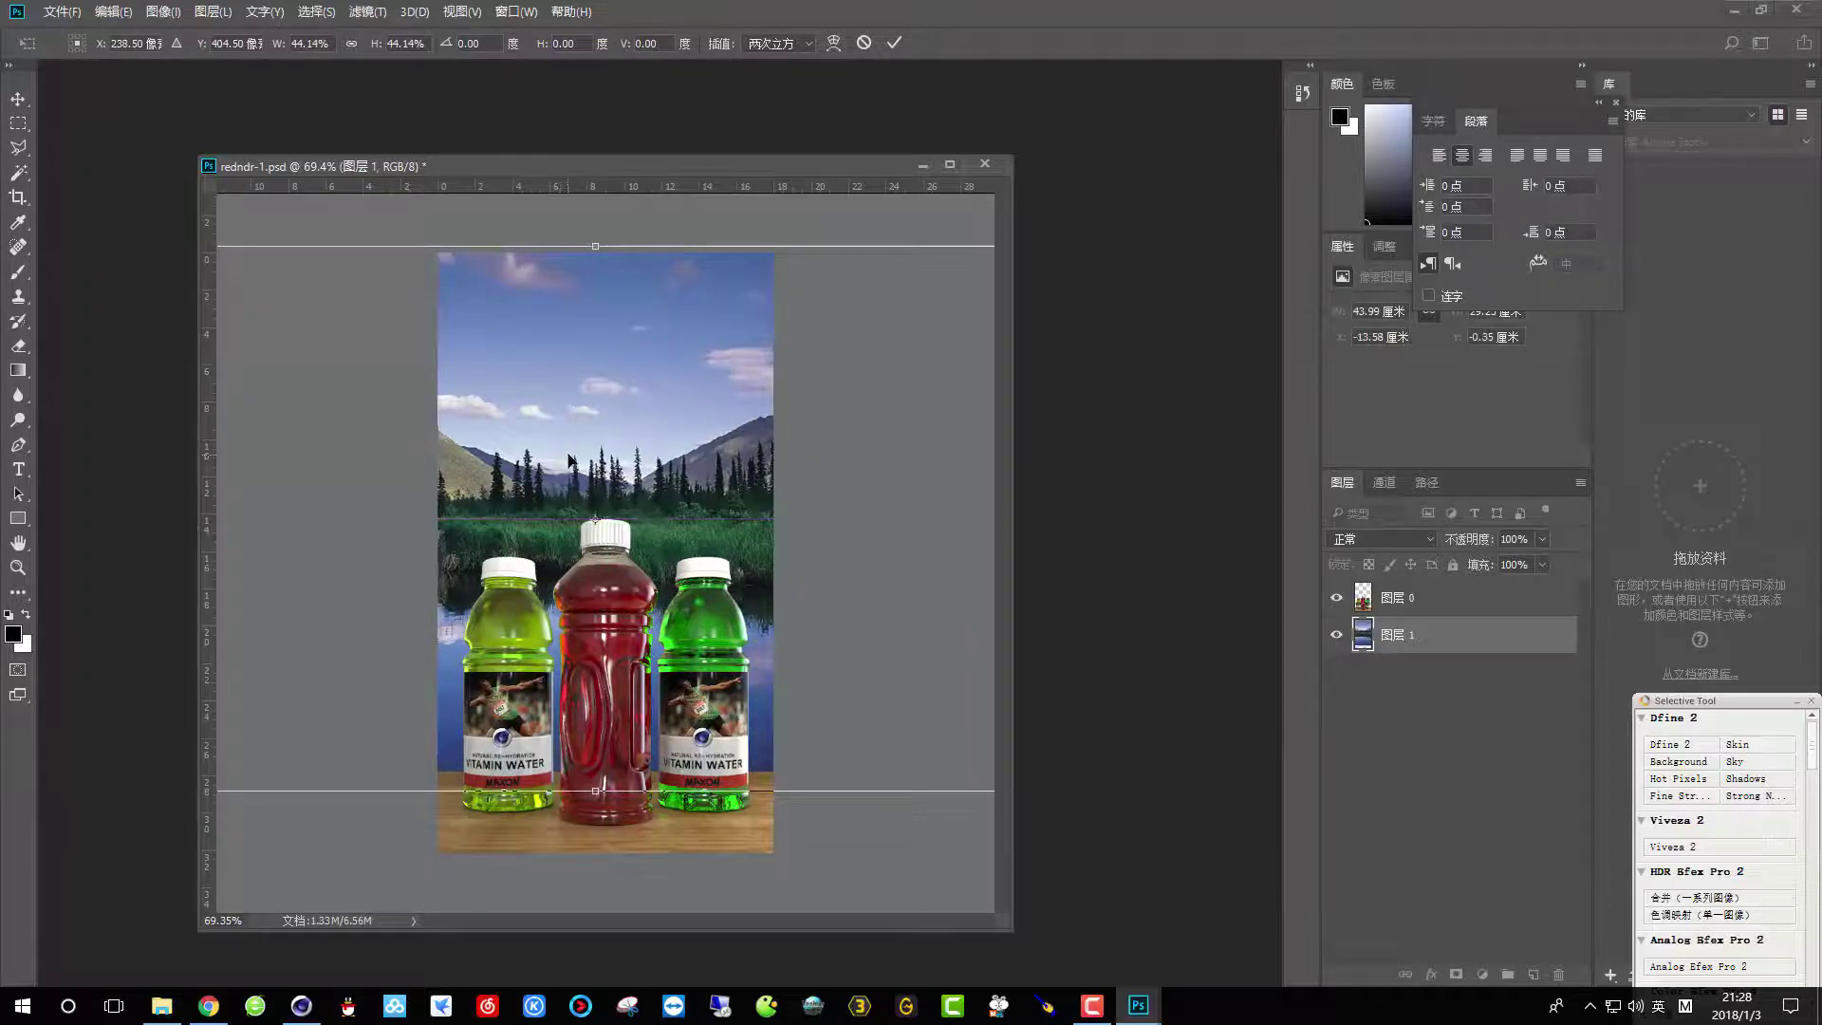
scroll(569, 459, "down", 3, "alt")
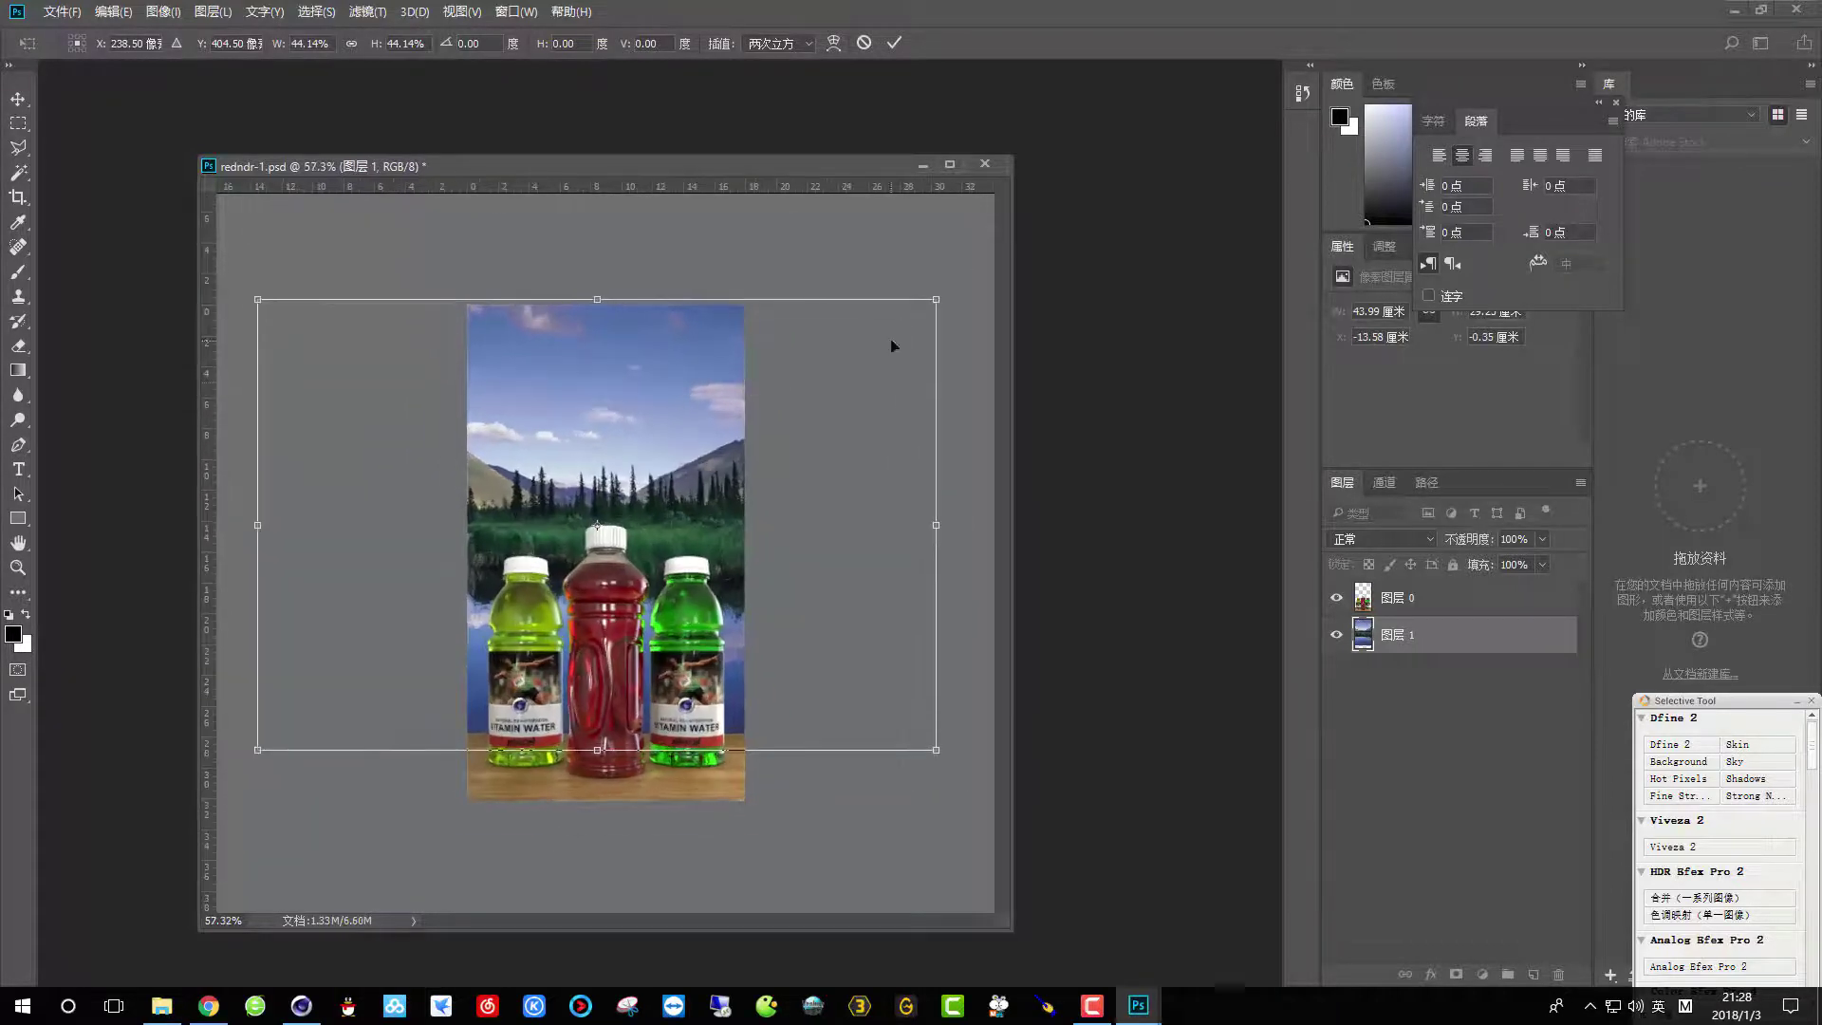
left_click_drag(940, 305, 956, 296, "alt+shift")
key("Return")
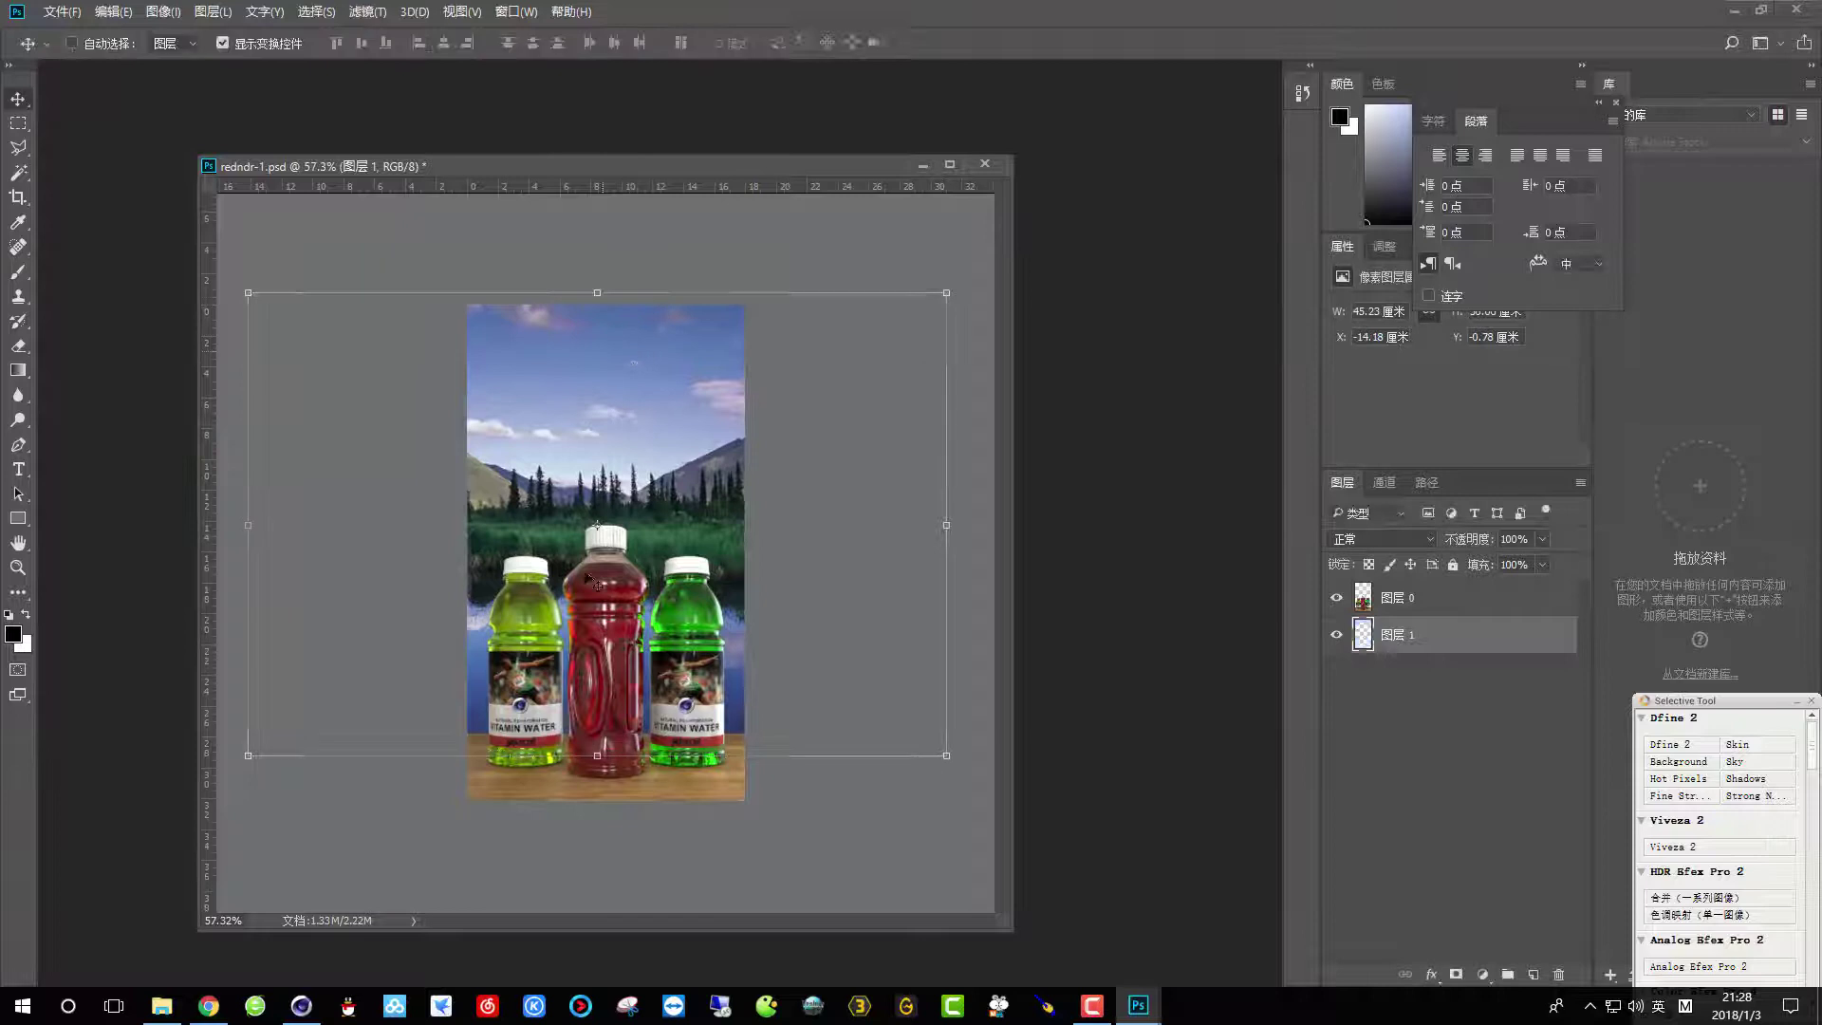
scroll(582, 592, "up", 4, "alt")
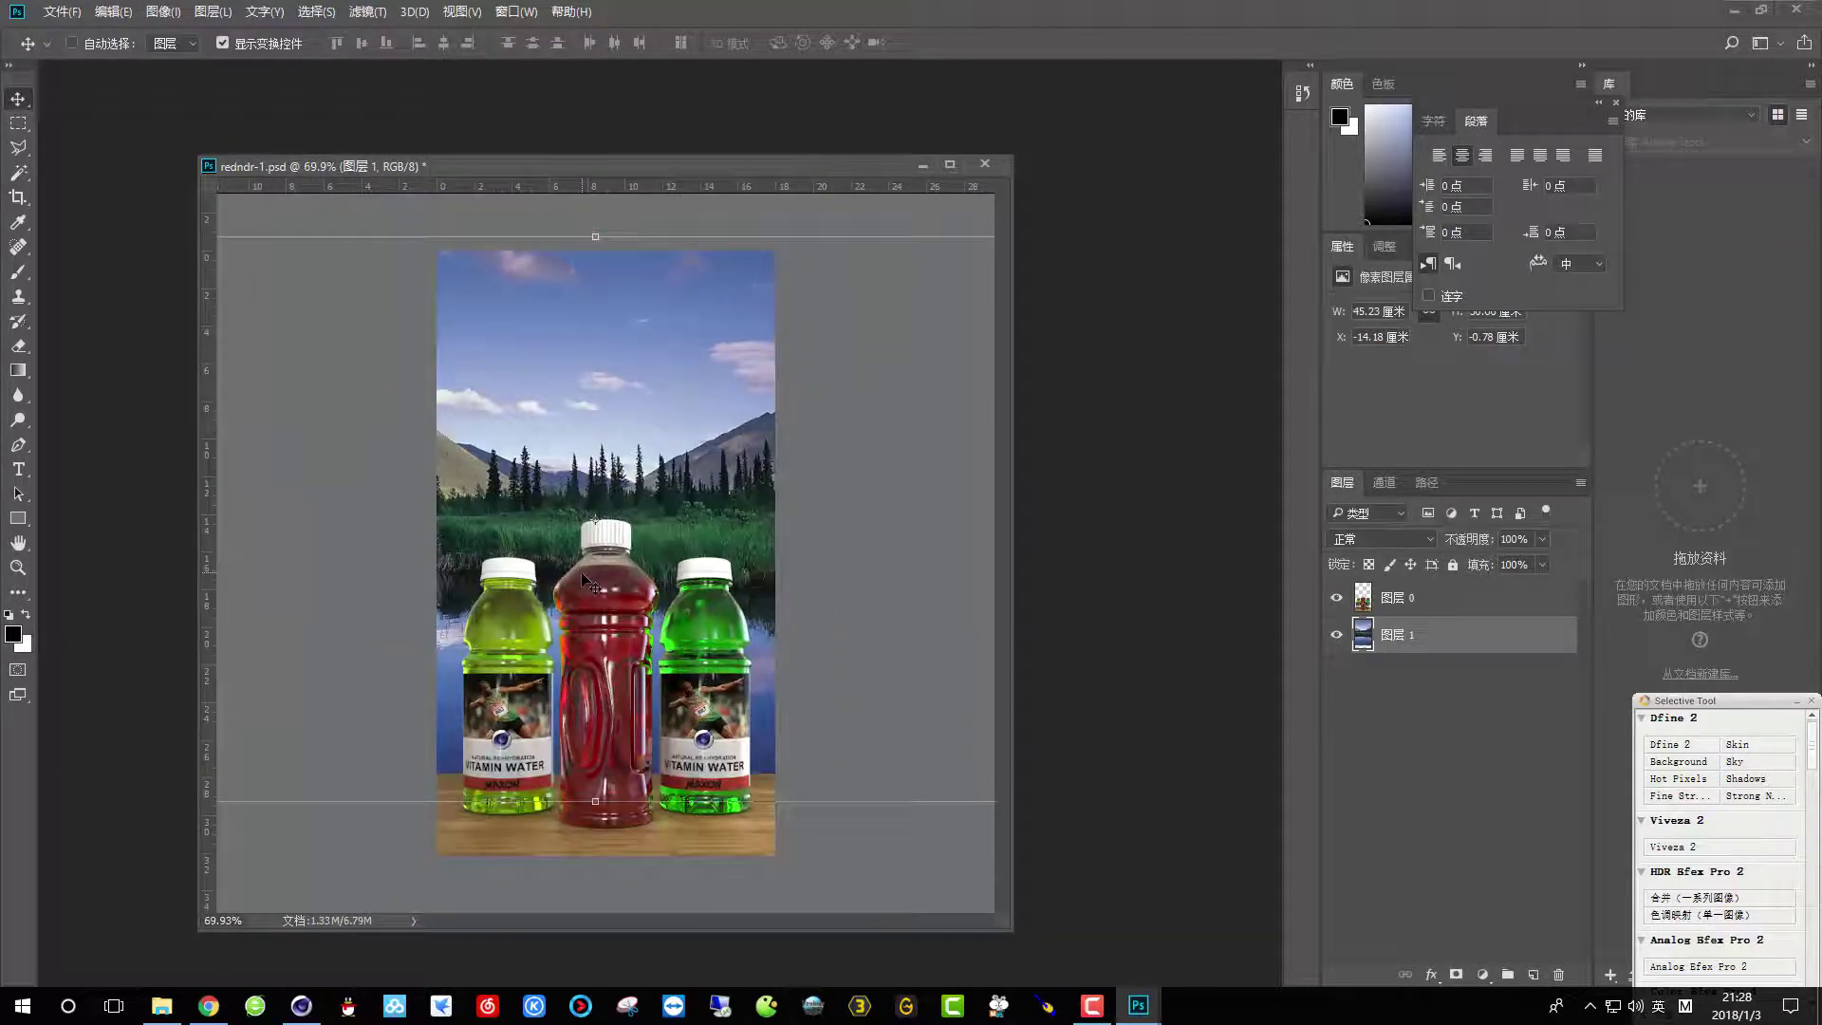
scroll(537, 491, "down", 3, "alt")
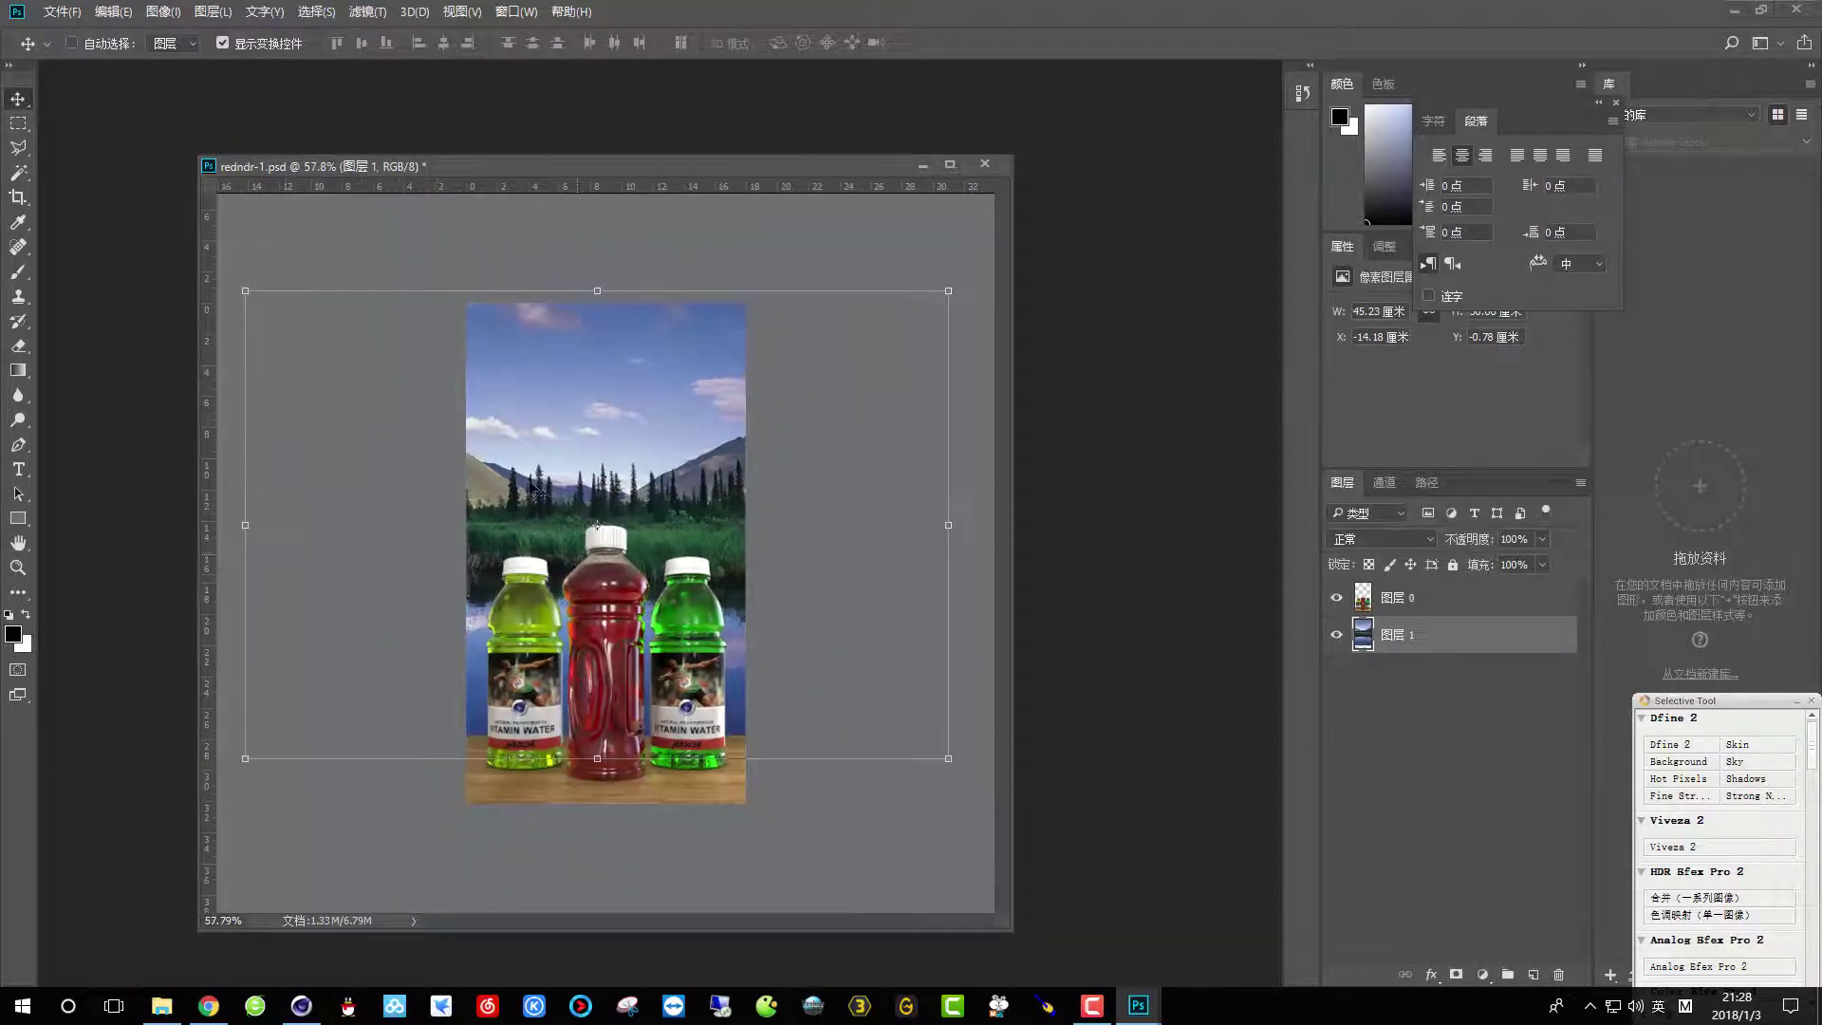
Crop a strip of sky off the upper edge of the composite.
left_click(18, 197)
left_click_drag(615, 305, 607, 338)
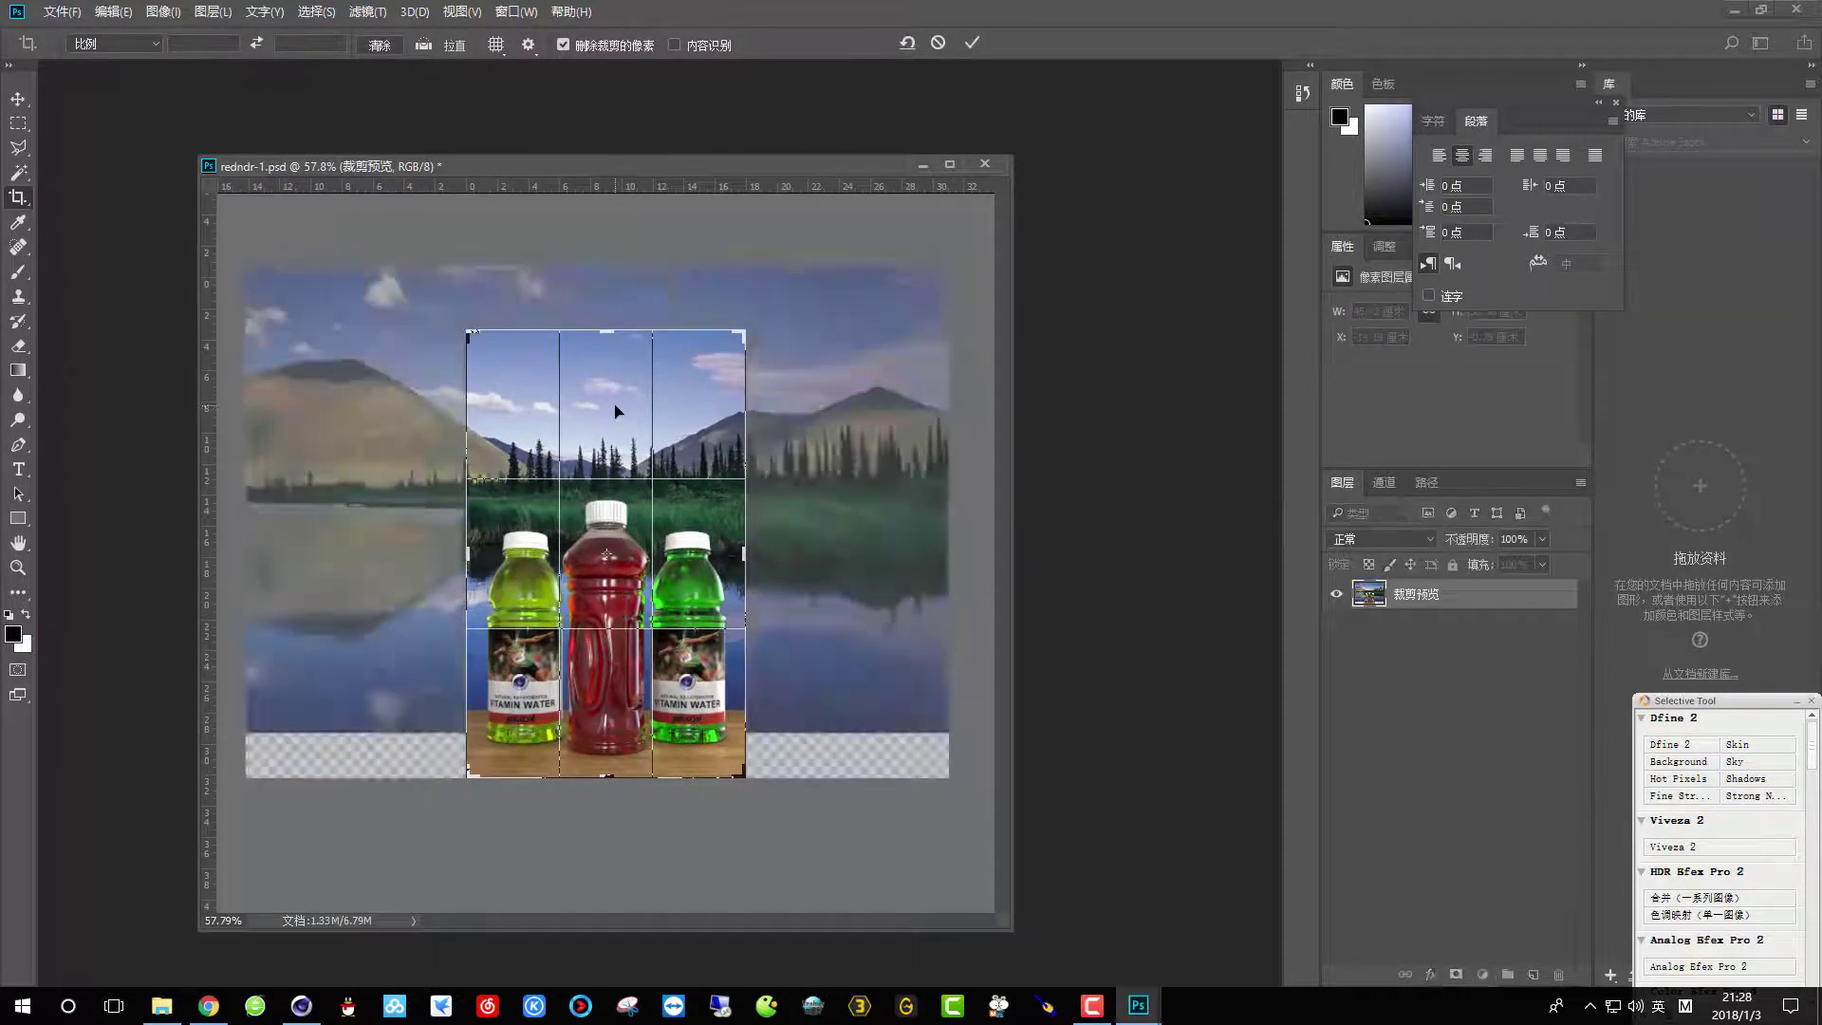
key("Return")
key("ctrl+0")
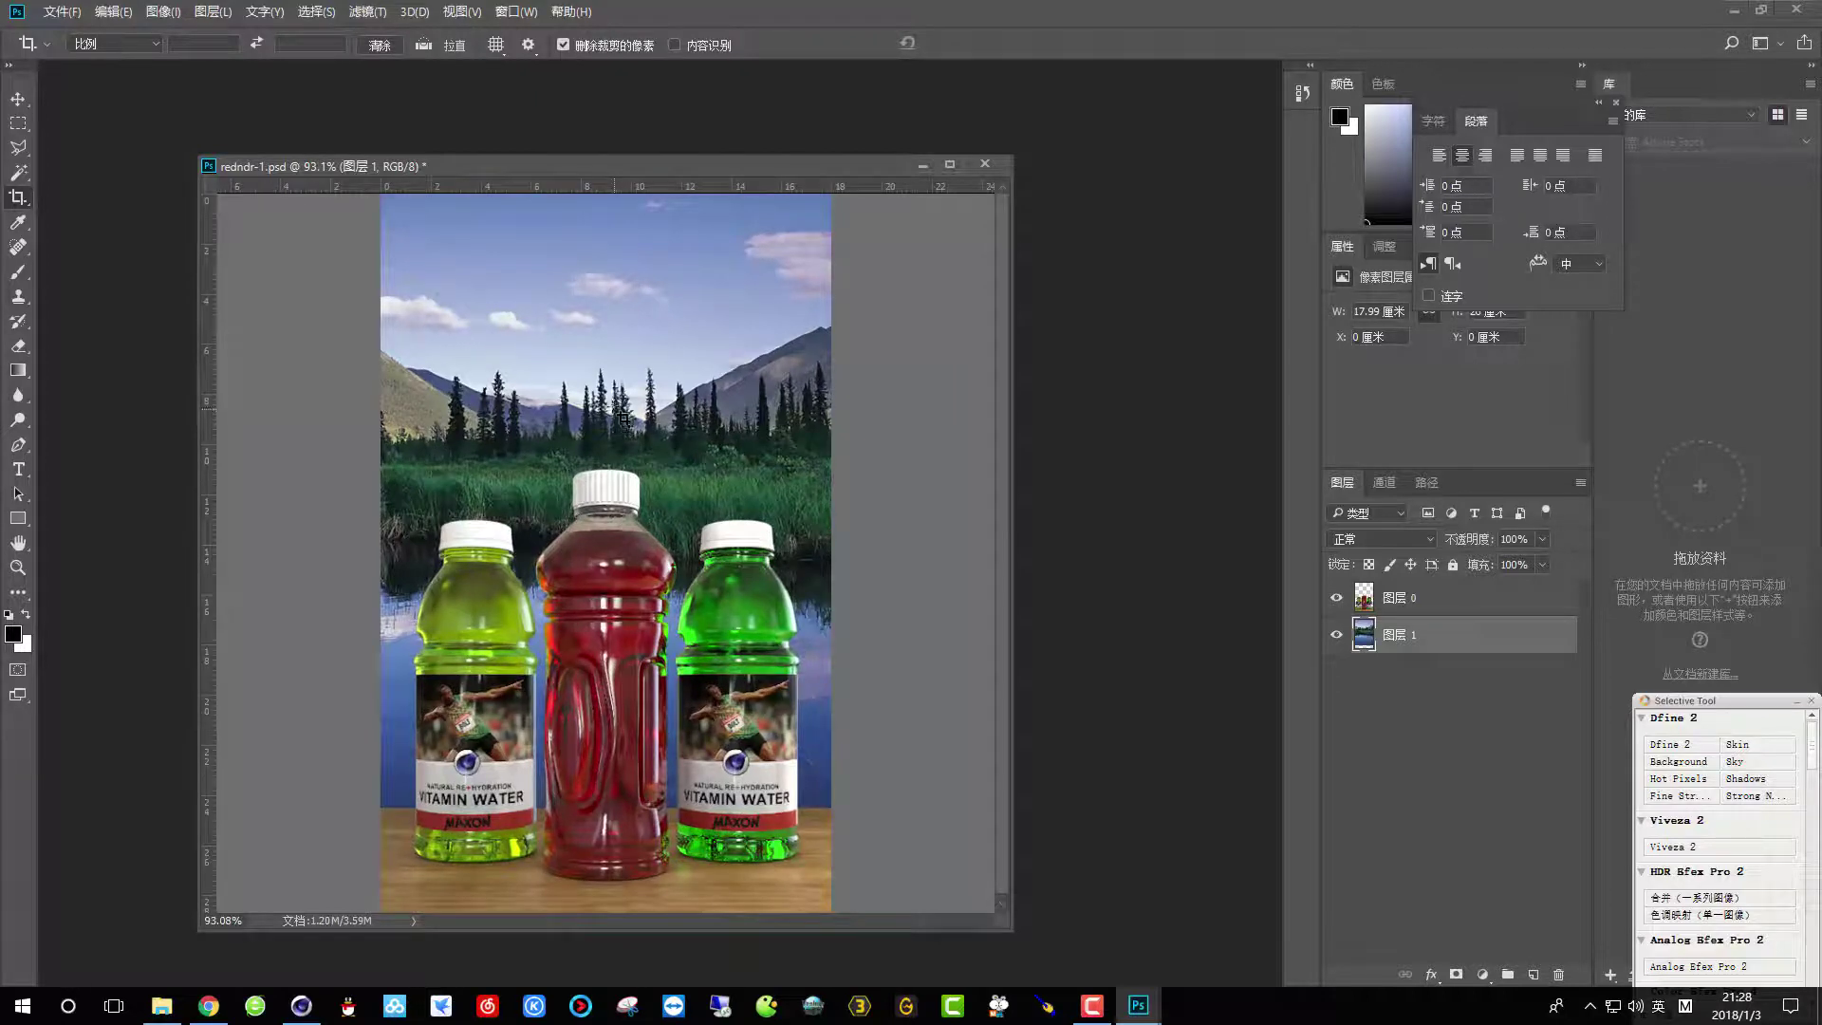
Crop the composite's lower edge and both sides slightly, to about 16.8 cm wide.
scroll(623, 418, "down", 1, "alt")
left_click_drag(639, 860, 618, 839)
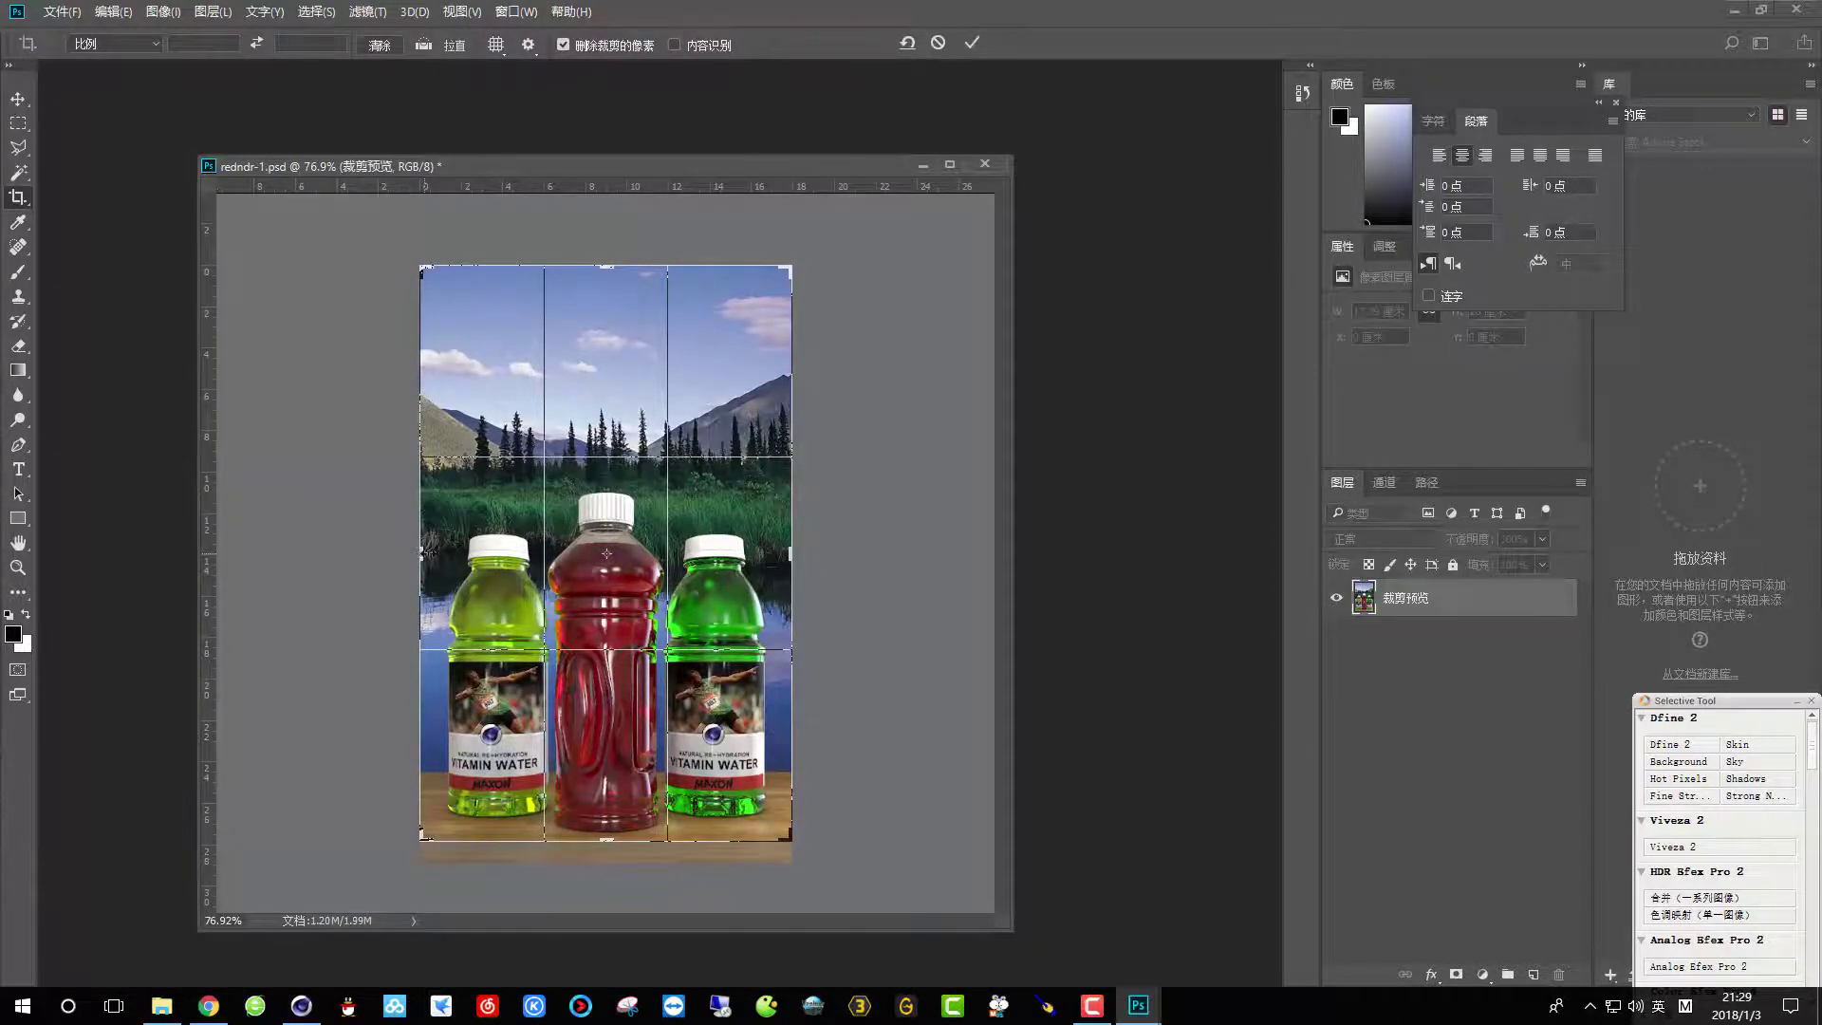
left_click_drag(425, 552, 438, 553)
left_click_drag(775, 563, 768, 545)
key("Return")
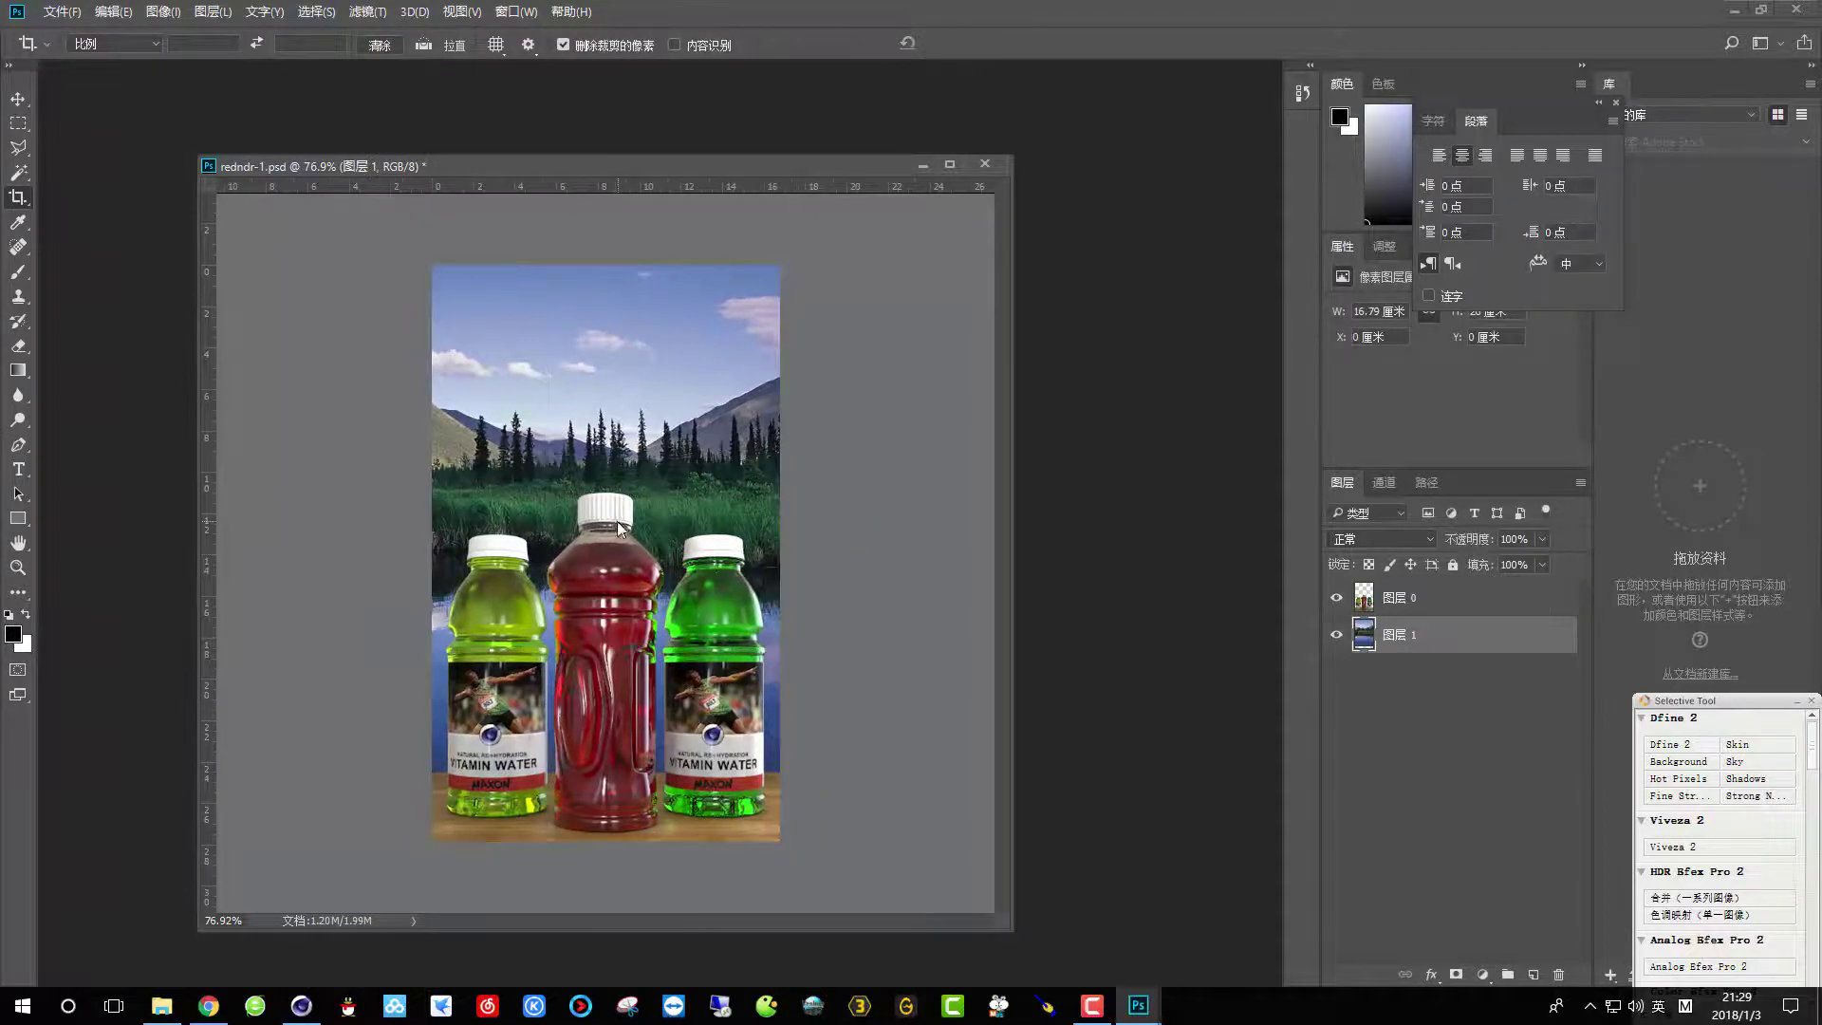
Adjust the bottle layer 图层 0 with Levels, using shadow input 17, midtone 1.14 and a slightly lowered highlight input.
scroll(626, 540, "up", 5, "alt")
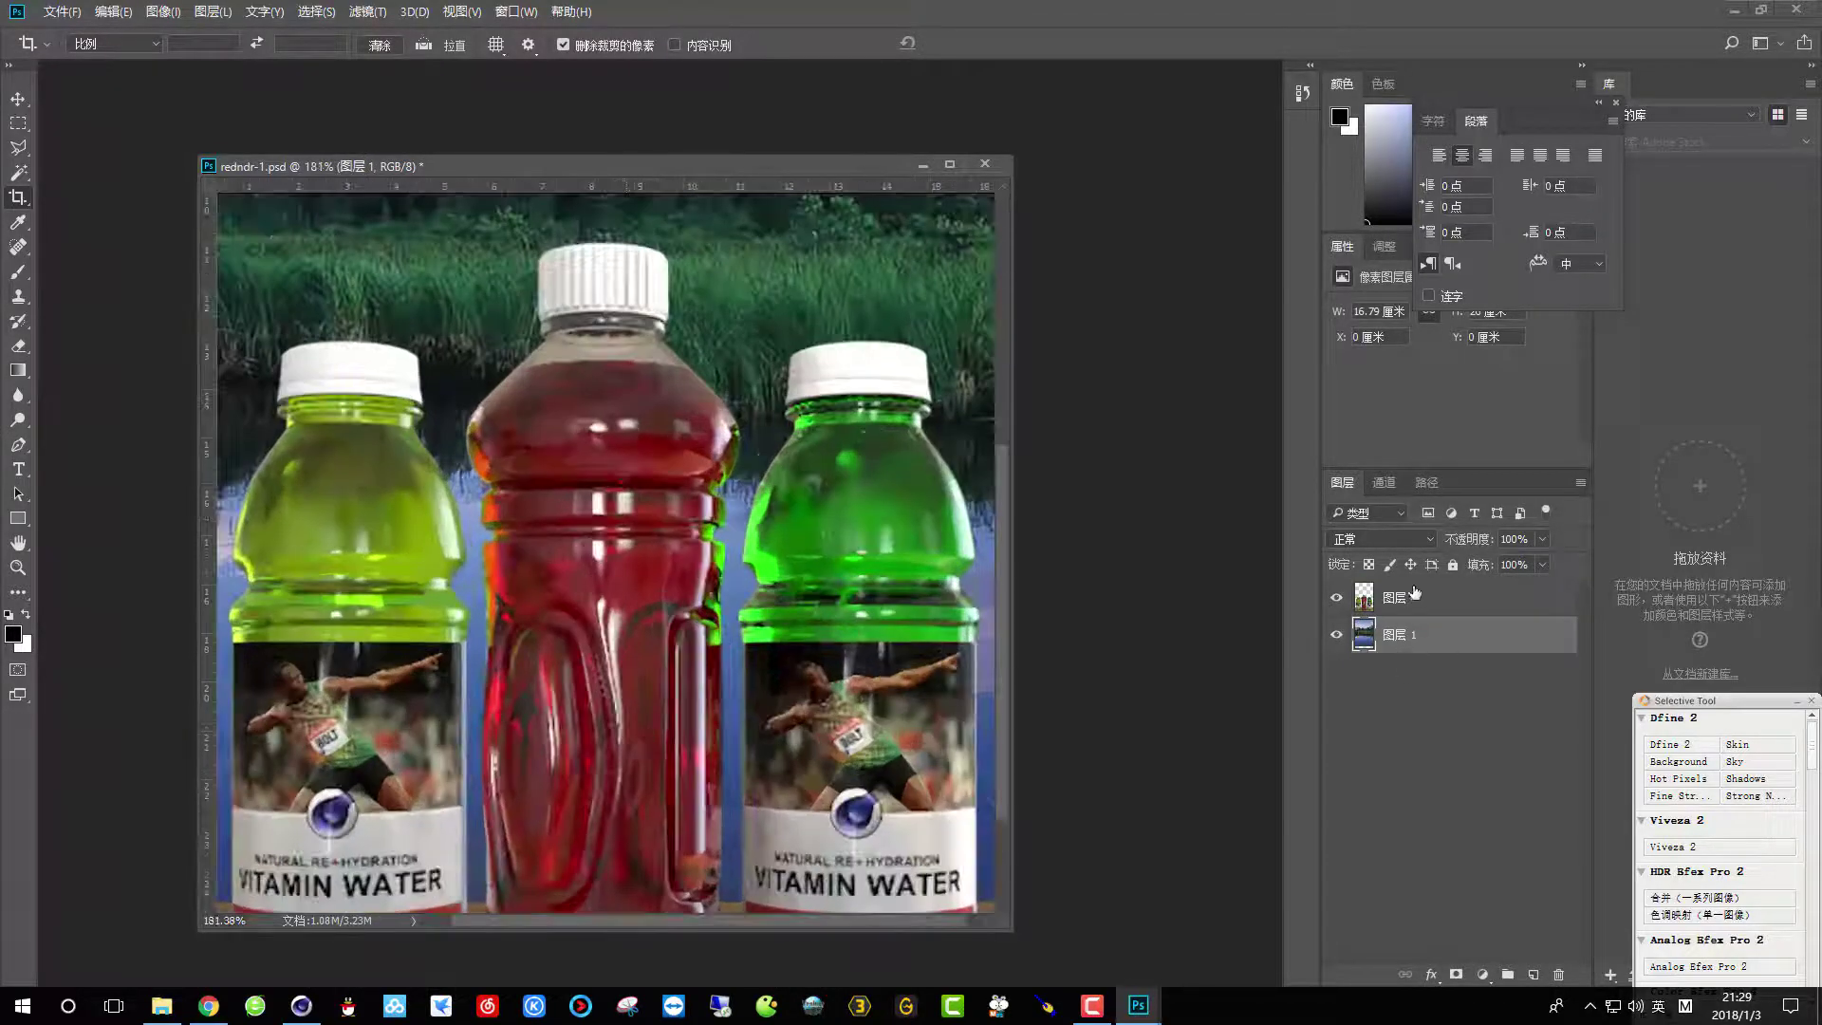
left_click(1415, 597)
scroll(758, 661, "down", 2, "alt")
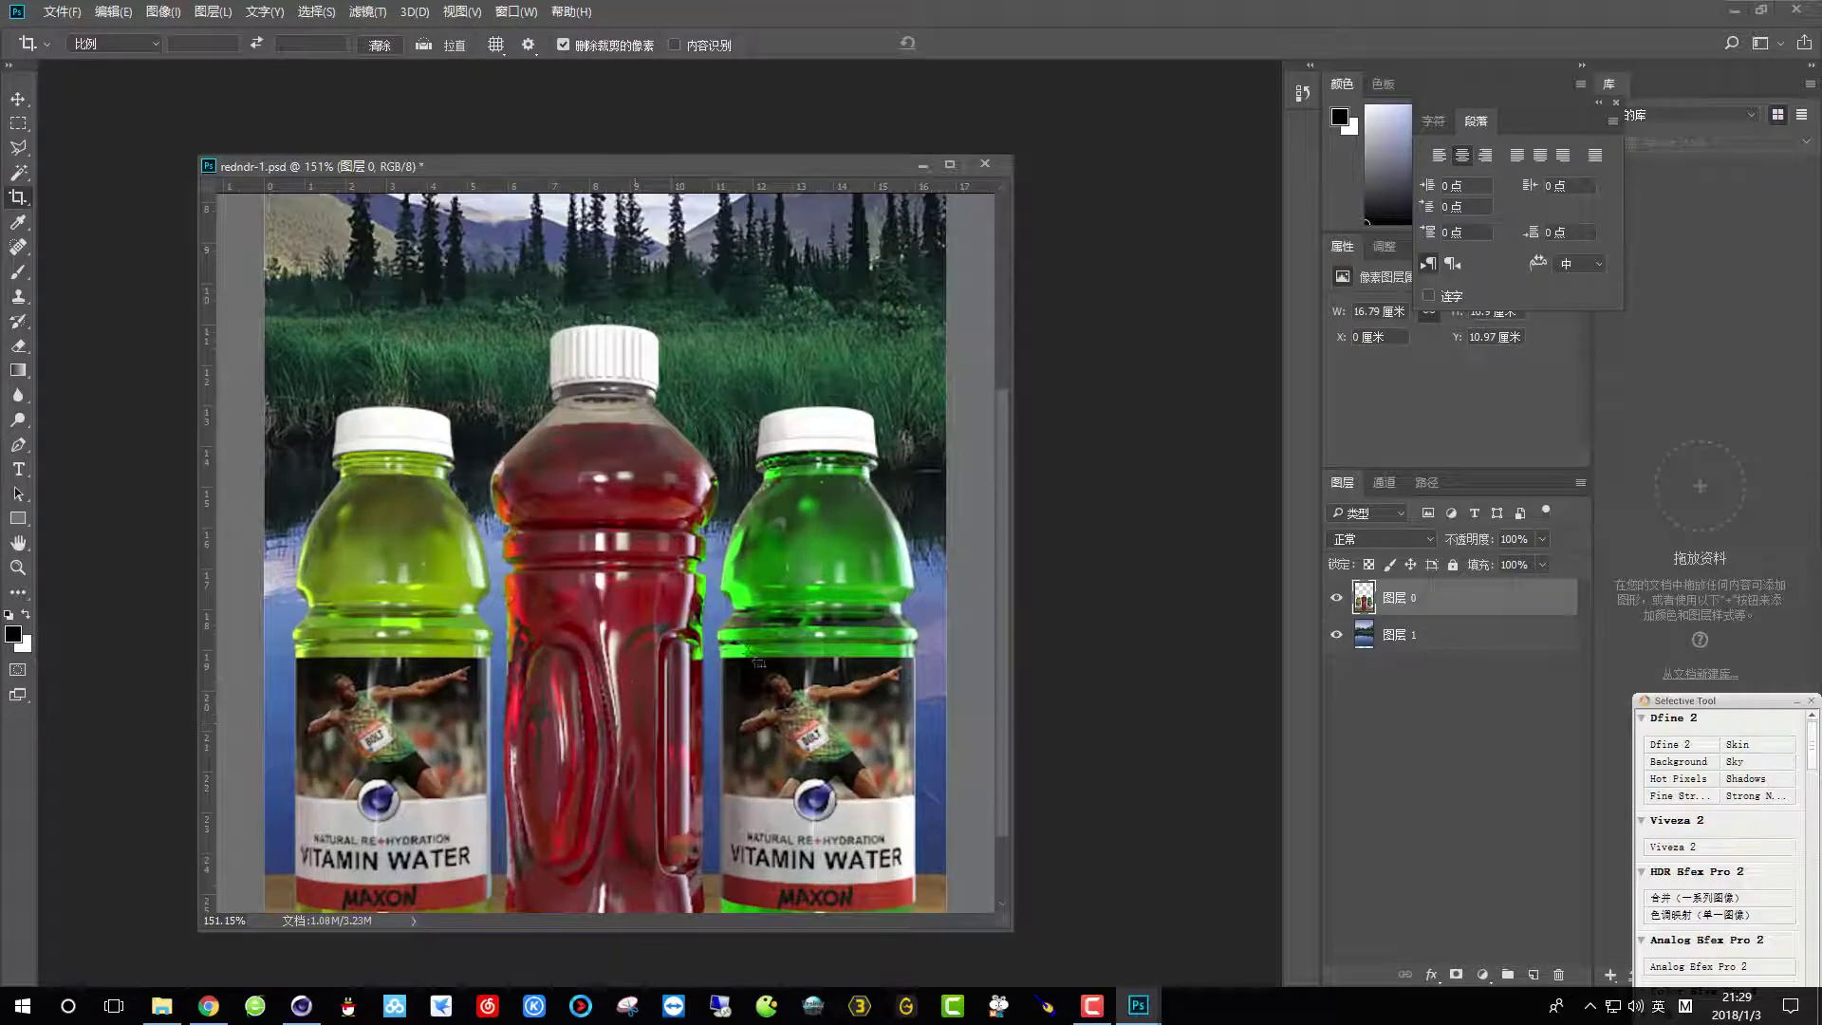
left_click(142, 15)
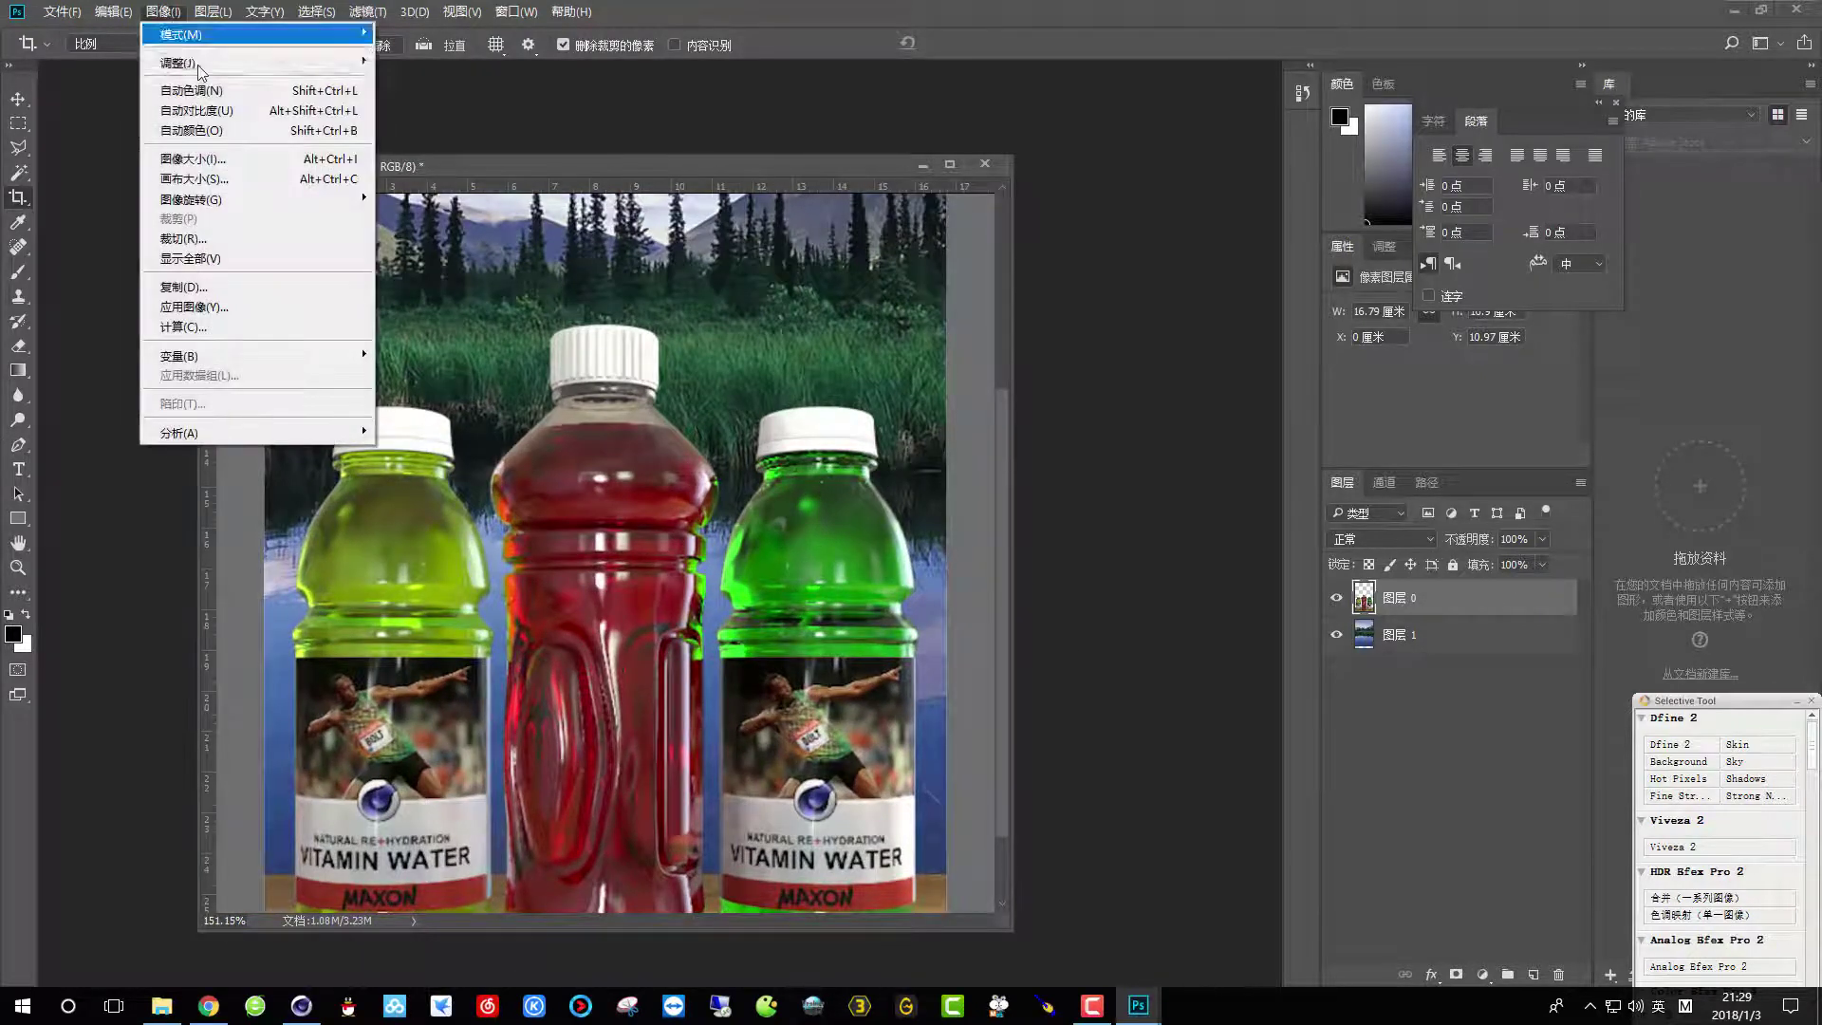
mouse_move(203, 69)
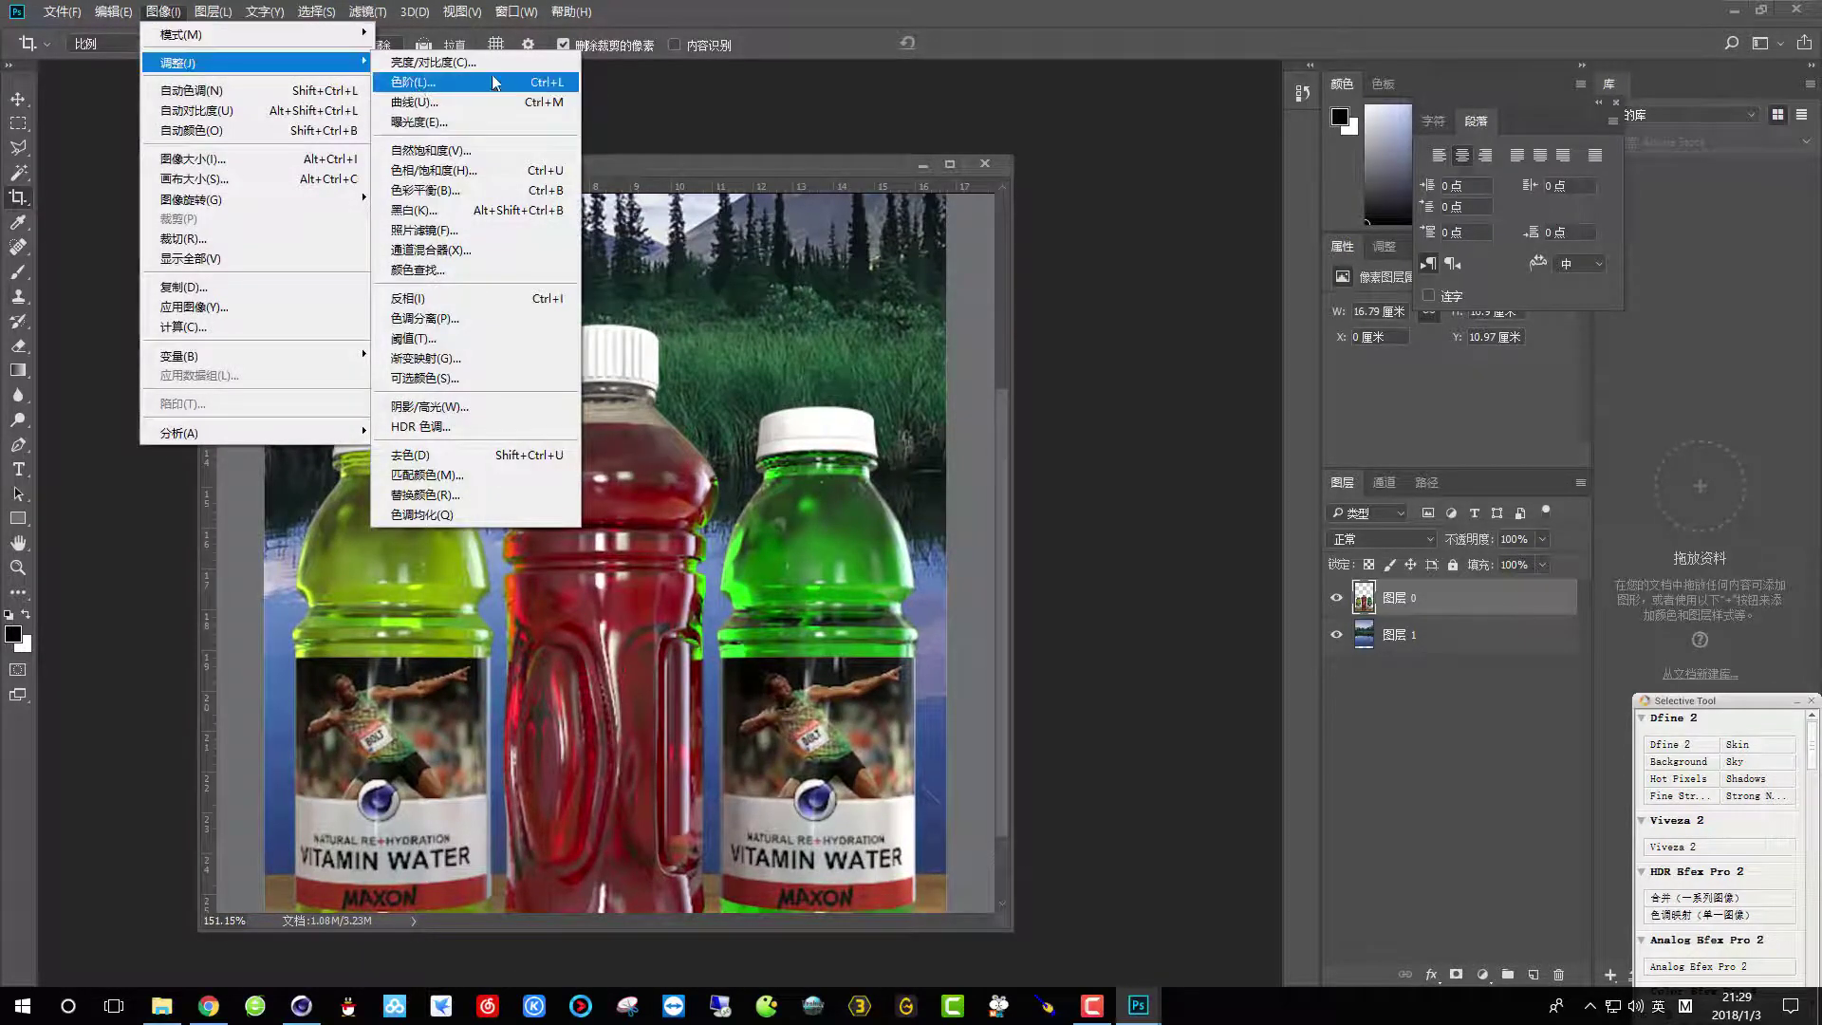
left_click(430, 83)
left_click_drag(1079, 419, 976, 418)
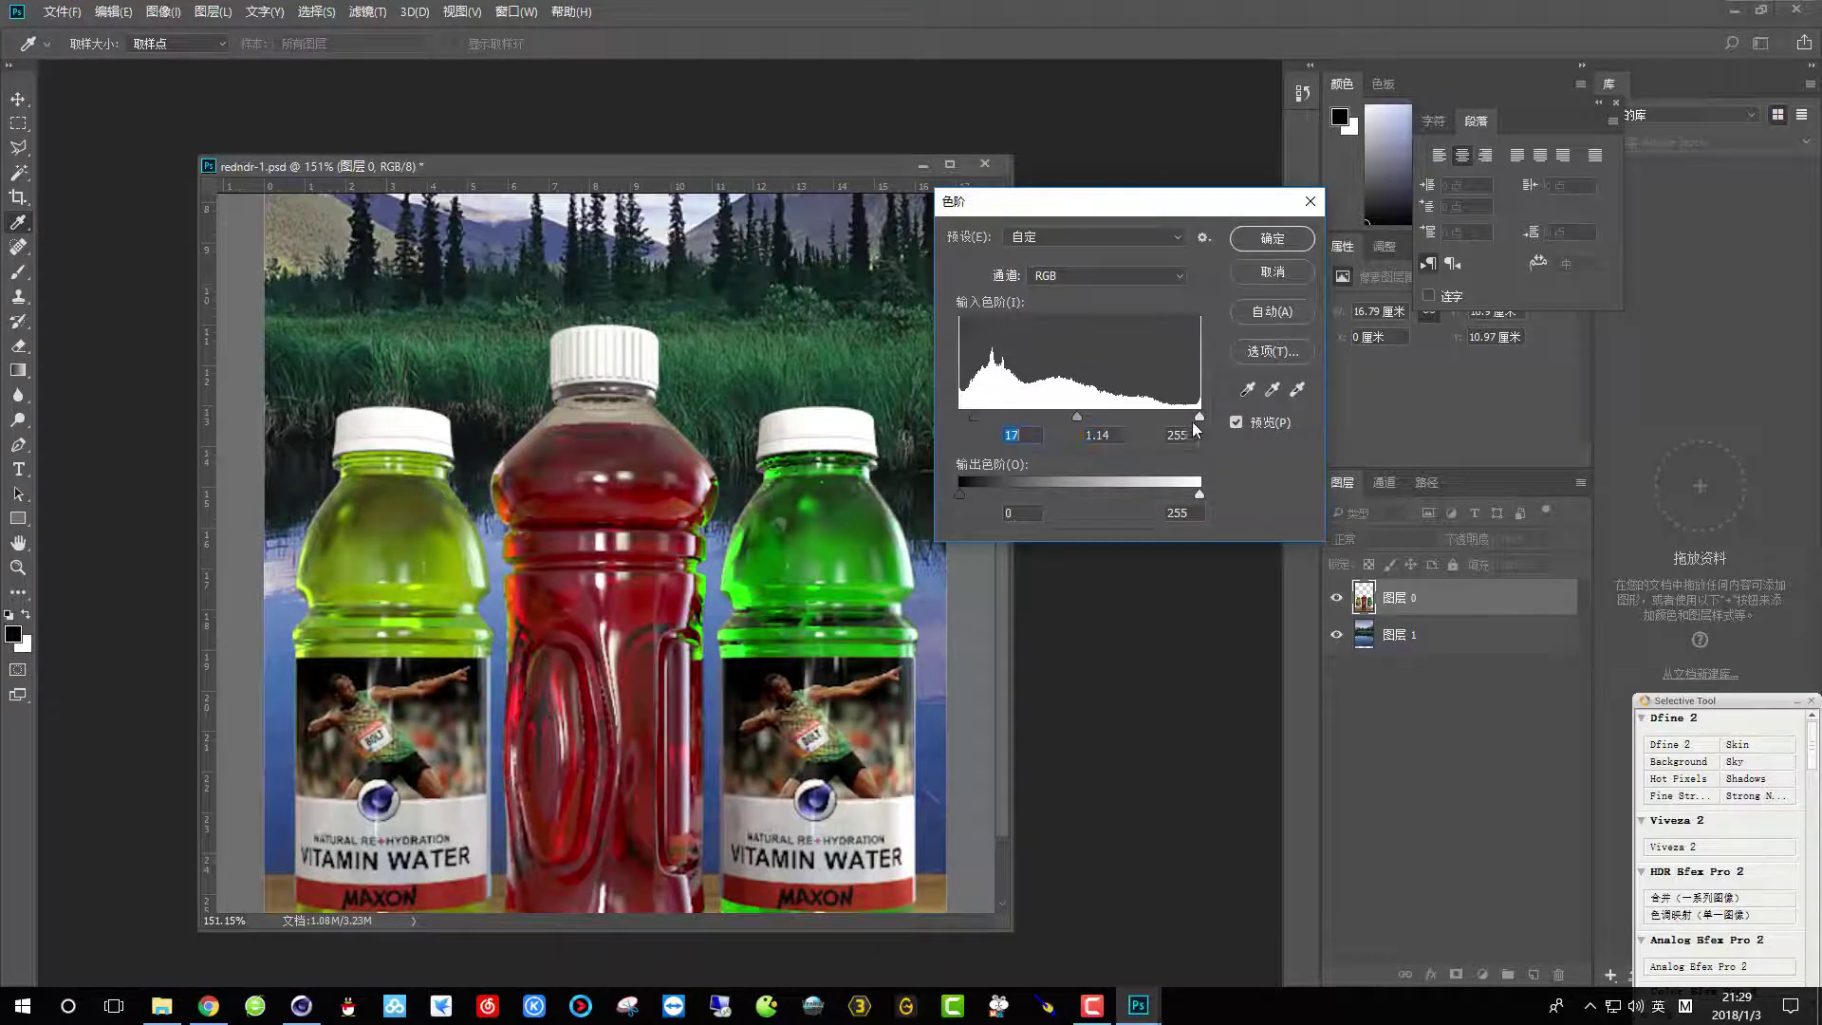
mouse_move(1201, 422)
left_mouse_down()
mouse_move(1175, 423)
mouse_move(1194, 423)
left_mouse_up()
left_click(1272, 238)
key("c")
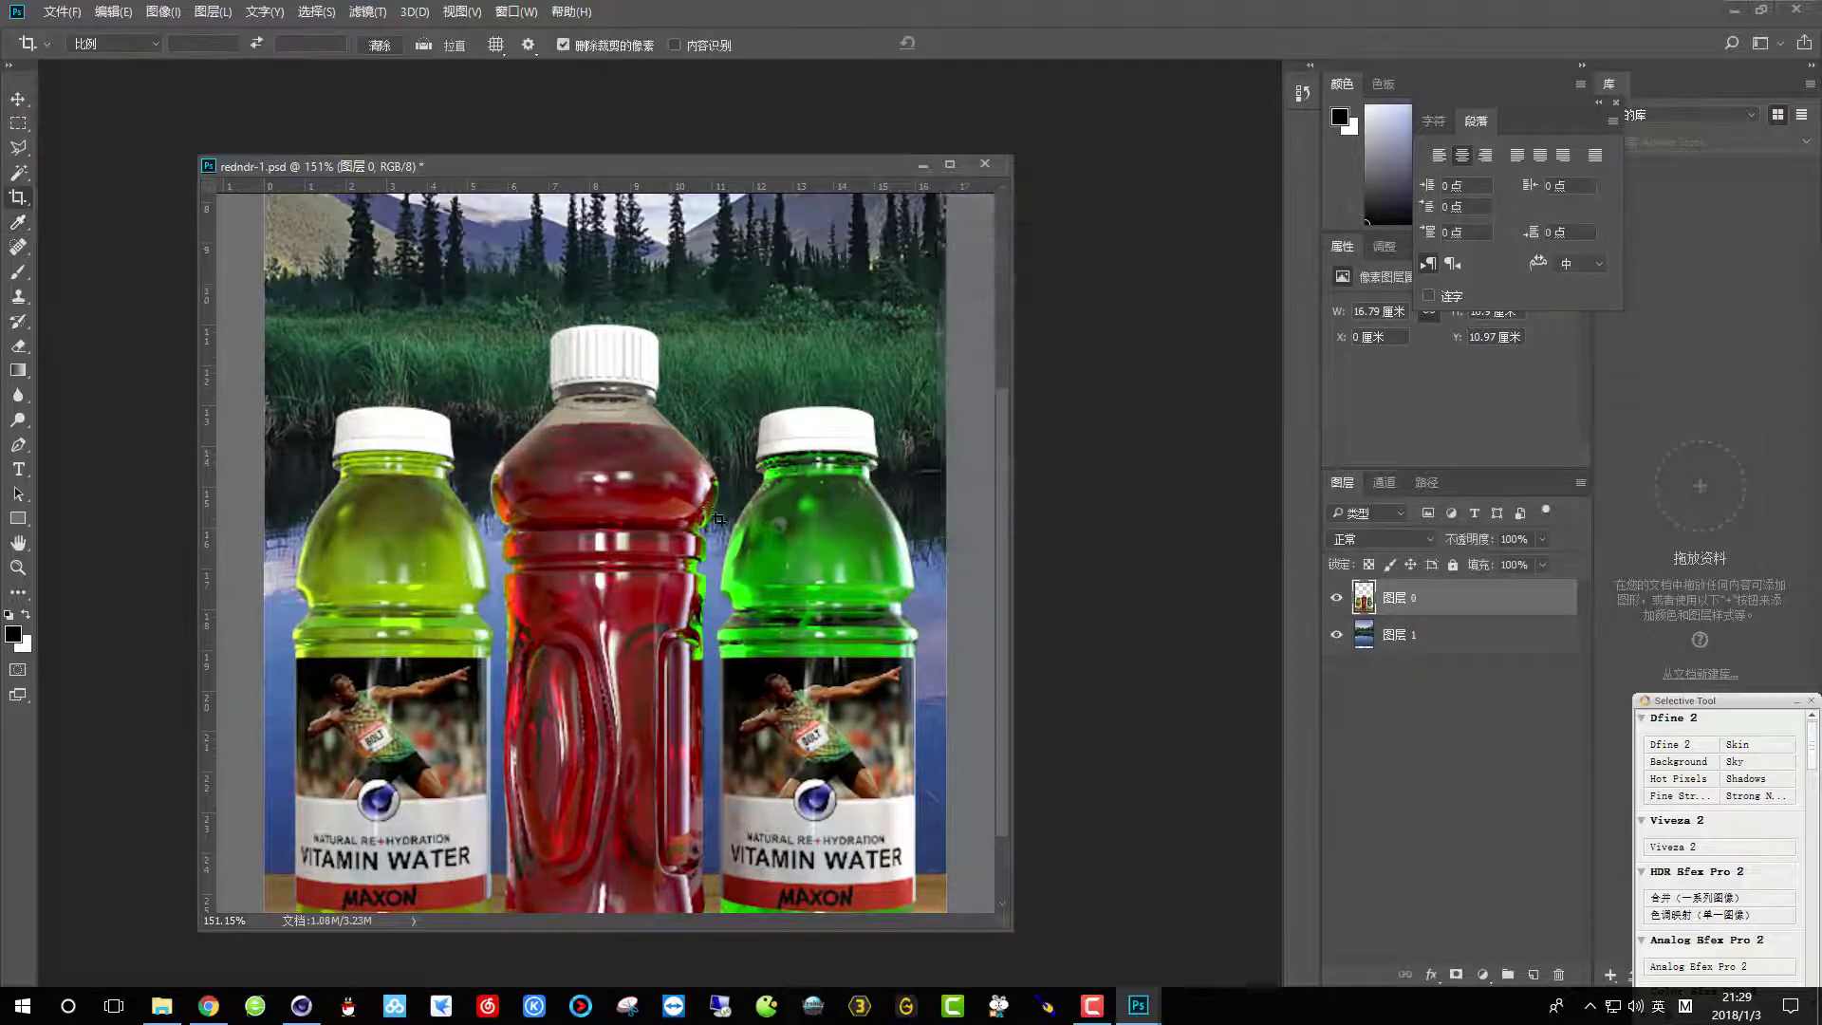
Apply a Gaussian Blur to the landscape layer 图层 1 so the background is softly out of focus.
scroll(707, 520, "down", 5, "alt")
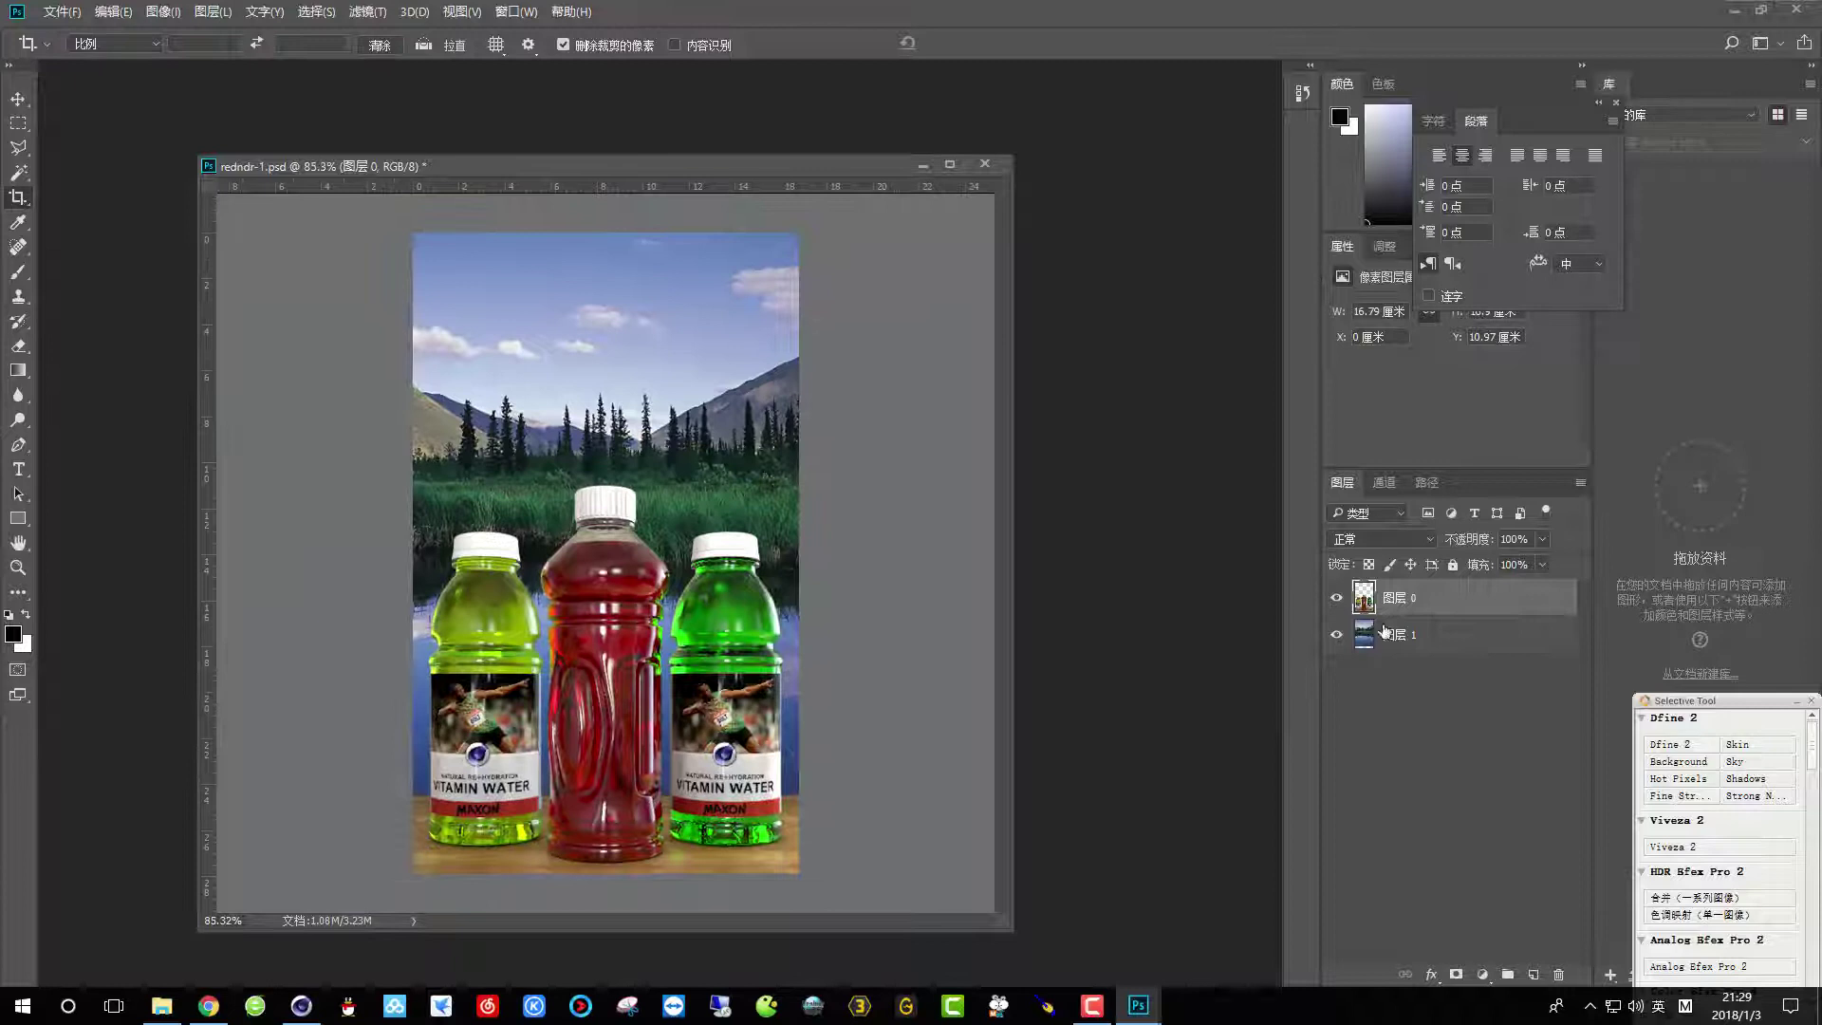
left_click(1424, 637)
left_click(366, 11)
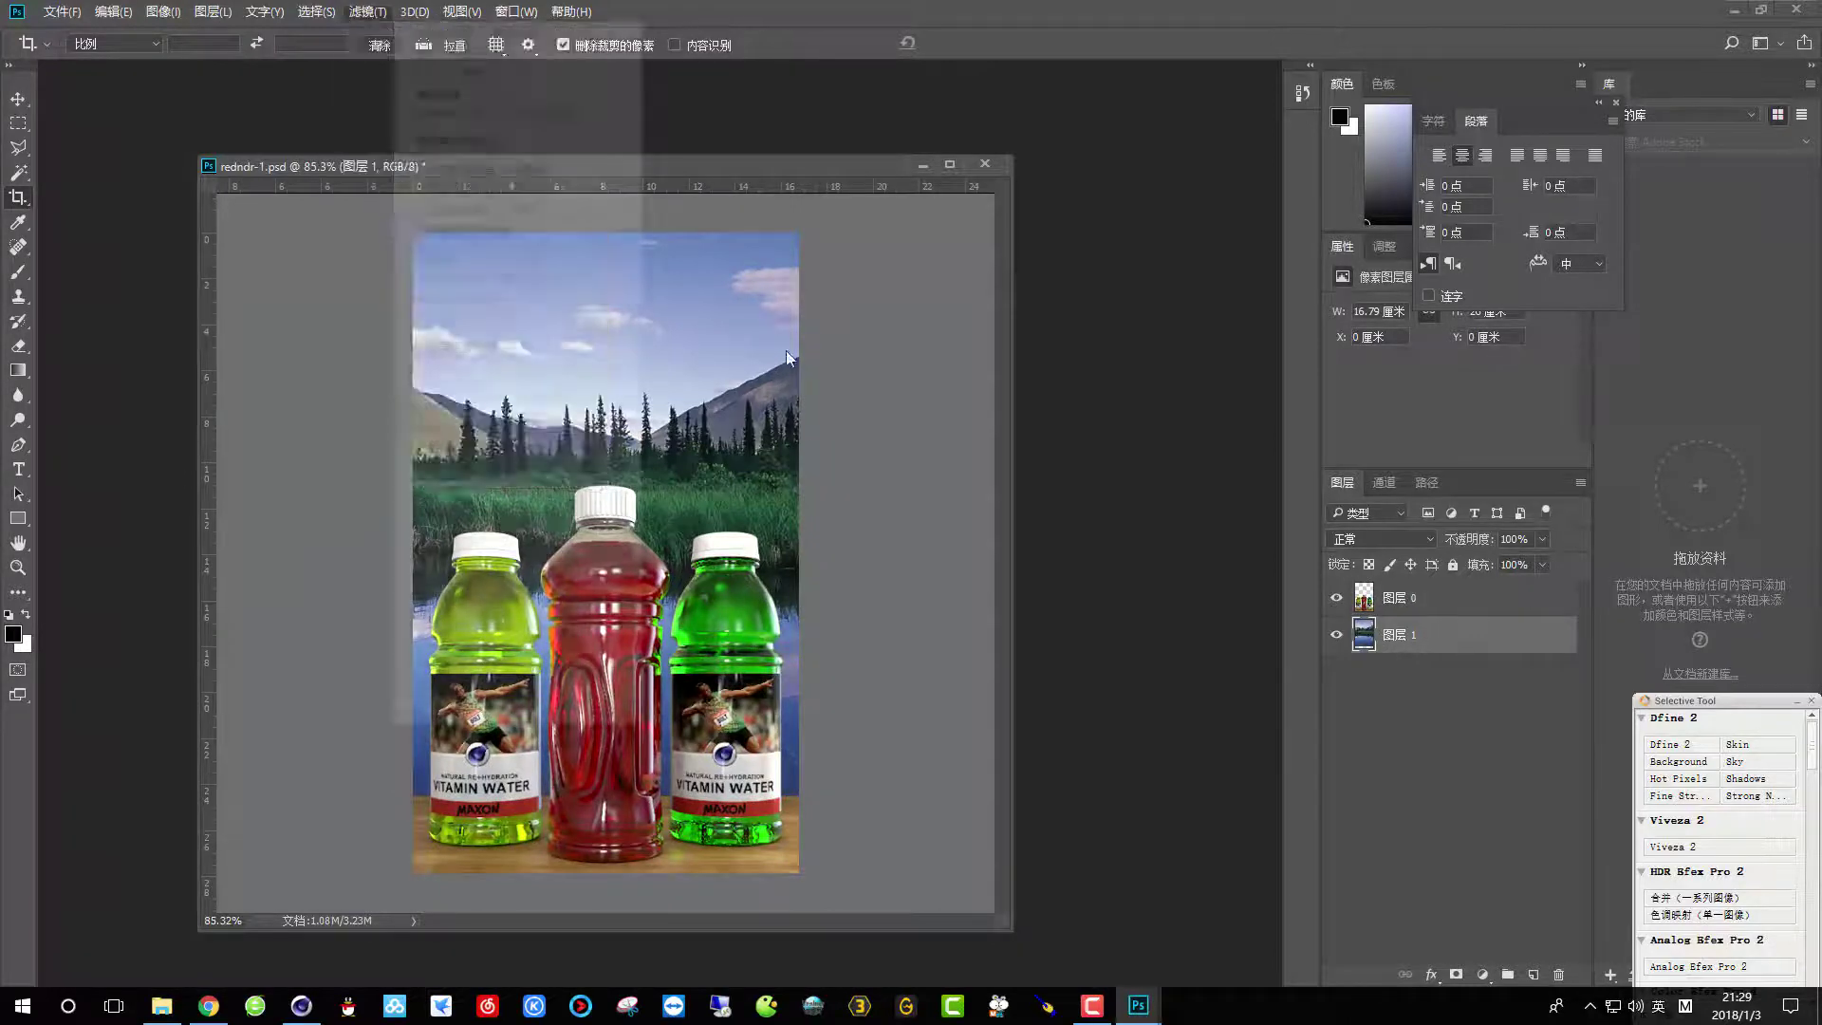
key("Escape")
left_click(306, 12)
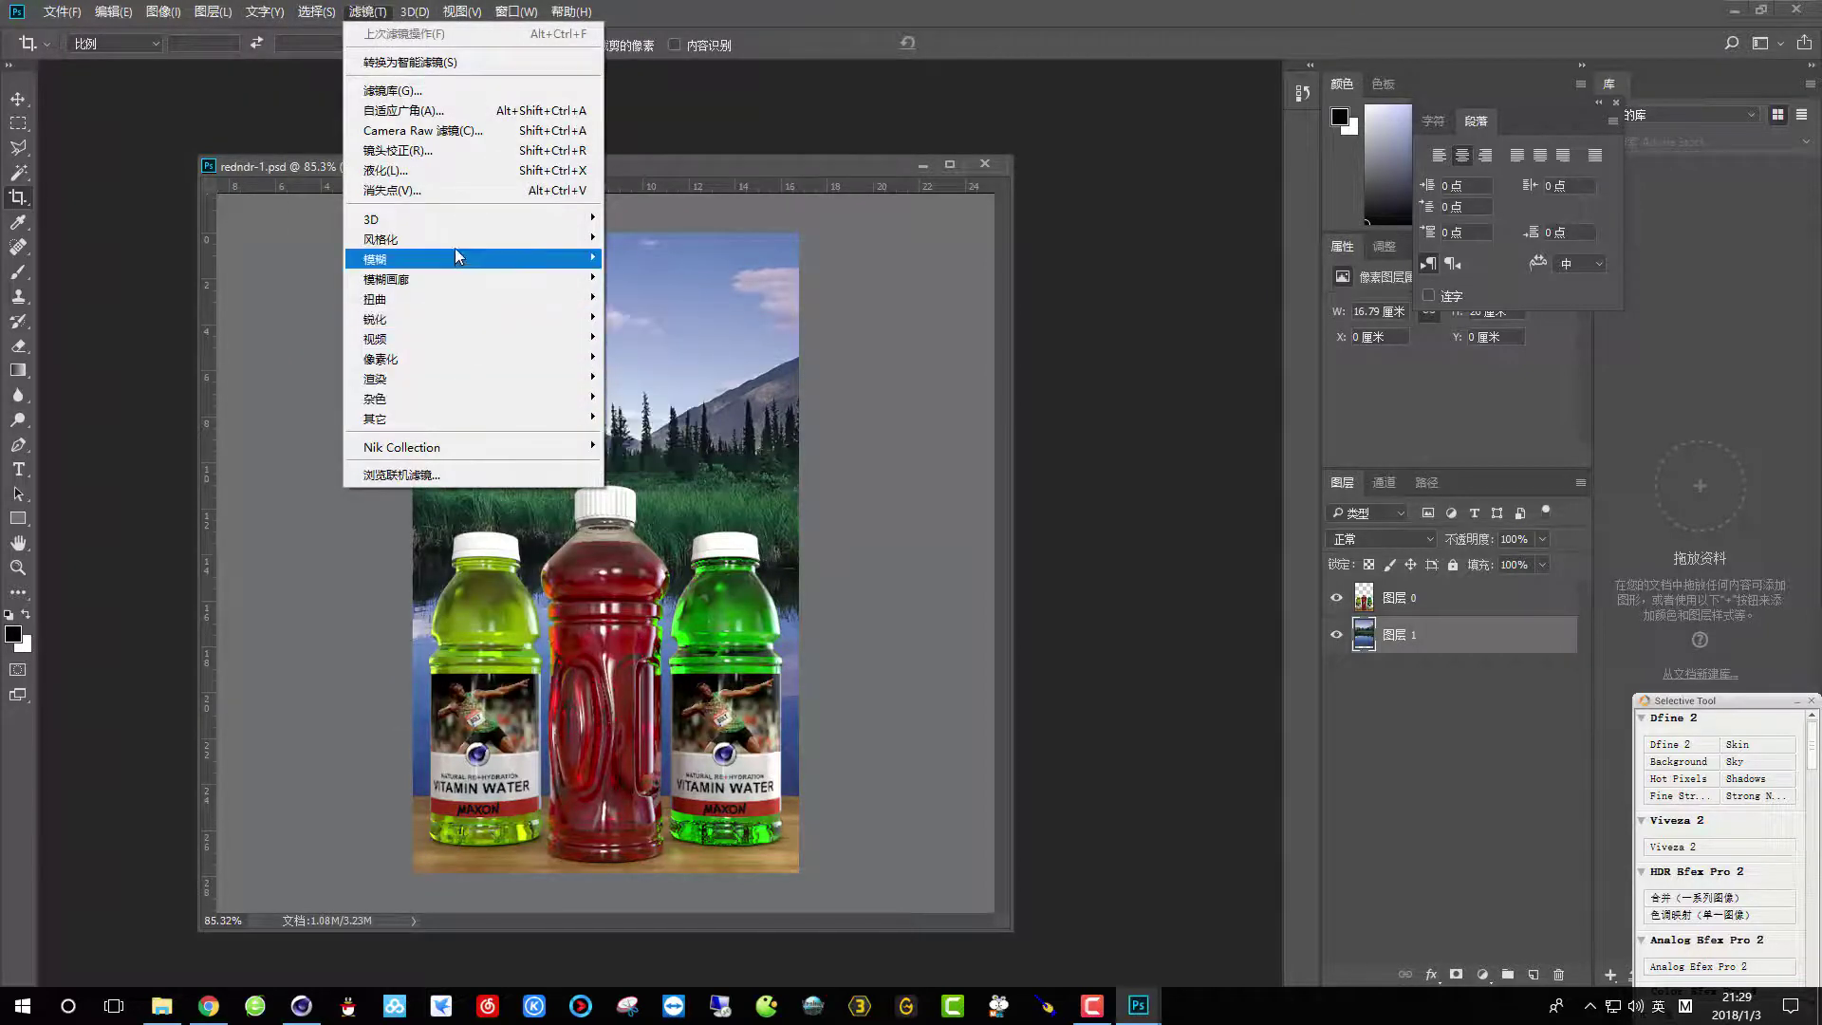
mouse_move(458, 268)
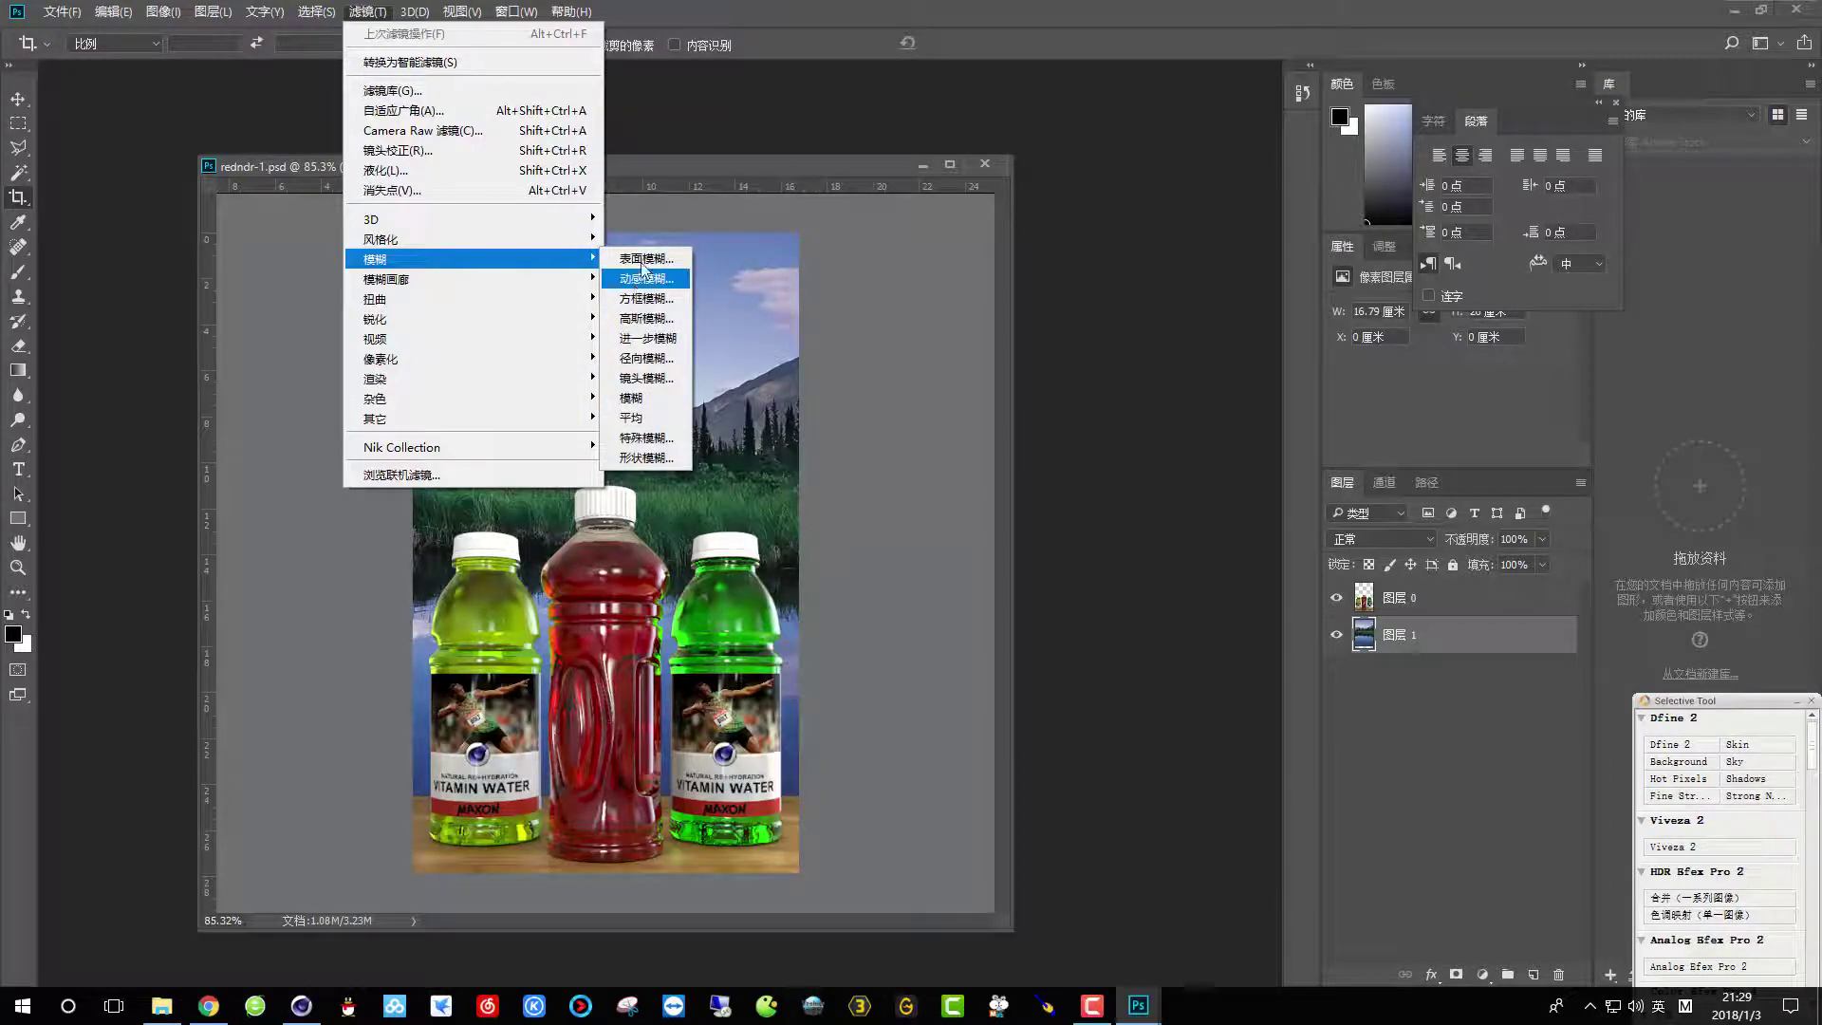
left_click(646, 318)
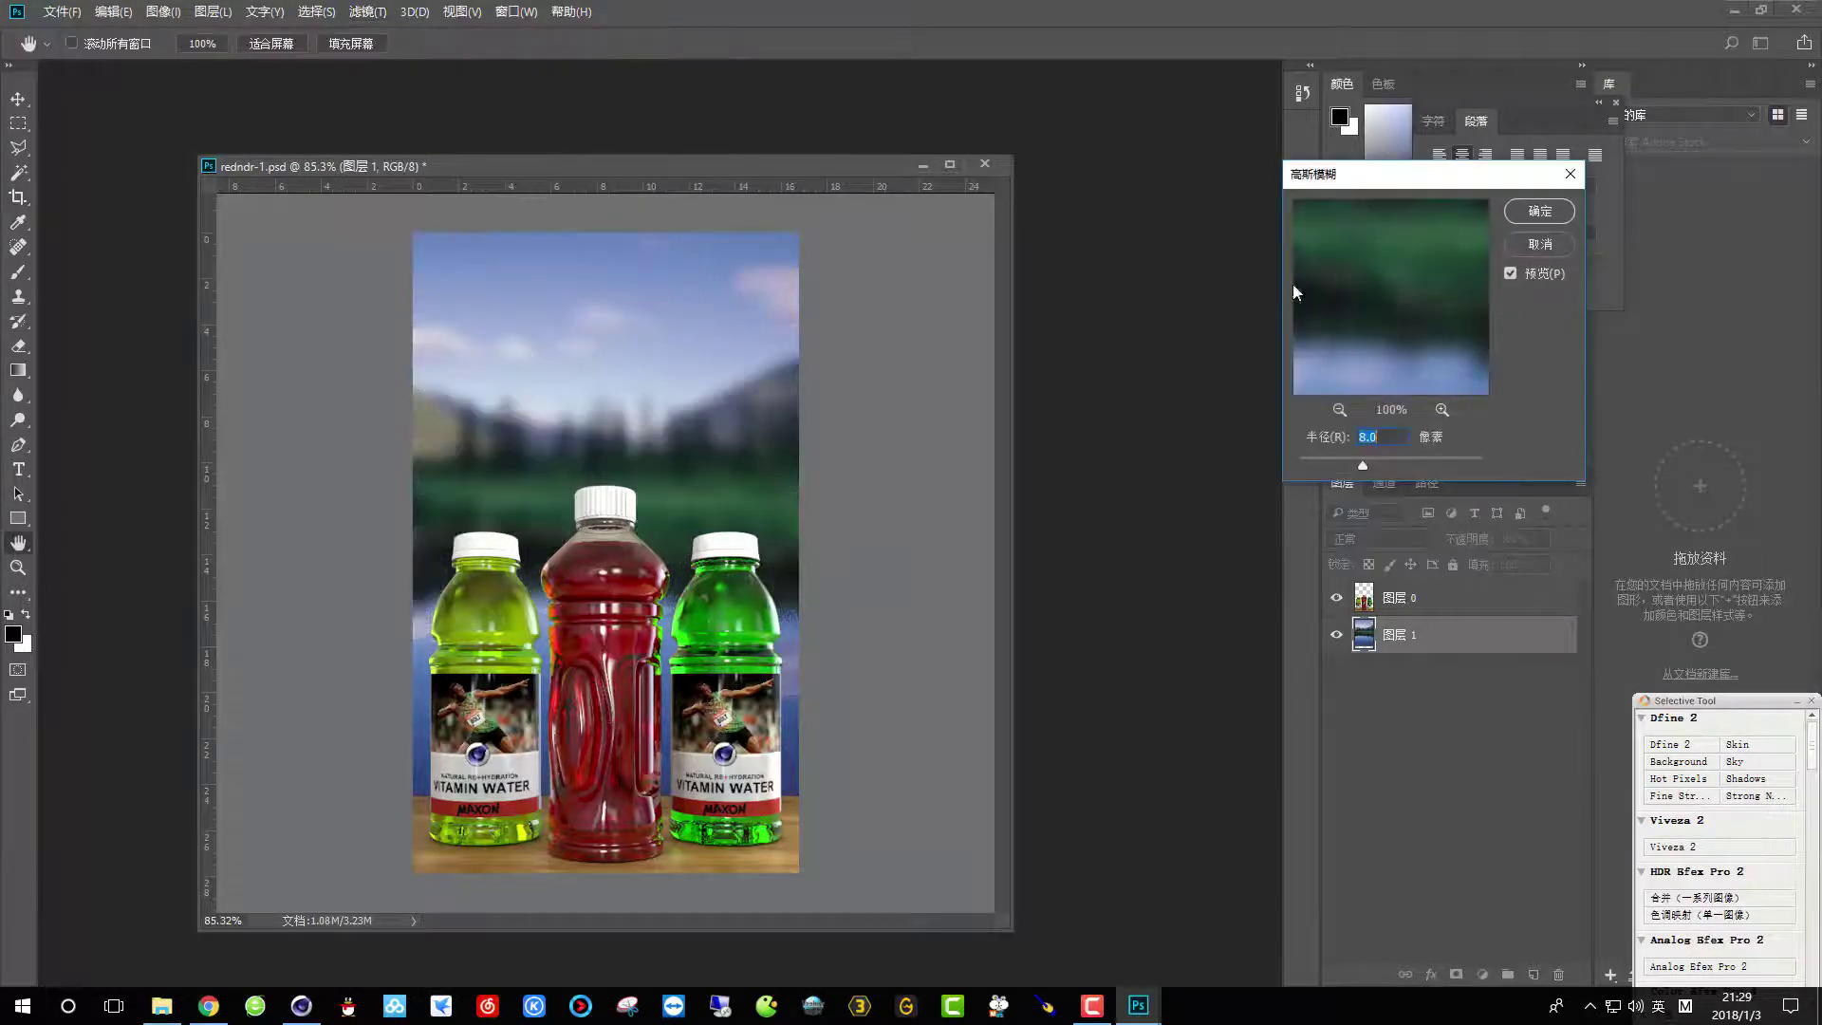
left_click_drag(1414, 197, 997, 150)
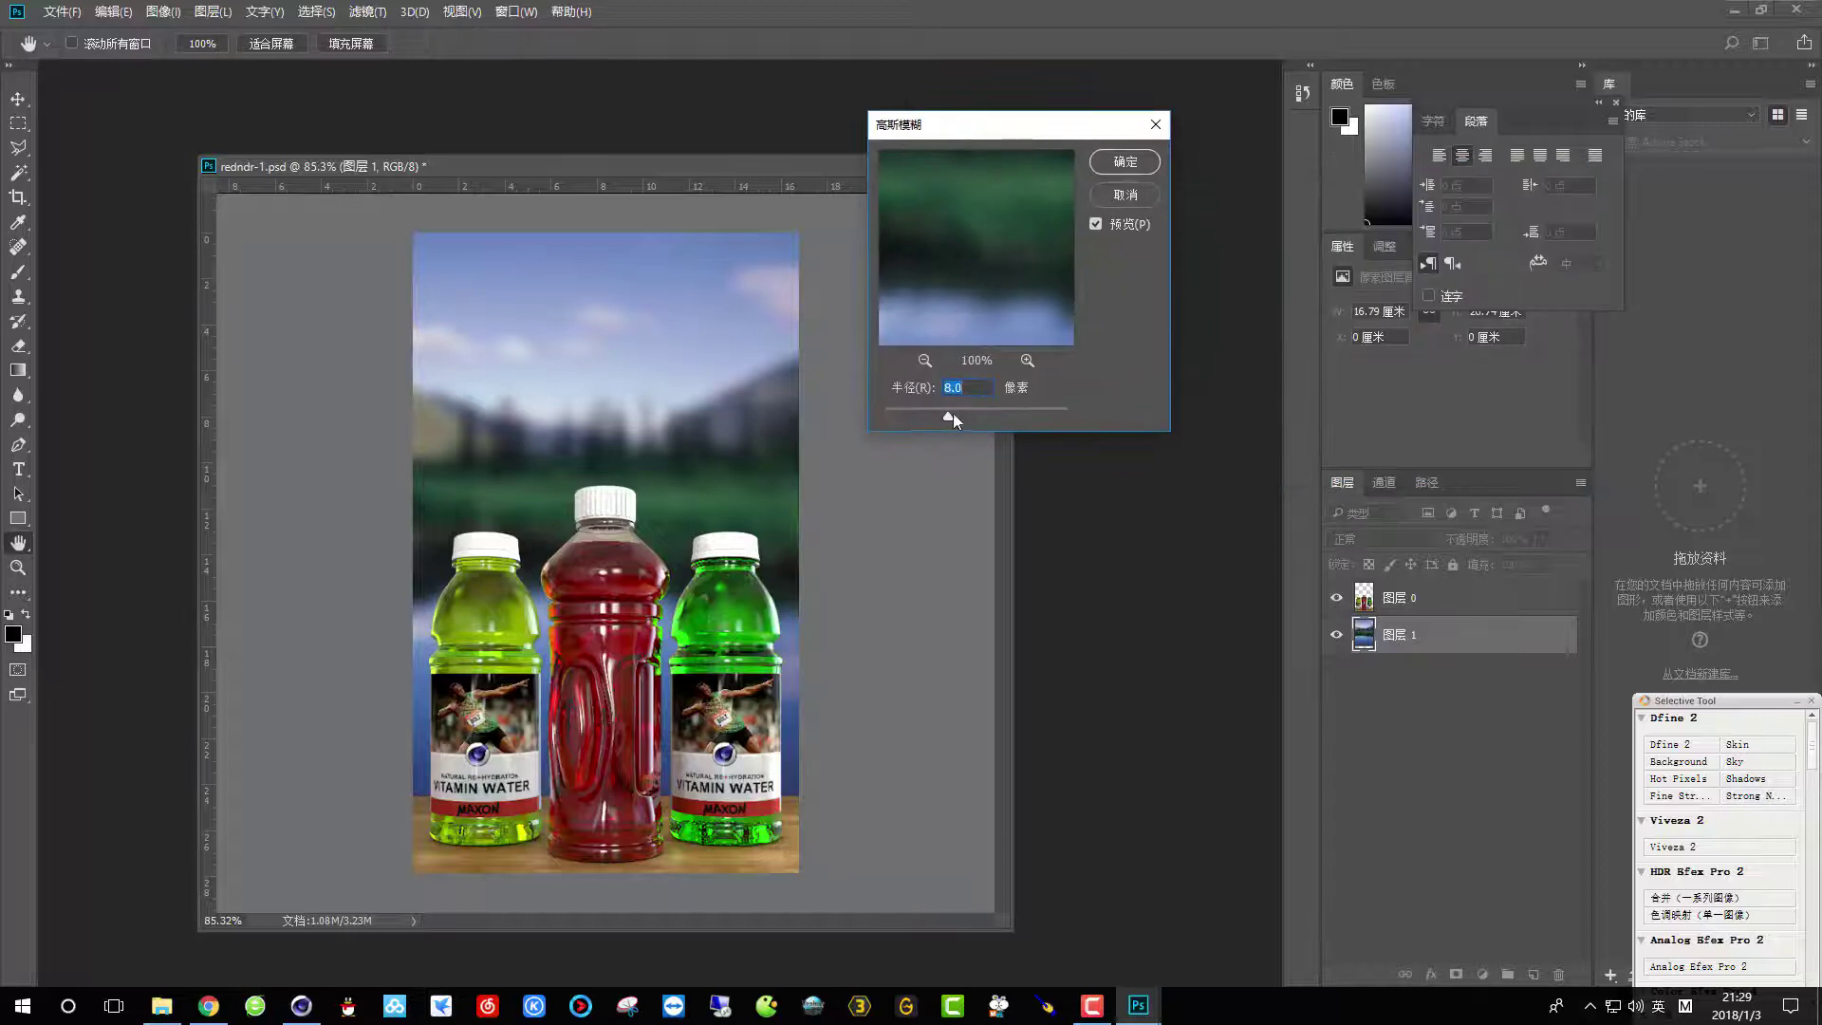
mouse_move(949, 416)
left_mouse_down()
mouse_move(933, 418)
mouse_move(988, 418)
mouse_move(953, 417)
left_mouse_up()
left_click(1125, 164)
key("c")
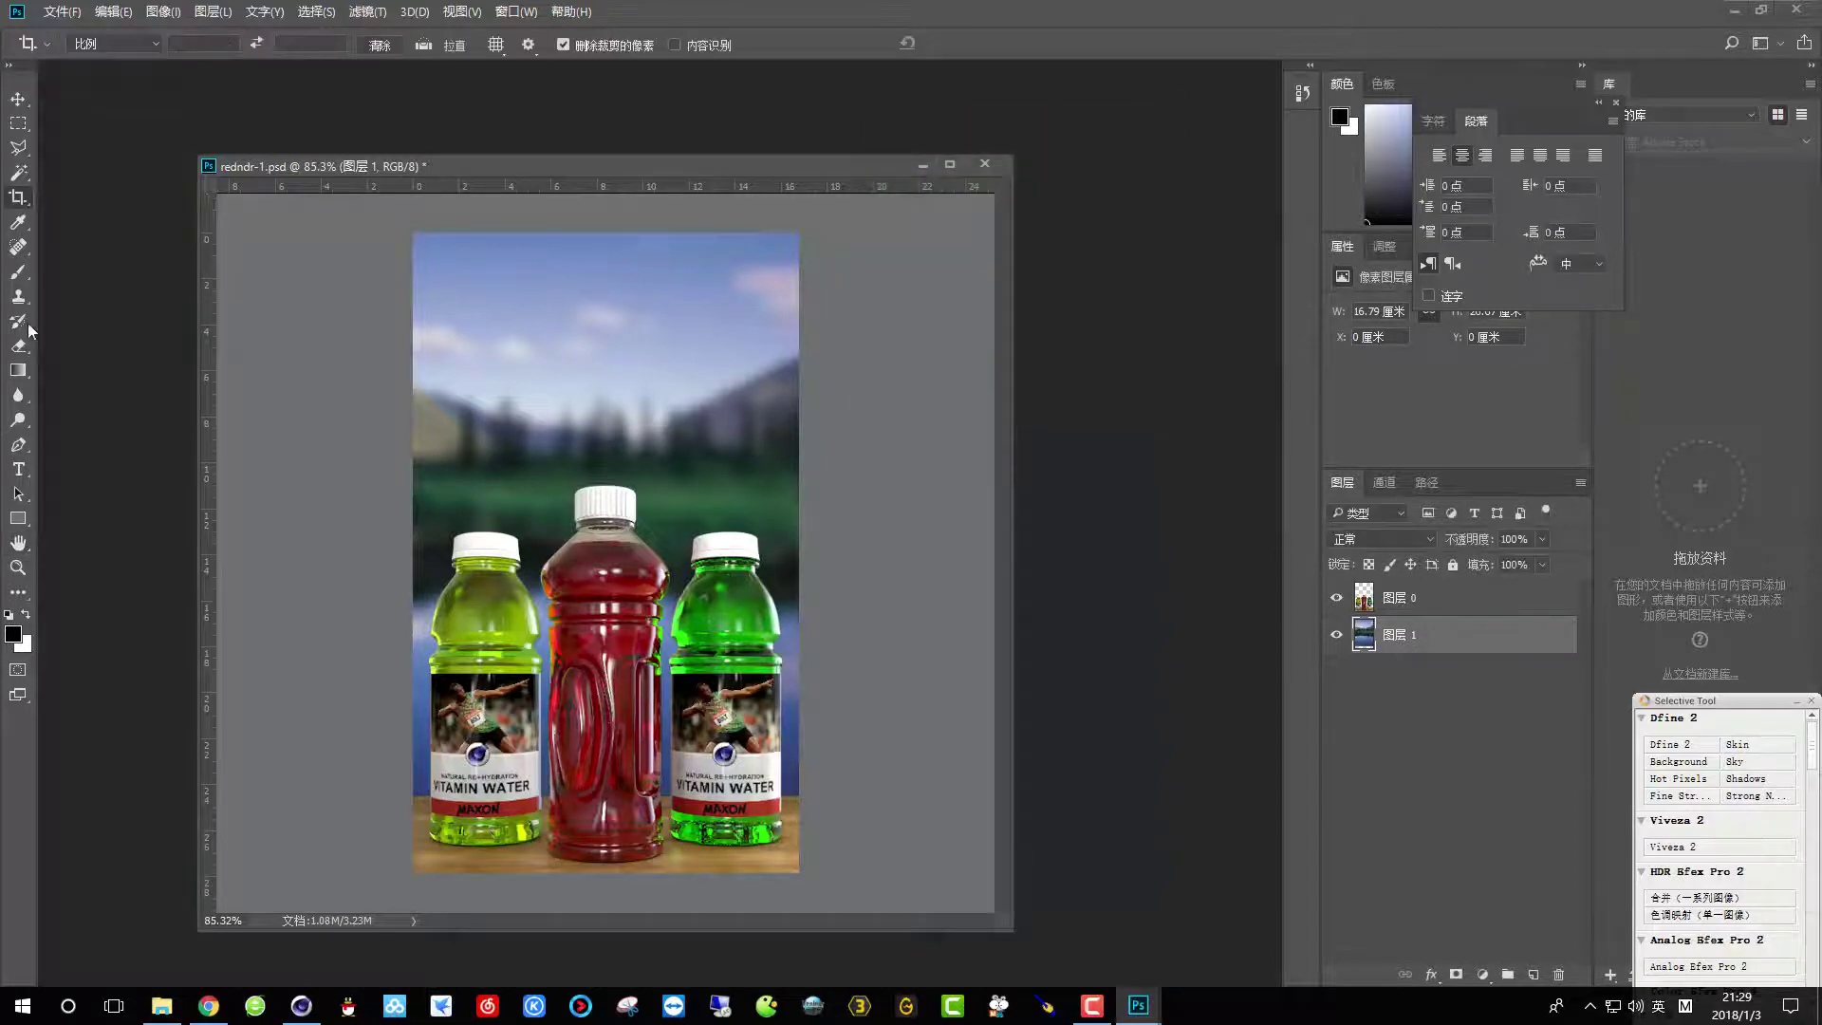
Add the text "CINEMA 4D" in the sky above the bottles.
left_click(20, 470)
left_click(603, 343)
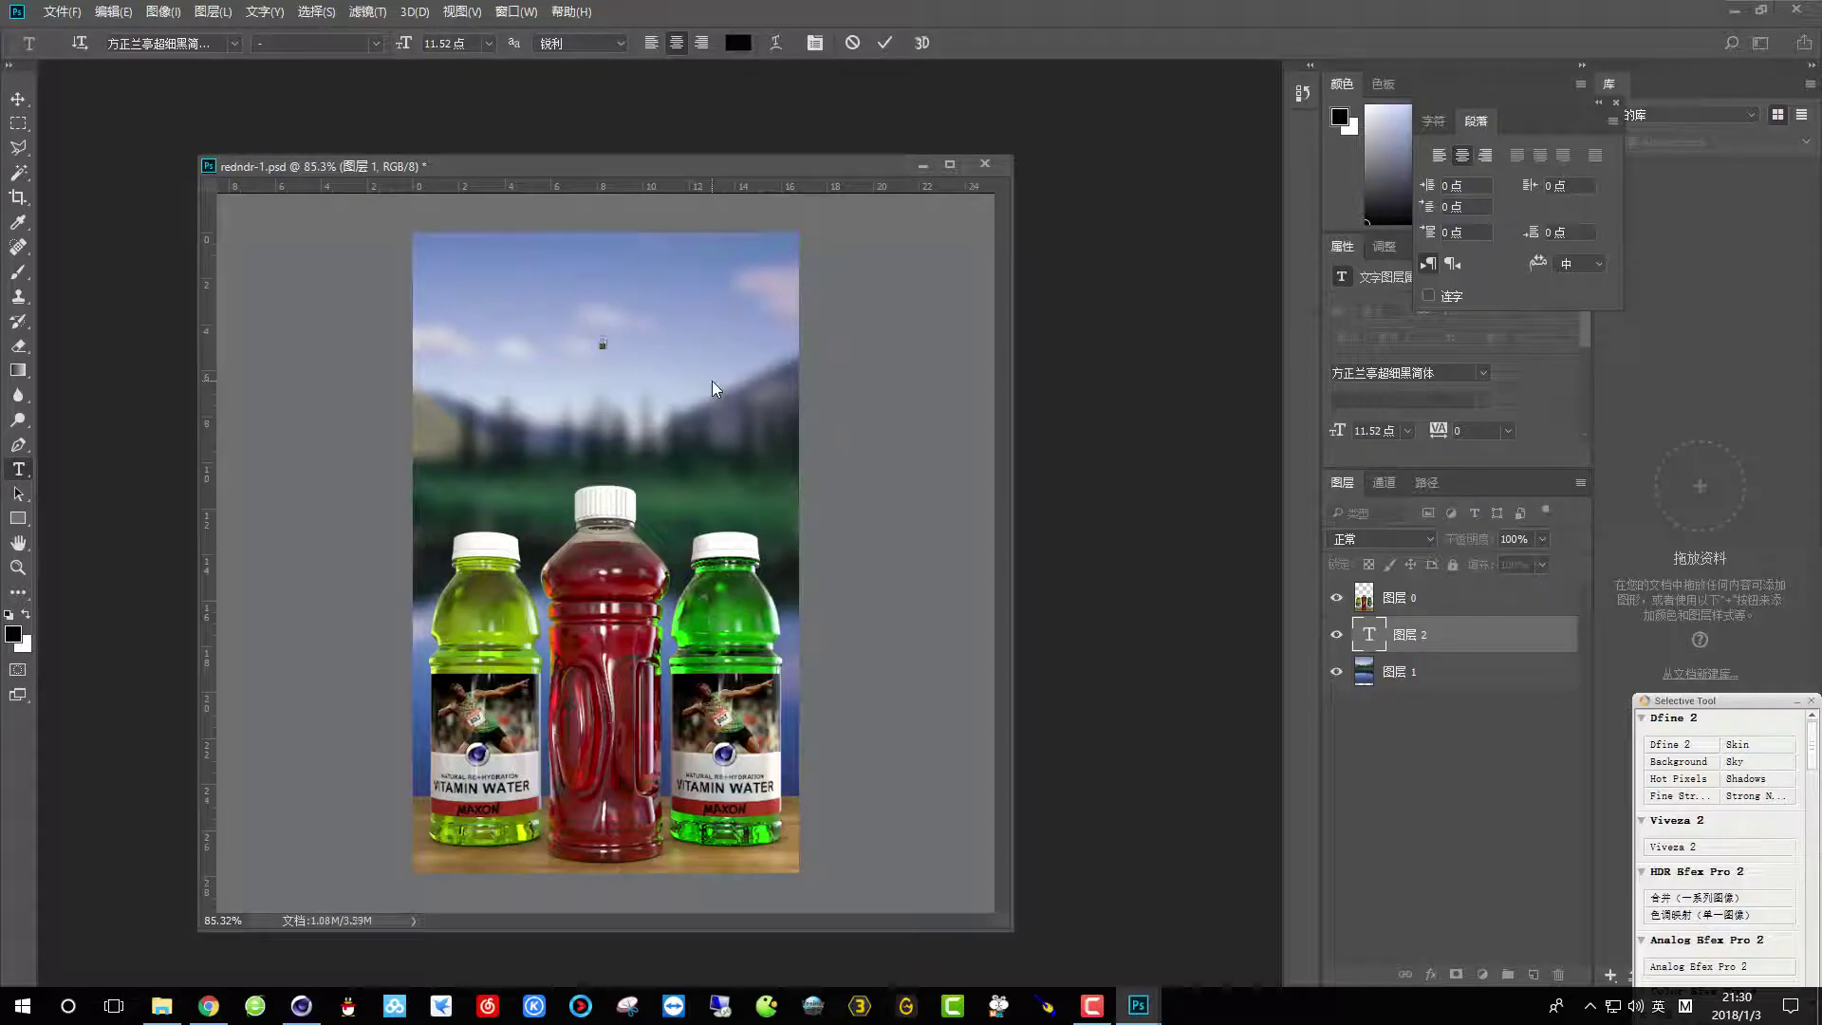
type("CINEMA 4D")
left_click(20, 98)
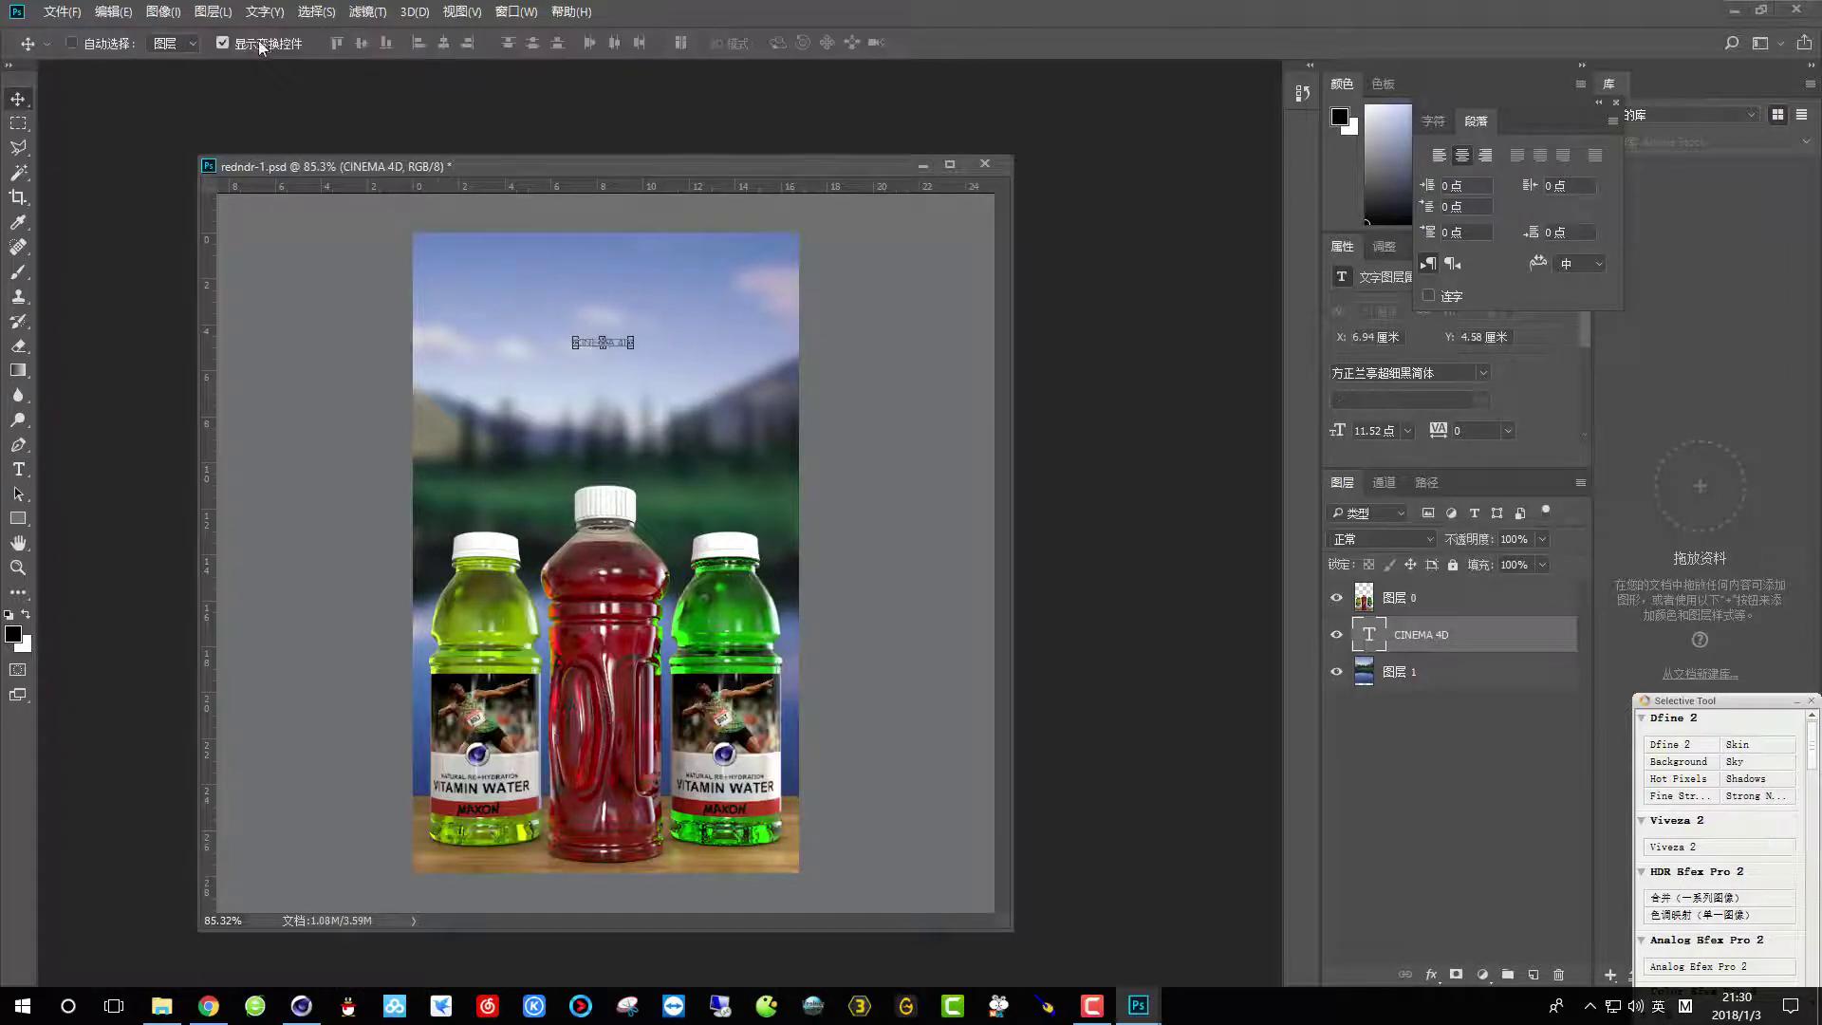
Enlarge the CINEMA 4D text to 66 pt so it spans most of the sky's width.
left_click(633, 349)
left_click_drag(633, 349, 704, 311)
key("Return")
left_click(17, 466)
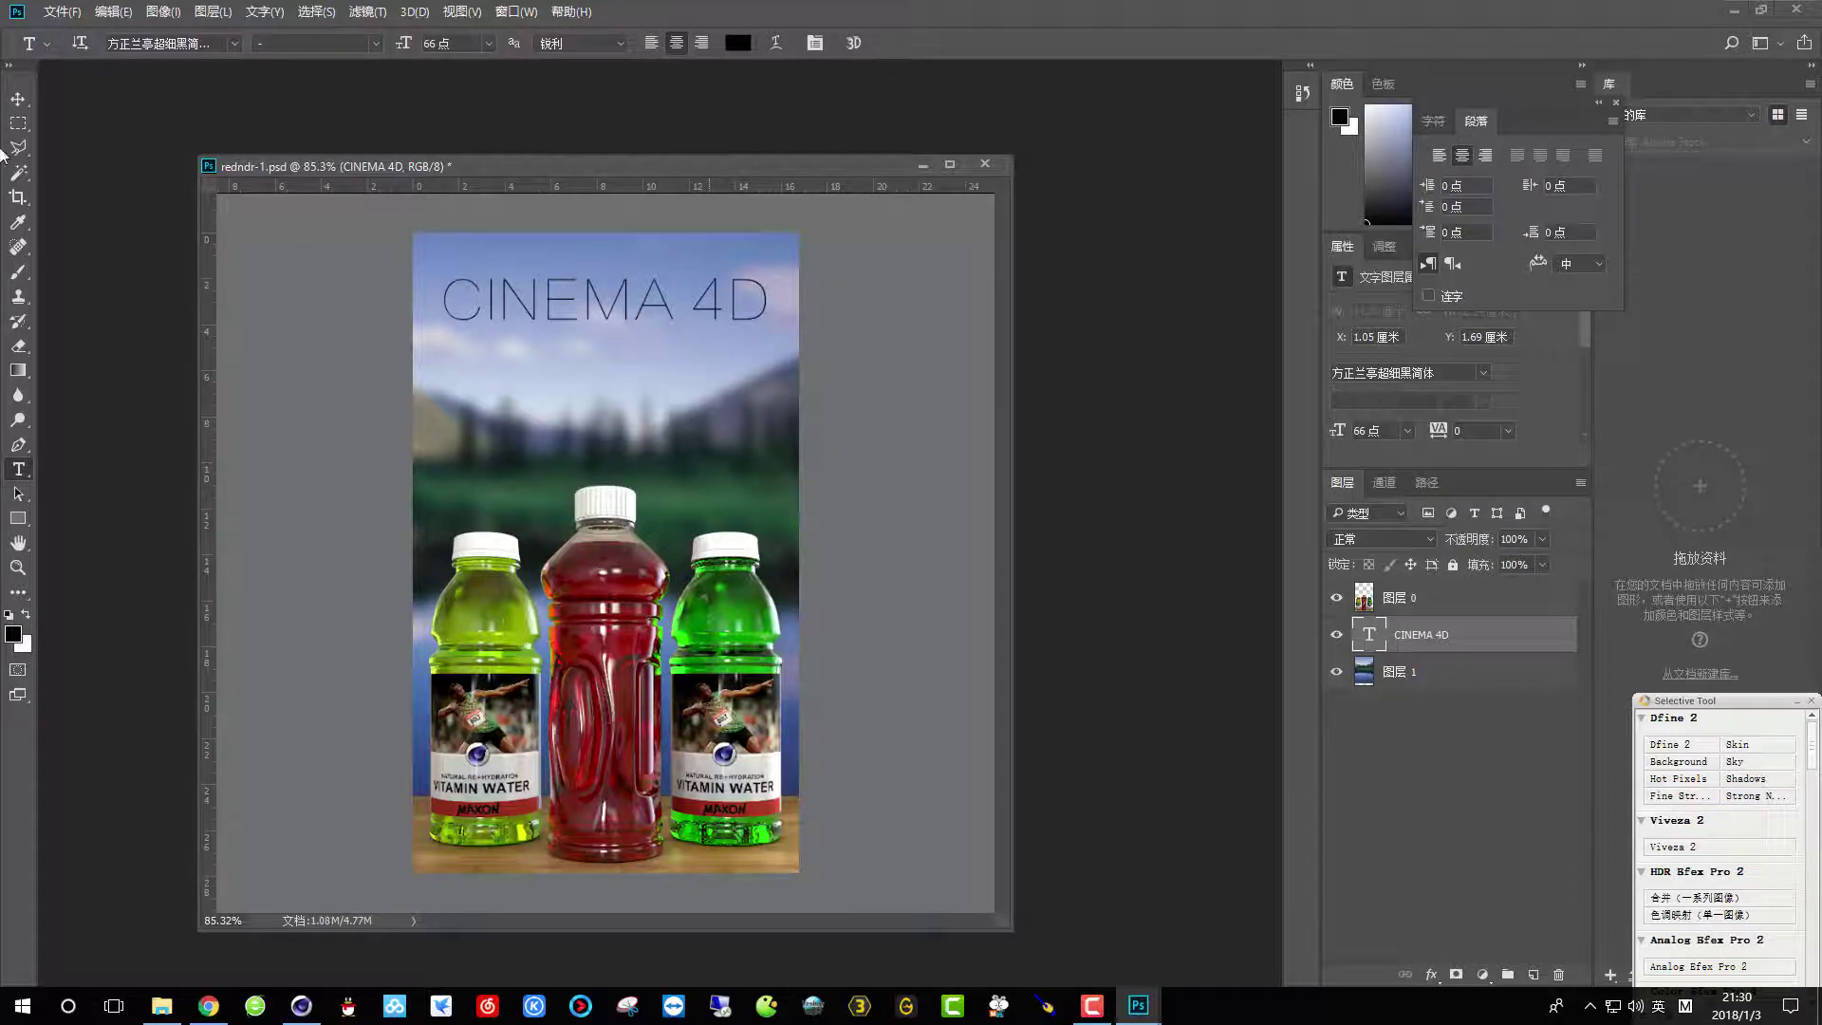
Change the font of the CINEMA 4D title to Microsoft YaHei UI Regular.
triple_click(564, 295)
left_click(170, 43)
type("Myriad")
key("Down")
key("Down")
key("Down")
key("Down")
key("Down")
Scale the CINEMA 4D title up proportionally to about 73.8 pt.
left_click(18, 99)
mouse_move(752, 319)
left_mouse_down("alt+shift")
mouse_move(776, 337)
mouse_move(784, 270)
mouse_move(750, 347)
left_mouse_up("alt+shift")
key("Return")
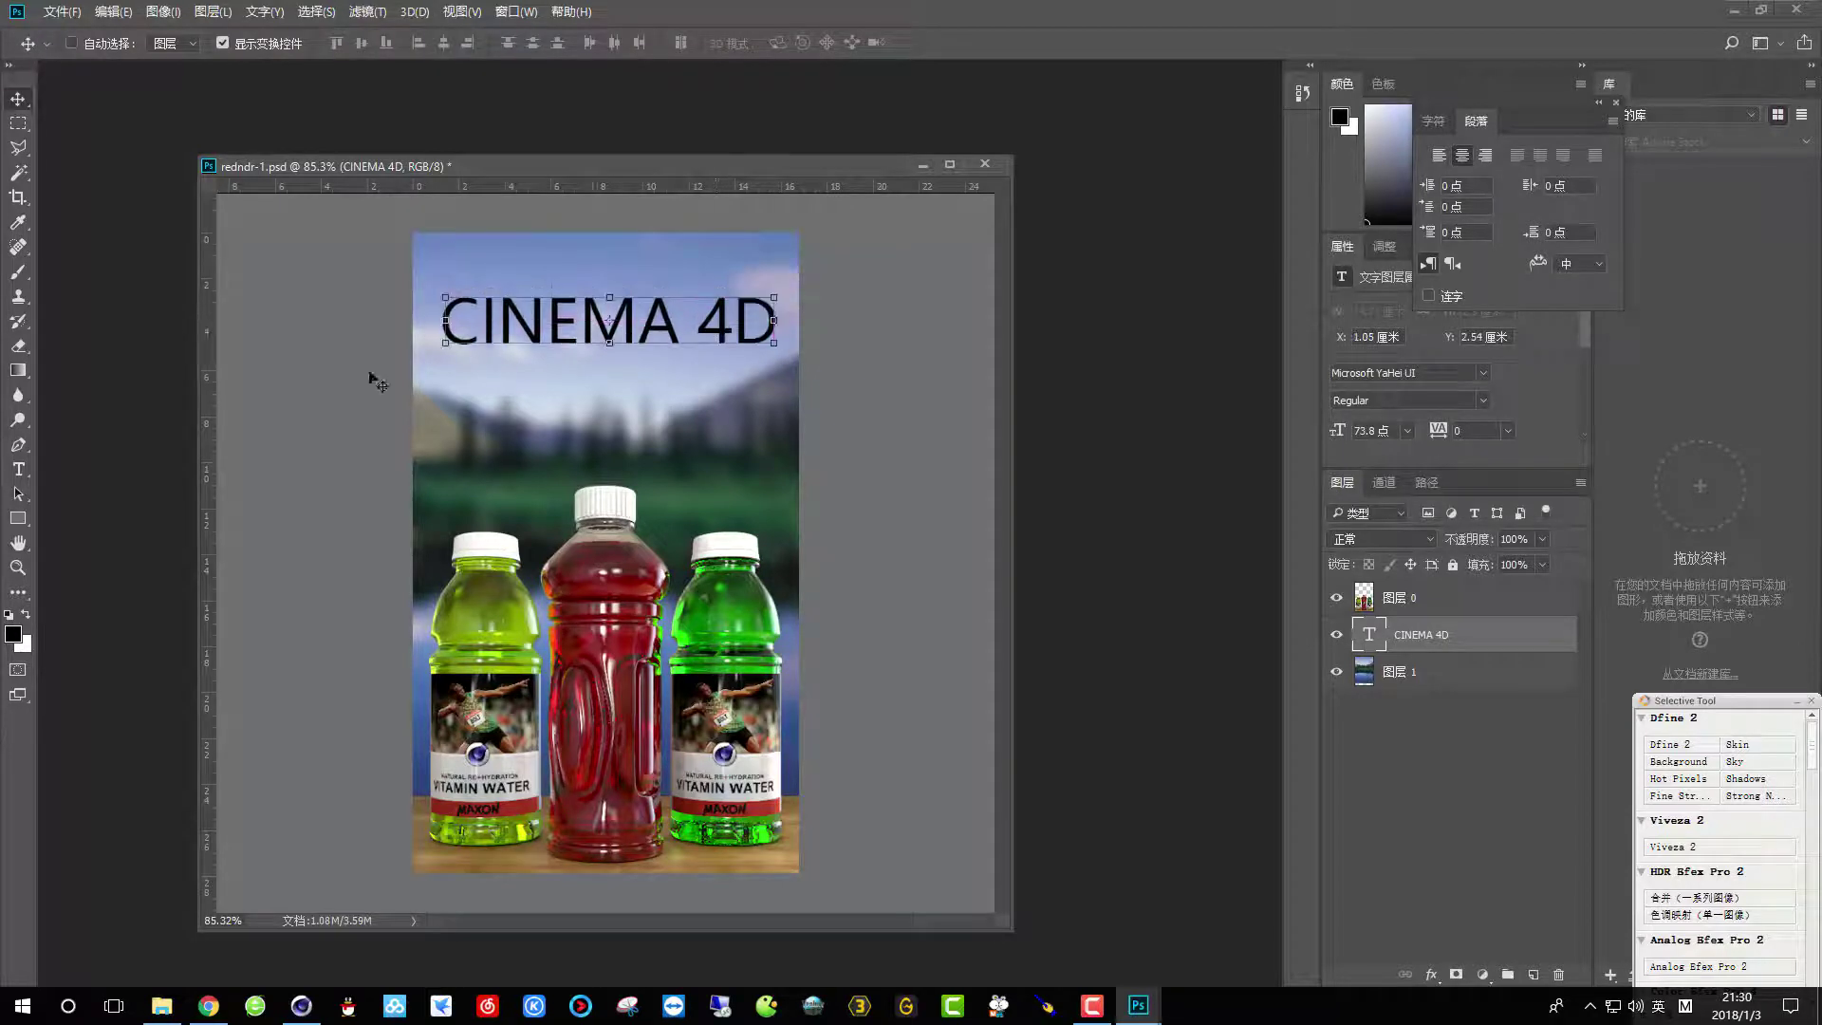
Recolour all of the CINEMA 4D title text to the pale blue-grey #dae6e6.
key("t")
left_click(588, 328)
key("ctrl+a")
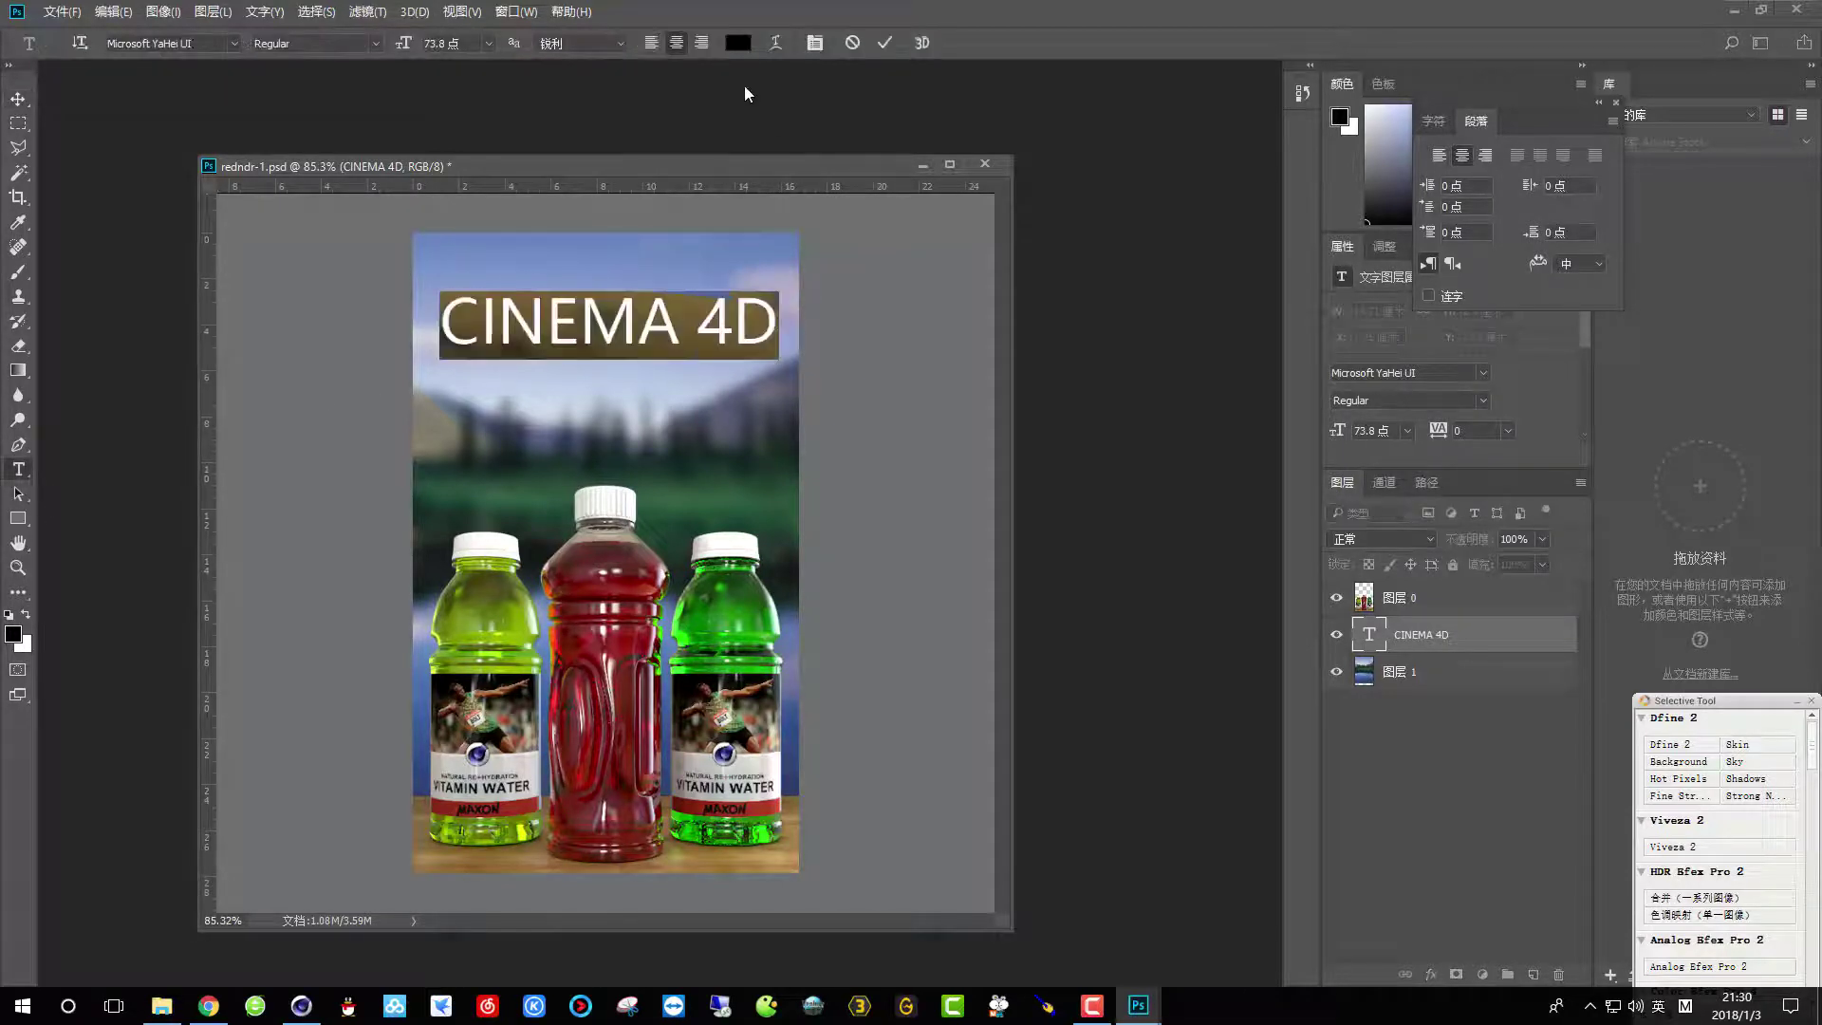
left_click(738, 43)
left_click_drag(675, 264, 693, 398)
left_click(935, 420)
left_click(909, 265)
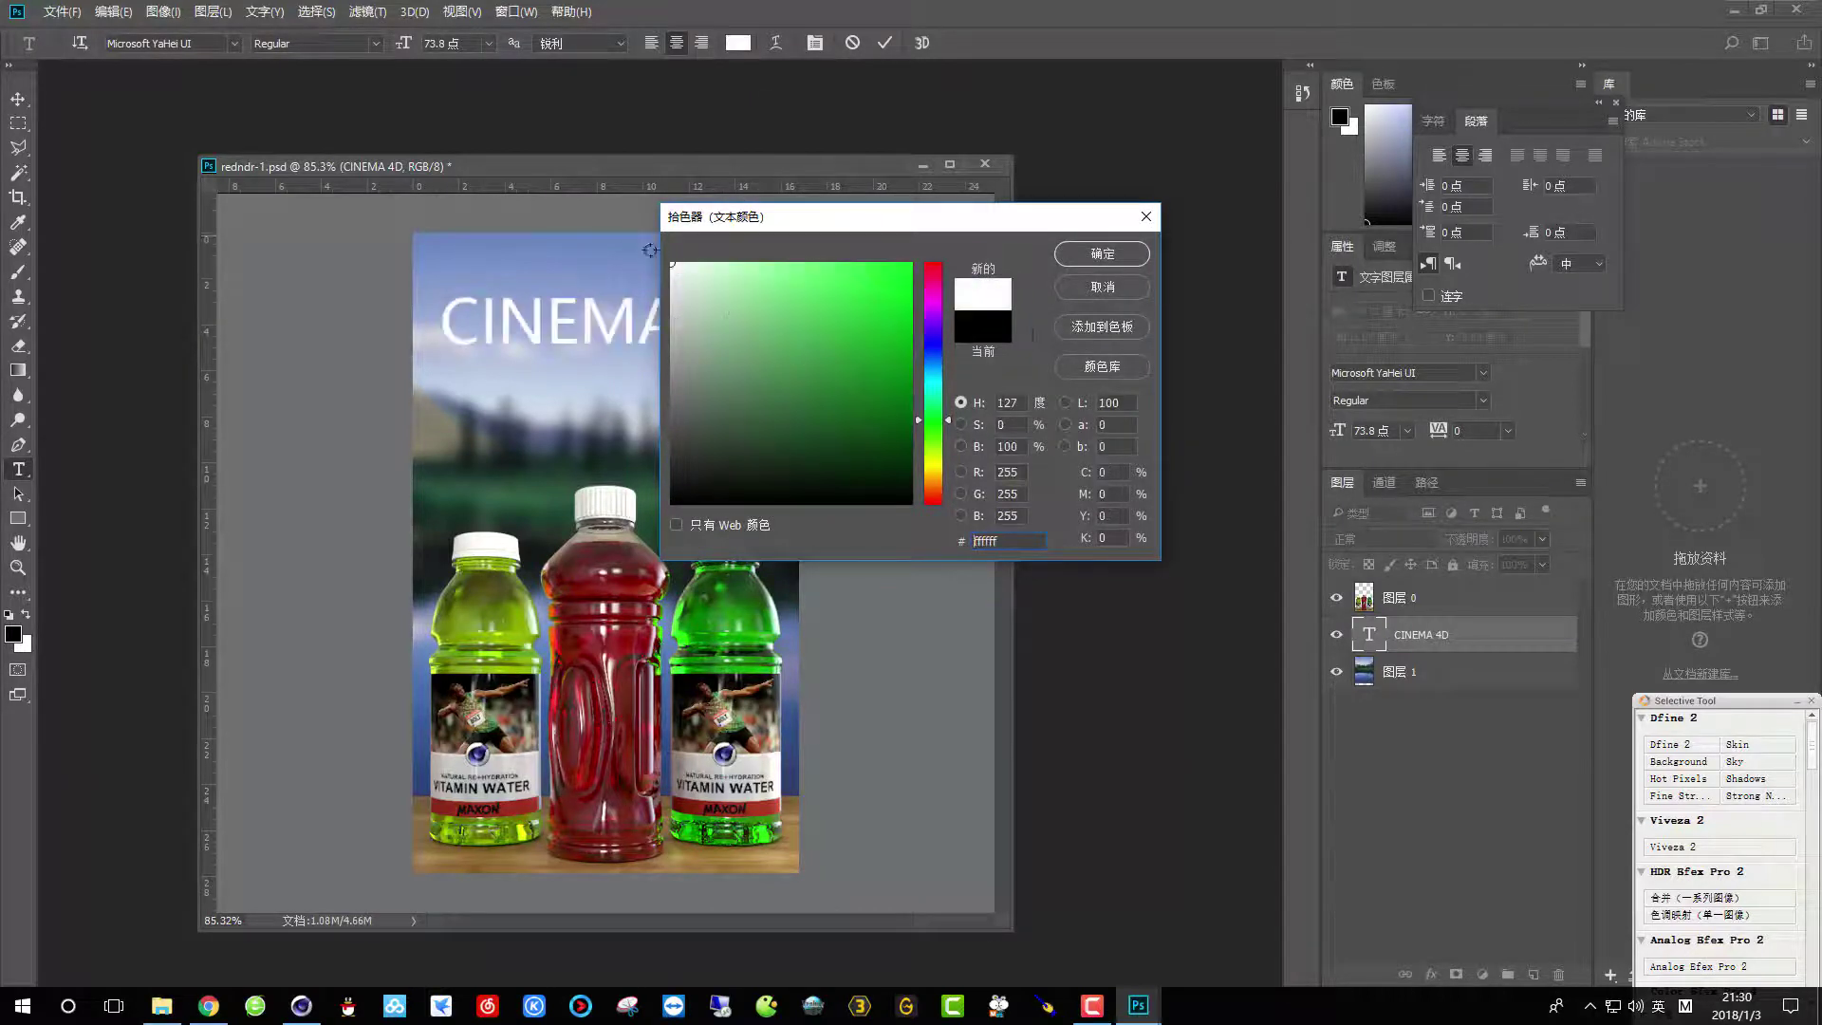
left_click_drag(926, 372, 926, 383)
left_click_drag(694, 296, 677, 280)
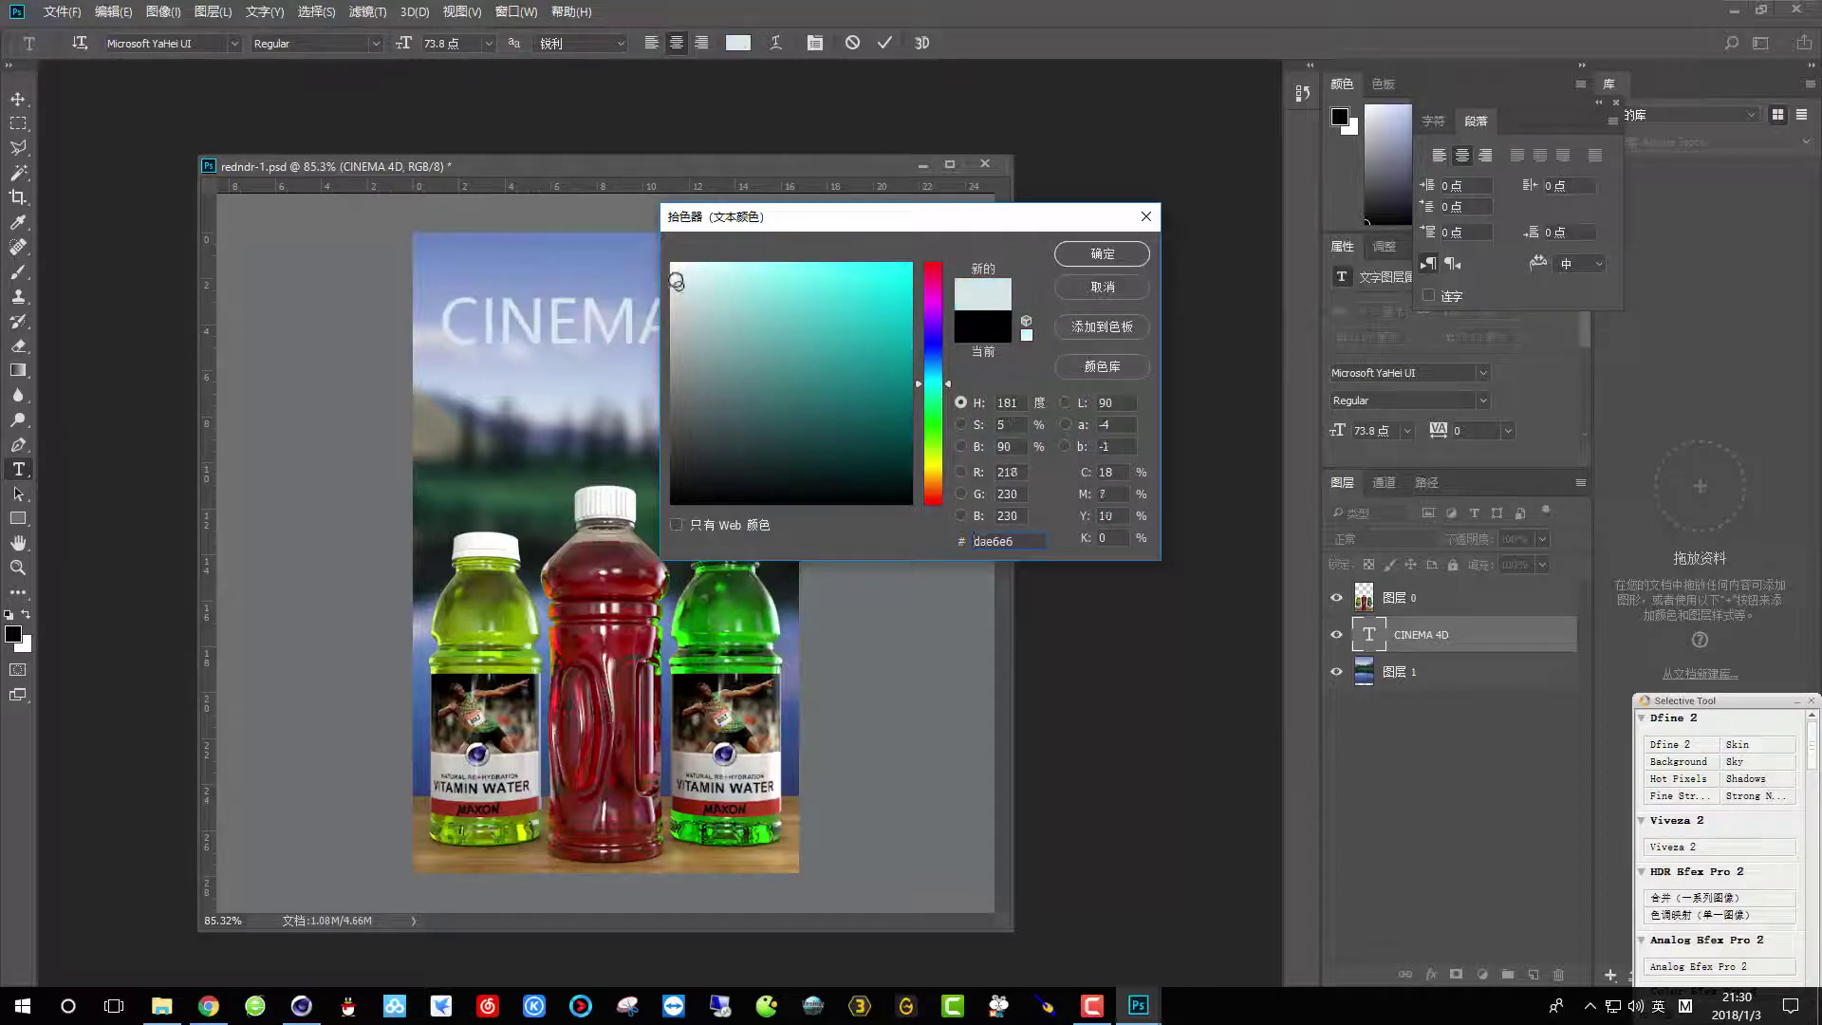
left_click(1102, 254)
Hide the transform controls and nudge the CINEMA 4D title slightly upward in the sky.
left_click(18, 99)
left_click(223, 43)
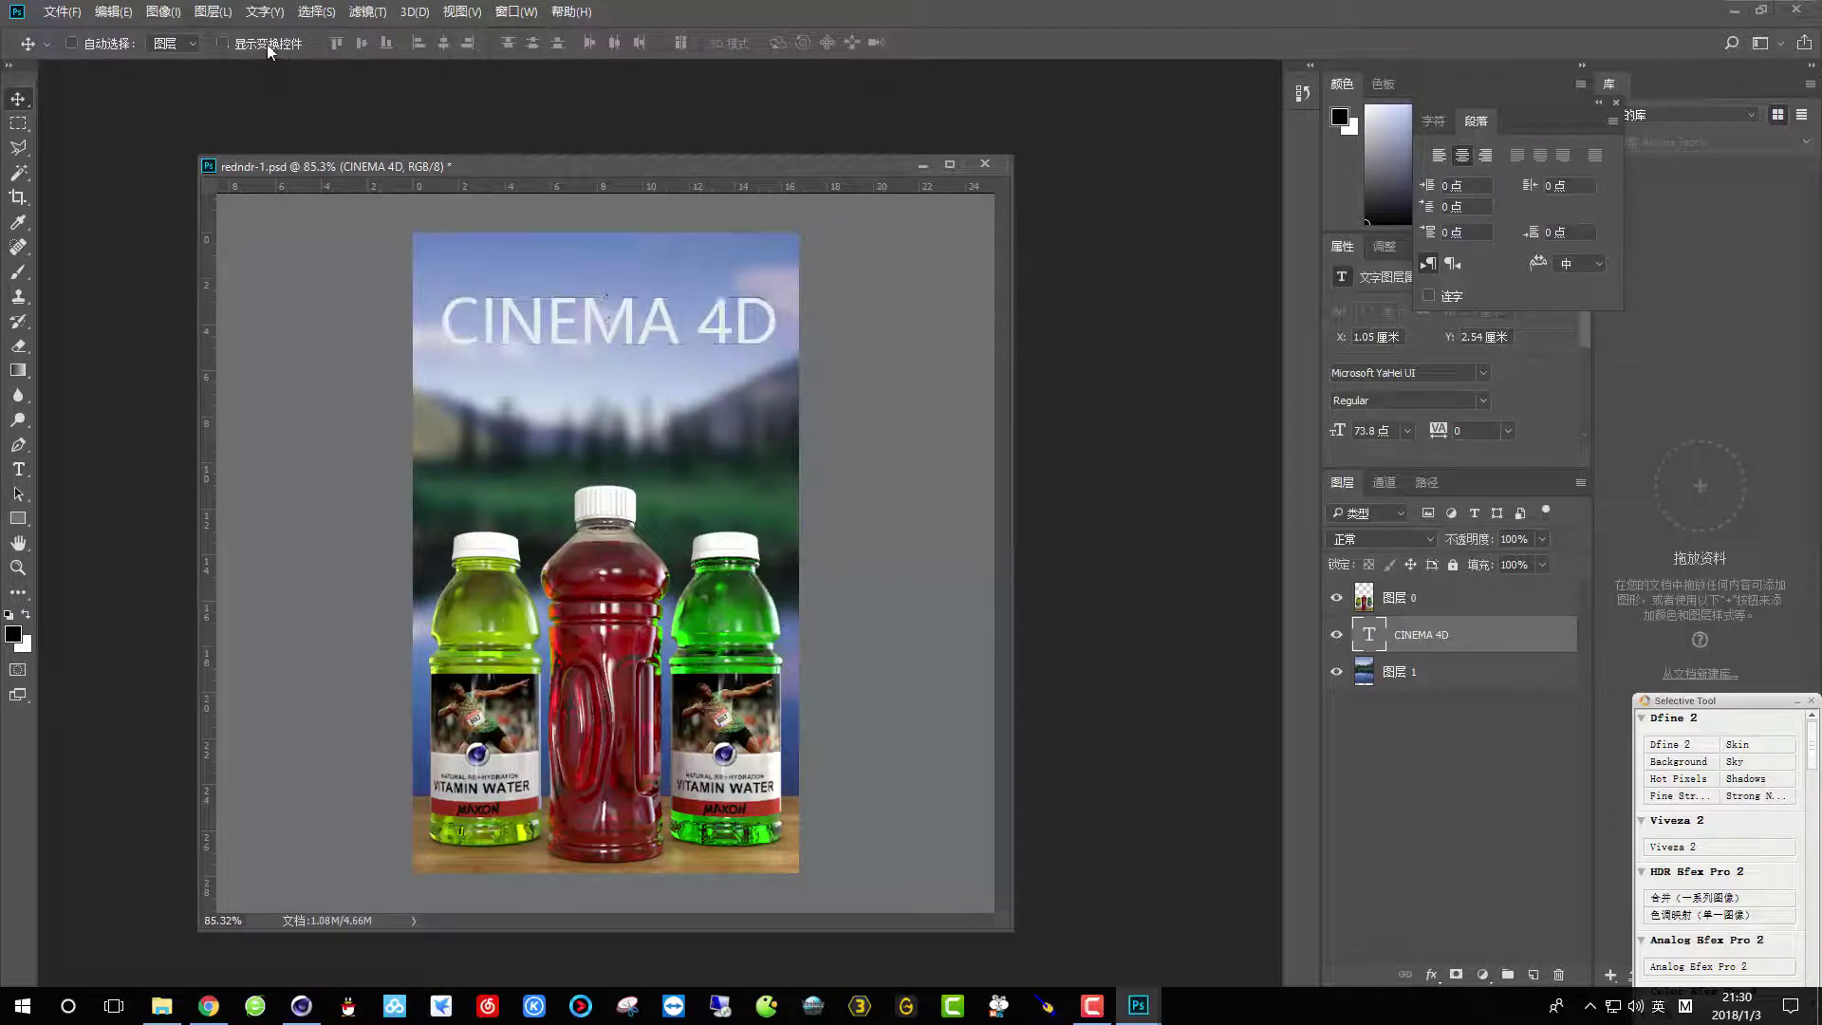
key("Up")
key("Up")
key("Up")
key("Up")
key("Up")
key("Up")
key("Up")
key("Up")
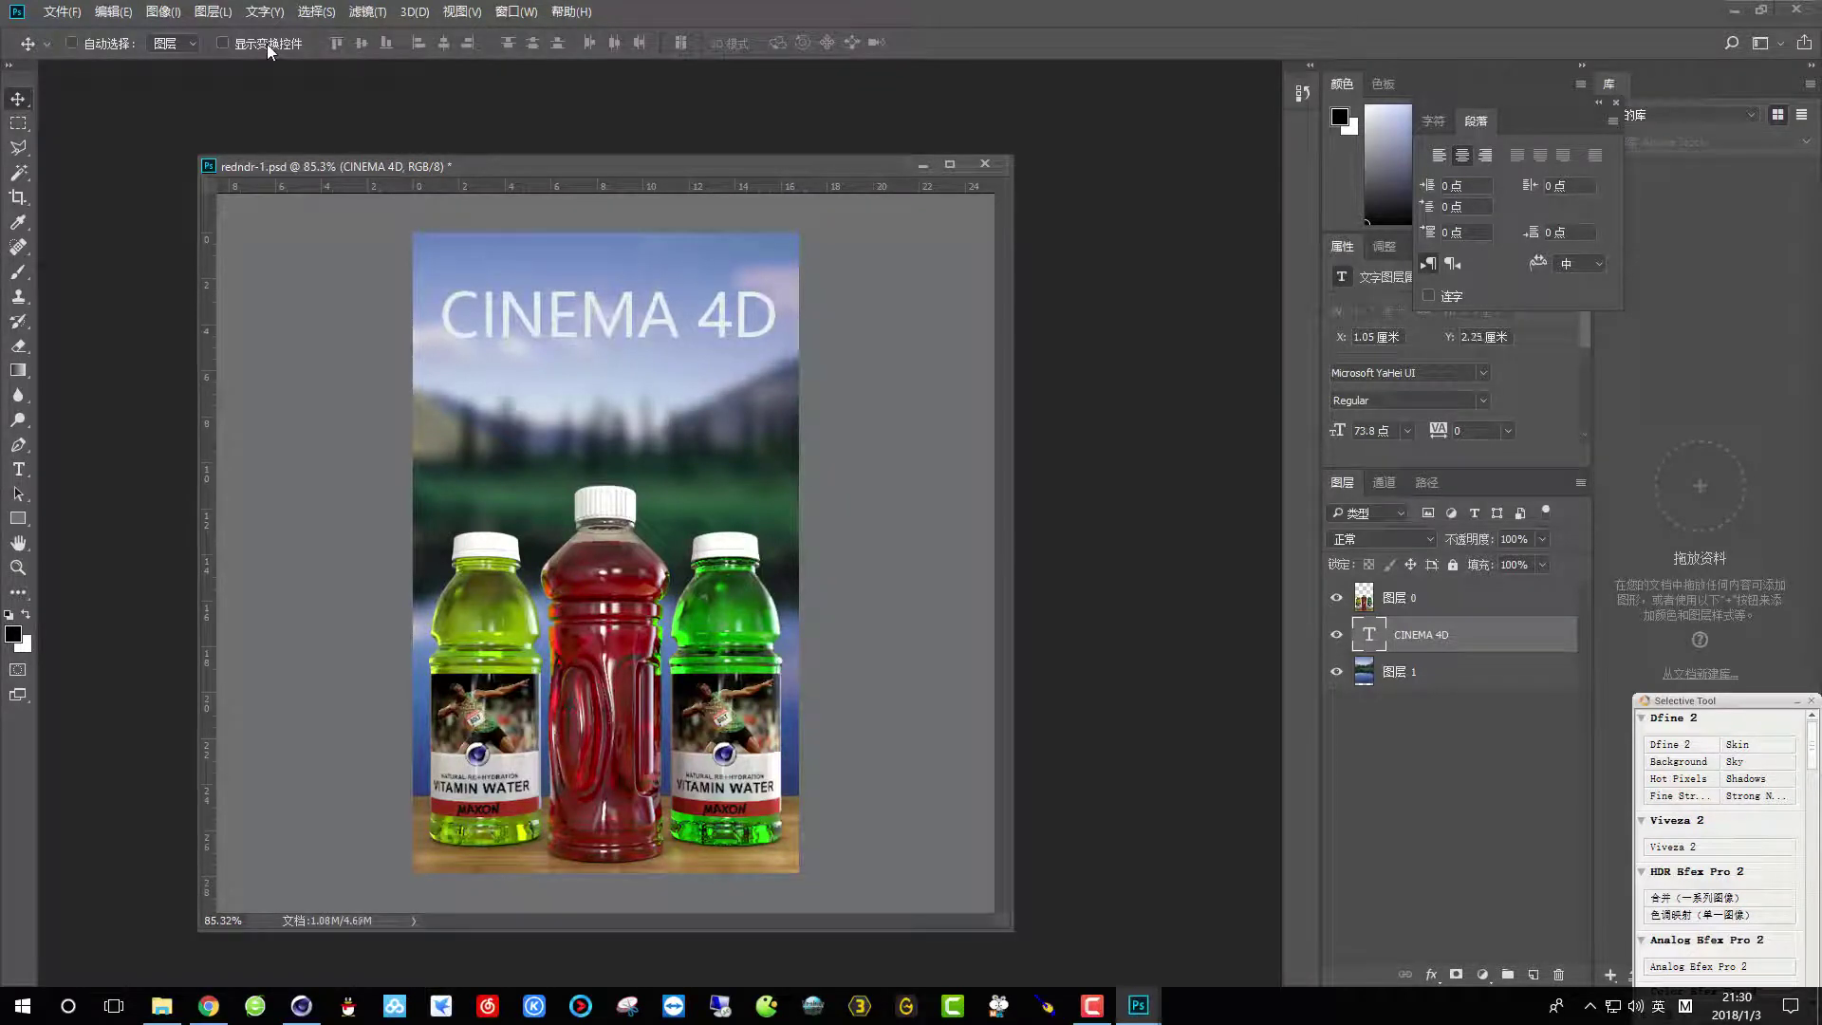
Examine the bottles, their labels and the title both close up and within the whole poster.
scroll(435, 572, "up", 3, "alt")
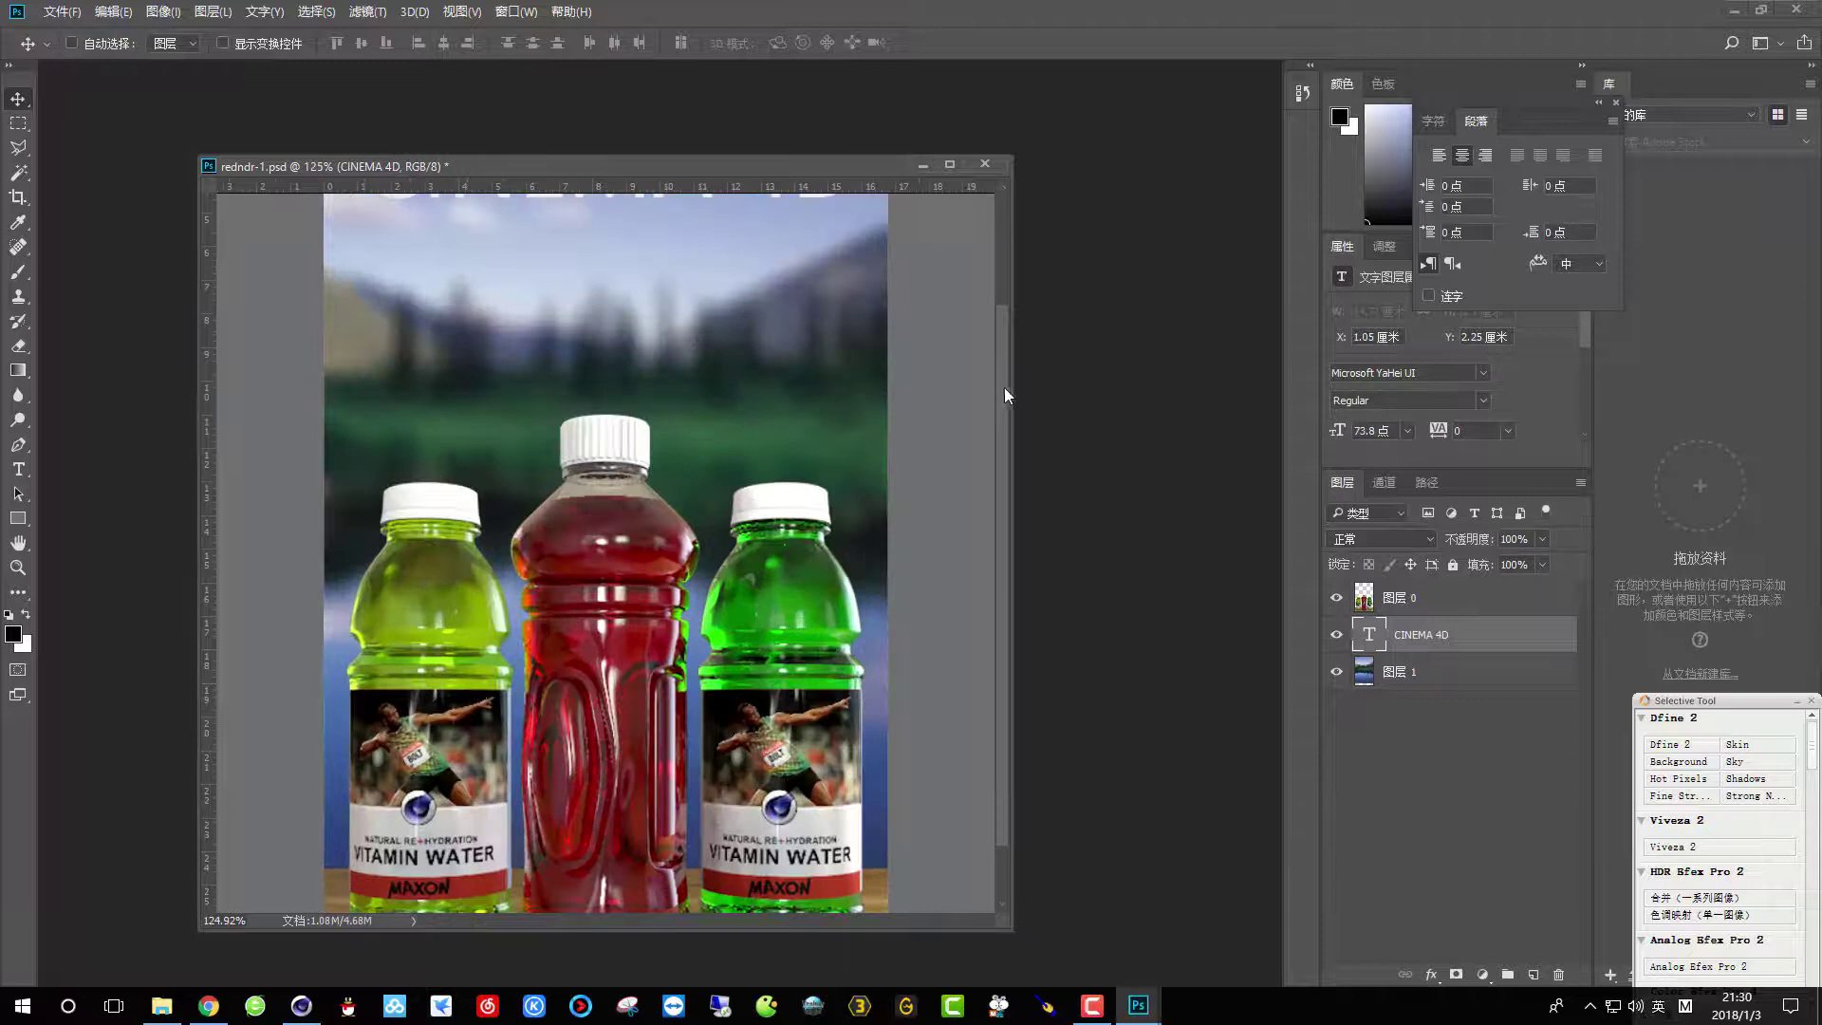
scroll(1004, 395, "down", 2)
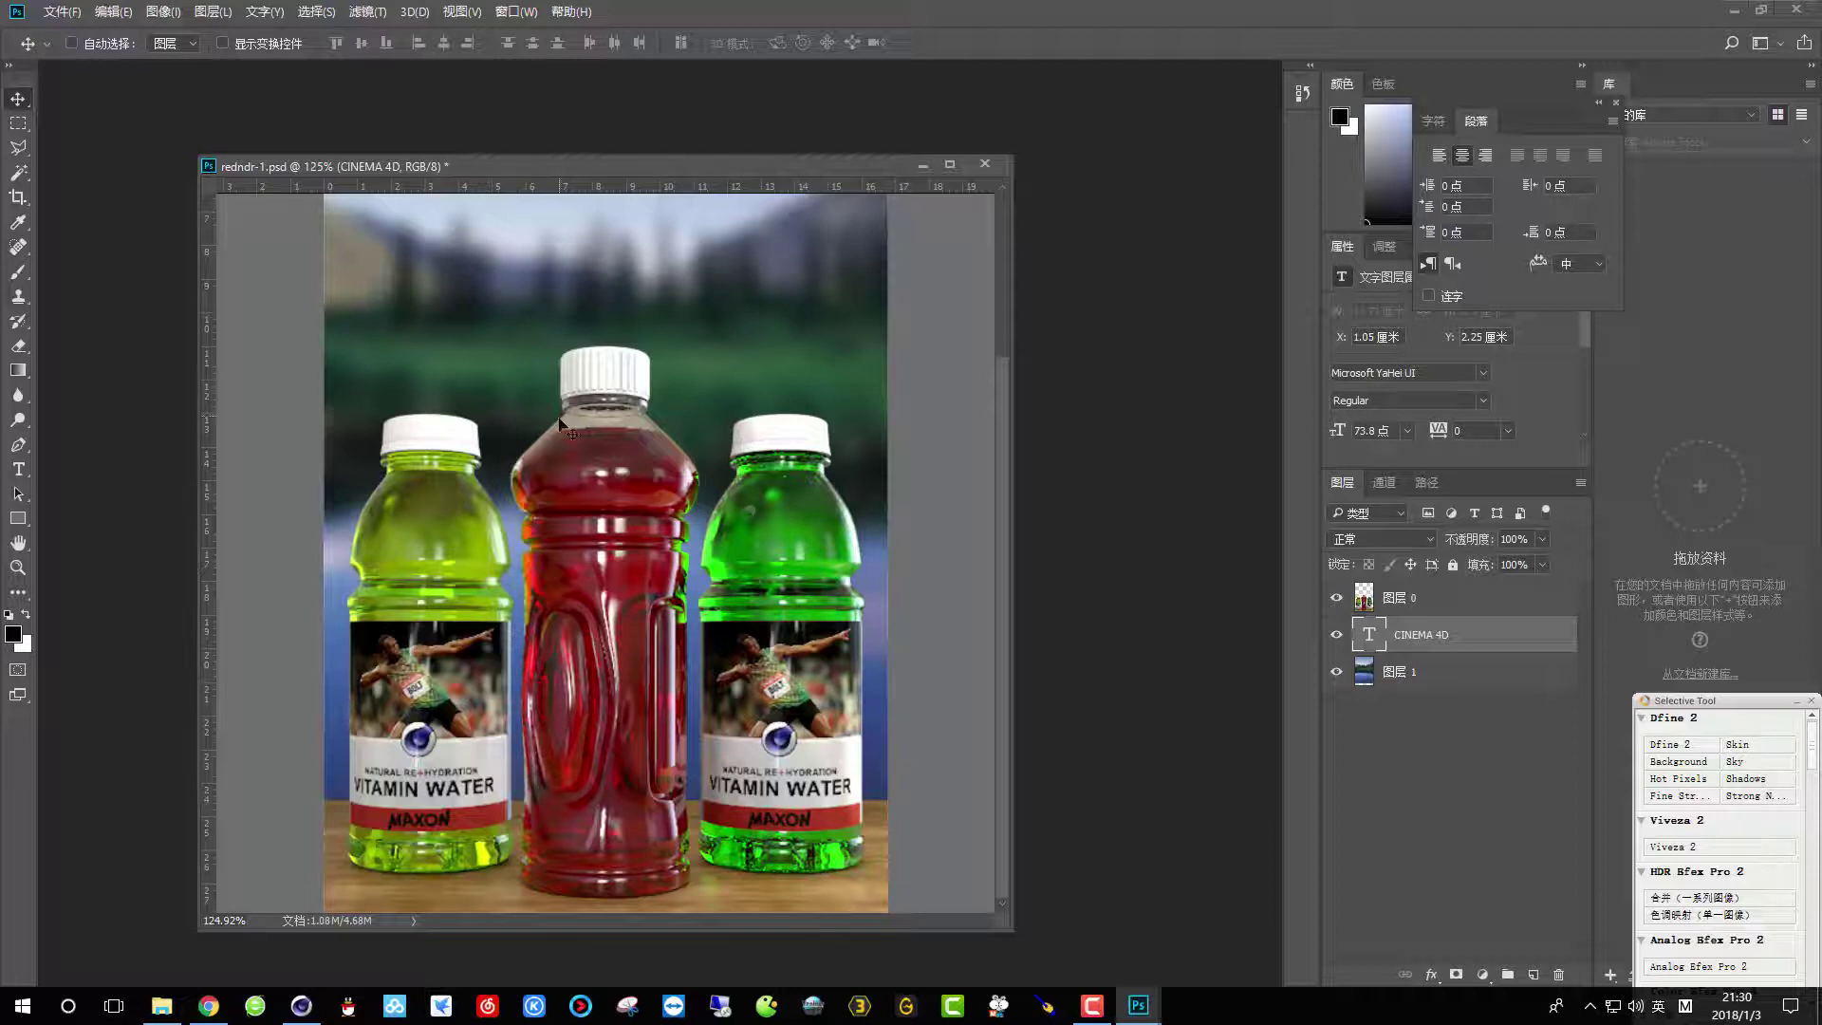
scroll(592, 568, "down", 3, "alt")
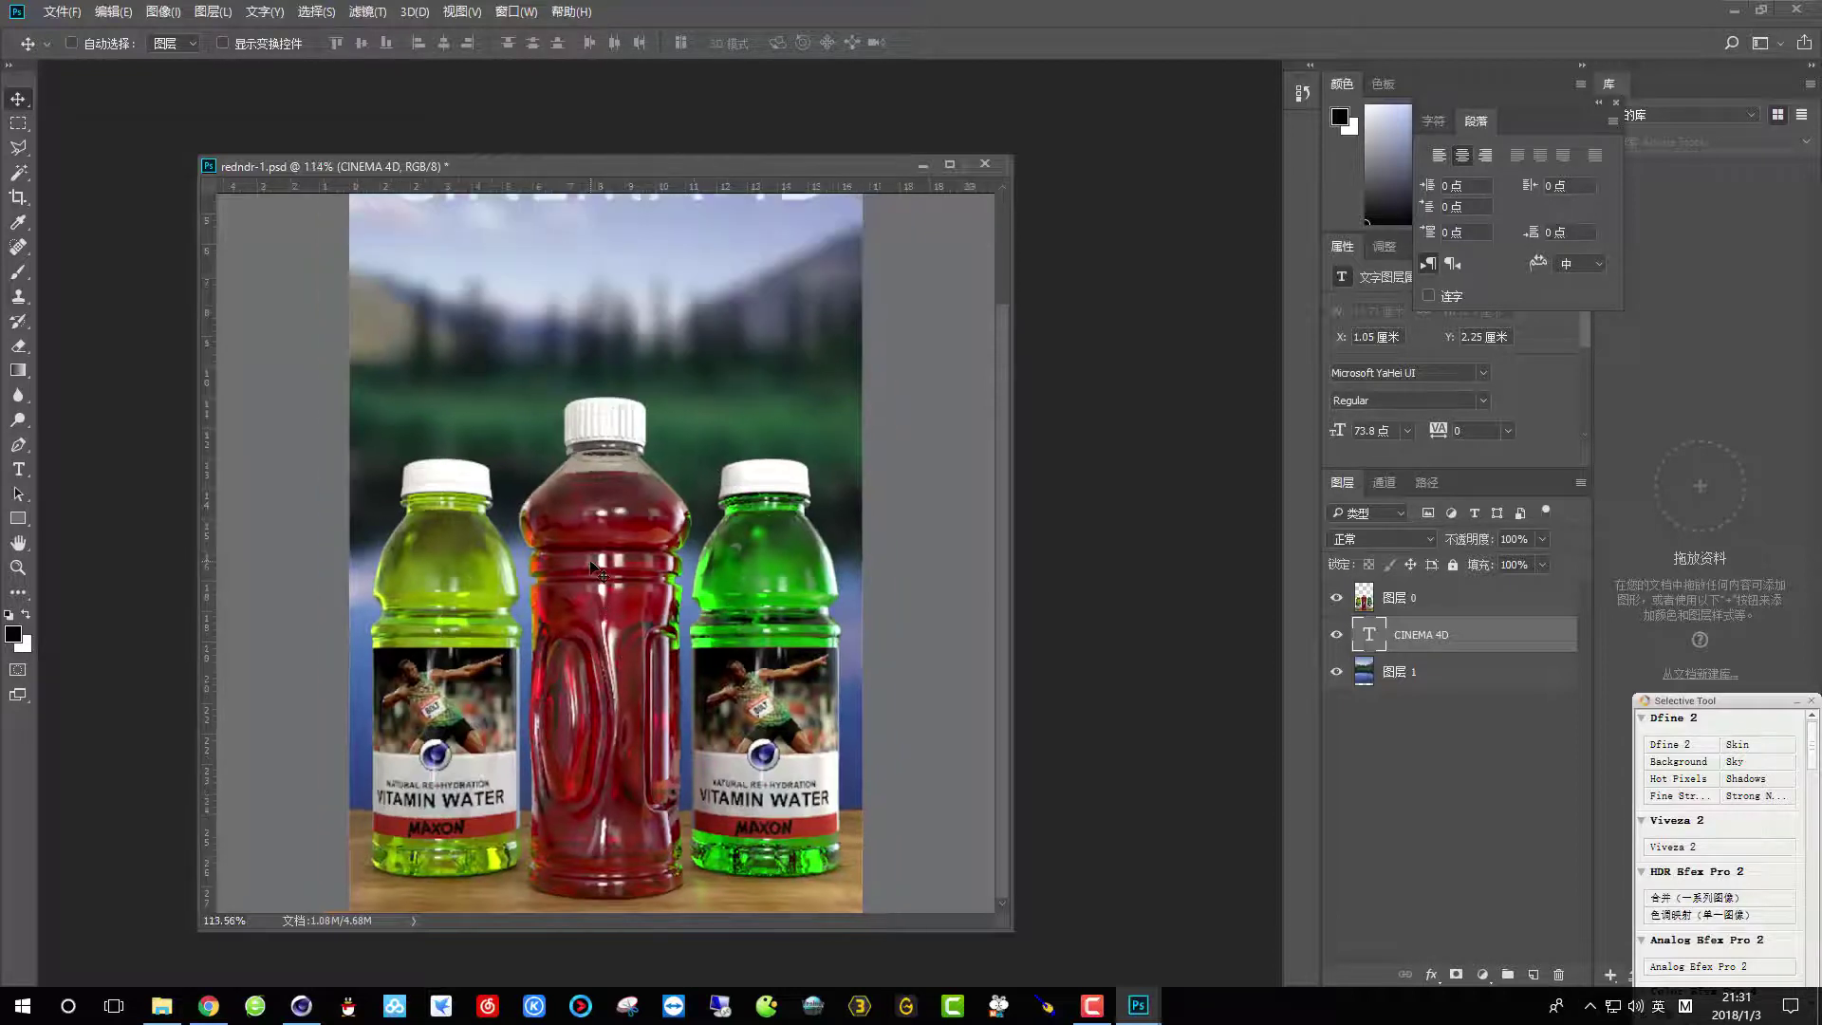
scroll(595, 566, "up", 2, "alt")
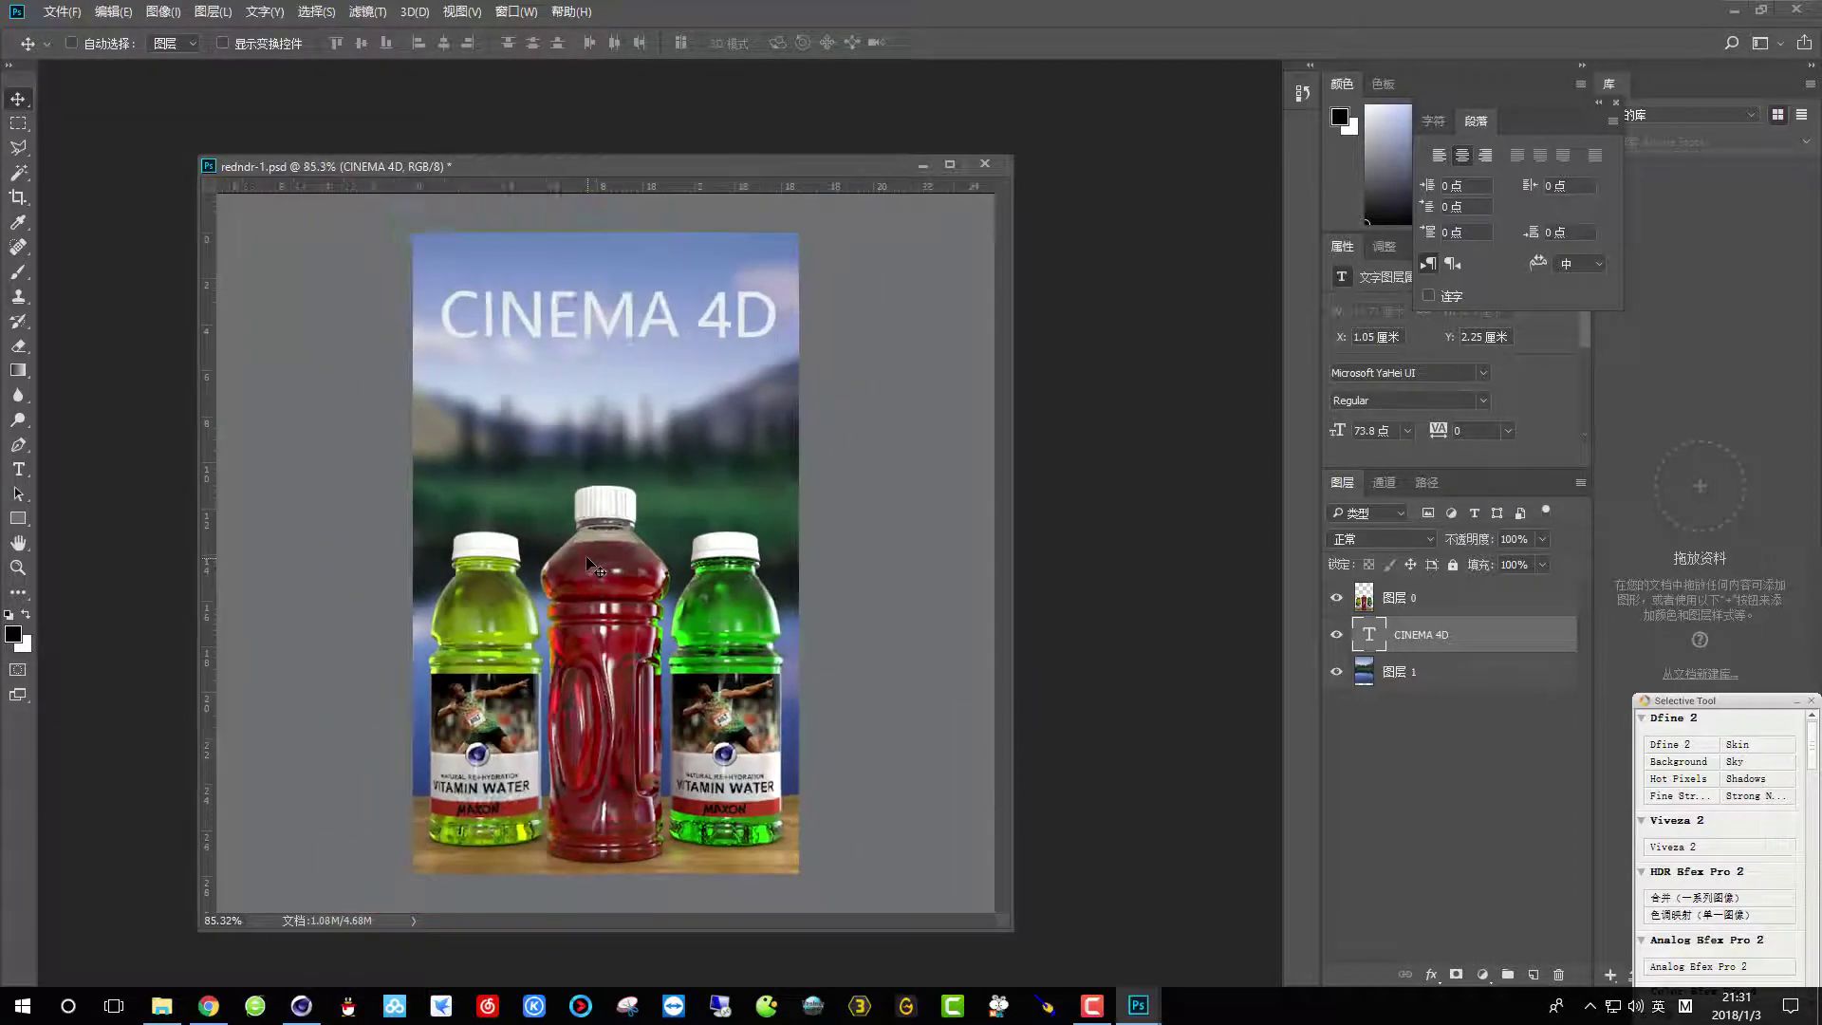
scroll(595, 566, "down", 2, "alt")
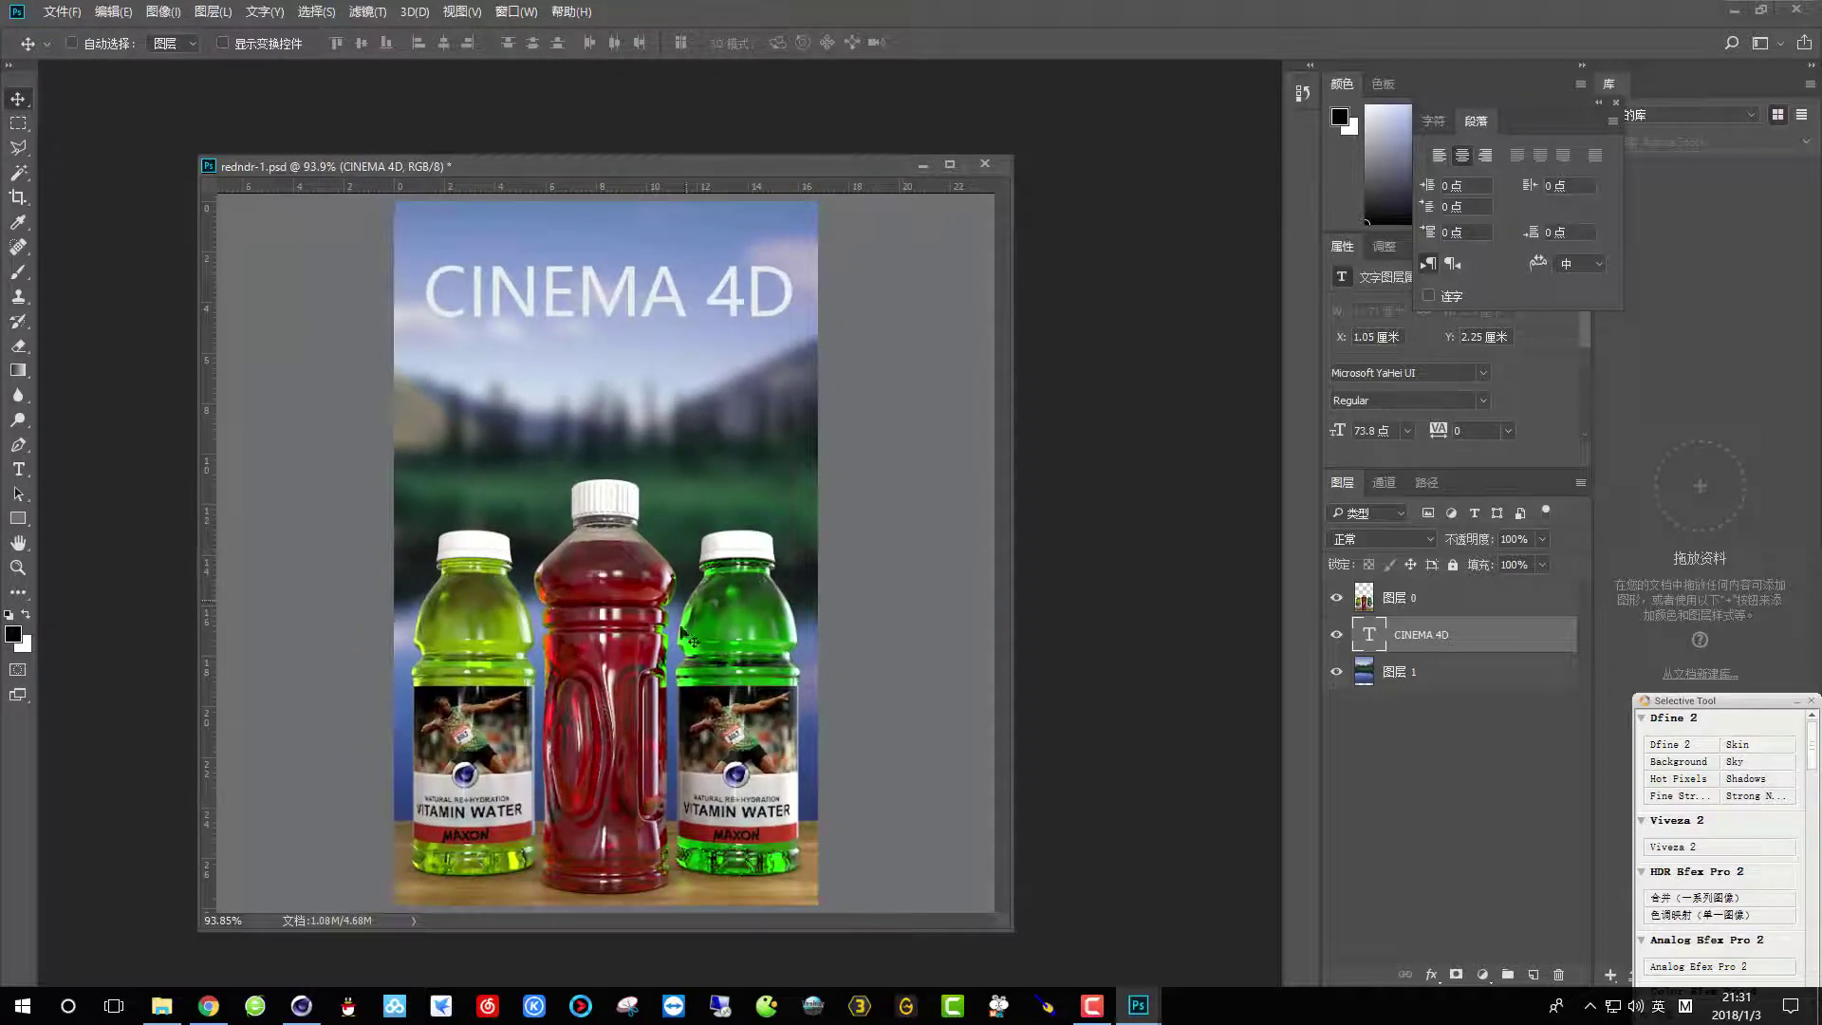
scroll(501, 771, "up", 1, "alt")
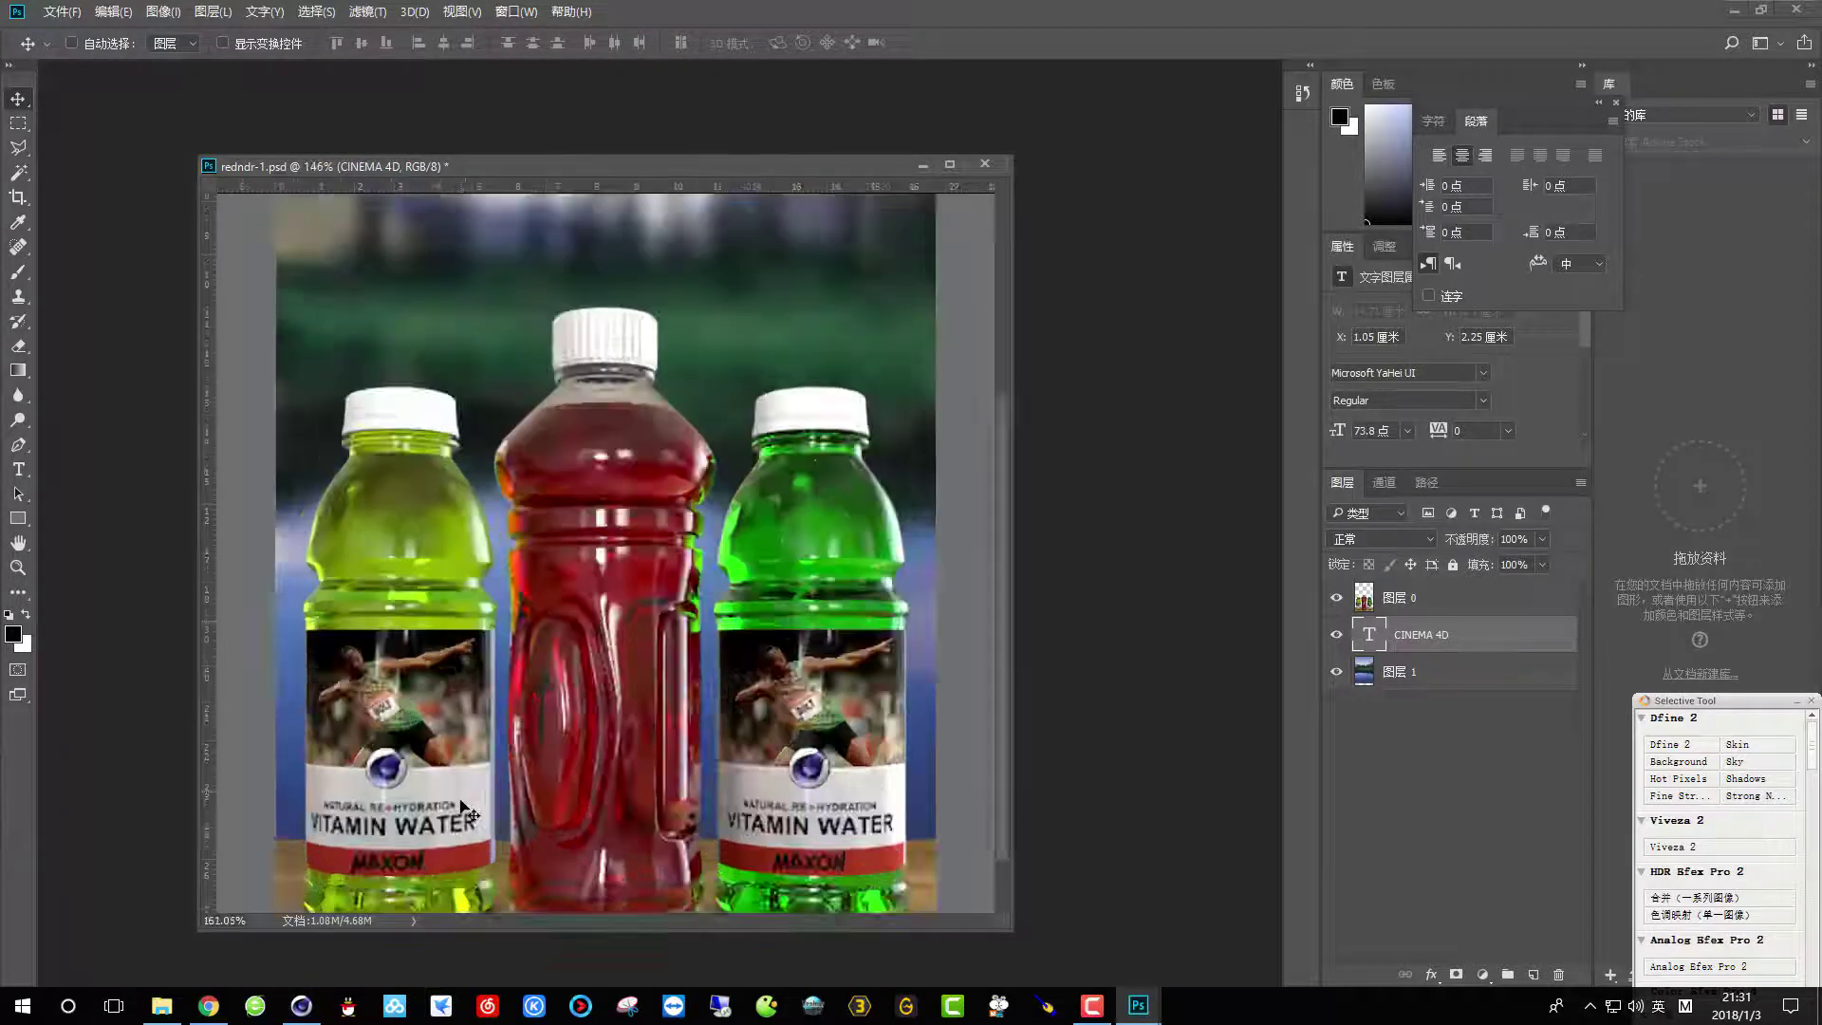
scroll(659, 561, "down", 4, "alt")
scroll(627, 570, "up", 2, "alt")
scroll(621, 595, "up", 3, "alt")
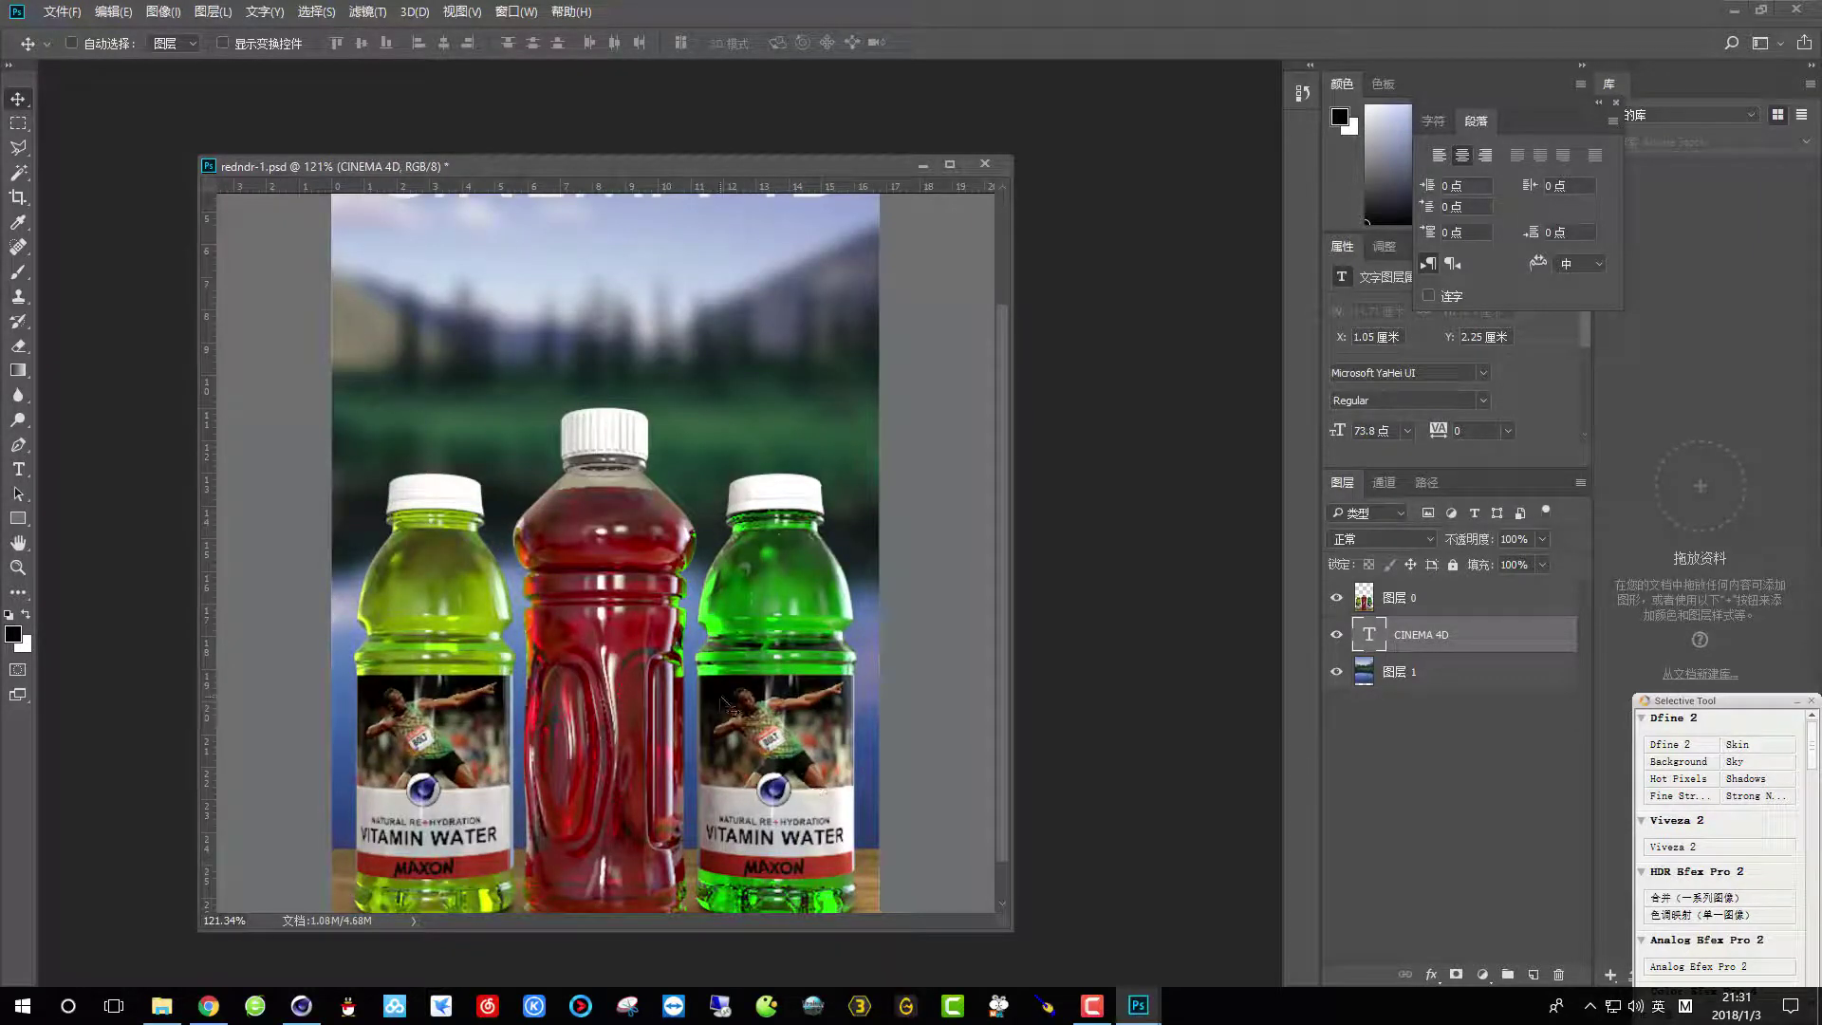
scroll(739, 759, "down", 2, "alt")
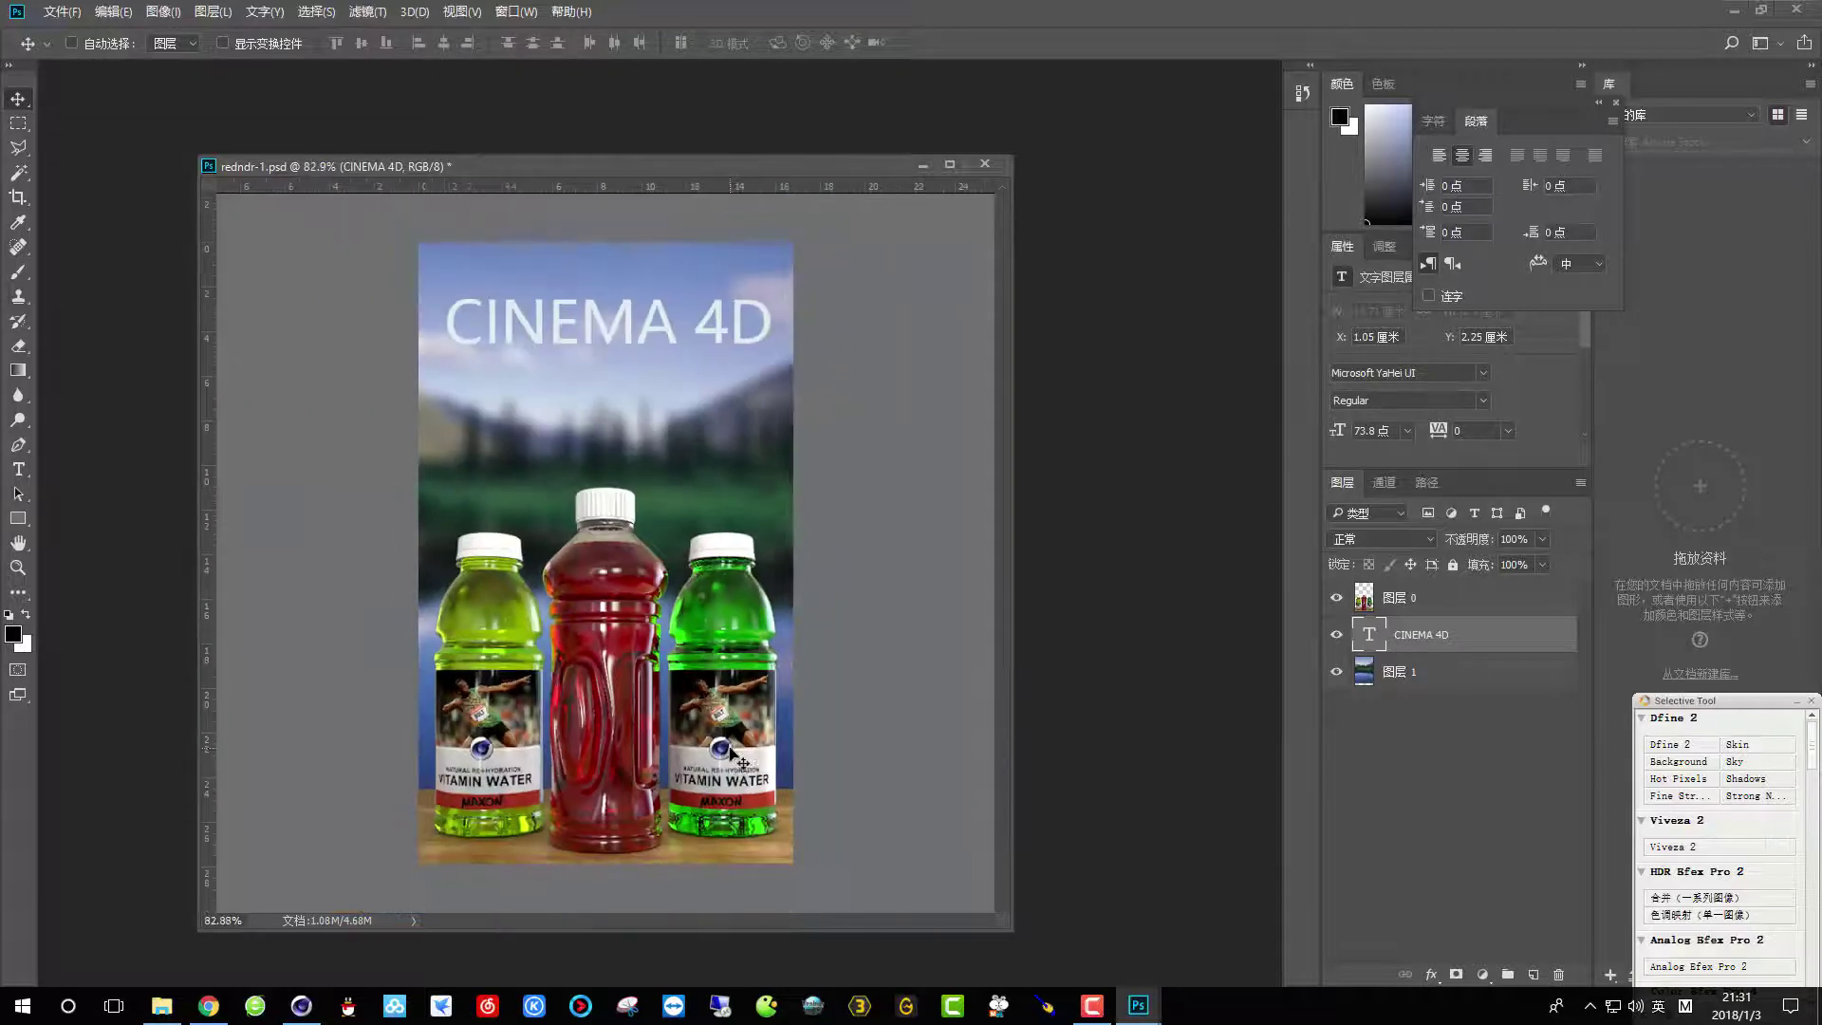
Switch to Cinema 4D to look at the original bottle render, minimise its Picture Viewer and return to Photoshop.
left_click(300, 1008)
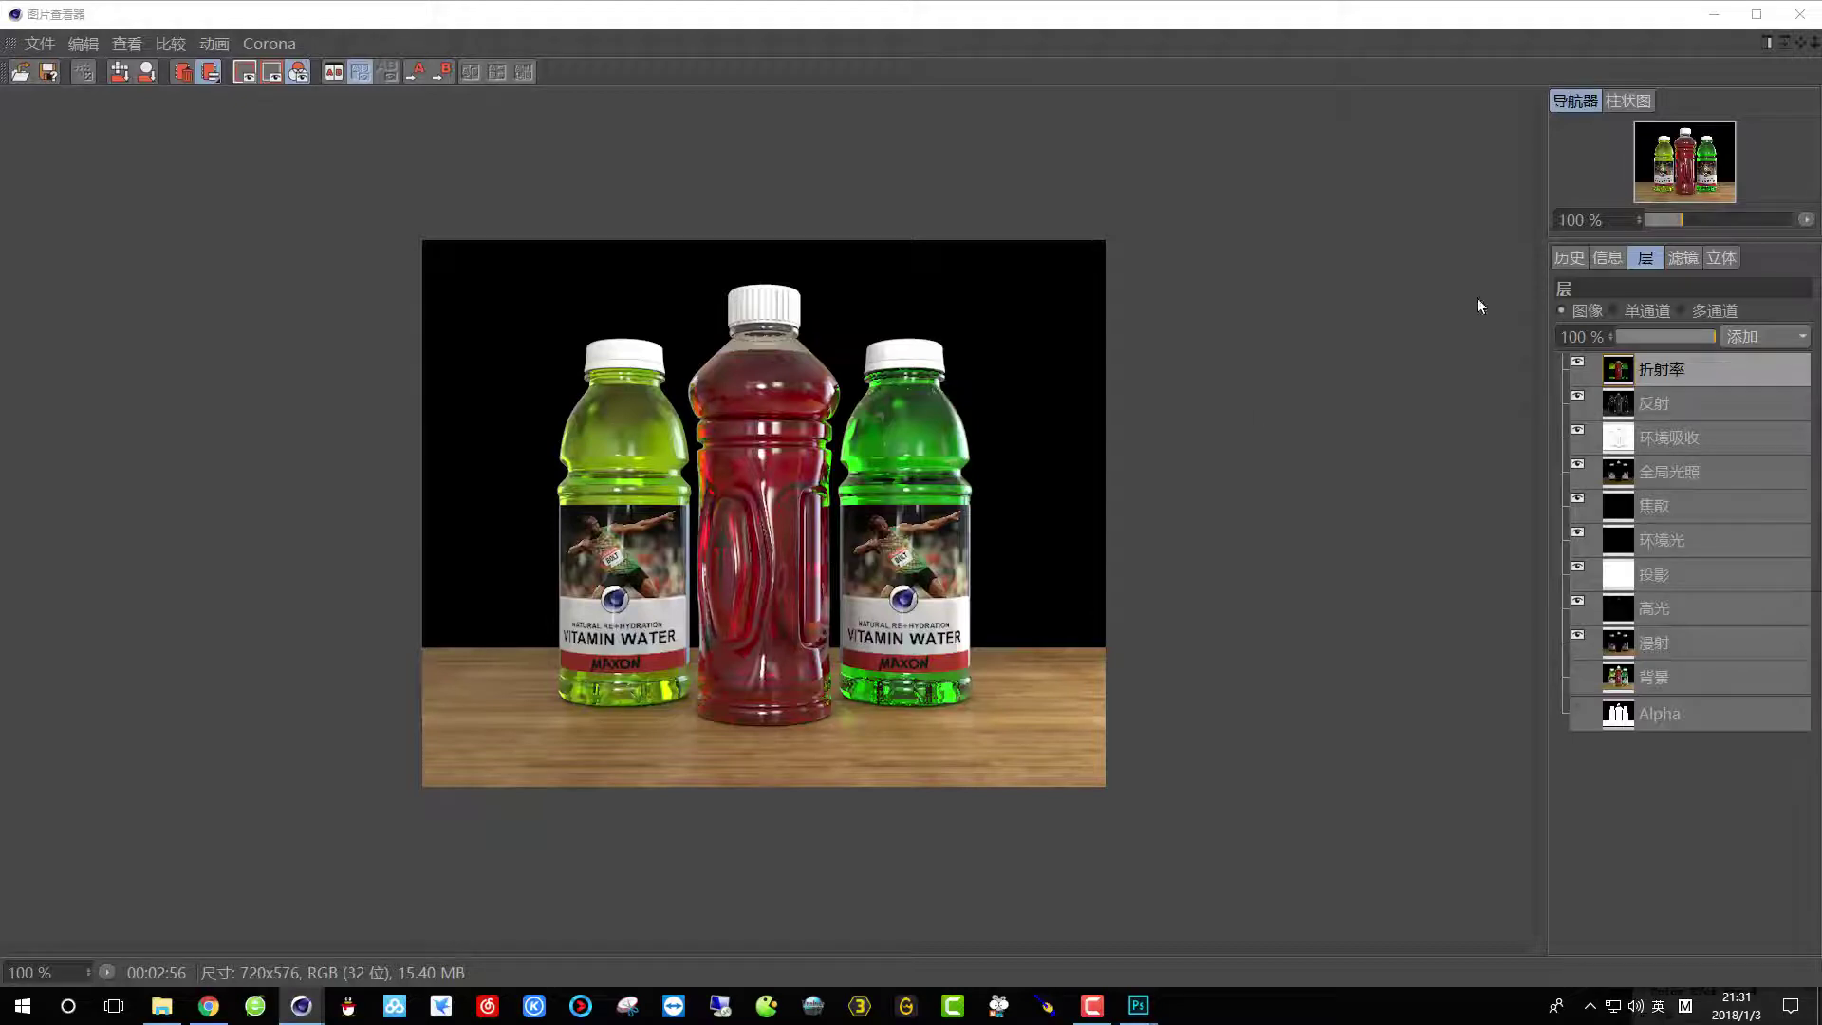
left_click(1723, 13)
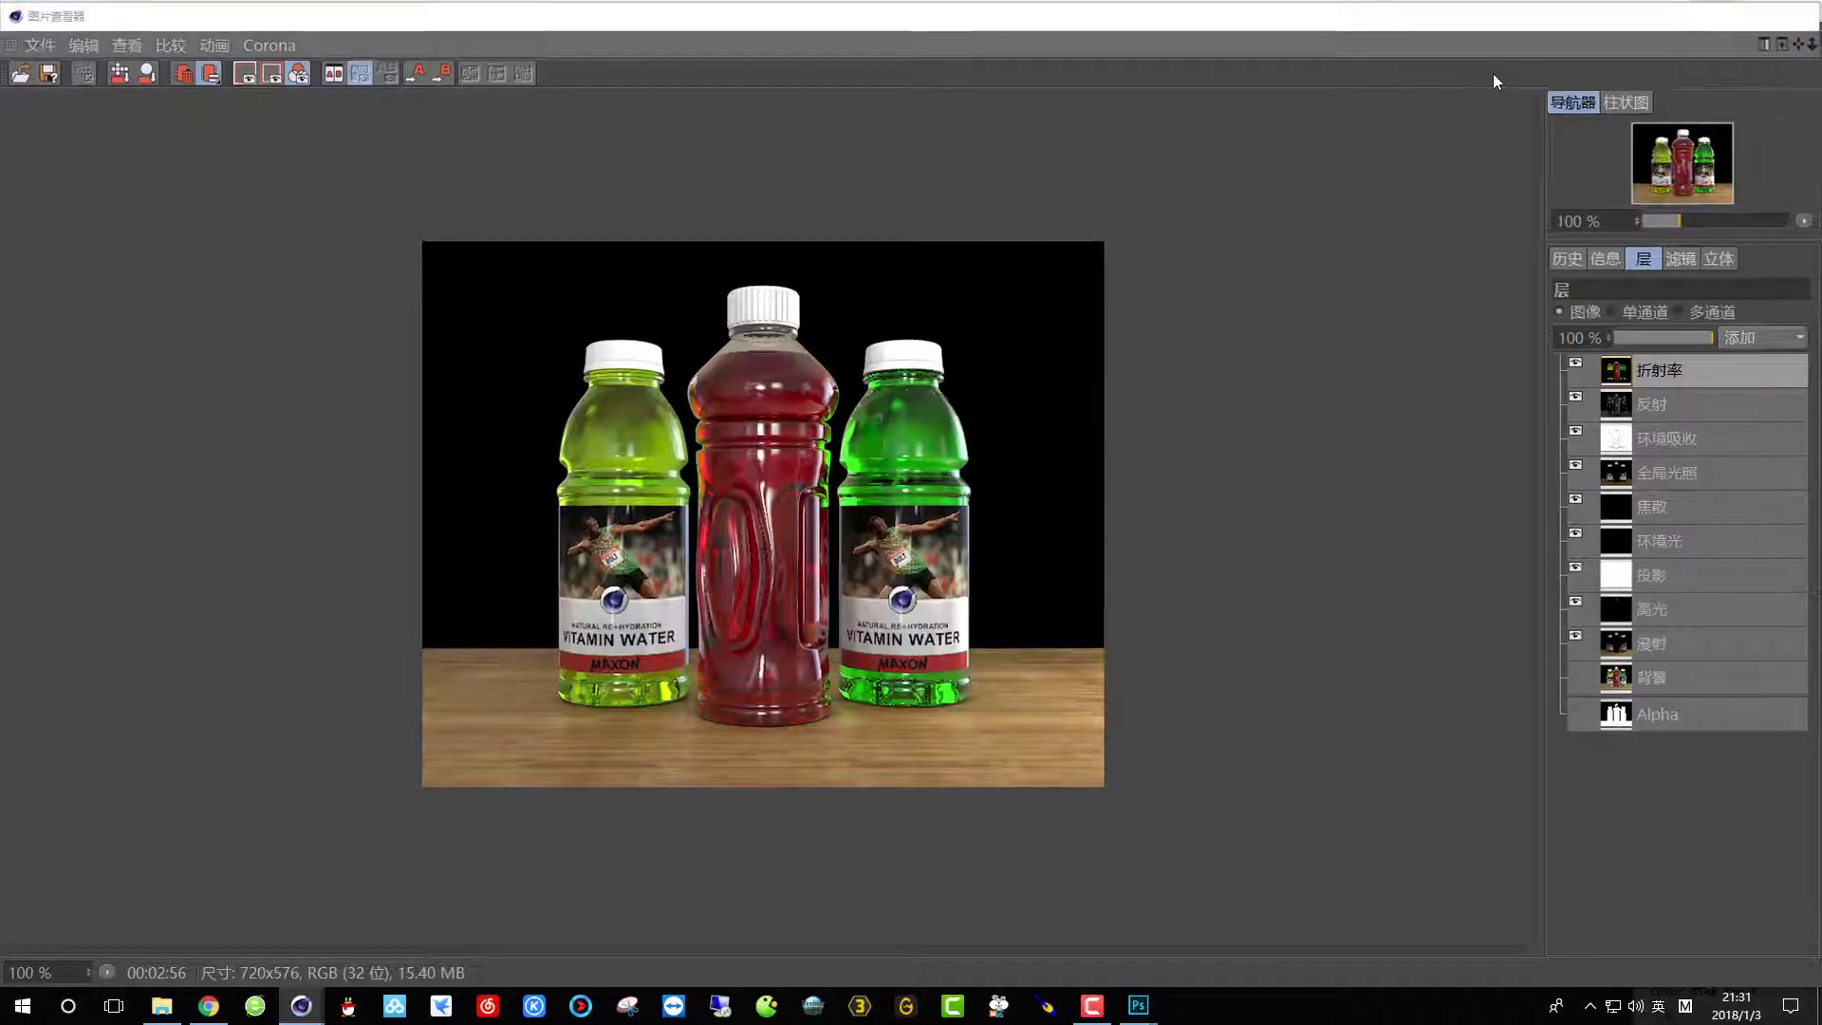
mouse_move(1134, 1010)
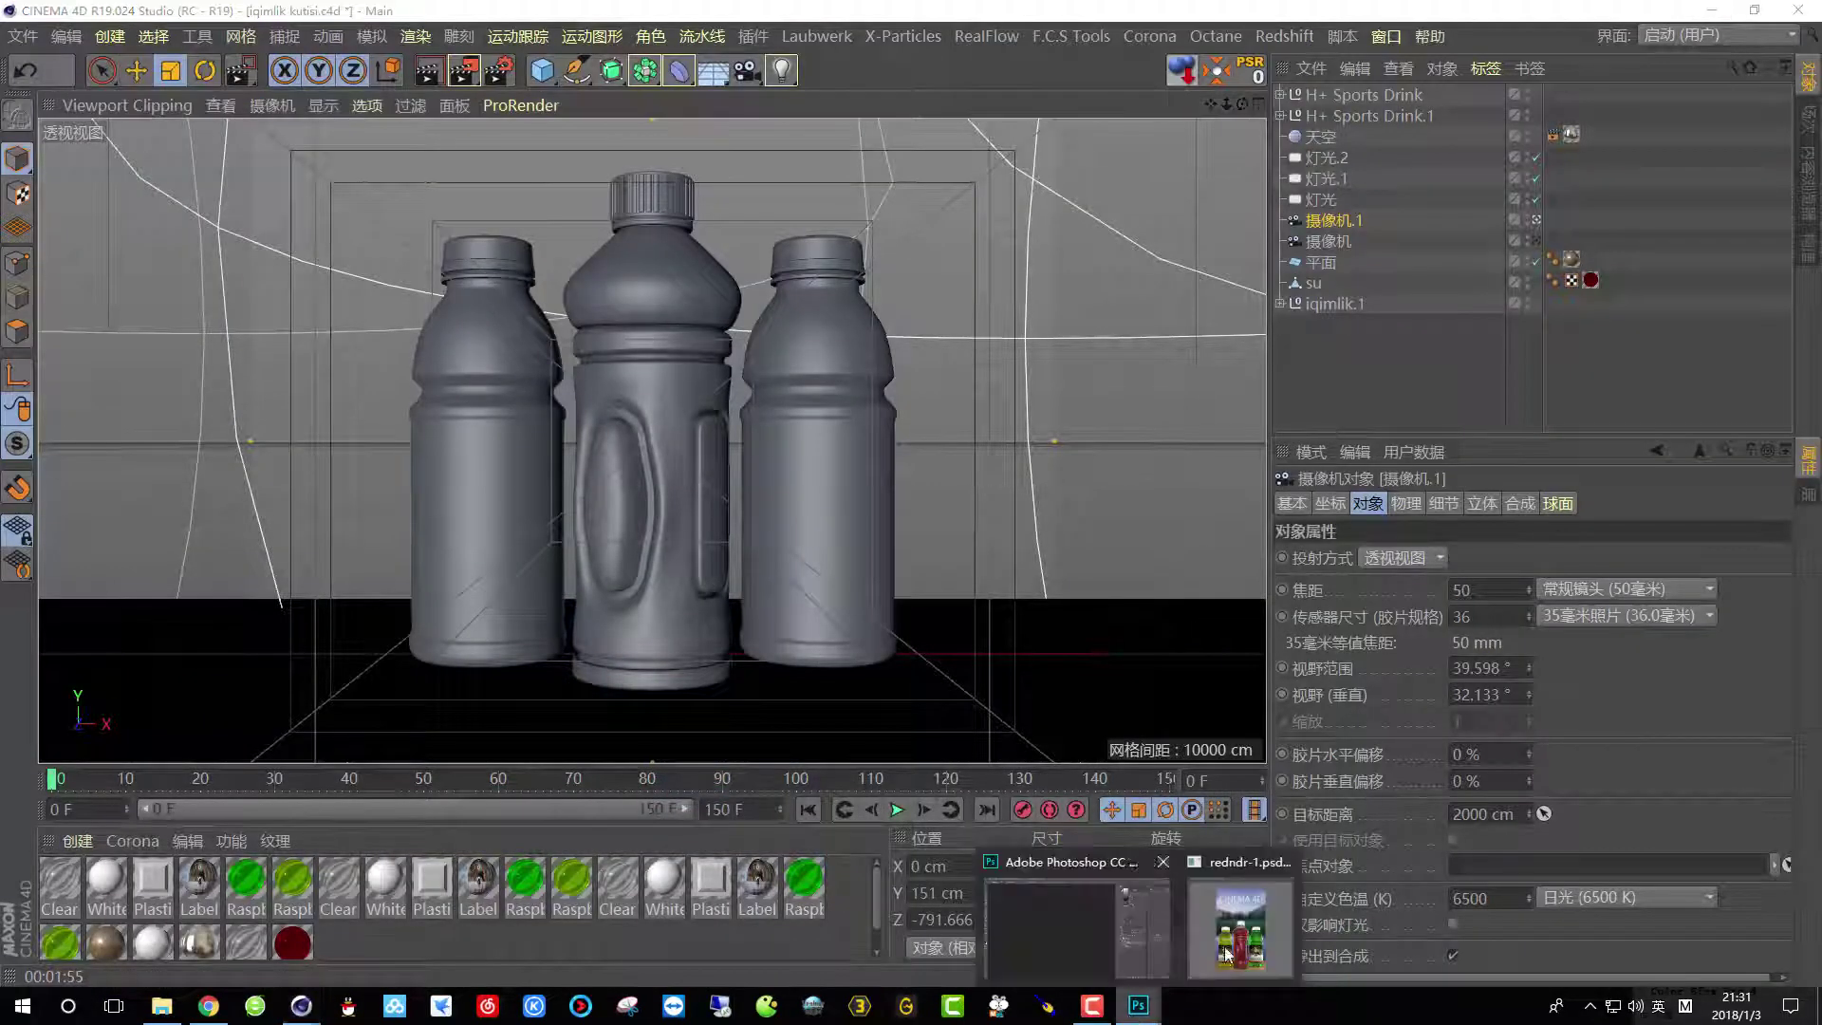
left_click(1053, 906)
Adjust the bottle layer 图层 0 with Hue/Saturation, raising saturation to +20 and shifting the hue slightly positive.
left_click(1427, 608)
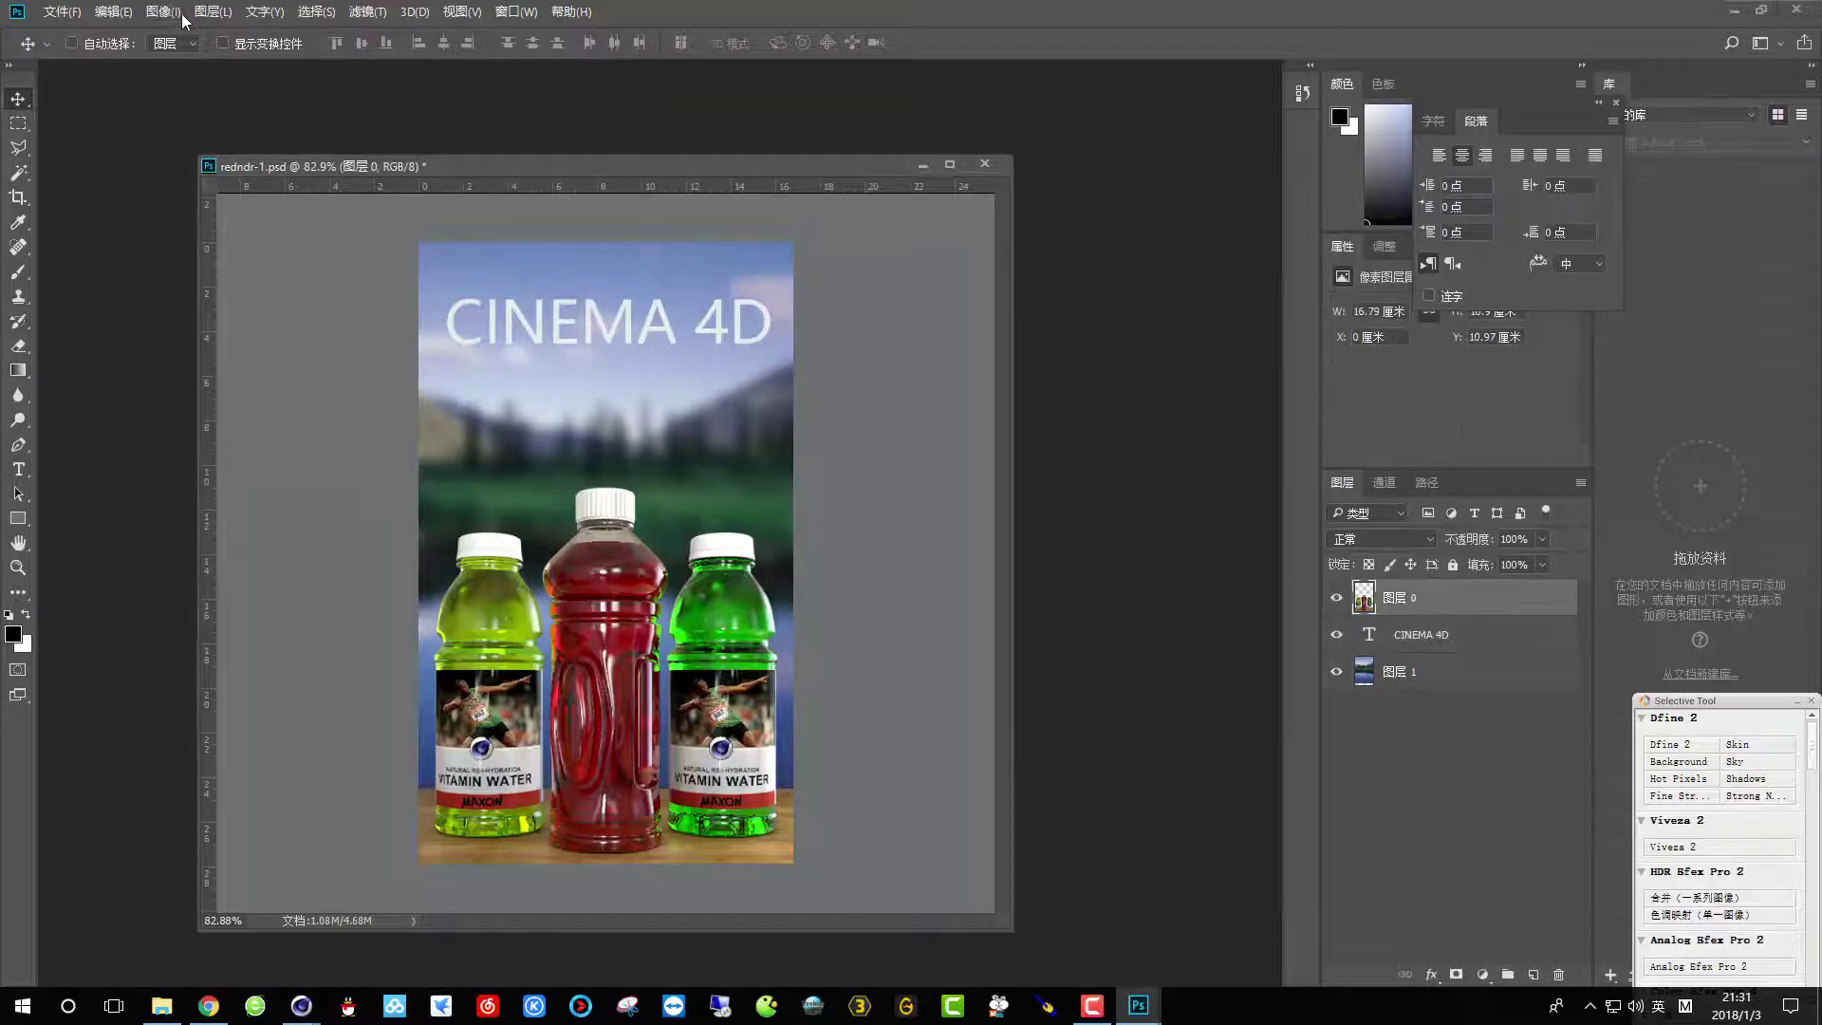
left_click(163, 12)
mouse_move(187, 64)
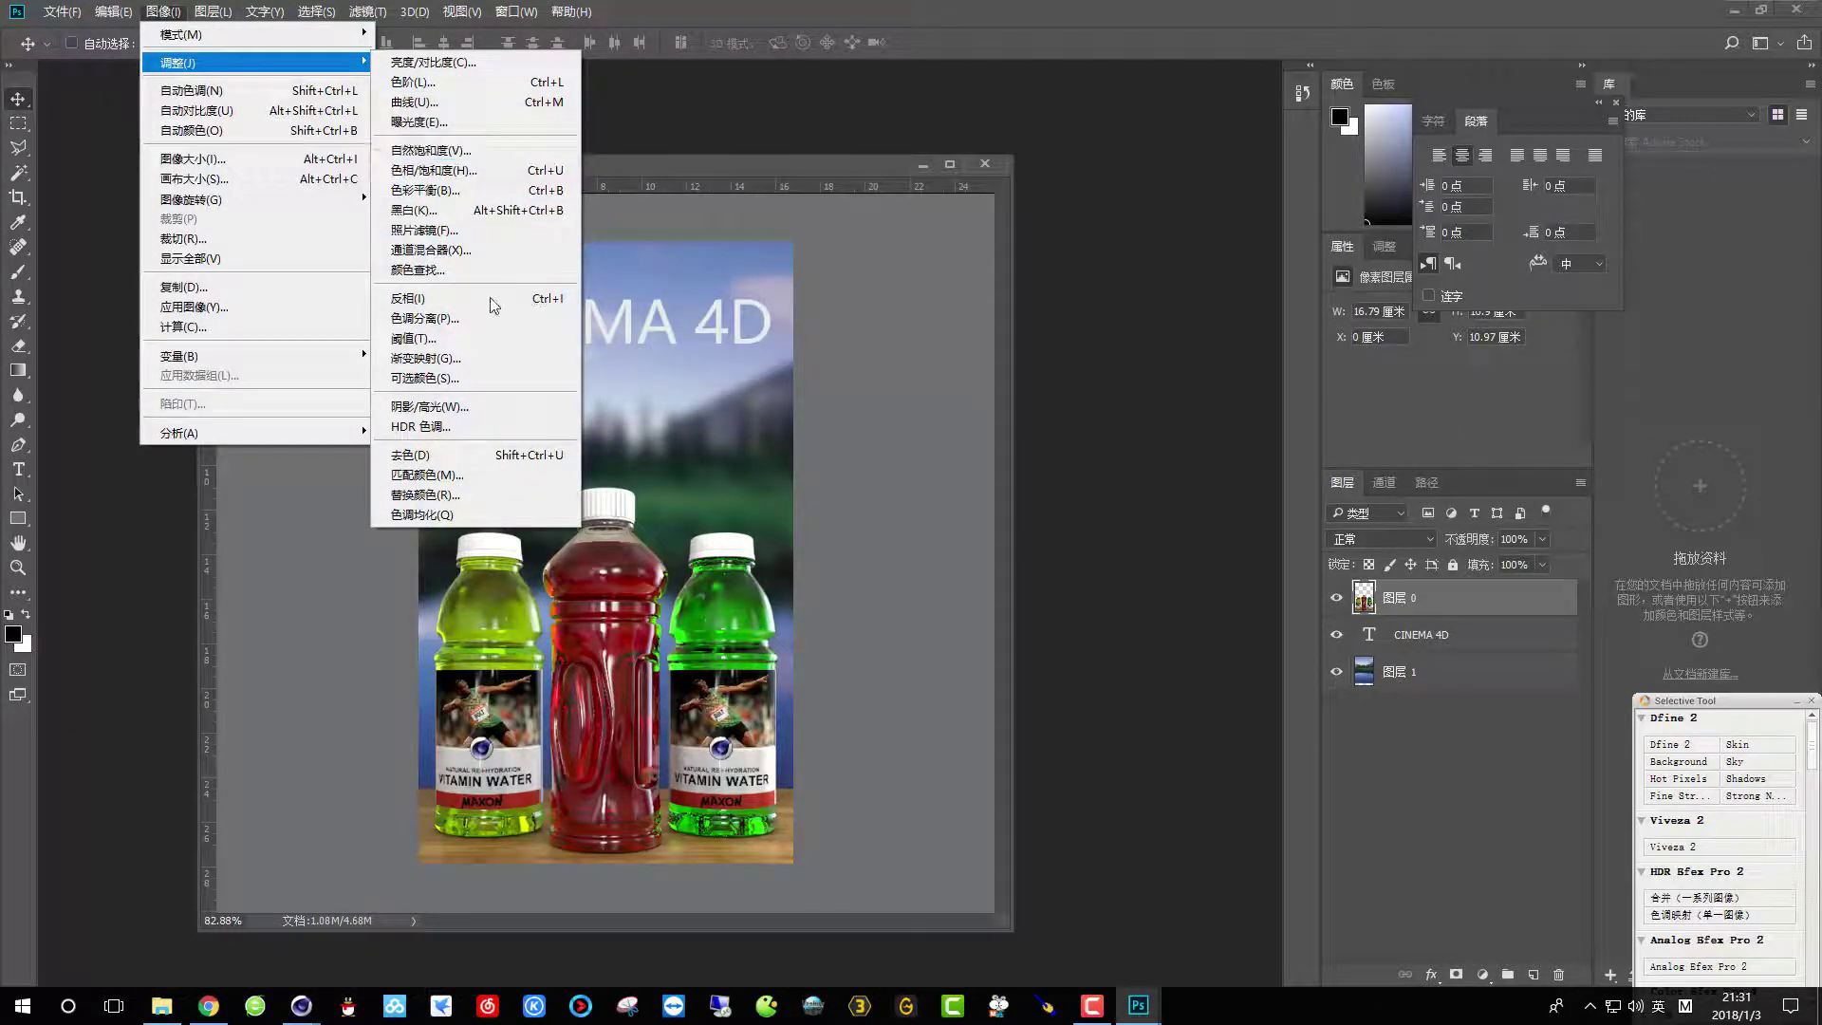
left_click(446, 170)
mouse_move(1308, 199)
left_mouse_down()
mouse_move(1279, 199)
mouse_move(1347, 203)
mouse_move(1310, 217)
mouse_move(1346, 249)
mouse_move(1296, 252)
mouse_move(1340, 254)
mouse_move(1289, 197)
mouse_move(1366, 199)
mouse_move(1316, 202)
left_mouse_up()
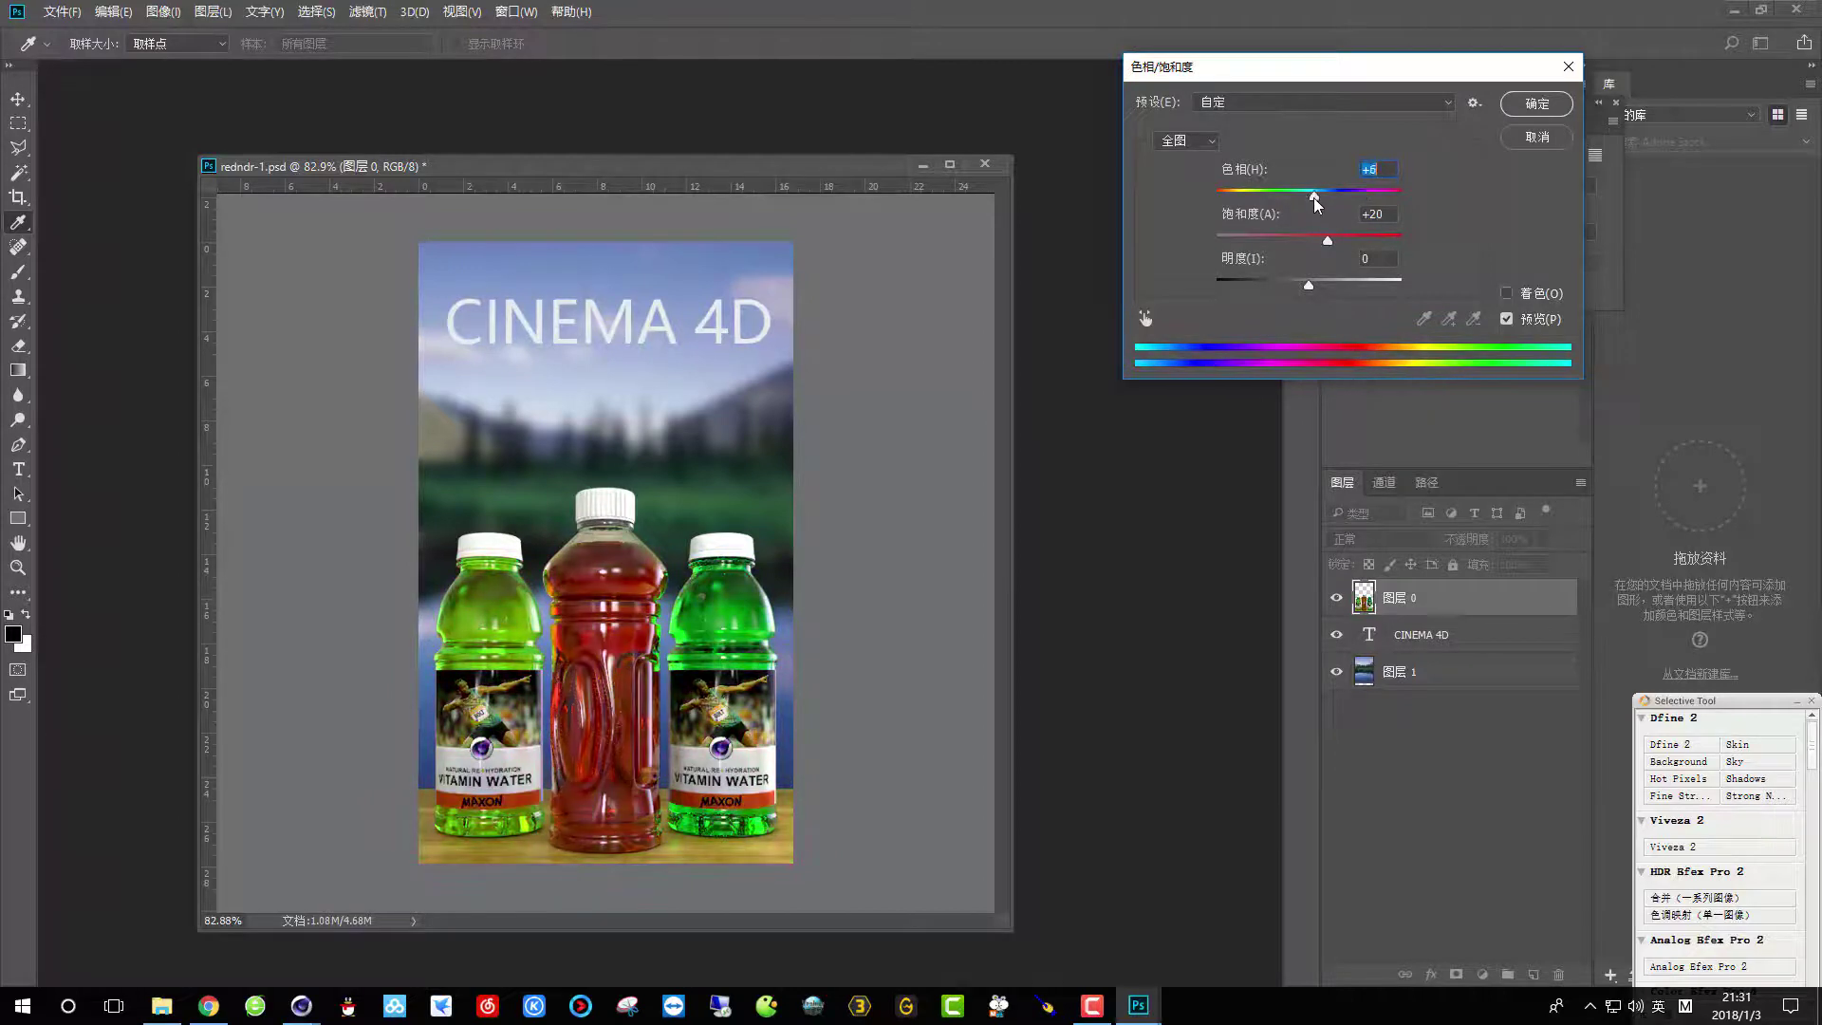
left_click(1536, 103)
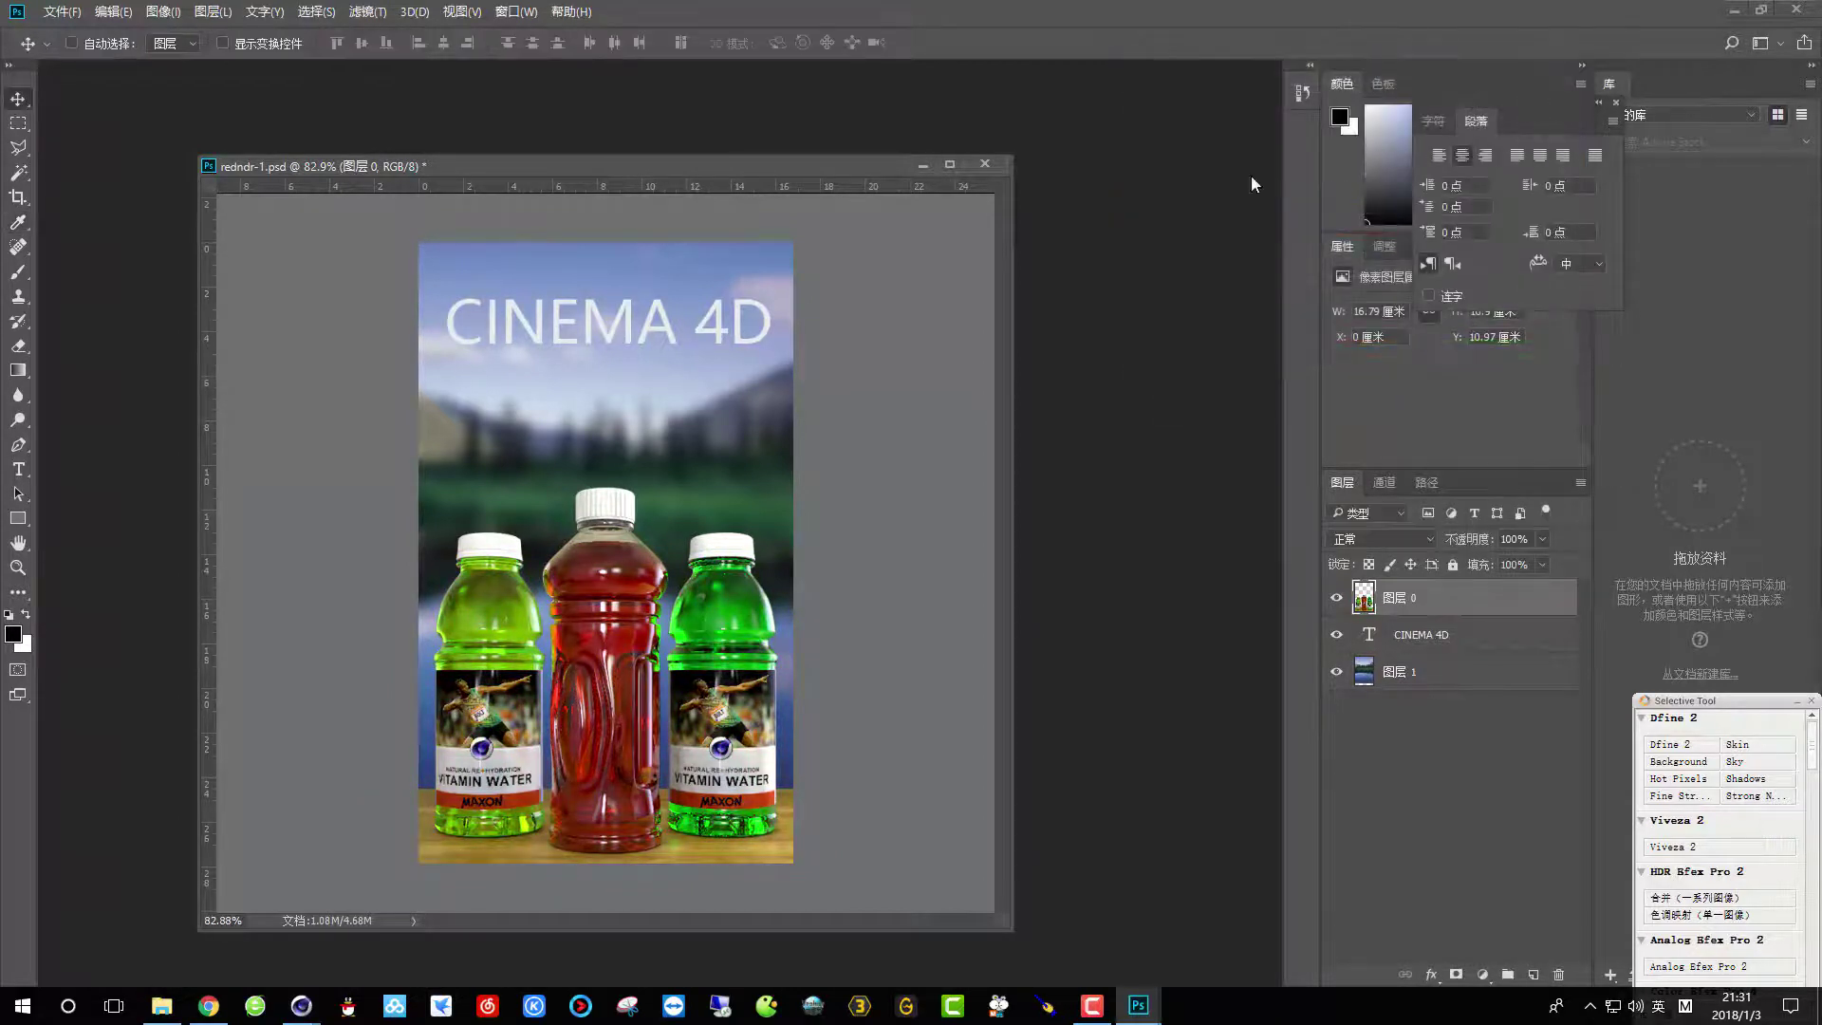
Review the whole poster and save it as a separate Photoshop file named OK.psd.
left_click_drag(716, 169, 753, 121)
scroll(645, 437, "up", 3, "alt")
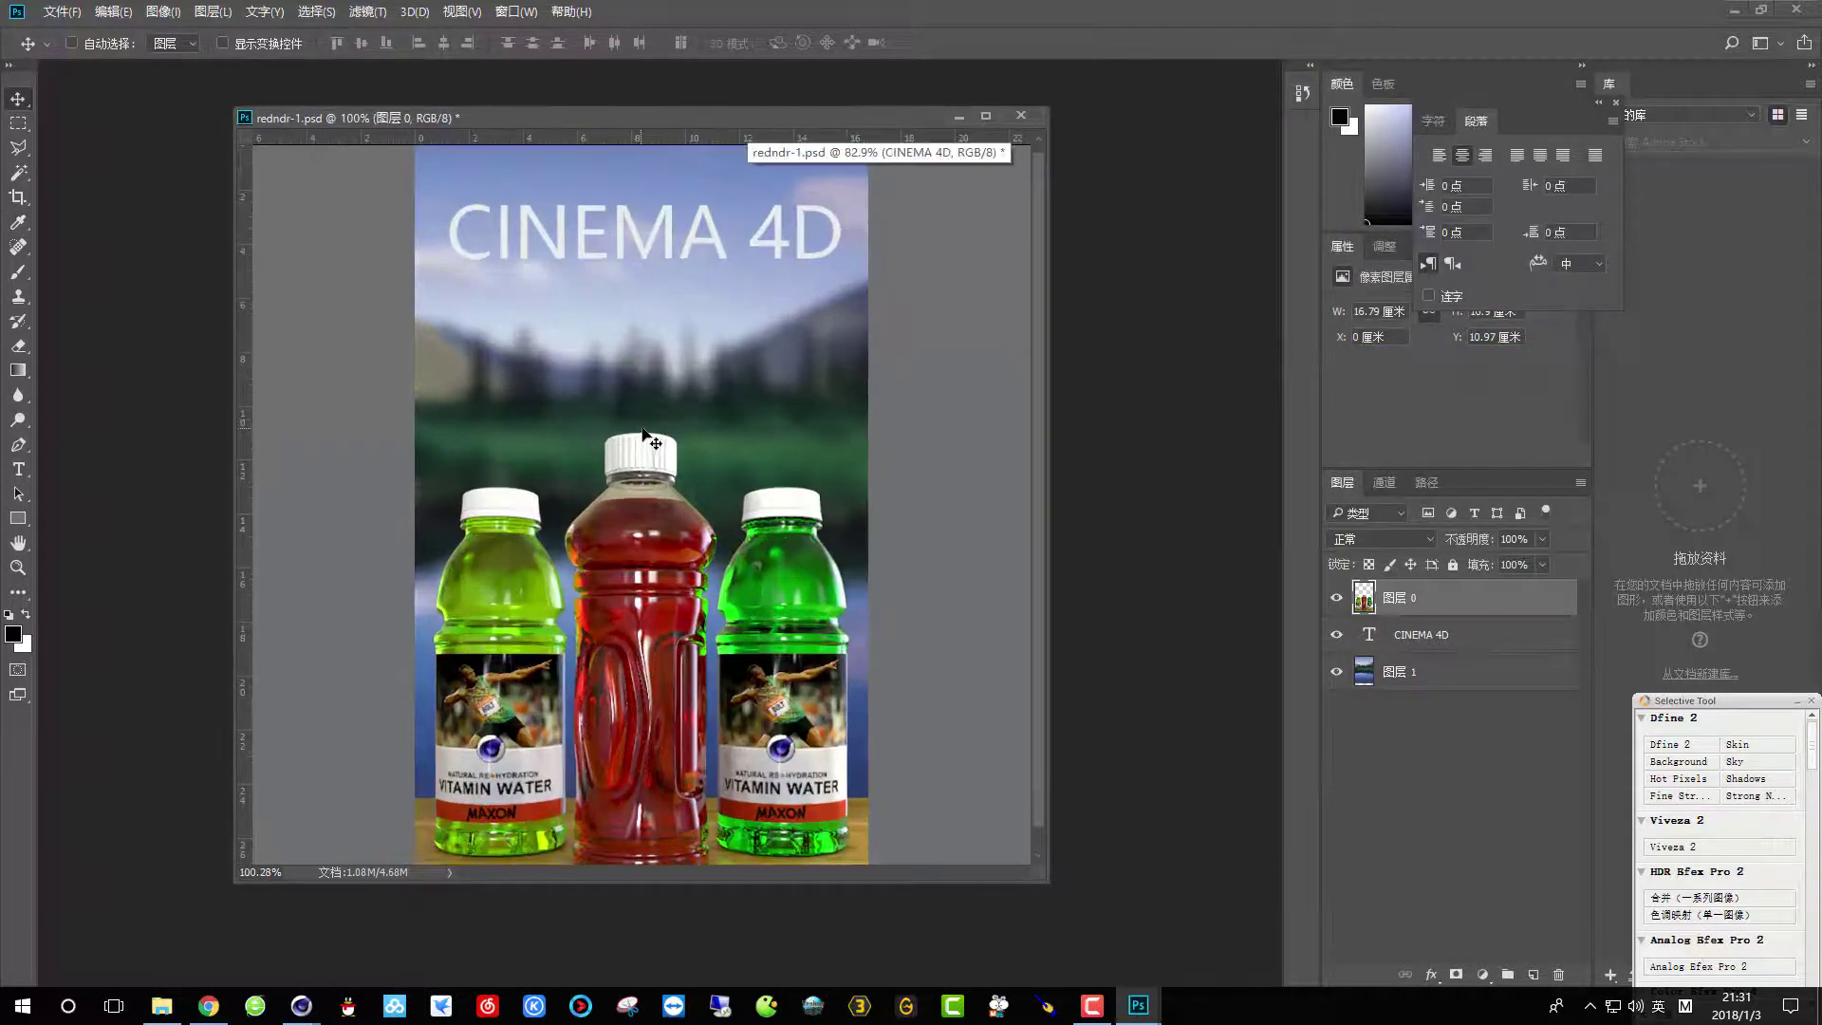
scroll(645, 436, "down", 2, "alt")
key("ctrl+shift+s")
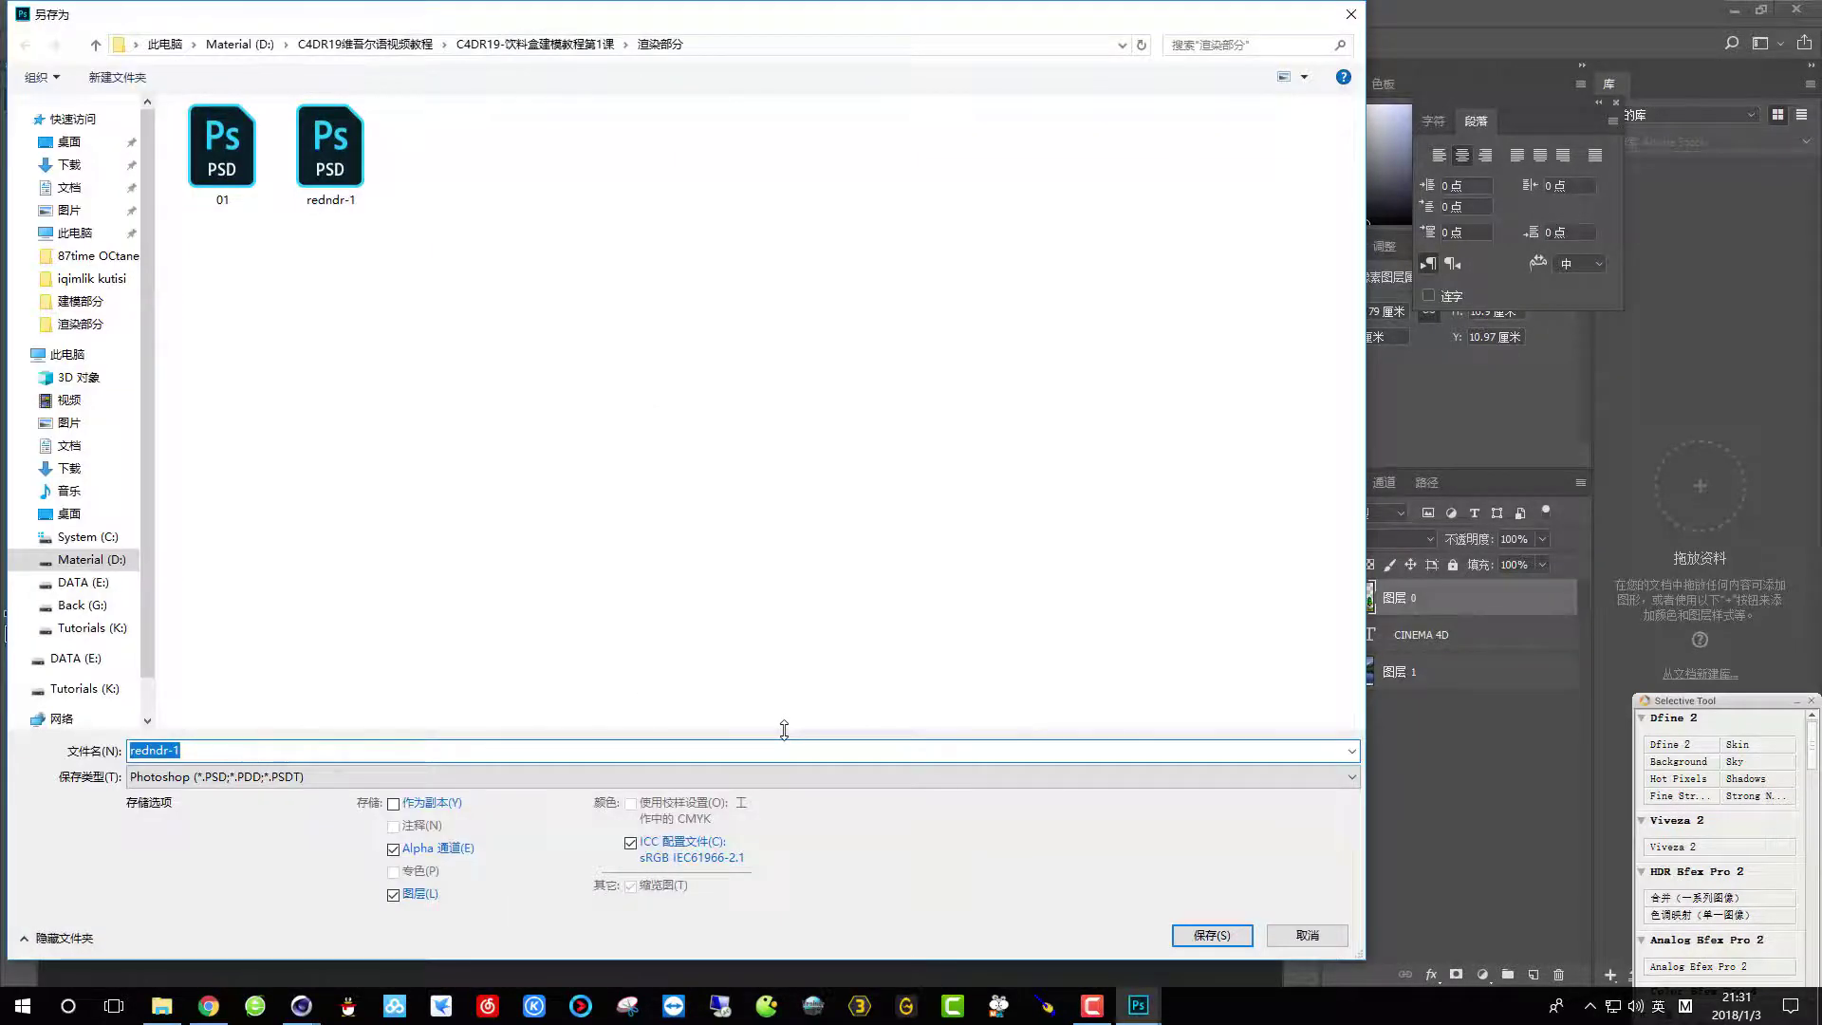
key("Return")
left_click(1129, 309)
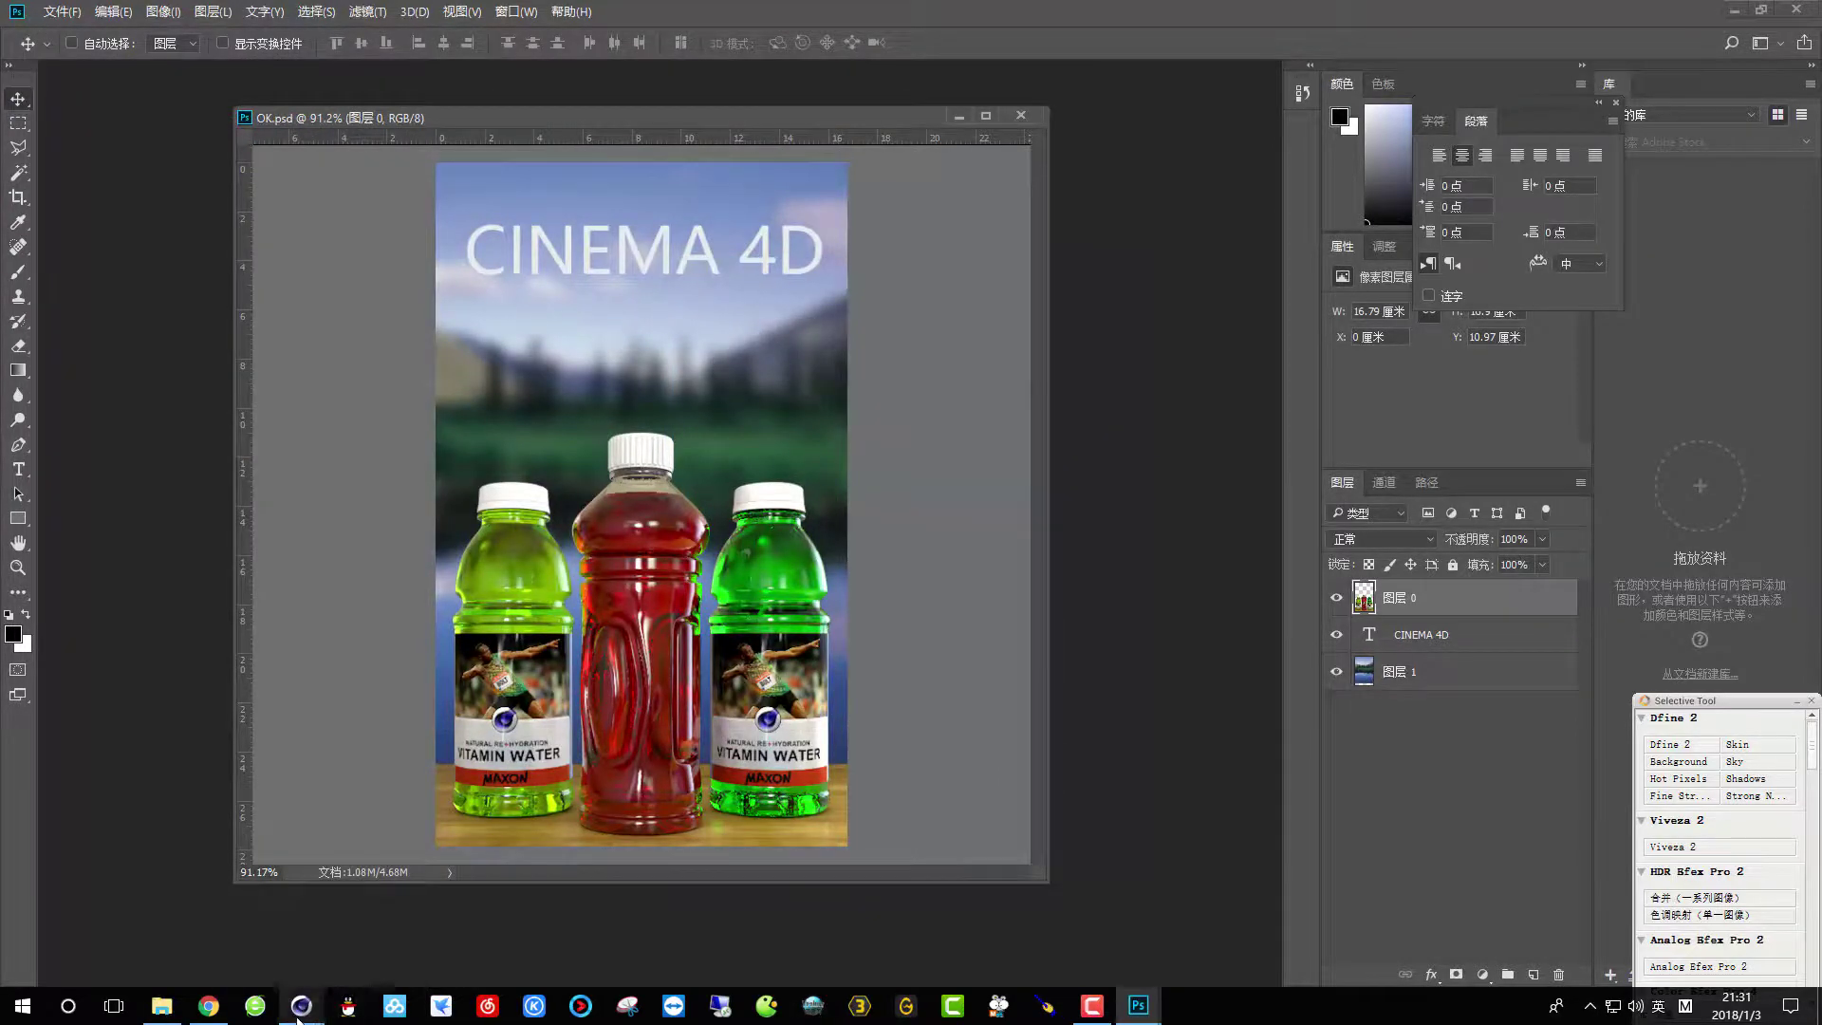
Switch to Cinema 4D, close the Picture Viewer and copy the H+ Sports Drink object into a new empty scene.
mouse_move(301, 1006)
left_click(429, 909)
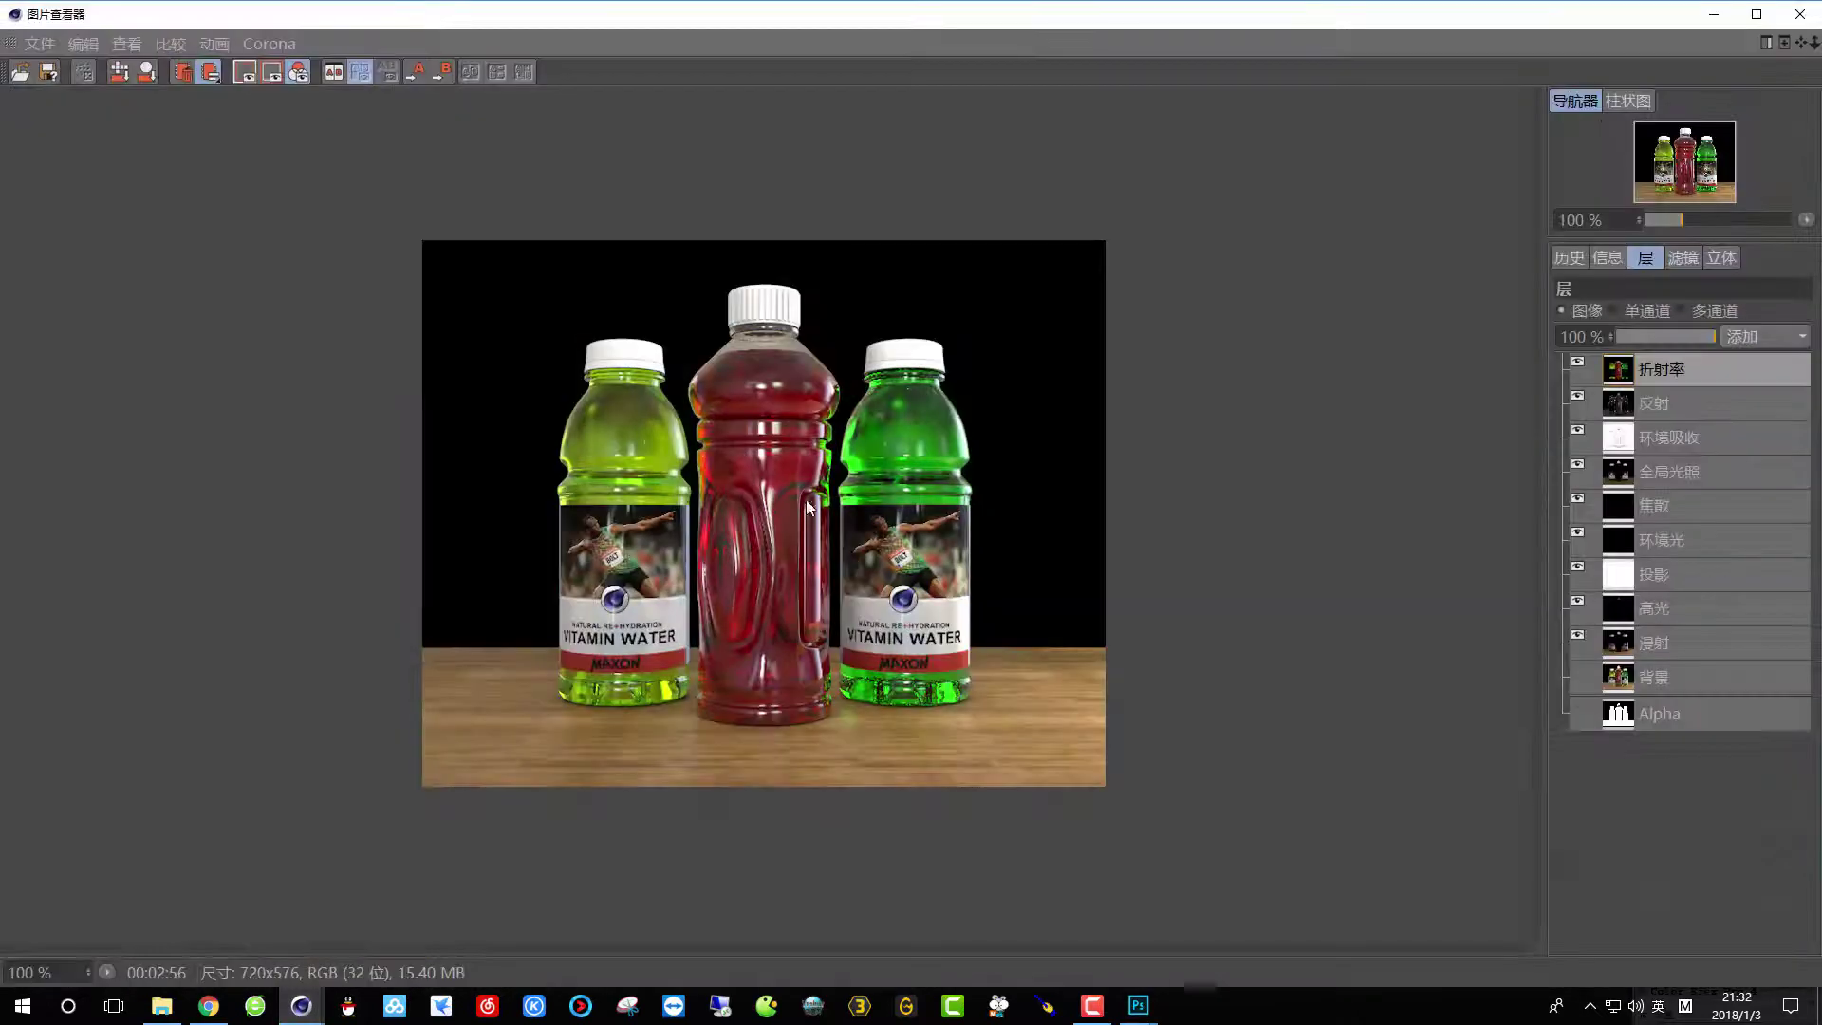
left_click(1800, 14)
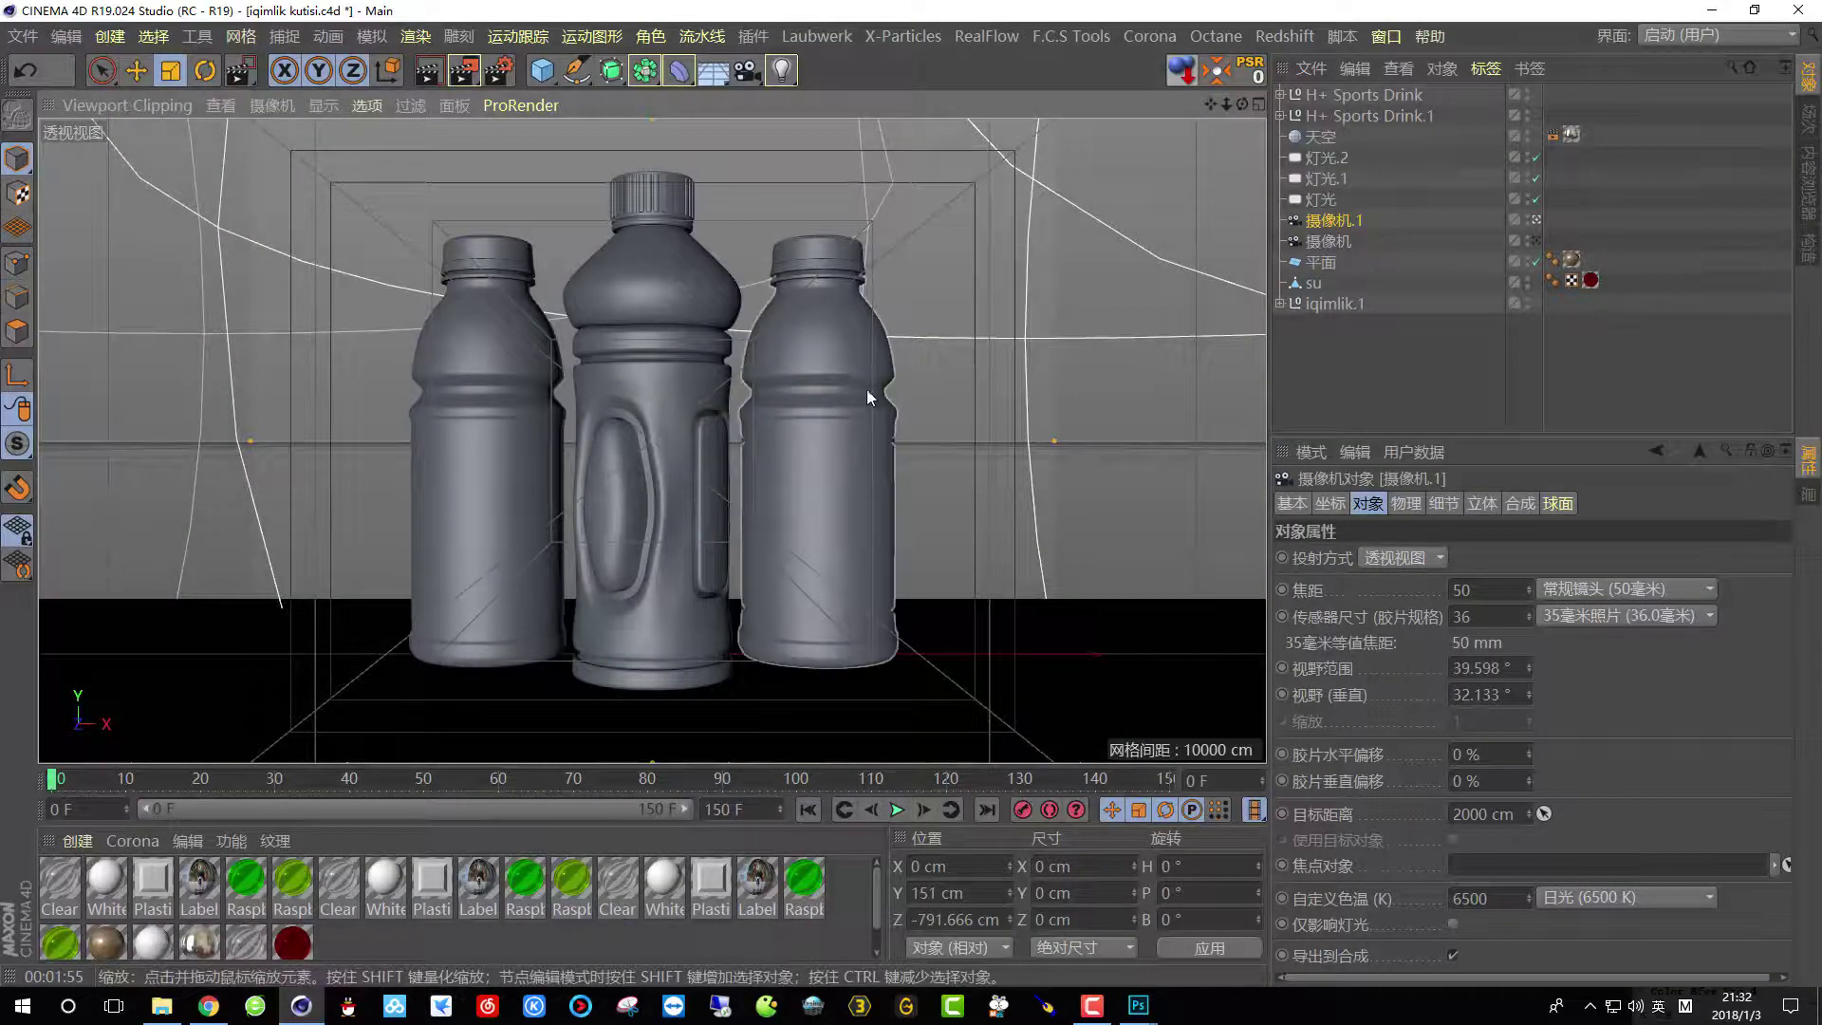
left_click(1332, 95)
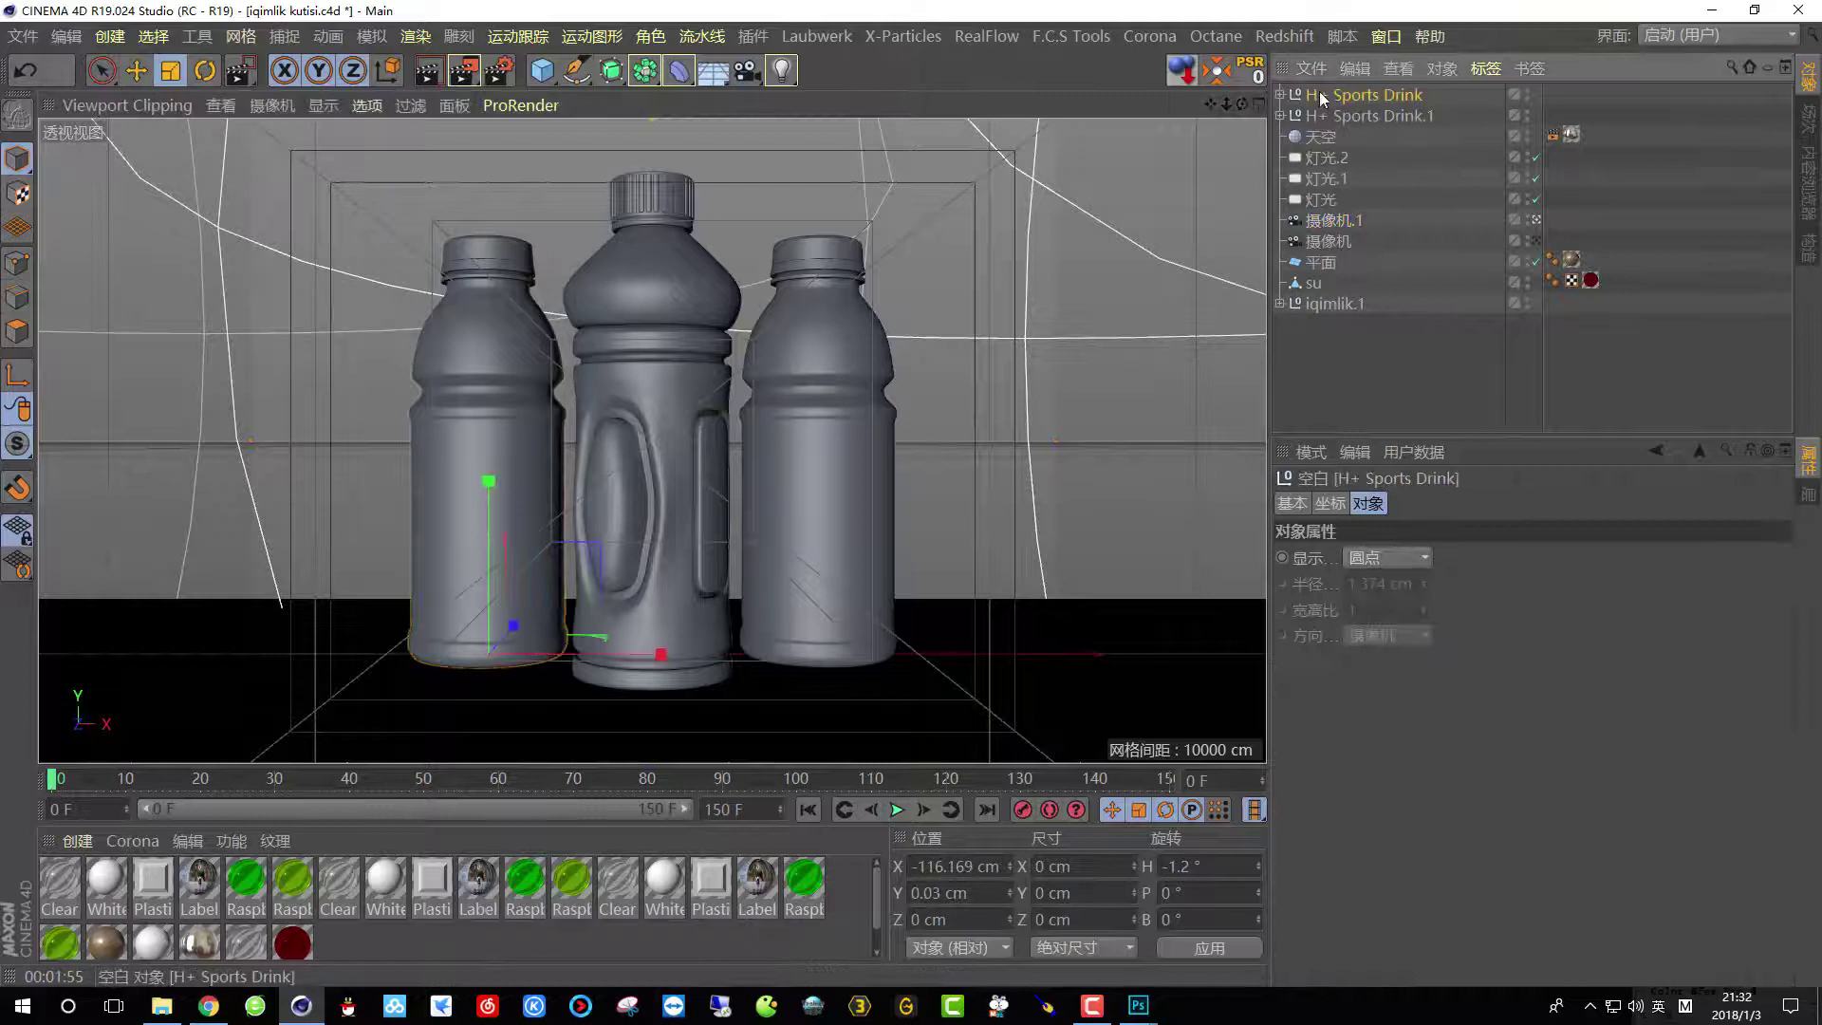
left_click(23, 36)
left_click(34, 63)
key("ctrl+v")
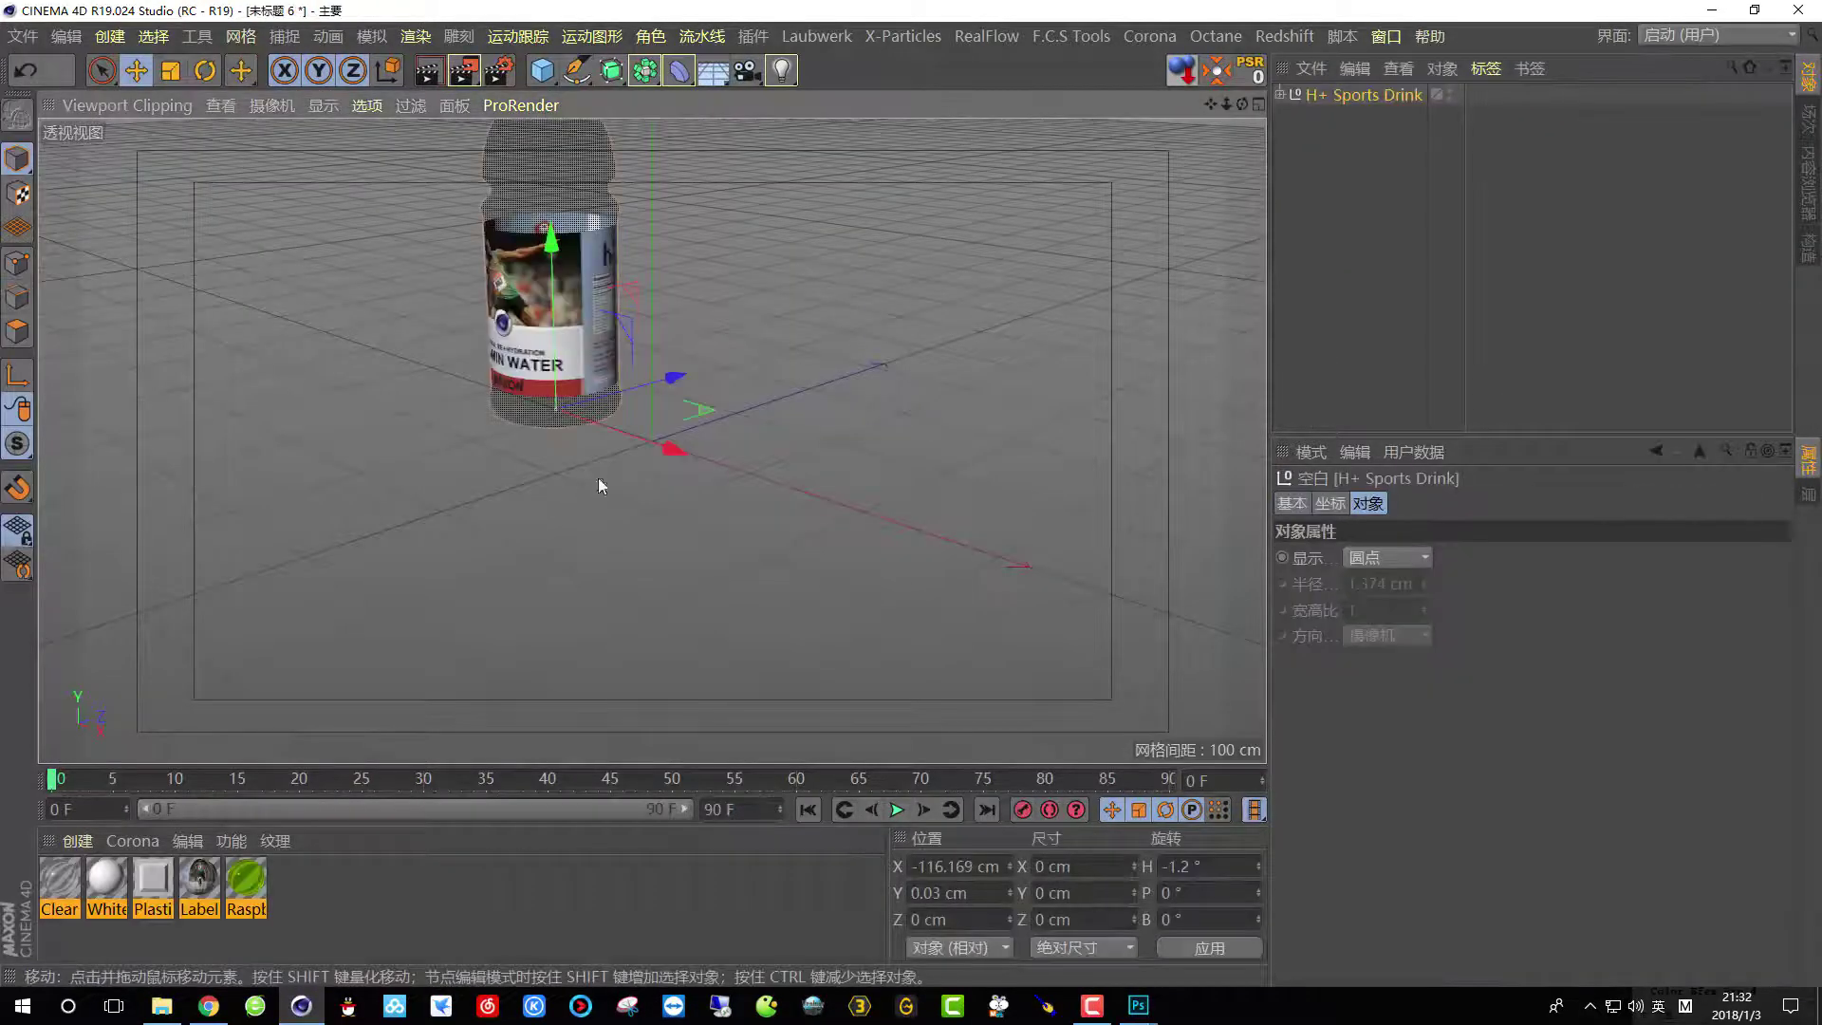
Delete all five materials that came with the H+ Sports Drink bottle.
scroll(642, 476, "up", 3)
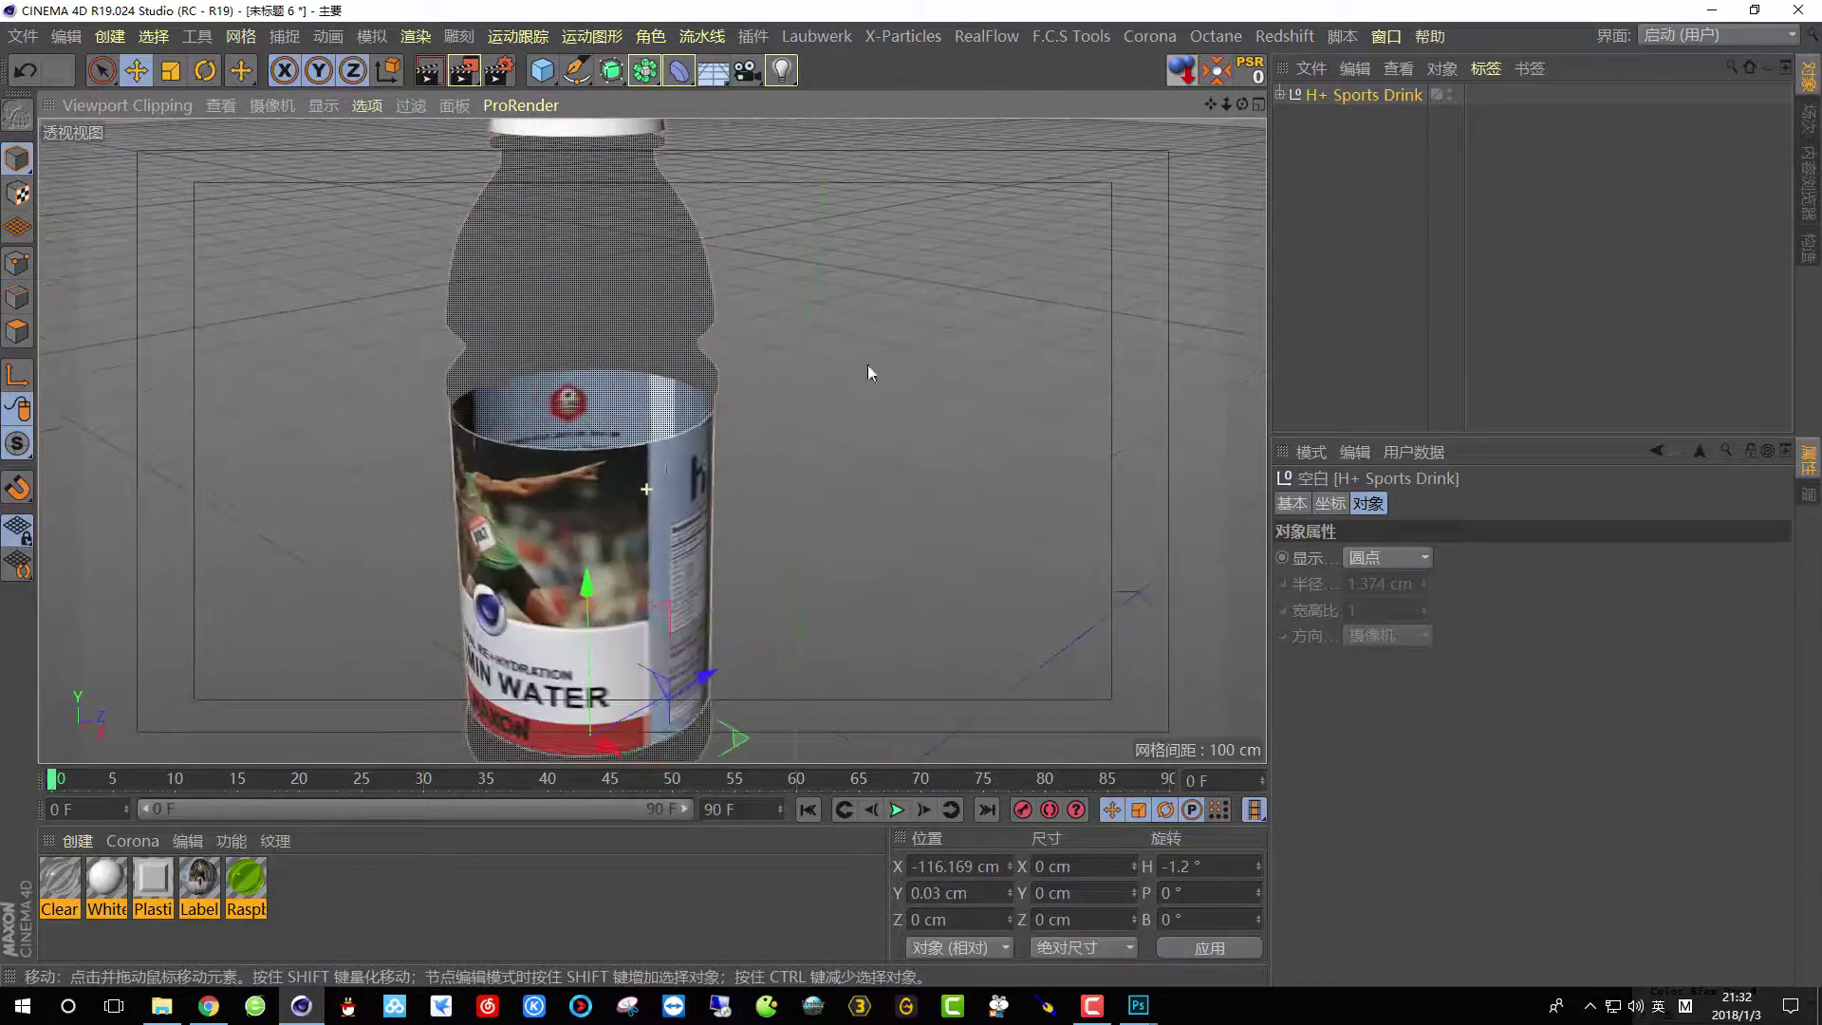
left_click(1281, 94)
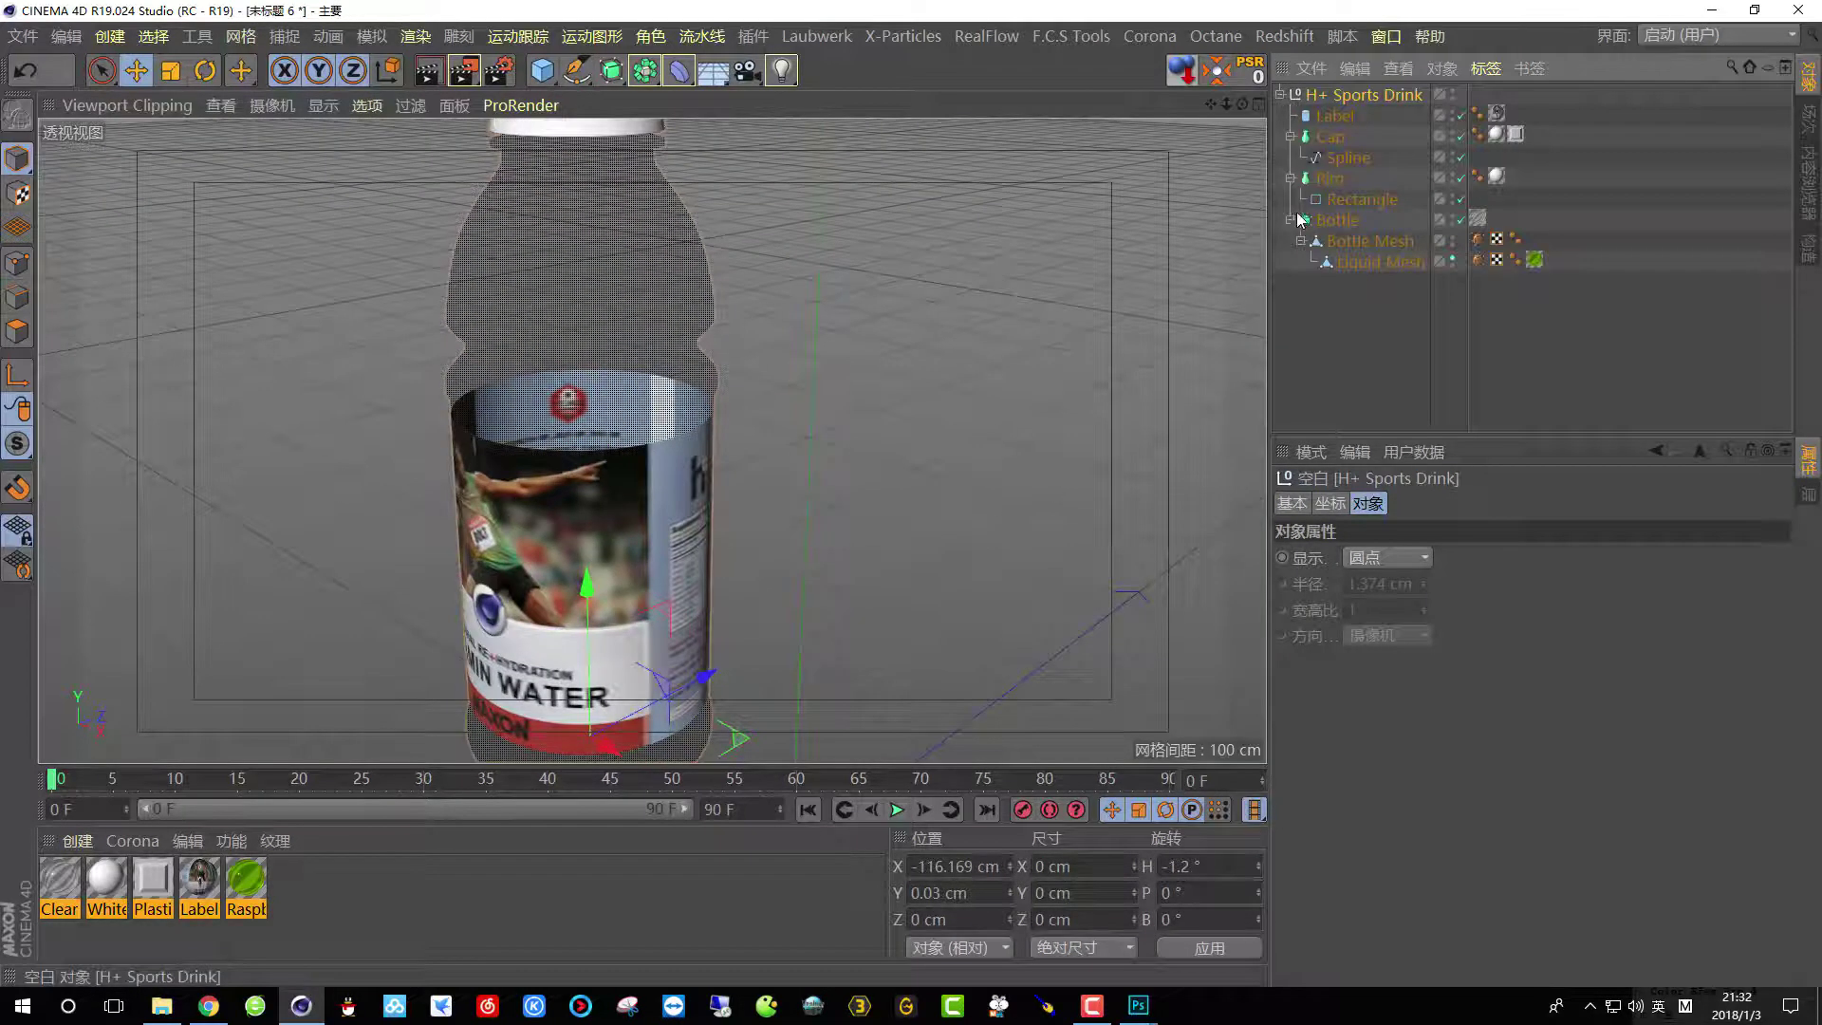
left_click(1281, 94)
left_click_drag(332, 916, 4, 871)
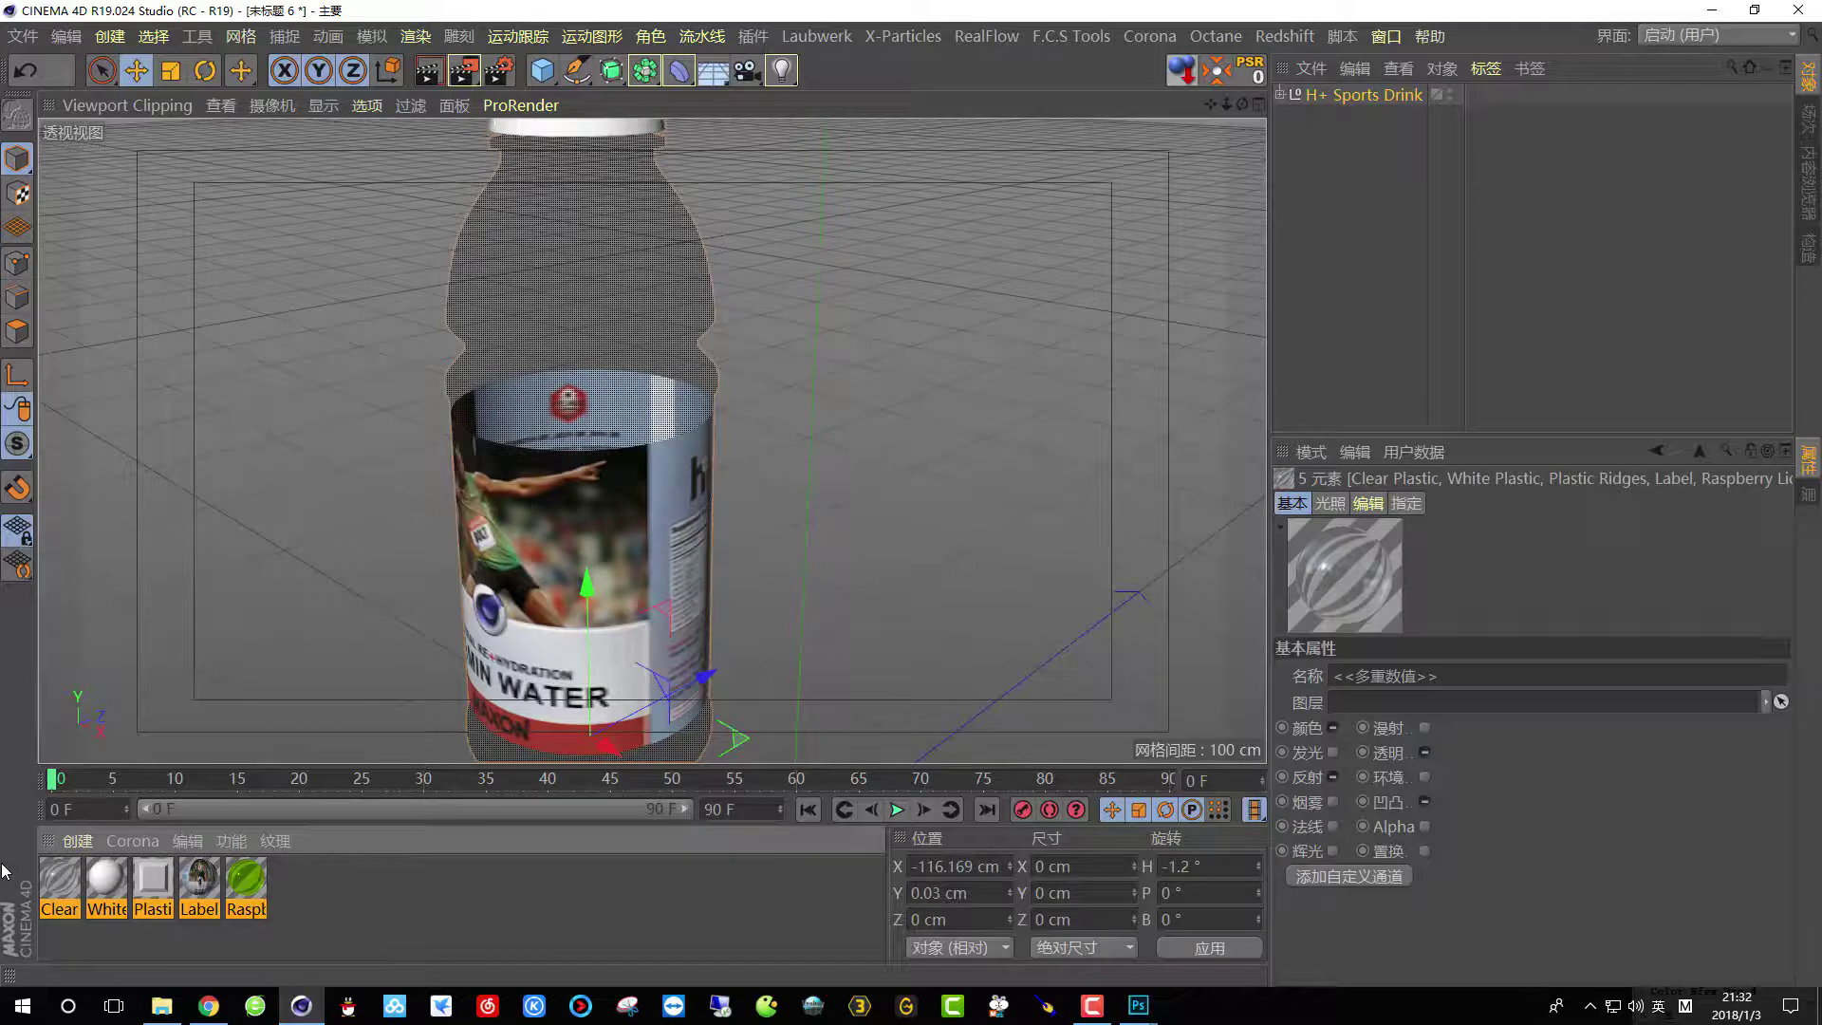
key("Delete")
key("ctrl+shift+z")
Delete the Label cylinder wrapped around the bottle's body.
left_click(576, 500)
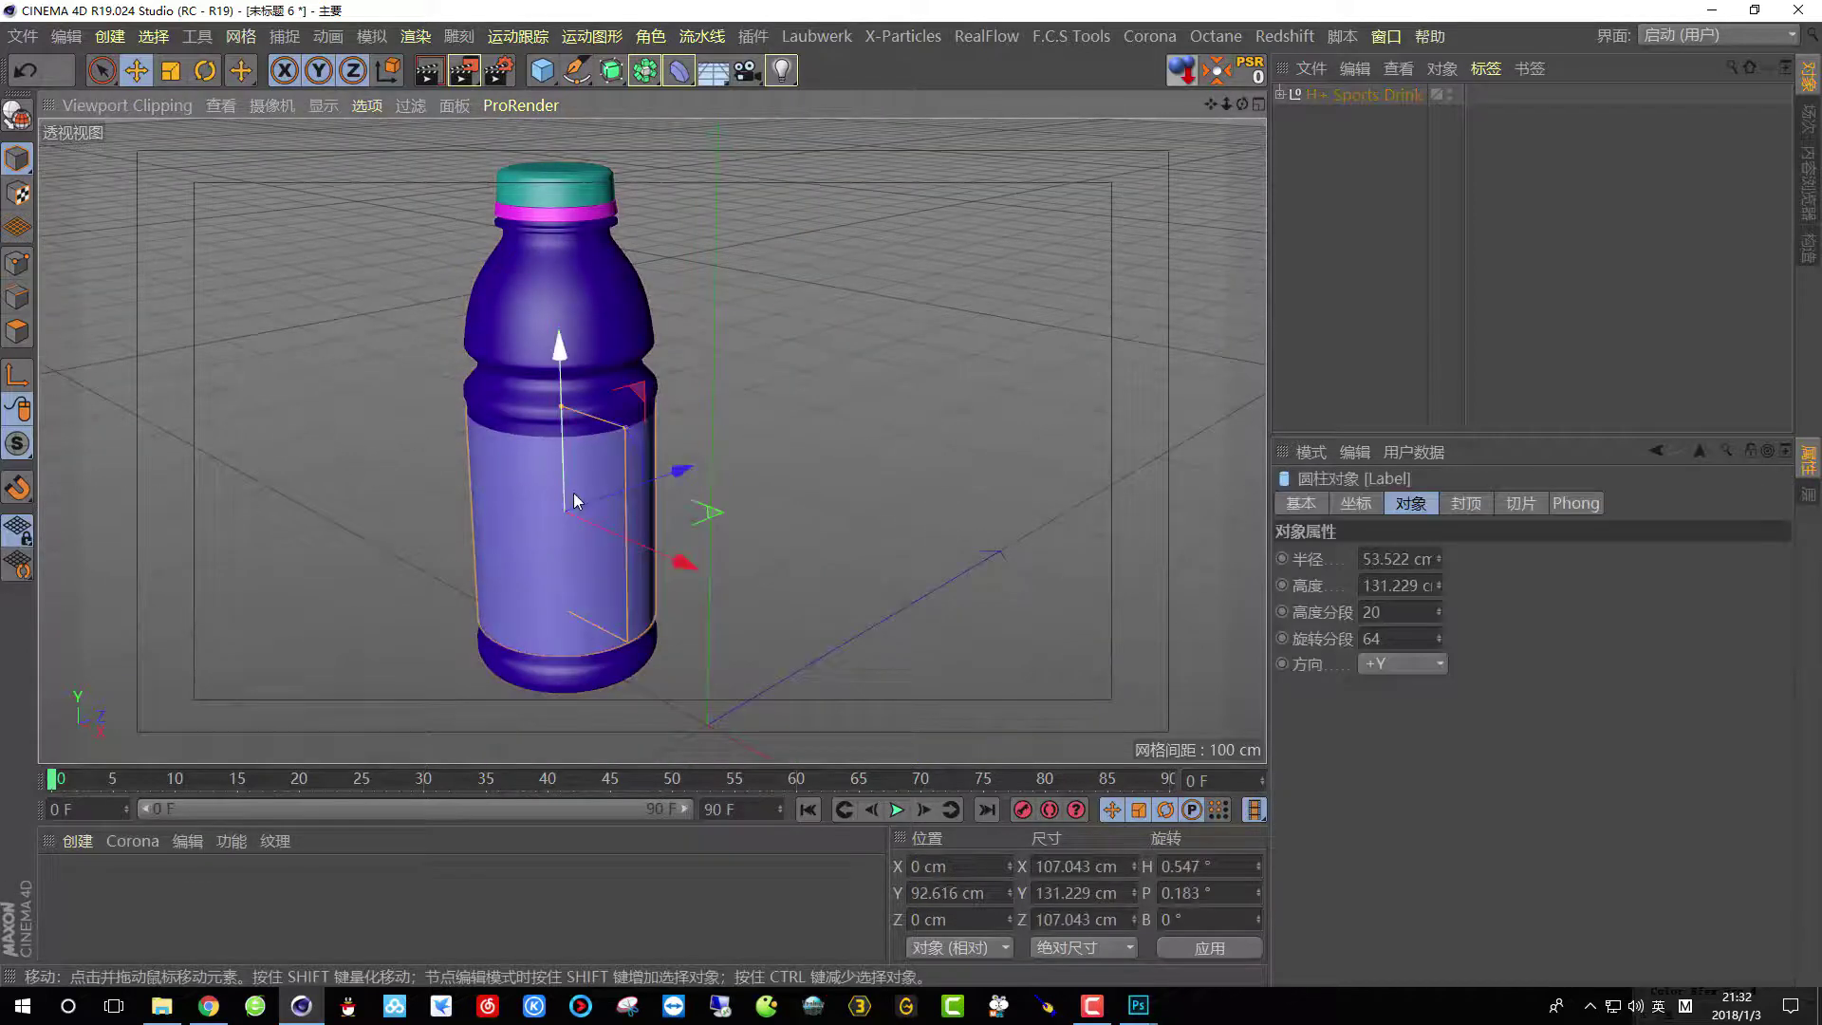
key("Delete")
key("ctrl+shift+z")
key("ctrl+shift+z")
Remove the texture tag from the Liquid Mesh object inside the H+ Sports Drink hierarchy.
left_click(1280, 94)
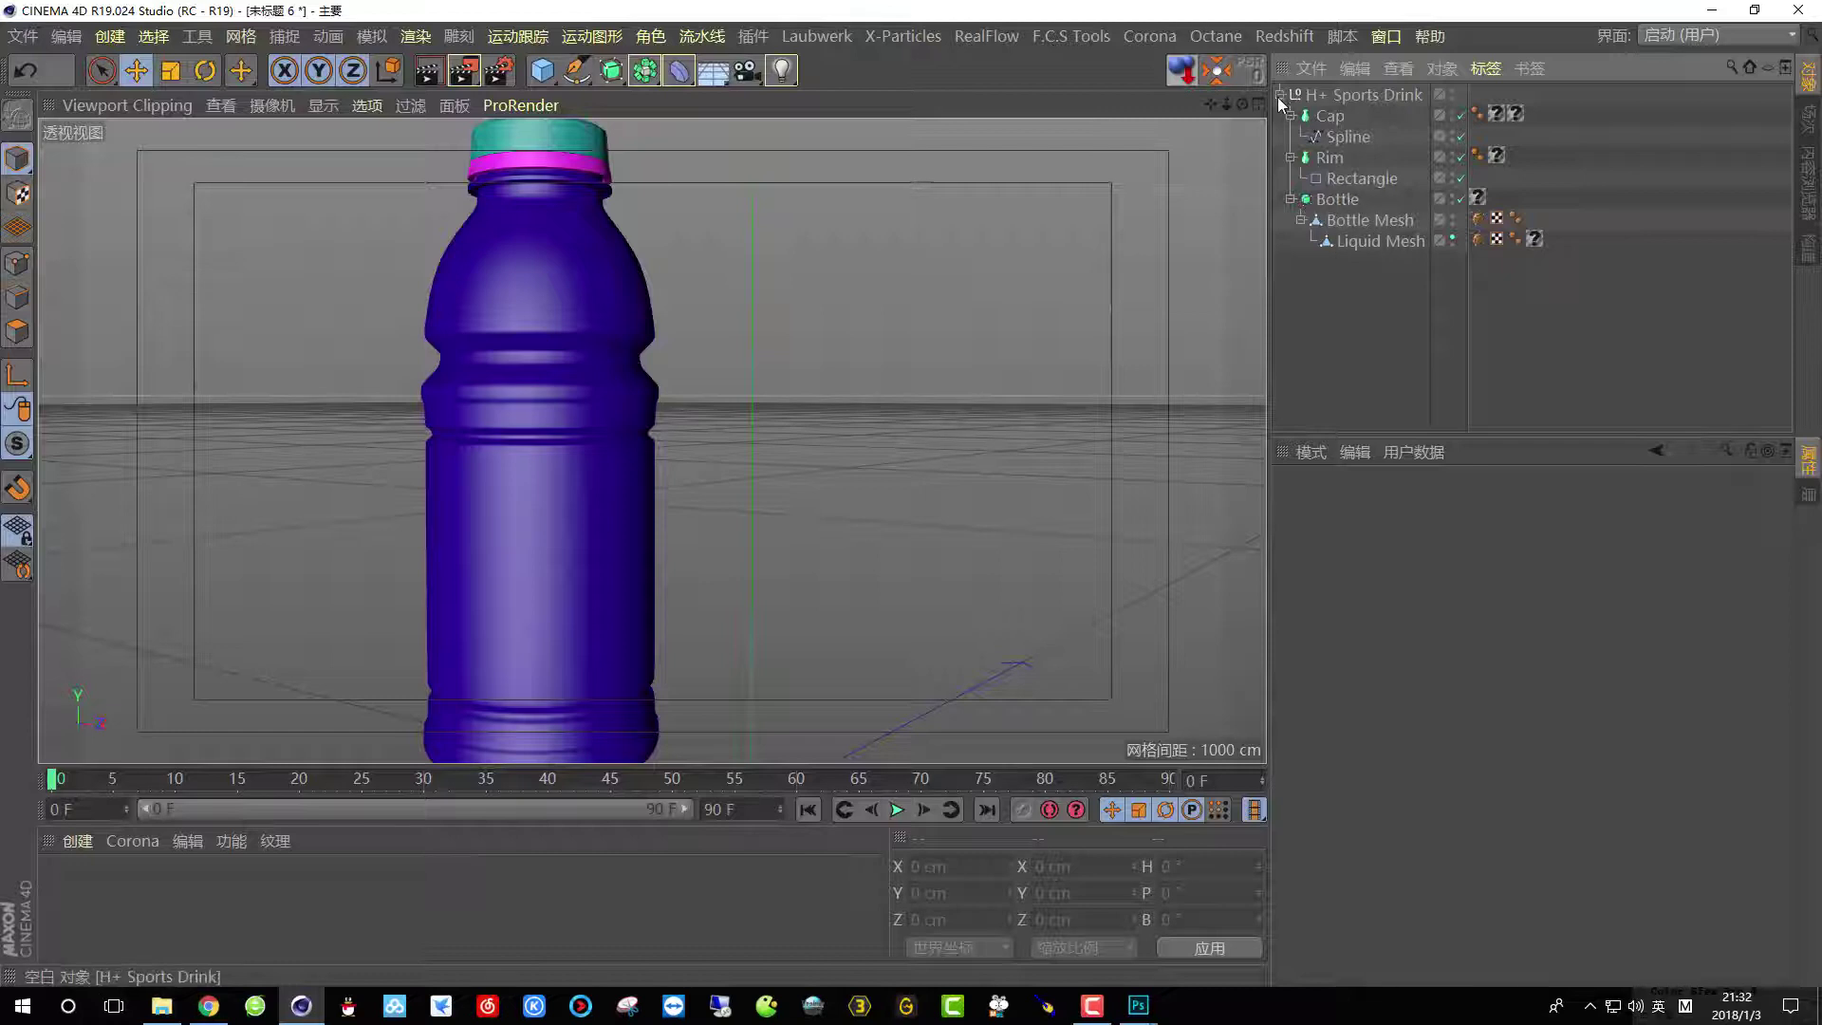
left_click(1348, 222)
left_click(1350, 245)
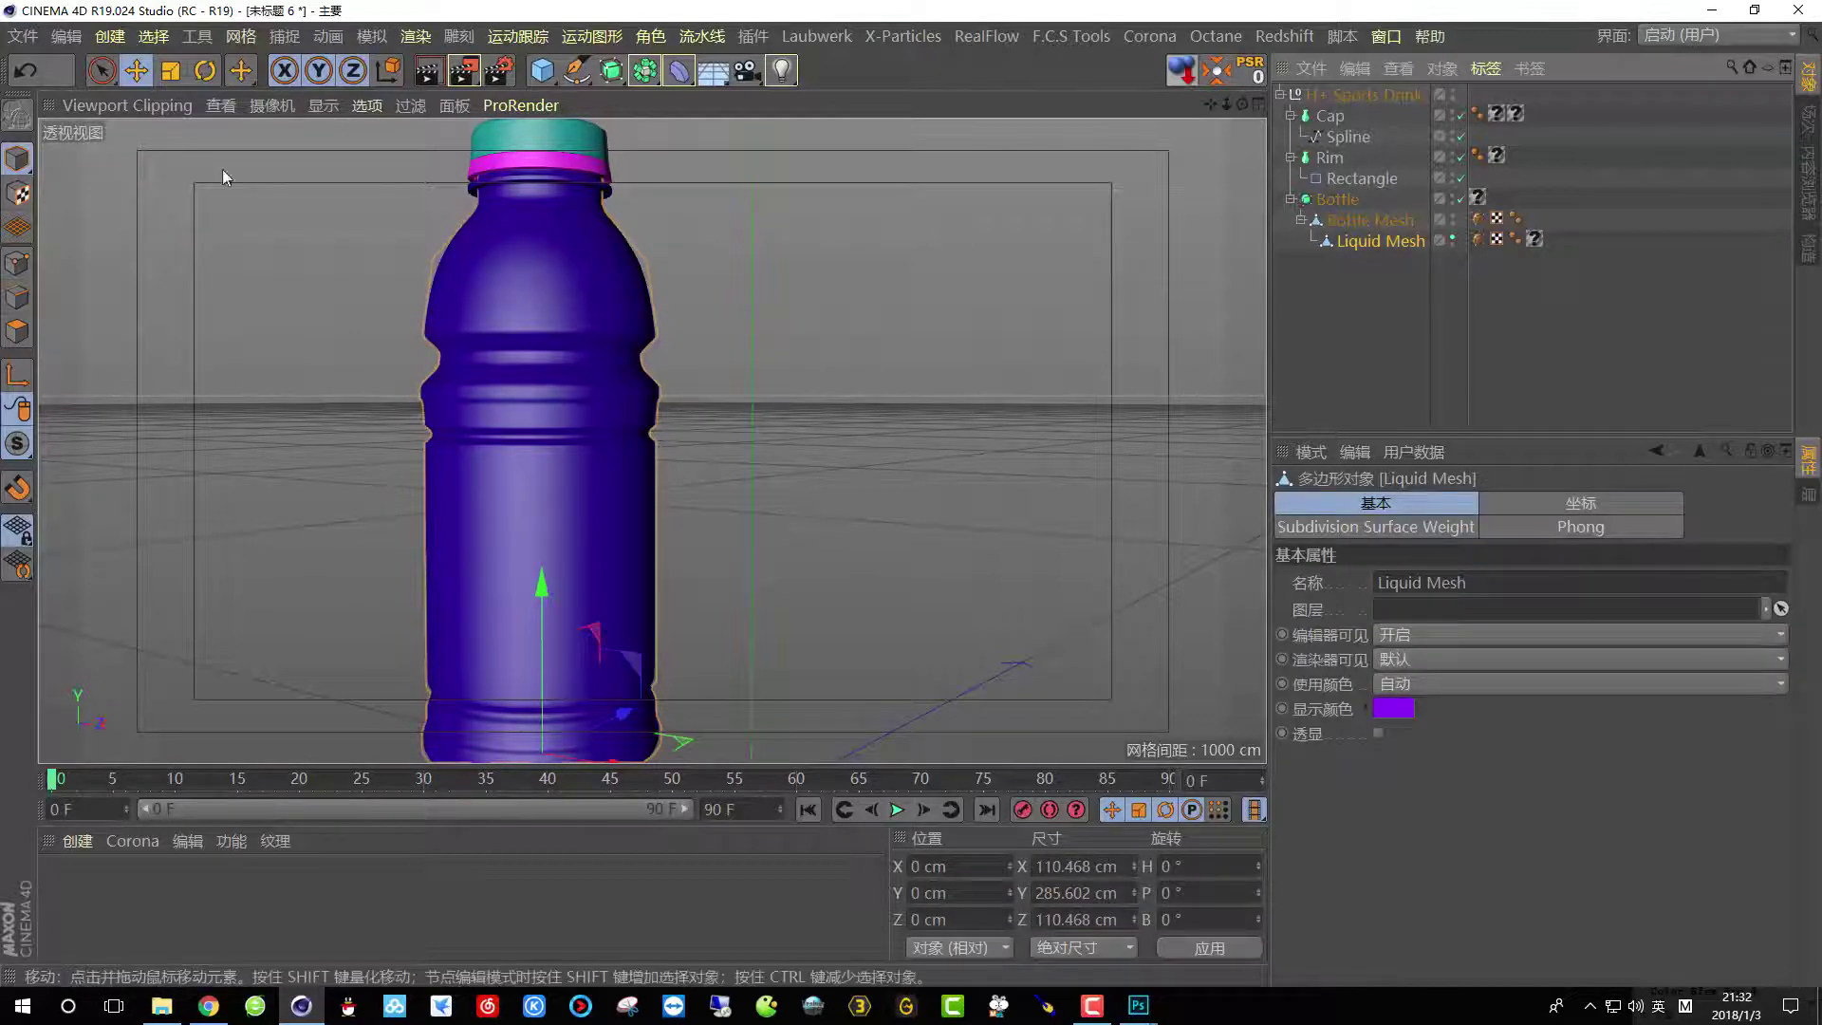
left_click(17, 331)
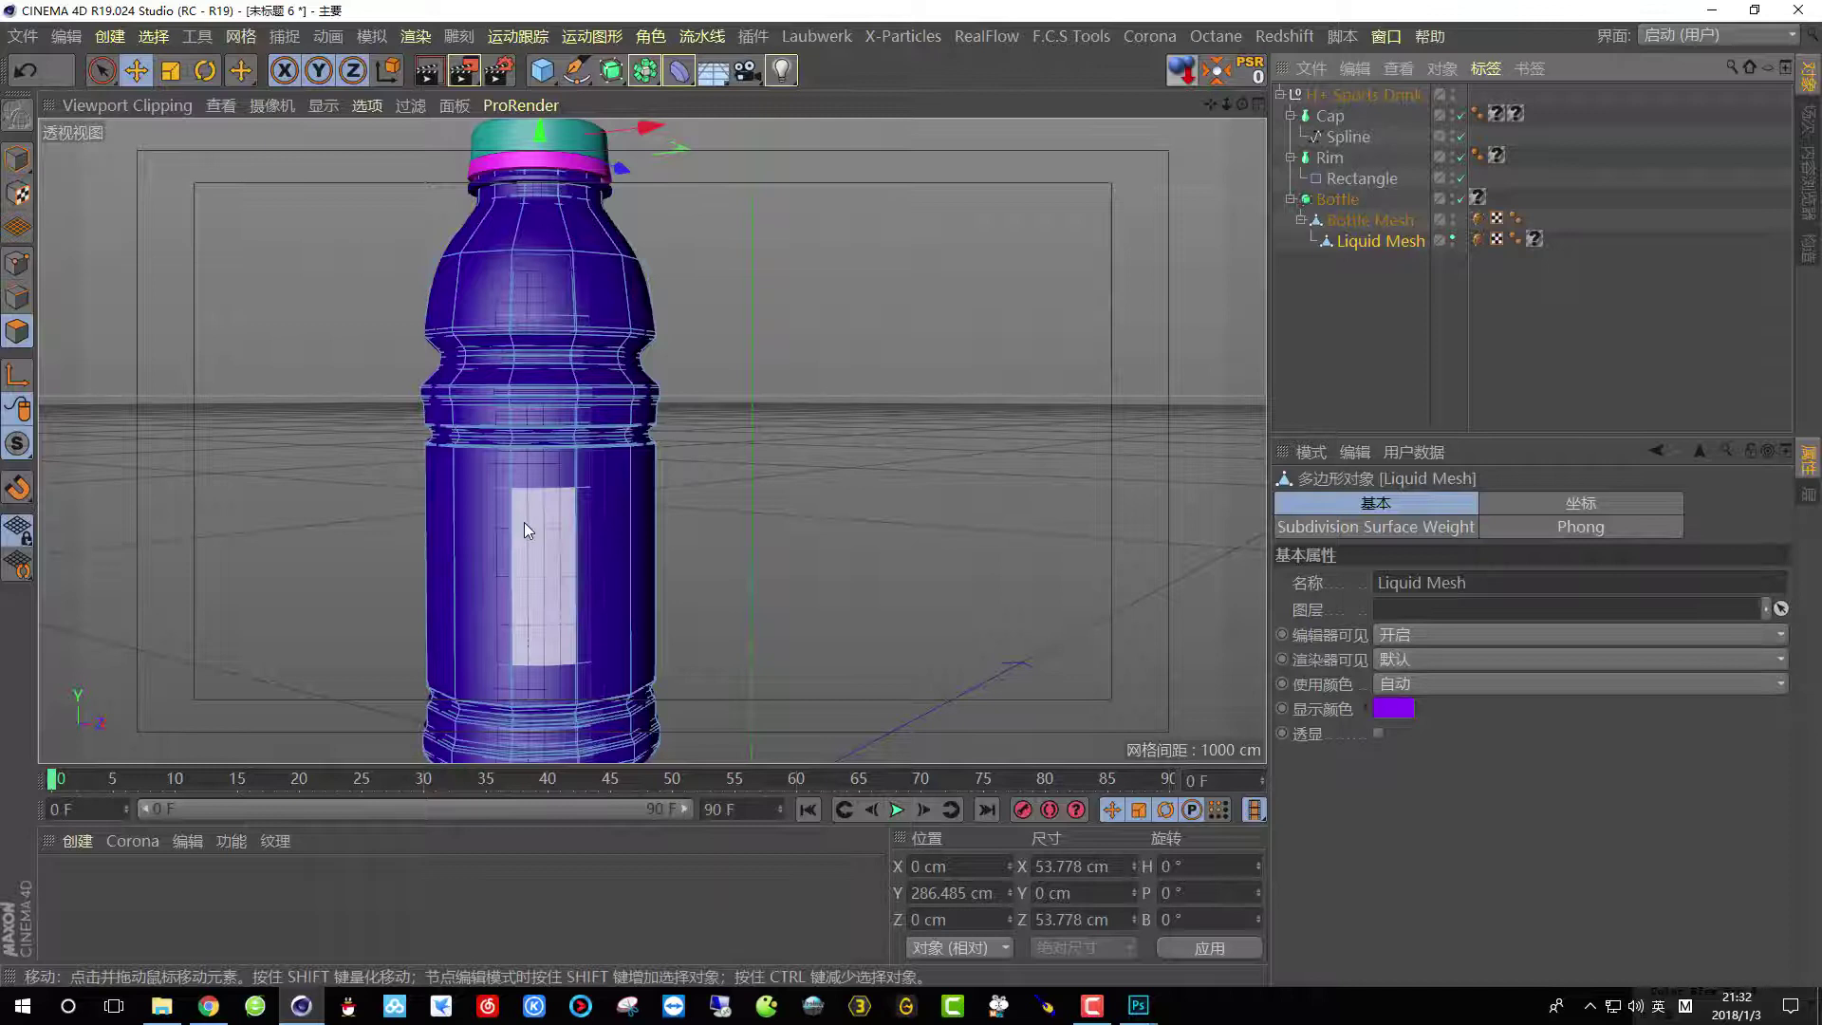
left_click(1534, 241)
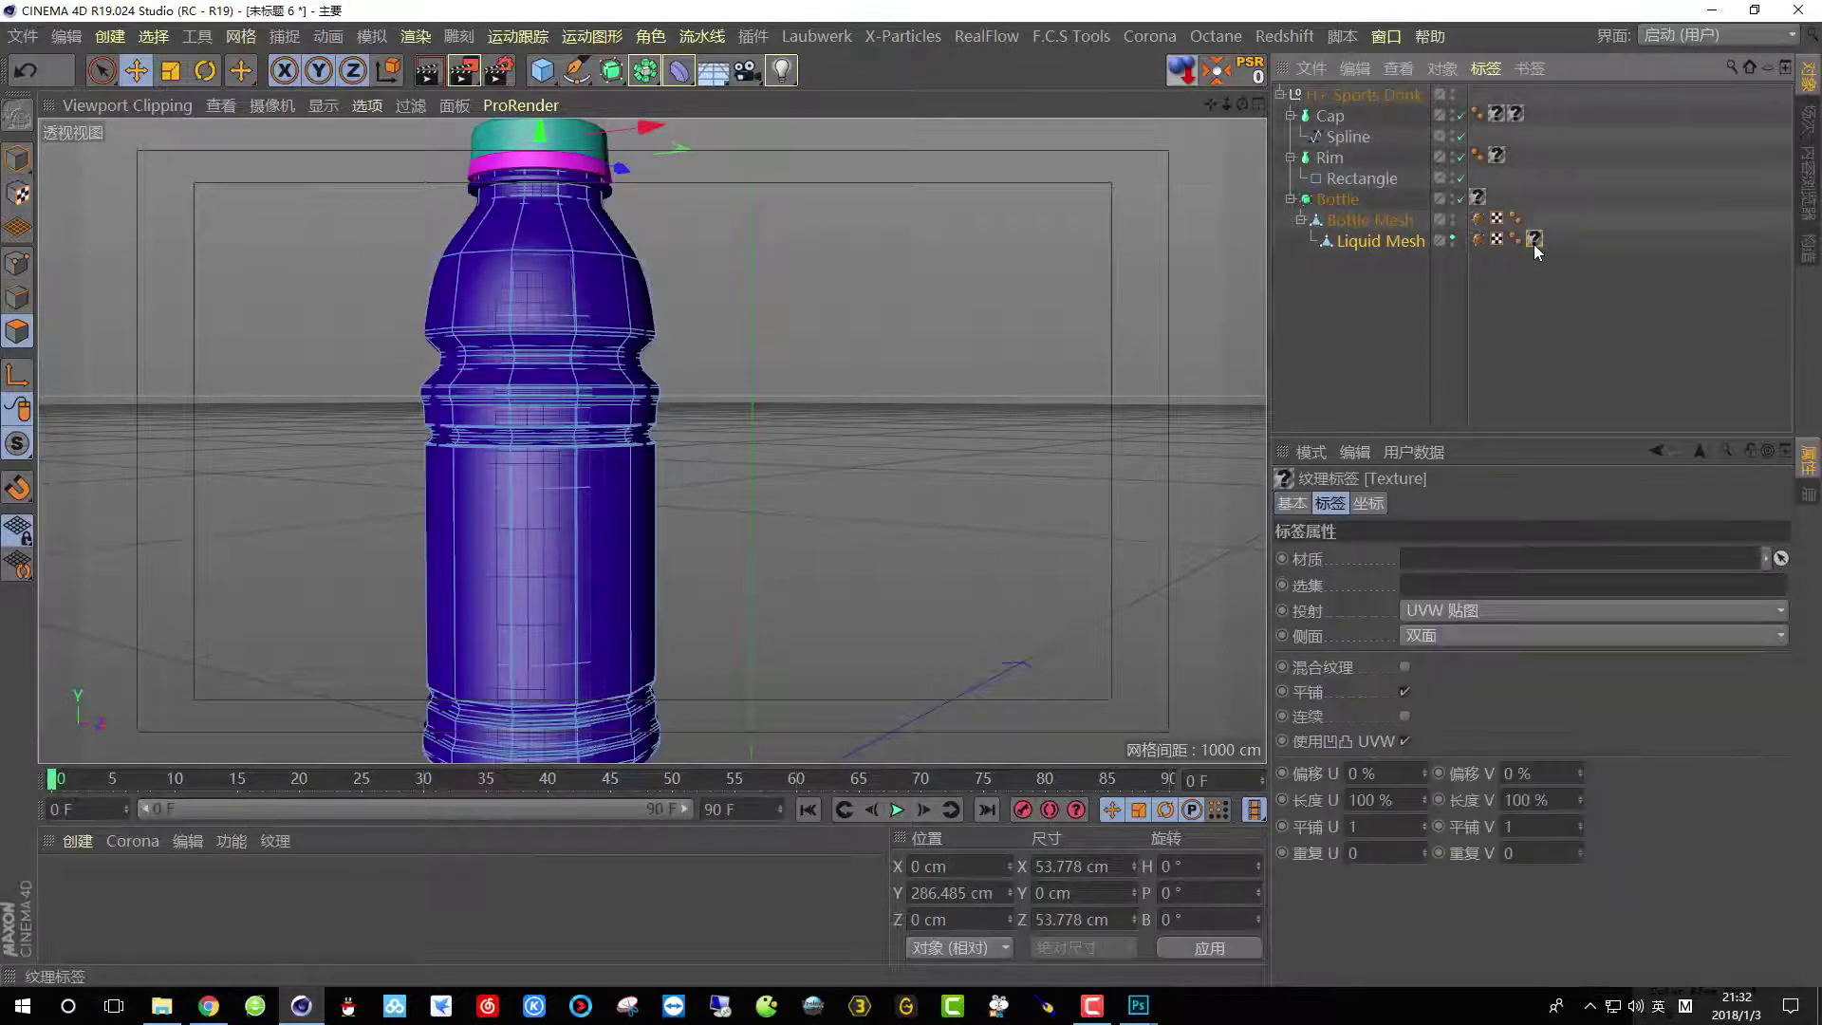
key("Delete")
Disable the Bottle subdivision surface and display the shaded bottle with its mesh lines.
left_click(1461, 200)
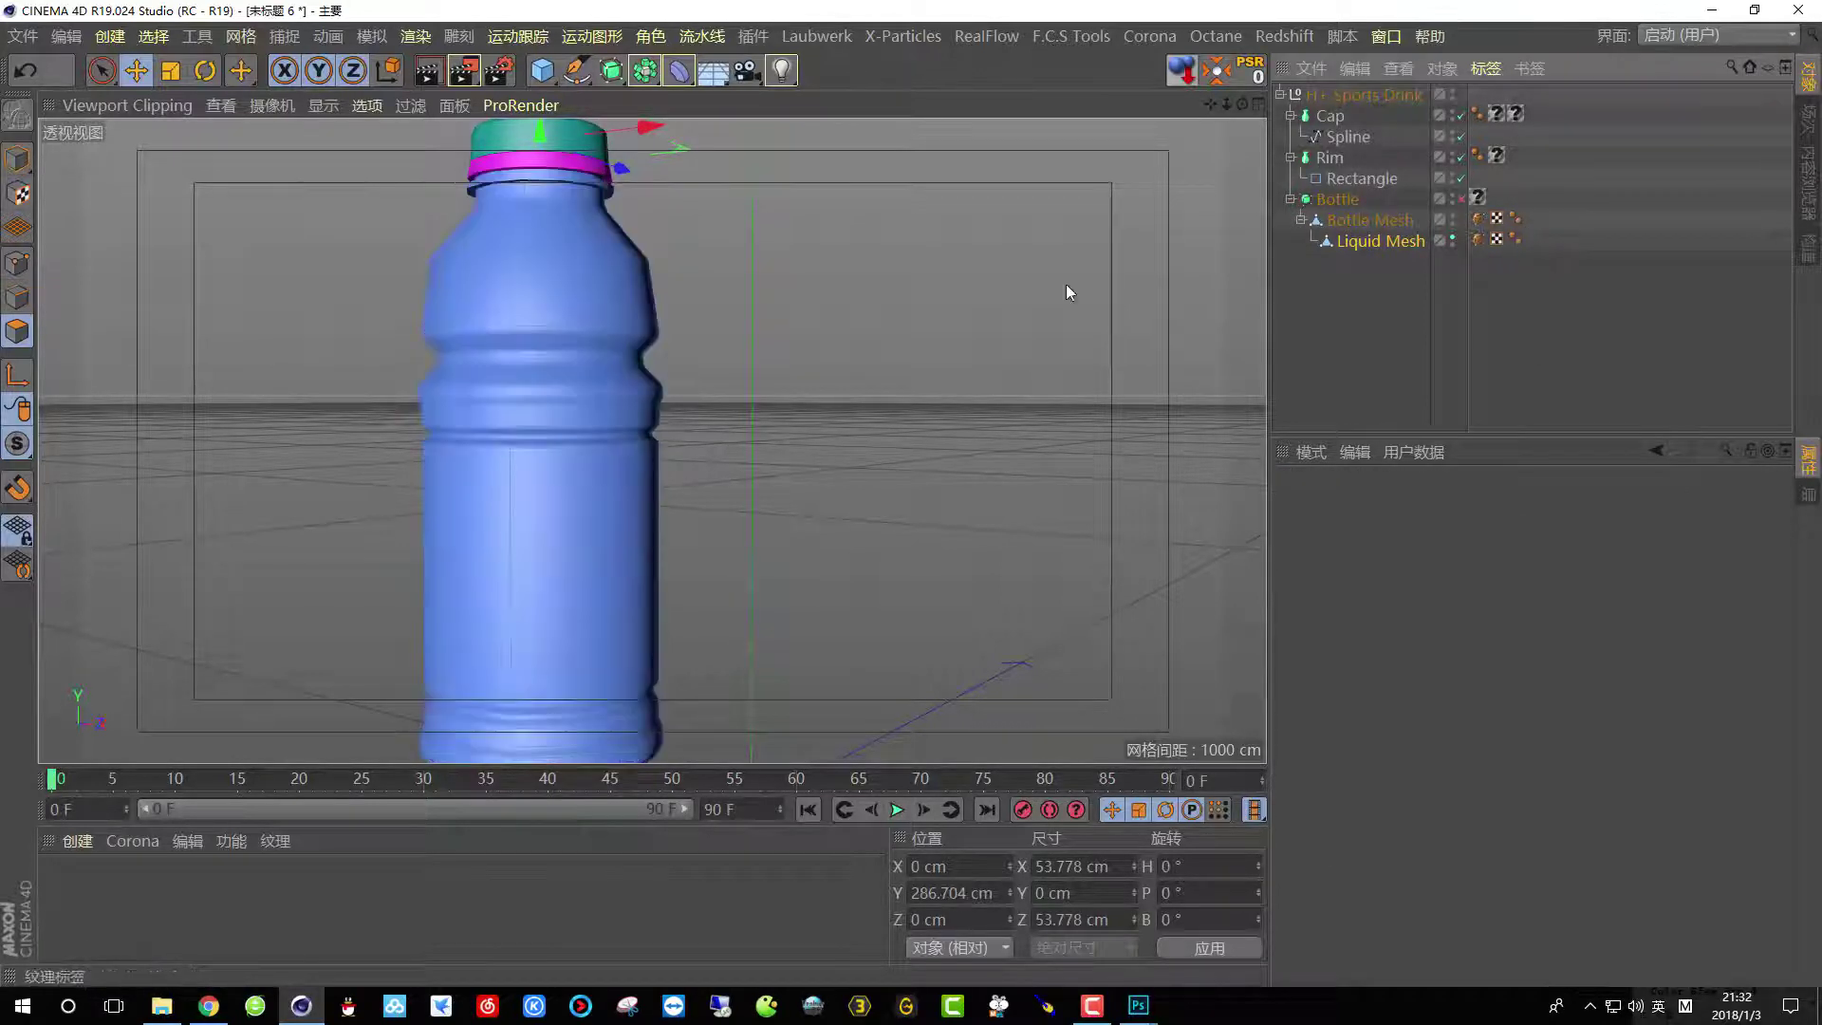
scroll(505, 572, "up", 6)
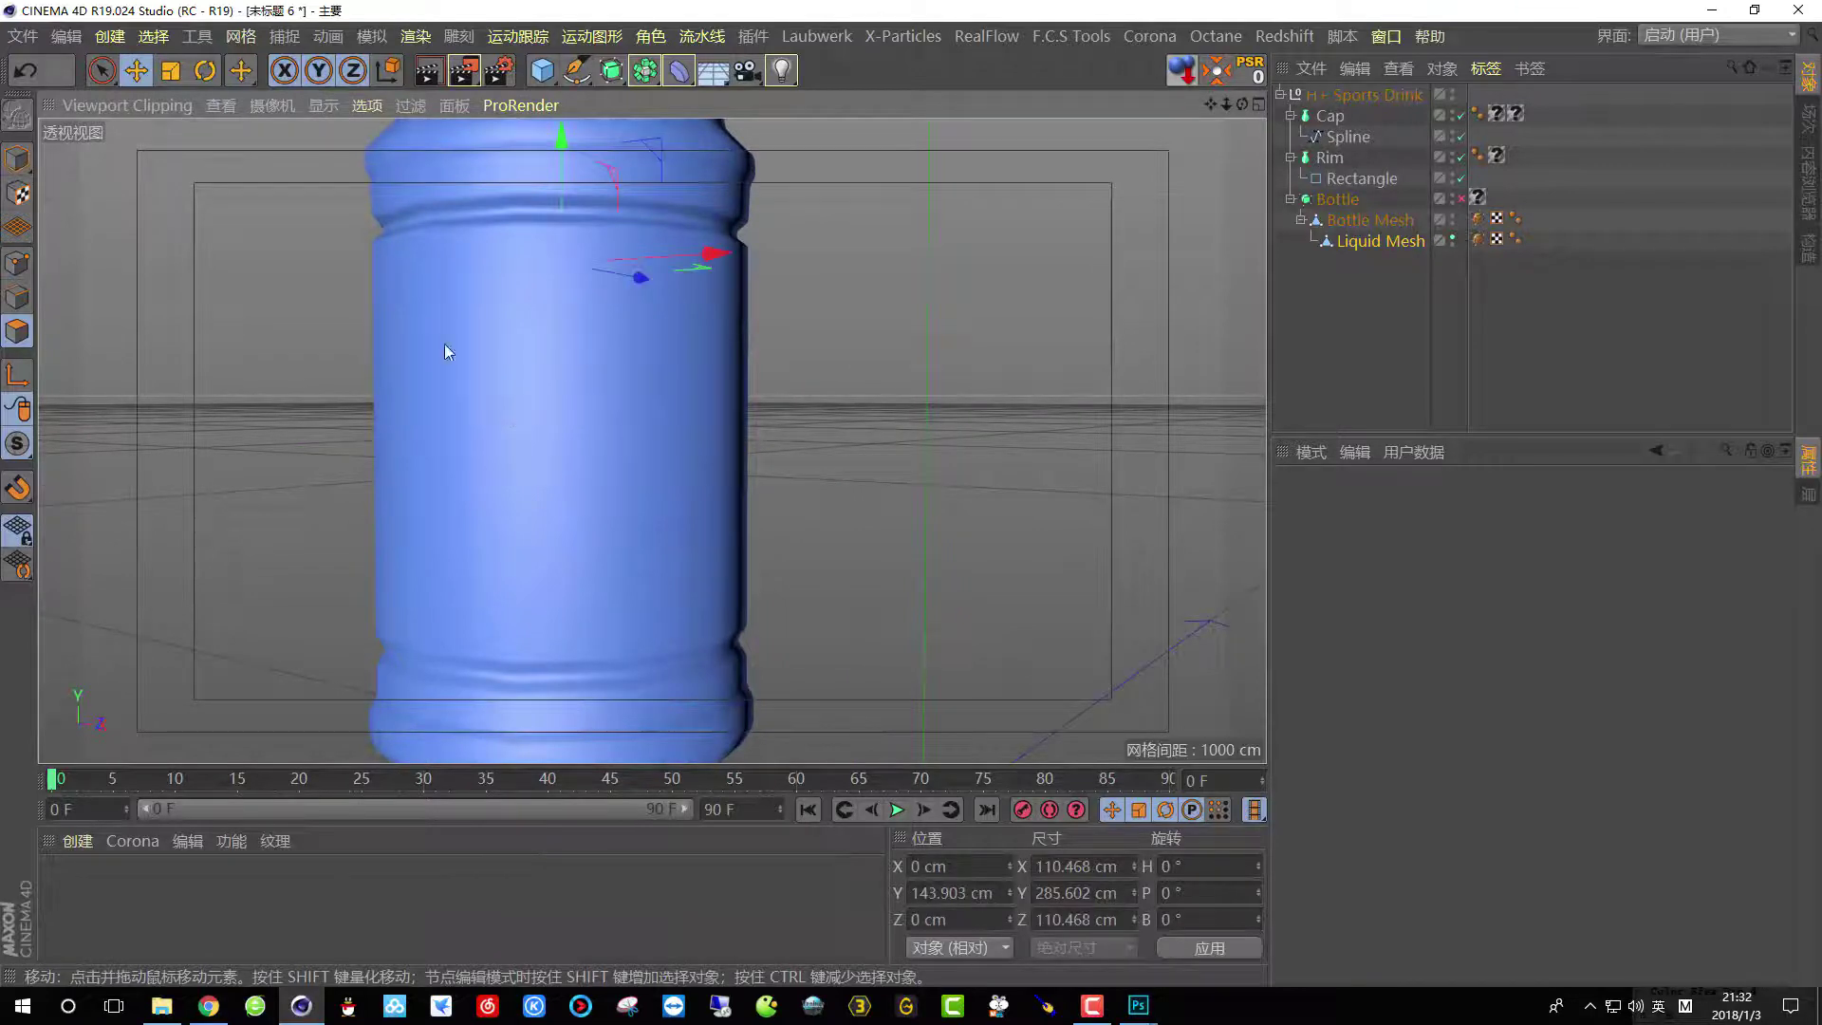
left_click(324, 106)
left_click(399, 156)
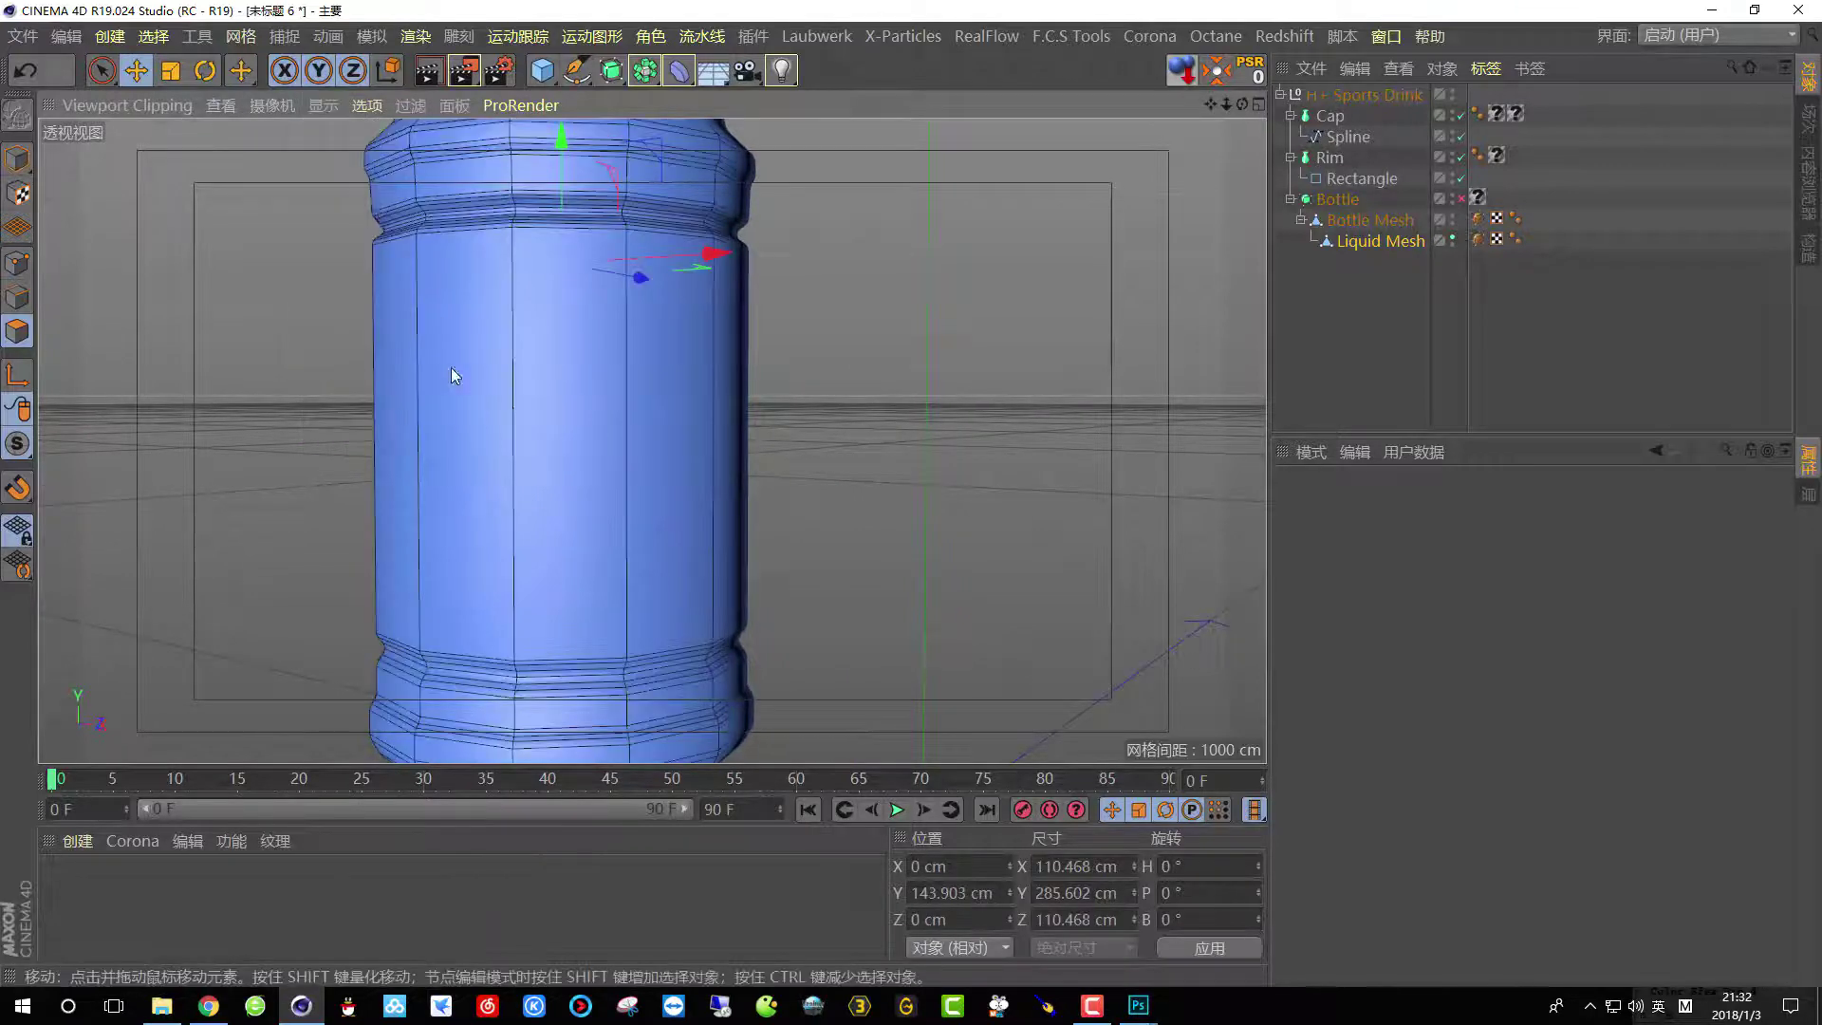
scroll(561, 537, "down", 3)
scroll(567, 535, "up", 6)
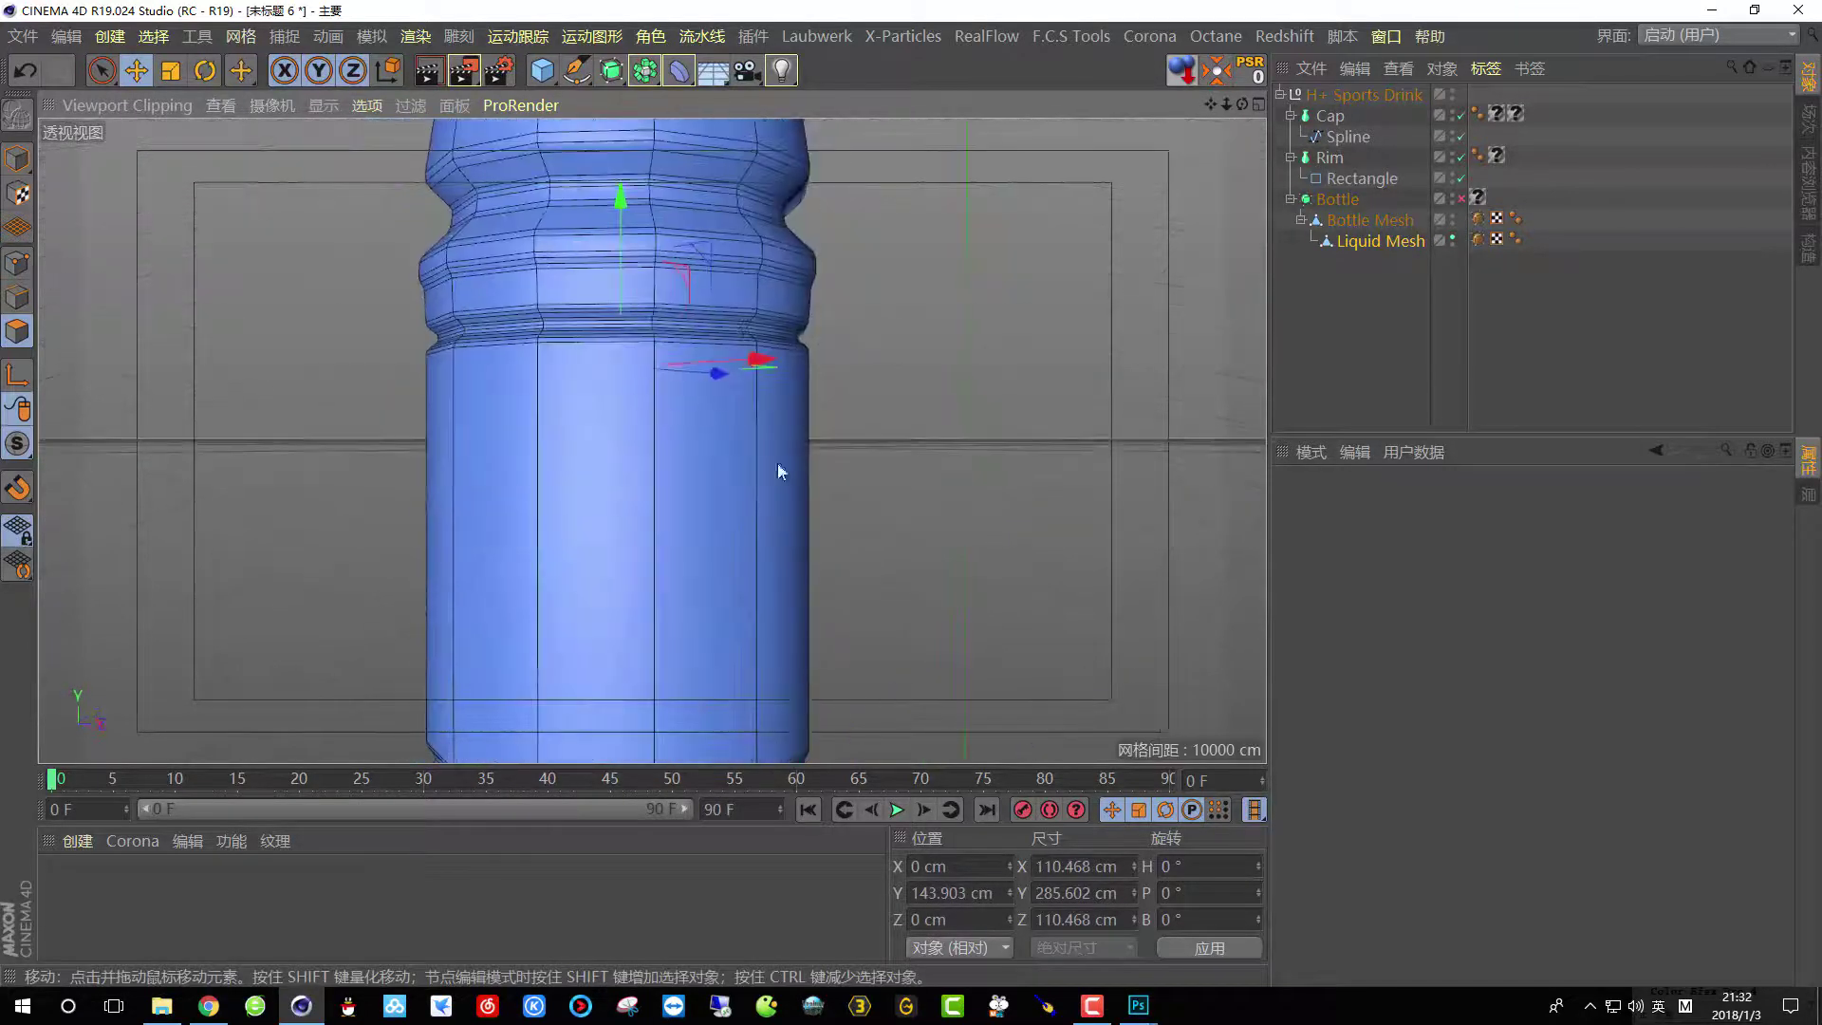
scroll(734, 499, "down", 3)
left_click_drag(686, 463, 674, 535, "alt")
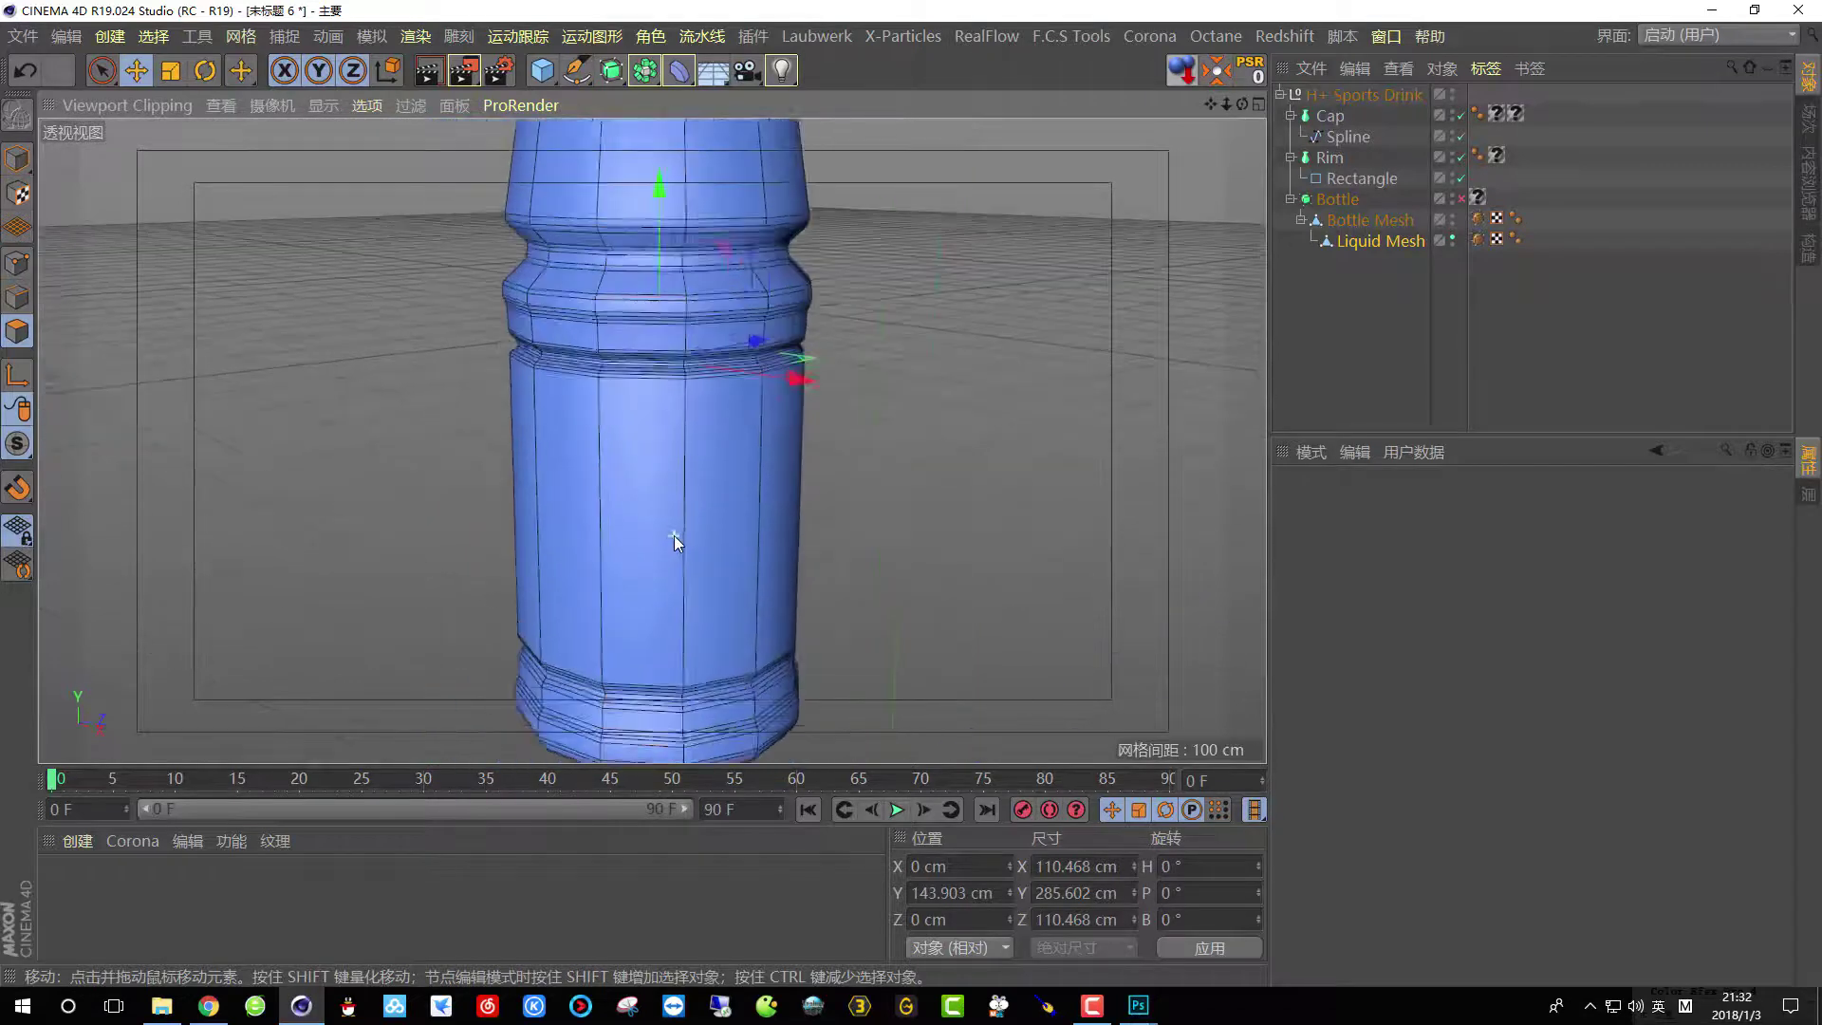
scroll(706, 433, "up", 2)
left_click_drag(695, 465, 619, 416, "alt")
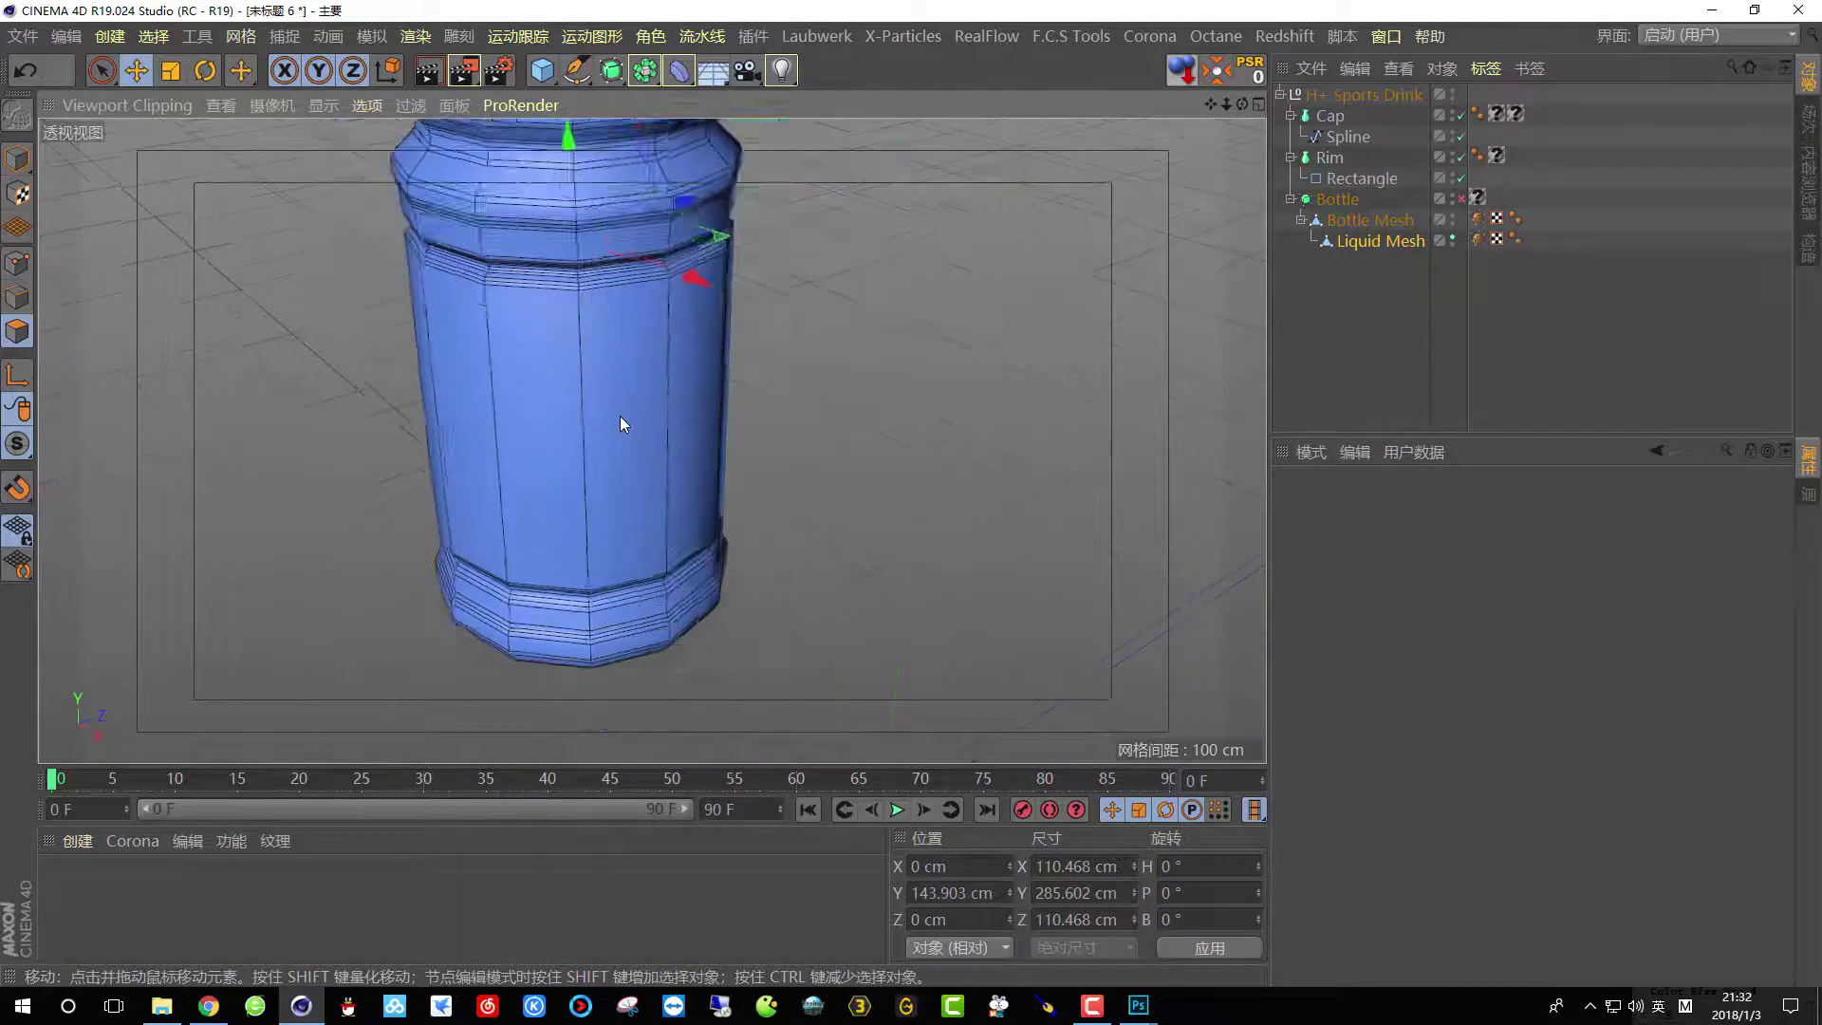
scroll(624, 421, "up", 2)
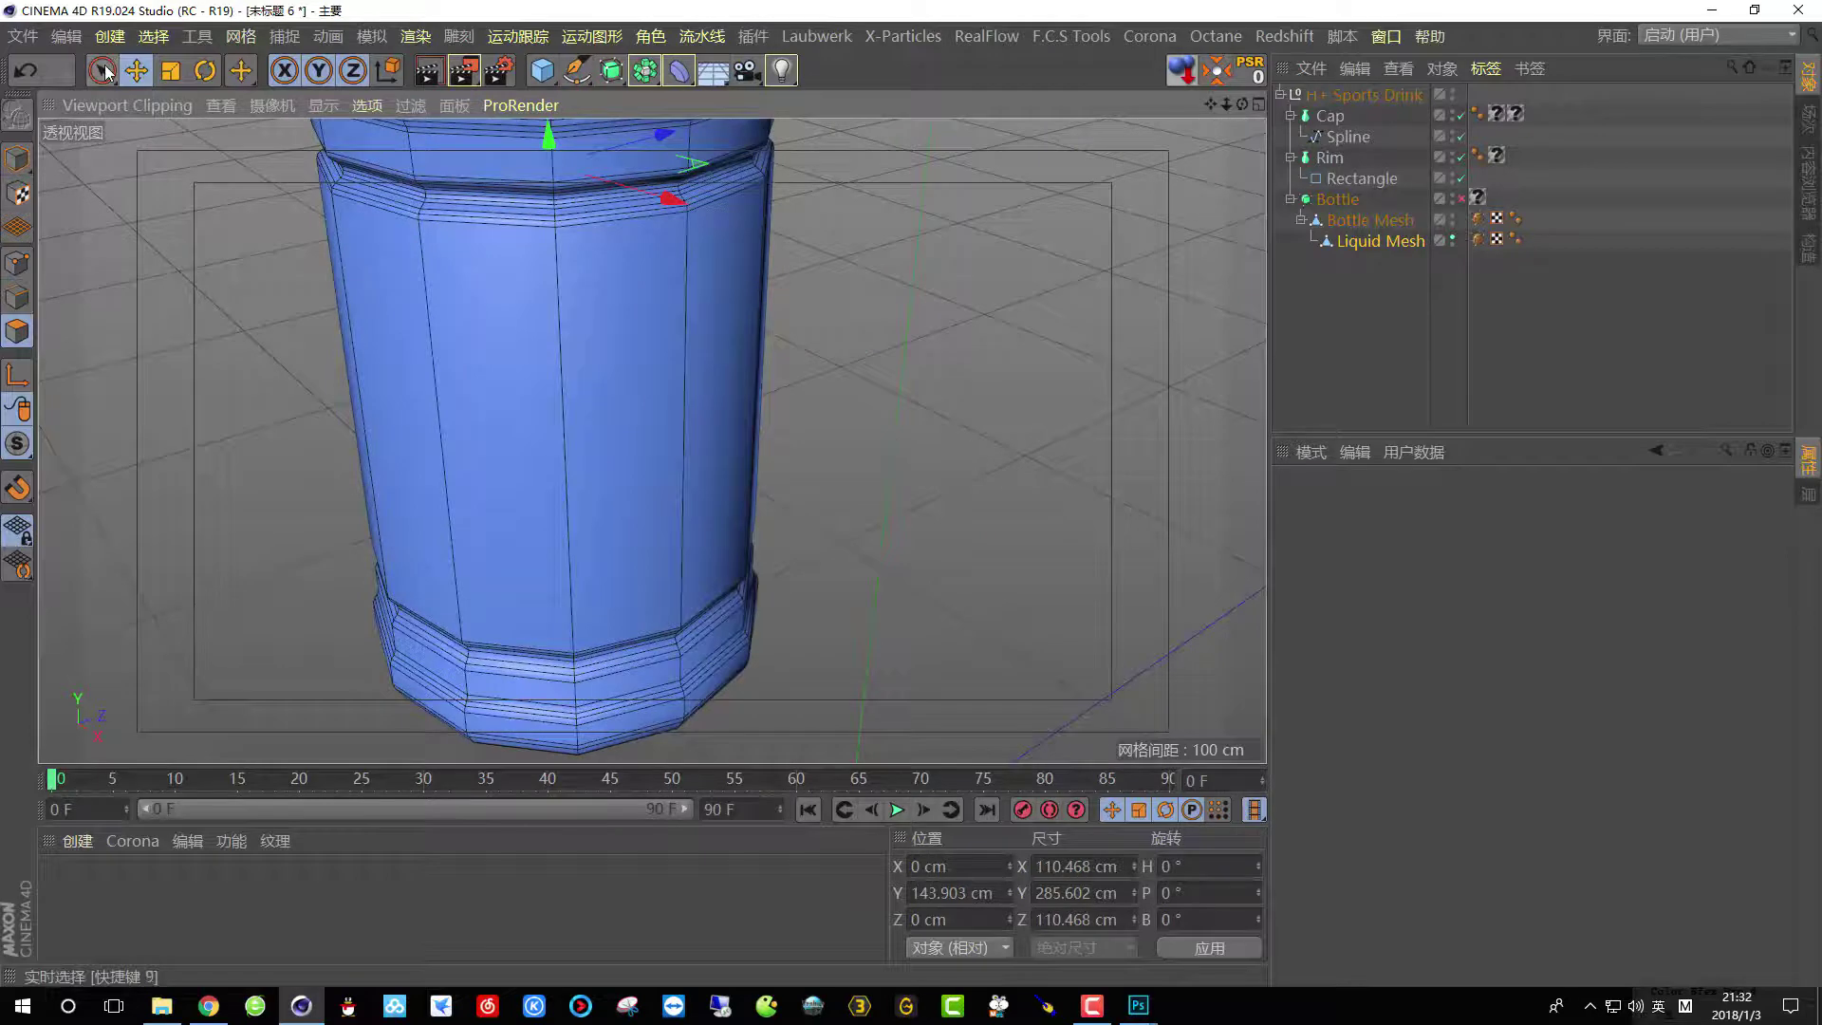
Merge Bottle, Bottle Mesh and Liquid Mesh into one polygon object with Connect Objects + Delete.
left_click(1289, 200)
left_click(1317, 201)
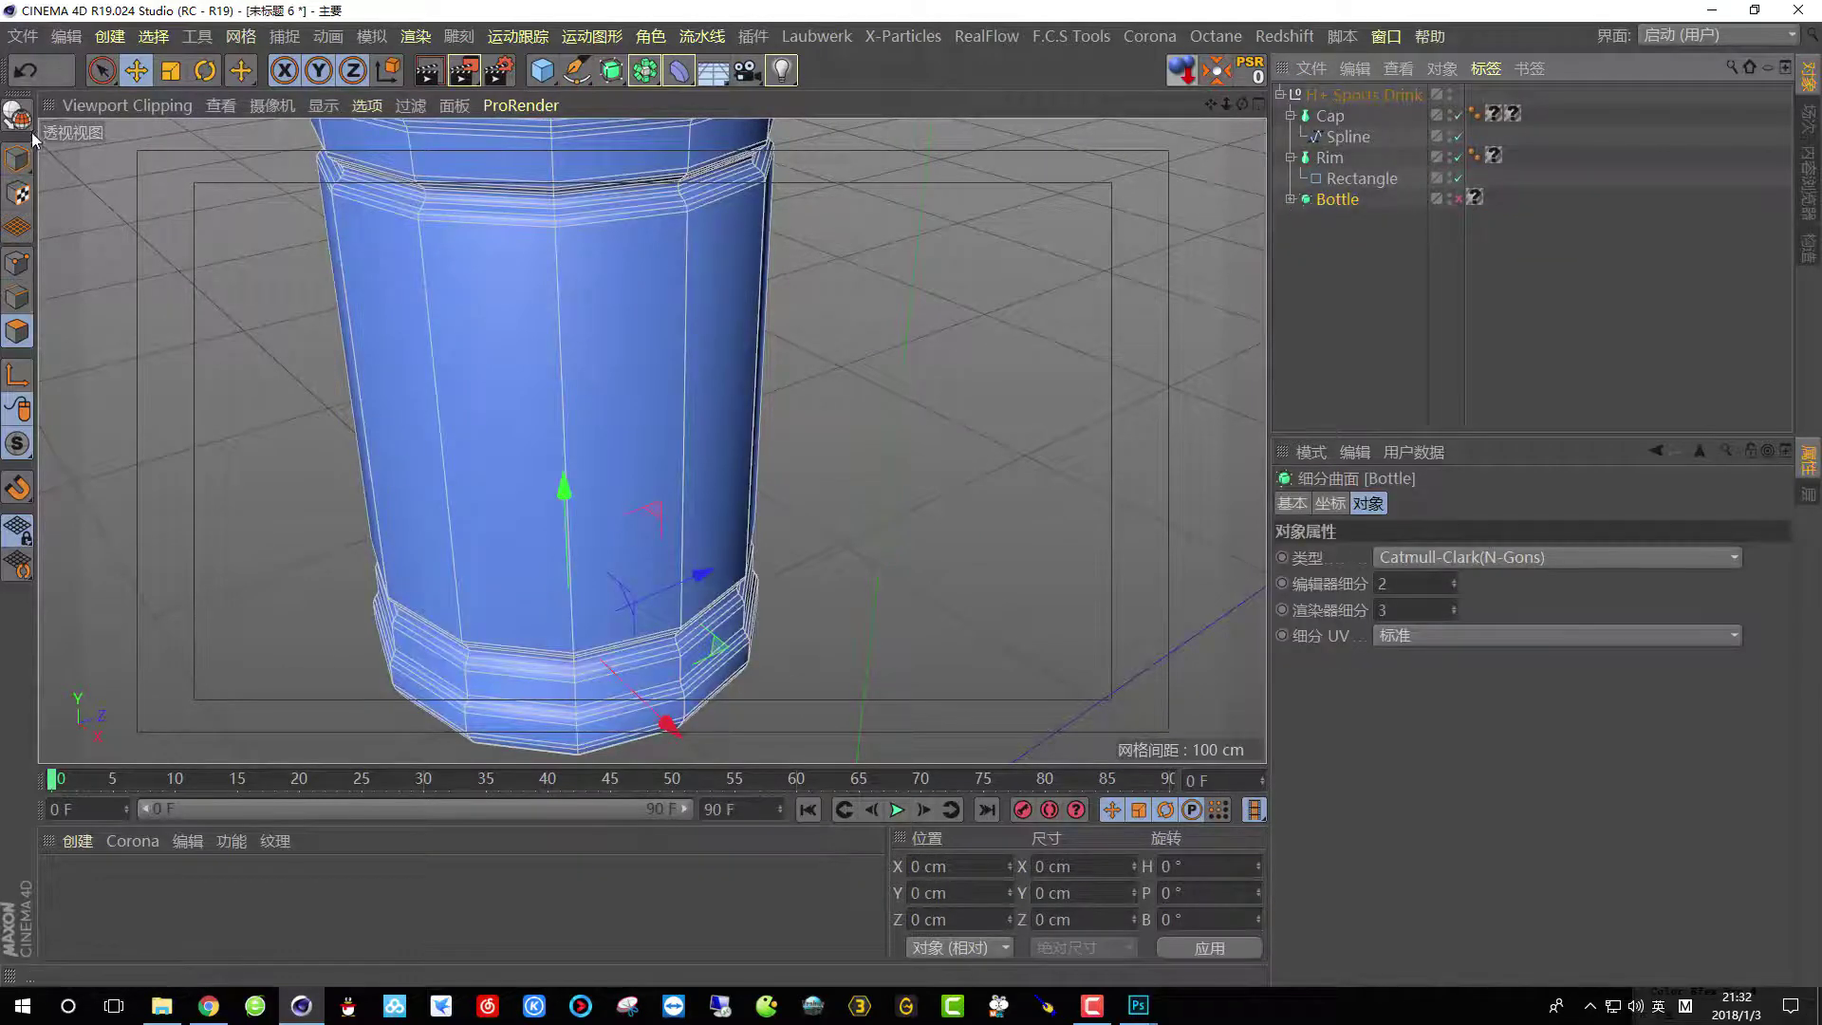
left_click(1289, 199)
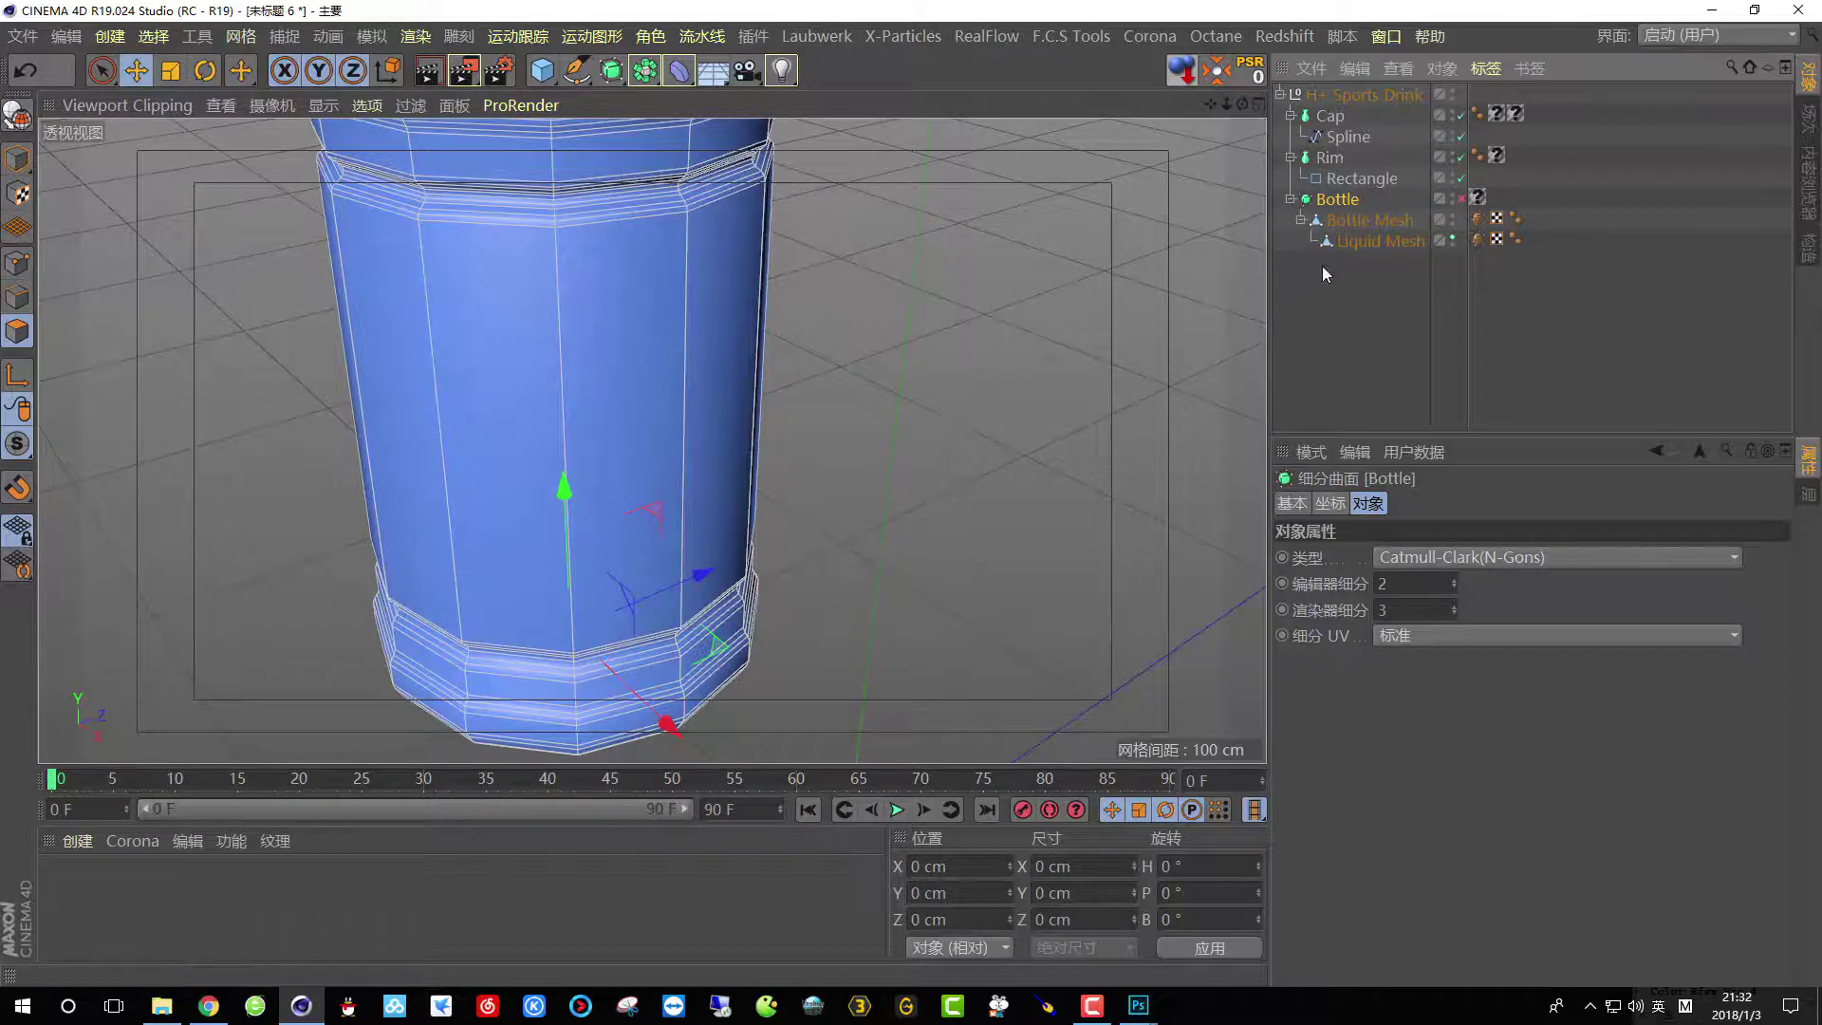
left_click_drag(1323, 266, 1329, 195)
right_click(1348, 220)
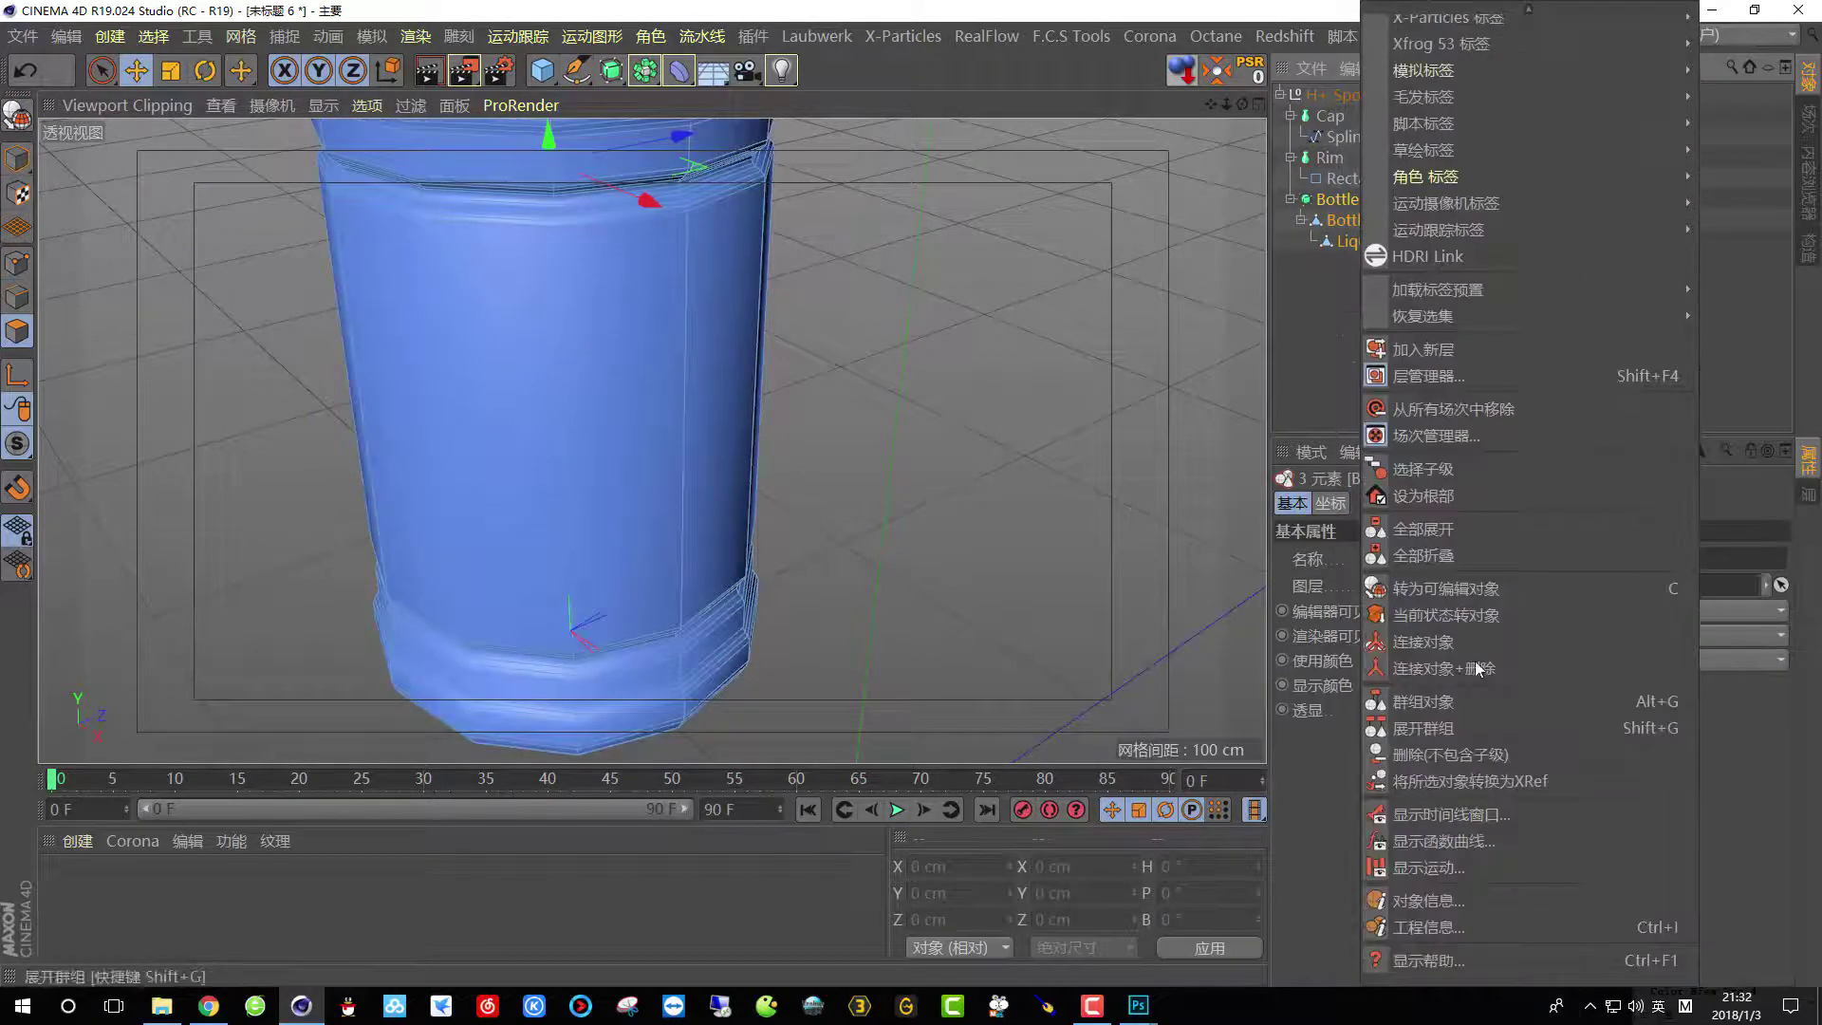
left_click(1460, 675)
Loop-select the ring of tall polygons around the label area of the merged bottle.
left_click_drag(601, 496, 703, 332, "alt")
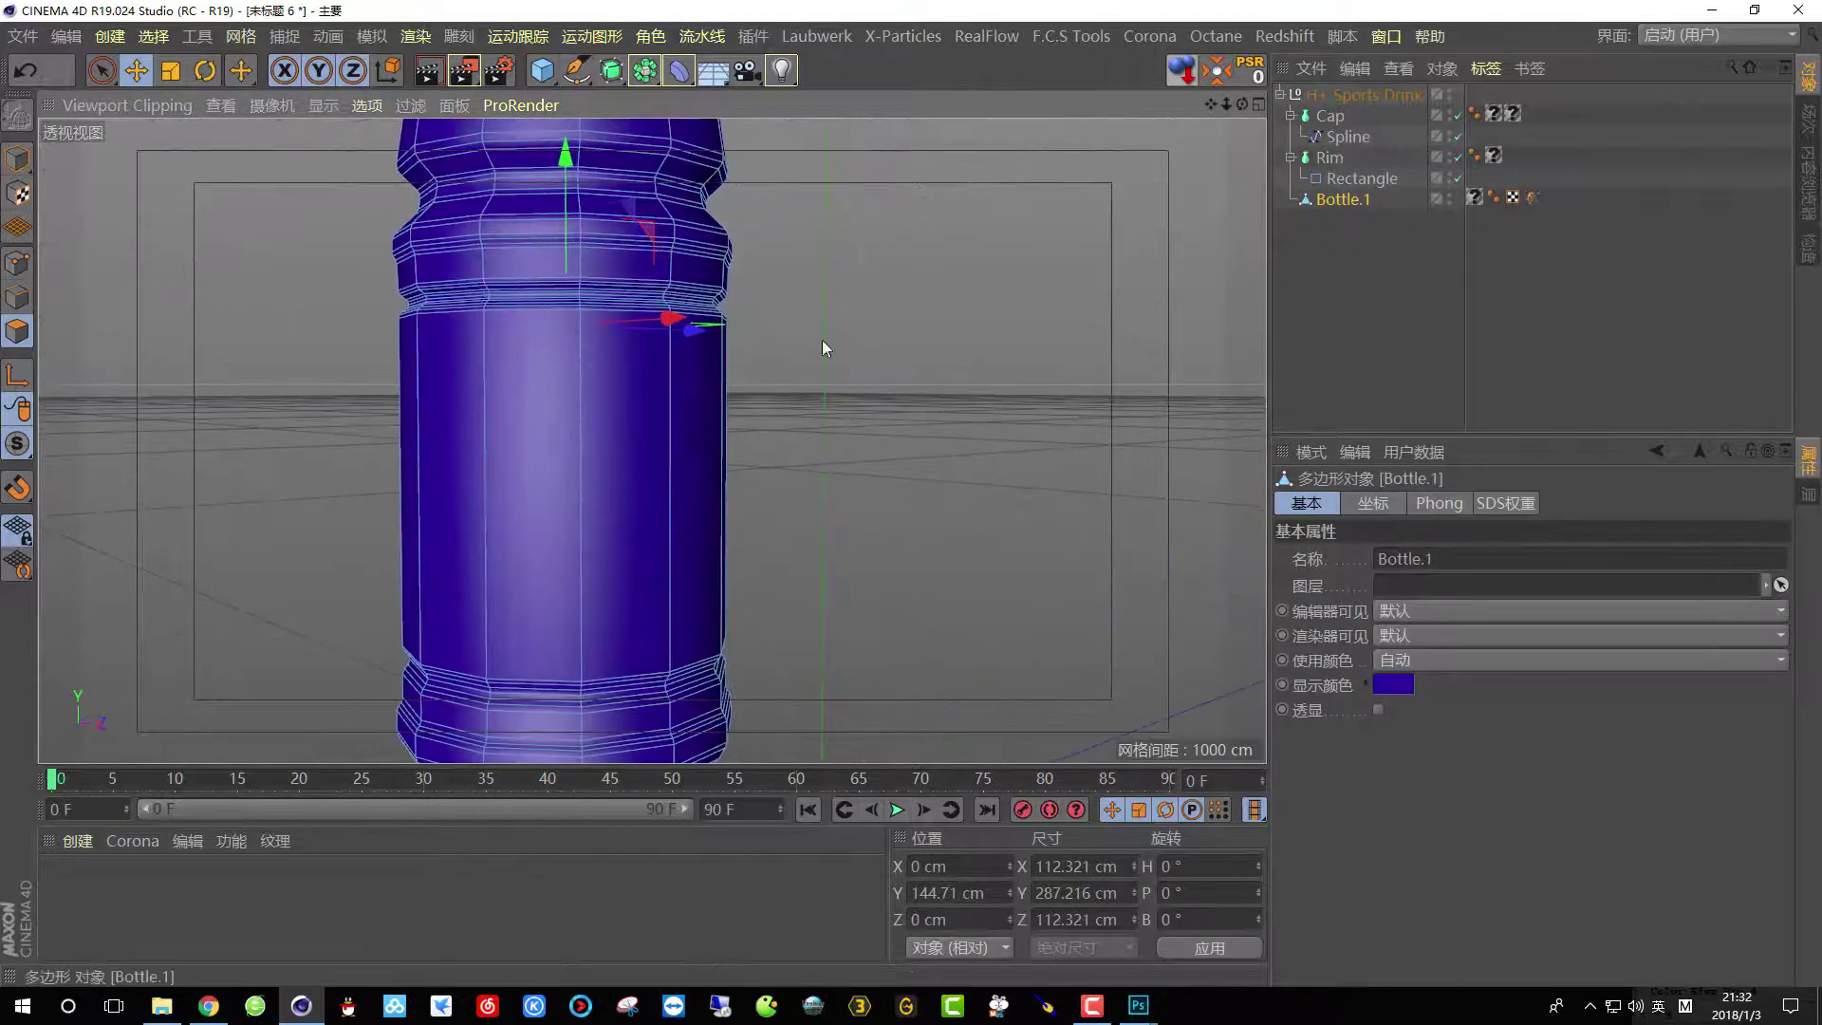
left_click(539, 463)
mouse_move(538, 374)
left_mouse_down("alt")
mouse_move(481, 442)
mouse_move(520, 372)
left_mouse_up("alt")
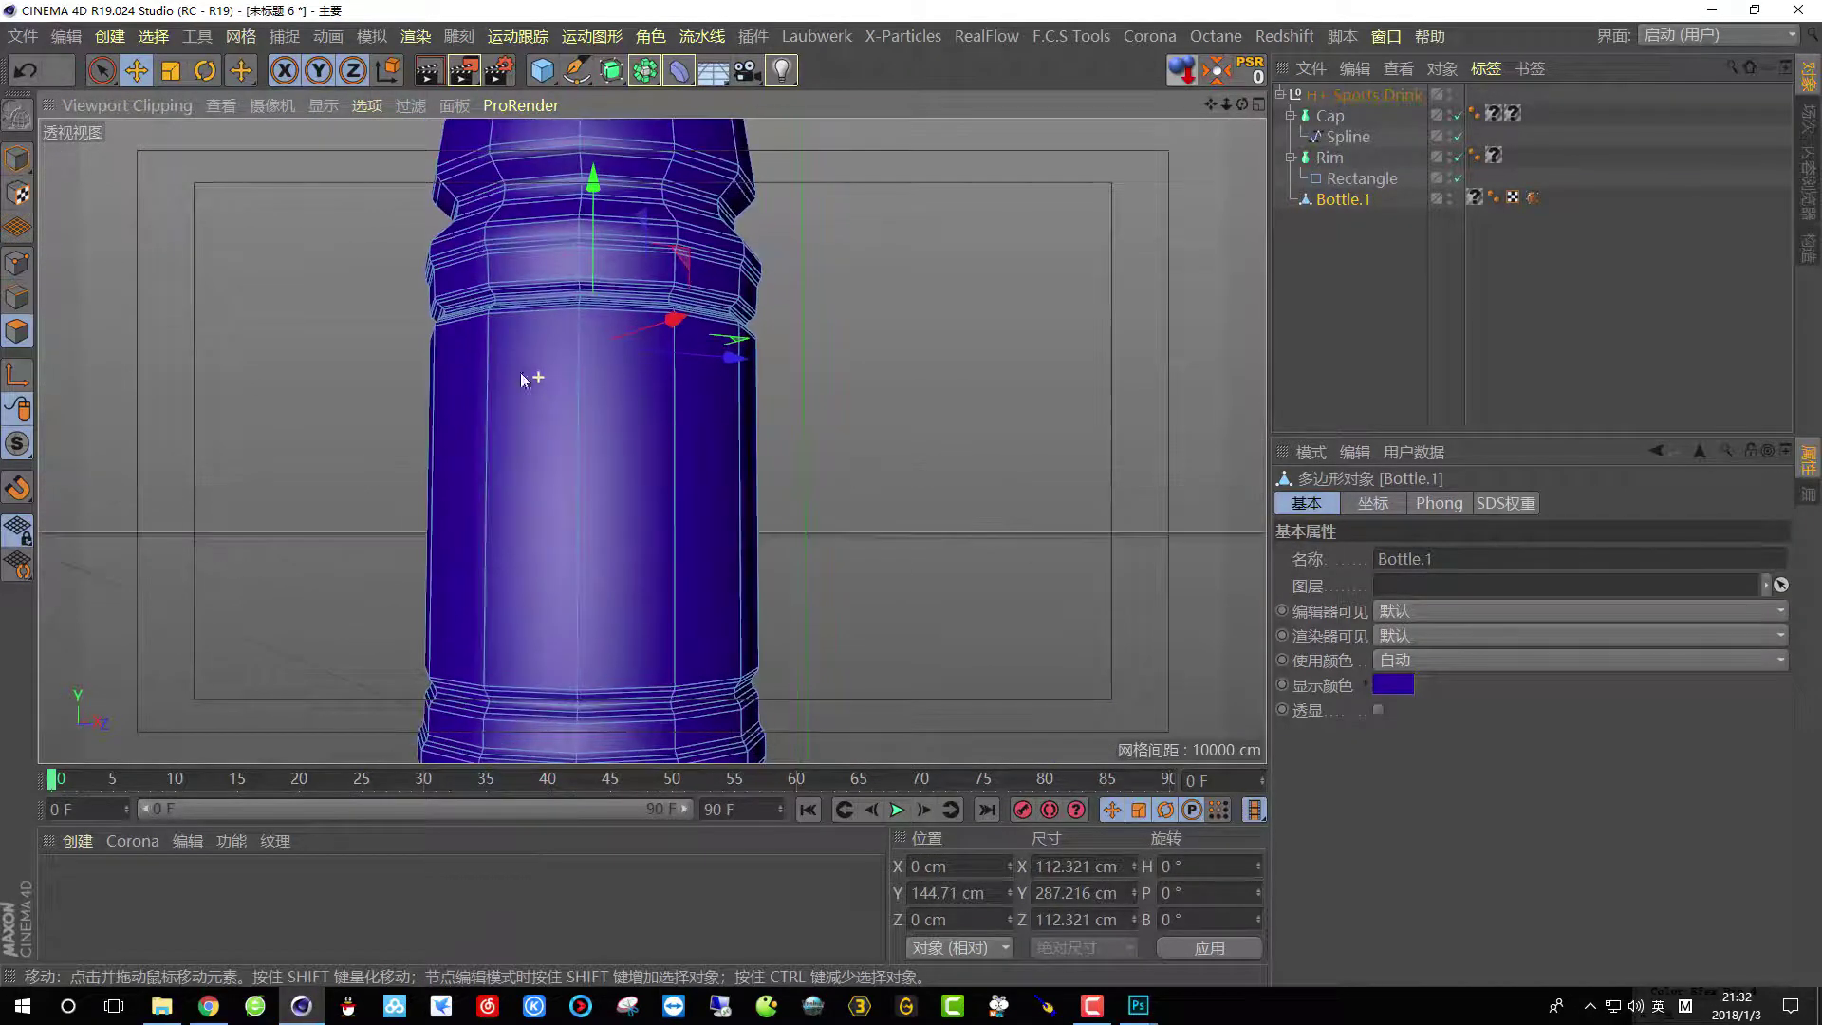
left_click(110, 36)
left_click(153, 36)
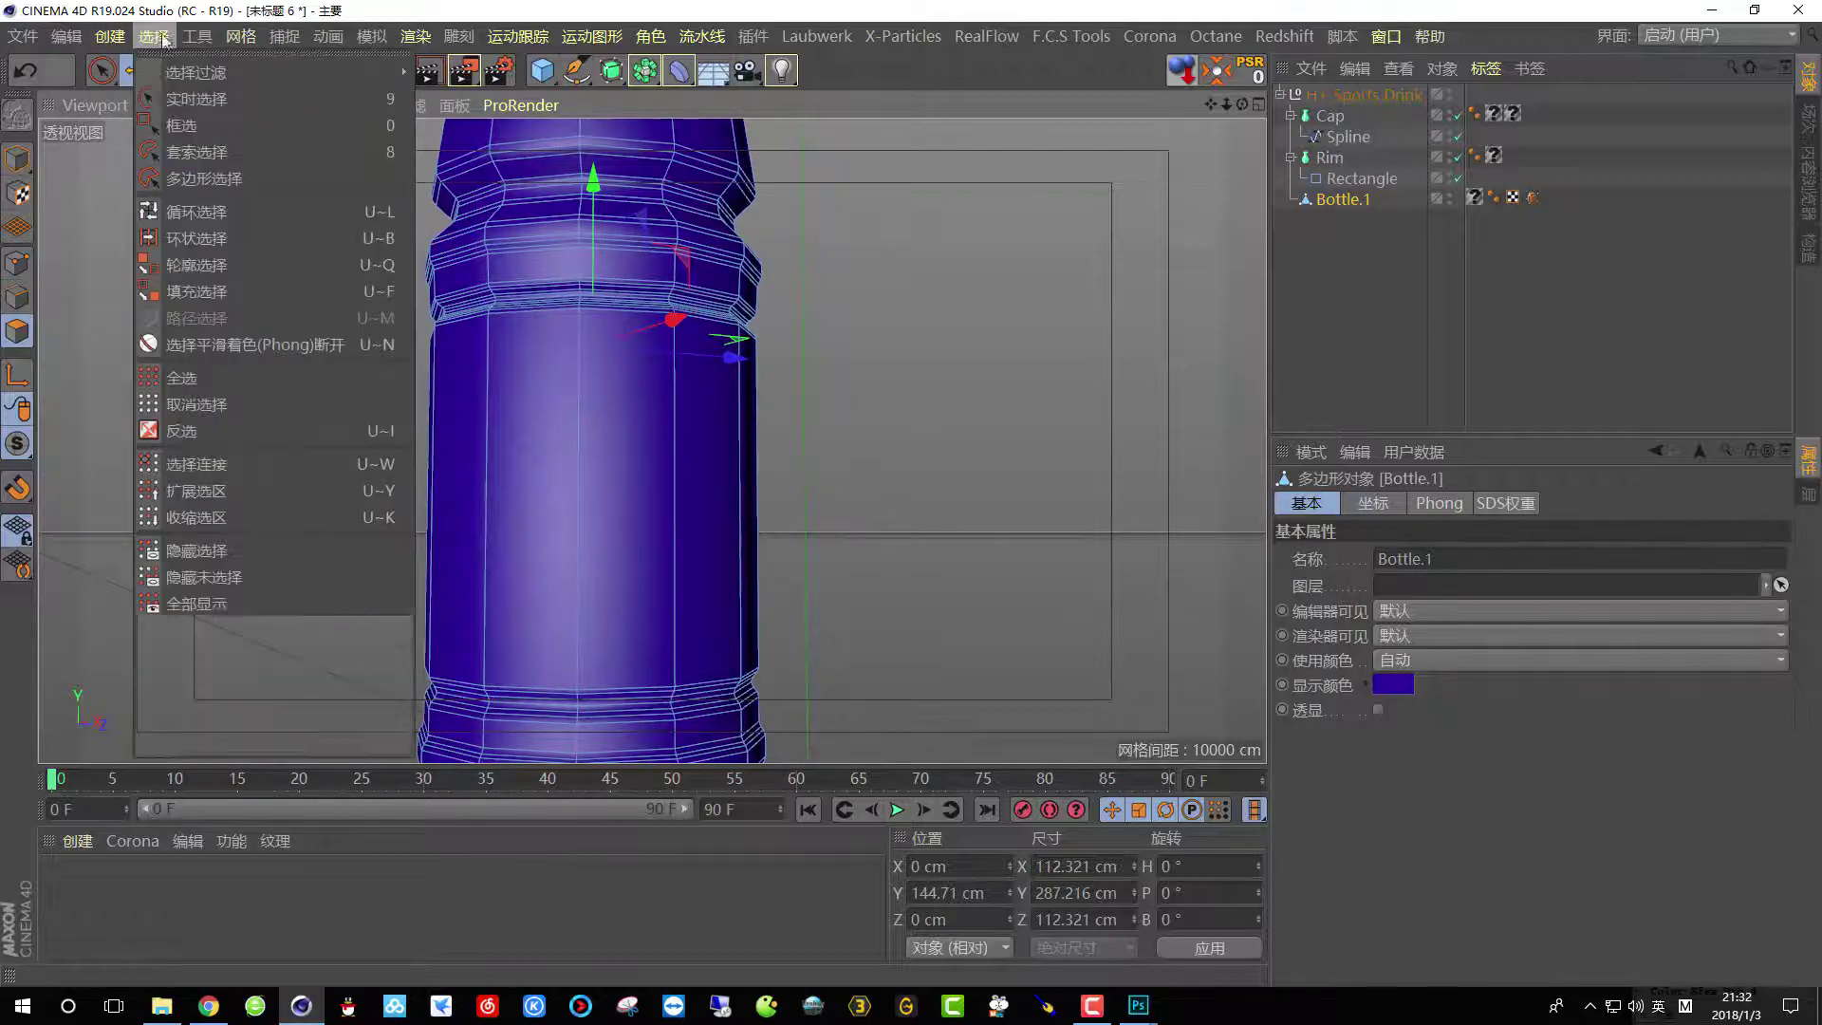
left_click(196, 212)
left_click(614, 450)
left_click(683, 437)
left_click_drag(685, 437, 722, 488, "alt")
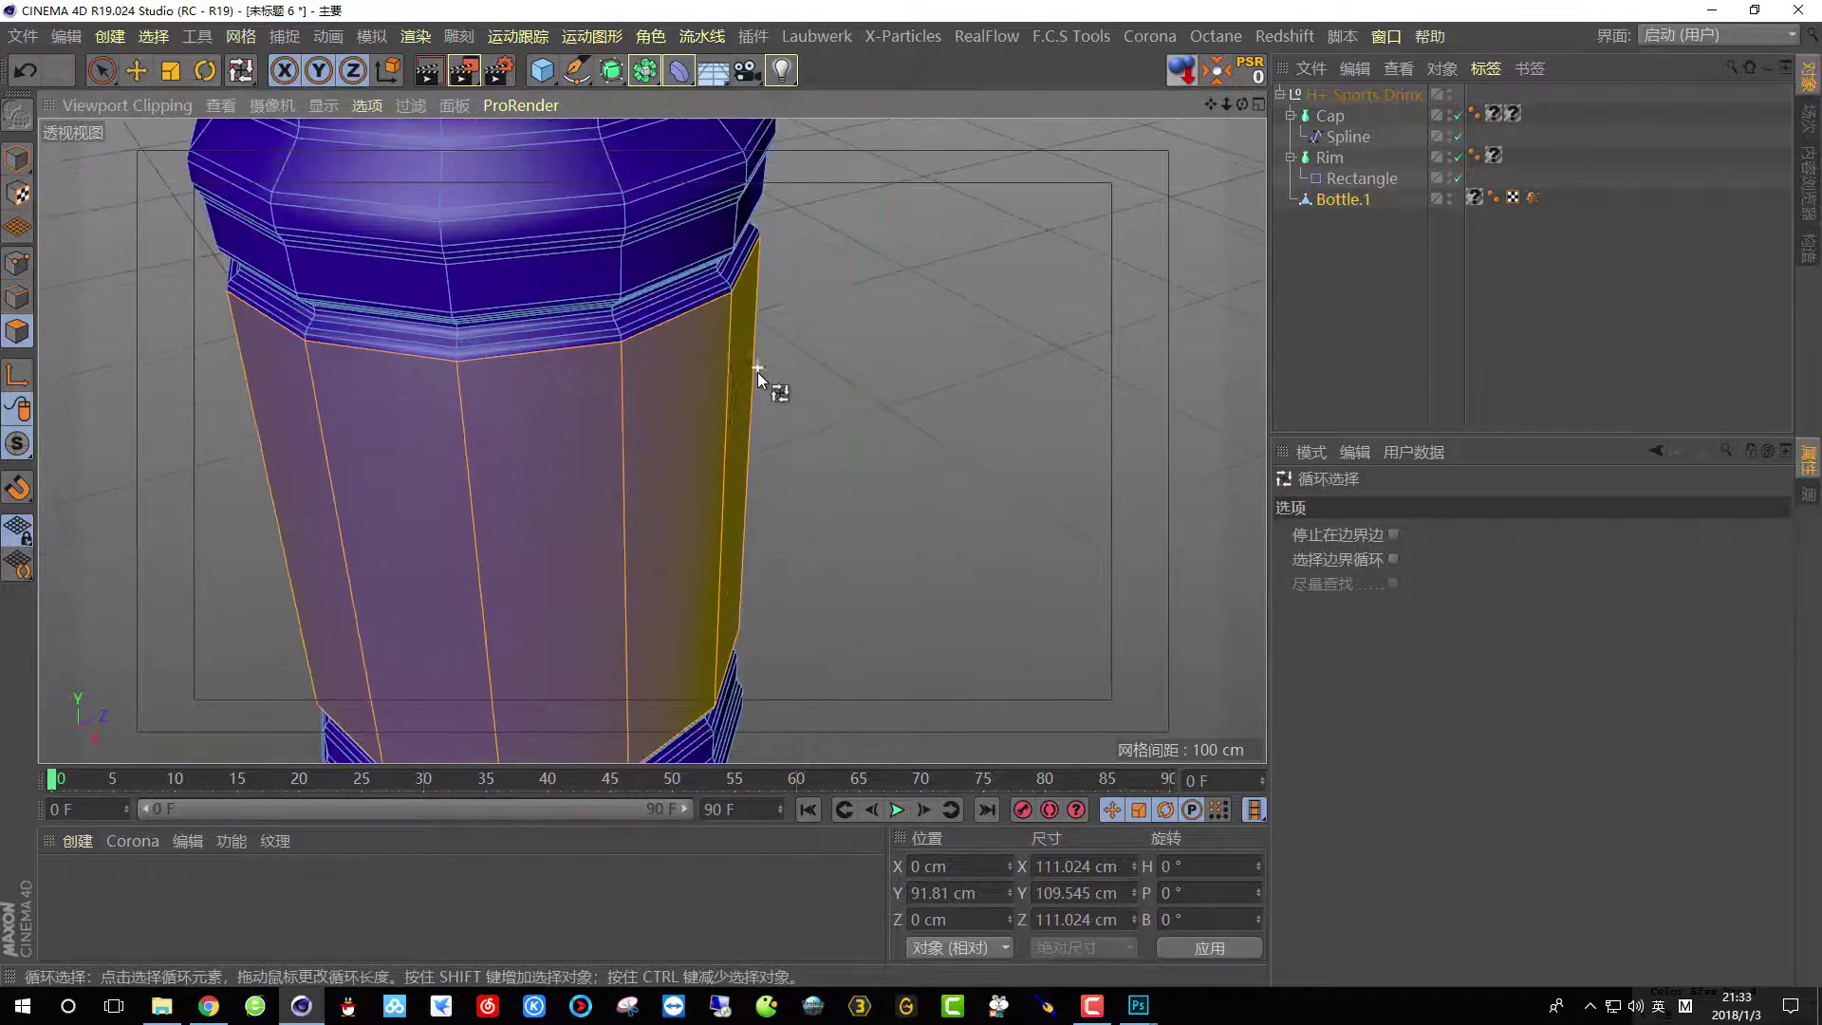
Split the selected label-area polygons off into a separate object and select that object.
right_click(846, 252)
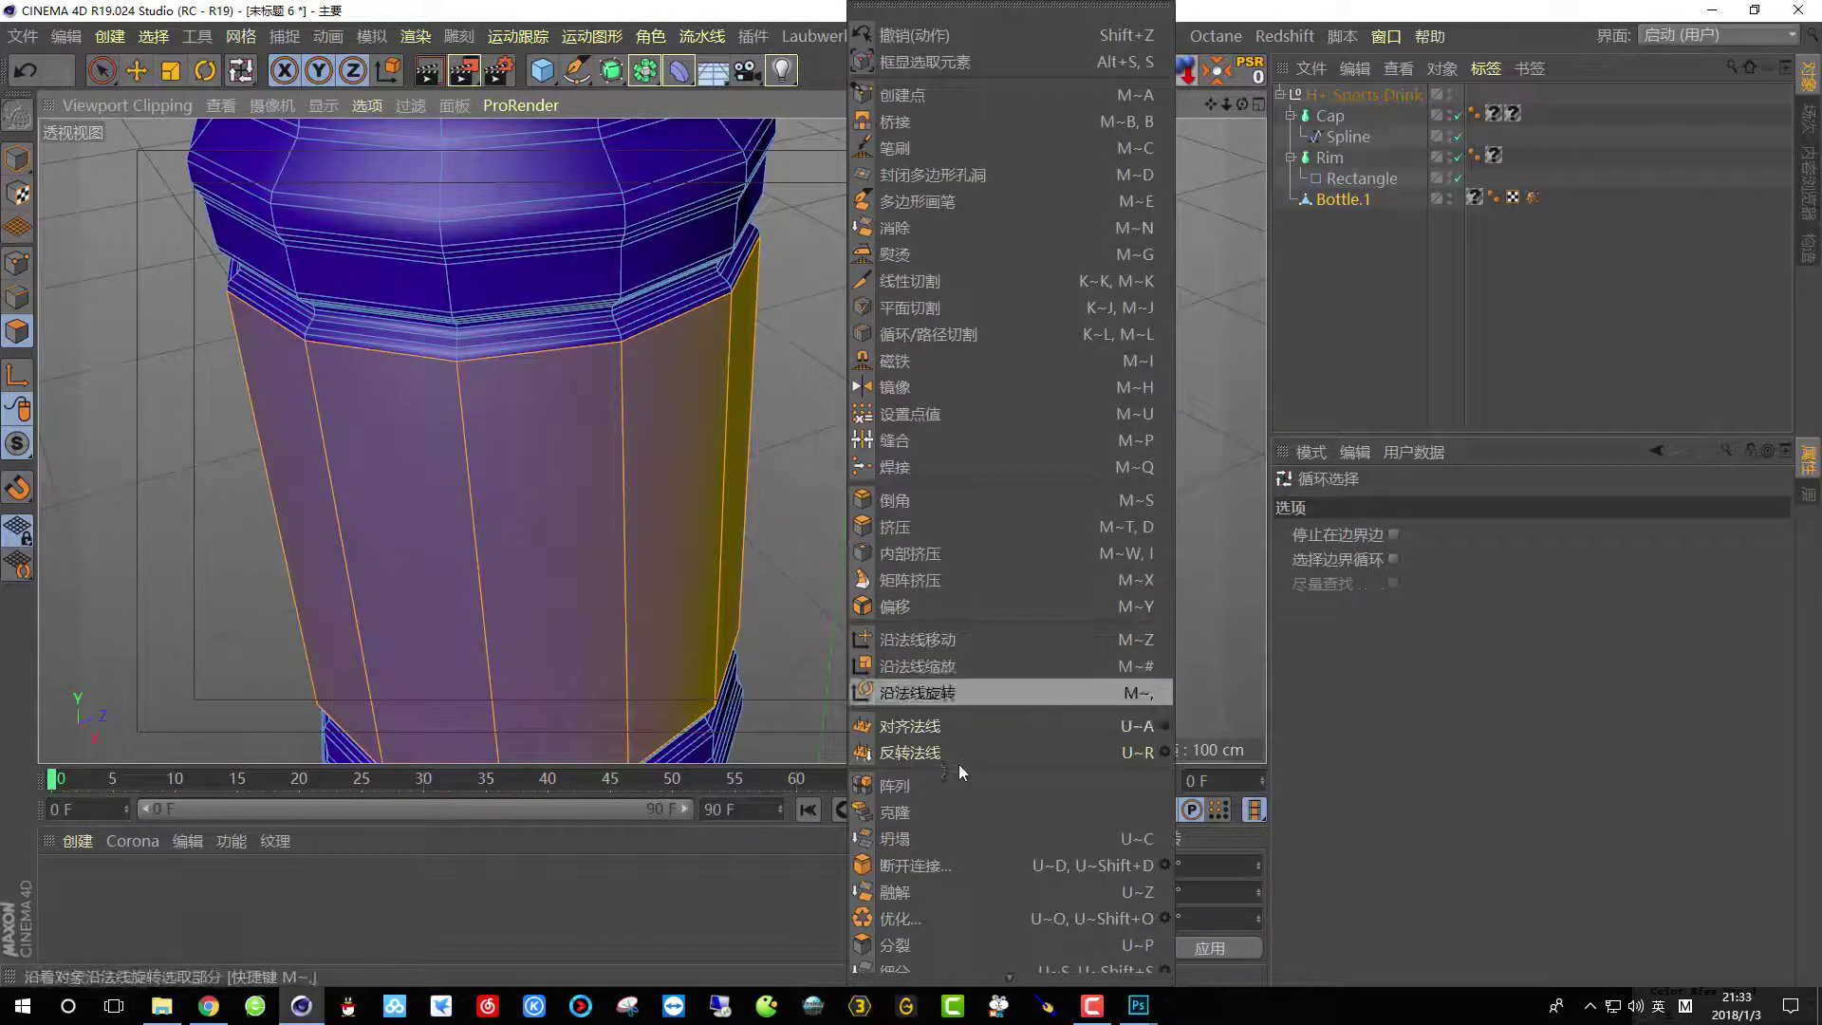
left_click(902, 945)
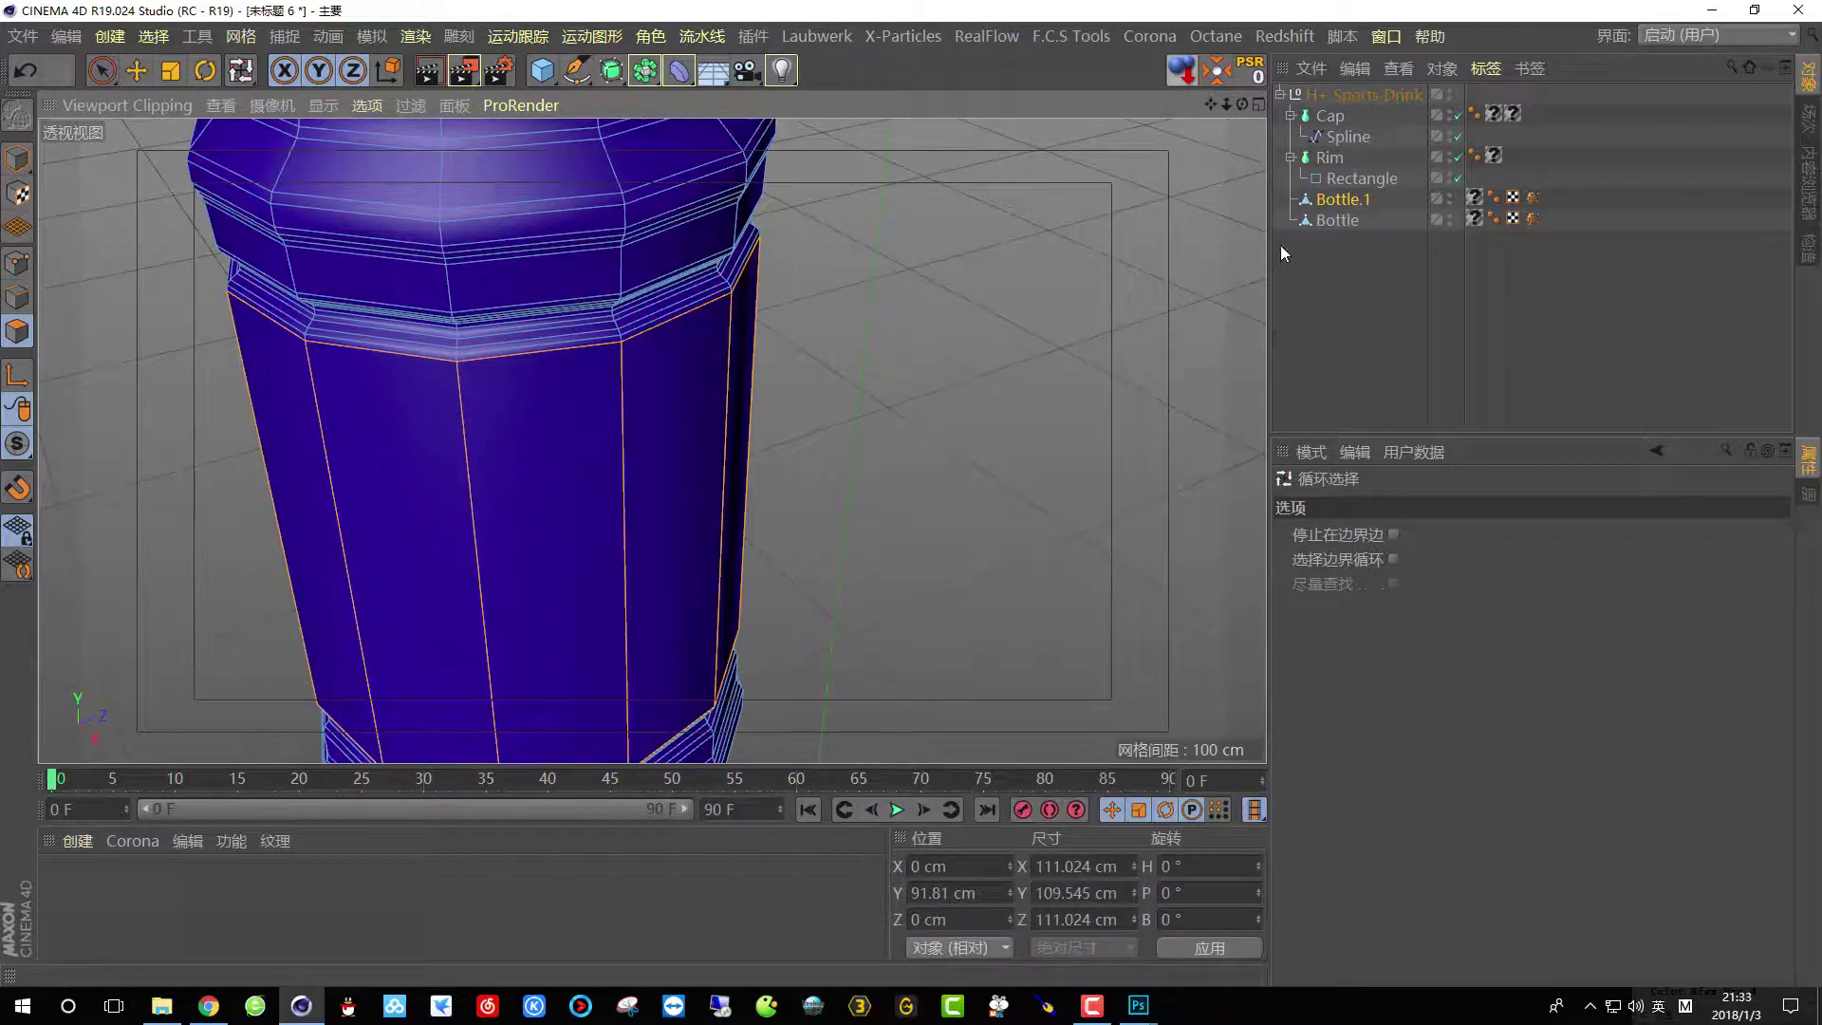
left_click(1325, 217)
scroll(721, 313, "up", 4)
scroll(750, 361, "down", 3)
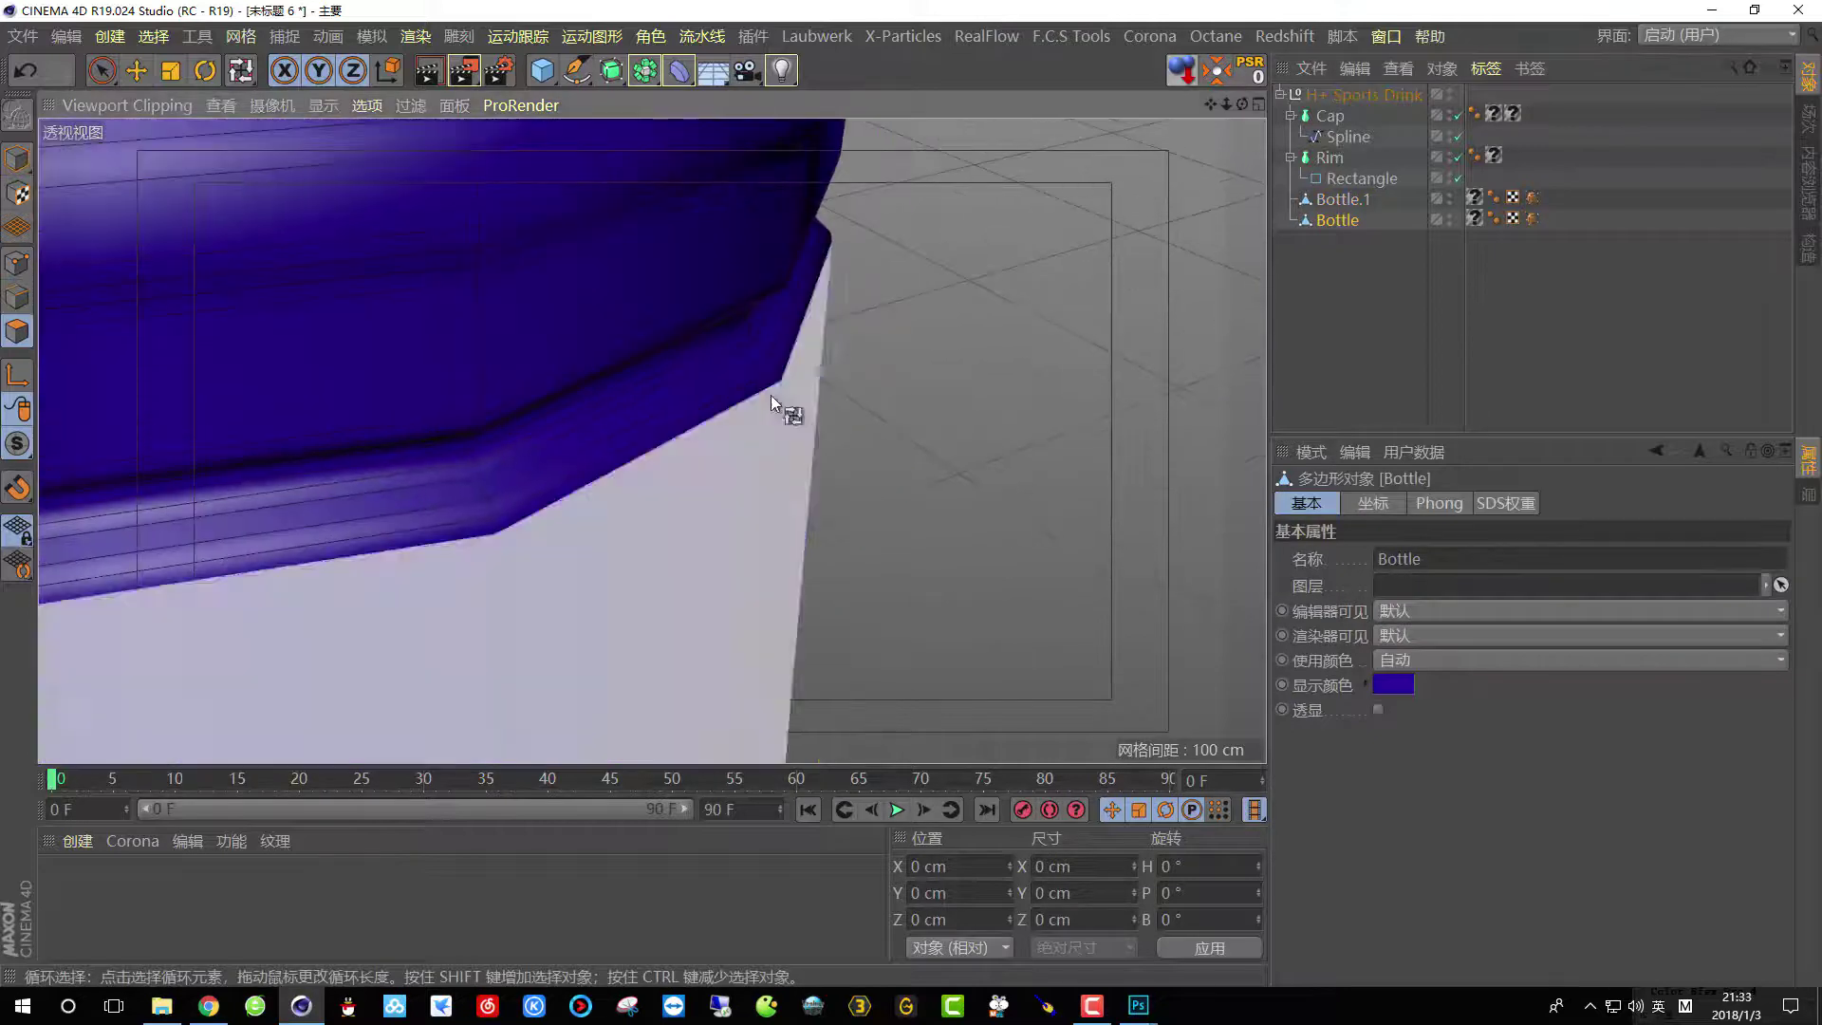
scroll(788, 402, "up", 4)
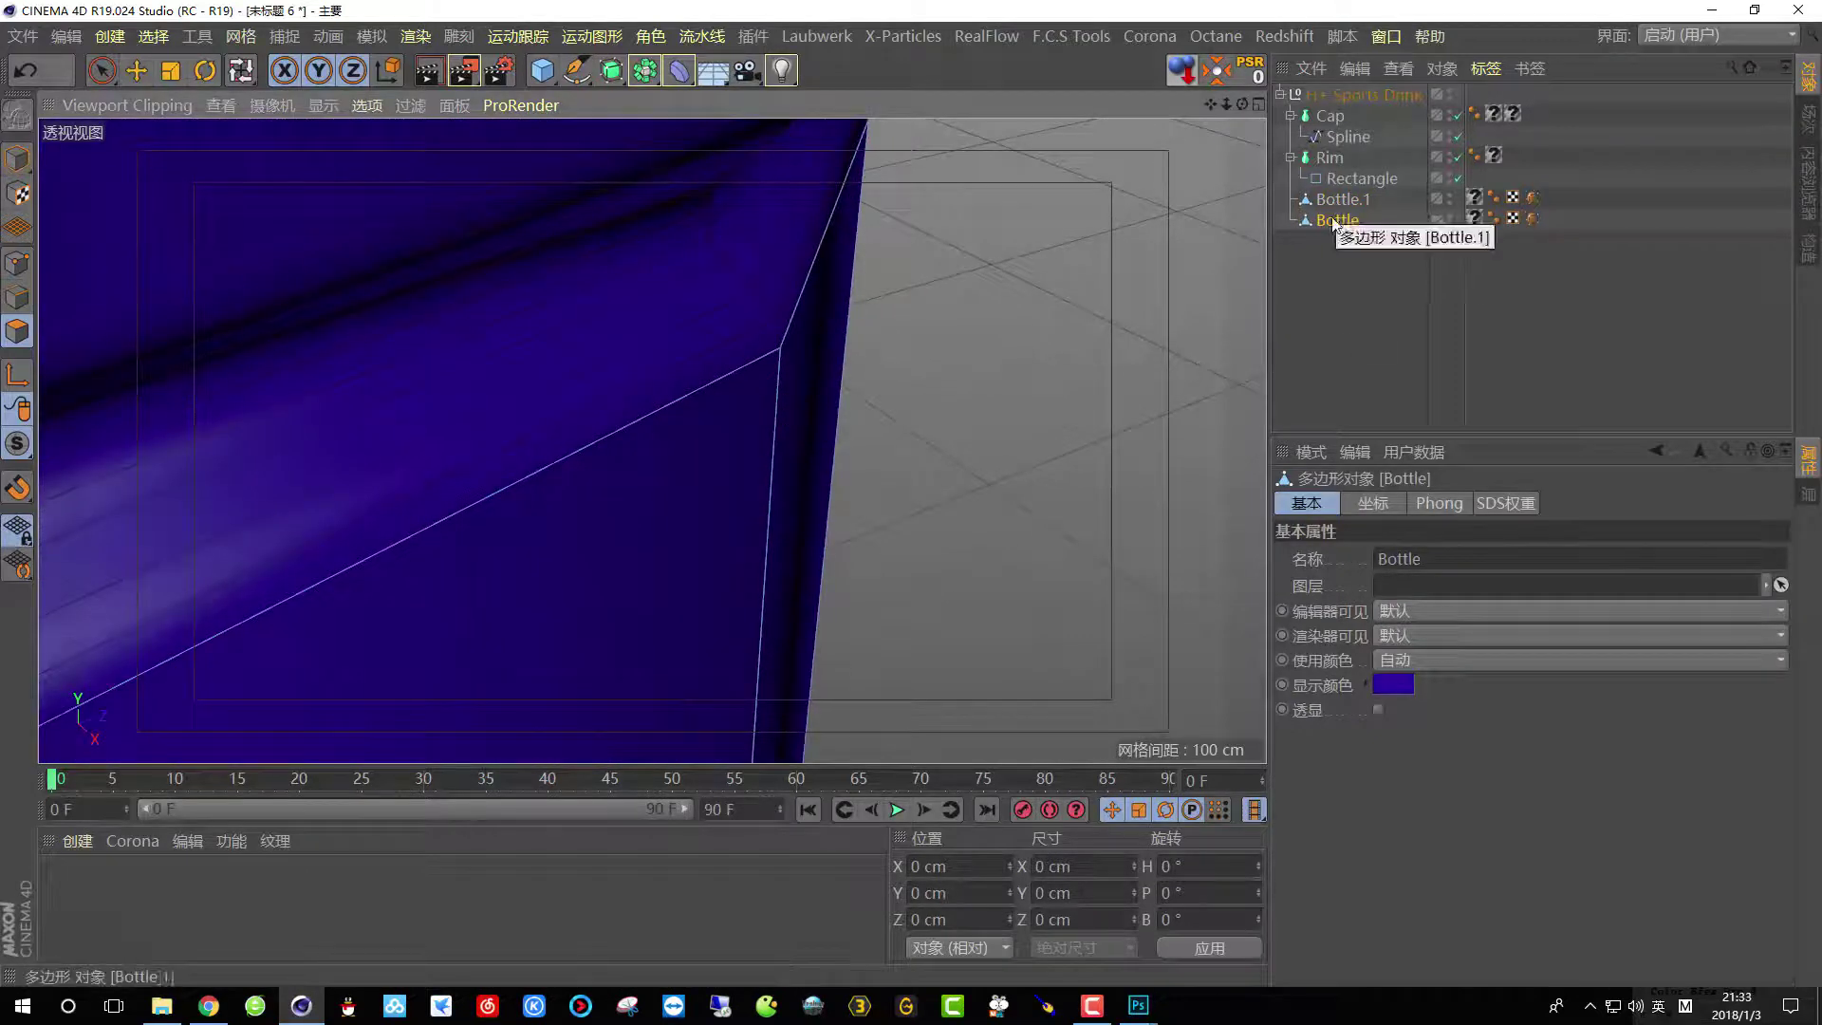
Scale the split-off label band up slightly, to about 111.1 cm wide.
key("u")
key("l")
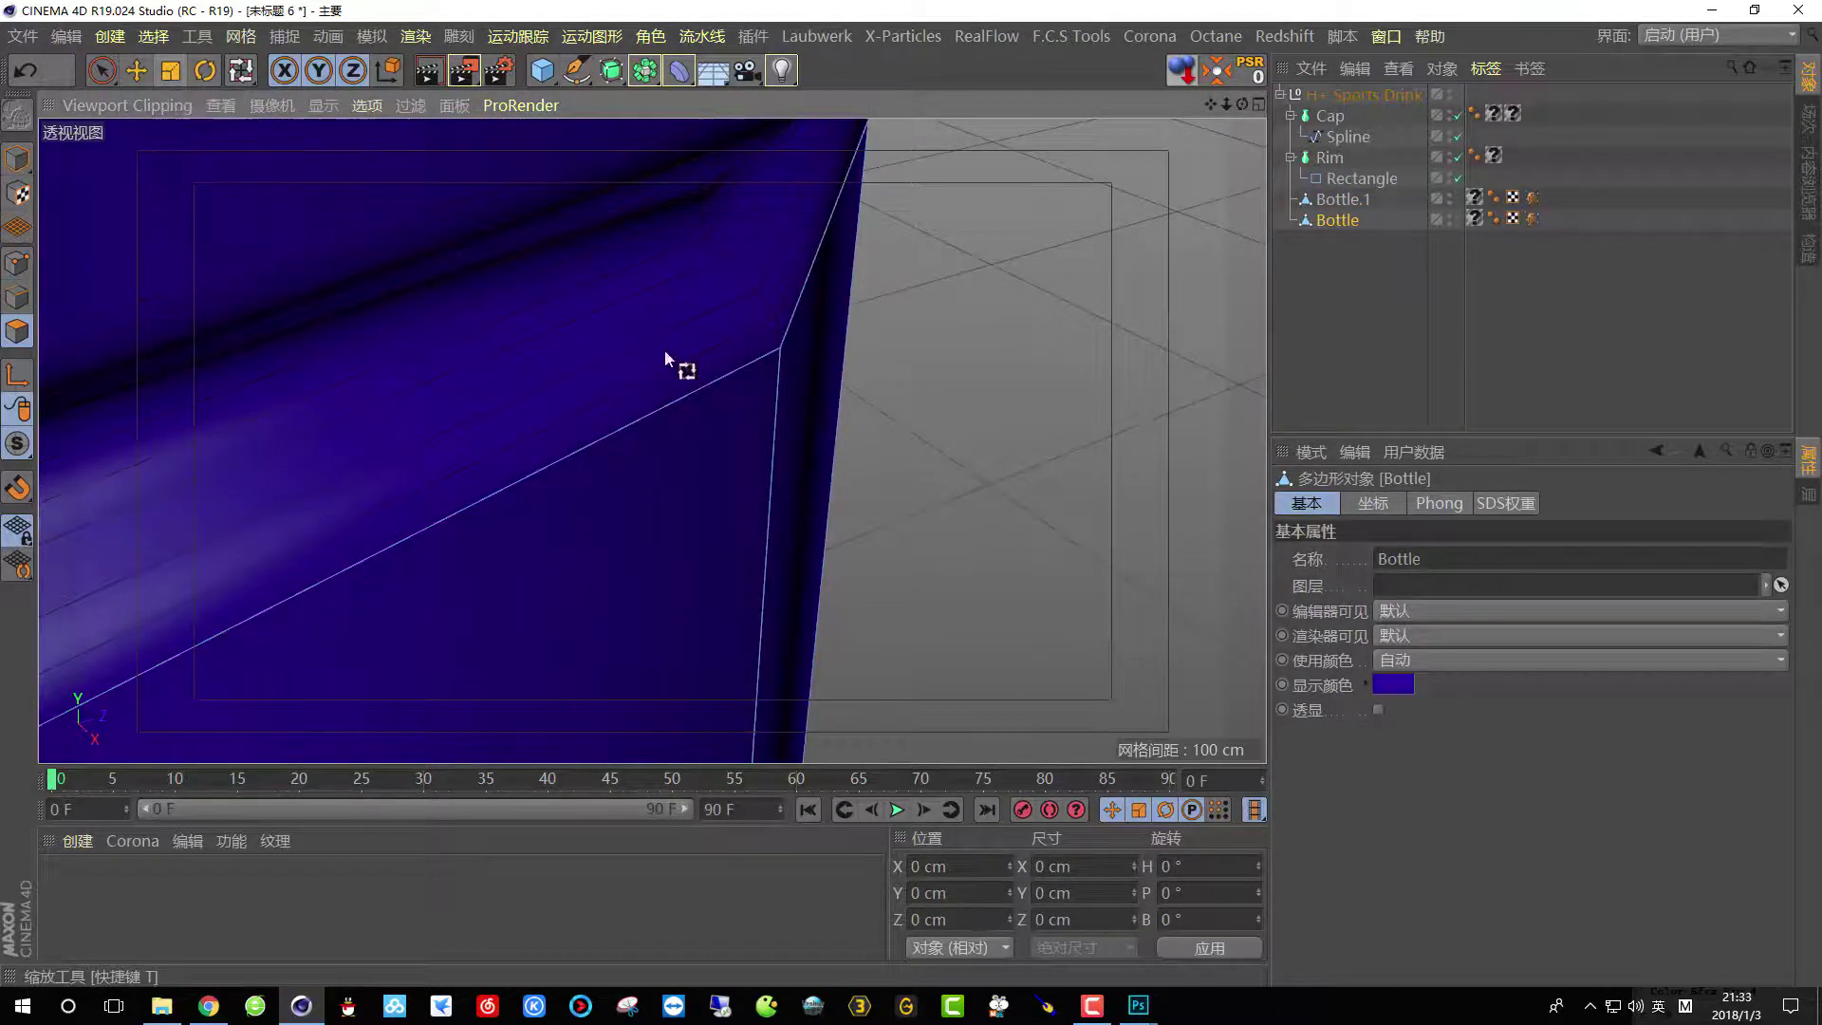
scroll(679, 365, "down", 6)
scroll(626, 332, "down", 3)
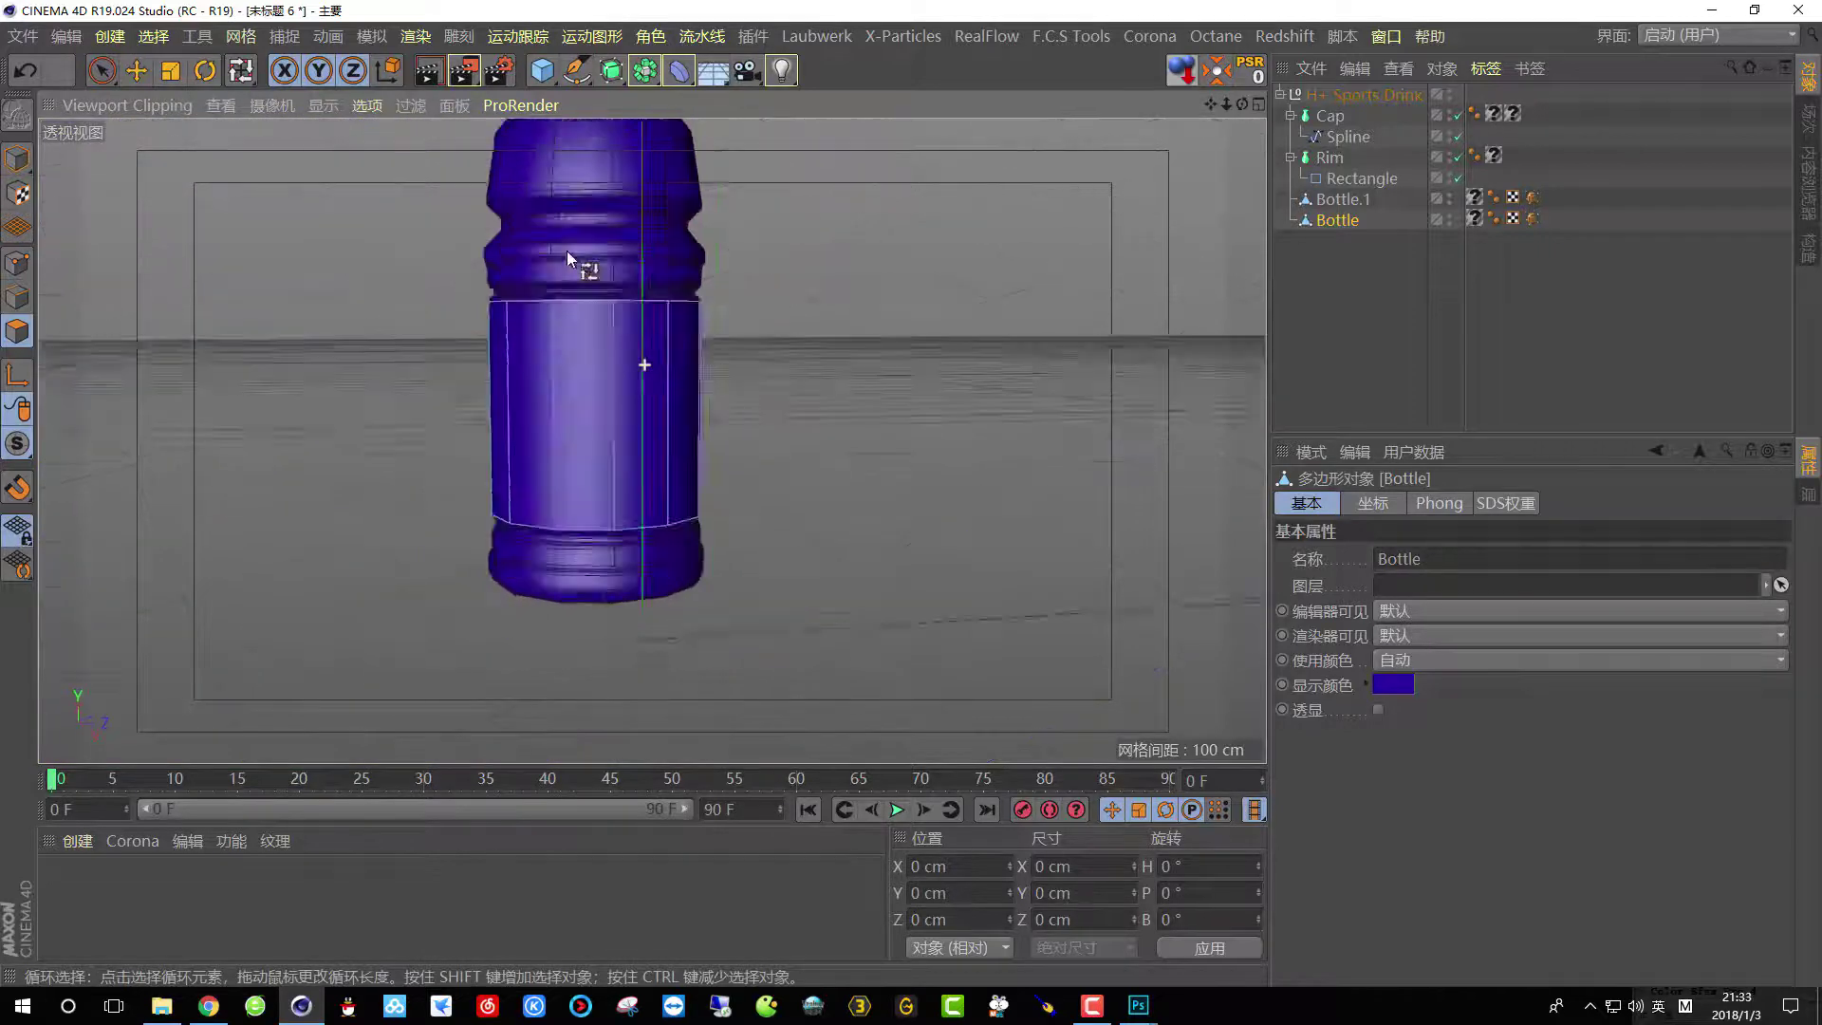
scroll(772, 252, "up", 8)
scroll(786, 302, "up", 4)
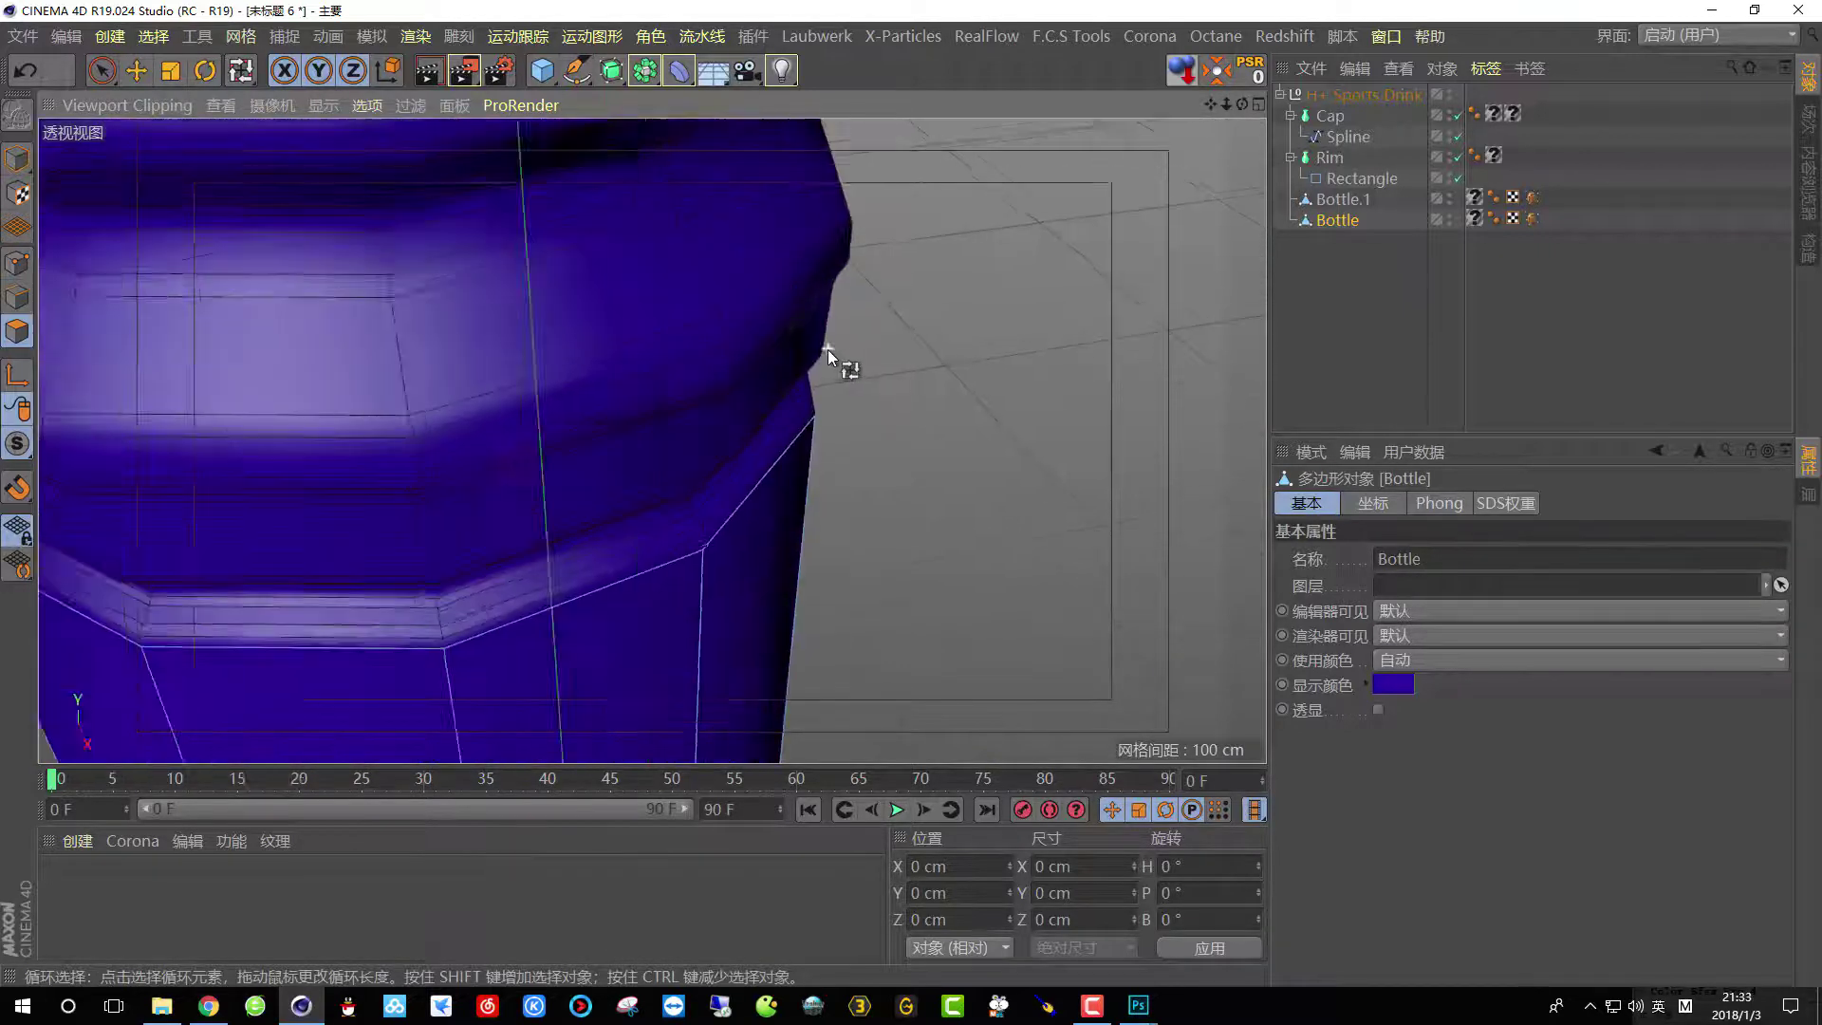
left_click(170, 72)
scroll(813, 412, "up", 5)
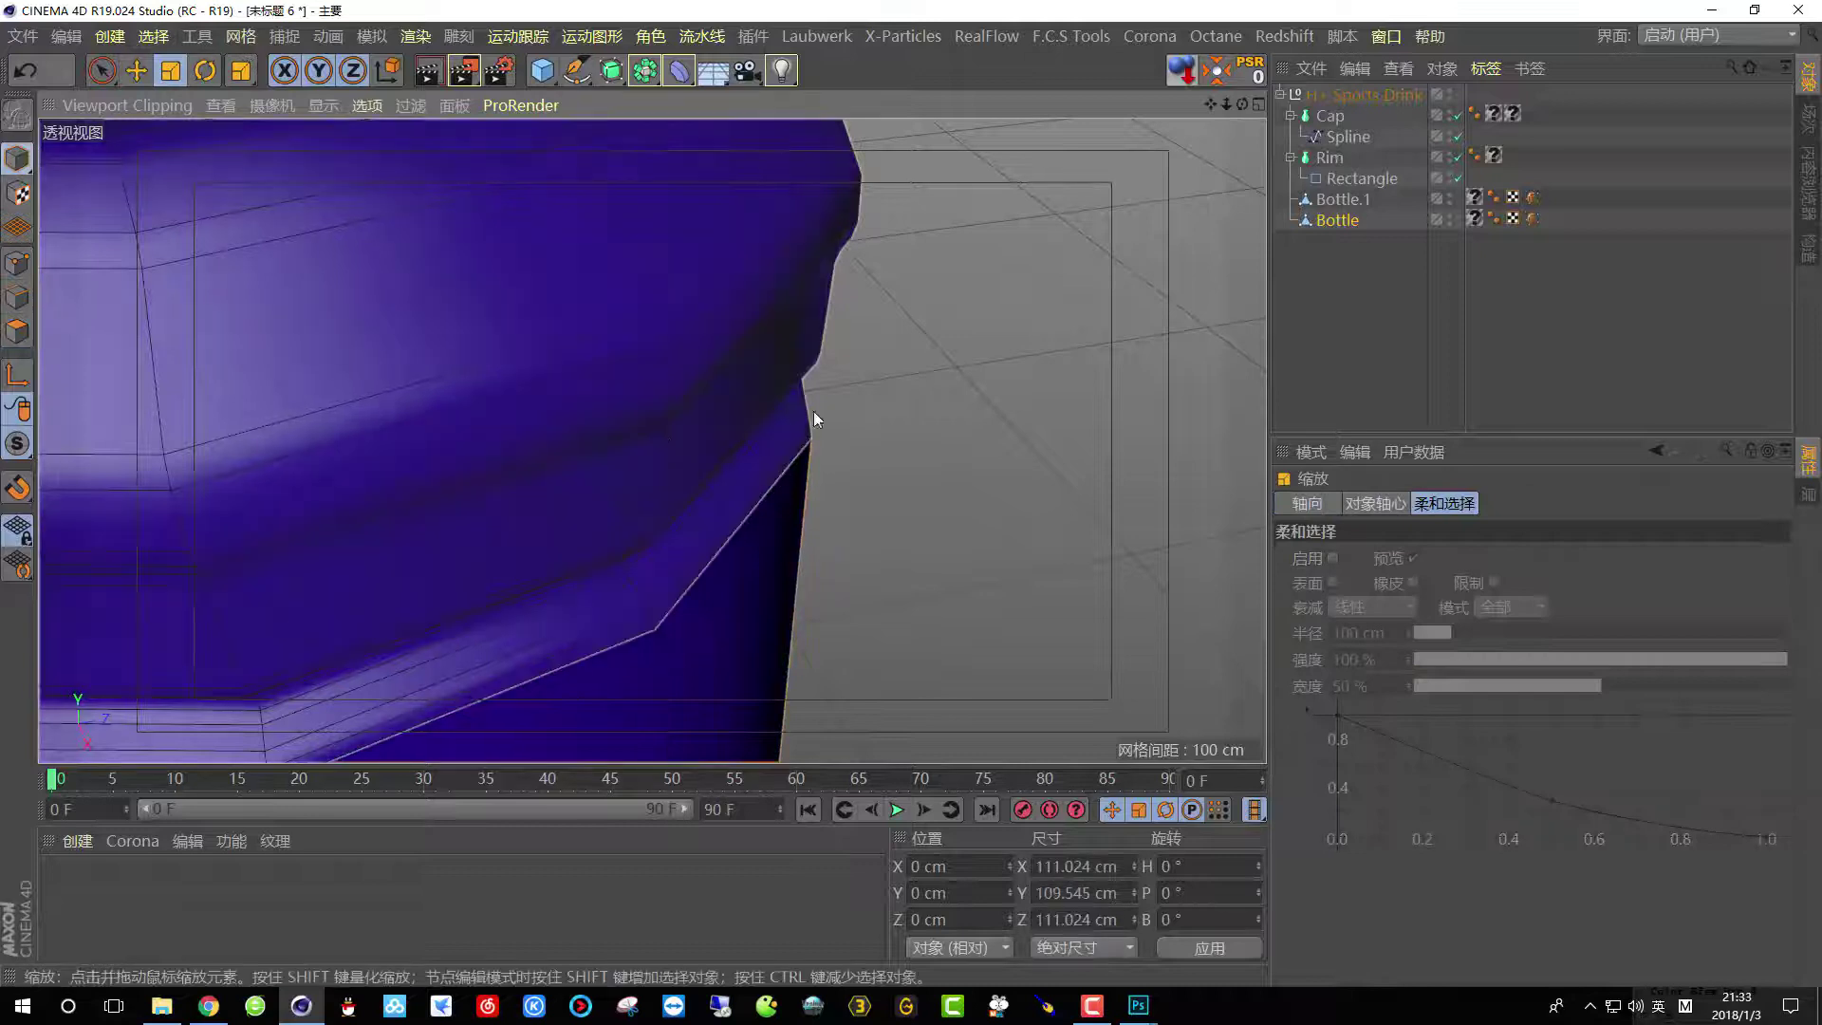
left_click_drag(938, 489, 939, 484)
scroll(913, 440, "down", 6)
scroll(776, 503, "down", 8)
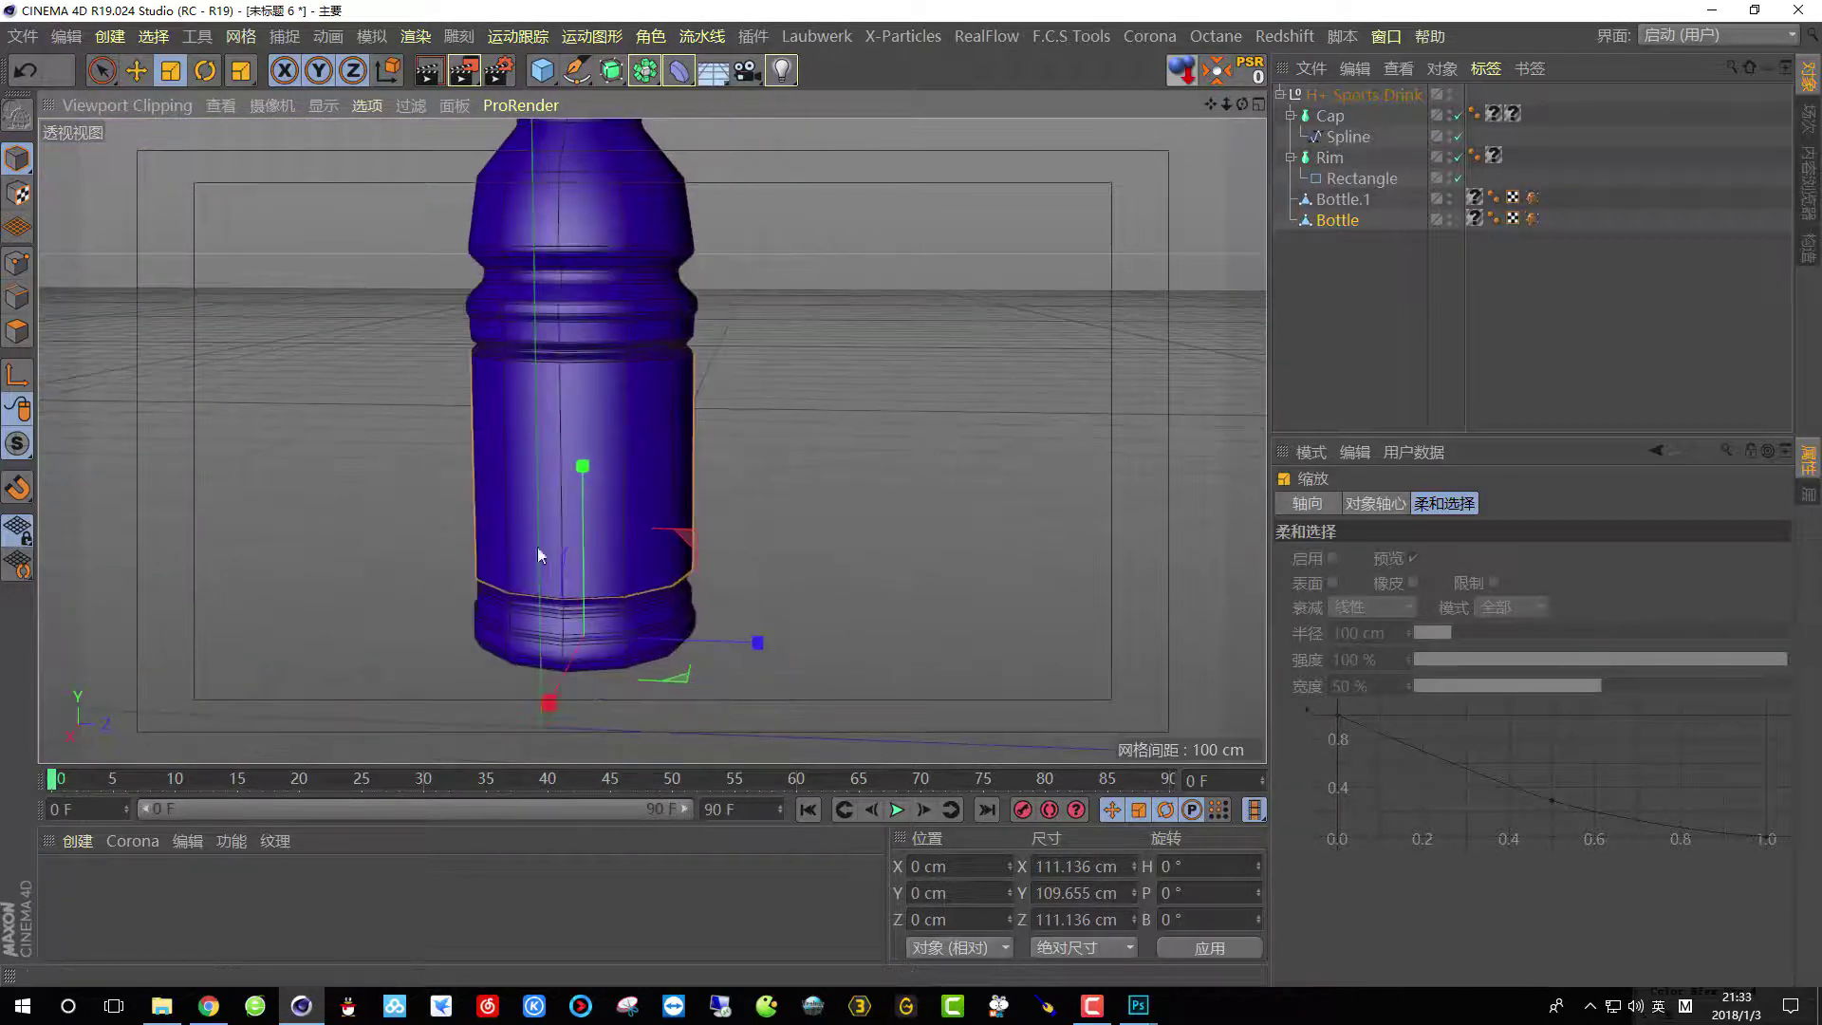
Delete the split-off label band object.
left_click(1338, 220)
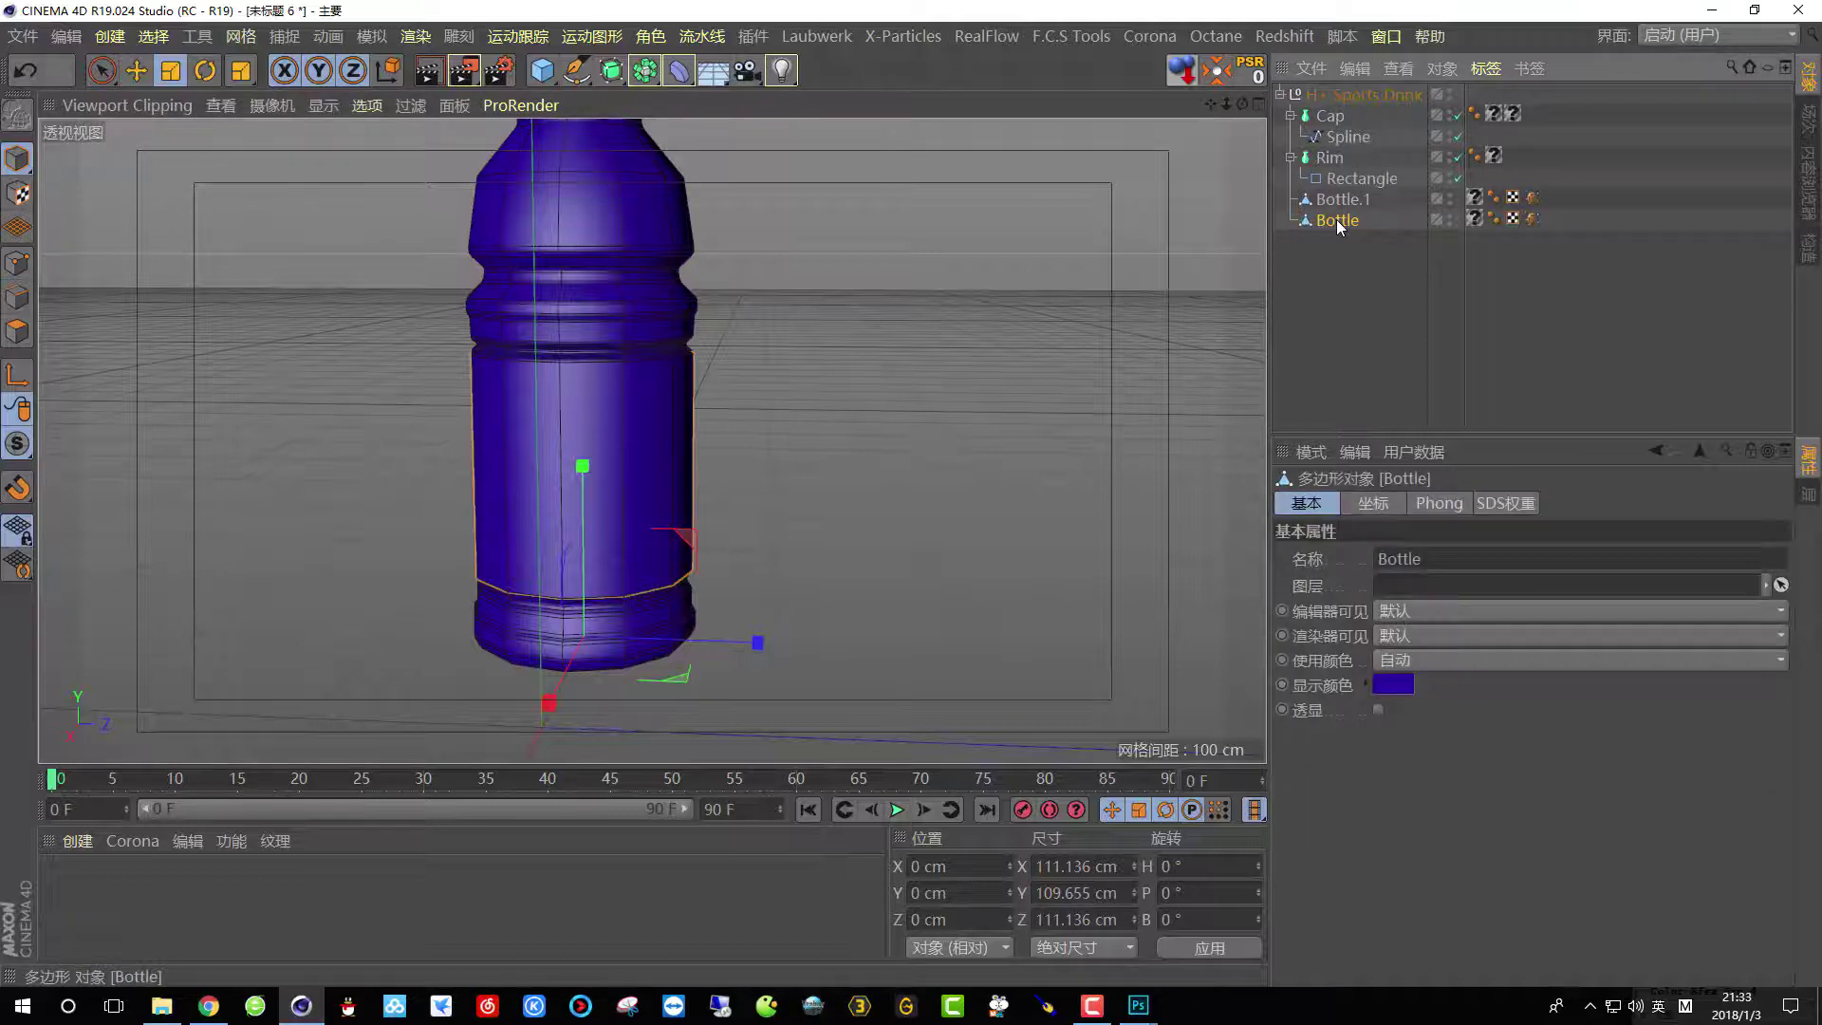
key("Delete")
Store the selected label-area polygons of Bottle.1 as a polygon selection tag.
left_click(1330, 201)
left_click(17, 331)
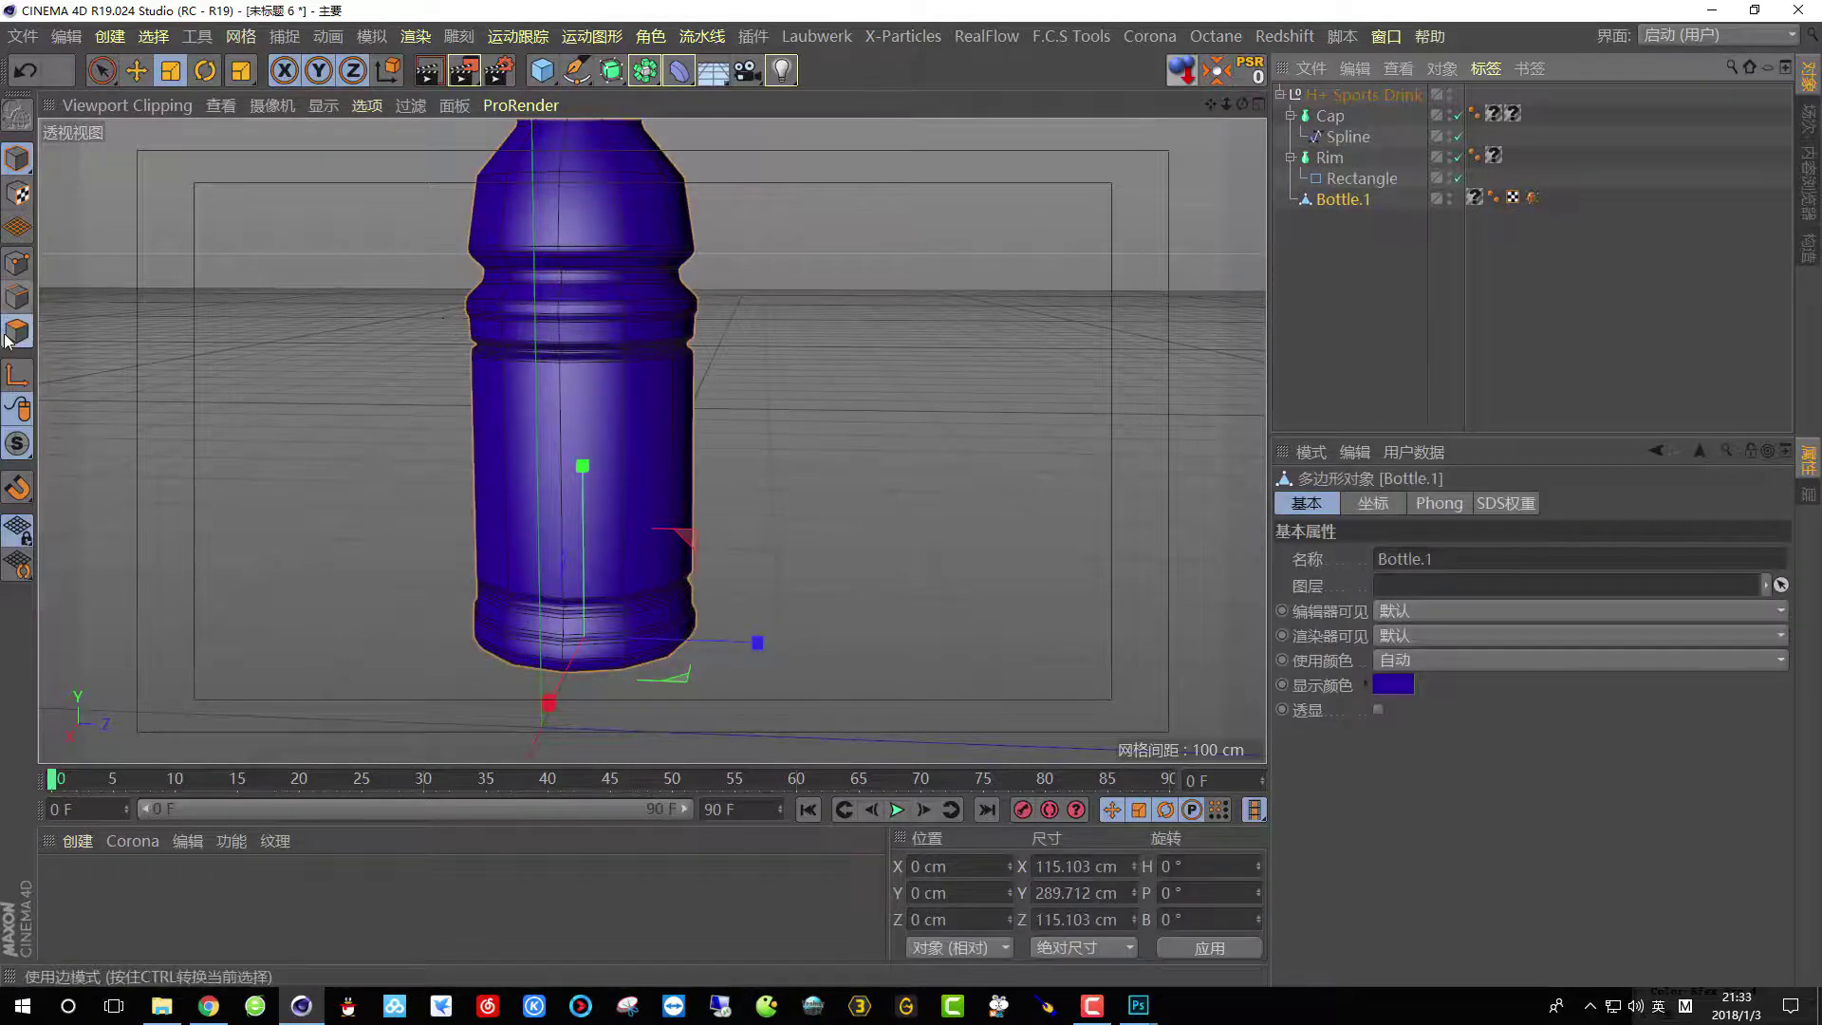
scroll(566, 478, "up", 5)
left_click_drag(625, 366, 583, 391, "alt")
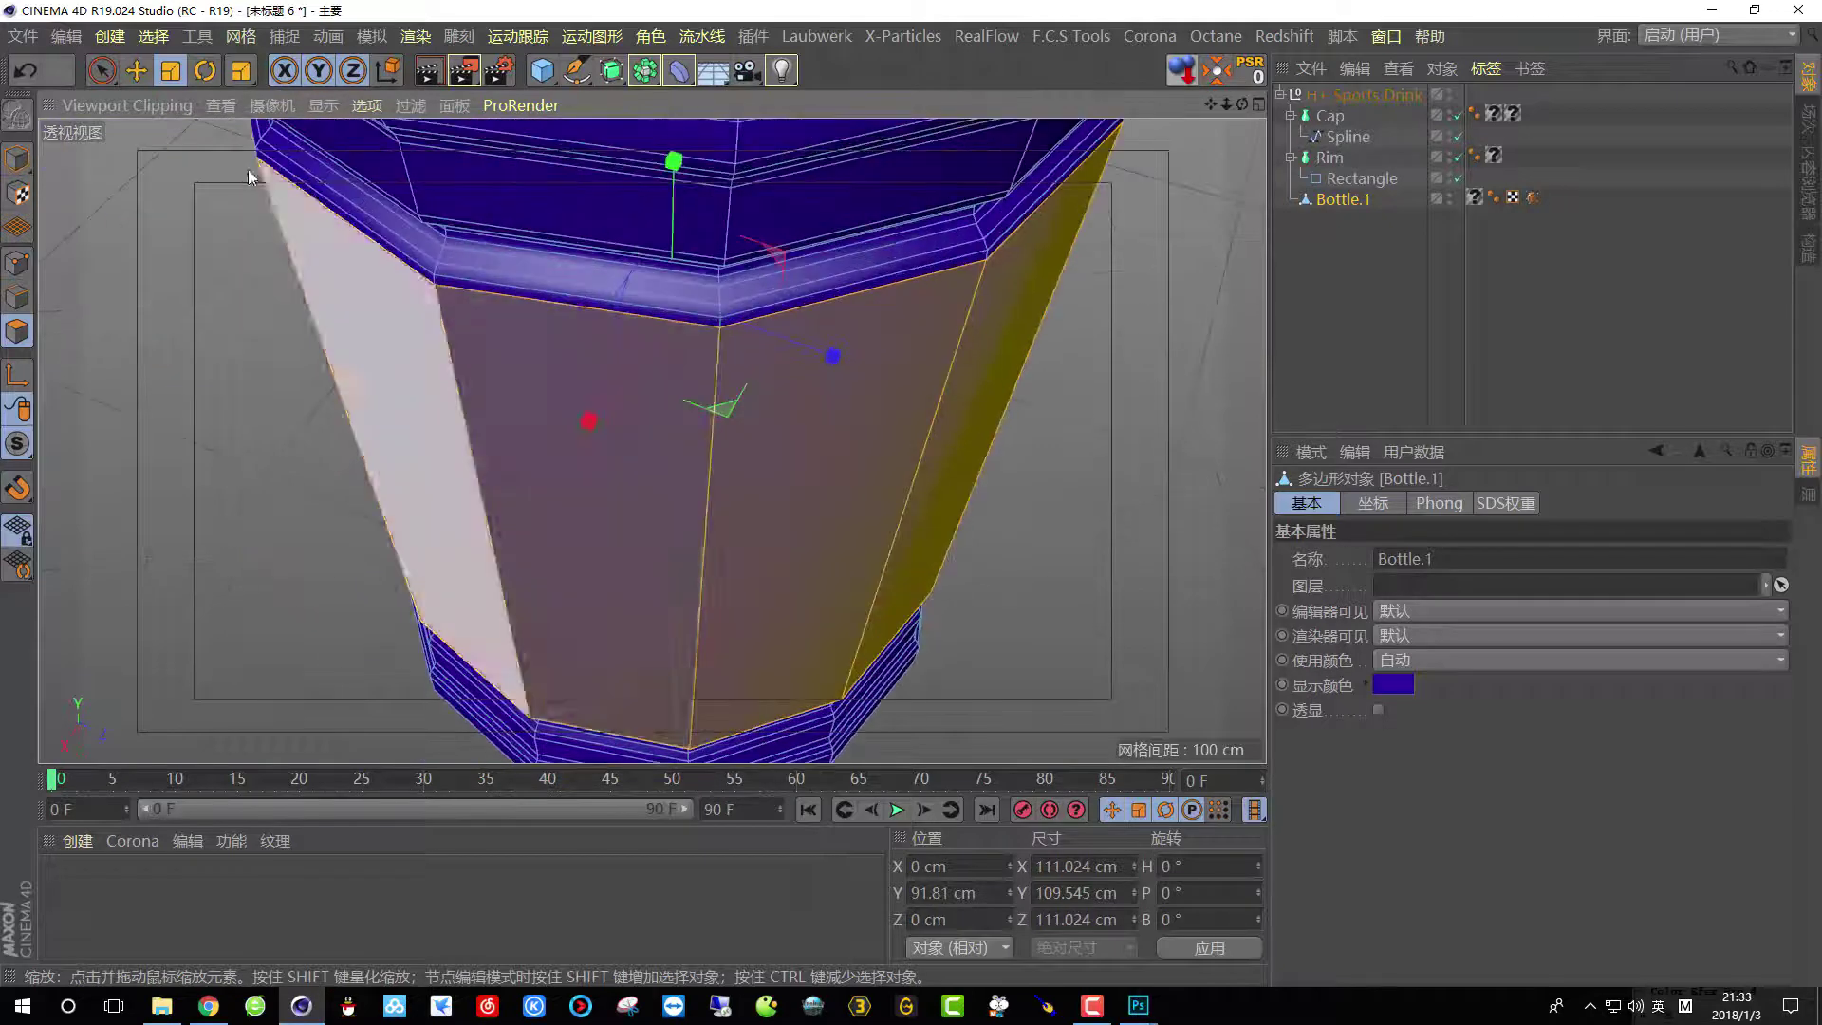
left_click(153, 36)
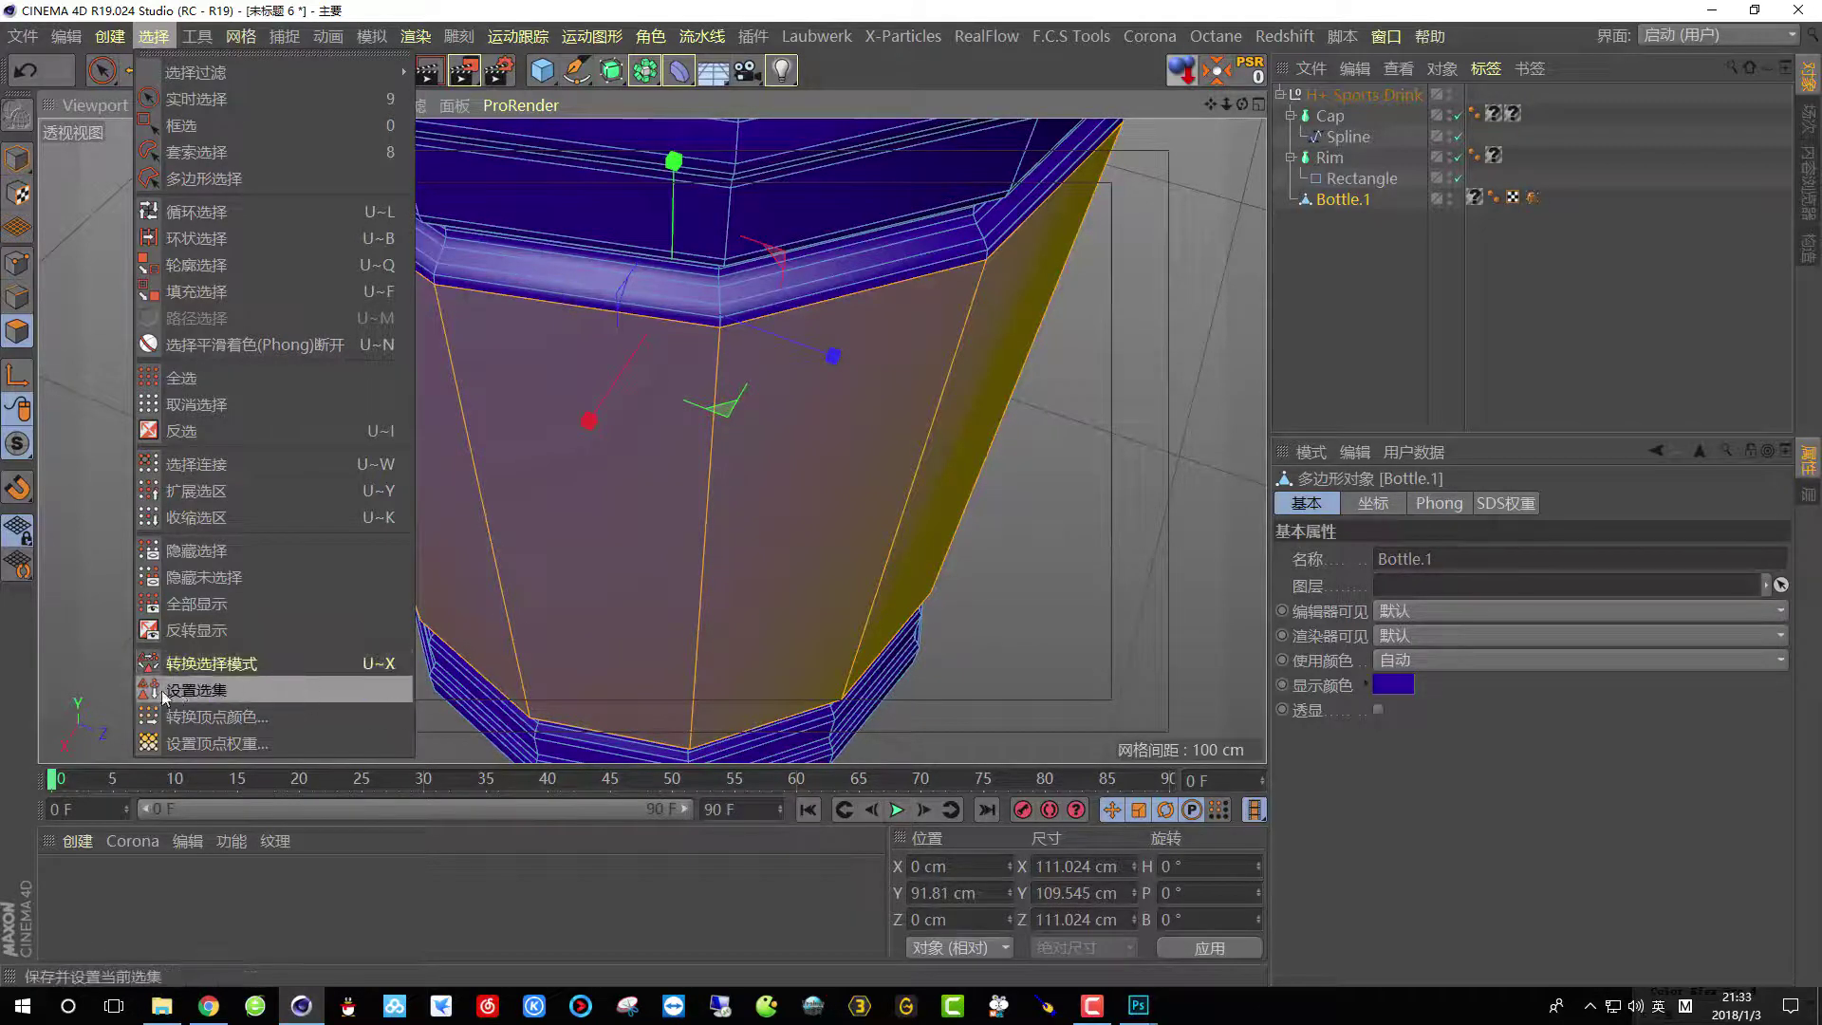
left_click(195, 690)
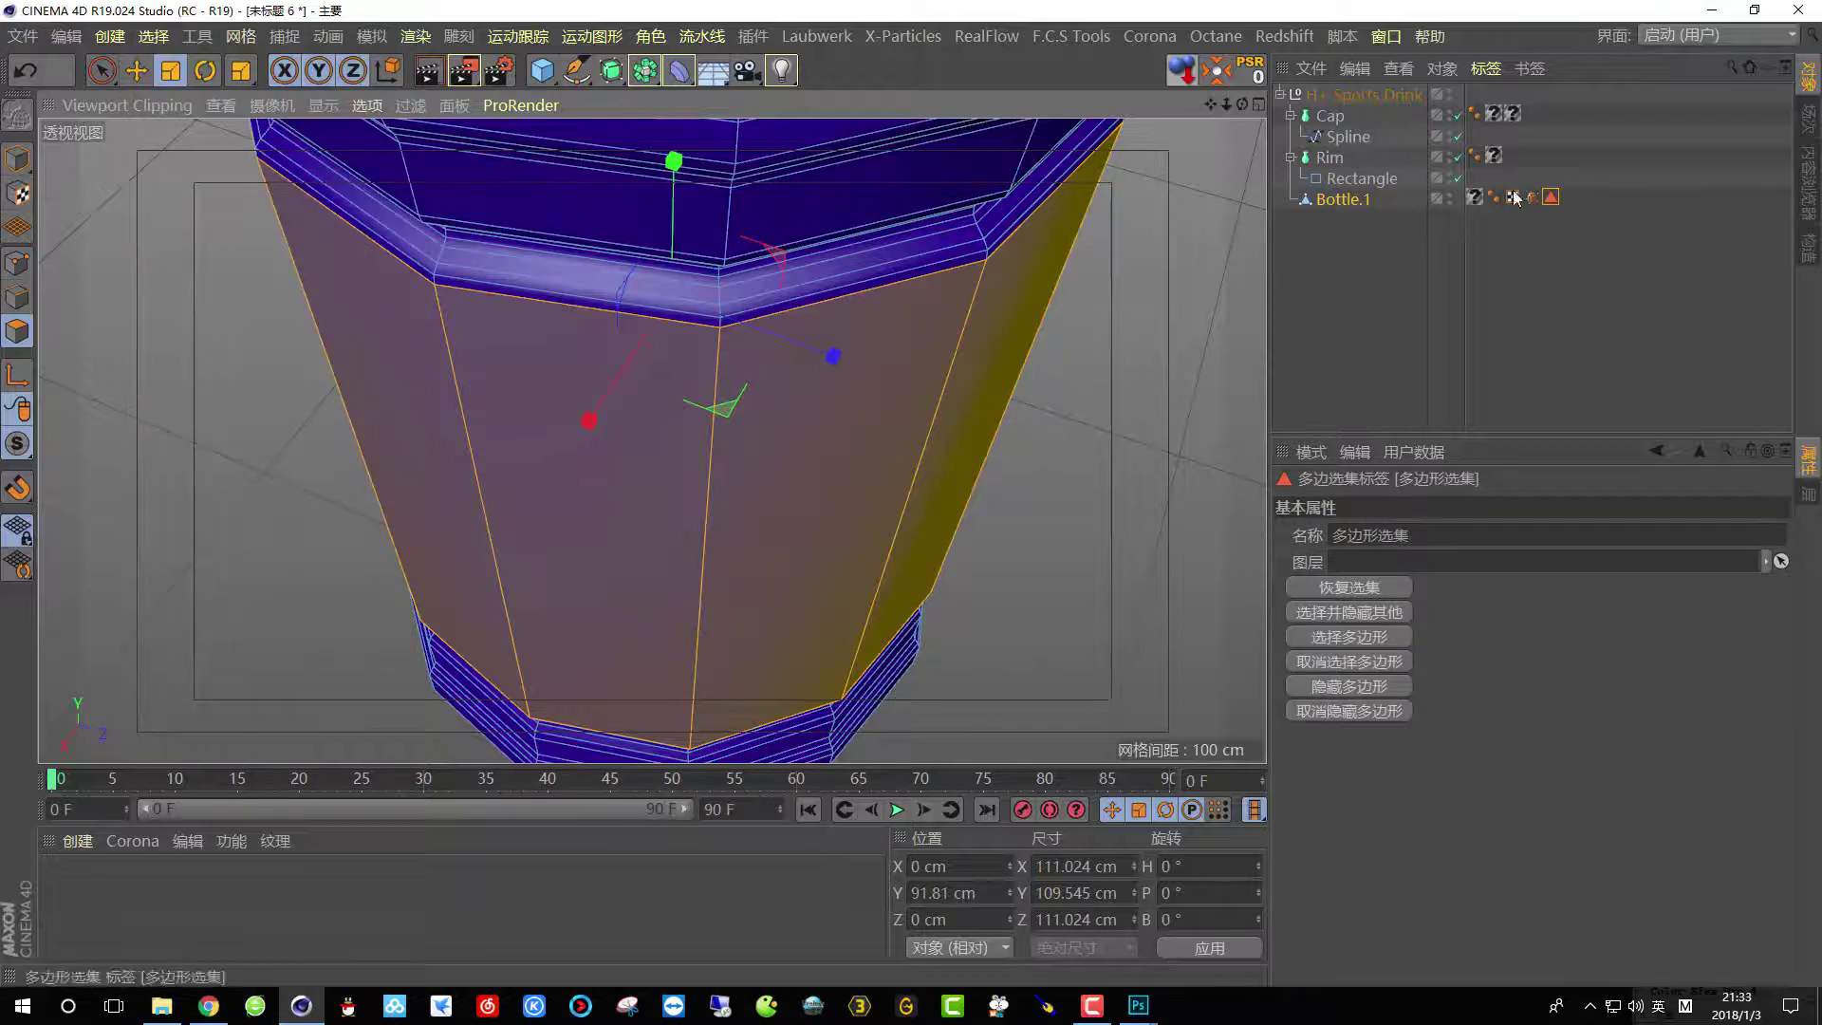
left_click(1550, 199)
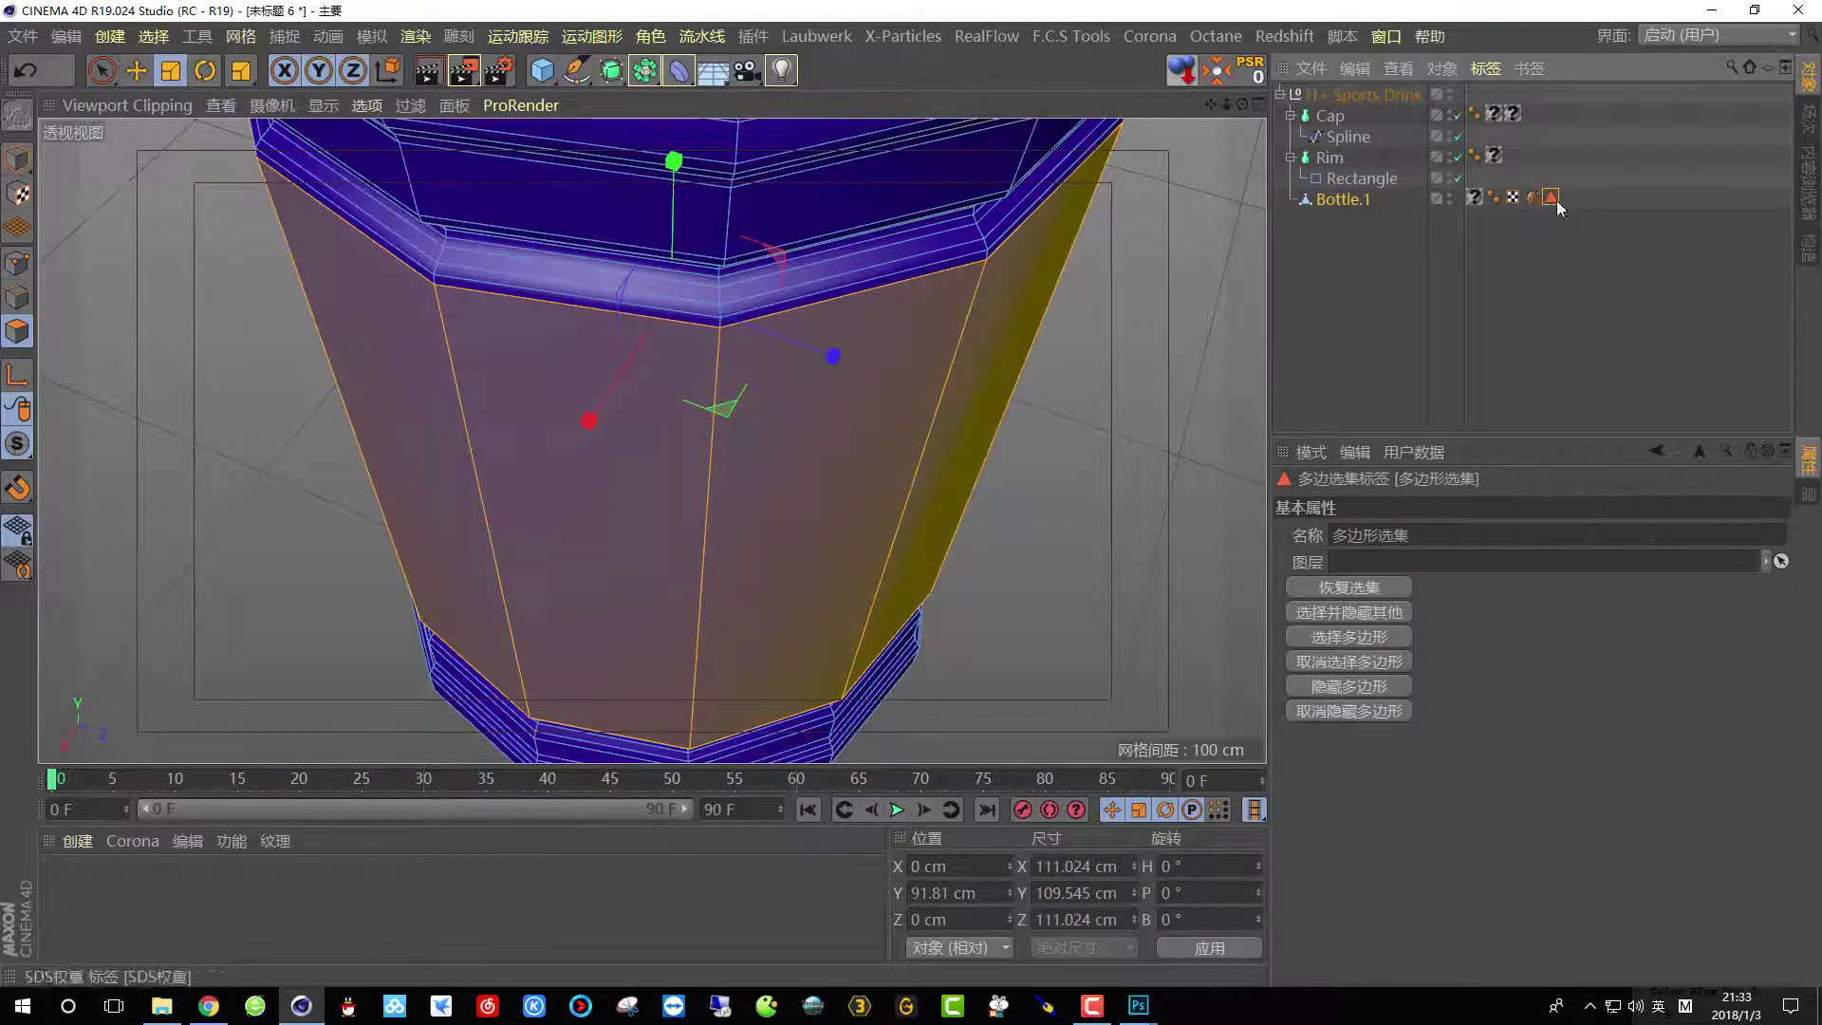
left_click(1357, 201)
left_click(1550, 197)
left_click(1386, 264)
left_click(1548, 198)
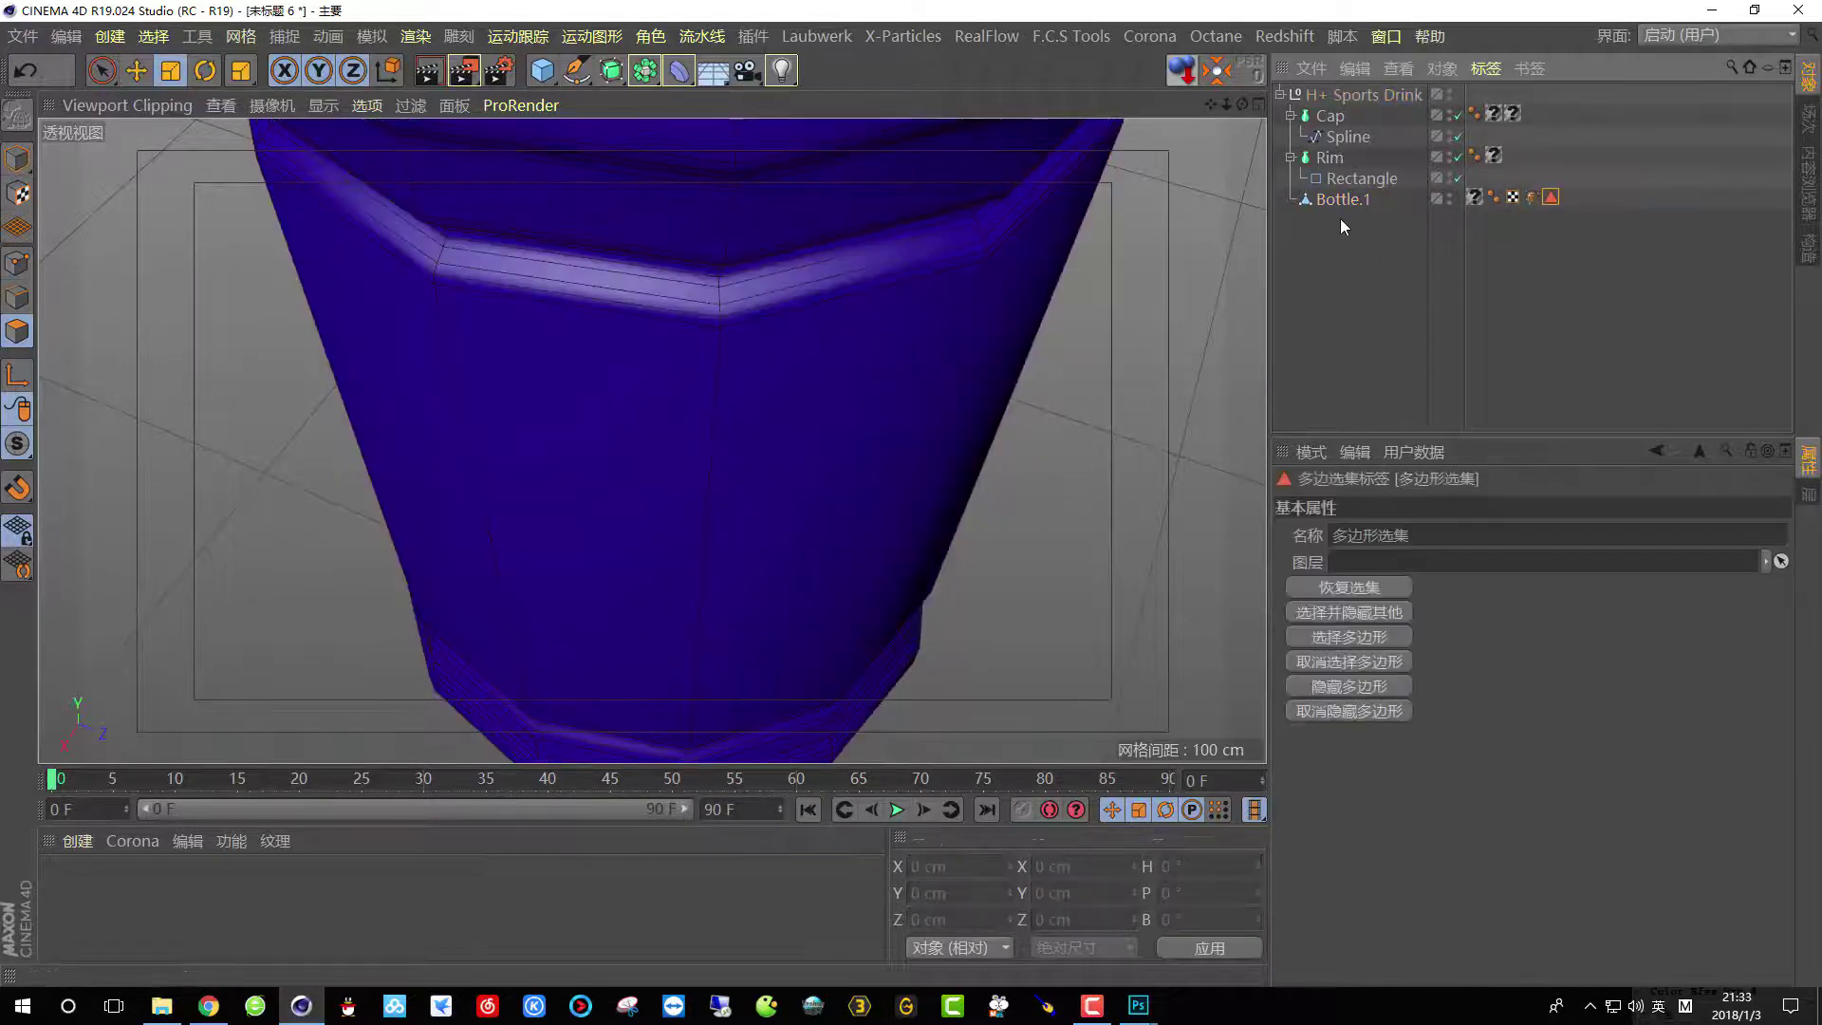
Reselect the Bottle.1 object and create a new standard material.
left_click(1332, 203)
double_click(57, 892)
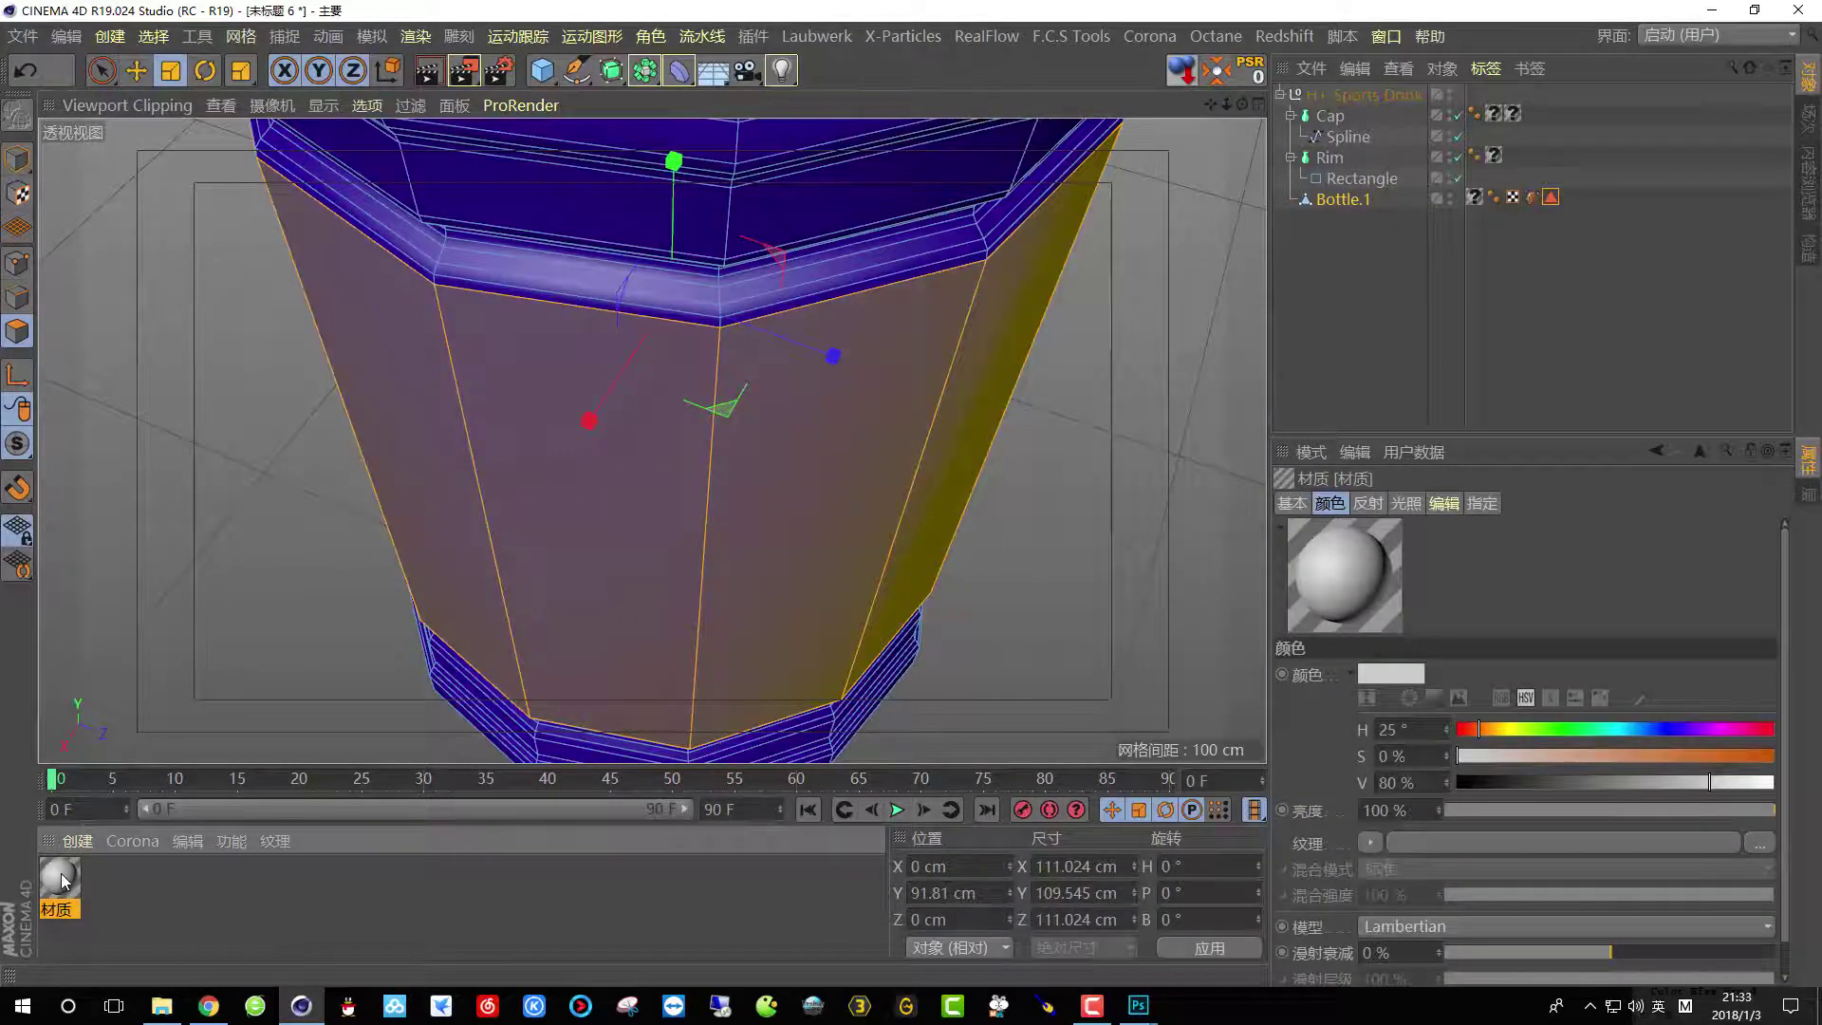
Load the image 162433algnm0fn5ada5d2d from the Pictures folder as the new material's color texture without copying it to the project folder.
double_click(59, 878)
left_click(323, 348)
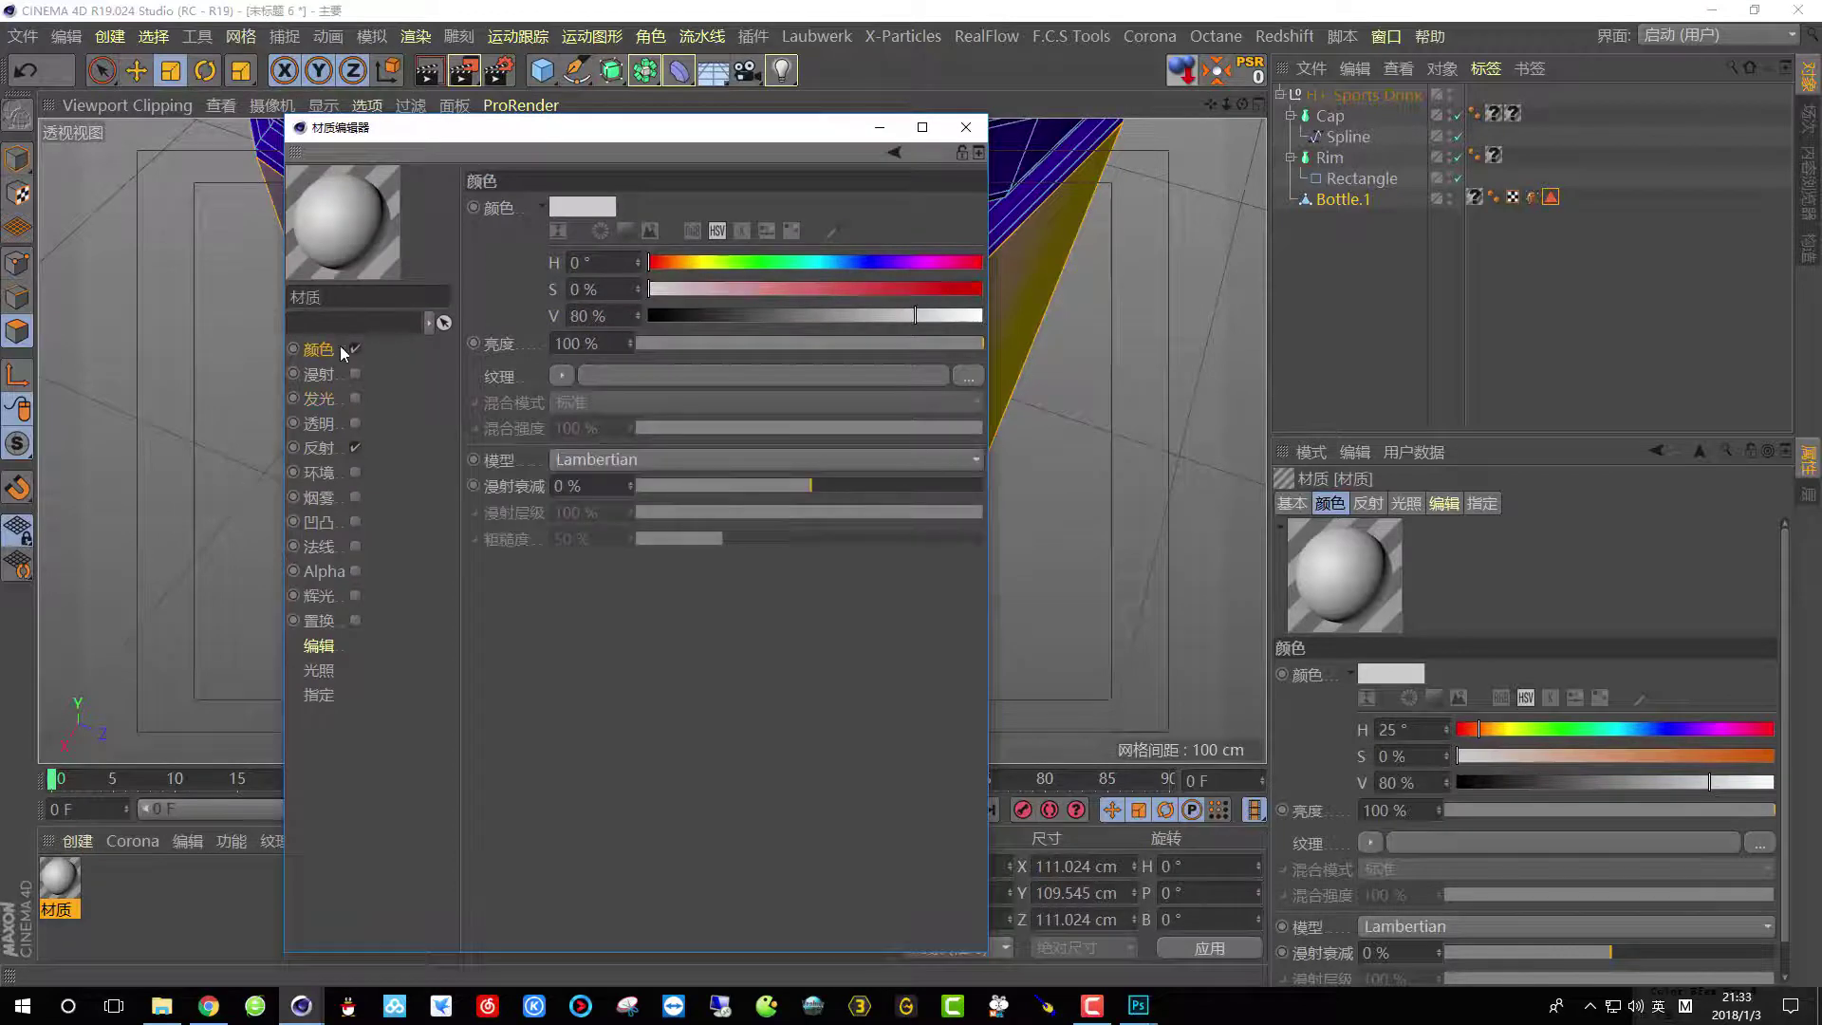
left_click(967, 376)
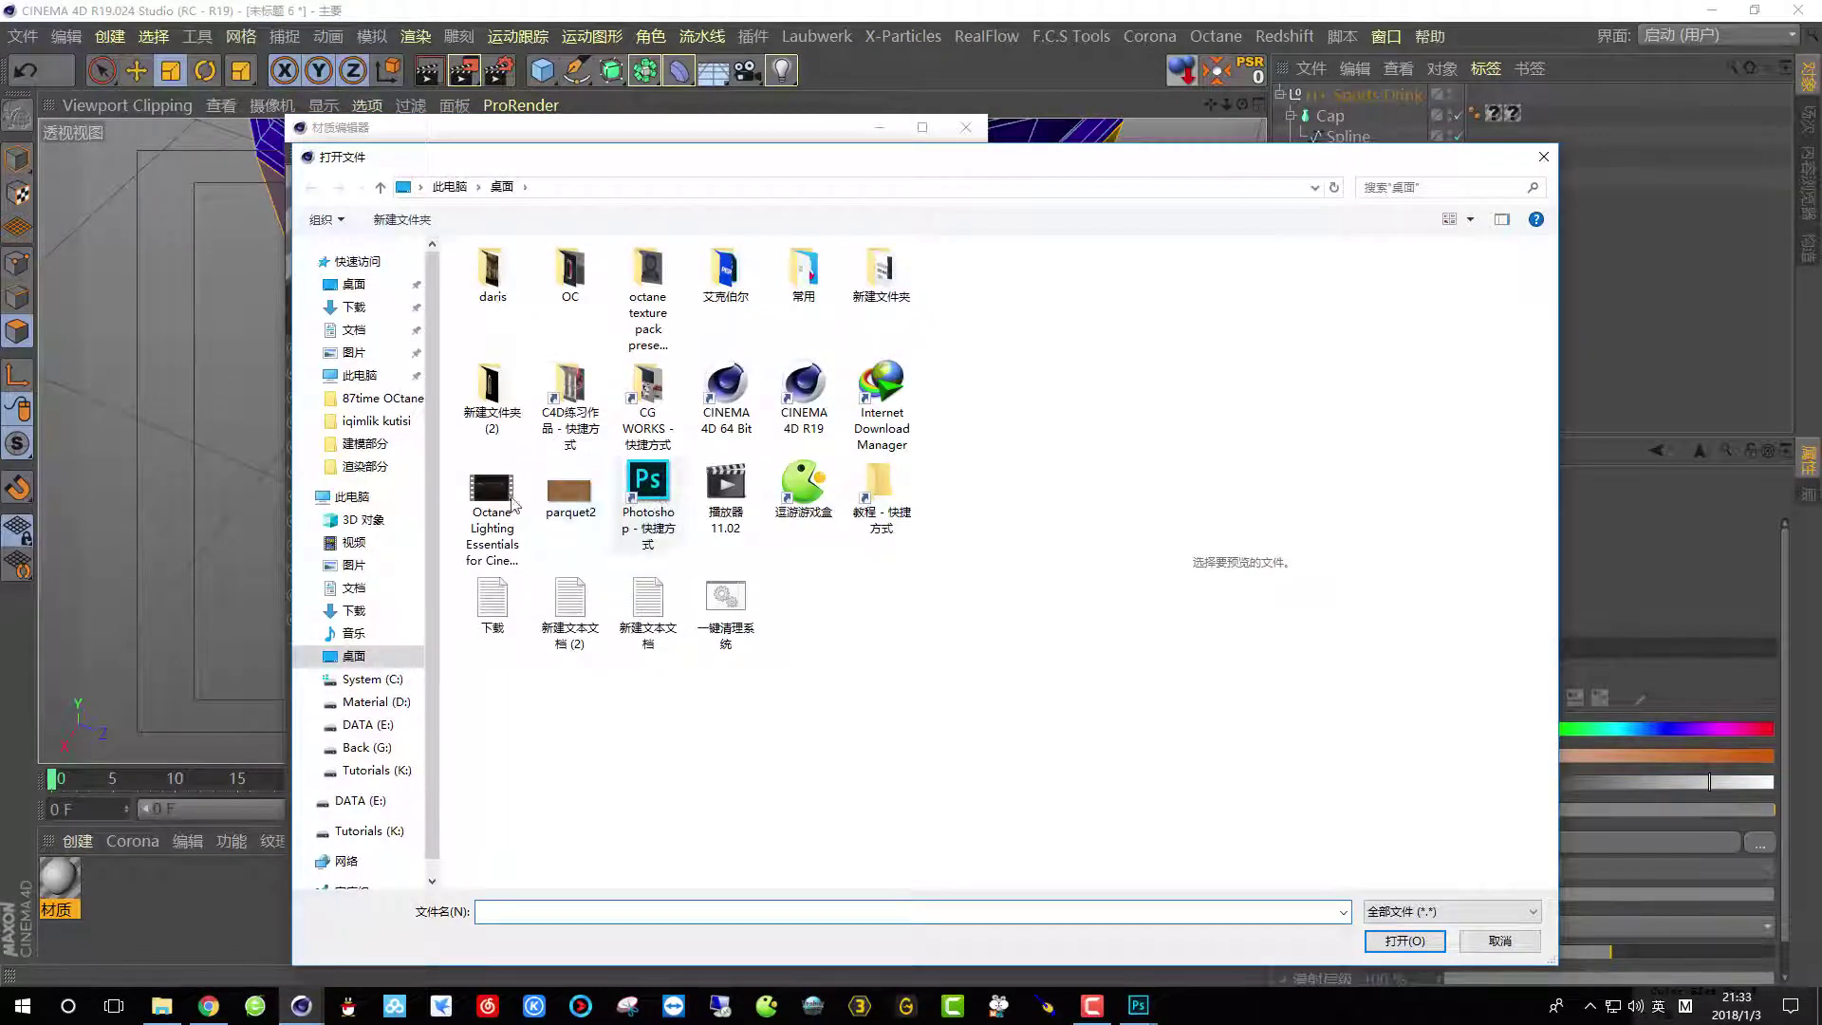
left_click(355, 352)
scroll(655, 558, "down", 5)
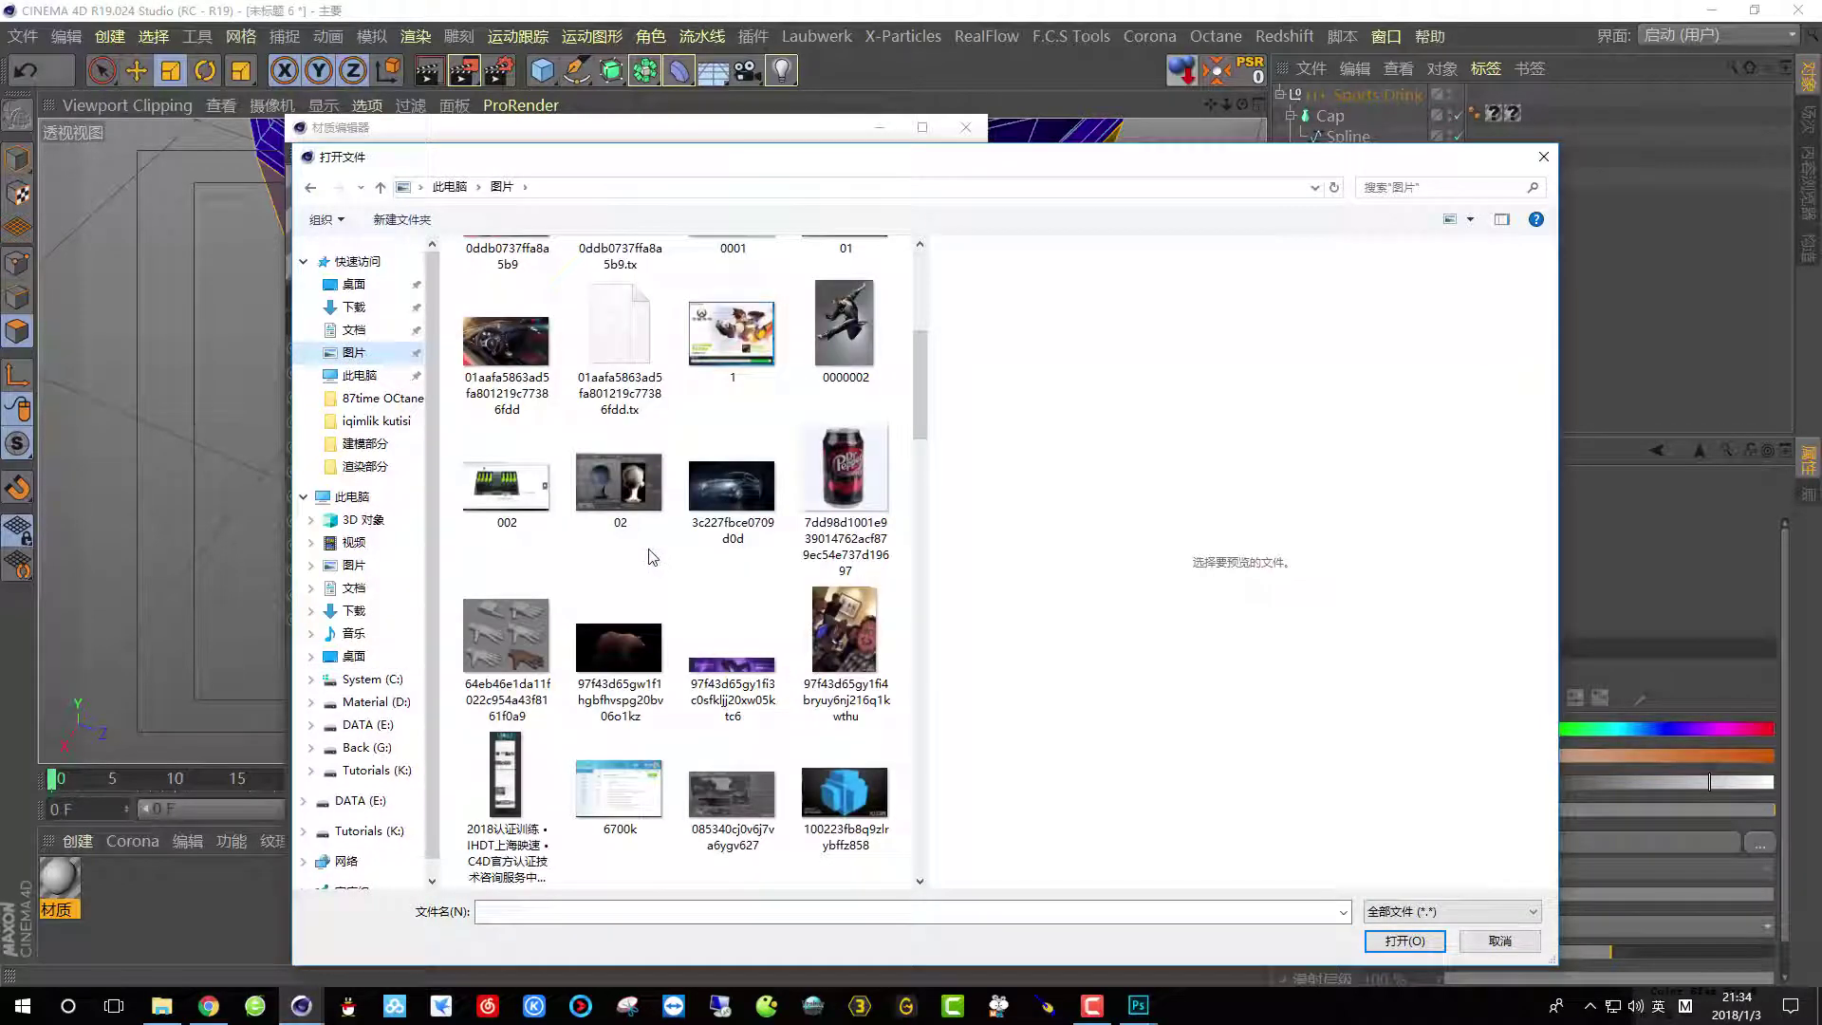
scroll(655, 558, "down", 3)
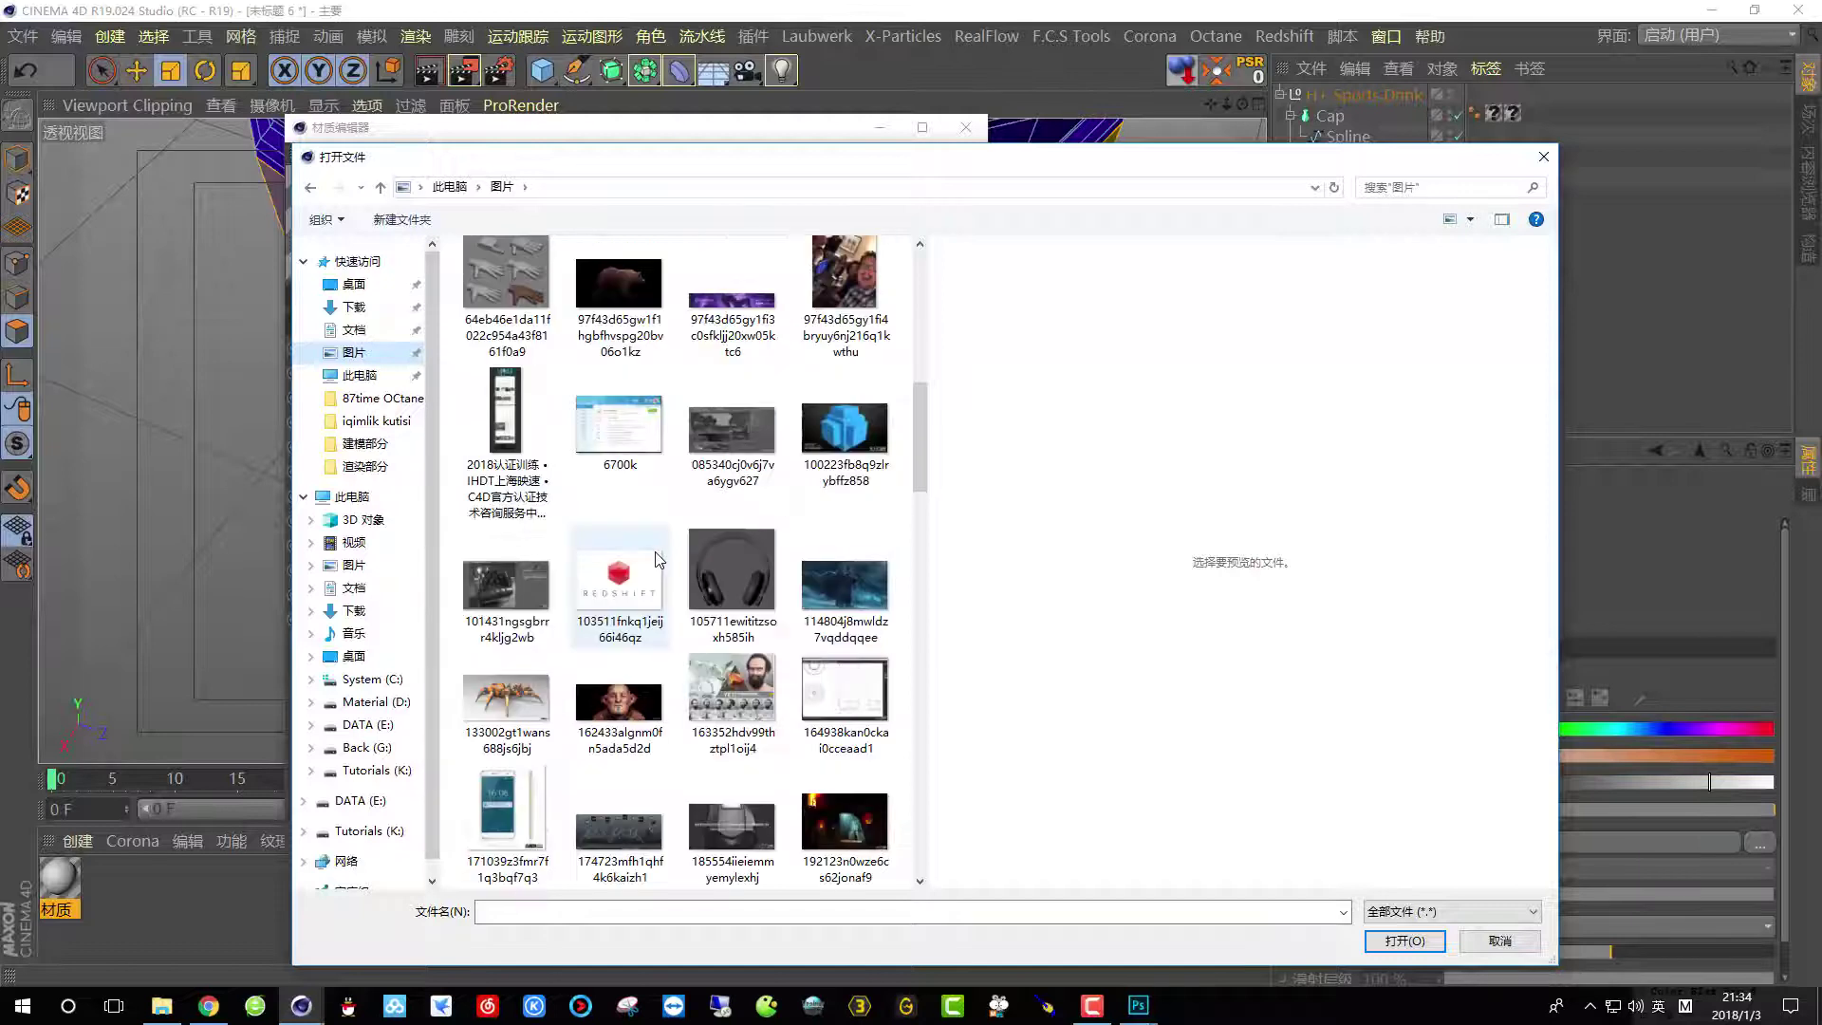
scroll(664, 561, "down", 3)
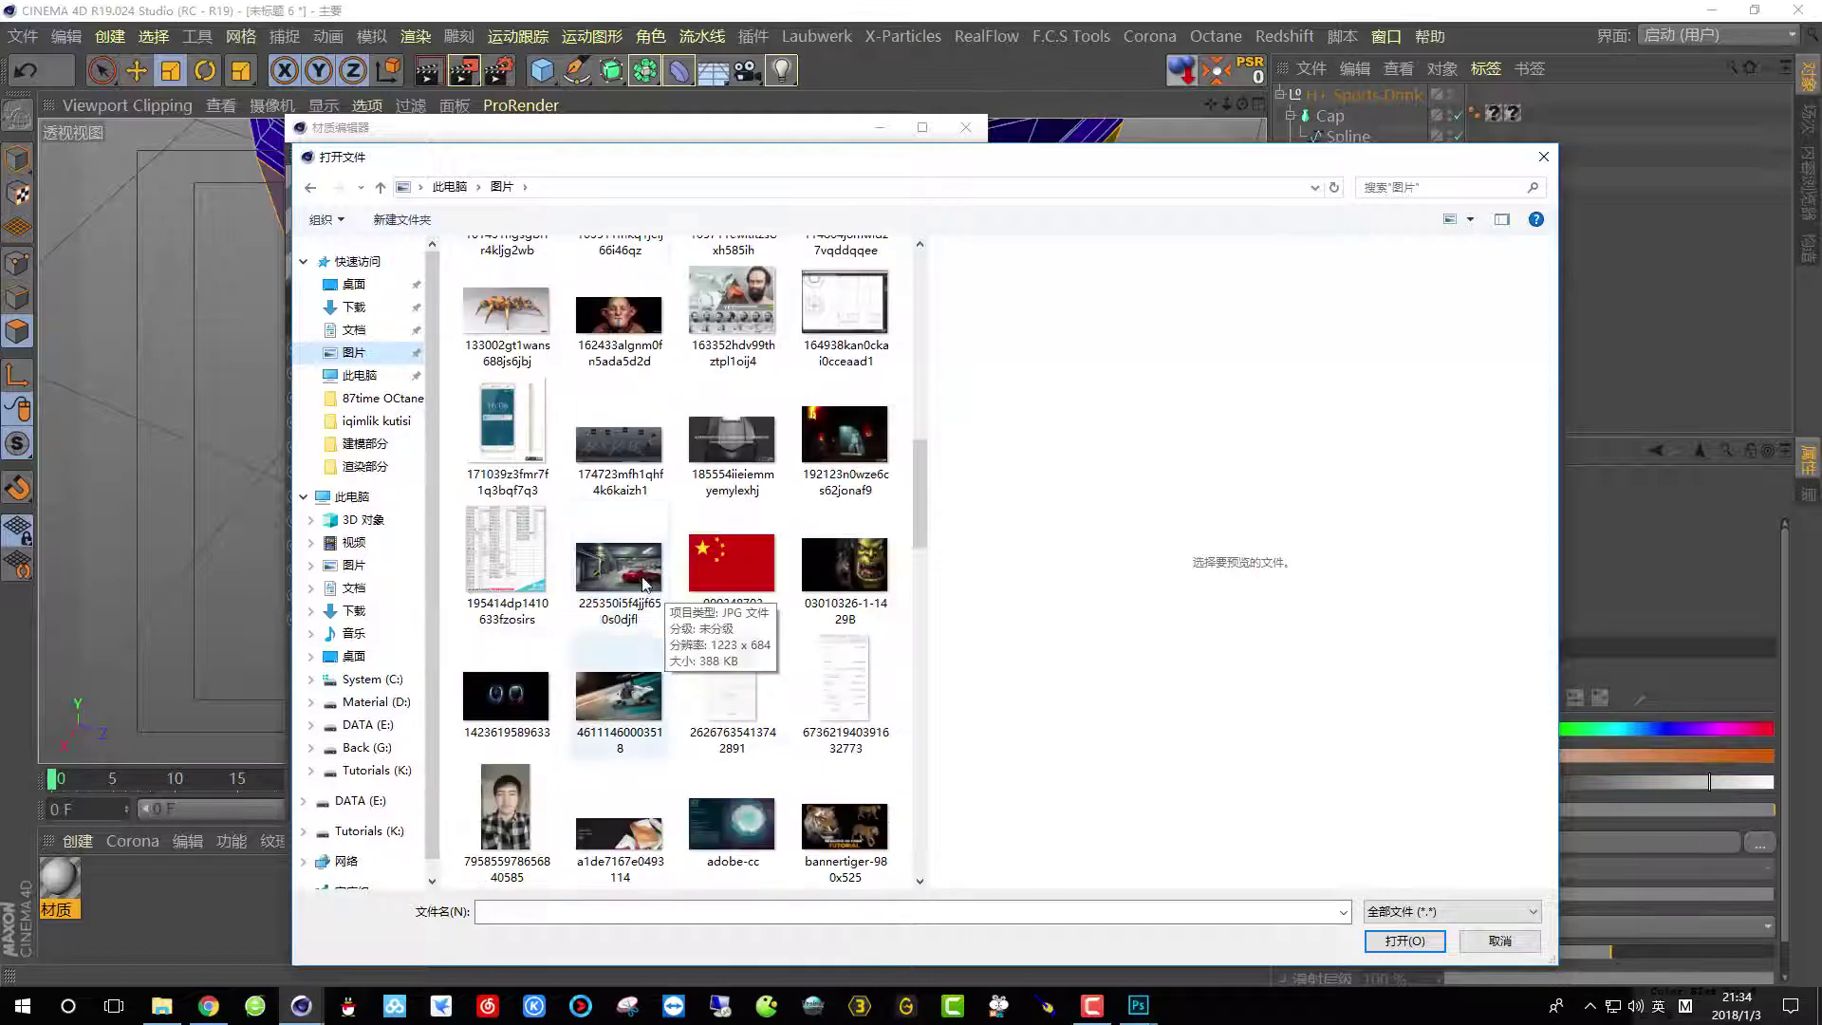
left_click(619, 314)
left_click(1423, 949)
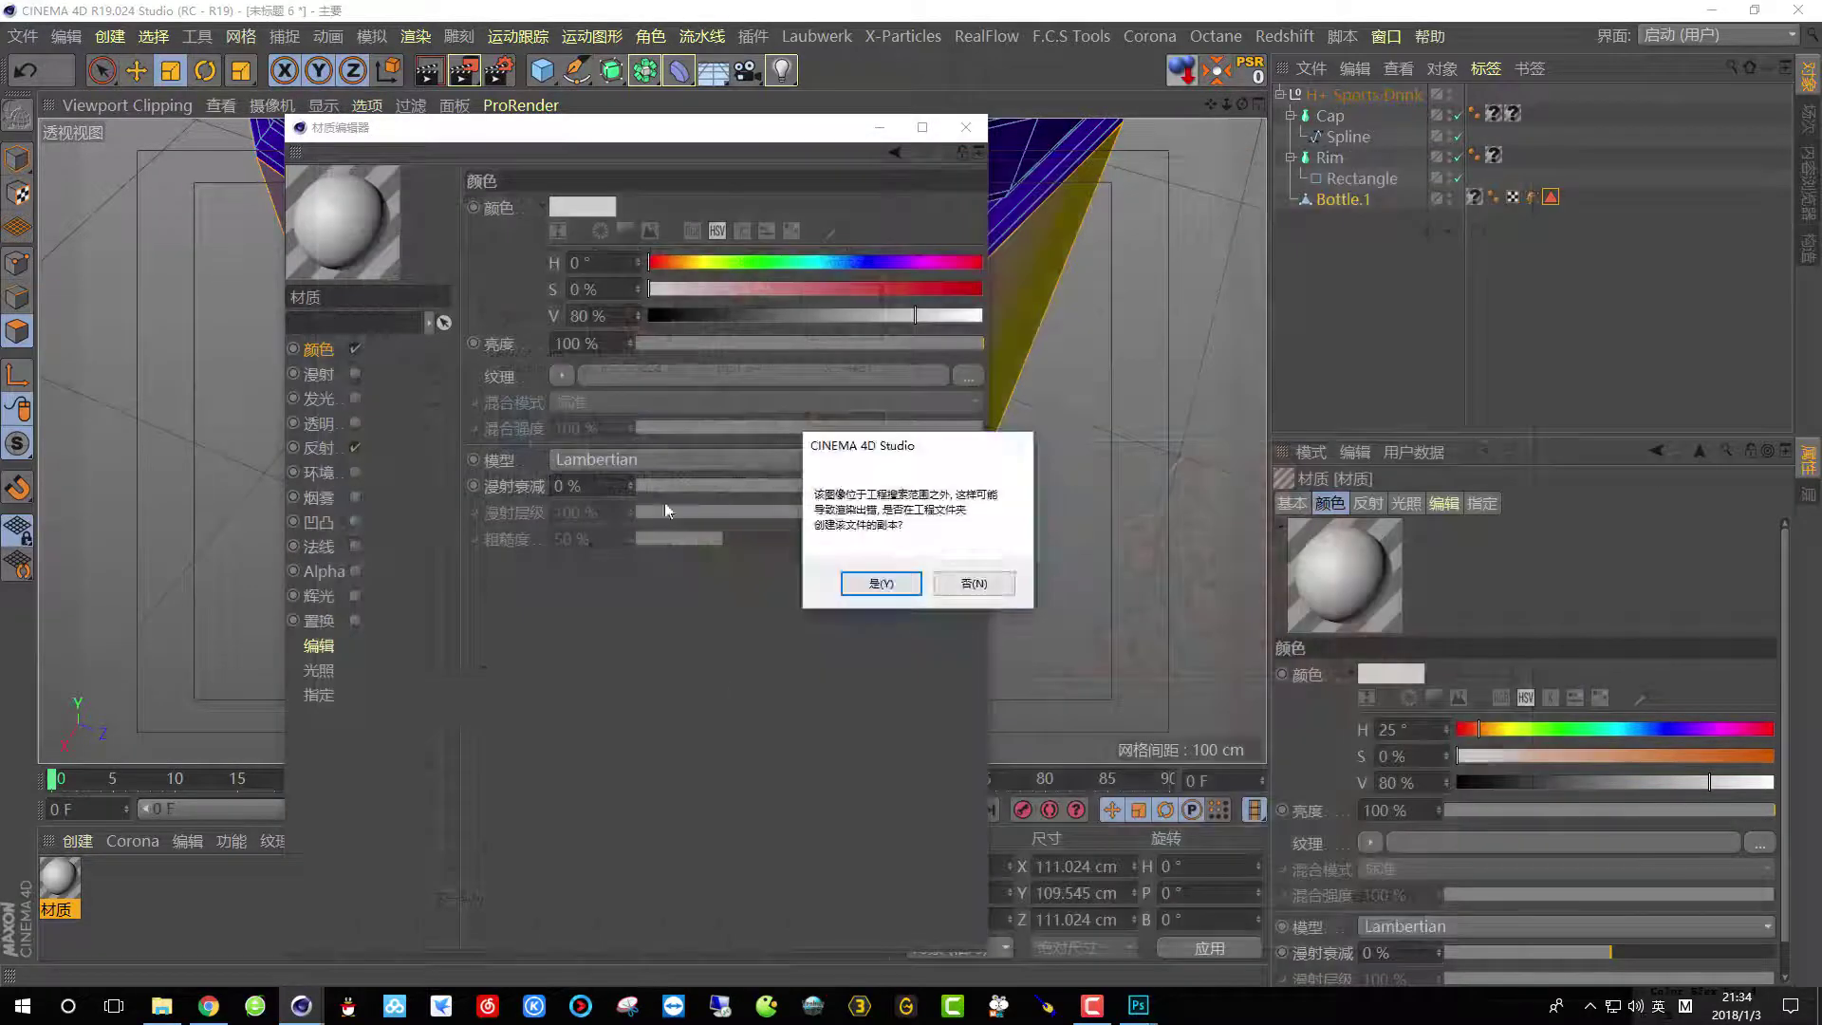
left_click(954, 583)
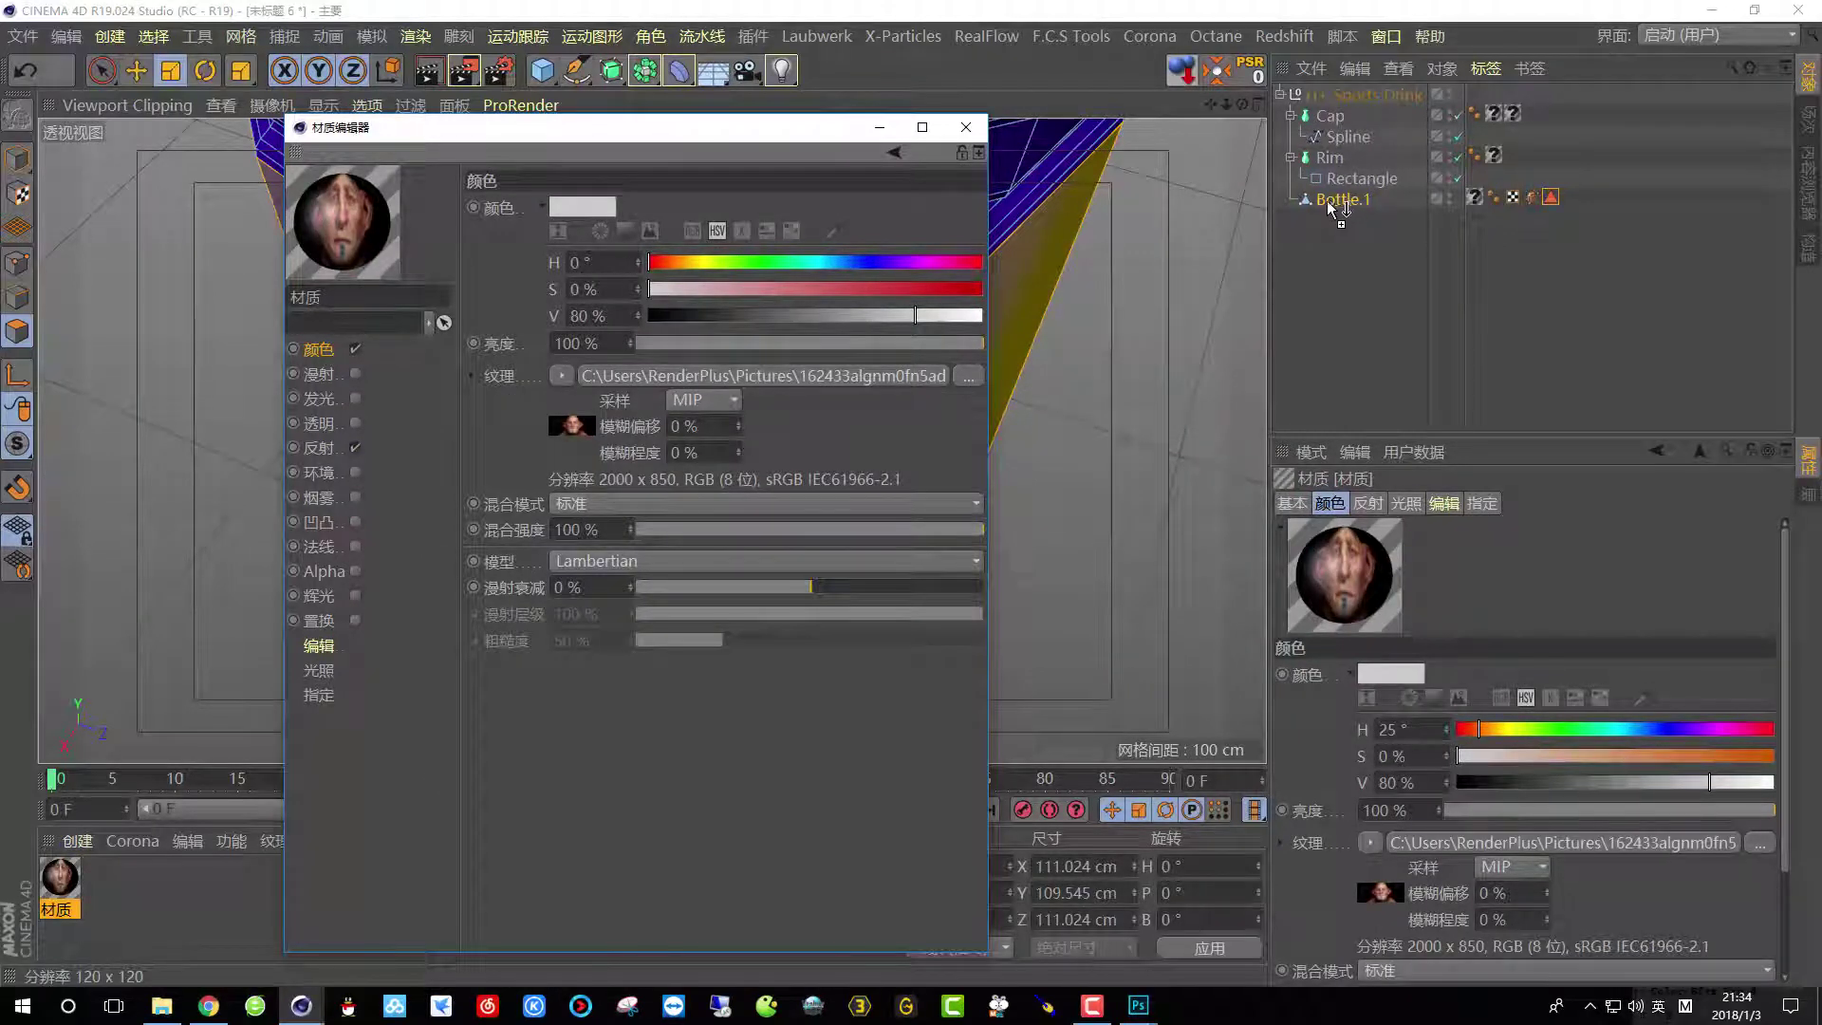
Apply the face-image material to Bottle.1 and close the material editor.
left_click_drag(1338, 206, 1340, 204)
left_click(964, 133)
scroll(638, 519, "down", 8)
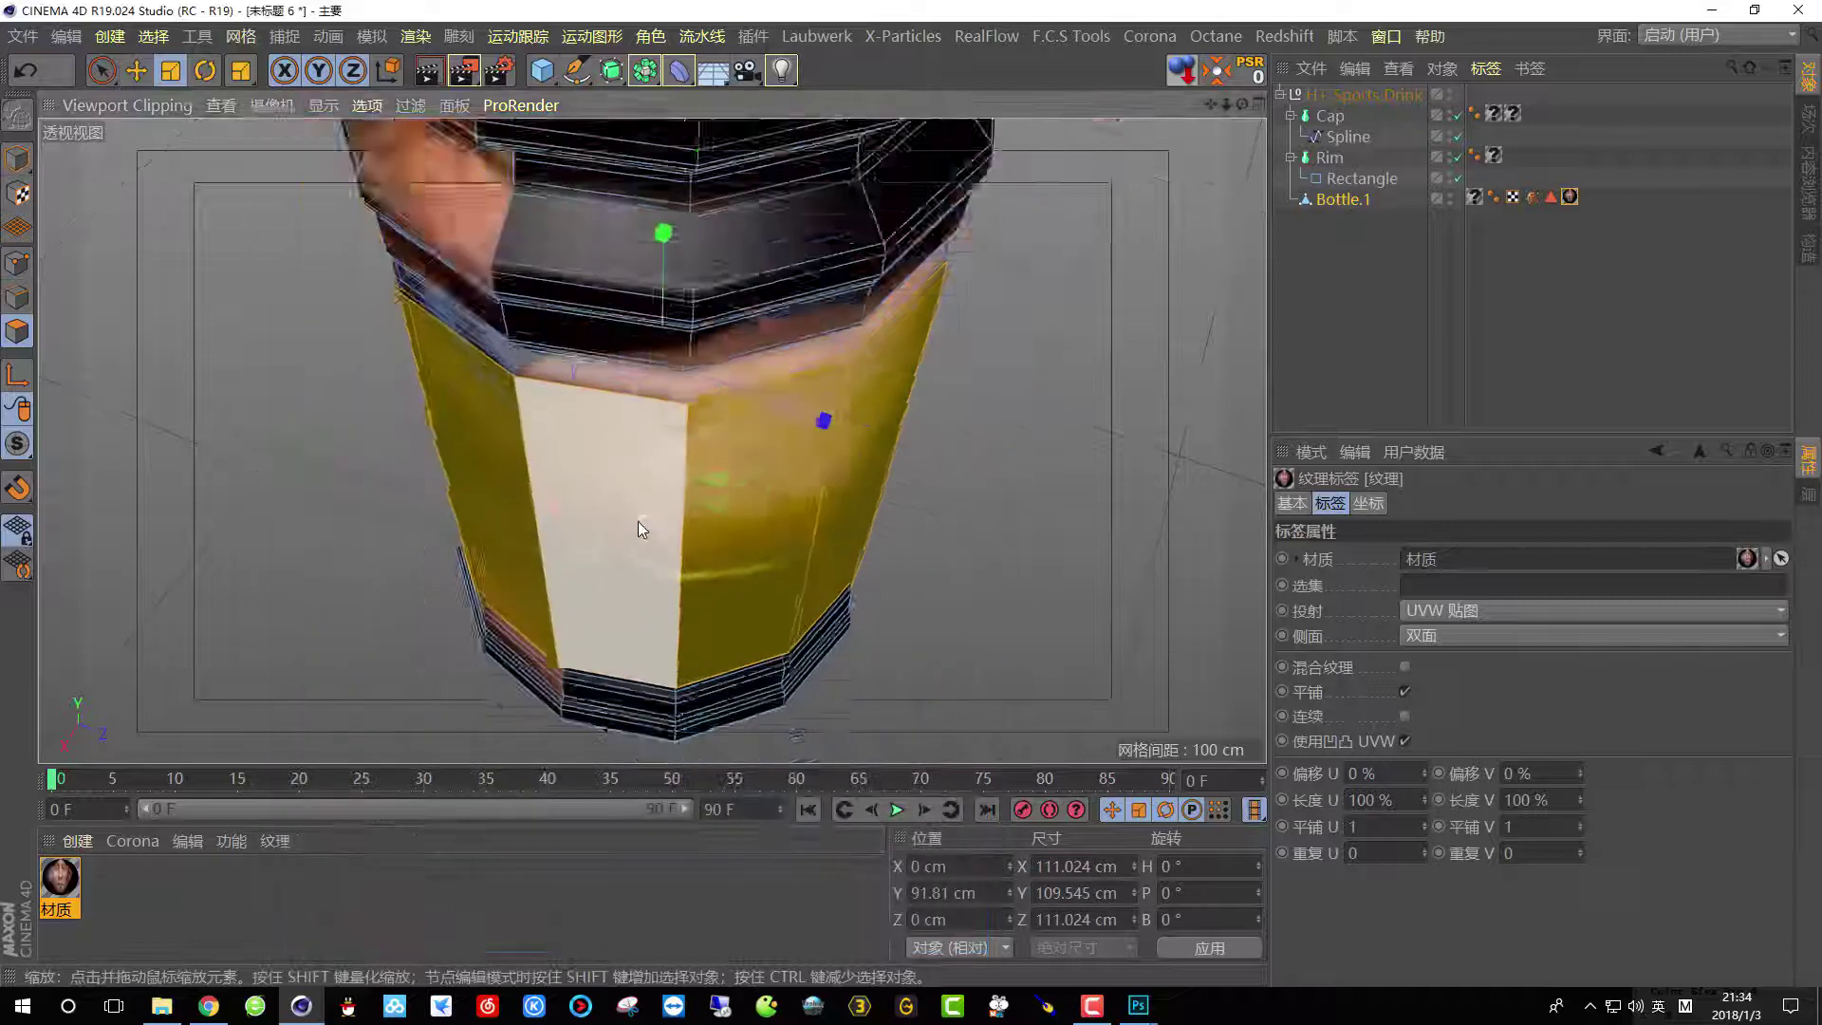
mouse_move(641, 480)
left_mouse_down("alt")
mouse_move(665, 351)
mouse_move(946, 308)
mouse_move(759, 383)
mouse_move(654, 304)
left_mouse_up("alt")
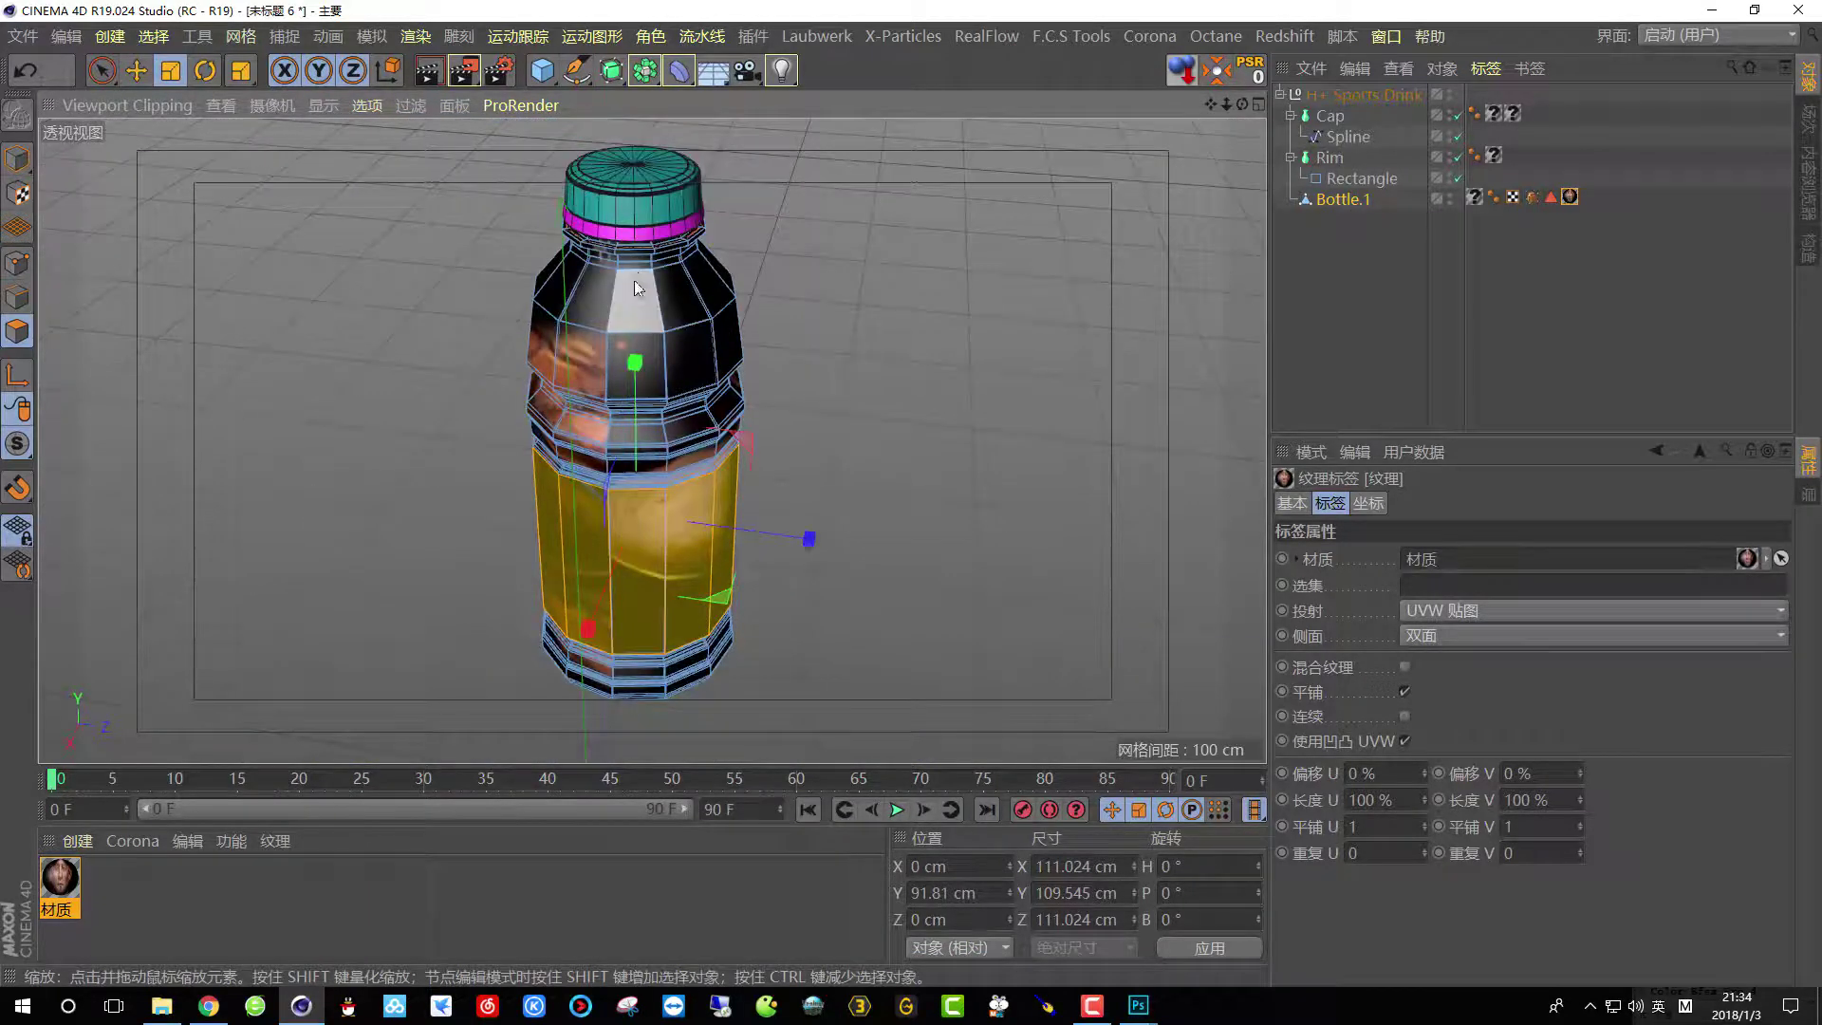
scroll(636, 287, "up", 5)
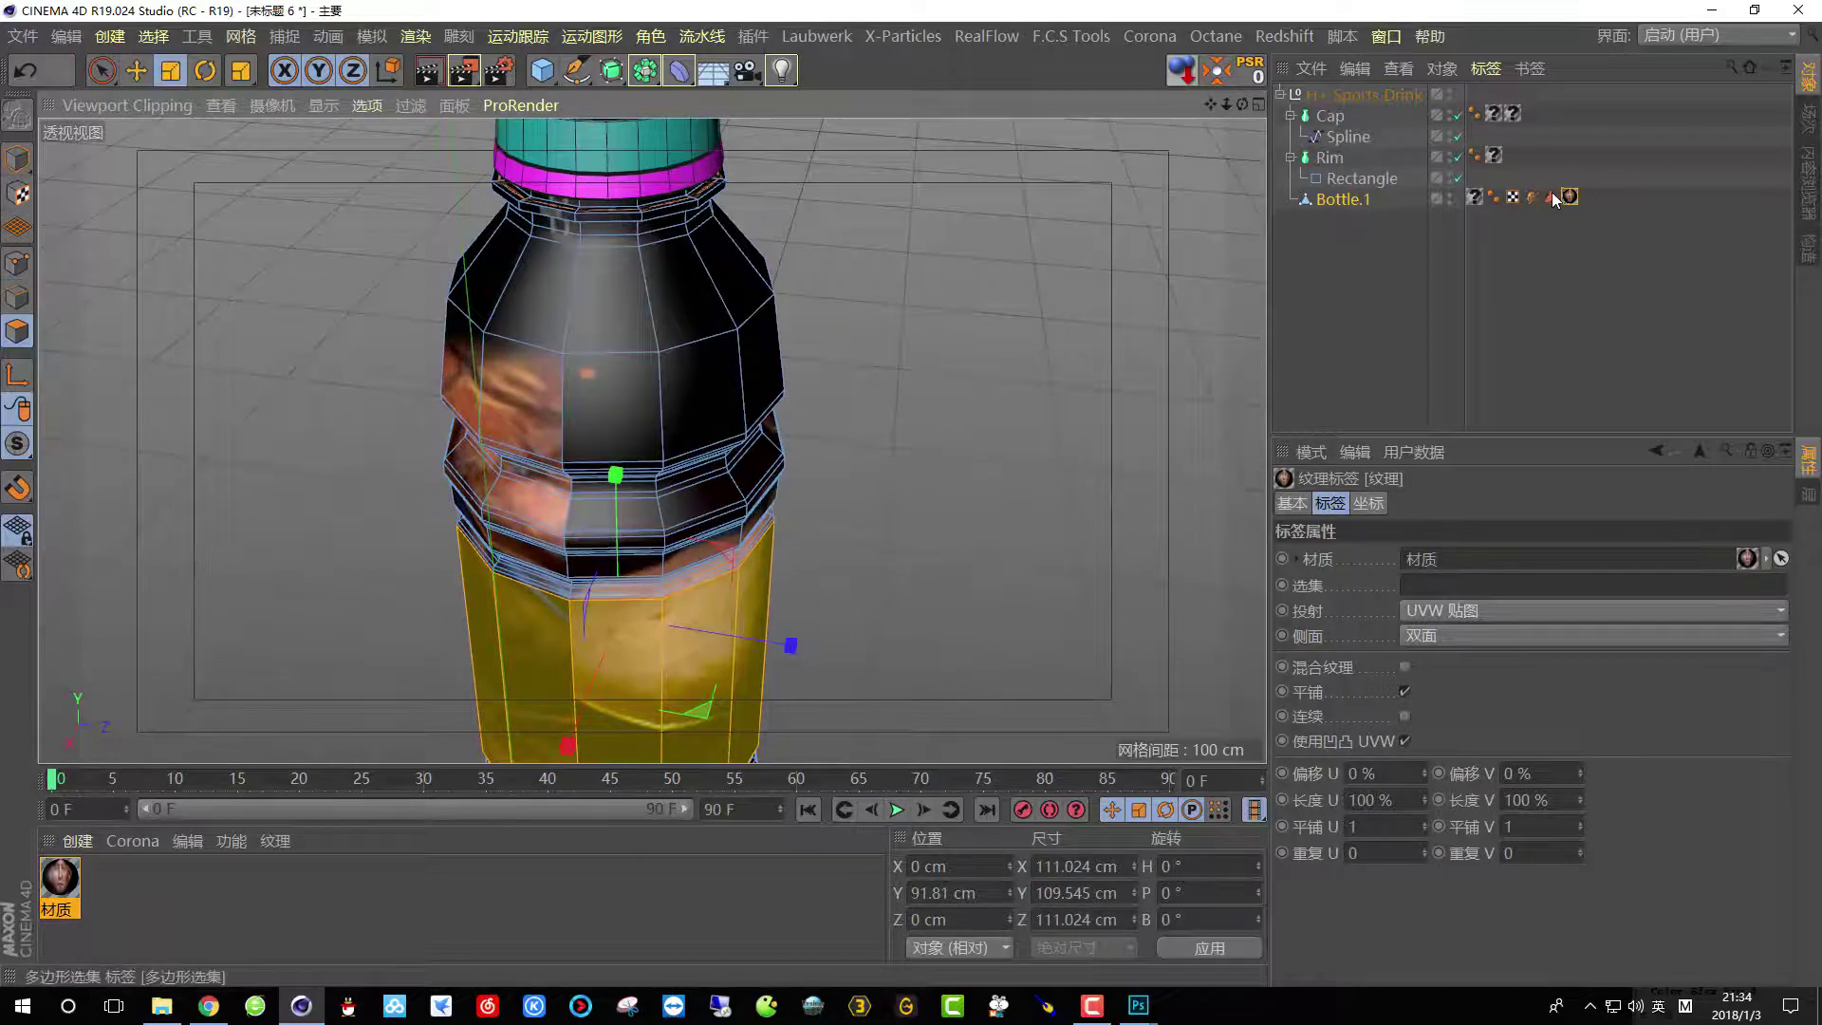
Restrict Bottle.1's texture tag to the stored polygon selection so the image covers only the label polygons.
left_click(1570, 199)
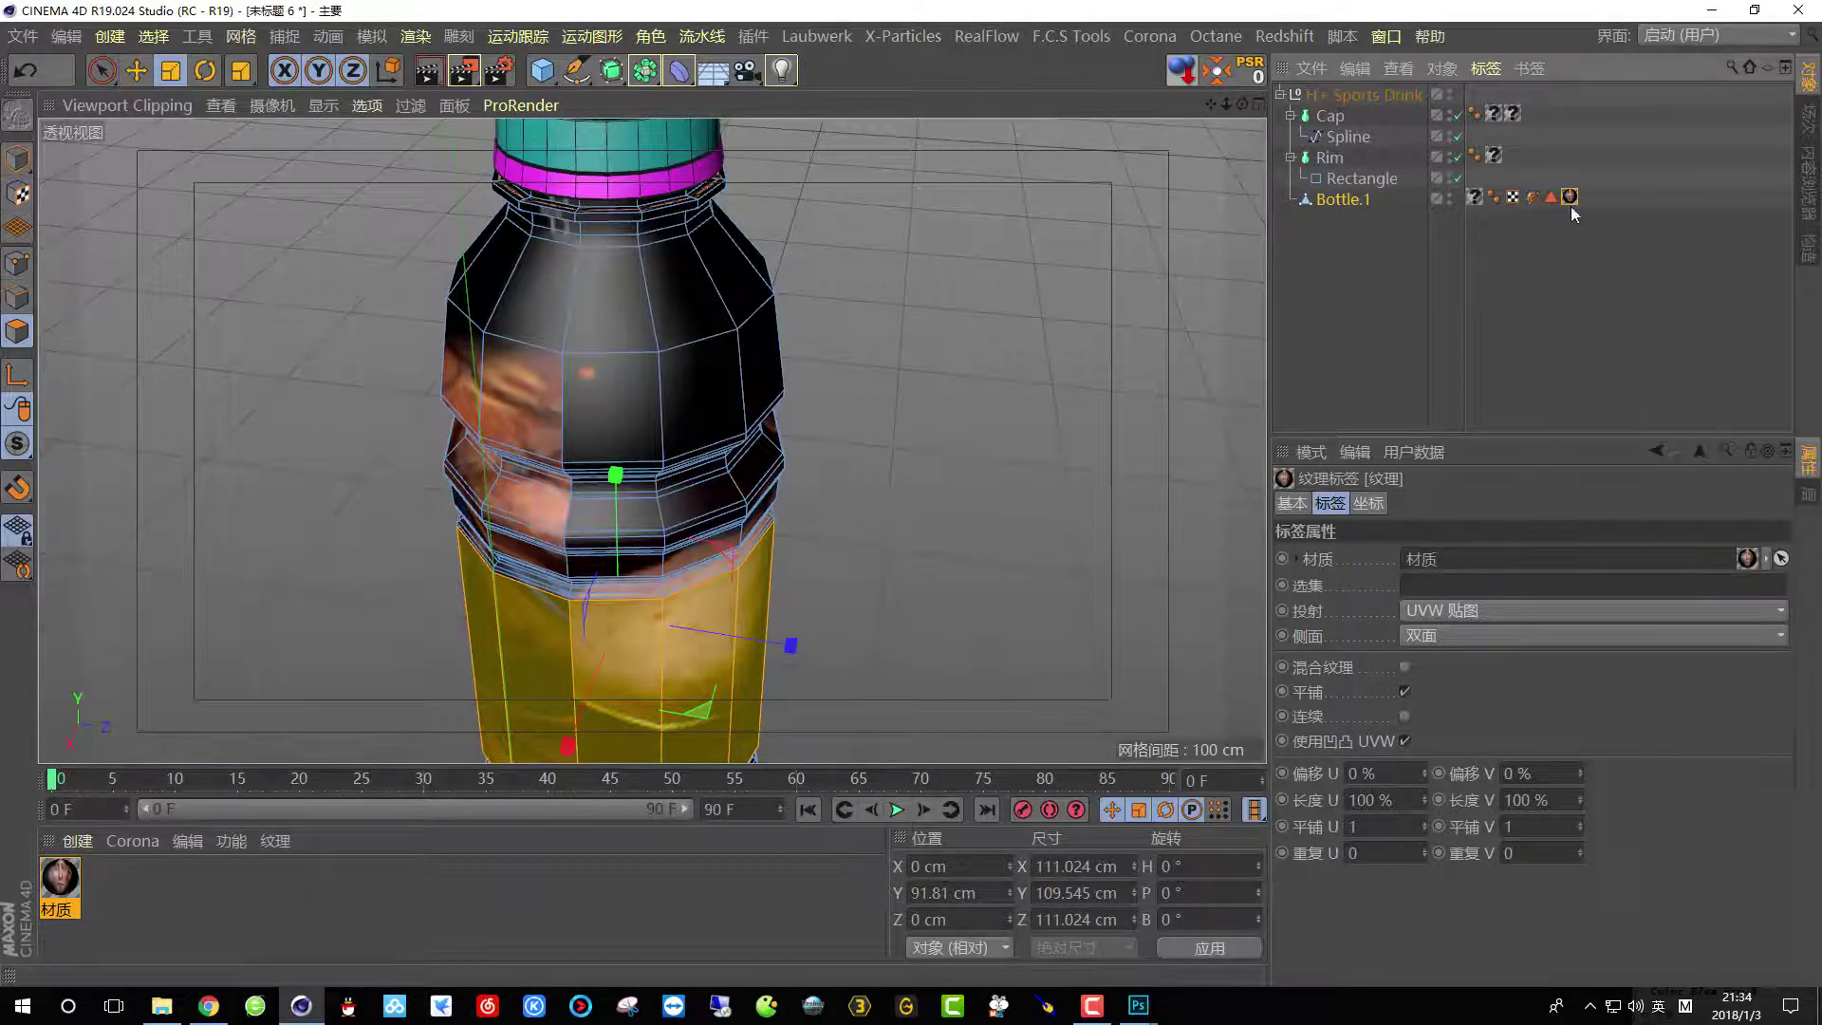
left_click_drag(1552, 198, 1553, 250)
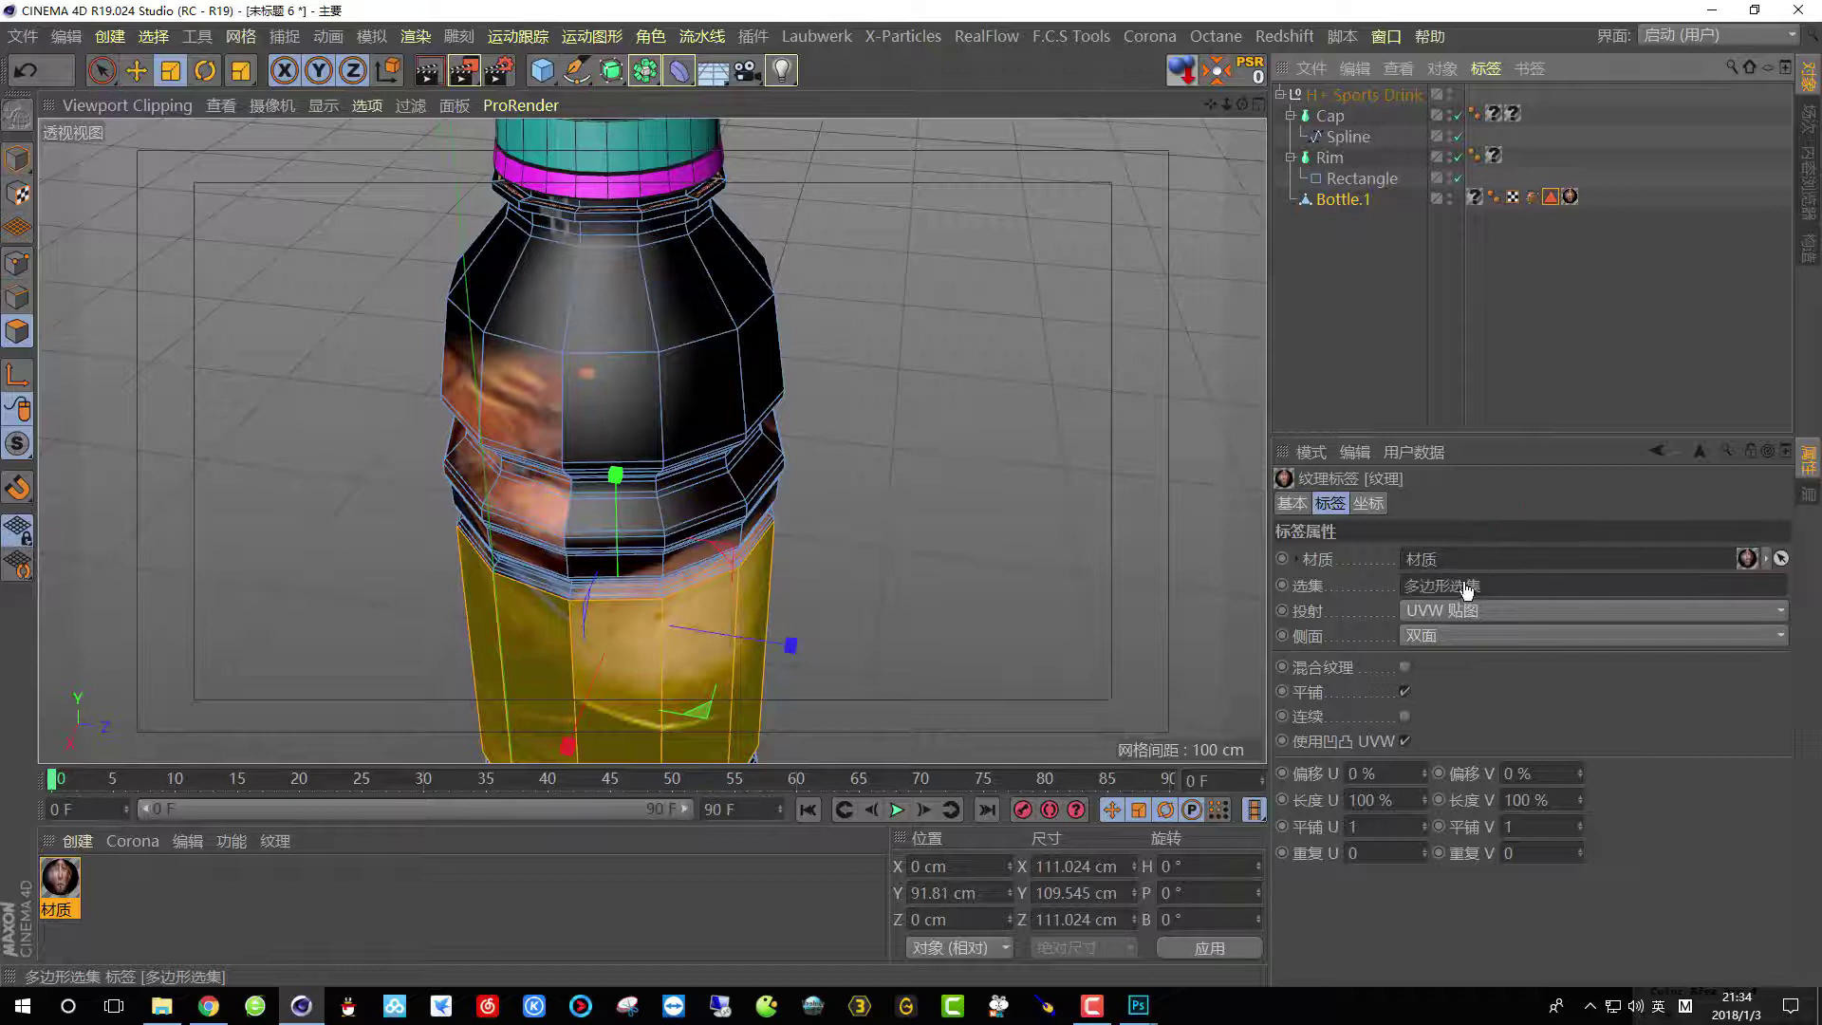
left_click_drag(1466, 590, 1466, 590)
scroll(631, 418, "down", 3)
left_click_drag(719, 550, 631, 386, "alt")
scroll(661, 454, "up", 3)
scroll(646, 474, "up", 2)
scroll(632, 386, "down", 1)
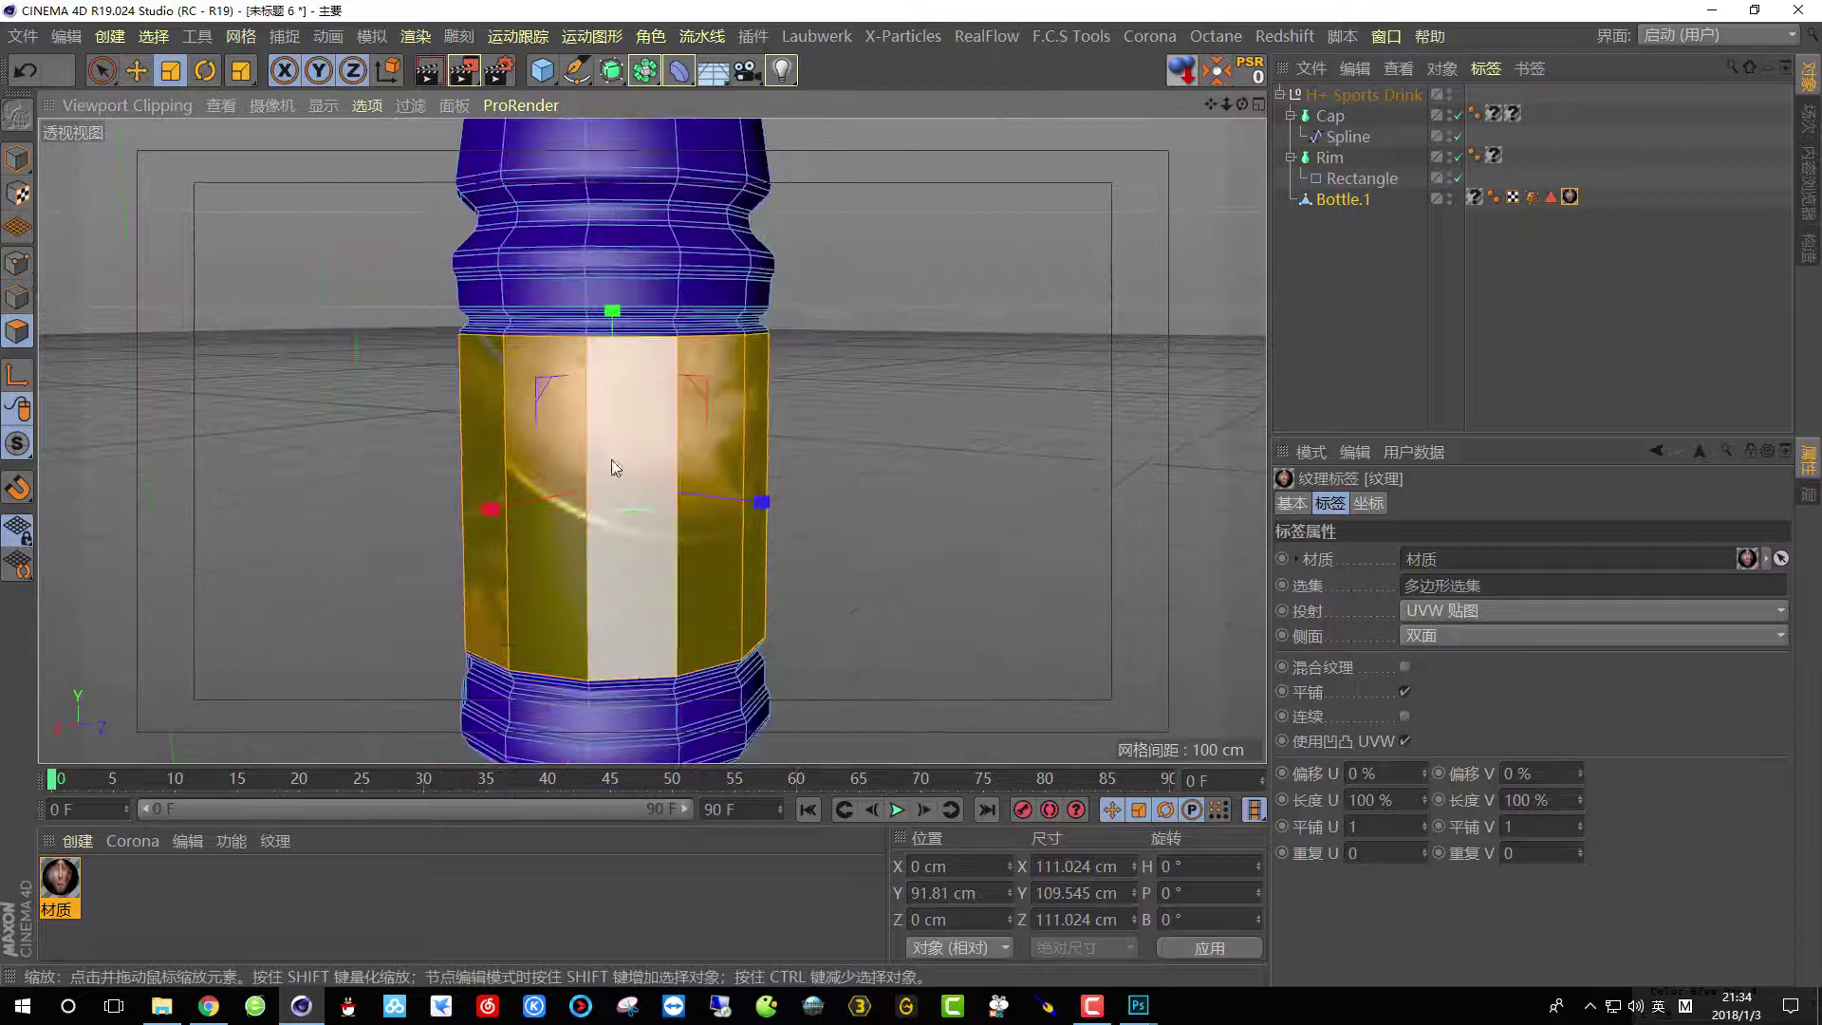
scroll(615, 467, "up", 1)
left_click_drag(621, 471, 666, 375, "alt")
Set the label texture tag's projection to cylindrical (柱状).
left_click(1468, 612)
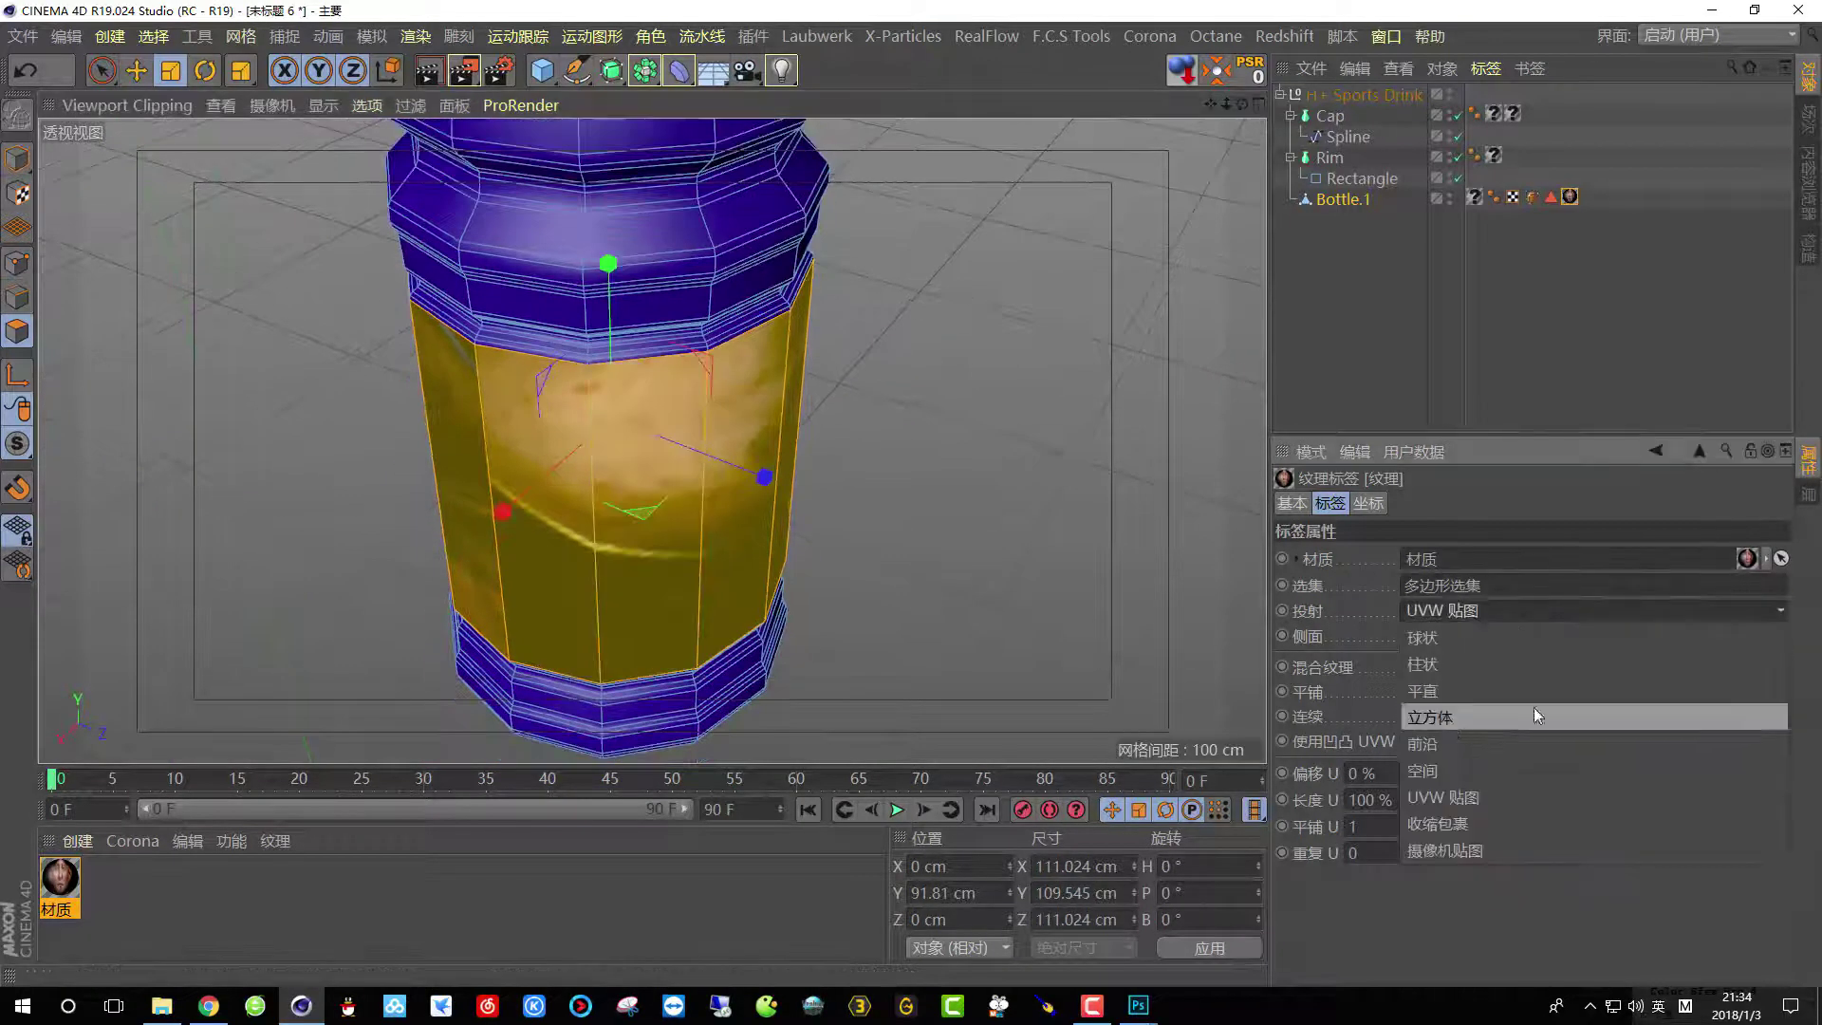
left_click(1455, 666)
left_click_drag(1139, 626, 338, 405, "alt")
right_click_drag(338, 405, 843, 527, "alt")
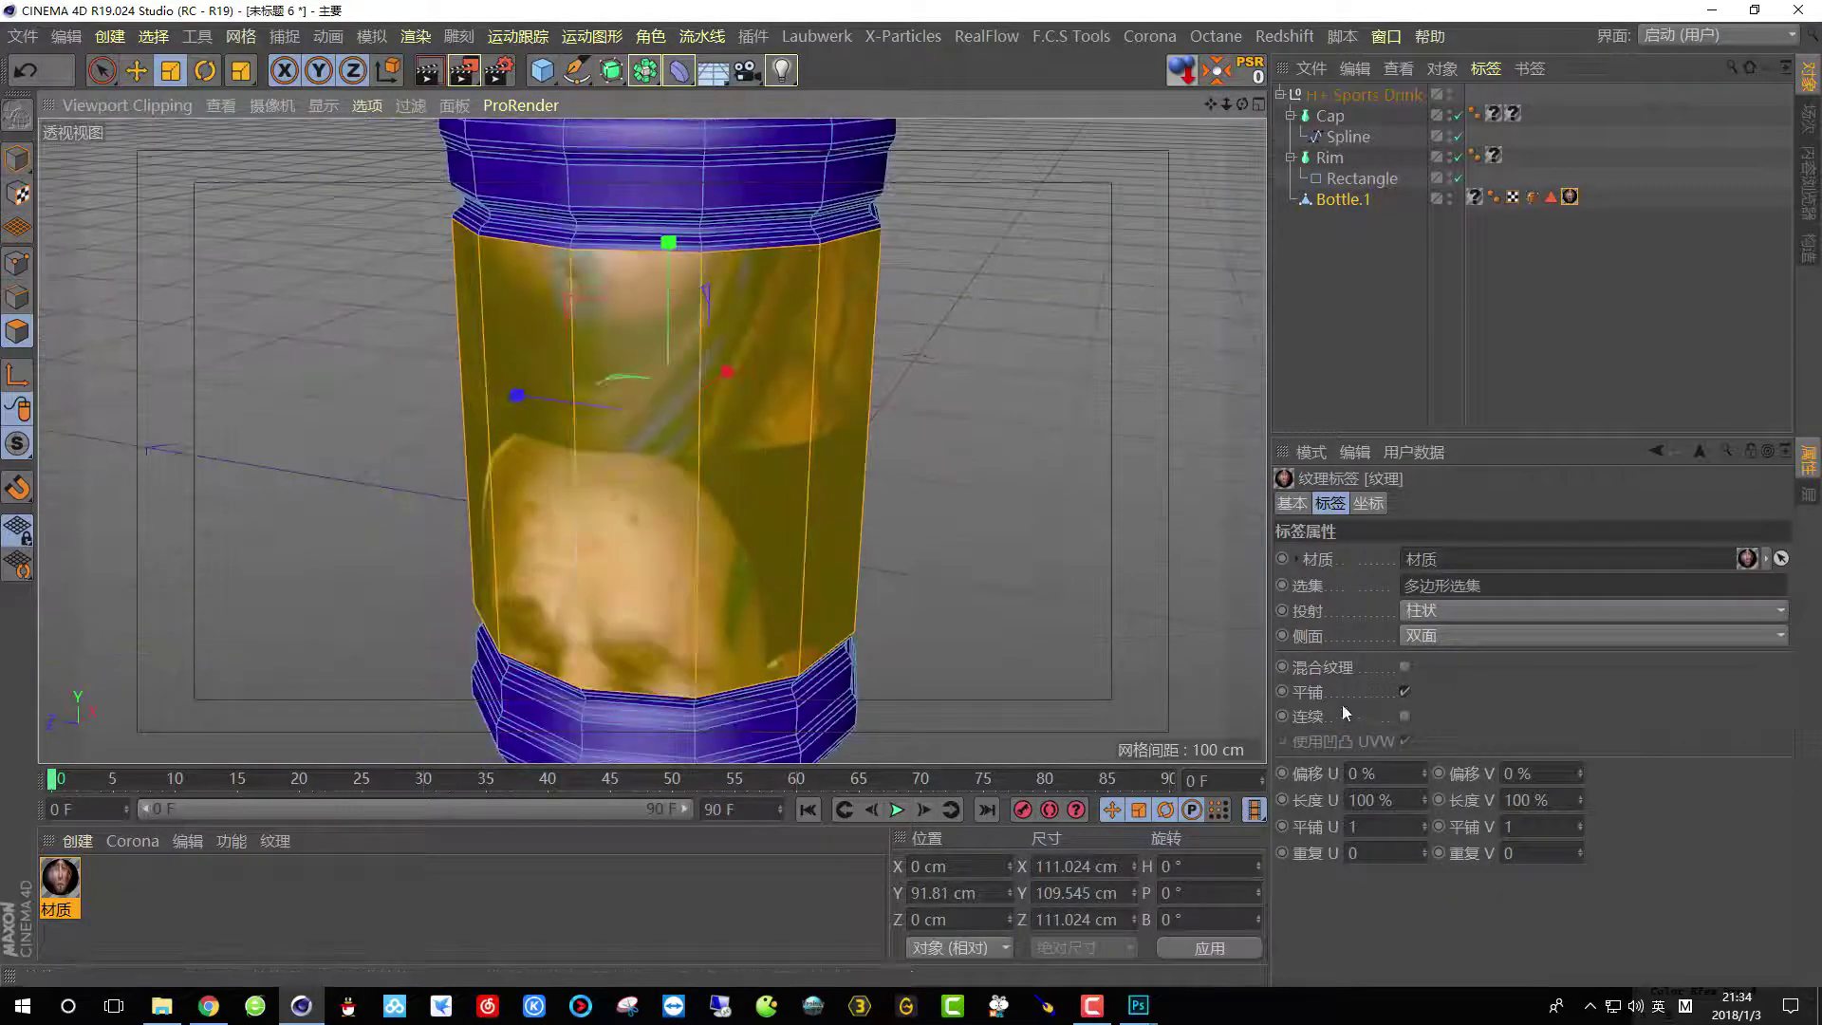
Turn off tiling (平铺) for the label texture, comparing it with tiling on.
left_click(1405, 691)
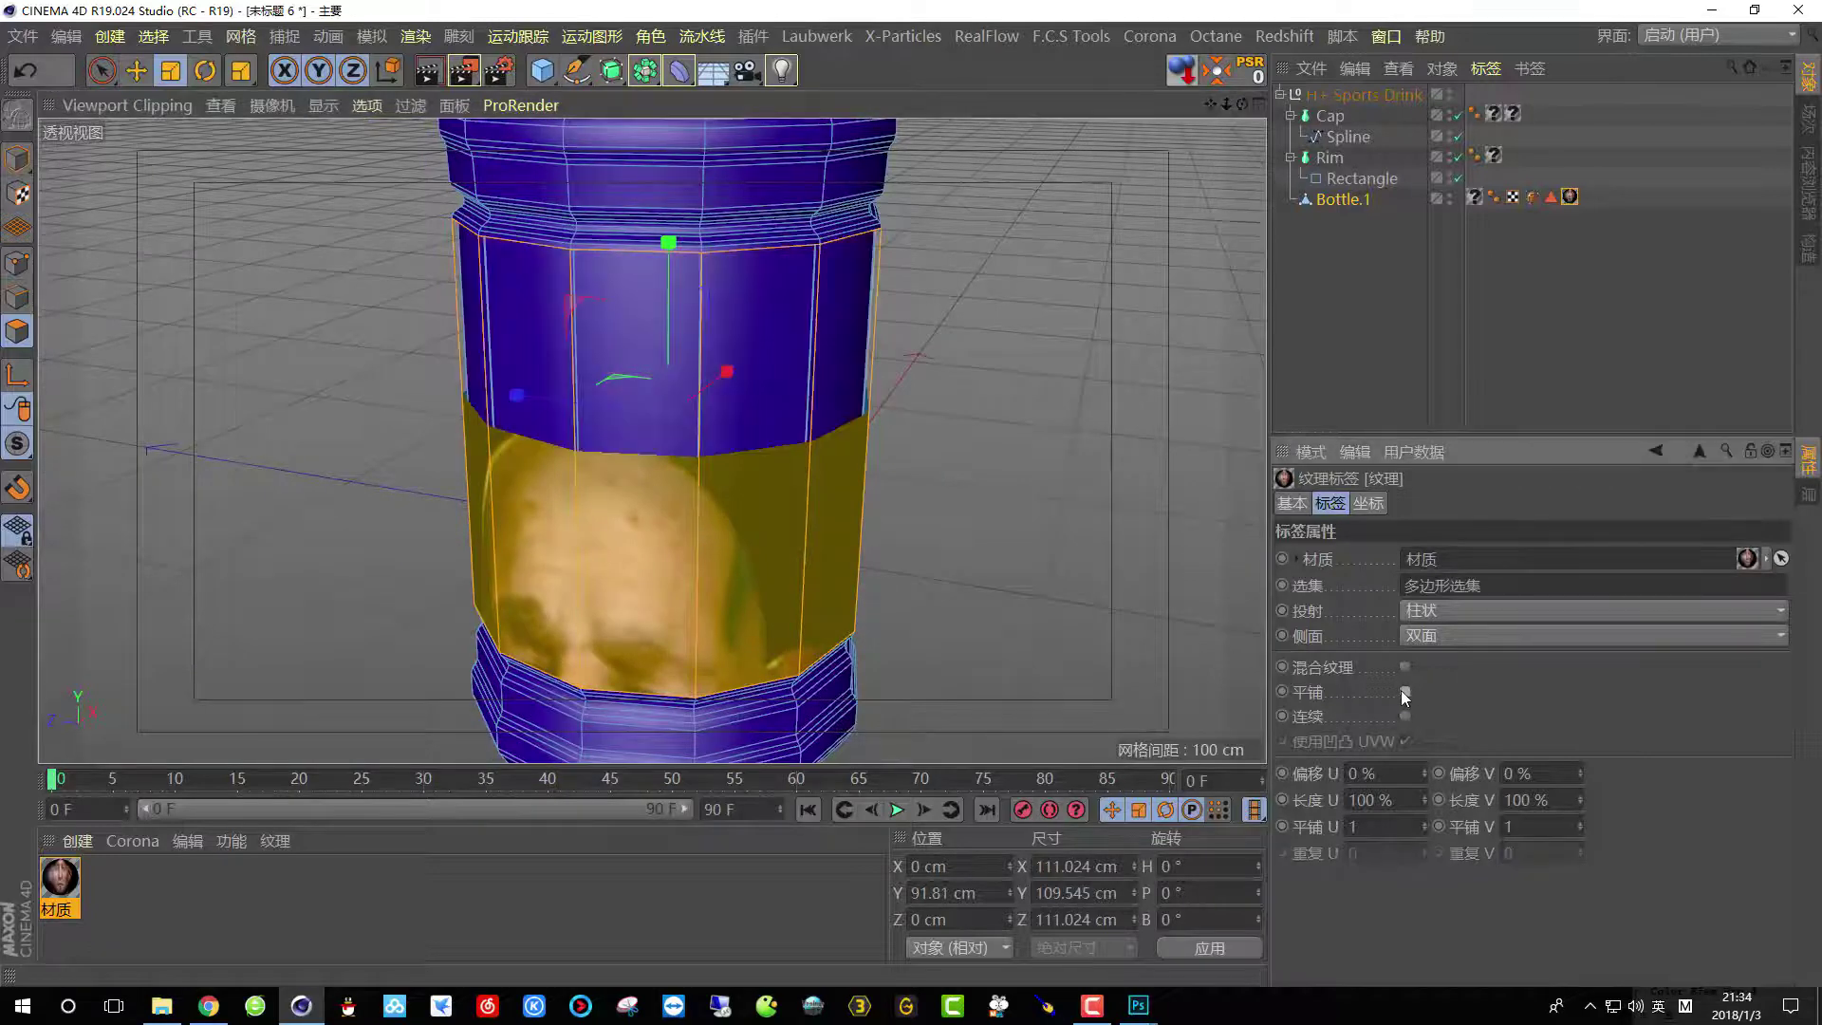
left_click_drag(688, 565, 854, 494, "alt")
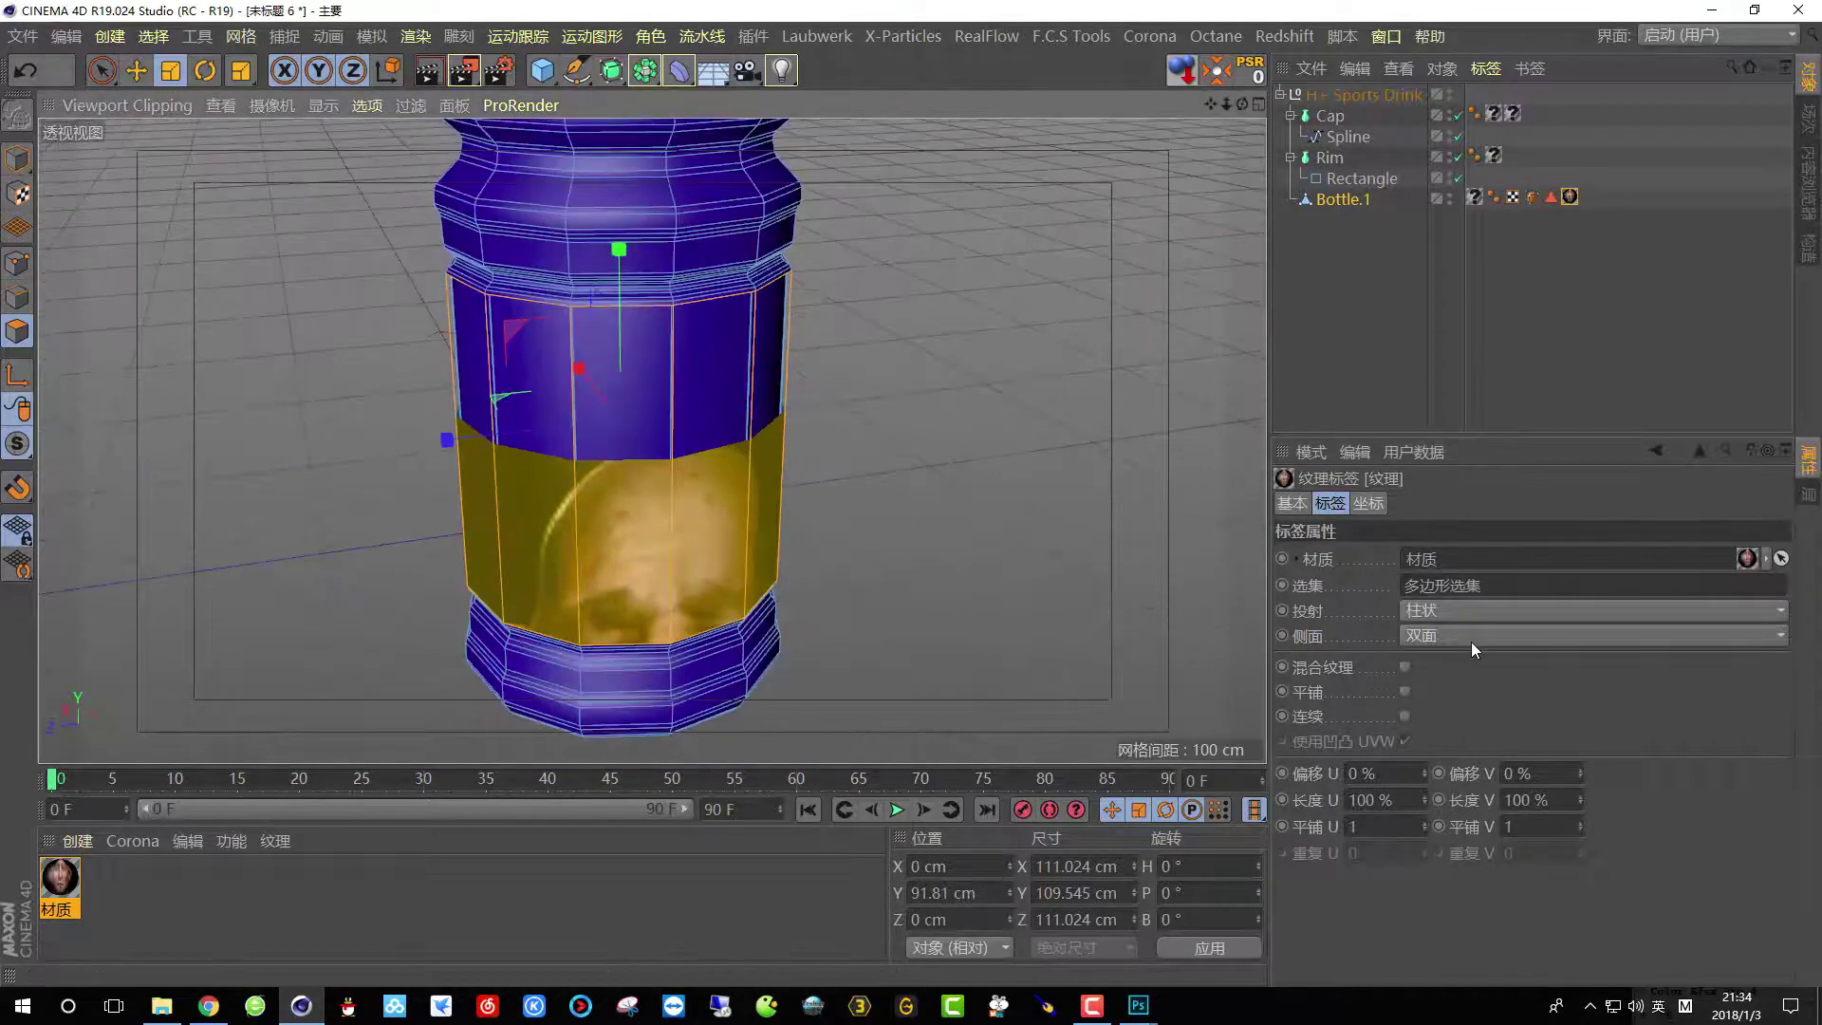
left_click(1405, 692)
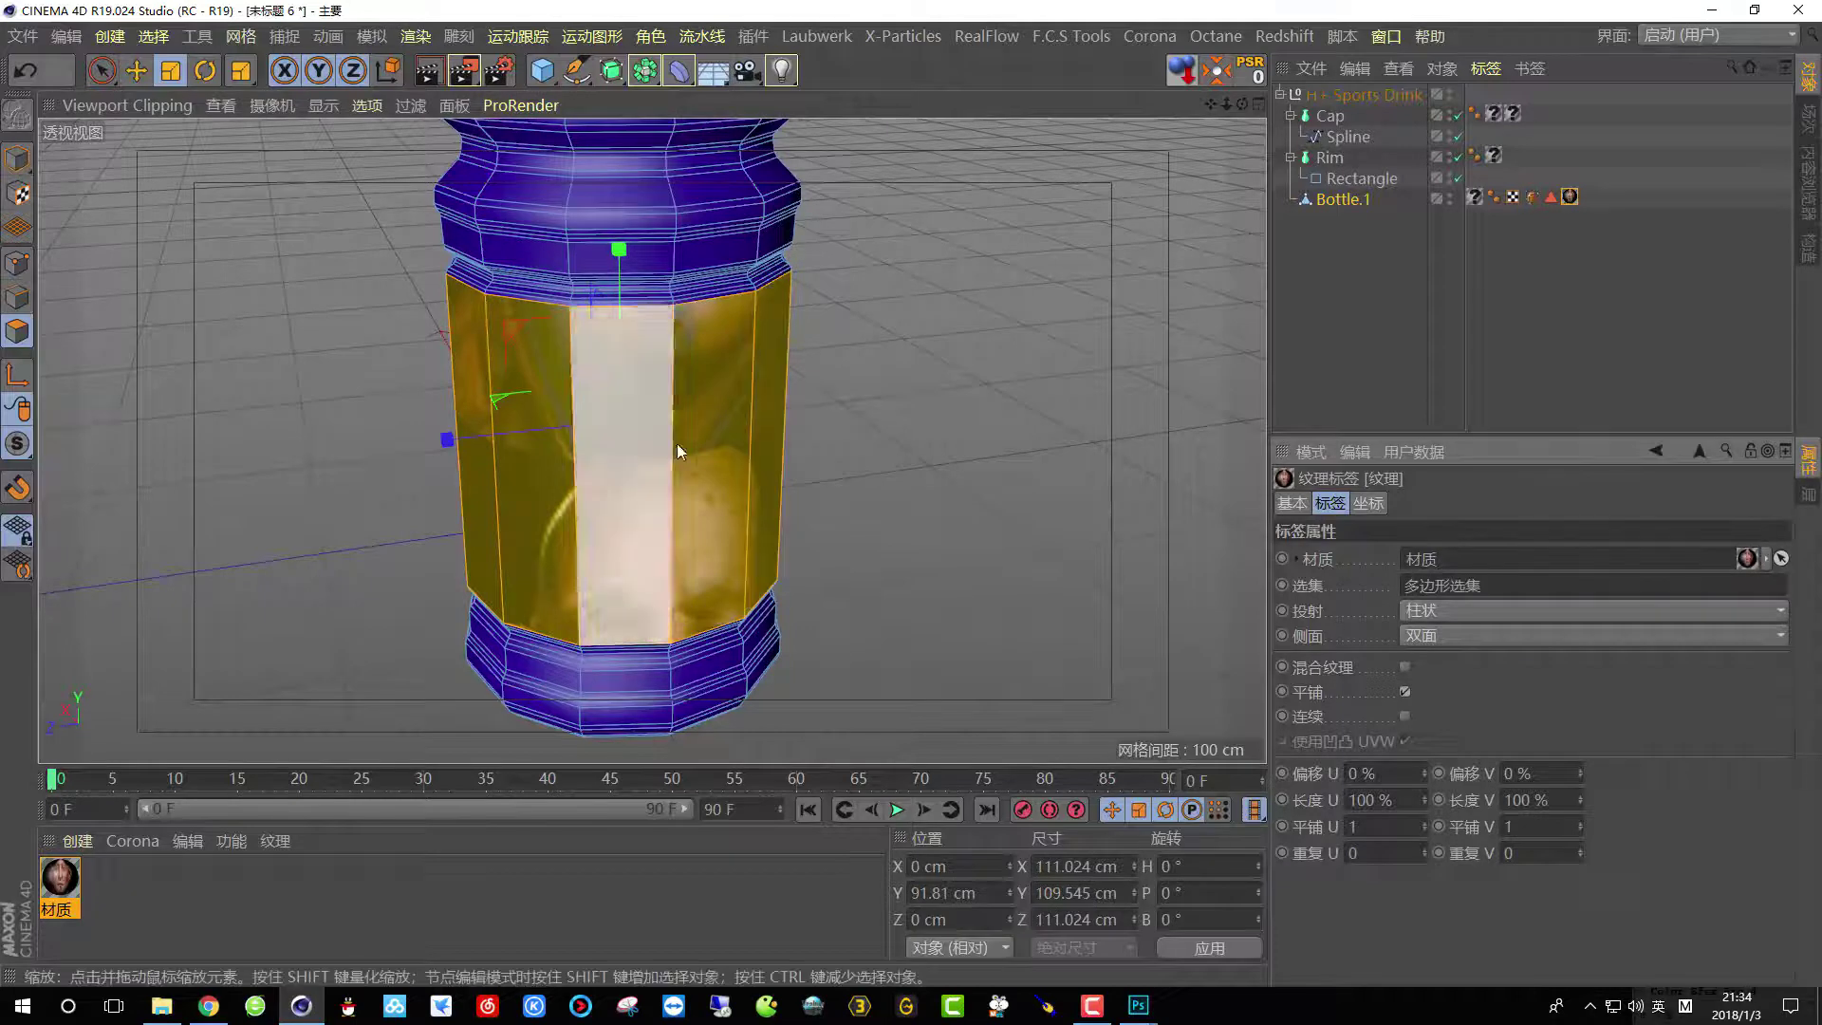
left_click(1405, 690)
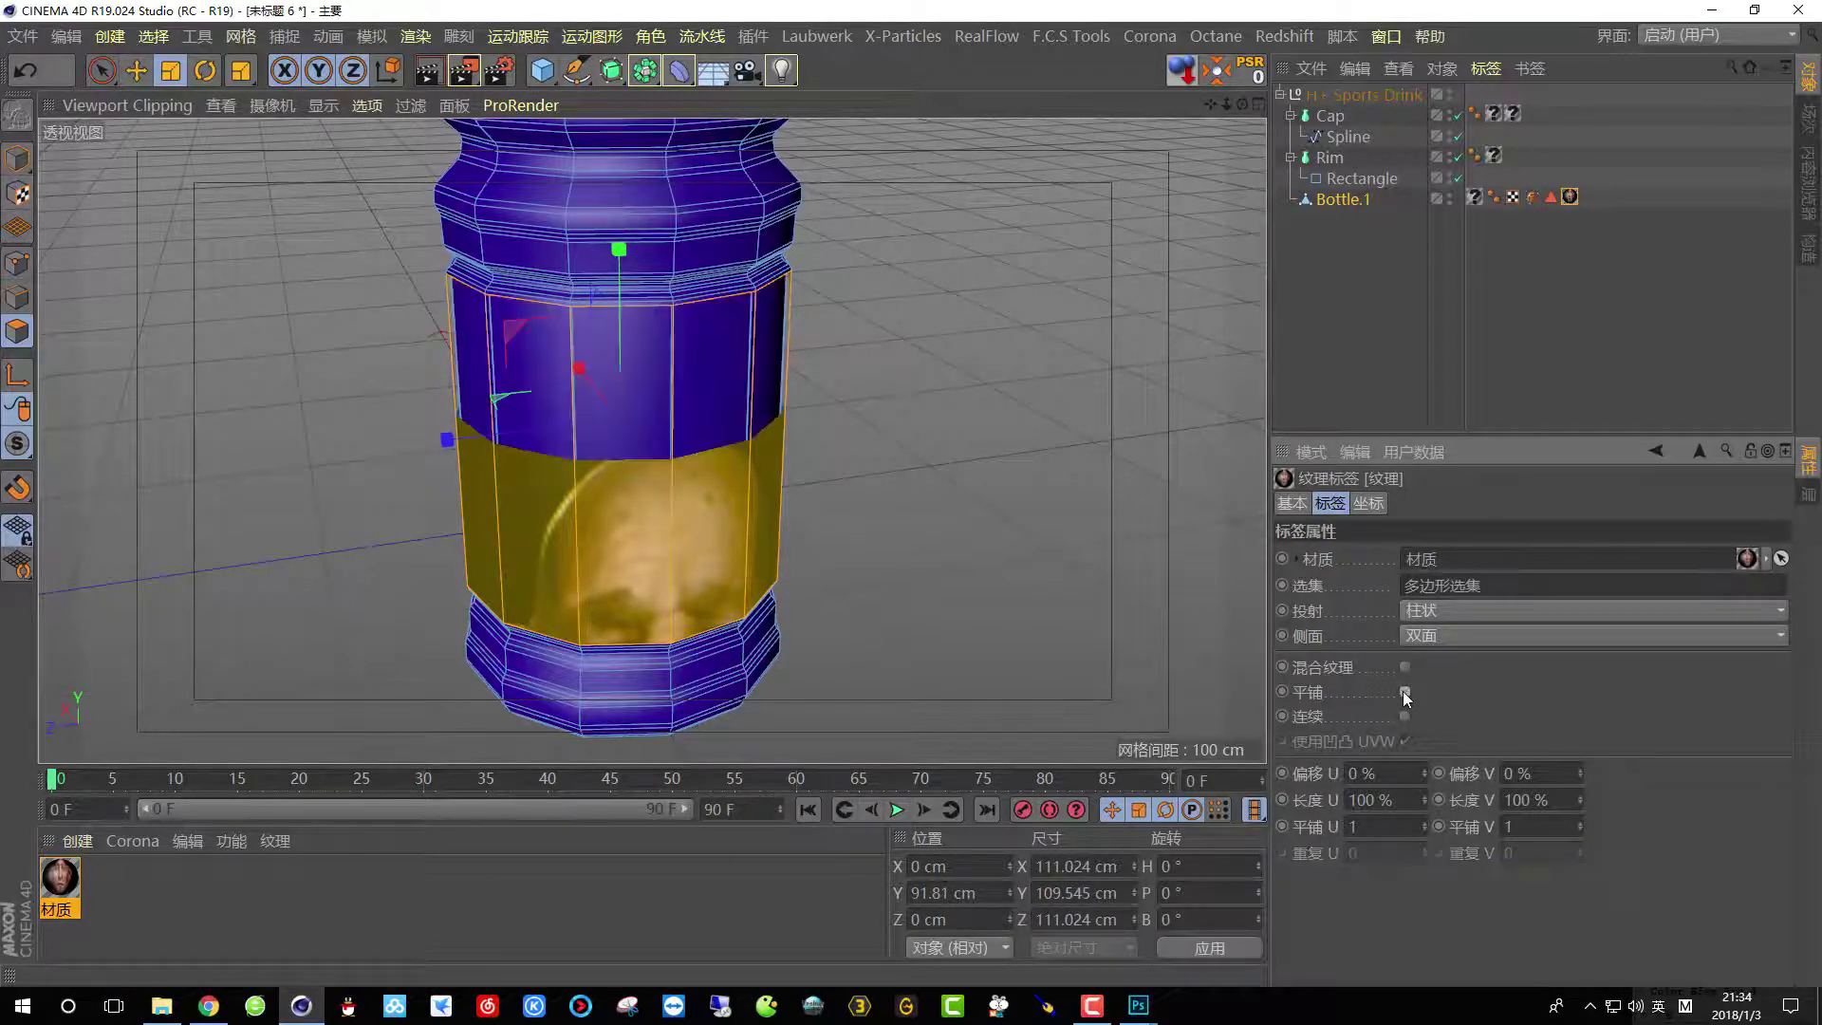
Fit the label texture's projection to the bottle object.
right_click(1570, 198)
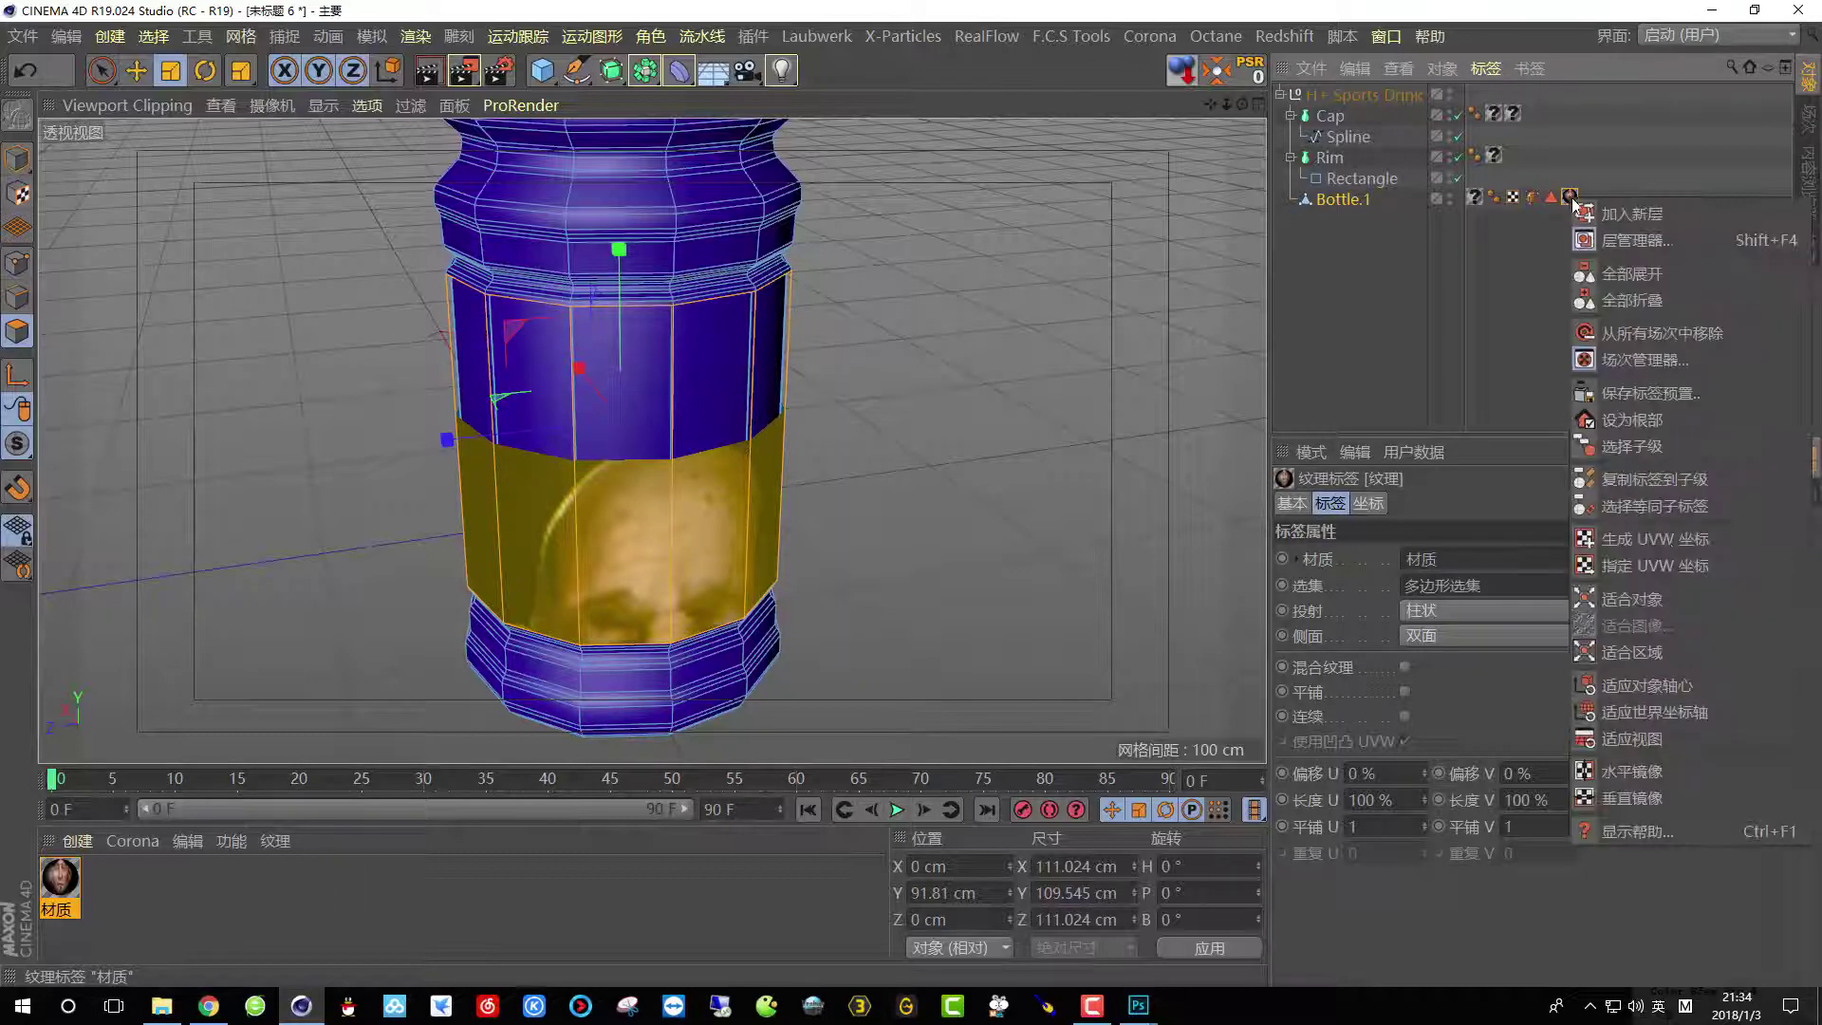
left_click(1656, 598)
left_click_drag(759, 608, 832, 493, "alt")
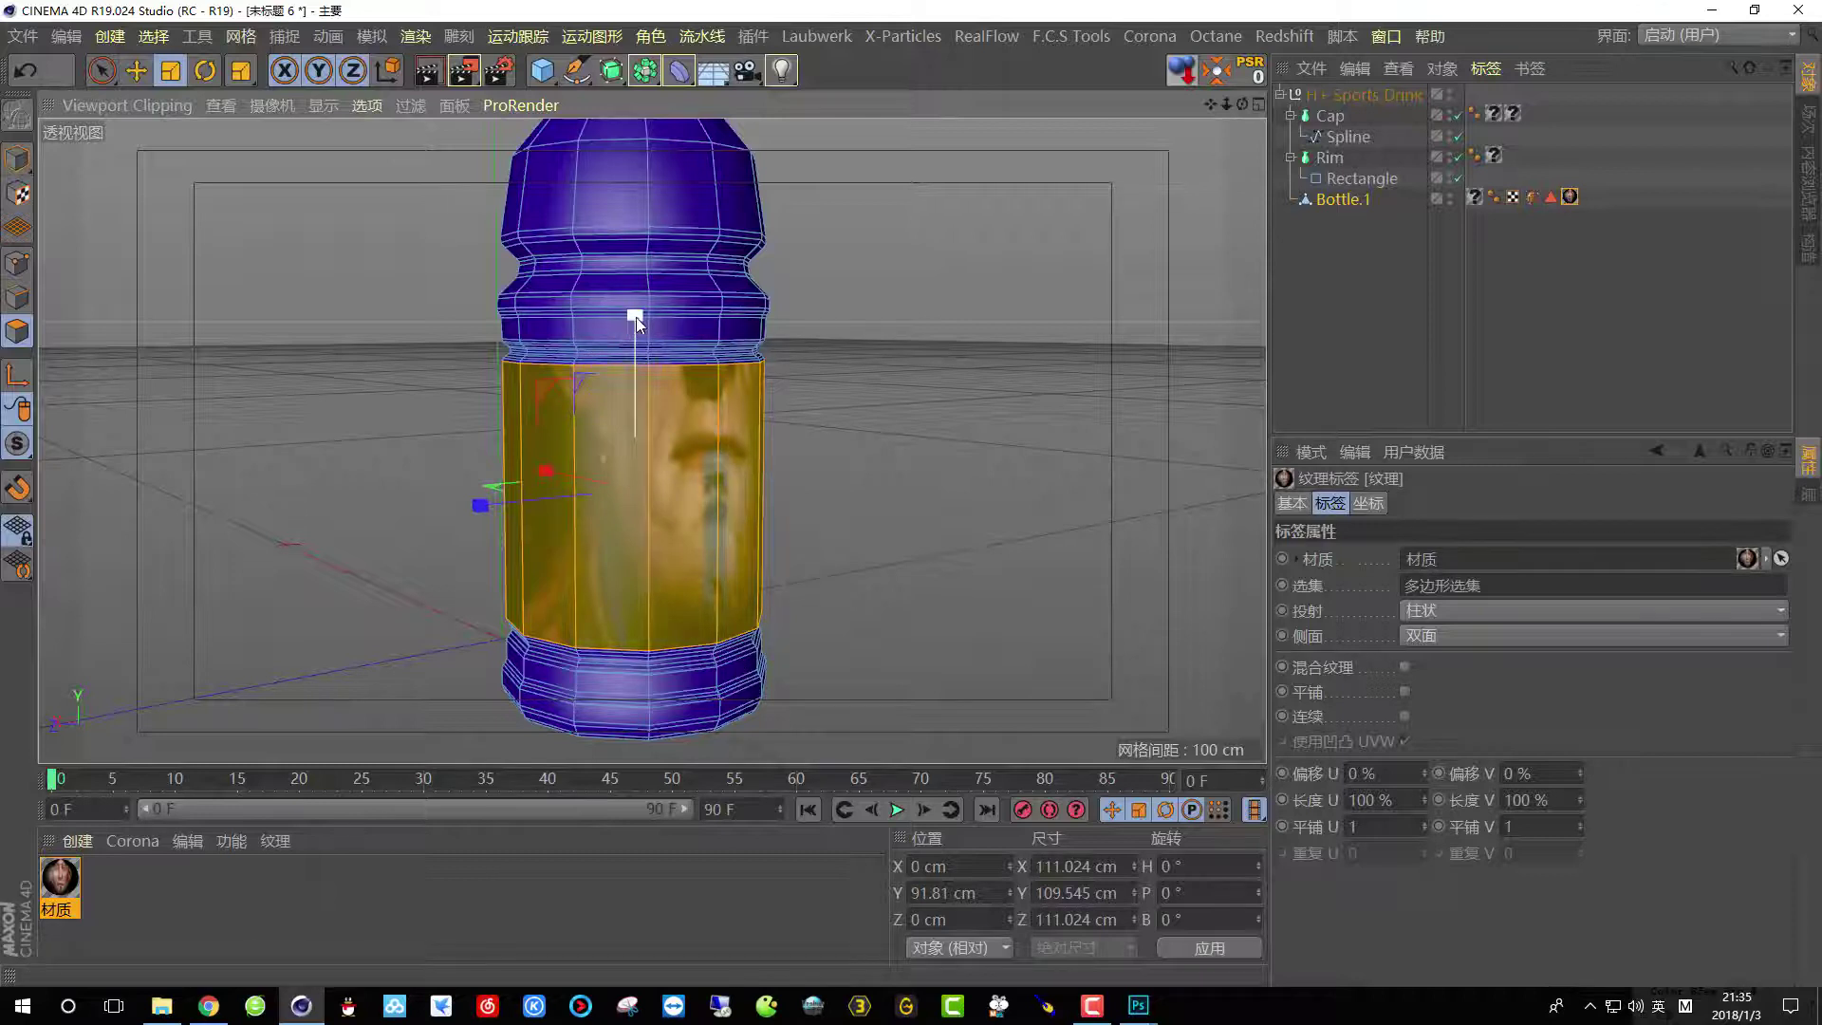
In texture mode with axis editing enabled, shrink the projection's Y size to about 83 cm and lower it to Y about 110.5 cm.
left_click(15, 197)
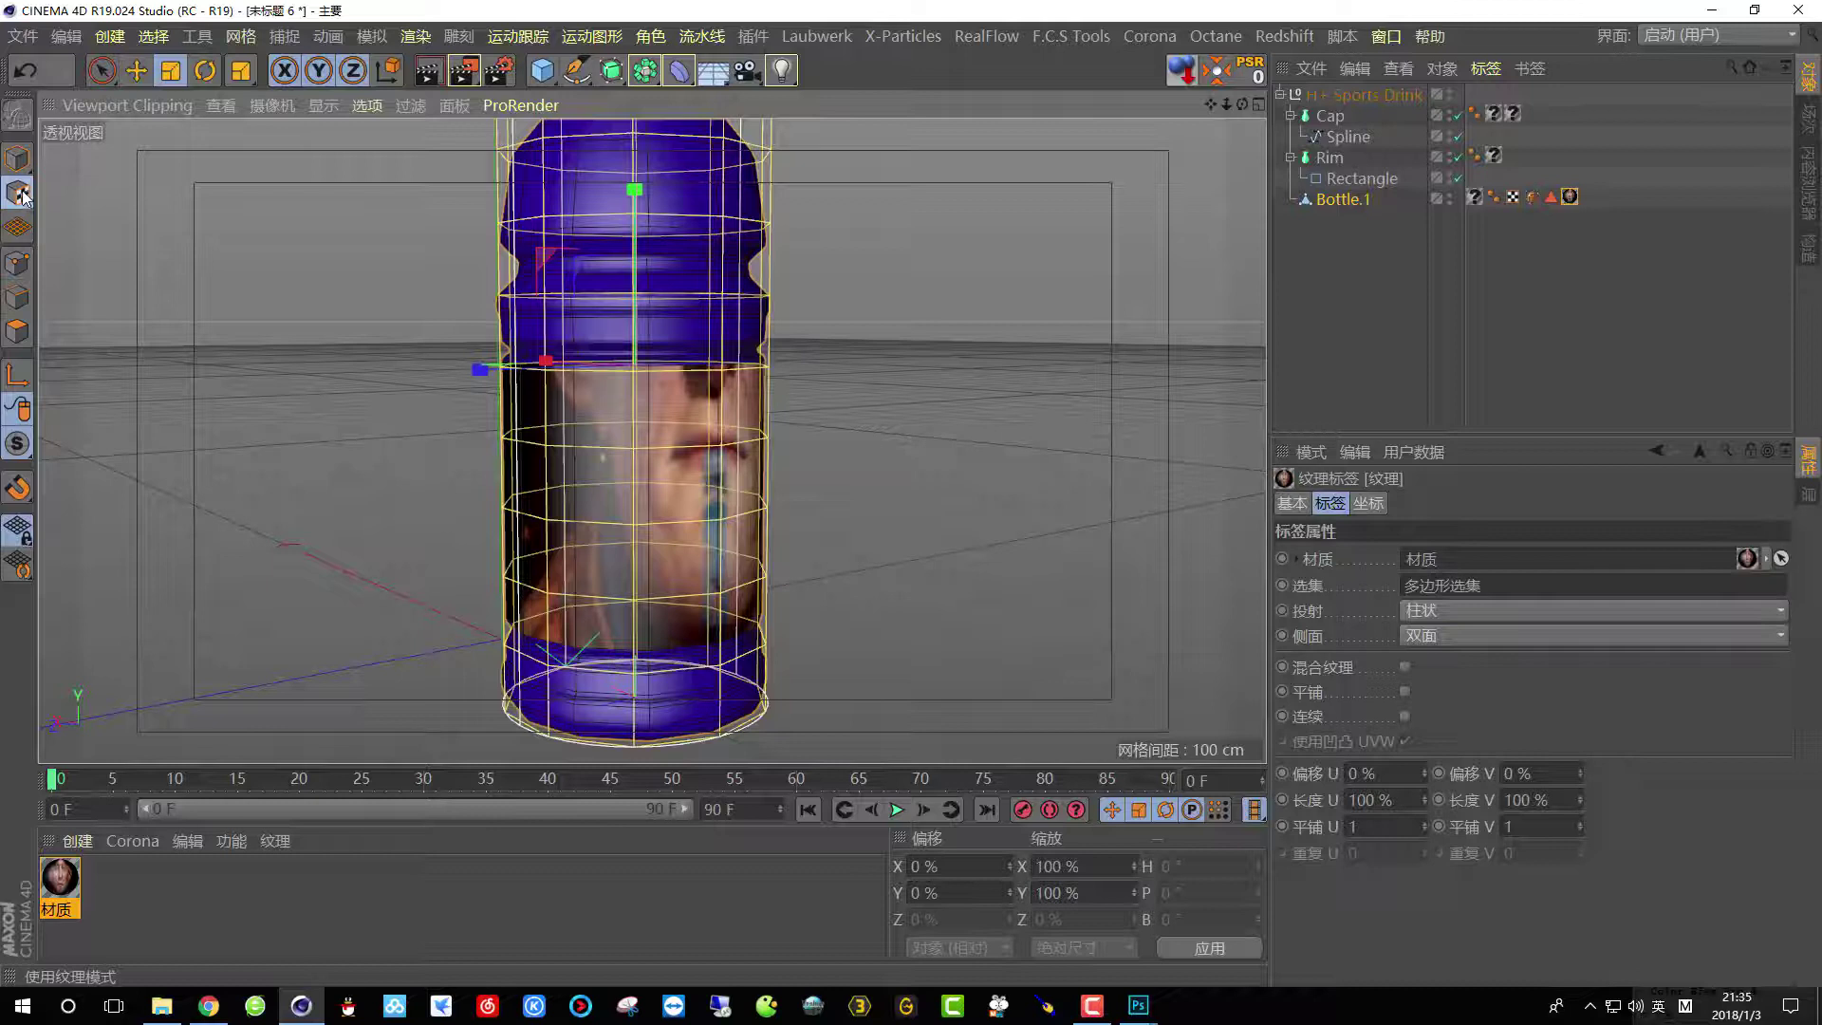
left_click(19, 378)
middle_click_drag(537, 393, 508, 462, "alt")
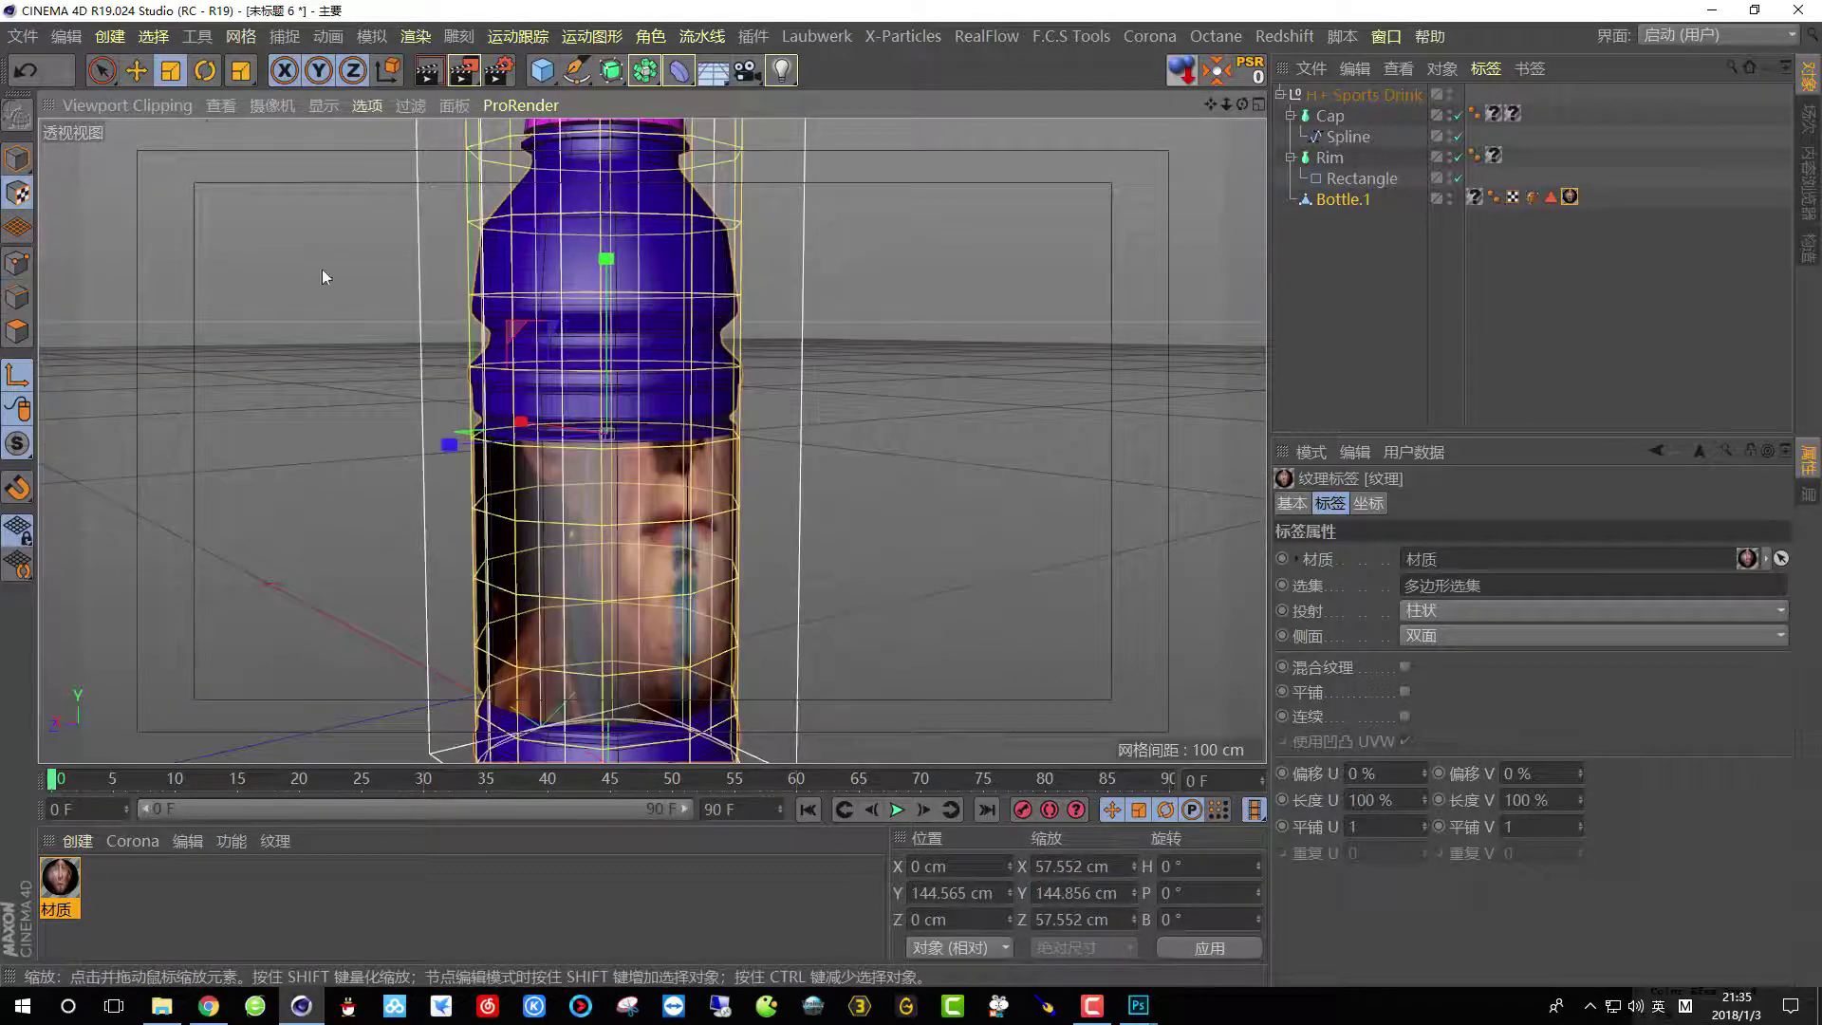
left_click_drag(605, 259, 622, 342)
key("e")
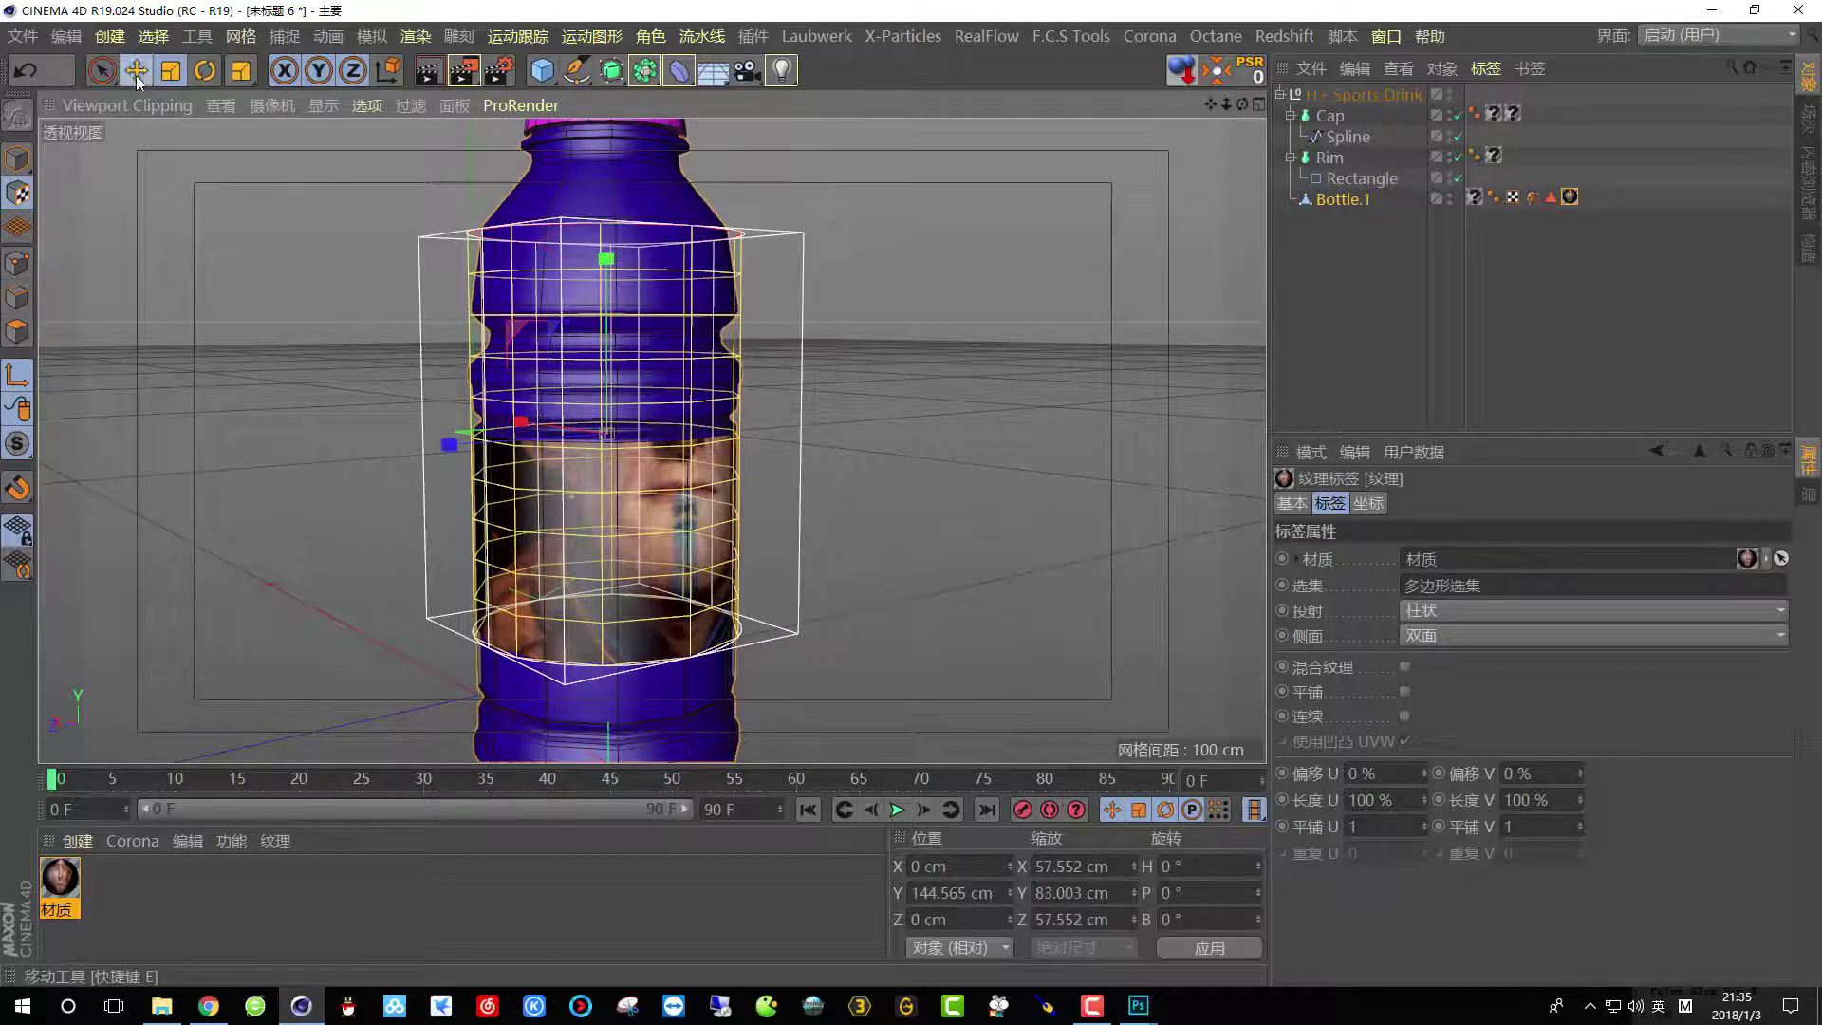
left_click_drag(624, 280, 624, 370)
left_click(1089, 1008)
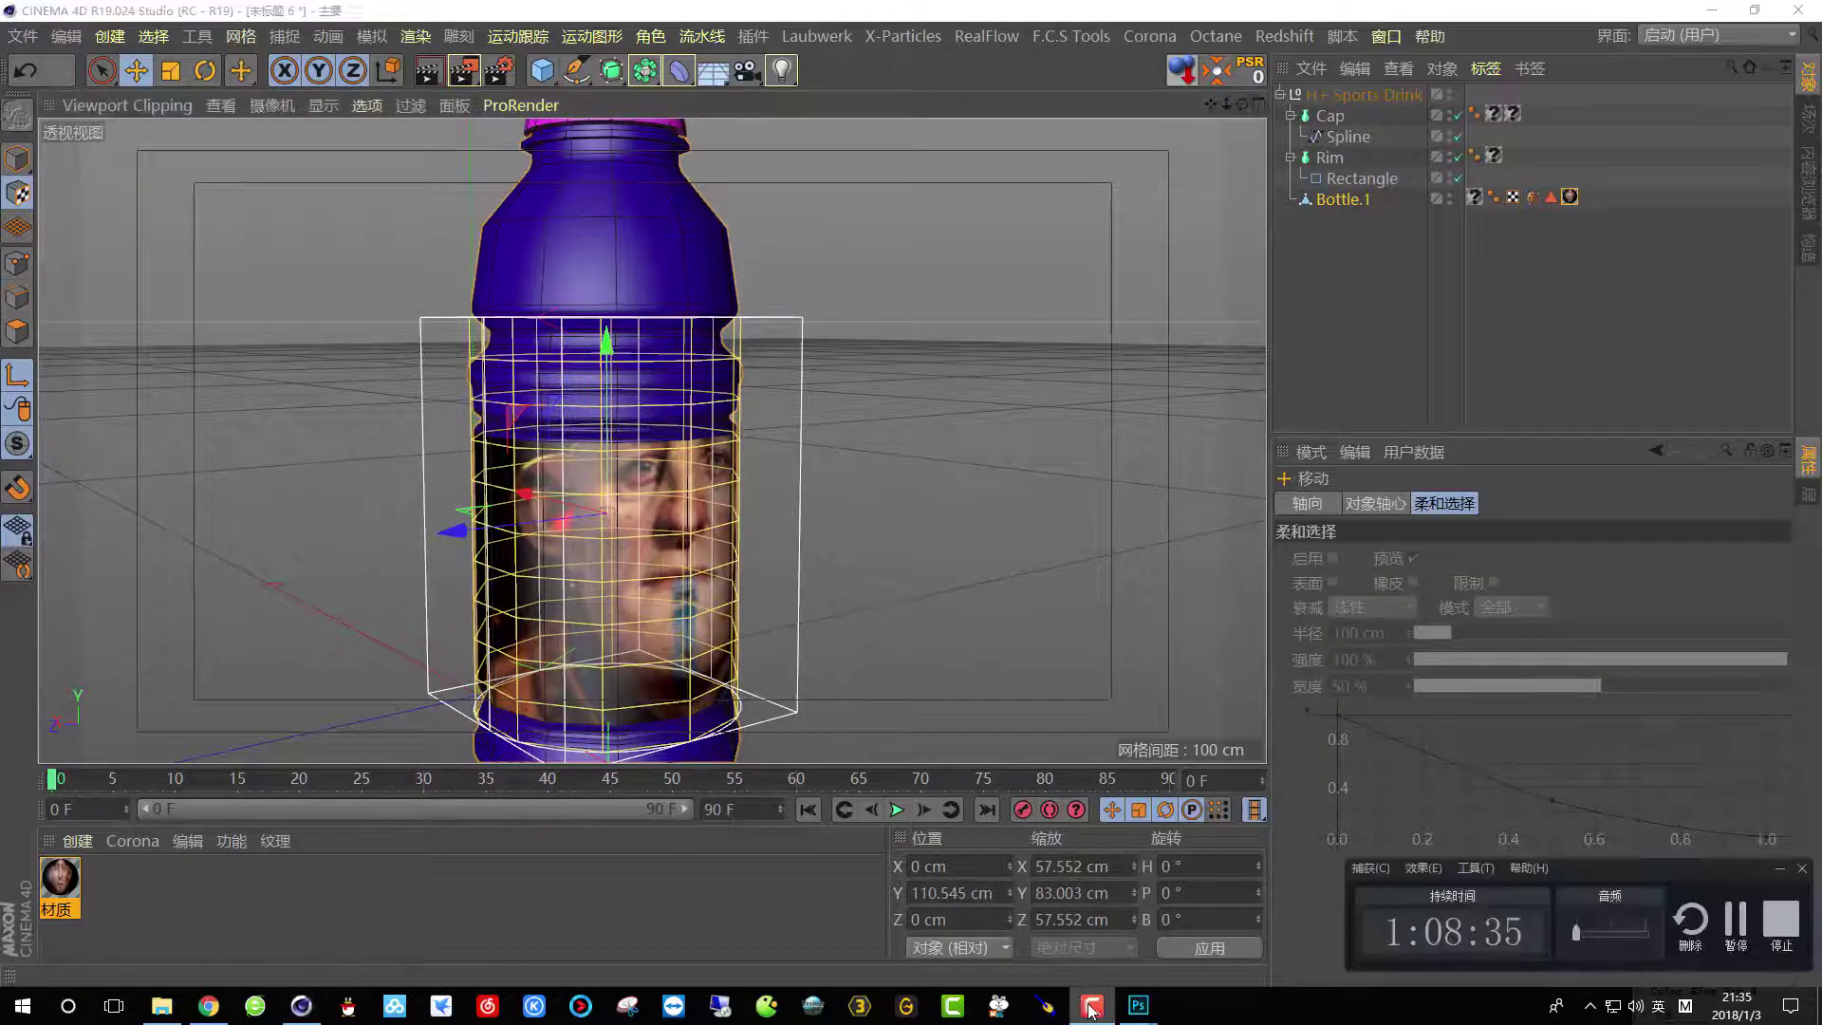
left_click(1735, 935)
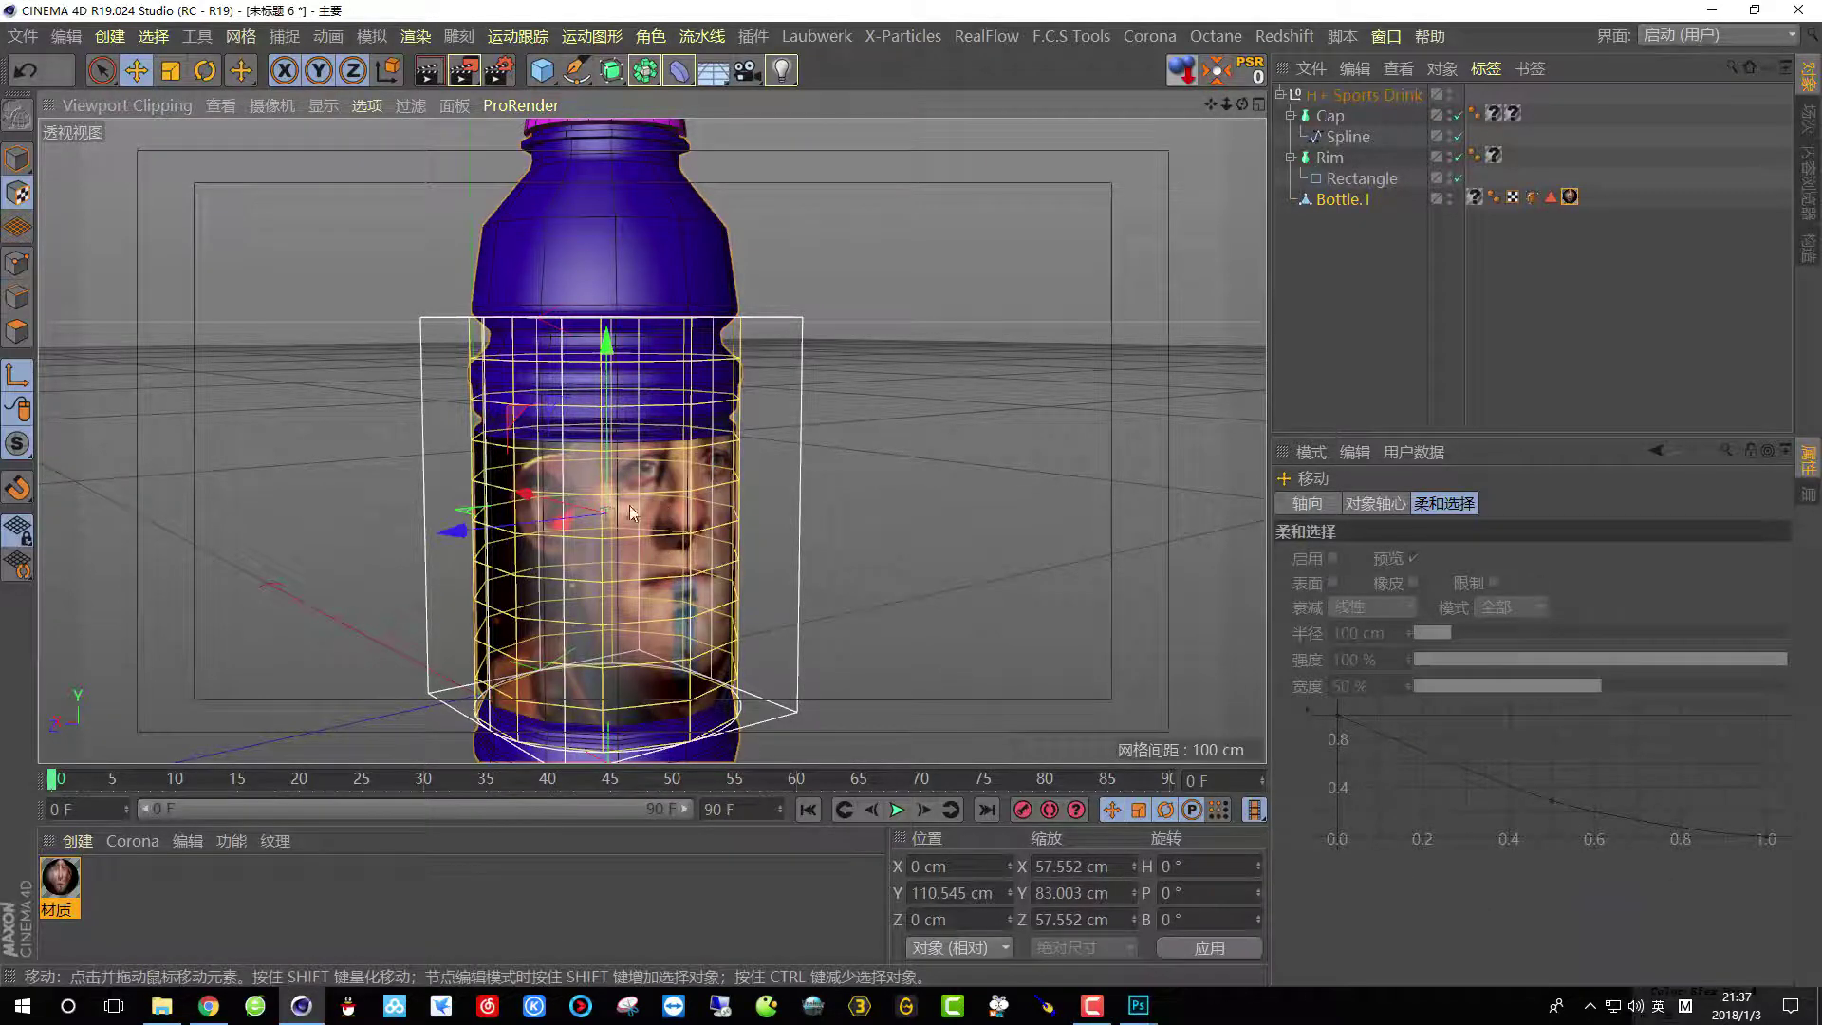
Fit the cylindrical projection to the label band, with a Y size of about 54.9 cm at Y about 90.5 cm.
left_click_drag(632, 513, 641, 461, "alt")
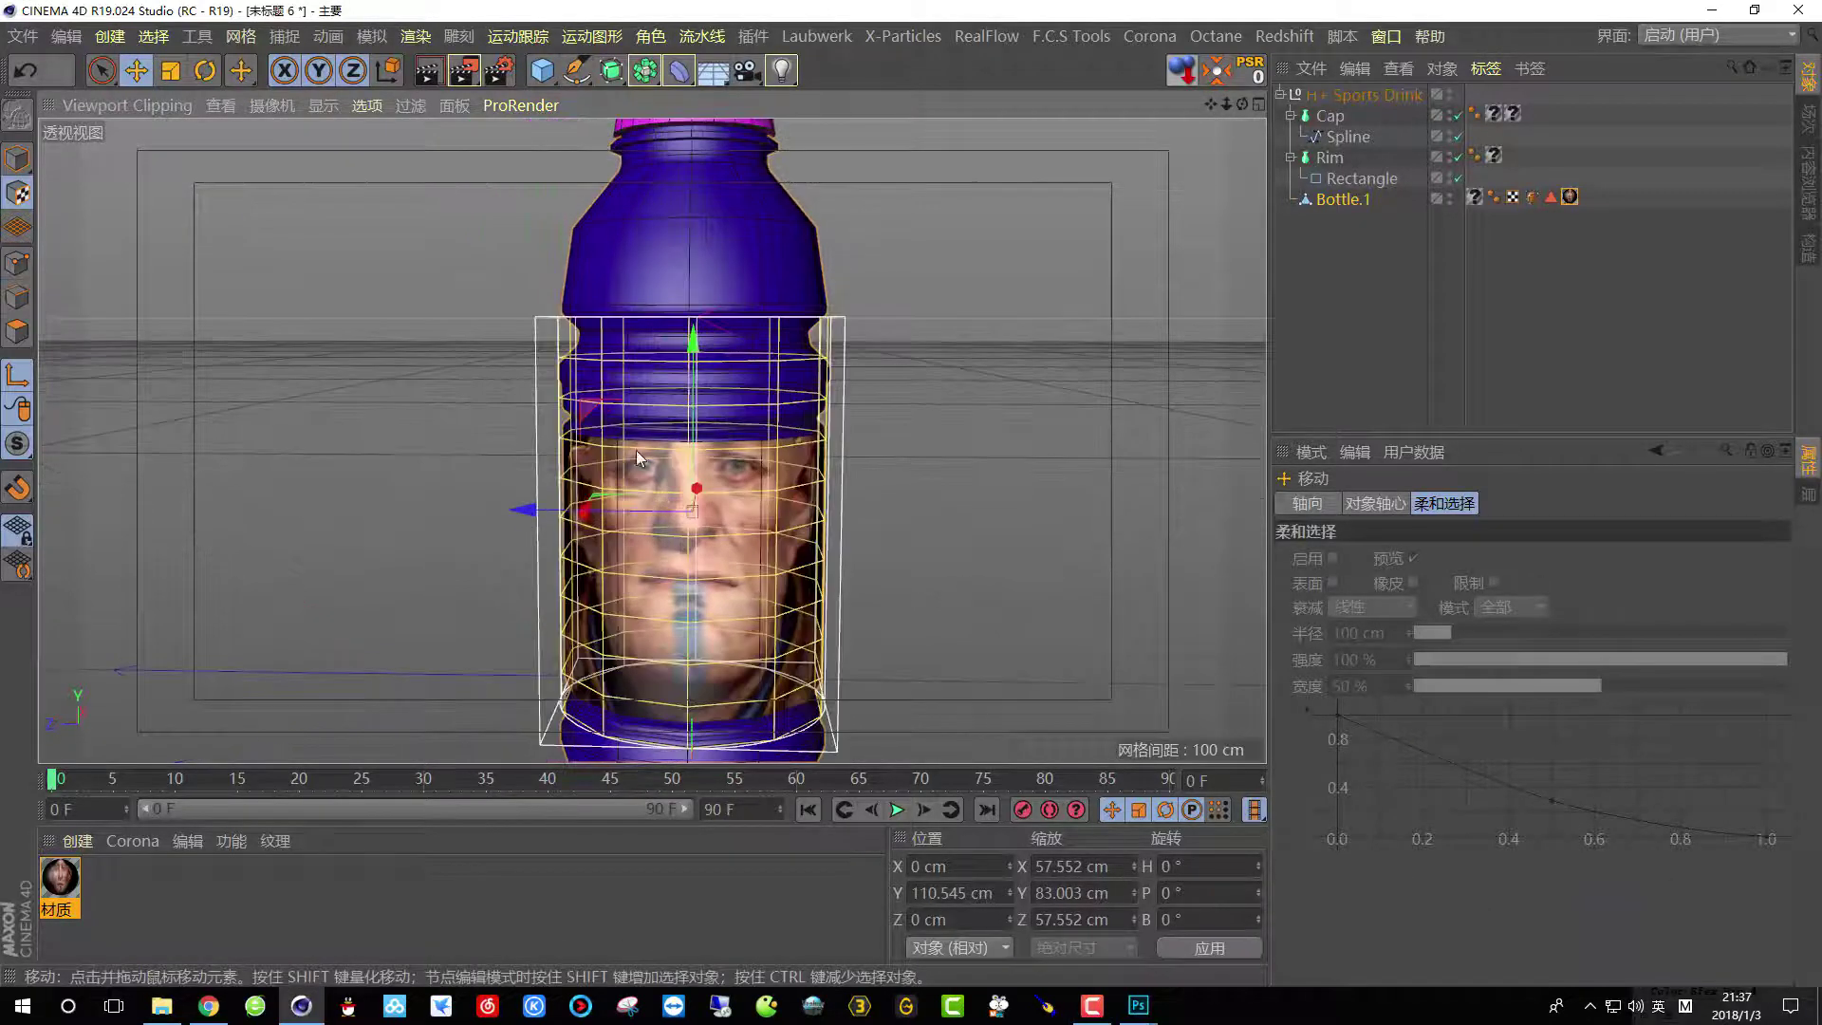
left_click_drag(699, 338, 704, 446)
left_click(180, 76)
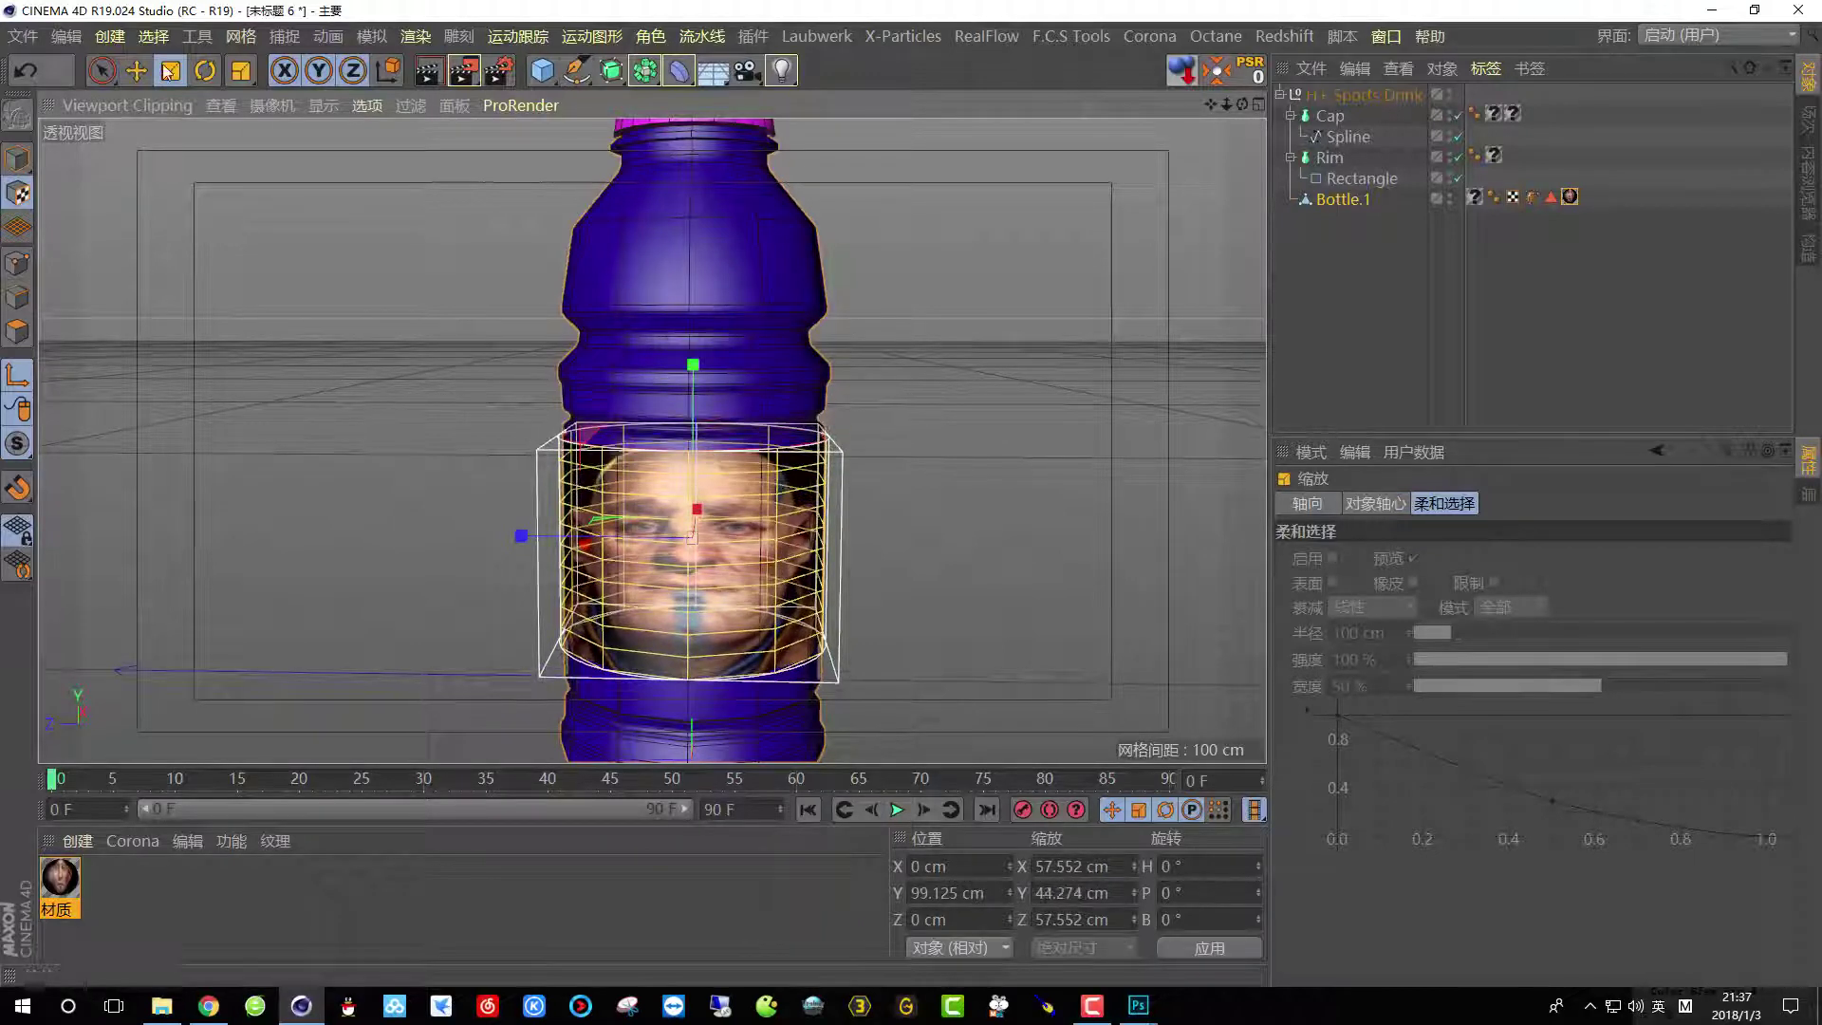
key("e")
left_click_drag(691, 381, 700, 344)
left_click(171, 70)
scroll(683, 379, "up", 3)
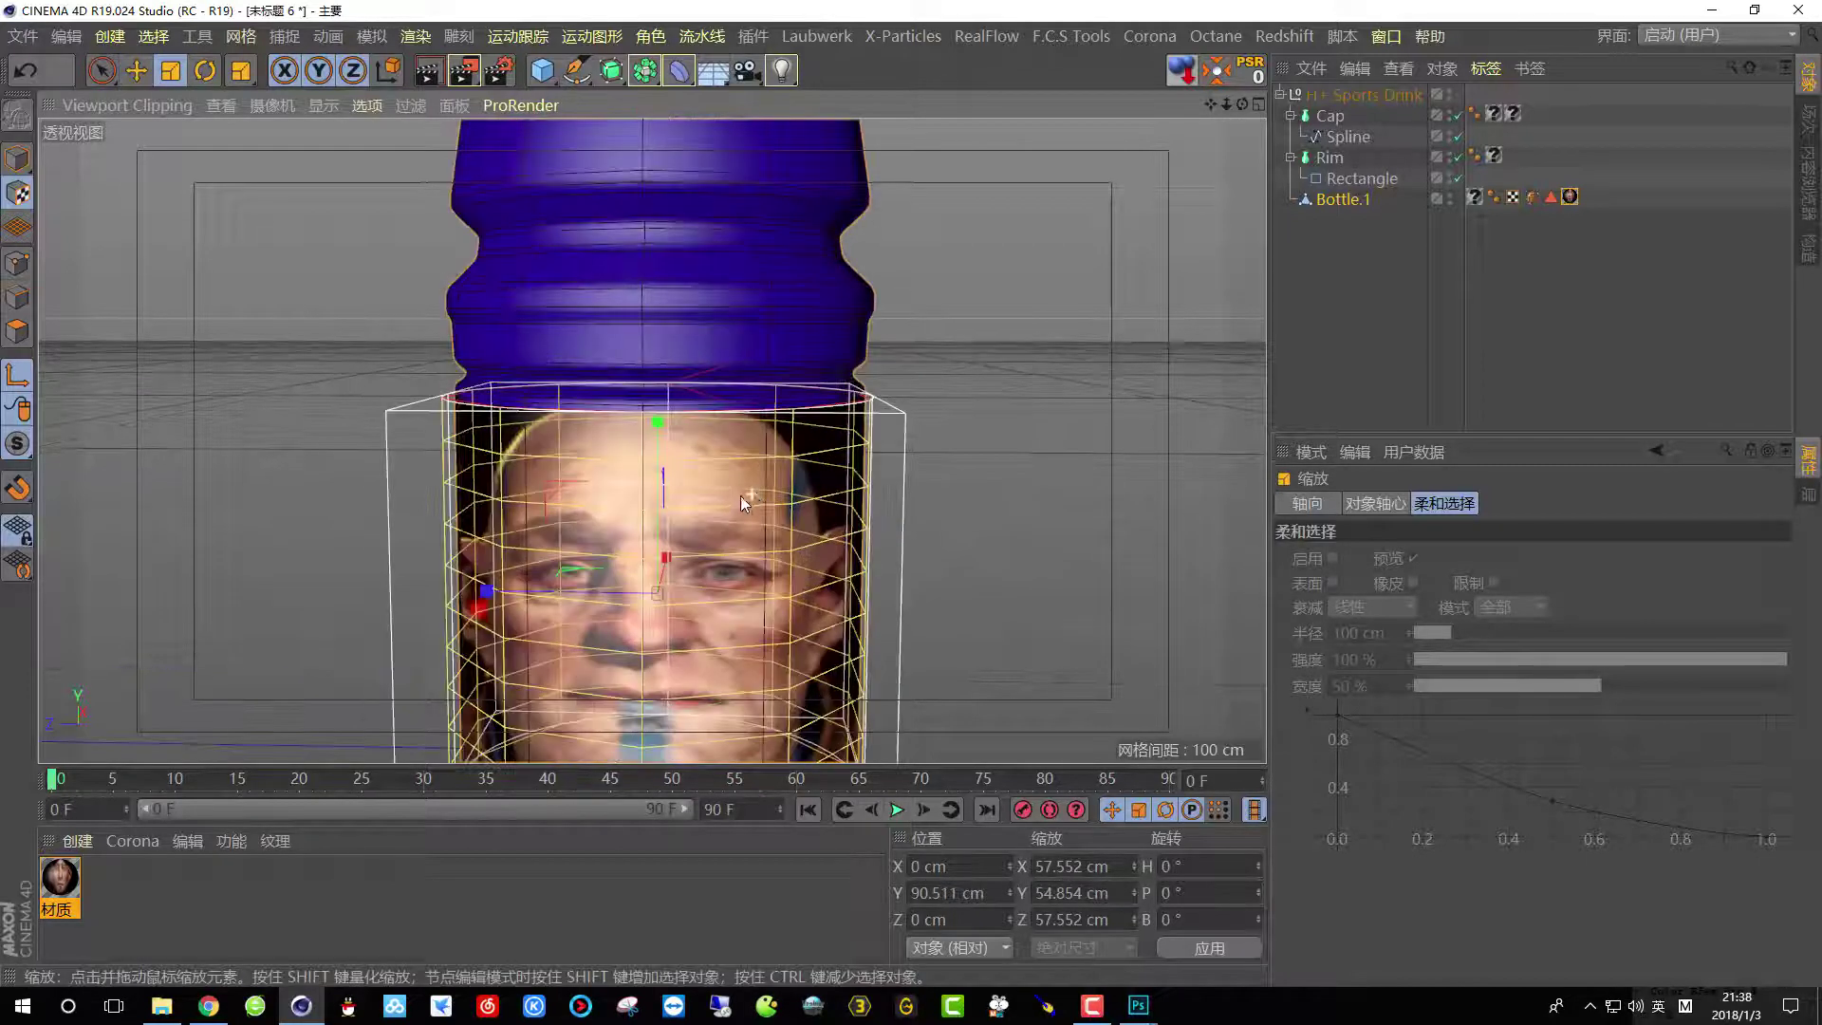
Render the active view from several distances and angles to check the face image on the bottle's label.
left_click(428, 71)
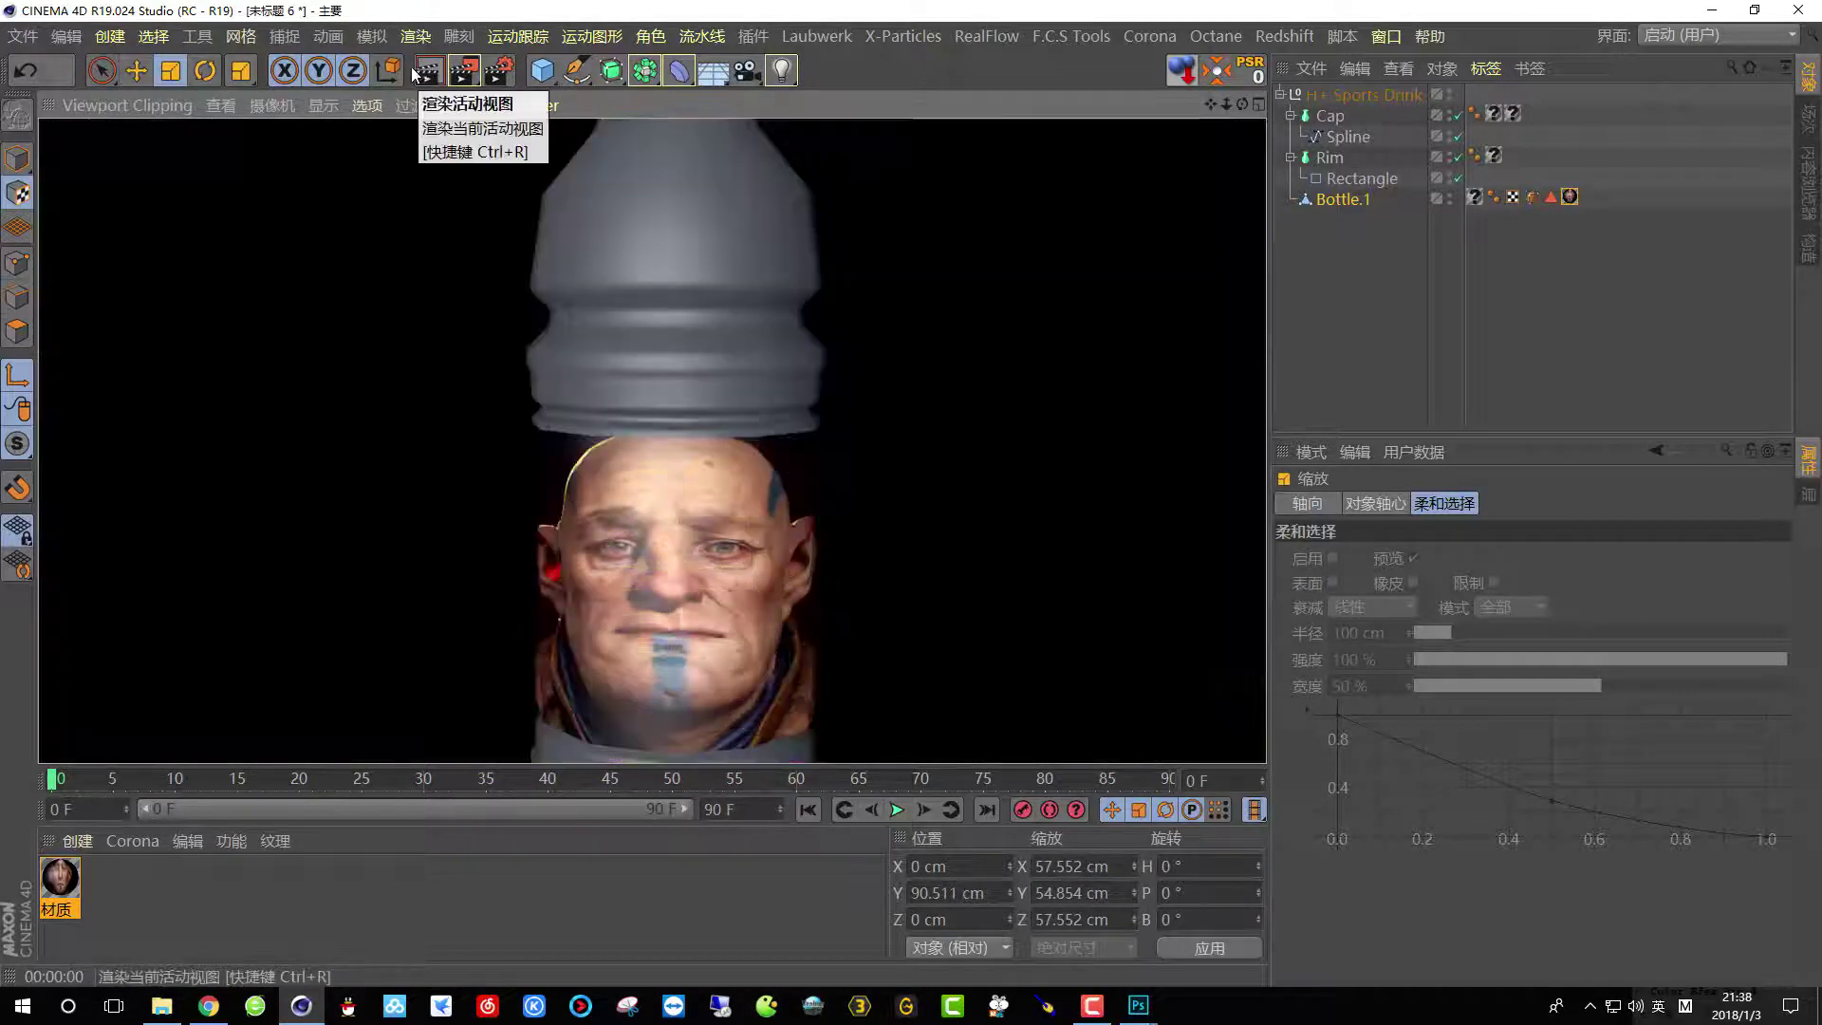
scroll(614, 568, "down", 4)
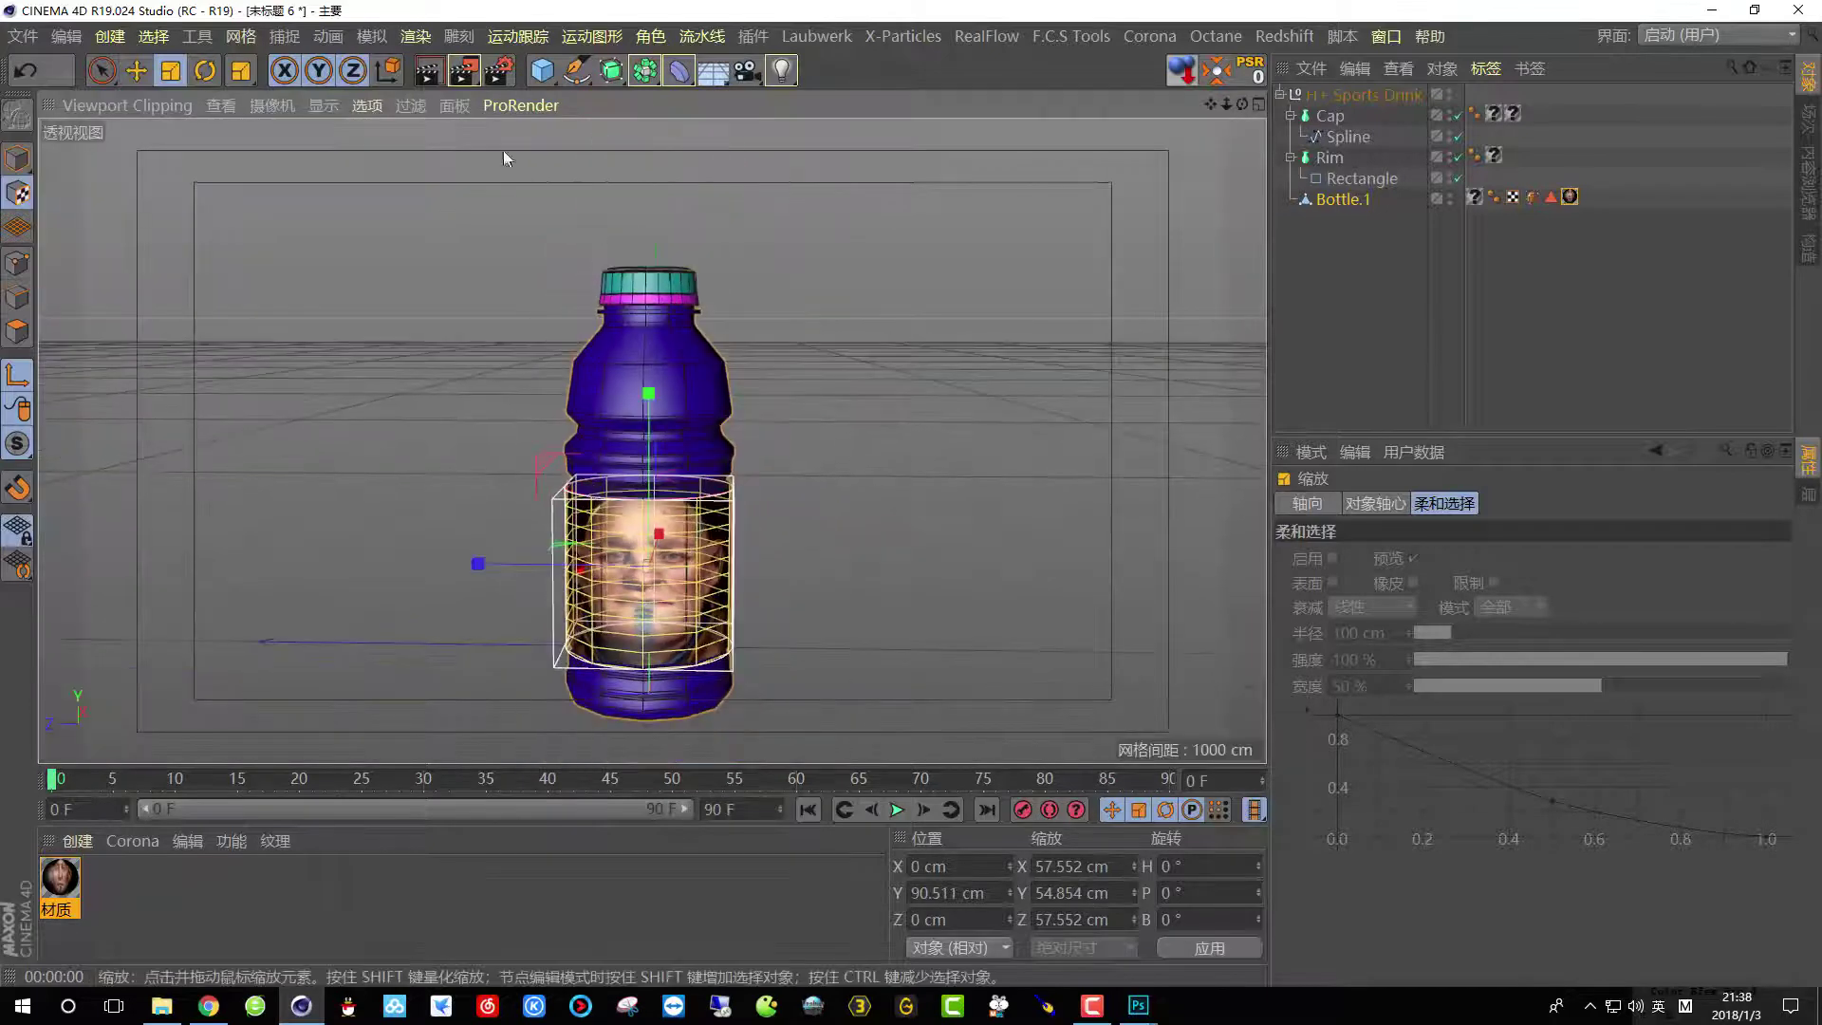
left_click(428, 70)
left_click_drag(600, 550, 497, 283, "alt")
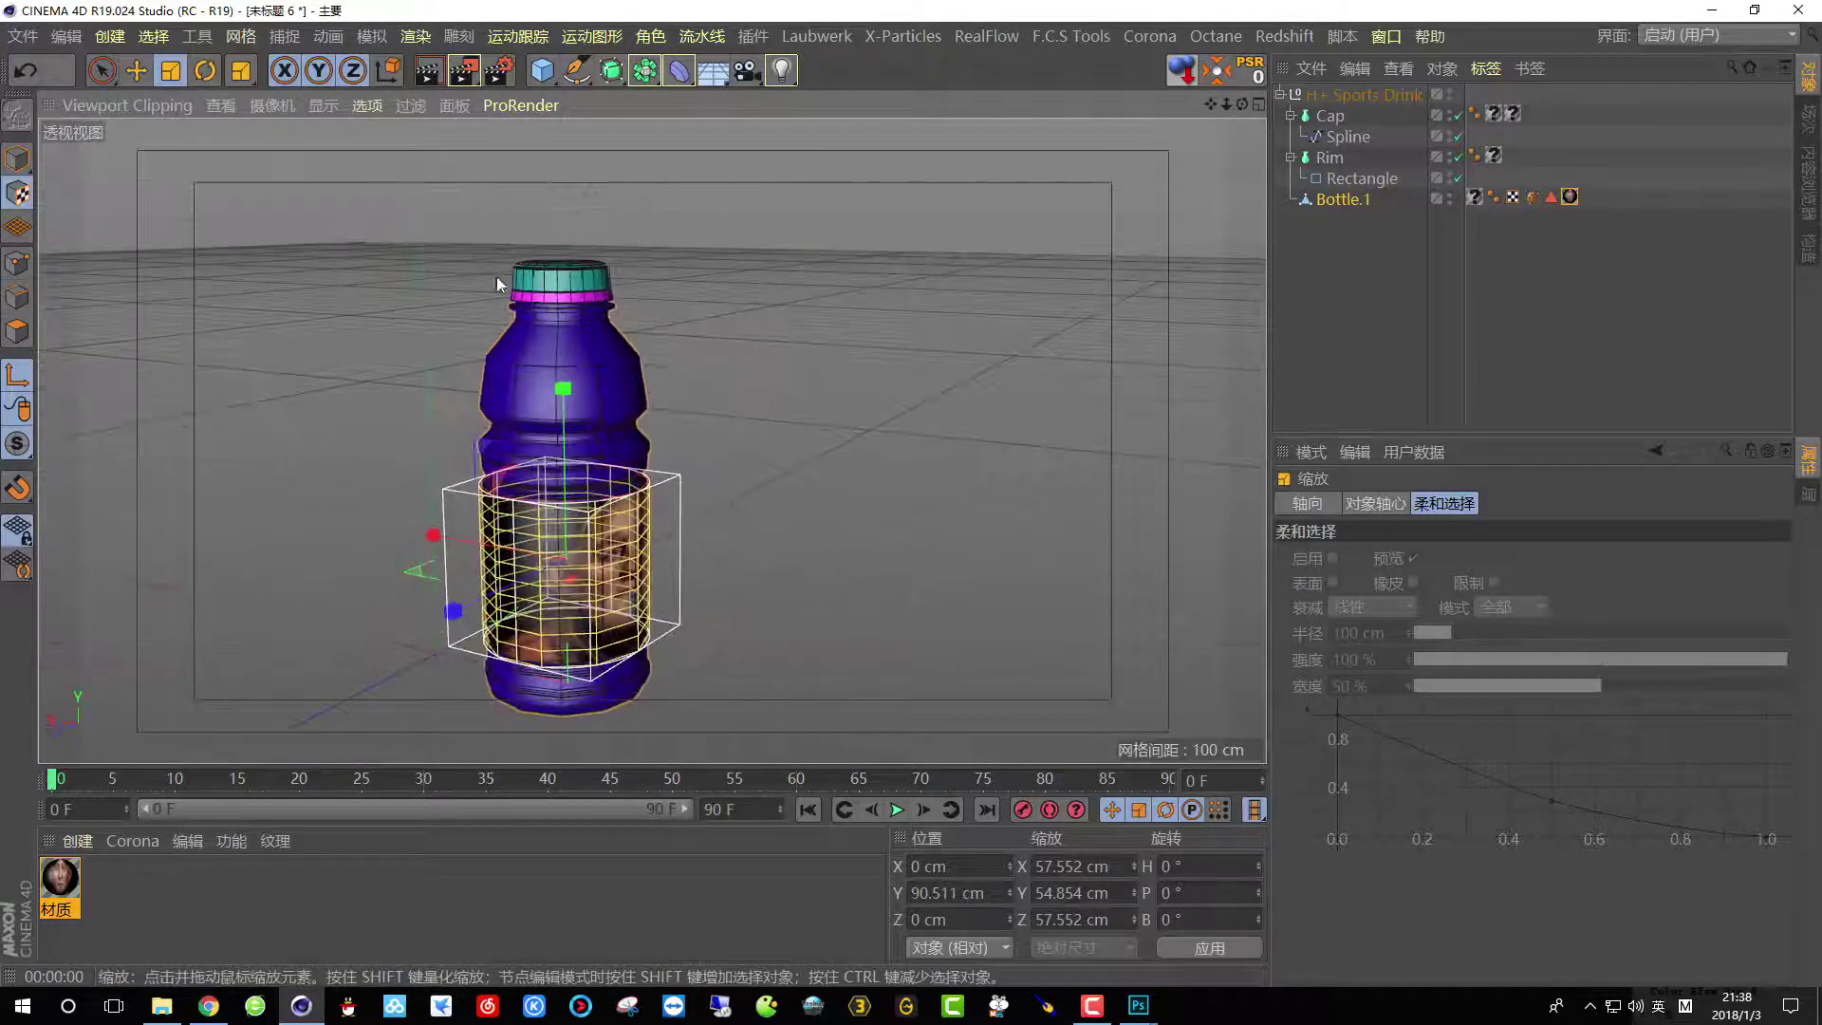
left_click(428, 70)
scroll(467, 555, "up", 4)
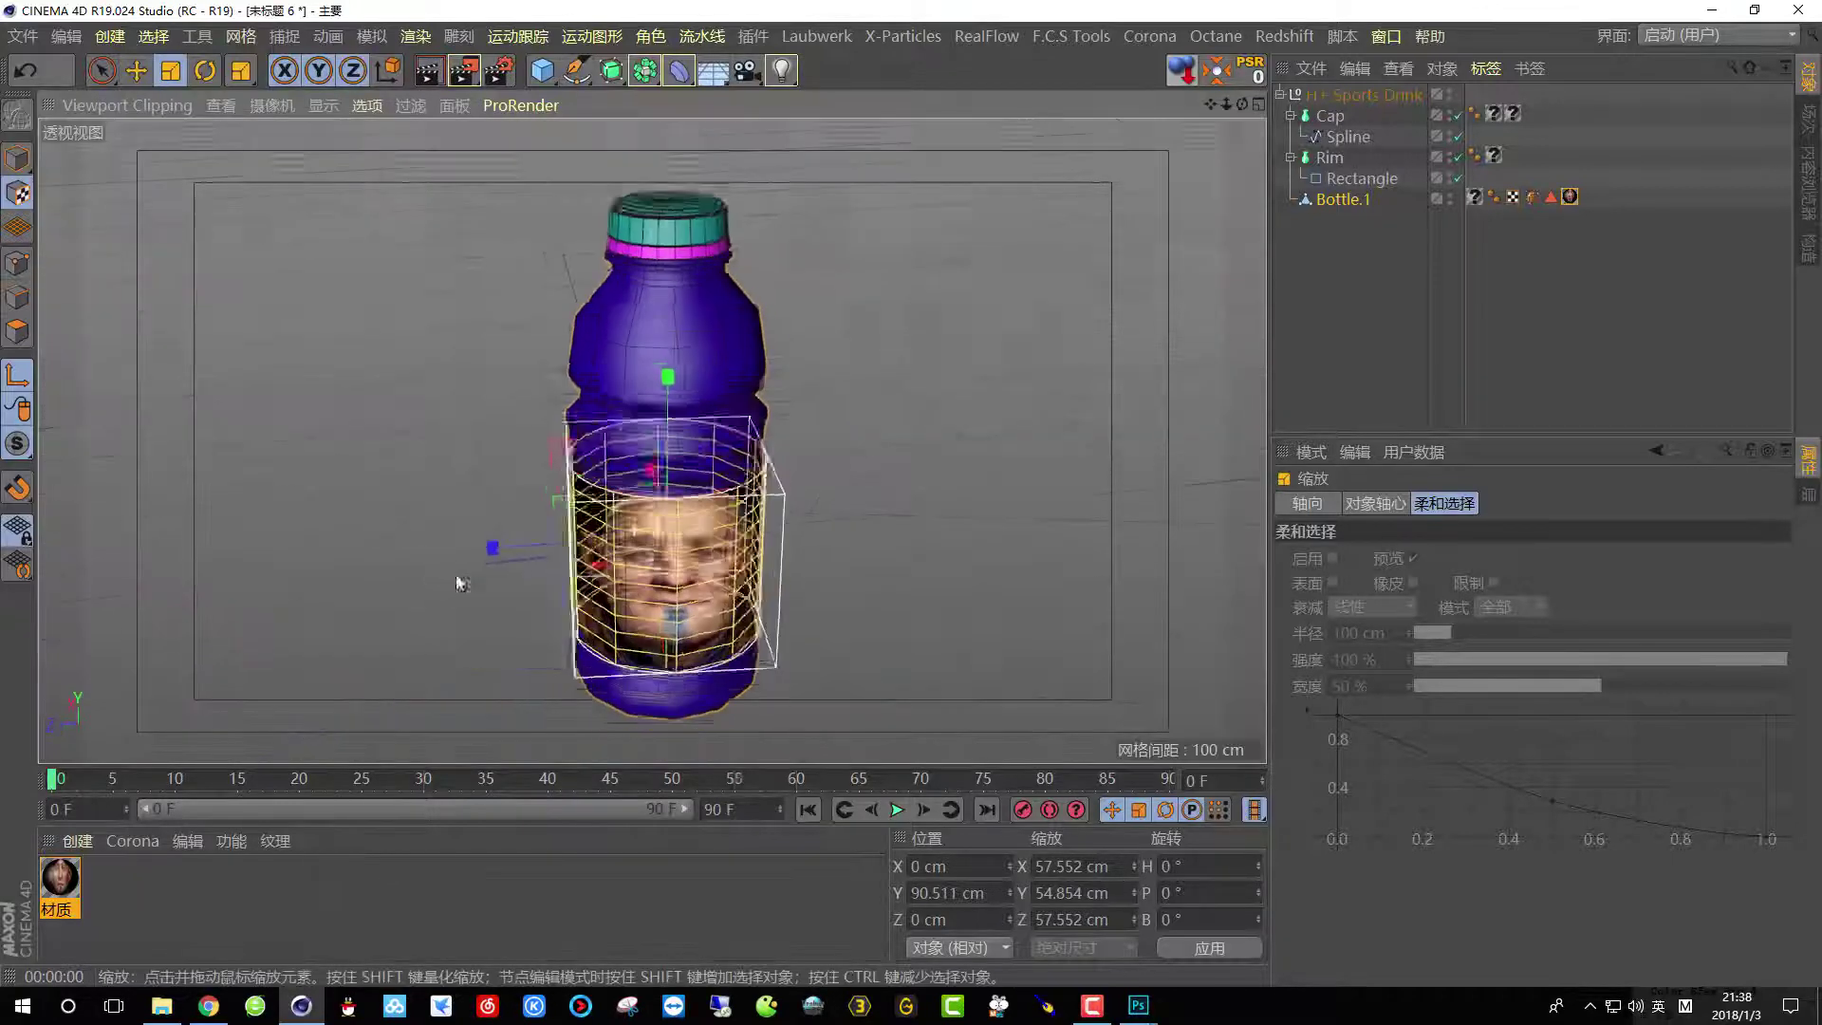
left_click_drag(463, 583, 475, 627, "alt")
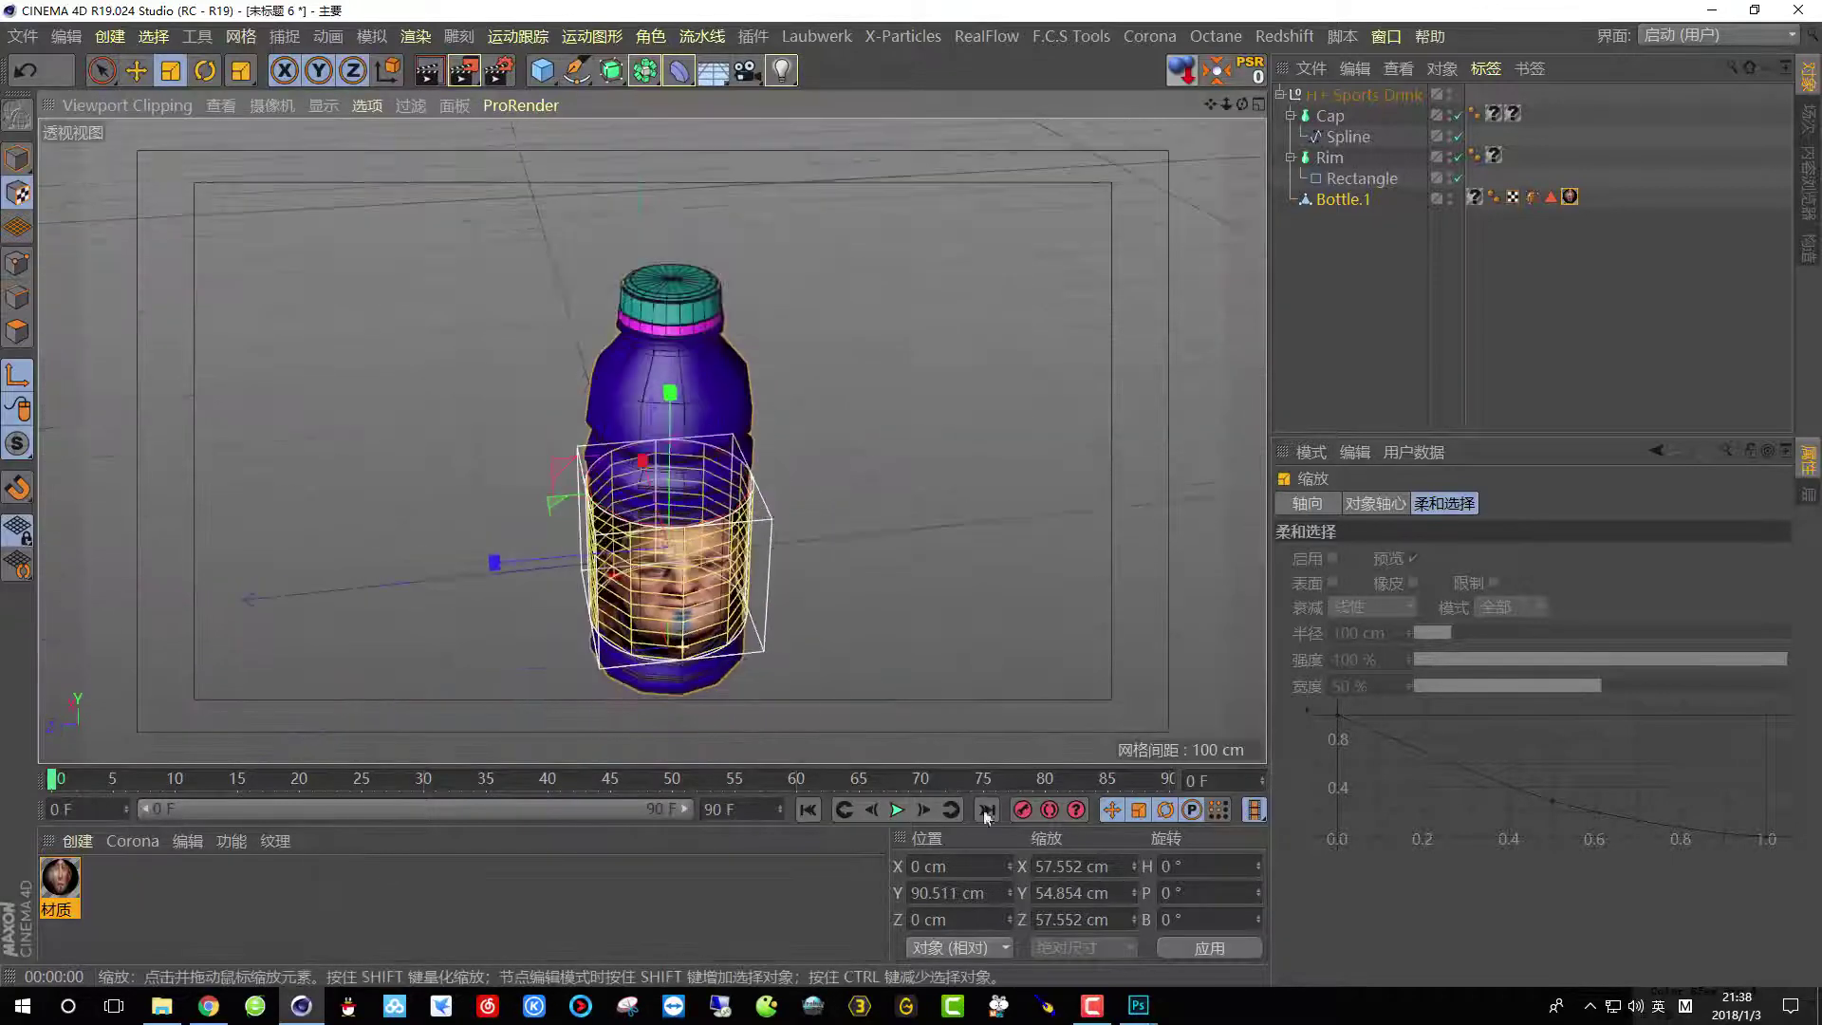
Switch to the eqimlik.c4d scene and on to iqimlik kutisi.c4d, and clear the object selection there.
left_click(1383, 35)
left_click(1428, 721)
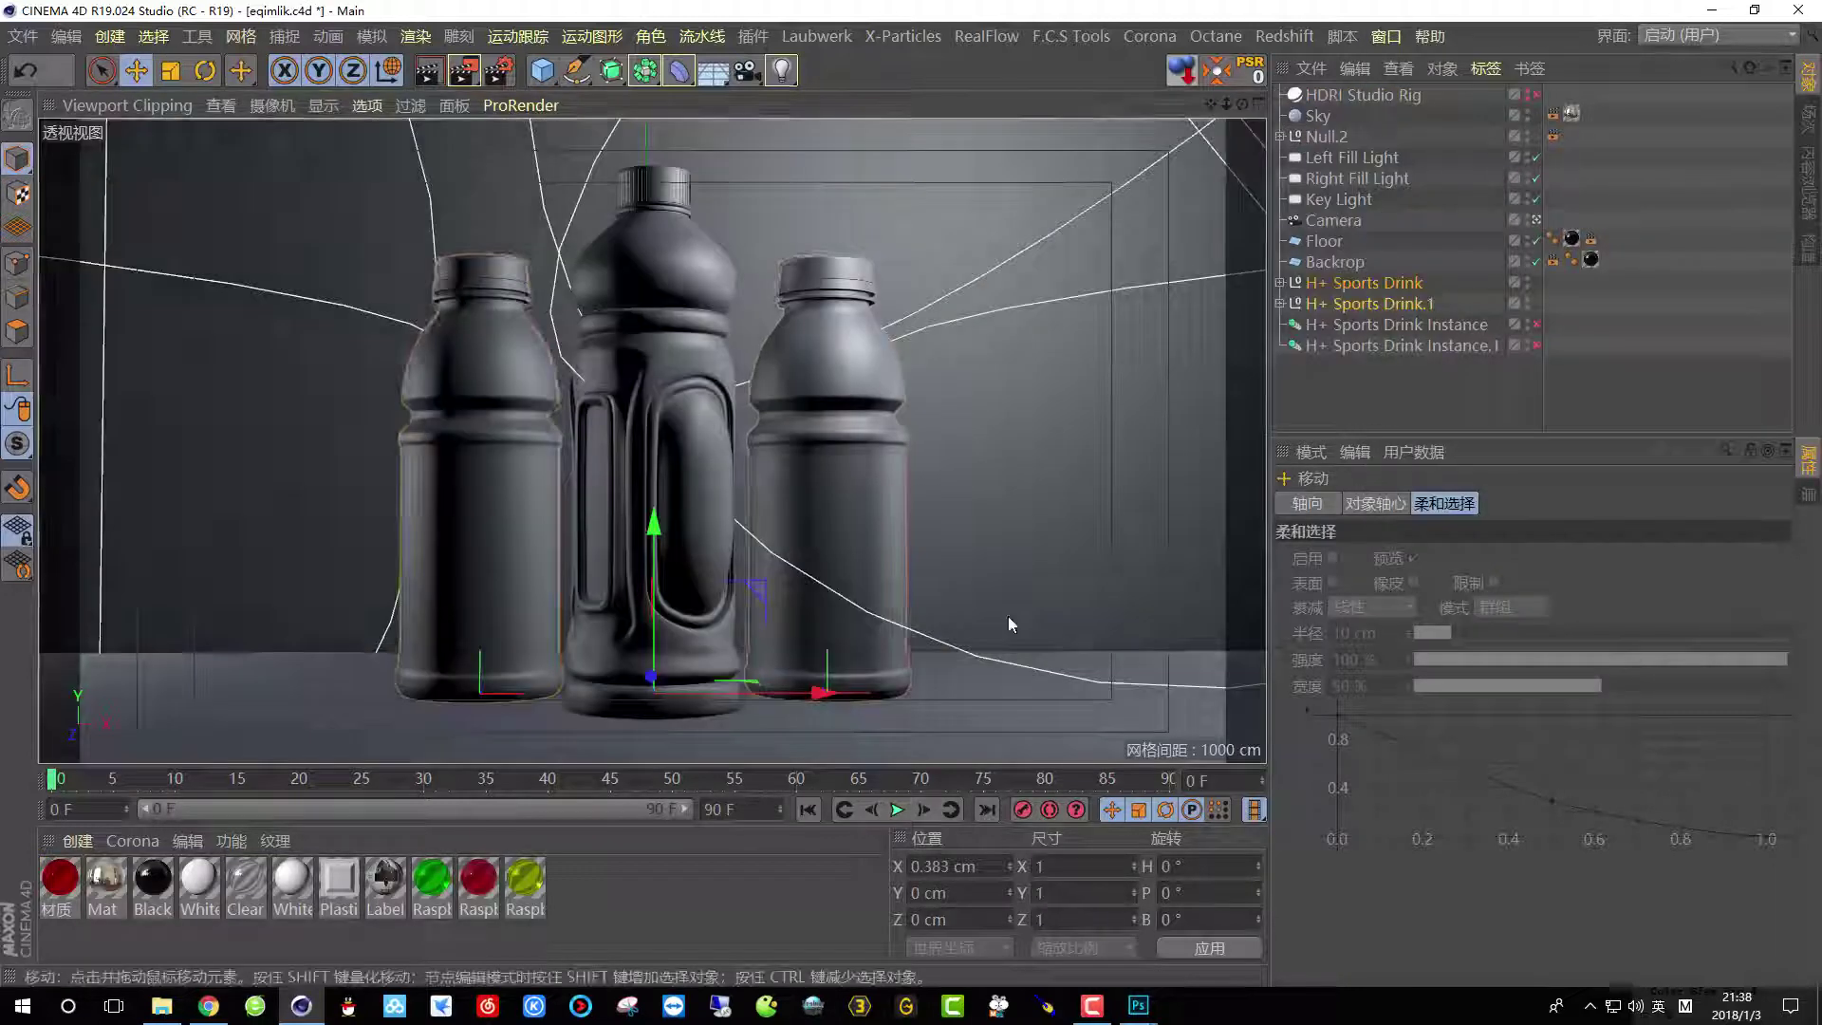
left_click(1386, 35)
left_click(1423, 703)
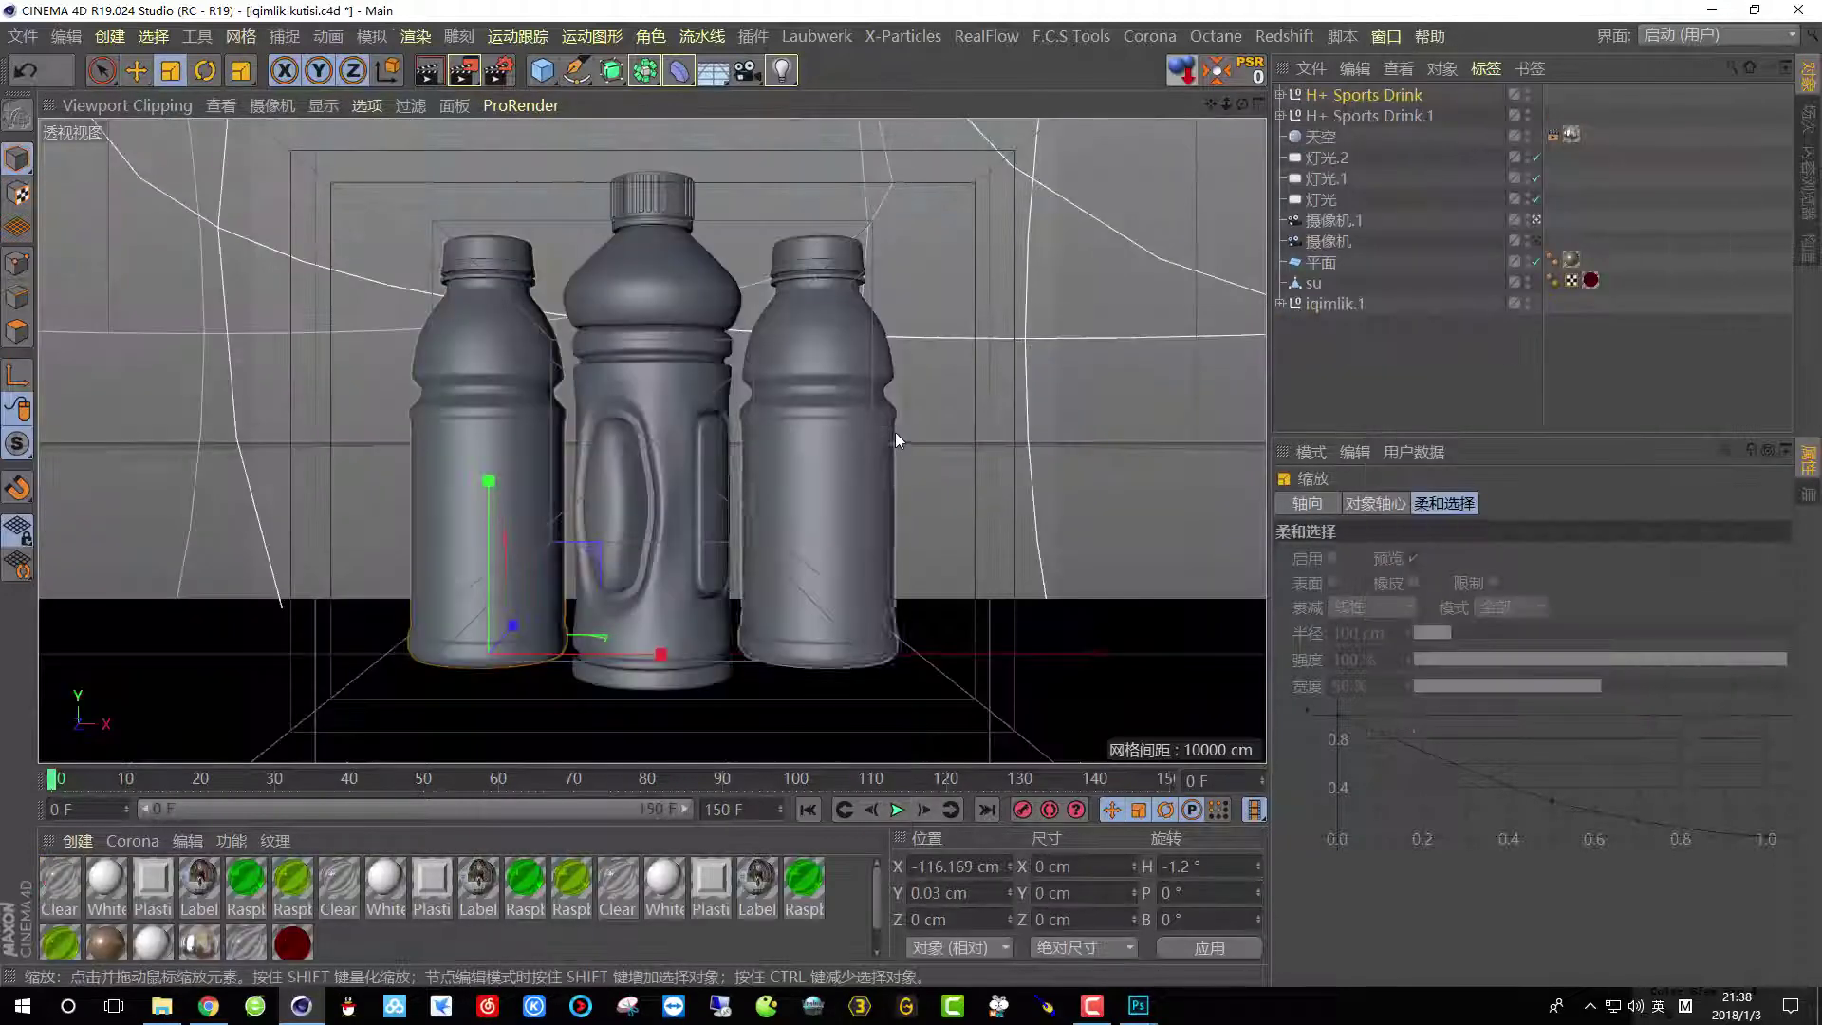
left_click(953, 397)
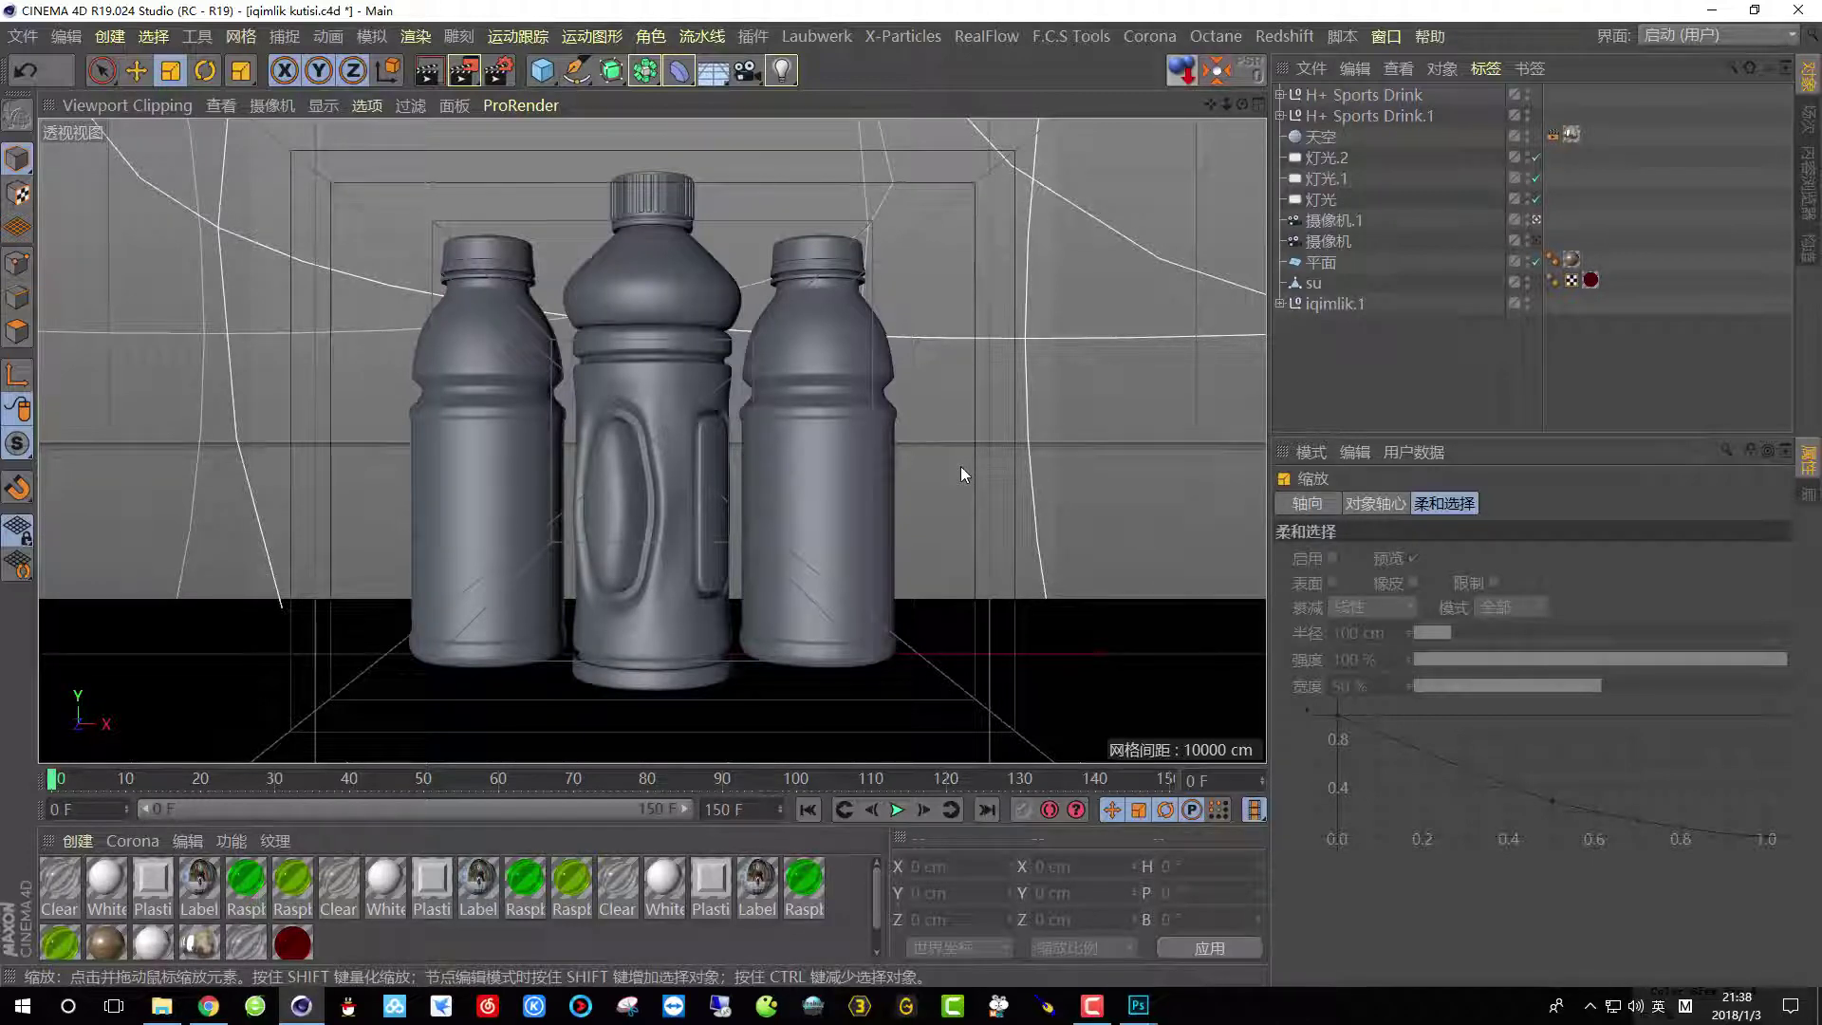
left_click(1092, 1005)
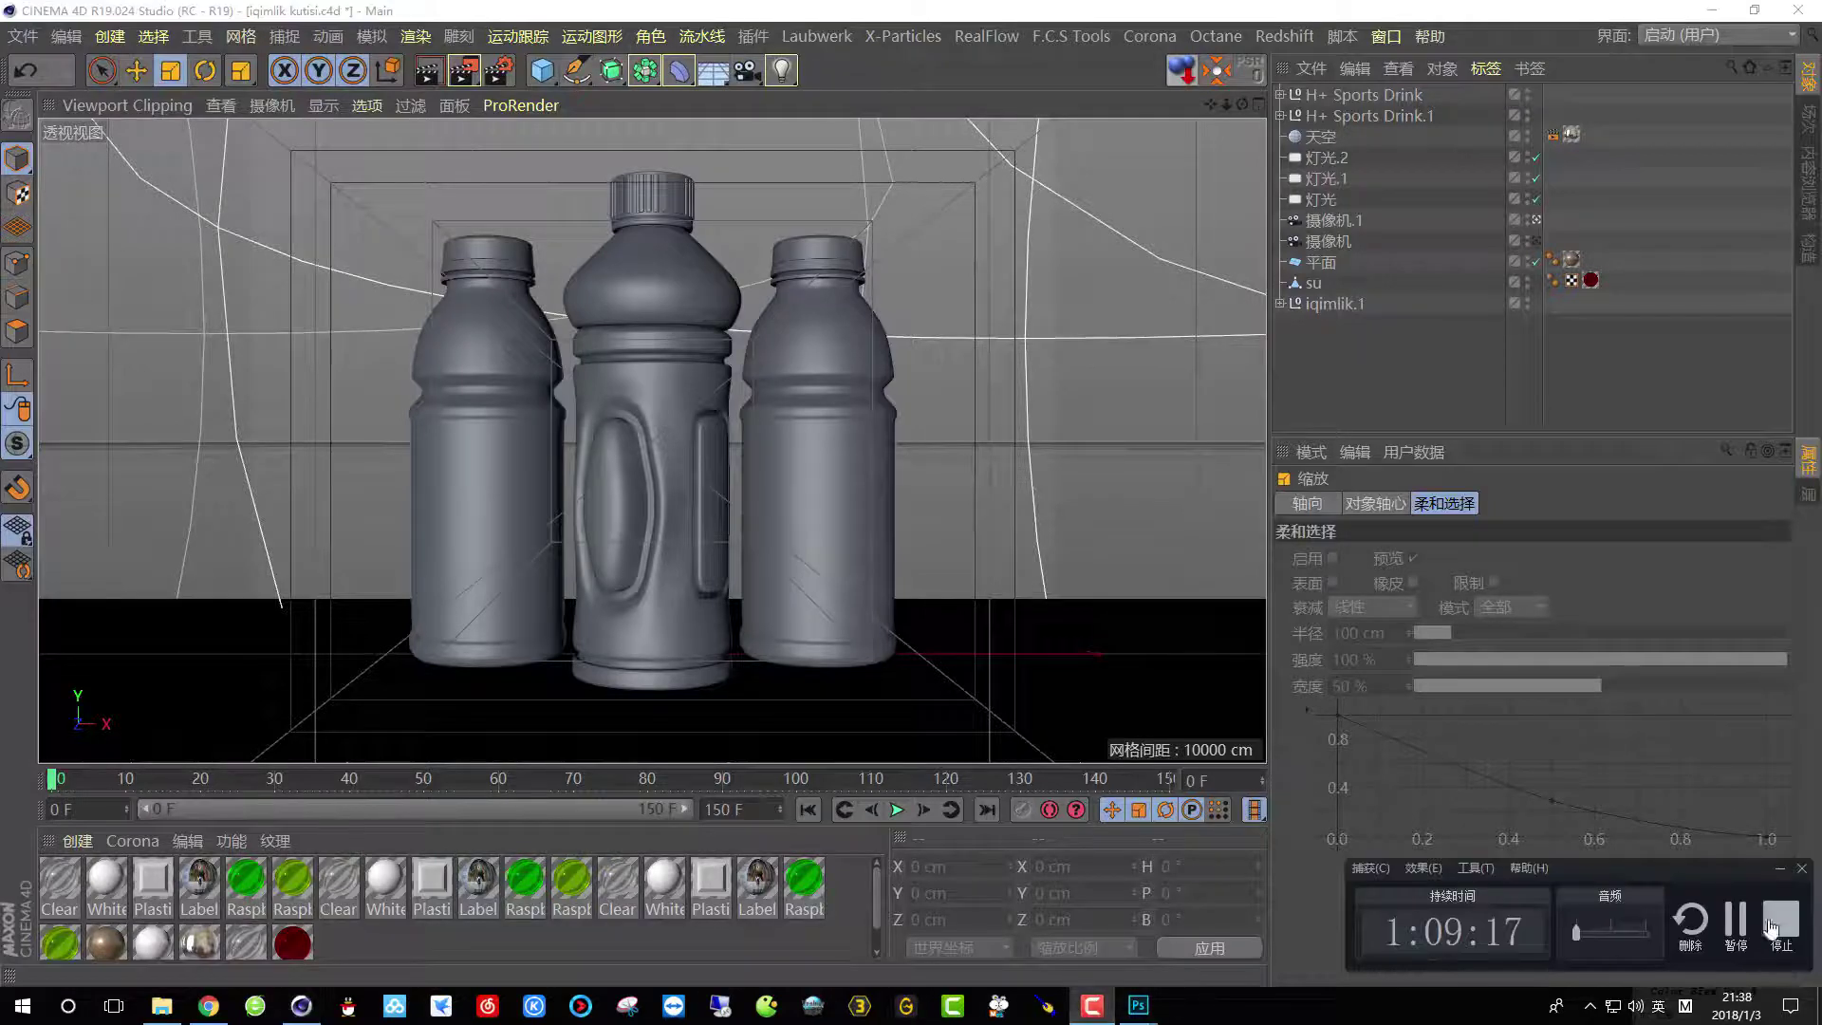